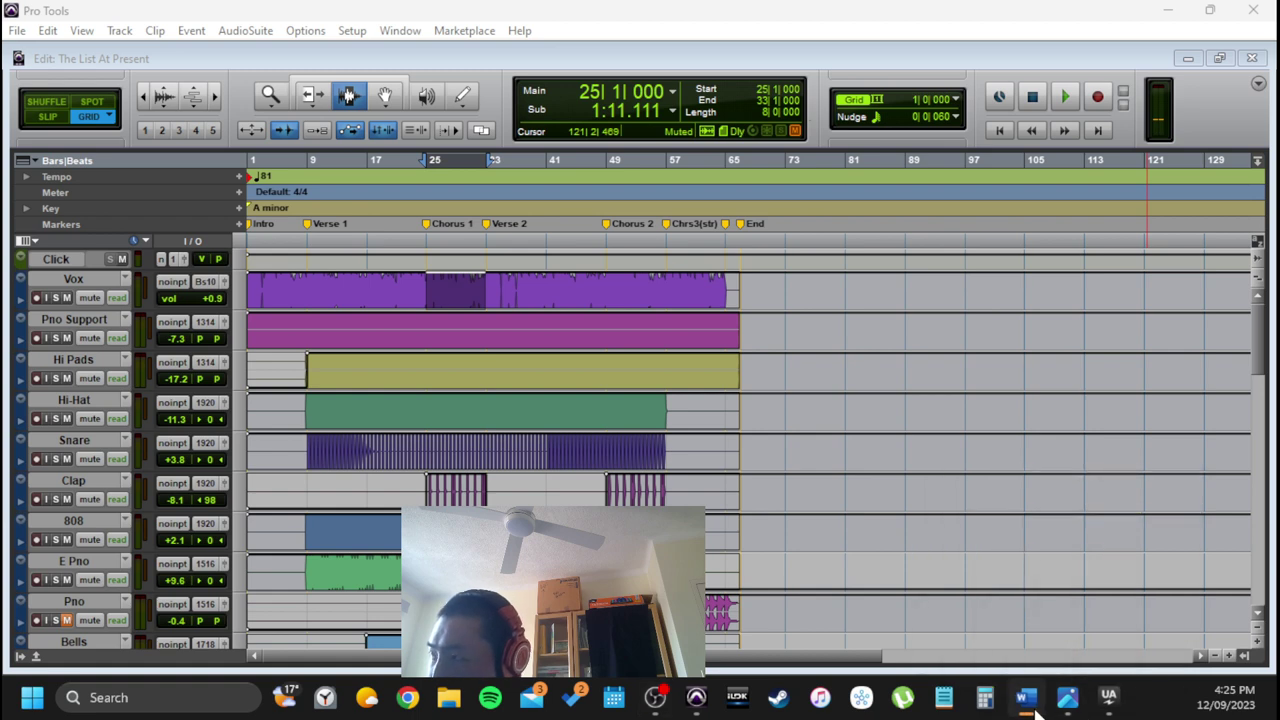
Show the RØDE NT2-A microphone and Volt 476 interface pictures in Photos, and return to the Pro Tools session
mouse_move(1068, 706)
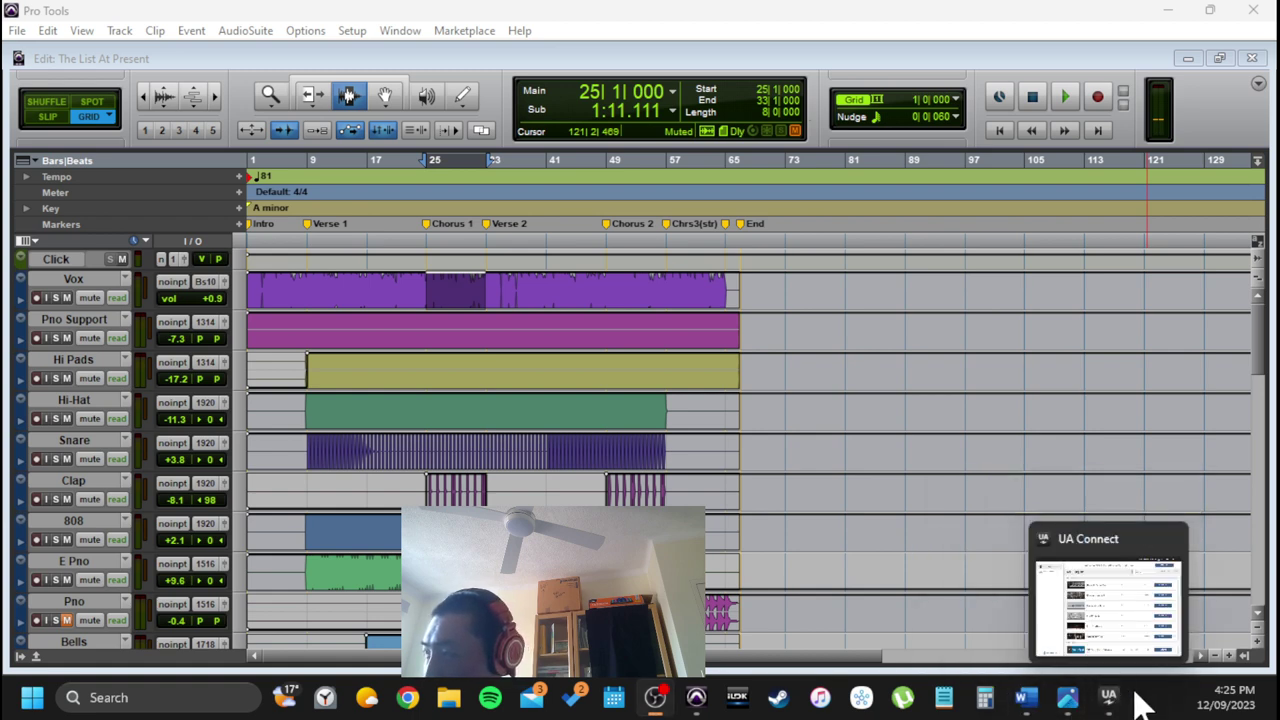
left_click(1067, 697)
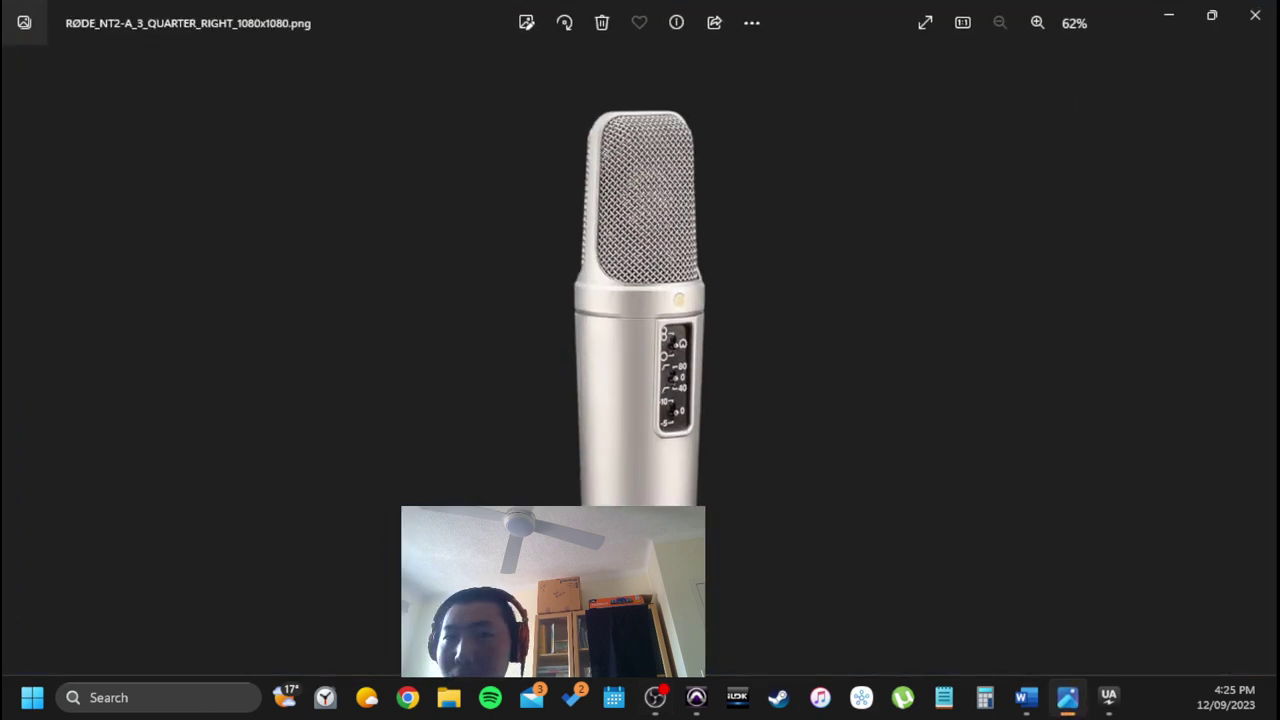
key("Right")
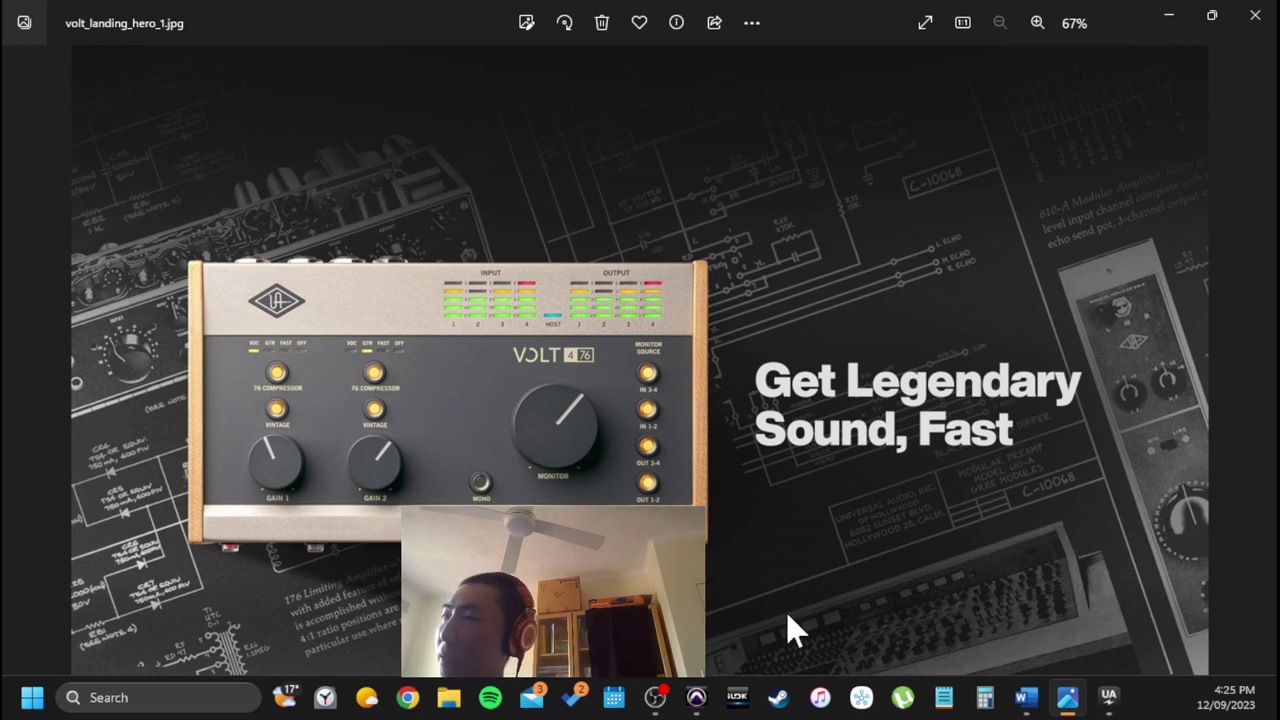
mouse_move(1066, 698)
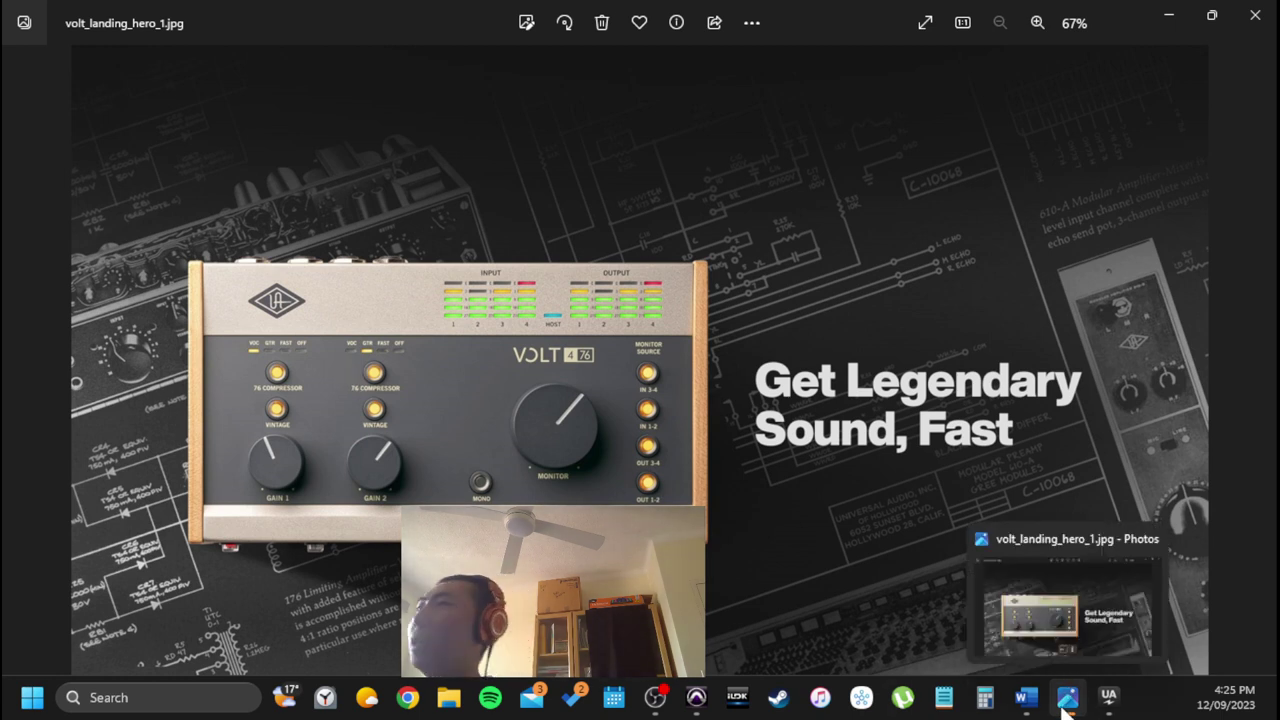
left_click(1065, 700)
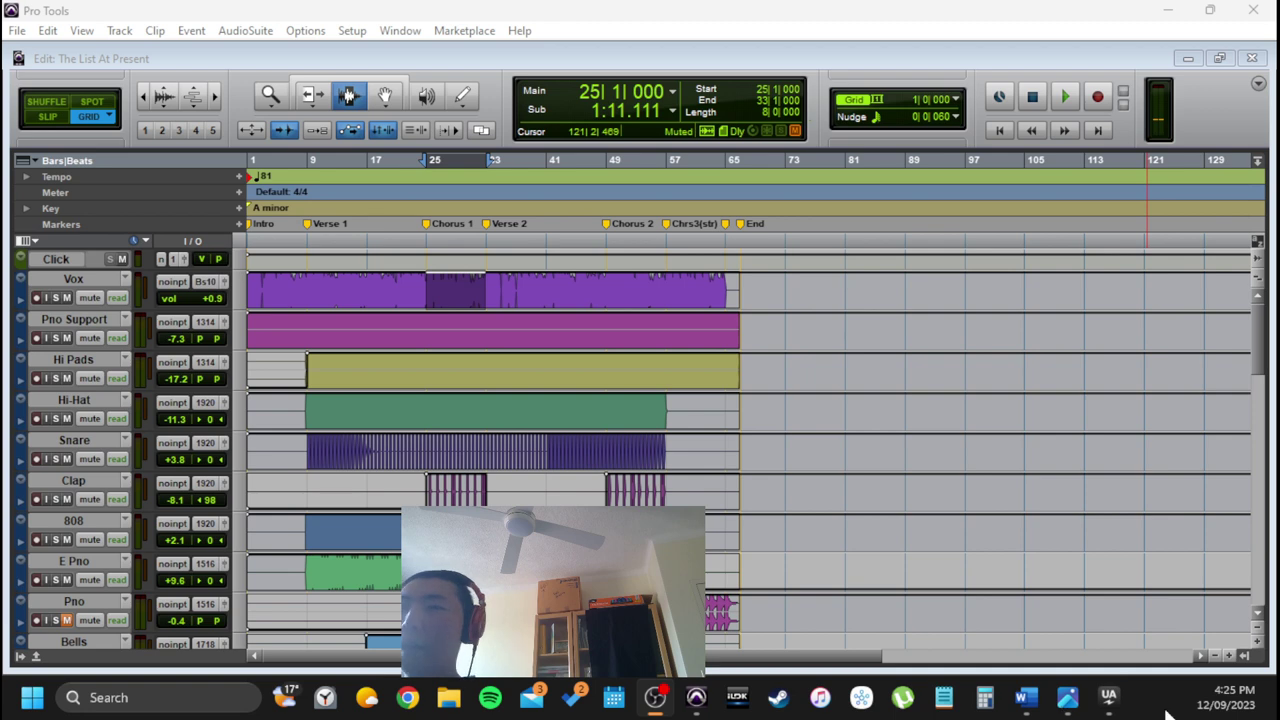
left_click(1066, 698)
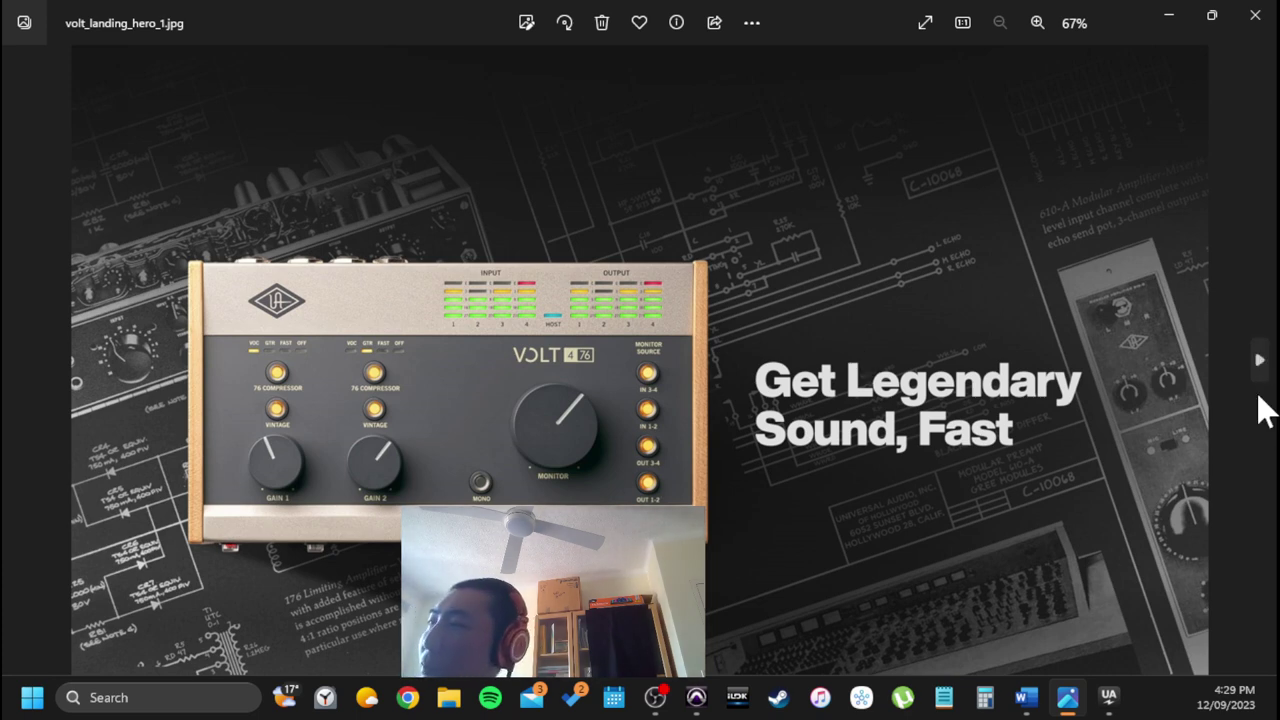
left_click(1167, 15)
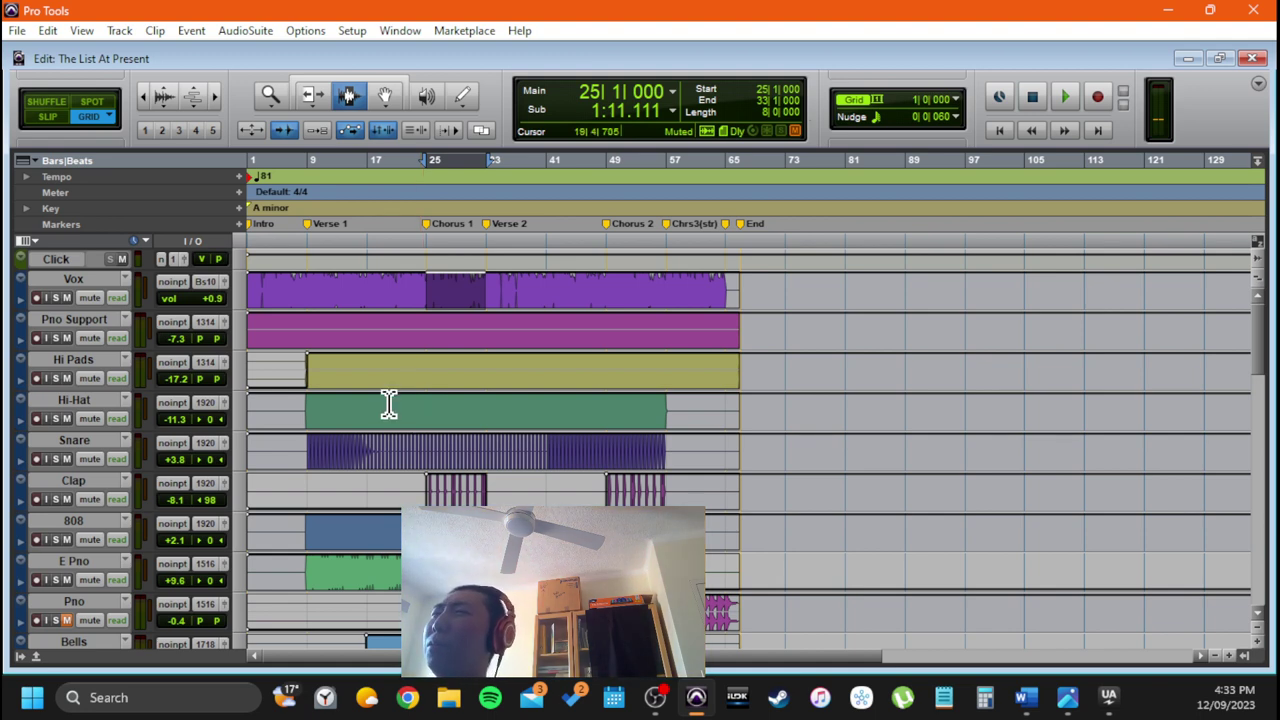
Point out the Vox passages by selecting bars 9–25 and 35–48, and return the cursor to the session start
left_click_drag(309, 294, 424, 288)
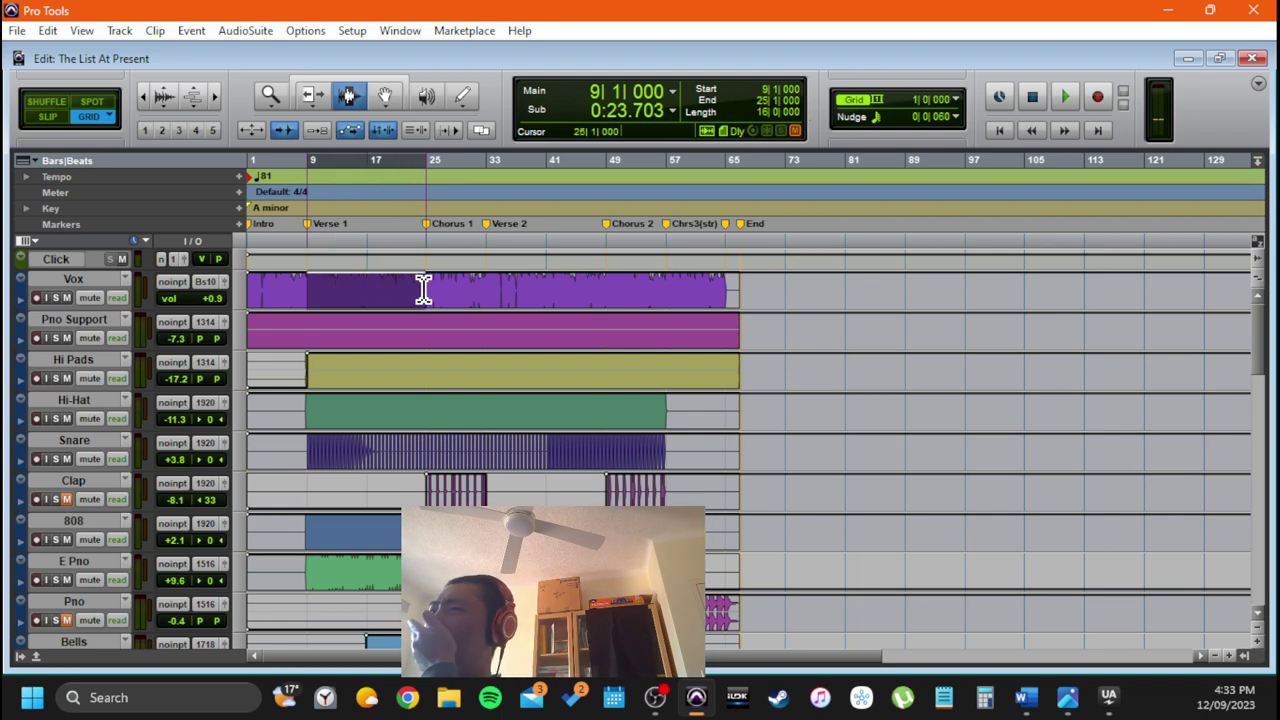
left_click(360, 297)
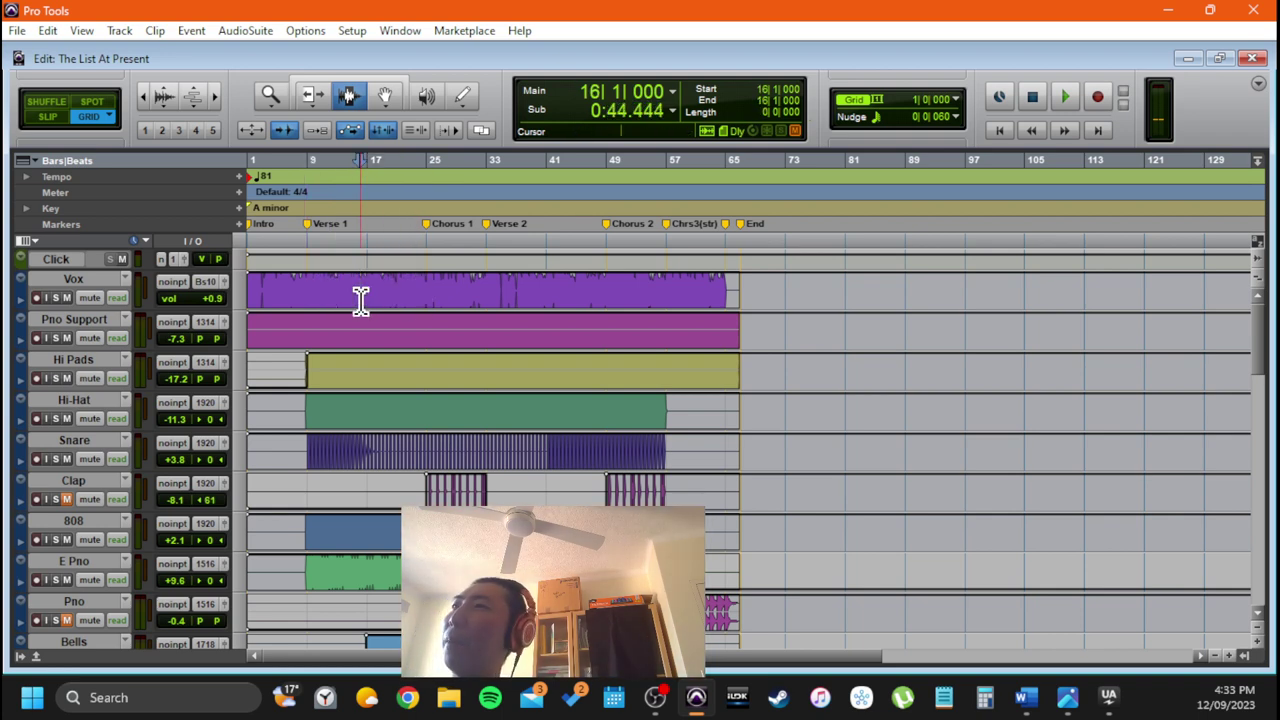
left_click(463, 300)
left_click(500, 290)
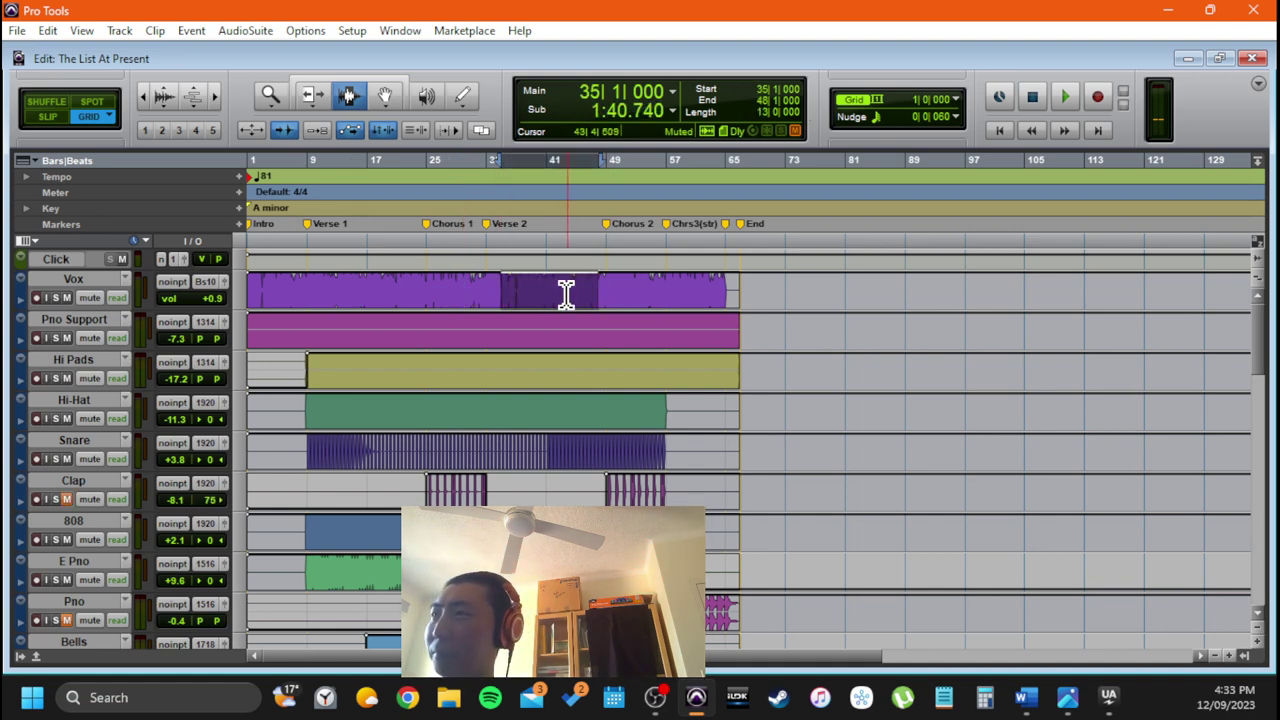
left_click(566, 294)
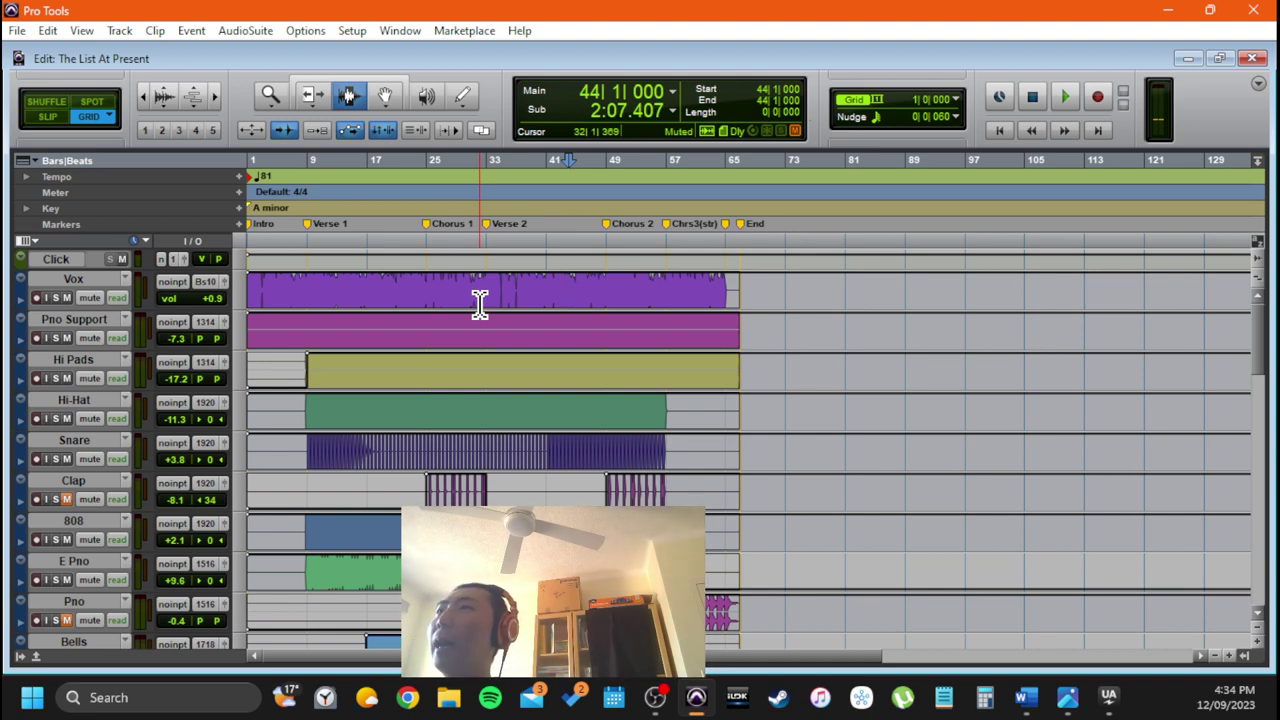
key("Return")
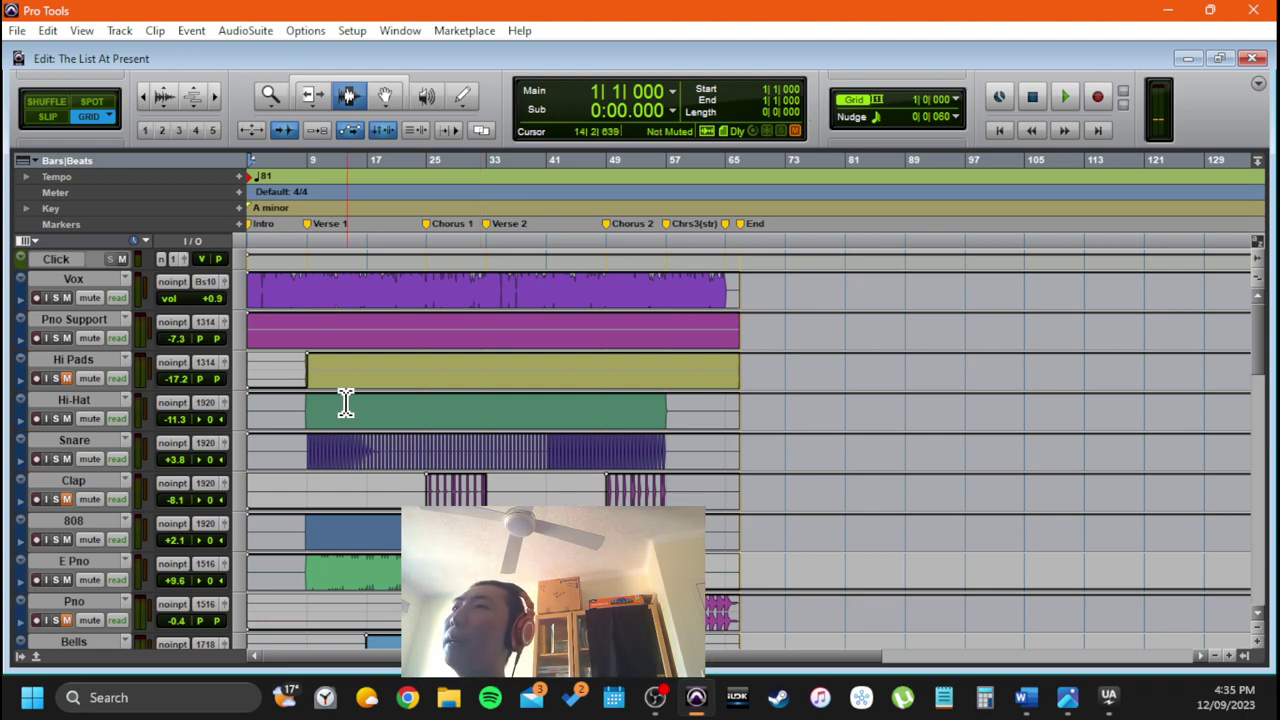
Show and activate the hidden Pno Support VI instrument track, and select its whole MIDI part from bar 1 to bar 72
left_click(349, 337)
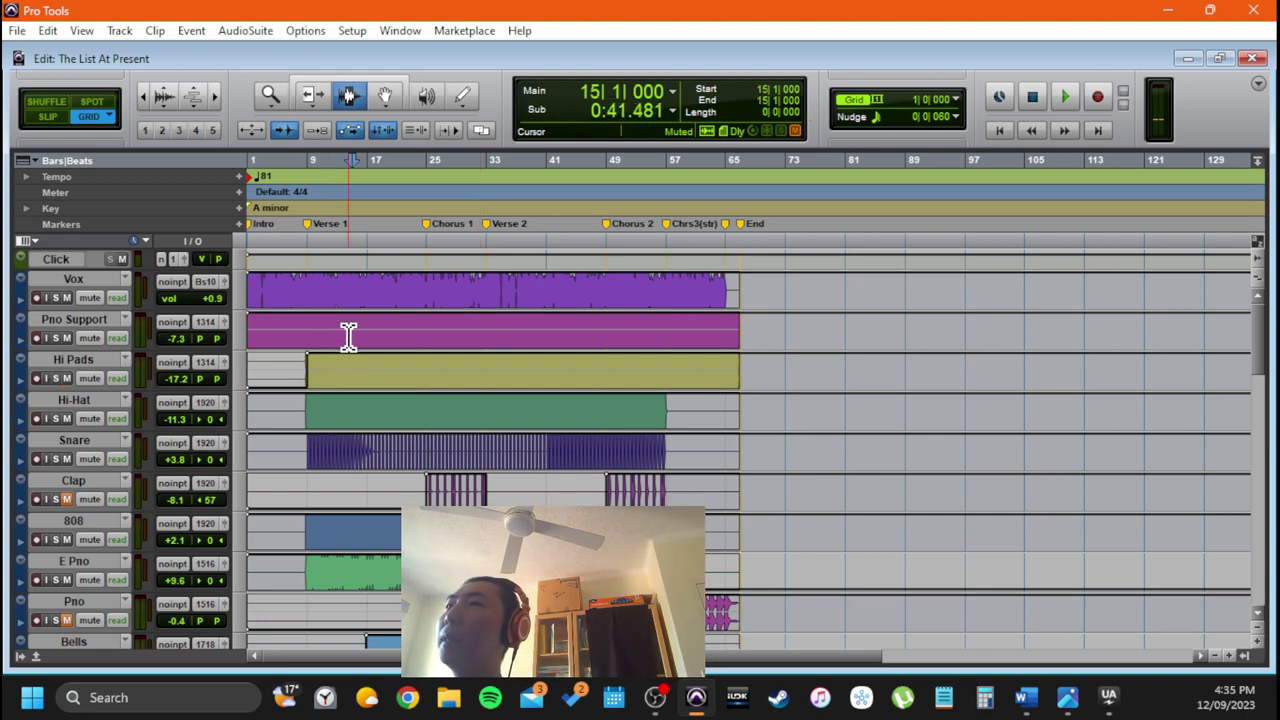
left_click(272, 335)
left_click(19, 655)
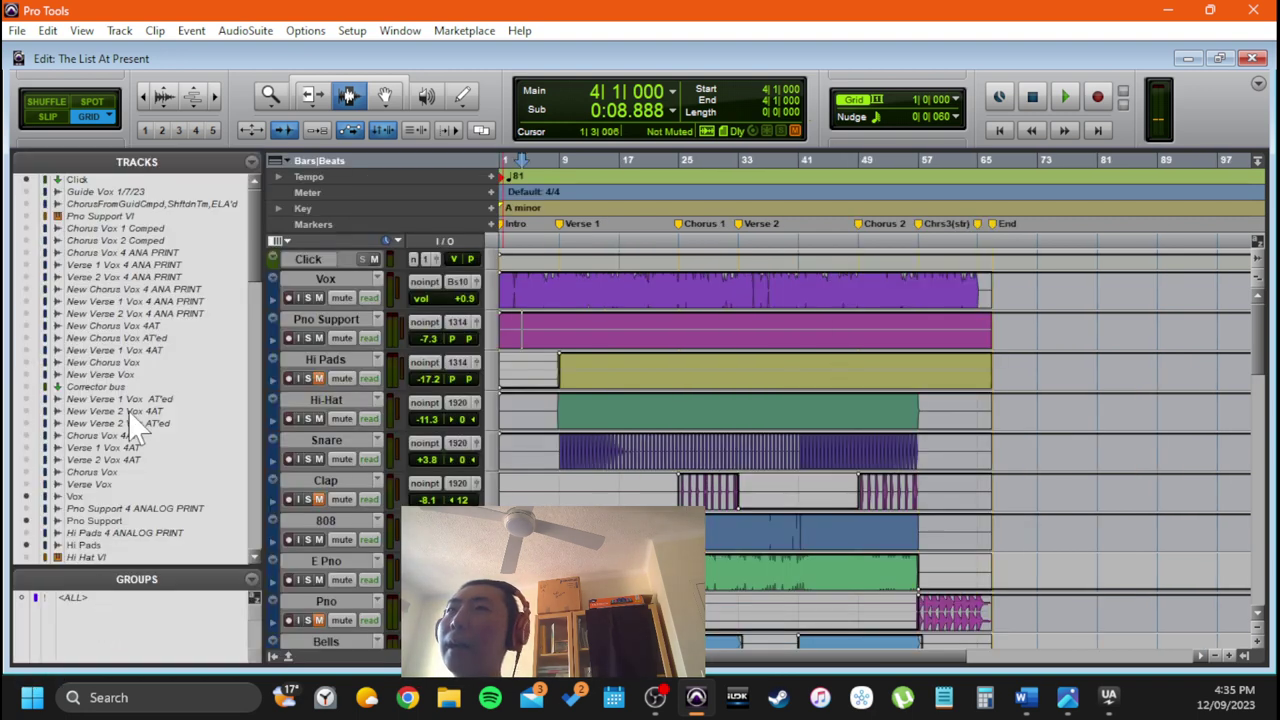
right_click(130, 216)
left_click(185, 241)
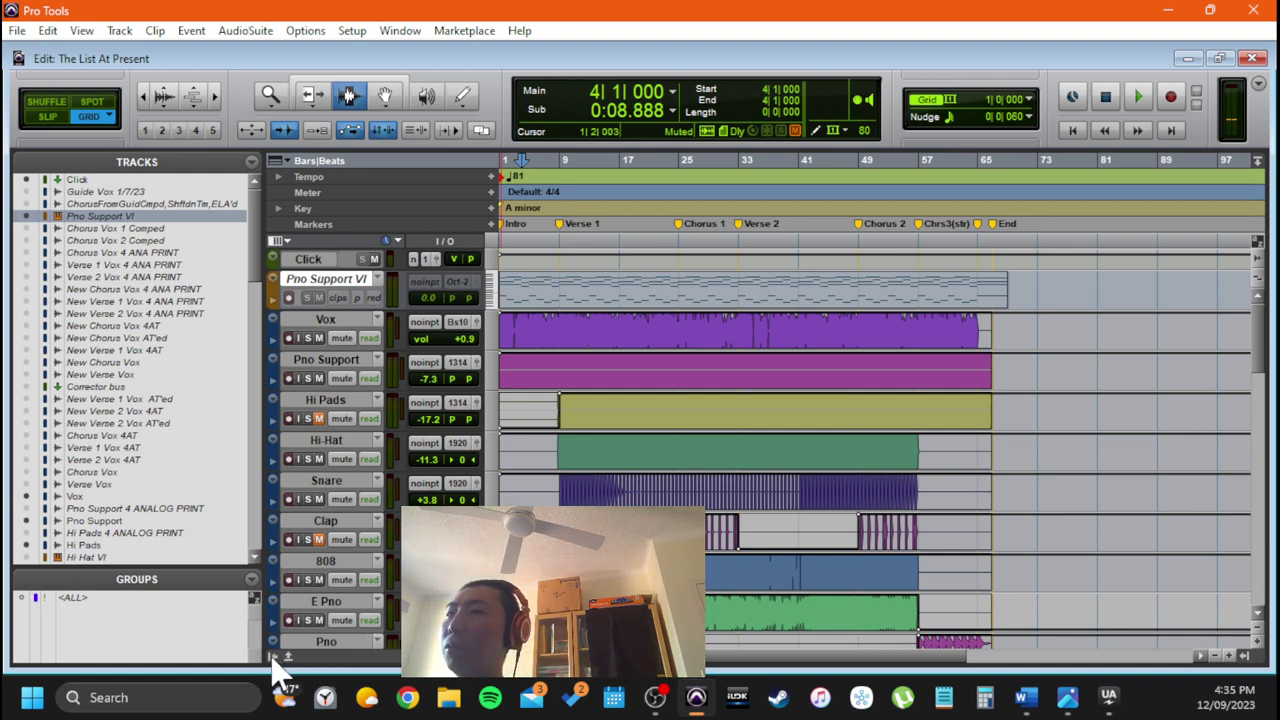
left_click(556, 290)
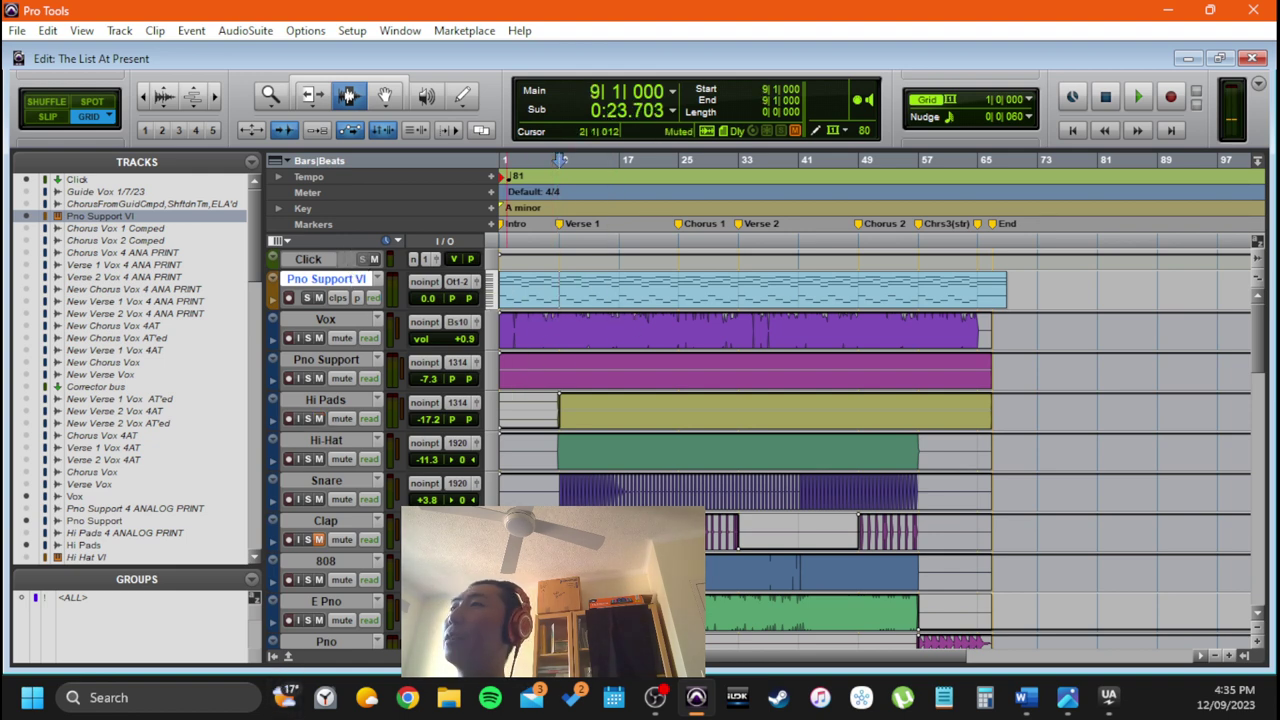
left_click(272, 656)
left_click_drag(777, 288, 205, 310)
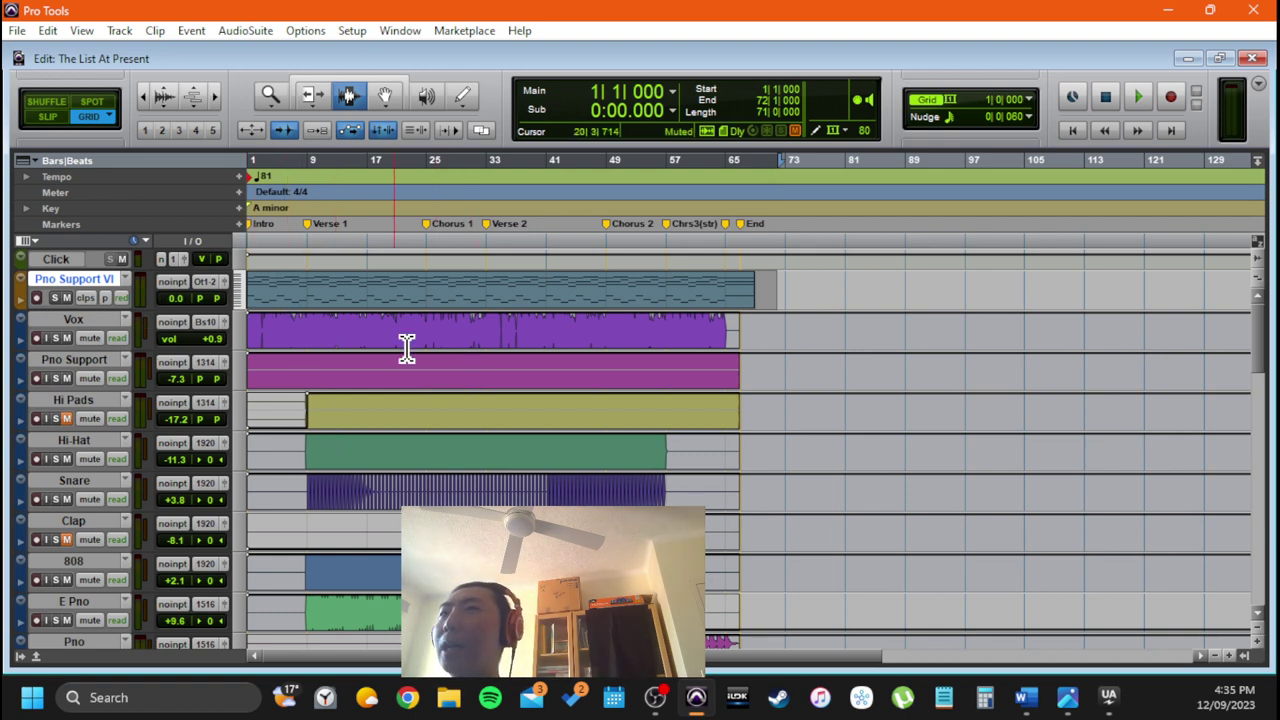
Open the Hybrid instrument on the Pno Support VI channel in the Mix window and position its window fully in view
key("ctrl+equal")
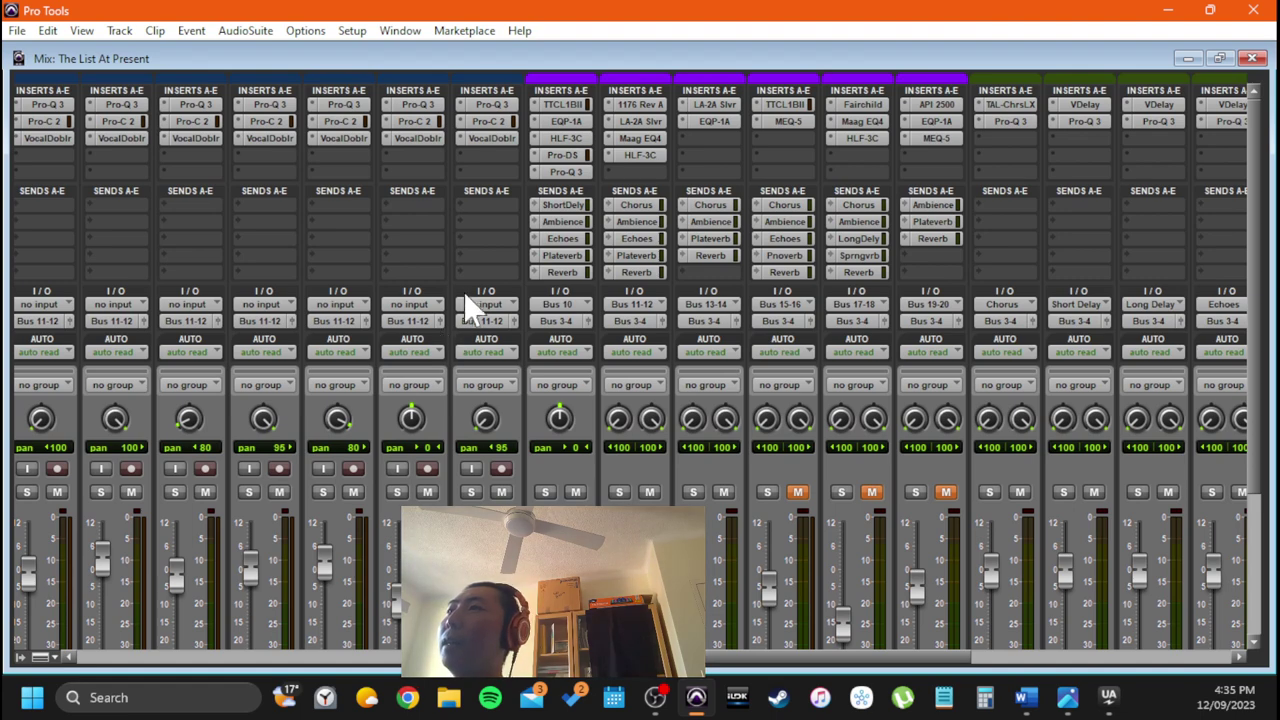
scroll(449, 283, "up", 5)
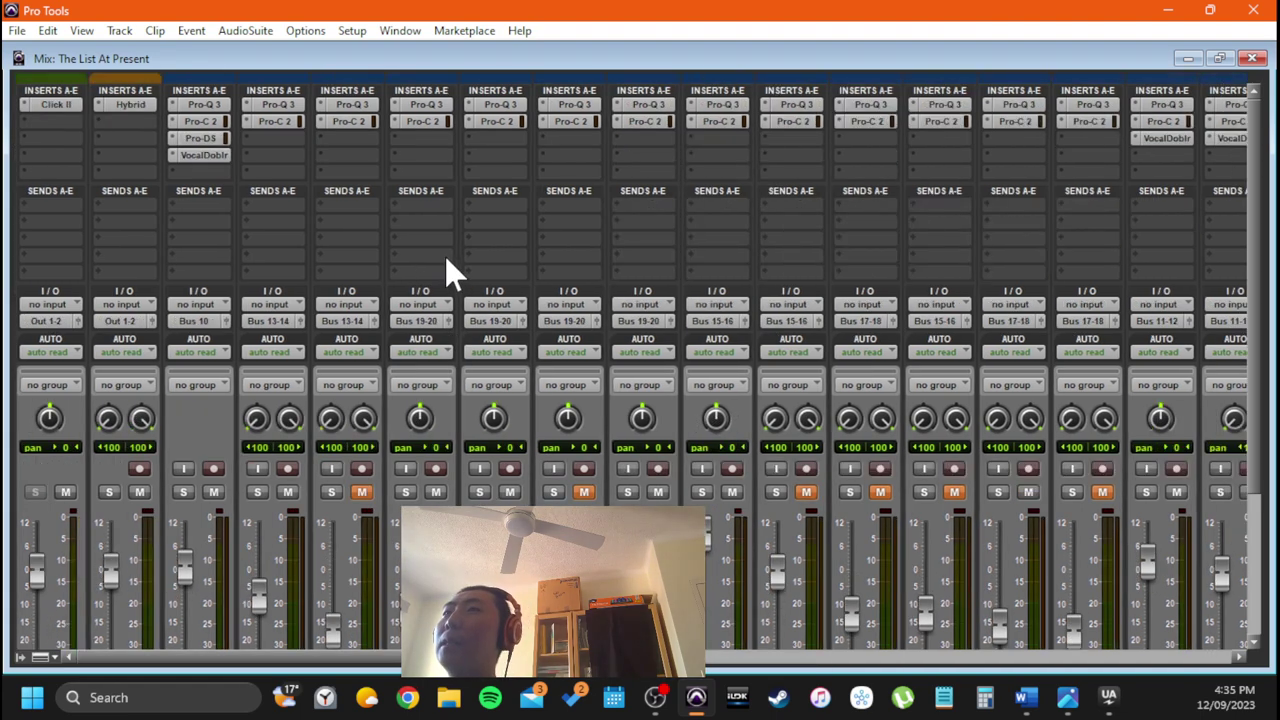
left_click(130, 105)
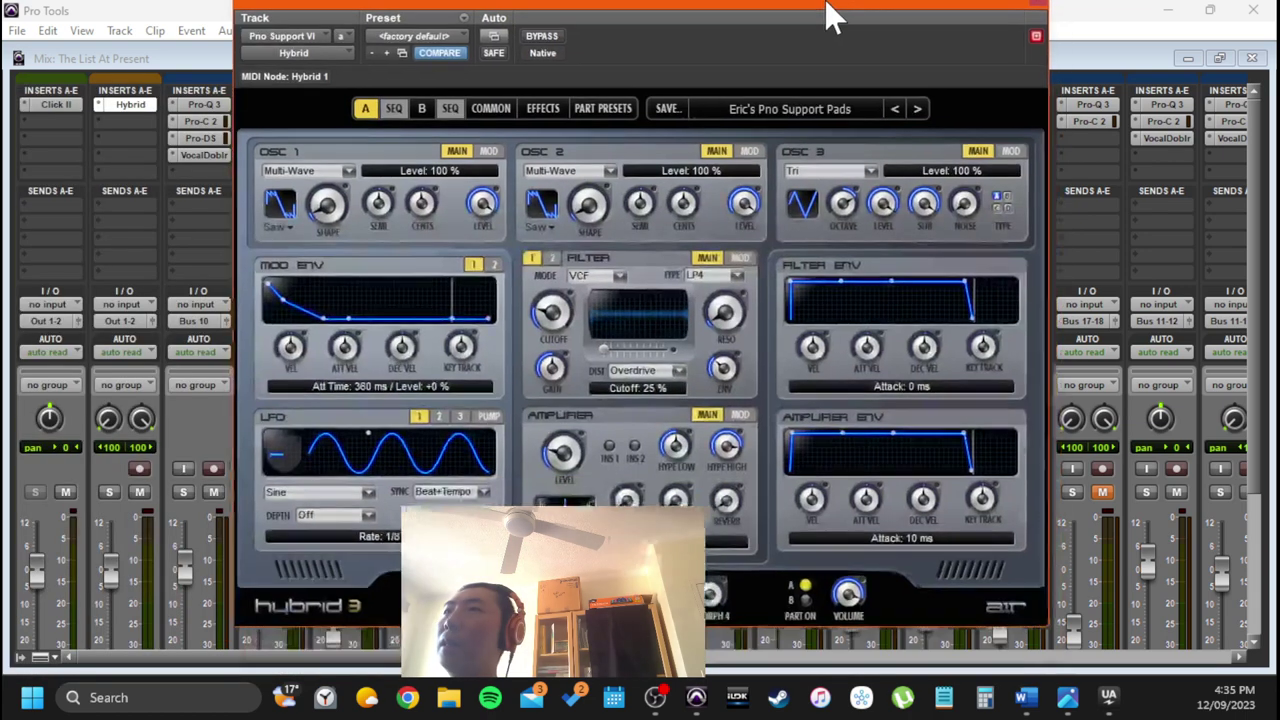
left_click_drag(829, 14, 809, 40)
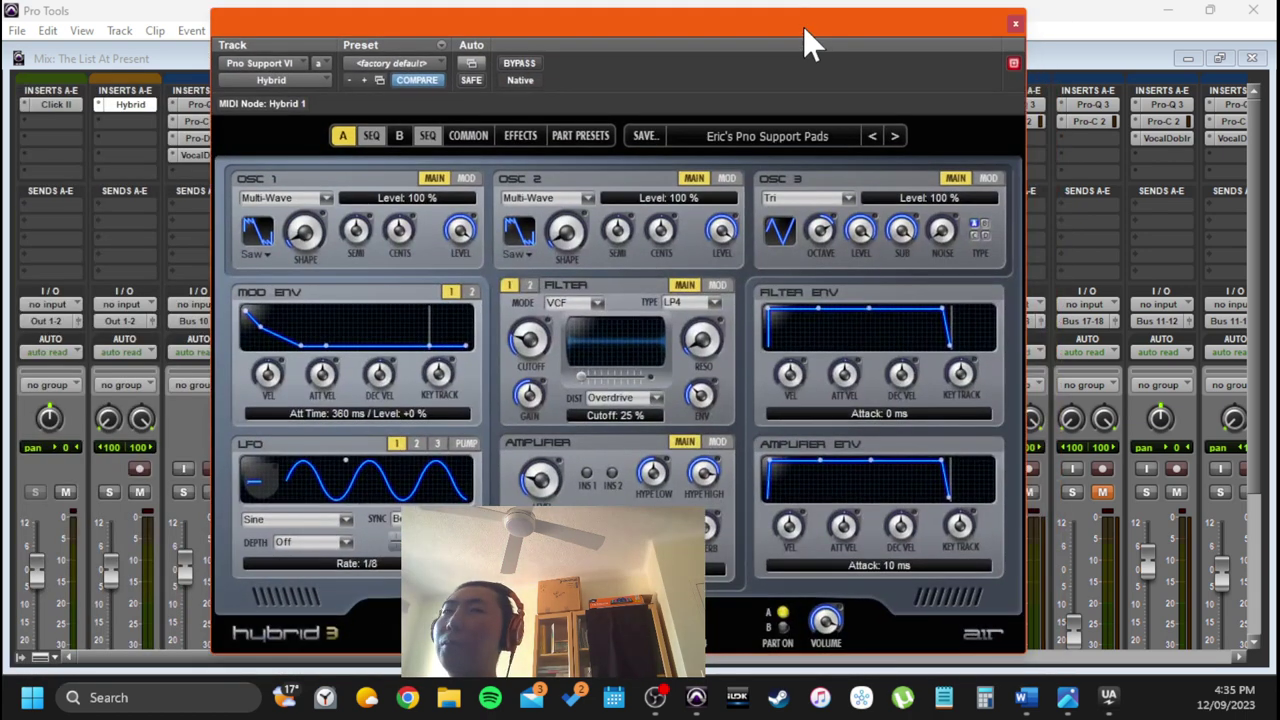
Look through Hybrid's preset categories to the Soft Pads preset Piano Support, keep the current patch and close the plug-in
left_click(759, 132)
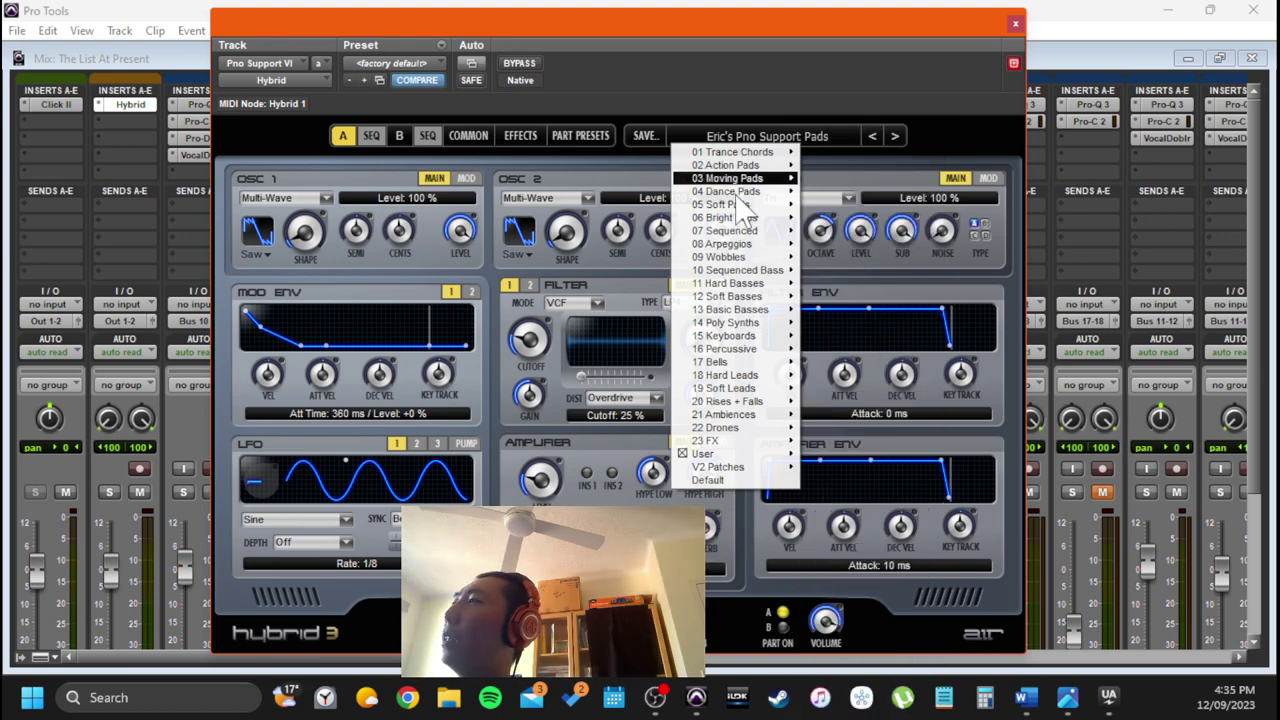
mouse_move(738, 232)
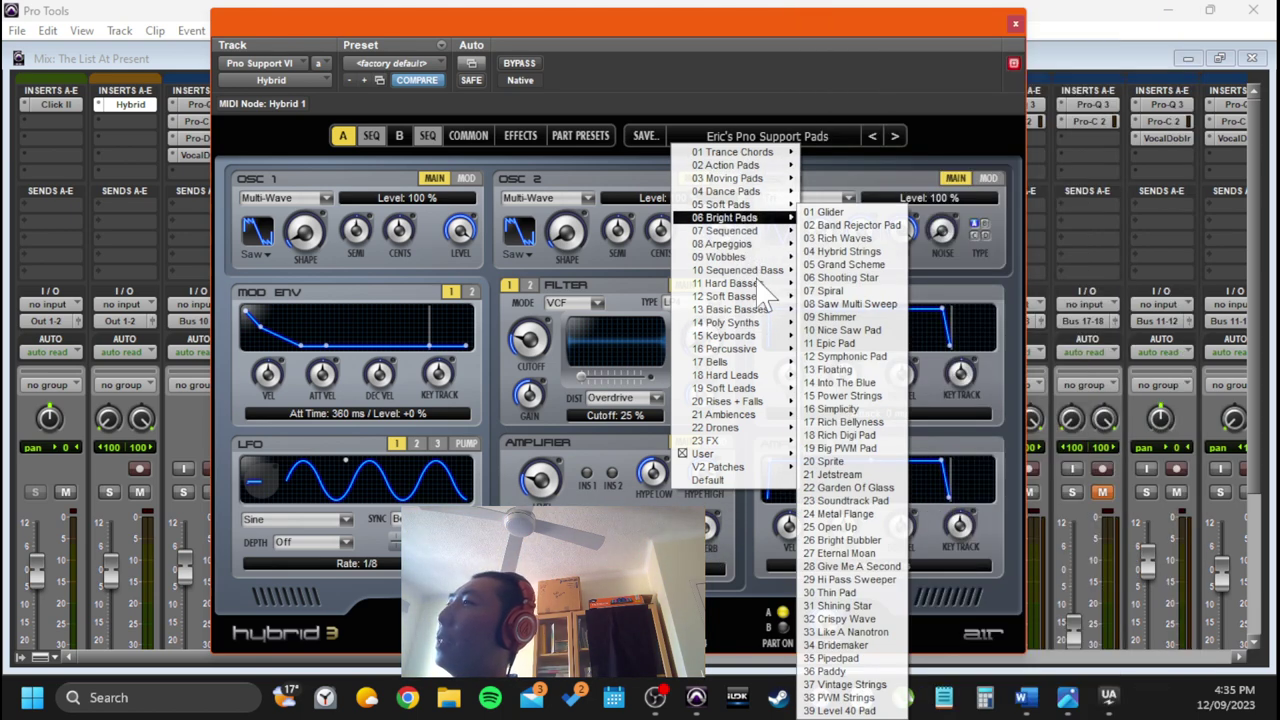
mouse_move(752, 206)
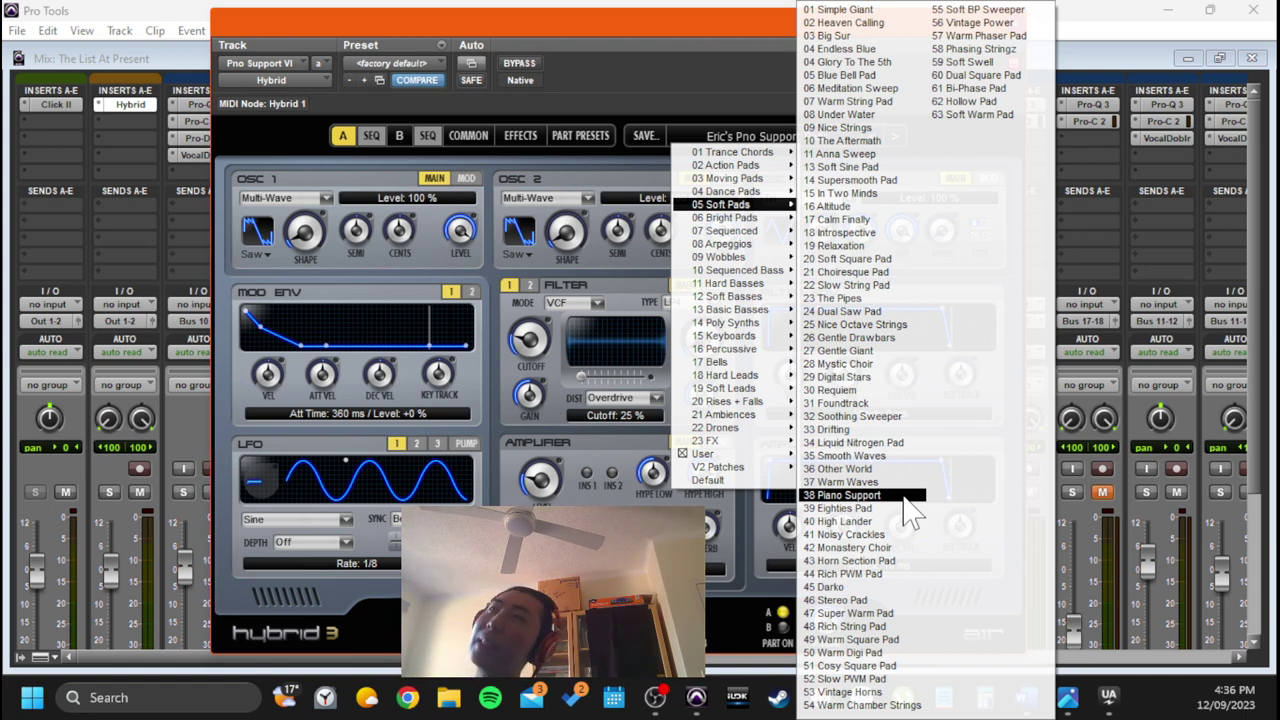
left_click(655, 18)
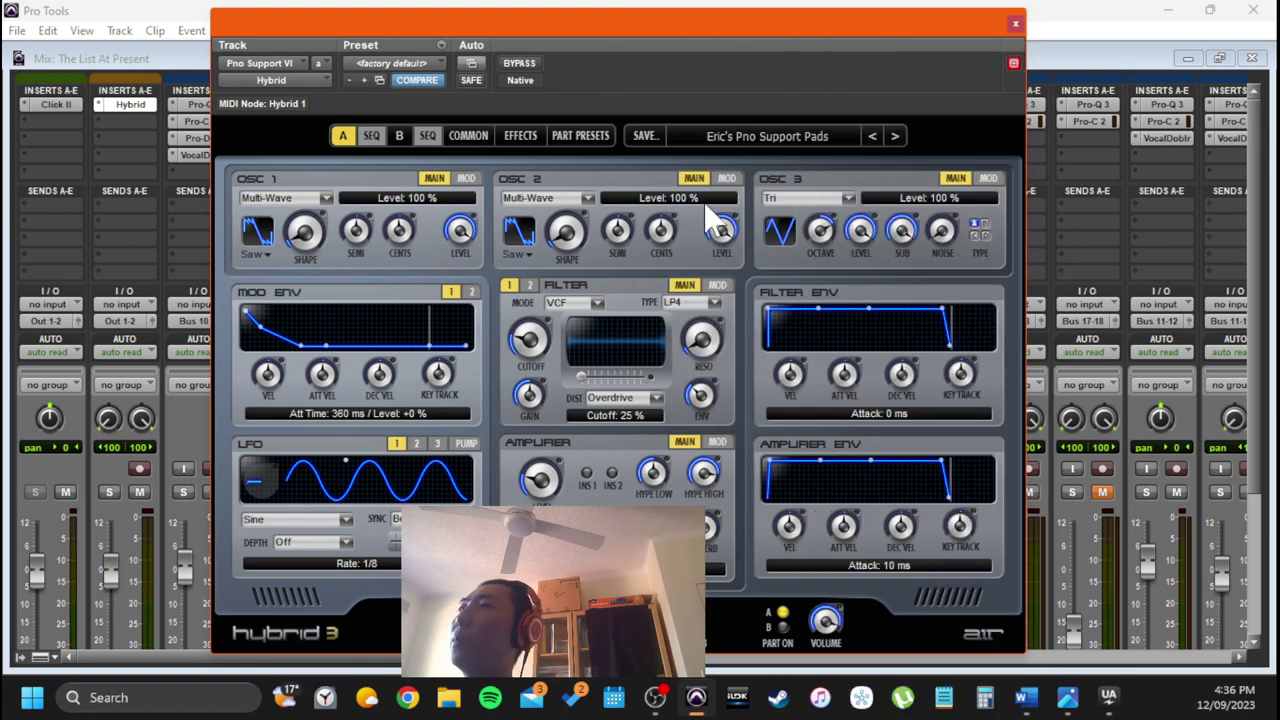
left_click(1014, 22)
Examine the channel faders and inserts in the mixer, and go back to the Edit window at the session start
scroll(248, 356, "down", 3)
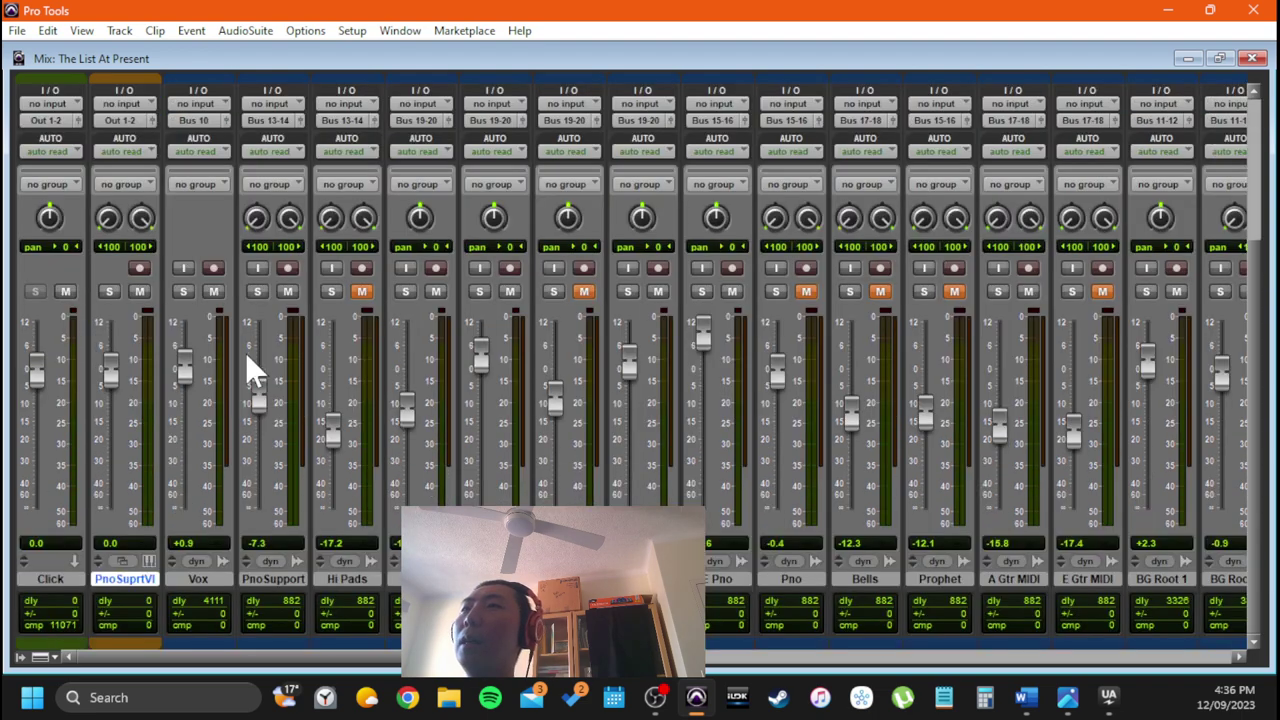
scroll(220, 373, "up", 3)
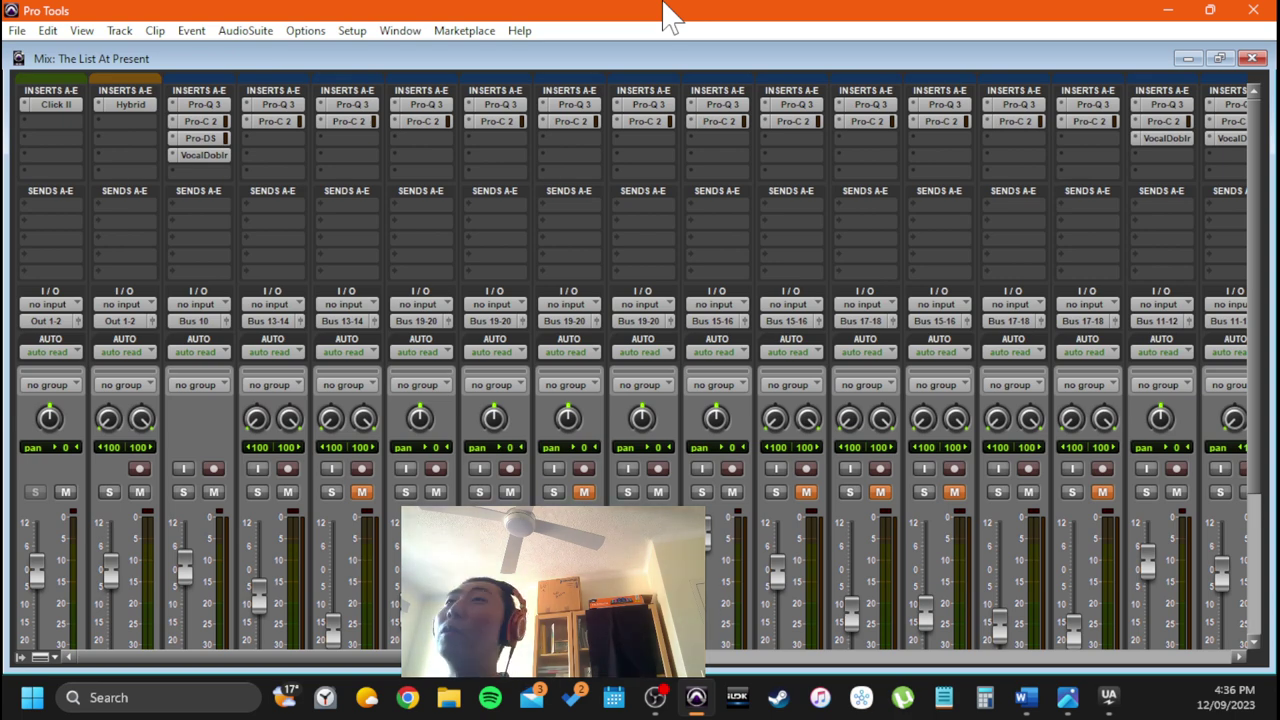
scroll(249, 458, "down", 4)
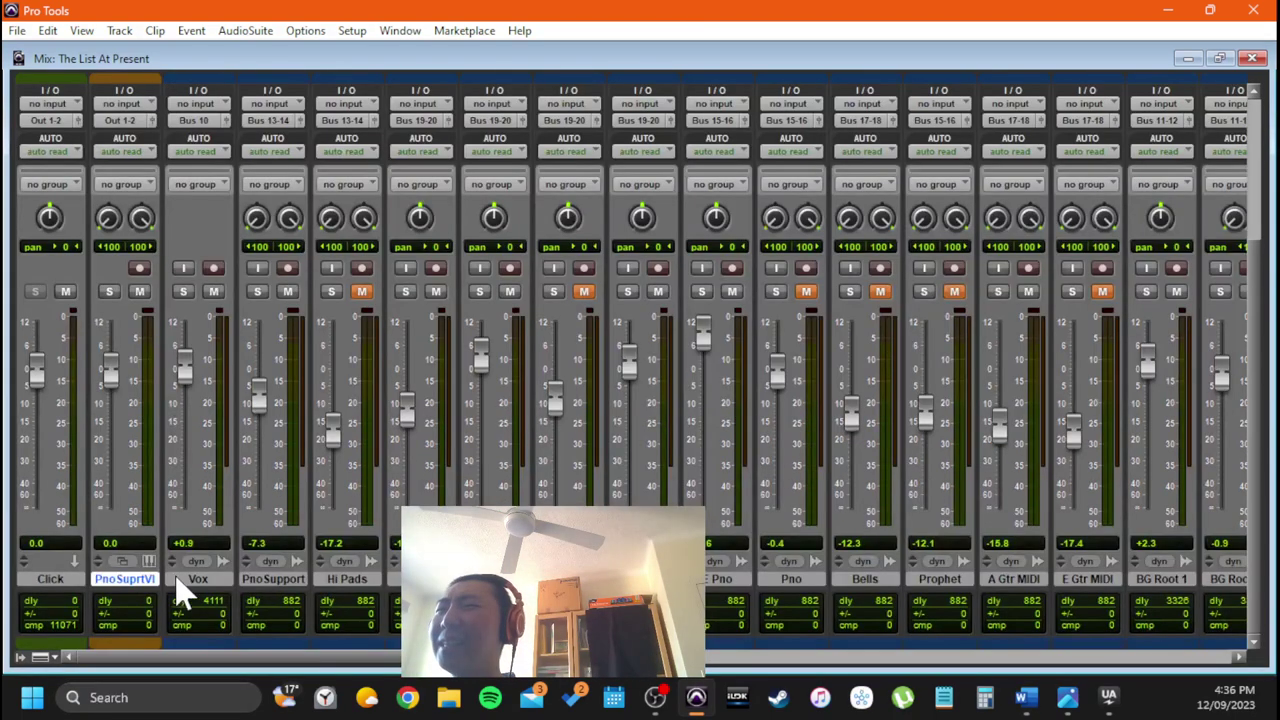
key("ctrl+equal")
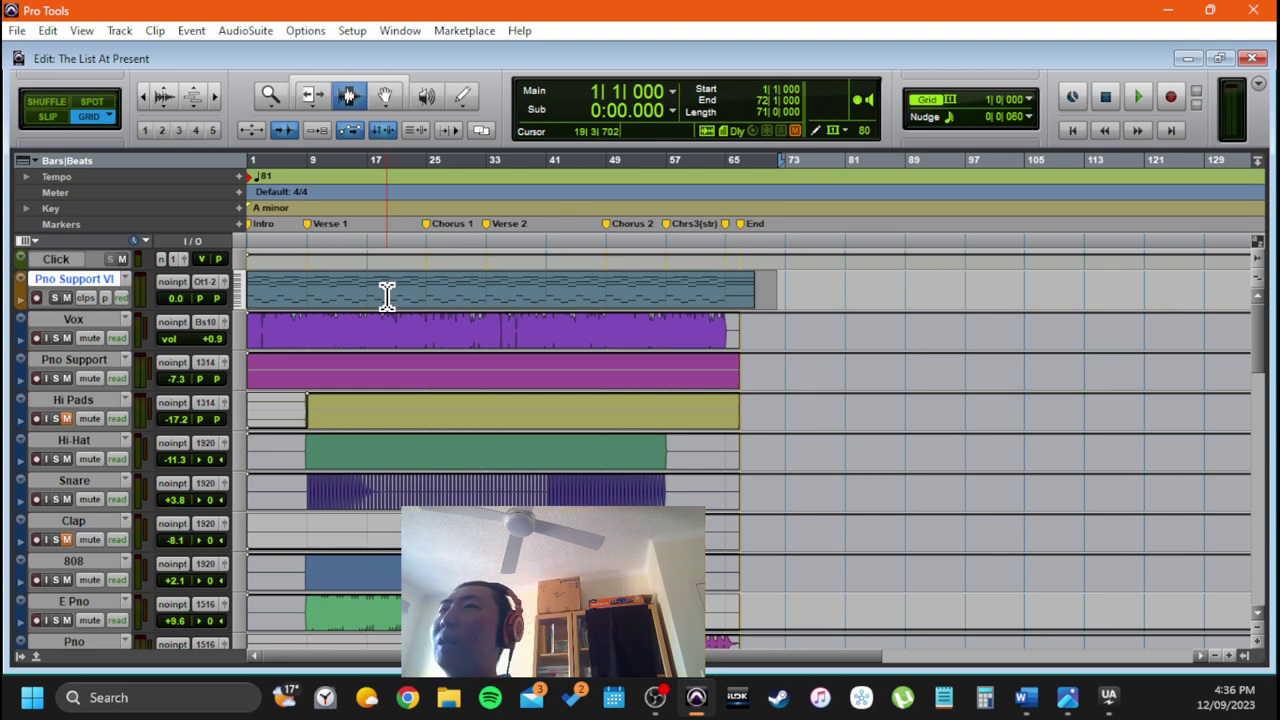
key("Return")
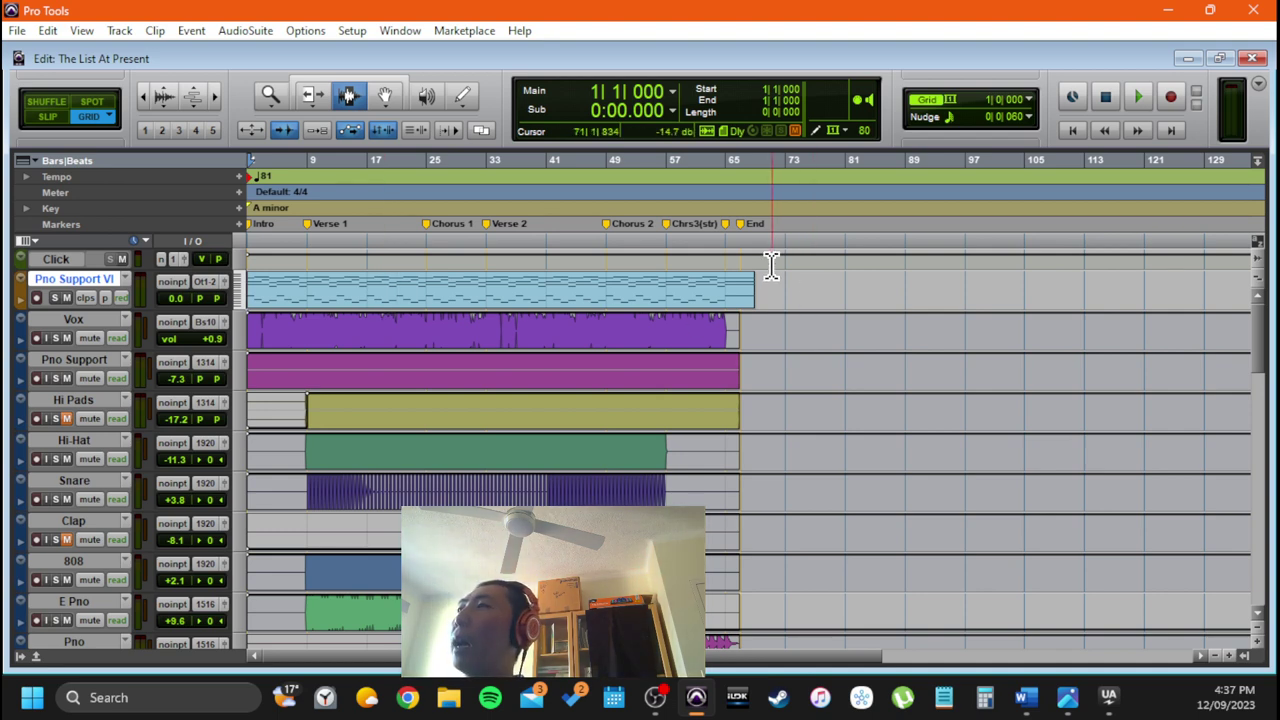
left_click_drag(771, 275, 829, 291)
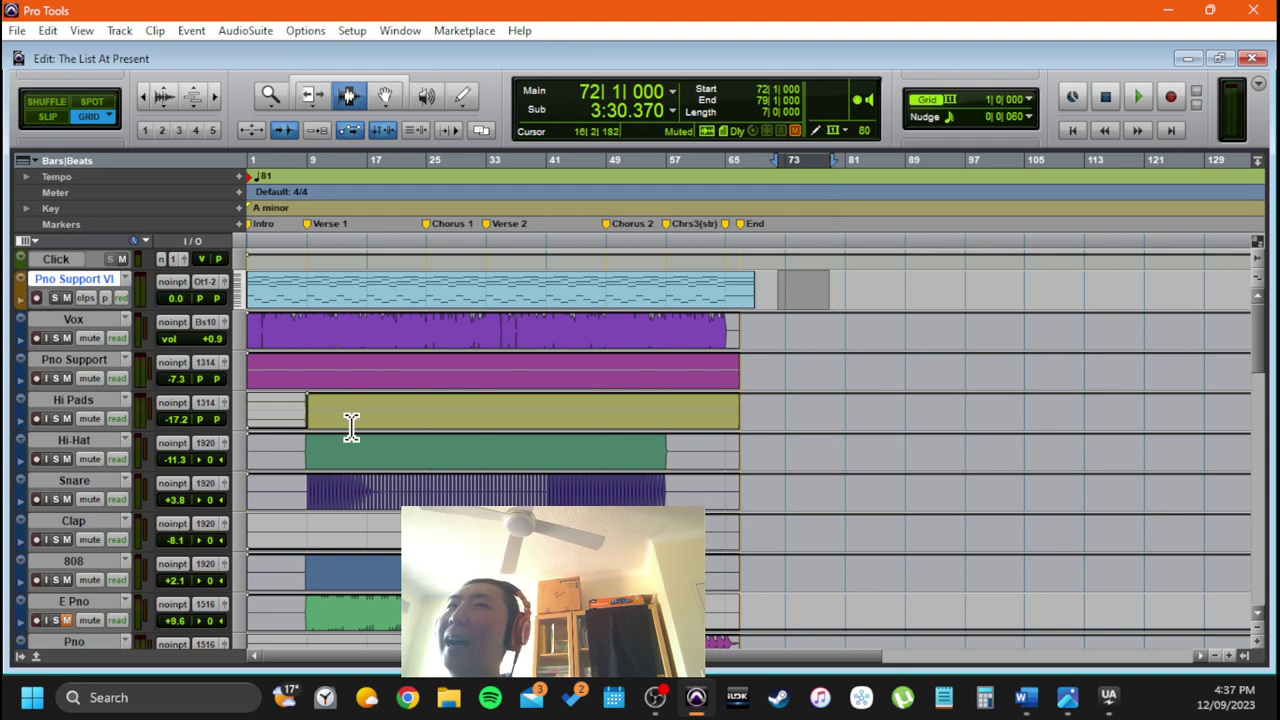
right_click(101, 281)
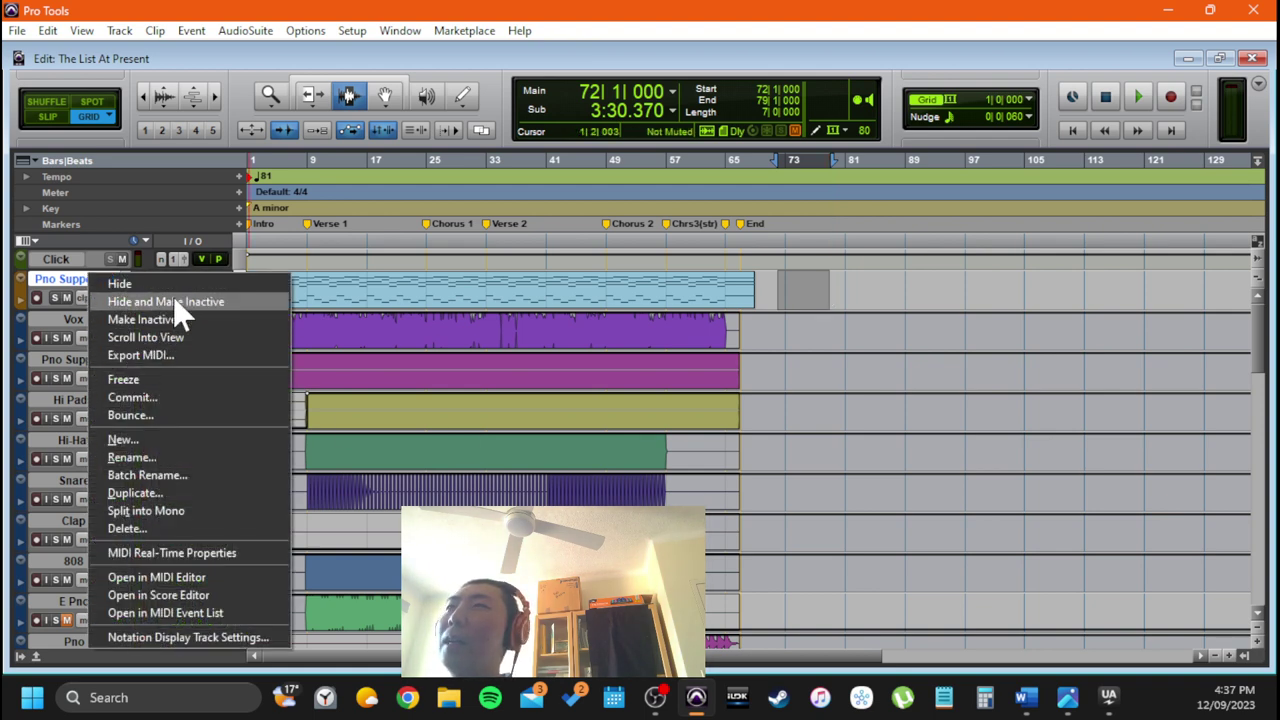
left_click(583, 253)
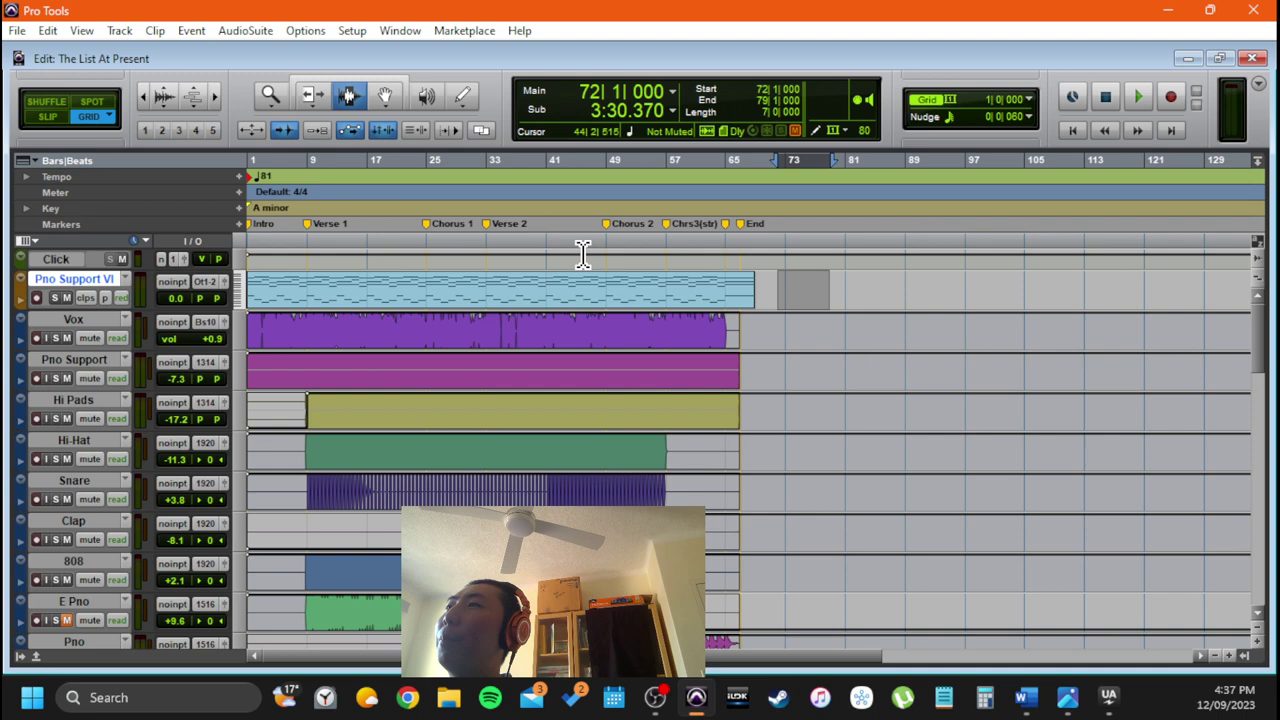
left_click(783, 292)
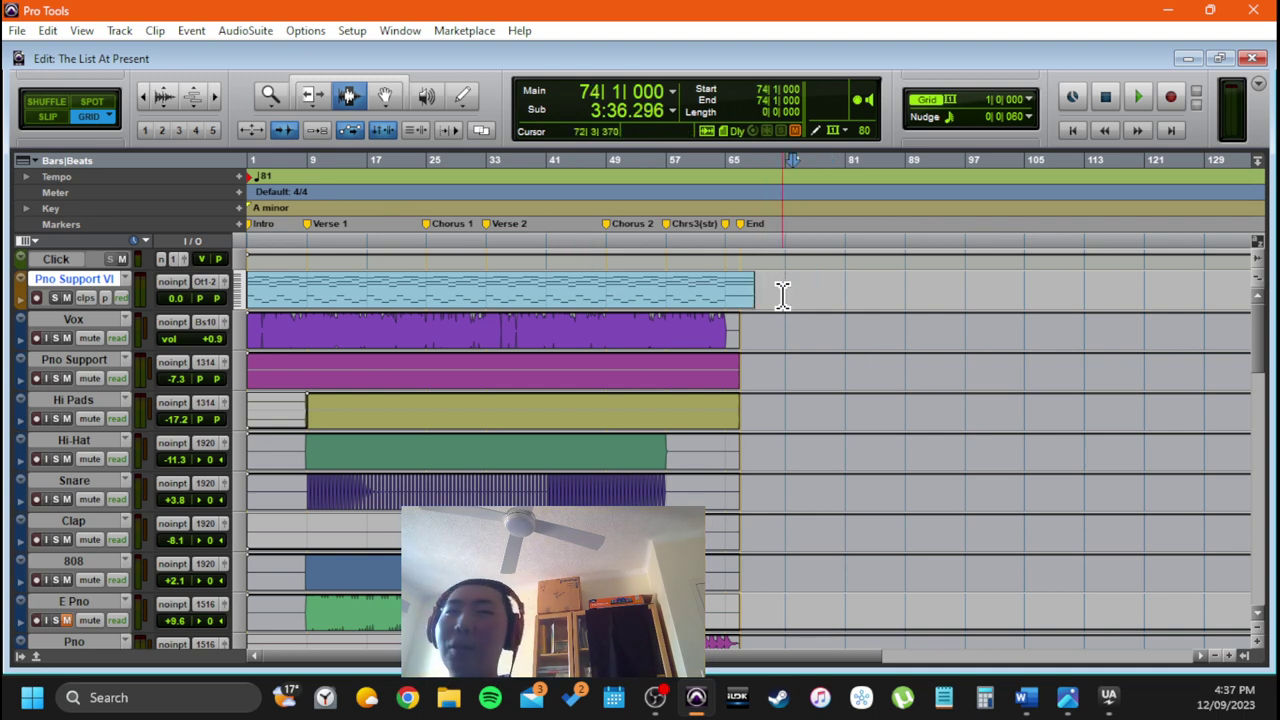
key("Return")
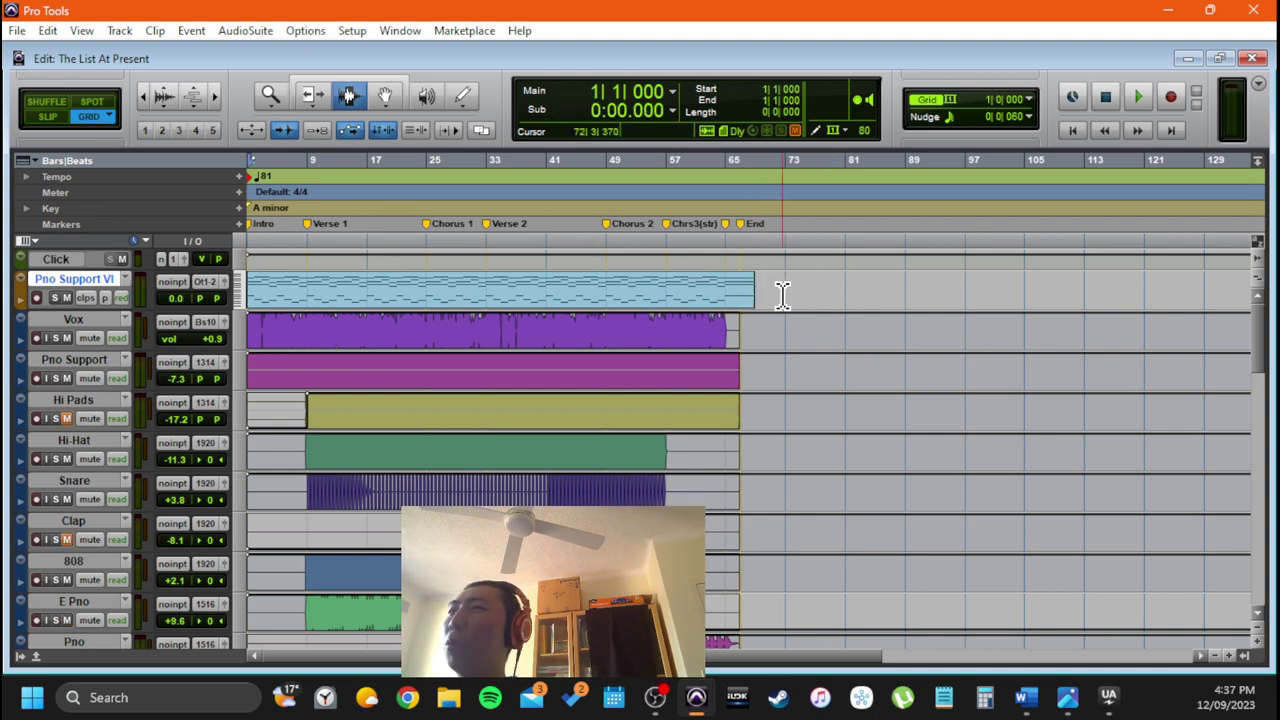
right_click(102, 278)
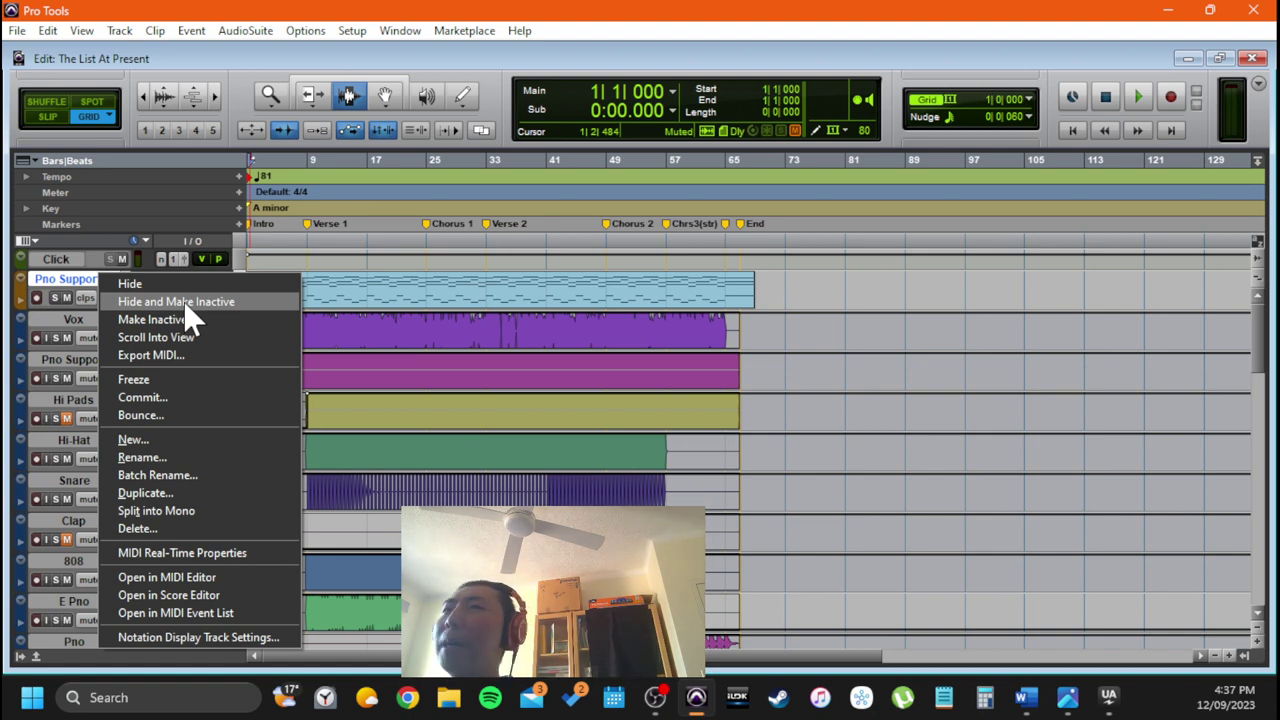
left_click(530, 18)
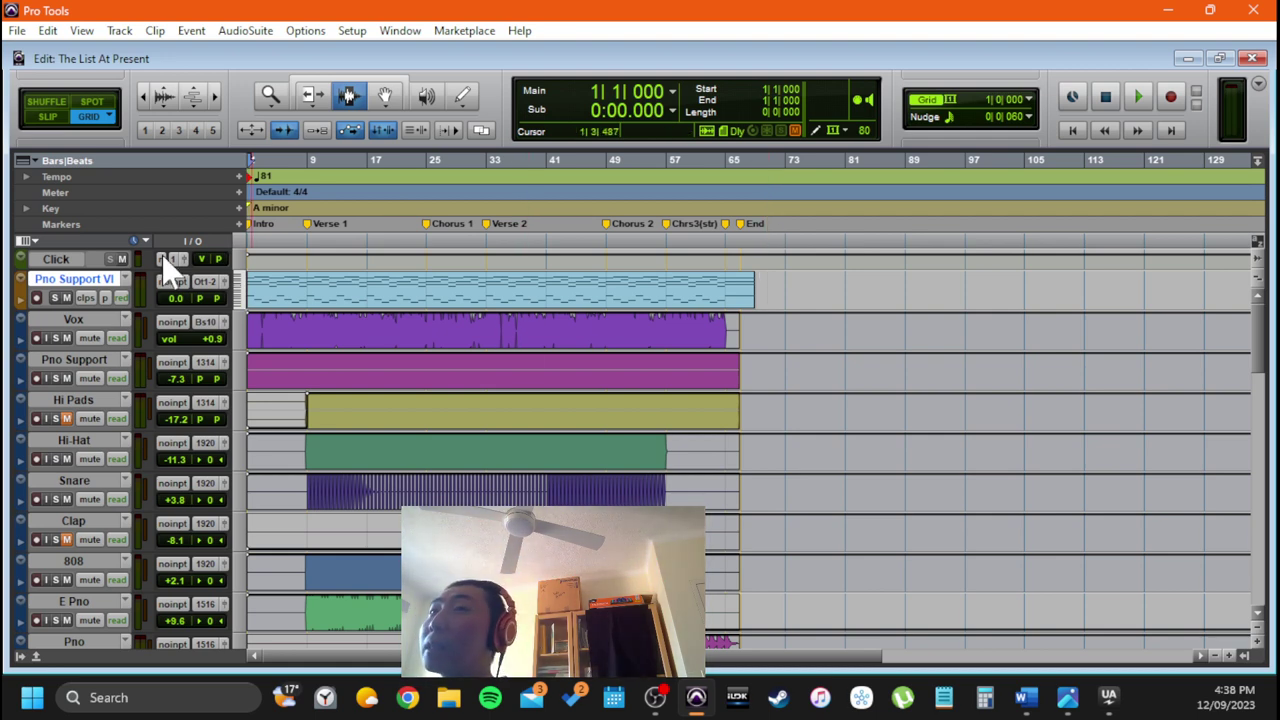
right_click(110, 284)
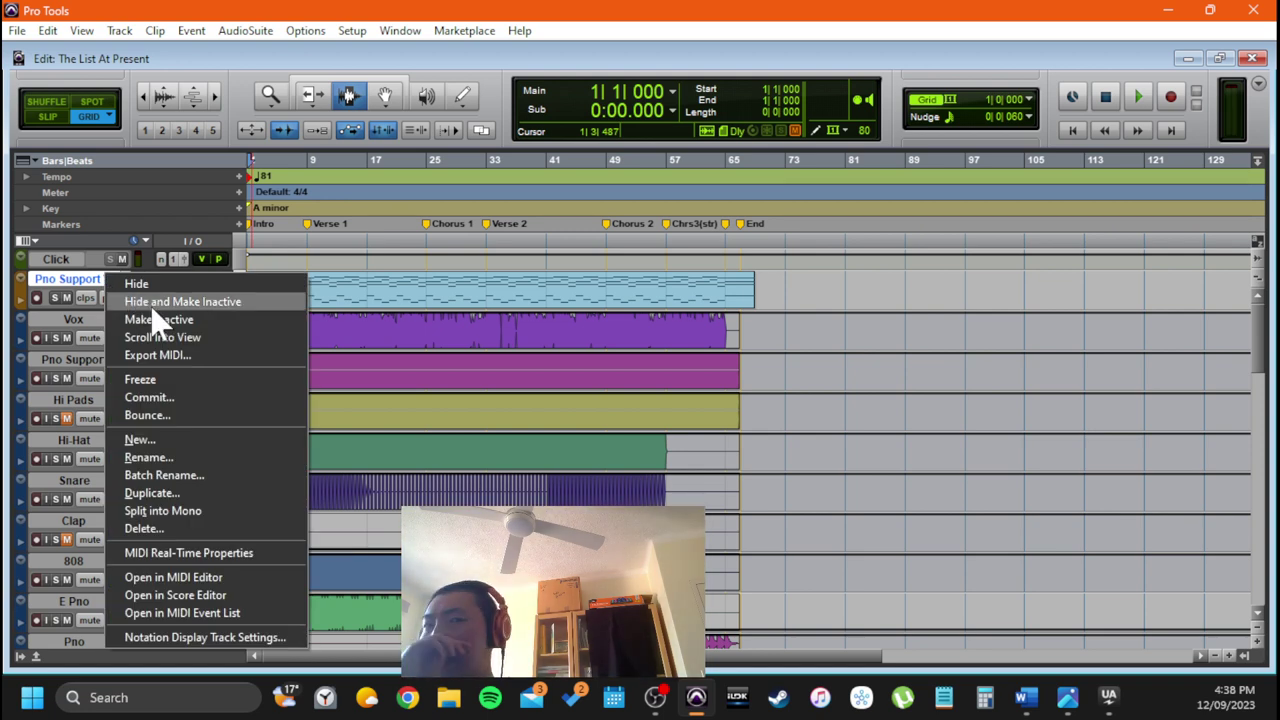
left_click(674, 210)
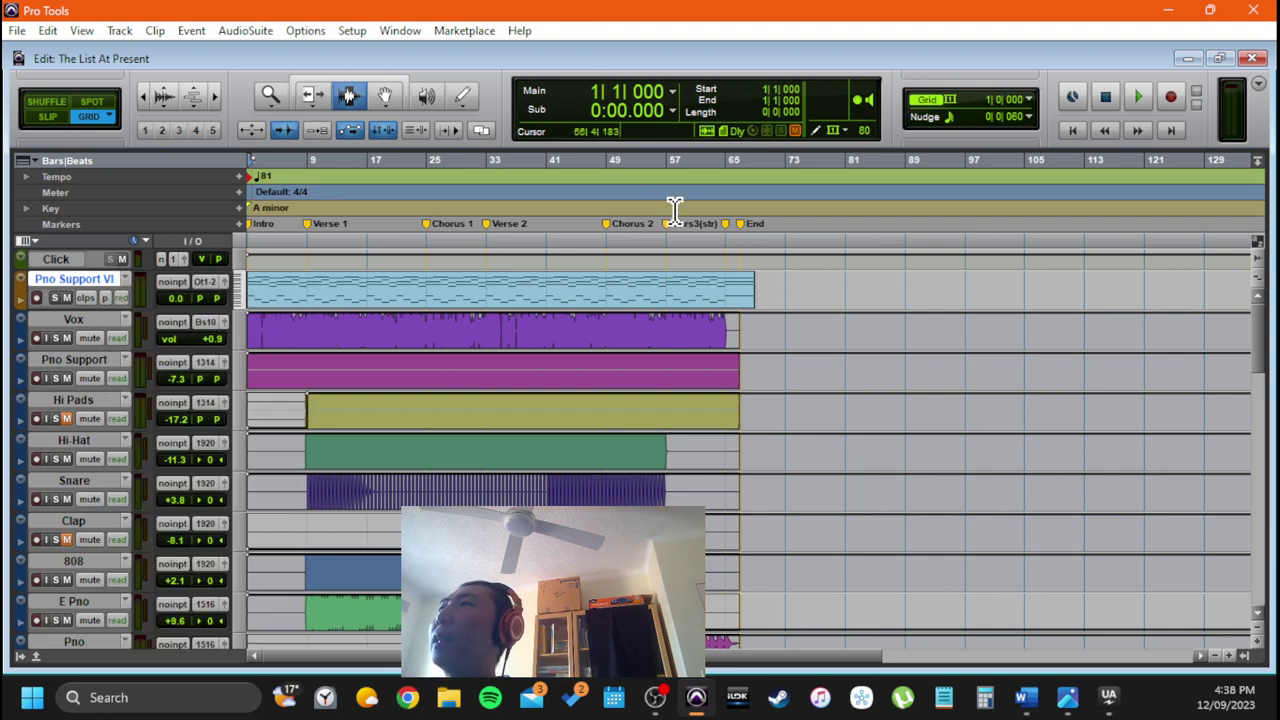
Select the Chorus 1 range from bar 25 to bar 33 on the Pno Support VI track
left_click_drag(768, 297, 806, 297)
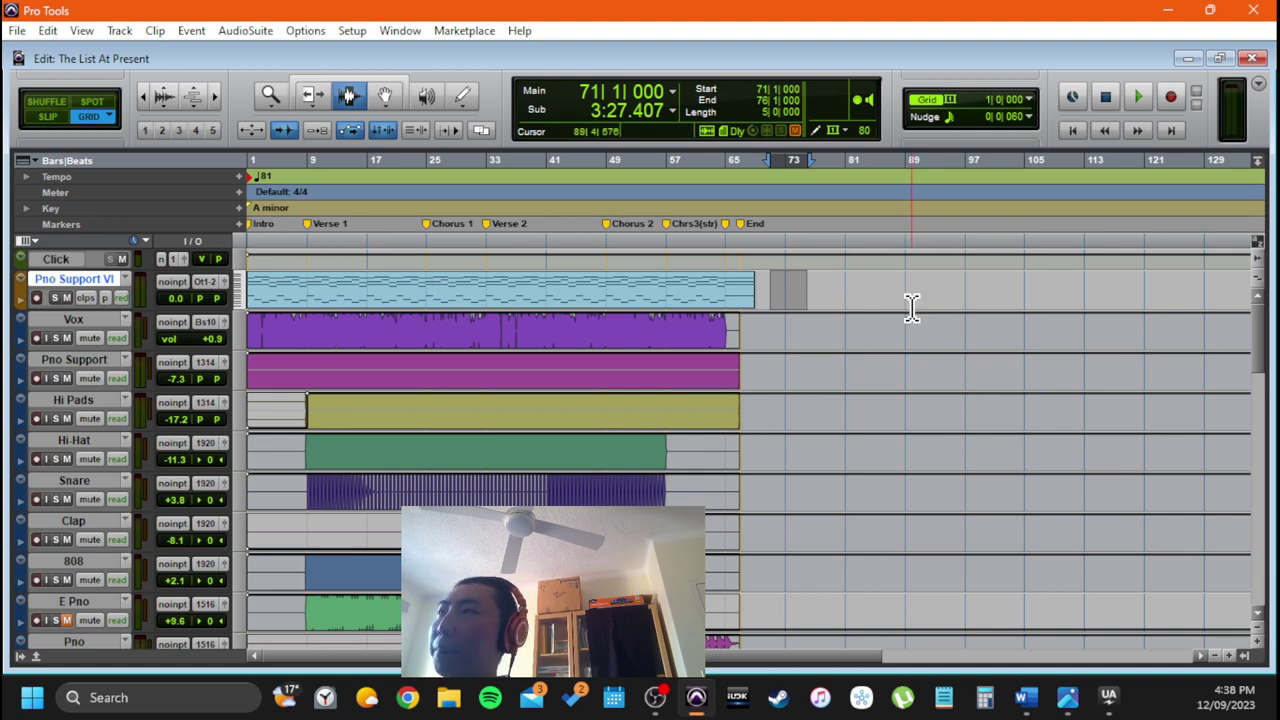
left_click_drag(772, 290, 529, 260)
left_click(309, 300)
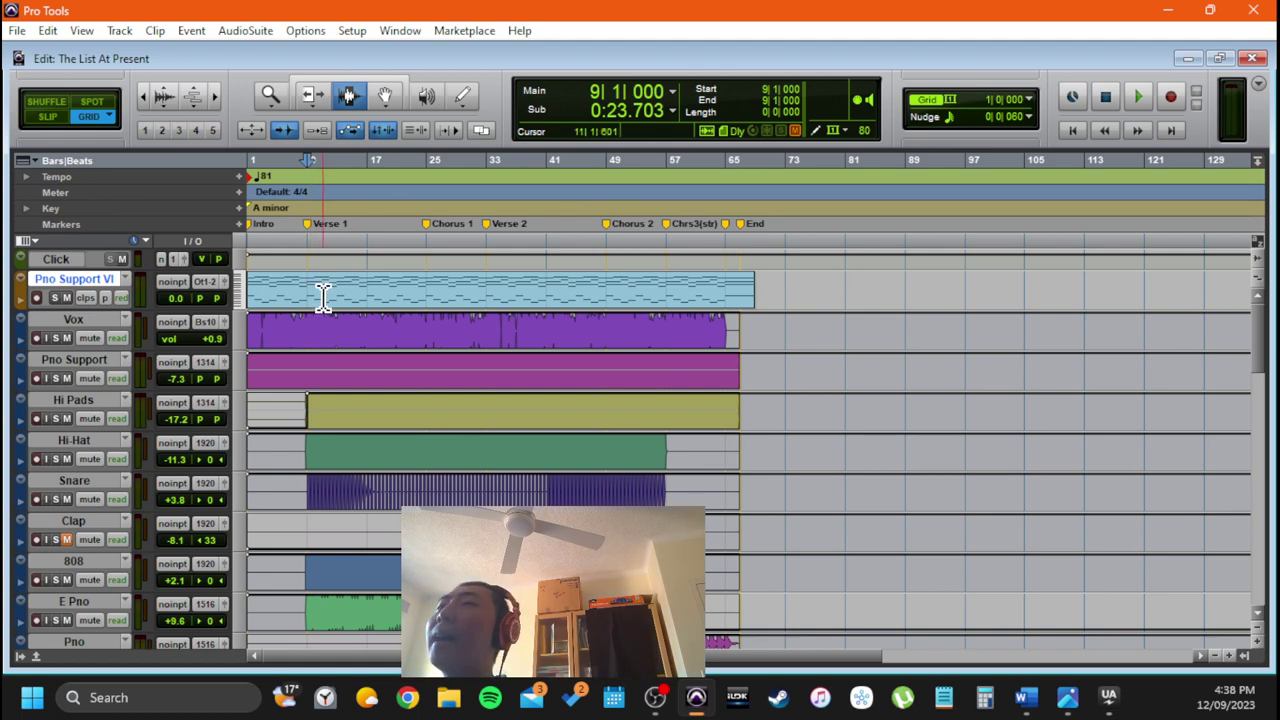
left_click_drag(424, 289, 486, 300)
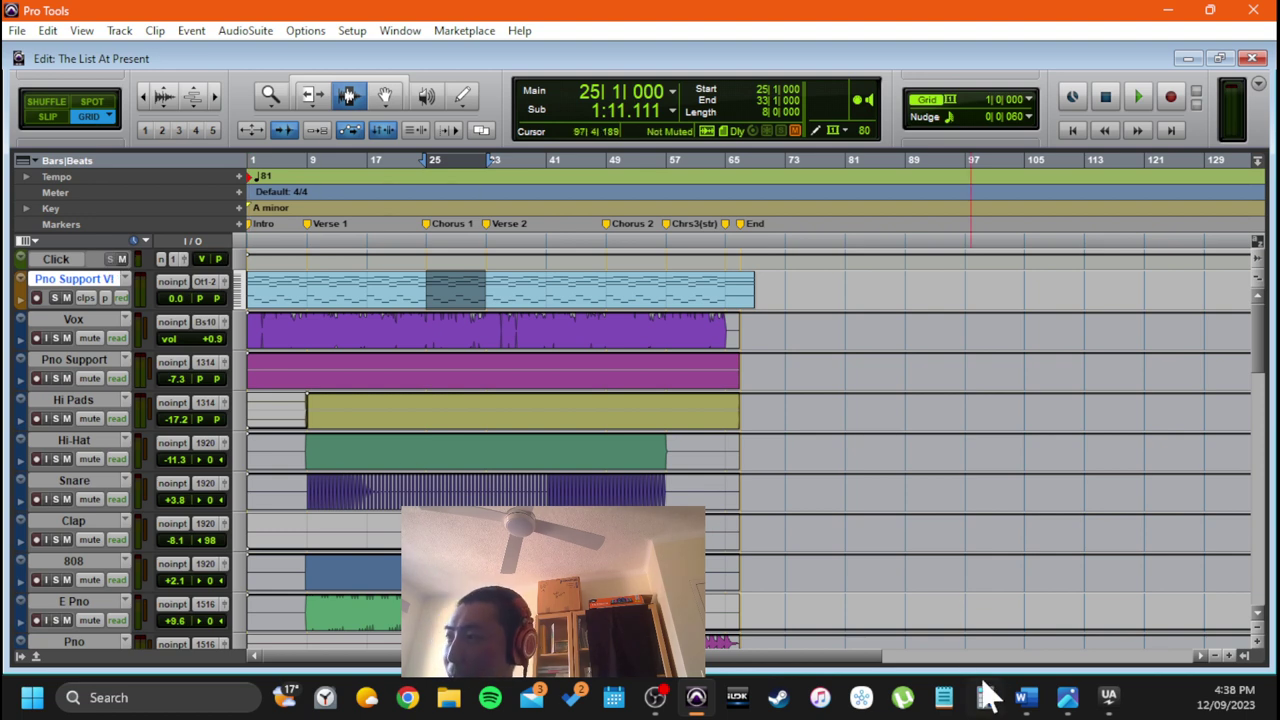
Switch to the song's lyrics document in Word, maximize it, and highlight both stanzas of the 8-bar Chorus while reading them
left_click(1025, 700)
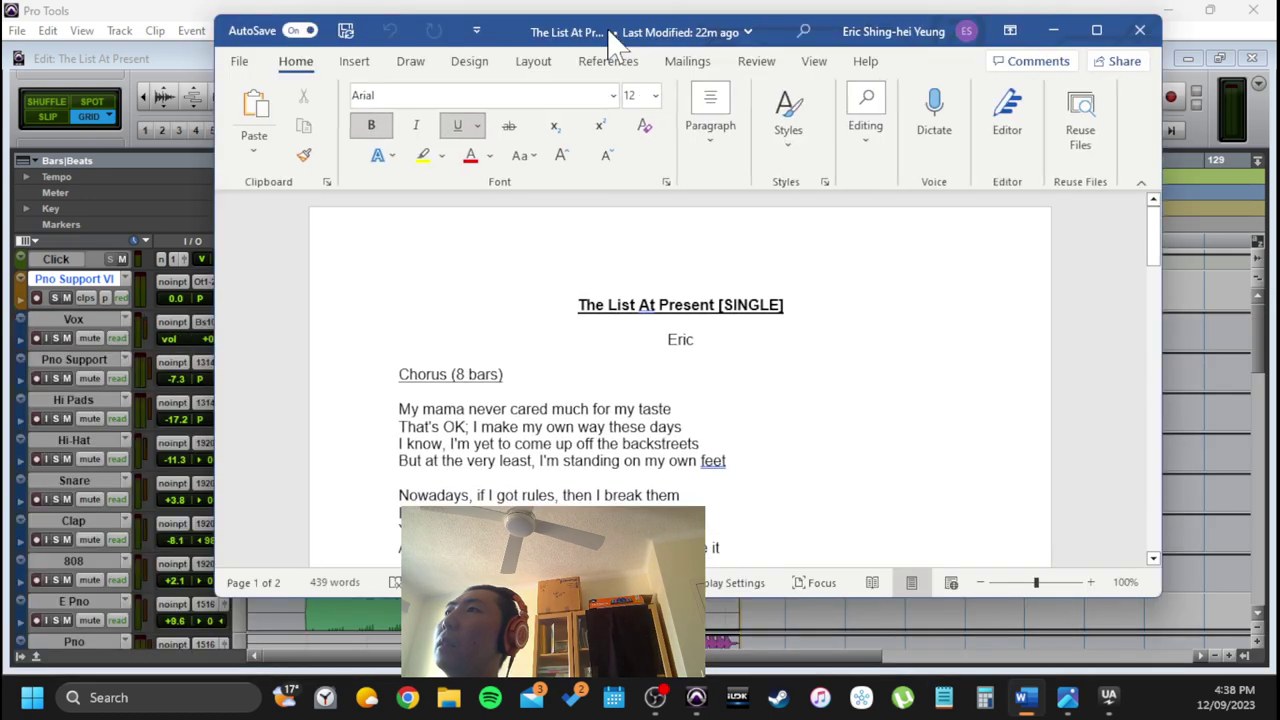
double_click(610, 35)
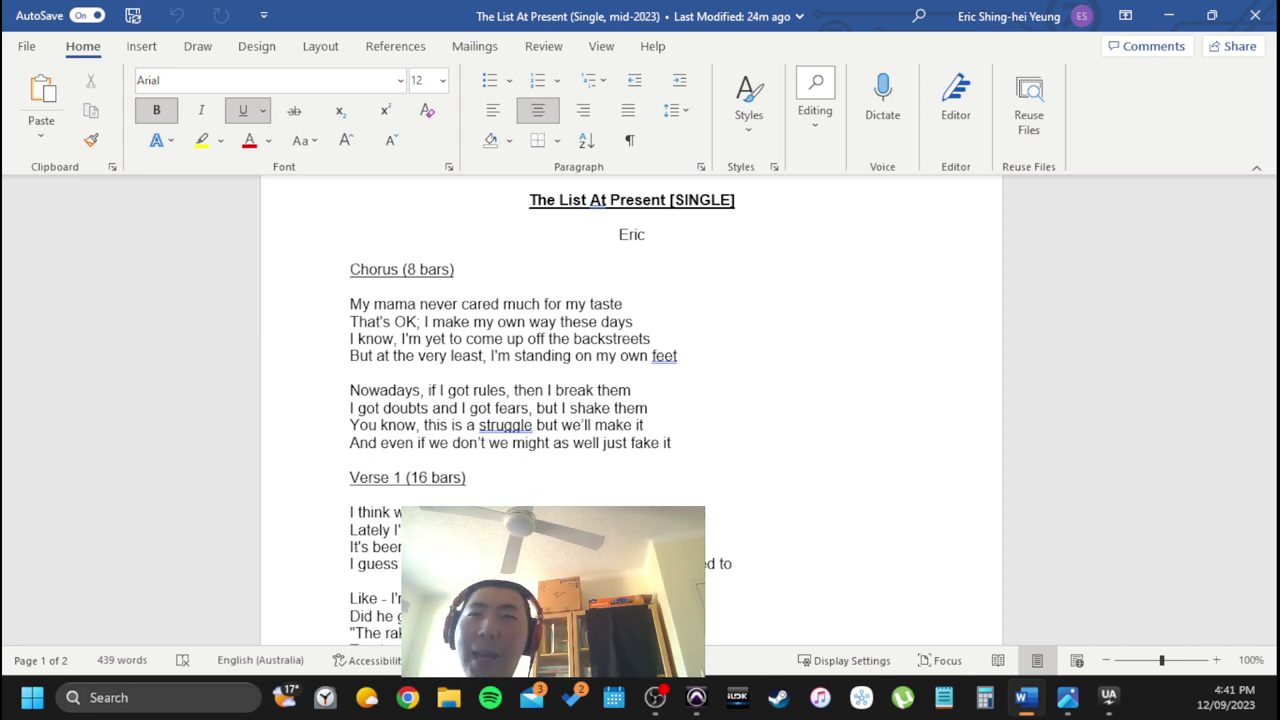
left_click_drag(350, 304, 677, 357)
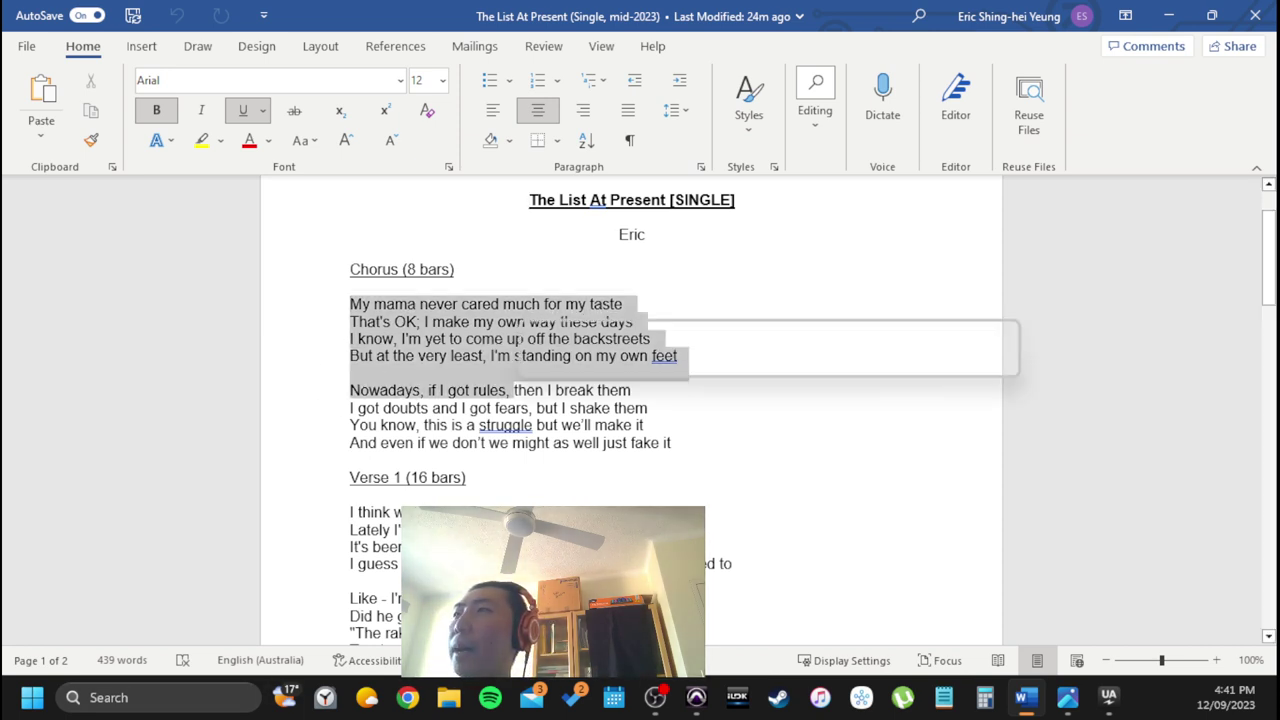
left_click(505, 424)
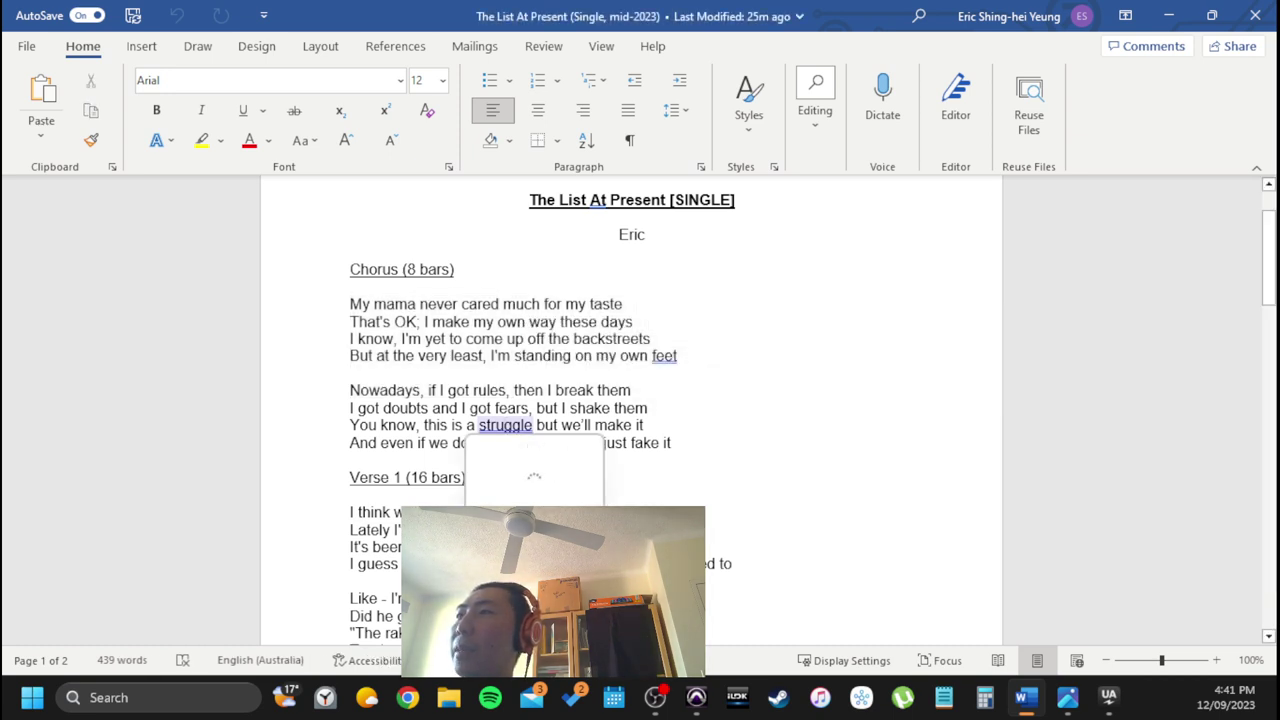
left_click(676, 442)
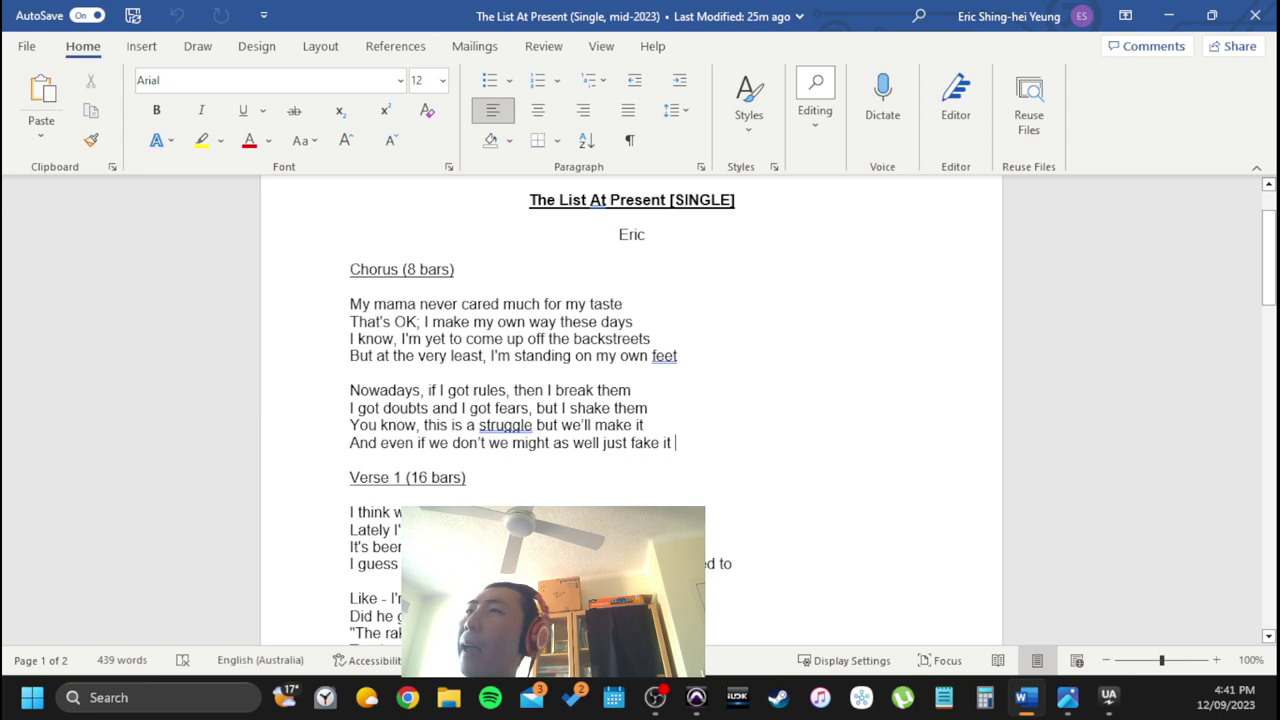
scroll(631, 410, "down", 1)
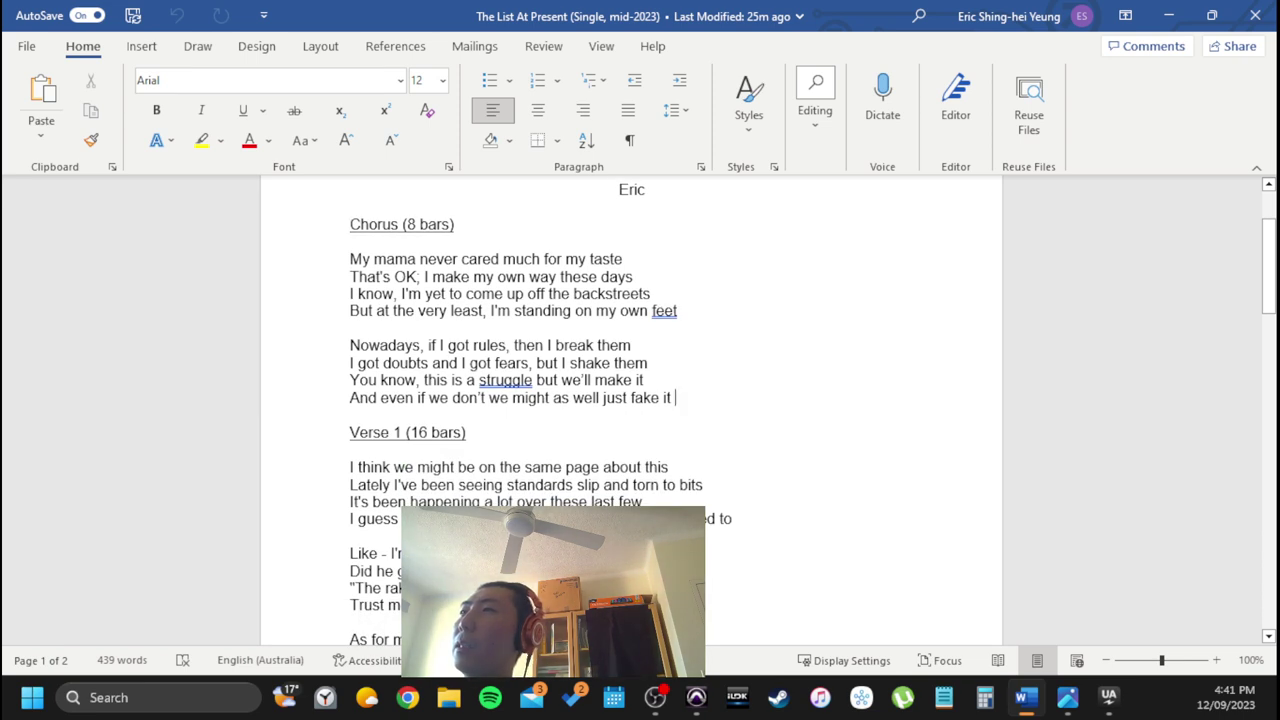
left_click_drag(350, 259, 665, 415)
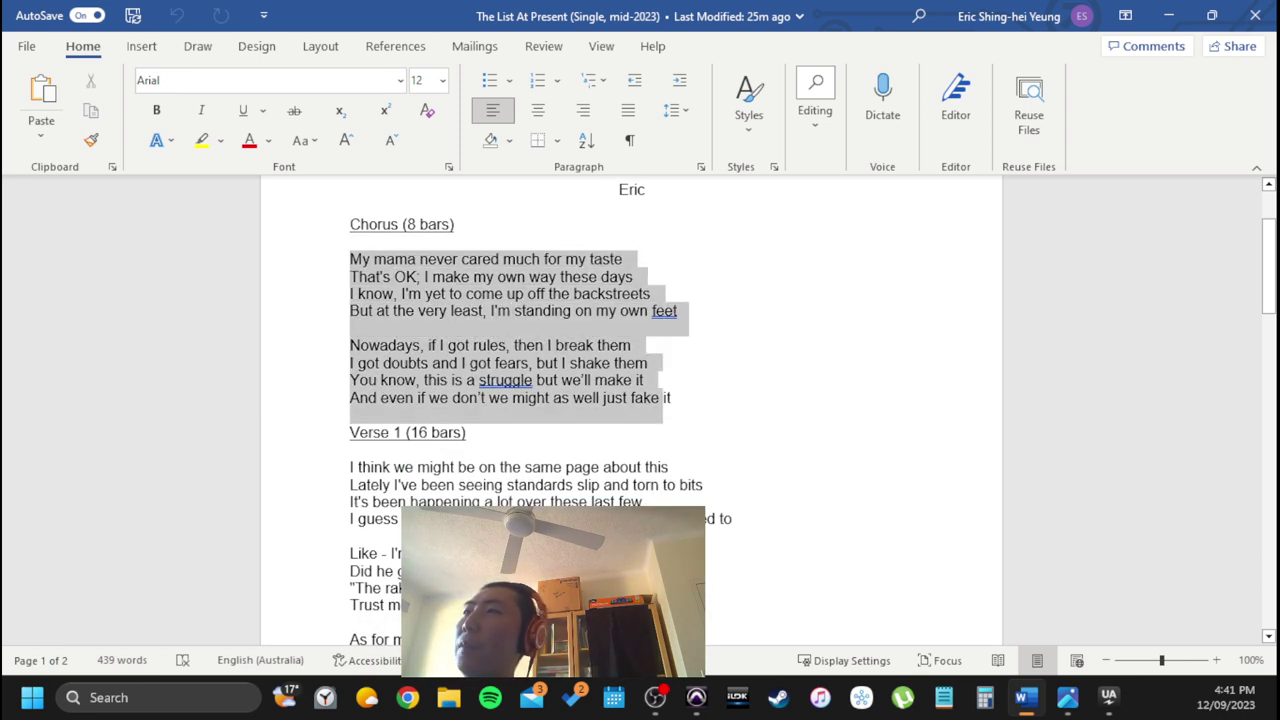
left_click(406, 281)
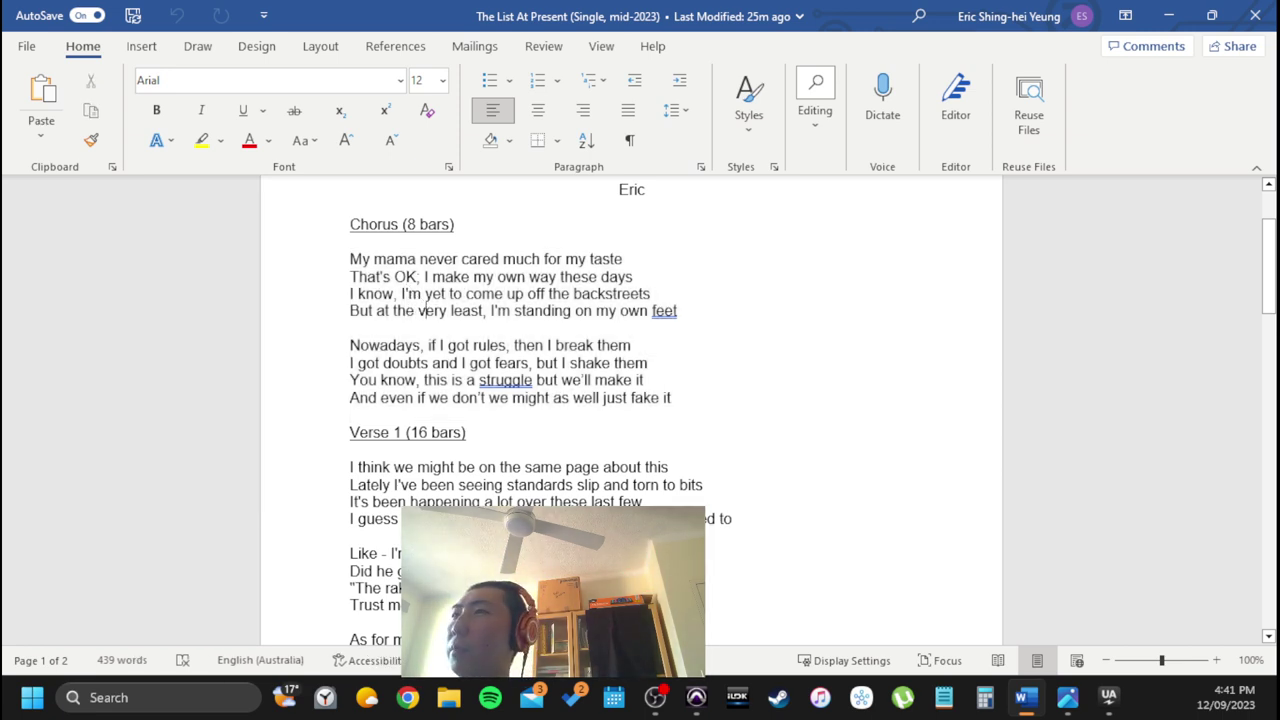
Look through both verses and the closing choruses down to the Music notes, and return to Verse 1
scroll(630, 400, "down", 5)
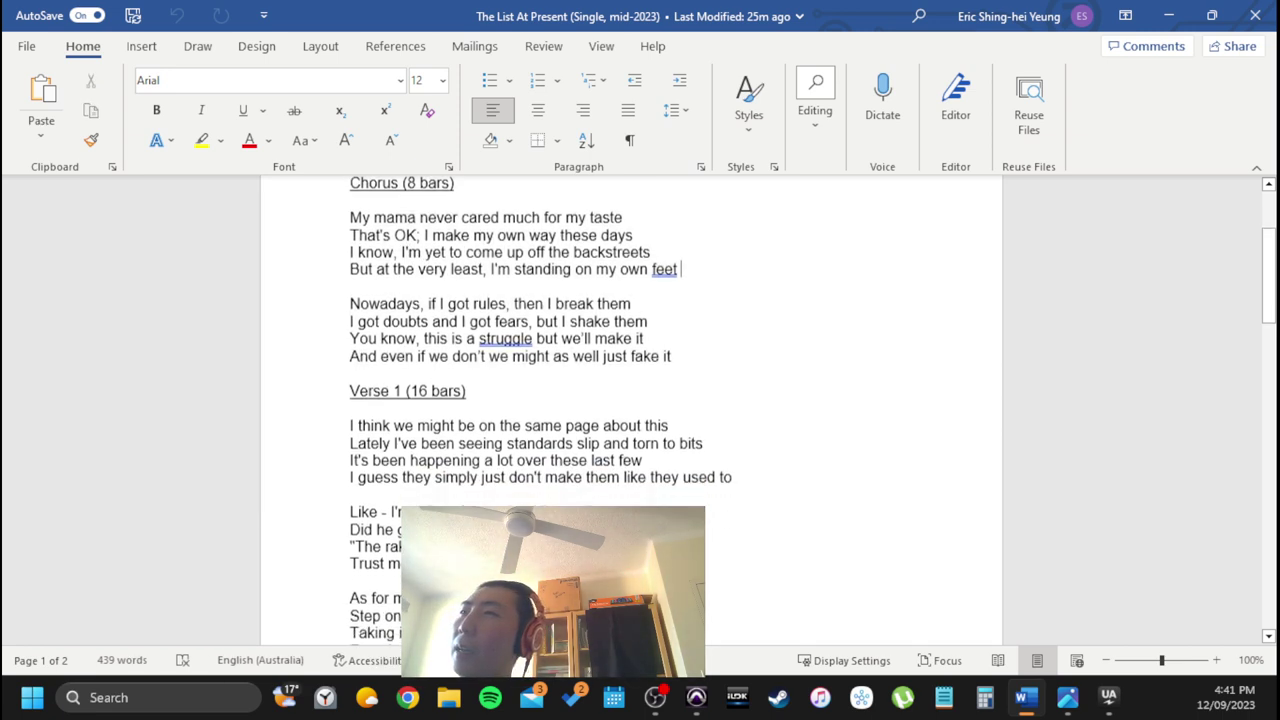
scroll(630, 400, "up", 1)
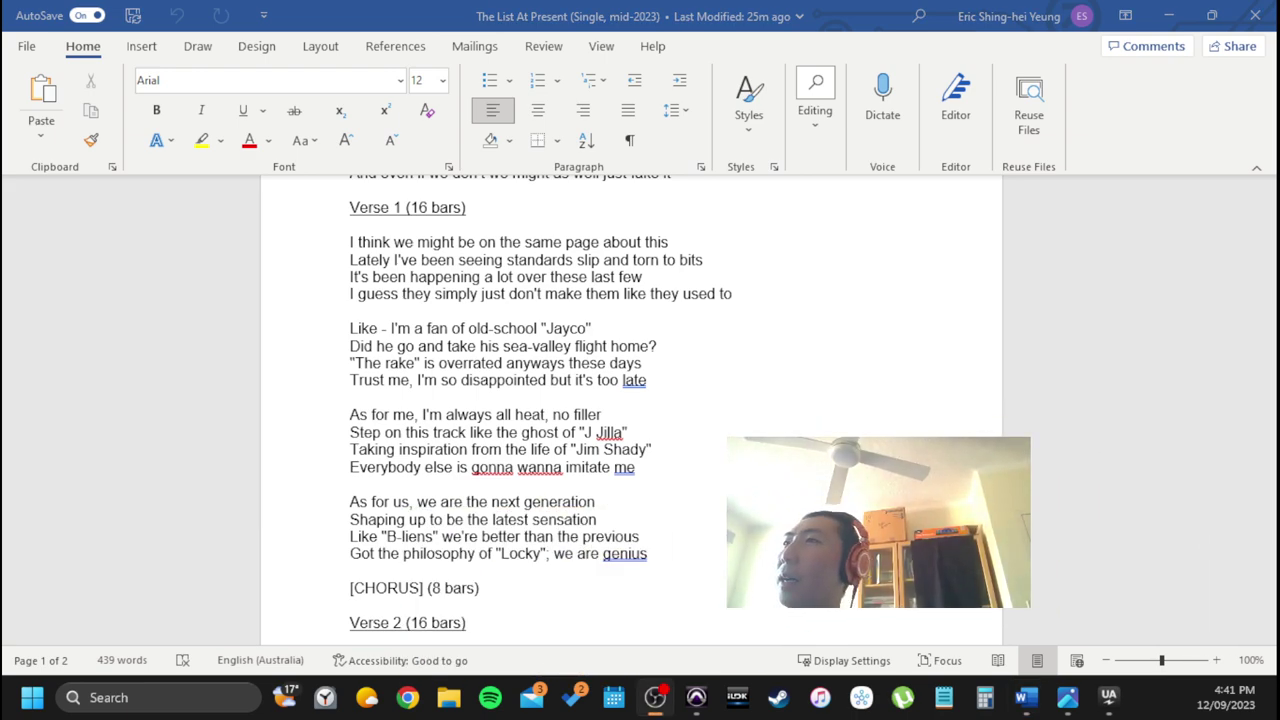
scroll(630, 400, "down", 8)
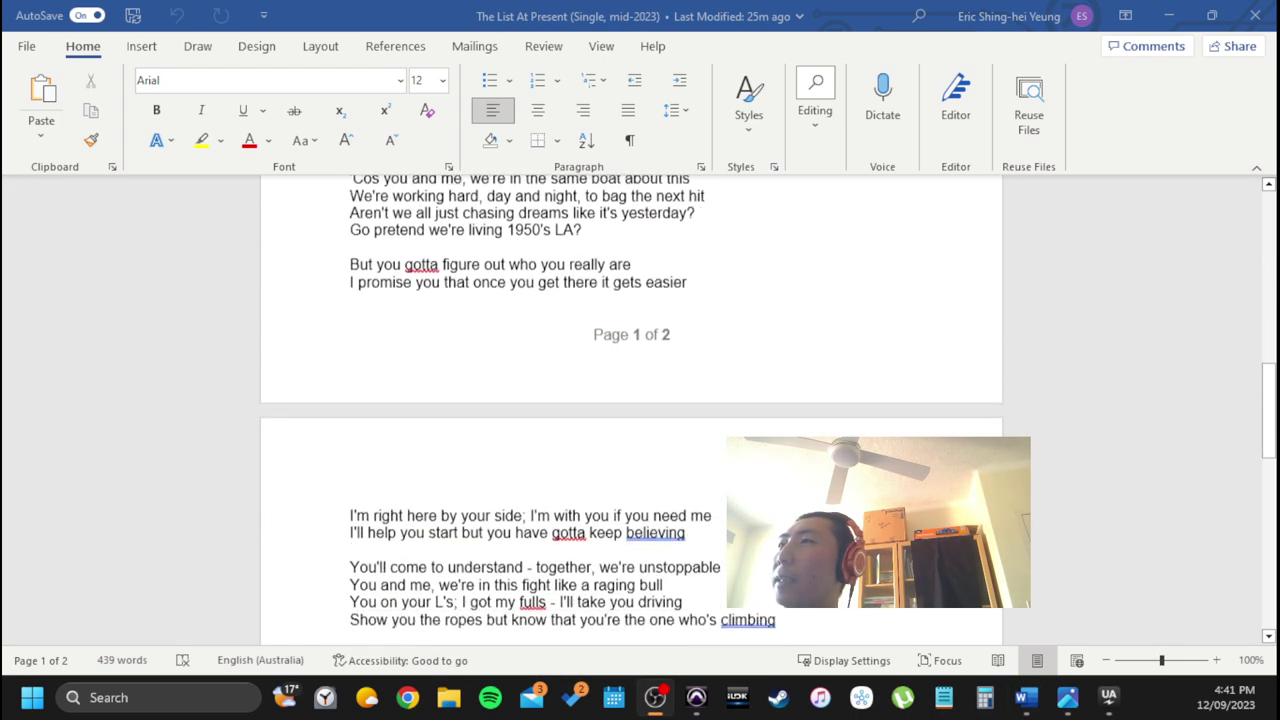
scroll(630, 400, "down", 3)
scroll(630, 400, "down", 6)
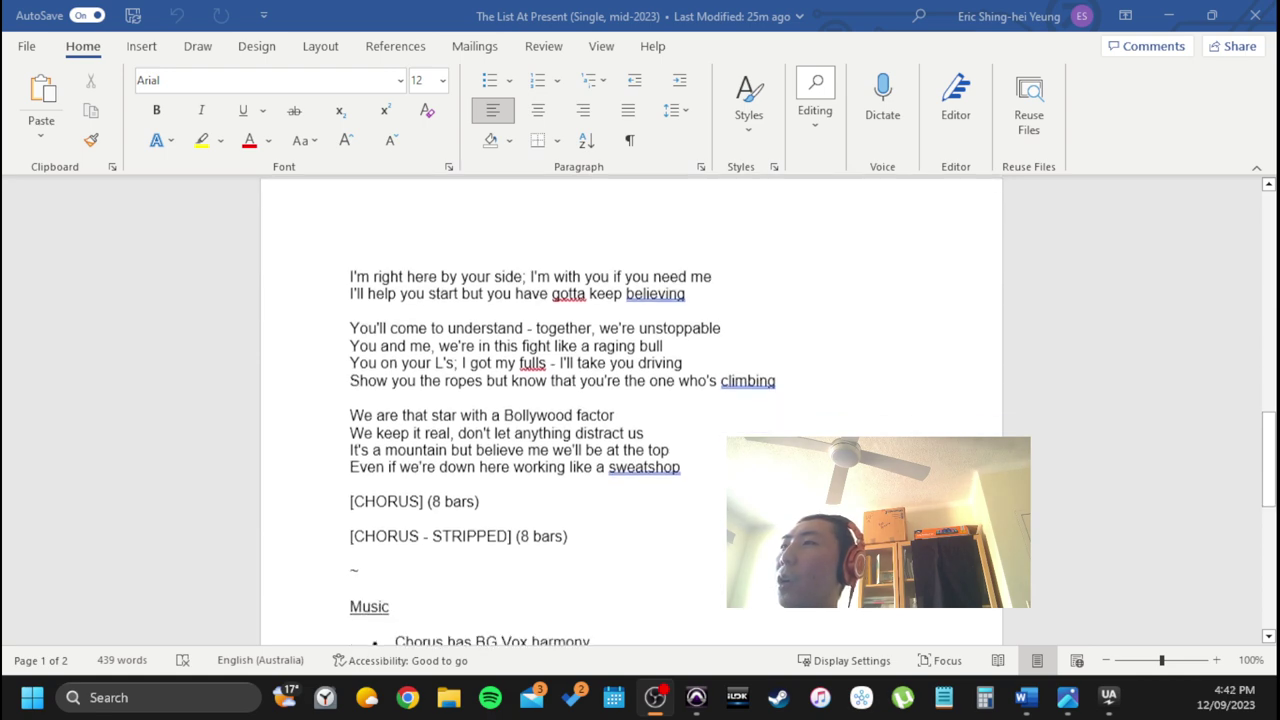
scroll(630, 400, "up", 3)
scroll(630, 410, "up", 14)
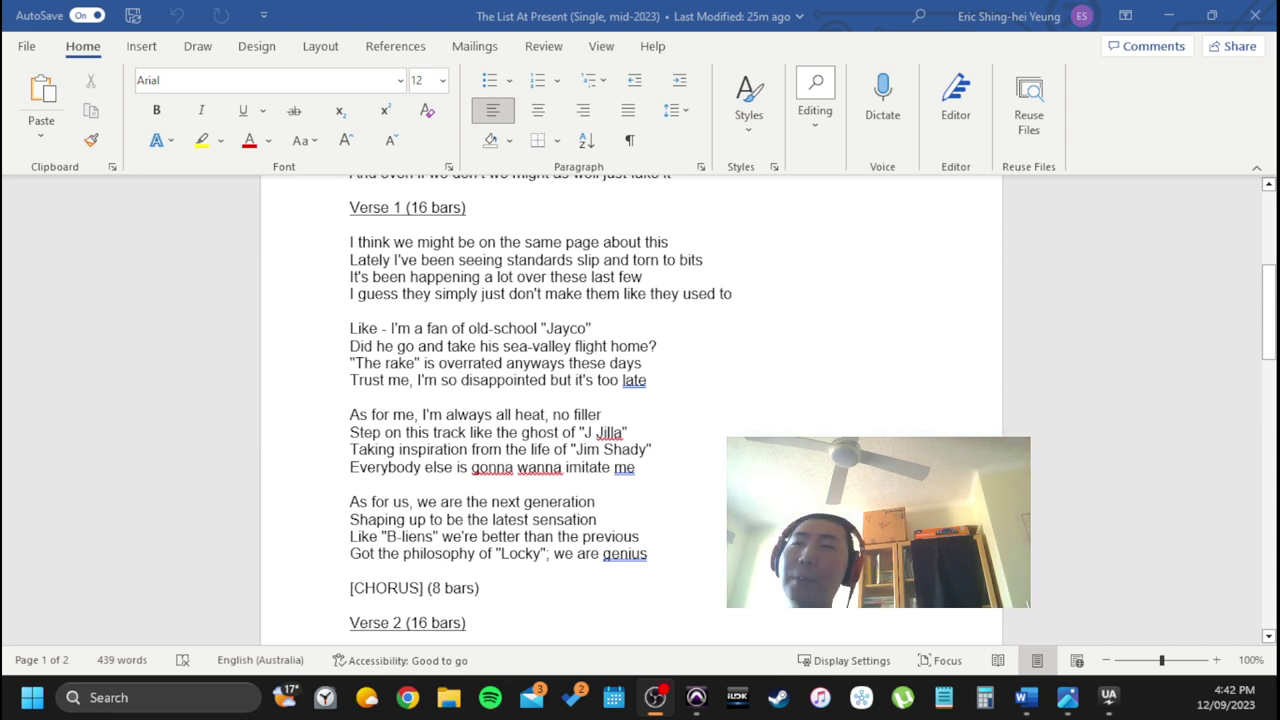
Highlight the word "Jayco" and the three lines following it in the second stanza of Verse 1
left_click(574, 331)
double_click(563, 329)
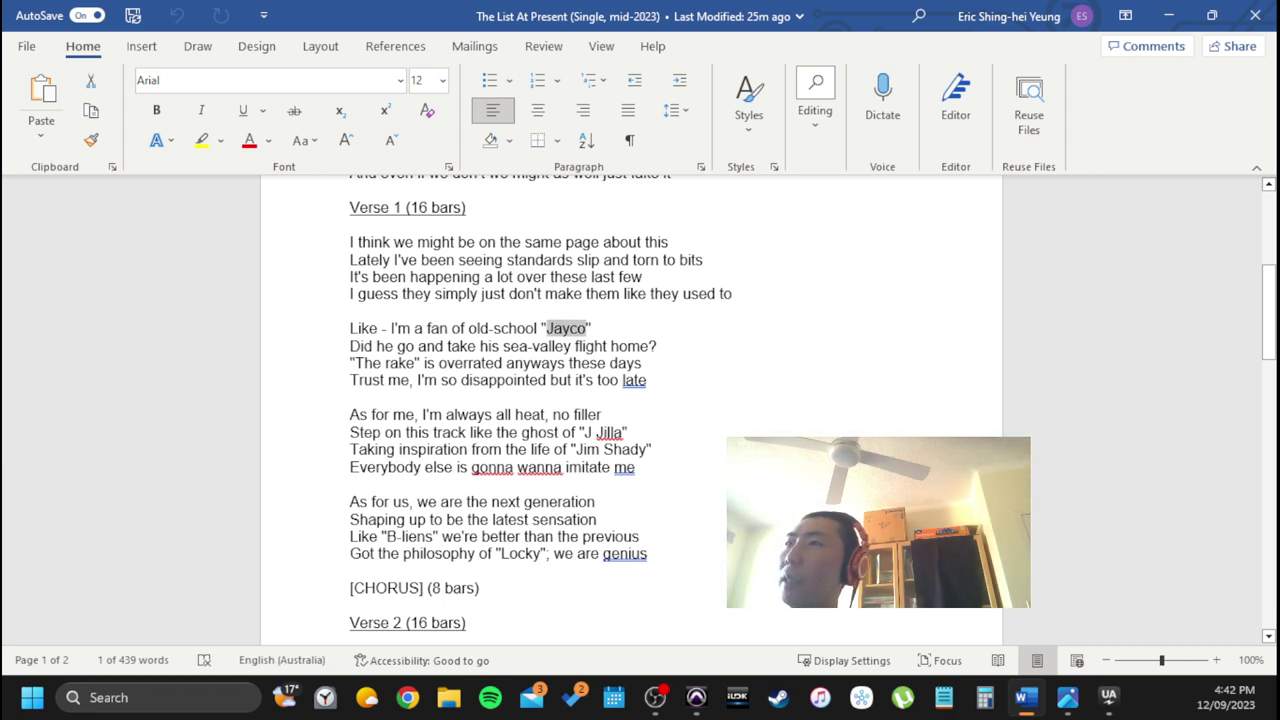
left_click_drag(350, 346, 700, 390)
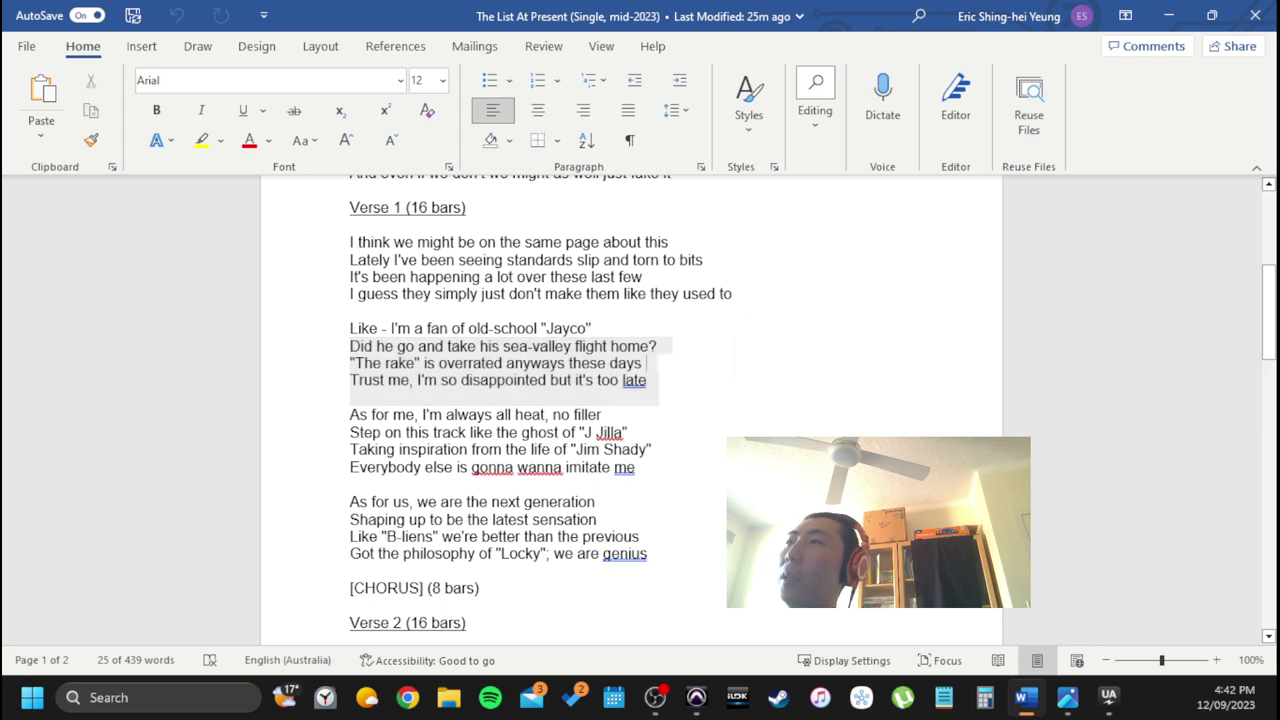
Undo the accidental move of the line "Did he go and take his sea-valley flight home?" in Verse 1
left_click_drag(666, 346, 345, 347)
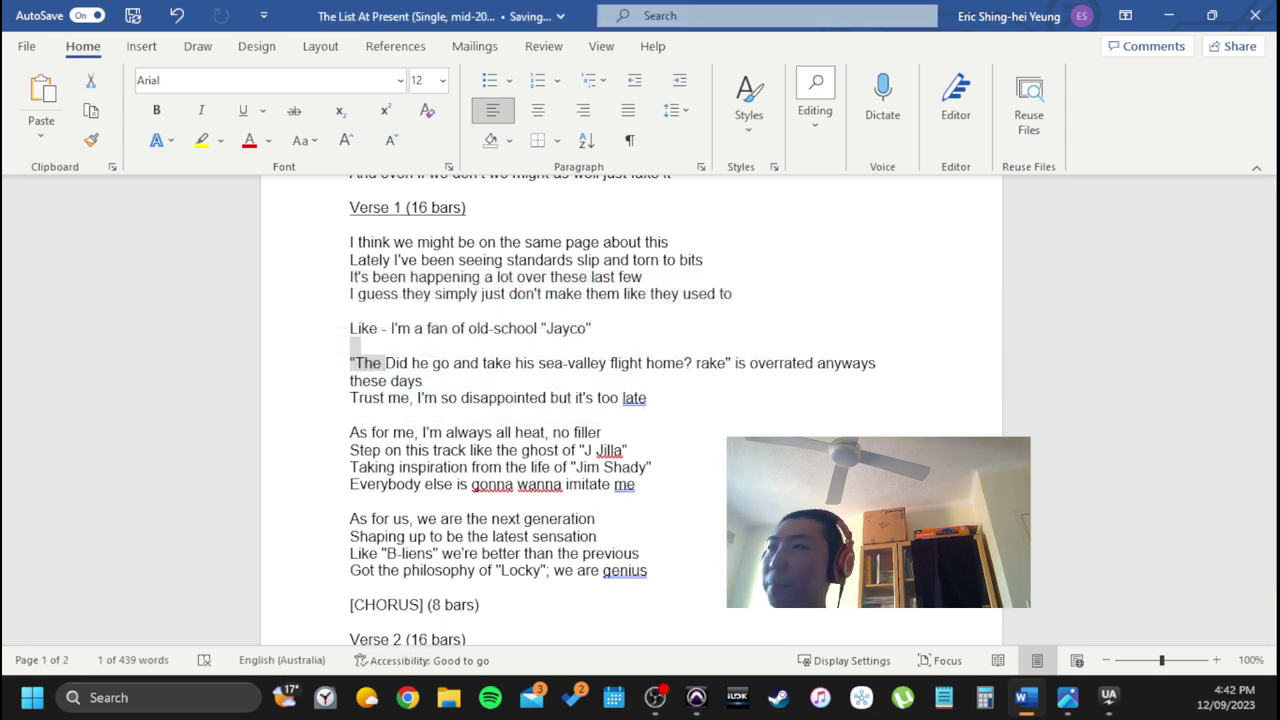
key("ctrl+z")
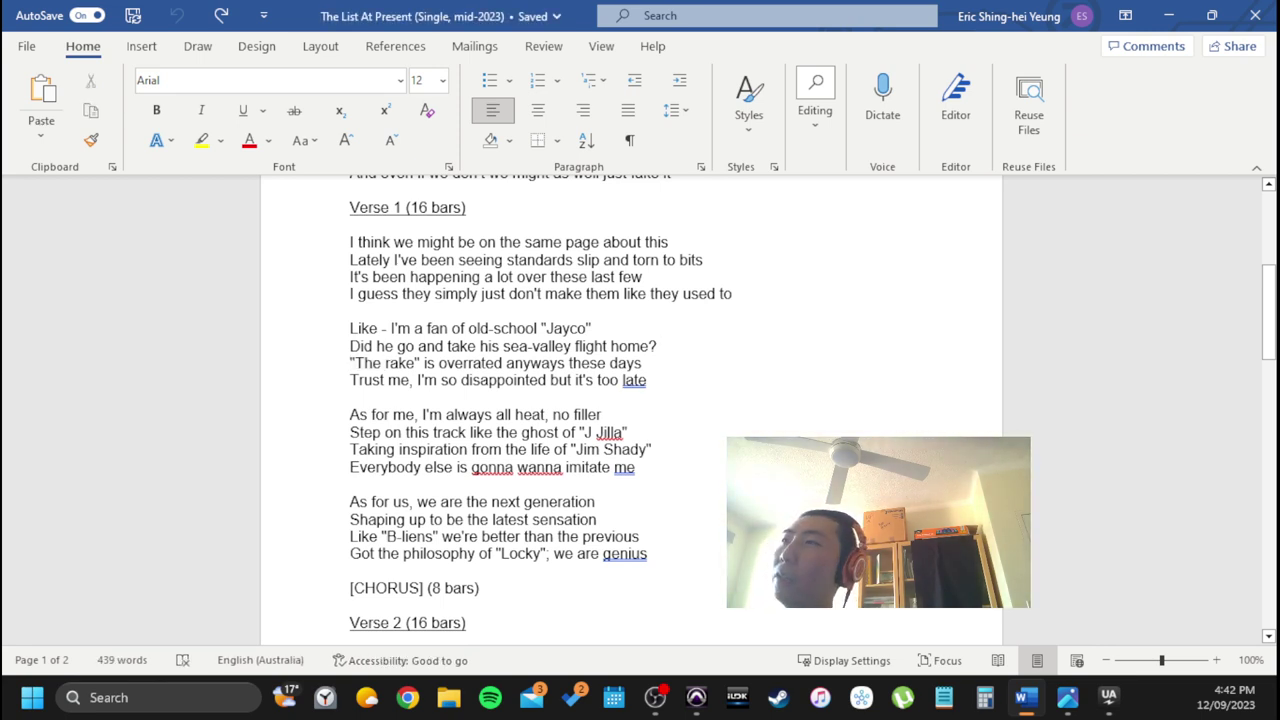
left_click(651, 380)
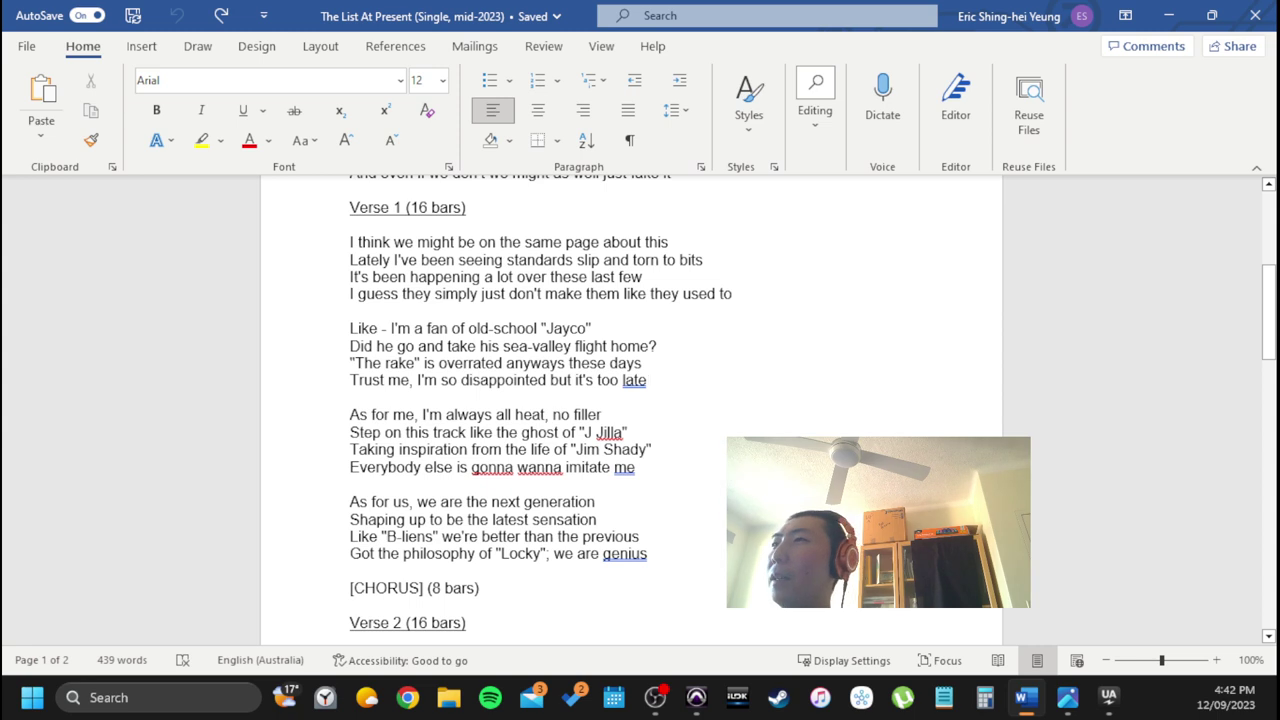
Highlight the references "The rake" and "Jayco" in the second stanza of Verse 1
left_click_drag(350, 363, 424, 363)
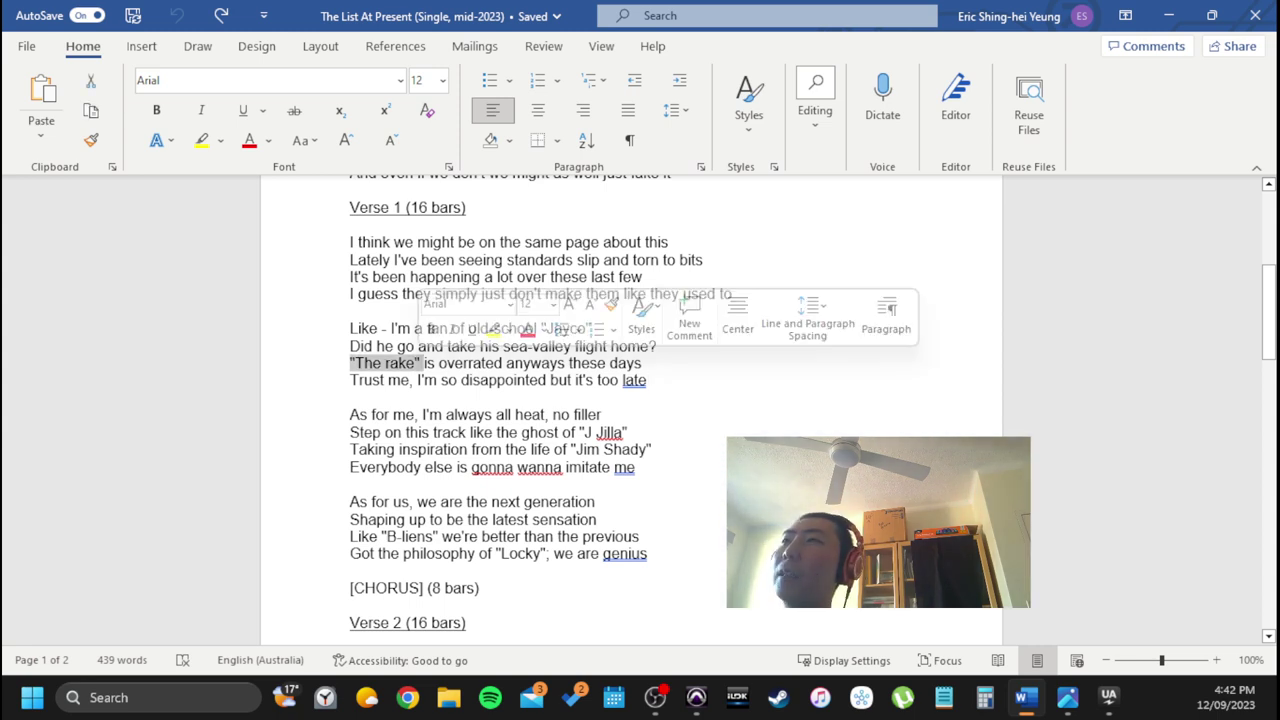
left_click(700, 398)
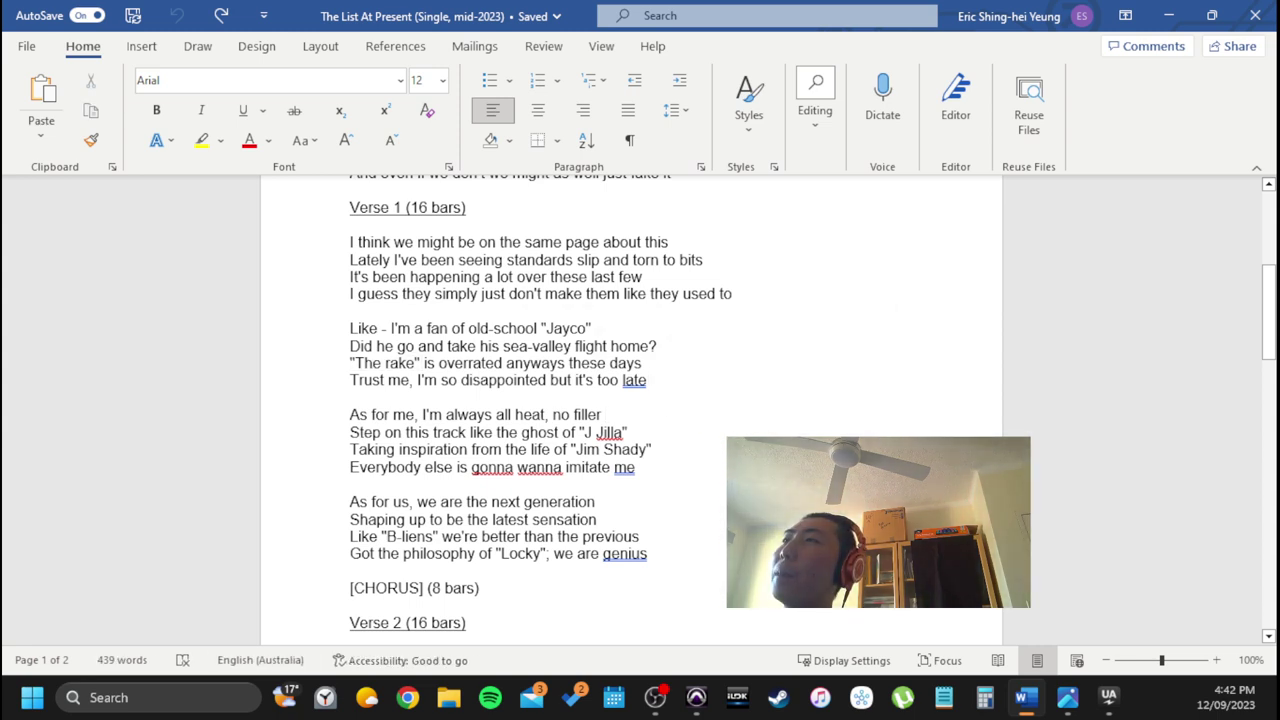
double_click(567, 328)
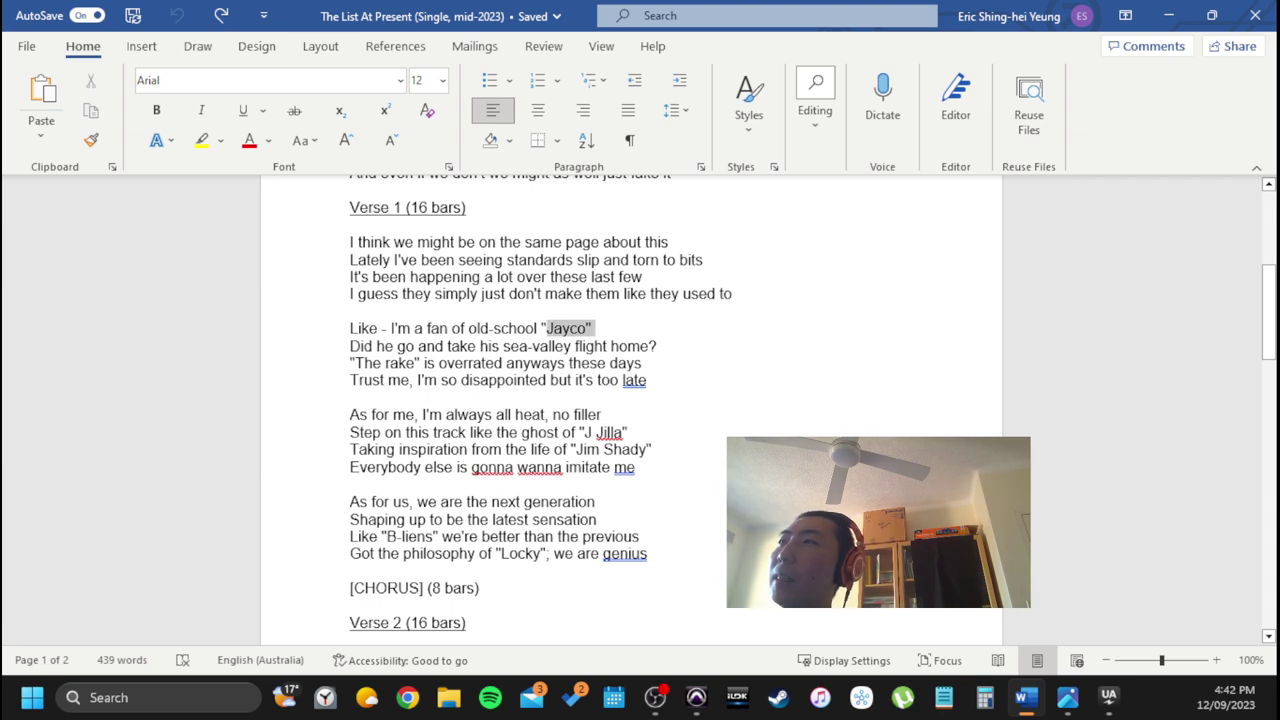
left_click_drag(417, 363, 350, 363)
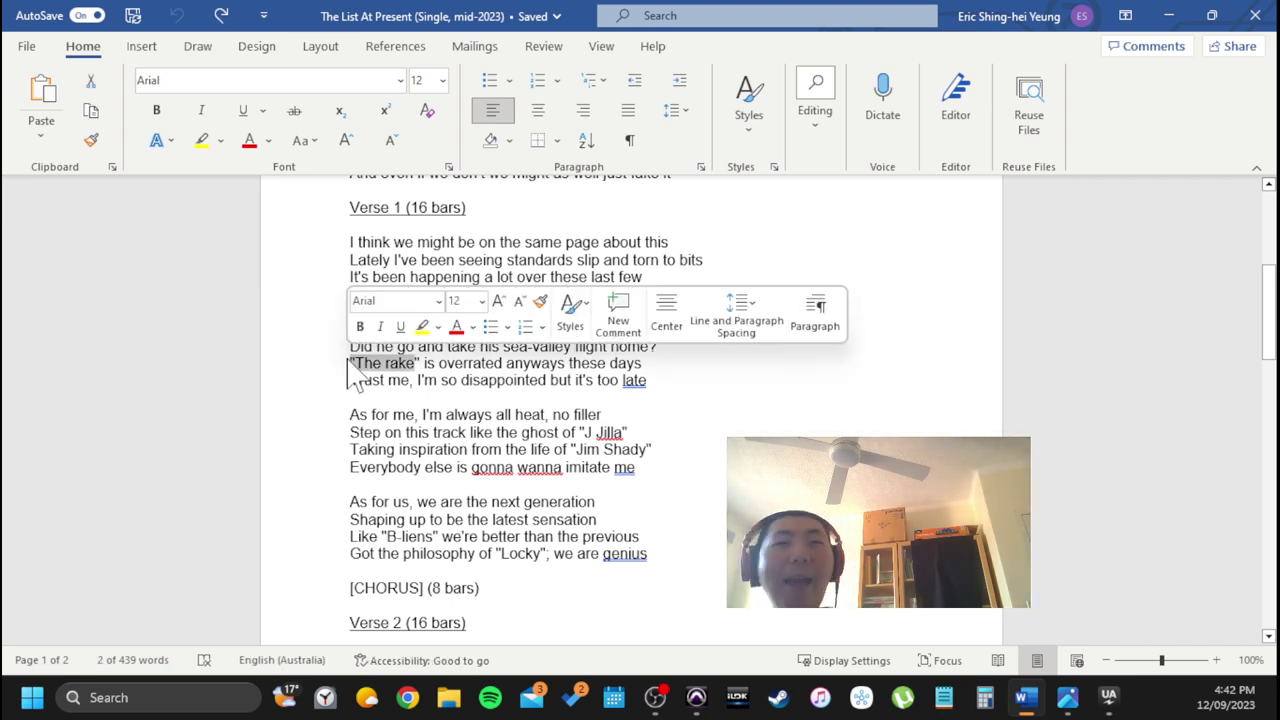
Highlight "old-school "Jayco"" and "Jim Shady" in Verse 1, and review the surrounding verse lines
left_click(631, 432)
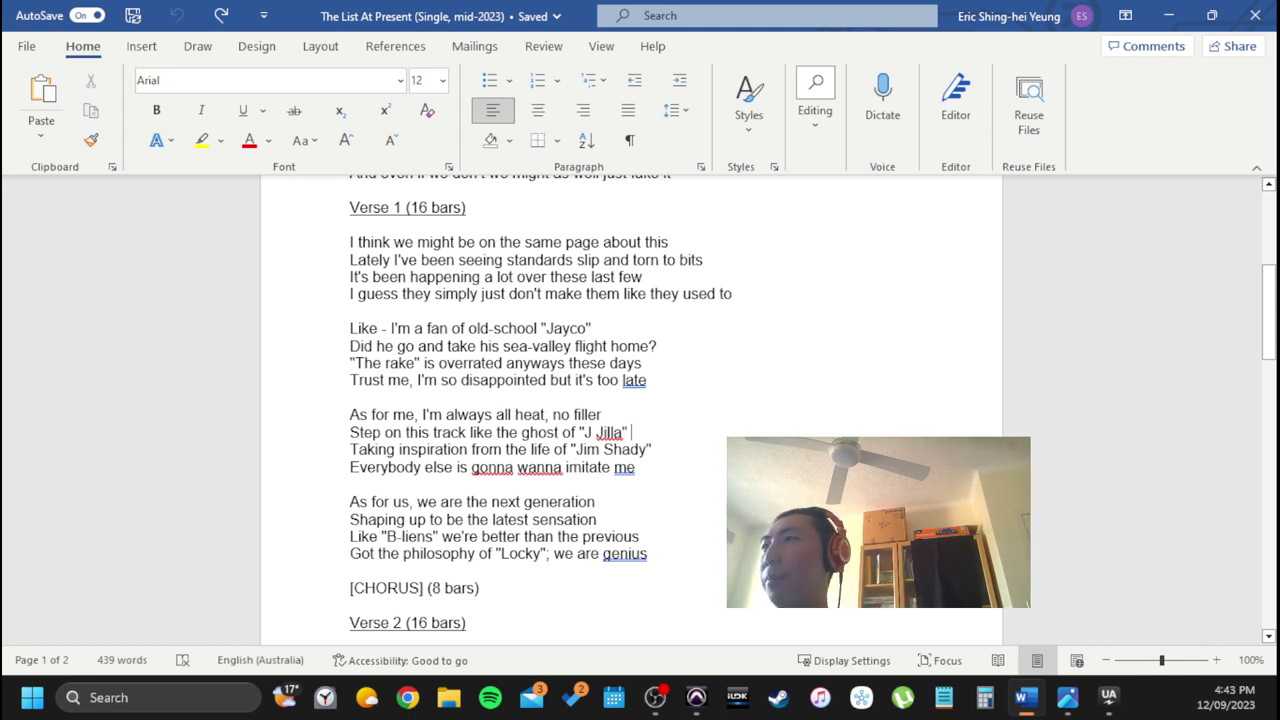
left_click_drag(468, 328, 594, 328)
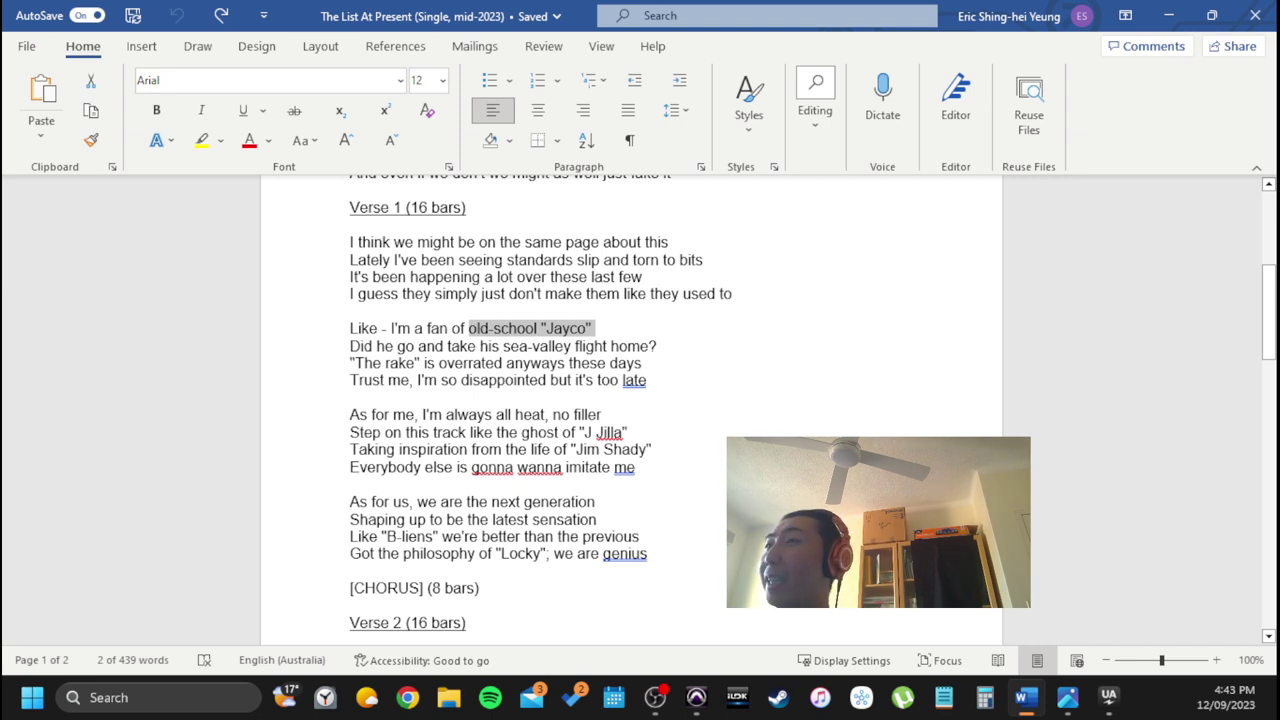
left_click(438, 380)
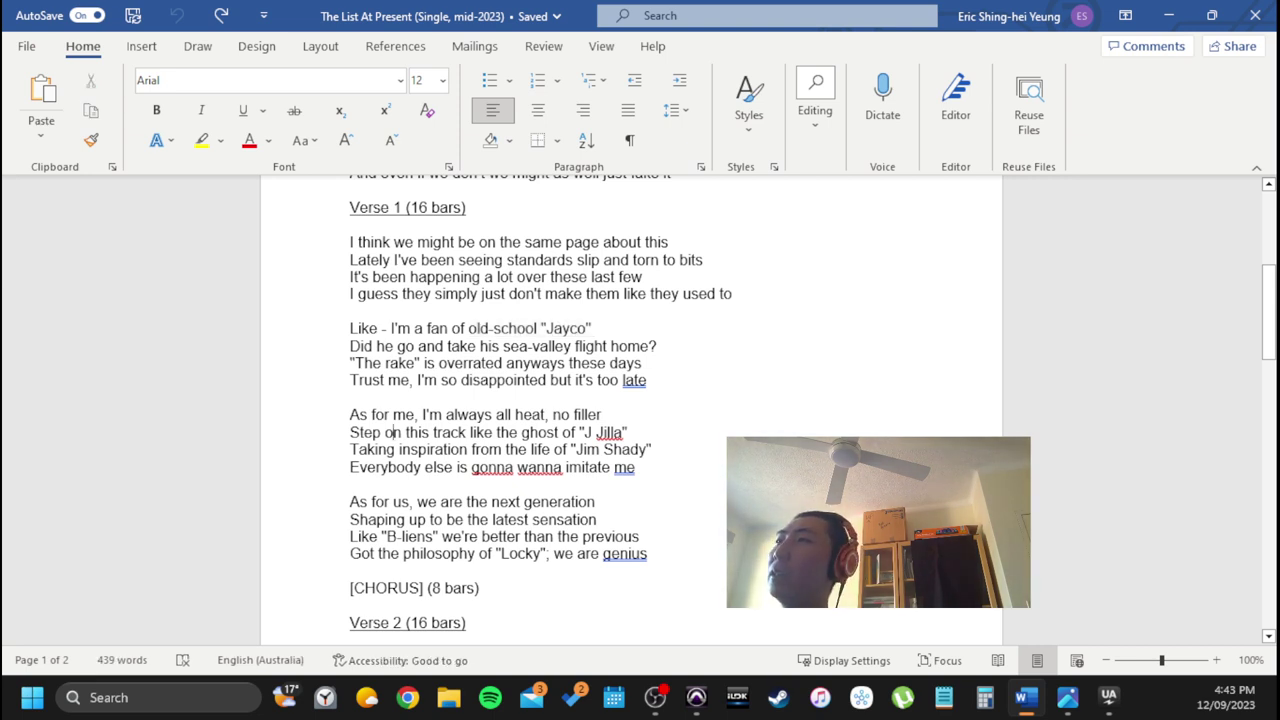
left_click_drag(584, 432, 646, 449)
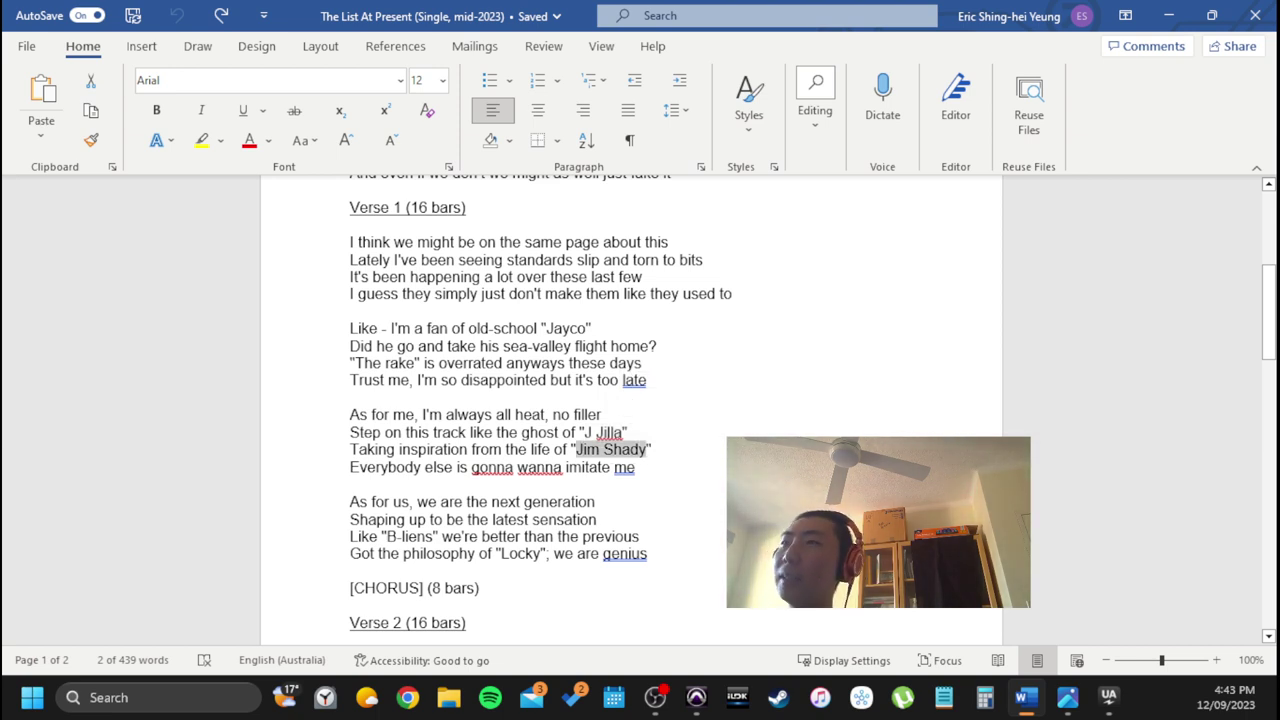
left_click(646, 449)
scroll(630, 400, "down", 3)
scroll(630, 400, "up", 3)
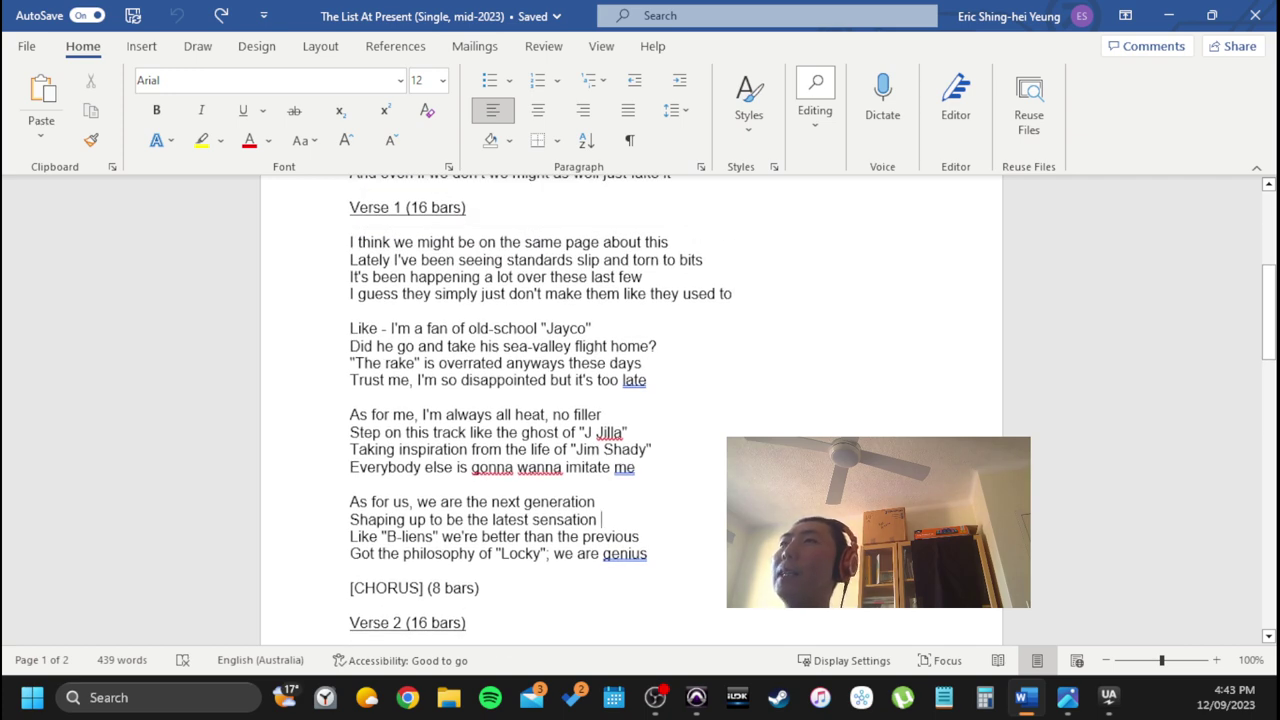
scroll(601, 519, "up", 4)
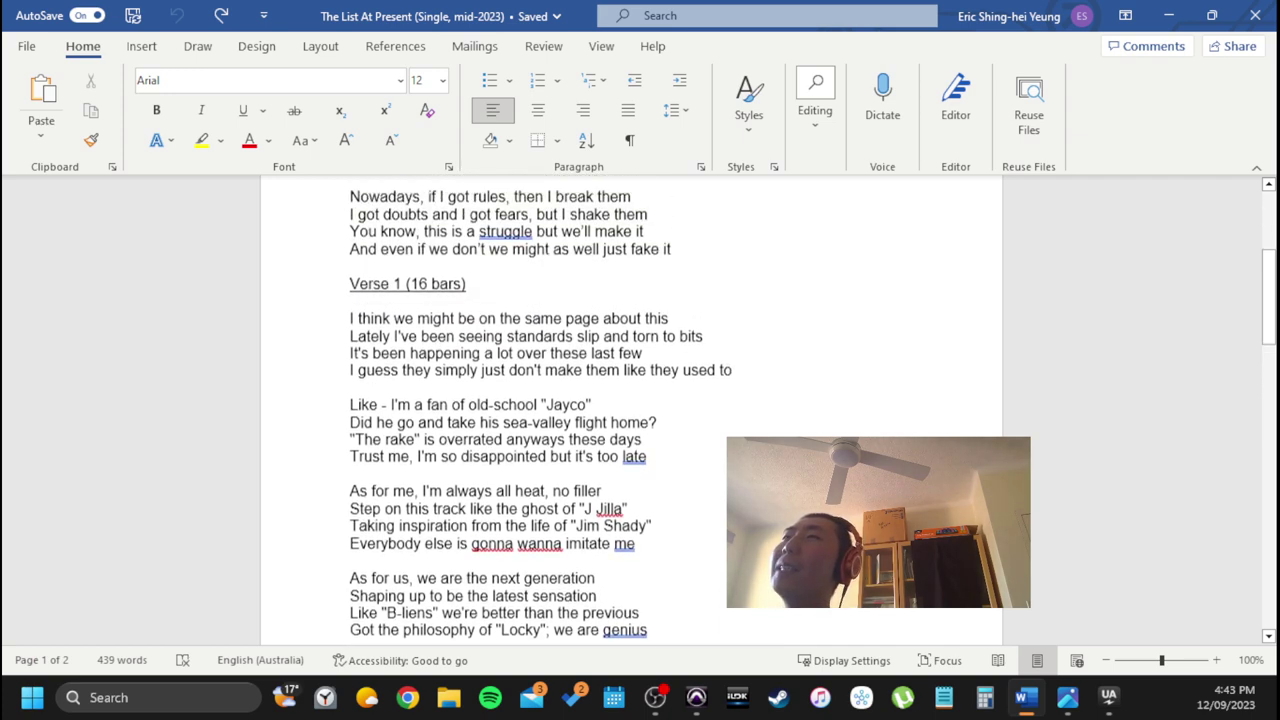
Highlight the chorus lyrics from "My mama never cared much for my taste", and the phrase "is a struggle but" in the second stanza
scroll(630, 410, "up", 1)
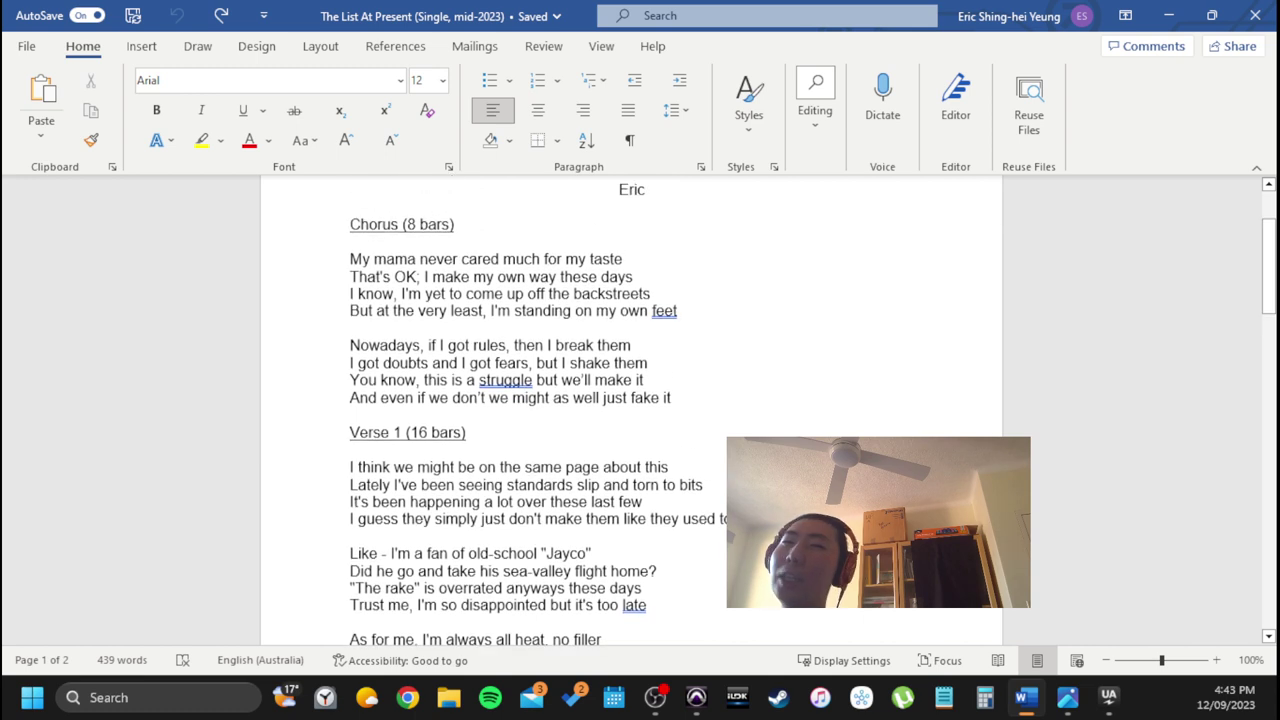
scroll(630, 410, "down", 1)
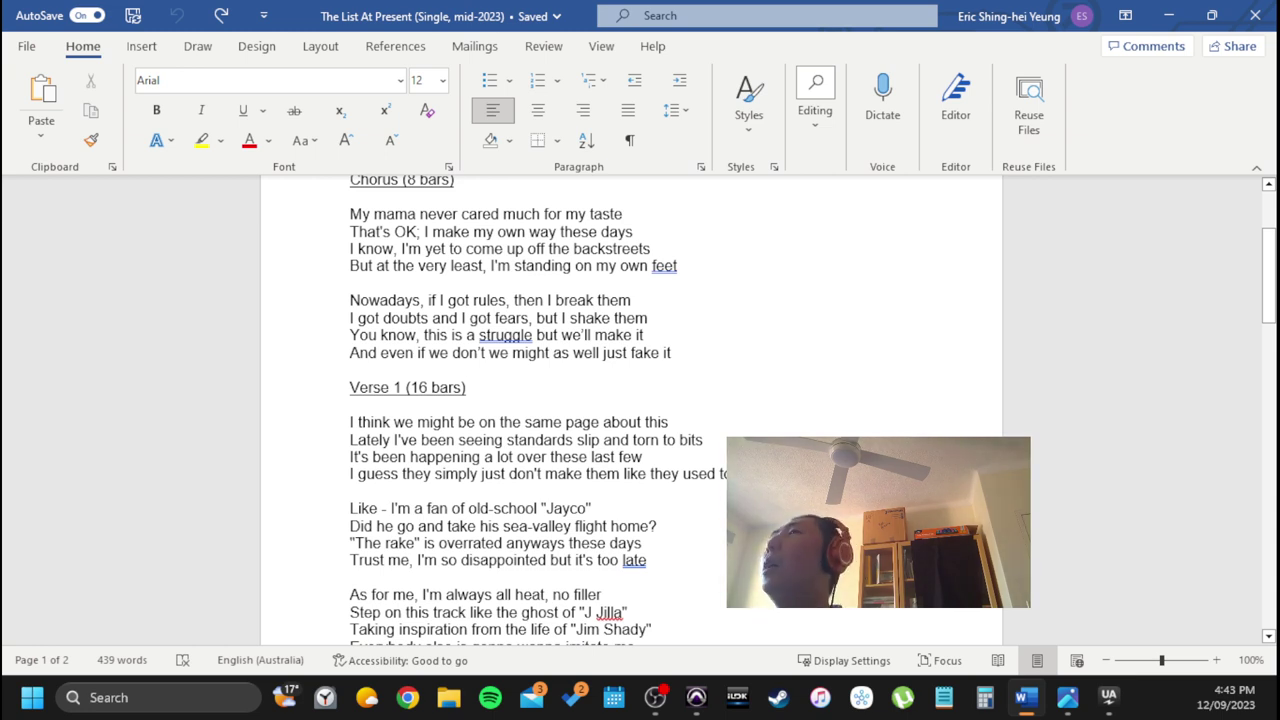
left_click_drag(350, 214, 546, 335)
left_click(470, 387)
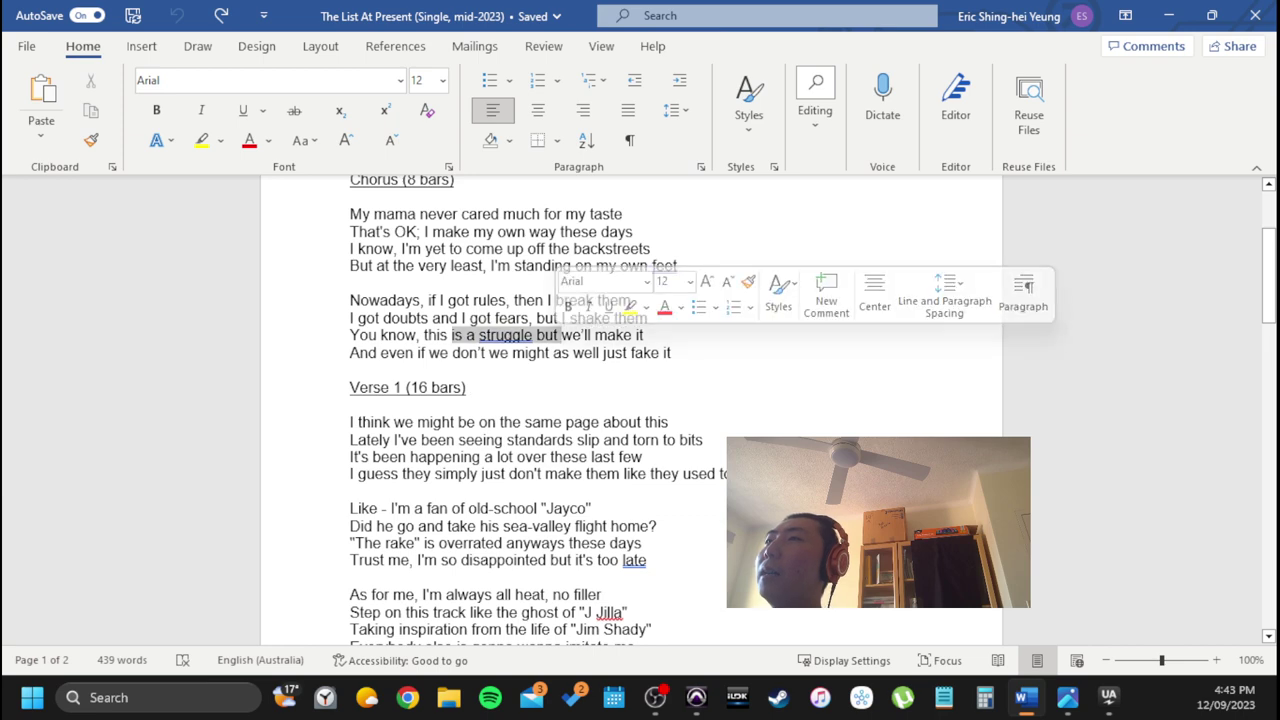
left_click(500, 335)
Highlight the first two stanzas of Verse 1, from "I think we might be" to "it's too late", and clear the selection
scroll(630, 410, "down", 2)
scroll(508, 305, "down", 1)
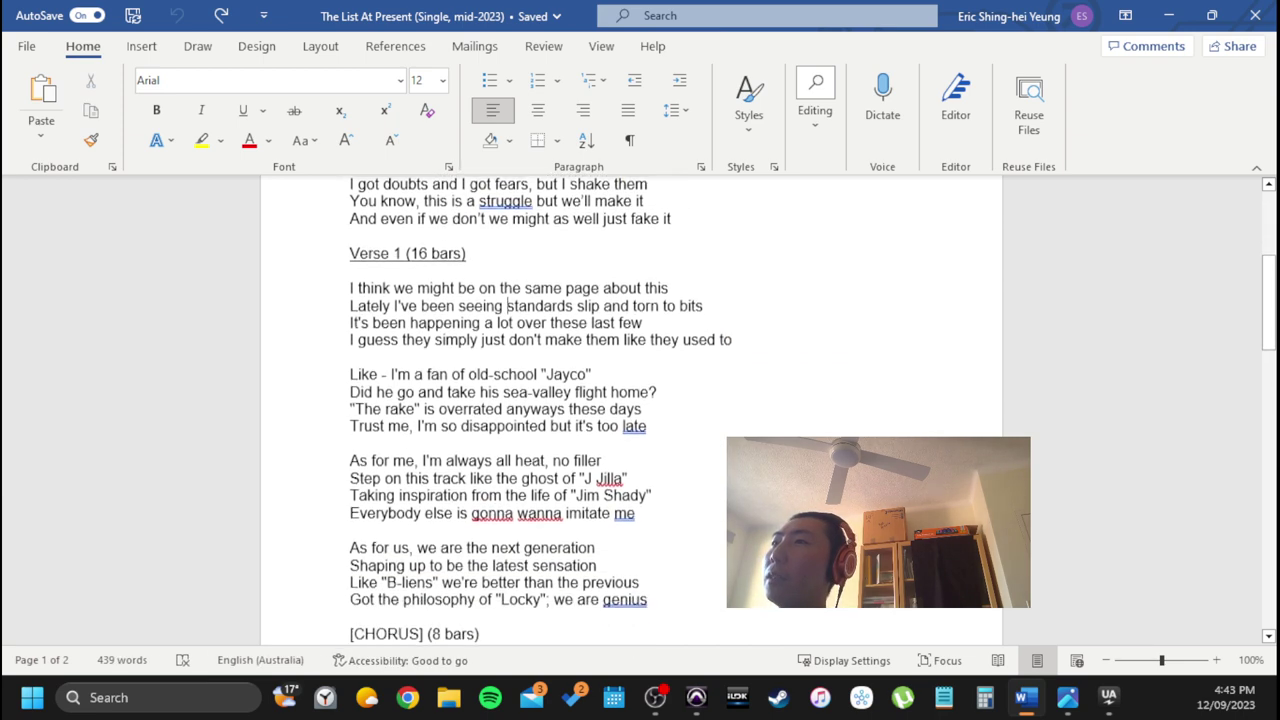
scroll(630, 410, "down", 1)
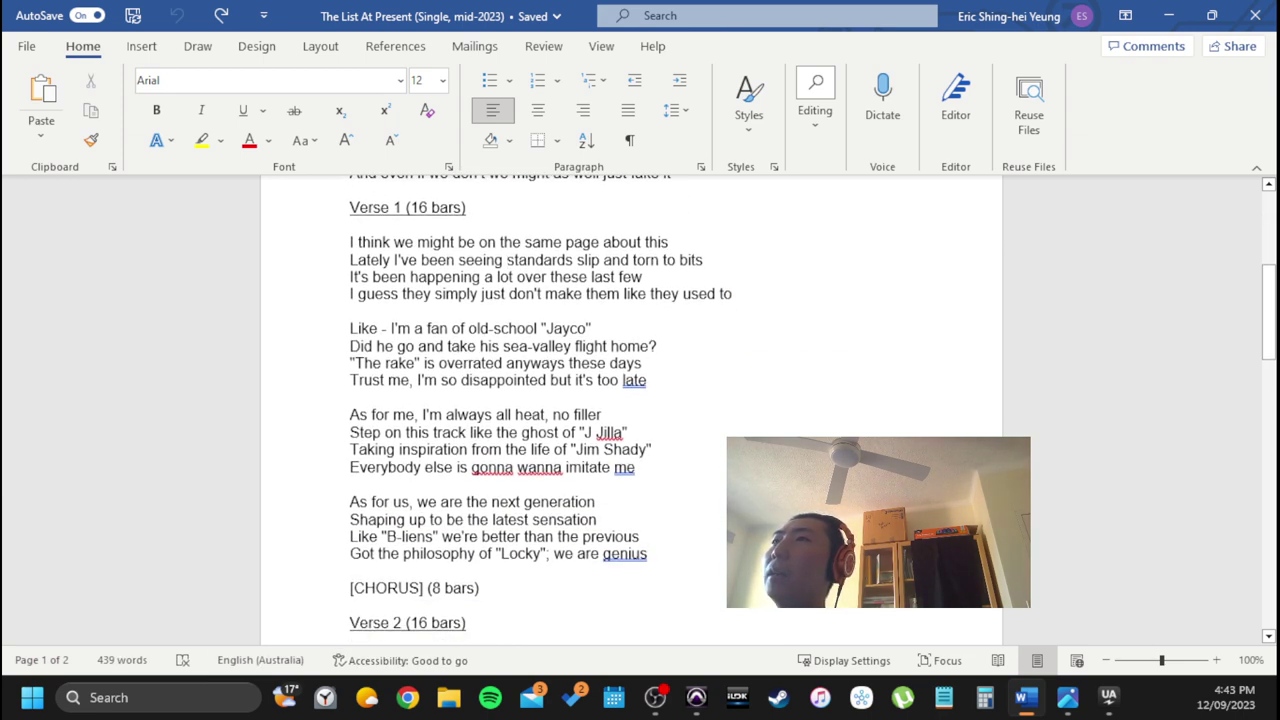
left_click_drag(351, 241, 700, 392)
left_click(453, 467)
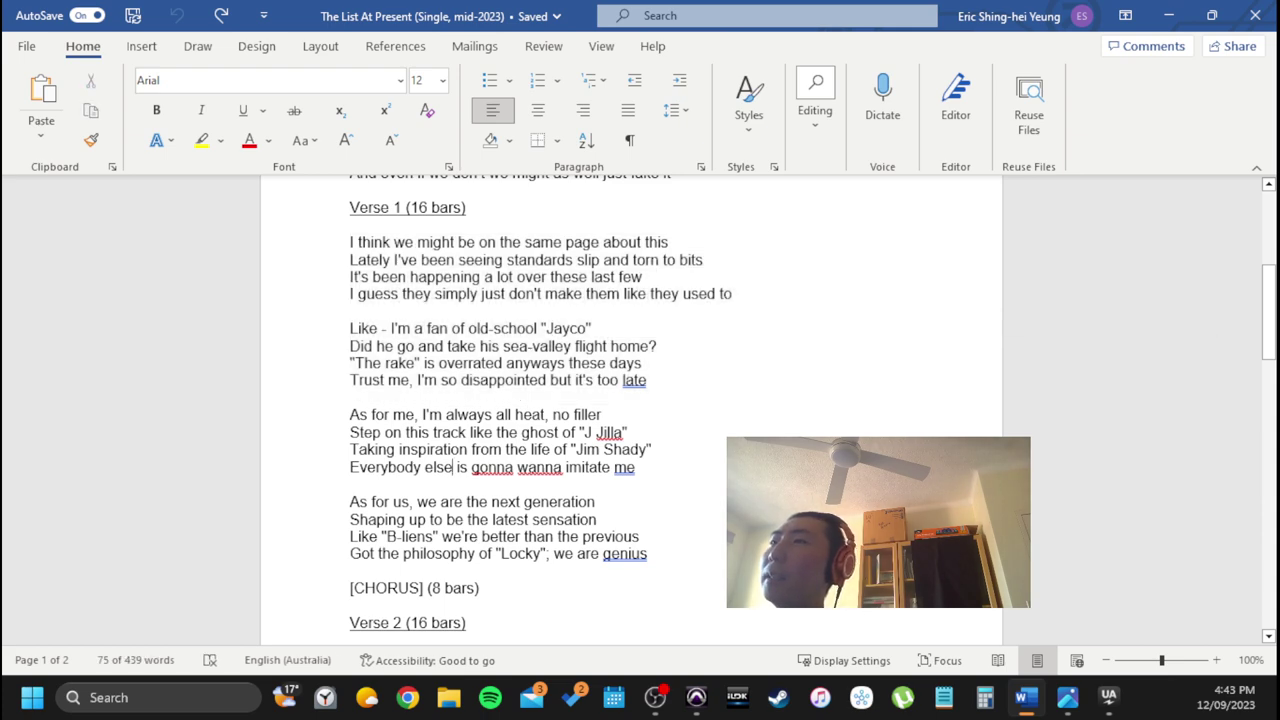
Highlight Verse 2 from "you and me" to "I promise you that once", and clear the selection
scroll(630, 410, "down", 6)
left_click_drag(384, 342, 510, 448)
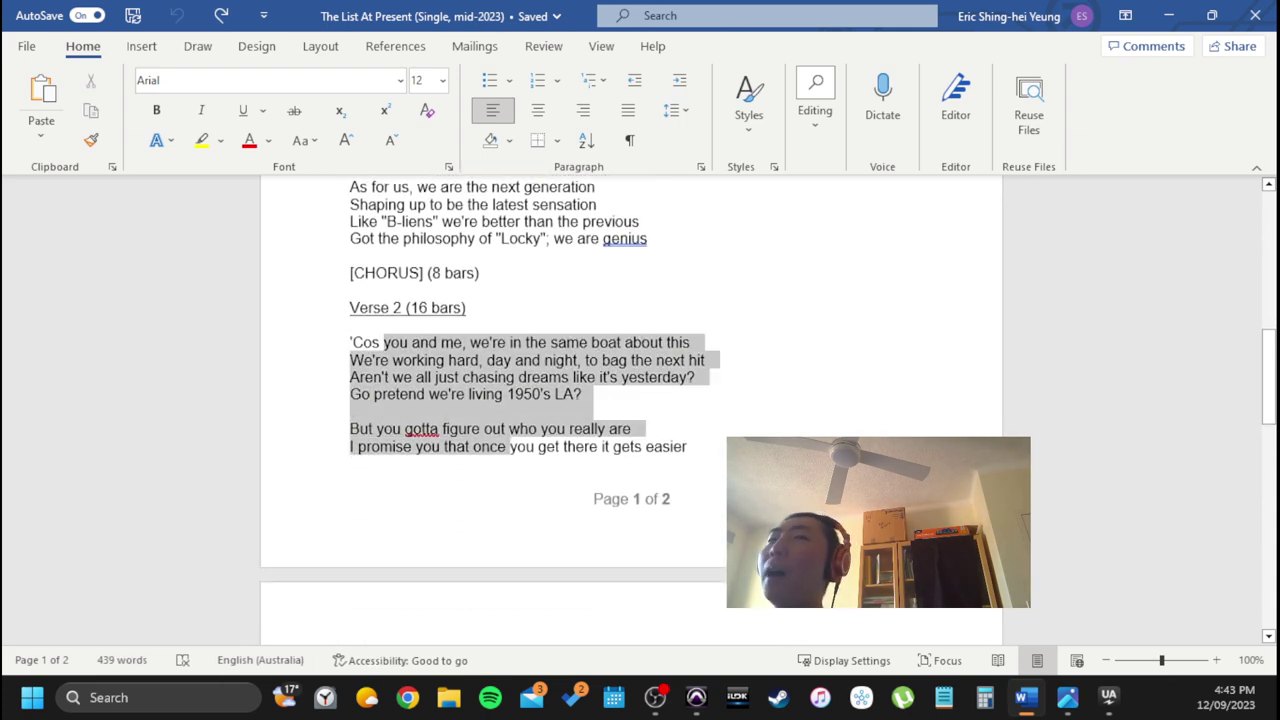
scroll(517, 466, "down", 3)
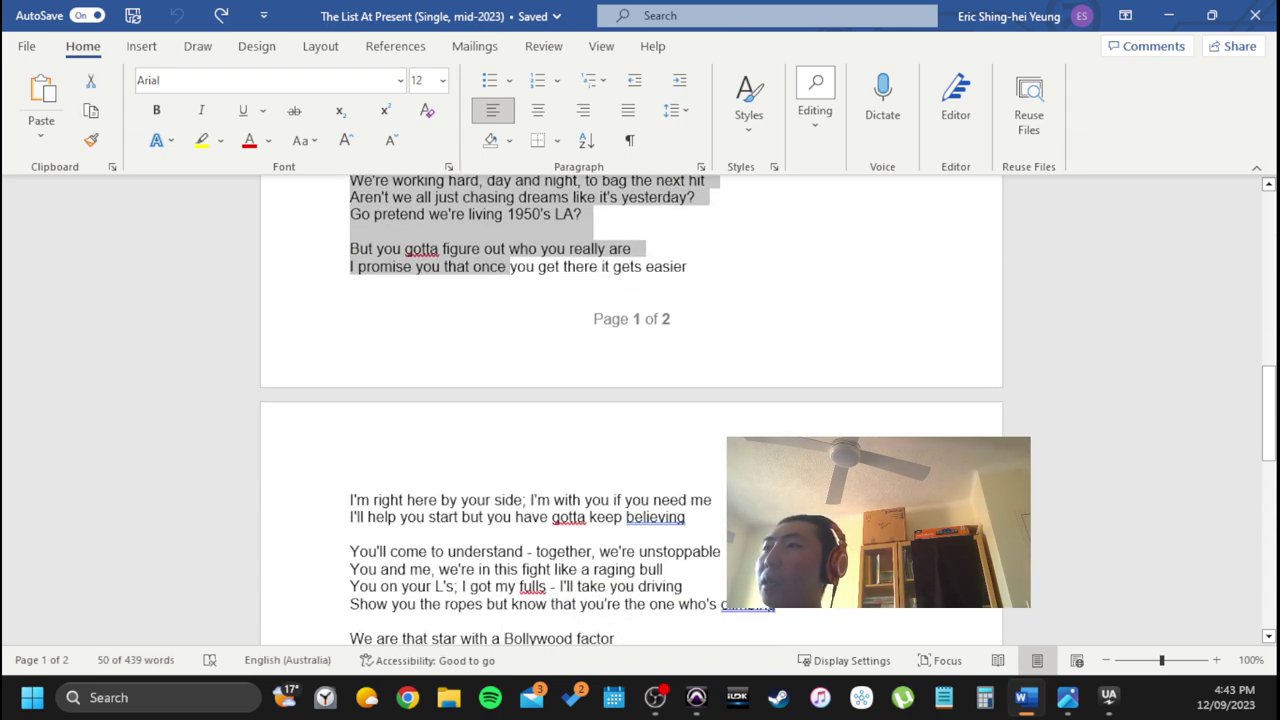
left_click(485, 560)
scroll(485, 560, "up", 4)
scroll(485, 556, "up", 2)
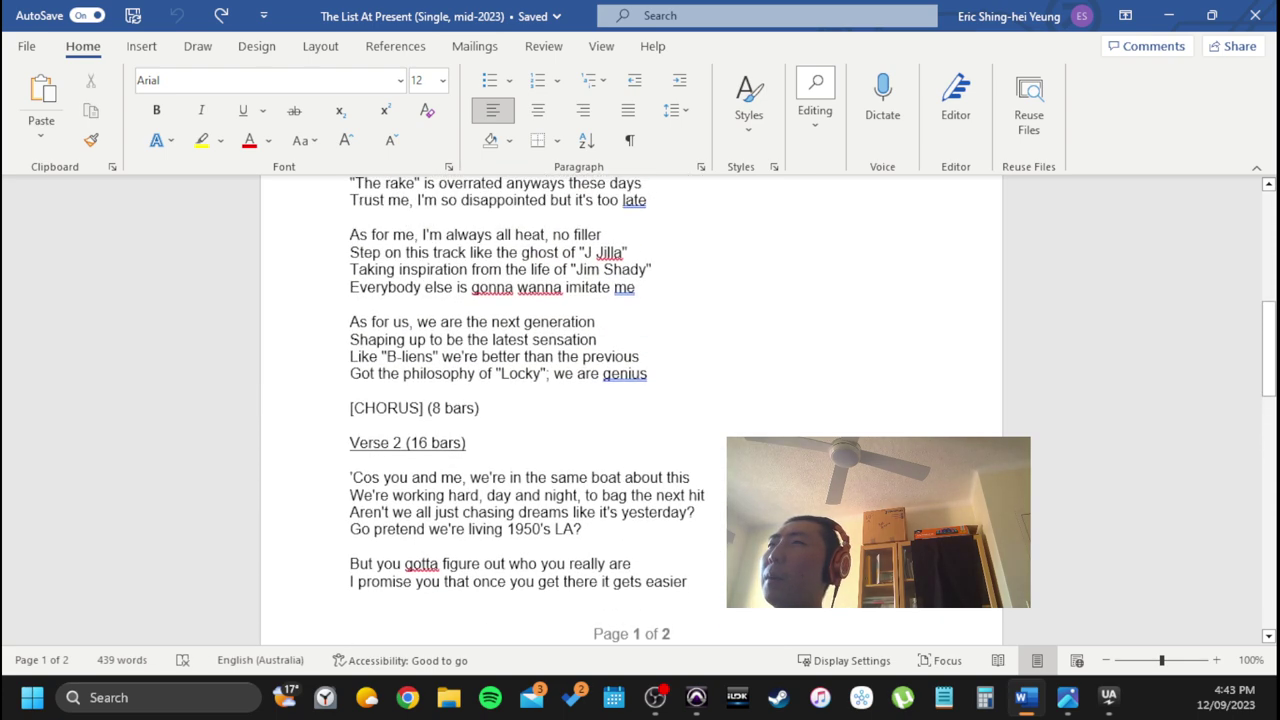
Highlight the opening of Verse 2, from "'Cos you and me" into the "We're working hard" line, and clear the selection
scroll(485, 556, "down", 4)
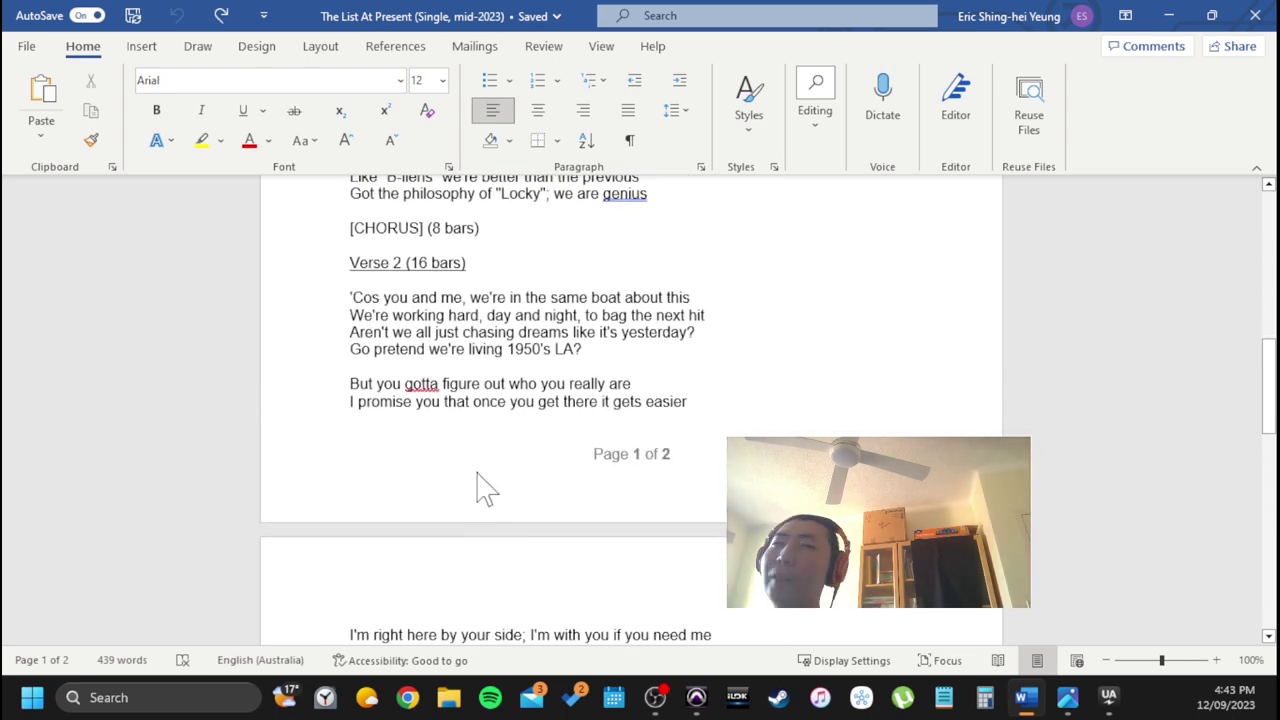
scroll(485, 400, "down", 1)
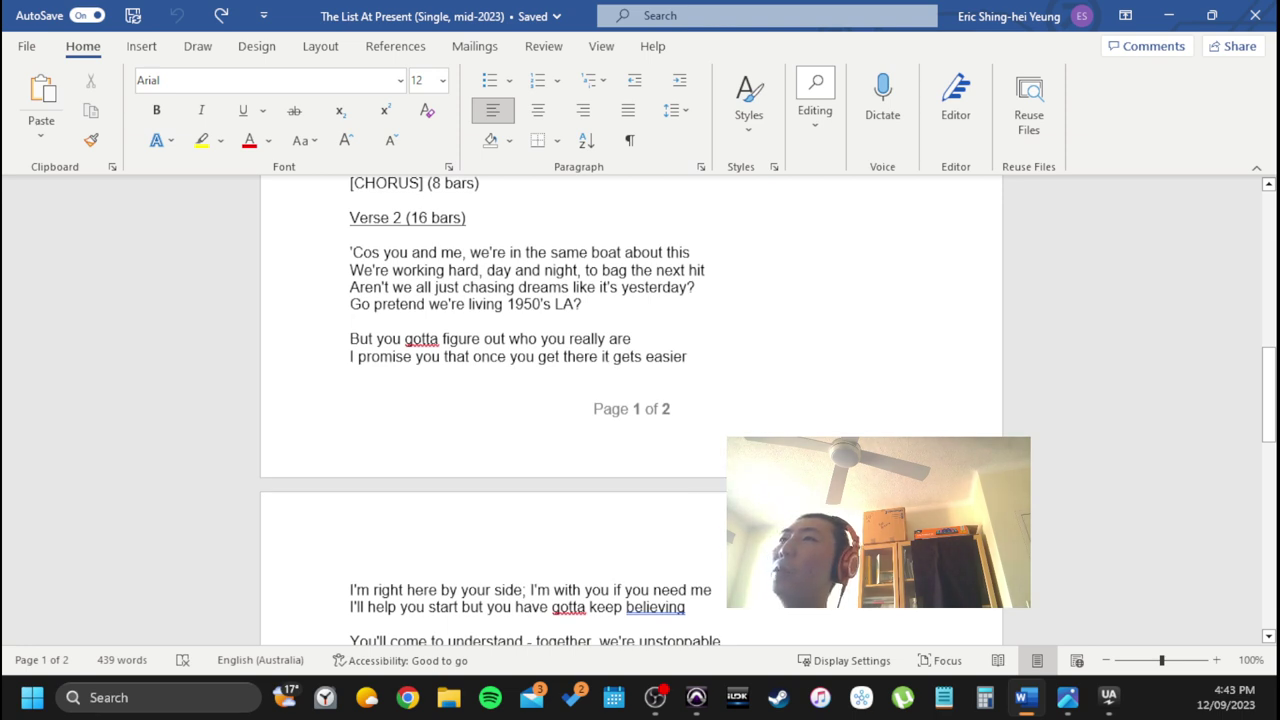
left_click_drag(350, 252, 446, 270)
left_click(530, 338)
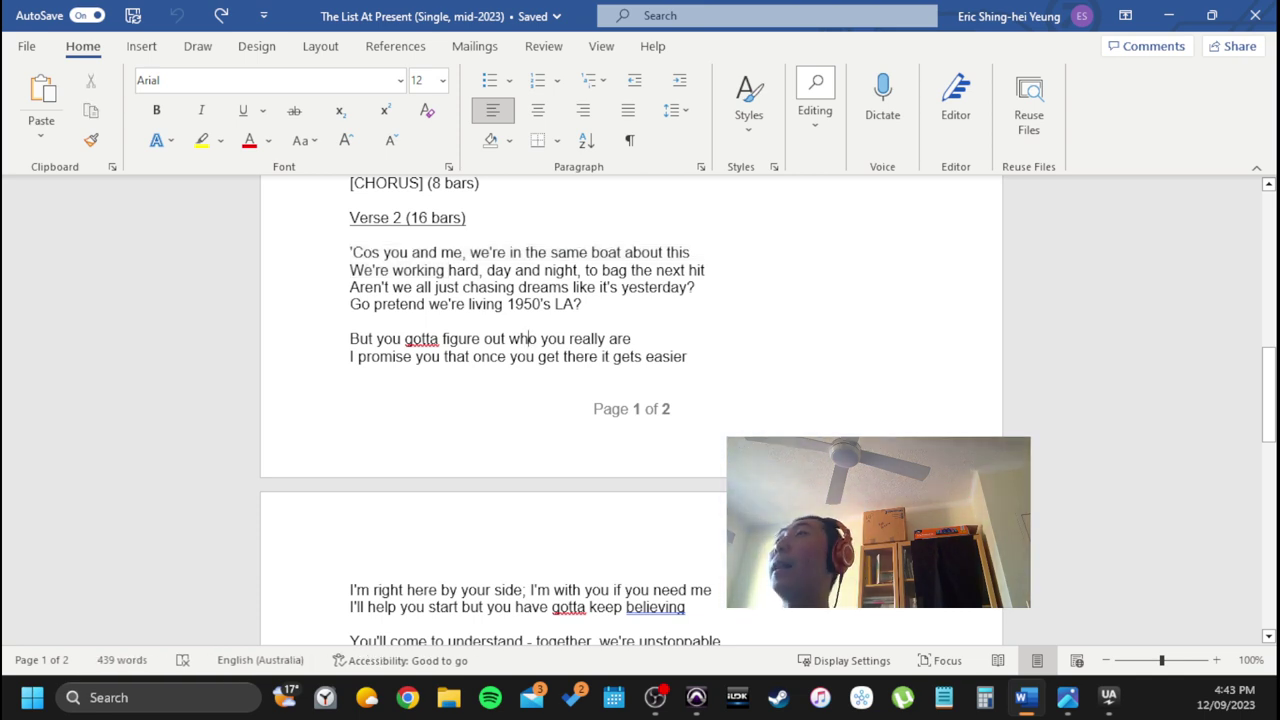
scroll(630, 400, "down", 1)
scroll(630, 400, "up", 1)
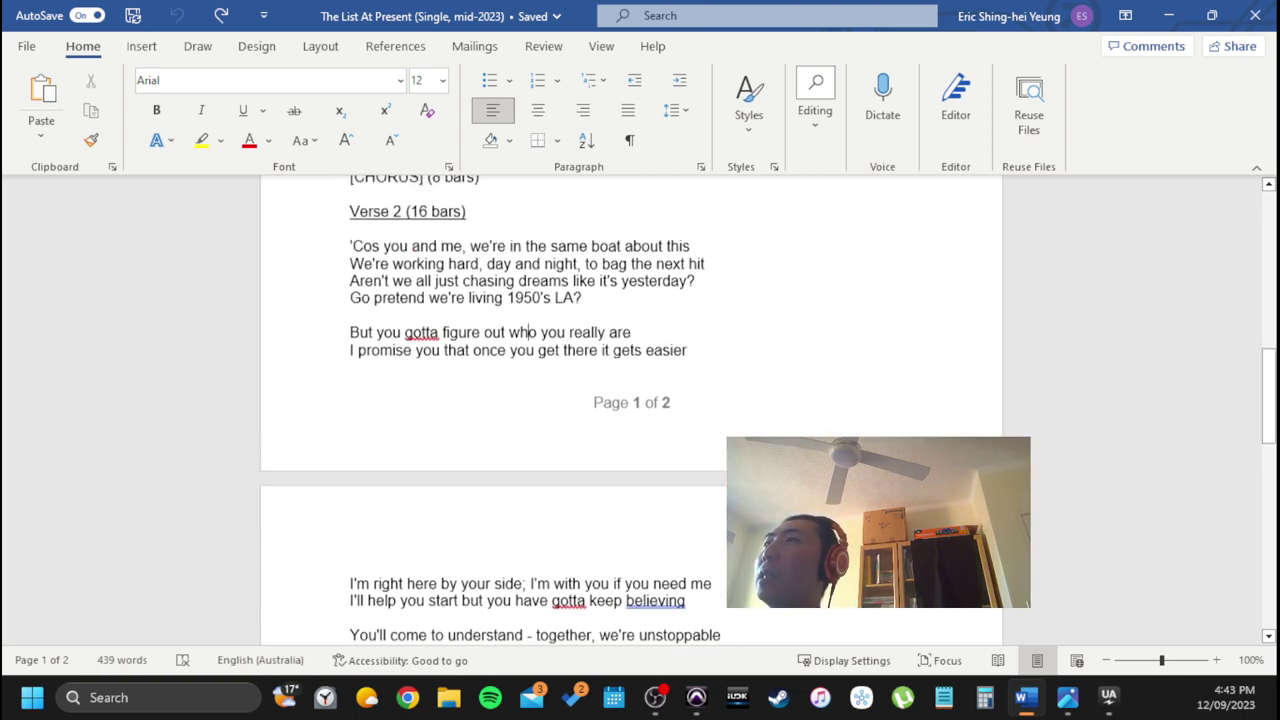
Highlight the lines "Aren't we all just chasing dreams" and "Go pretend we're living 1950's LA?", and the whole first stanza of Verse 2
left_click_drag(350, 287, 557, 304)
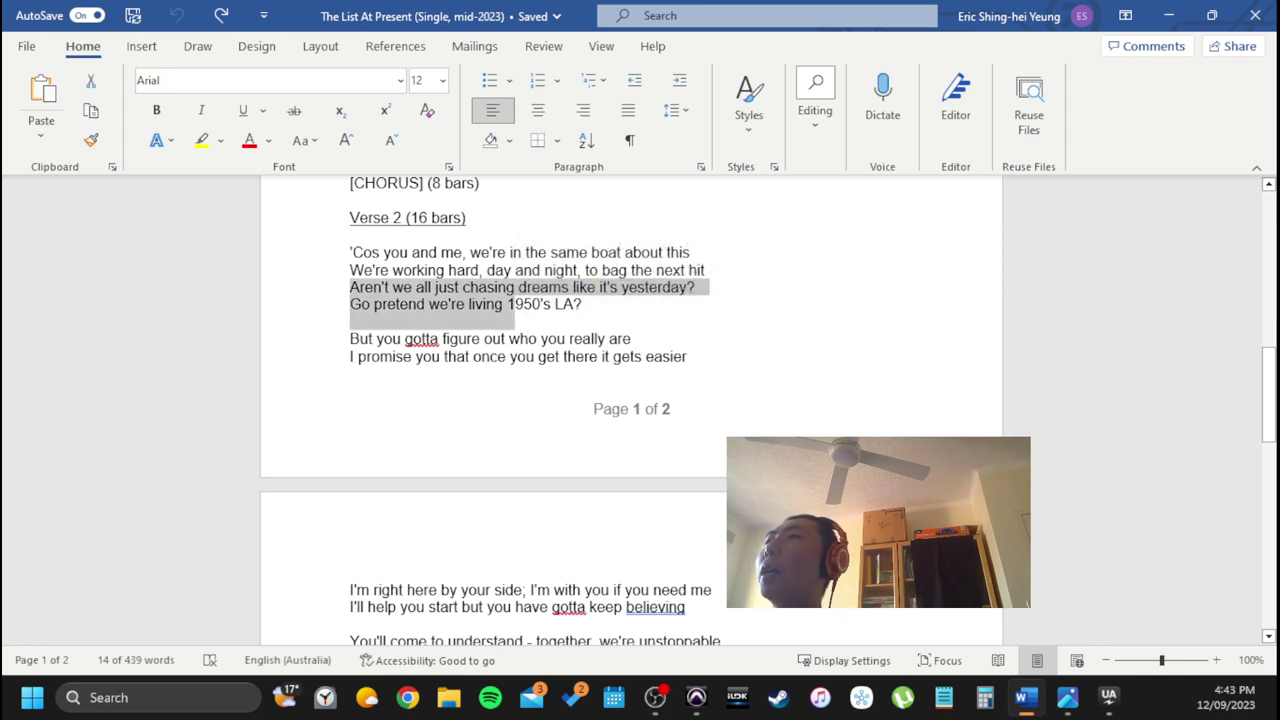
left_click(530, 356)
left_click_drag(350, 287, 593, 320)
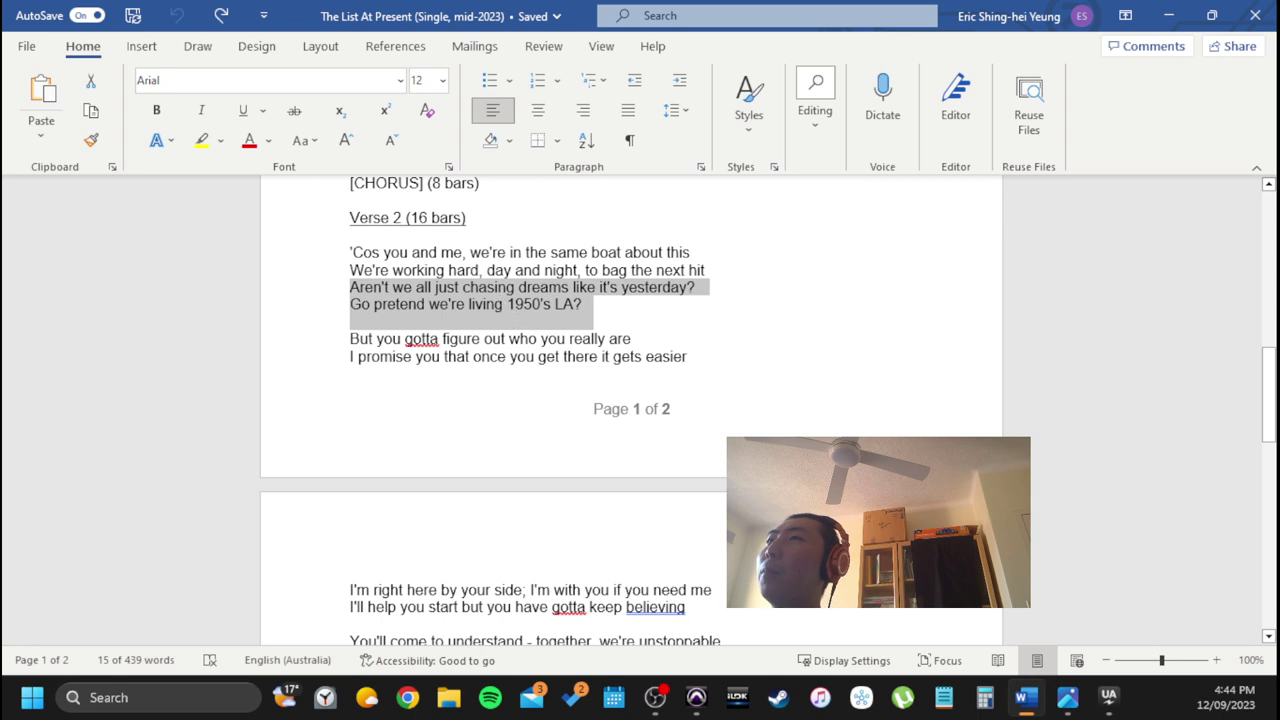
left_click_drag(350, 252, 595, 322)
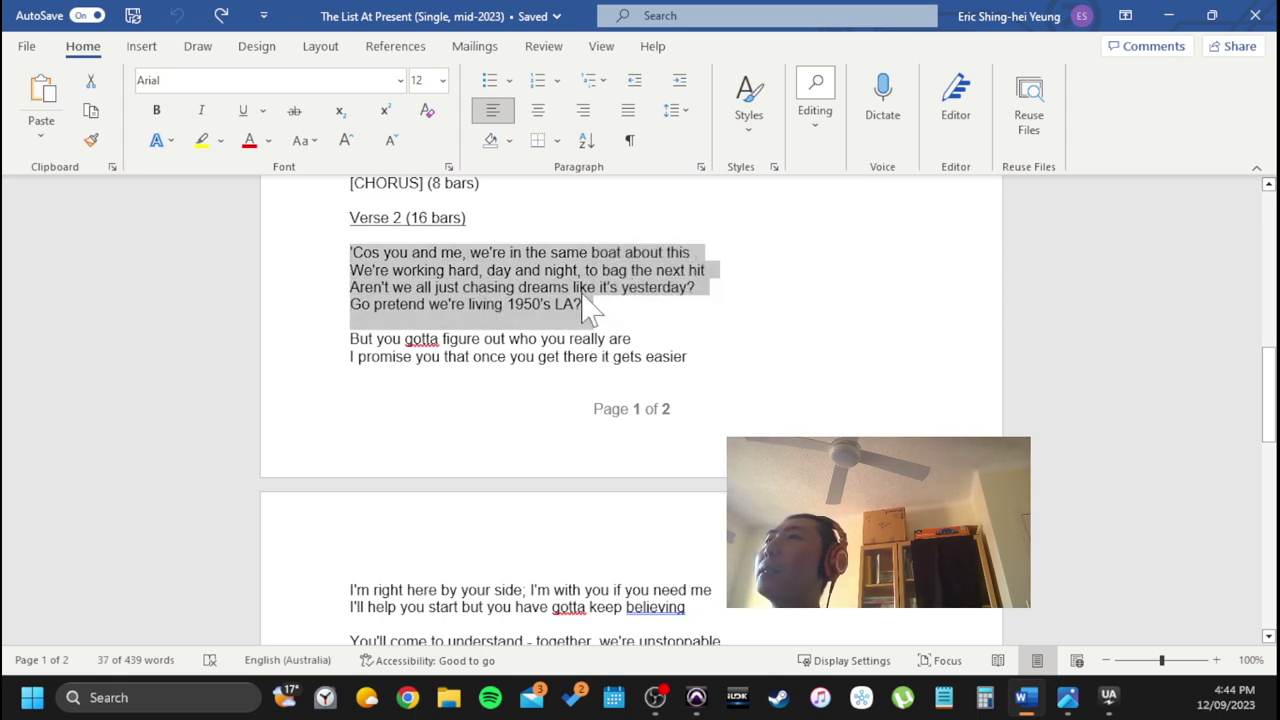
left_click(583, 431)
Review the Verse 2 lyrics across the page break, from its opening stanza to the closing chorus markers
scroll(583, 431, "down", 2)
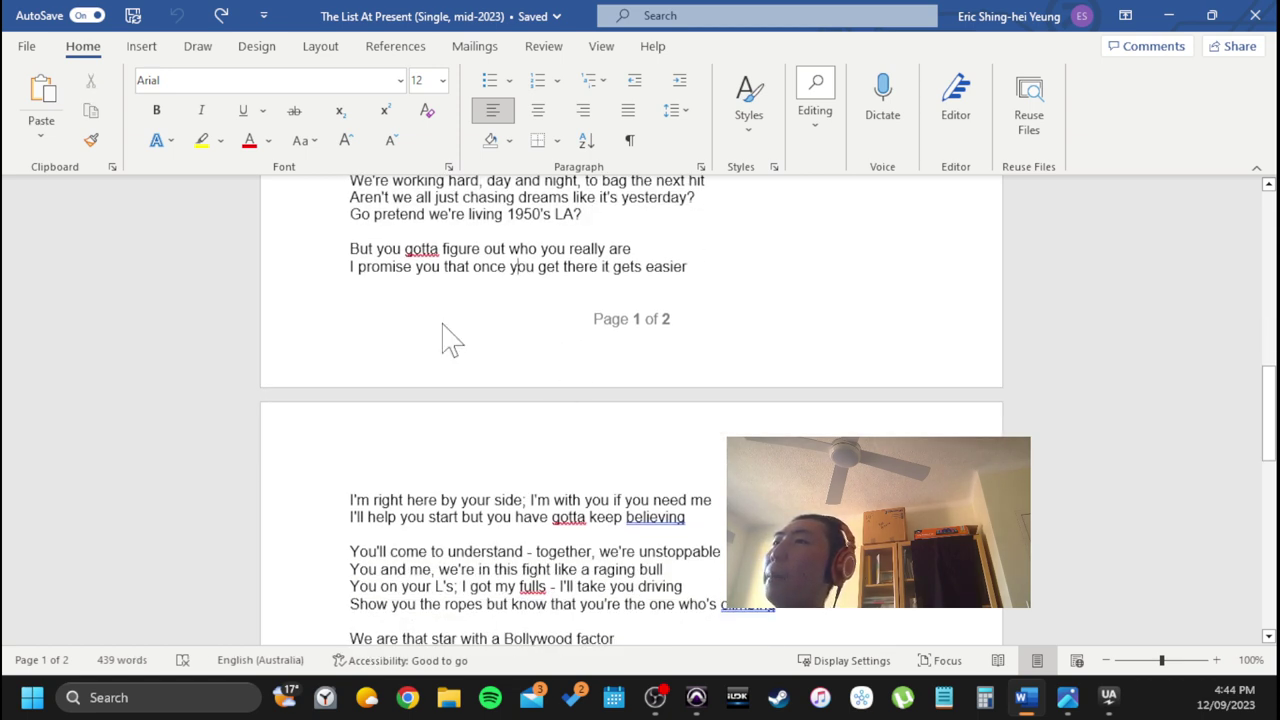
scroll(456, 397, "down", 2)
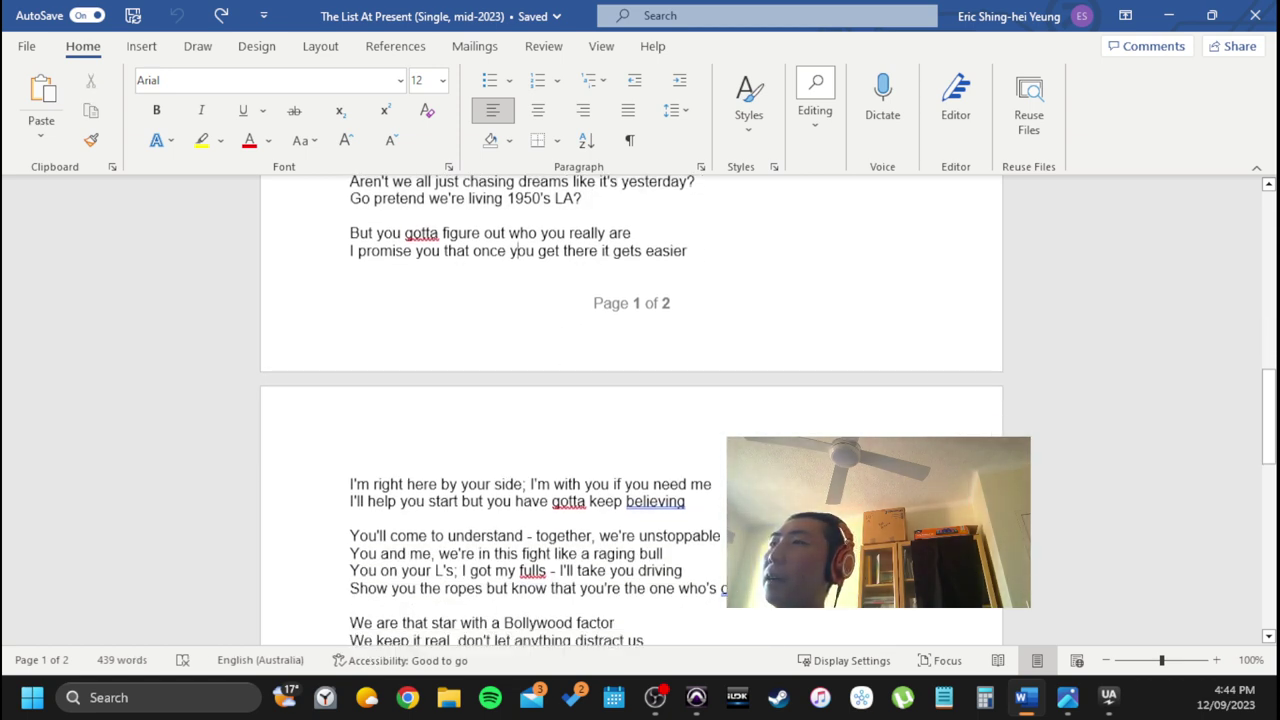
scroll(456, 397, "up", 2)
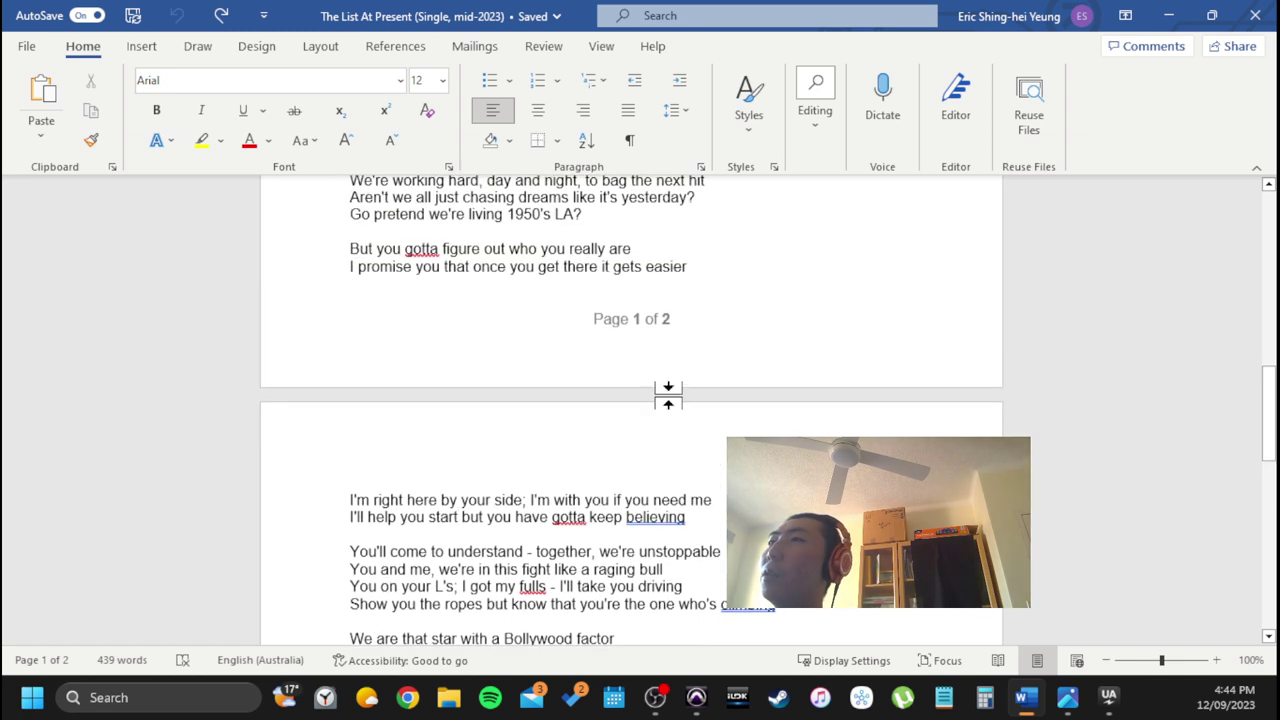
scroll(456, 397, "down", 3)
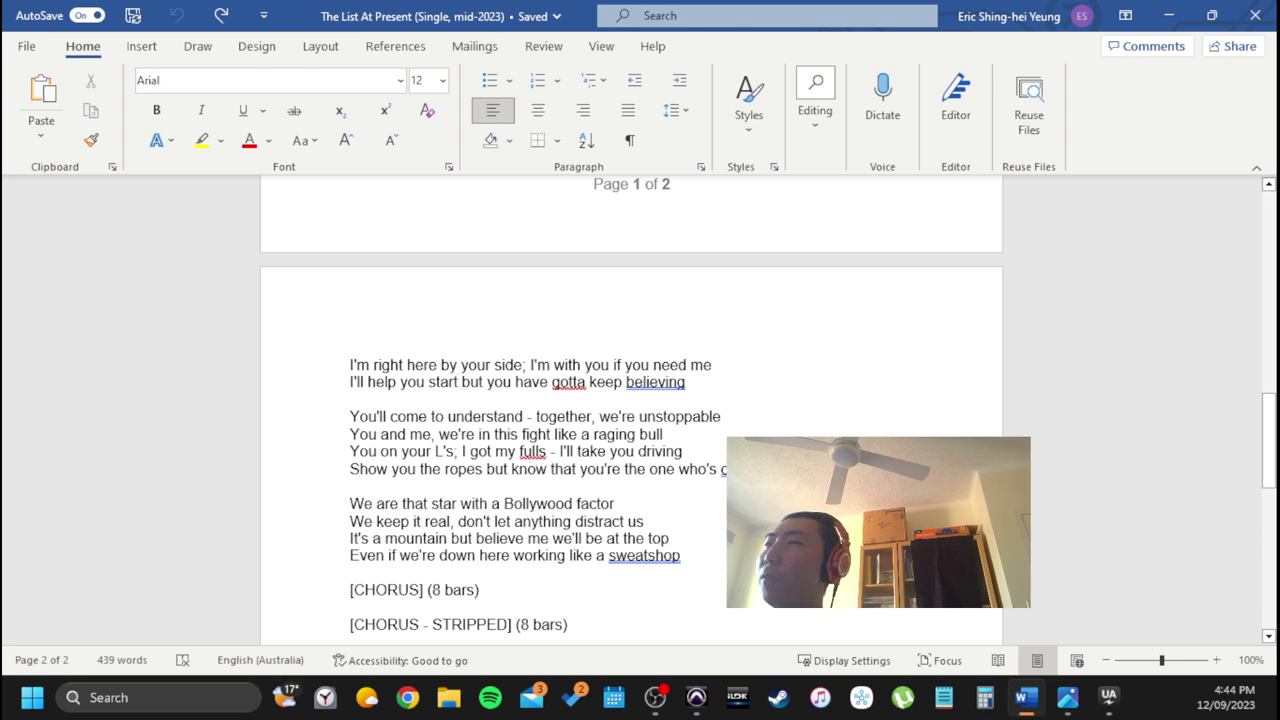
scroll(480, 490, "up", 6)
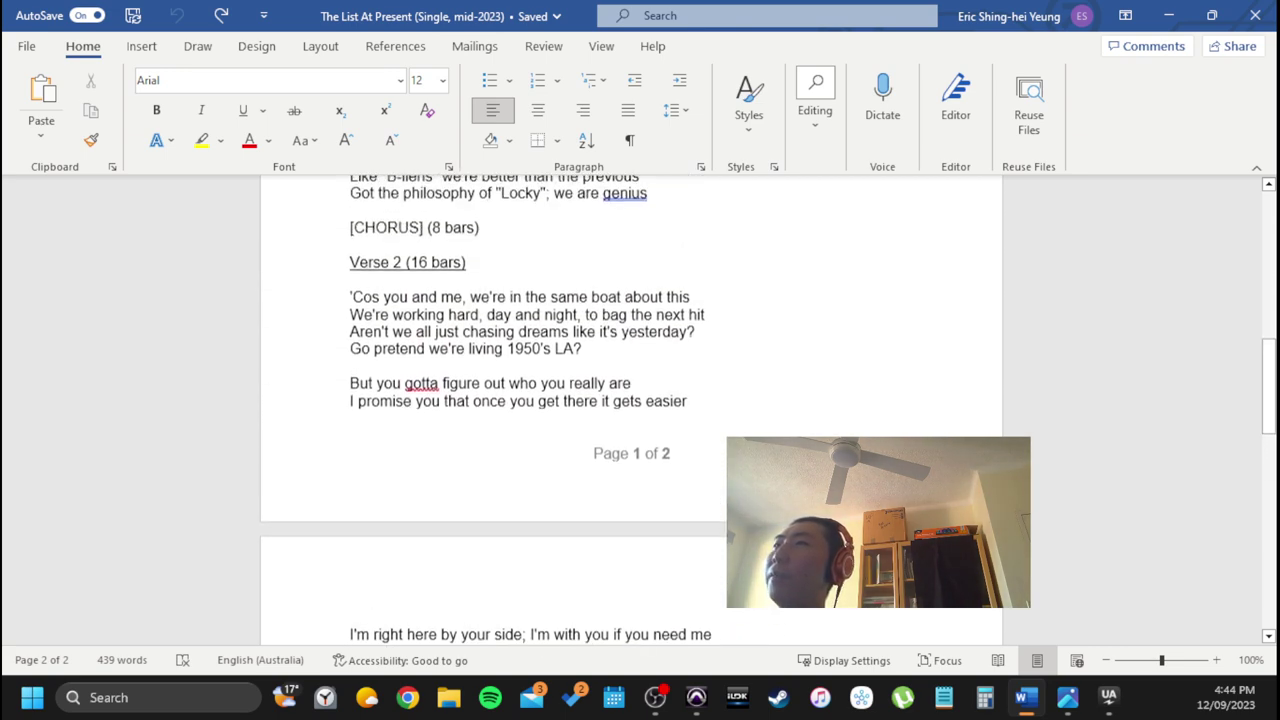
scroll(480, 490, "down", 2)
scroll(487, 490, "up", 1)
scroll(487, 490, "down", 5)
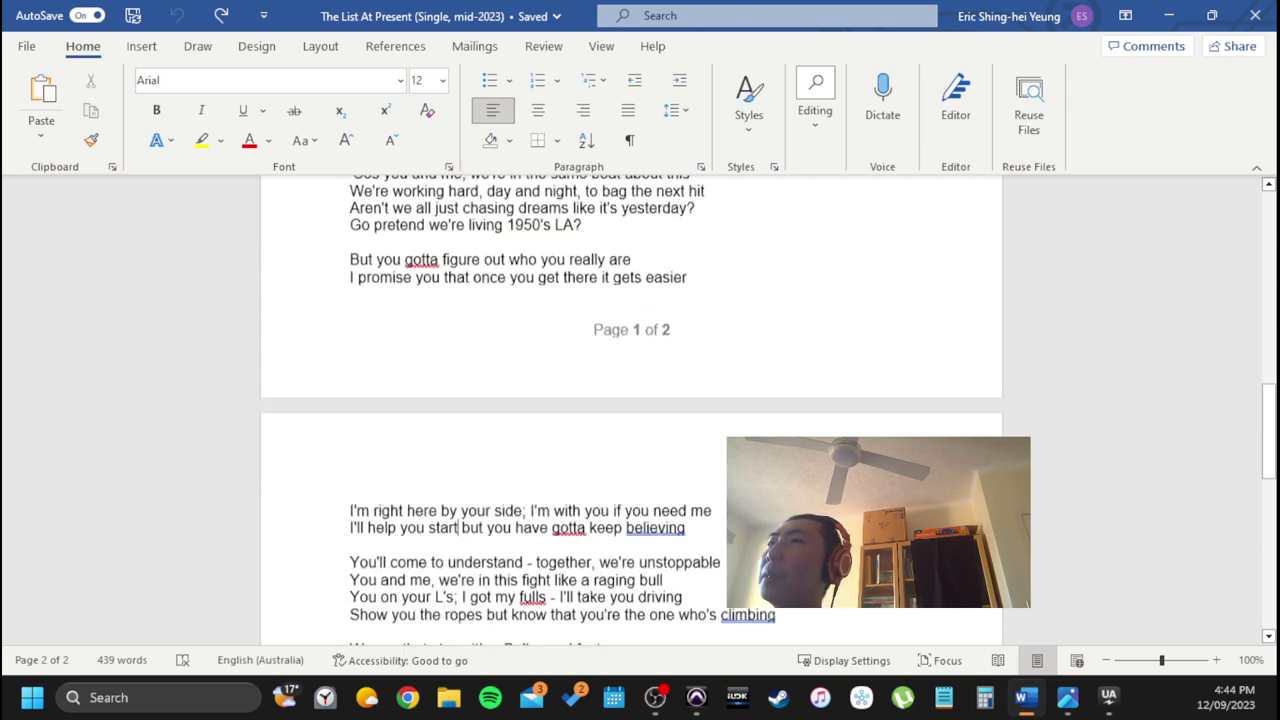
Highlight lines within the "You'll come to understand" stanza and the "We are that star with a Bollywood factor" stanza on page 2
scroll(459, 381, "down", 1)
left_click_drag(410, 389, 508, 424)
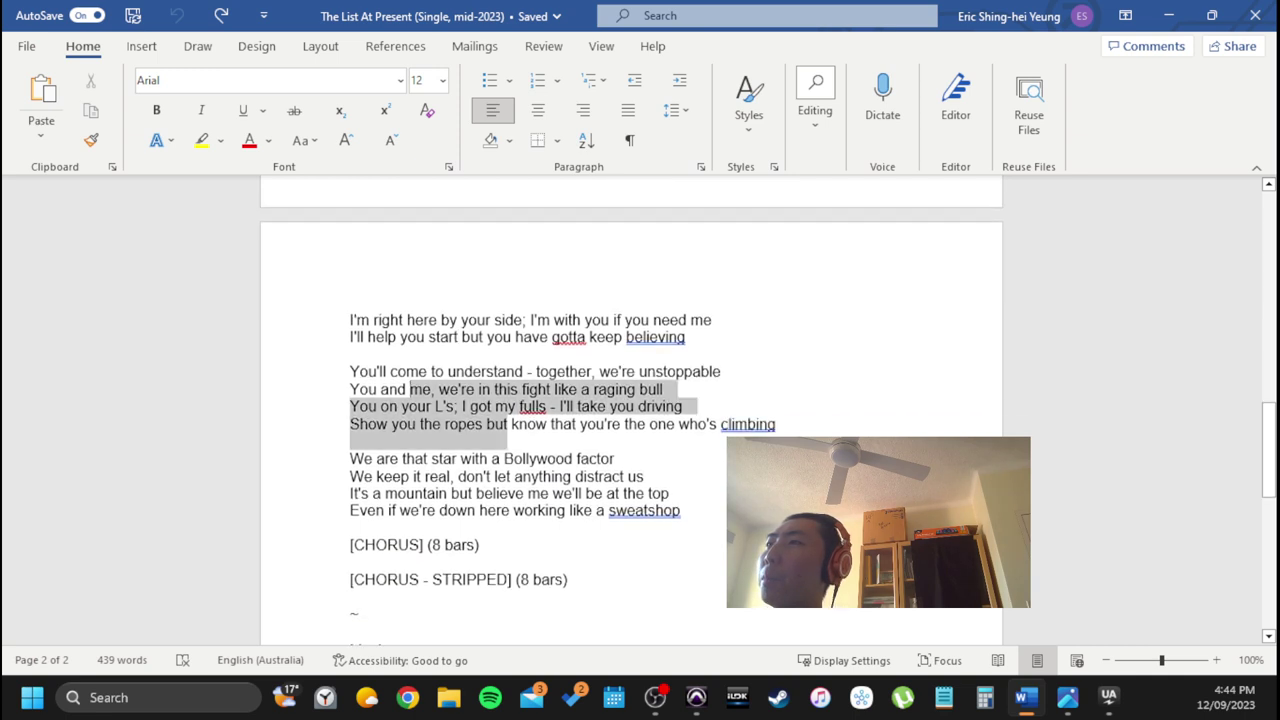
left_click(508, 424)
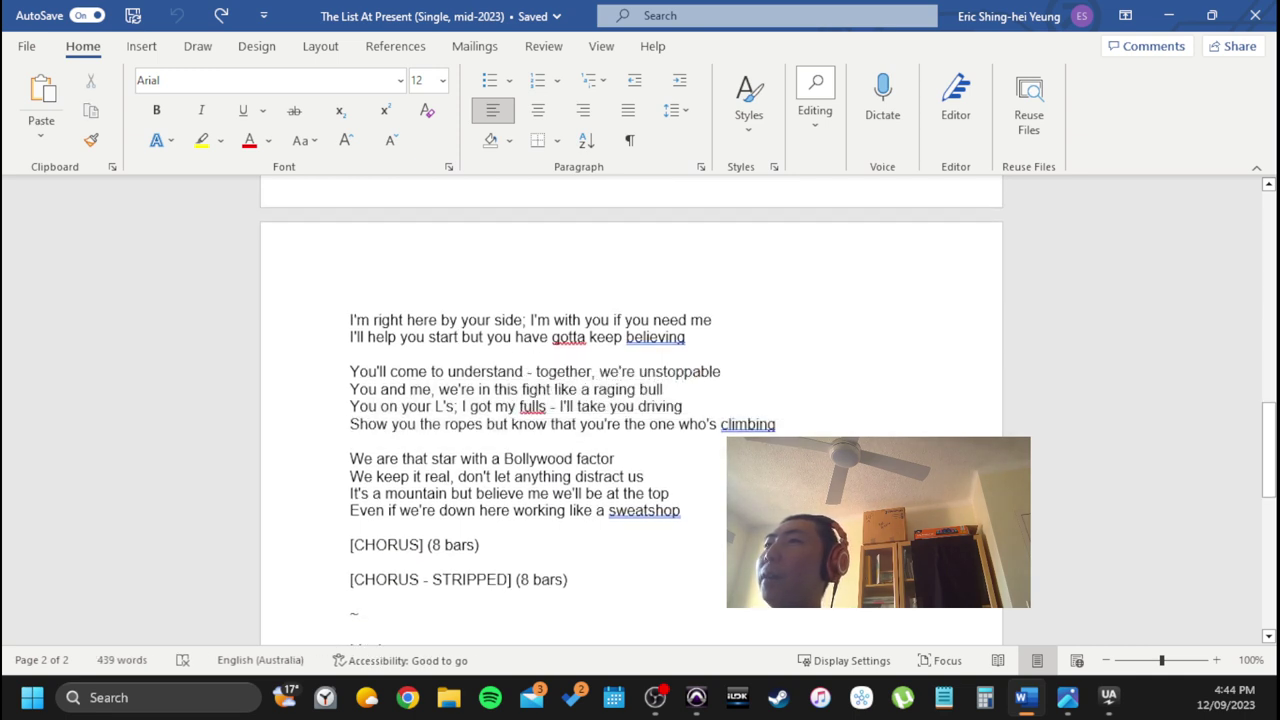
left_click_drag(350, 371, 449, 389)
left_click(476, 493)
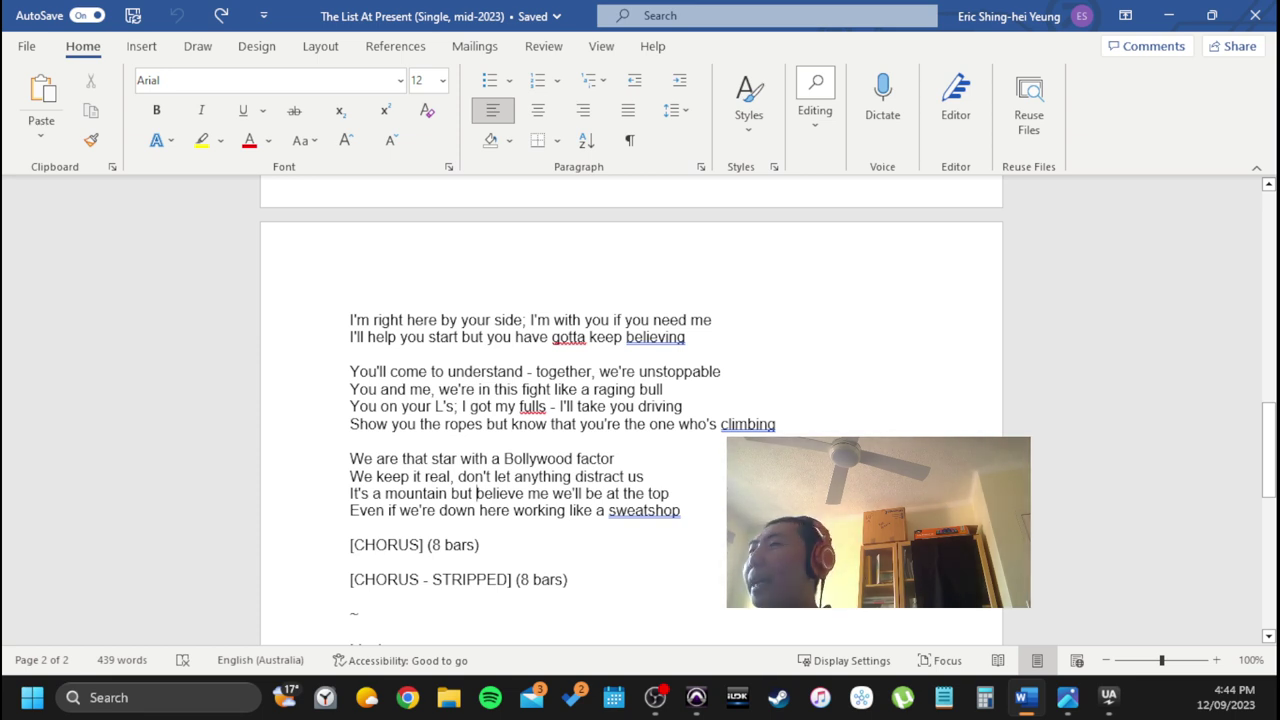
left_click_drag(549, 493, 460, 458)
left_click(585, 512)
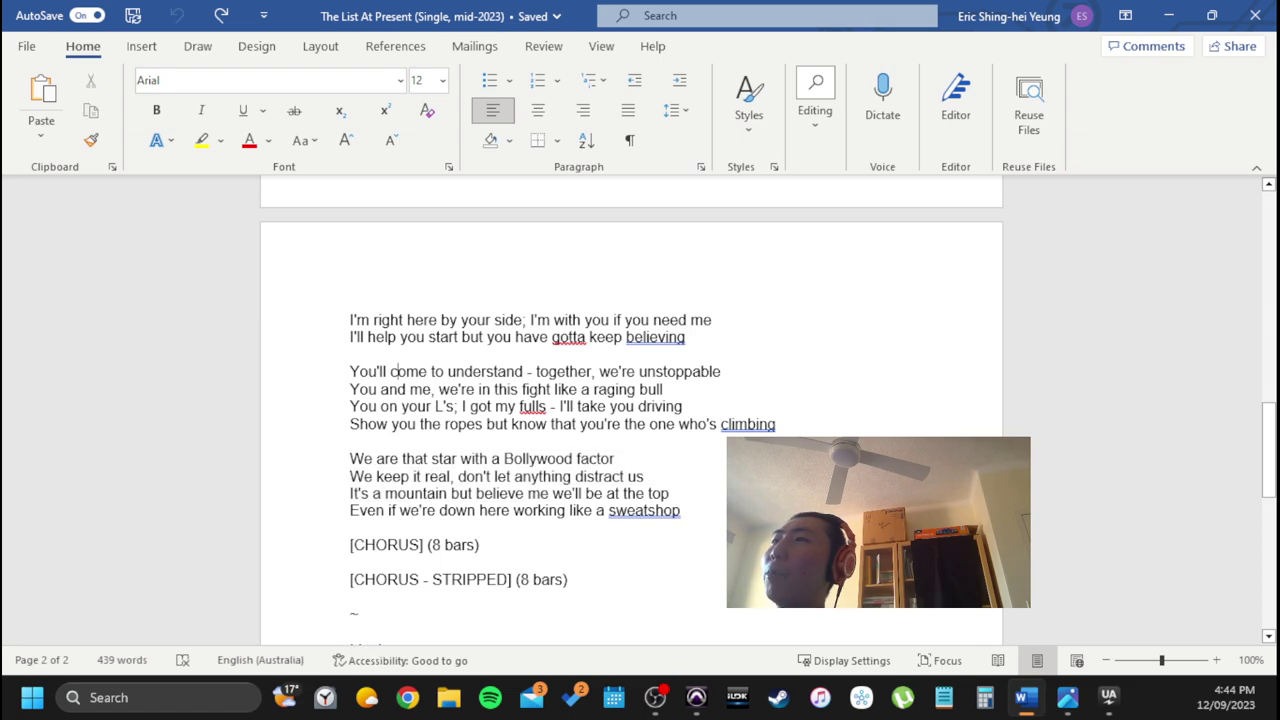
Compare the lyrics of Verse 1 and Verse 2, going back and forth between the two verses
scroll(585, 512, "up", 6)
scroll(585, 512, "up", 7)
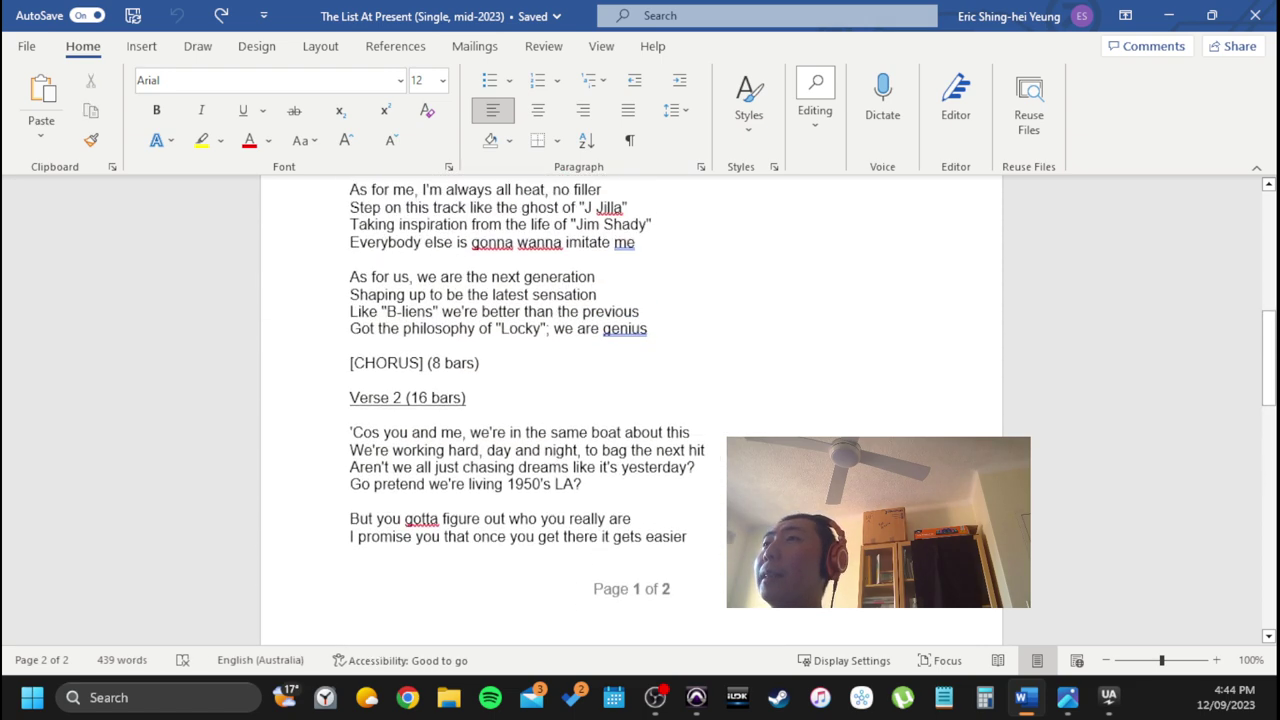
scroll(585, 512, "down", 4)
scroll(585, 512, "up", 3)
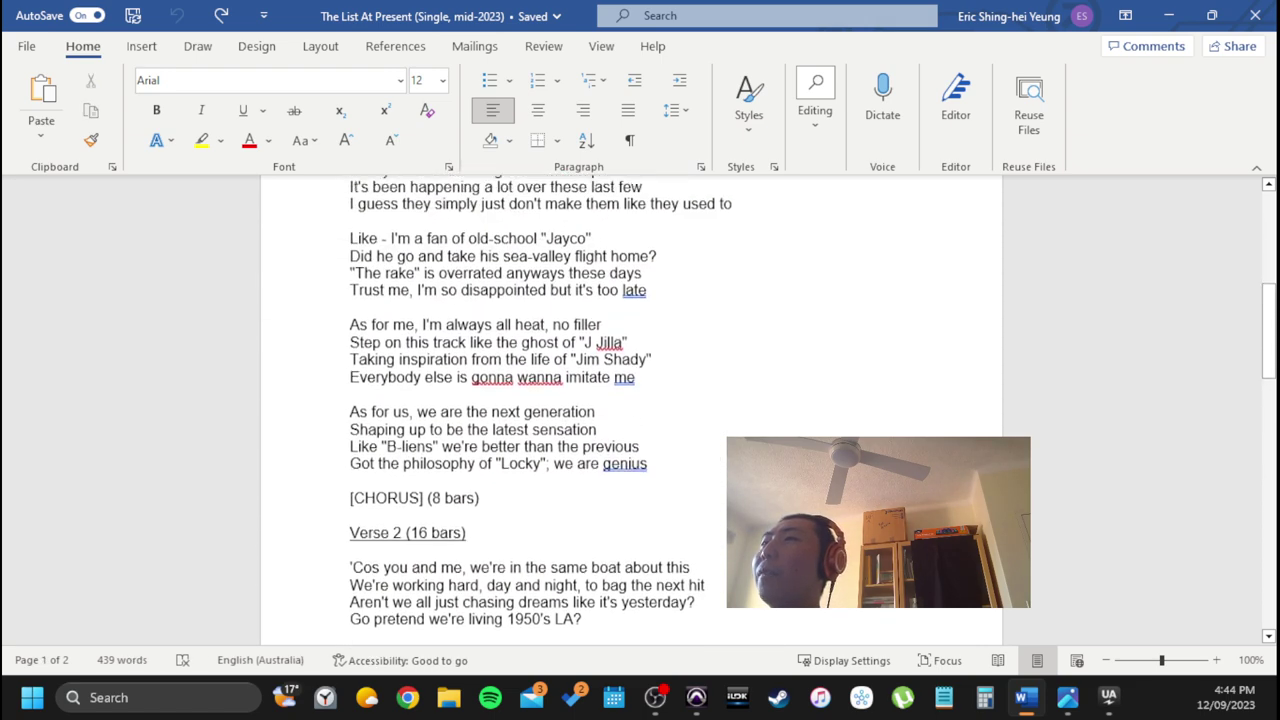
scroll(543, 529, "down", 8)
scroll(500, 437, "up", 2)
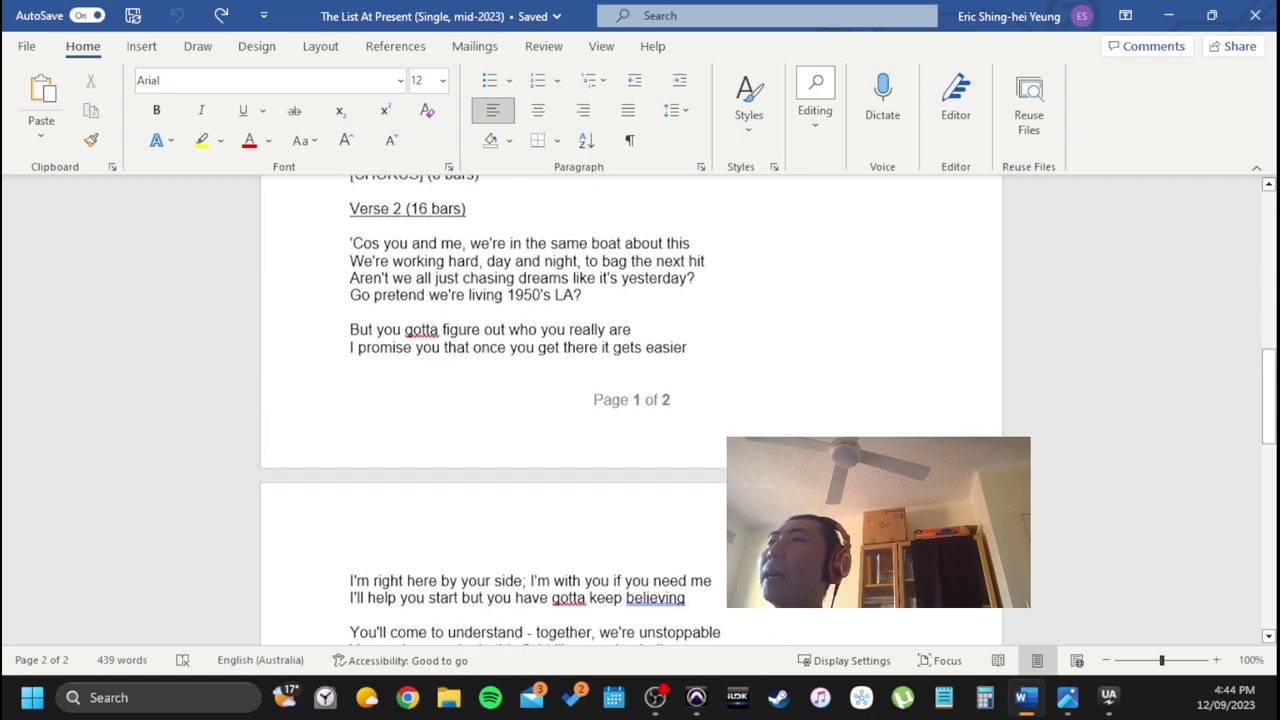
scroll(500, 437, "up", 7)
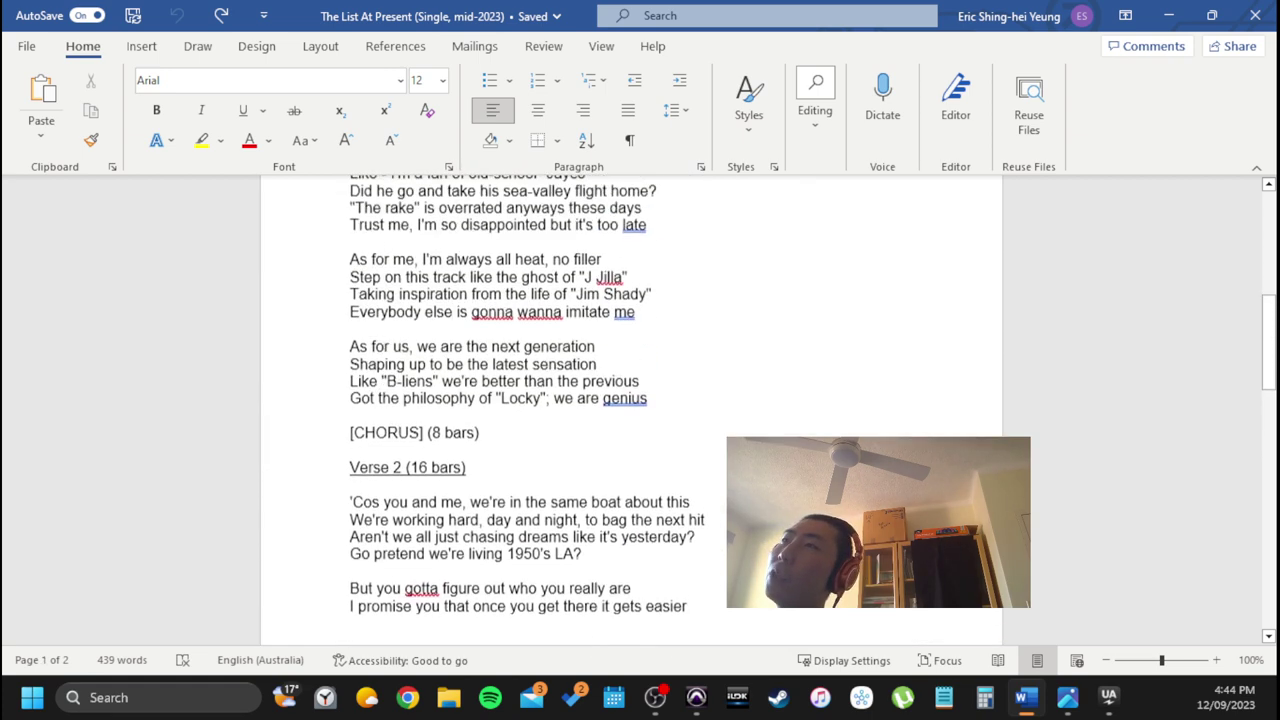
scroll(500, 437, "down", 3)
scroll(500, 437, "up", 2)
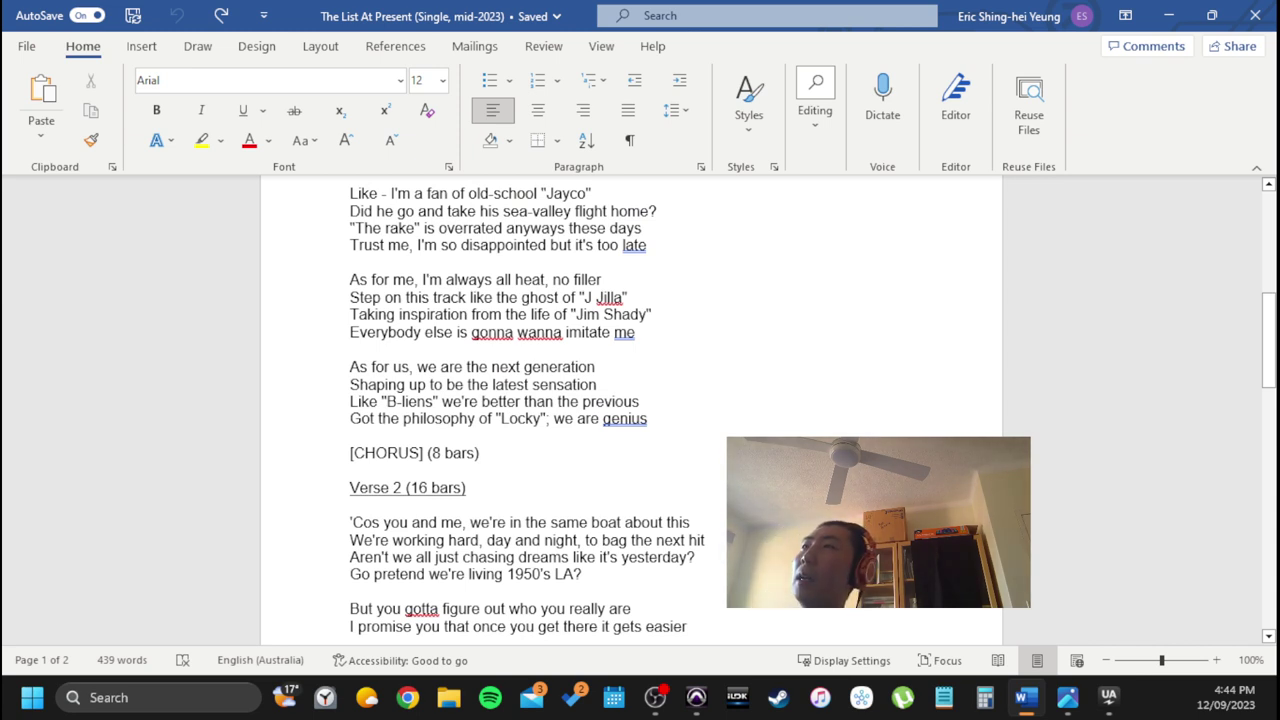
scroll(631, 410, "down", 1)
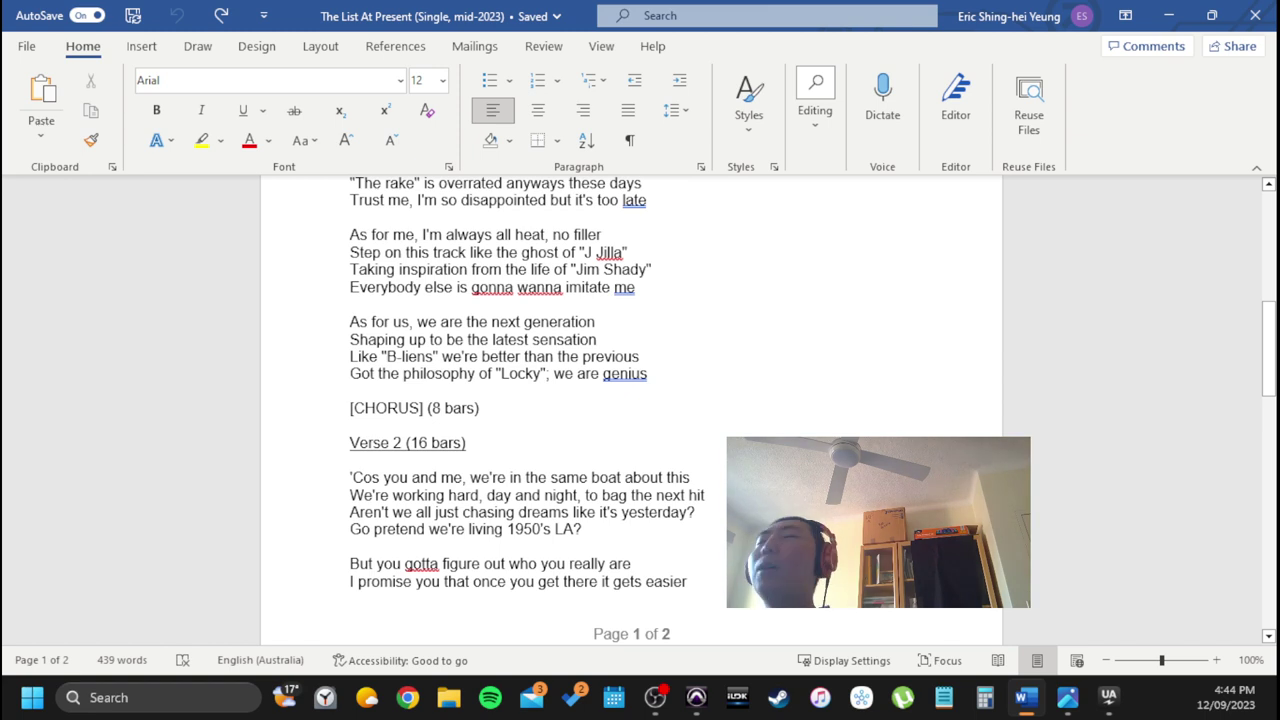
scroll(631, 410, "down", 1)
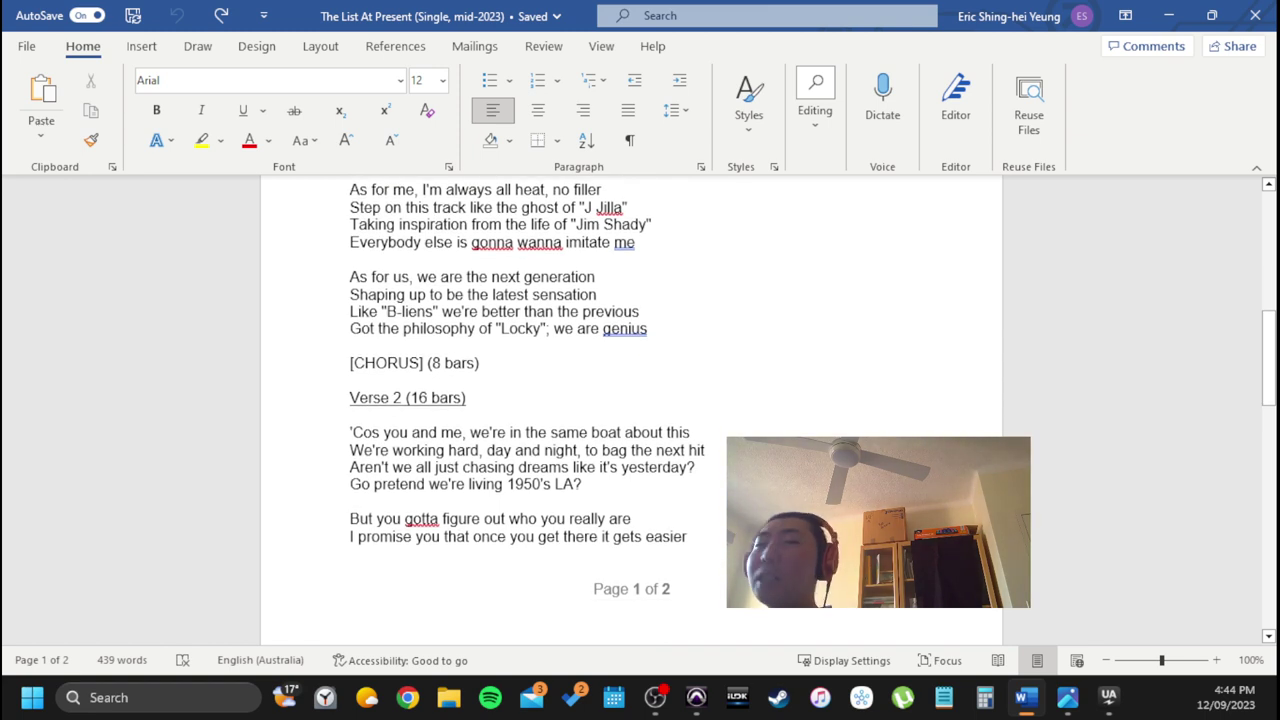
scroll(631, 410, "up", 3)
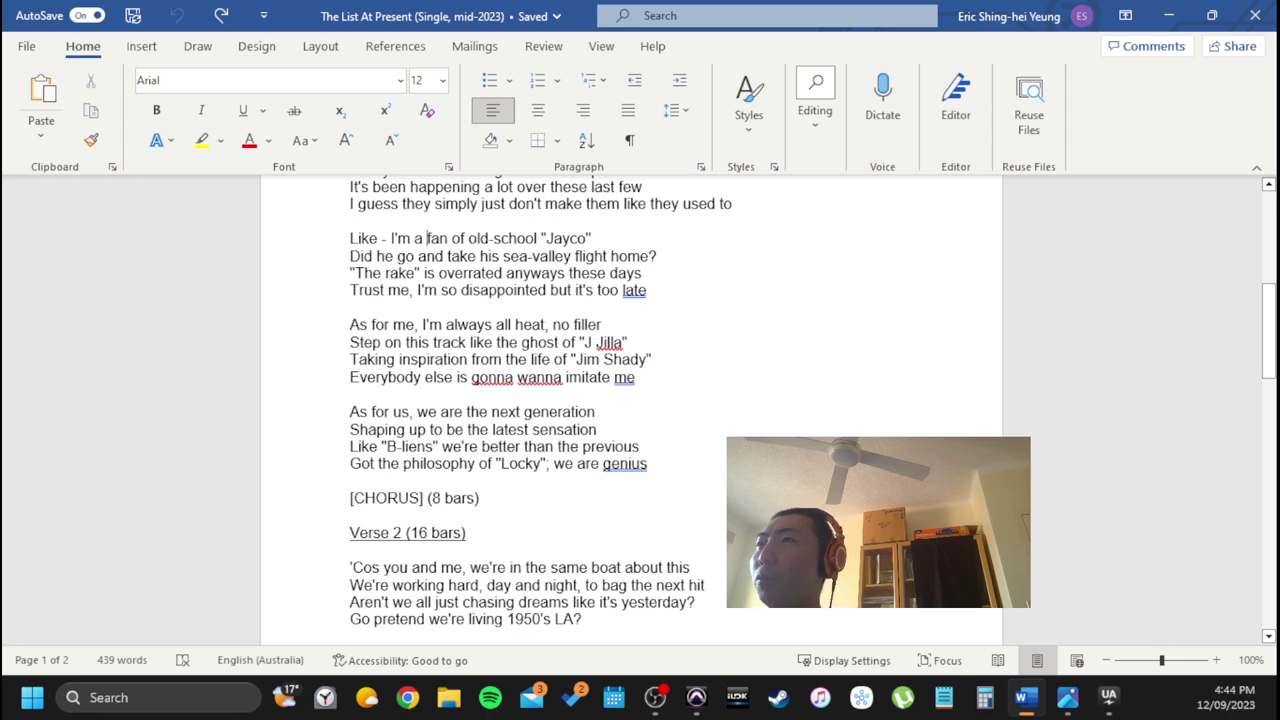
scroll(631, 410, "up", 2)
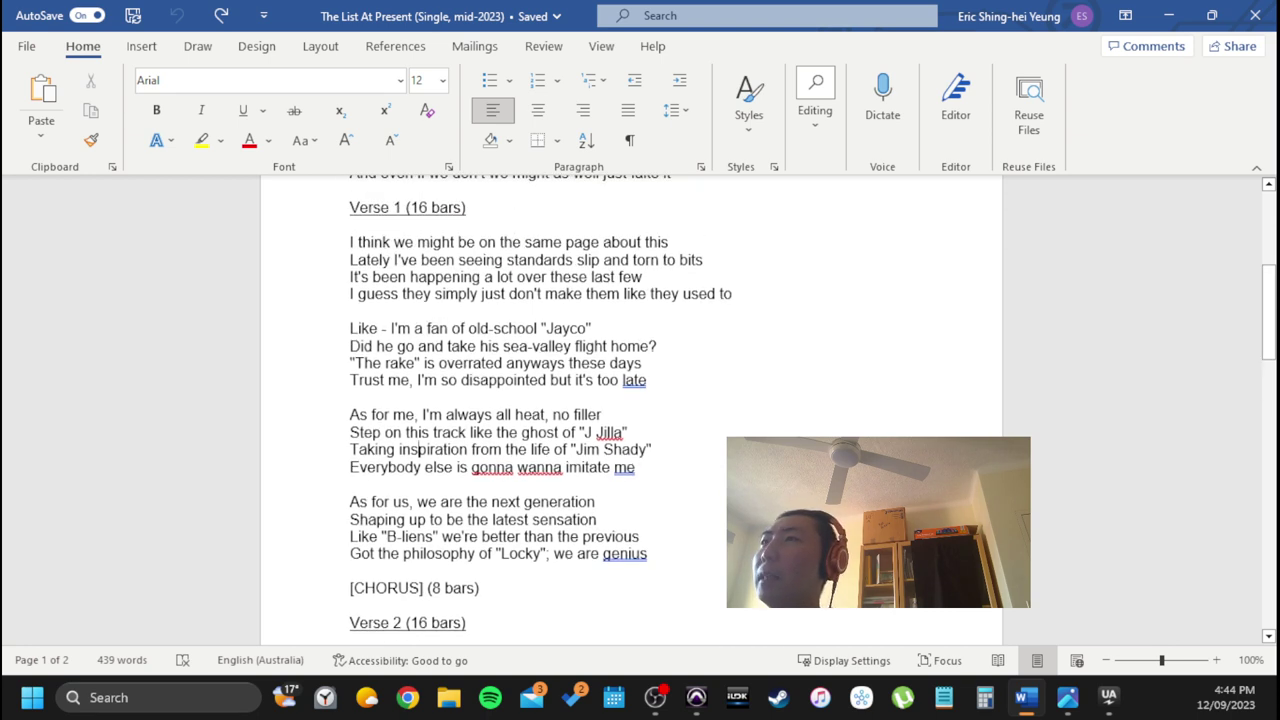
Highlight the Verse 1 lyrics from "I think we might be on the same page about this" into the "As for us" stanza
scroll(631, 410, "down", 2)
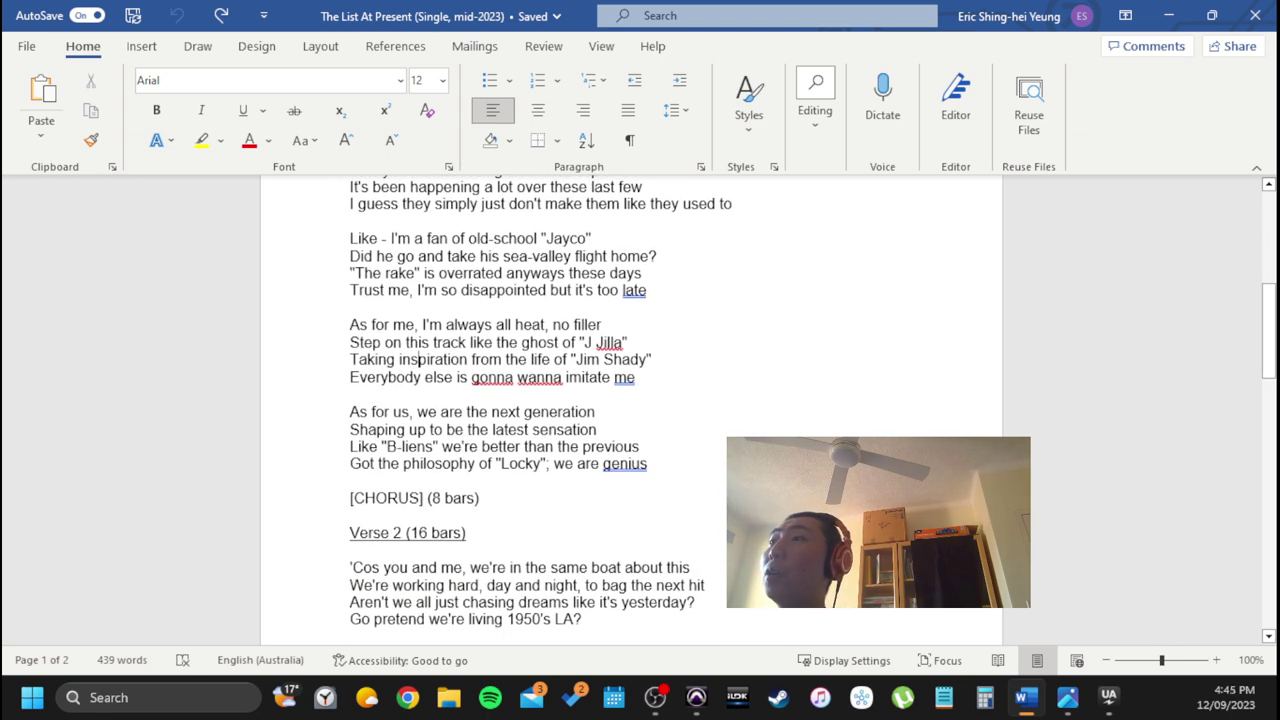
scroll(417, 449, "up", 2)
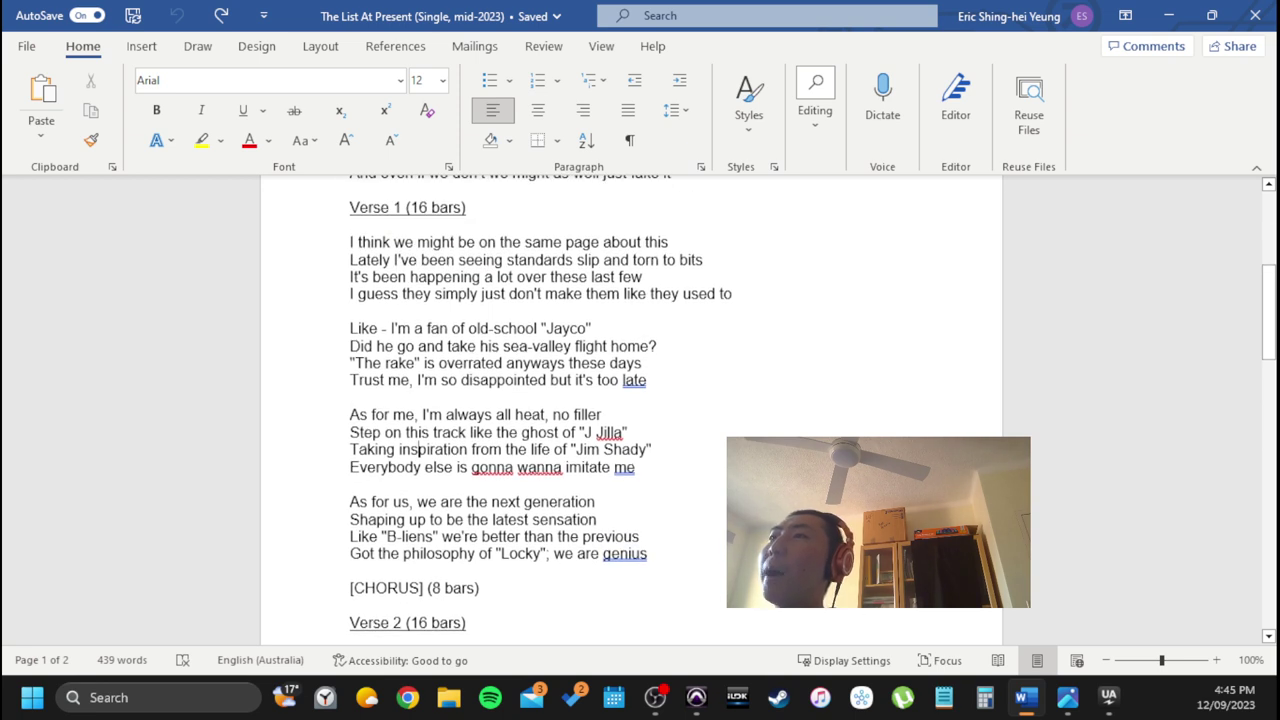
left_click_drag(349, 242, 530, 520)
left_click(530, 520)
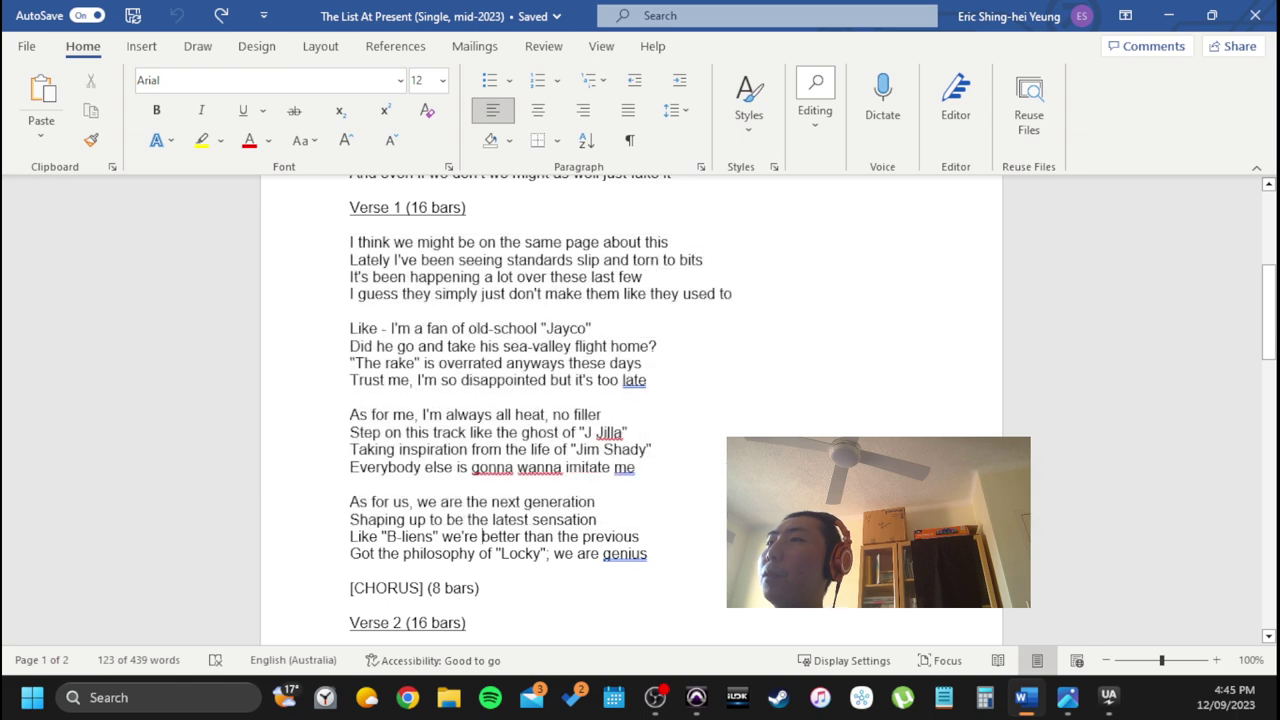
Review Verse 2 across the page break and highlight part of the last two lines of its "Bollywood factor" stanza
scroll(530, 520, "down", 8)
scroll(630, 410, "down", 6)
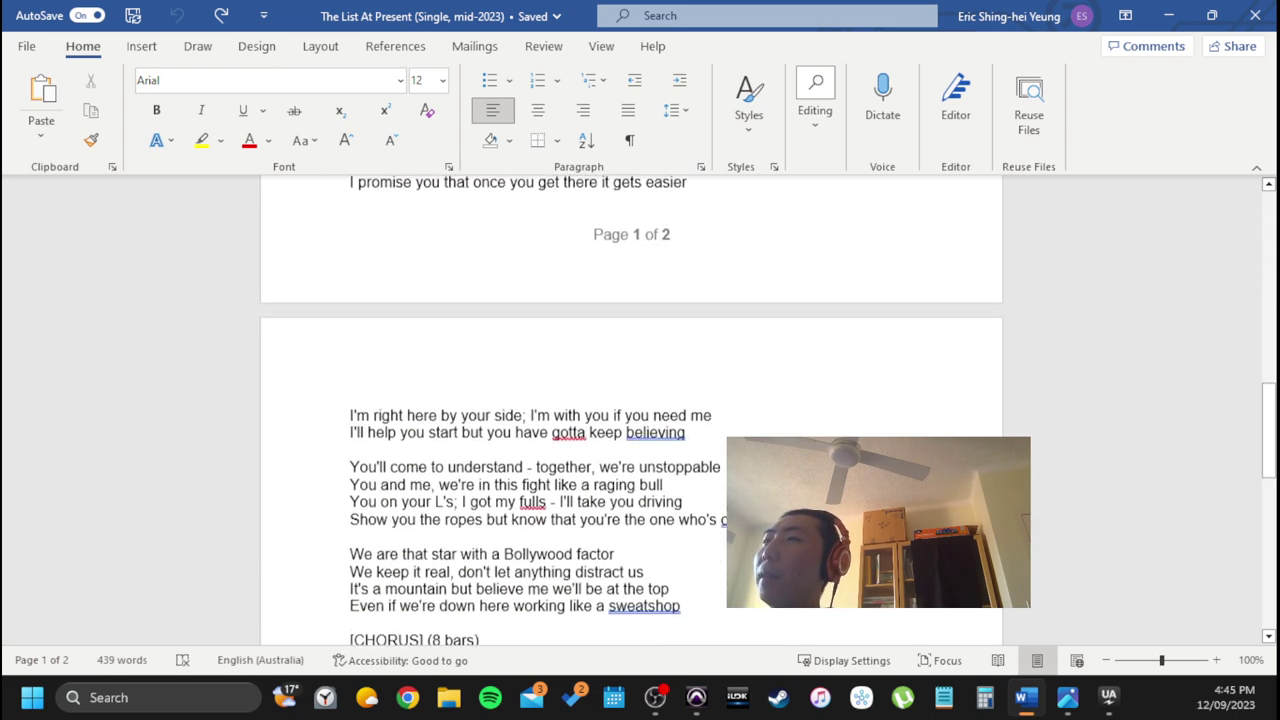
scroll(630, 410, "up", 9)
scroll(630, 410, "down", 5)
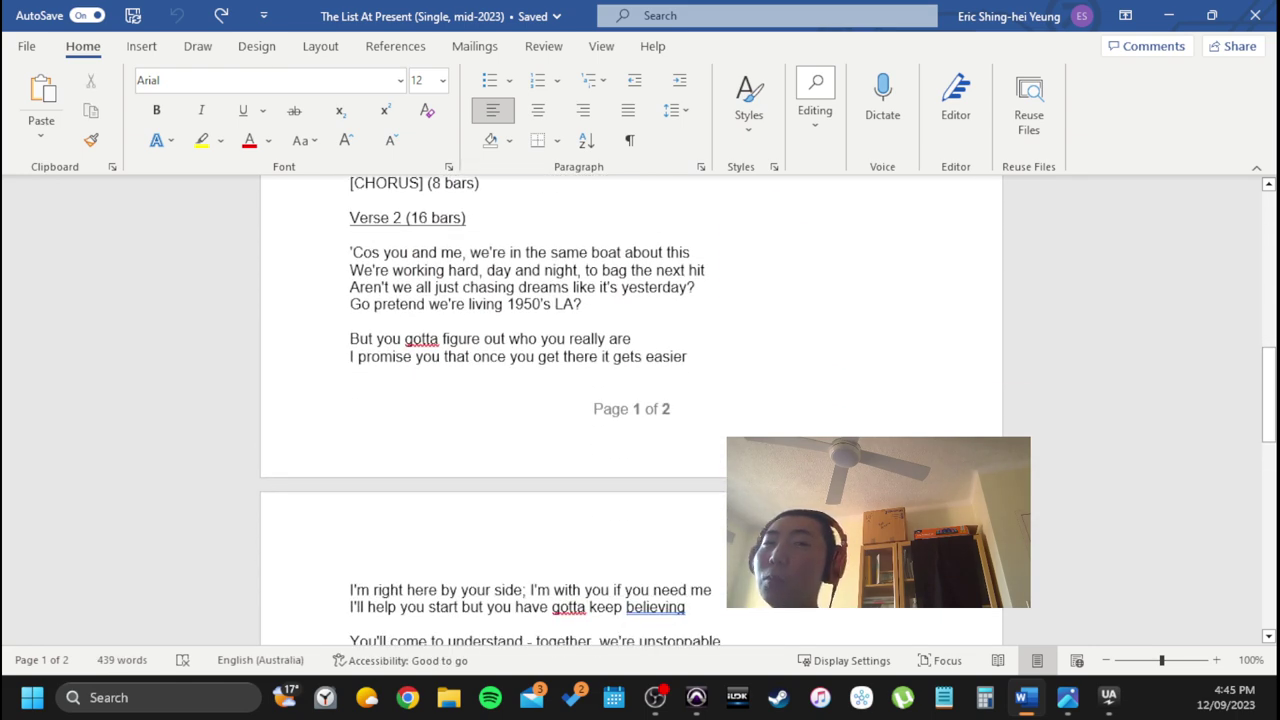
scroll(630, 410, "down", 7)
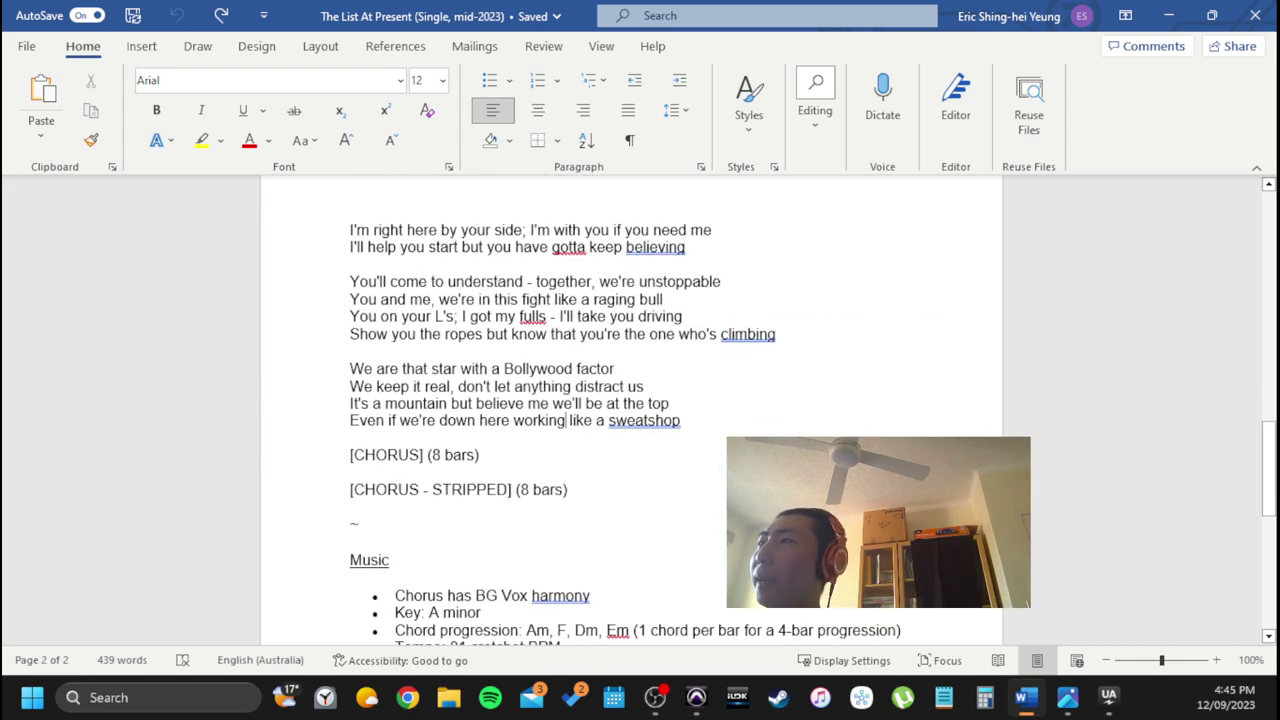
left_click_drag(567, 420, 528, 403)
key("Right")
scroll(630, 400, "down", 1)
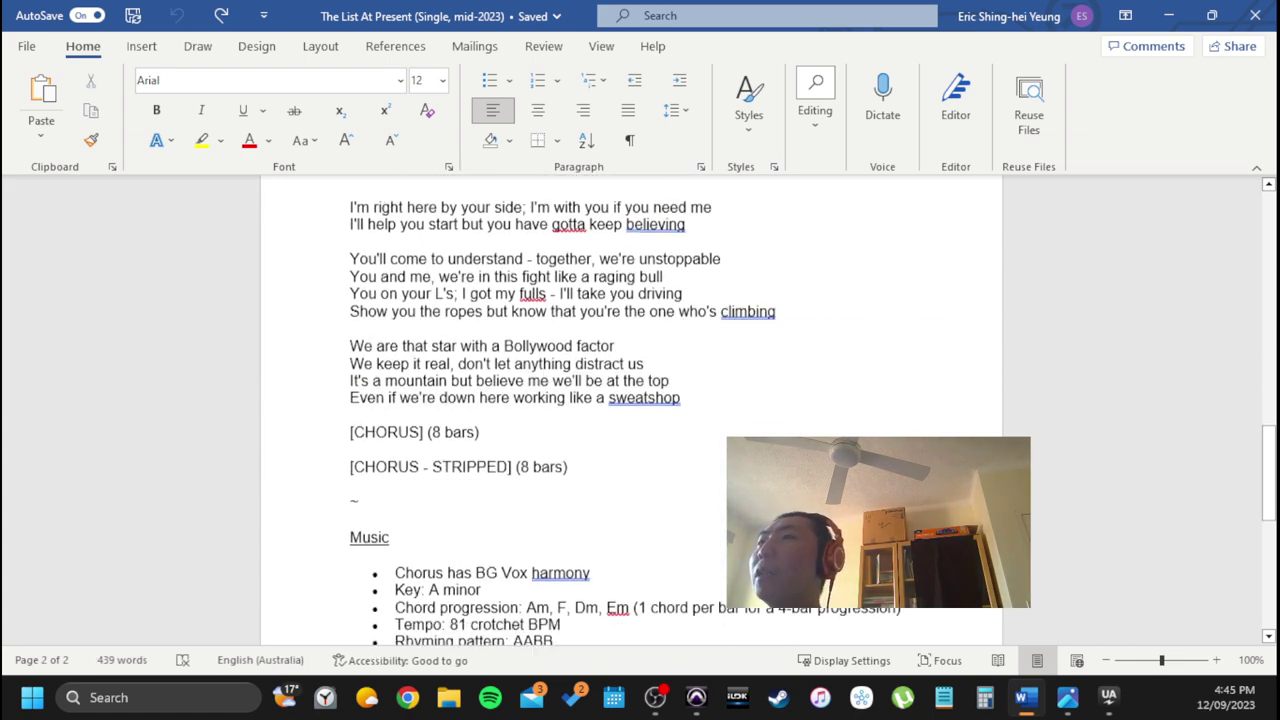
Highlight the Music notes from the key down to the rhyming pattern, after the closing chorus markers on page 2
scroll(413, 296, "down", 2)
scroll(560, 505, "up", 1)
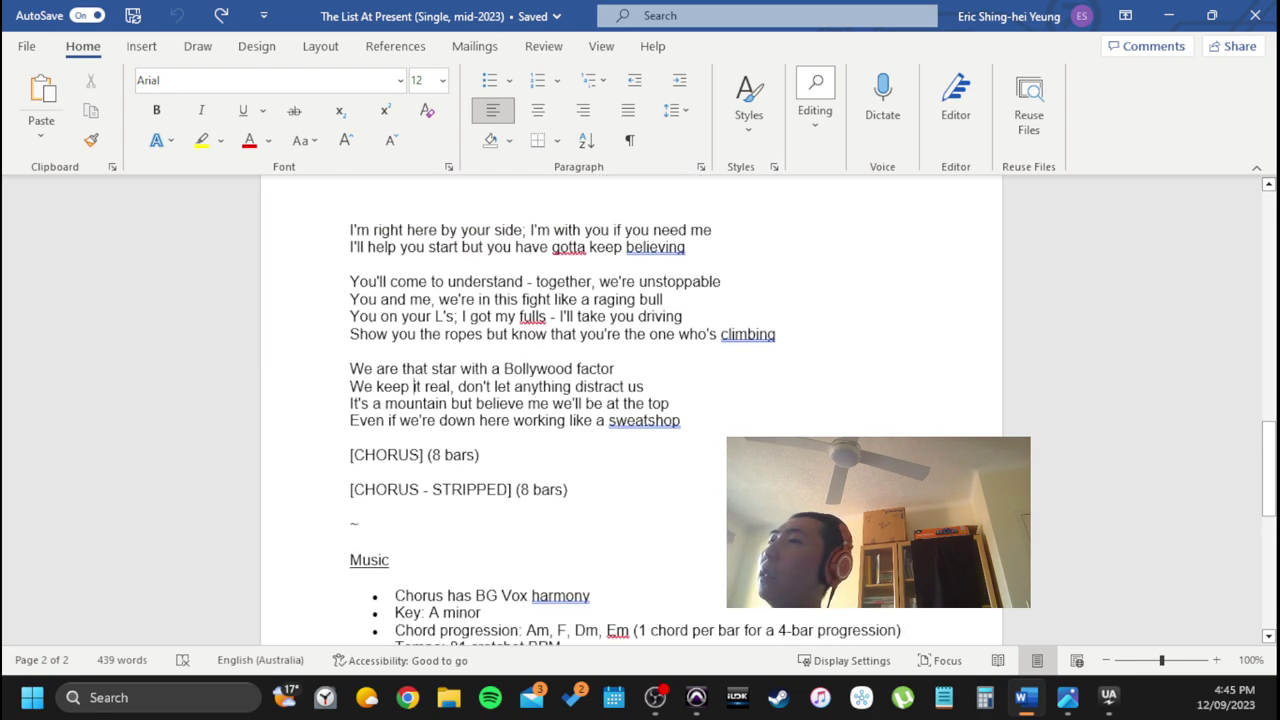
scroll(560, 505, "down", 1)
scroll(560, 505, "up", 1)
double_click(560, 505)
scroll(560, 505, "down", 2)
left_click_drag(509, 565, 396, 432)
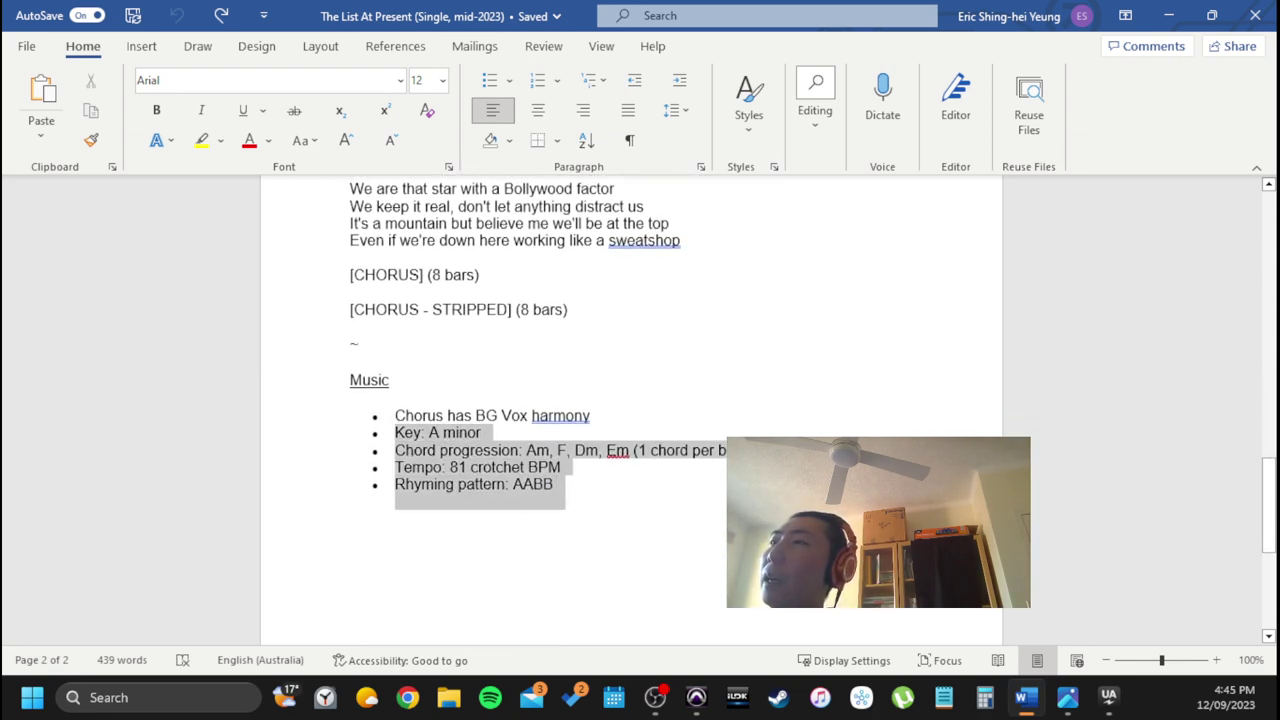
left_click(579, 524)
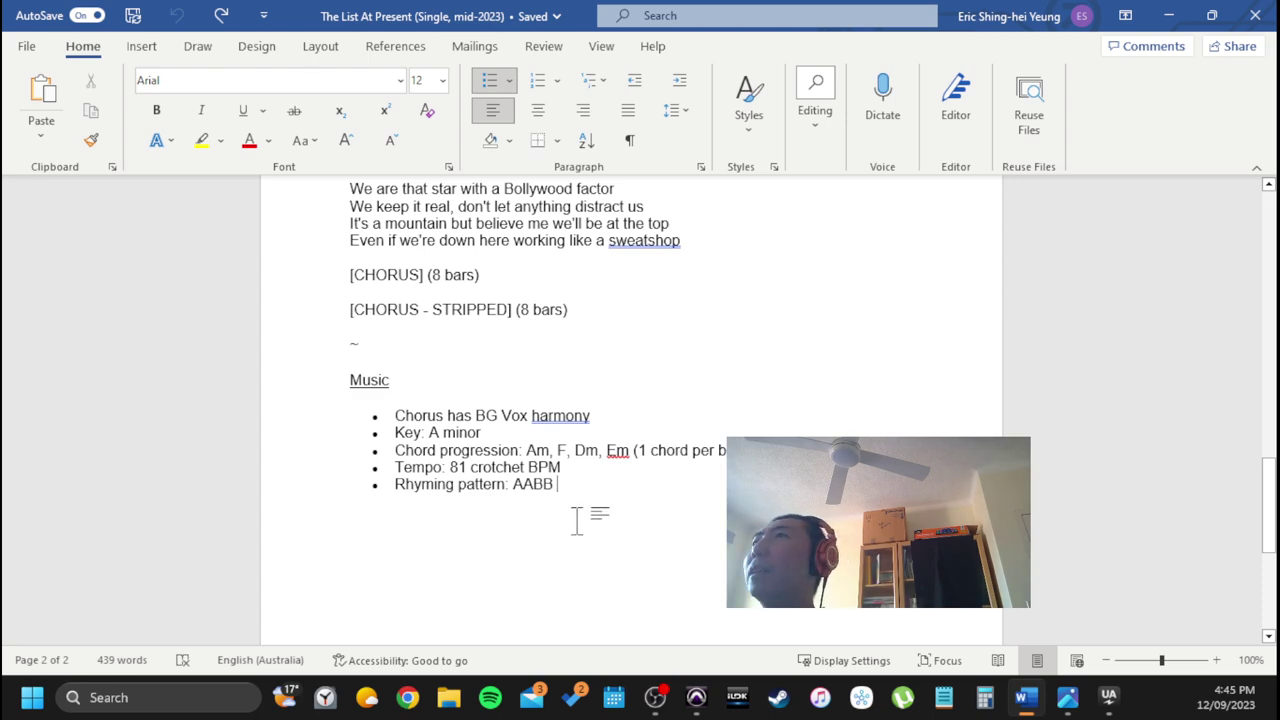
Return to the Chorus on page 1 and highlight the opening words of its "Nowadays, if I got rules" stanza
scroll(579, 527, "up", 7)
scroll(579, 527, "up", 16)
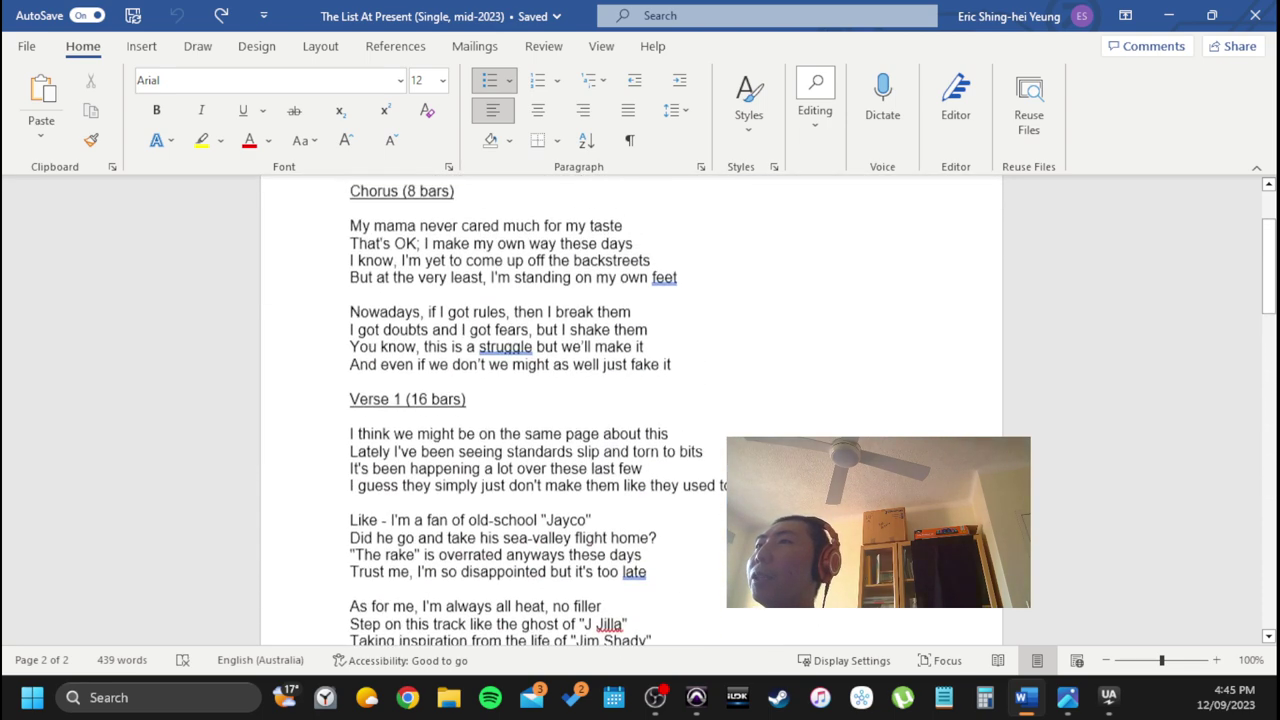
scroll(579, 527, "down", 2)
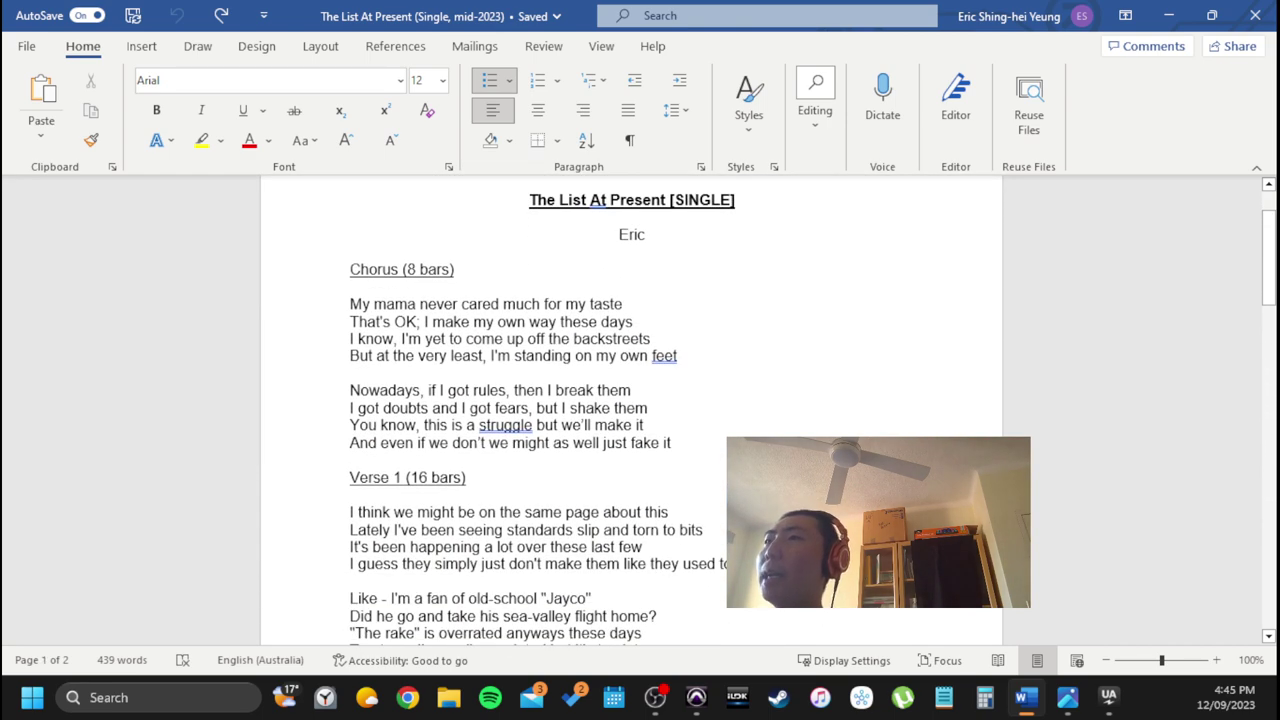
left_click_drag(350, 390, 527, 391)
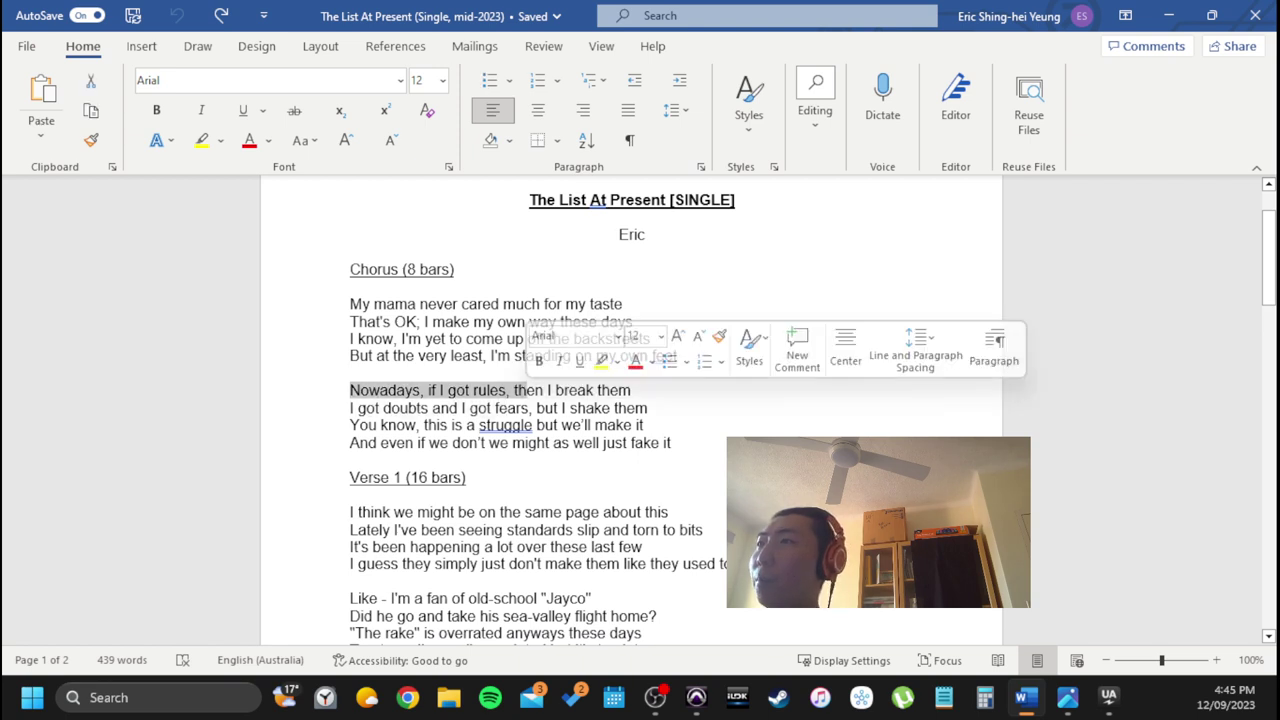
left_click(598, 442)
scroll(630, 420, "down", 1)
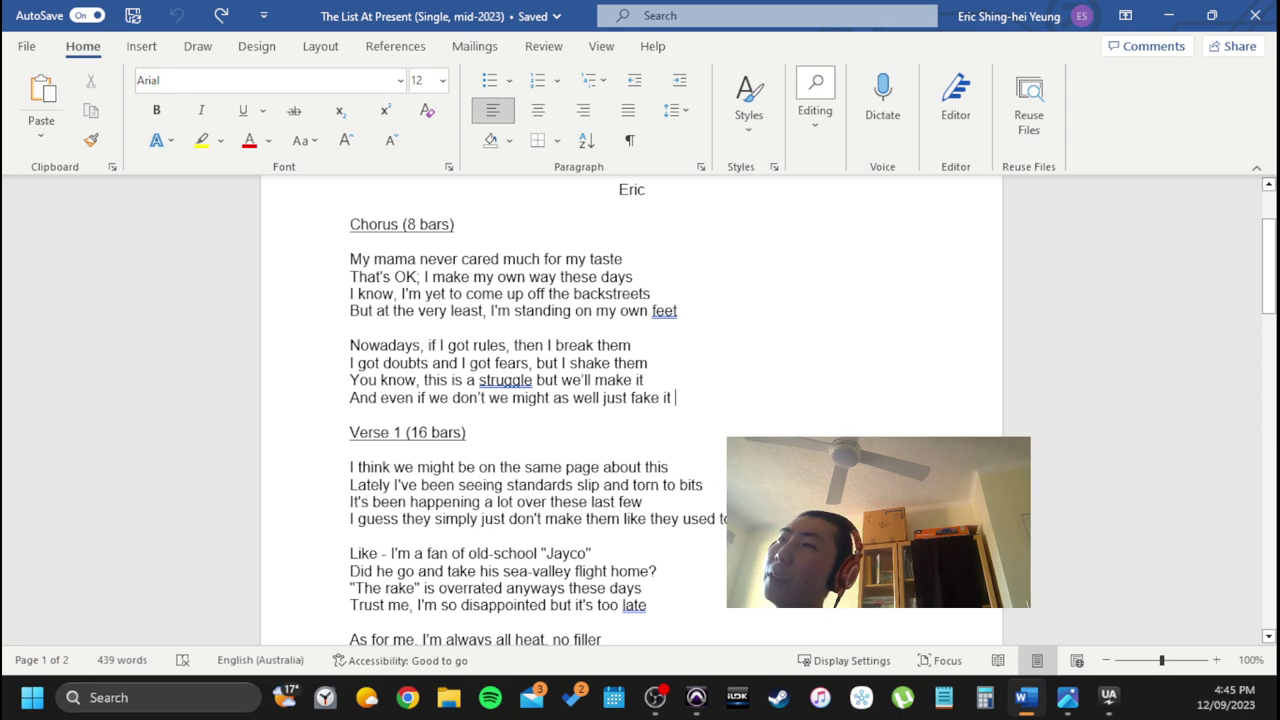
Highlight the "Chorus has BG Vox harmony" bullet in the Music notes, and its word "Chorus" separately
scroll(630, 410, "down", 4)
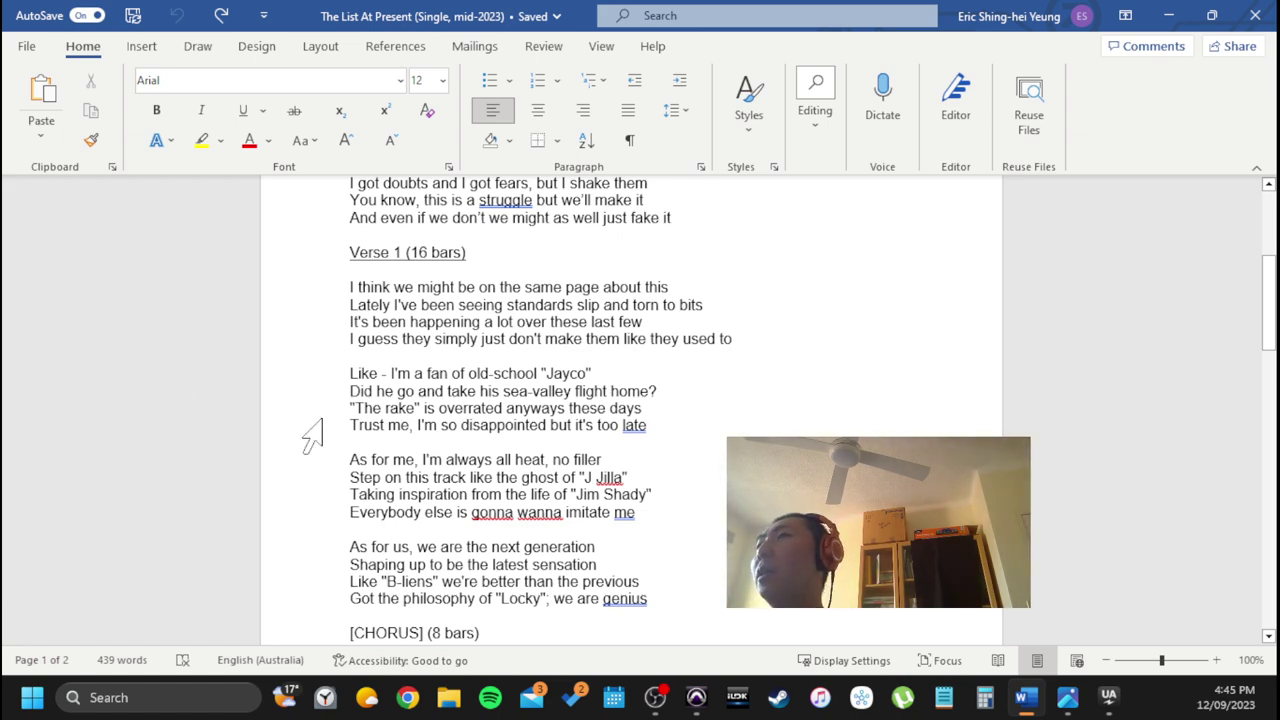
scroll(451, 434, "down", 12)
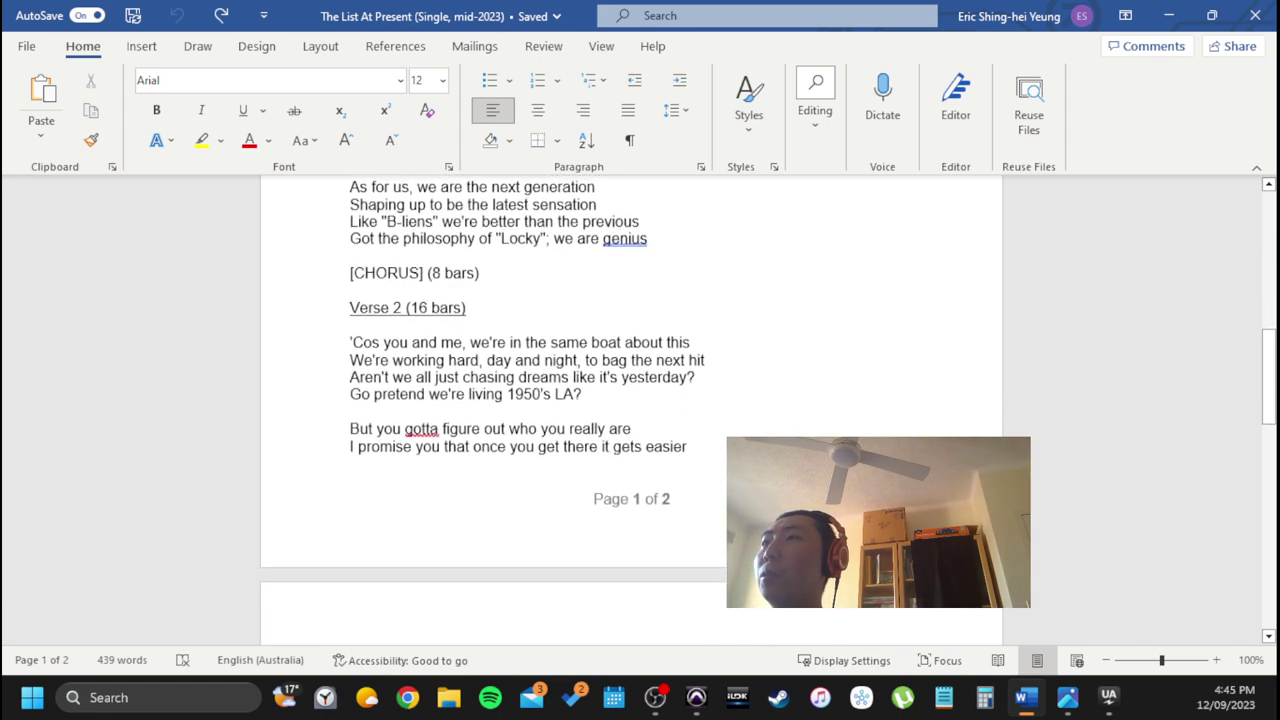
scroll(451, 434, "down", 8)
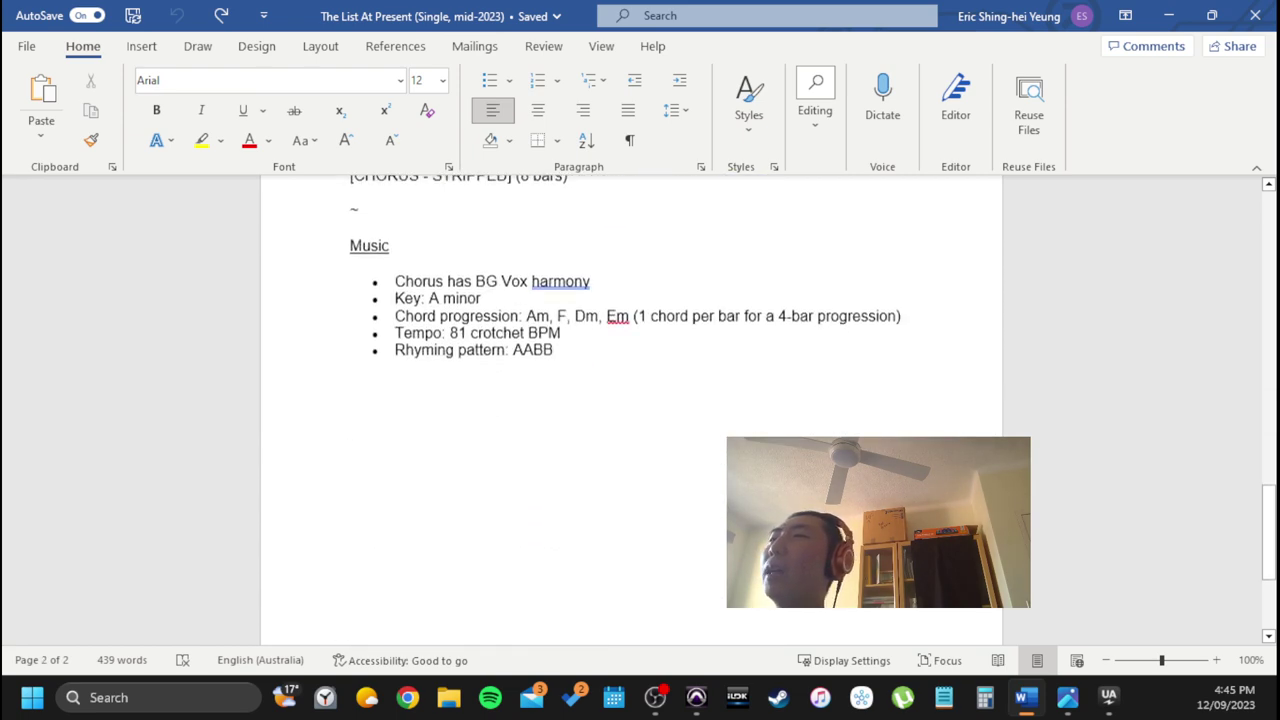
left_click_drag(394, 280, 600, 280)
scroll(443, 380, "up", 2)
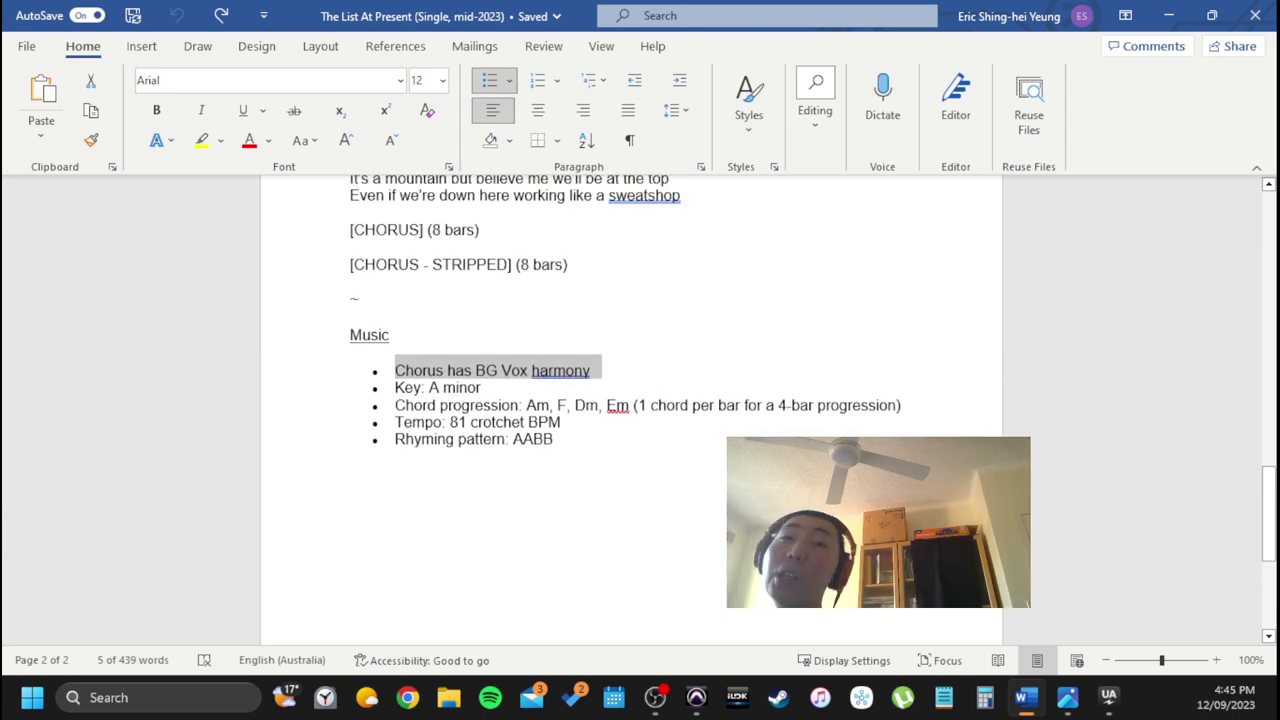
left_click(414, 372)
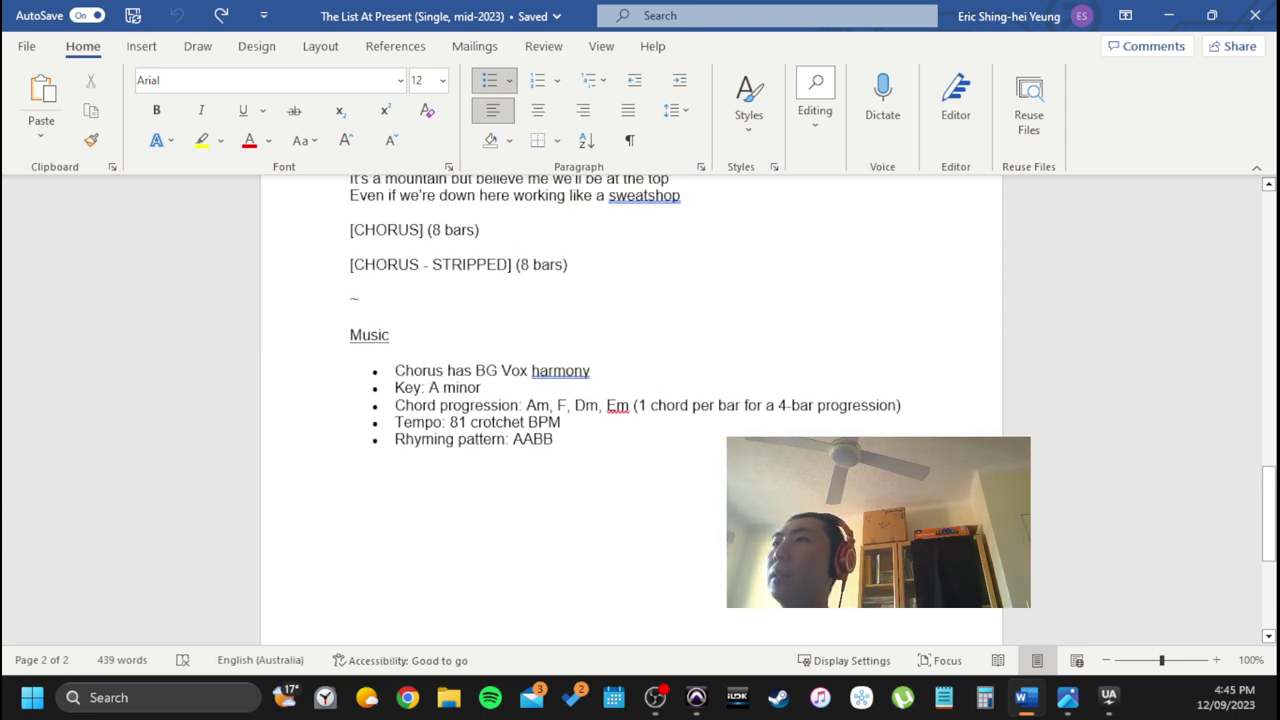
double_click(414, 372)
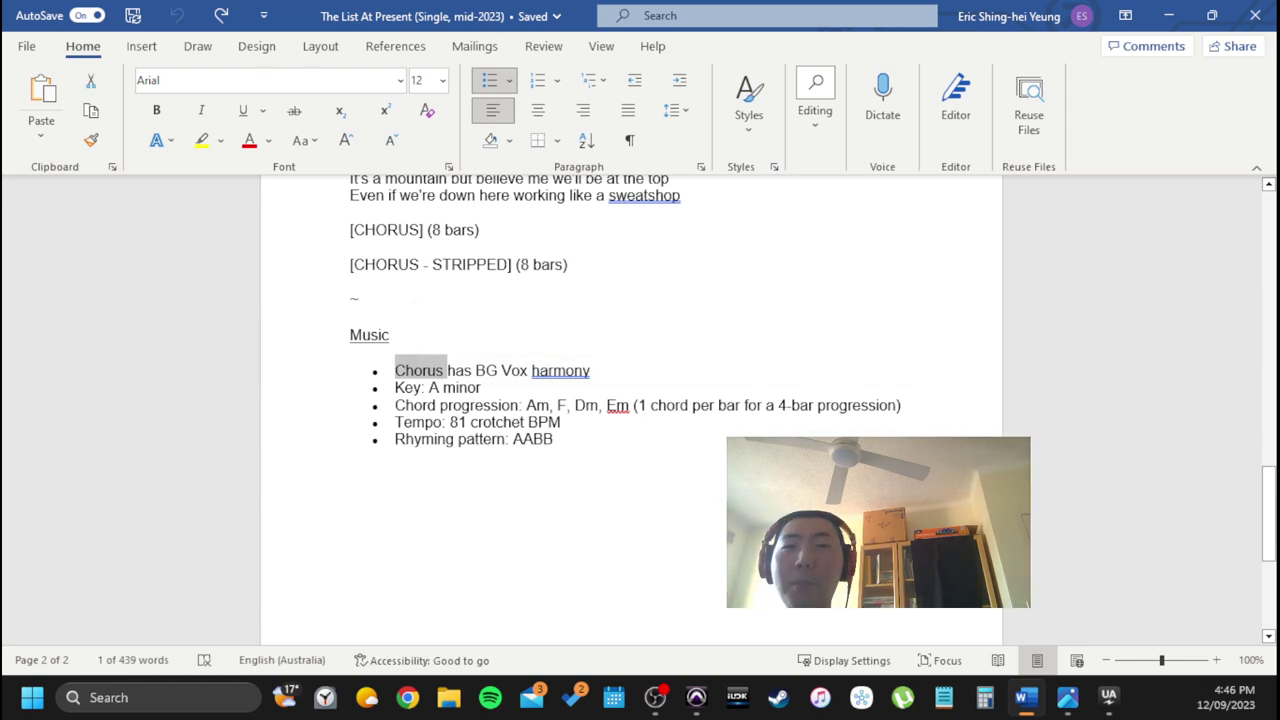
left_click(462, 405)
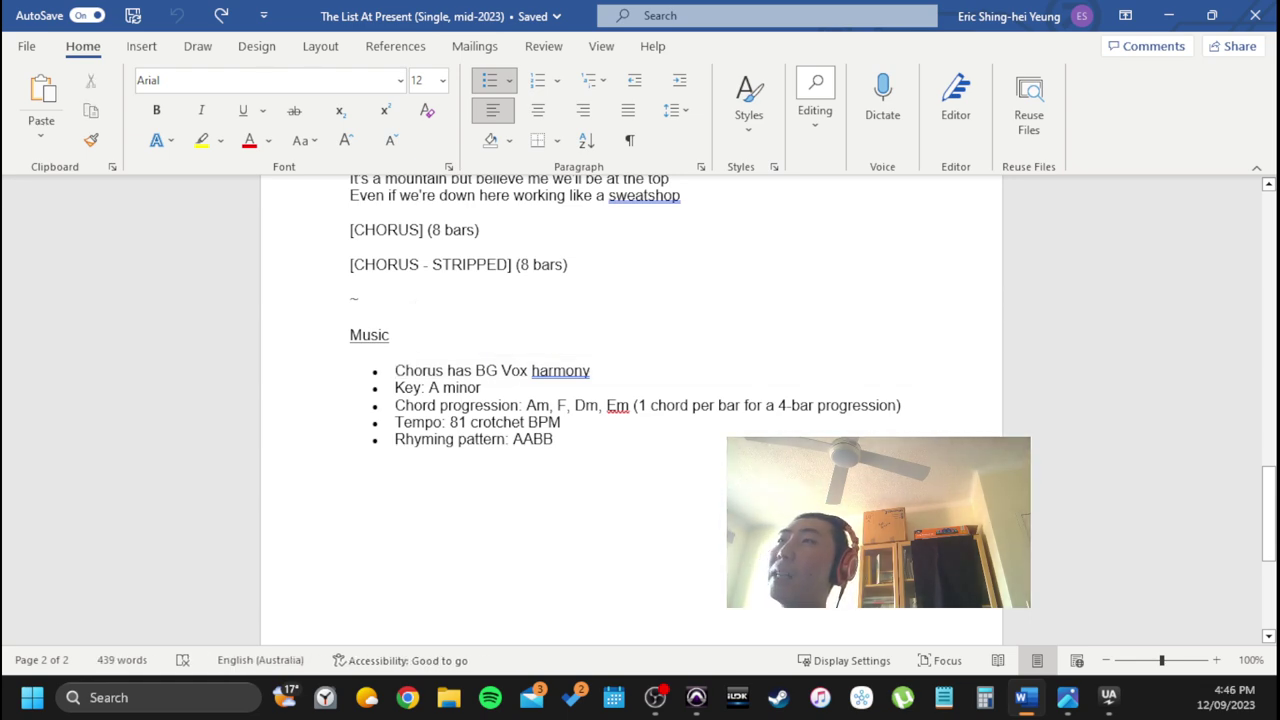
Highlight "Everybody else" in Verse 1 and part of the "B-liens" and "Locky" lines in its last stanza
scroll(505, 420, "up", 7)
scroll(505, 420, "up", 3)
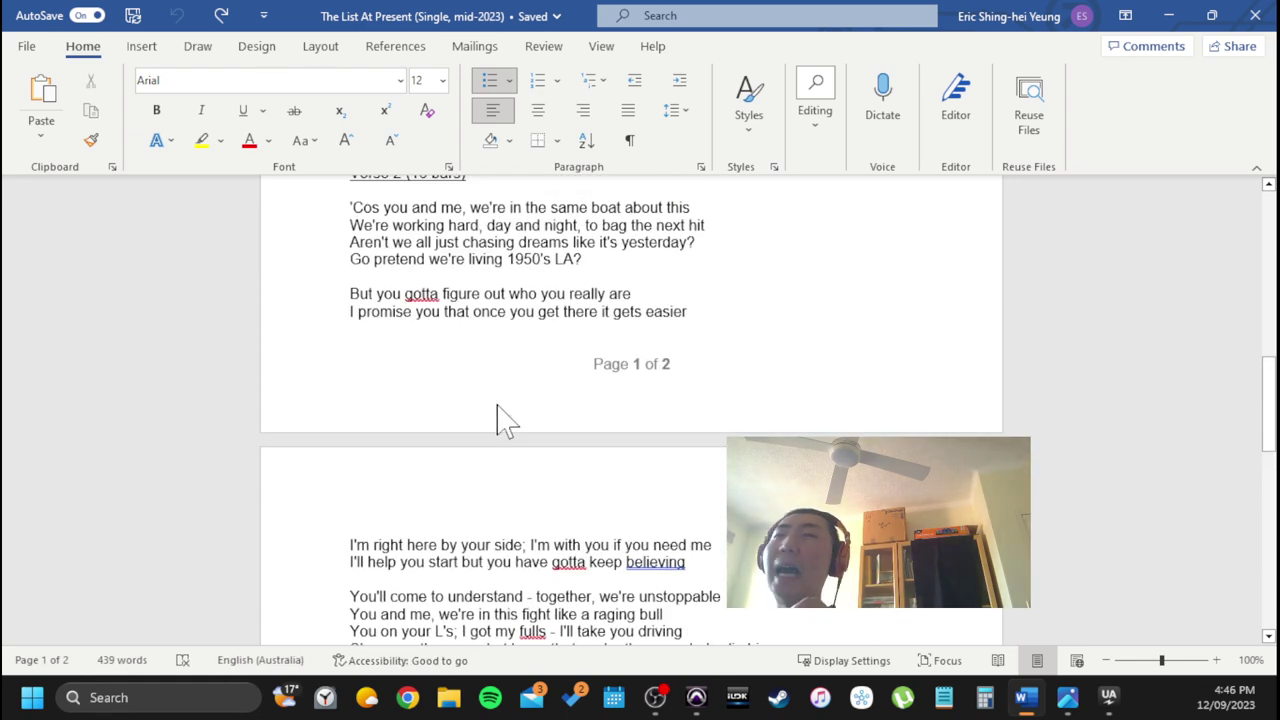
scroll(475, 408, "up", 3)
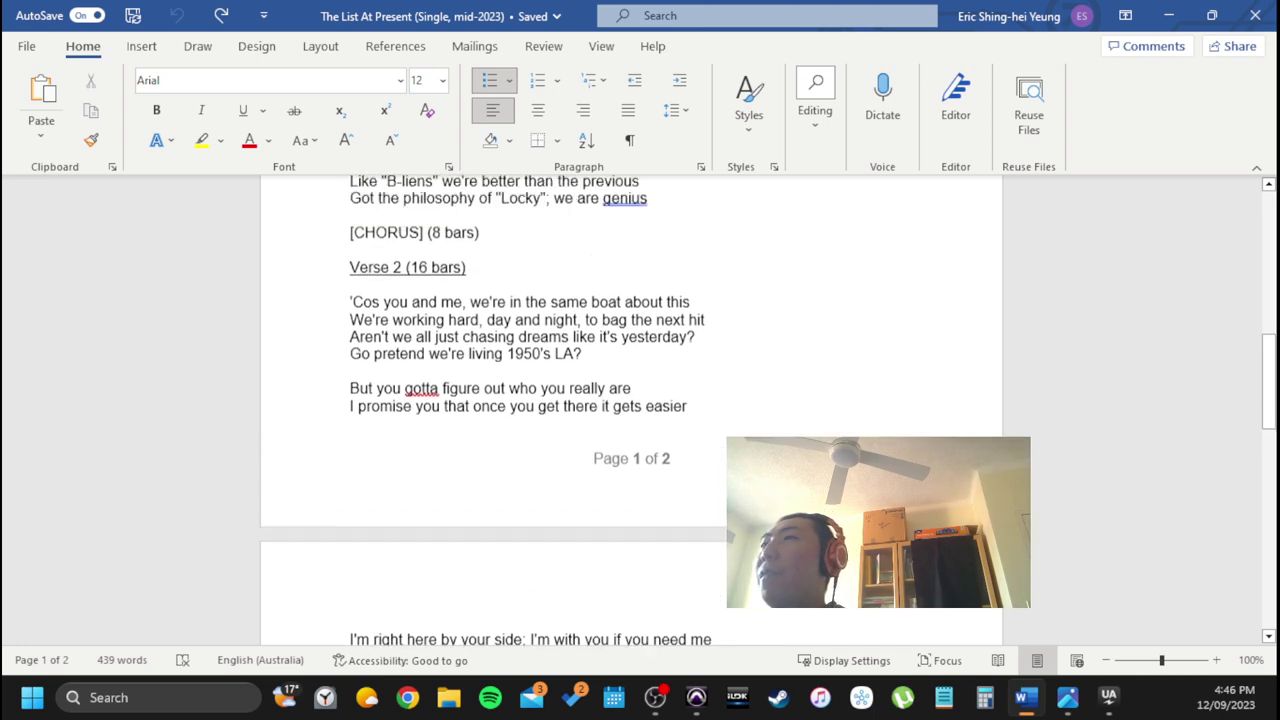
scroll(630, 410, "up", 3)
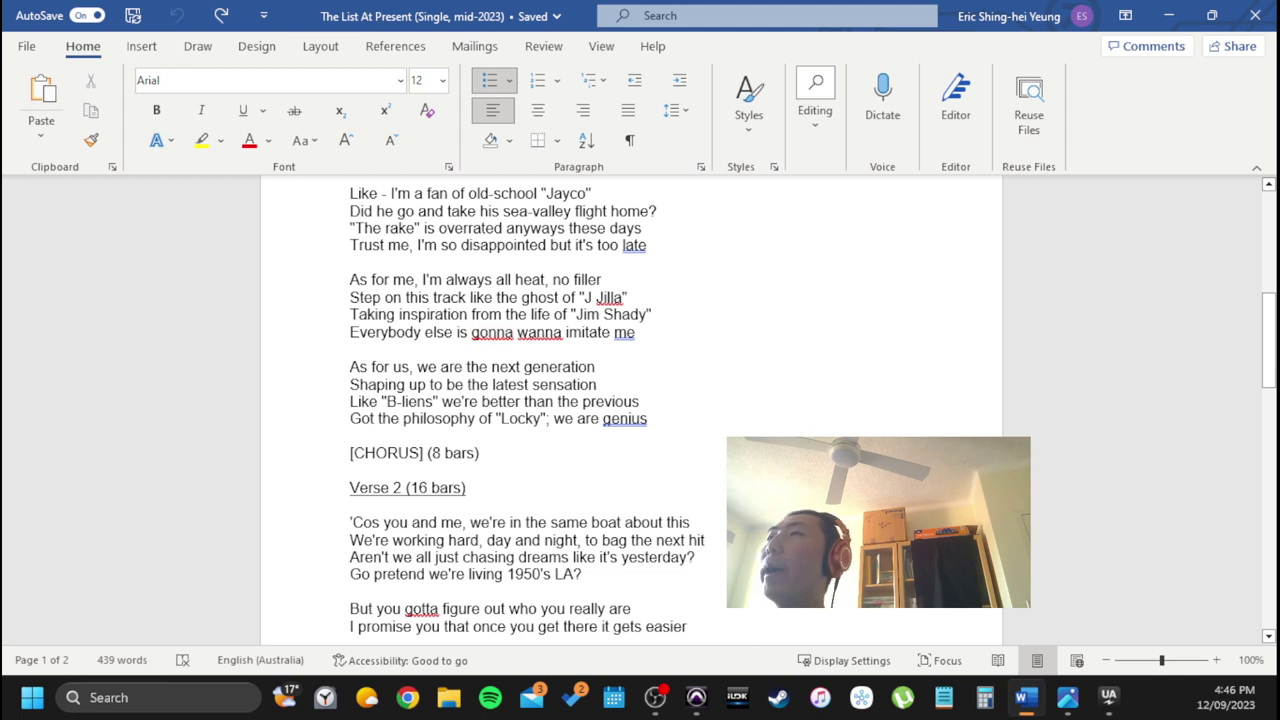
left_click_drag(350, 332, 458, 332)
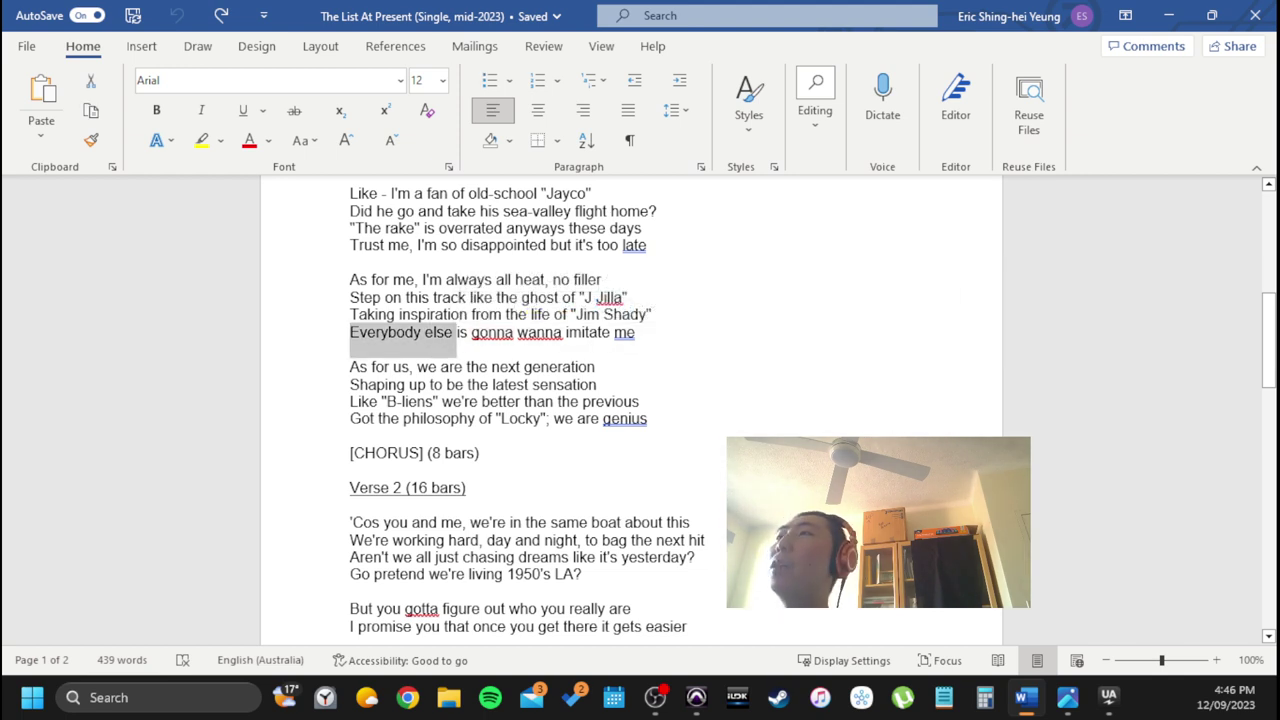
left_click(497, 401)
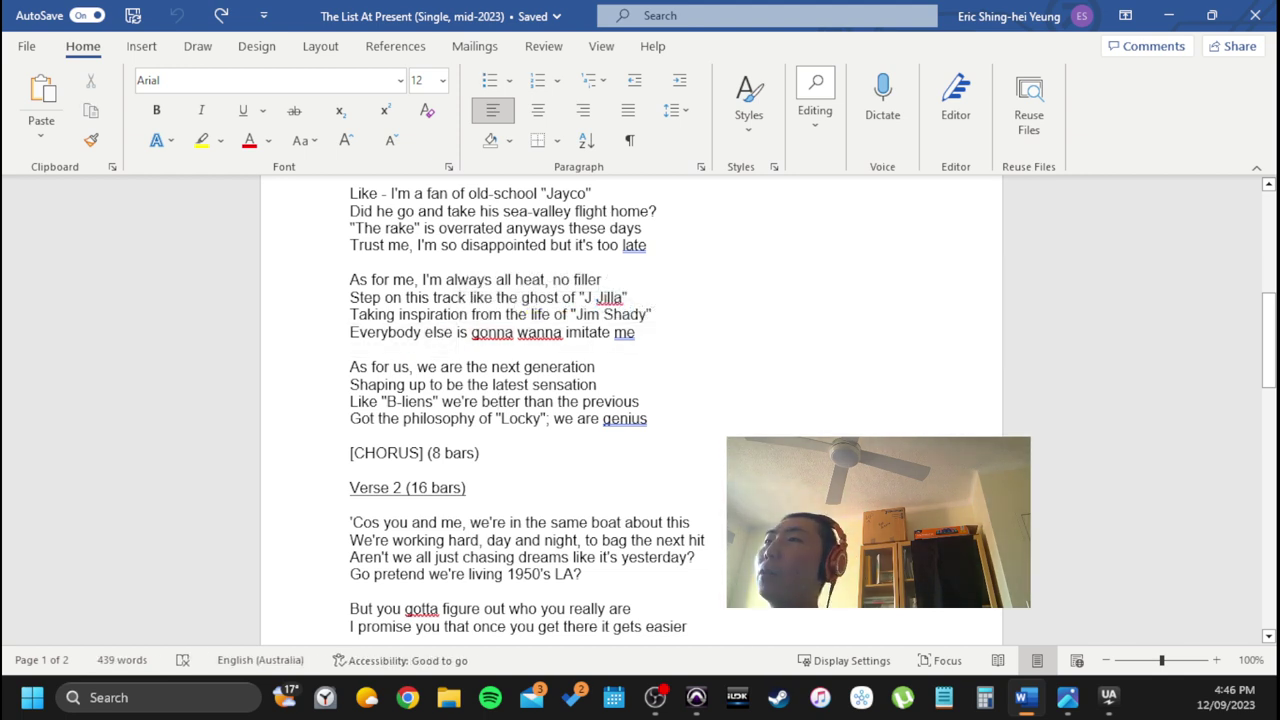
mouse_move(482, 401)
left_mouse_down()
mouse_move(350, 367)
mouse_move(493, 418)
left_mouse_up()
left_click(475, 418)
left_click(463, 450)
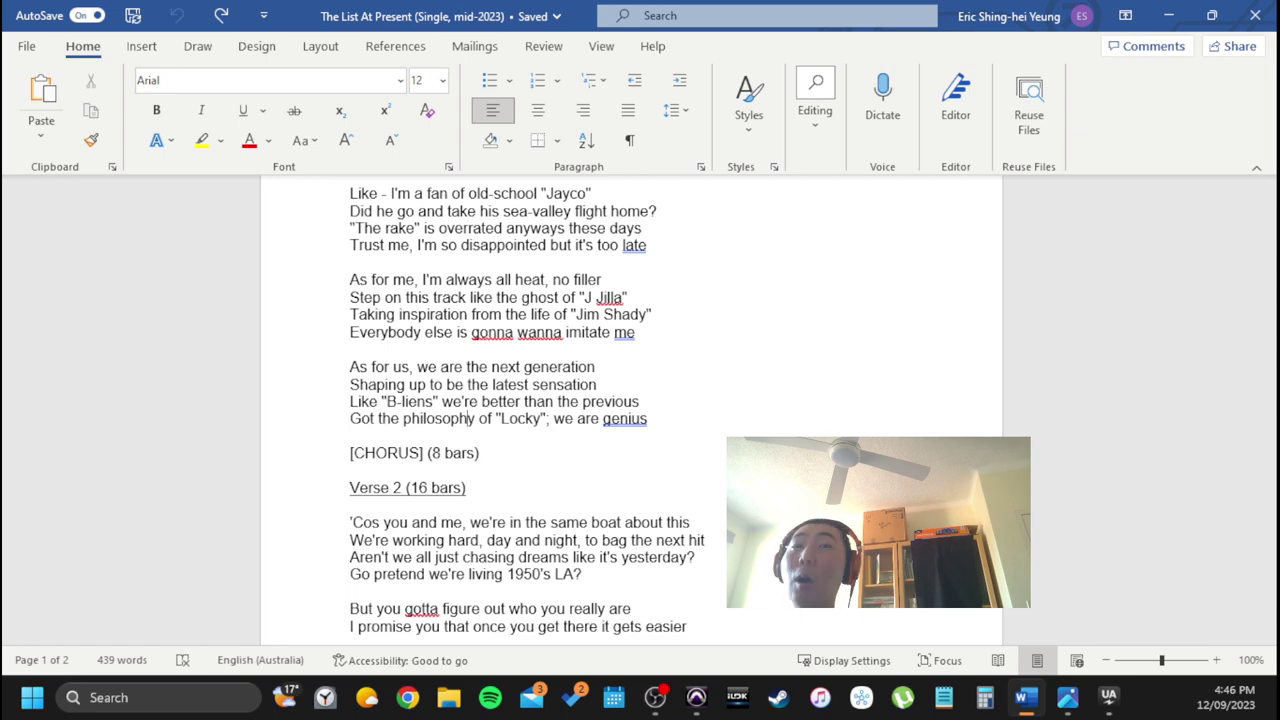
Review the full lyric sheet from the title and Chorus through both verses to the Music notes, returning to Verses 1 and 2
scroll(640, 400, "down", 3)
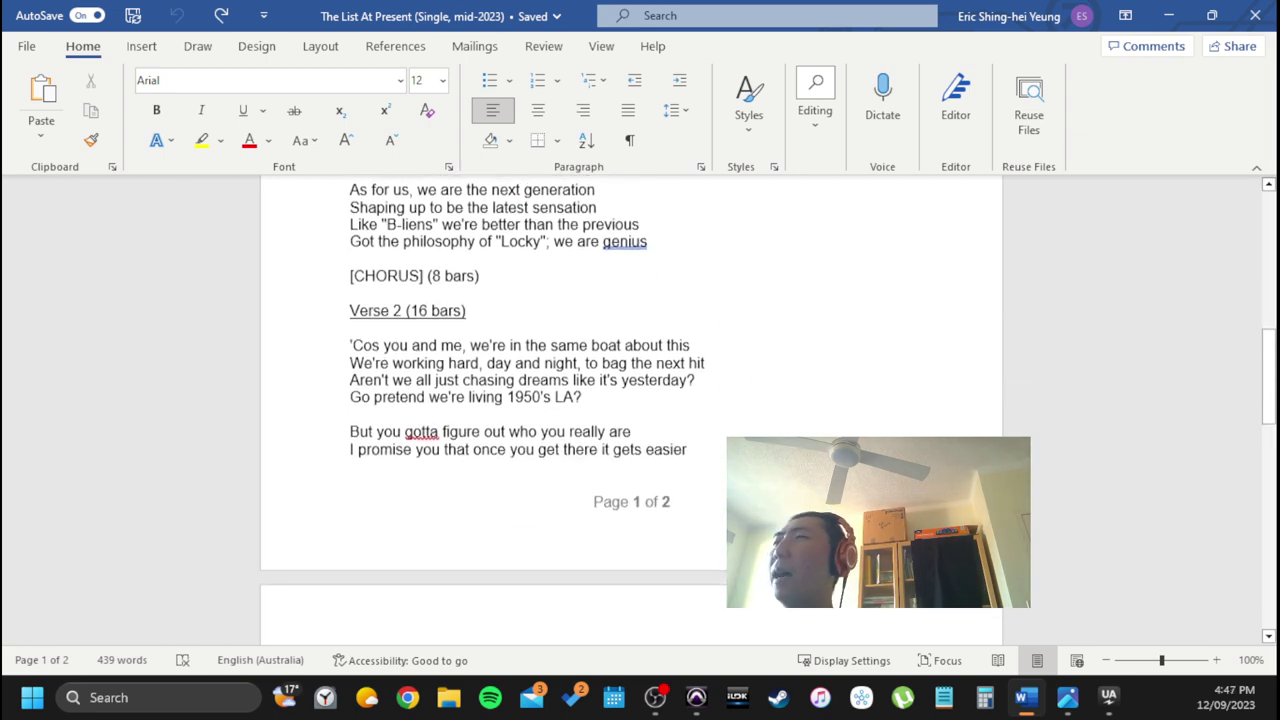
scroll(640, 400, "up", 10)
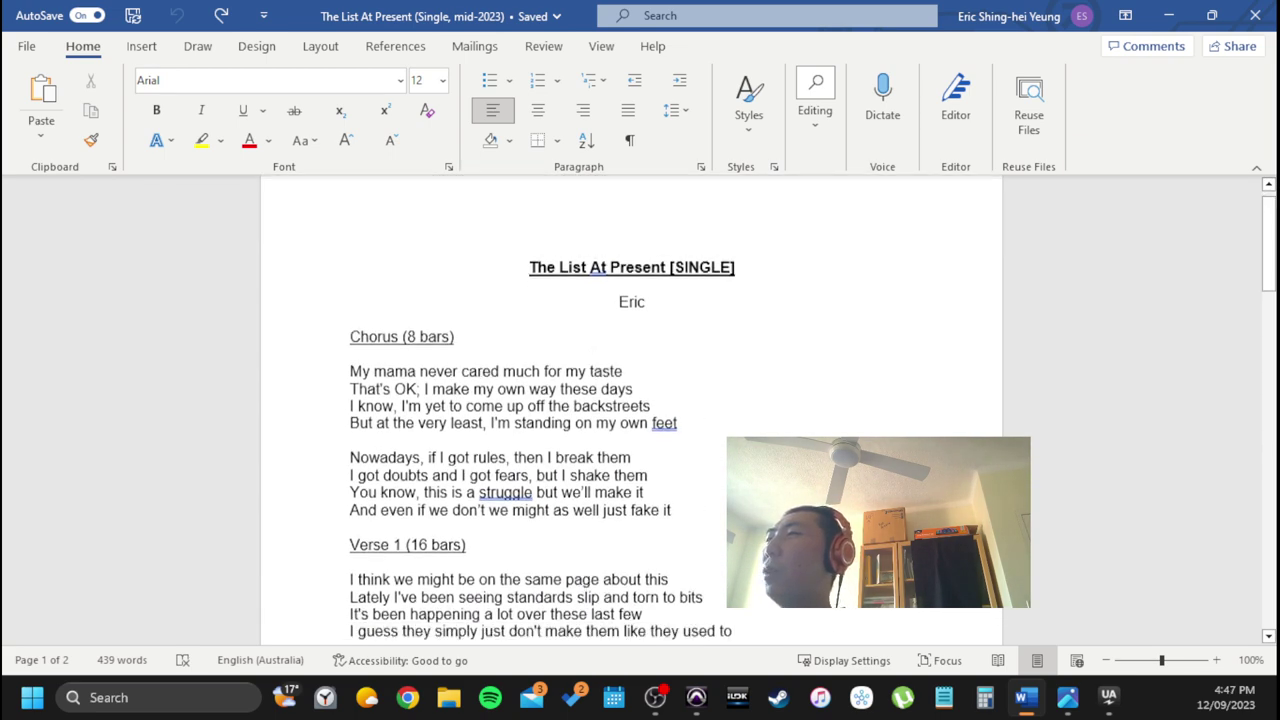
scroll(640, 400, "down", 1)
scroll(640, 400, "down", 11)
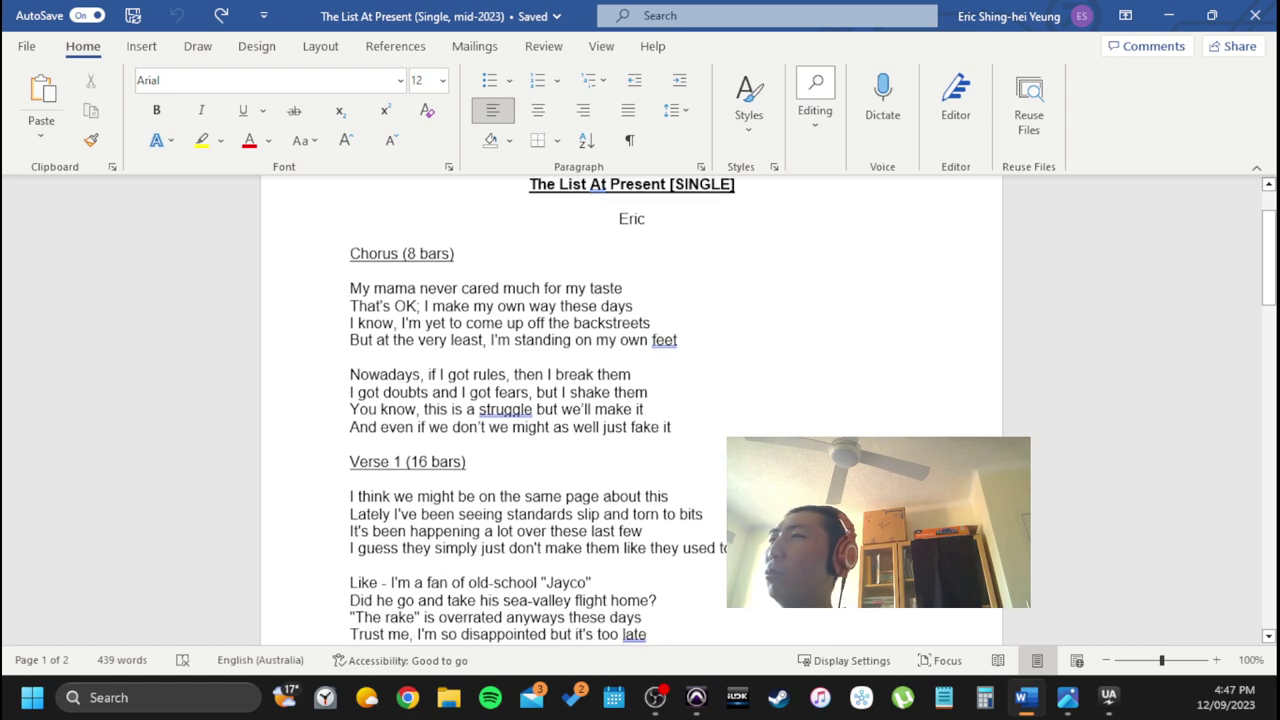
scroll(640, 400, "down", 5)
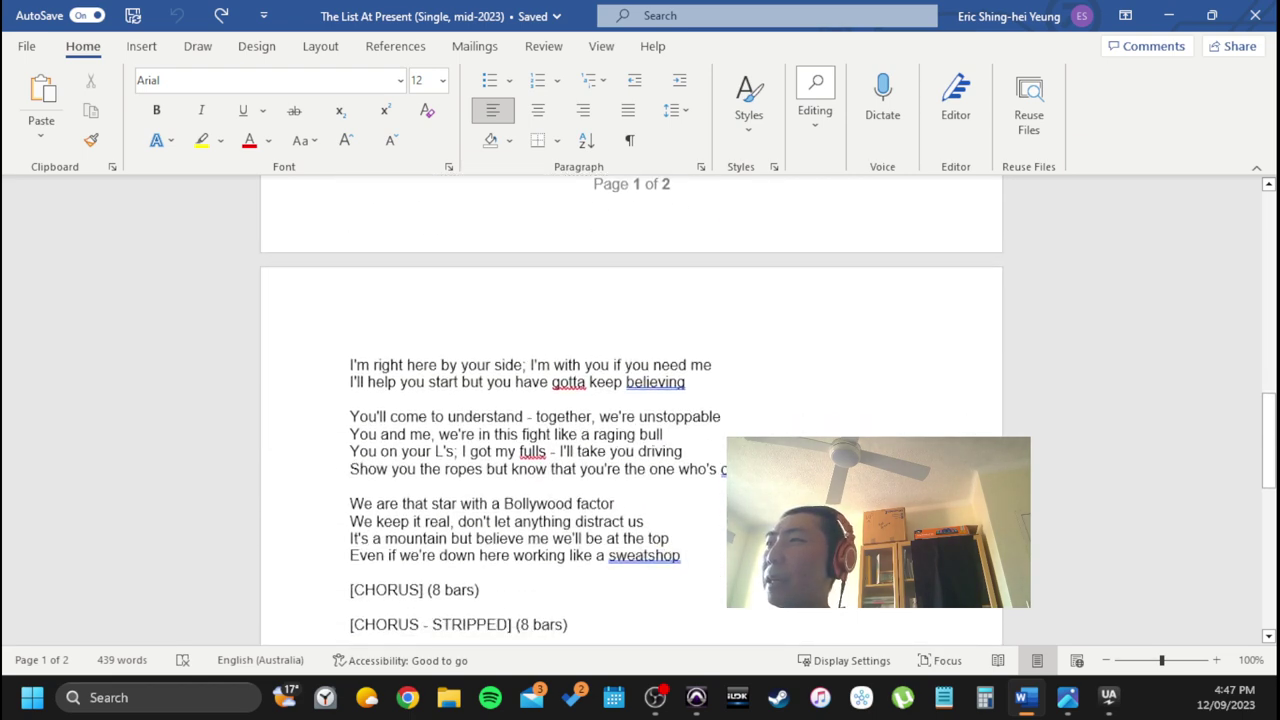
scroll(640, 400, "down", 4)
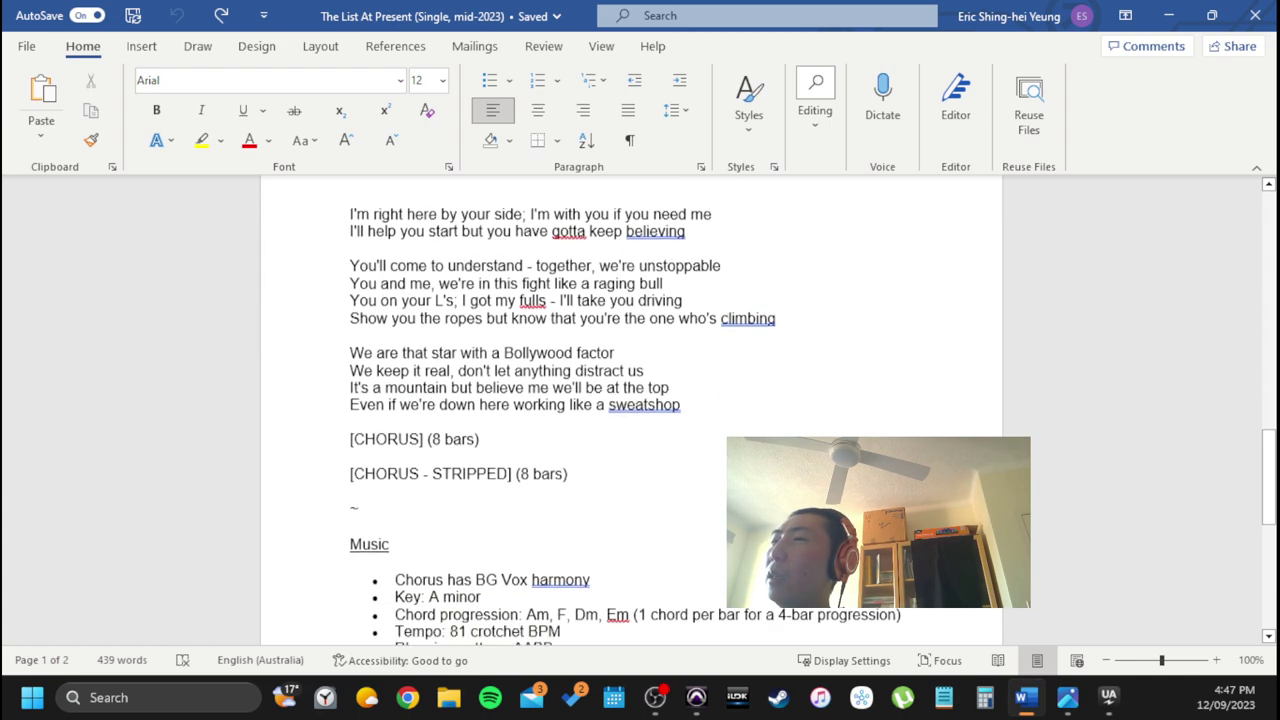
left_click(685, 330)
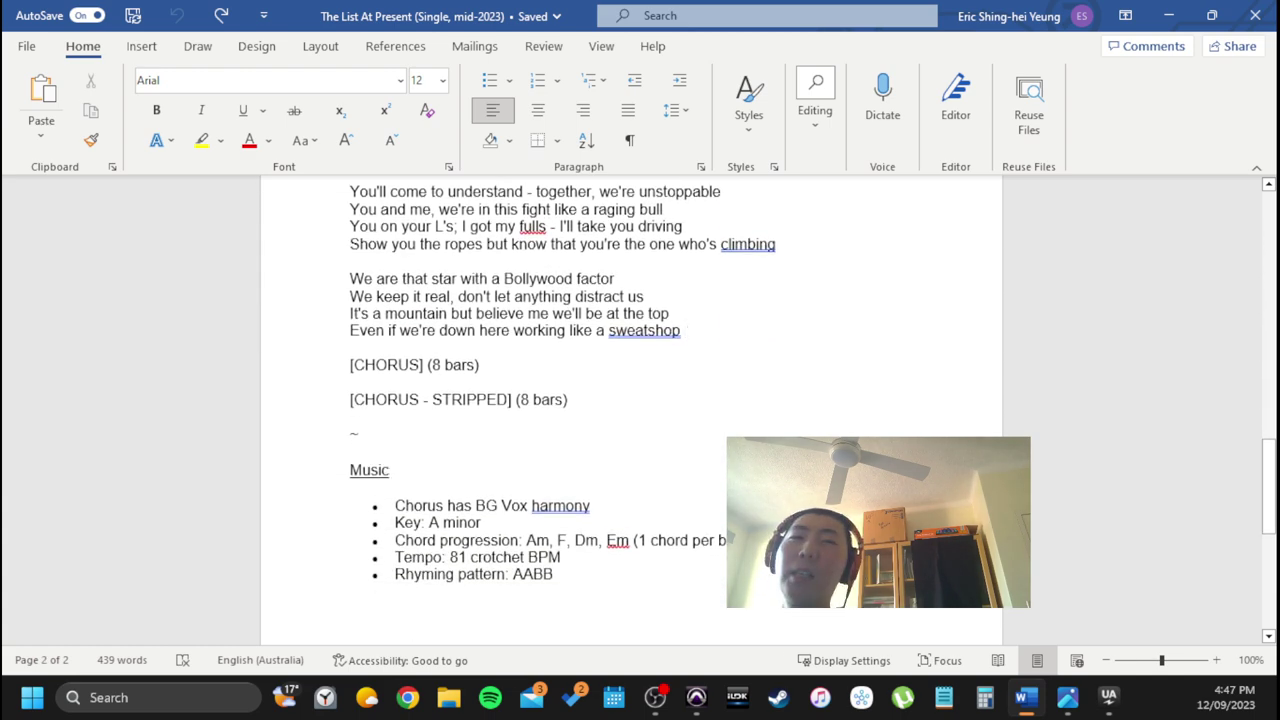
scroll(640, 400, "up", 15)
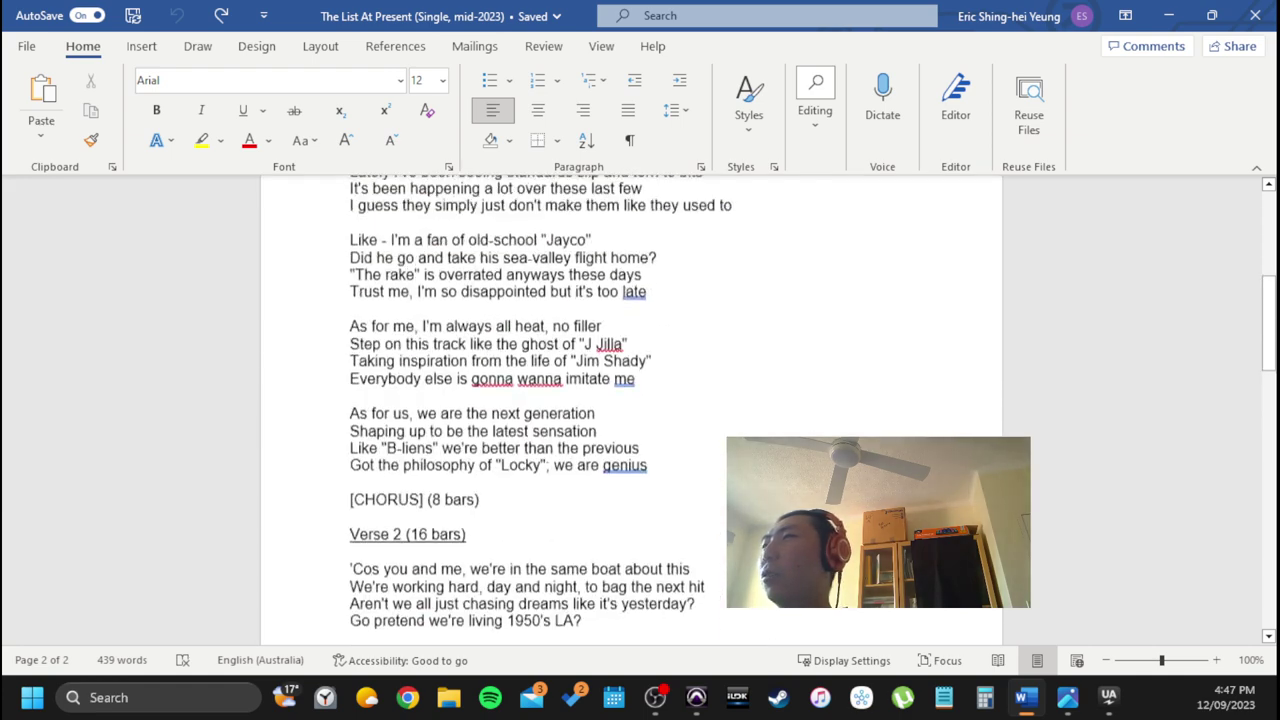
scroll(640, 400, "down", 15)
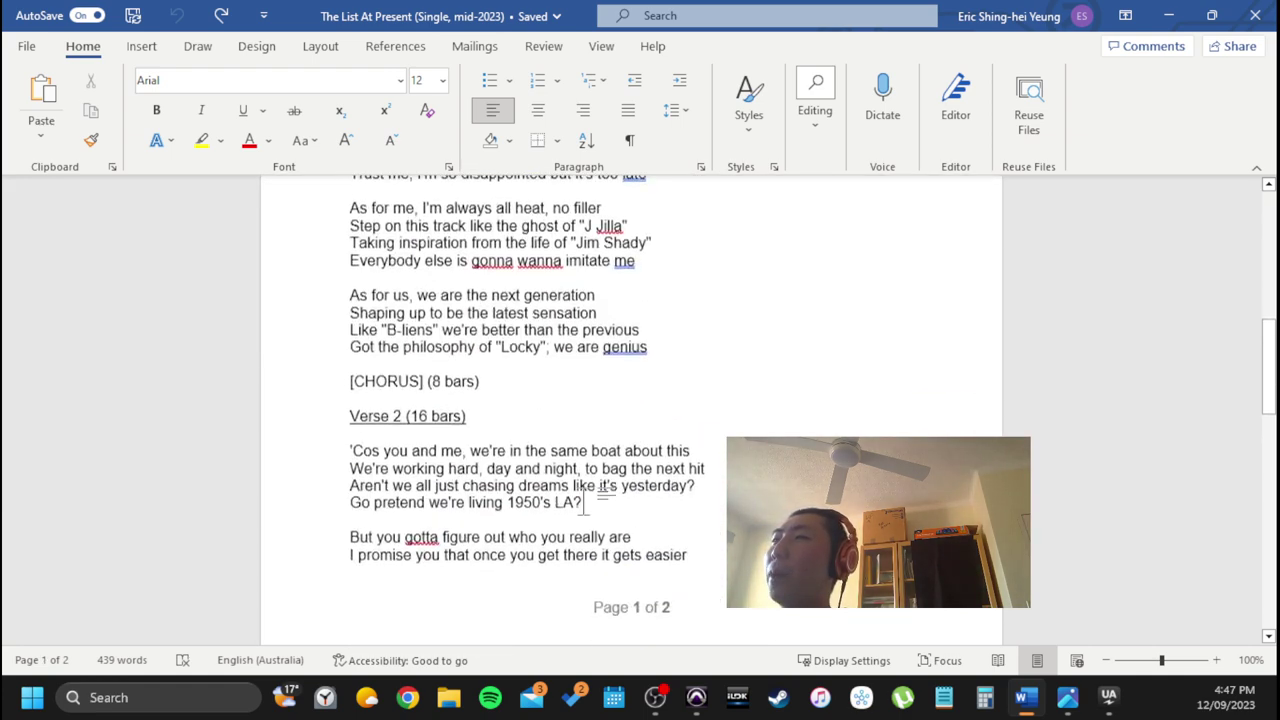
Highlight the Music bullets in turn: the BG Vox harmony note, the A minor key, and the tempo with rhyming pattern
scroll(640, 400, "down", 1)
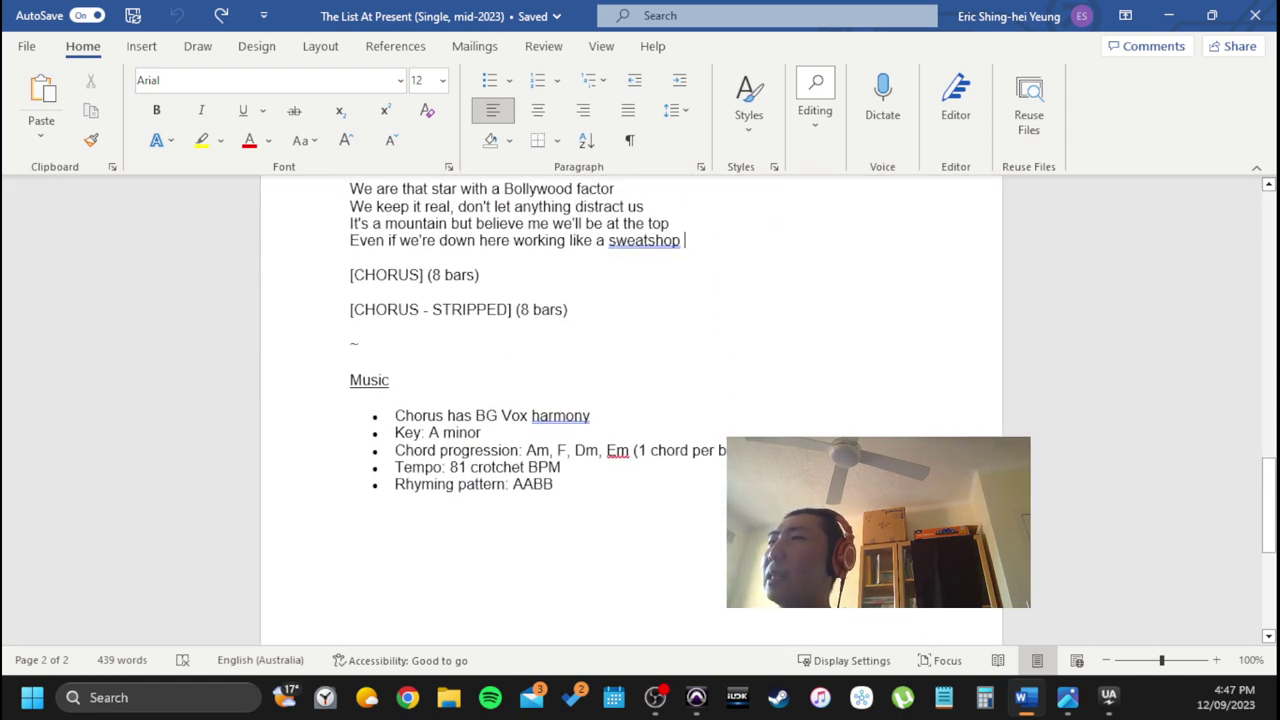
left_click_drag(395, 415, 486, 433)
left_click(483, 467)
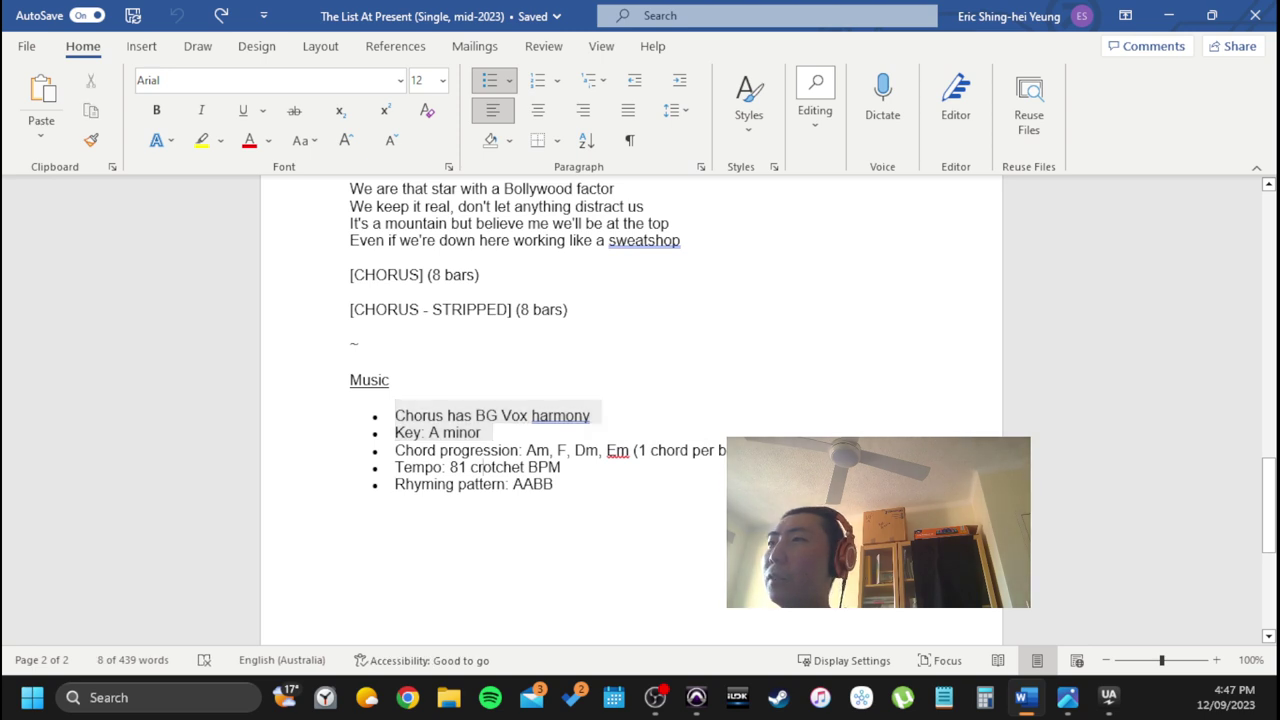
triple_click(440, 416)
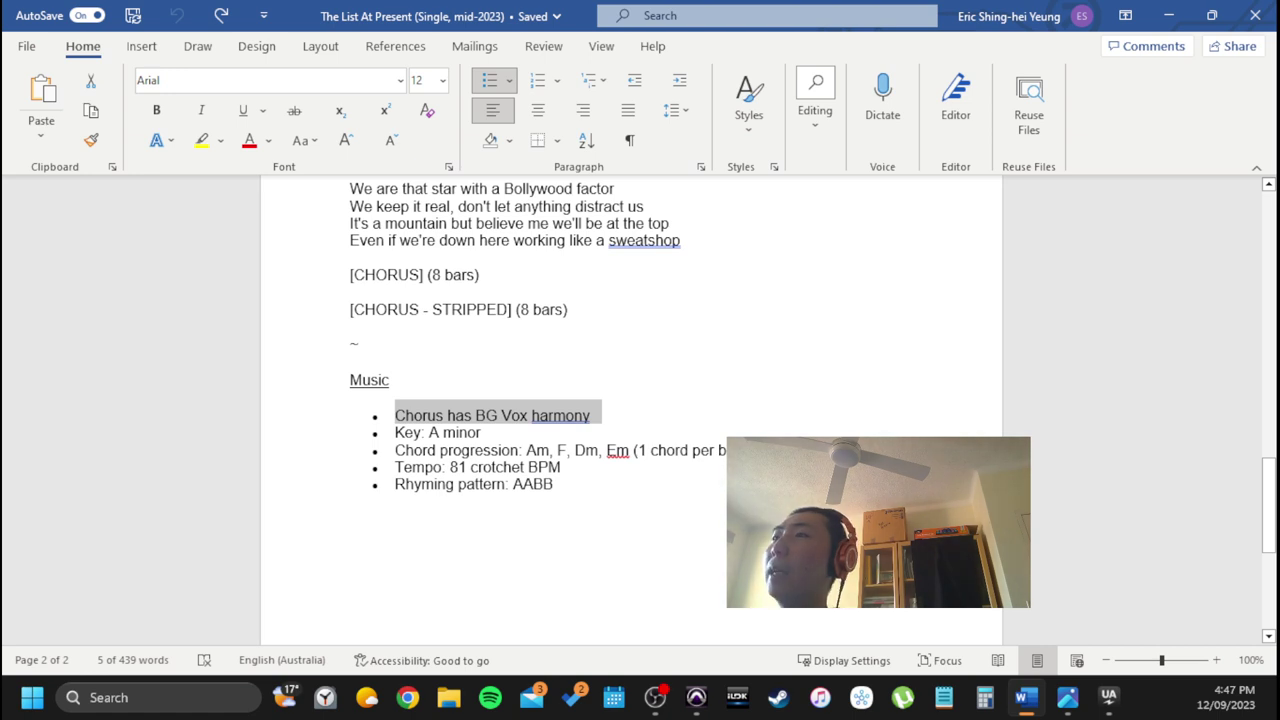
left_click_drag(429, 432, 481, 432)
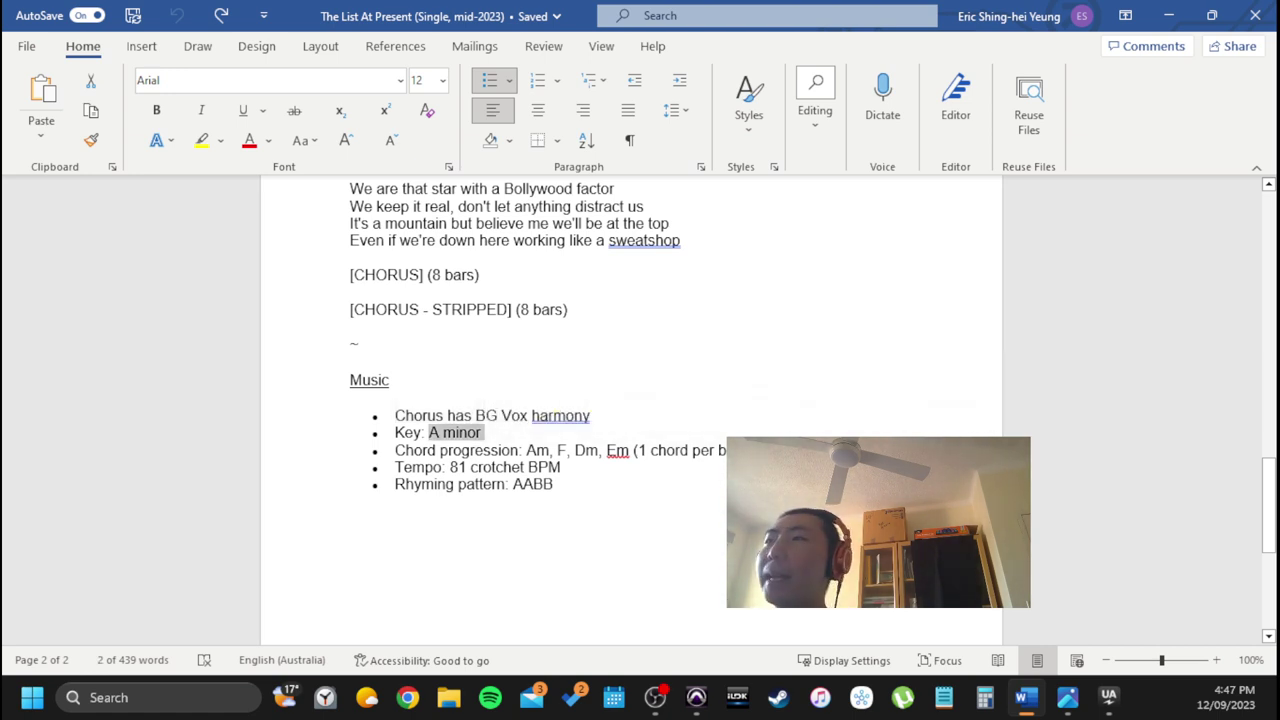
key("Right")
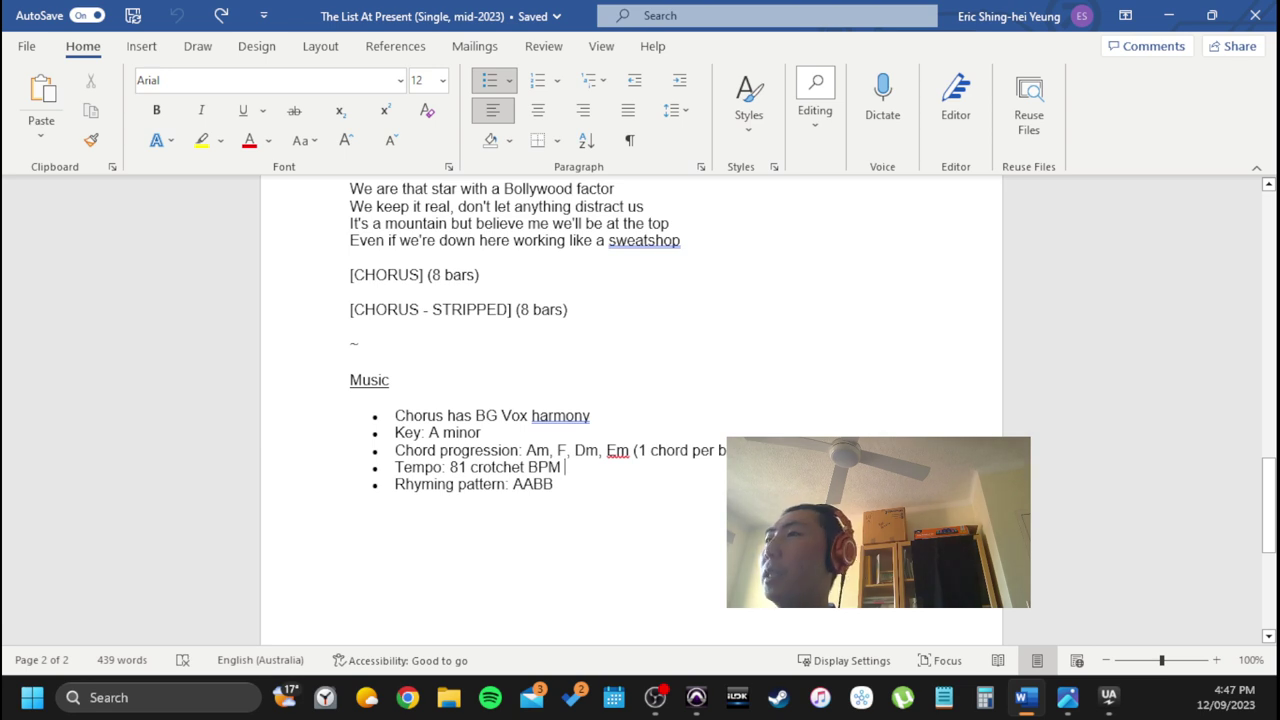
left_click_drag(557, 484, 395, 467)
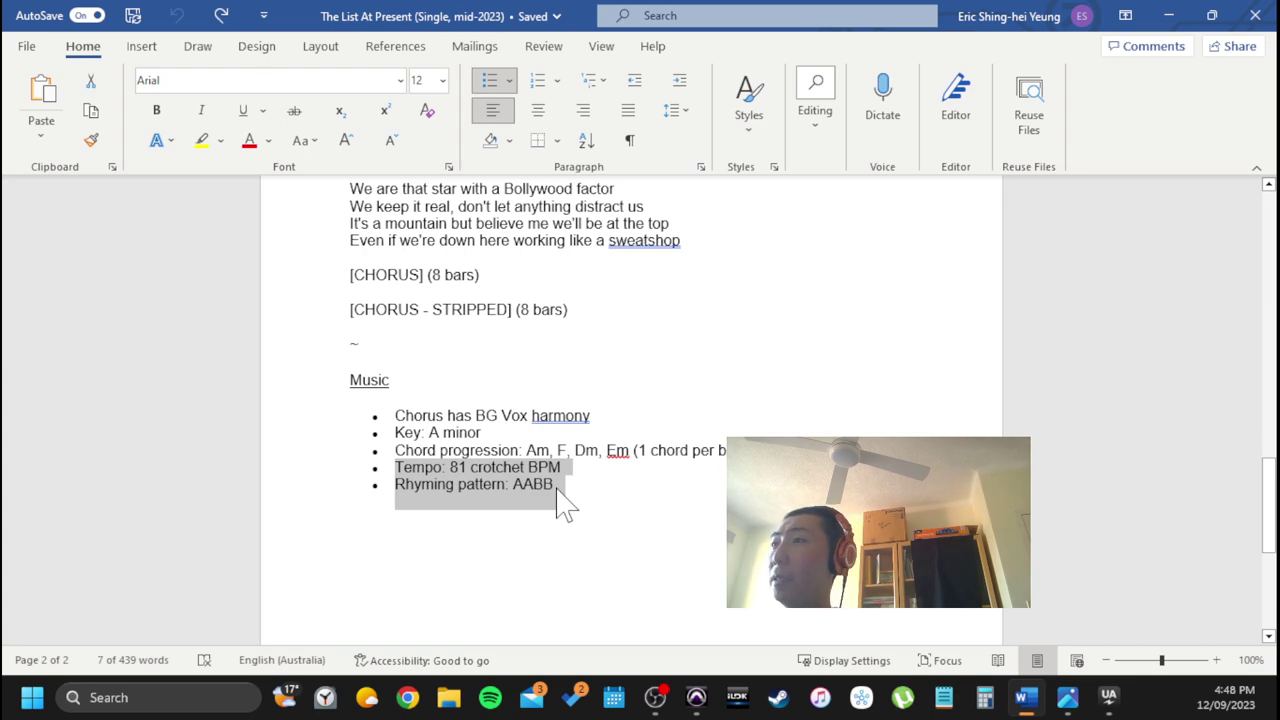
Return to the Chorus on page 1, highlight its first two lines, and clear the highlight
scroll(560, 500, "up", 20)
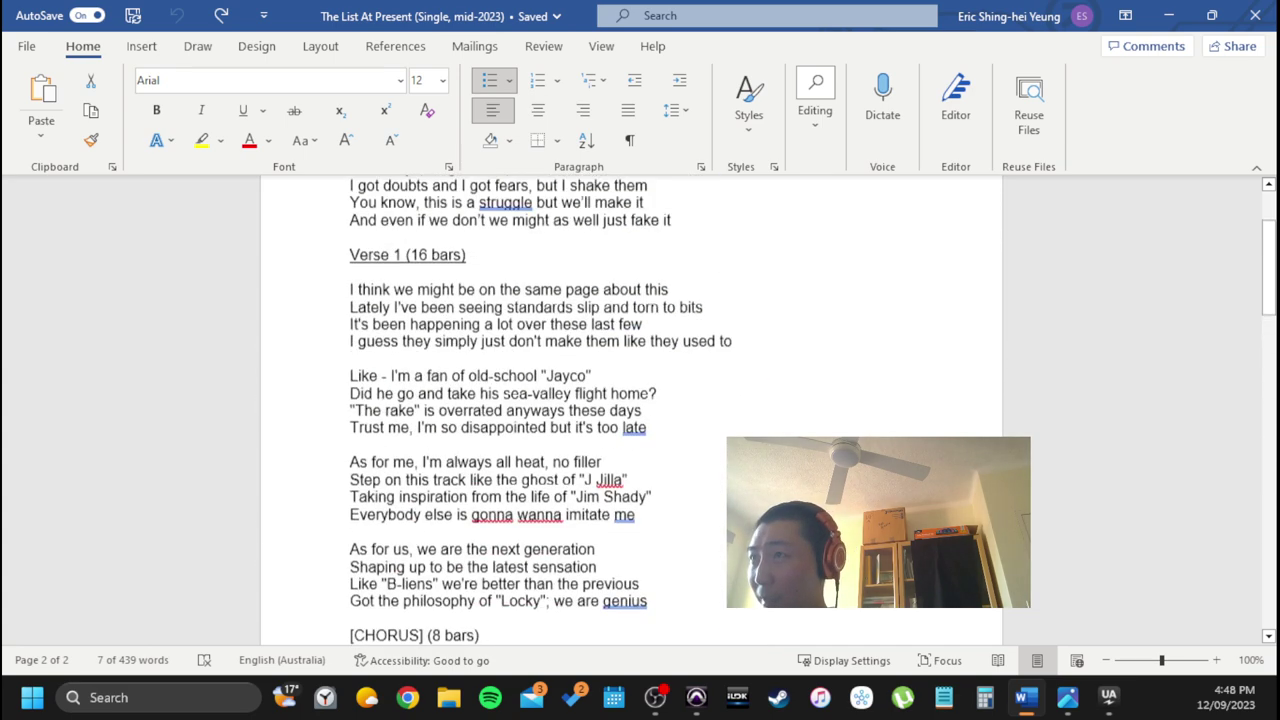
scroll(632, 410, "up", 1)
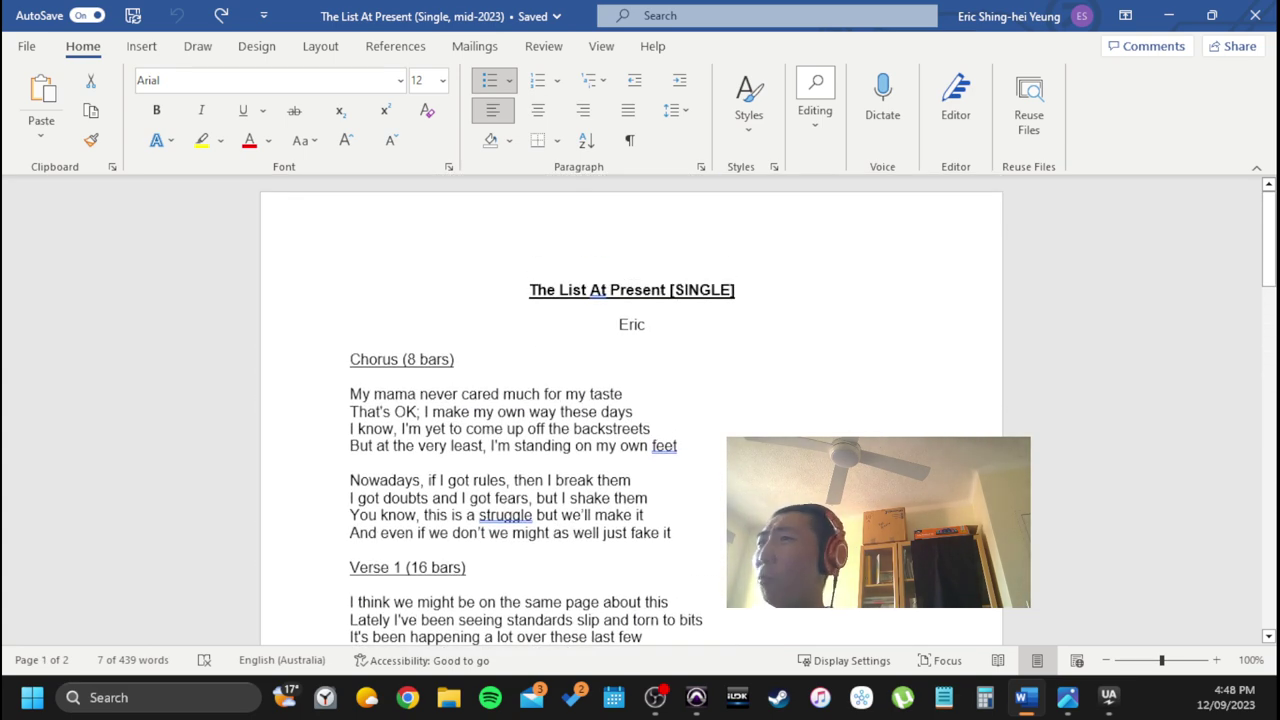
left_click_drag(350, 394, 633, 412)
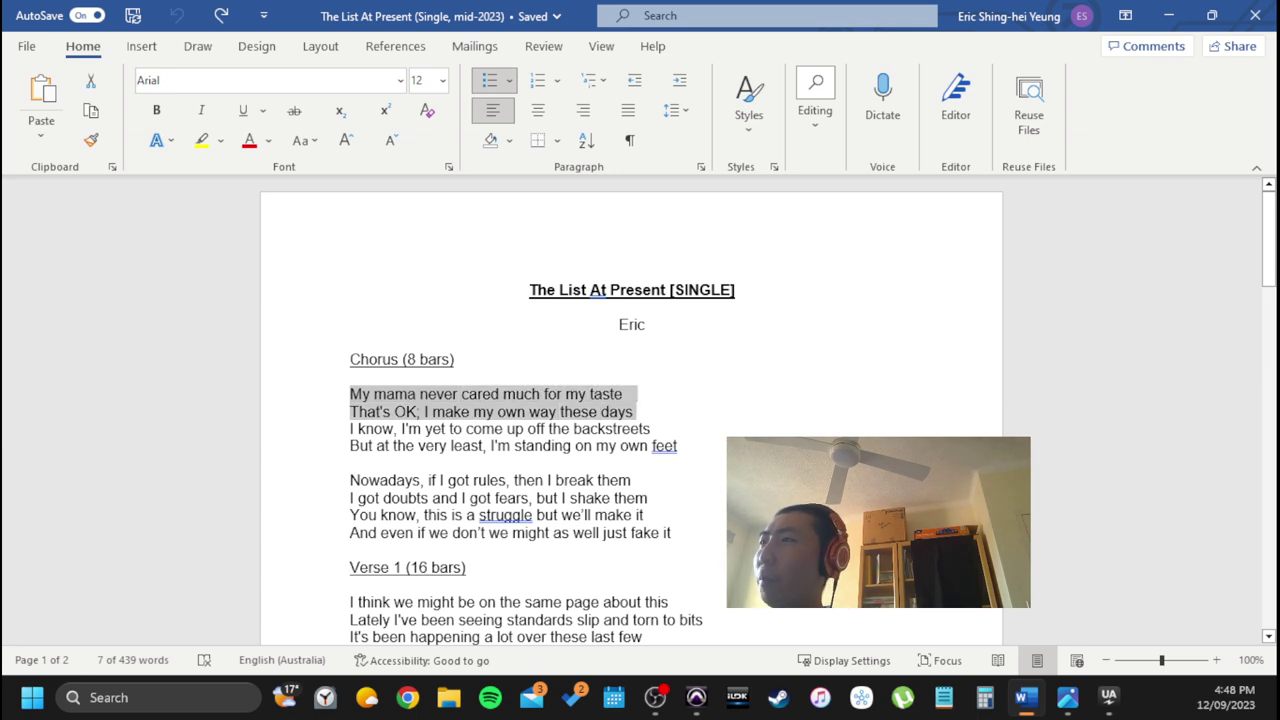
scroll(633, 412, "down", 4)
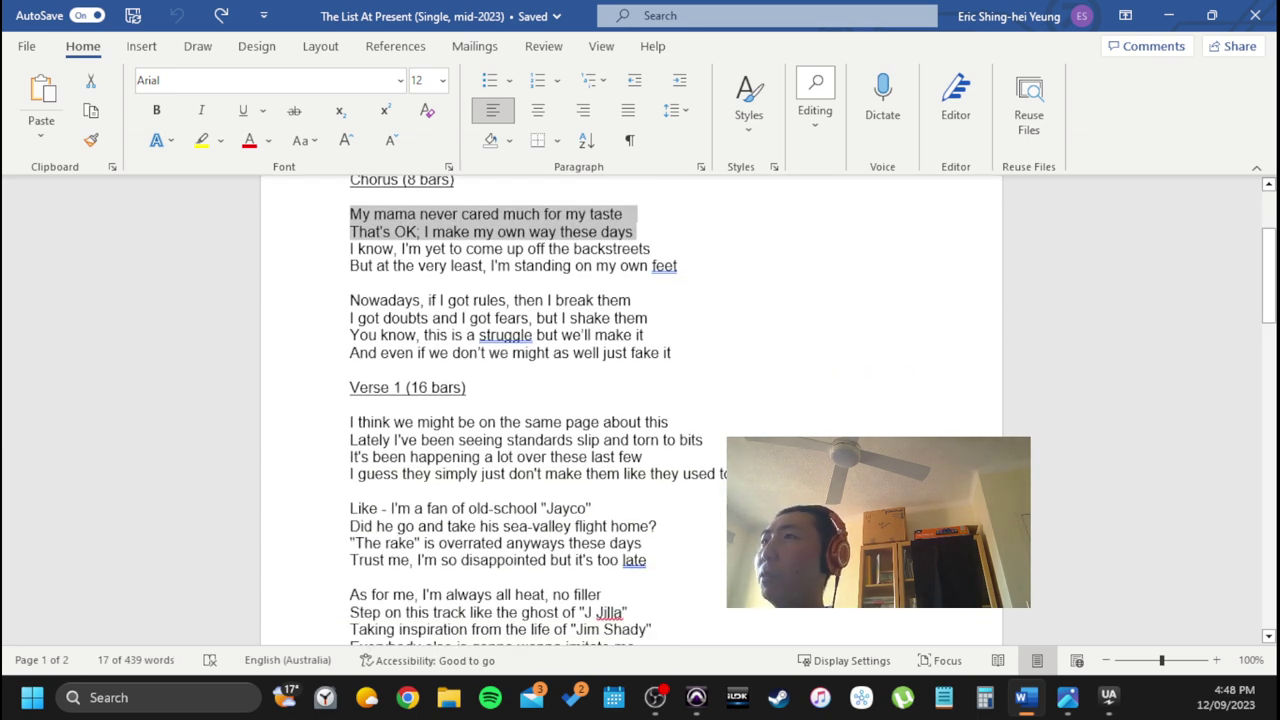
left_click(398, 249)
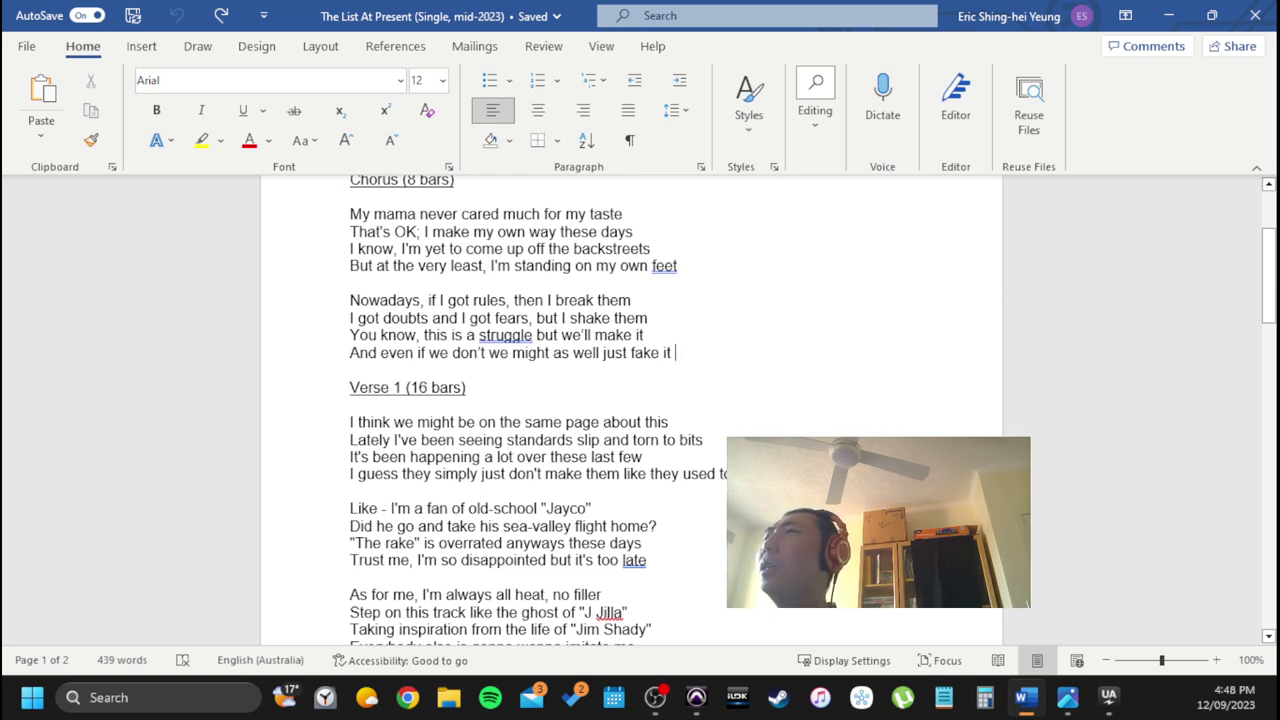
Place the cursor at the Chorus's opening lines, and highlight from "I'm standing on my own feet" to "Nowadays, if I got rules, then"
scroll(630, 410, "up", 3)
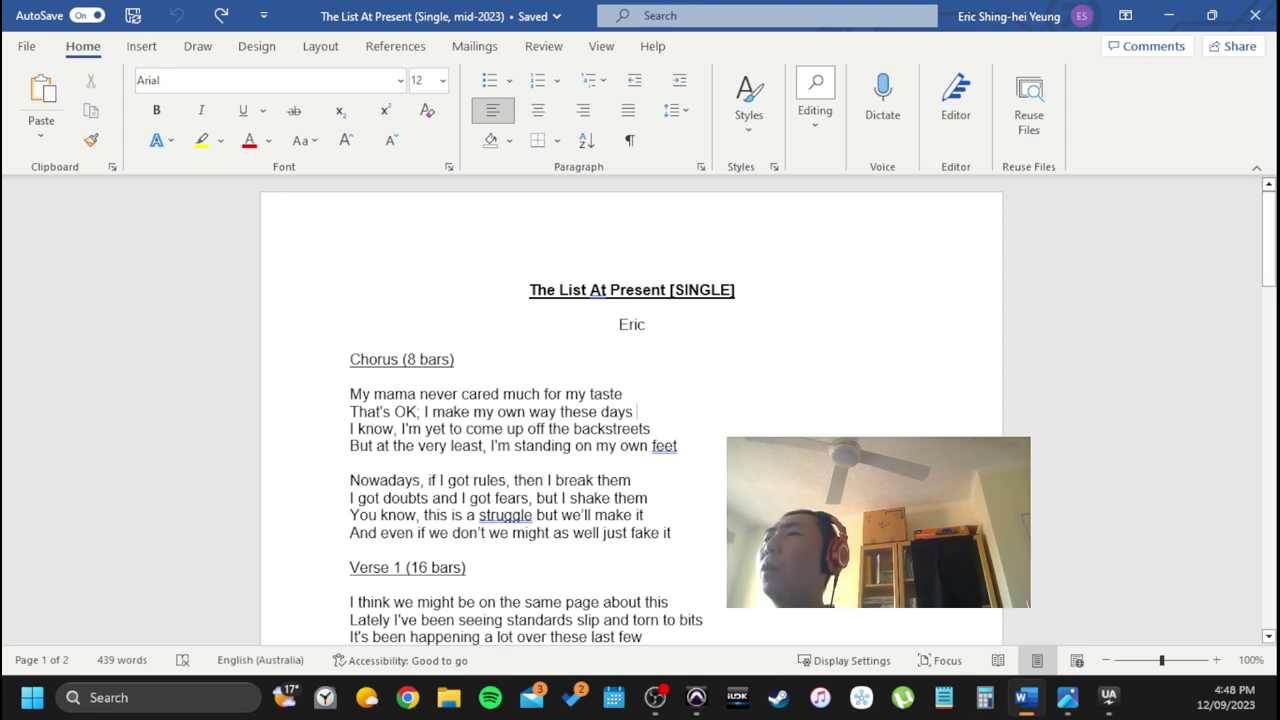
left_click(350, 411)
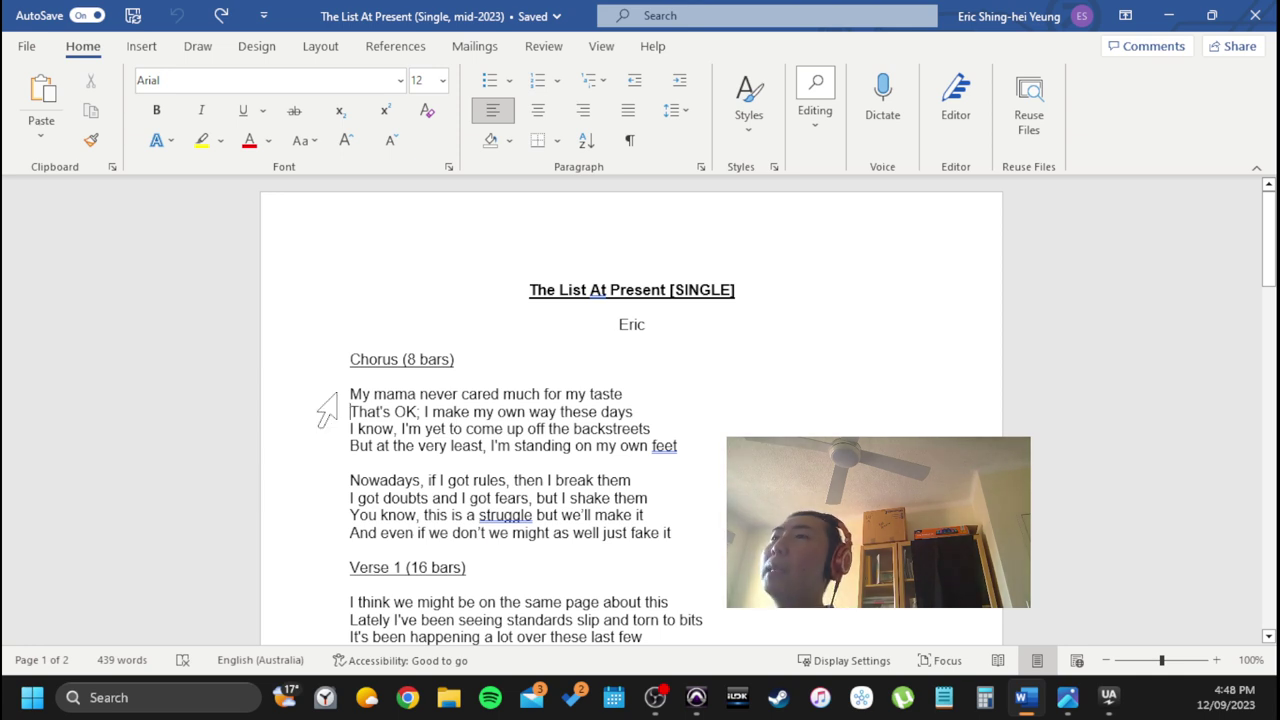
key("Up")
scroll(631, 410, "down", 3)
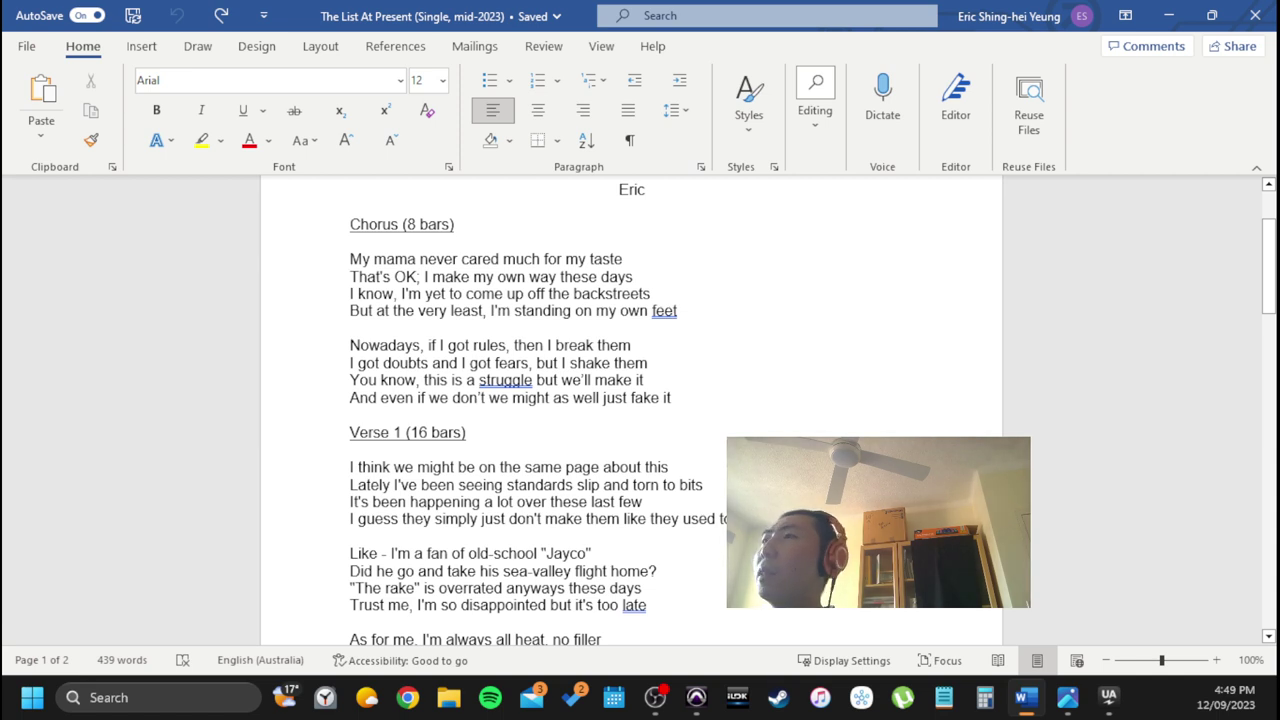
left_click_drag(545, 344, 487, 311)
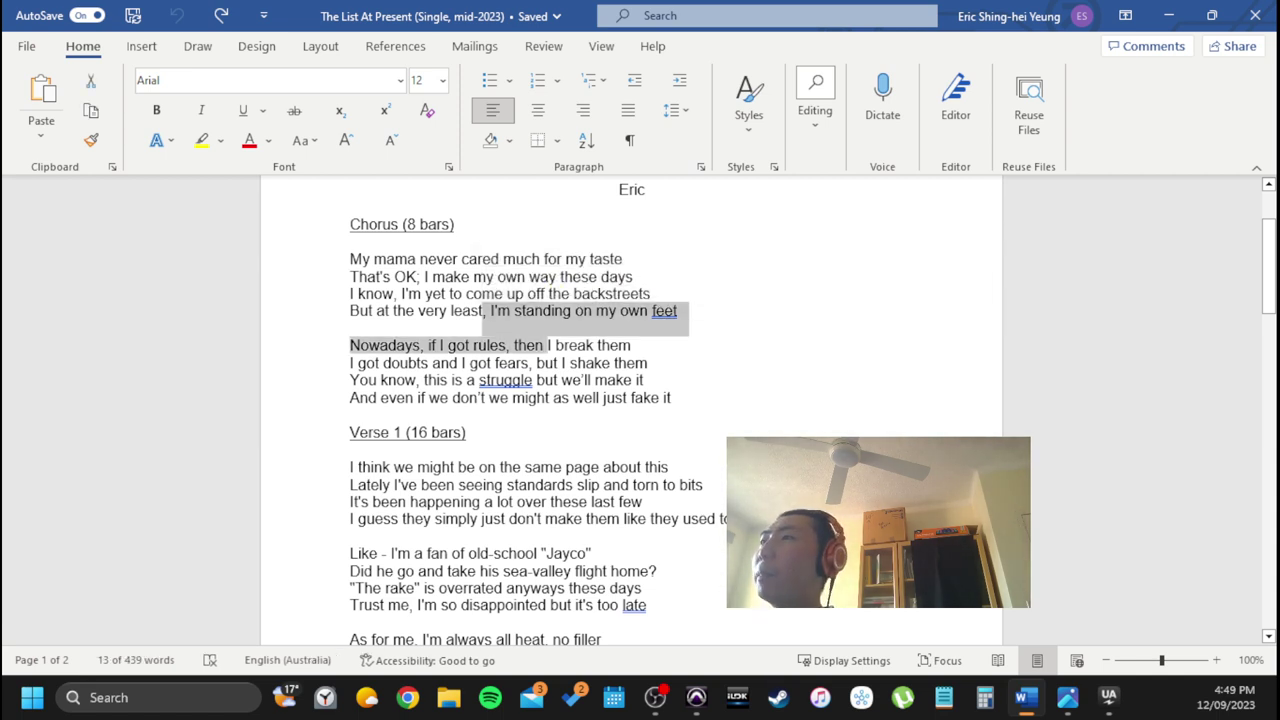
left_click(604, 397)
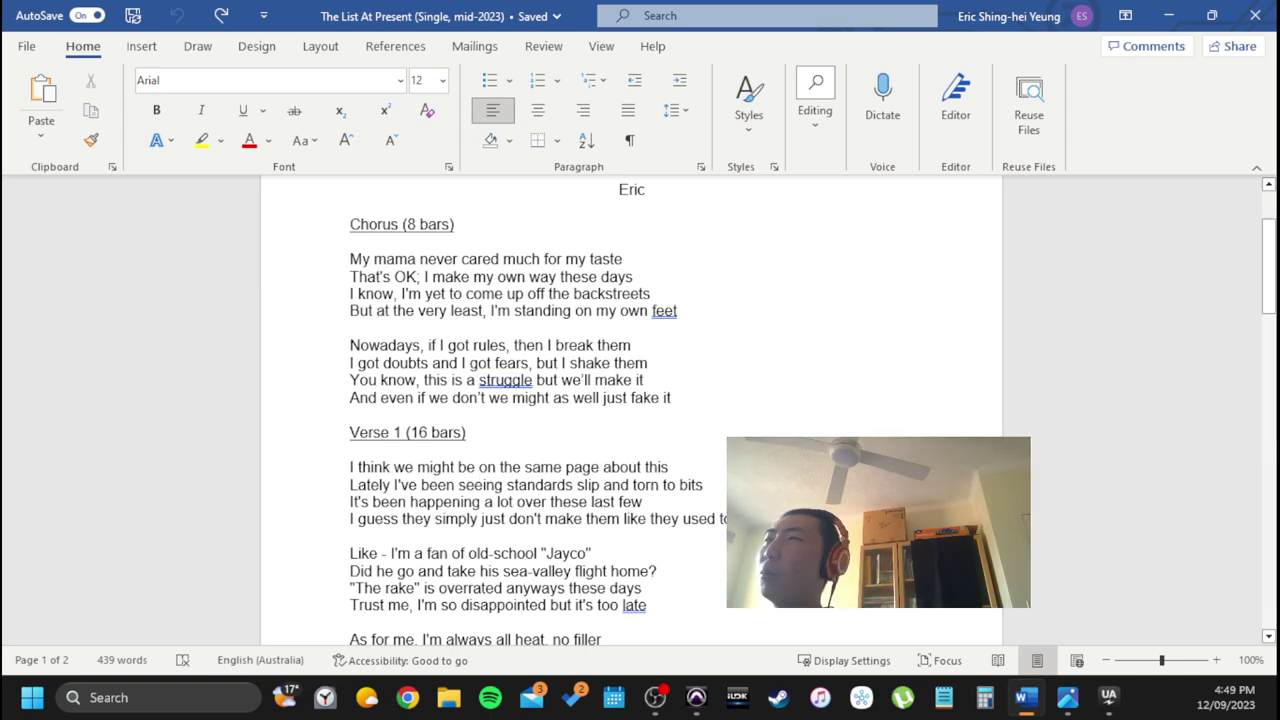
Review the rest of the lyric sheet through Verse 2 and the stripped Chorus to the Music notes
scroll(640, 400, "down", 6)
scroll(640, 400, "down", 5)
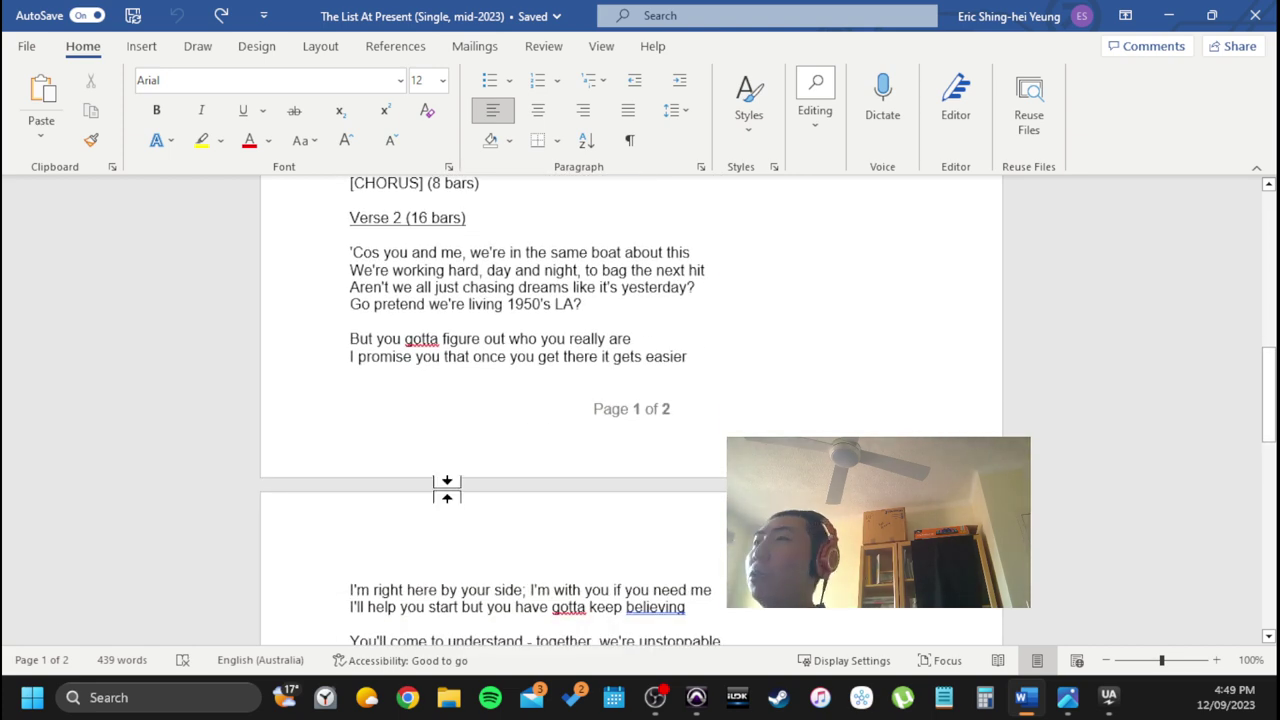
scroll(447, 489, "down", 6)
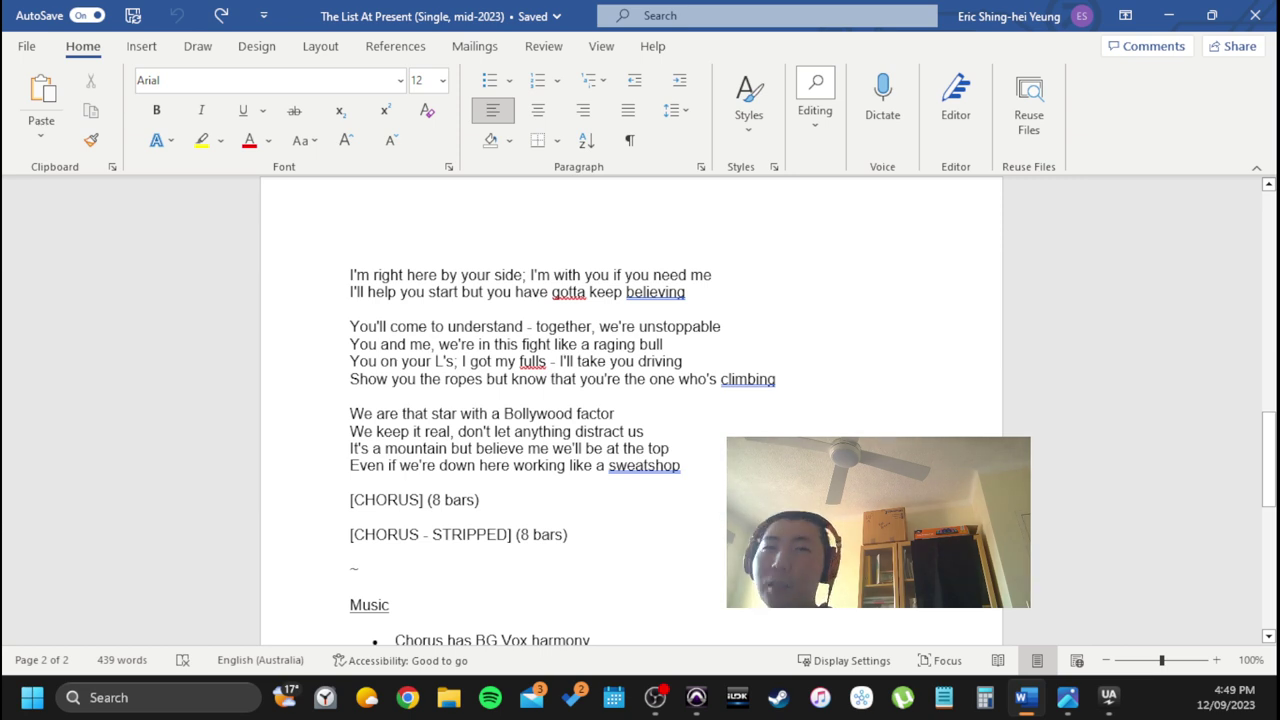
scroll(630, 400, "down", 4)
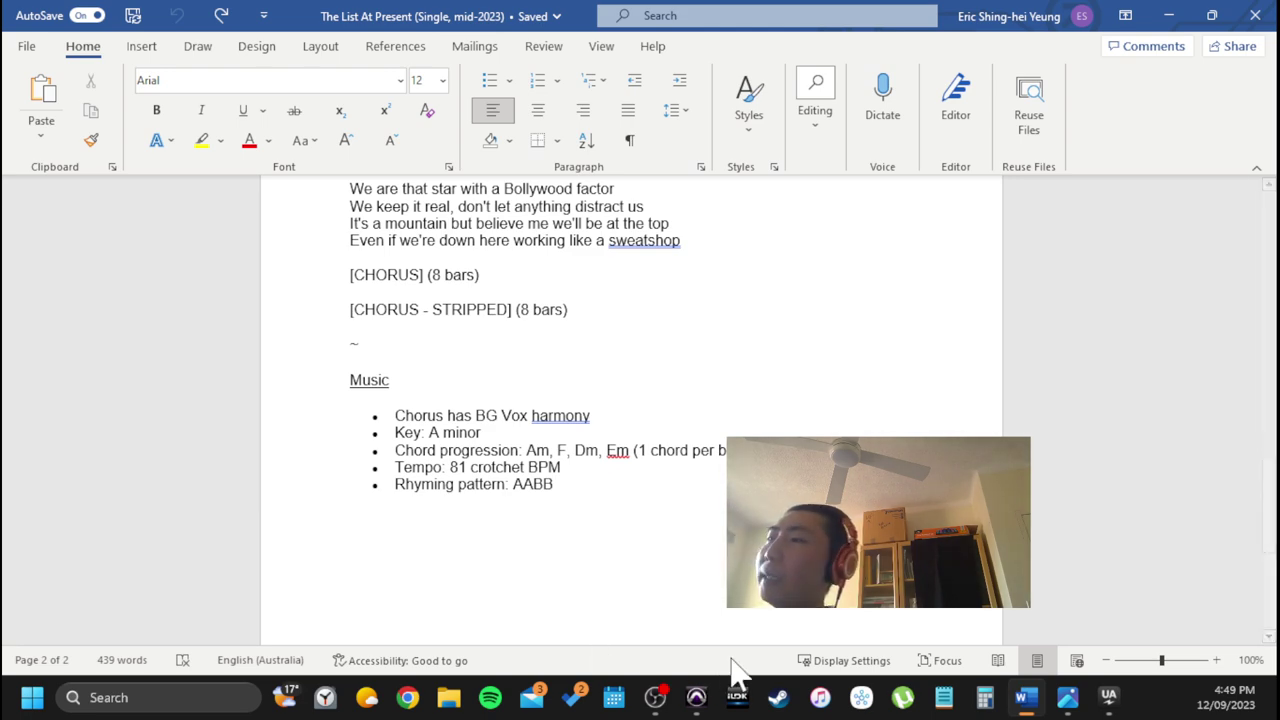
Switch to the Pro Tools session, select bars 1 to 71 on the Pno Support VI track, and clear the selection
left_click(1025, 697)
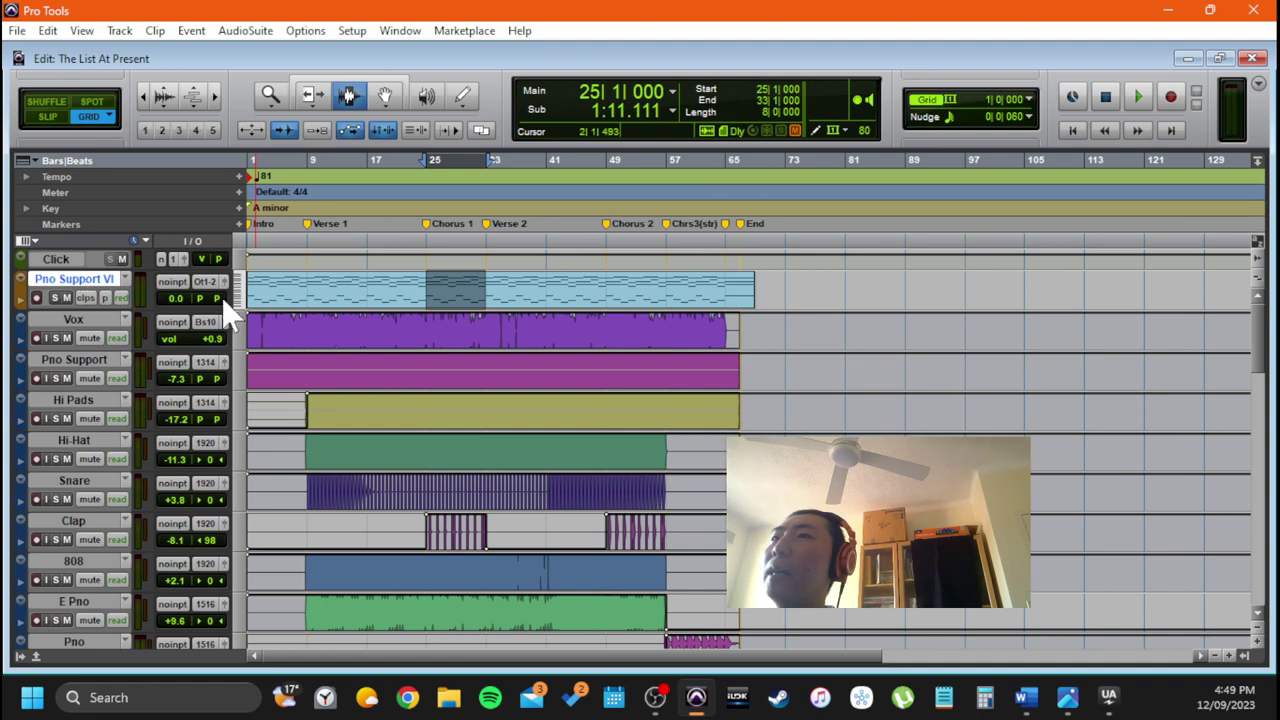
left_click_drag(434, 290, 770, 290)
left_click_drag(380, 288, 166, 280)
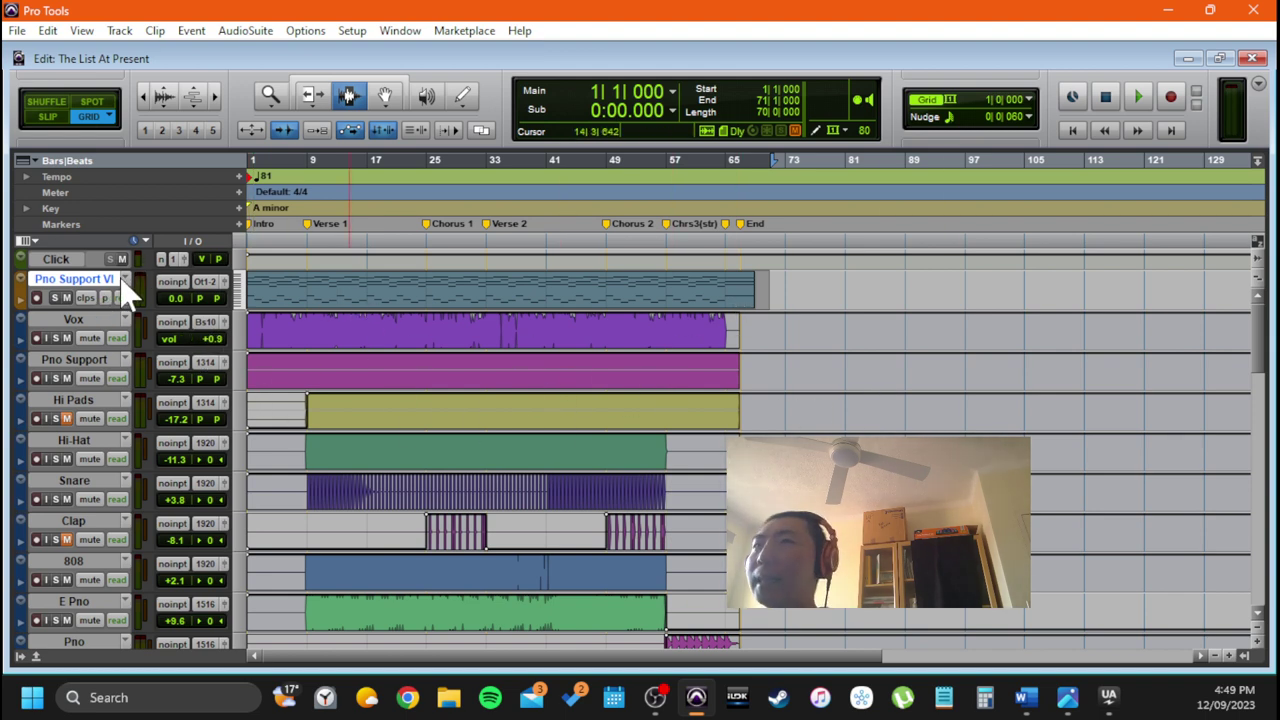
left_click(815, 288)
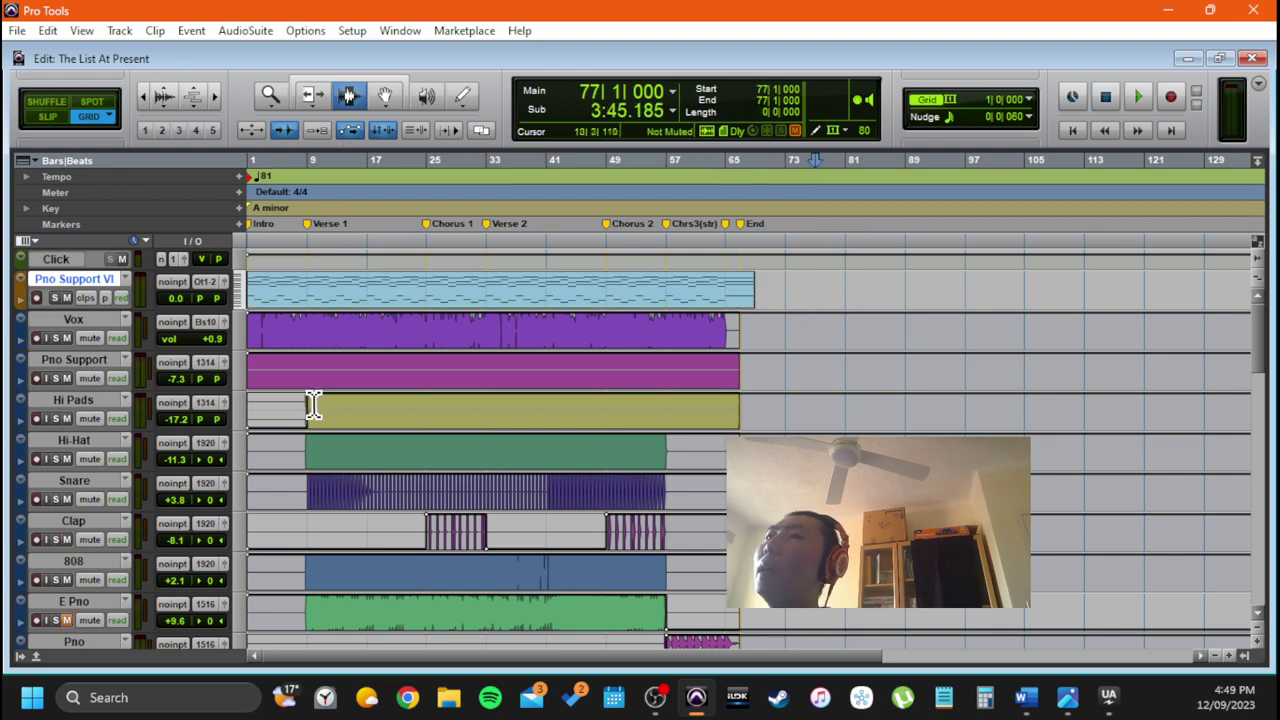
Look through the instrument and background vocal tracks, and select the Pno Support track with its whole clip
scroll(251, 457, "down", 5)
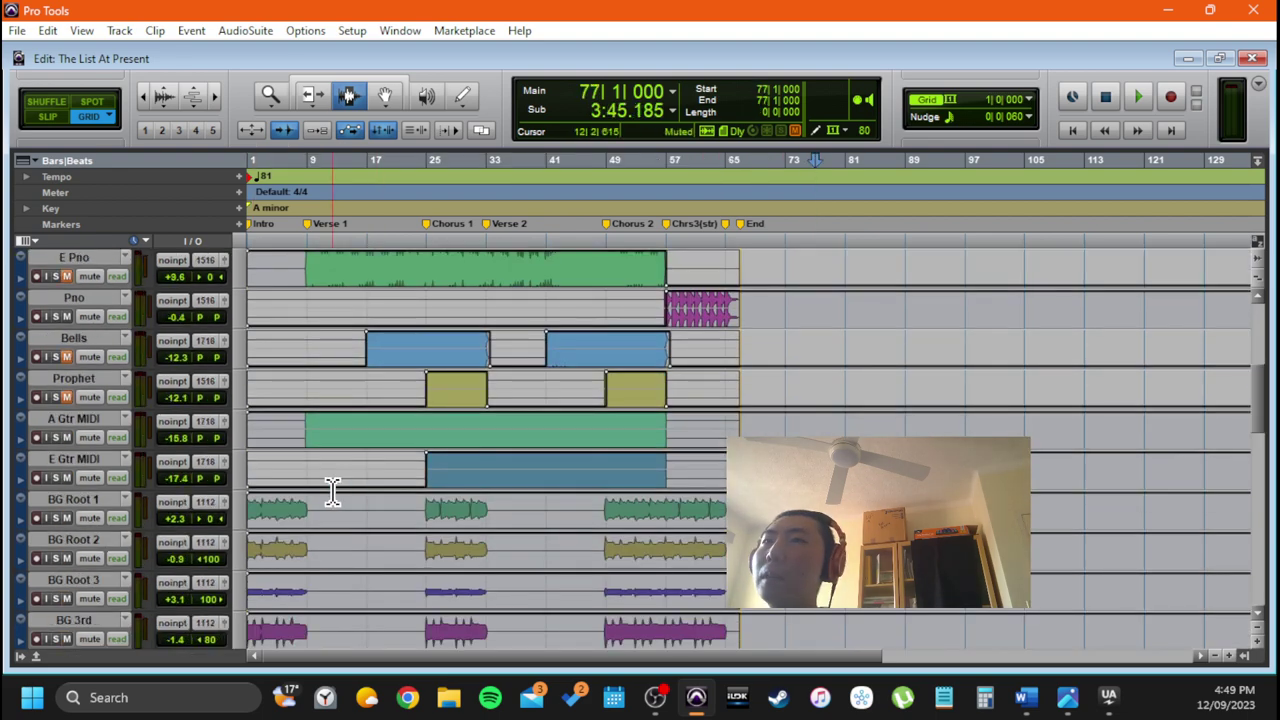
scroll(300, 480, "up", 2)
scroll(300, 480, "down", 8)
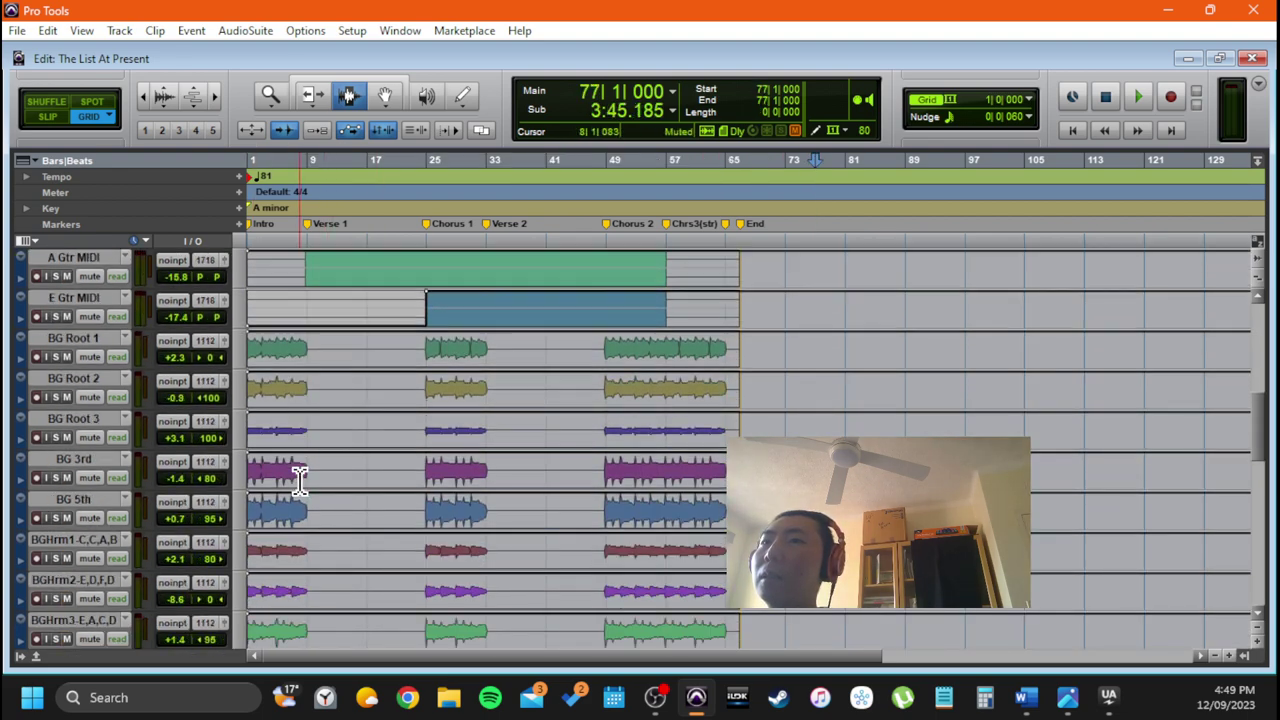
scroll(300, 480, "up", 12)
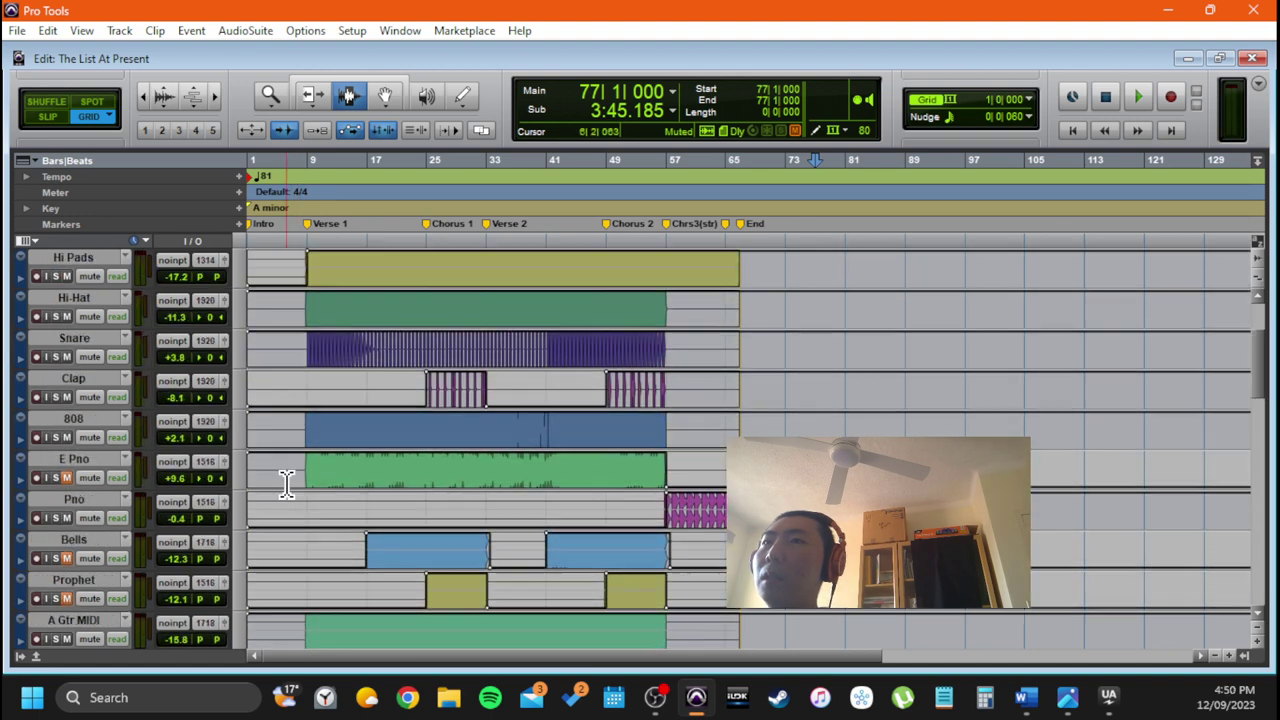
double_click(371, 349)
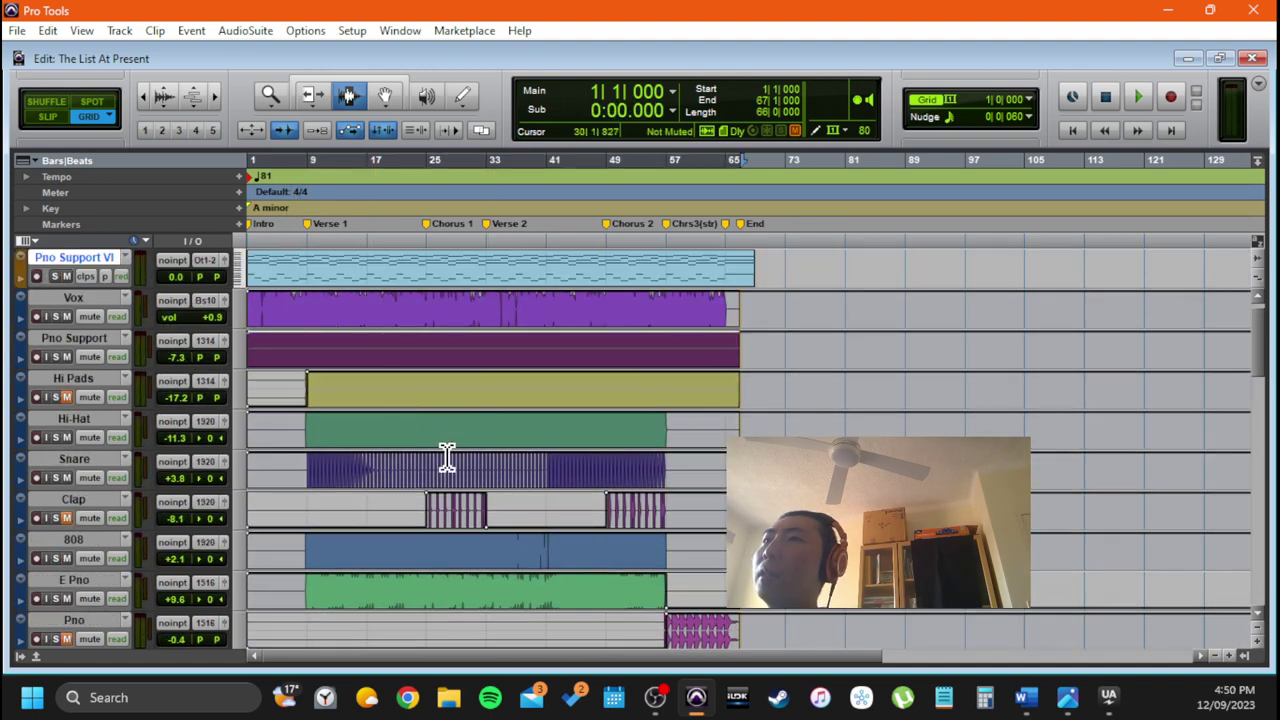
left_click(82, 343)
scroll(540, 495, "up", 1)
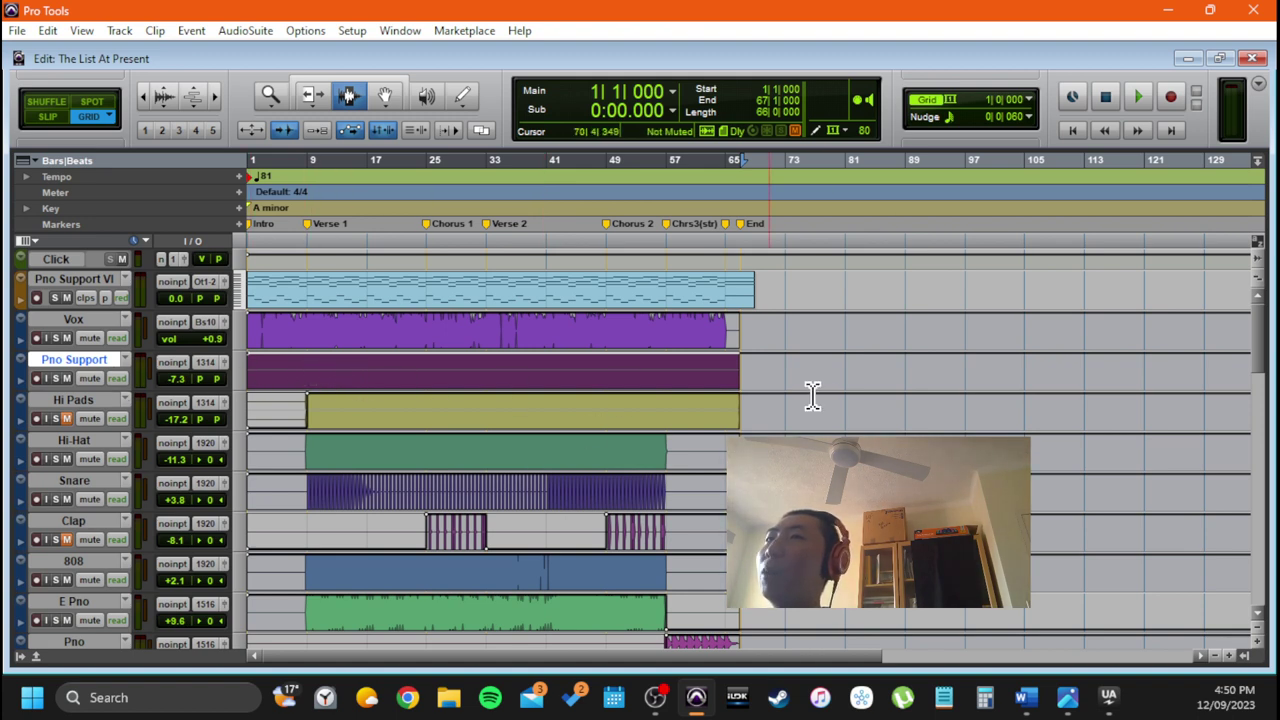
Hide the Pno Support VI track and select the whole clip on the Pno Support track
right_click(89, 277)
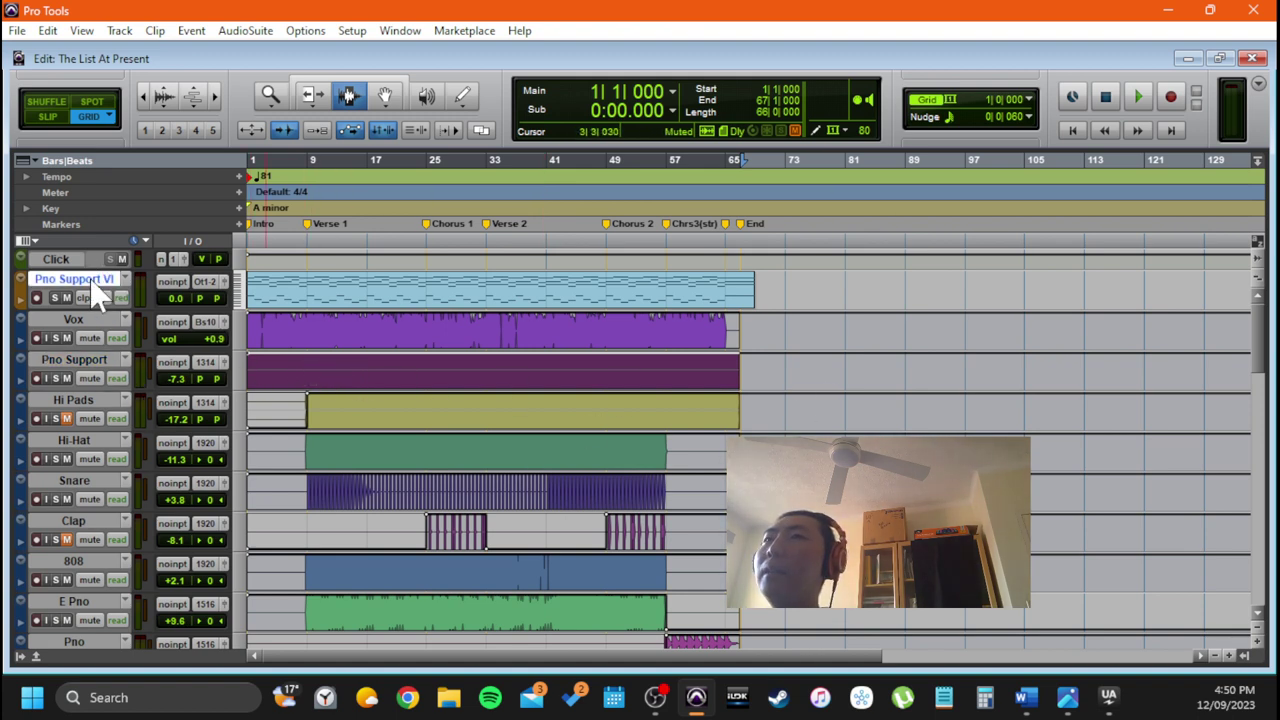
left_click(118, 302)
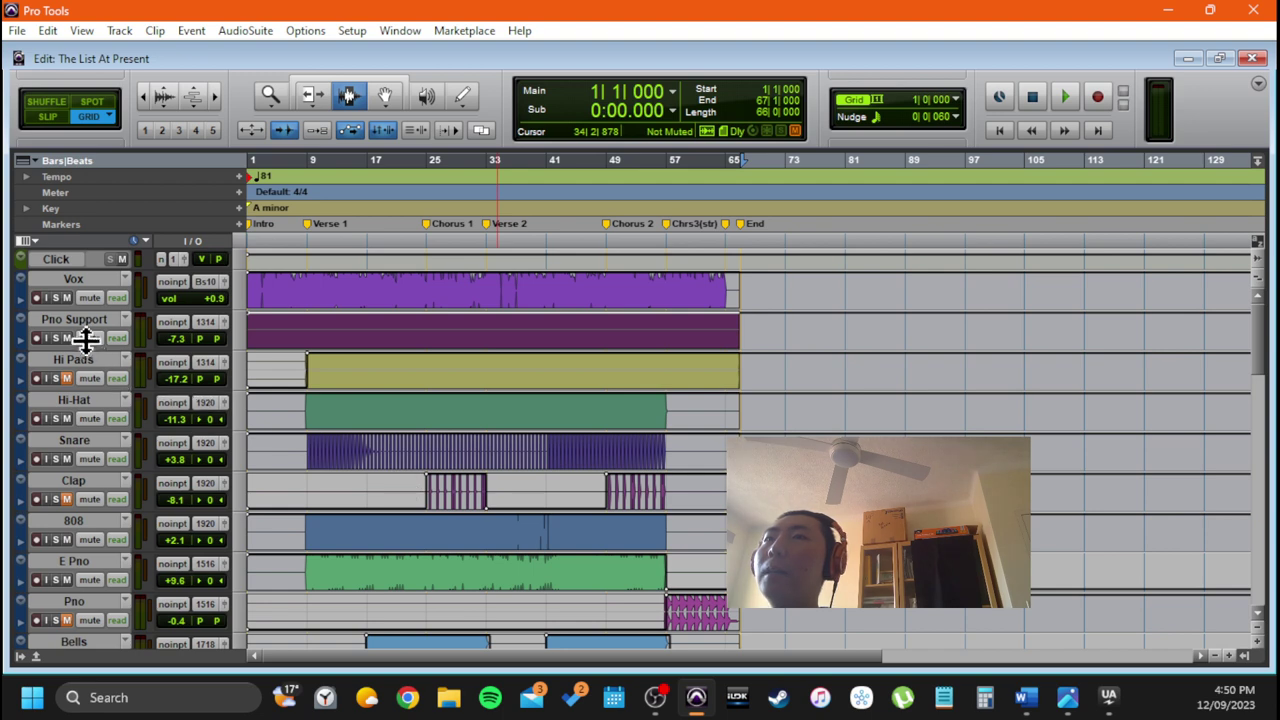
left_click(76, 318)
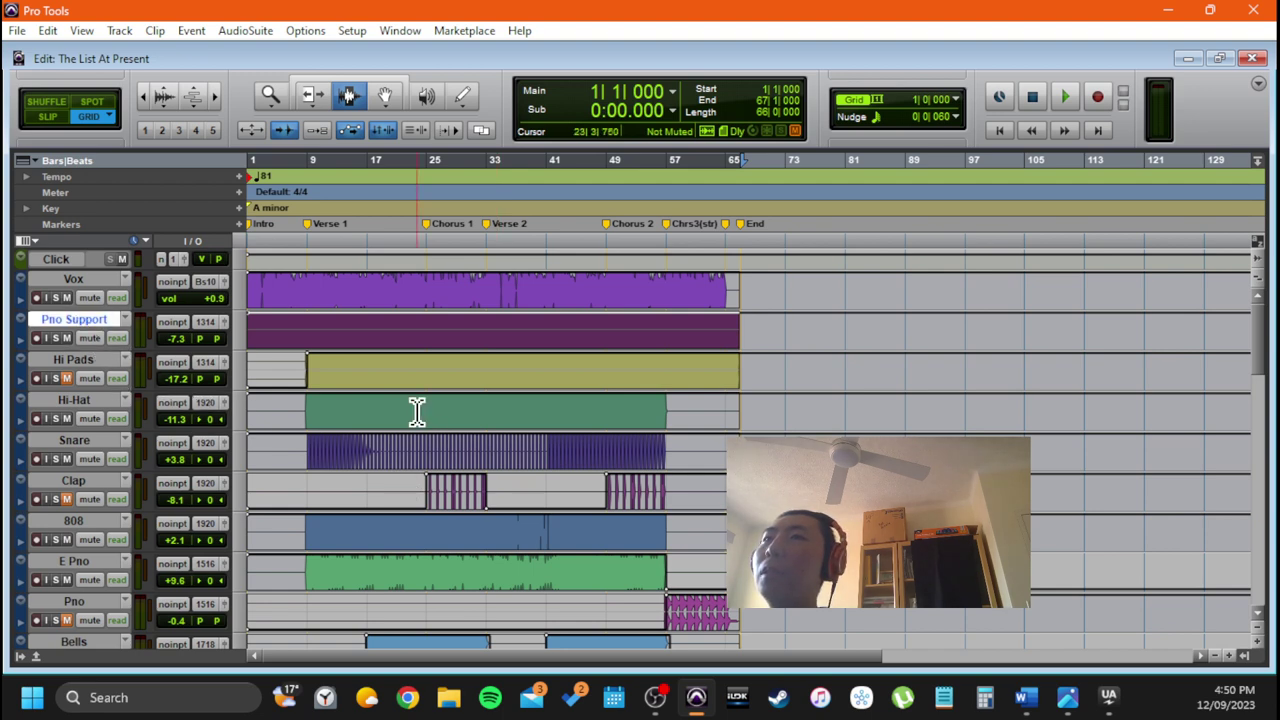
left_click(434, 330)
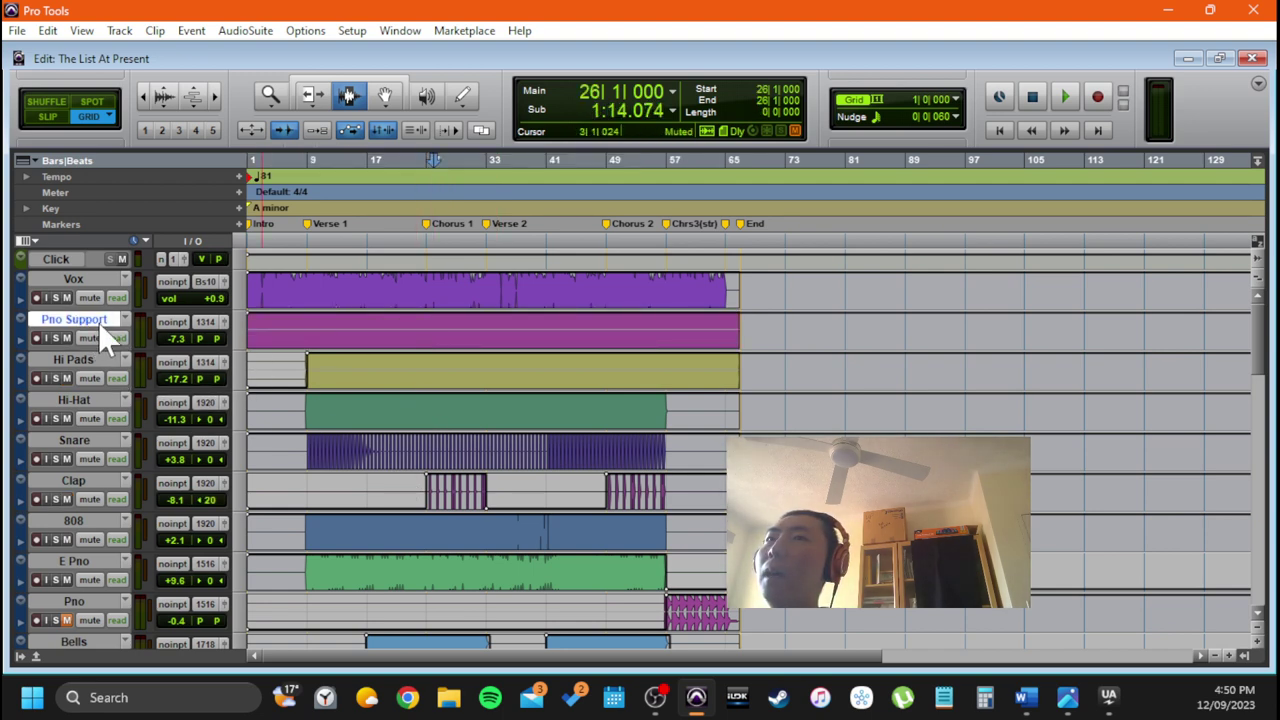
double_click(714, 340)
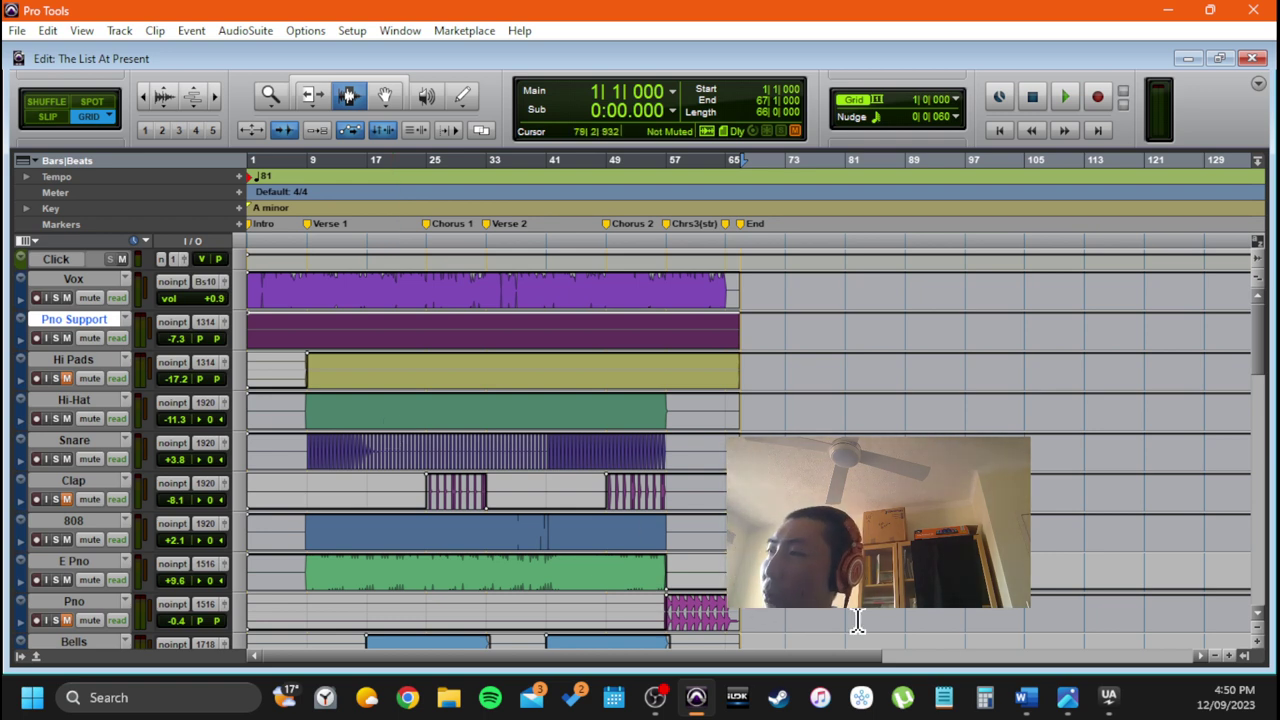
Switch to Photos and view the Volt 476 interface and RØDE NT2-A microphone pictures, returning to the Volt 476
left_click(1070, 702)
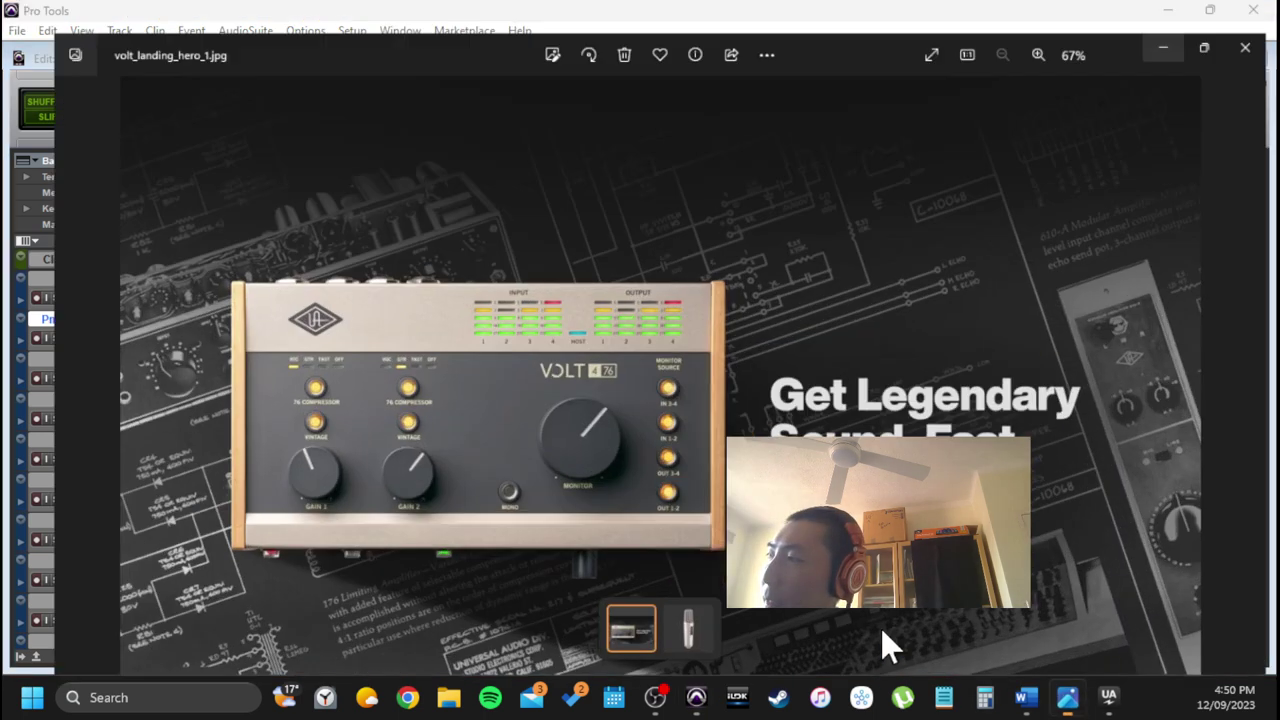
scroll(659, 474, "down", 1)
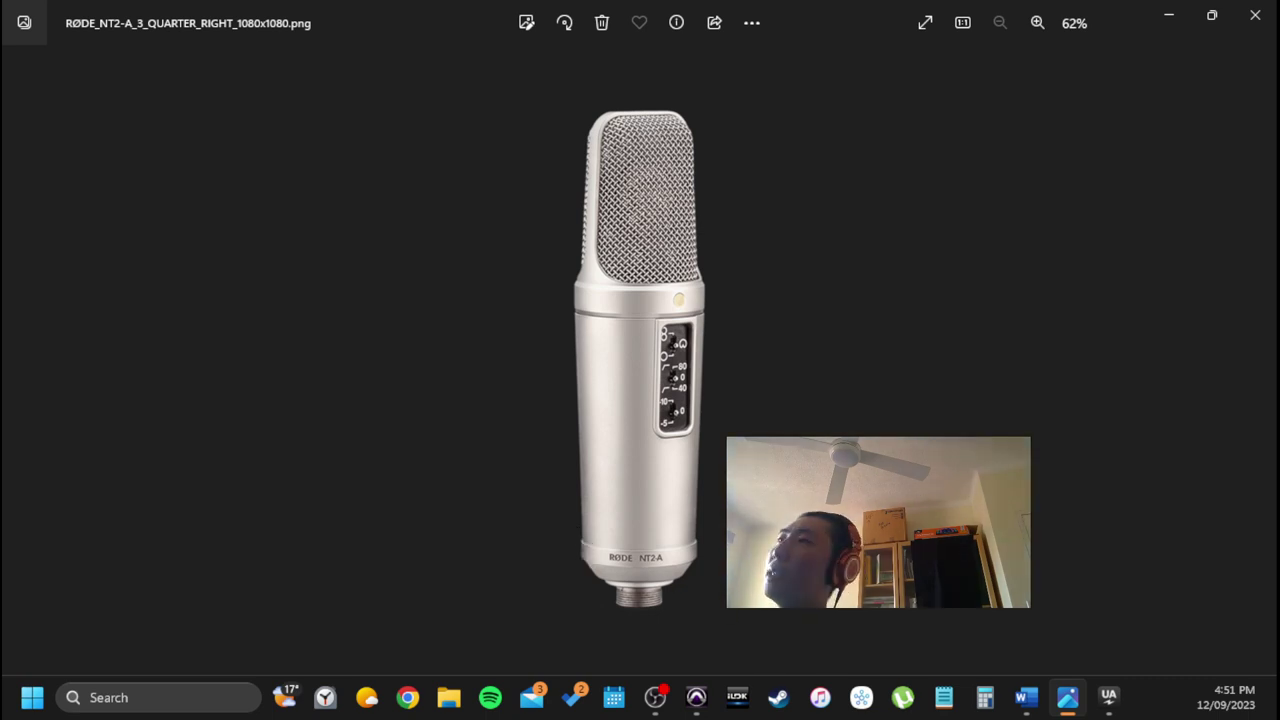
key("Left")
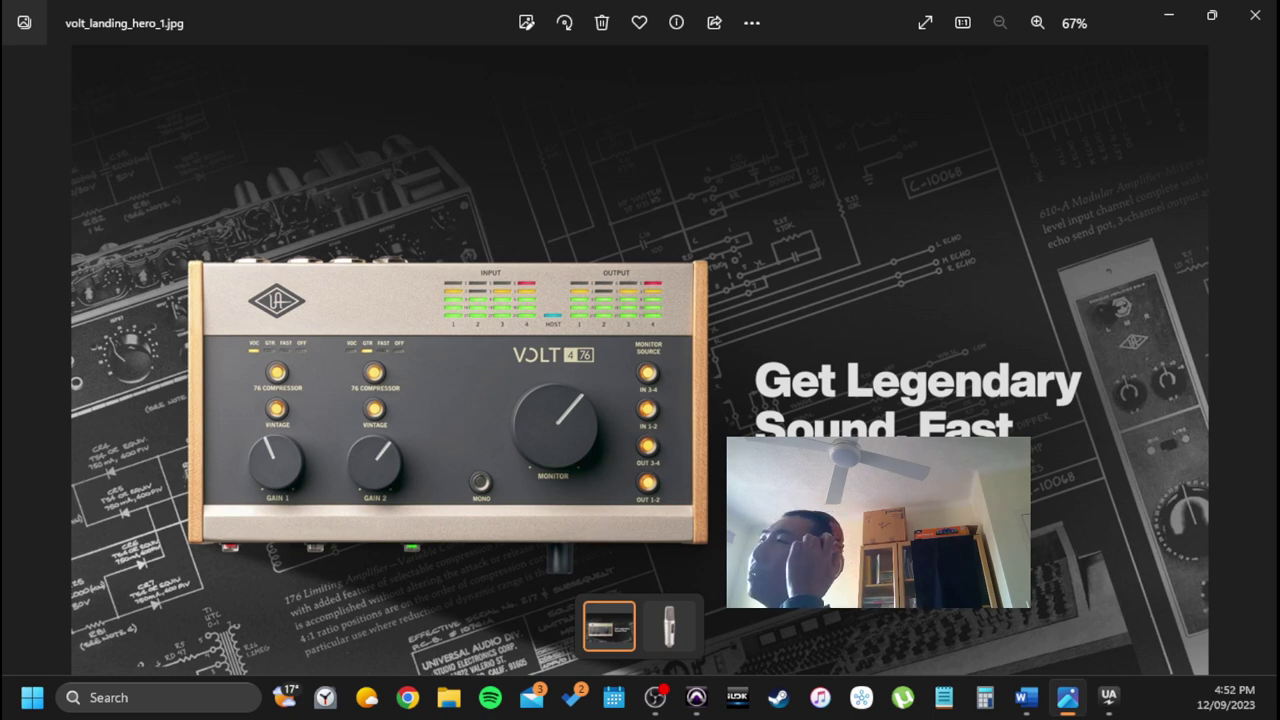
Compare the RØDE NT2-A microphone and Volt 476 interface pictures, finishing on the Volt 476
key("Right")
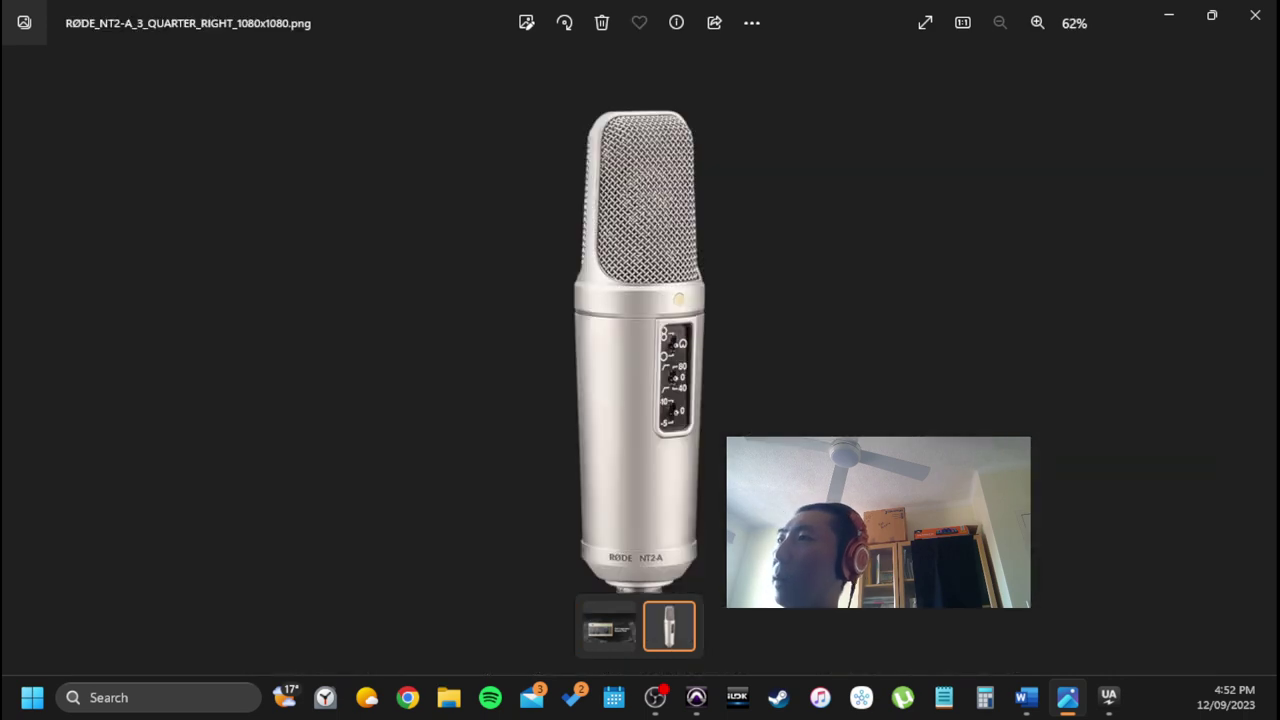
key("Left")
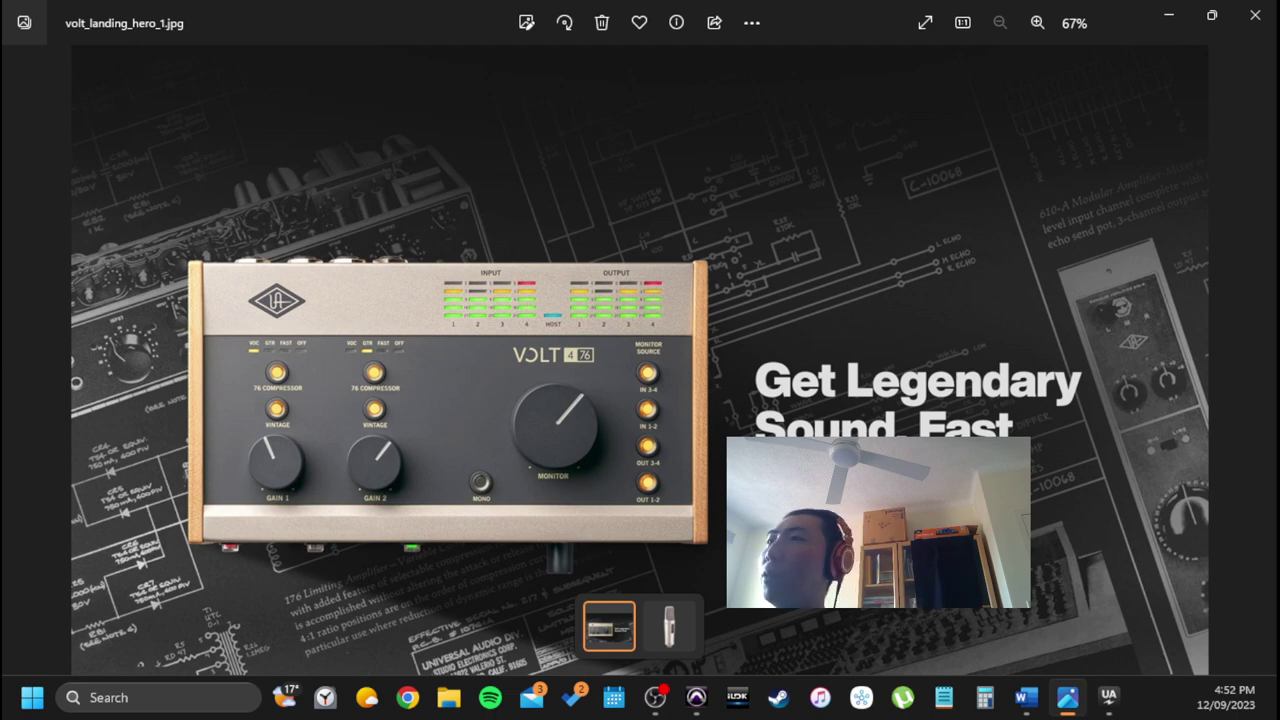
key("Right")
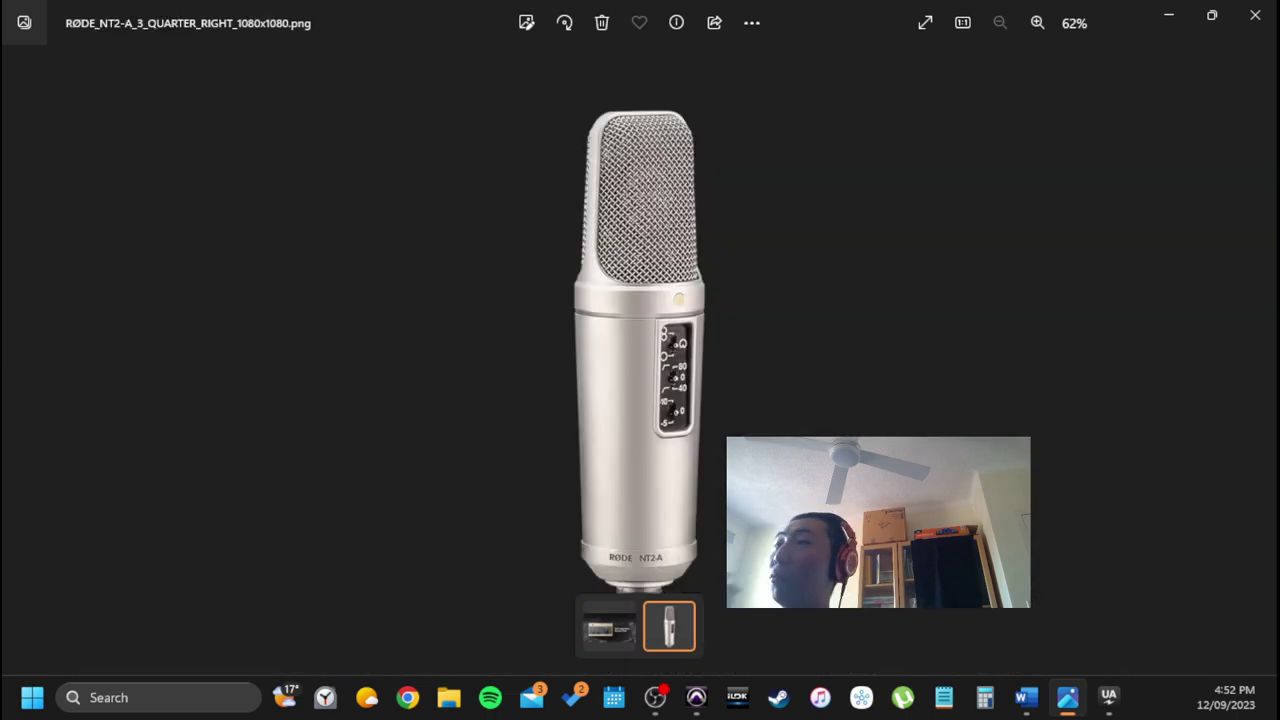
key("Left")
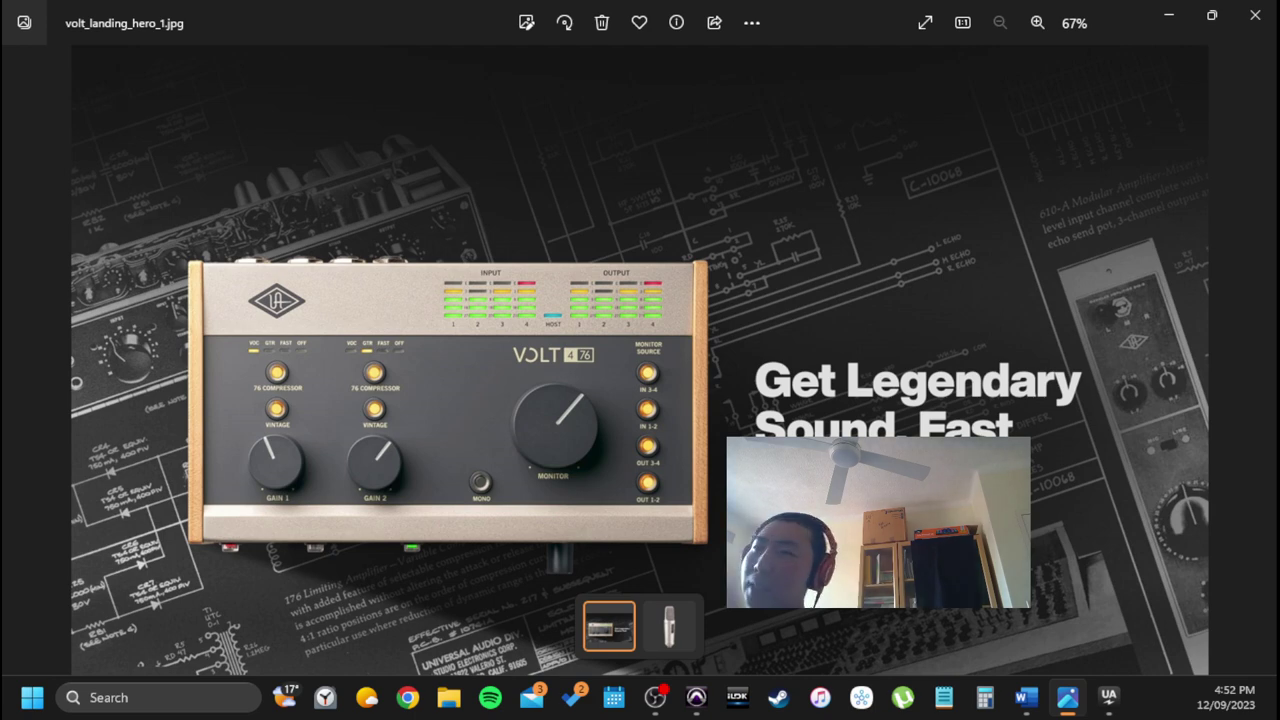
key("Right")
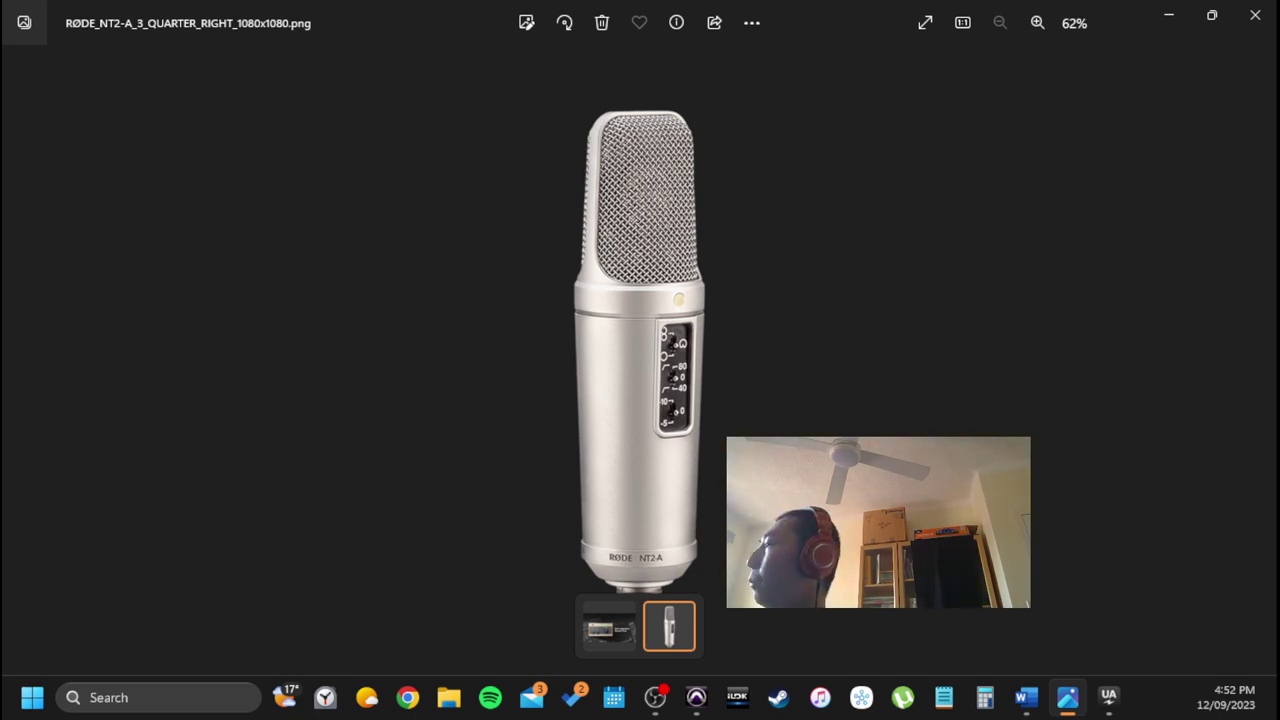
key("Left")
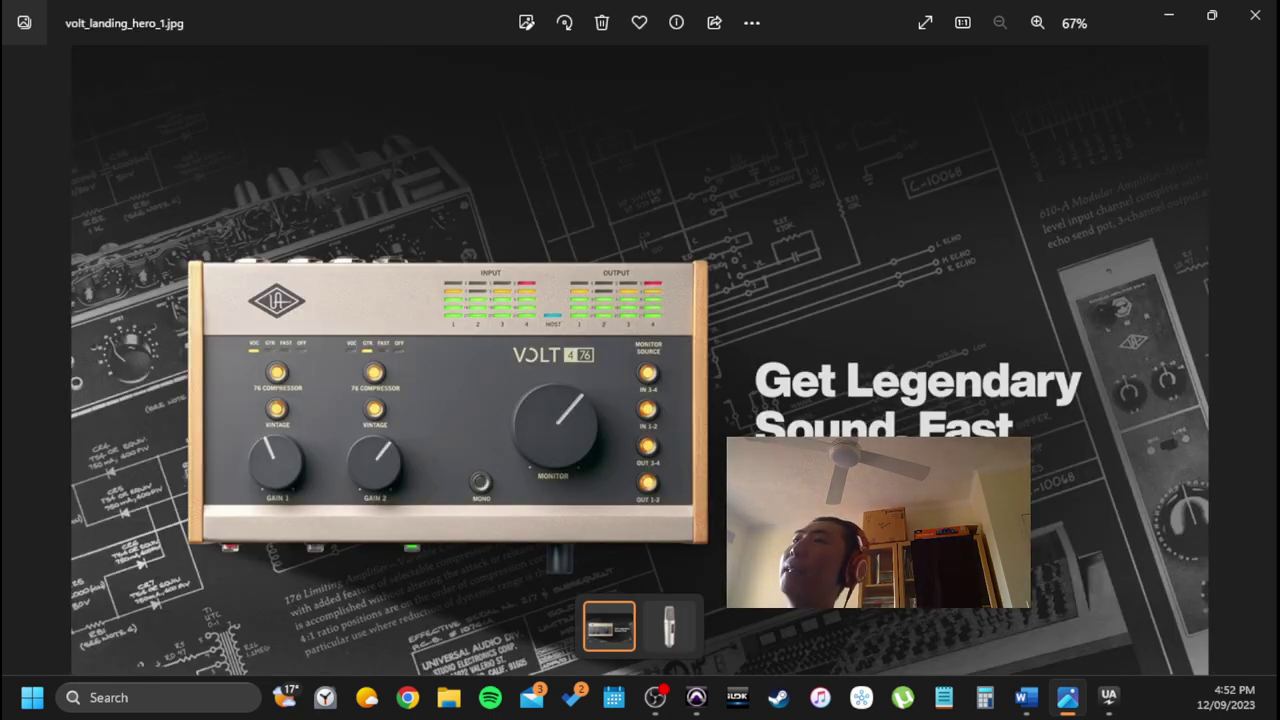
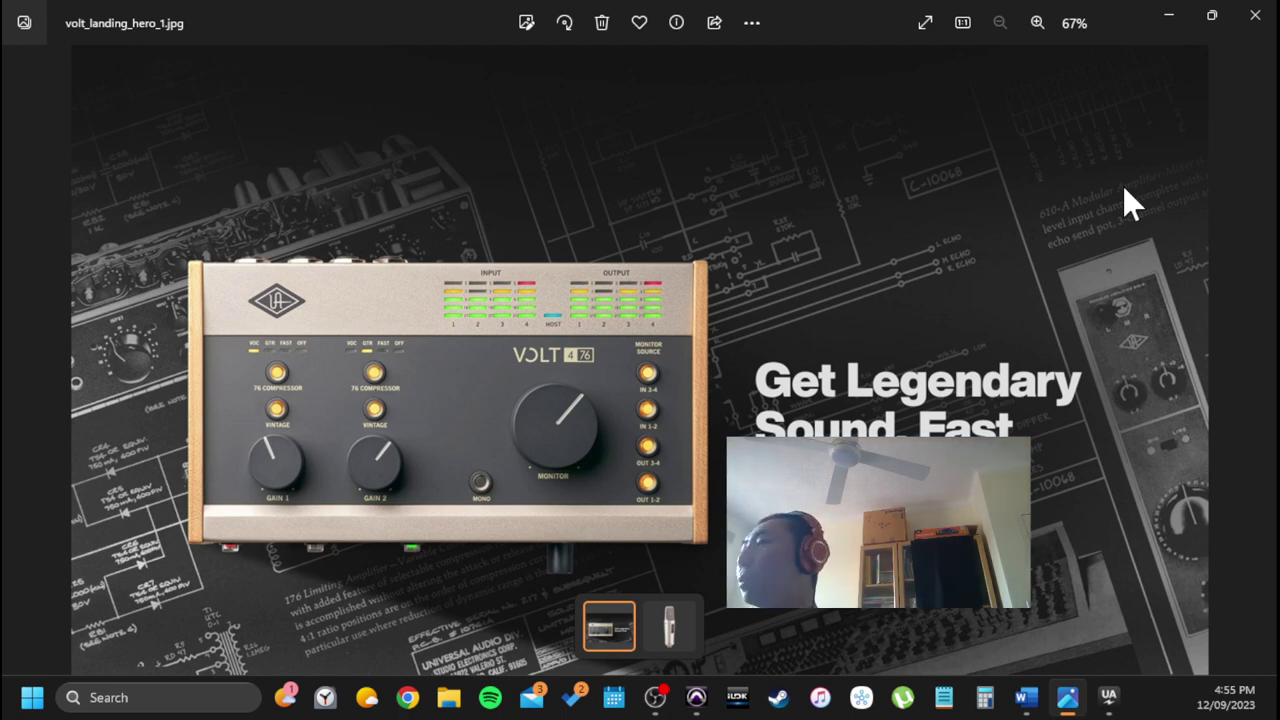
key("Right")
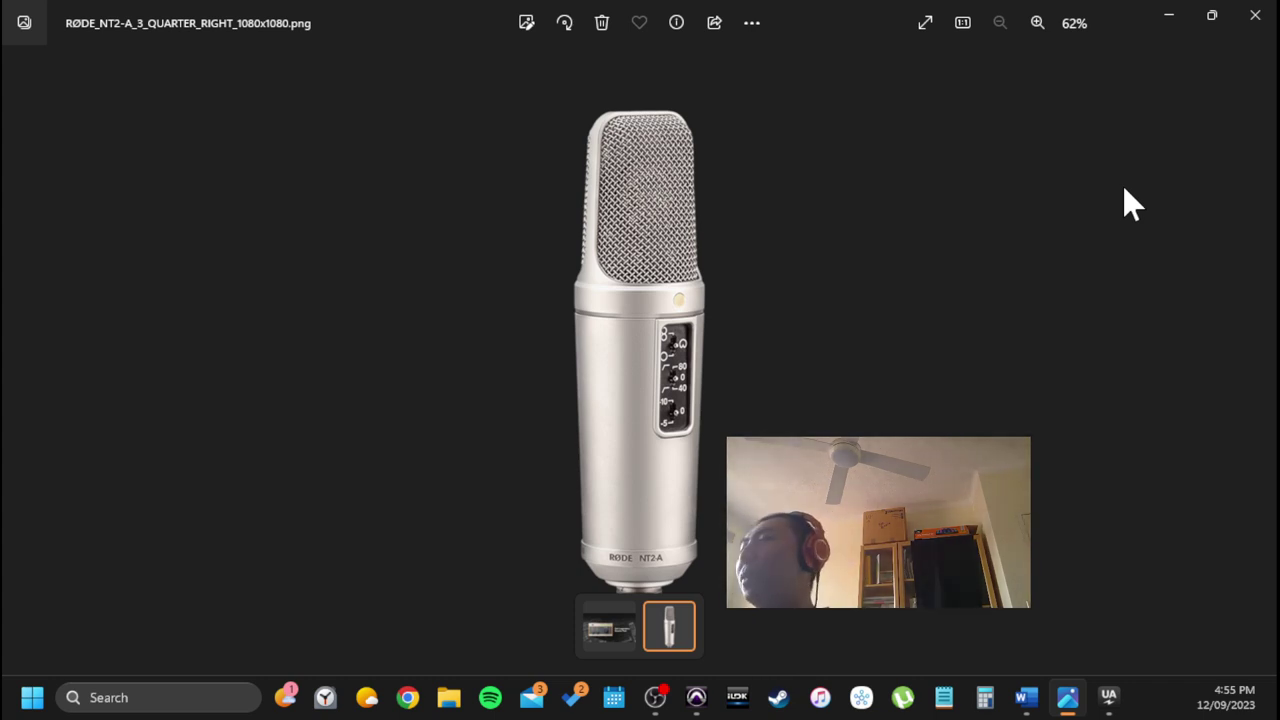
key("Left")
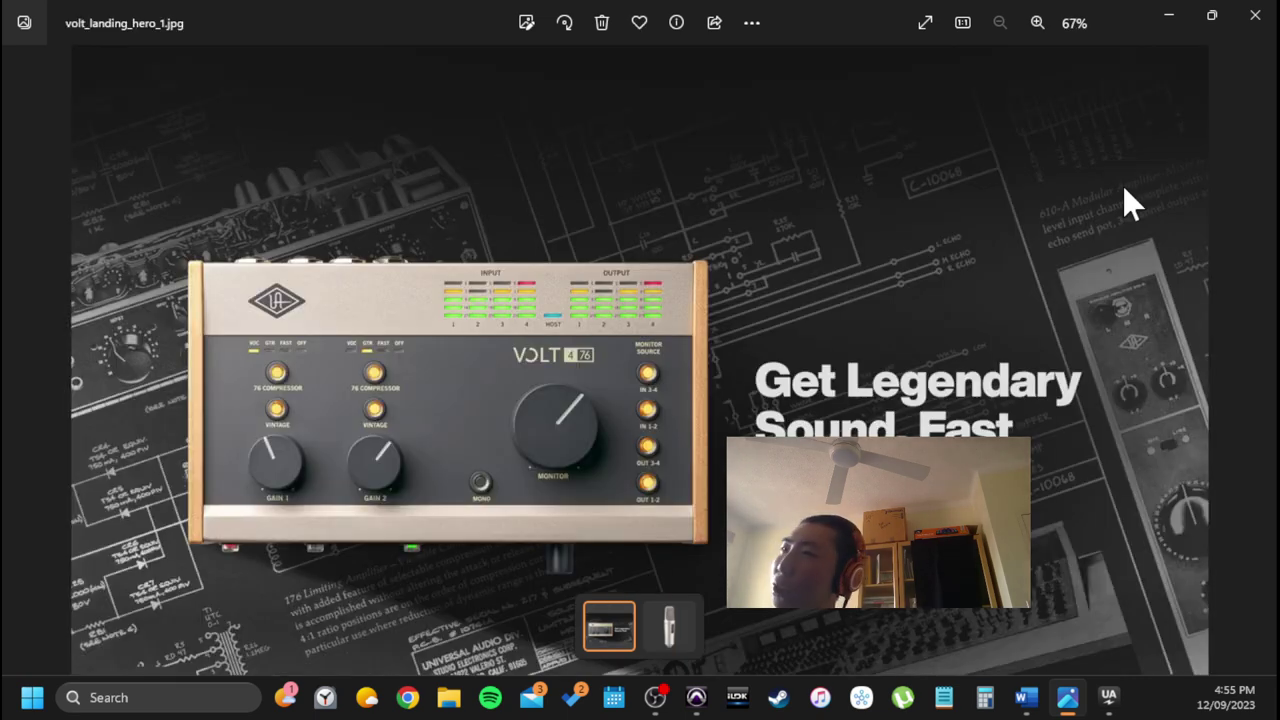
Switch to the Pro Tools session and show the track list, widened enough to read the full track names
left_click(1155, 12)
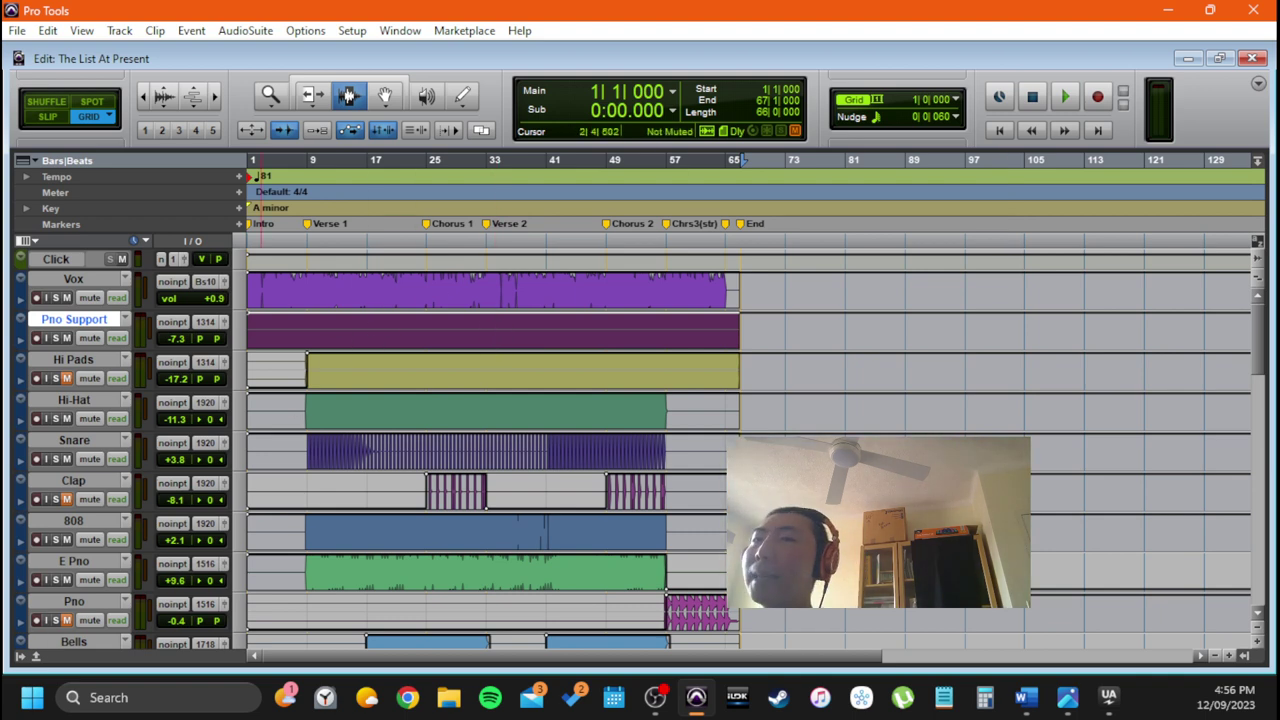
left_click(21, 656)
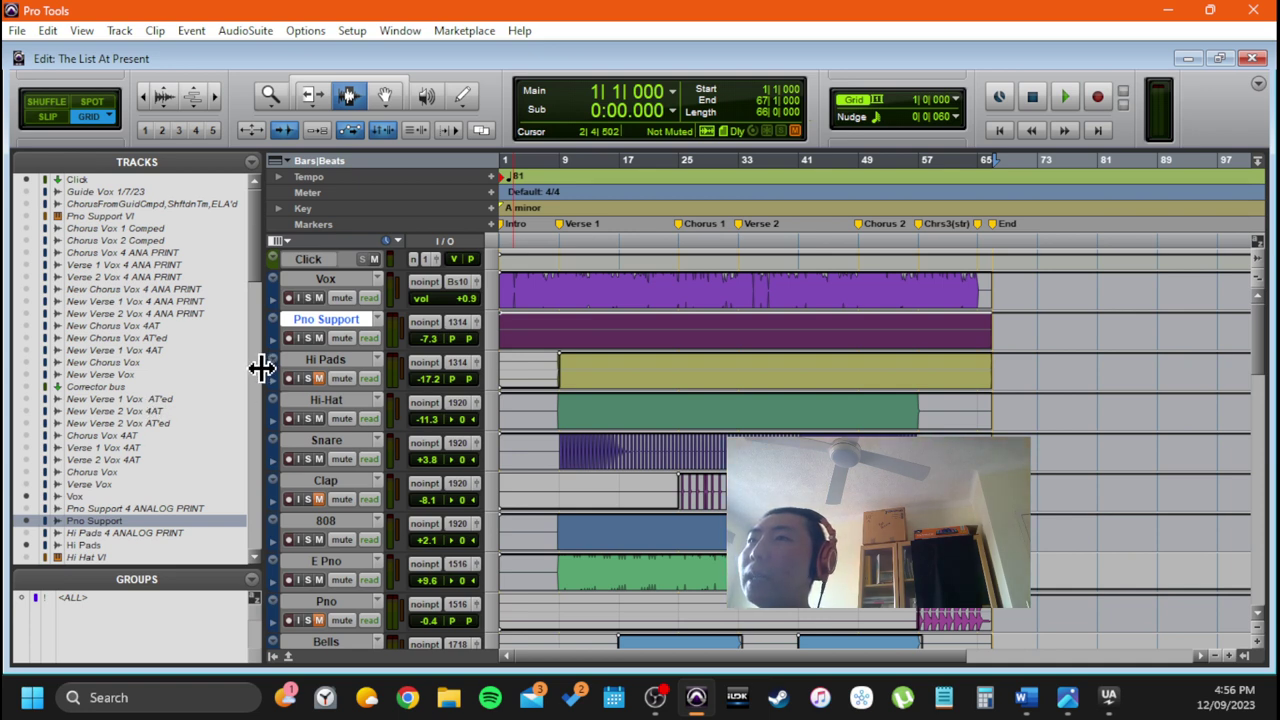
left_click_drag(260, 368, 350, 377)
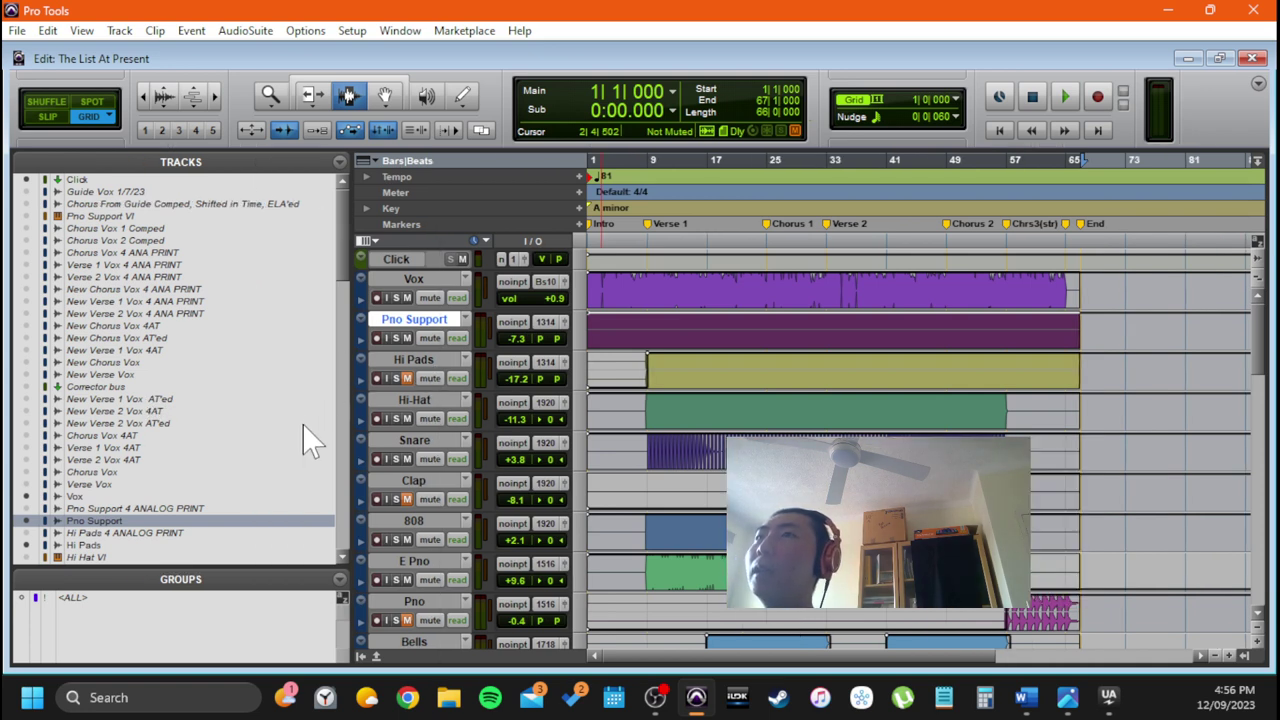
Select the hidden Chorus Vox 1 Comped and Chorus Vox 2 Comped tracks, then show them and make them active
left_click(185, 205)
left_click(120, 191)
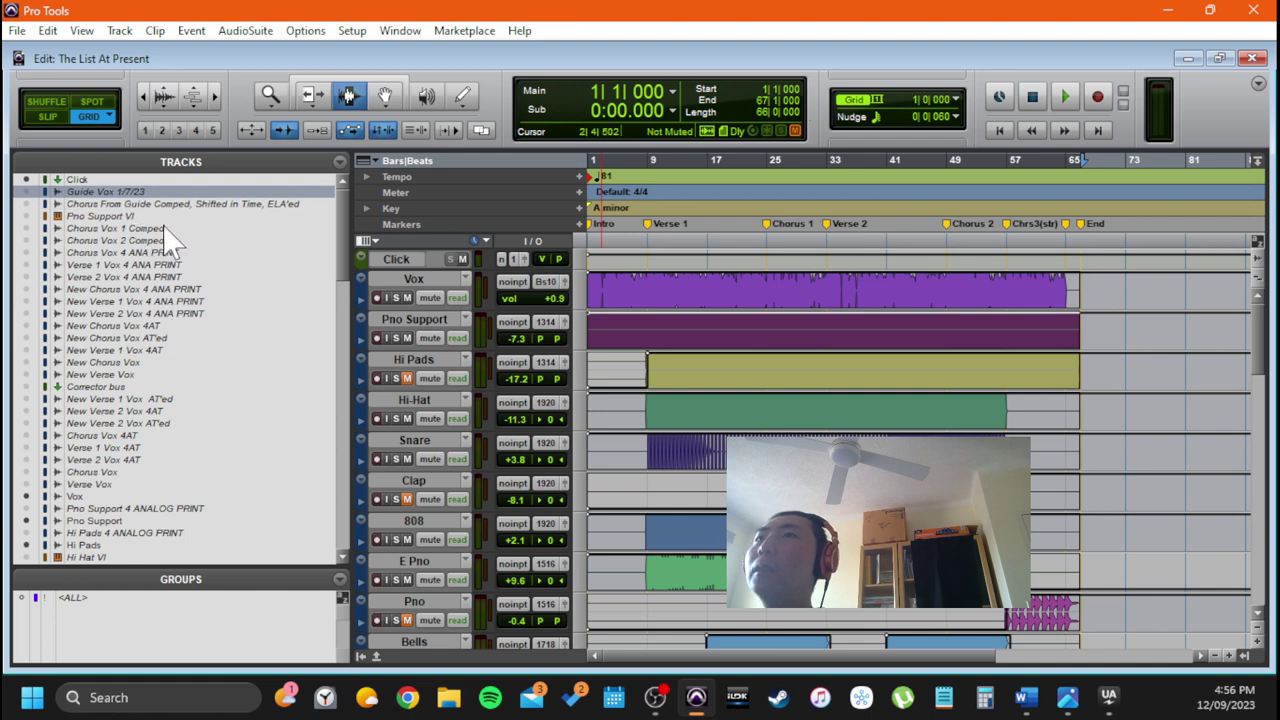
left_click(165, 228)
left_click(168, 240, "shift")
right_click(172, 238)
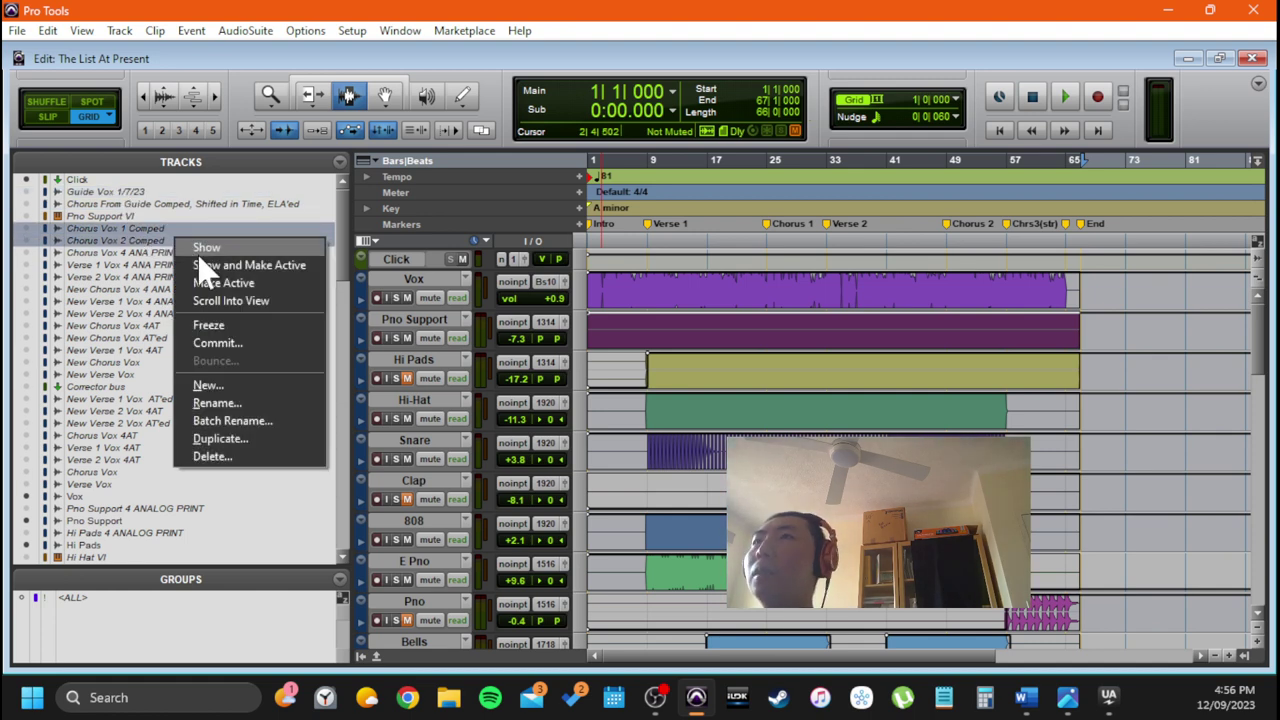
left_click(205, 265)
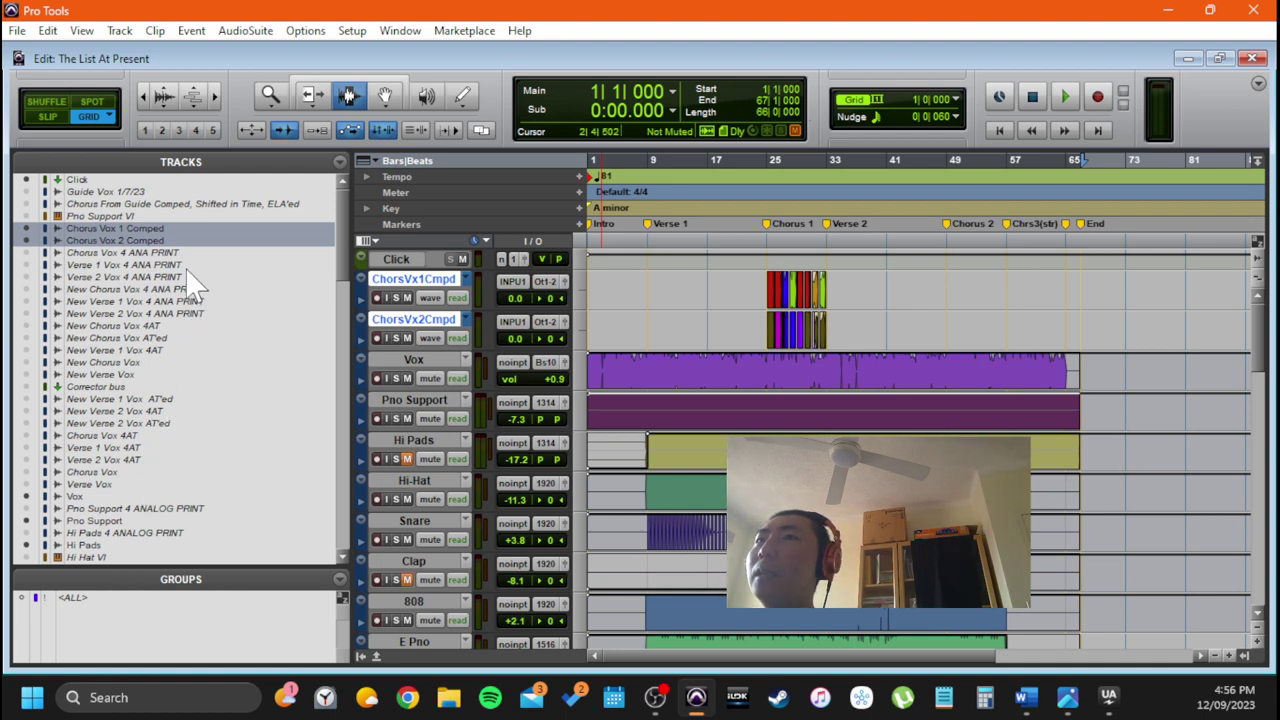
Look through the whole track list, from the background vocal and bus tracks back to the vocal tracks
scroll(192, 380, "down", 15)
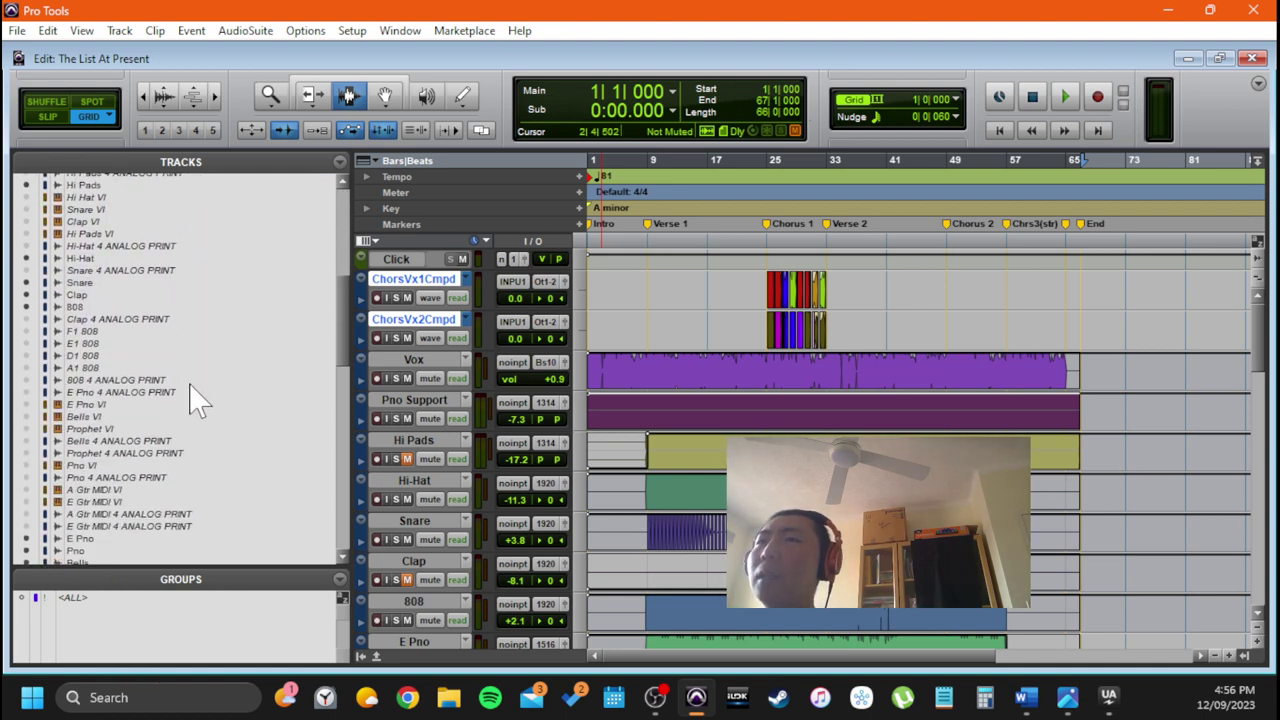
scroll(198, 402, "down", 7)
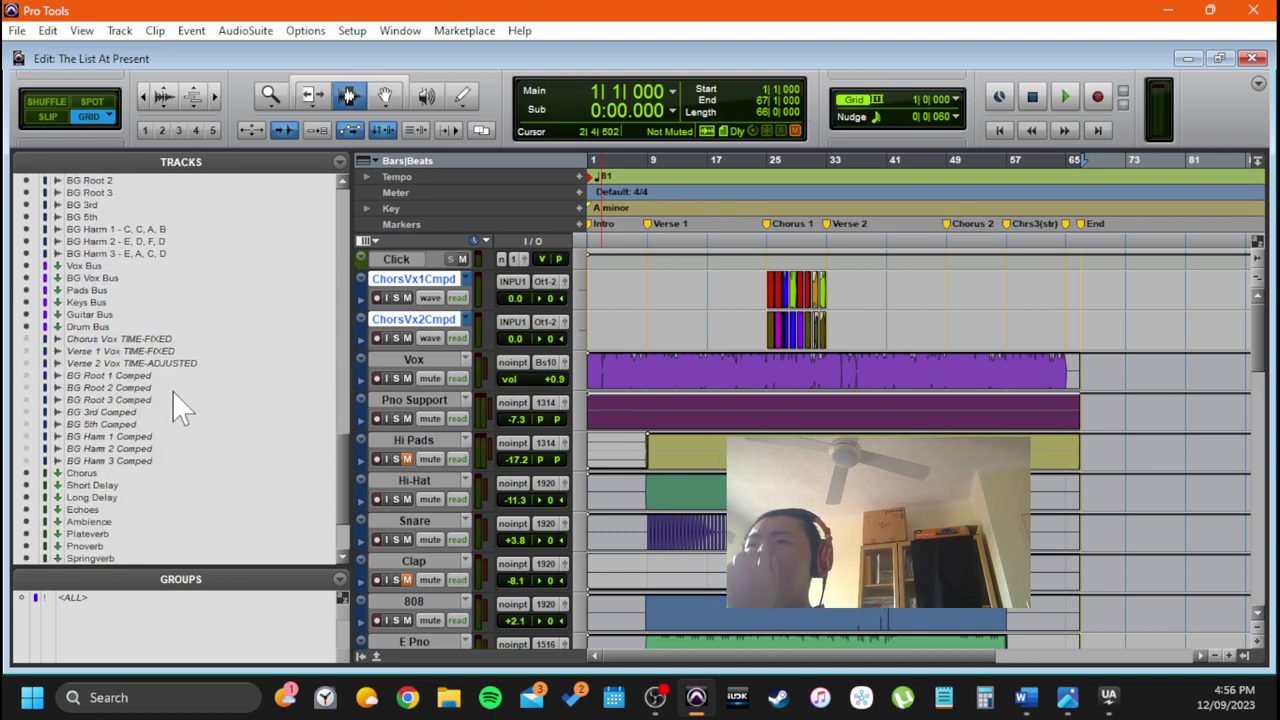
scroll(175, 405, "down", 3)
scroll(177, 412, "up", 3)
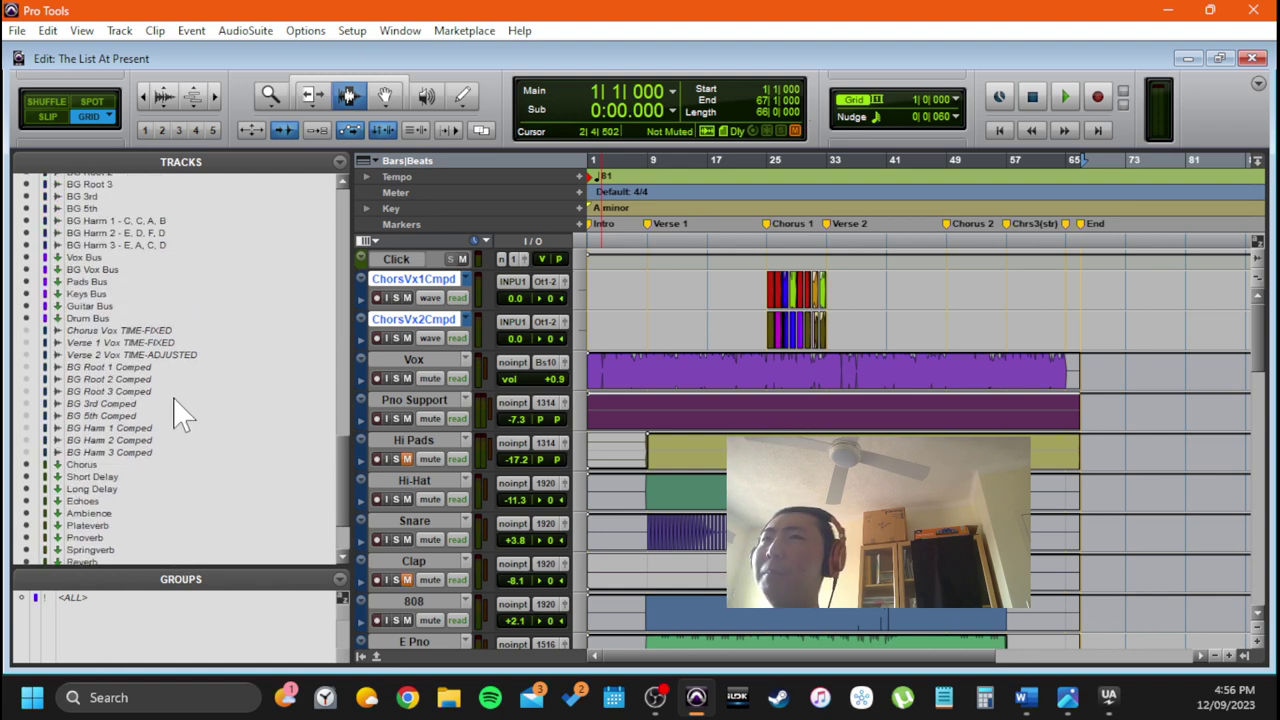
scroll(180, 412, "up", 4)
scroll(180, 412, "up", 12)
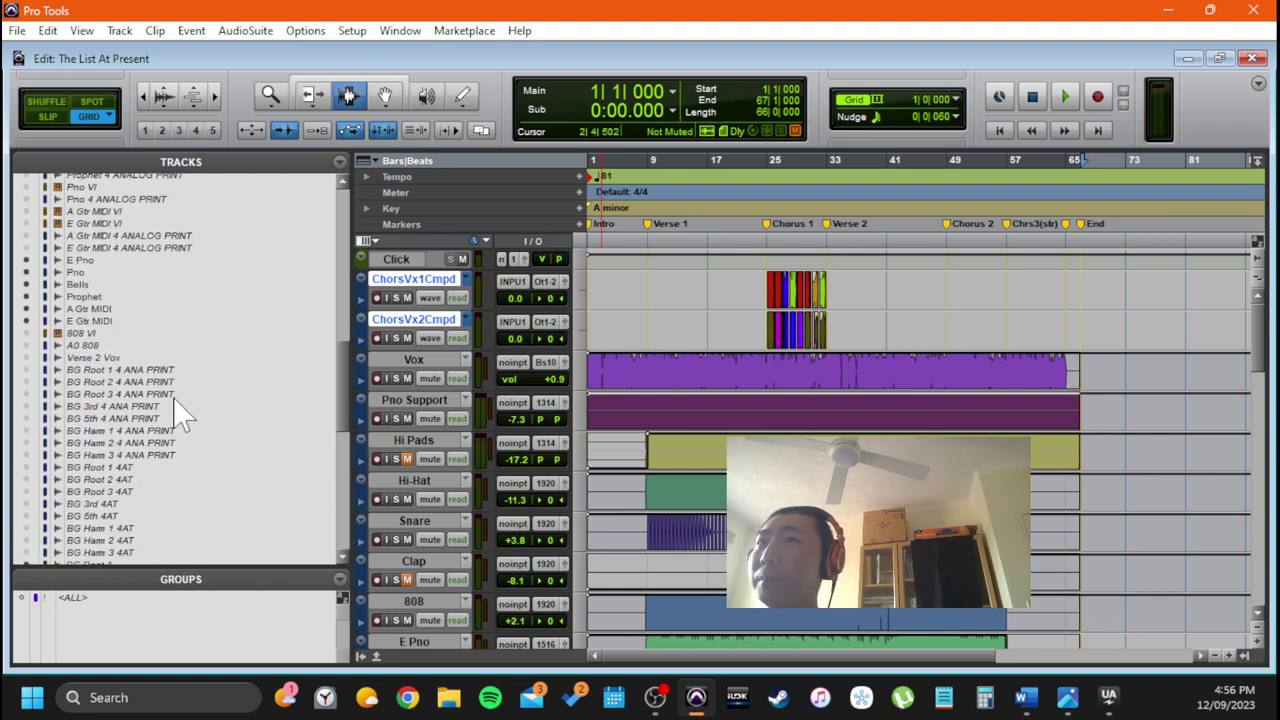
scroll(180, 412, "up", 2)
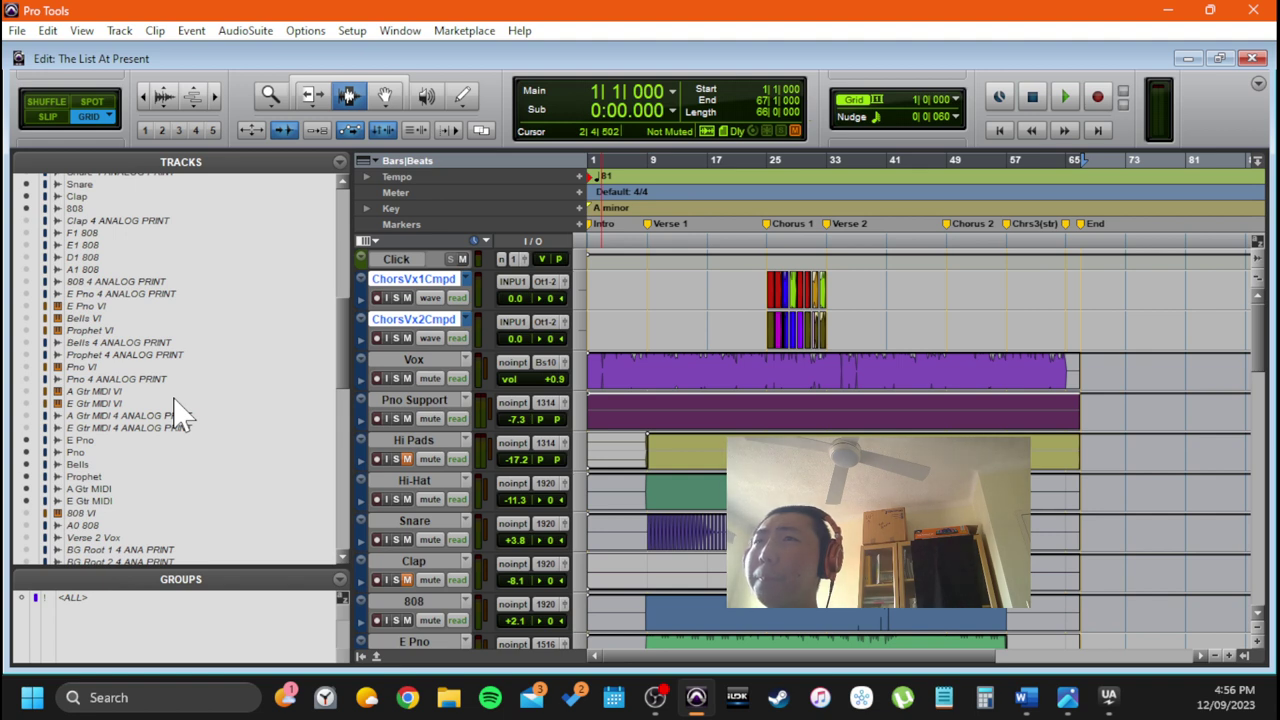
scroll(180, 412, "up", 2)
scroll(180, 412, "up", 2)
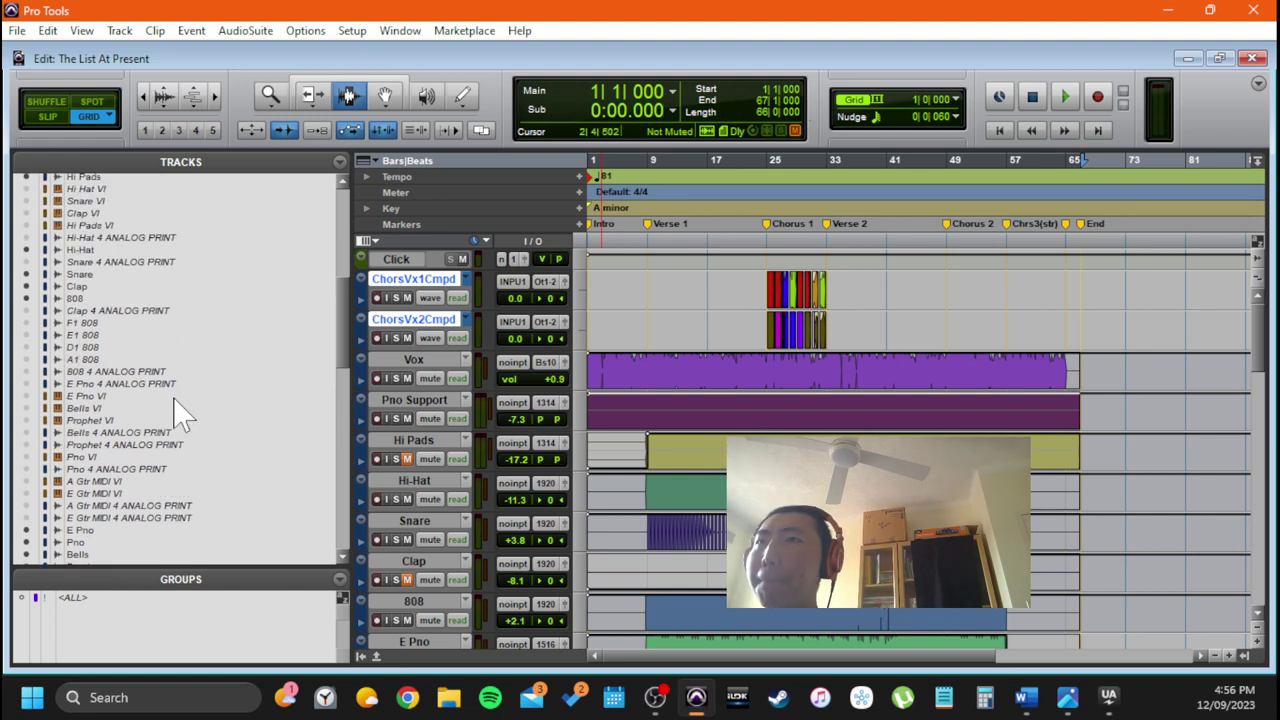
scroll(180, 412, "up", 4)
scroll(170, 408, "up", 8)
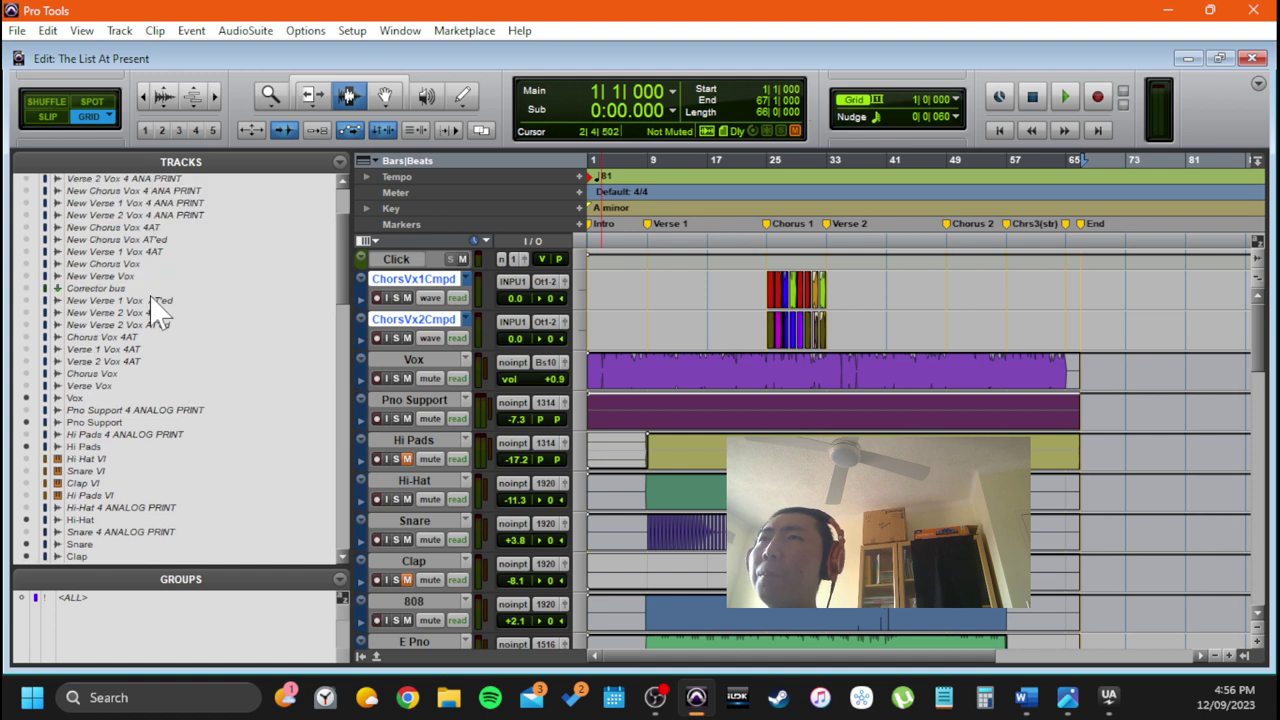
scroll(160, 300, "up", 4)
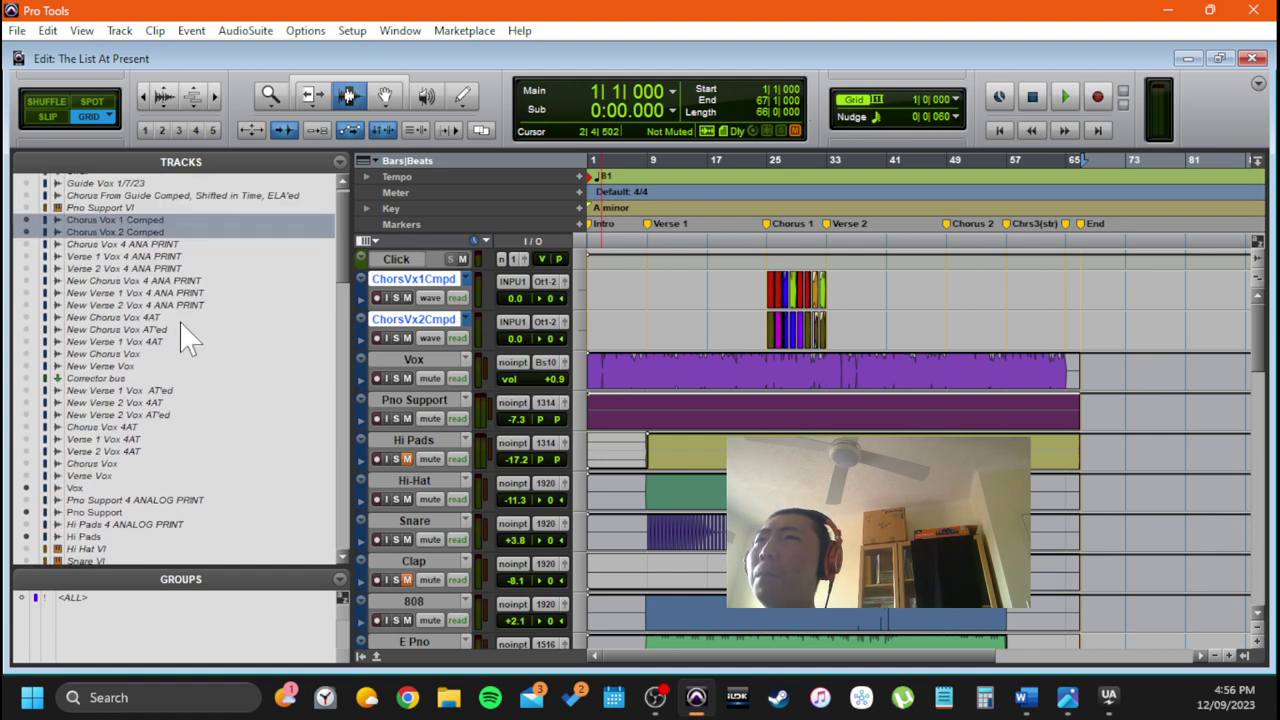
scroll(190, 370, "up", 1)
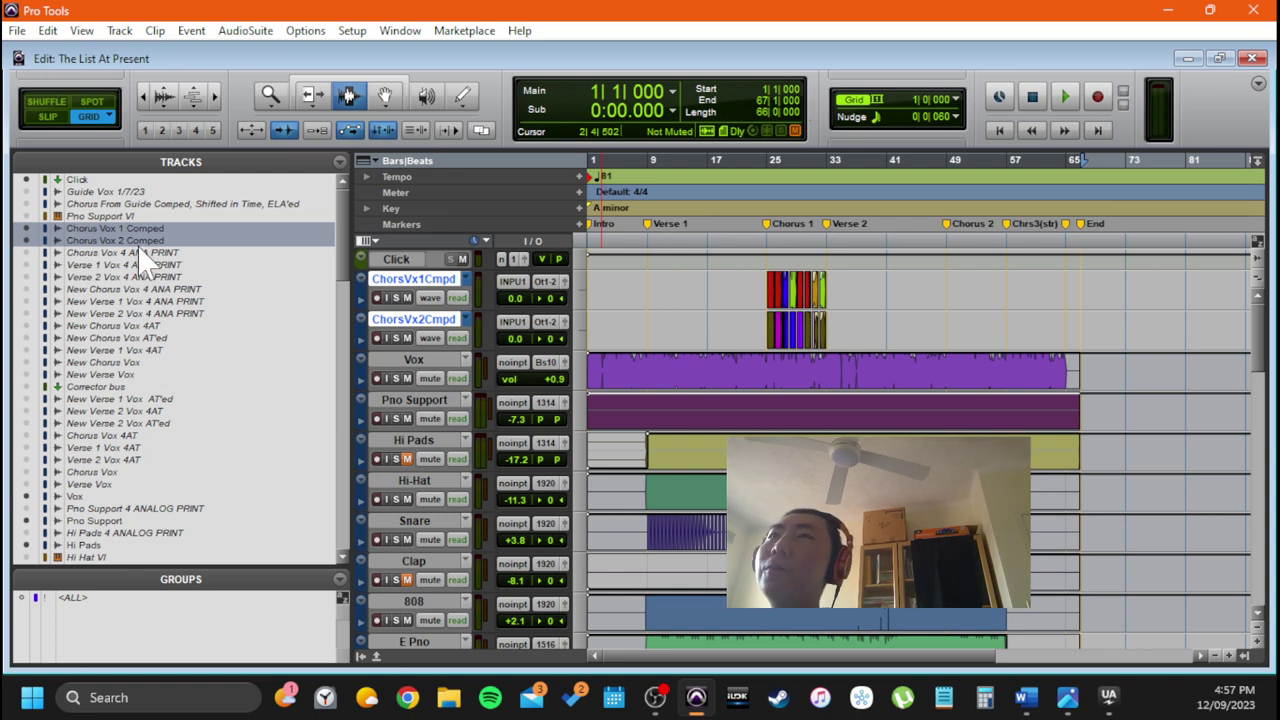
Hide the track list and switch the Chorus Vox 1 Comped track to playlists view
left_click(363, 656)
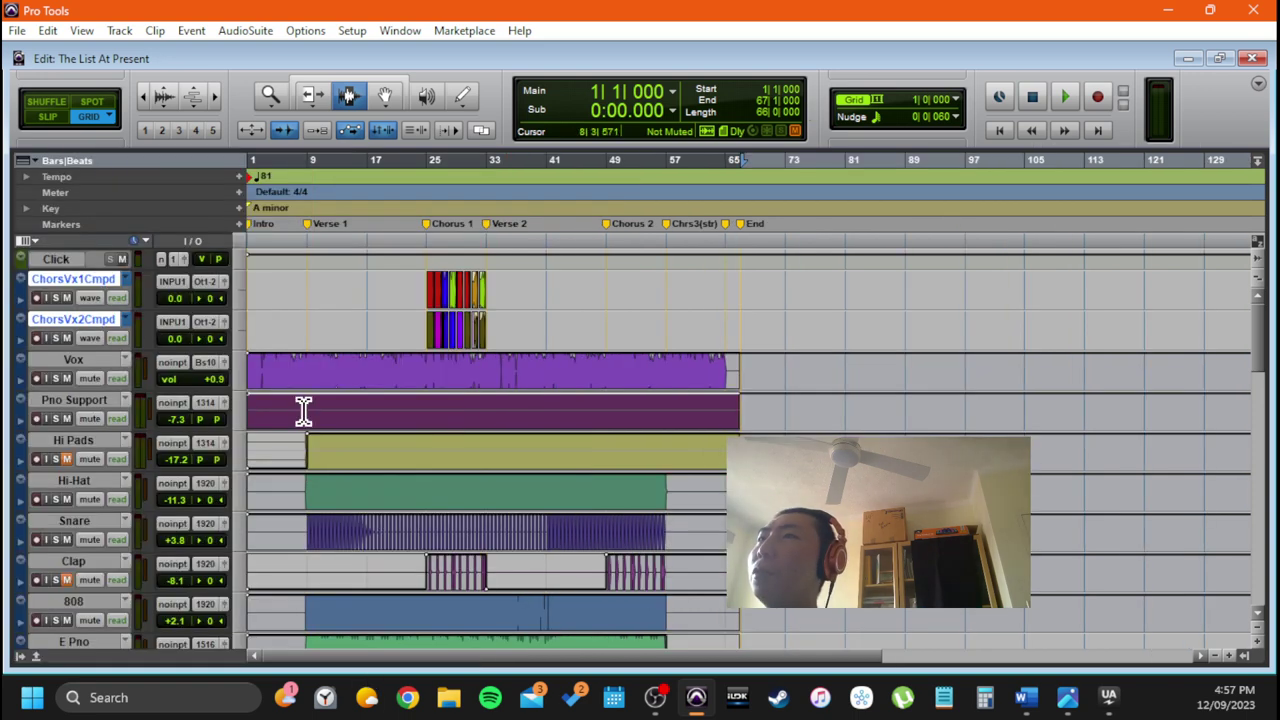
left_click(90, 298)
left_click(96, 318)
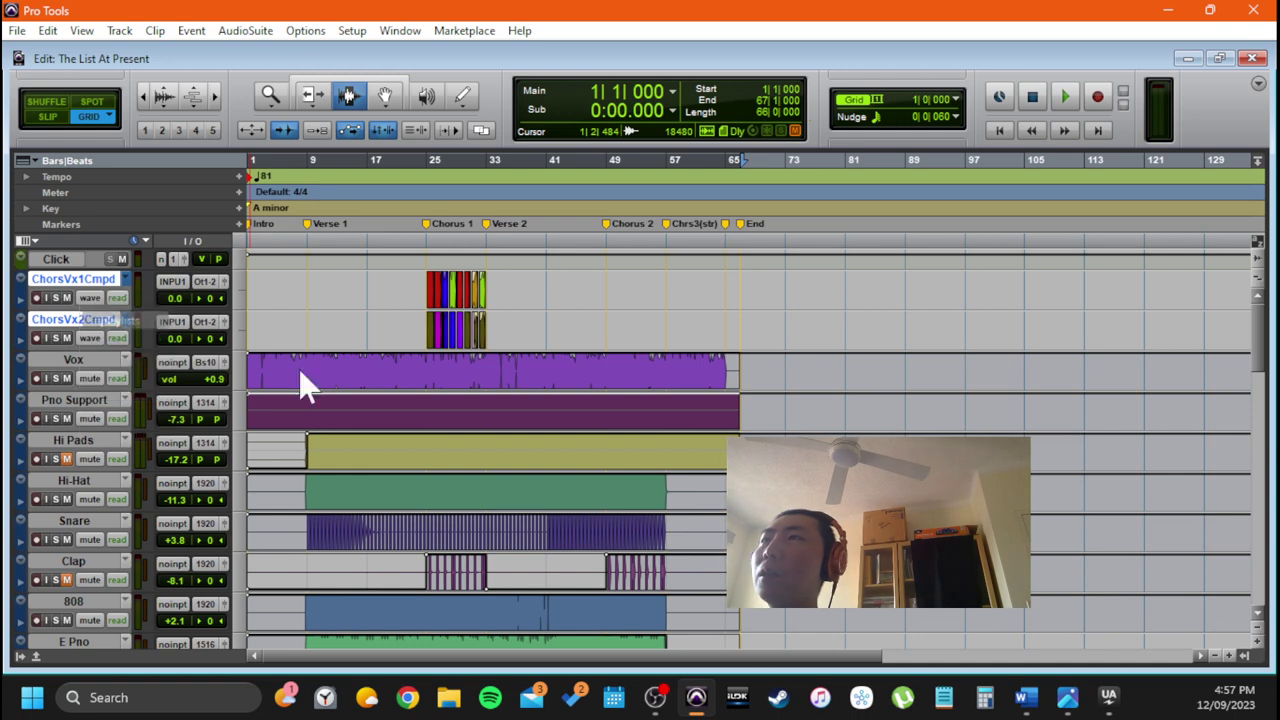
scroll(330, 322, "down", 1)
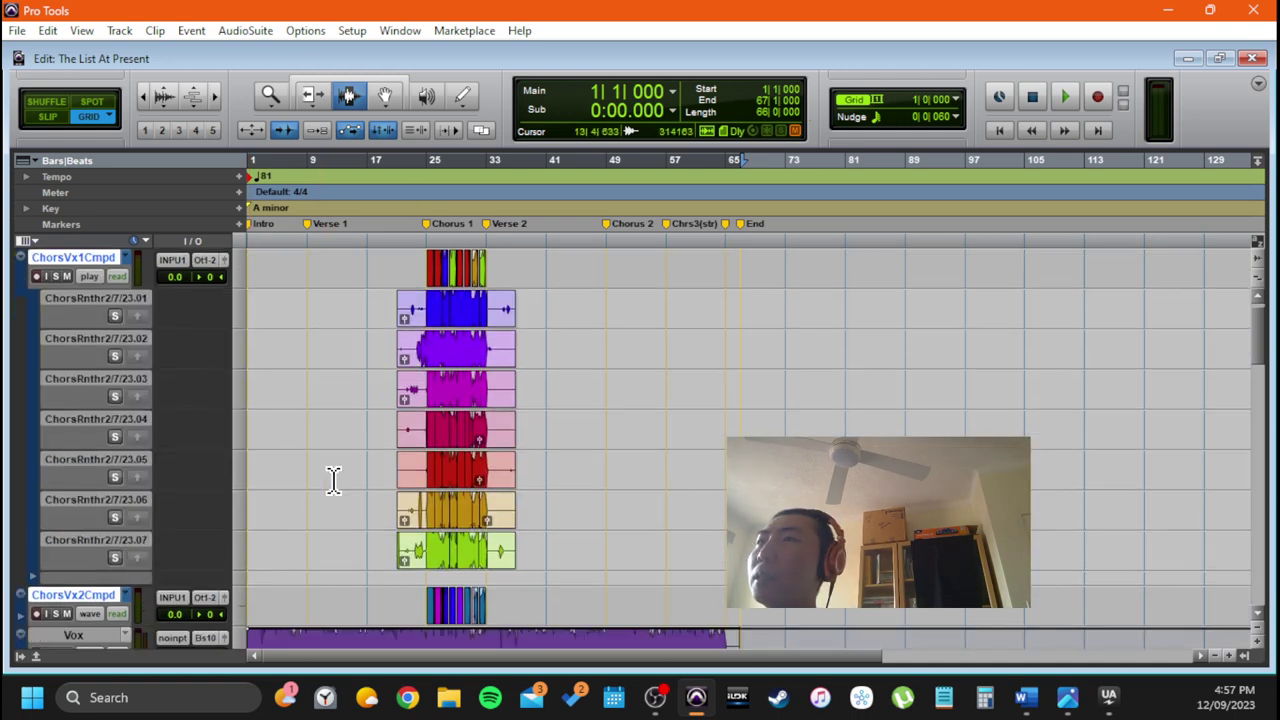
scroll(340, 475, "up", 1)
Place the edit cursor at bar 26 and zoom in on the Chorus 1 takes of Chorus Vox 1 Comped
left_click(432, 332)
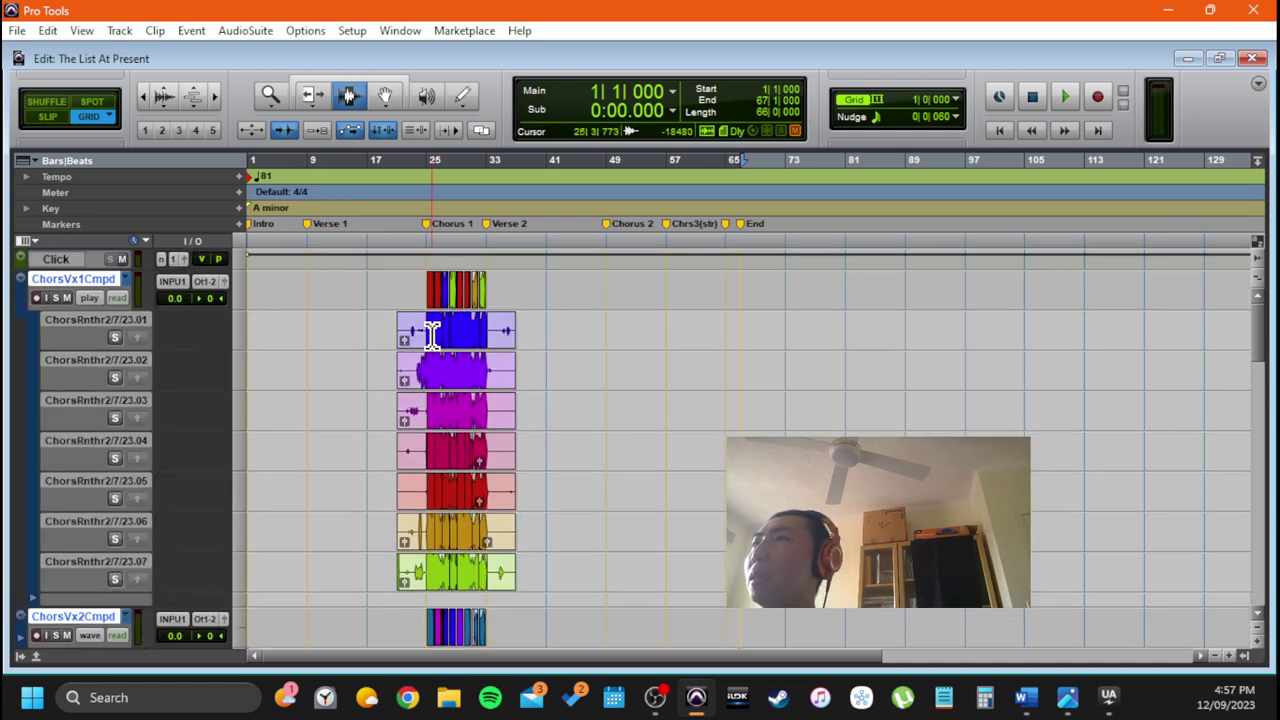
key("ctrl+bracketright")
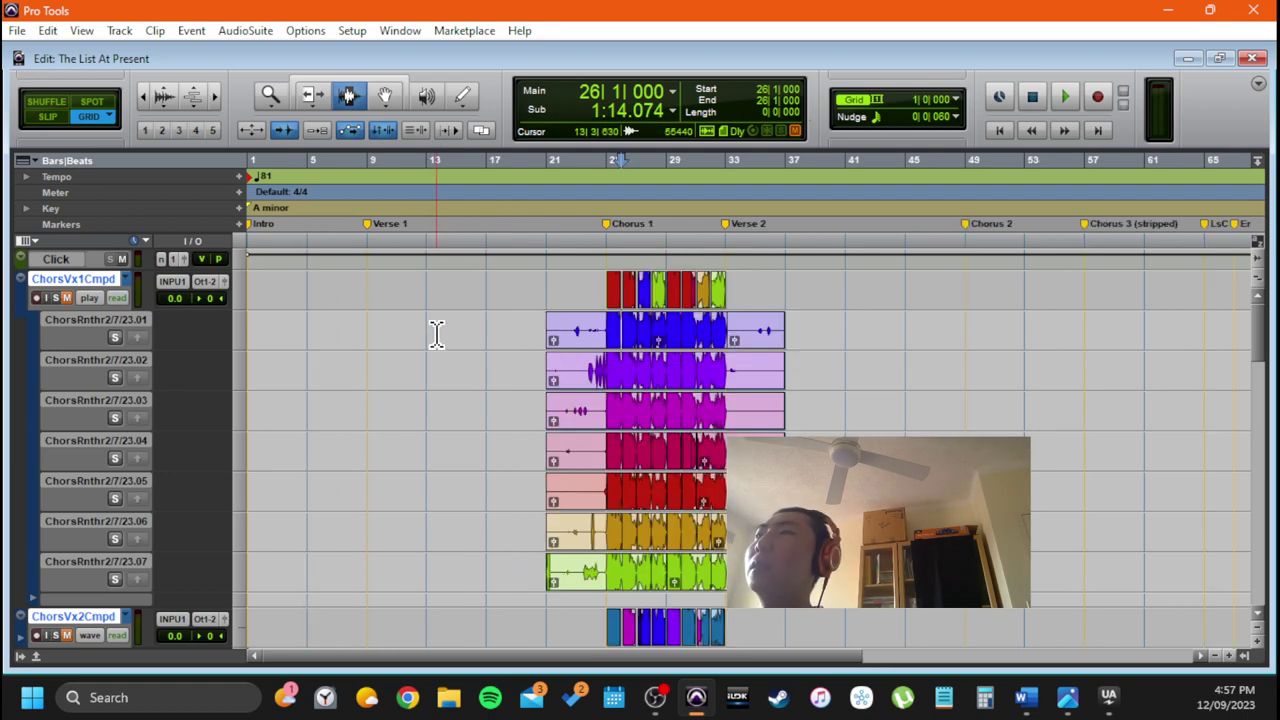
scroll(391, 336, "right", 3)
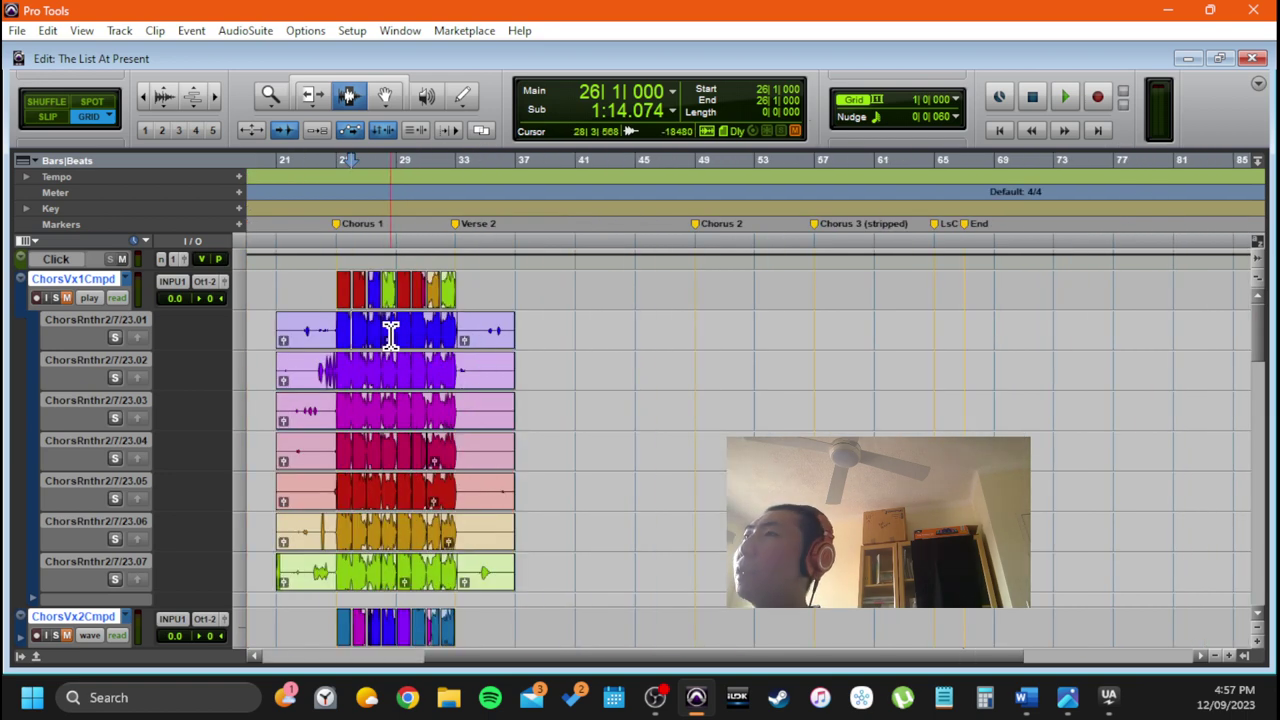
key("ctrl+bracketright")
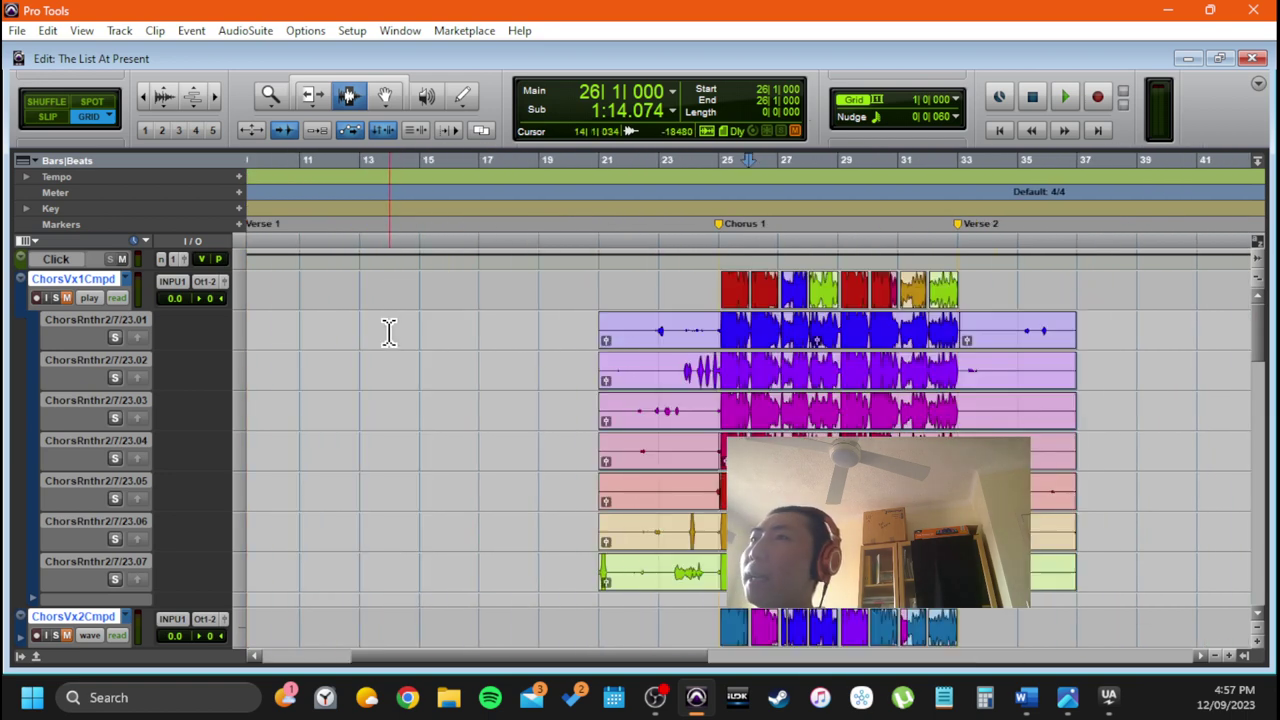
scroll(514, 298, "right", 3)
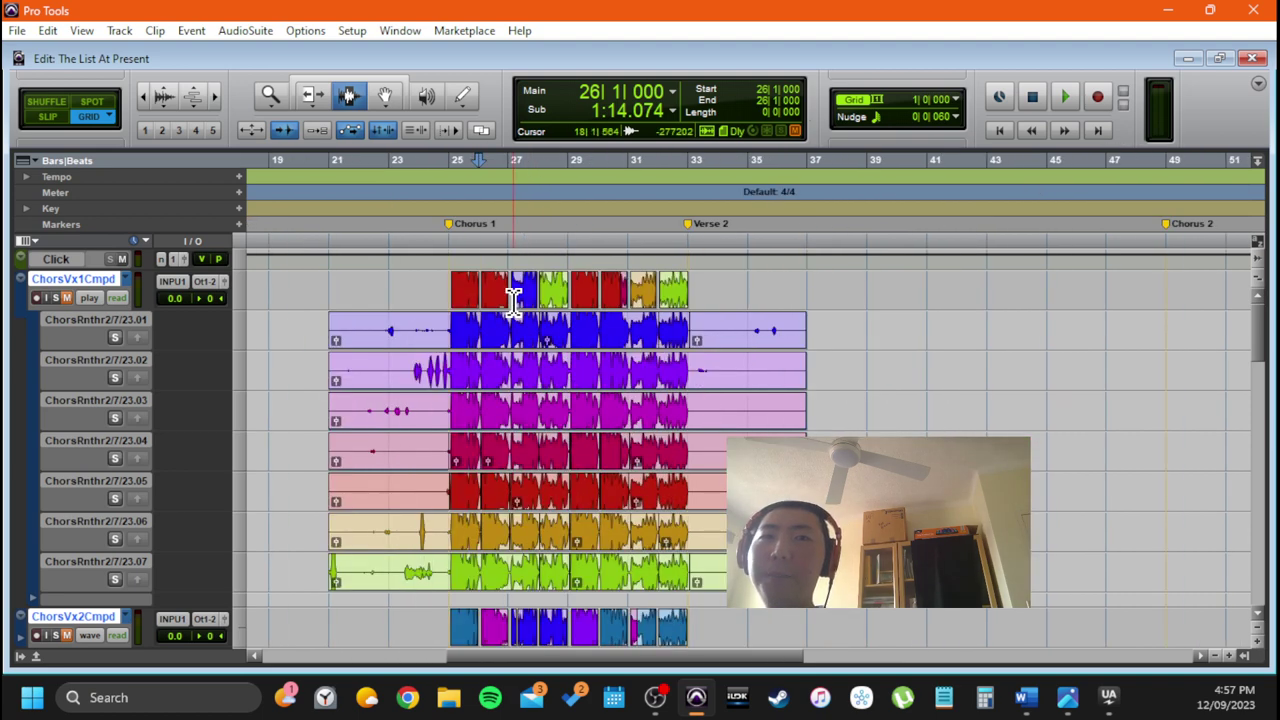
scroll(513, 300, "left", 2)
Place the edit cursor at bar 35 and read the comments on the Chorus Vox 1 Comped track
left_click_drag(556, 290, 888, 290)
left_click(888, 290)
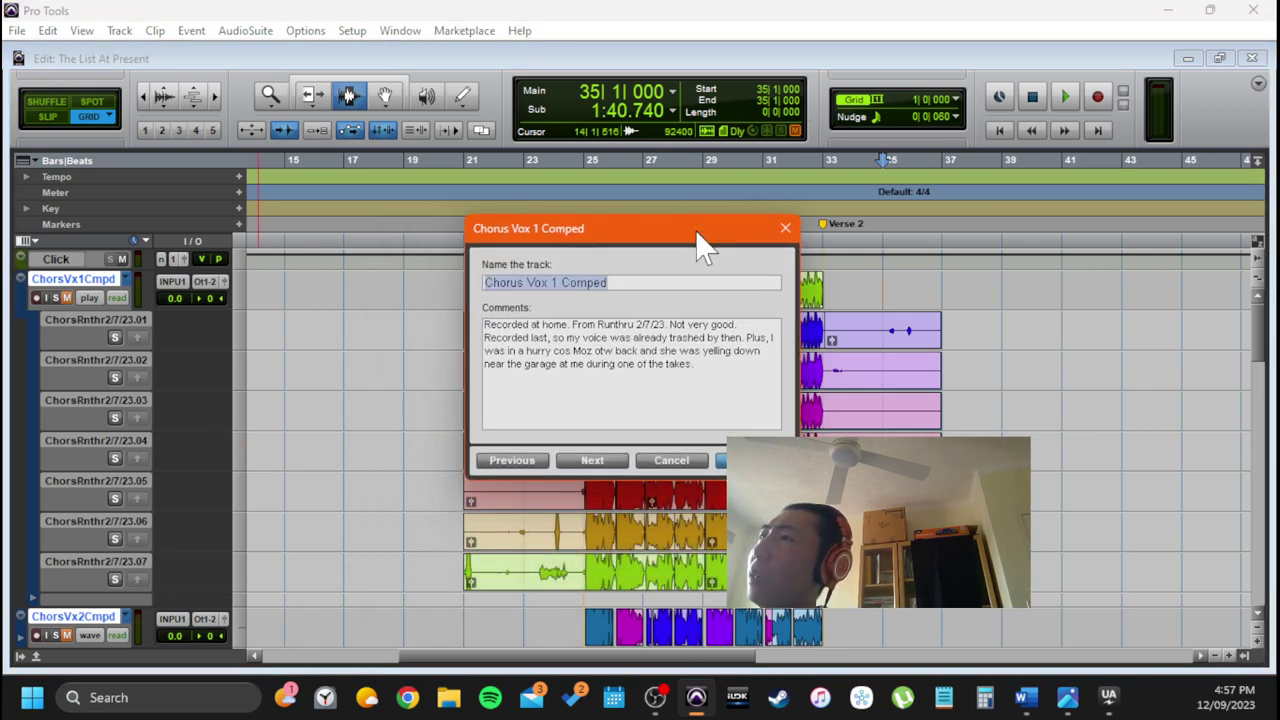
key("Return")
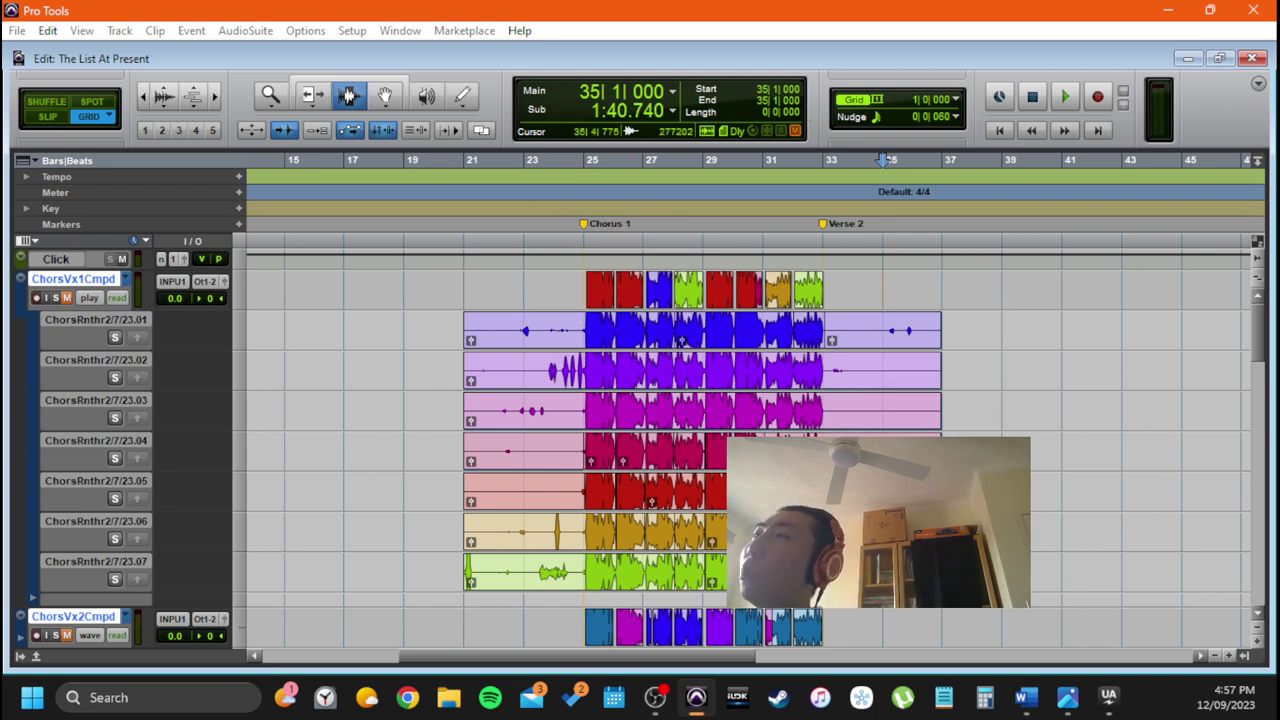
Switch the Chorus Vox 1 Comped track back to waveform view
left_click(87, 298)
left_click(136, 378)
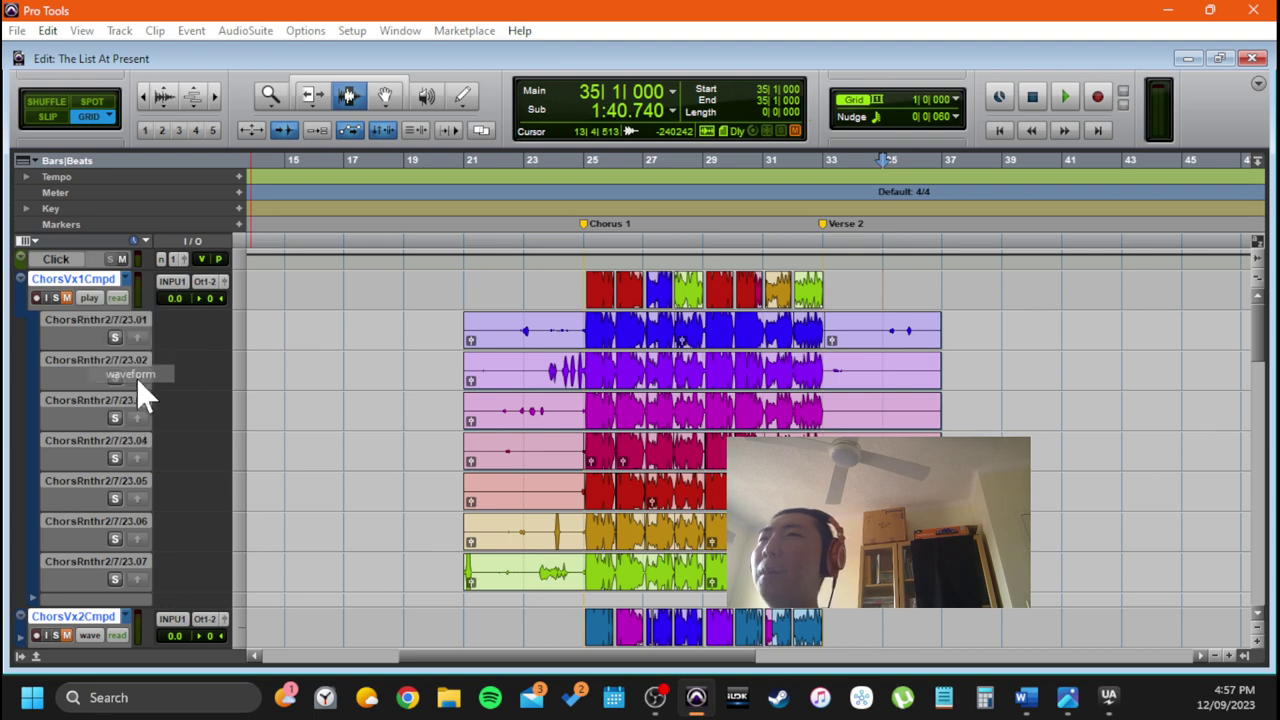
Switch the Chorus Vox 2 Comped track to playlists view and select its comped chorus from bar 23 to bar 34
left_click(96, 338)
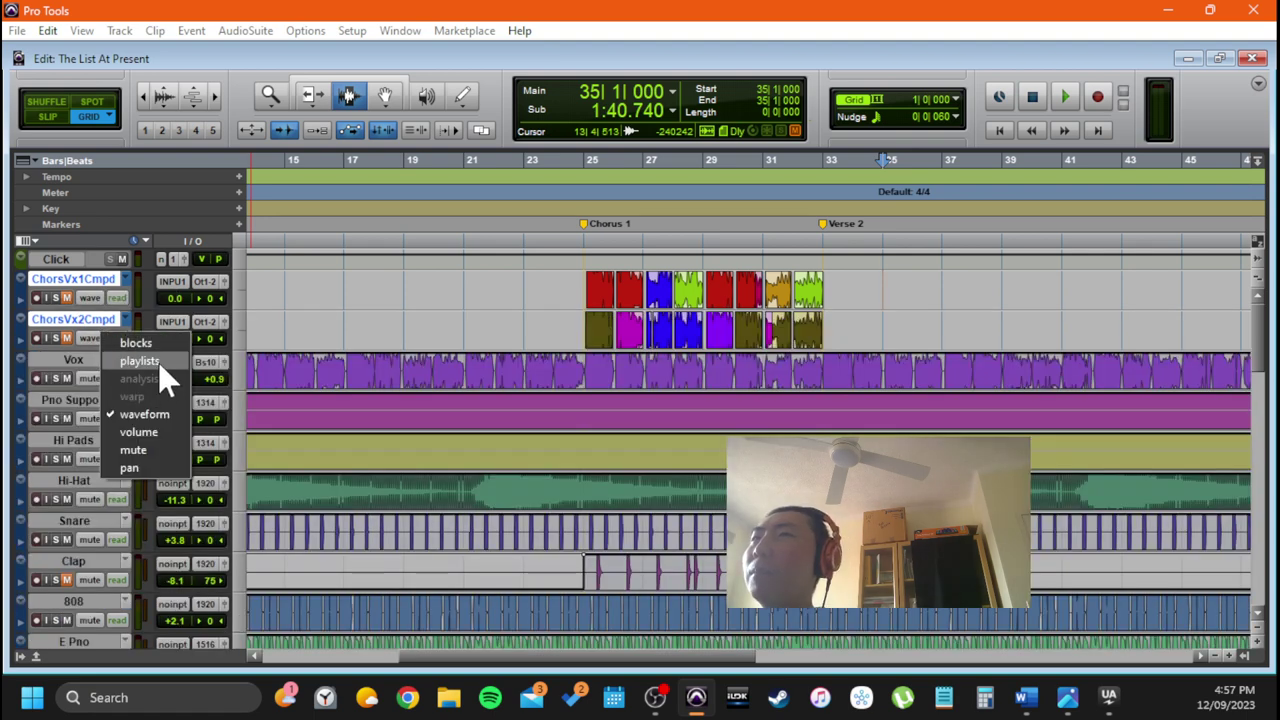
left_click(158, 364)
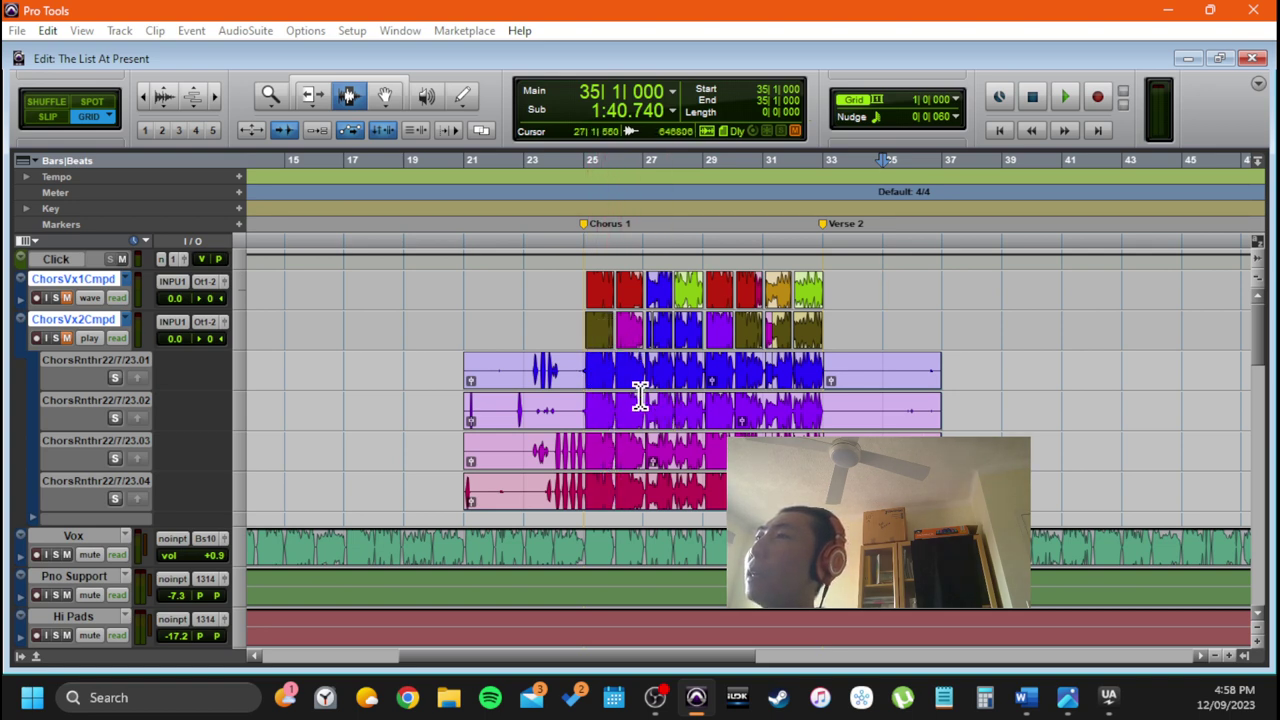
left_click(590, 336)
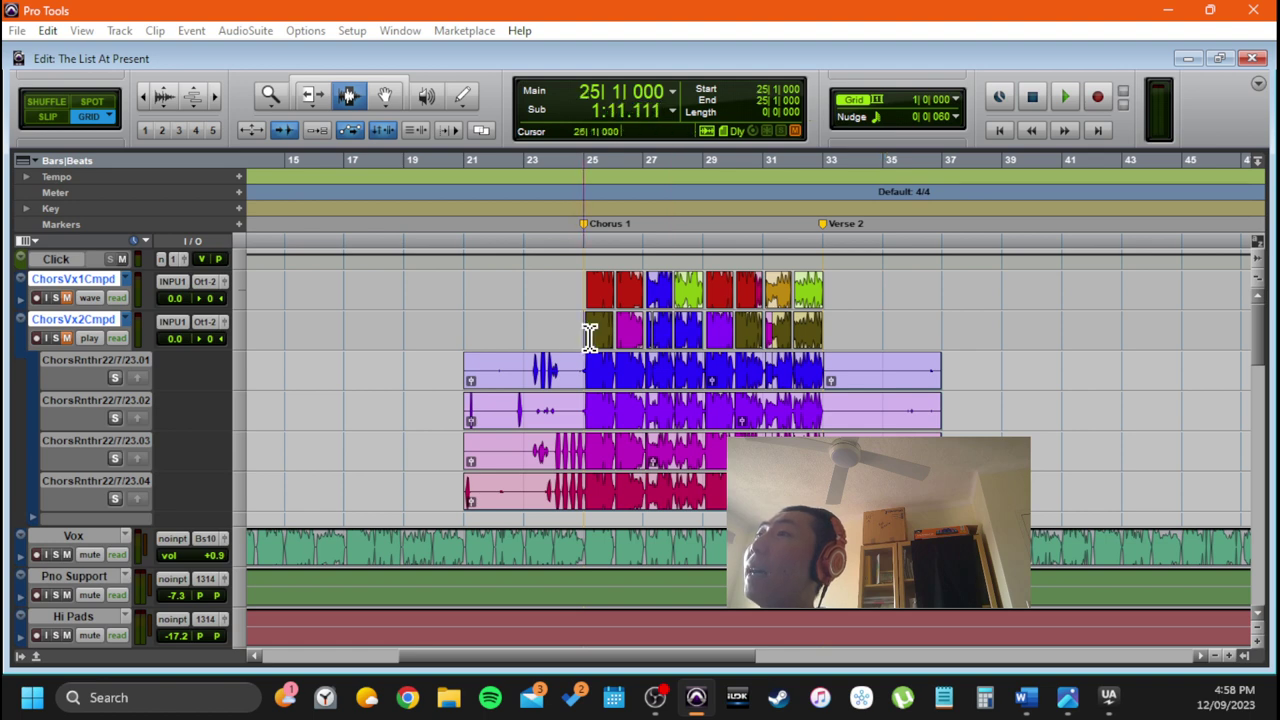
left_click_drag(590, 336, 826, 328)
left_click(849, 329)
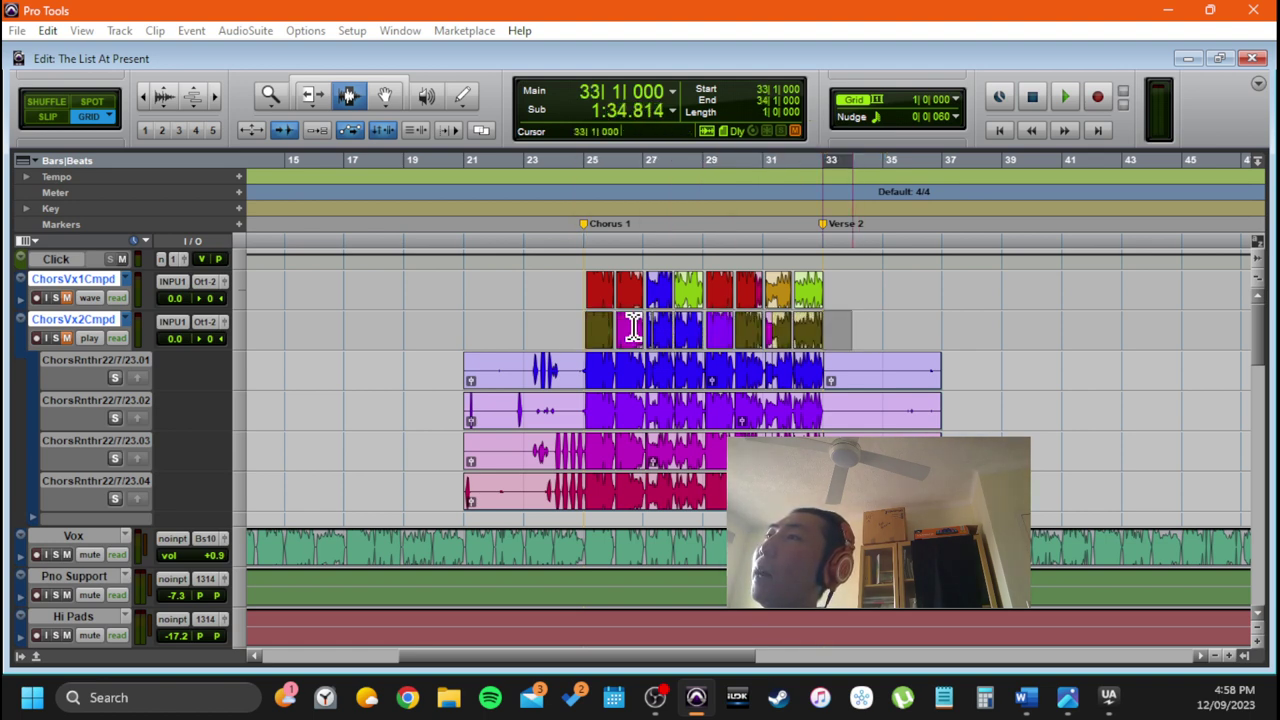
left_click(516, 322, "shift")
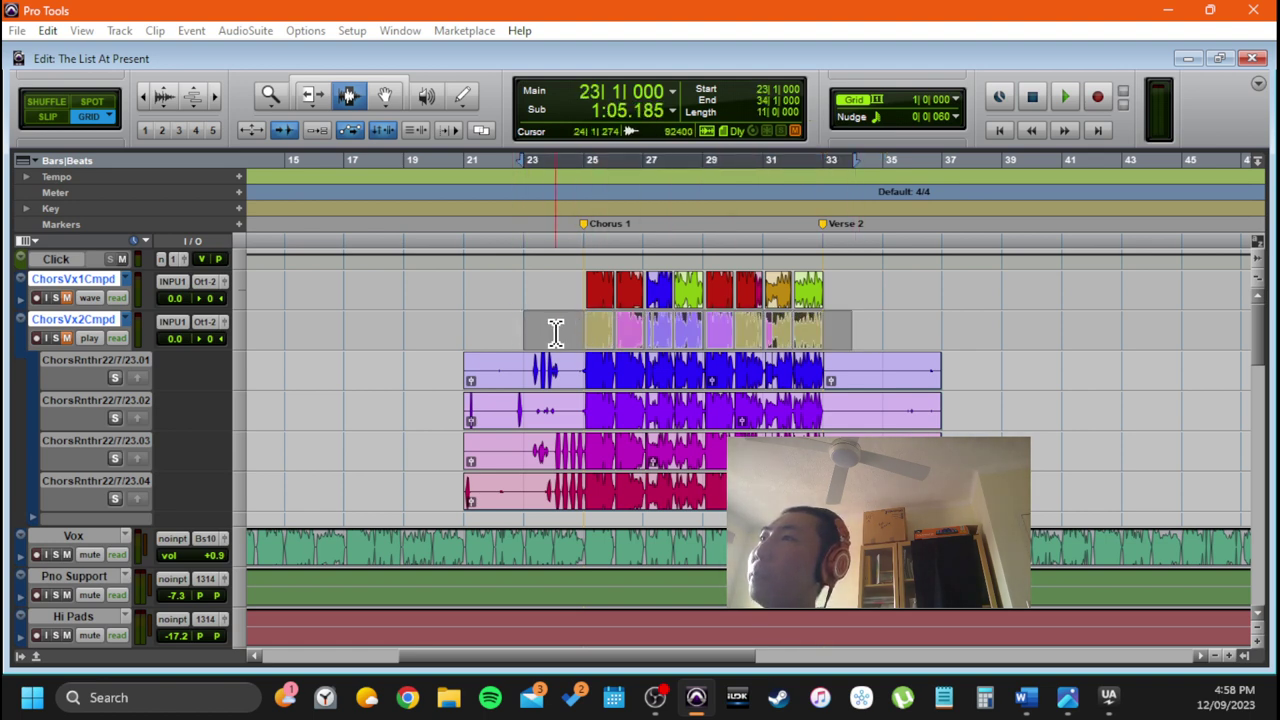
Select the Chorus Vox 2 Comped comp from bar 24 to bar 34 and return the track to waveform view
left_click_drag(556, 334, 876, 336)
left_click(876, 336)
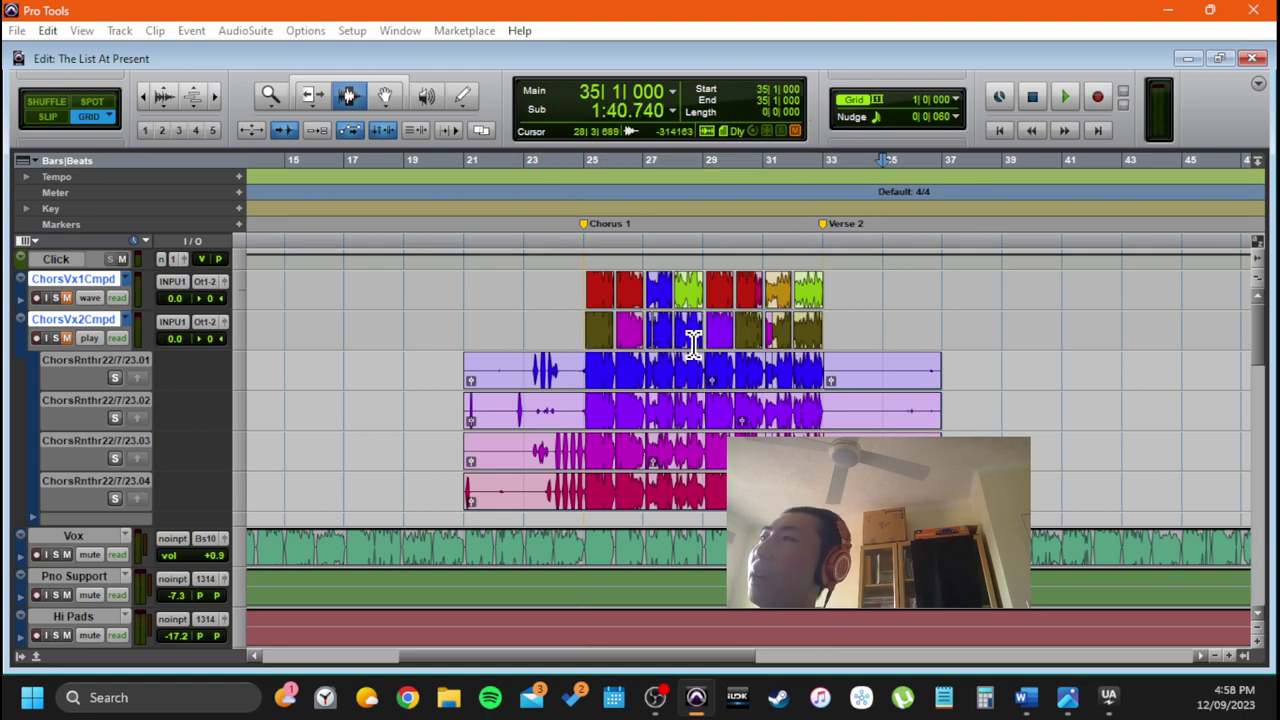
left_click_drag(541, 328, 851, 332)
left_click(879, 330)
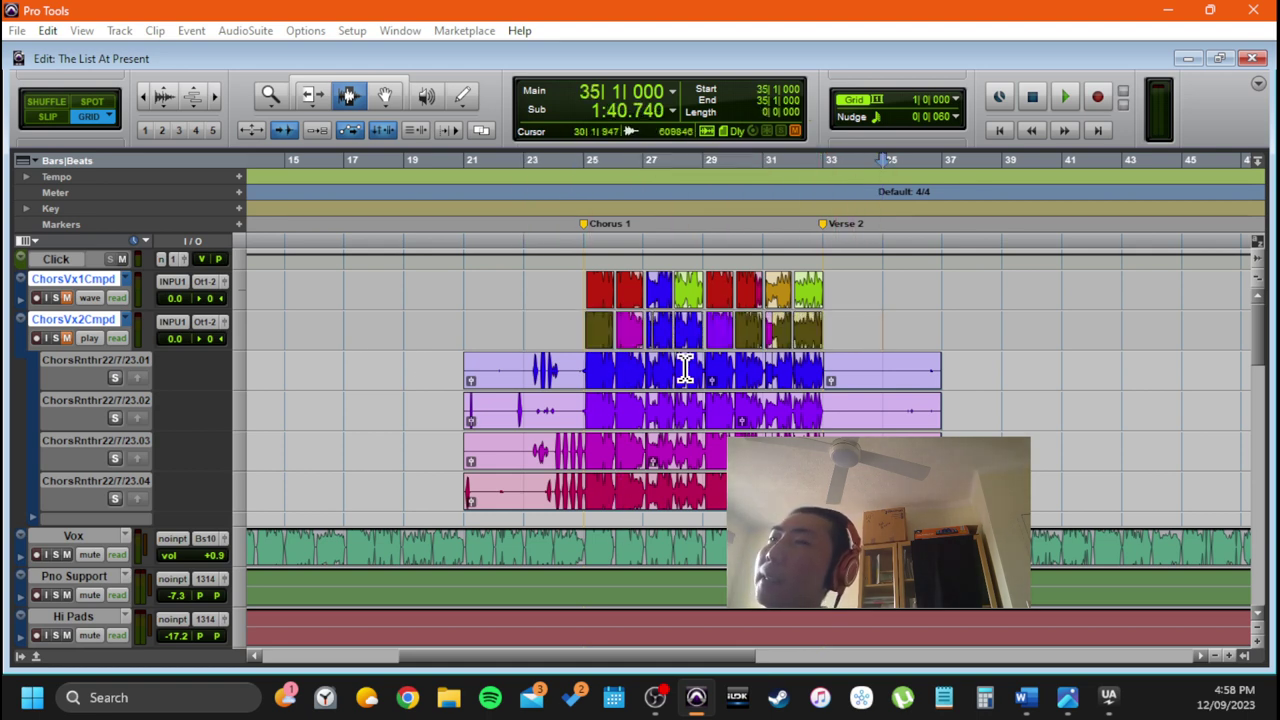
left_click_drag(556, 330, 851, 334)
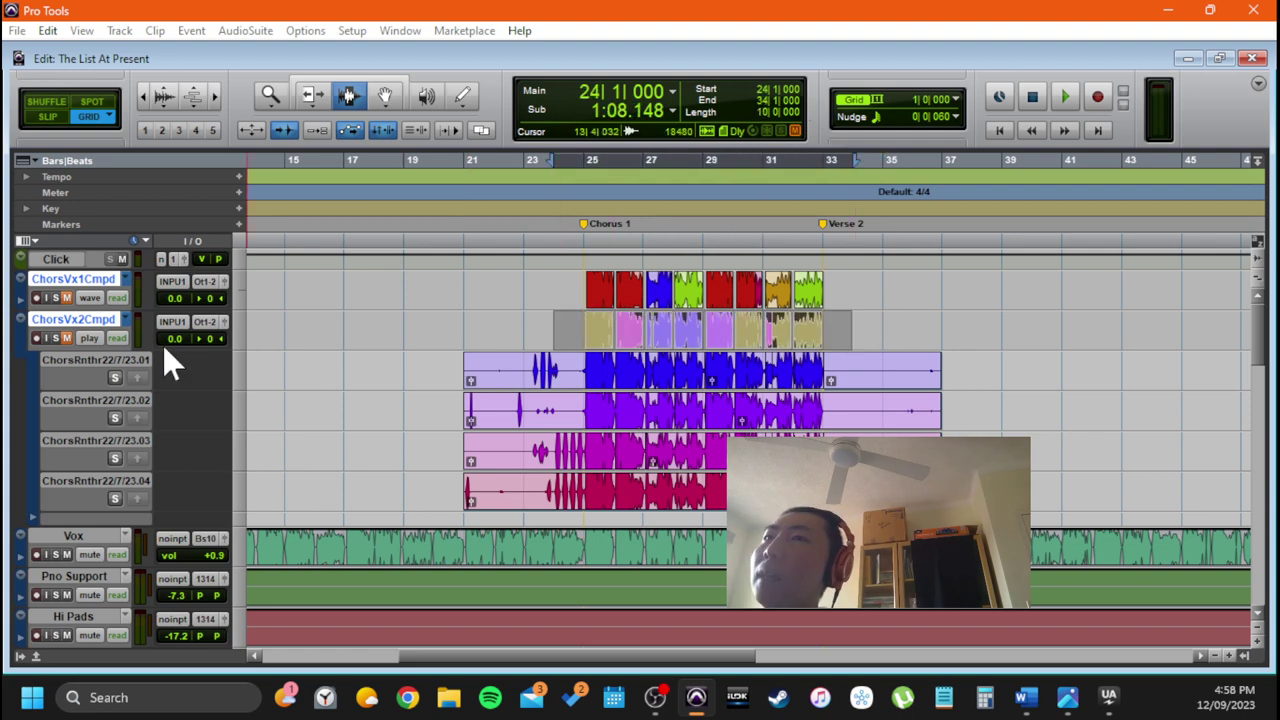
left_click(97, 334)
left_click(150, 410)
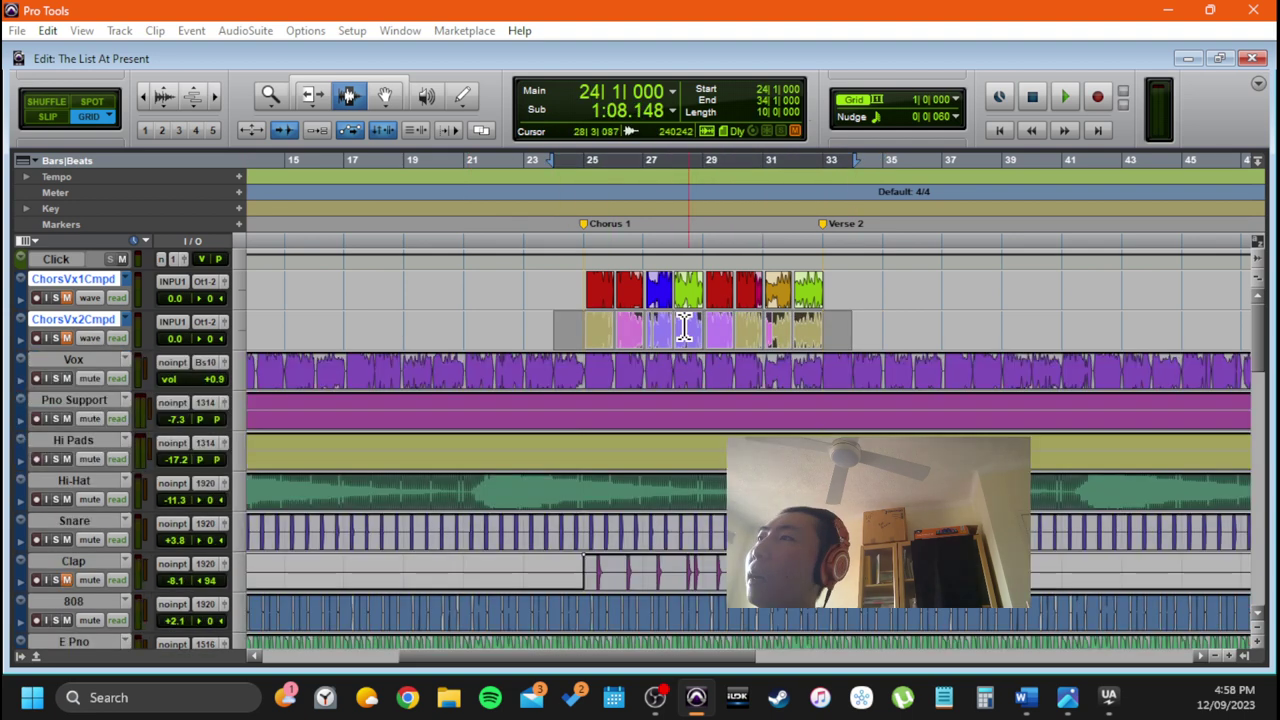
Place the edit cursor at bar 25 and zoom in on the Chorus 1 clips of both comped vocal tracks
left_click(532, 332)
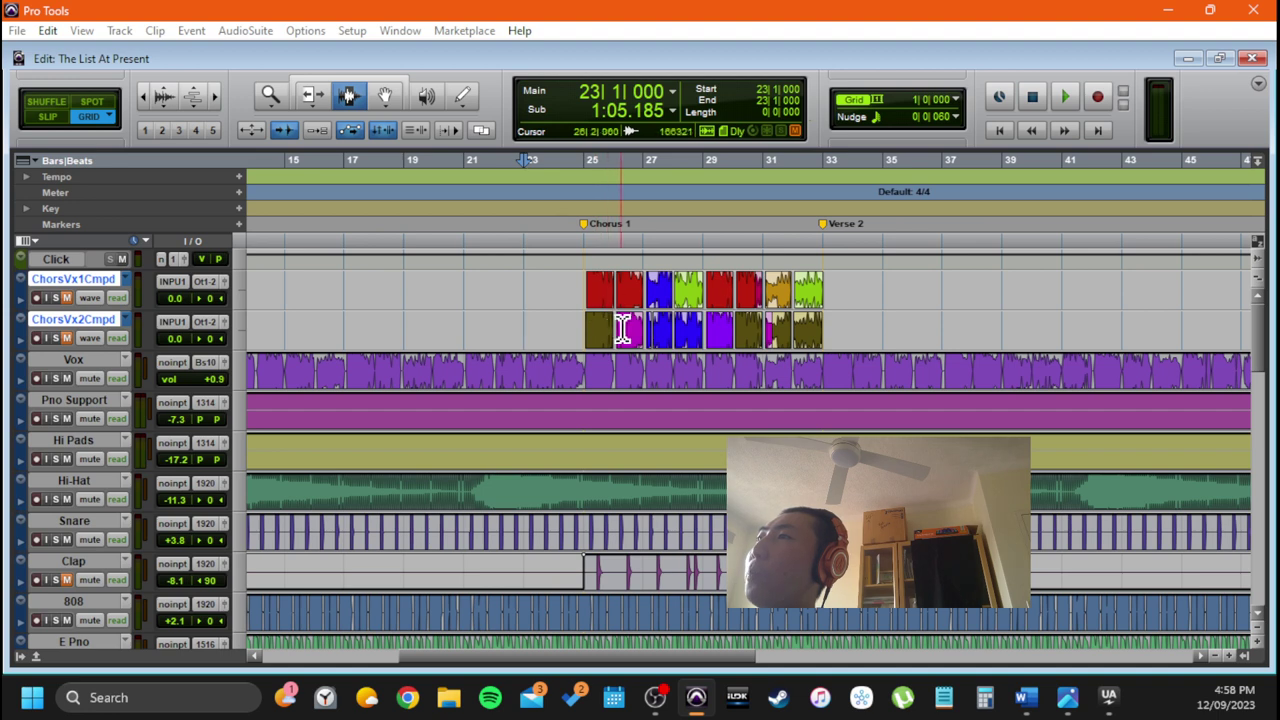
left_click(600, 293)
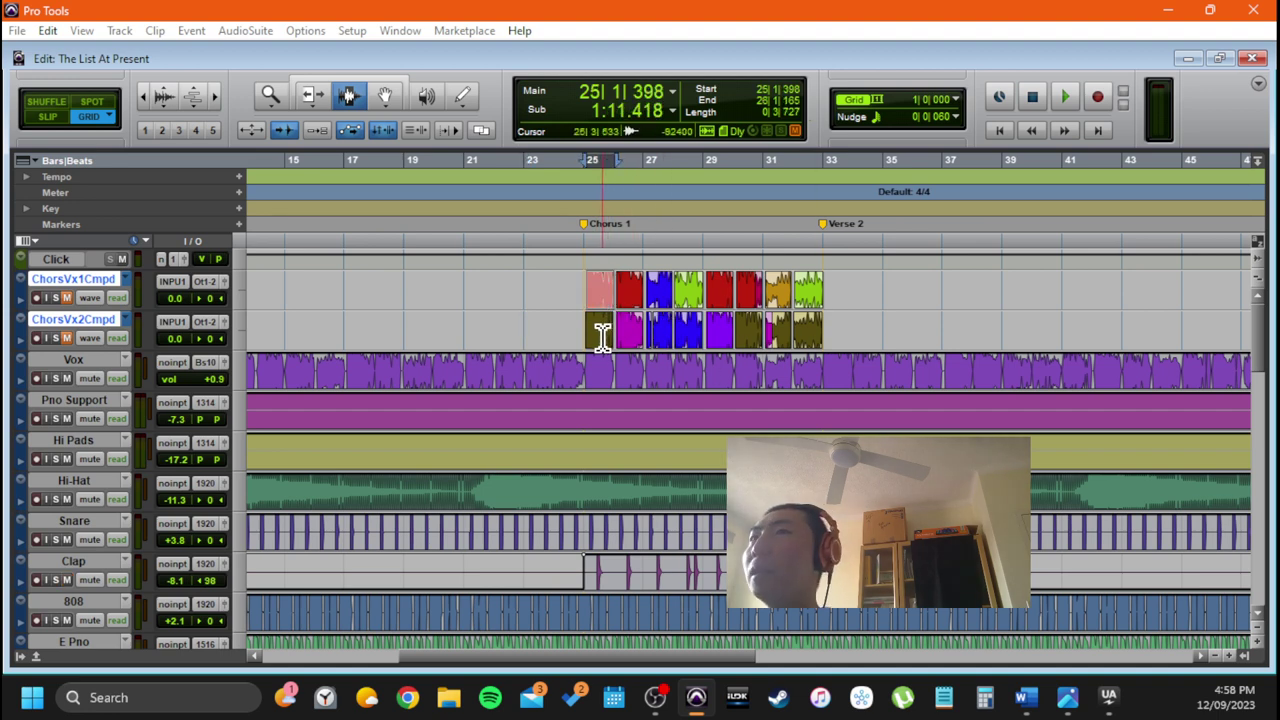
left_click(601, 337)
left_click(598, 295)
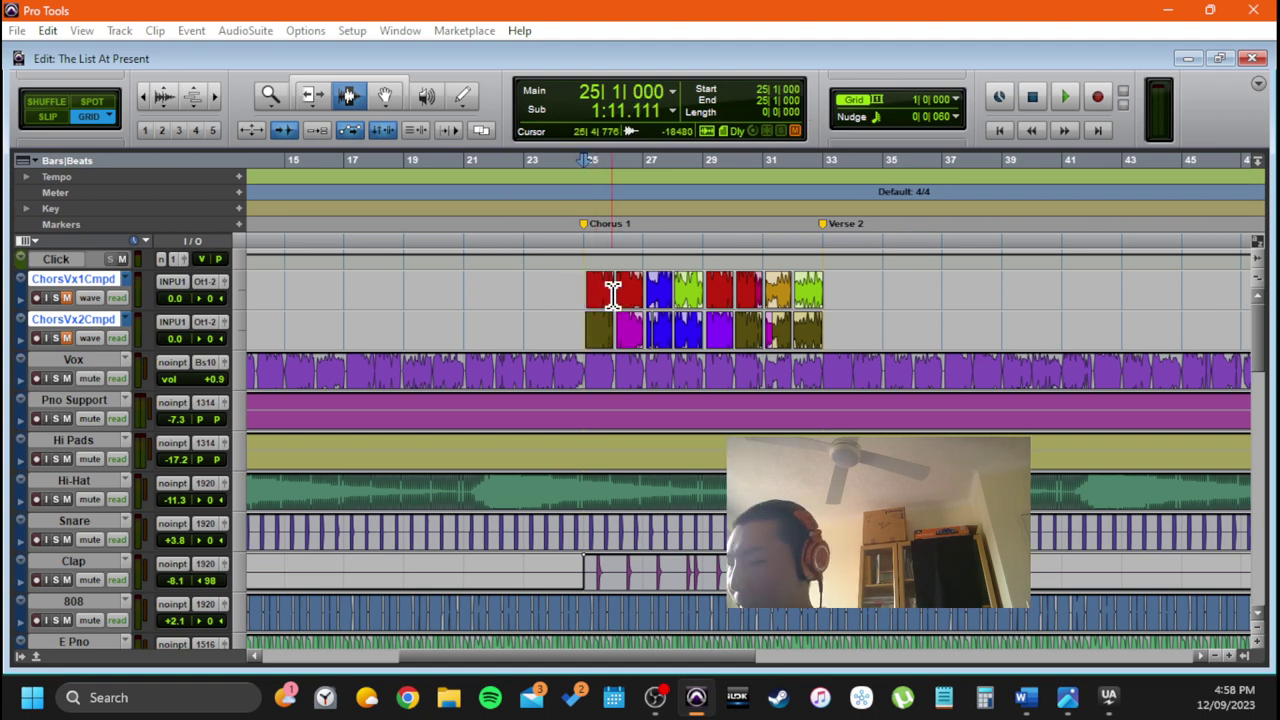
key("ctrl+]")
key("ctrl+]")
scroll(637, 303, "right", 4)
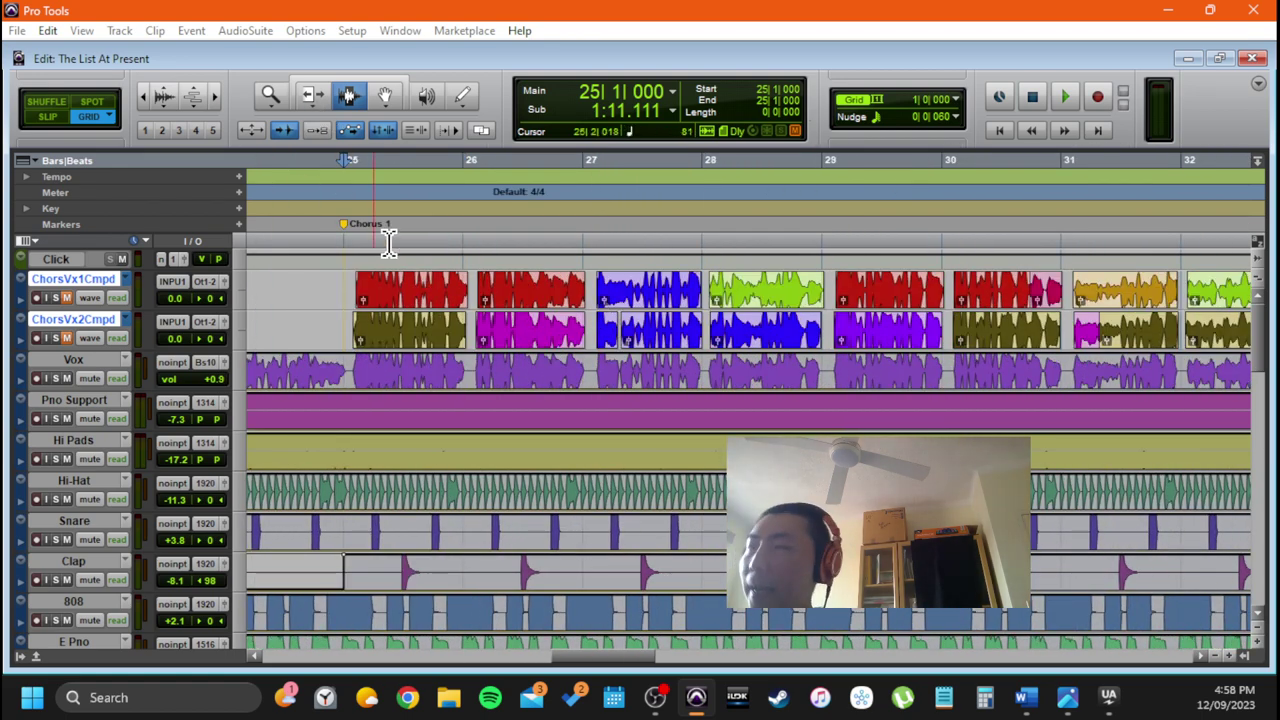
Switch to Slip mode, inspect the gap at bar 26 and the first comped chorus clips, and place the edit cursor just before Chorus 1
key("F2")
left_click_drag(471, 290, 486, 290)
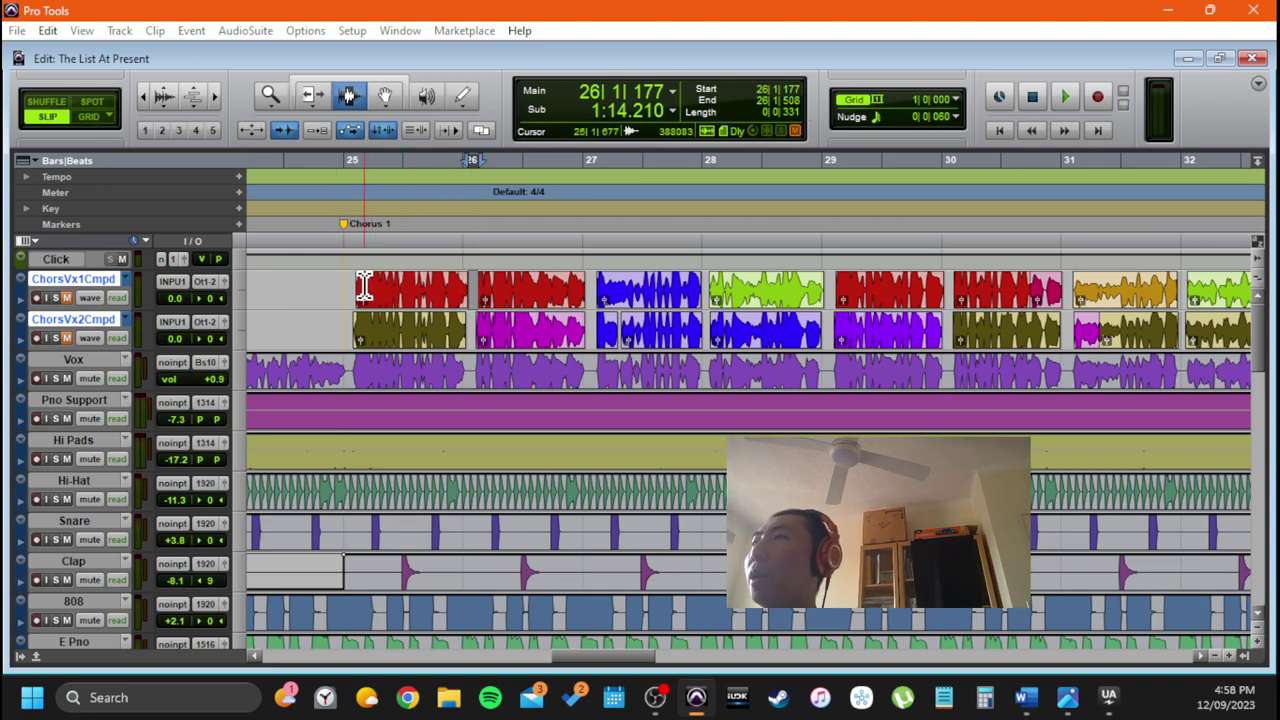
double_click(430, 292)
left_click(420, 325)
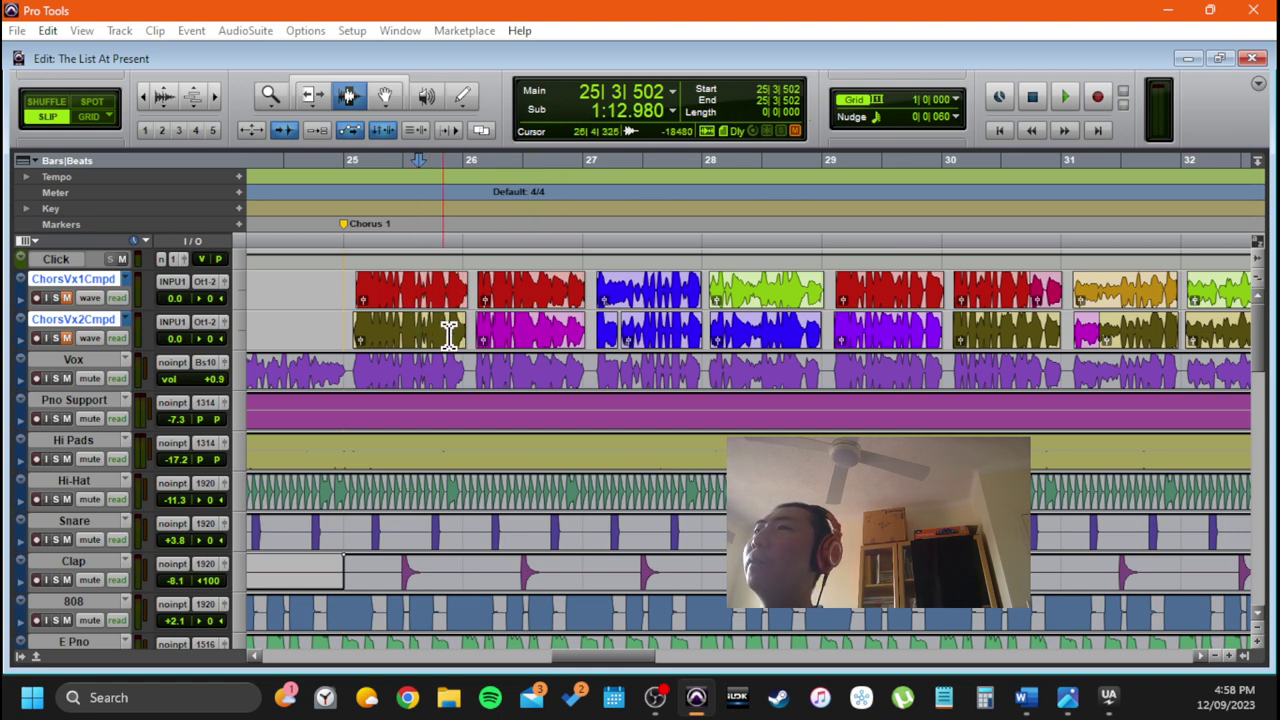
left_click(337, 288)
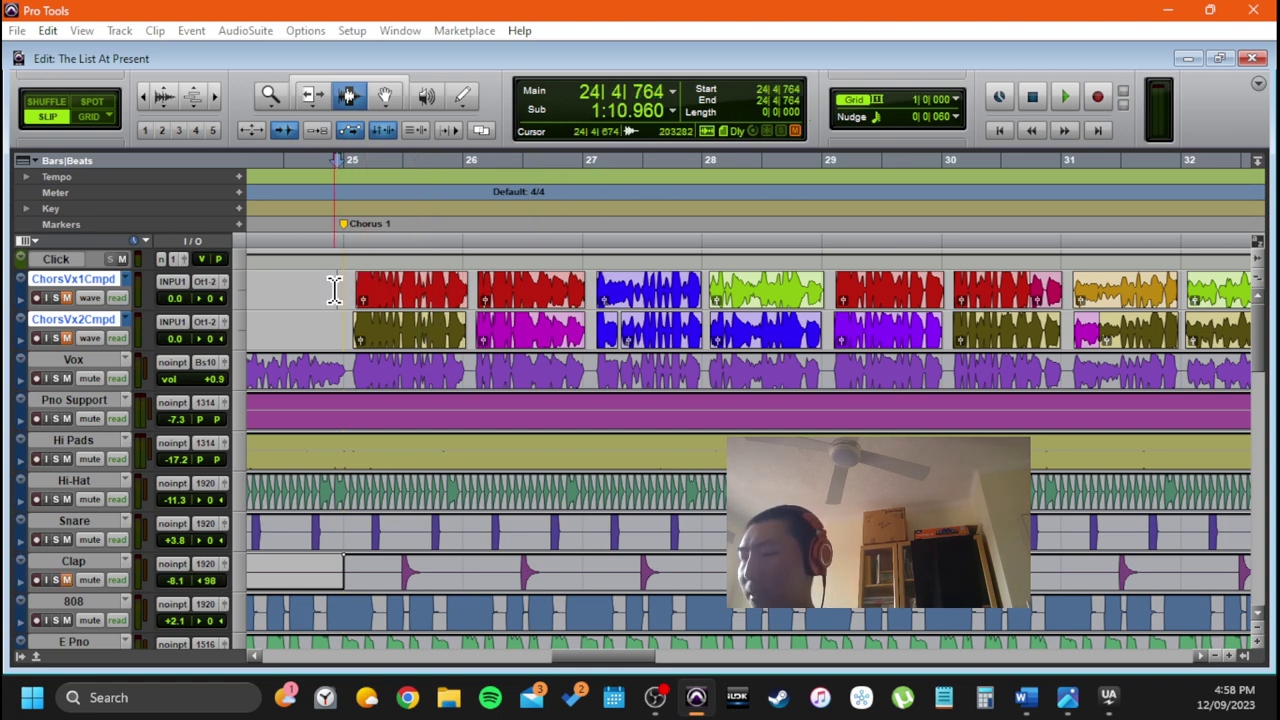
Compare the clip timing of the two comped chorus tracks and place the edit cursor at 25|1|090
scroll(335, 290, "down", 4)
scroll(466, 304, "right", 5)
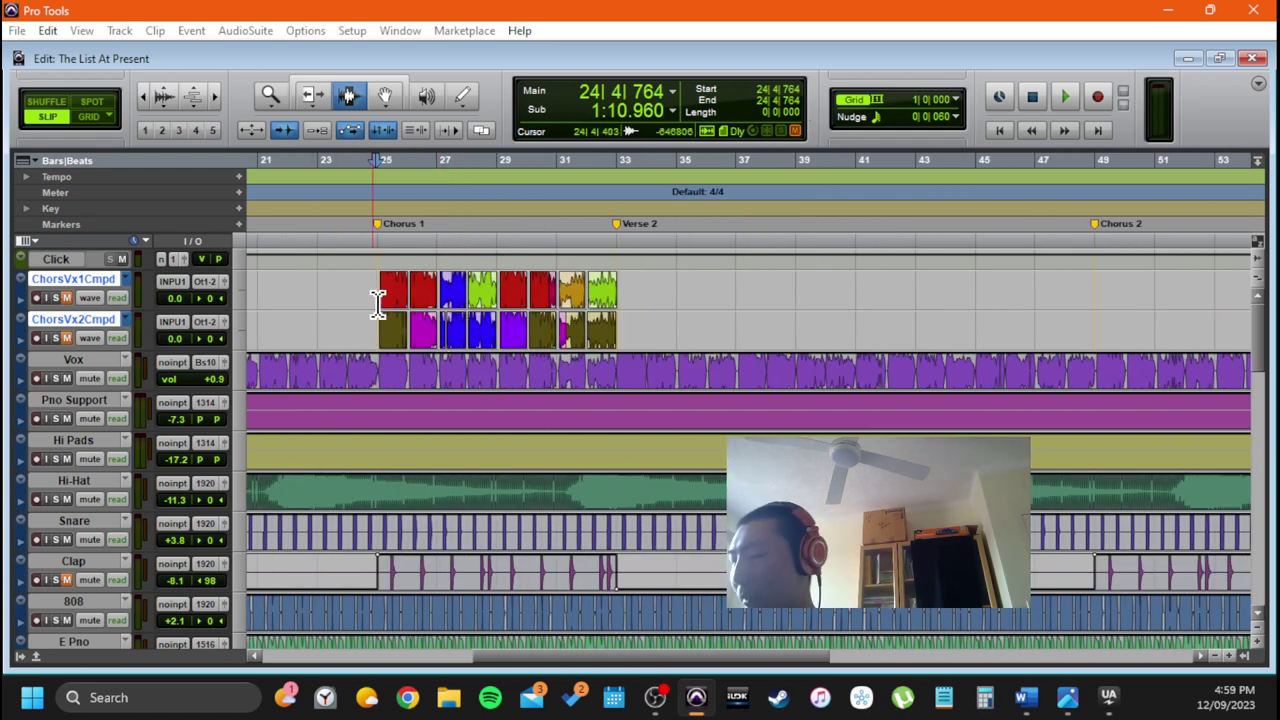
scroll(430, 290, "up", 4)
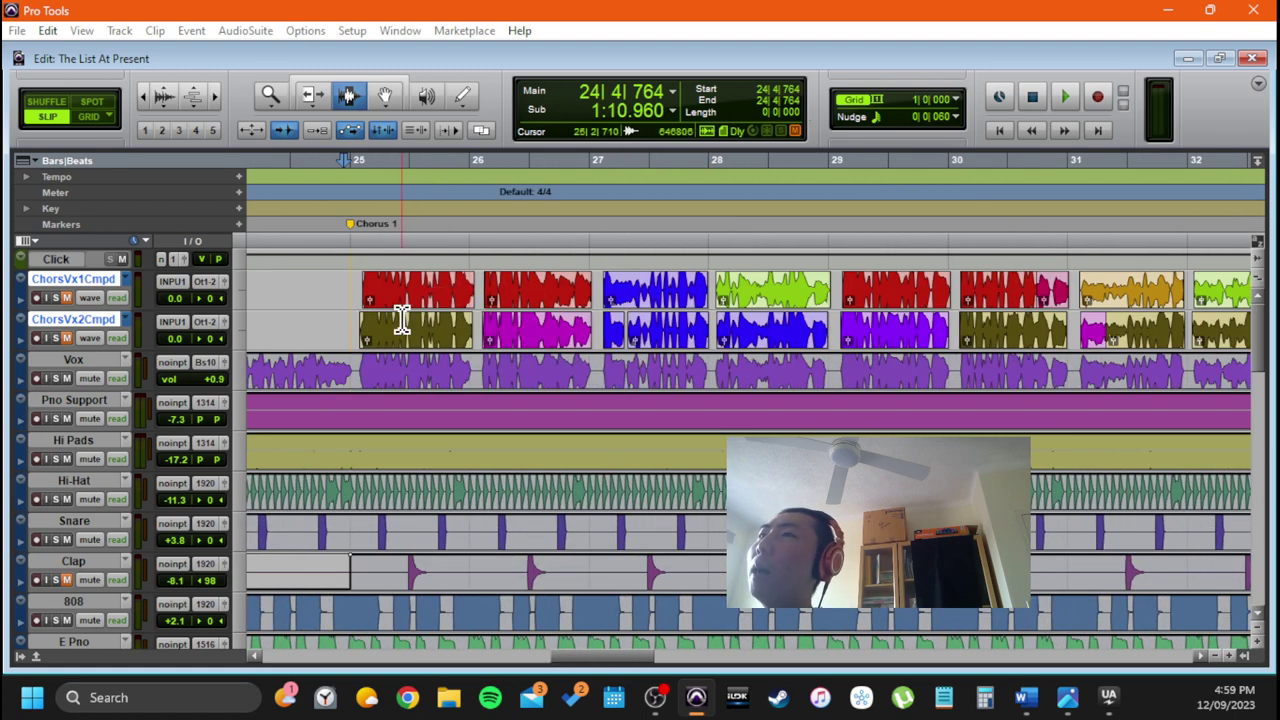
scroll(401, 320, "up", 3)
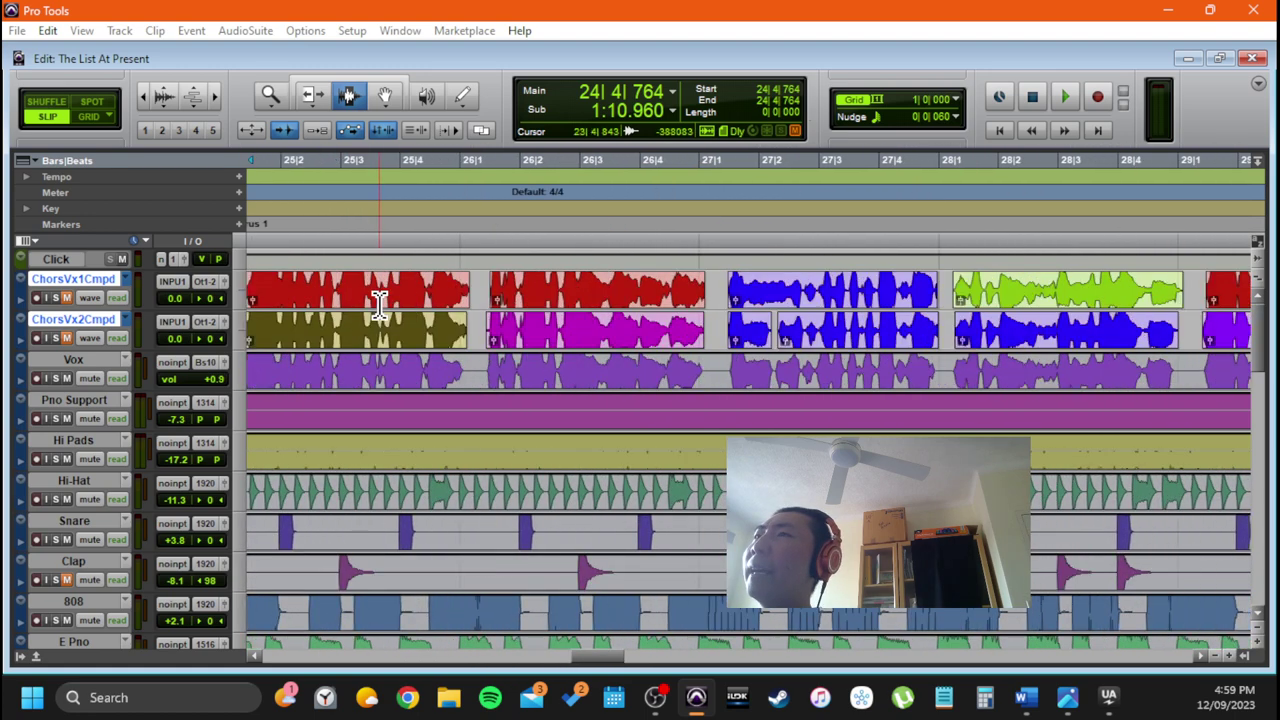
left_click(361, 289)
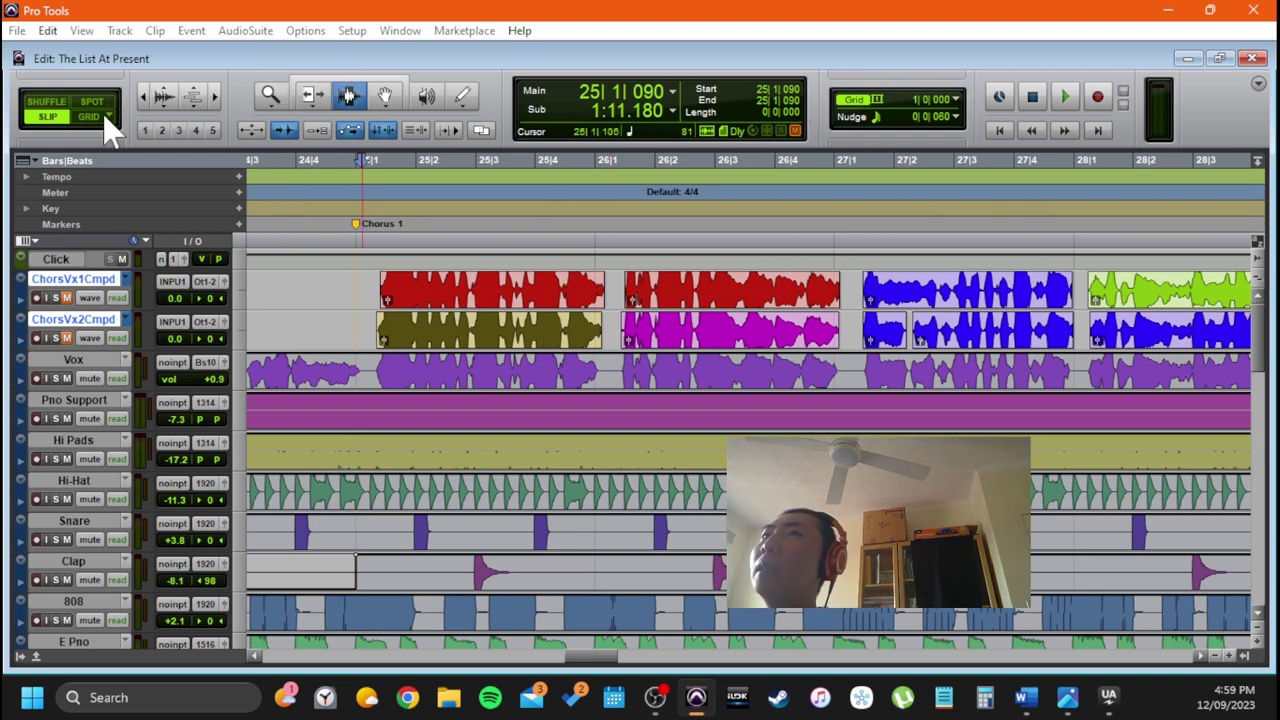
left_click(384, 96)
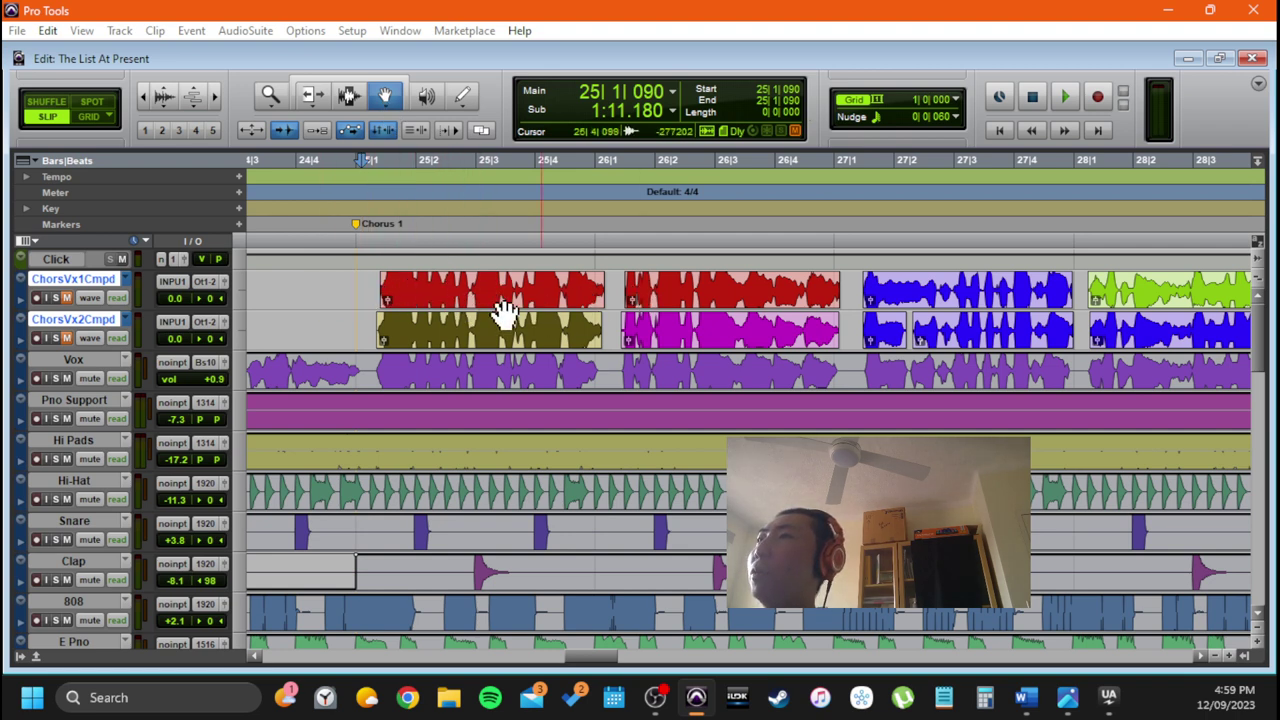
left_click(352, 96)
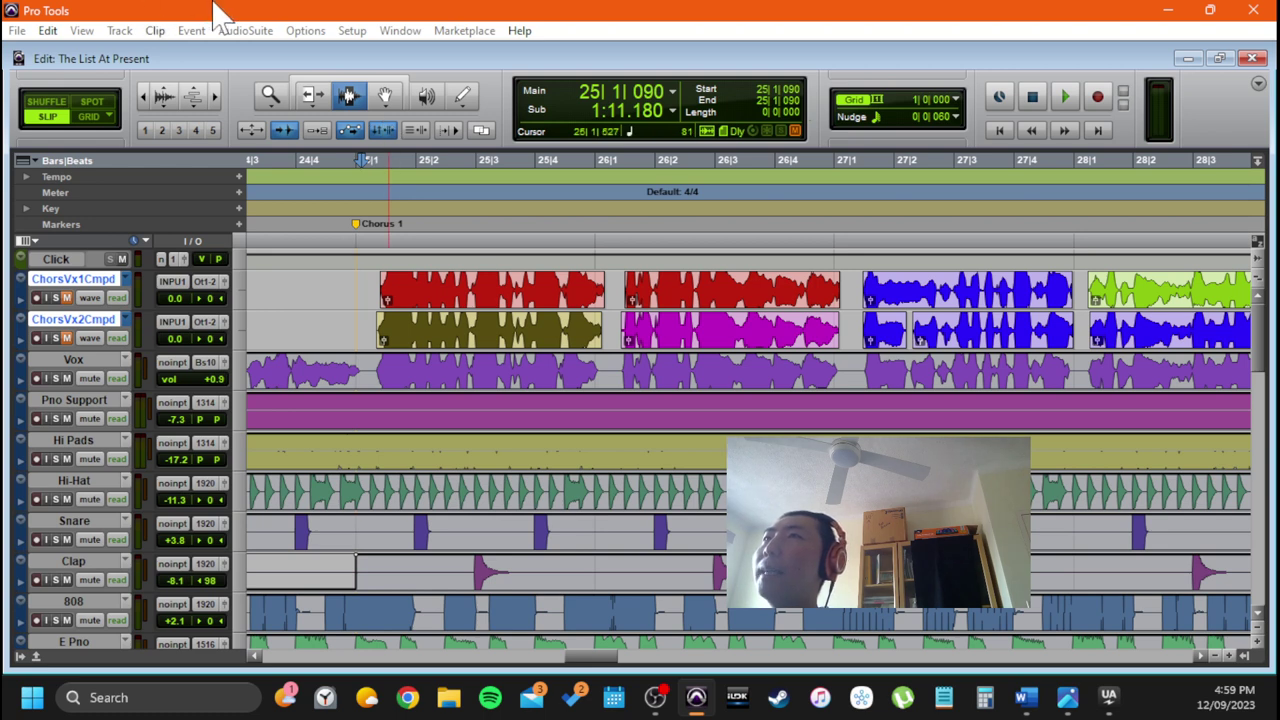
left_click(386, 96)
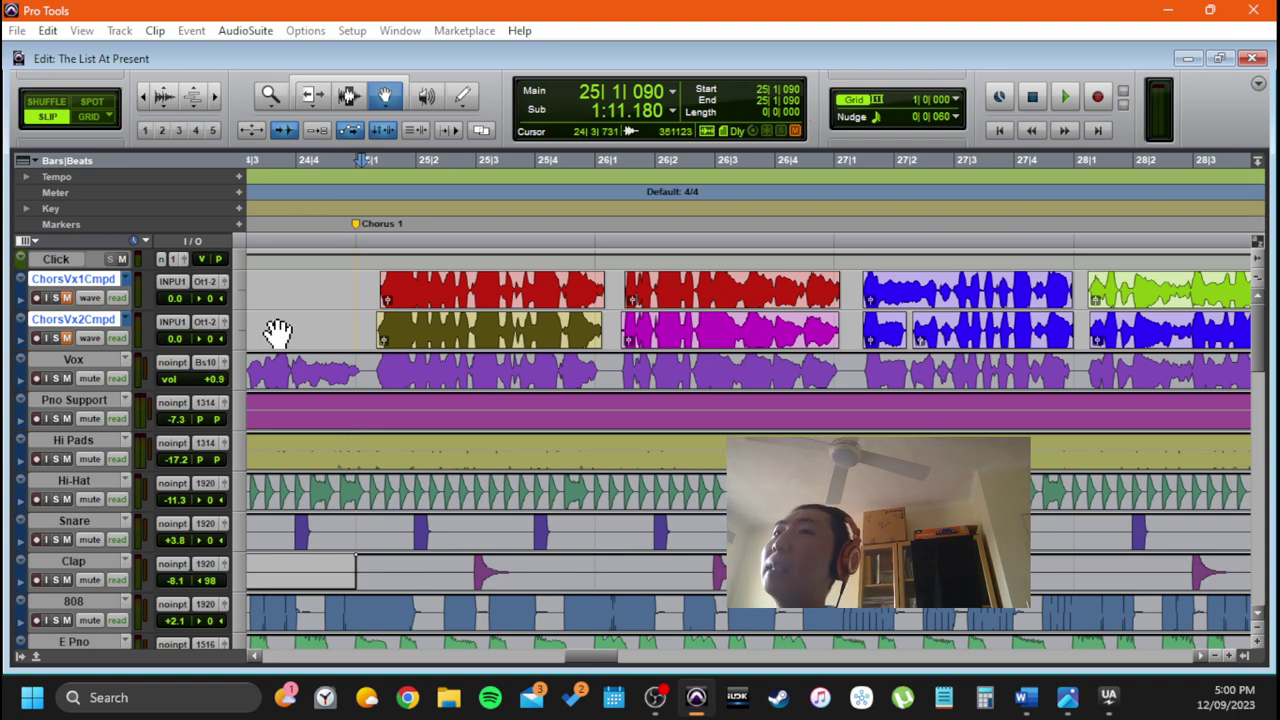
mouse_move(90, 308)
left_mouse_down()
mouse_move(93, 356)
mouse_move(105, 308)
left_mouse_up()
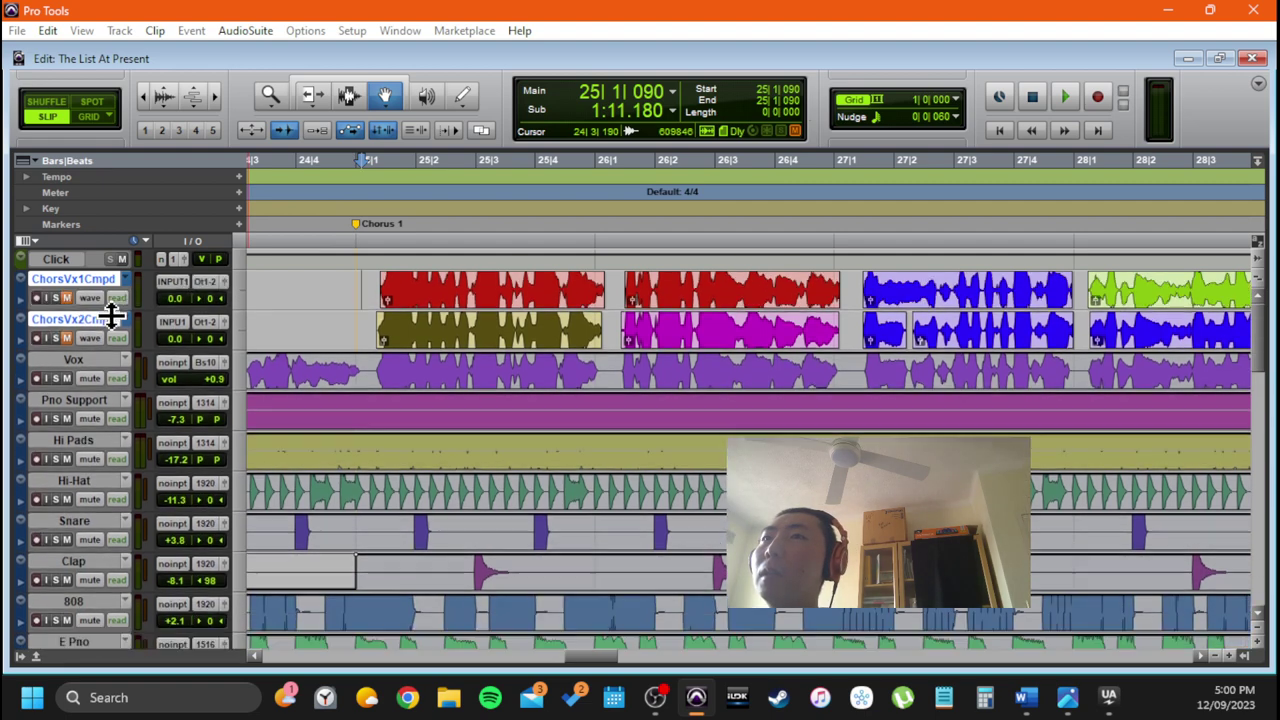
Show and activate the hidden track Chorus From Guide Comped, Shifted in Time, ELA'ed, leaving the track list hidden
left_click(21, 656)
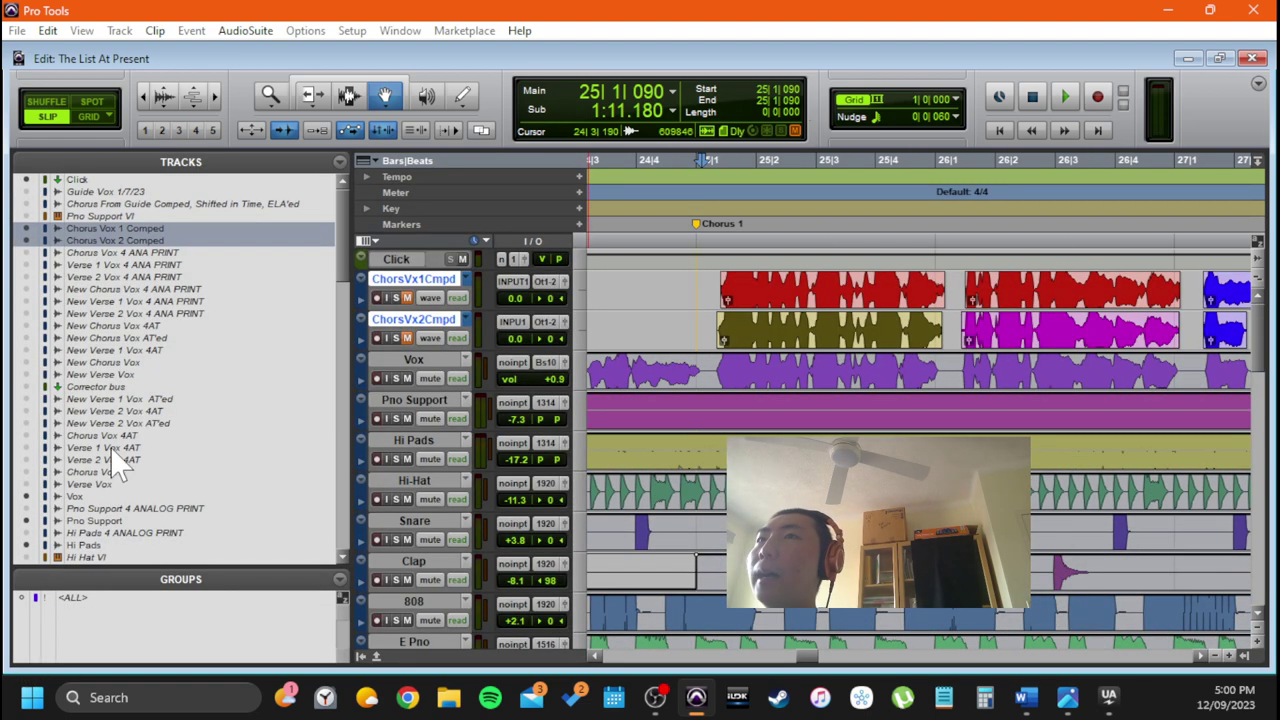
left_click(277, 205)
right_click(277, 207)
left_click(309, 229)
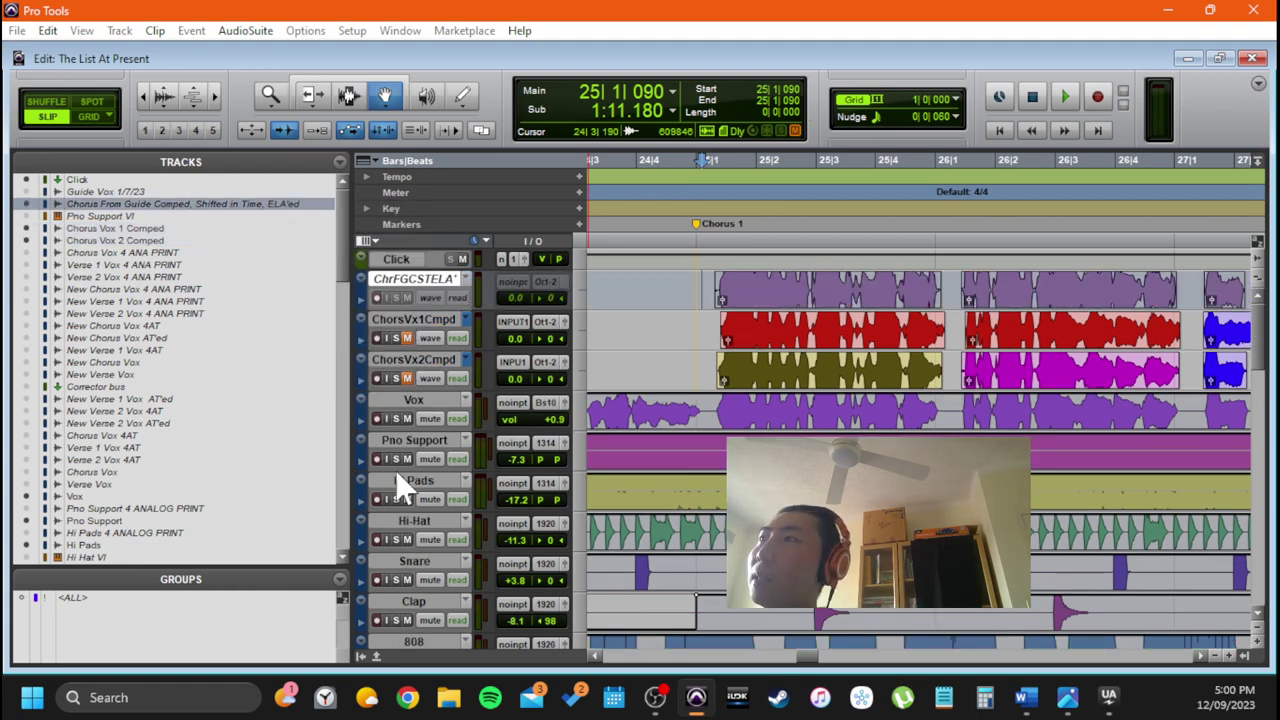
left_click(360, 656)
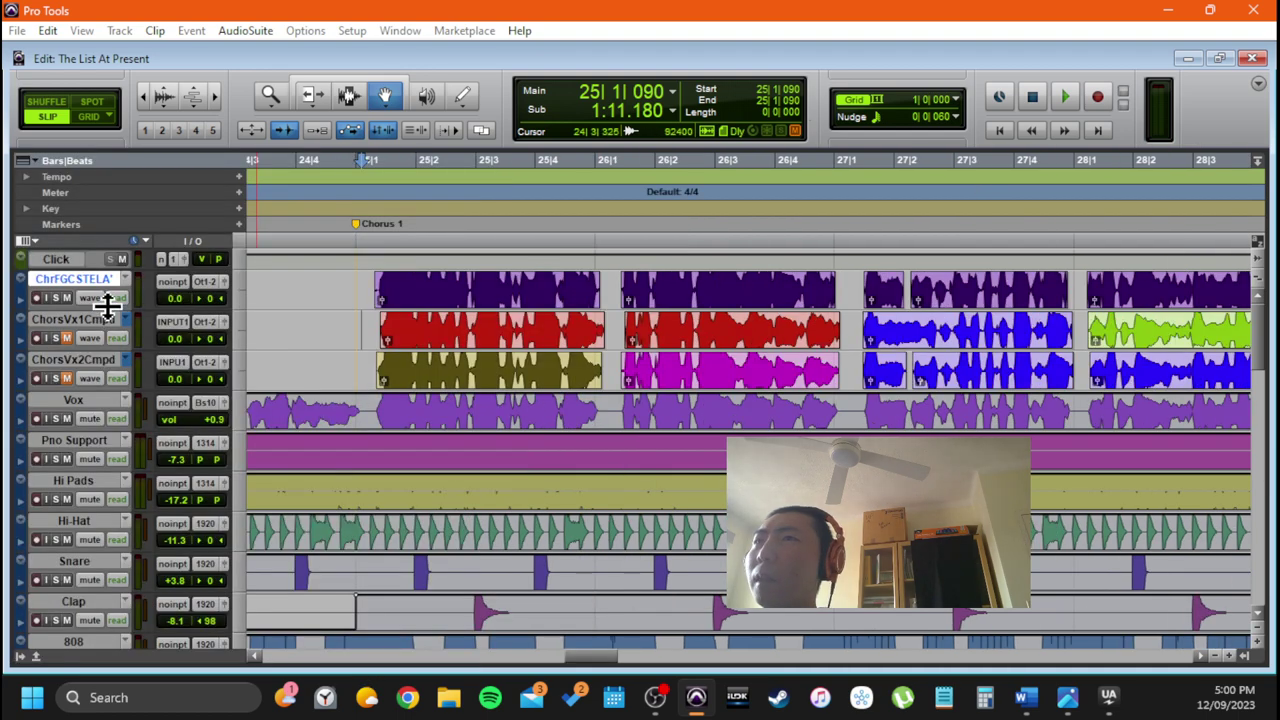
Increase the height of the Chorus From Guide Comped track to enlarge its waveform
left_click_drag(106, 308, 102, 396)
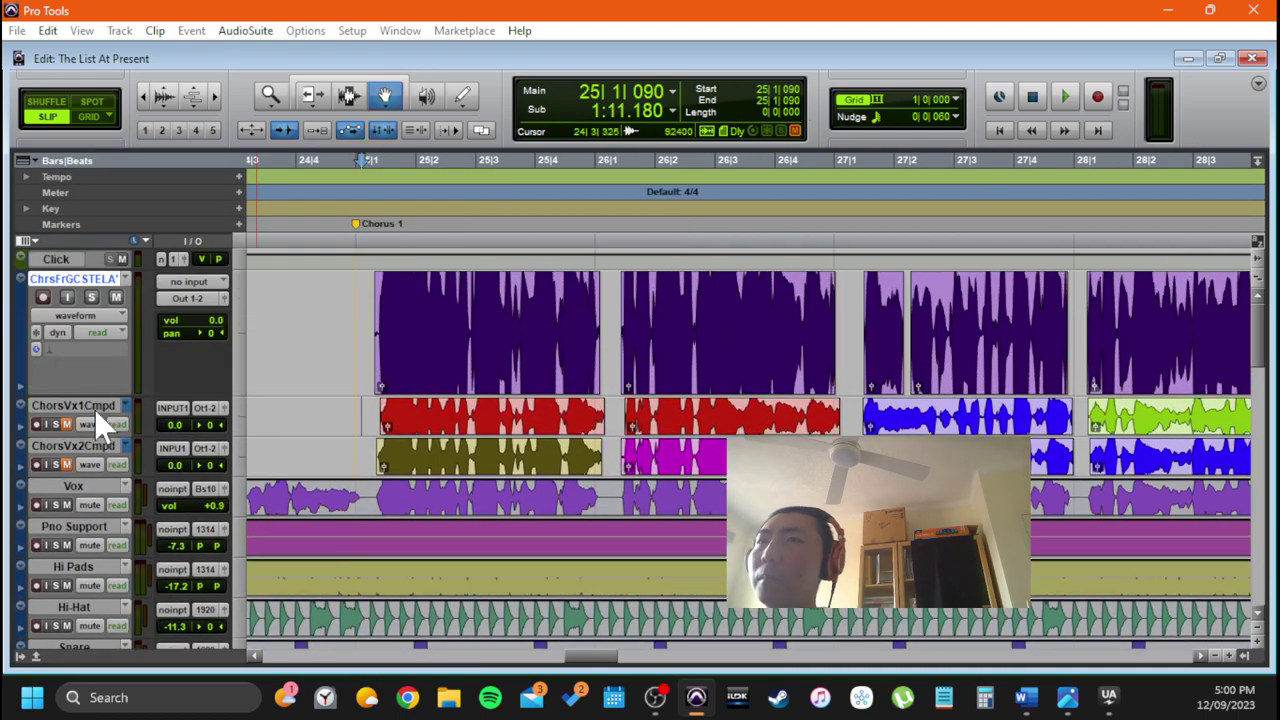
left_click(100, 340)
left_click(118, 433)
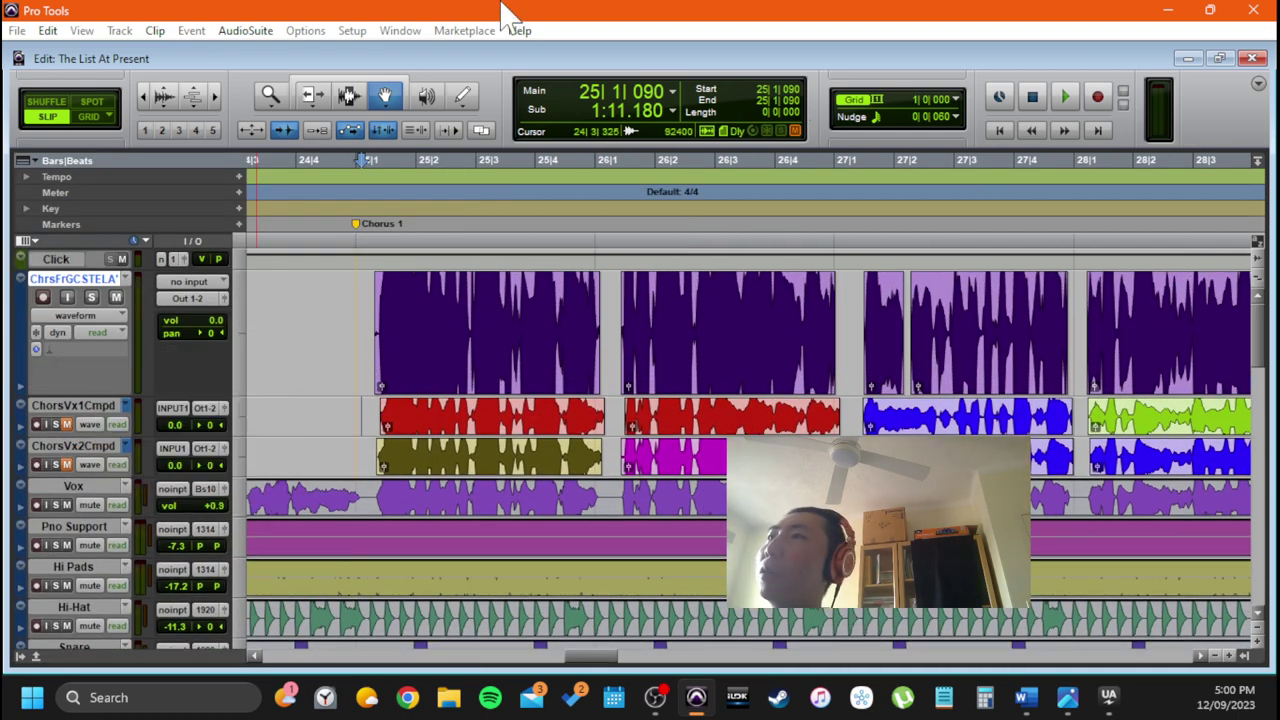
Place the edit cursor at 24|4|794 with the Selector tool and mute the Chorus From Guide Comped track
left_click(352, 95)
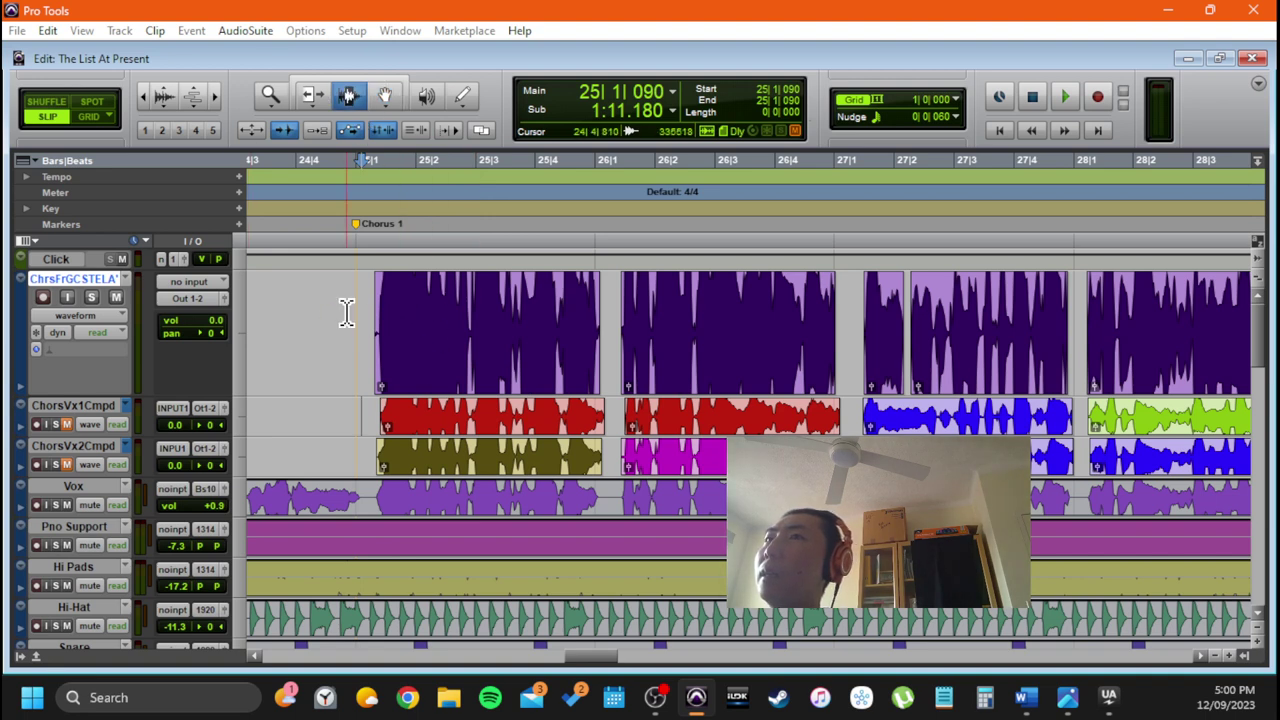
left_click(346, 310)
left_click(116, 297)
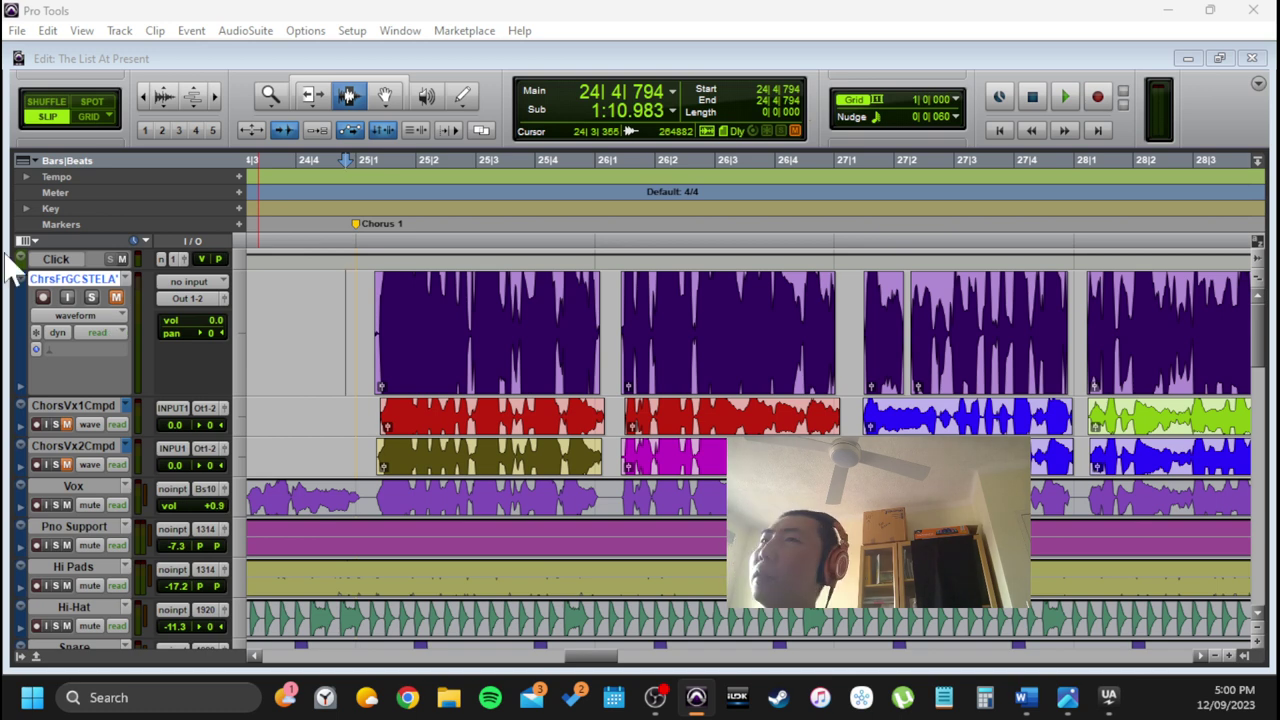
left_click(137, 315)
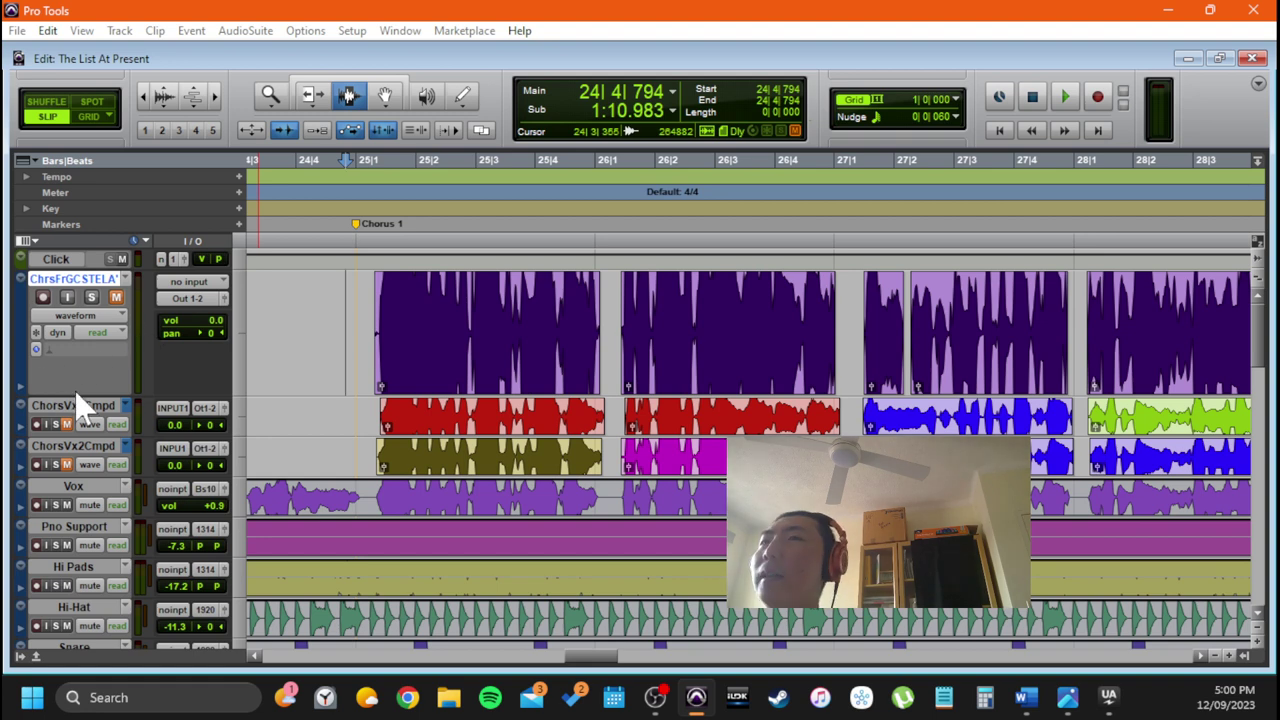
mouse_move(75, 391)
left_mouse_down()
mouse_move(100, 309)
mouse_move(78, 395)
left_mouse_up()
Select the guide chorus clips from 25|1|120 to 28|1|171, and place the edit cursor at 25|1|150
left_click_drag(328, 300, 975, 335)
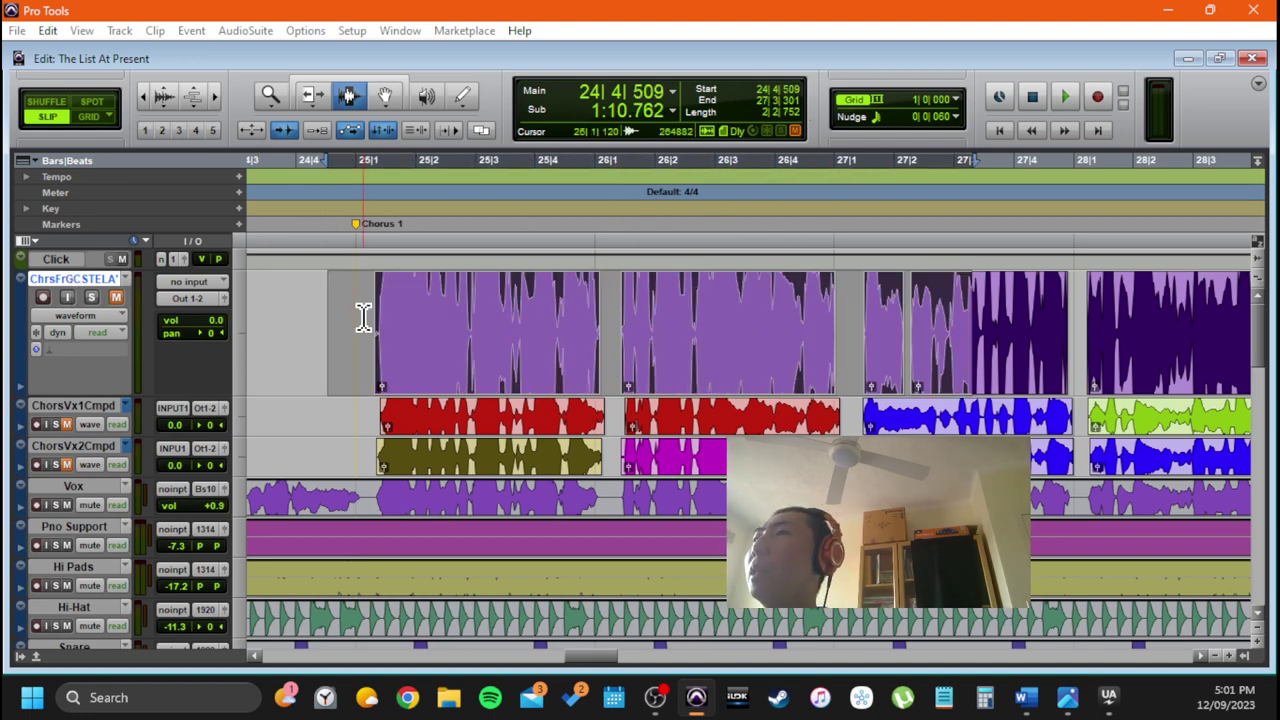
left_click_drag(365, 318, 1083, 346)
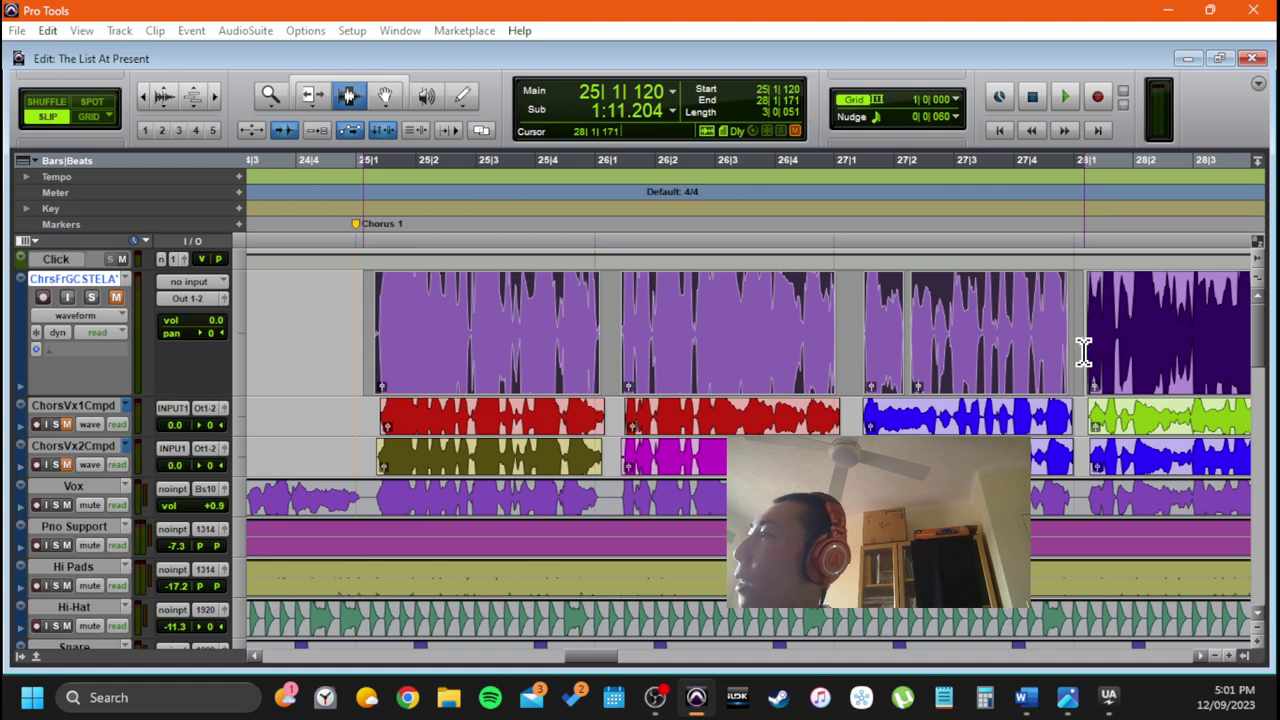
left_click(368, 316)
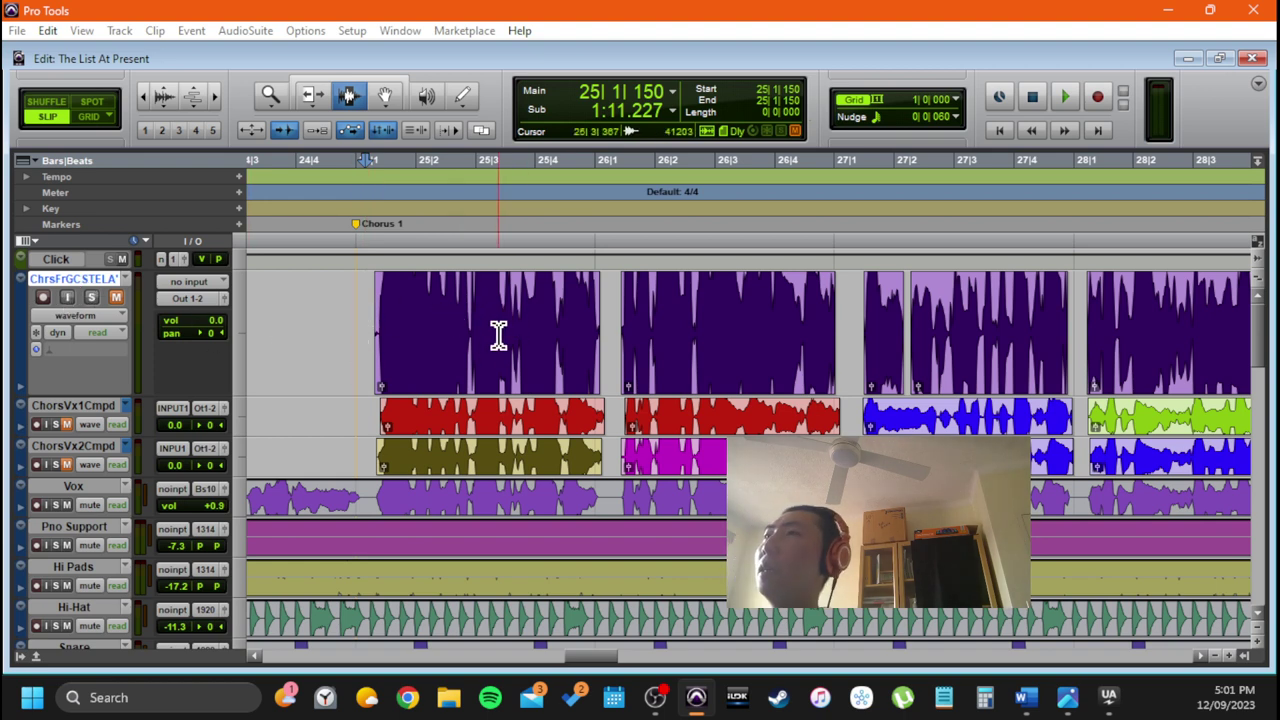
Reduce the height of the Chorus From Guide Comped track, and hide it and make it inactive
right_click(98, 277)
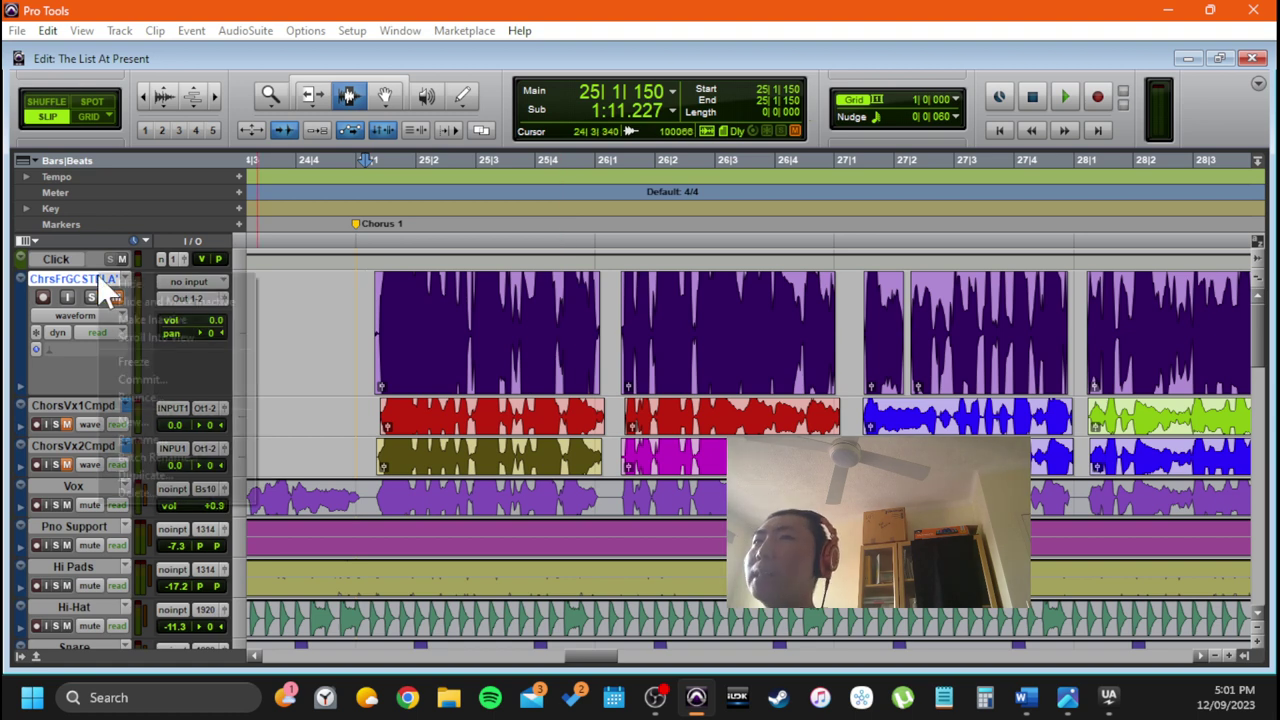
left_click(89, 377)
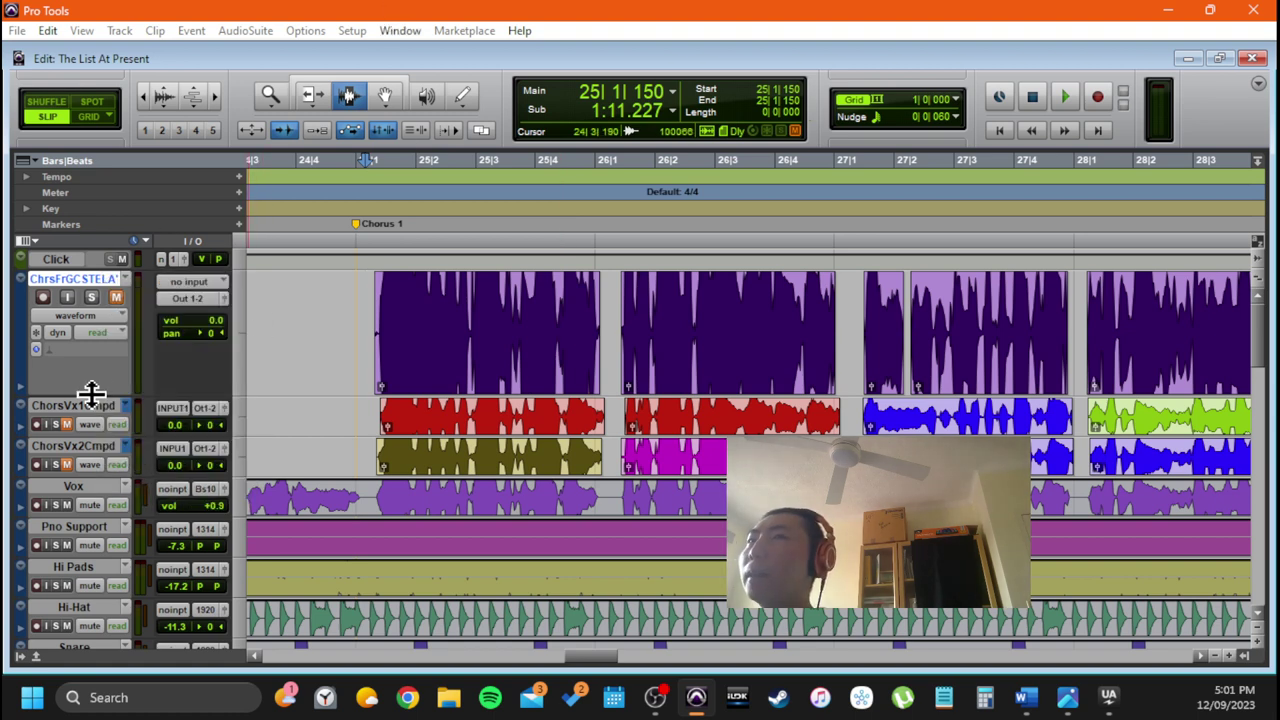
left_click_drag(91, 393, 100, 309)
right_click(117, 279)
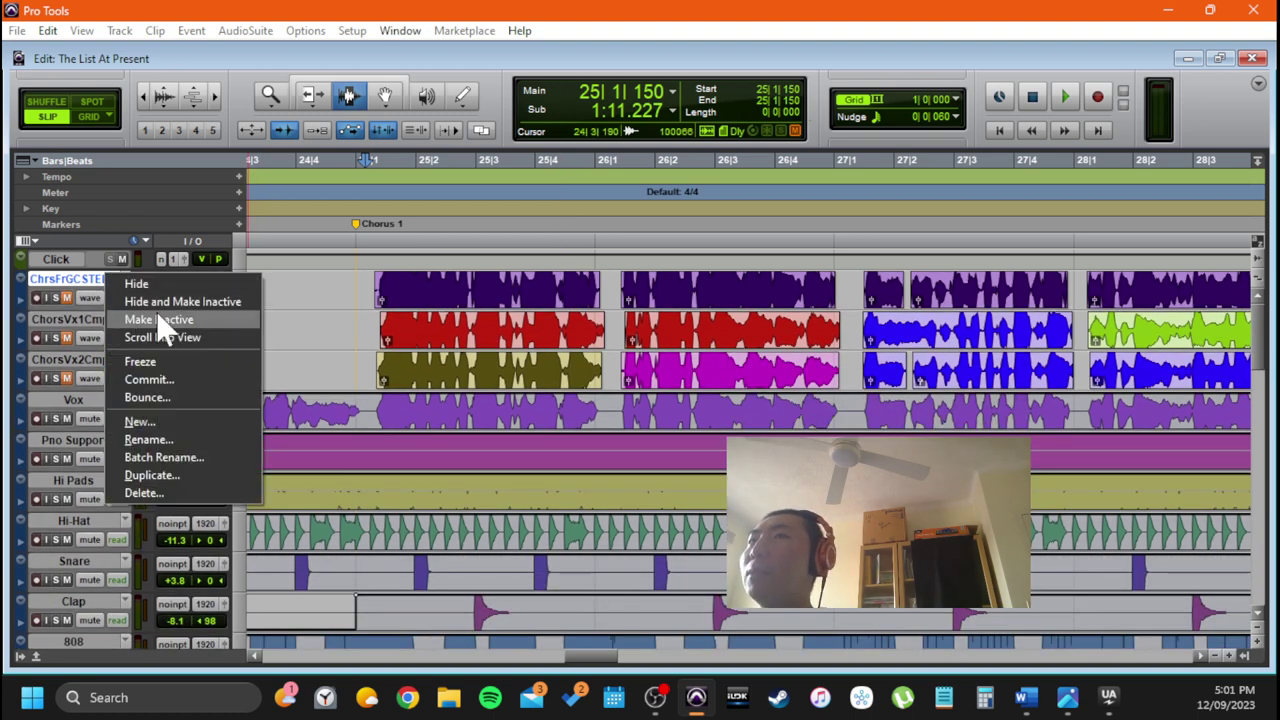
left_click(188, 302)
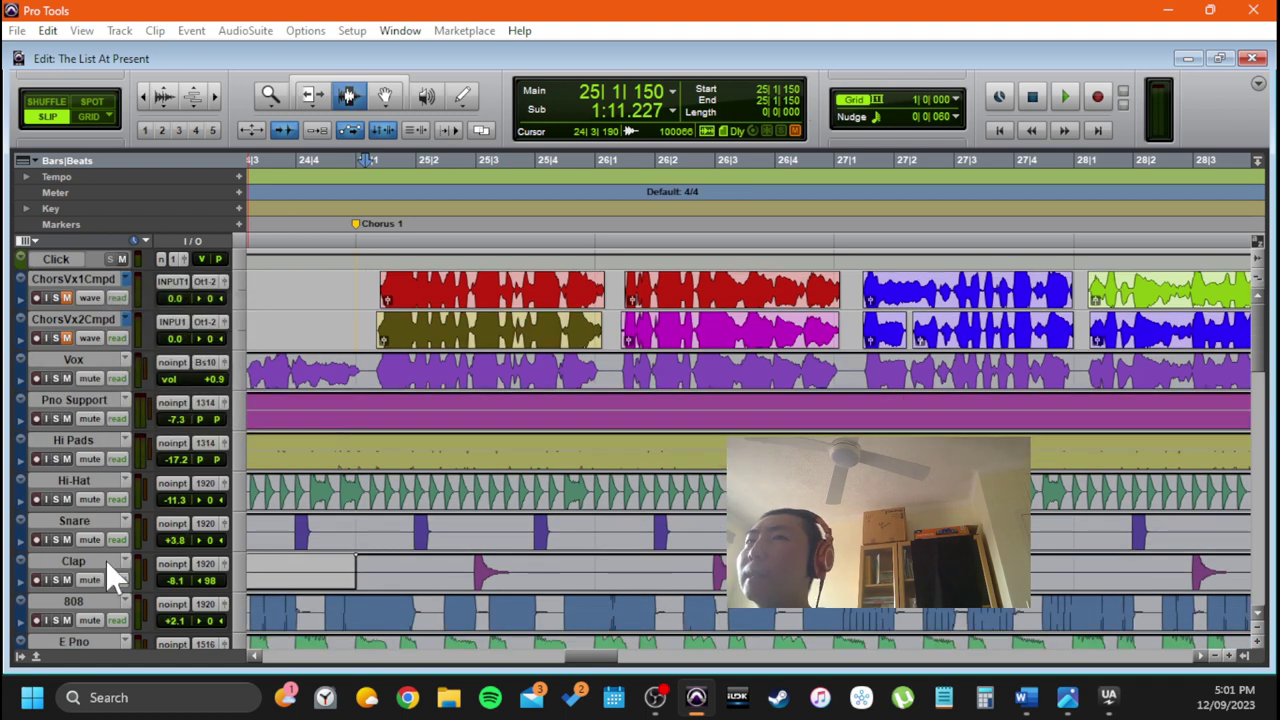
Display the track list and select the Chorus Vox 1 Comped and Chorus Vox 2 Comped tracks together
left_click(34, 658)
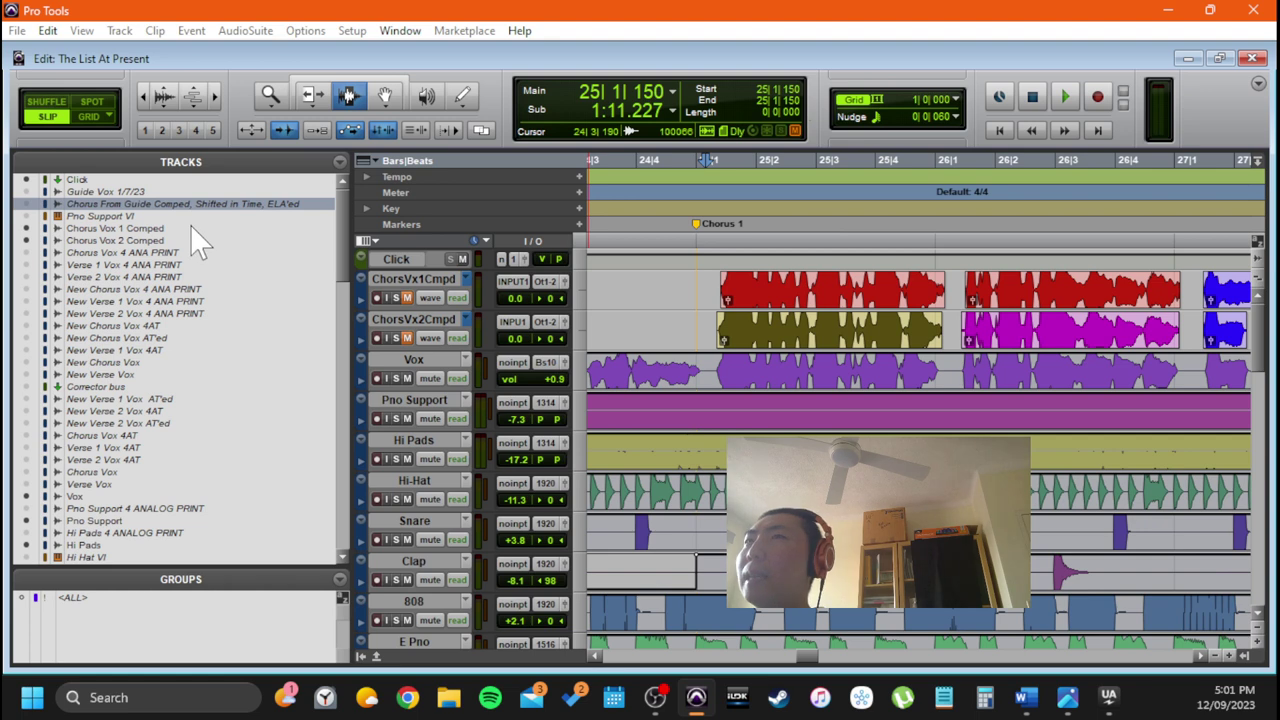
left_click(442, 278)
left_click(430, 320, "shift")
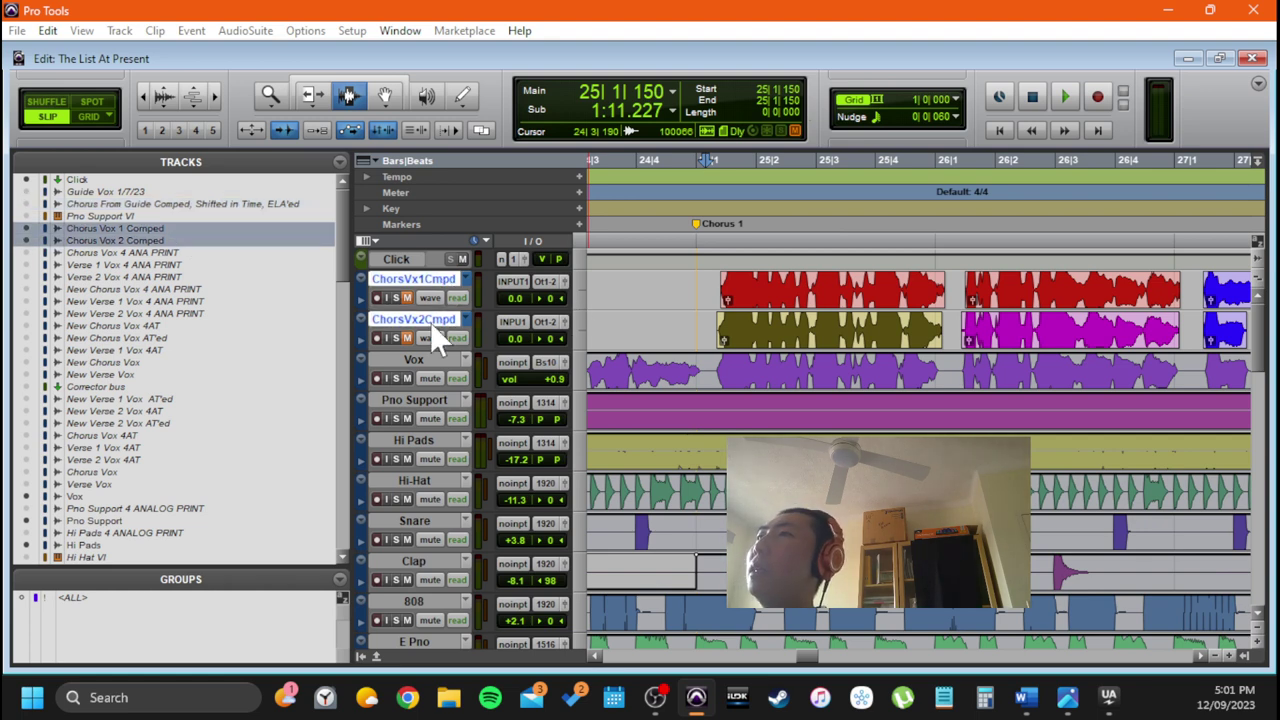
Place the edit cursor at 25|1|060 on the comped chorus tracks, just after the Chorus 1 marker
left_click(674, 300)
scroll(650, 325, "right", 3)
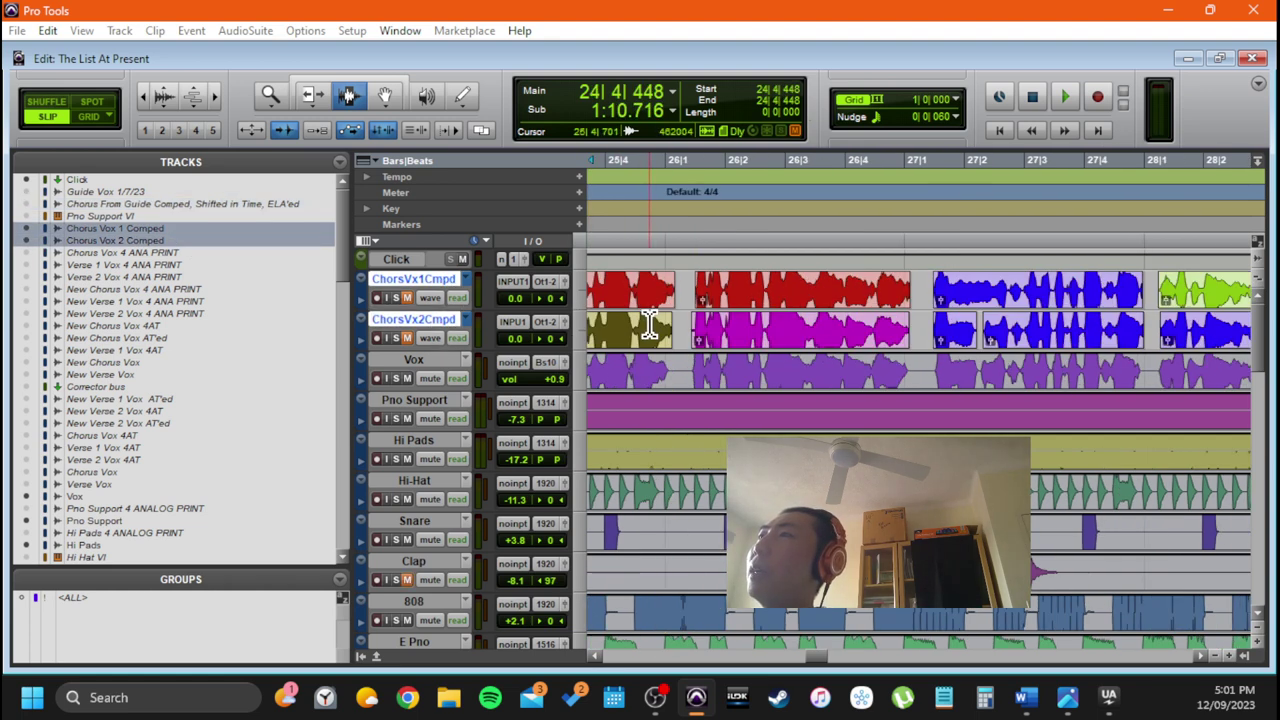
scroll(670, 320, "left", 3)
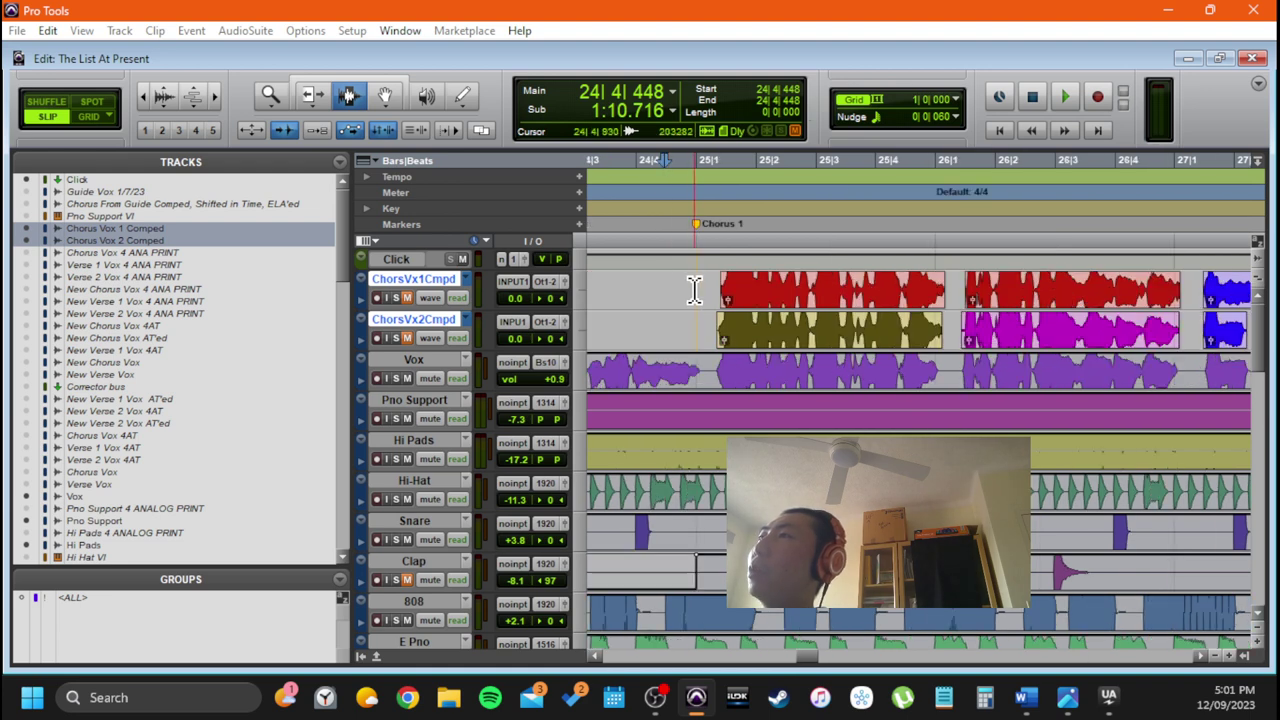
left_click(700, 290)
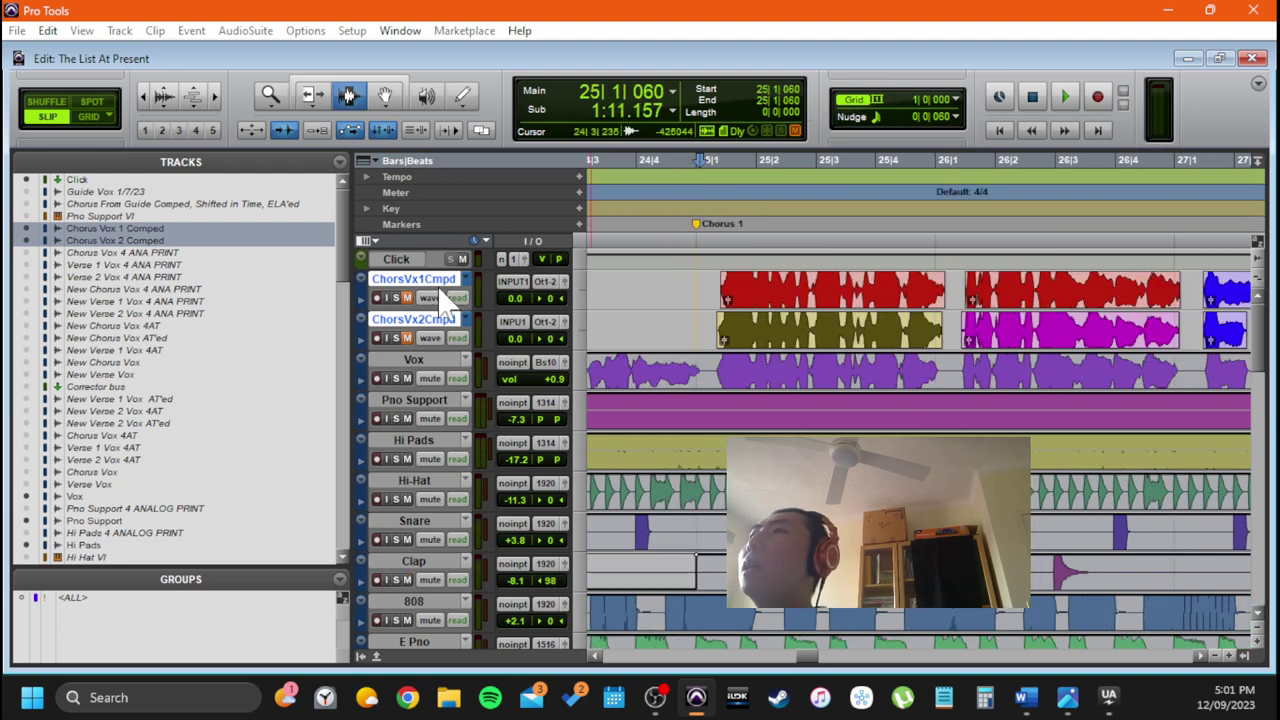
Select only the Chorus Vox 2 Comped track, look through the full track list to its end, and hide the list
left_click(424, 362)
left_click(414, 319)
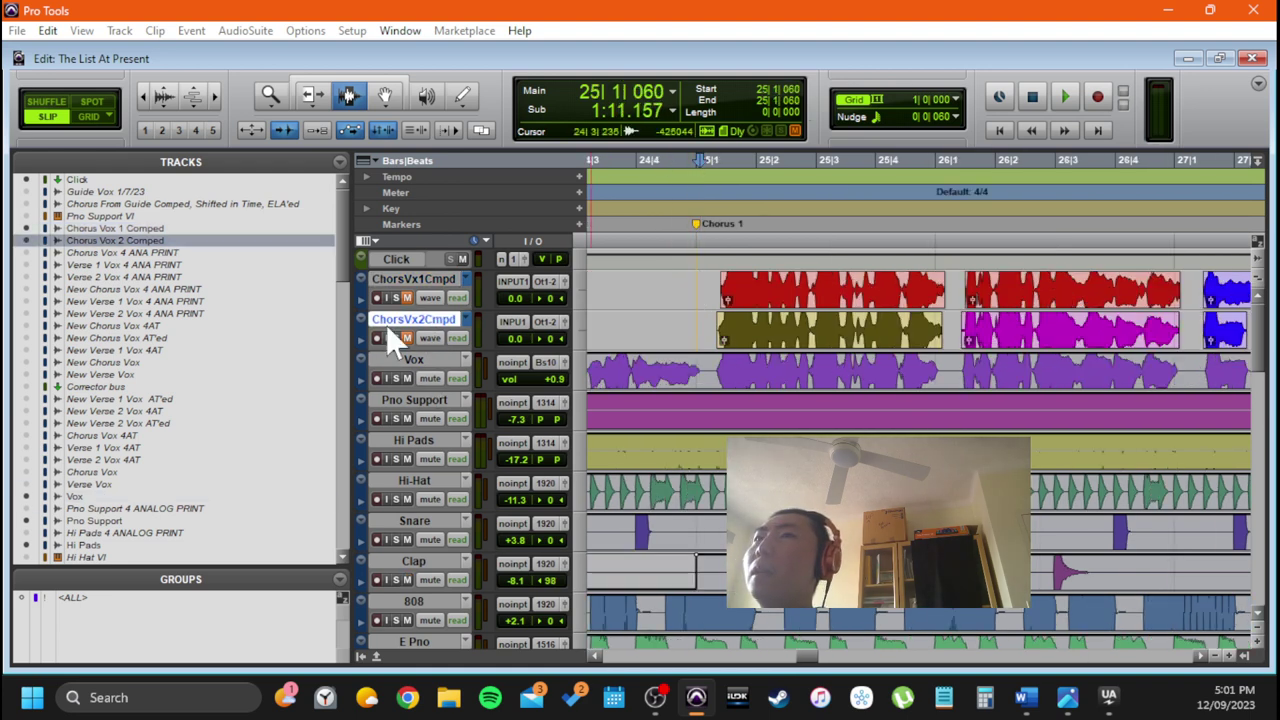
scroll(229, 386, "down", 2)
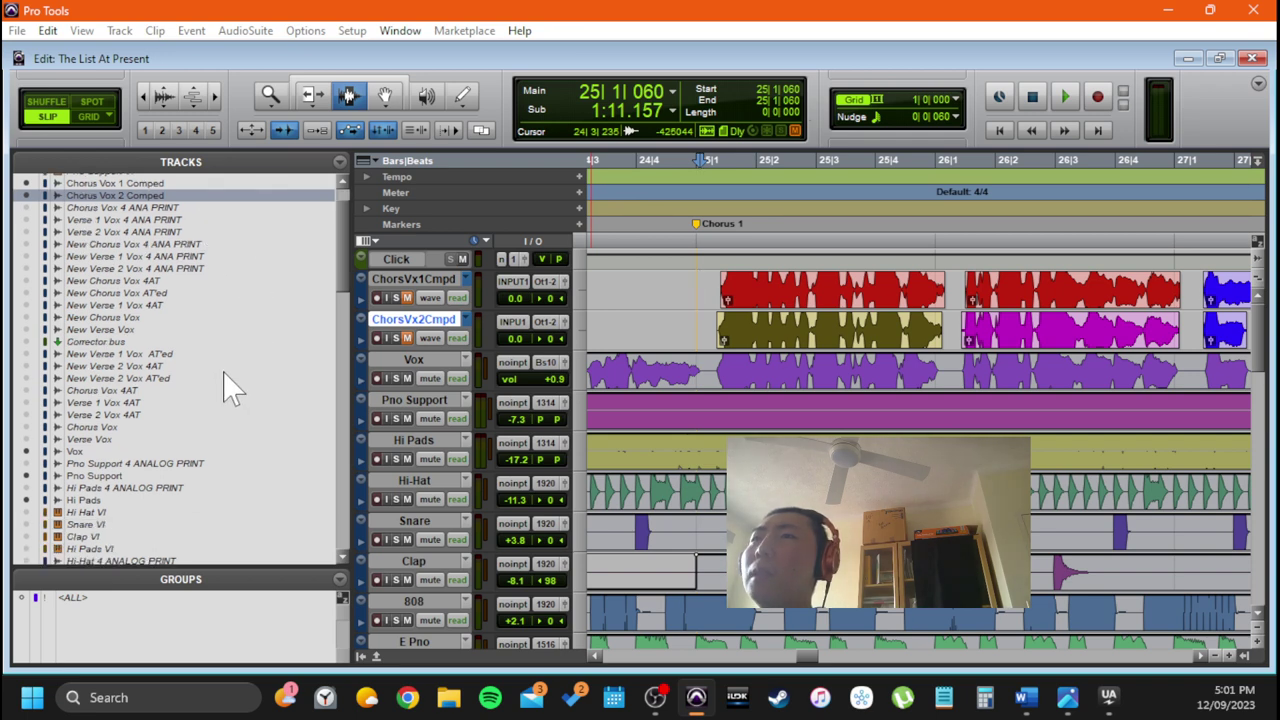
scroll(228, 410, "down", 1)
scroll(228, 418, "down", 10)
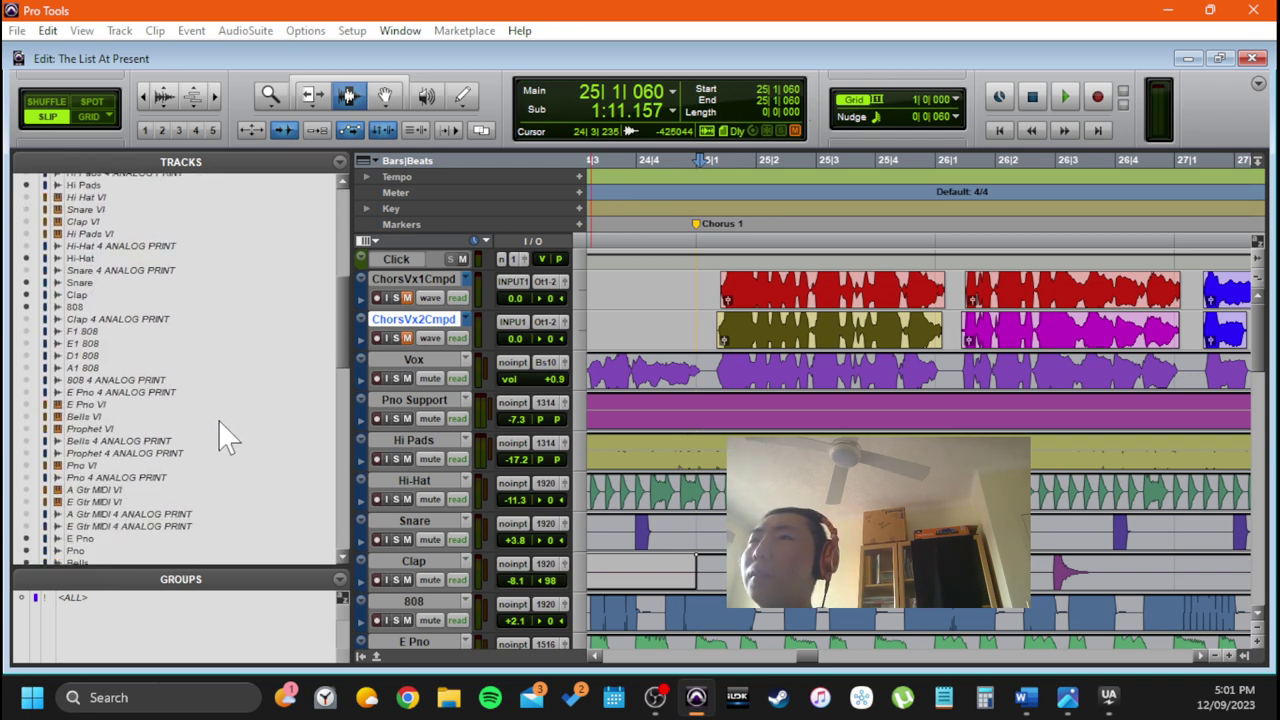
scroll(225, 440, "down", 5)
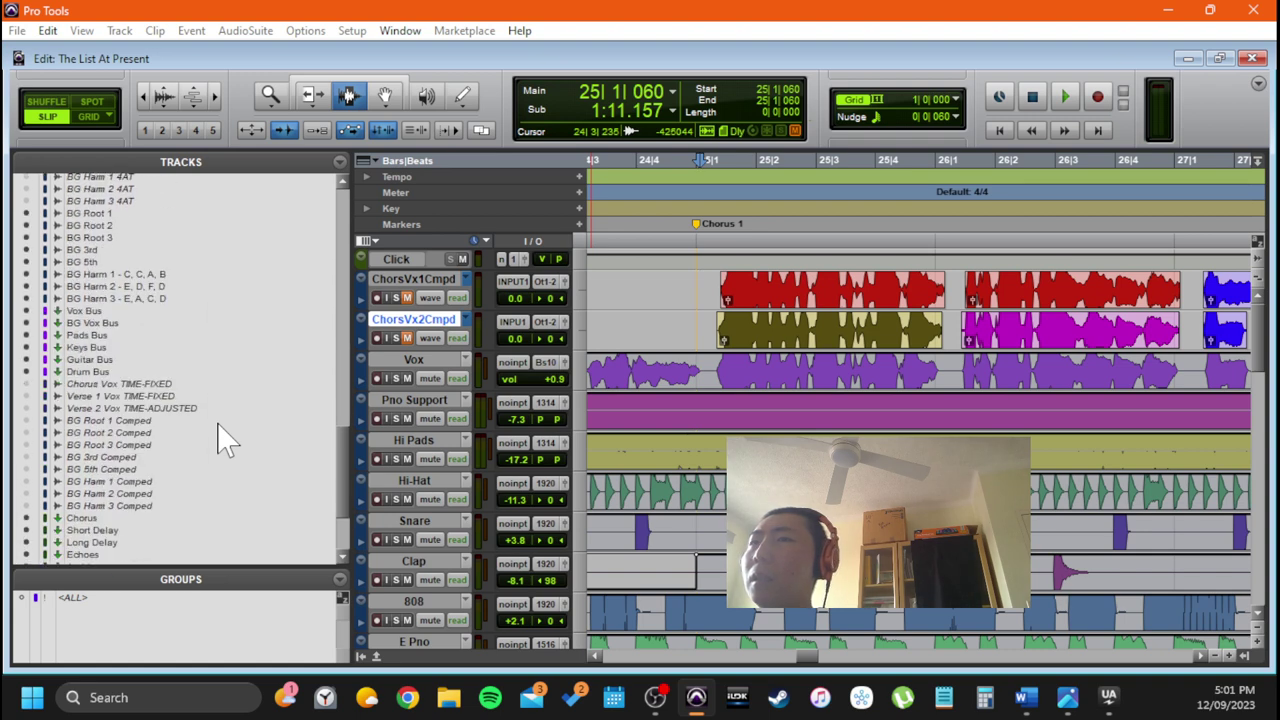
scroll(230, 450, "down", 3)
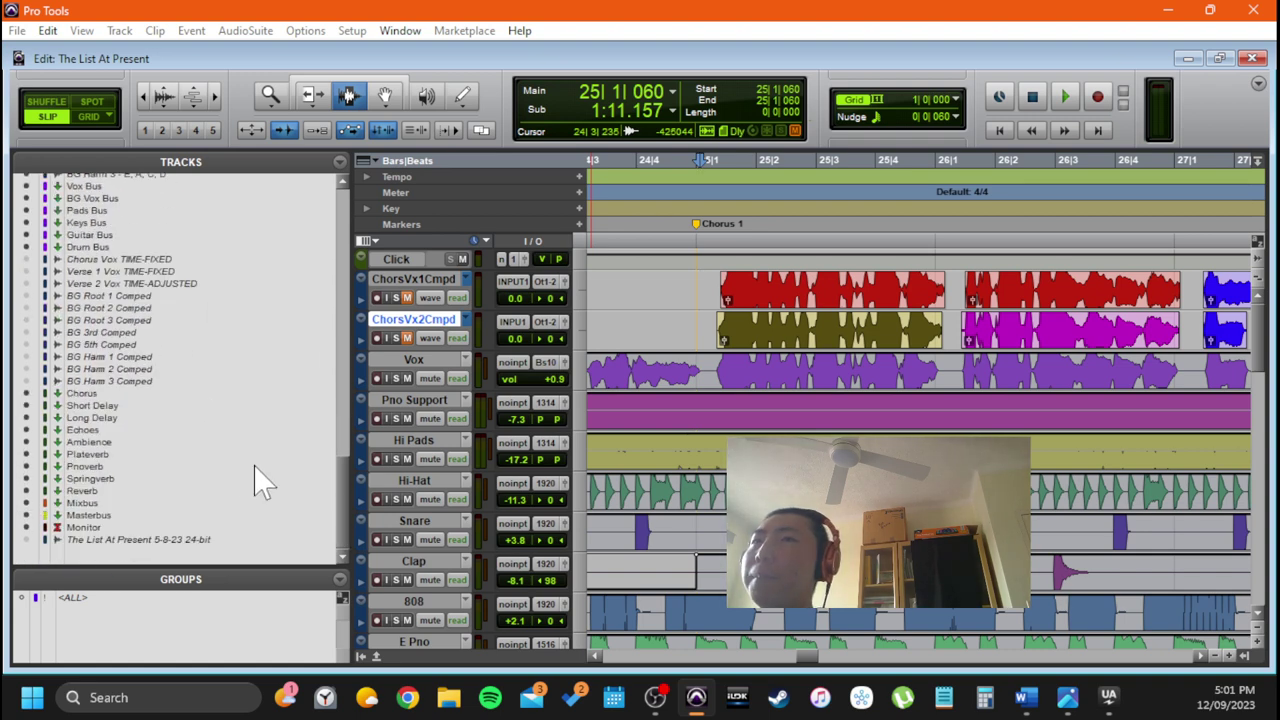
scroll(258, 482, "up", 3)
left_click(362, 656)
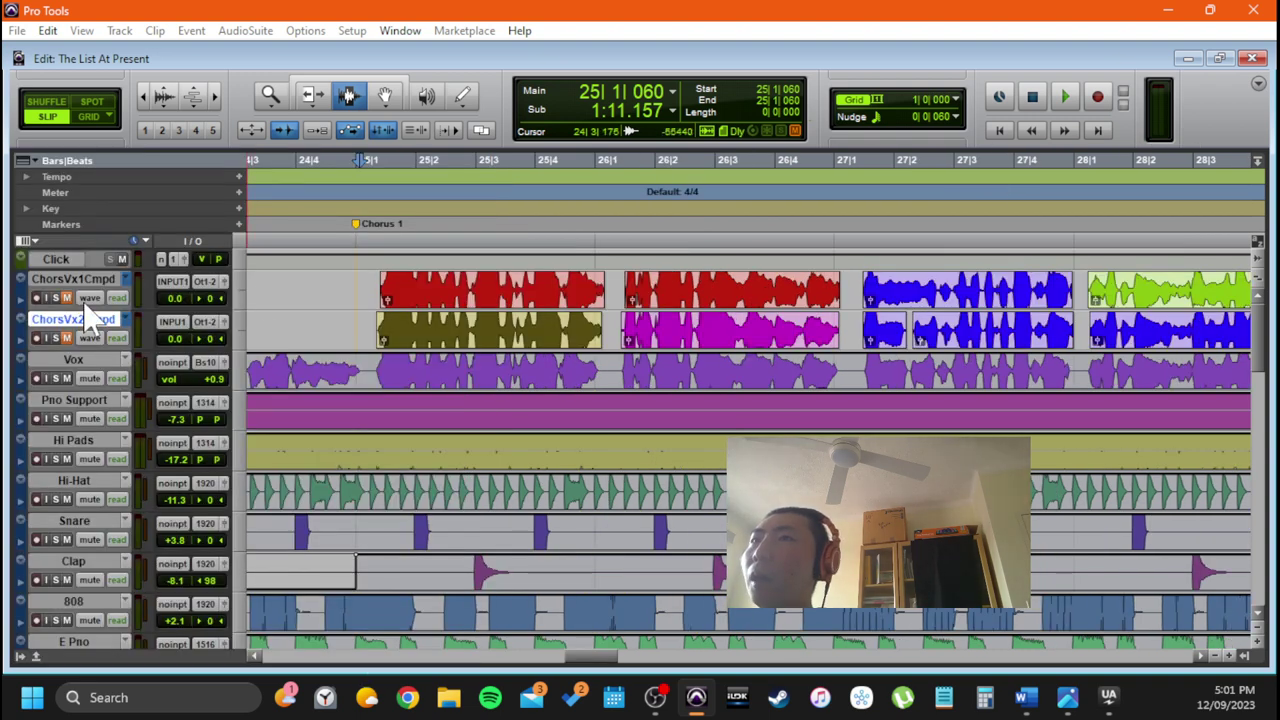
Enlarge the Chorus Vox 1 Comped track and view its Elastic Audio algorithm options, leaving Elastic Audio disabled
left_click_drag(88, 310, 100, 375)
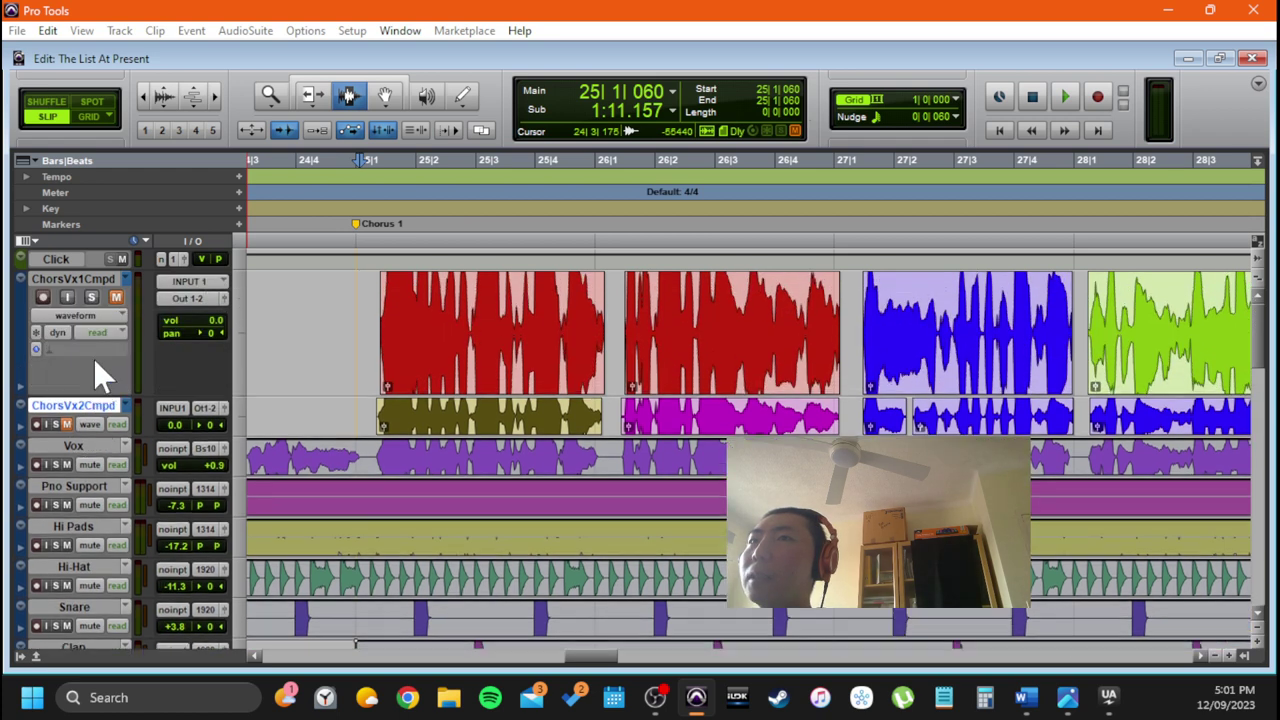
left_click(96, 351)
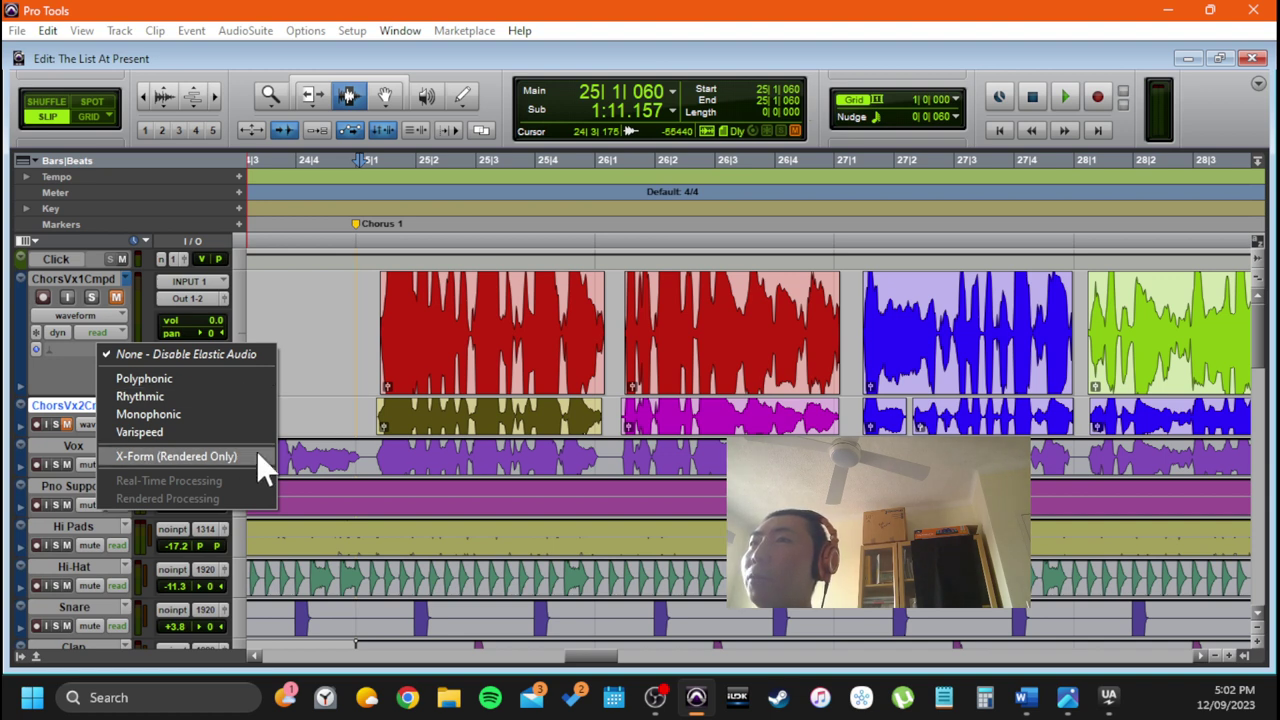
left_click(370, 322)
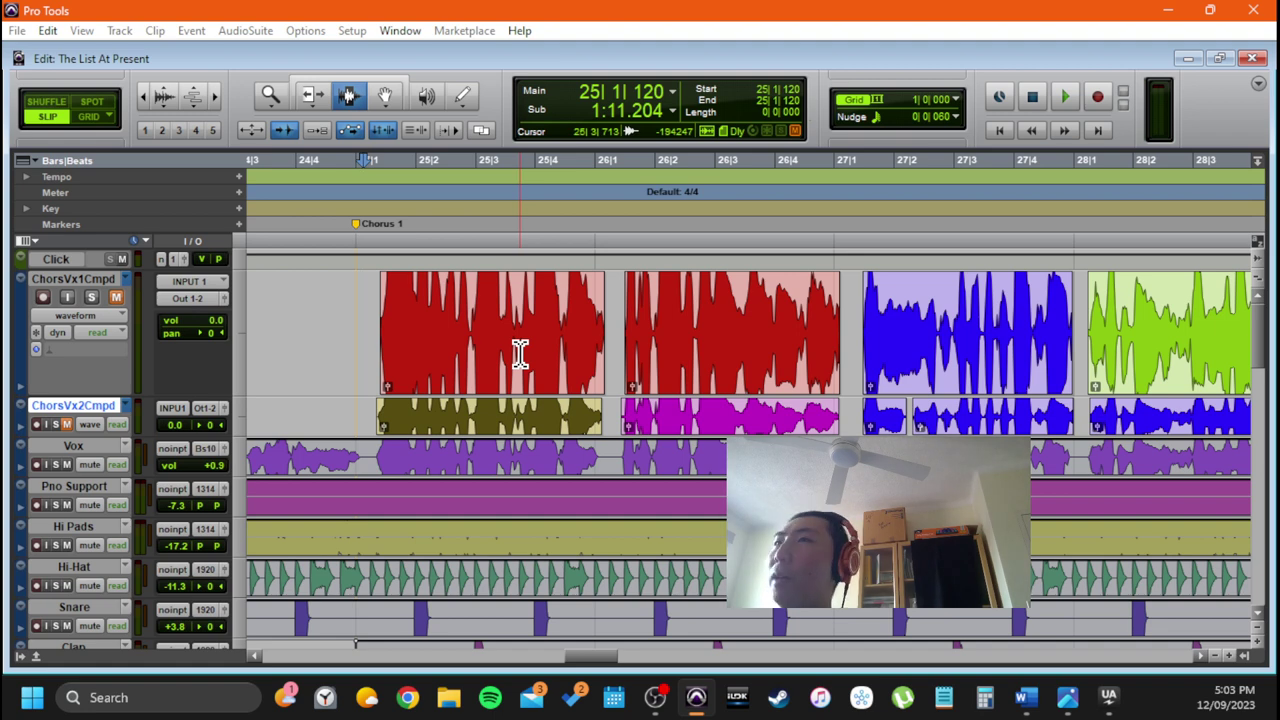
Place the edit cursor at 25|1|226 before the first Chorus Vox 1 Comped clip, and return that track to its small height
left_click(351, 316)
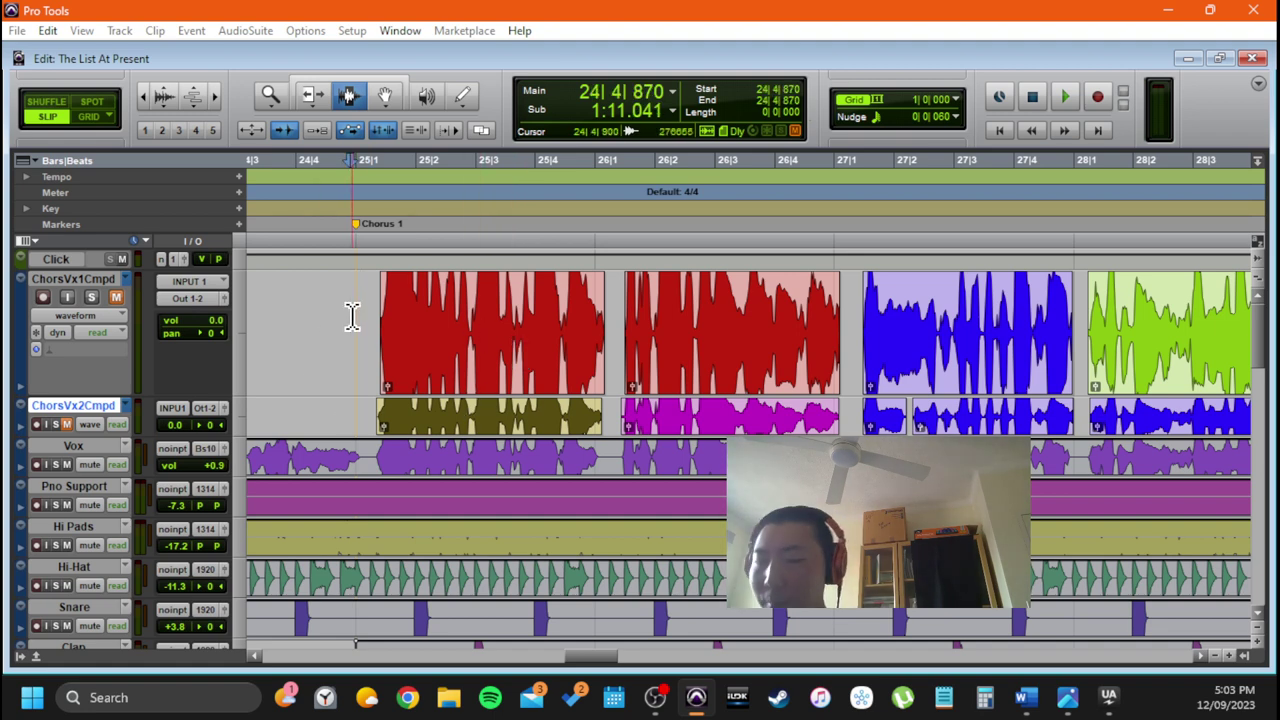
scroll(390, 334, "right", 3)
scroll(414, 351, "left", 3)
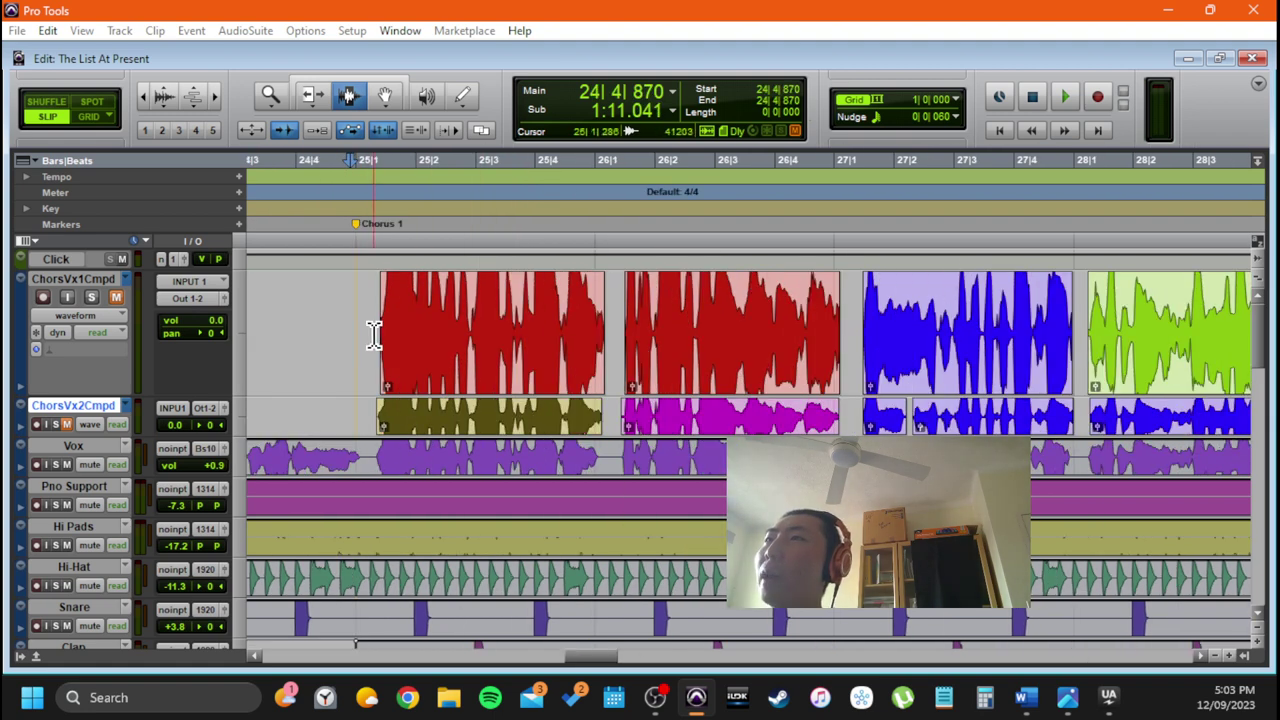
left_click(371, 334)
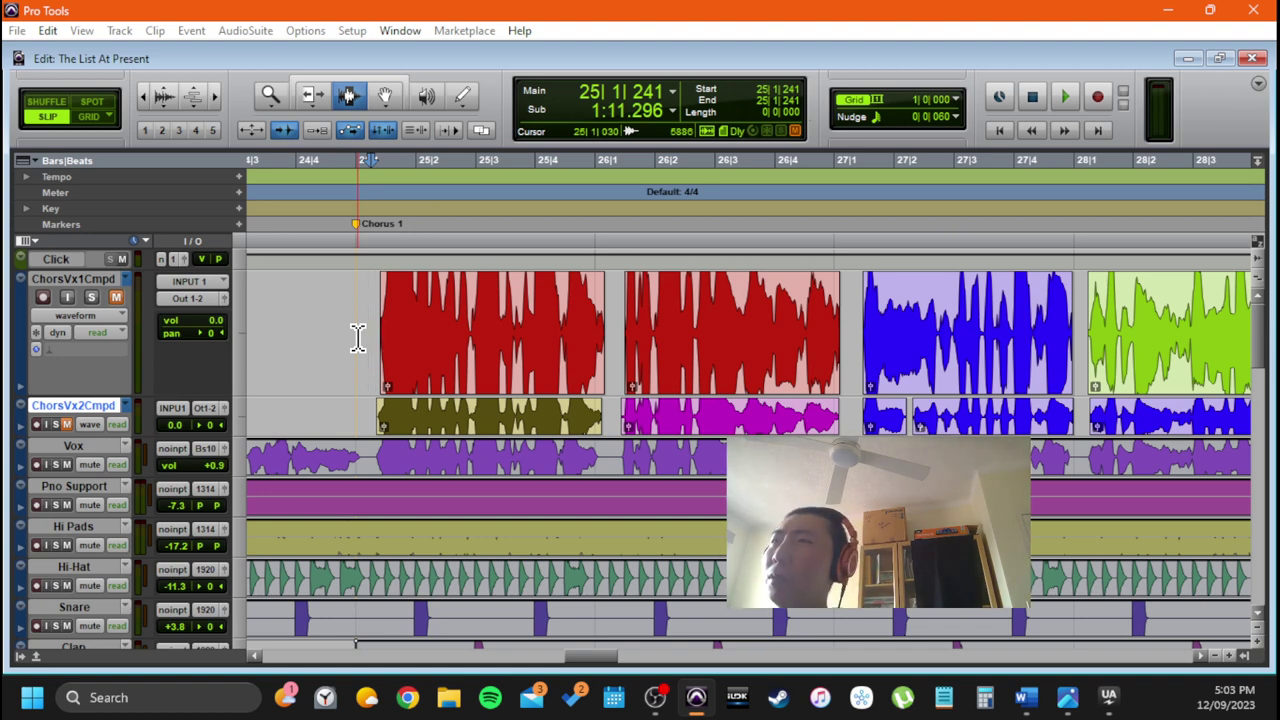
left_click_drag(362, 325, 364, 318)
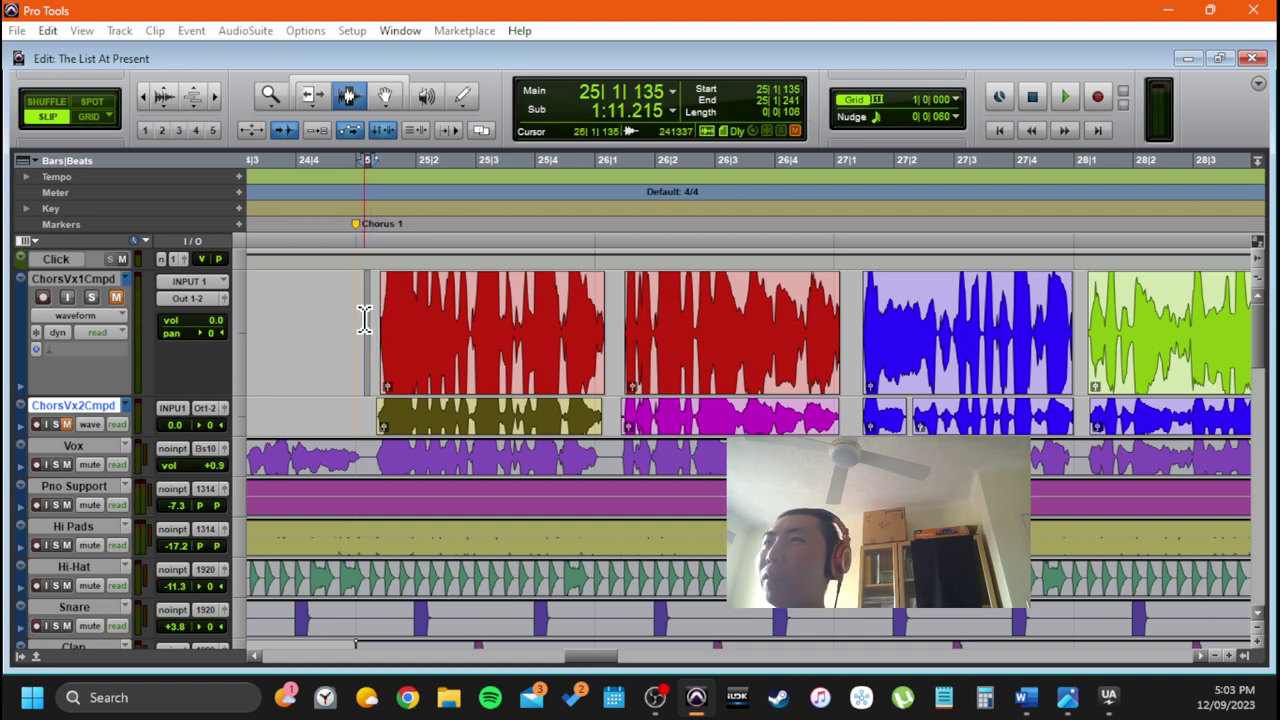
left_click_drag(365, 318, 371, 302)
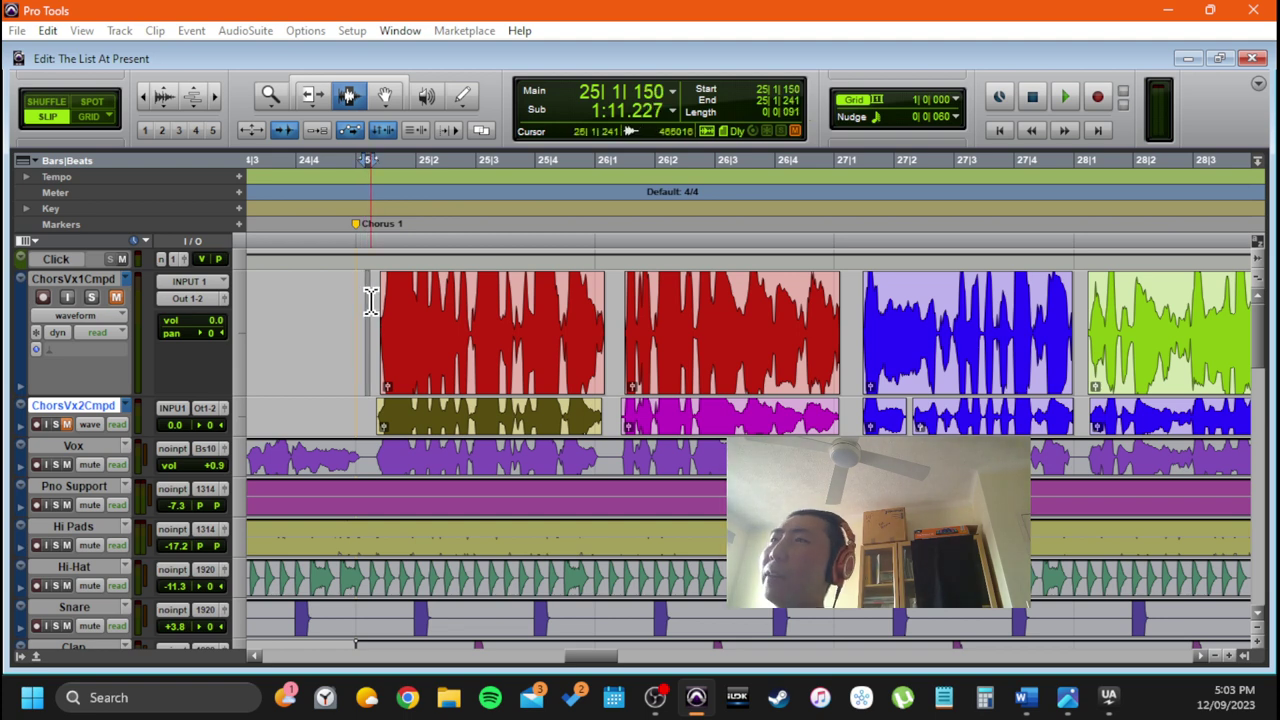
left_click(361, 305)
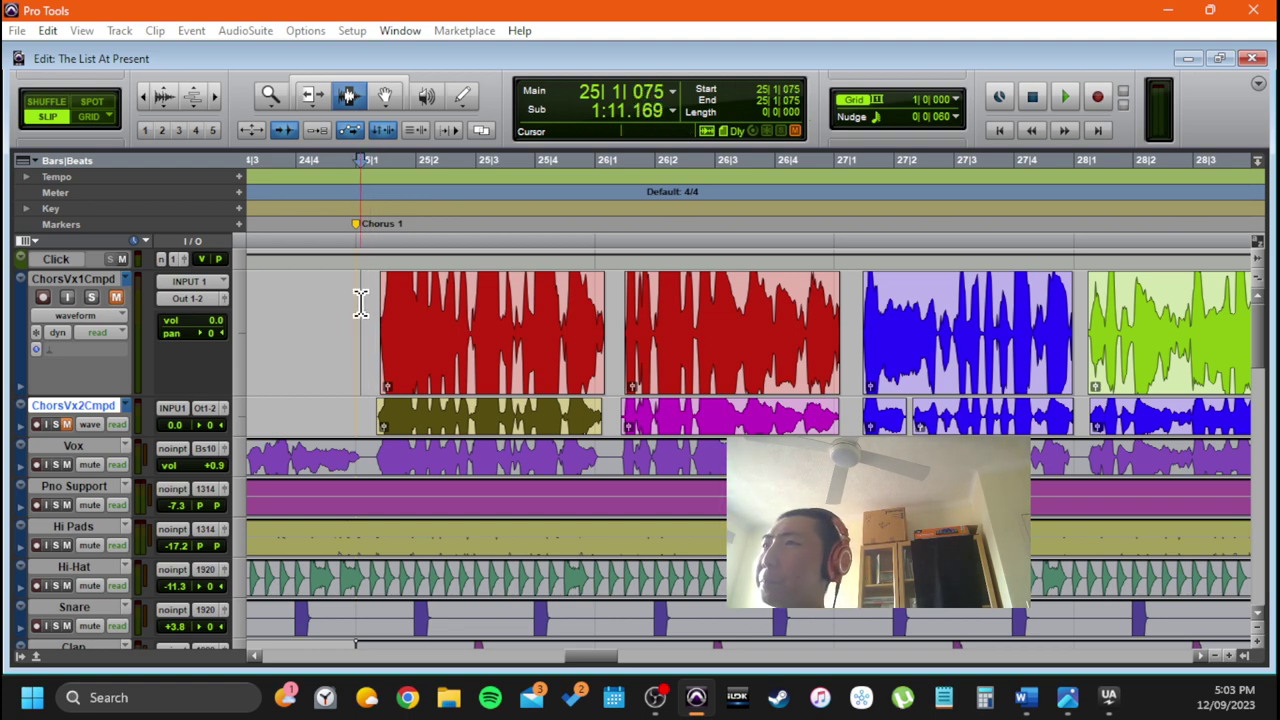
left_click_drag(361, 305, 370, 305)
left_click(370, 305)
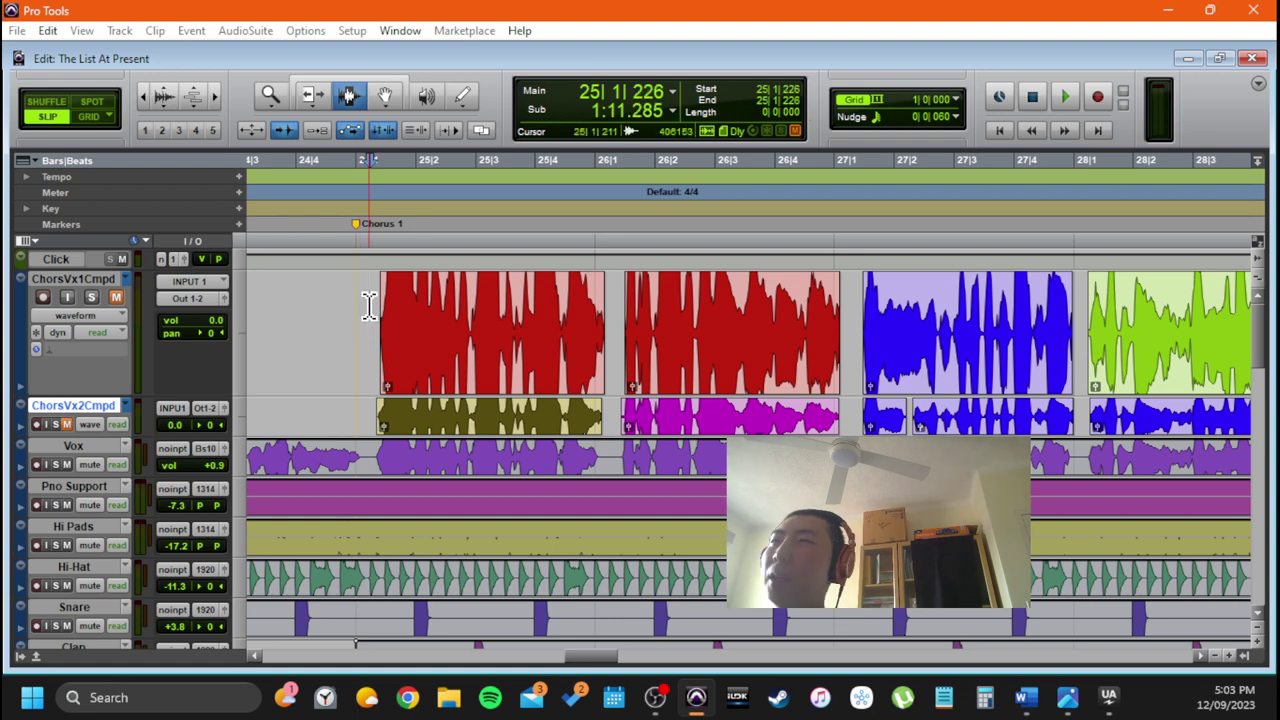
left_click_drag(71, 396, 101, 313)
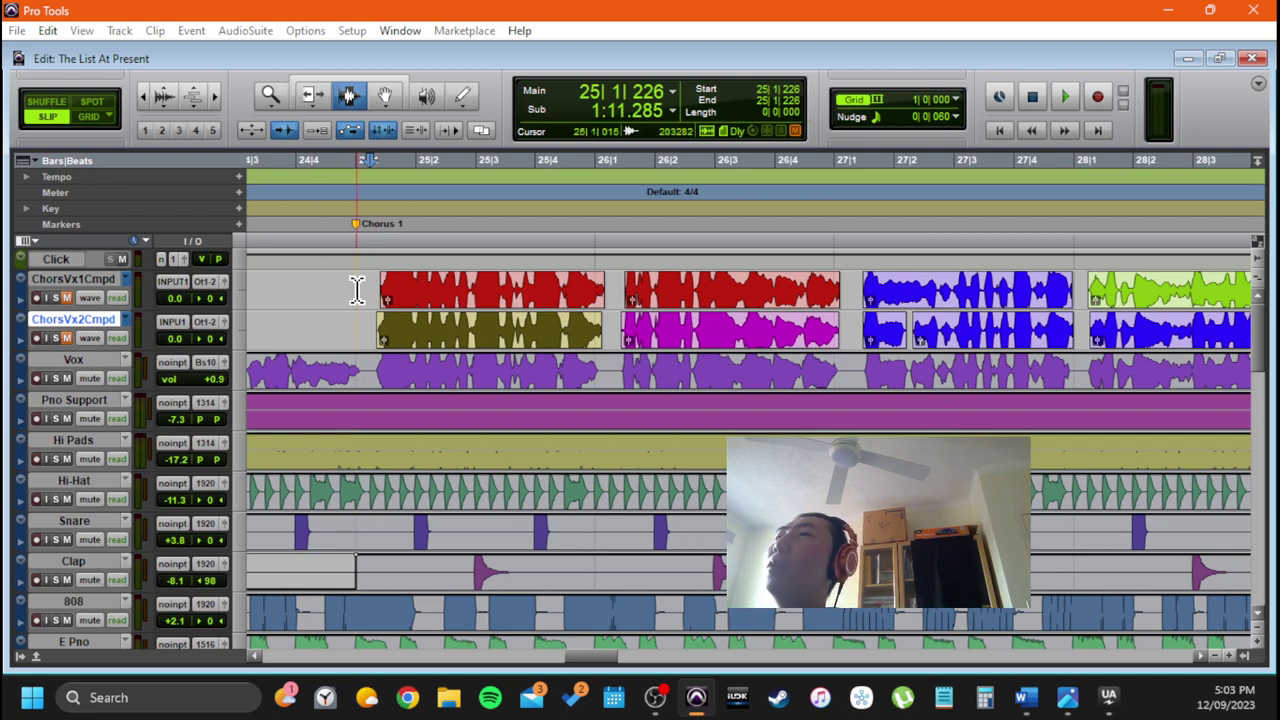
Display the track list again, and show and activate the hidden track Chorus Vox 4 ANA PRINT
left_click(19, 656)
scroll(150, 330, "up", 15)
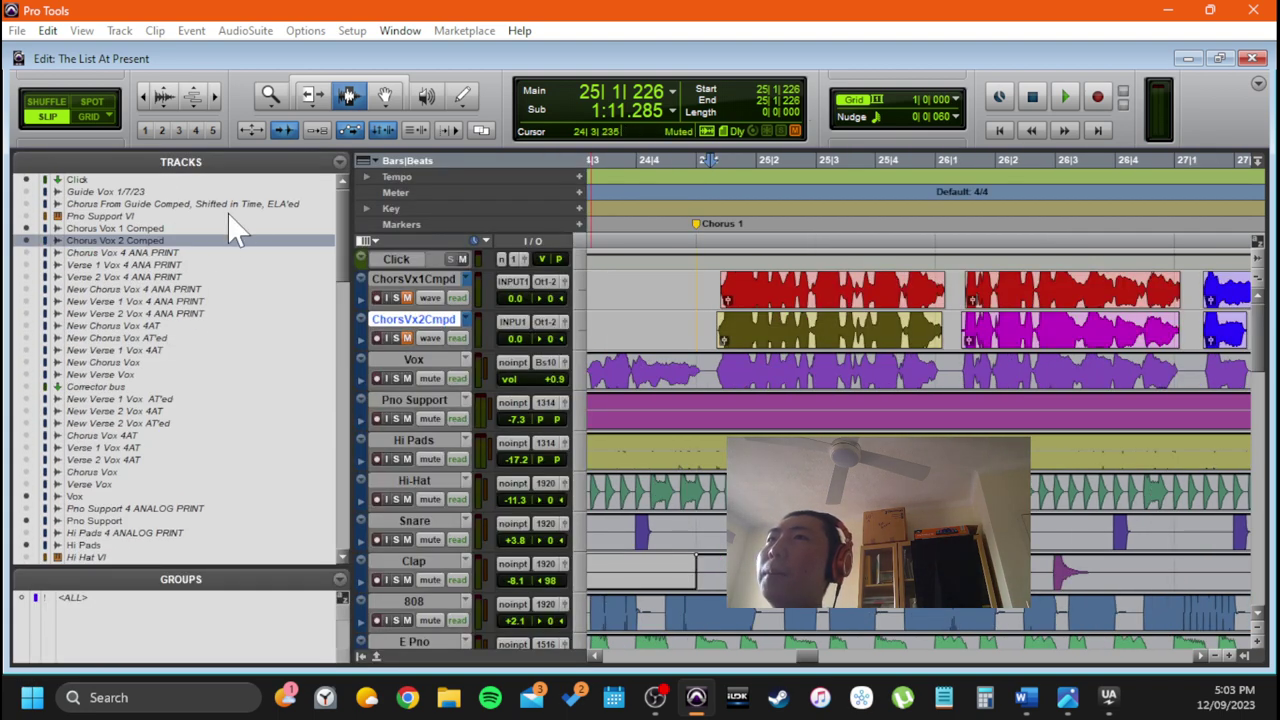
left_click(156, 229)
left_click(154, 238)
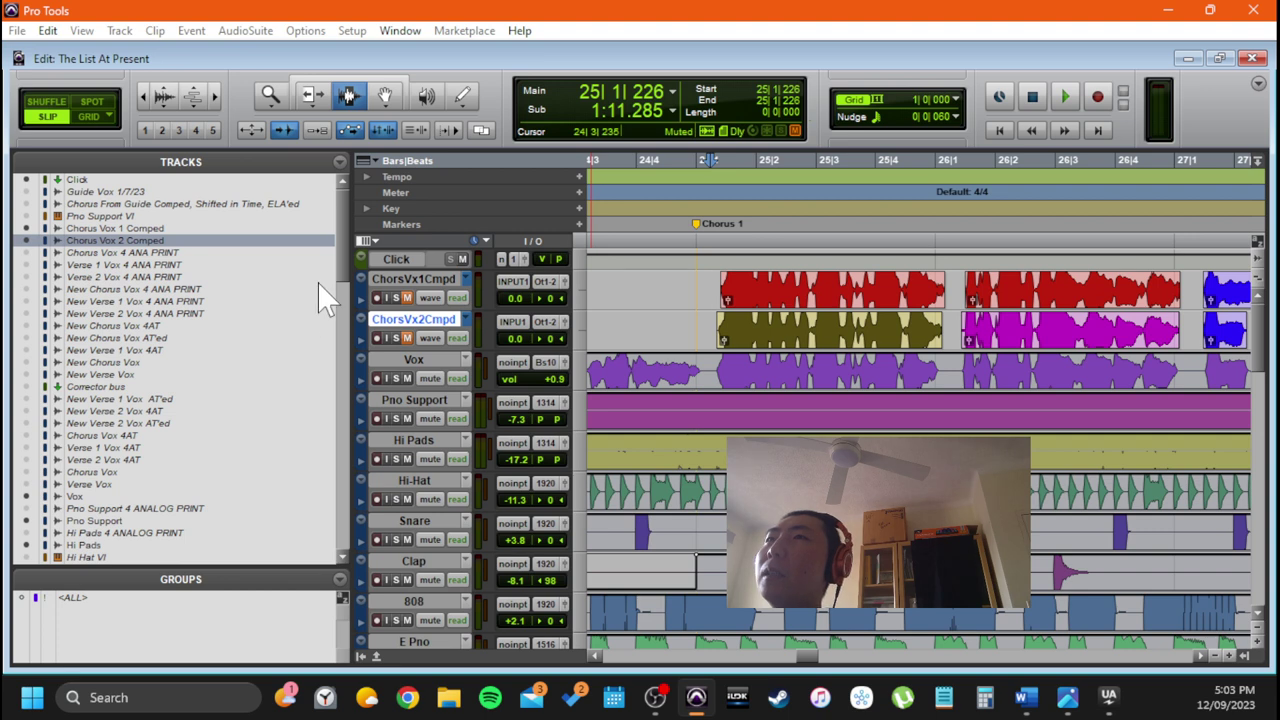
left_click(180, 252)
right_click(178, 252)
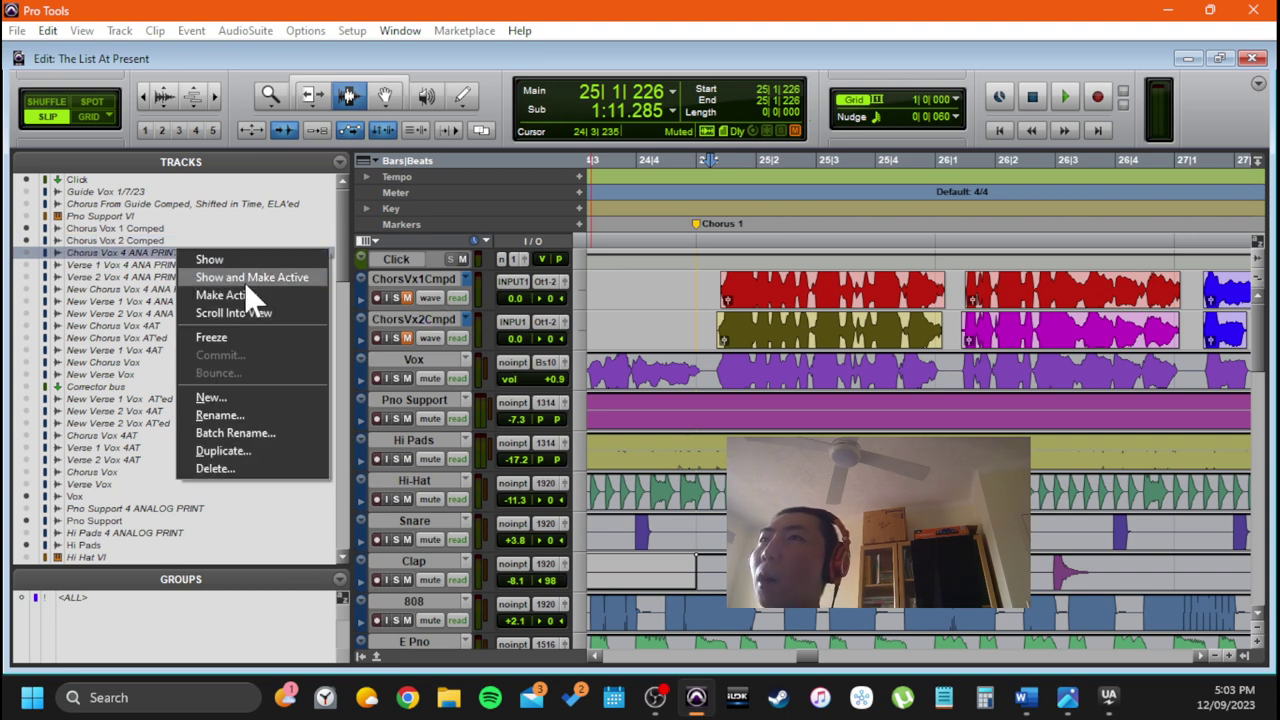
left_click(250, 277)
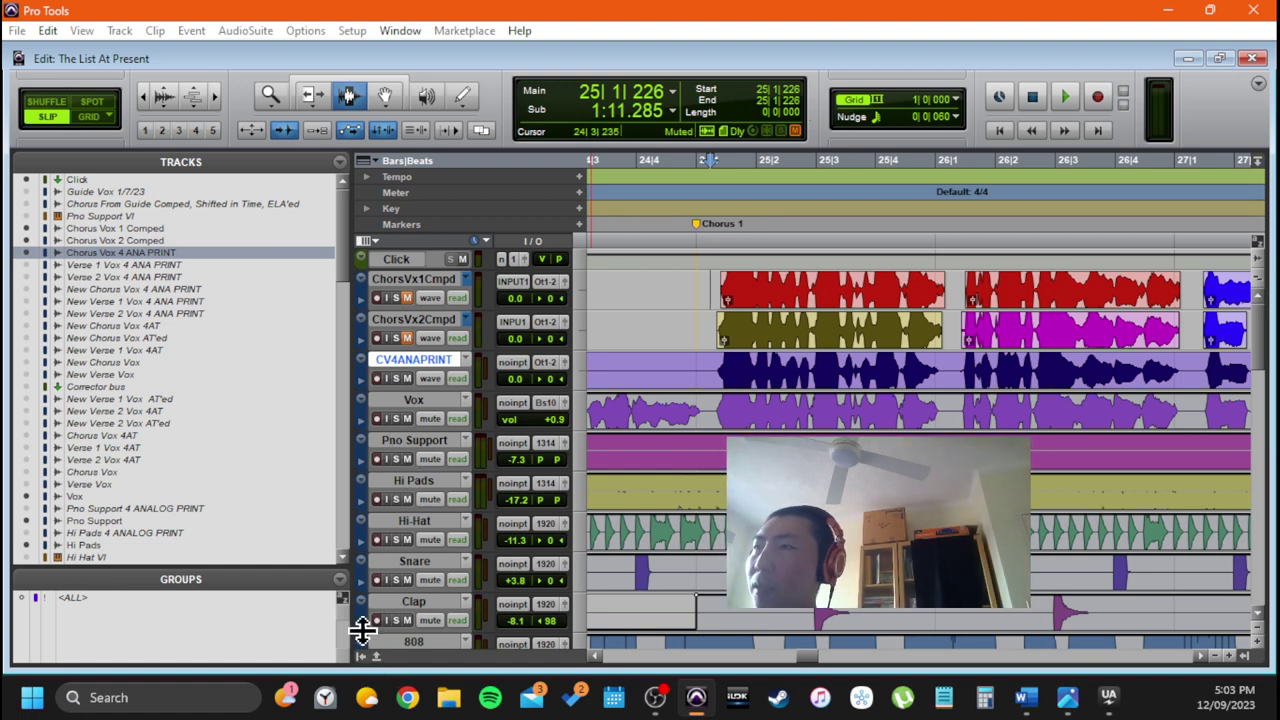
Show and activate the Corrector bus, hide the track list, and keep the bus directly below the Chorus Vox 4 ANA PRINT track
right_click(101, 386)
left_click(212, 405)
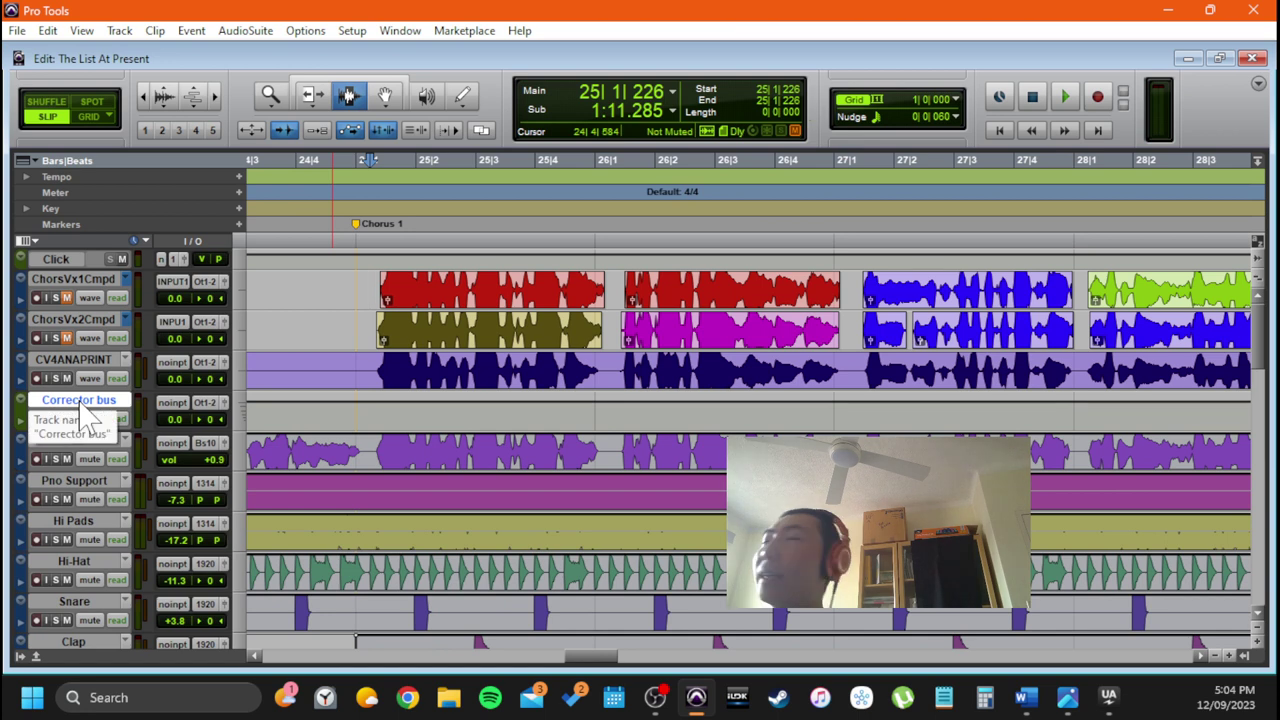
left_click_drag(80, 402, 400, 380)
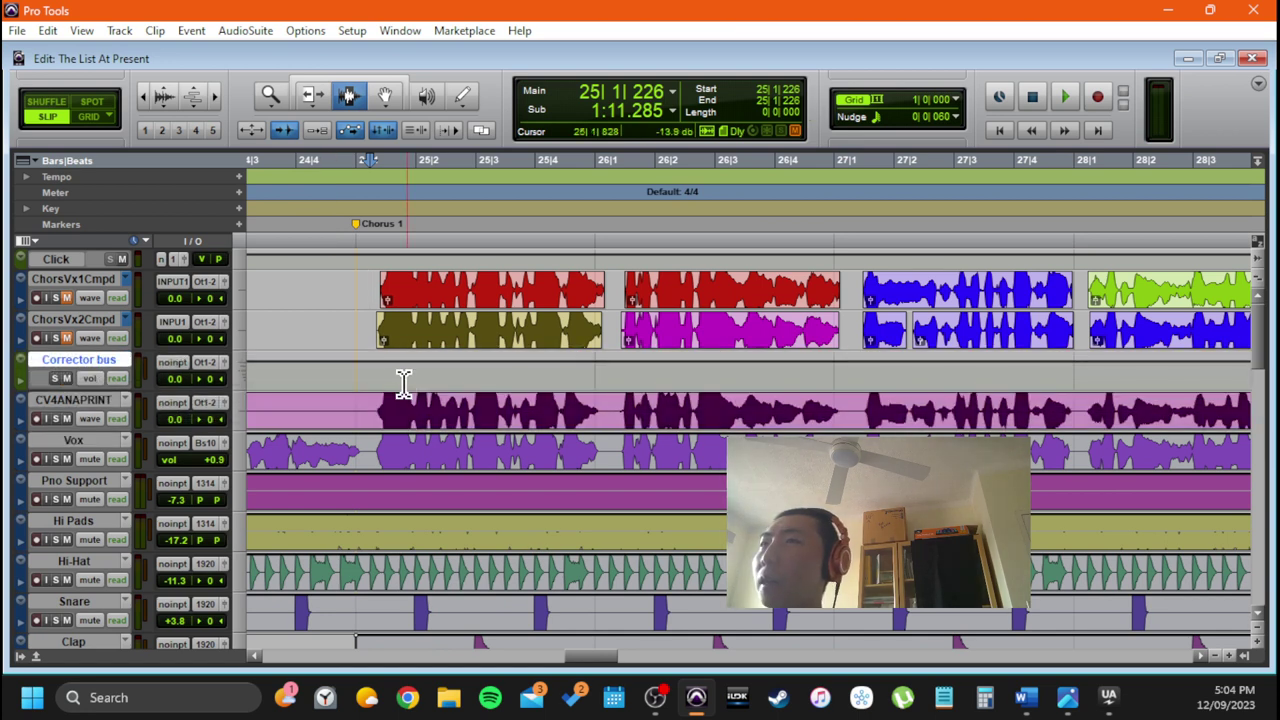
left_click_drag(86, 360, 372, 390)
Switch to the Mix window and open the Pro-Q 3 insert on the Corrector bus to view its EQ curve
key("ctrl+equal")
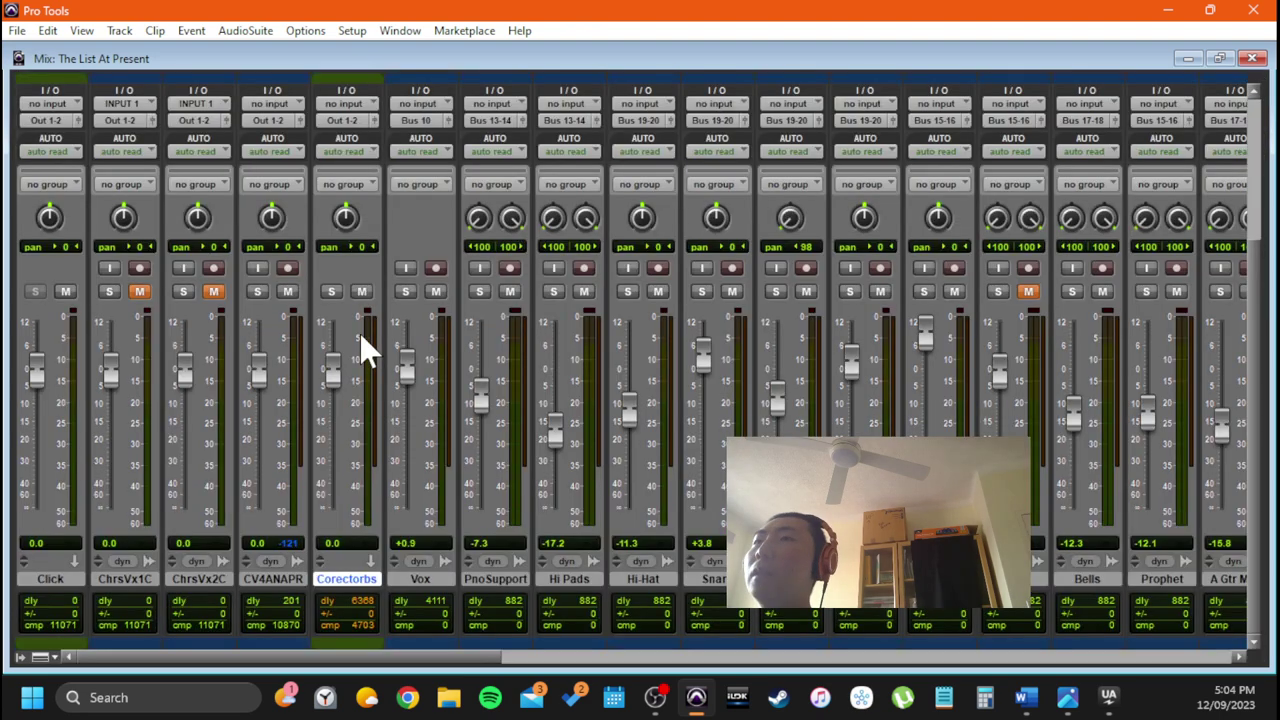
scroll(355, 320, "up", 4)
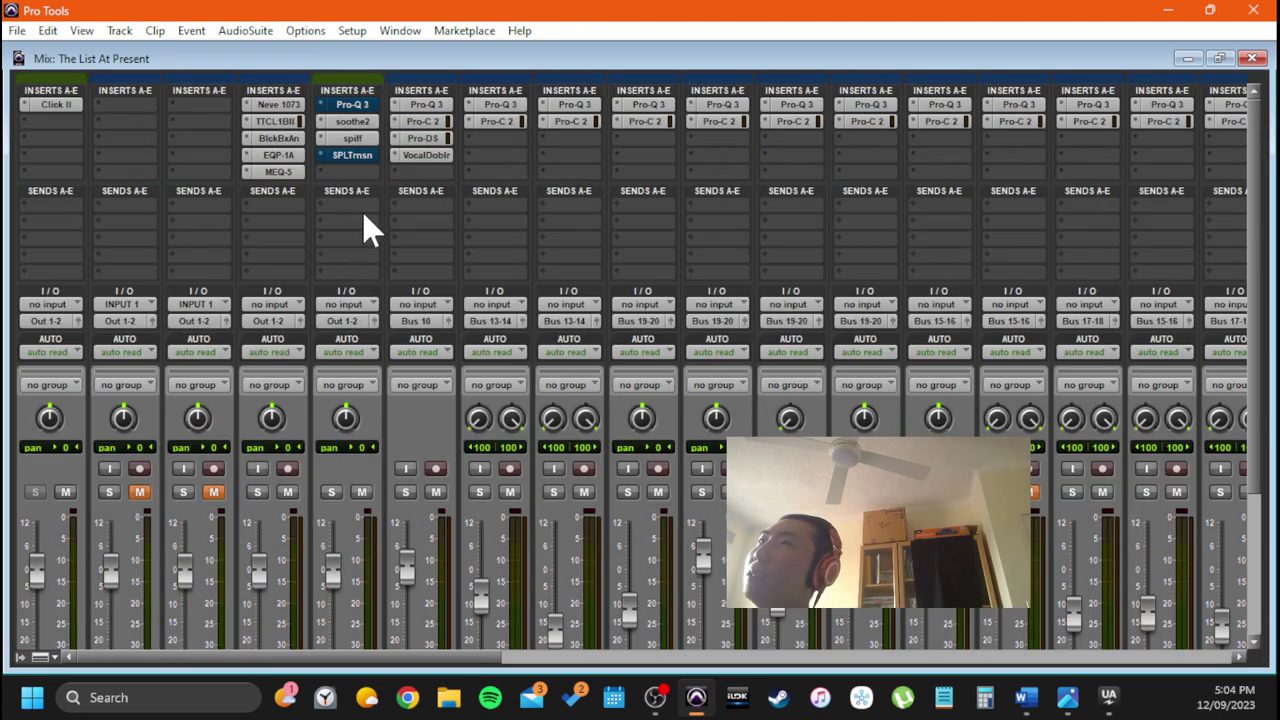
left_click(360, 106)
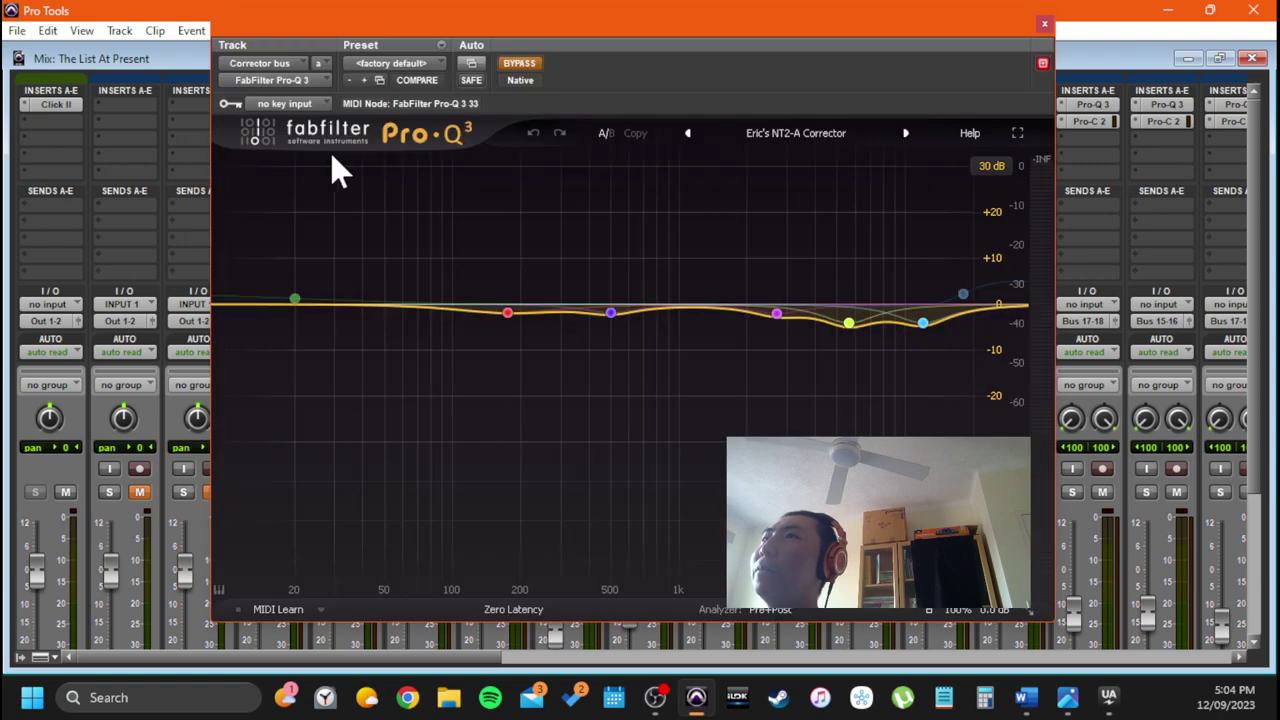
Take the Pro-Q 3 on the Corrector bus out of bypass, and reposition its window so the full EQ curve is in view
left_click_drag(548, 31, 487, 219)
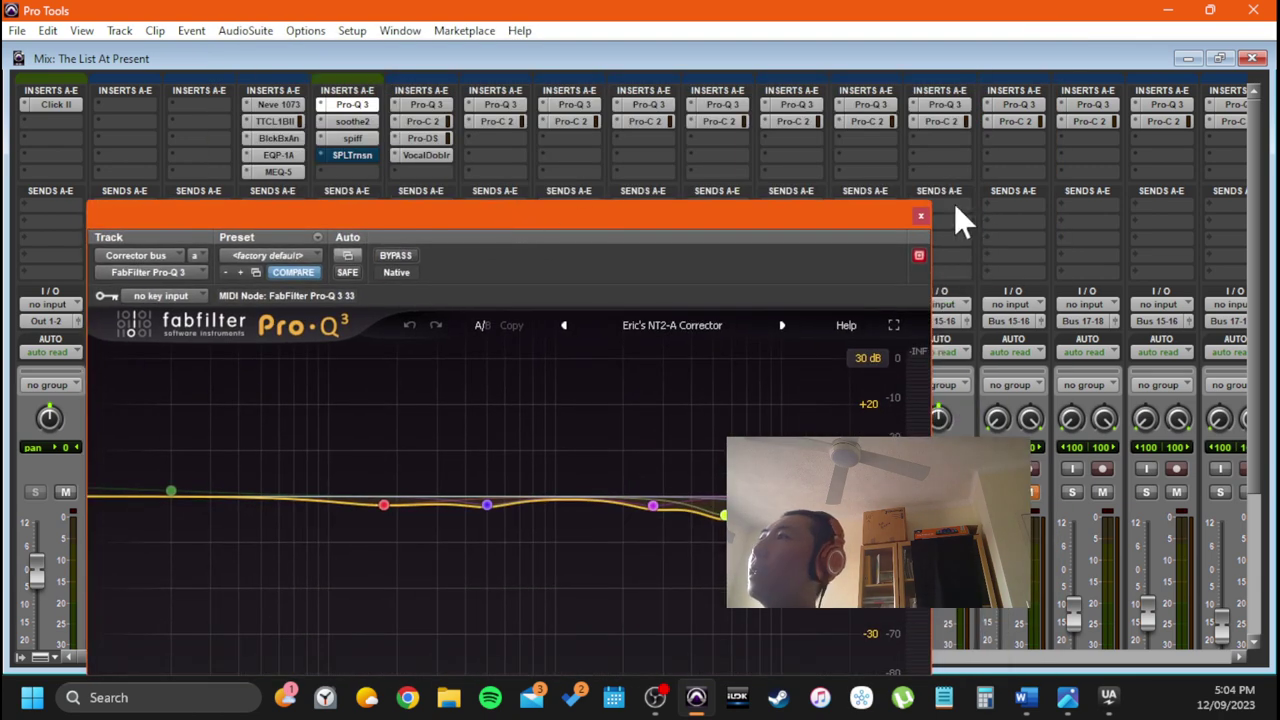
left_click_drag(321, 204, 378, 188)
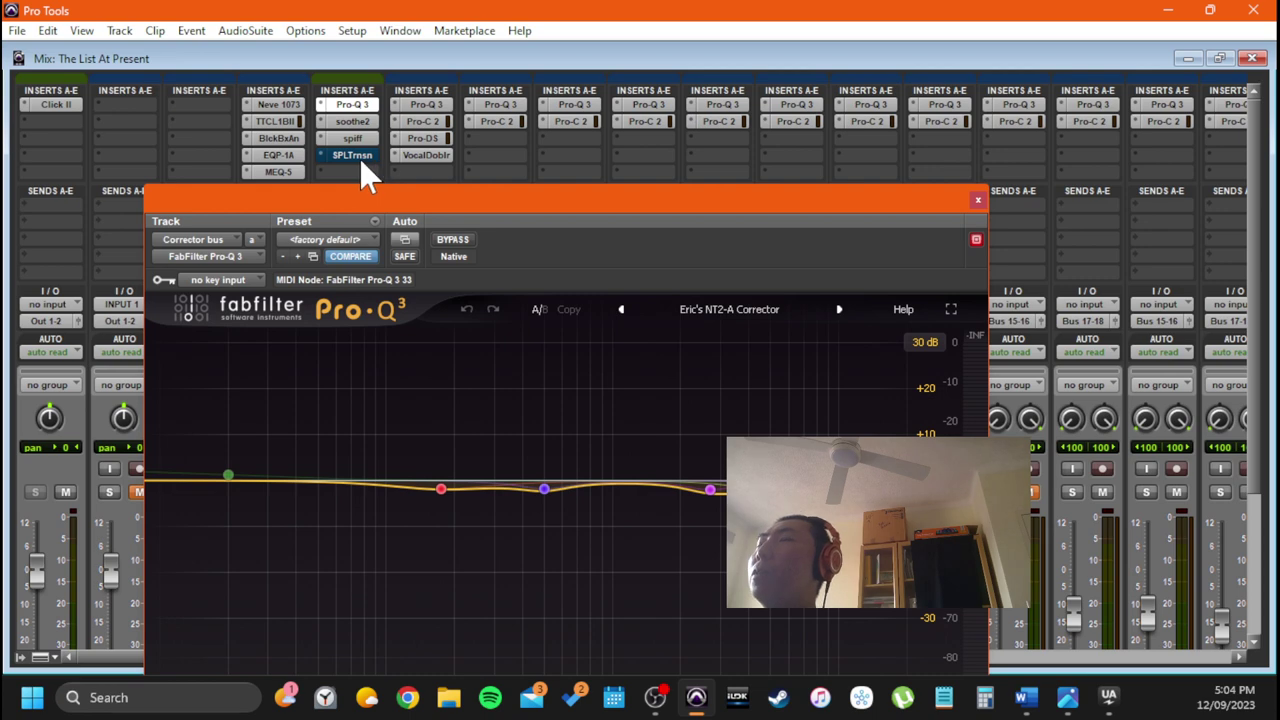
left_click_drag(521, 192, 572, 54)
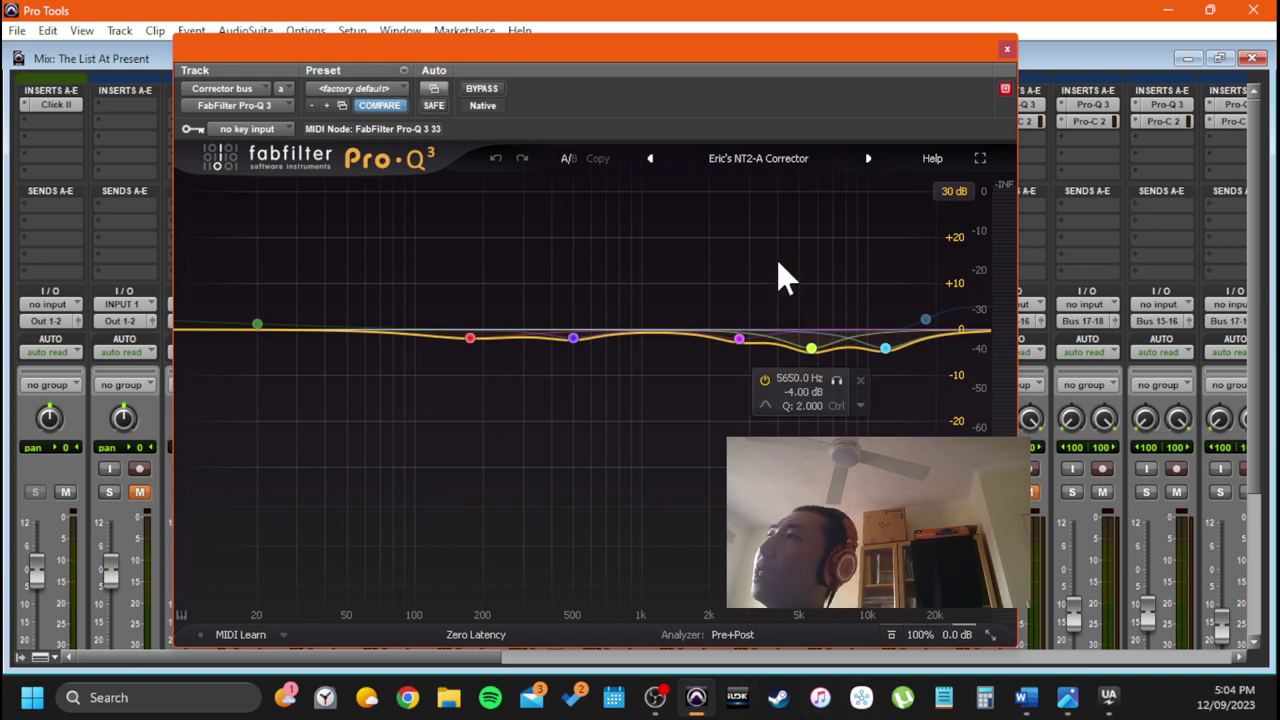
left_click_drag(711, 43, 811, 47)
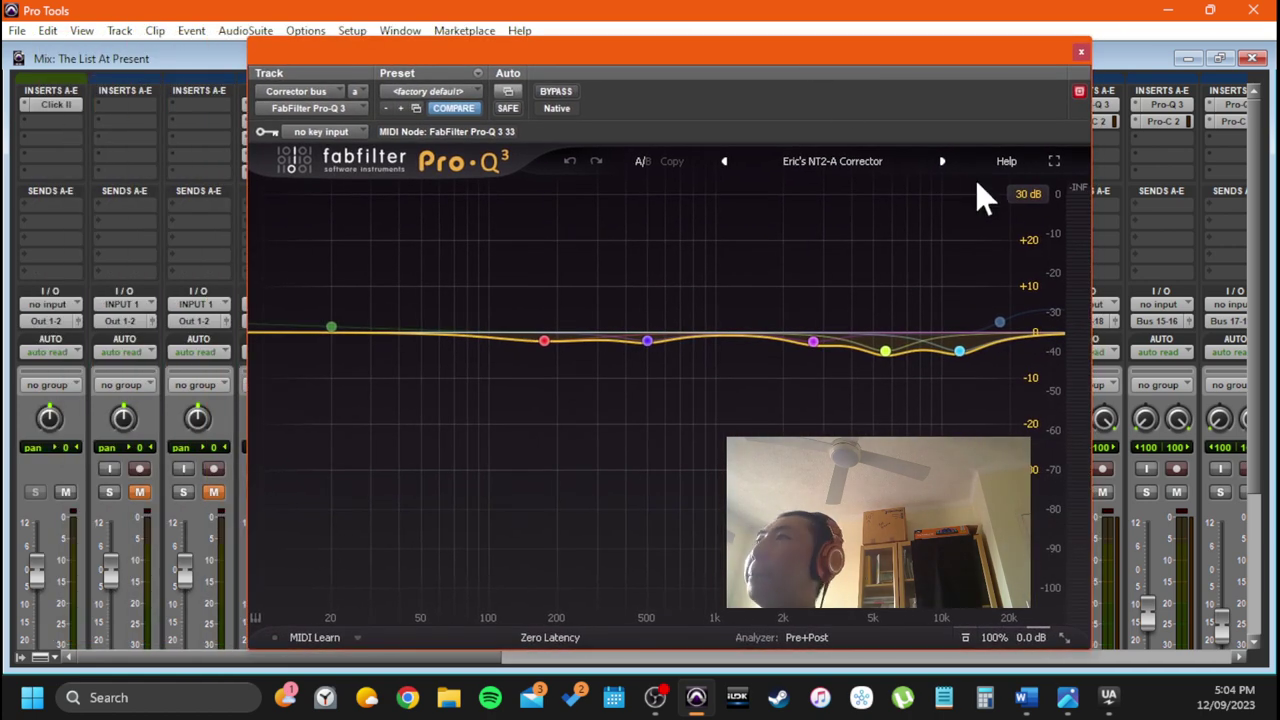
Examine the EQ bands of the Eric's NT2-A Corrector preset on the Corrector bus, and close the Pro-Q 3 window
mouse_move(838, 274)
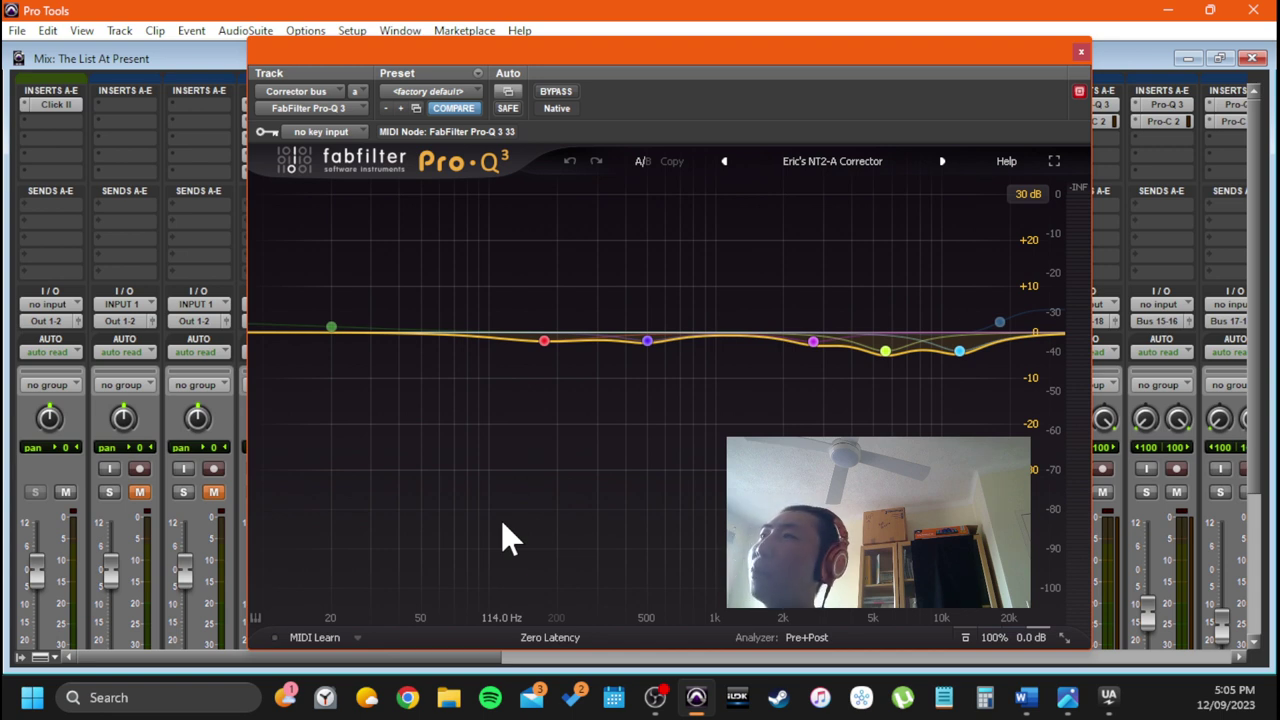
left_click_drag(305, 476, 965, 245)
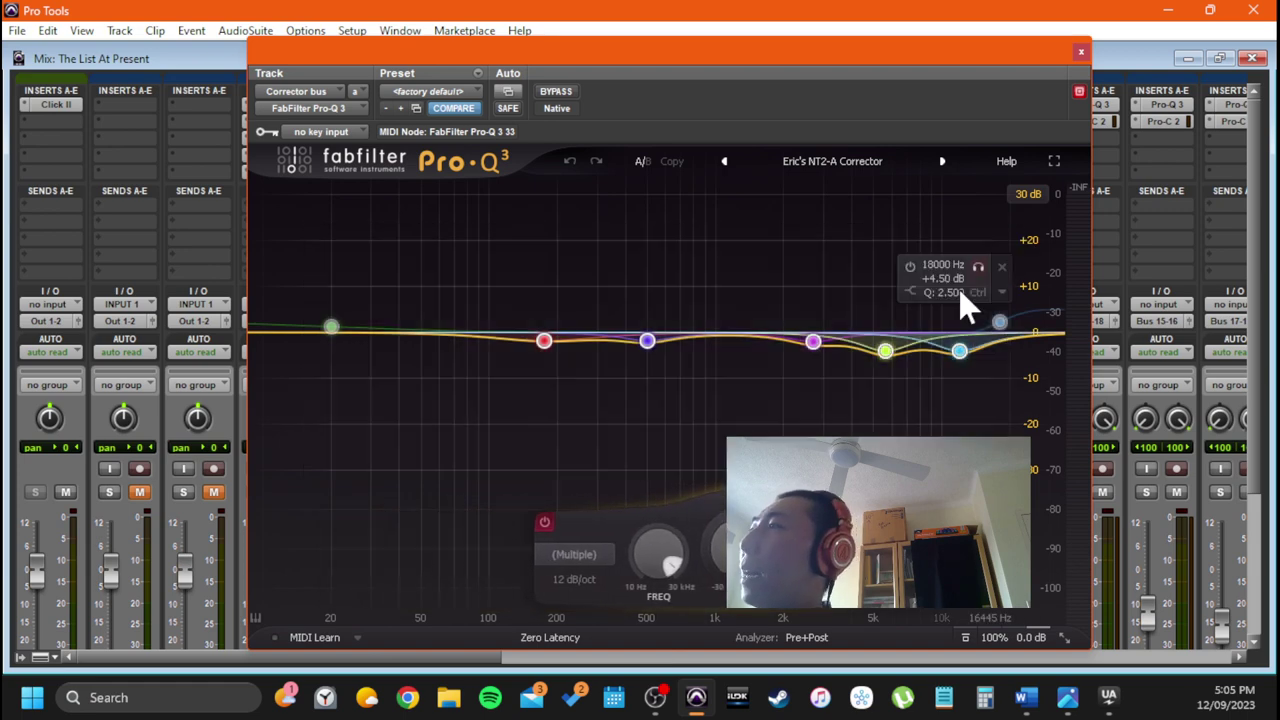
left_click(677, 420)
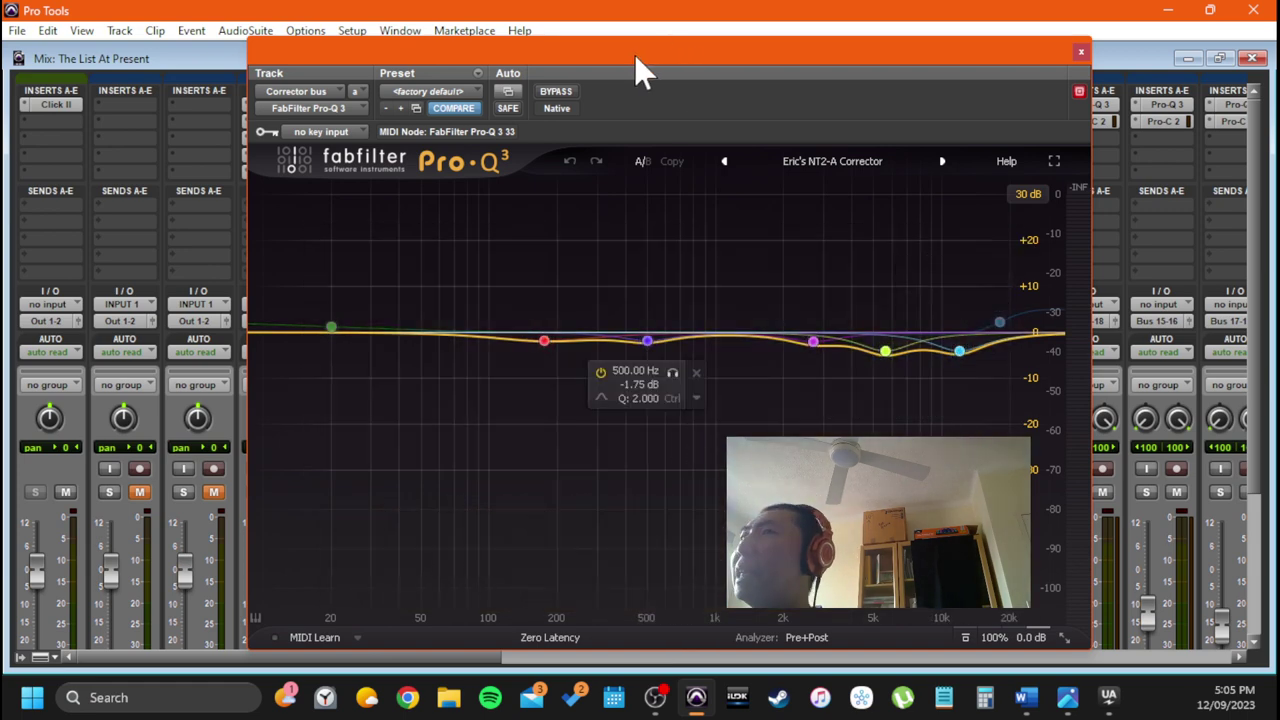
left_click_drag(636, 57, 518, 51)
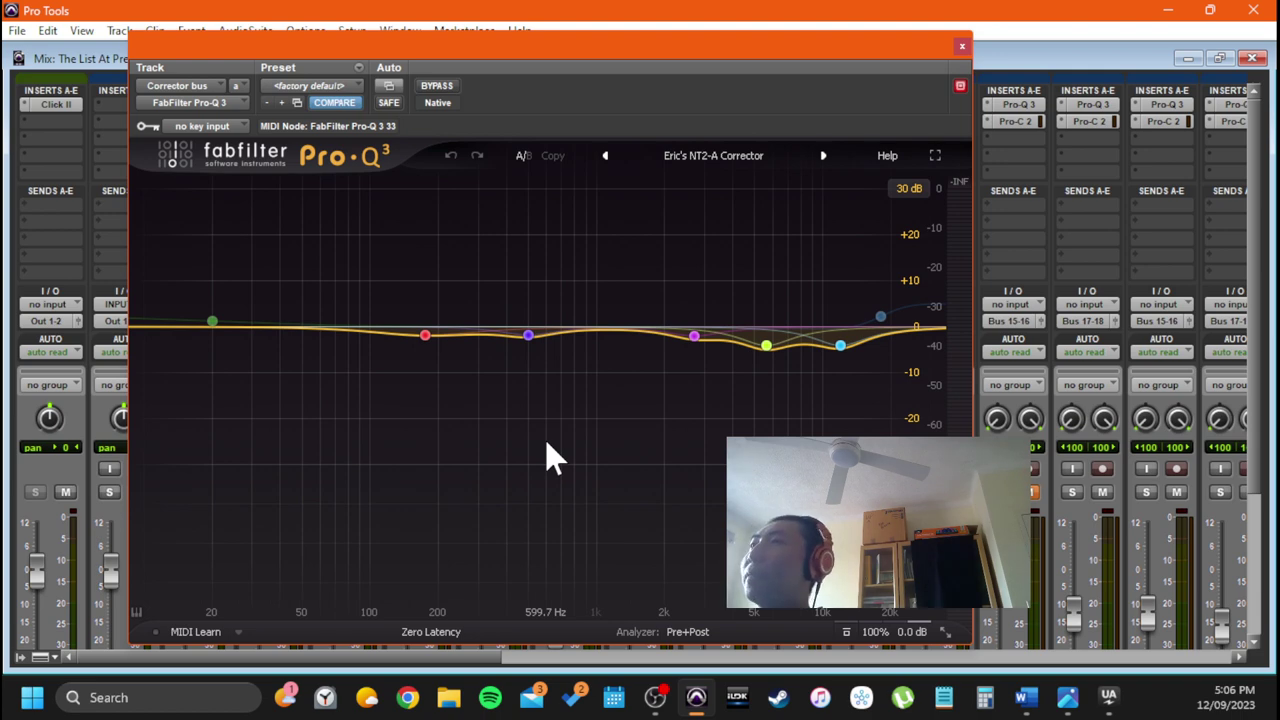
left_click(962, 46)
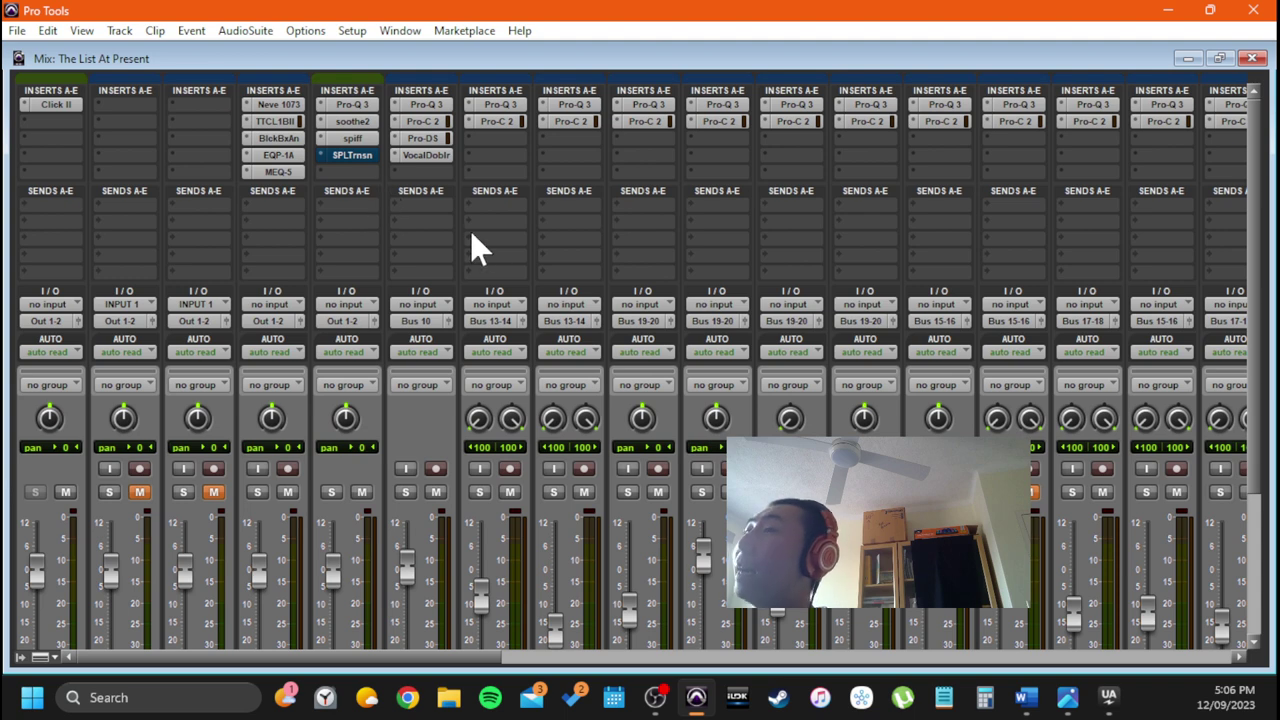
left_click(345, 104)
left_click(962, 46)
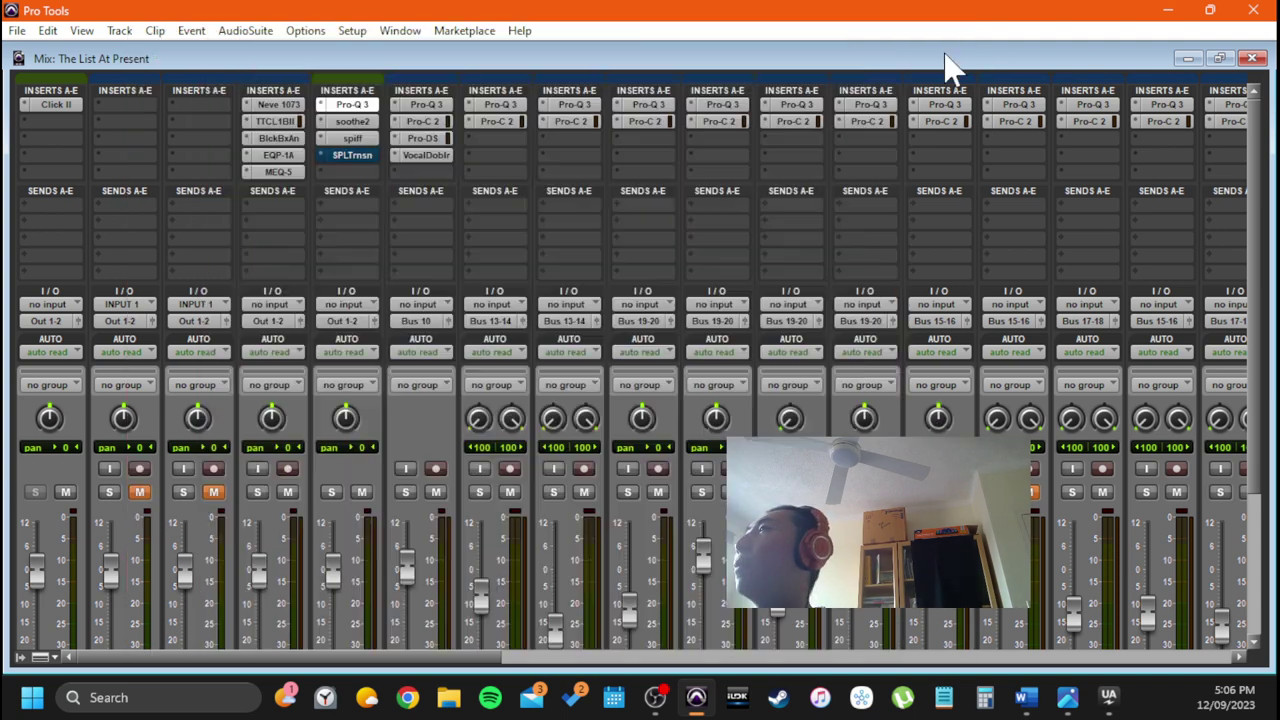
Open the soothe2 insert on the Corrector bus, review its depth, sharpness, selectivity and frequency settings, and close it
left_click(352, 121)
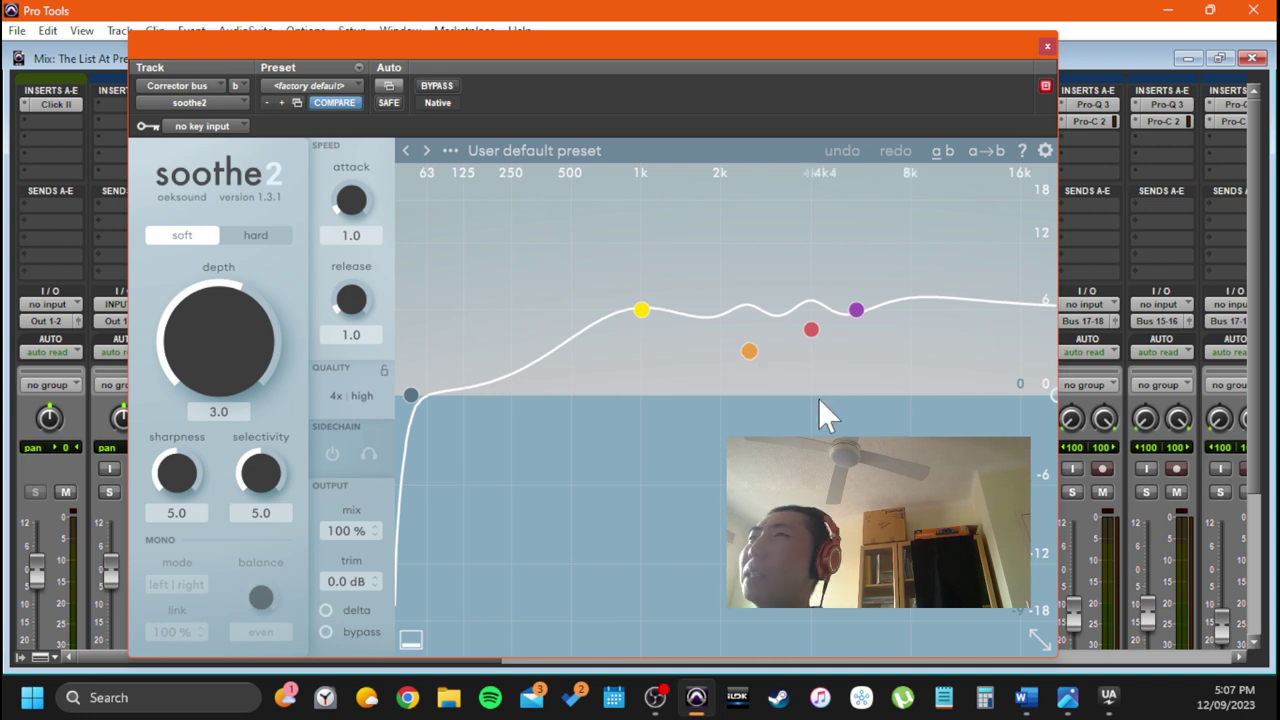
left_click_drag(493, 45, 459, 43)
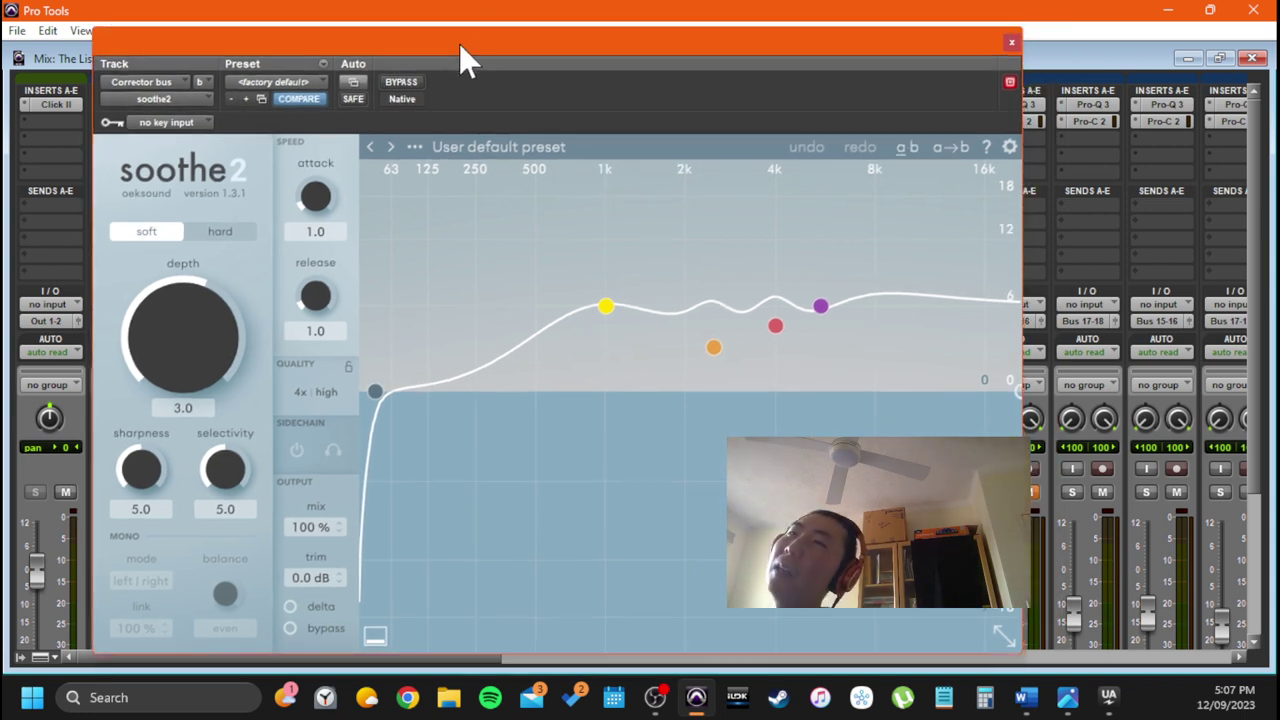
left_click(1012, 44)
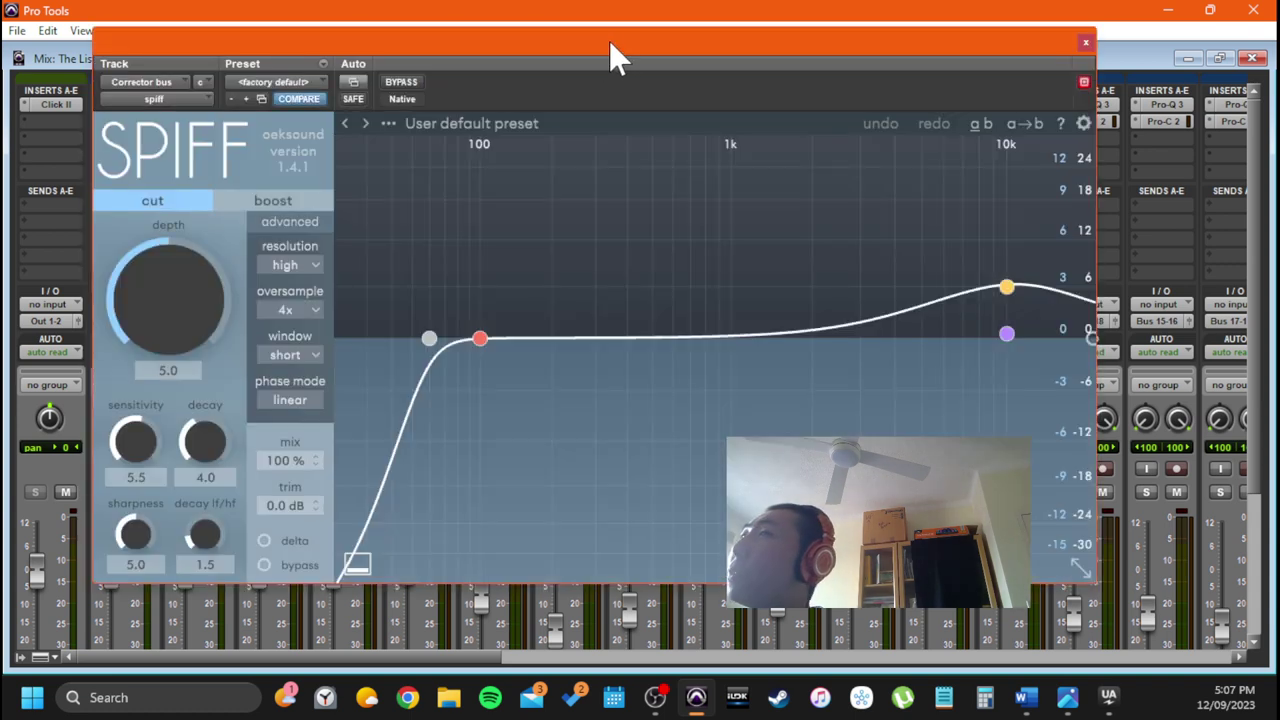
Review the spiff insert's cut, sensitivity and decay settings on the Corrector bus, and close its window
left_click_drag(609, 41, 663, 58)
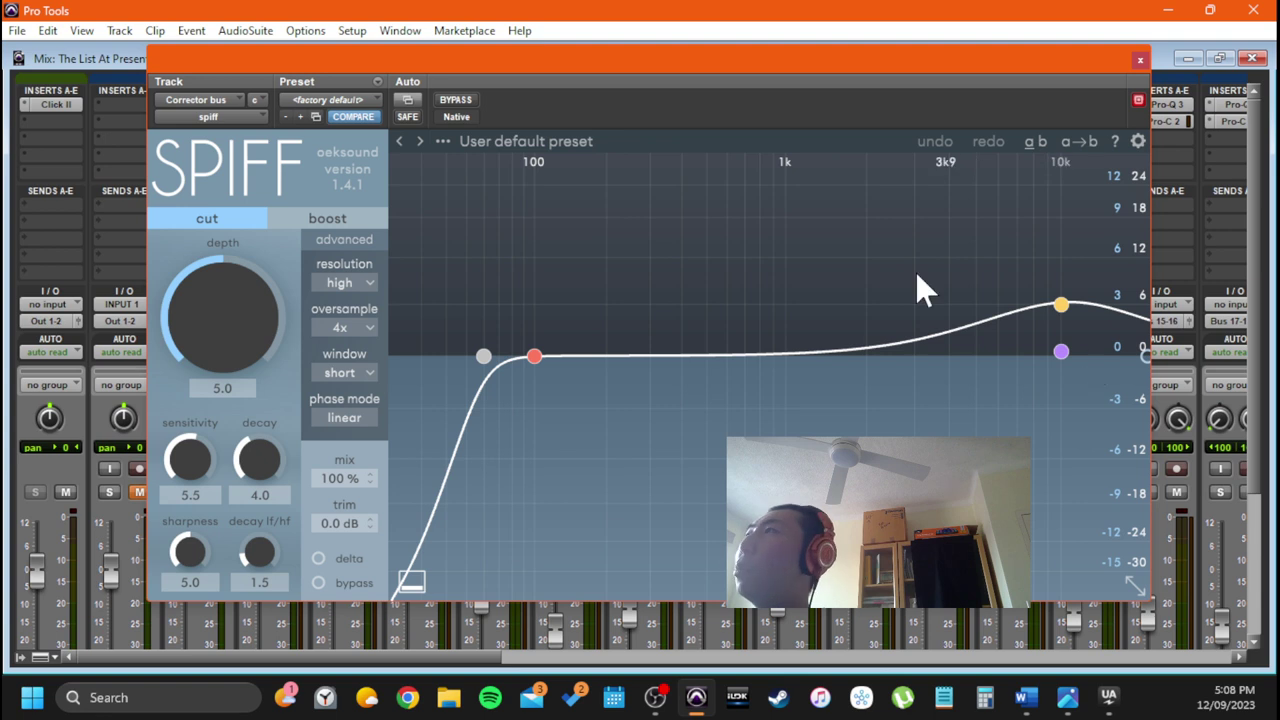
left_click_drag(681, 52, 556, 88)
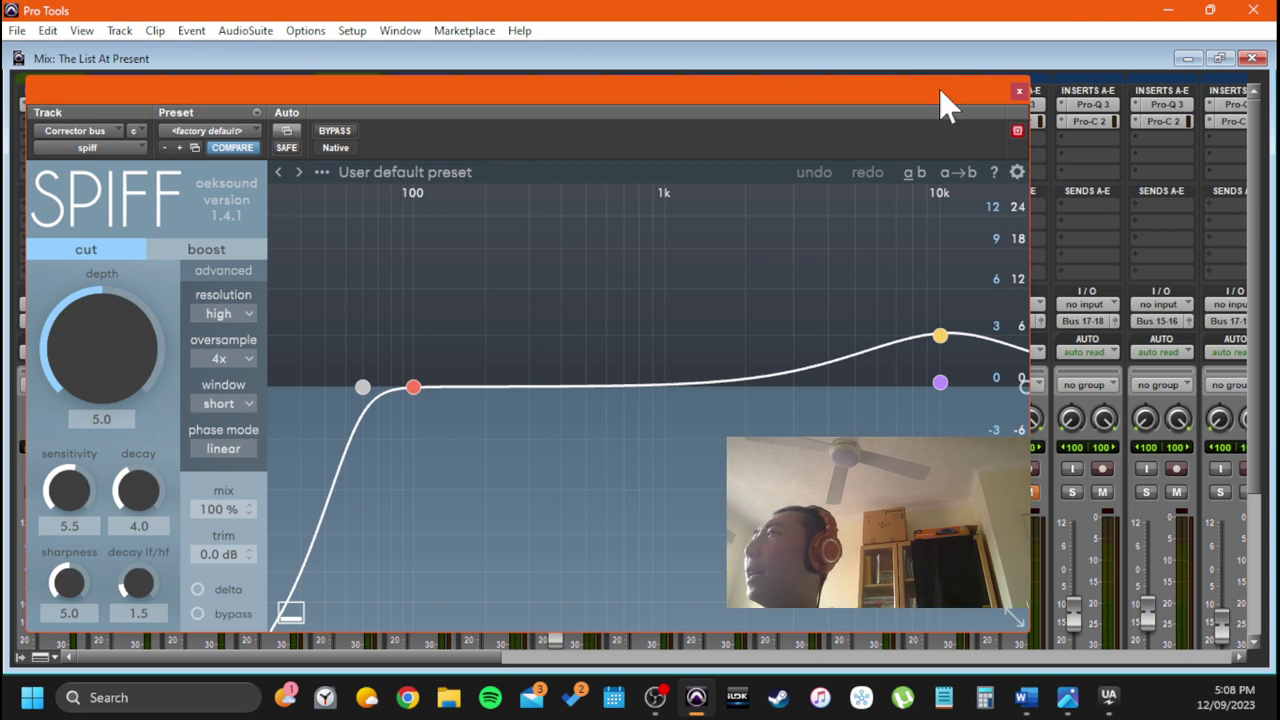
left_click(1020, 92)
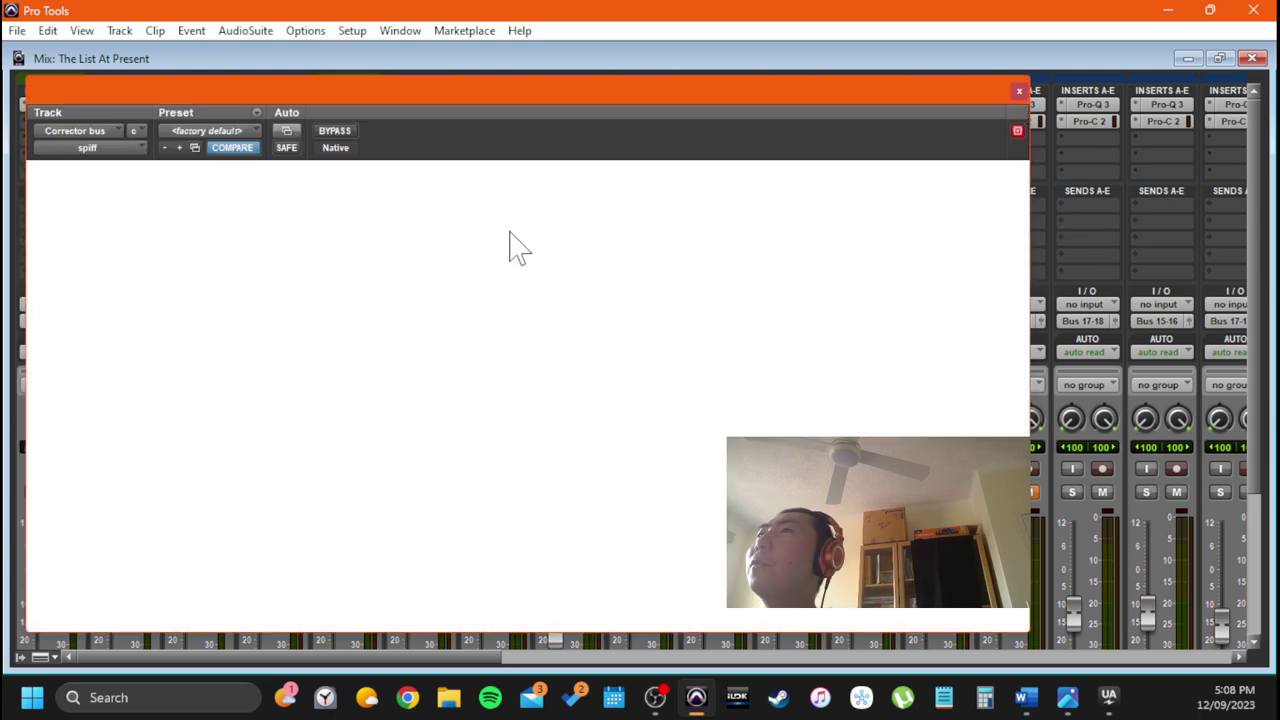
key("ctrl+w")
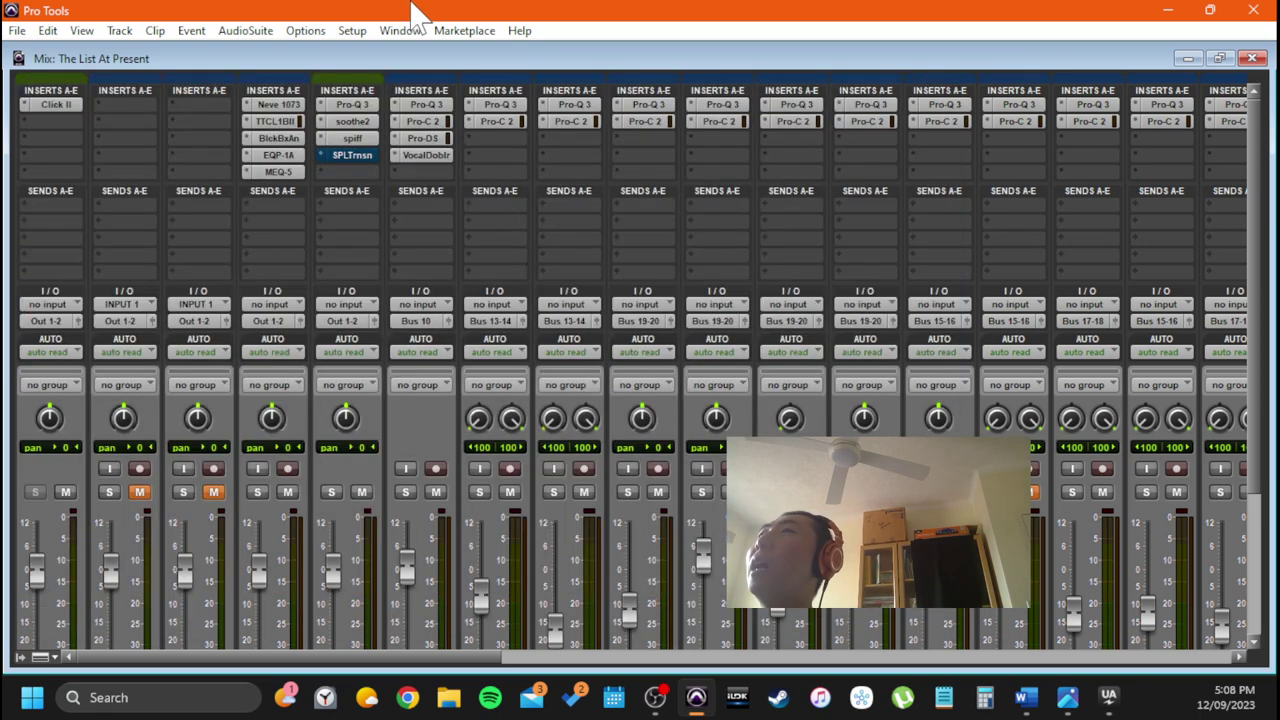
Open the SPL Transient Designer Plus insert on the Corrector bus, take it out of bypass to review its attack and sustain, and close it
left_click(365, 155)
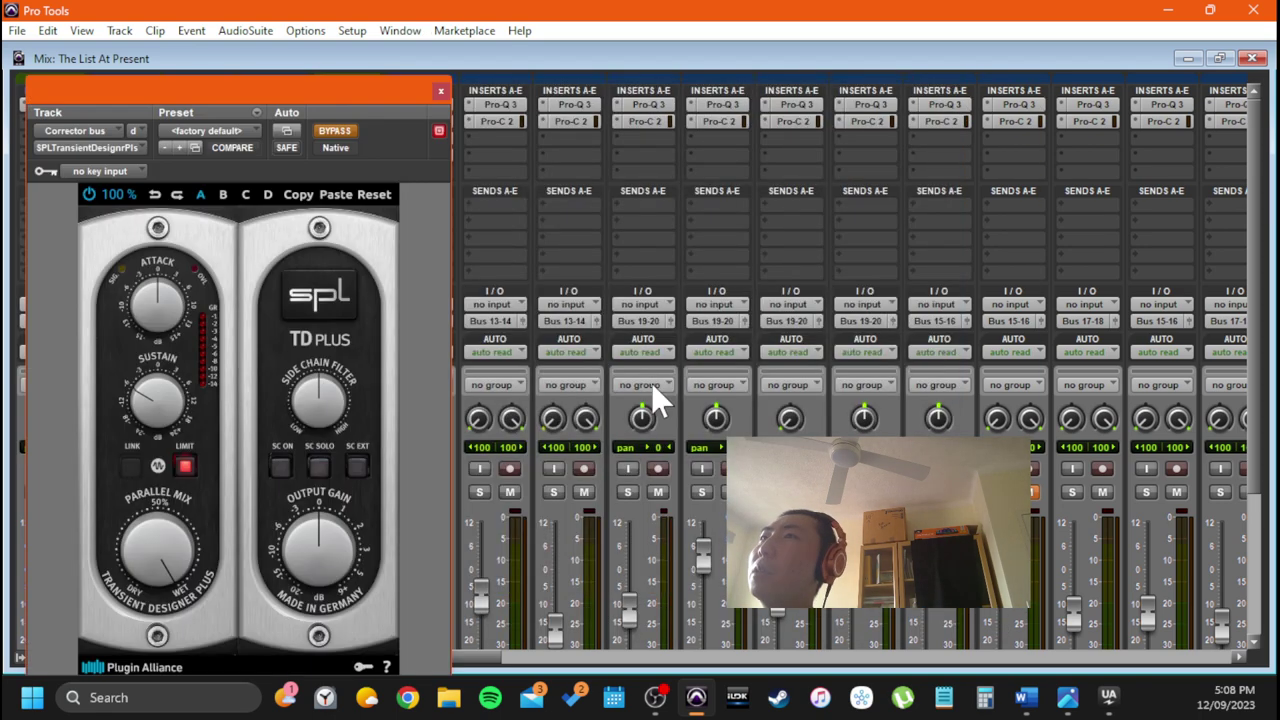
left_click_drag(331, 88, 736, 40)
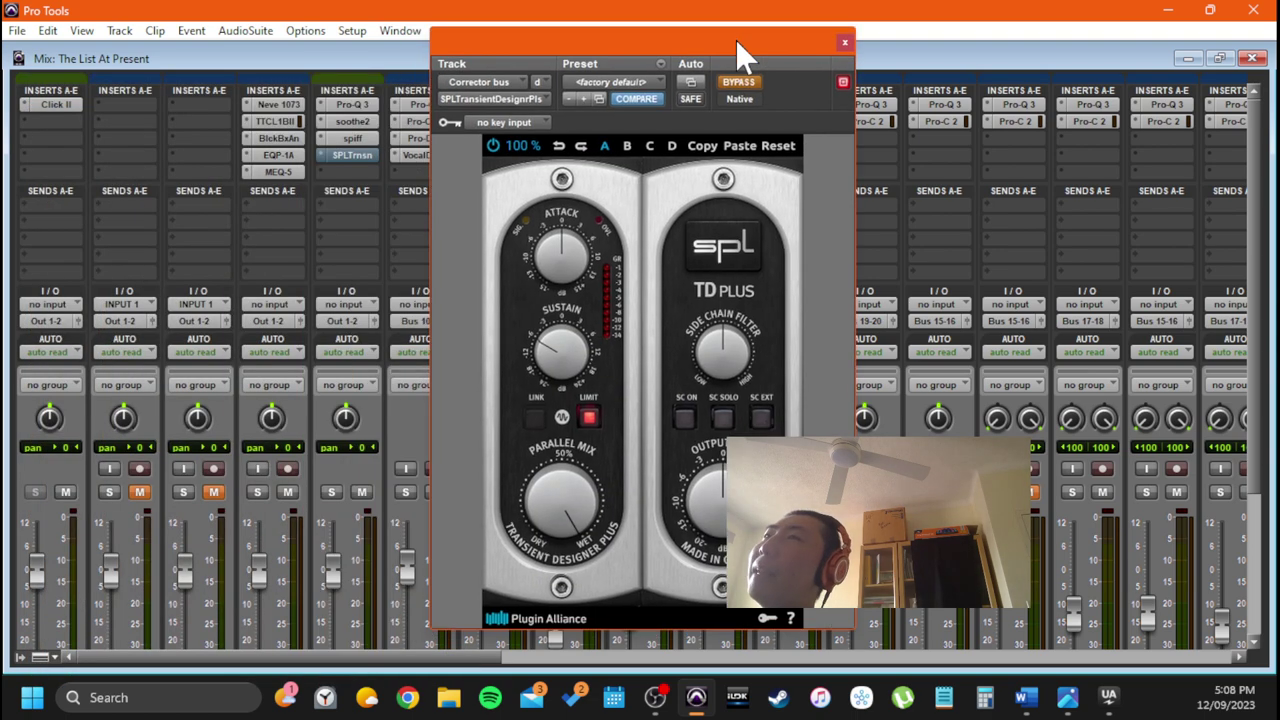
left_click(739, 82)
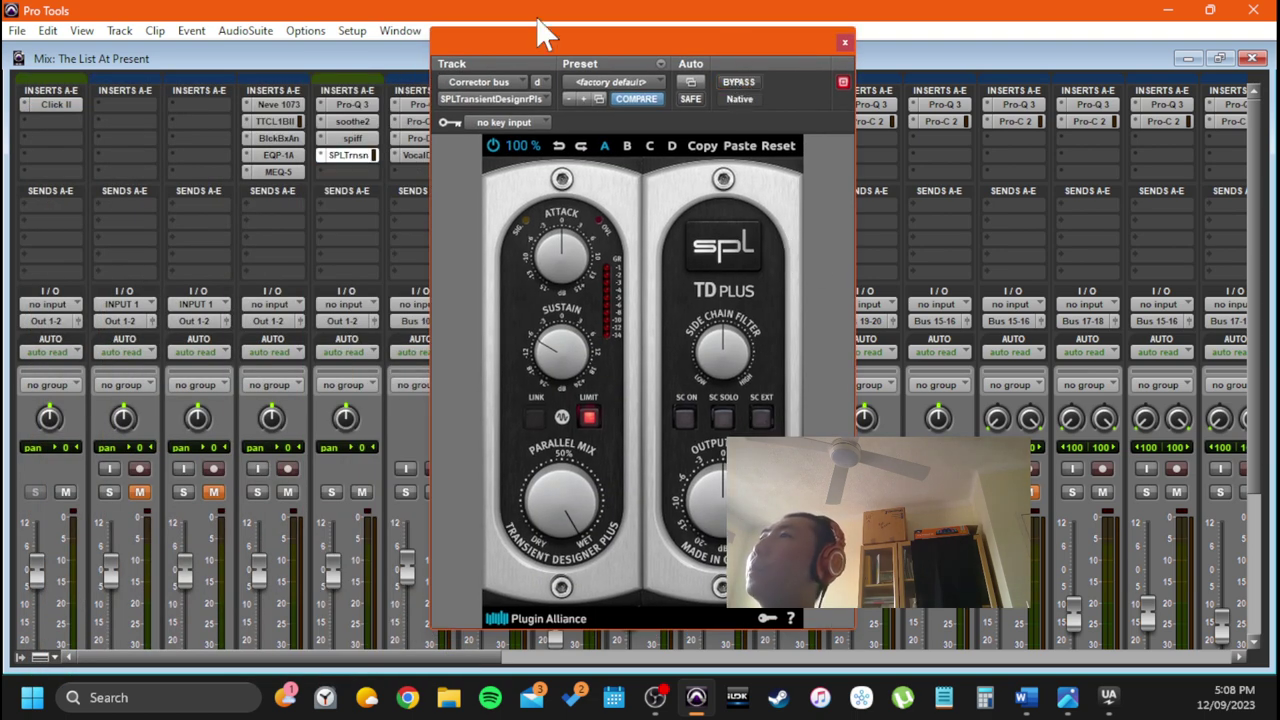
left_click_drag(551, 44, 466, 47)
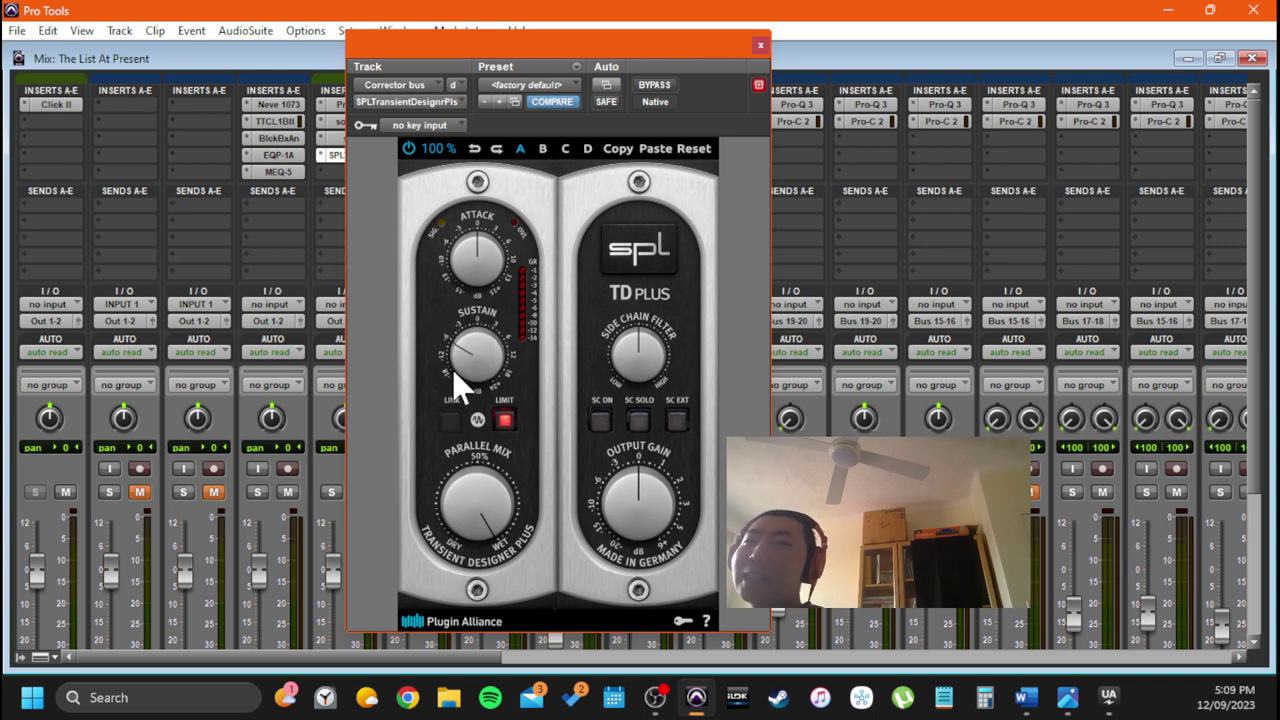
left_click_drag(751, 48, 791, 40)
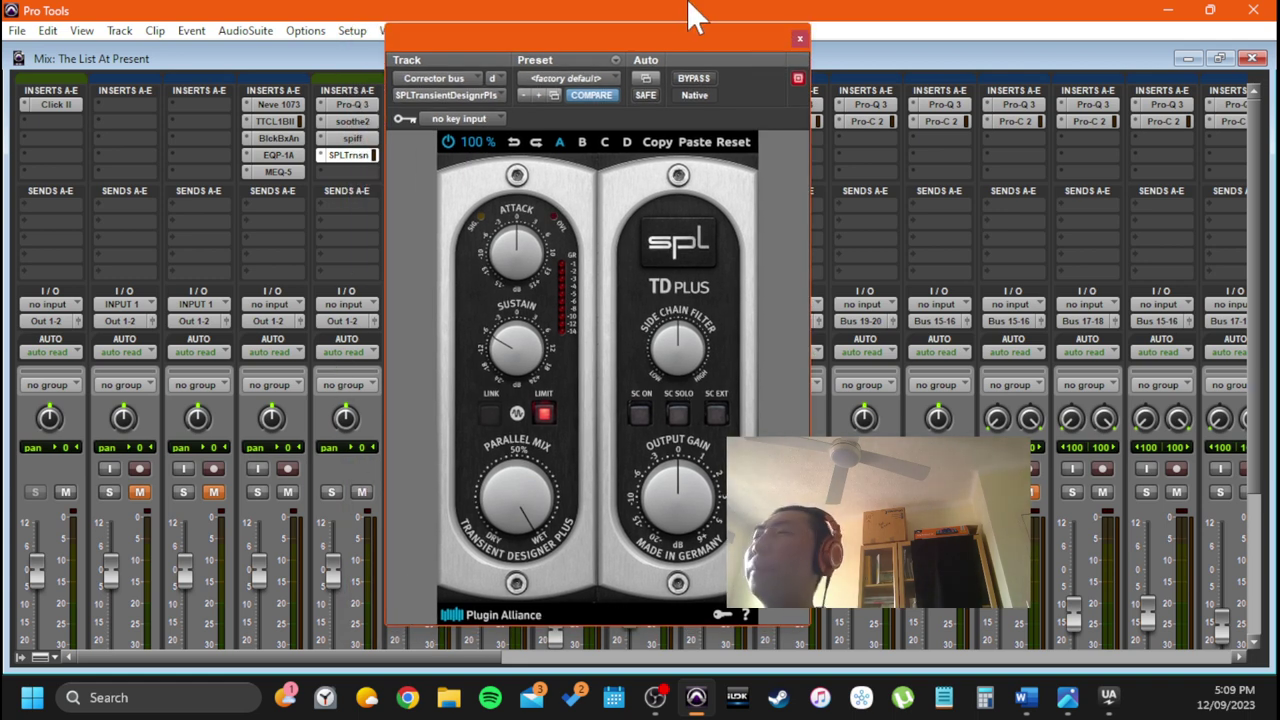
left_click(799, 38)
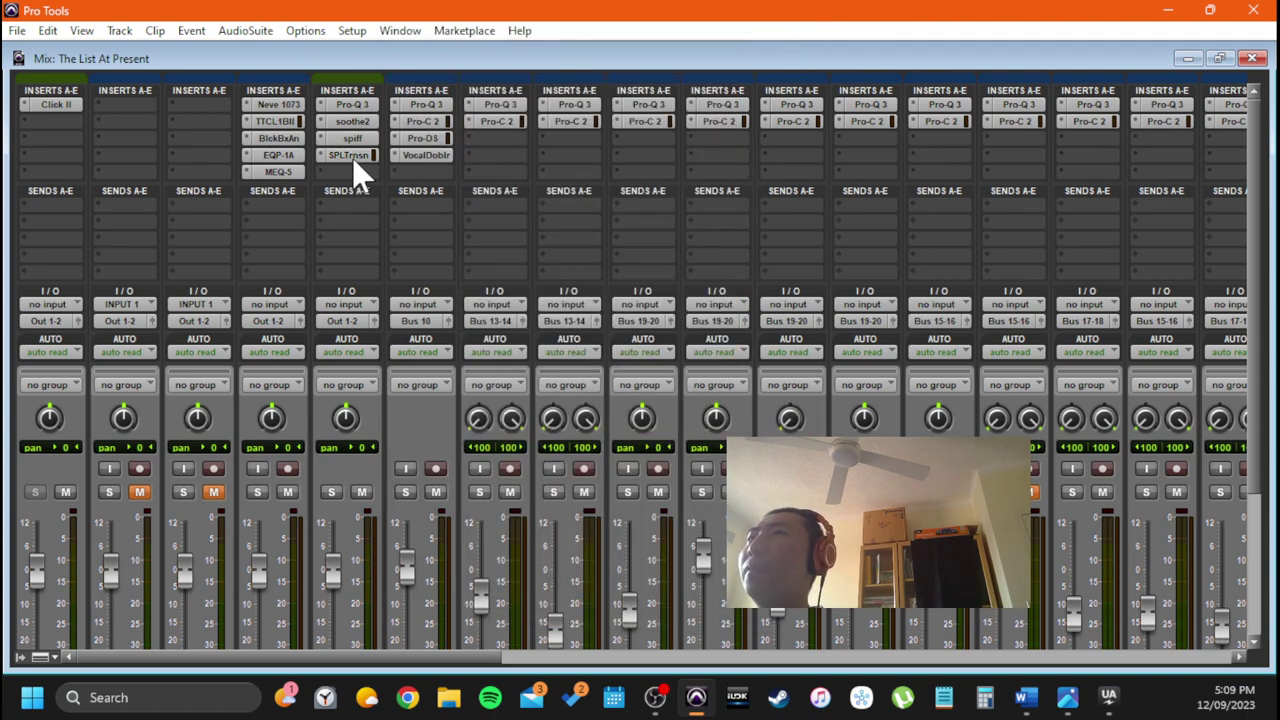
Bypass the SPL Transient Designer Plus and Pro-Q 3 inserts on the Corrector bus
left_click(352, 155)
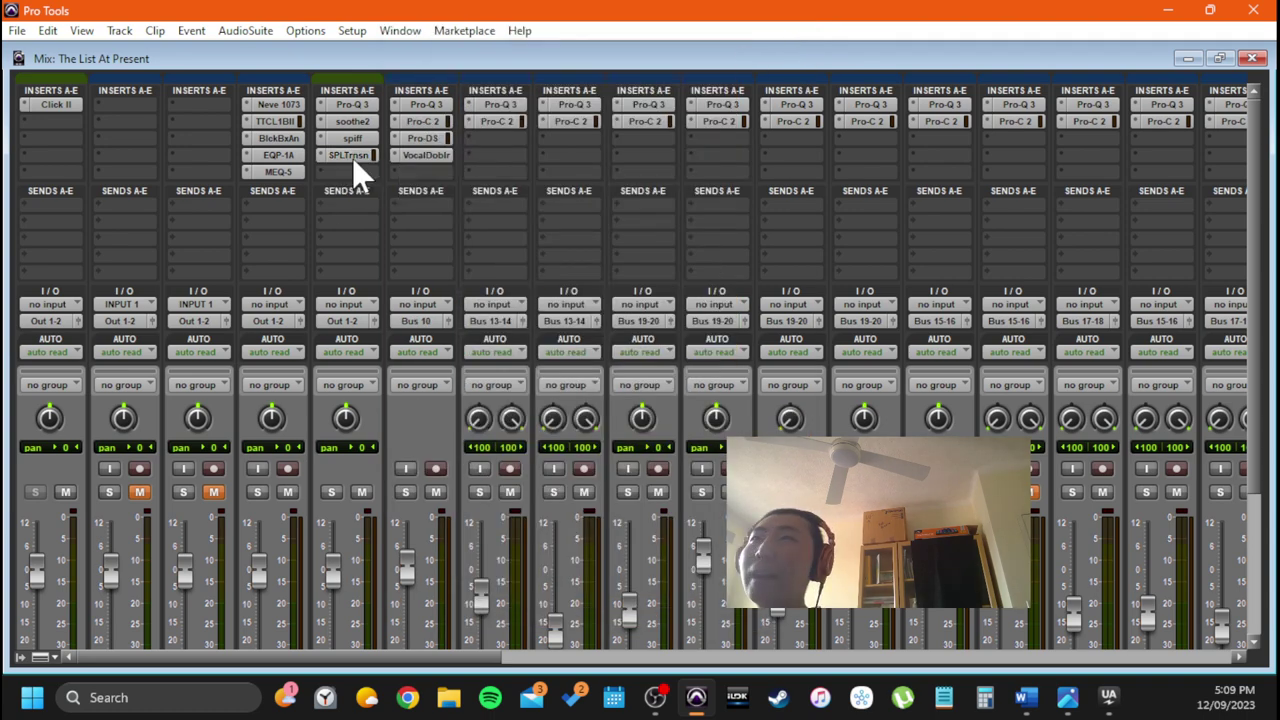
left_click(352, 104, "ctrl")
scroll(388, 166, "down", 3)
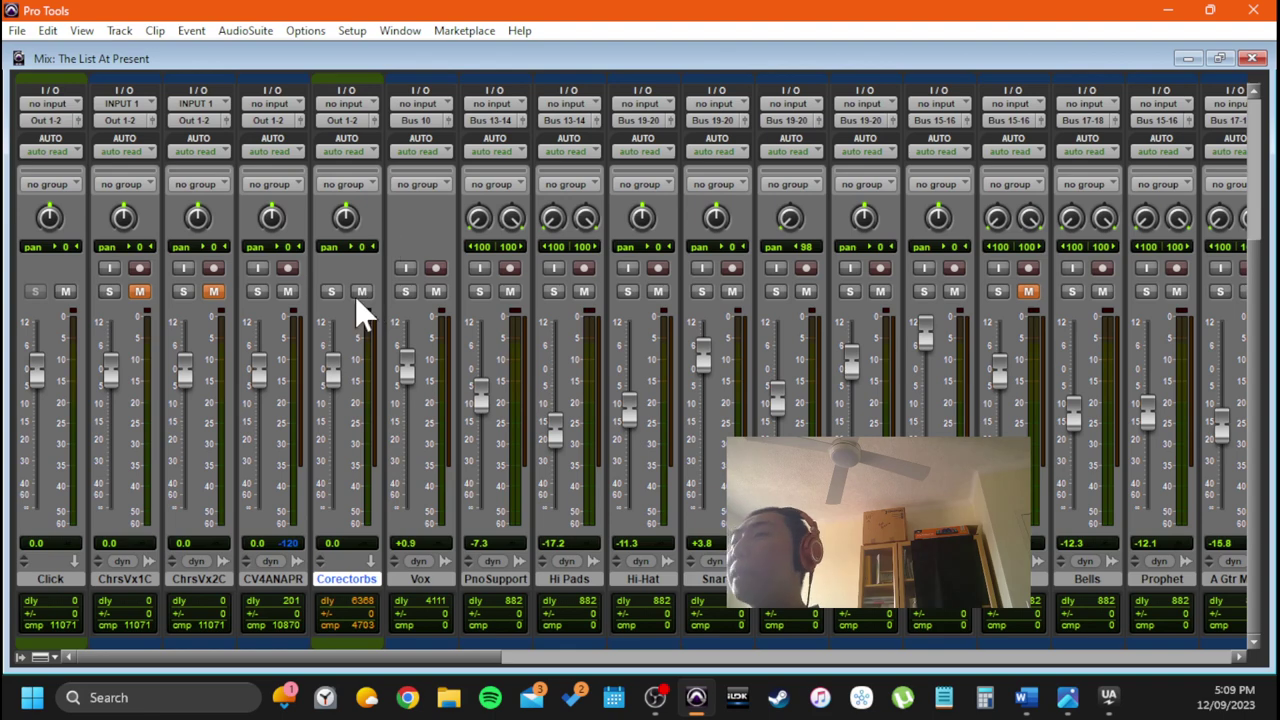
scroll(427, 249, "up", 3)
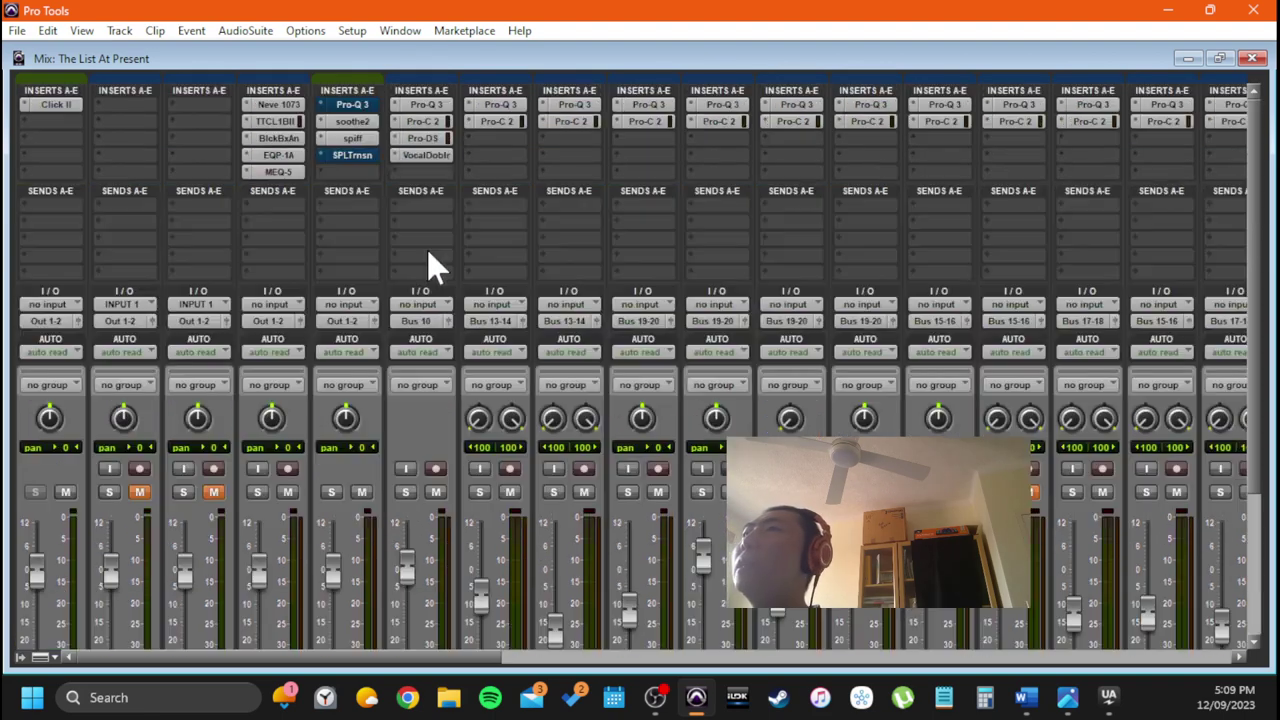
Return to the Edit window and select the Chorus Vox 2 Comped track
key("ctrl+equal")
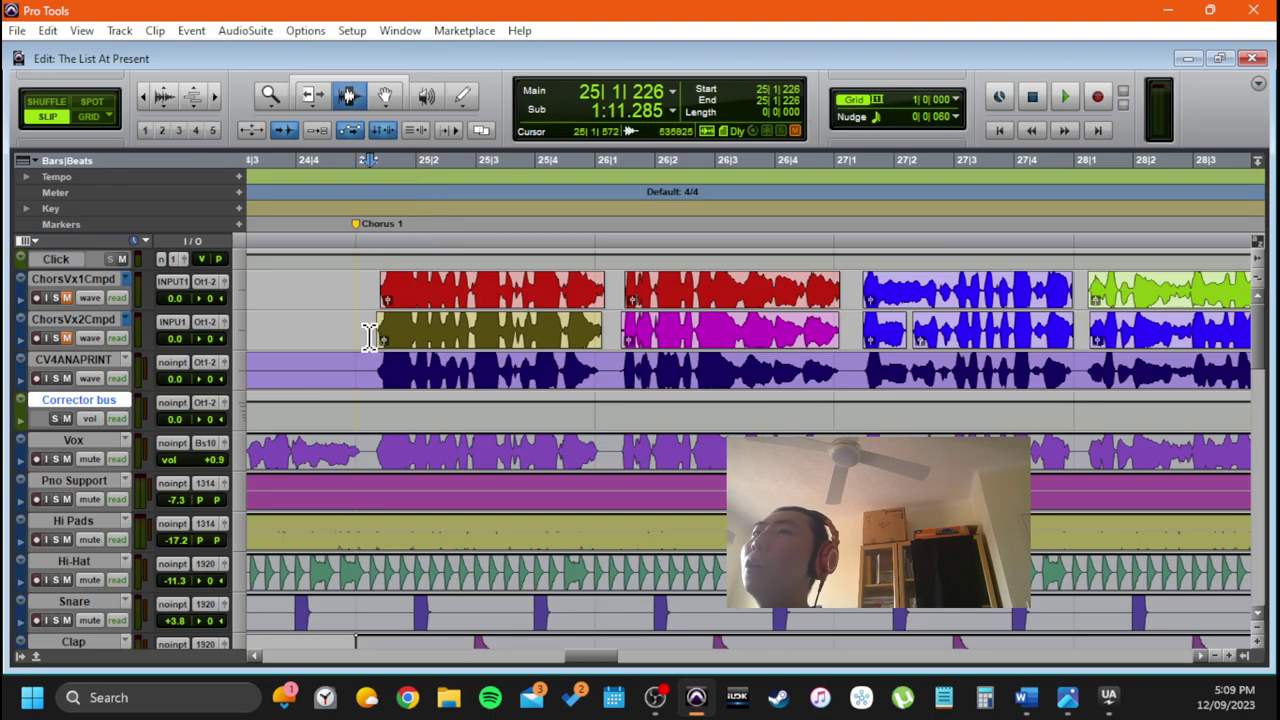
left_click(78, 321)
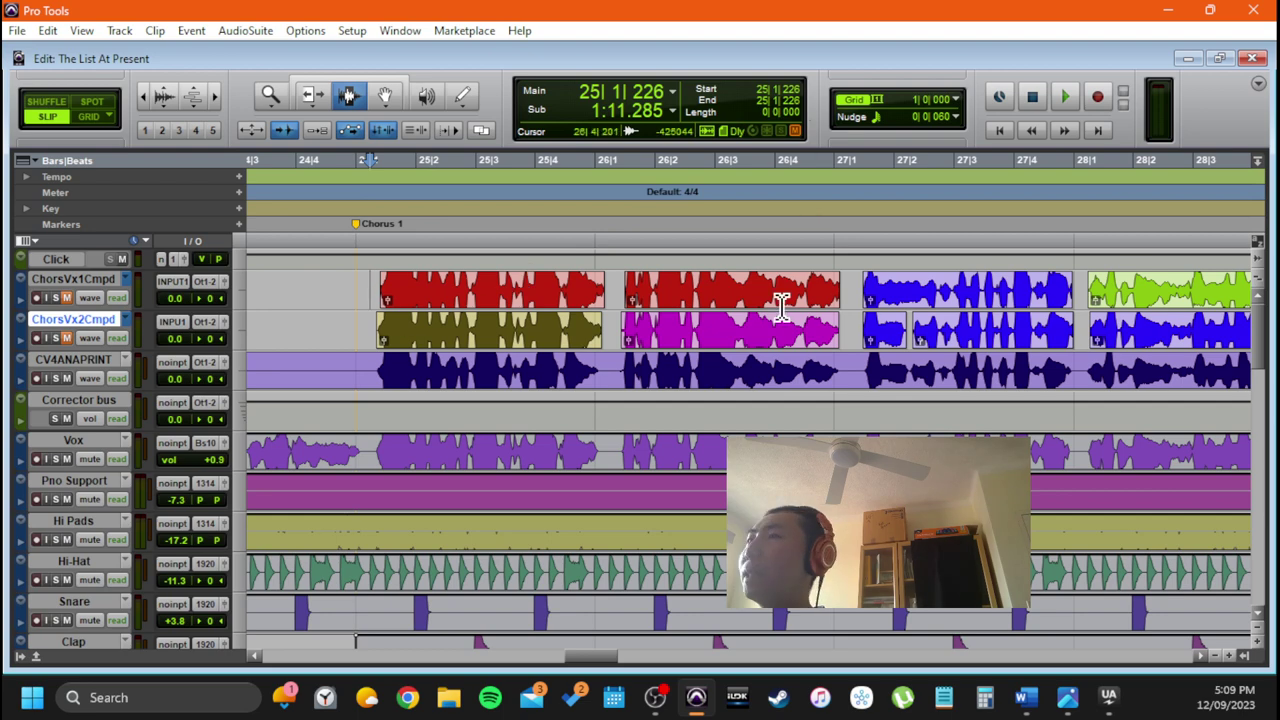
key("ctrl+bracketleft")
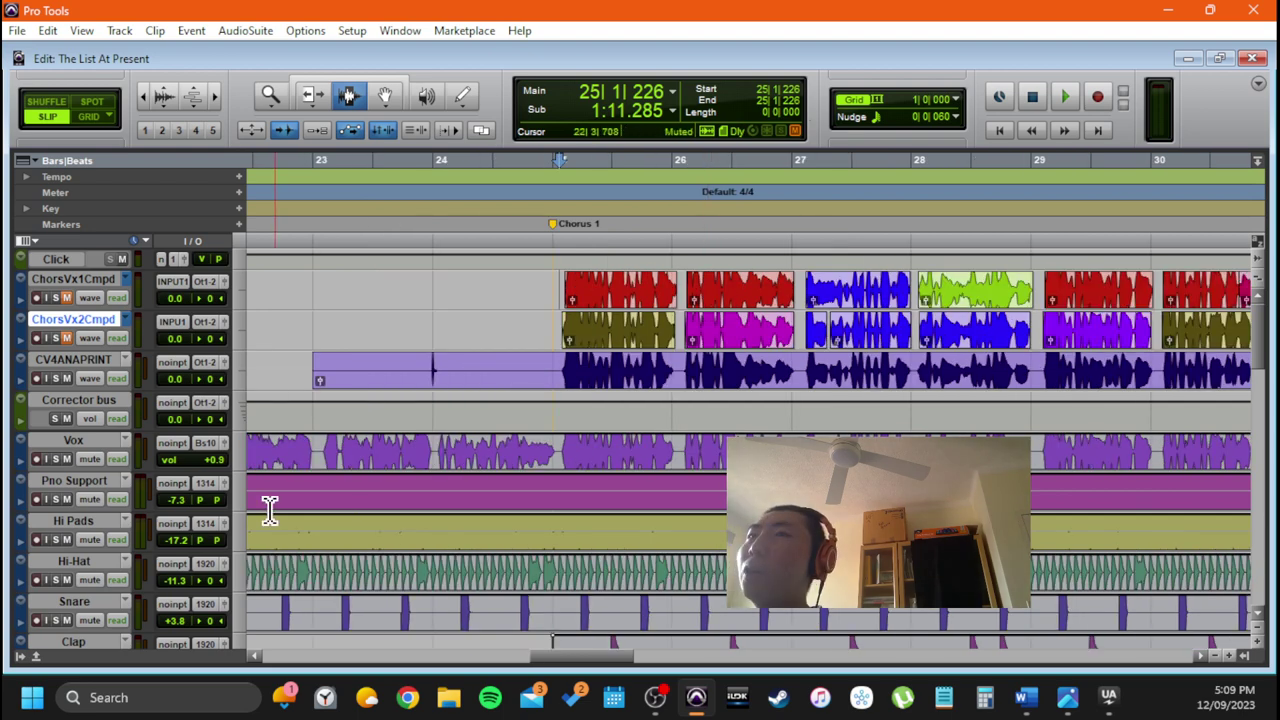
Display the track list, select the hidden tracks BG Root 1 Comped through BG Harm 3 Comped, and hide the list again
left_click(19, 656)
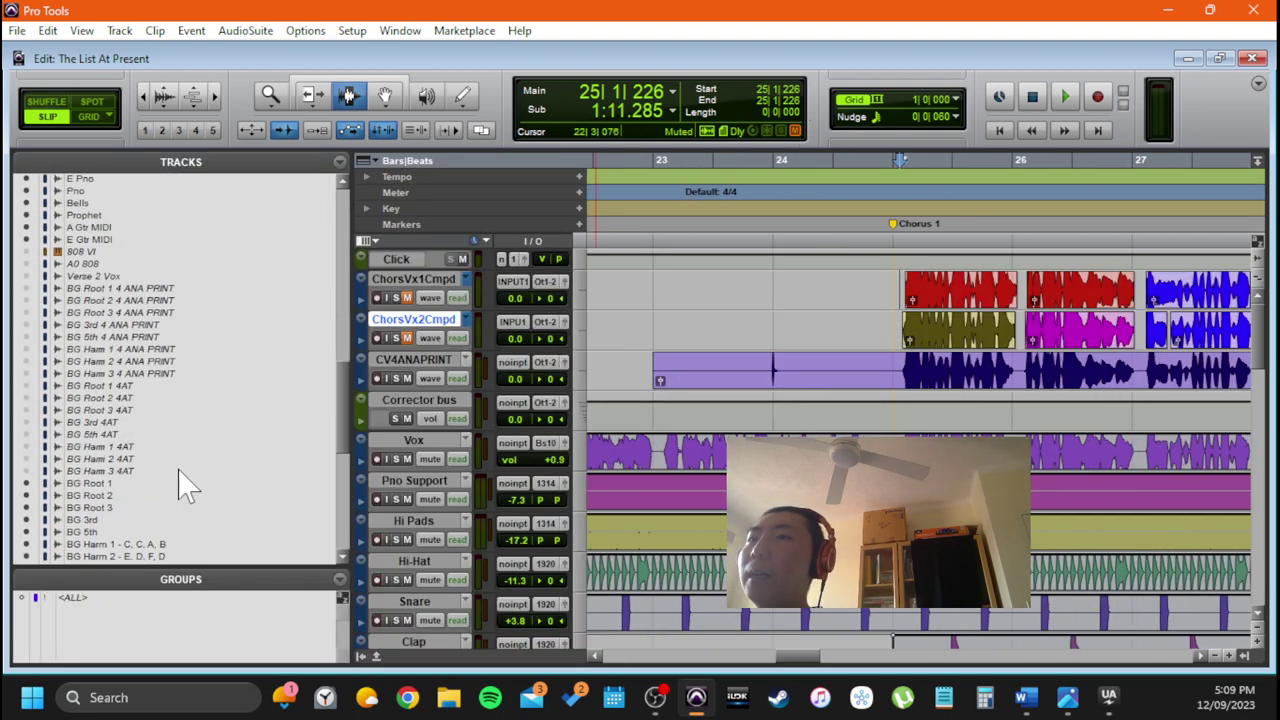
scroll(180, 487, "down", 10)
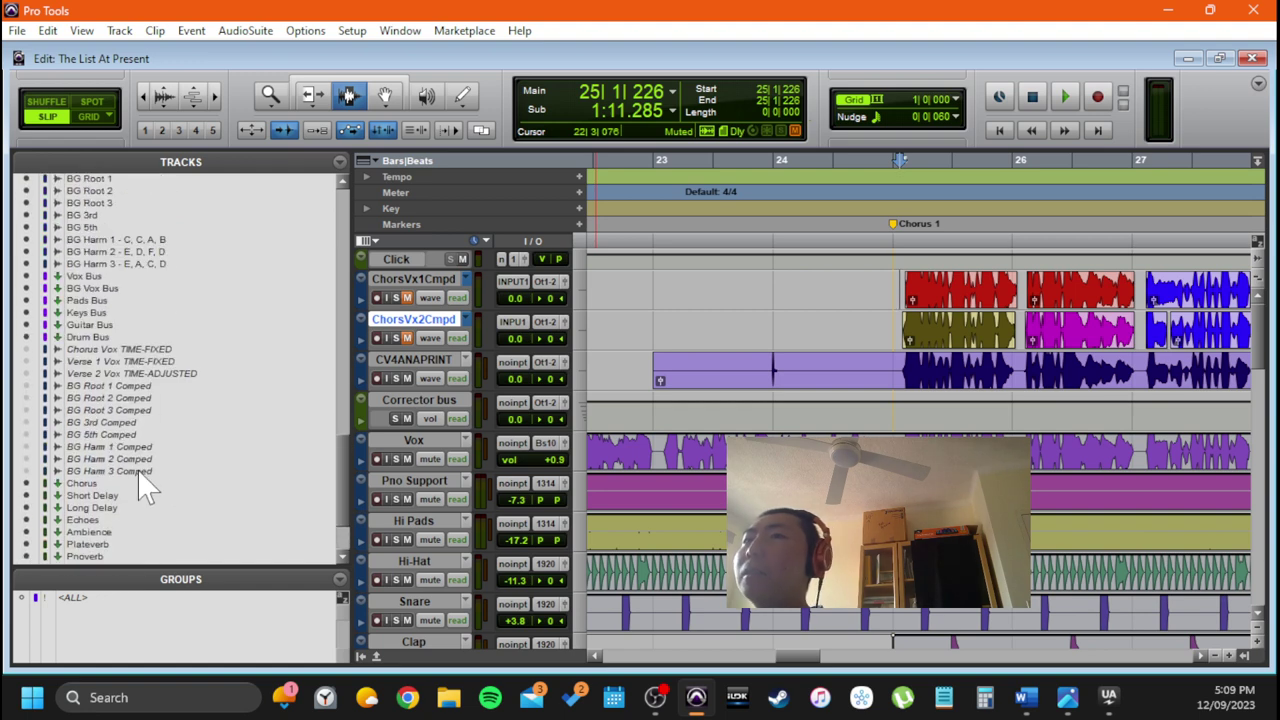
left_click(140, 472)
left_click(150, 351, "shift")
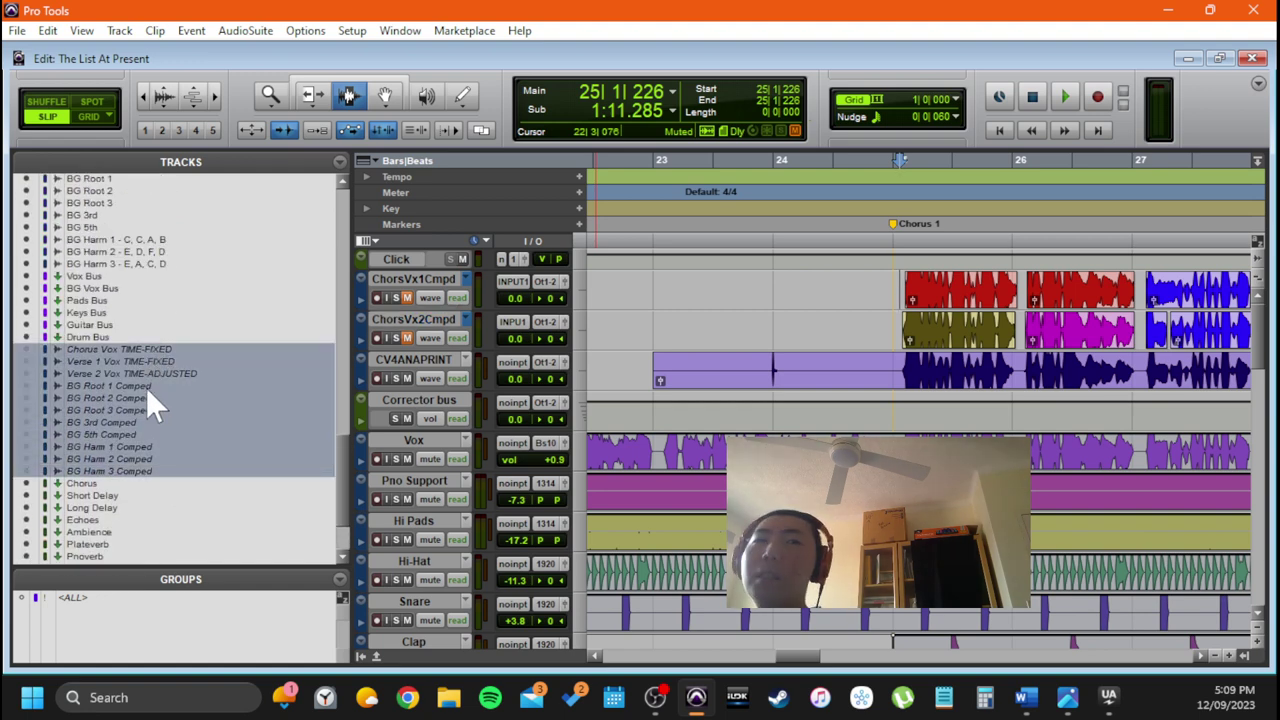
left_click(154, 508)
left_click(149, 471)
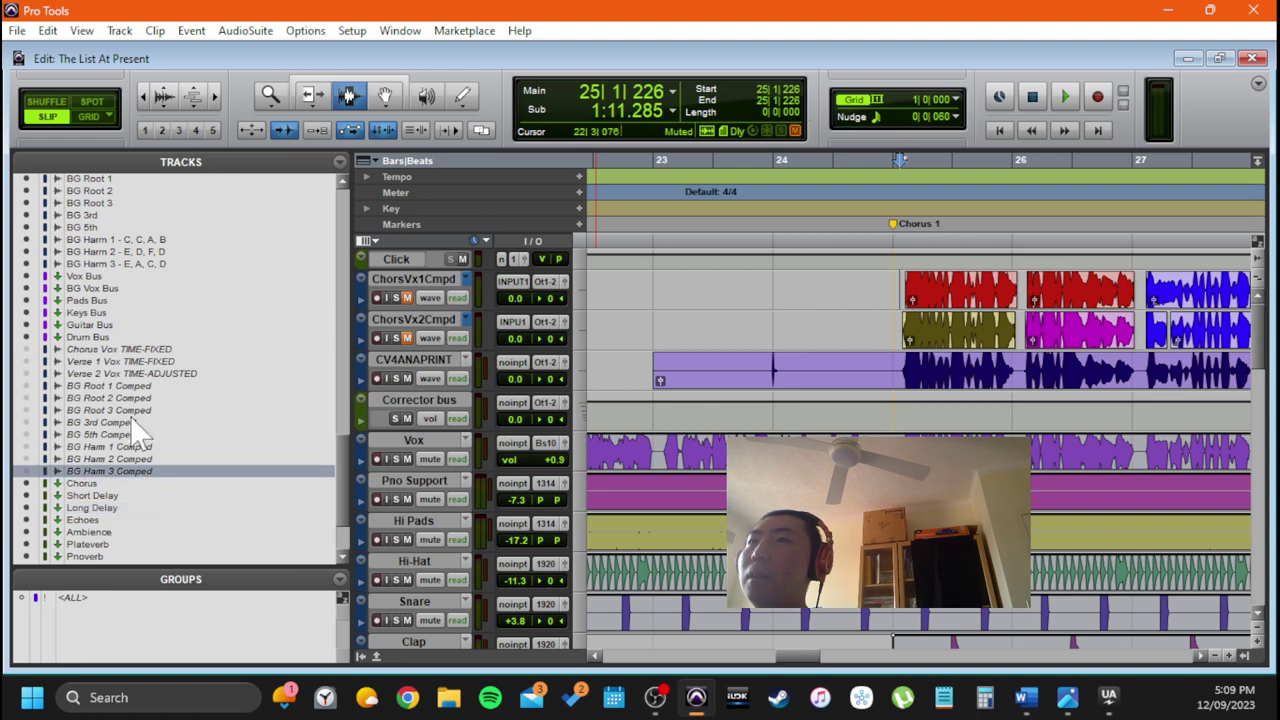
left_click(158, 387, "shift")
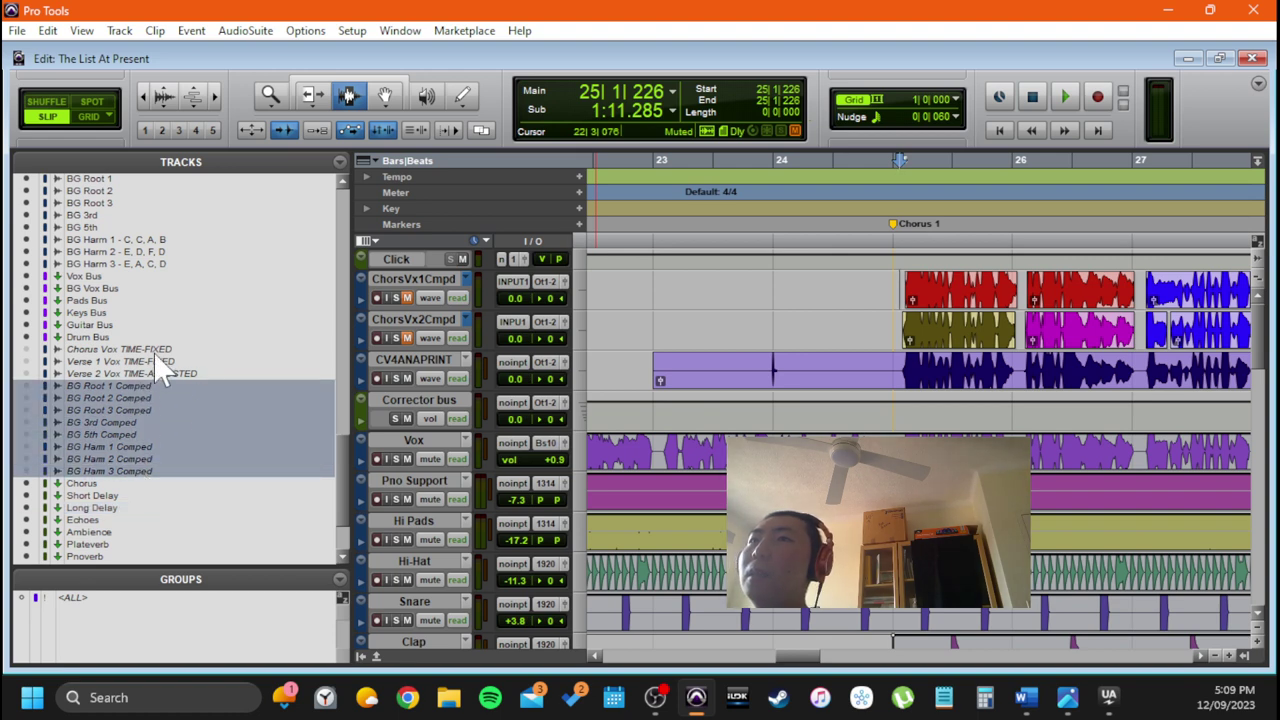
left_click(358, 656)
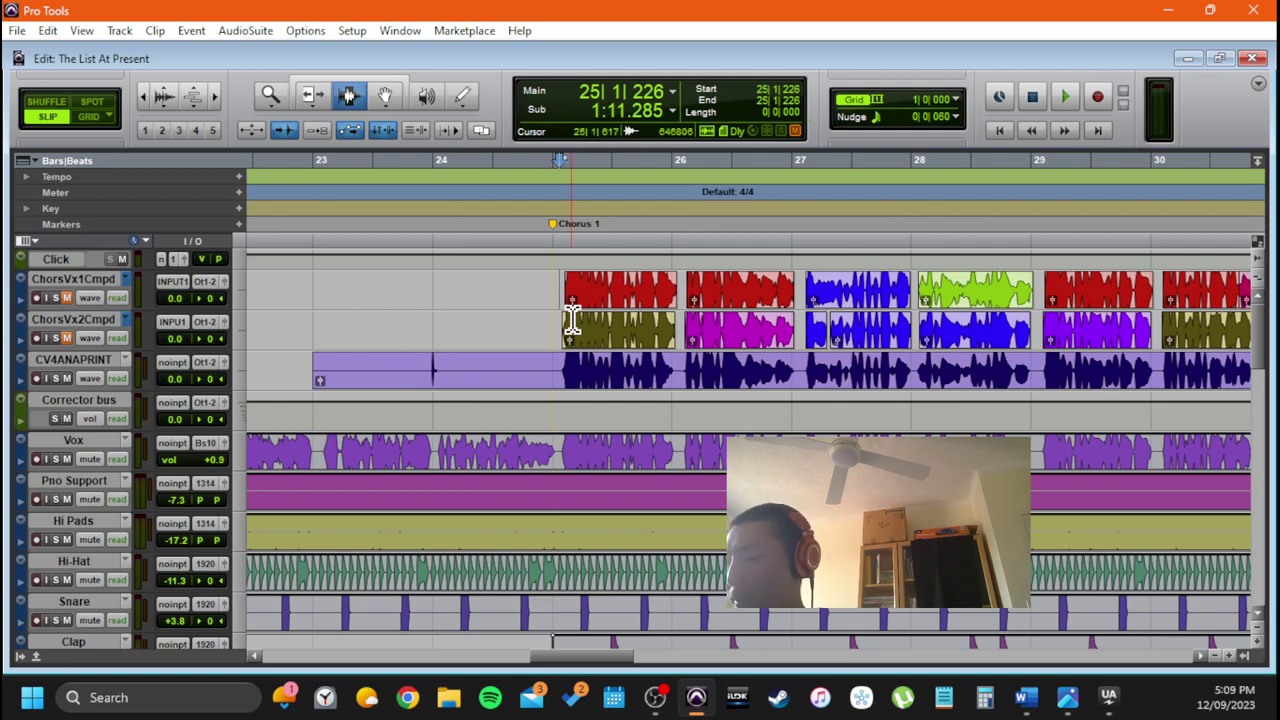
Review the vocal and Corrector bus channel strips in the Mix window, from inserts down to delay compensation, and return to the Edit window
key("ctrl+equal")
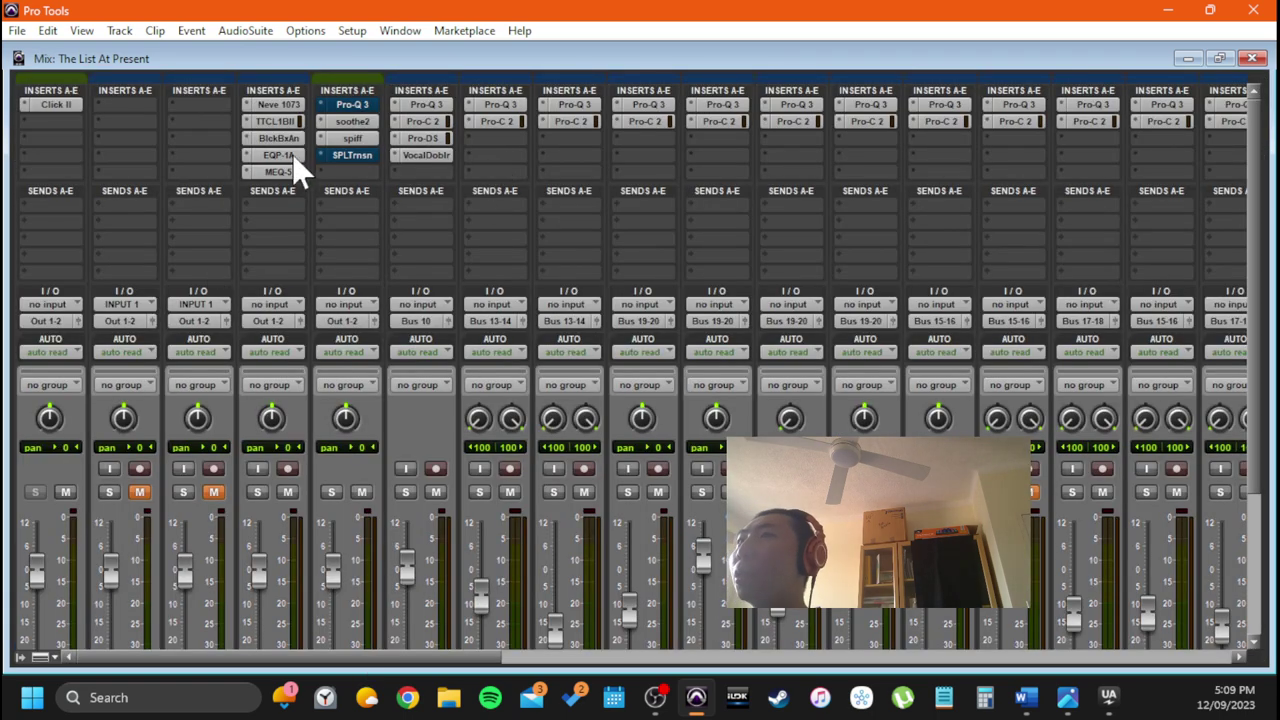
scroll(376, 257, "down", 3)
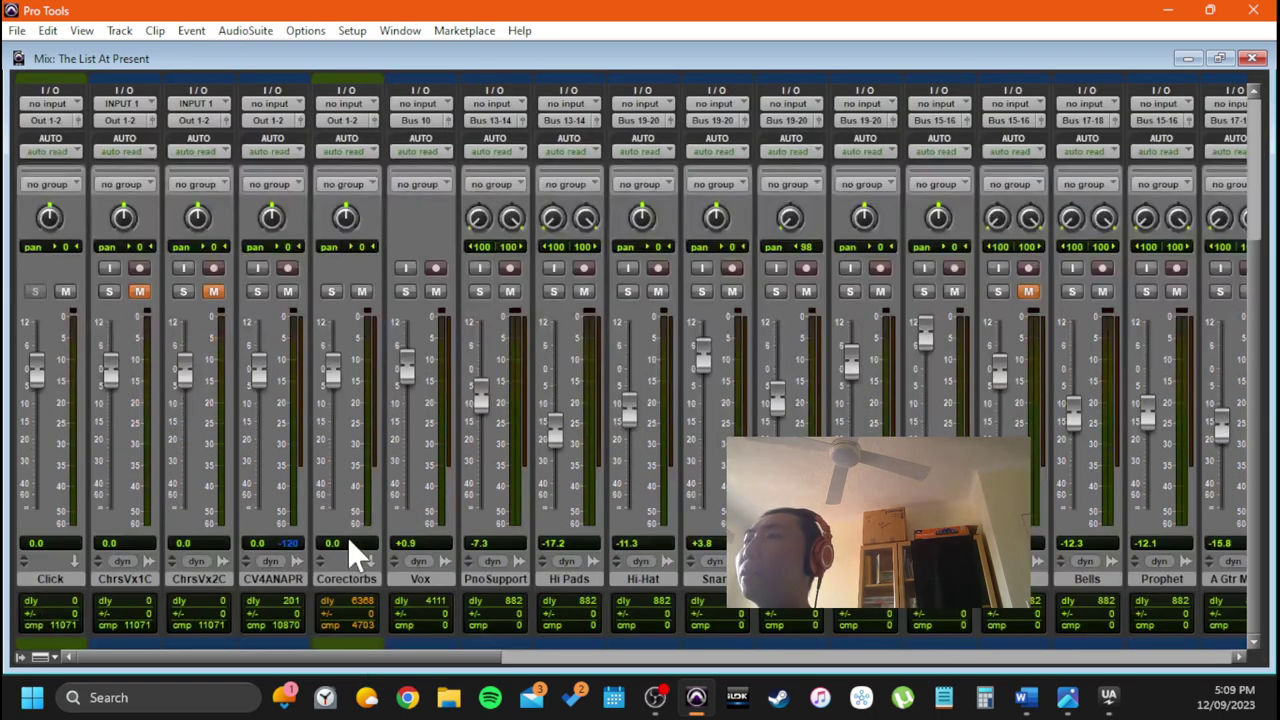
scroll(366, 440, "up", 3)
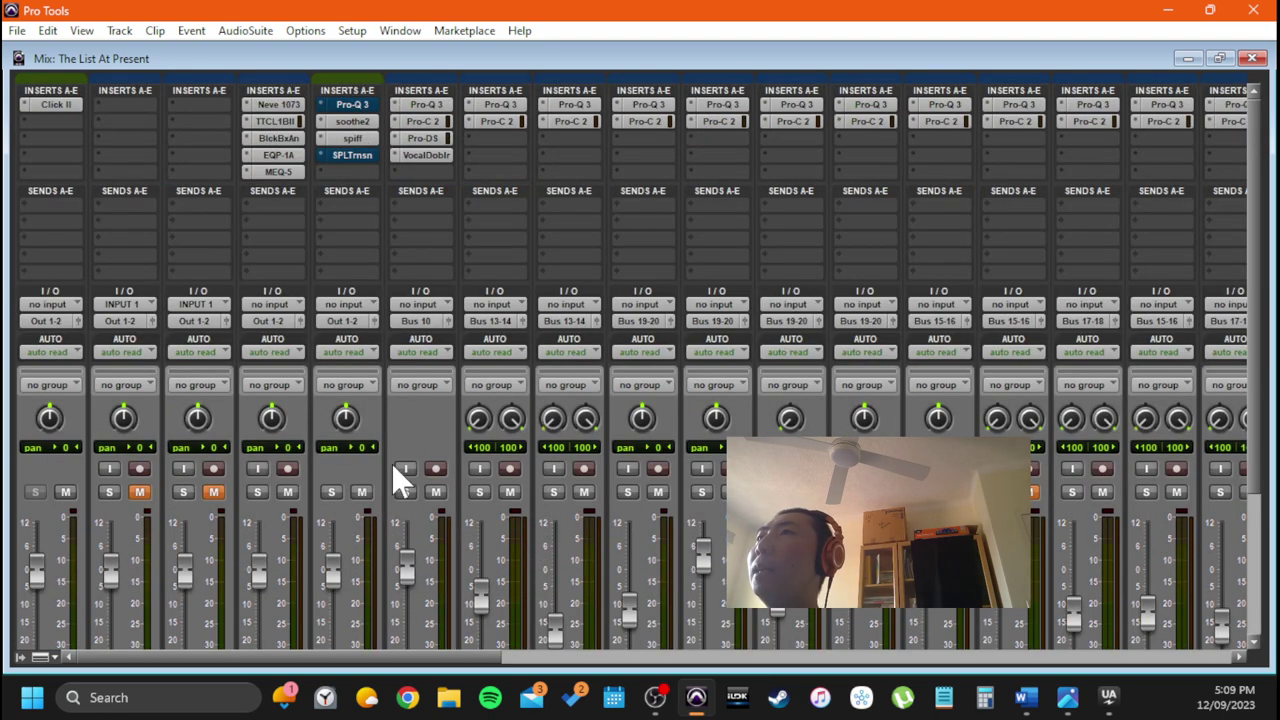
scroll(292, 452, "down", 3)
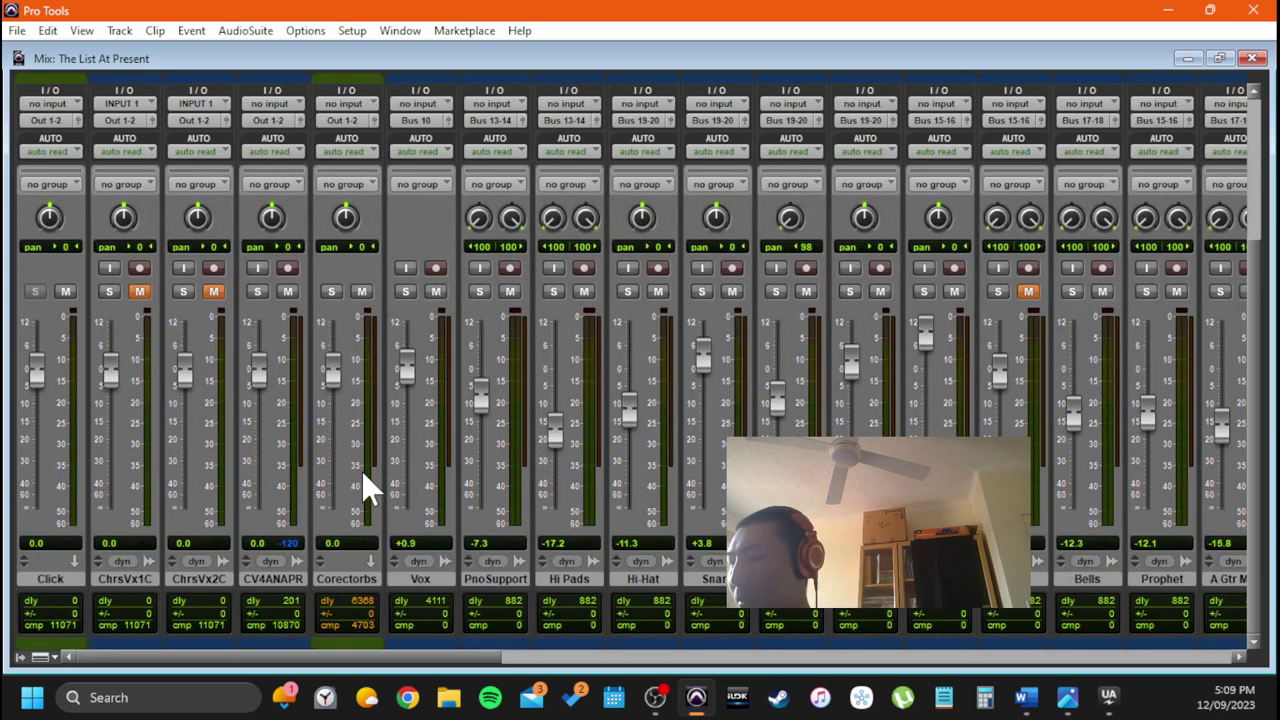
key("ctrl+equal")
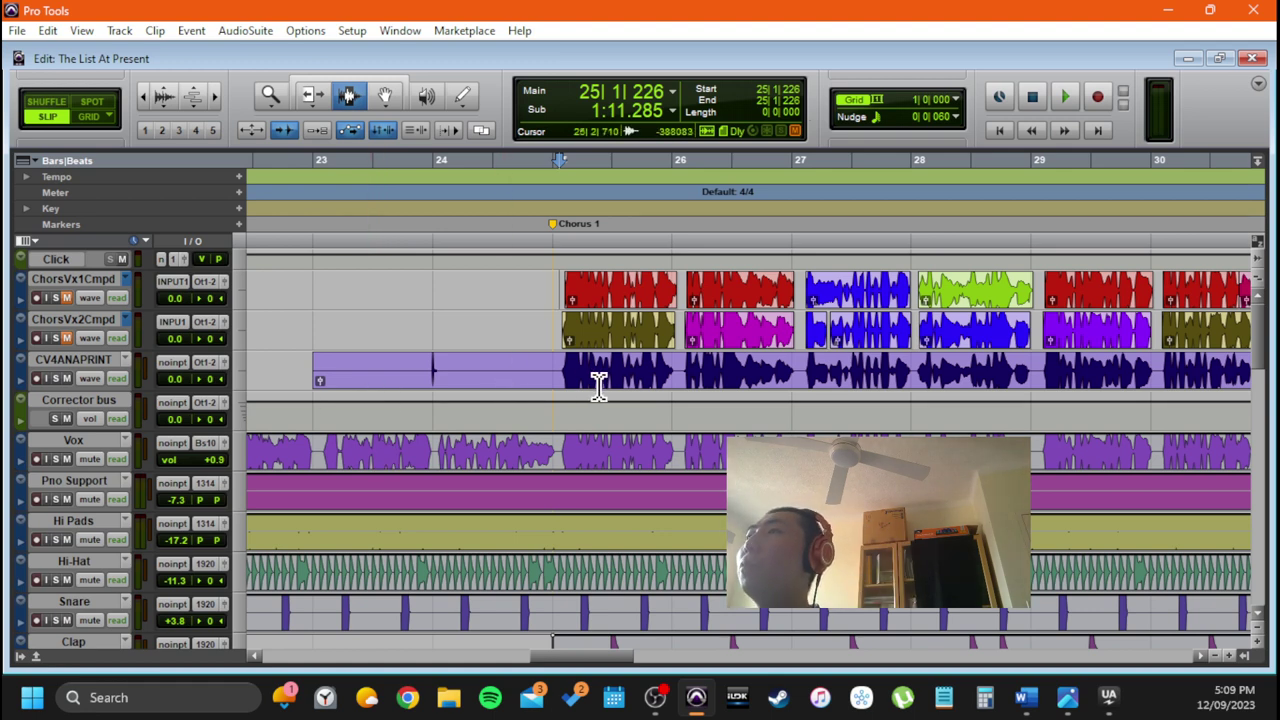
Select the Chorus 1 section of the CV4ANAPRINT track, from the start of bar 25 to bar 33
scroll(529, 371, "right", 3)
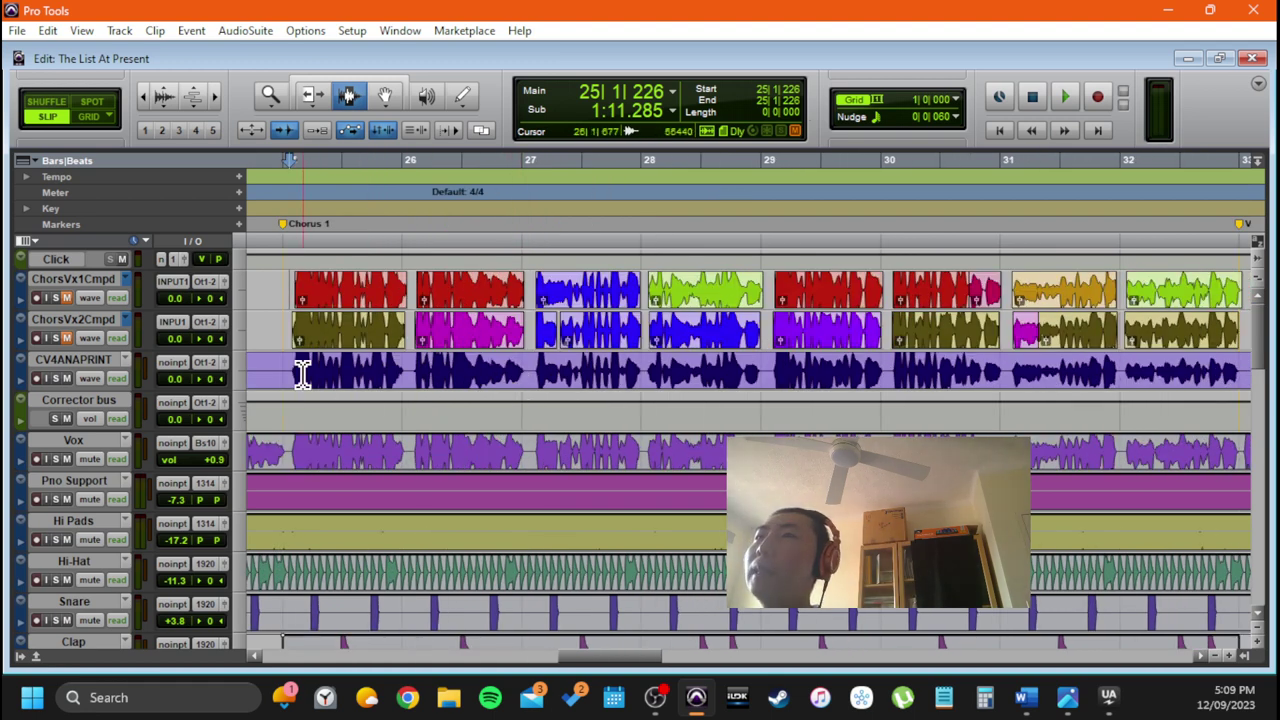
left_click(105, 361)
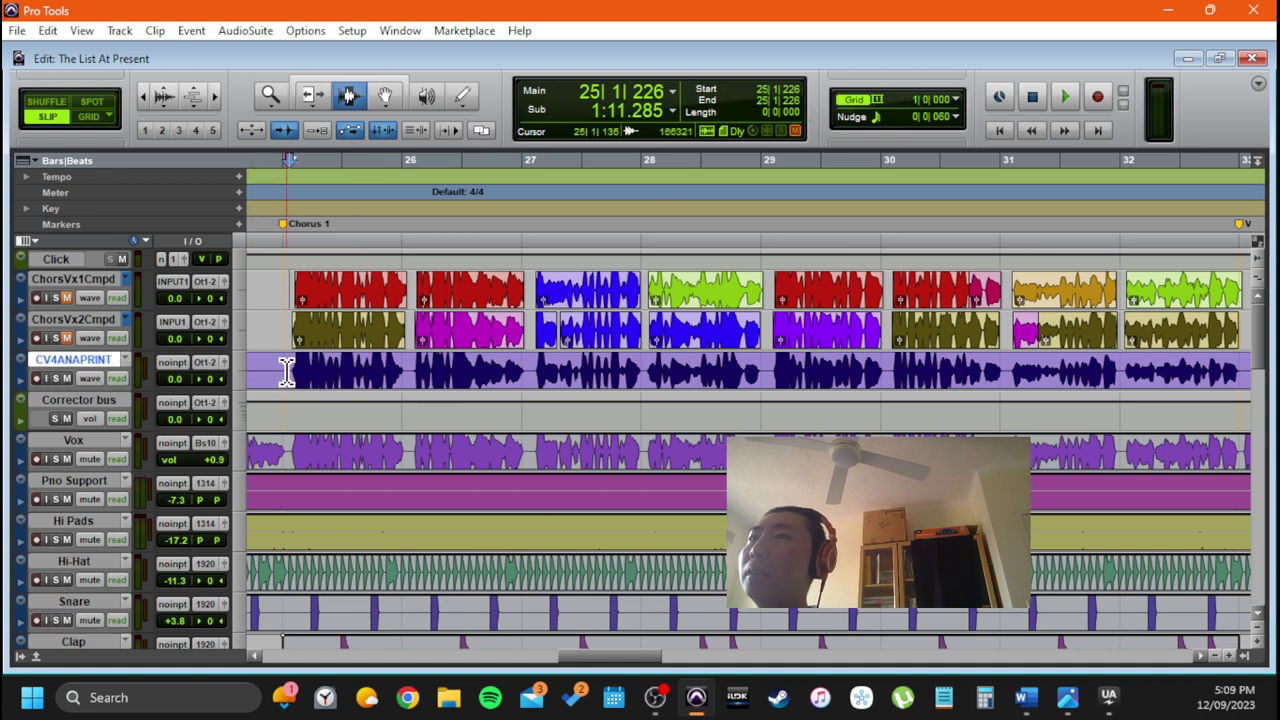
left_click_drag(287, 371, 1000, 377)
scroll(470, 375, "down", 1)
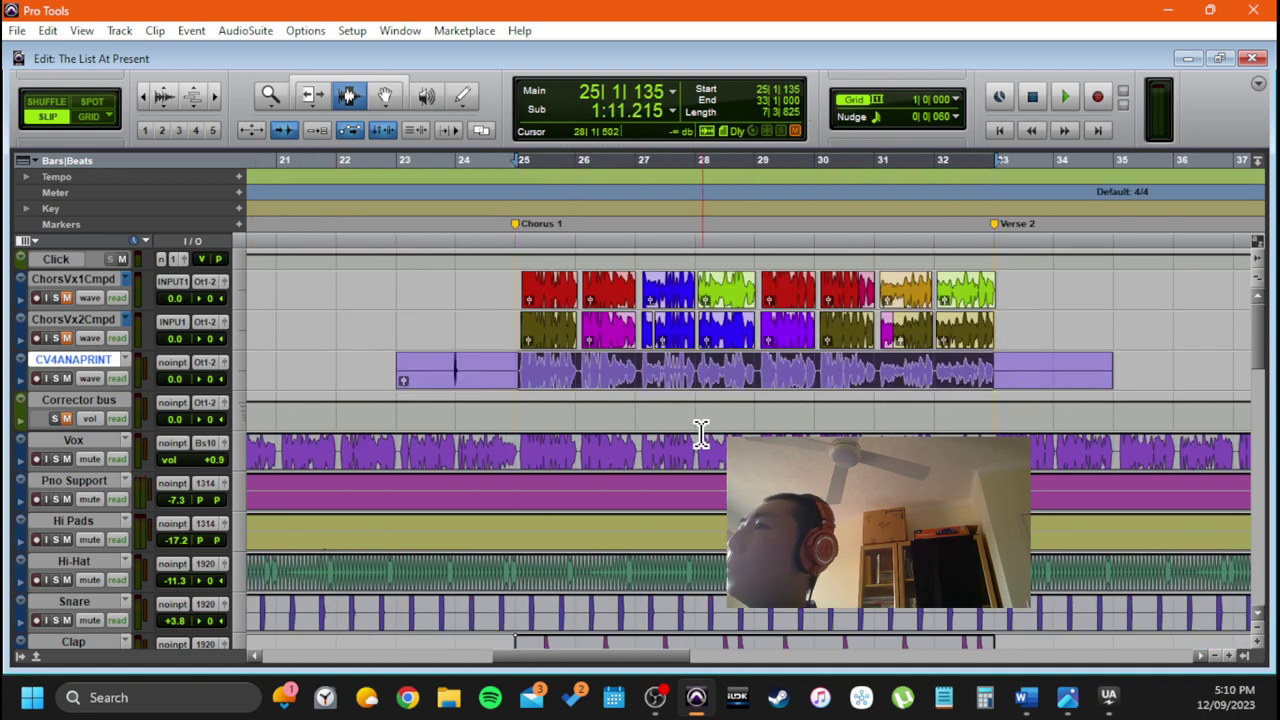
Select the Corrector bus track and switch to its channel strip in the Mix window
scroll(547, 405, "right", 3)
scroll(540, 403, "left", 2)
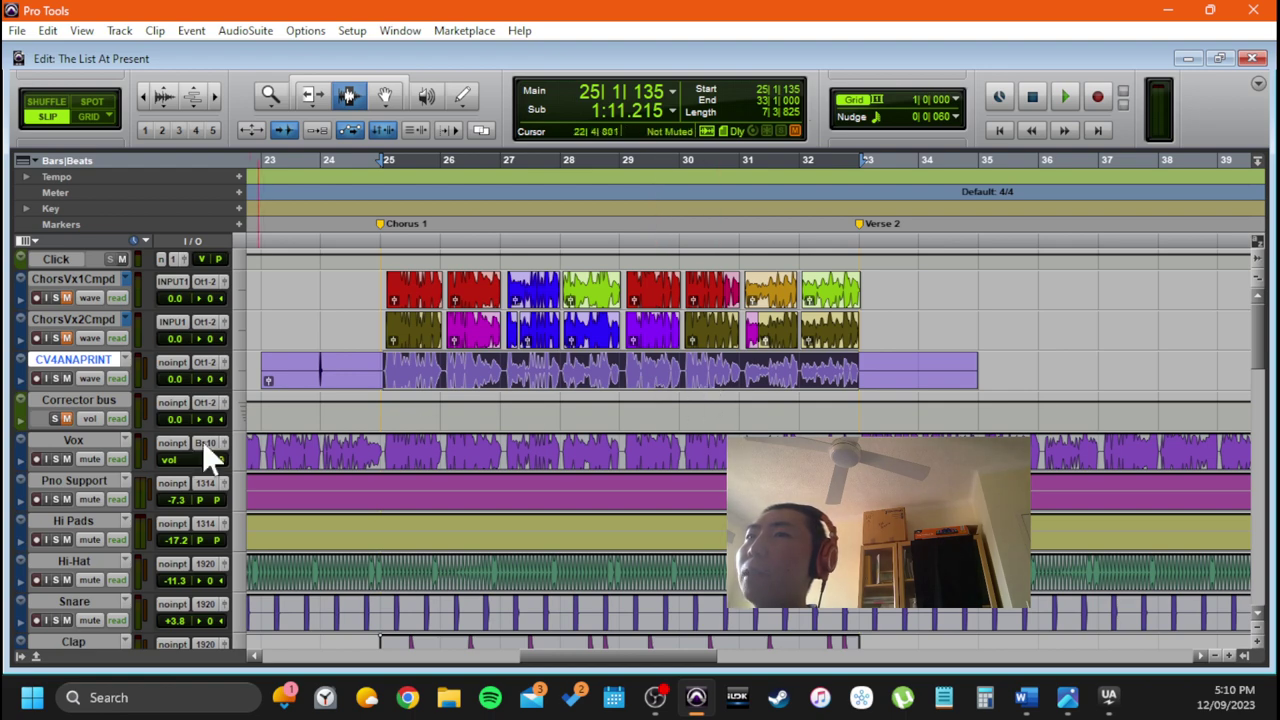
left_click(91, 400)
key("ctrl+equal")
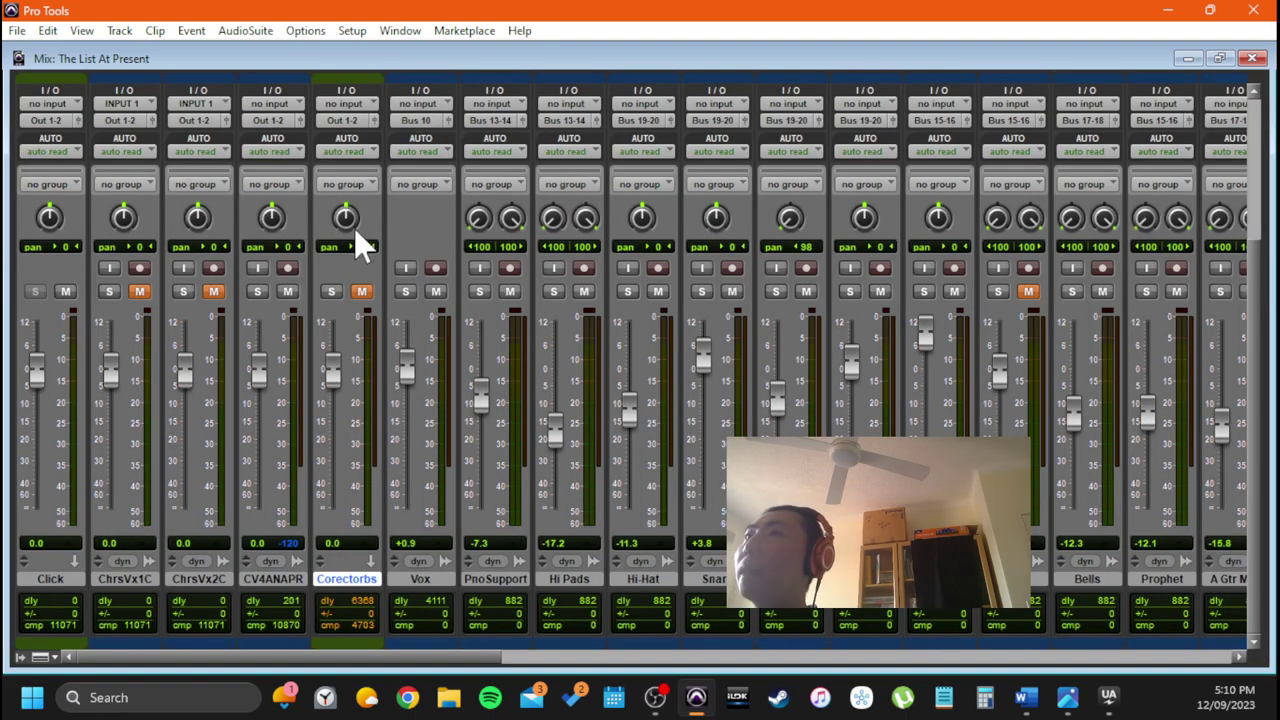
In the Edit window, hide the two comped chorus vocal tracks ChorsVx1Cmpd and ChorsVx2Cmpd
scroll(354, 230, "up", 5)
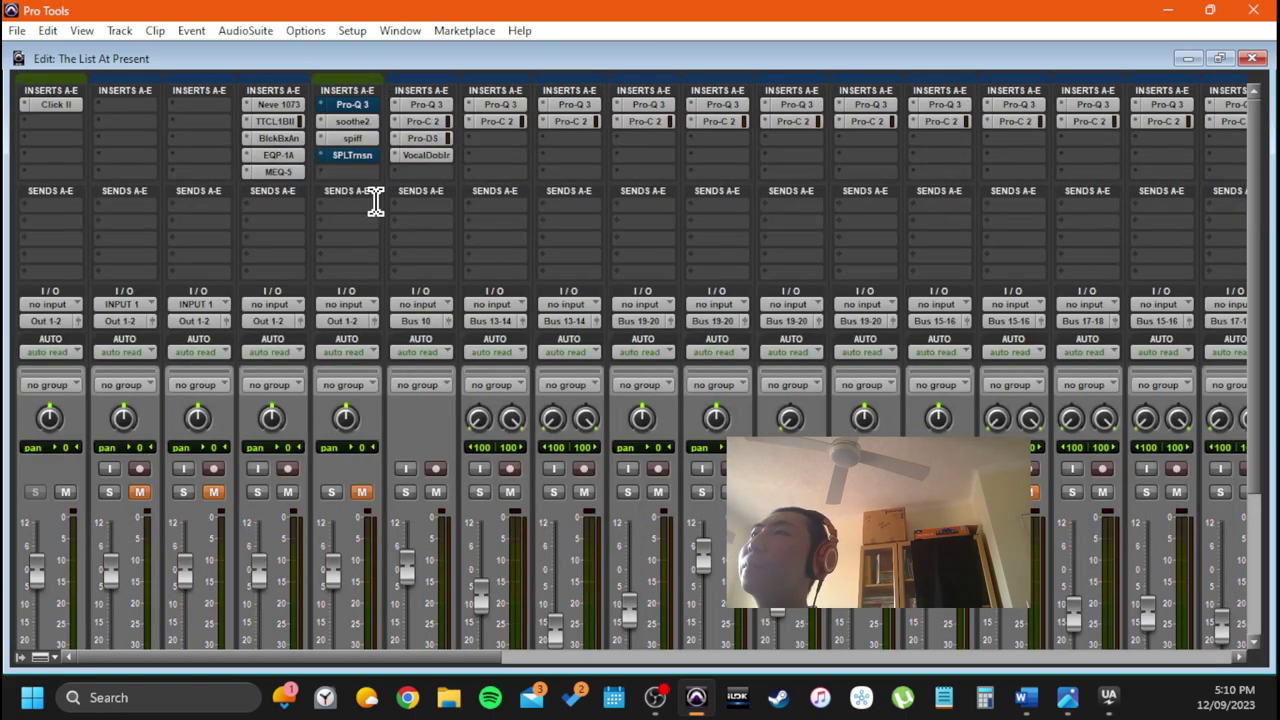
key("ctrl+equal")
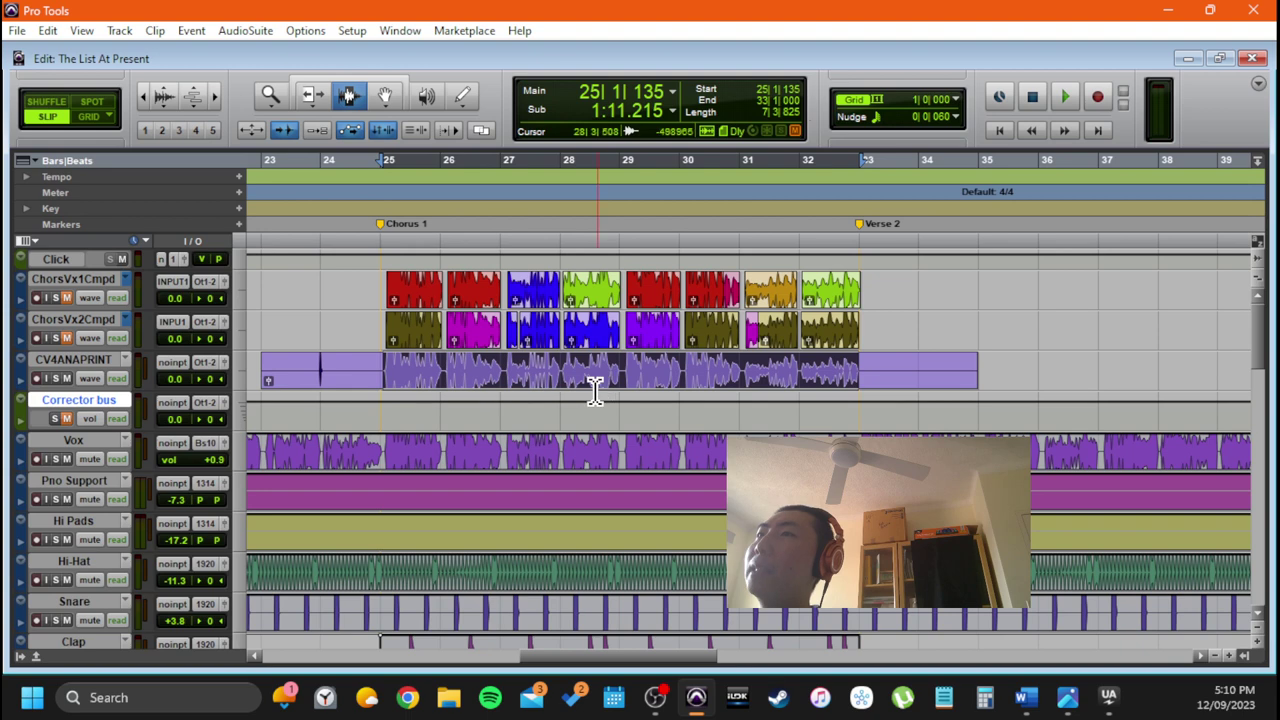
left_click(95, 362)
left_click(93, 318)
left_click(94, 286, "shift")
right_click(94, 286)
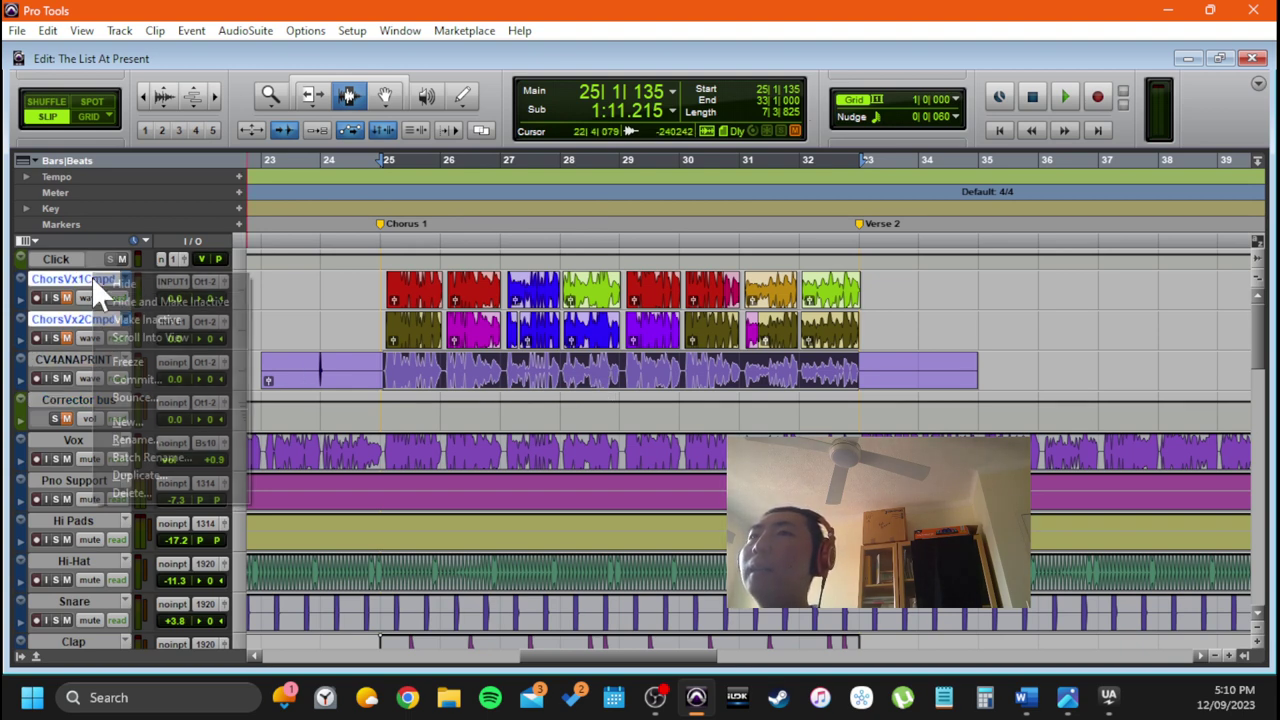
left_click(163, 322)
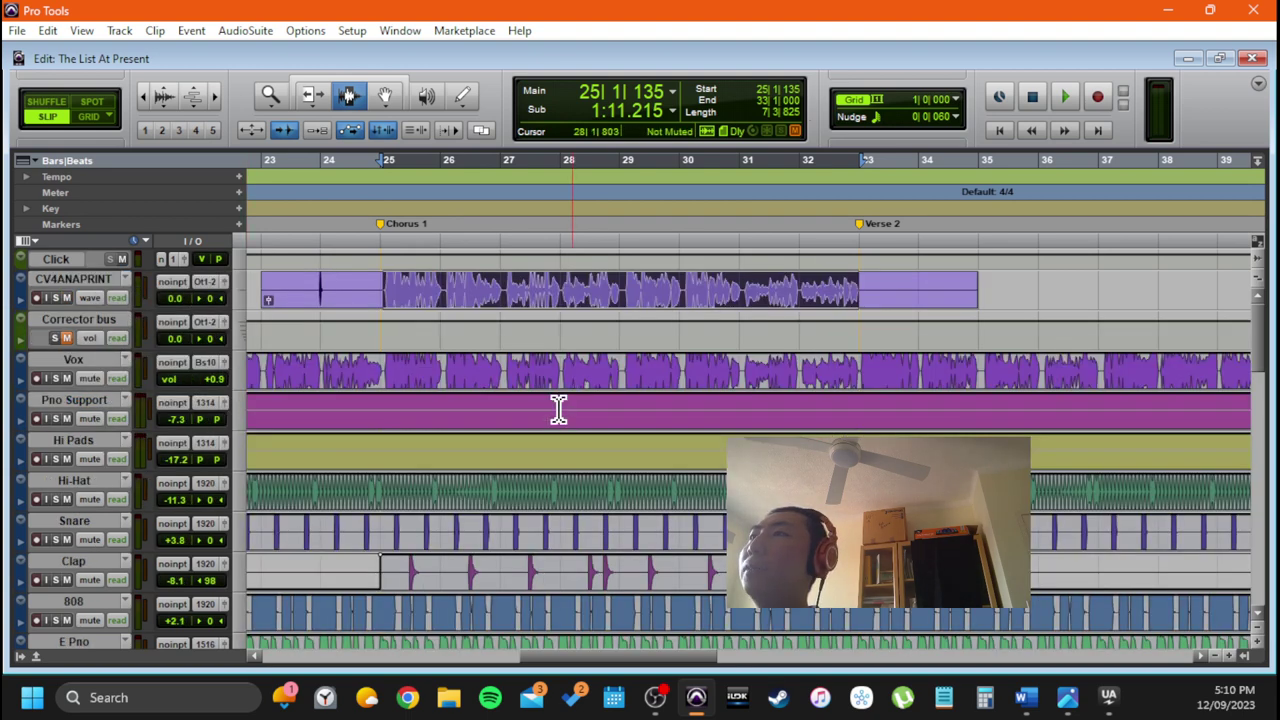
Place the cursor just before Chorus 1 on CV4ANAPRINT and review that track's full name and comments
left_click(378, 288)
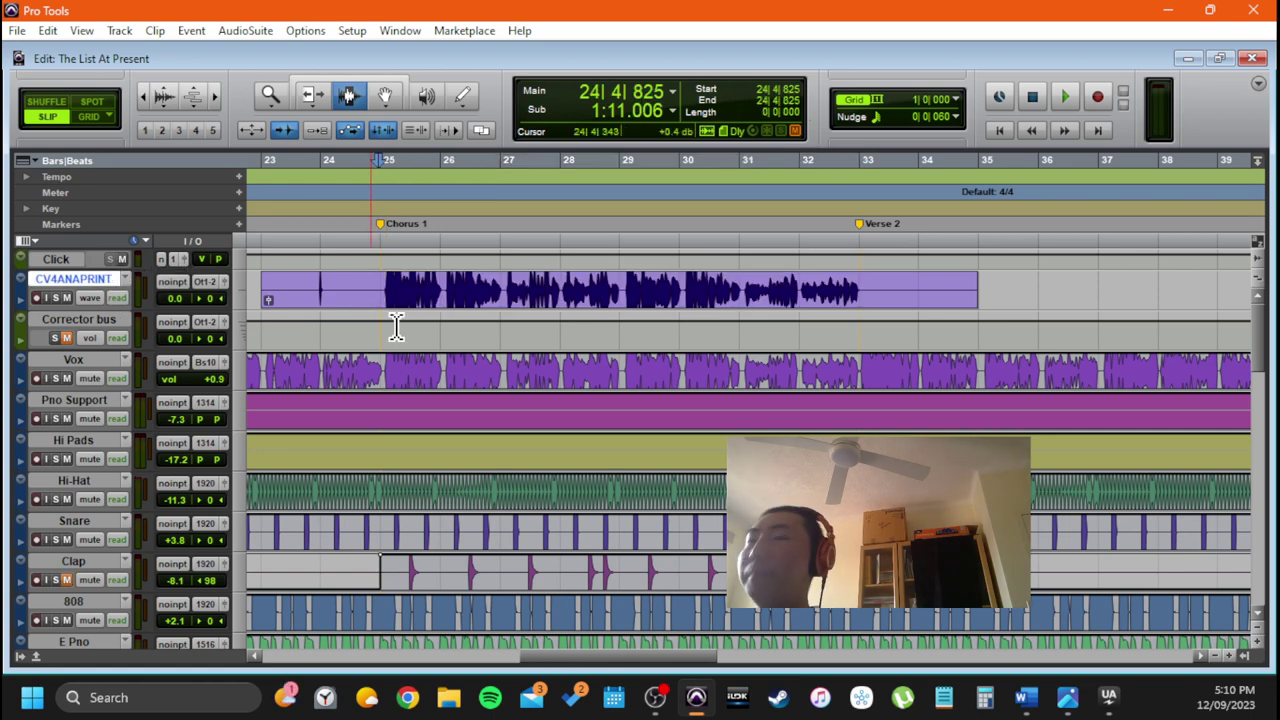
left_click(108, 281)
double_click(95, 279)
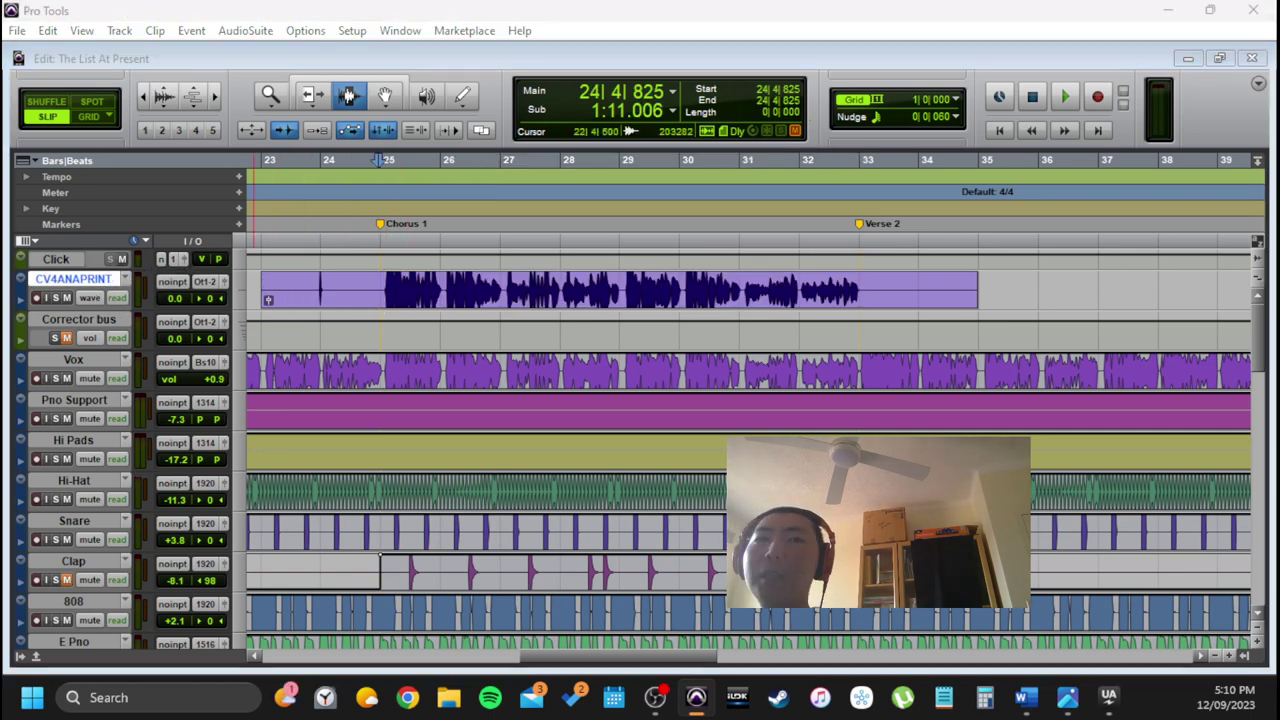
left_click_drag(684, 206, 667, 207)
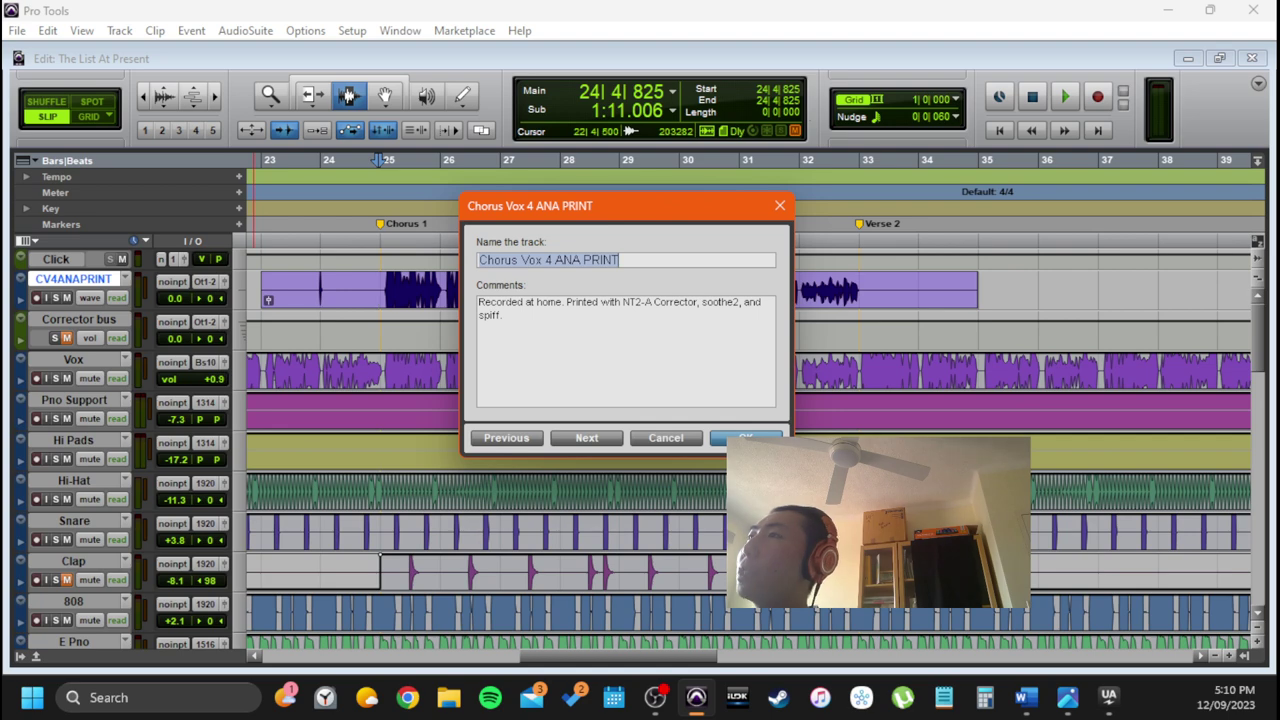
key("Return")
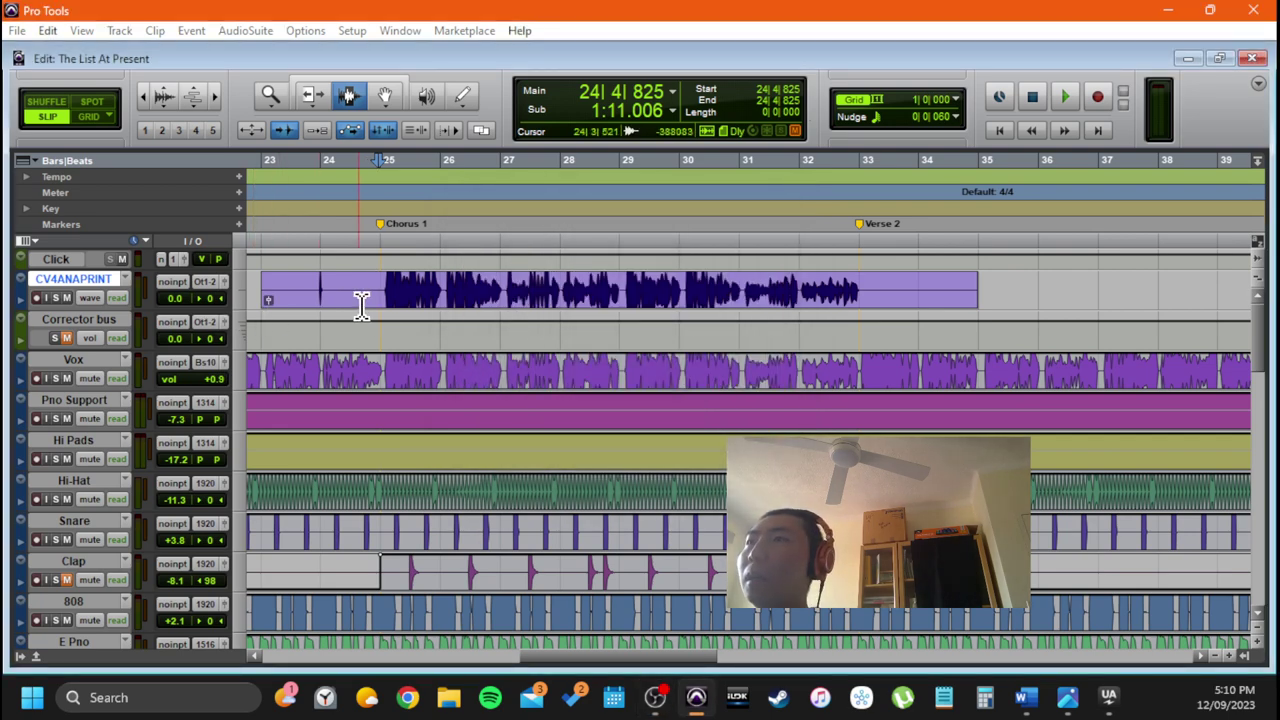
In the Mix window, reorder the channels so that CV4ANAPRINT sits between Vox and PnoSupport
key("ctrl+equal")
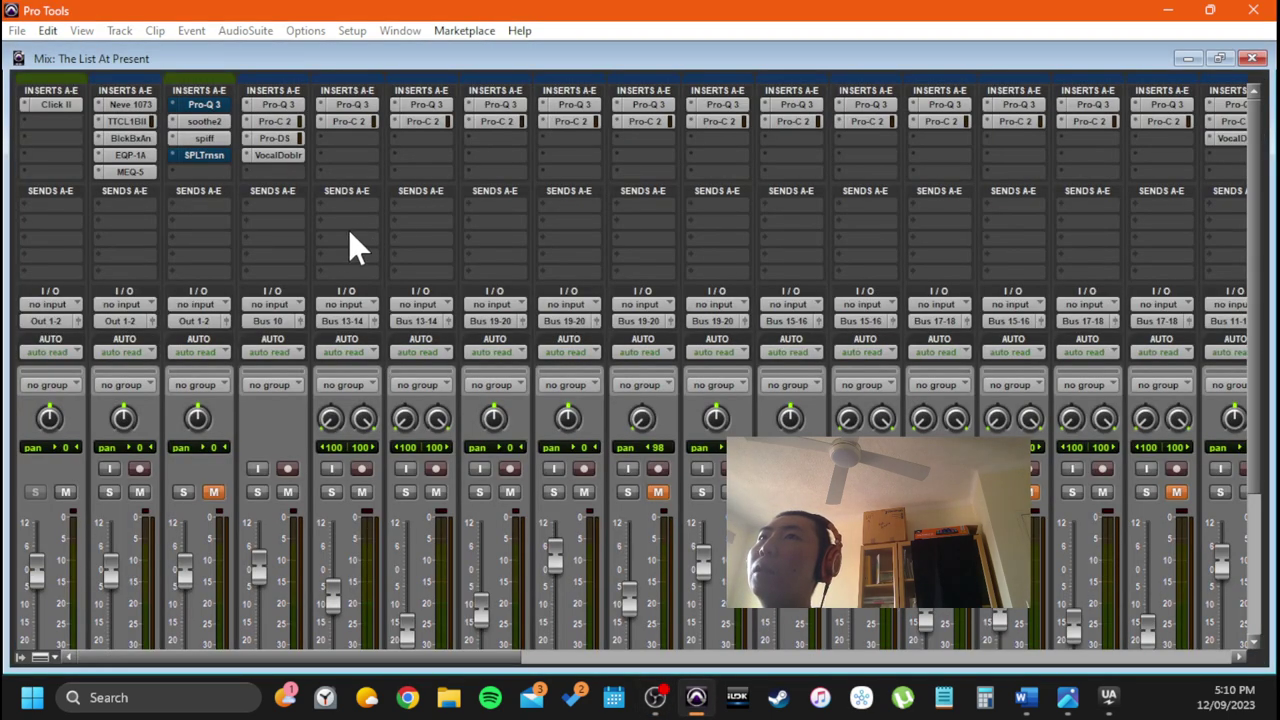
scroll(340, 300, "down", 3)
scroll(270, 440, "up", 3)
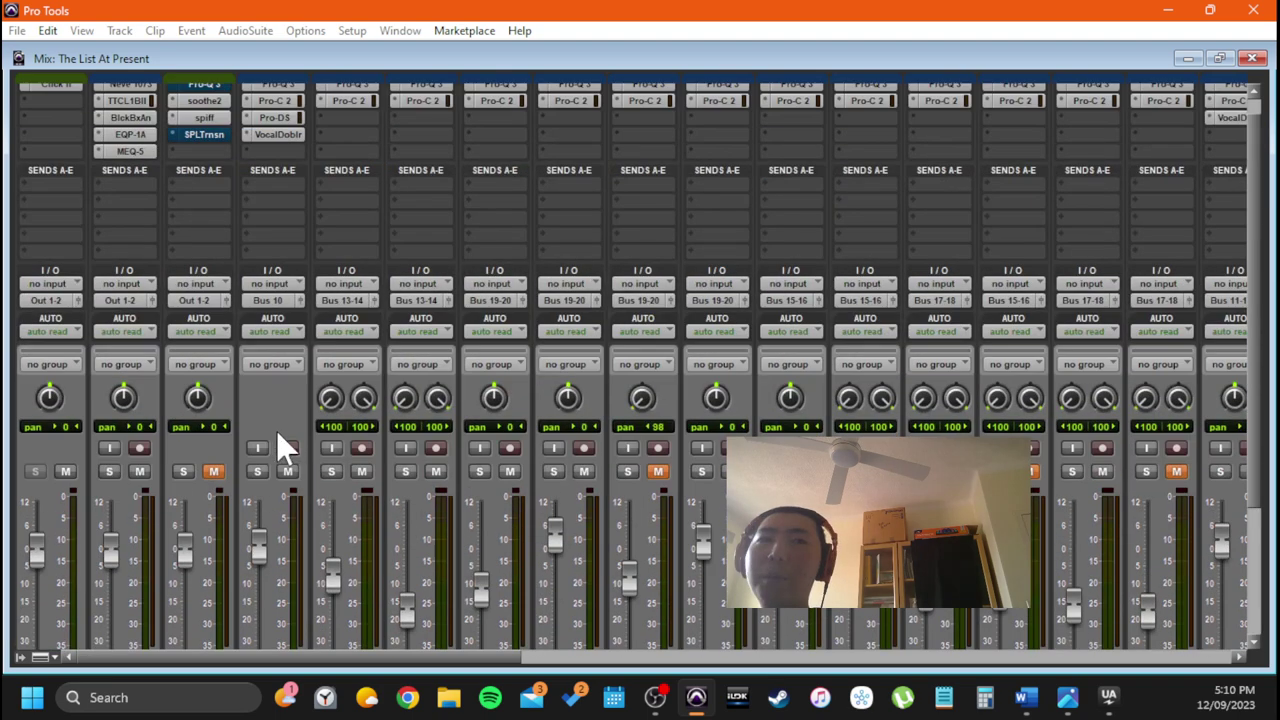
scroll(246, 549, "down", 3)
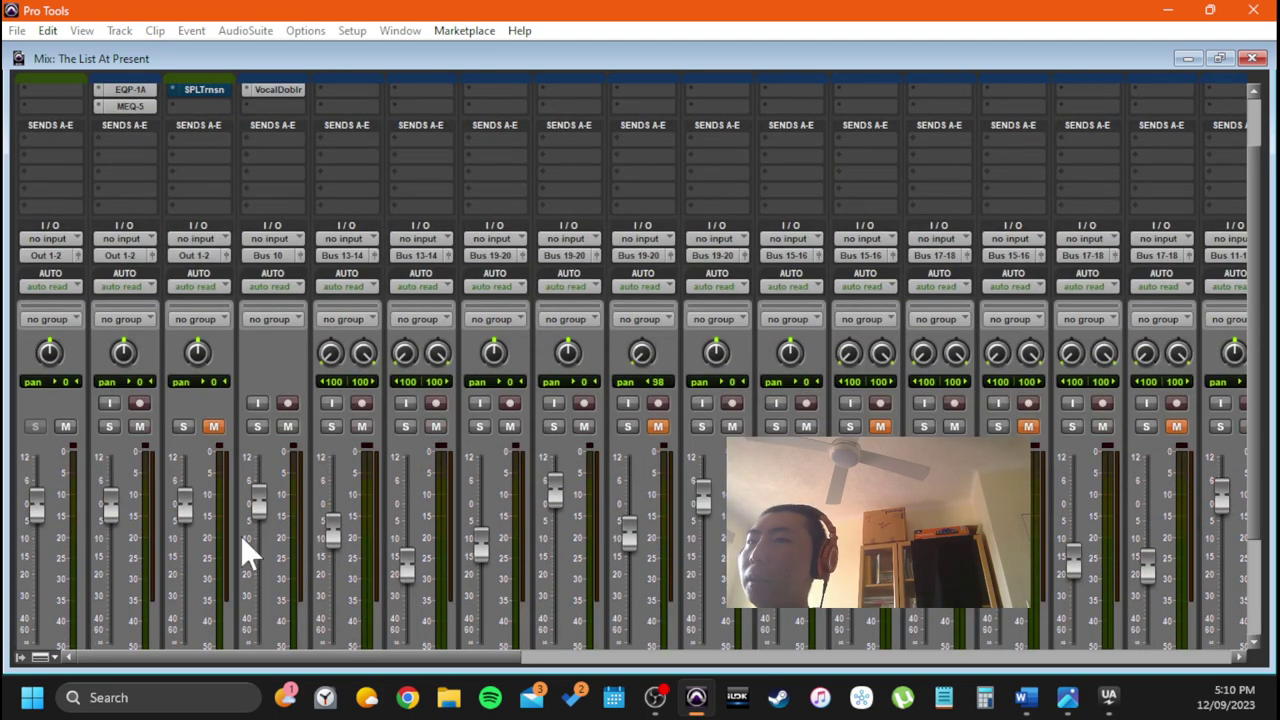
left_click_drag(137, 594, 443, 600)
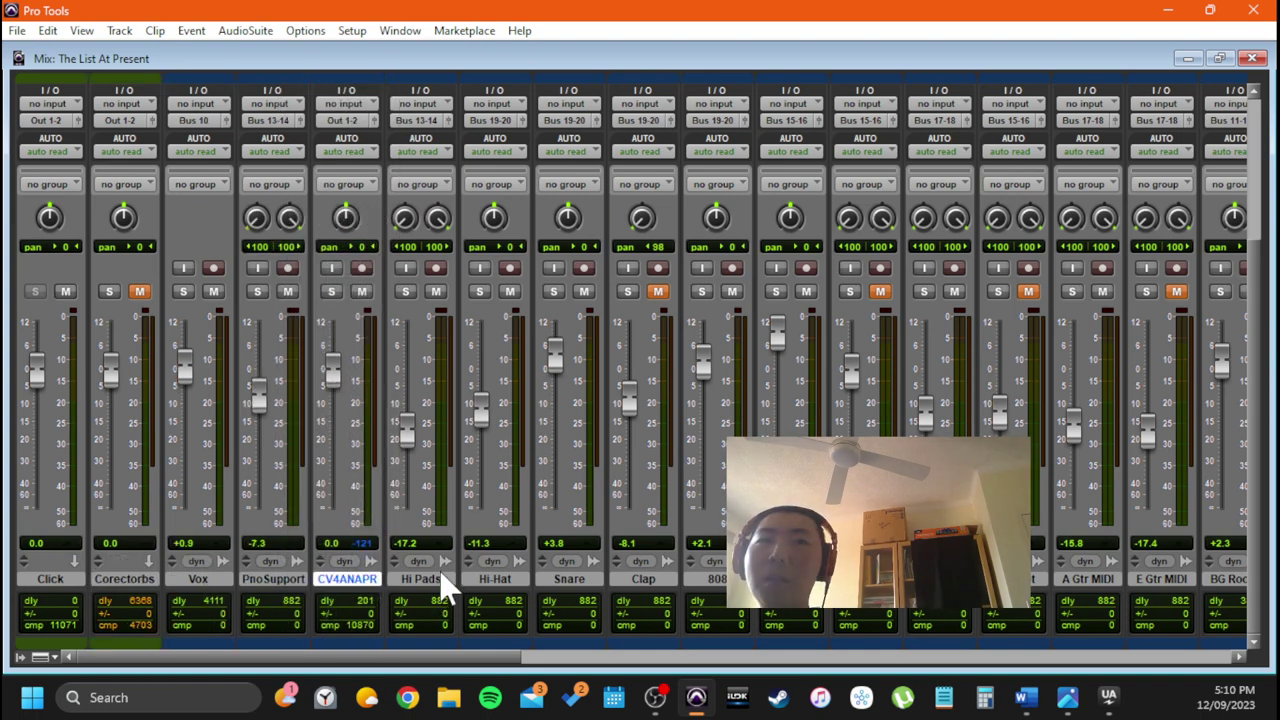
scroll(532, 296, "up", 3)
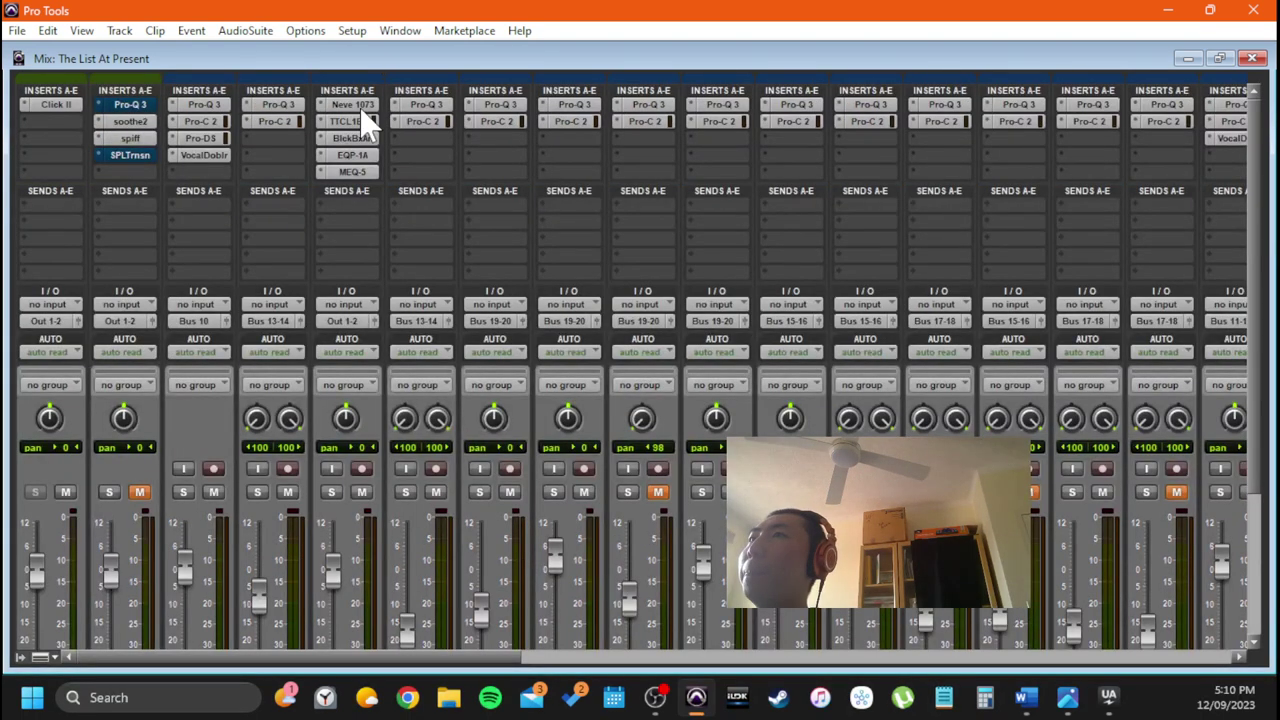
scroll(368, 118, "down", 3)
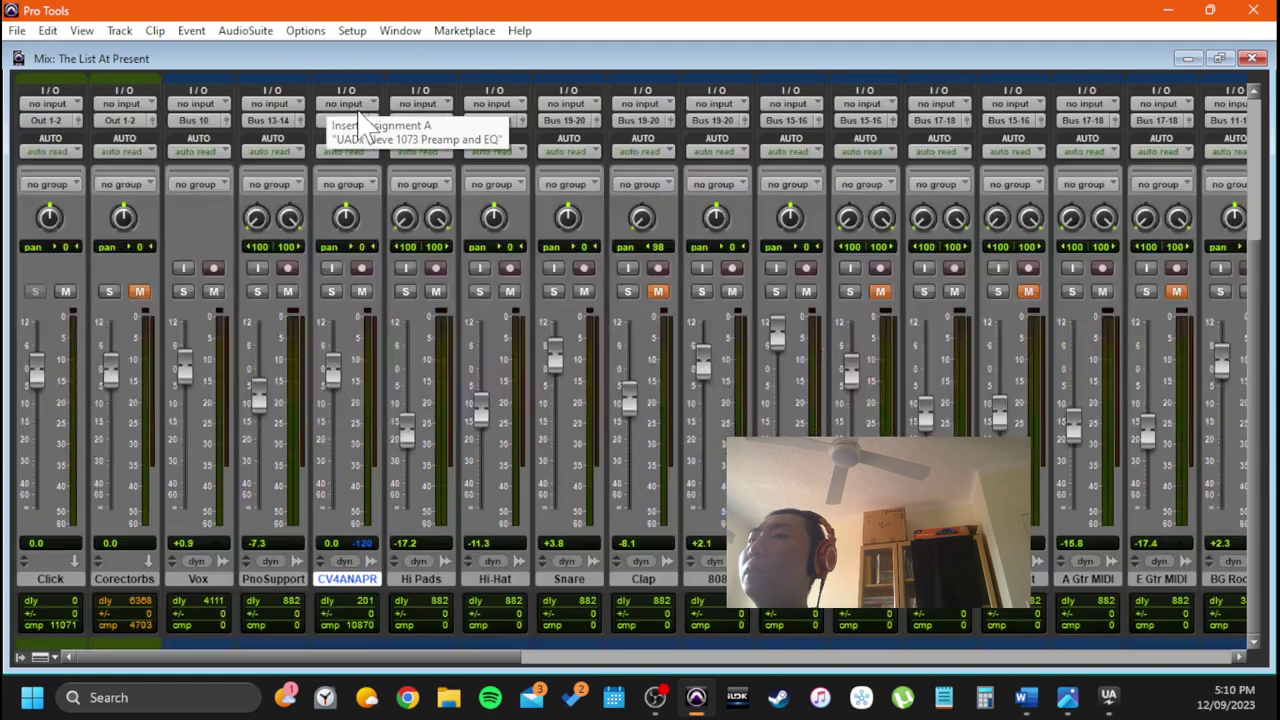
left_click_drag(340, 590, 340, 552)
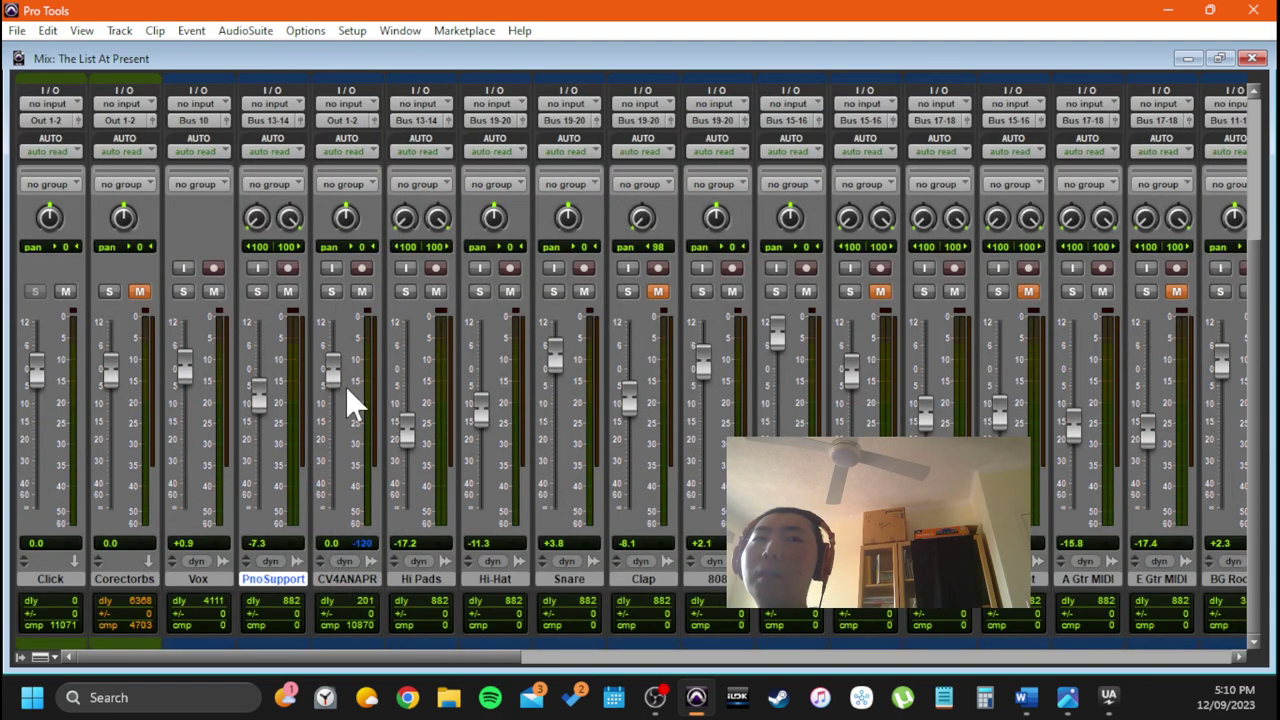
scroll(370, 360, "up", 3)
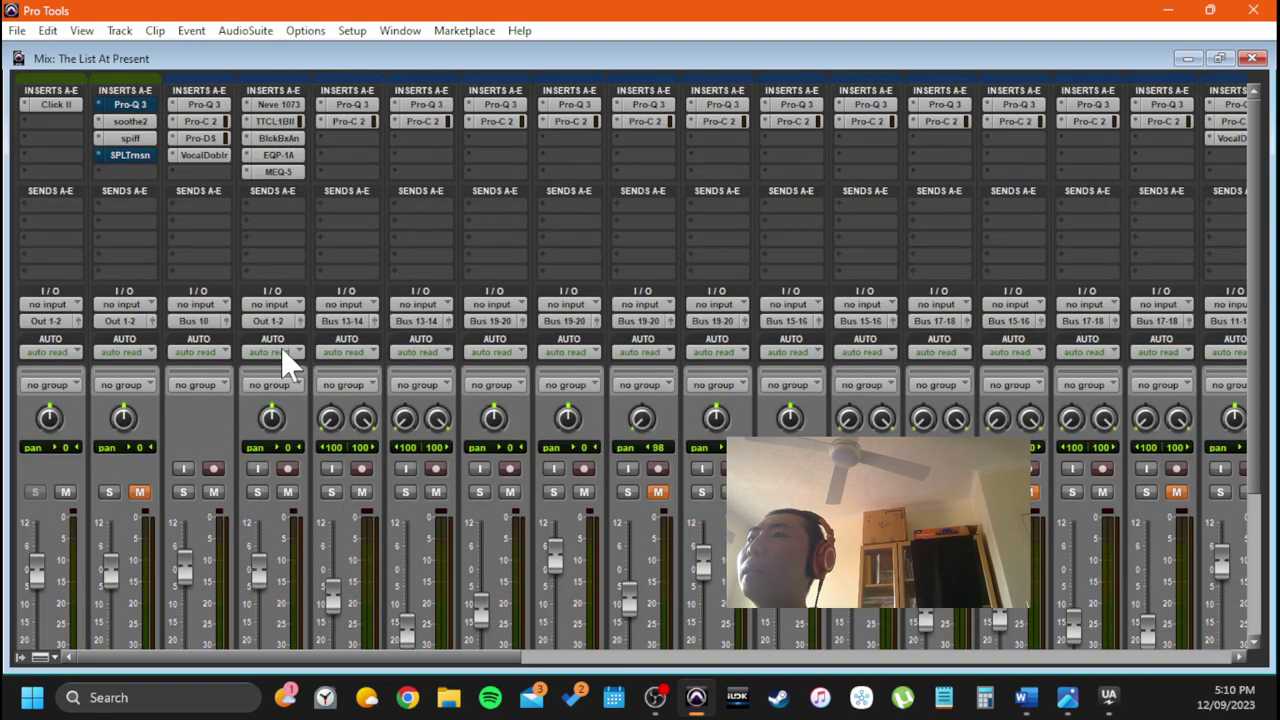
scroll(281, 347, "down", 3)
left_click(277, 590)
scroll(281, 290, "up", 3)
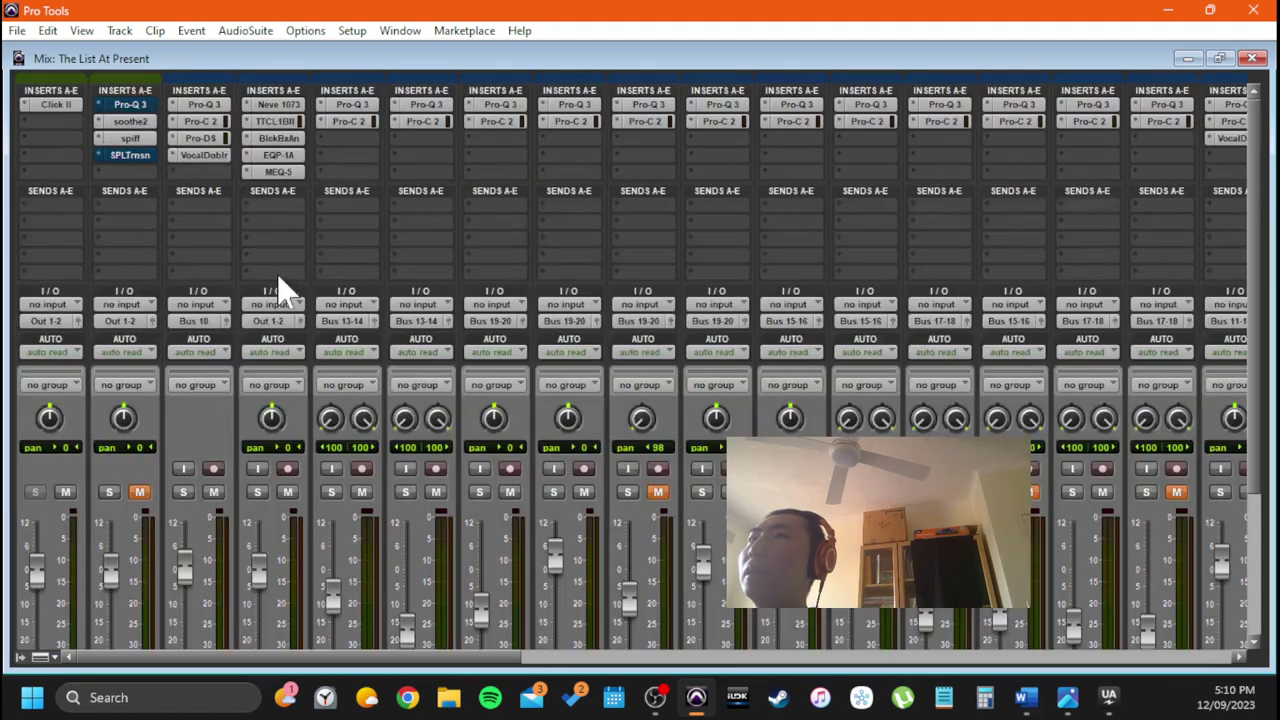
Open the Neve 1073 preamp and EQ insert on the CV4ANAPRINT track and reposition its window to show more controls
left_click(285, 109)
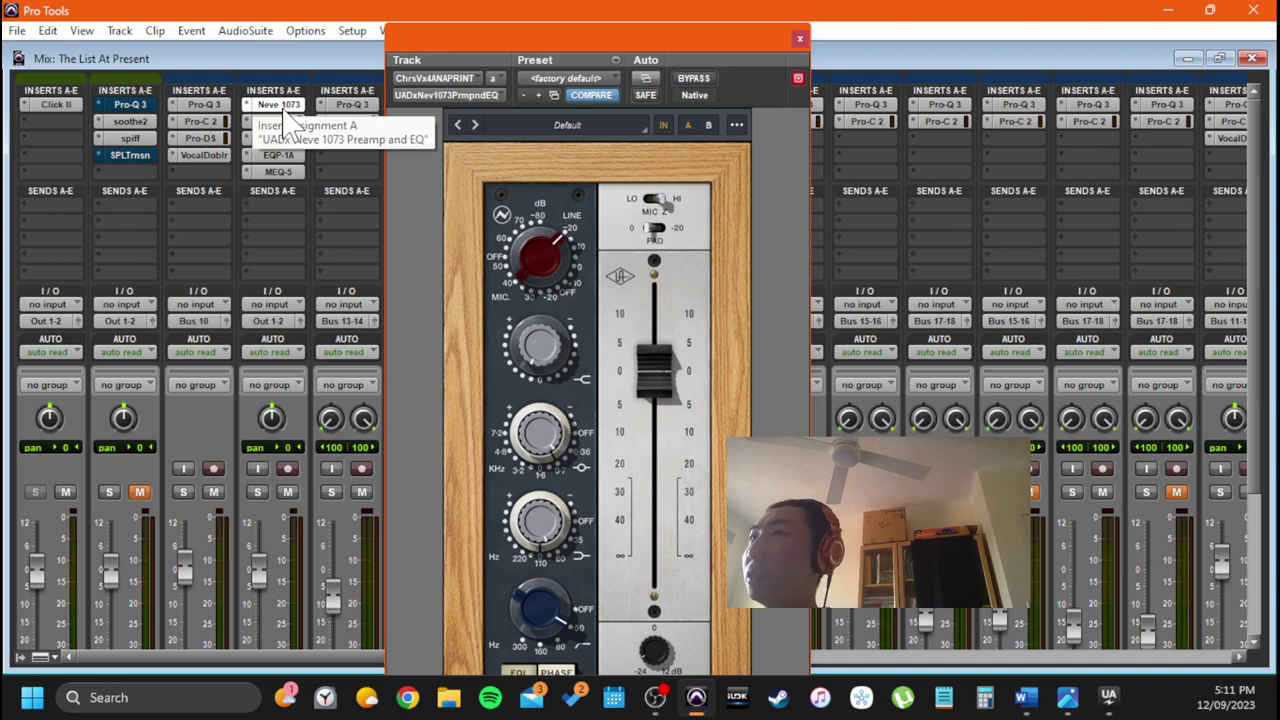
left_click_drag(480, 48, 523, 11)
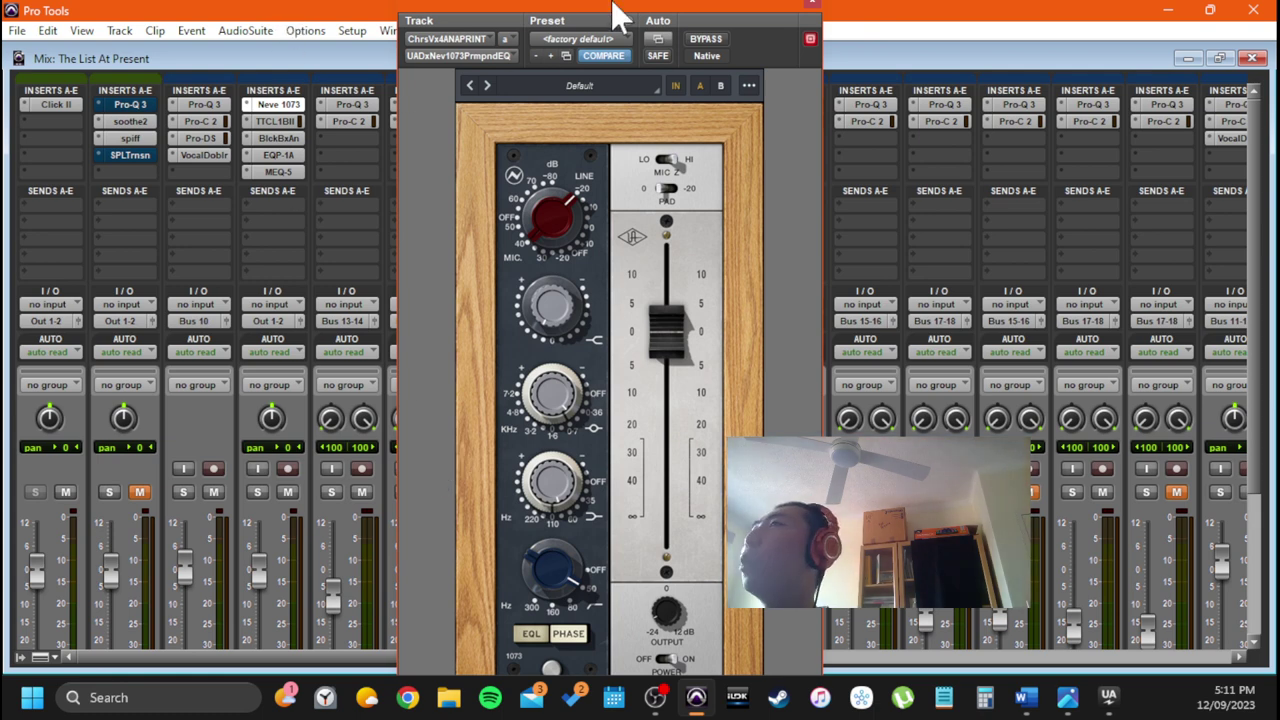
left_click_drag(614, 12, 598, 15)
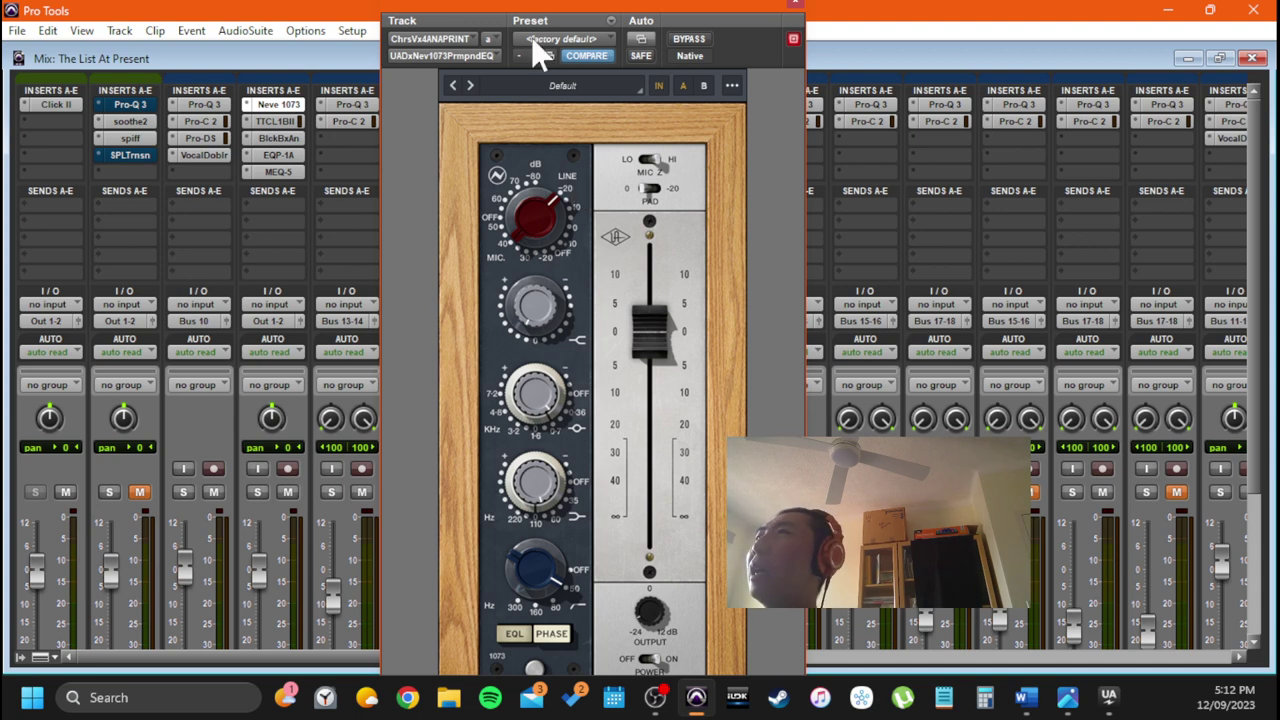
left_click_drag(540, 3, 542, 0)
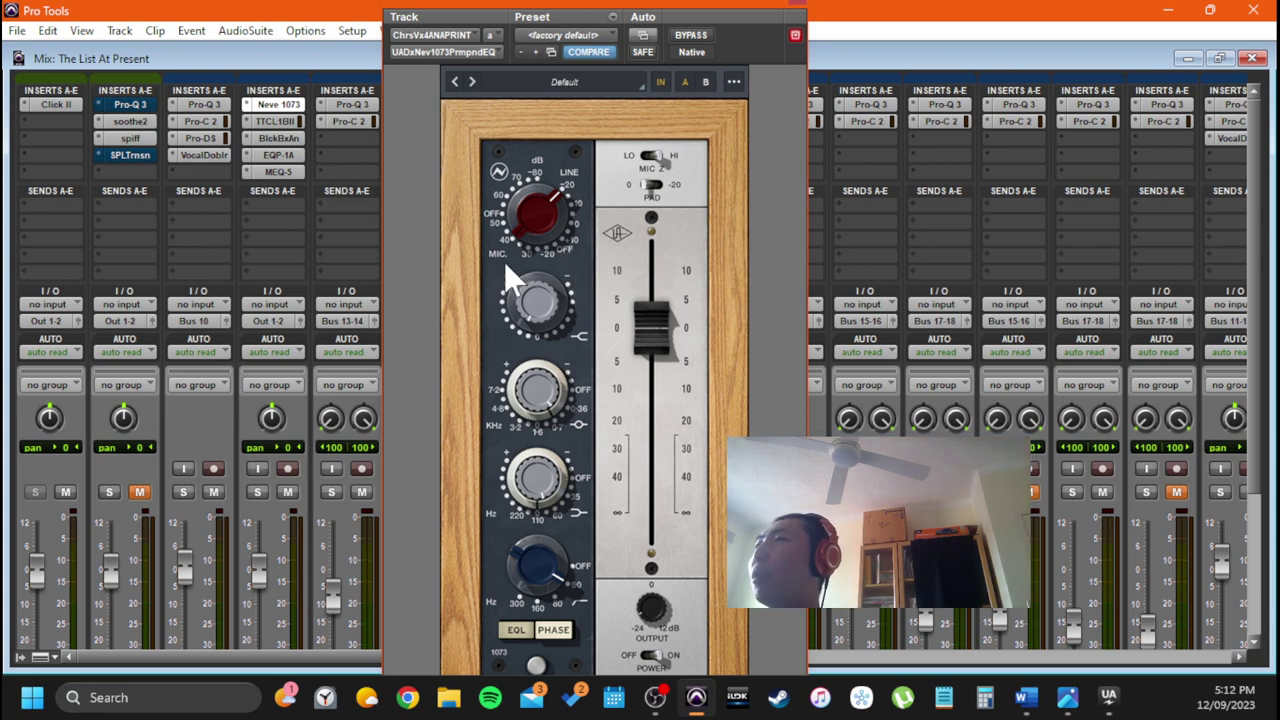
Try different positions of the Neve 1073's red gain knob across its mic and line ranges
left_click_drag(496, 249, 495, 279)
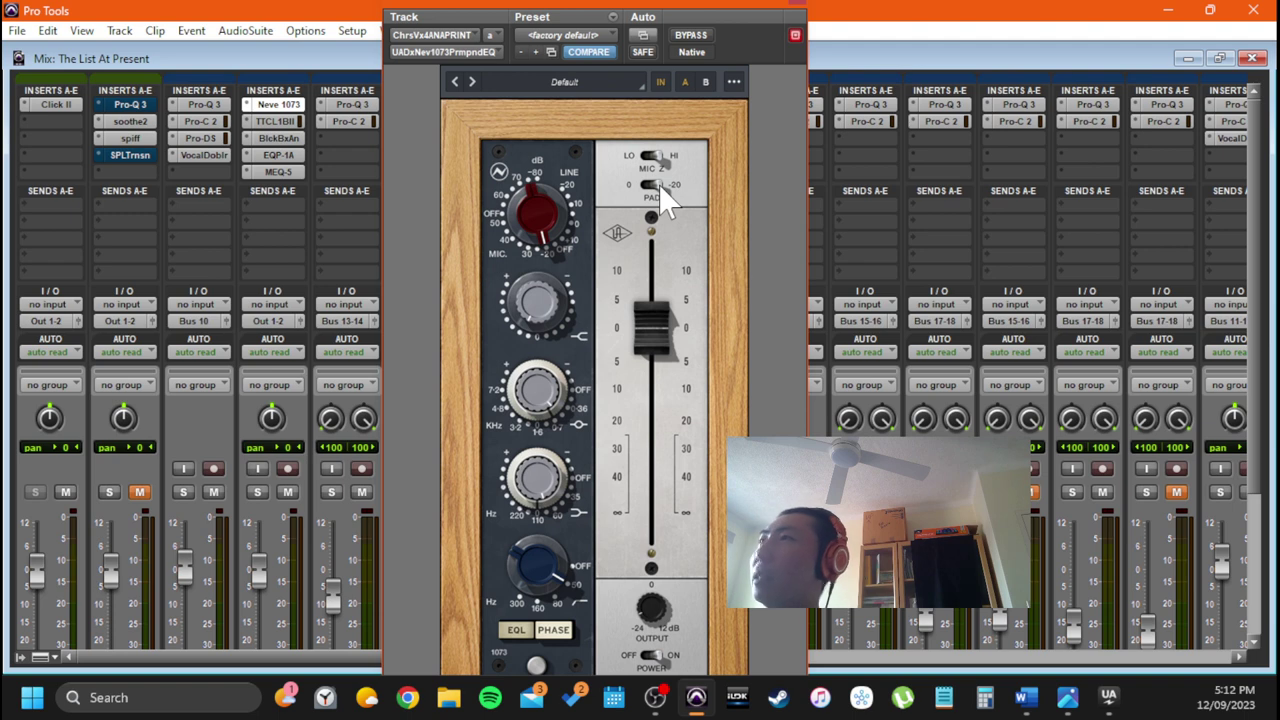
left_click(573, 168)
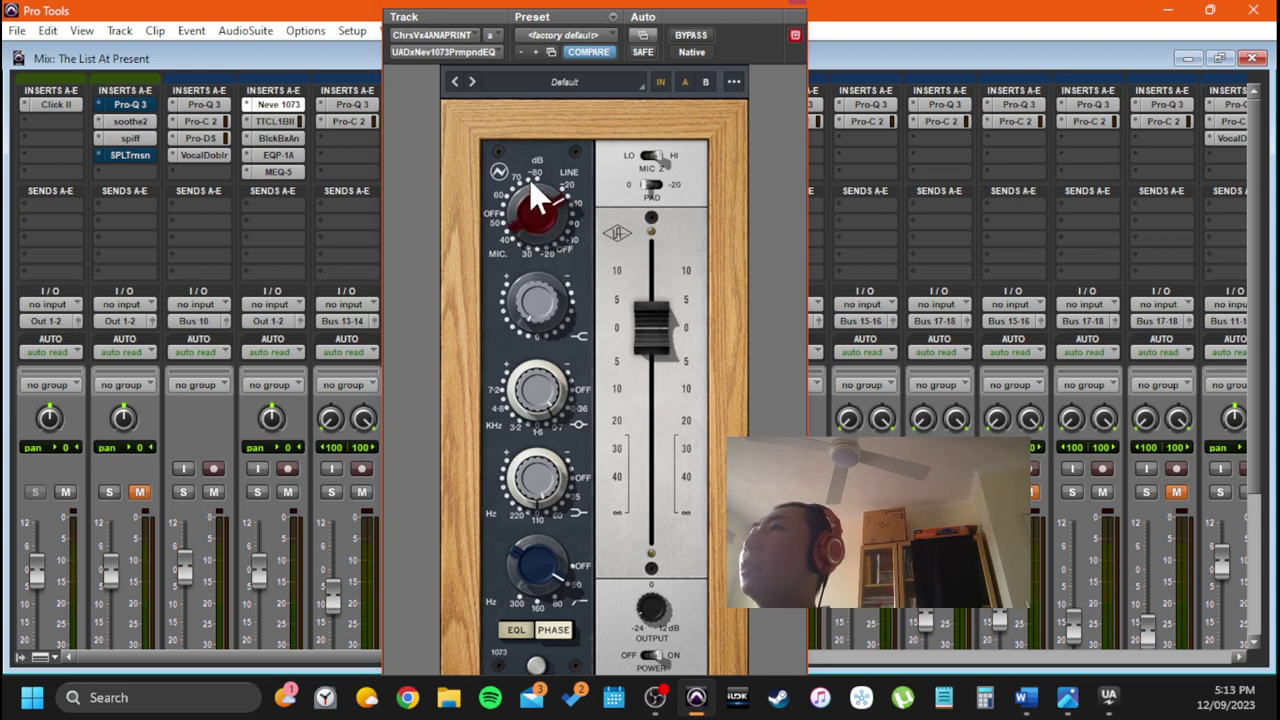
left_click_drag(513, 213, 525, 371)
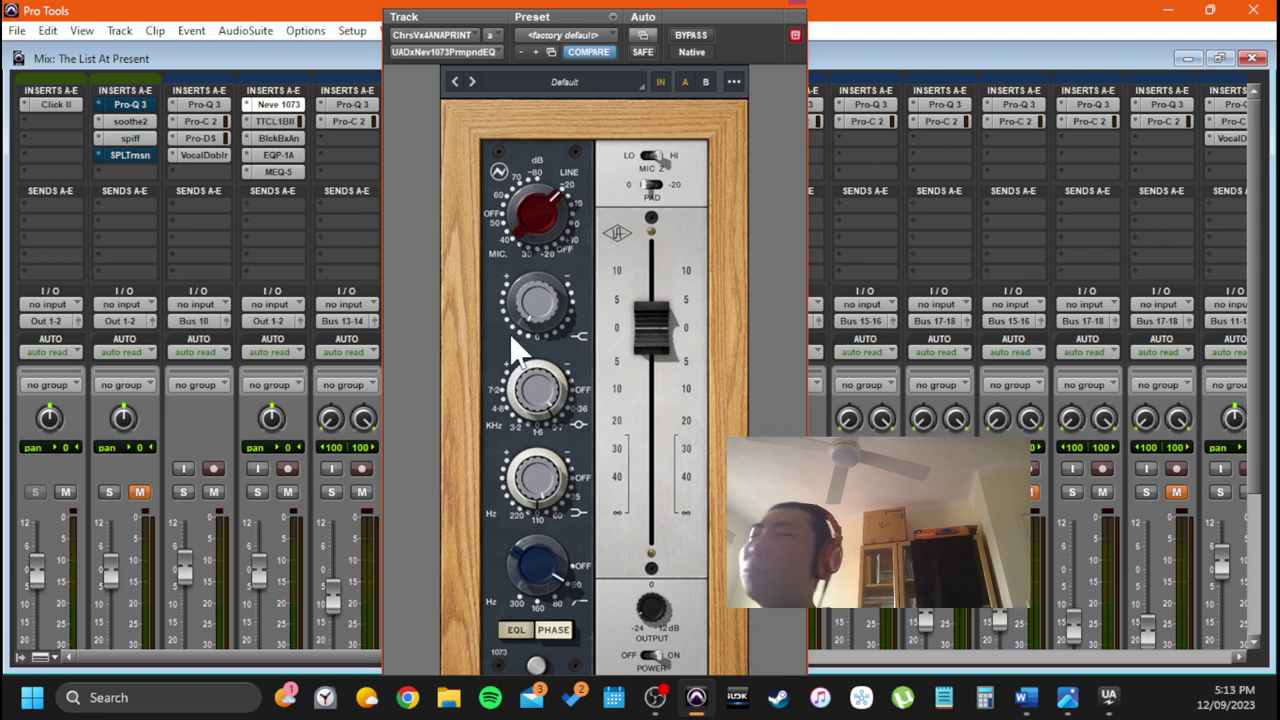
left_click_drag(516, 209, 557, 134)
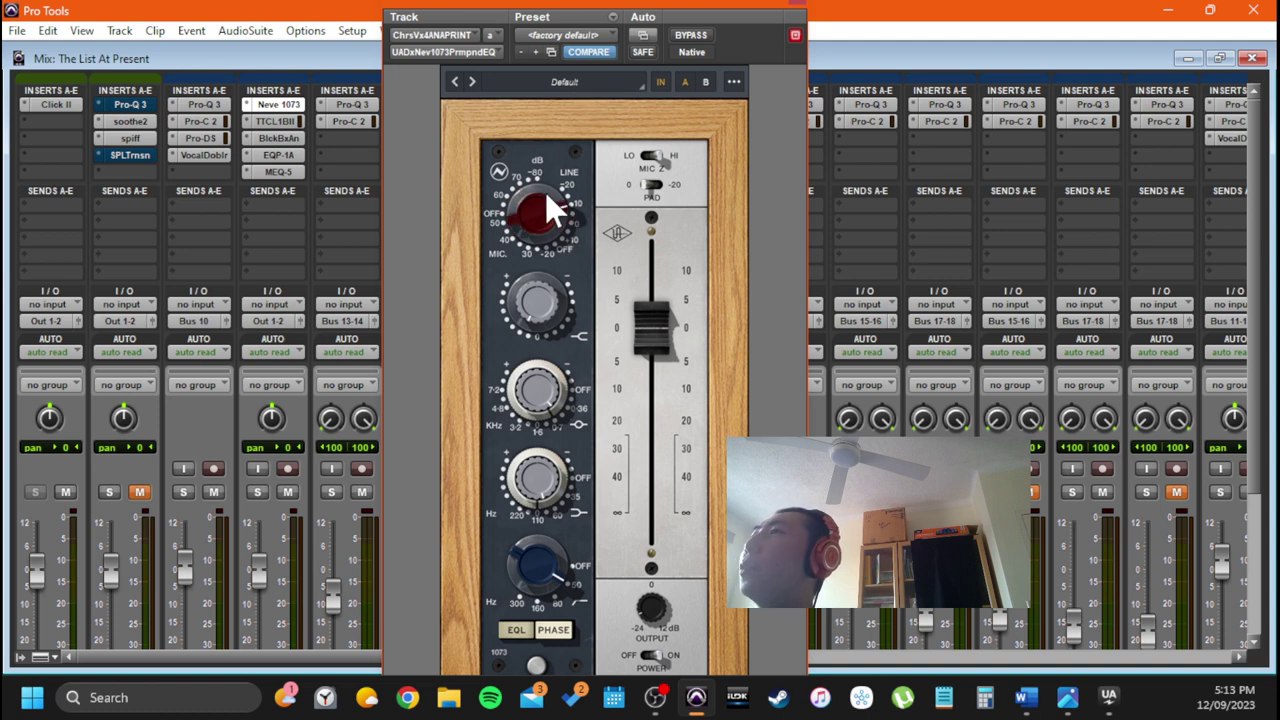
left_click_drag(545, 192, 539, 228)
left_click_drag(569, 150, 604, 101)
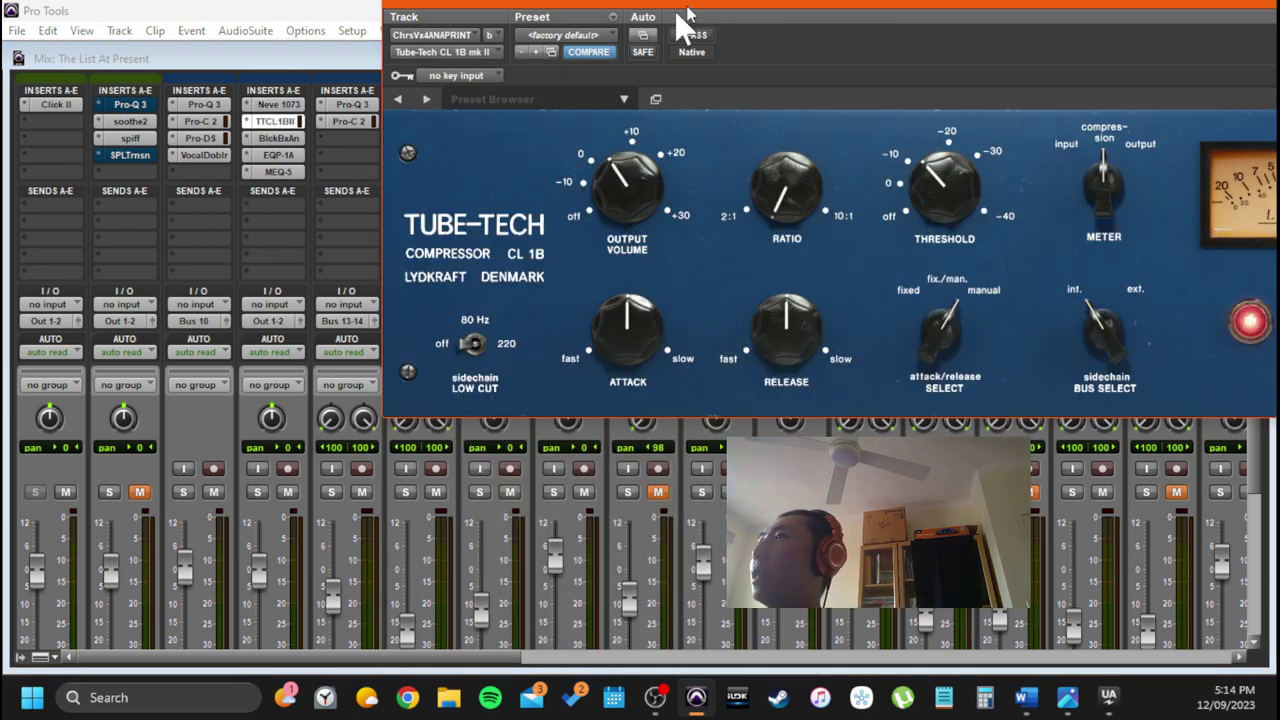
Reposition the Tube-Tech CL 1B mk II compressor, inspect its ratio, threshold, meter and sidechain settings, and close it
left_click_drag(686, 14, 361, 136)
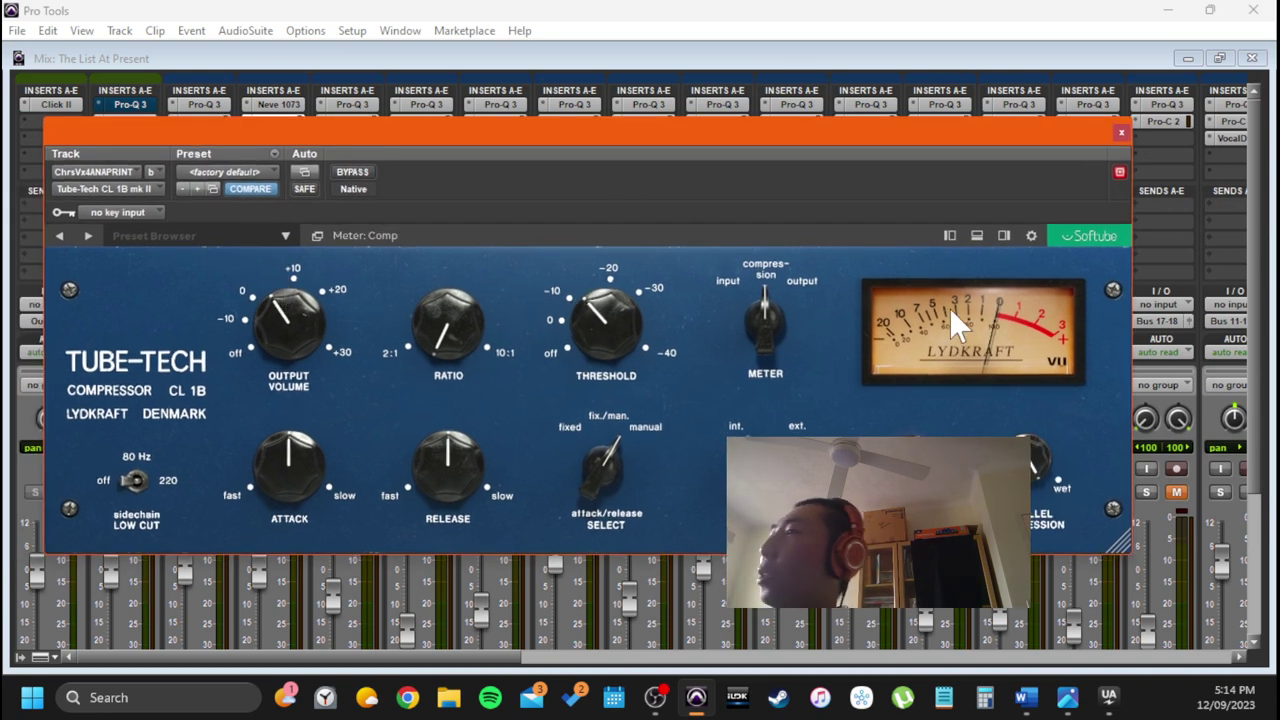
left_click_drag(592, 136, 589, 180)
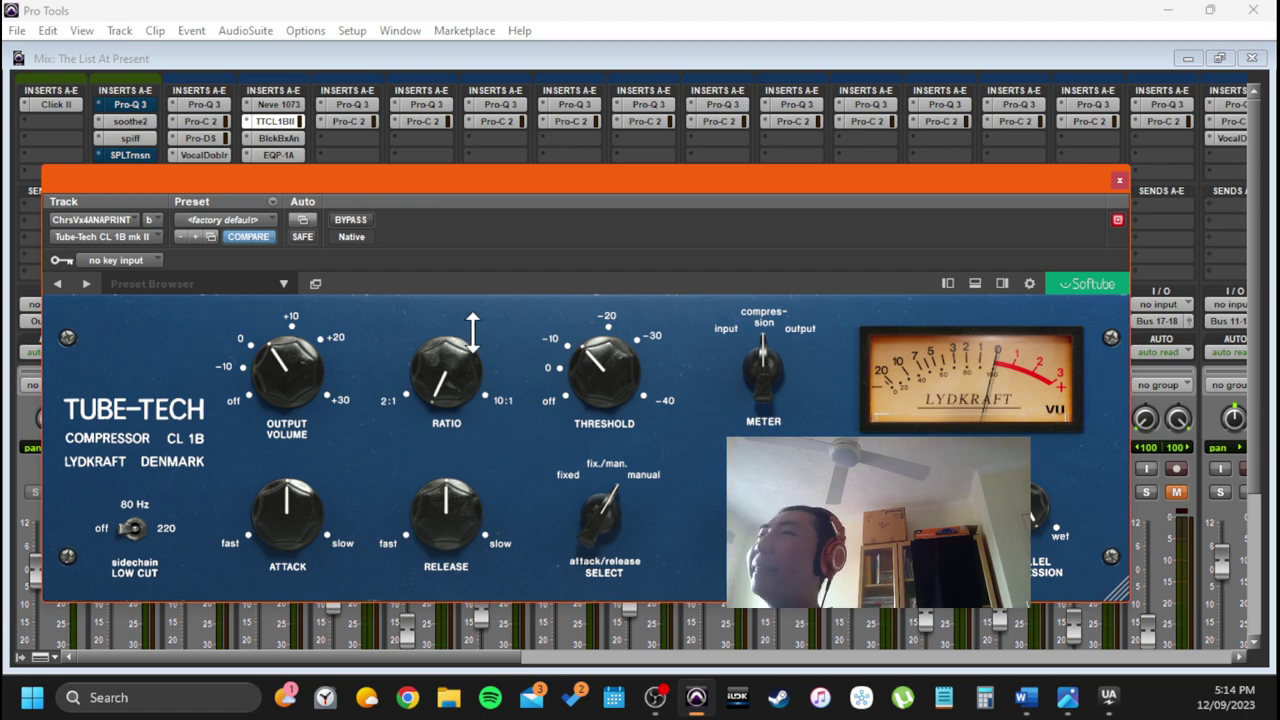
left_click_drag(543, 182, 587, 124)
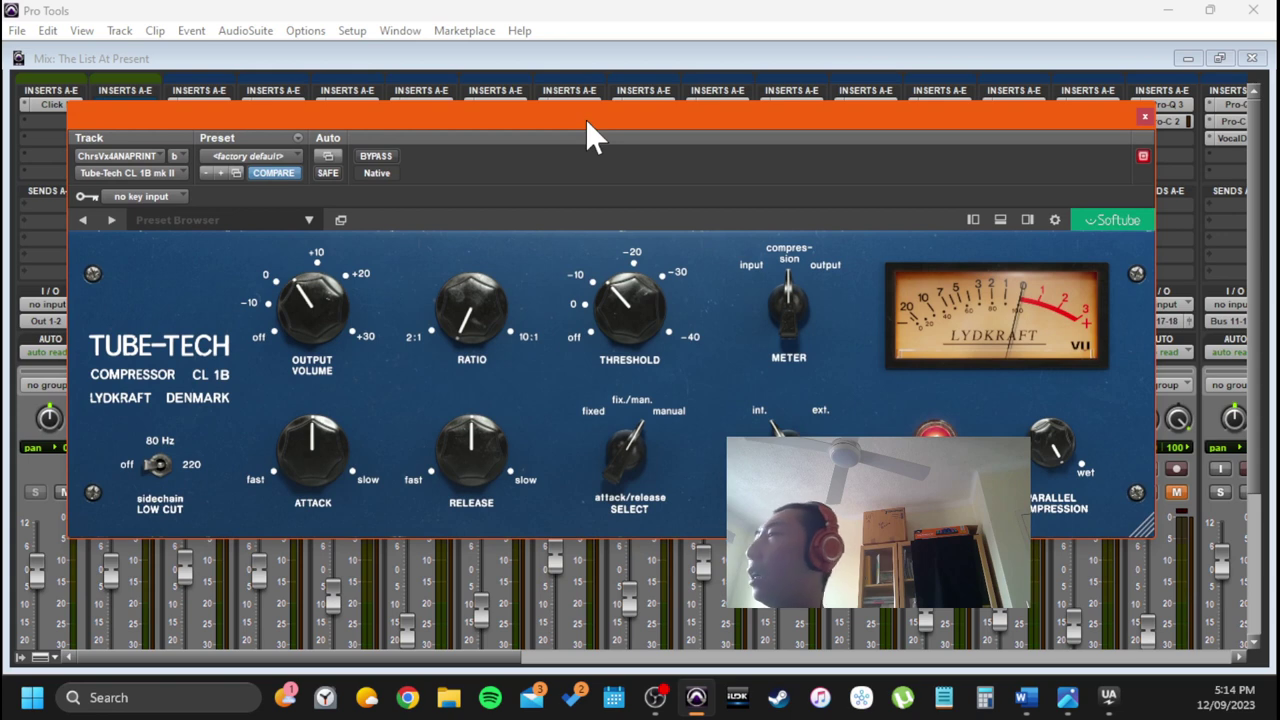
mouse_move(485, 300)
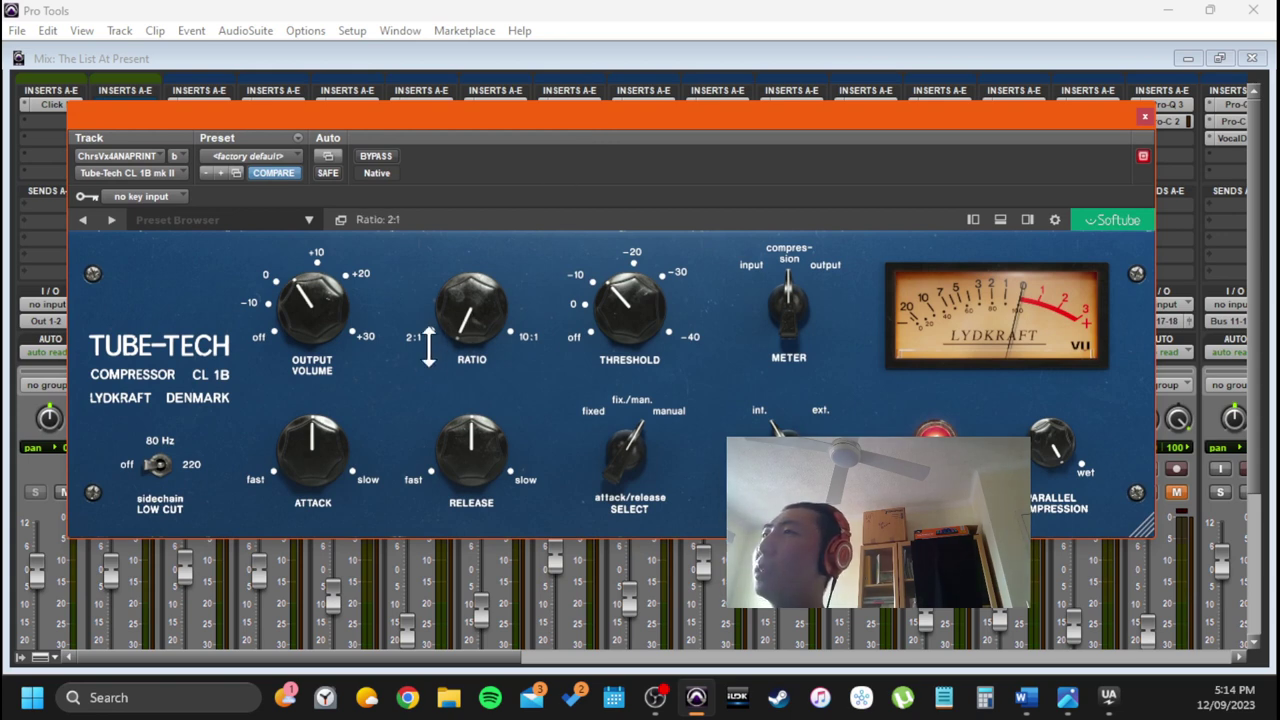
mouse_move(622, 295)
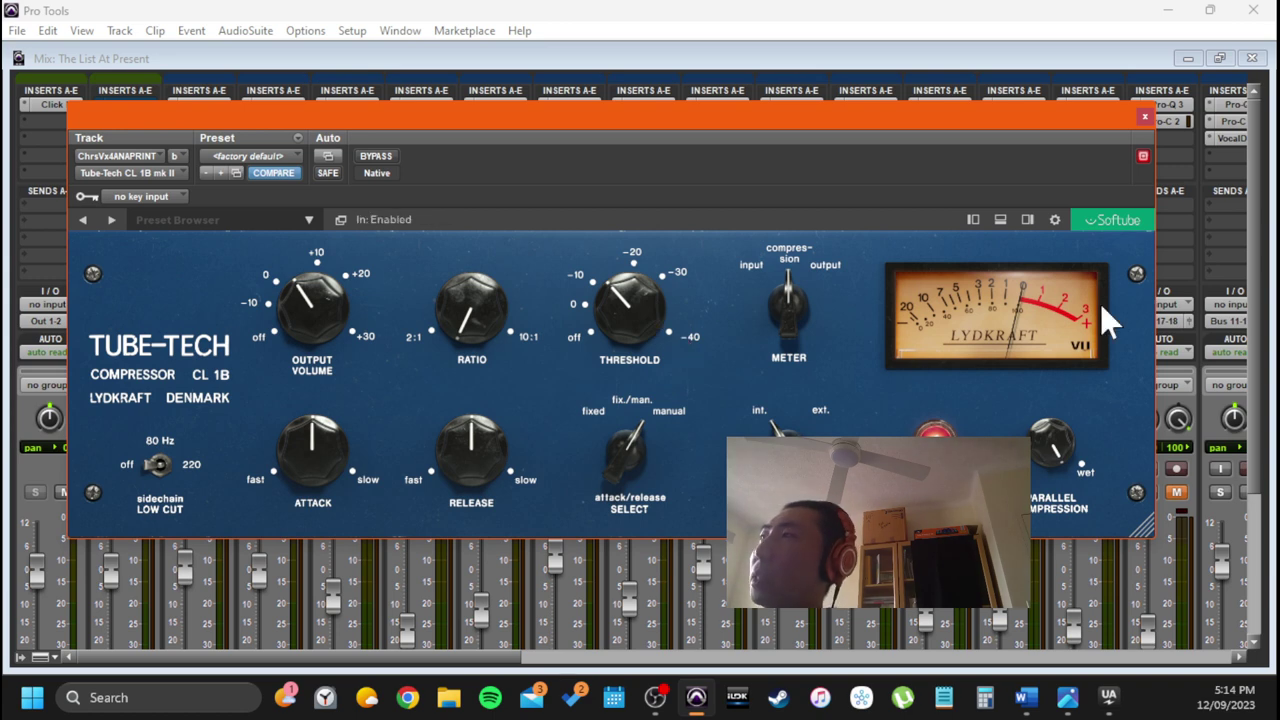
mouse_move(977, 299)
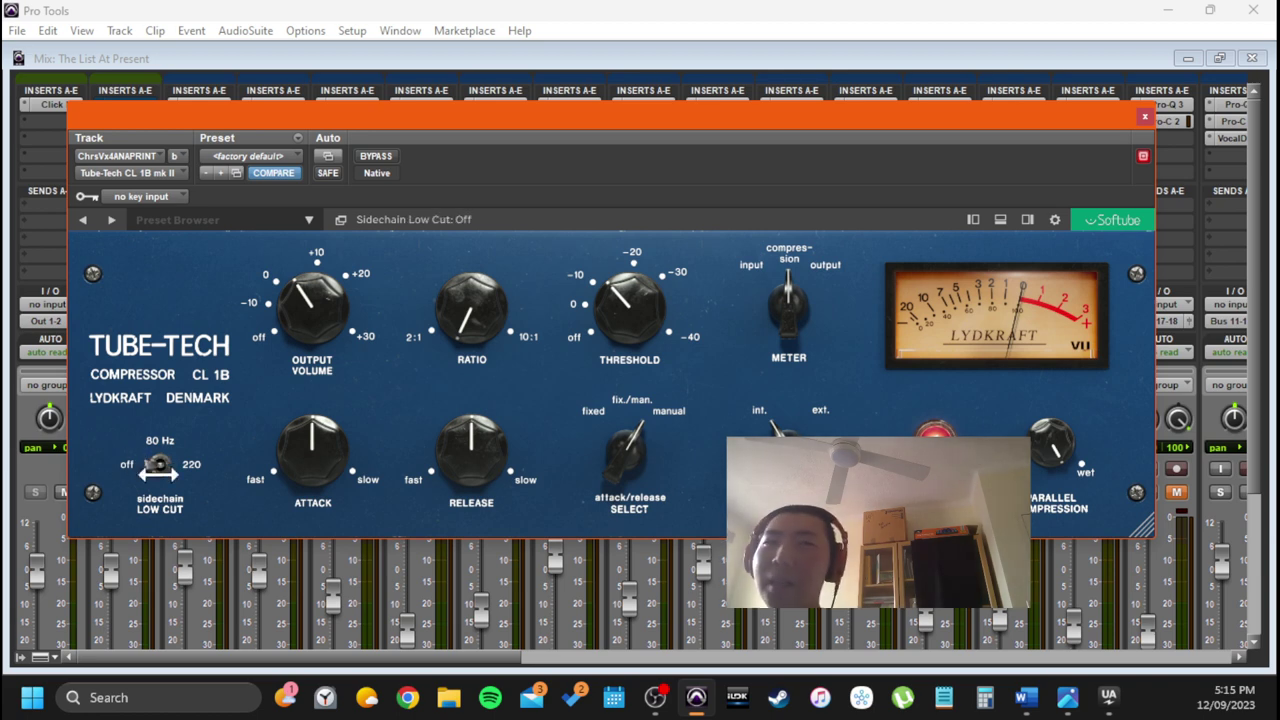
left_click_drag(605, 122, 565, 180)
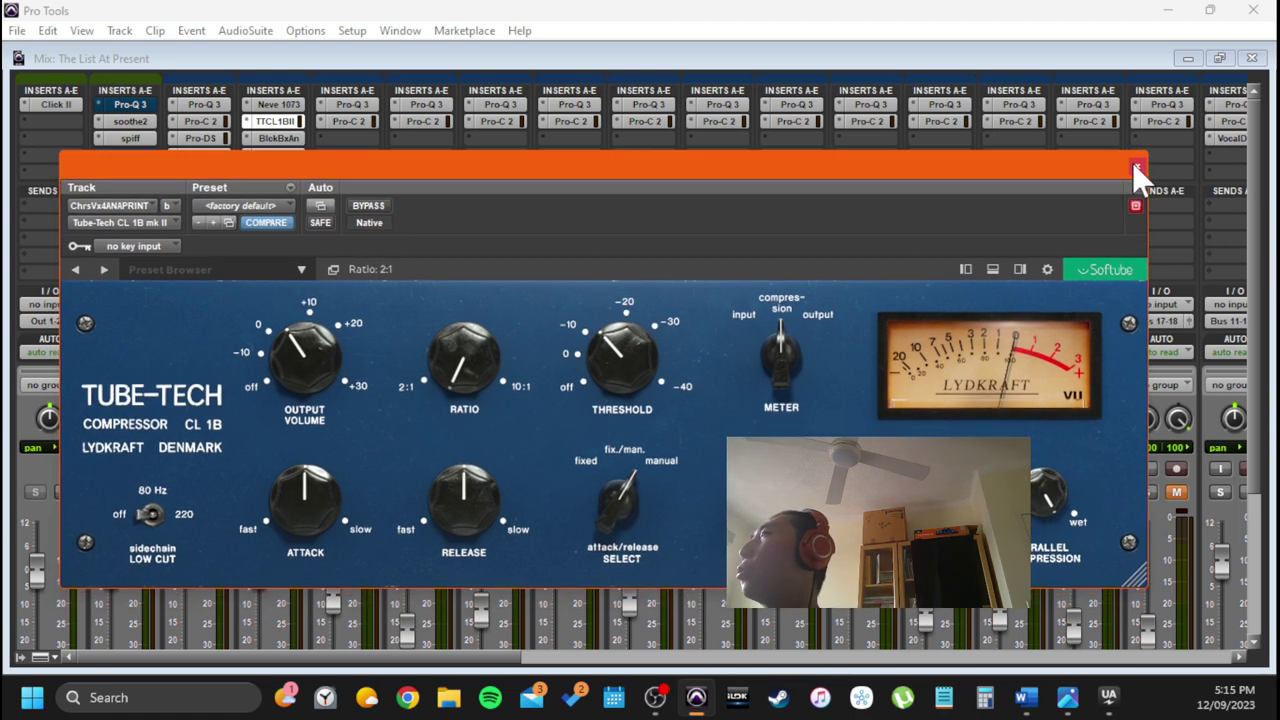
left_click(1131, 175)
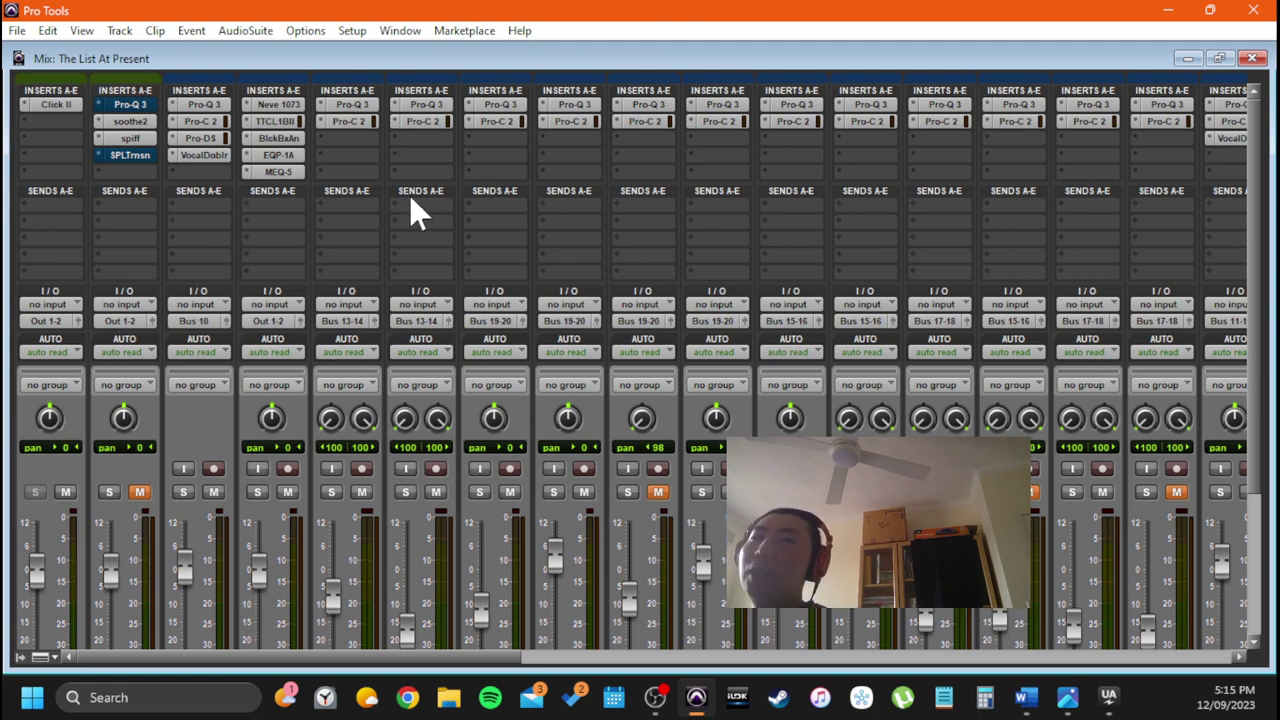
Open the Black Box Analog Design HG-2 insert on the CV4ANAPRINT track and move its window below the insert slots
left_click(289, 138)
left_click_drag(436, 161, 513, 207)
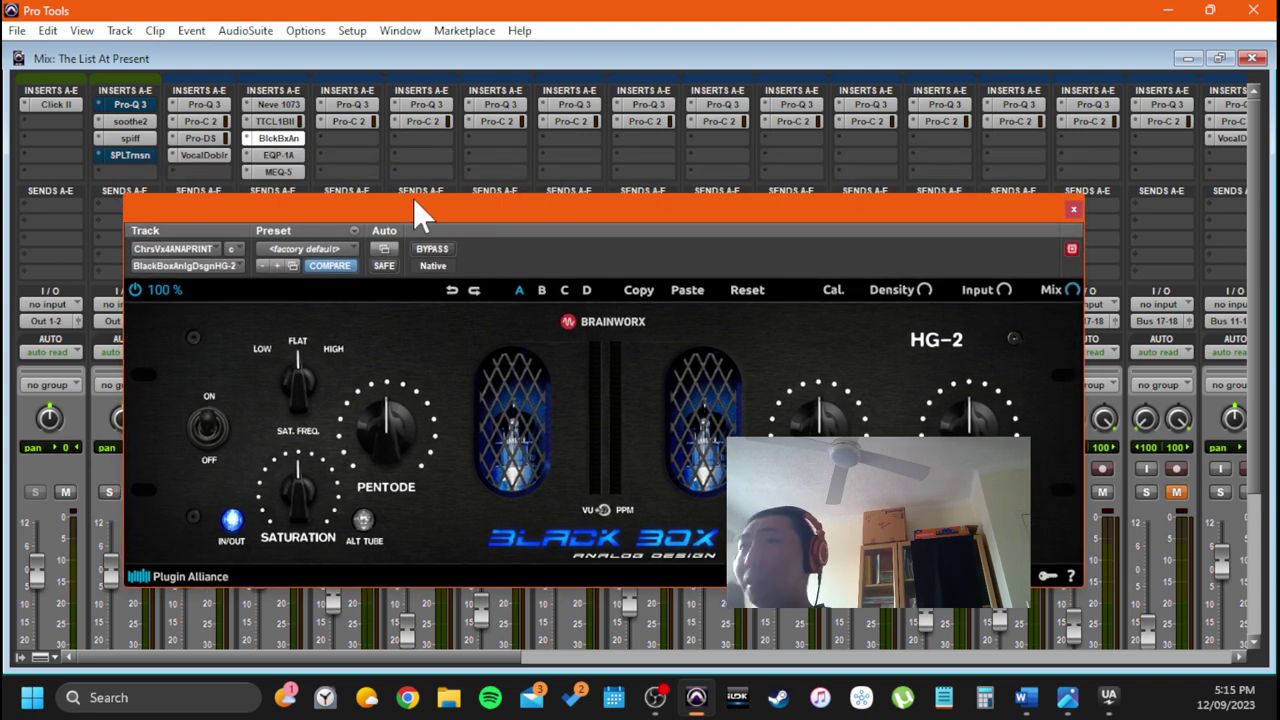
Reposition the Black Box HG-2 window to examine its saturation, pentode, triode and output controls, and close it
left_click_drag(413, 198, 352, 196)
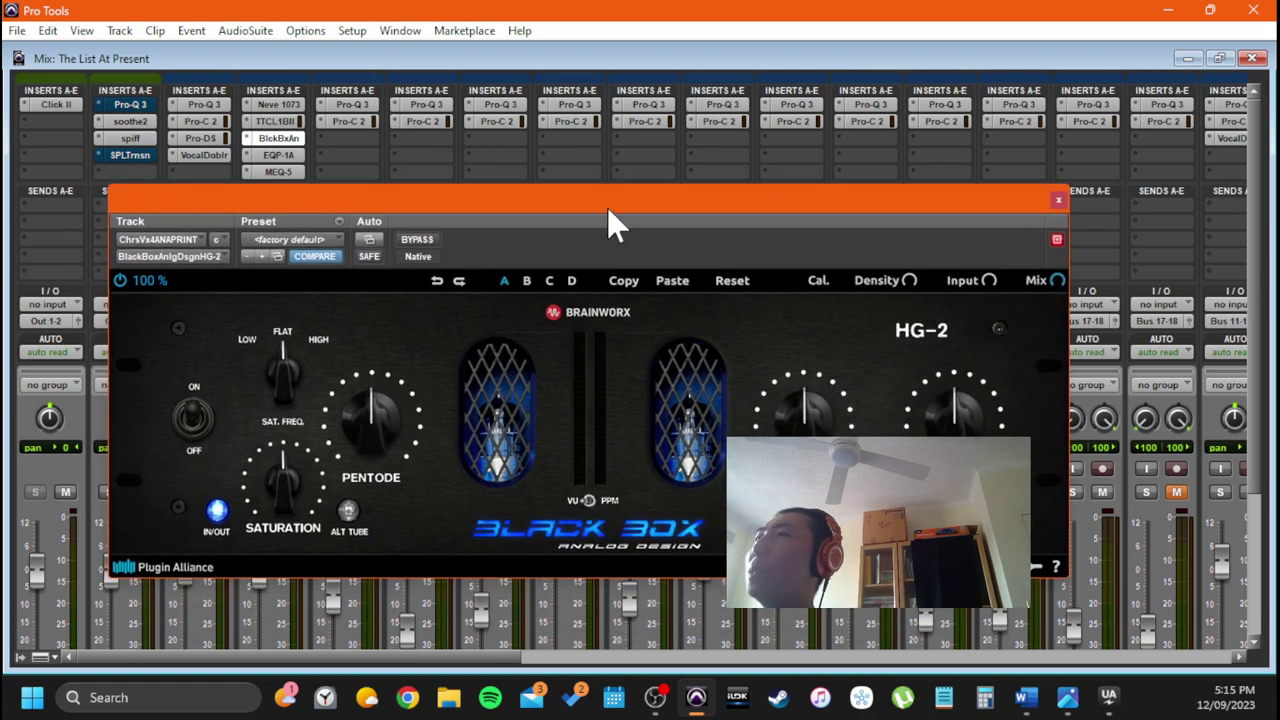
left_click_drag(610, 202, 673, 160)
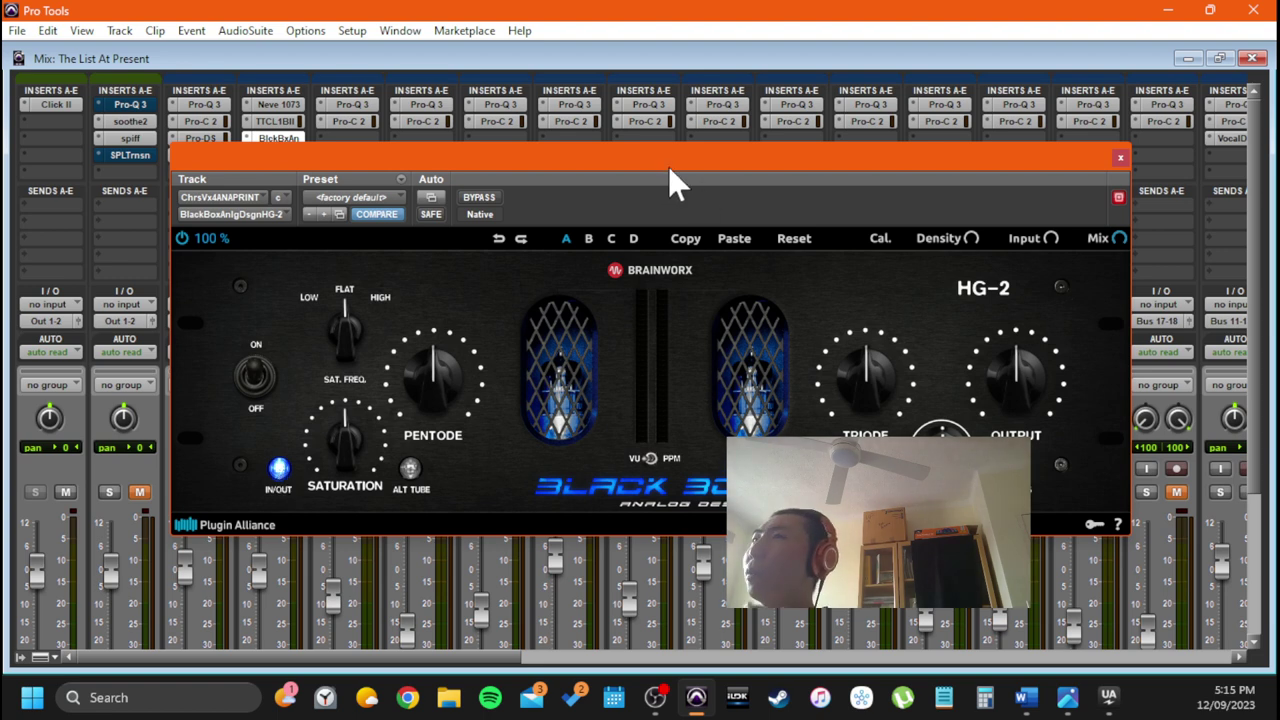
left_click_drag(670, 168, 667, 210)
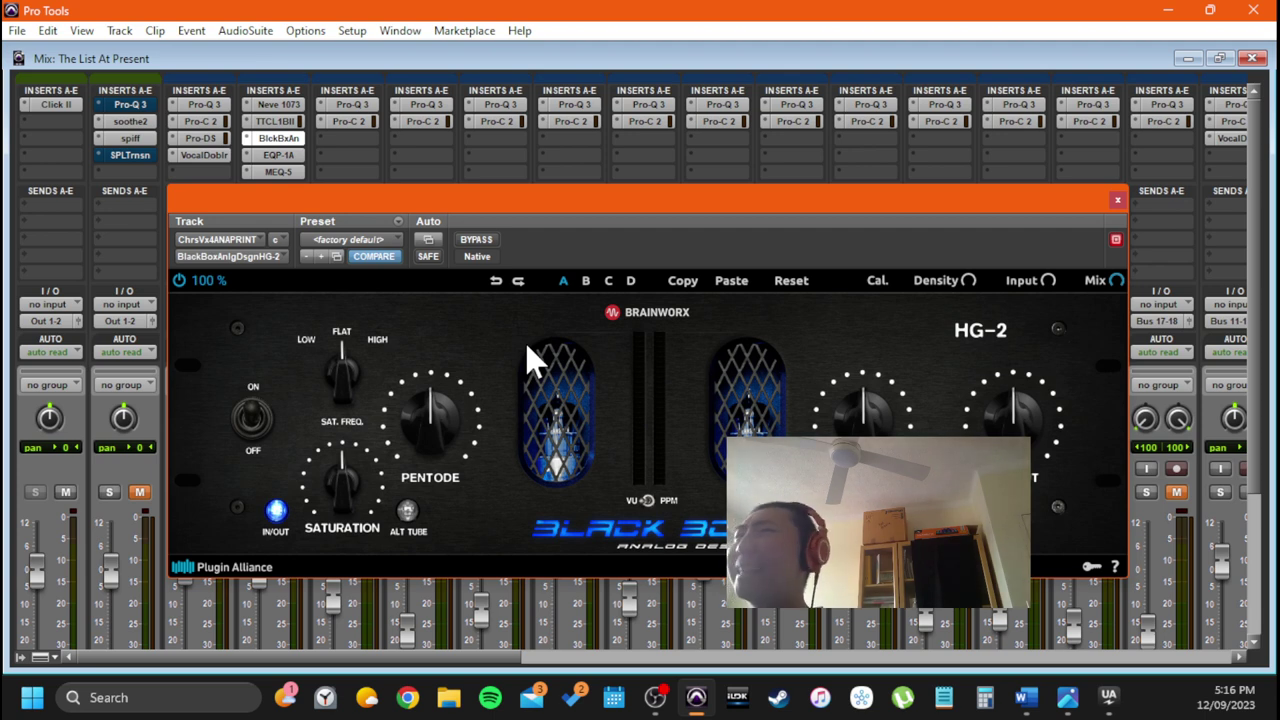
left_click(1117, 198)
Open and inspect the Pultec EQP-1A and MEQ-5 equalizer inserts on the CV4ANAPRINT track in turn, closing each one
left_click(283, 157)
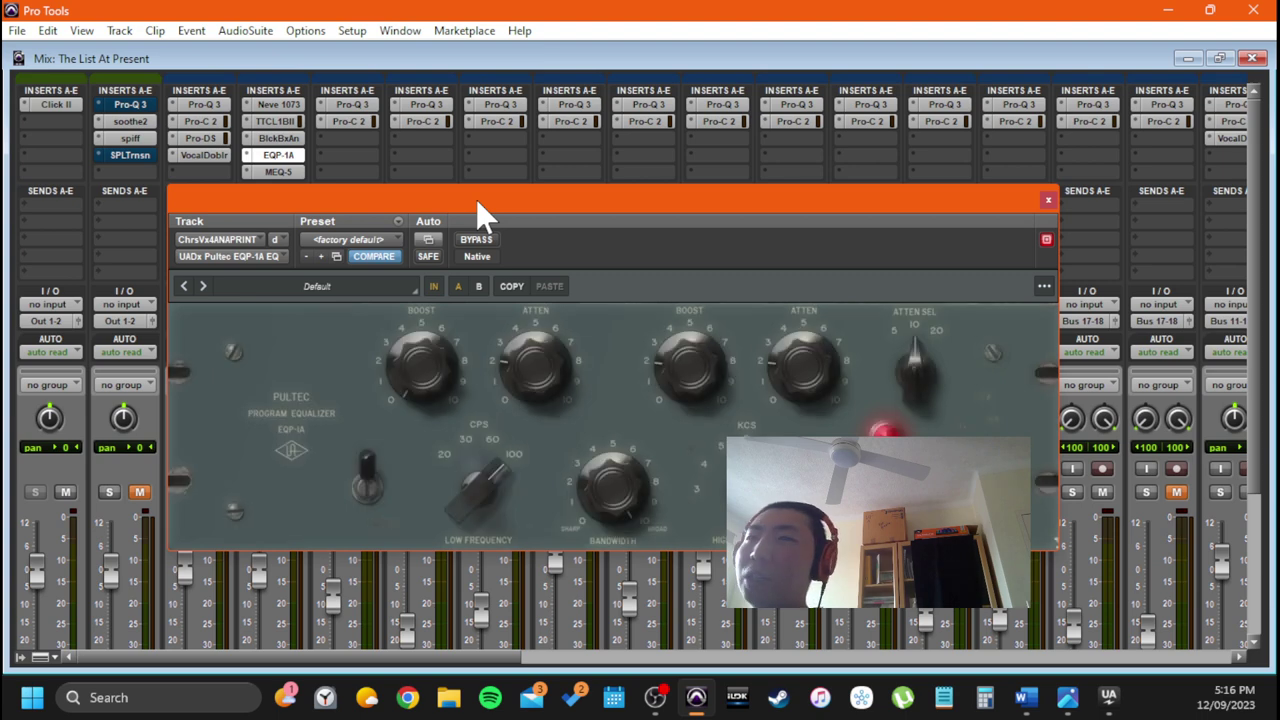
left_click_drag(476, 199, 418, 107)
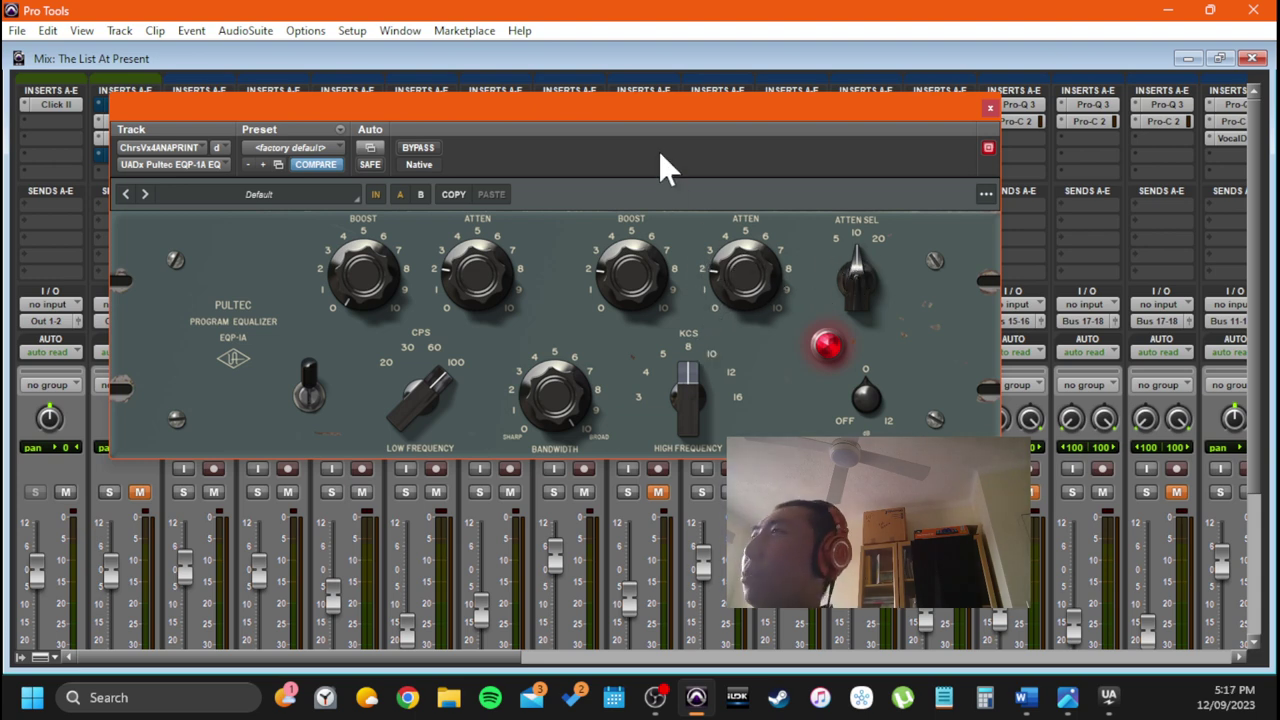
left_click_drag(650, 115, 683, 211)
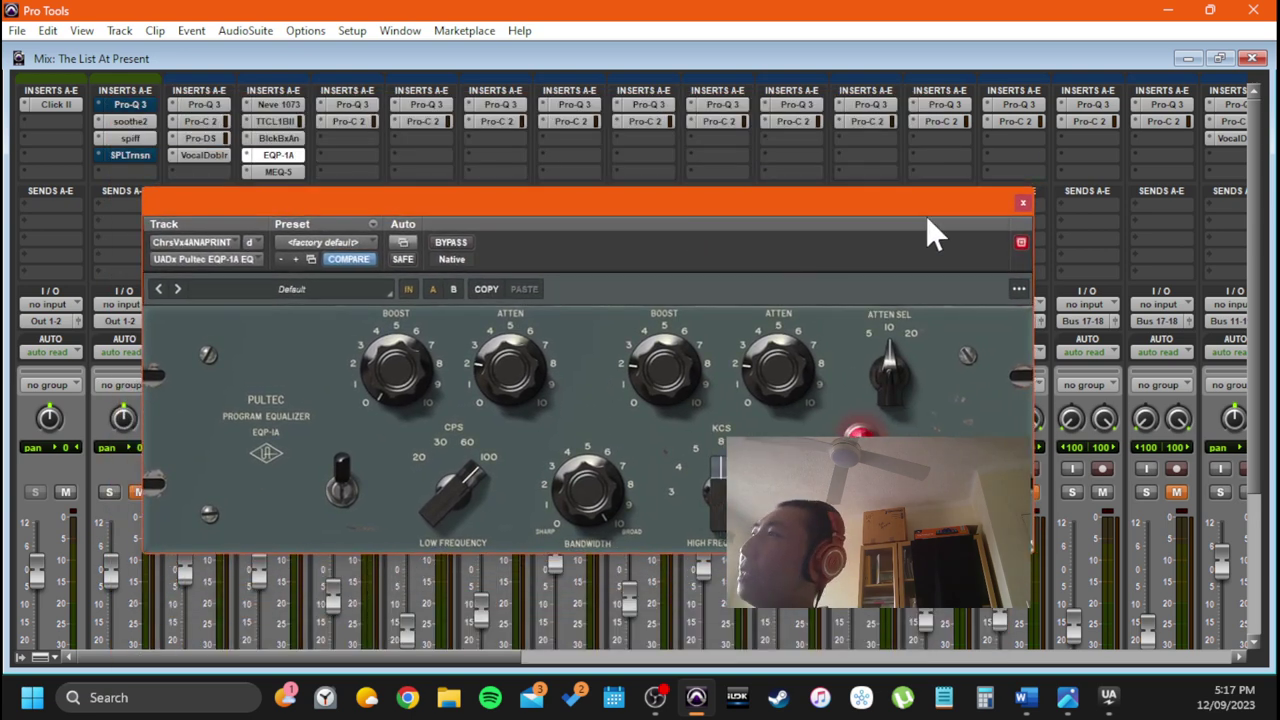
left_click(1023, 203)
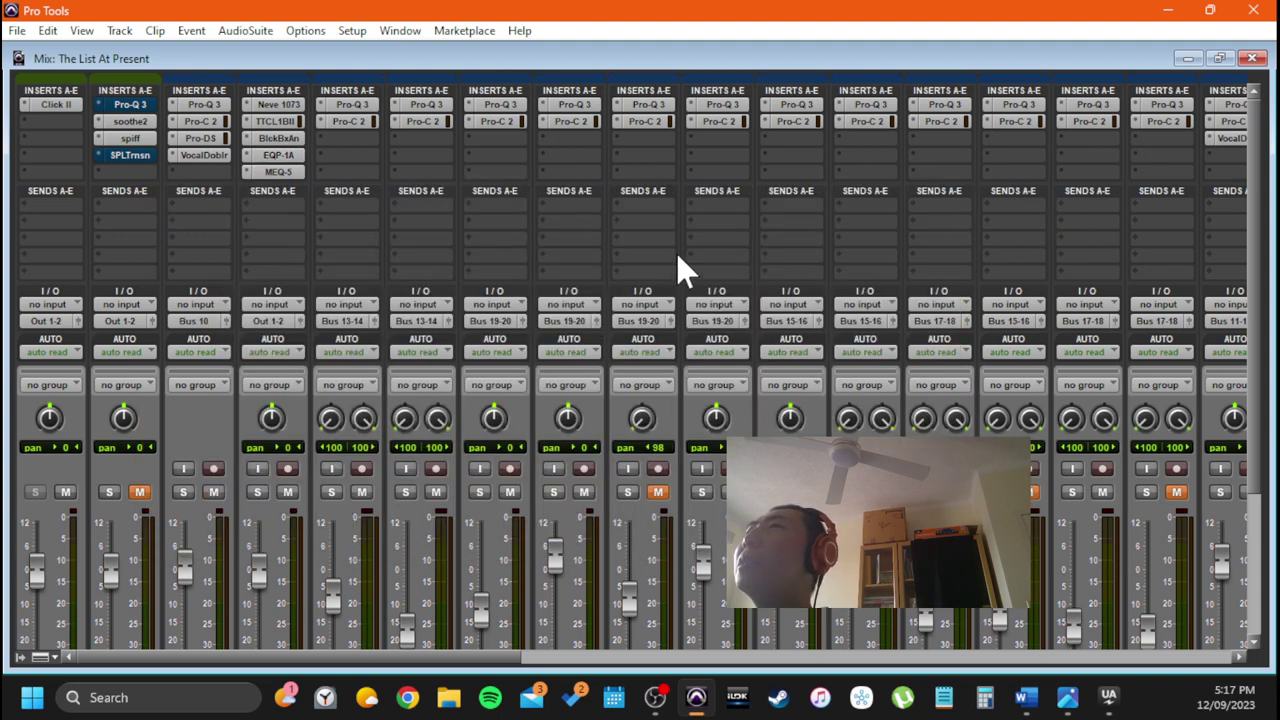
left_click(274, 172)
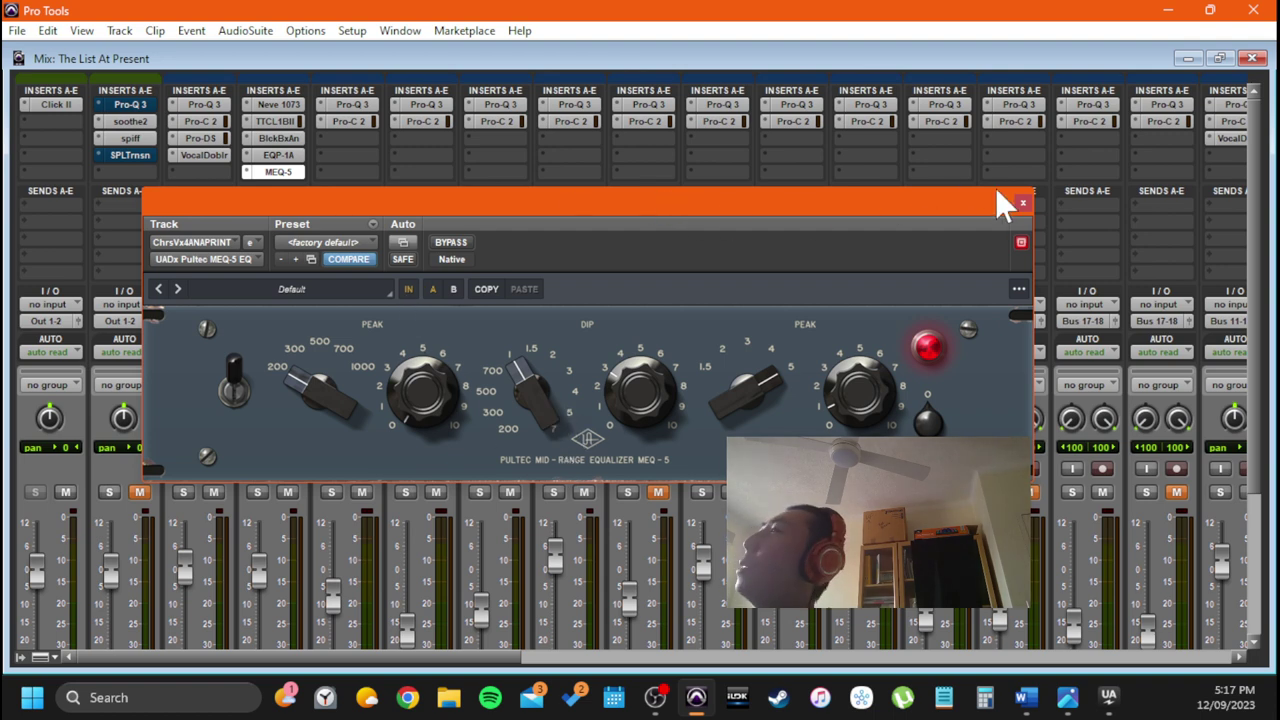
left_click(1022, 204)
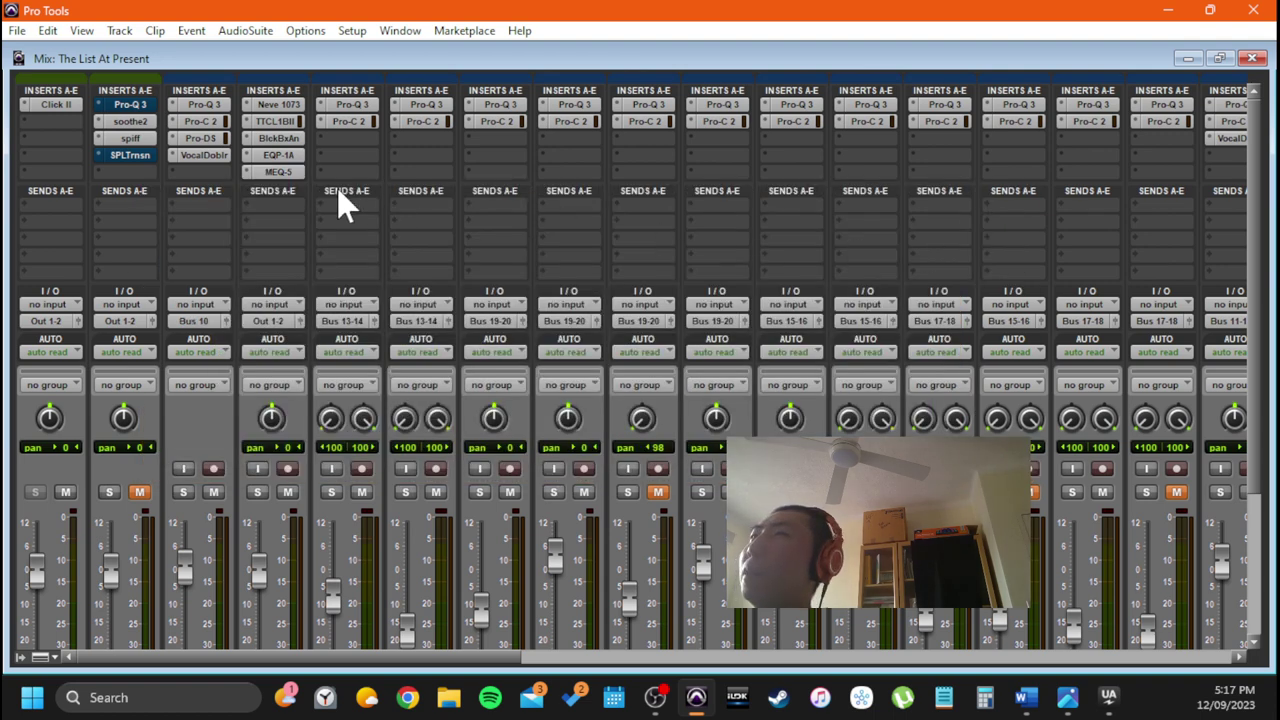
Show the Inserts F-J slots in the mixer and hide them again
left_click(270, 190)
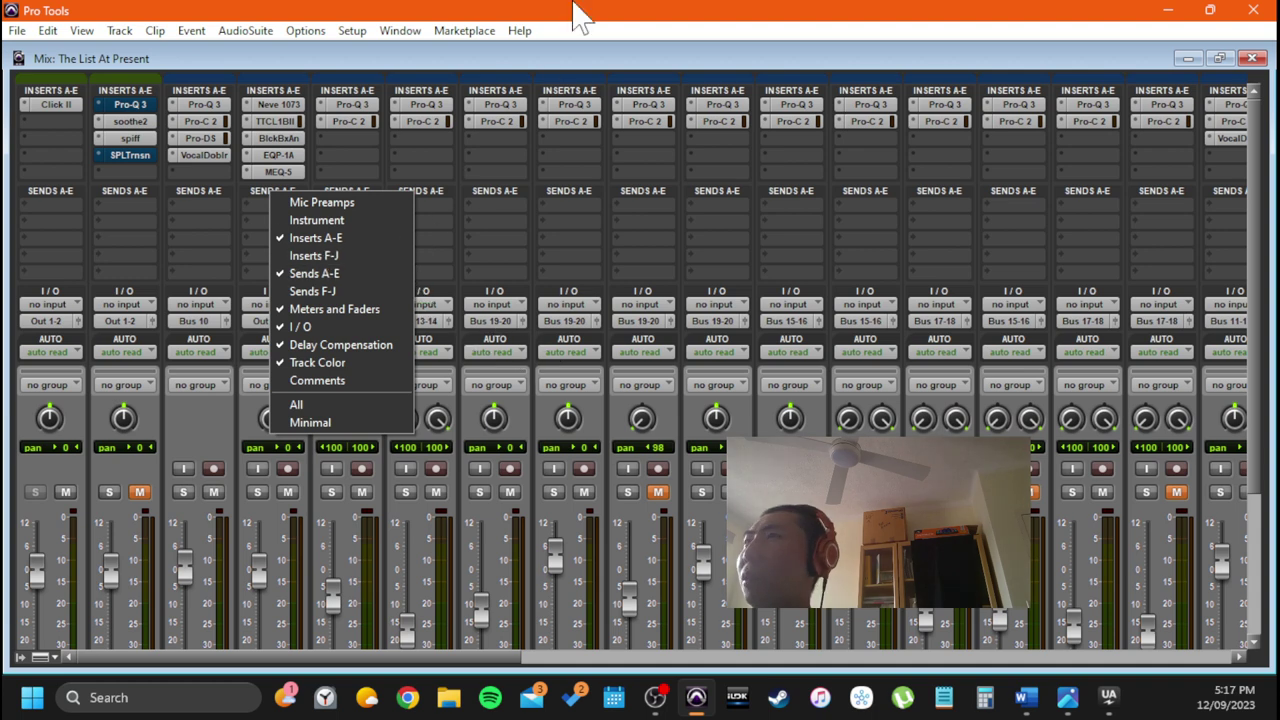
left_click(363, 255)
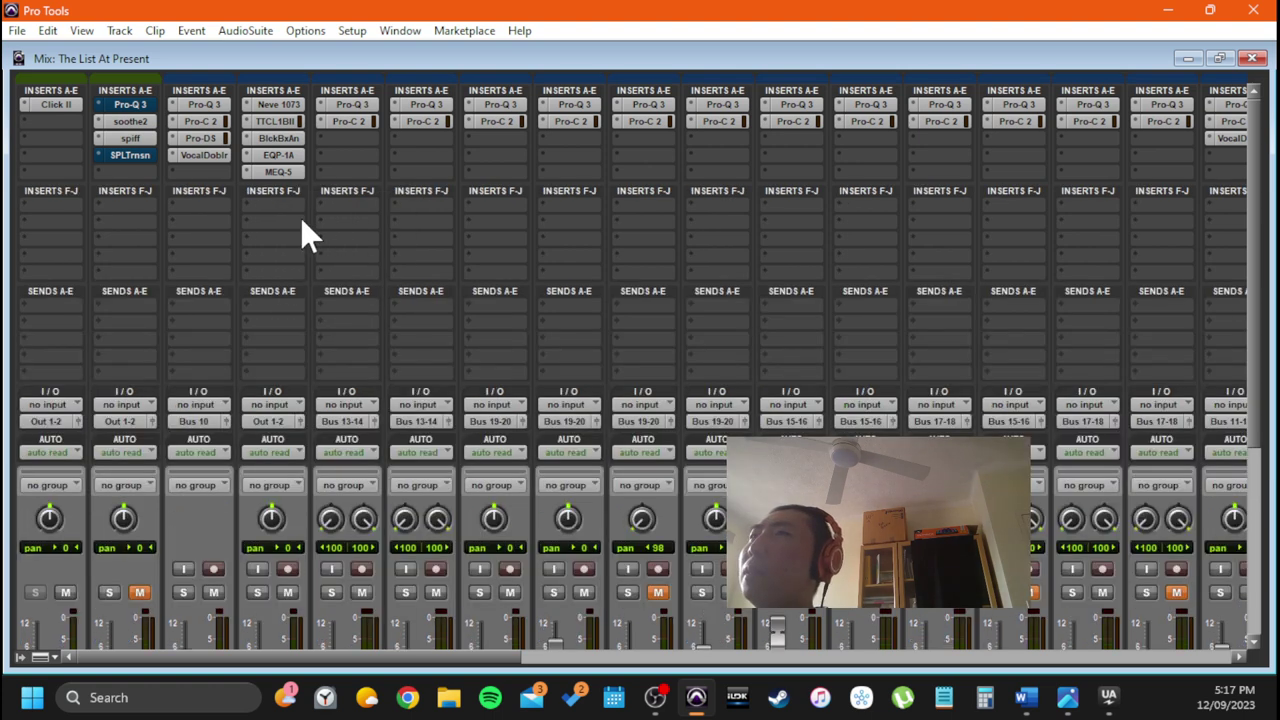
right_click(286, 192)
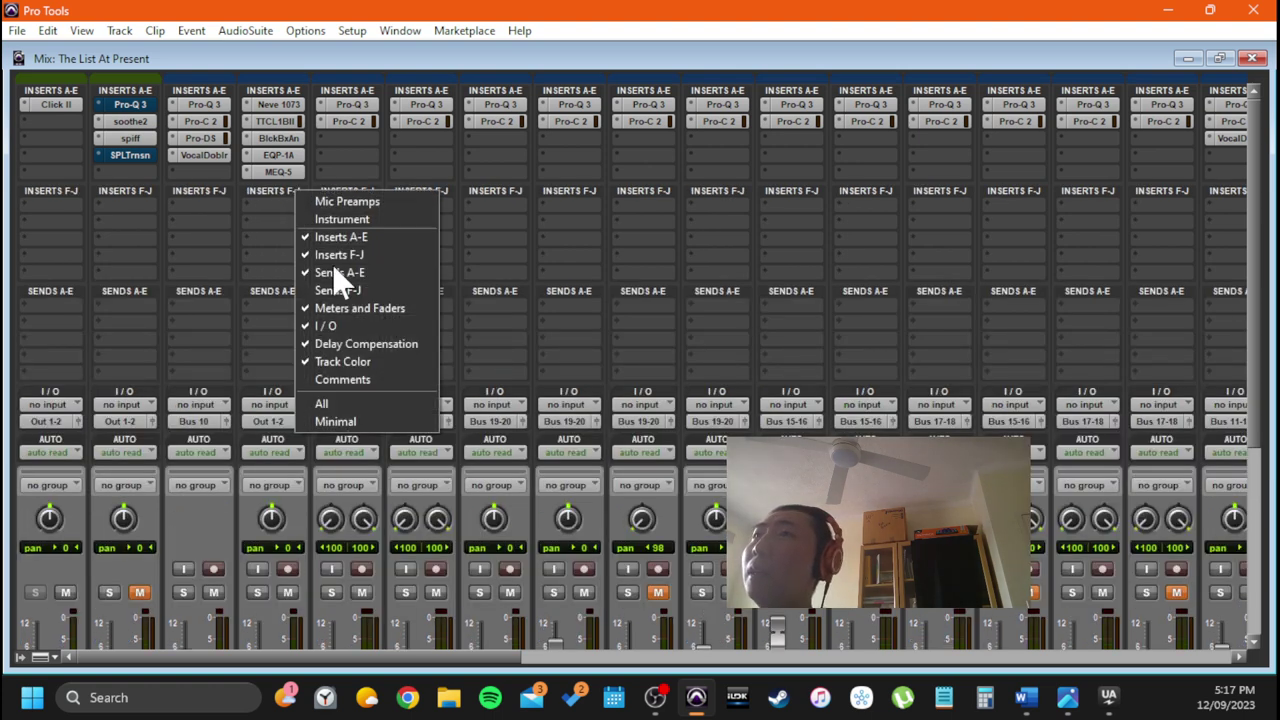
left_click(401, 257)
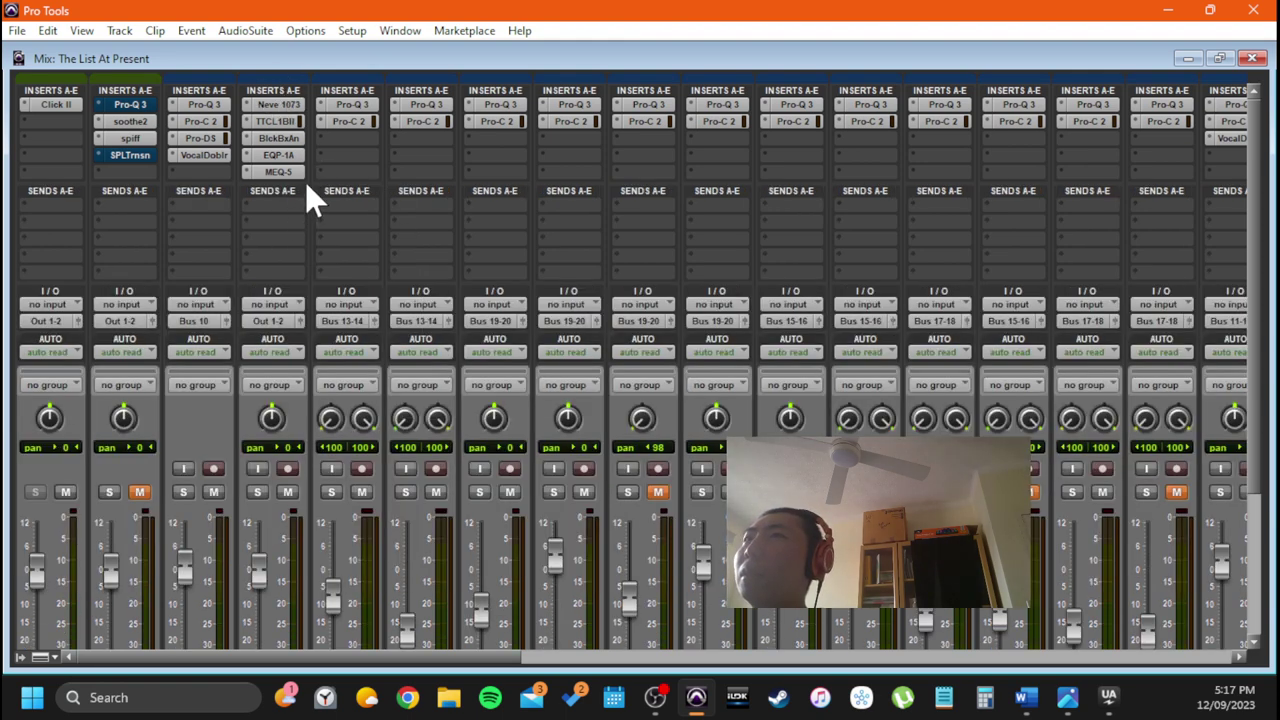
scroll(330, 280, "down", 3)
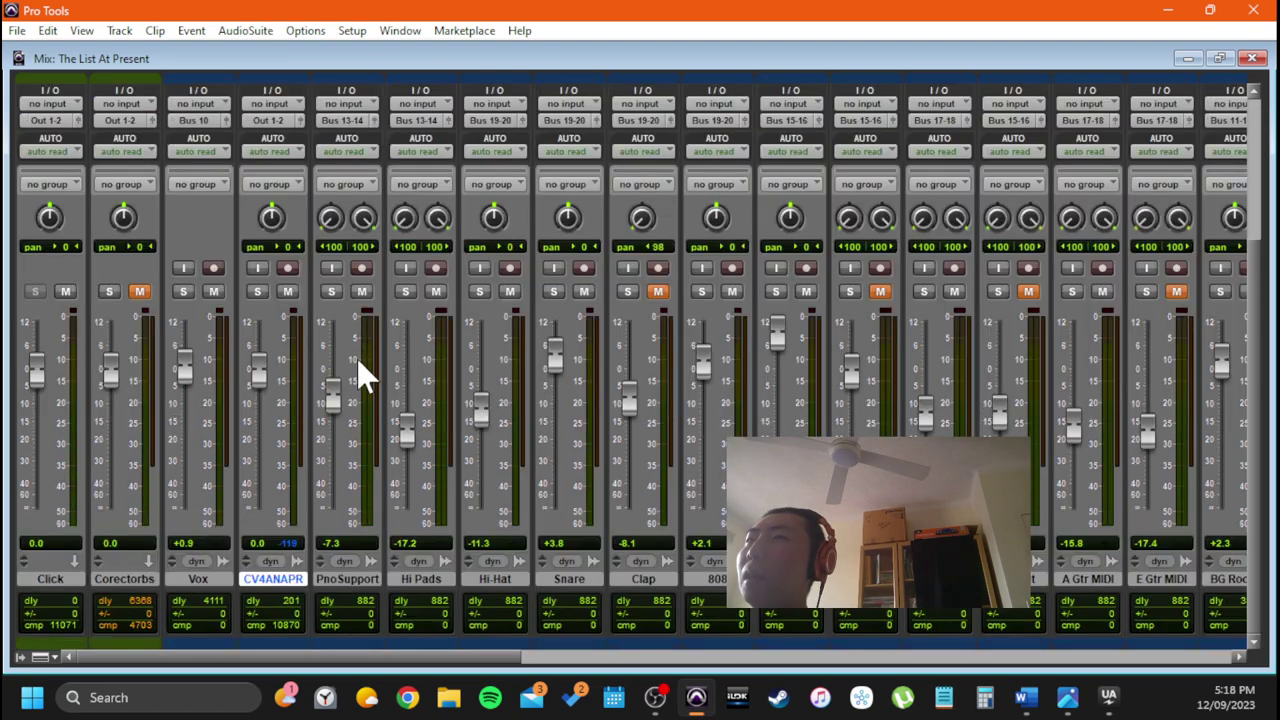
scroll(345, 360, "up", 3)
scroll(332, 338, "down", 3)
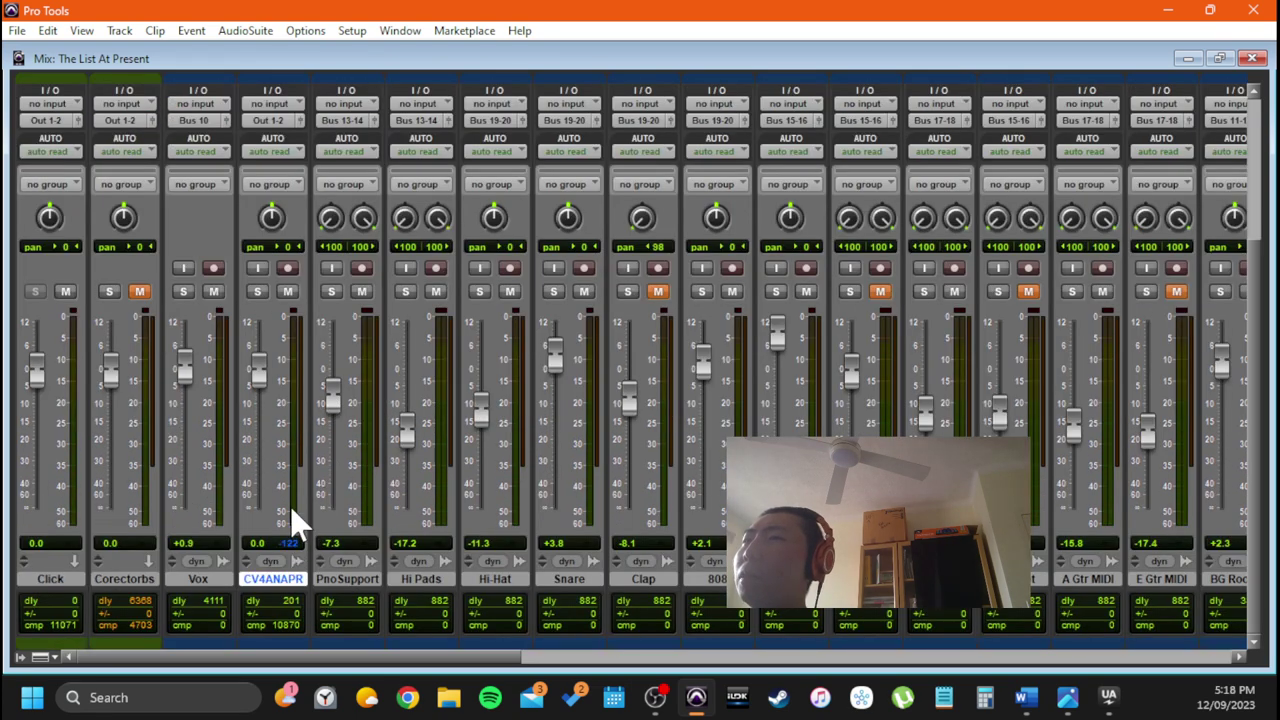
scroll(318, 240, "up", 3)
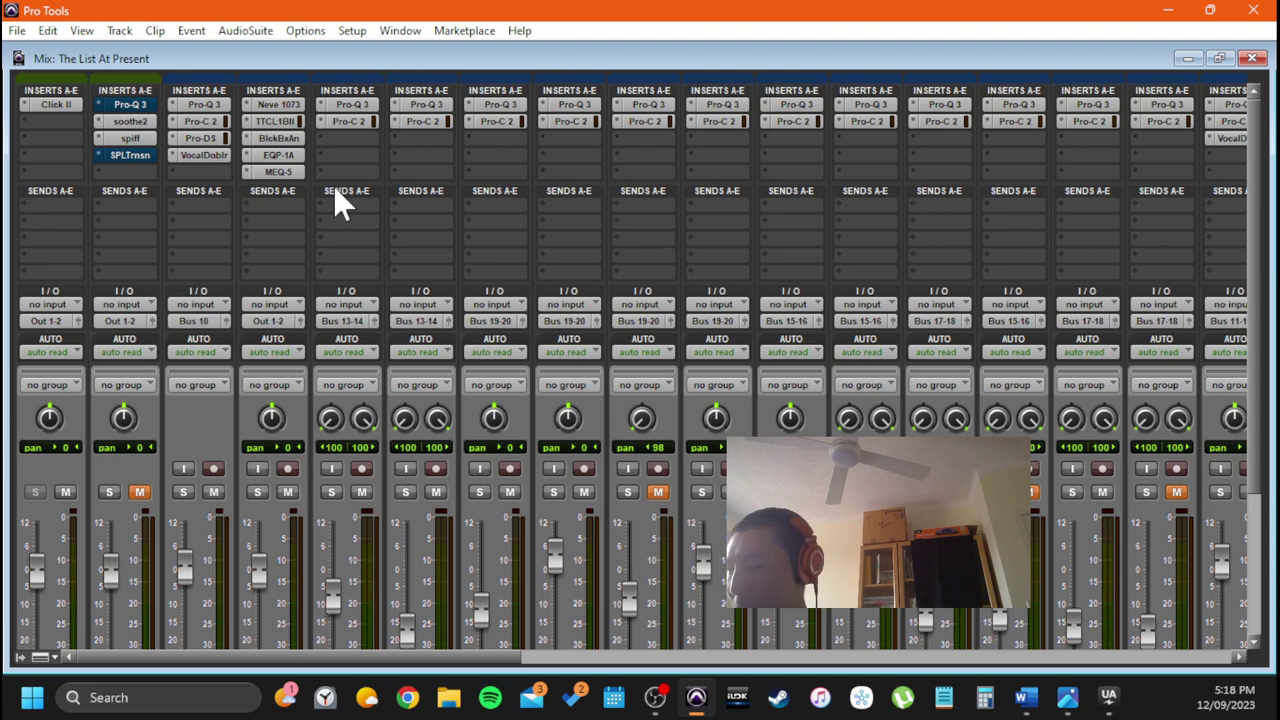
Show the hidden Chorus Vox 4AT track in the Edit window, make it active and place it directly below CV4ANAPRINT
key("ctrl+equal")
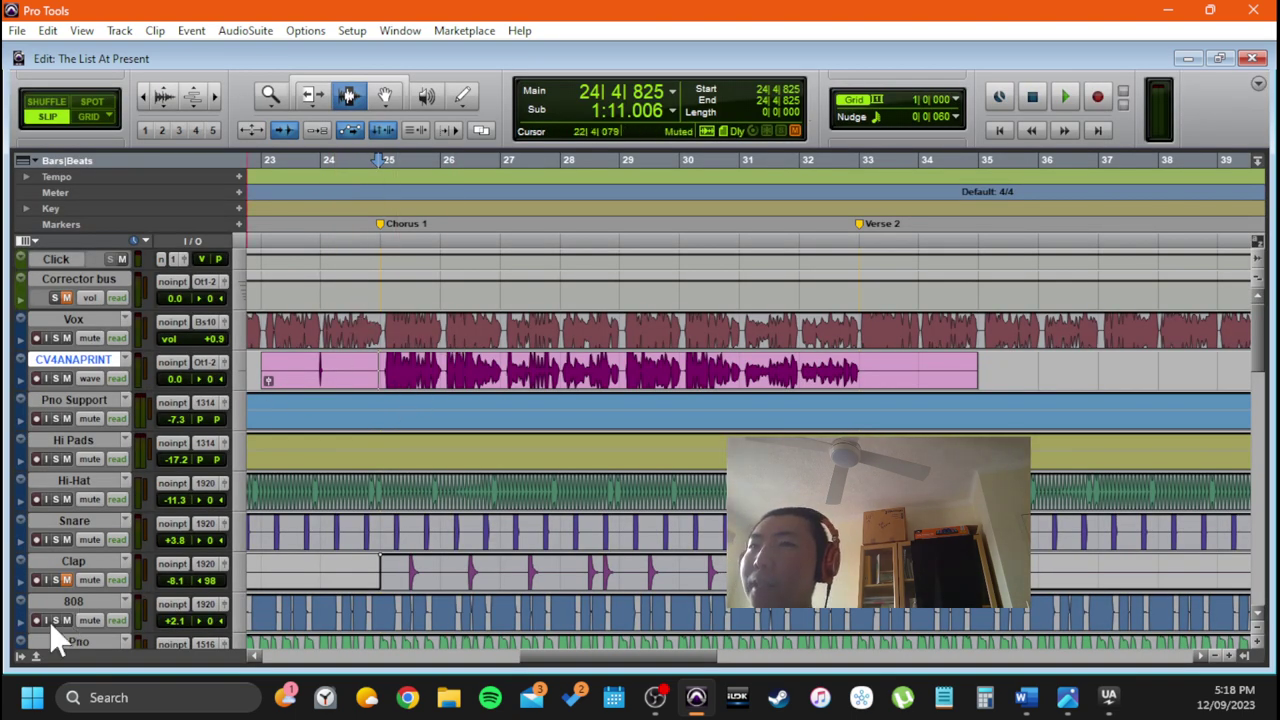
left_click(20, 656)
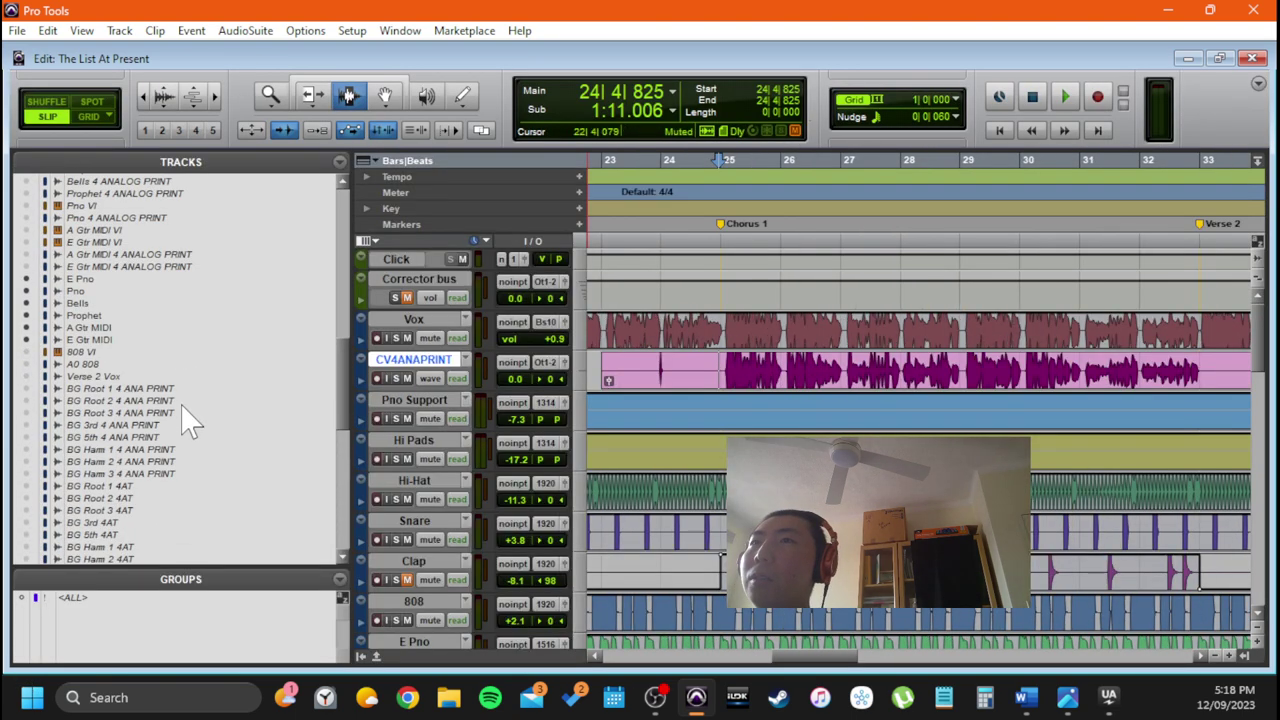
scroll(188, 420, "up", 6)
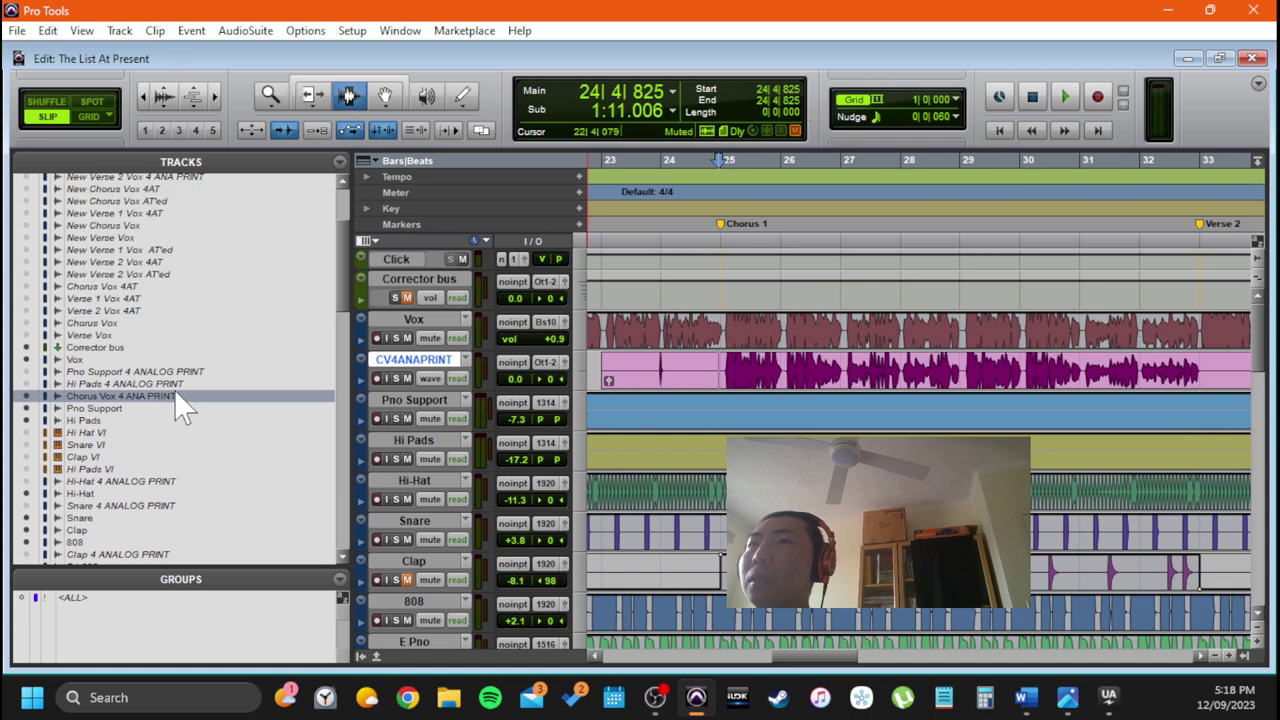
scroll(176, 398, "up", 5)
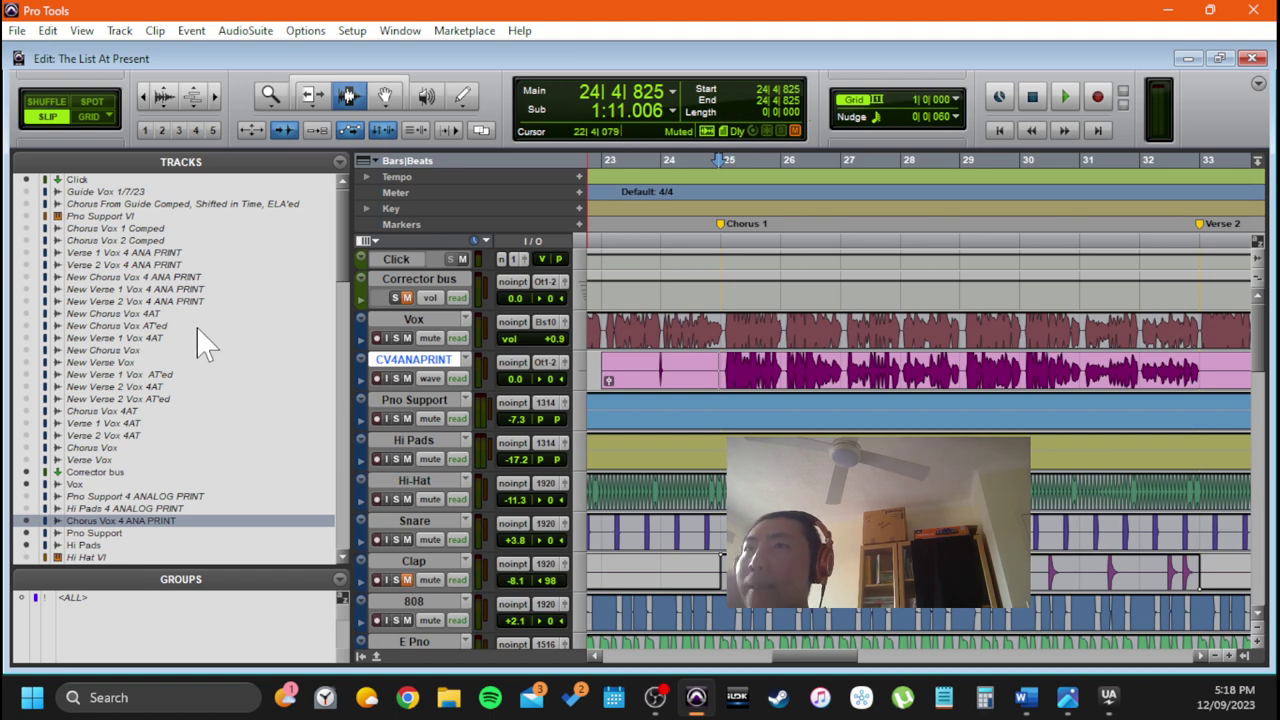
scroll(200, 340, "down", 2)
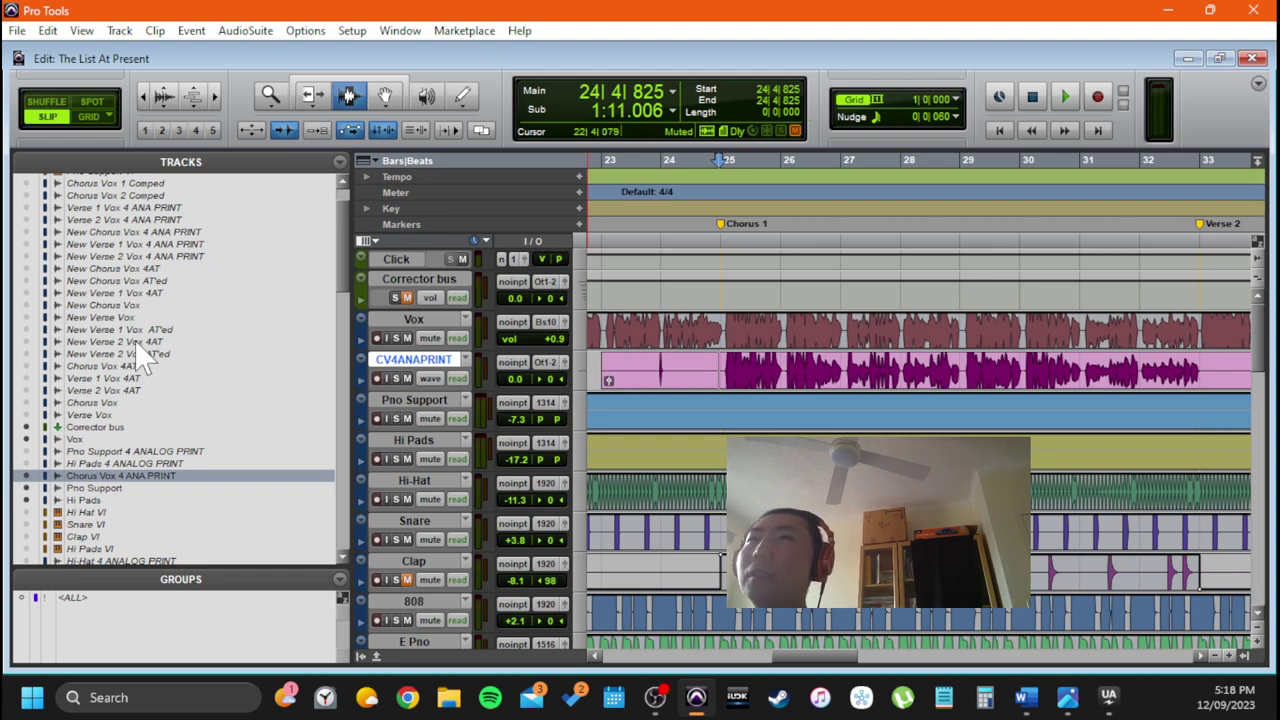
left_click(95, 367)
right_click(89, 360)
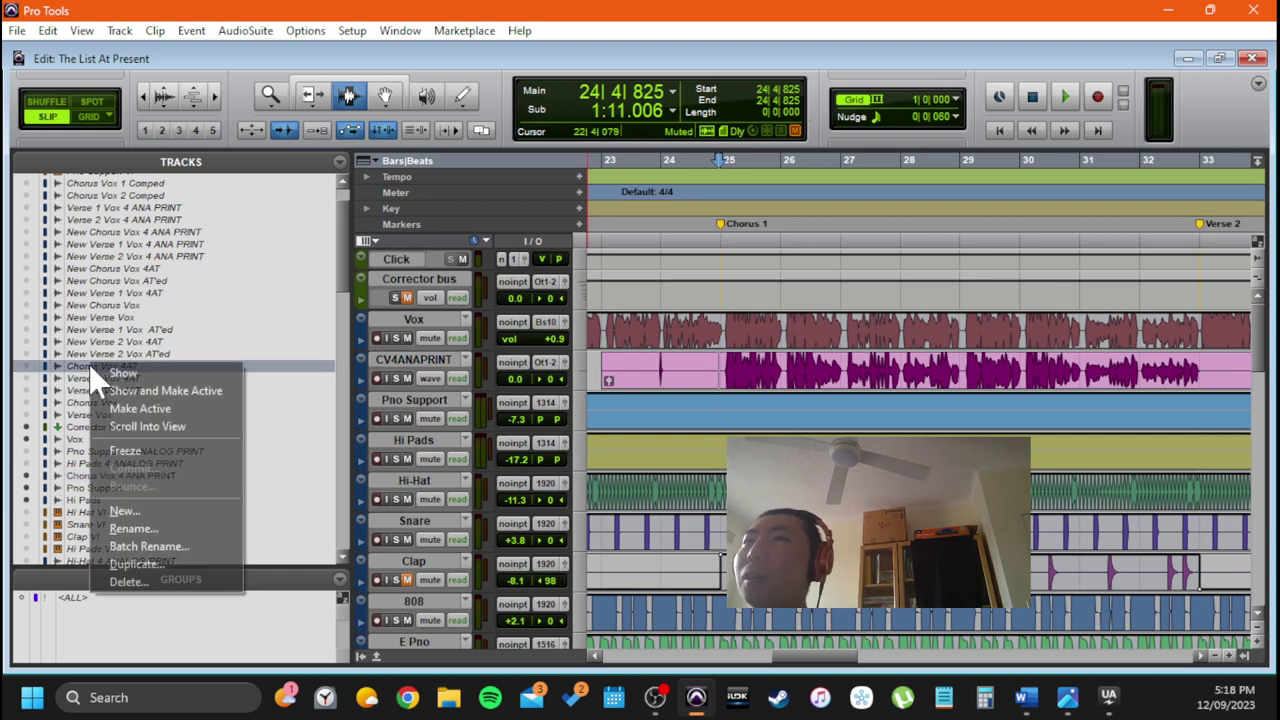
left_click(115, 372)
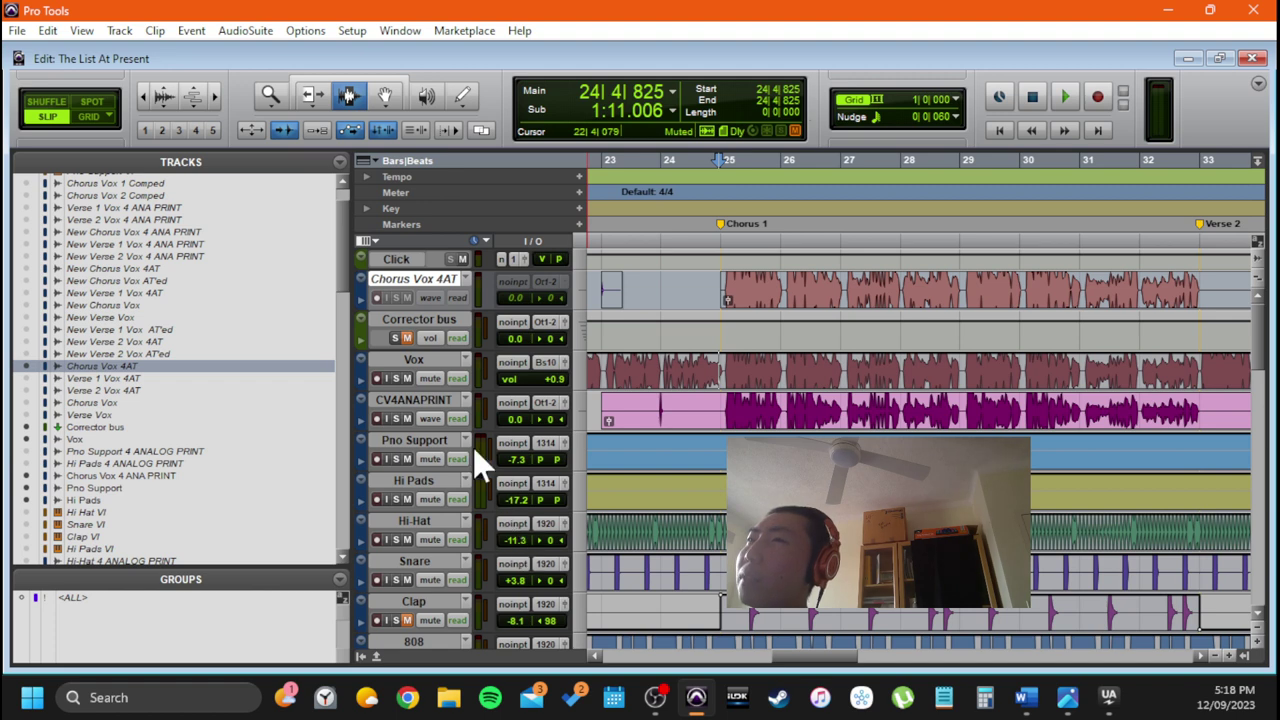
left_click(360, 657)
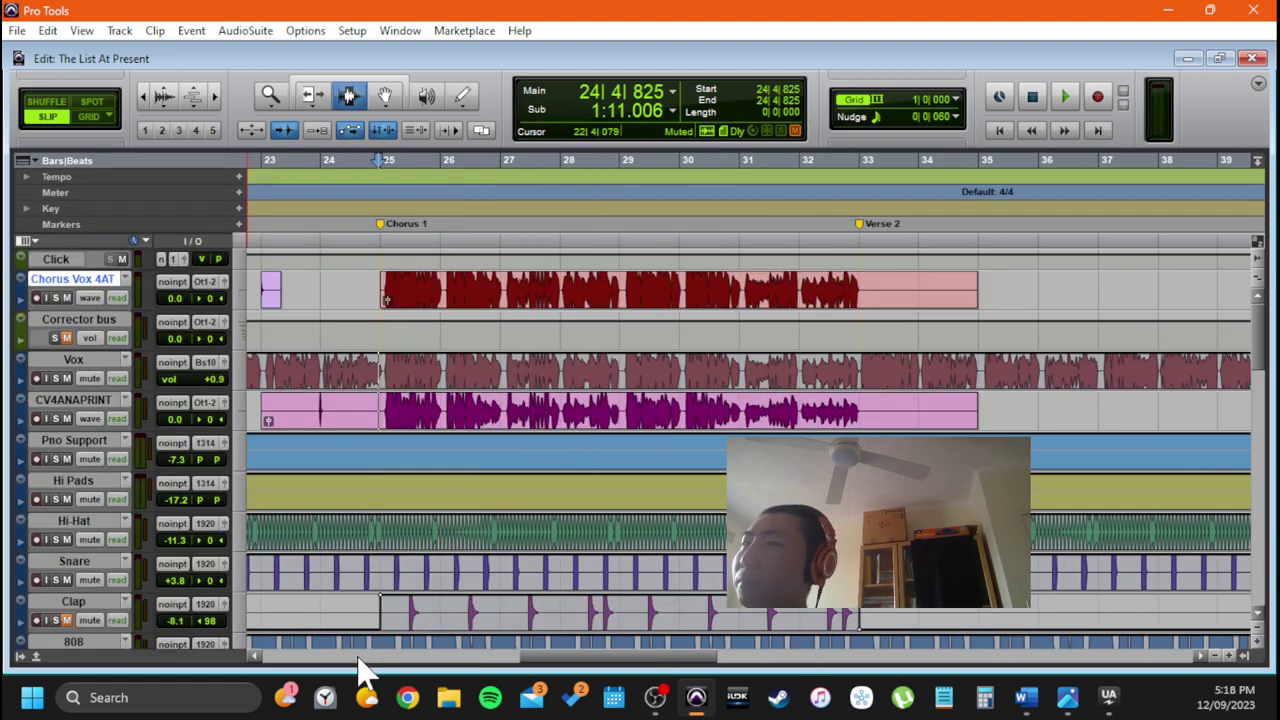
left_click_drag(80, 284, 232, 455)
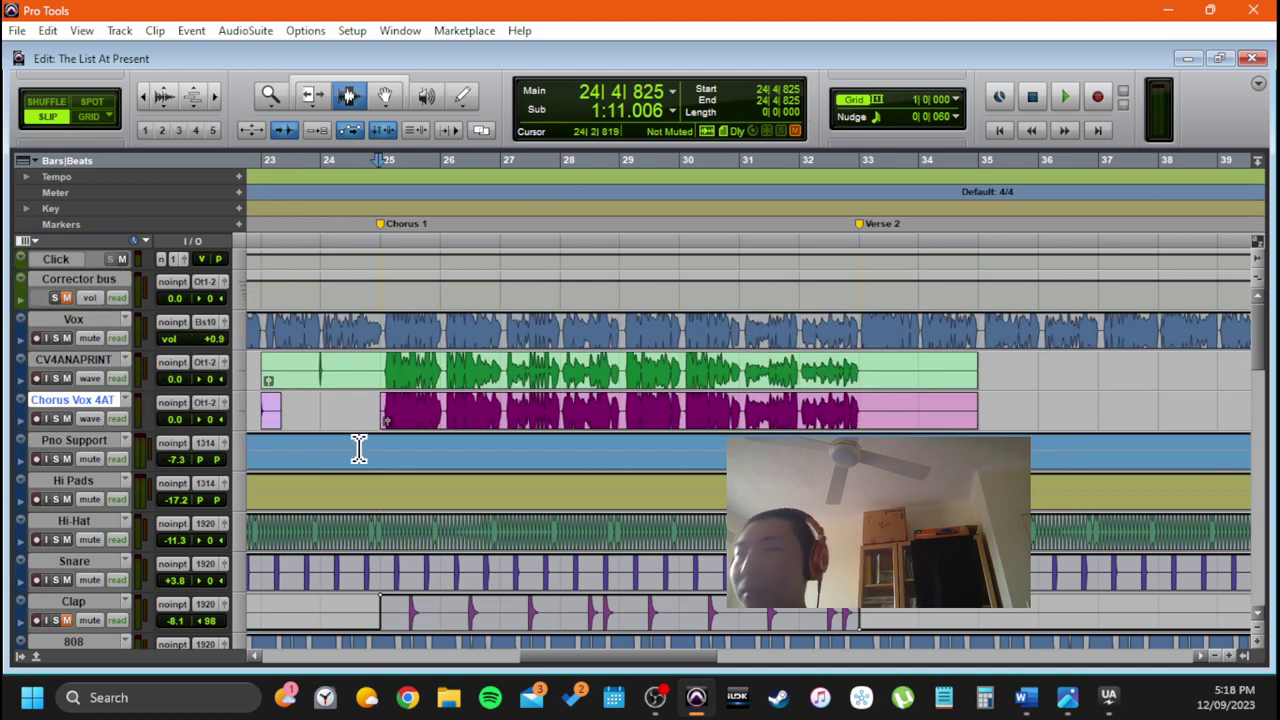
Hide the Corrector bus track and make it inactive from the mixer
key("ctrl+equal")
scroll(310, 352, "down", 3)
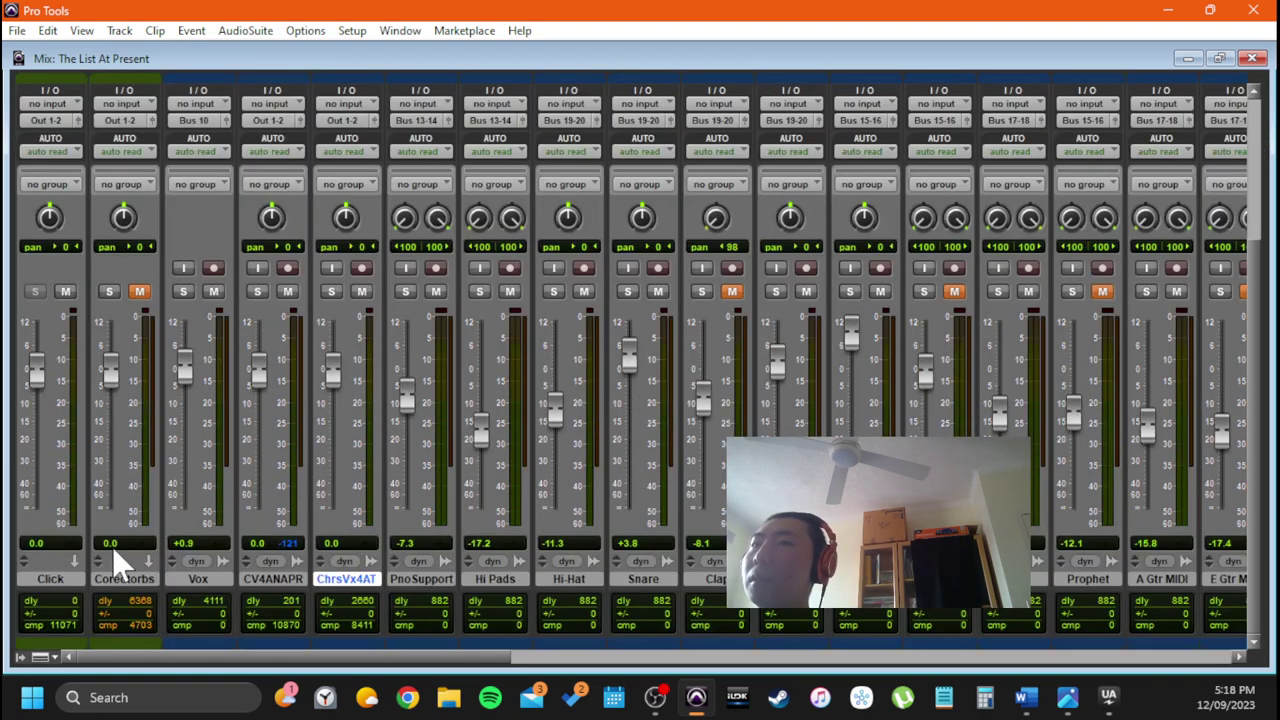
right_click(122, 578)
left_click(193, 372)
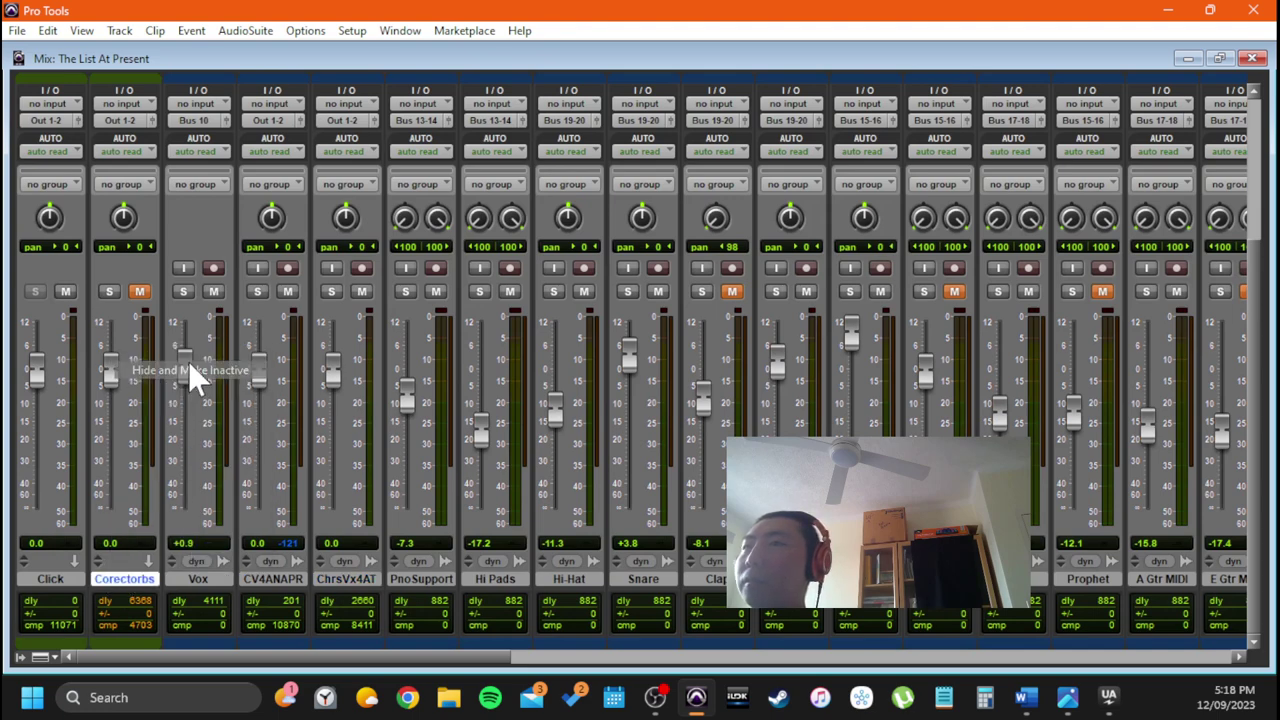
Open the Auto-Tune 8.1 insert on the Chorus Vox 4AT track and move its window up to reveal the pitch graph controls
scroll(280, 400, "up", 3)
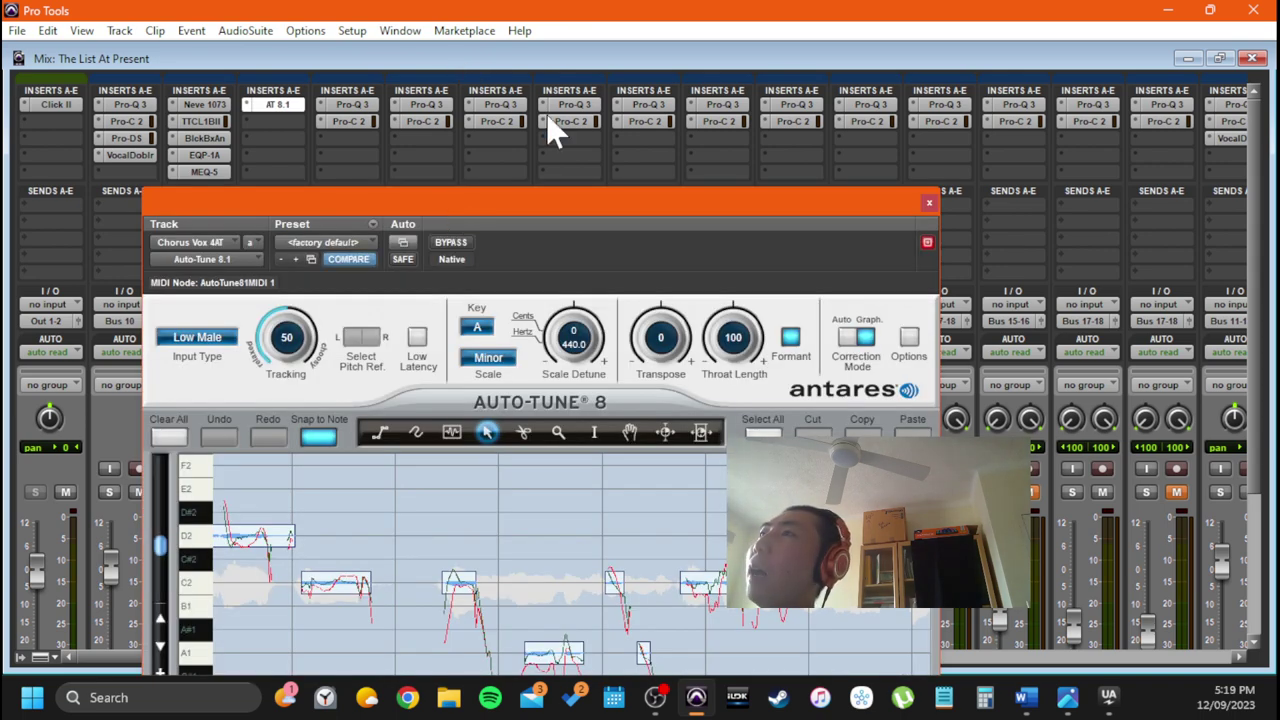
left_click(550, 176)
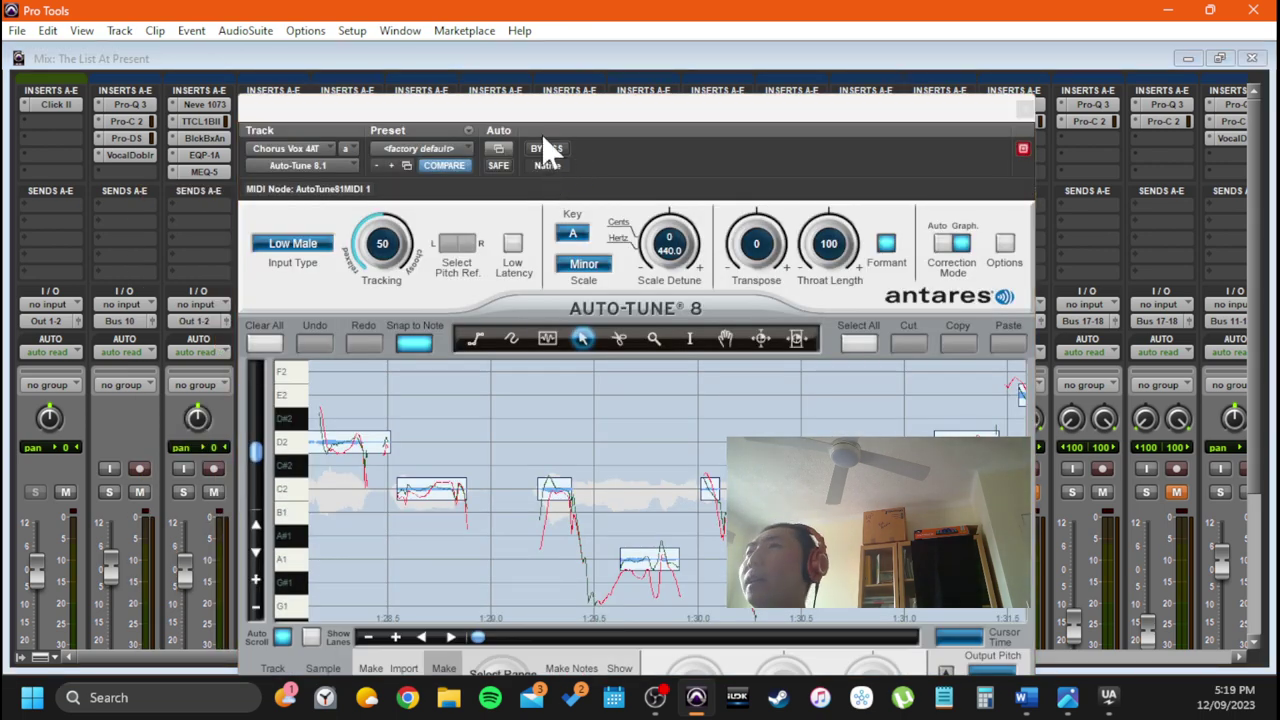
left_click_drag(549, 112, 430, 46)
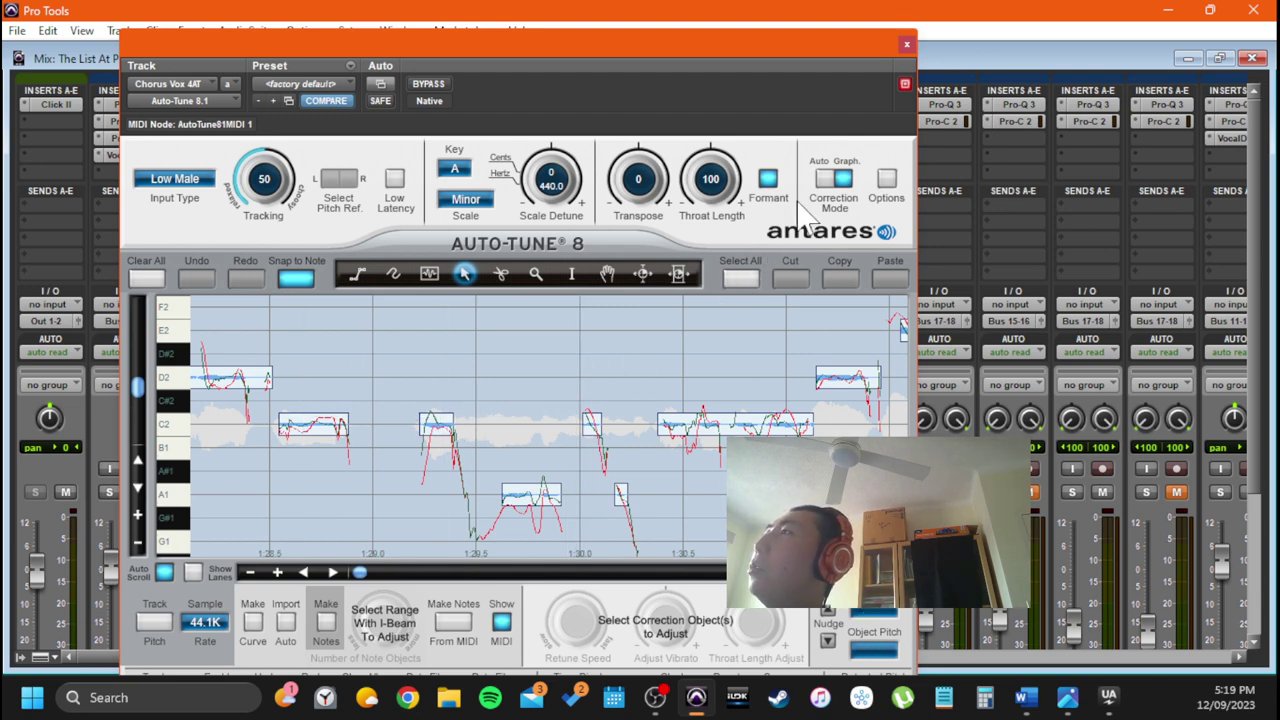
Switch Auto-Tune's correction mode to Auto, view its pitch correction controls and return to Graph mode
left_click(826, 178)
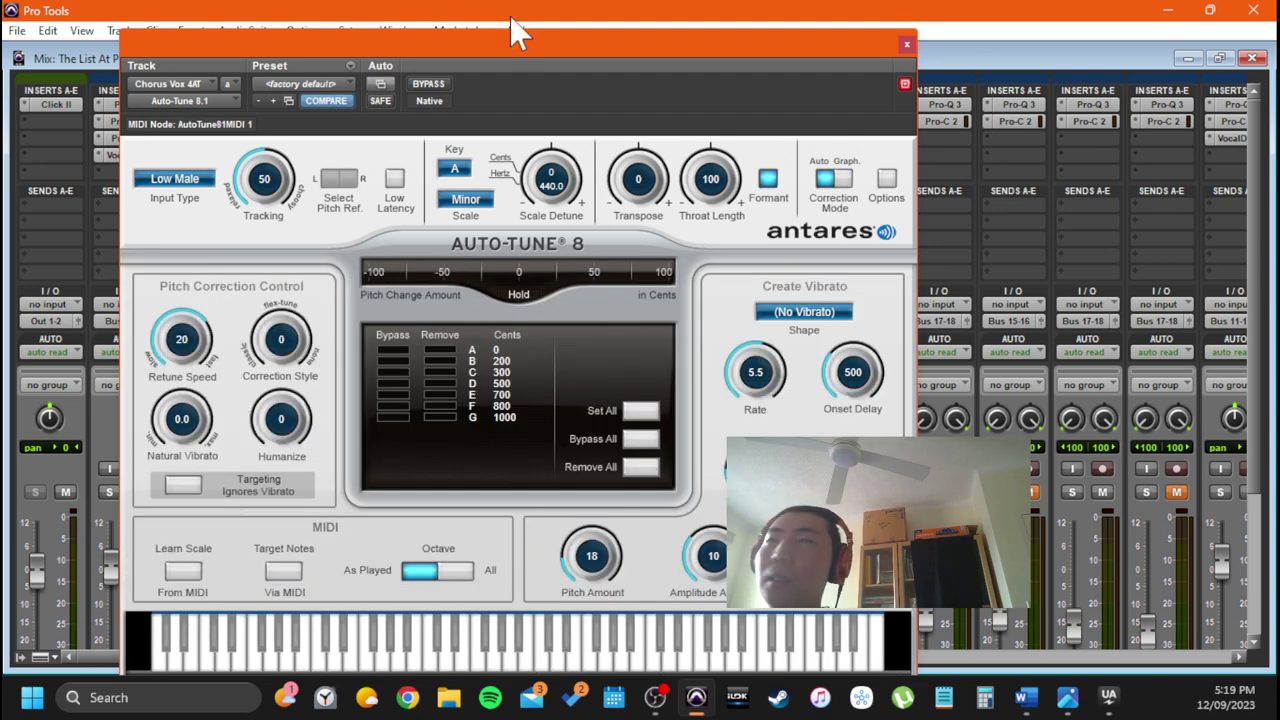
left_click_drag(525, 41, 664, 47)
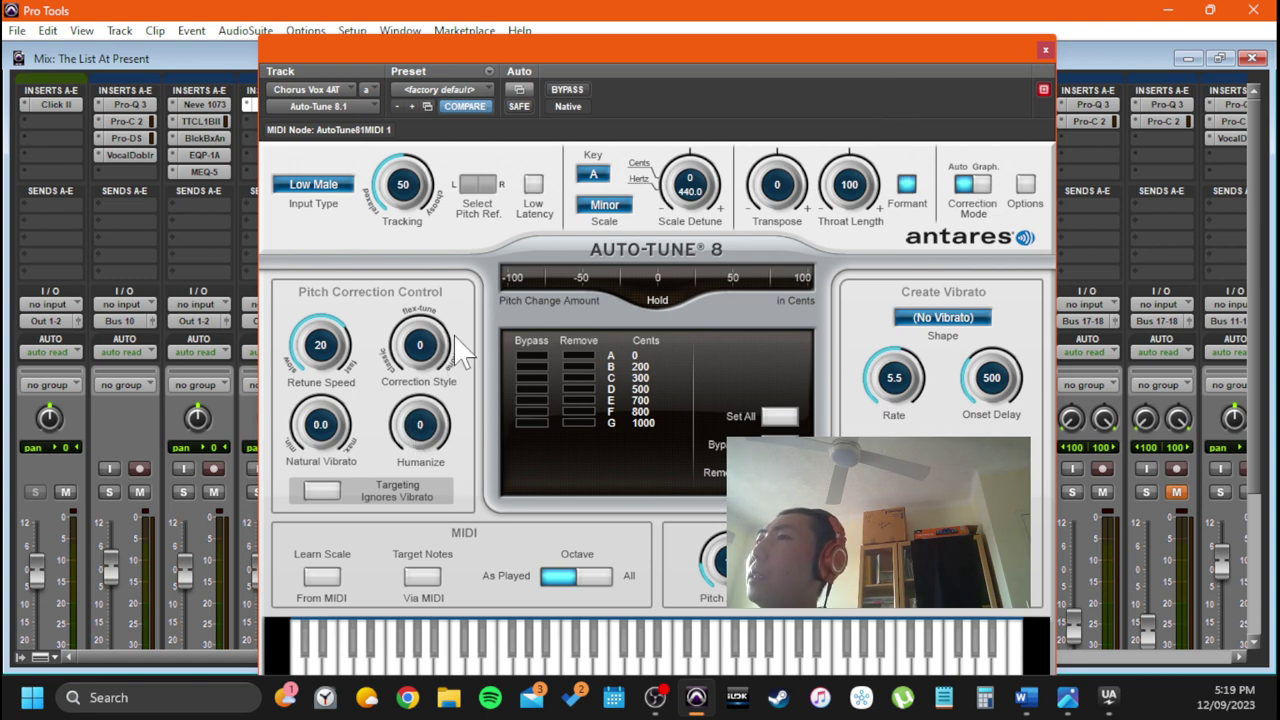
left_click(985, 190)
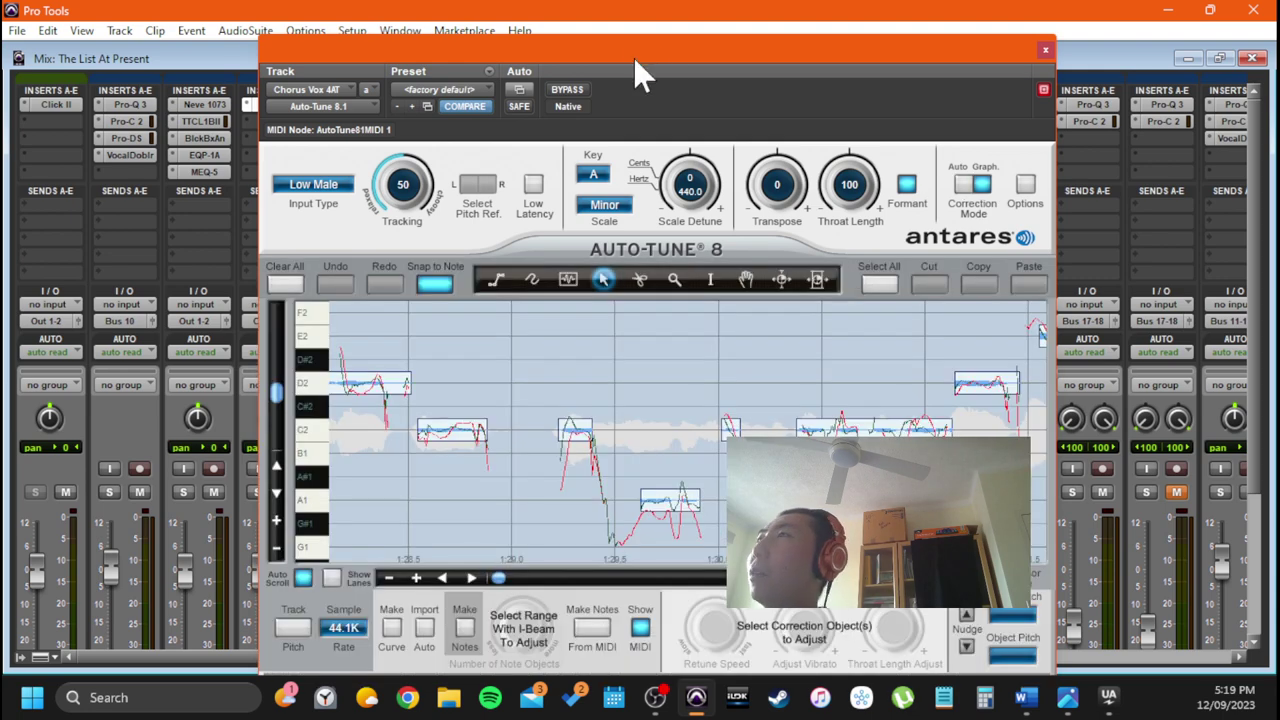
Reposition the Auto-Tune window to expose more of the pitch graph and briefly run playback
left_click_drag(633, 57, 506, 10)
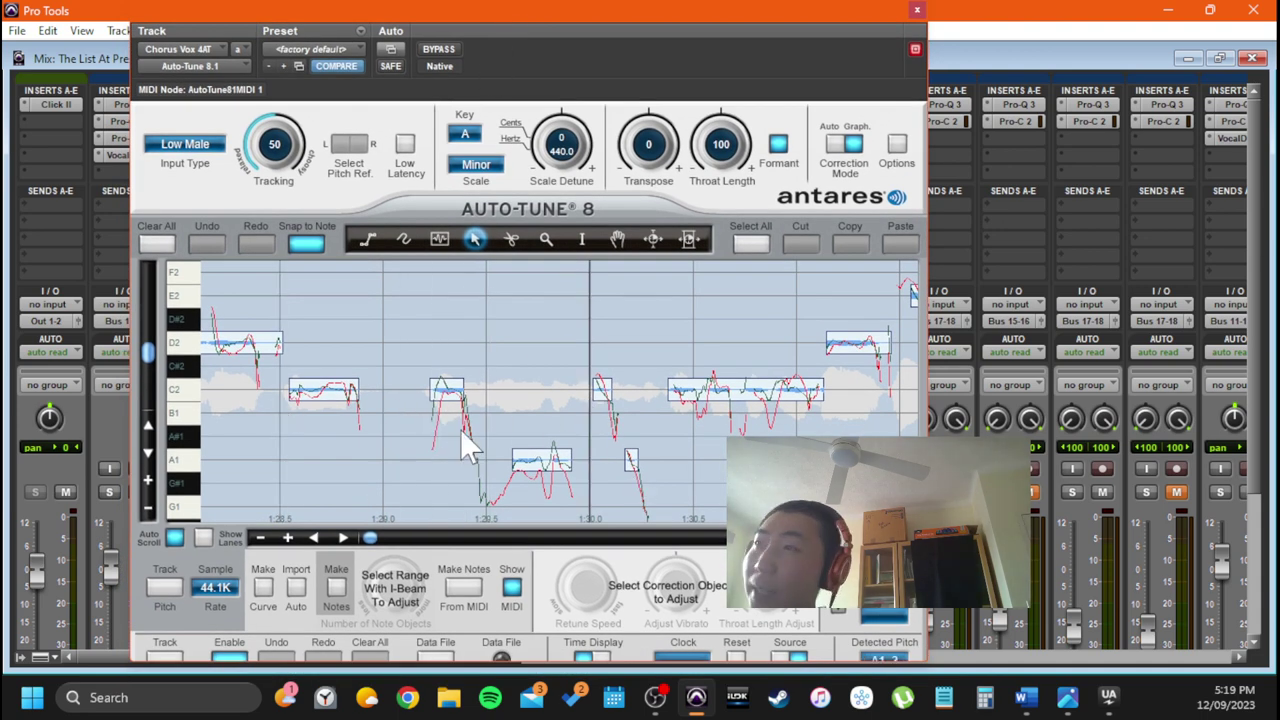
key("space")
key("space")
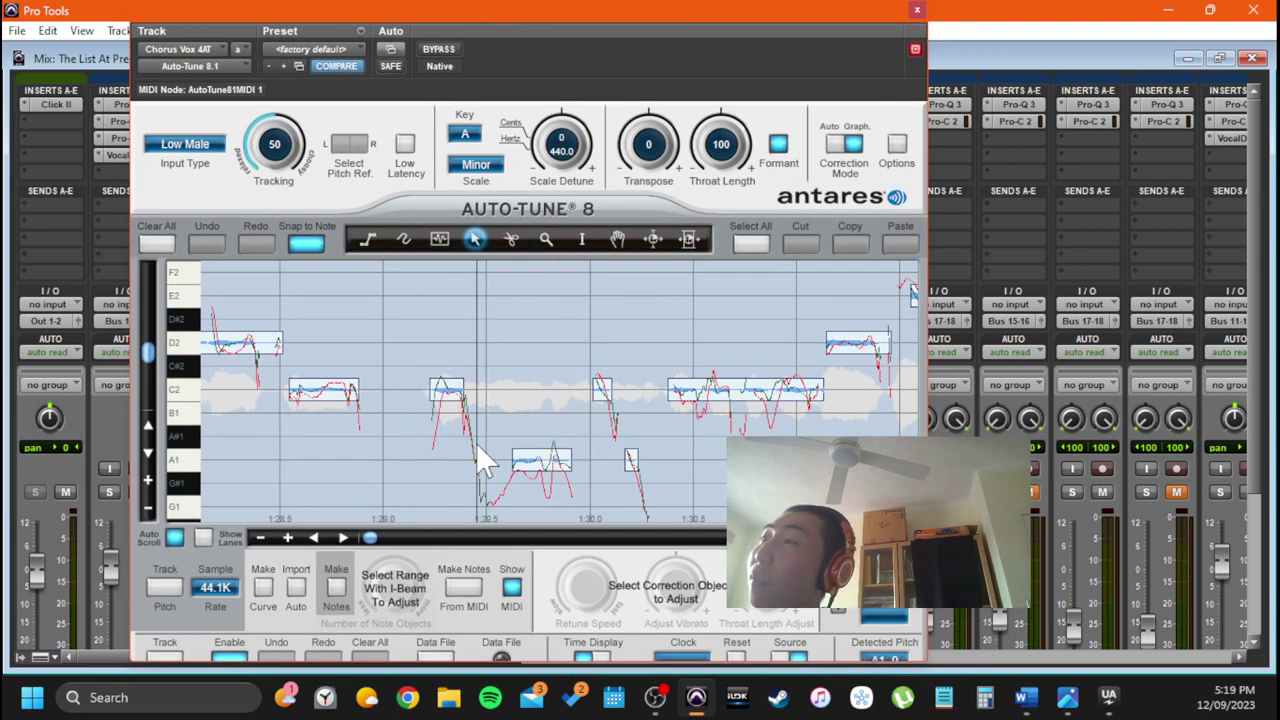
Toggle playback, move the Auto-Tune window to uncover the mixer inserts behind it, and close the plugin
key("space")
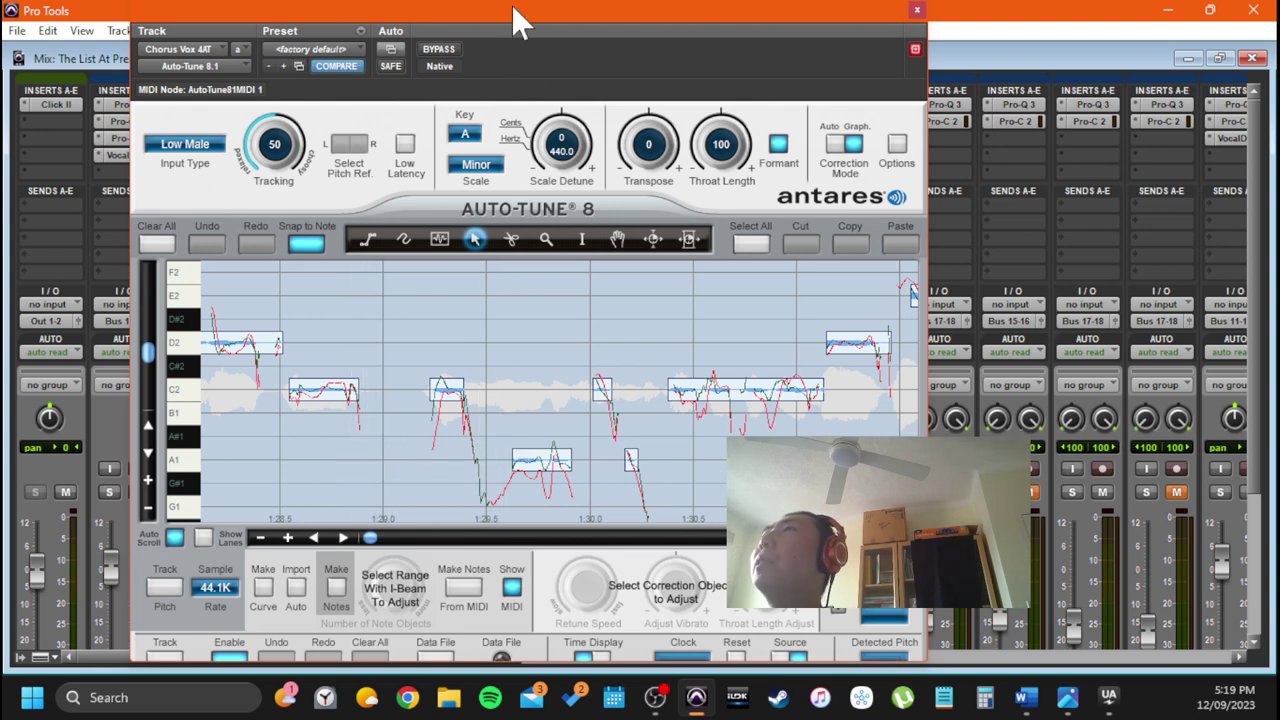
mouse_move(514, 12)
left_mouse_down()
mouse_move(517, 95)
mouse_move(523, 14)
mouse_move(497, 14)
left_mouse_up()
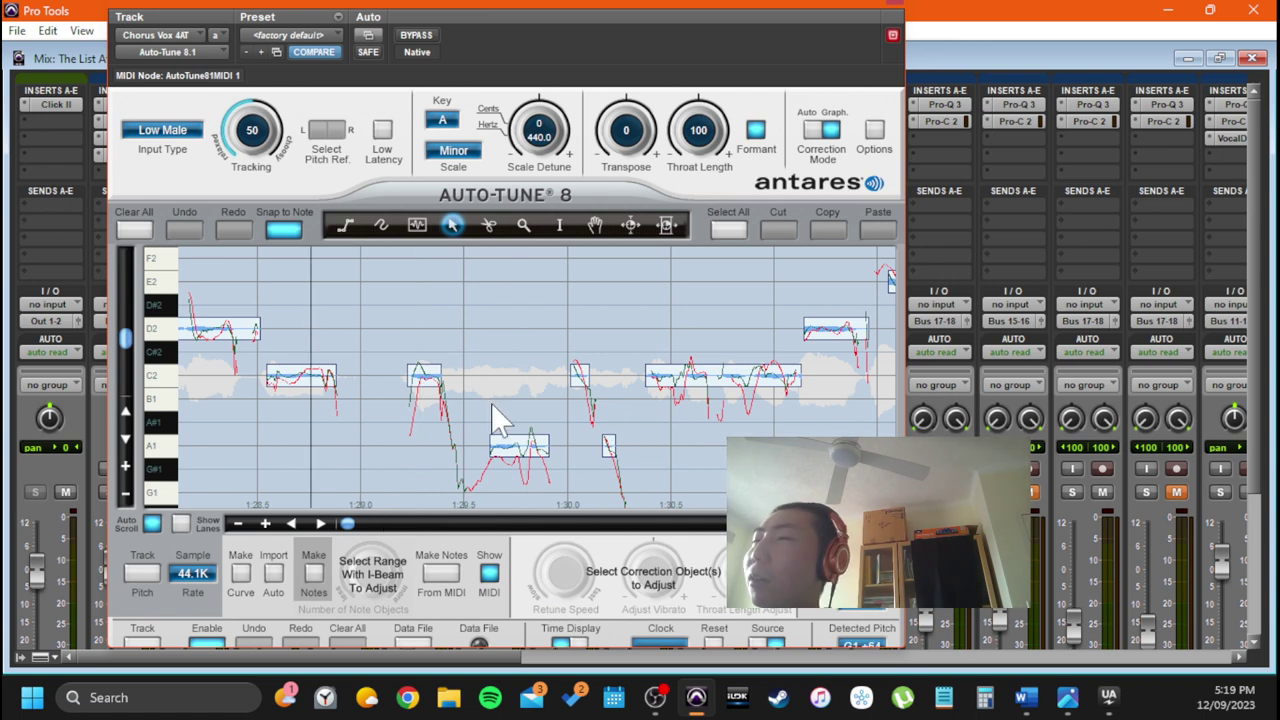
left_click_drag(475, 10, 546, 199)
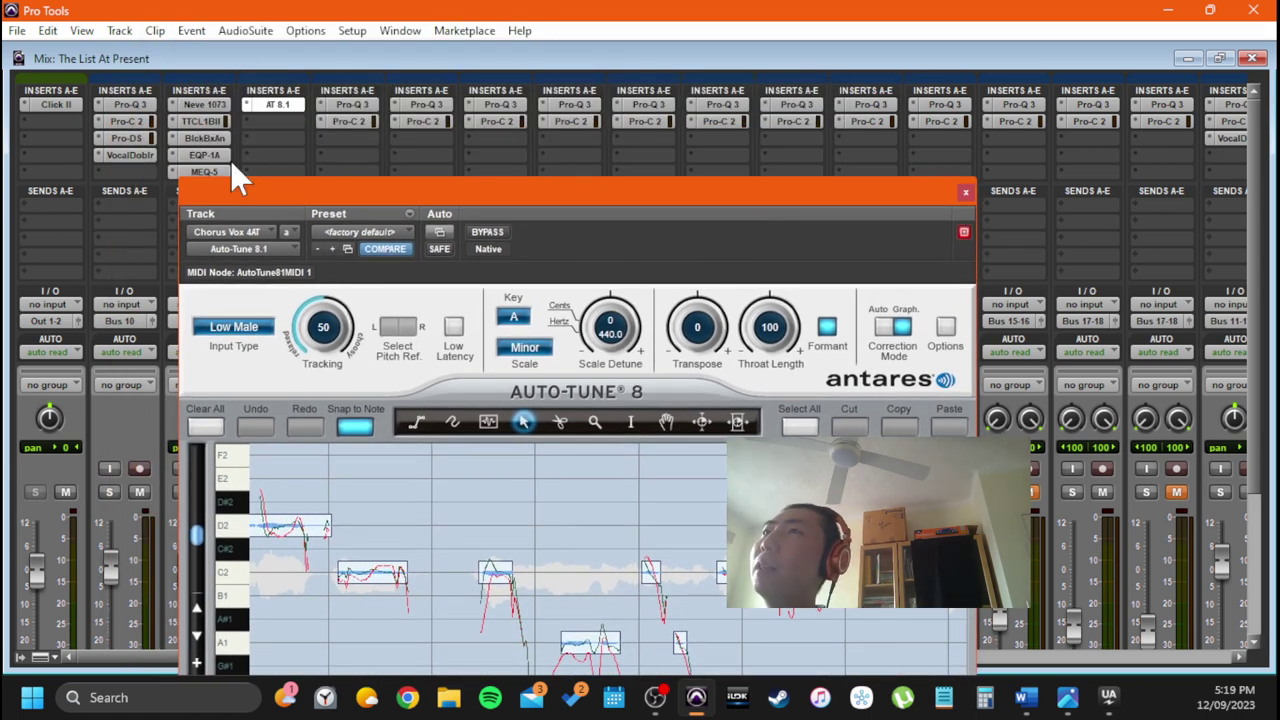
left_click_drag(236, 186, 244, 252)
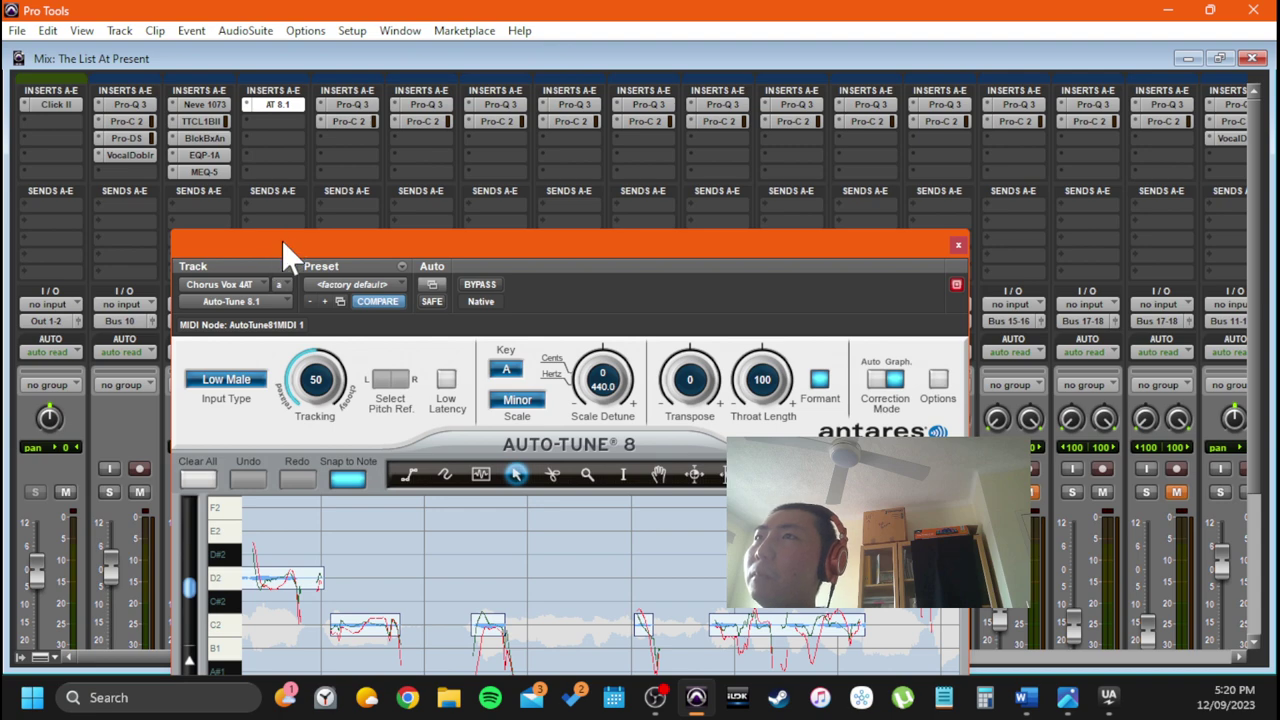
left_click_drag(281, 239, 203, 137)
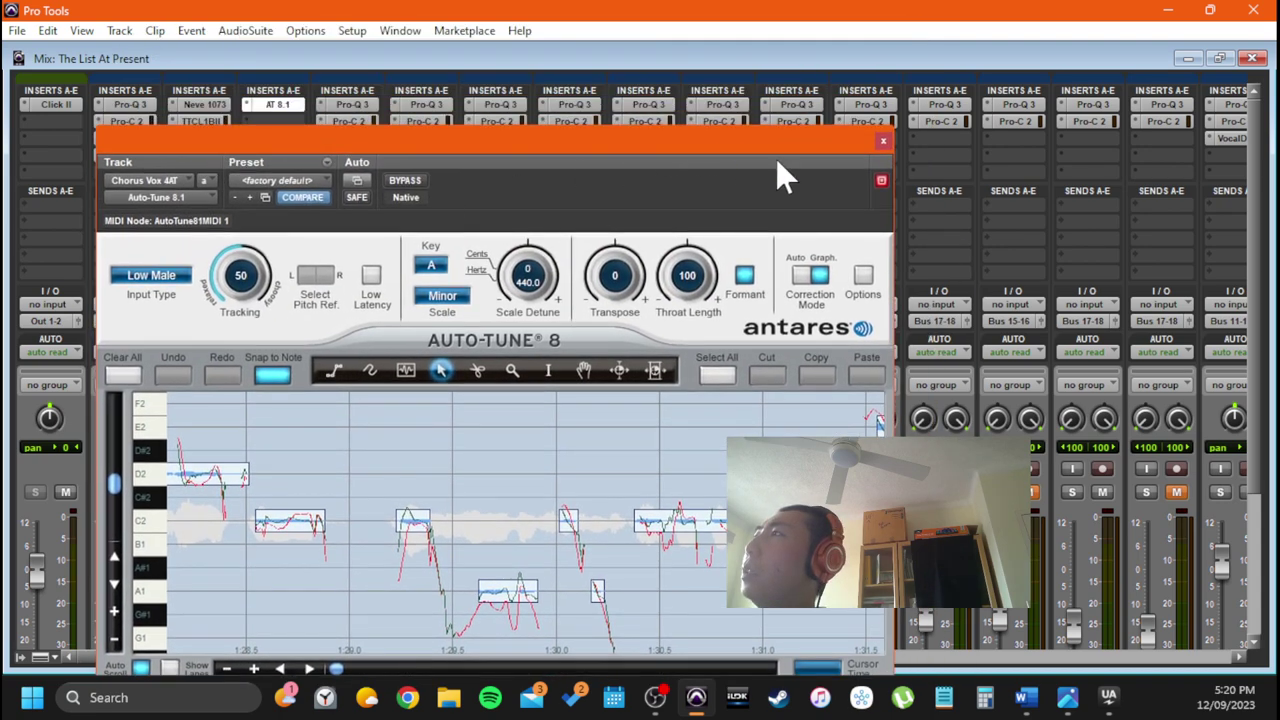
left_click(883, 141)
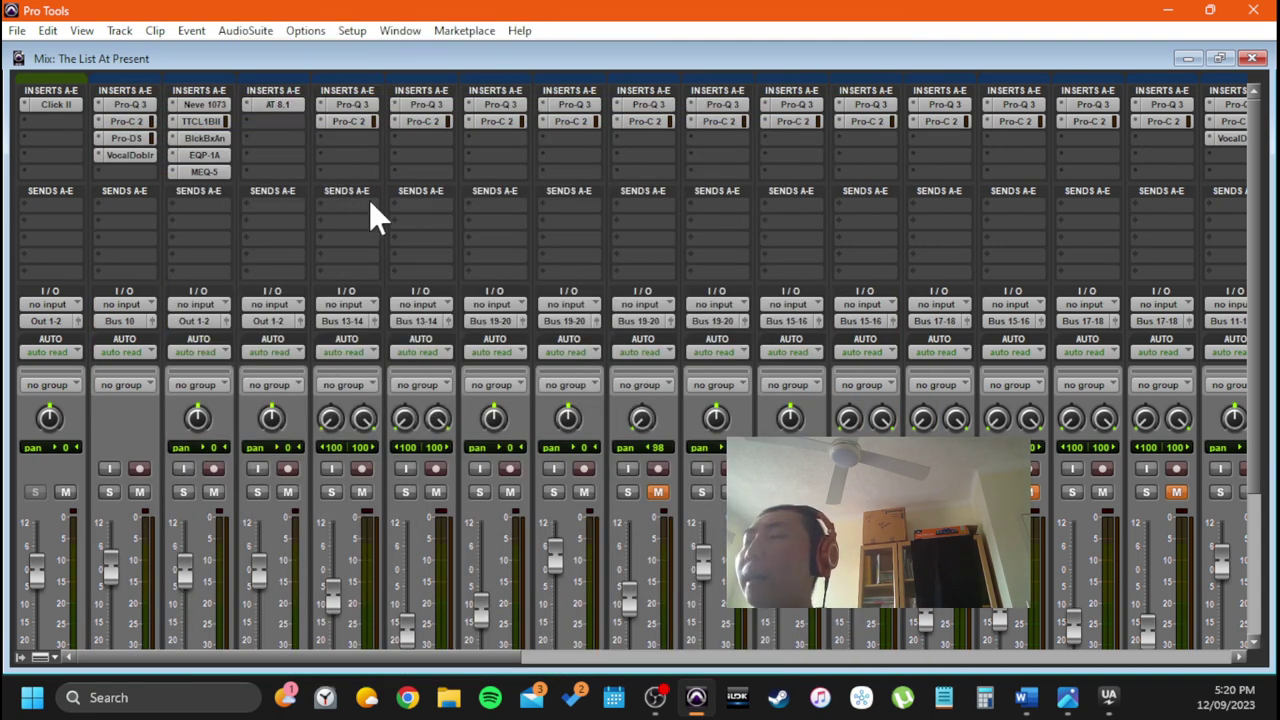
Show the hidden Chorus Vox track in the Edit window, make it active and place it directly below Chorus Vox 4AT
key("ctrl+equal")
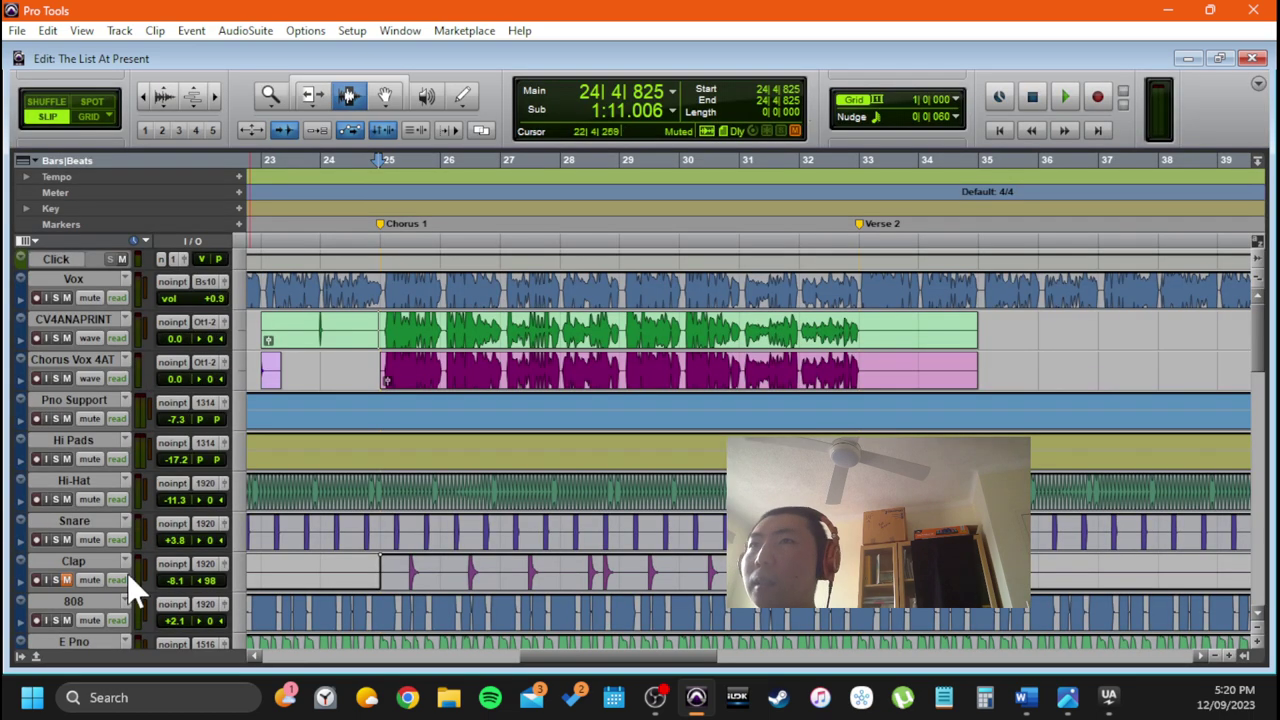
left_click(21, 656)
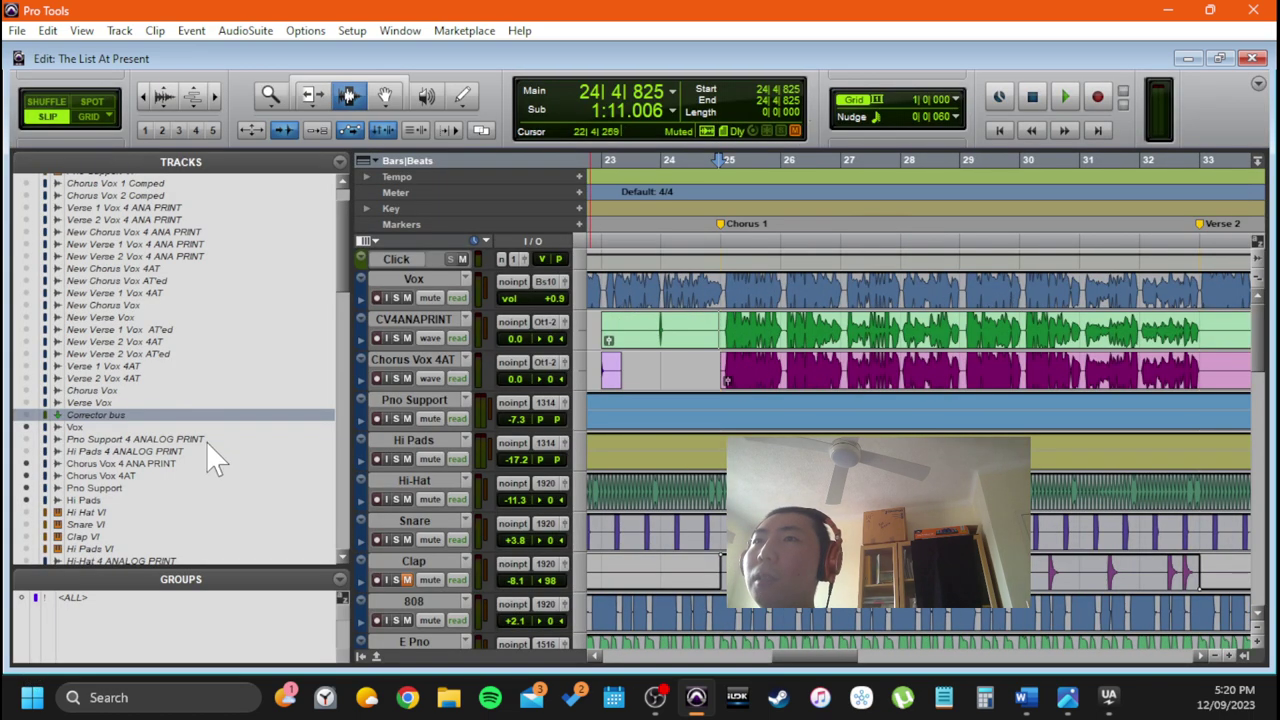
scroll(218, 458, "up", 2)
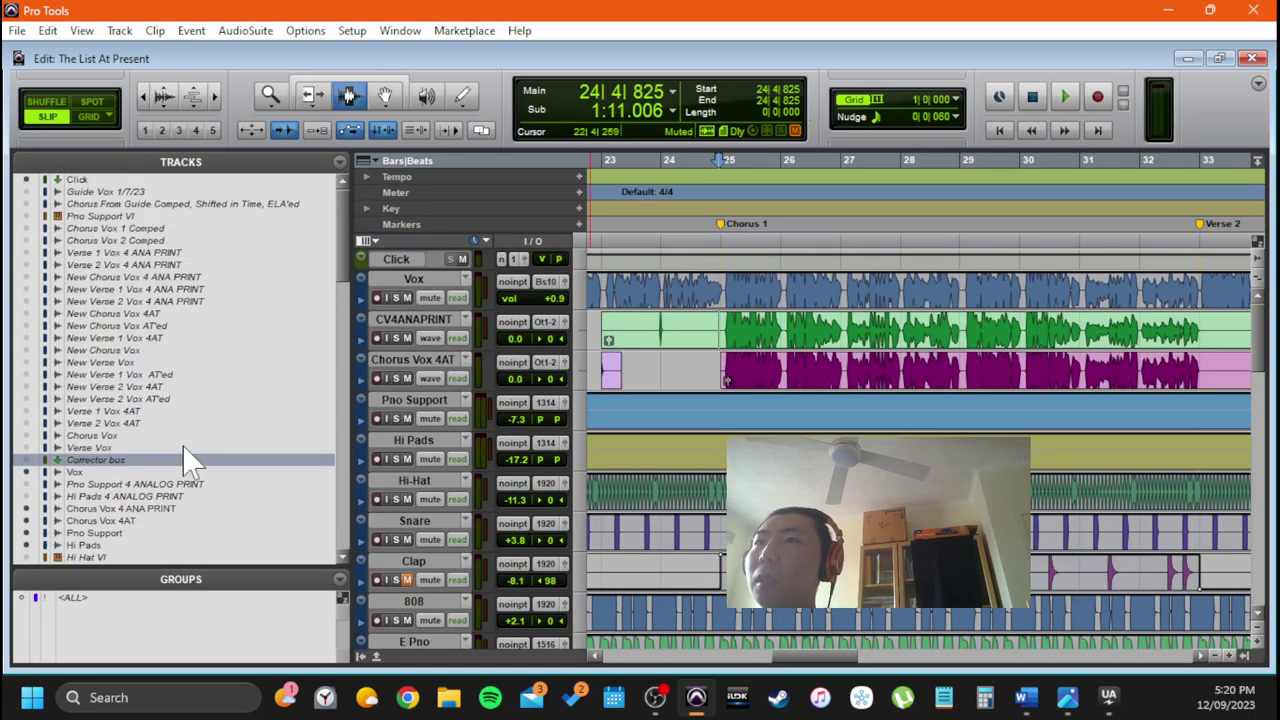
right_click(174, 436)
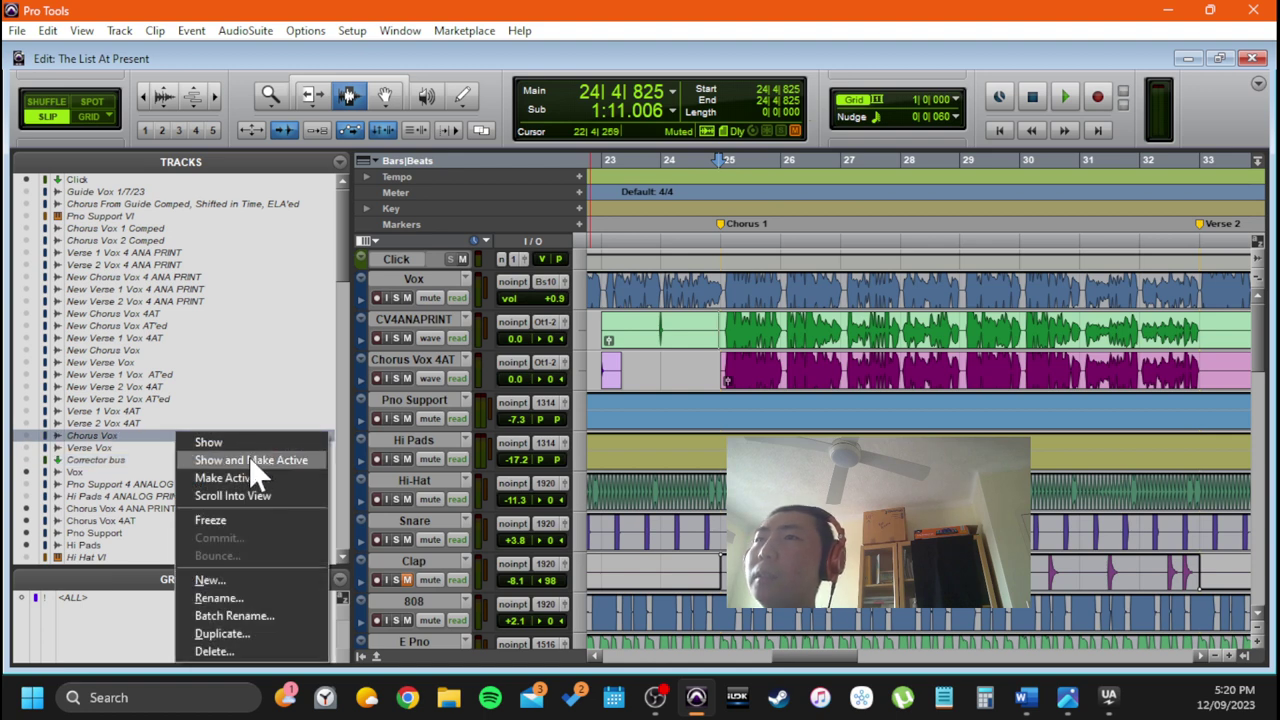
left_click(251, 462)
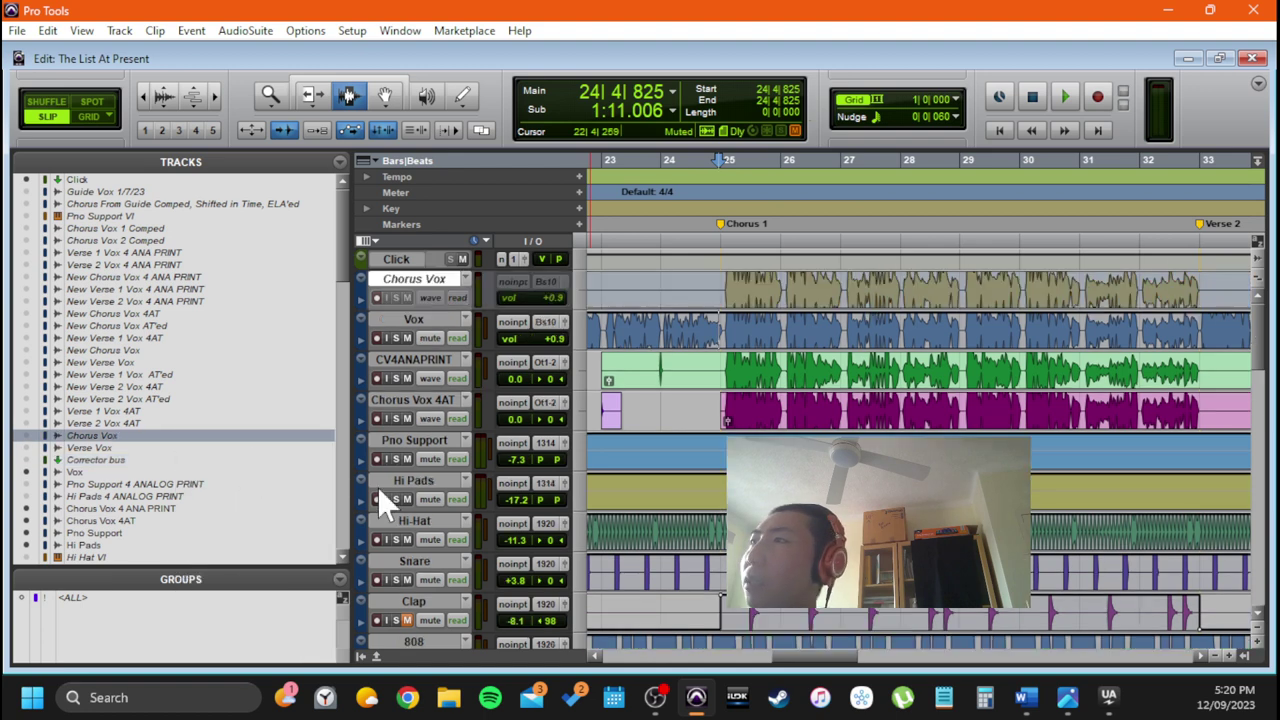
left_click(361, 656)
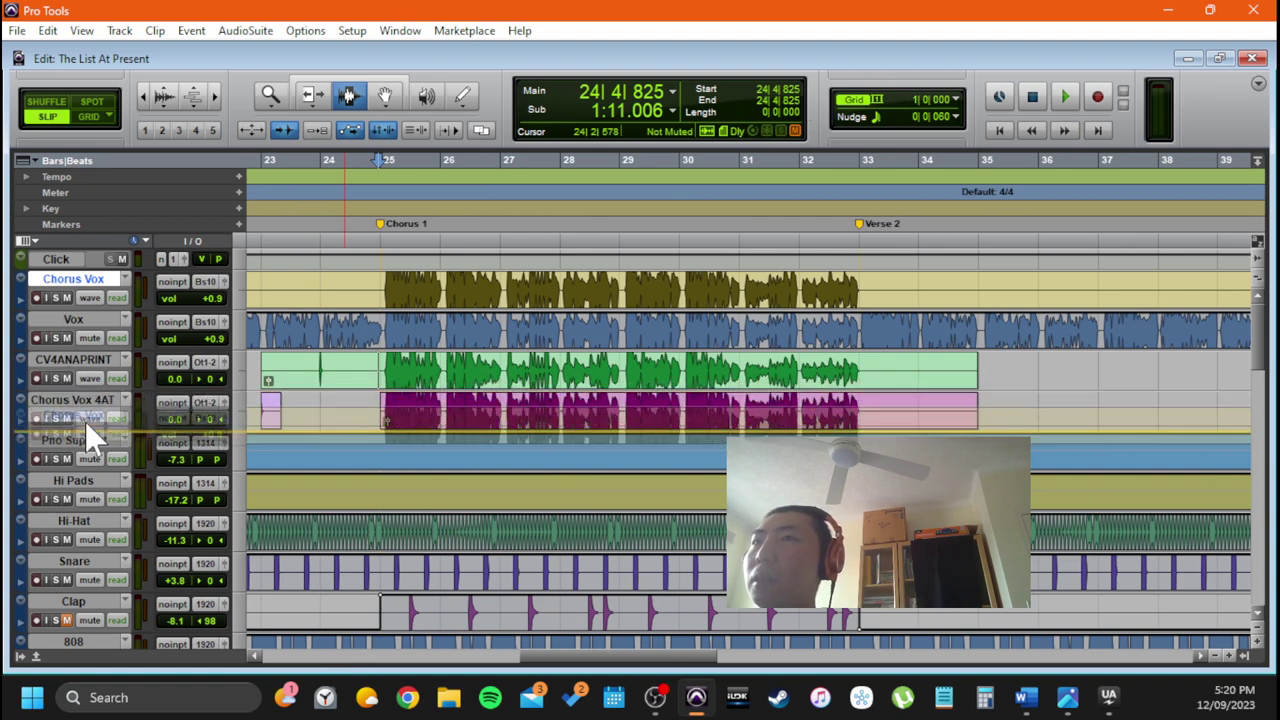
left_click_drag(233, 440, 232, 436)
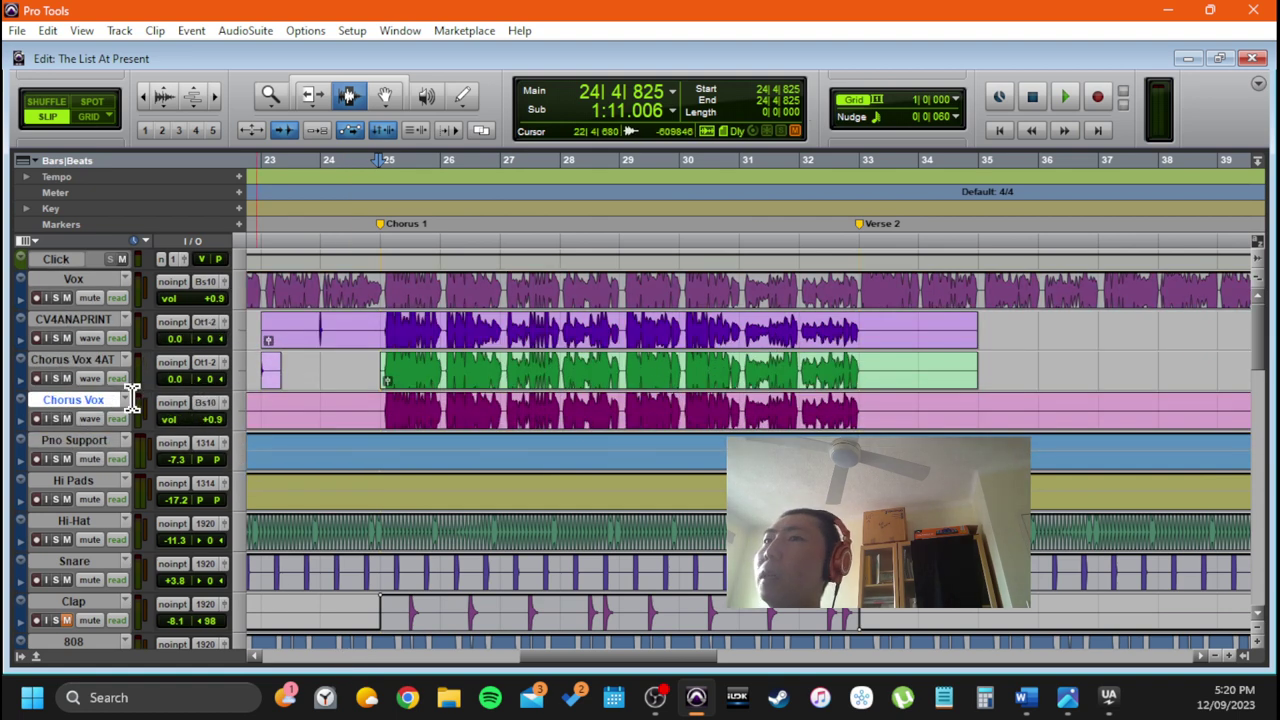
Select the full Chorus Vox clip and unmute the Chorus Vox and Chorus Vox 4AT tracks in the mixer
triple_click(497, 423)
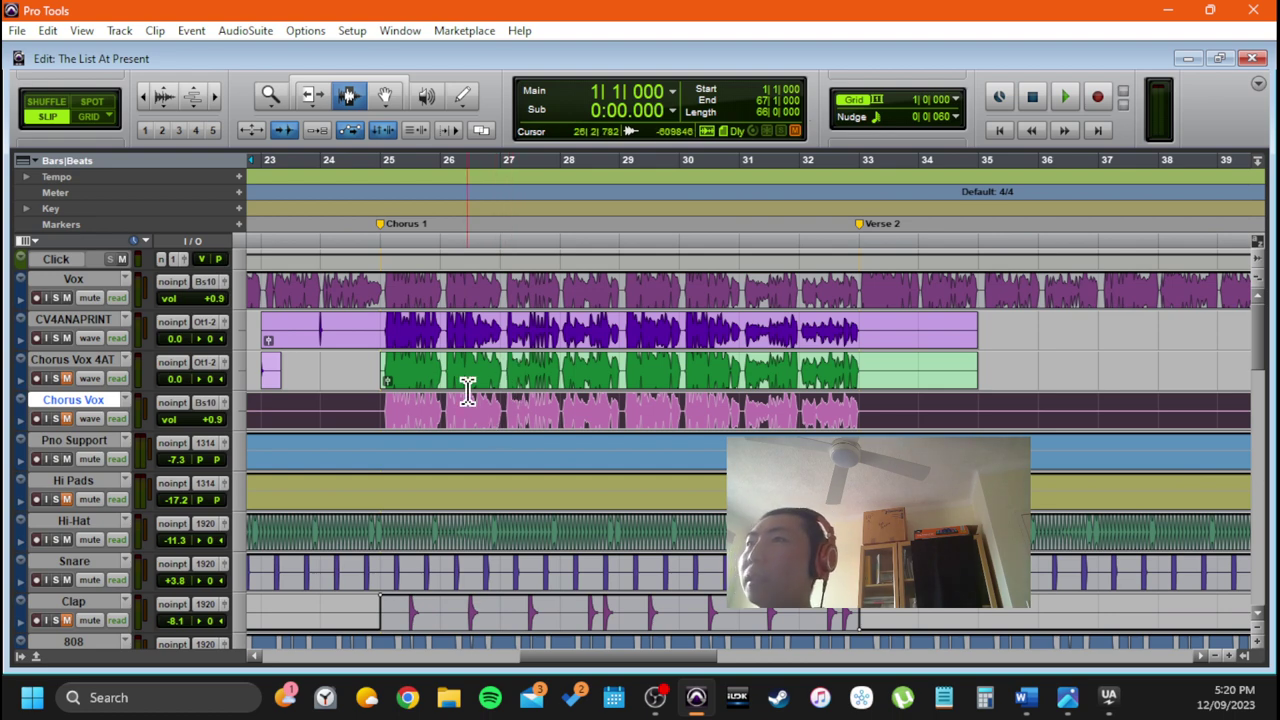
key("ctrl+equal")
scroll(445, 215, "down", 4)
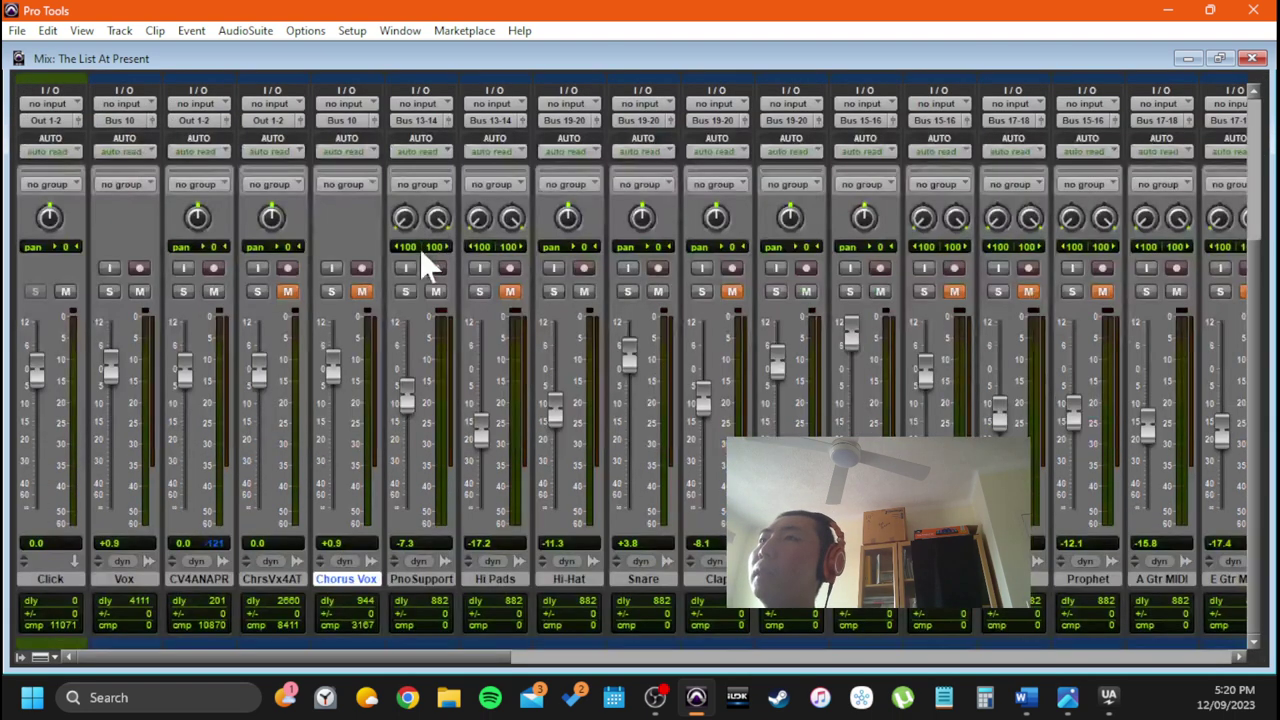
left_click(362, 291)
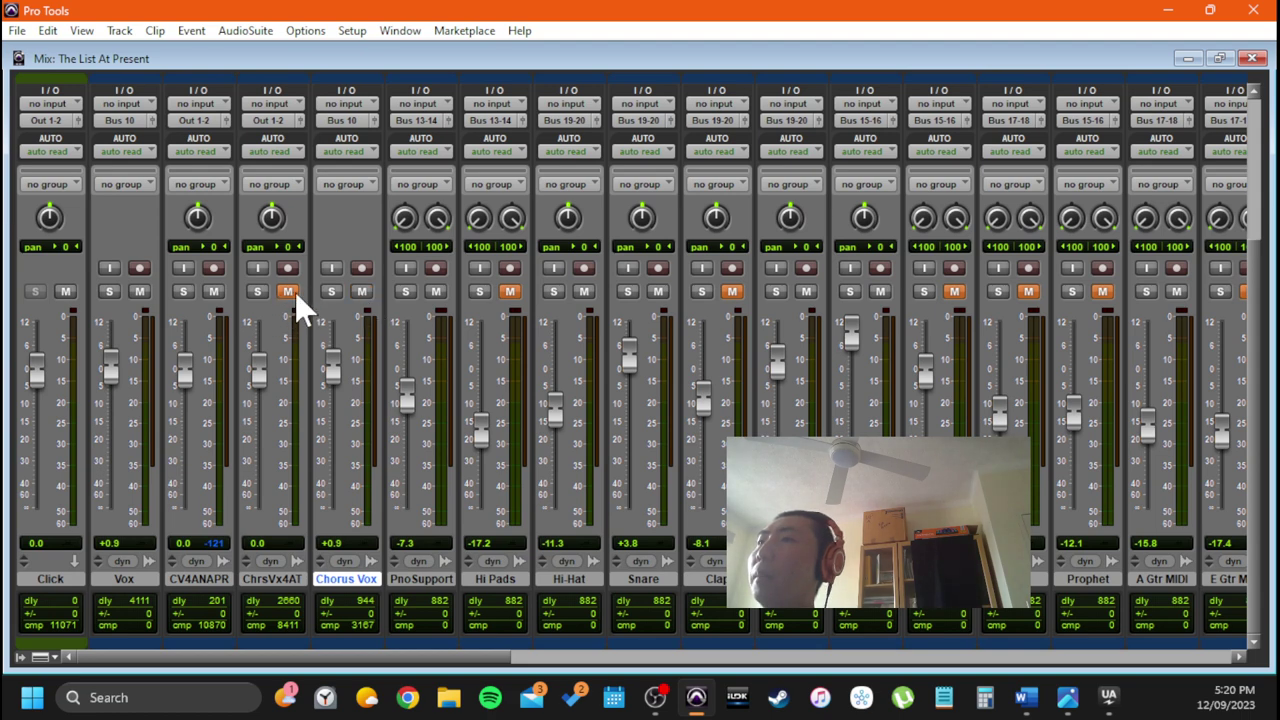
key("ctrl+equal")
scroll(470, 380, "down", 1)
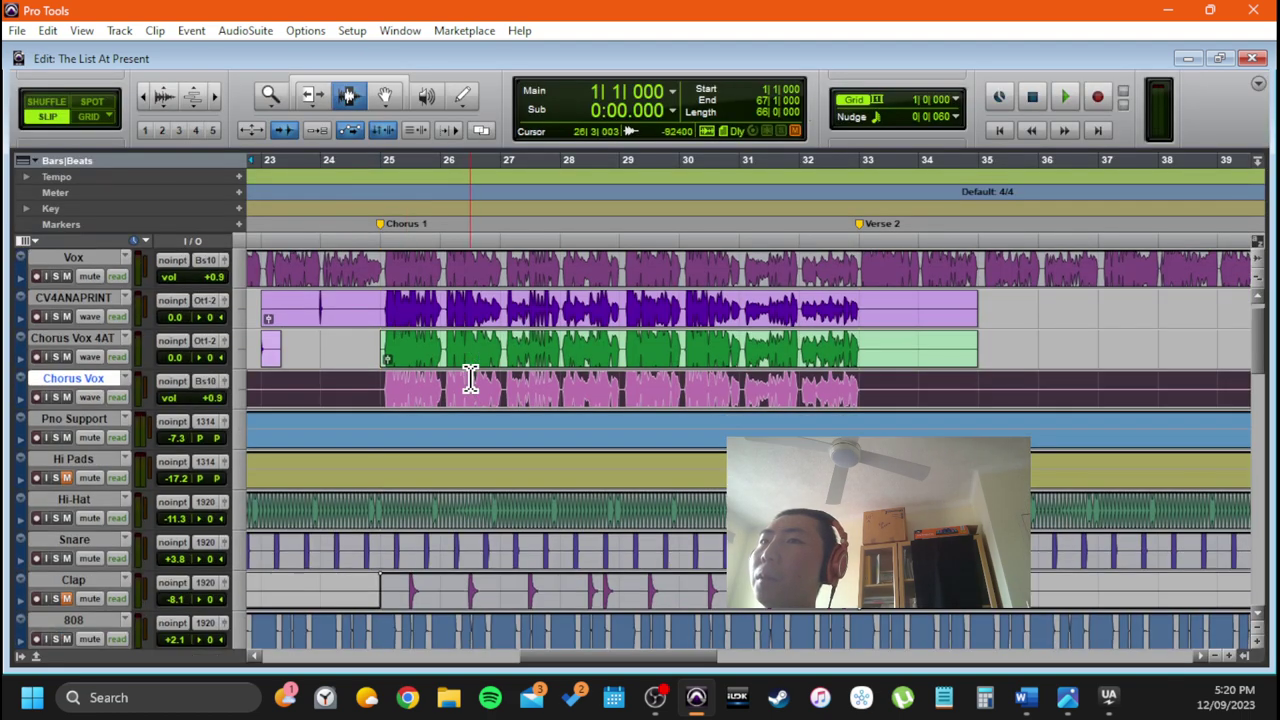
scroll(470, 380, "up", 1)
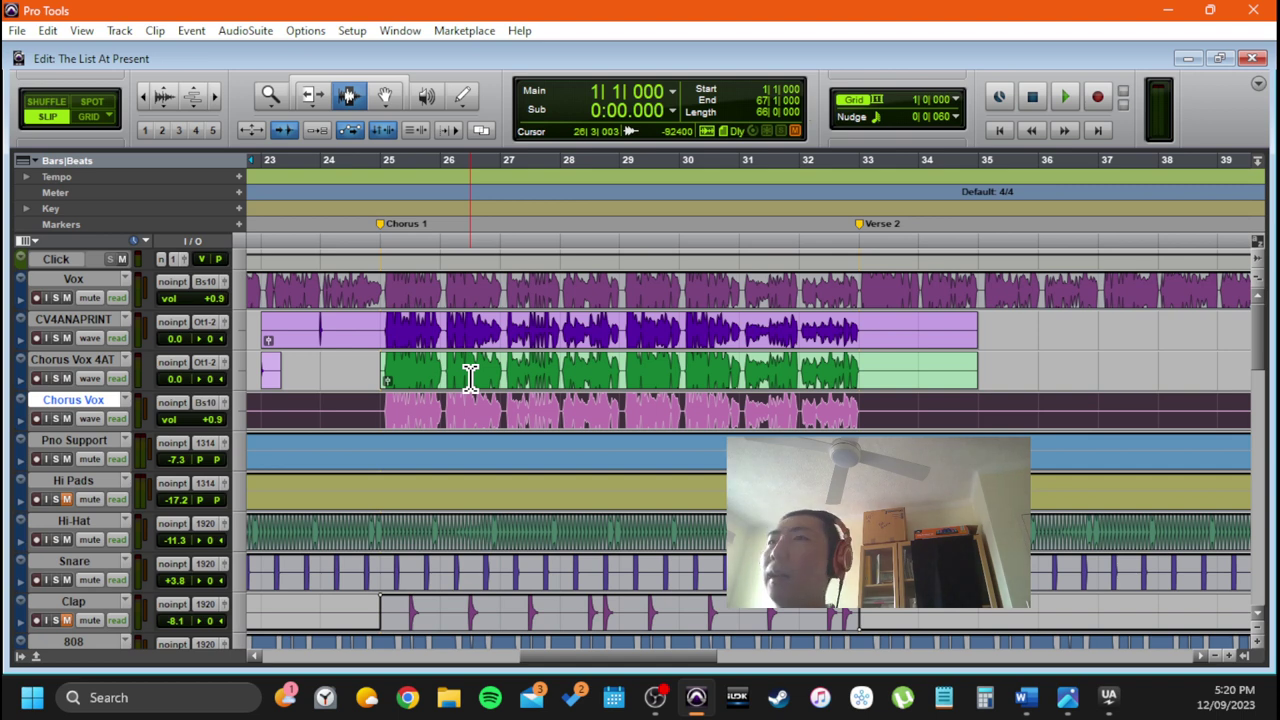
Place the edit cursor just before Chorus 1 and check the track list for the chorus vocal versions
left_click(380, 418)
left_click(19, 656)
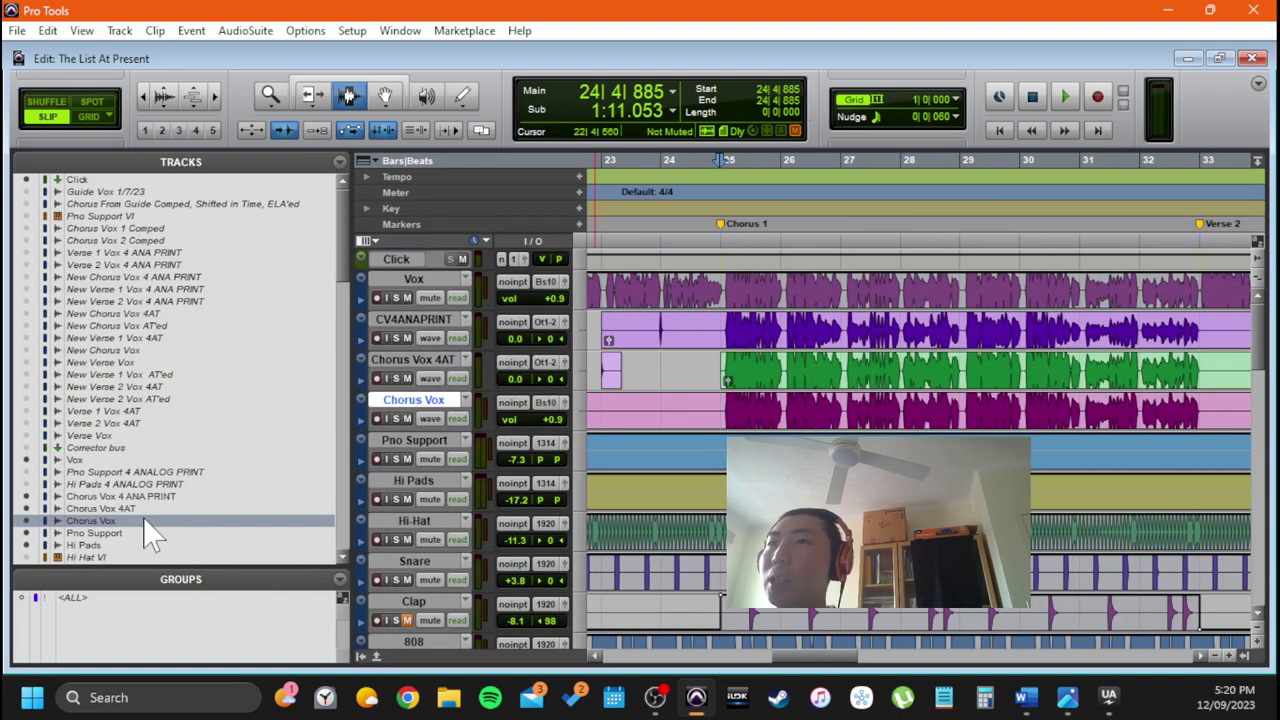
scroll(145, 530, "down", 3)
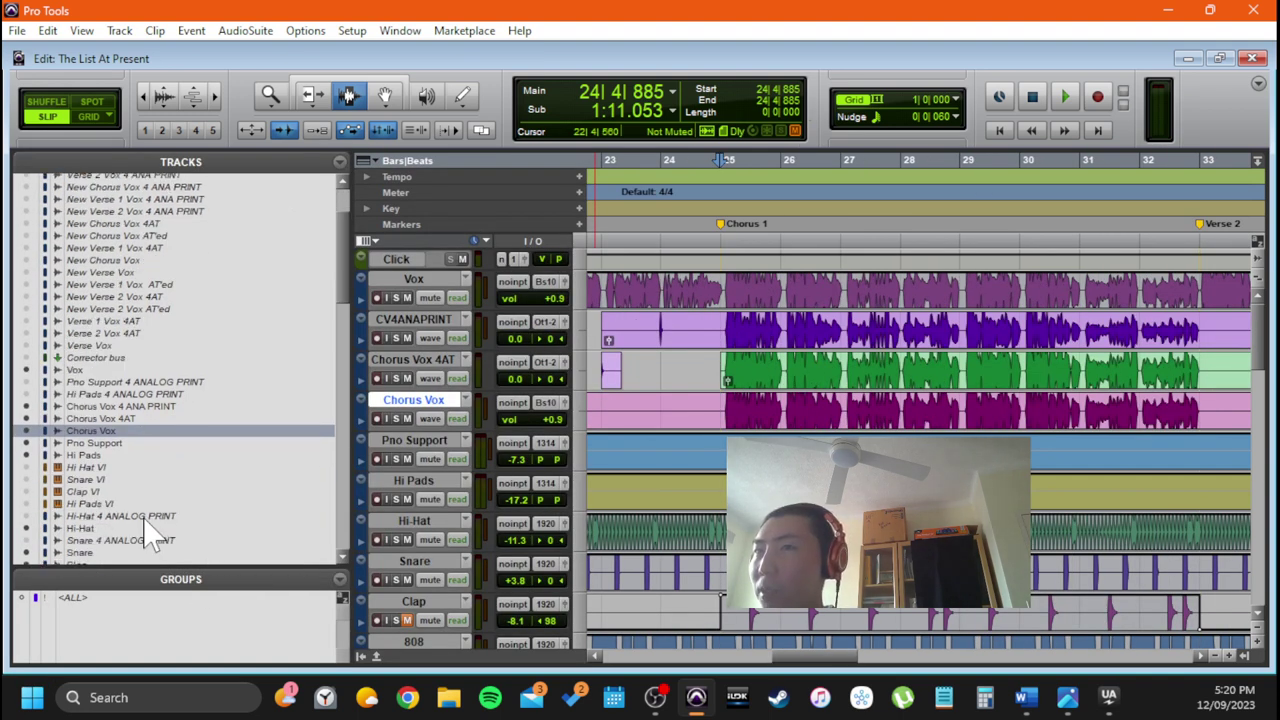
left_click(362, 656)
Move the Vox track directly below Chorus Vox and place the edit cursor just before Chorus 1 on it
left_click(340, 290)
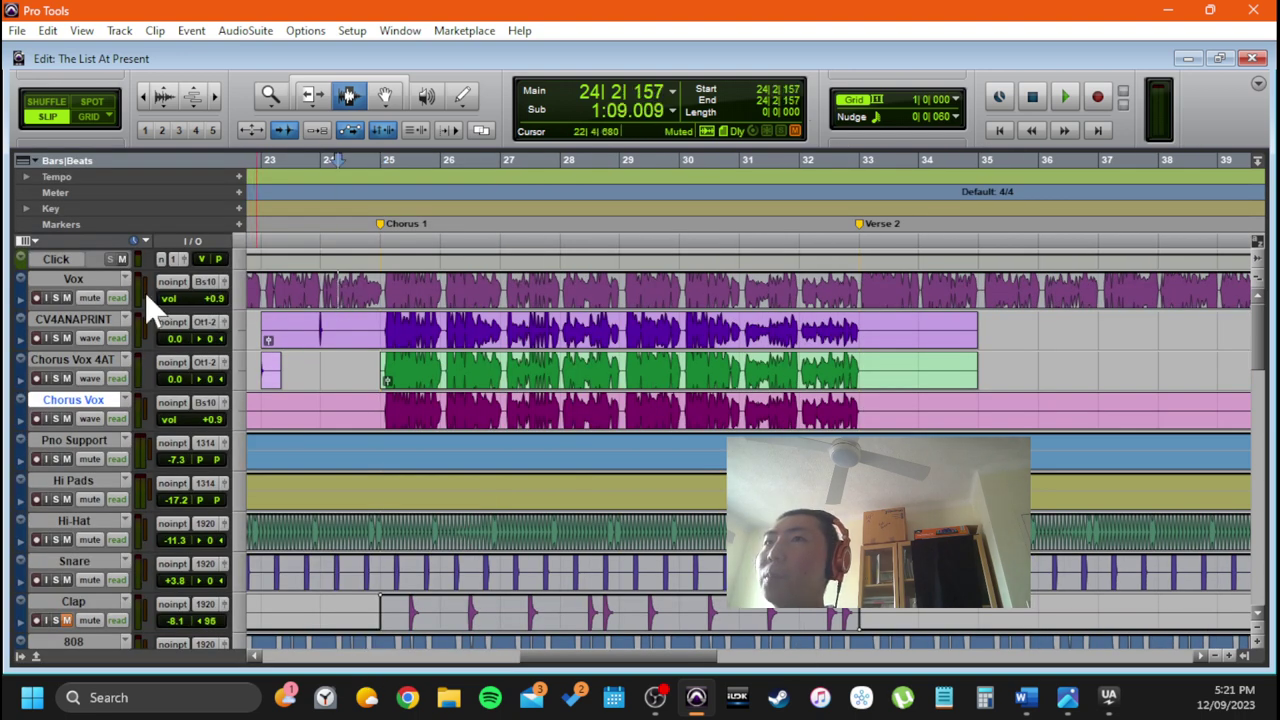
left_click_drag(118, 290, 202, 440)
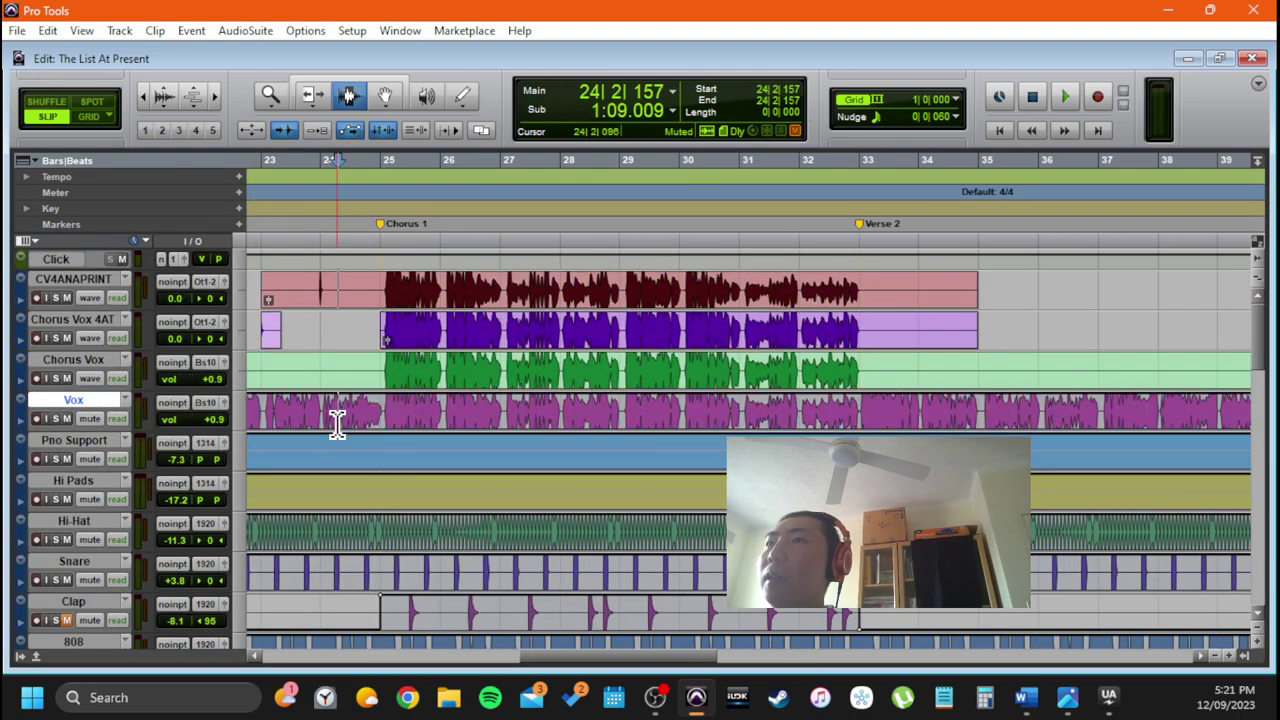
left_click(369, 420)
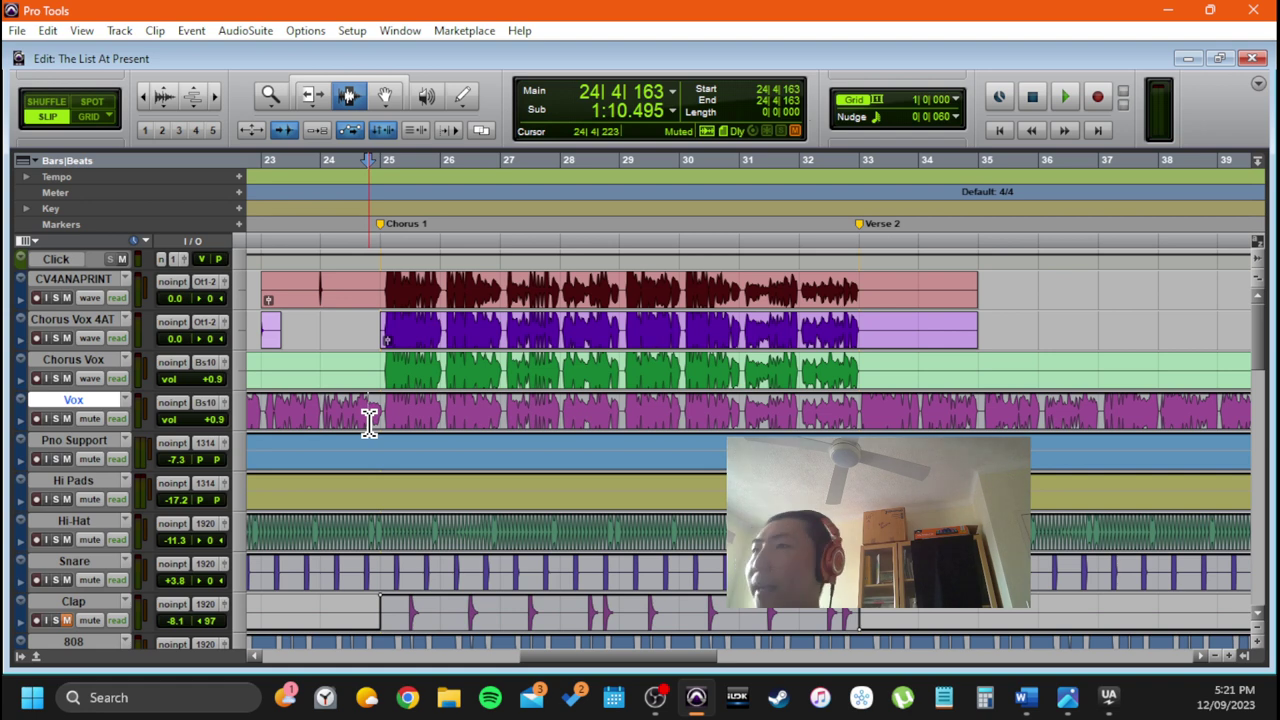
Select the full-length Vox clip and compare it with the Chorus Vox sections across the whole song
scroll(369, 420, "down", 3)
left_click(302, 415)
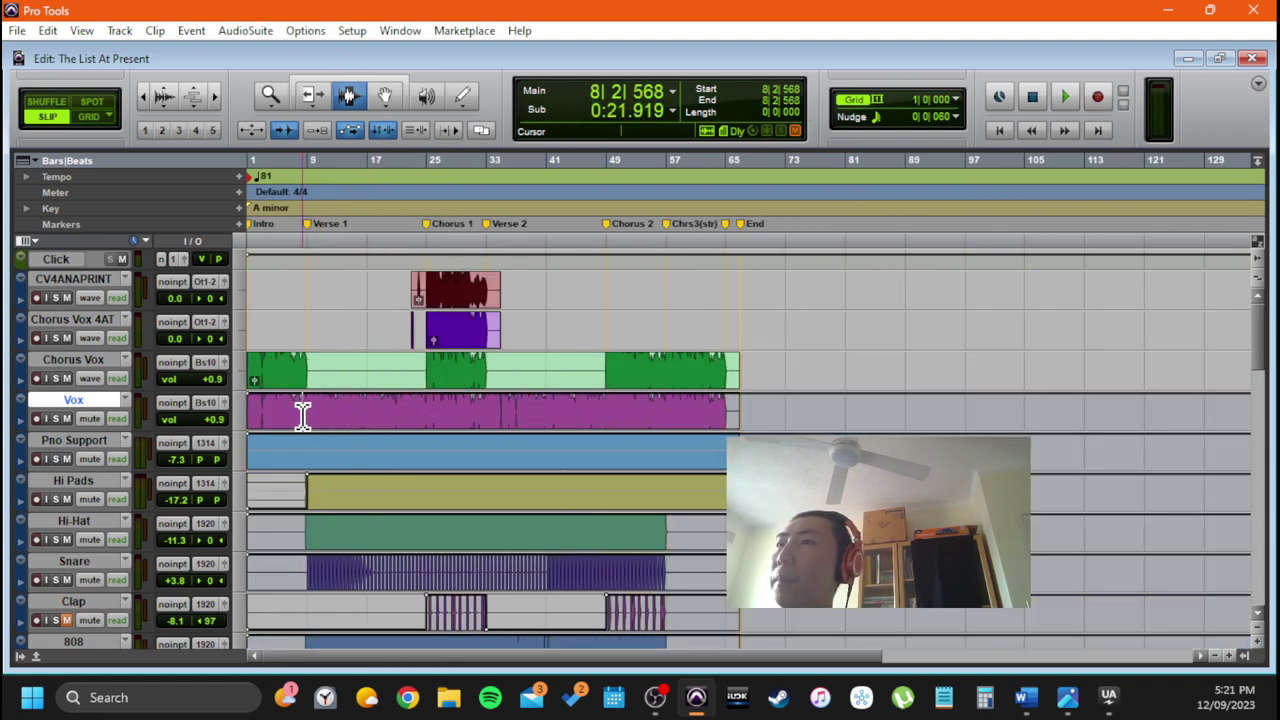
key("Return")
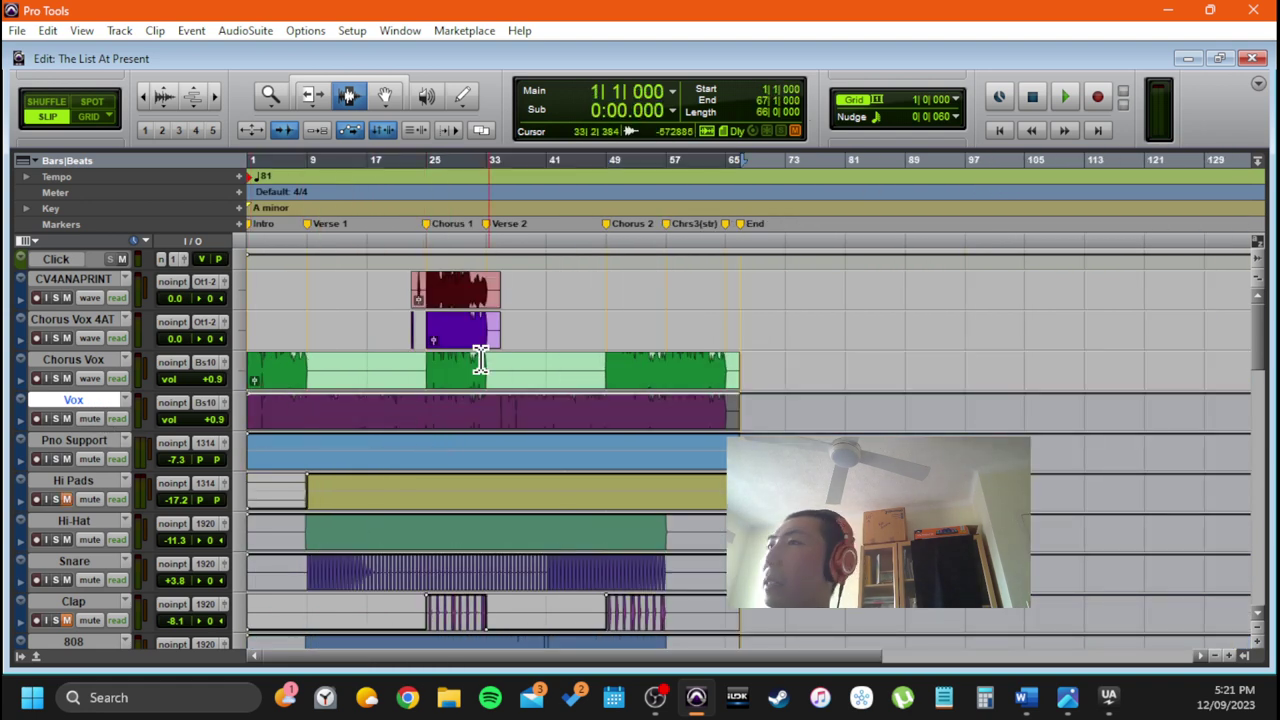
scroll(440, 425, "up", 1)
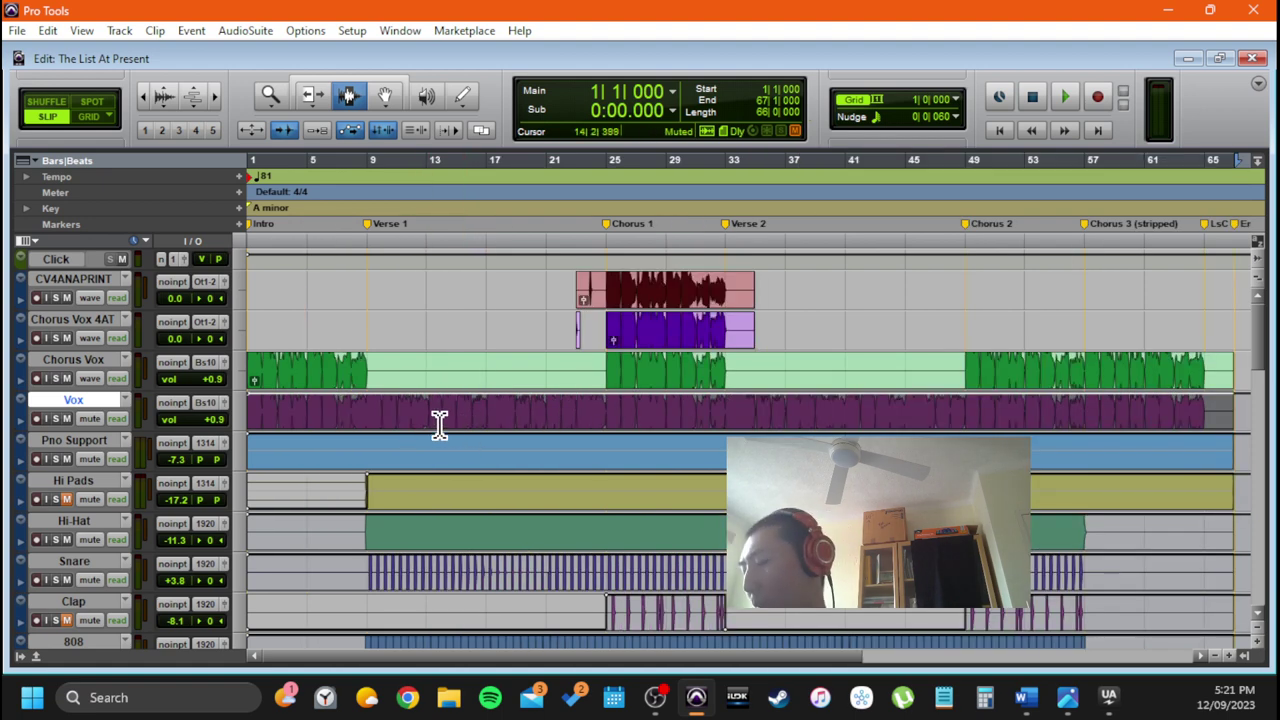
scroll(430, 418, "right", 3)
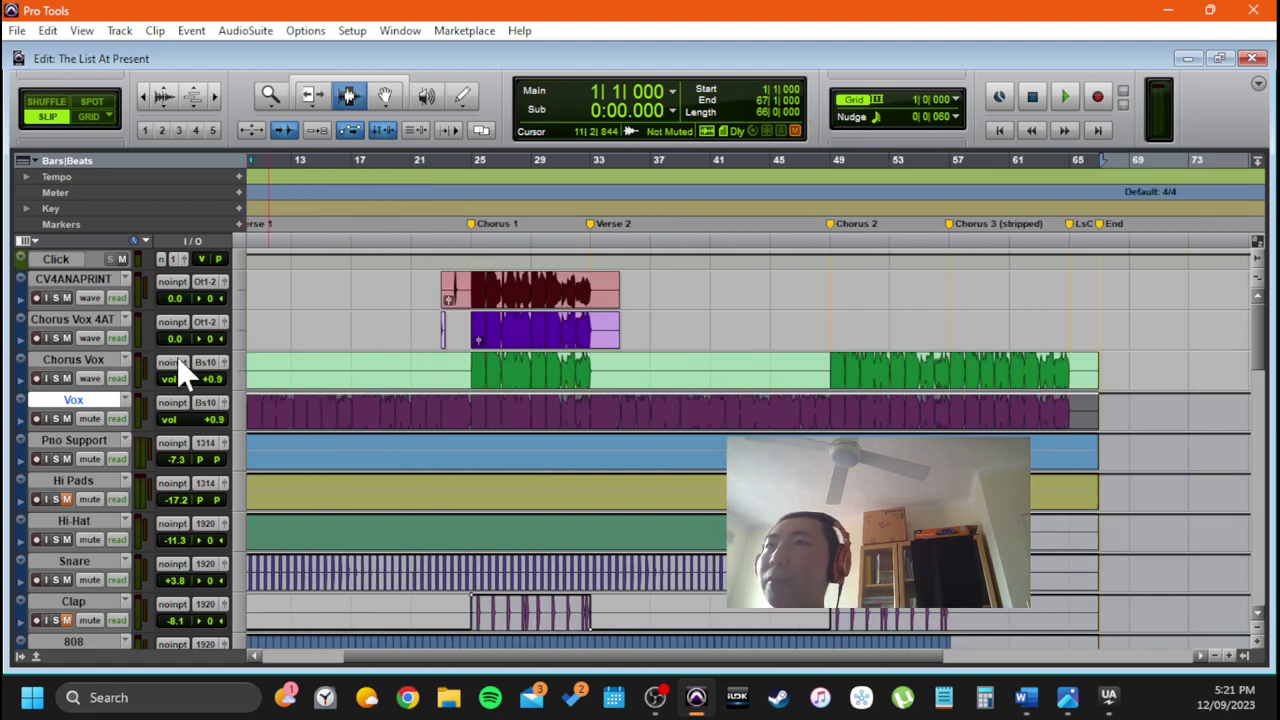
Move the Vox track back above CV4ANAPRINT and clear the clip selection
left_click_drag(89, 409, 82, 285)
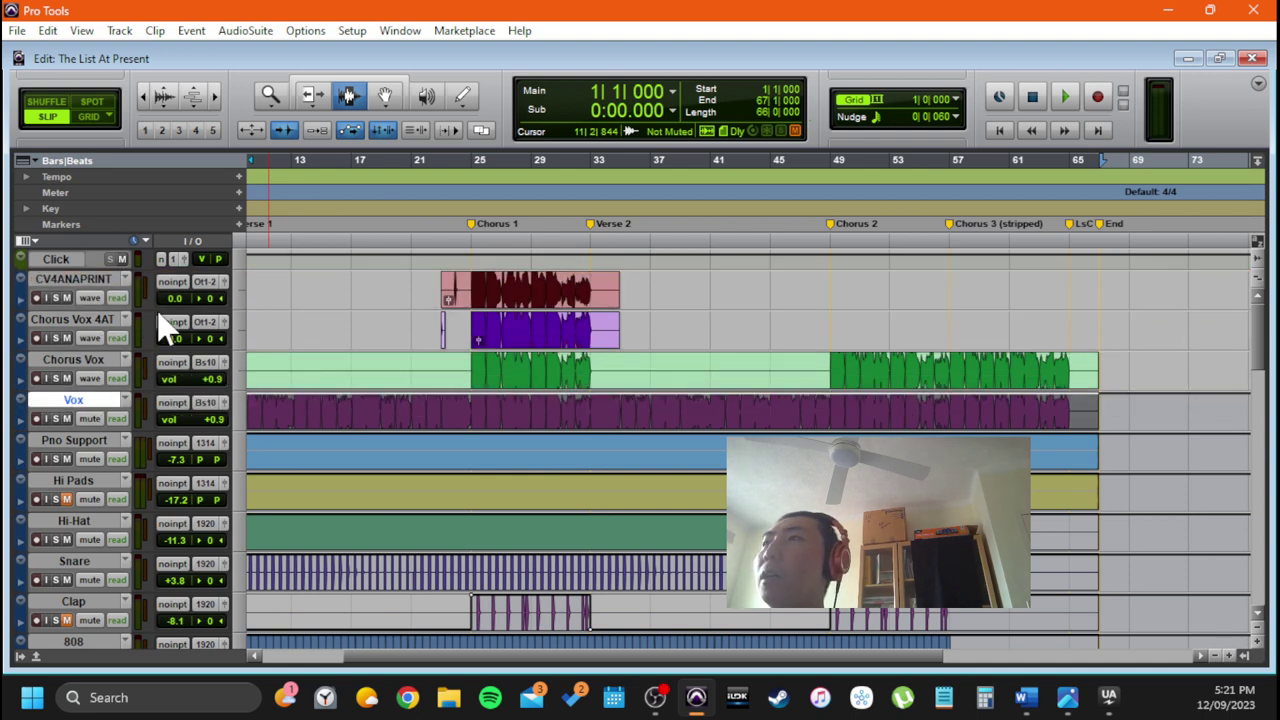
left_click(402, 392)
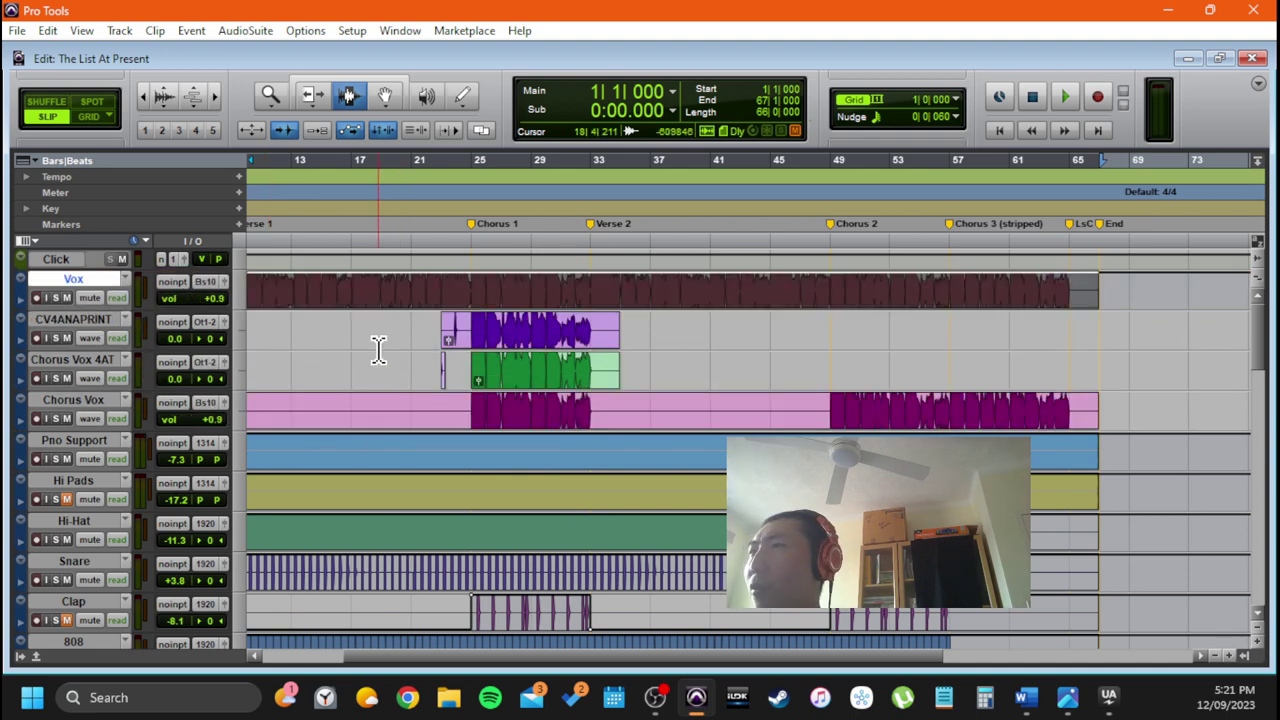
left_click(379, 350)
Hide the CV4ANAPRINT, Chorus Vox 4AT and Chorus Vox tracks together and make them inactive
left_click(79, 318)
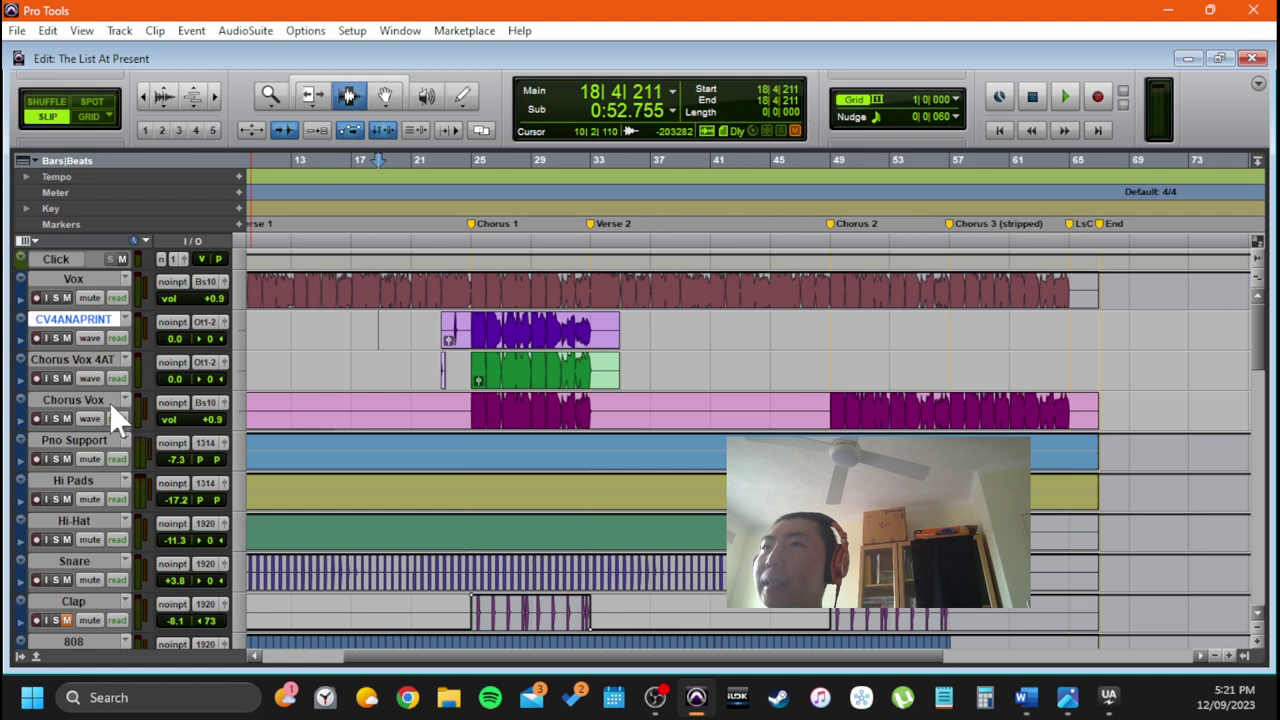
left_click(100, 399, "shift")
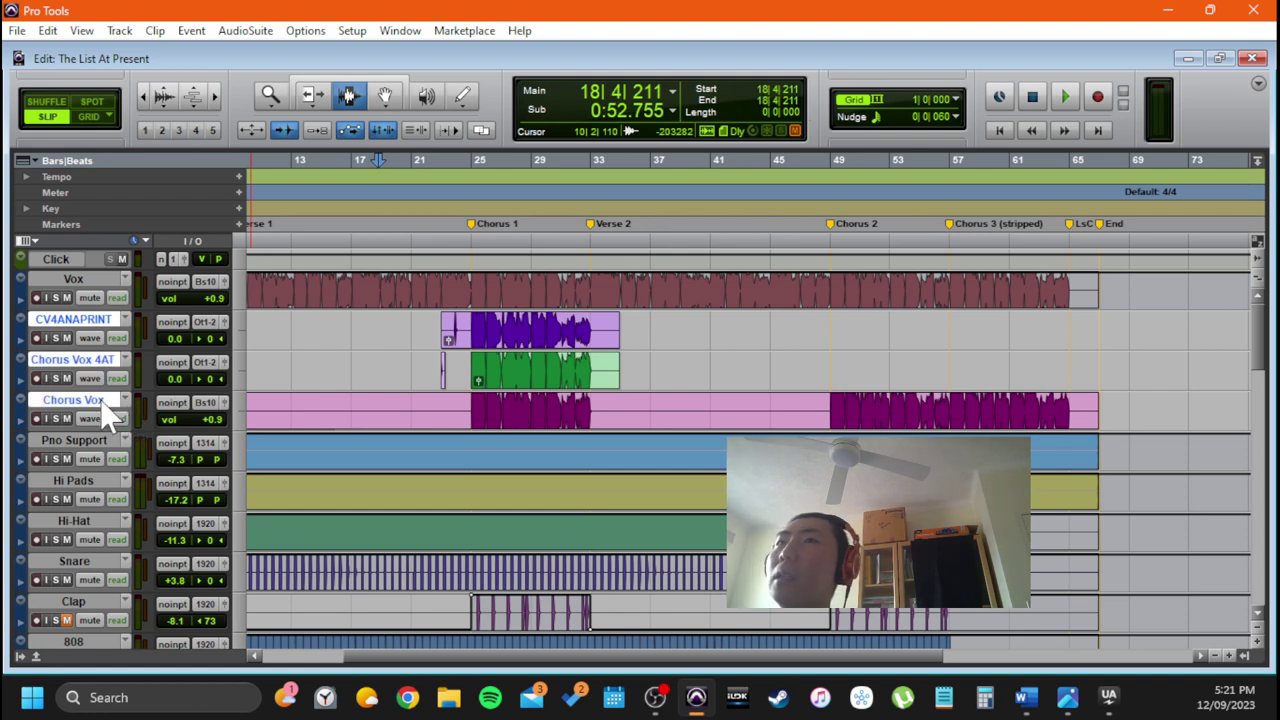
right_click(87, 318)
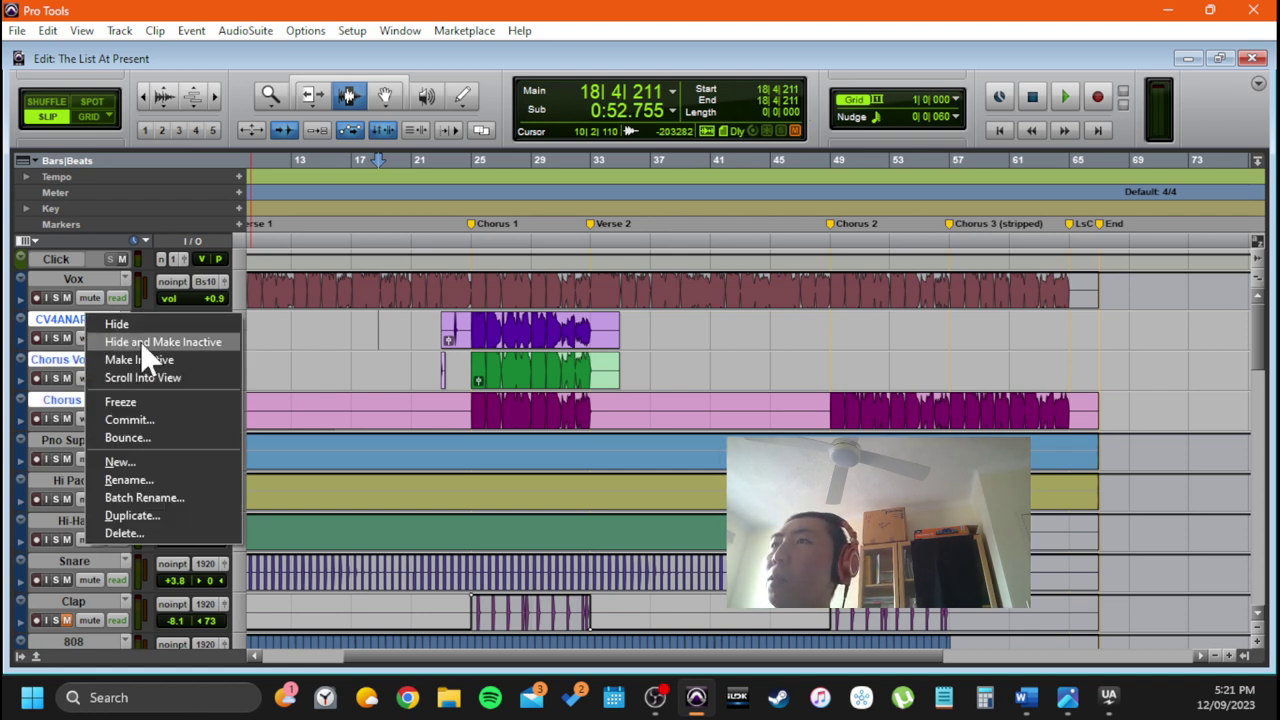
left_click(143, 344)
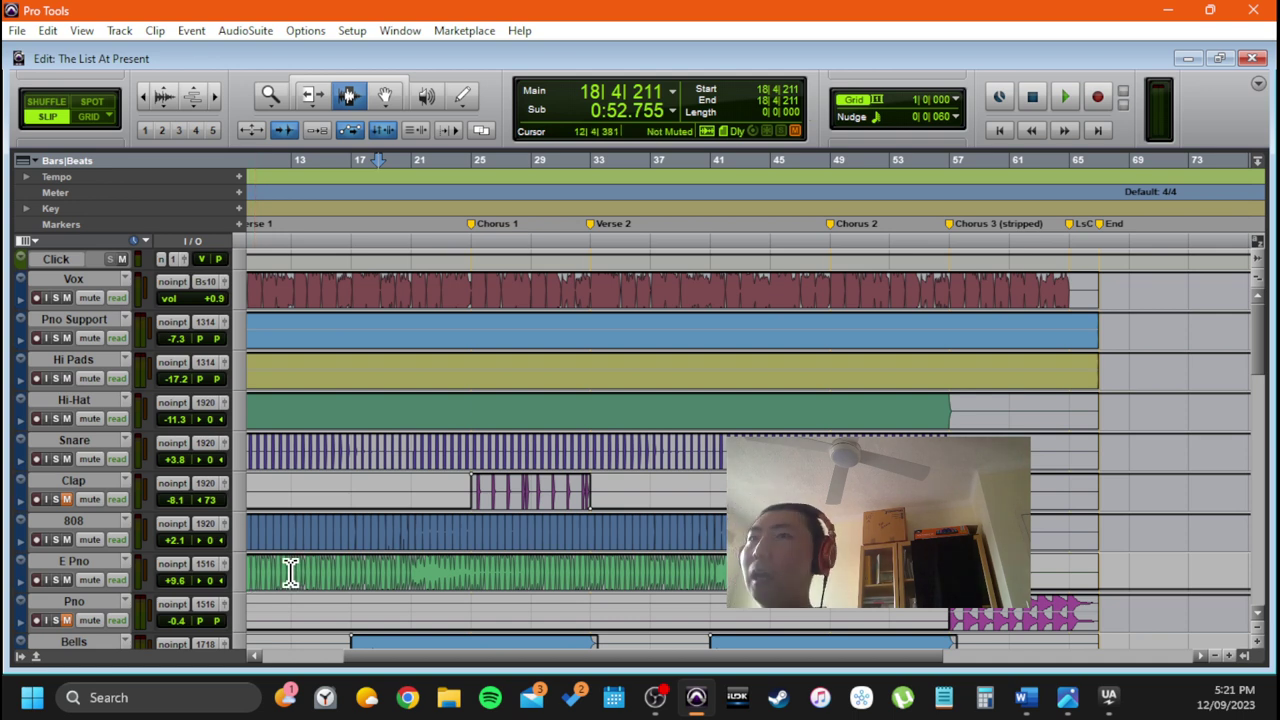
Show the hidden Corrector bus track, make it active and place it directly below Pno Support
left_click(24, 655)
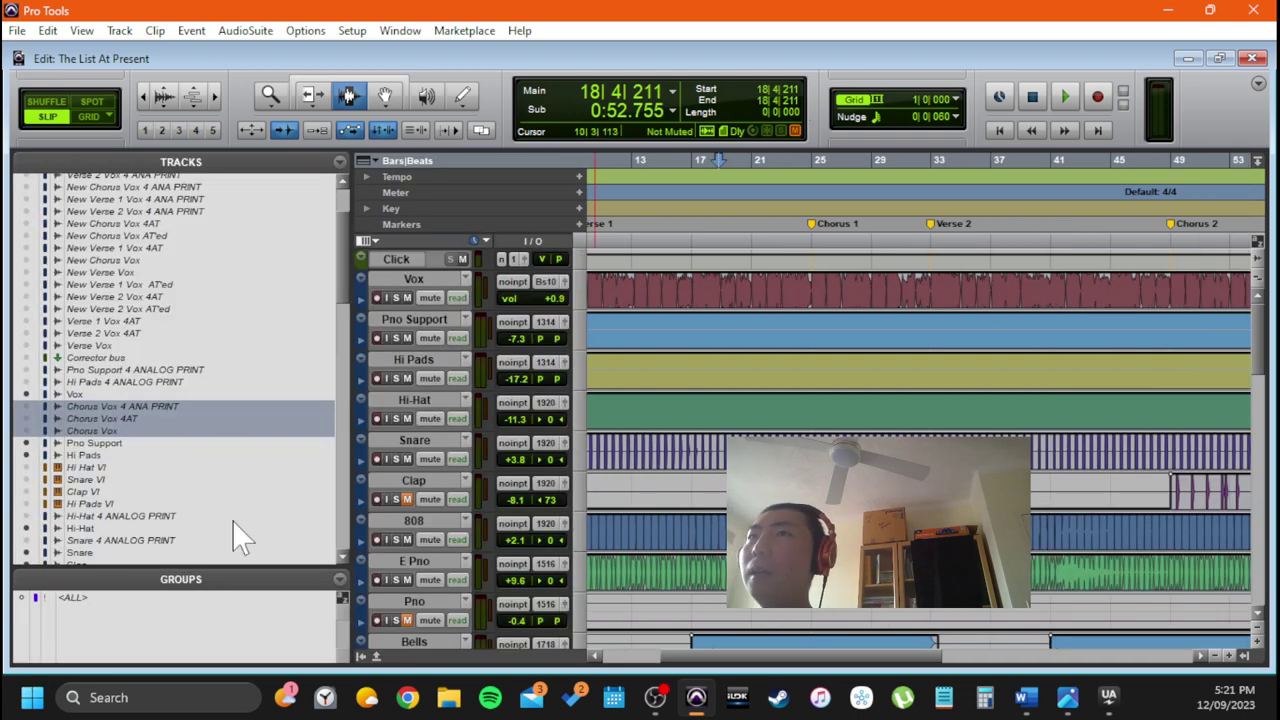
left_click(122, 358)
right_click(122, 358)
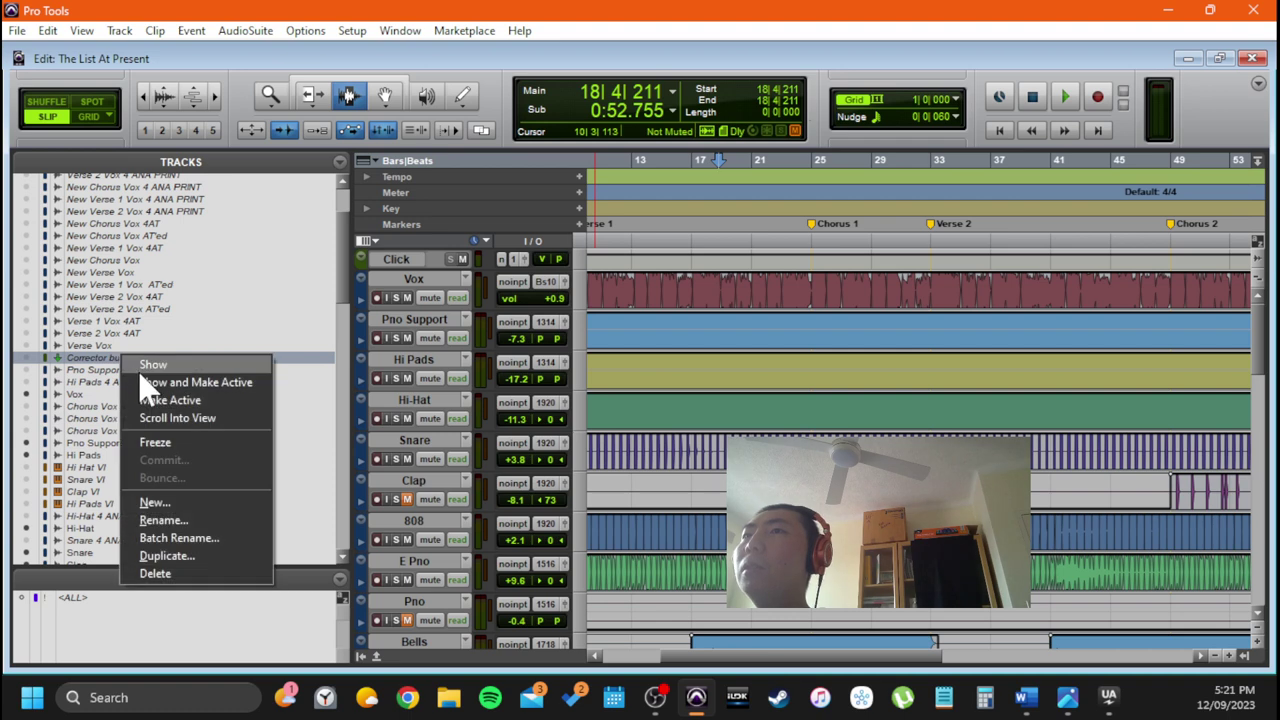
left_click(138, 364)
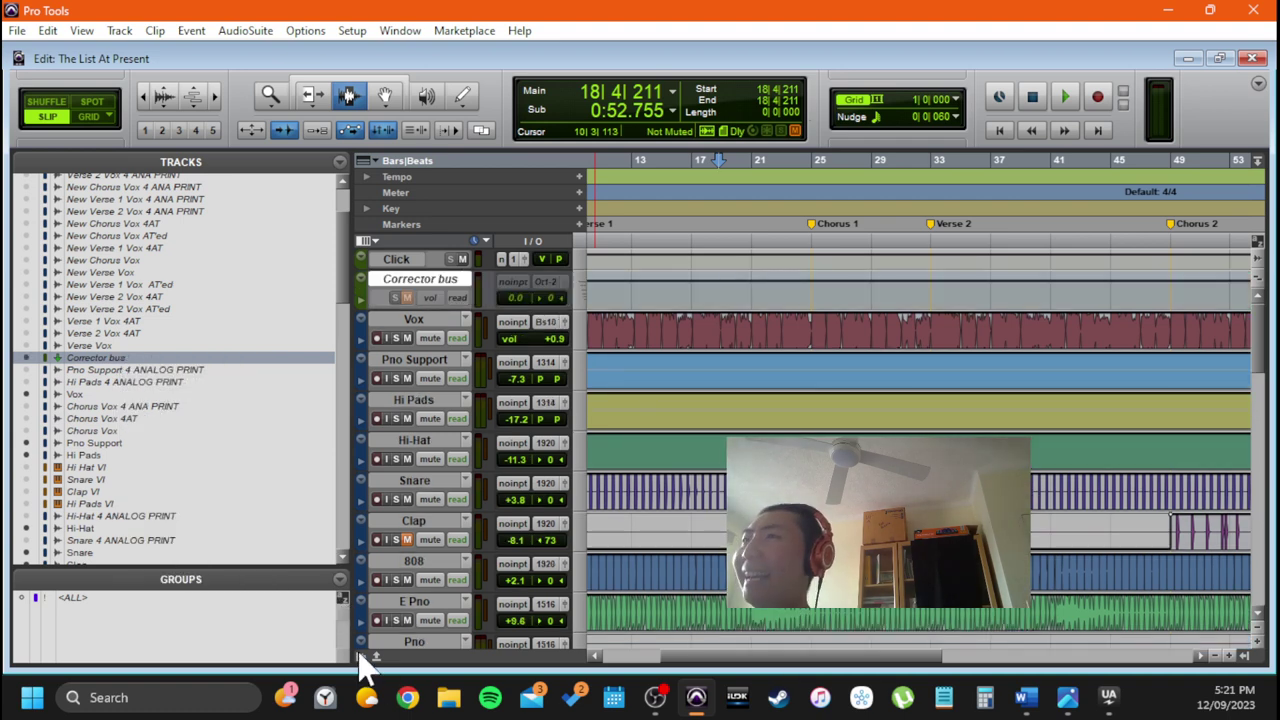
left_click(361, 657)
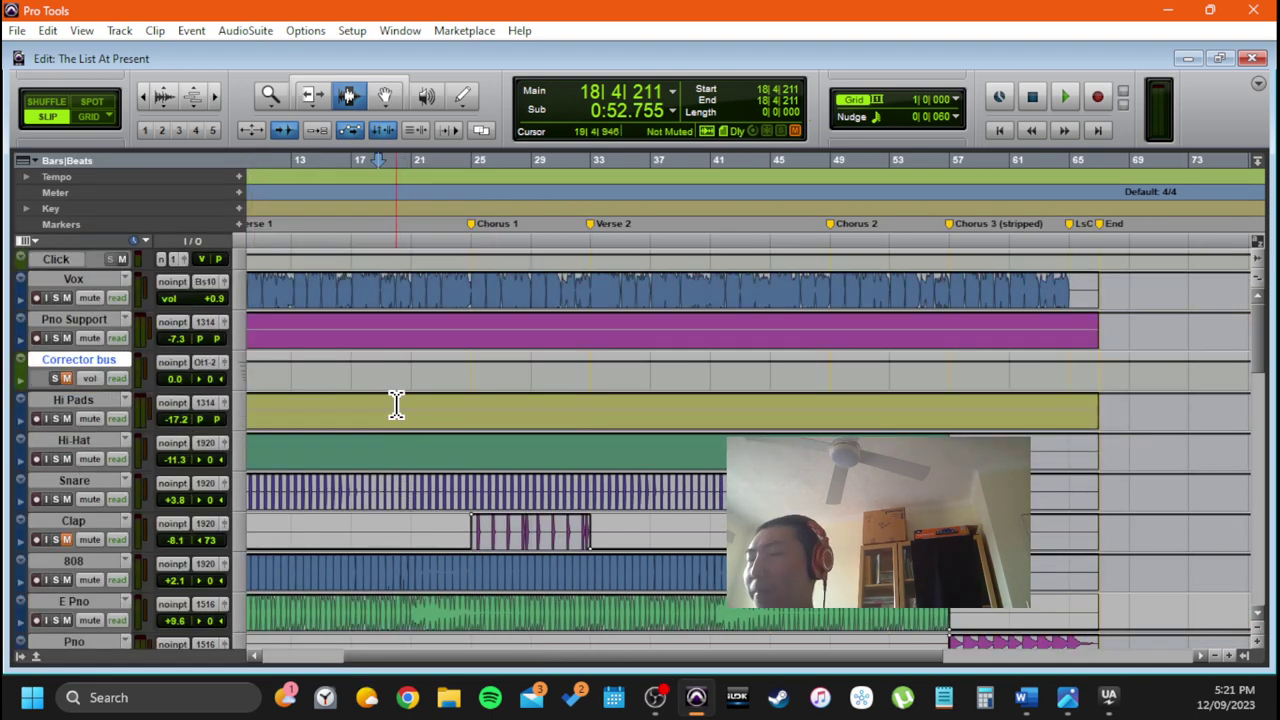
Switch to the mixer, open the Corrector bus's Pro-Q 3 insert to examine its EQ curve, and close it
key("ctrl+equal")
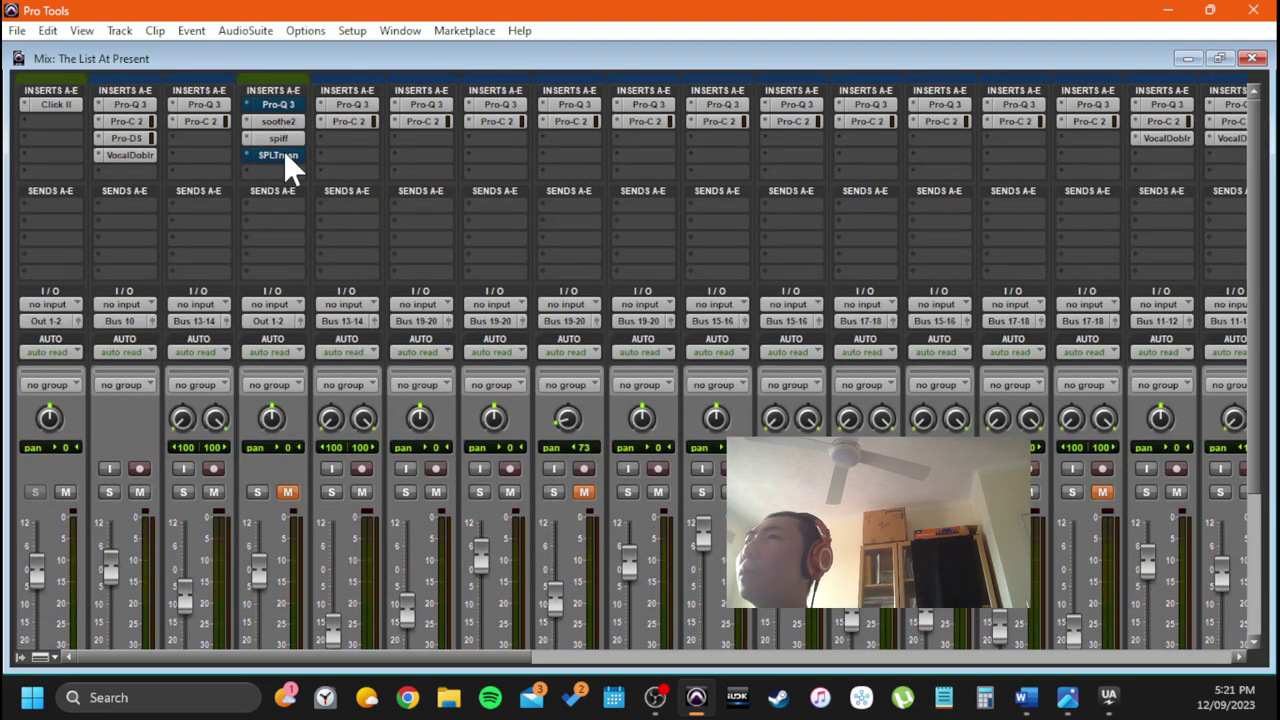
scroll(285, 415, "down", 5)
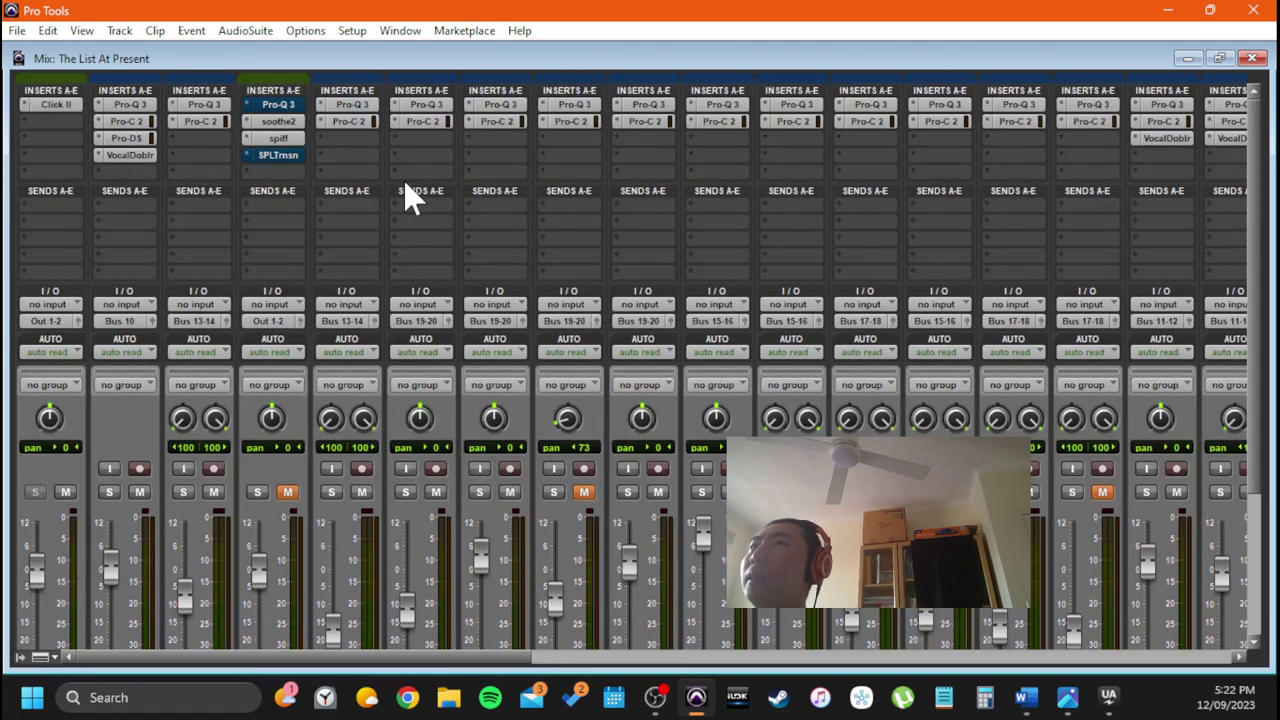
left_click(278, 104)
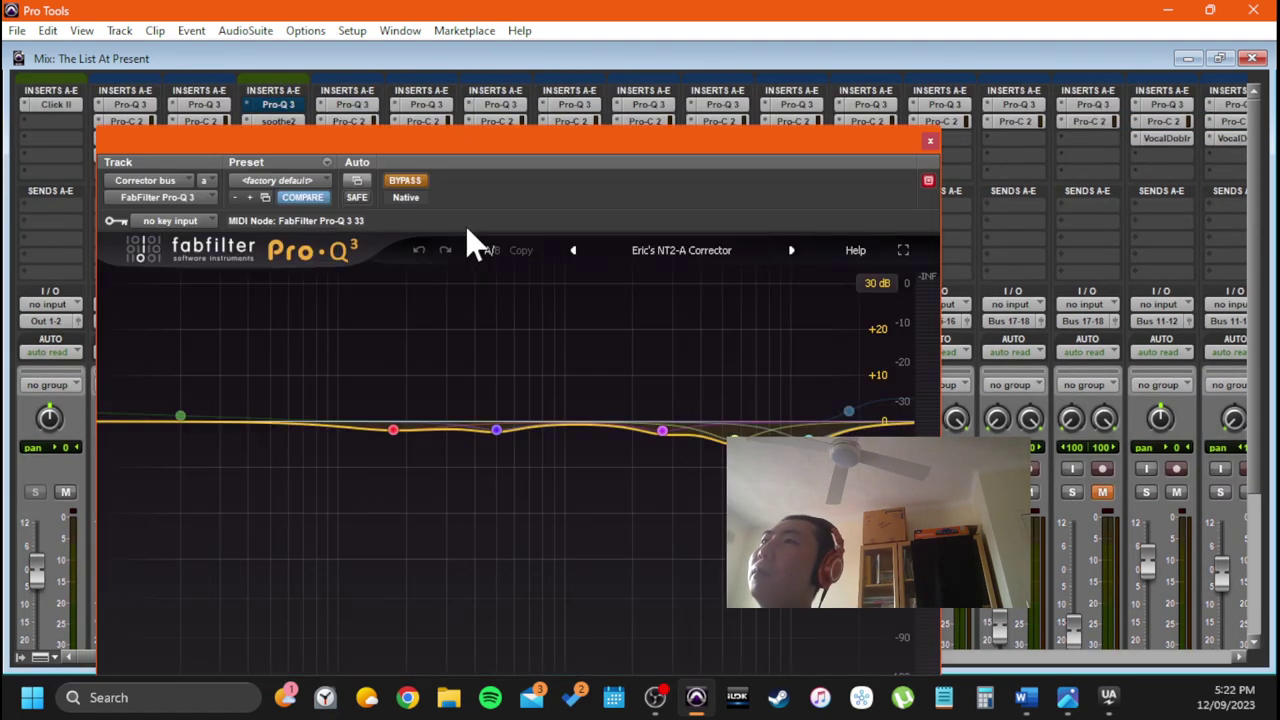
left_click_drag(523, 150, 517, 69)
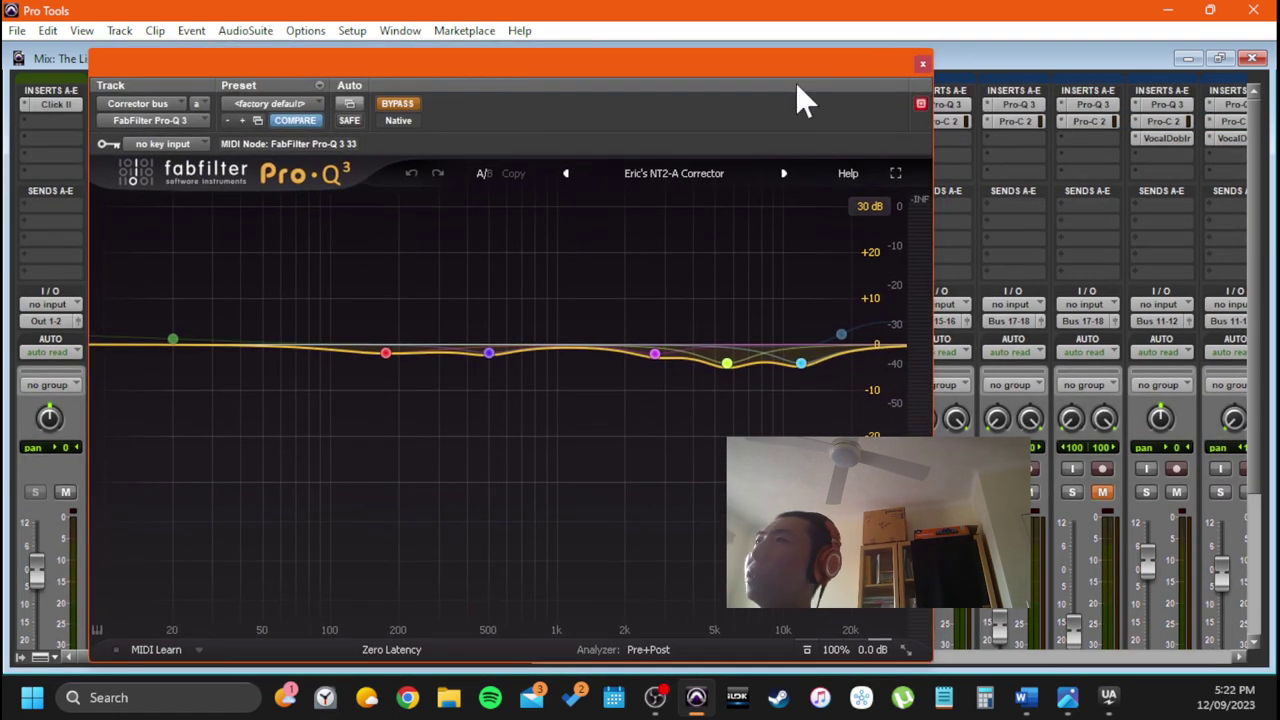
left_click(922, 63)
Open the Corrector bus's SPL Transient Designer Plus insert, examine its attack and sustain settings, and close it
left_click(273, 155)
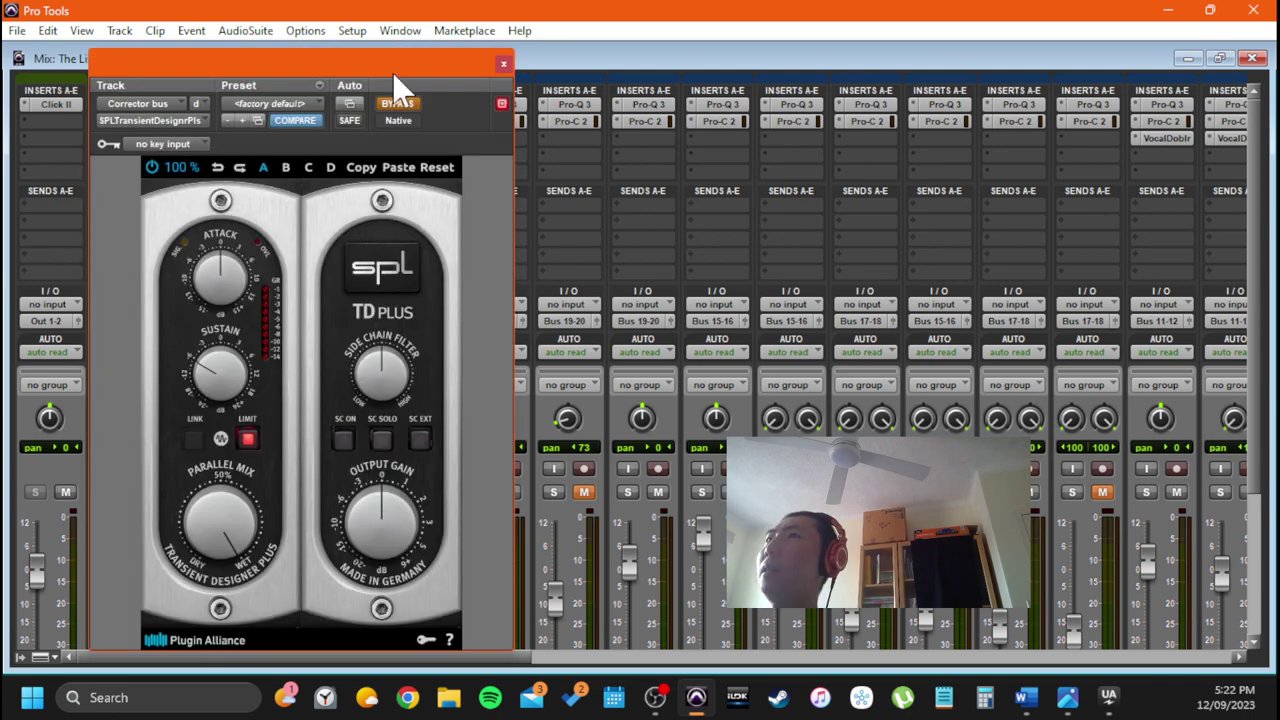
left_click_drag(392, 72, 611, 53)
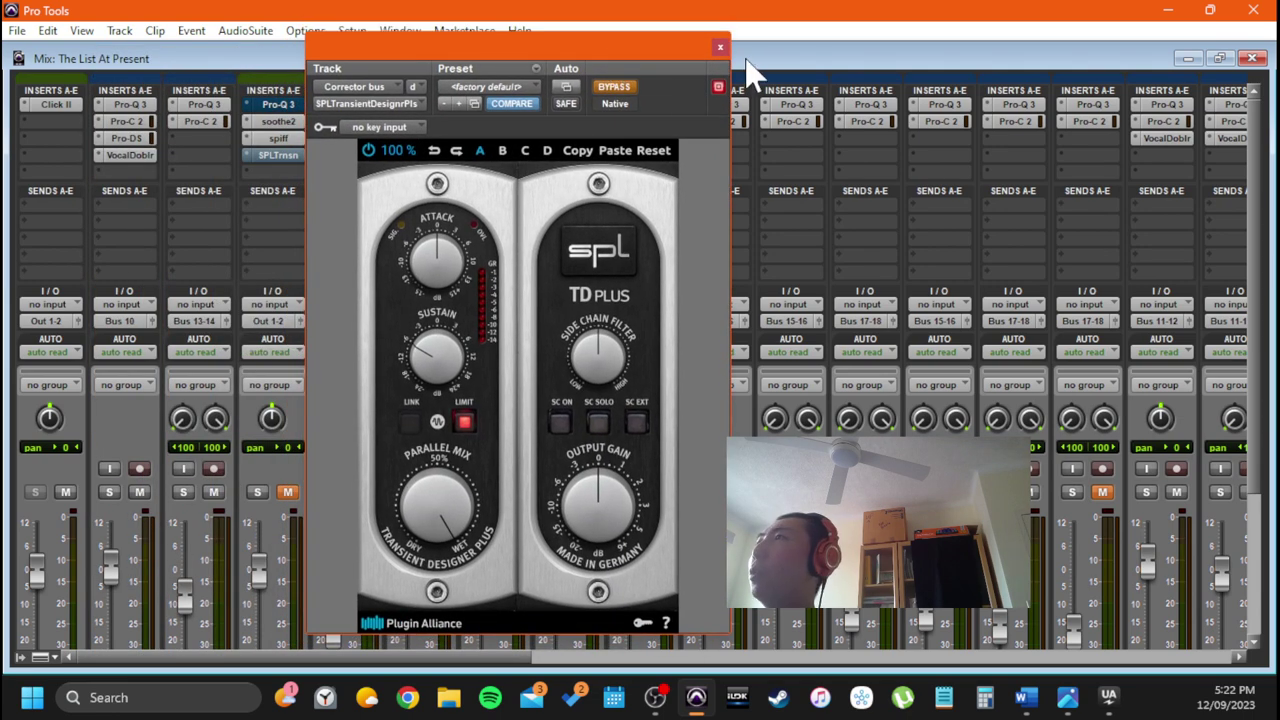
left_click(720, 47)
Hide the Corrector bus channel and make it inactive
scroll(420, 300, "down", 4)
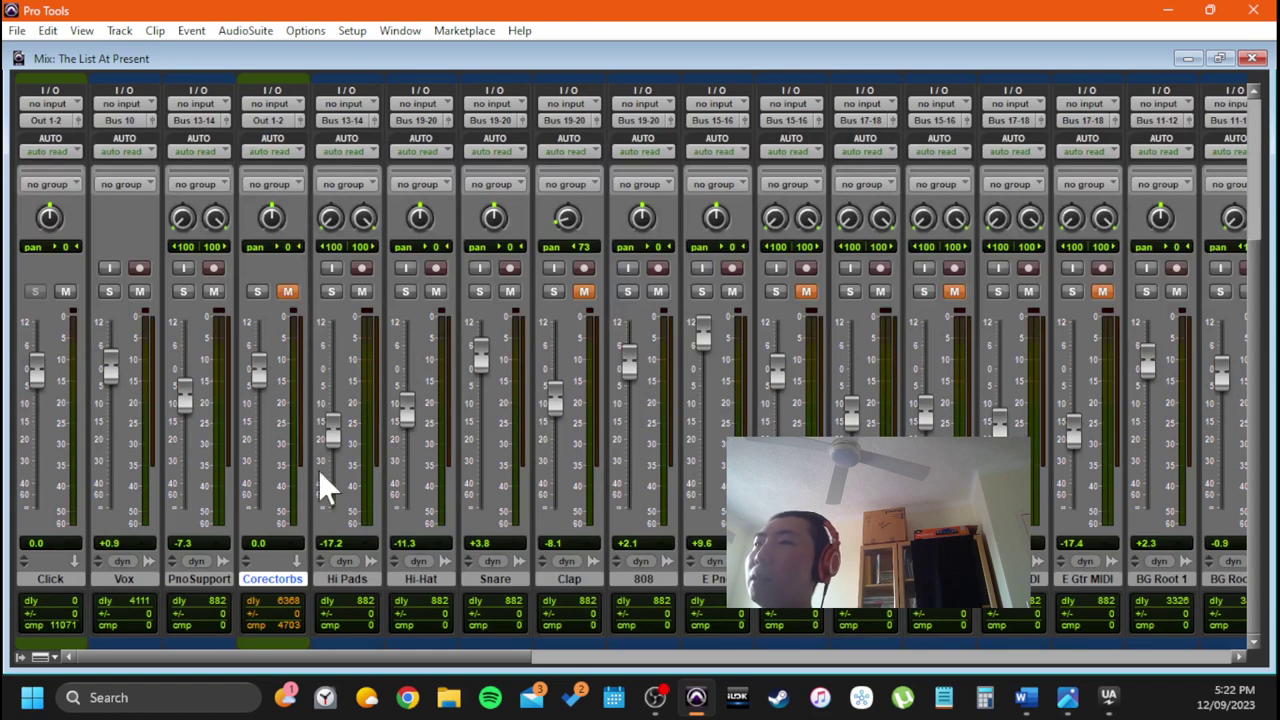
right_click(258, 579)
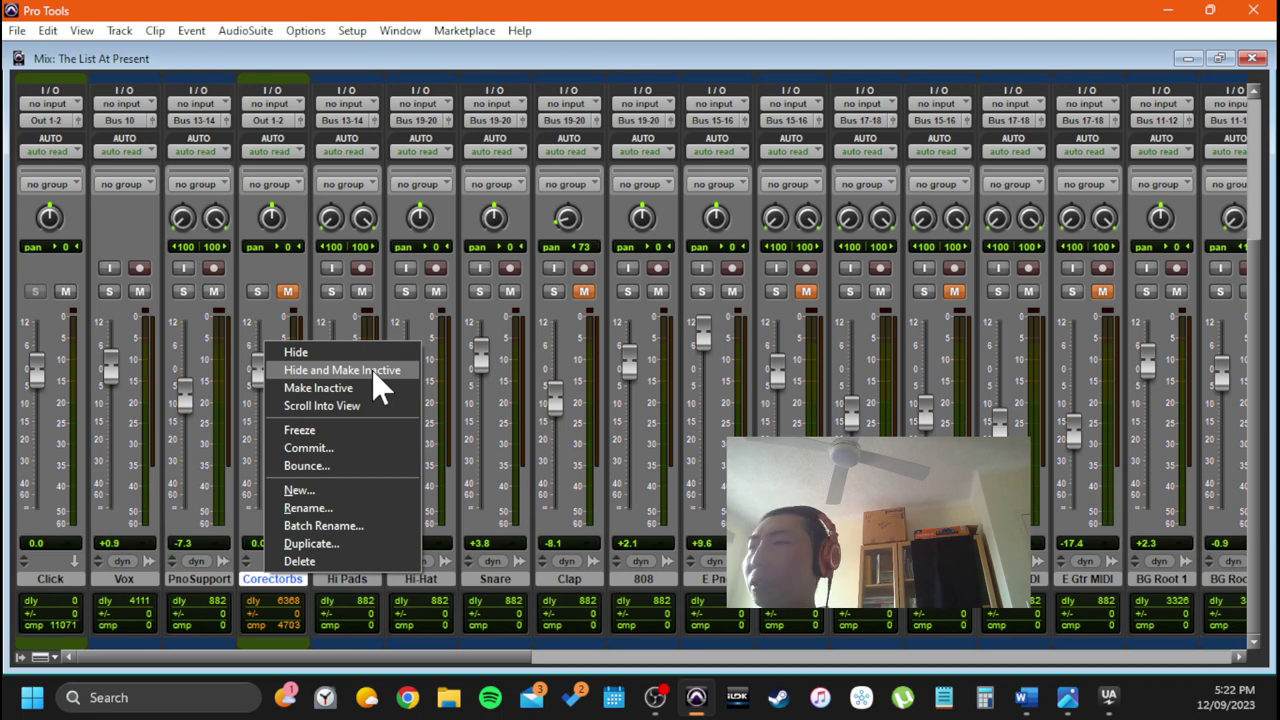
key("Escape")
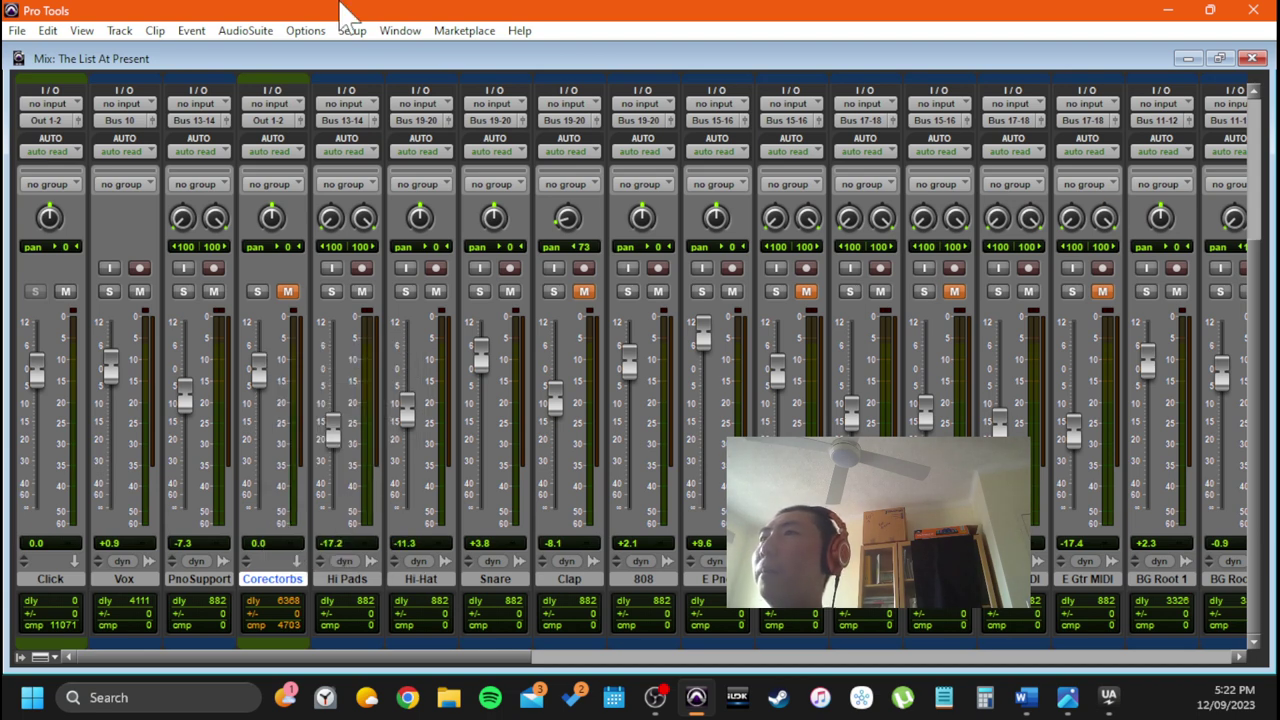
scroll(287, 313, "up", 5)
scroll(251, 355, "down", 5)
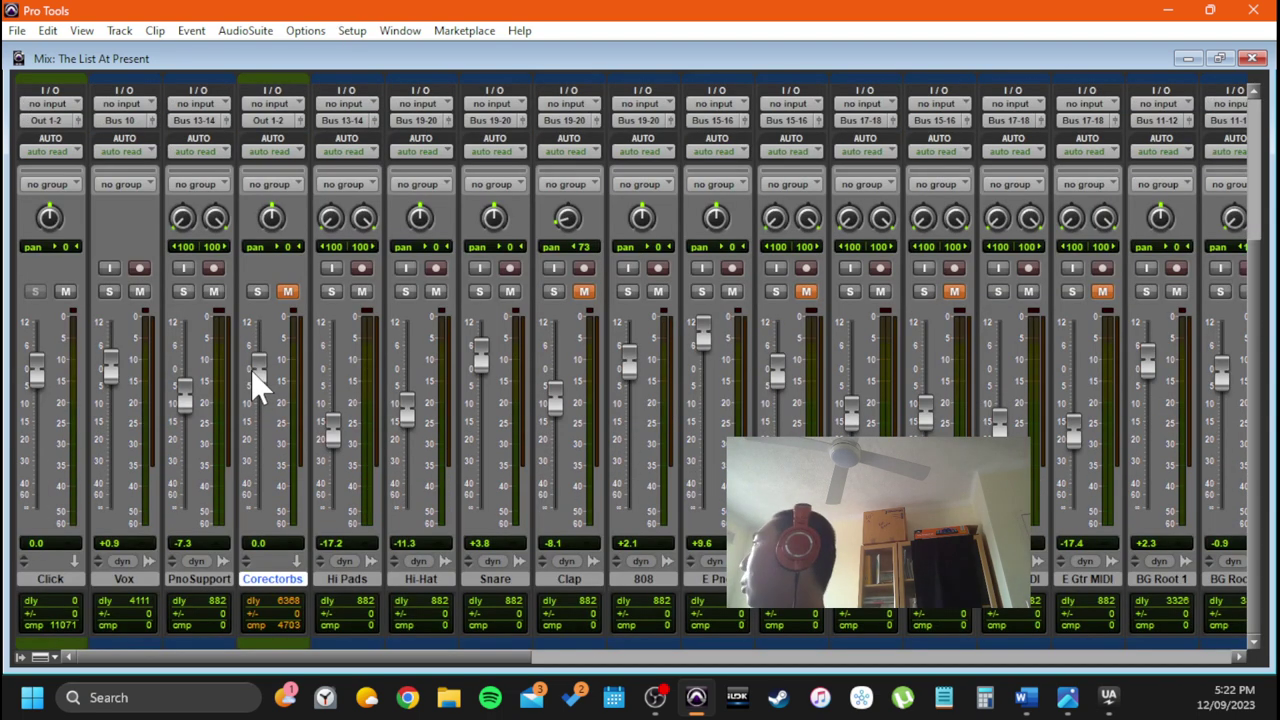
scroll(297, 200, "up", 5)
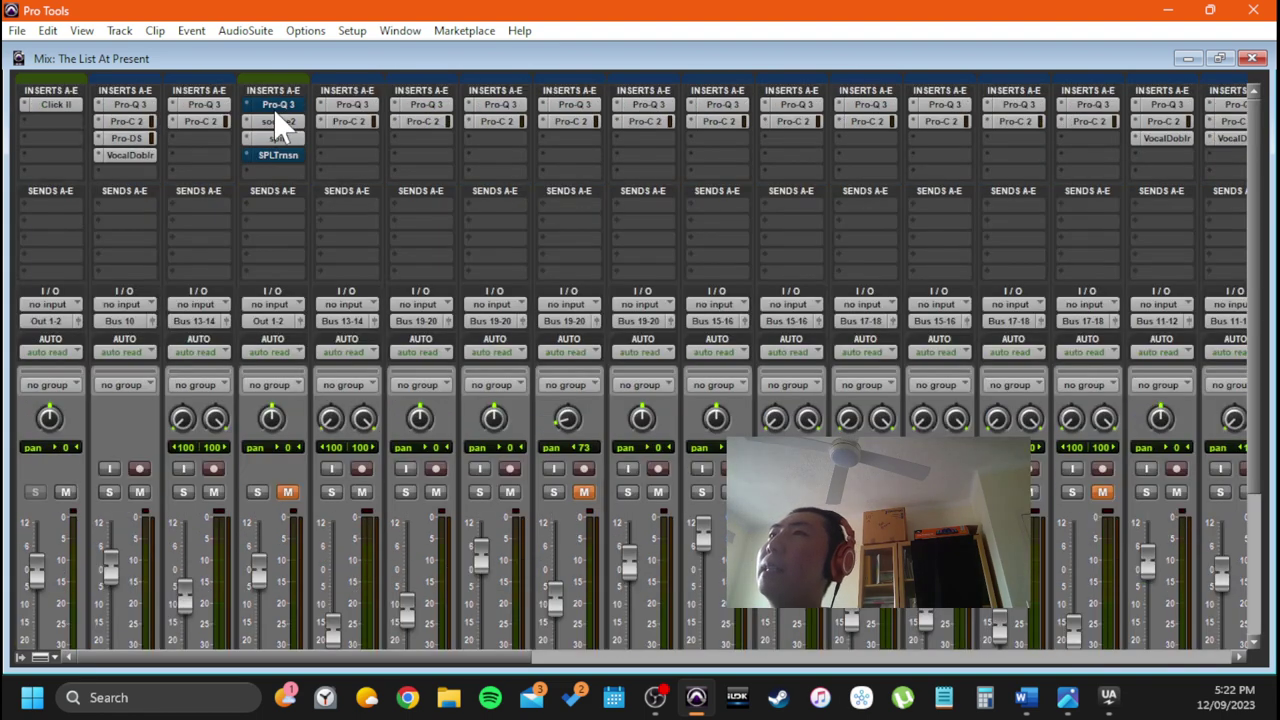
scroll(300, 400, "down", 5)
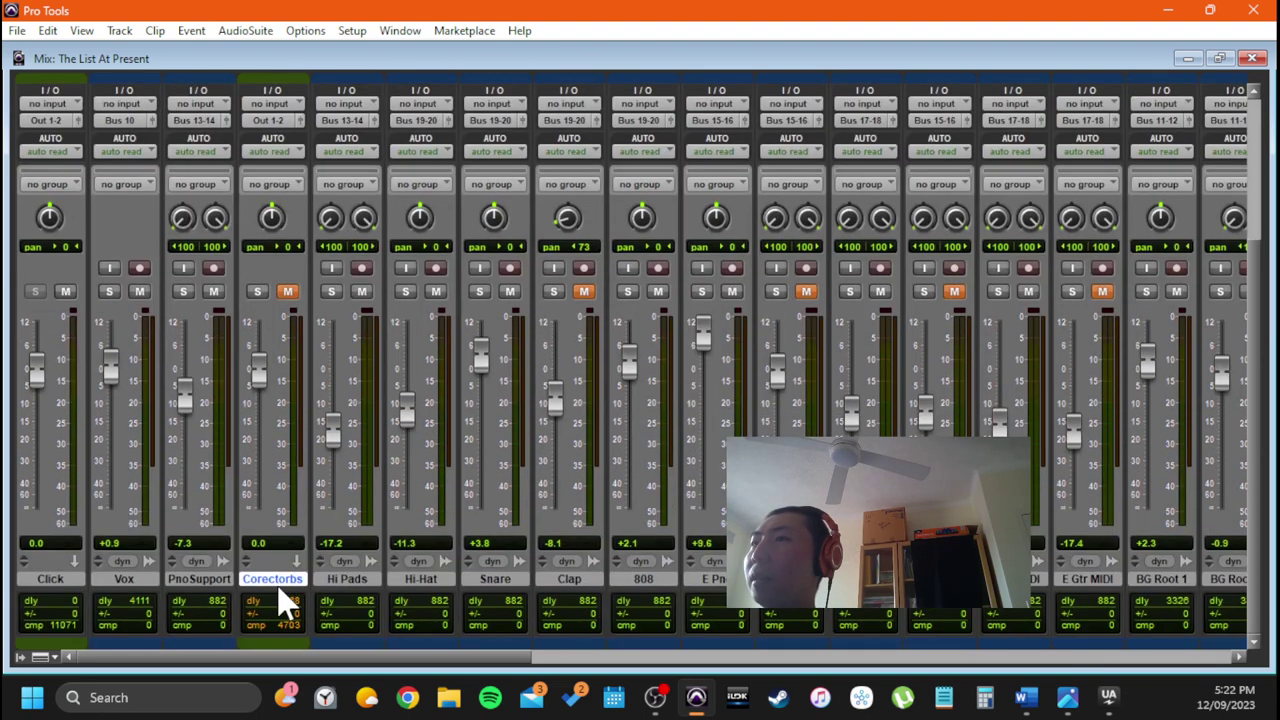
right_click(278, 584)
left_click(340, 371)
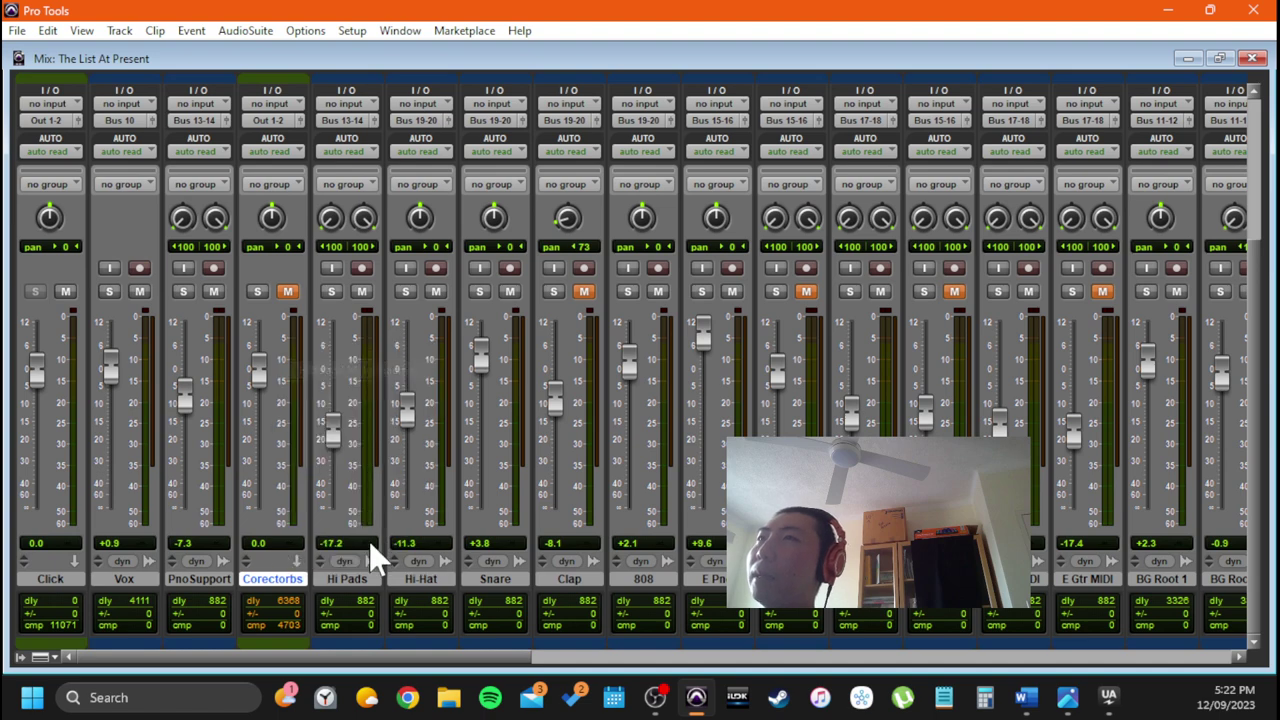
scroll(286, 337, "up", 5)
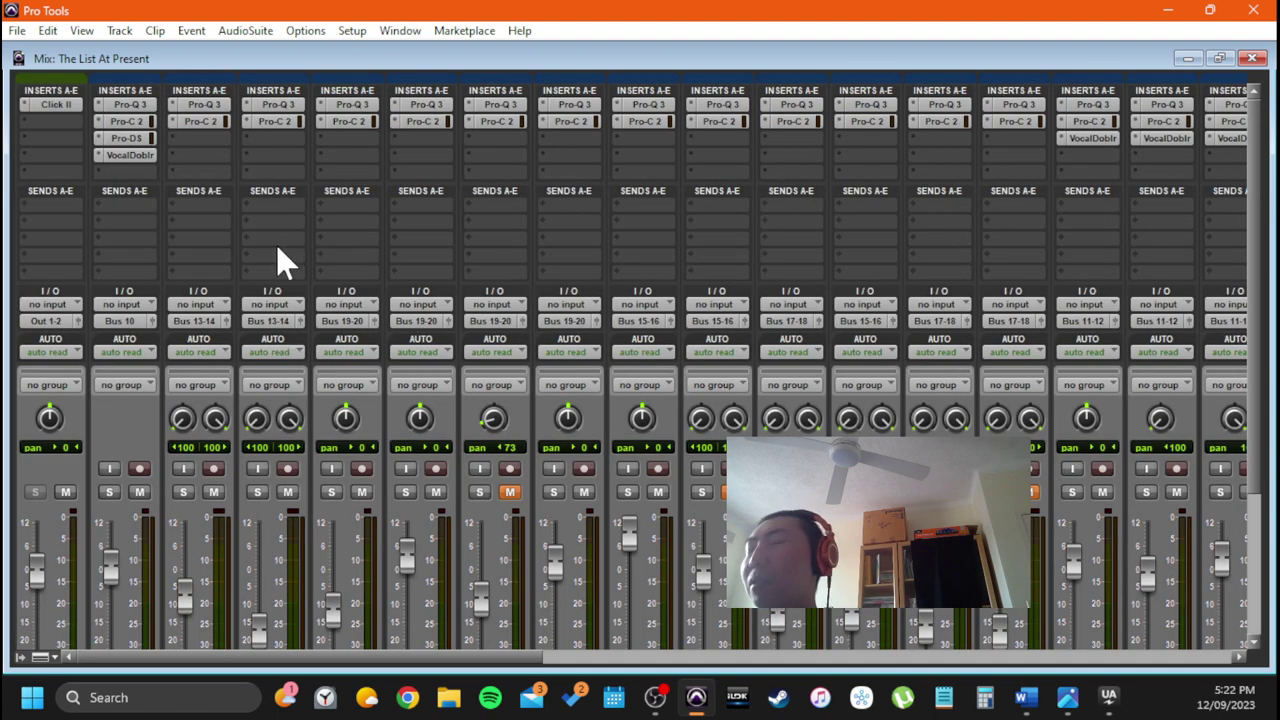
Return to the Edit window and place the edit cursor in the Clap track near bar 29, within Chorus 1
key("ctrl+equal")
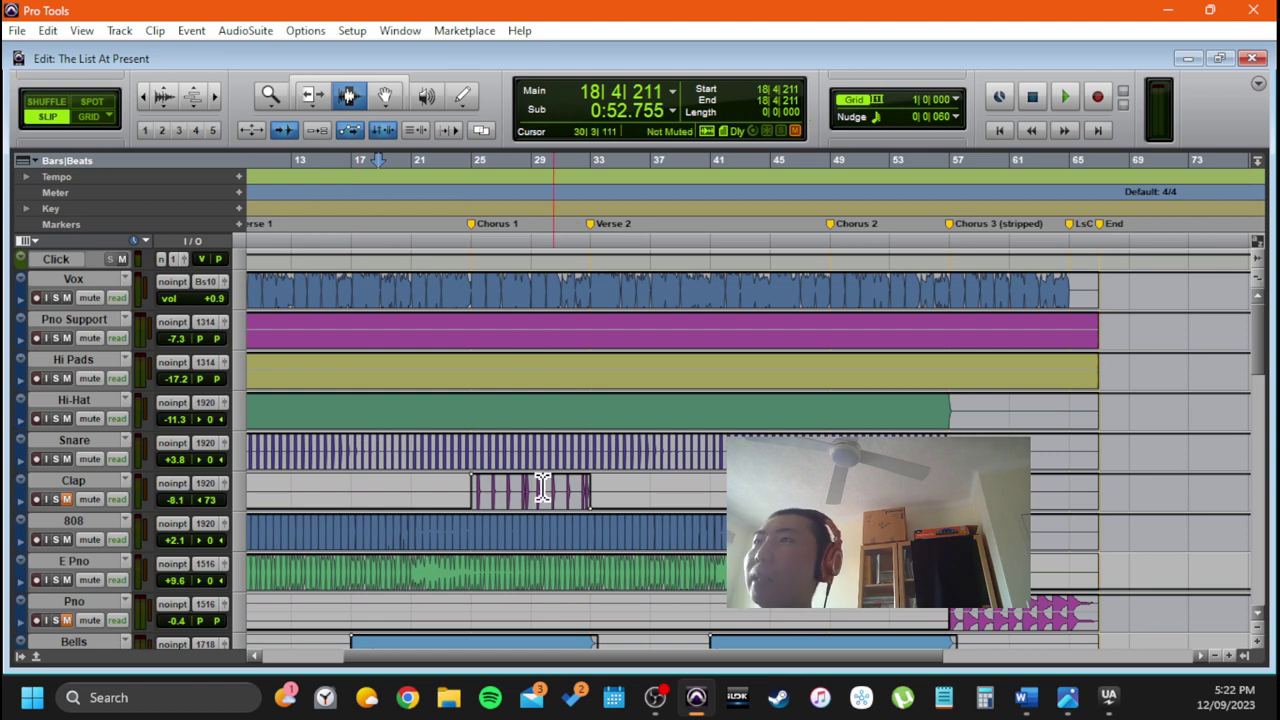
left_click(517, 298)
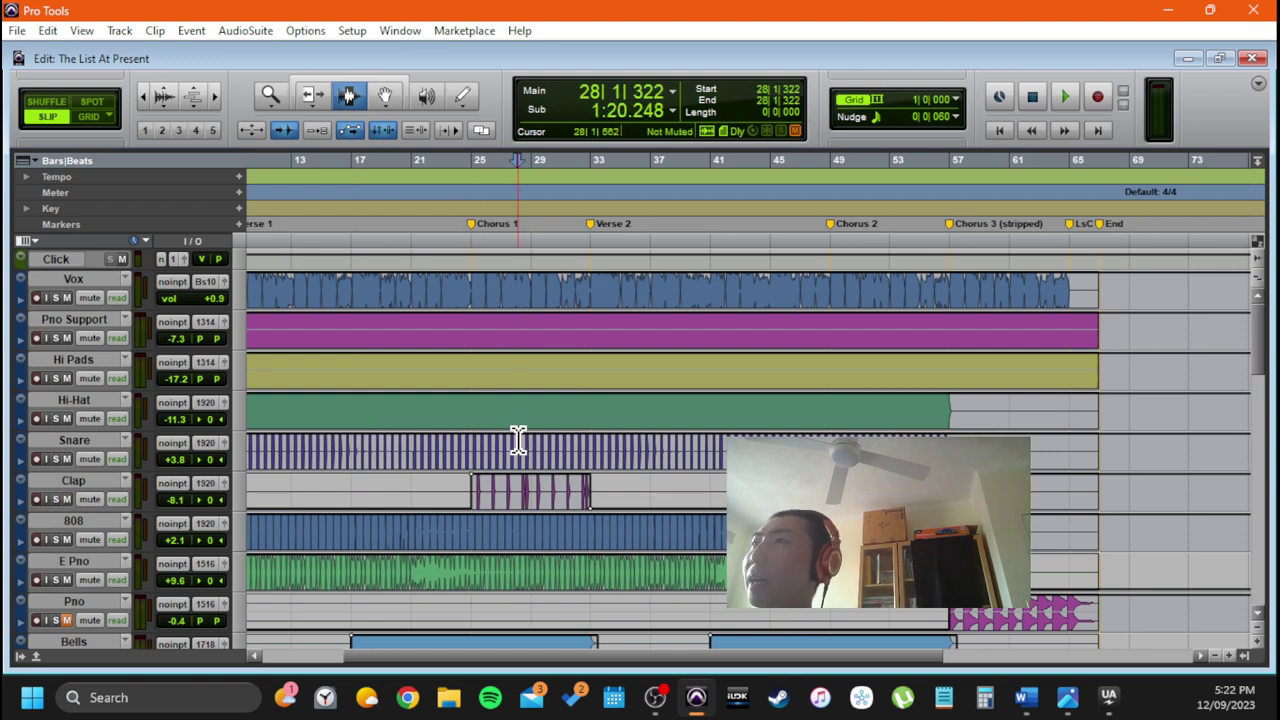
left_click(519, 490)
left_click(537, 494)
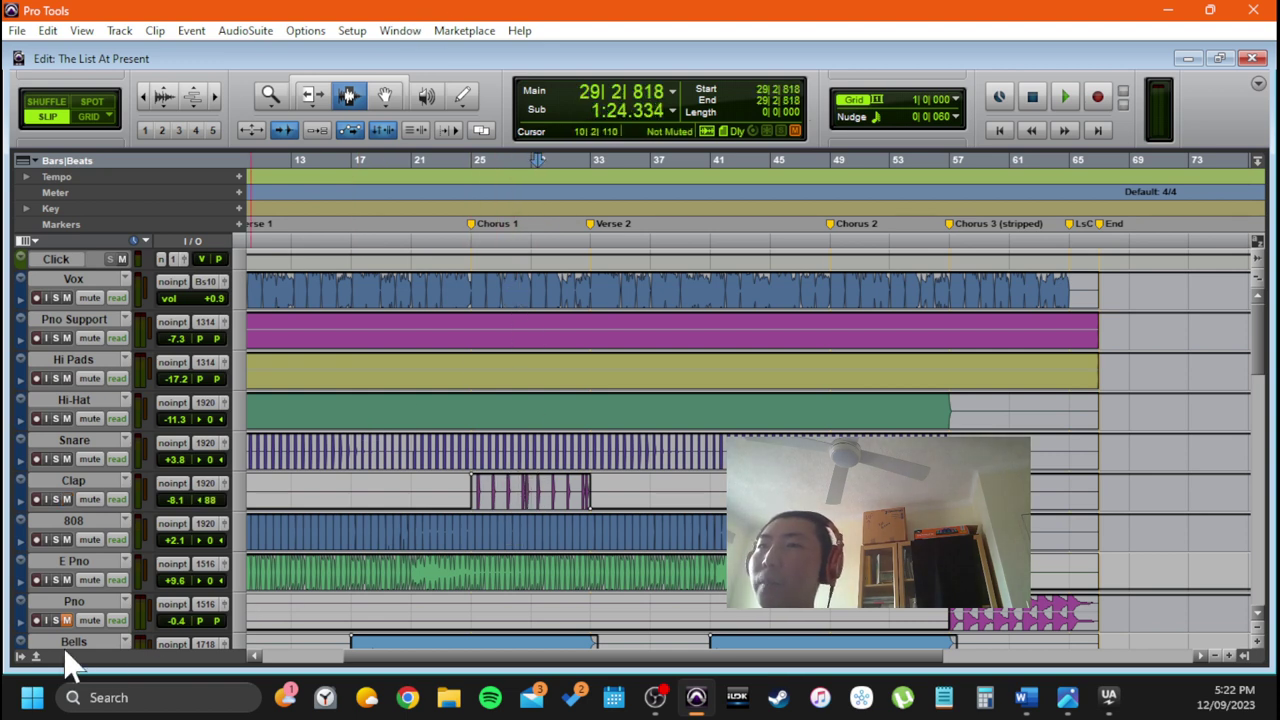
Look through the full track list for the hidden print, Auto-Tune and source tracks, from the lead vocals down to the BG vocals
left_click(21, 657)
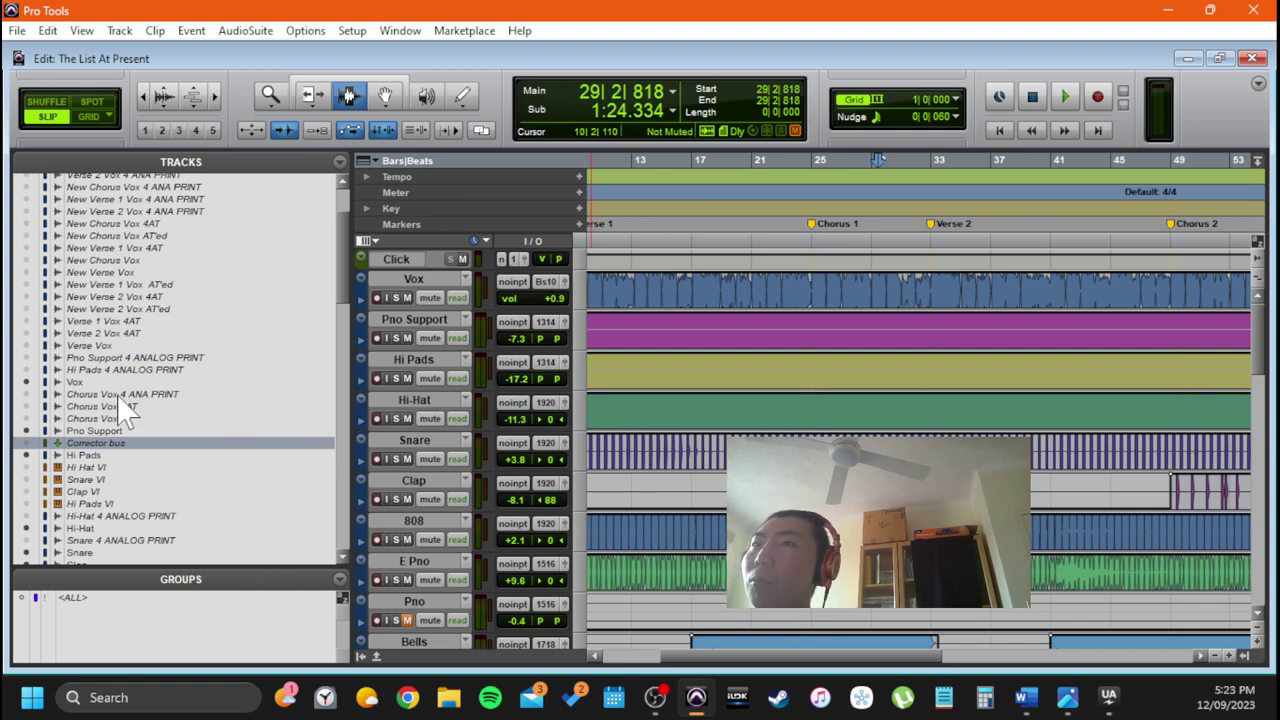
scroll(142, 412, "up", 2)
scroll(142, 412, "up", 2)
left_click(170, 486)
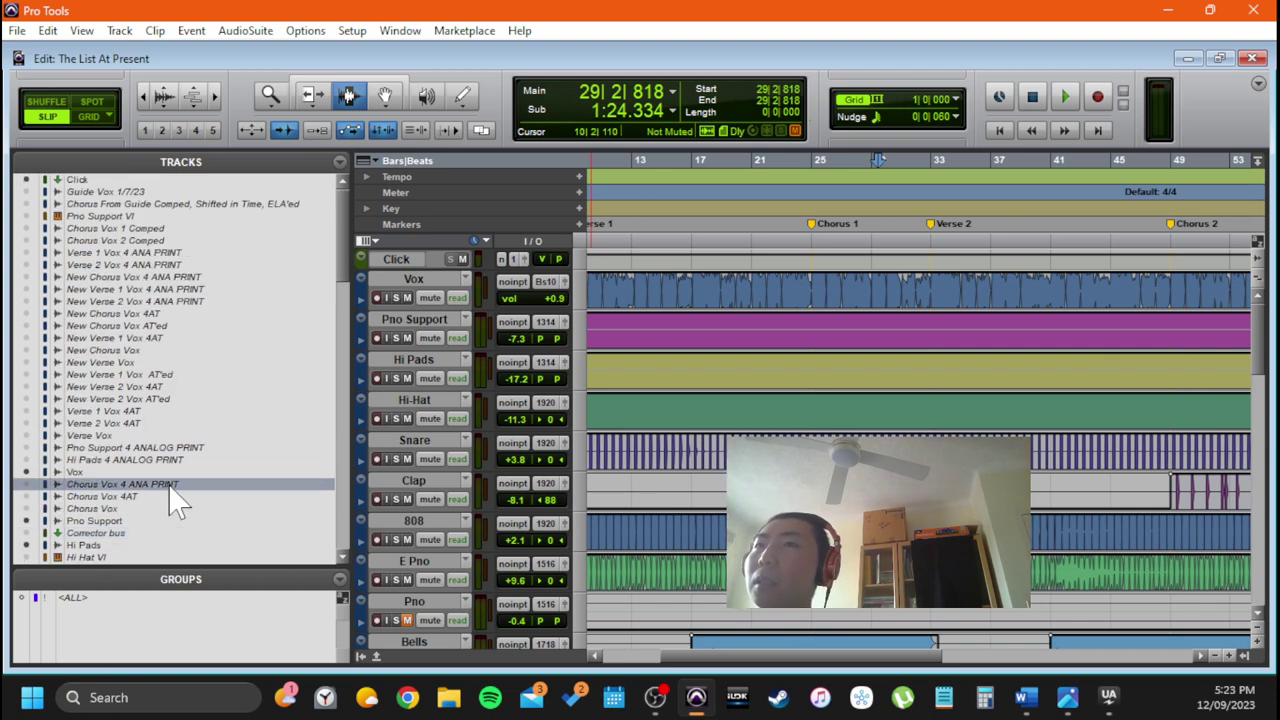
left_click(133, 510)
scroll(133, 516, "down", 10)
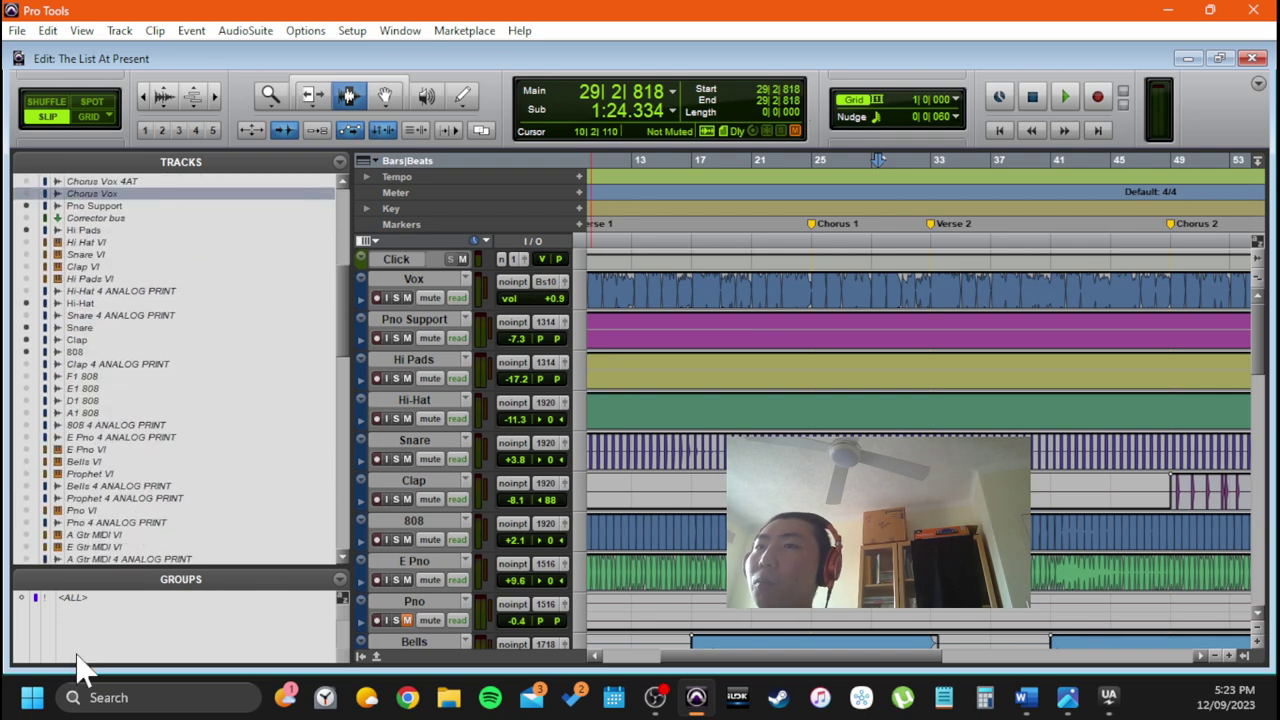
left_click(360, 655)
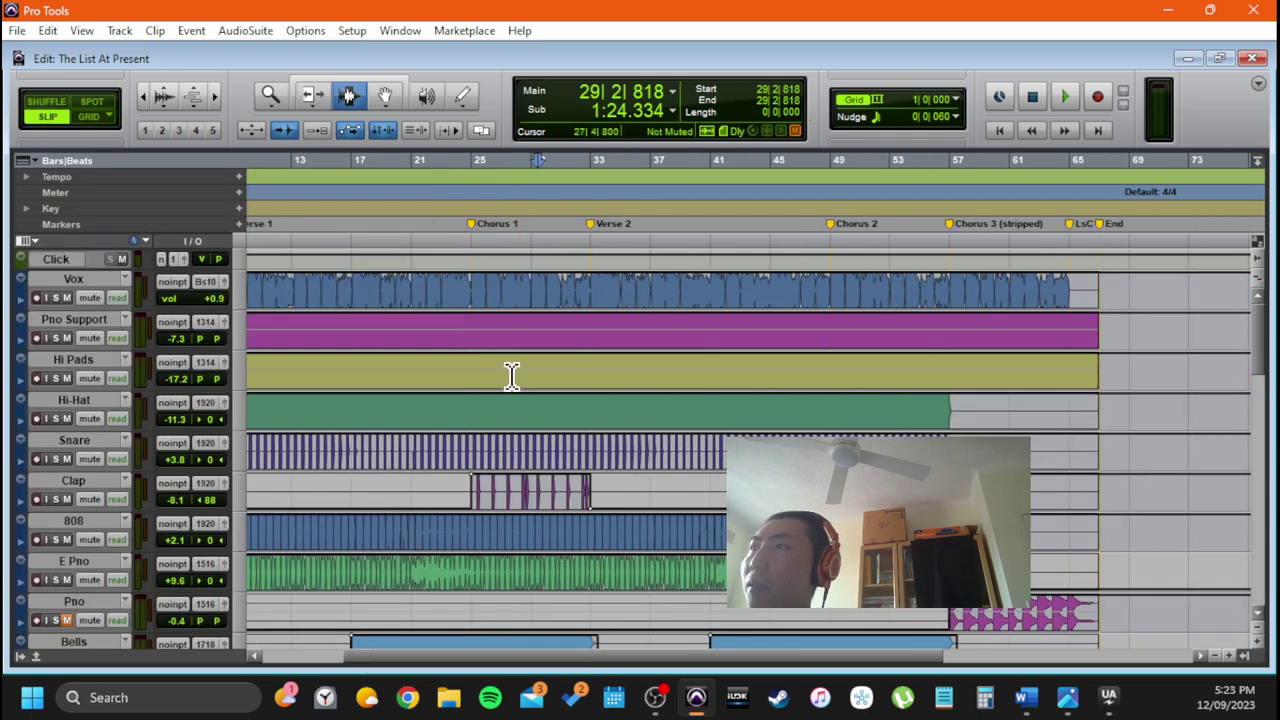
left_click(20, 655)
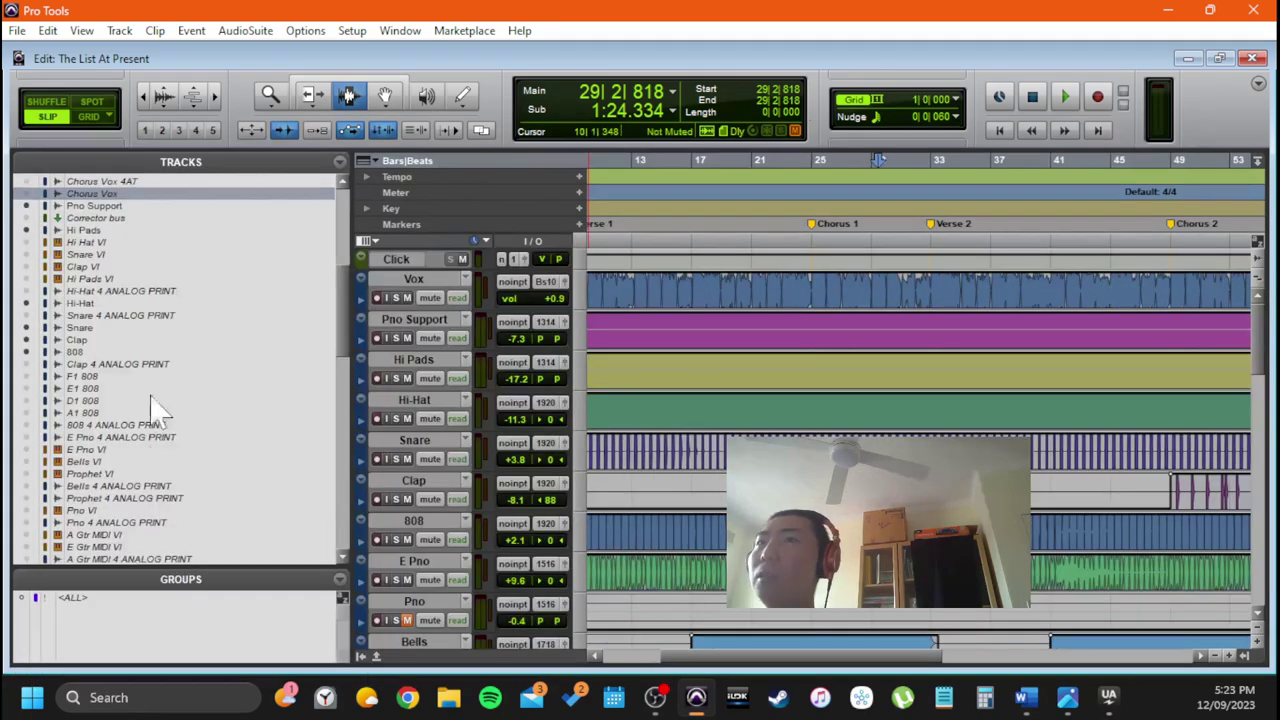
scroll(200, 385, "down", 15)
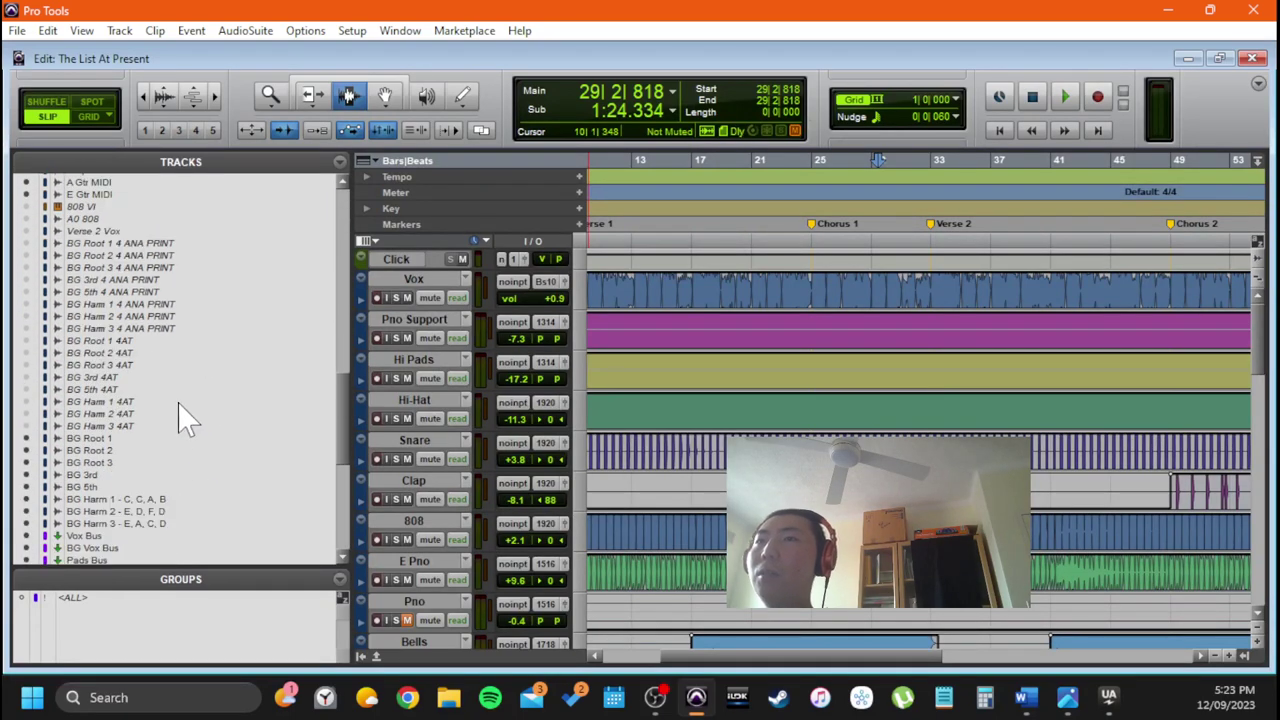
scroll(148, 500, "up", 15)
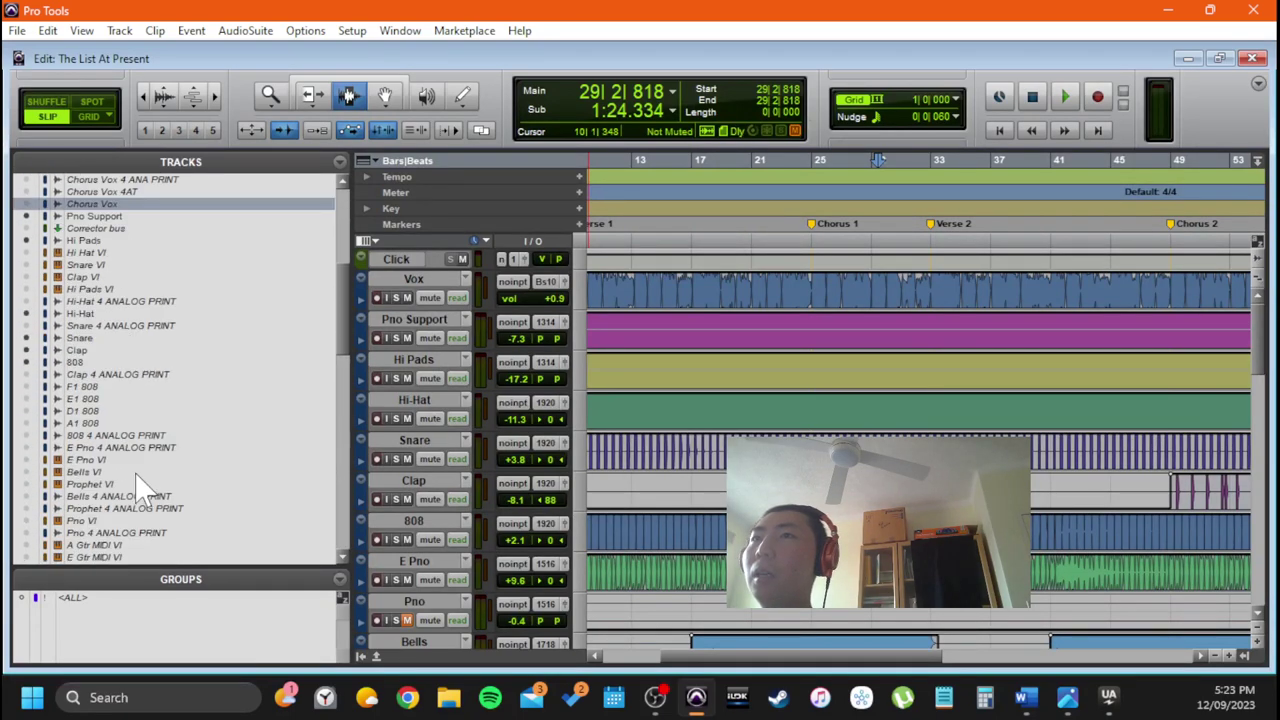
Show the hidden Verse Vox and Chorus Vox tracks and make them active
left_click(125, 436)
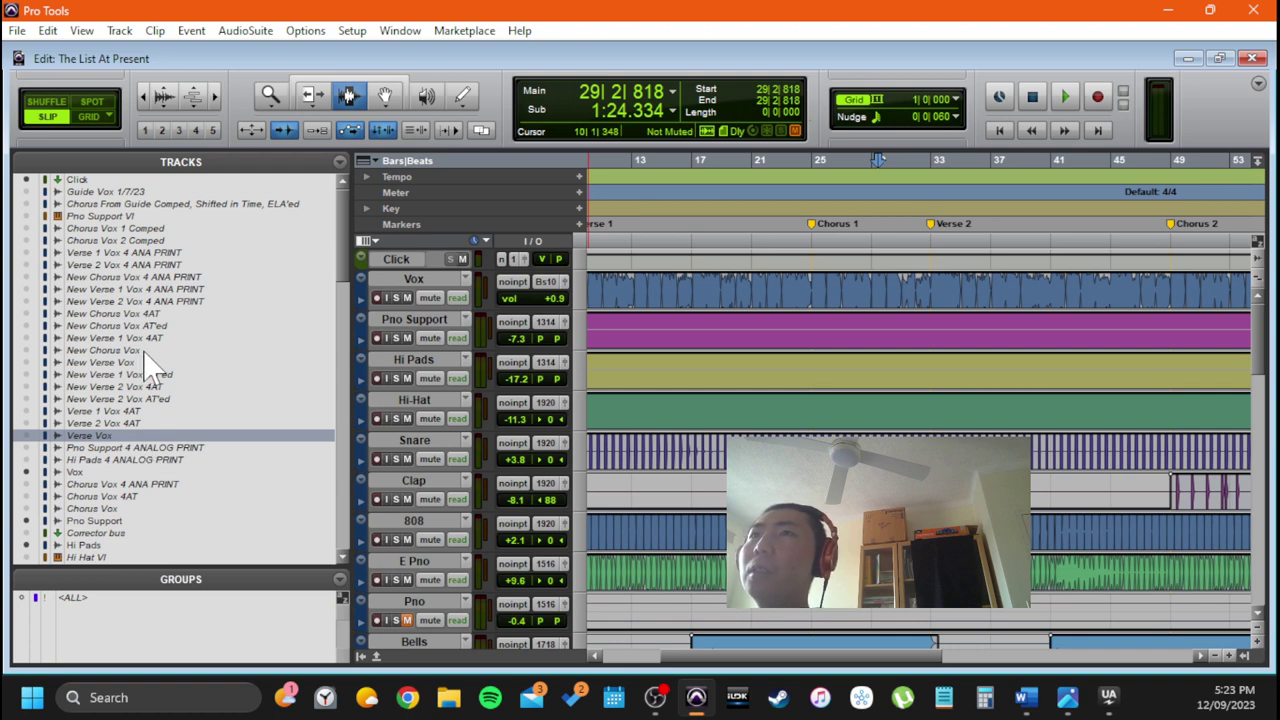
scroll(158, 405, "down", 2)
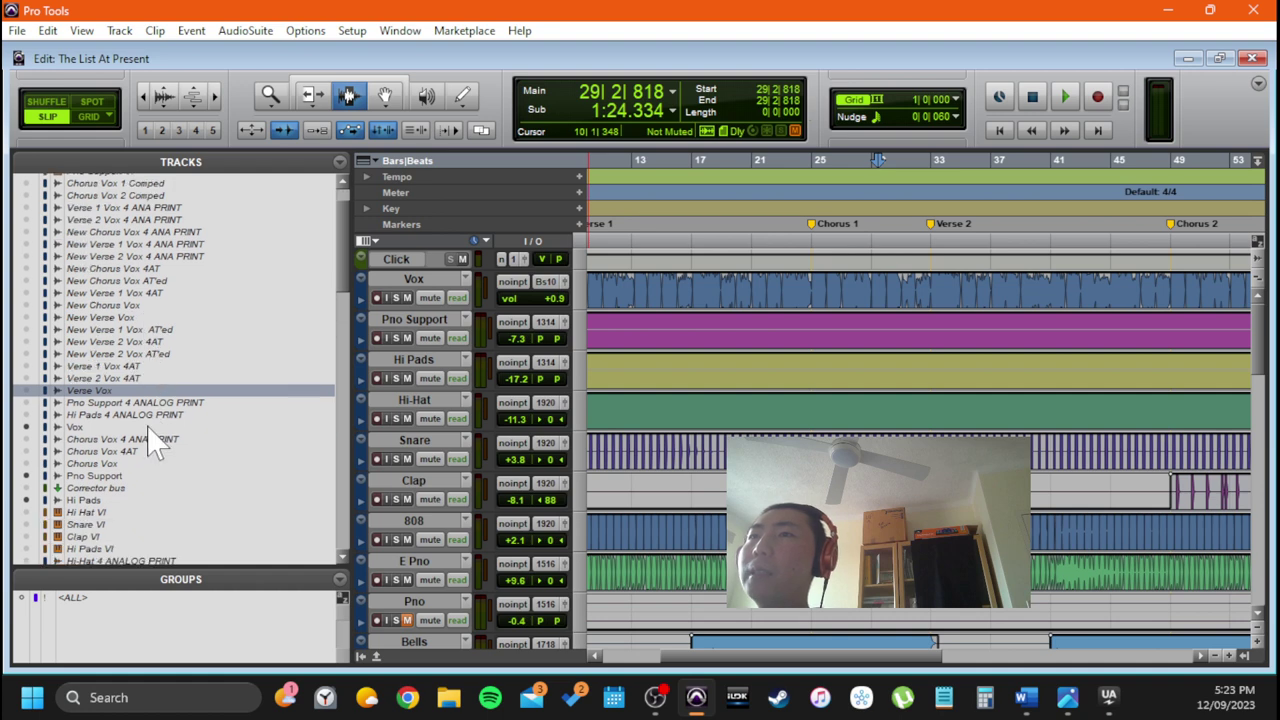
right_click(118, 391)
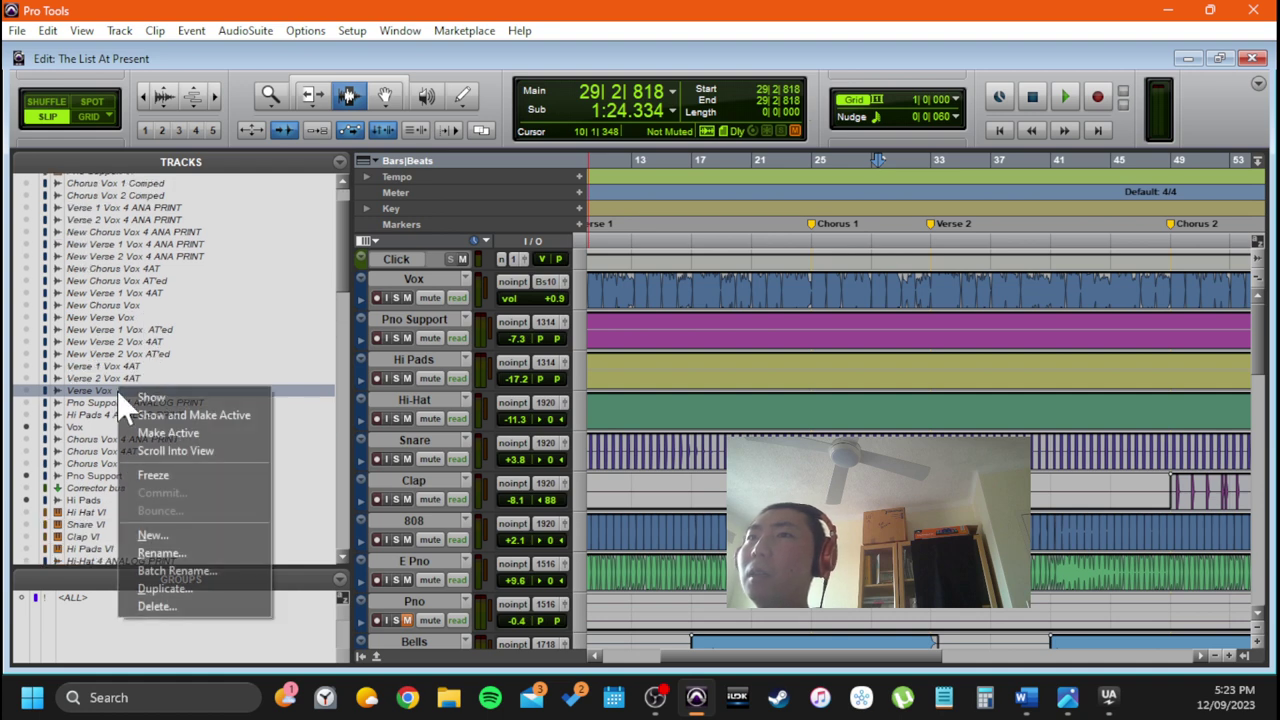
left_click(179, 416)
left_click(111, 462)
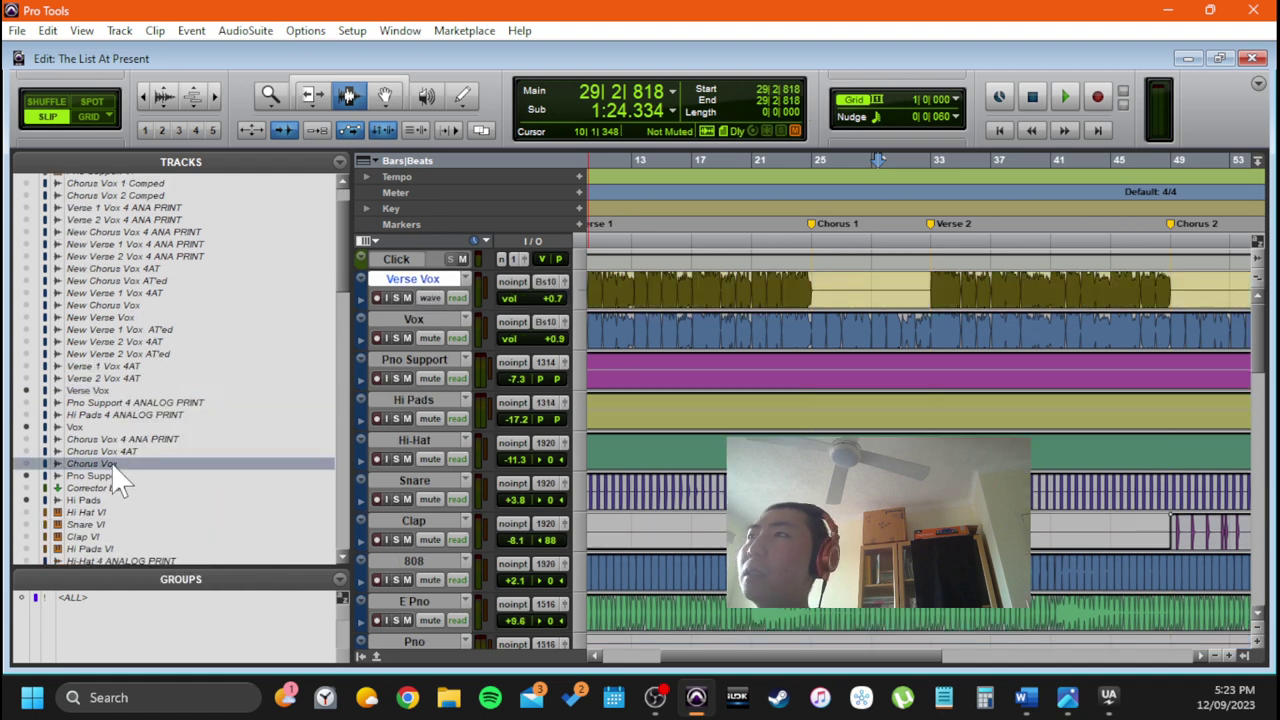
right_click(114, 470)
left_click(214, 259)
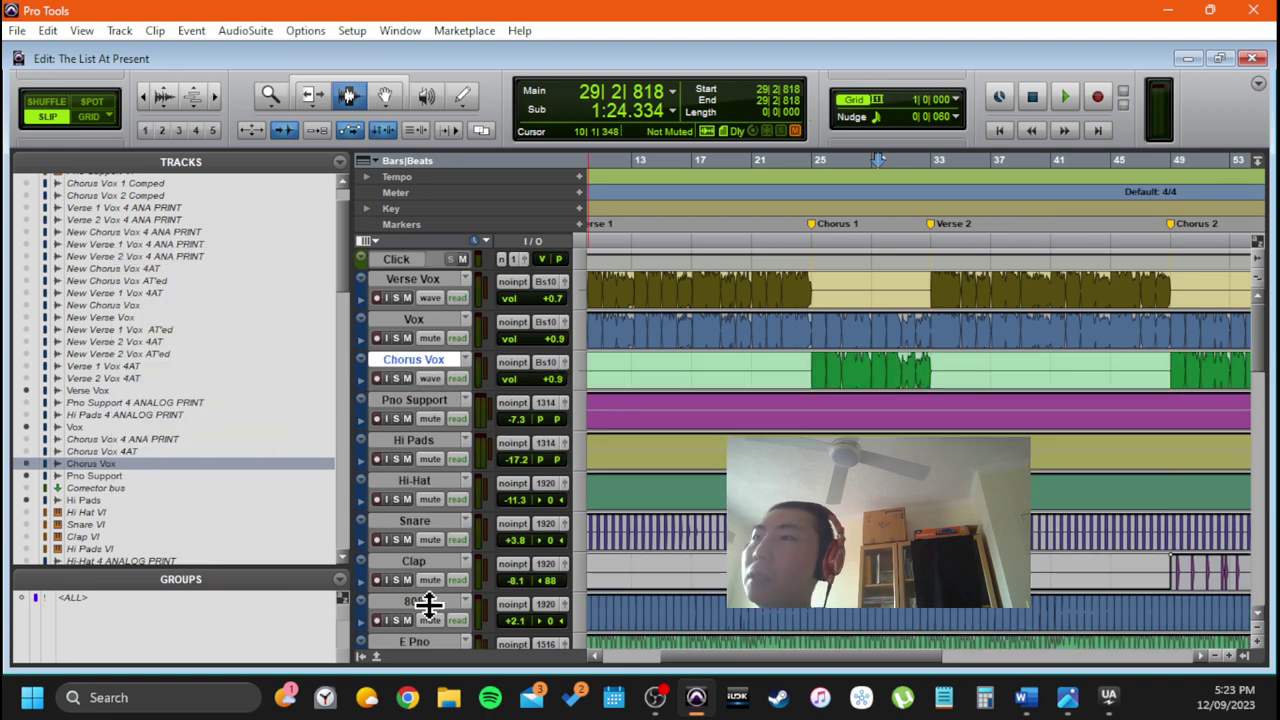
left_click(362, 657)
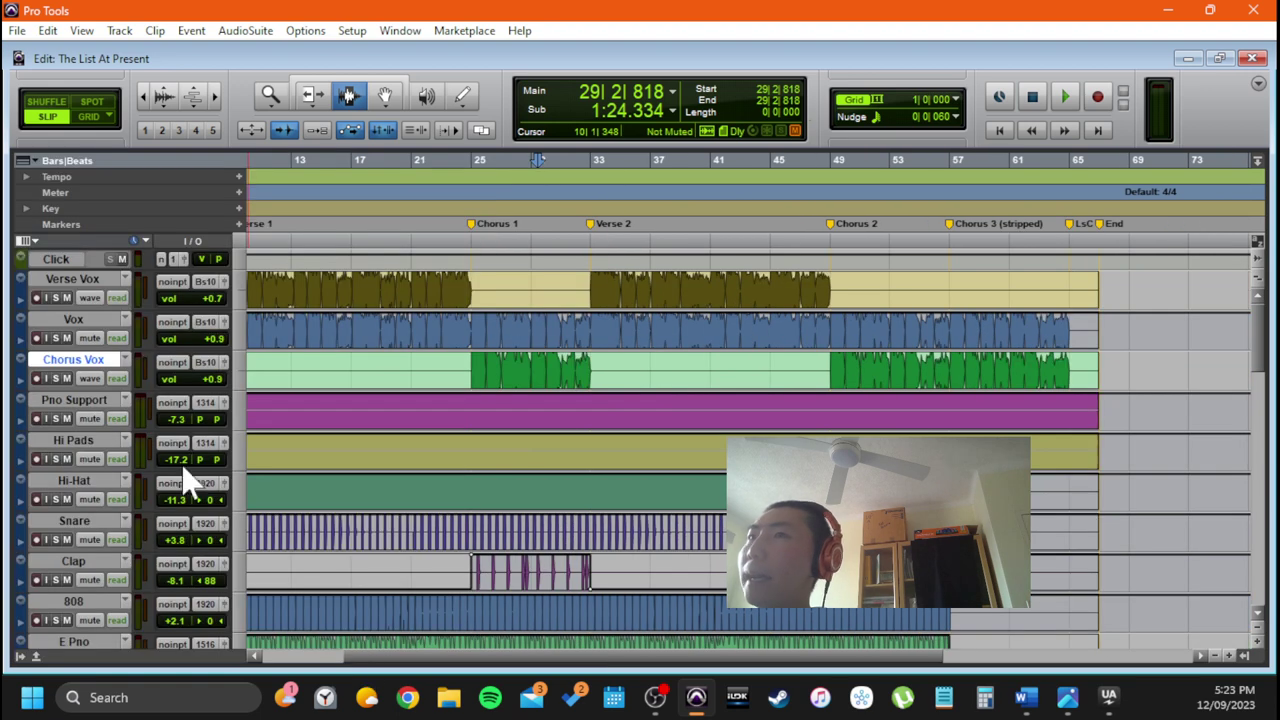
Move the Verse Vox track directly below Chorus Vox and select both tracks together
left_click(100, 282)
left_click_drag(100, 285, 98, 335)
left_click(100, 321, "shift")
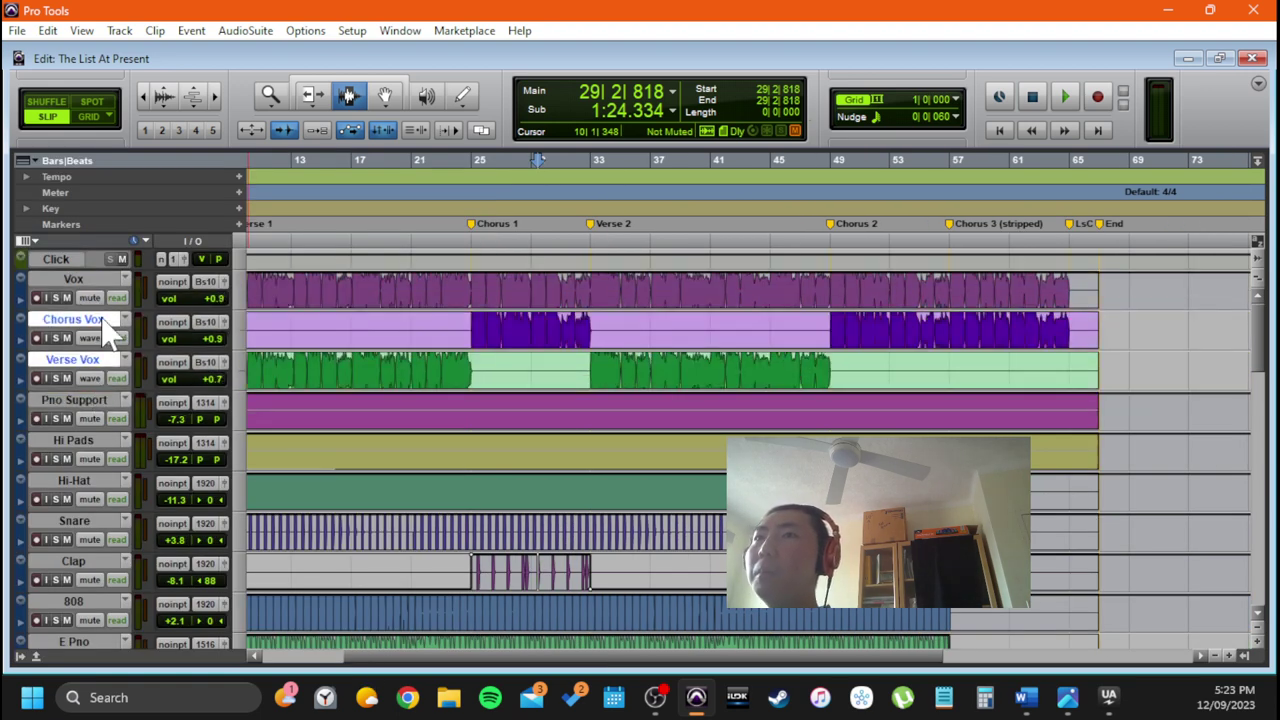
Compare the Verse Vox and Chorus Vox parts around Chorus 1, check their channels in the Mix window, and return to the Edit window
left_click(497, 360)
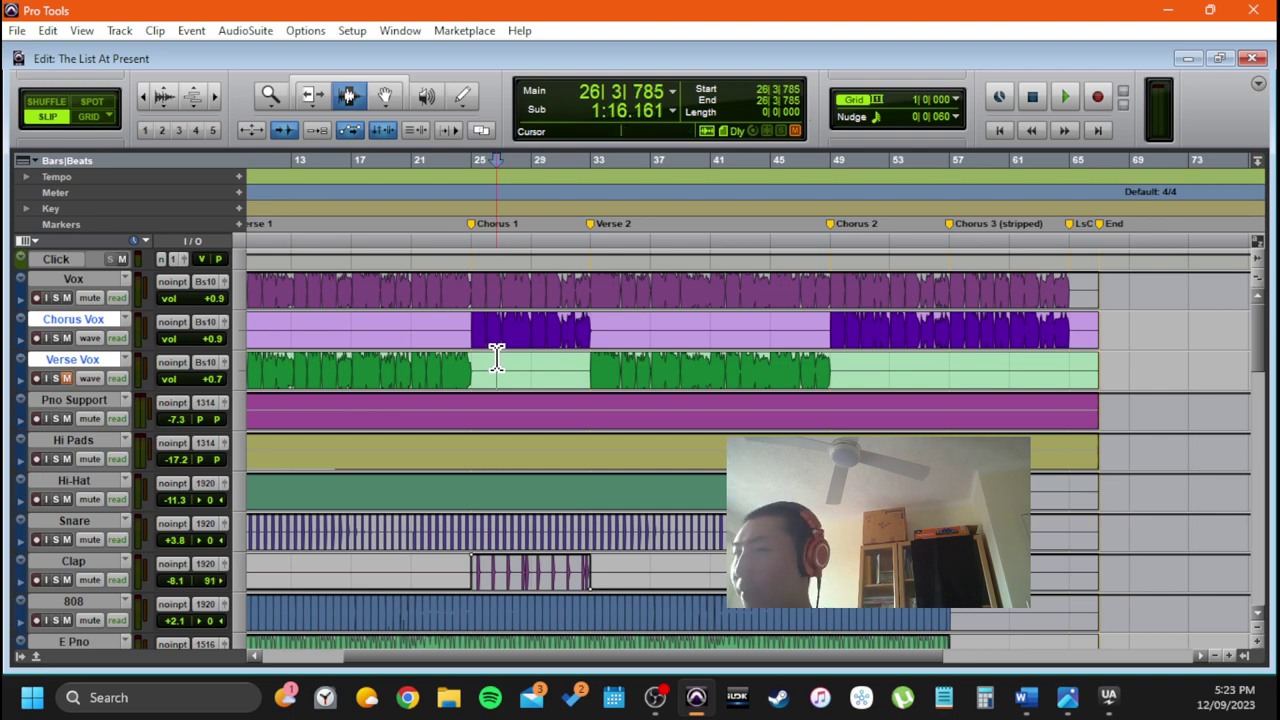
scroll(354, 368, "down", 6)
scroll(354, 368, "up", 1)
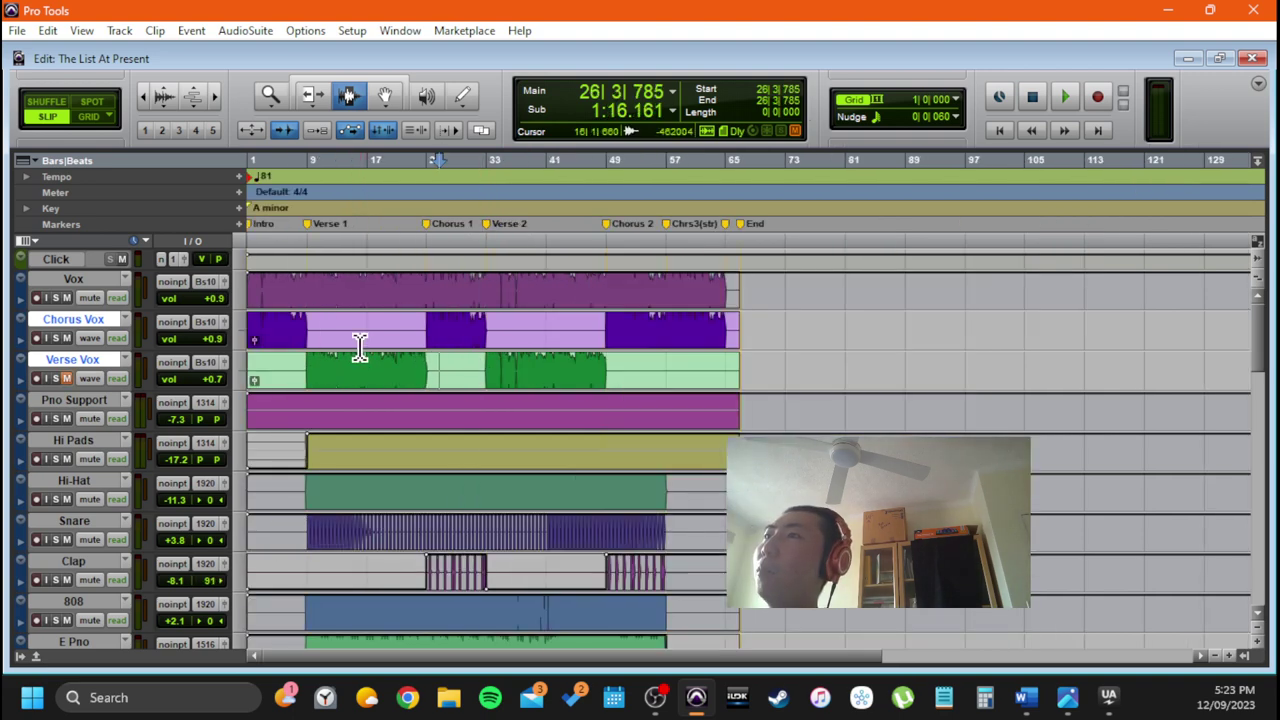
left_click(366, 338)
key("ctrl+equal")
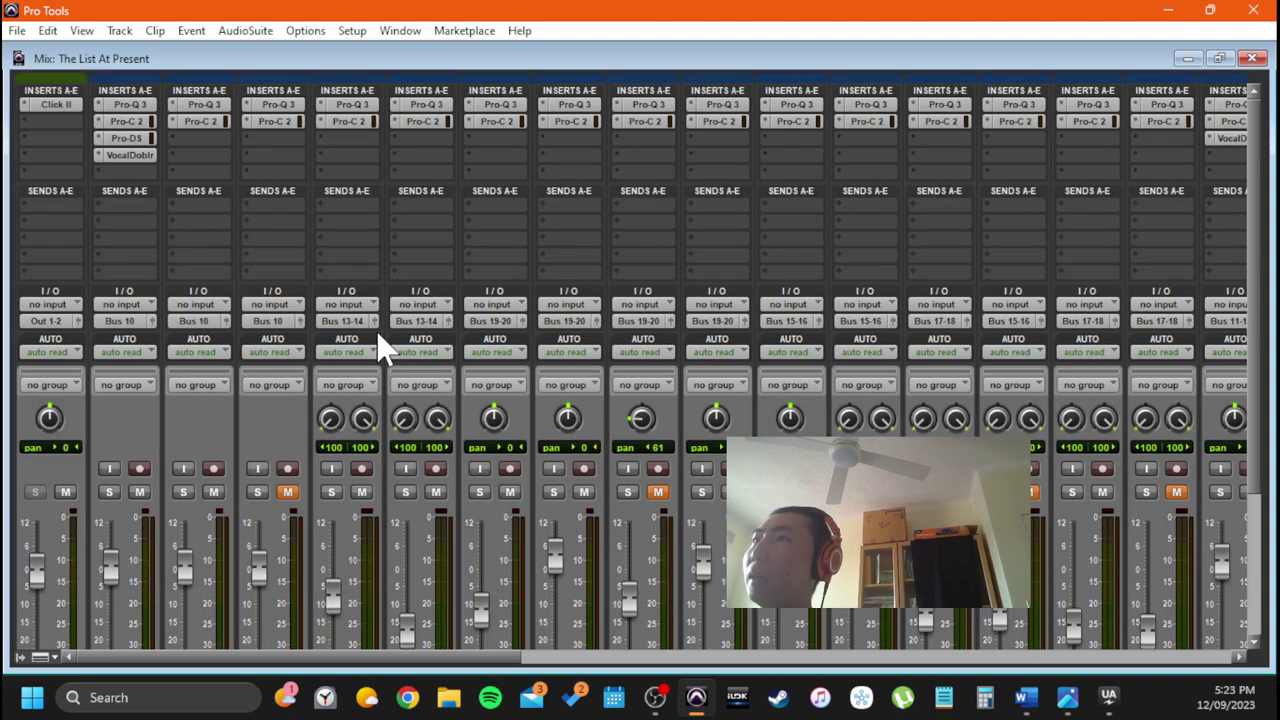
key("ctrl+equal")
key("ctrl+equal")
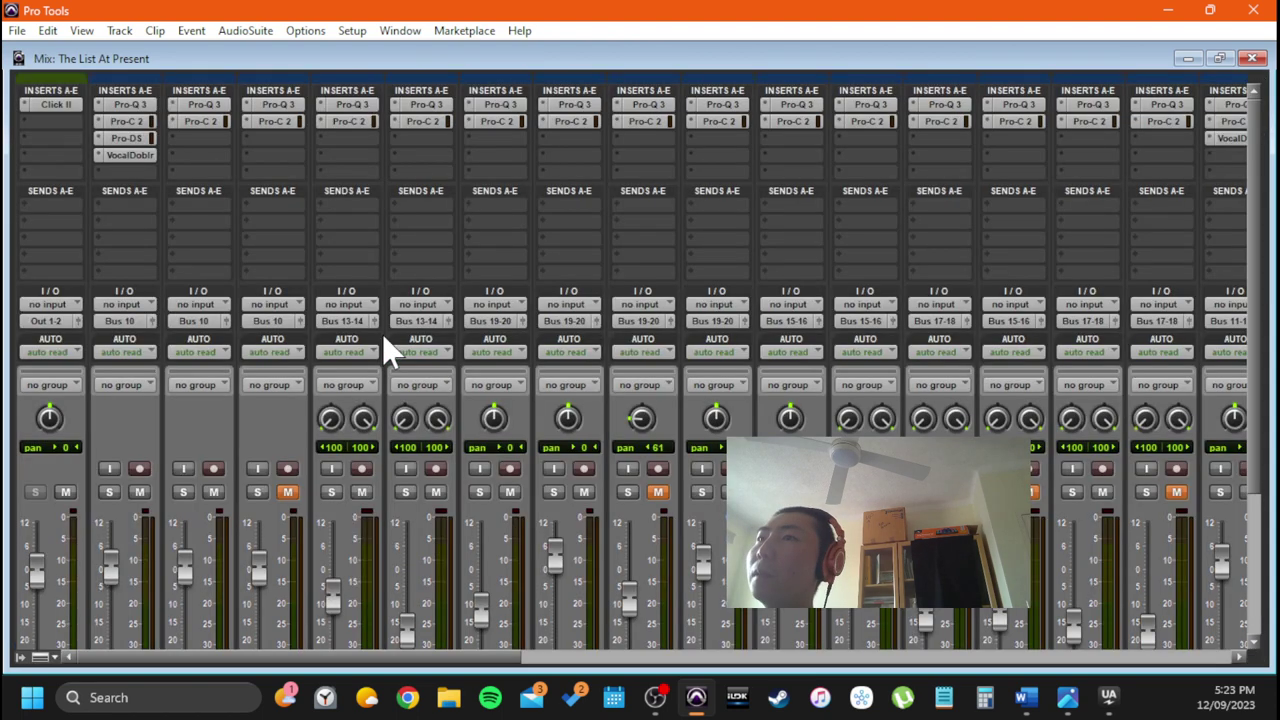
key("ctrl+equal")
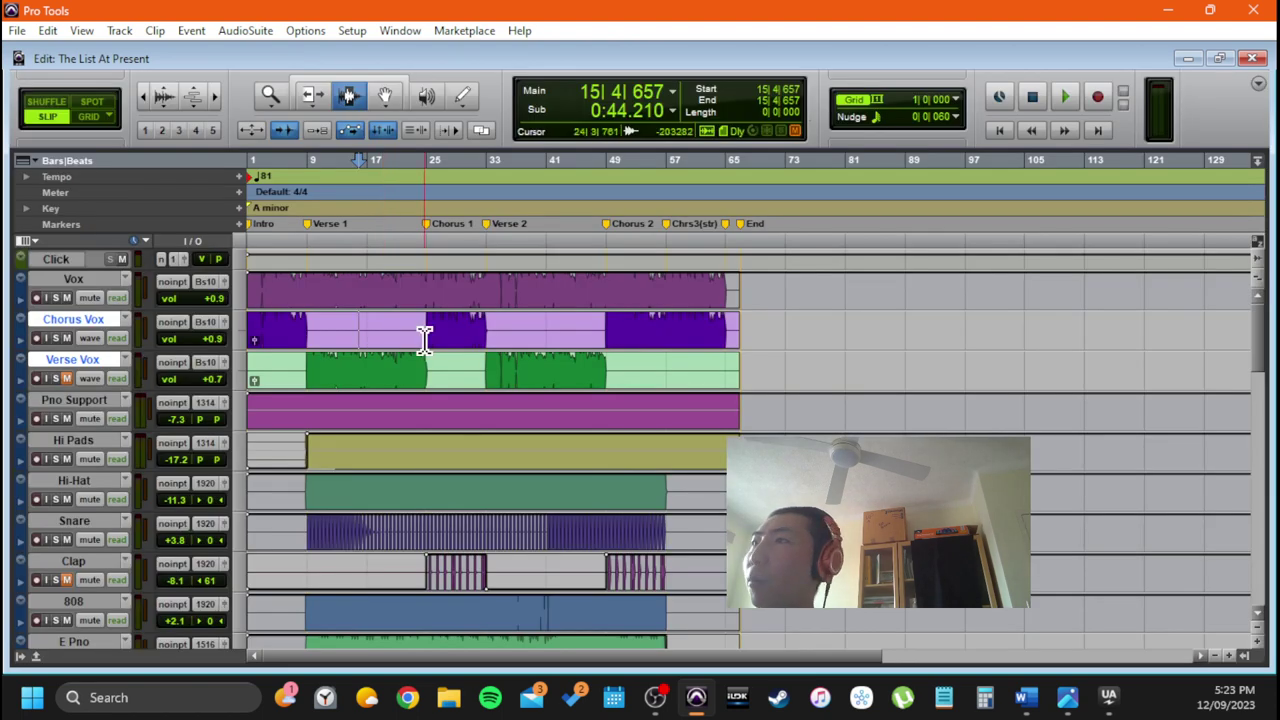
Place the edit cursor just before the first Chorus Vox phrase near 25|1|301 and examine the hand-over from Verse Vox
left_click(430, 338)
scroll(483, 334, "up", 2)
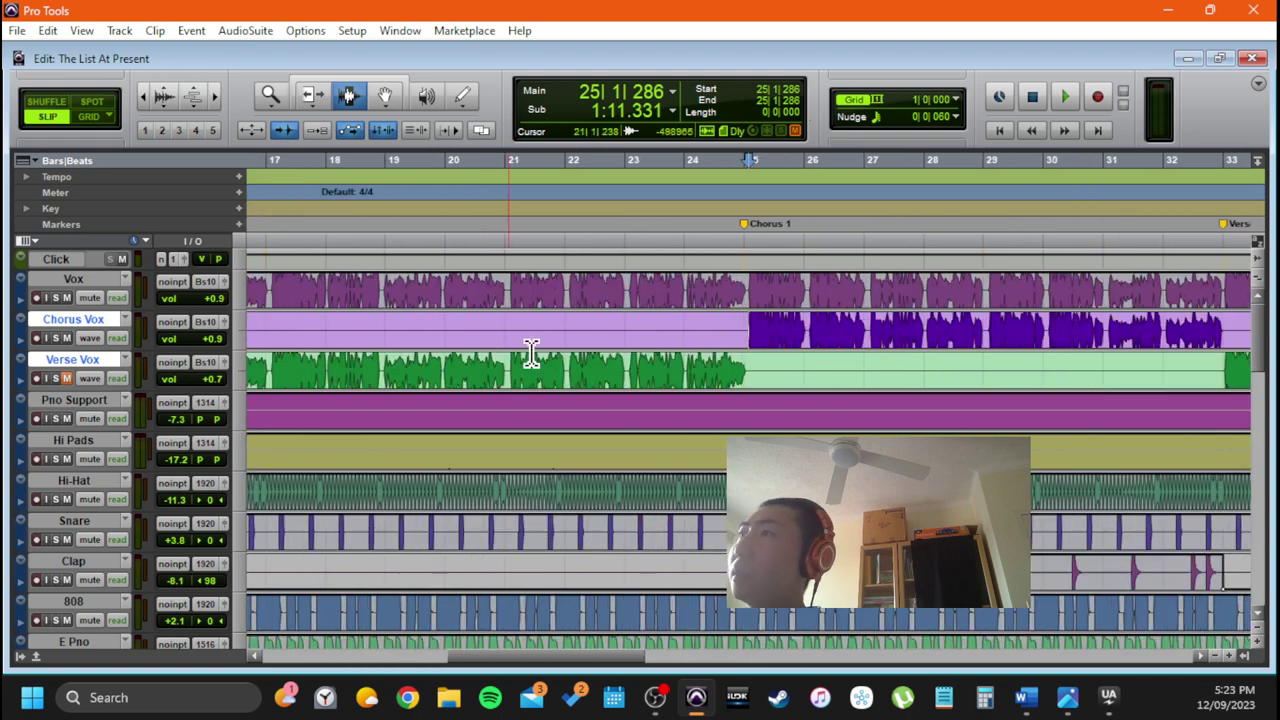
scroll(514, 343, "up", 2)
scroll(471, 340, "left", 3)
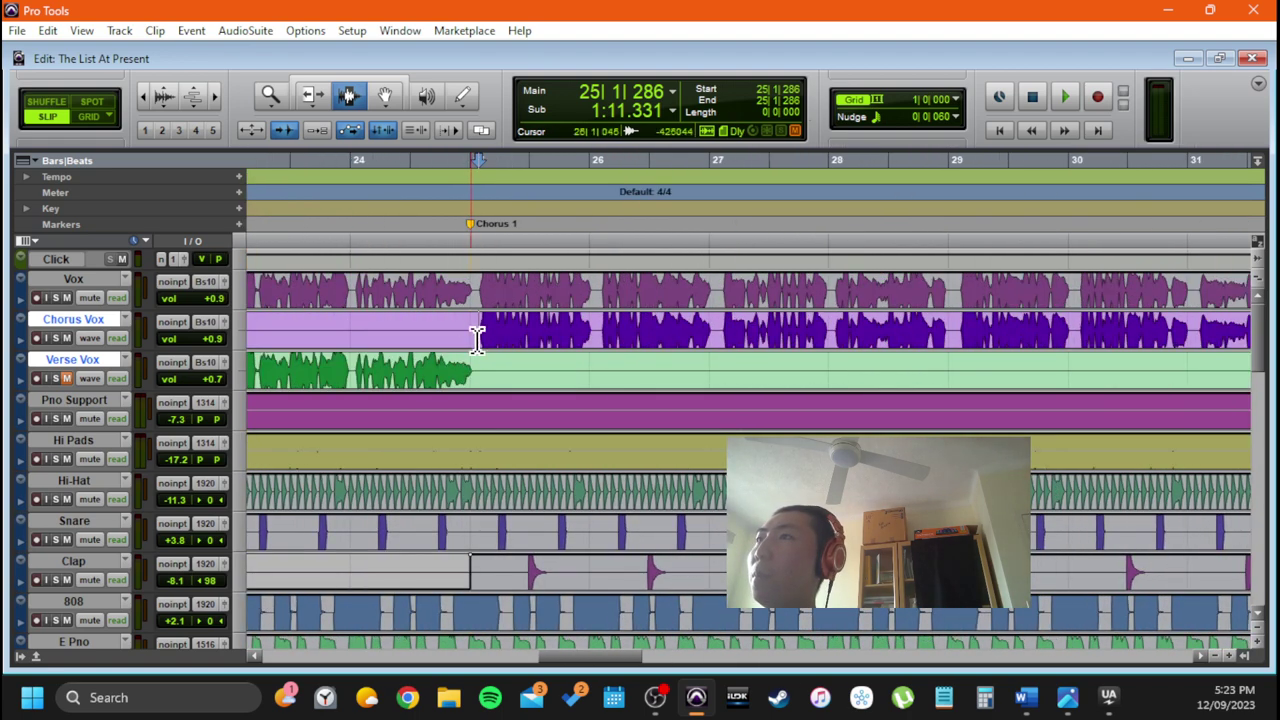
left_click(478, 336)
scroll(478, 336, "up", 3)
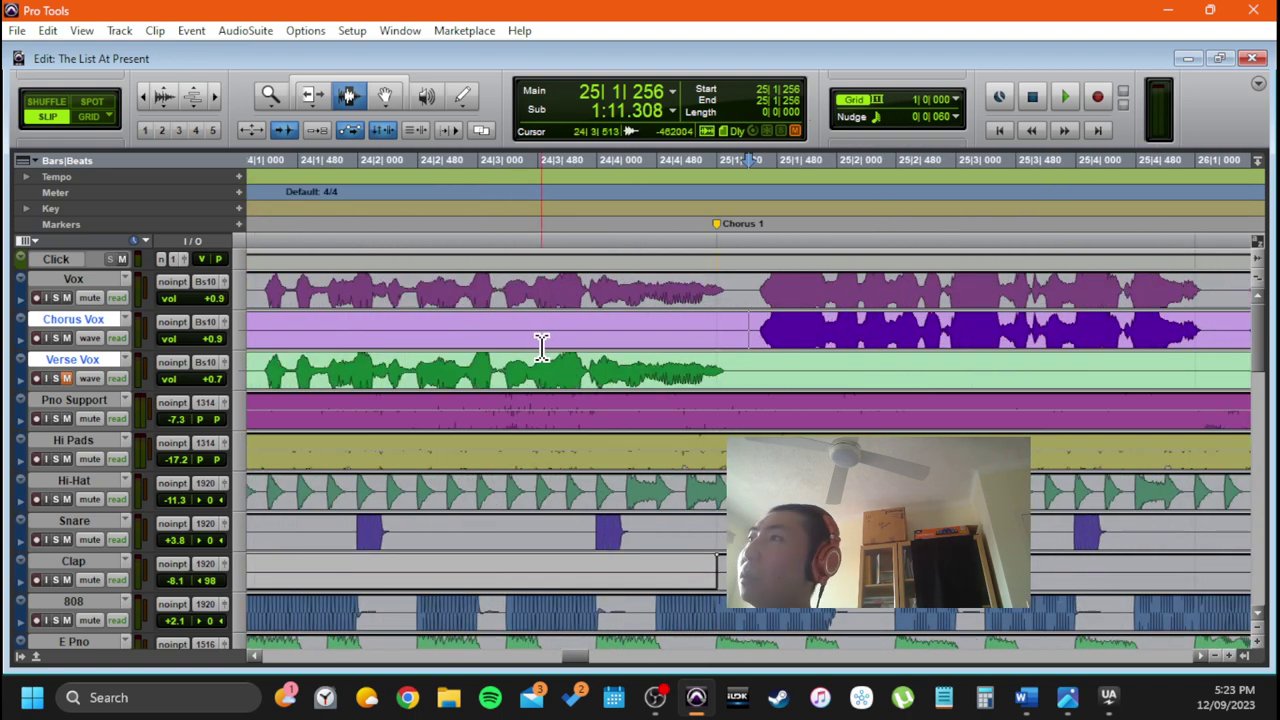
left_click(485, 336)
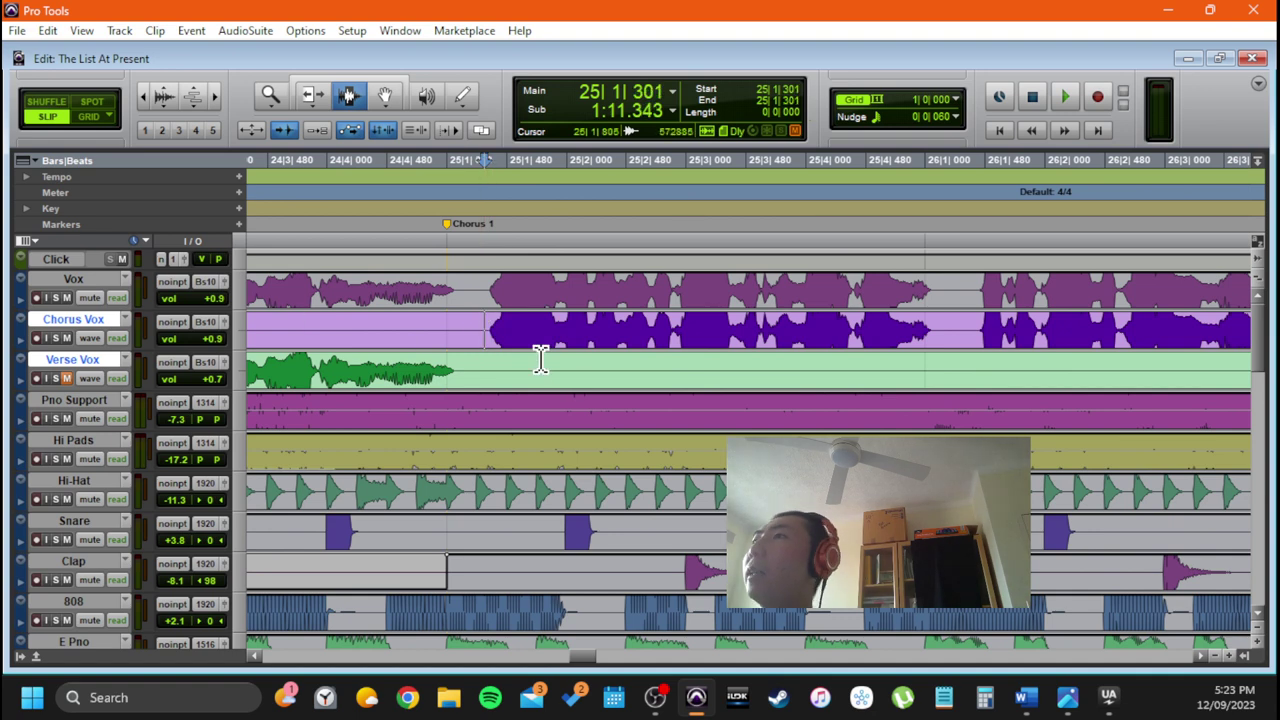
scroll(520, 342, "down", 1)
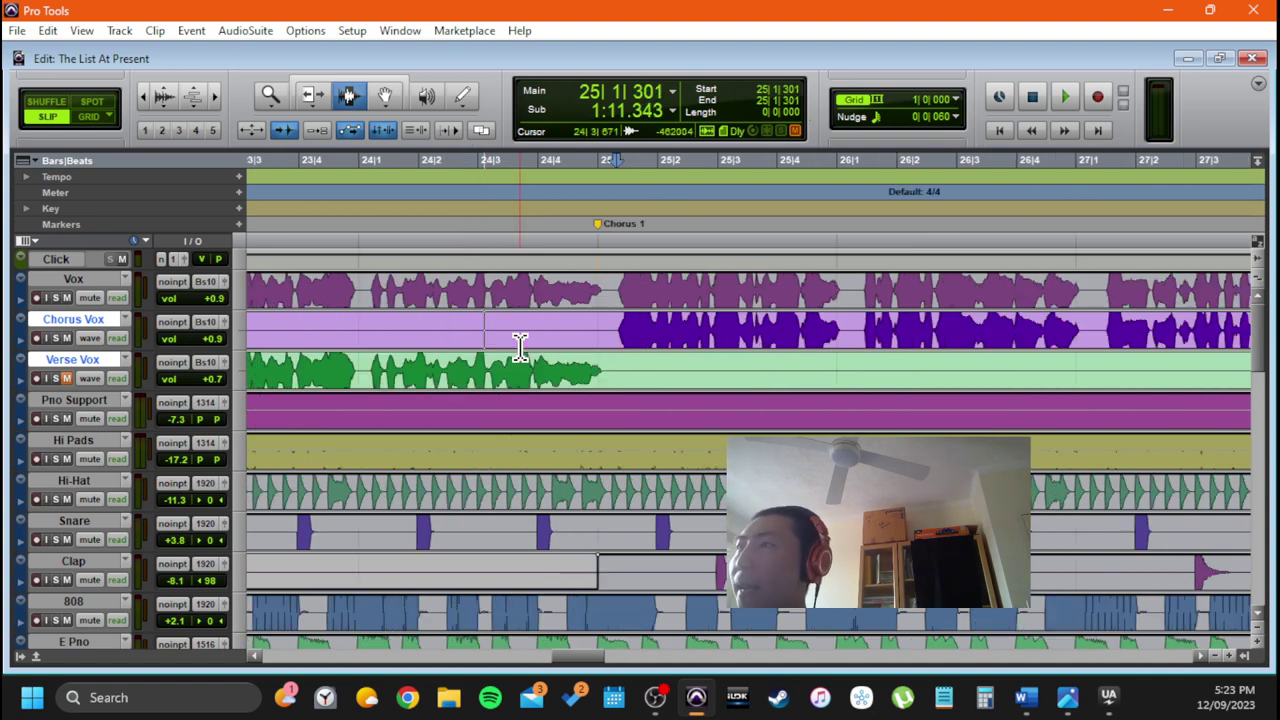
Select the silent gap between the first two Chorus Vox phrases, from about 26|1|027 to 26|1|433
scroll(523, 356, "down", 1)
scroll(523, 350, "right", 1)
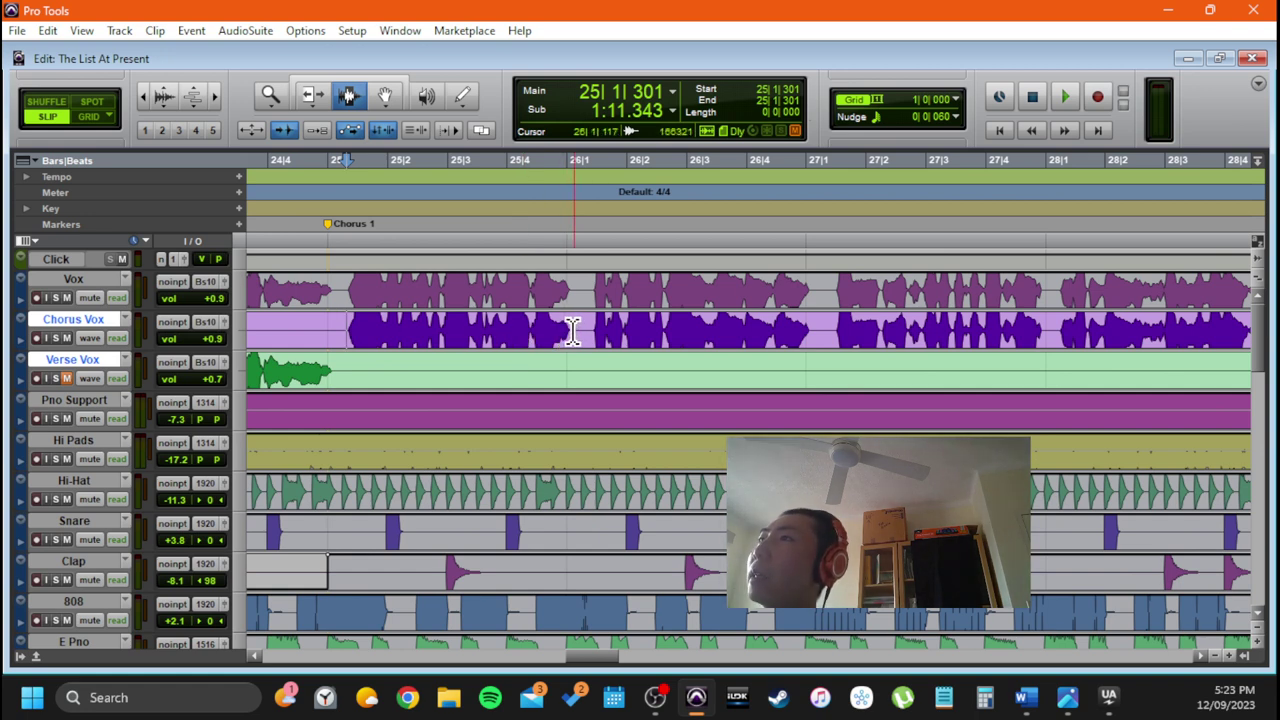
left_click_drag(571, 333, 596, 331)
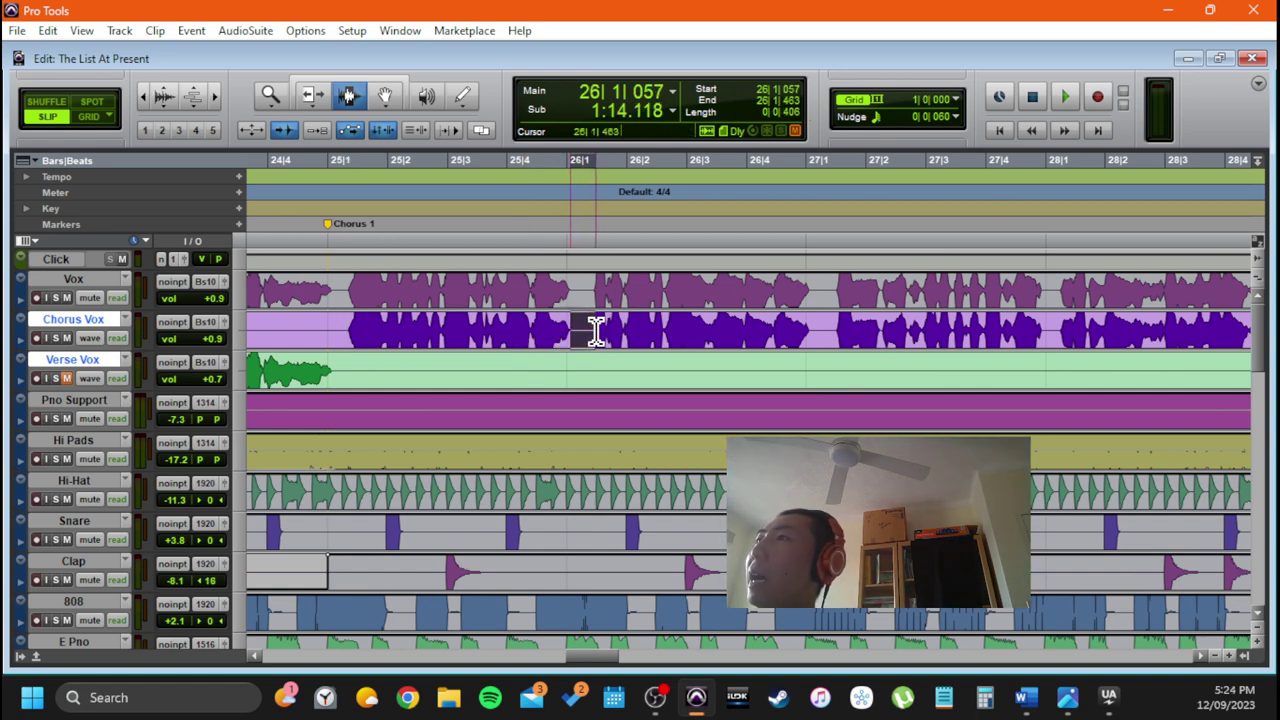
left_click_drag(344, 335, 593, 333)
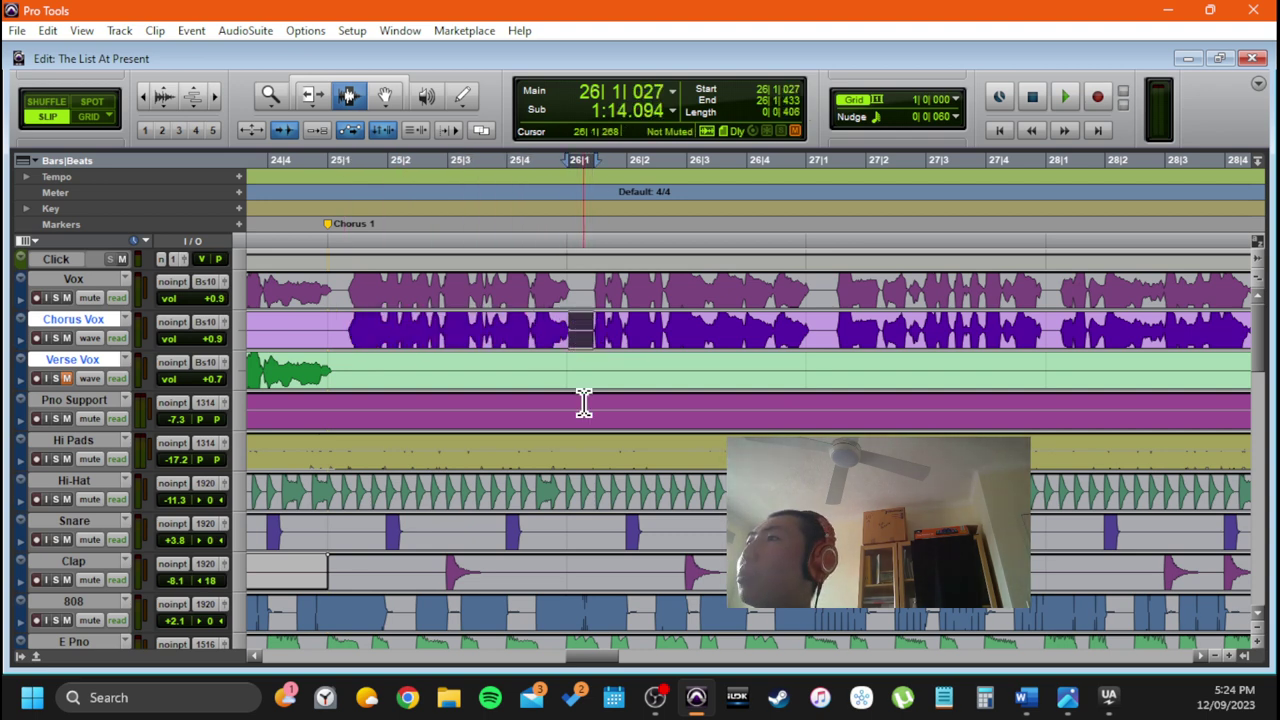
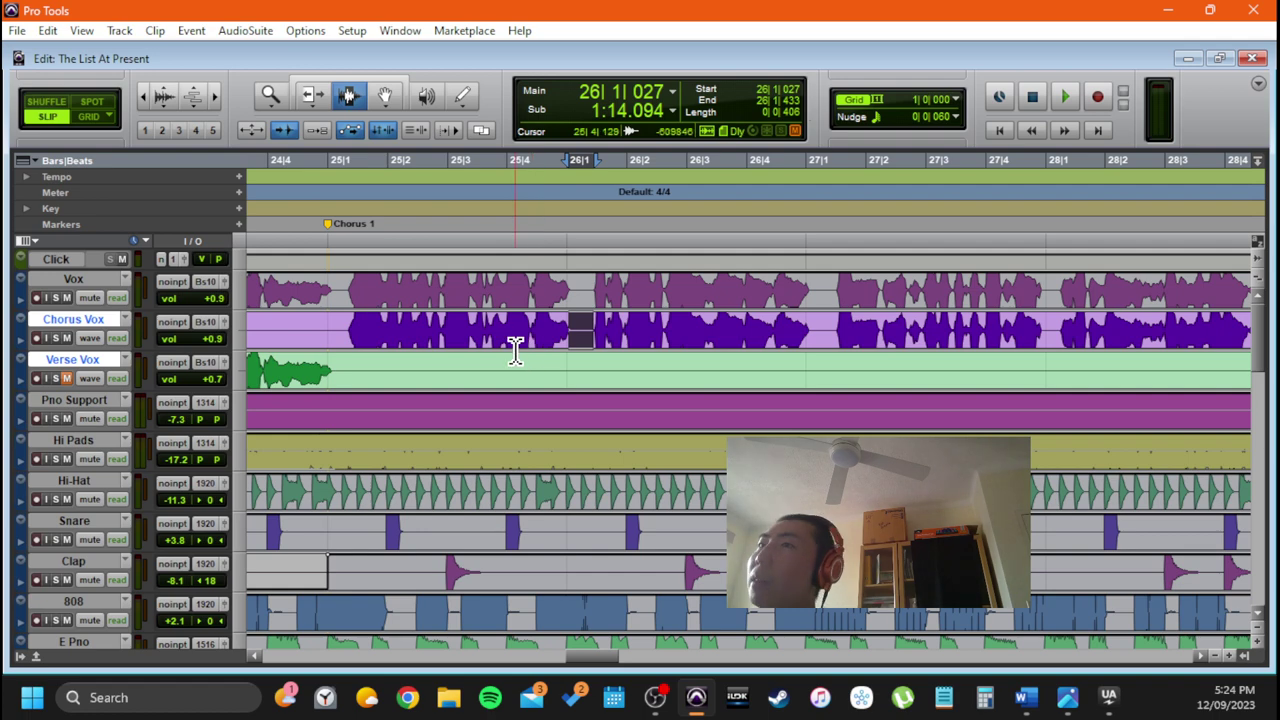
Select the Chorus 1 part of the Chorus Vox track, from about 24|1|274 to 33|2|143, and clear the selection
key("ctrl+bracketleft")
key("ctrl+bracketleft")
key("ctrl+bracketleft")
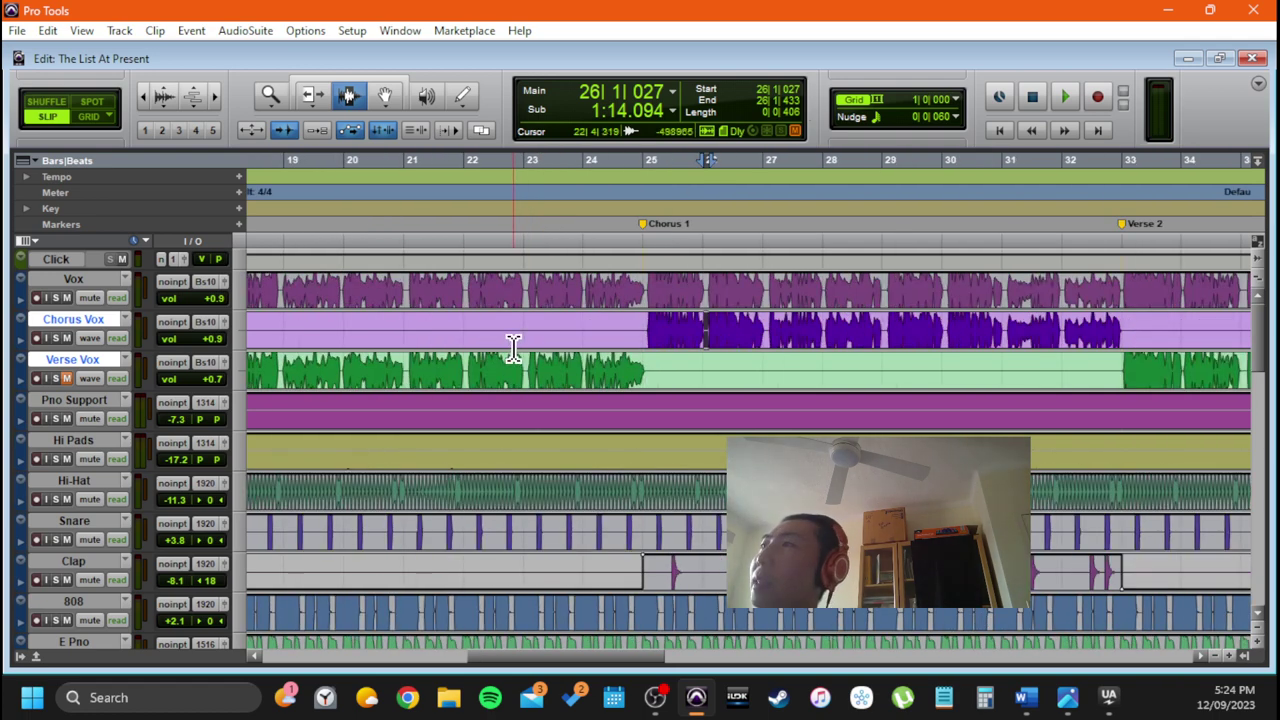
key("ctrl+bracketleft")
scroll(513, 345, "right", 3)
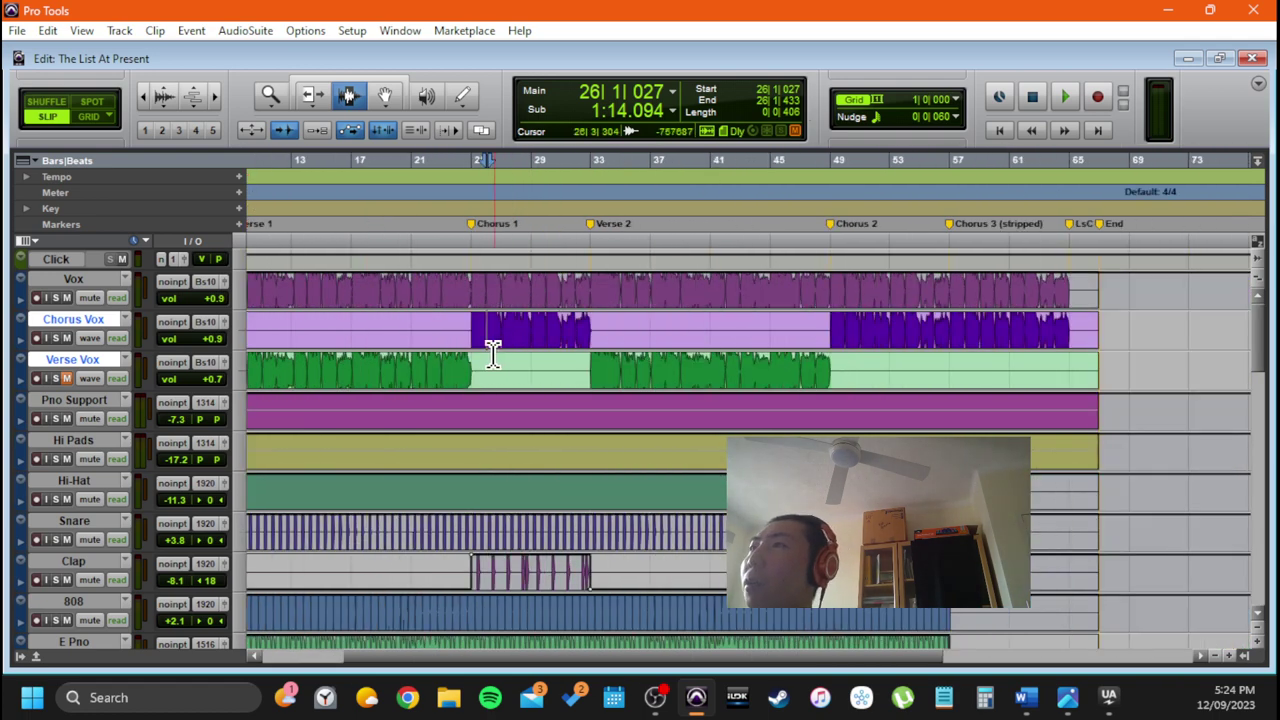
double_click(492, 330)
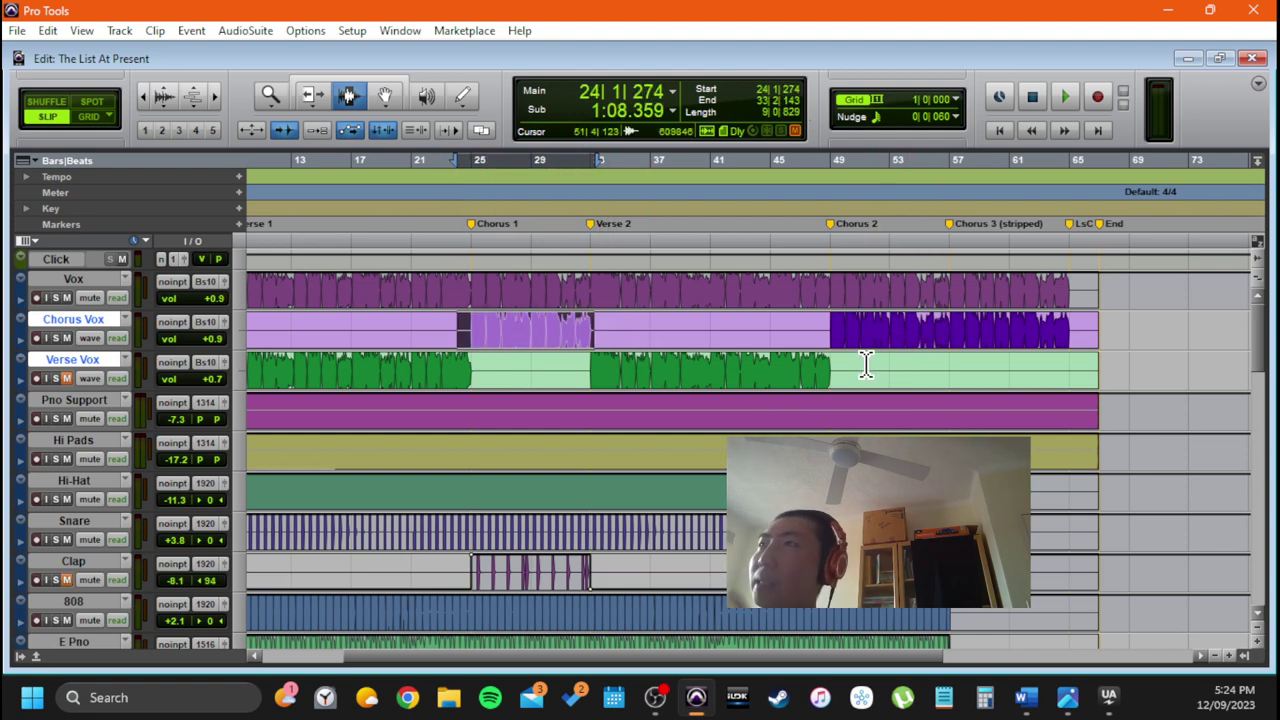
left_click(544, 369)
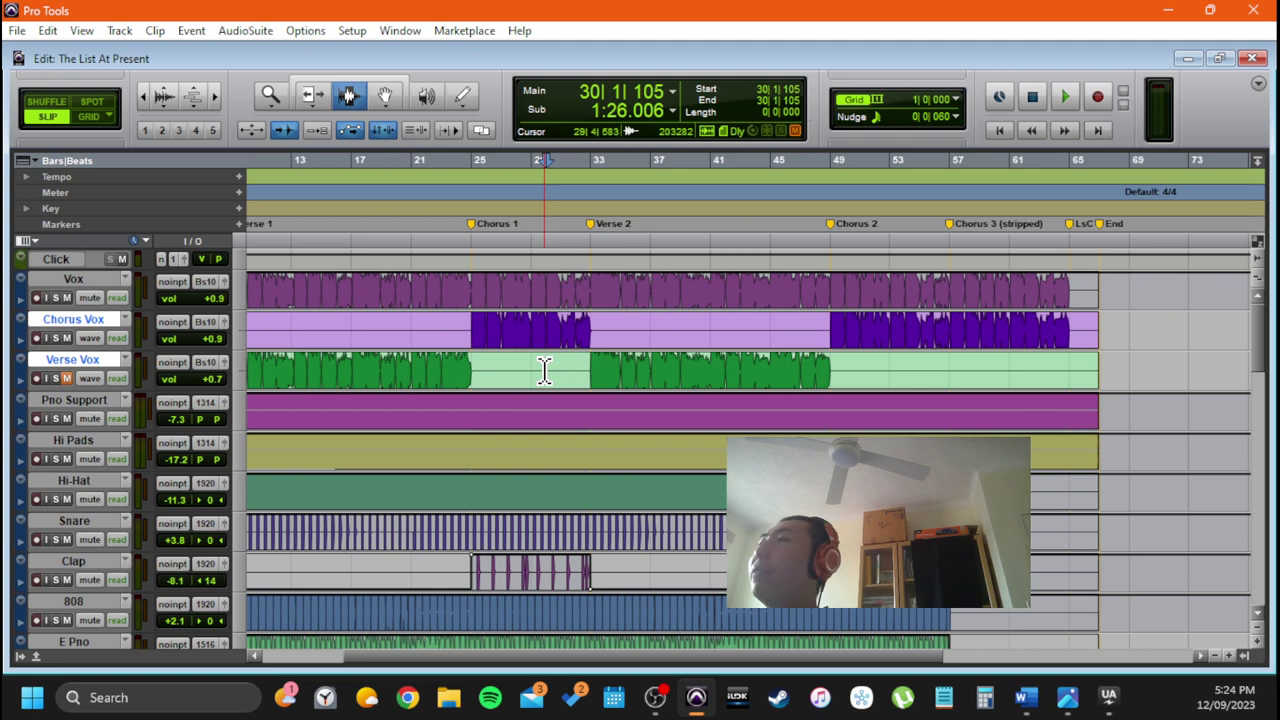
Place the edit cursor in the Chorus Vox track just after the Chorus 1 marker, at about 25|1|166
left_click(470, 332)
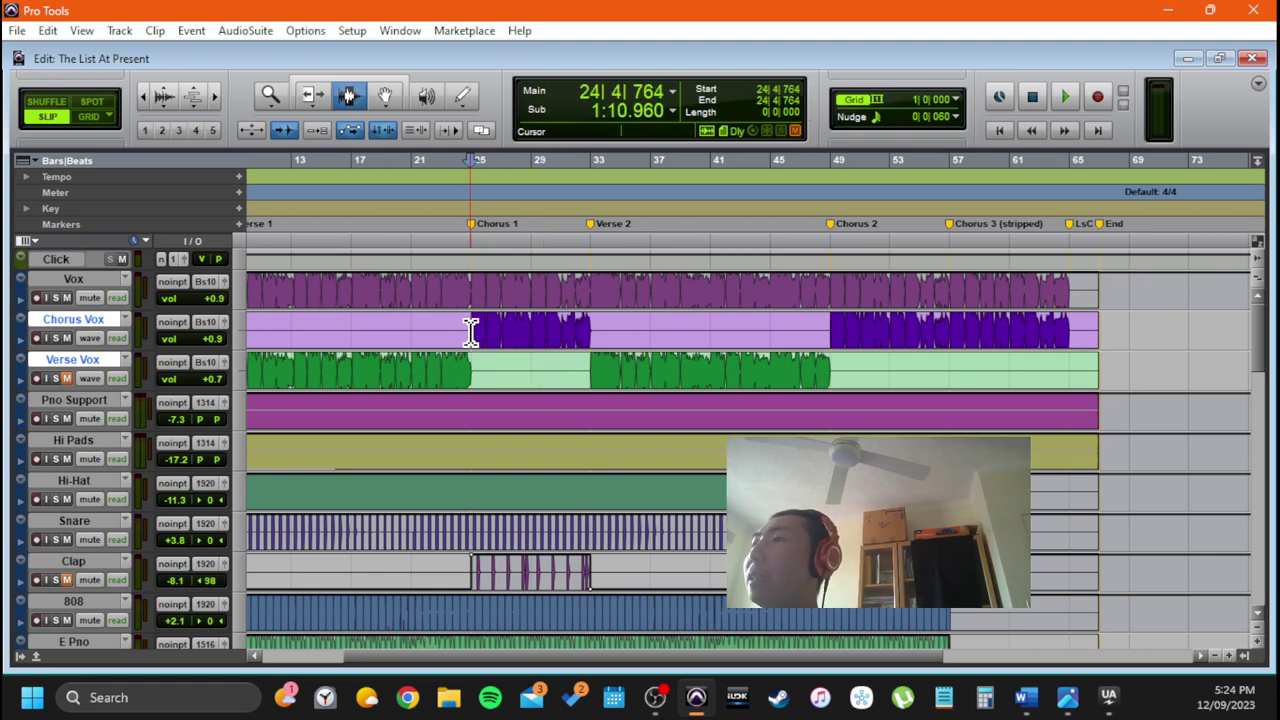
scroll(470, 332, "up", 3)
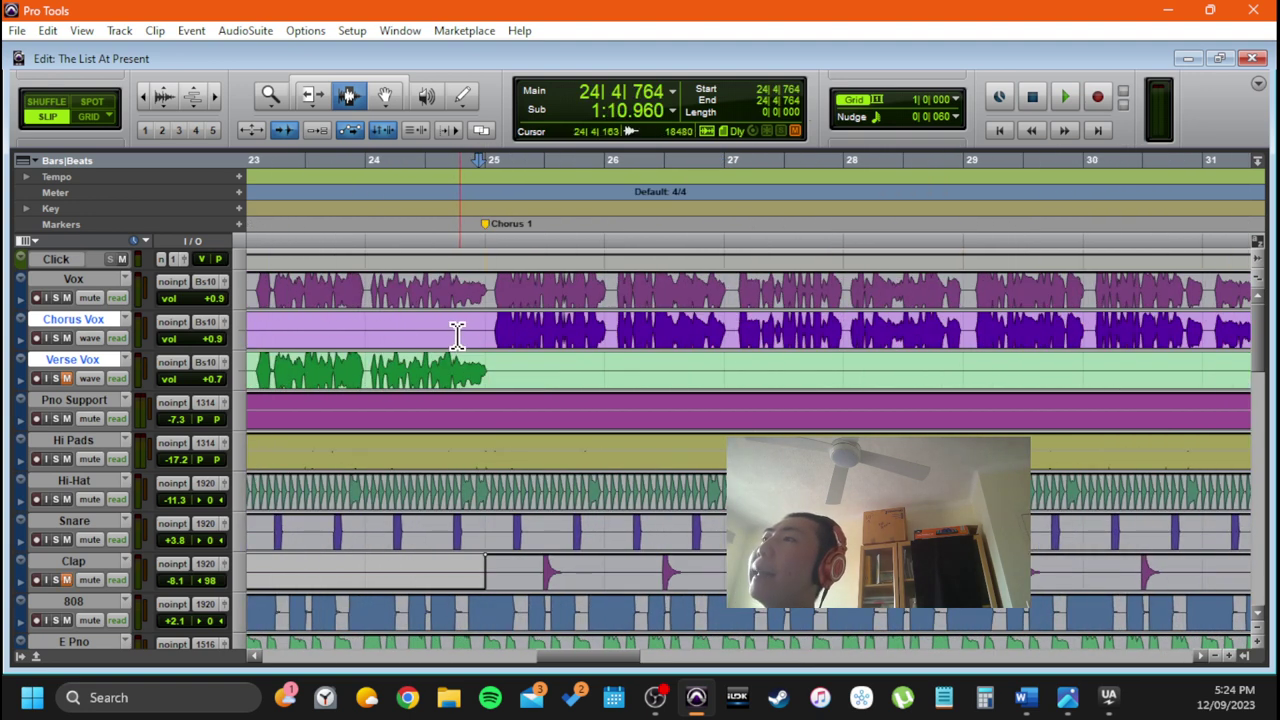
left_click(490, 332)
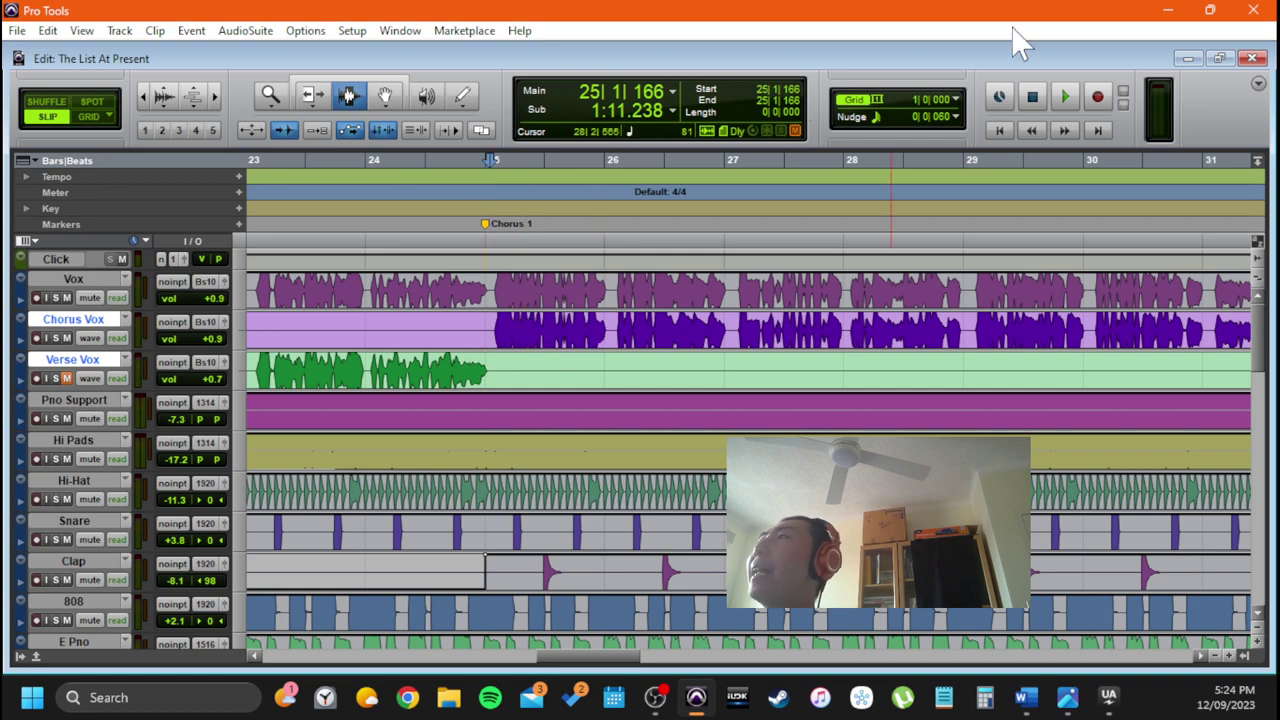
Set the grid value to a 1/64 note, switch to Grid mode, and place the edit cursor in Chorus Vox at 25|1|300
left_click(960, 98)
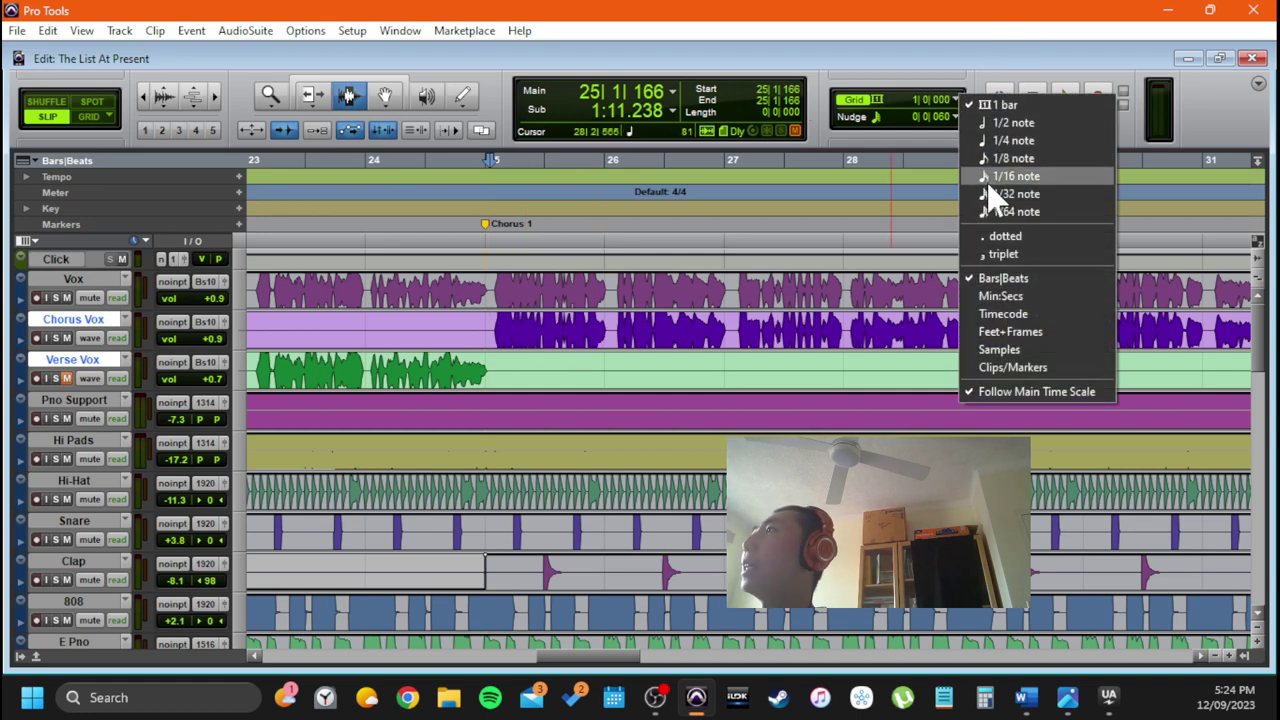
left_click(1008, 210)
left_click(495, 333)
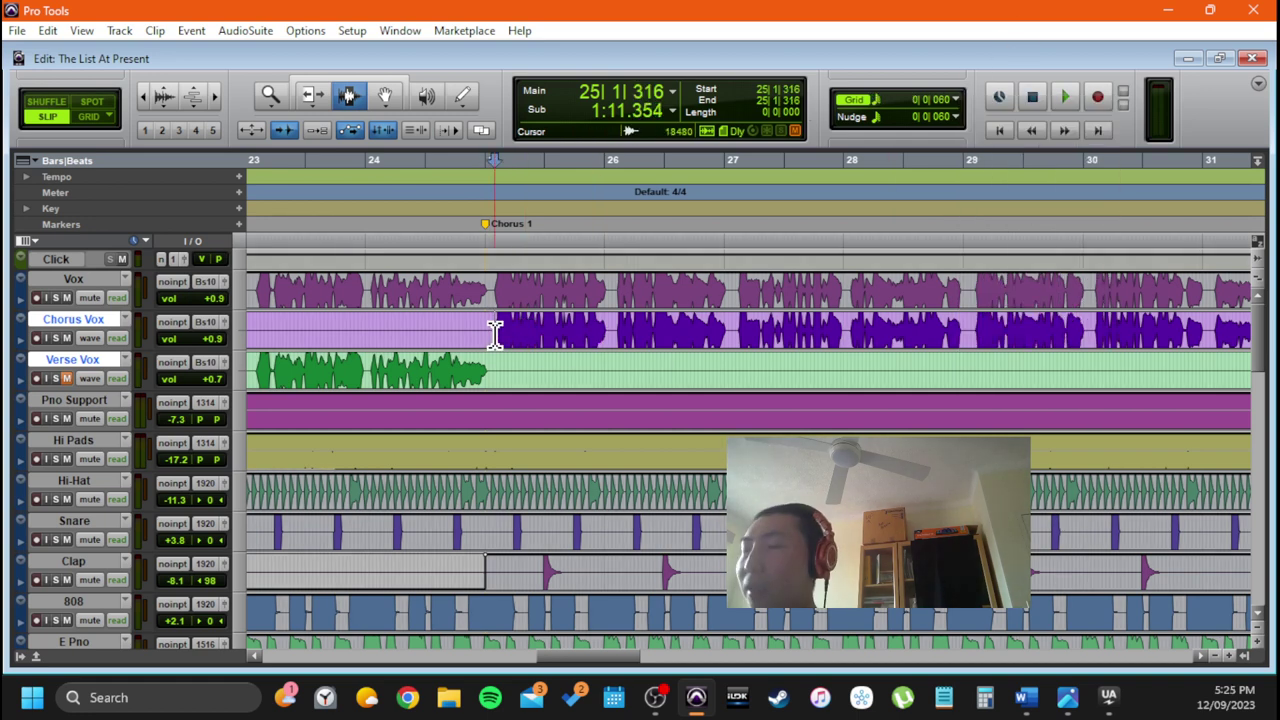
key("F4")
left_click(495, 333)
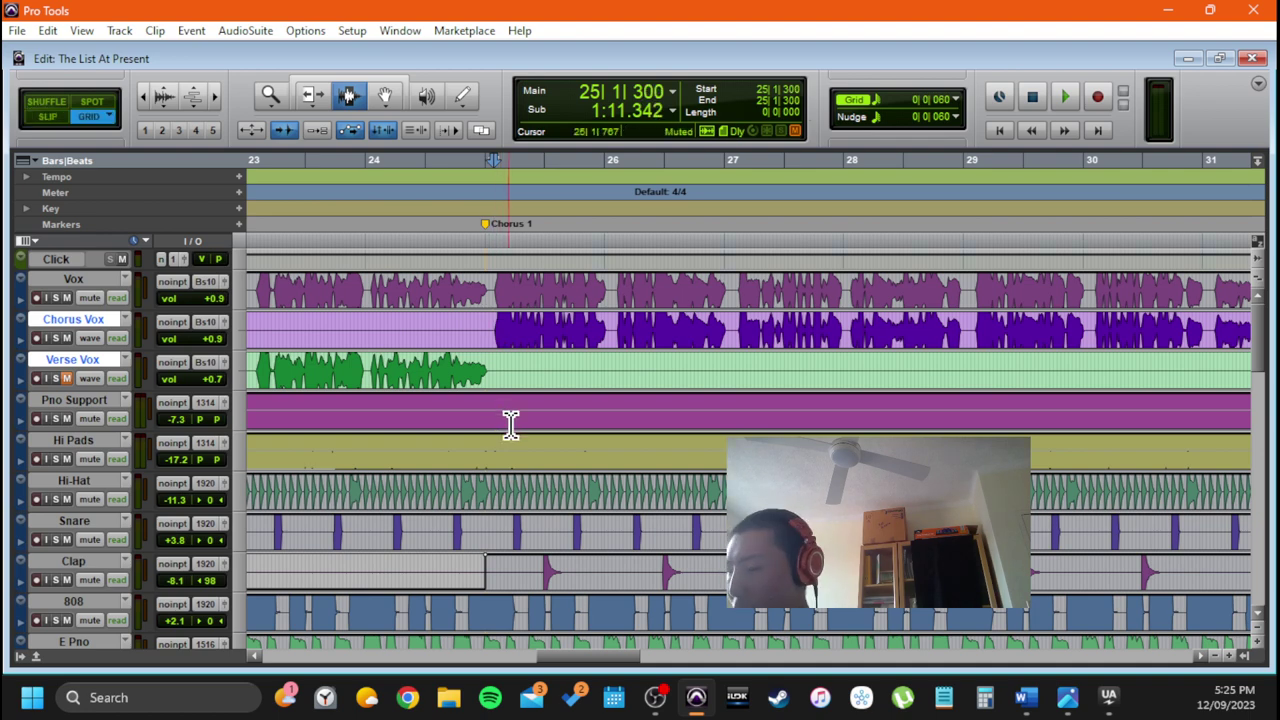
Select the onset of the first Chorus Vox phrase from 25|1|300 to 25|1|480 and examine it closely
key("ctrl+]")
key("ctrl+]")
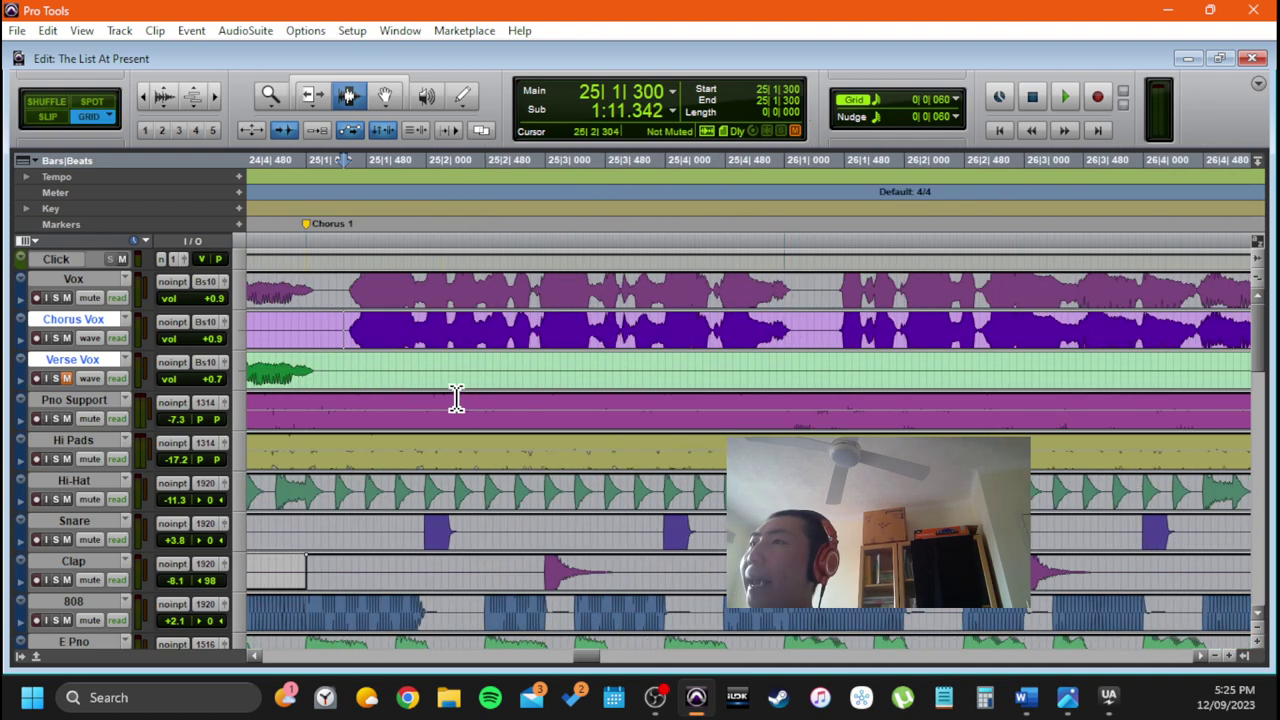
left_click(353, 333)
left_click_drag(345, 333, 370, 338)
key("ctrl+]")
key("ctrl+]")
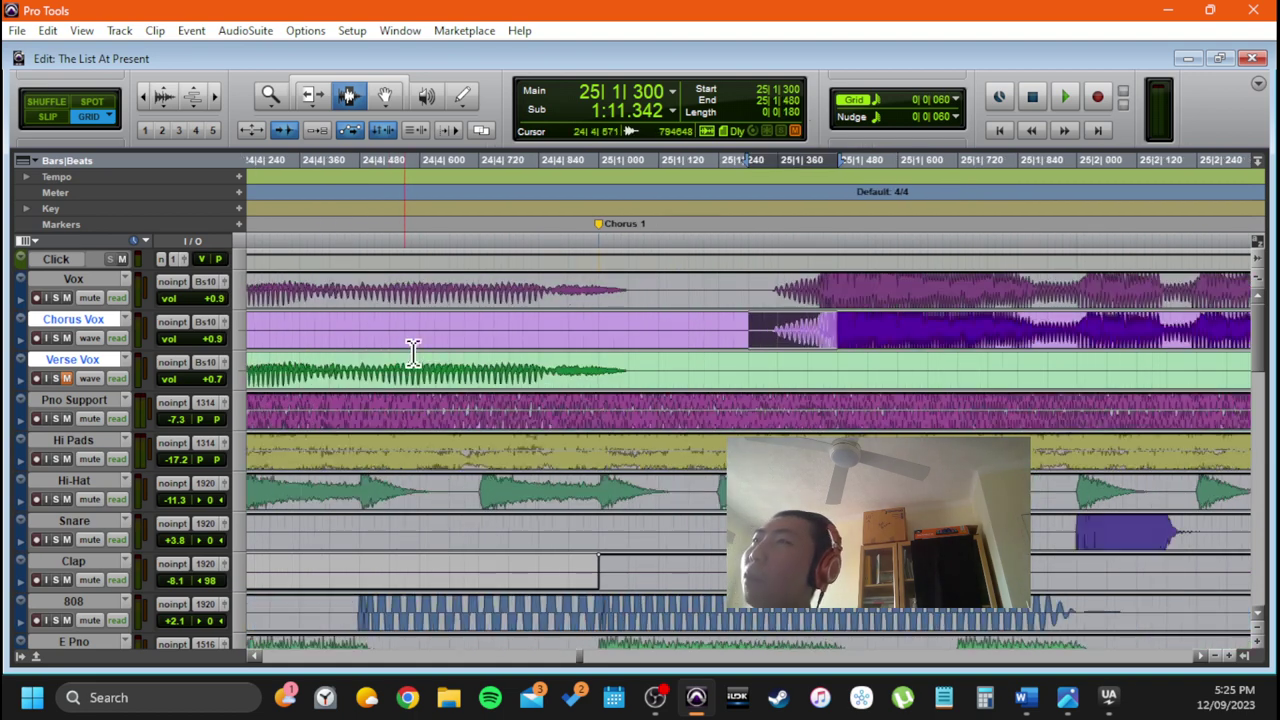
scroll(377, 348, "left", 2)
left_click_drag(480, 341, 555, 337)
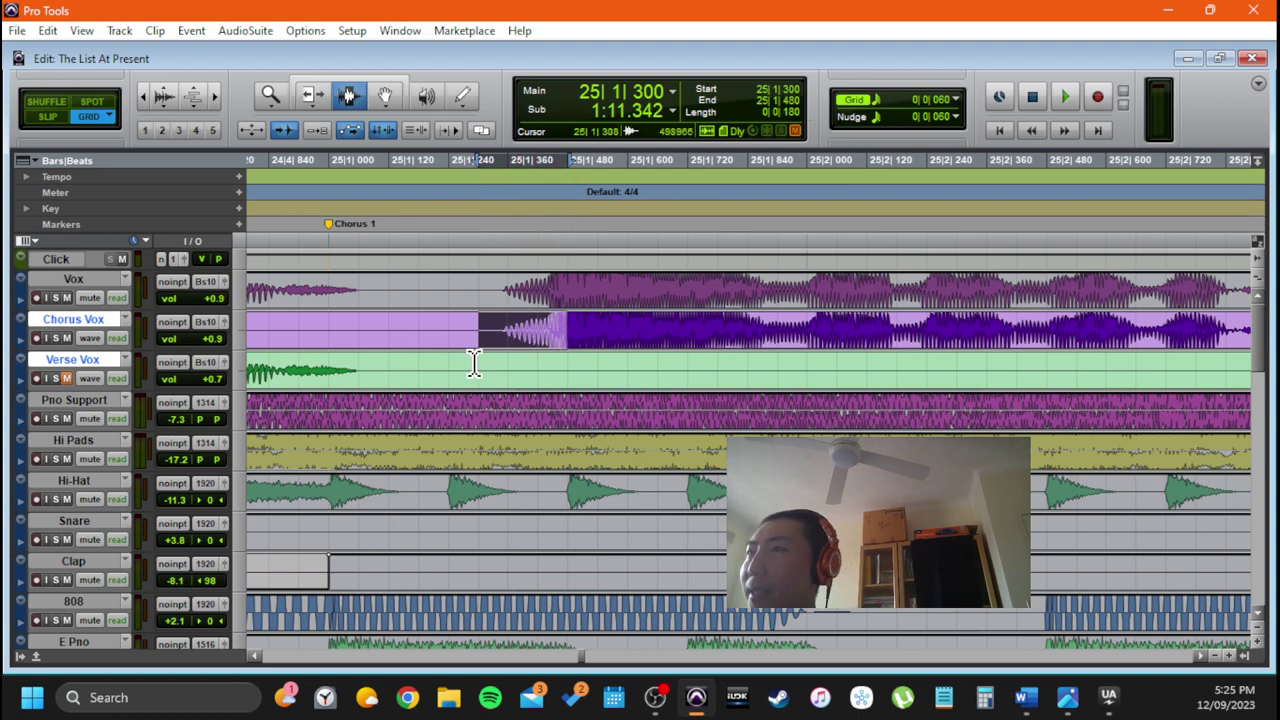
Select single 1/64-note slices of the silence before the first Chorus Vox phrase, ending with 25|1|120 to 25|1|180
key("ctrl+bracketleft")
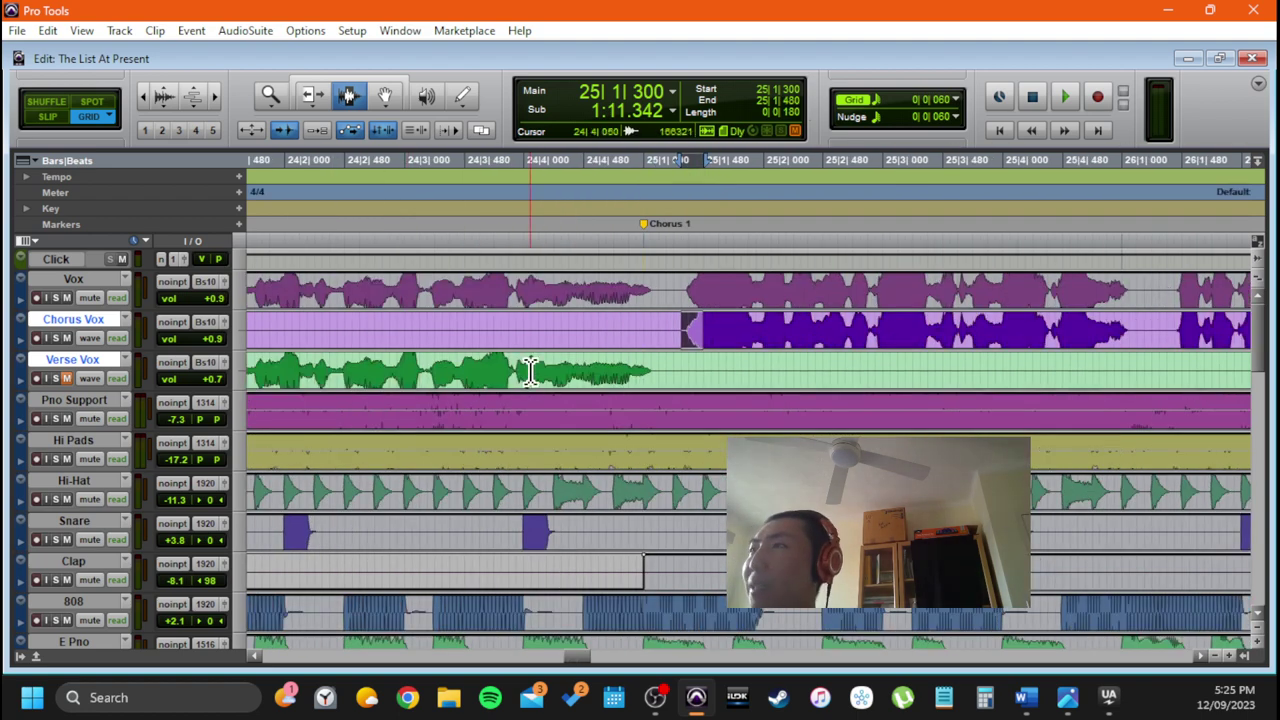
key("ctrl+bracketleft")
mouse_move(387, 338)
left_mouse_down()
mouse_move(371, 329)
mouse_move(383, 324)
left_mouse_up()
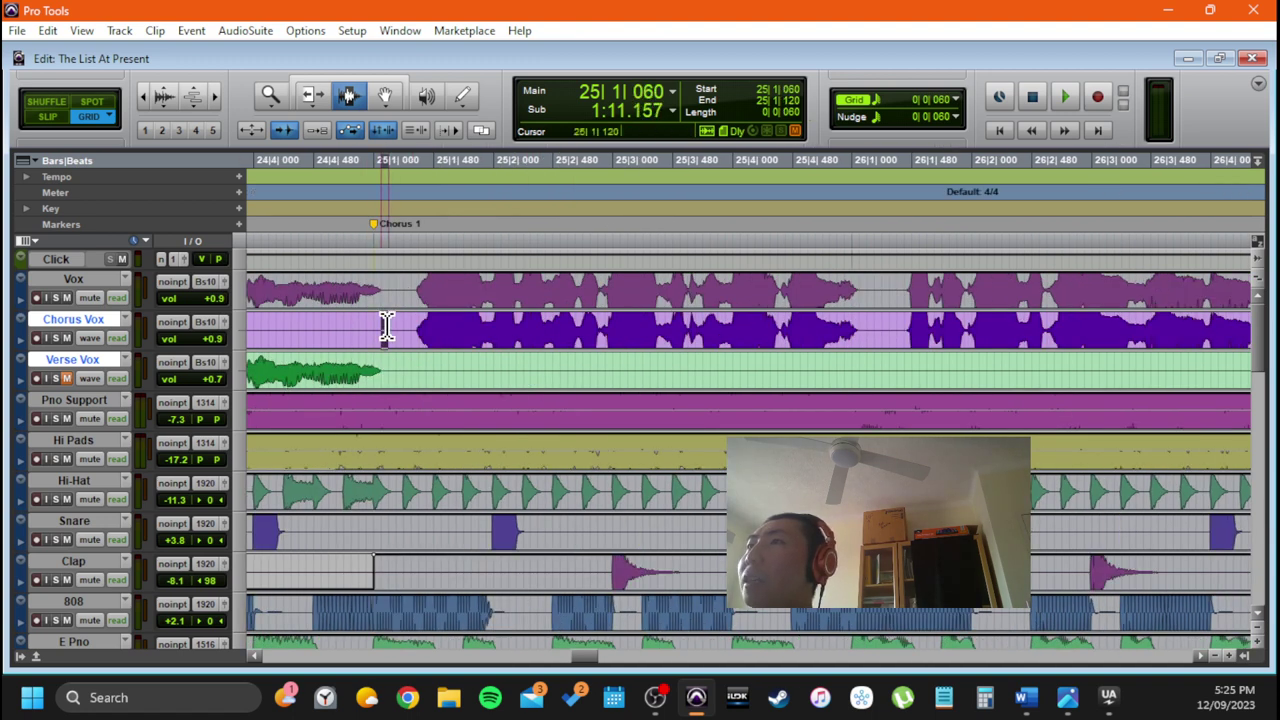
left_click(952, 104)
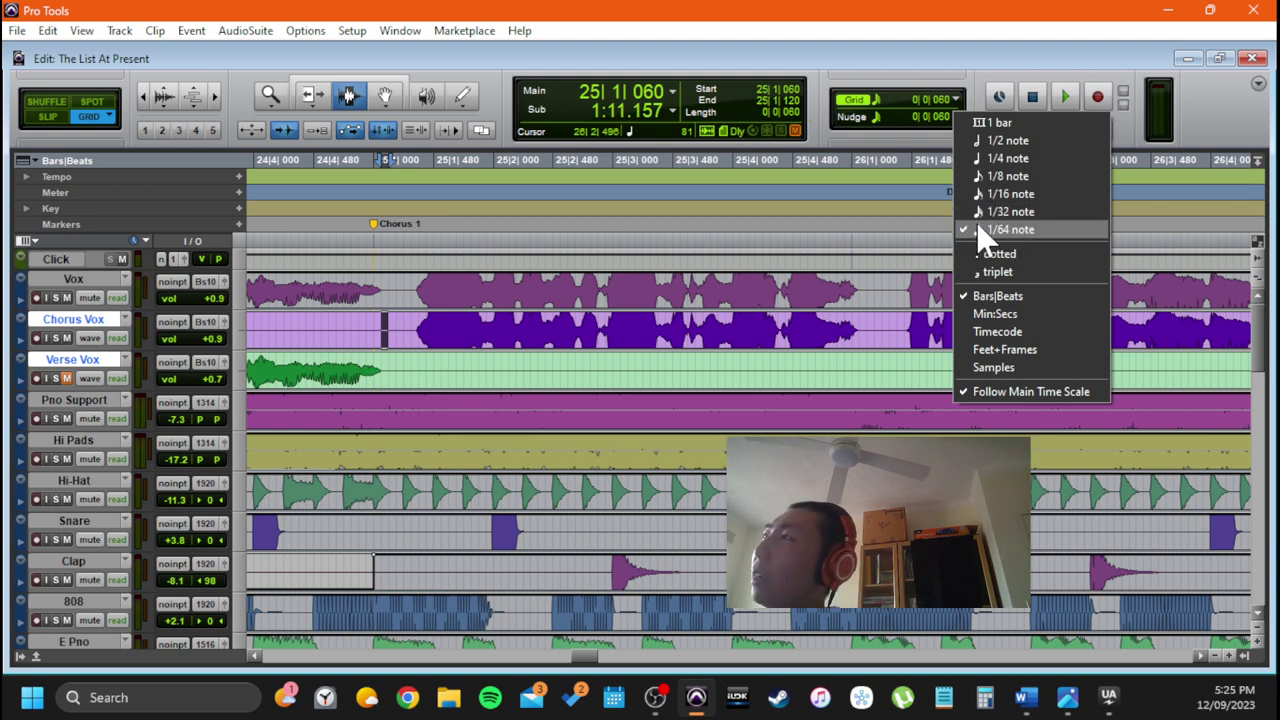
left_click(380, 350)
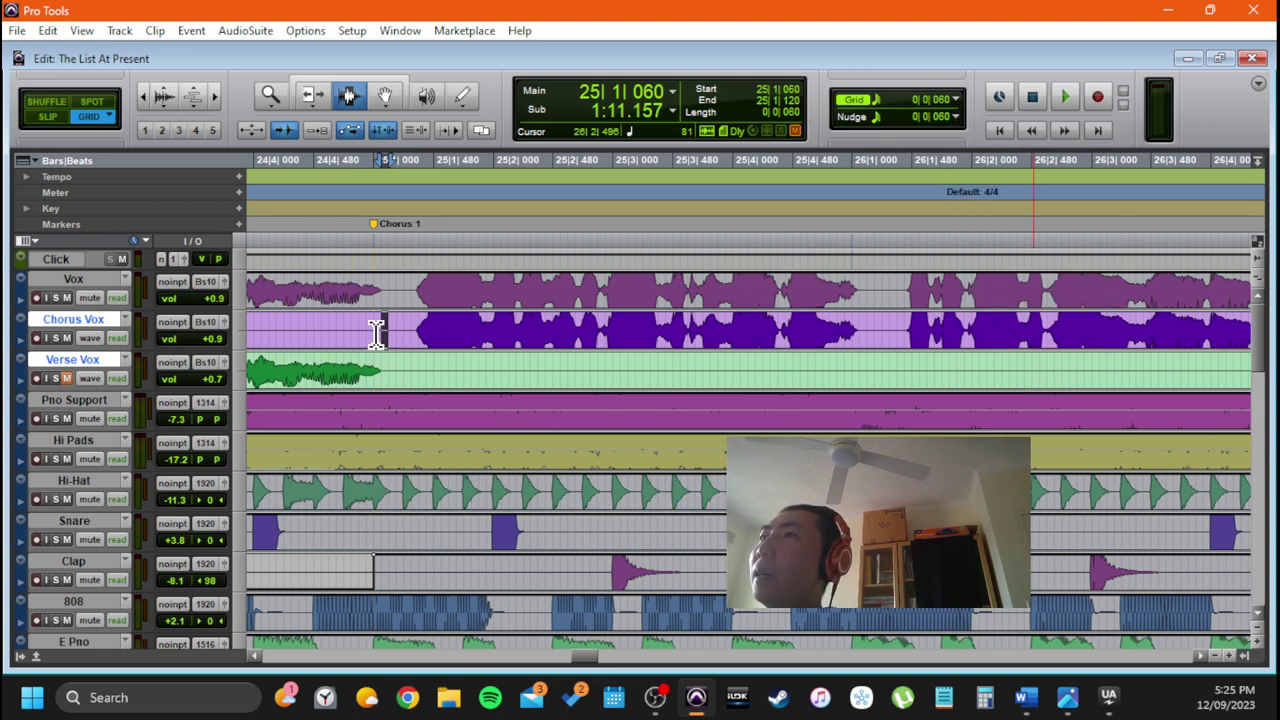
left_click_drag(389, 330, 393, 330)
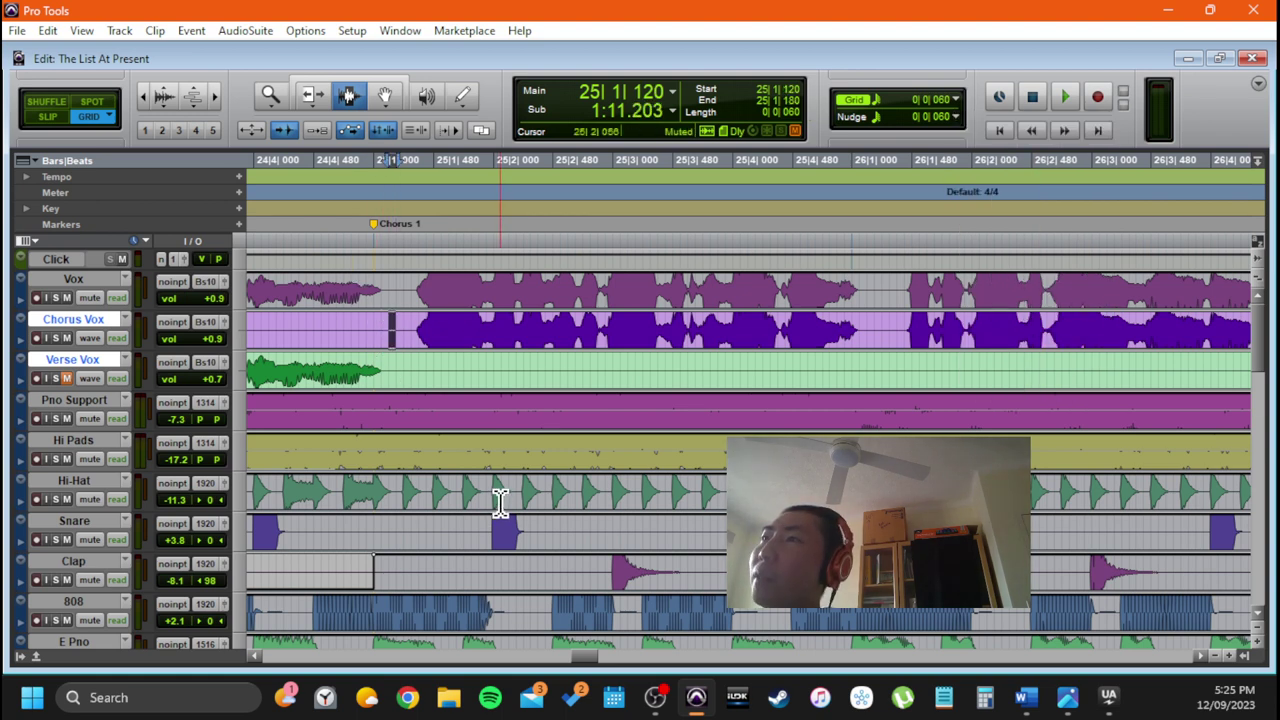
Place the edit cursor in Chorus Vox at 25|1|540, show the whole song in the timeline, and unmute the Verse Vox track
left_click(443, 344)
key("r")
key("r")
key("r")
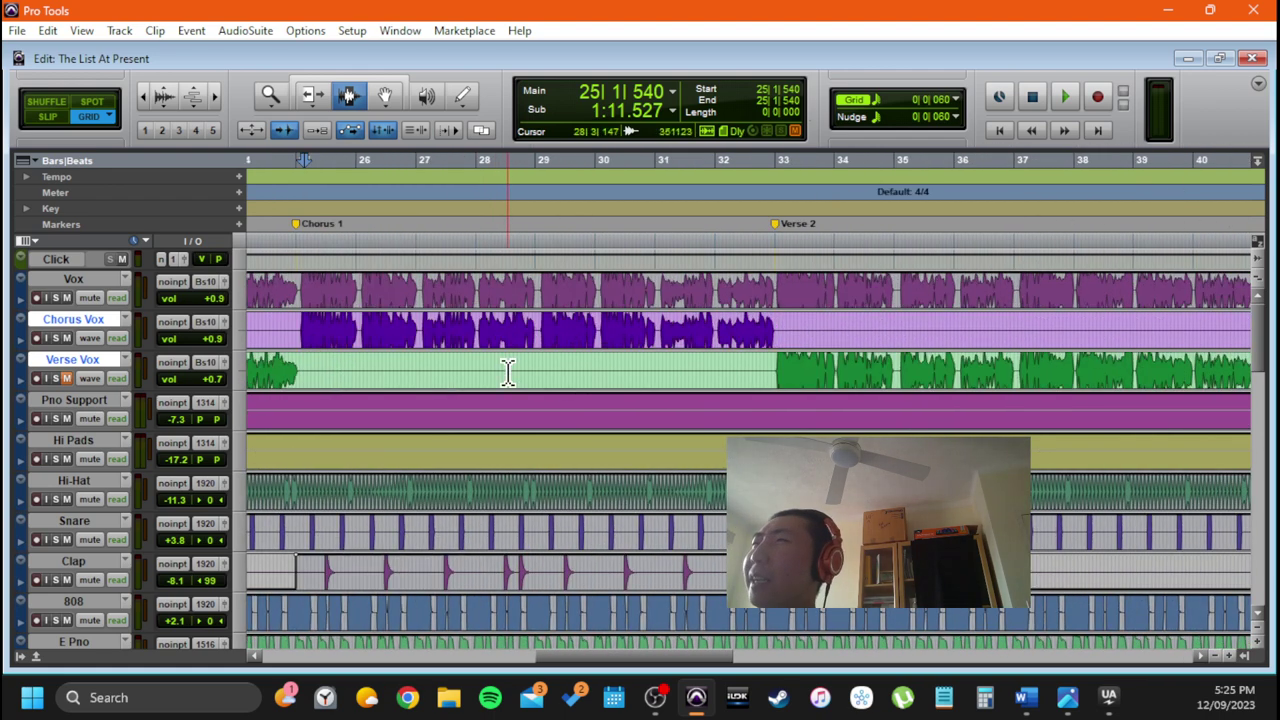
key("r")
key("r")
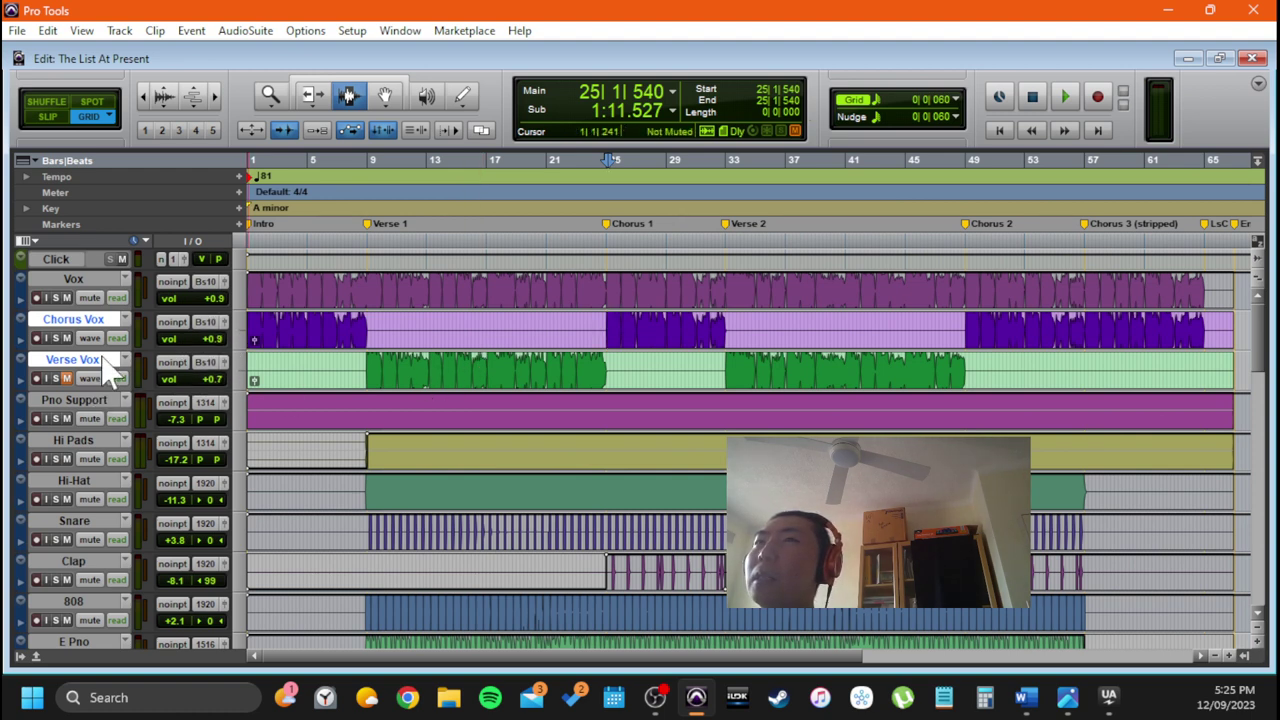
left_click(68, 378)
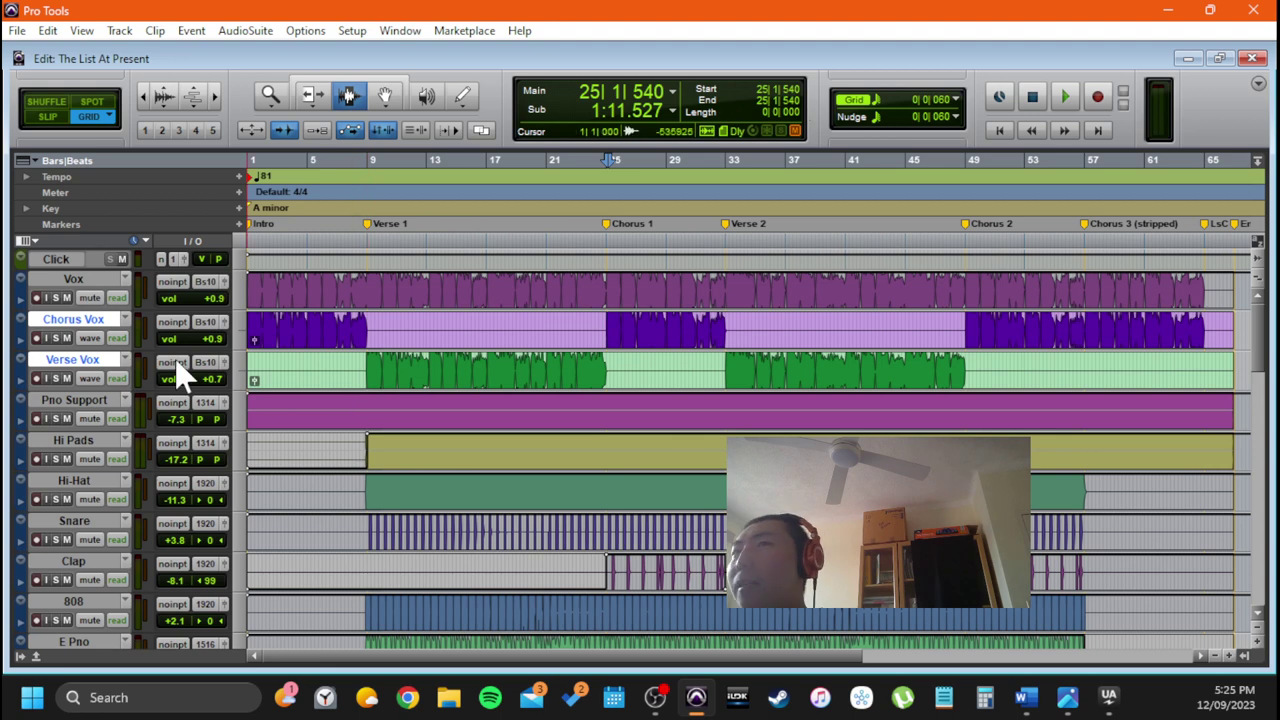
Try moving the Vox track below the Verse Vox track, and undo the move
right_click(78, 318)
left_click(566, 345)
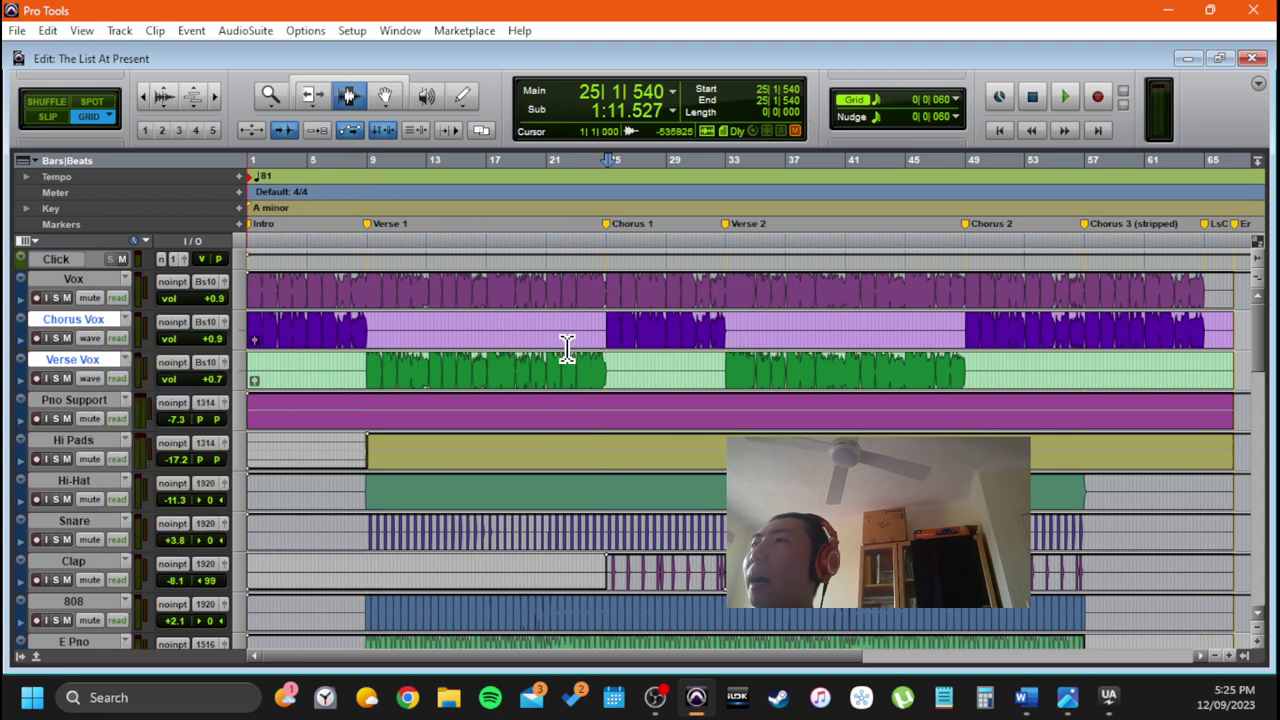
left_click_drag(100, 280, 95, 367)
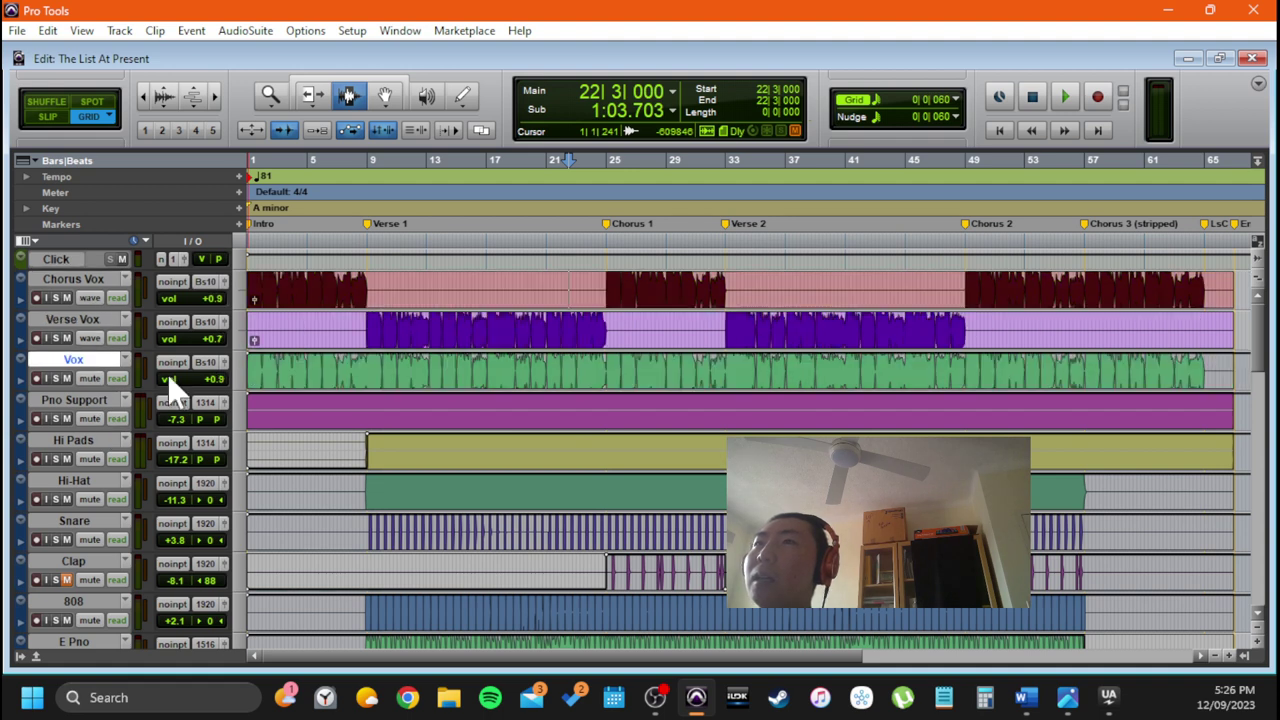
left_click(305, 372)
left_click(369, 374)
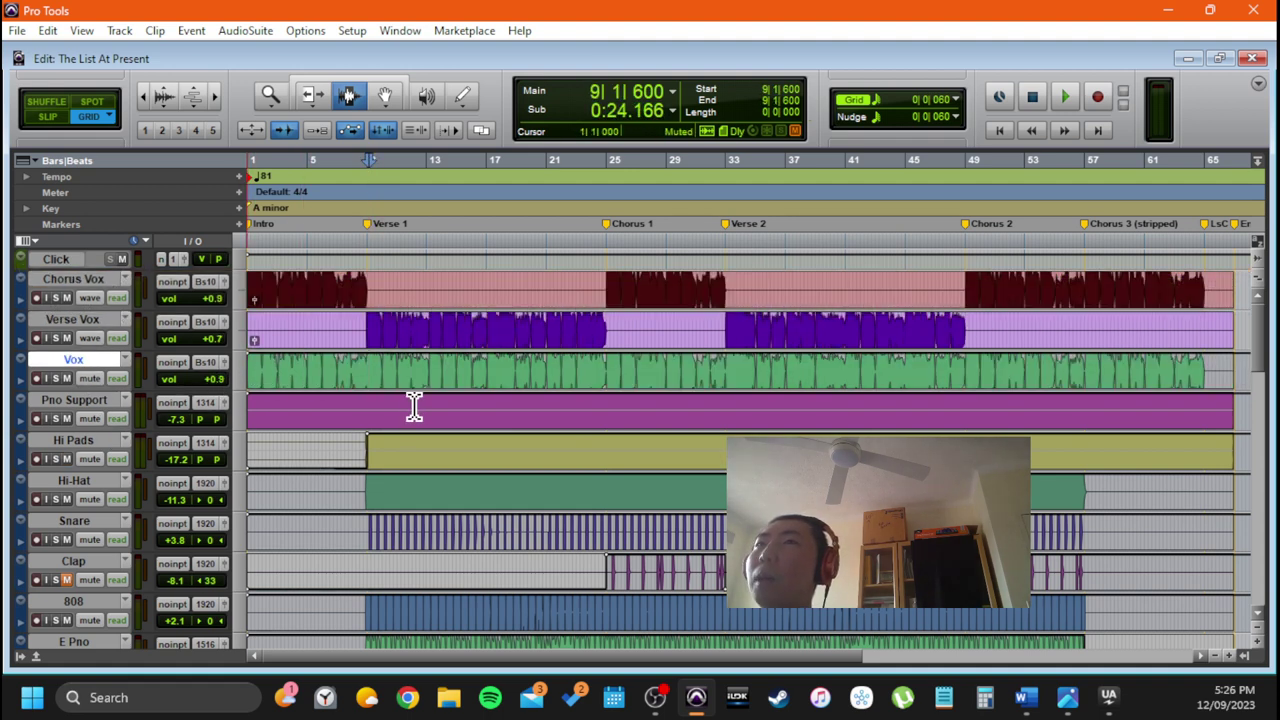
key("ctrl+z")
Select the Chorus Vox and Verse Vox tracks, hide them and make them inactive
left_click(96, 319)
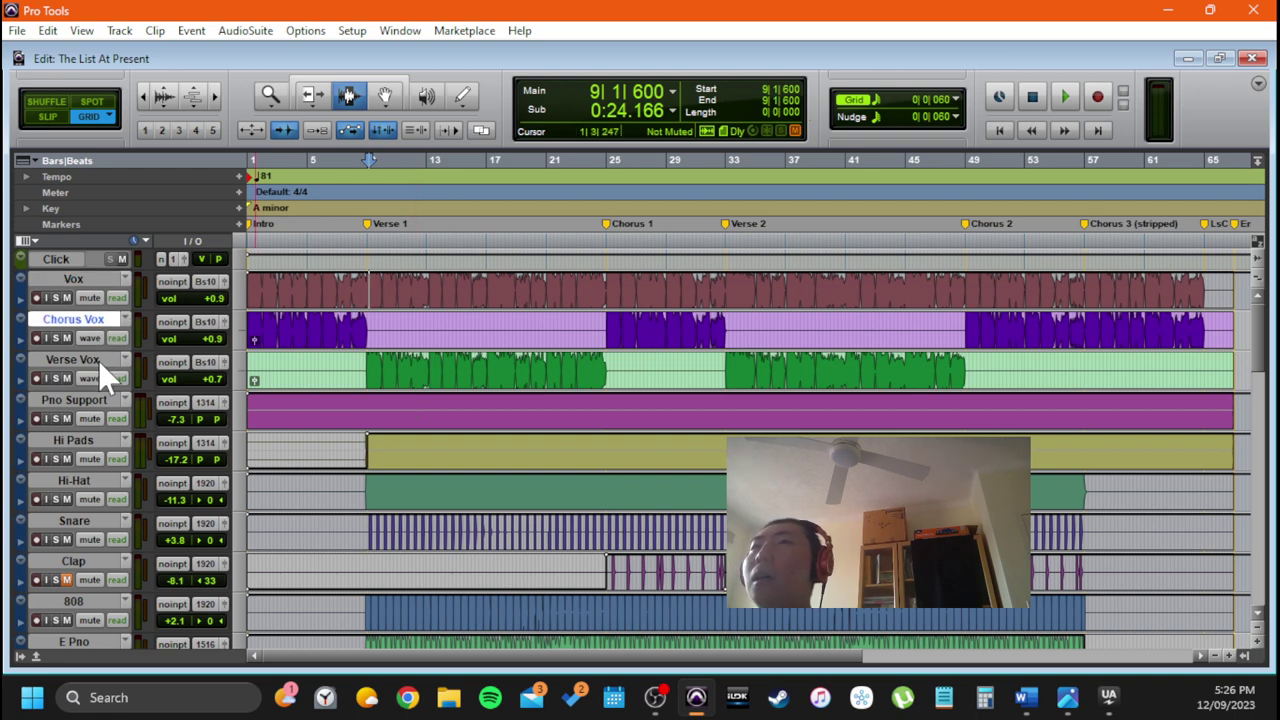
left_click(98, 361, "shift")
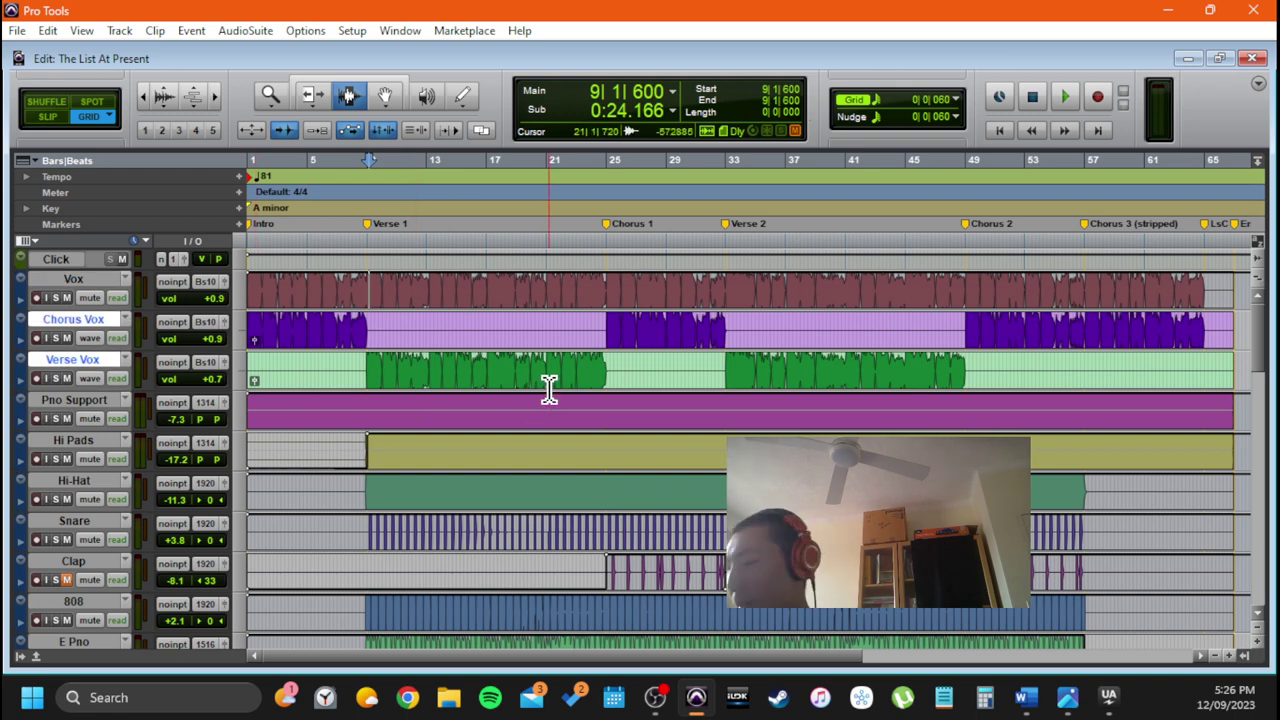
key("ctrl+equal")
key("ctrl+equal")
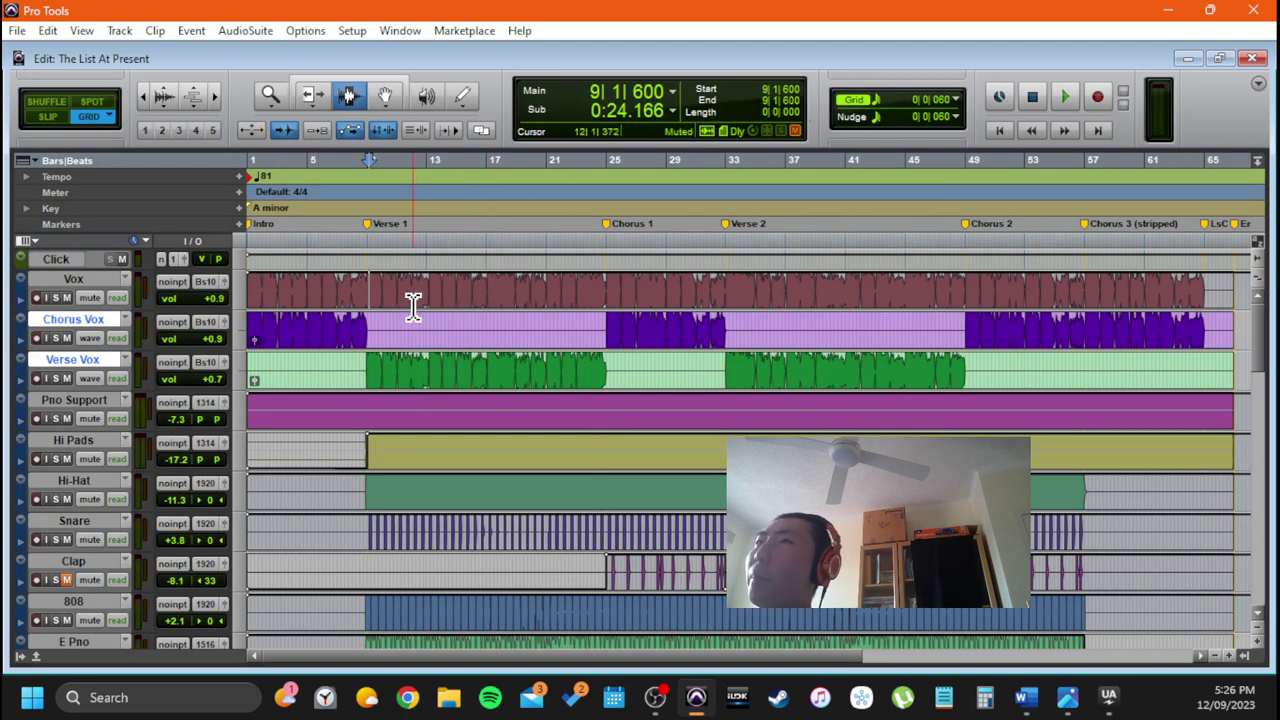
right_click(100, 318)
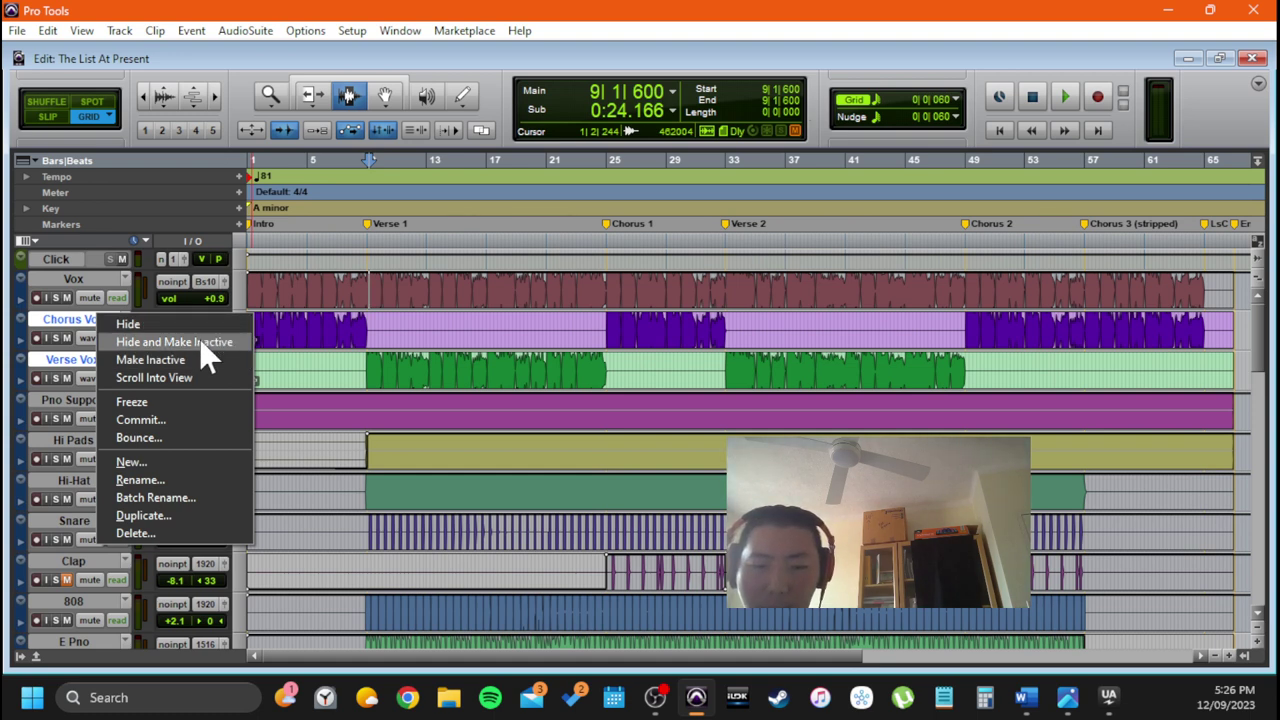
left_click(200, 342)
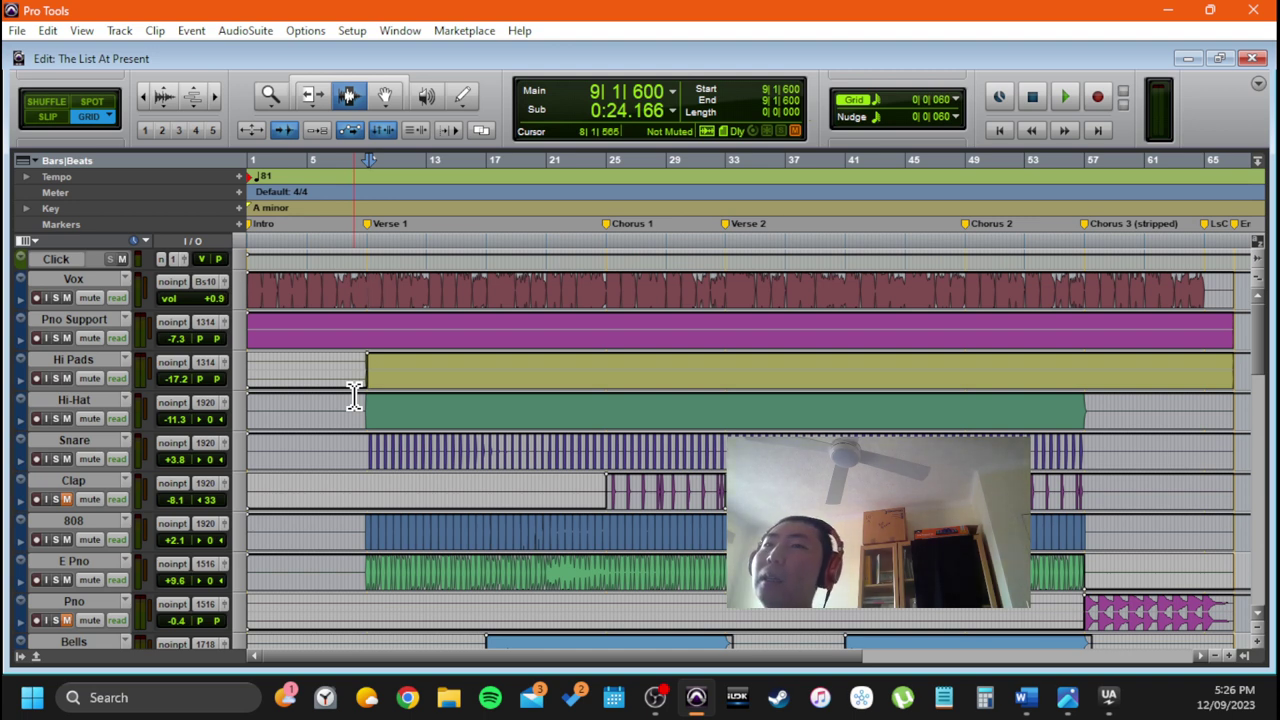
Display the track list, and show and activate the hidden Hi Hat VI, Snare VI, Clap VI and Hi Pads VI tracks
left_click(19, 656)
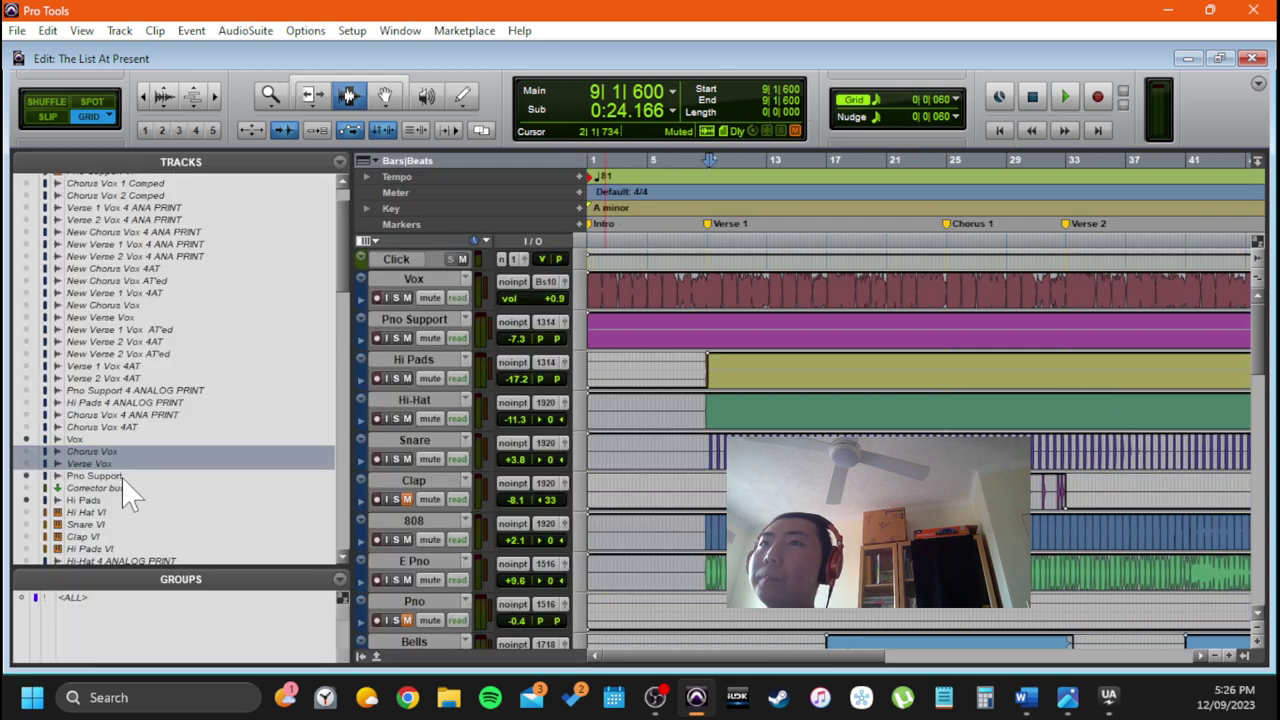
scroll(130, 490, "down", 6)
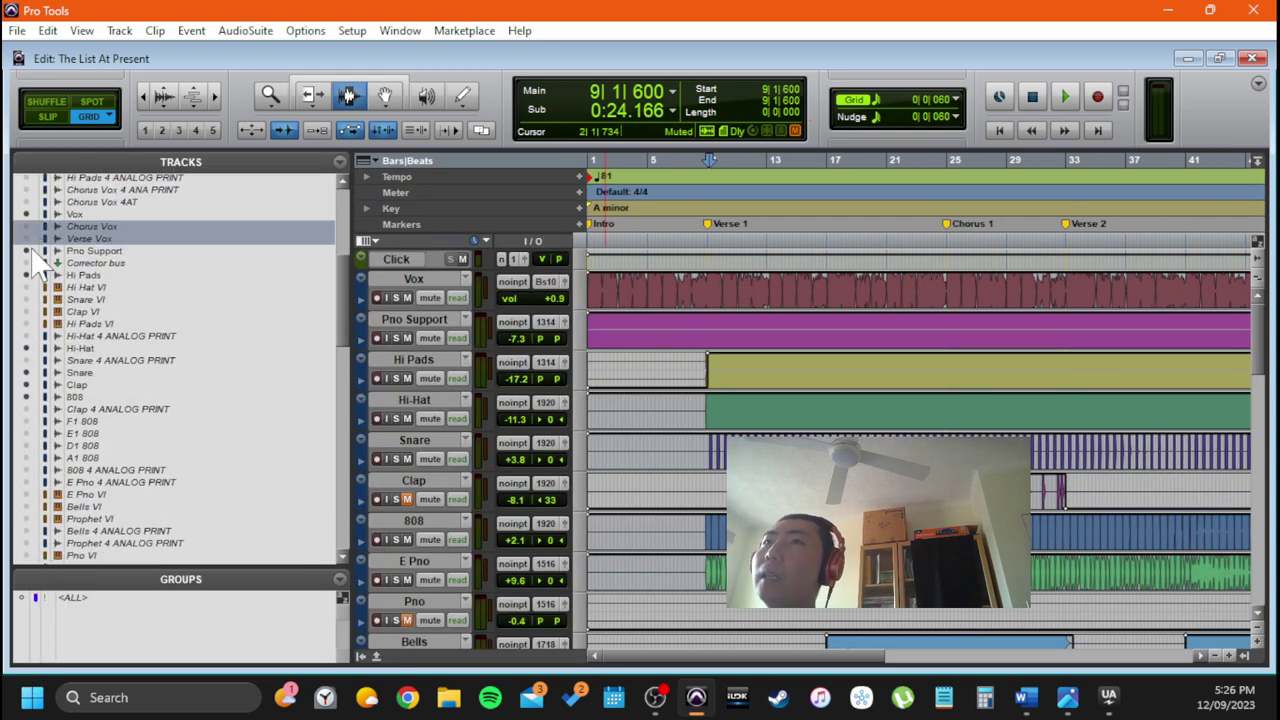
left_click(116, 289)
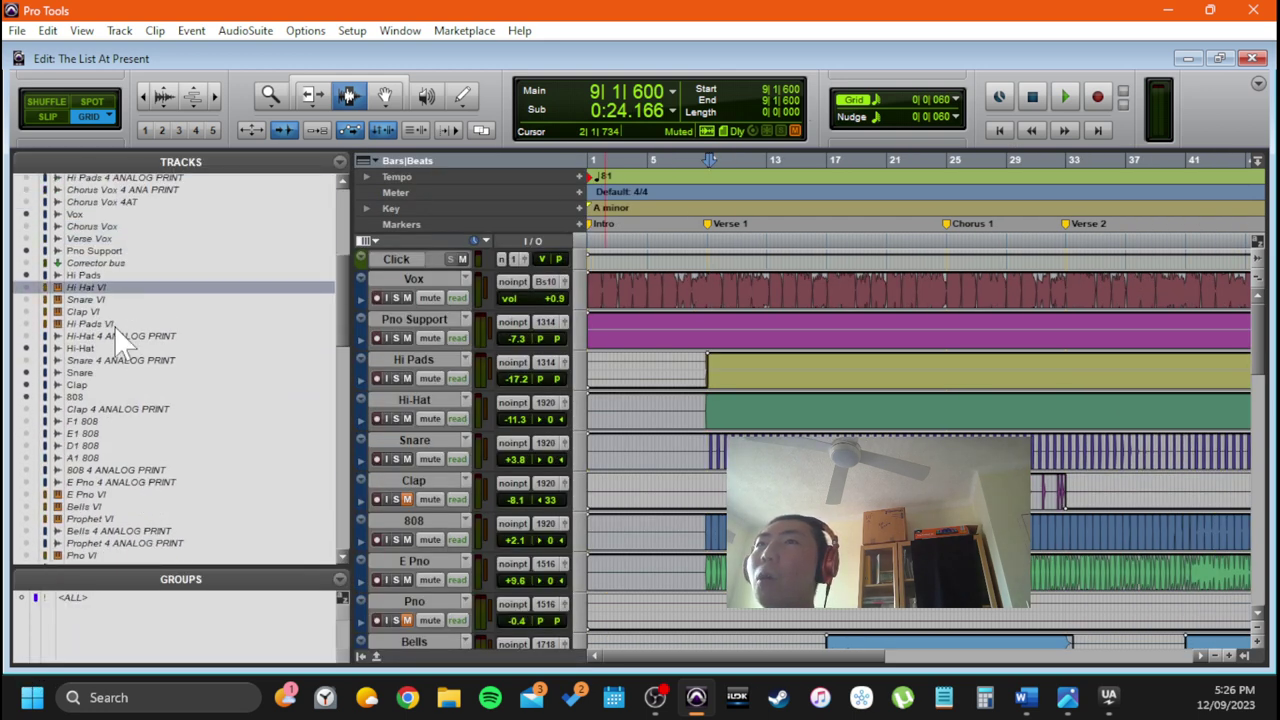
left_click(115, 326, "shift")
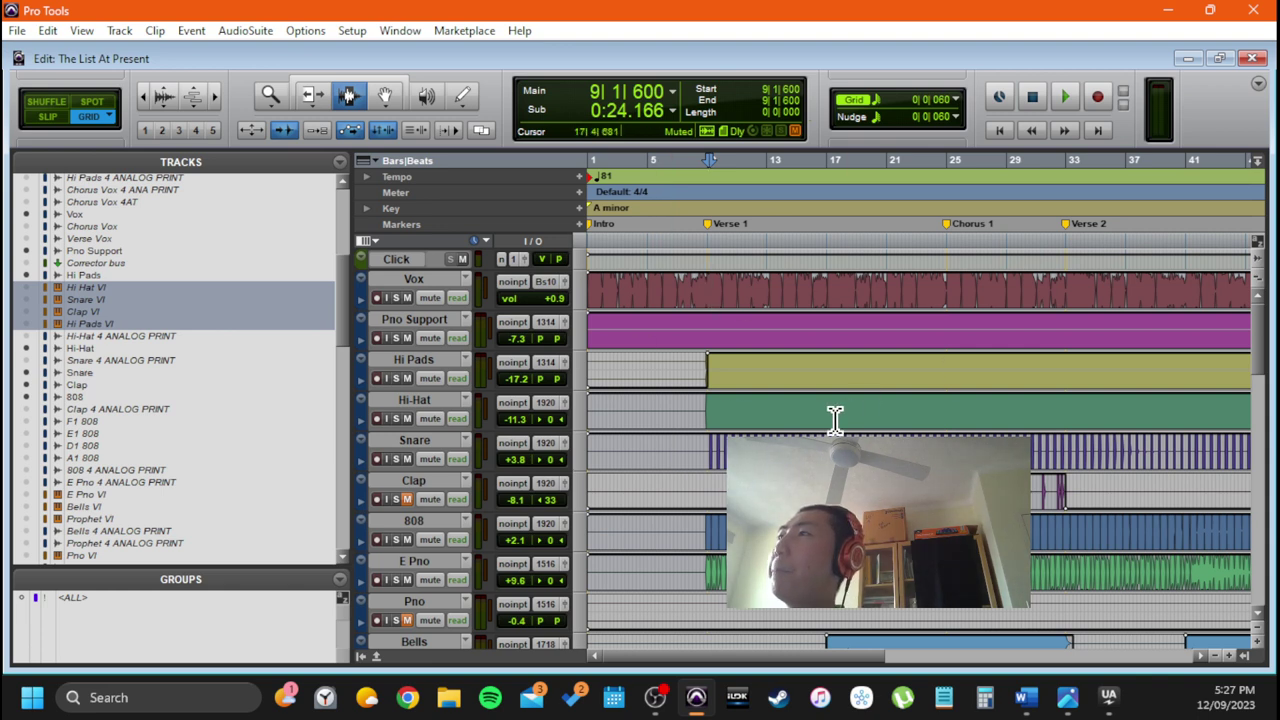
left_click(665, 370)
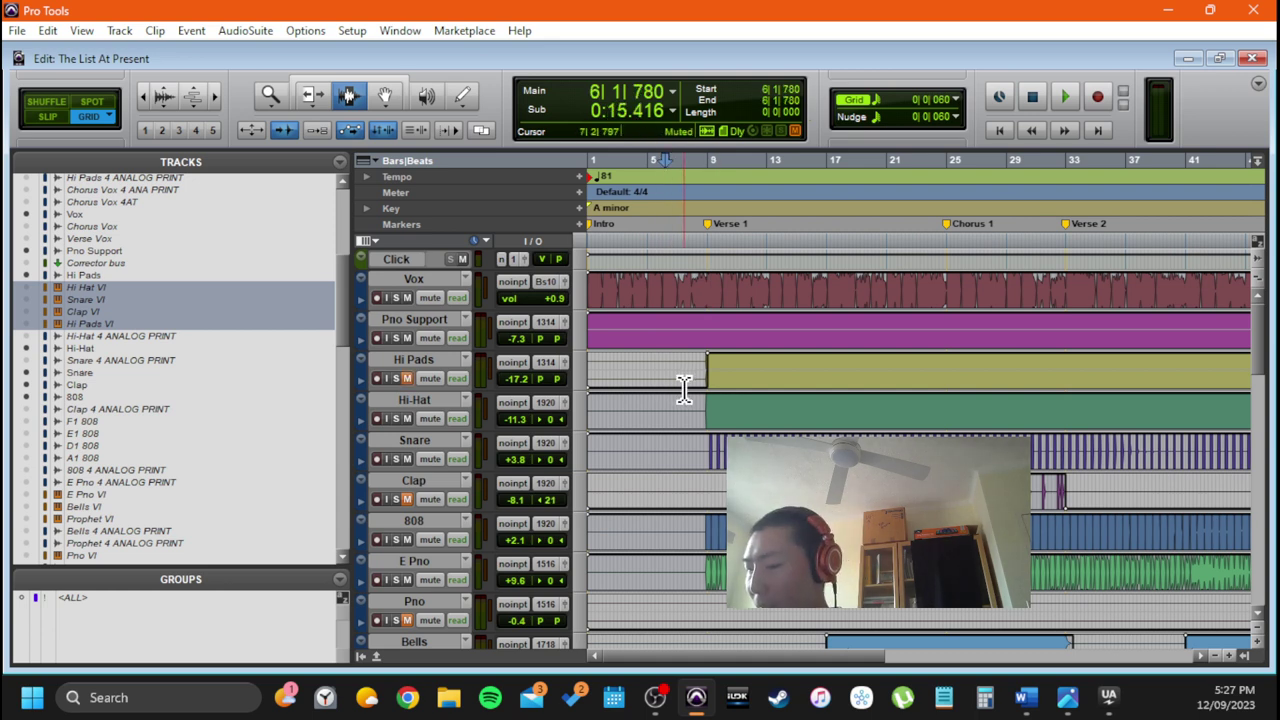
key("ctrl+bracketleft")
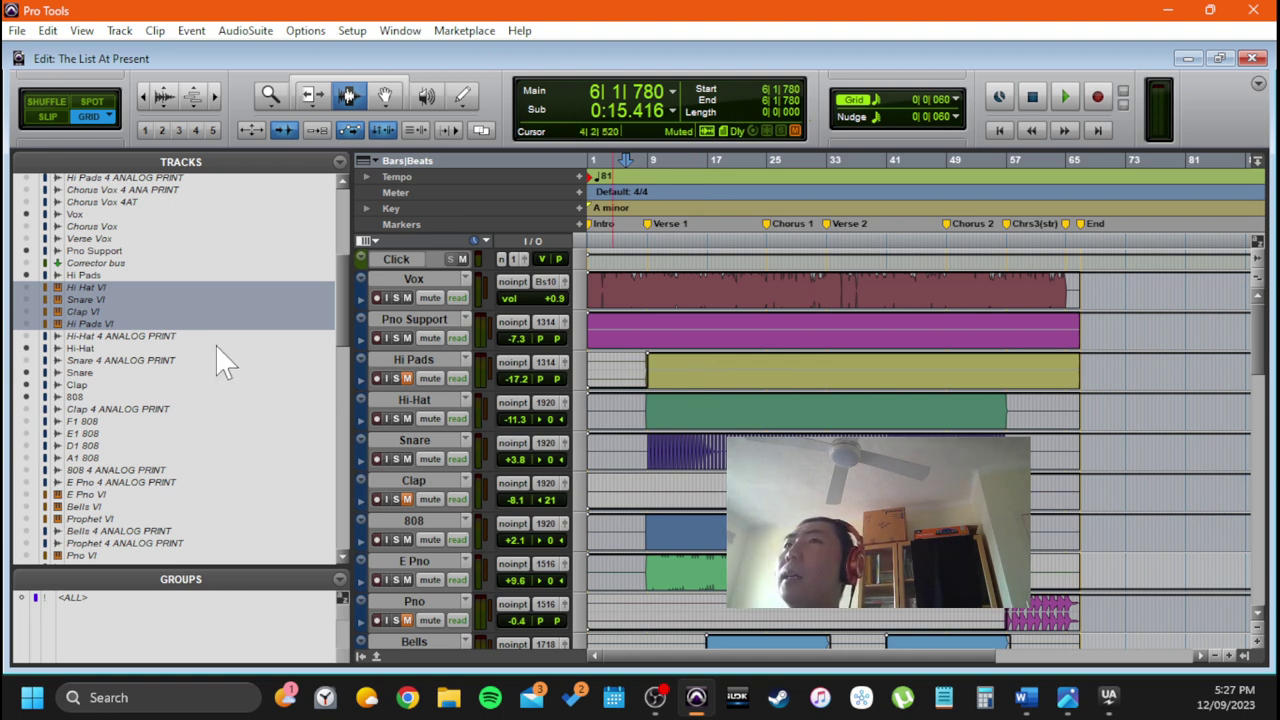
left_click(624, 366)
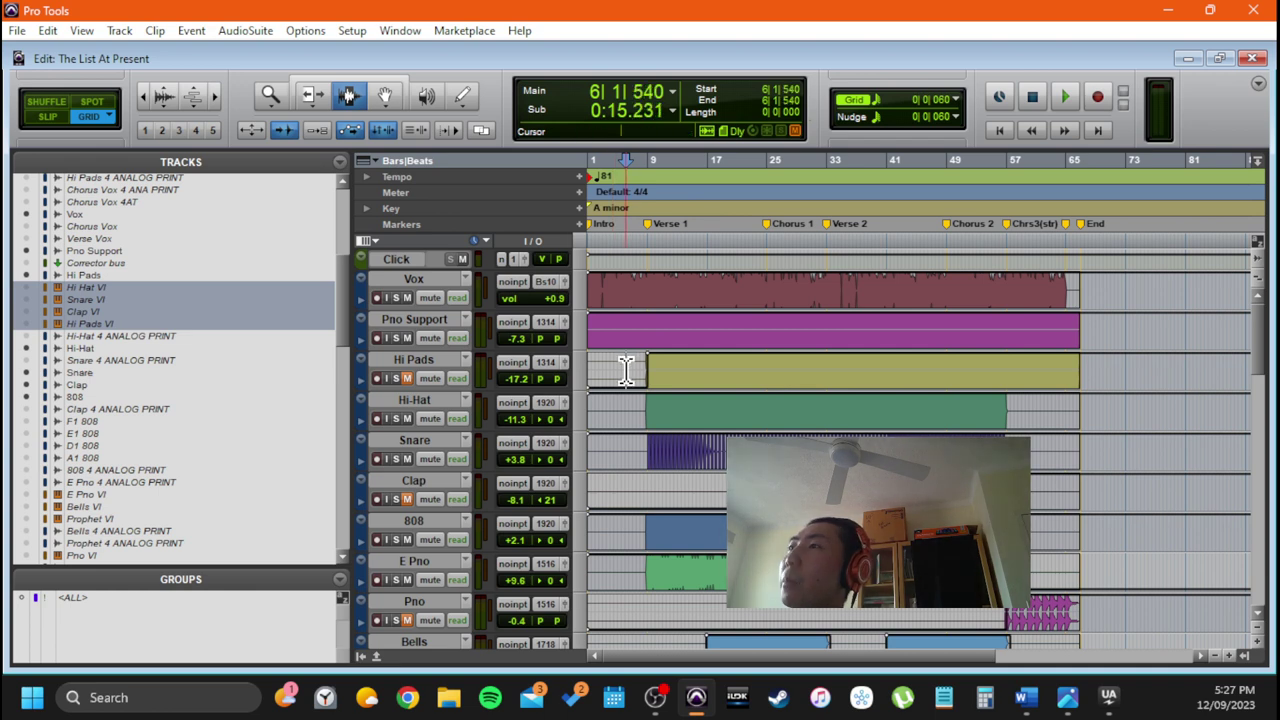
right_click(185, 322)
left_click(215, 334)
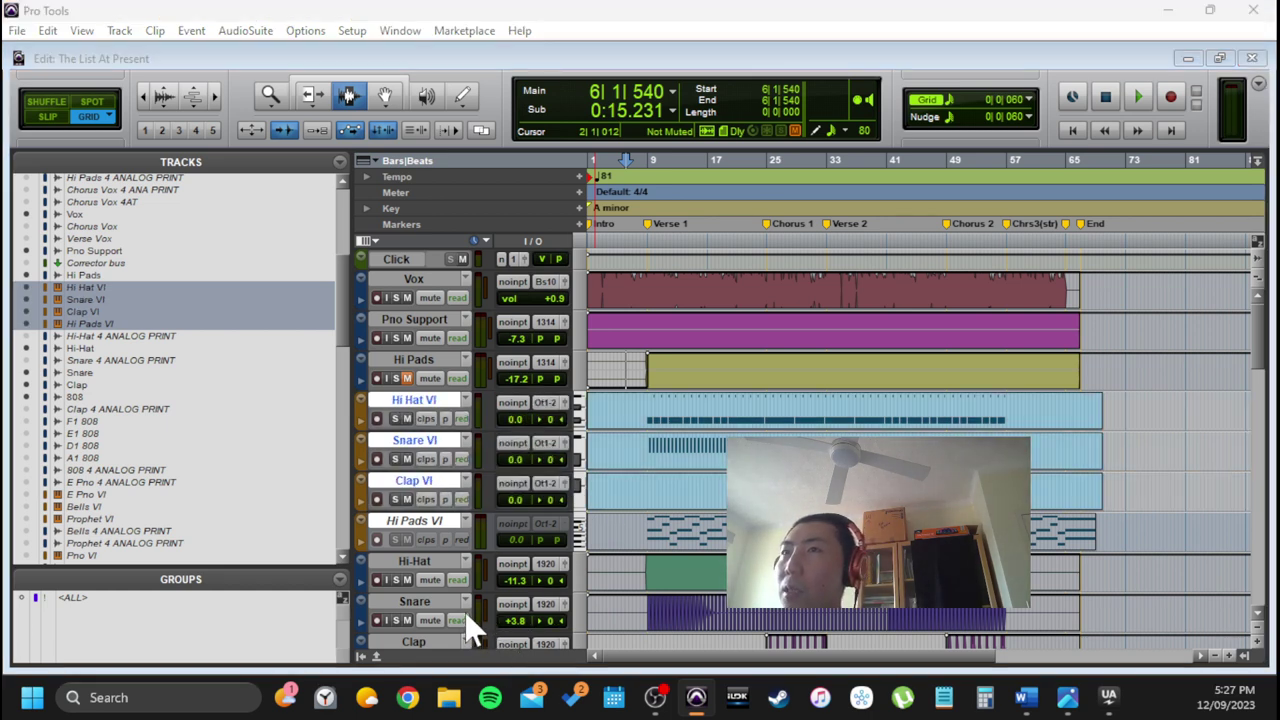
scroll(100, 450, "down", 6)
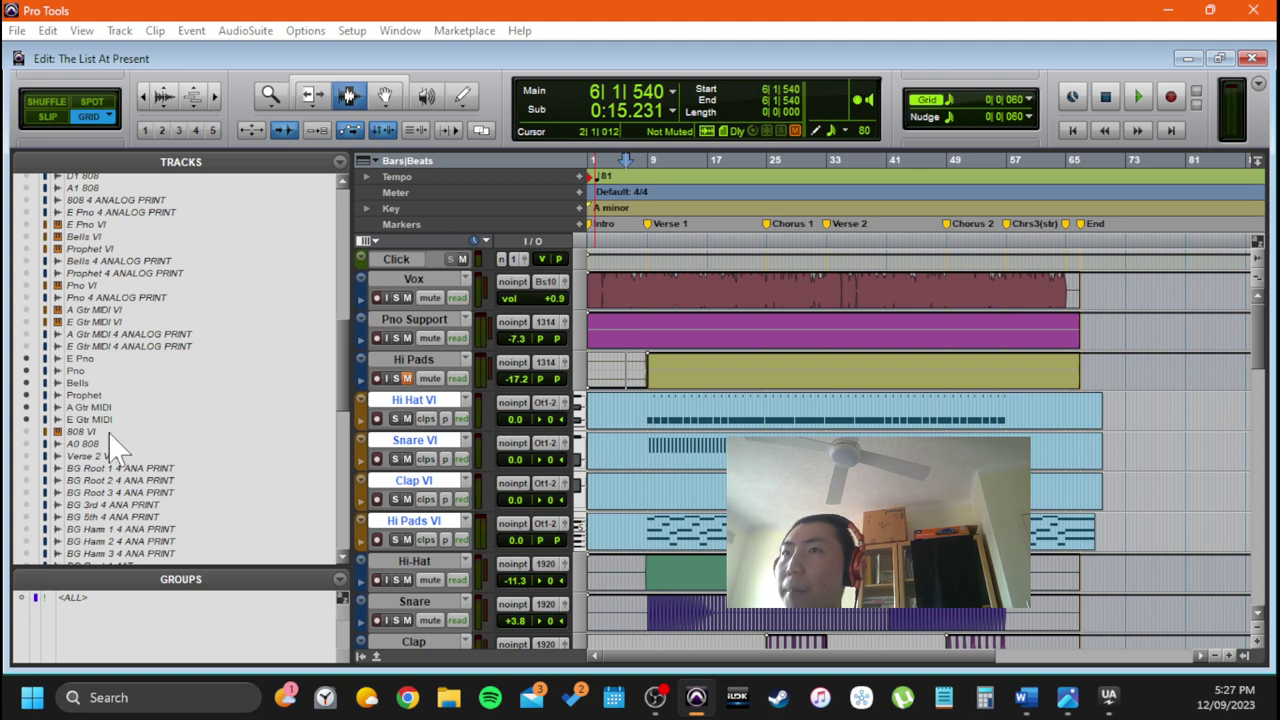
left_click(108, 431)
right_click(108, 431)
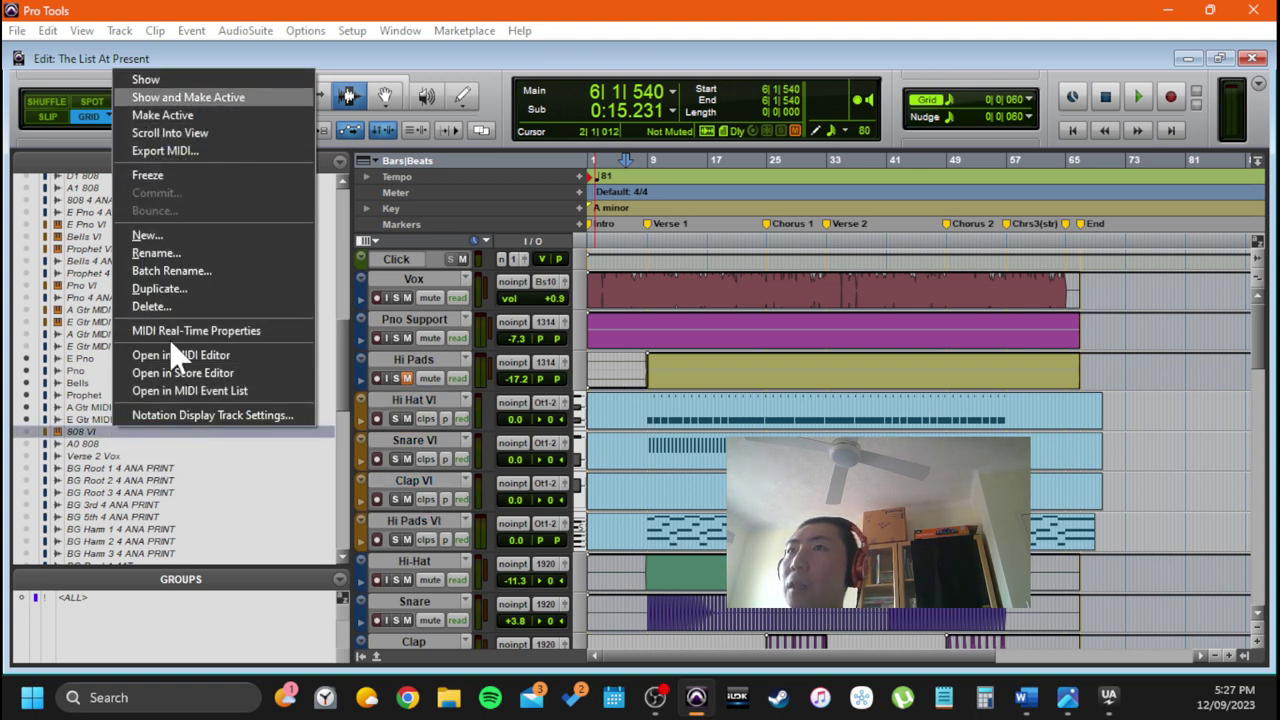
left_click(188, 450)
scroll(188, 451, "up", 5)
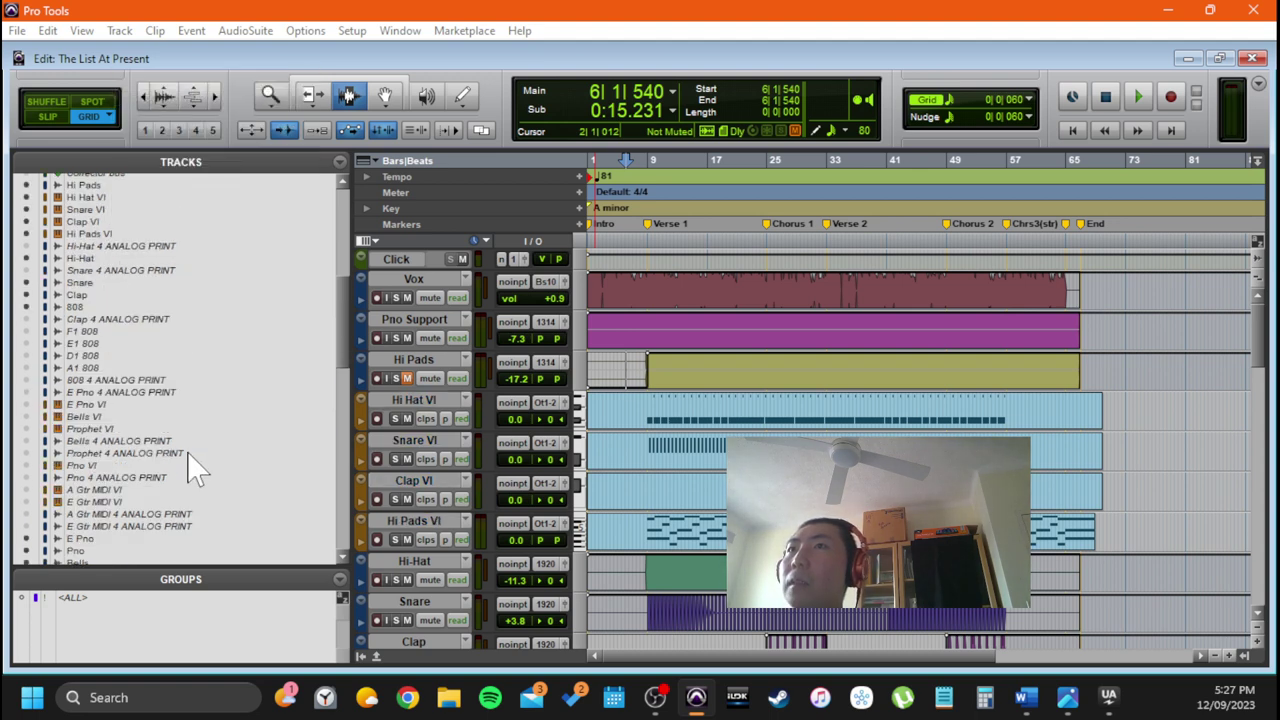
scroll(197, 468, "up", 7)
scroll(197, 468, "up", 3)
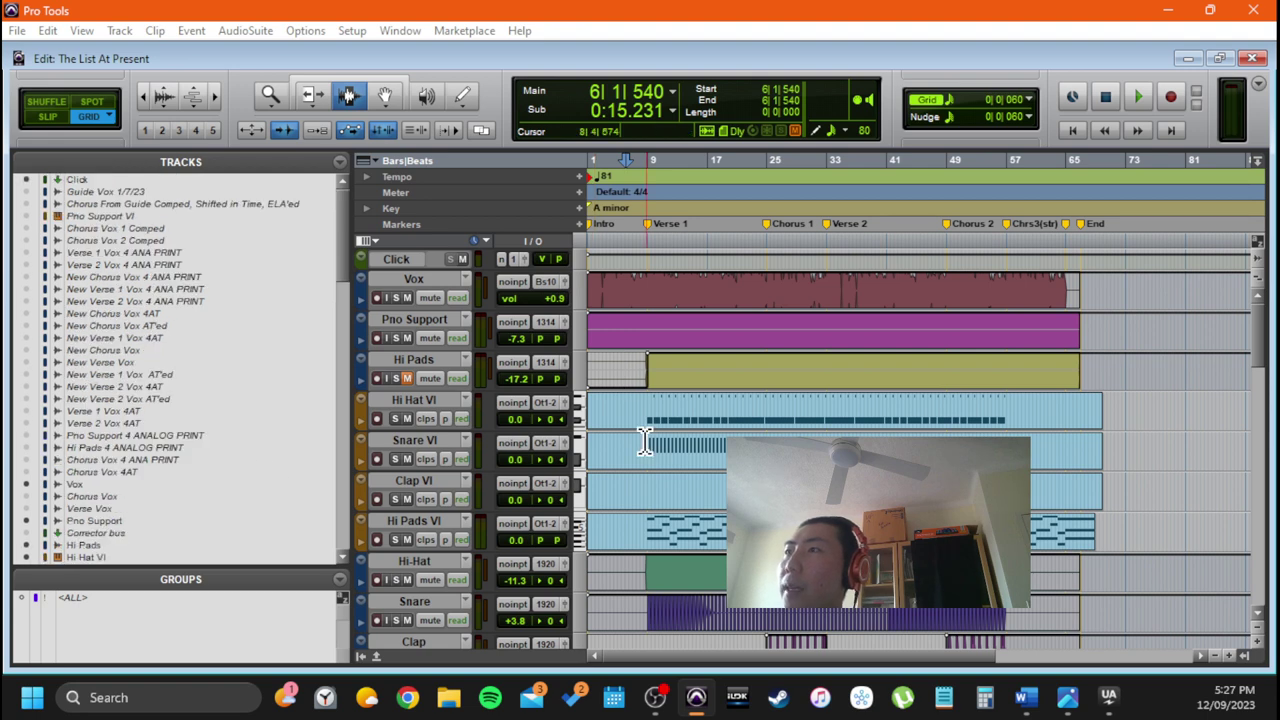
Select the Hi Hat VI through Hi Pads VI tracks and examine their instrument inserts and channel names in the Mix window
left_click(439, 403)
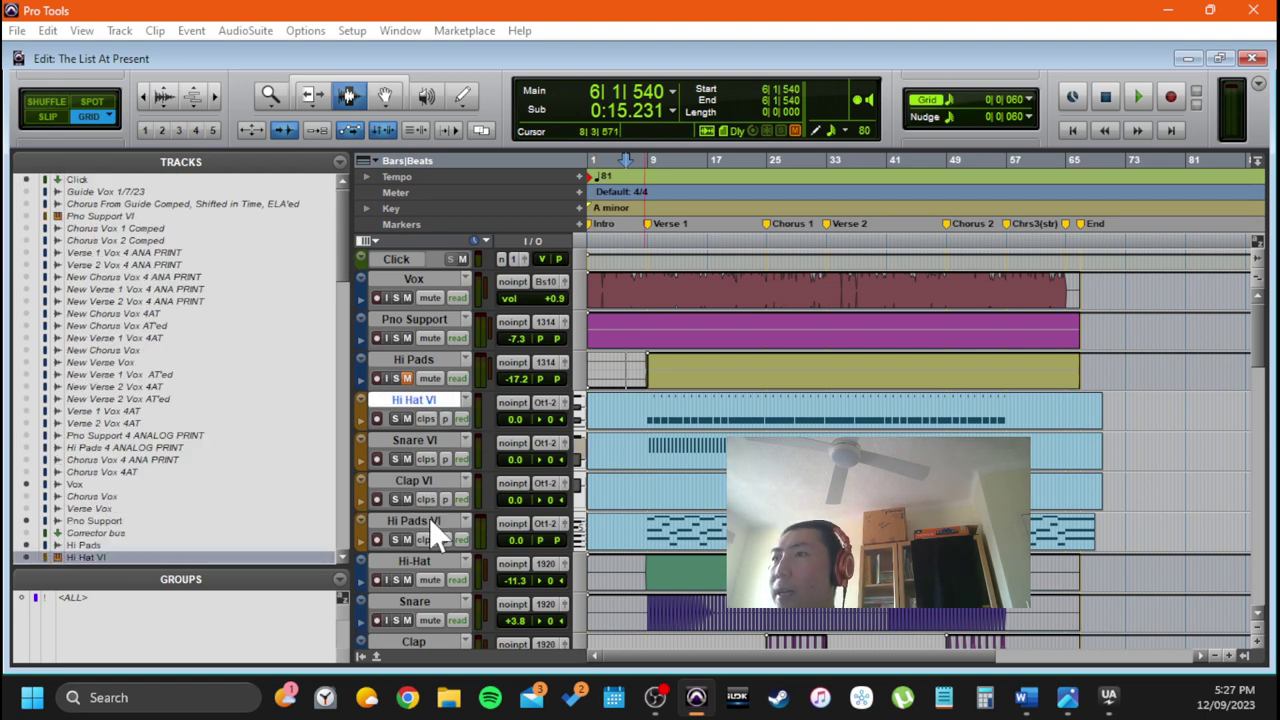
left_click(429, 520, "shift")
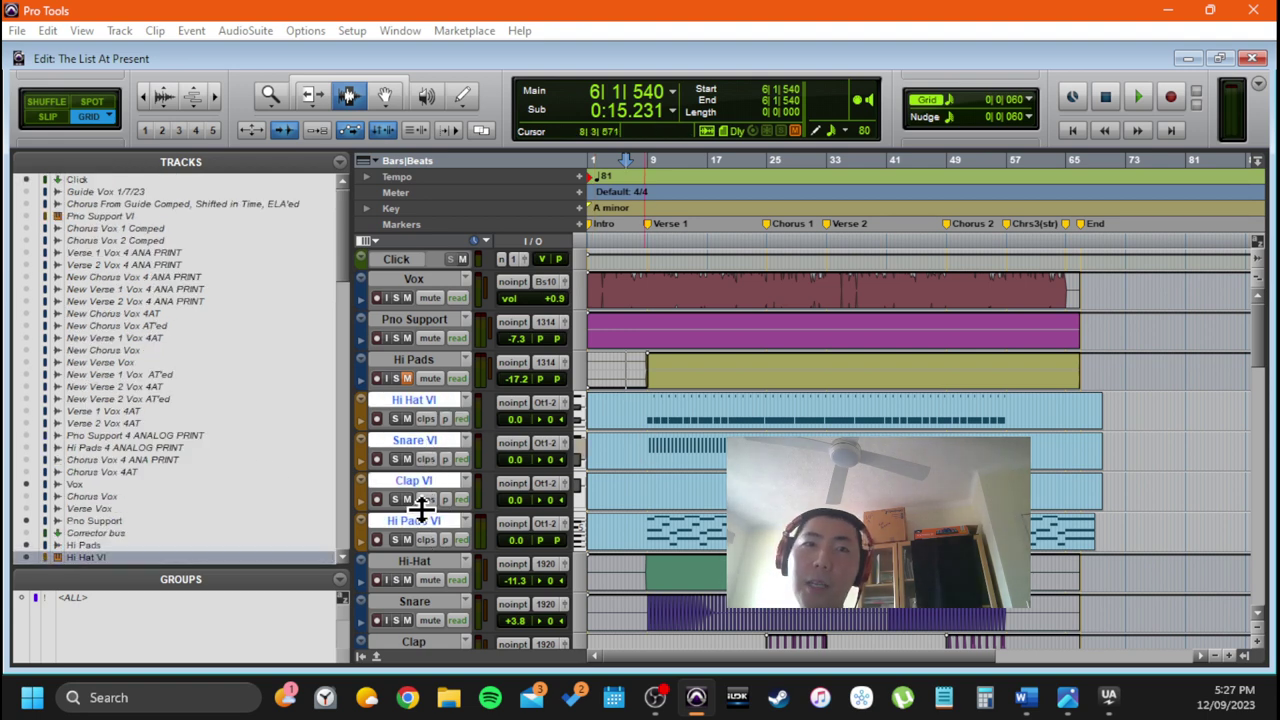
scroll(444, 515, "down", 1)
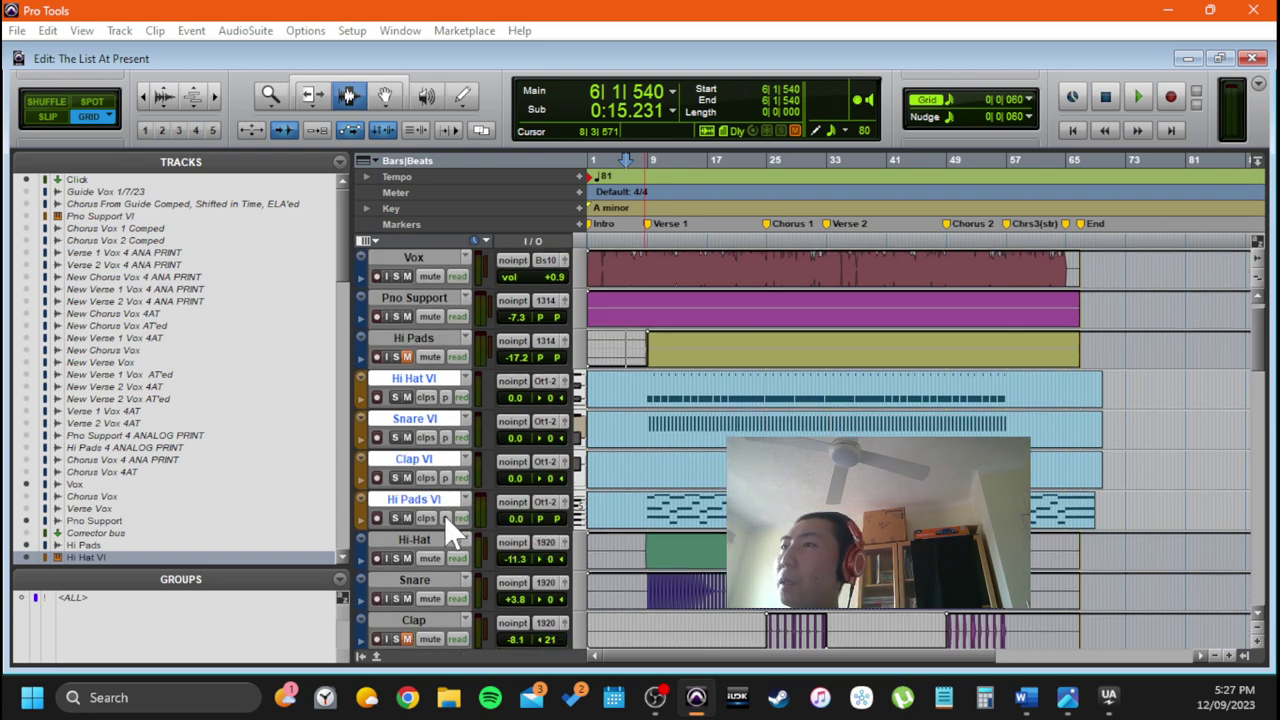
key("ctrl+equal")
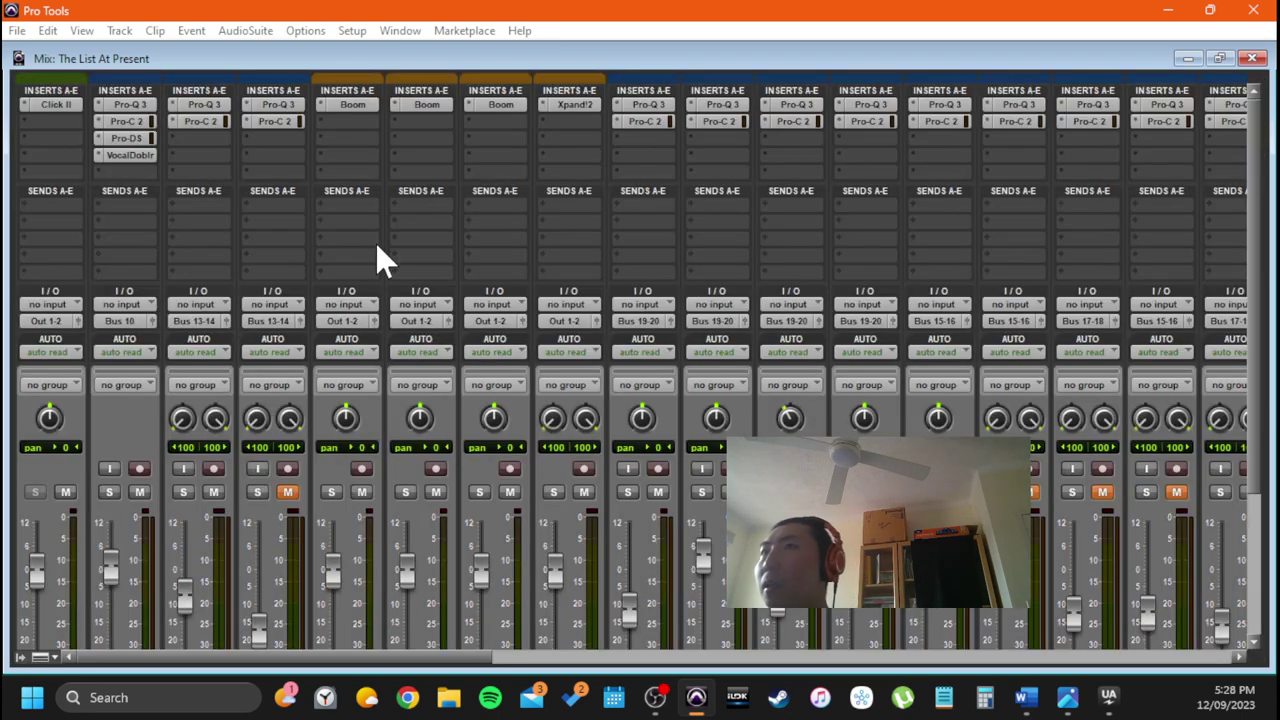
scroll(380, 260, "down", 3)
scroll(412, 348, "up", 3)
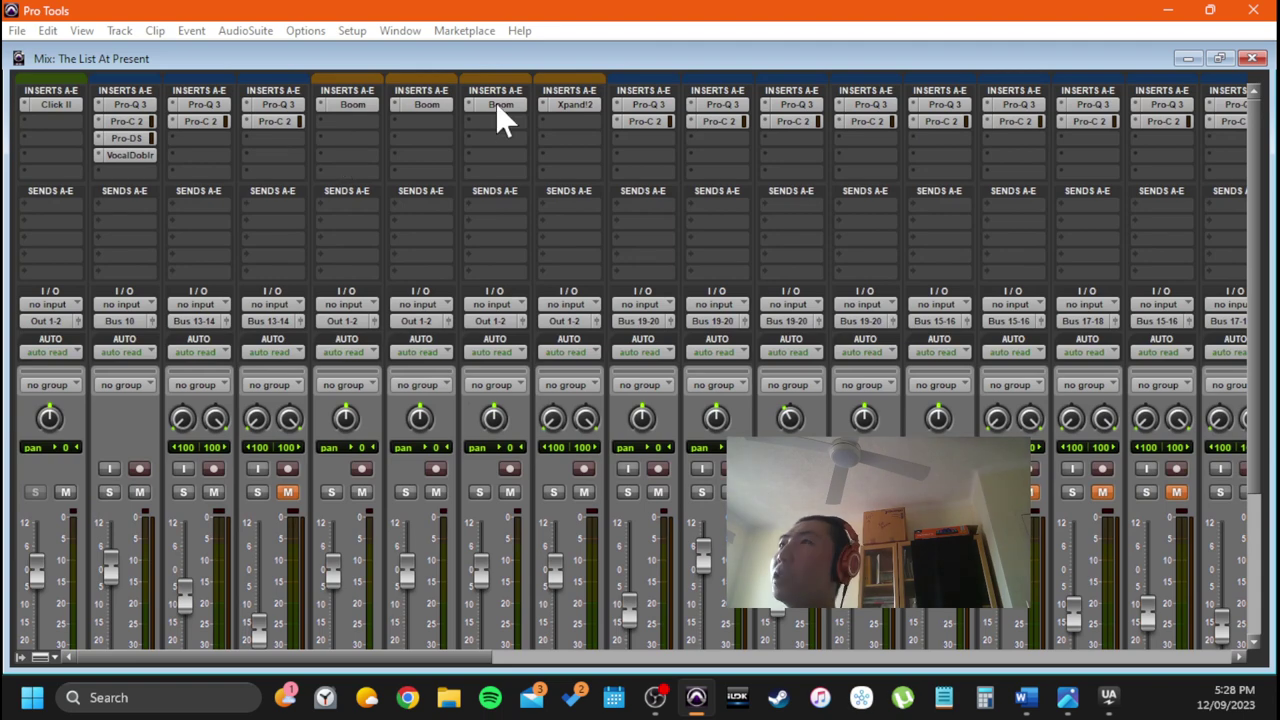
scroll(520, 200, "down", 3)
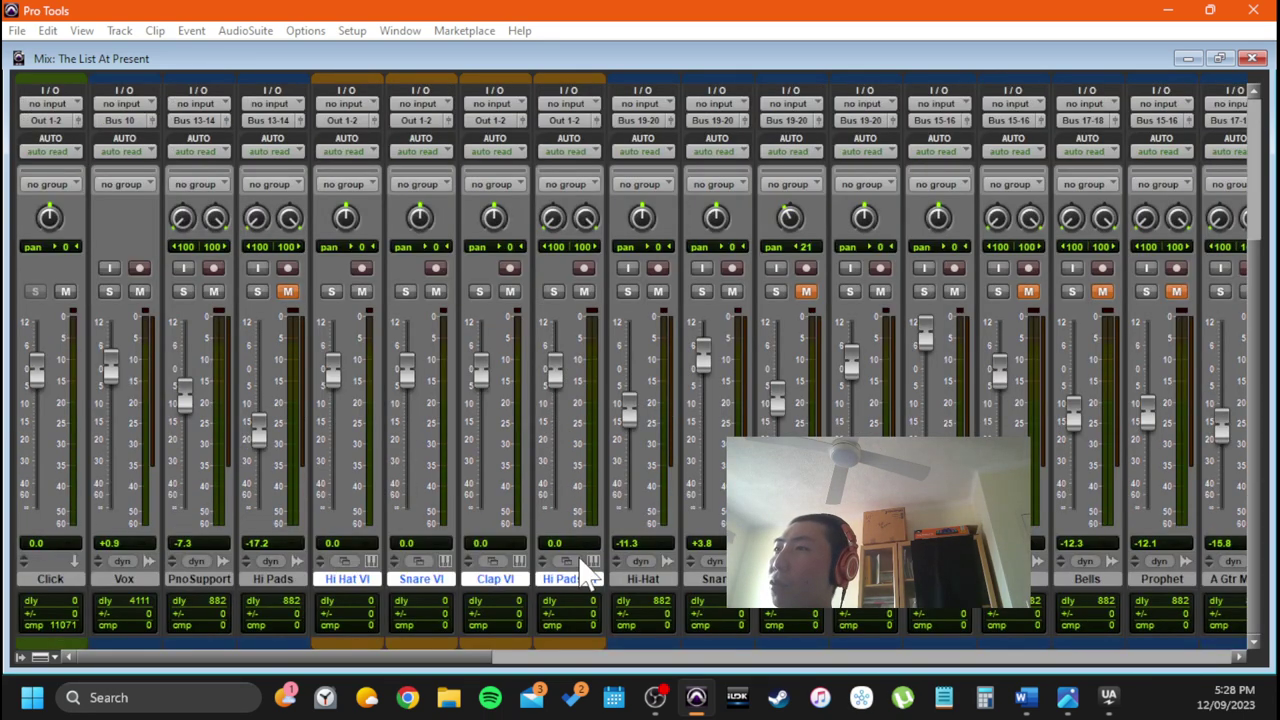
scroll(520, 500, "up", 3)
scroll(400, 560, "down", 3)
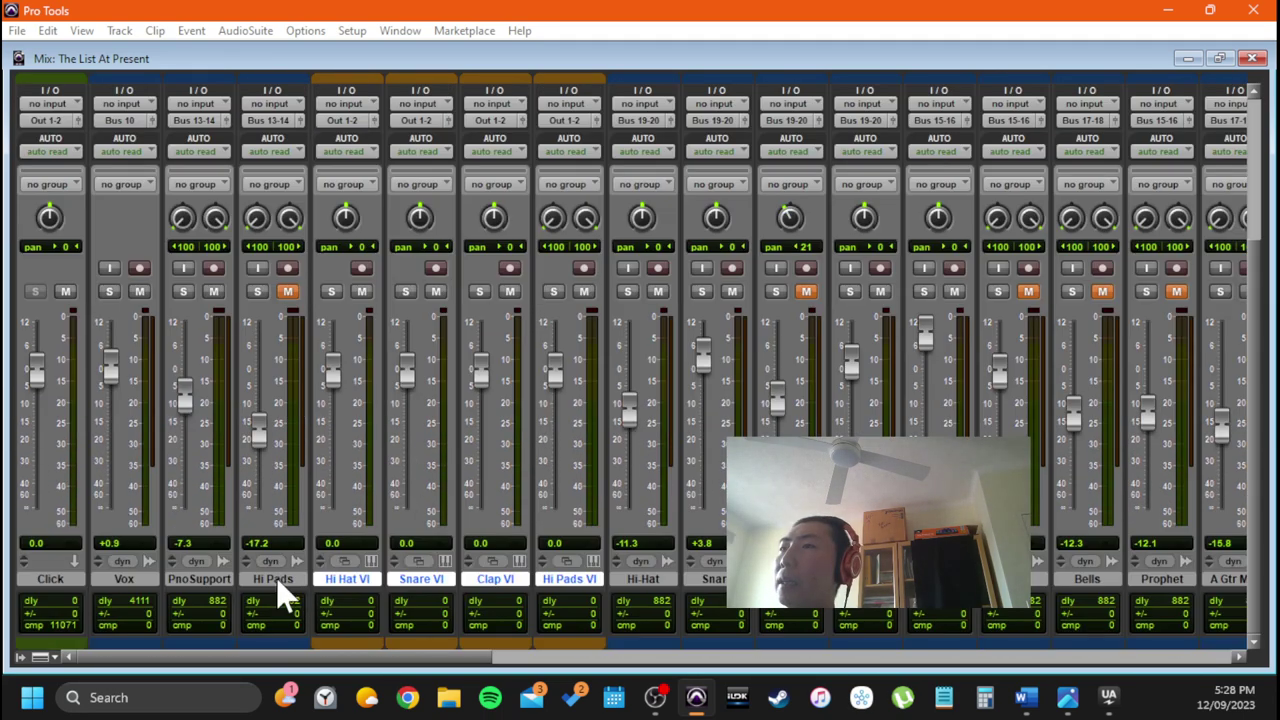
Select only the Hi Hat VI, Snare VI and Clap VI channels and examine the plug-in insert on each
left_click(280, 585)
left_click(341, 582)
left_click(505, 582, "shift")
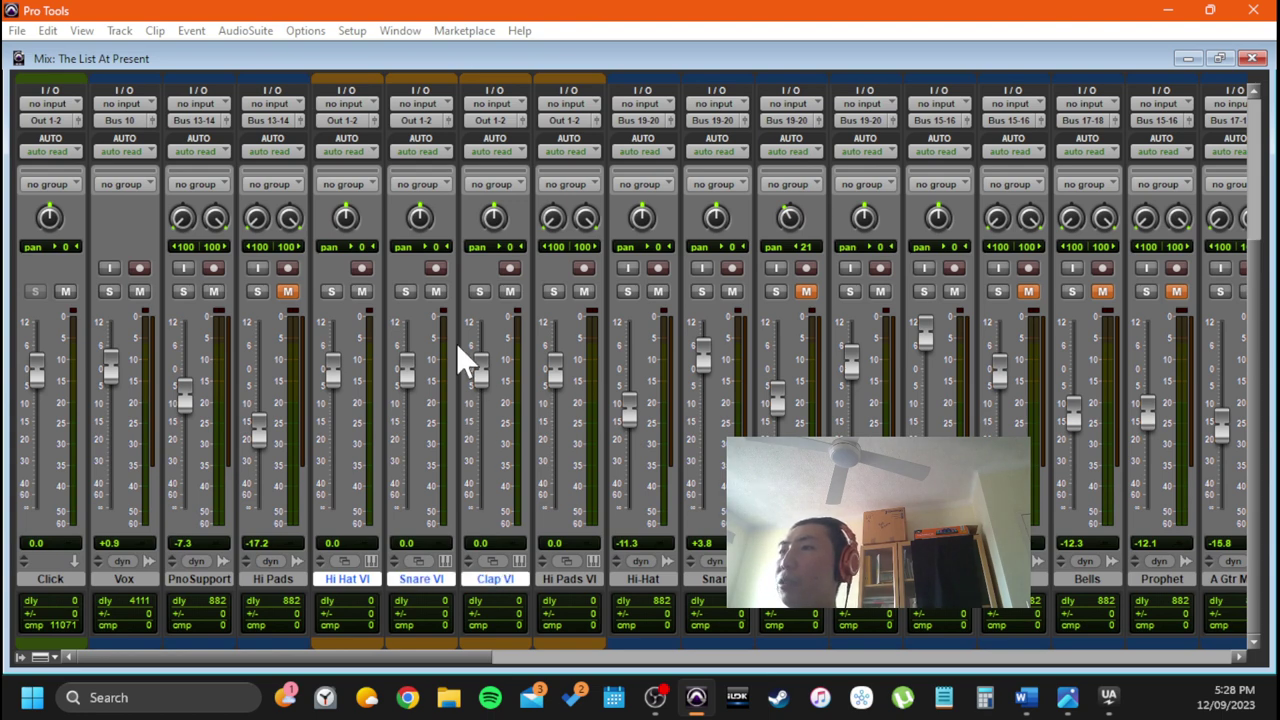
scroll(353, 112, "up", 3)
scroll(461, 270, "down", 3)
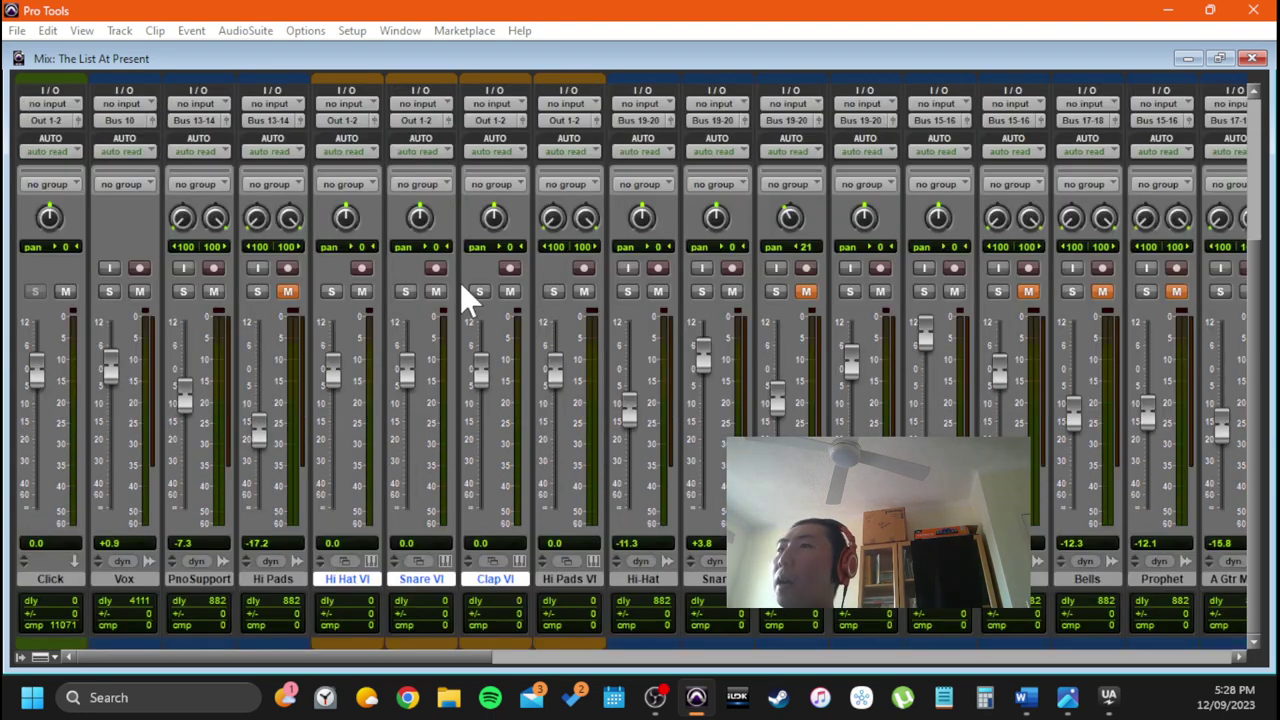
scroll(440, 240, "up", 3)
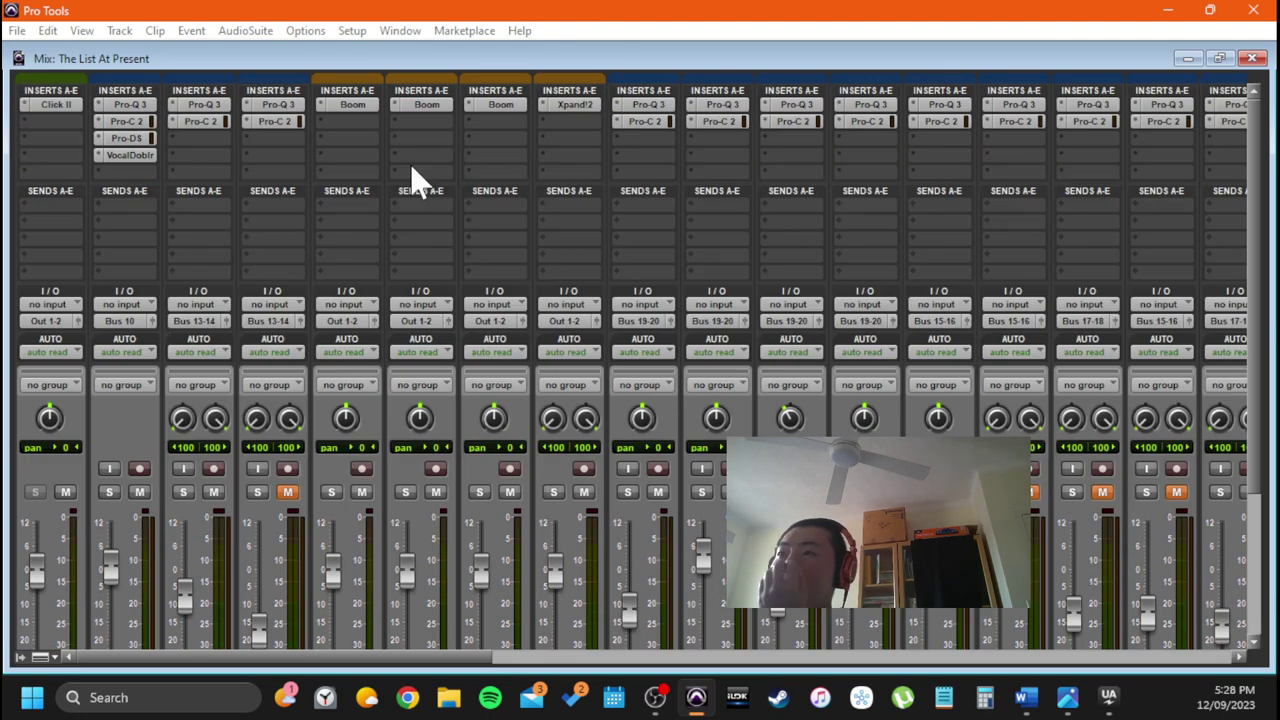
Open the Boom instrument on the Hi Hat VI track, examine its whole drum machine interface, and close it
left_click(368, 107)
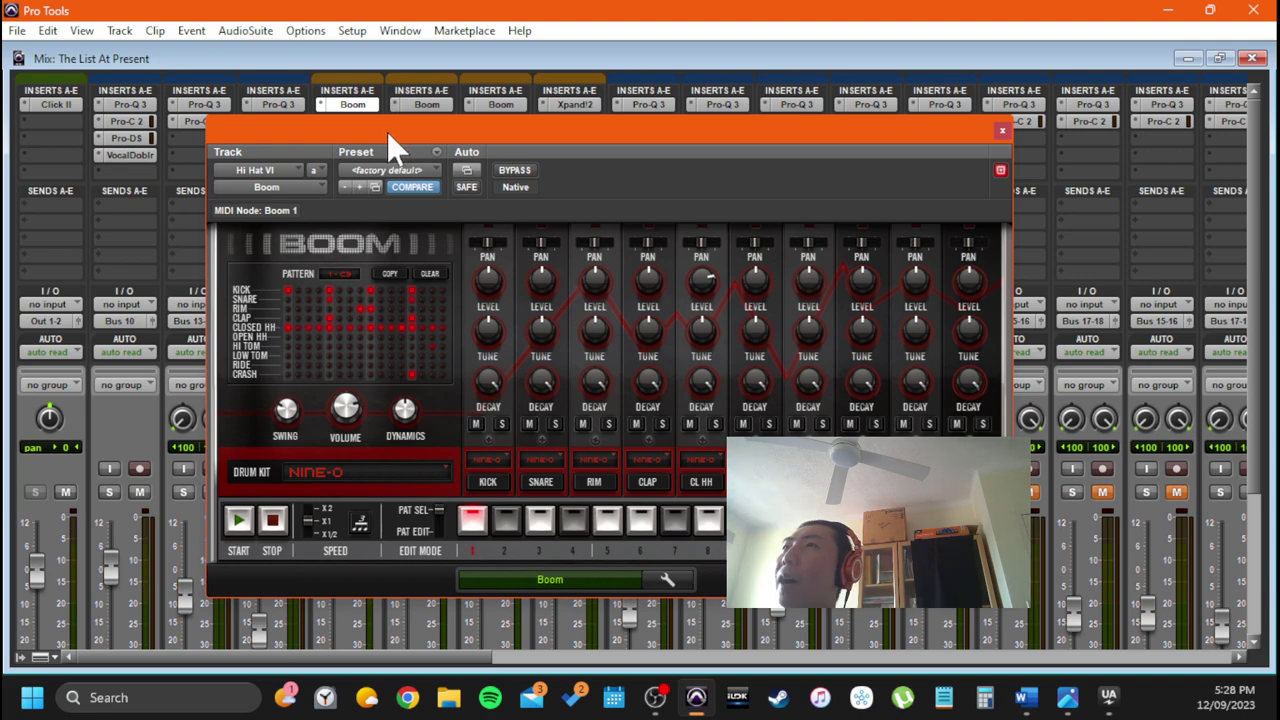
left_click_drag(387, 132, 410, 55)
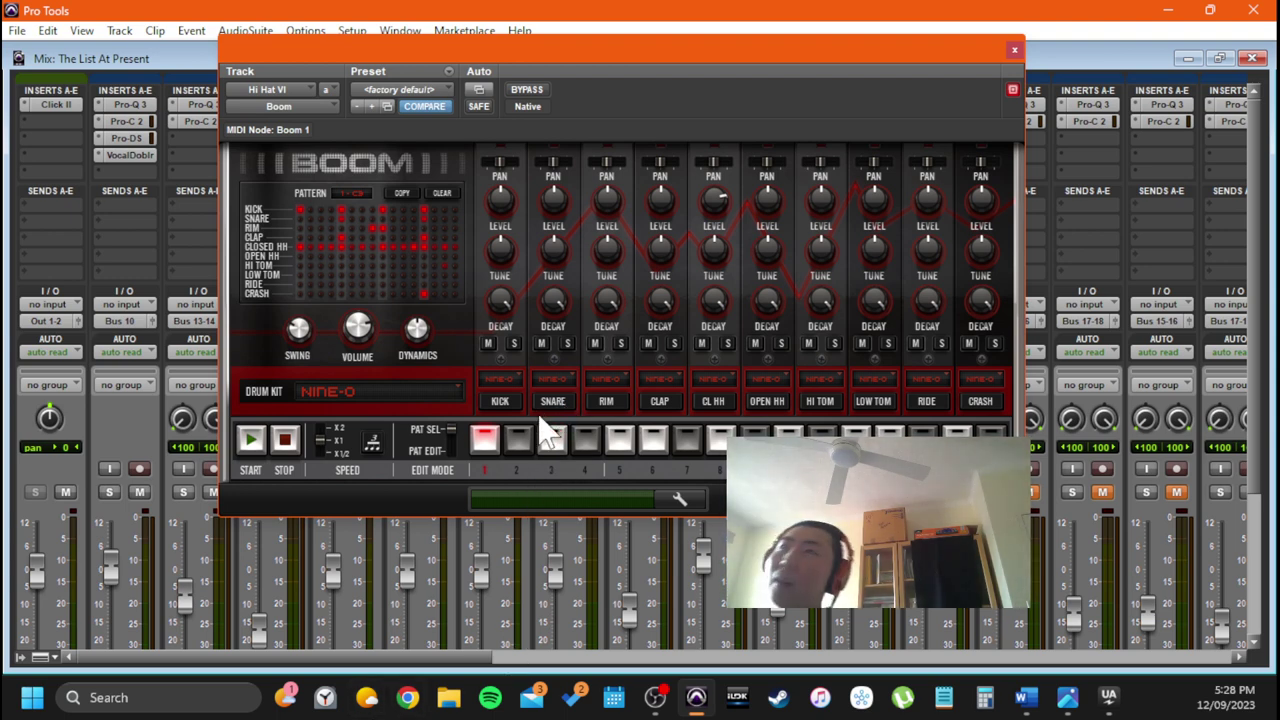
left_click_drag(967, 55, 958, 113)
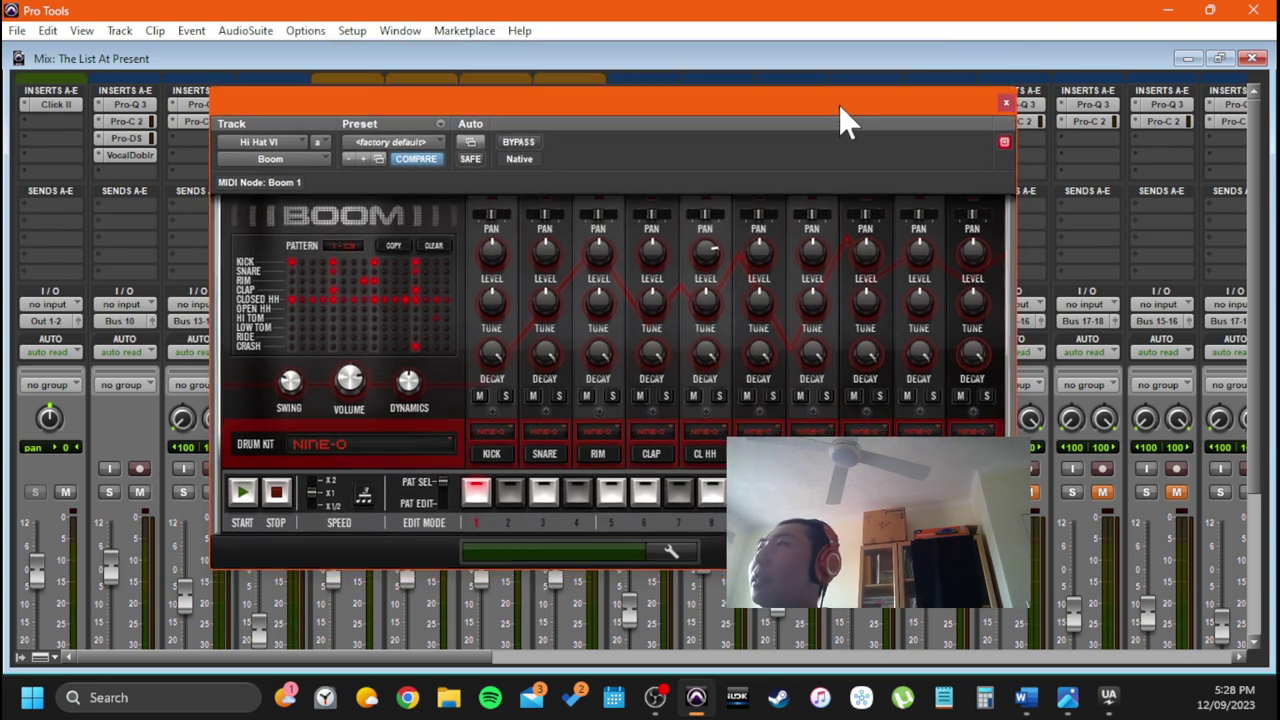
left_click_drag(840, 108, 849, 56)
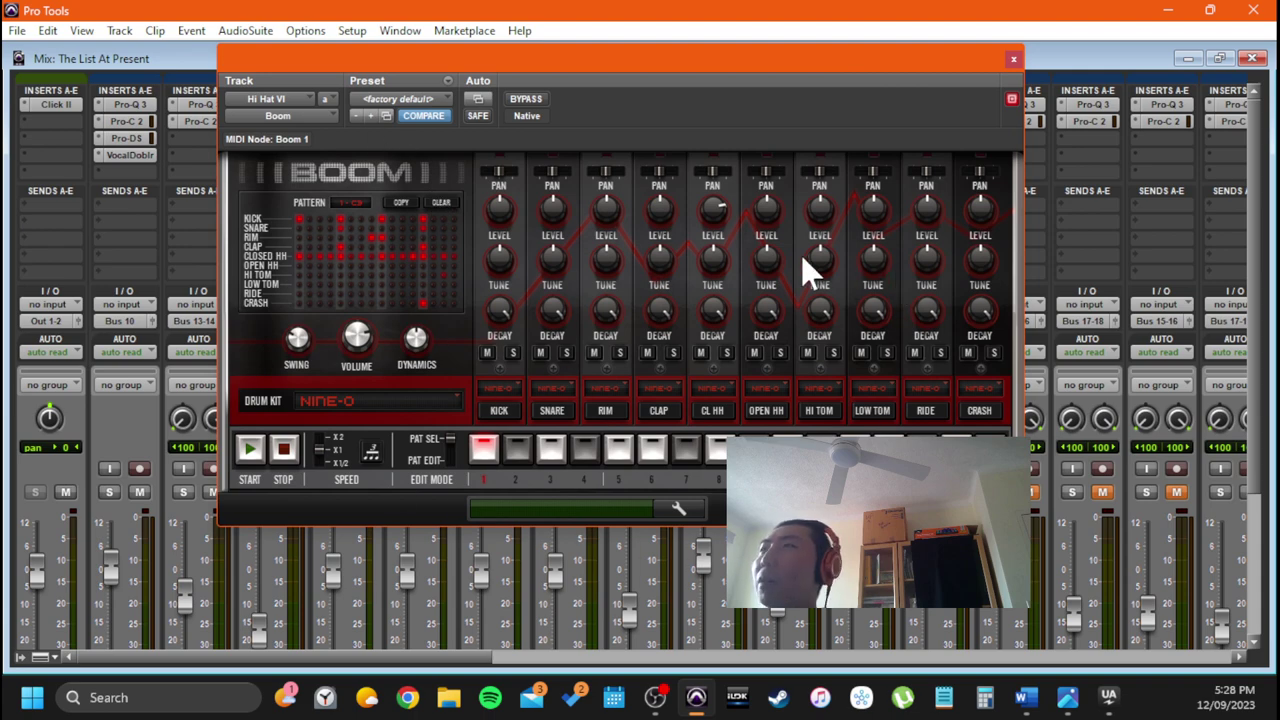
left_click(1013, 60)
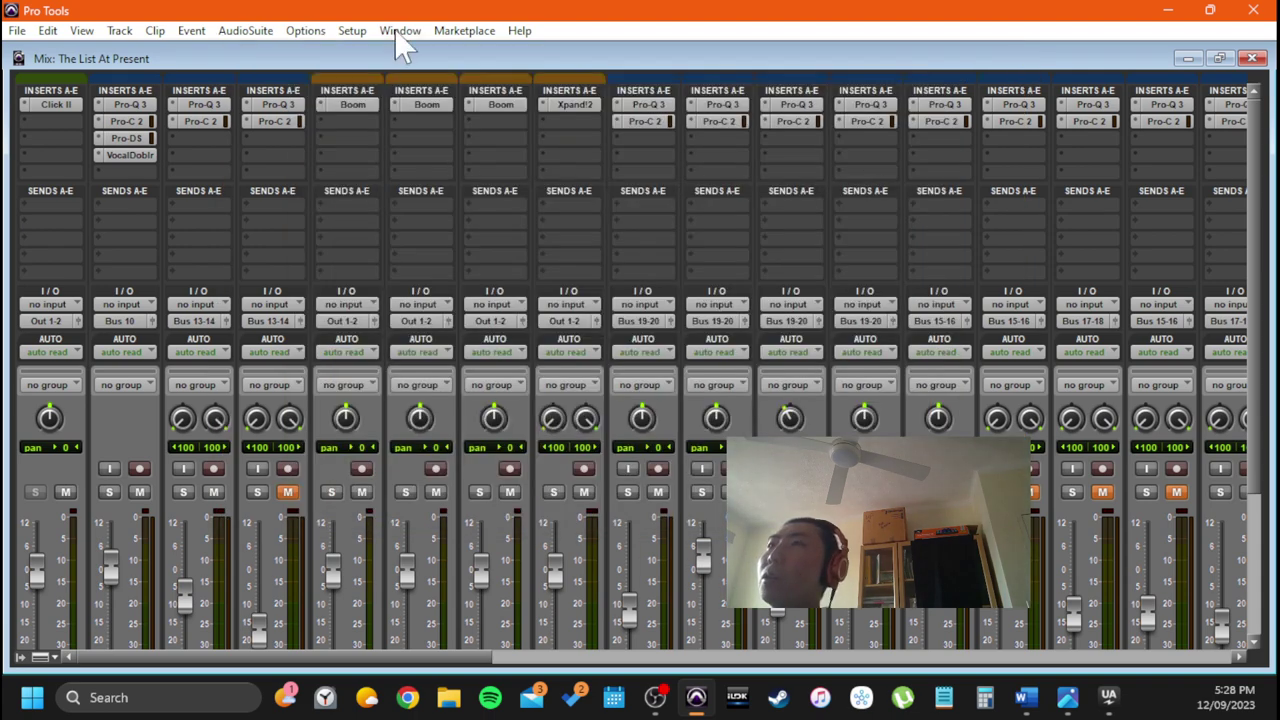
Select only the Hi Pads VI channel in the Mix window and examine its Xpand!2 insert
scroll(401, 448, "down", 5)
scroll(410, 500, "up", 5)
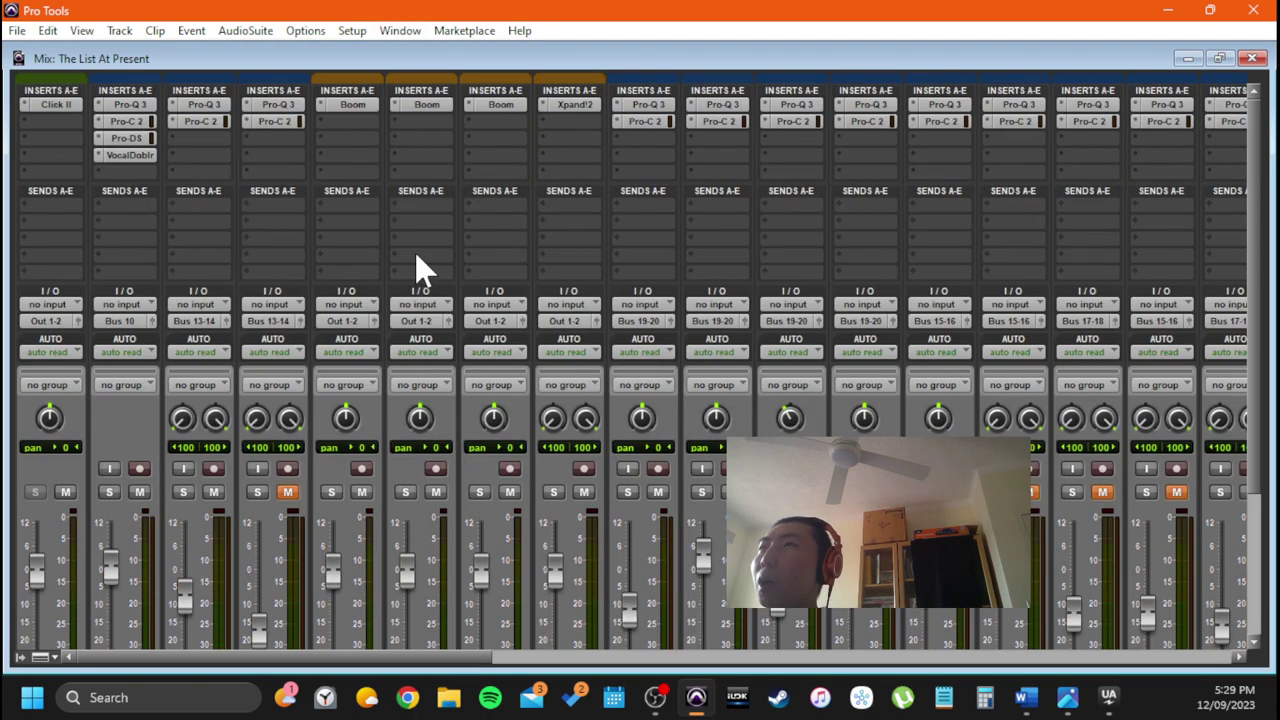
scroll(420, 350, "down", 5)
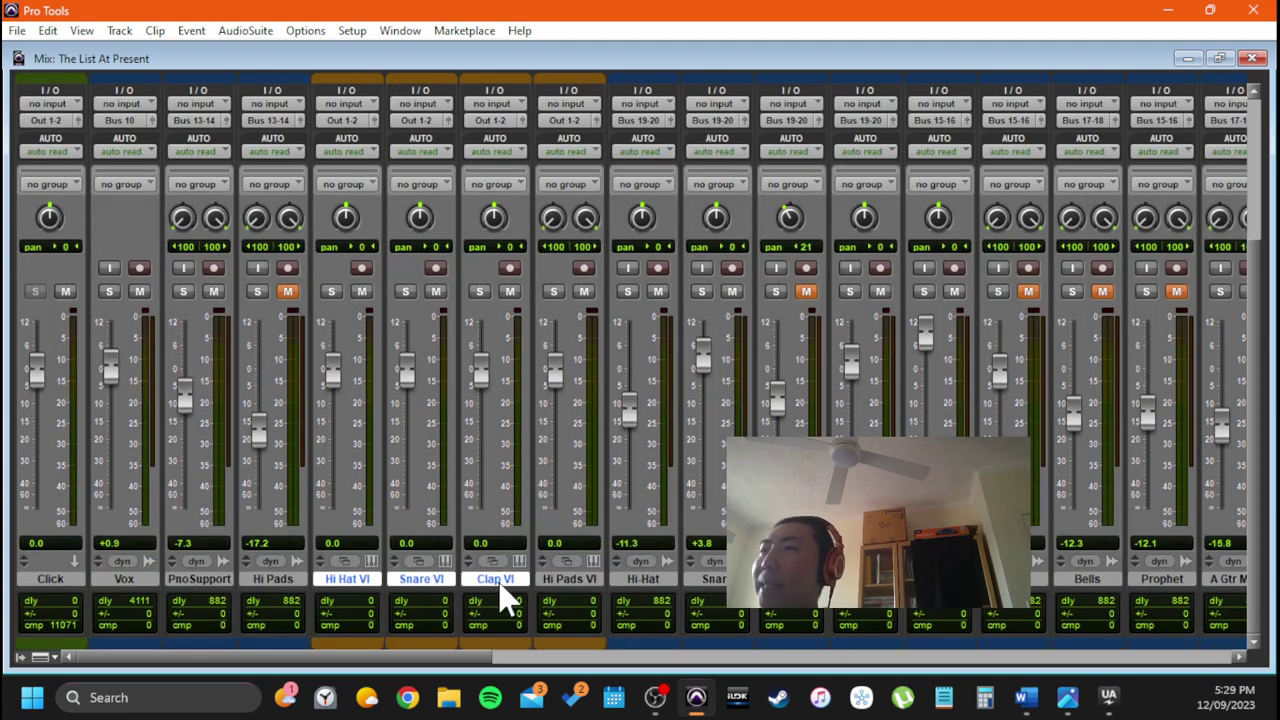
left_click(568, 581)
scroll(548, 340, "up", 5)
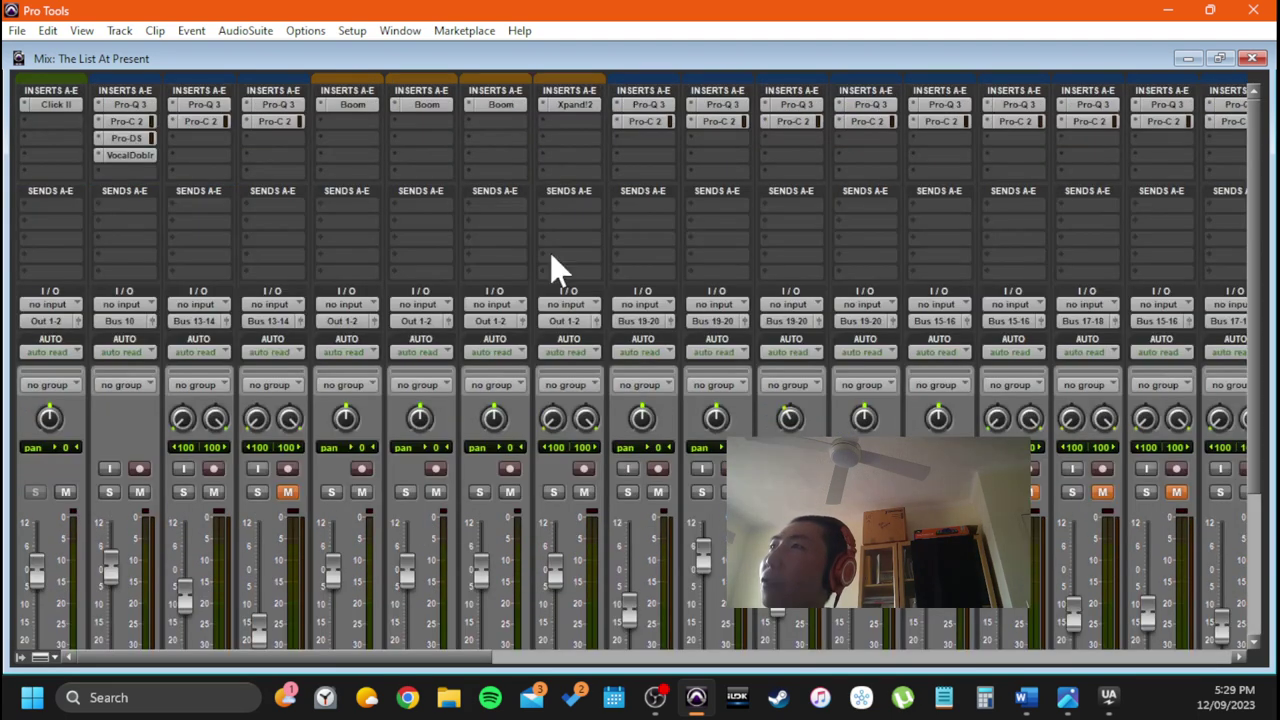
scroll(590, 200, "down", 5)
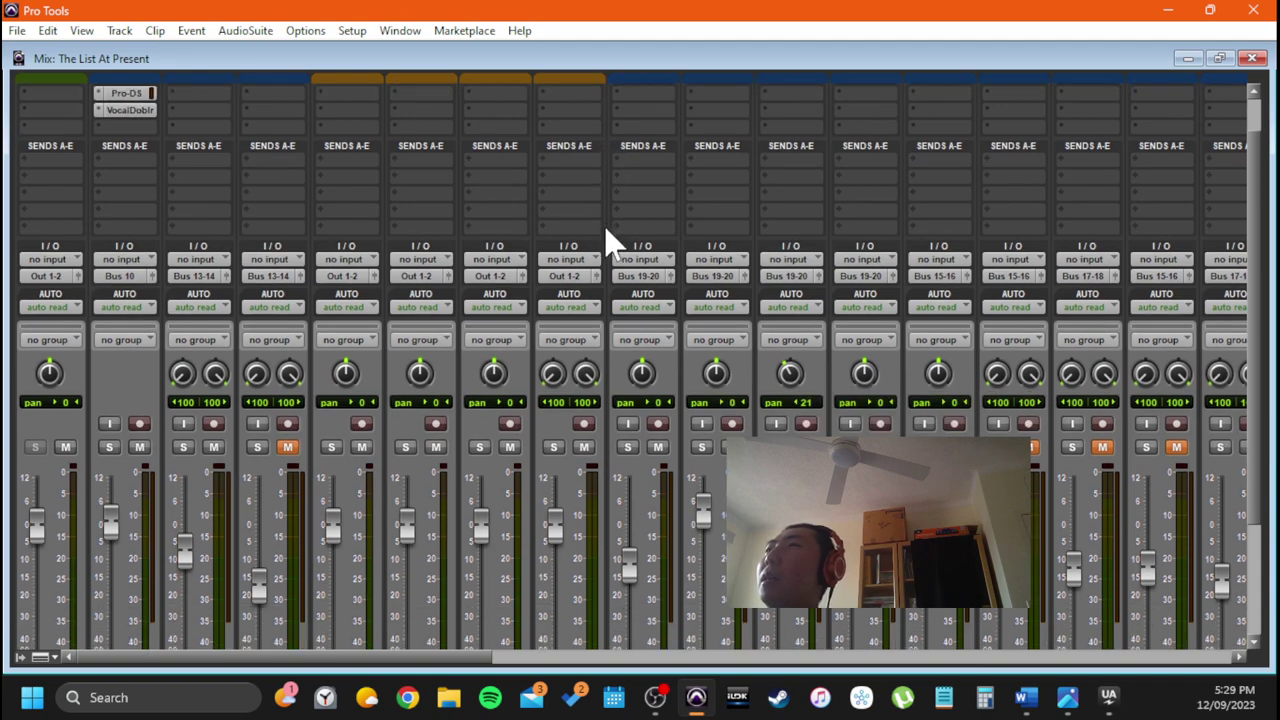
scroll(600, 150, "up", 5)
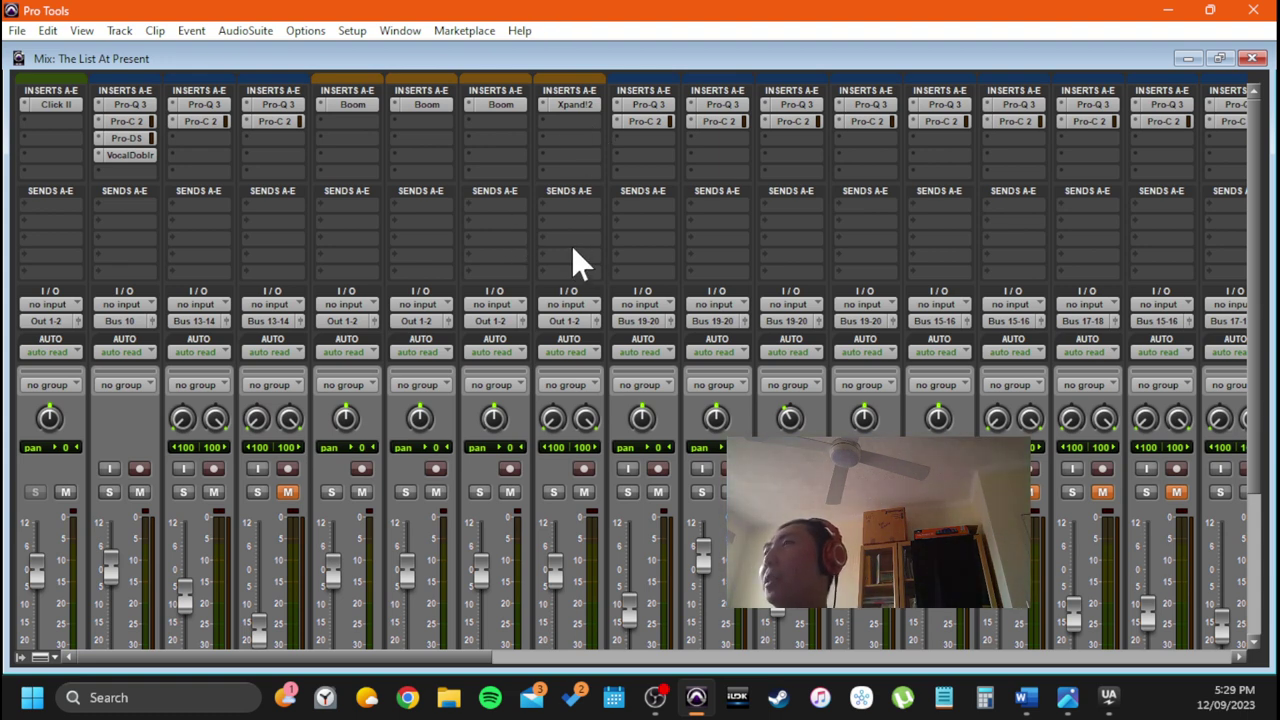
Select the Hi Hat VI through Hi Pads VI tracks in the Edit window and hide and deactivate them
key("ctrl+equal")
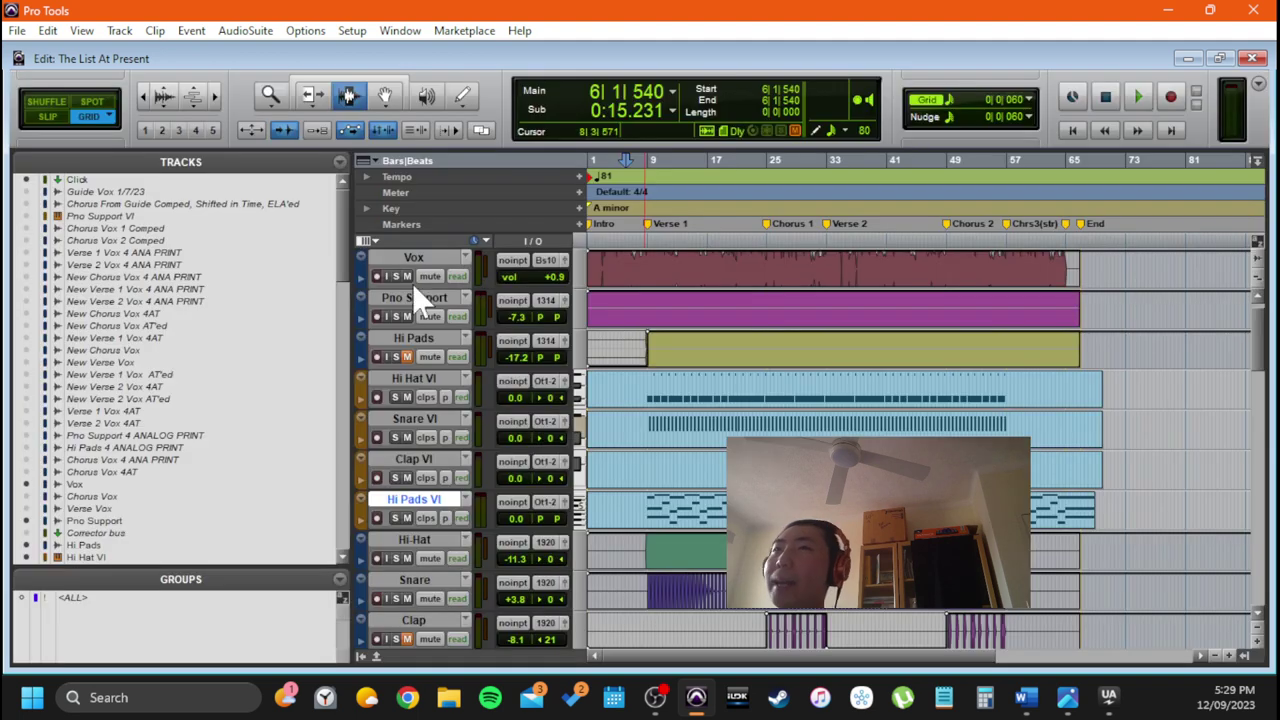
left_click(418, 380, "shift")
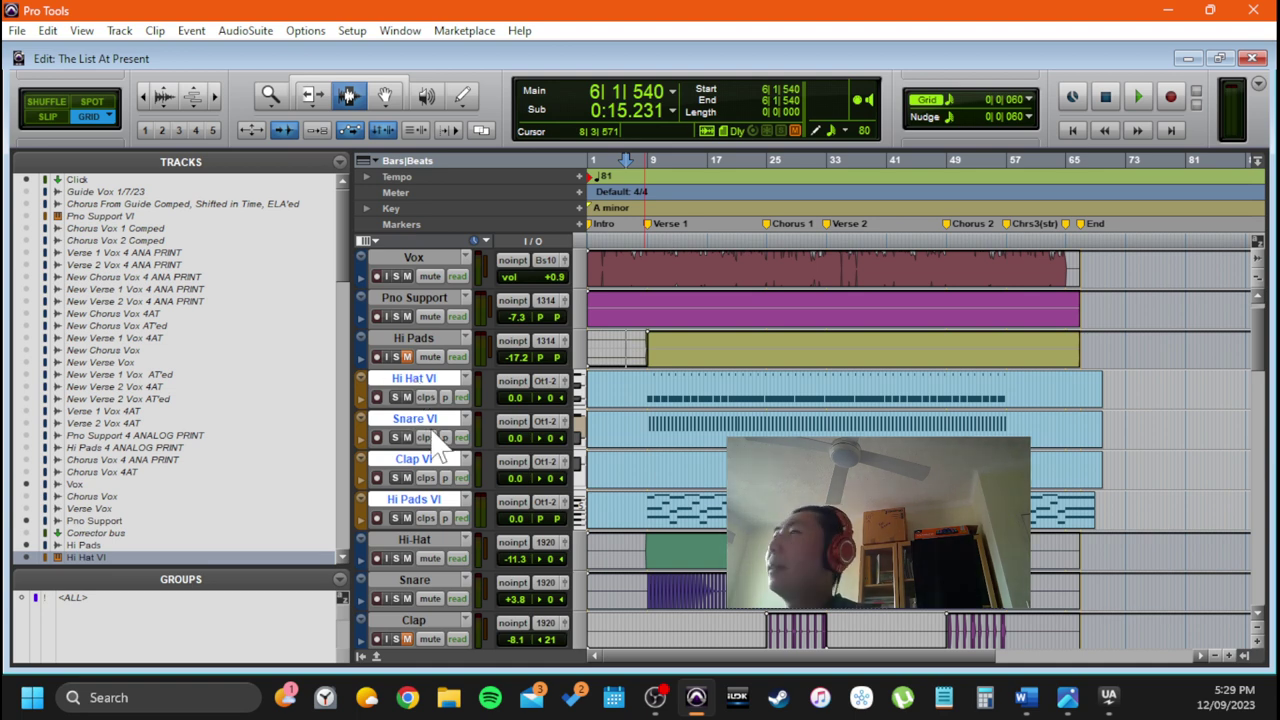
right_click(412, 380)
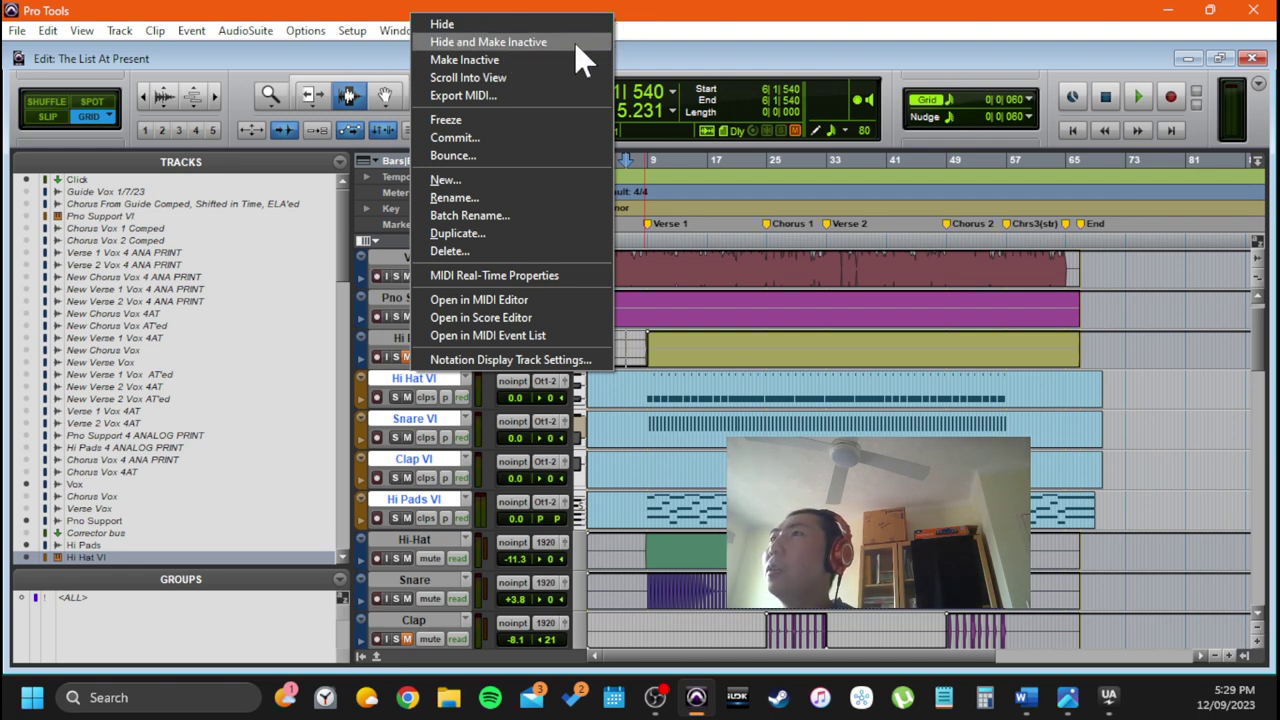
left_click(721, 415)
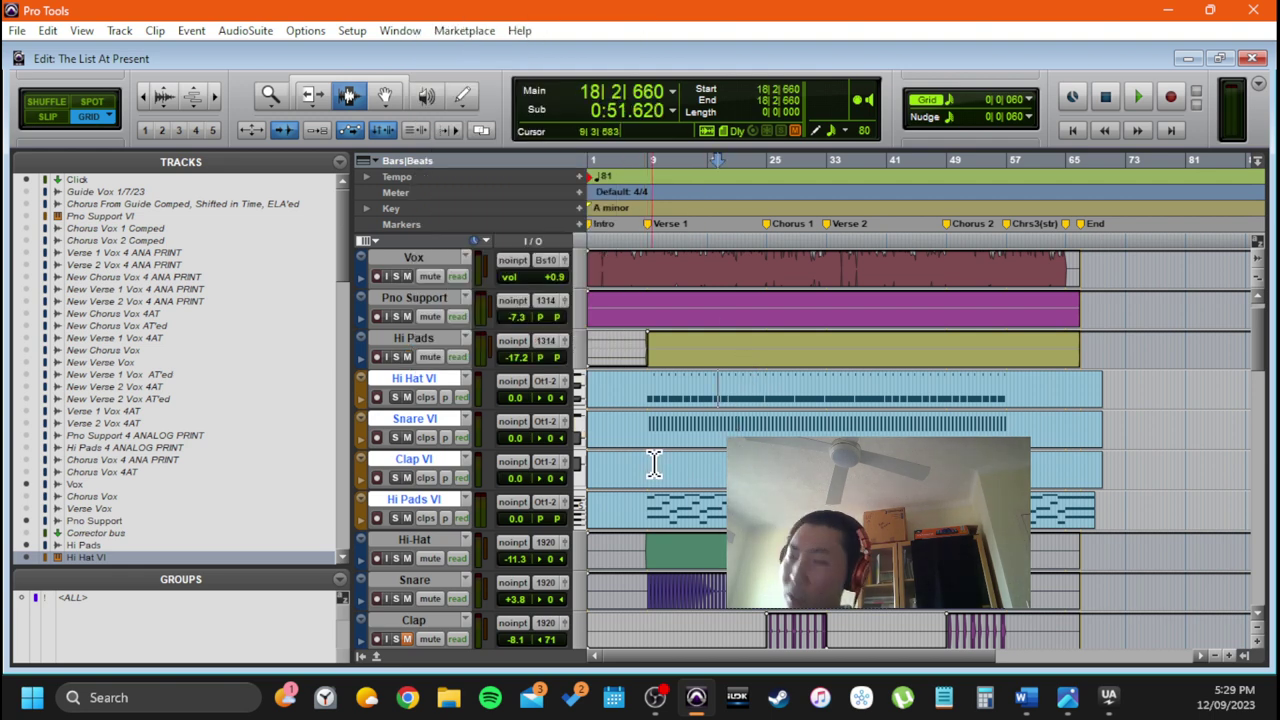
scroll(669, 478, "right", 5)
scroll(650, 476, "left", 3)
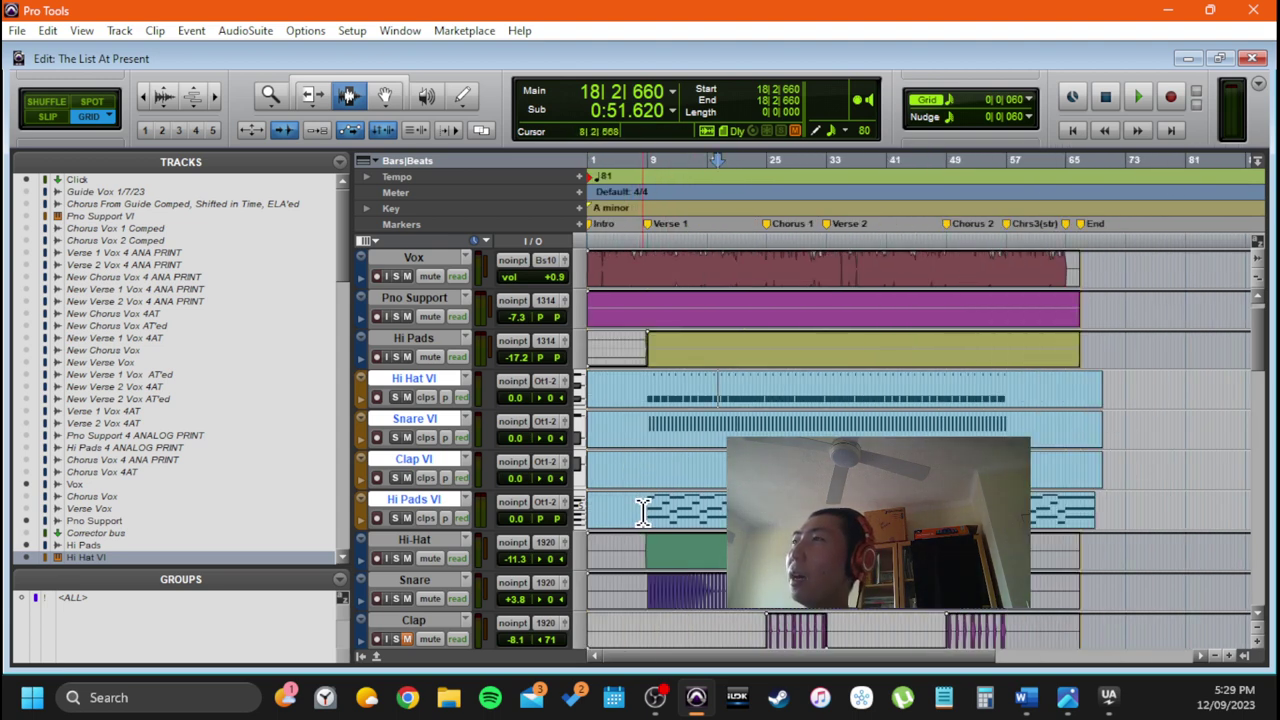
scroll(640, 515, "right", 5)
scroll(640, 515, "left", 10)
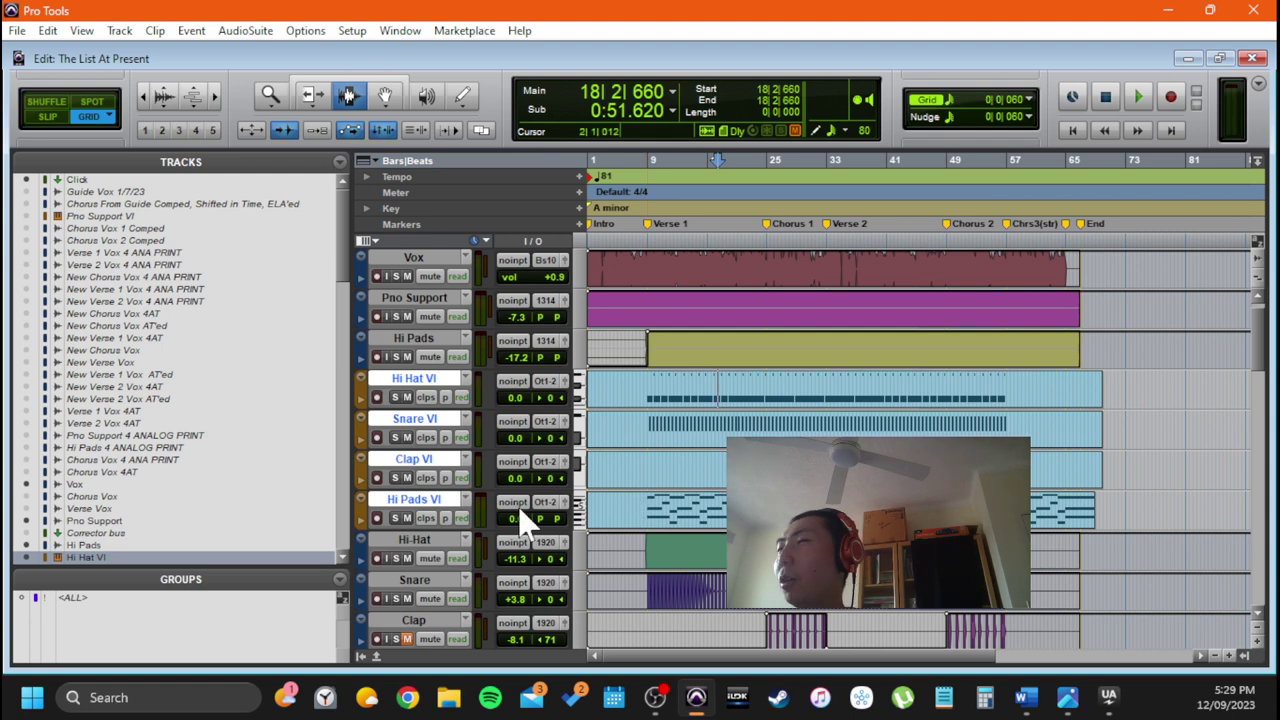
right_click(420, 378)
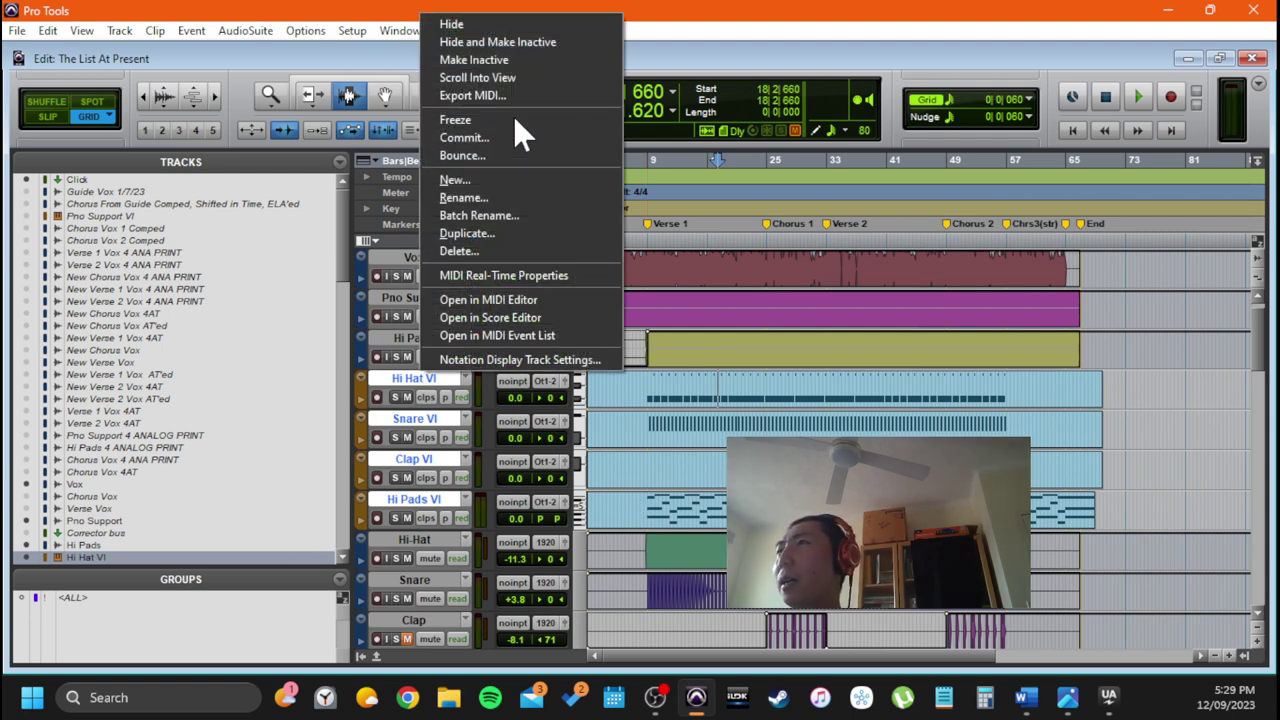
left_click(532, 47)
scroll(226, 398, "down", 8)
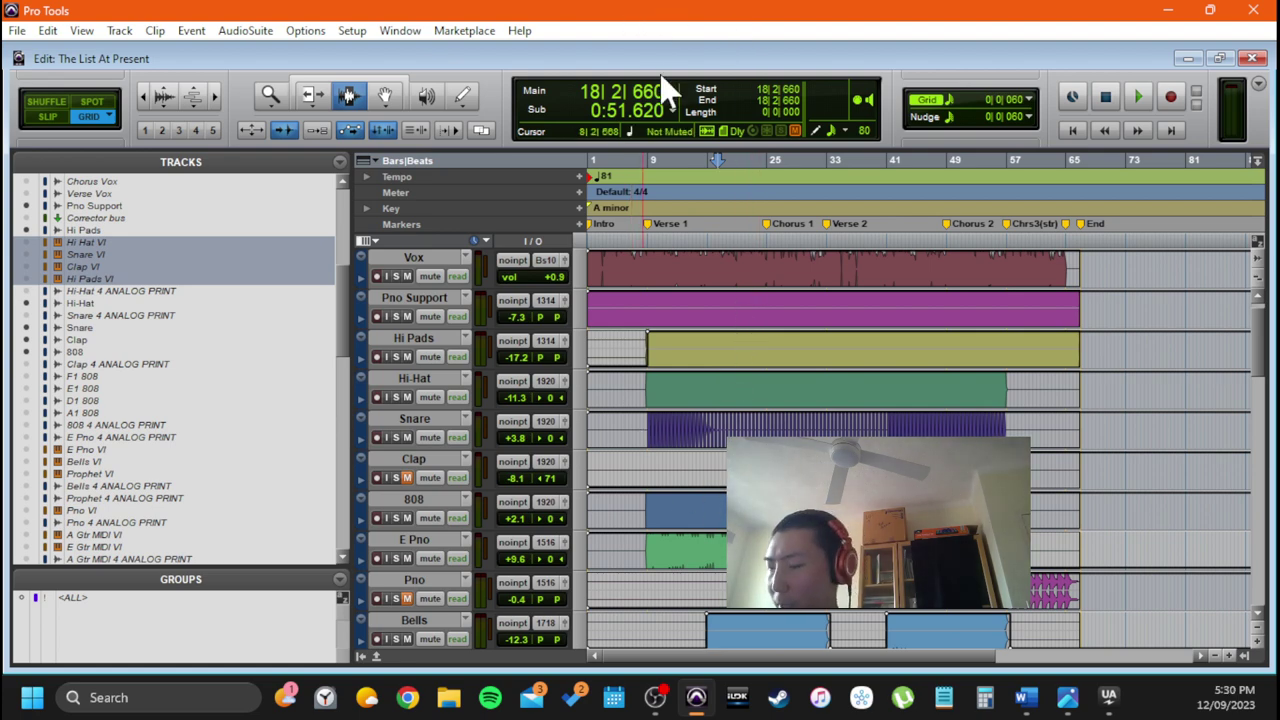
Locate the 808 VI channel in the Mix window and open its Boom instrument for a full view
key("ctrl+equal")
scroll(586, 400, "down", 5)
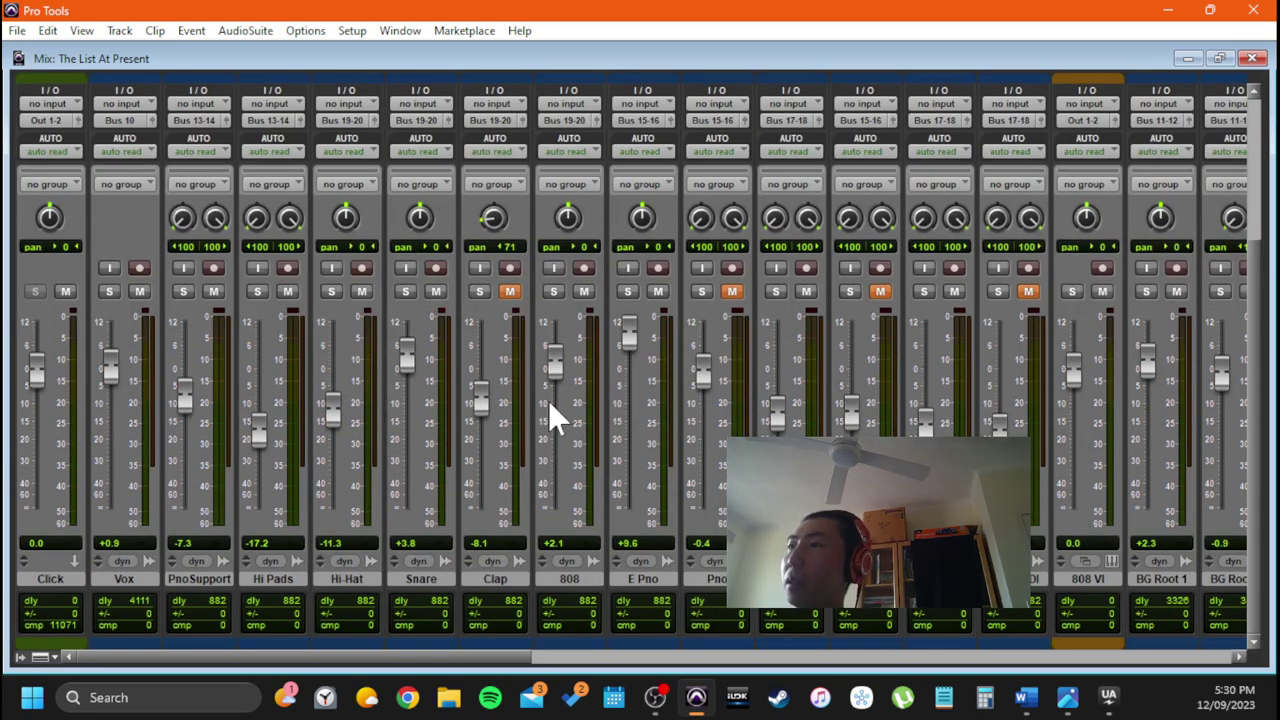
scroll(552, 418, "right", 5)
scroll(500, 430, "right", 10)
scroll(486, 443, "left", 8)
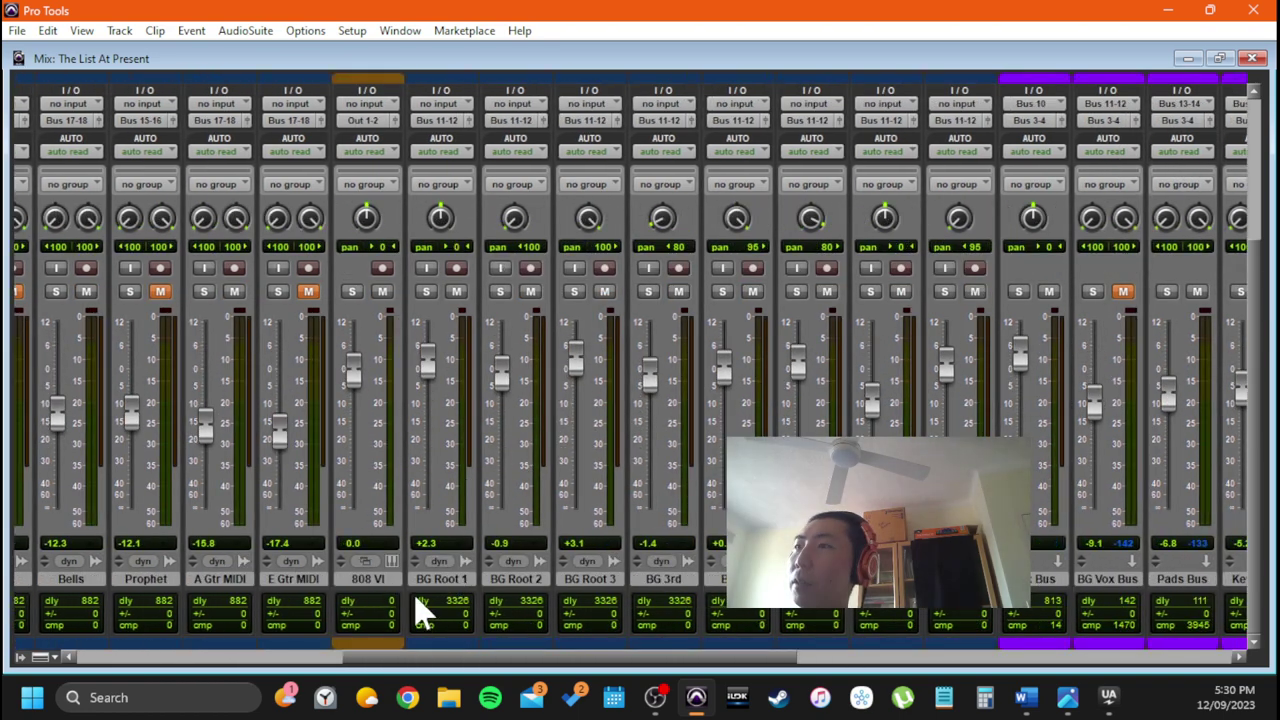
scroll(330, 361, "up", 3)
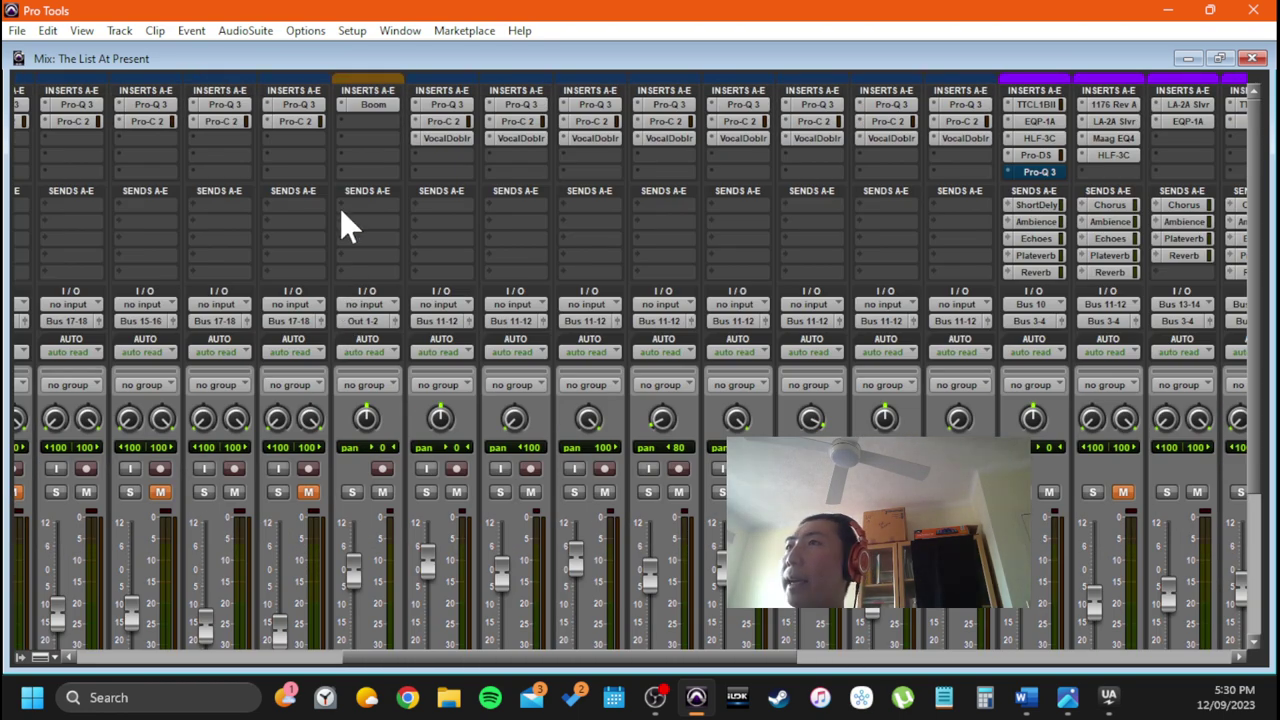
left_click(373, 104)
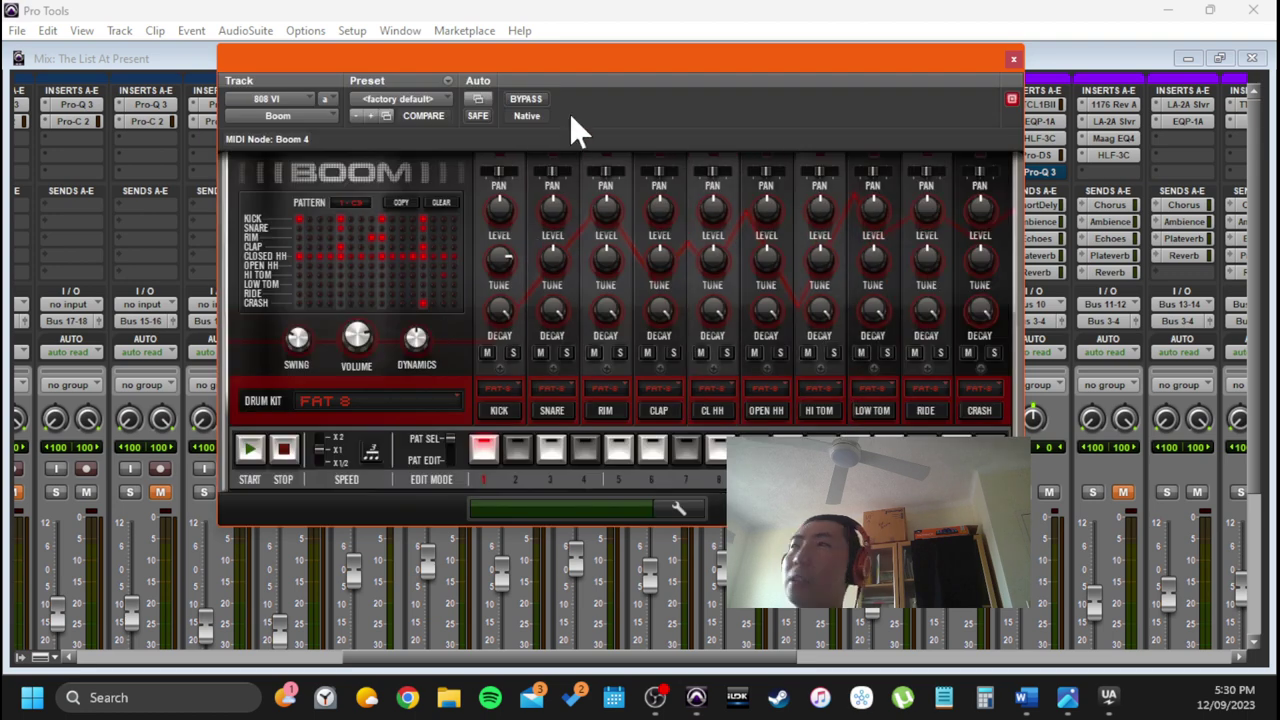
left_click_drag(552, 58, 450, 84)
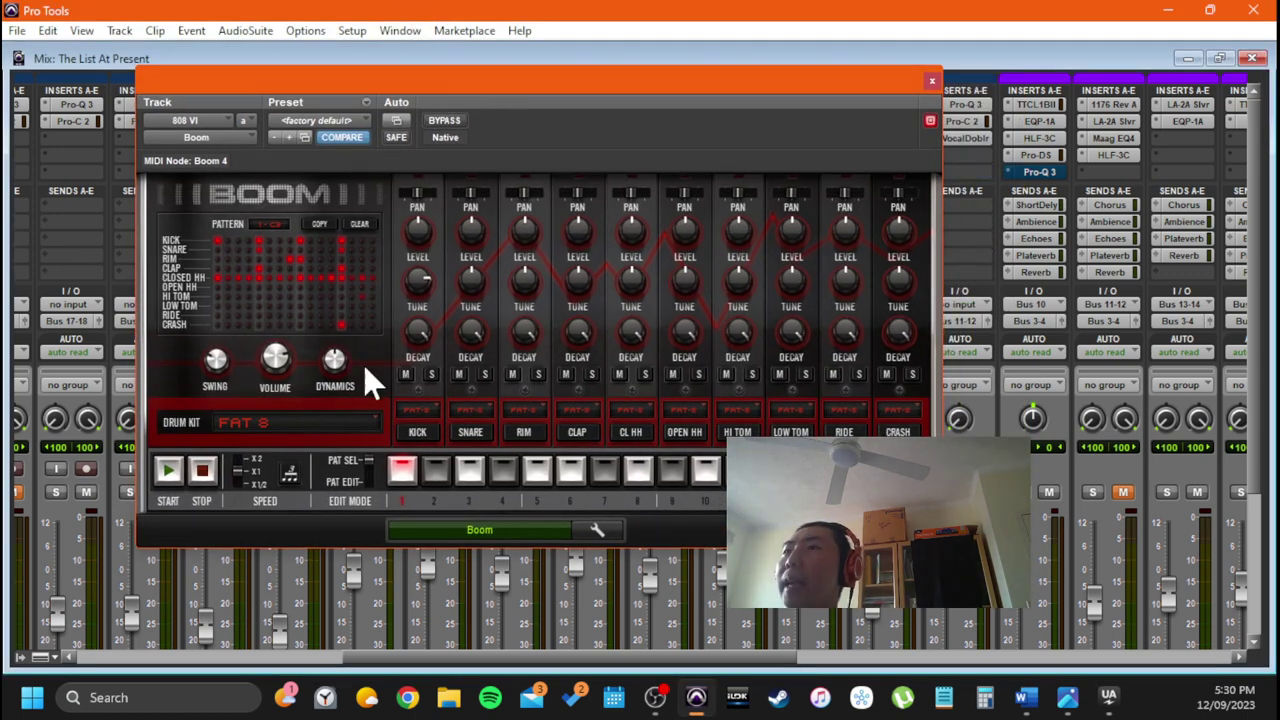
Examine the available drum kits and the kick controls in Boom, keeping the Fat 8 kit, and close the instrument
left_click(366, 421)
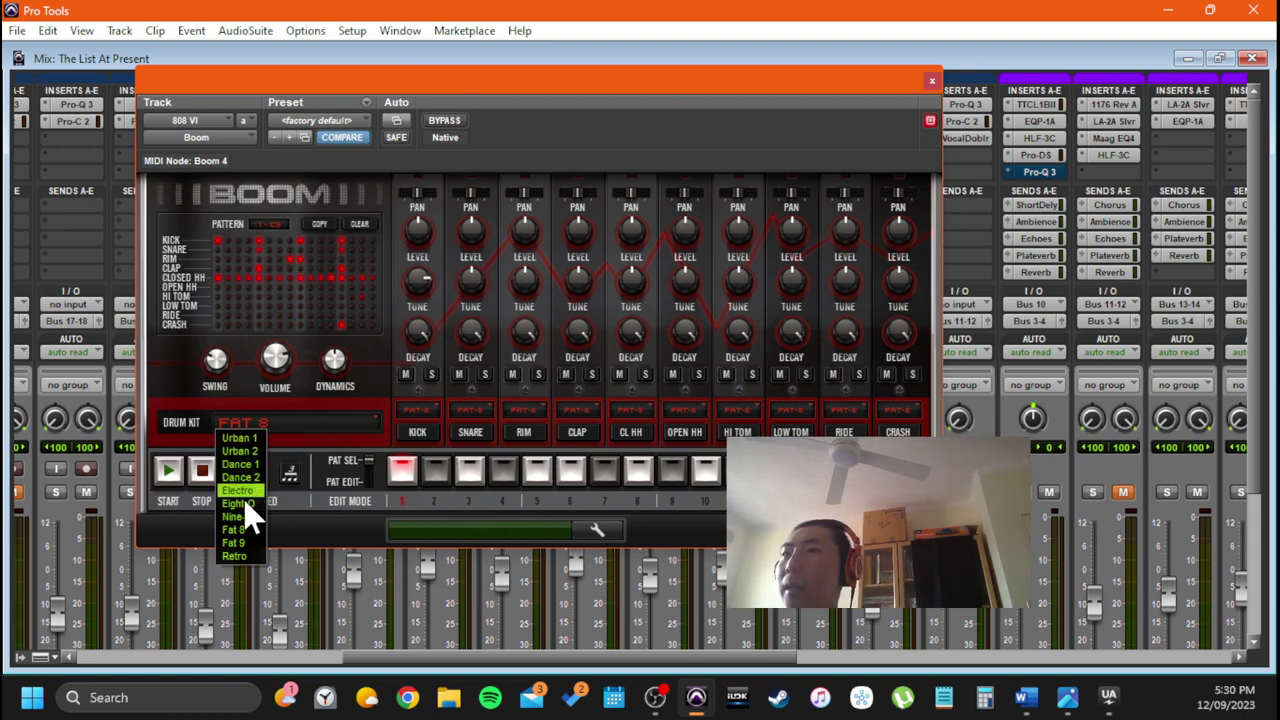
left_click(527, 92)
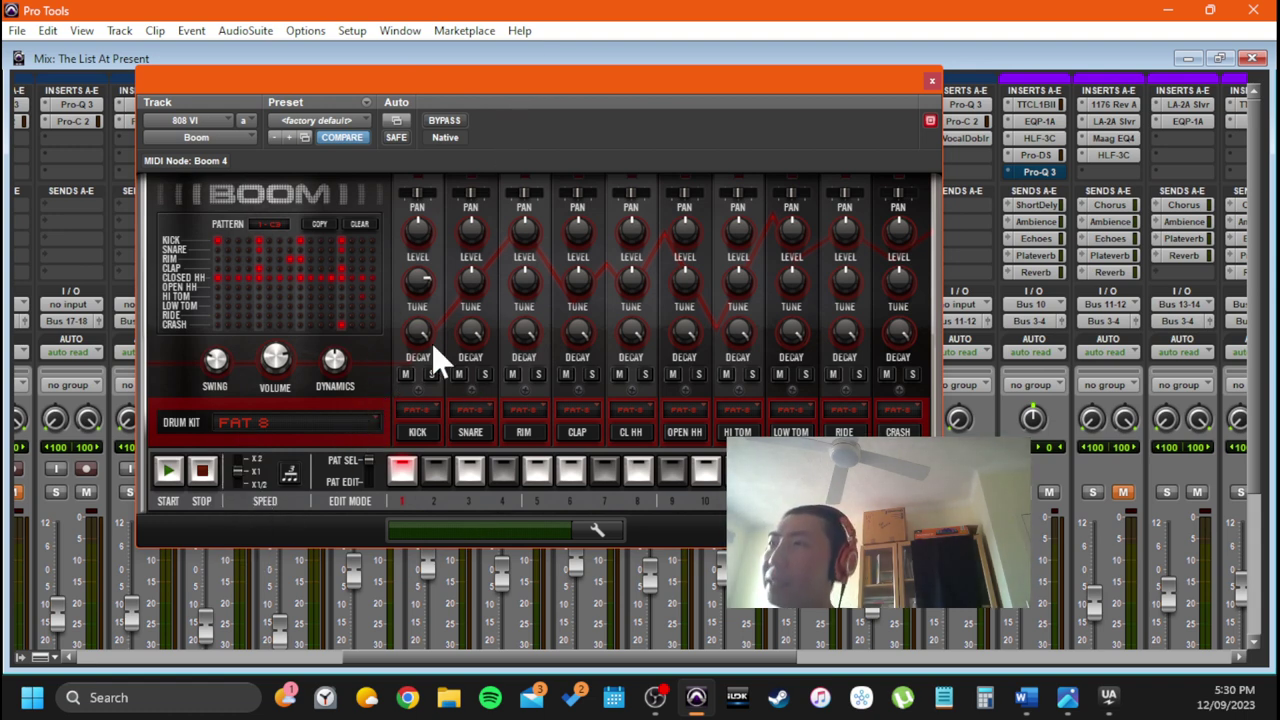
left_click(323, 424)
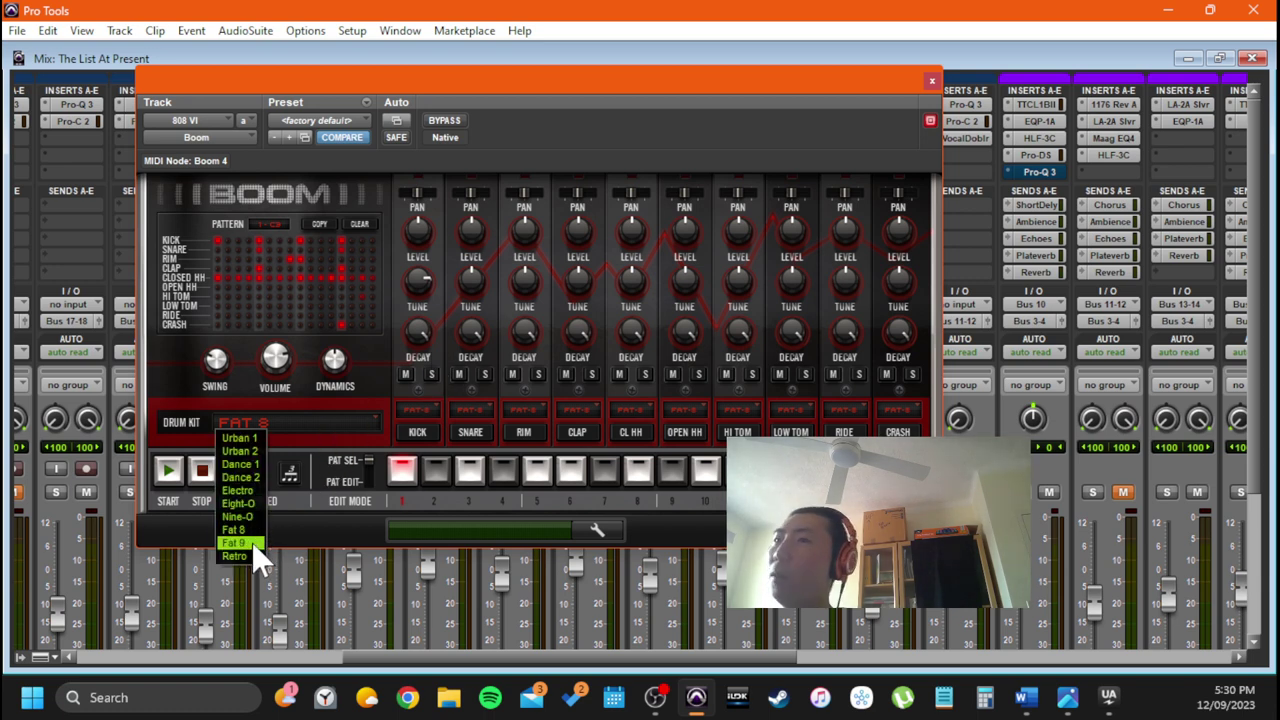
left_click(470, 75)
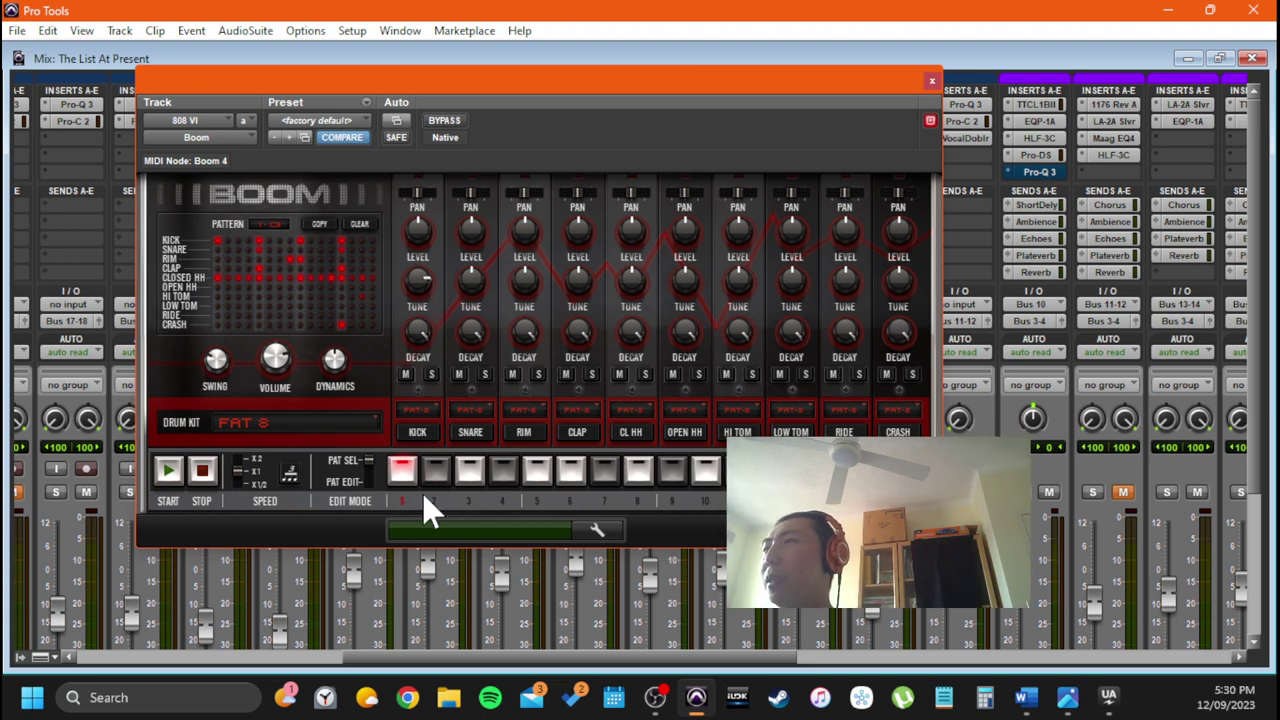
mouse_move(411, 277)
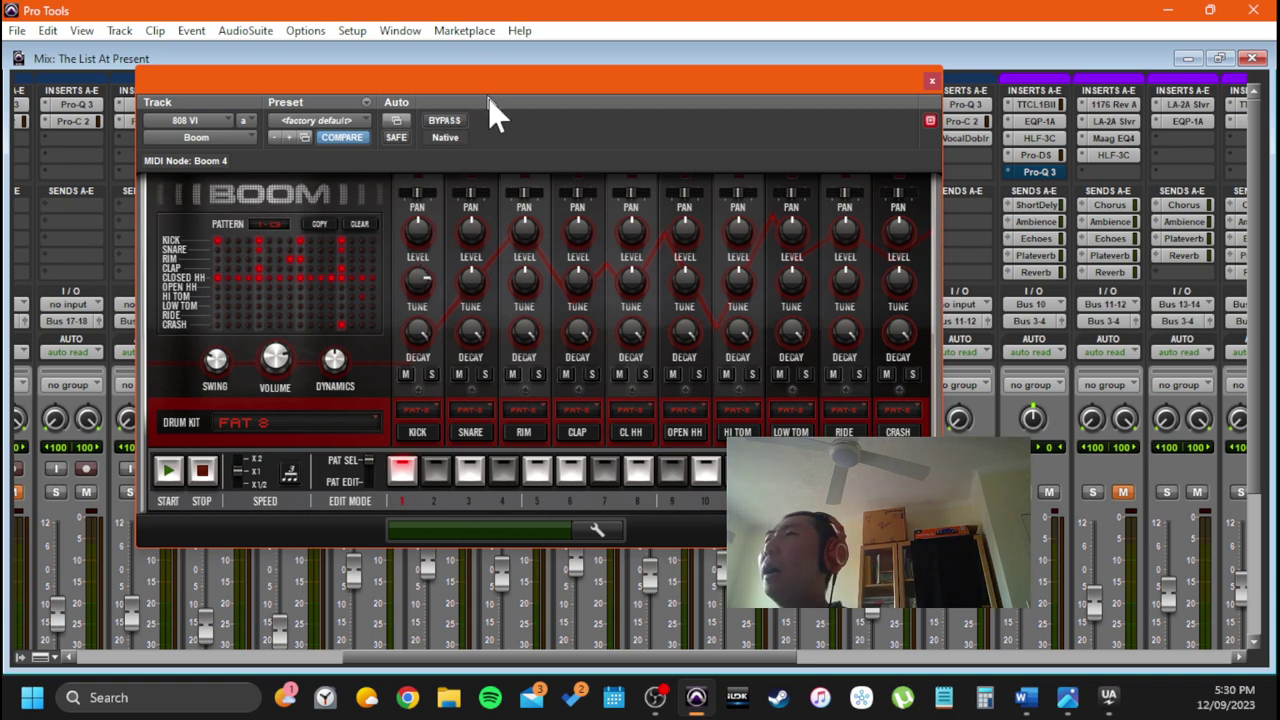
left_click_drag(485, 90, 547, 126)
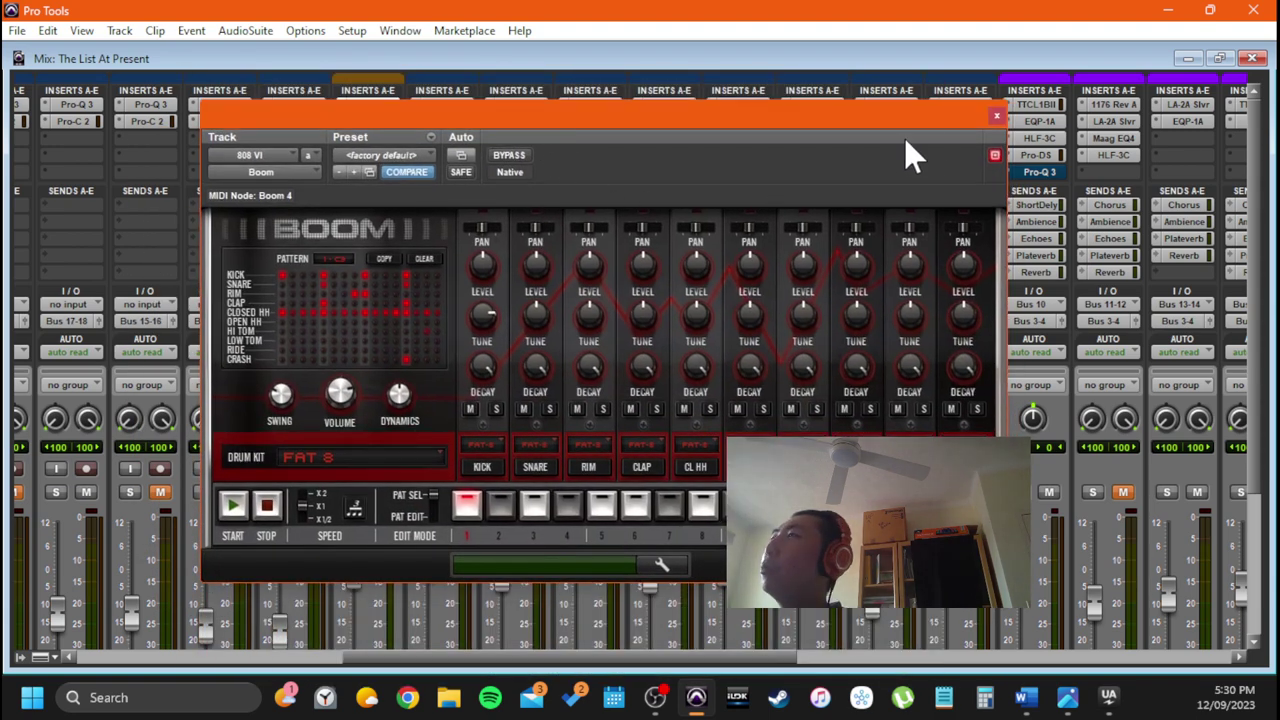
left_click(995, 118)
Examine the 808 VI track in the Edit window, selecting its MIDI clip range from 2|1|000 to 5|1|000
scroll(393, 418, "down", 5)
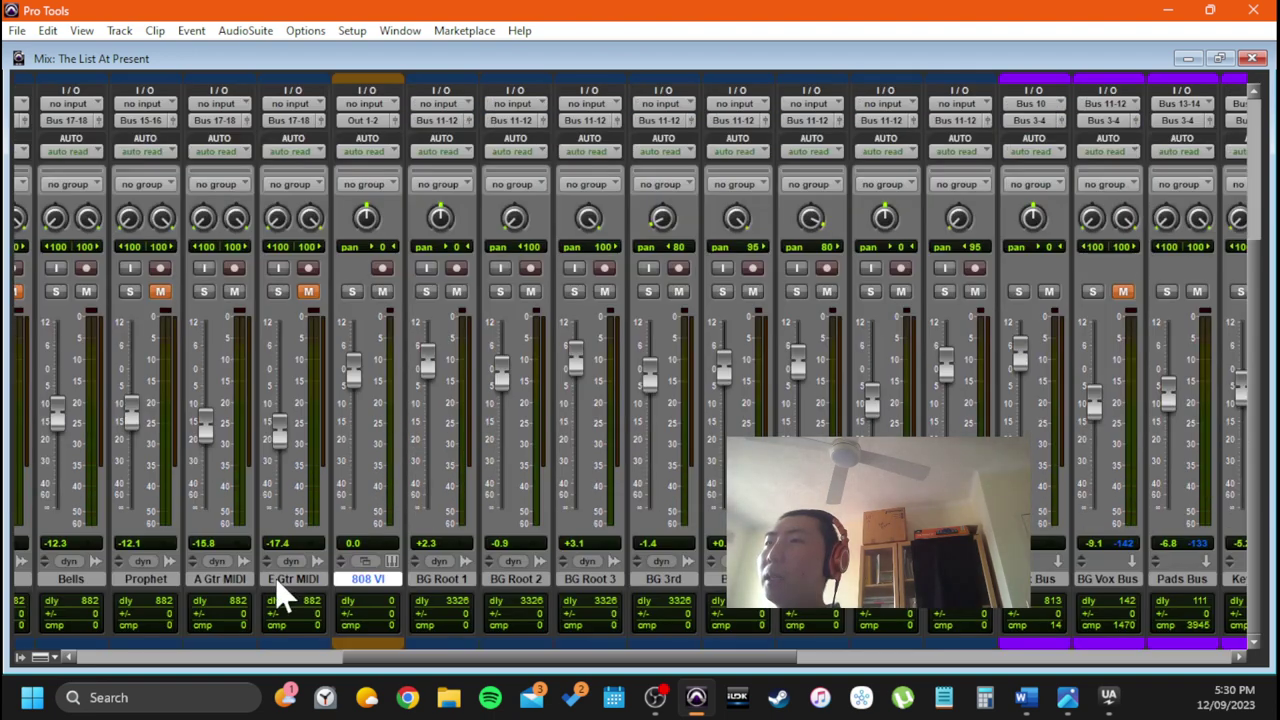
scroll(380, 320, "up", 5)
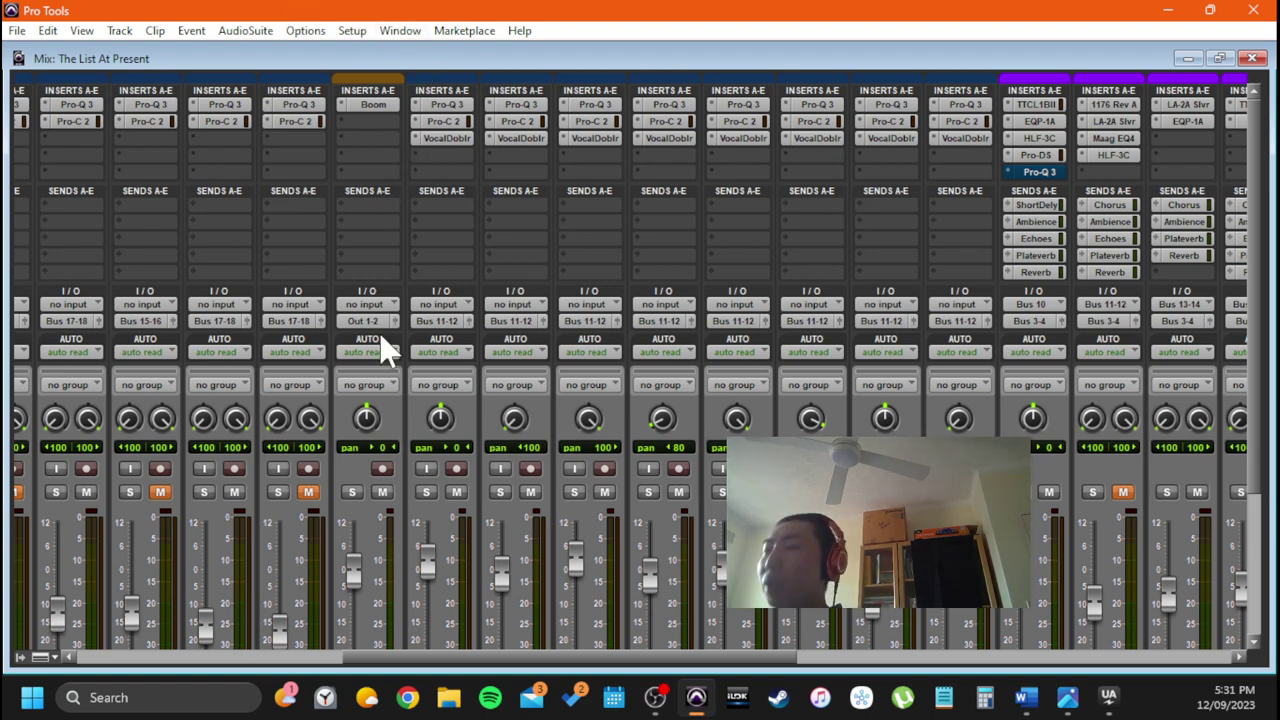
key("ctrl+equal")
scroll(655, 515, "down", 10)
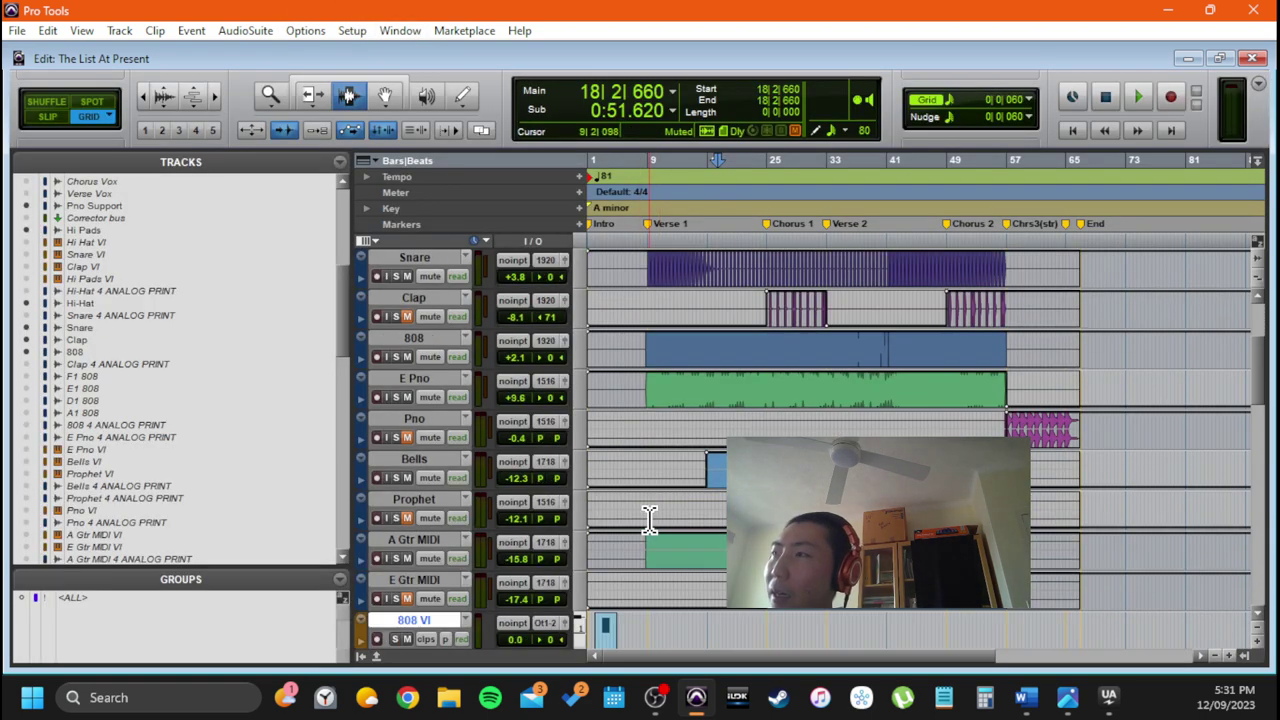
left_click_drag(600, 428, 622, 428)
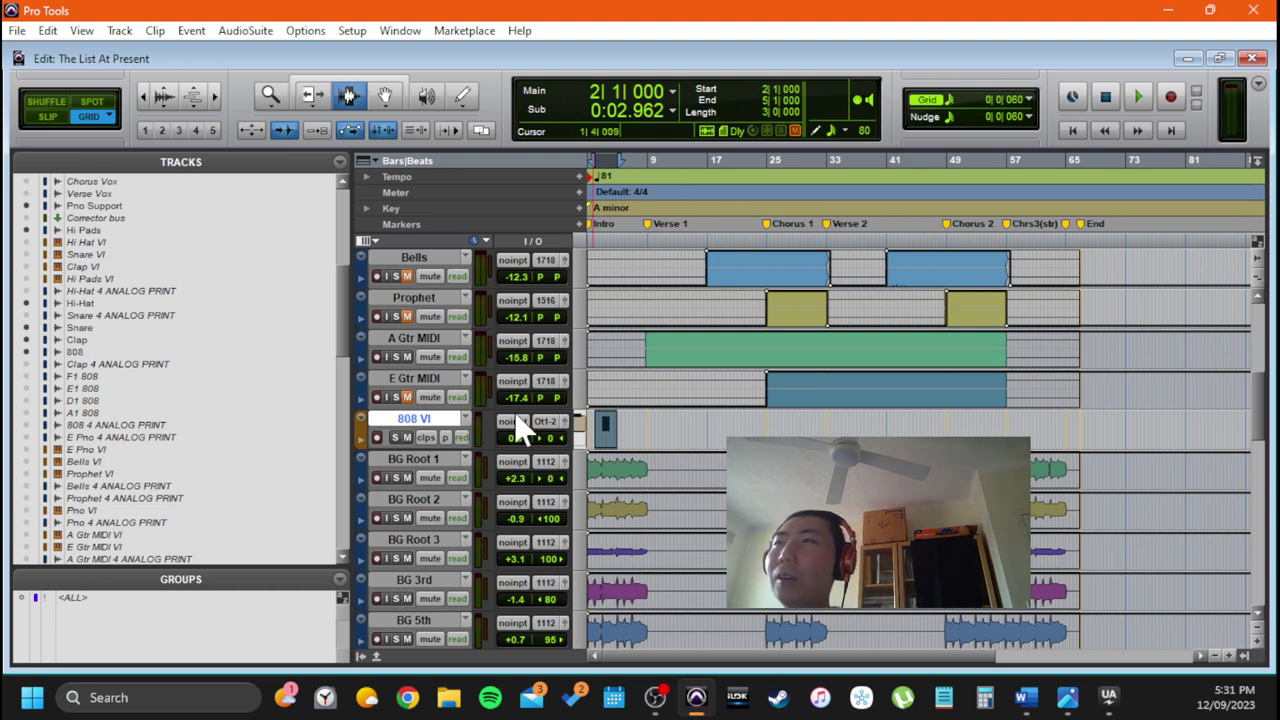
Show and activate the hidden F1 808, E1 808, D1 808 and A1 808 tracks from the track list
left_click(94, 366)
left_click(94, 377)
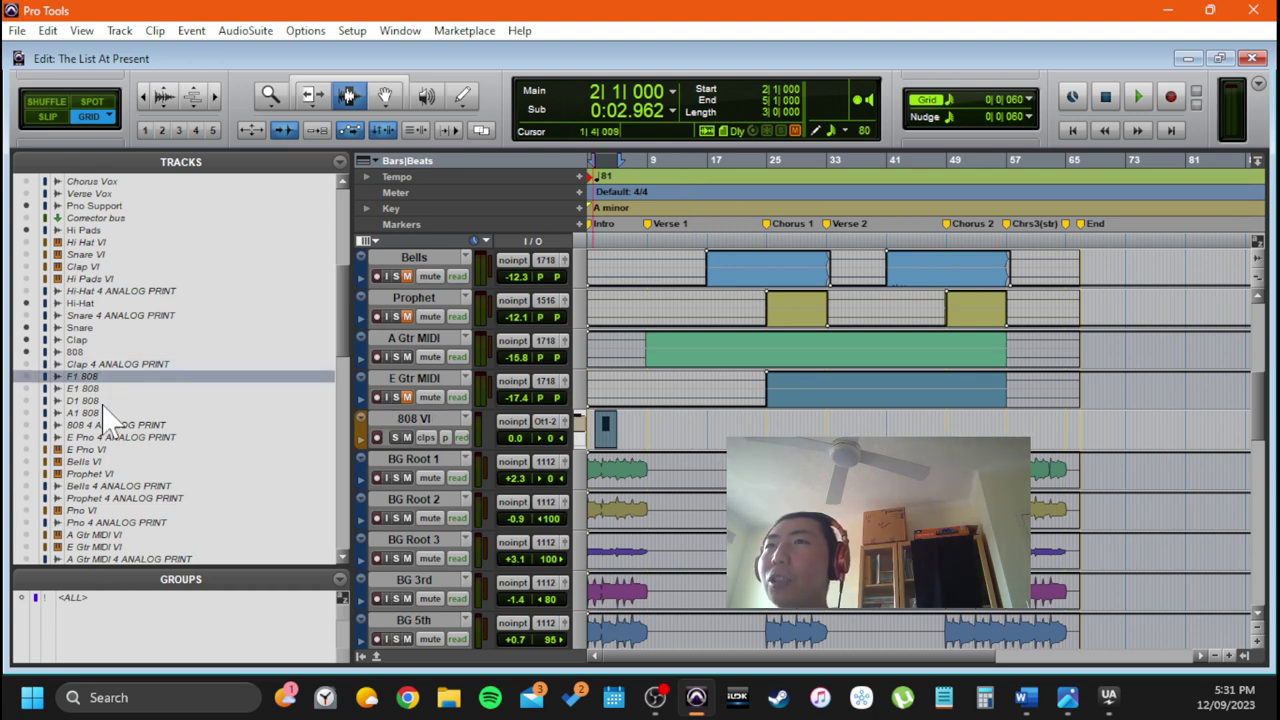
left_click(108, 413, "shift")
right_click(125, 374)
left_click(200, 400)
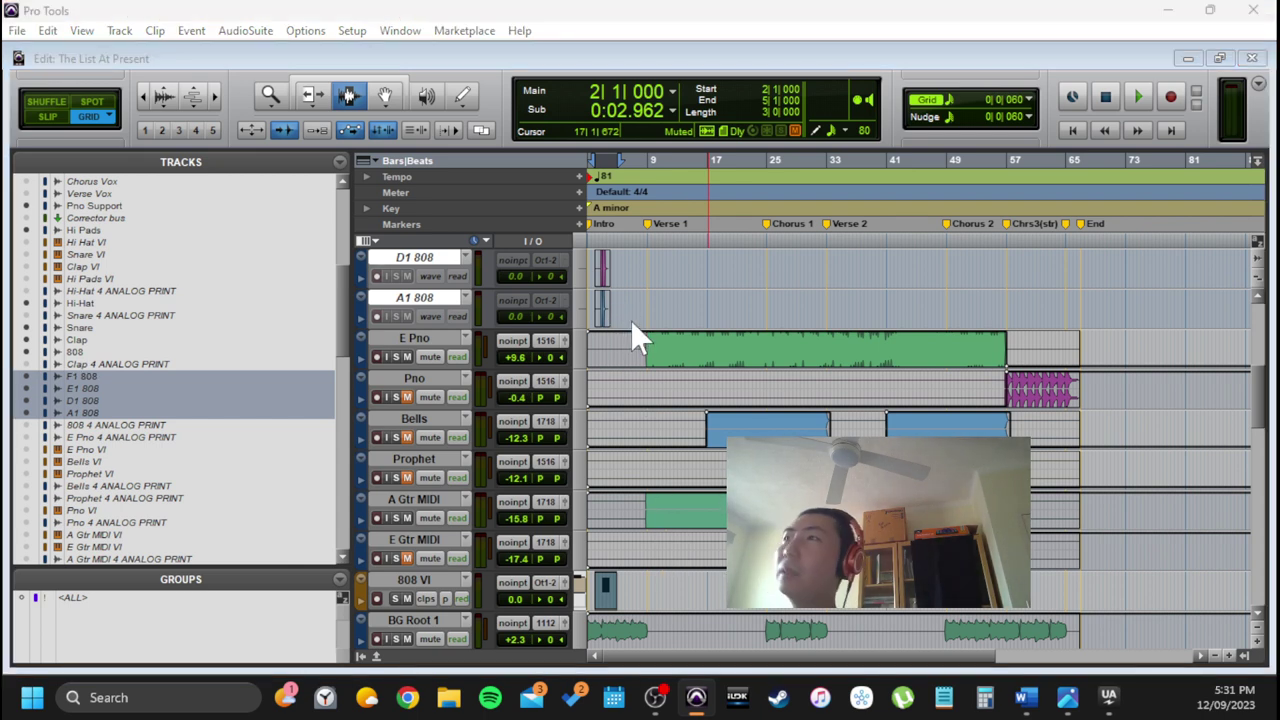
left_click(605, 279)
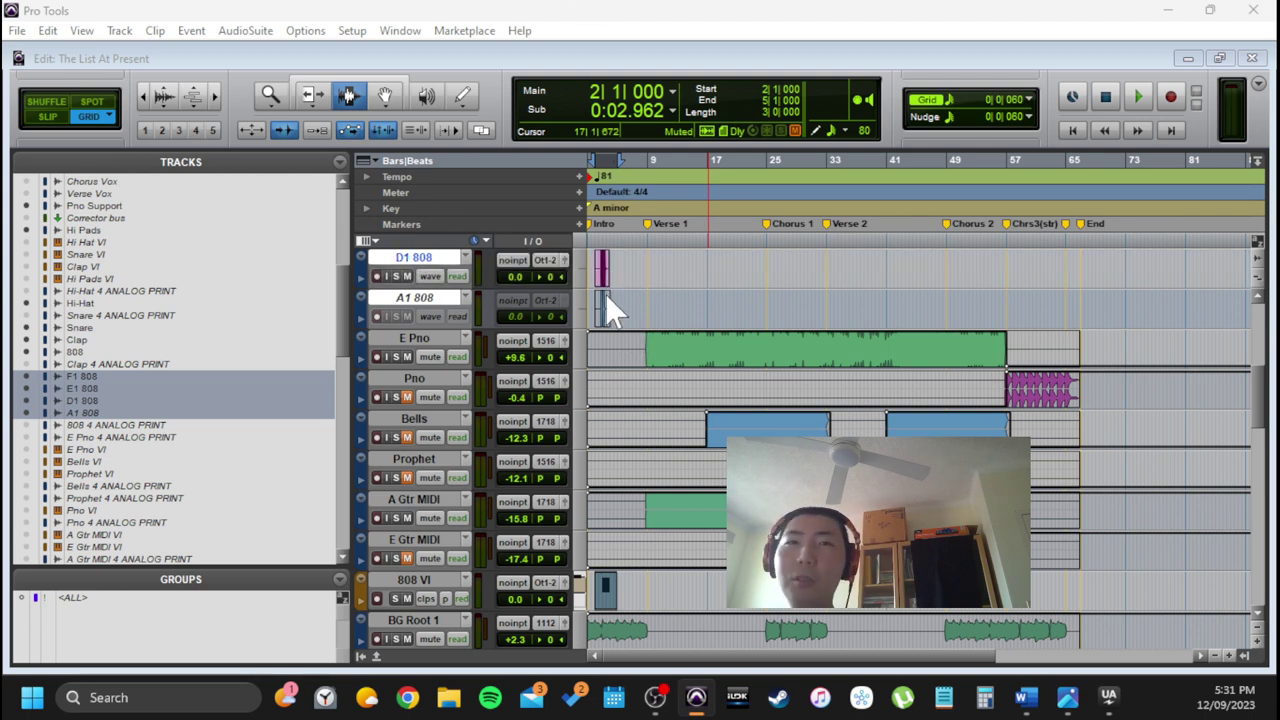
left_click(604, 332)
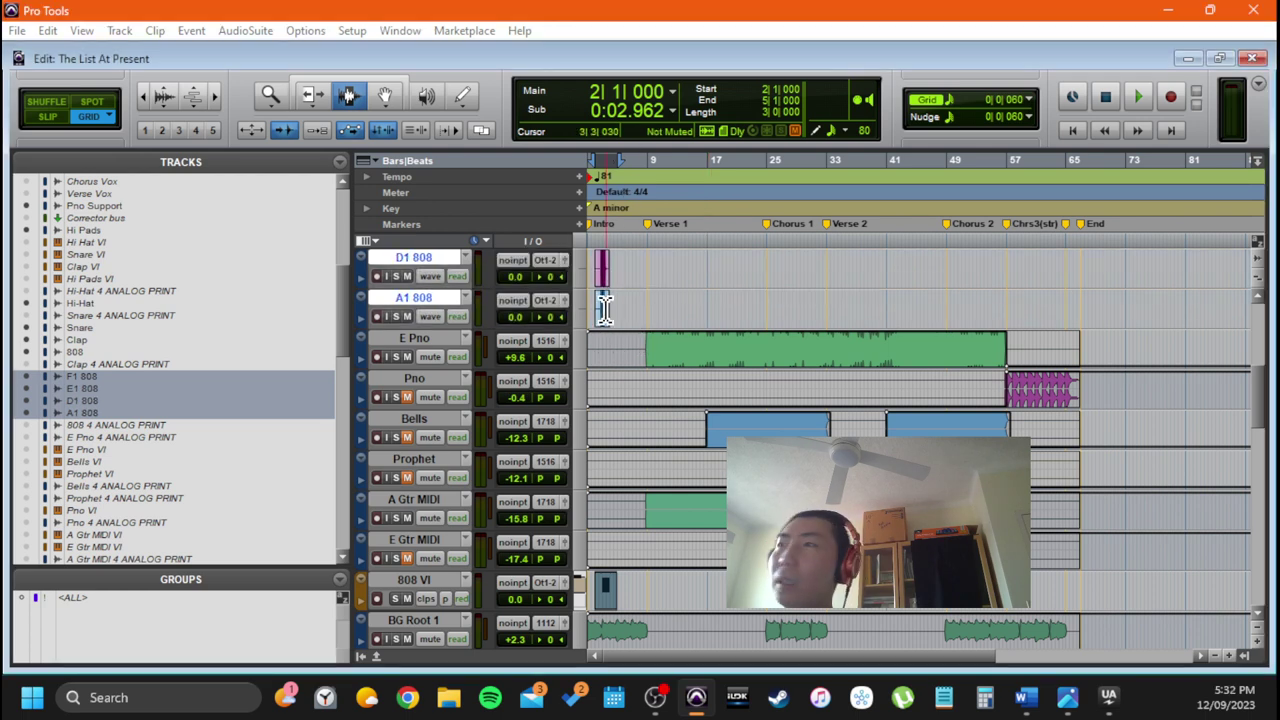
Place the edit cursor at 4|2|540 and examine the F1, E1, D1 and A1 808 audio clips at closer zoom
left_click(604, 310)
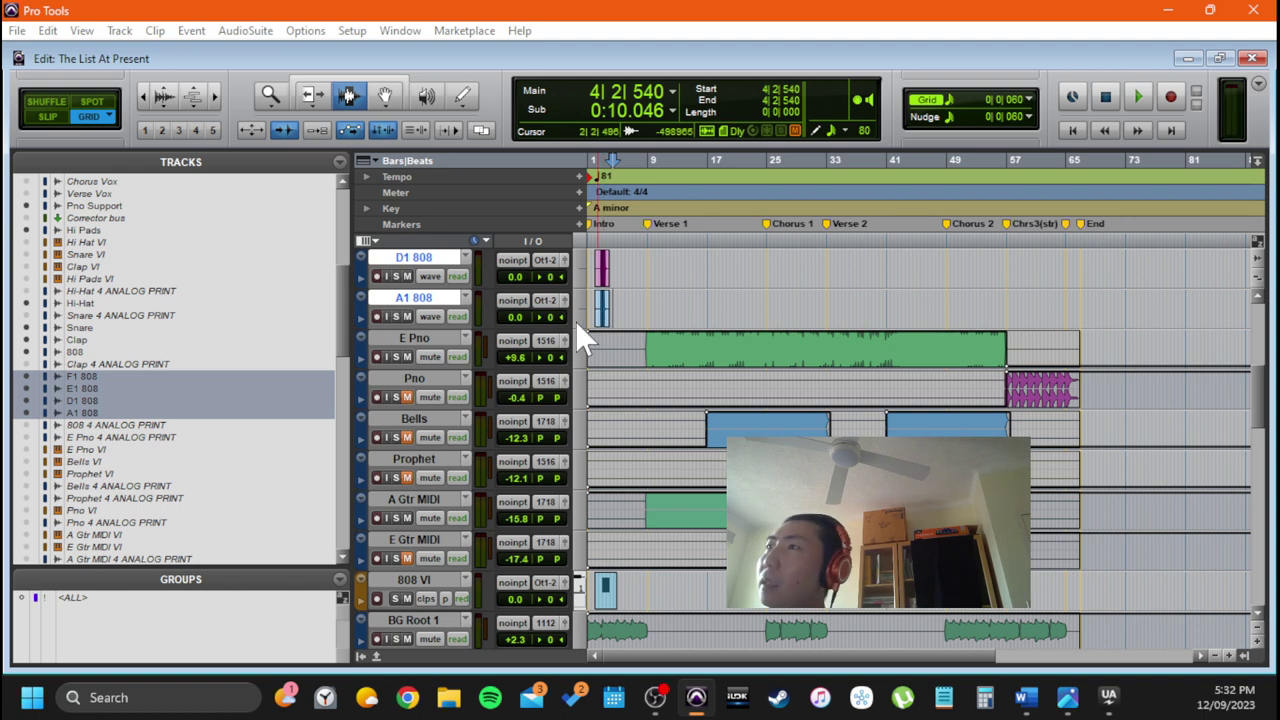
key("ctrl+]")
key("ctrl+]")
scroll(630, 325, "up", 2)
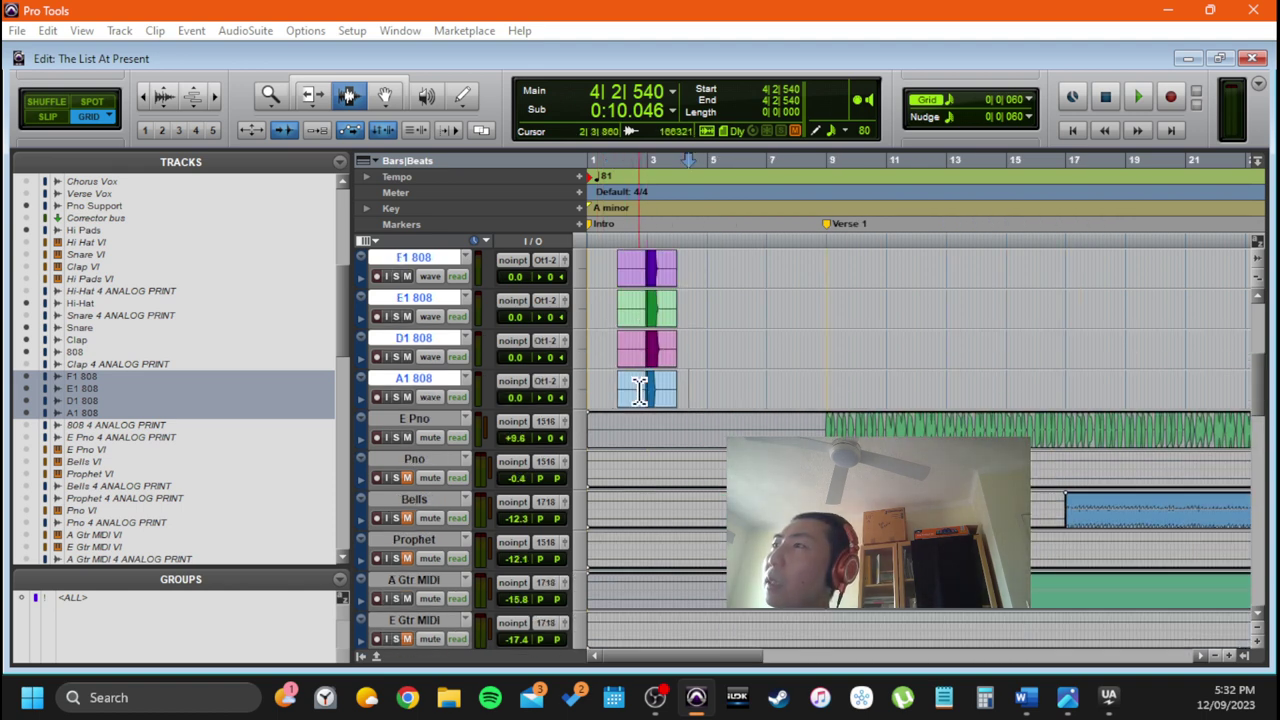
scroll(640, 330, "up", 1)
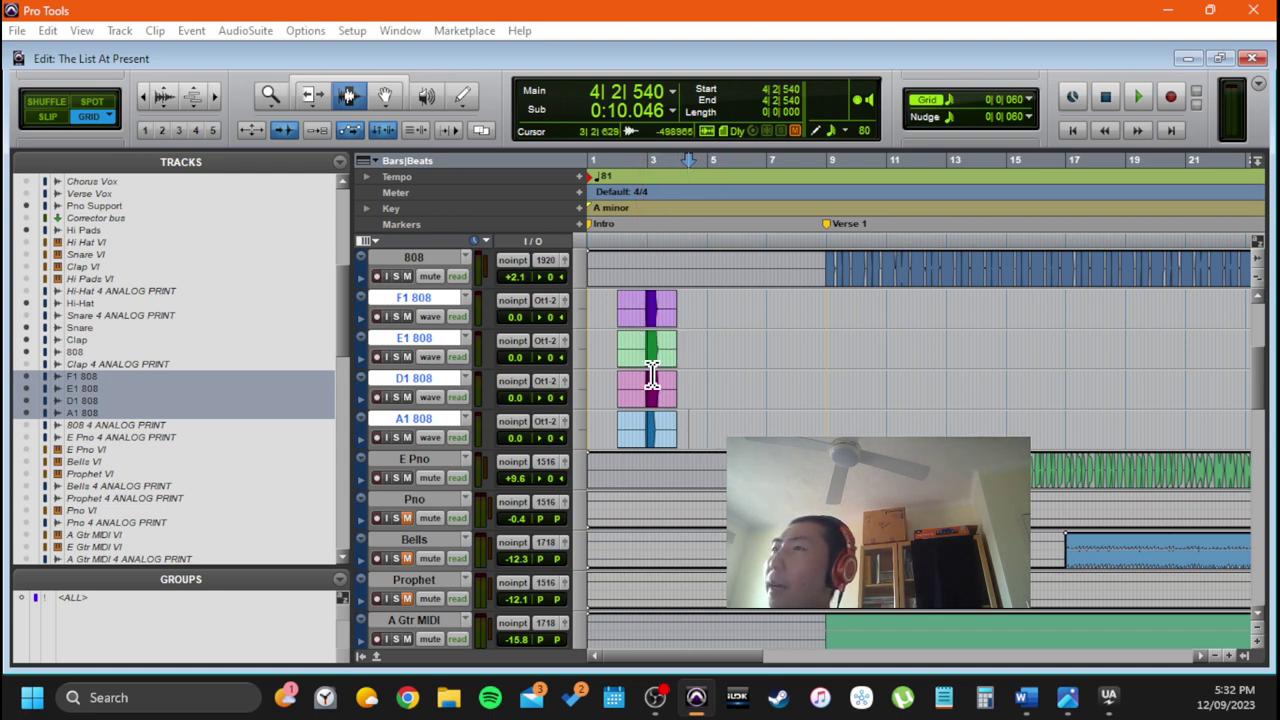
Select the 808 track and examine its audio clips from Verse 1 to Chorus 1 alongside the single-note 808 sources
scroll(651, 390, "up", 2)
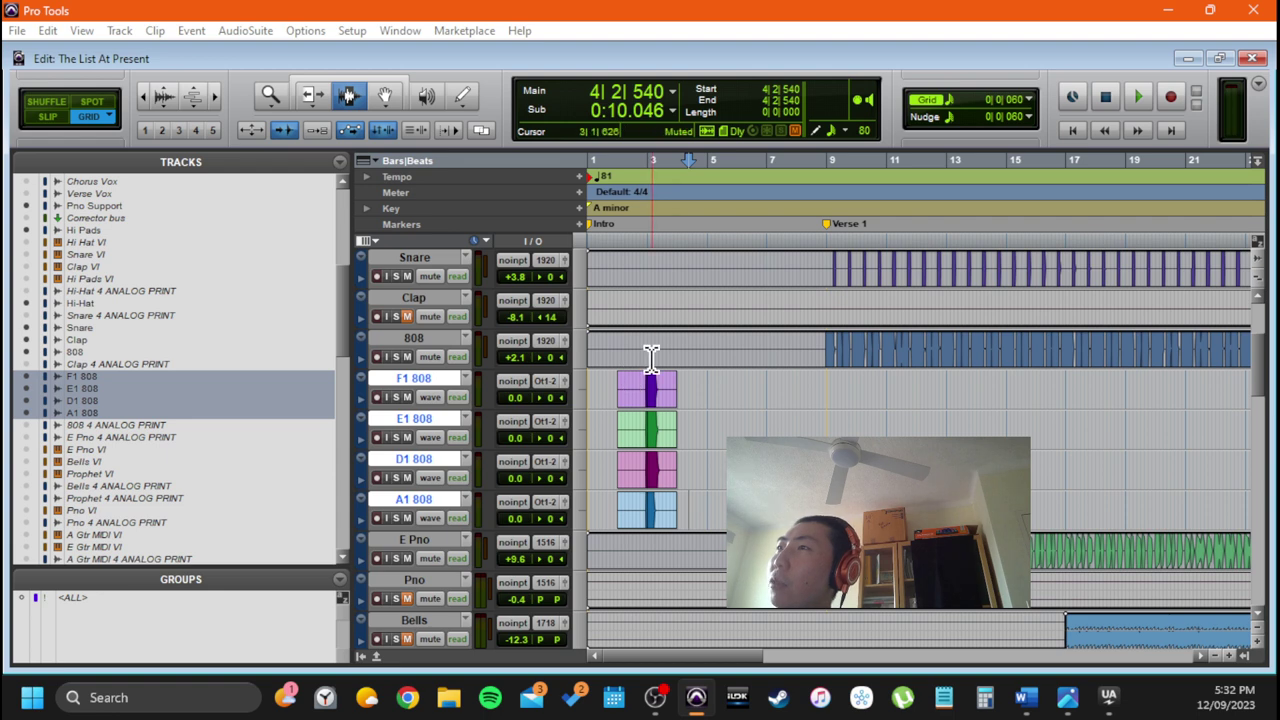
left_click(436, 340)
scroll(690, 380, "right", 3)
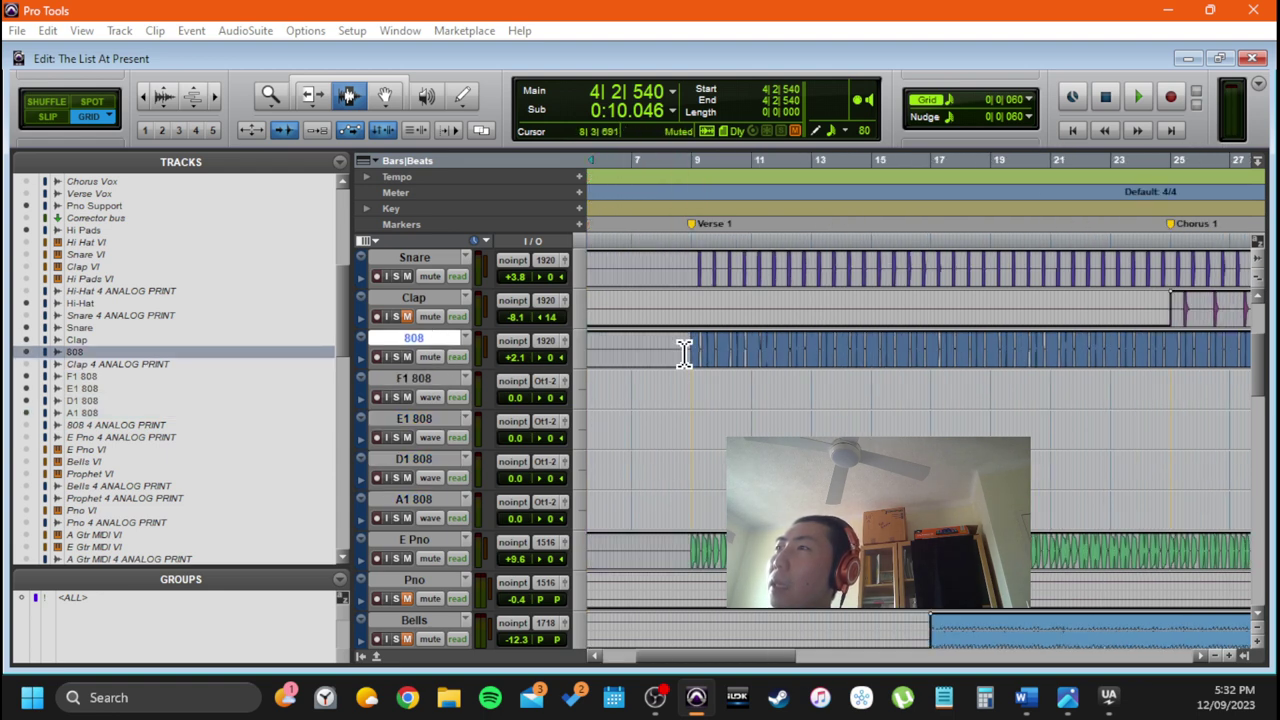
scroll(670, 378, "left", 4)
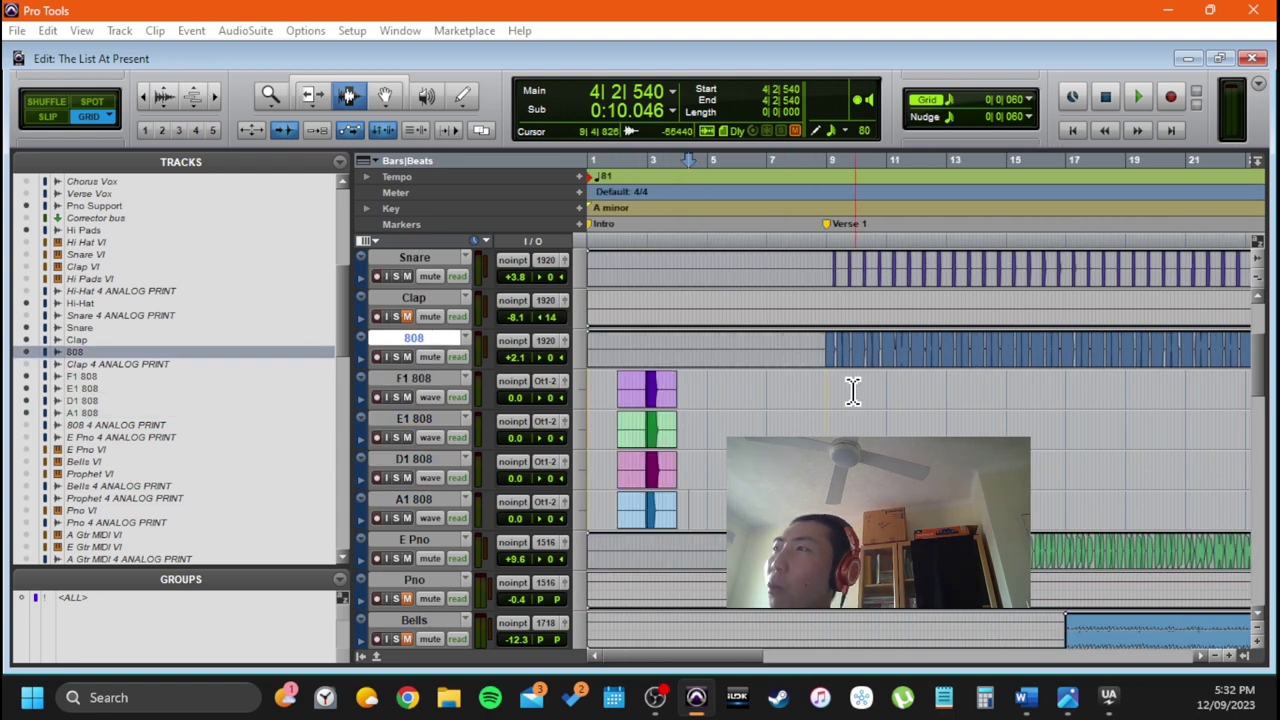
Hide and deactivate the F1 808, E1 808, D1 808 and A1 808 tracks together
left_click(430, 380)
left_click(419, 499, "shift")
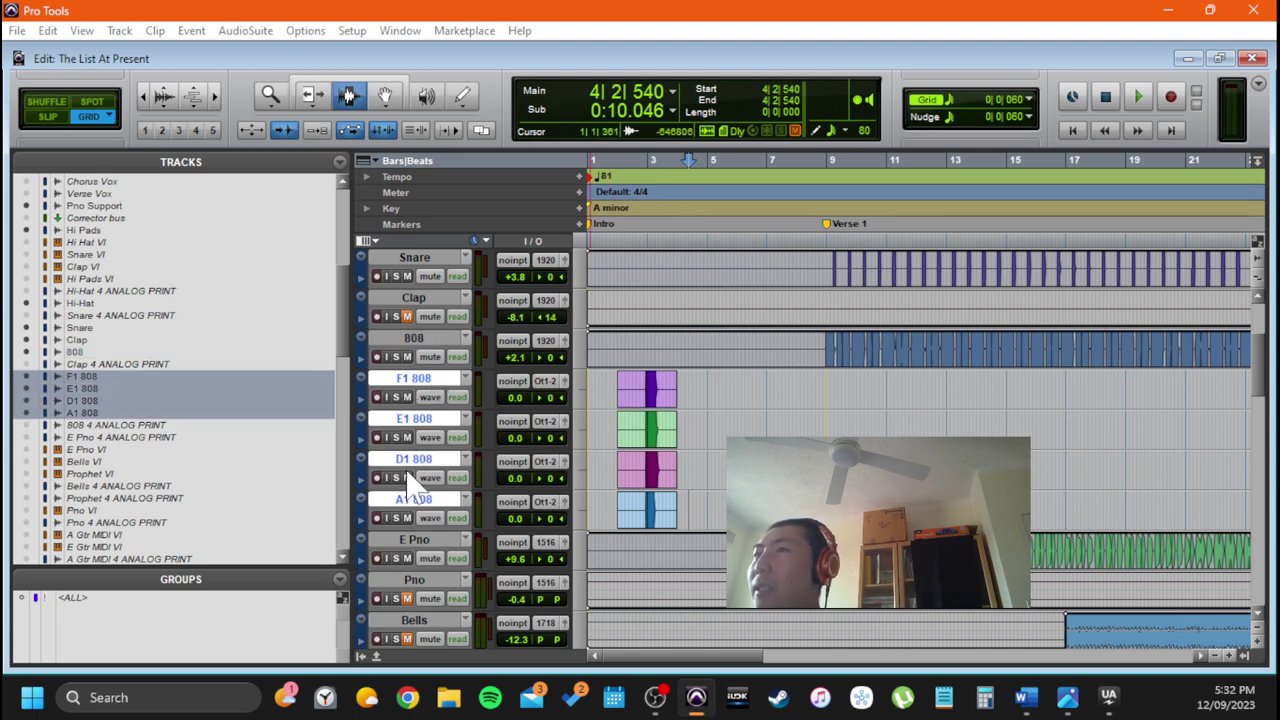
right_click(426, 392)
left_click(462, 400)
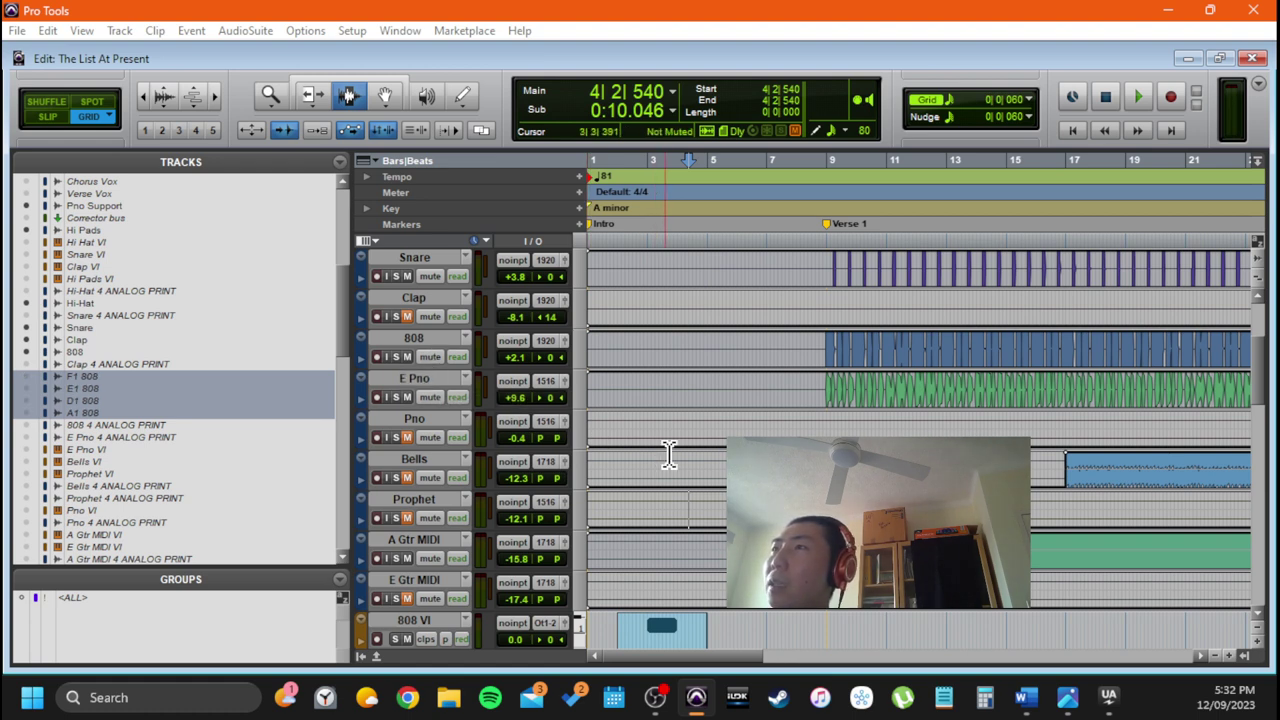
Place the edit cursor at 4|1|900, and hide and deactivate the 808 VI instrument track
left_click(686, 371)
left_click(686, 352)
scroll(686, 352, "down", 3)
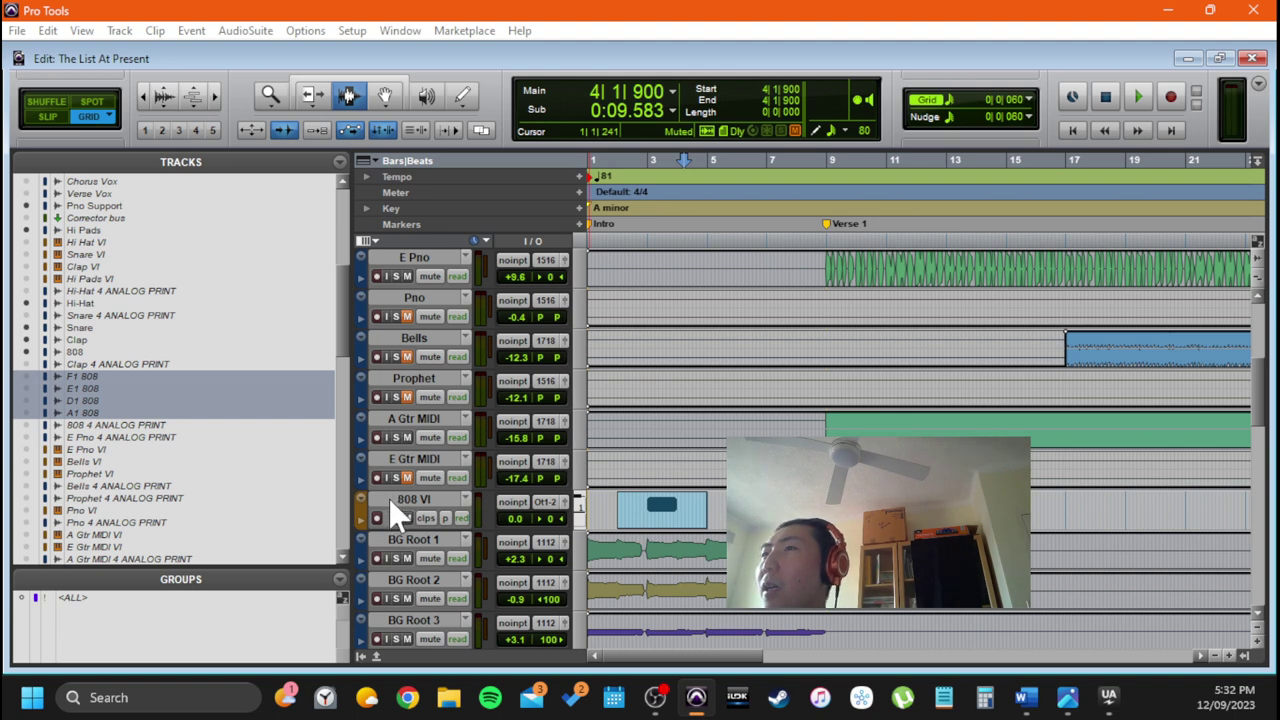
left_click(390, 499)
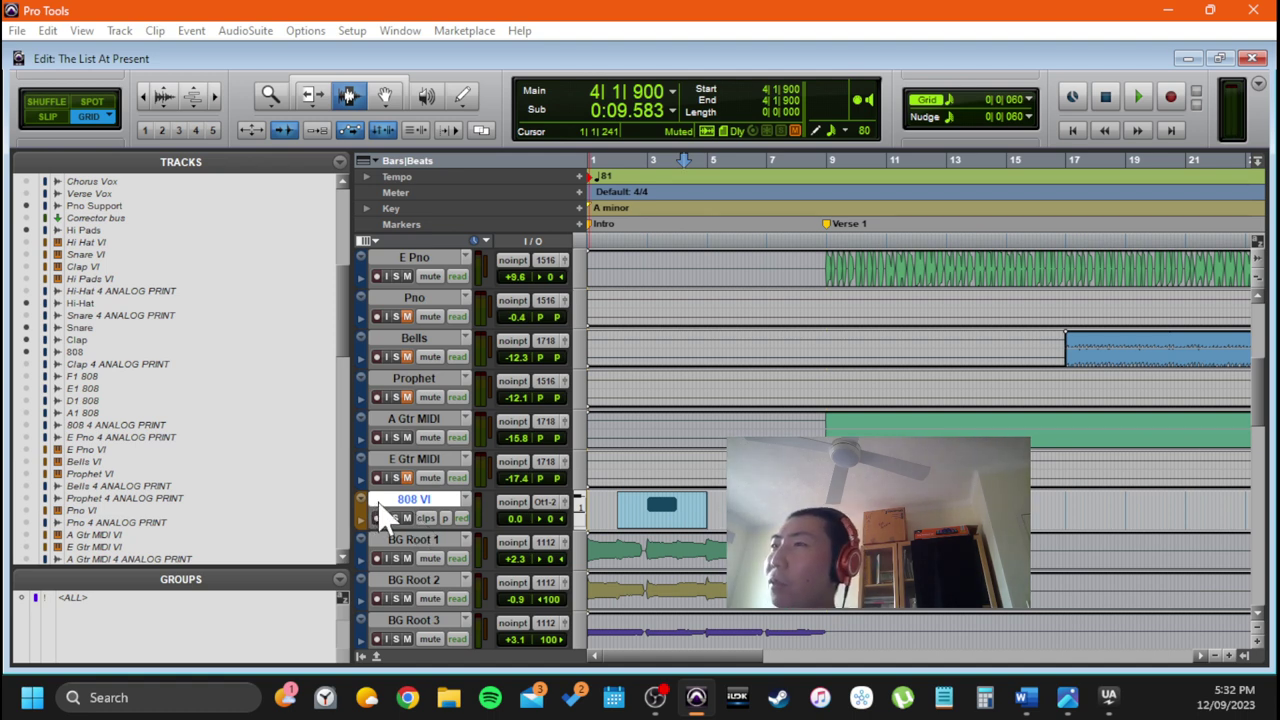
right_click(447, 499)
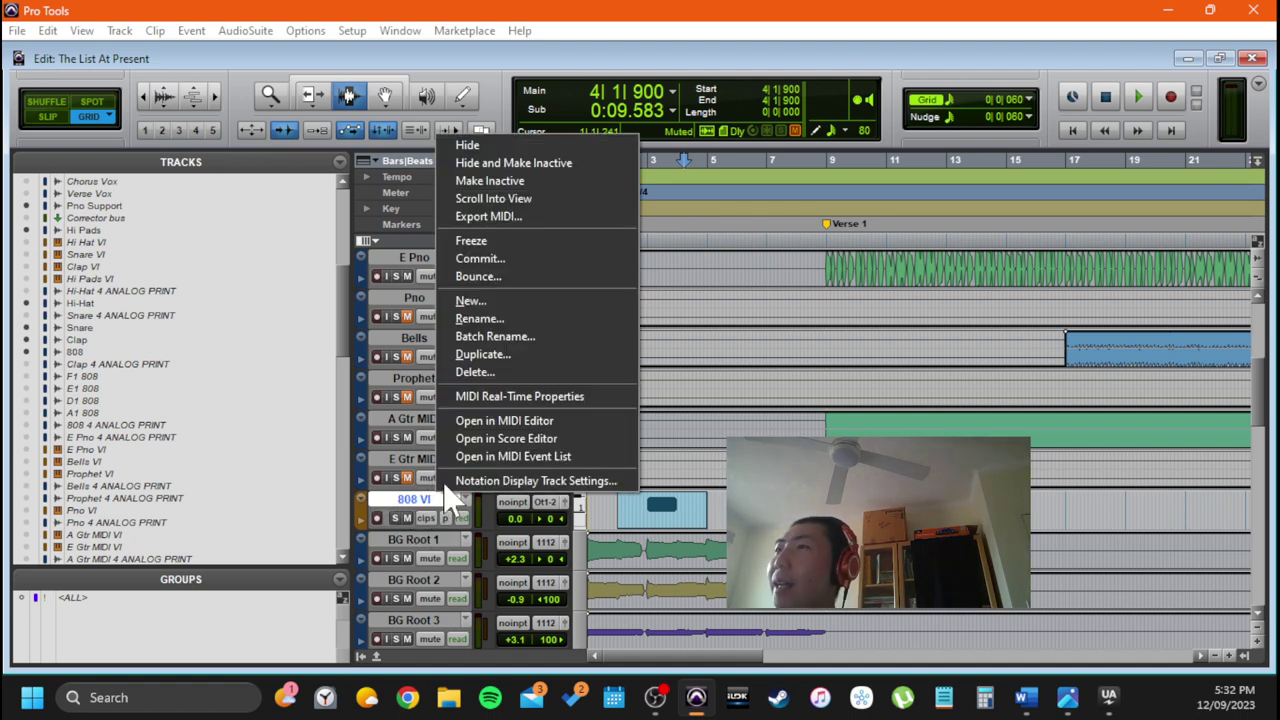
left_click(560, 164)
Show and activate the hidden E Pno VI, Bells VI and Prophet VI tracks from the track list
scroll(148, 372, "up", 5)
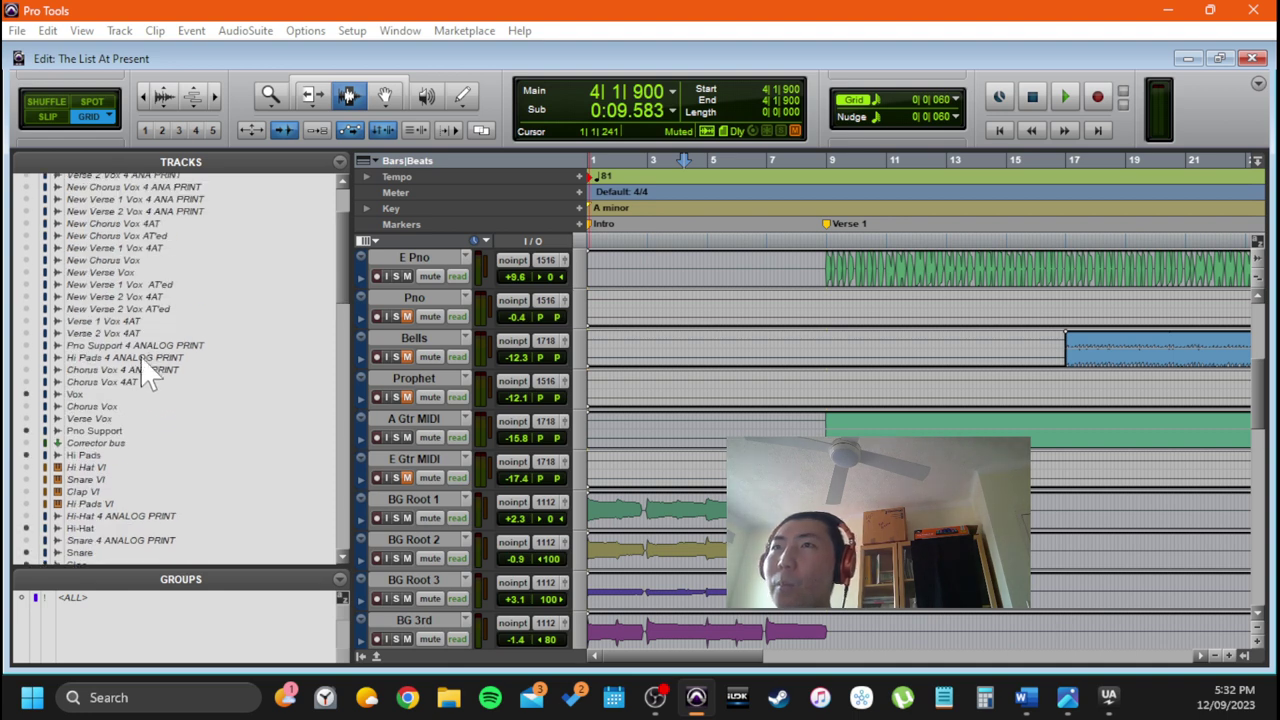
scroll(160, 390, "up", 3)
scroll(172, 402, "down", 10)
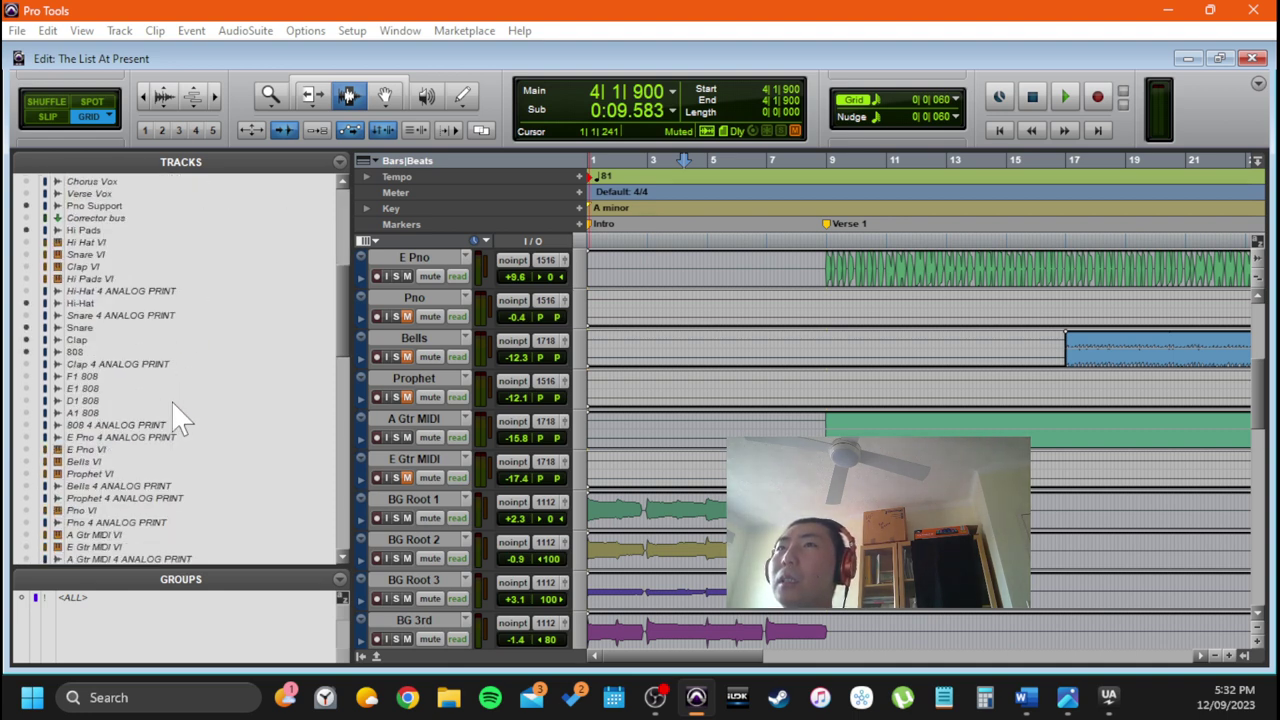
left_click(82, 405)
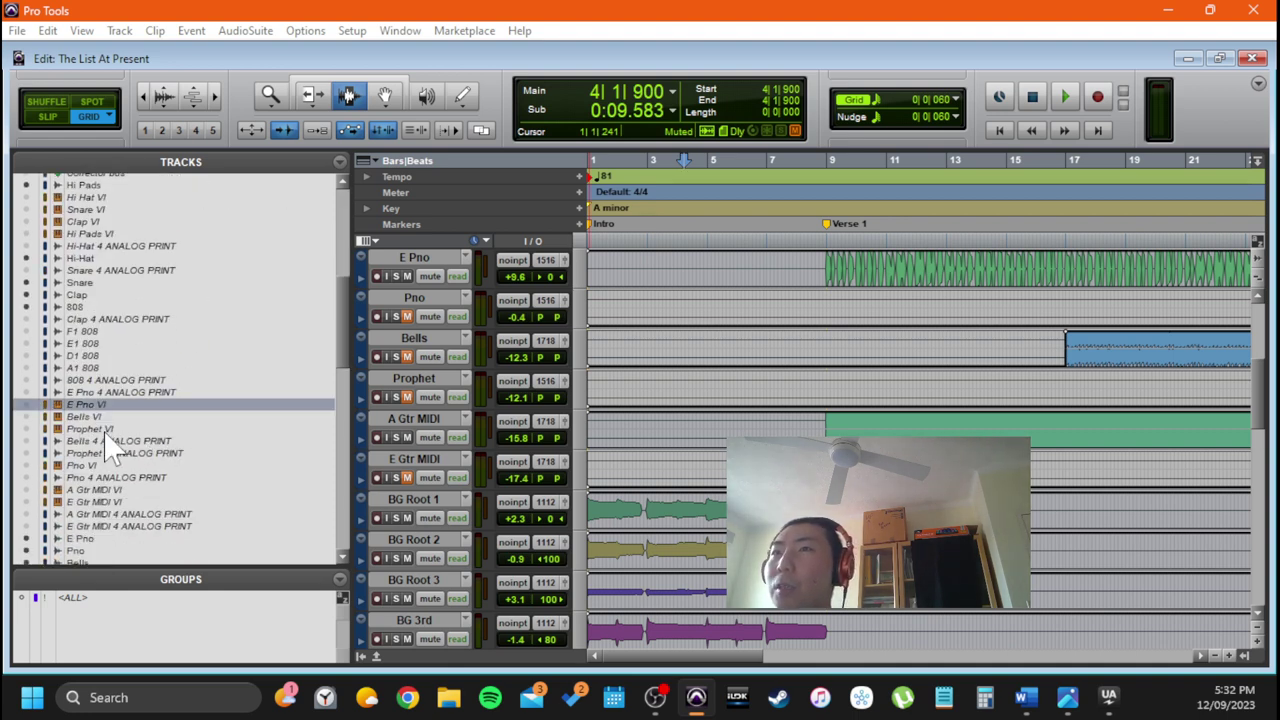
left_click(113, 430, "shift")
right_click(114, 418)
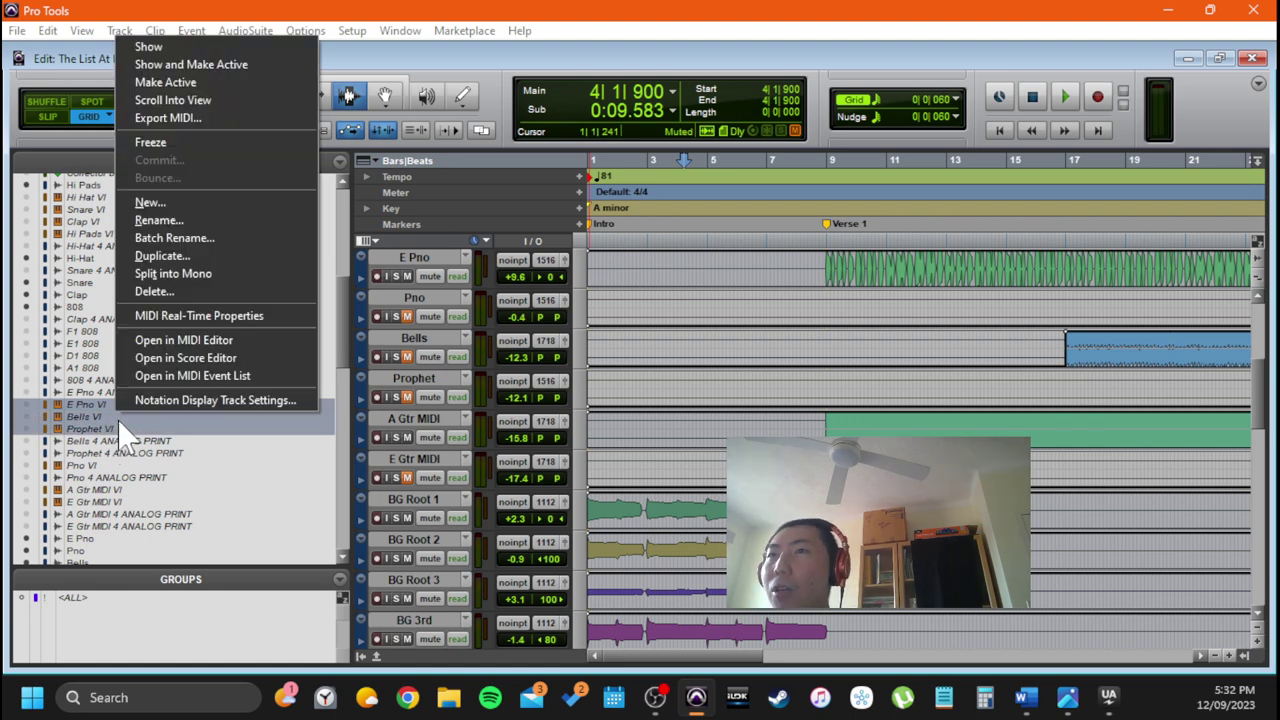
left_click(235, 64)
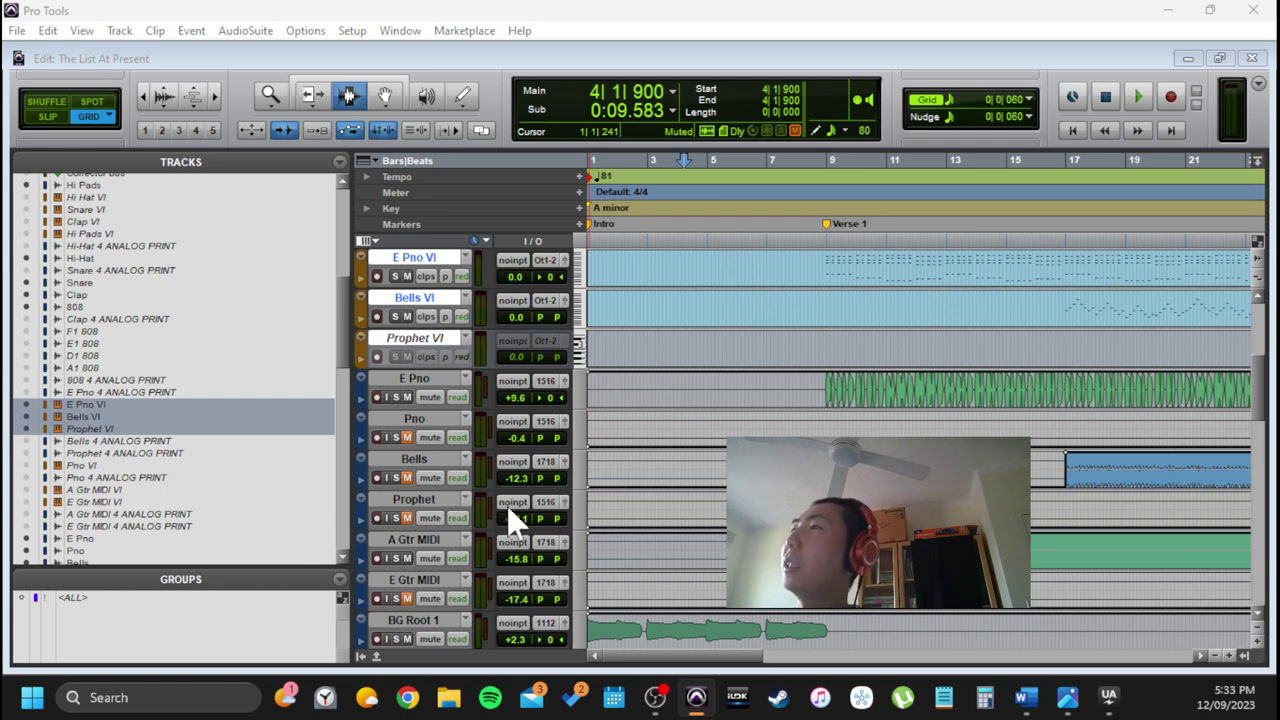
Show and activate the hidden A Gtr MIDI VI and E Gtr MIDI VI tracks from the track list
left_click(100, 490)
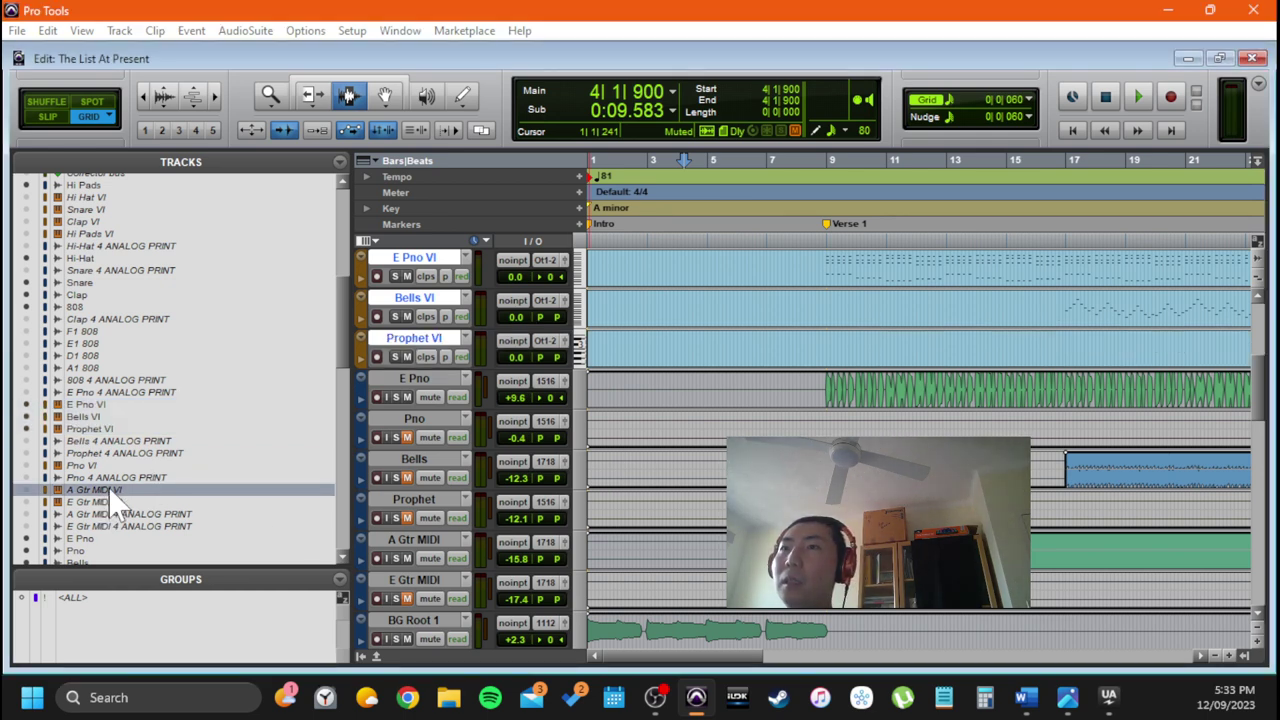
left_click(111, 503, "shift")
right_click(148, 492)
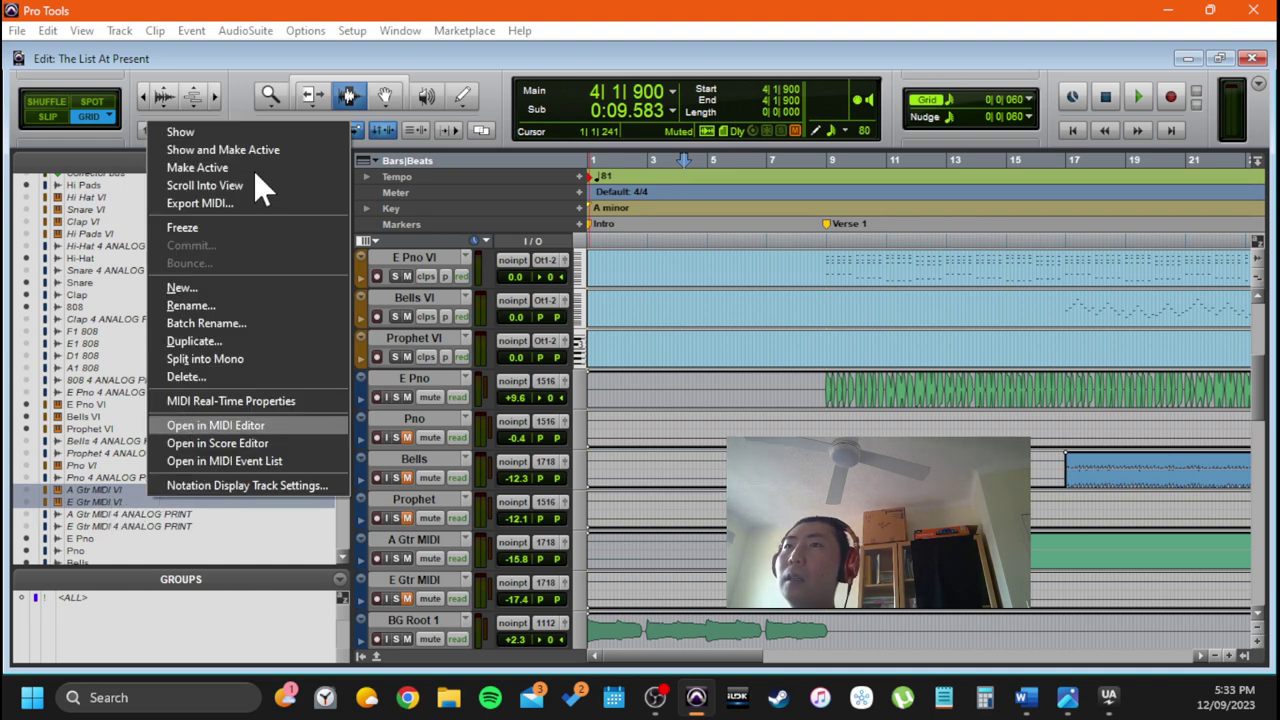
left_click(270, 151)
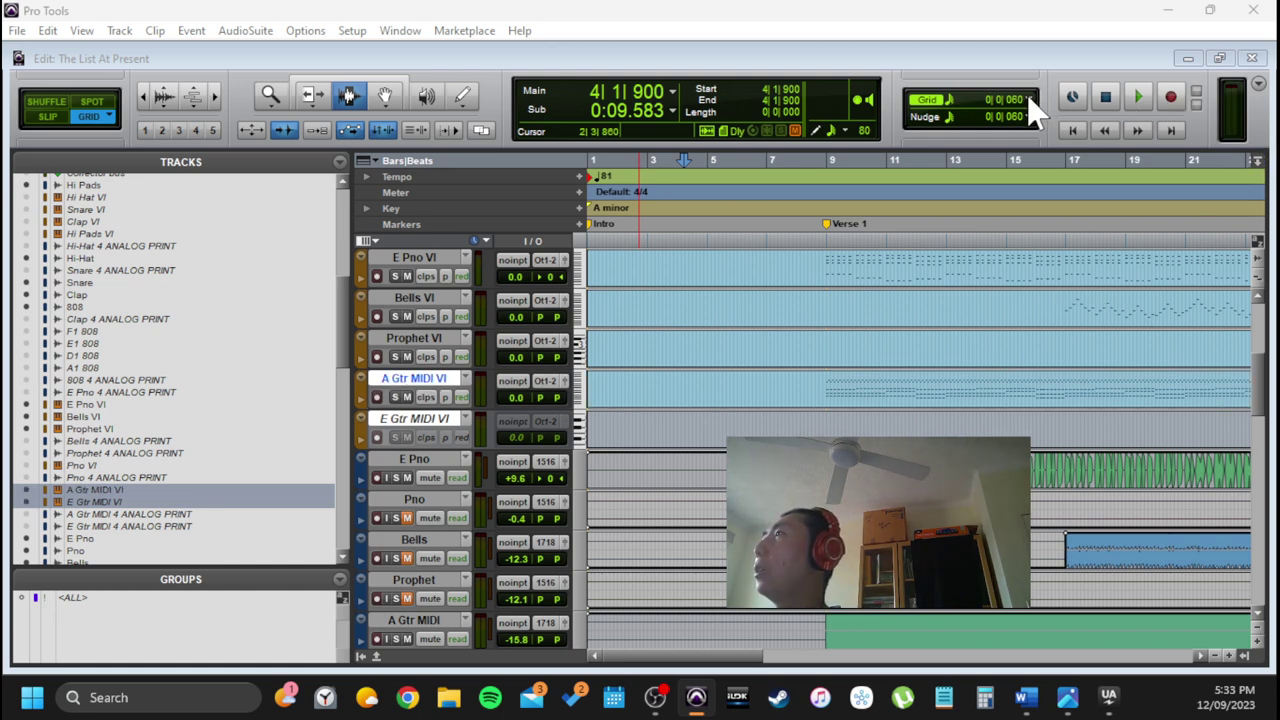
left_click(900, 14)
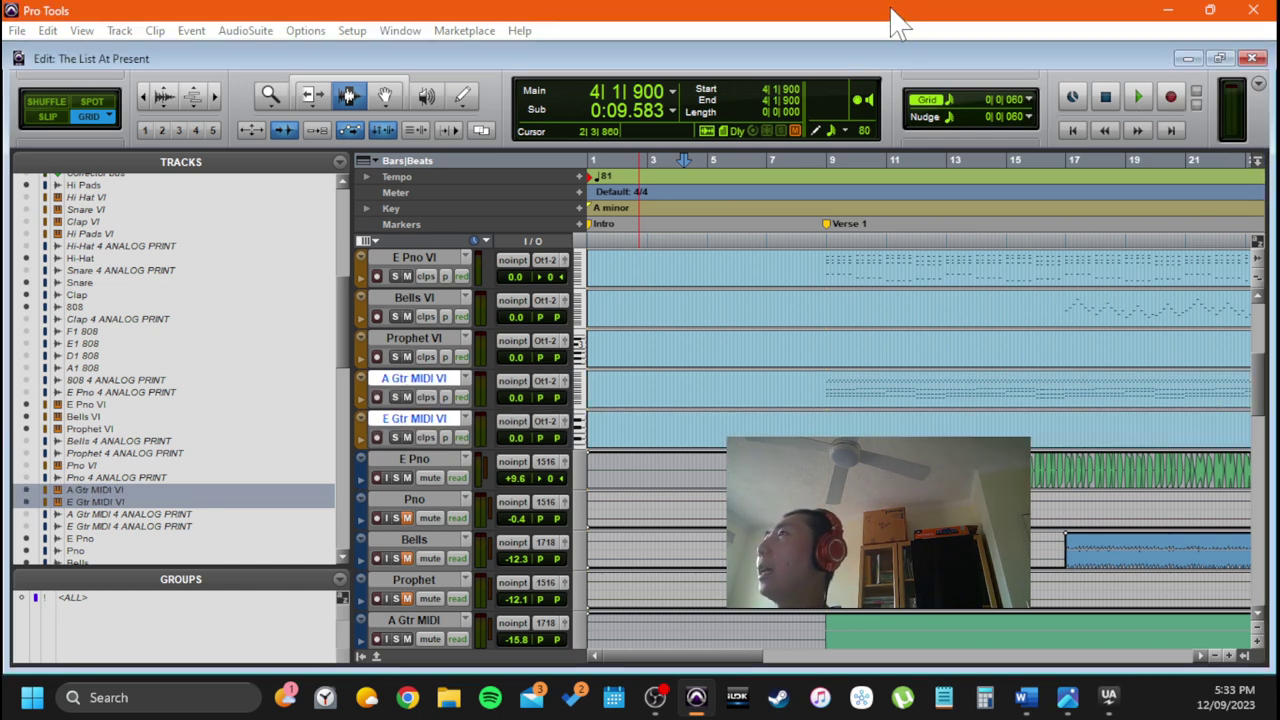
Set the grid value to 1 bar and place the edit cursor at 9|1|000, the start of Verse 1, on E Pno VI
left_click(1030, 100)
left_click(1065, 105)
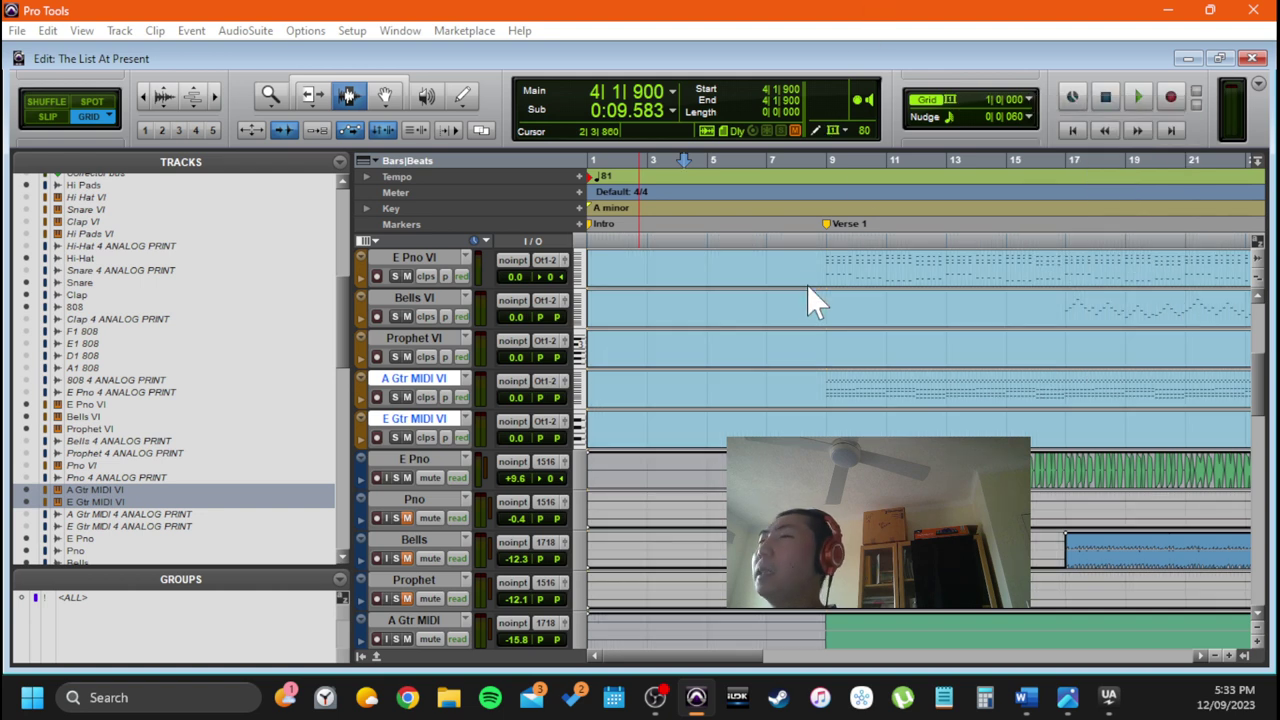
scroll(760, 366, "right", 5)
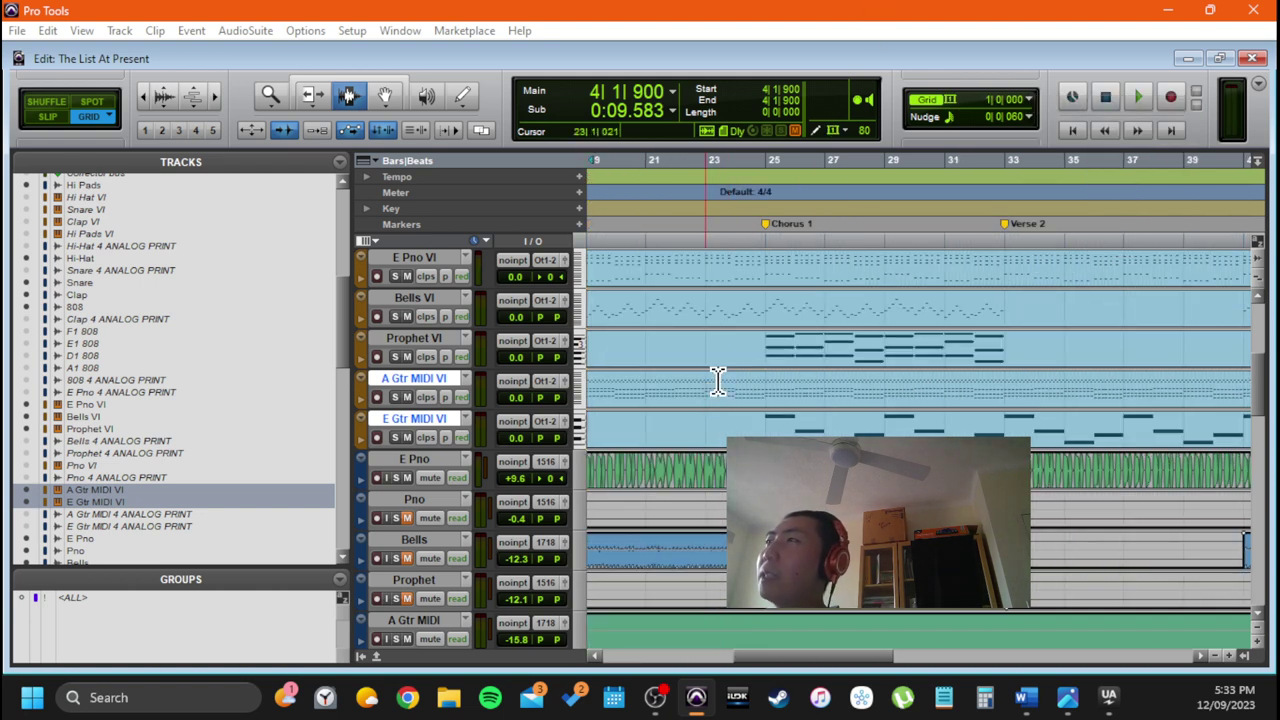
scroll(727, 375, "left", 4)
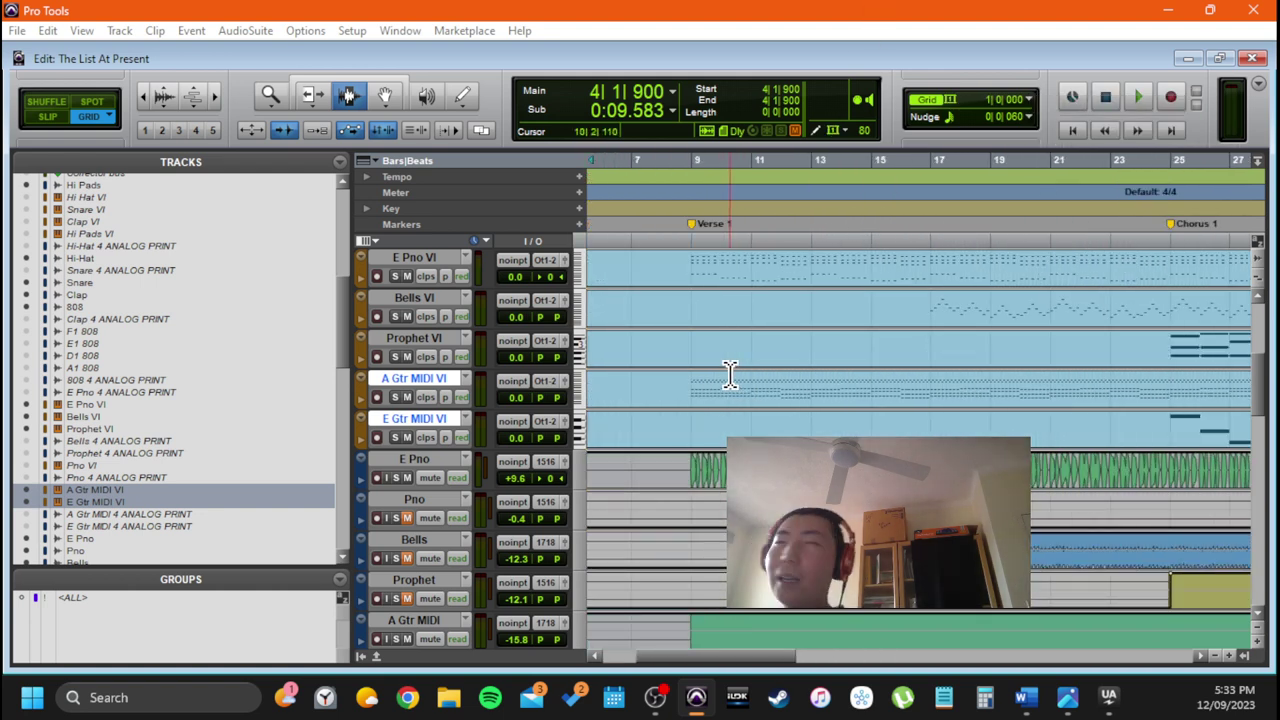
left_click(688, 268)
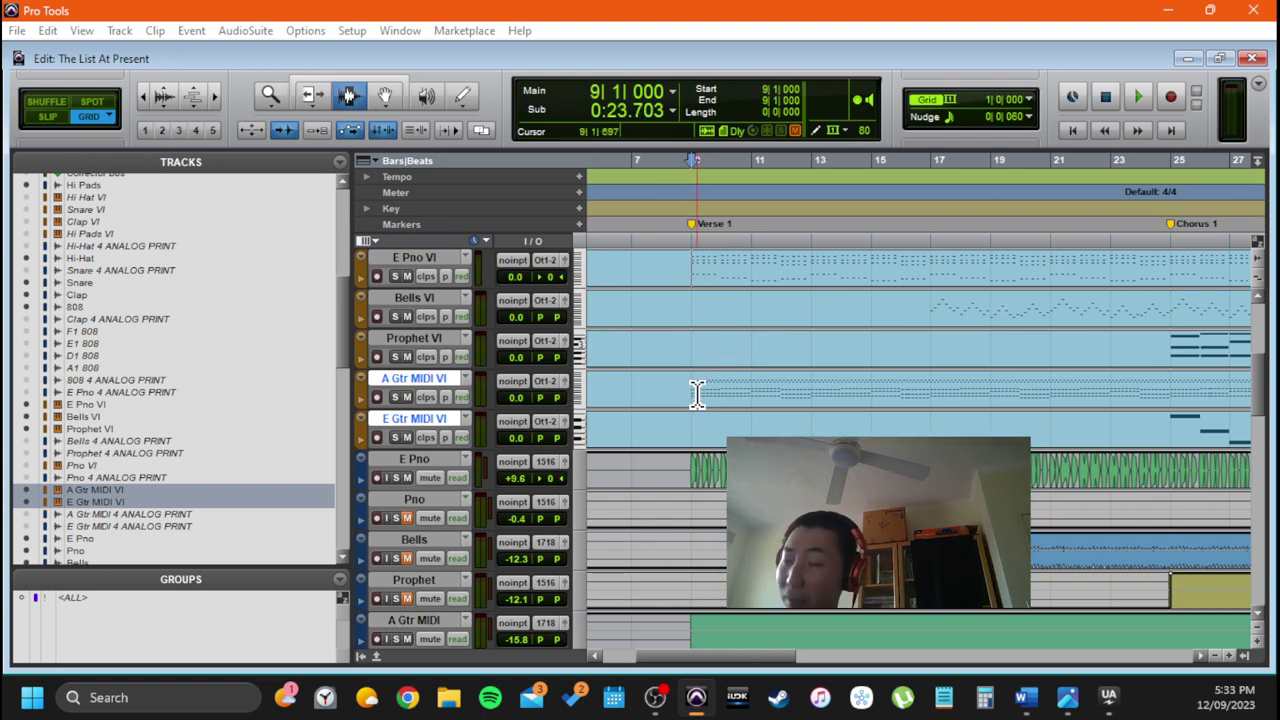
Select the E Pno VI track in the Mix window and open its Velvet instrument
key("ctrl+equal")
scroll(350, 290, "down", 5)
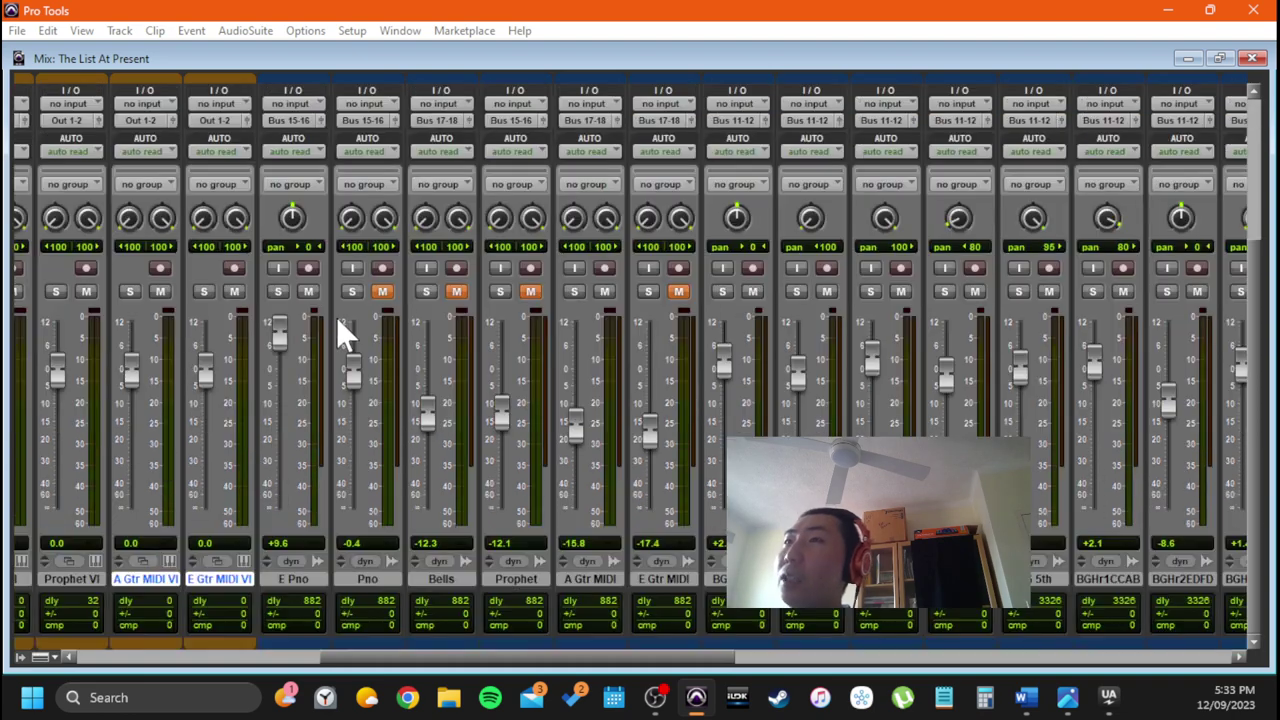
scroll(336, 329, "left", 3)
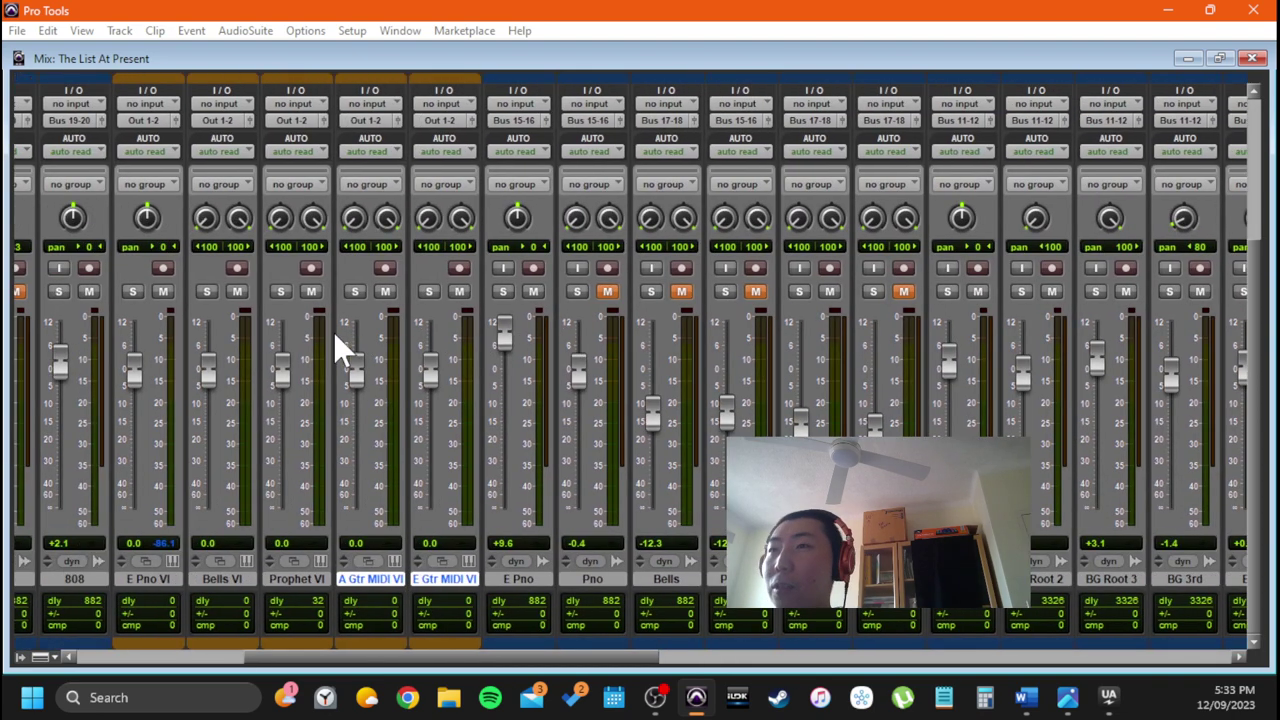
scroll(284, 387, "up", 5)
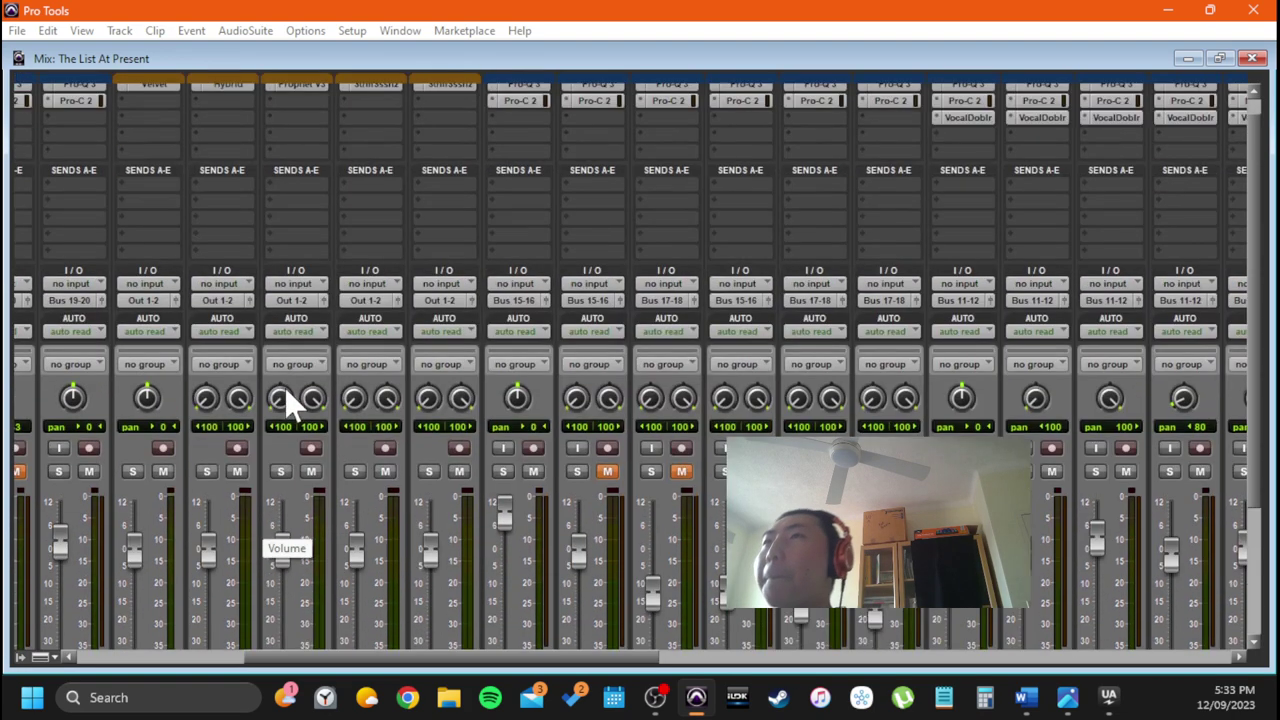
scroll(255, 240, "down", 5)
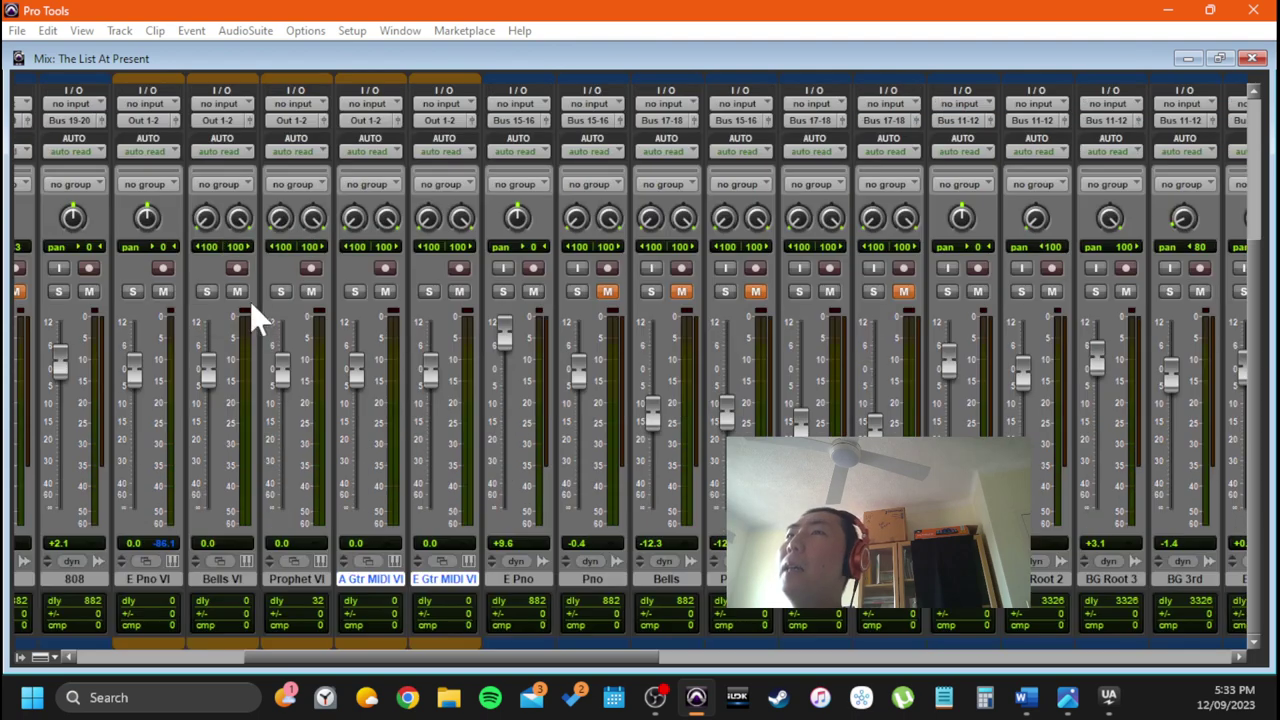
left_click(145, 580)
scroll(180, 384, "up", 5)
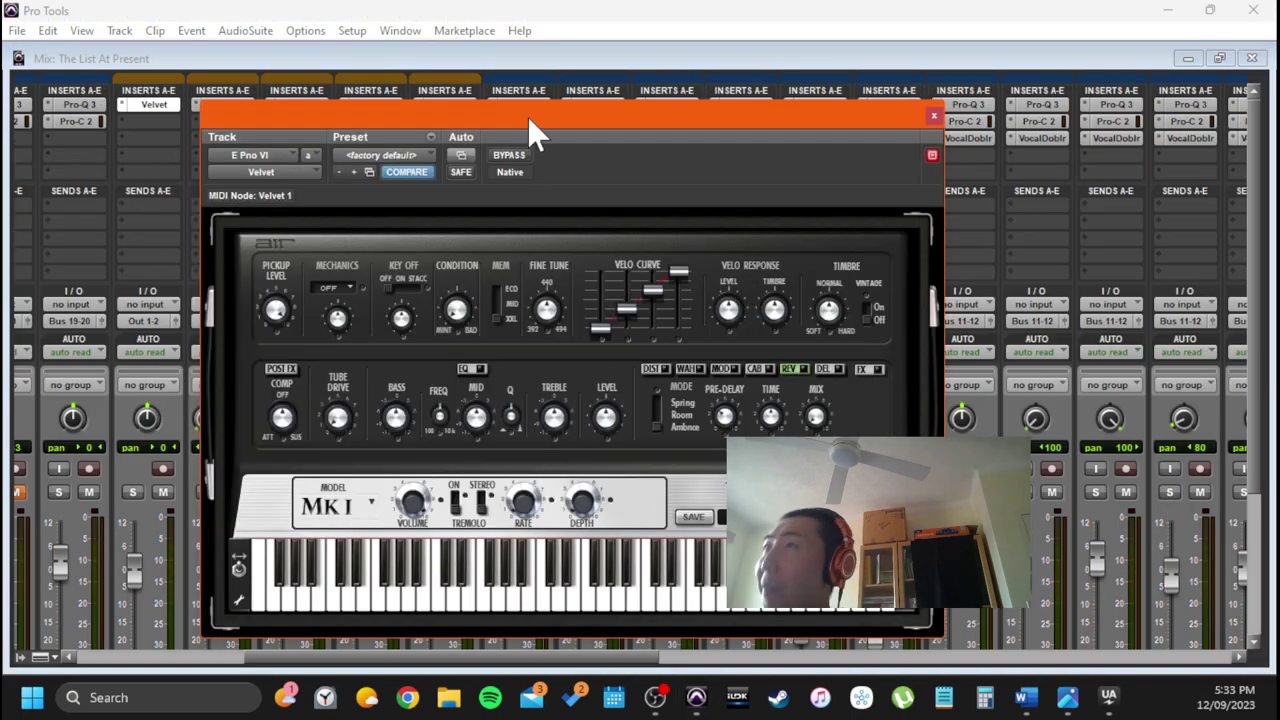
left_click_drag(526, 116, 474, 98)
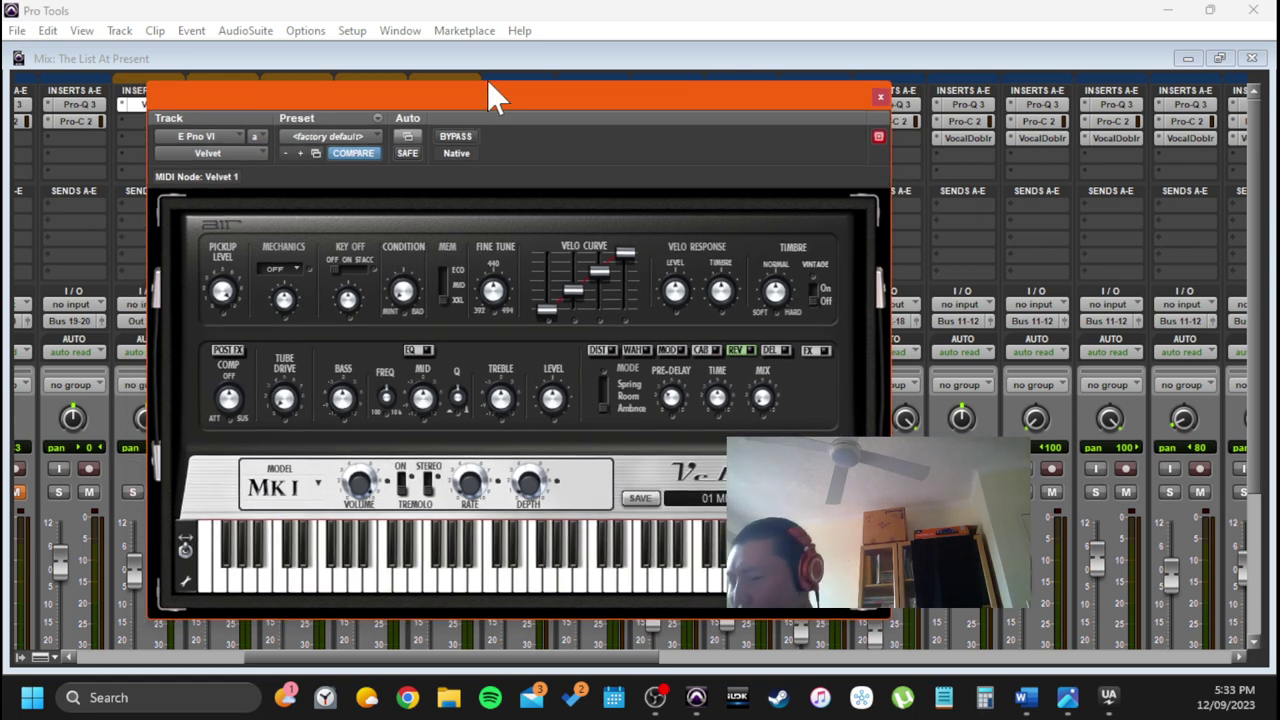
Return to the Edit window, examine Velvet's controls and Mechanics options while keeping Mechanics off, and close the instrument
key("ctrl+equal")
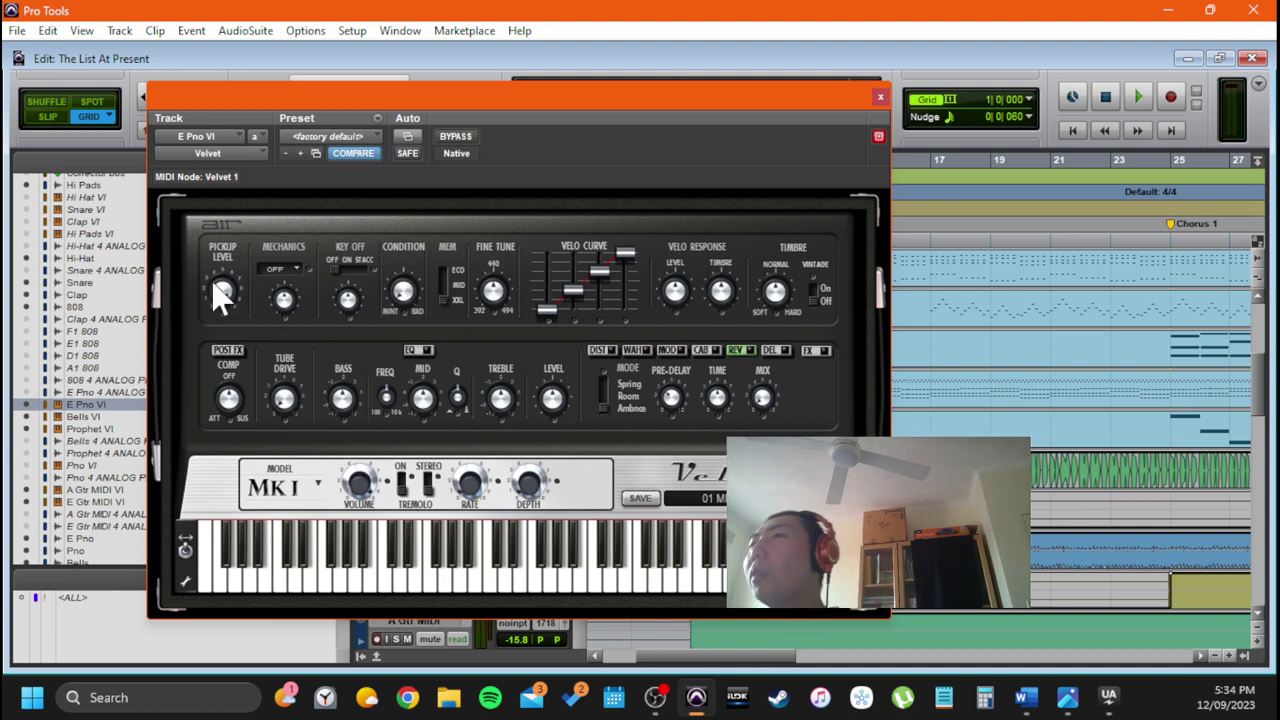
left_click(291, 266)
left_click(296, 270)
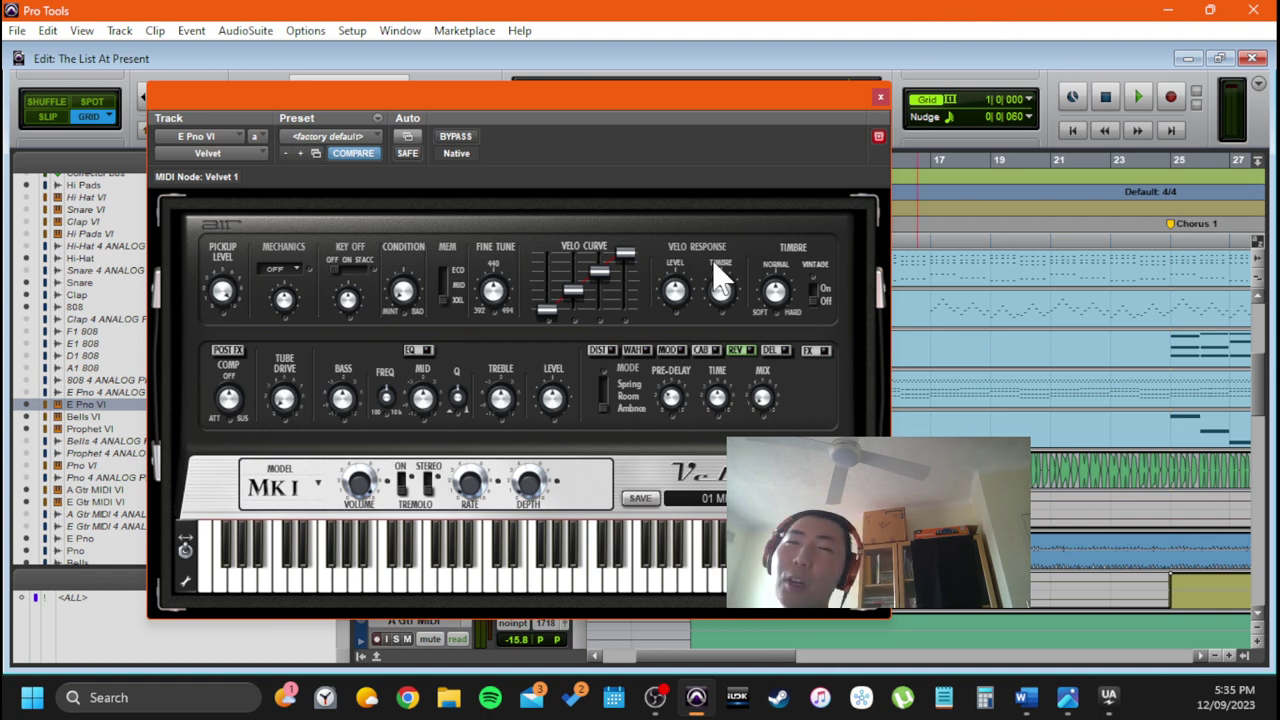
left_click_drag(743, 88, 762, 68)
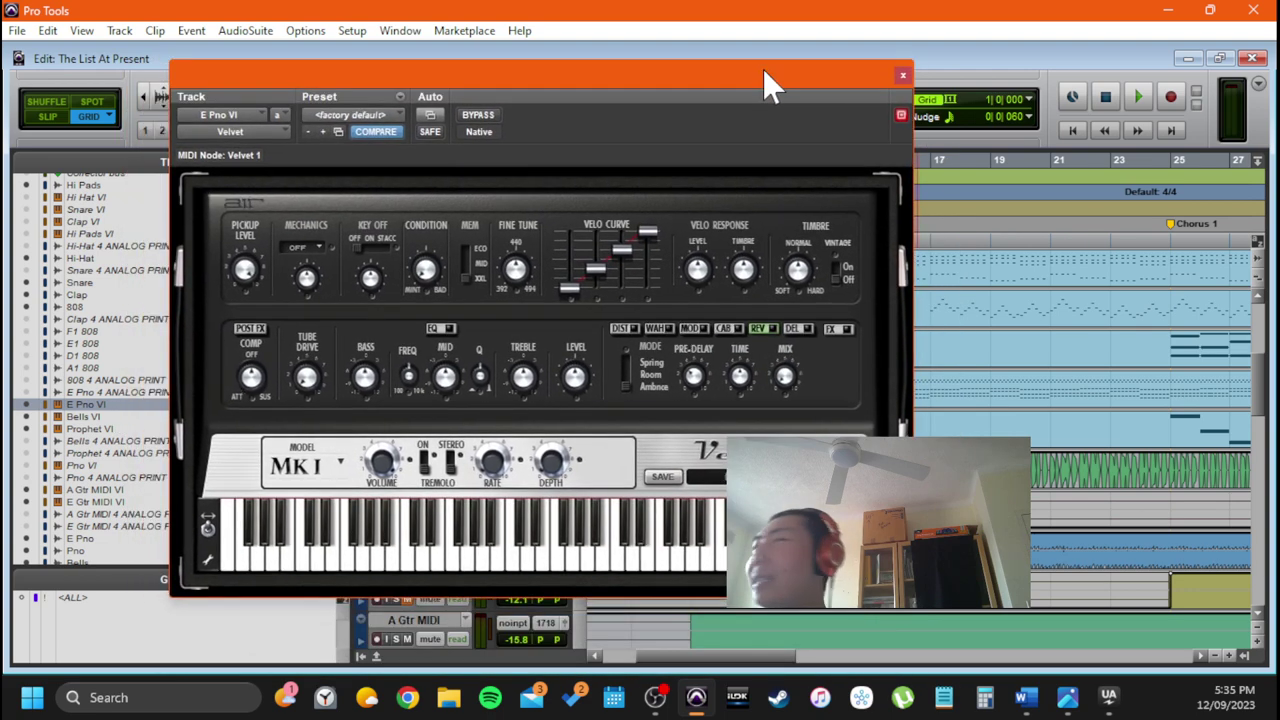
left_click(902, 76)
Place the edit cursor at 17|1|000 on the Bells VI track, where its MIDI notes begin
scroll(693, 390, "up", 1)
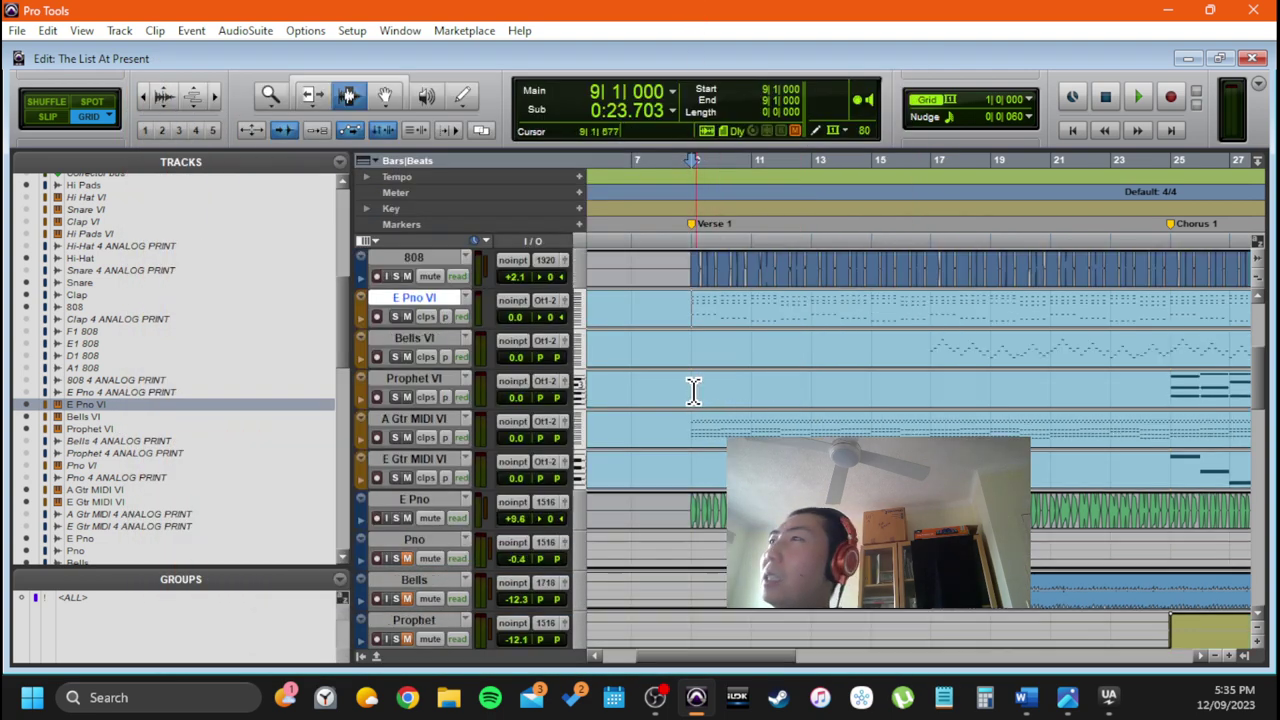
scroll(693, 390, "up", 1)
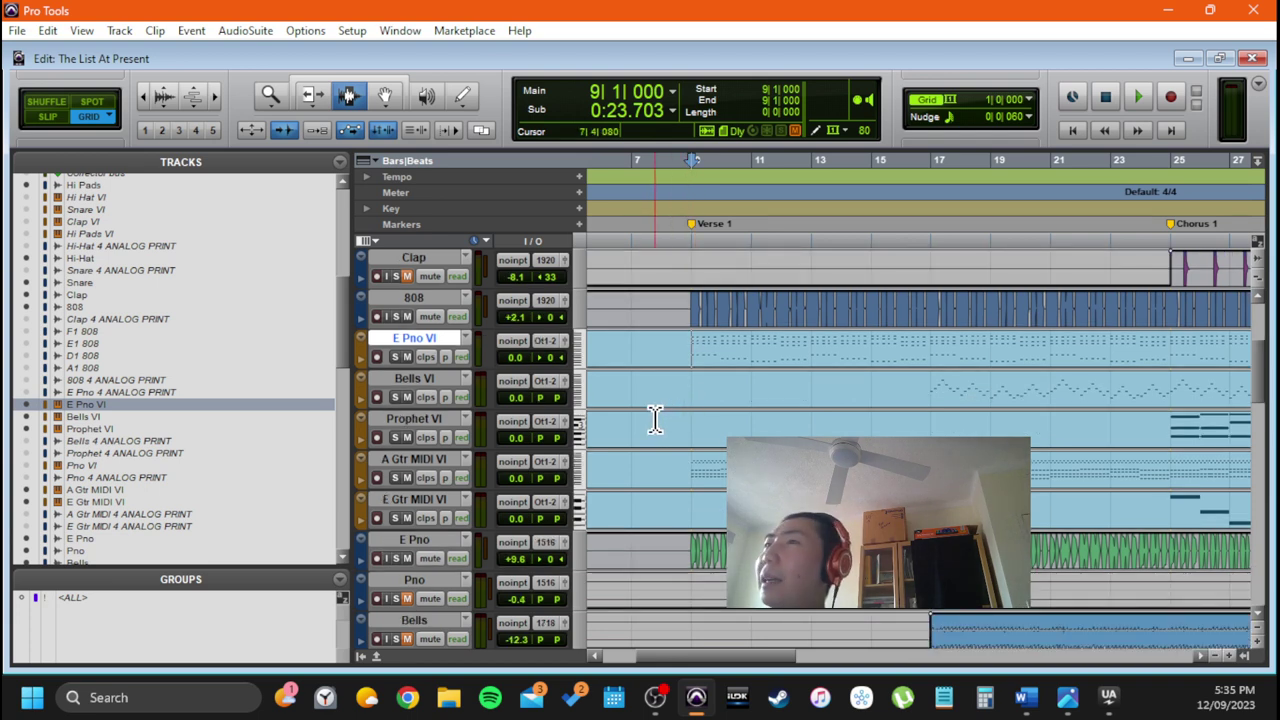
scroll(650, 422, "down", 1)
scroll(649, 424, "up", 1)
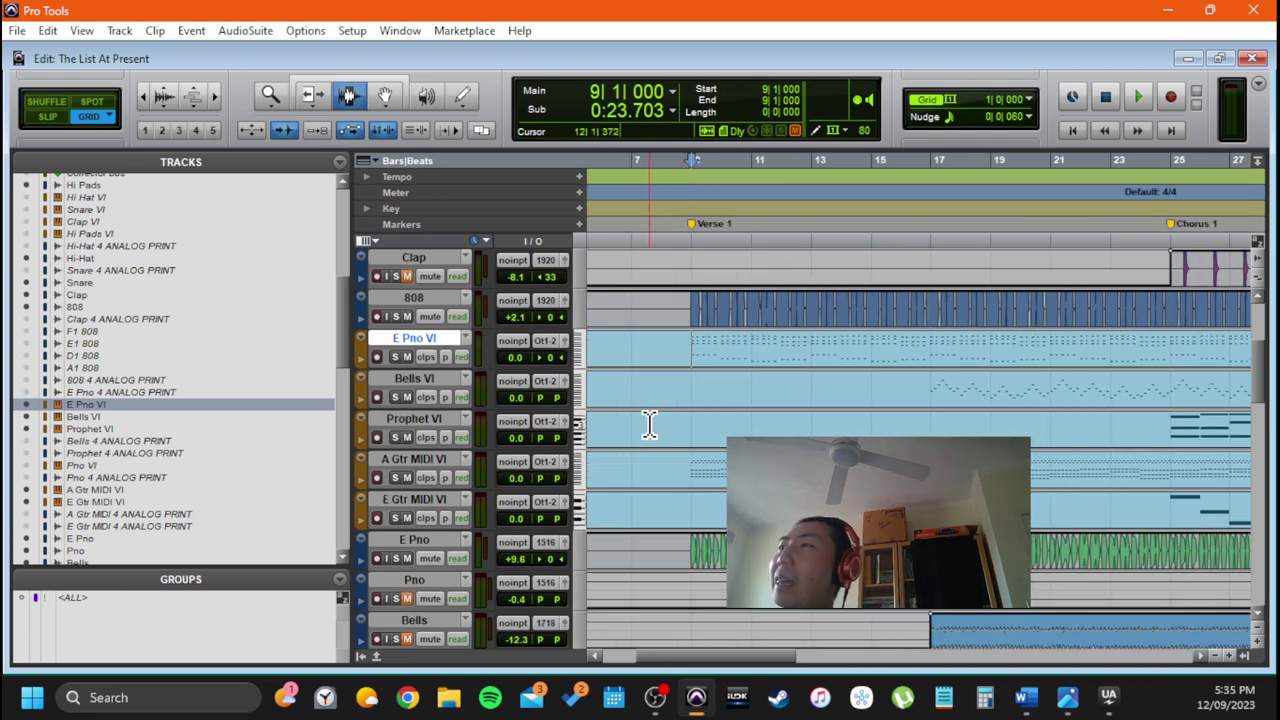
scroll(649, 424, "down", 1)
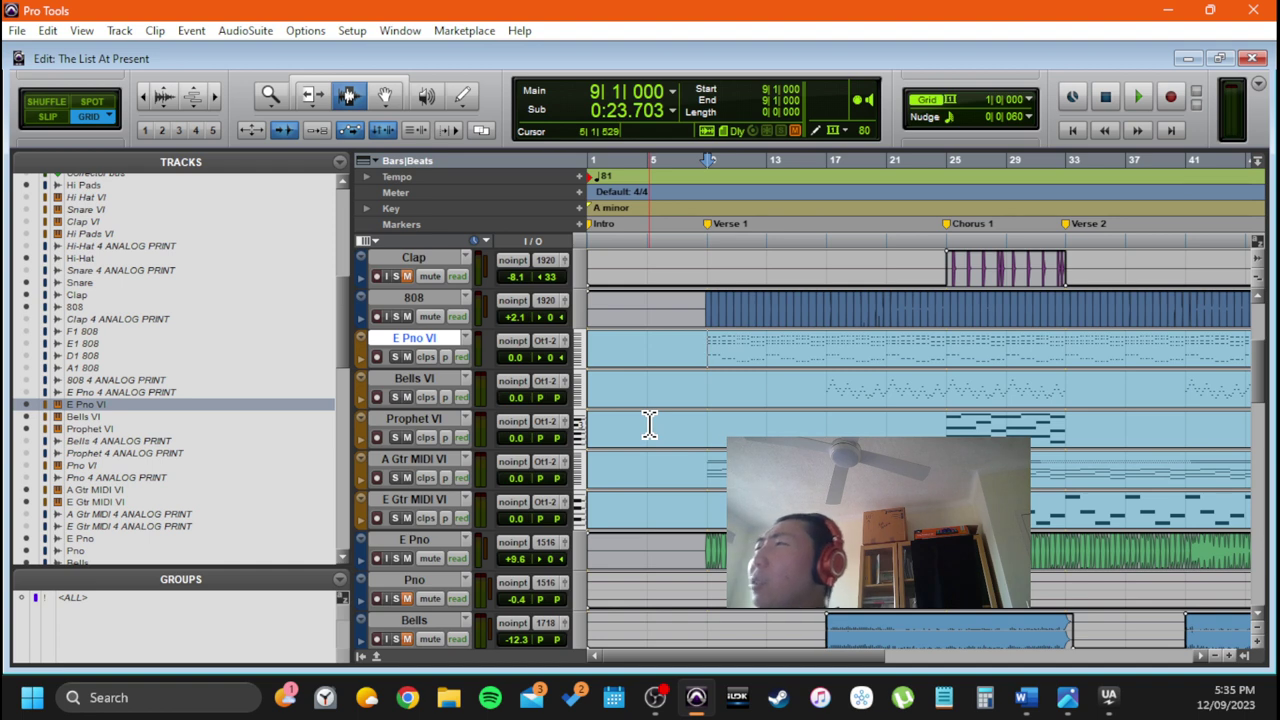
left_click(822, 388)
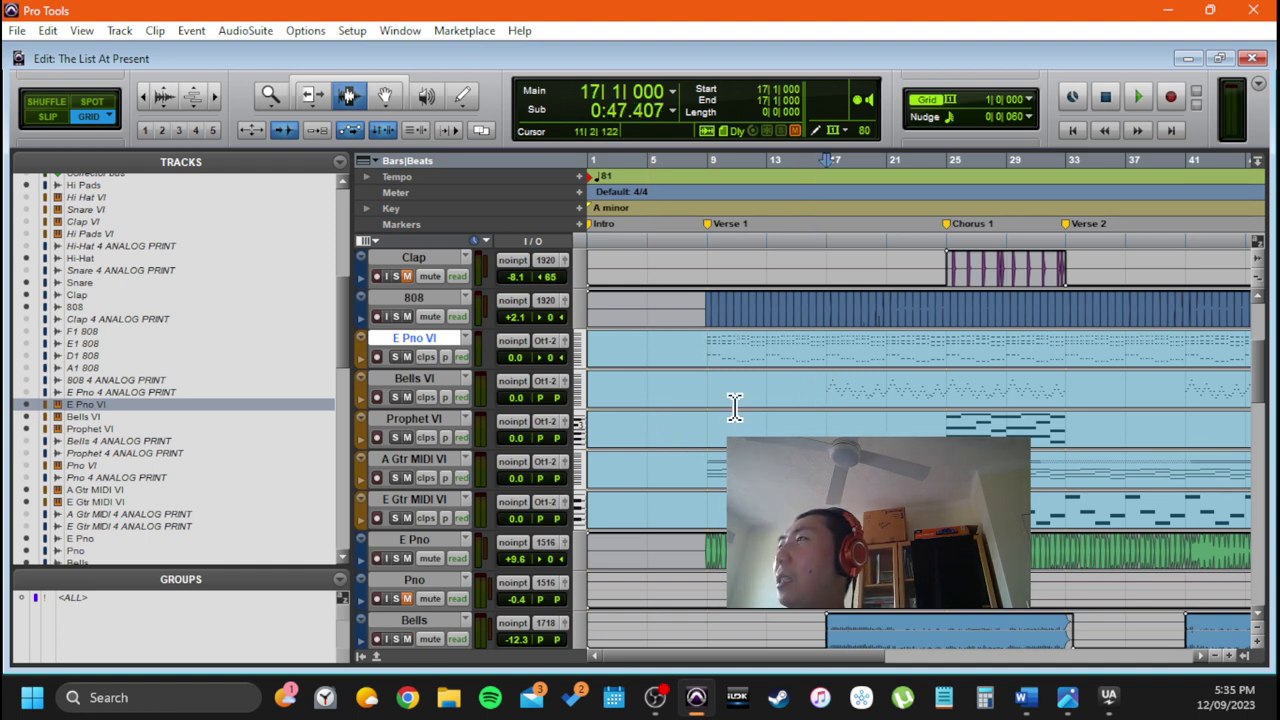
Place the edit cursor at 16|1|000 on E Pno VI, then view its Velvet instrument from the Mix window and return to the Edit window
left_click(708, 350)
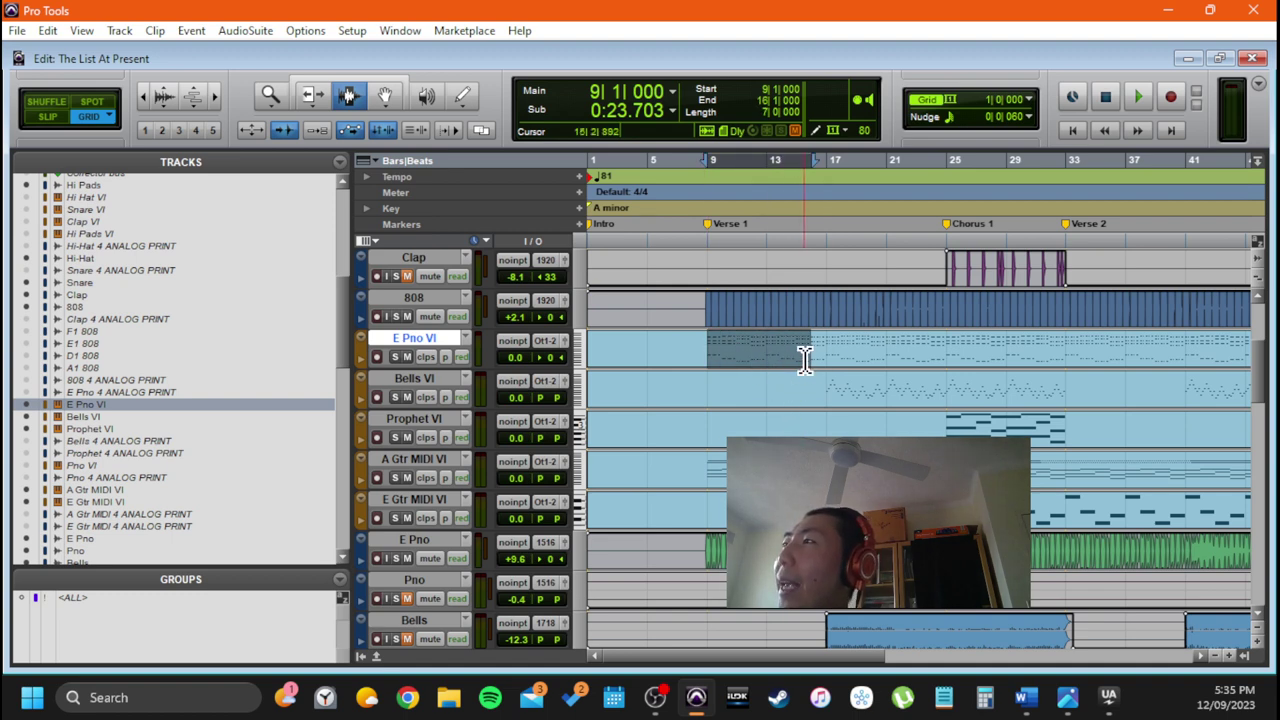
left_click(808, 357)
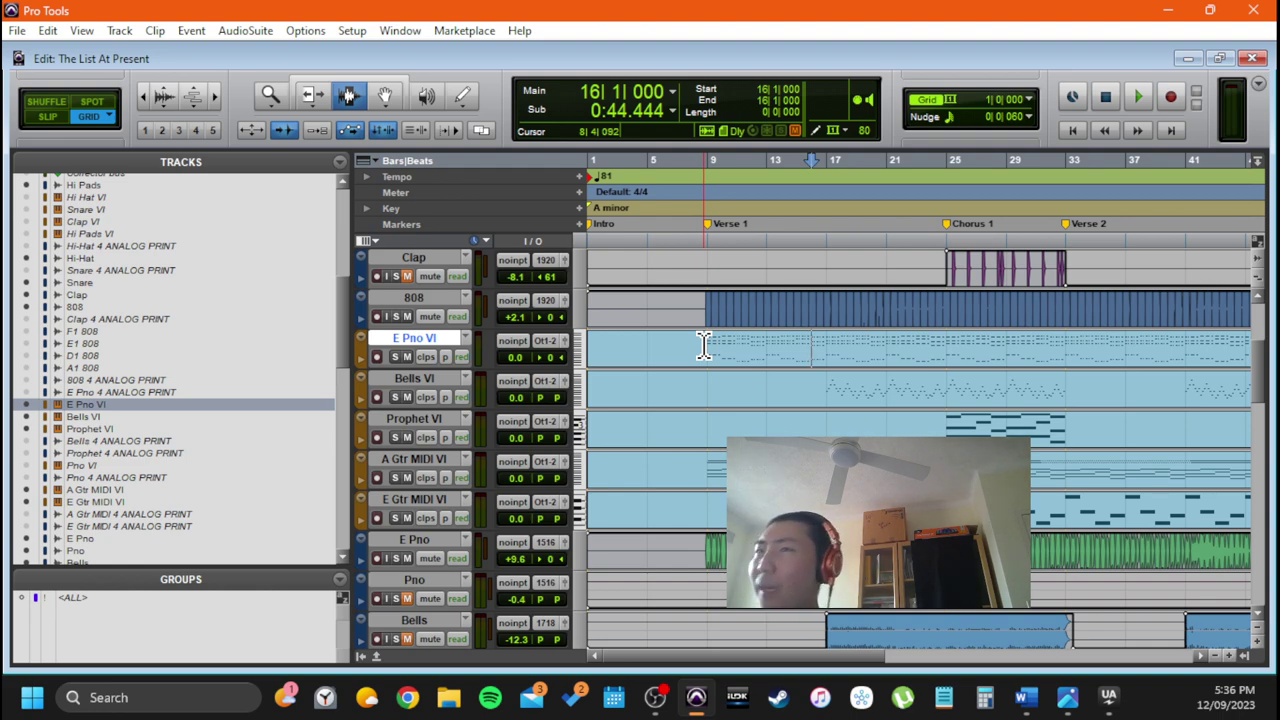
key("ctrl+equal")
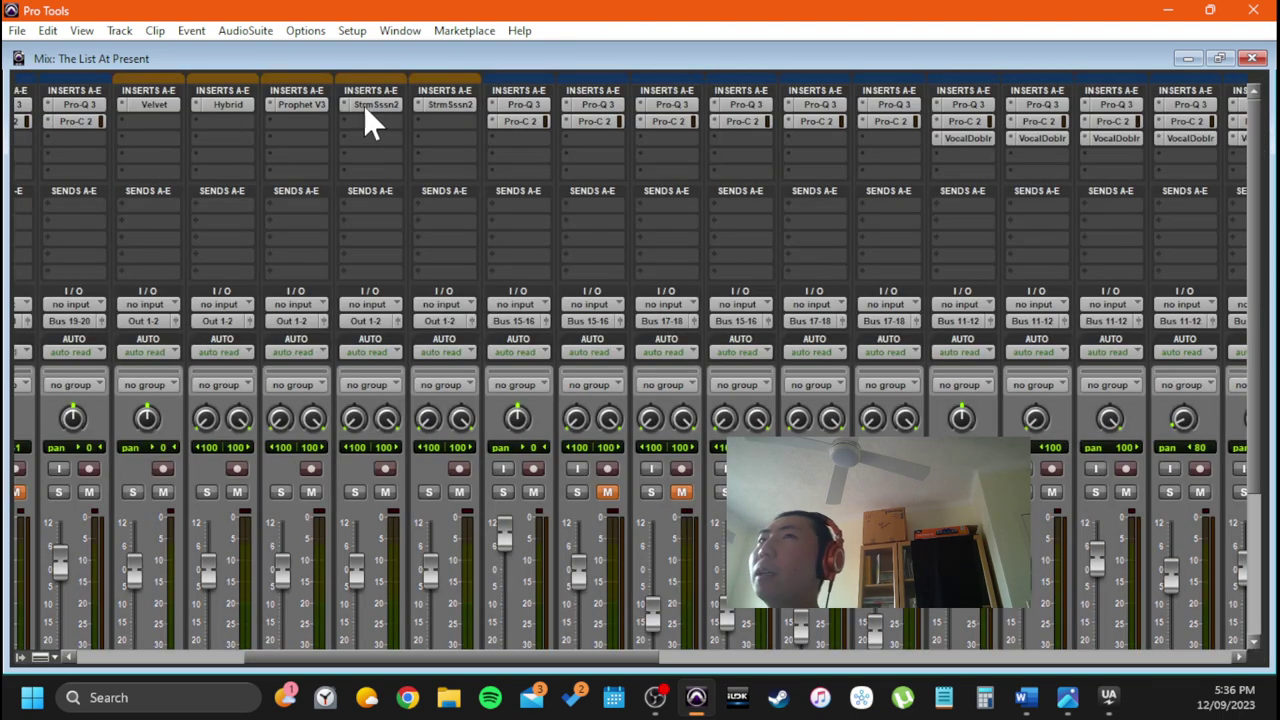
left_click(155, 104)
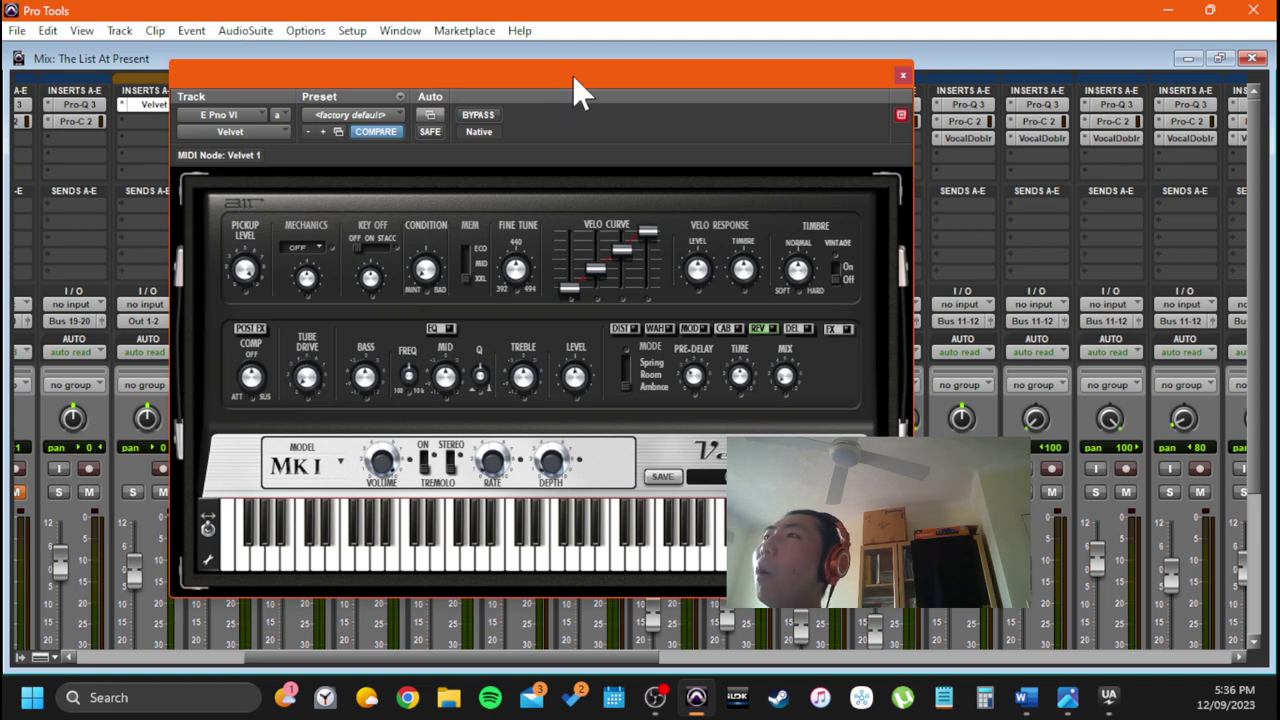
left_click(903, 75)
key("ctrl+equal")
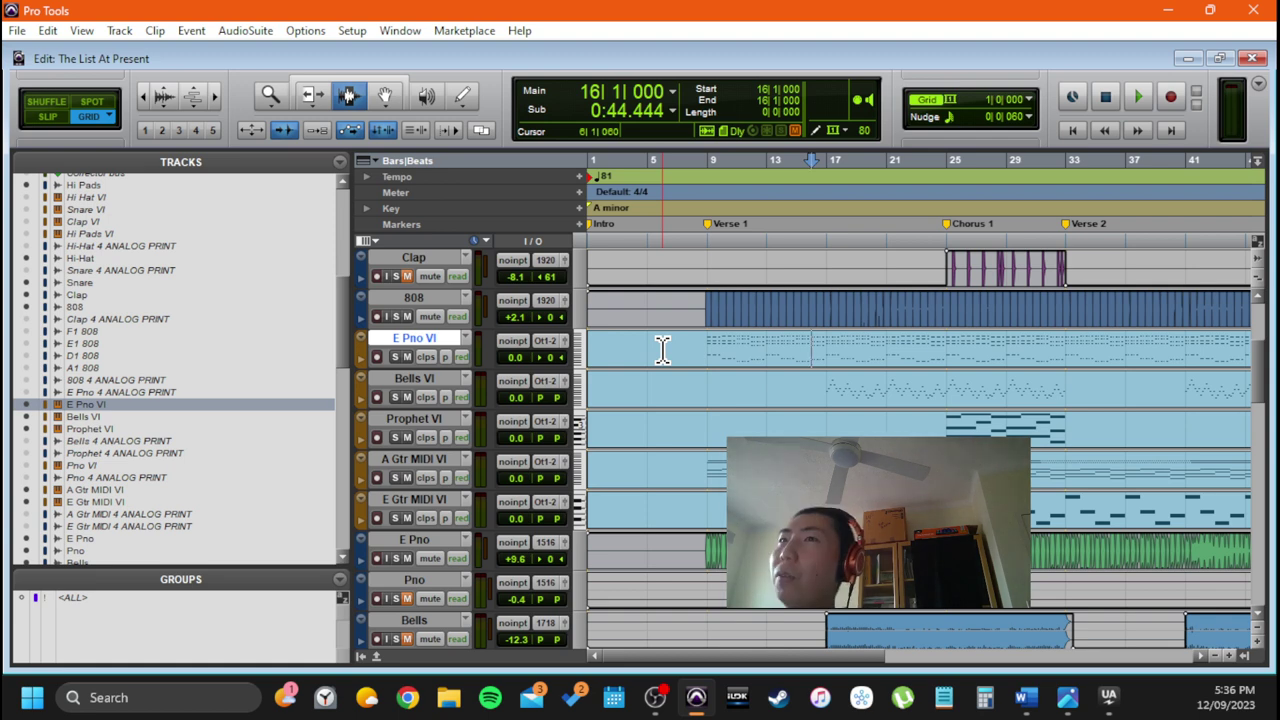
Place the edit cursor at 17|1|000 on the Bells VI track and switch to the Mix window
scroll(708, 434, "right", 3)
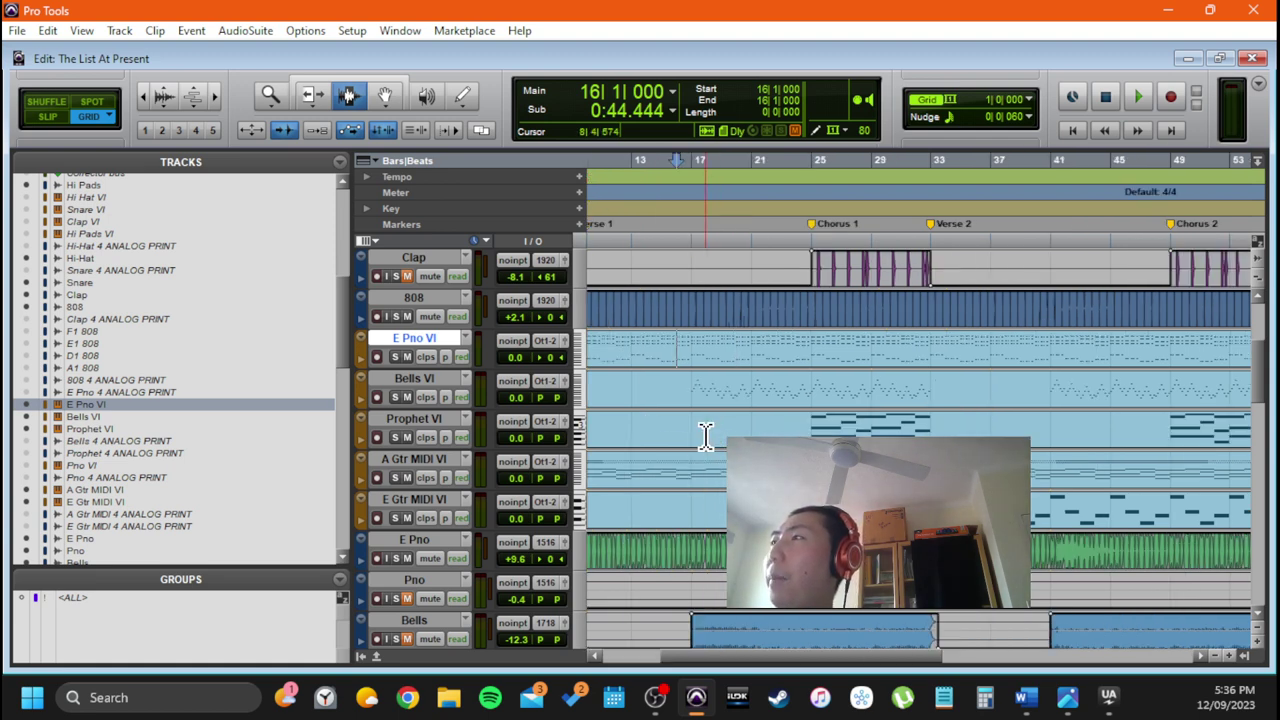
left_click(692, 386)
key("ctrl+=")
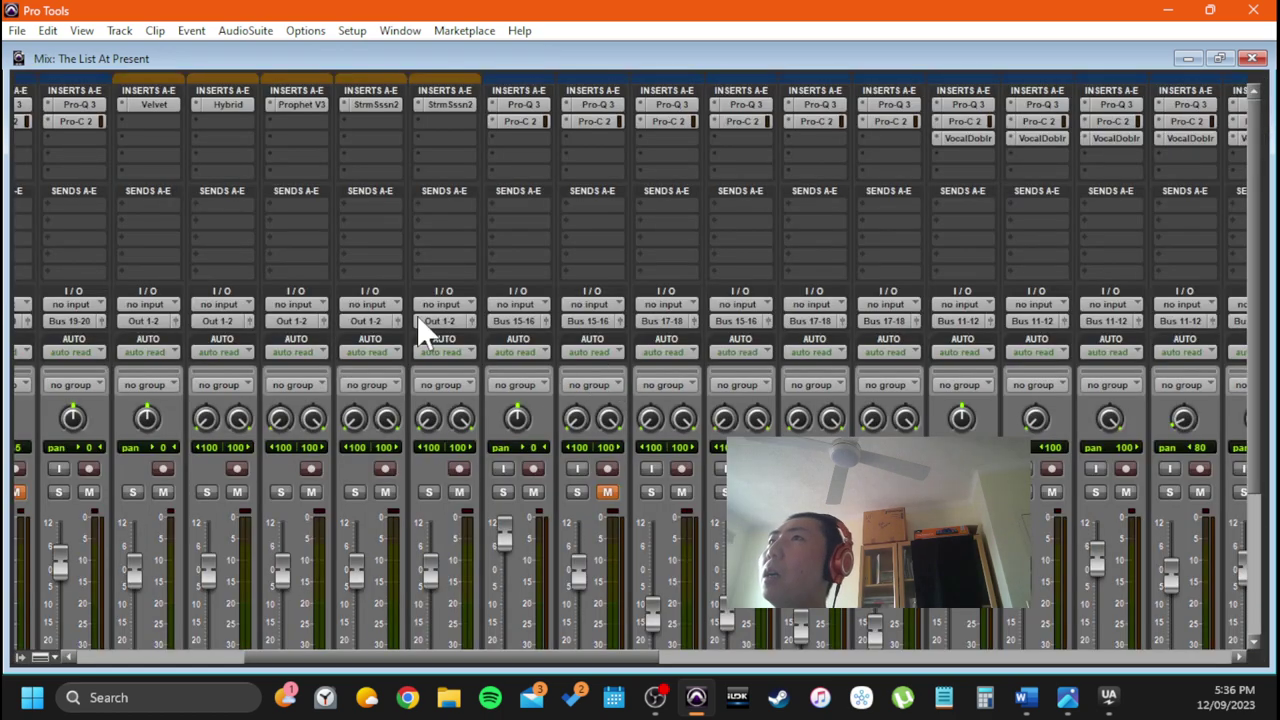
Open the Prophet VI track's Prophet V3 instrument, reposition its window to view the controls, then close it and return to the Edit window
scroll(295, 350, "up", 5)
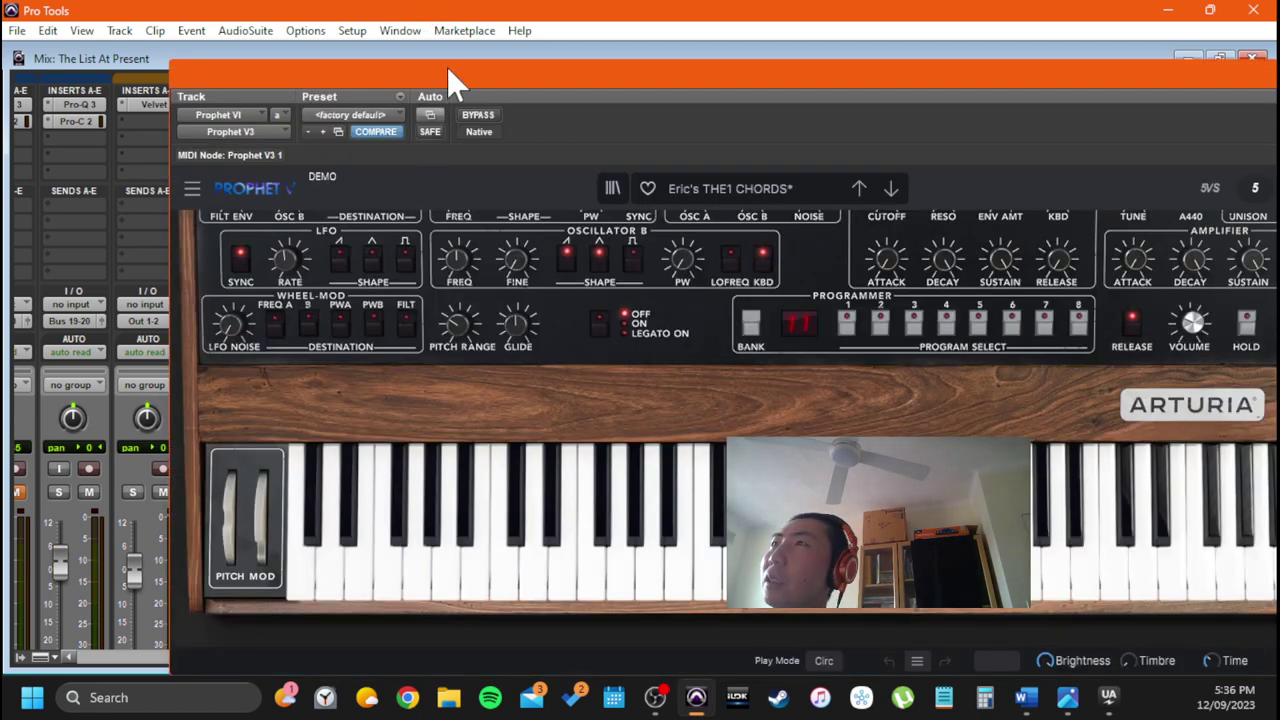
left_click_drag(447, 67, 312, 42)
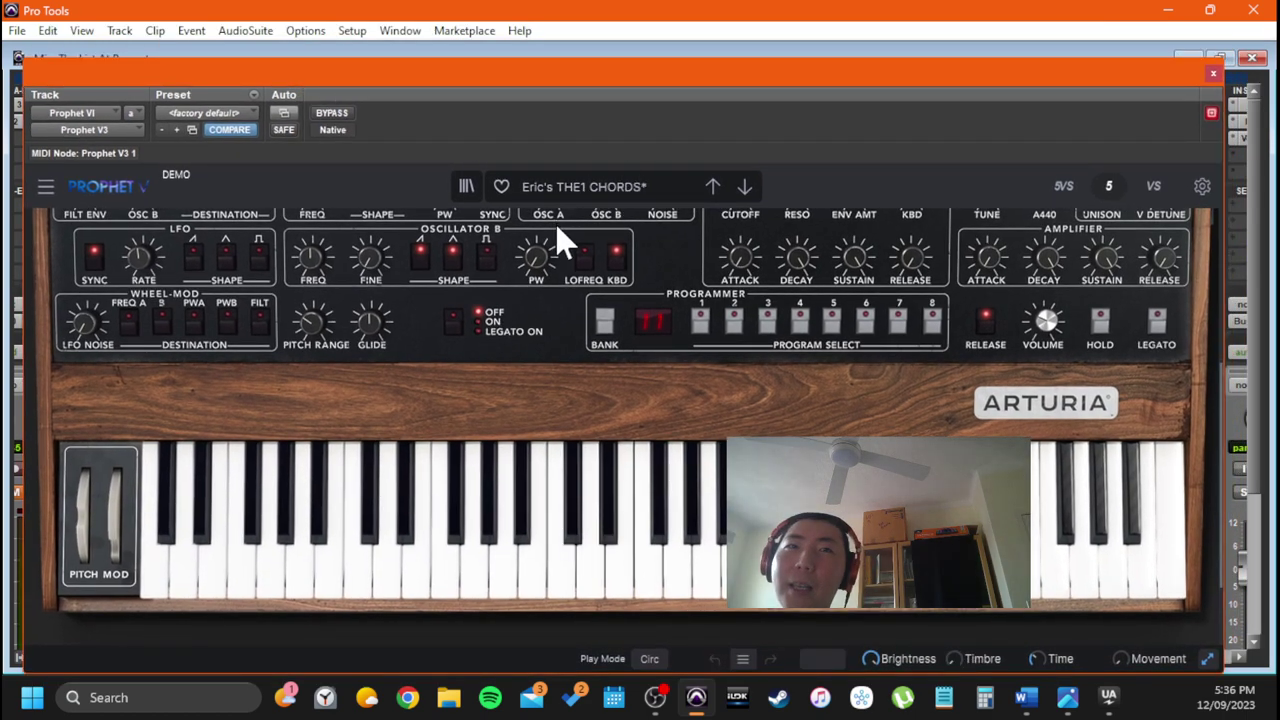
left_click(1212, 75)
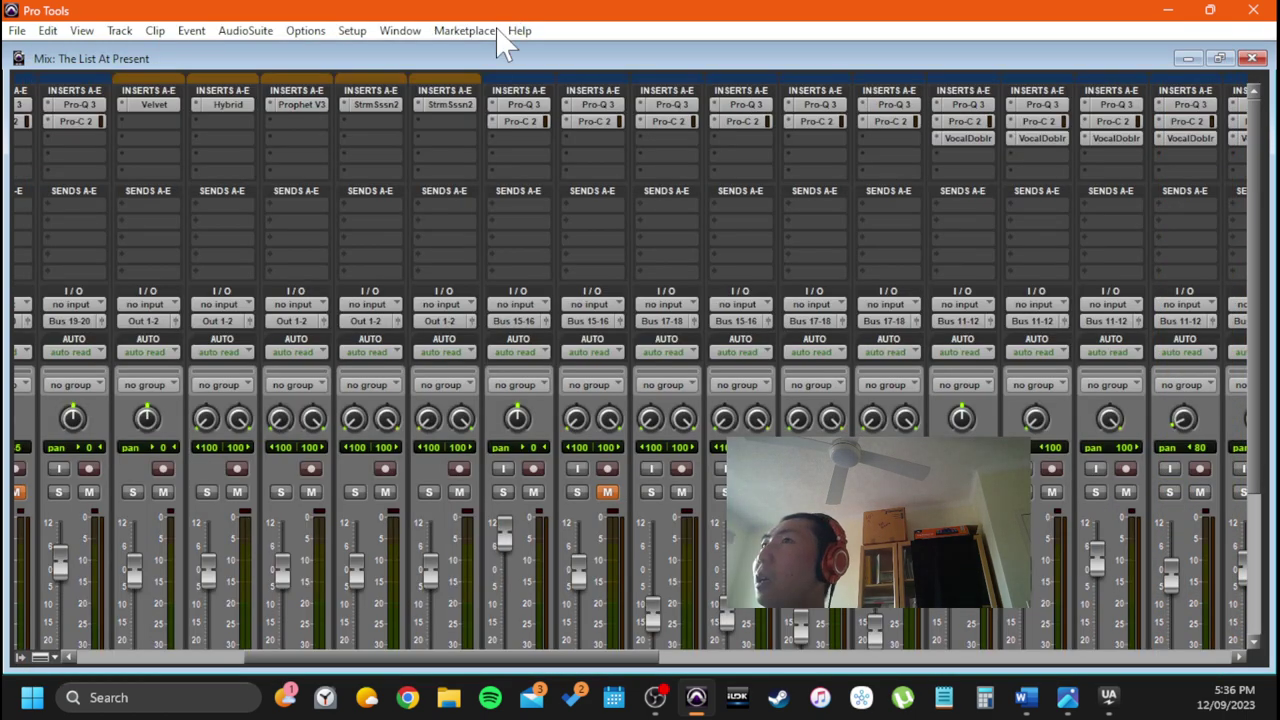
key("ctrl+equal")
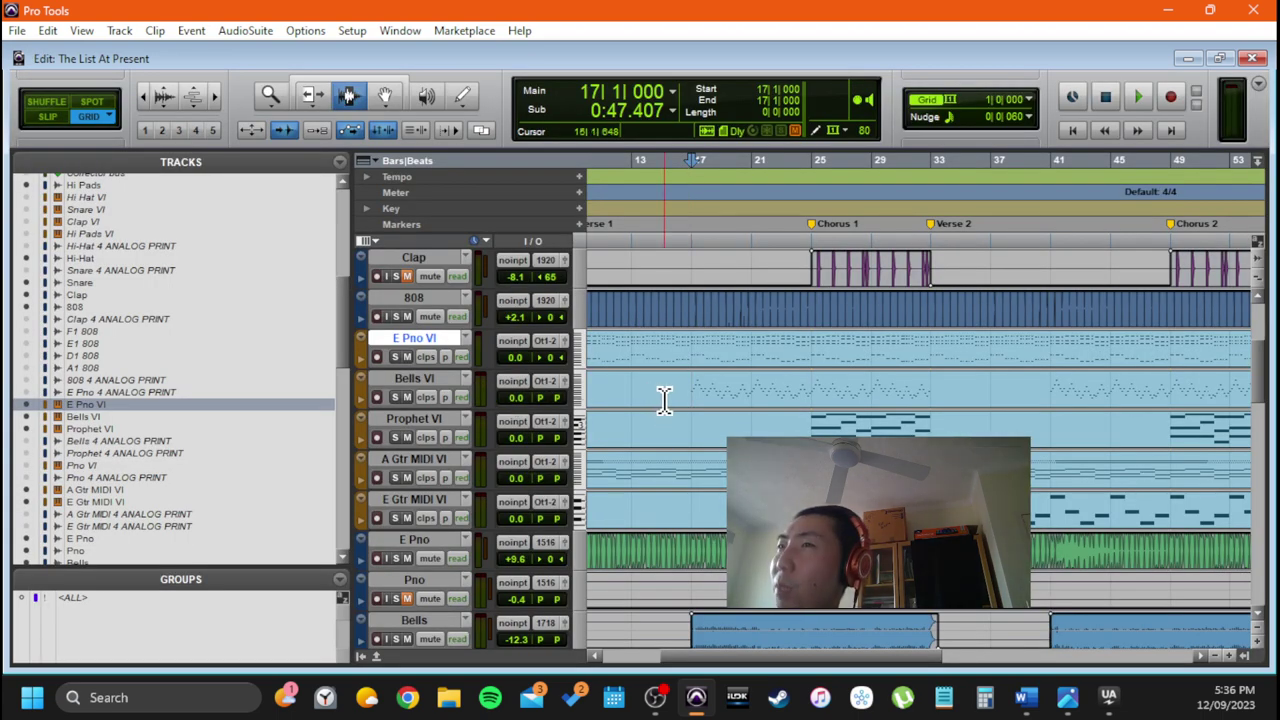
Place the edit cursor at 25|1|000 on Prophet VI at the start of Chorus 1, then at 26|1|000 on A Gtr MIDI VI
scroll(670, 412, "right", 3)
left_click(675, 431)
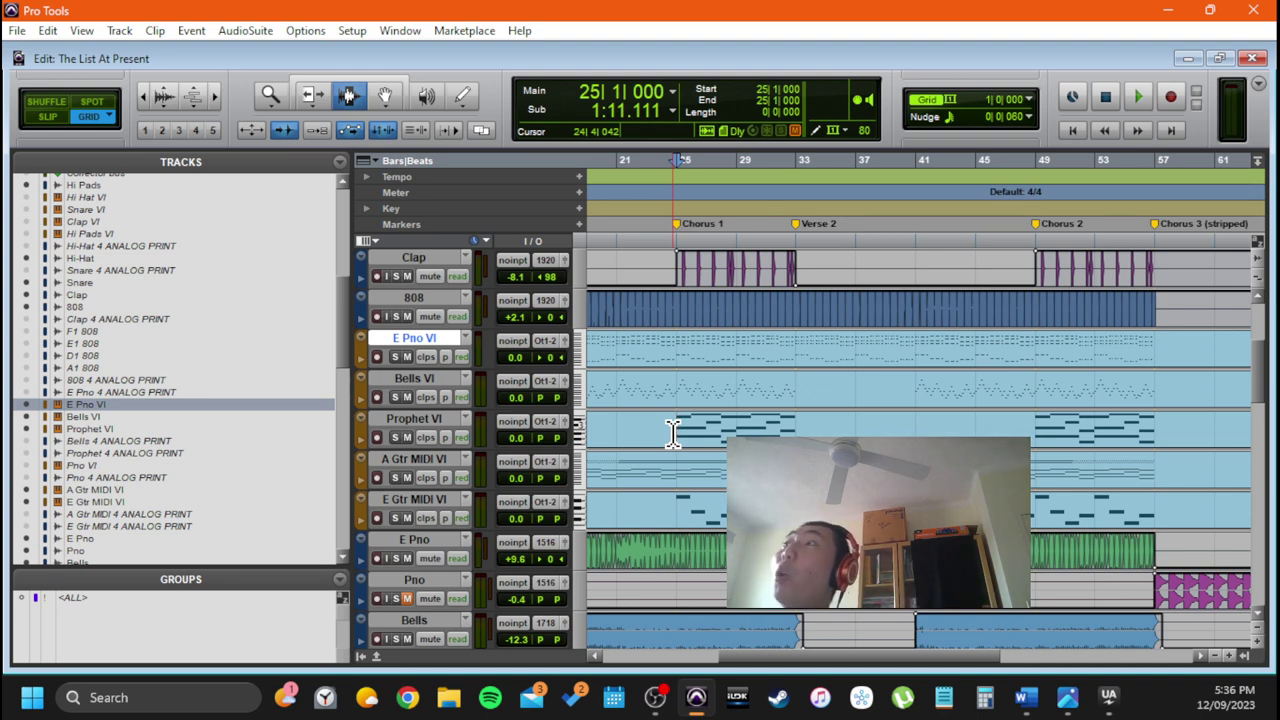
left_click(688, 487)
key("r")
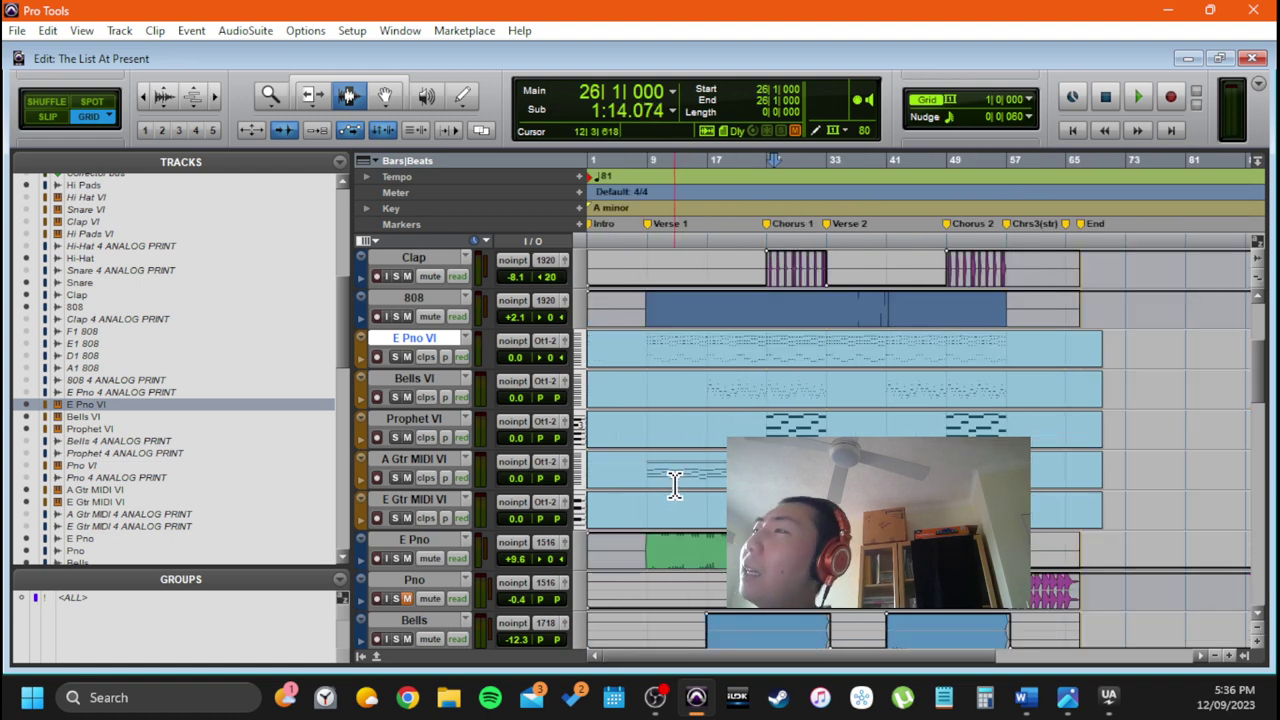
scroll(672, 481, "right", 5)
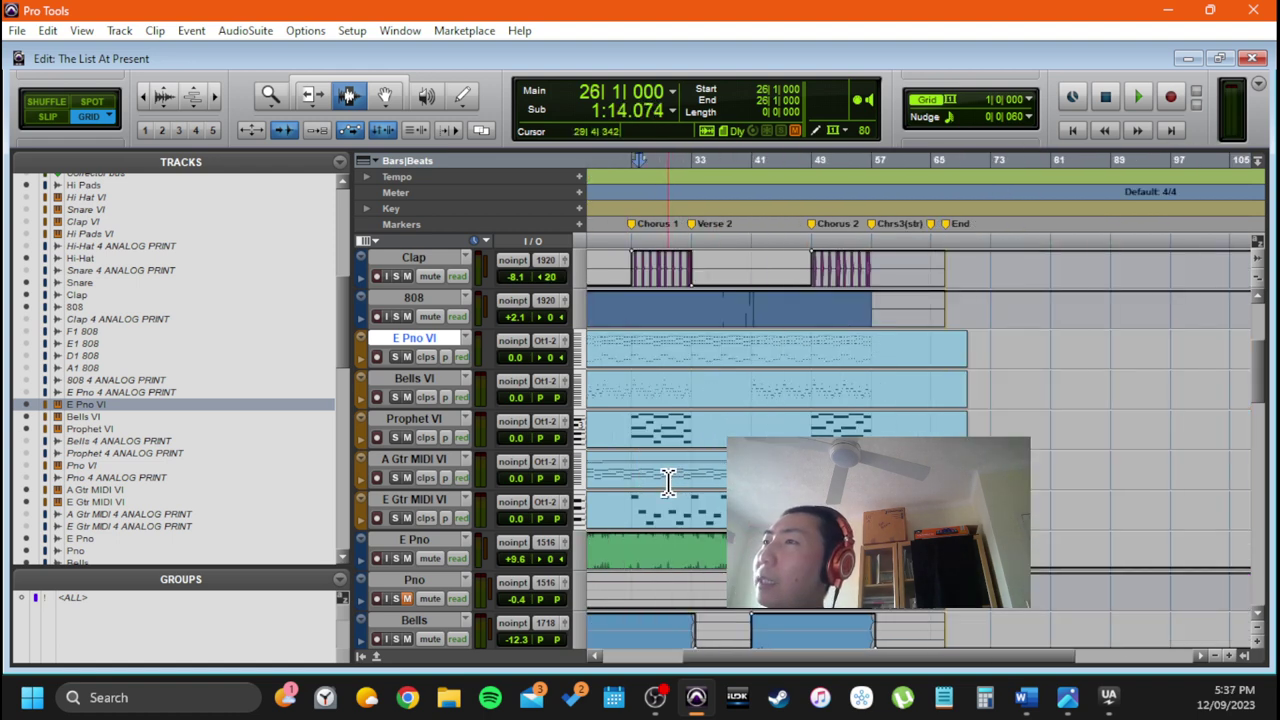
scroll(672, 481, "left", 5)
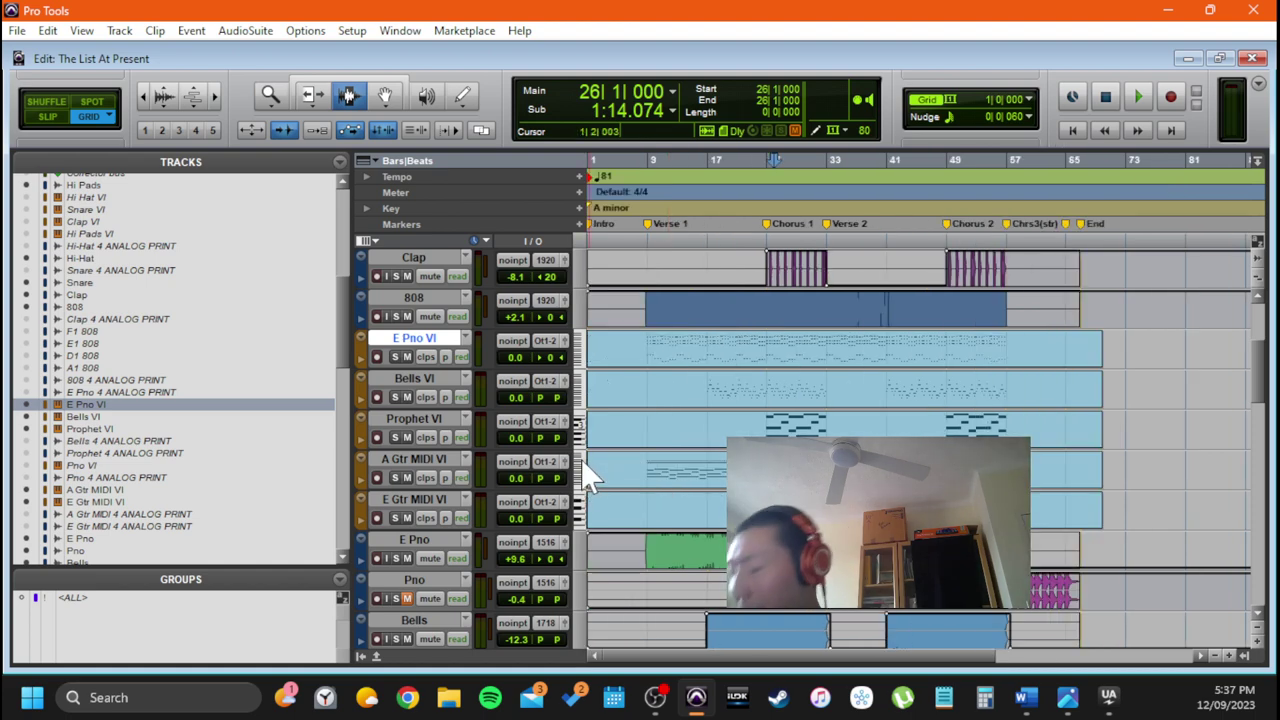
Select the A Gtr MIDI VI track in the Mix window
key("ctrl+equal")
scroll(393, 345, "down", 3)
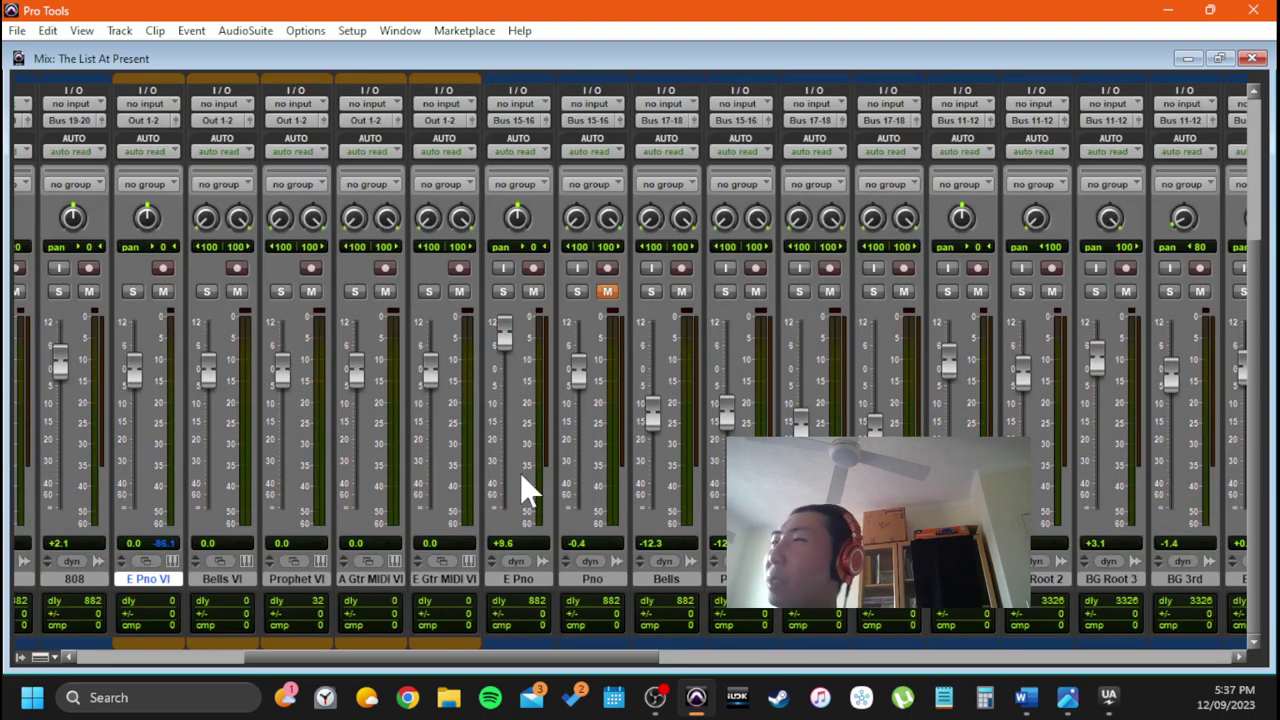
left_click(378, 579)
scroll(360, 385, "up", 3)
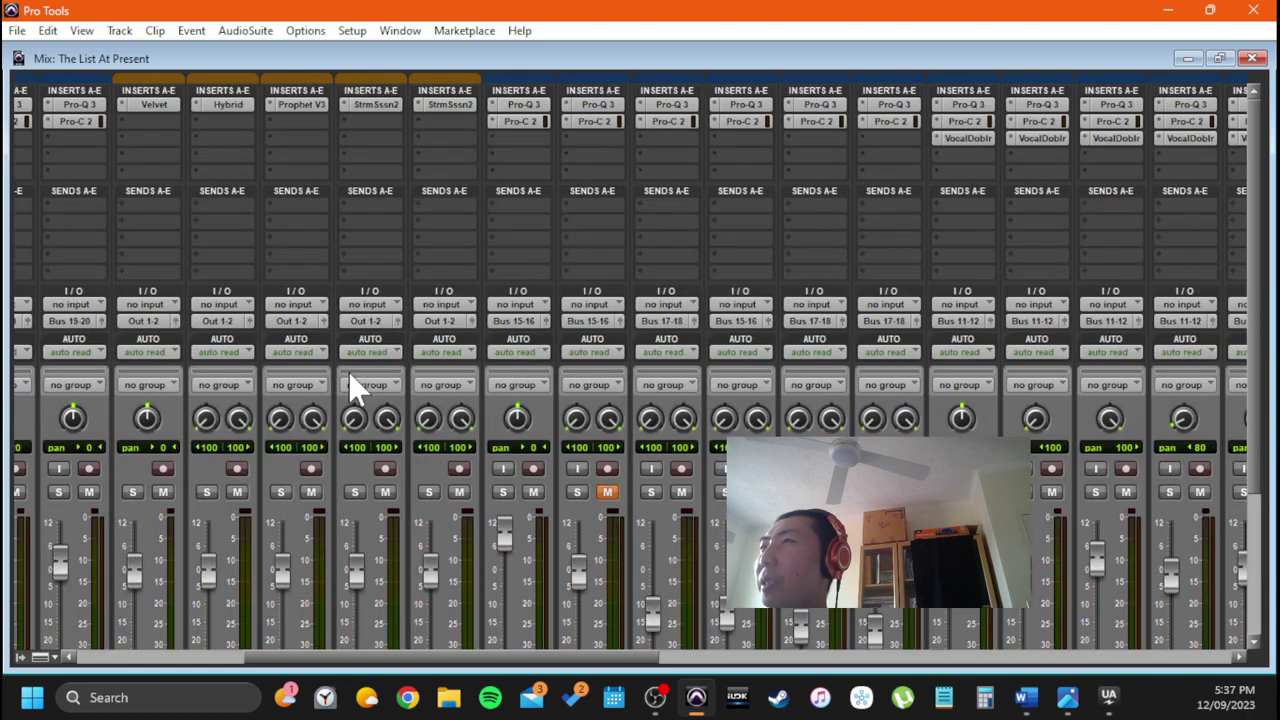
scroll(385, 360, "down", 3)
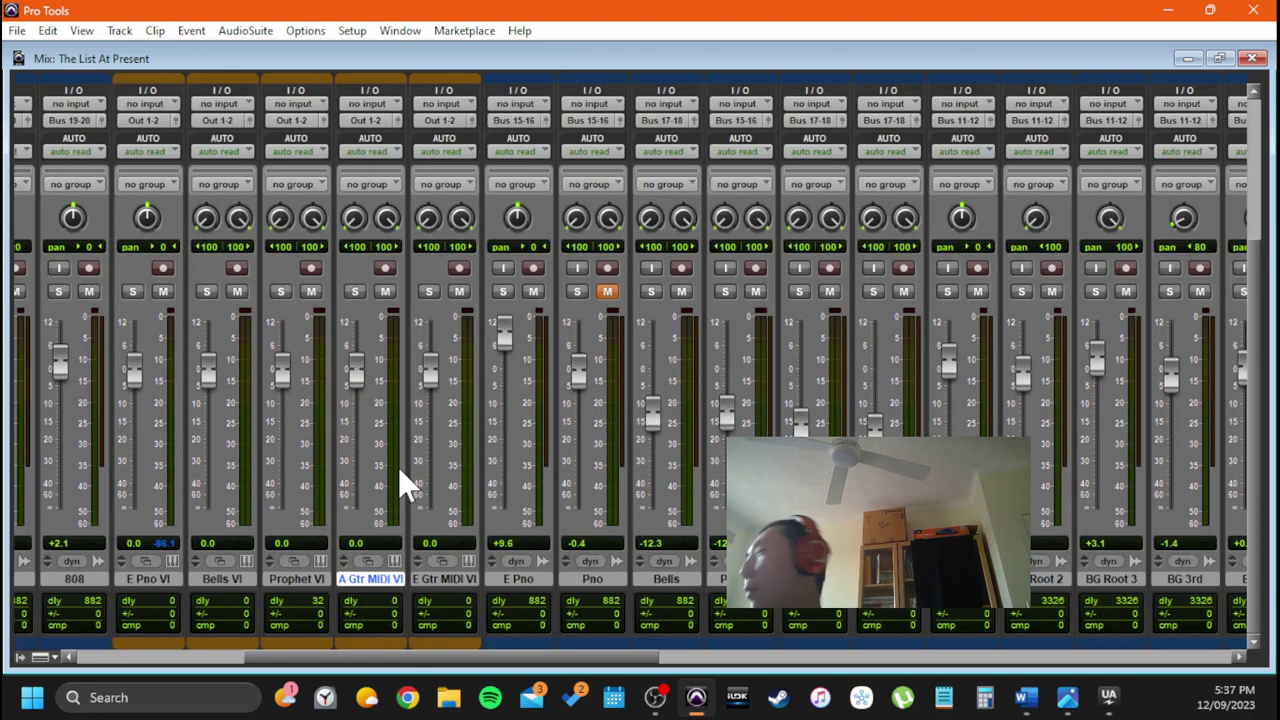
Open Strum Session 2 on A Gtr MIDI VI, examine its acoustic guitar program and play settings, and close the instrument
scroll(391, 463, "up", 3)
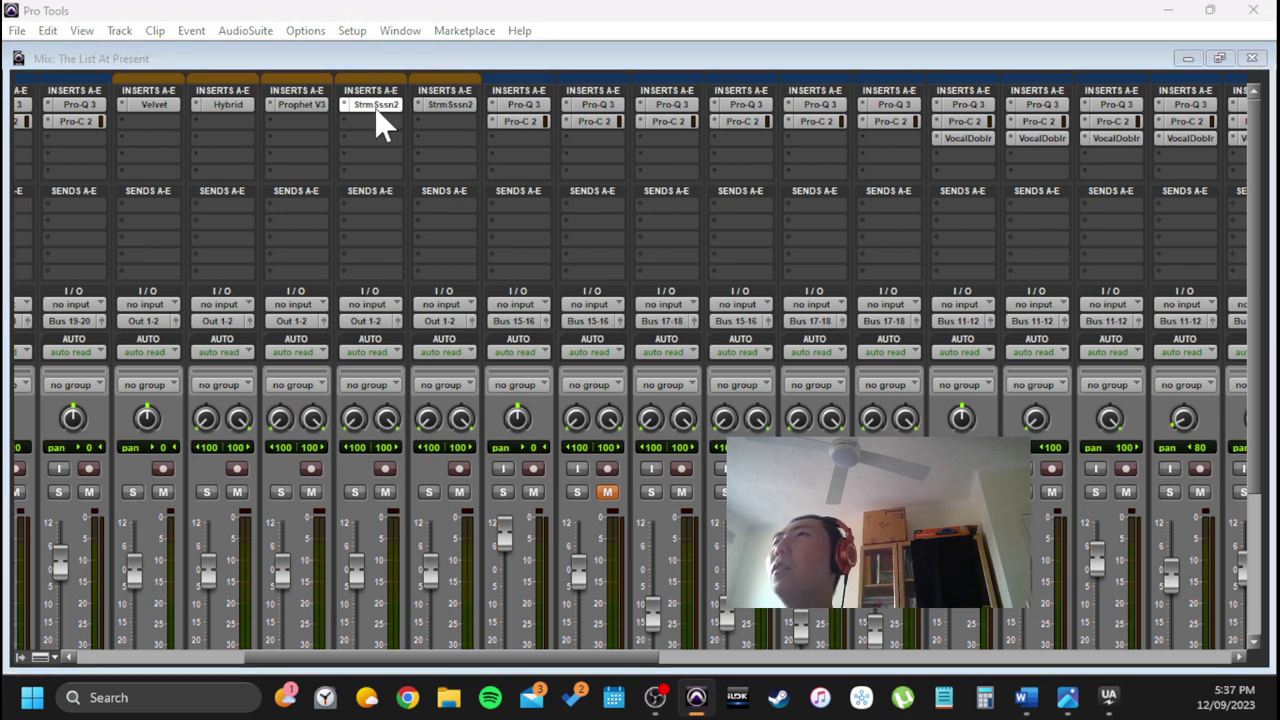
left_click(375, 106)
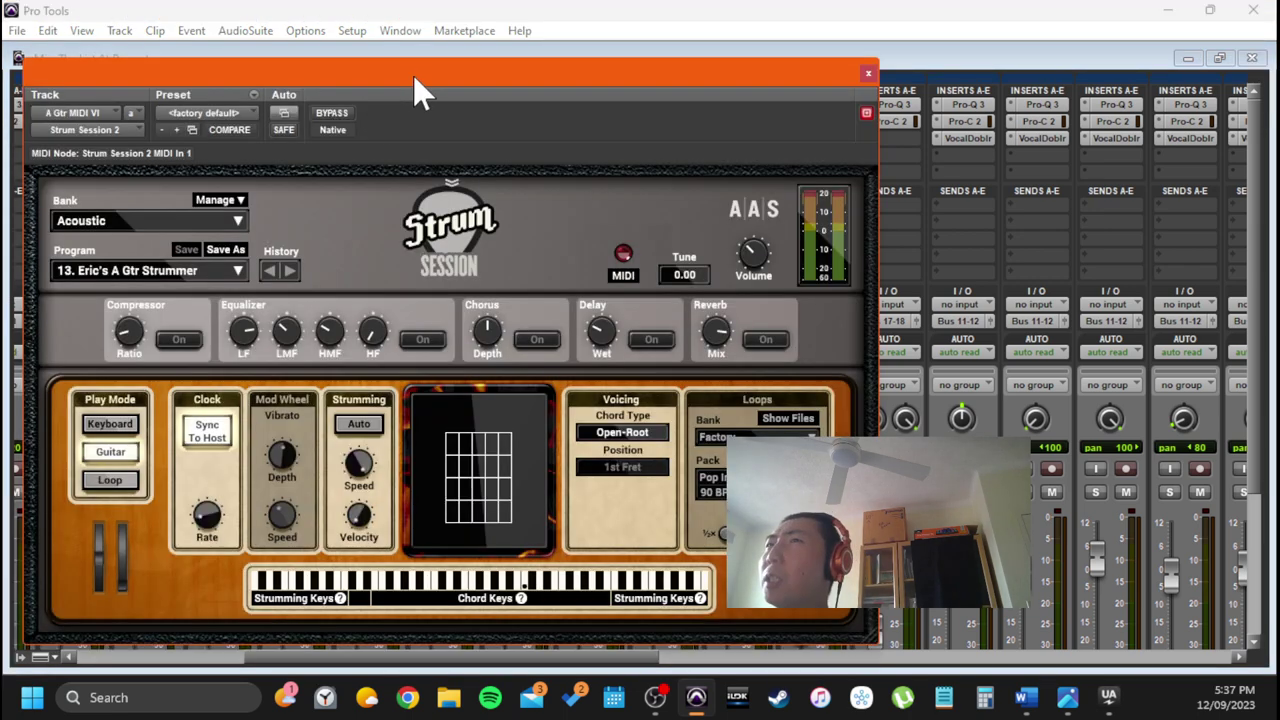
left_click_drag(413, 75, 445, 42)
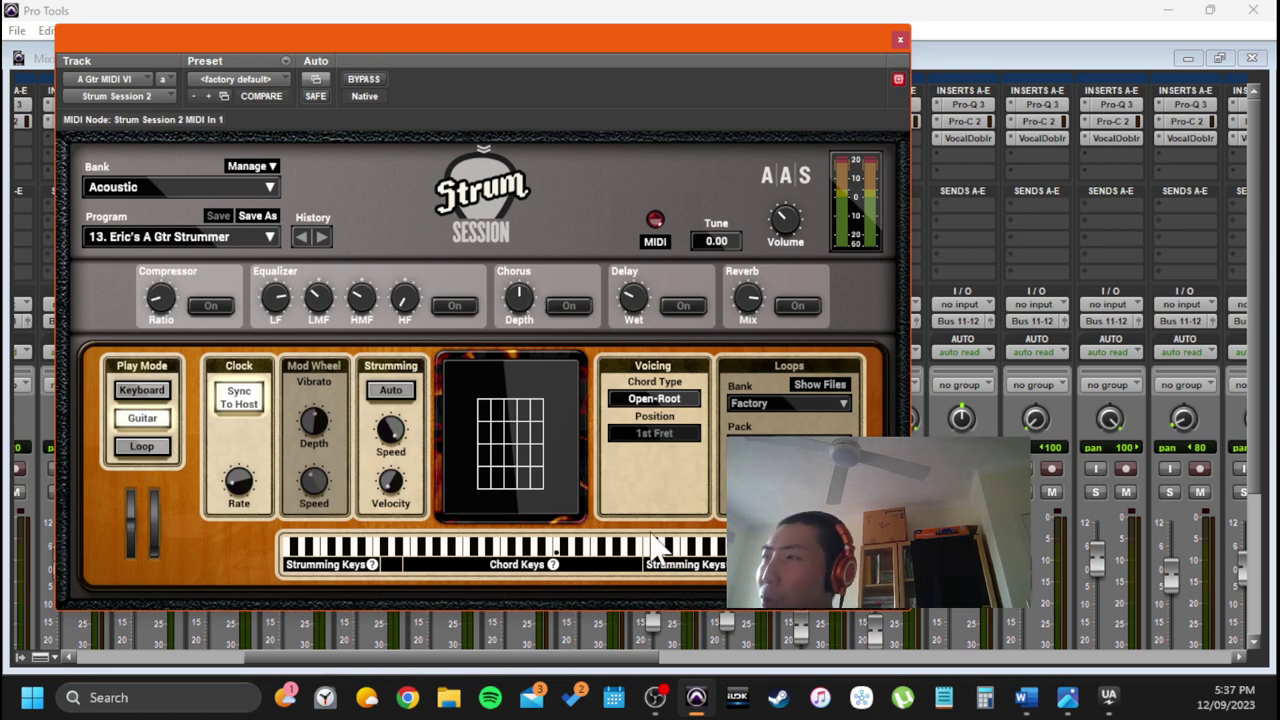
left_click(900, 41)
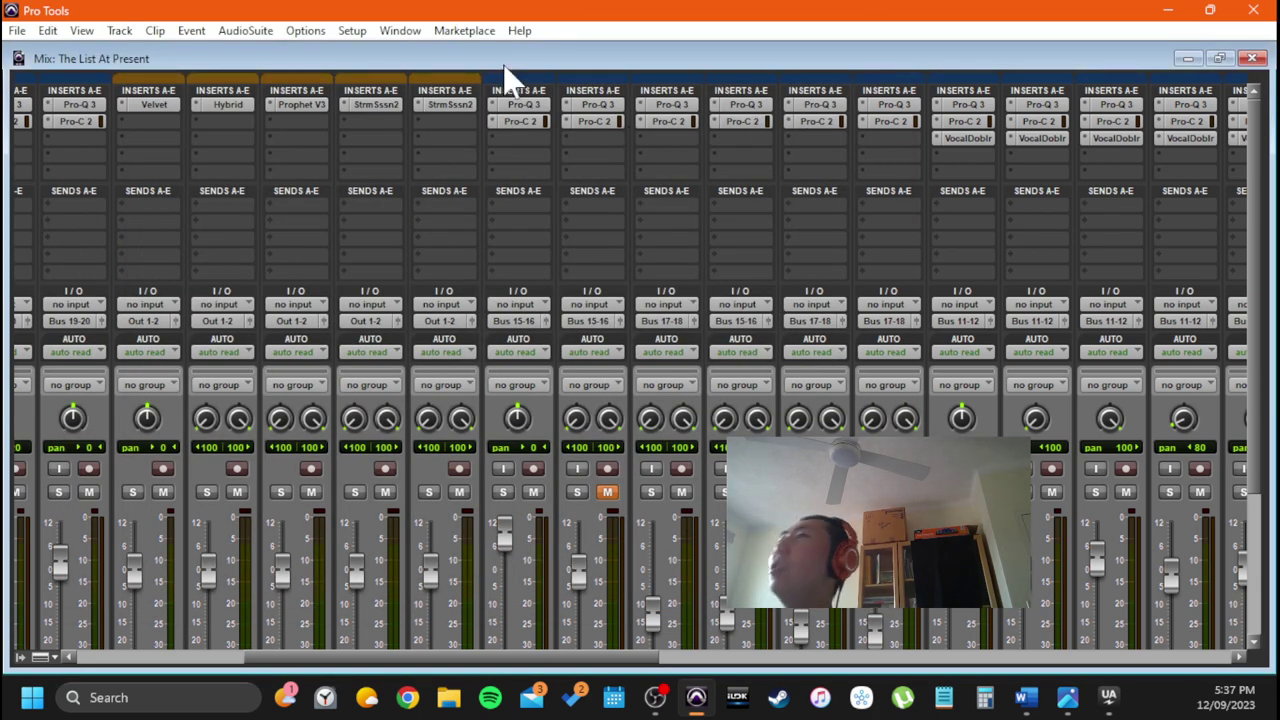
Open the Strum Session 2 instrument on the E Gtr MIDI VI track and reposition its window to view the electric guitar controls
scroll(370, 250, "down", 1)
scroll(442, 491, "down", 6)
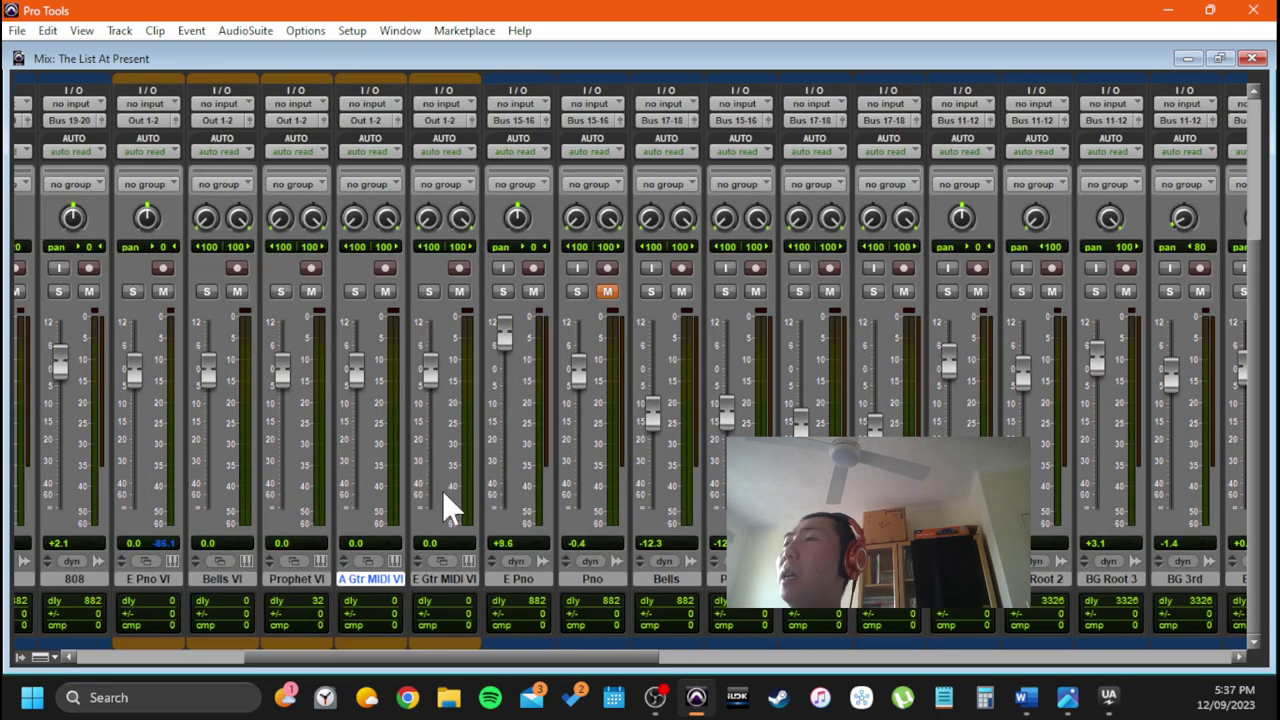
scroll(440, 170, "up", 7)
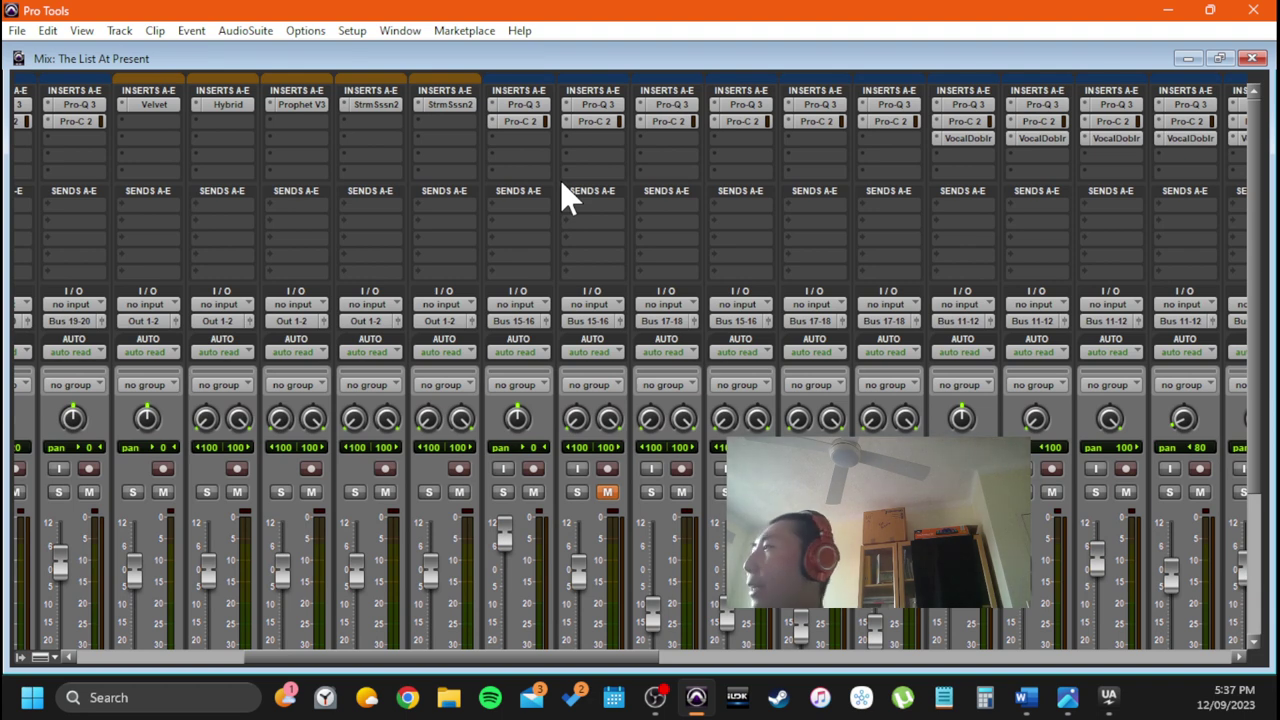
left_click(448, 105)
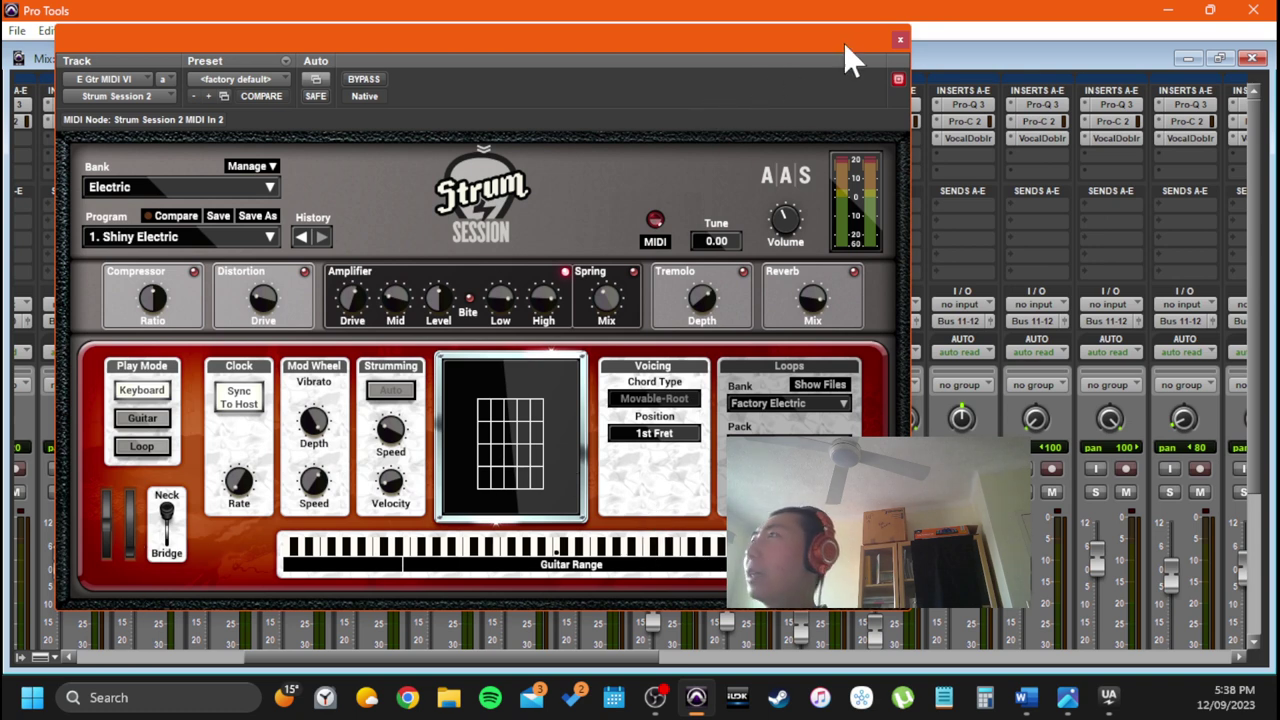
left_click_drag(845, 44, 864, 71)
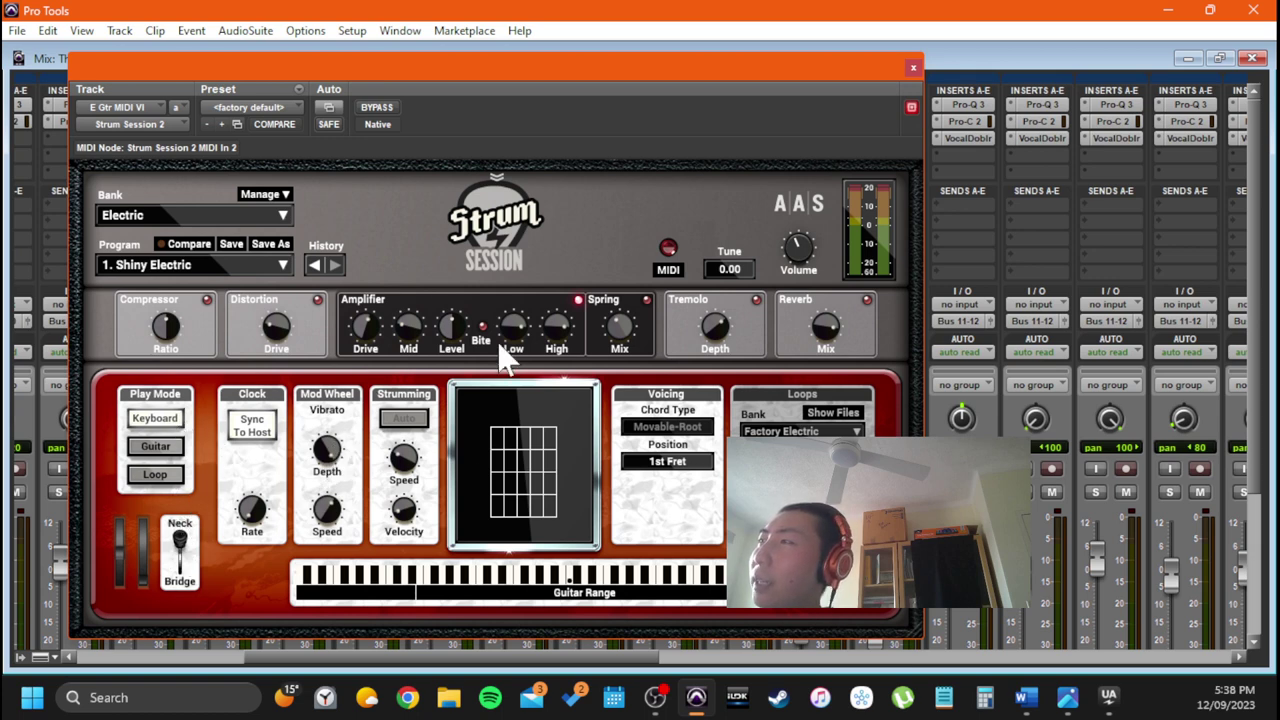
Show and dismiss Strum Session's product information panel, then close the instrument
left_click(497, 187)
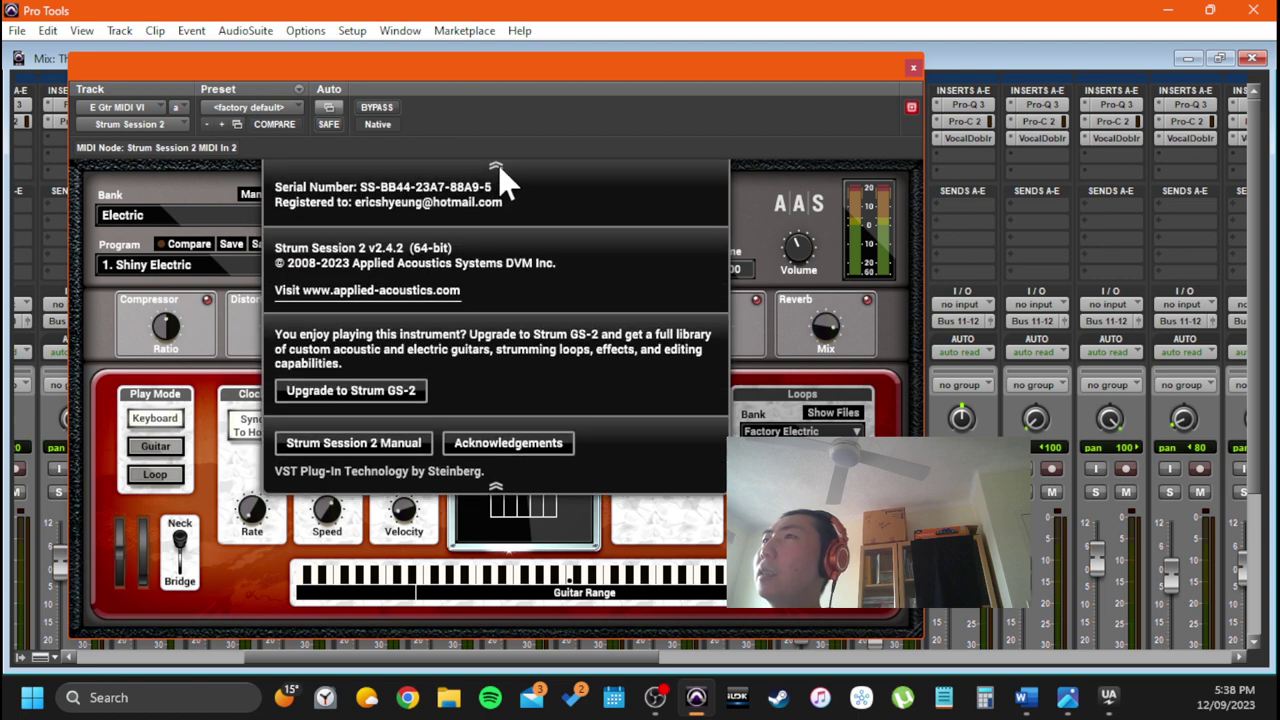
left_click(497, 172)
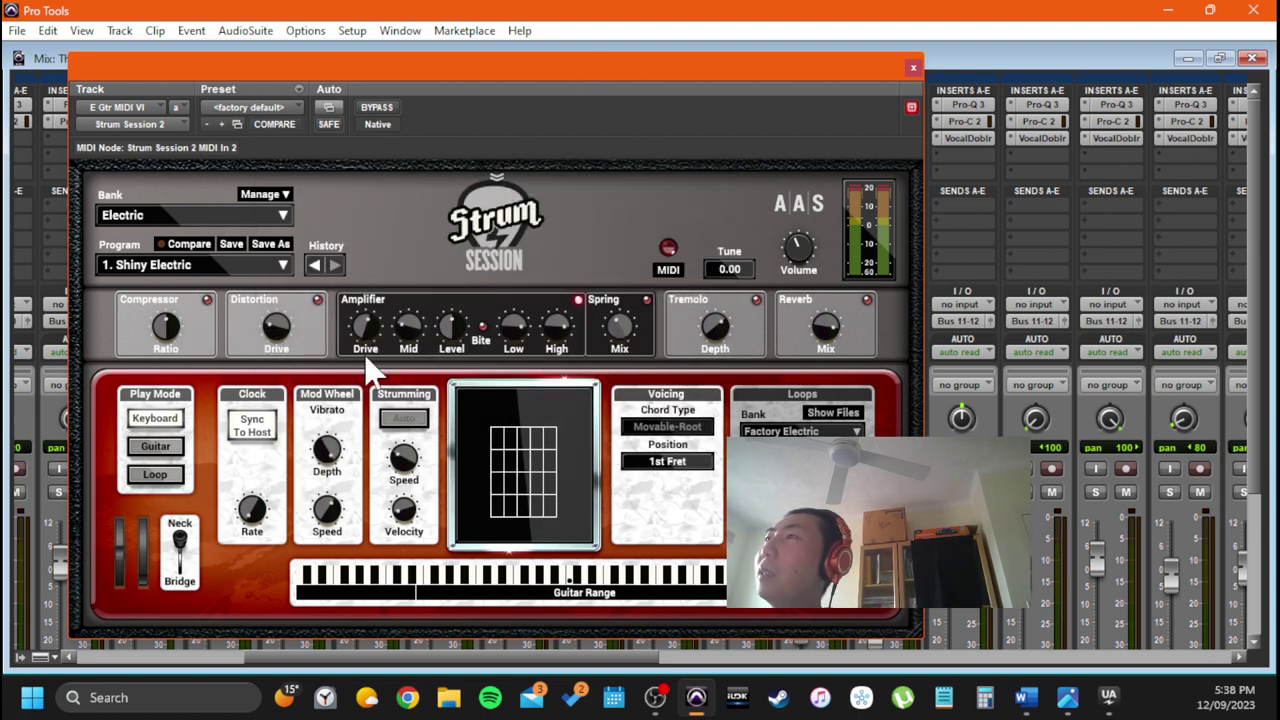
left_click(913, 69)
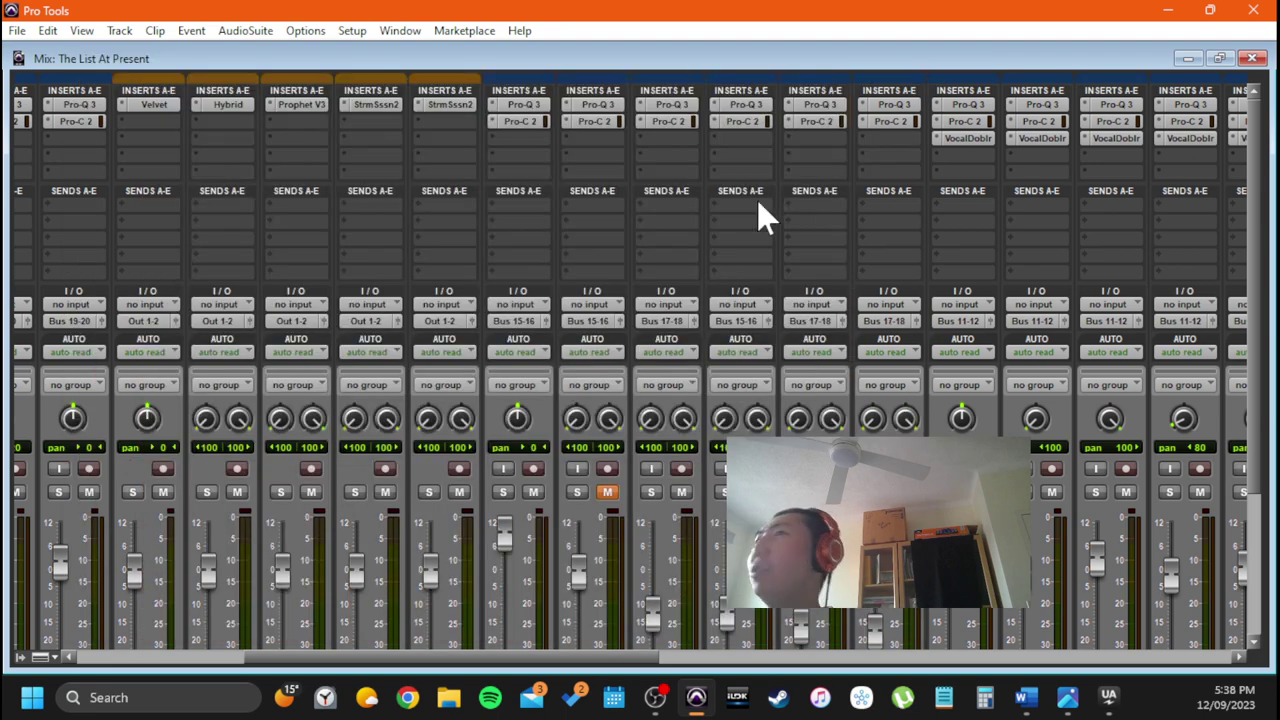
Select the five virtual instrument tracks from E Pno VI to E Gtr MIDI VI in the Mix window and hide them
scroll(643, 409, "down", 5)
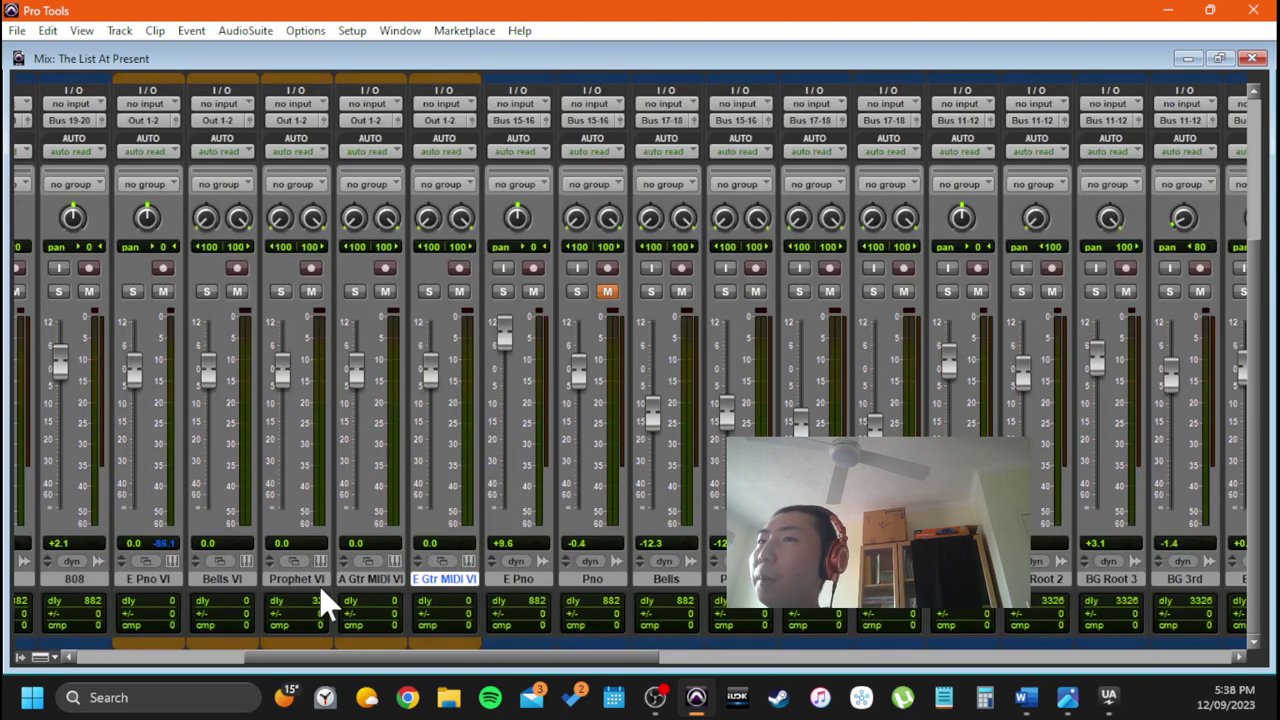
left_click(171, 591, "shift")
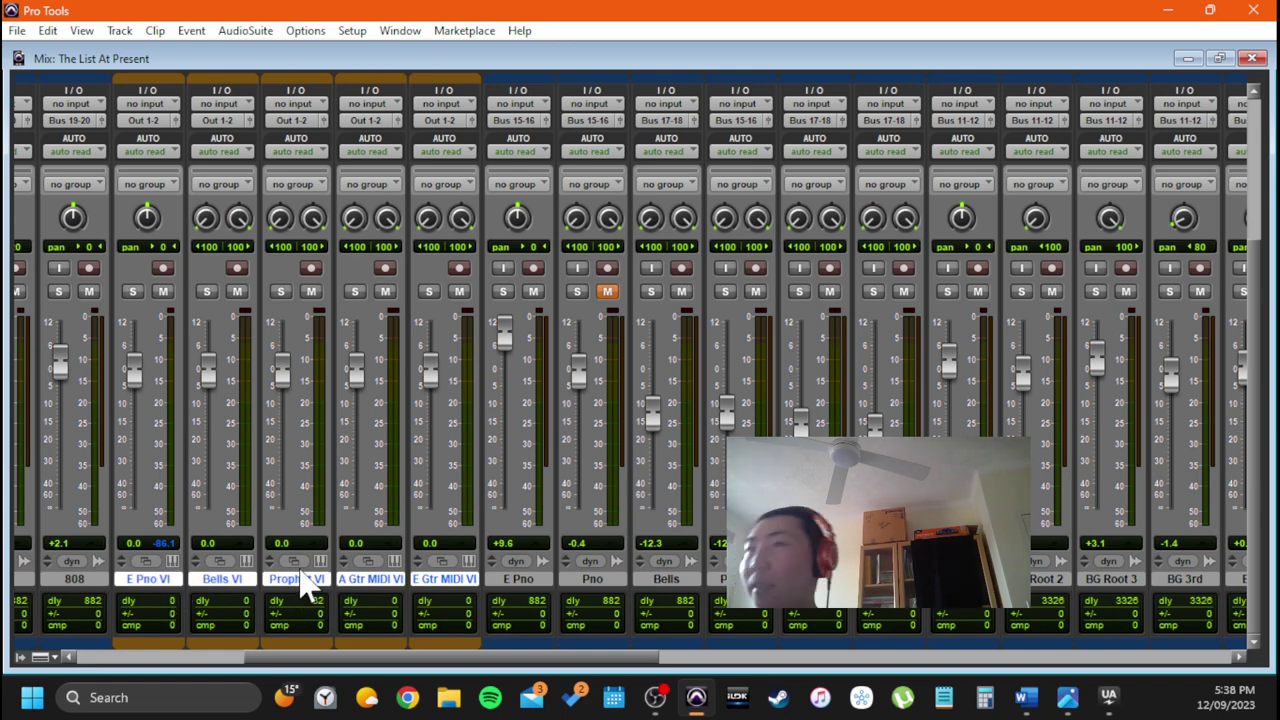
key("ctrl+equal")
key("ctrl+equal")
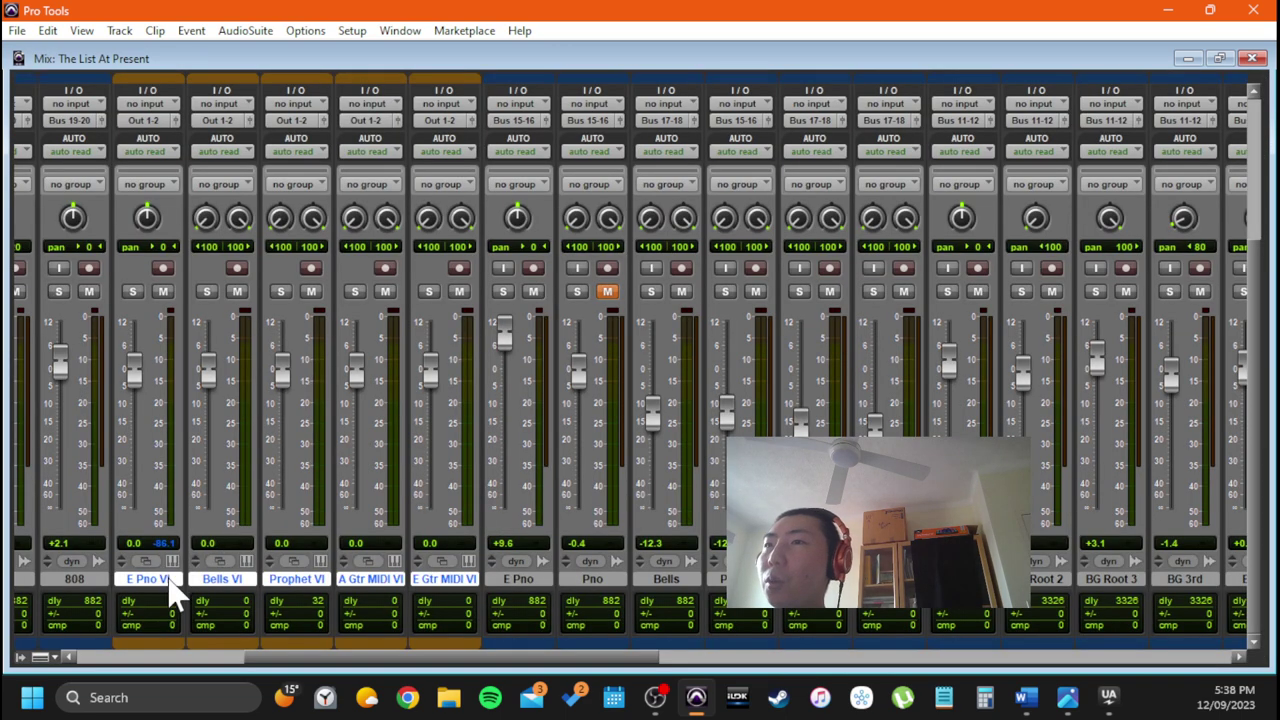
right_click(171, 591)
left_click(262, 250)
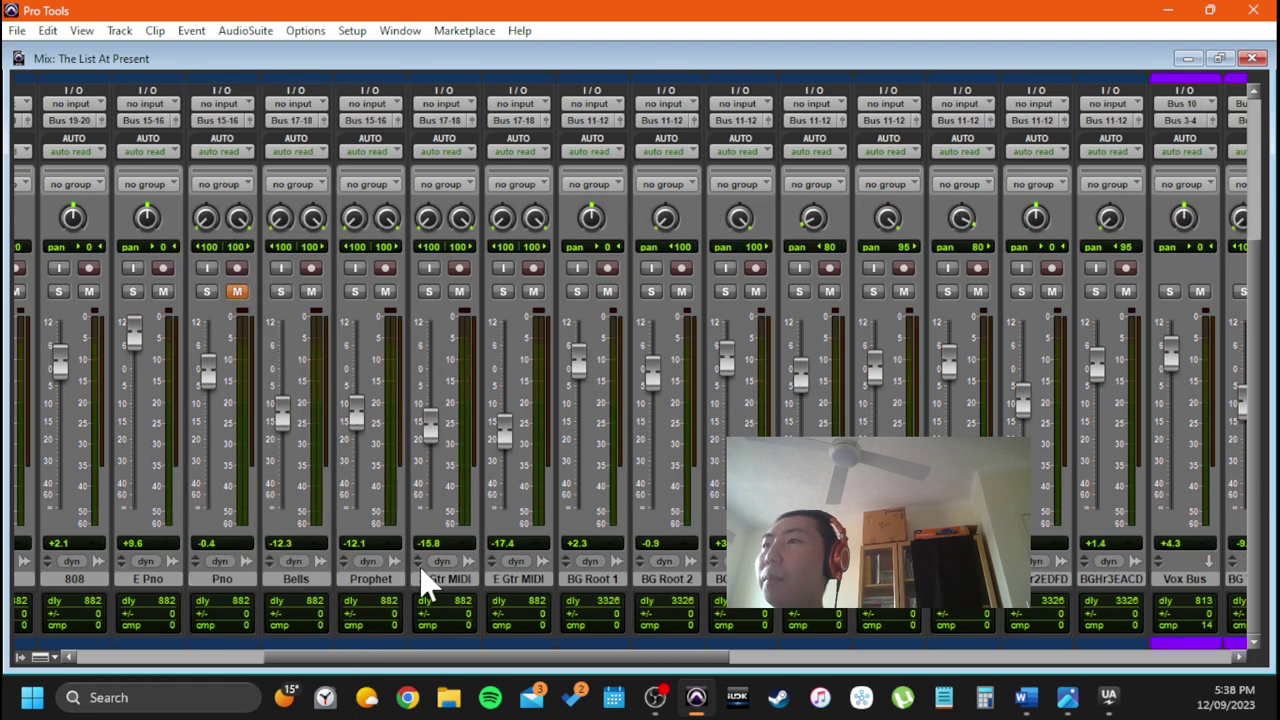
Return to the Edit window and examine the track list below the hidden virtual instrument tracks
scroll(595, 410, "up", 3)
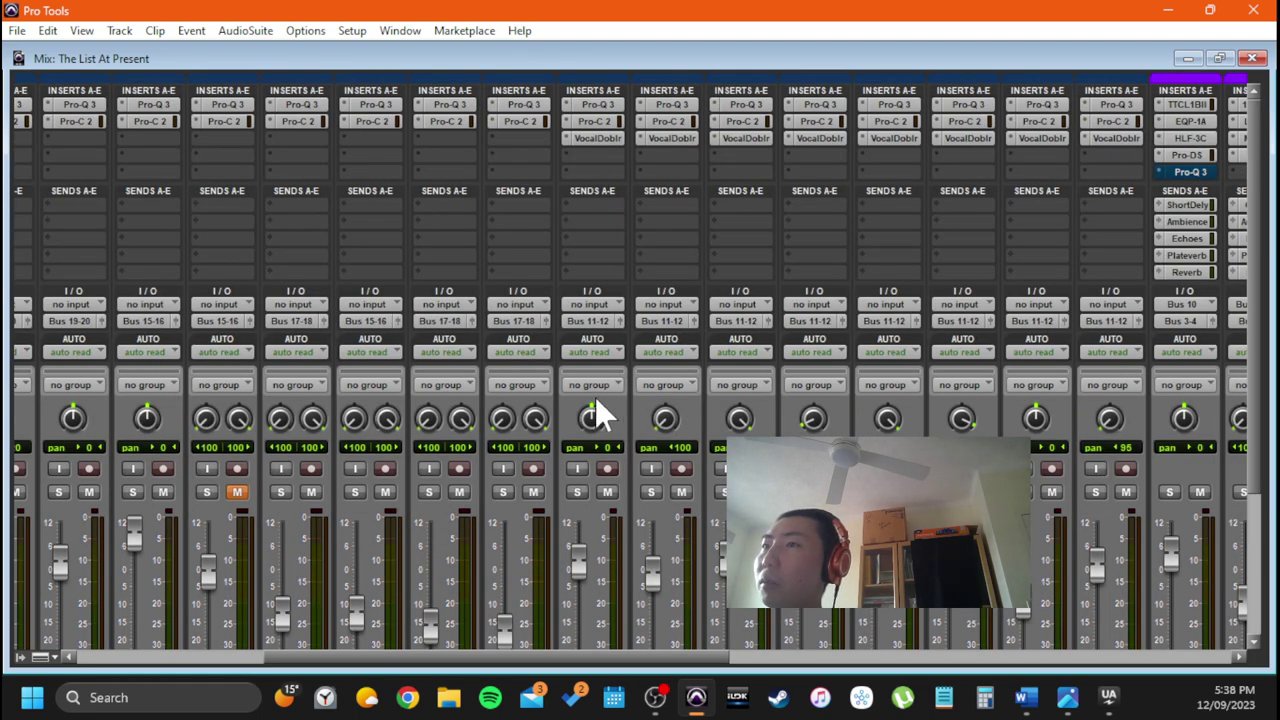
key("ctrl+equal")
scroll(180, 500, "down", 5)
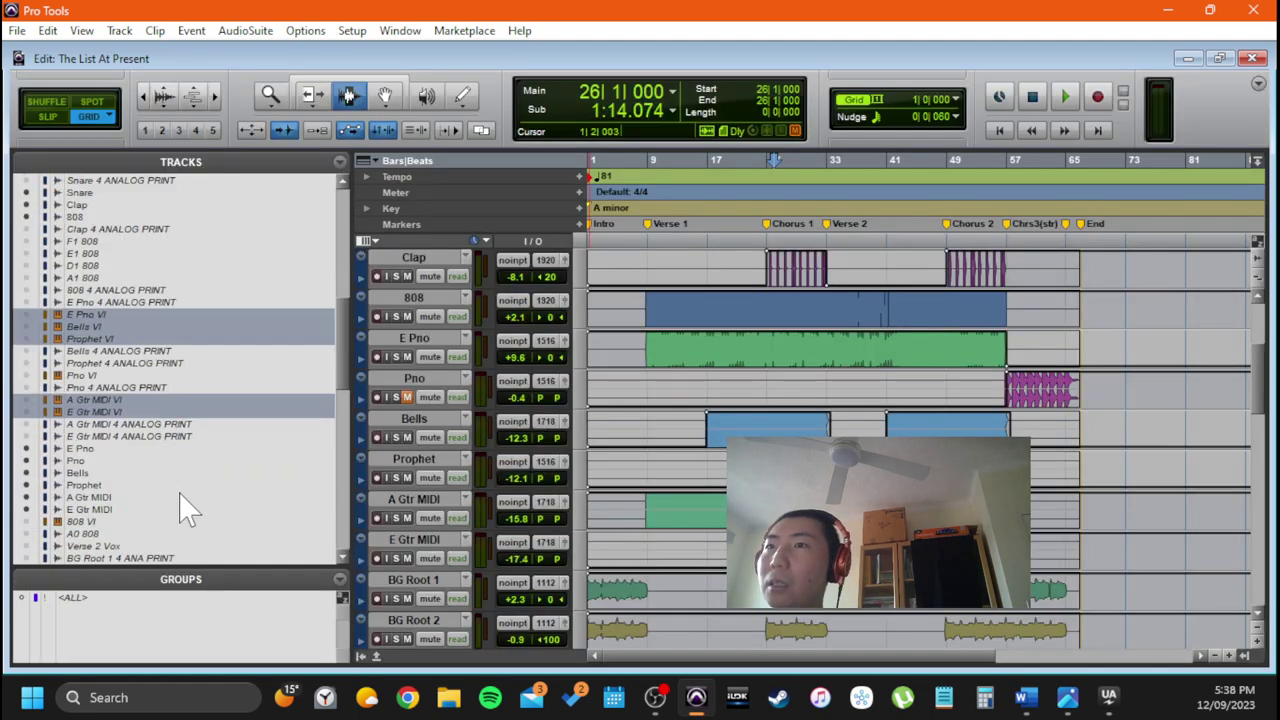
Examine the full track list, from the background vocals, buses and effects returns back to the piano support and vocal print tracks
scroll(170, 460, "down", 4)
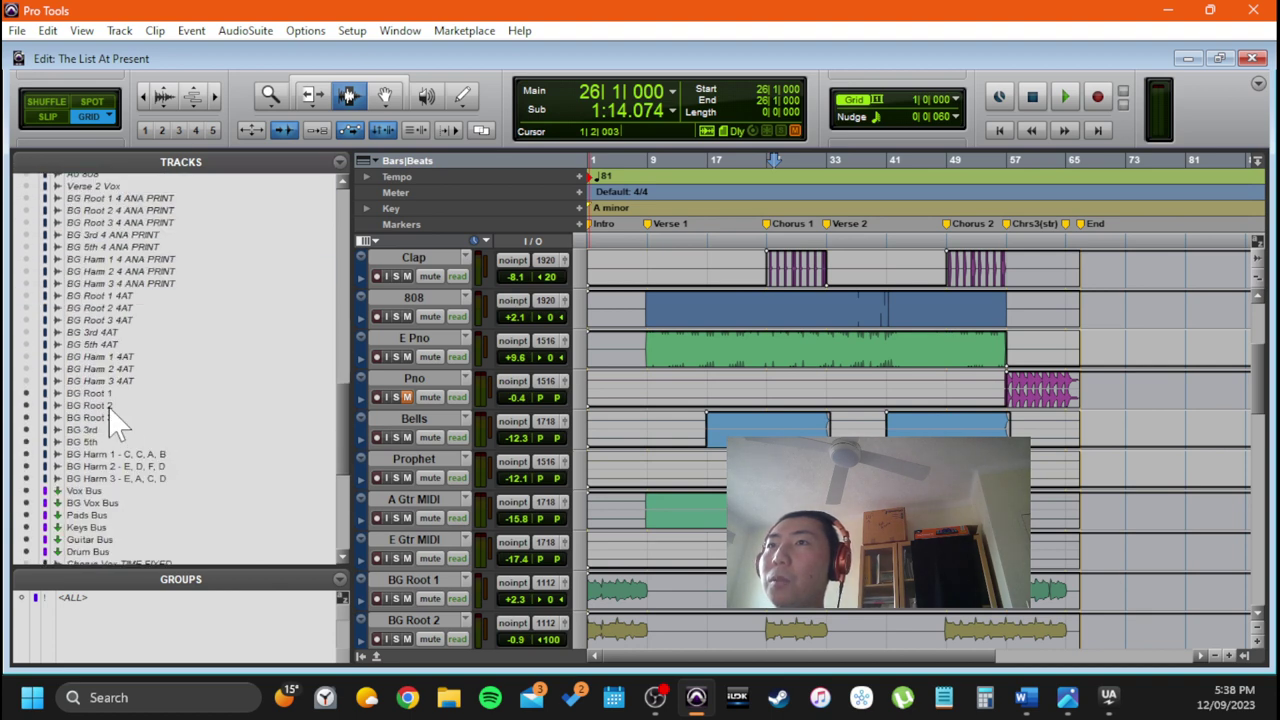
scroll(175, 468, "down", 7)
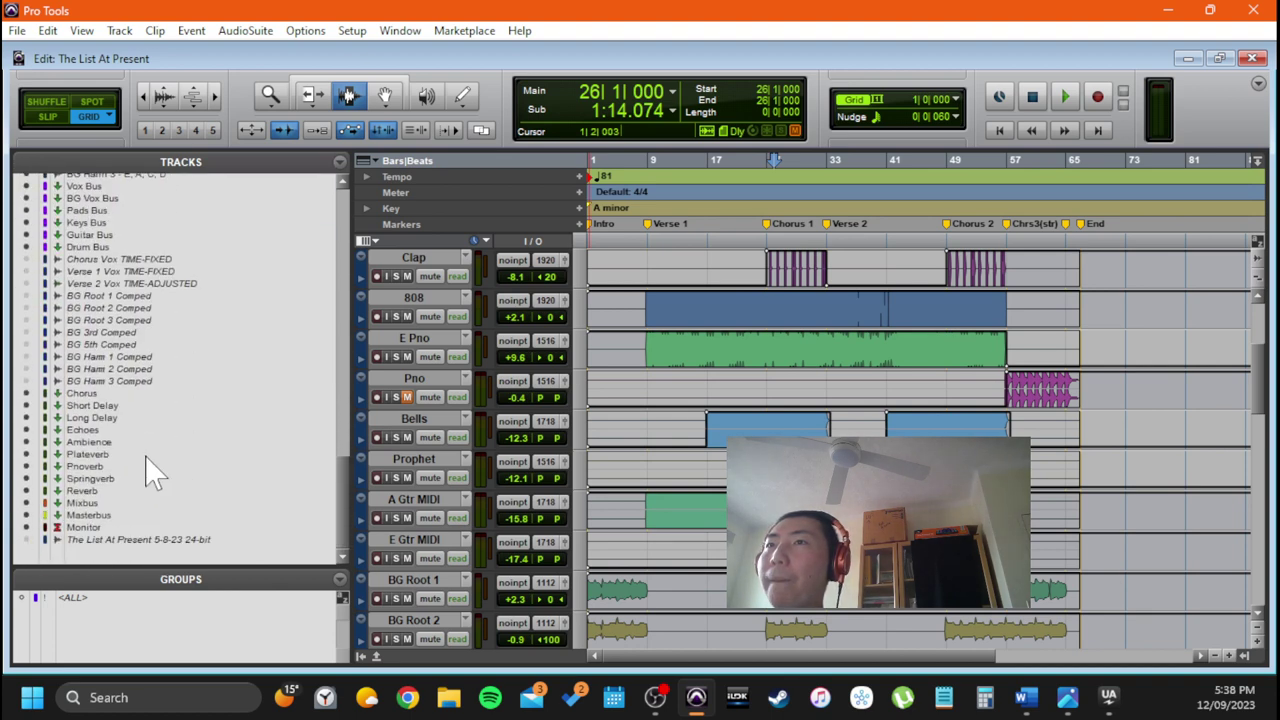
scroll(173, 457, "up", 15)
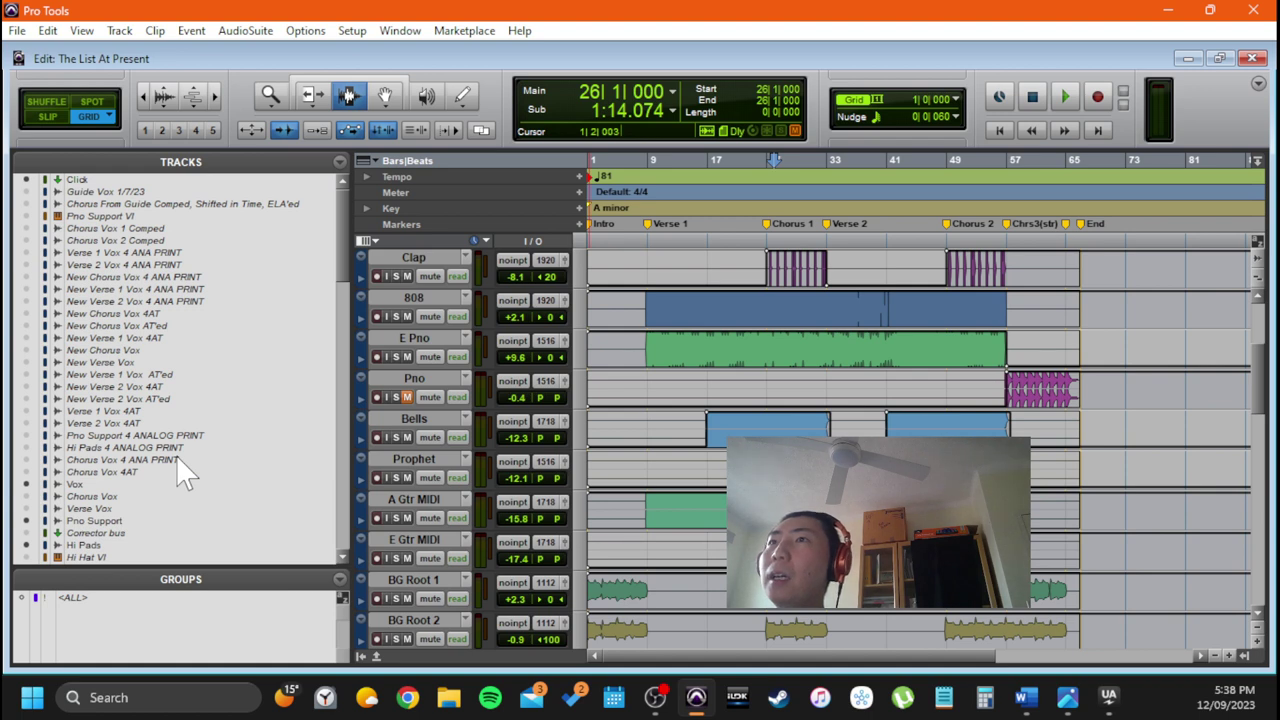
scroll(176, 455, "up", 8)
scroll(144, 427, "up", 4)
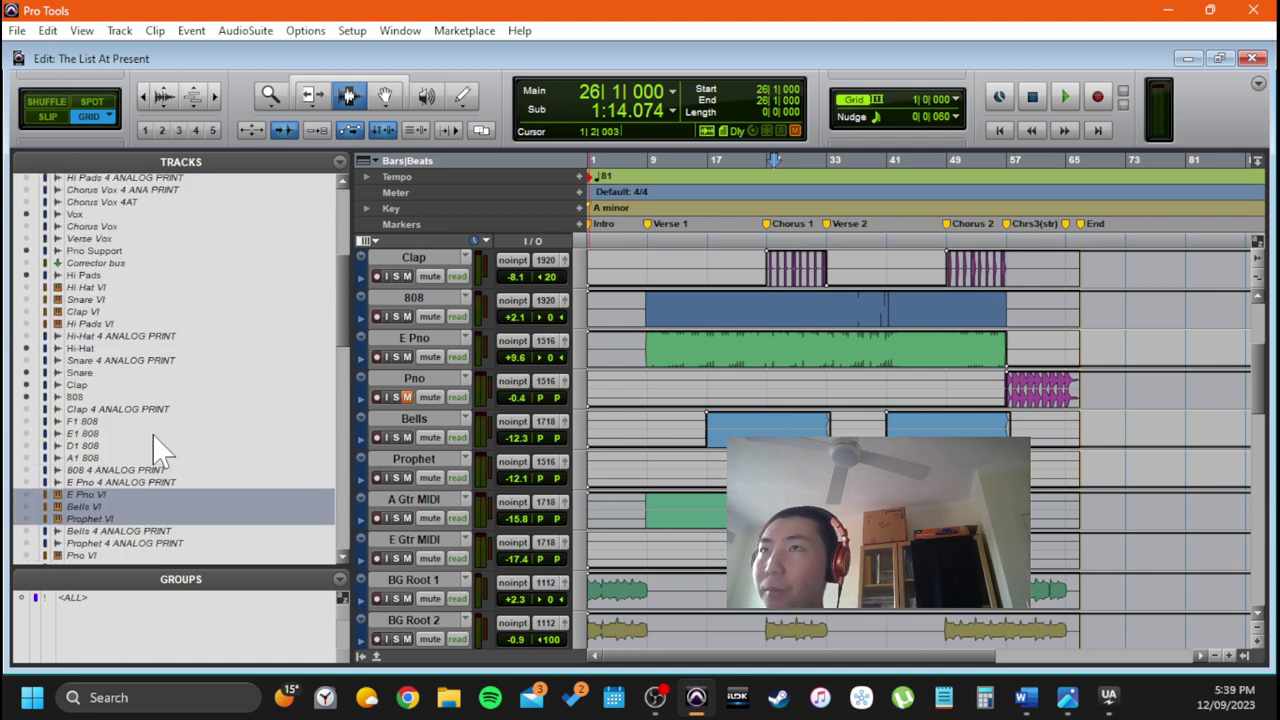
scroll(196, 465, "up", 3)
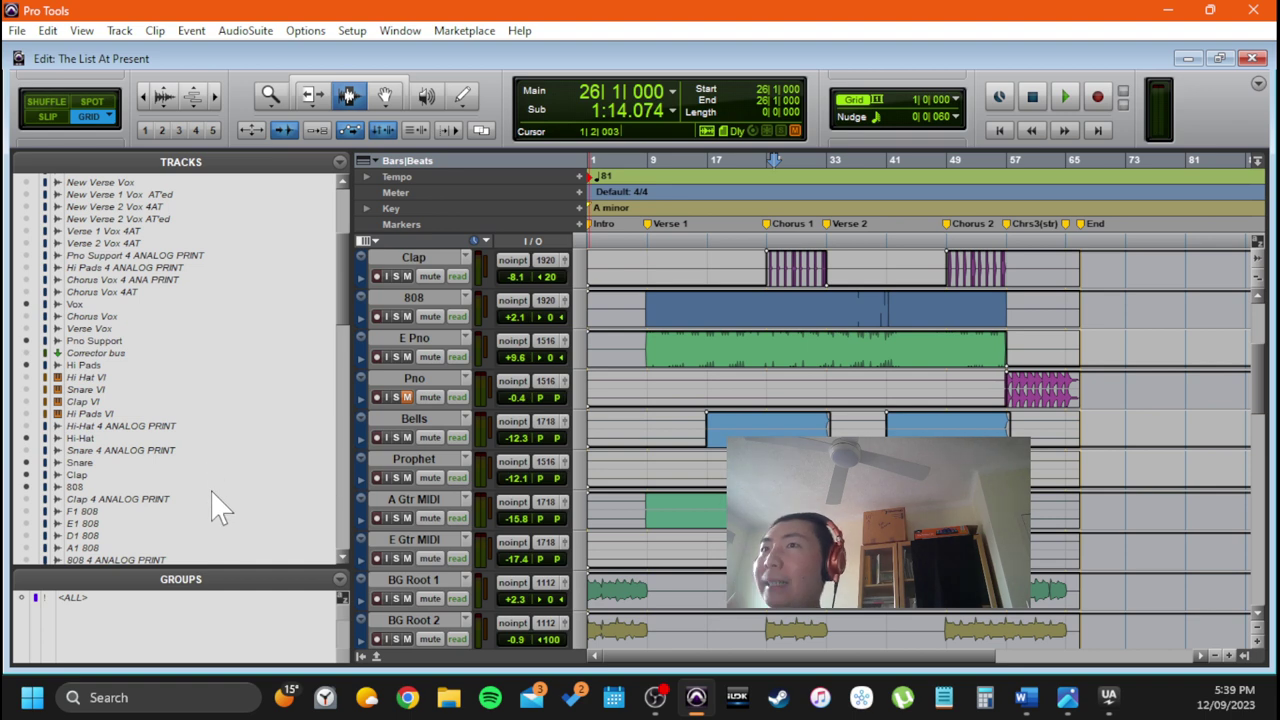
scroll(220, 505, "up", 6)
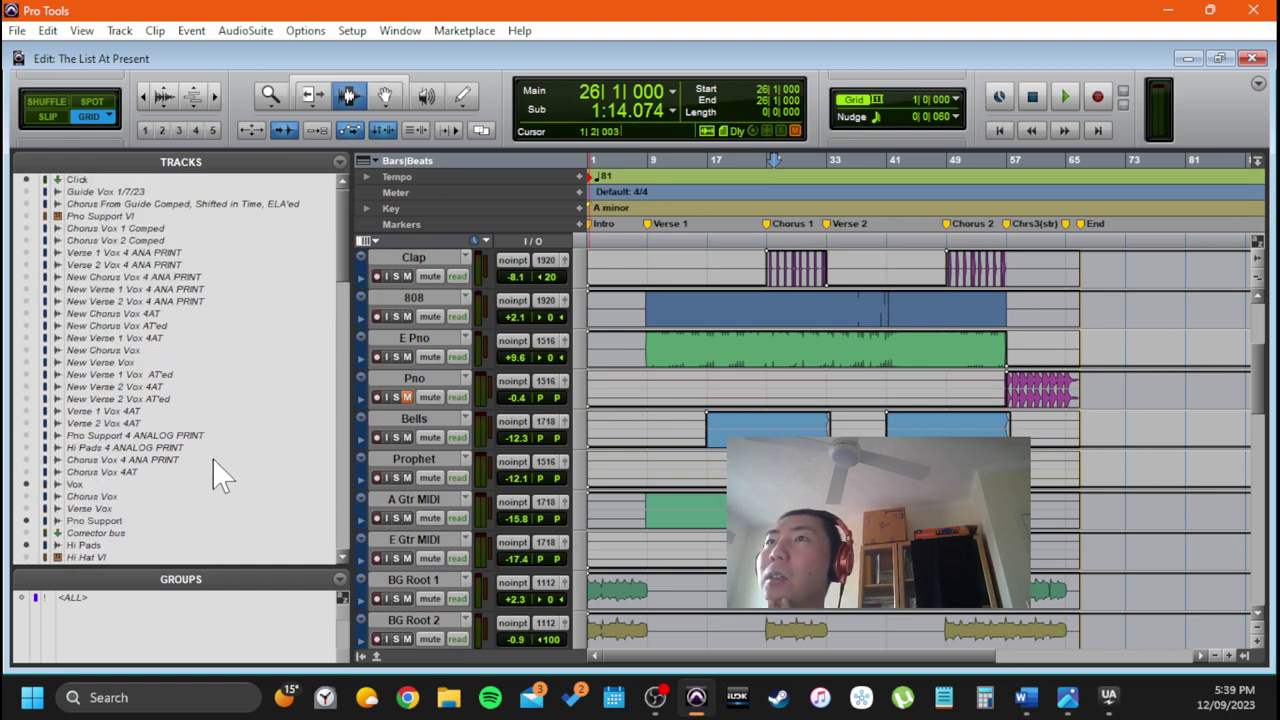
Show the hidden Pno Support 4 ANALOG PRINT track in the Edit window and select its clip
right_click(182, 437)
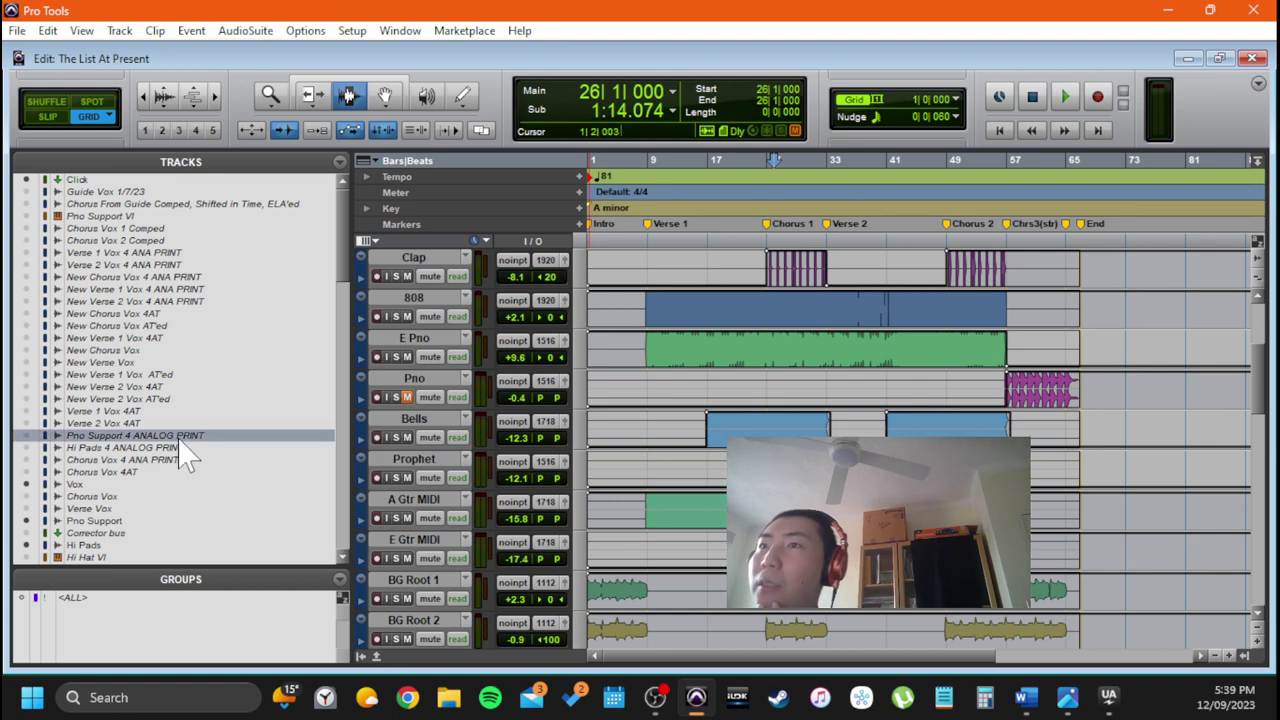
left_click(295, 211)
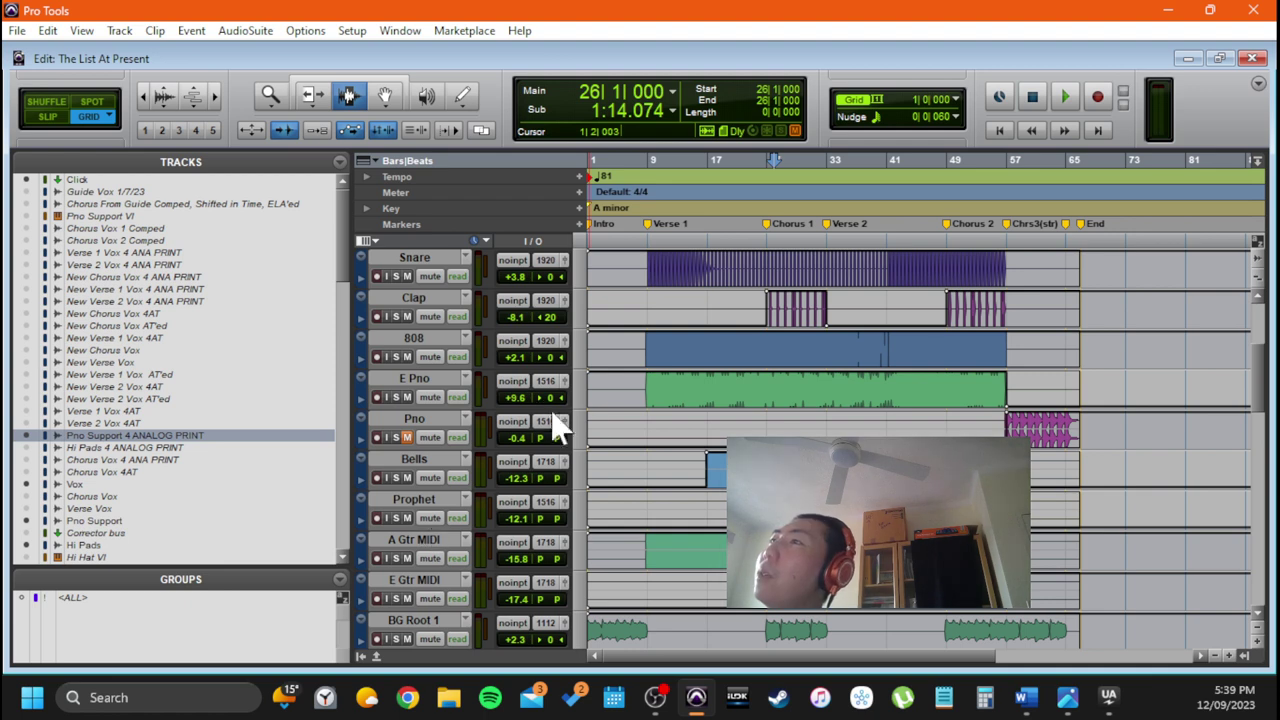
scroll(674, 495, "up", 6)
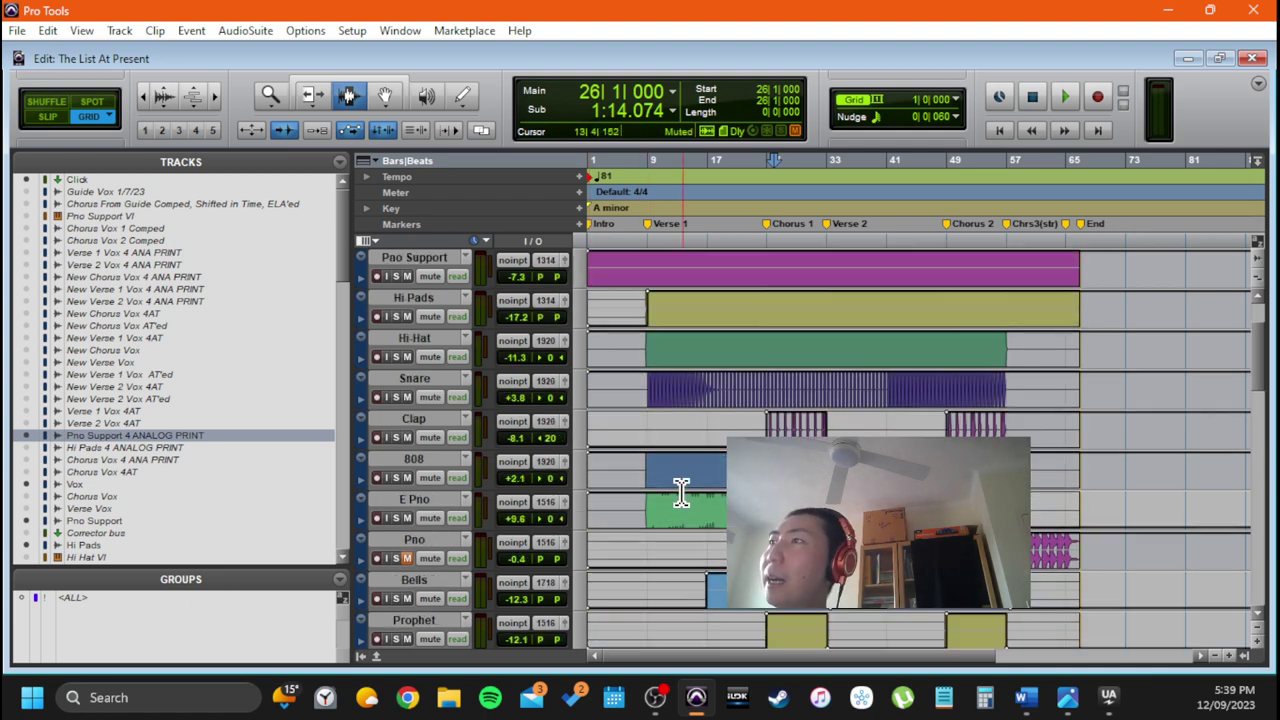
left_click(657, 292)
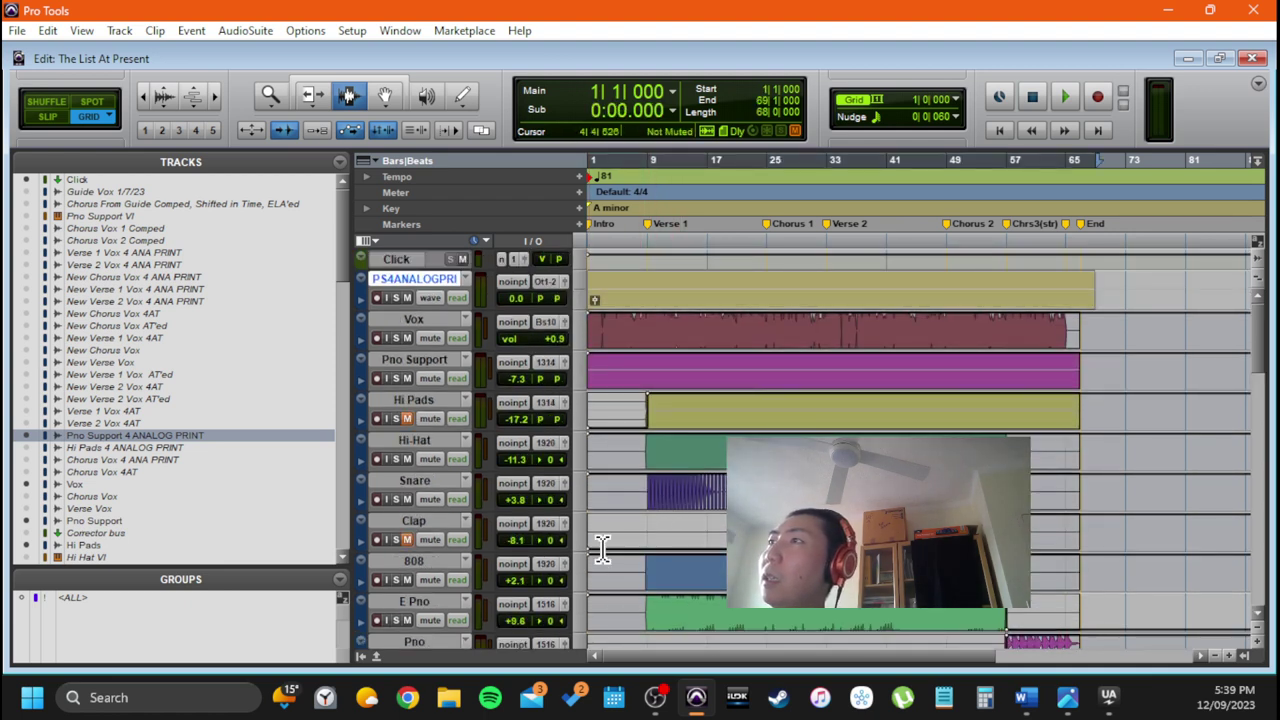
Hide the track list to widen the timeline and reselect the printed piano support clip from bar 1 to bar 69
left_click(358, 655)
left_click(443, 300)
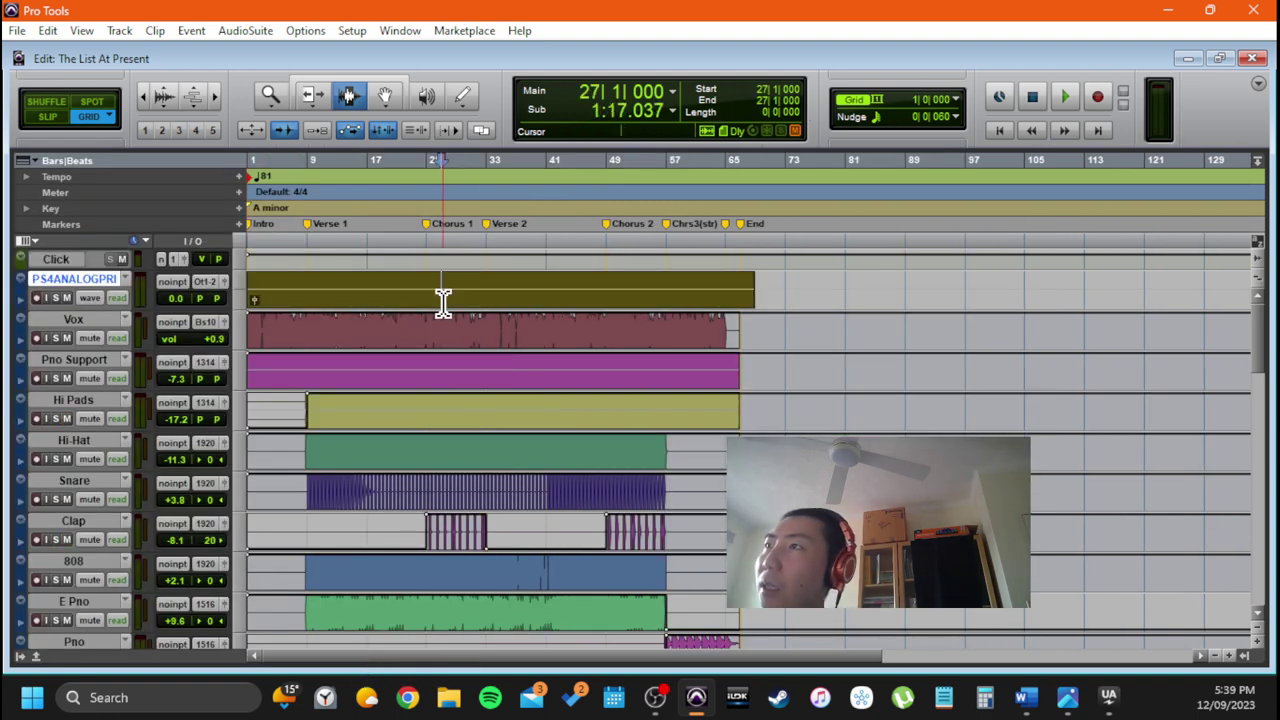
key("Return")
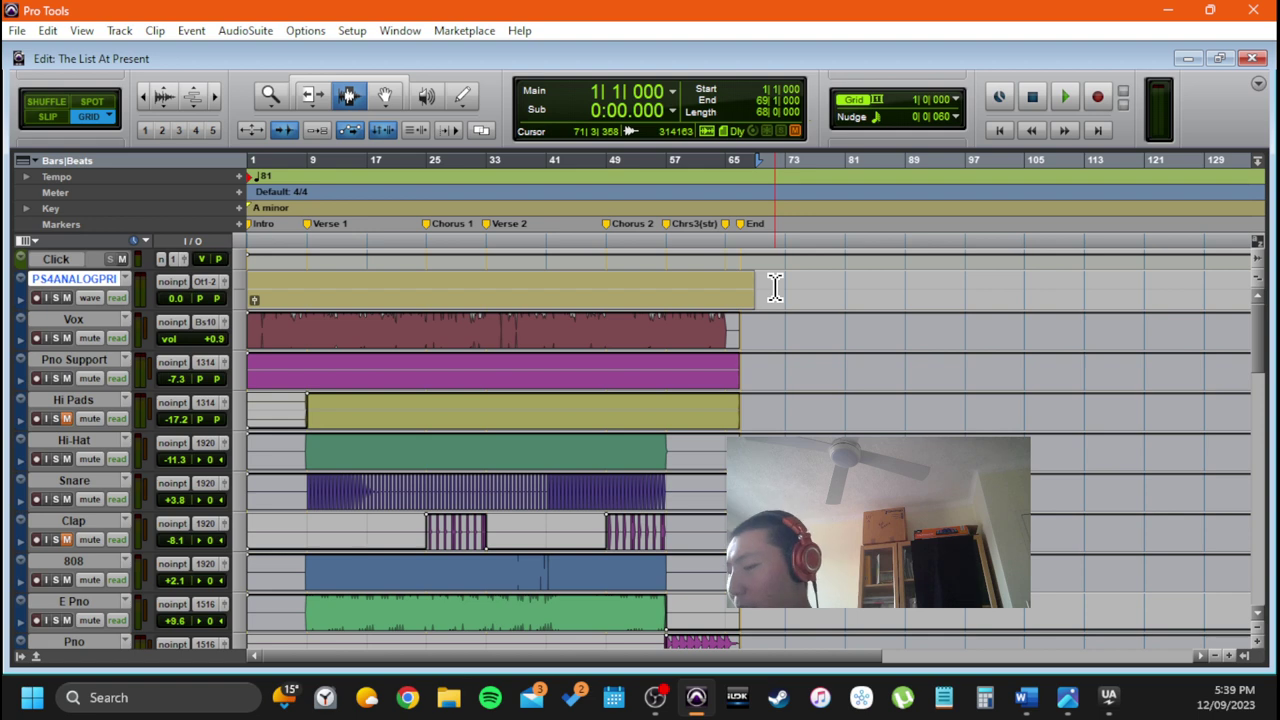
Reorder the Pno Support 4 ANALOG PRINT track so it sits directly between the Hi Pads and Hi-Hat tracks in the mixer
left_click_drag(96, 285, 107, 386)
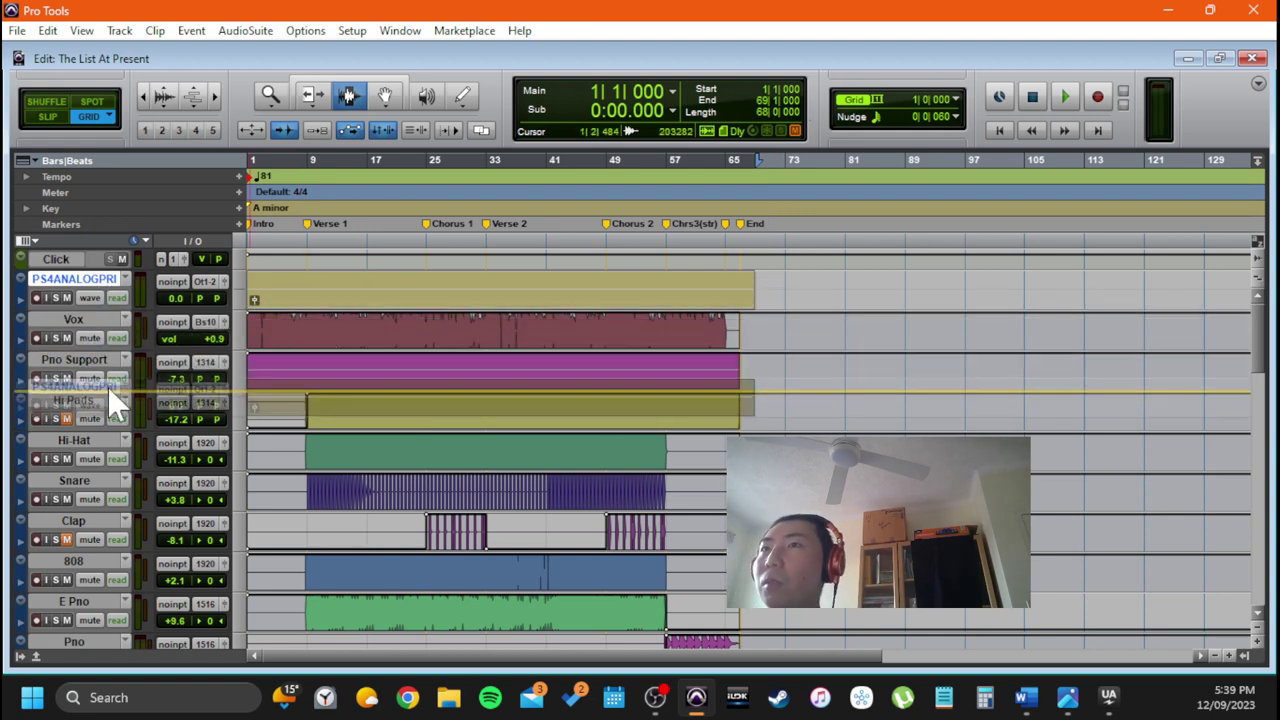
key("ctrl+equal")
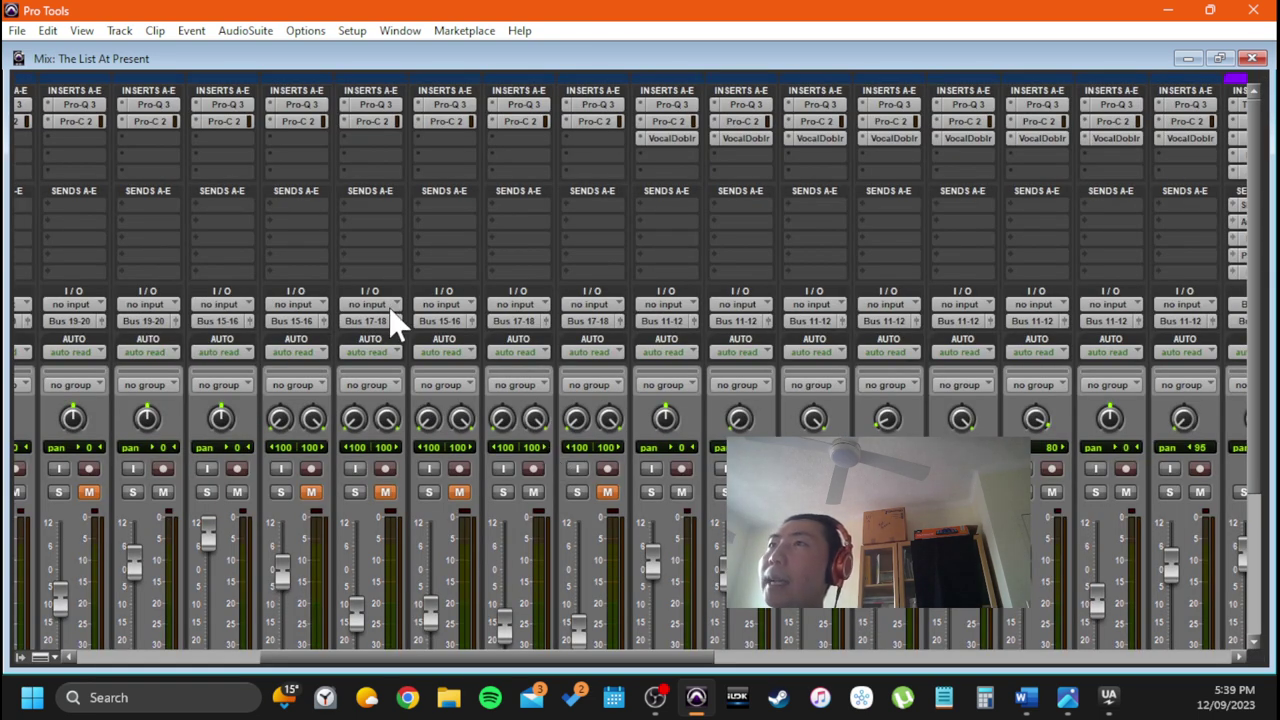
scroll(417, 337, "left", 4)
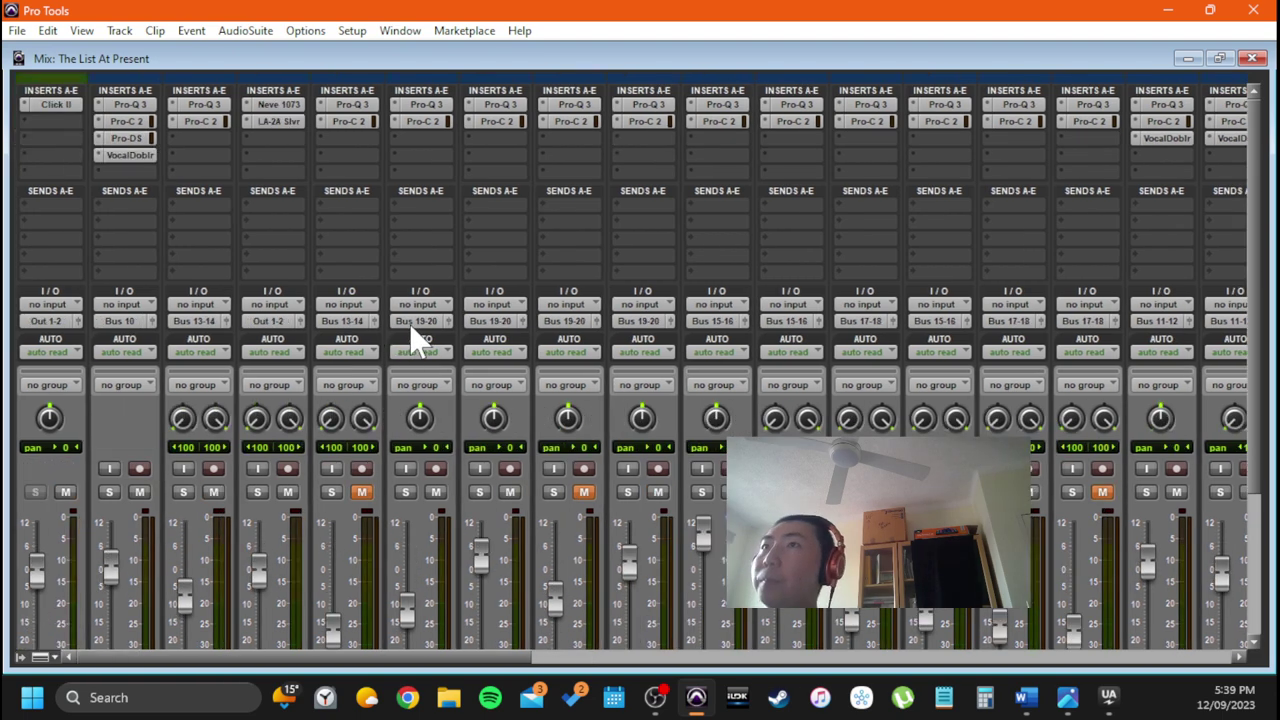
scroll(370, 316, "down", 4)
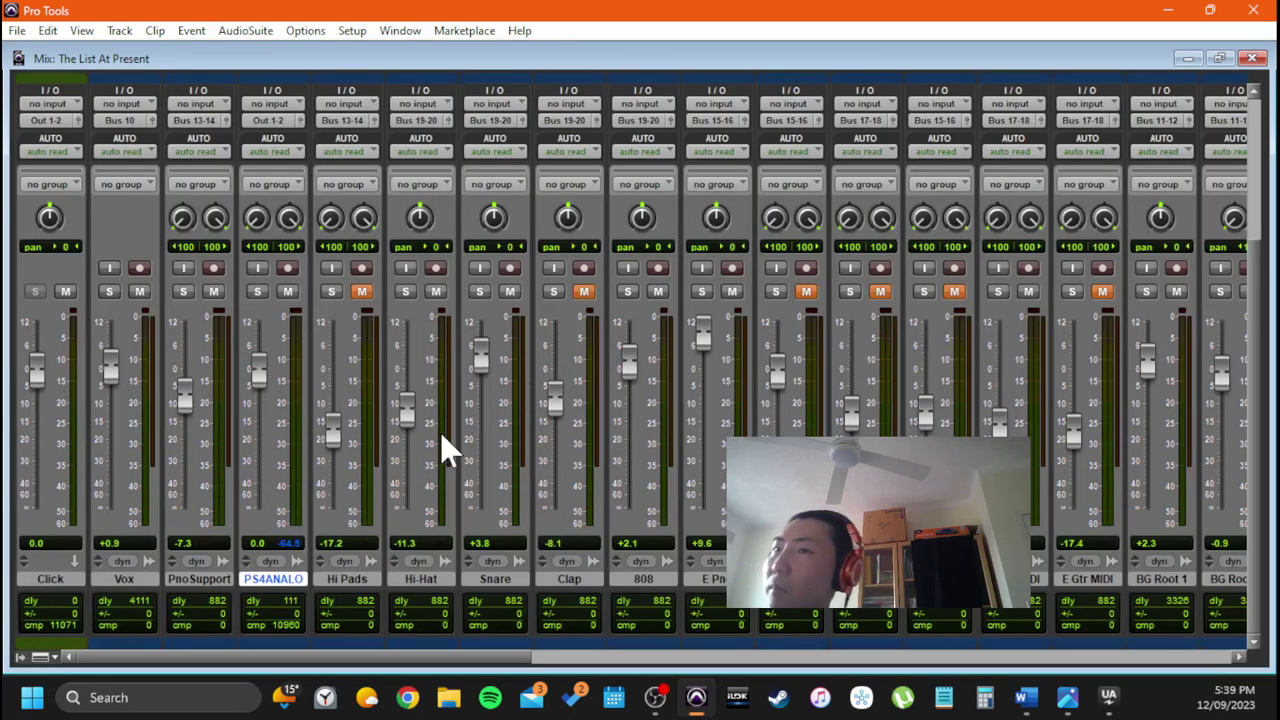
scroll(298, 405, "up", 4)
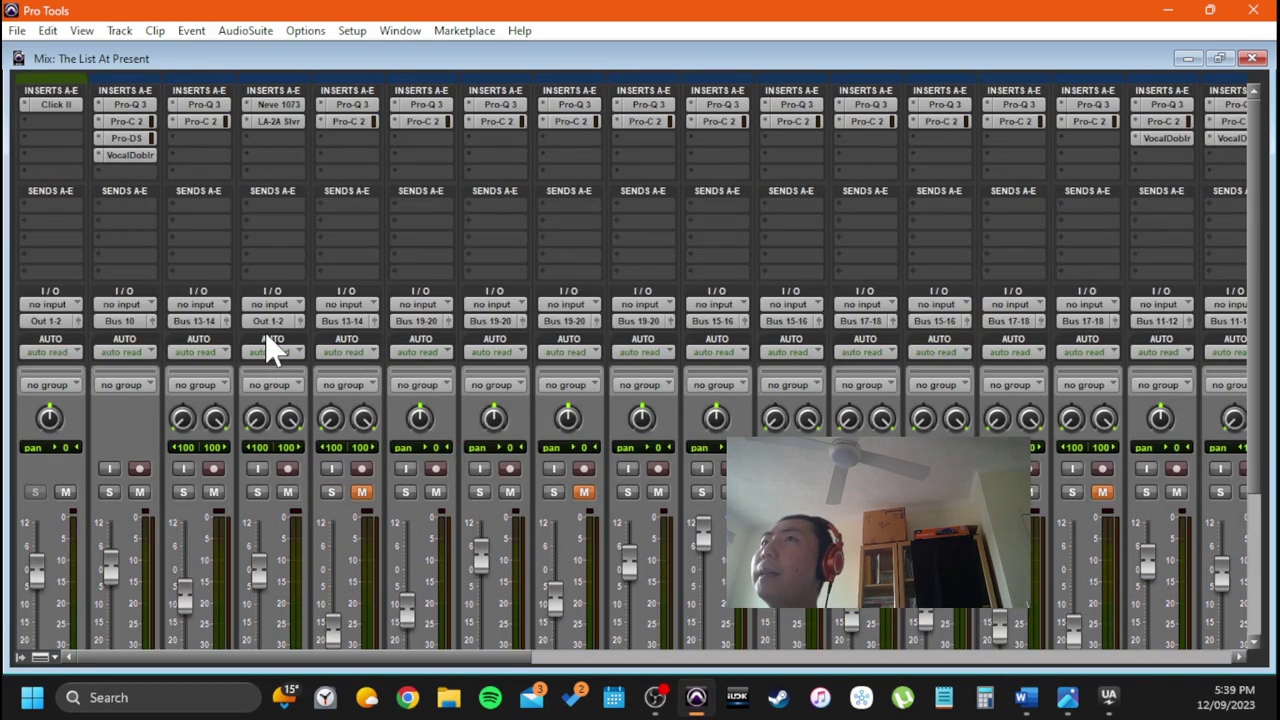
scroll(375, 490, "down", 4)
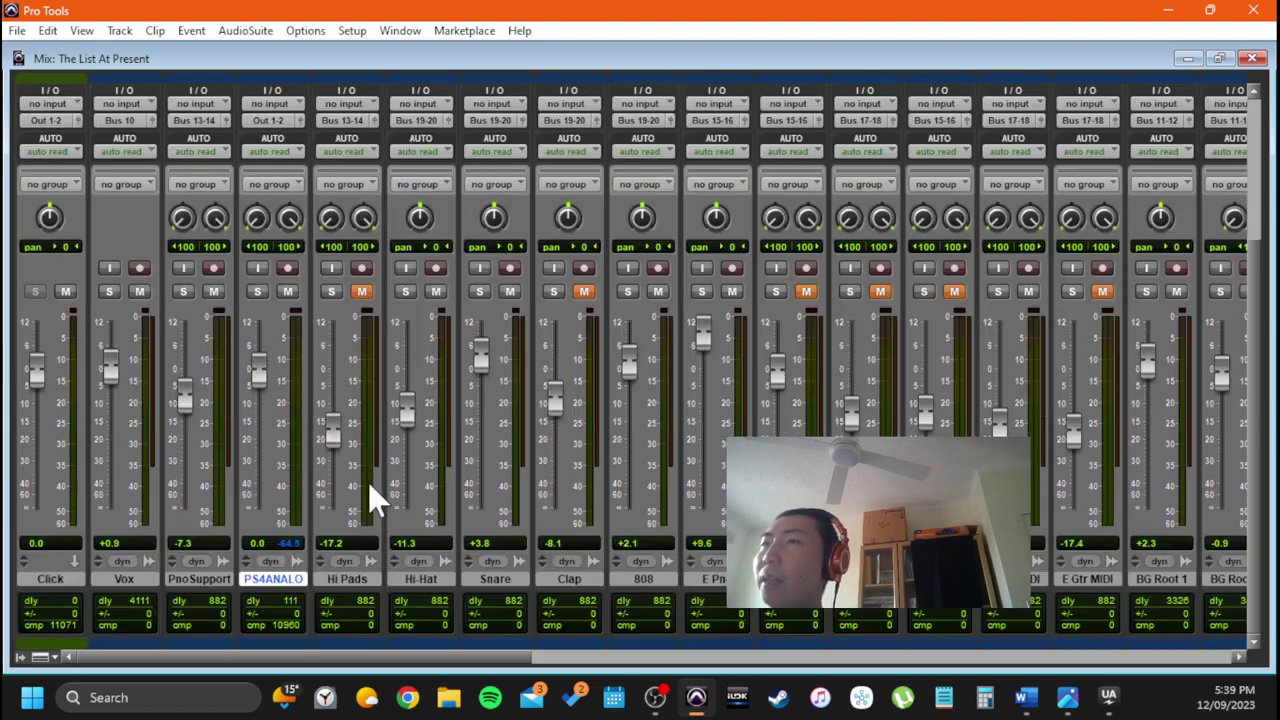
left_click_drag(285, 584, 390, 589)
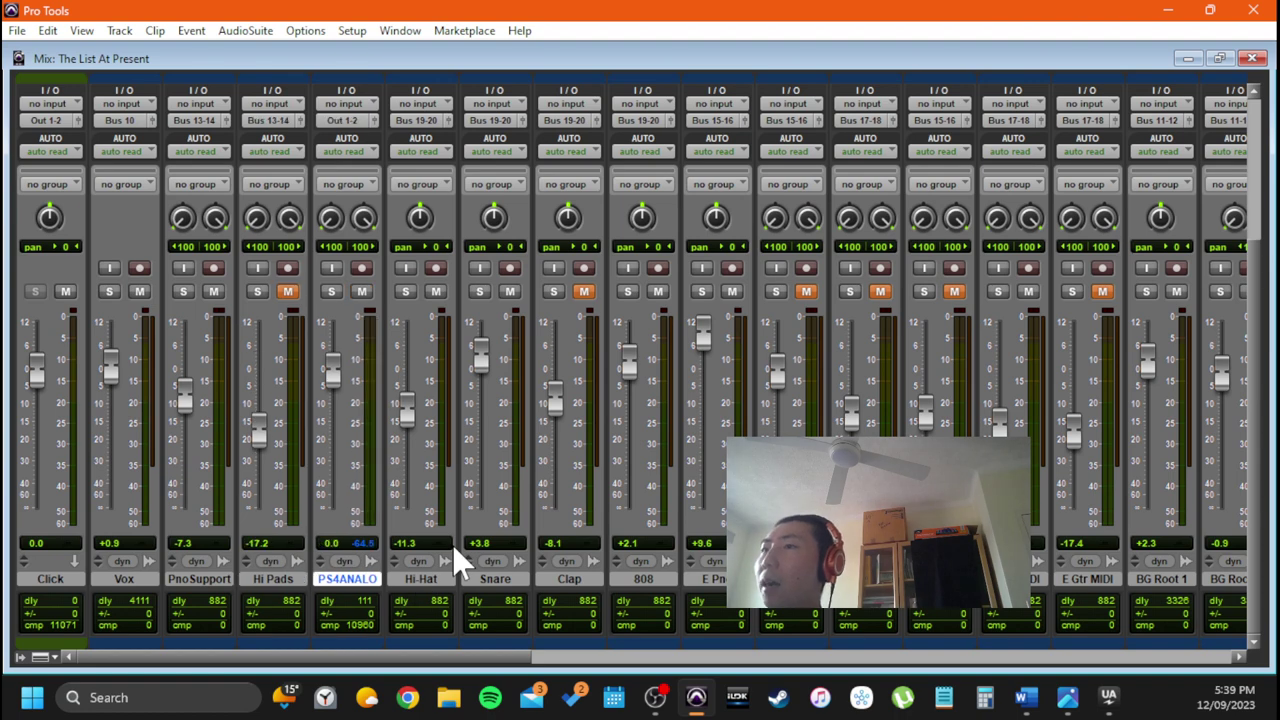
Open the Neve 1073 plug-in on the Pno Support 4 ANALOG PRINT track and examine its preamp and EQ settings
scroll(355, 300, "up", 4)
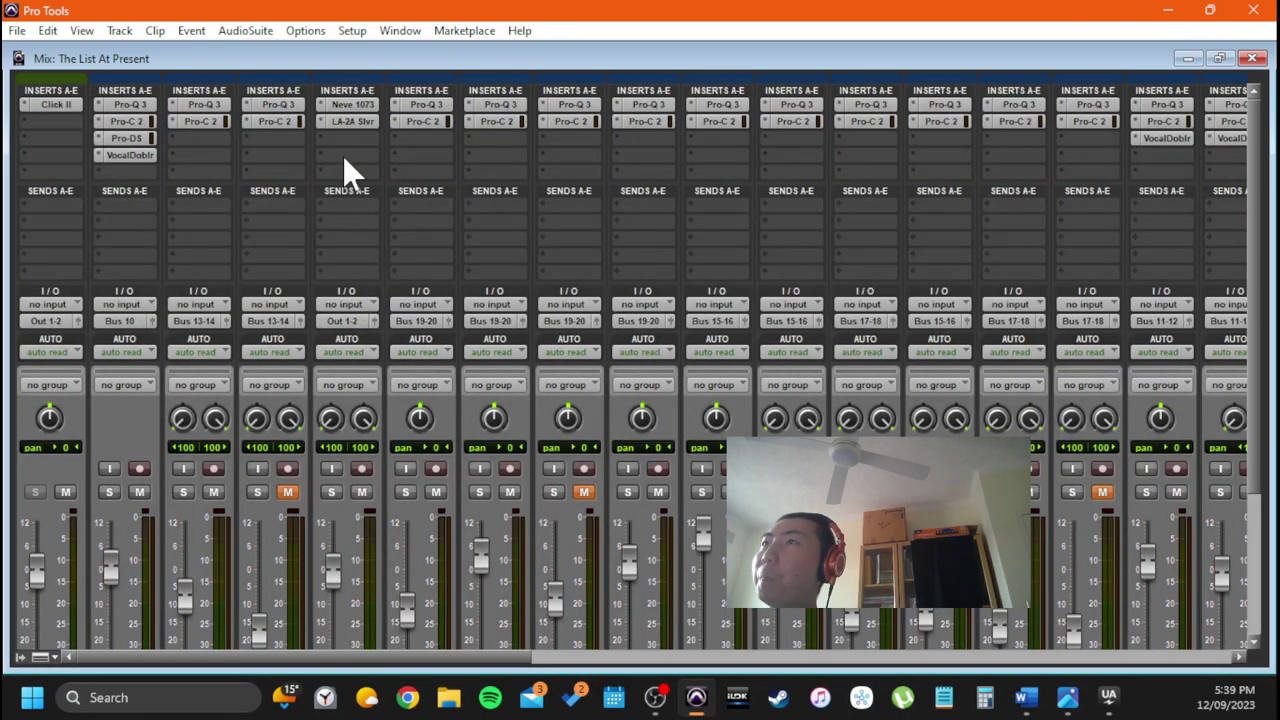
scroll(405, 490, "down", 4)
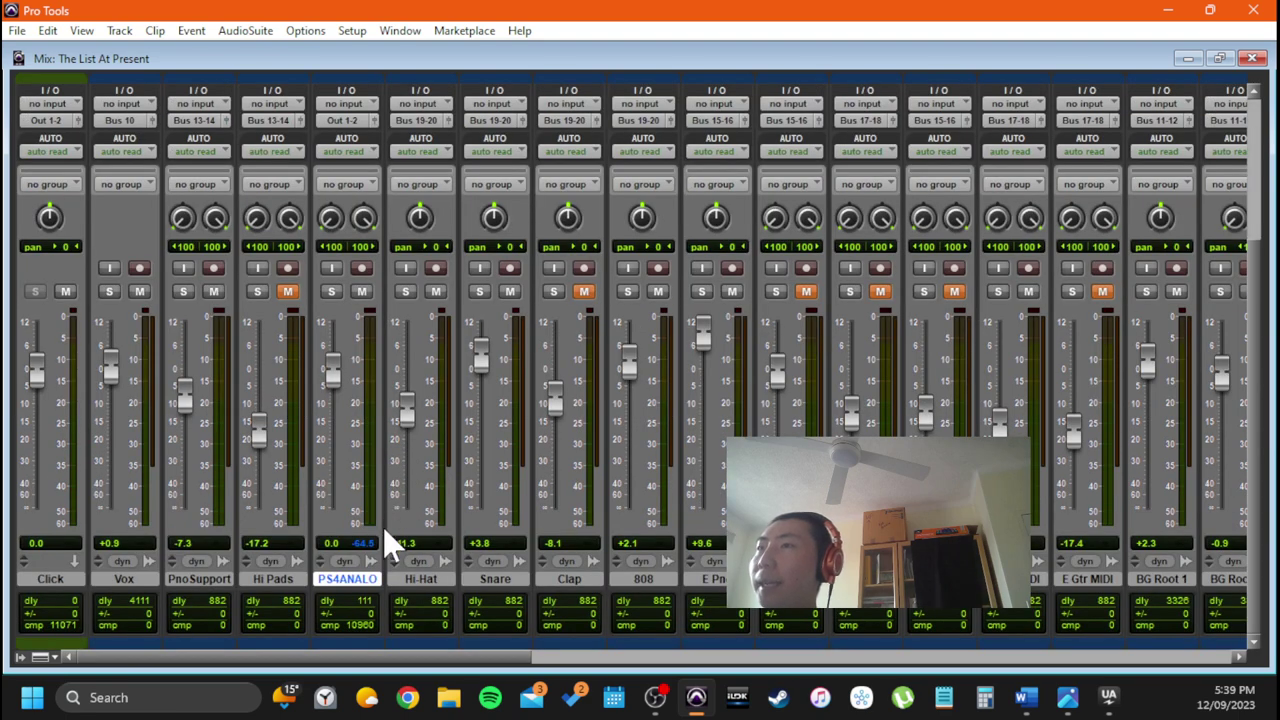
scroll(362, 519, "up", 4)
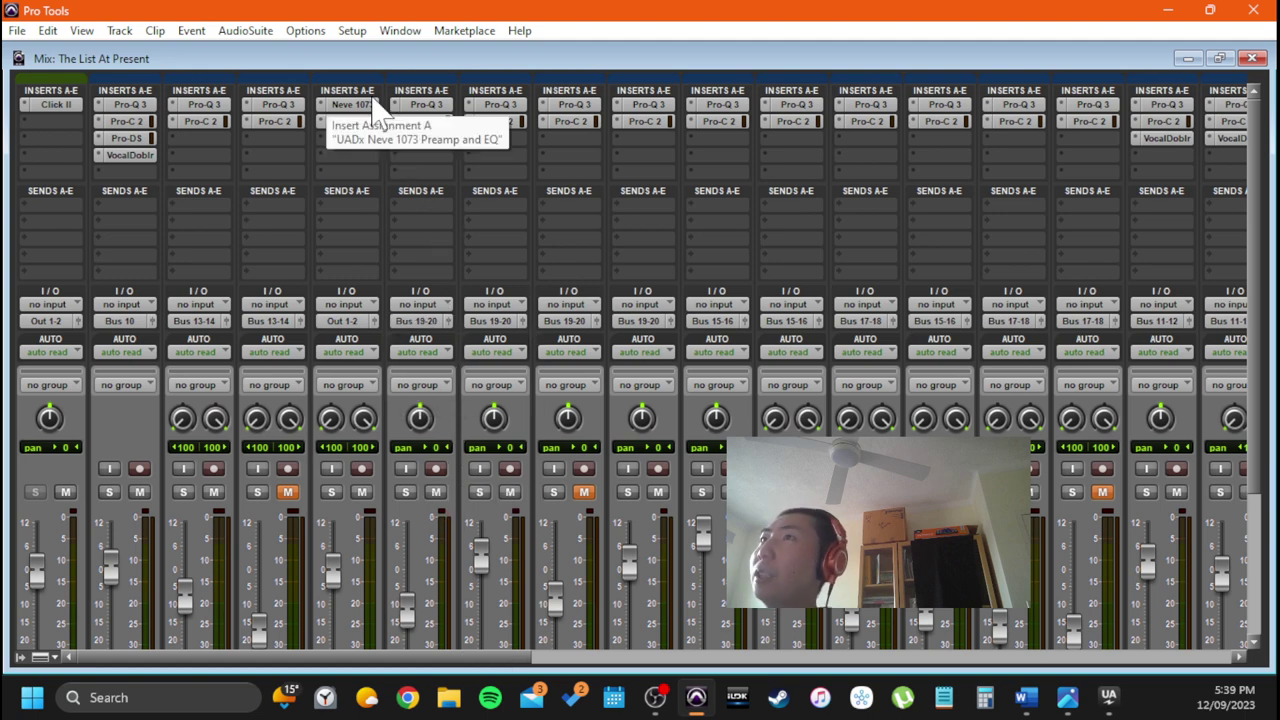
left_click(332, 104)
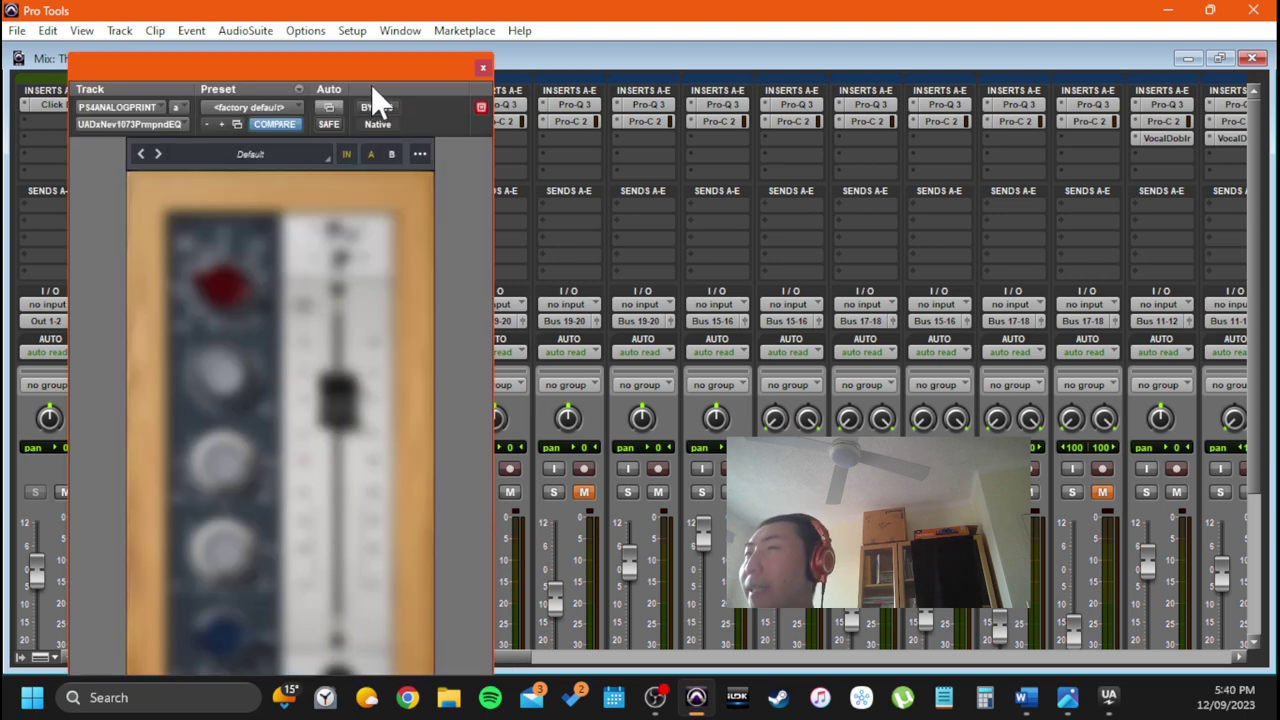
left_click_drag(380, 67, 880, 22)
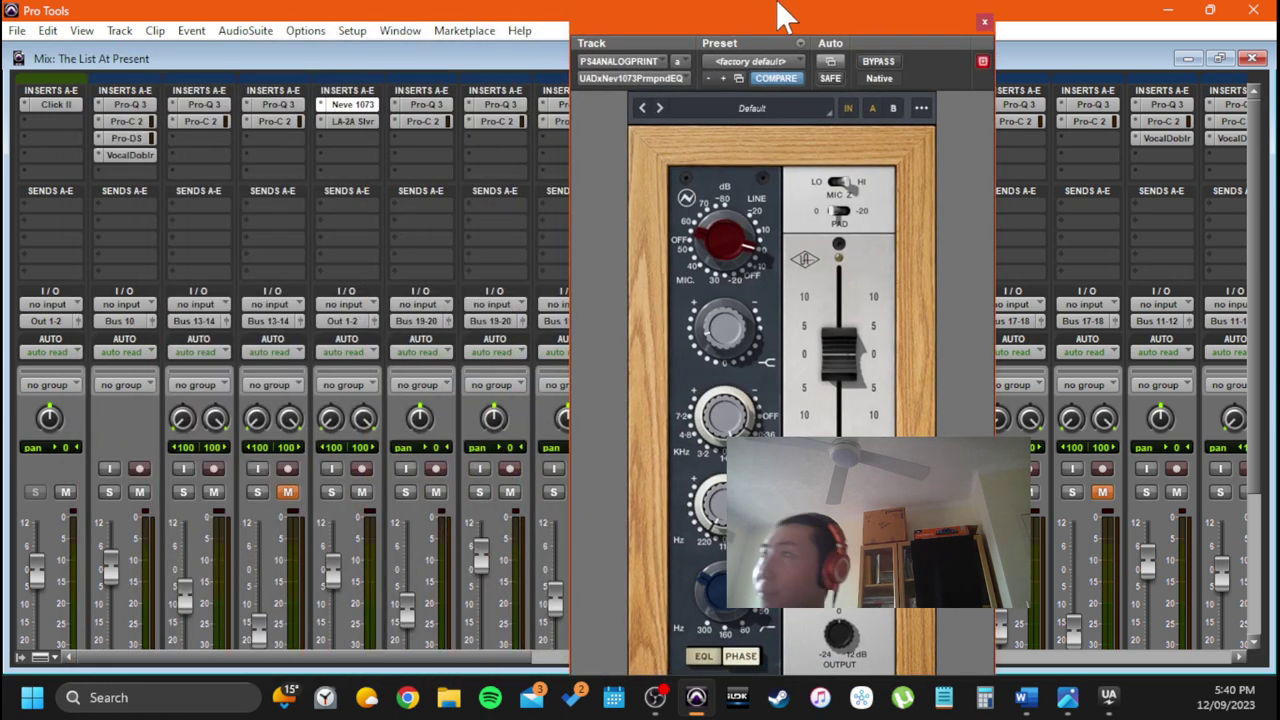
left_click_drag(757, 21, 517, 17)
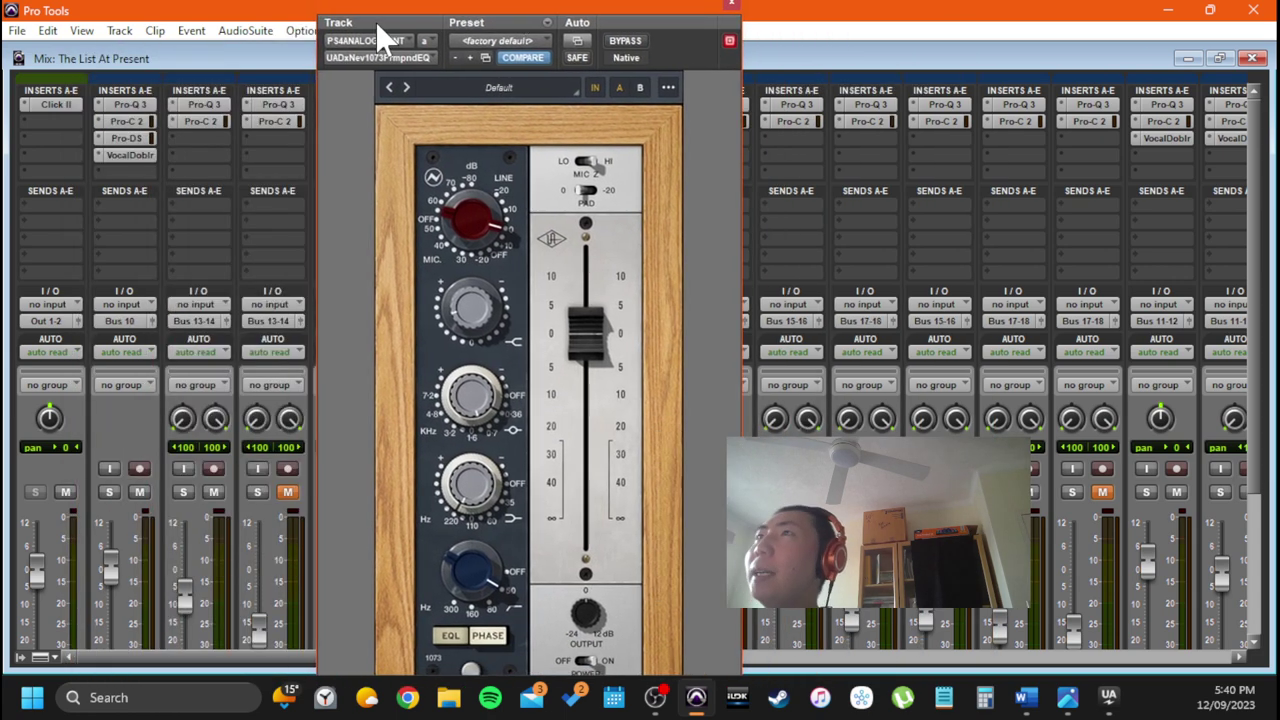
left_click_drag(374, 23, 440, 10)
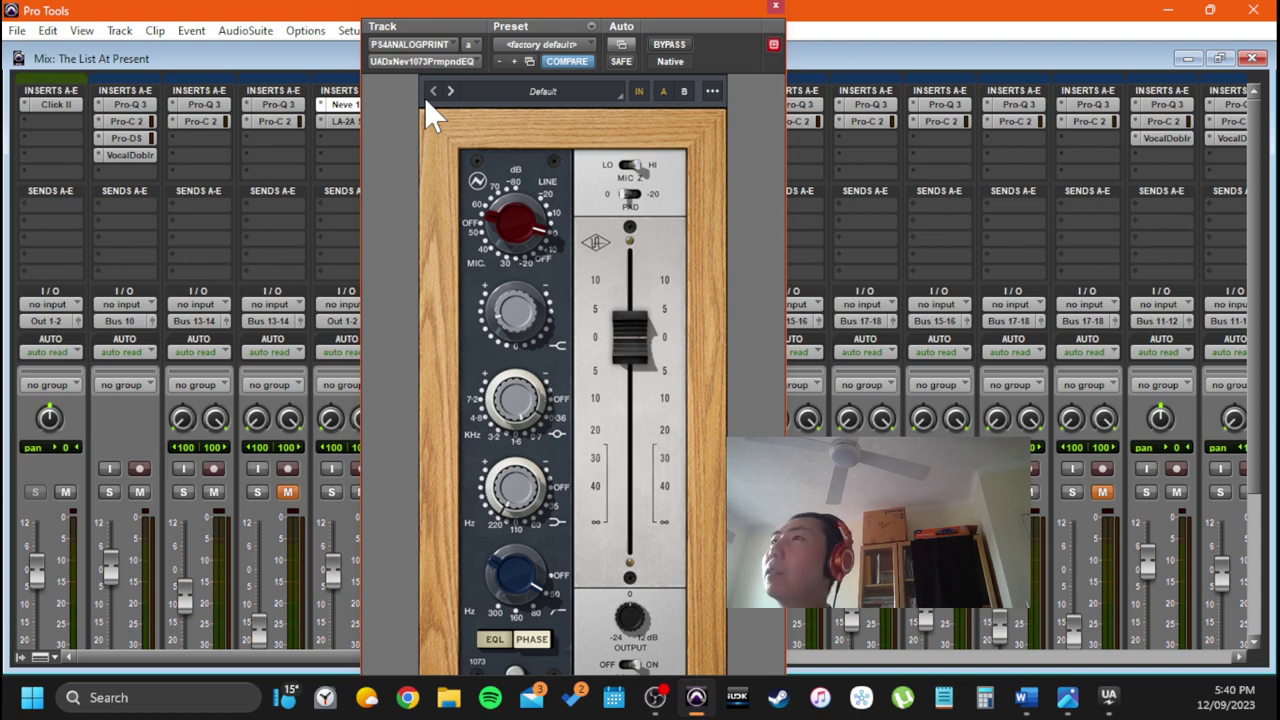
Examine the LA-2A Silver compressor settings on the Pno Support 4 ANALOG PRINT track and close the plug-in window
left_click(344, 122)
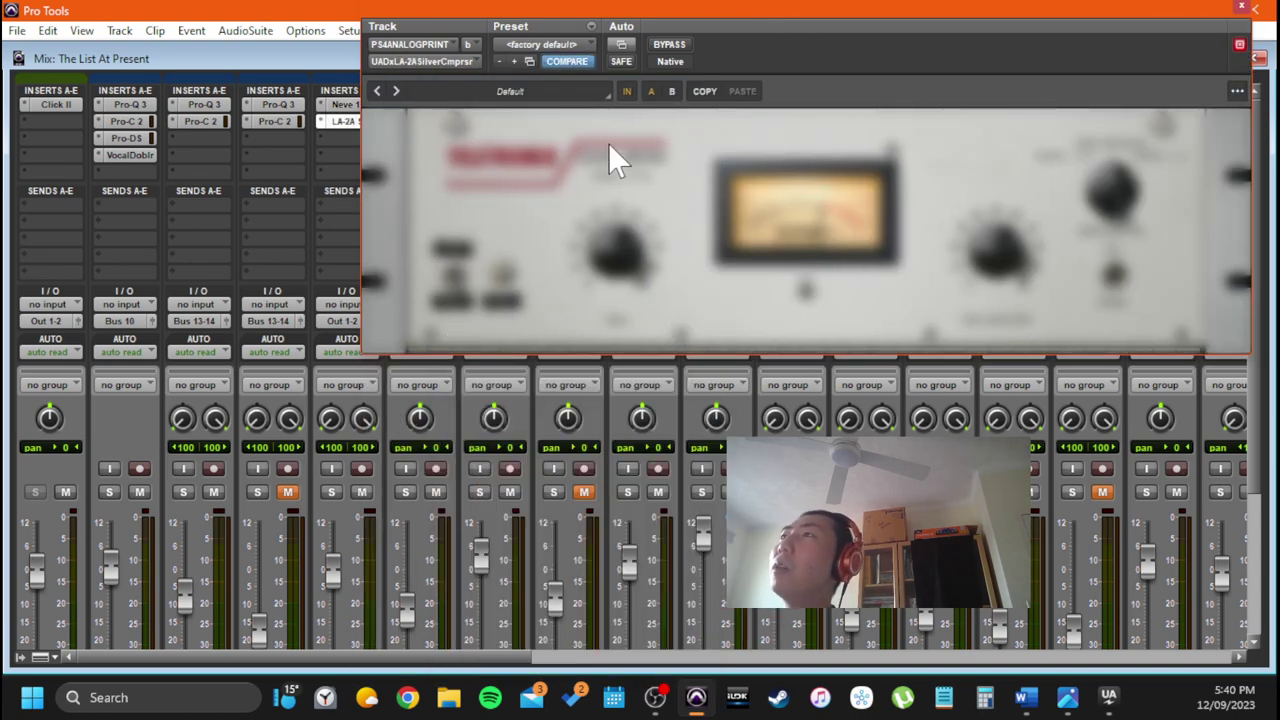
left_click_drag(630, 25, 324, 173)
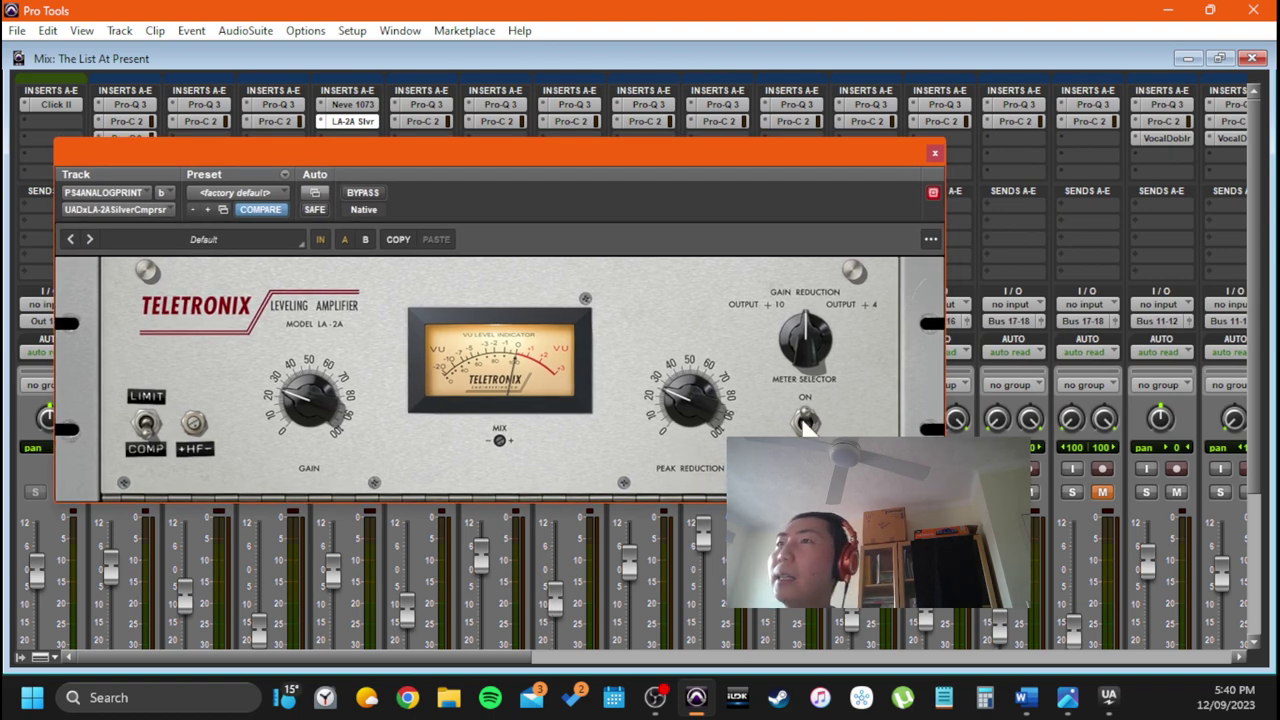
left_click(935, 154)
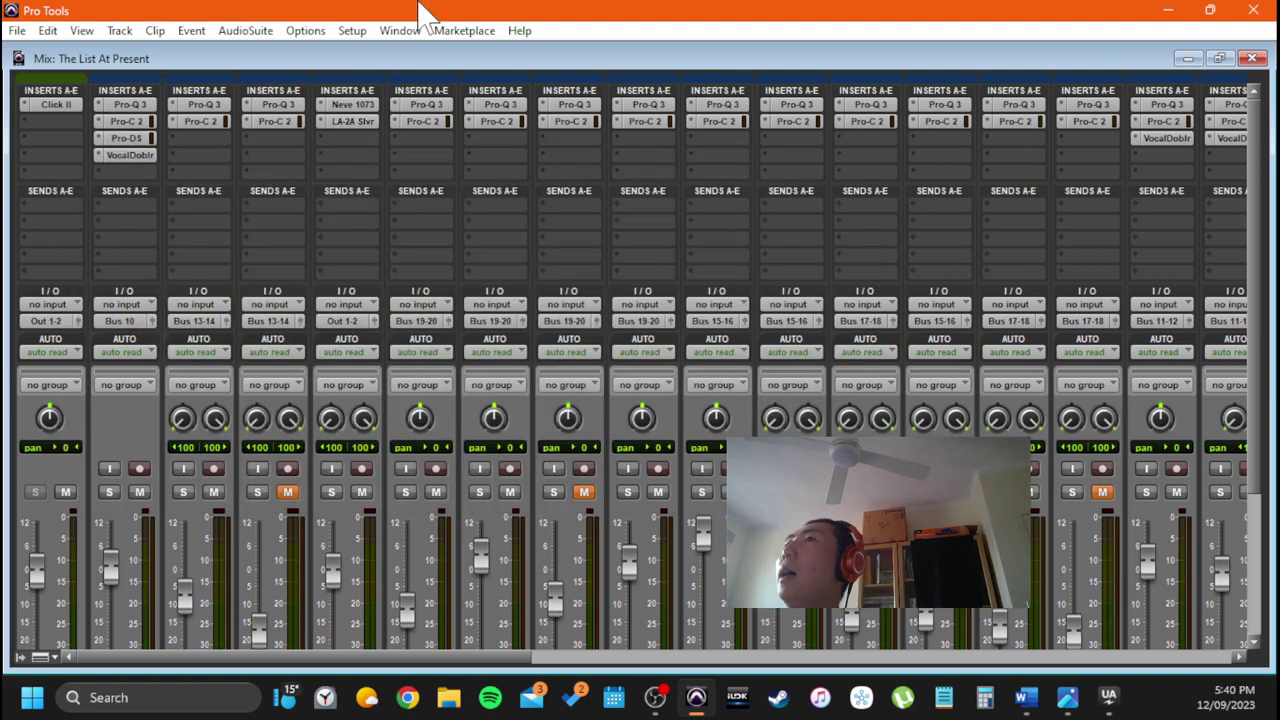
Hide the Pno Support 4 ANALOG PRINT track and make it inactive
scroll(409, 340, "down", 3)
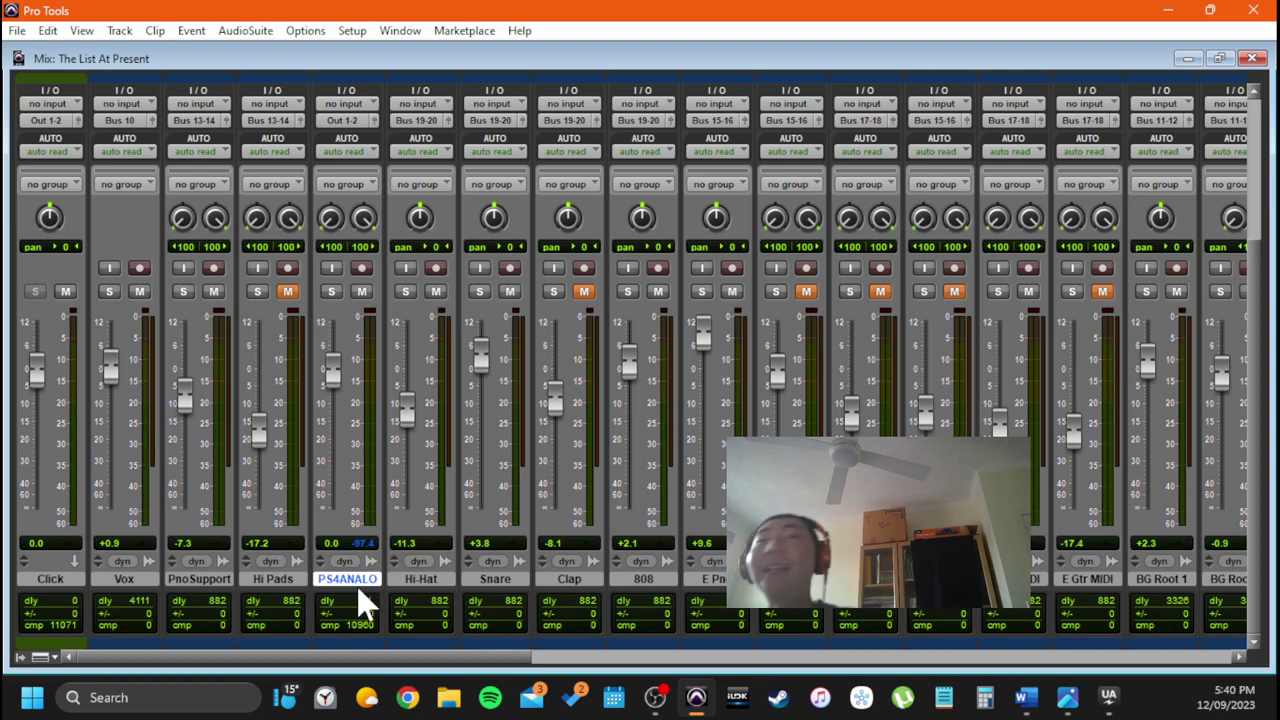
right_click(365, 582)
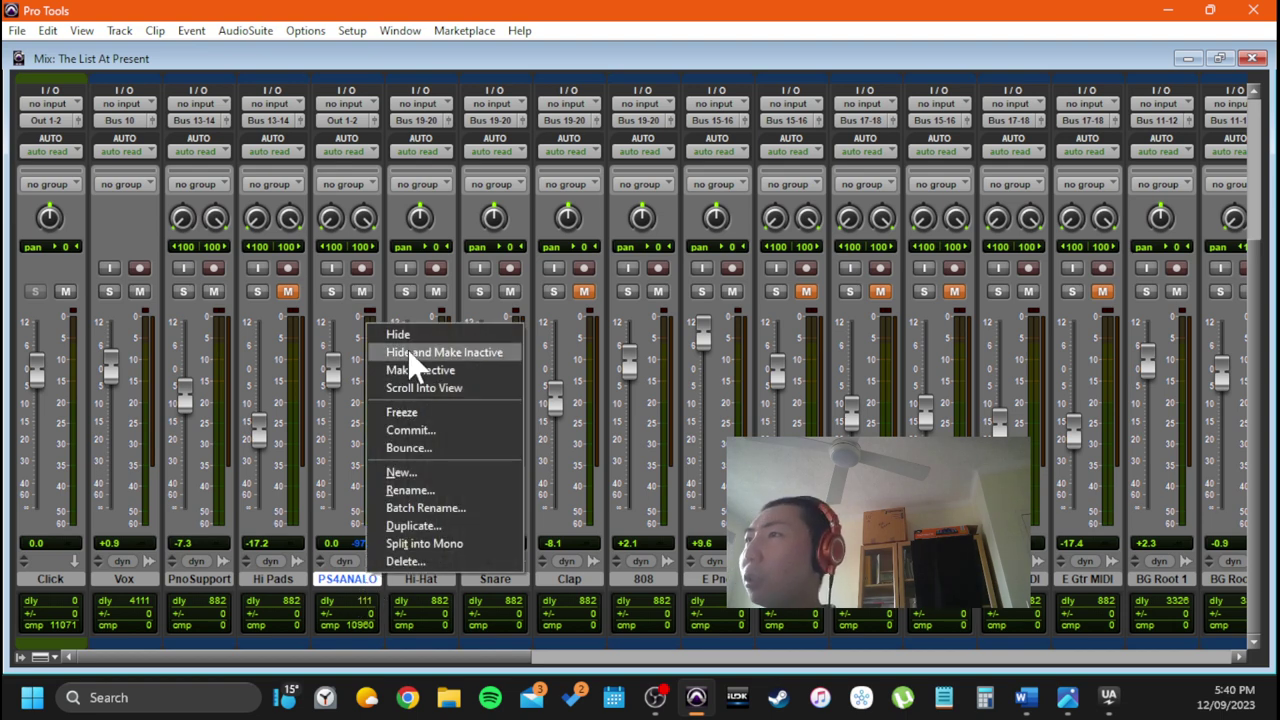
left_click(395, 5)
scroll(365, 440, "up", 4)
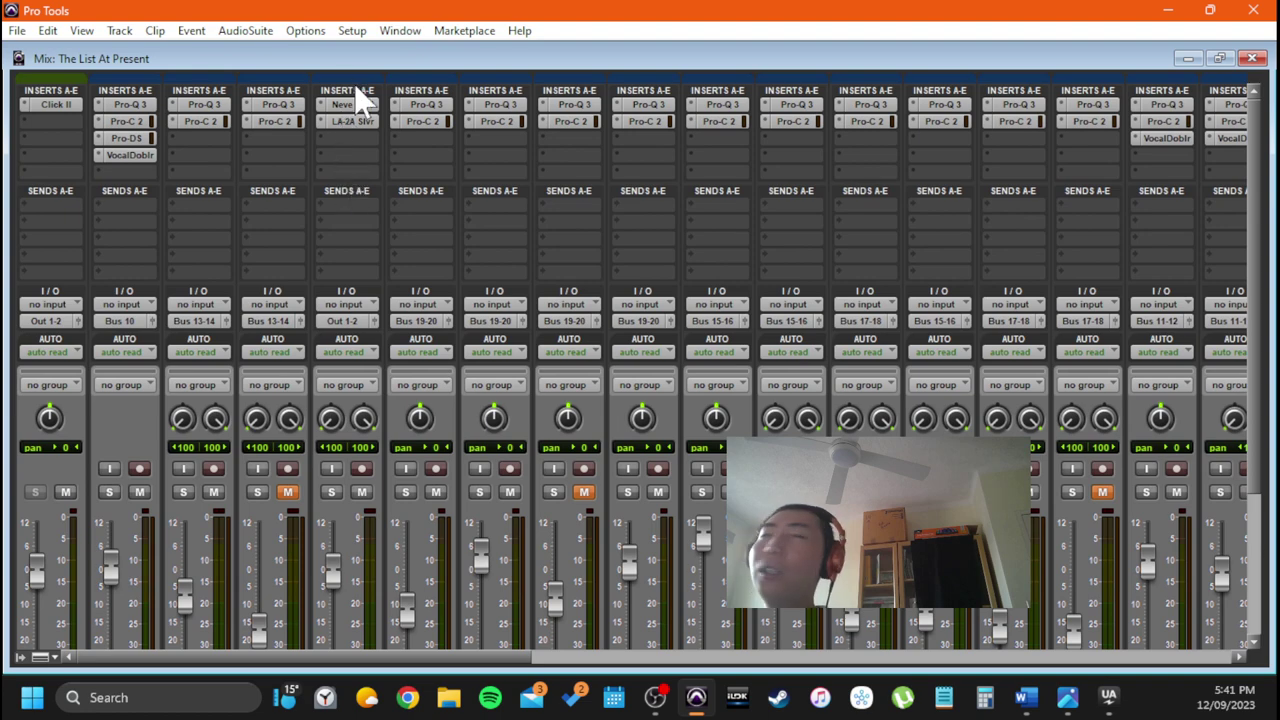
scroll(365, 430, "down", 4)
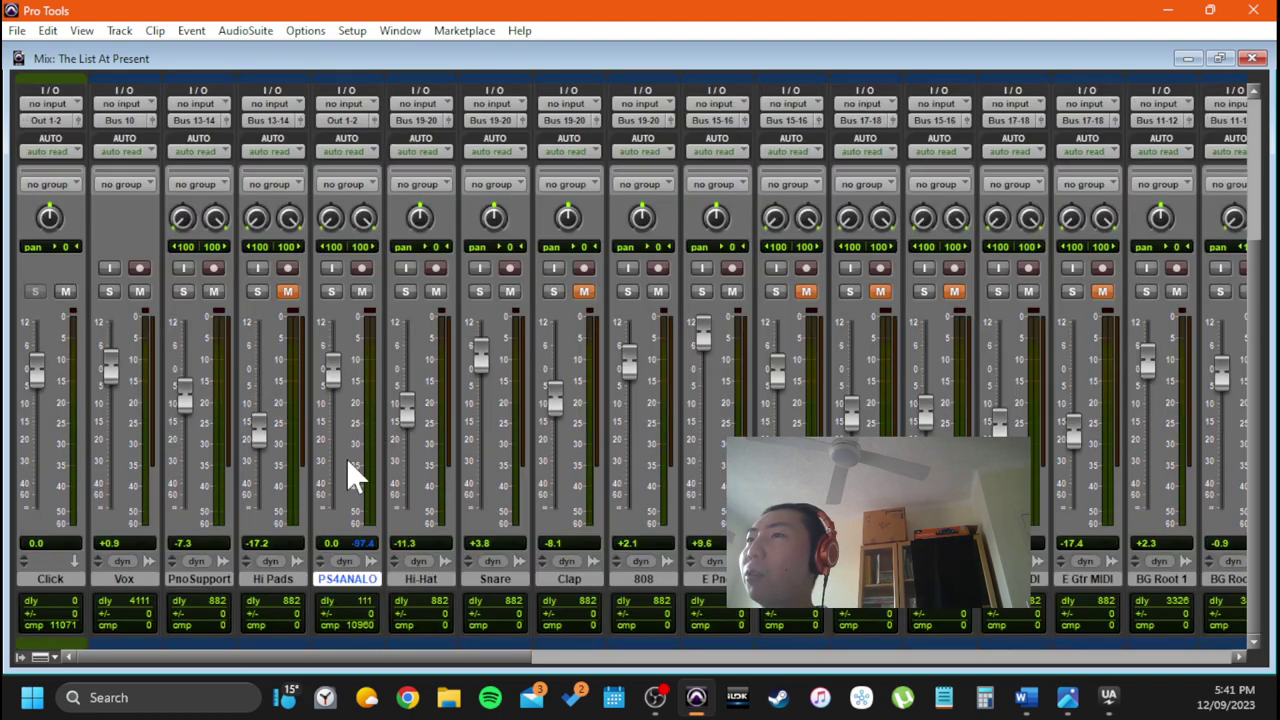
right_click(350, 580)
left_click(391, 355)
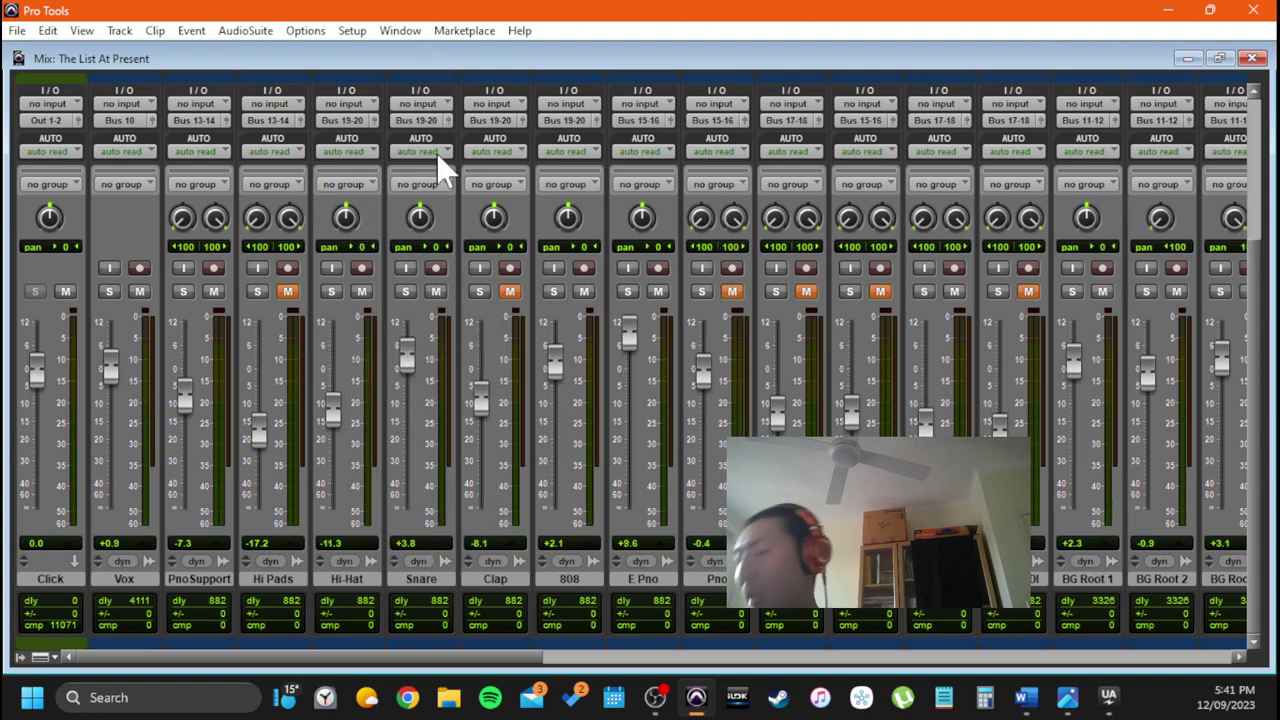
Show the Snare 4 ANALOG PRINT track in the Edit window and make it active, with the track list closed again
key("ctrl+equal")
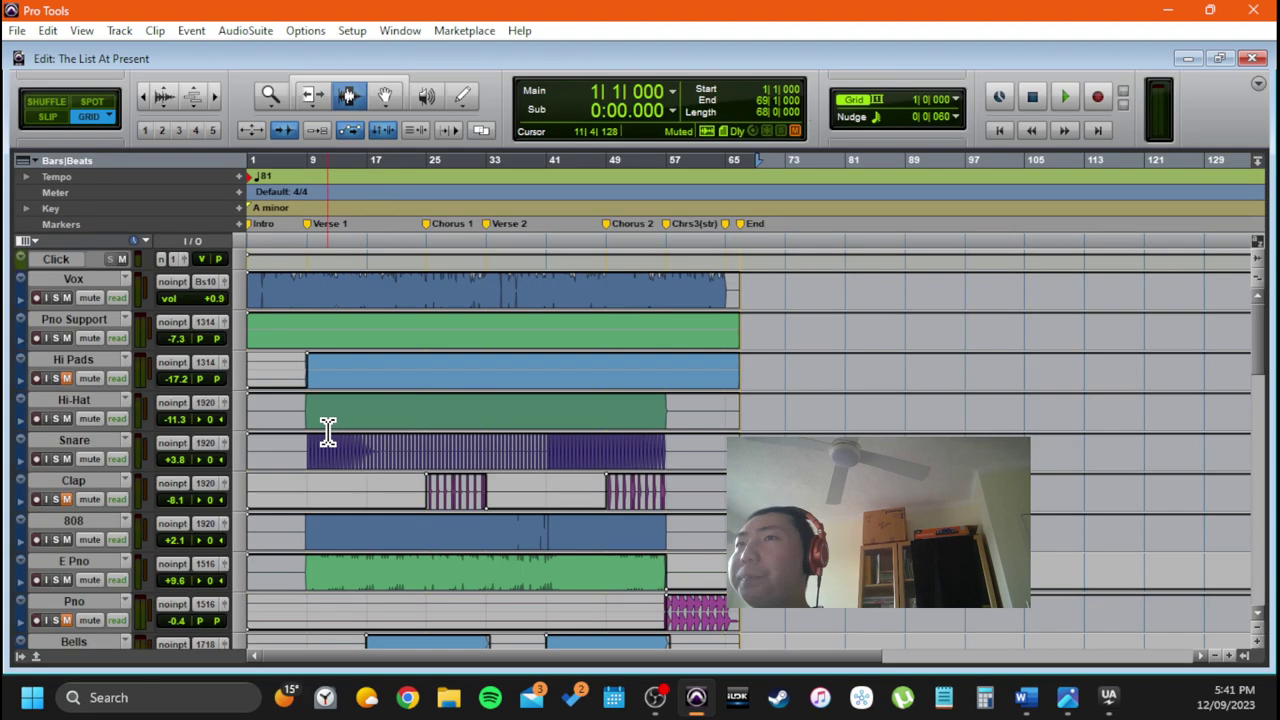
left_click(19, 656)
scroll(188, 445, "down", 10)
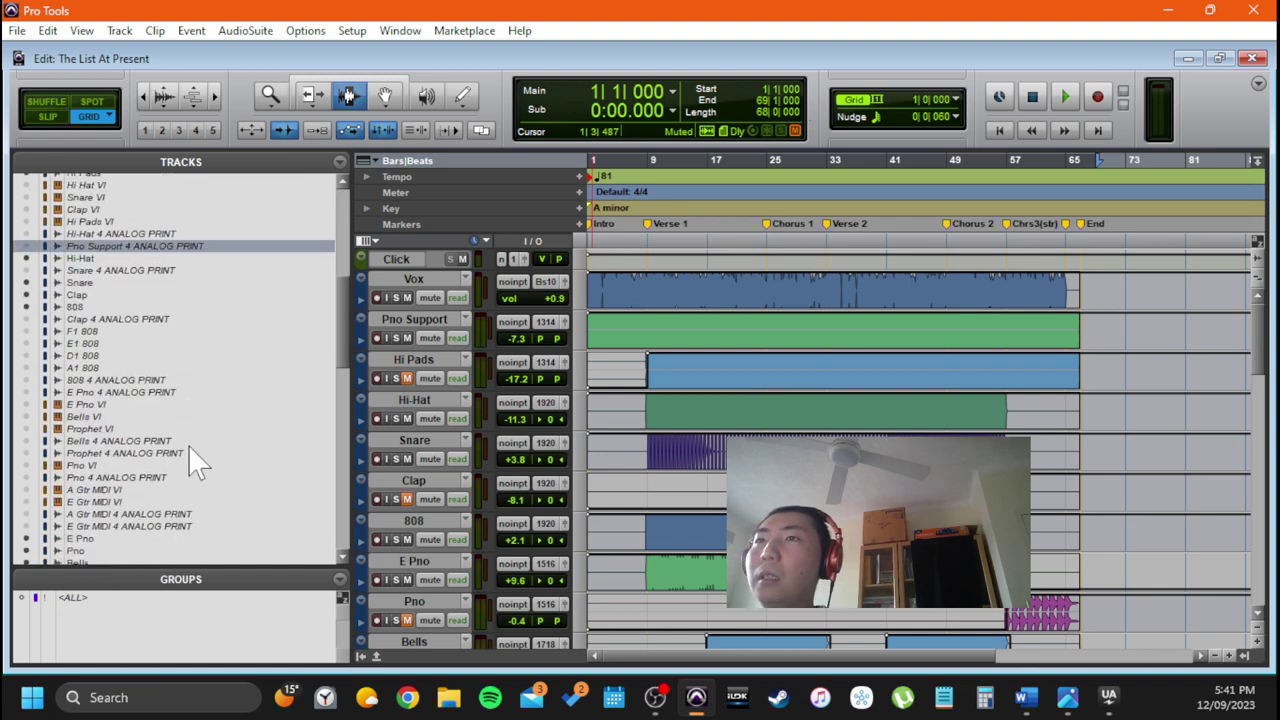
right_click(155, 270)
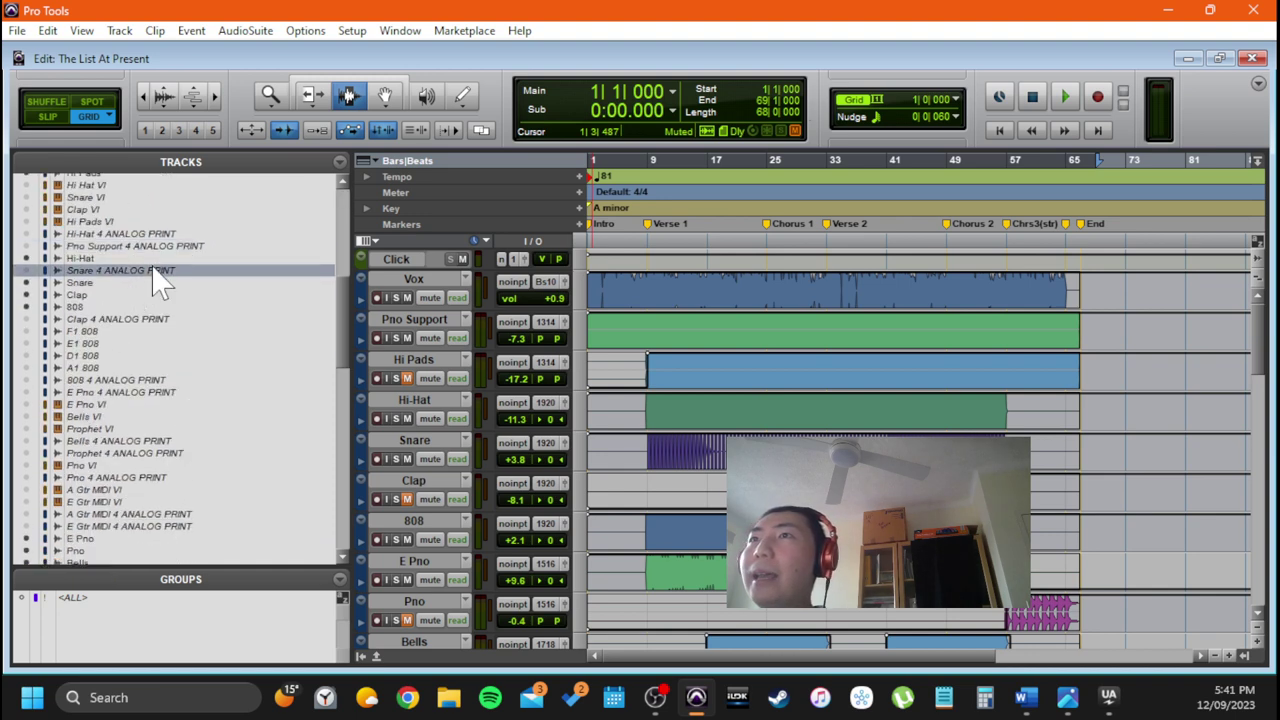
left_click(200, 299)
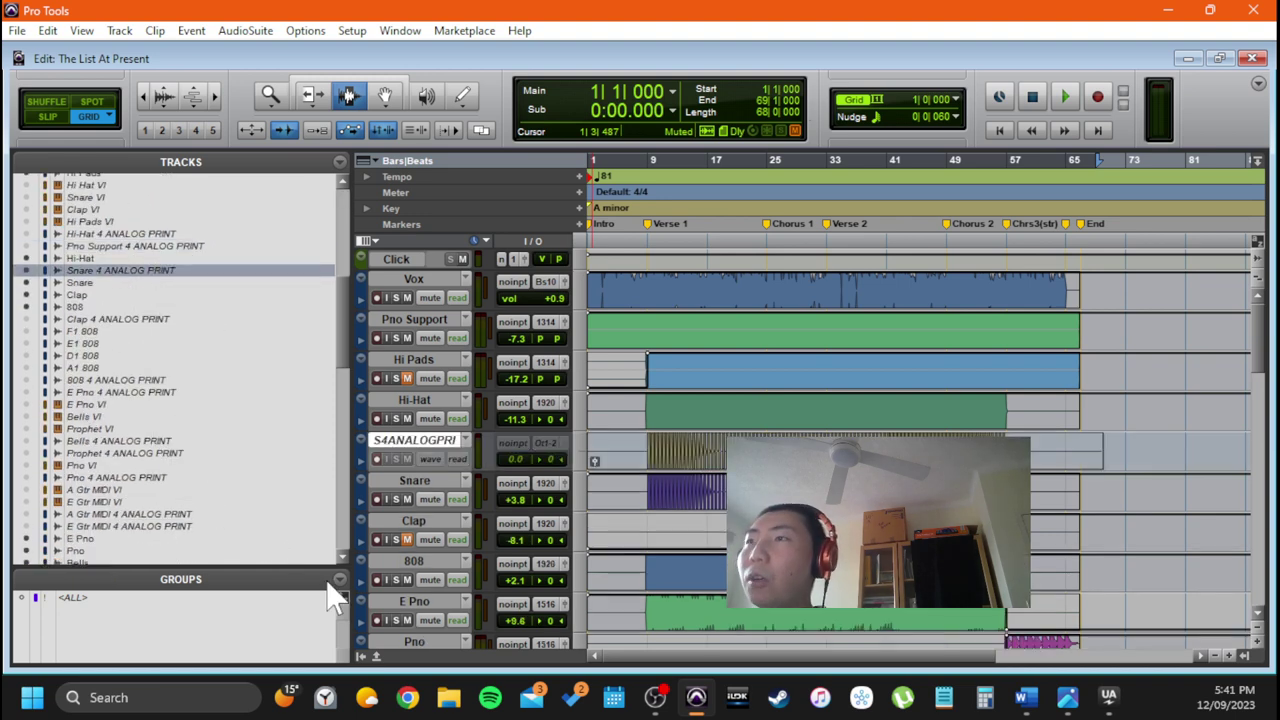
left_click(361, 656)
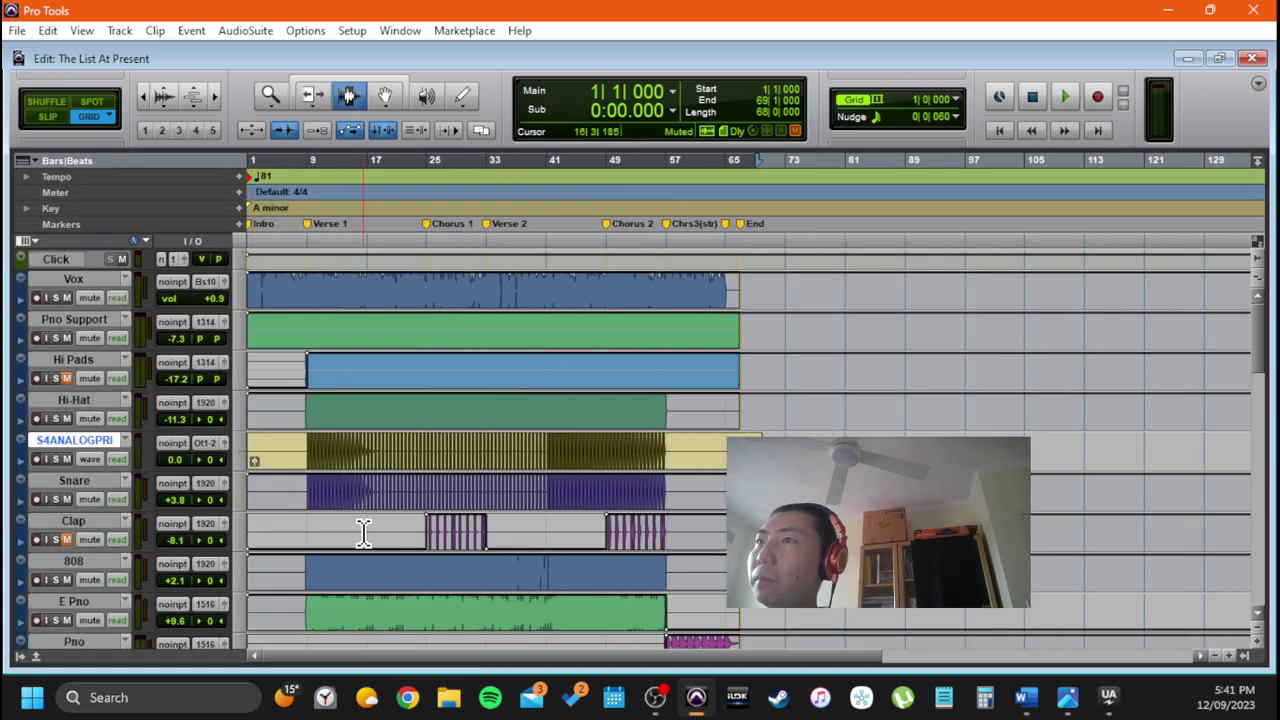
Examine the Black Box Analog Design HG-2 insert on the Snare 4 ANALOG PRINT track in the mixer and close it
left_click(321, 451)
key("ctrl+equal")
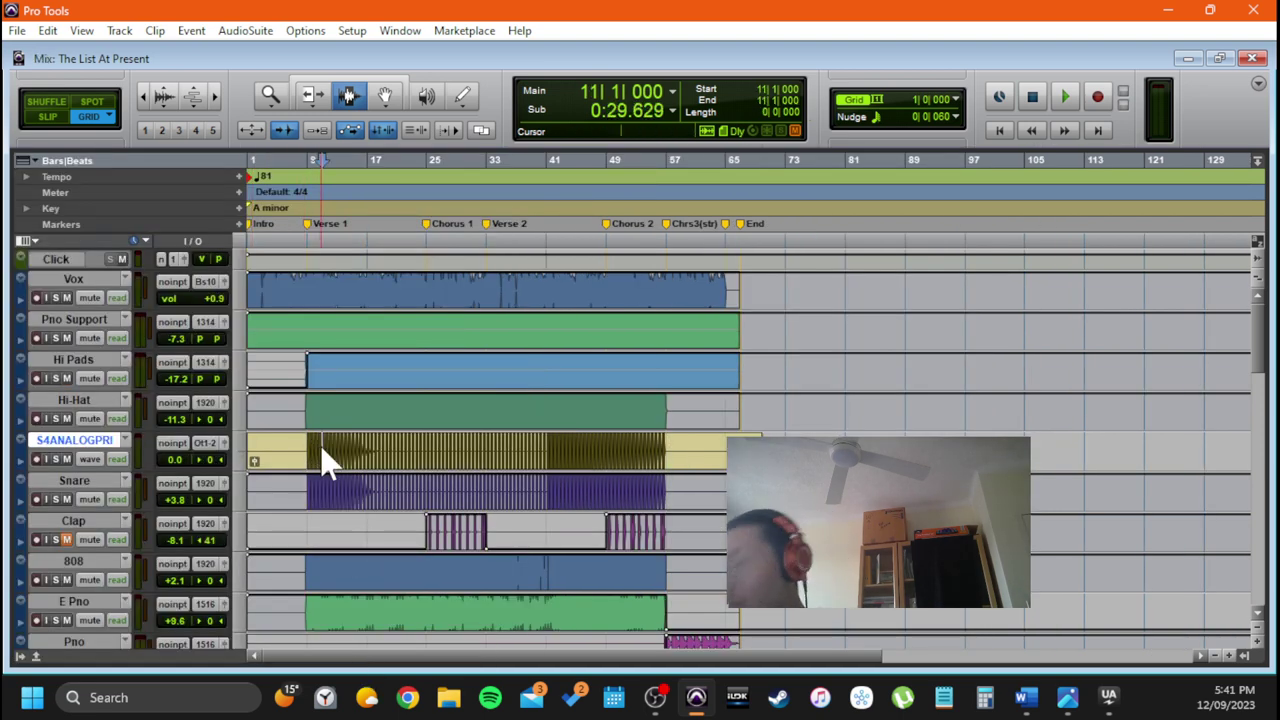
scroll(470, 315, "up", 4)
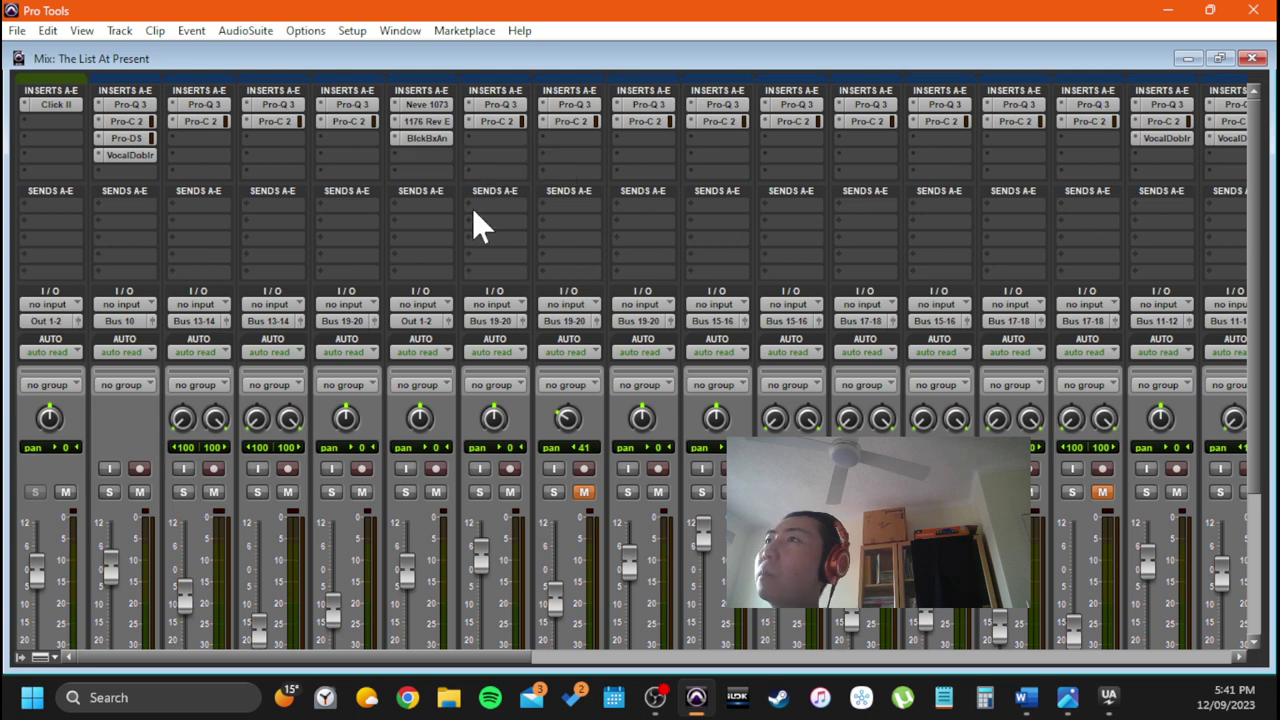
left_click(440, 140)
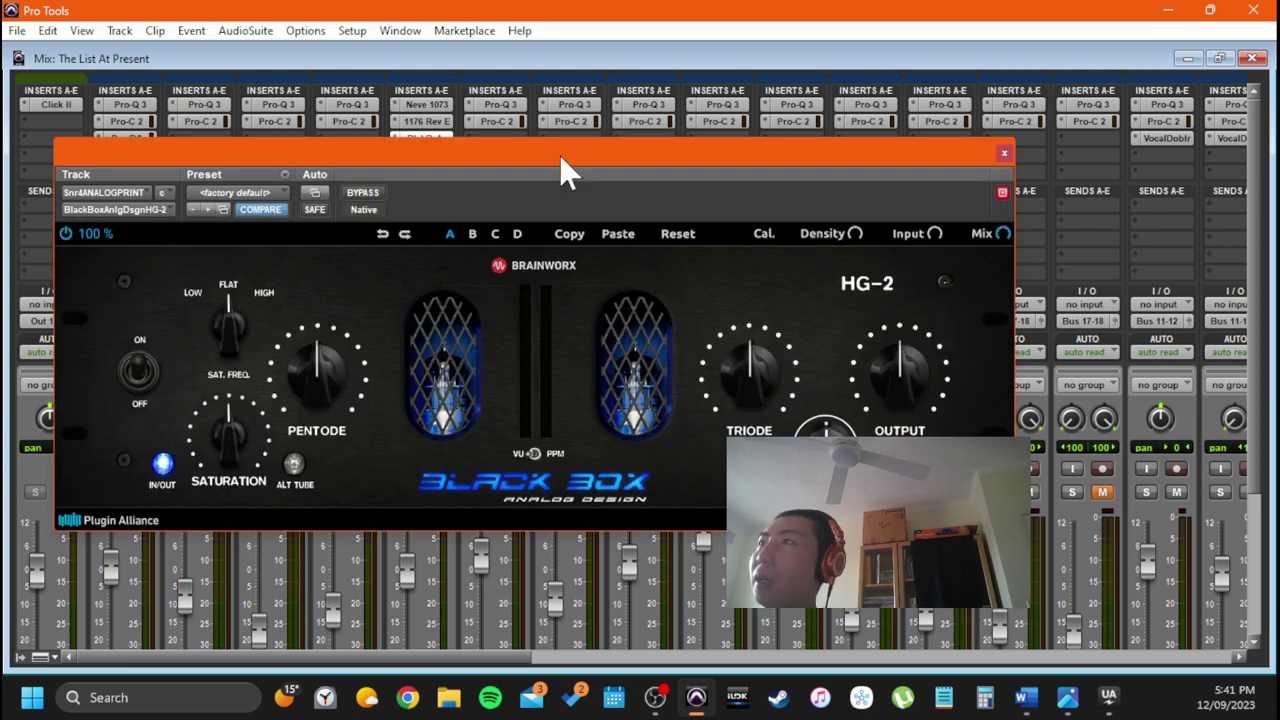
left_click_drag(559, 155, 707, 138)
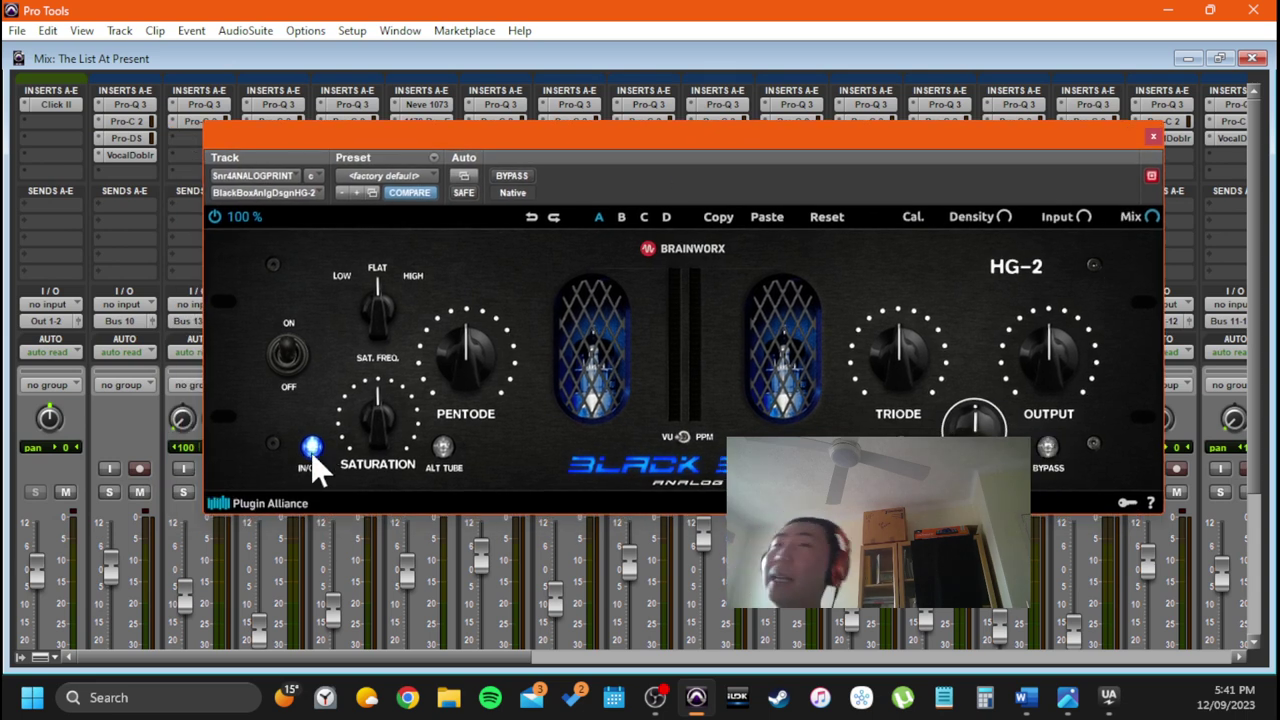
left_click_drag(765, 135, 711, 206)
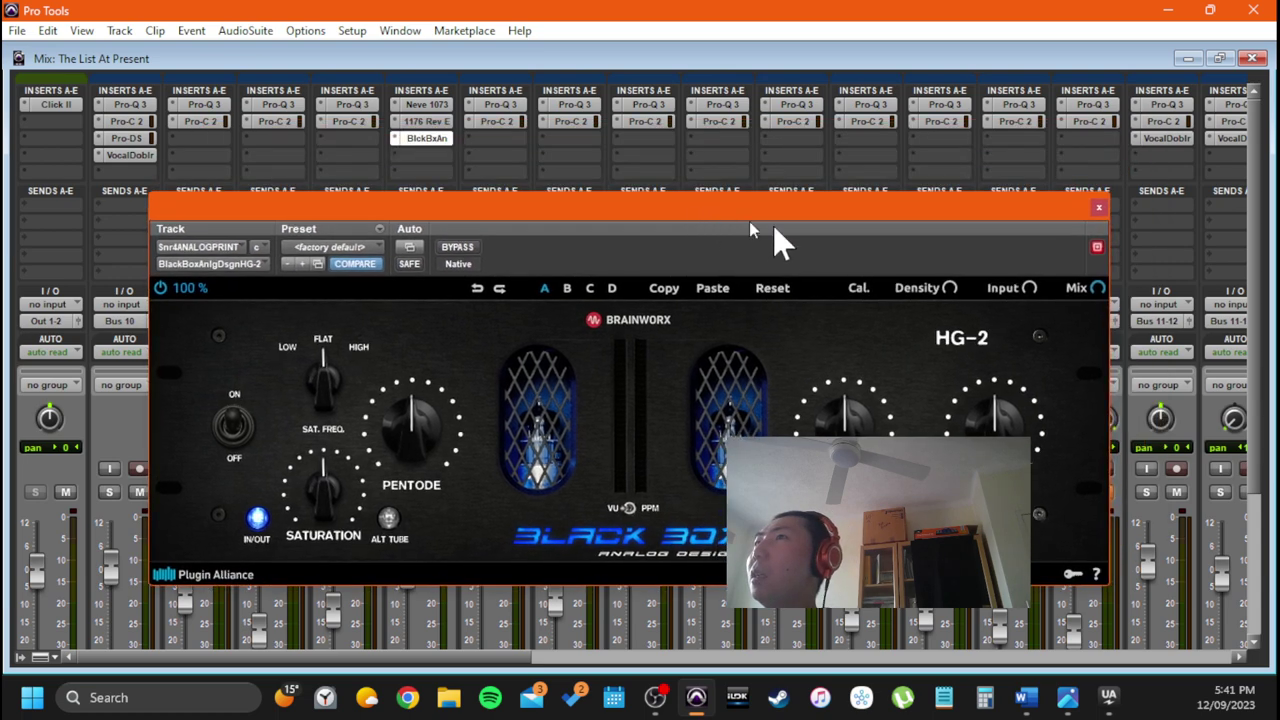
left_click(1098, 208)
Hide the Snare 4 ANALOG PRINT track, make it inactive, and return to the Edit window
scroll(603, 320, "down", 5)
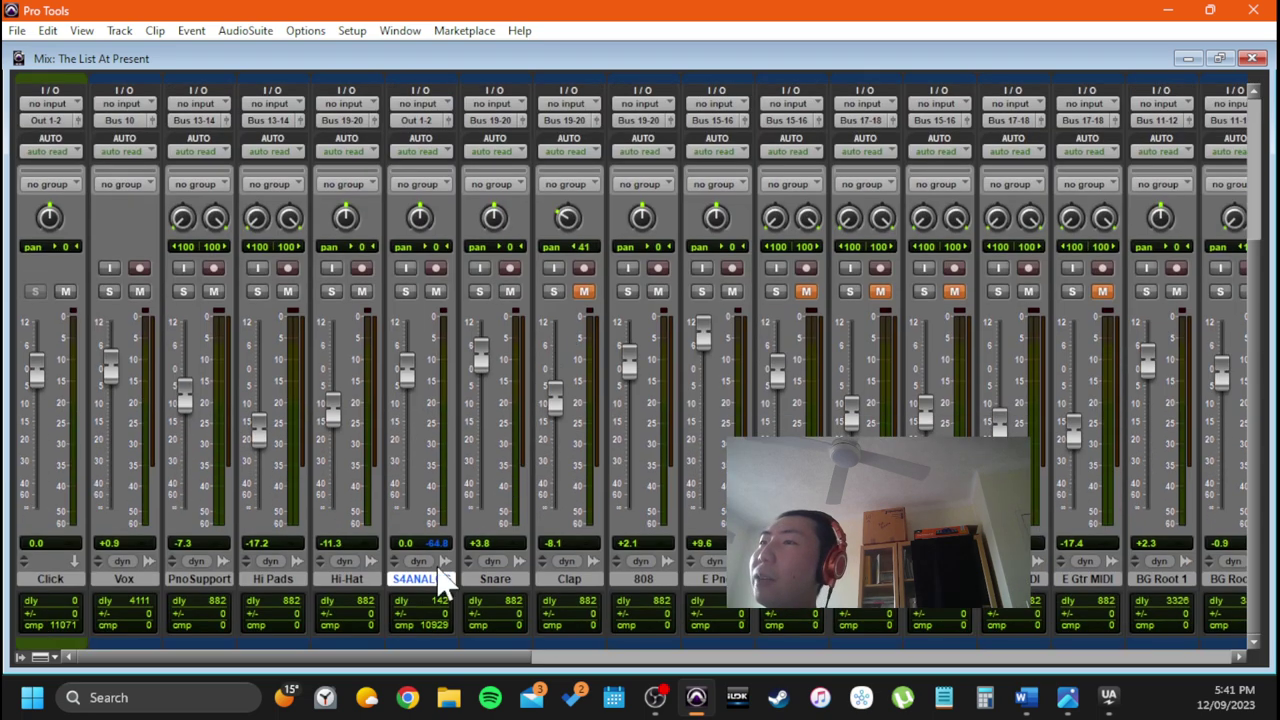
right_click(422, 579)
left_click(487, 371)
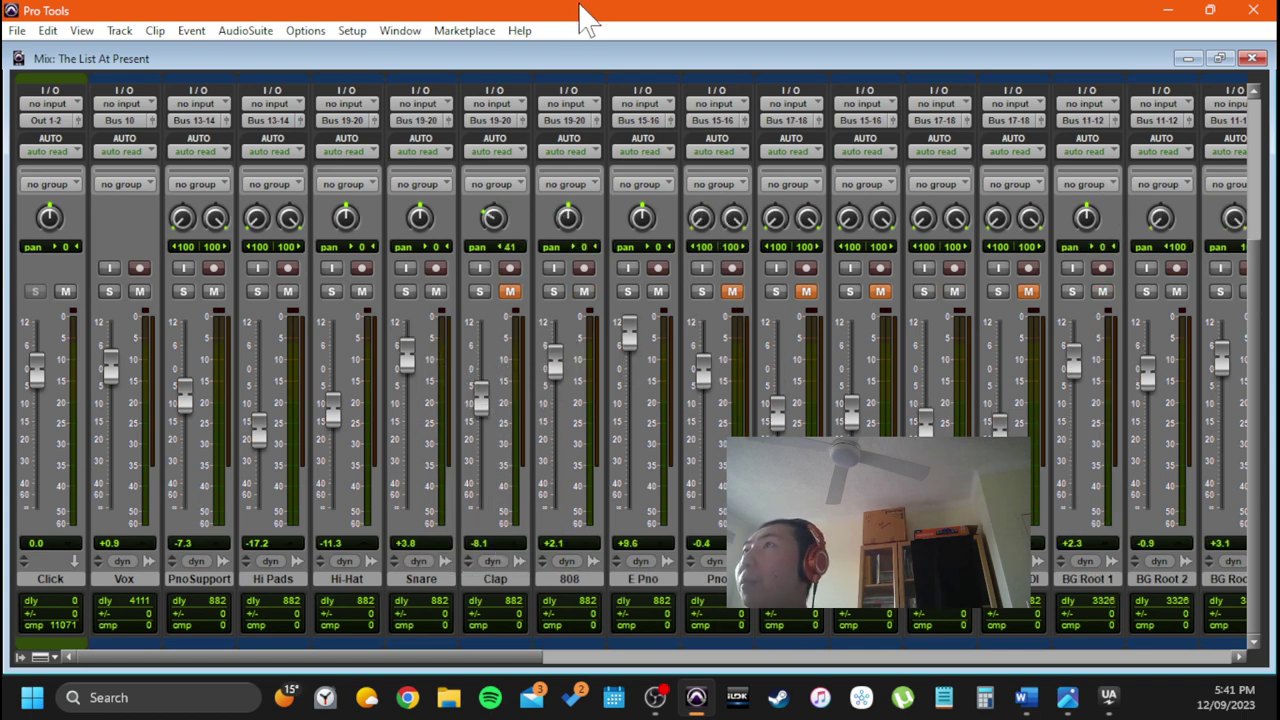
key("ctrl+equal")
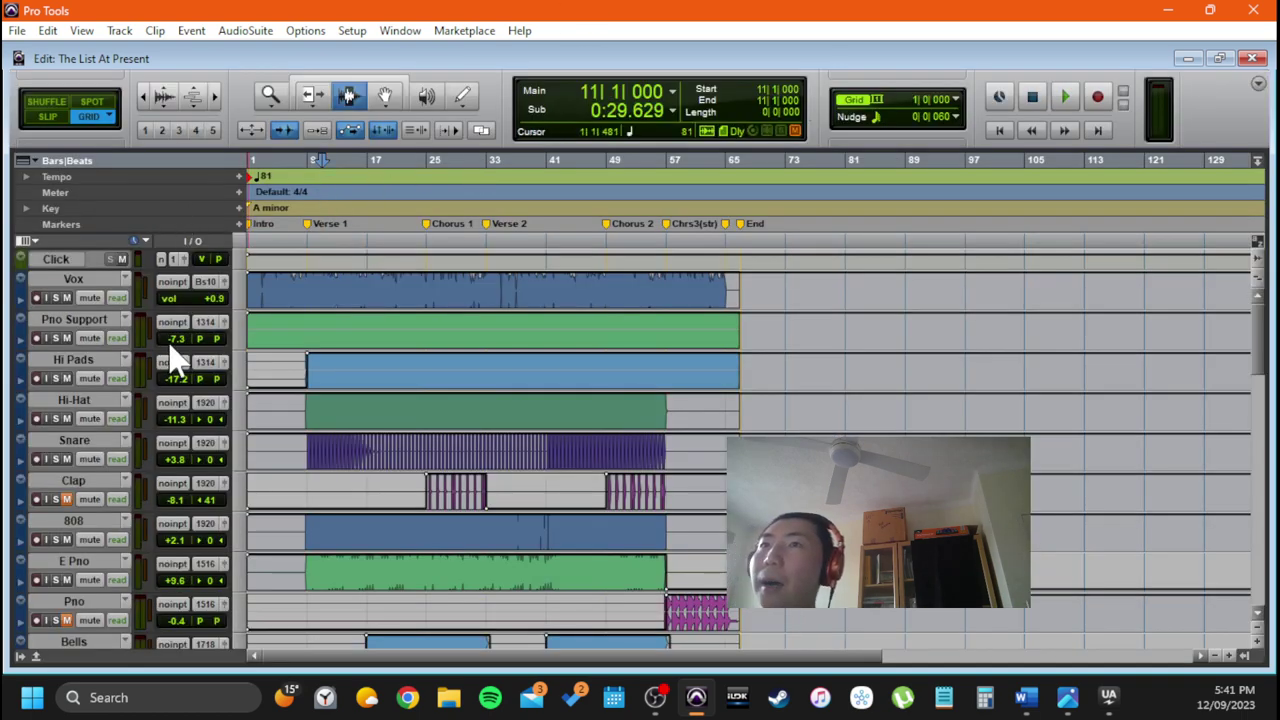
Find the Pno VI and Pno 4 ANALOG PRINT tracks in the track list and show both in the Edit window
scroll(67, 629, "down", 3)
left_click(20, 656)
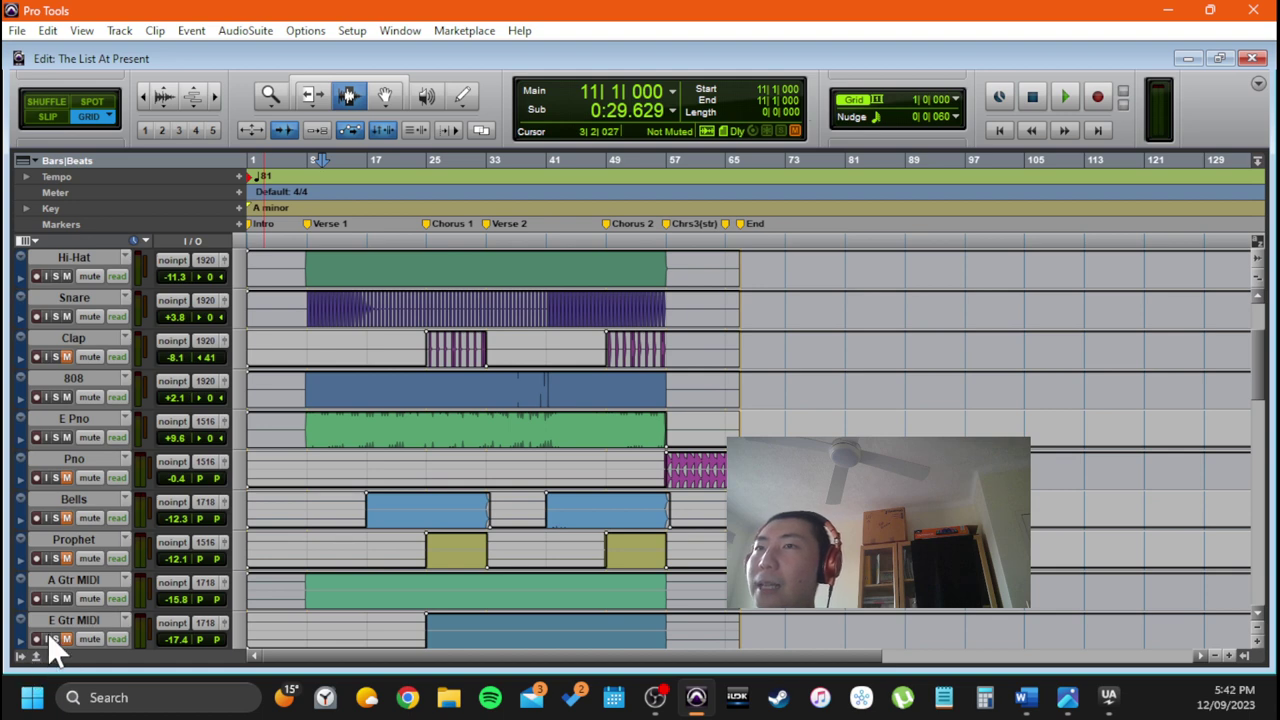
scroll(190, 430, "down", 8)
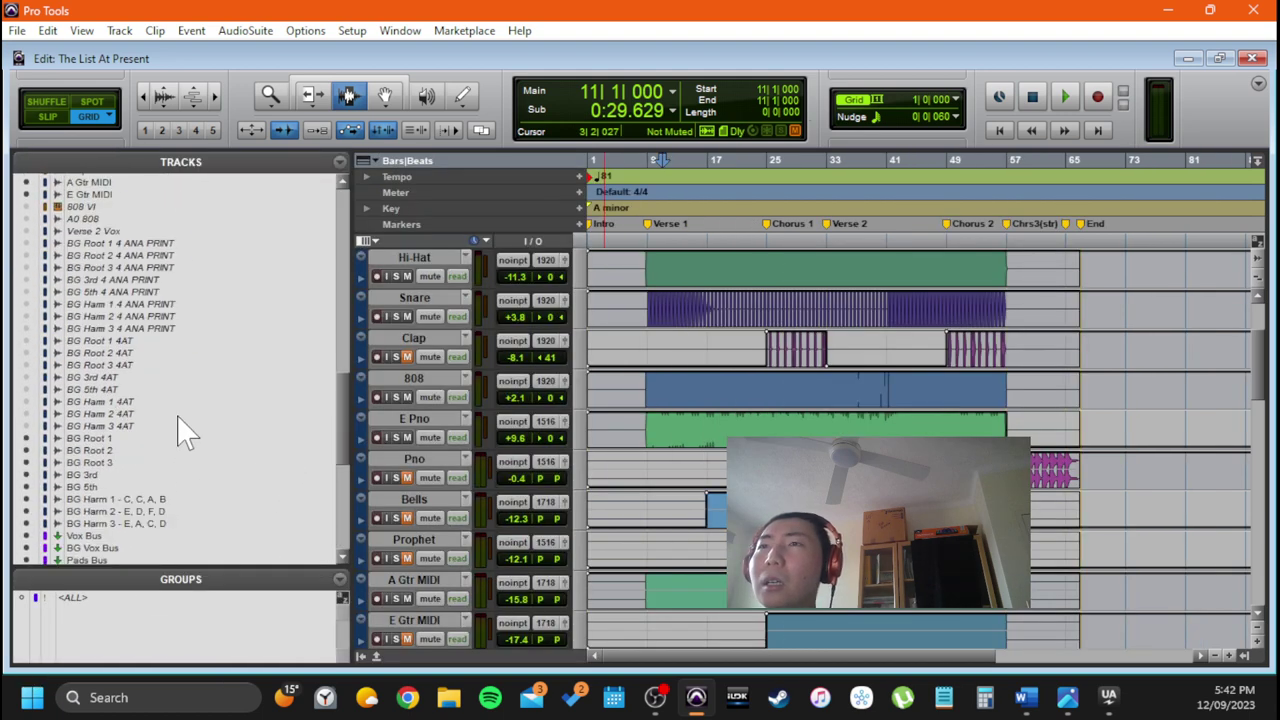
scroll(190, 445, "up", 6)
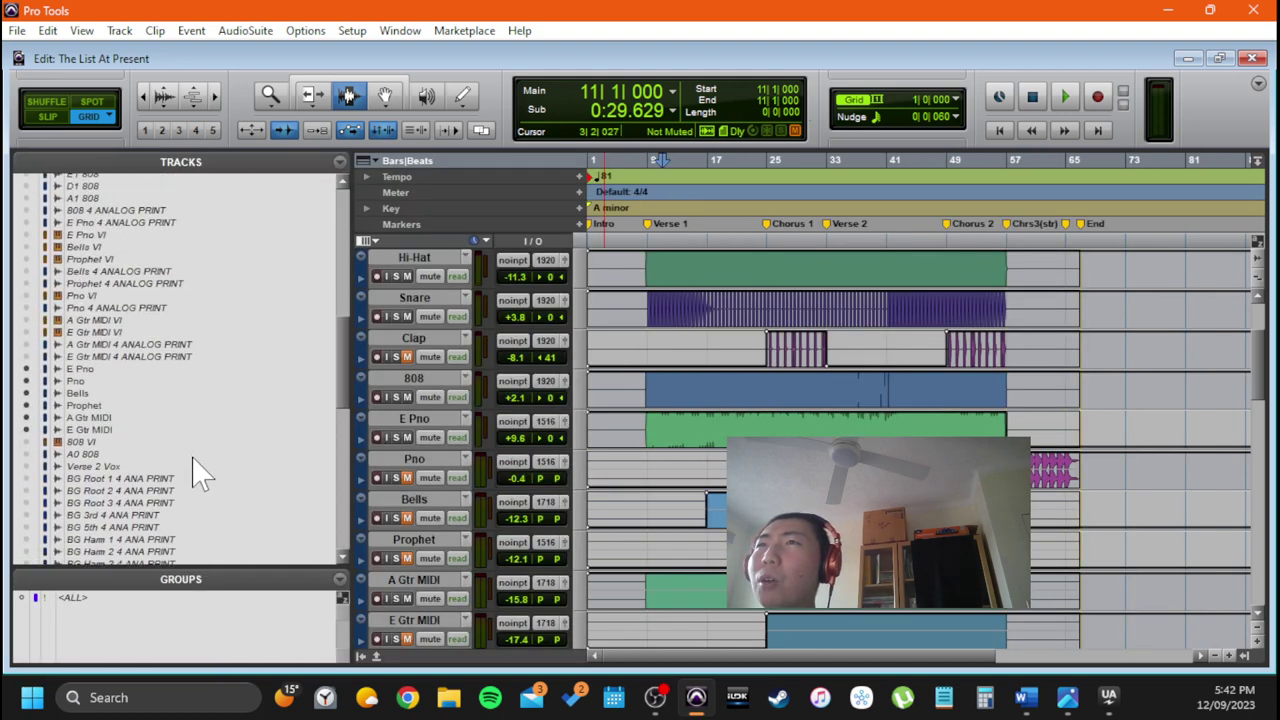
scroll(172, 392, "up", 3)
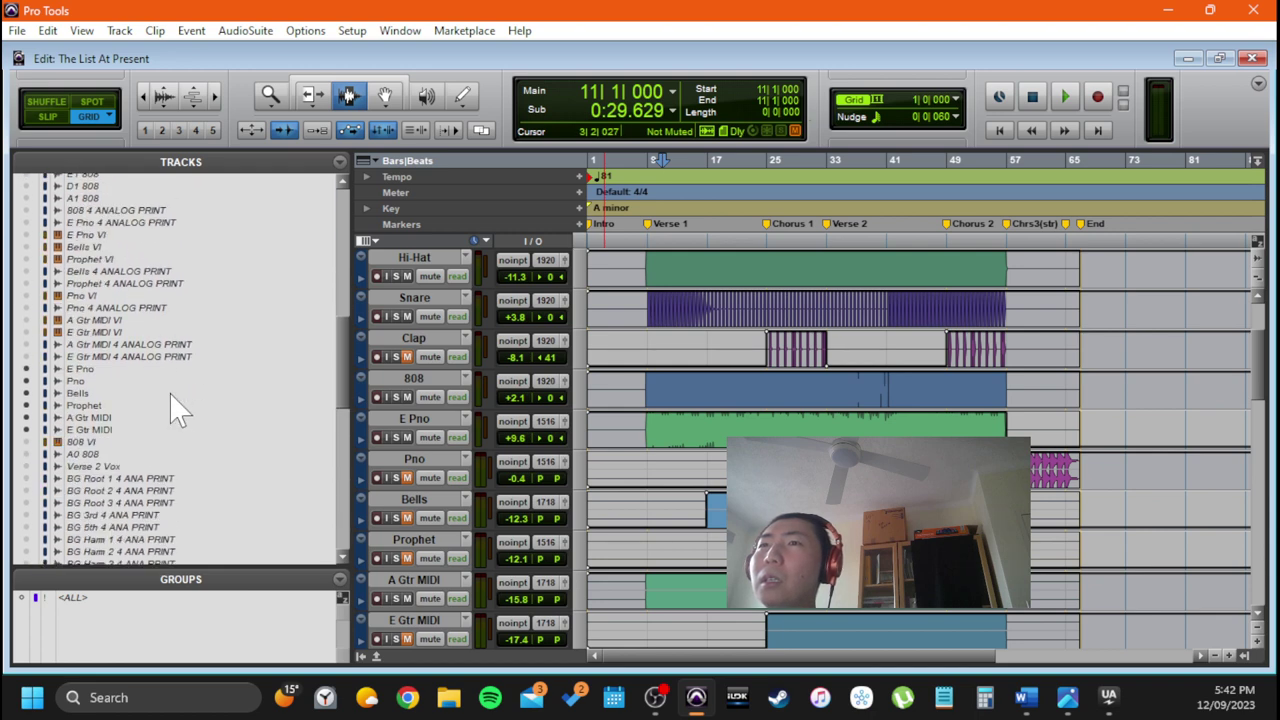
scroll(172, 410, "up", 7)
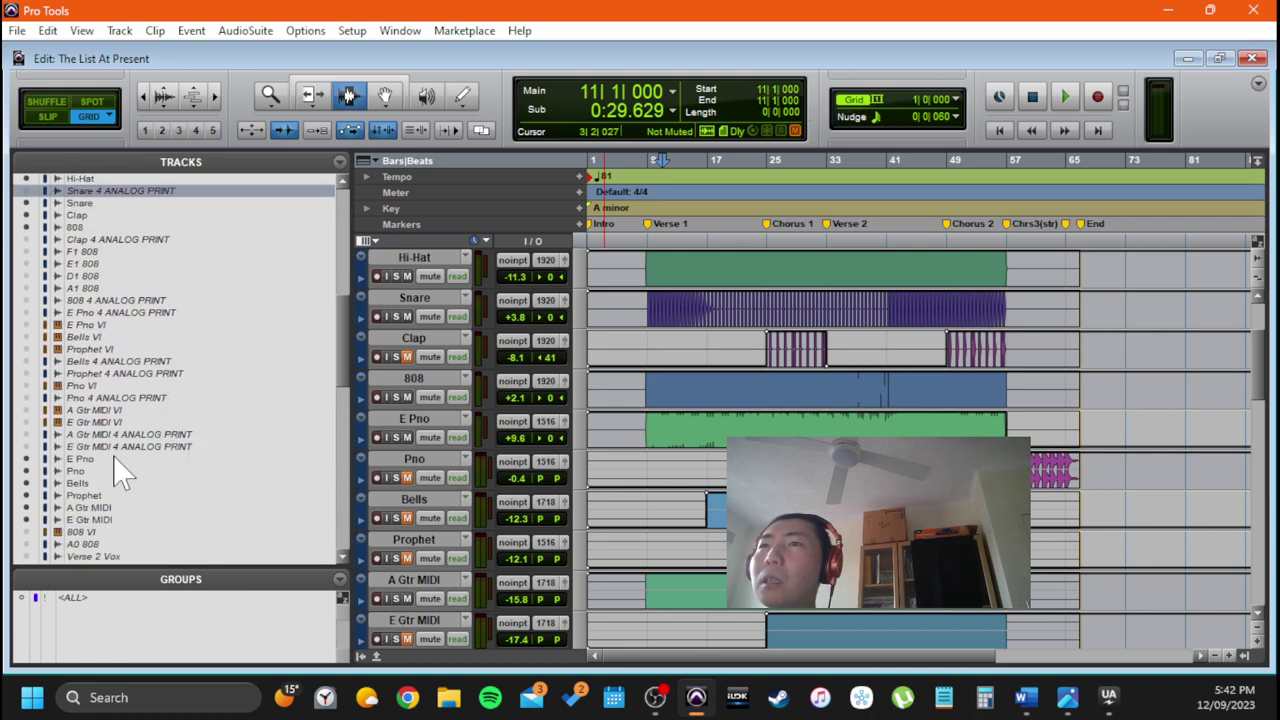
scroll(140, 428, "up", 5)
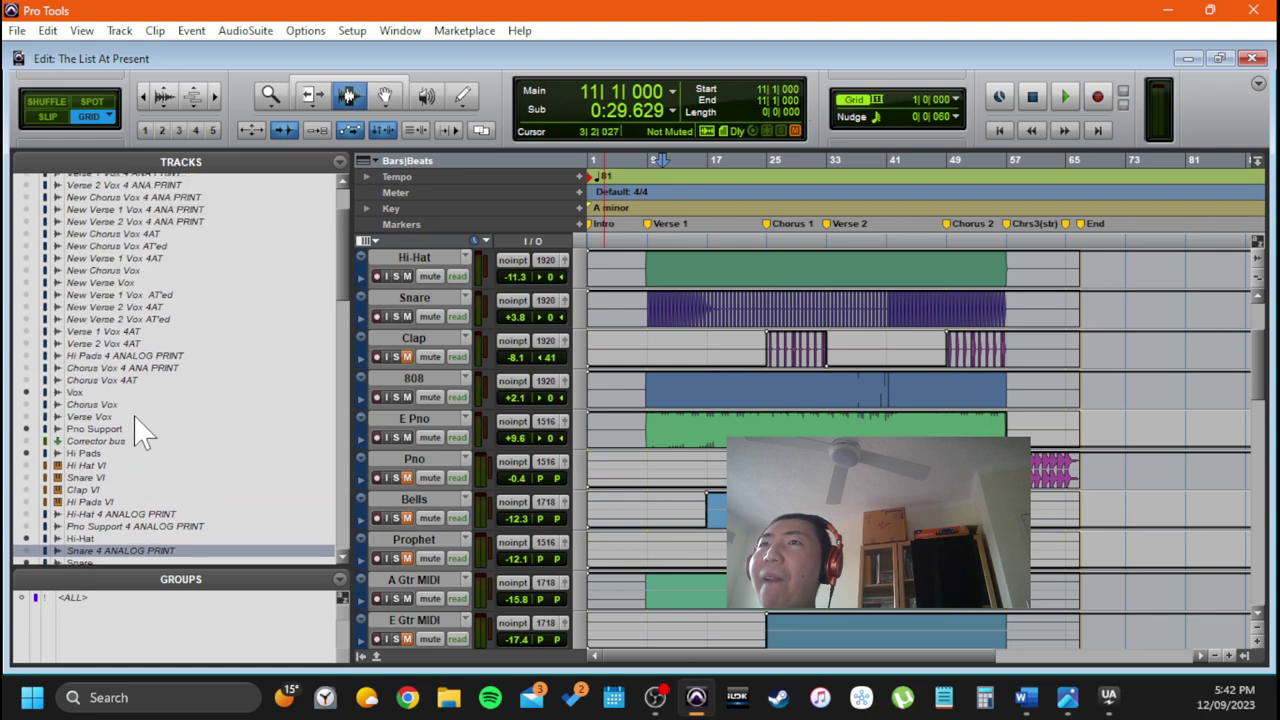
scroll(140, 430, "down", 10)
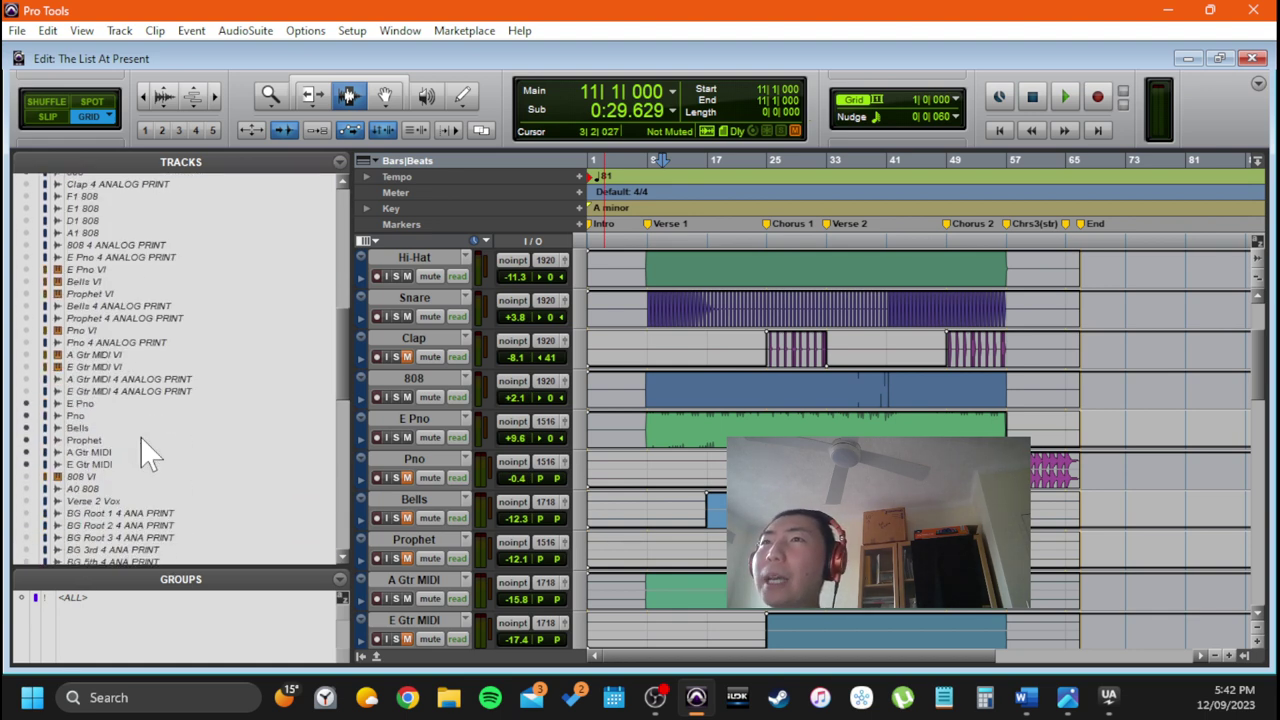
left_click(88, 330)
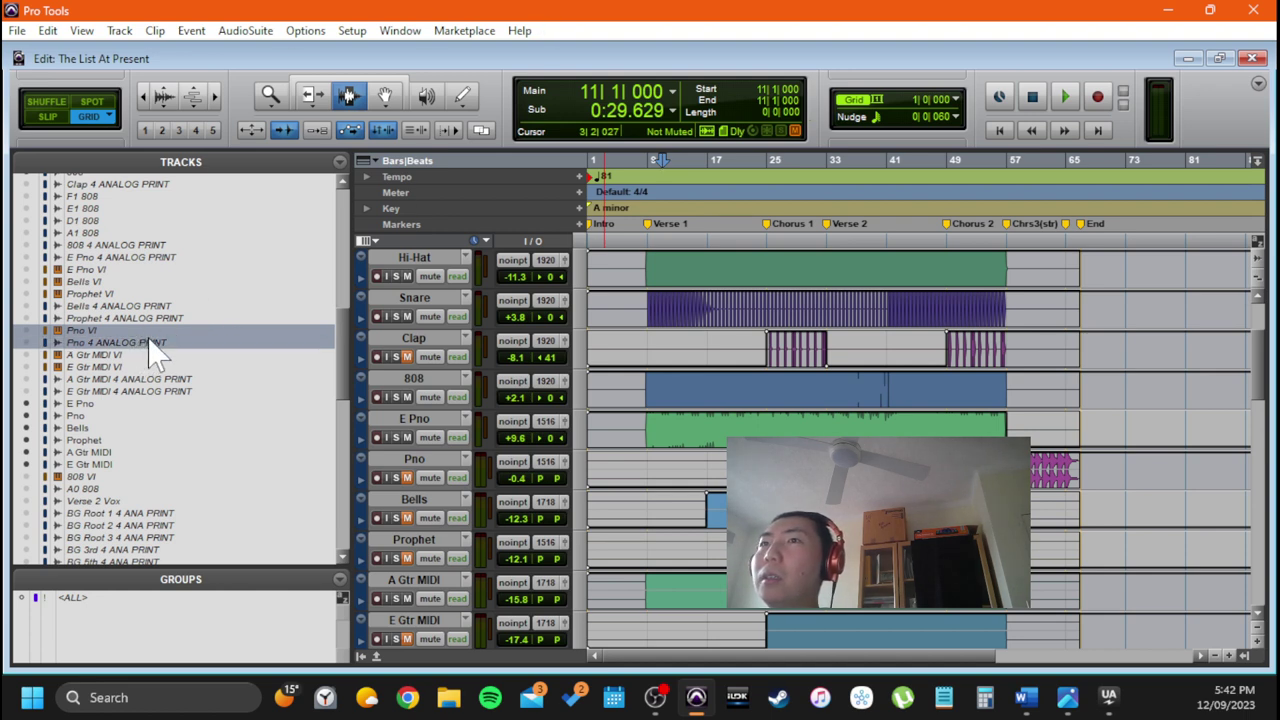
right_click(149, 346)
left_click(228, 370)
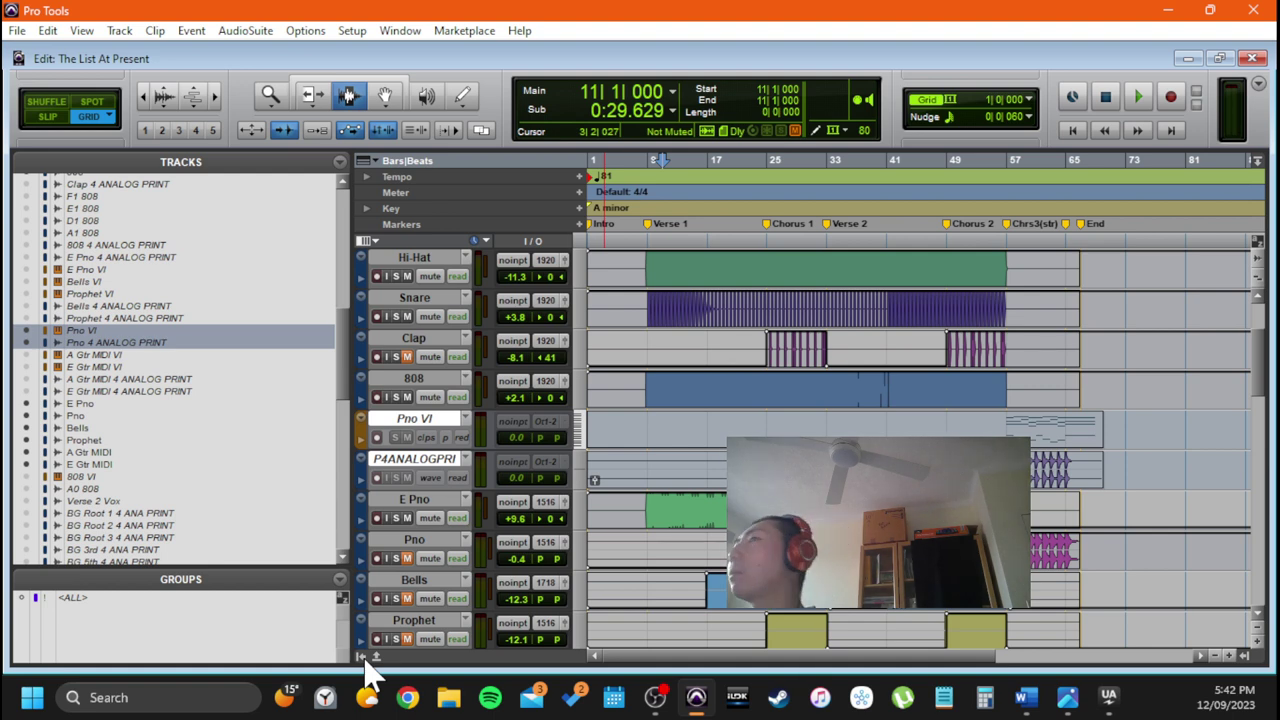
Make the Pno VI and Pno 4 ANALOG PRINT tracks active, and close the track list
left_click(196, 344)
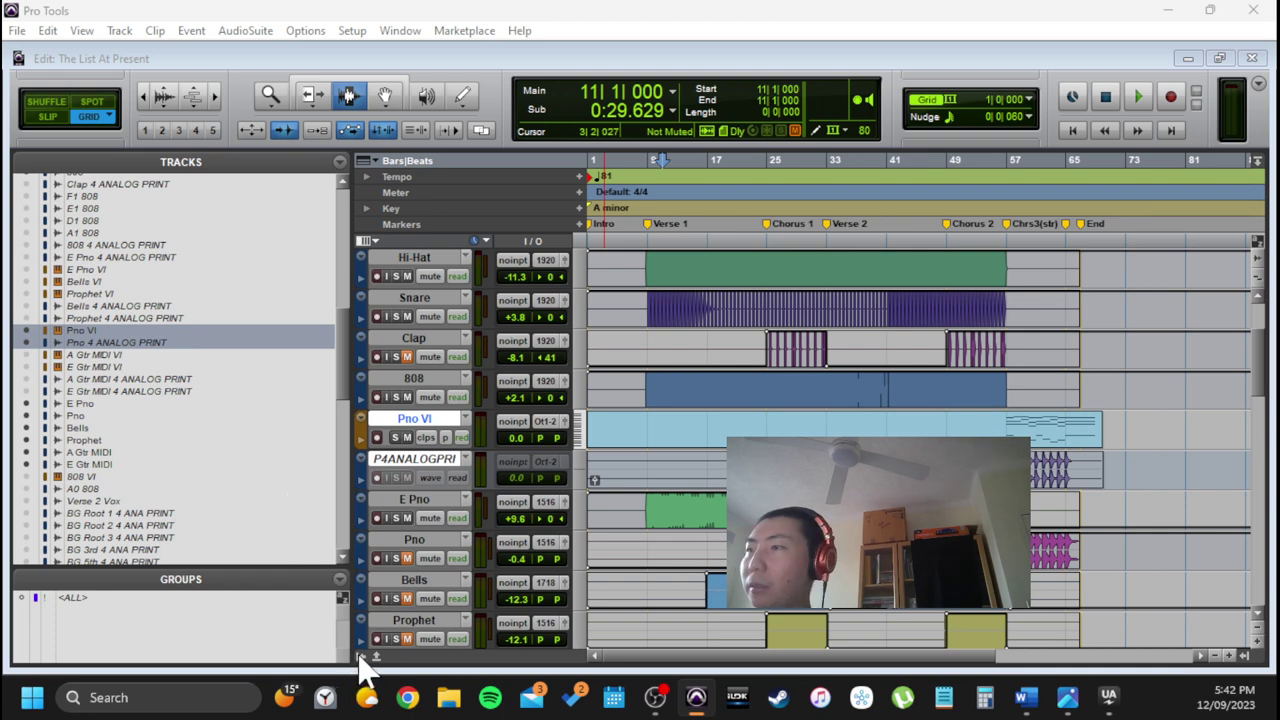
right_click(362, 668)
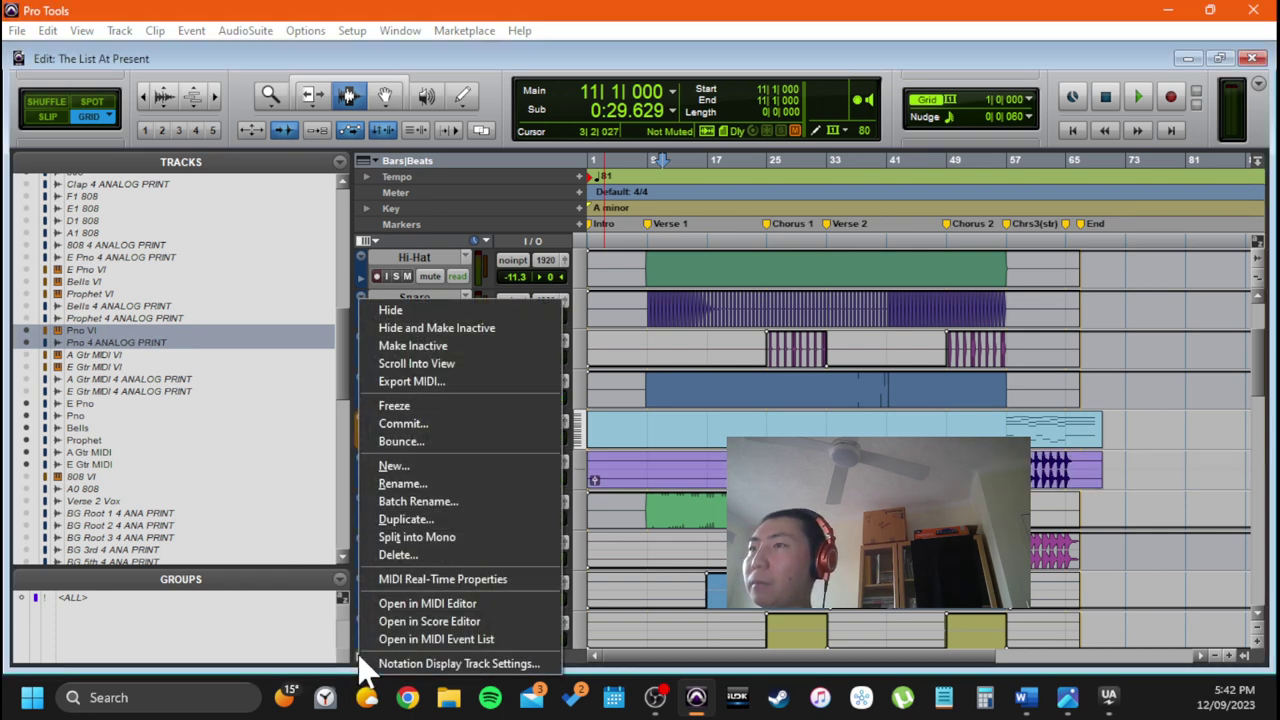
left_click(575, 500)
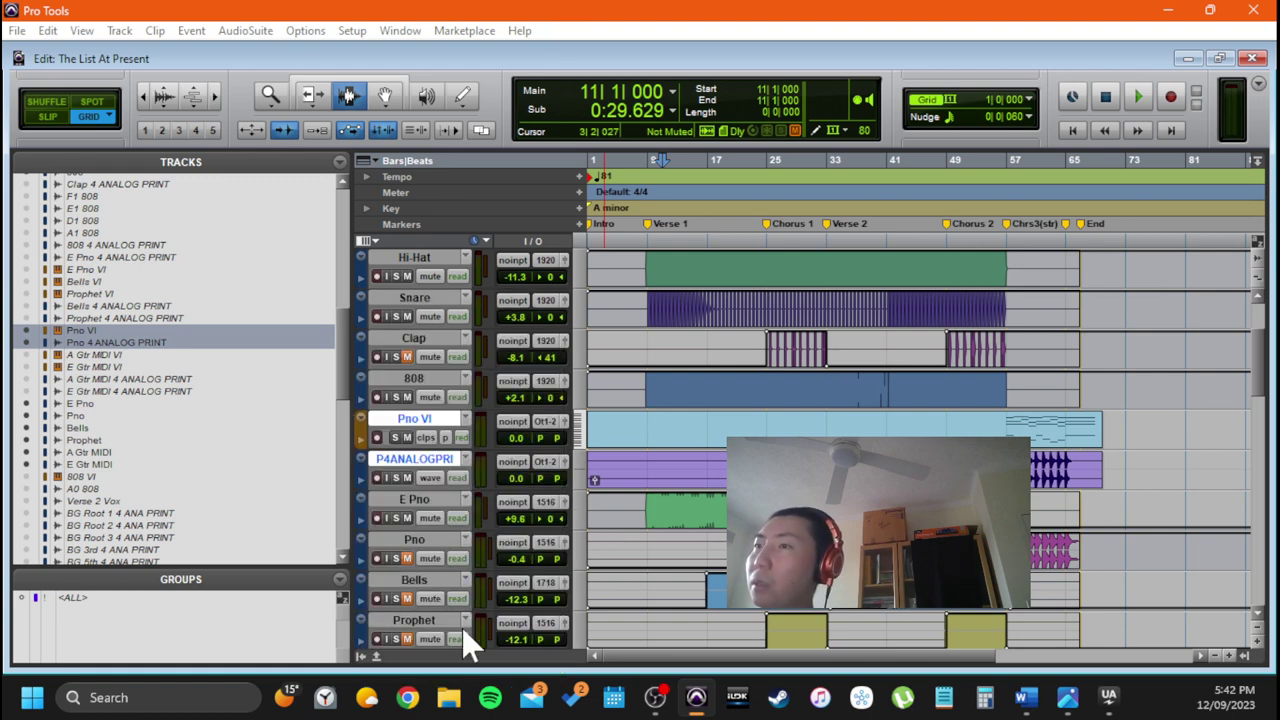
left_click(361, 657)
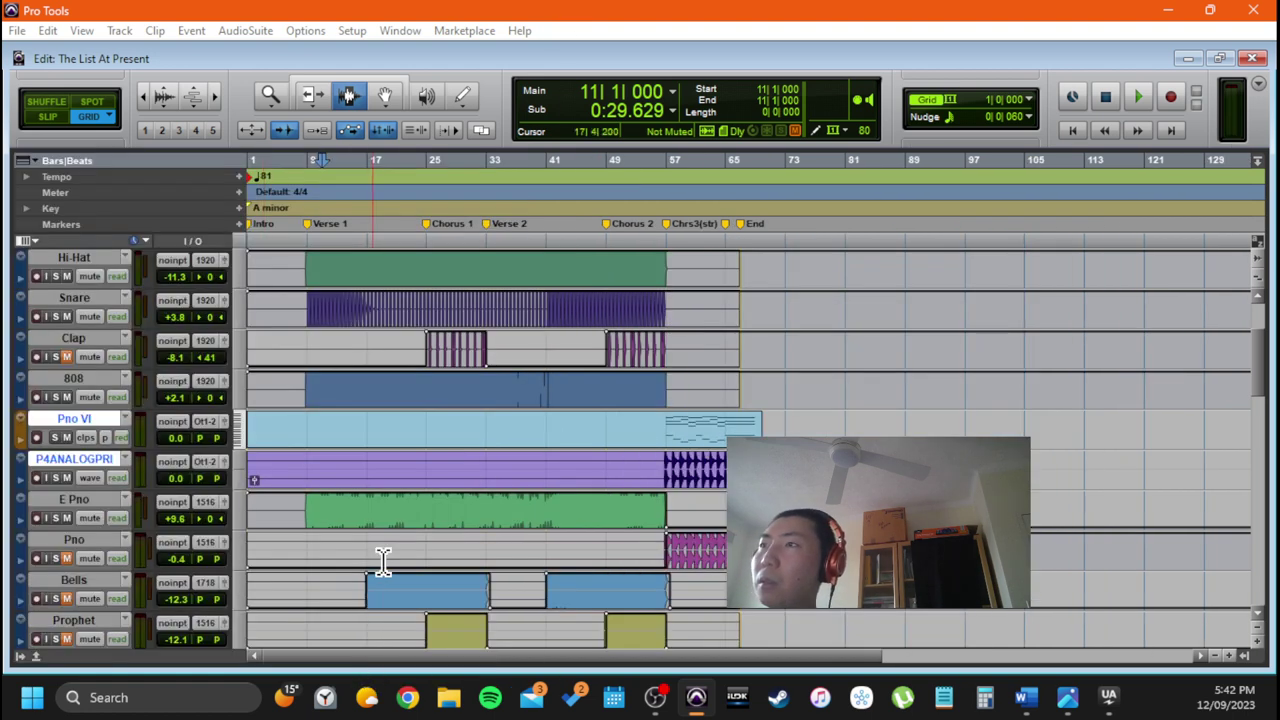
Place the playback position at bar 58, within the final chorus clip of the Pno VI track
left_click(688, 430)
left_click(667, 438)
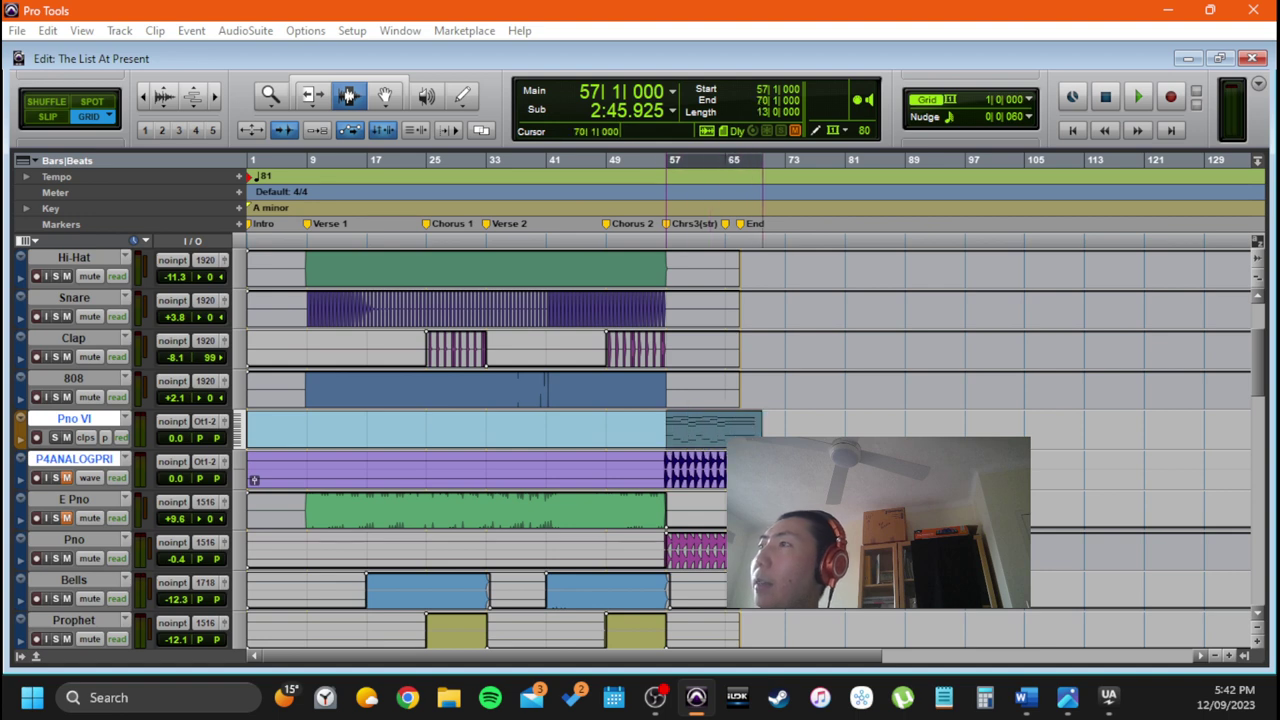
left_click(688, 438)
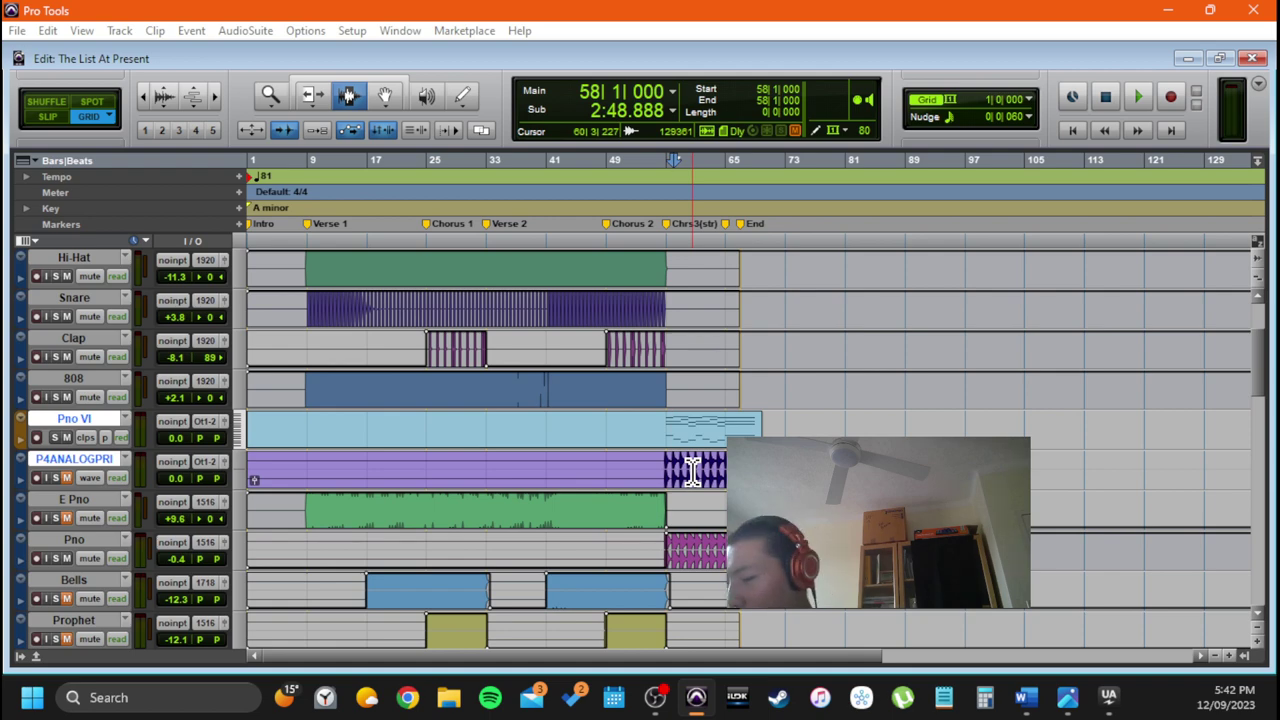
Open the Addictive Keys insert on the Pno VI track in the mixer and reposition its window for viewing
key("ctrl+equal")
scroll(634, 420, "up", 1)
scroll(645, 250, "up", 3)
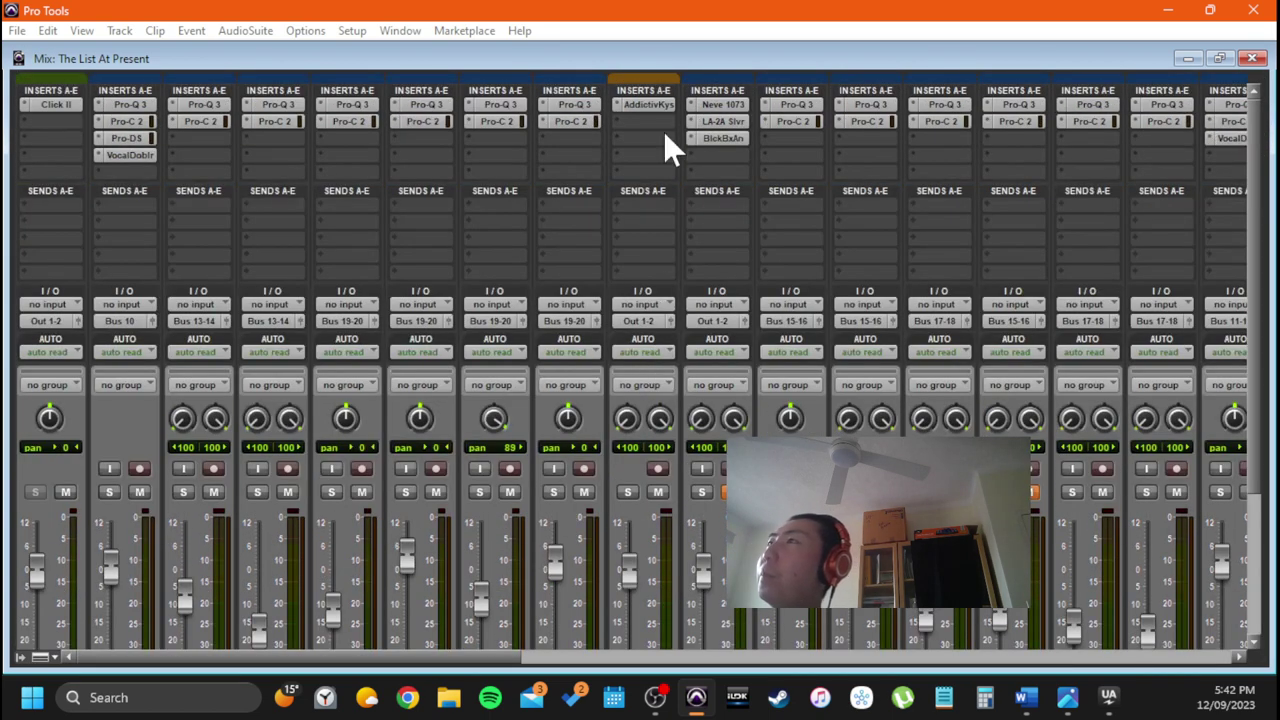
left_click(650, 105)
left_click_drag(587, 208, 506, 8)
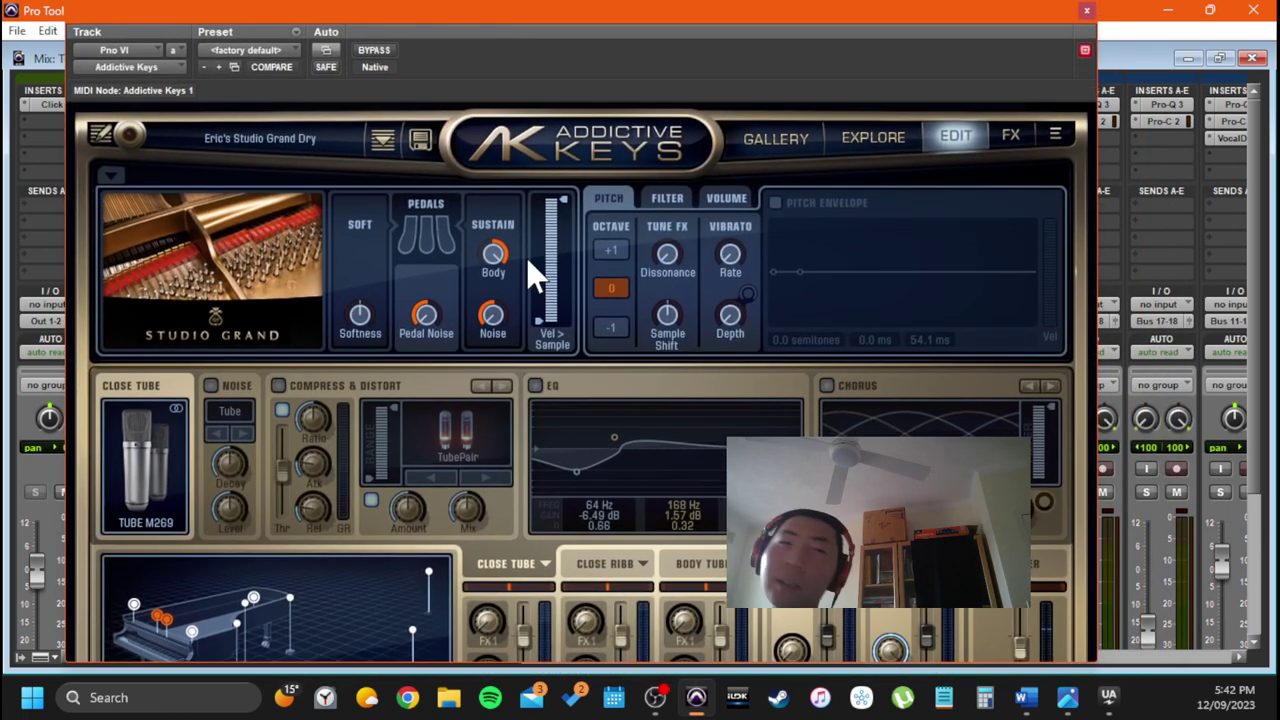
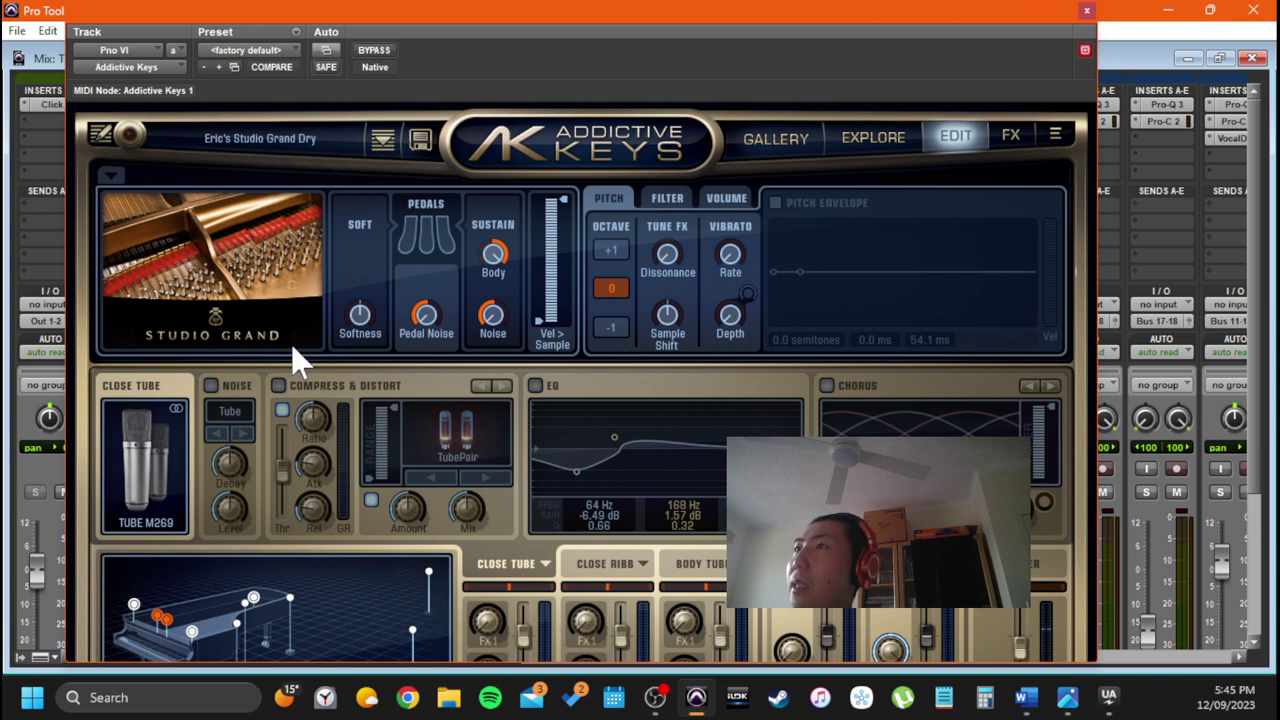
Examine the filter, volume and pitch settings of the Studio Grand in Addictive Keys
left_click(670, 199)
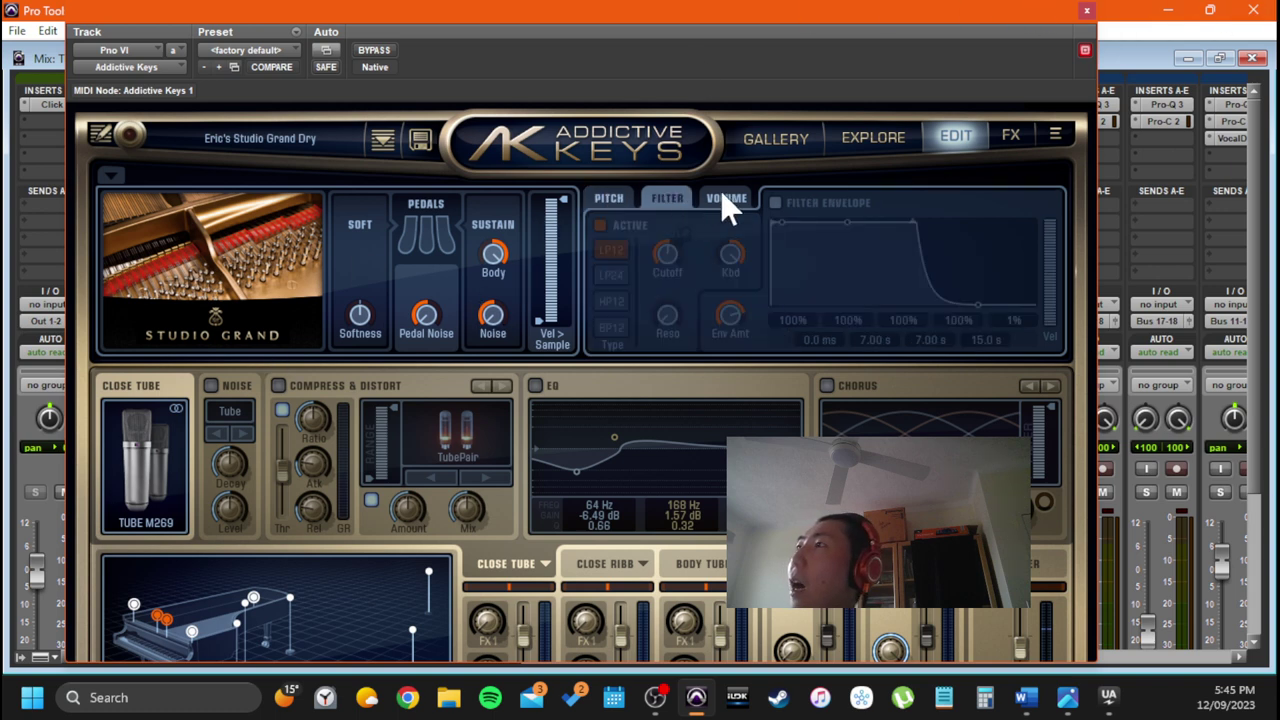
left_click(722, 198)
left_click(609, 198)
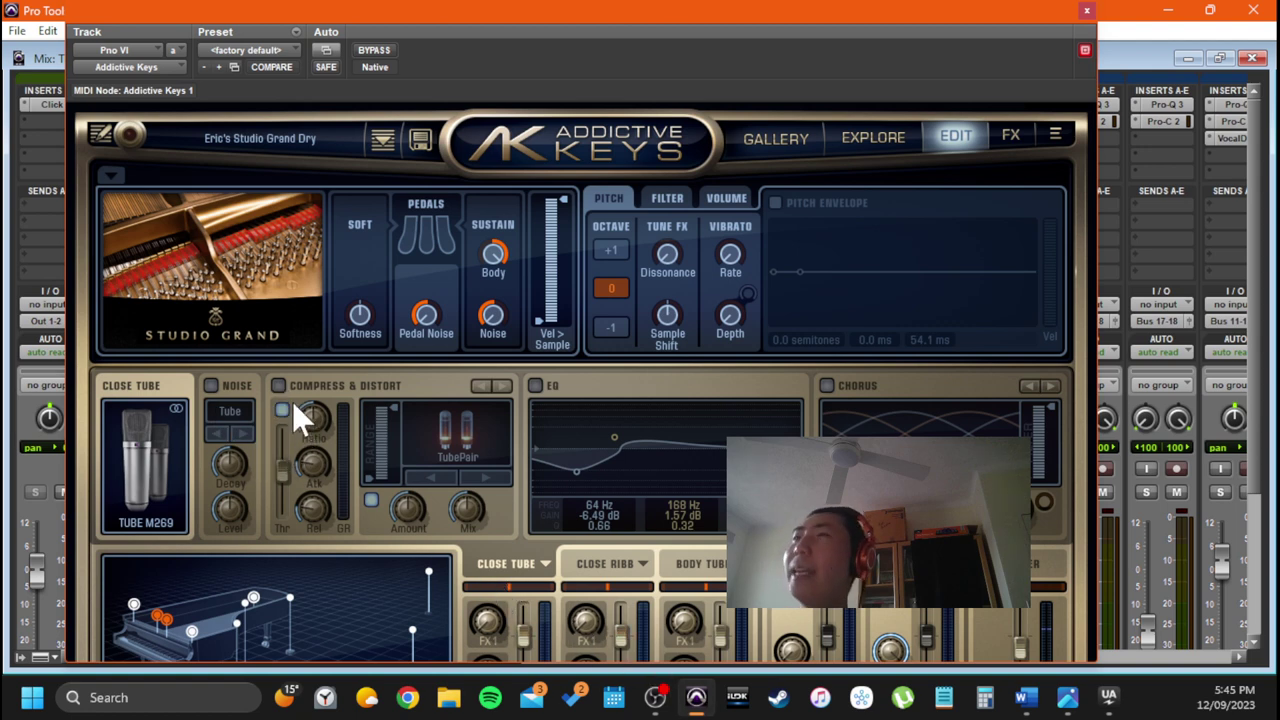
Compare the Close Tube, Close Ribbon and Body Tube microphone channels of the Studio Grand, ending on Close Tube
left_click(605, 575)
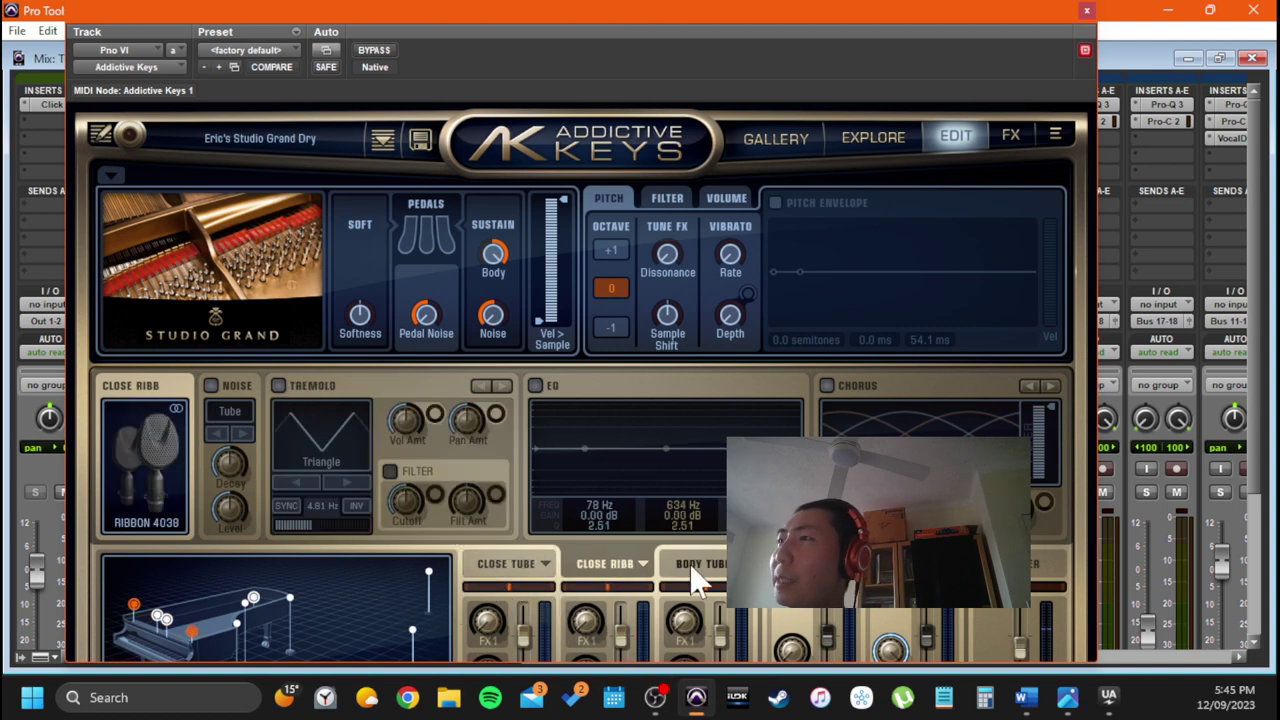
left_click(695, 571)
left_click(500, 568)
left_click(633, 566)
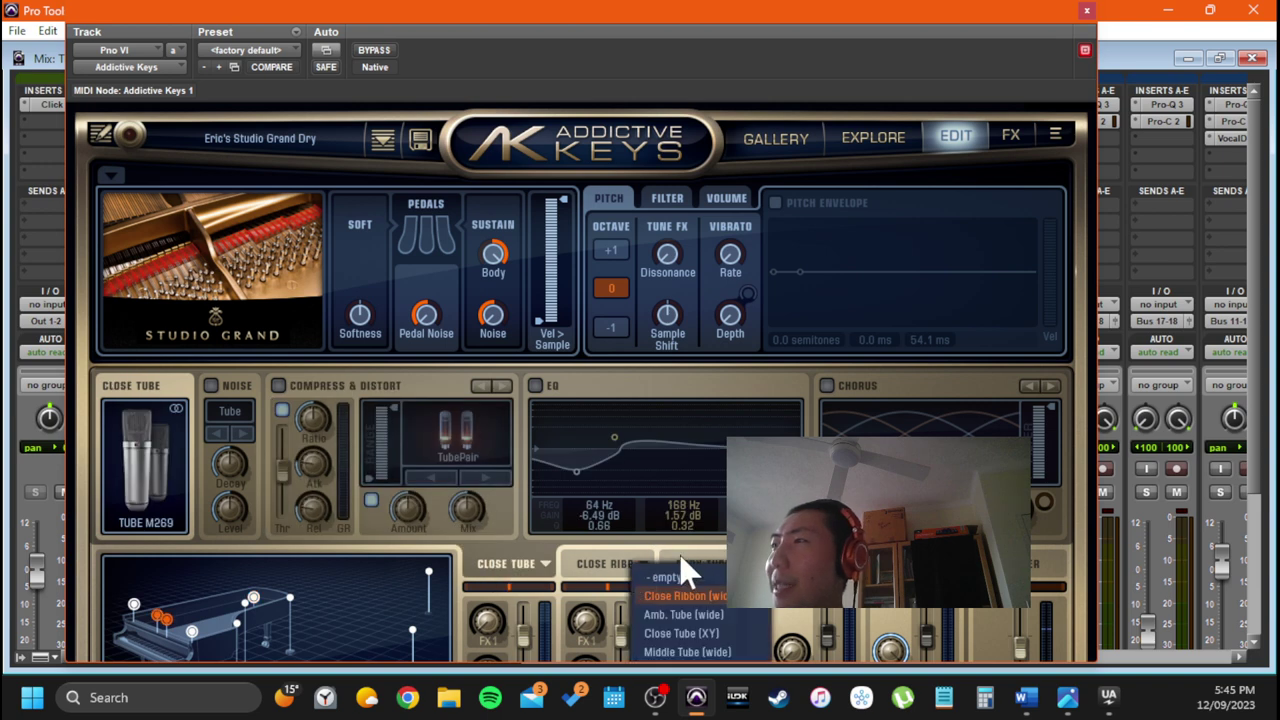
left_click(605, 575)
left_click(590, 570)
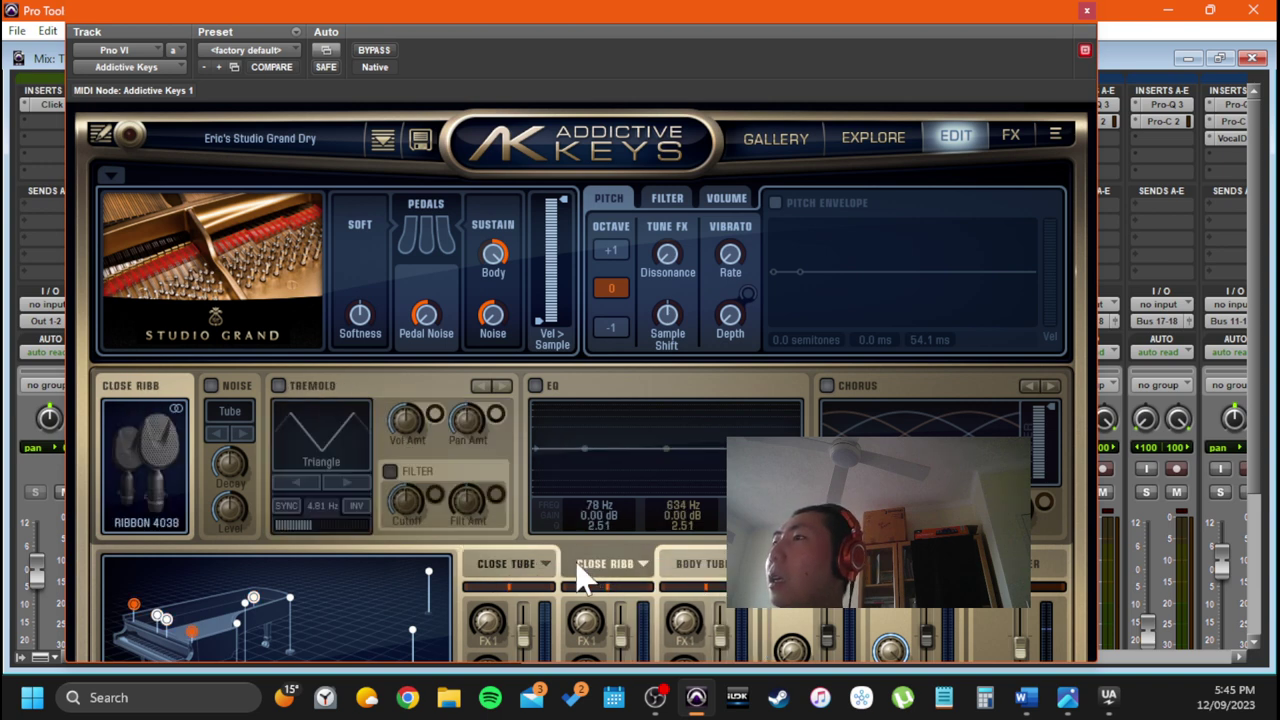
left_click(703, 572)
left_click(500, 565)
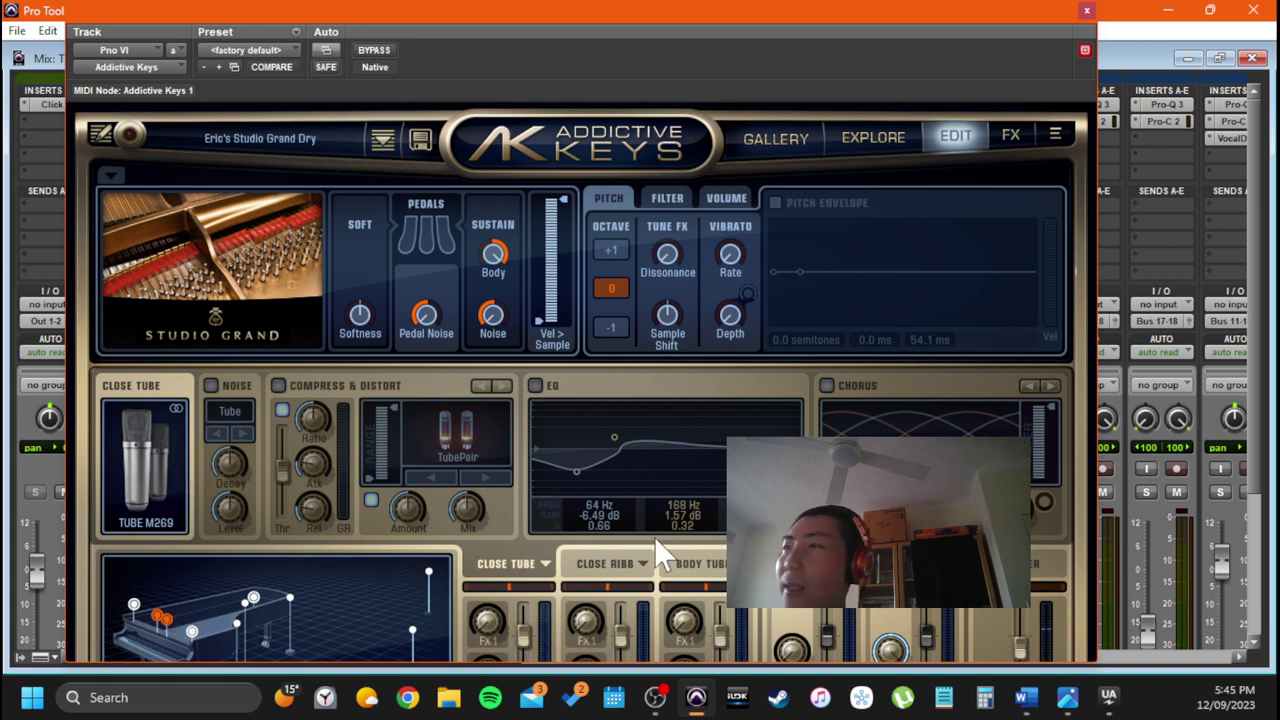
left_click(603, 568)
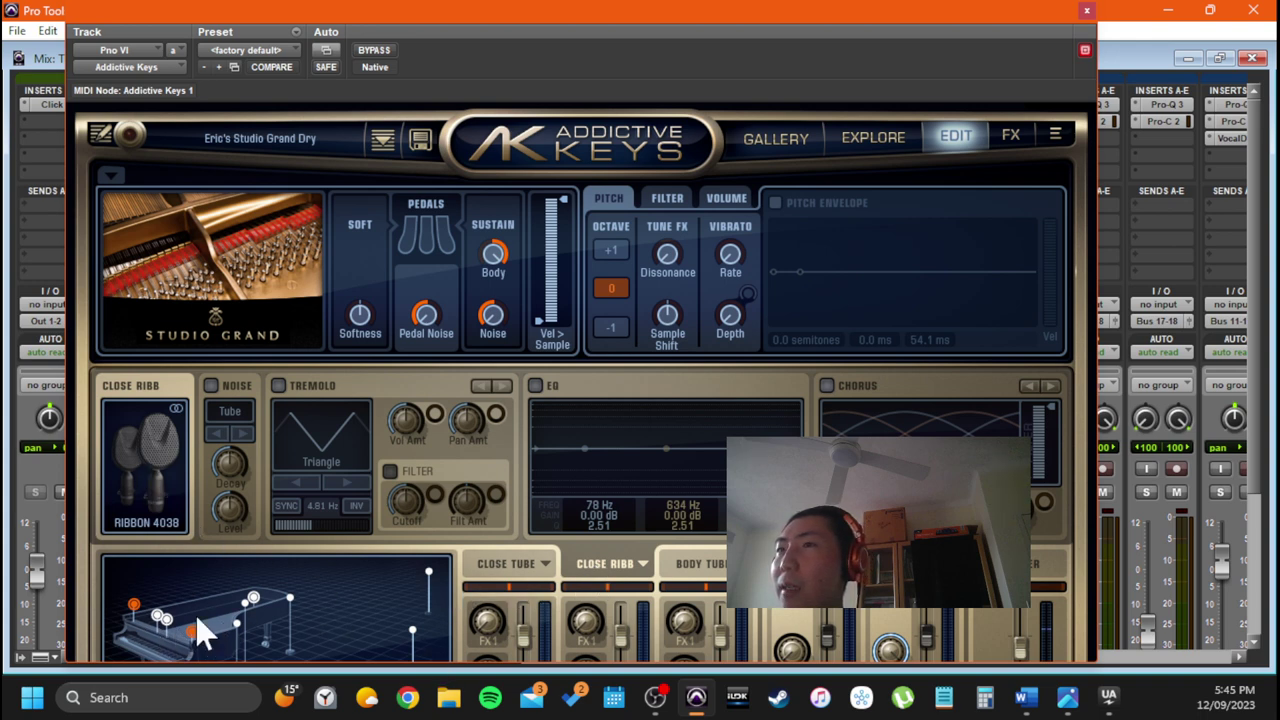
left_click(699, 572)
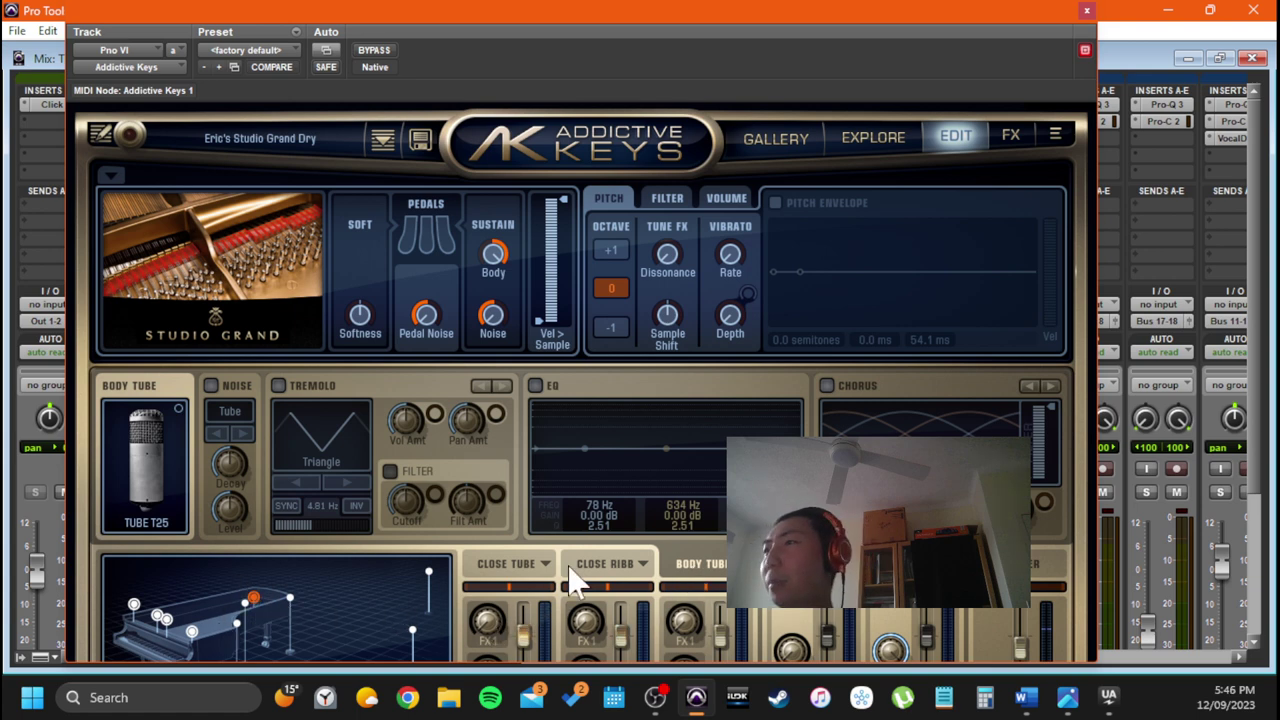
left_click(505, 588)
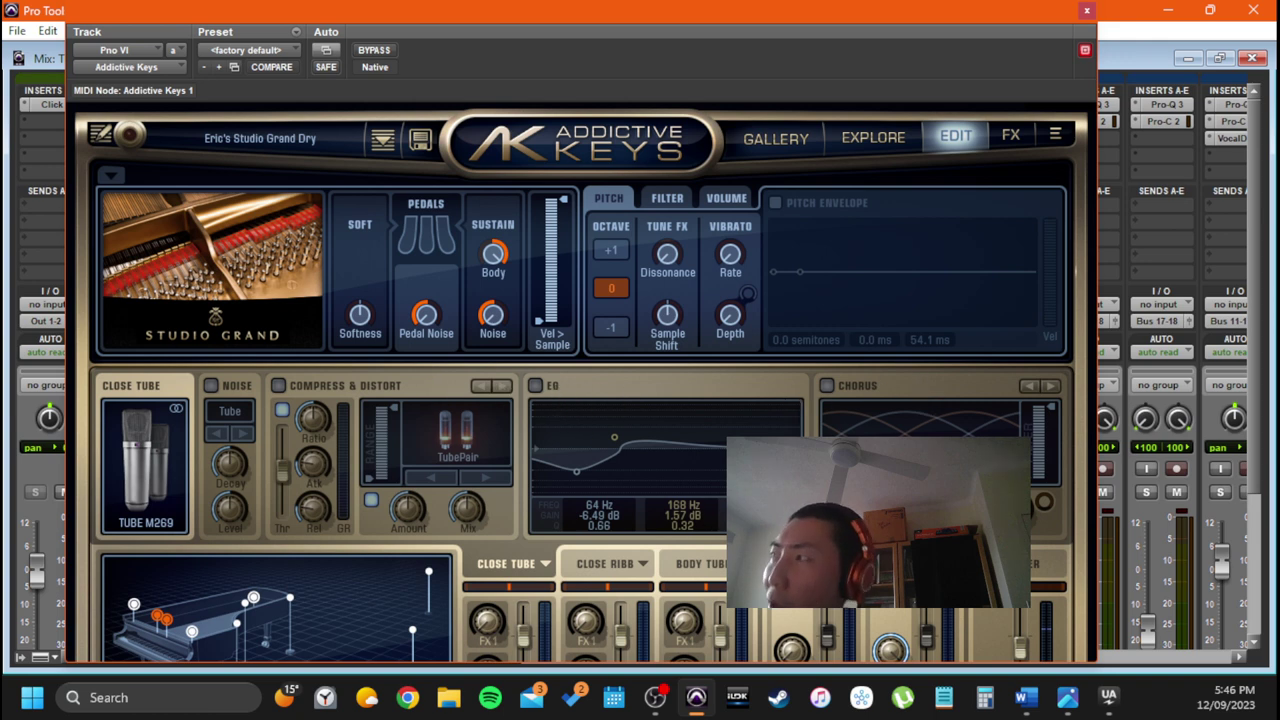
Try adjusting the FX 1 send of the Close Tube microphone channel and reset it to its default
left_click_drag(602, 17, 606, 10)
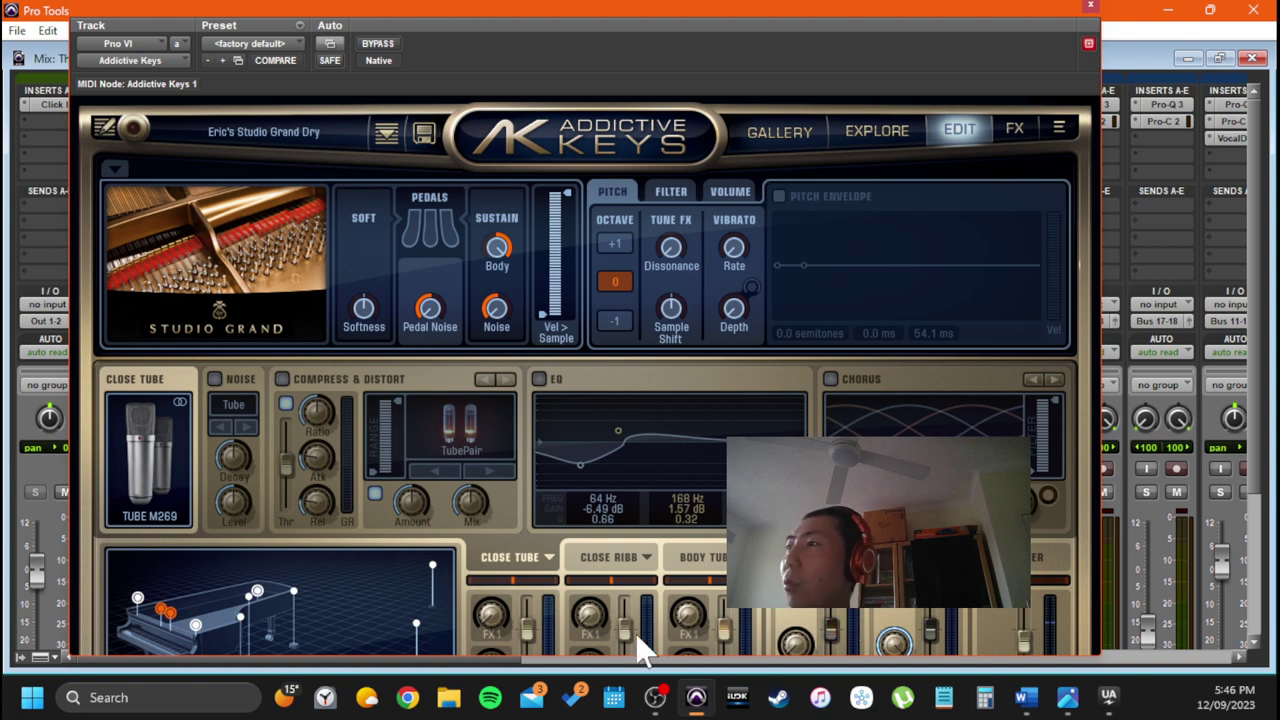
left_click_drag(524, 6, 522, 1)
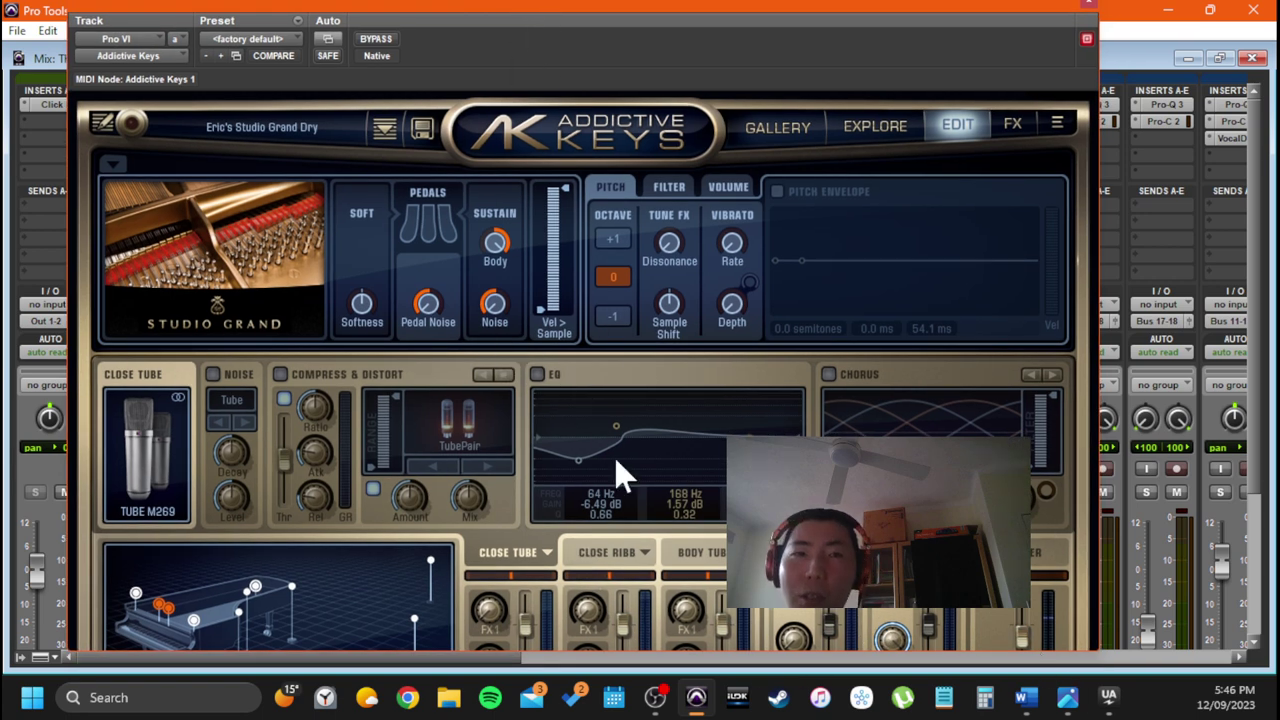
left_click_drag(588, 8, 620, 37)
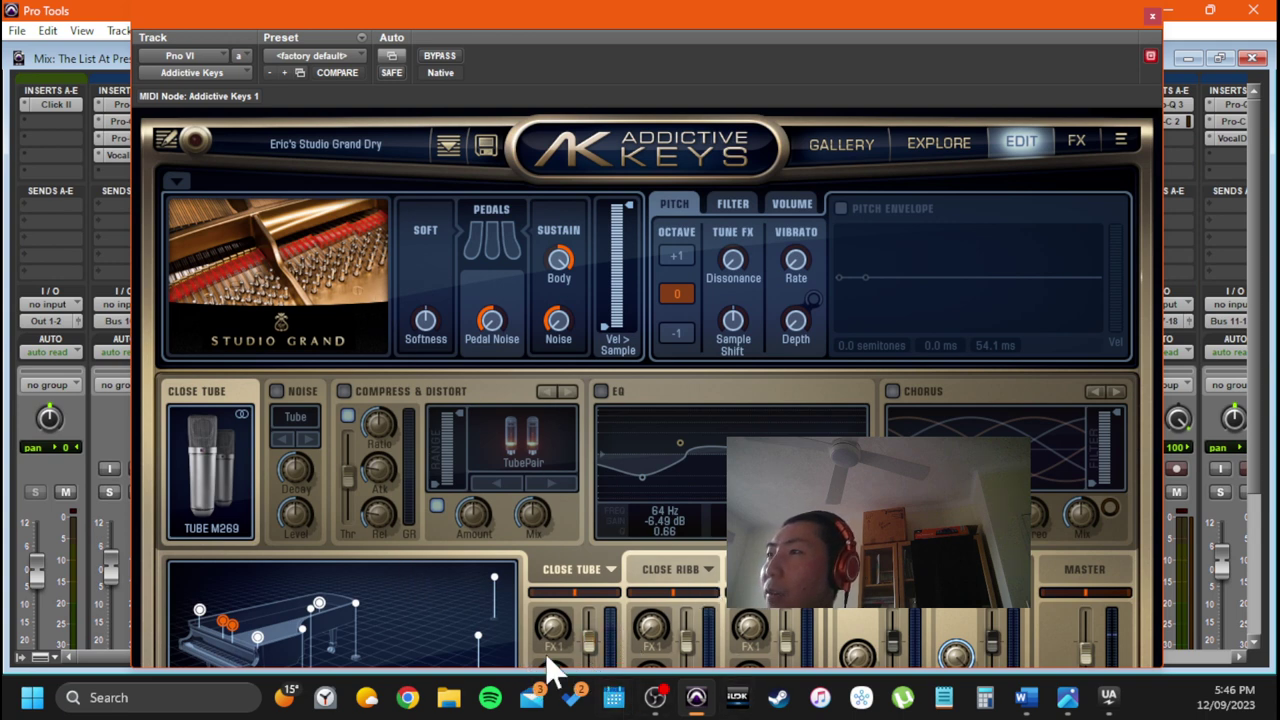
mouse_move(554, 632)
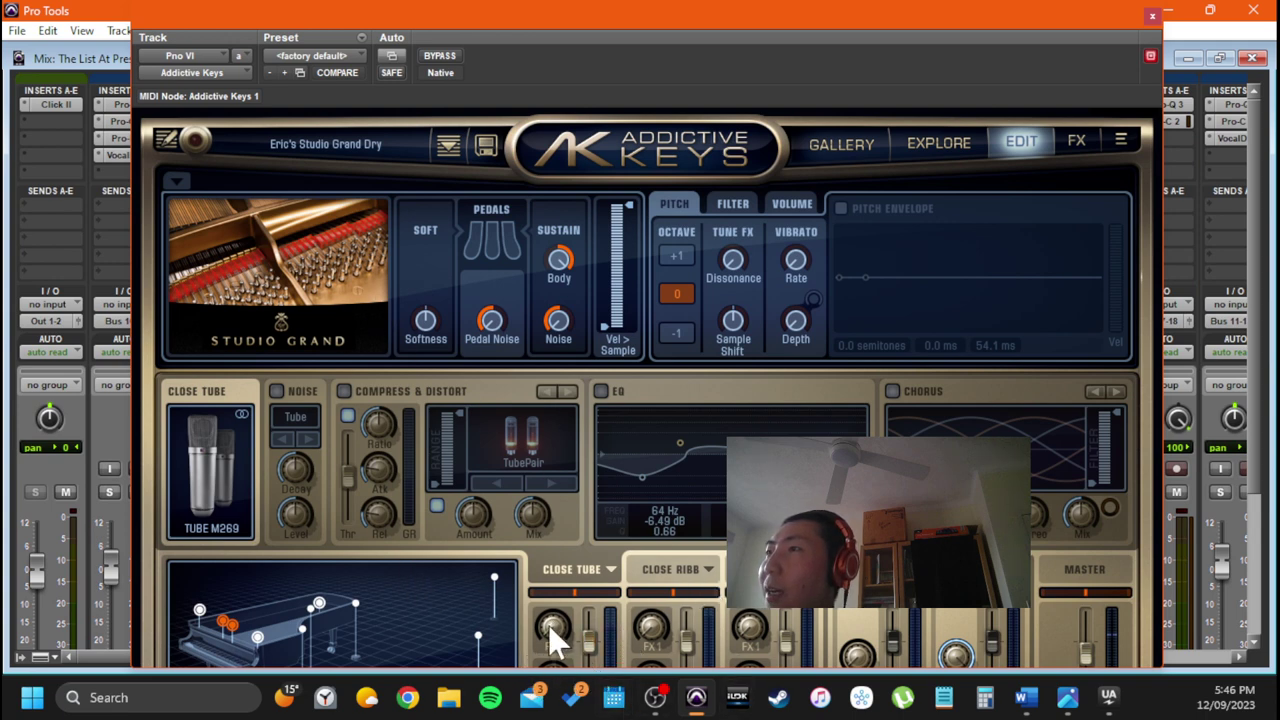
left_click_drag(551, 660, 565, 652)
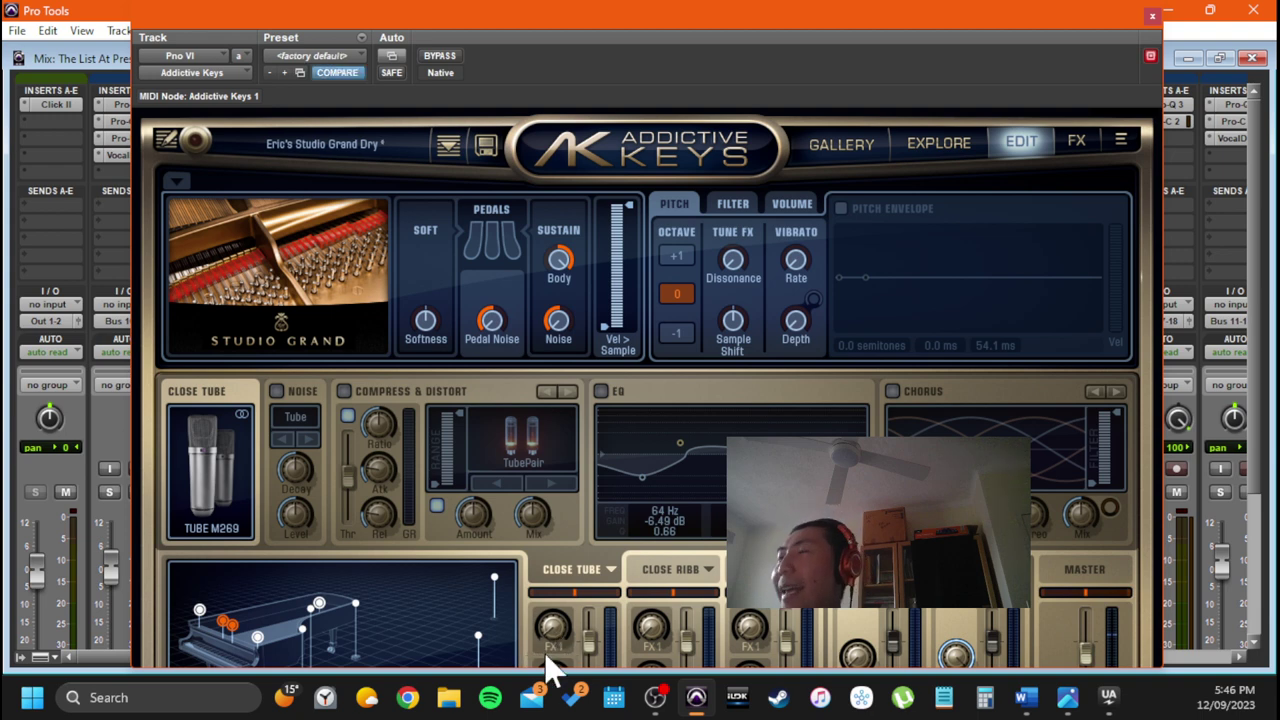
left_click(557, 628, "alt")
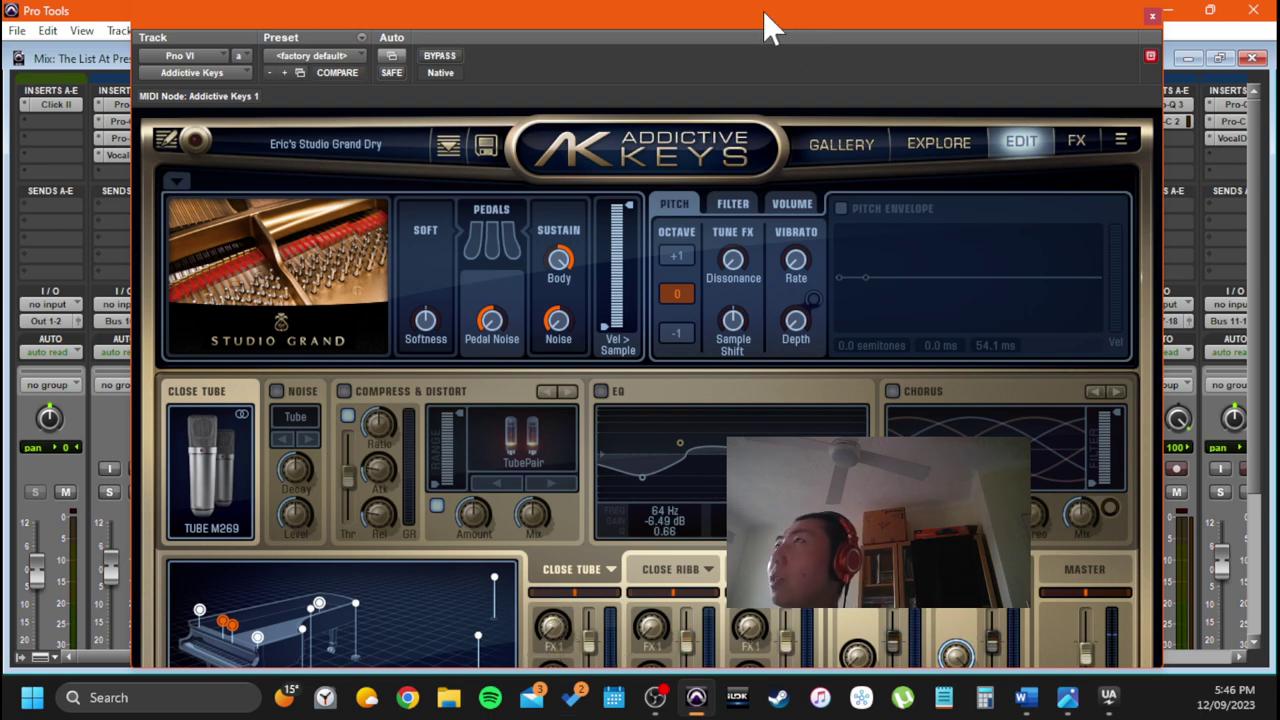
Close the Addictive Keys window and return to the mixer
left_click_drag(758, 20, 689, 0)
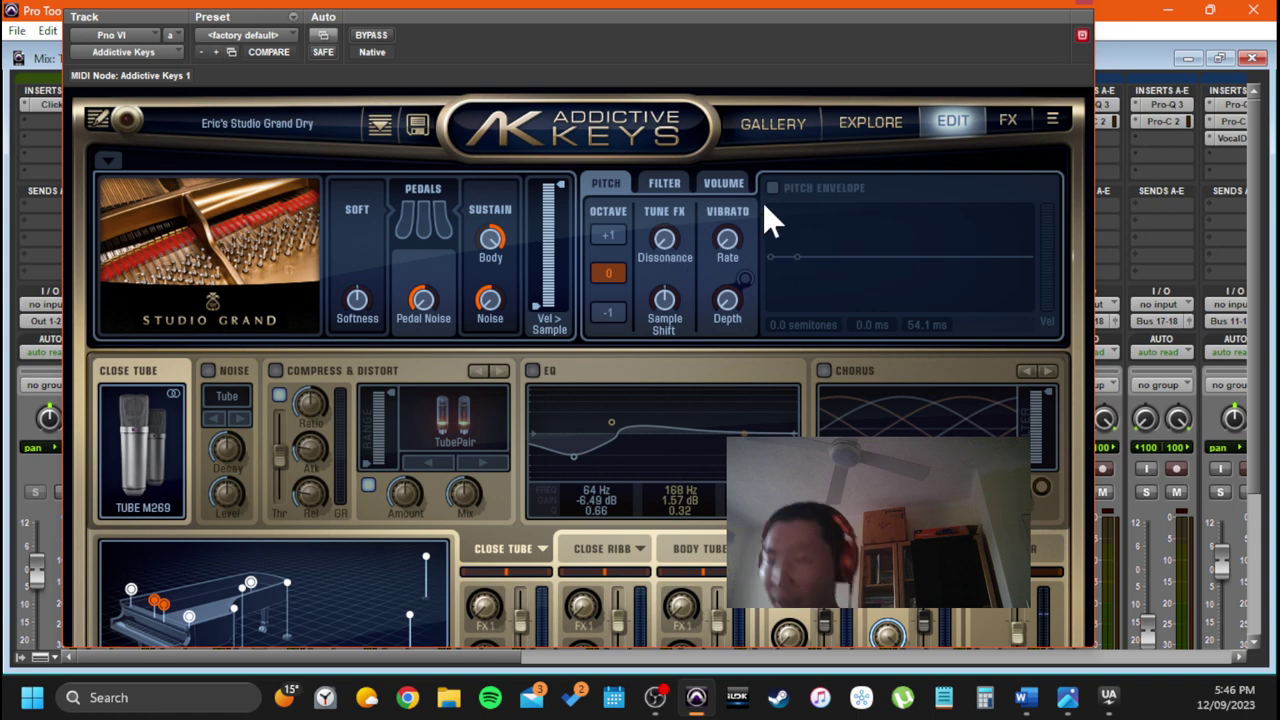
key("ctrl+w")
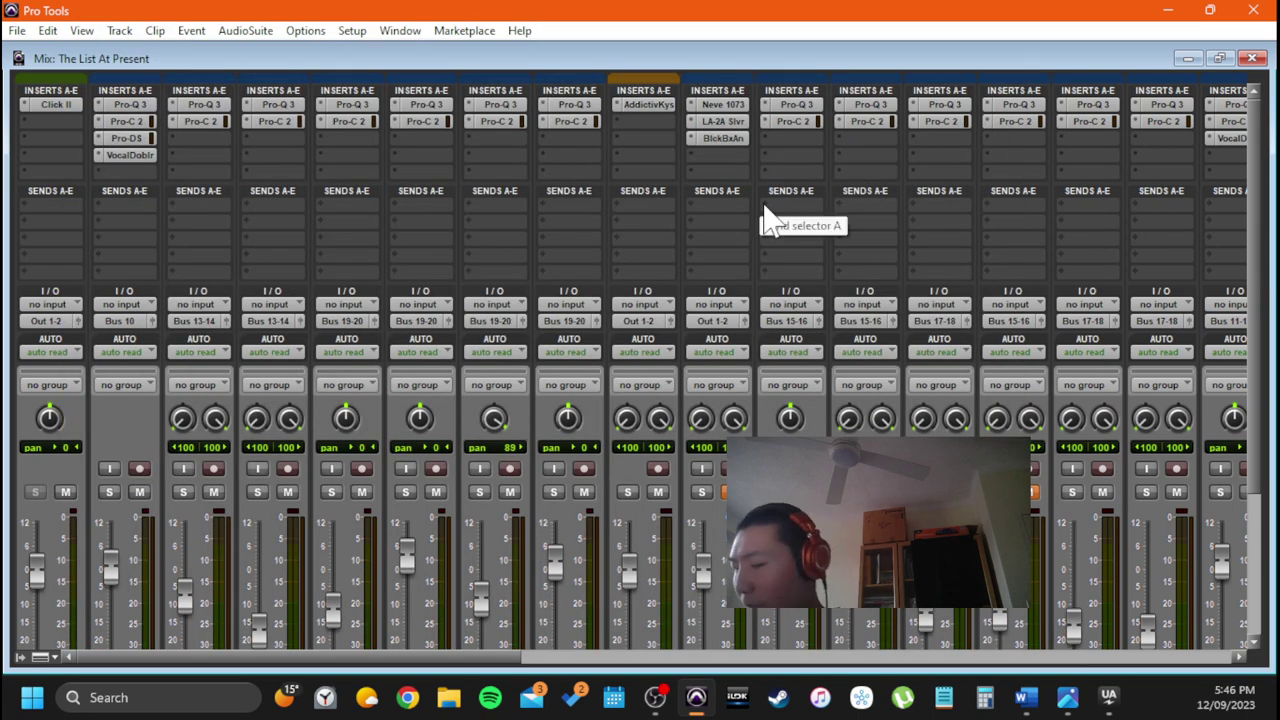
Hide the Pno VI track and make it inactive in the Edit window
key("ctrl+equal")
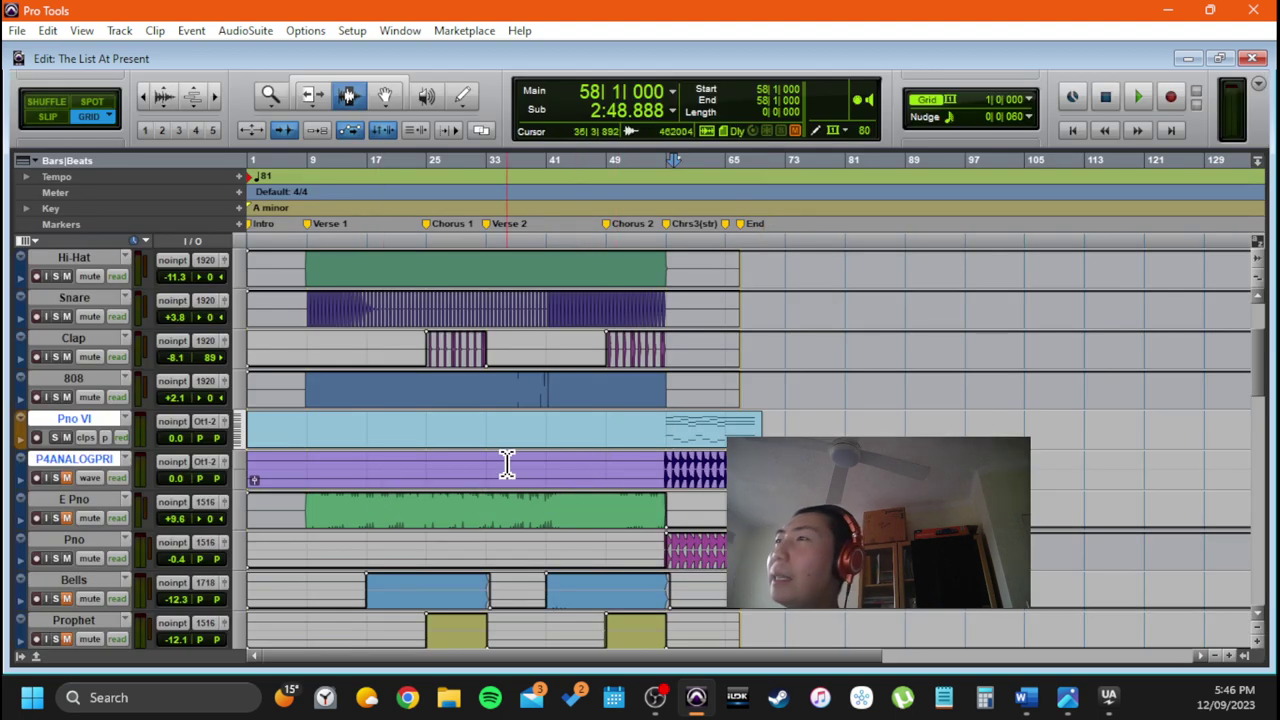
left_click_drag(509, 463, 773, 466)
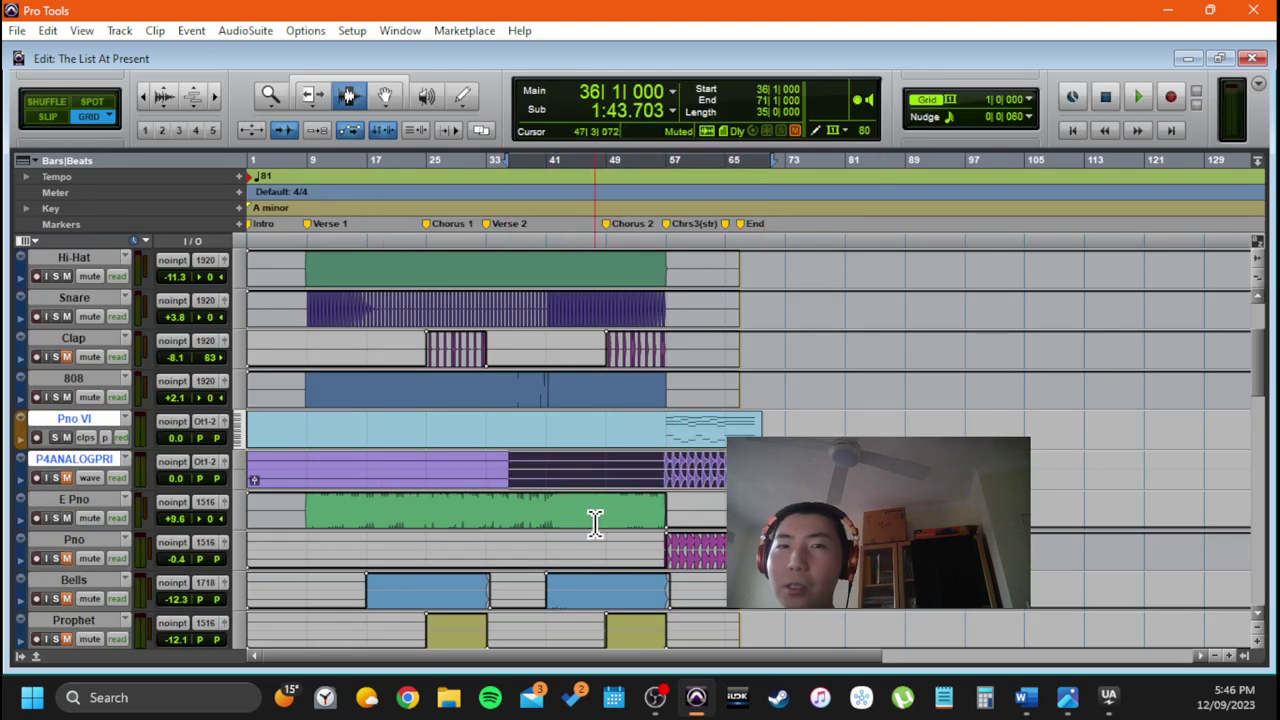
left_click(79, 500)
right_click(82, 424)
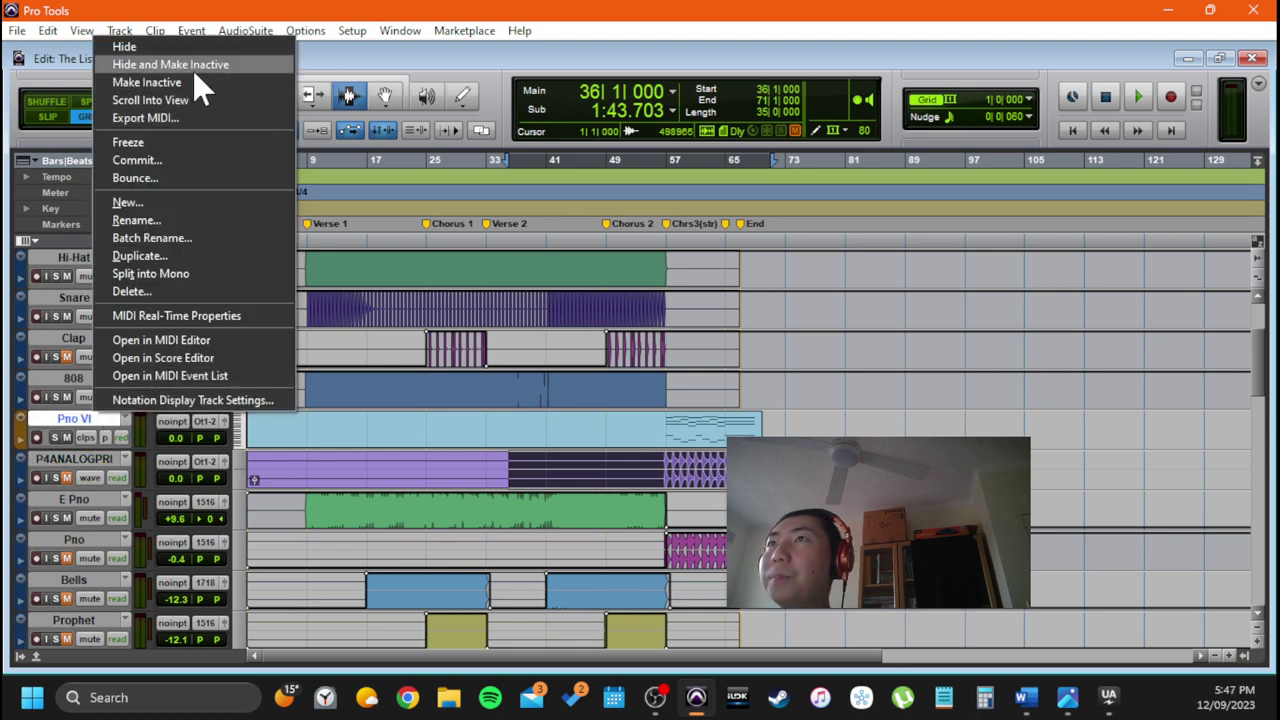
left_click(195, 66)
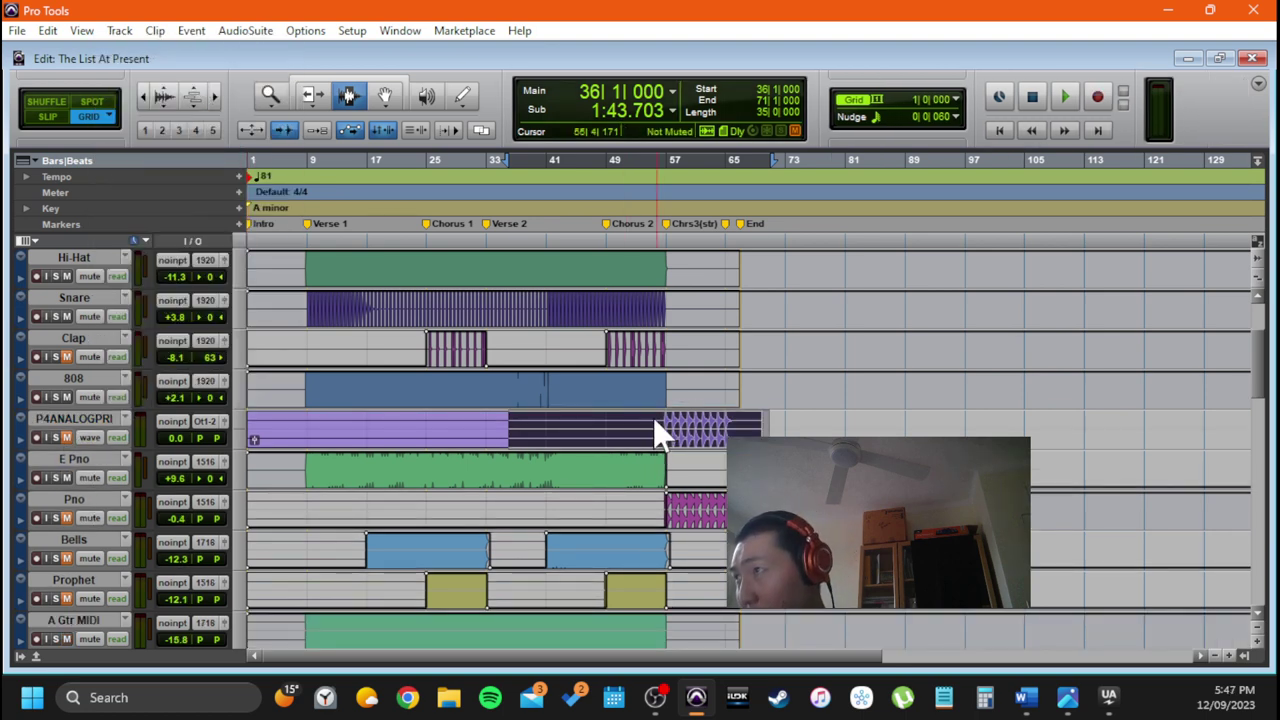
Place the edit cursor at bar 57 on the Pno 4 ANALOG PRINT track and examine its insert chain in the mixer
left_click(662, 428)
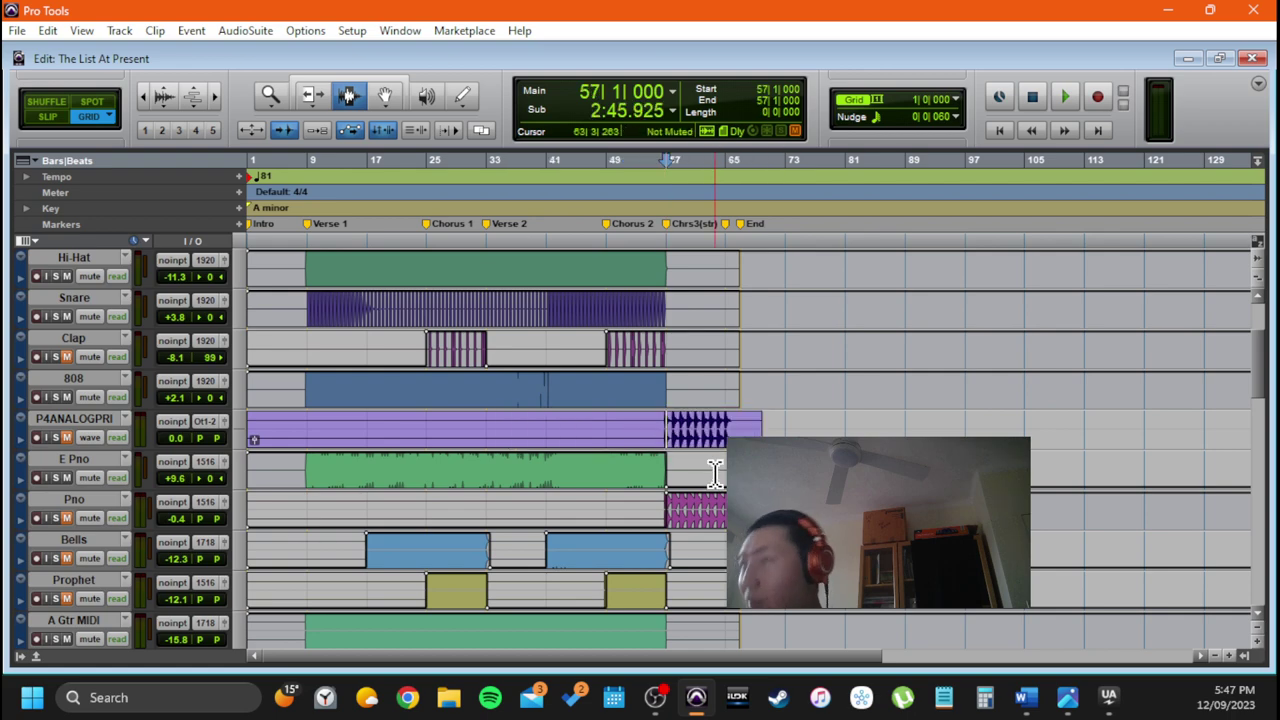
key("ctrl+equal")
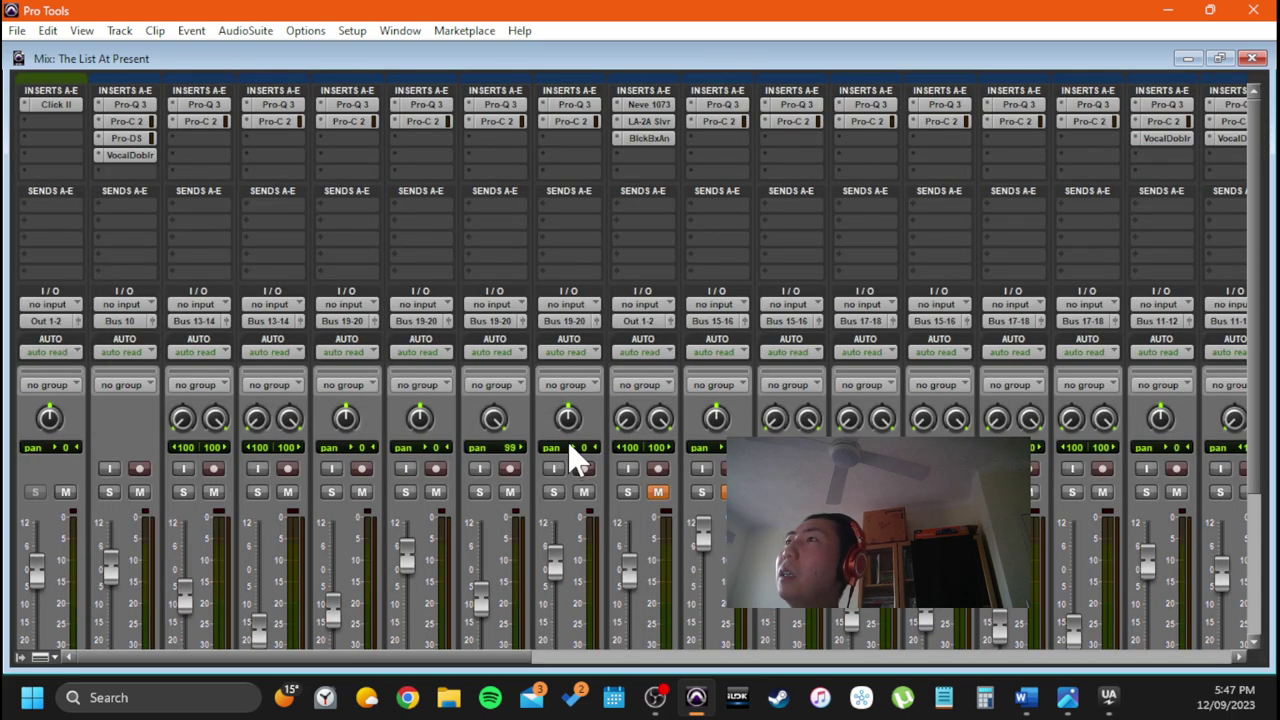
scroll(571, 457, "down", 5)
scroll(654, 400, "up", 5)
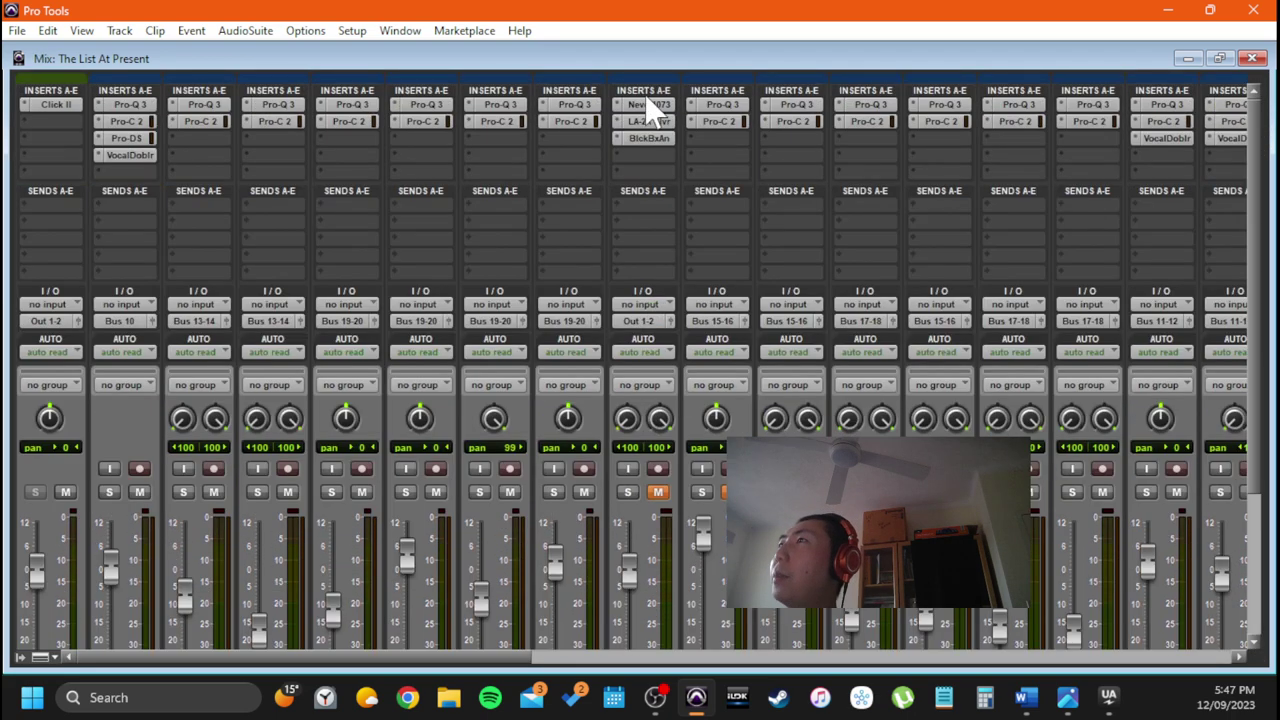
scroll(657, 343, "down", 5)
left_click(636, 585)
scroll(643, 420, "up", 1)
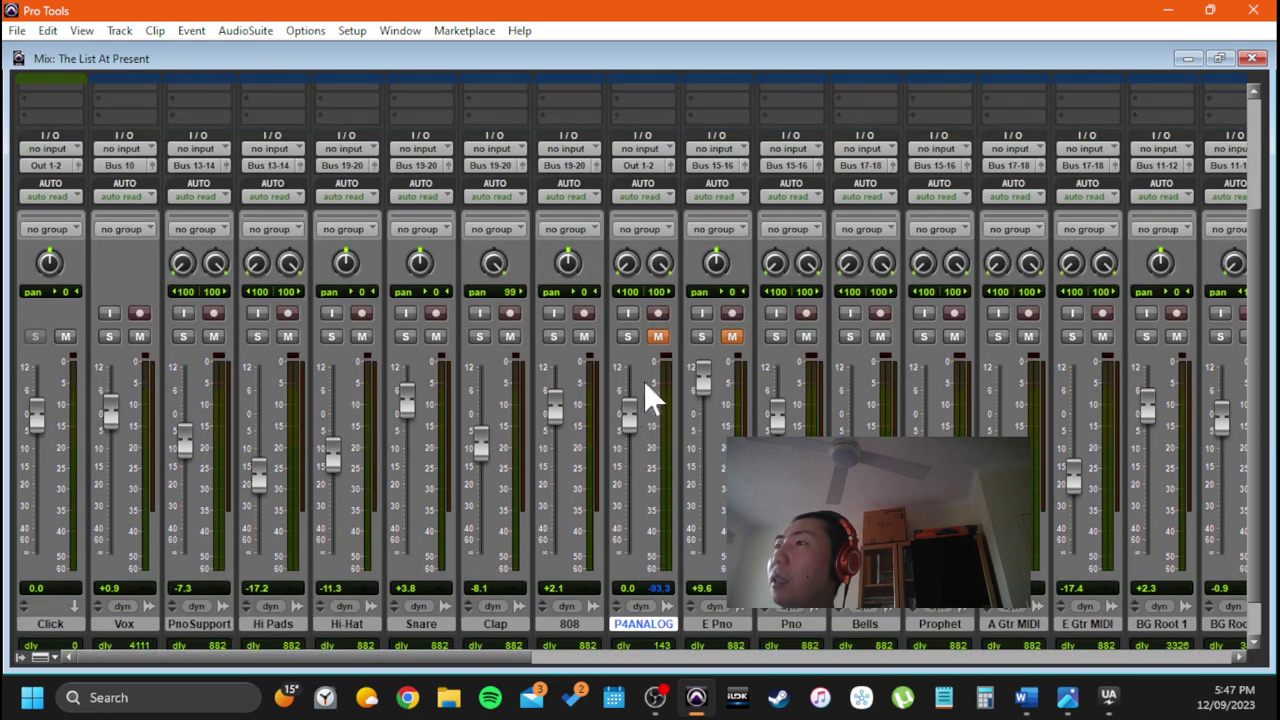
scroll(643, 380, "up", 3)
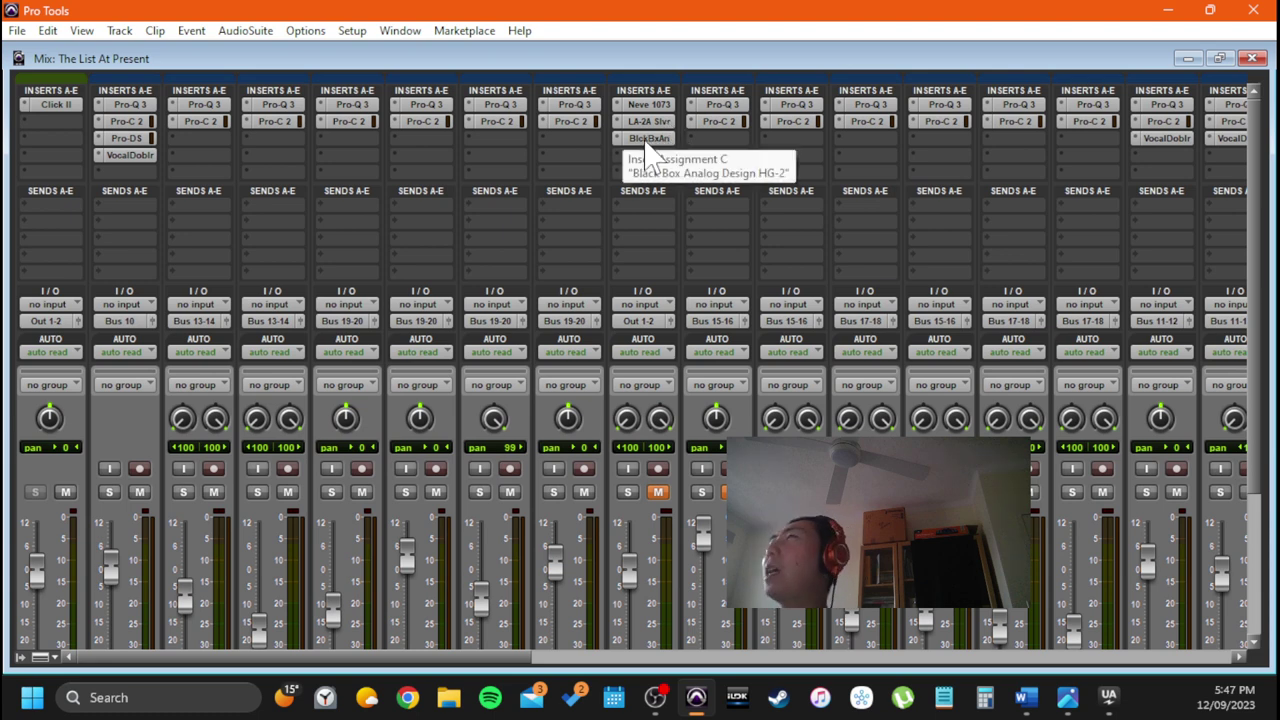
Inspect the Black Box Analog Design HG-2 settings on the Pno 4 ANALOG PRINT track and close the plug-in window
left_click(646, 140)
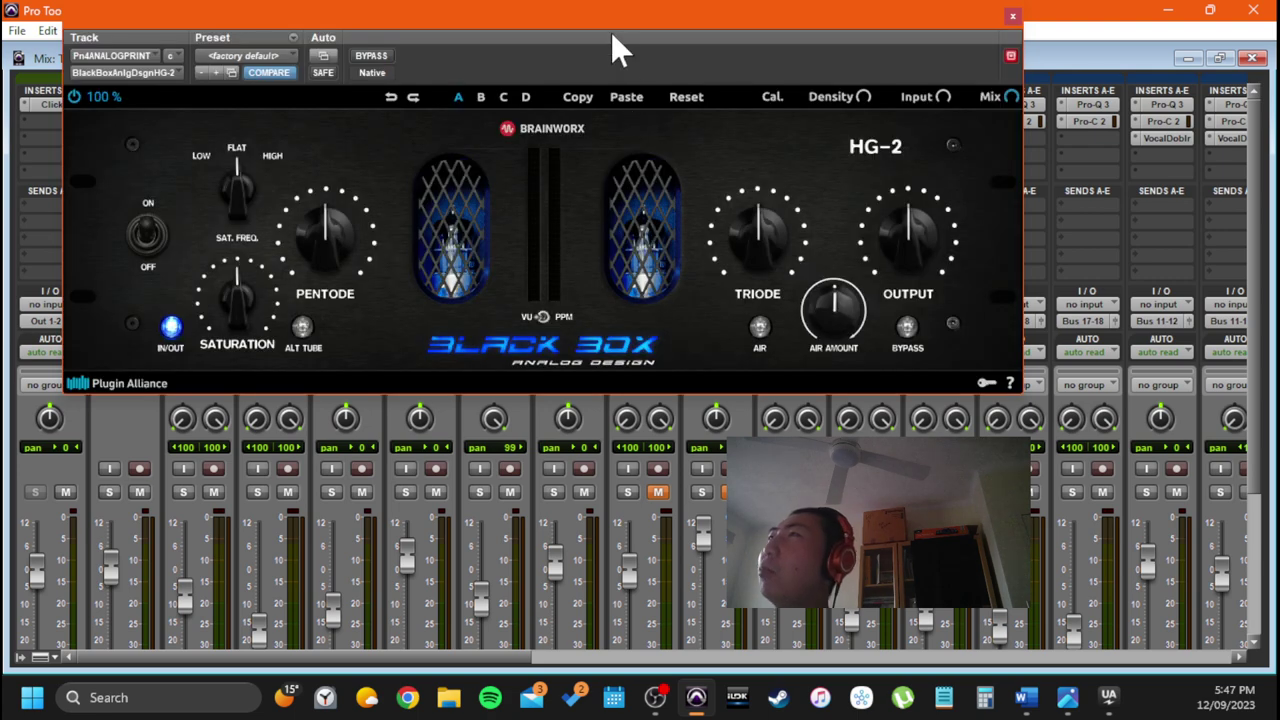
left_click_drag(613, 36, 630, 184)
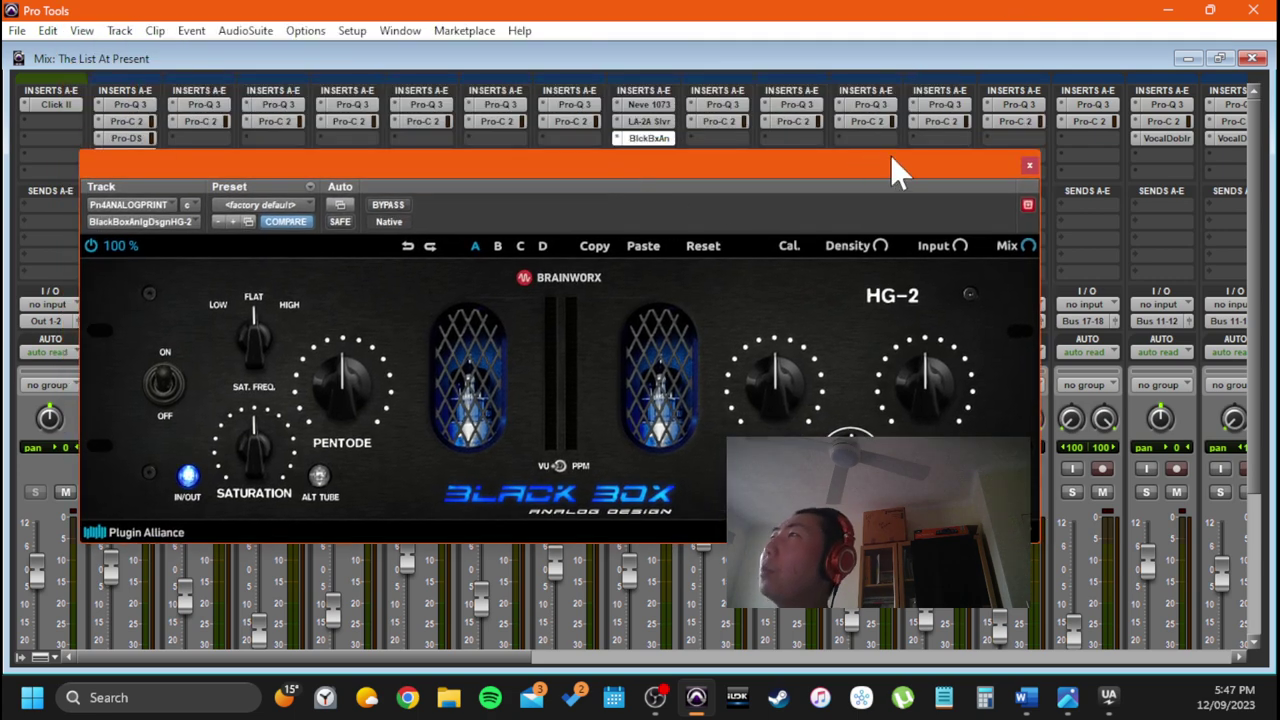
left_click(1026, 165)
Hide the Pno 4 ANALOG PRINT track and make it inactive, leaving the edit cursor at bar 36
scroll(723, 317, "down", 5)
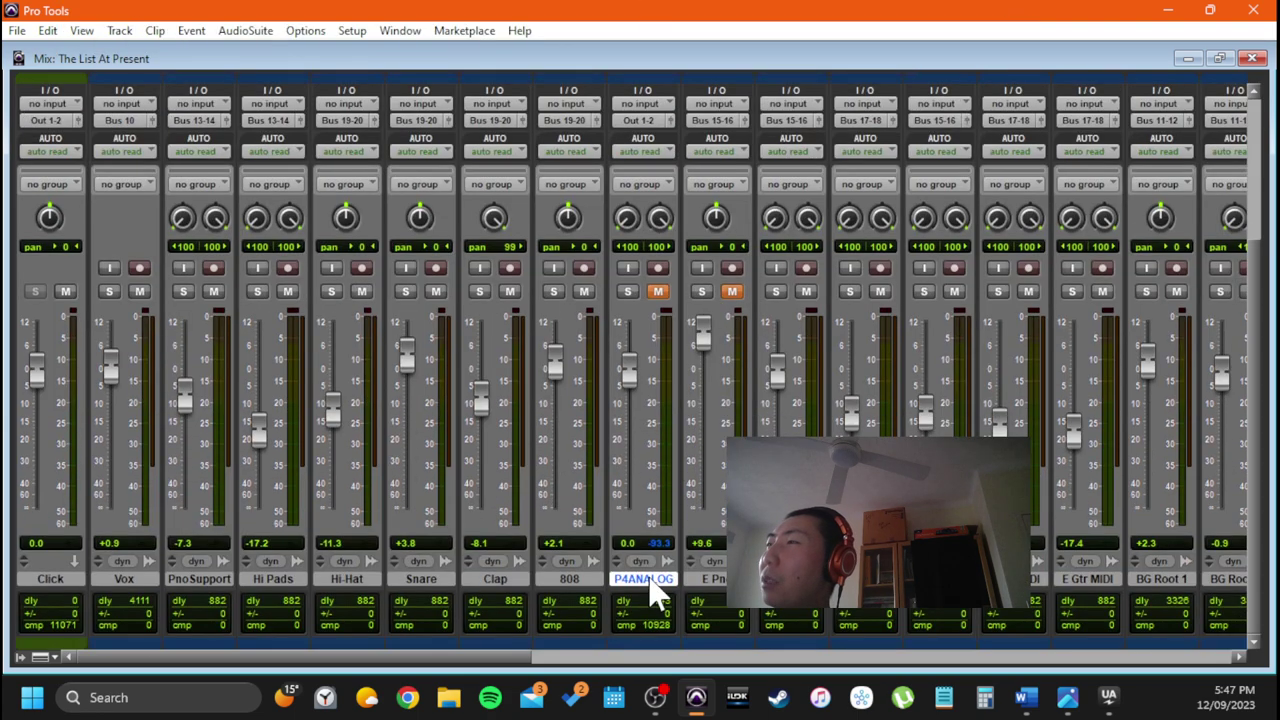
key("ctrl+equal")
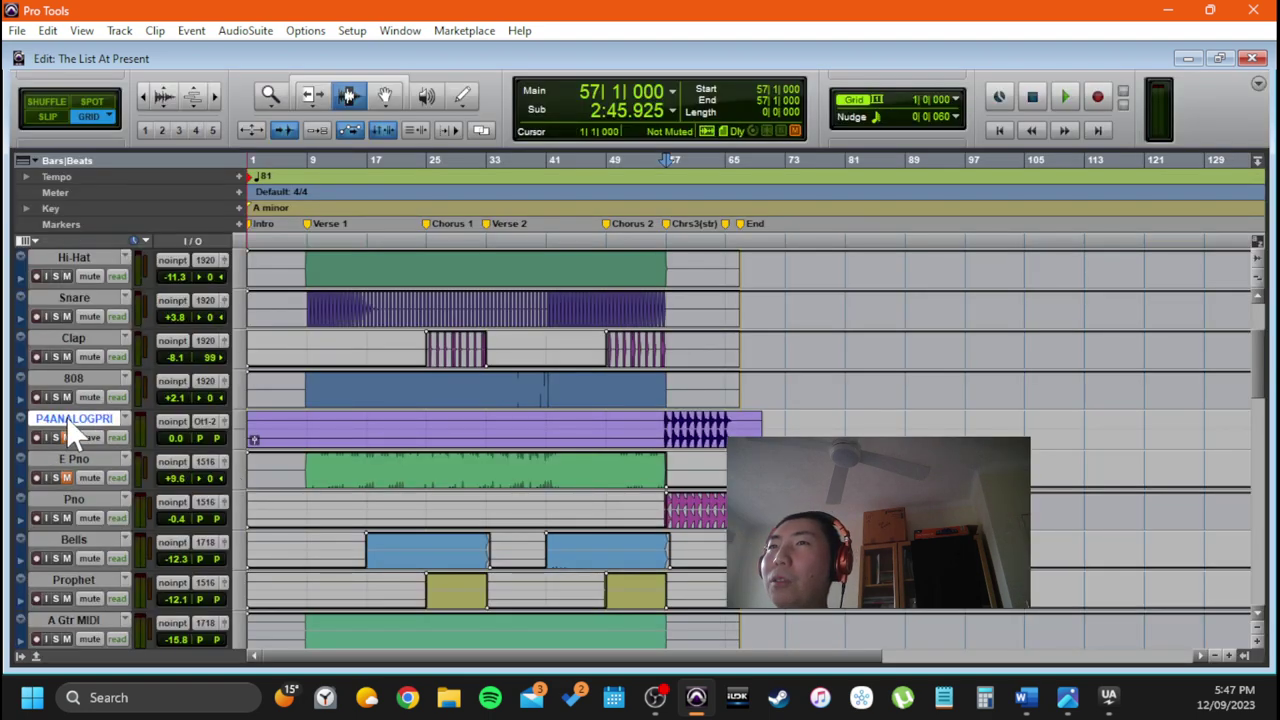
right_click(94, 418)
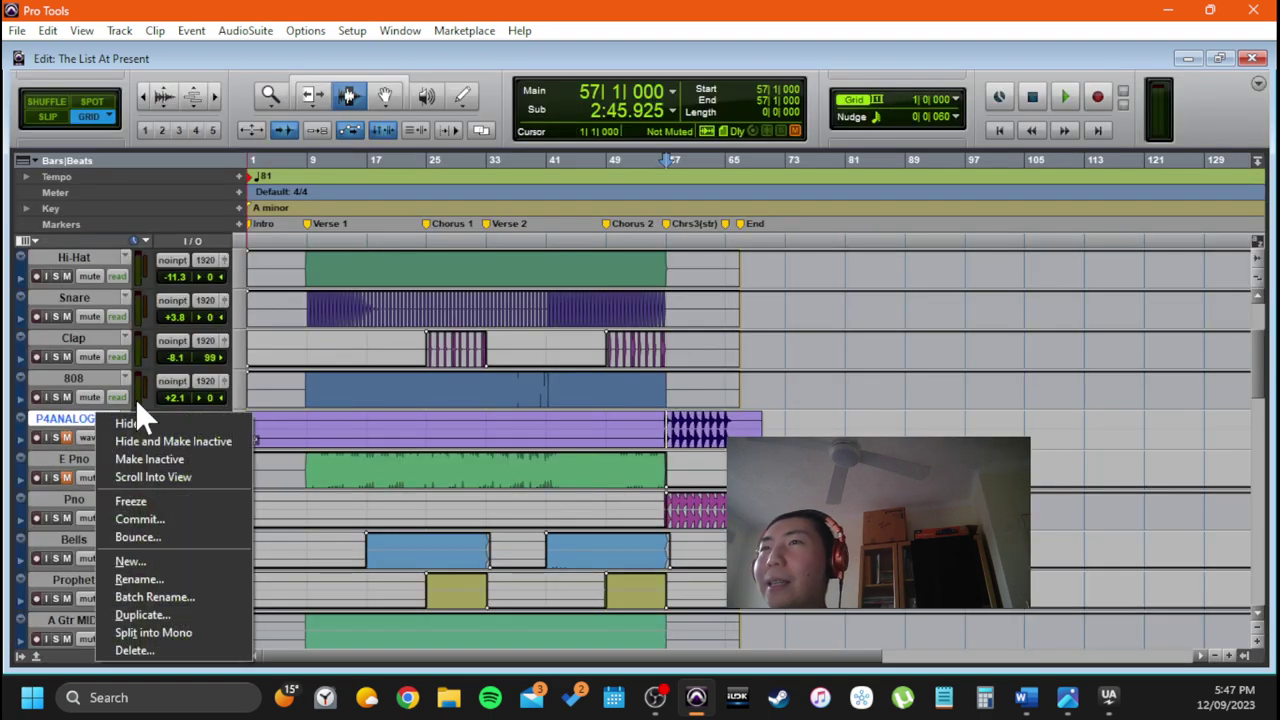
left_click(170, 441)
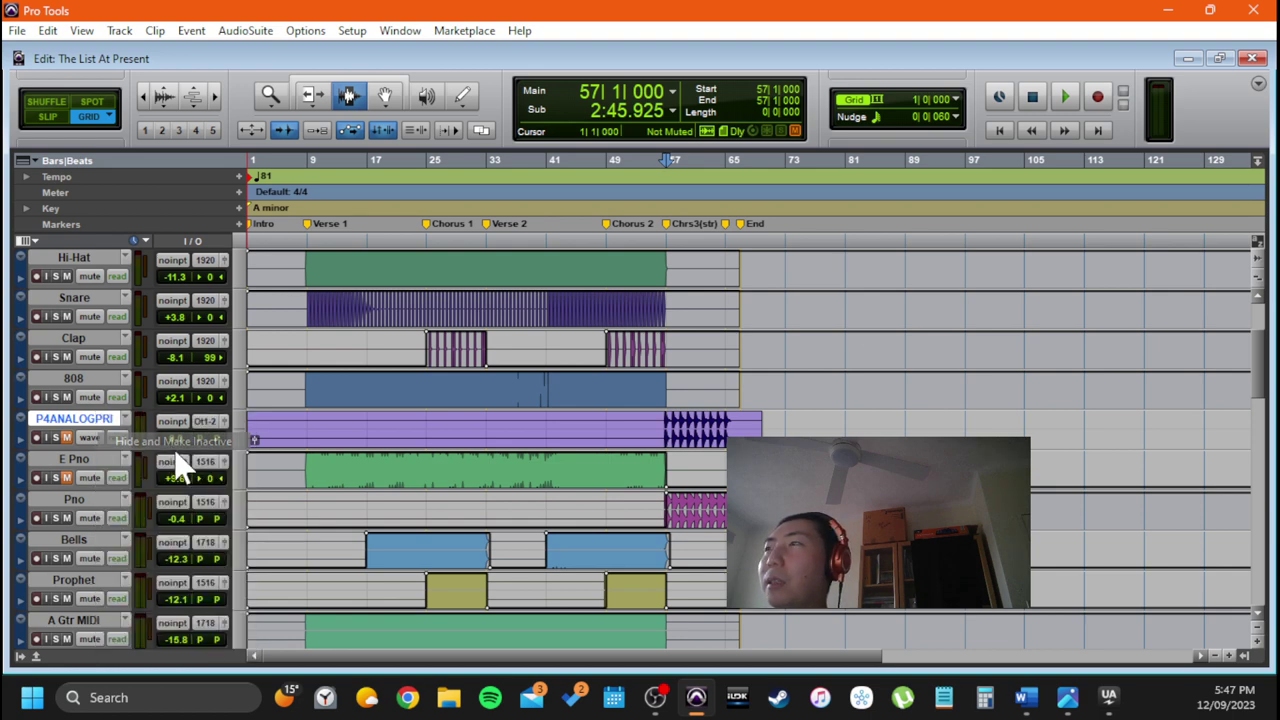
left_click(509, 443)
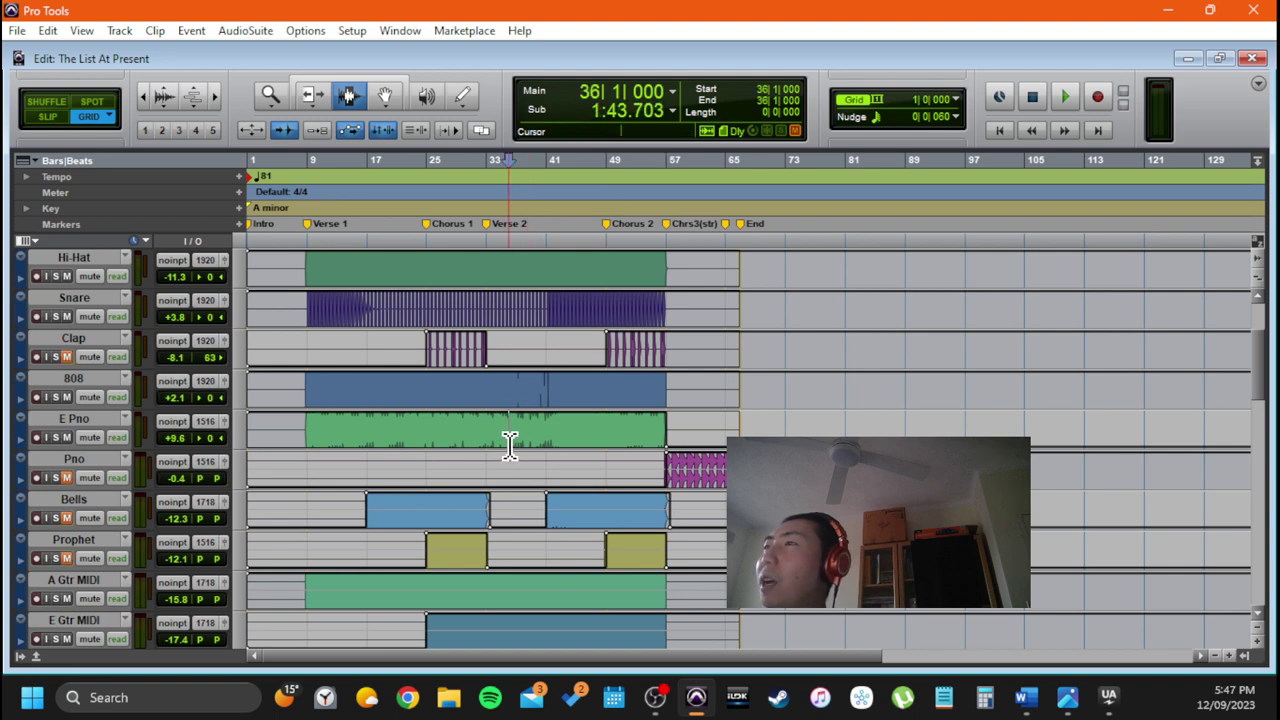
Locate and select the Bells channel in the mixer, and return to the Edit window
key("ctrl+equal")
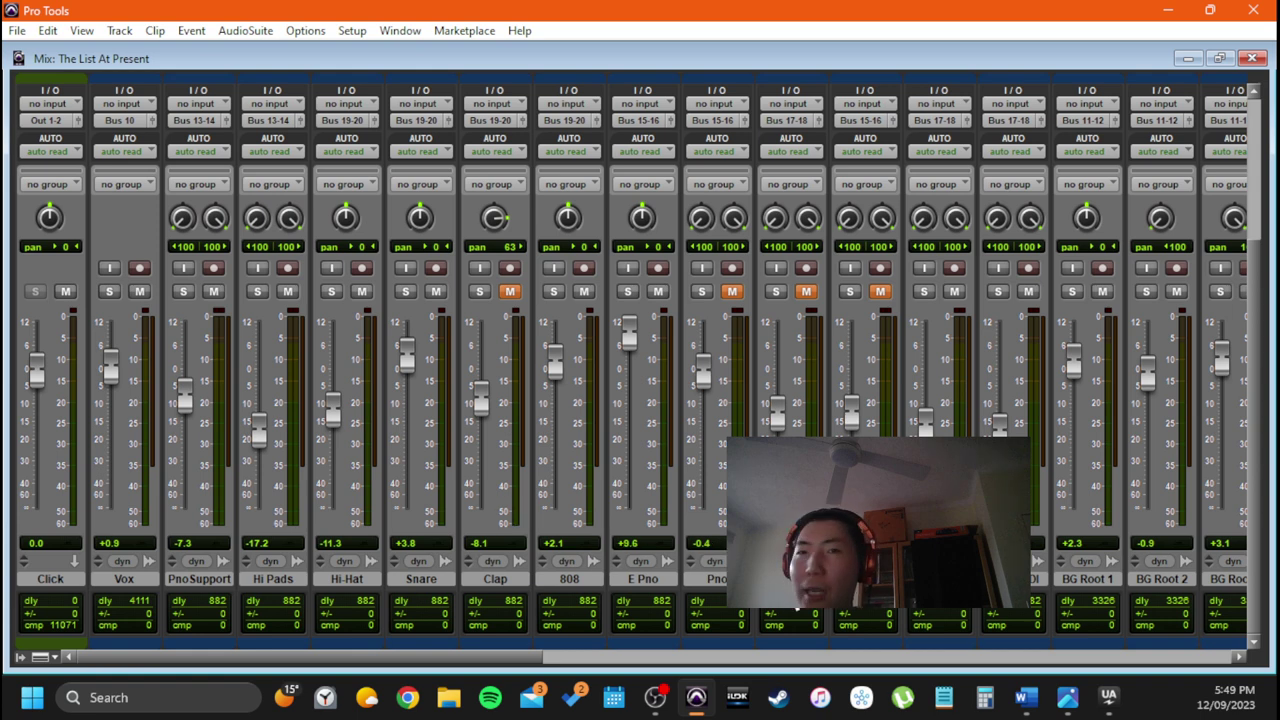
scroll(620, 550, "right", 5)
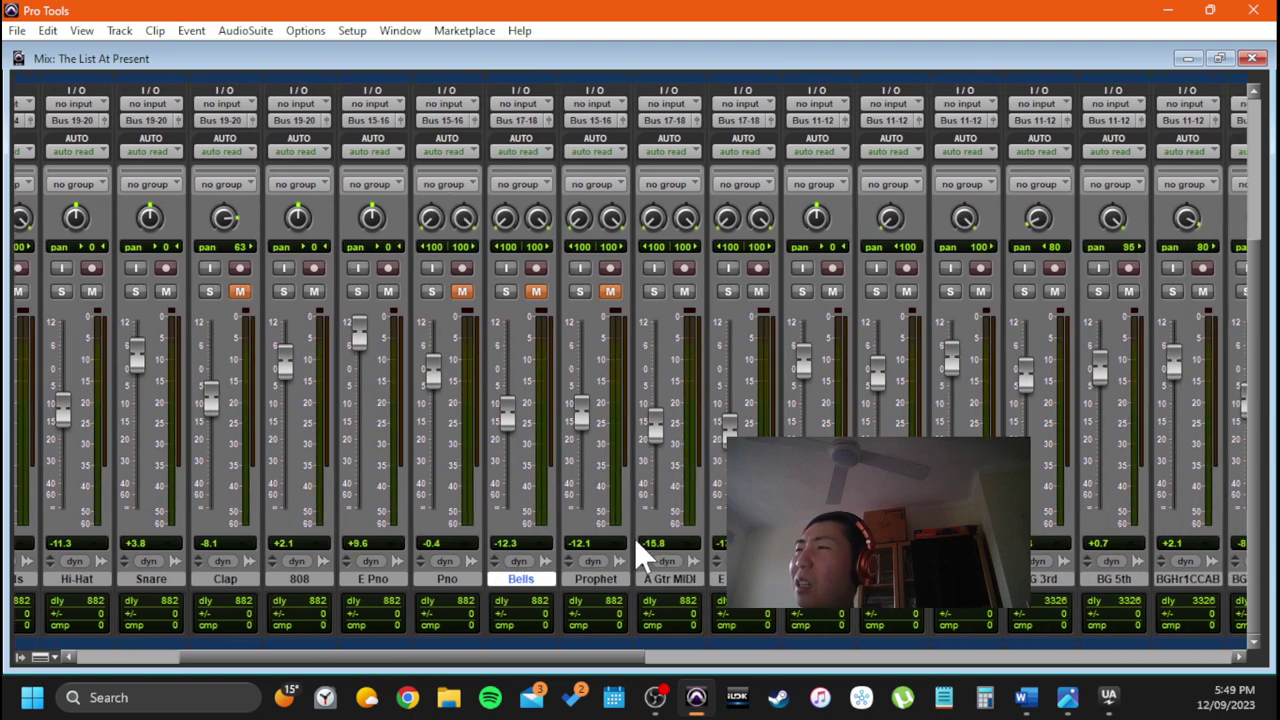
key("ctrl+equal")
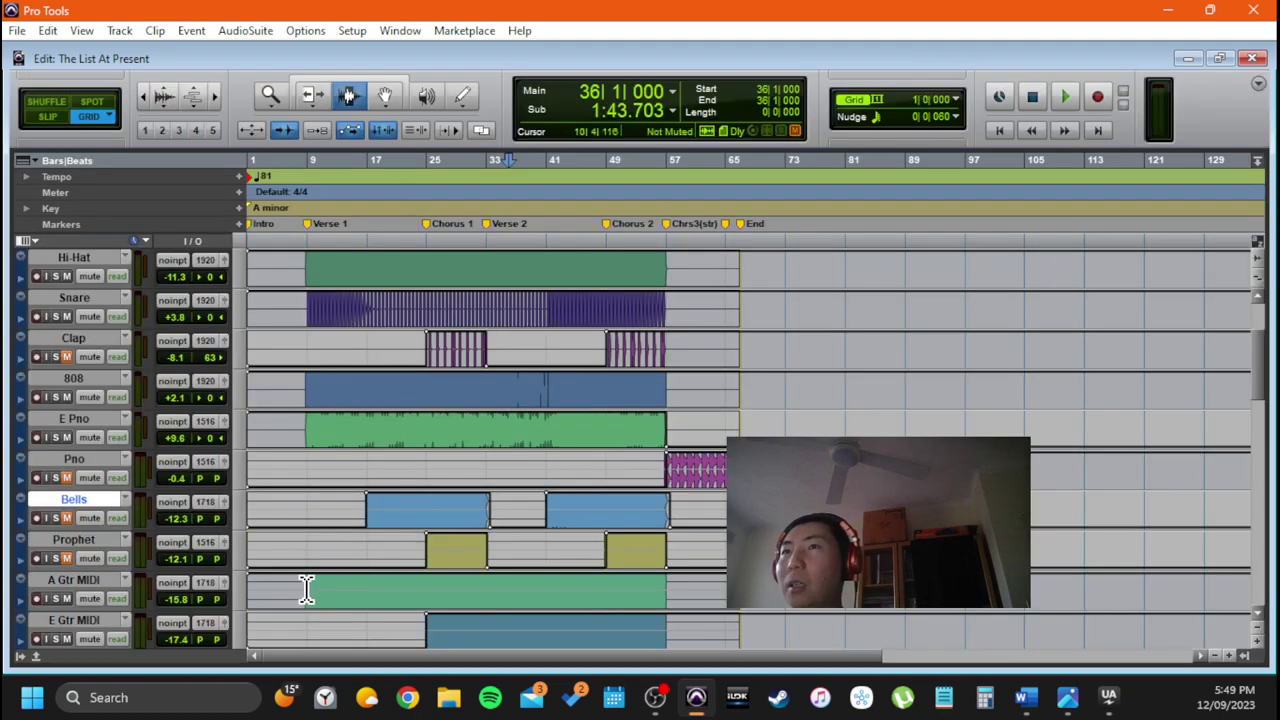
Find the hidden Bells 4 ANALOG PRINT track in the track list, show and activate it, and close the list
left_click(22, 656)
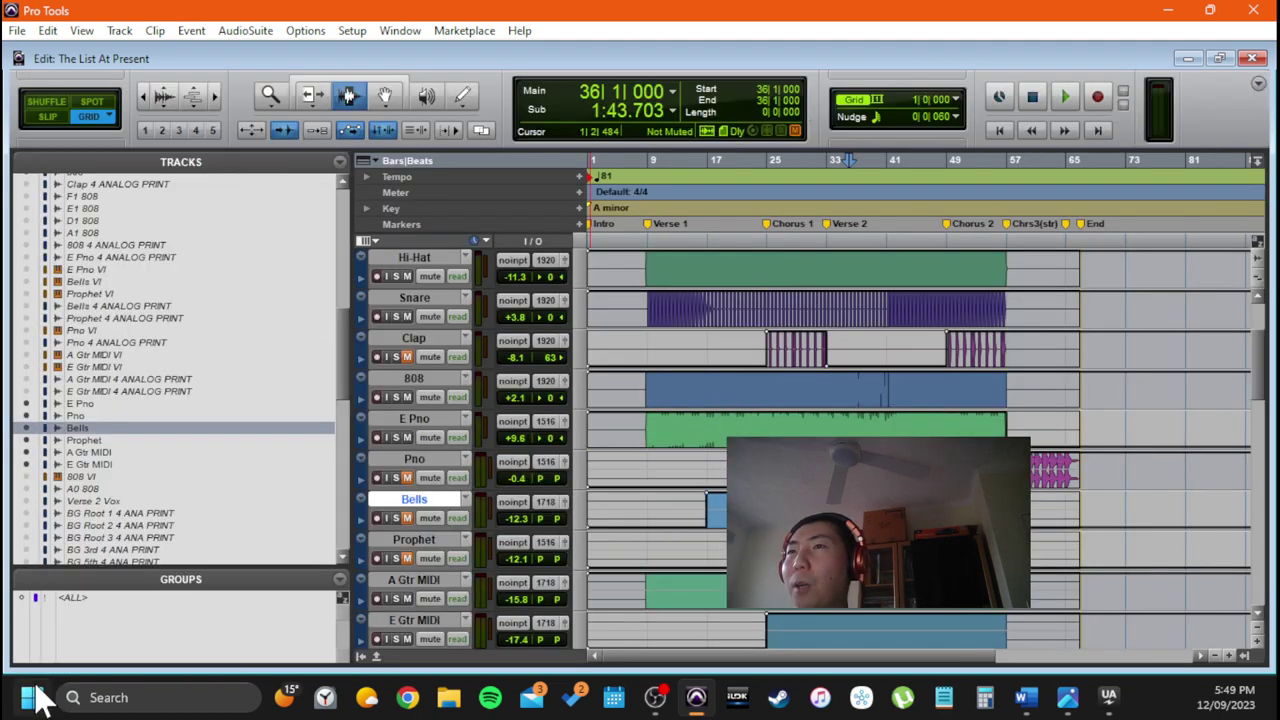
scroll(170, 505, "down", 5)
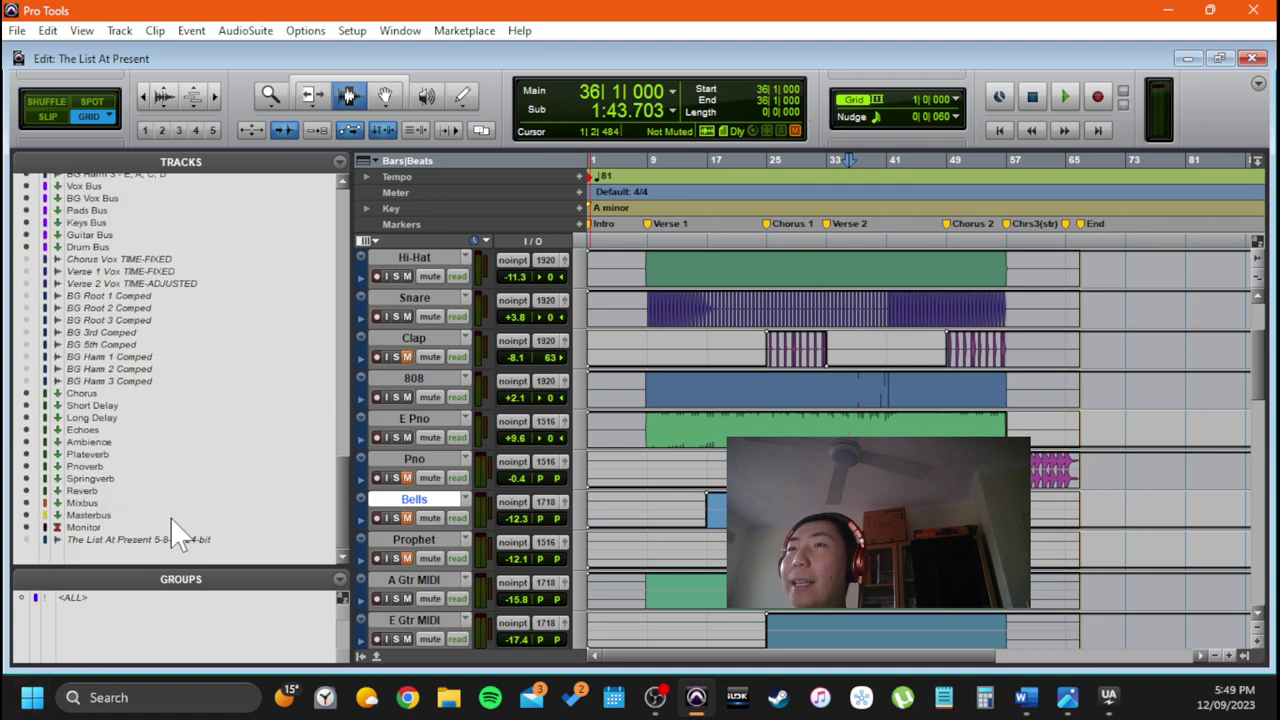
scroll(190, 489, "up", 12)
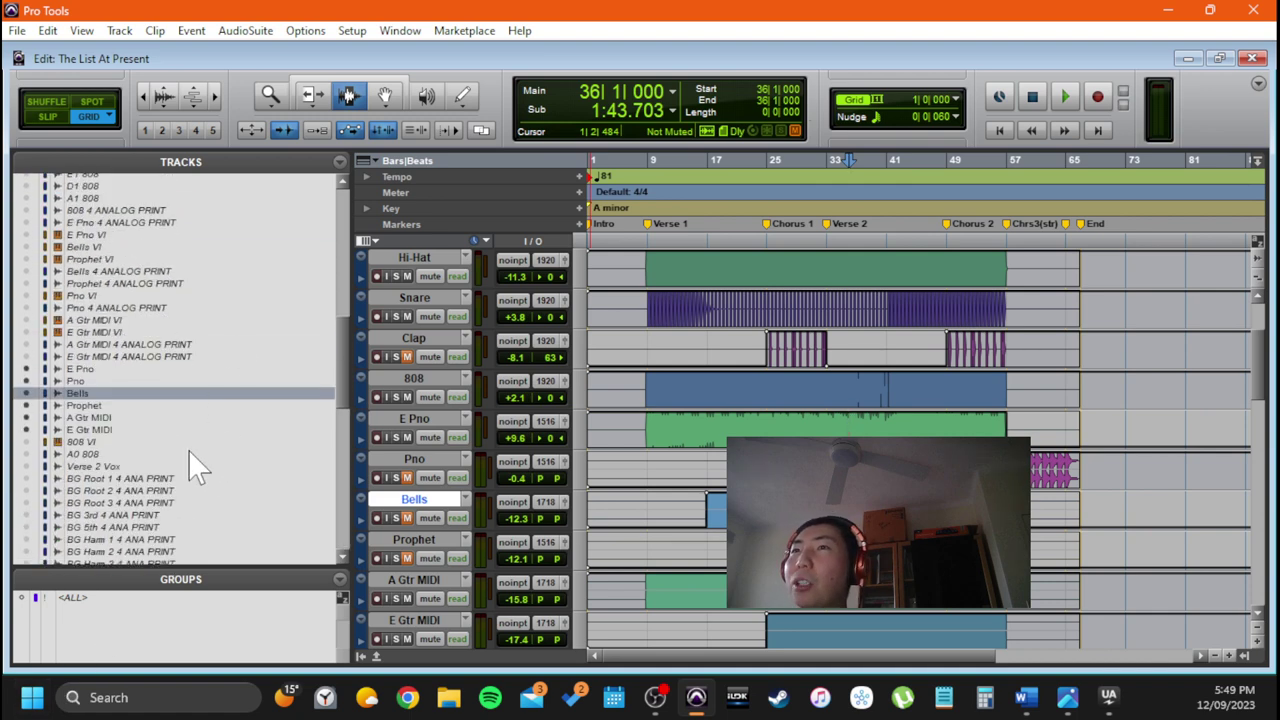
scroll(190, 460, "down", 3)
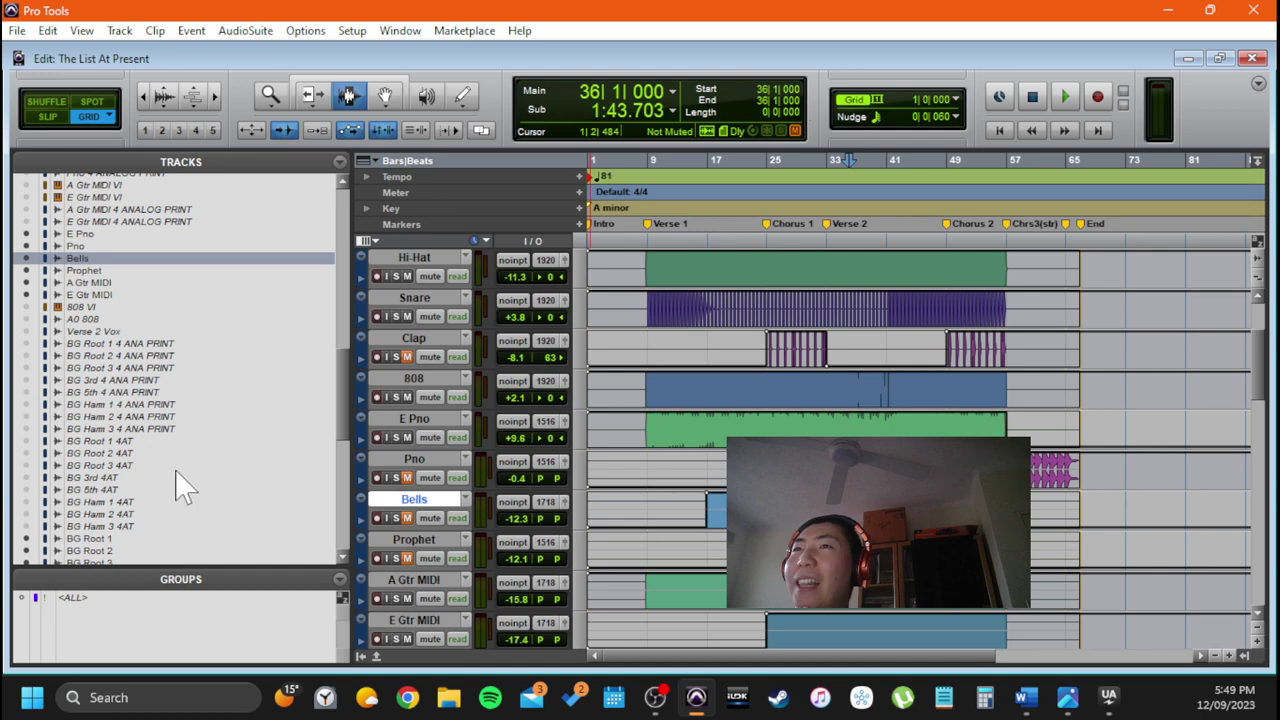
scroll(186, 466, "up", 6)
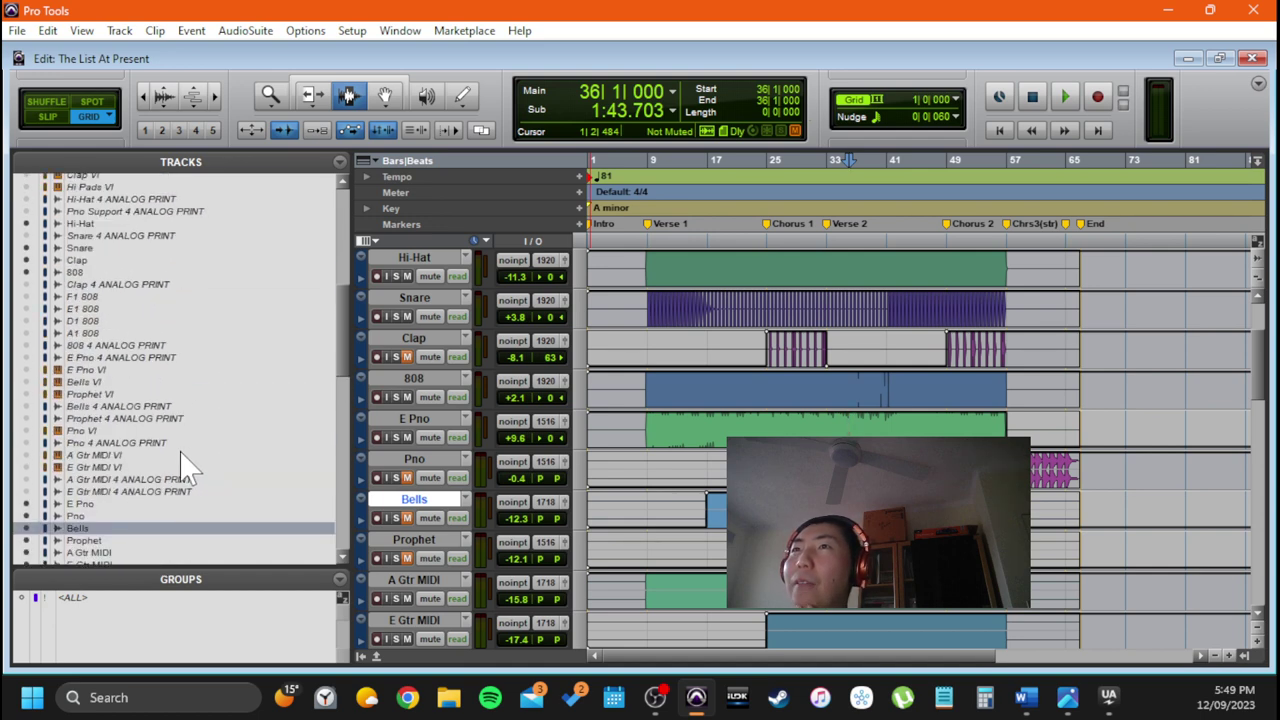
scroll(162, 395, "up", 1)
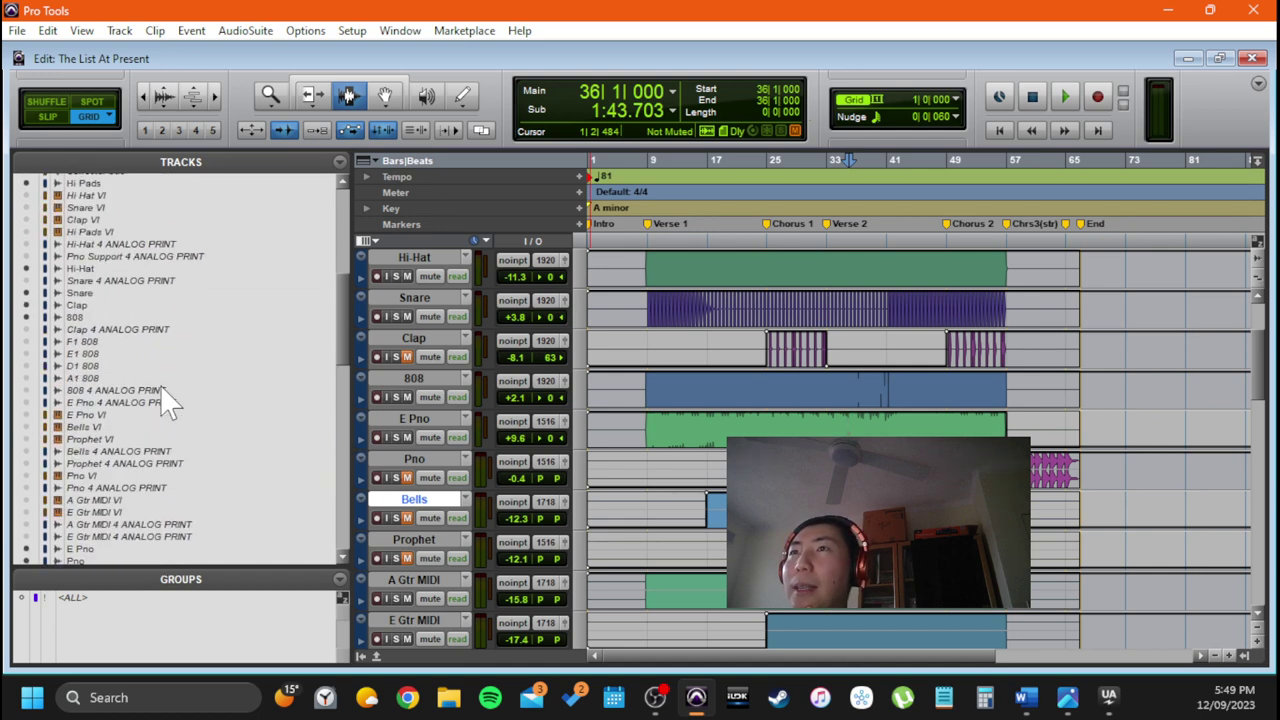
scroll(160, 385, "up", 6)
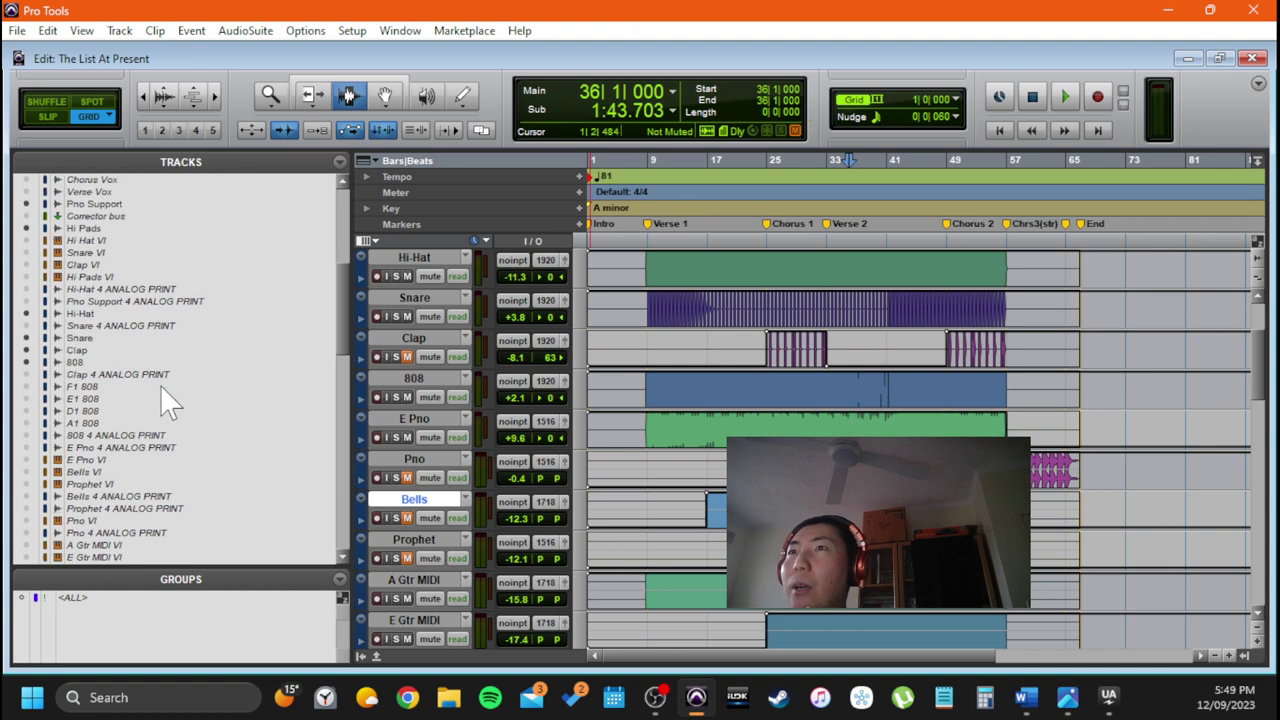
scroll(165, 392, "up", 3)
scroll(168, 398, "down", 9)
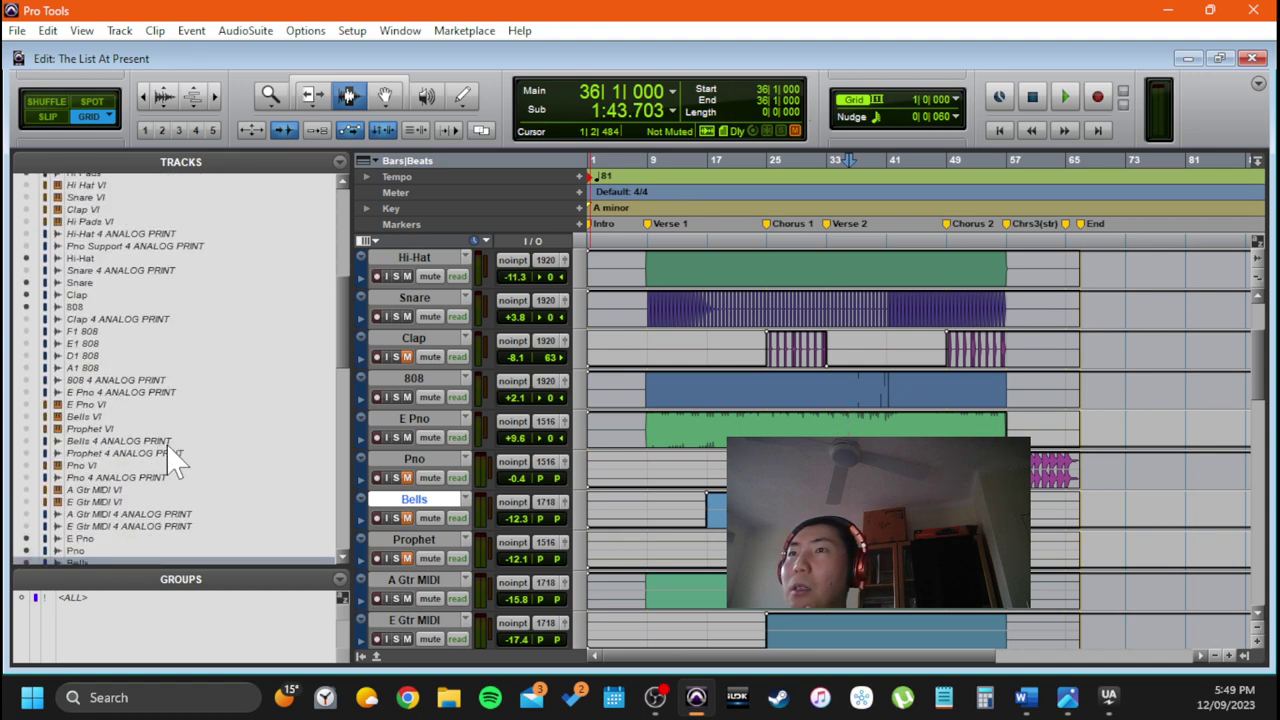
right_click(168, 443)
left_click(282, 212)
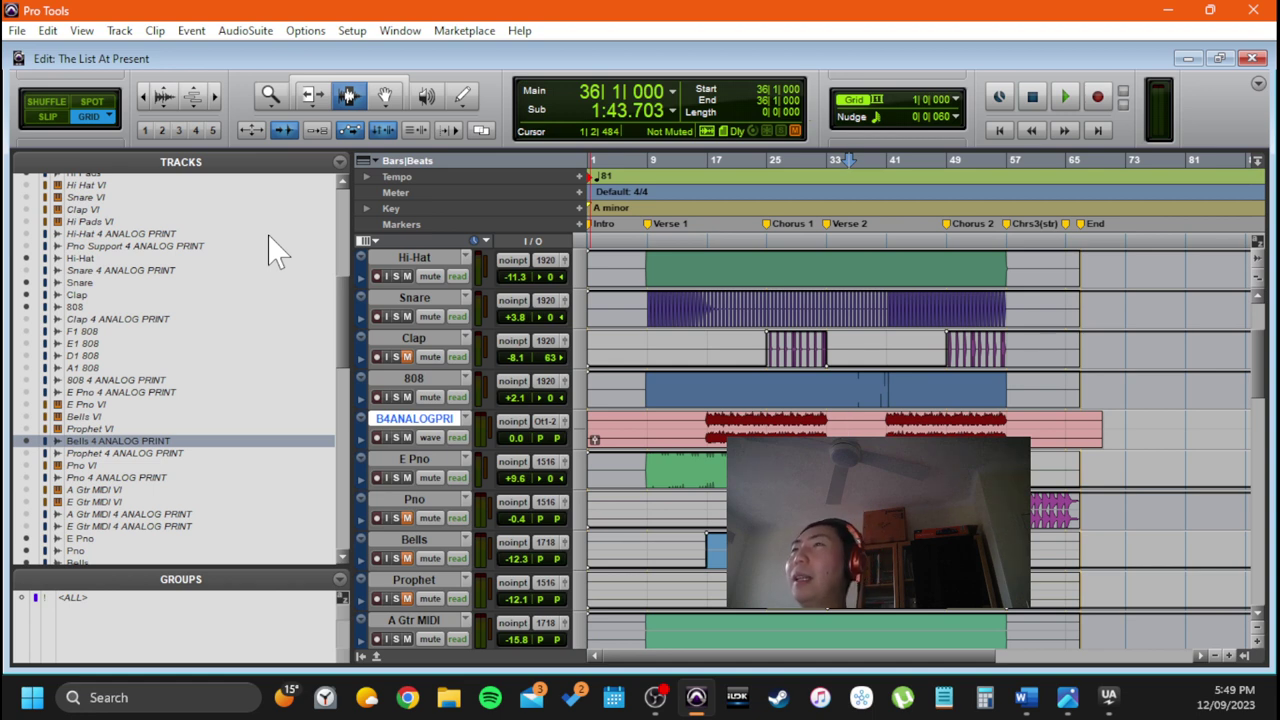
left_click(361, 656)
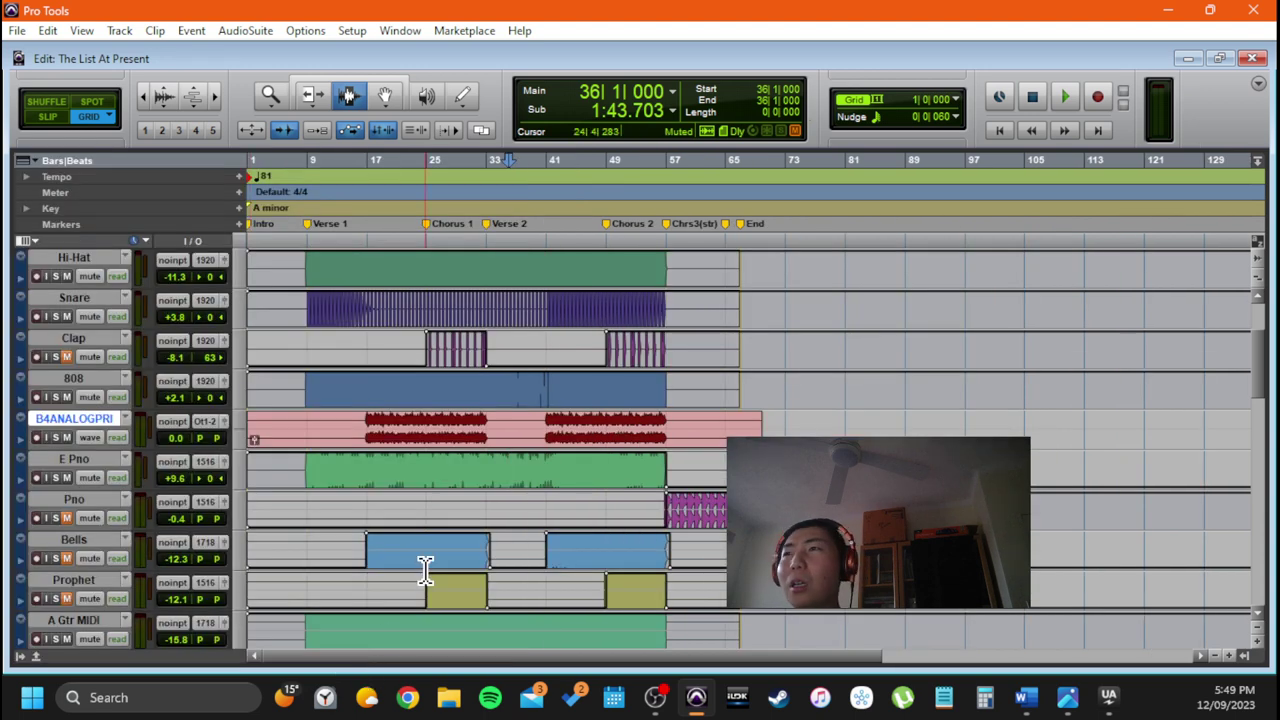
Place the edit cursor at bar 17 on the Bells 4 ANALOG PRINT track and examine its insert chain in the mixer
left_click(364, 434)
key("ctrl+equal")
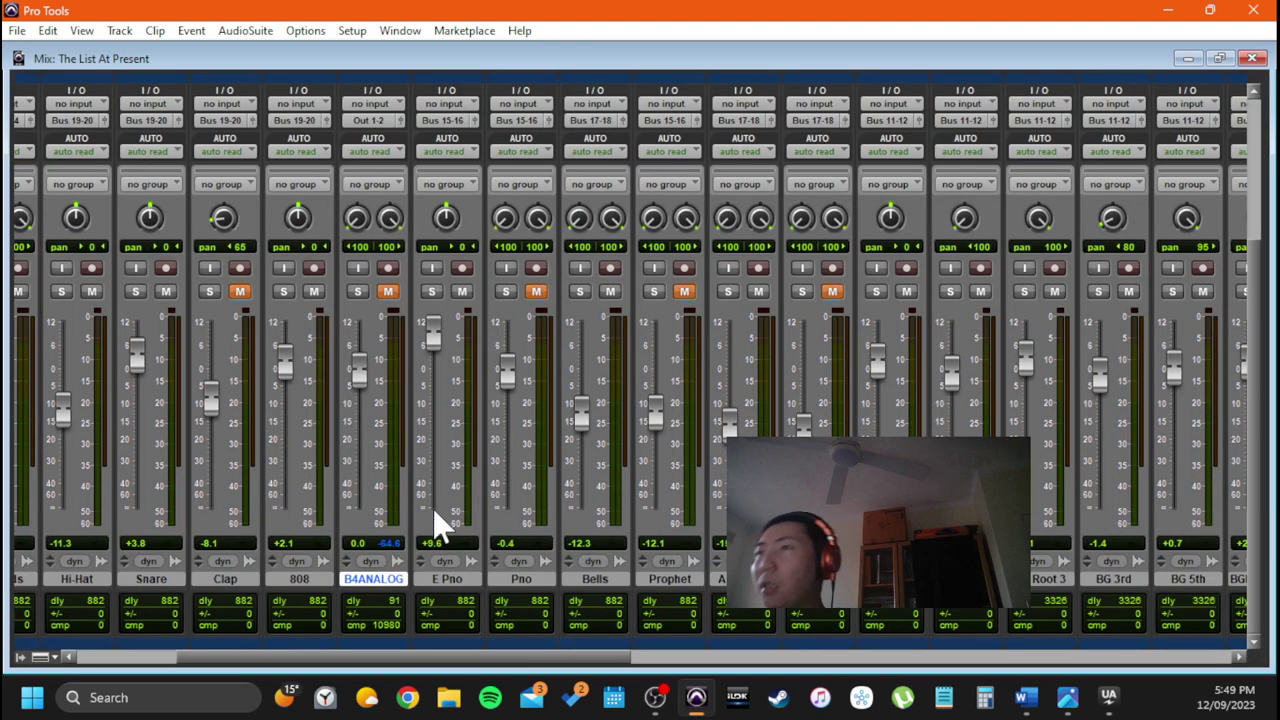
scroll(436, 455, "up", 3)
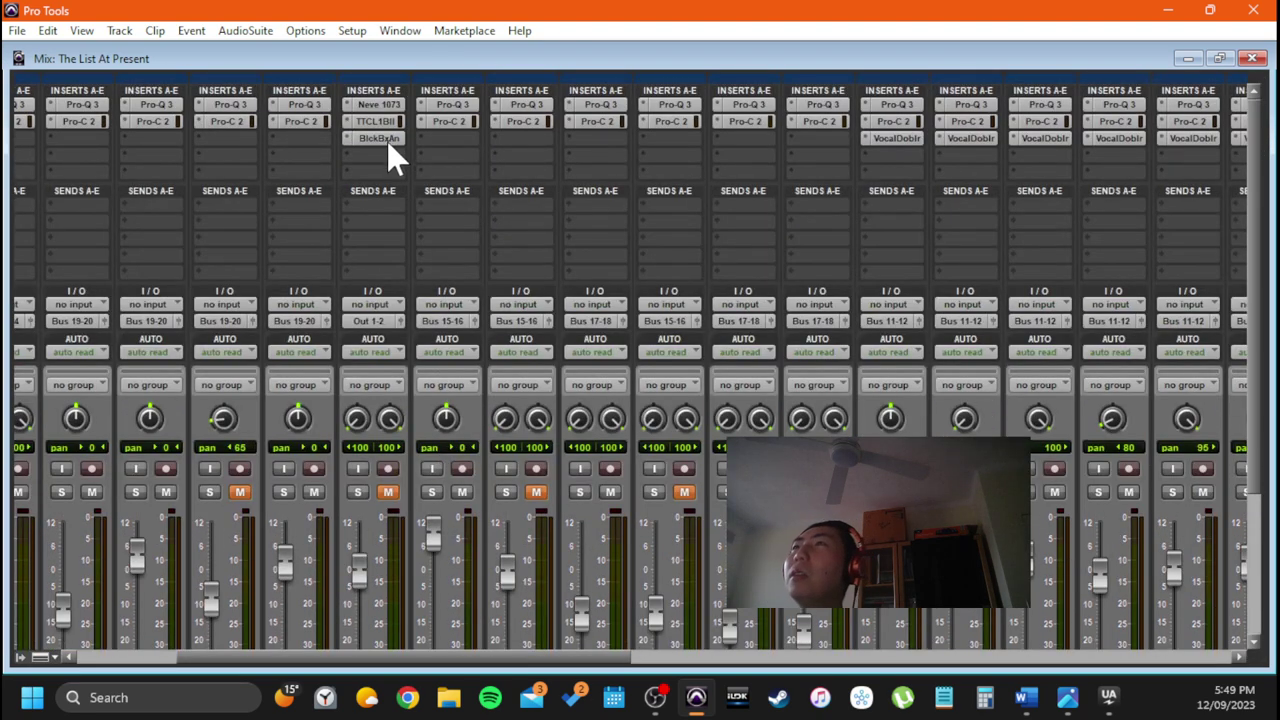
scroll(421, 470, "down", 5)
Hide the Bells 4 ANALOG PRINT track, make it inactive and return to the Edit window
right_click(382, 581)
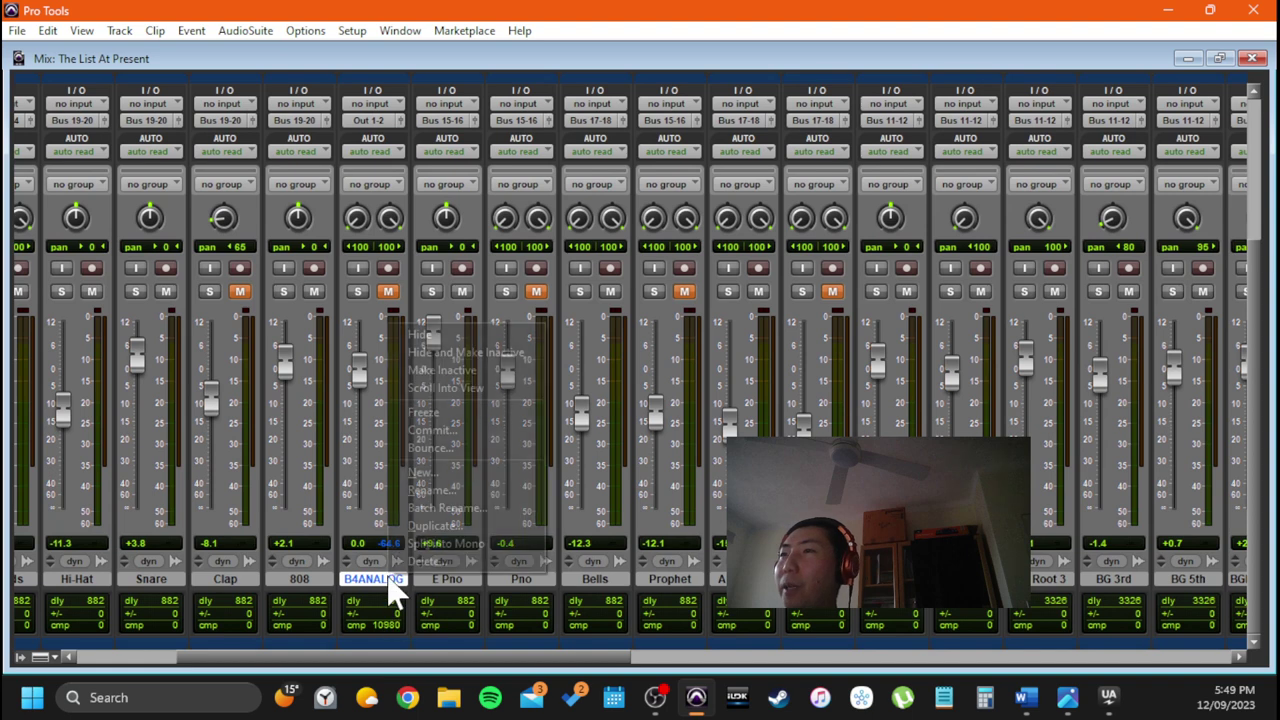
left_click(410, 146)
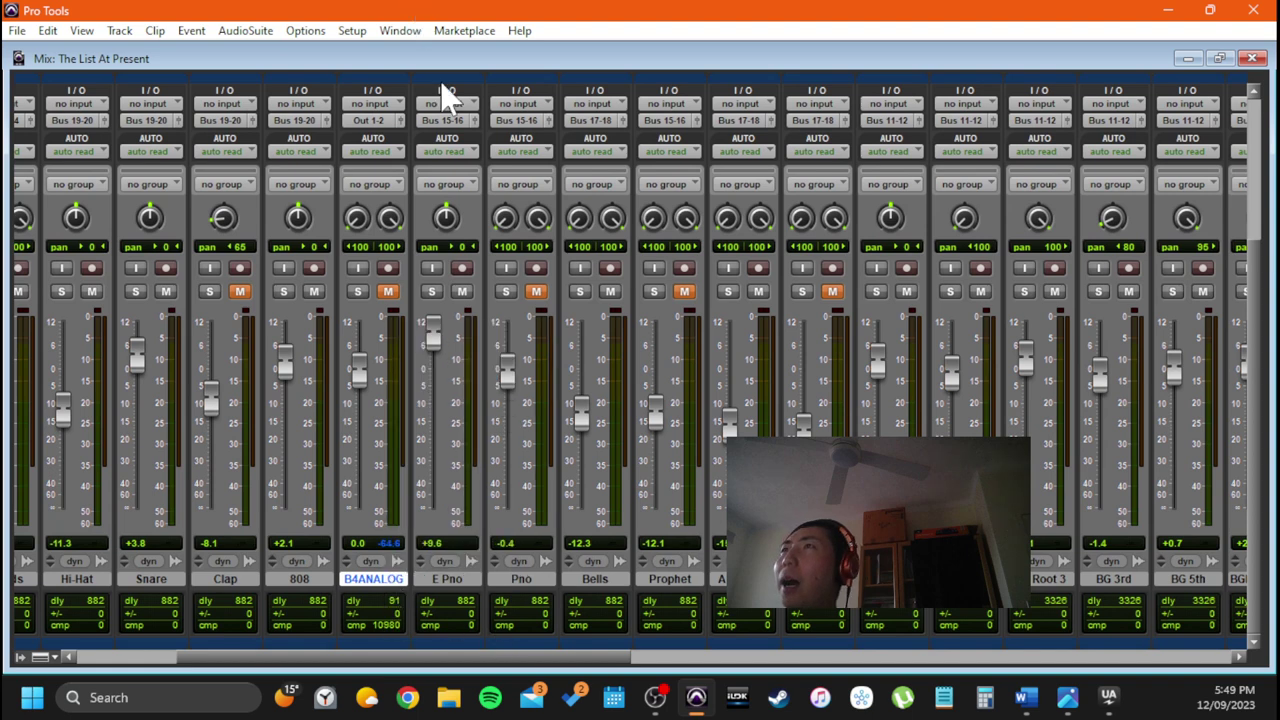
right_click(400, 581)
left_click(463, 353)
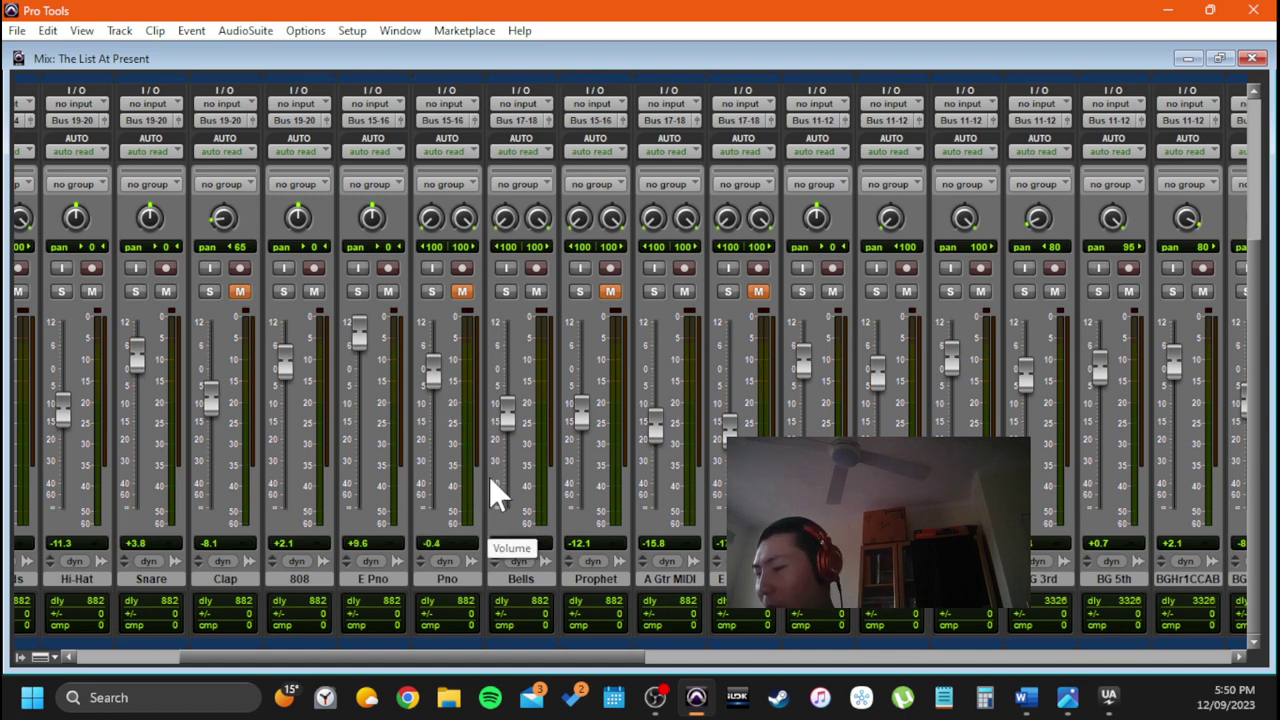
key("ctrl+equal")
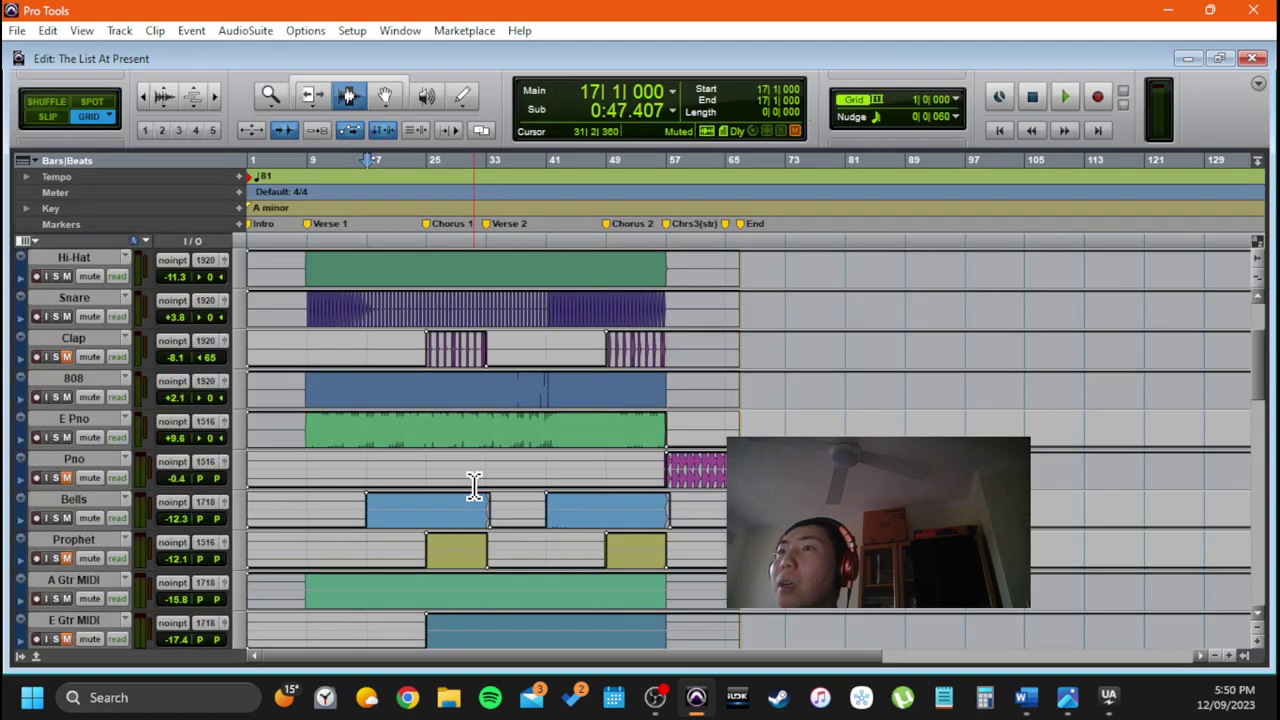
Select bars 28 to 31 of the Chorus 1 clip on the Prophet track
scroll(472, 507, "down", 3)
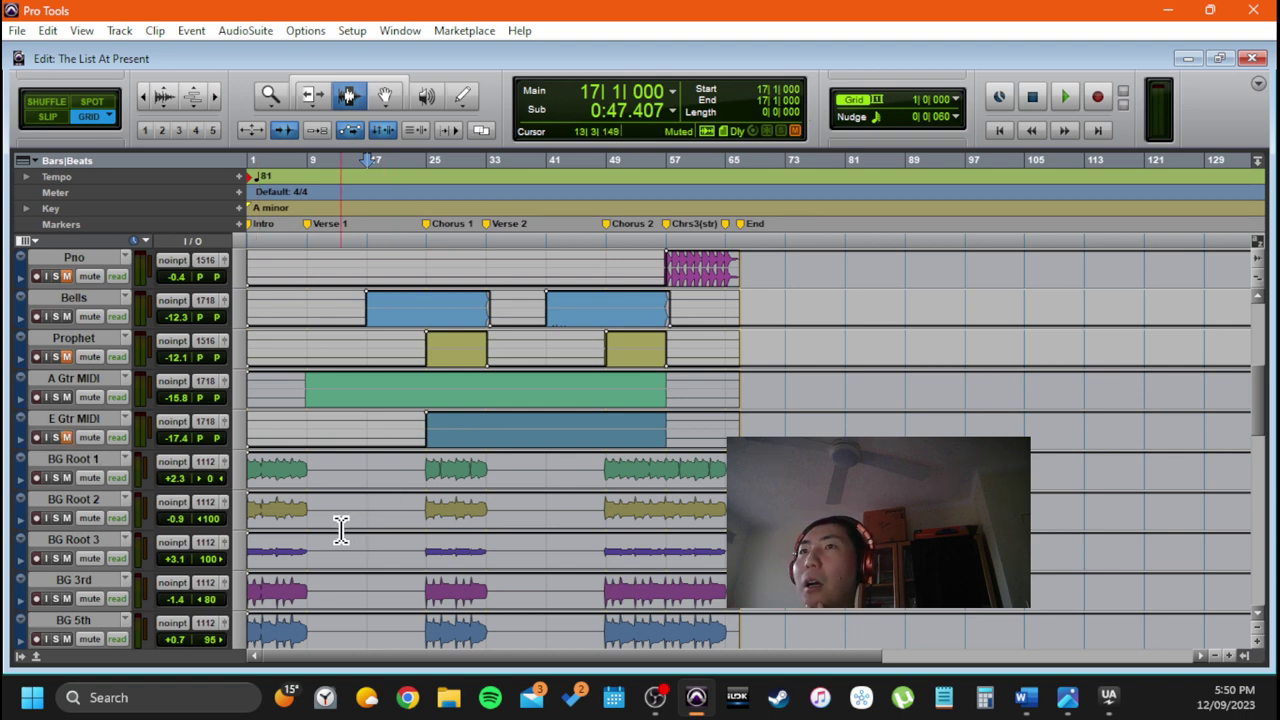
scroll(340, 530, "up", 2)
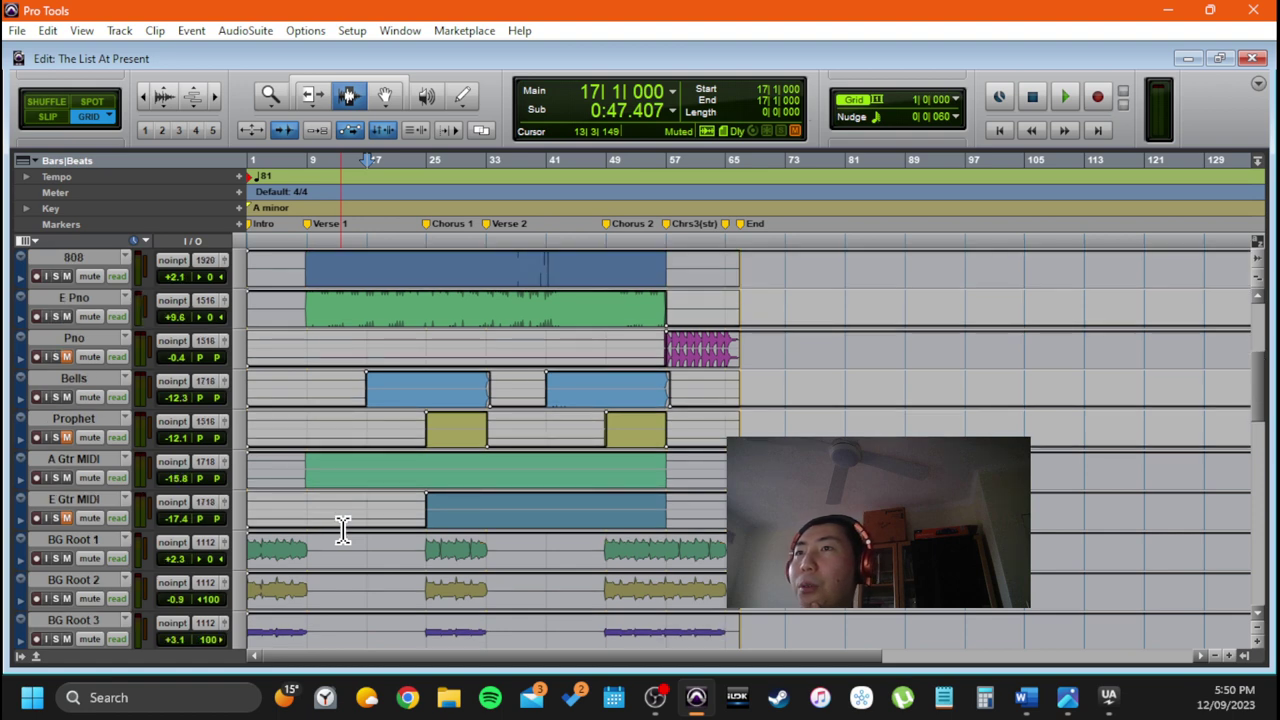
double_click(440, 430)
left_click_drag(450, 430, 473, 430)
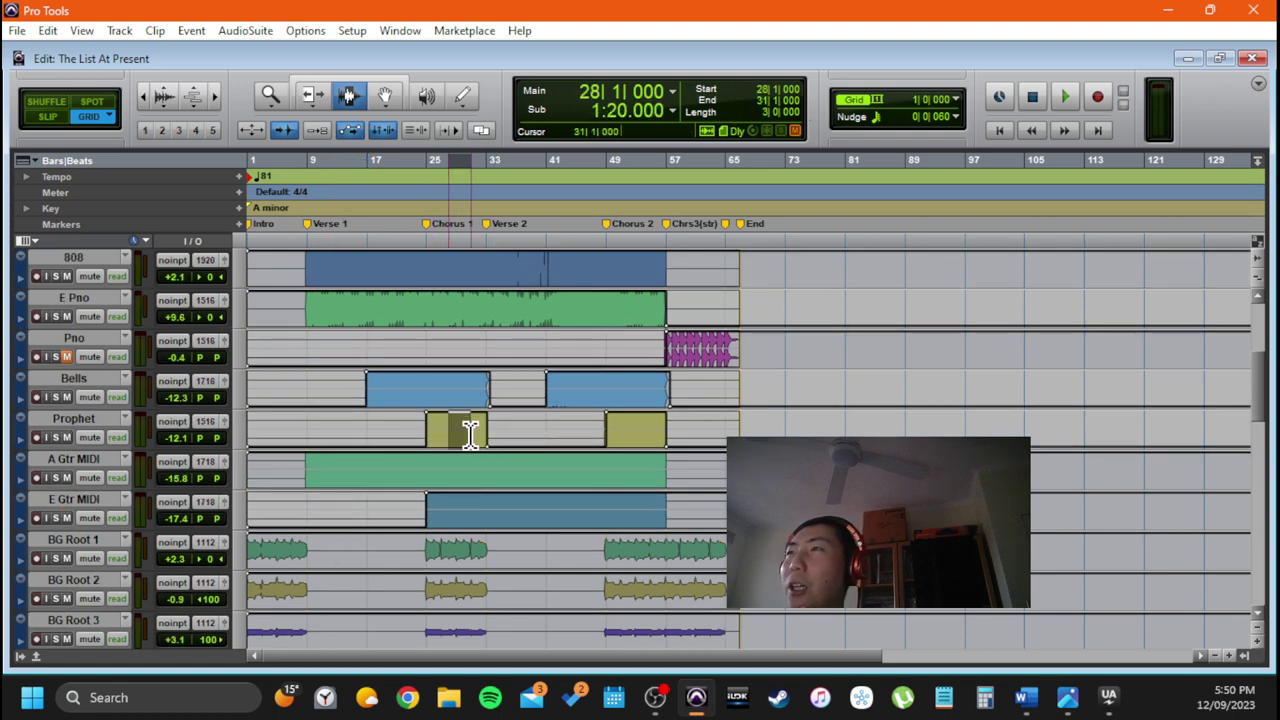
Look over the instrument and background vocal tracks in the Edit window
scroll(425, 452, "up", 3)
scroll(420, 455, "up", 3)
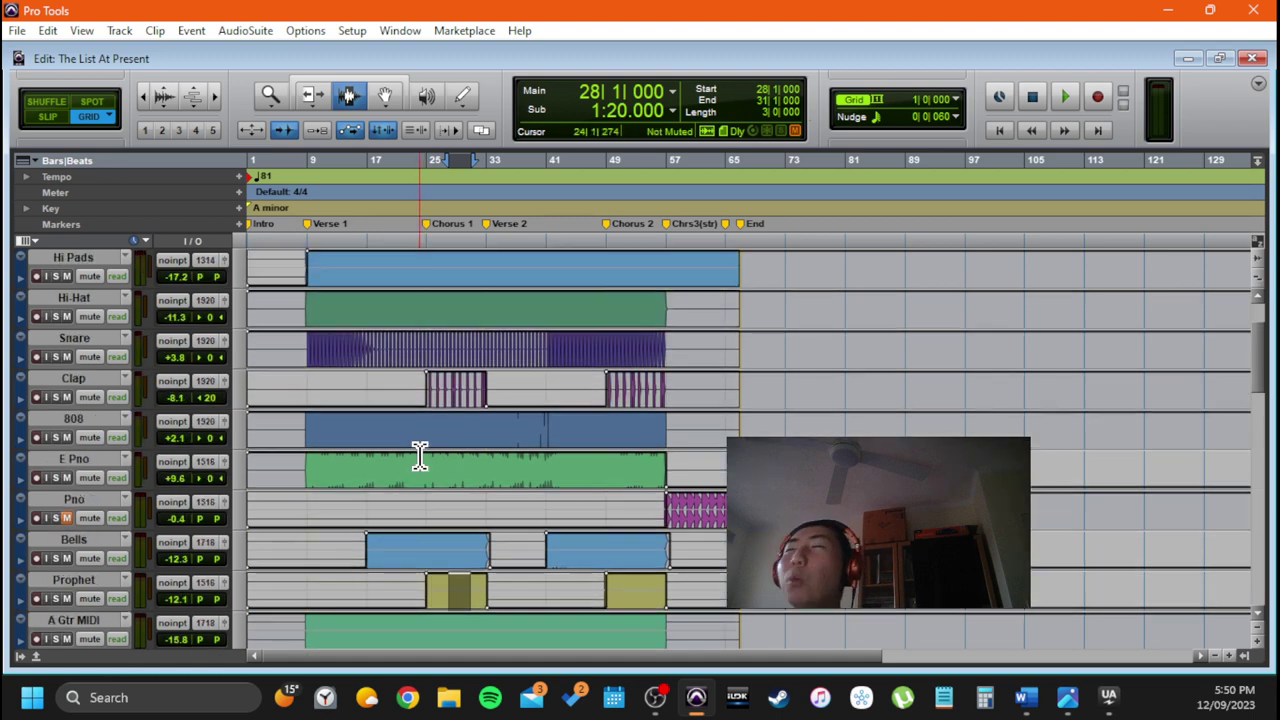
scroll(403, 460, "down", 4)
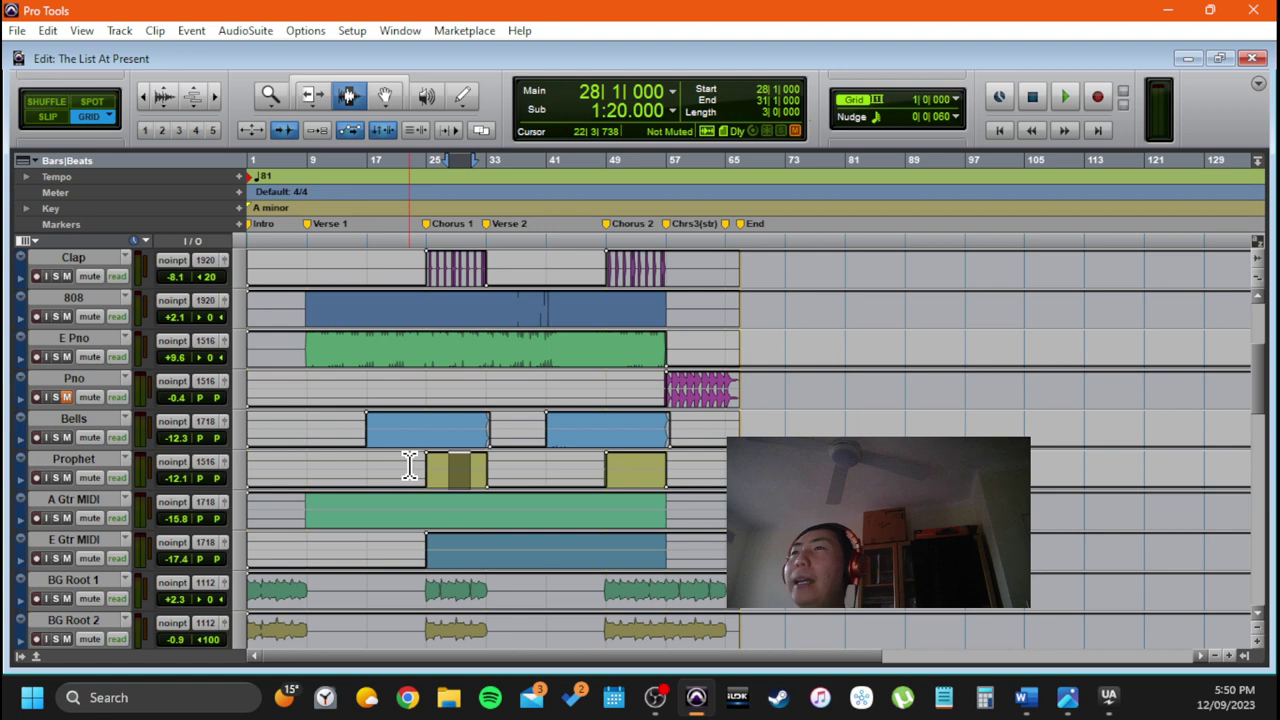
scroll(360, 514, "down", 4)
scroll(406, 467, "up", 4)
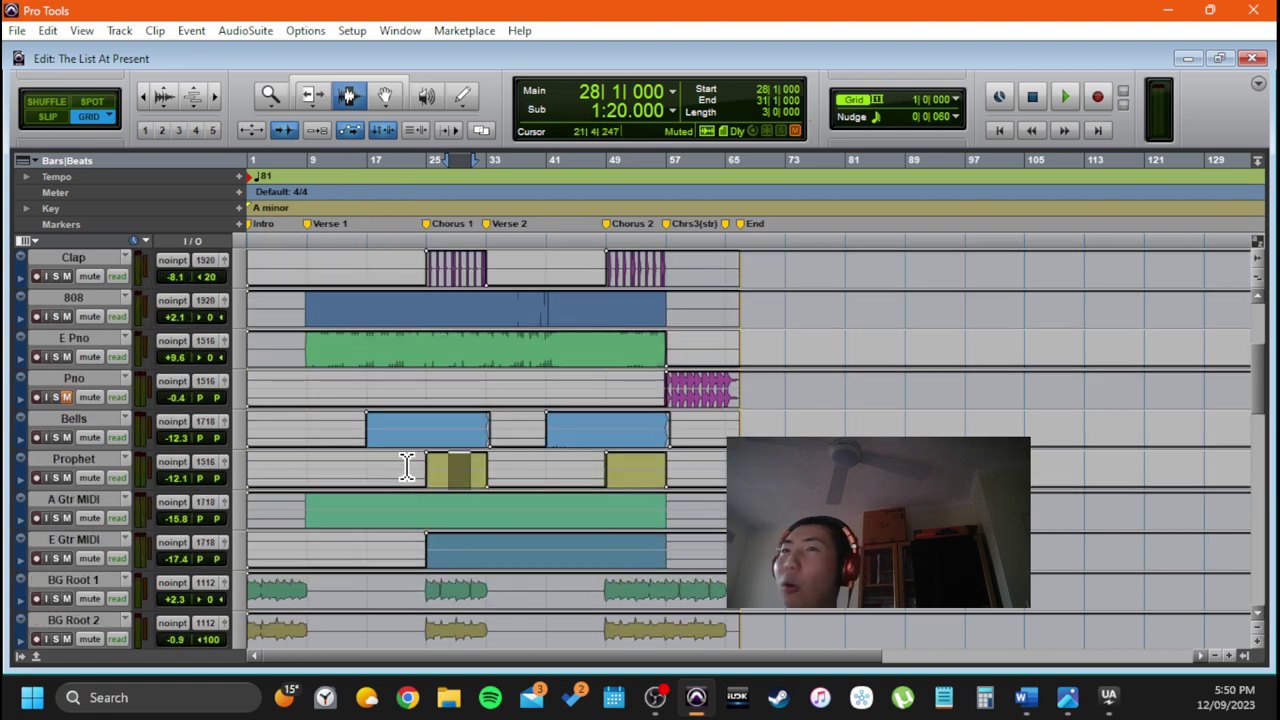
scroll(406, 467, "down", 7)
scroll(375, 480, "up", 4)
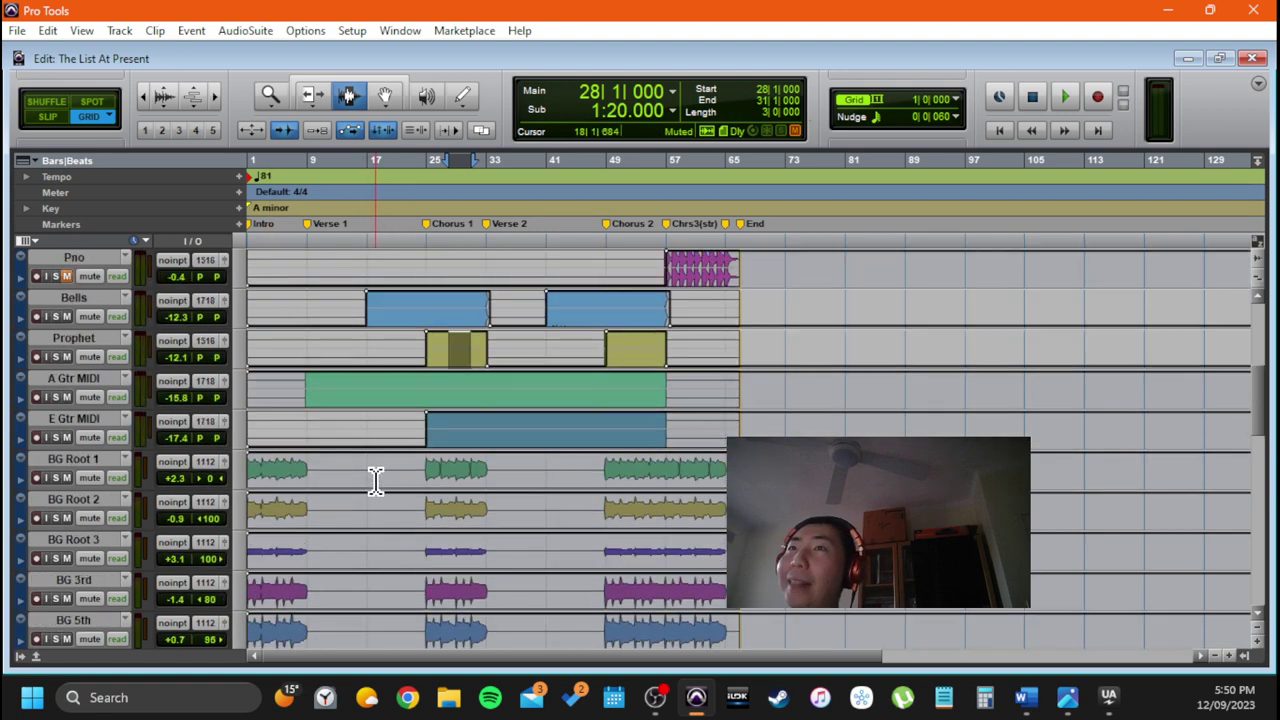
scroll(375, 480, "up", 9)
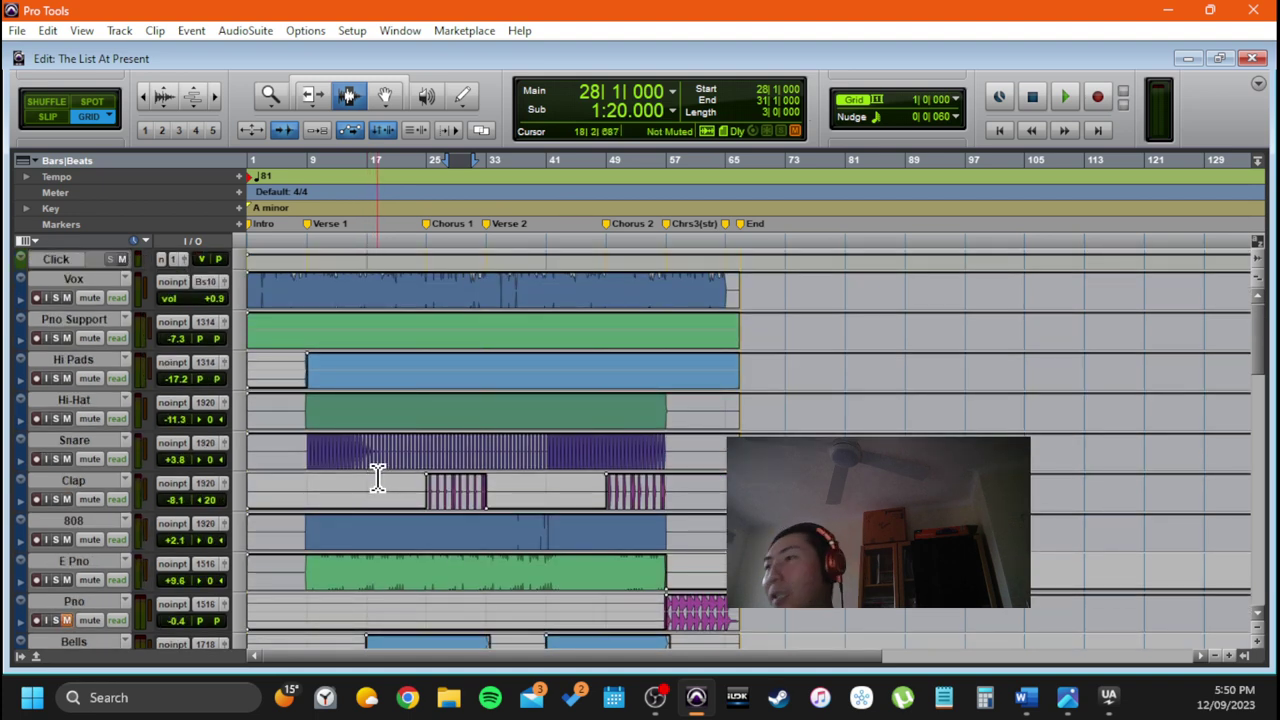
scroll(385, 485, "down", 4)
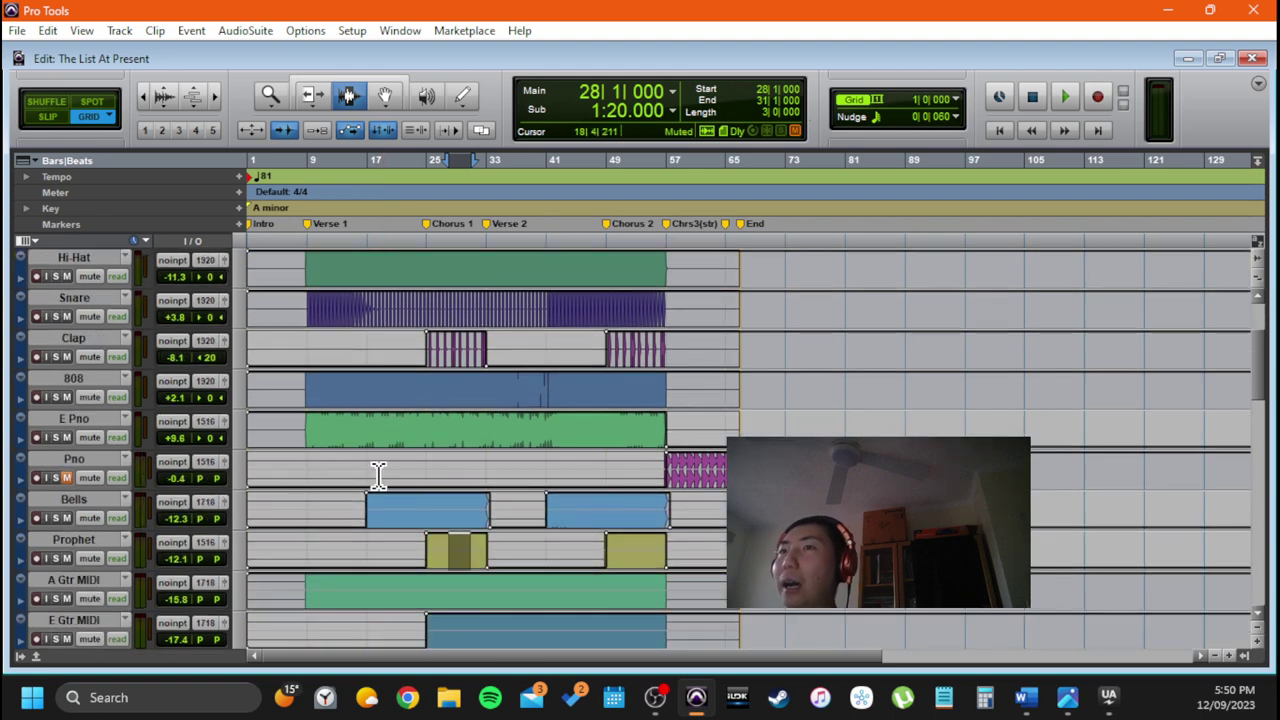
Select the Pno Support track and place the edit cursor at bar 11 on it
scroll(300, 420, "up", 4)
left_click(91, 319)
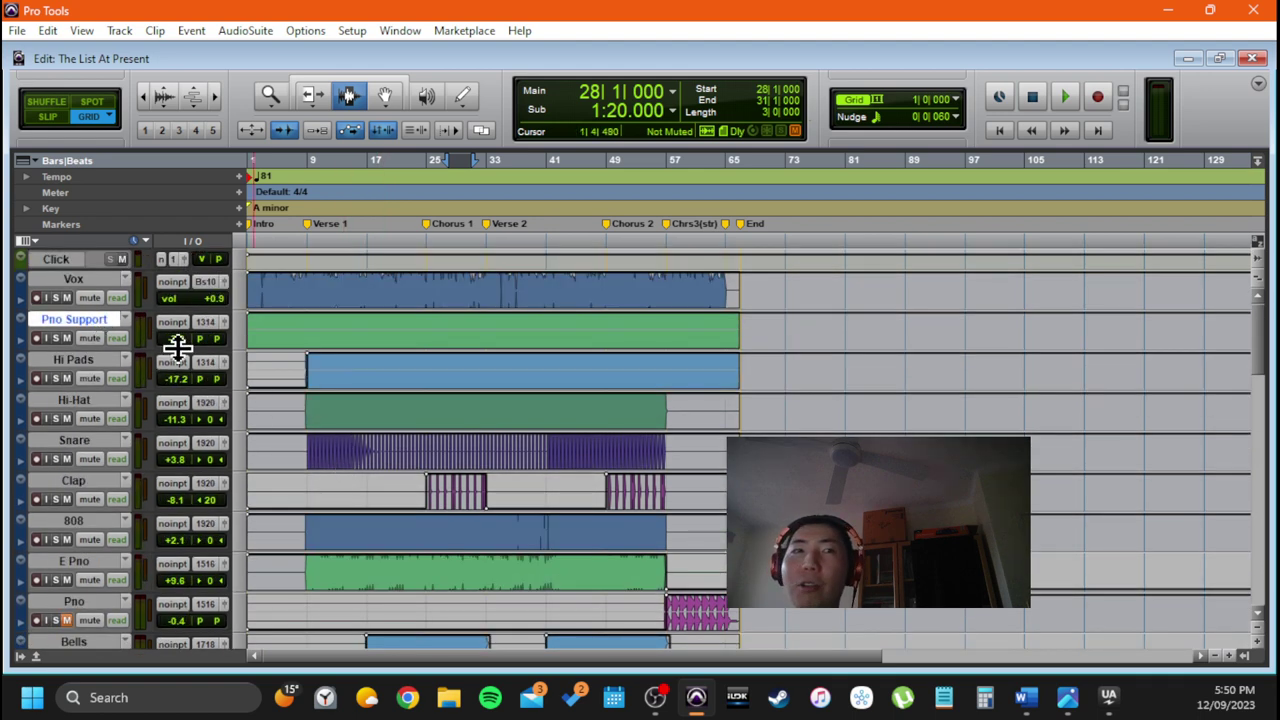
left_click(317, 331)
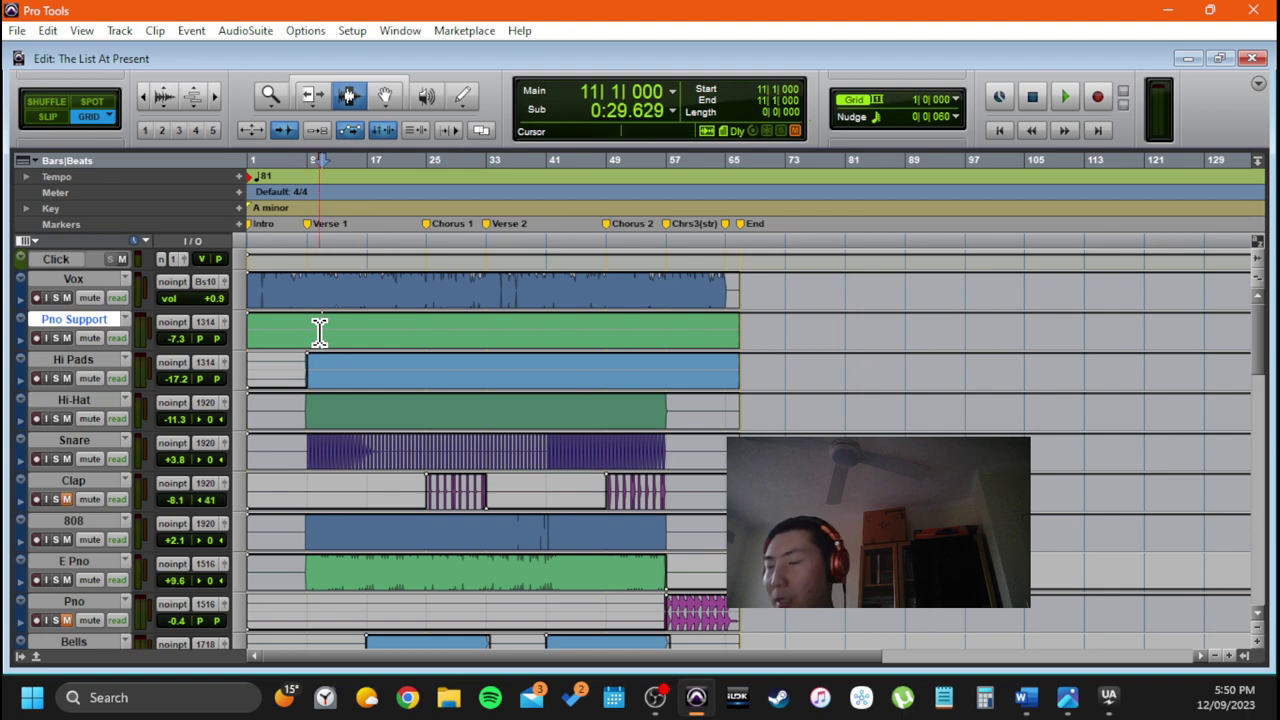
Open the track list, find the hidden BG Root 1 Comped track, and show and activate it
scroll(374, 491, "down", 12)
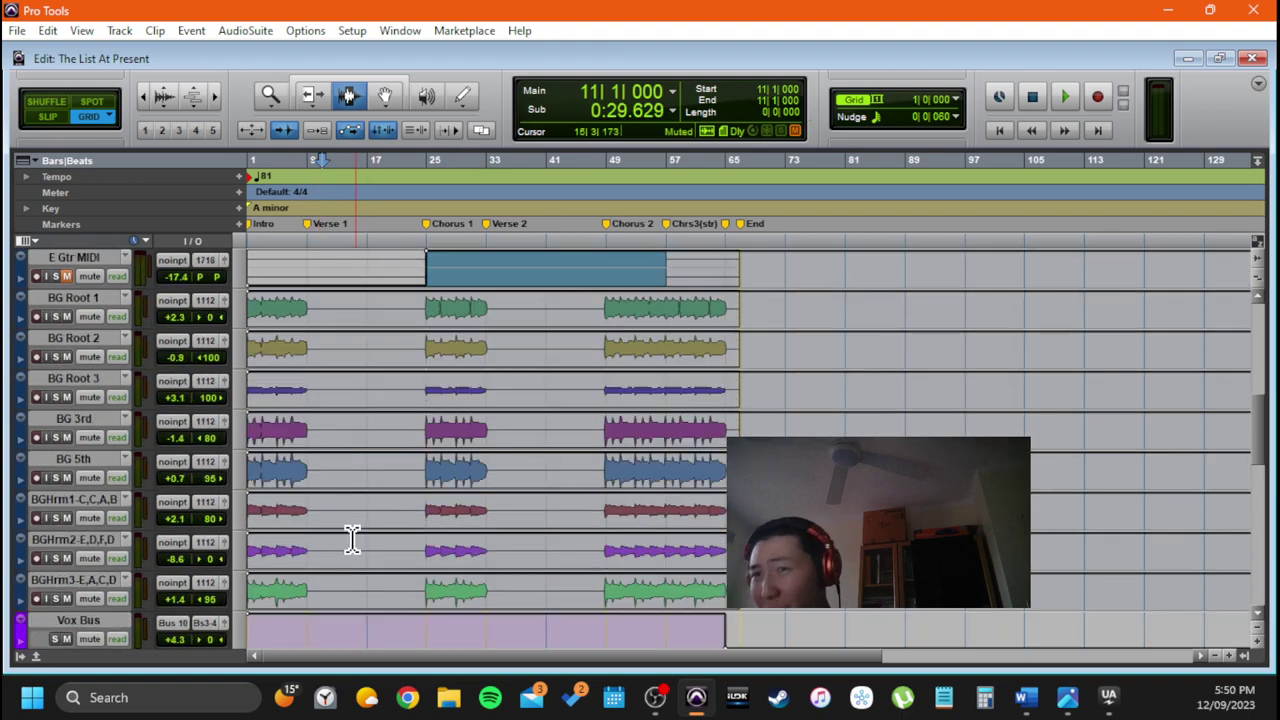
left_click(19, 656)
scroll(210, 468, "down", 10)
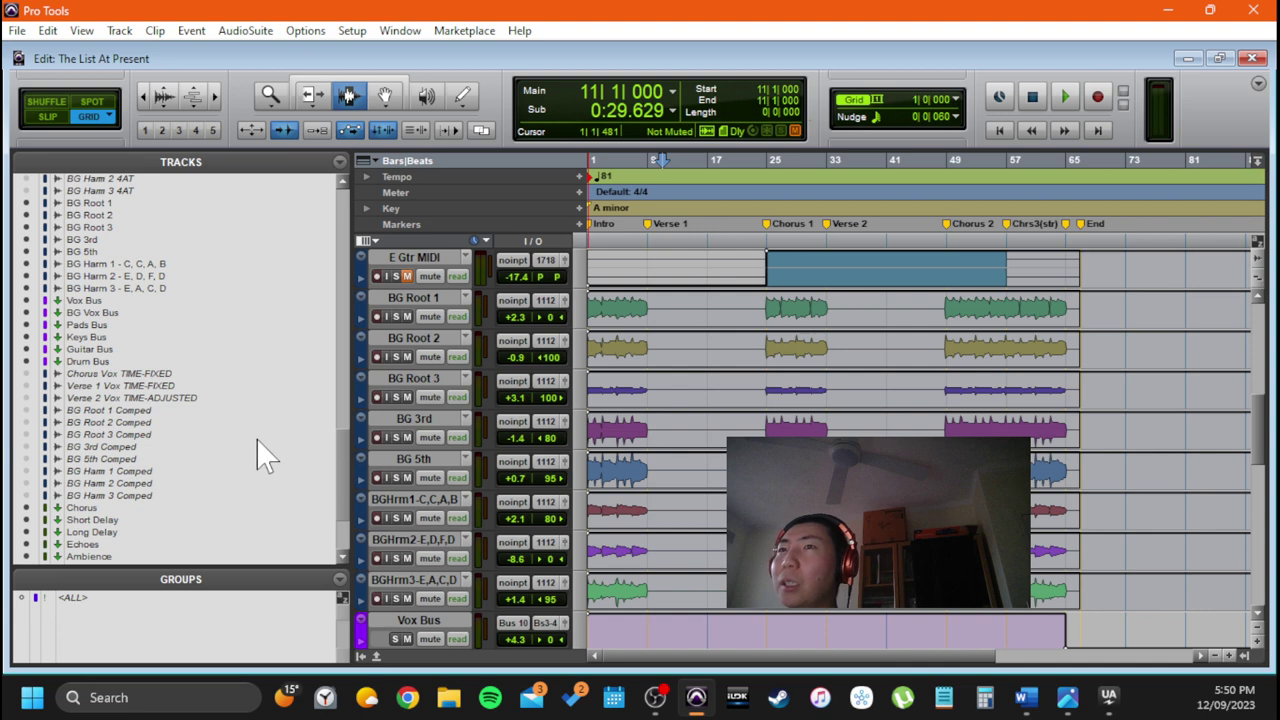
left_click(138, 411)
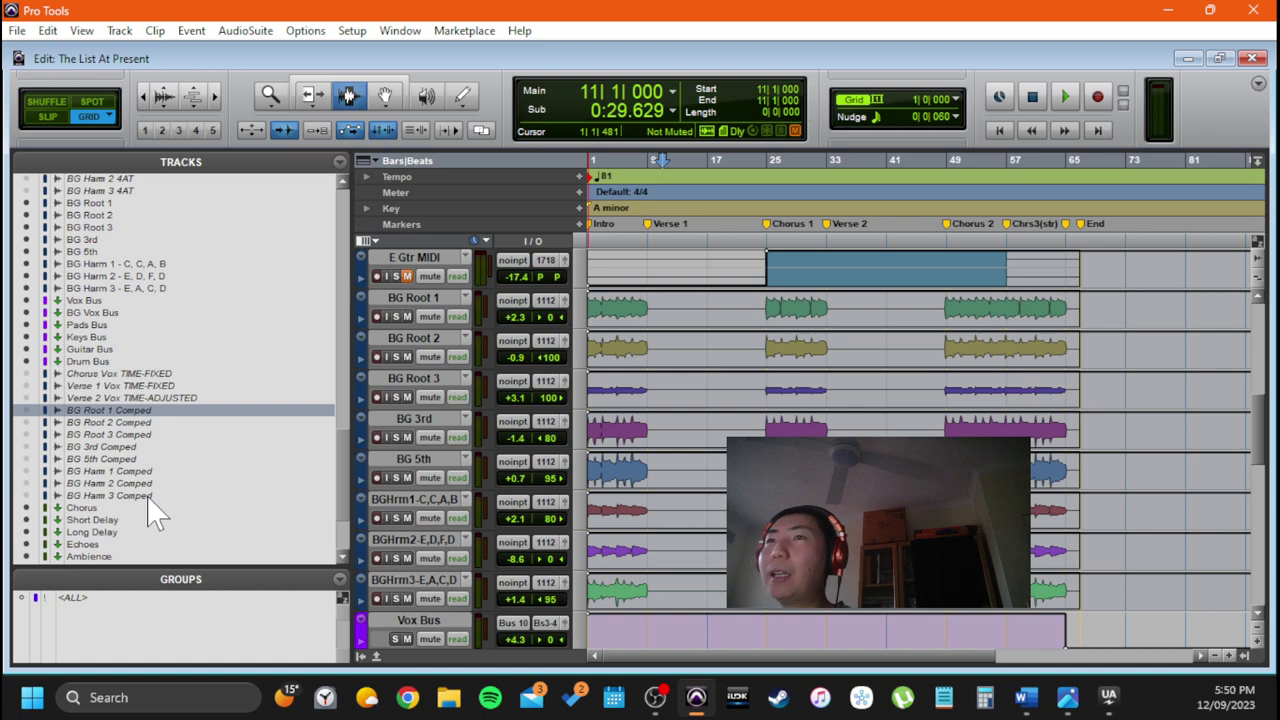
right_click(141, 413)
left_click(184, 436)
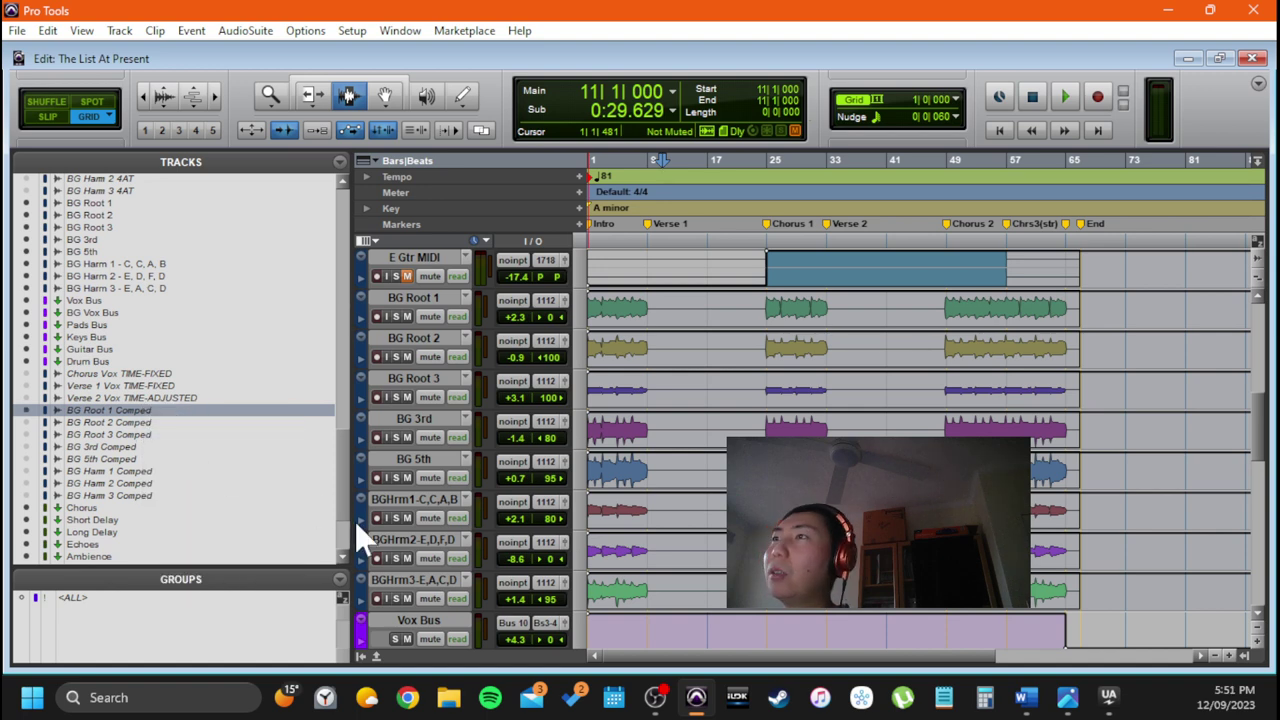
Locate the BG Root 1 Comped track below the buses to examine its clips, and hide it and make it inactive
scroll(663, 552, "down", 3)
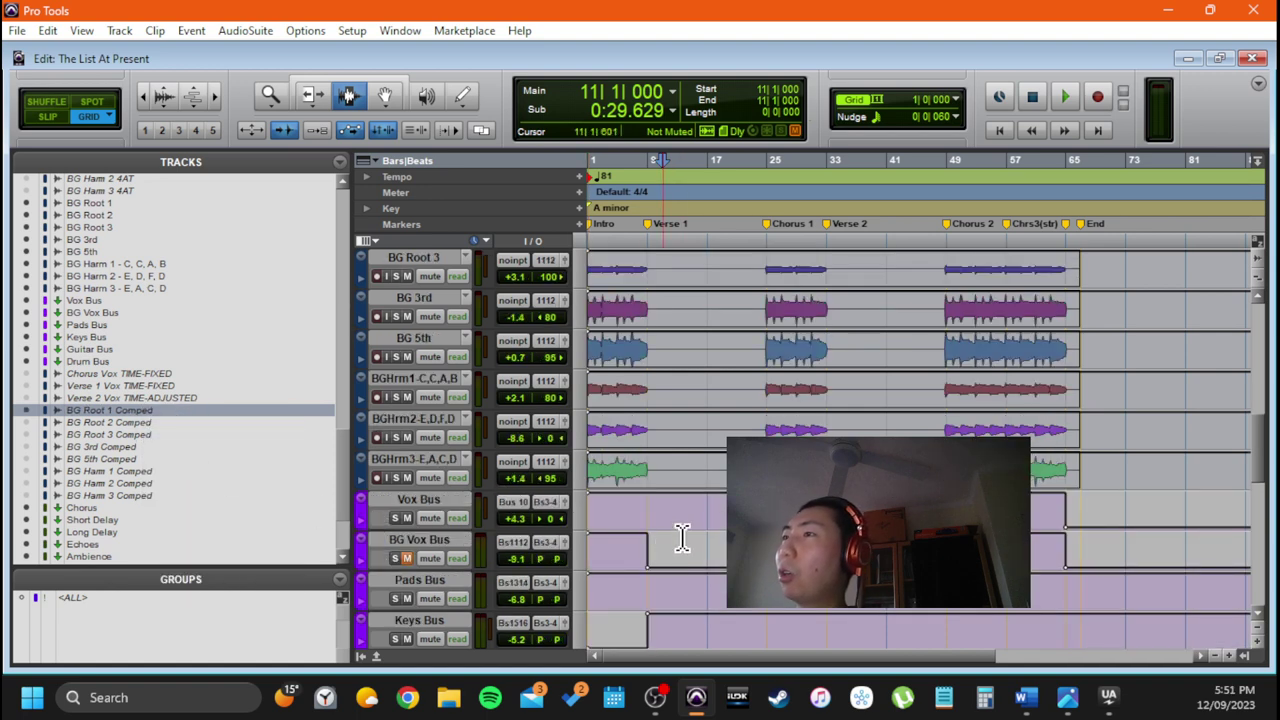
scroll(663, 552, "down", 3)
scroll(677, 557, "down", 3)
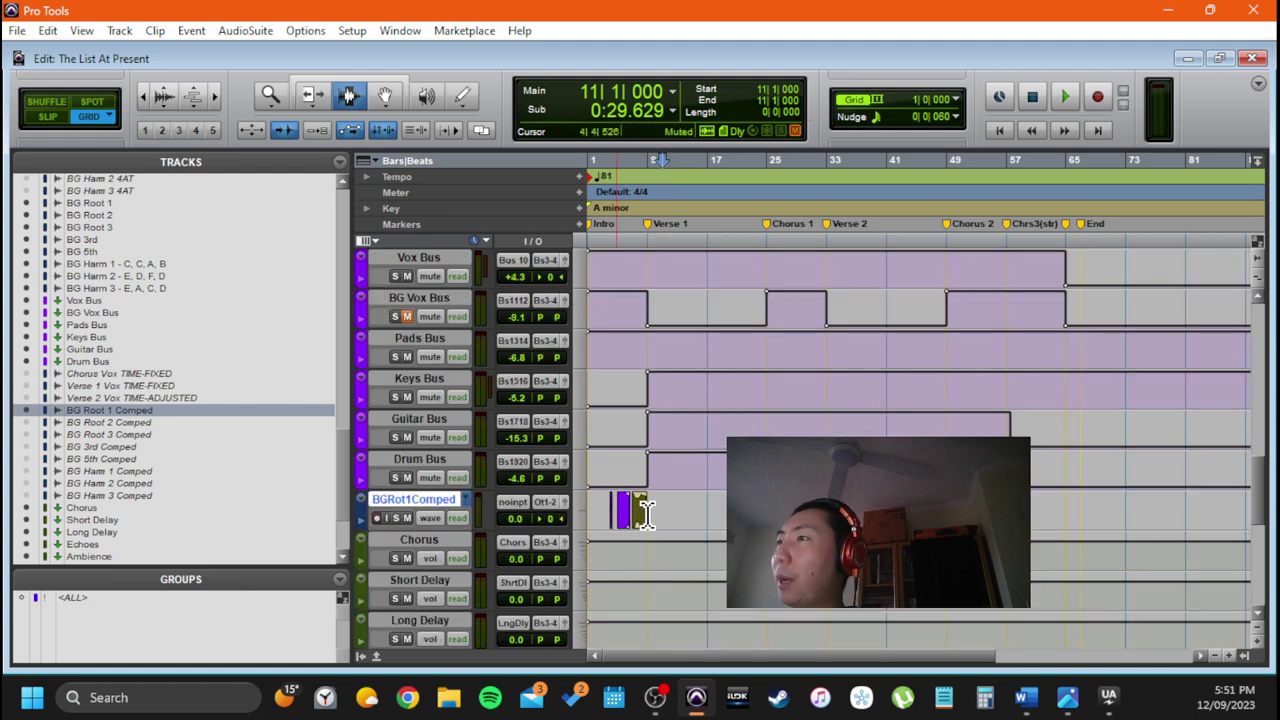
right_click(234, 411)
left_click(312, 437)
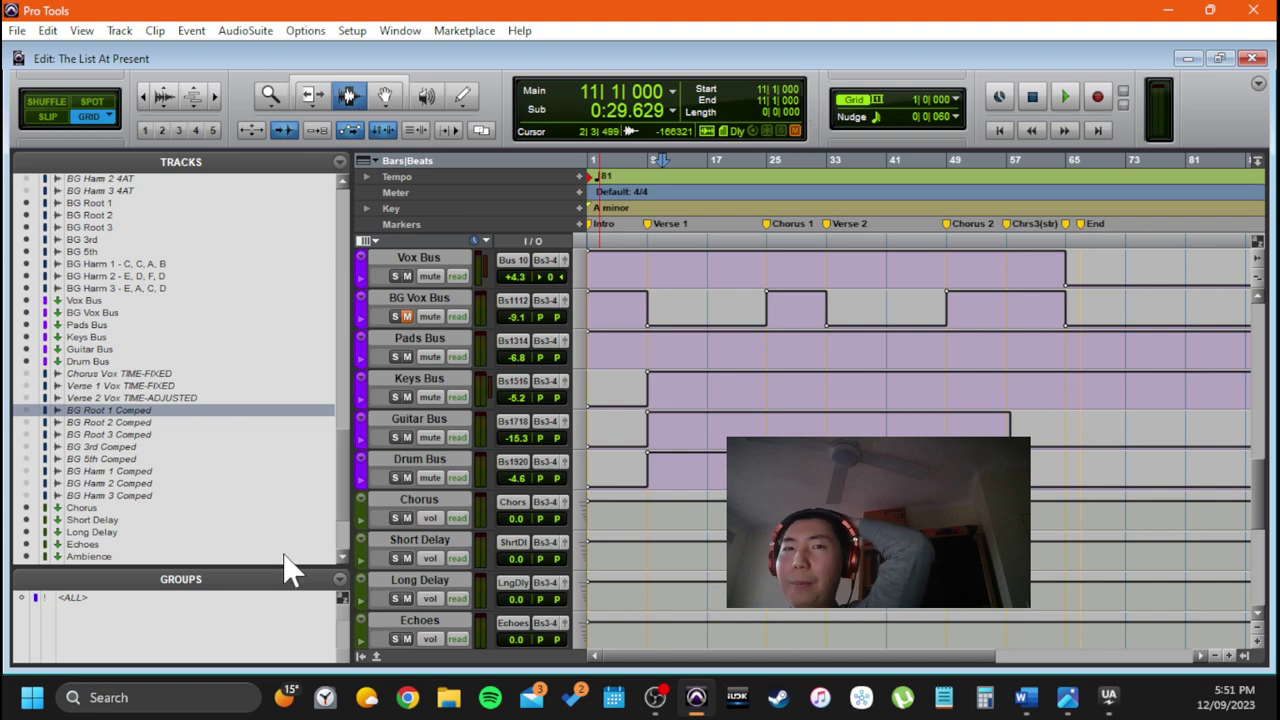
Find the hidden BG Root 1 4 ANA PRINT track in the track list, show and activate it, and close the list
scroll(172, 440, "down", 3)
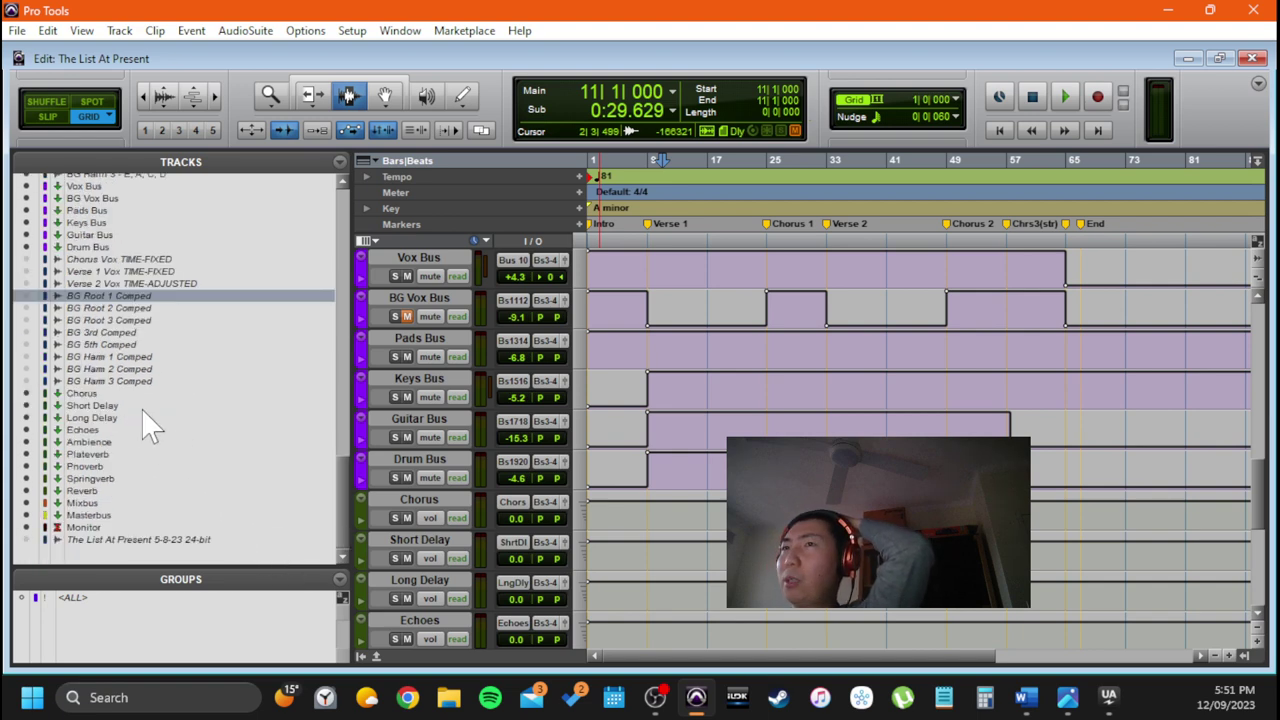
scroll(170, 370, "up", 1)
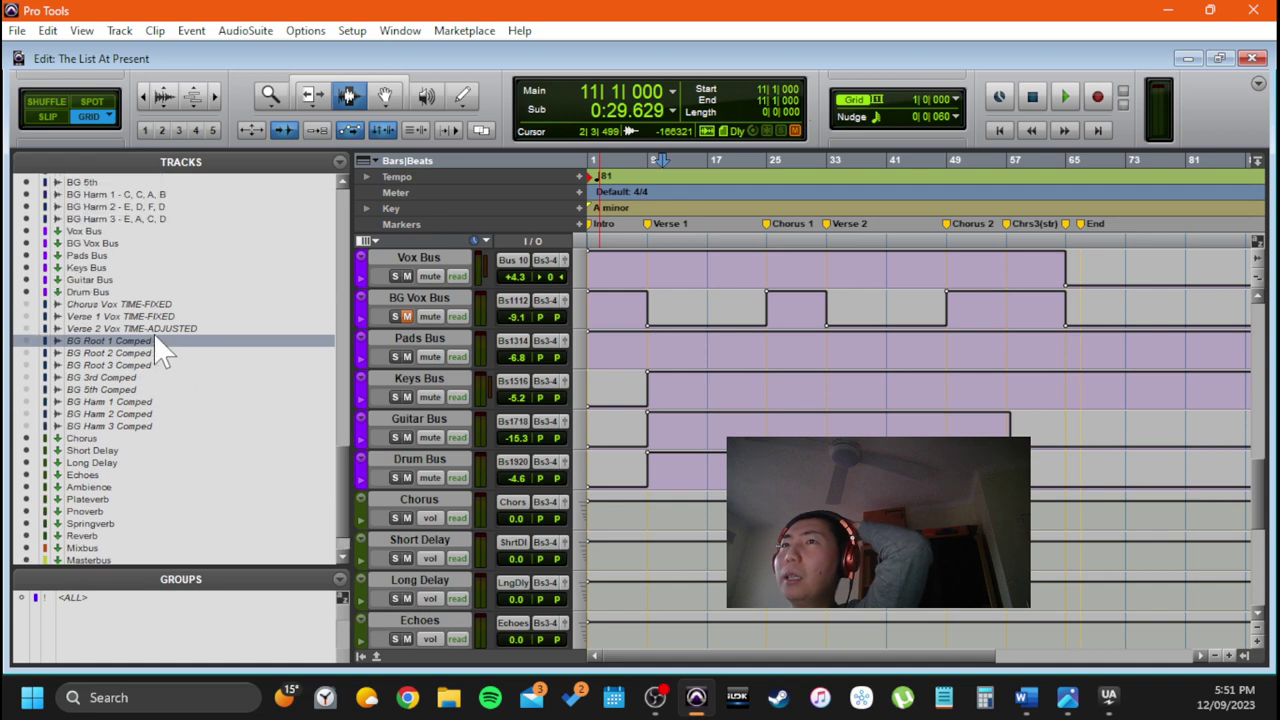
scroll(160, 370, "down", 1)
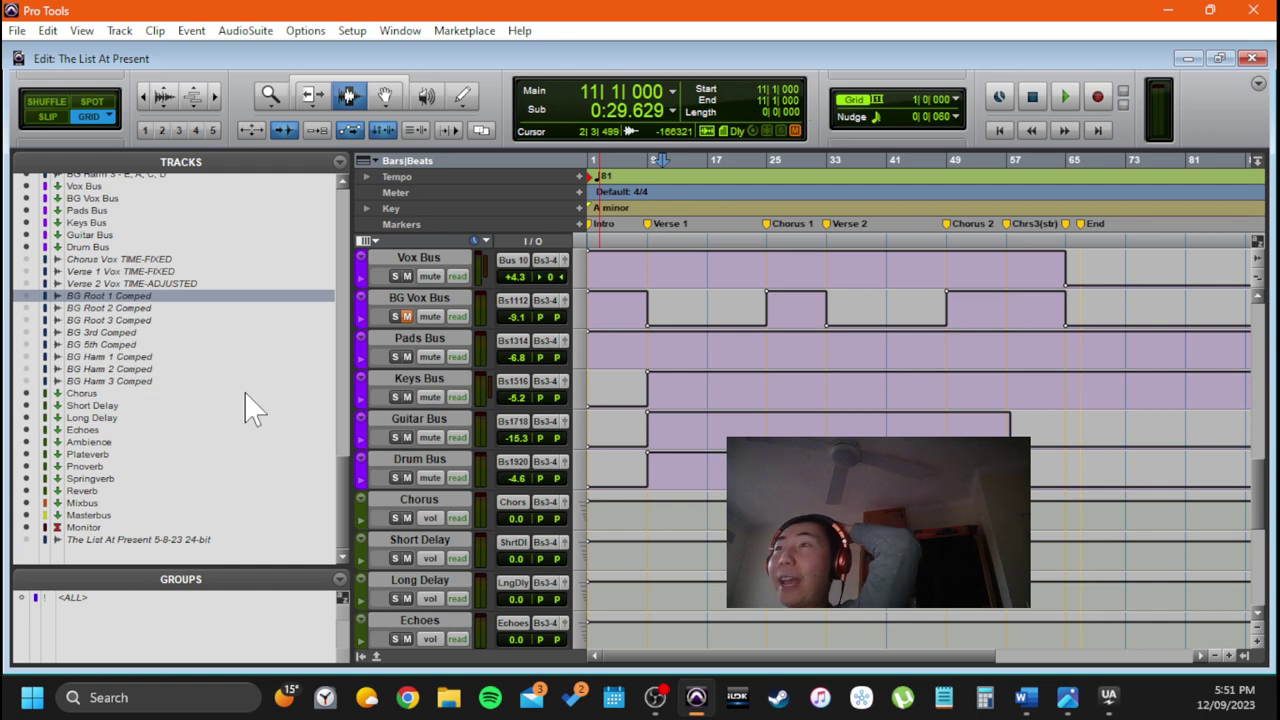
scroll(225, 448, "up", 10)
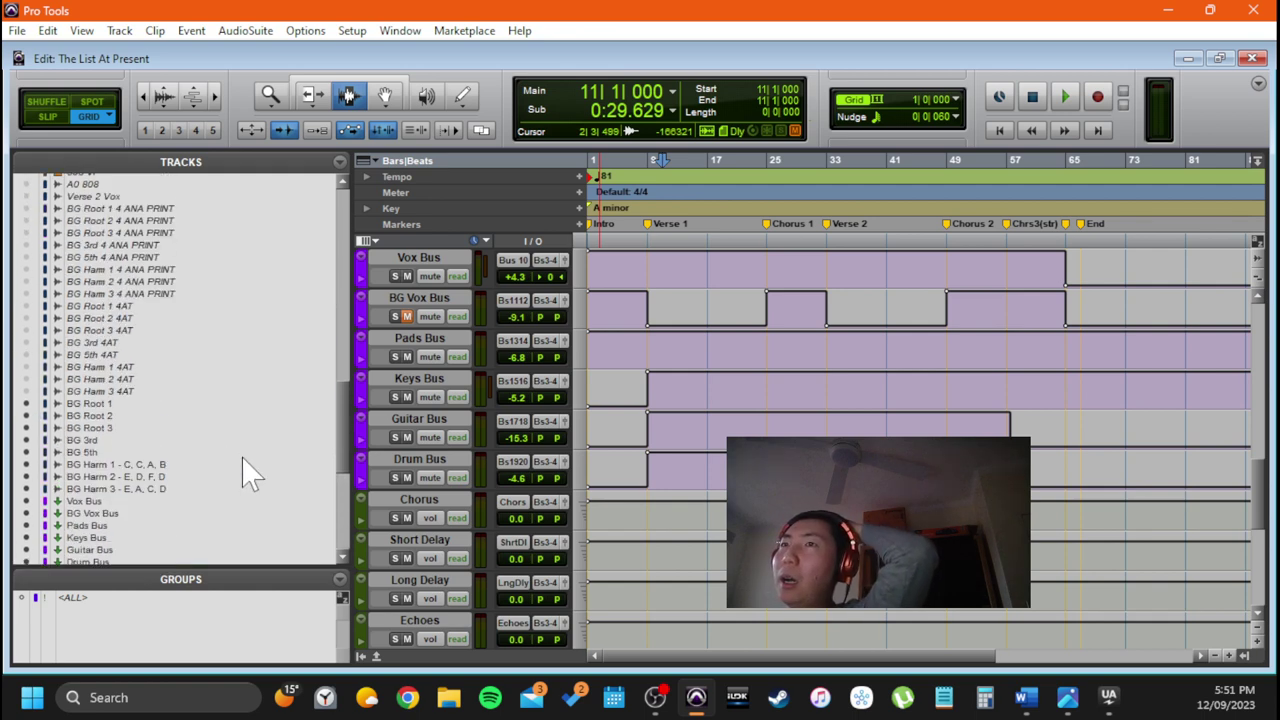
scroll(250, 473, "down", 9)
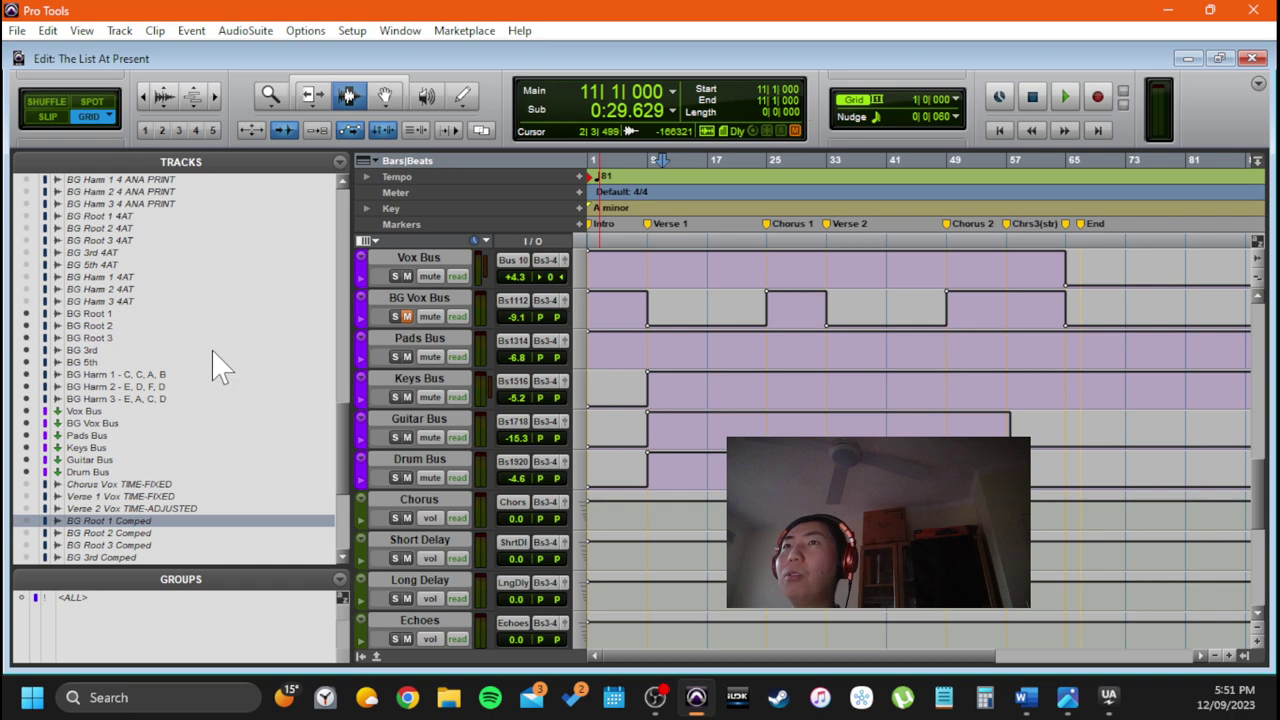
scroll(223, 352, "up", 3)
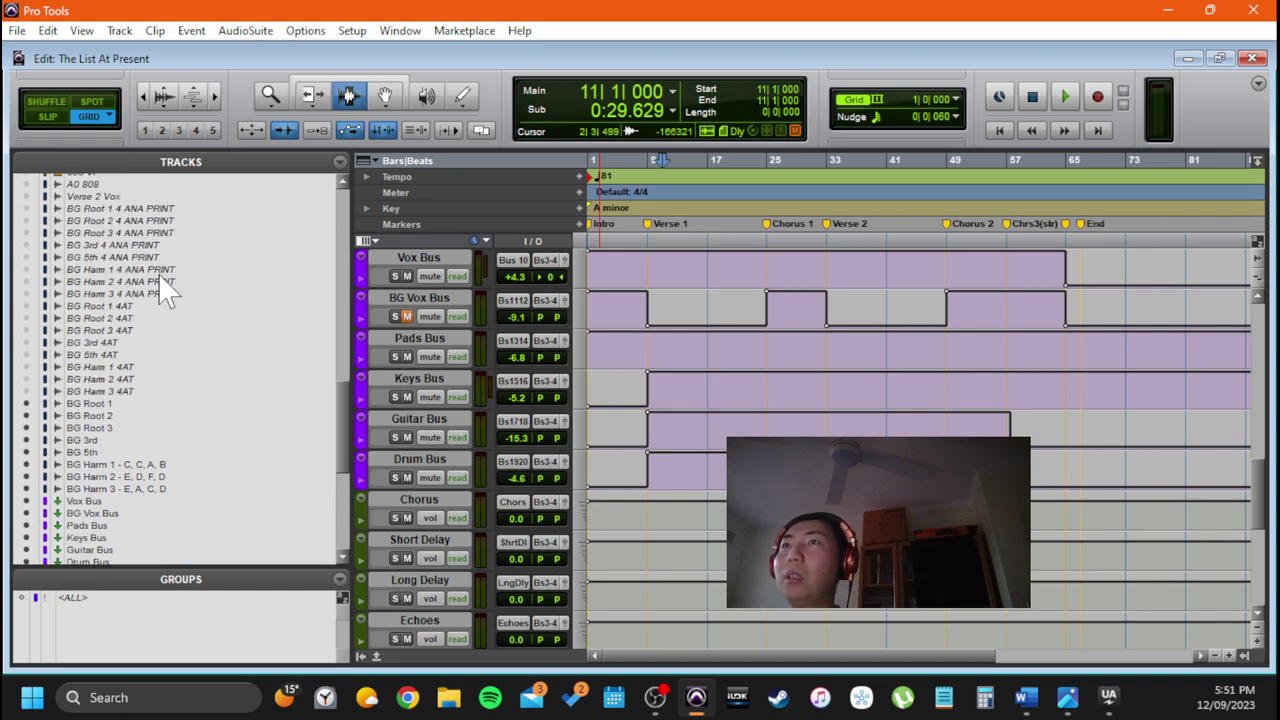
right_click(160, 208)
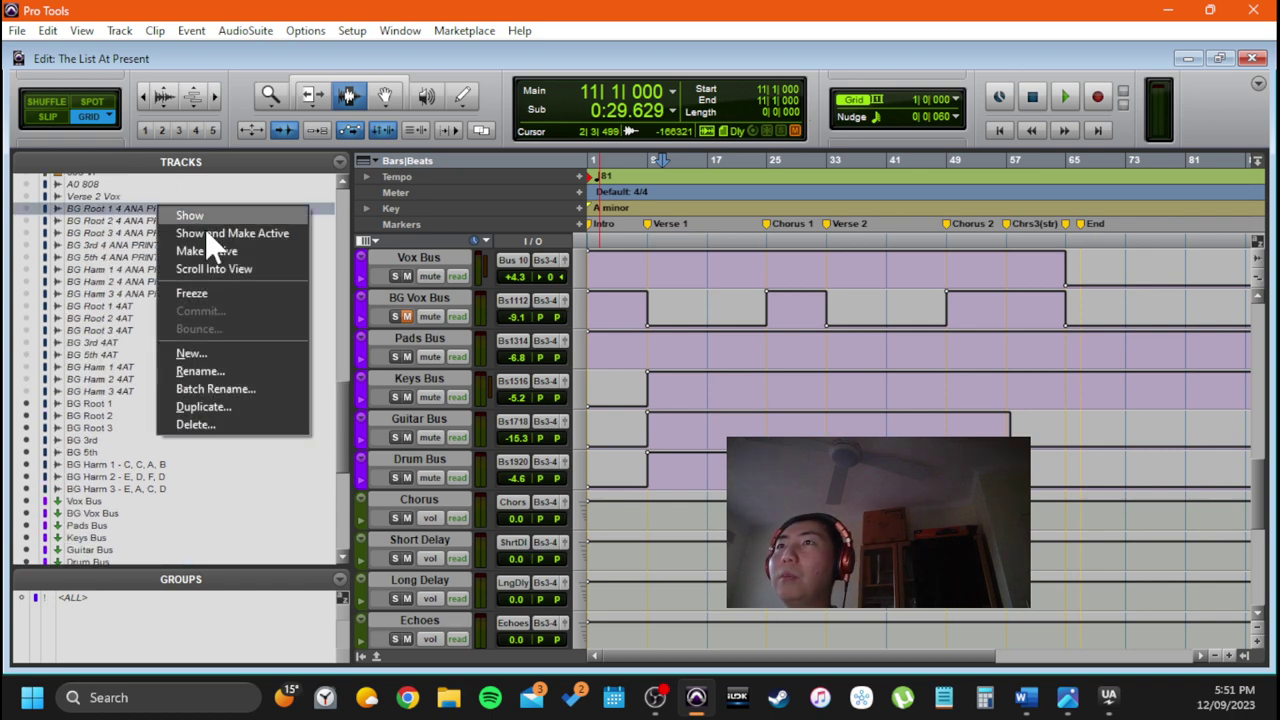
left_click(212, 234)
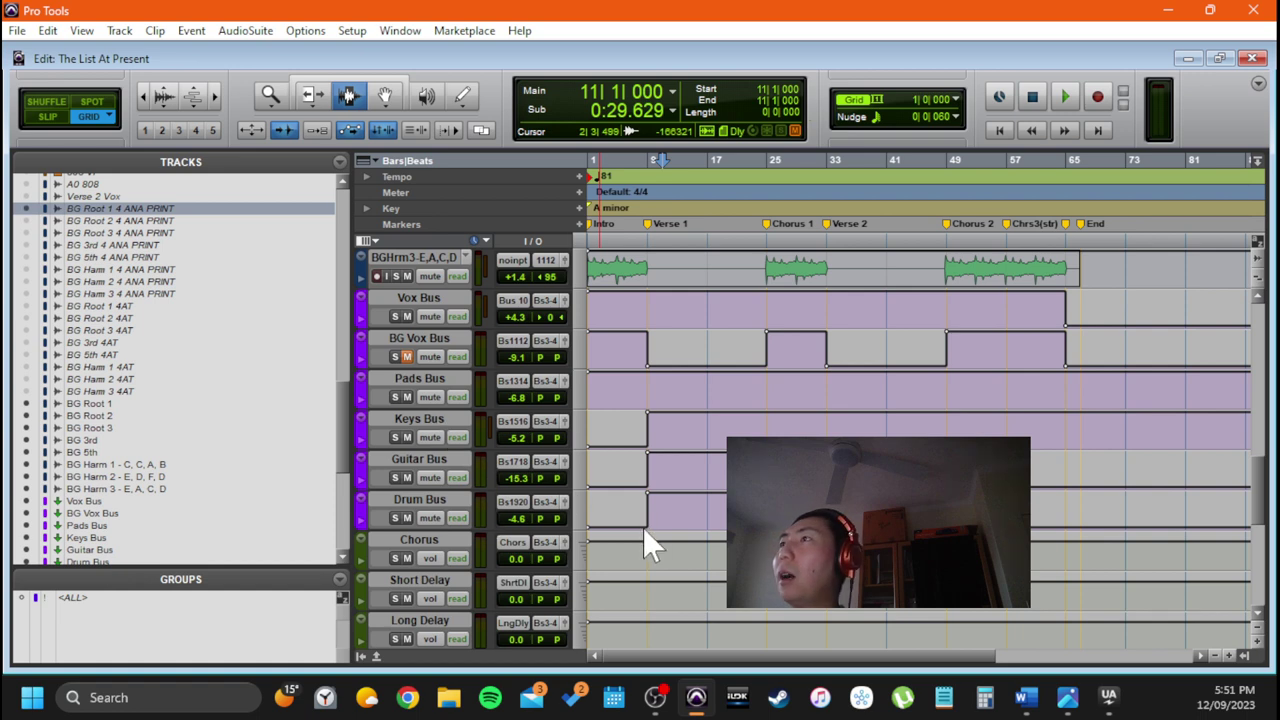
scroll(632, 558, "up", 2)
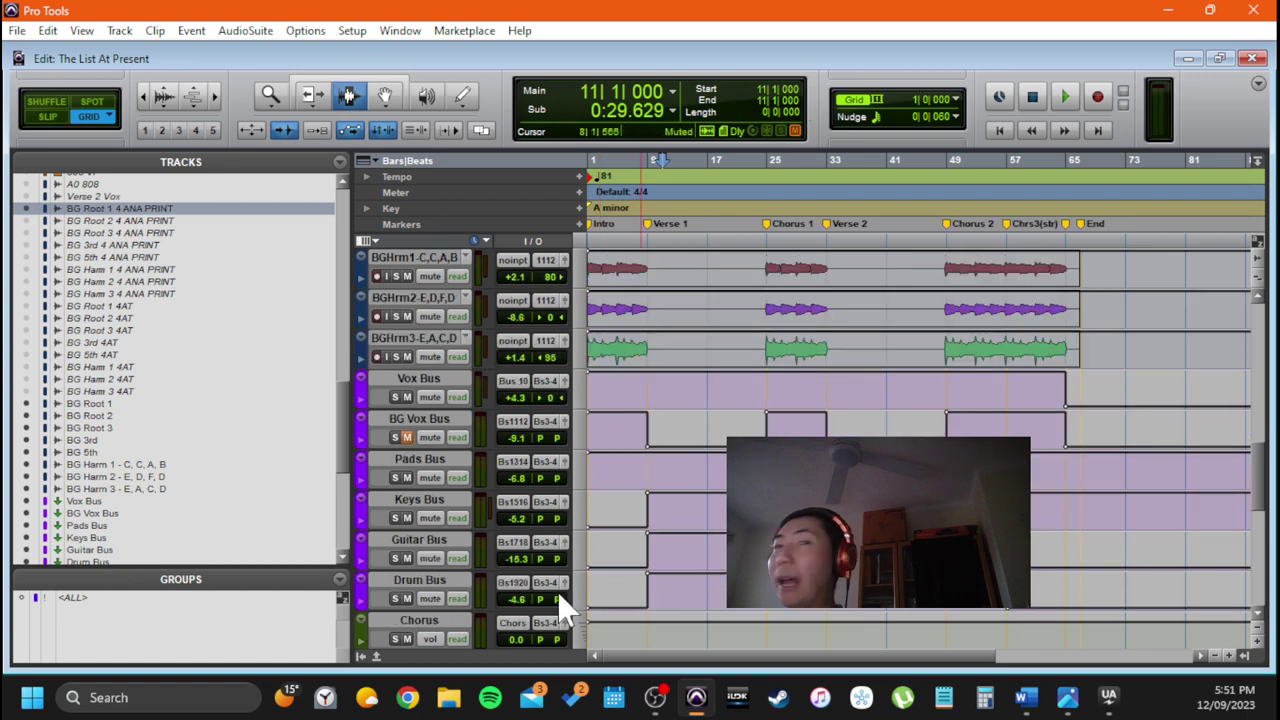
left_click(361, 658)
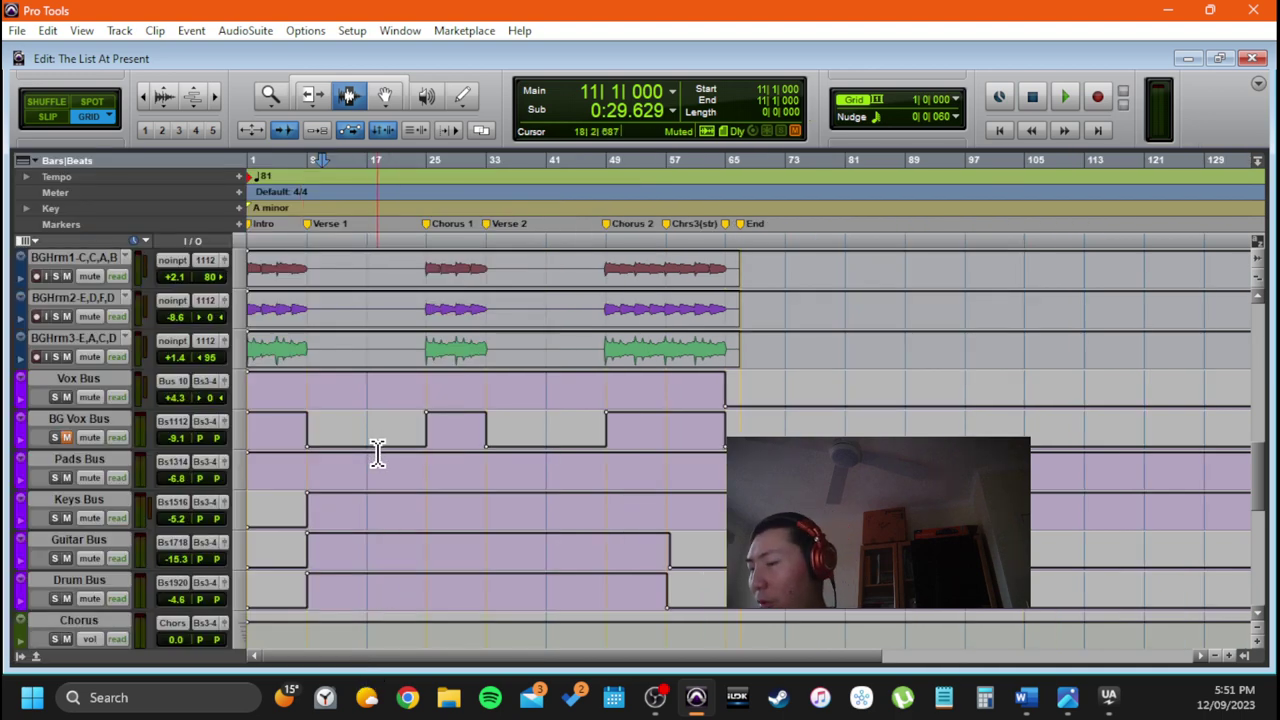
Examine the insert chain of the BG Root 1 4 ANA PRINT channel in the mixer, including the settings of its HLF-3C filter plug-in
key("ctrl+equal")
scroll(640, 540, "right", 3)
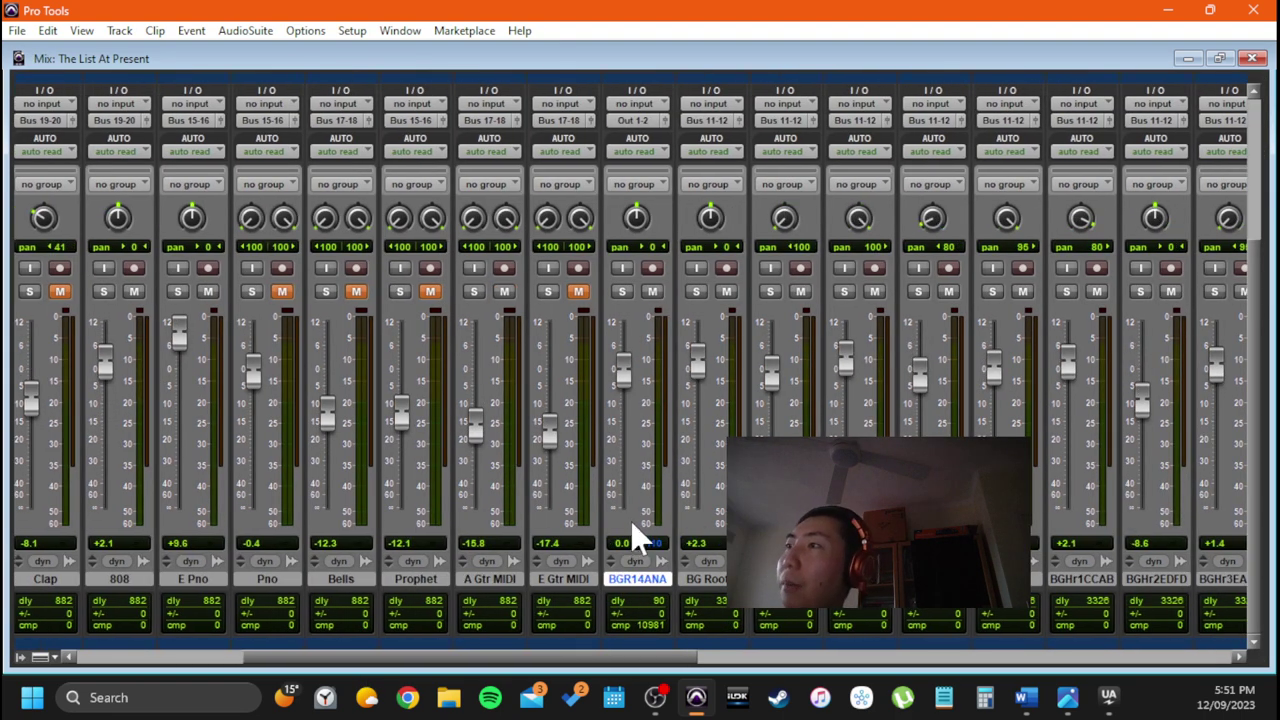
scroll(630, 520, "up", 5)
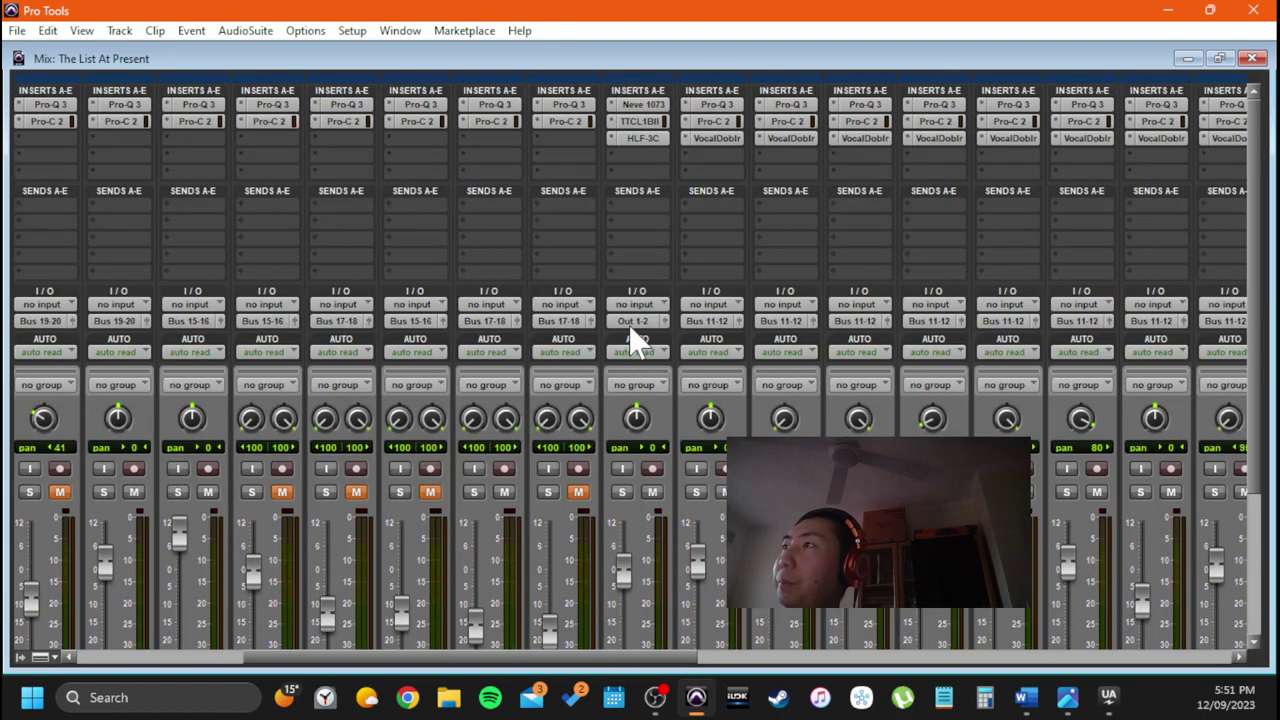
left_click(646, 141)
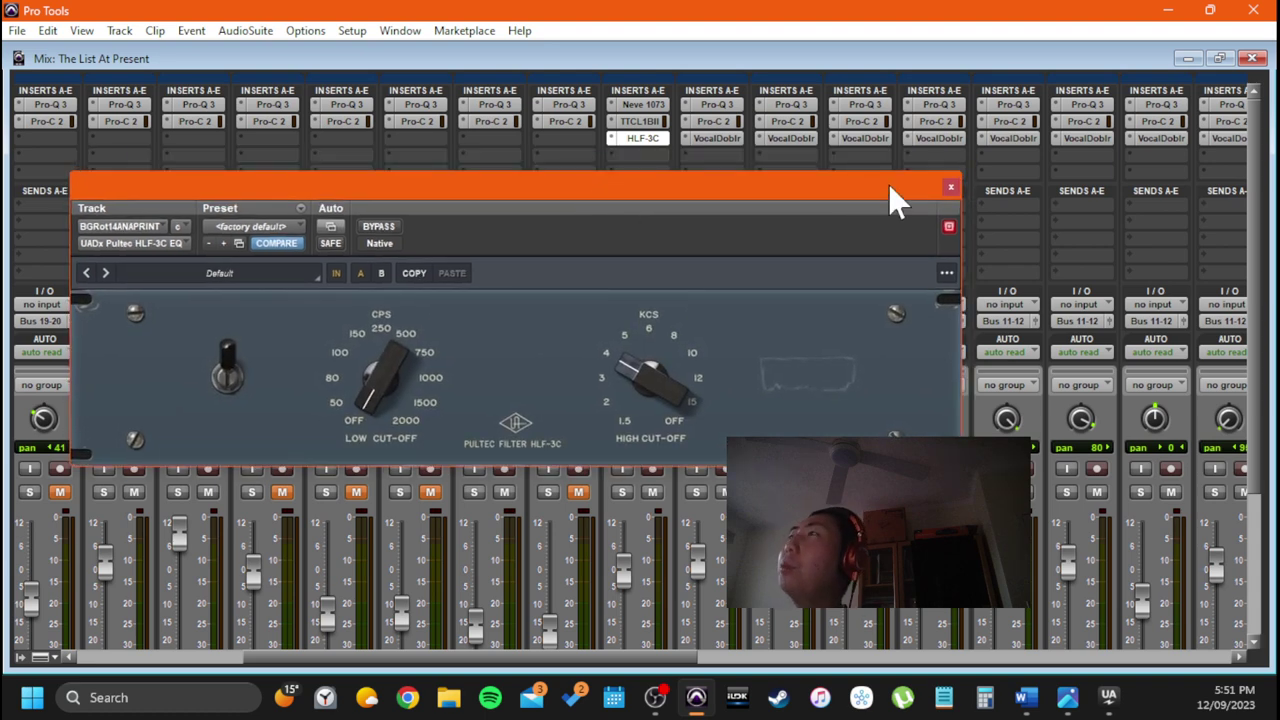
left_click(952, 187)
Hide the BG Root 1 4 ANA PRINT track from the mixer and make it inactive
scroll(590, 230, "down", 1)
scroll(584, 220, "down", 3)
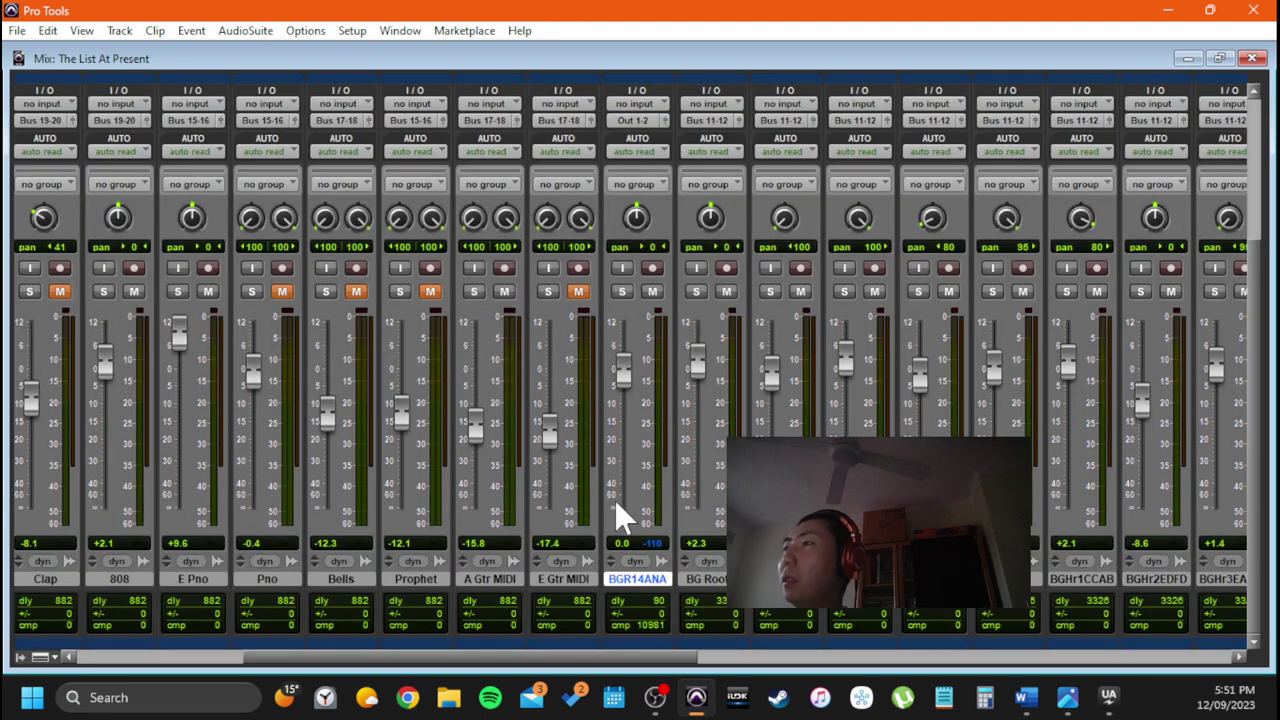
left_click(636, 579)
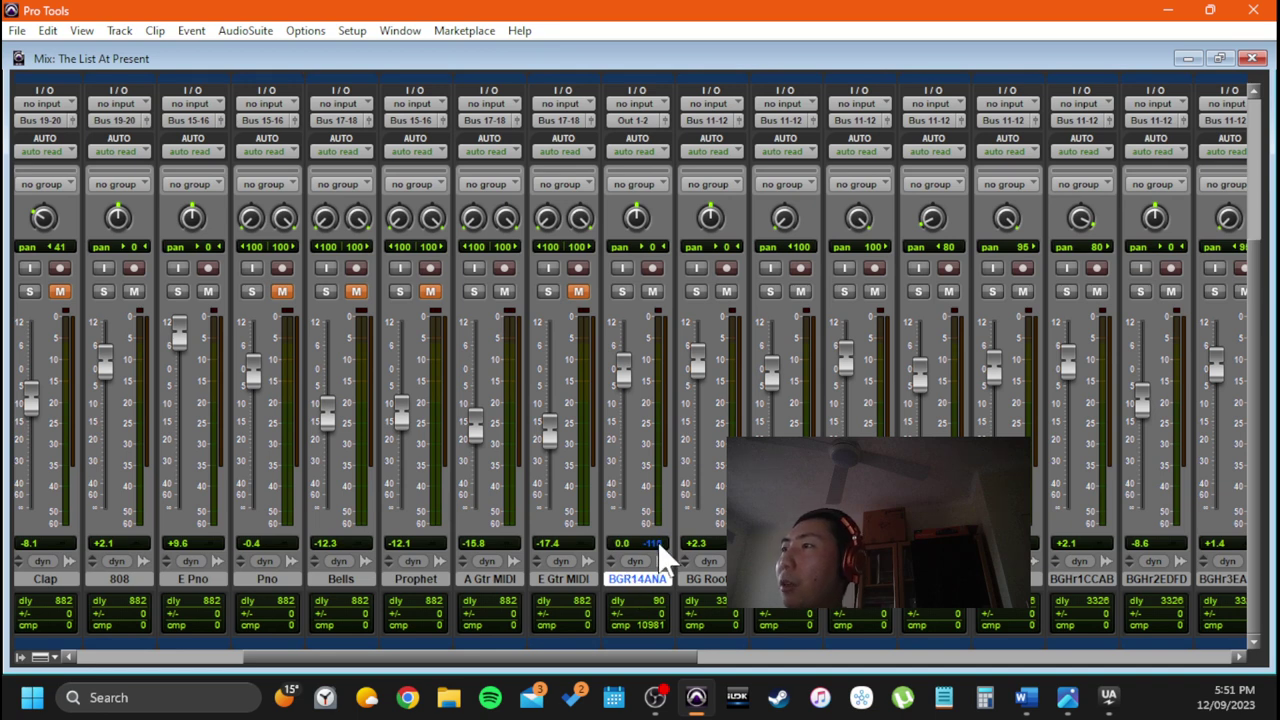
right_click(659, 580)
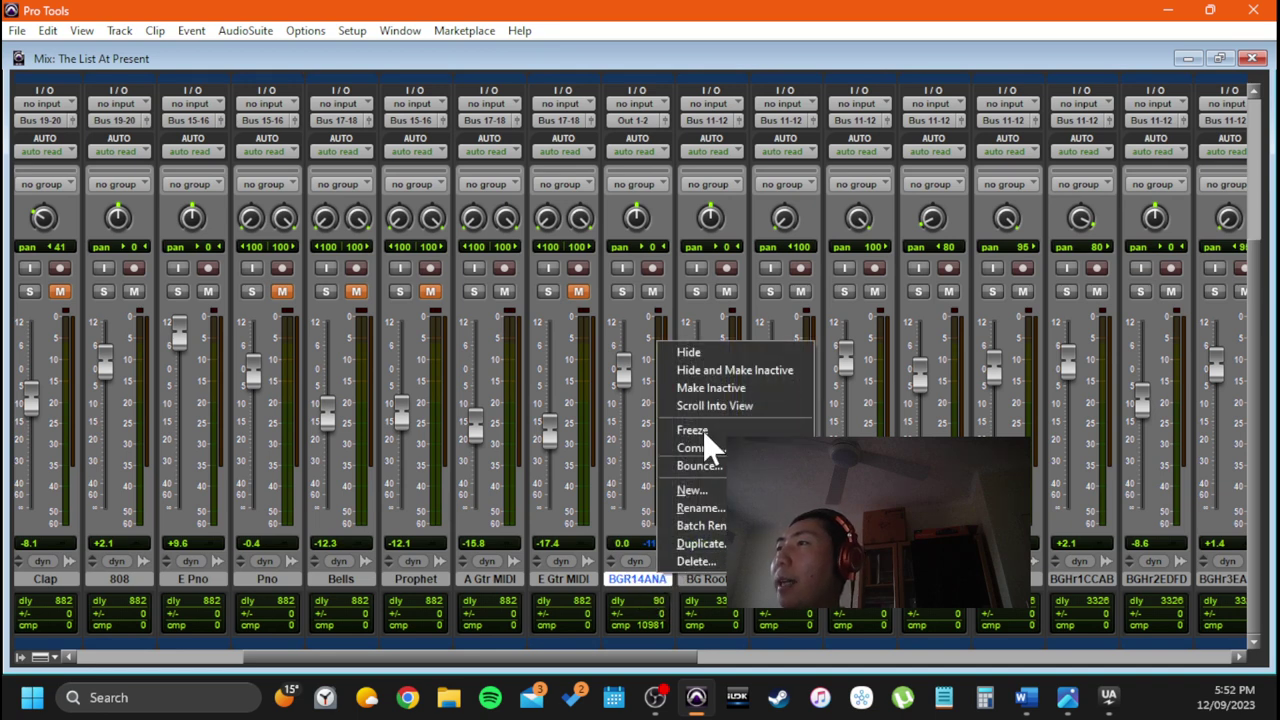
left_click(731, 369)
scroll(665, 500, "up", 4)
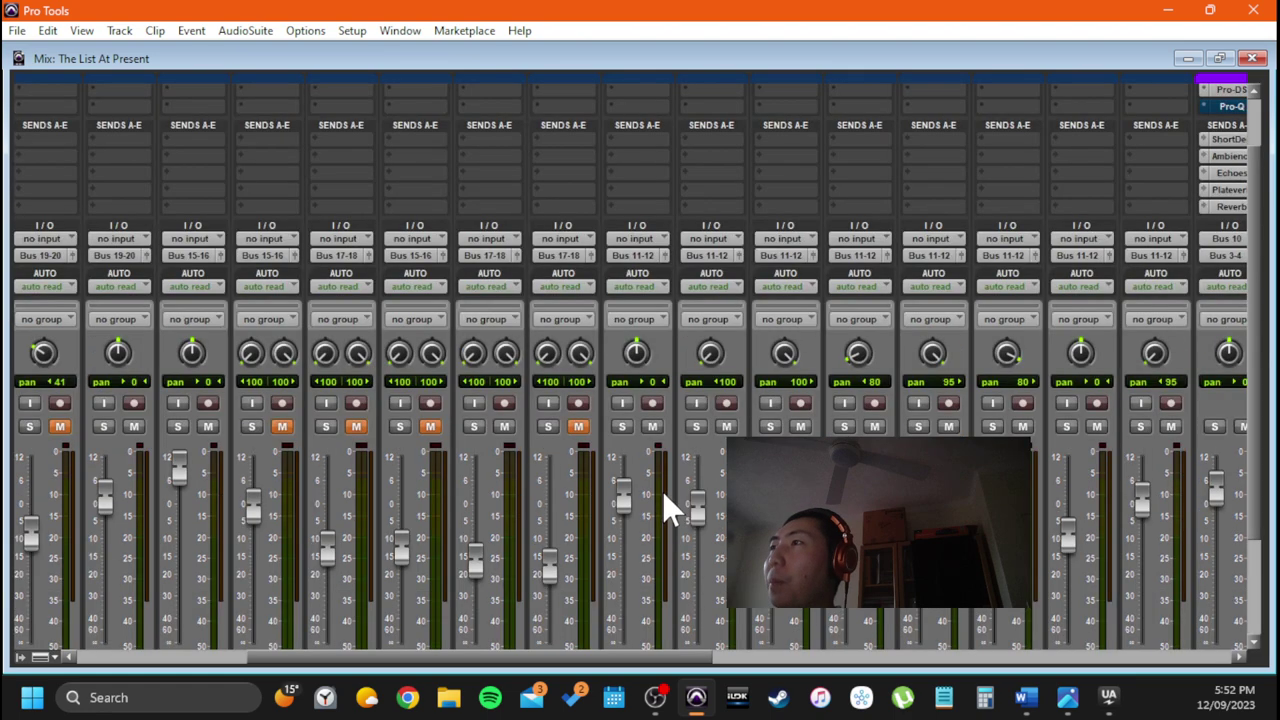
Select the eight background vocal tracks from BG Root 1 to BGHrm3-E,A,C,D in the Edit window, including a range across their clips
scroll(615, 320, "down", 4)
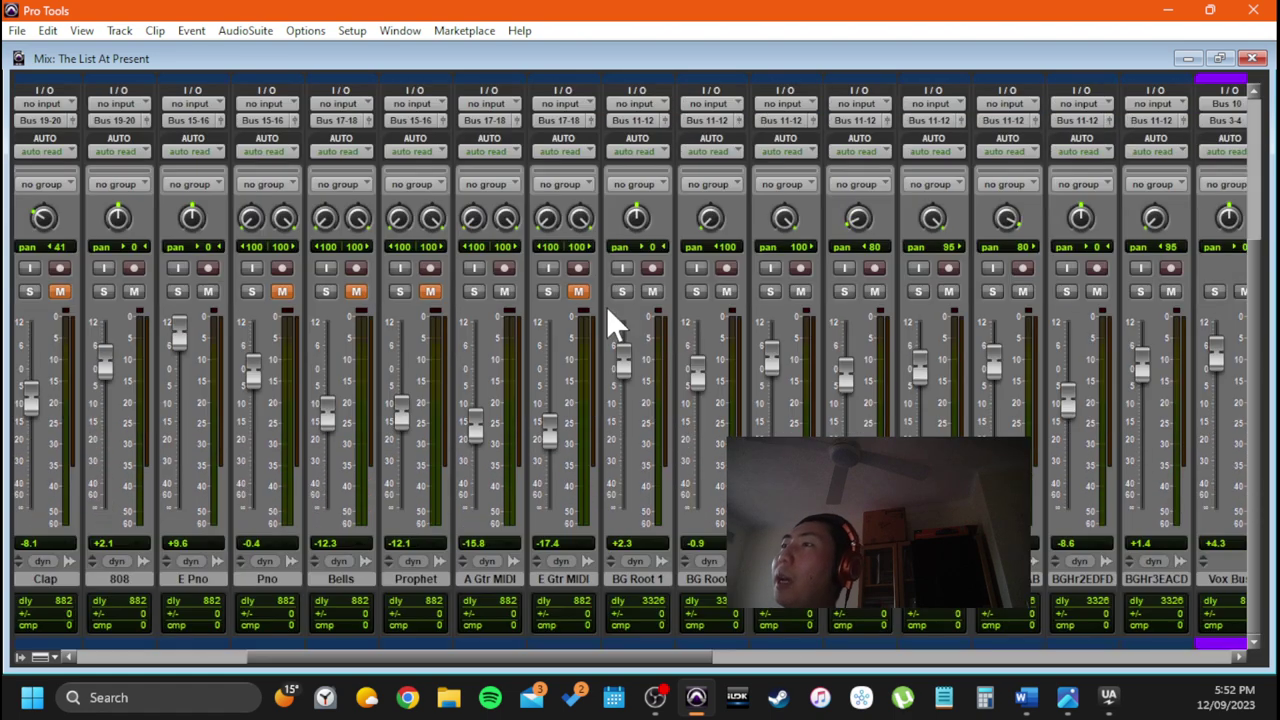
scroll(600, 540, "right", 3)
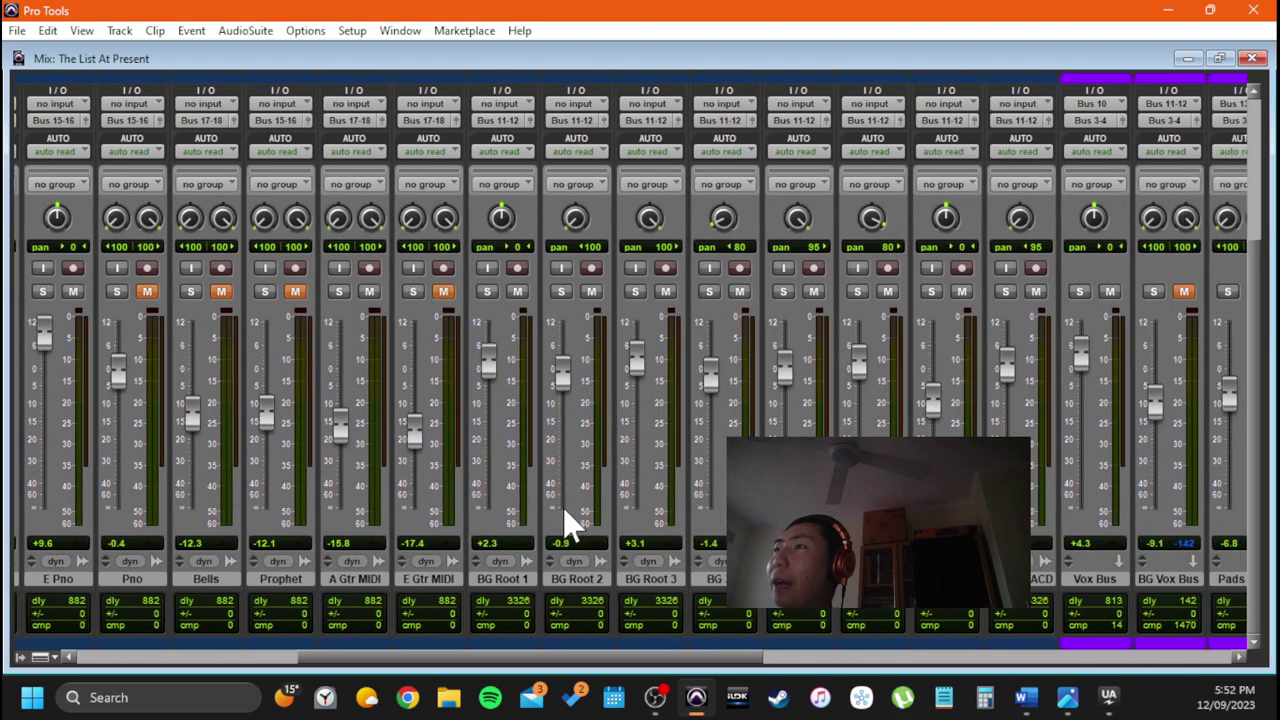
scroll(524, 523, "right", 2)
key("ctrl+equal")
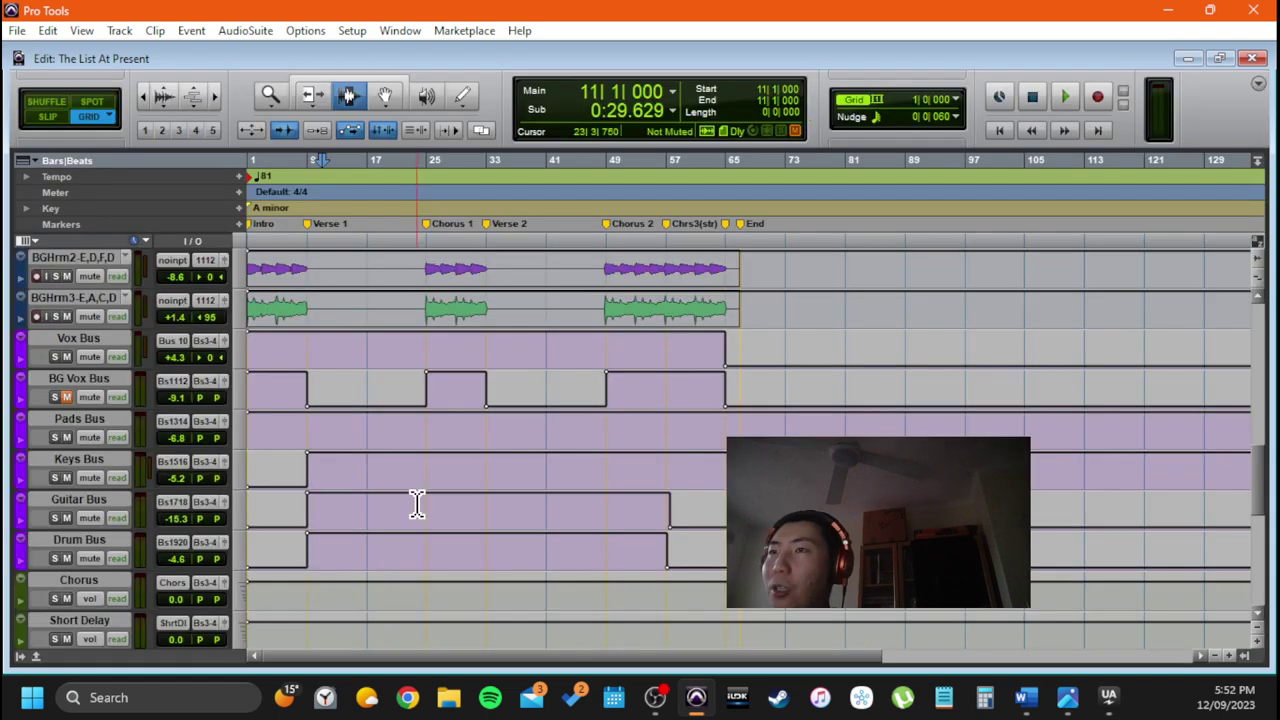
scroll(365, 508, "up", 10)
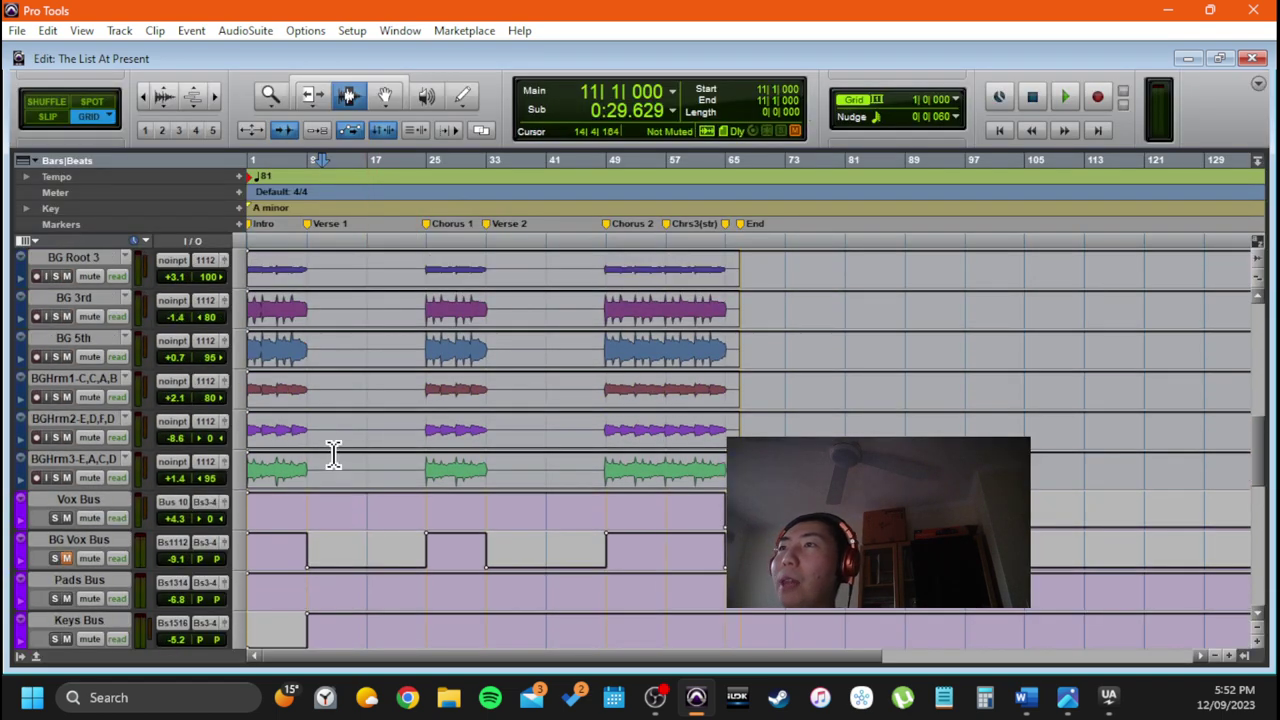
left_click_drag(300, 305, 762, 550)
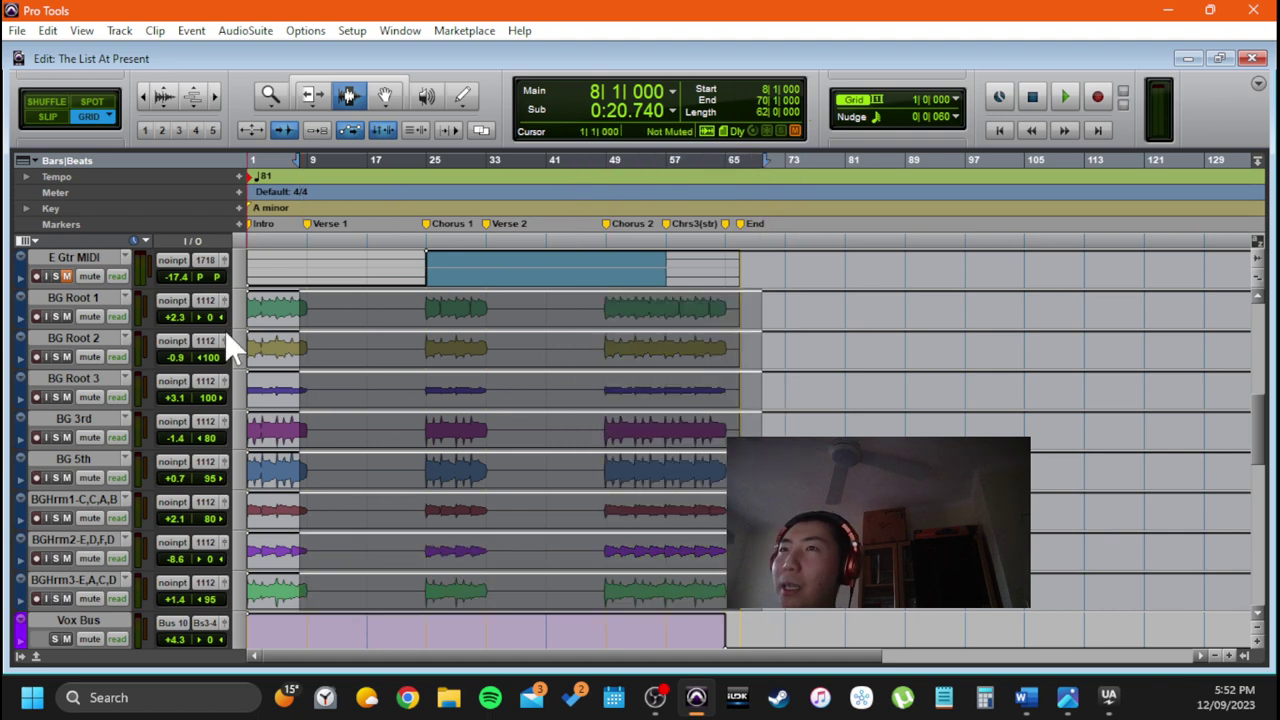
left_click(104, 580, "shift")
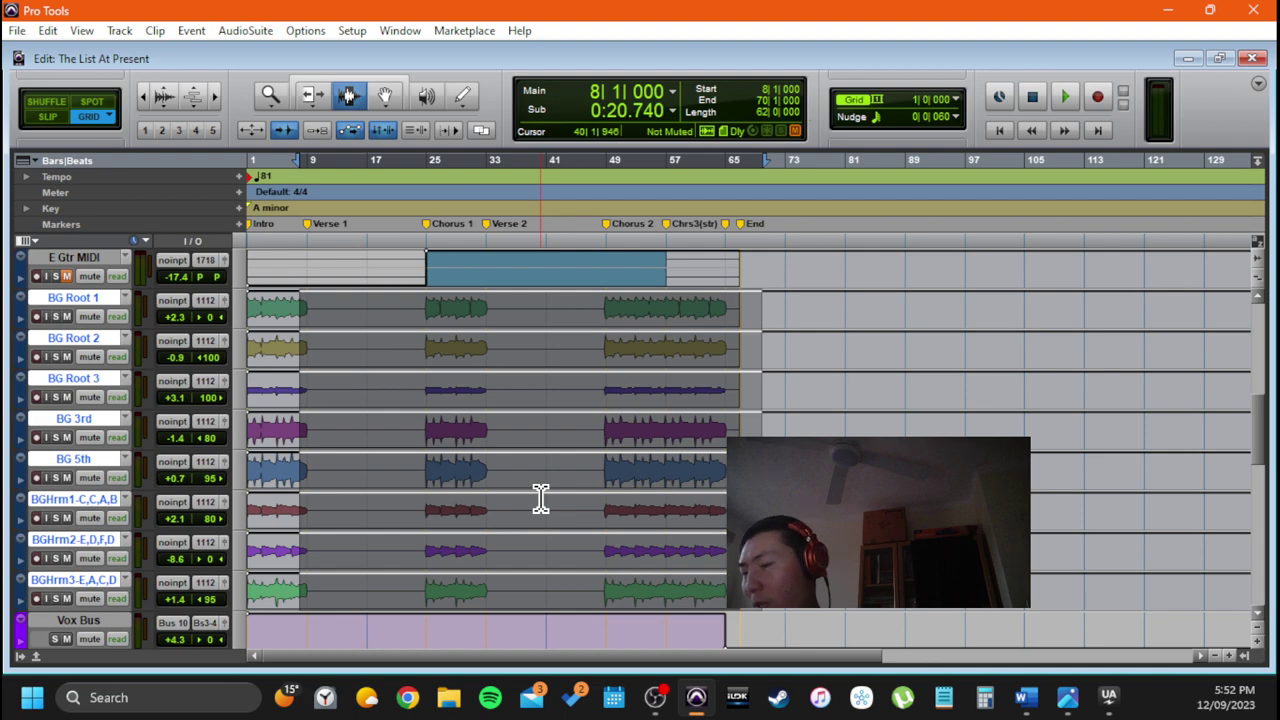
Examine the EQ bands of the Pro-Q 3 plug-in on the BG Root 1 channel in the mixer
key("ctrl+equal")
scroll(621, 450, "up", 4)
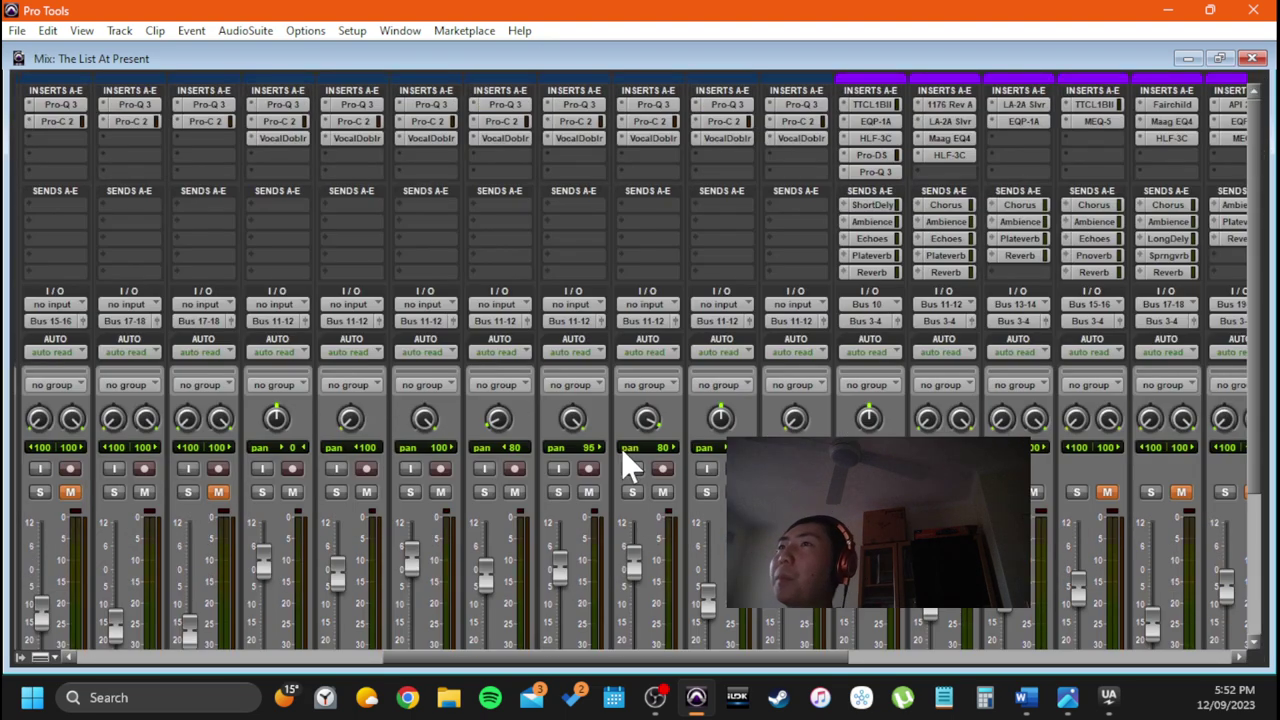
left_click(296, 105)
left_click_drag(549, 181, 533, 109)
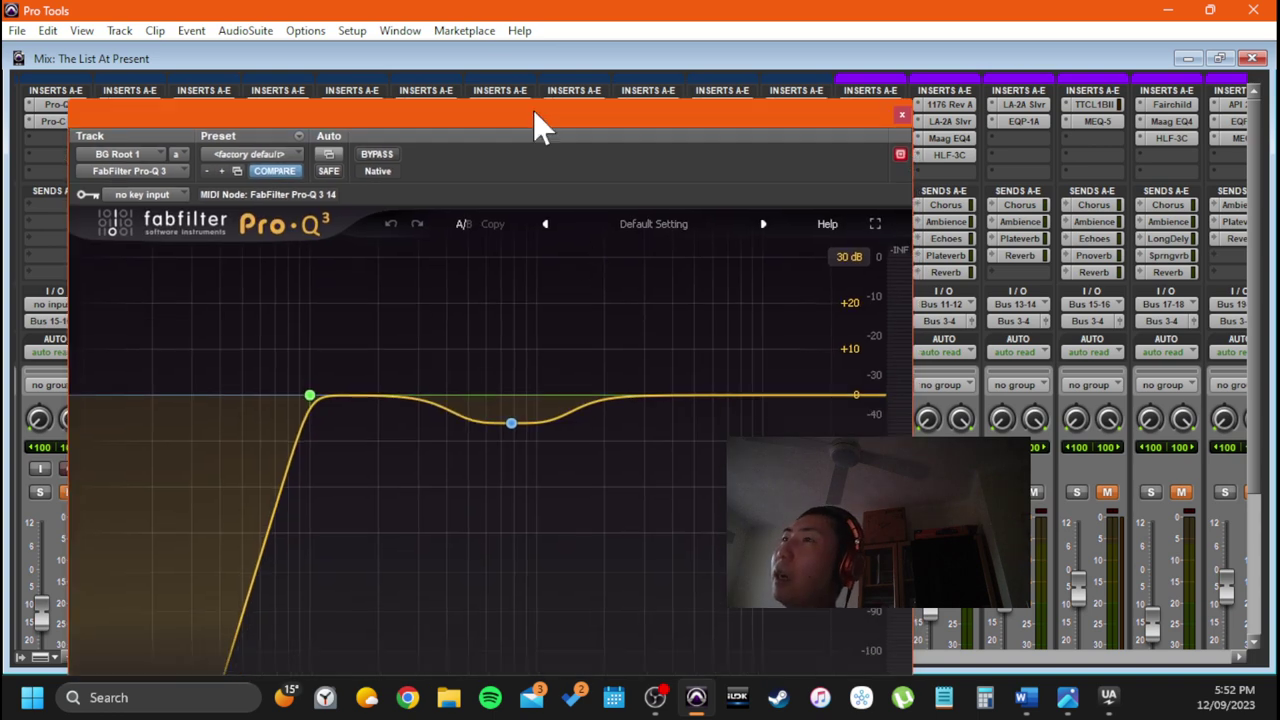
left_click_drag(530, 423, 505, 421)
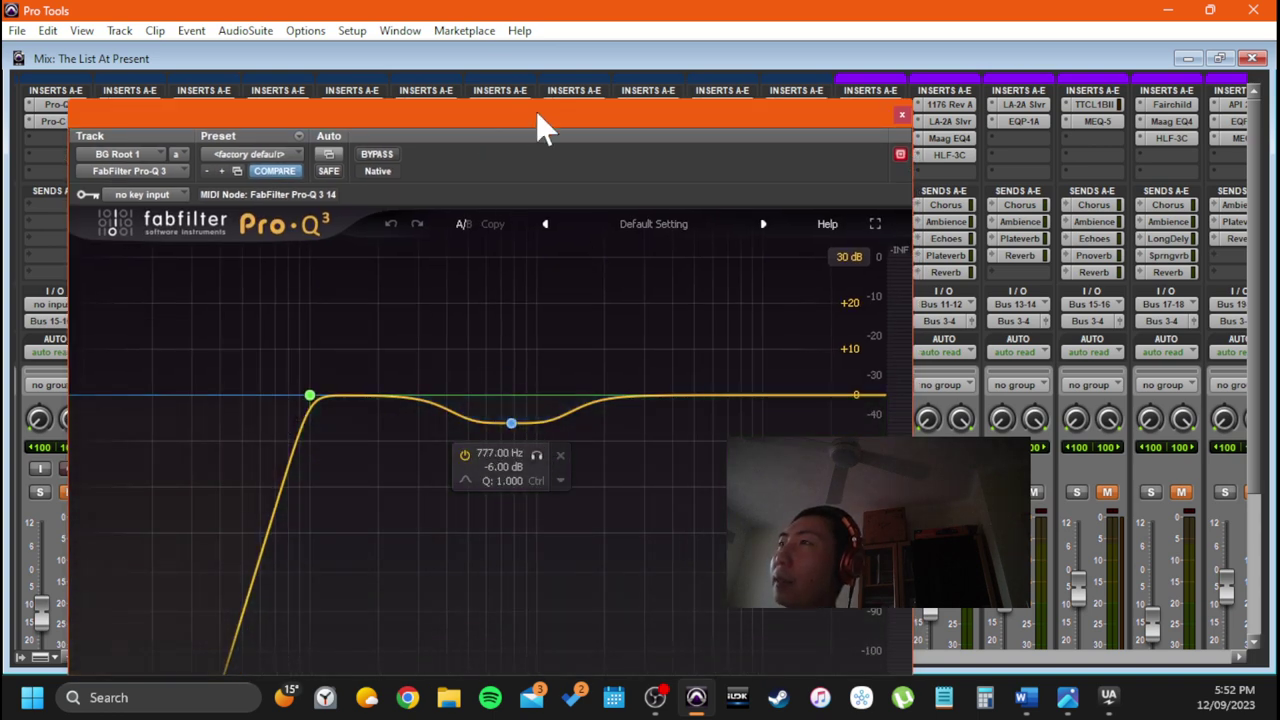
left_click_drag(555, 130, 562, 247)
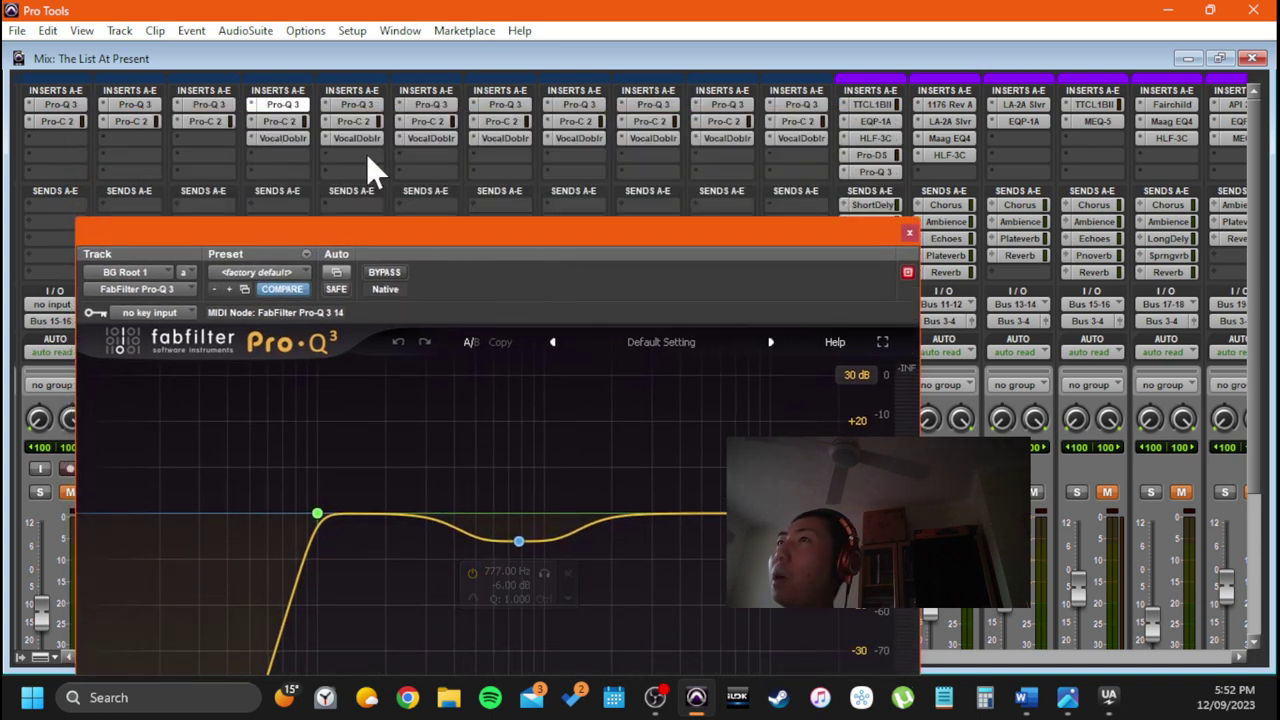
Examine the ratio and other settings of the Pro-C 2 compressor on the BG Root 1 channel, and close the plug-in
left_click(283, 121)
left_click_drag(474, 241, 538, 70)
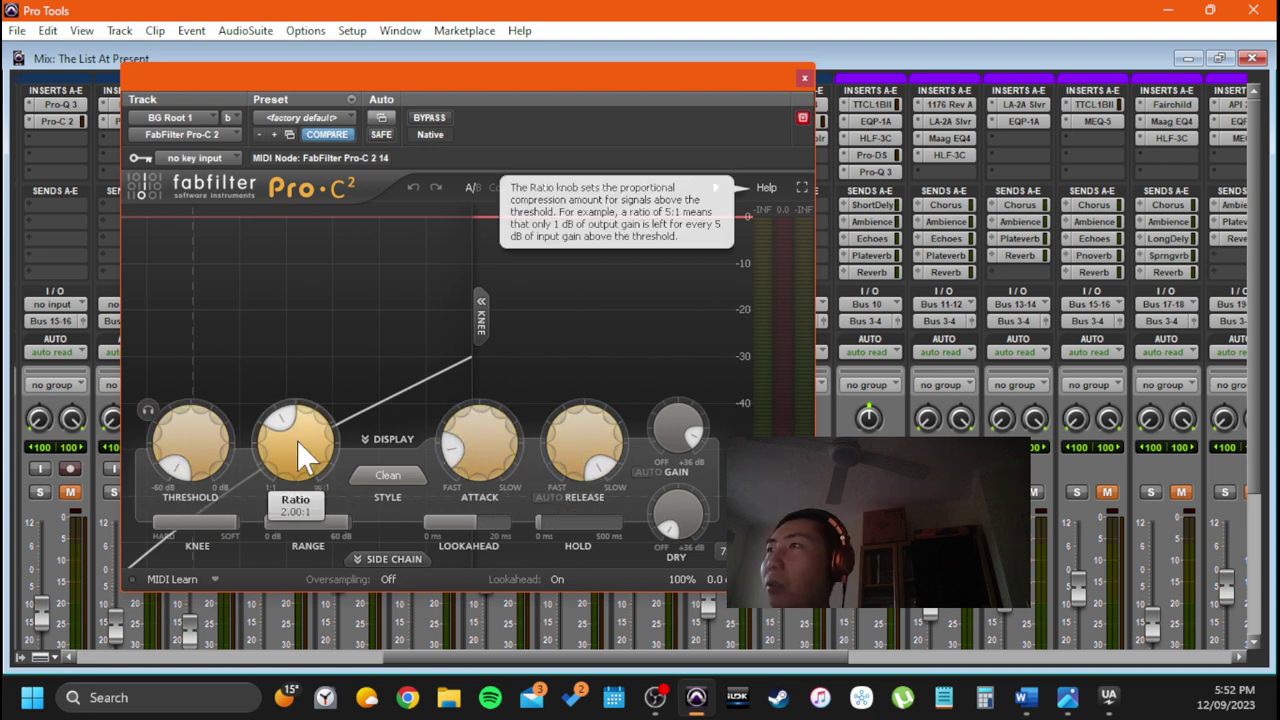
left_click(803, 79)
scroll(315, 203, "down", 1)
scroll(330, 240, "down", 2)
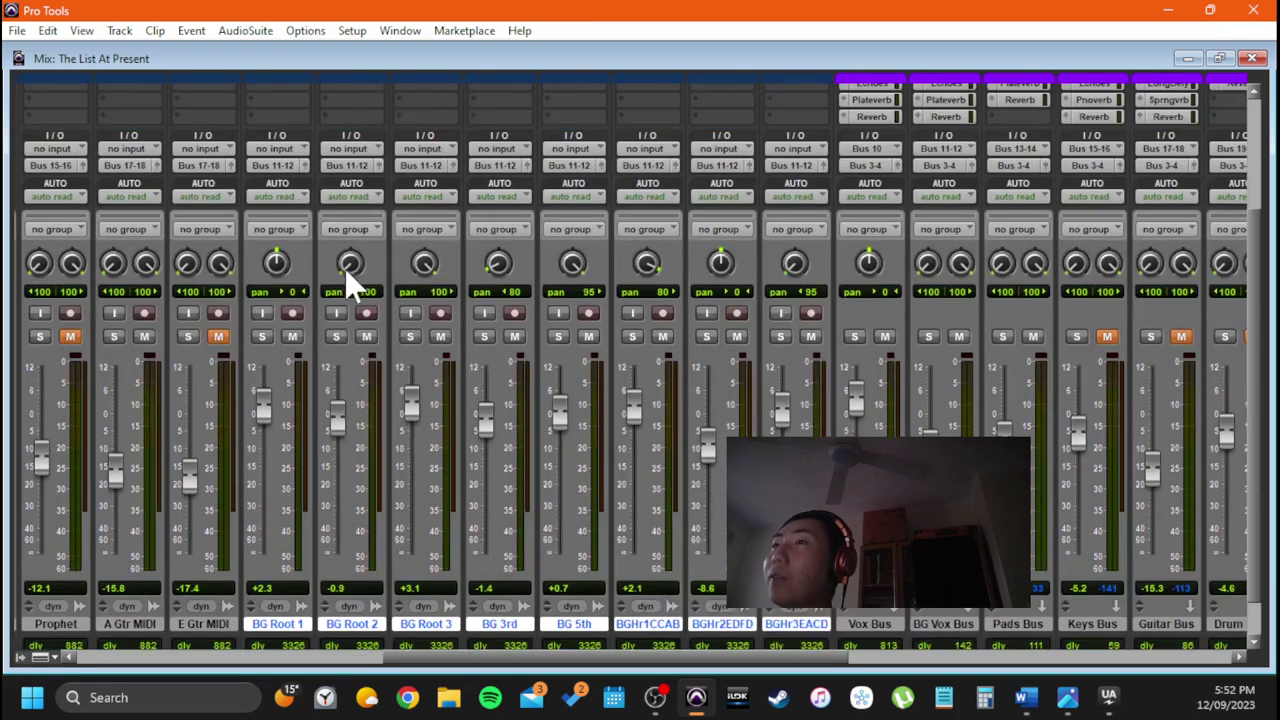
Examine the separation, variation and amount settings of the Vocal Doubler on the BG Root 1 channel, and close the plug-in
scroll(320, 210, "up", 3)
left_click(290, 140)
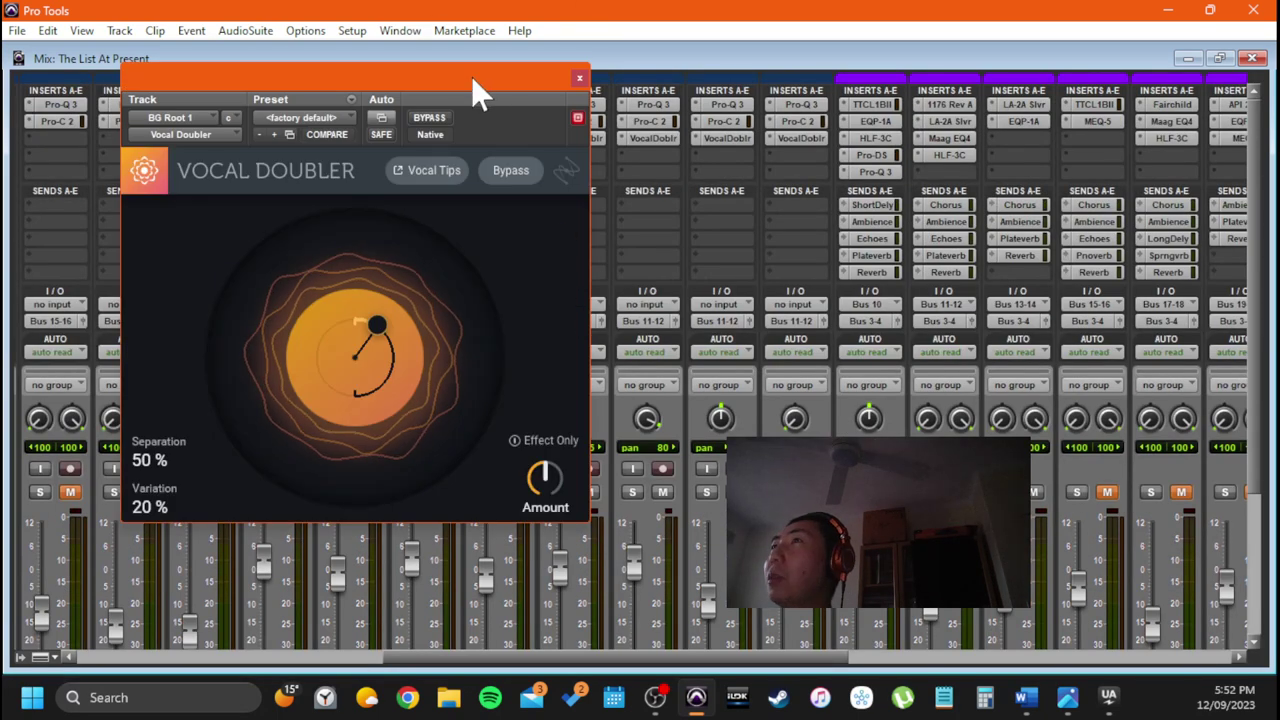
left_click_drag(471, 76, 657, 111)
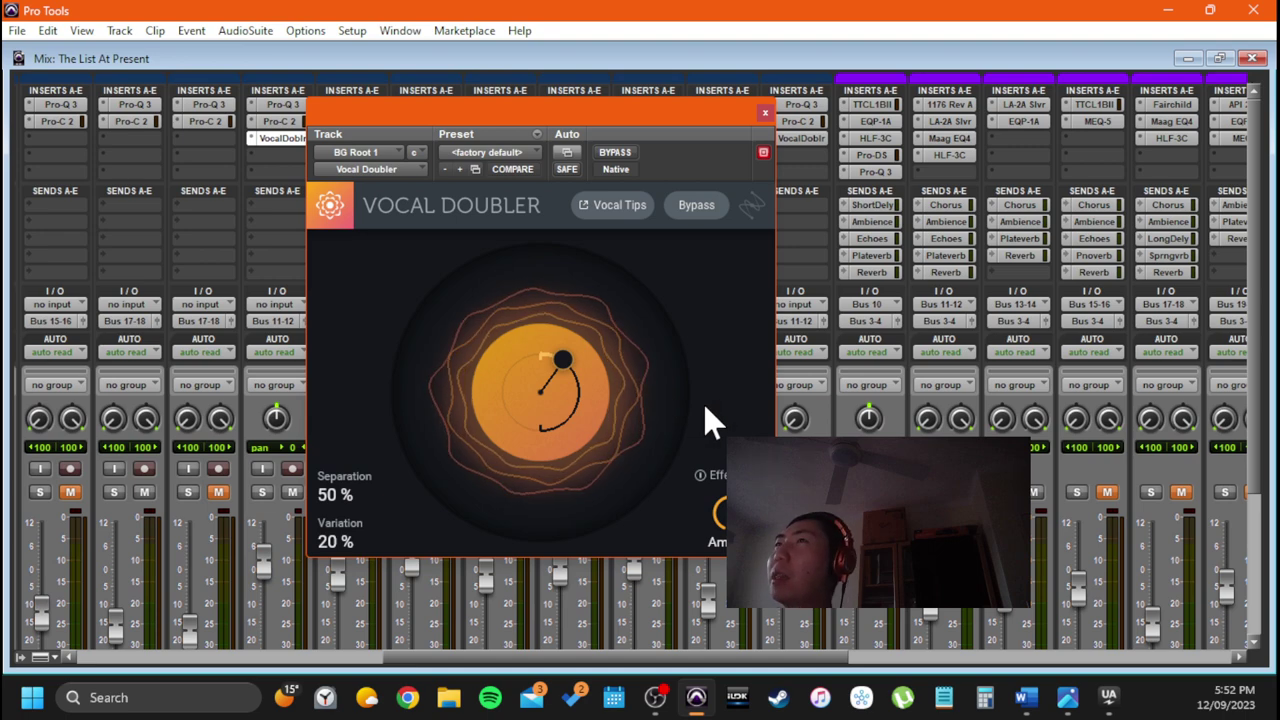
left_click(765, 113)
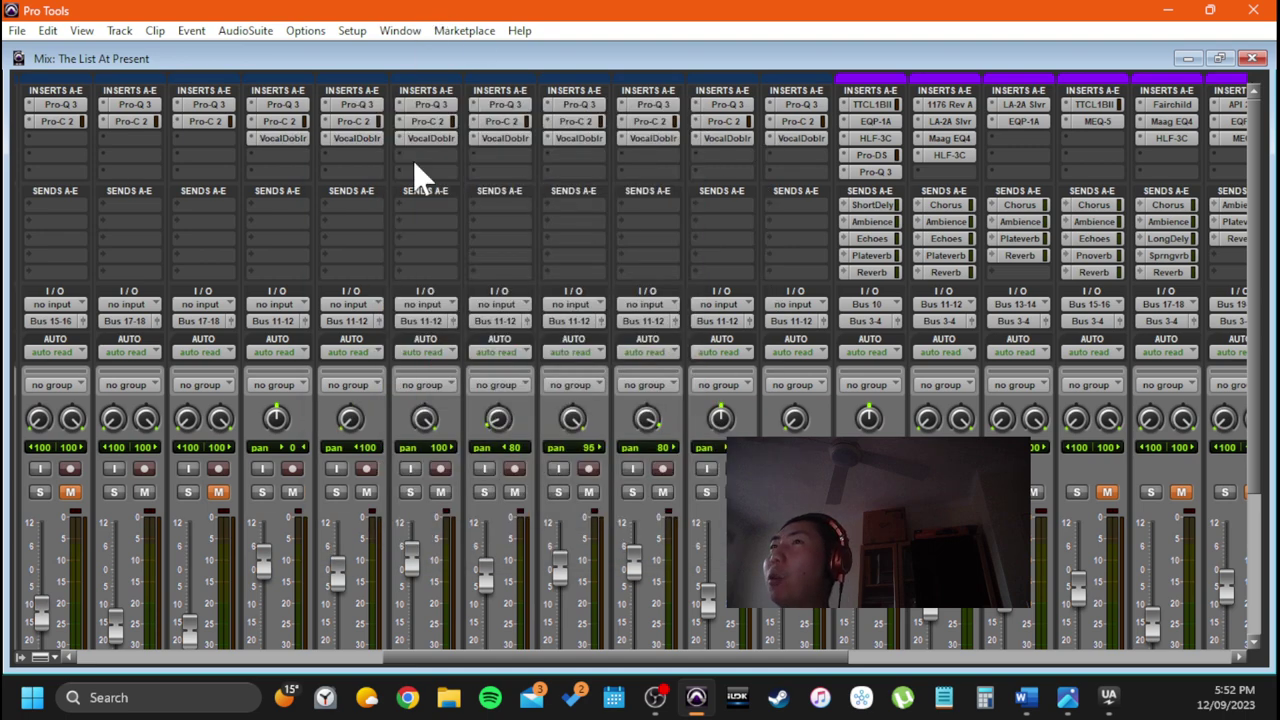
Compare the inserts, panning and fader levels across the selected background vocal channels and the neighbouring instrument channels
scroll(415, 170, "down", 5)
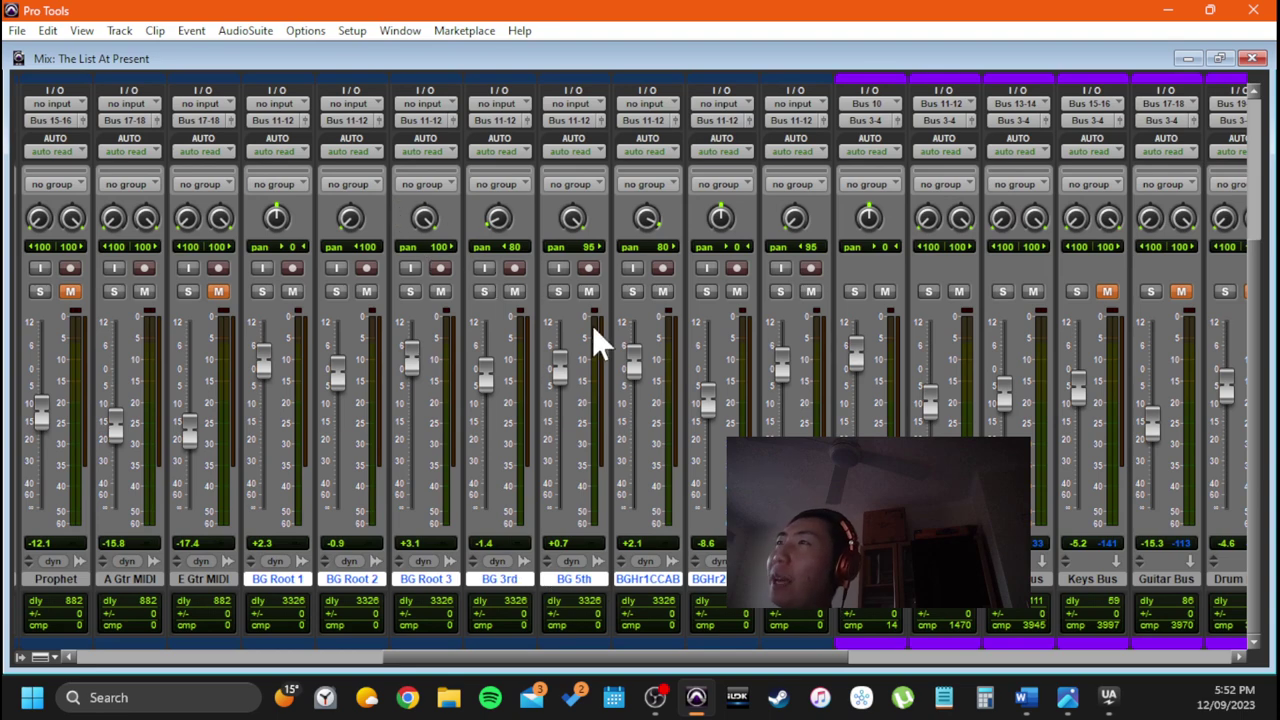
scroll(489, 440, "up", 5)
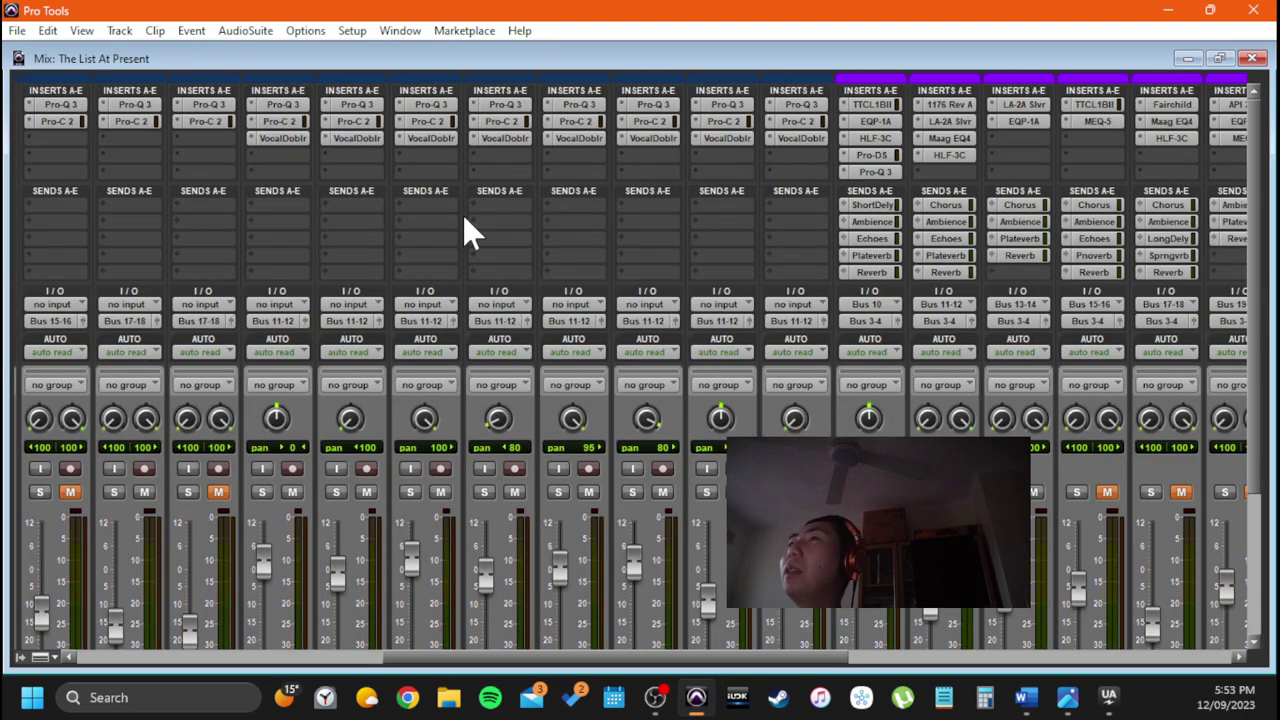
scroll(538, 245, "down", 5)
scroll(526, 277, "up", 5)
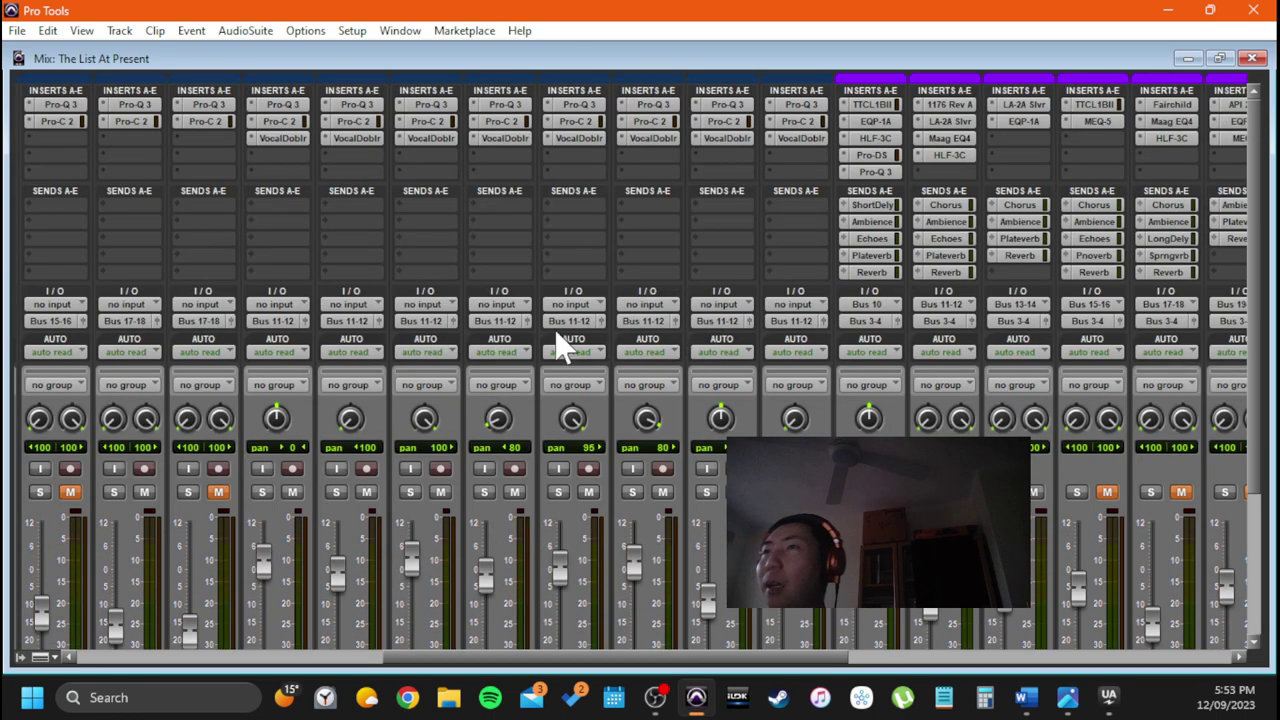
scroll(316, 239, "left", 3)
scroll(316, 239, "left", 3)
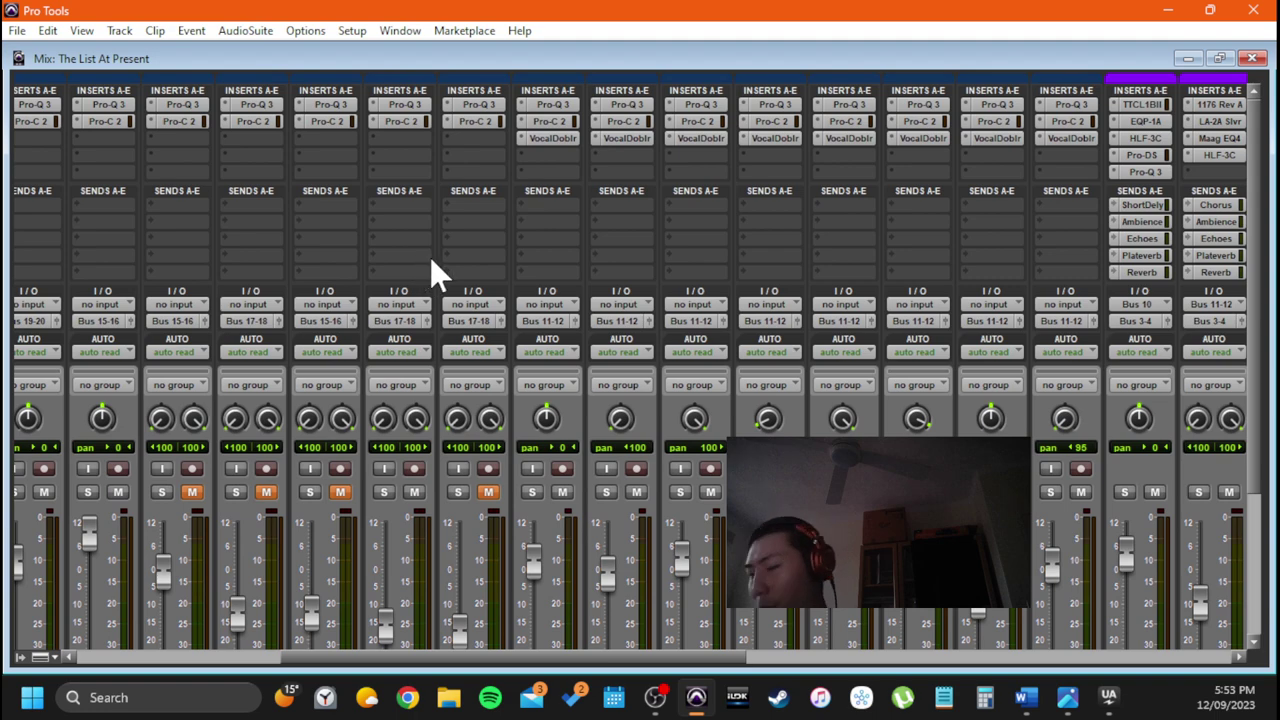
scroll(456, 268, "down", 5)
Clear the clip range selection by placing the edit cursor at bar 7 among the instrument tracks, and return to the mixer
key("ctrl+equal")
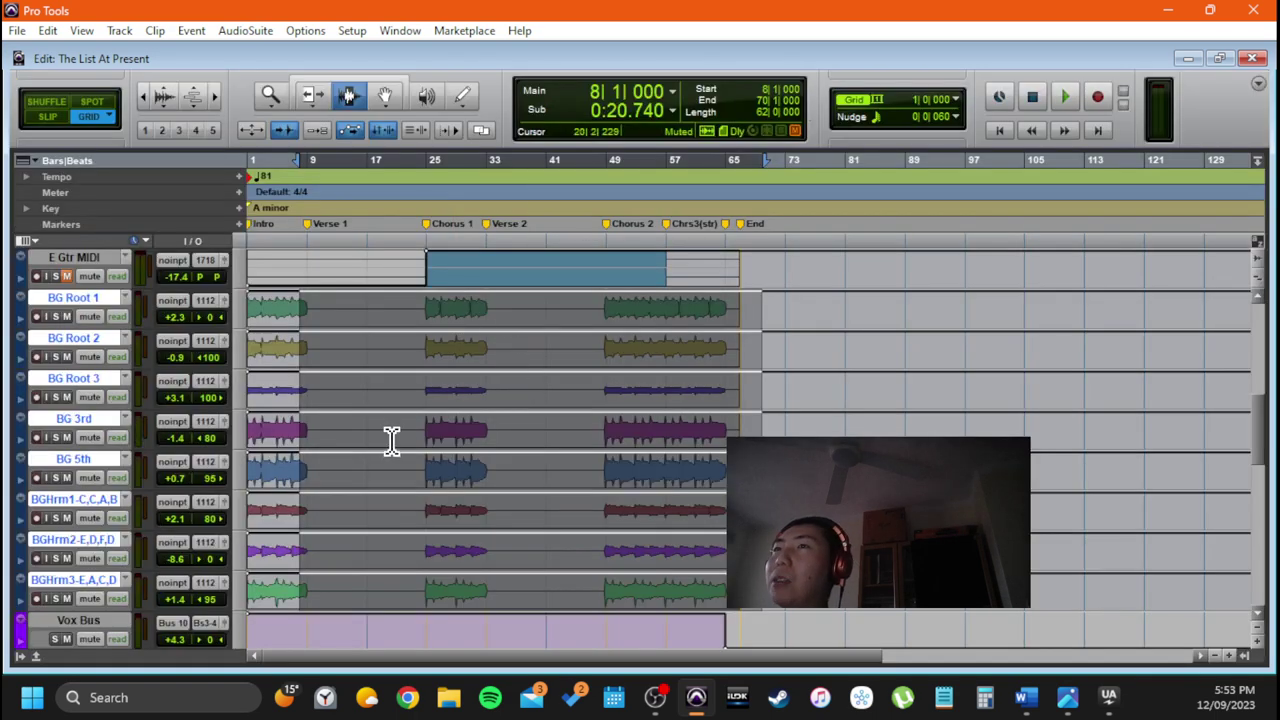
scroll(362, 420, "up", 5)
left_click(298, 360)
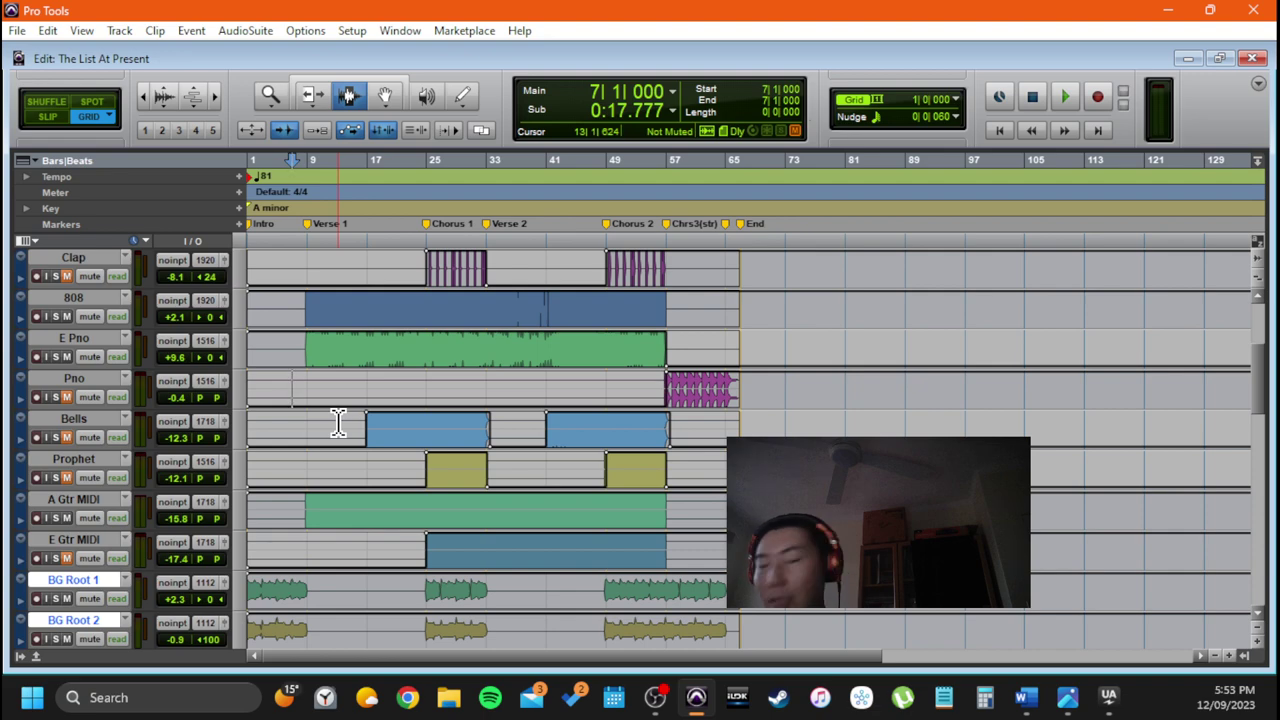
key("ctrl+equal")
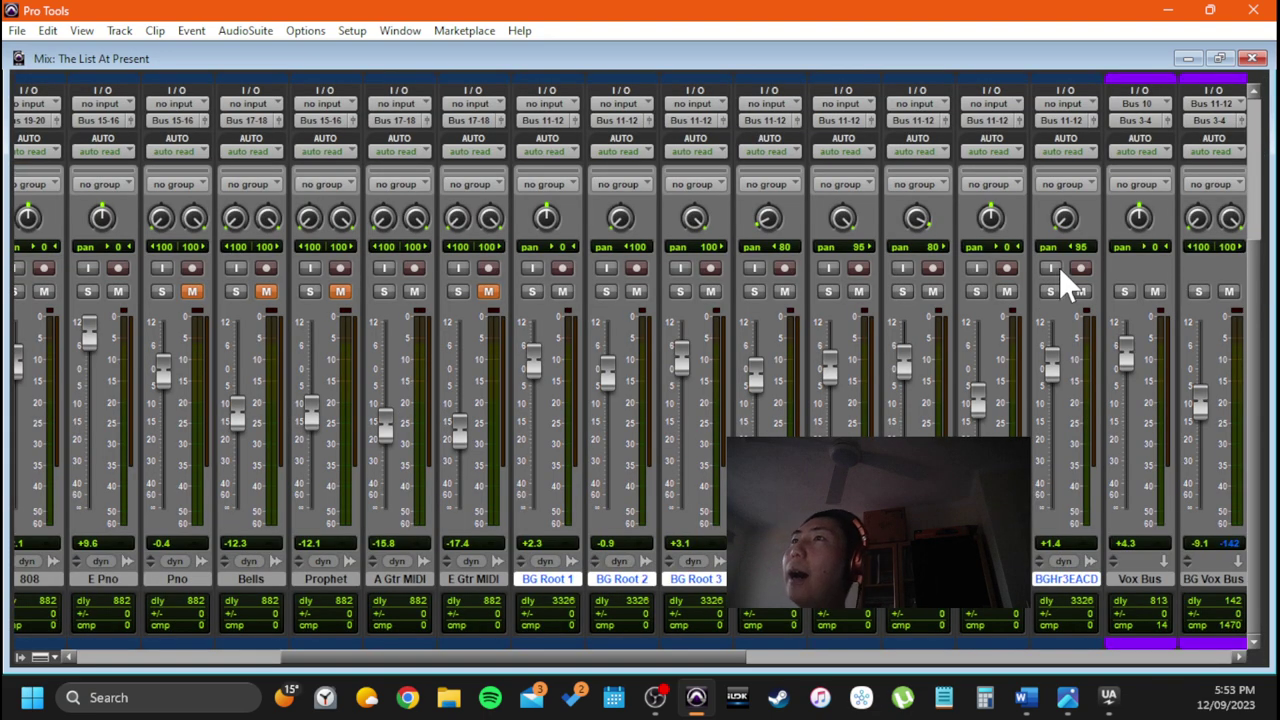
Examine the filter, notch and shelf bands of the Pro-Q 3 plug-in on the Vox channel
scroll(474, 370, "left", 5)
scroll(474, 336, "up", 5)
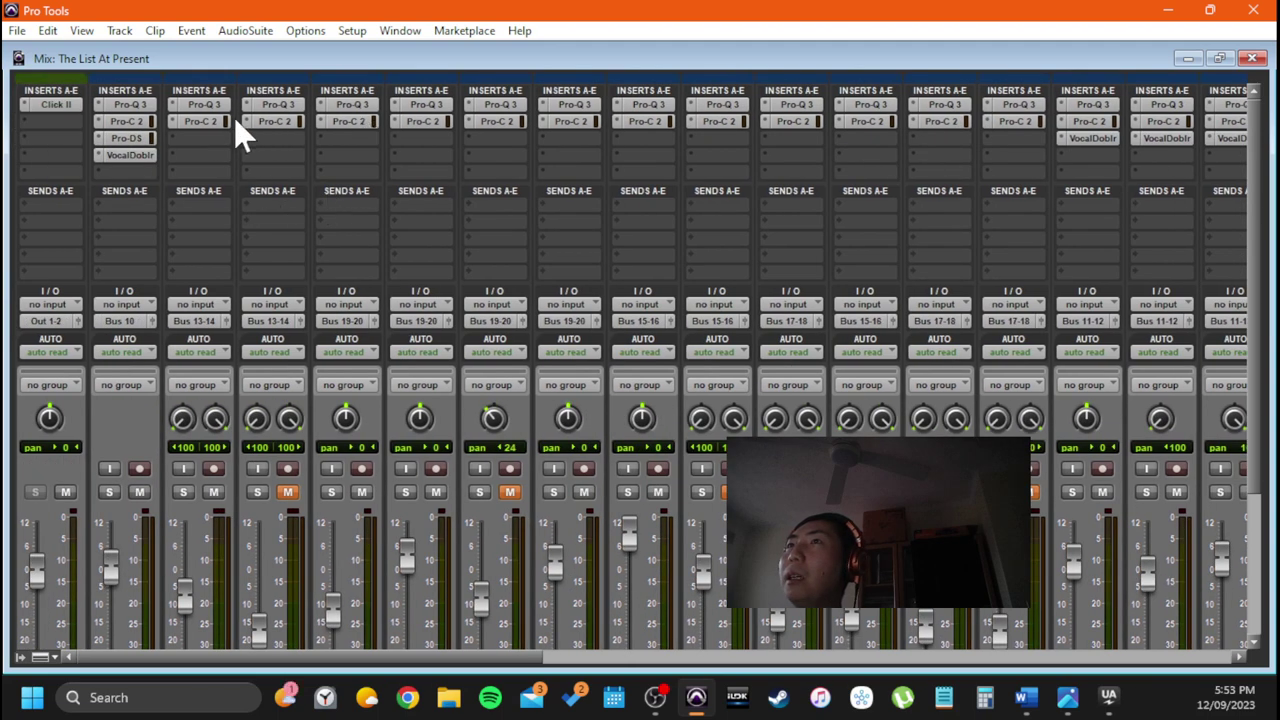
left_click(123, 108)
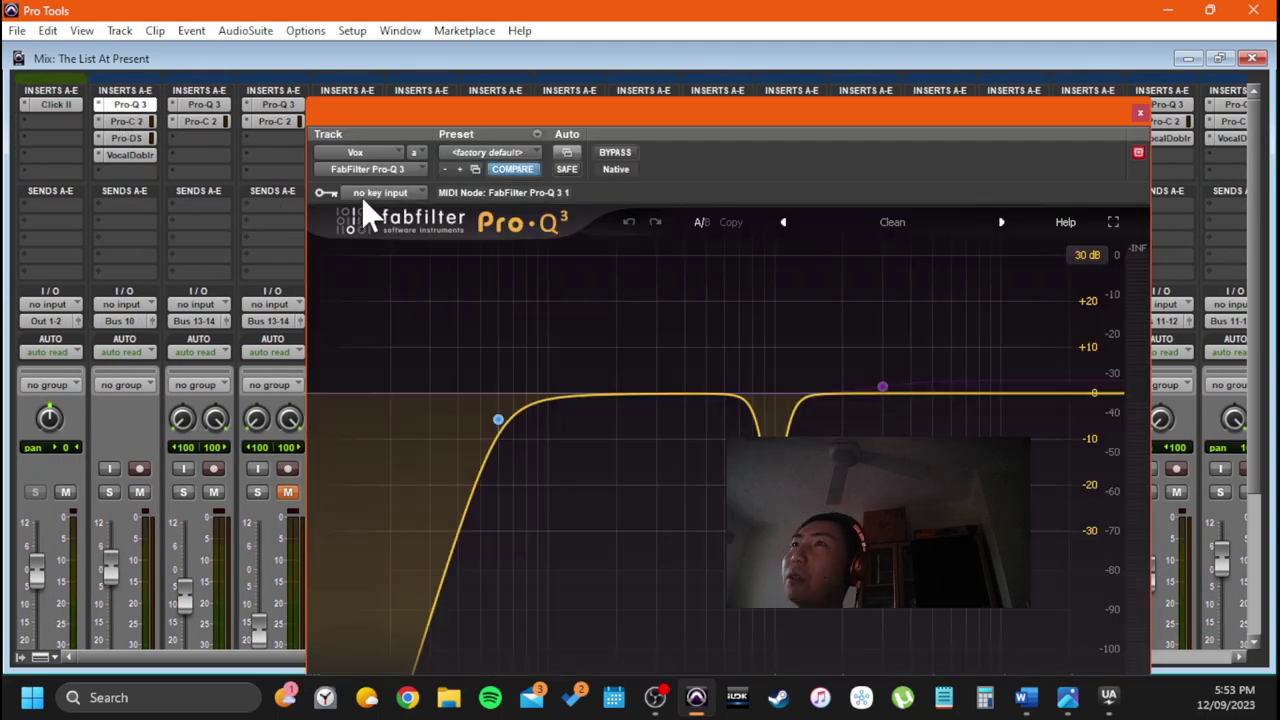
left_click_drag(412, 118, 214, 32)
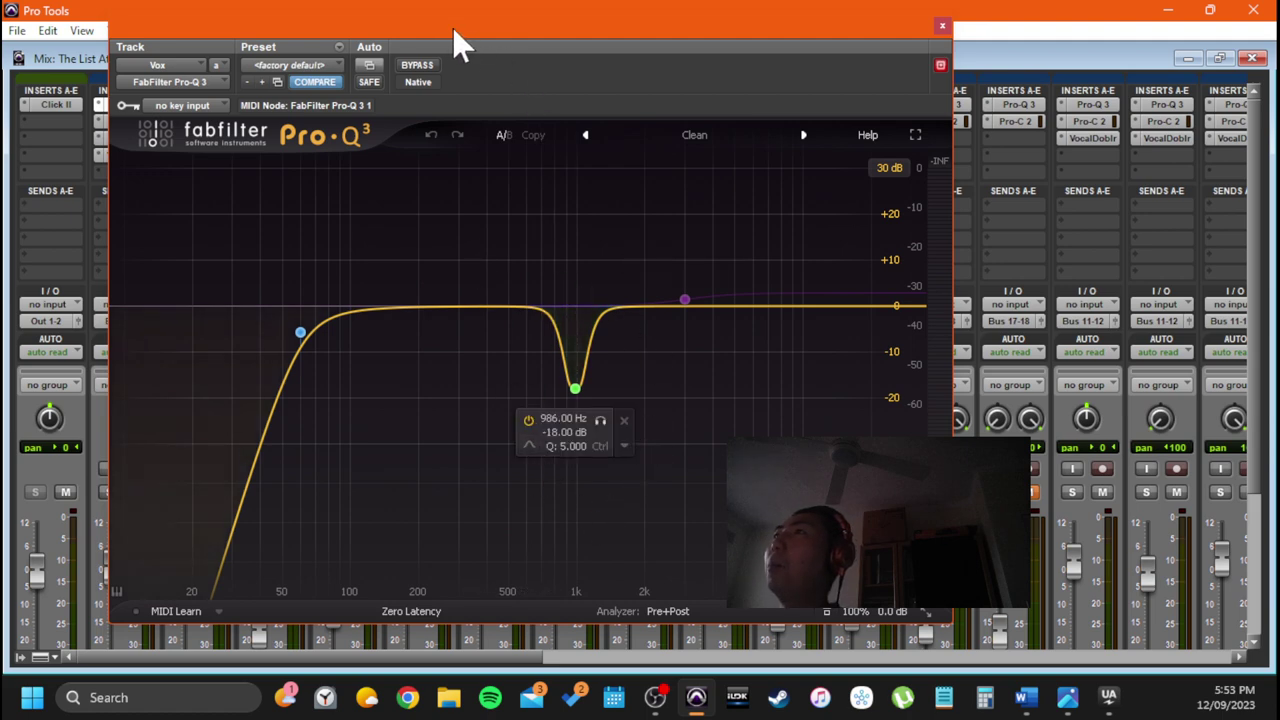
left_click_drag(452, 27, 455, 109)
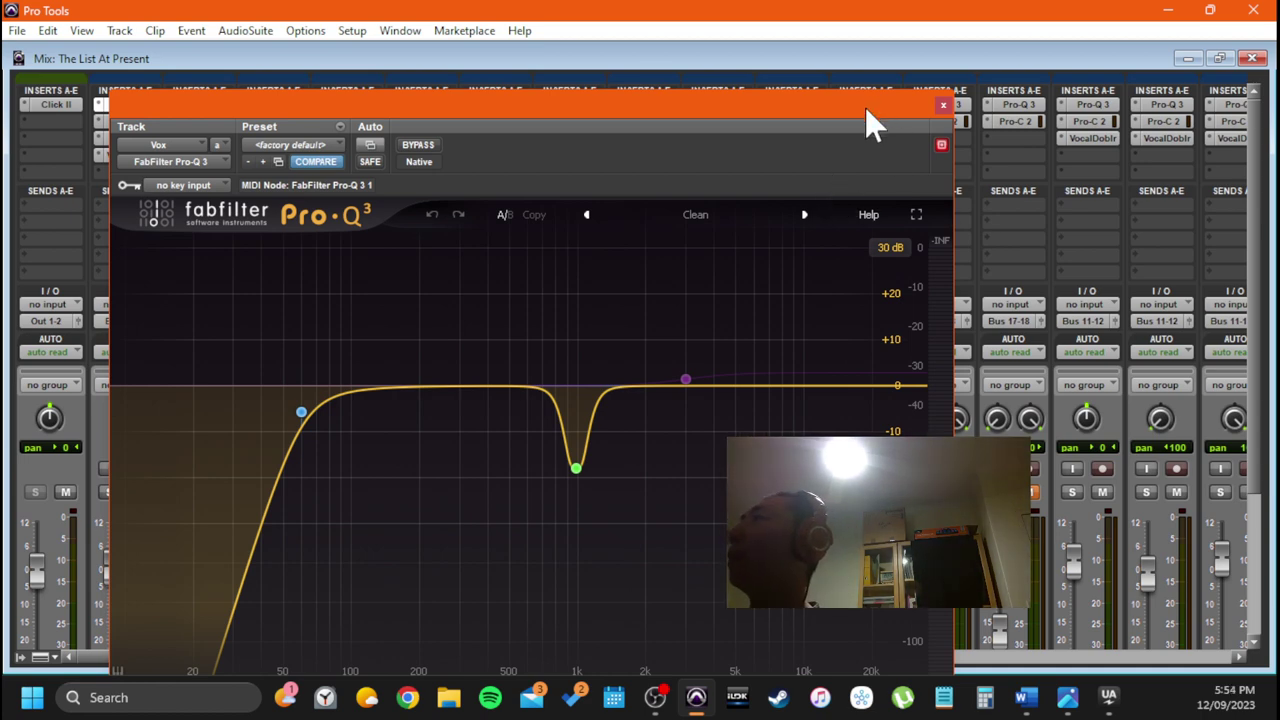
left_click_drag(865, 107, 960, 3)
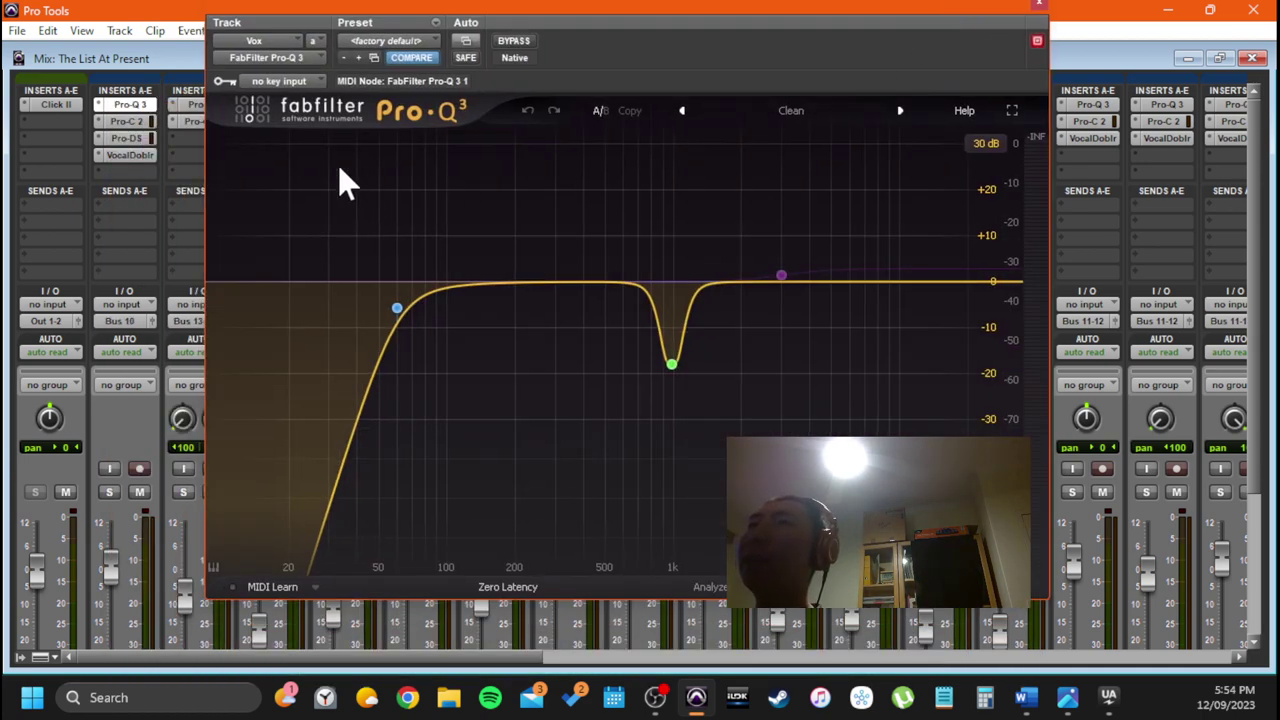
Look over the Vox channel's Pro-C 2 compressor and Pro-DS de-esser in turn
left_click(135, 123)
left_click_drag(701, 17, 756, 118)
left_click(130, 138)
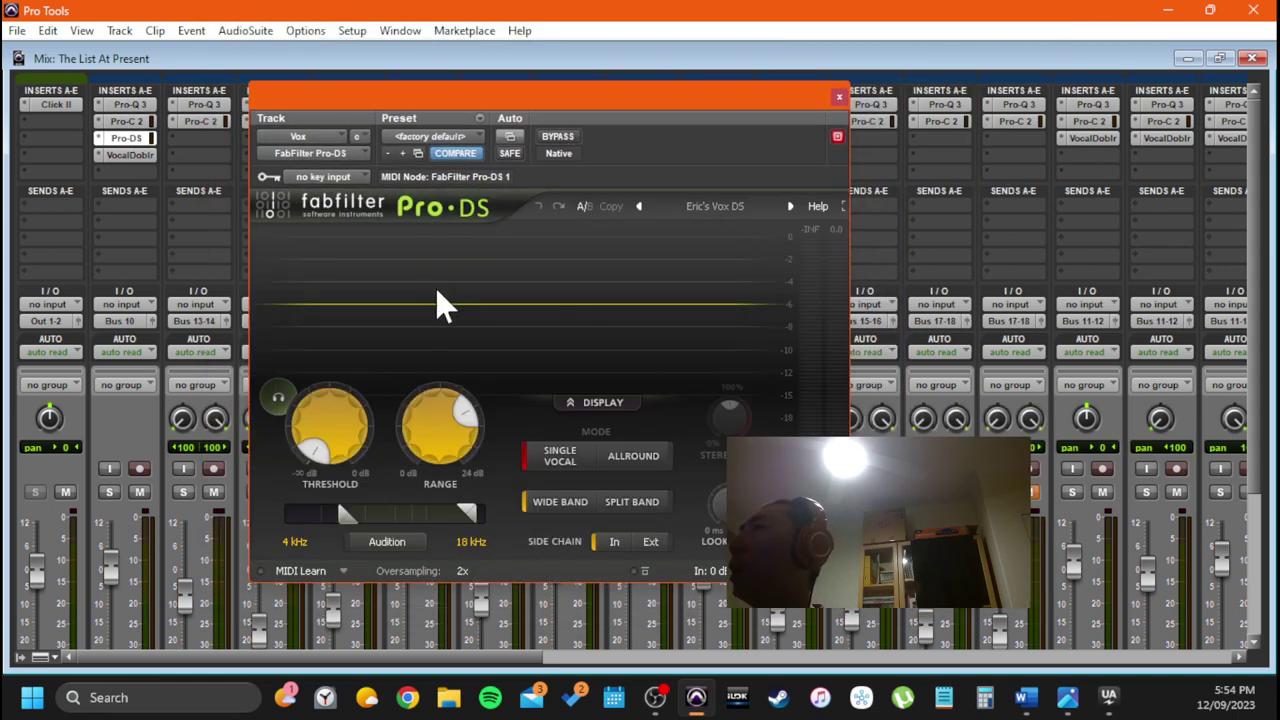
Return to the Vox channel's Pro-C 2 compressor and examine its attack, lookahead and other settings
left_click(138, 122)
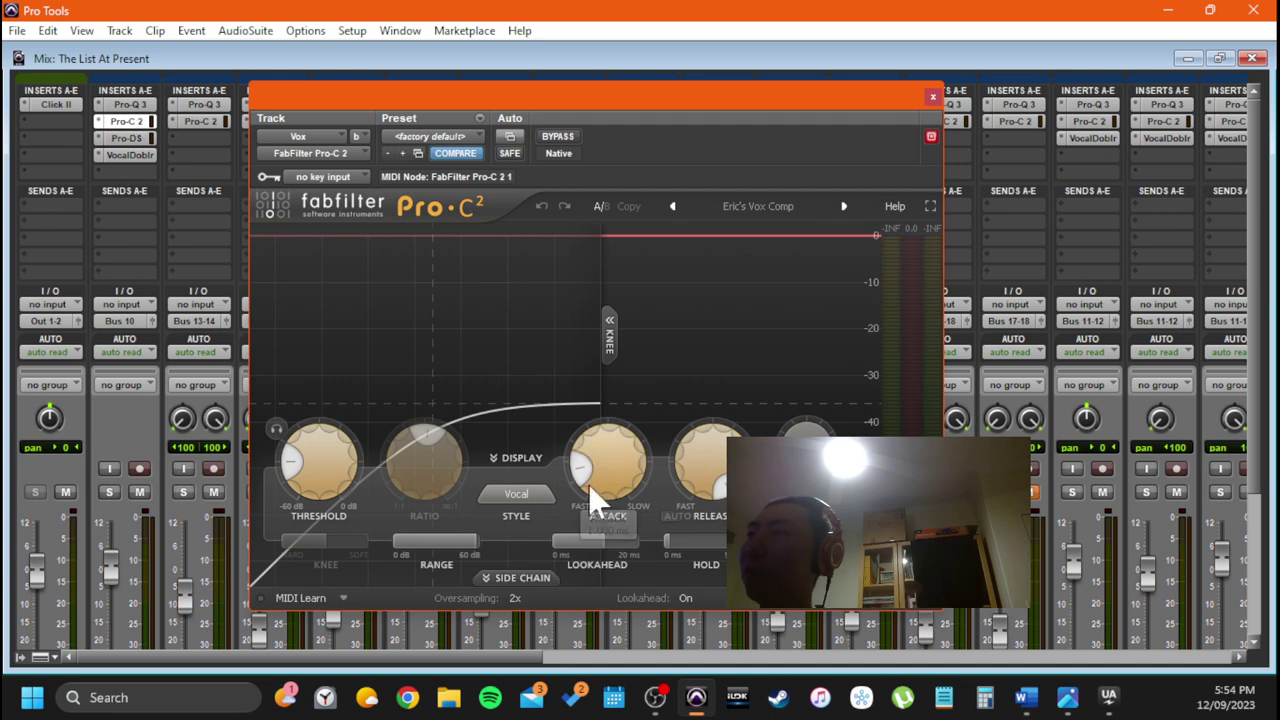
mouse_move(578, 490)
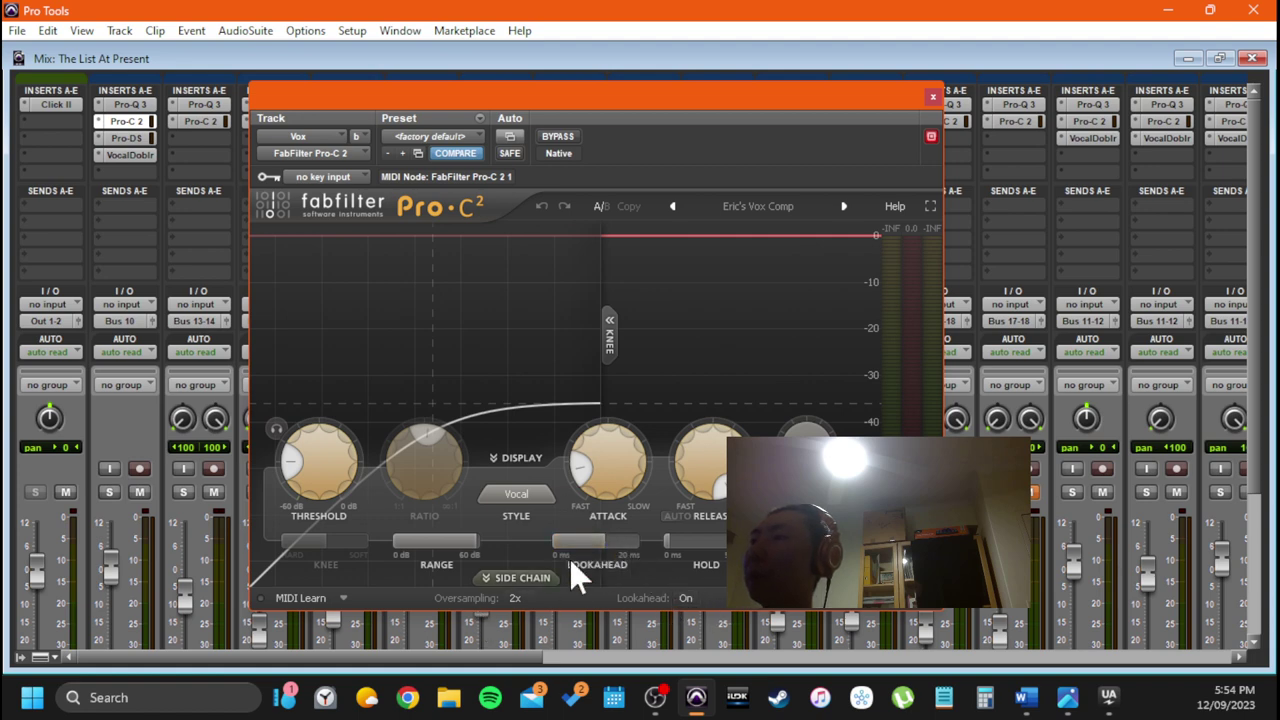
mouse_move(612, 542)
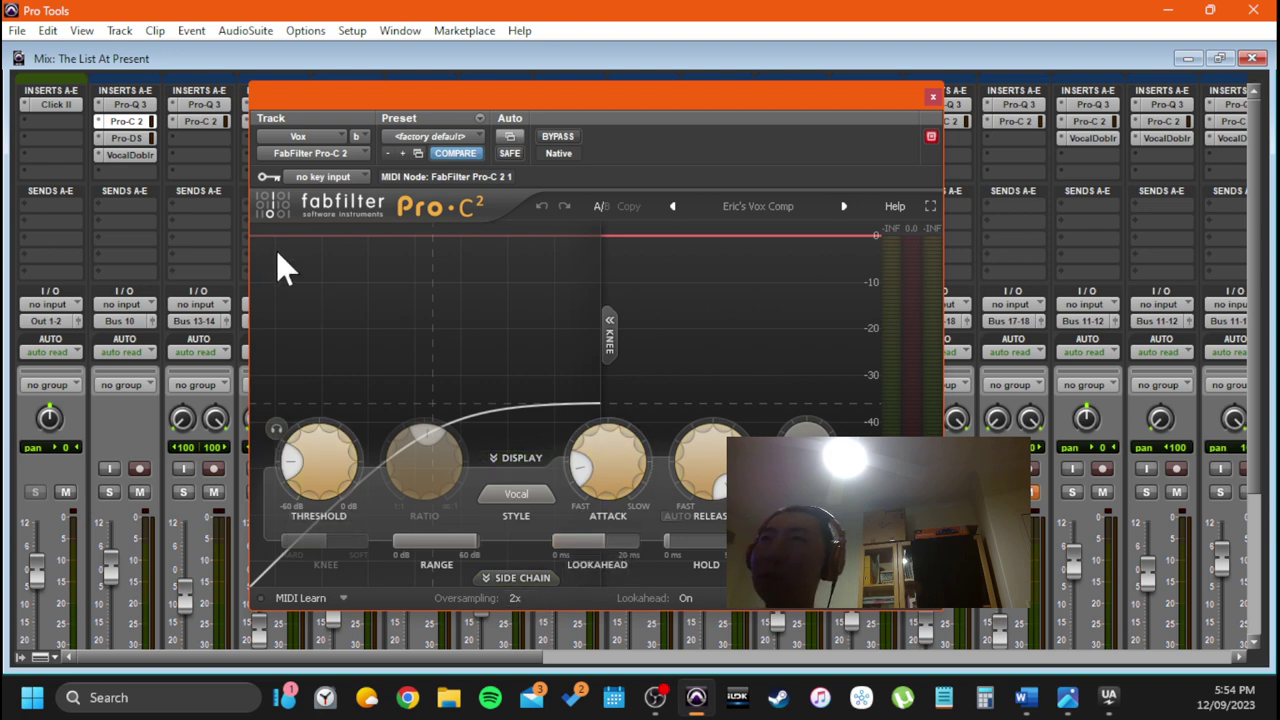
left_click_drag(431, 93, 348, 146)
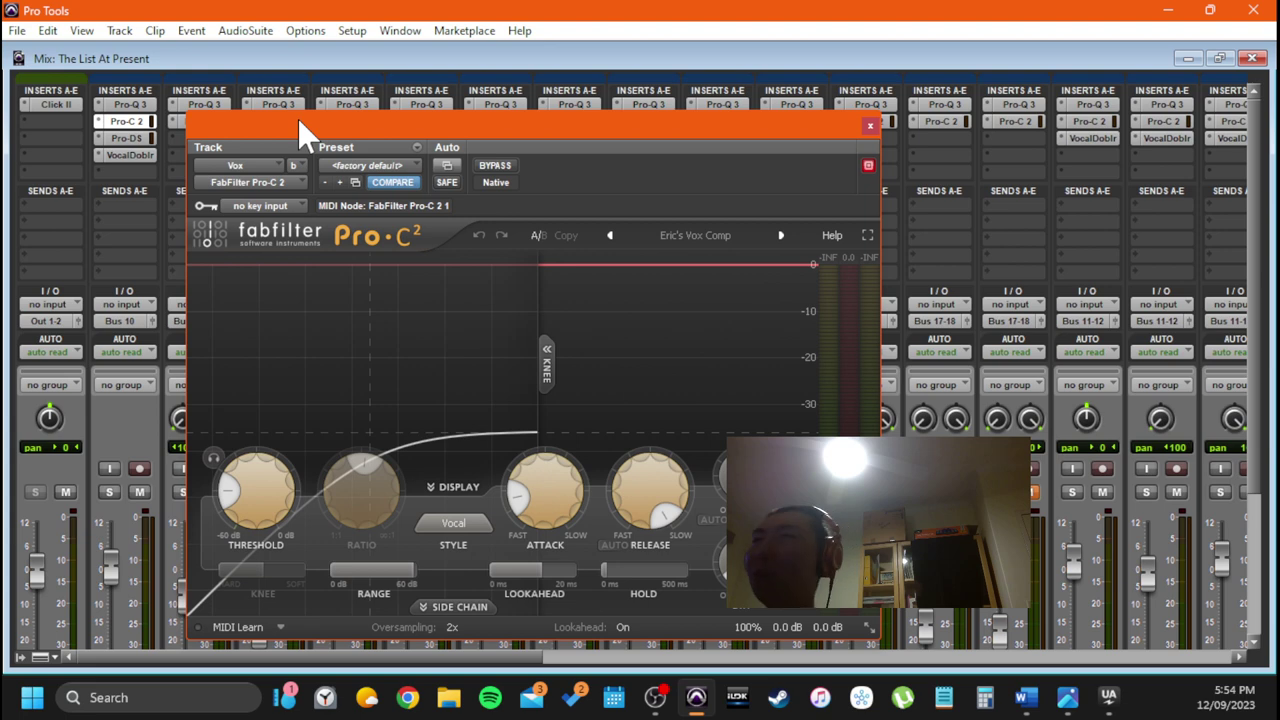
left_click_drag(297, 118, 307, 106)
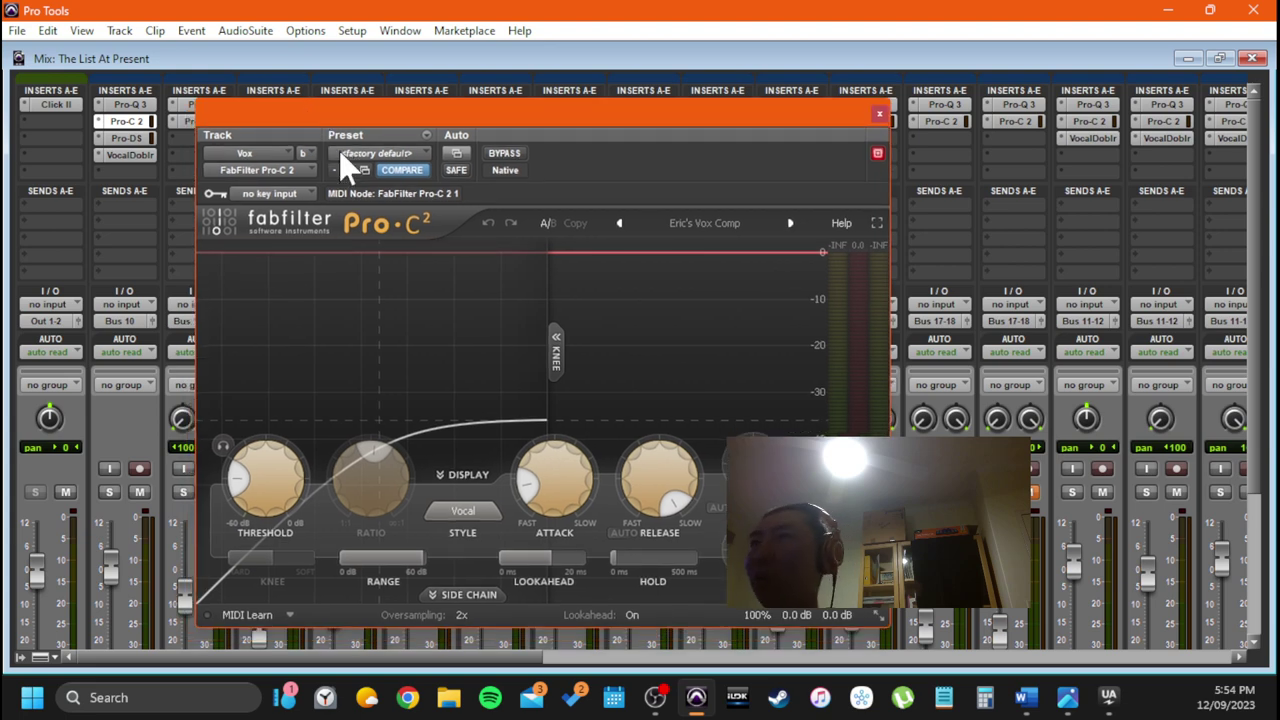
mouse_move(363, 116)
left_mouse_down()
mouse_move(344, 137)
mouse_move(376, 110)
left_mouse_up()
Examine the threshold, range and side chain settings of the Pro-DS de-esser on the Vox channel
left_click(128, 138)
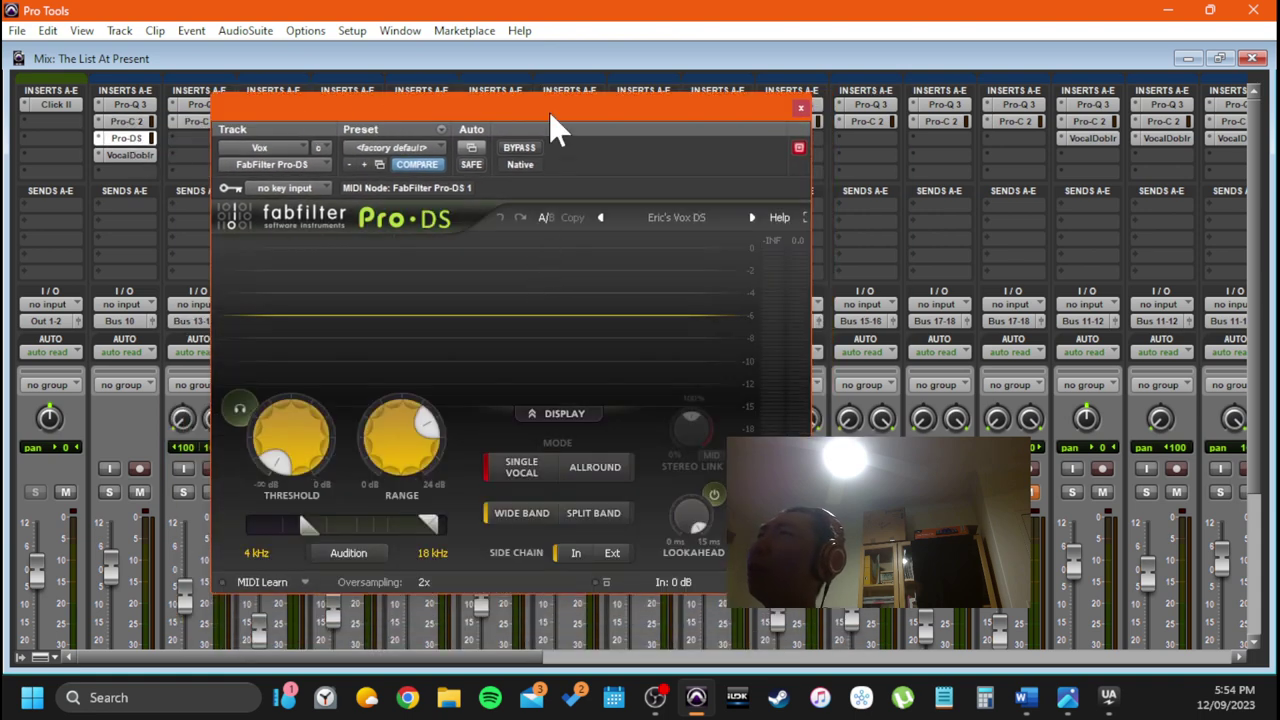
left_click_drag(551, 114, 531, 120)
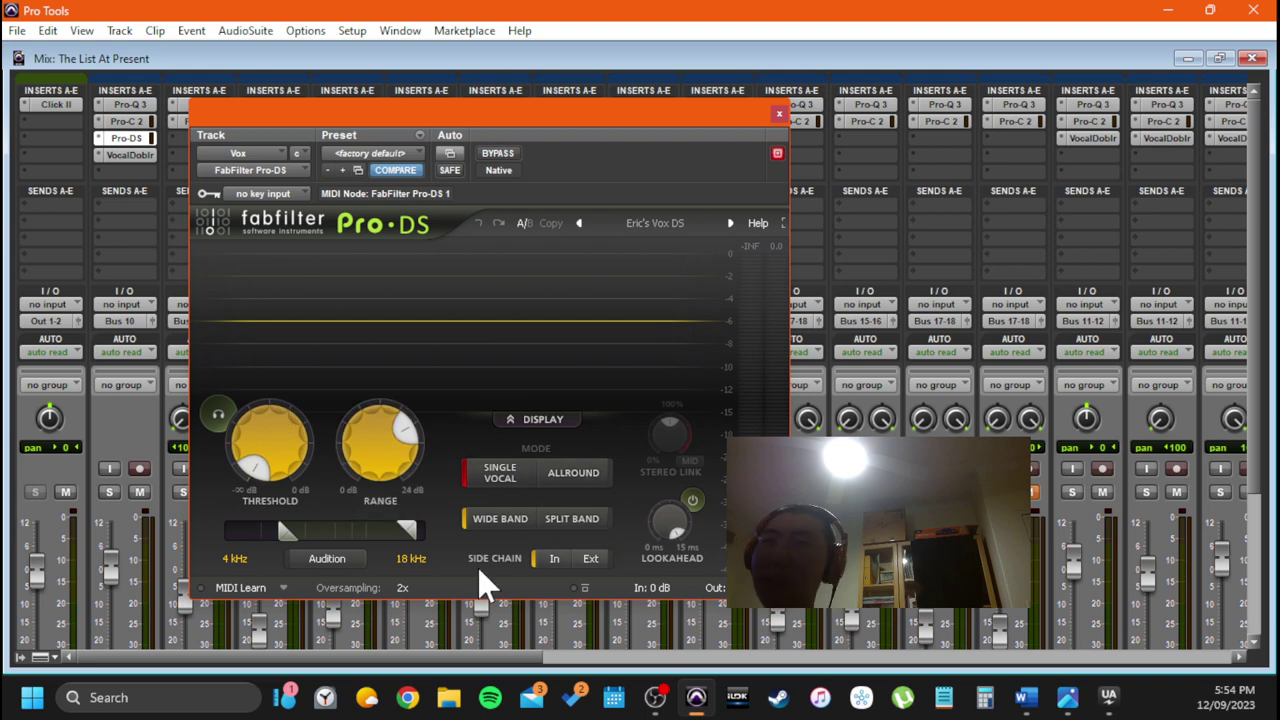
left_click_drag(470, 110, 466, 66)
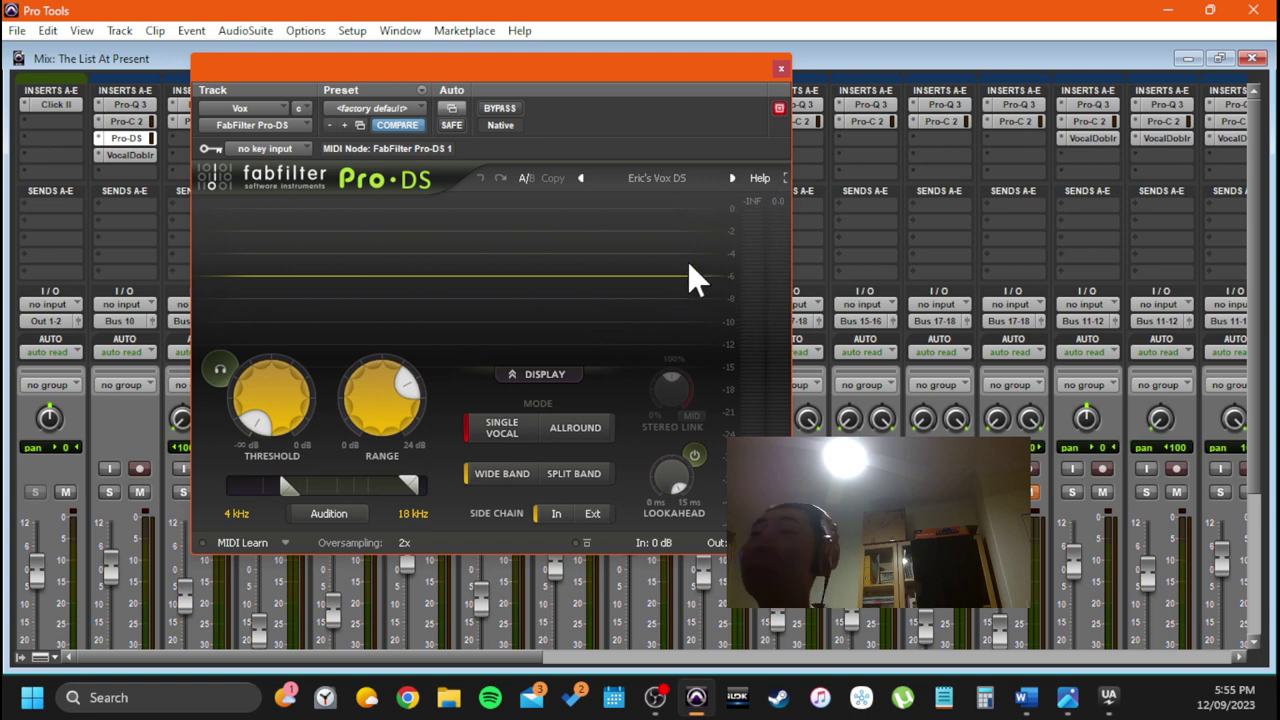
left_click(781, 68)
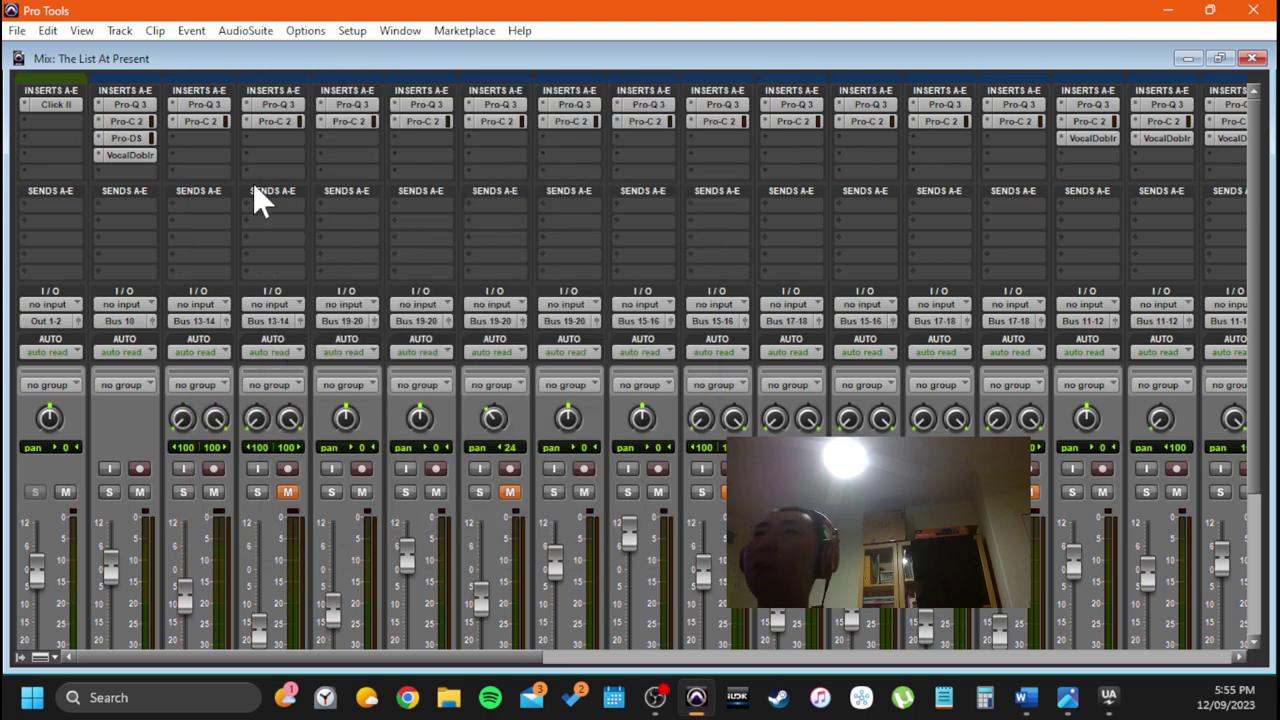
Examine the separation, variation and amount settings of the Vocal Doubler plug-in on the Vox channel
left_click(127, 157)
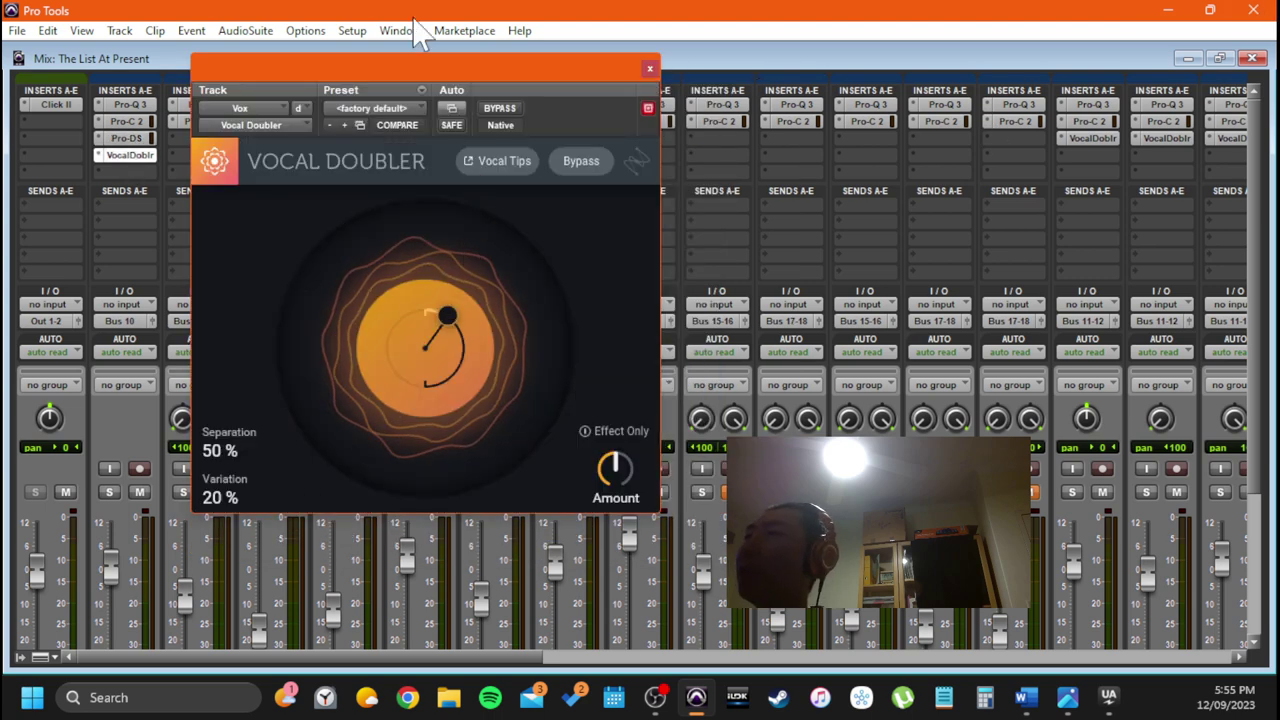
left_click_drag(483, 80, 573, 117)
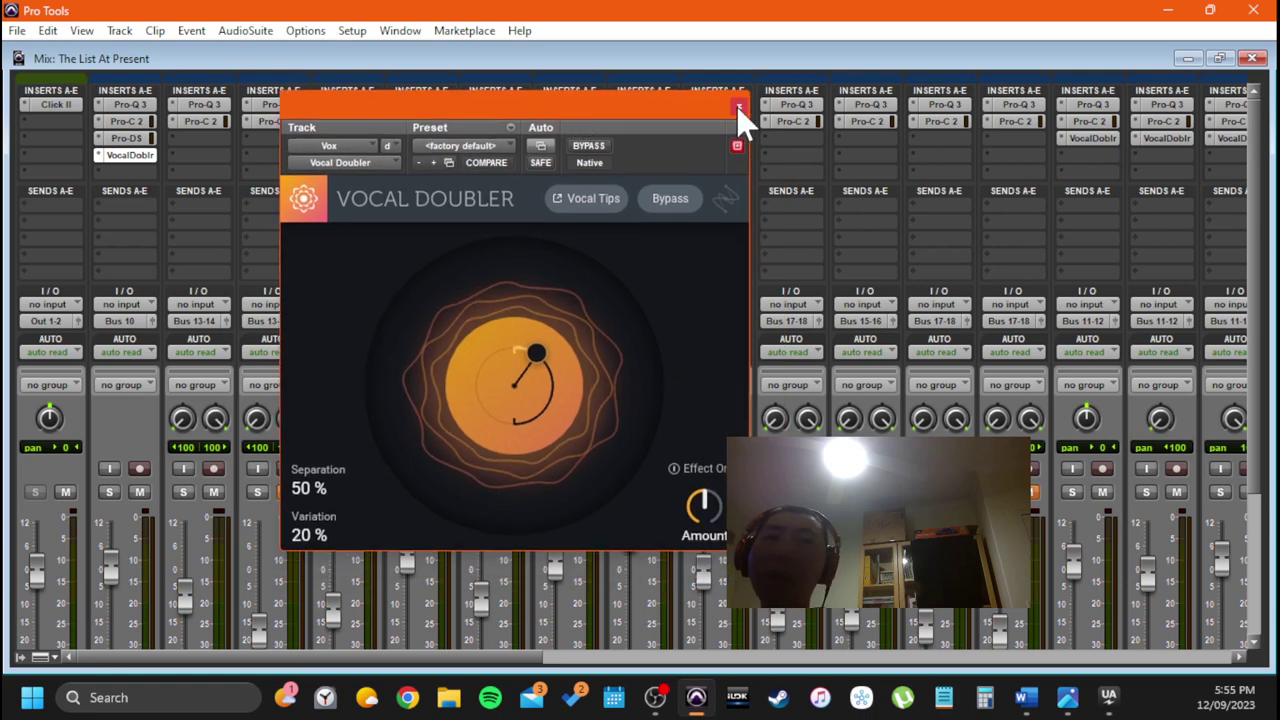
left_click_drag(634, 116, 617, 80)
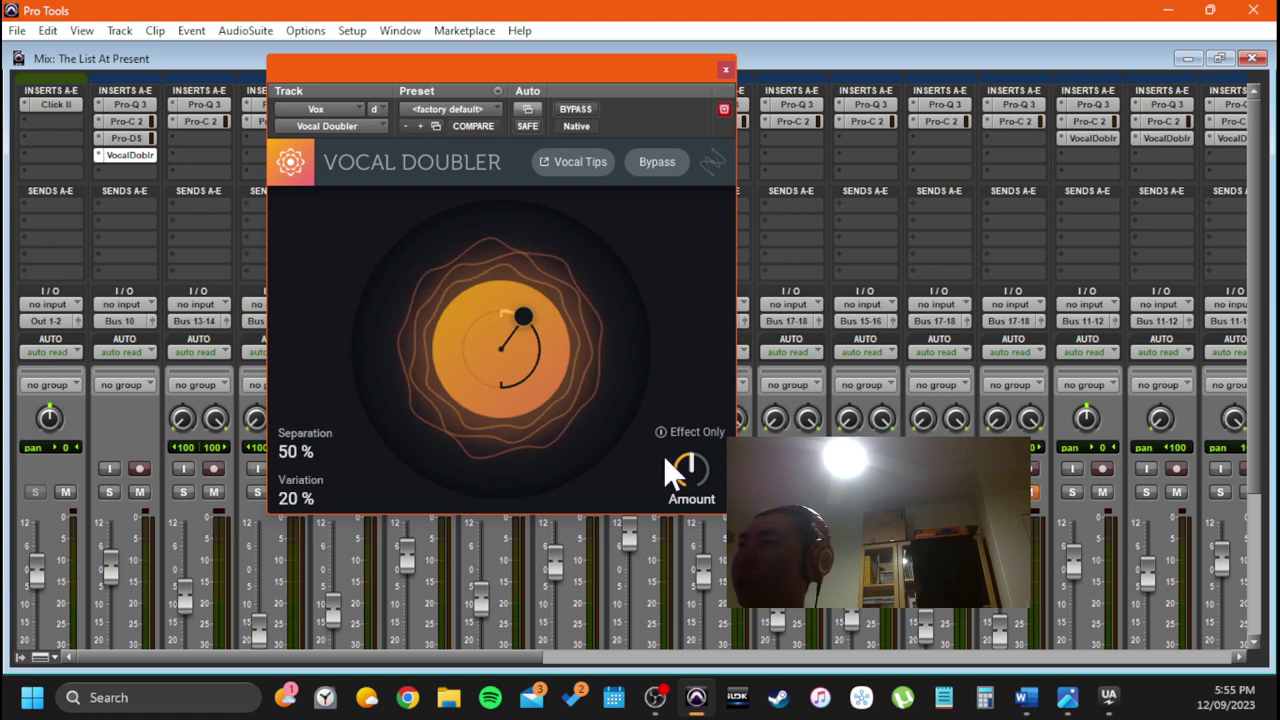
mouse_move(700, 475)
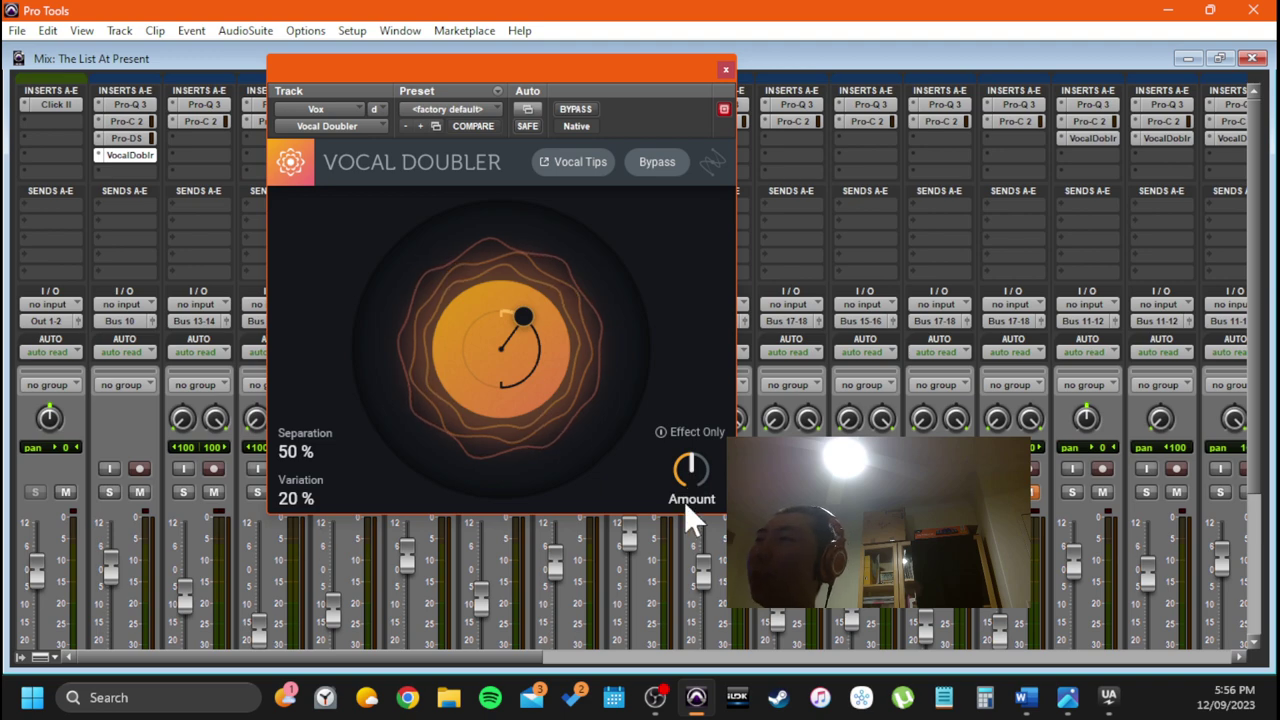
left_click(726, 69)
Compare the mixer channels' inserts and faders, and inspect the low-cut filter in Pno Support's Pro-Q 3
scroll(295, 380, "down", 5)
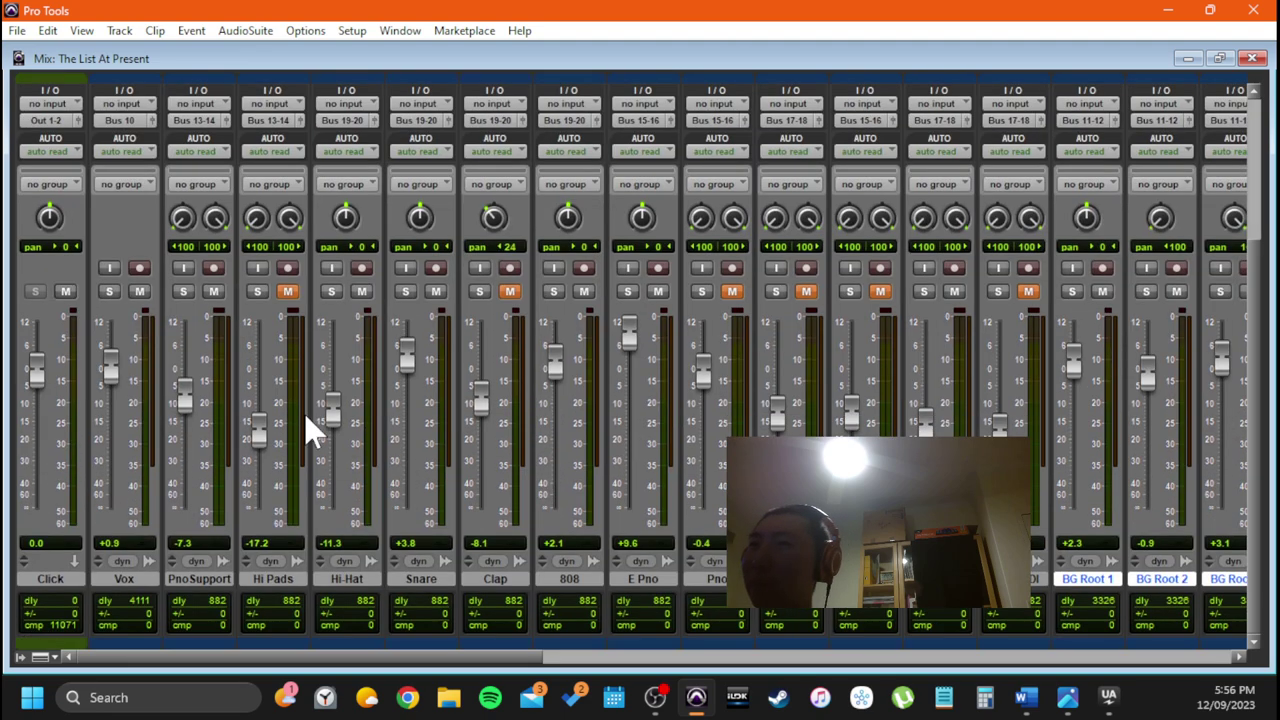
scroll(304, 405, "up", 5)
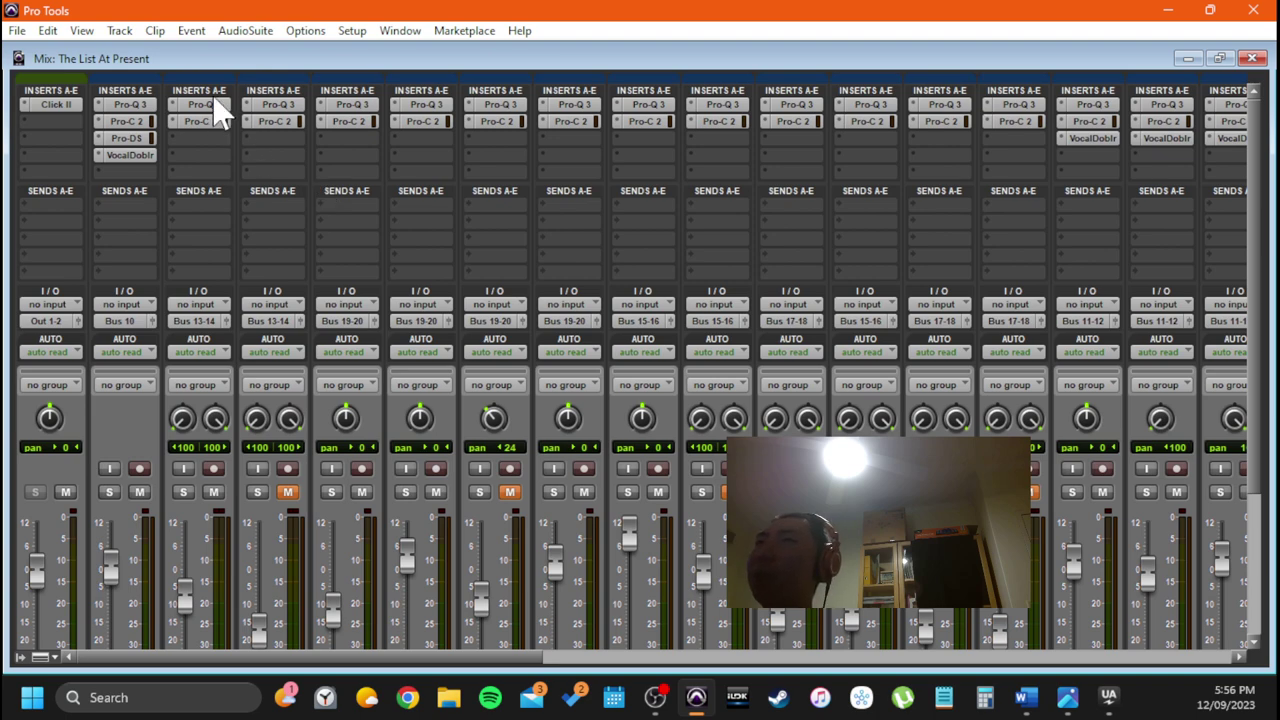
scroll(560, 430, "down", 5)
scroll(446, 504, "up", 5)
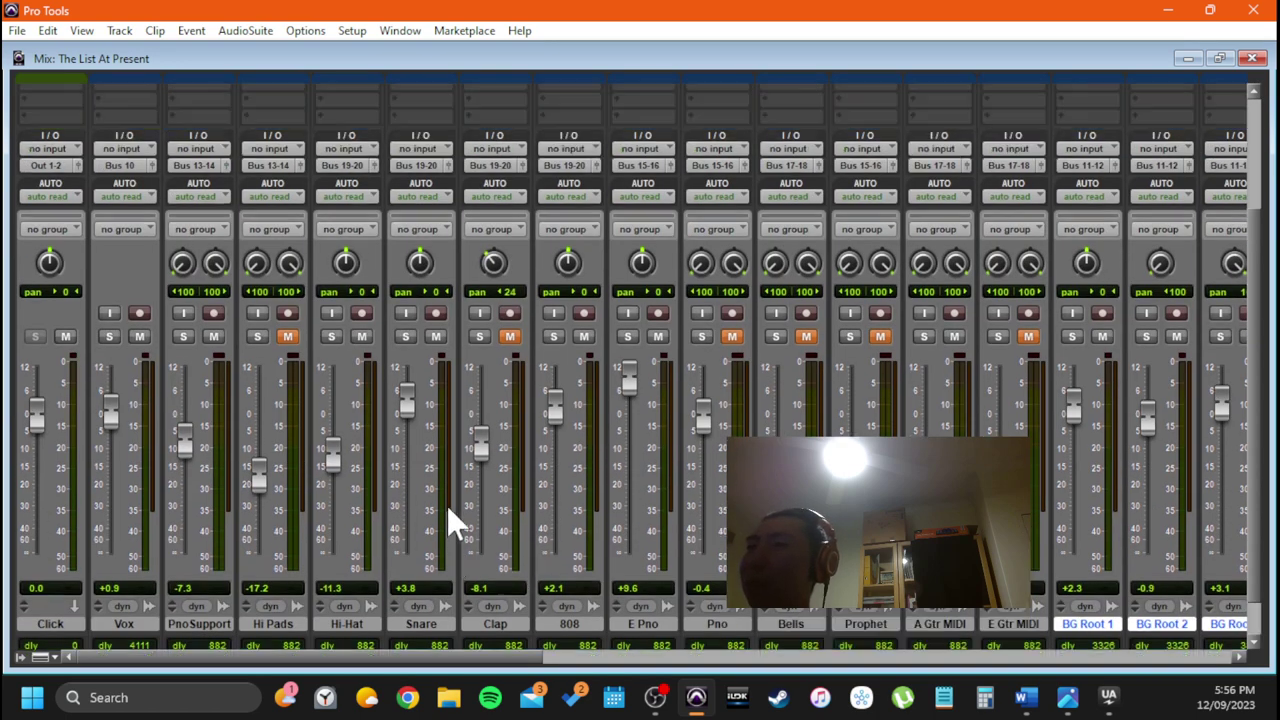
scroll(380, 220, "down", 5)
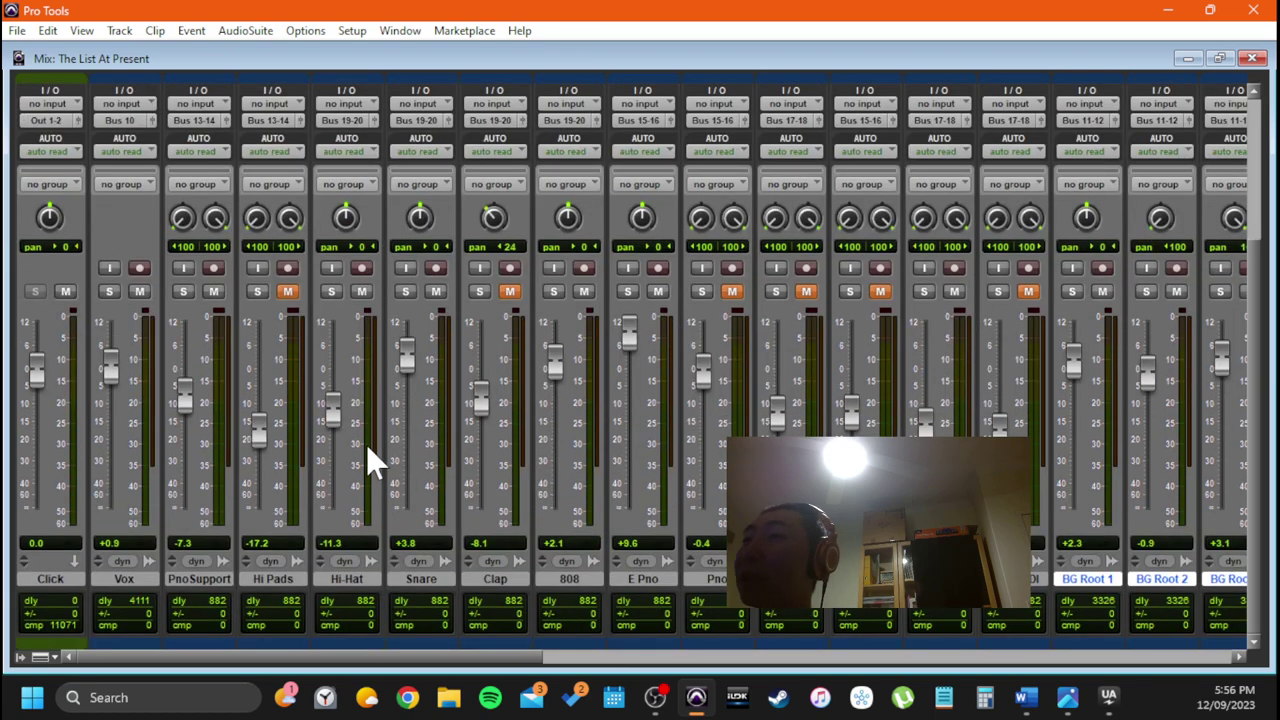
scroll(236, 180, "up", 5)
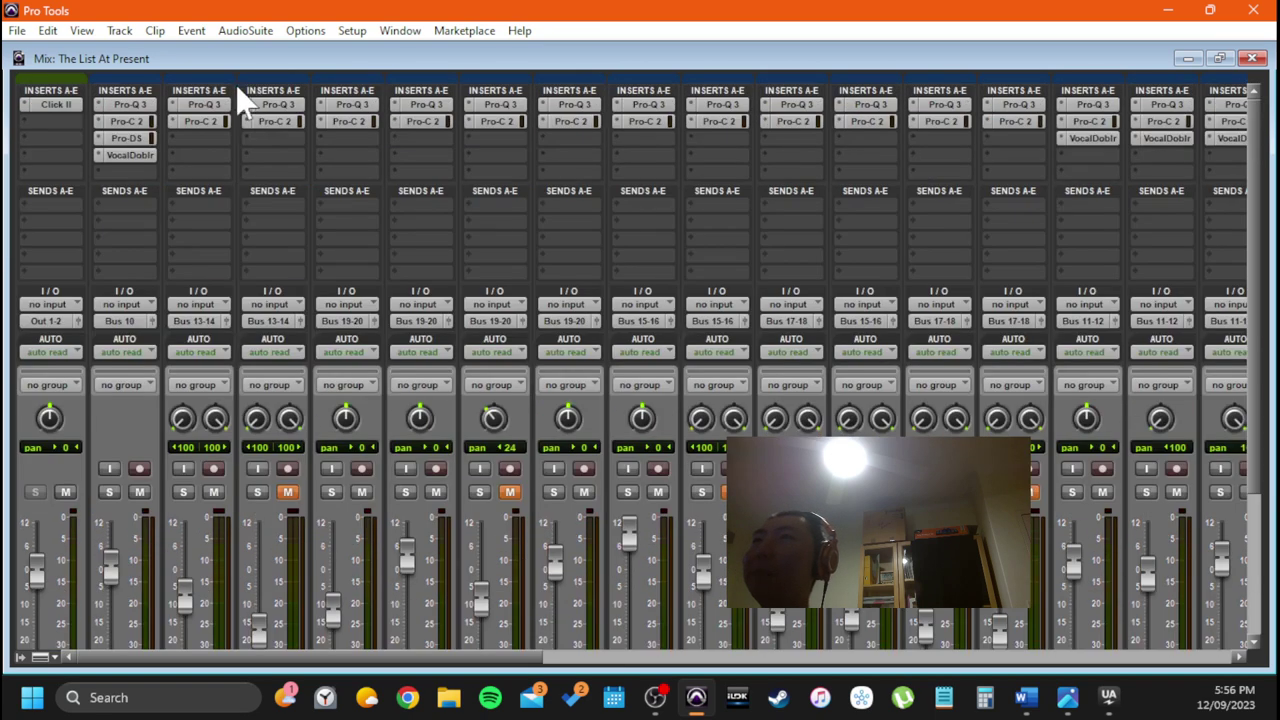
left_click(223, 106)
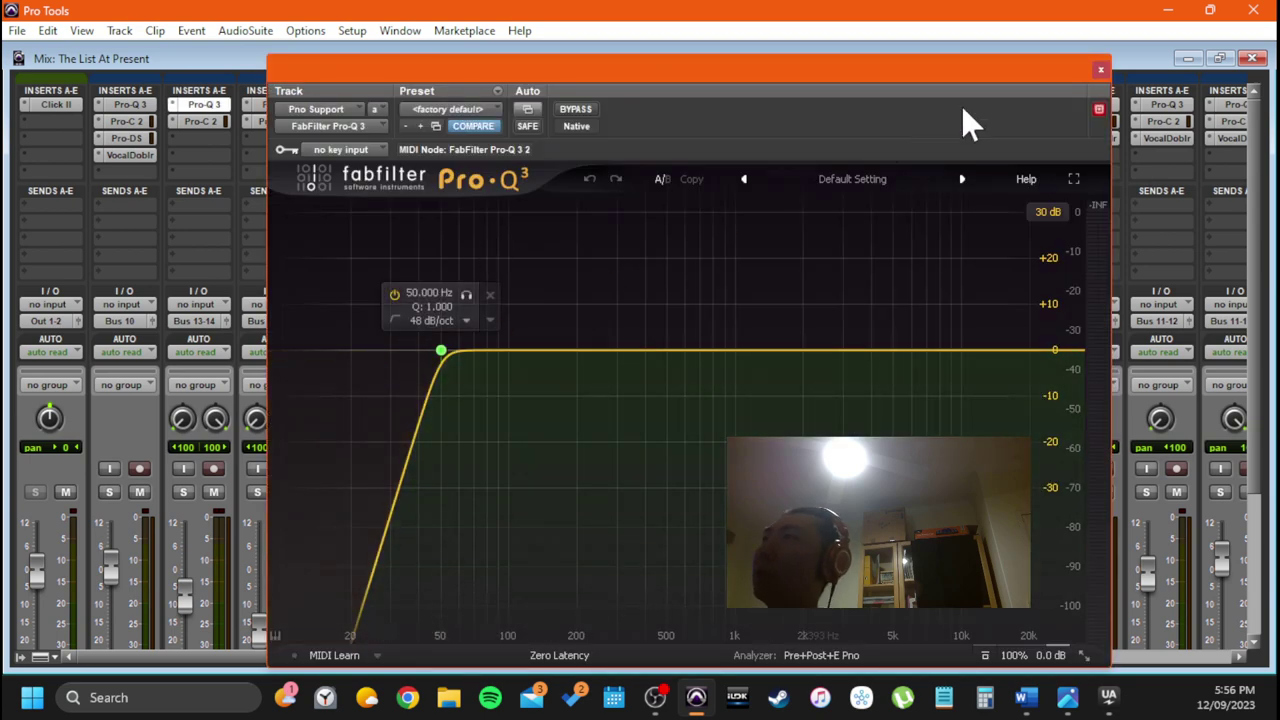
left_click(1098, 69)
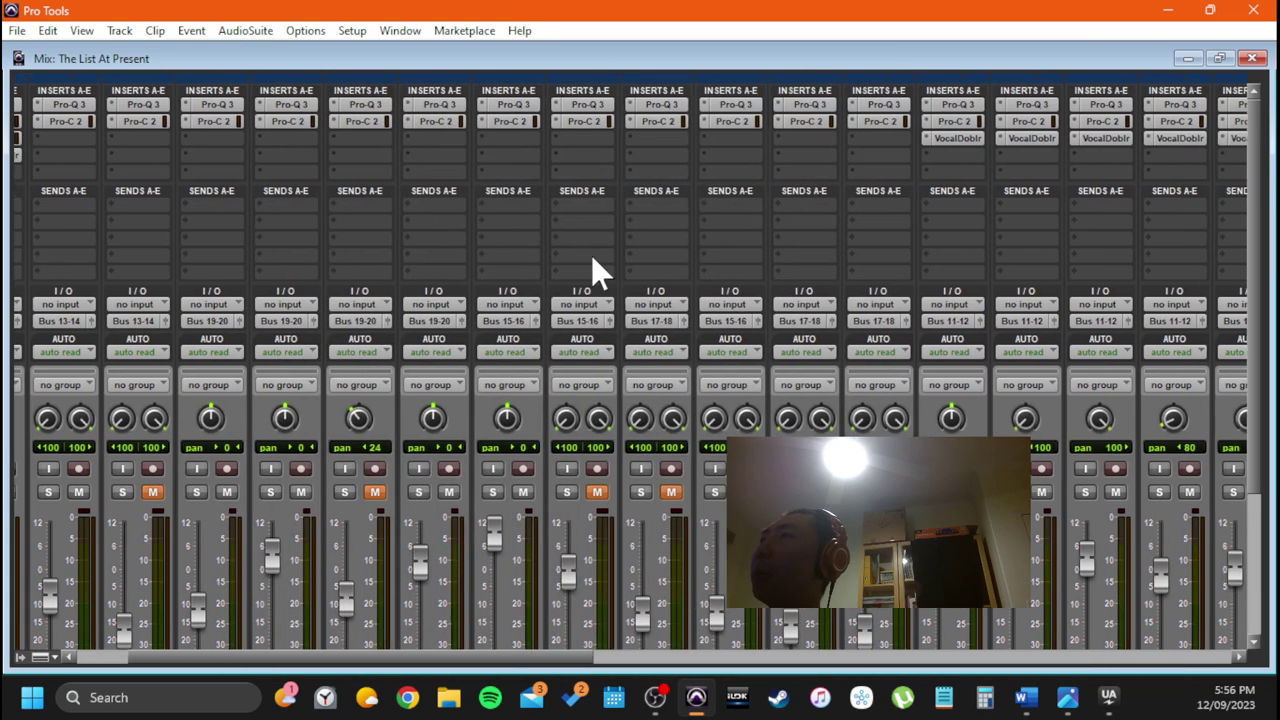
Select the 808 channel and look over the names, faders and inserts of the instrument and background vocal channels
scroll(591, 271, "down", 5)
scroll(514, 529, "right", 3)
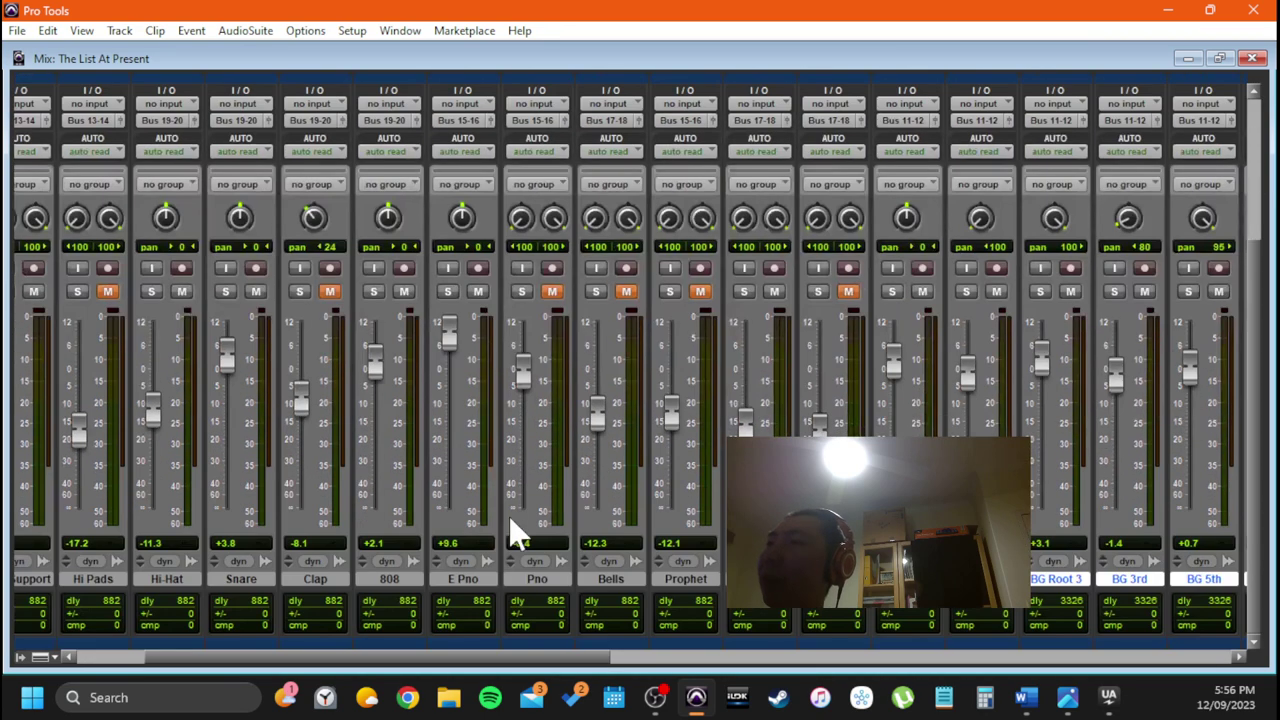
left_click(385, 580)
scroll(385, 585, "left", 2)
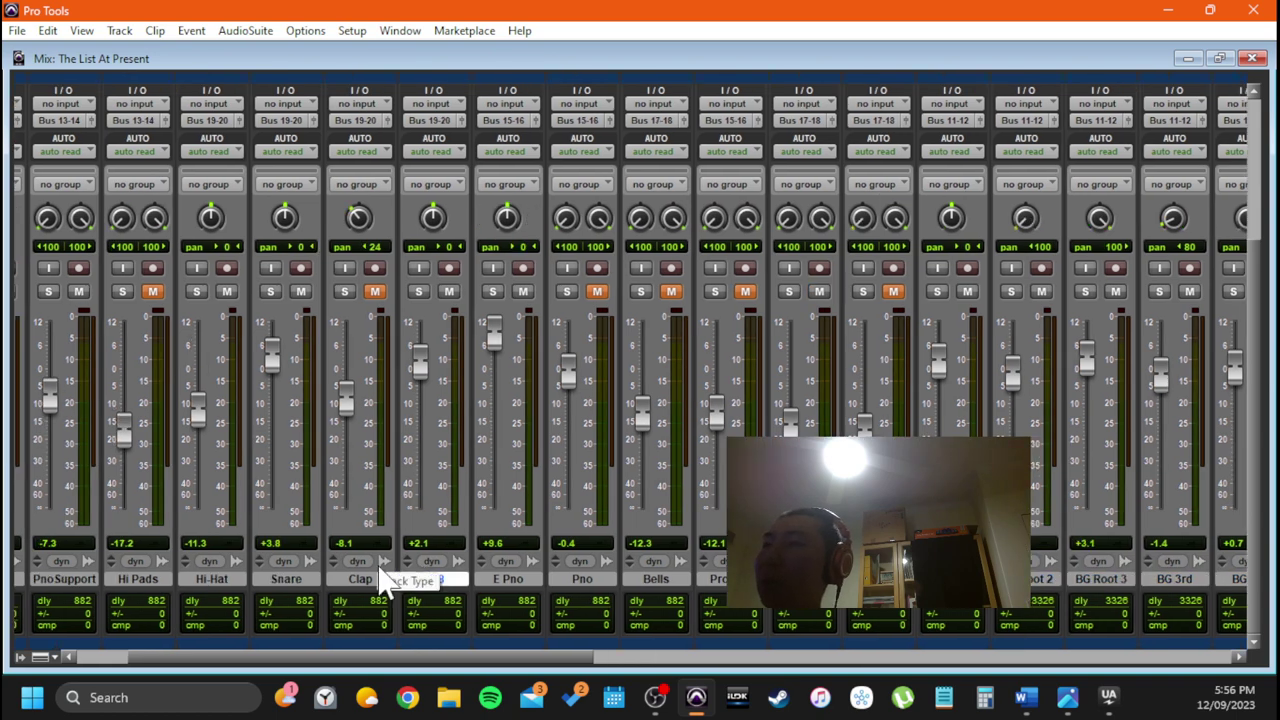
scroll(386, 586, "left", 1)
scroll(386, 586, "right", 3)
scroll(470, 563, "right", 3)
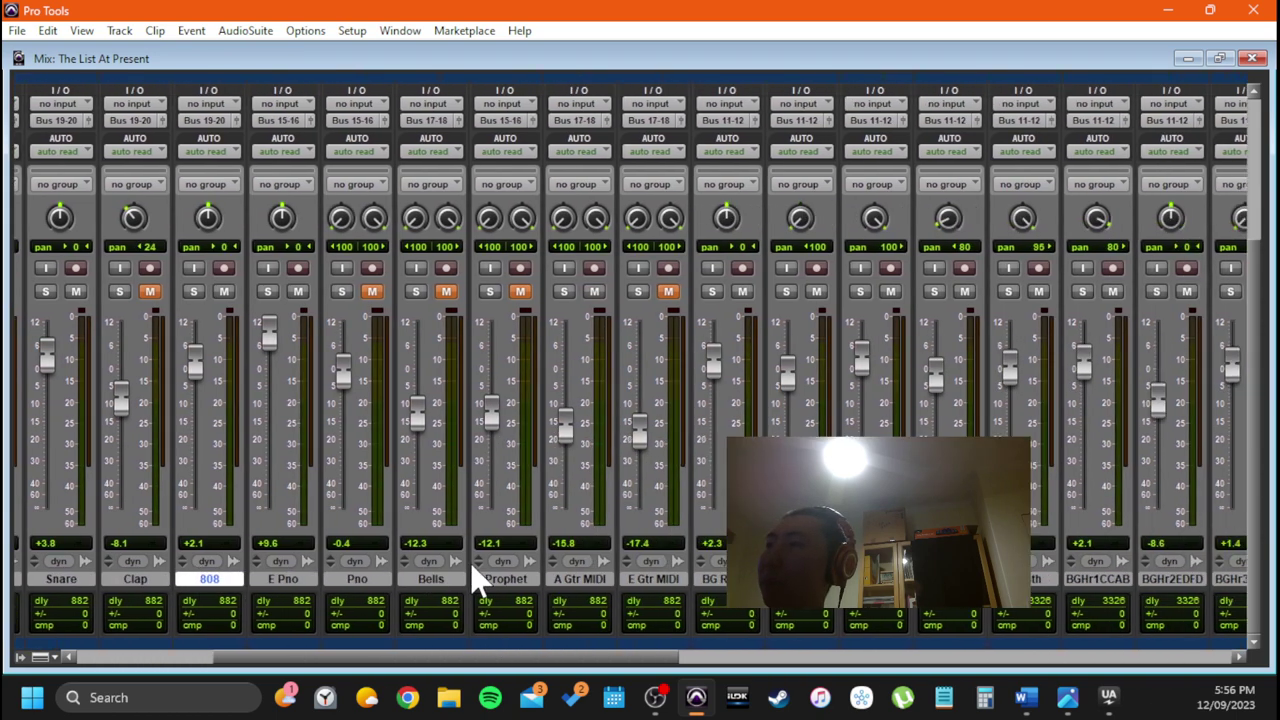
scroll(440, 540, "up", 5)
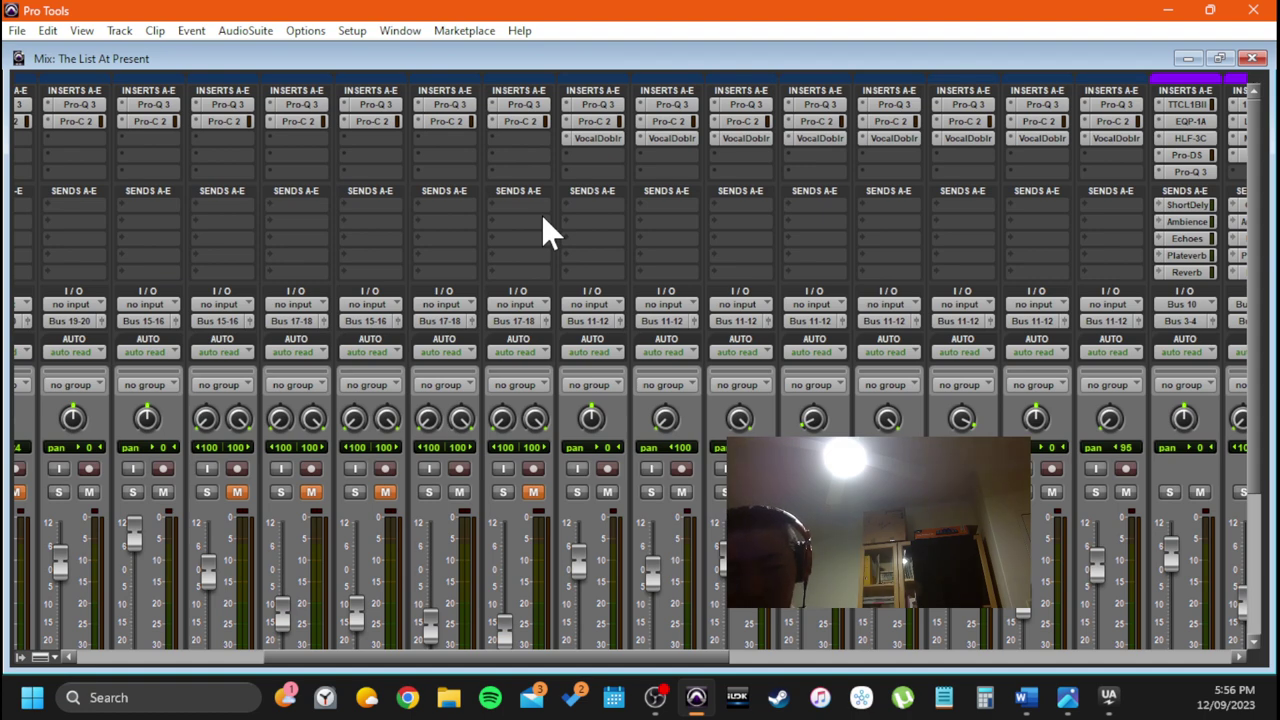
Place the edit cursor at bar 16 on the Pno track and return to the mixer
key("ctrl+equal")
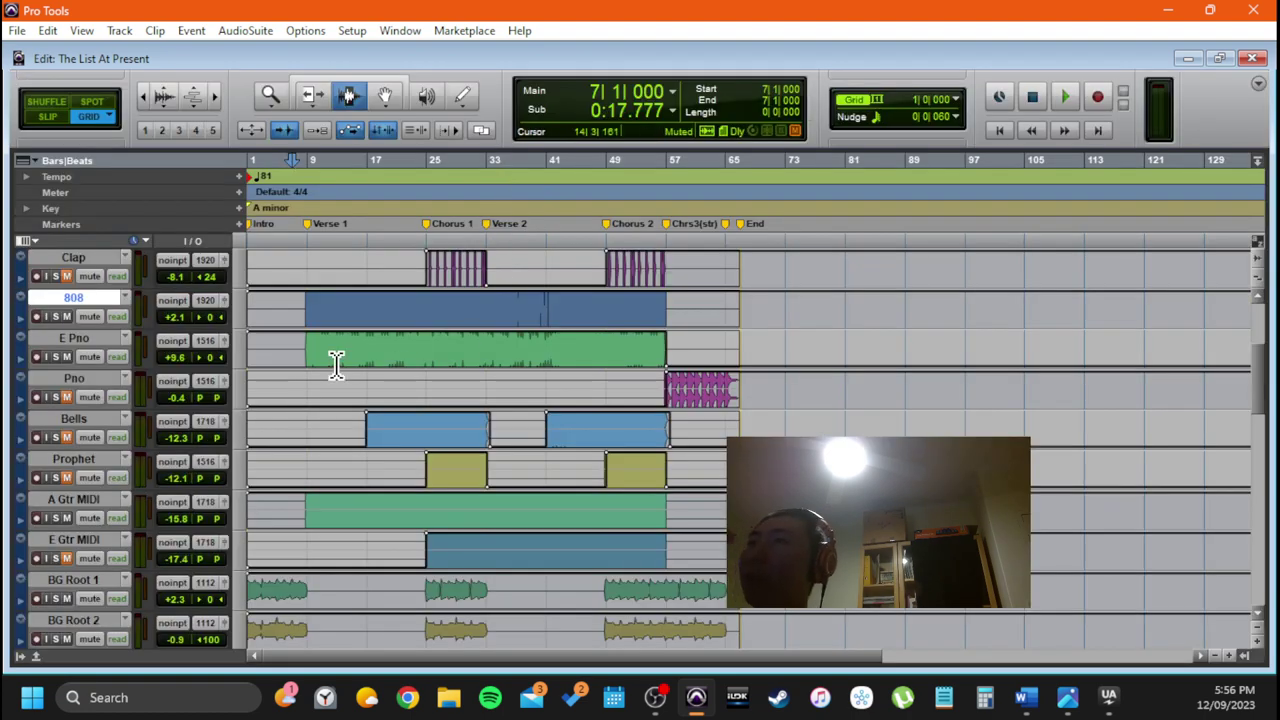
left_click(362, 393)
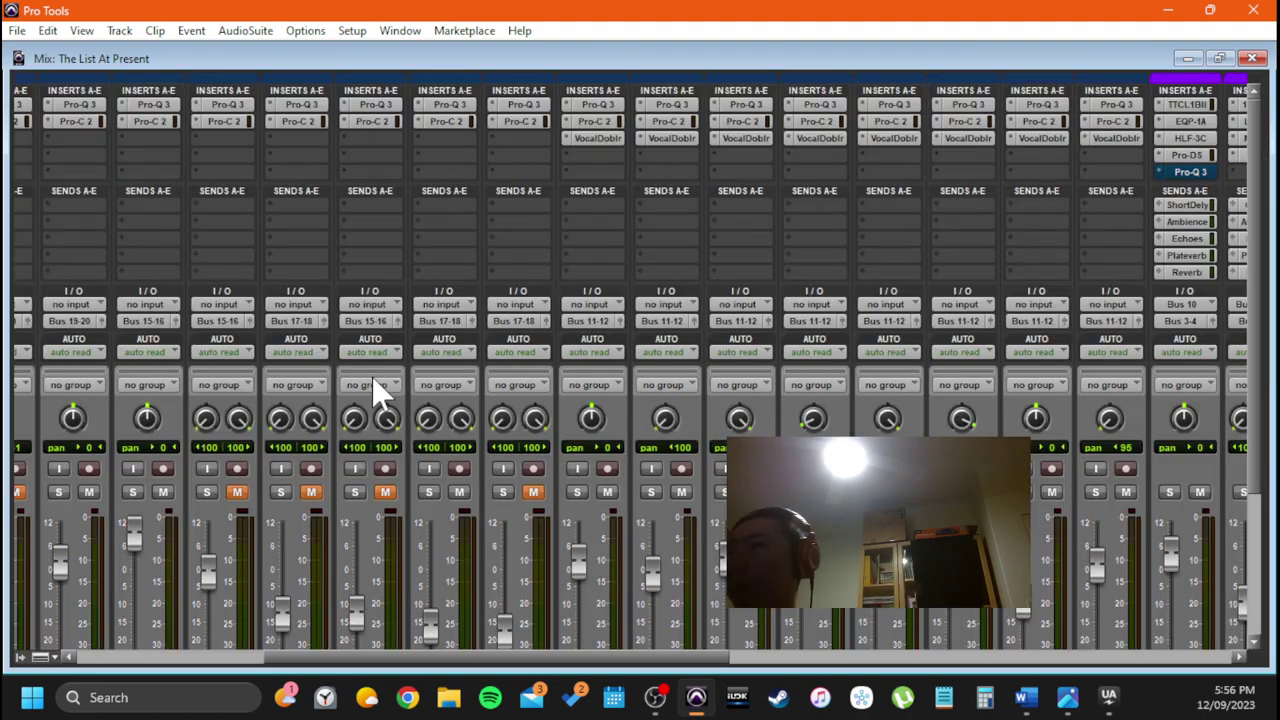
key("ctrl+equal")
scroll(400, 195, "right", 5)
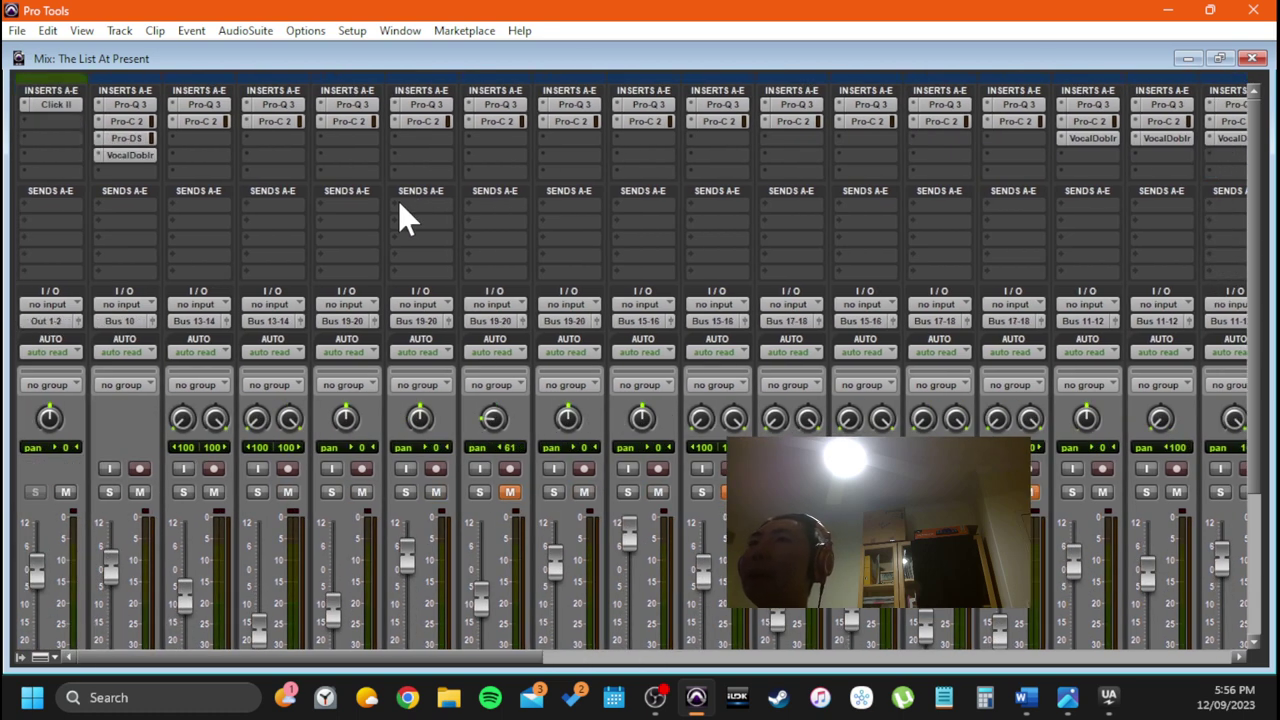
Find the hidden Chorus Vox 4 ANA PRINT track in the track list and show it in the session
left_click(20, 657)
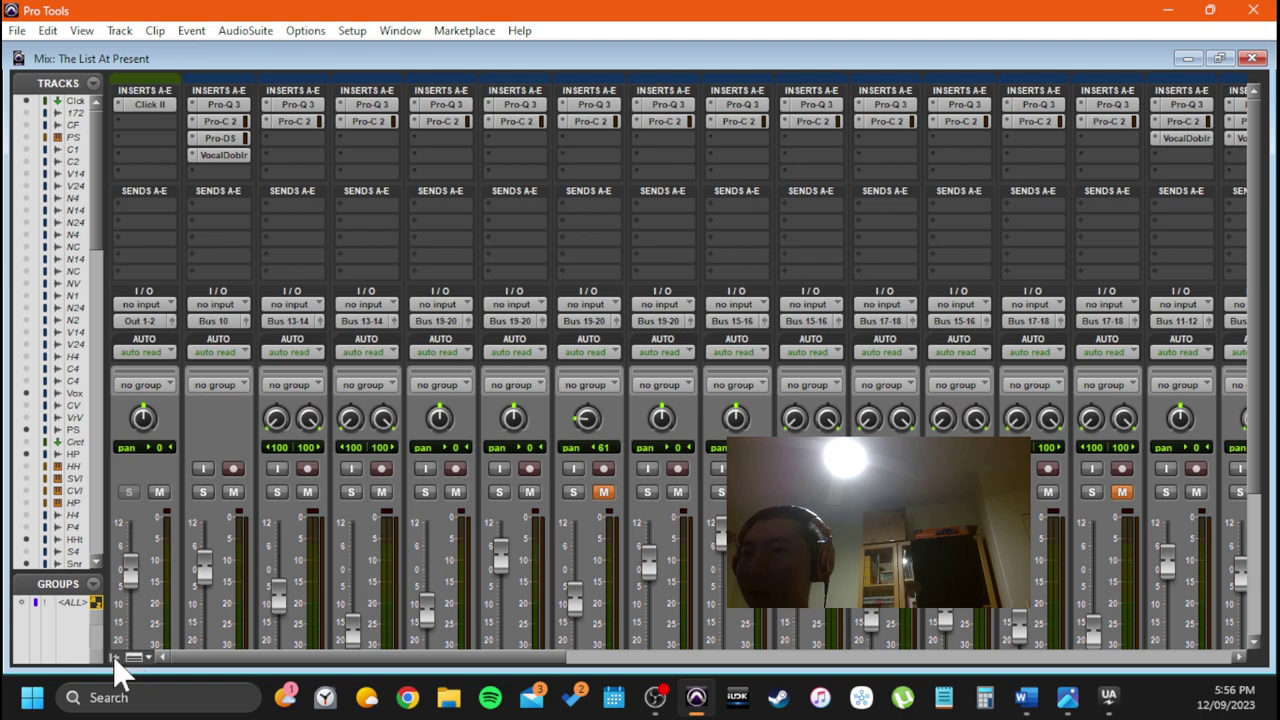
left_click(20, 657)
key("ctrl+equal")
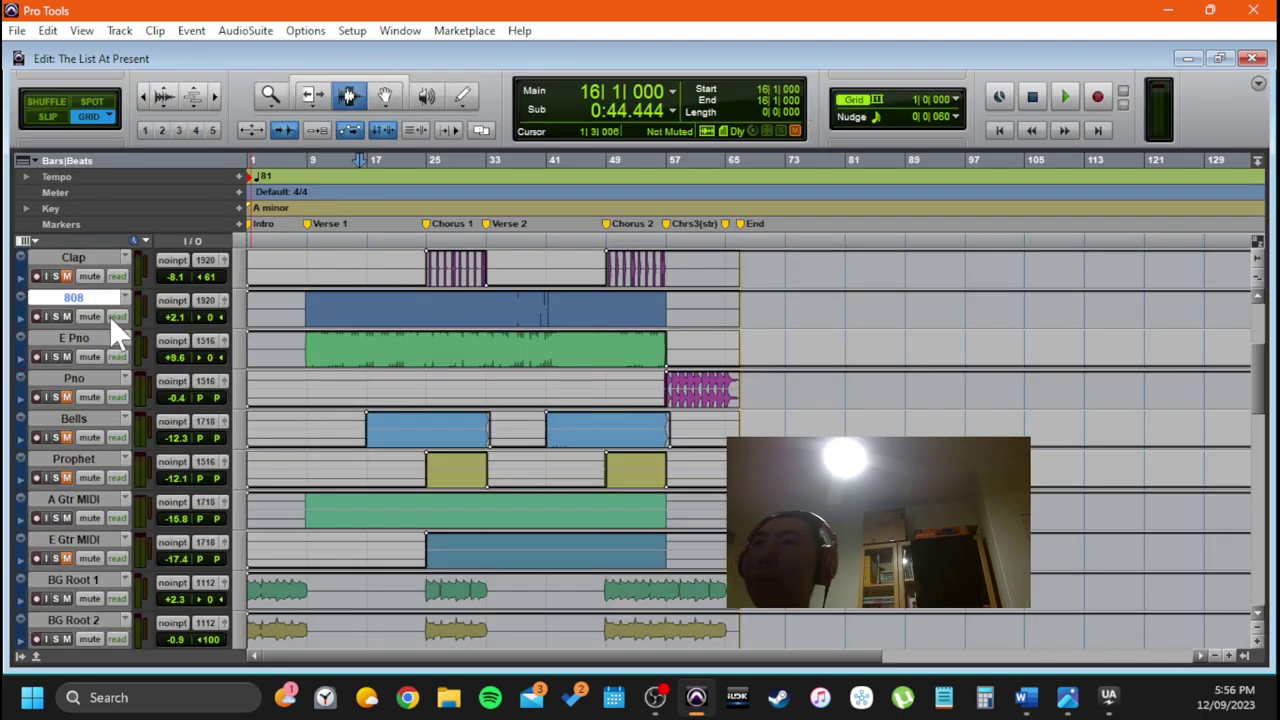
scroll(139, 466, "down", 4)
scroll(133, 501, "up", 9)
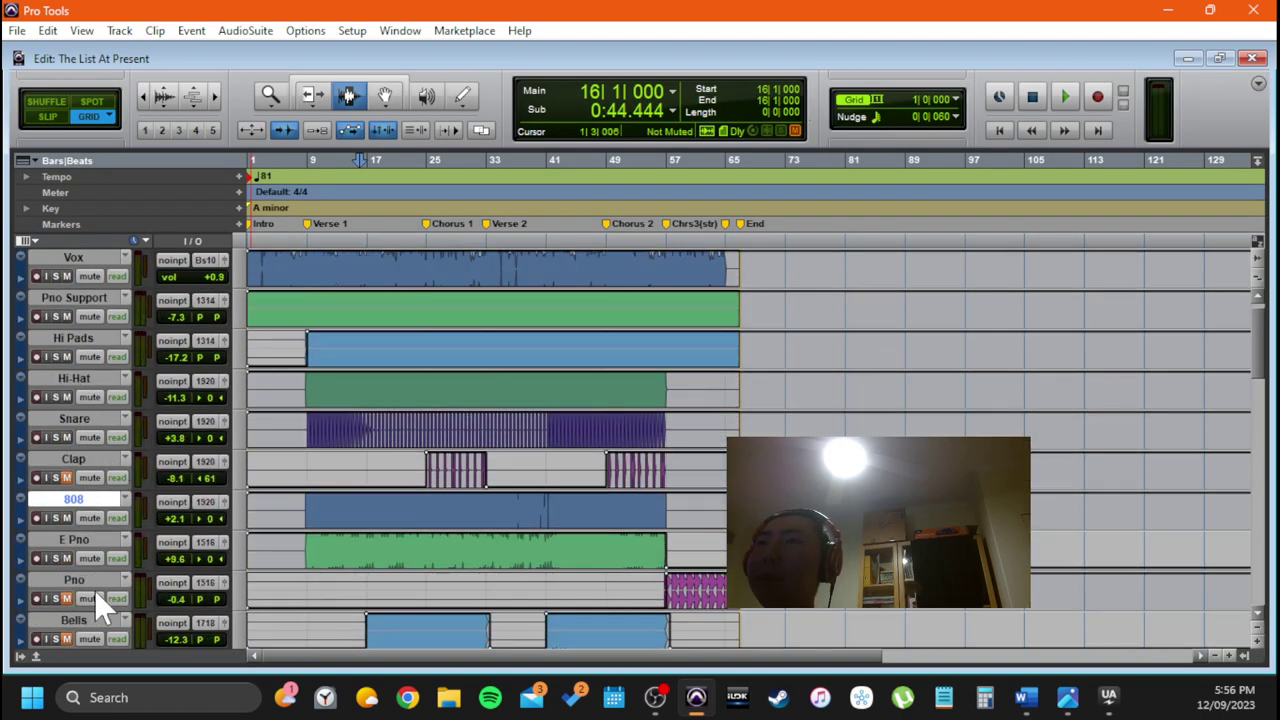
left_click(22, 657)
scroll(296, 386, "down", 5)
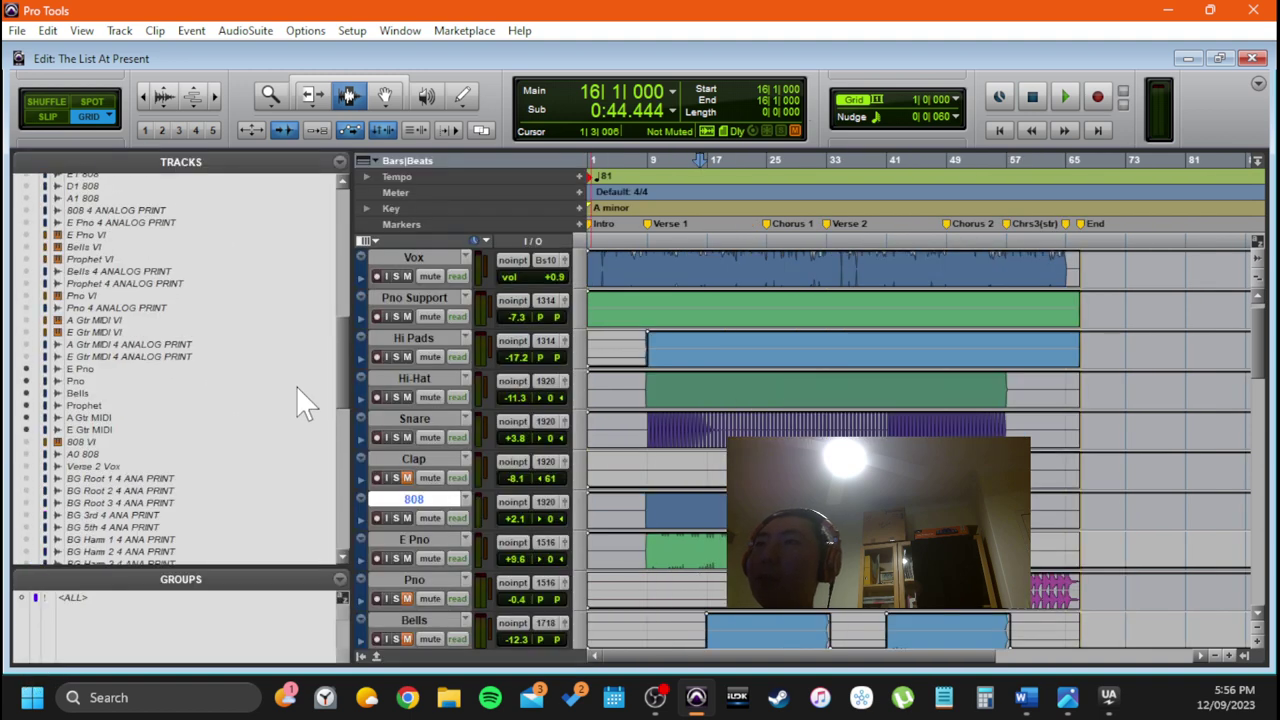
scroll(144, 374, "up", 10)
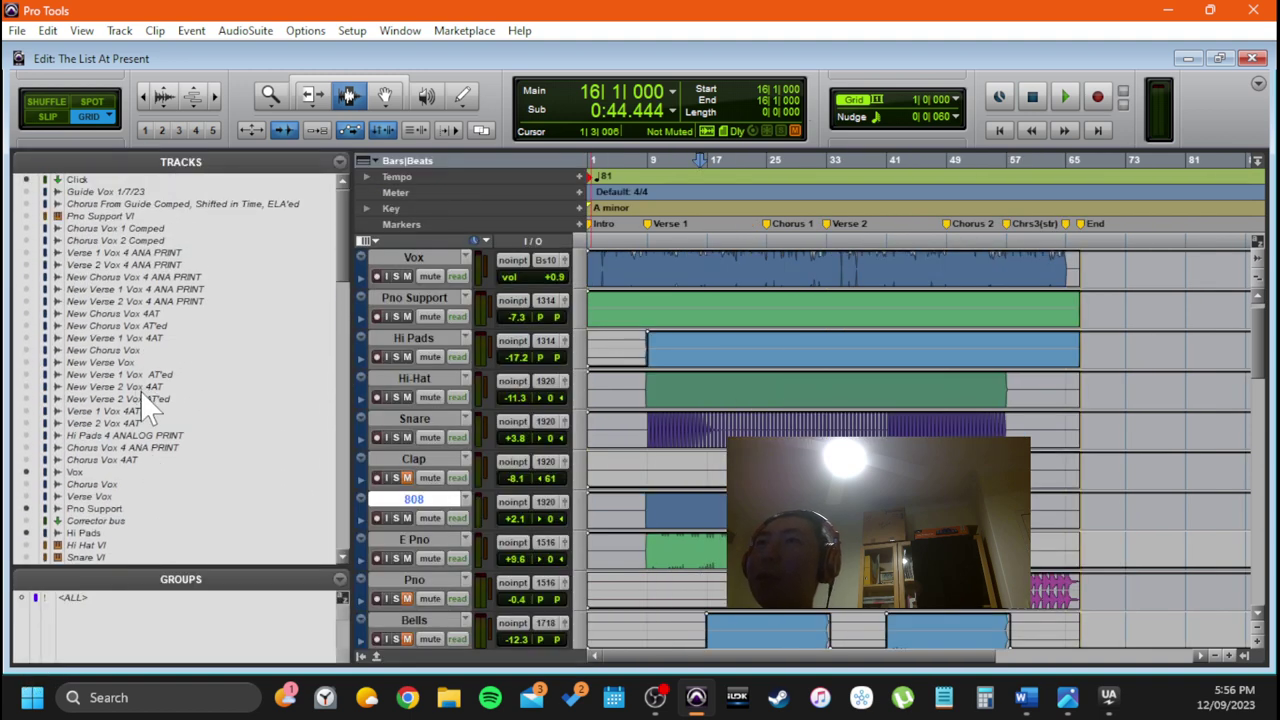
right_click(180, 448)
left_click(288, 474)
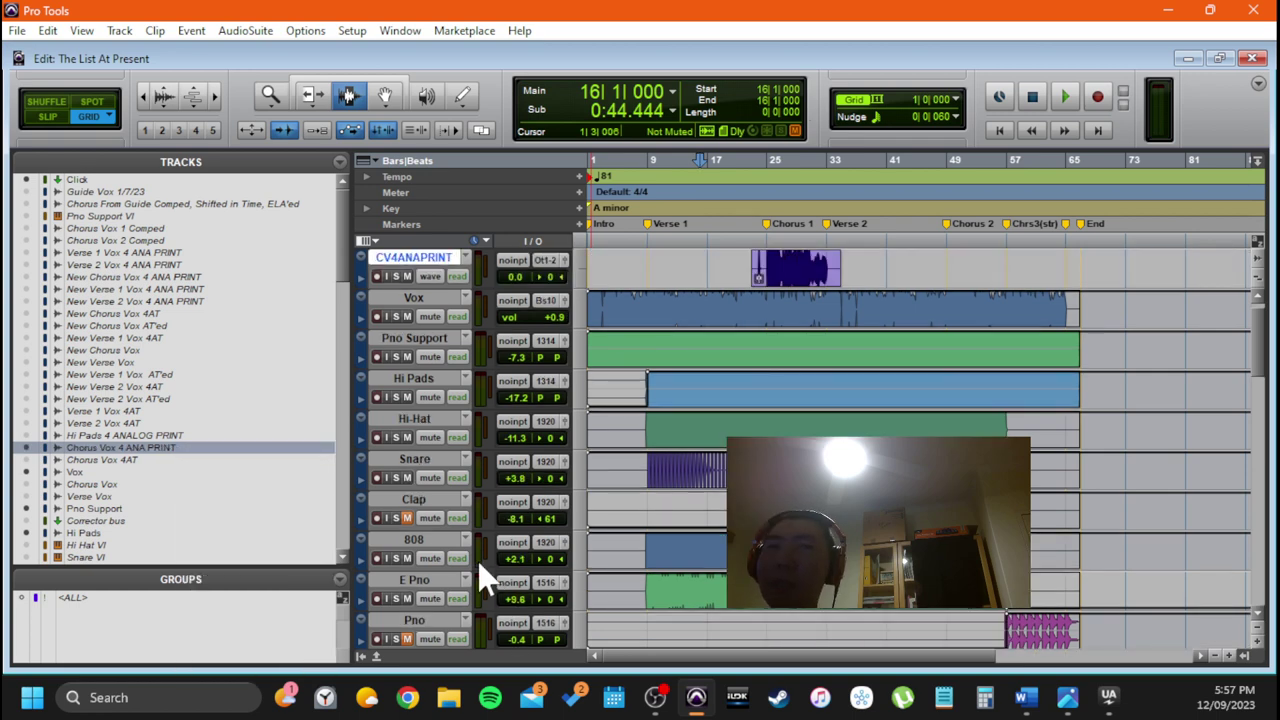
left_click(362, 657)
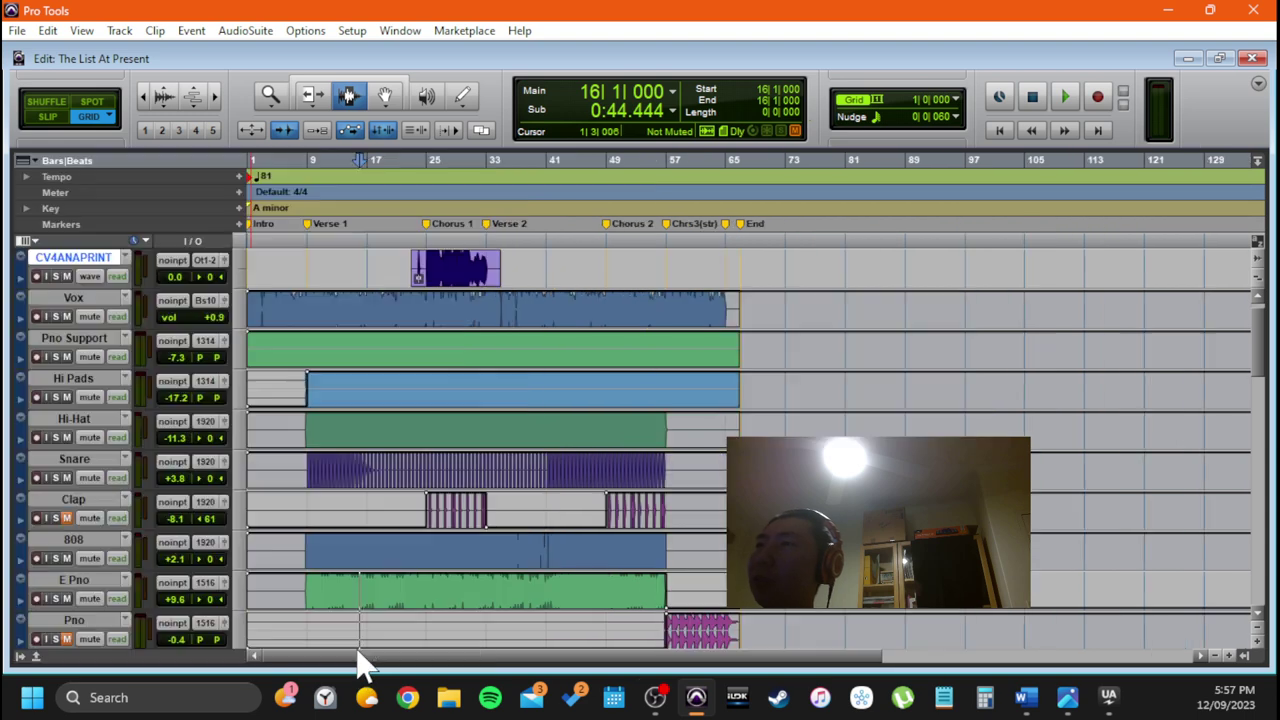
Move the Chorus Vox 4 ANA PRINT track below Pno Support and place the edit cursor near its clip's end at bar 34
scroll(165, 388, "up", 1)
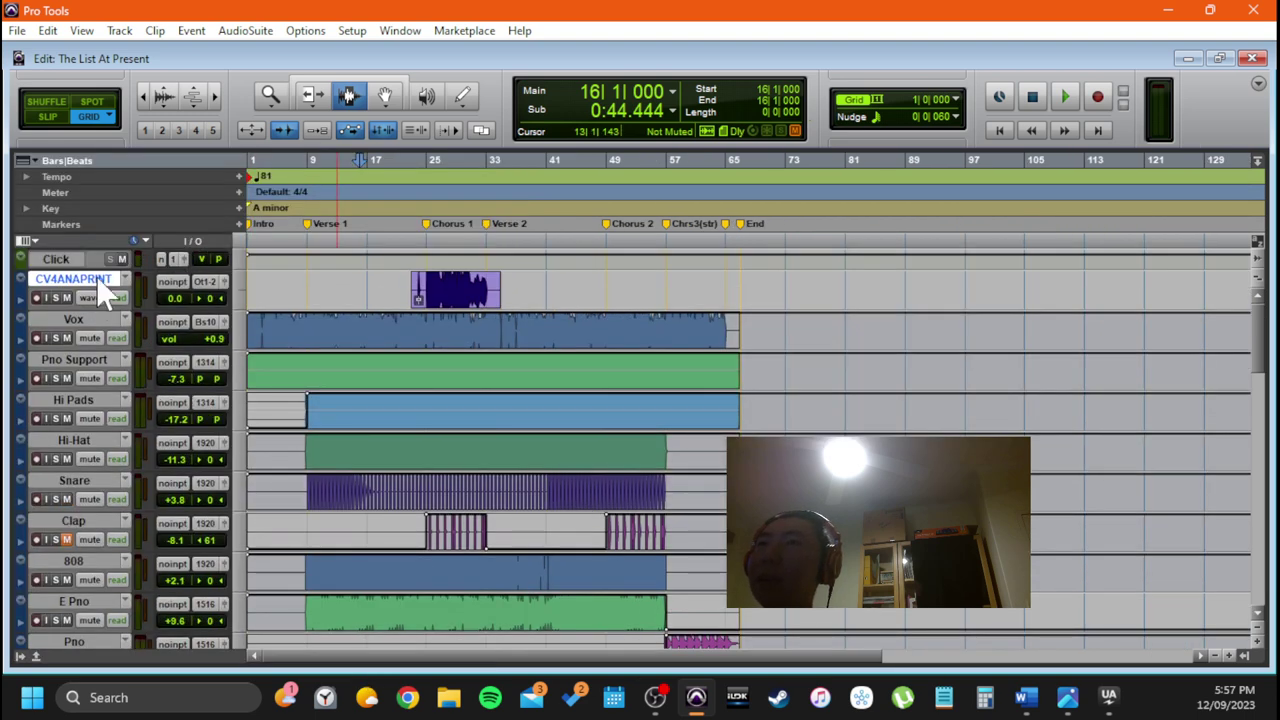
left_click_drag(96, 278, 166, 408)
left_click(429, 370)
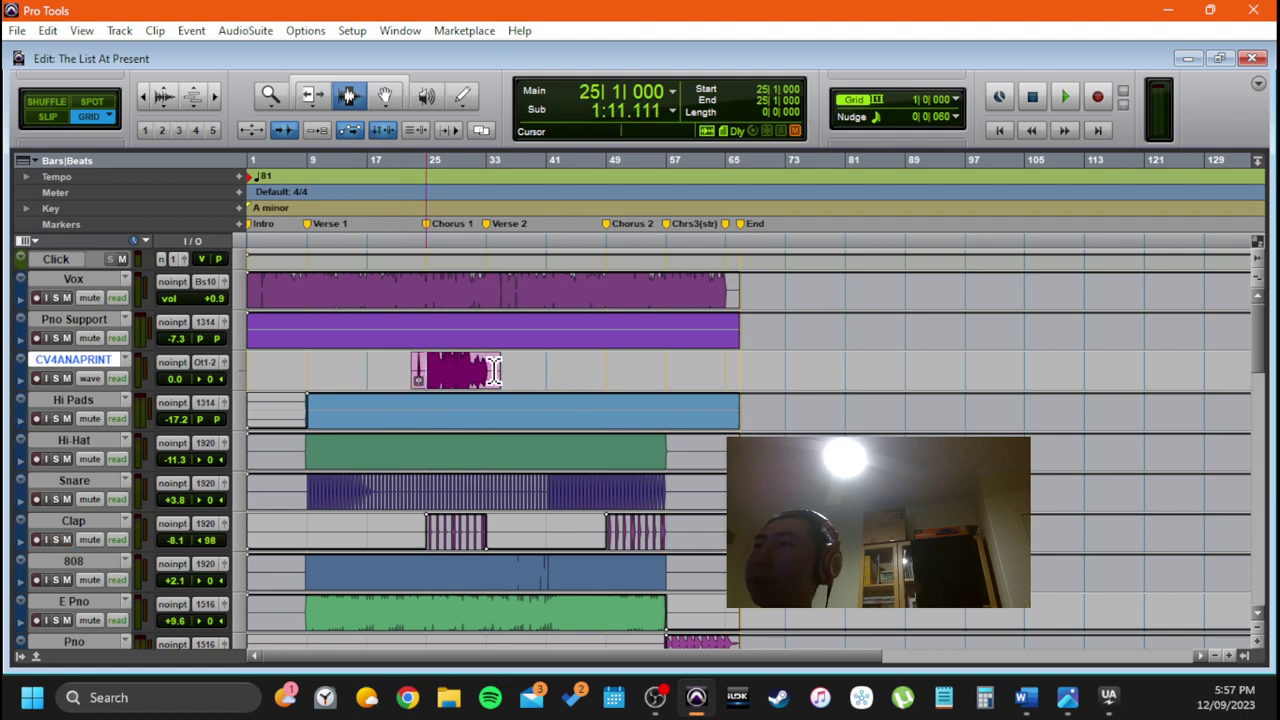
left_click(495, 372)
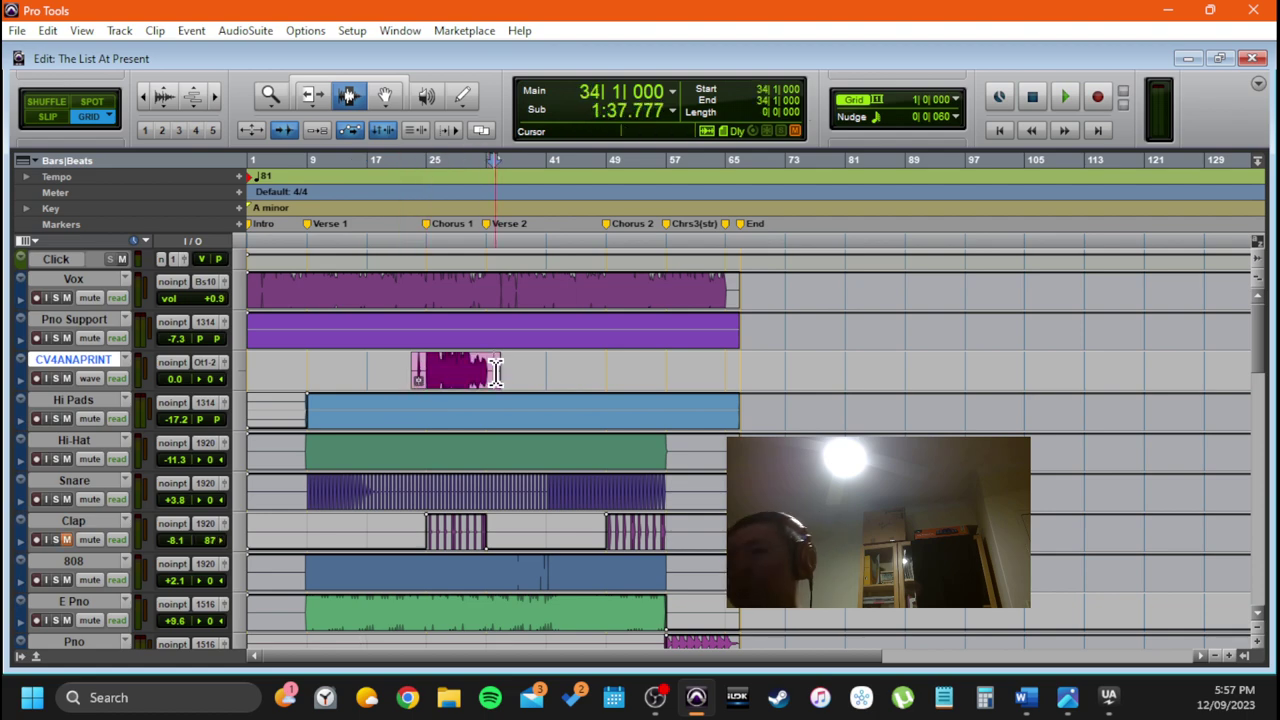
Examine the Chorus Vox 4 ANA PRINT channel's fader and level readouts in the mixer, and select the Hi Pads channel
key("ctrl+equal")
scroll(478, 414, "down", 3)
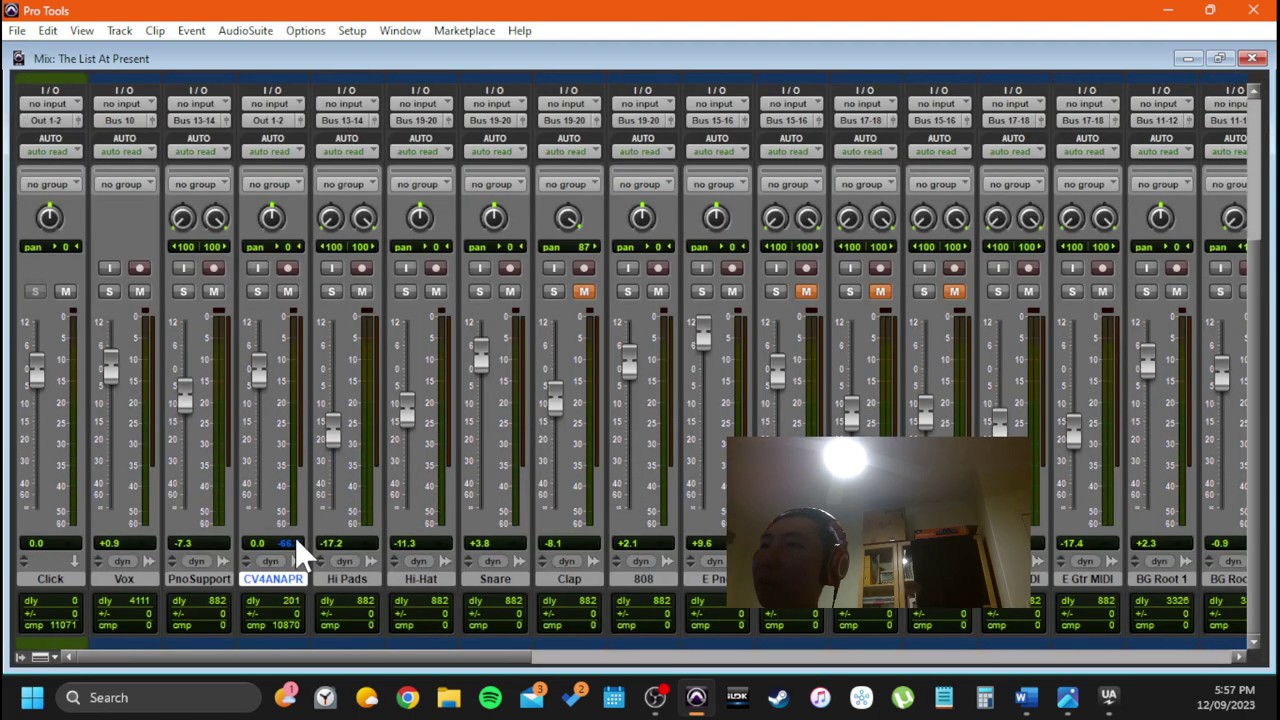
scroll(290, 300, "up", 2)
scroll(286, 434, "down", 2)
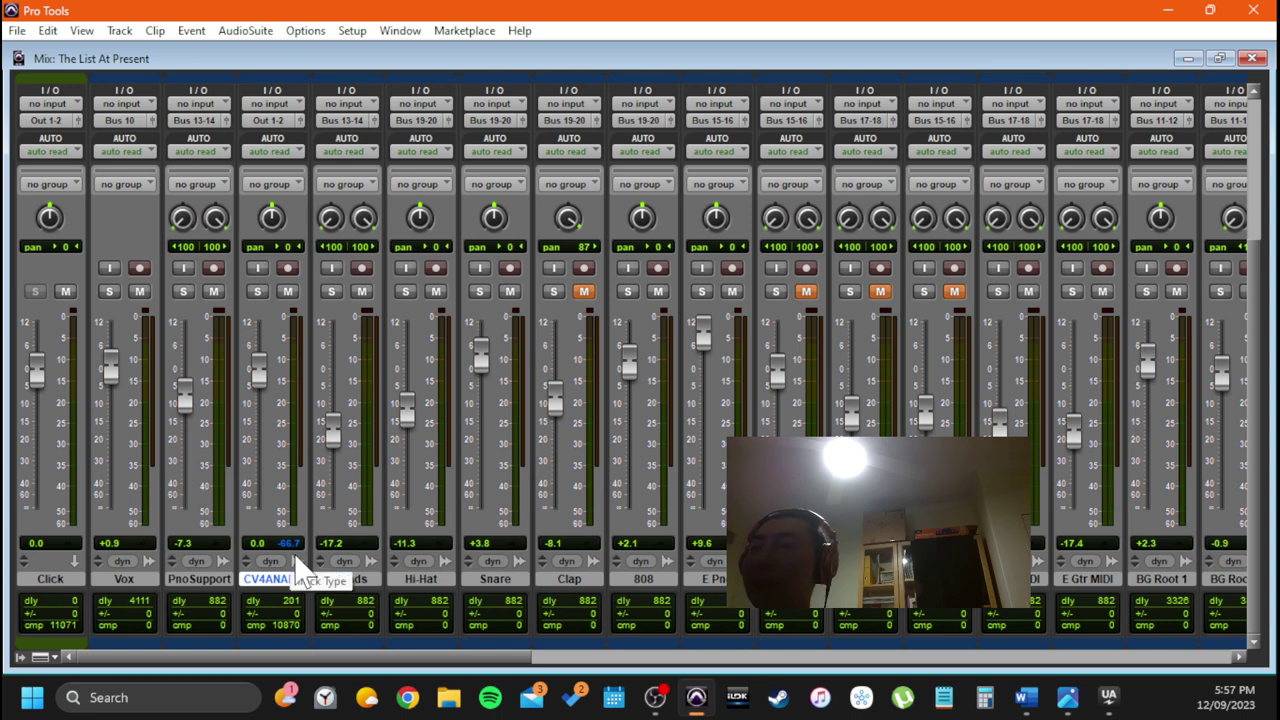
left_click(341, 578)
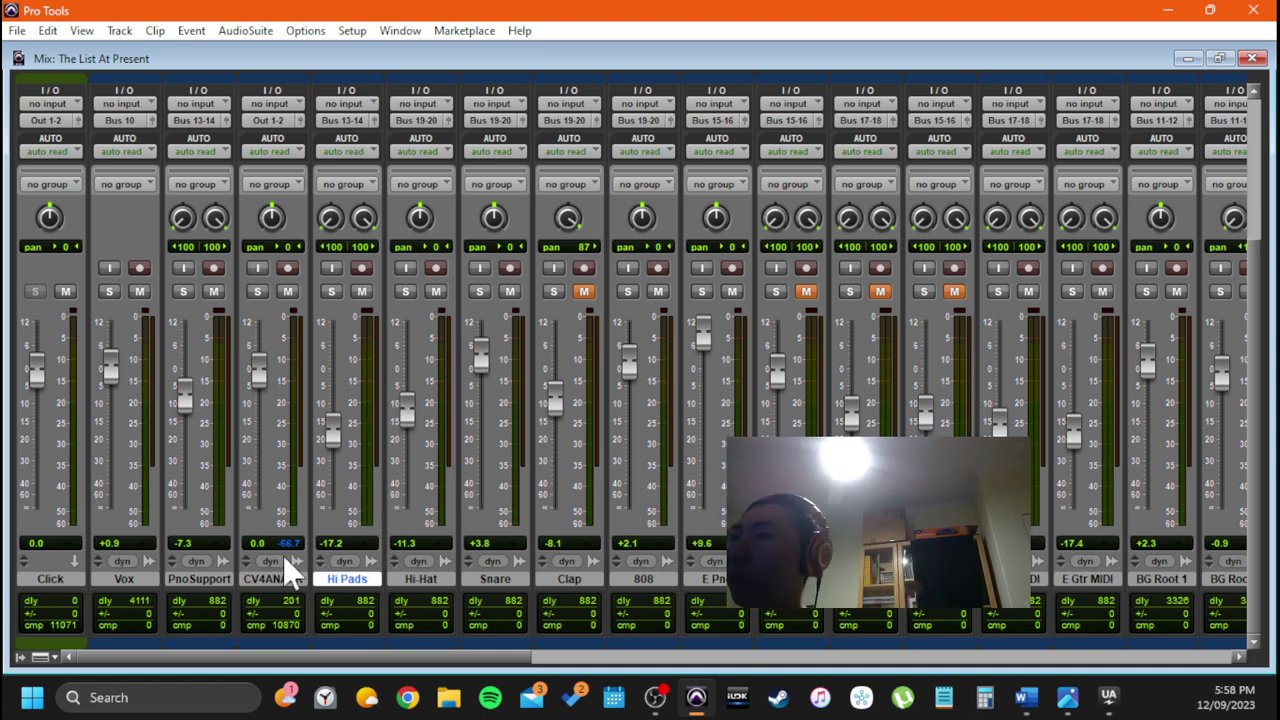
Select the Chorus Vox 4 ANA PRINT channel, inspect its Neve 1073 insert's settings, and close the plug-in
left_click(286, 580)
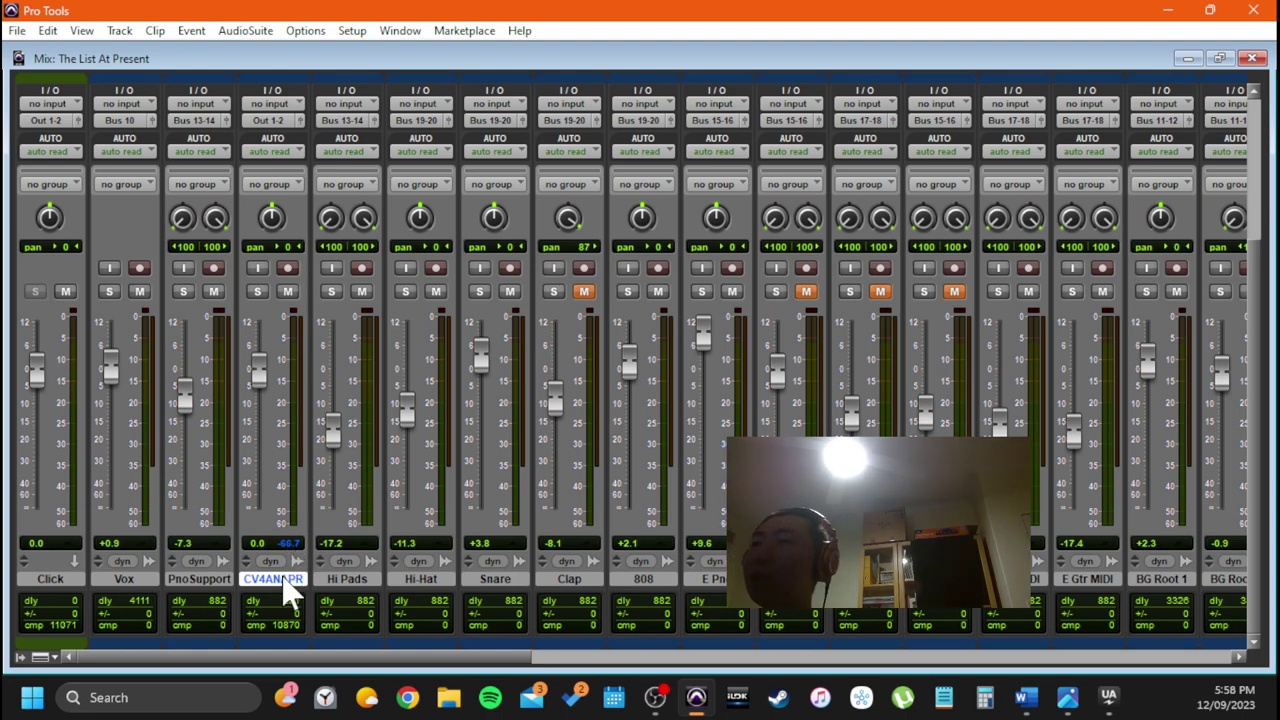
scroll(280, 450, "up", 4)
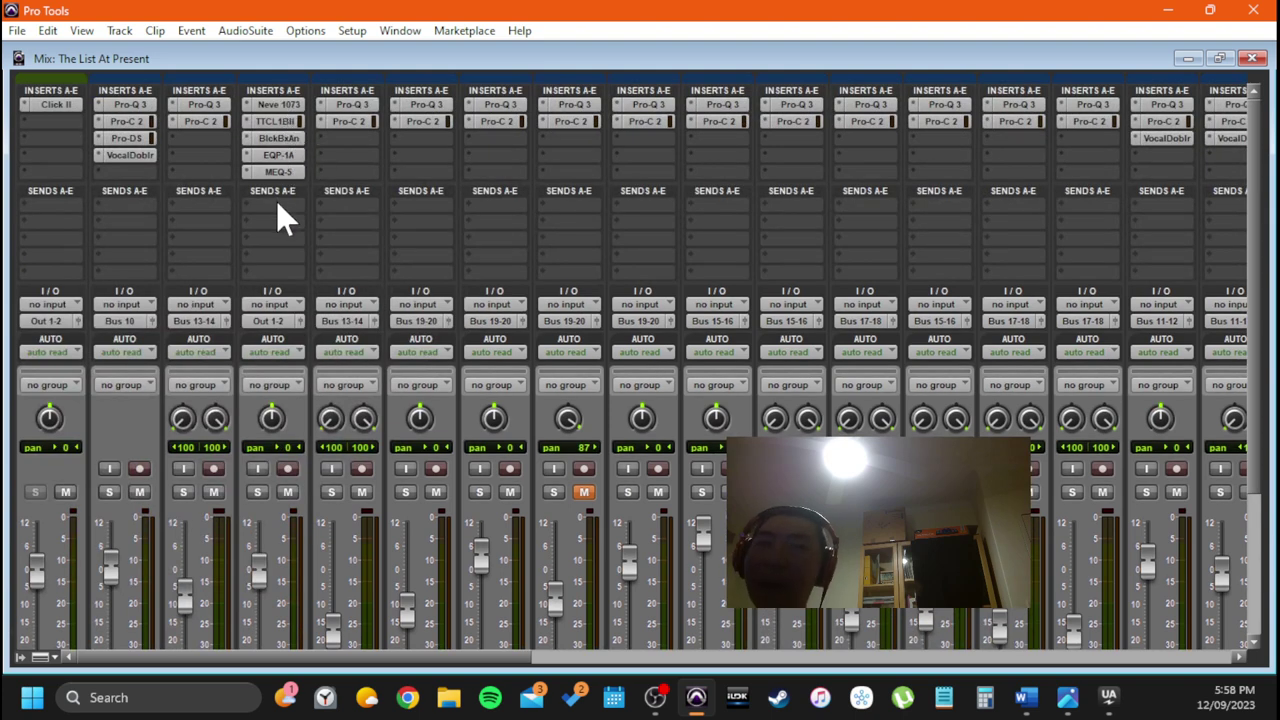
left_click(282, 106)
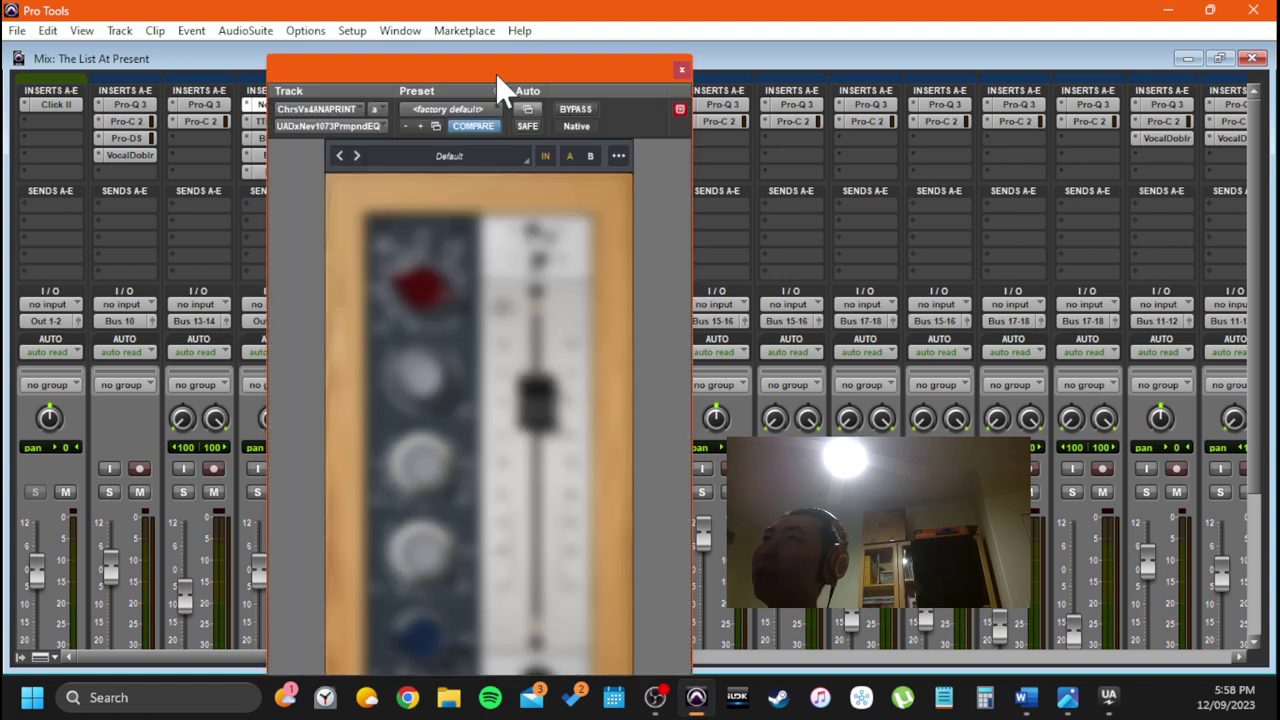
left_click_drag(498, 75, 569, 24)
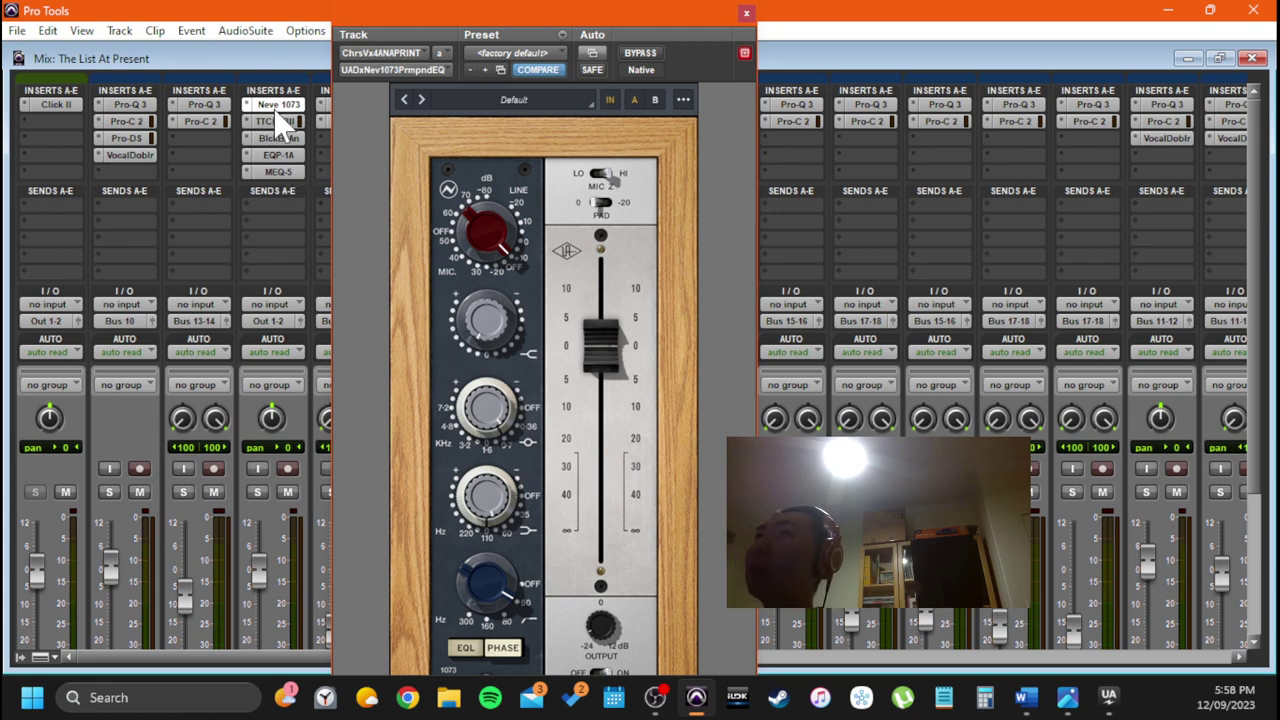
left_click(746, 14)
scroll(390, 393, "down", 4)
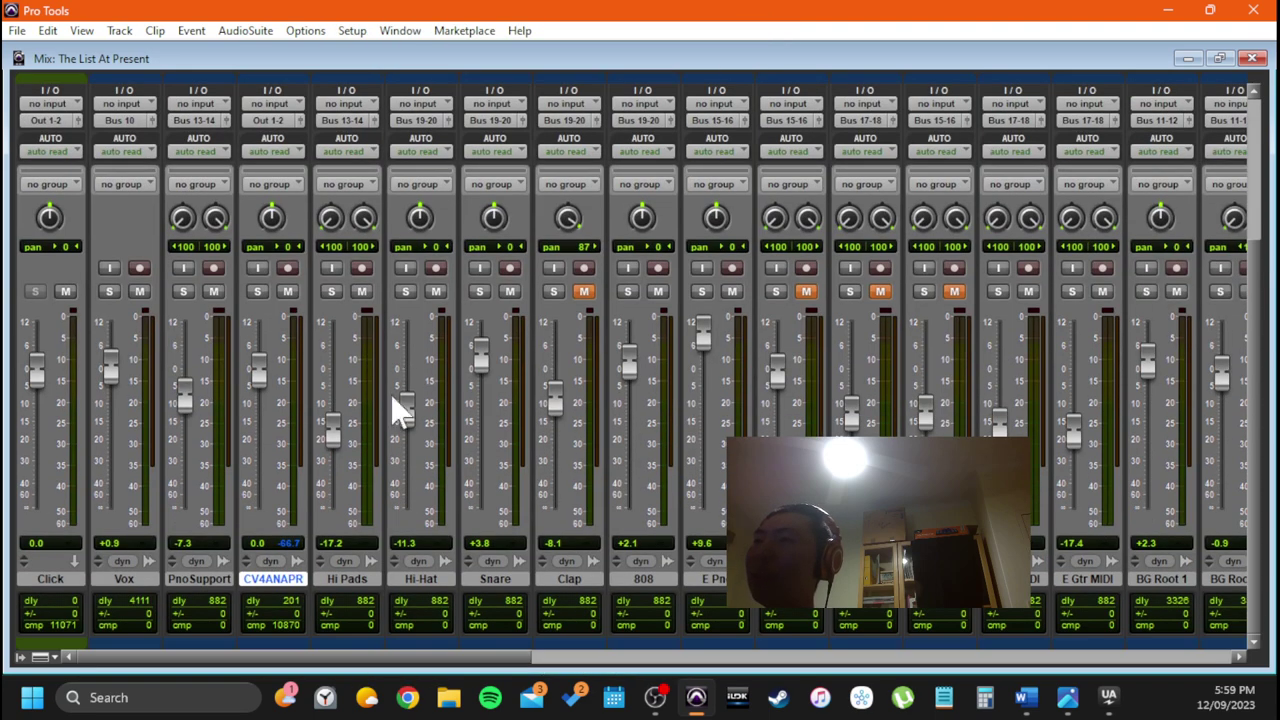
Hide the Chorus Vox 4 ANA PRINT track and make it inactive
scroll(280, 127, "up", 5)
scroll(290, 320, "down", 6)
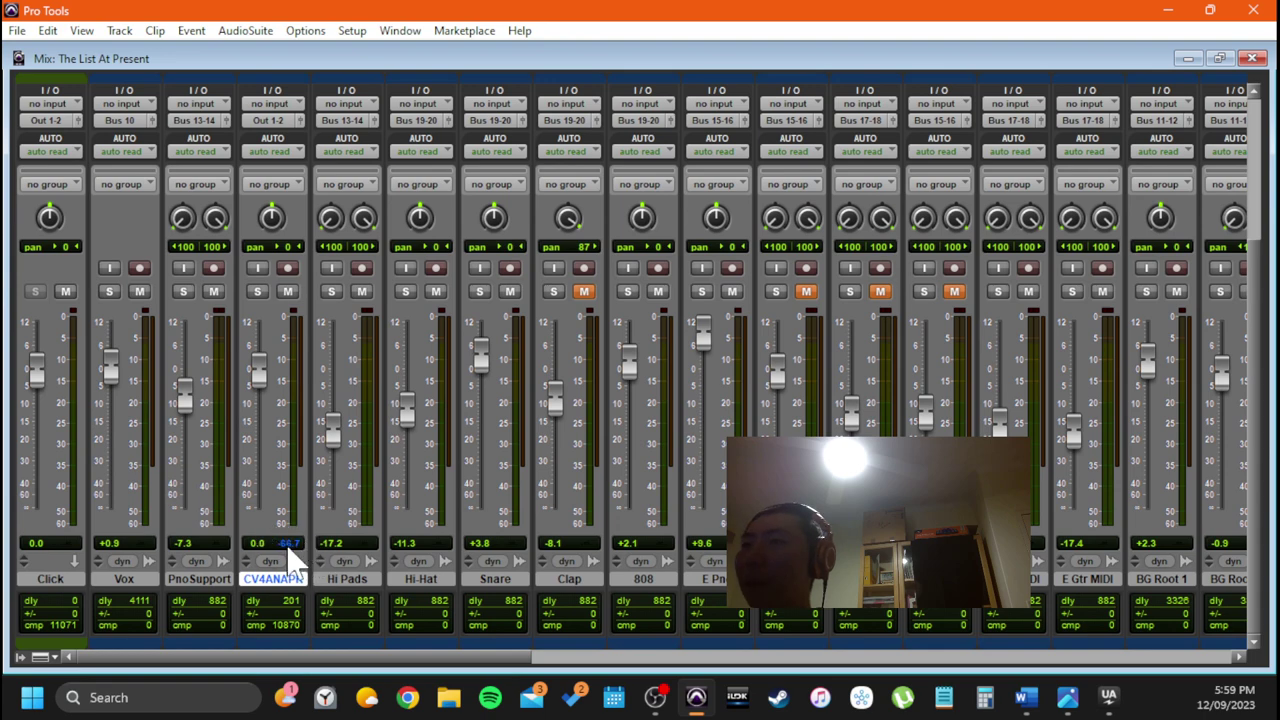
scroll(324, 164, "up", 4)
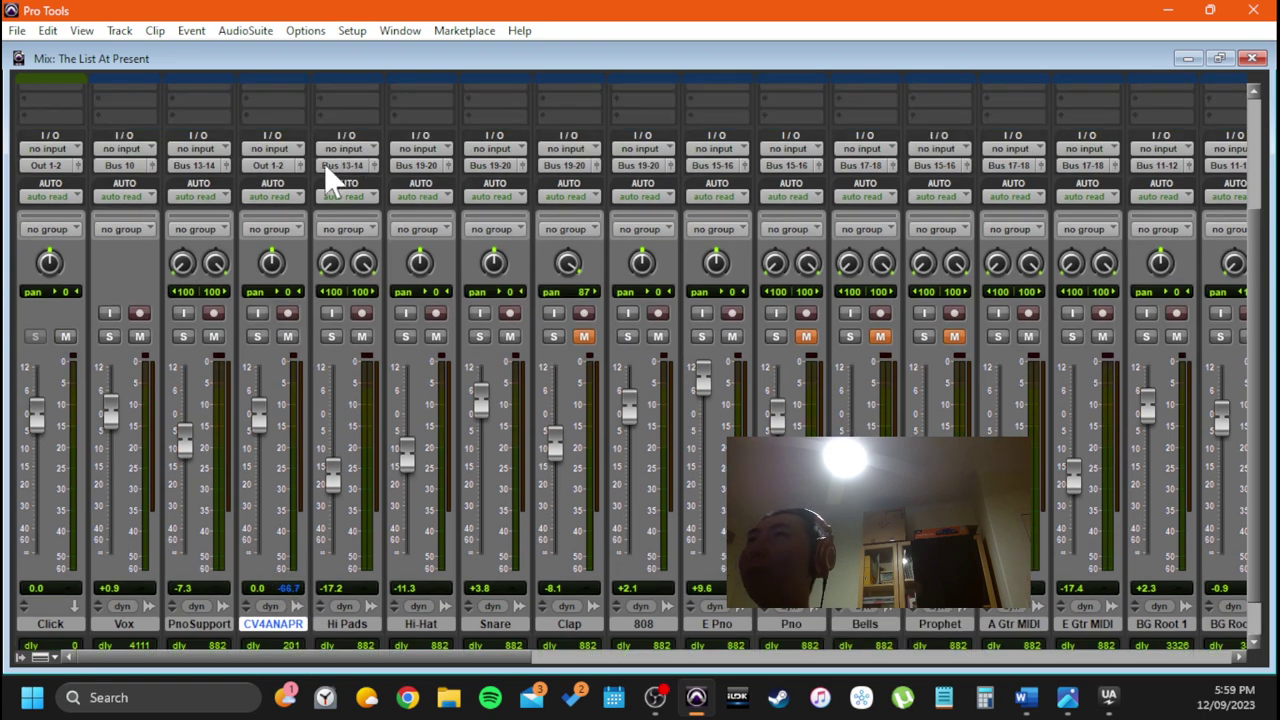
scroll(315, 283, "down", 4)
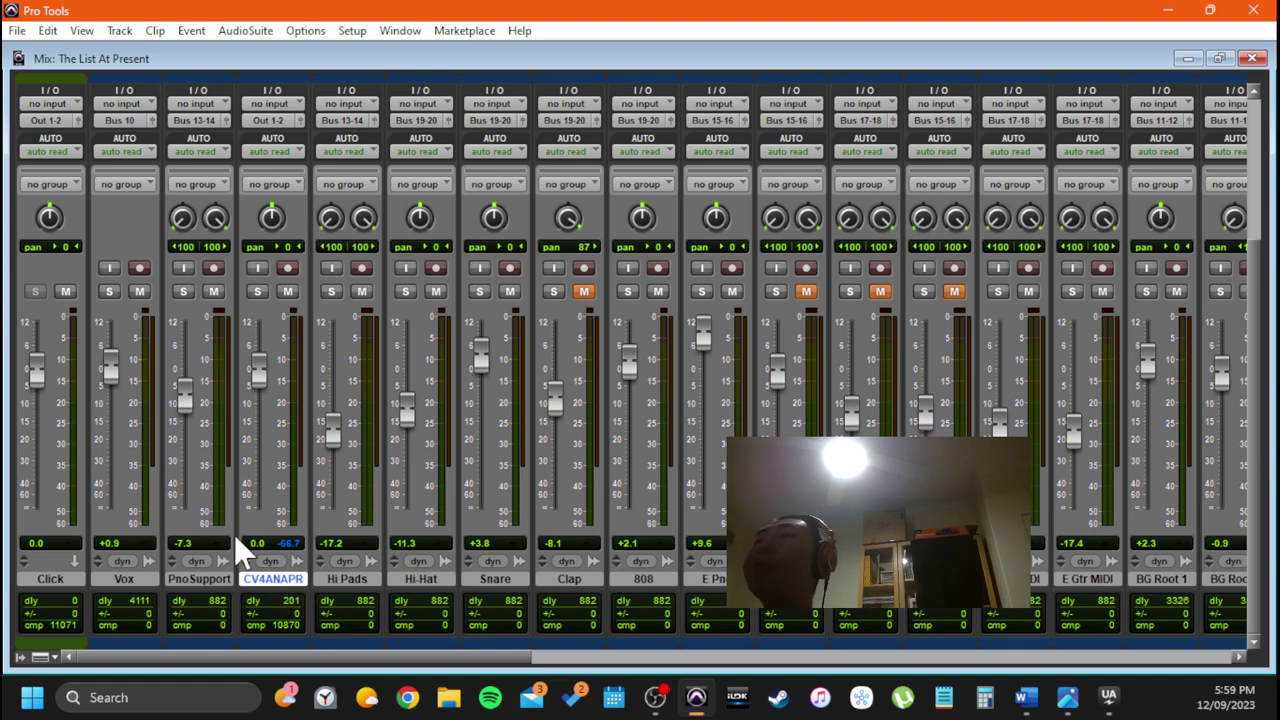
right_click(292, 580)
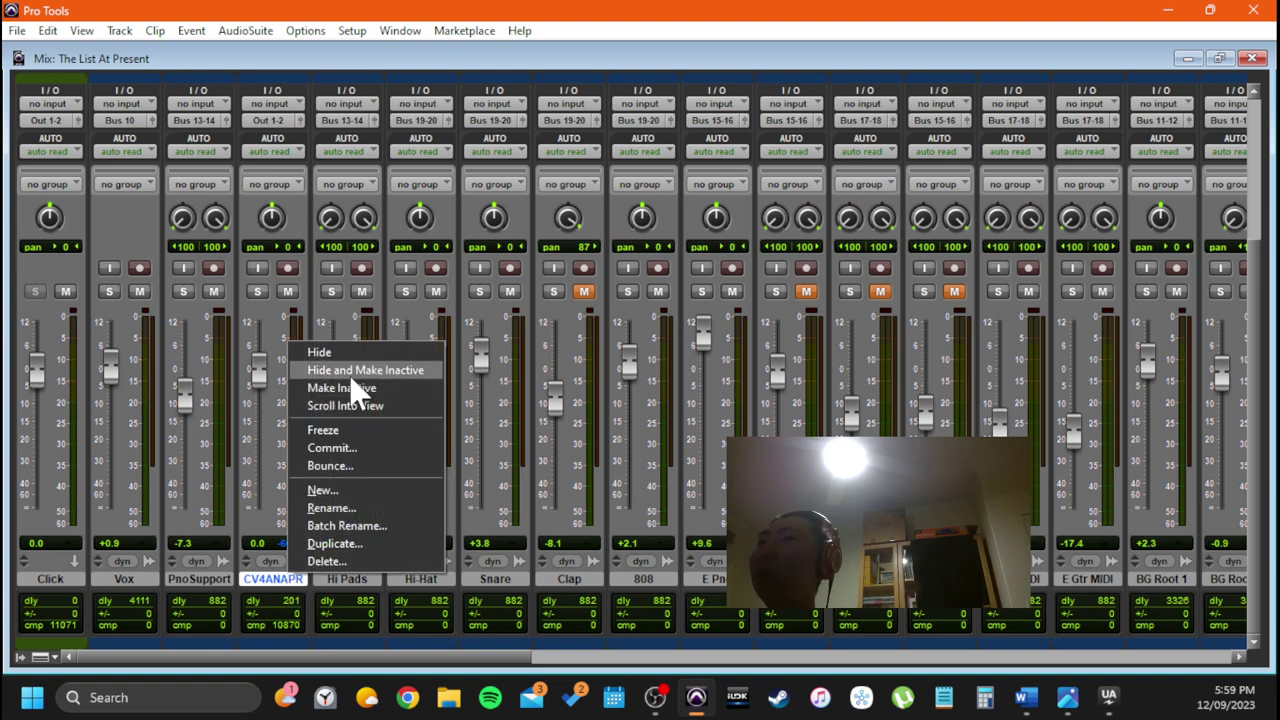
left_click(352, 372)
scroll(309, 189, "up", 5)
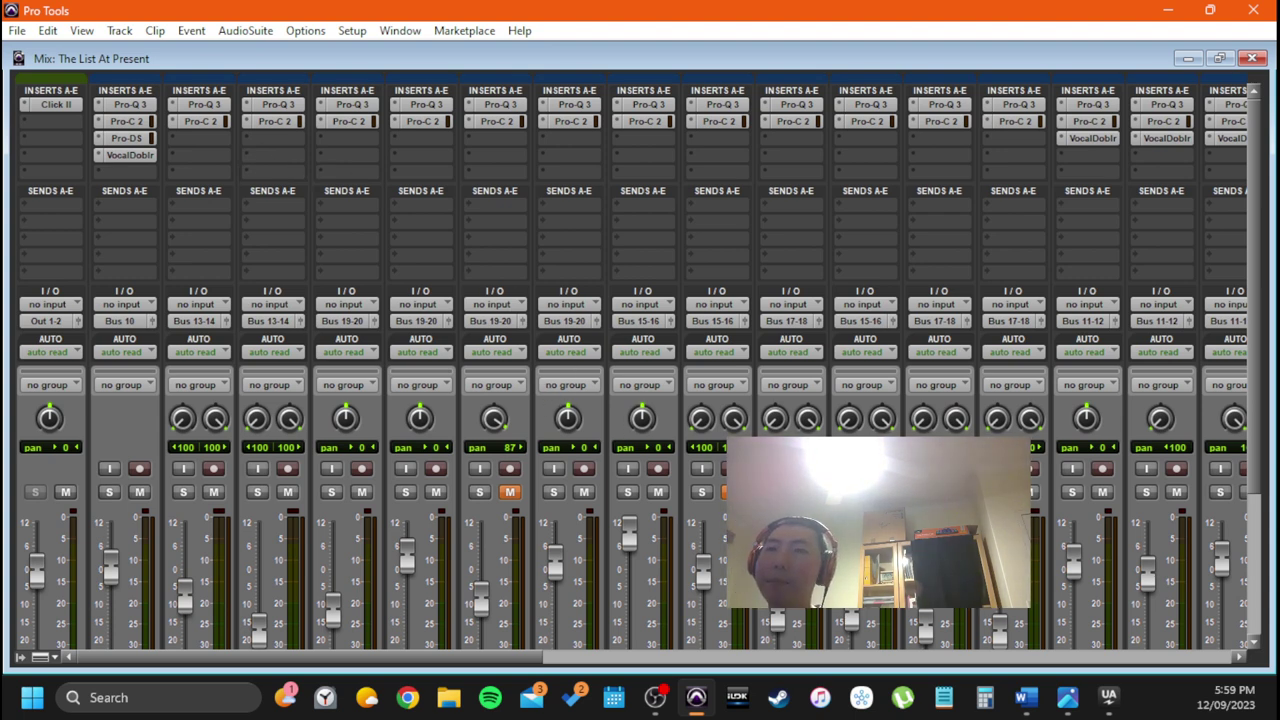
left_click_drag(879, 522, 626, 547)
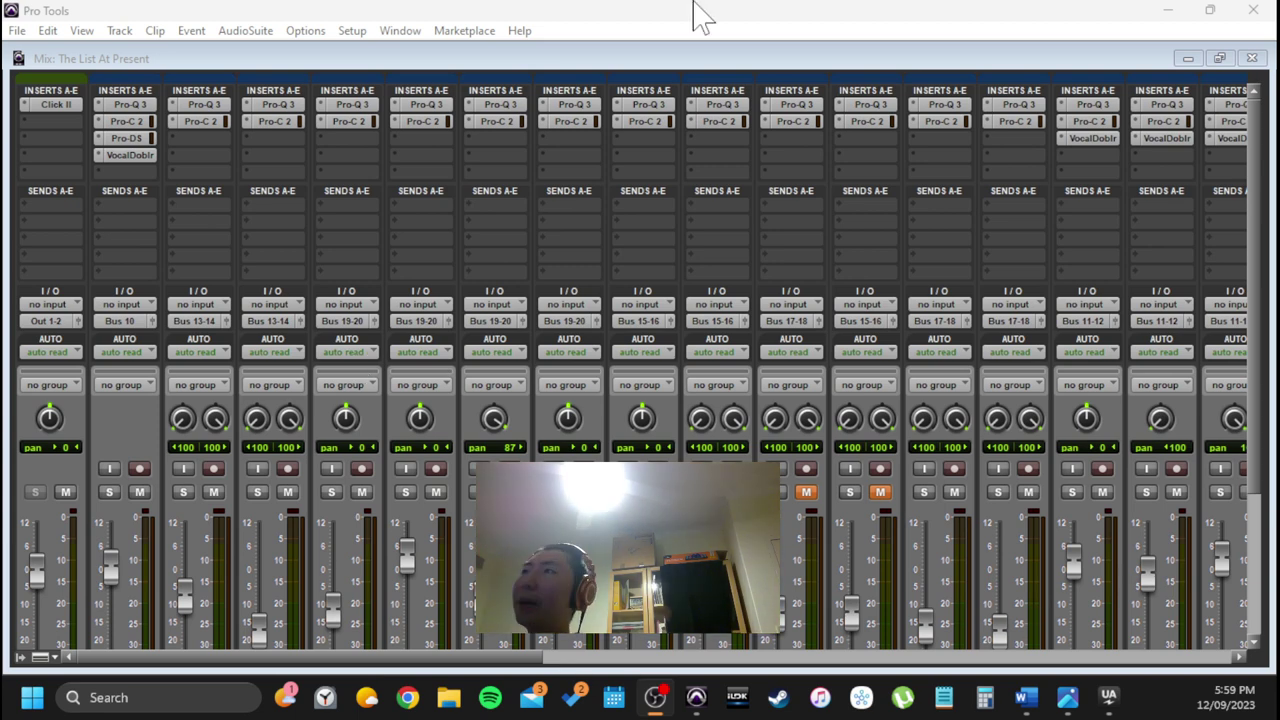
left_click(694, 8)
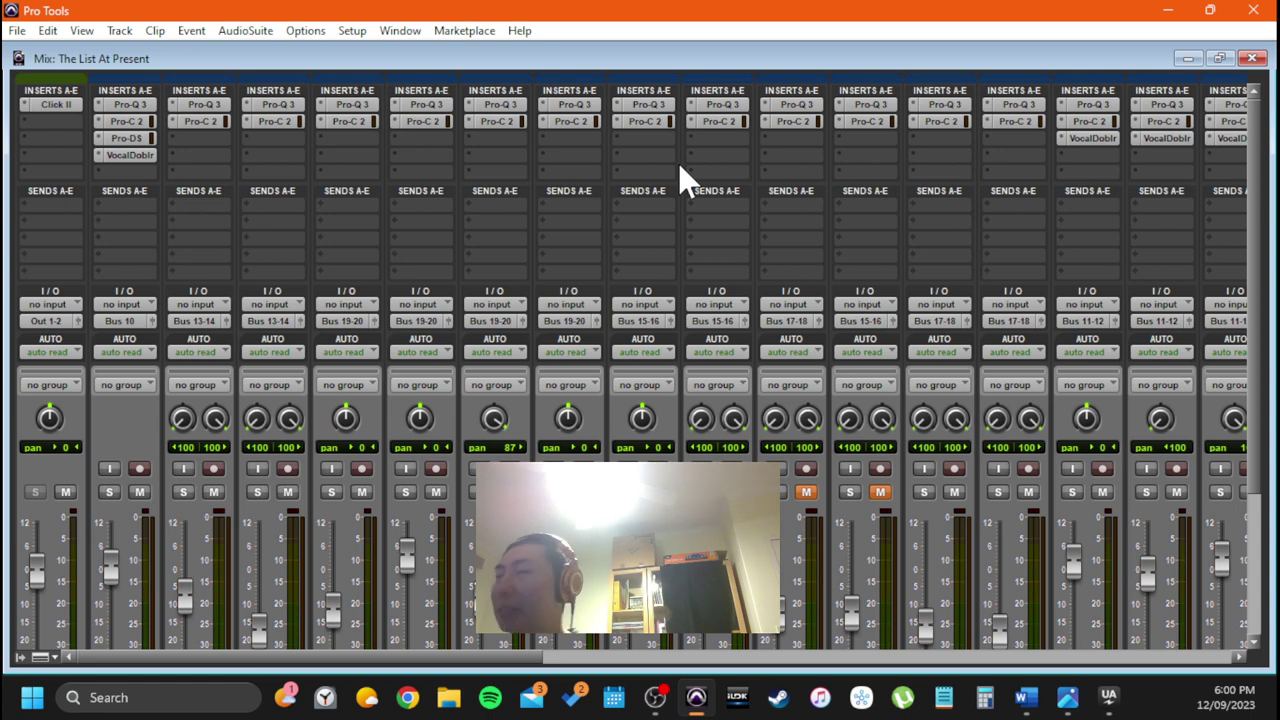
Select the Hi Pads track from bar 1 to the song's end in the Edit window and open Strip Silence
key("ctrl+equal")
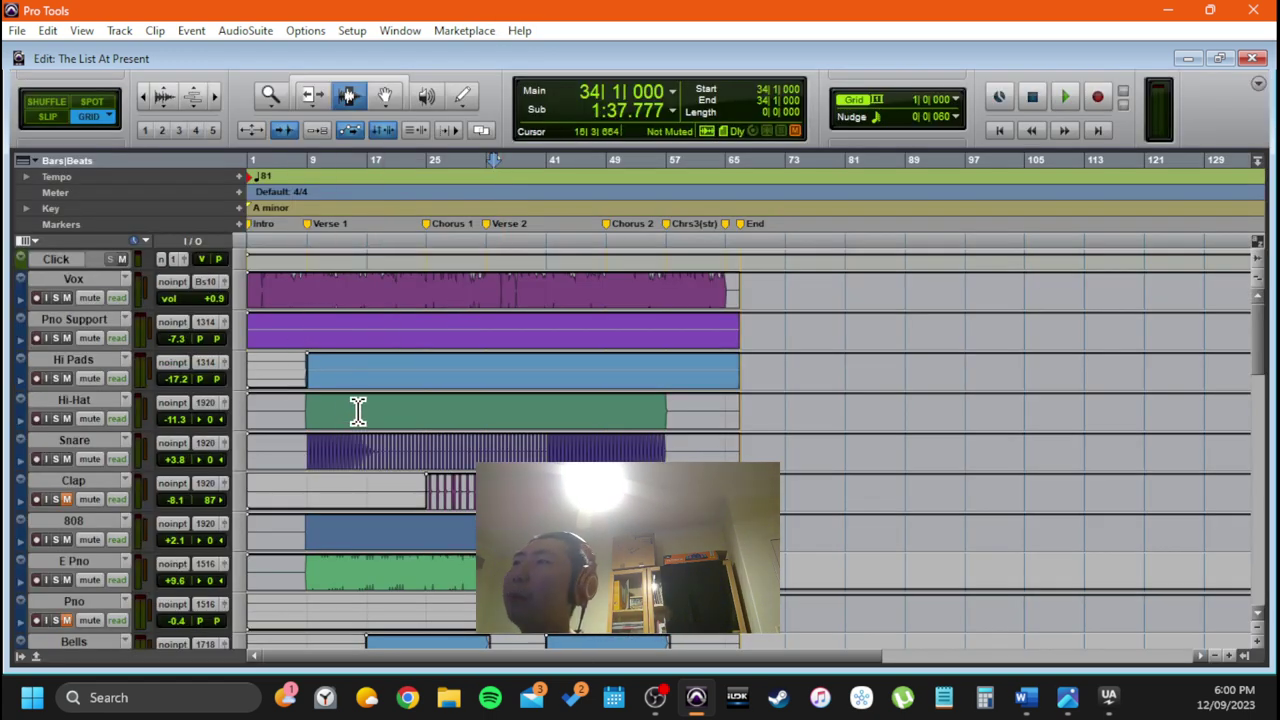
triple_click(286, 378)
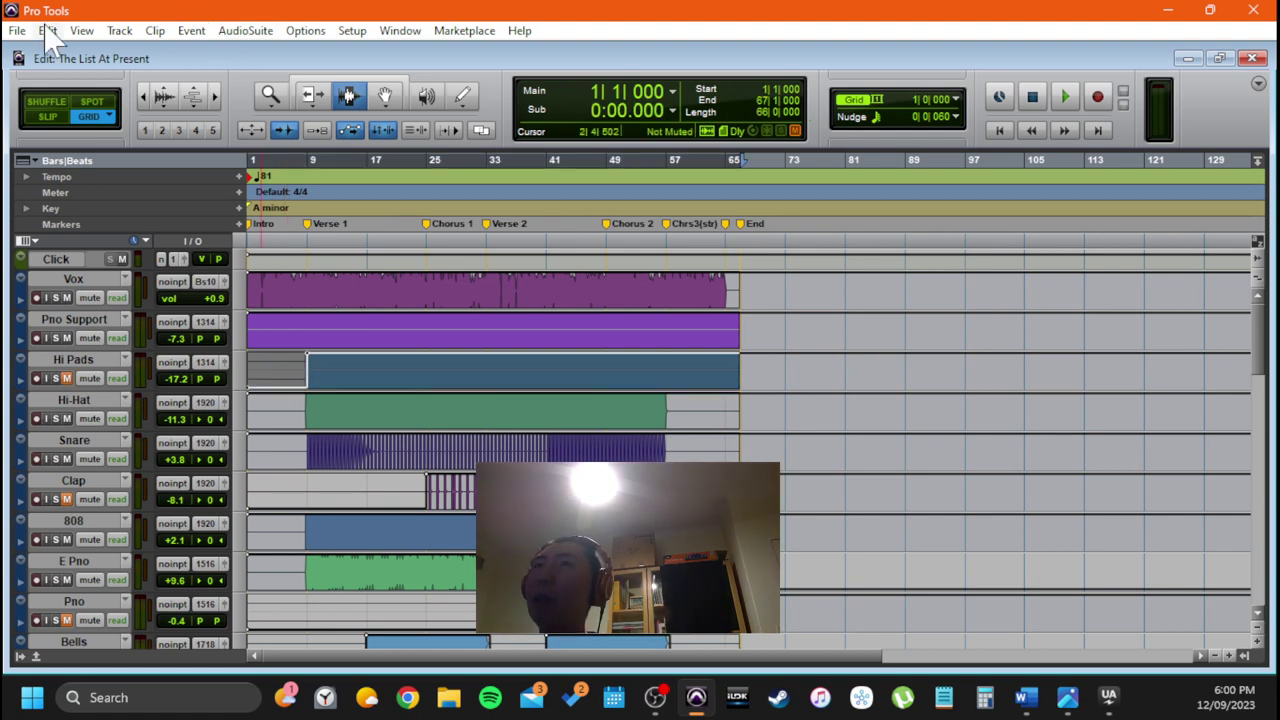
left_click(82, 31)
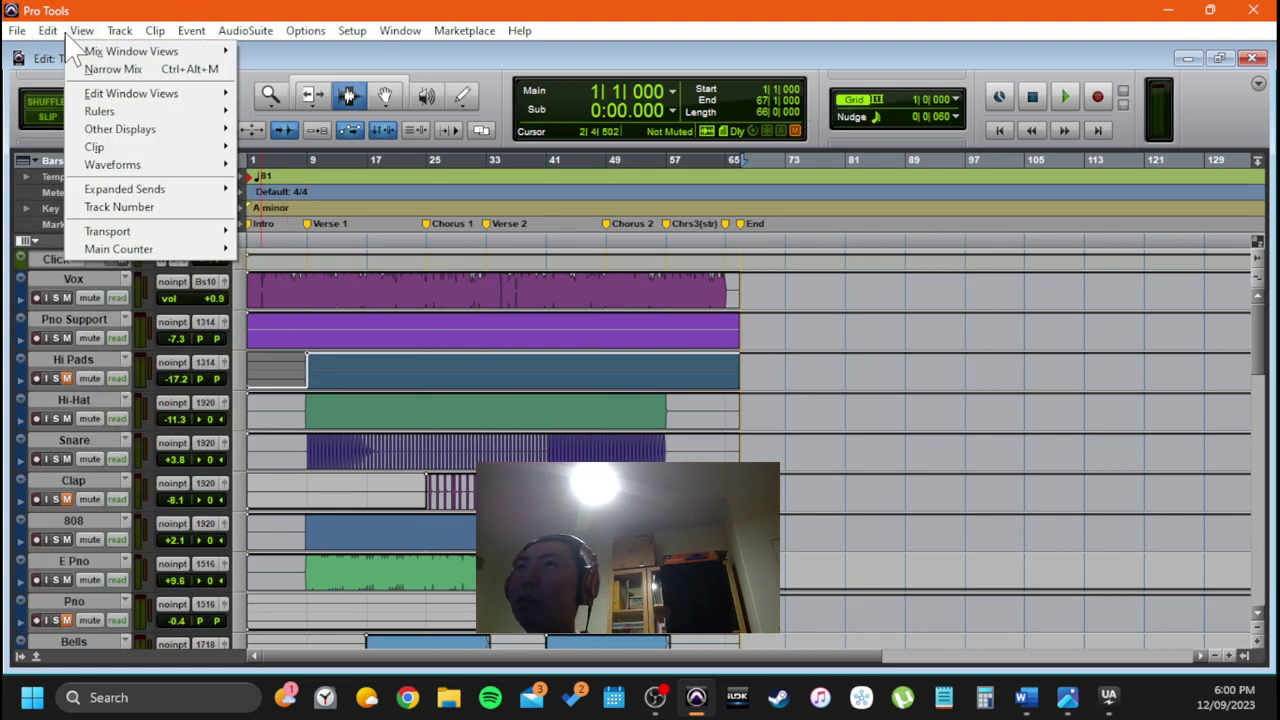
mouse_move(48, 31)
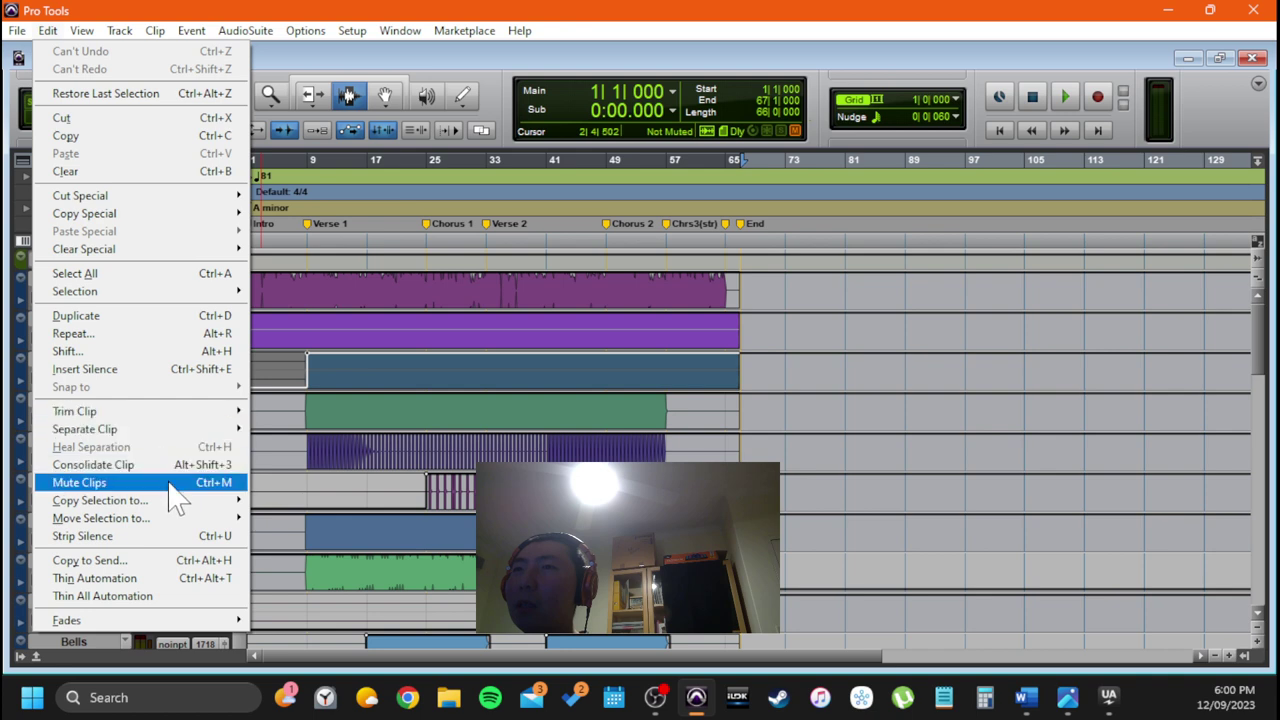
left_click(588, 192)
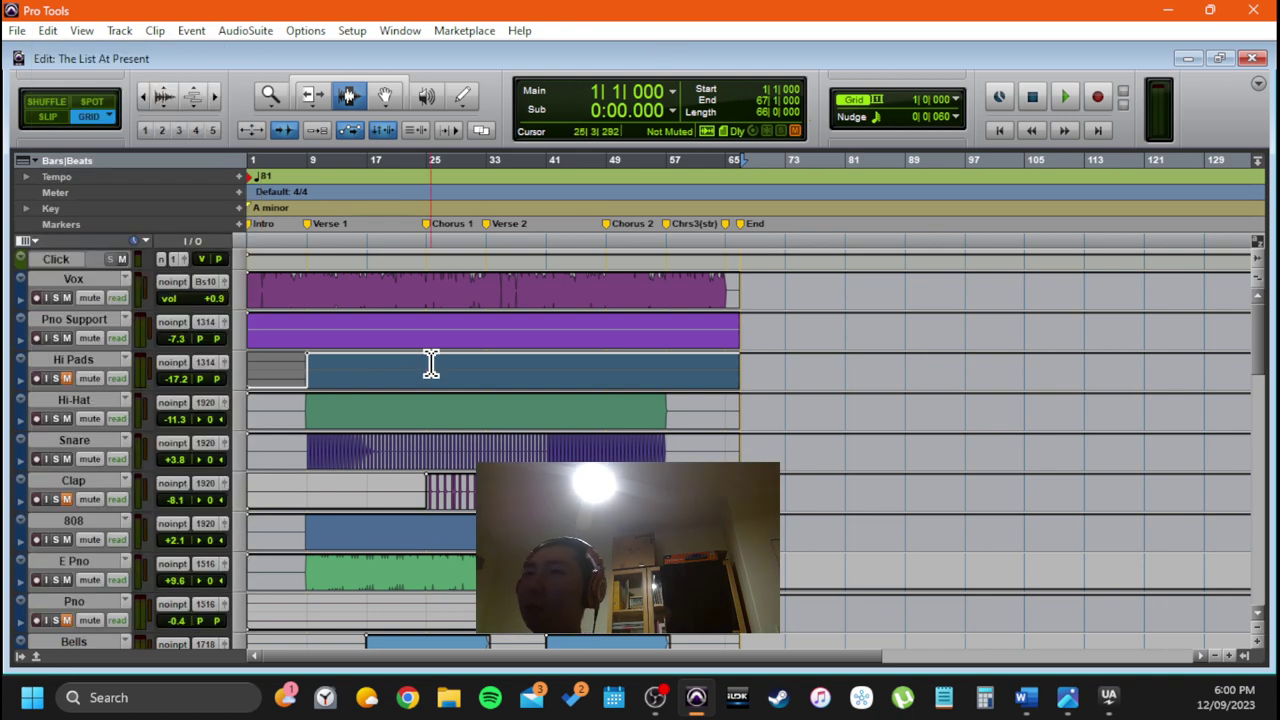
key("ctrl+u")
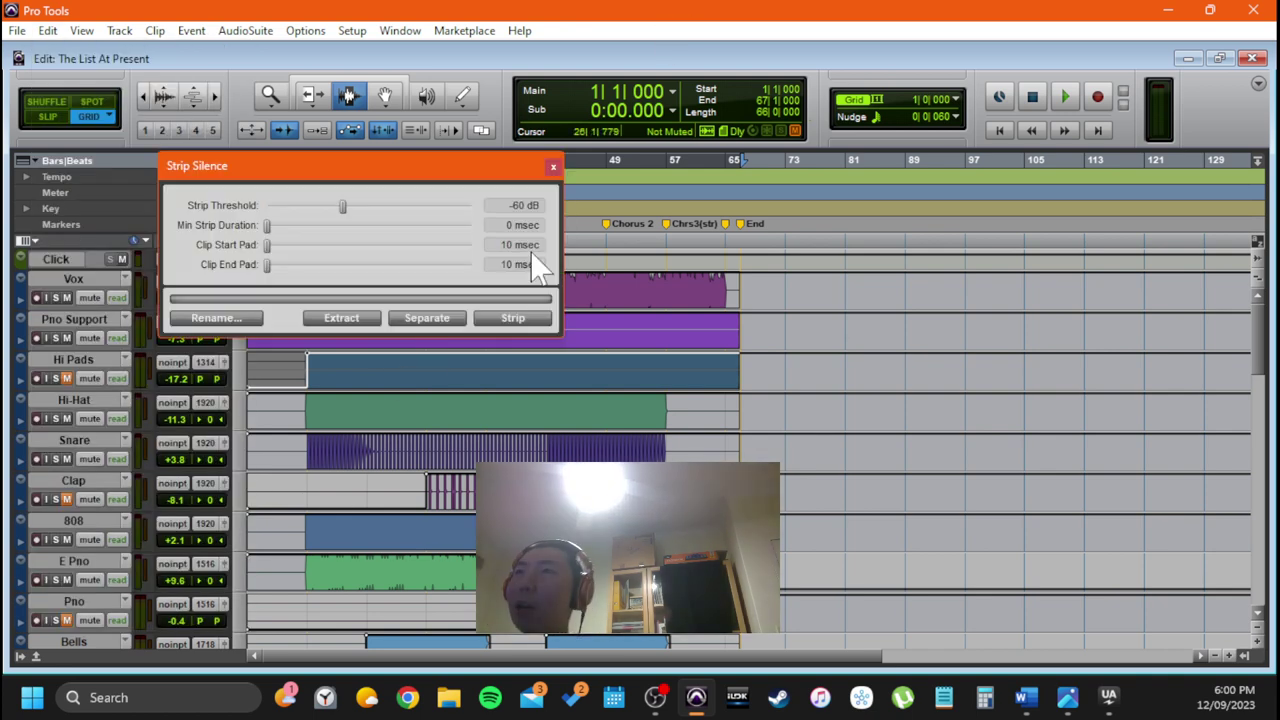
left_click_drag(423, 172, 651, 305)
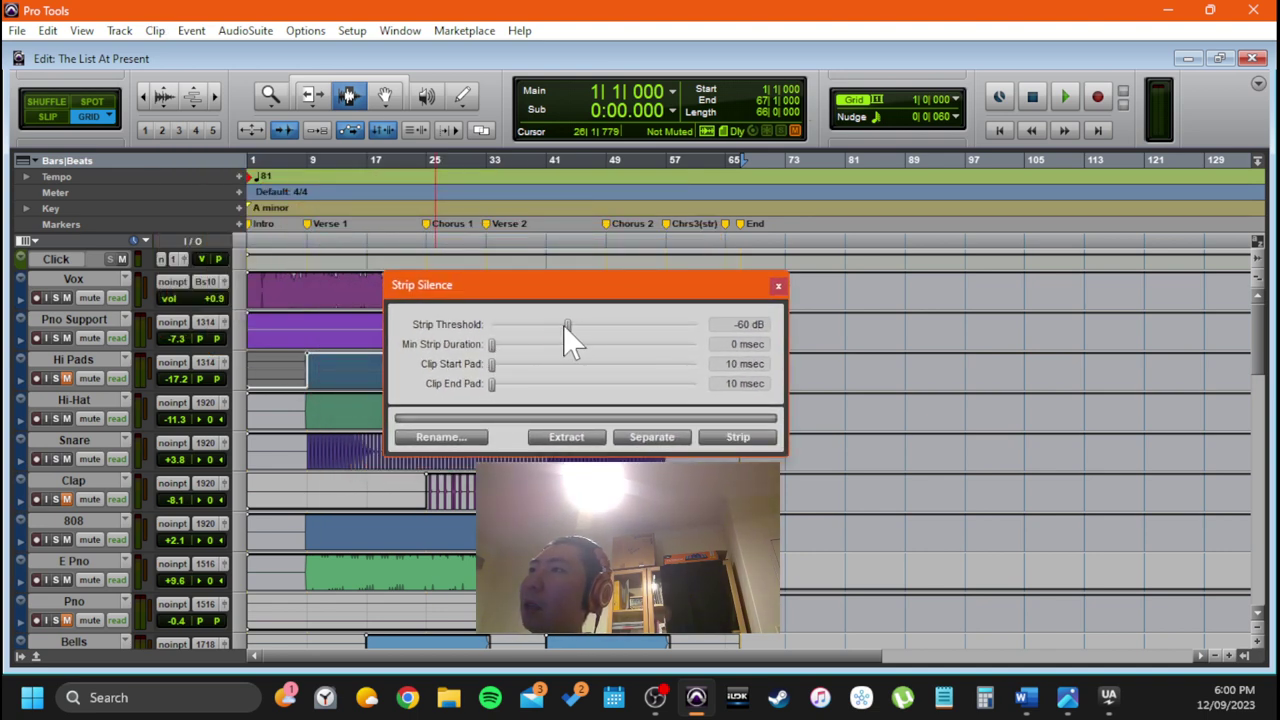
Try a -63 dB threshold and 220 msec minimum duration in Strip Silence, adjust the clip start pad, and close it without stripping
mouse_move(563, 325)
left_mouse_down()
mouse_move(517, 327)
mouse_move(543, 329)
mouse_move(528, 345)
mouse_move(548, 332)
left_mouse_up()
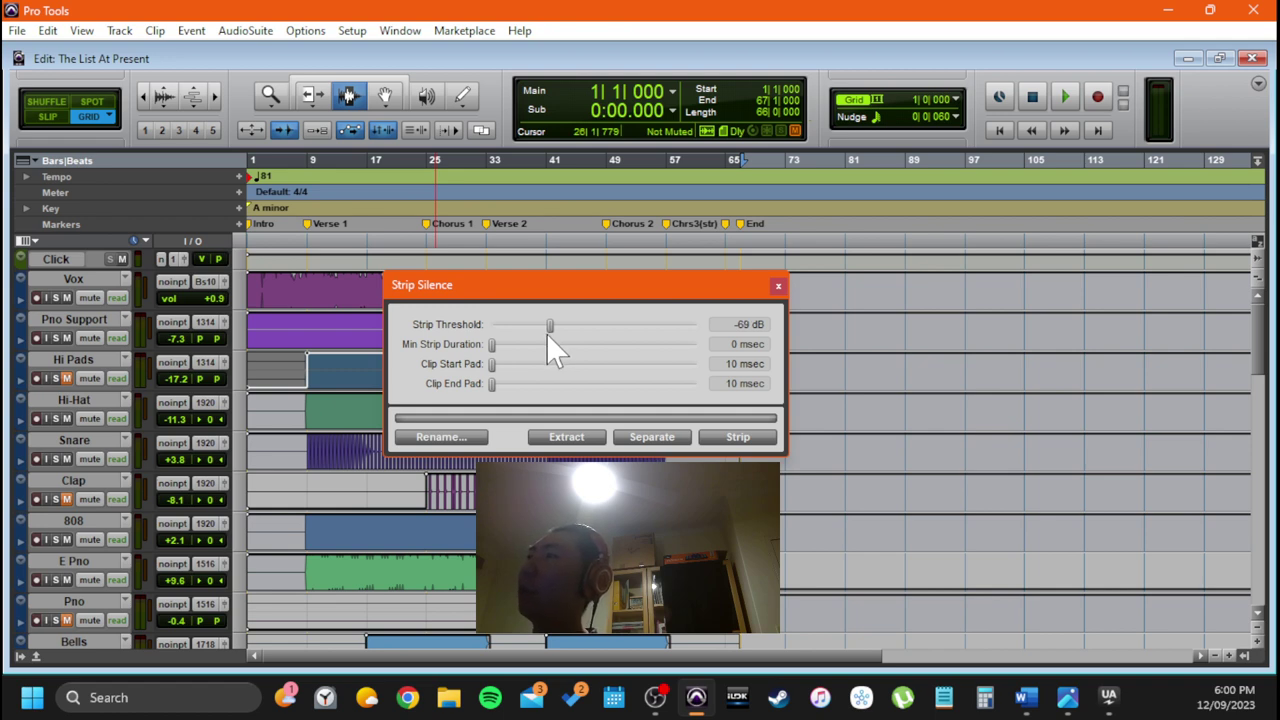
mouse_move(547, 334)
left_mouse_down()
mouse_move(643, 337)
mouse_move(568, 334)
left_mouse_up()
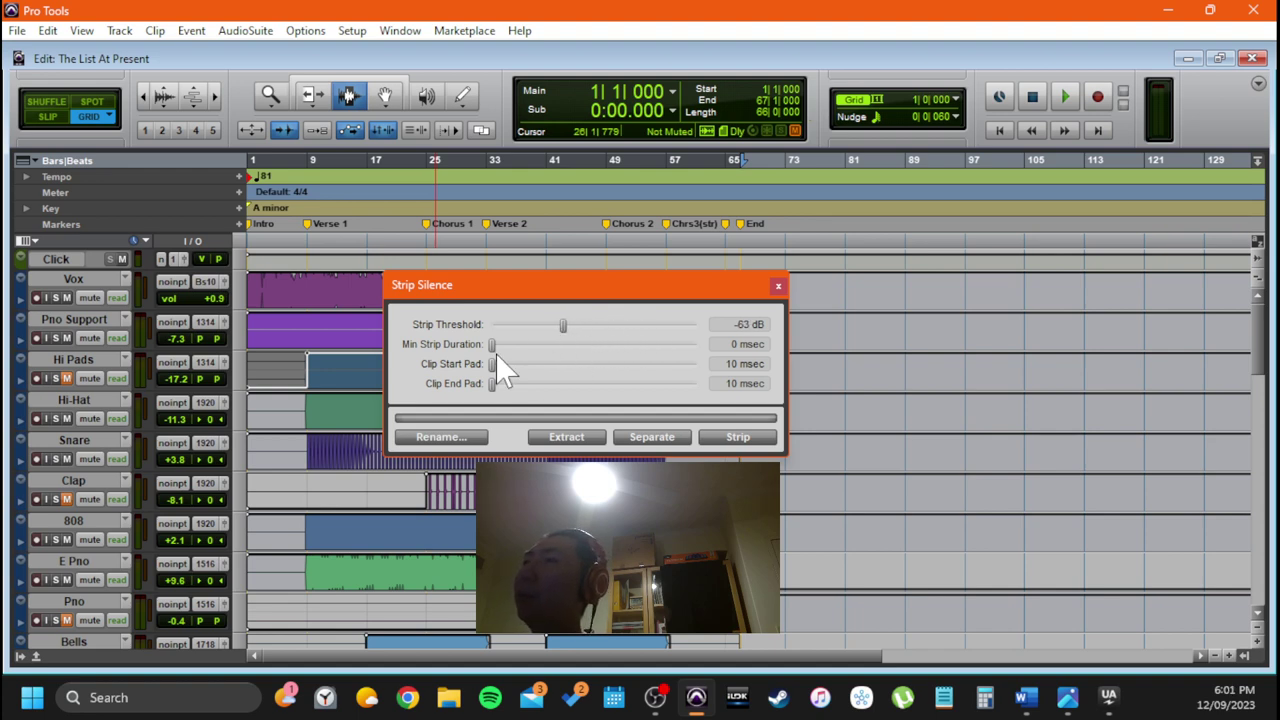
left_click_drag(495, 346, 497, 393)
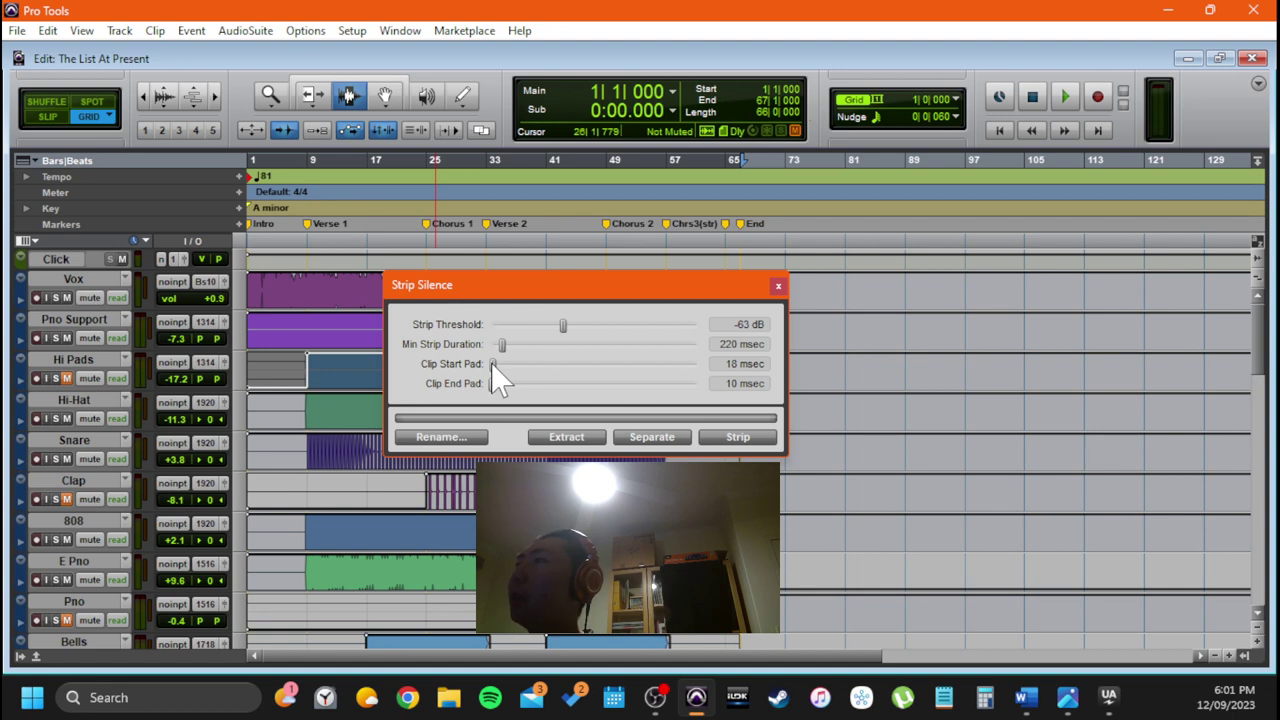
left_click_drag(491, 362, 490, 362)
left_click(779, 287)
Place the edit cursor at bar 6 on the Hi Pads track and look over the clips down to BG 5th
left_click(286, 369)
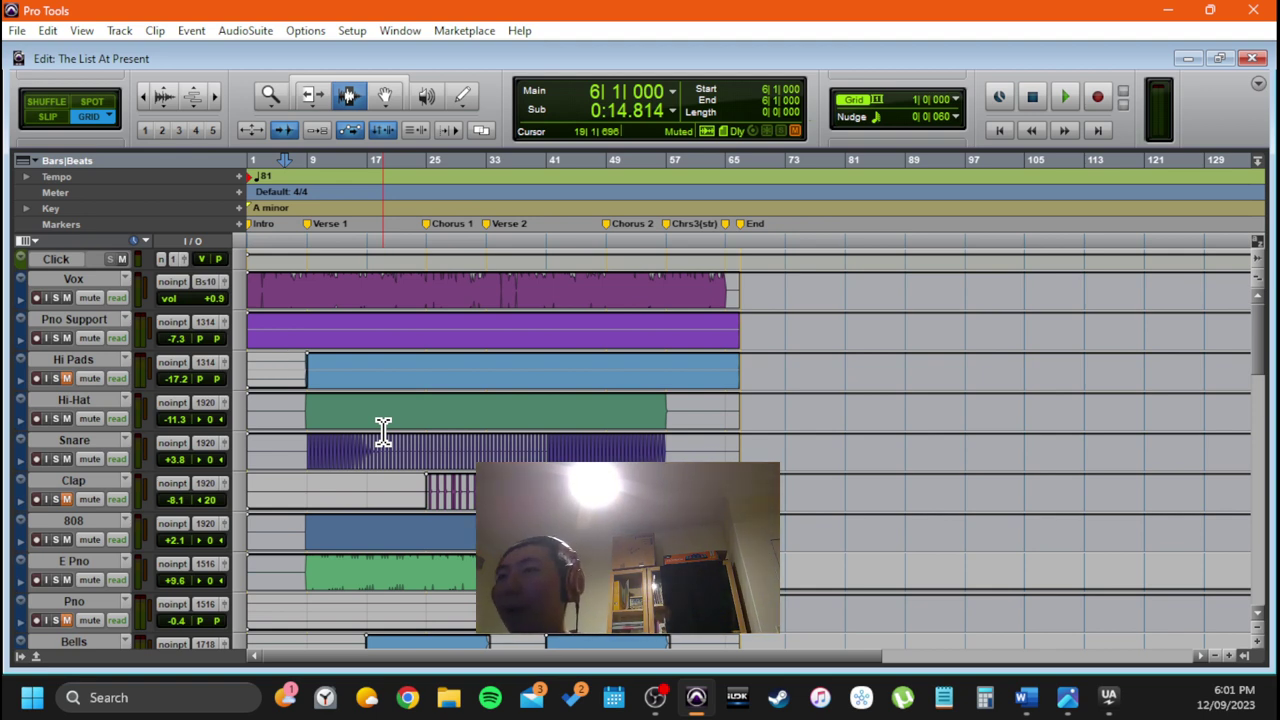
scroll(371, 449, "down", 3)
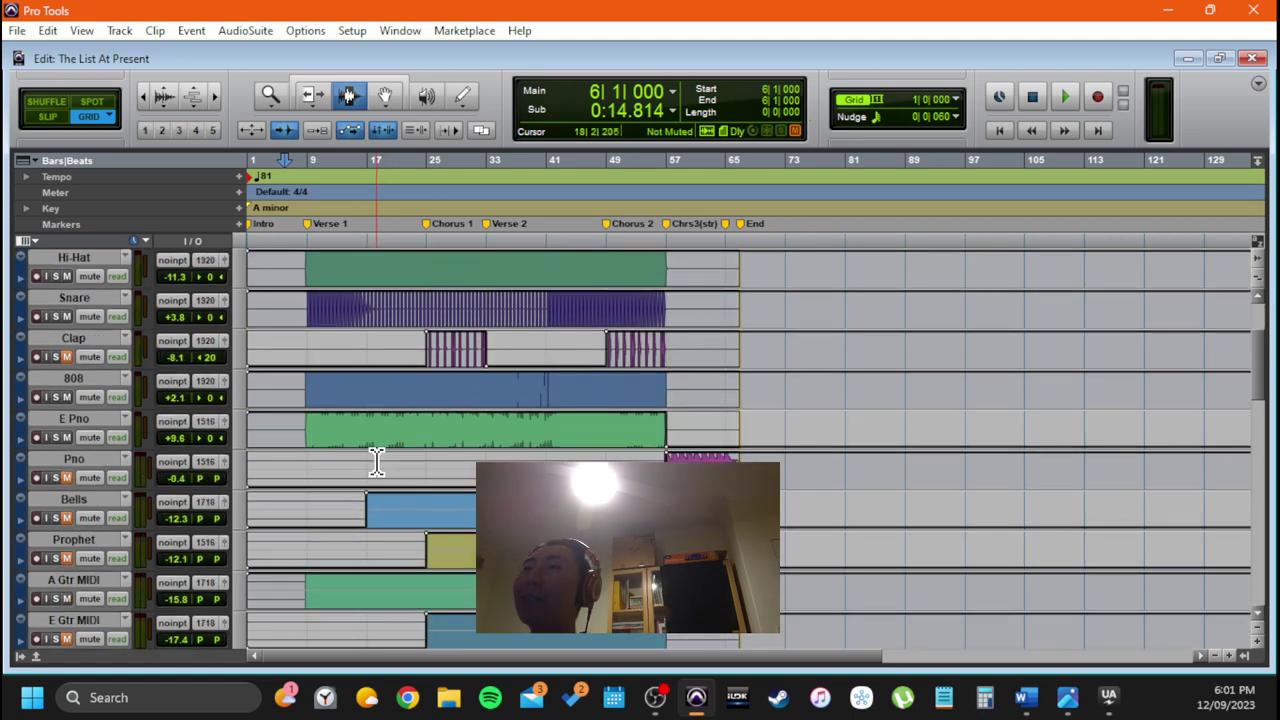
scroll(371, 449, "up", 3)
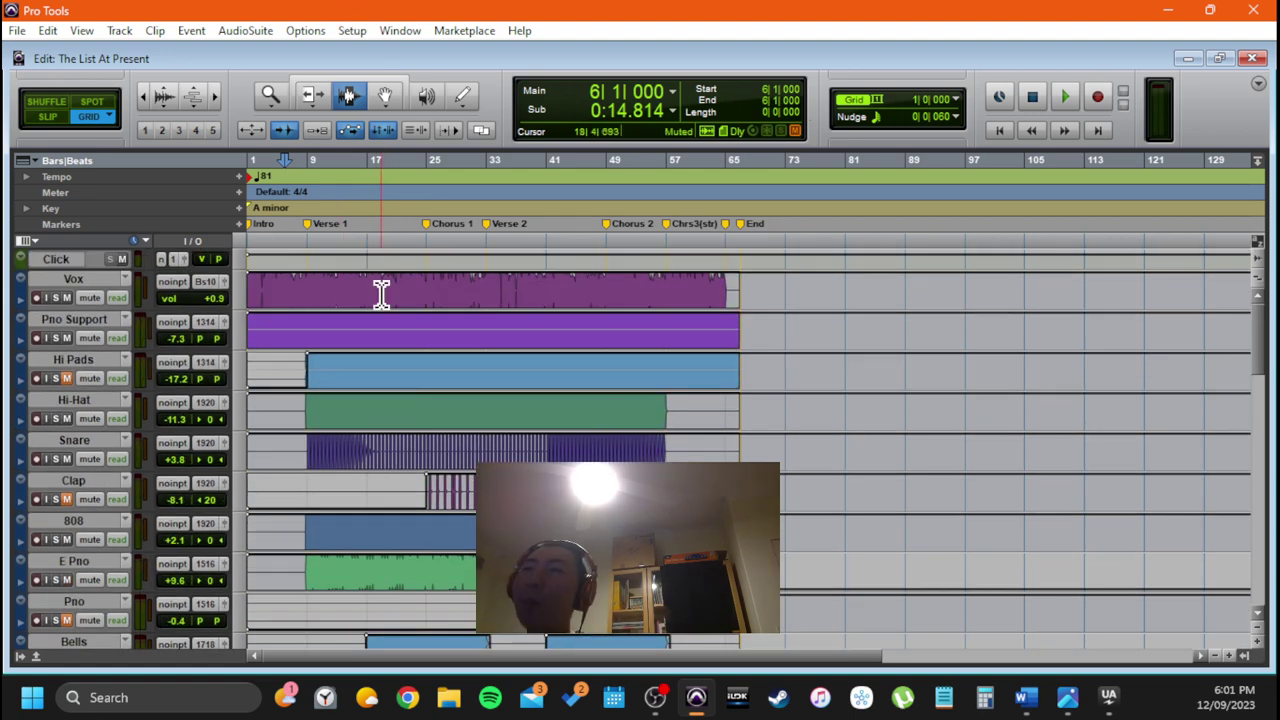
scroll(380, 314, "down", 7)
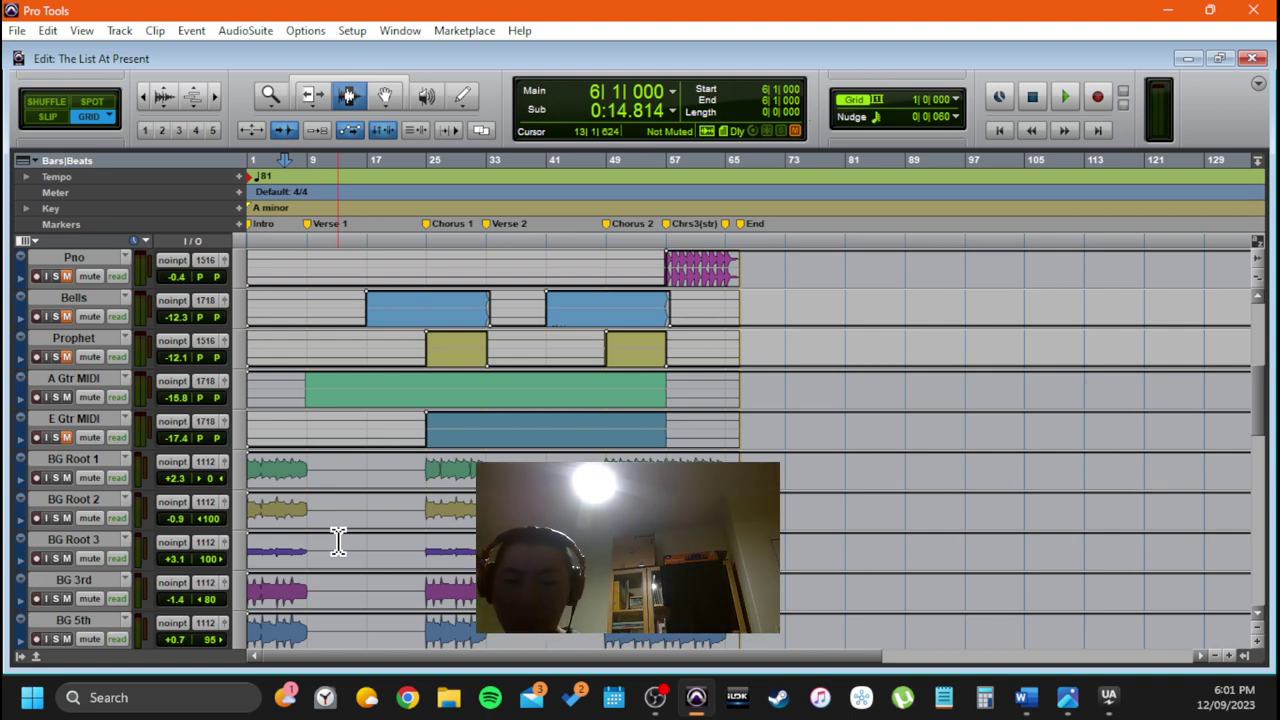
Examine the faders, pans, inserts and routing of all mixer channels, from the instrument tracks through the buses and effects to Monitor
key("ctrl+=")
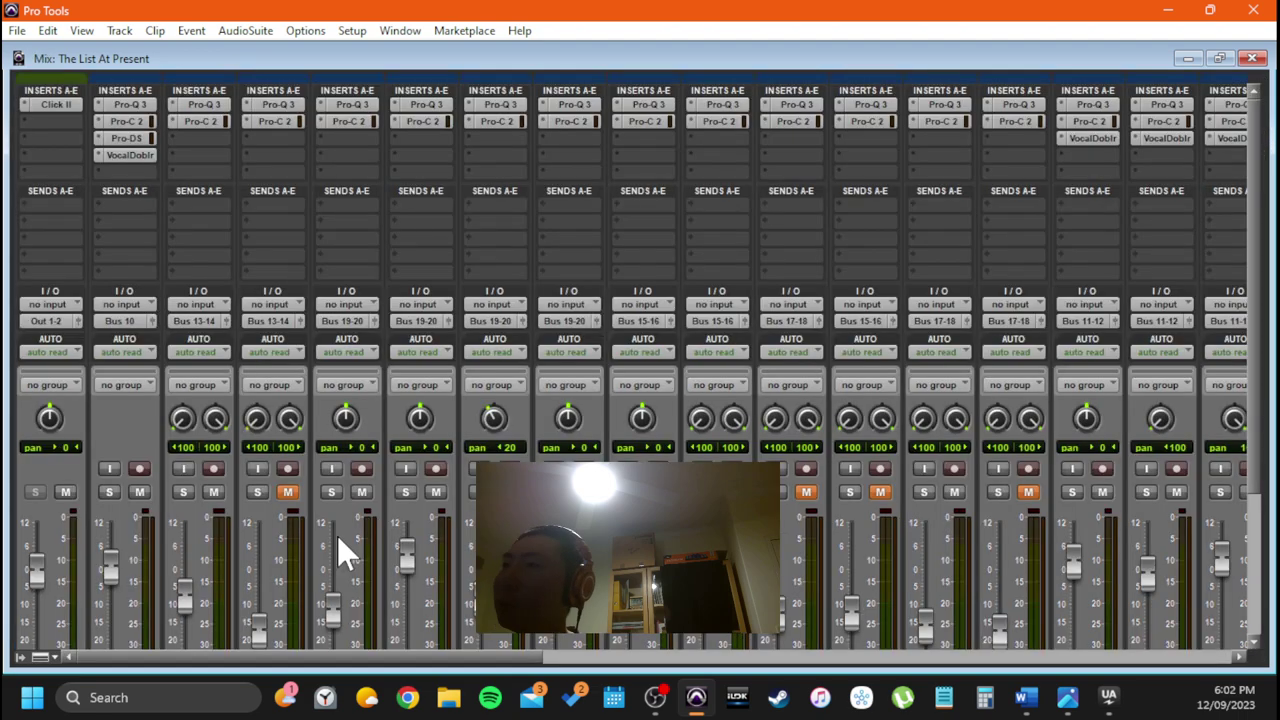
scroll(440, 668, "right", 5)
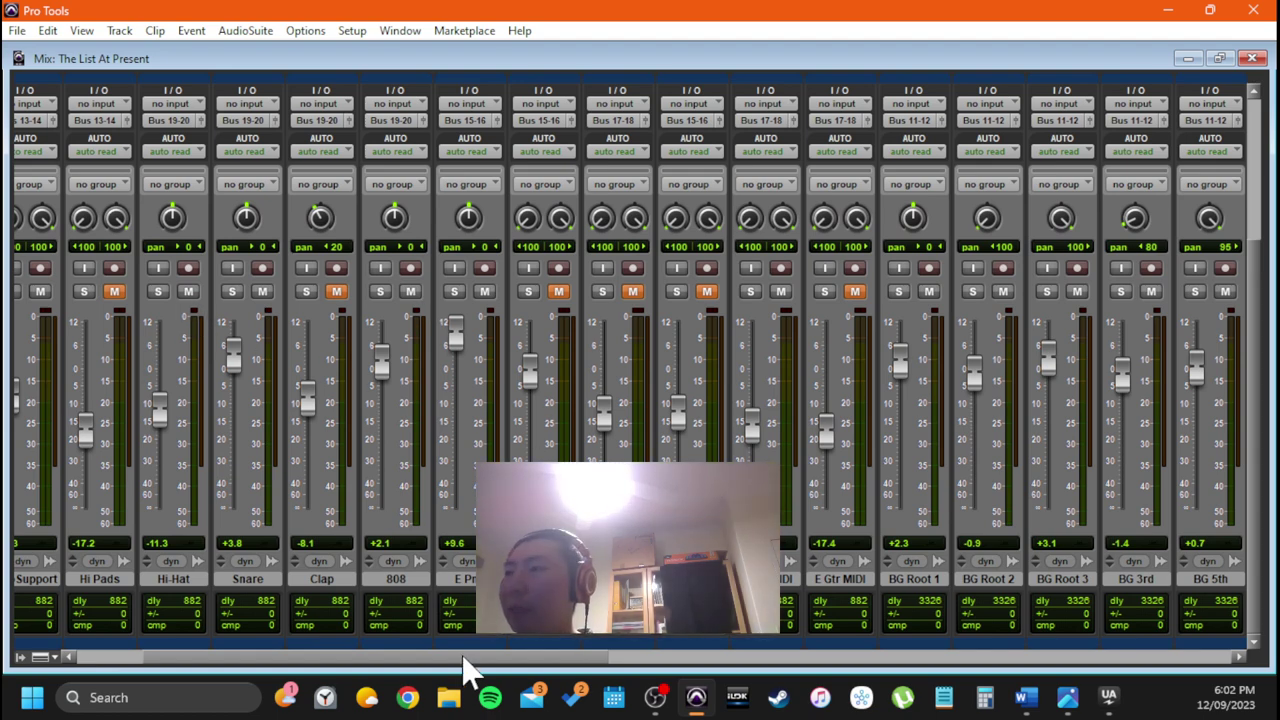
scroll(470, 670, "right", 7)
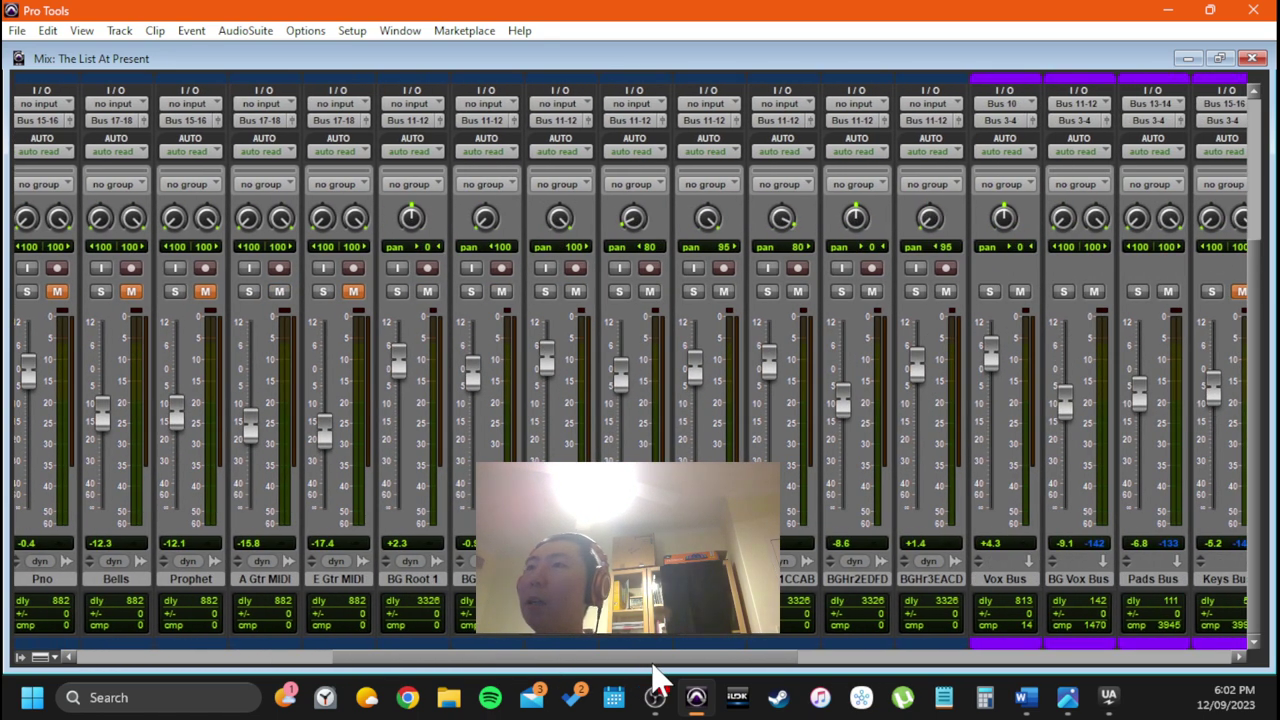
scroll(686, 680, "right", 7)
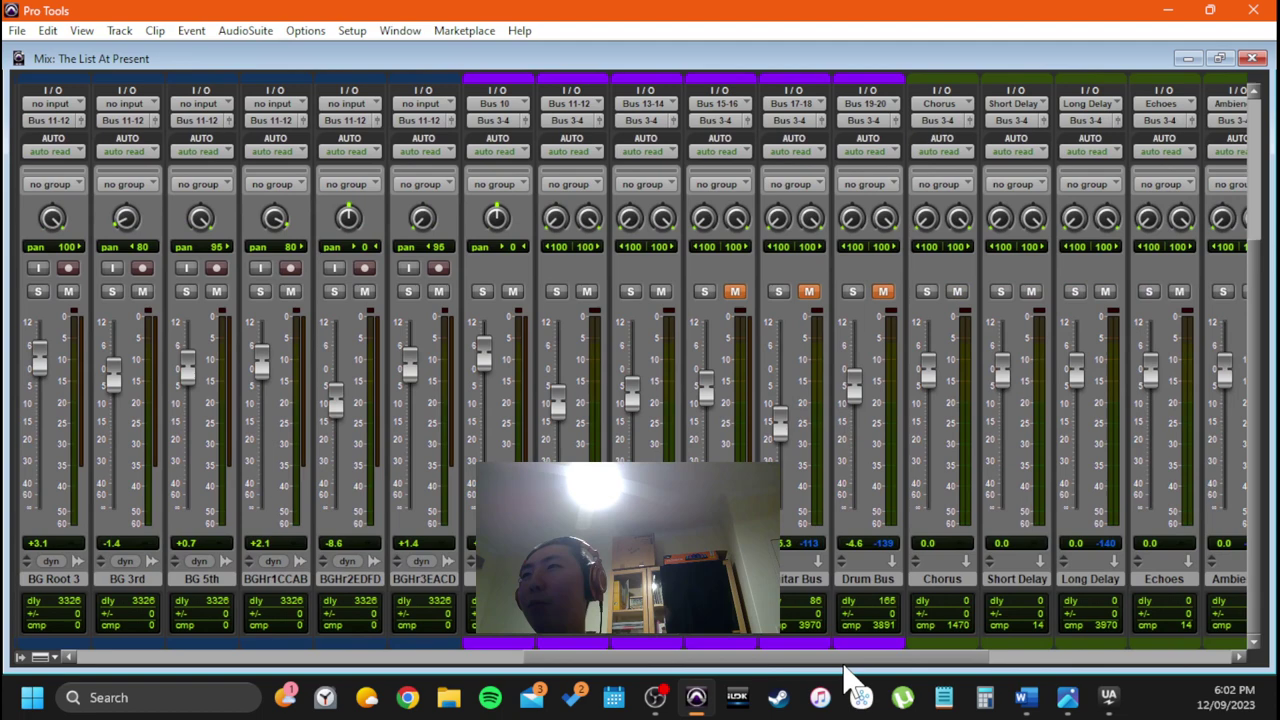
left_click_drag(845, 668, 449, 662)
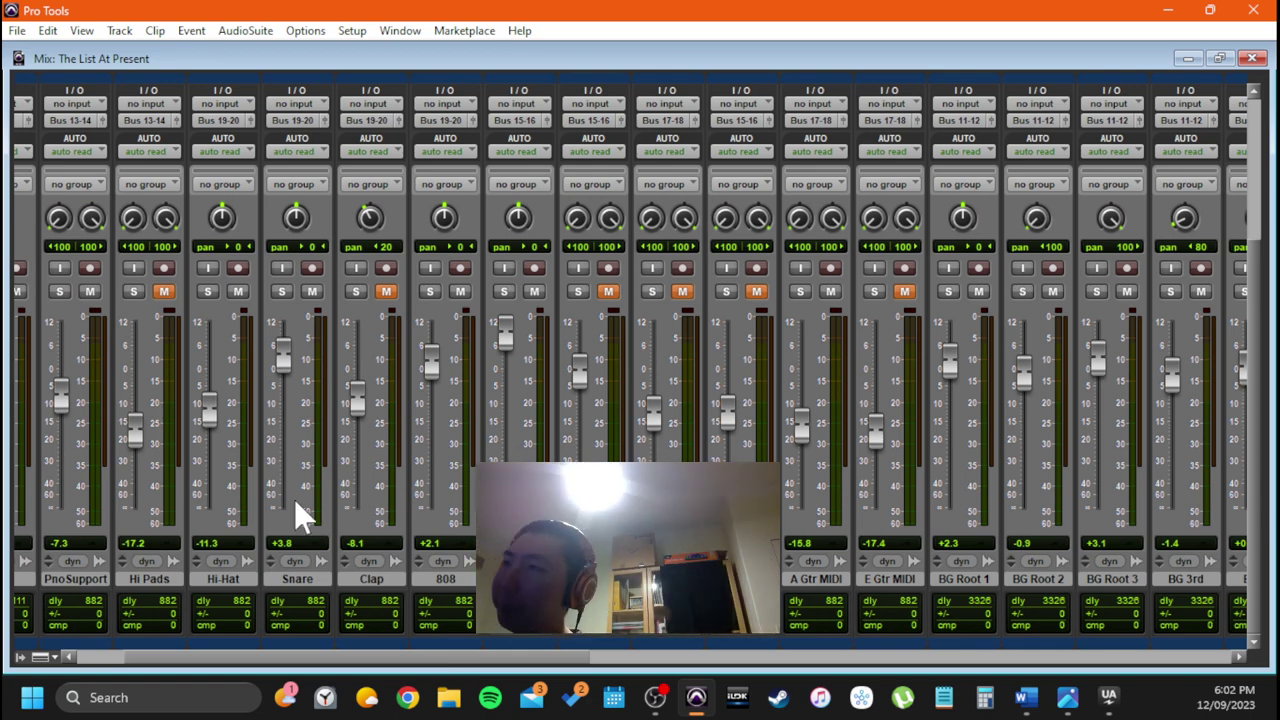
scroll(337, 480, "up", 5)
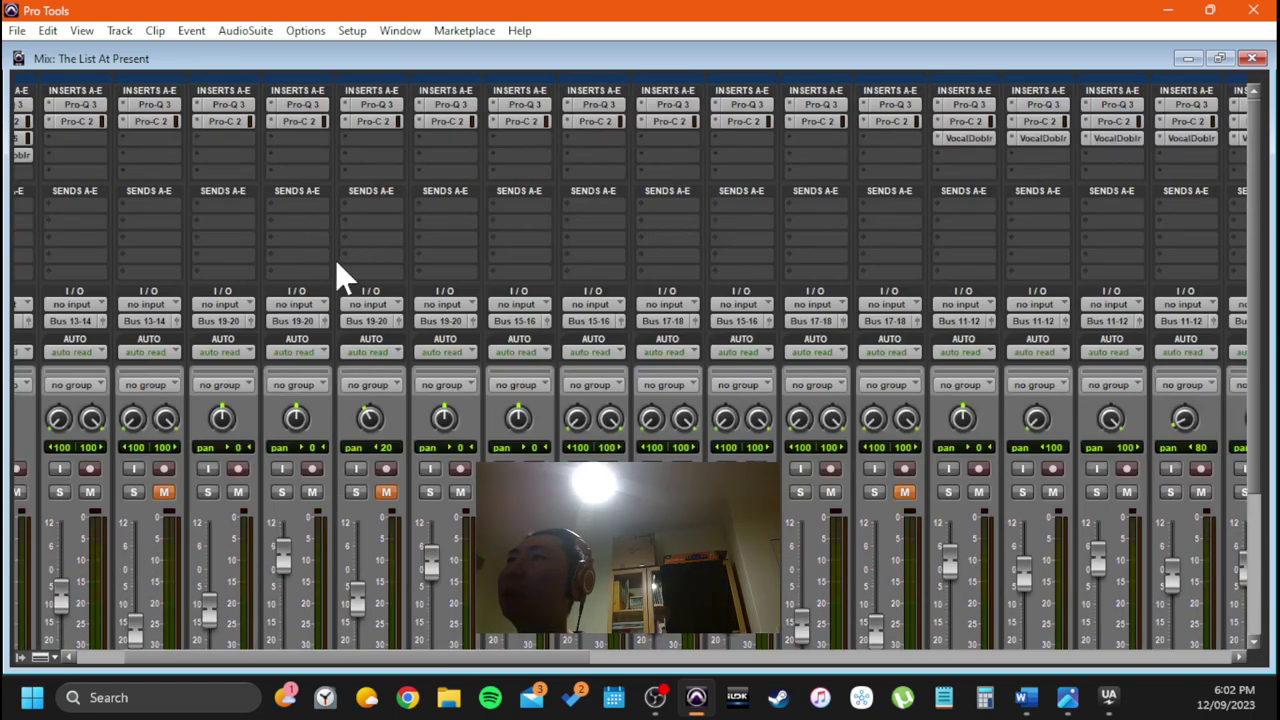
scroll(509, 662, "right", 3)
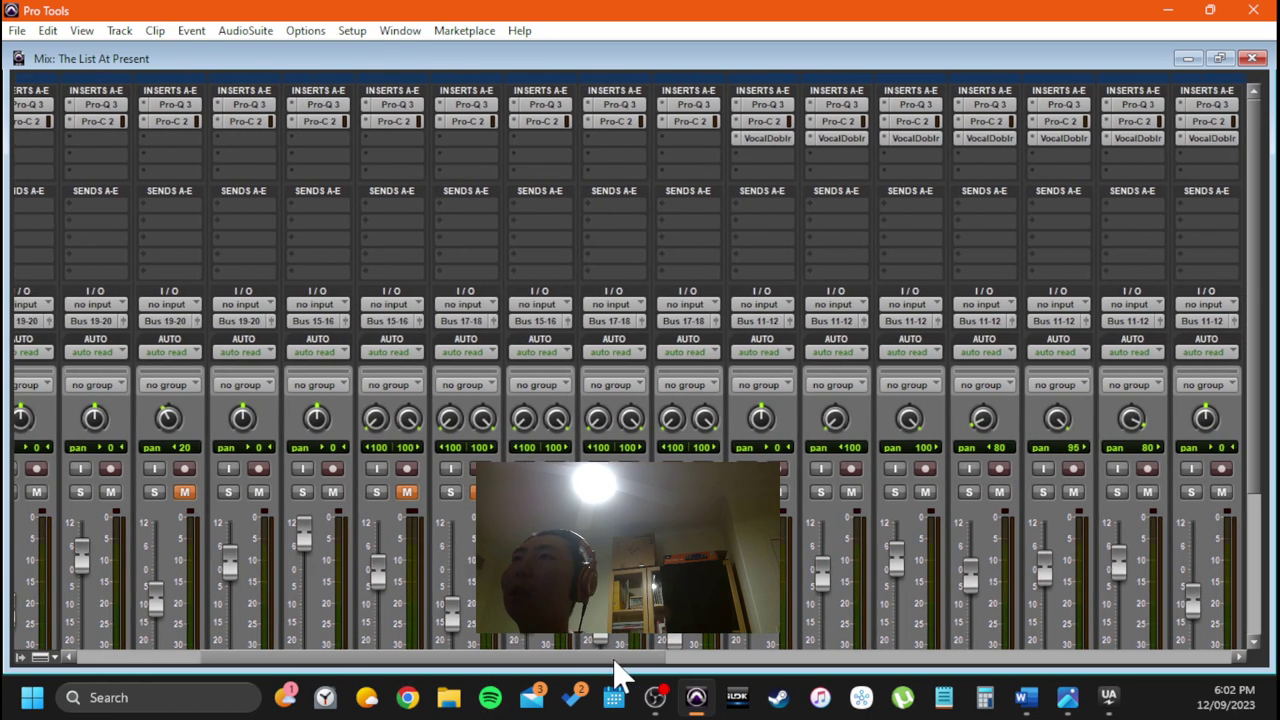
scroll(620, 662, "right", 10)
scroll(457, 257, "down", 5)
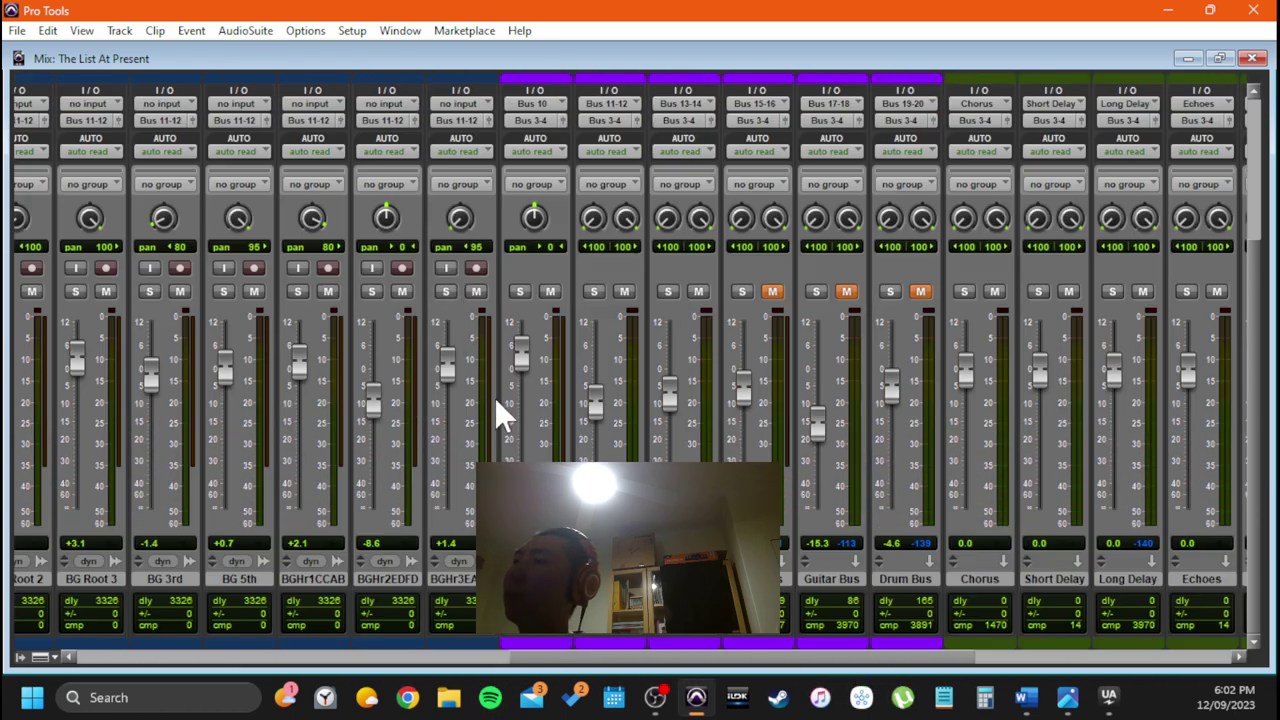
scroll(505, 405, "right", 10)
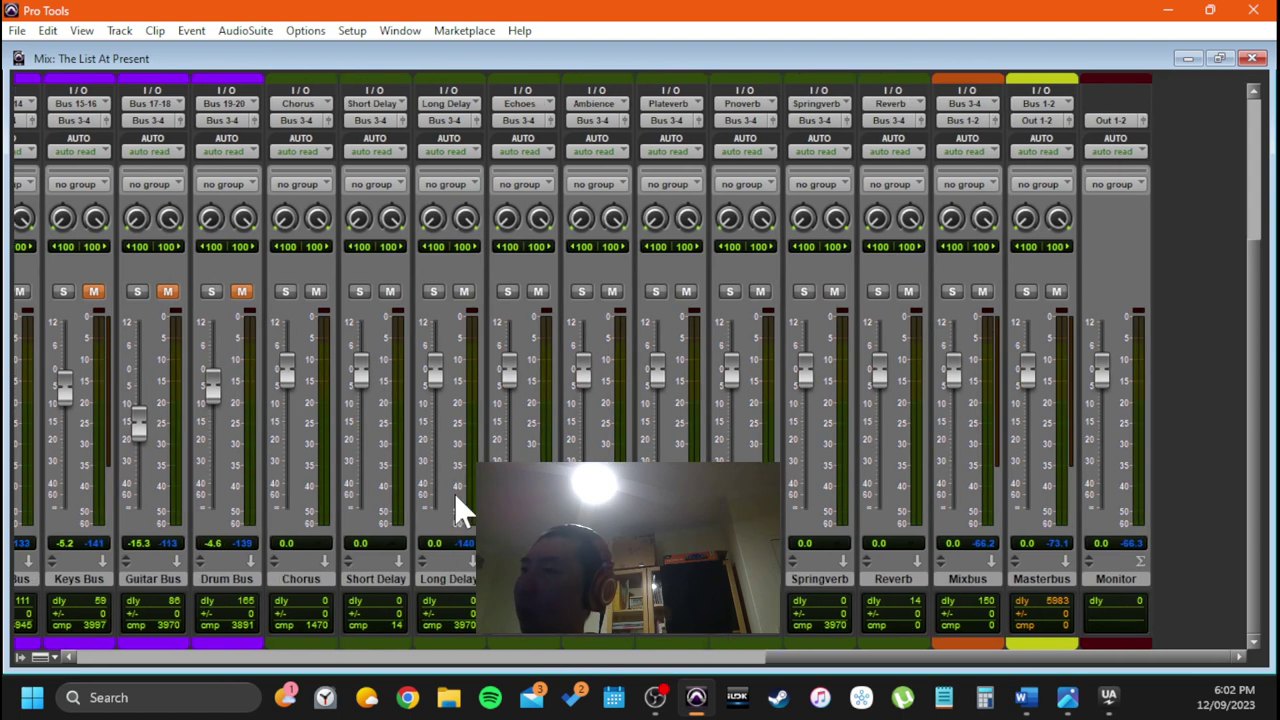
Select the effects channels from Chorus through Reverb in the mixer and look over their inserts, sends and faders
left_click(328, 579)
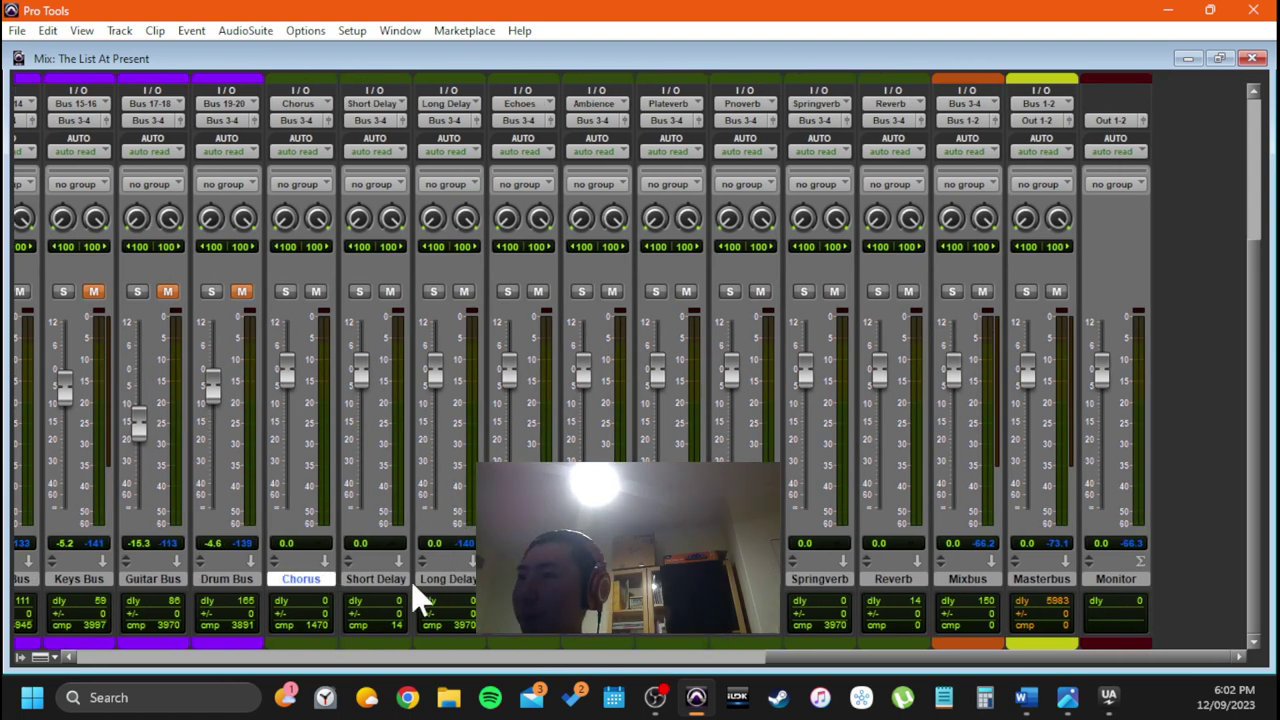
left_click(892, 580, "shift")
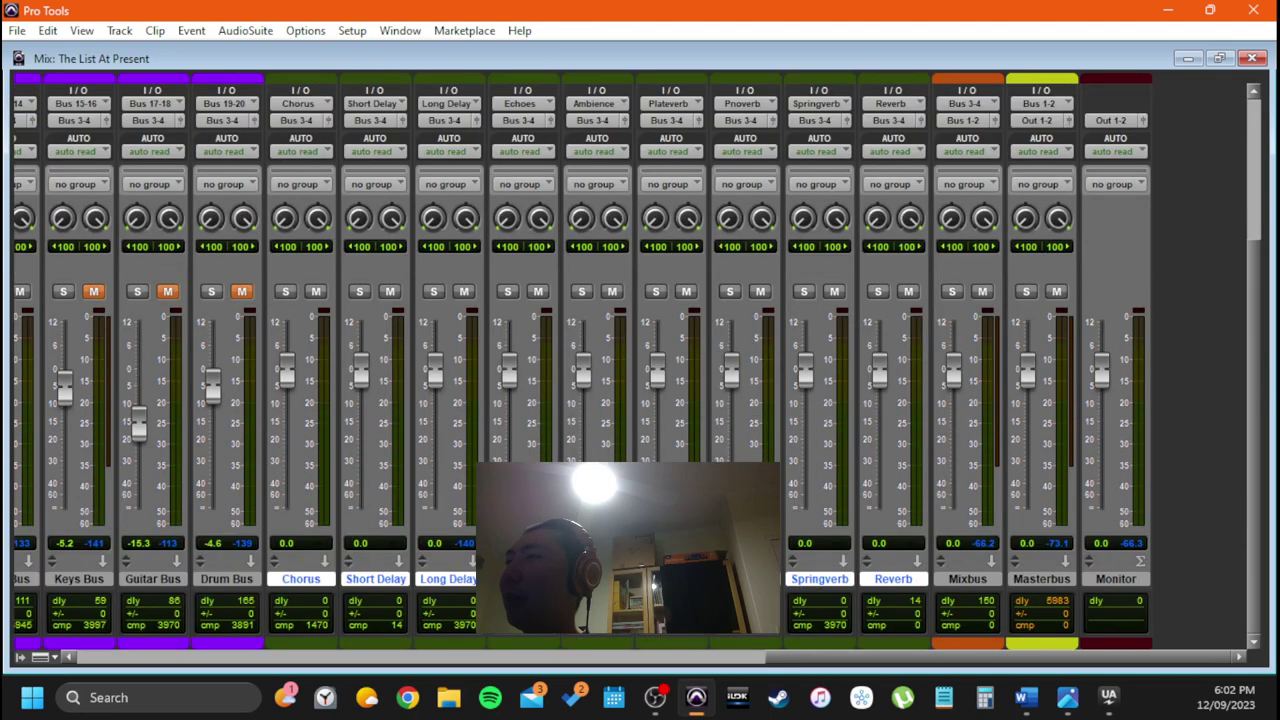
scroll(623, 251, "up", 4)
scroll(588, 160, "down", 4)
scroll(340, 400, "up", 4)
scroll(370, 400, "down", 4)
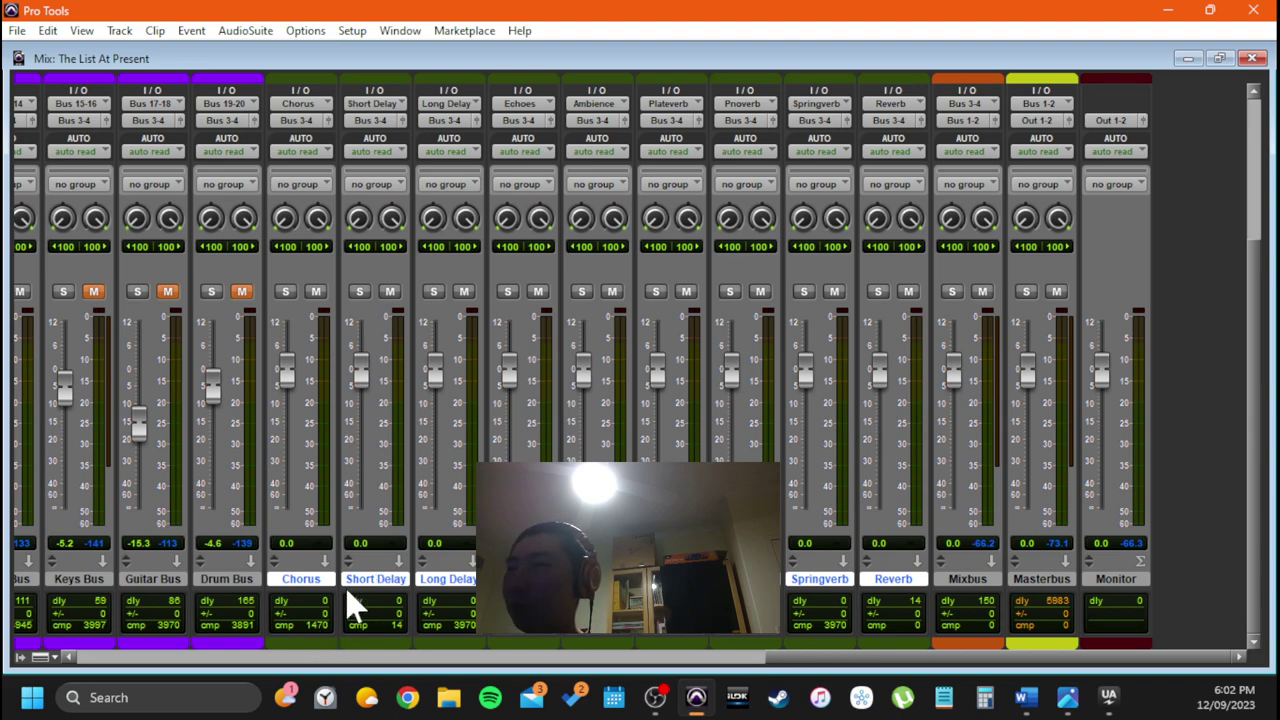
scroll(354, 600, "up", 4)
scroll(357, 350, "down", 4)
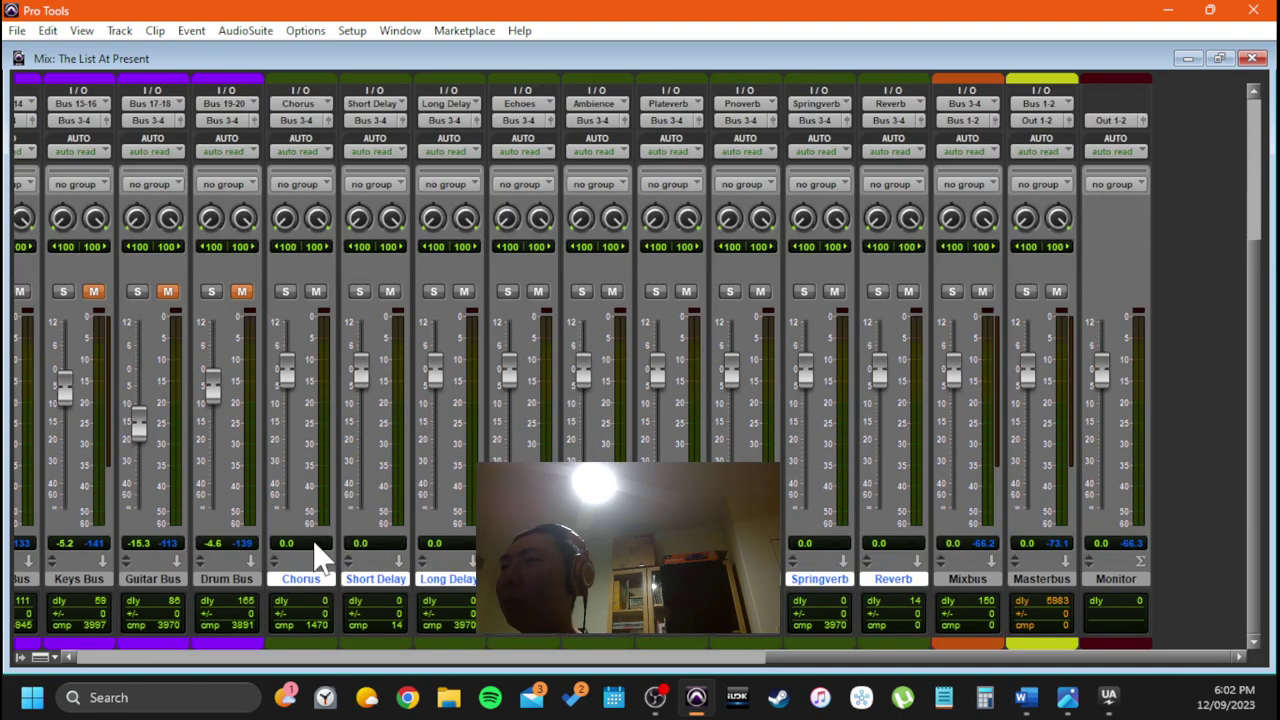
scroll(360, 372, "up", 4)
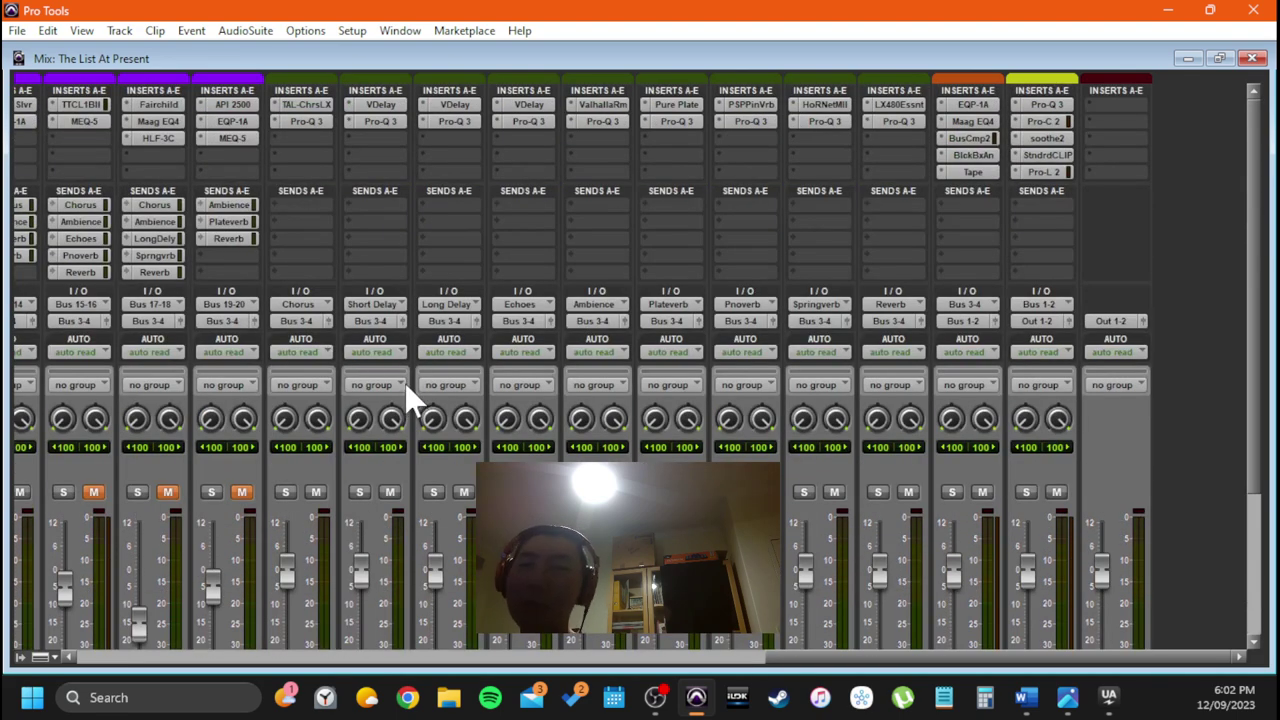
scroll(340, 480, "down", 4)
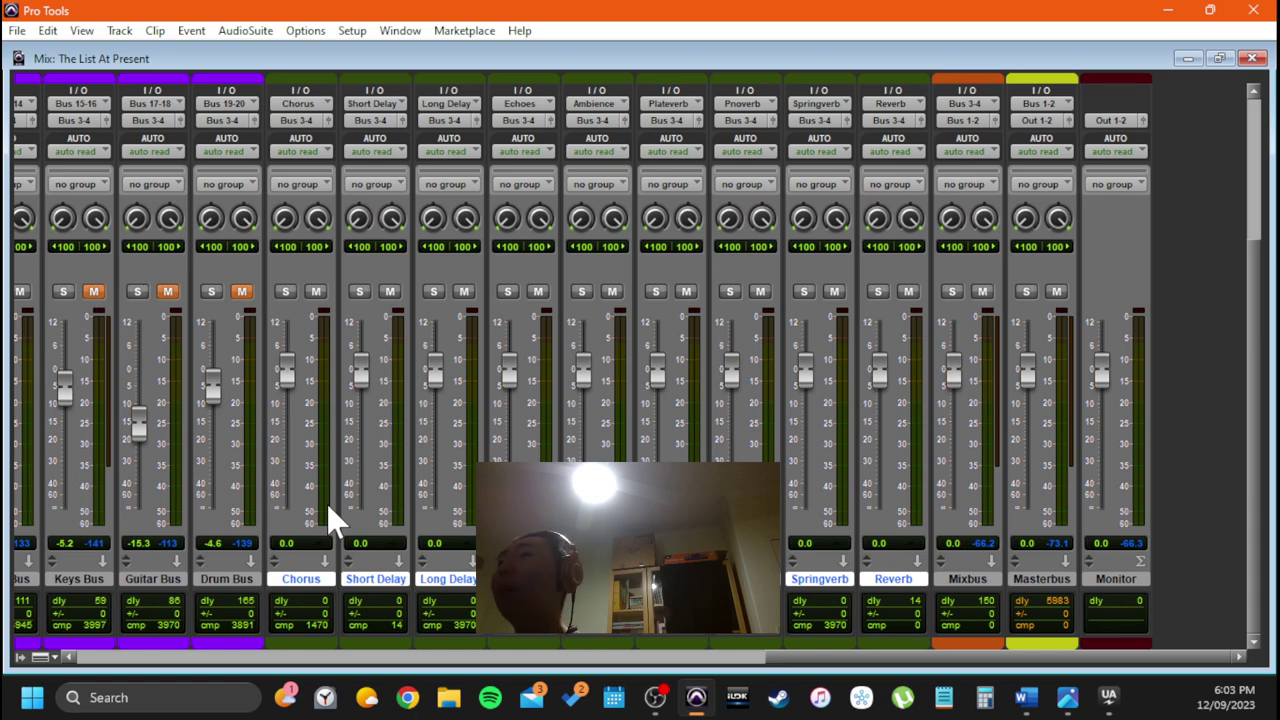
Inspect the TAL-Chorus-LX settings on the Chorus channel, then close the plug-in
scroll(414, 330, "up", 4)
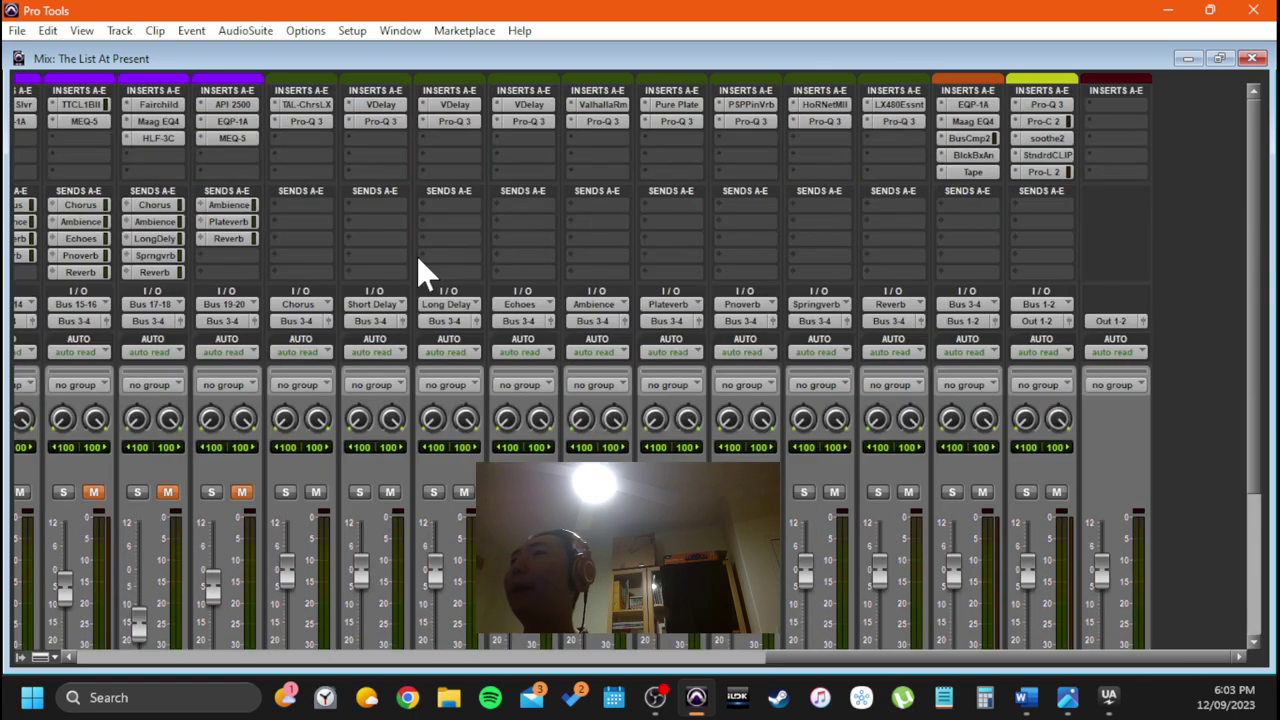
left_click(306, 106)
left_click_drag(521, 21, 451, 188)
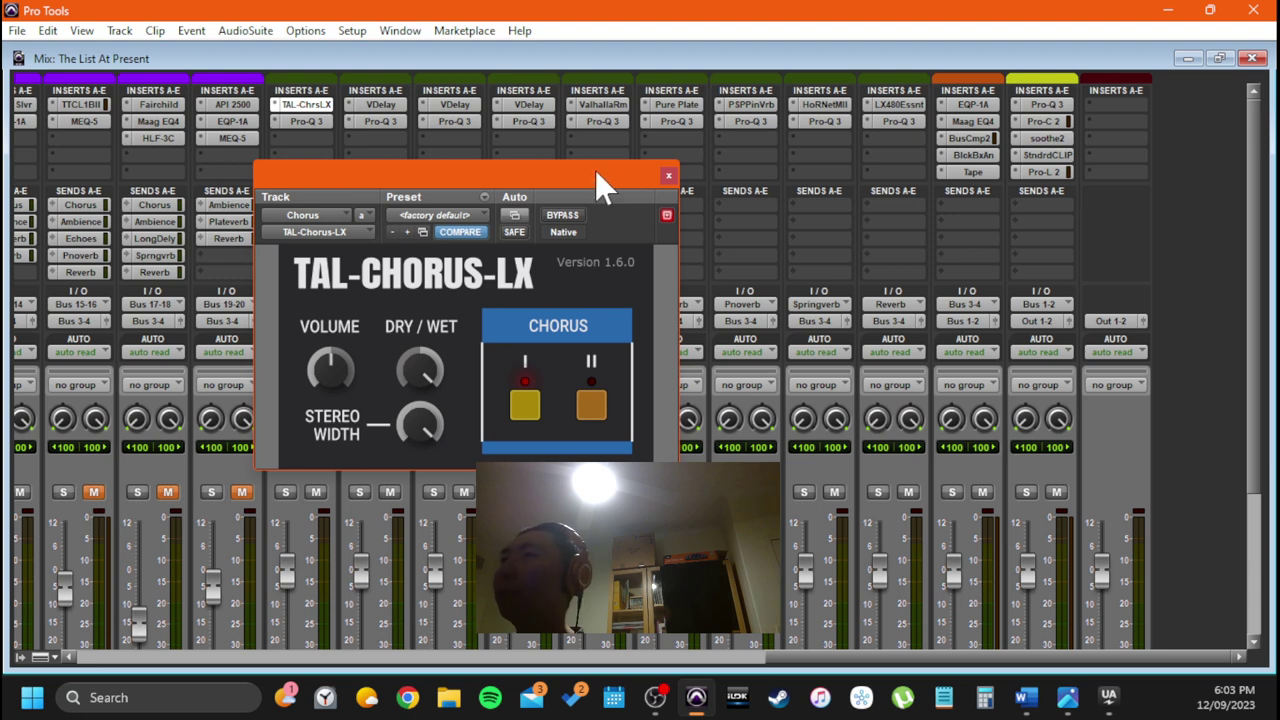
left_click_drag(590, 175, 506, 209)
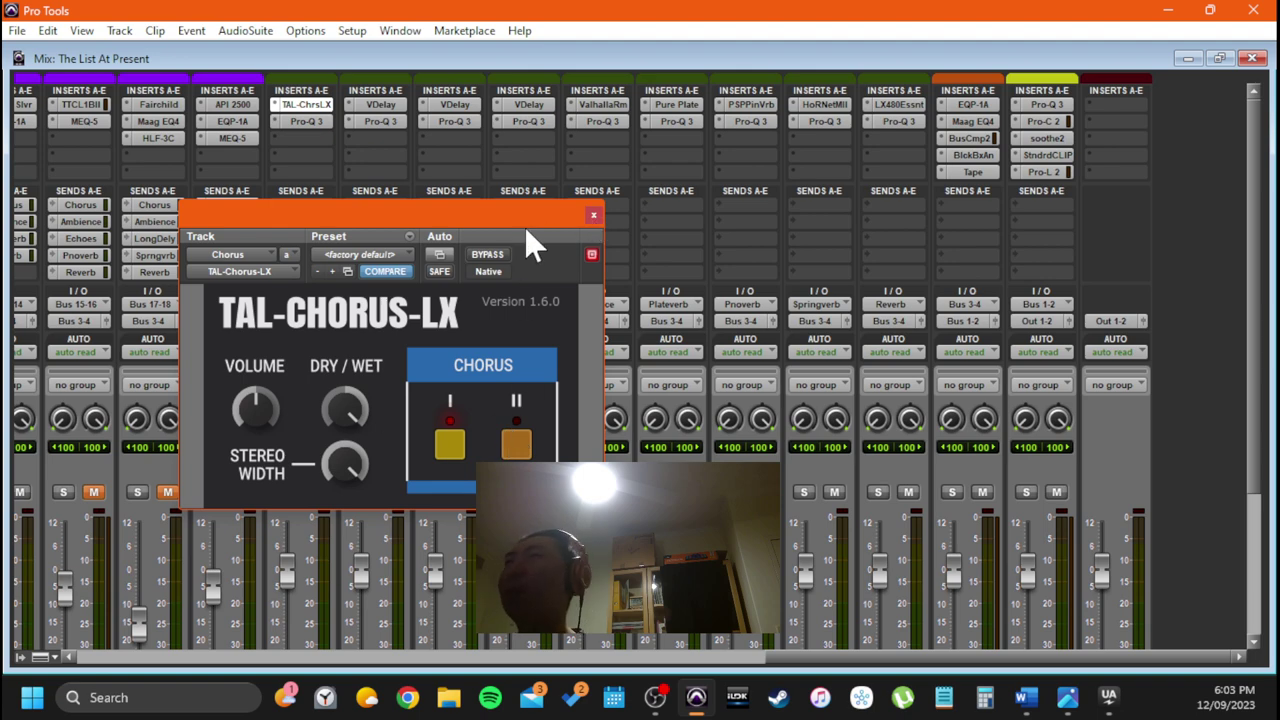
left_click(593, 215)
scroll(497, 306, "down", 4)
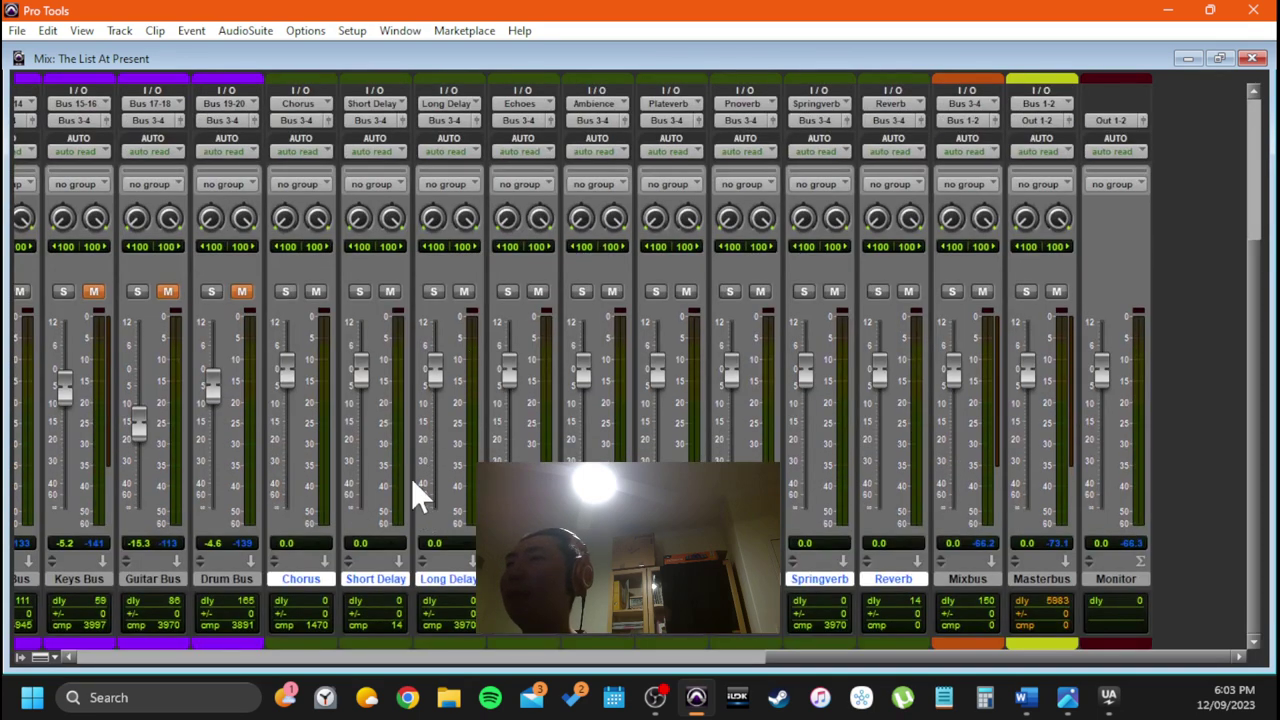
Inspect the ValhallaDelay settings on the Short Delay channel and close the plug-in
scroll(411, 478, "up", 4)
left_click(386, 108)
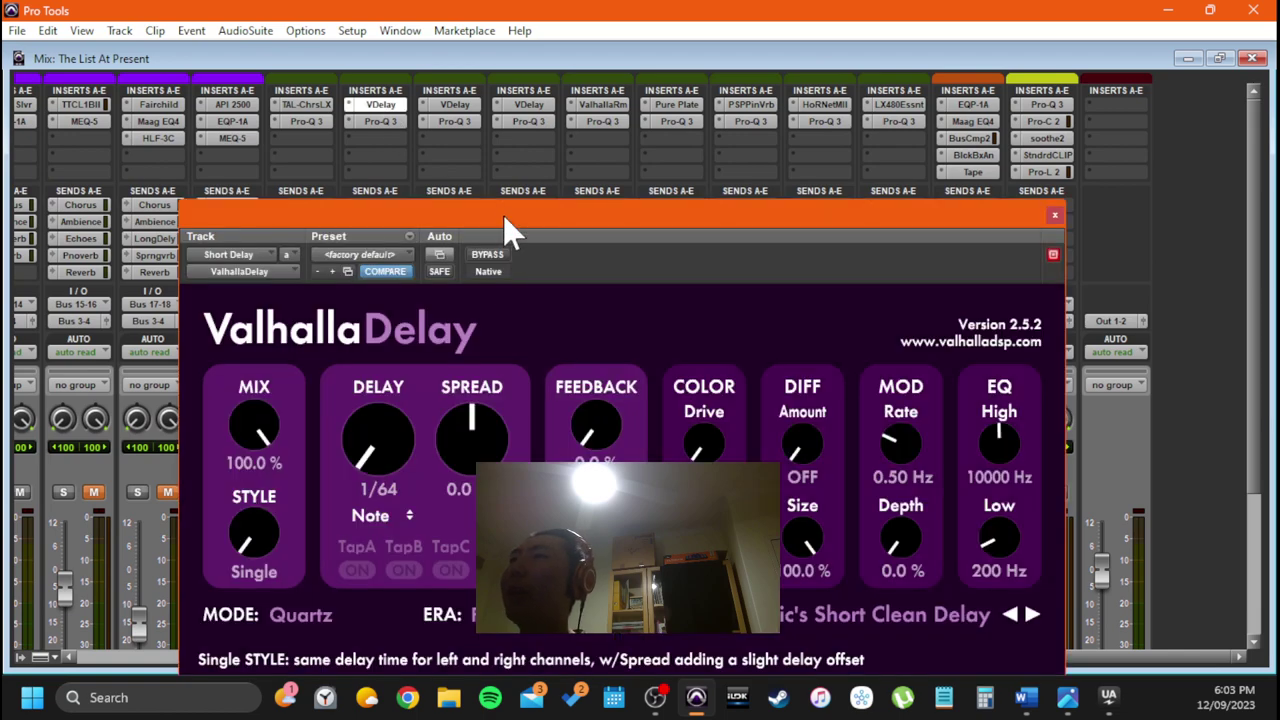
left_click_drag(503, 214, 356, 120)
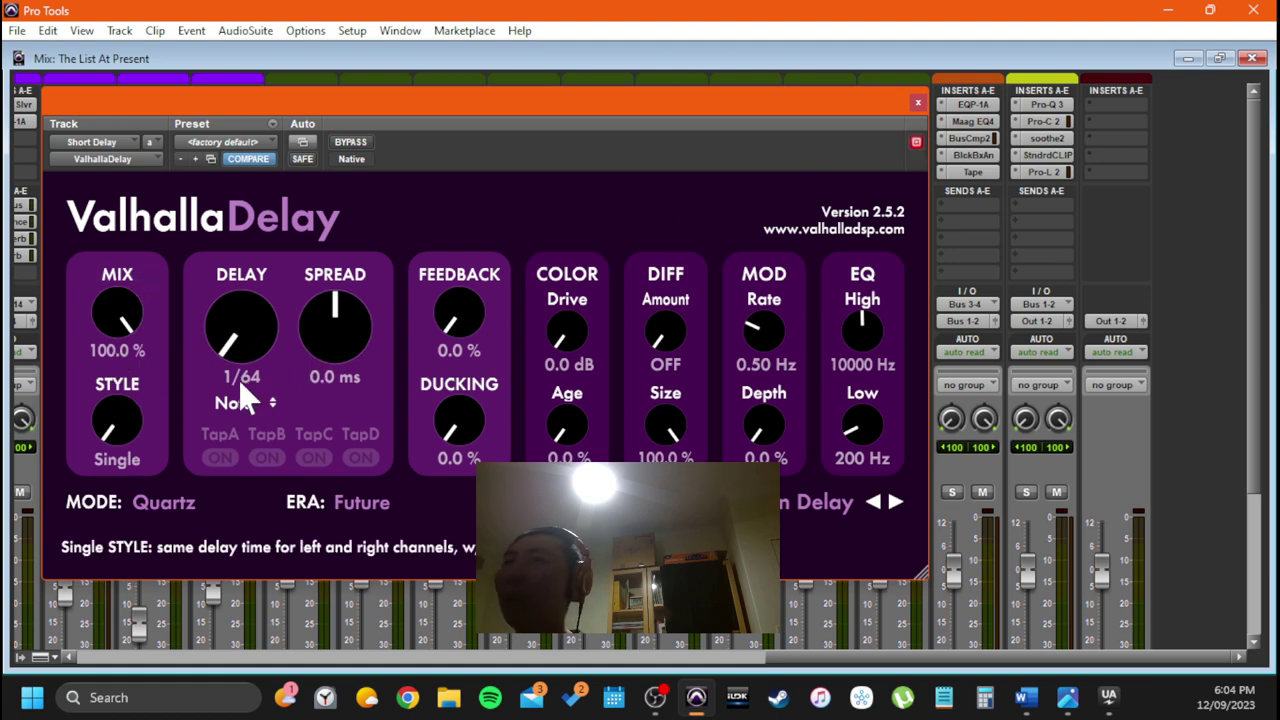
left_click_drag(508, 95, 575, 185)
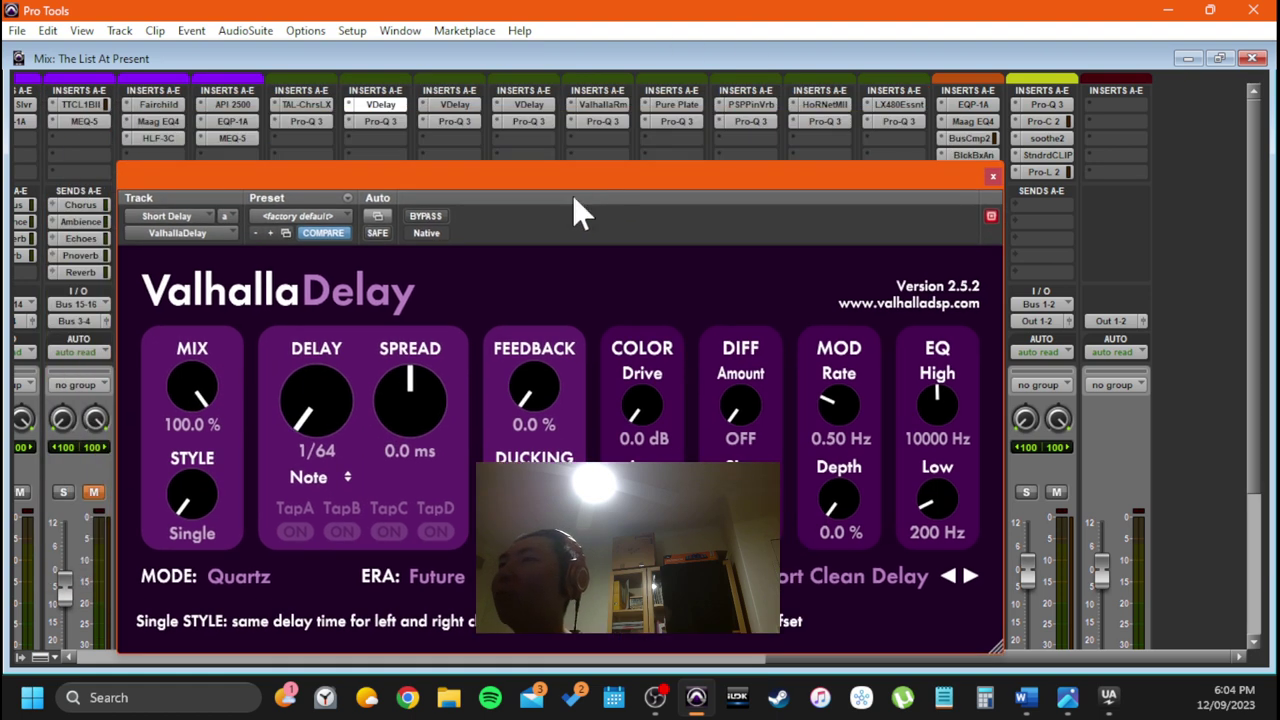
left_click(993, 177)
scroll(510, 323, "down", 3)
scroll(510, 323, "up", 3)
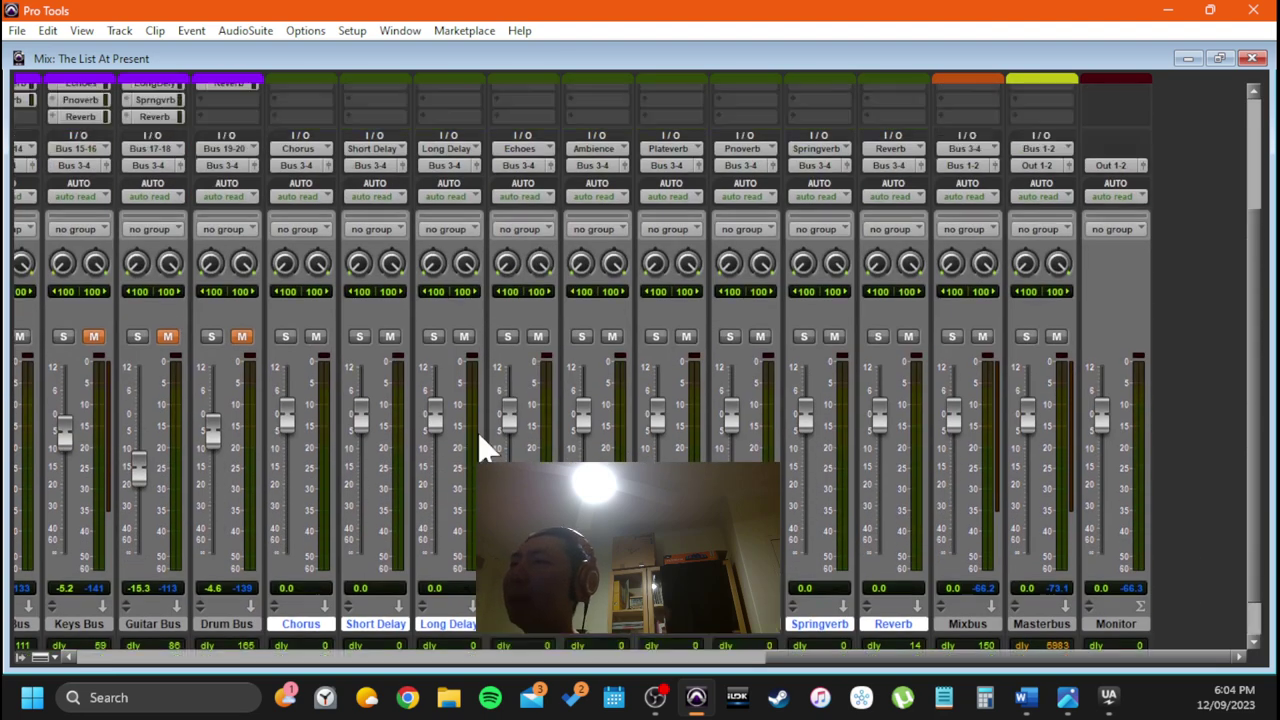
Compare the ValhallaDelay settings on the Long Delay and Echoes channels, including delay times and feedback, and close the plug-in
left_click(452, 108)
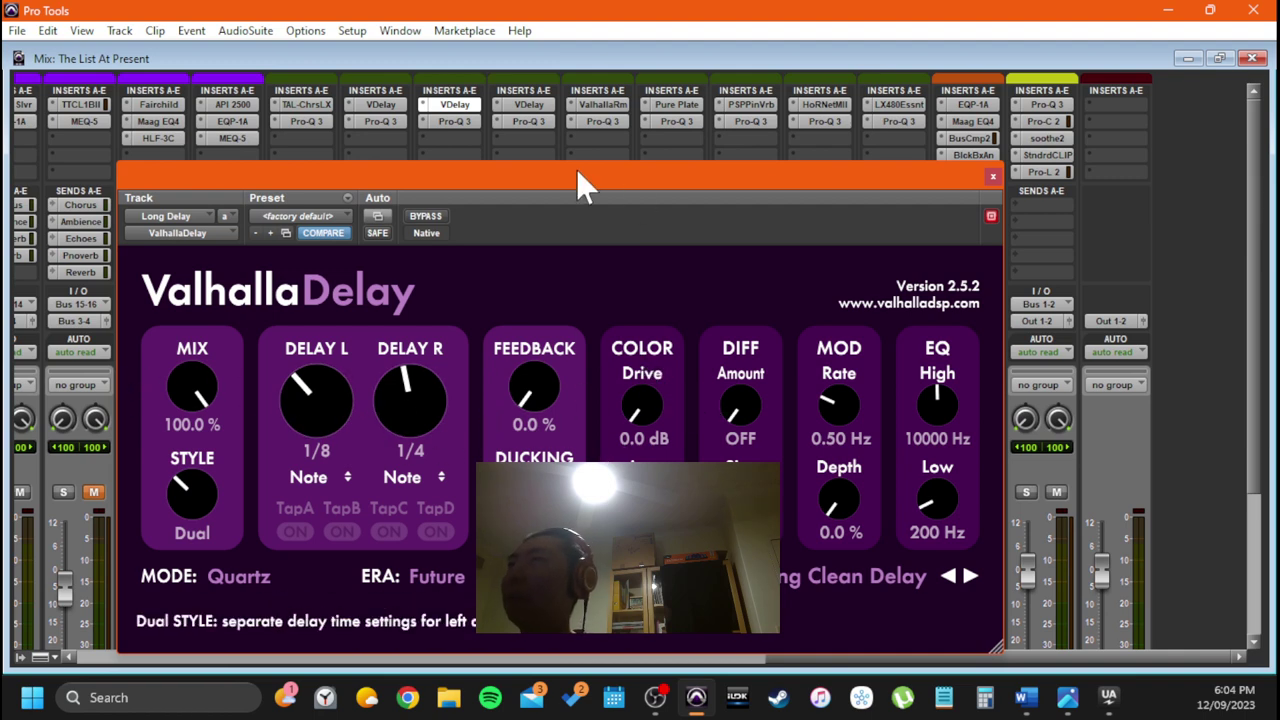
left_click_drag(526, 187, 517, 205)
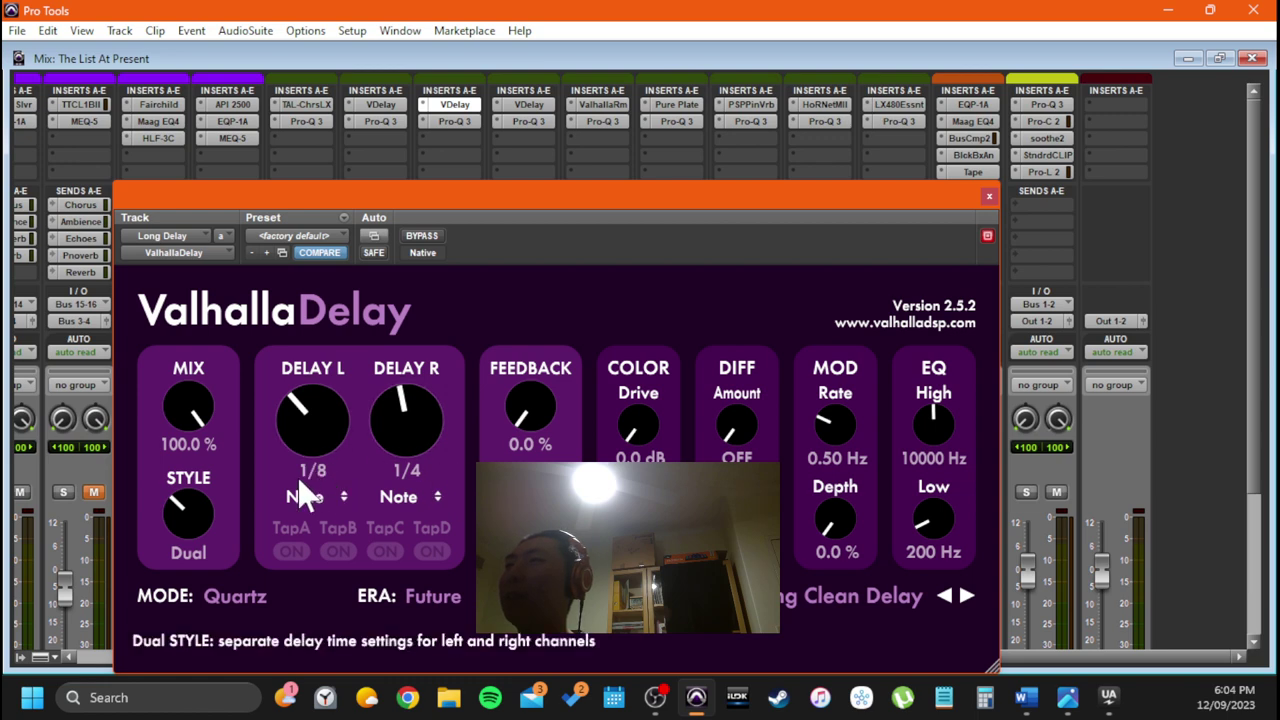
left_click(532, 104)
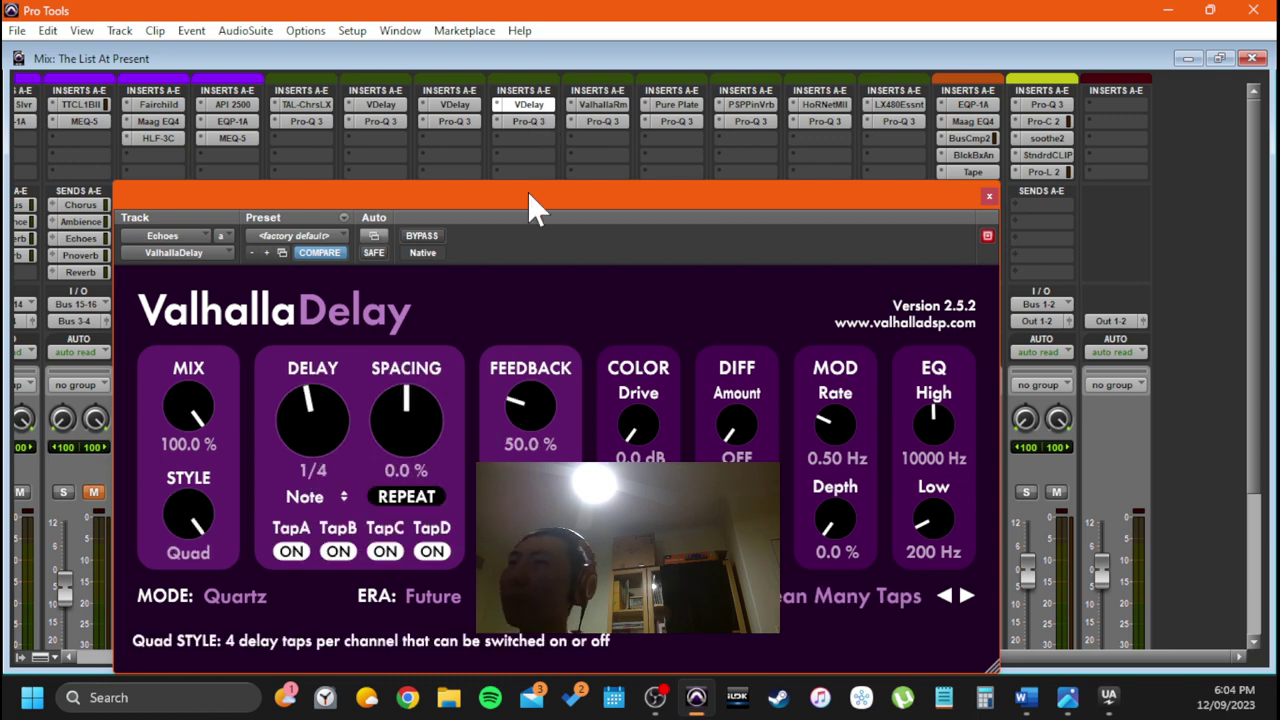
left_click_drag(540, 201, 514, 116)
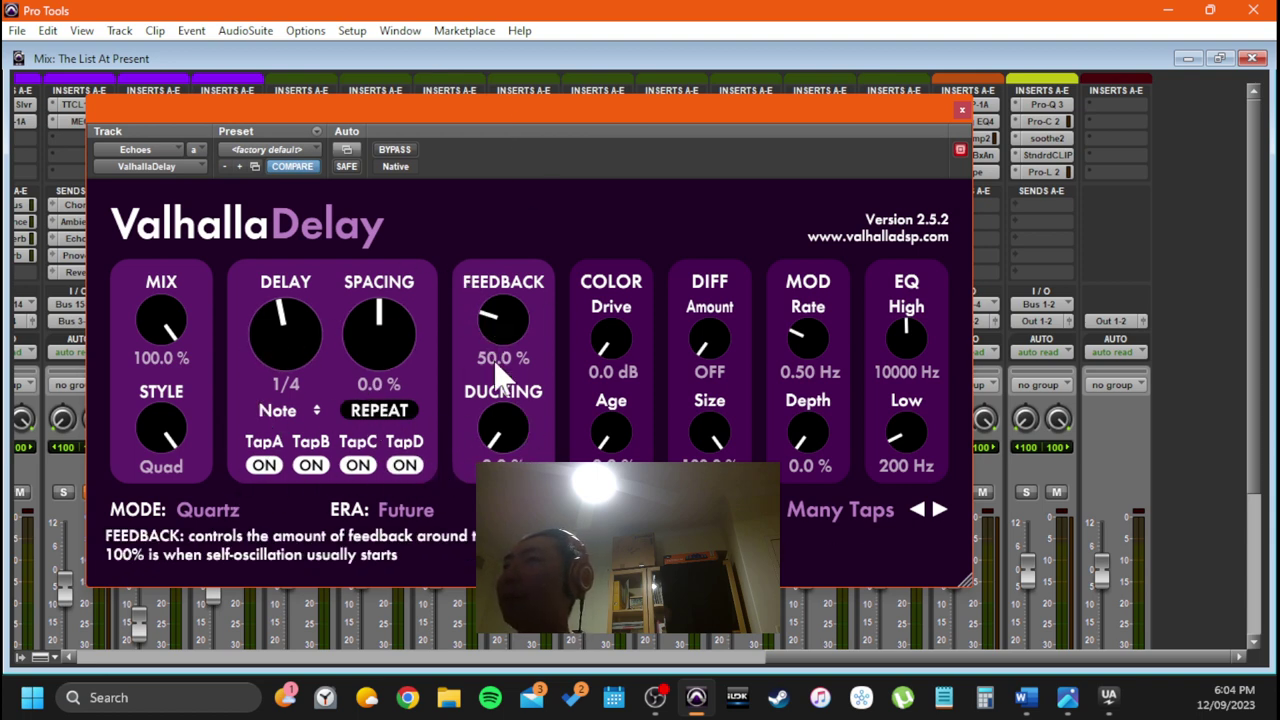
left_click_drag(533, 108, 503, 172)
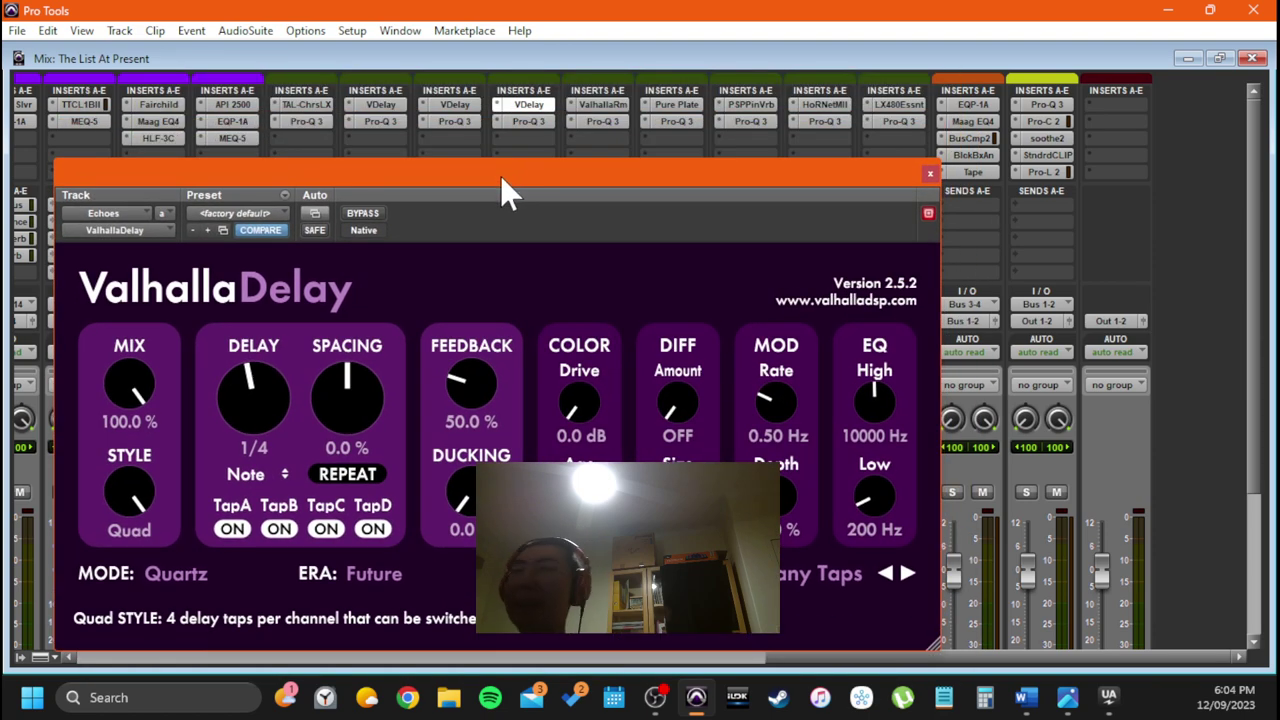
left_click(929, 174)
scroll(557, 286, "down", 3)
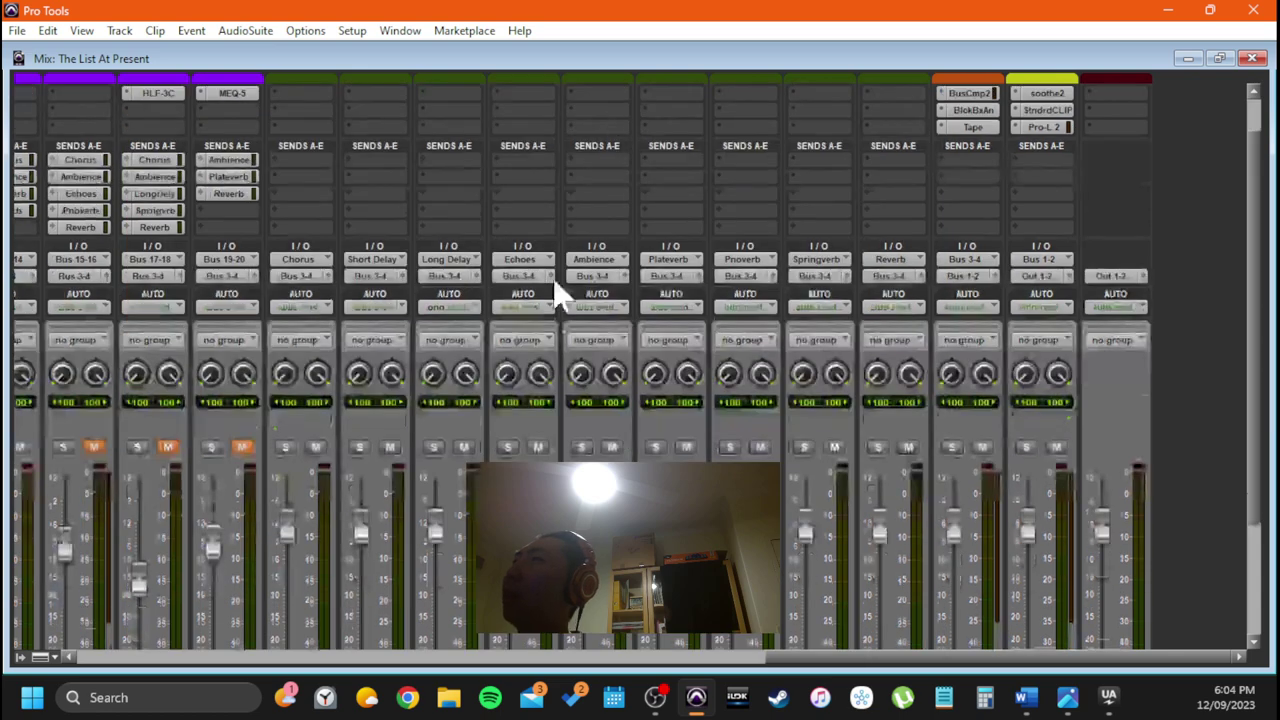
scroll(650, 336, "up", 3)
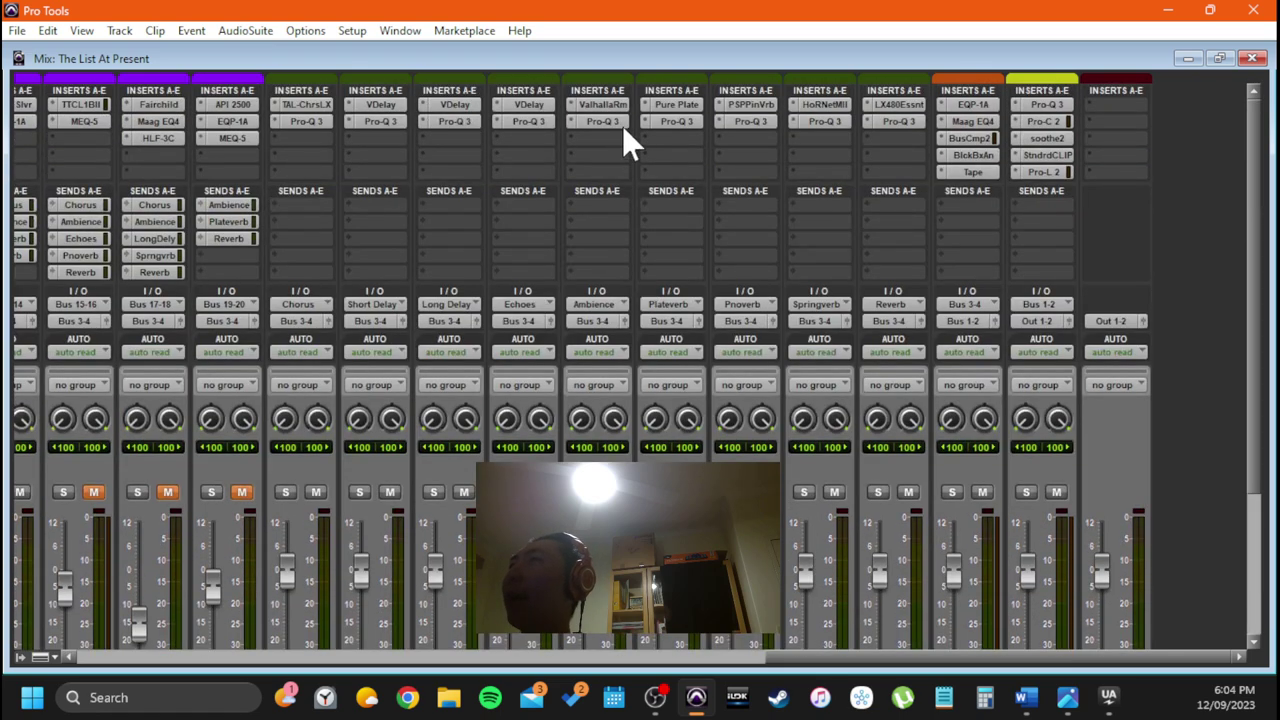
Check the ValhallaRoom reverb settings on the Ambience channel and close the plug-in
left_click(608, 105)
left_click_drag(485, 180, 549, 117)
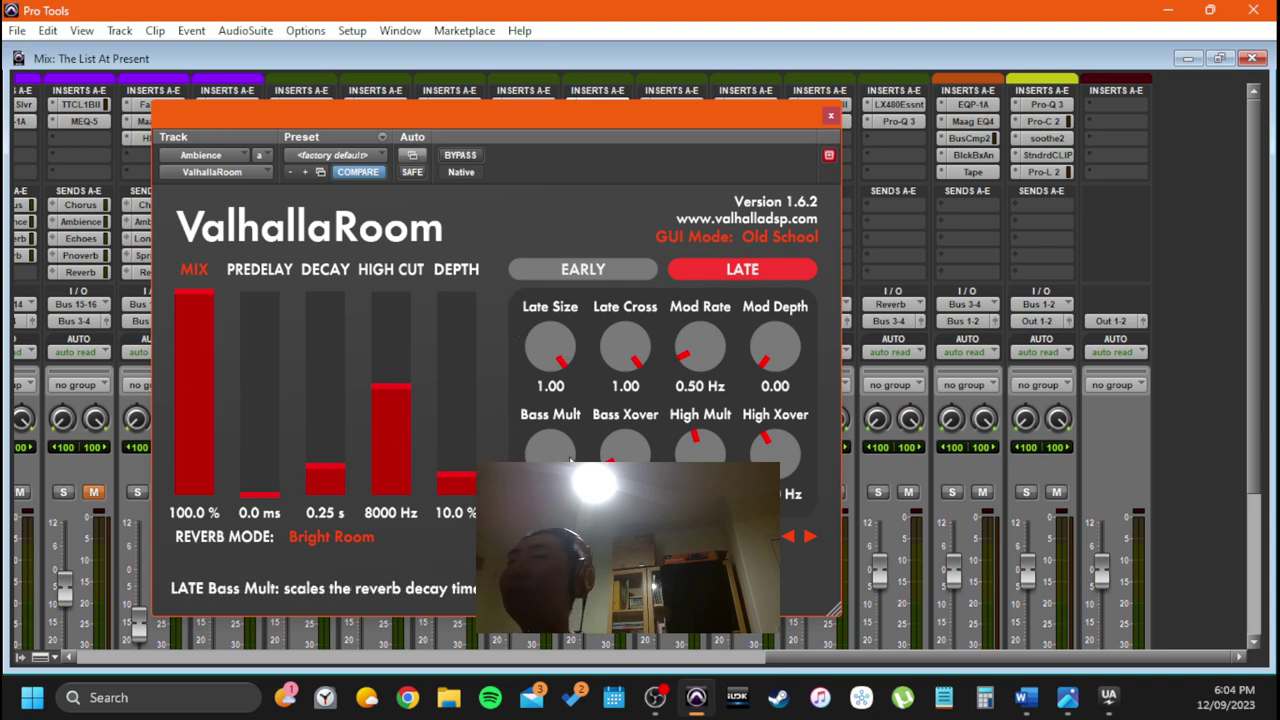
left_click(826, 116)
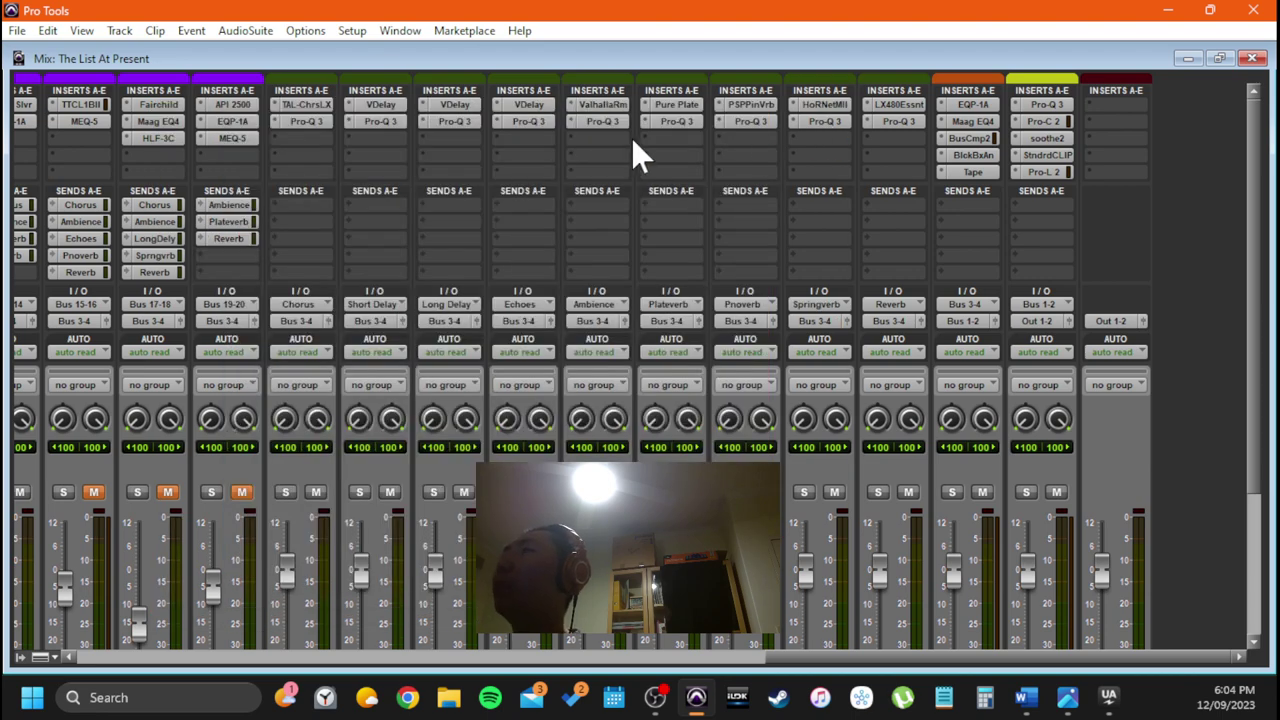
scroll(534, 263, "down", 4)
scroll(652, 180, "up", 4)
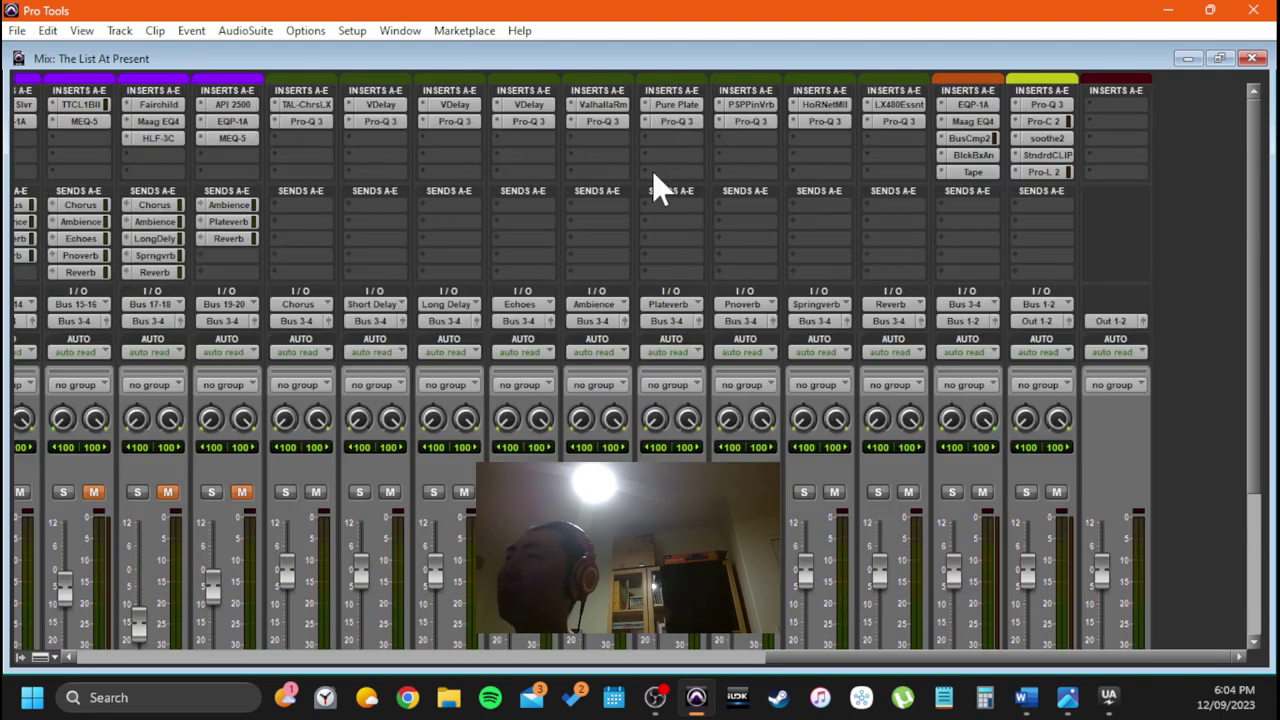
Examine the UADx Pure Plate Reverb settings on the Plateverb channel, close the plug-in, and look over the effects channels' routing
left_click(688, 106)
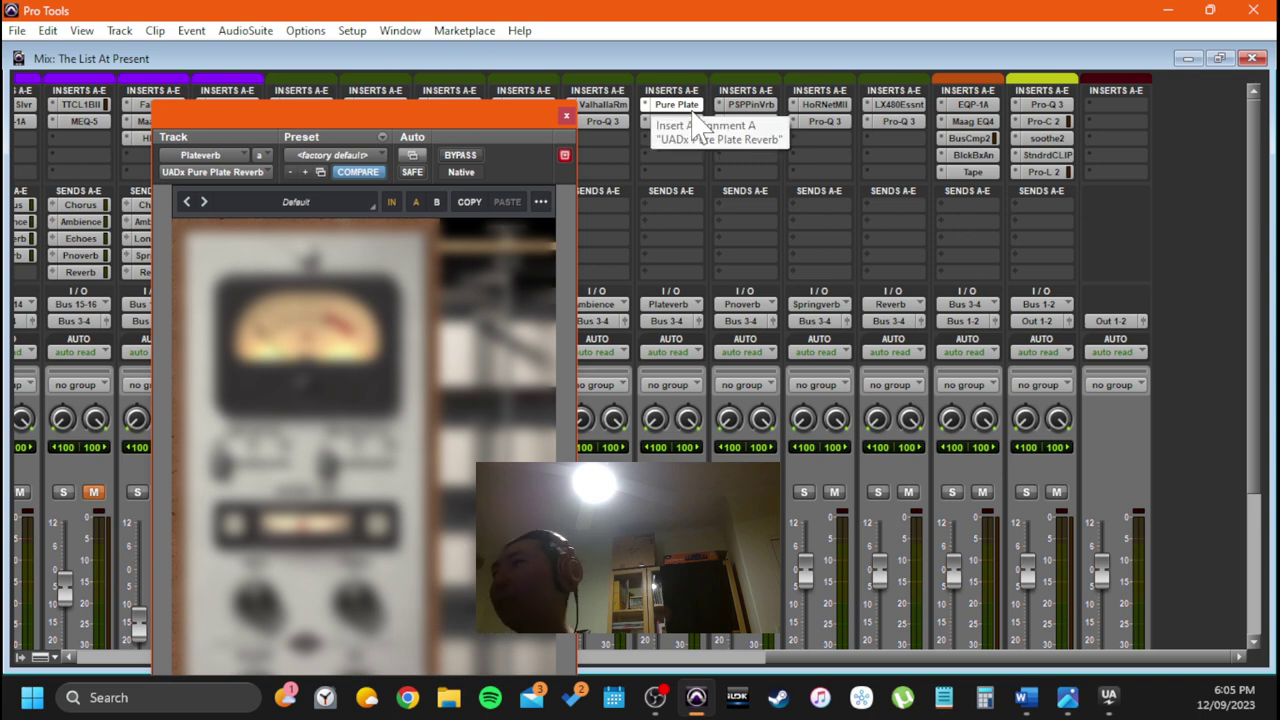
left_click_drag(453, 108, 501, 10)
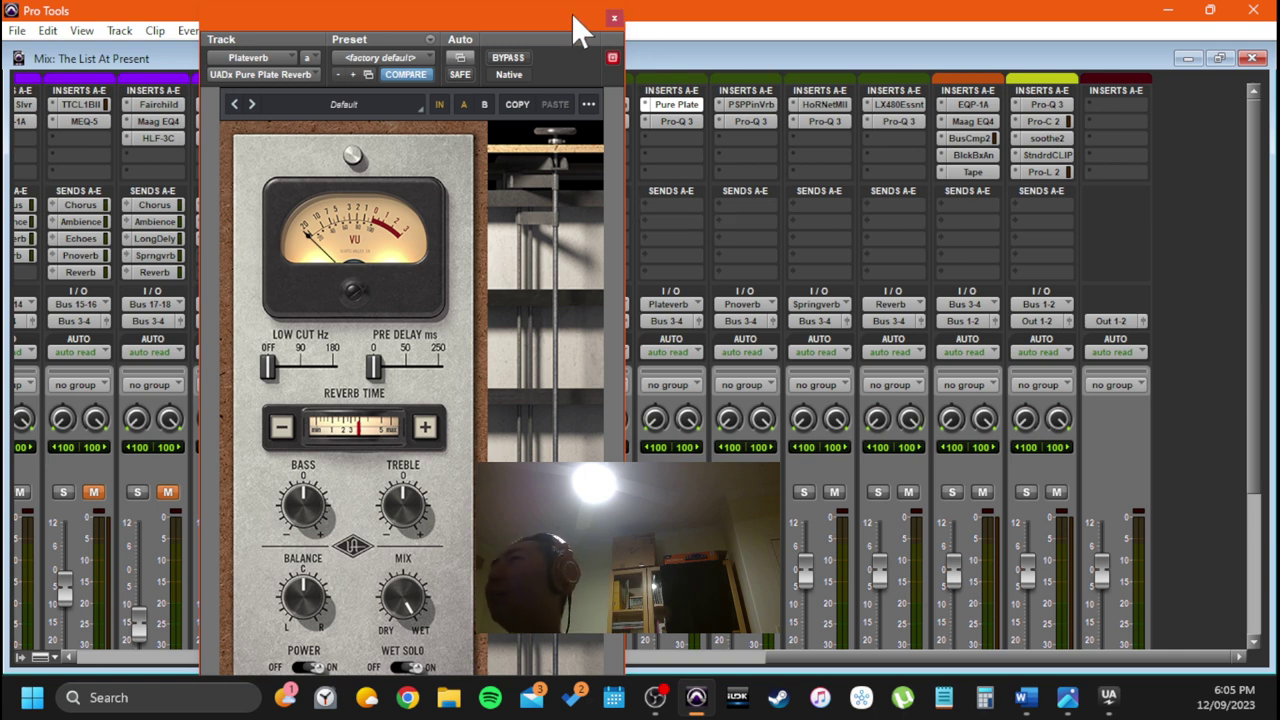
mouse_move(571, 17)
left_mouse_down()
mouse_move(581, 3)
mouse_move(580, 16)
left_mouse_up()
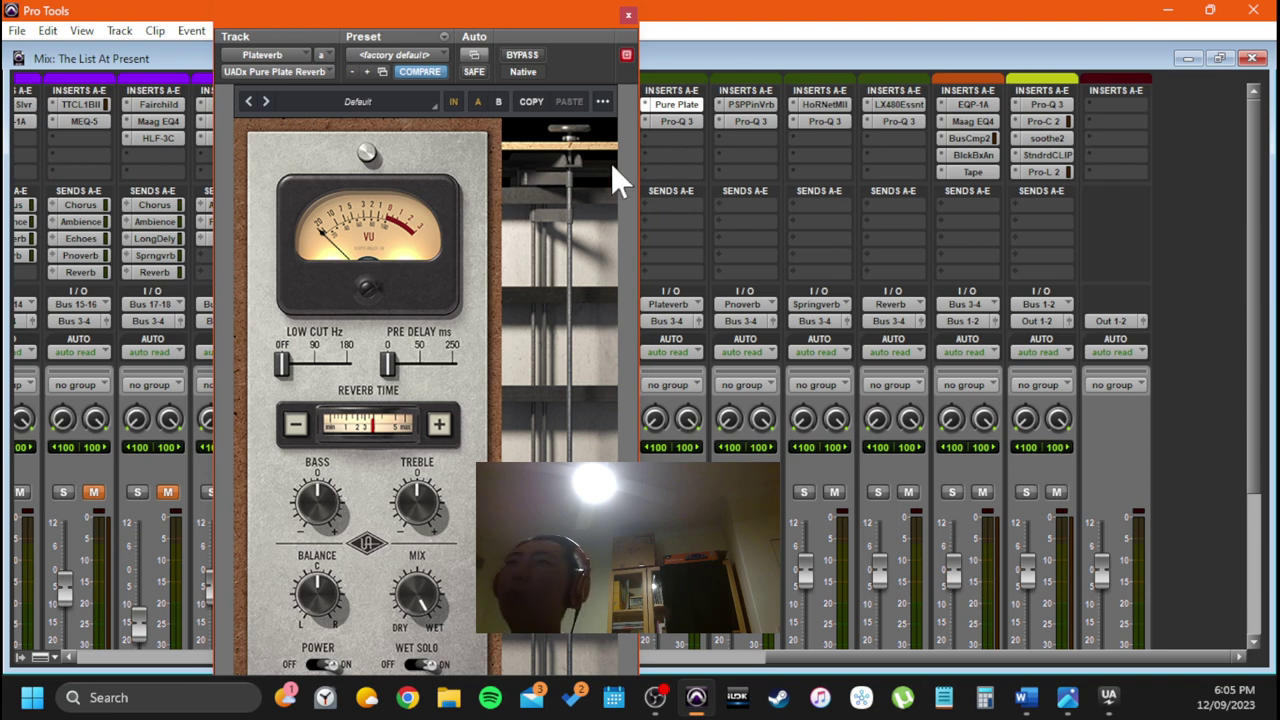
left_click(628, 16)
scroll(675, 285, "down", 2)
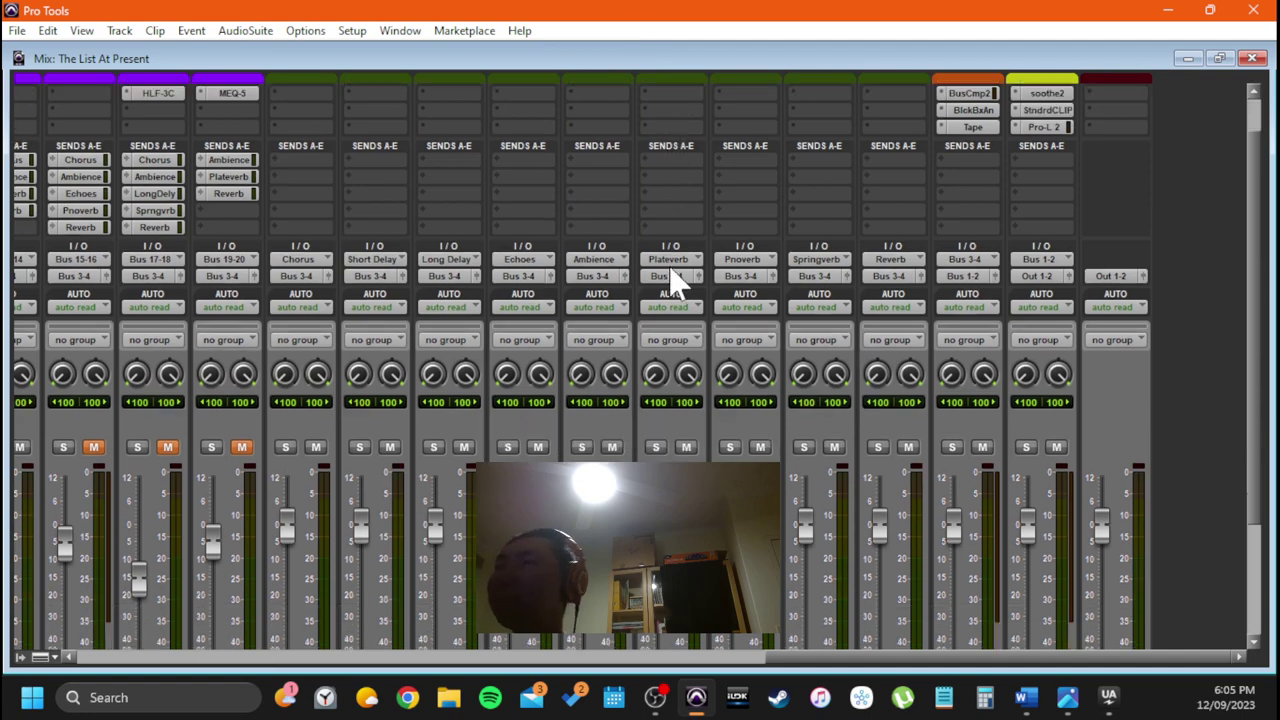
scroll(675, 285, "down", 6)
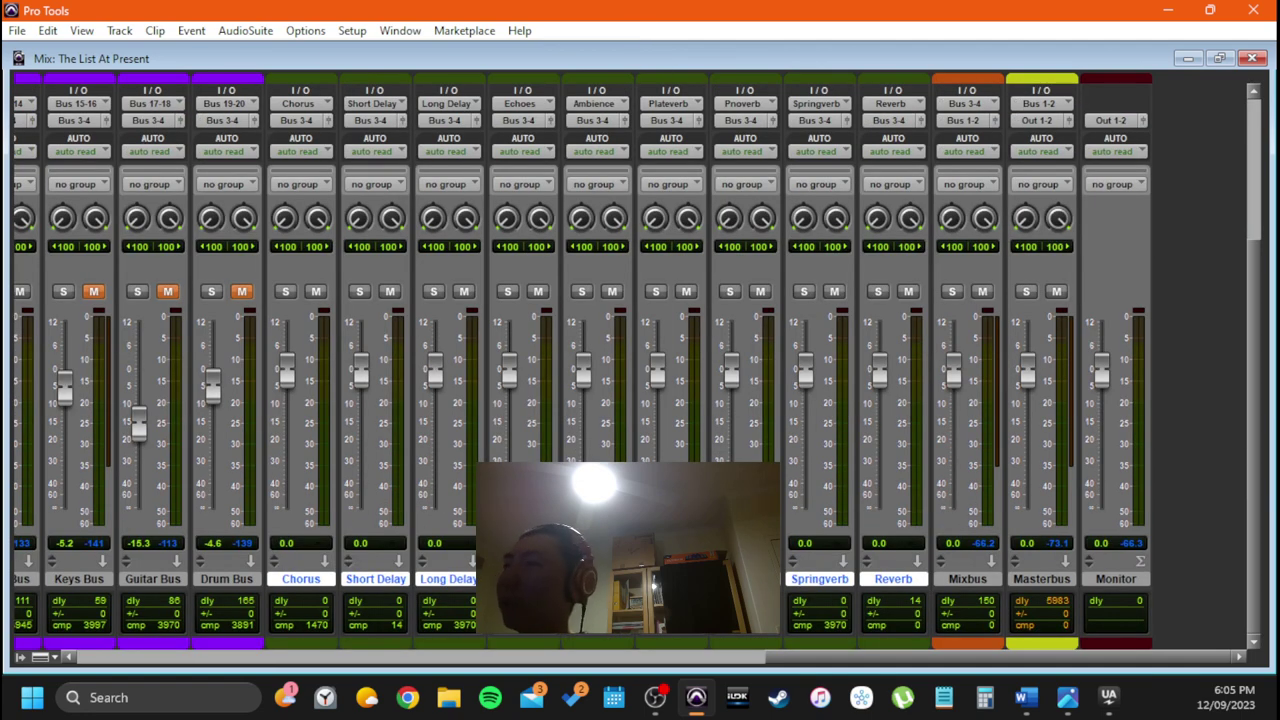
scroll(749, 320, "up", 8)
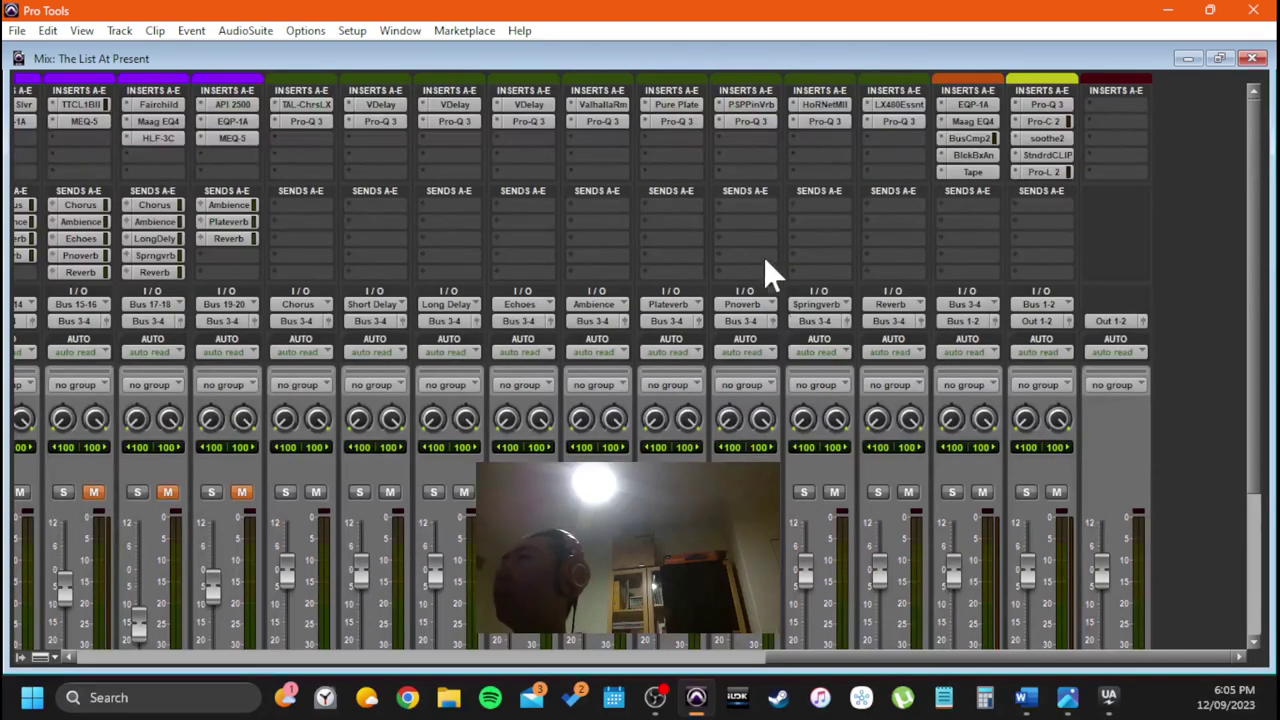
Review the PSP PianoVerb settings on the Pnoverb channel, close the plug-in, and bring the instrument buses' sends into view
left_click(760, 108)
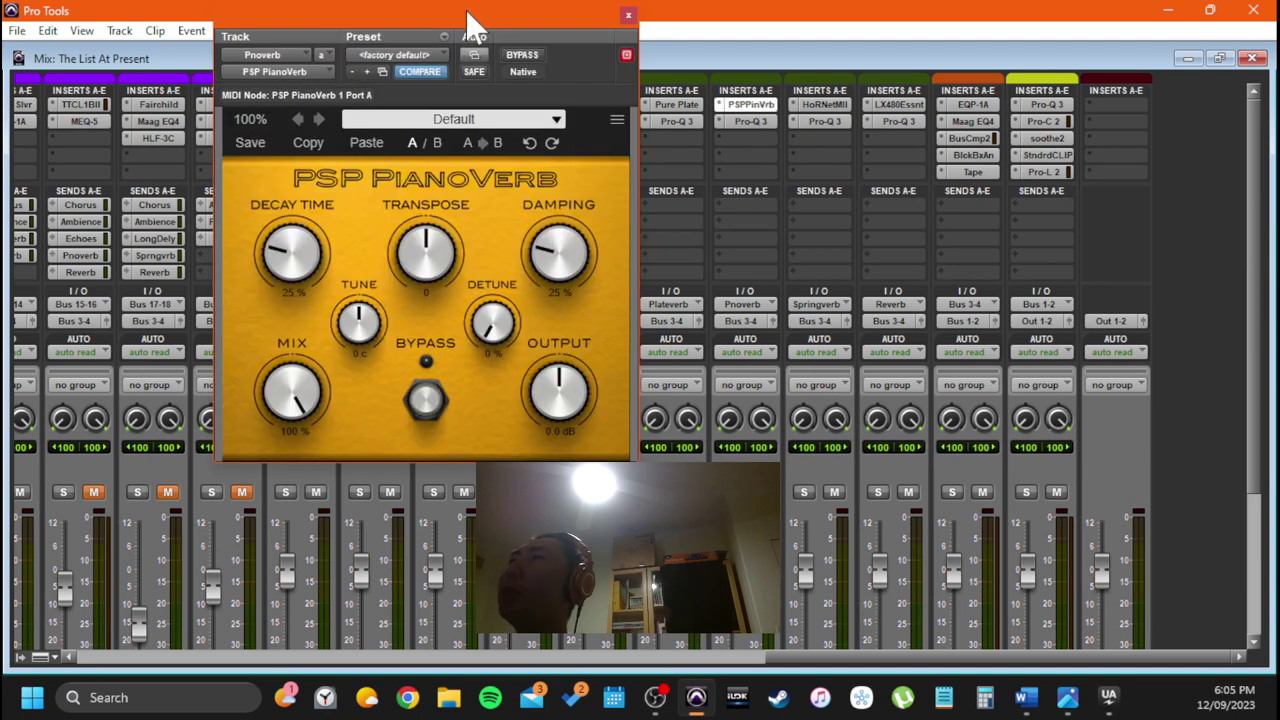
left_click_drag(465, 14, 476, 121)
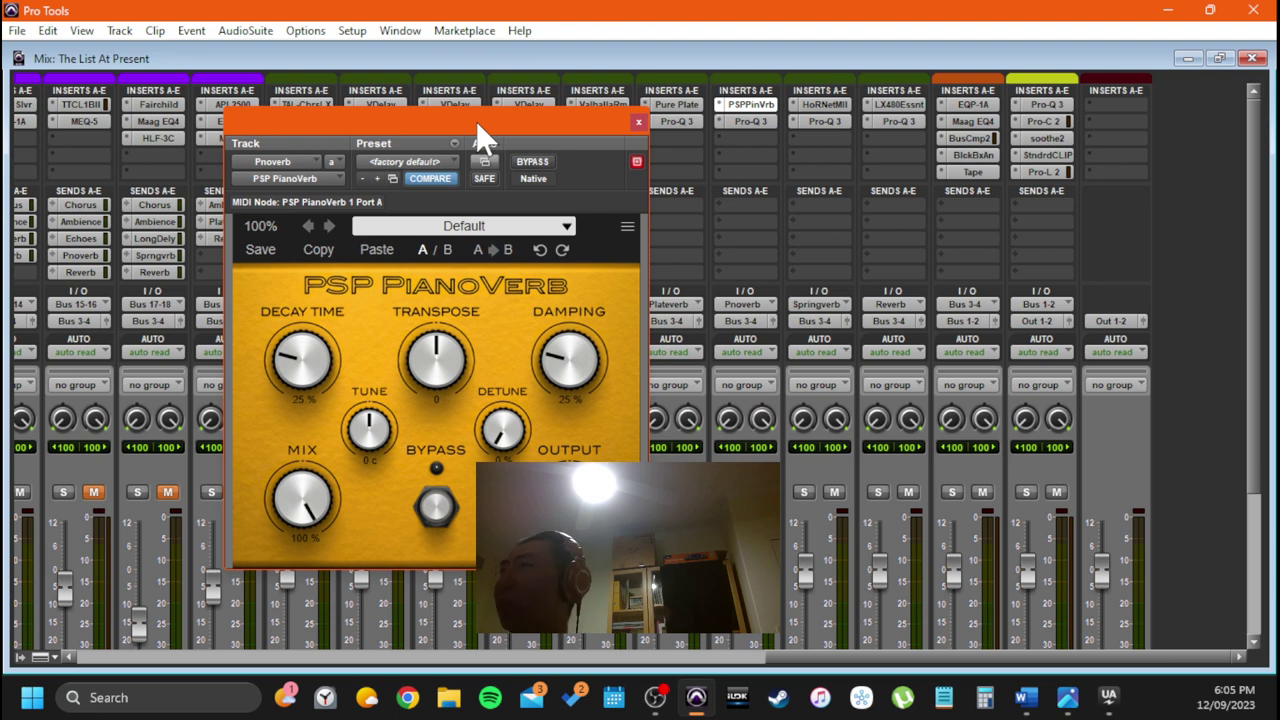
left_click_drag(468, 121, 456, 183)
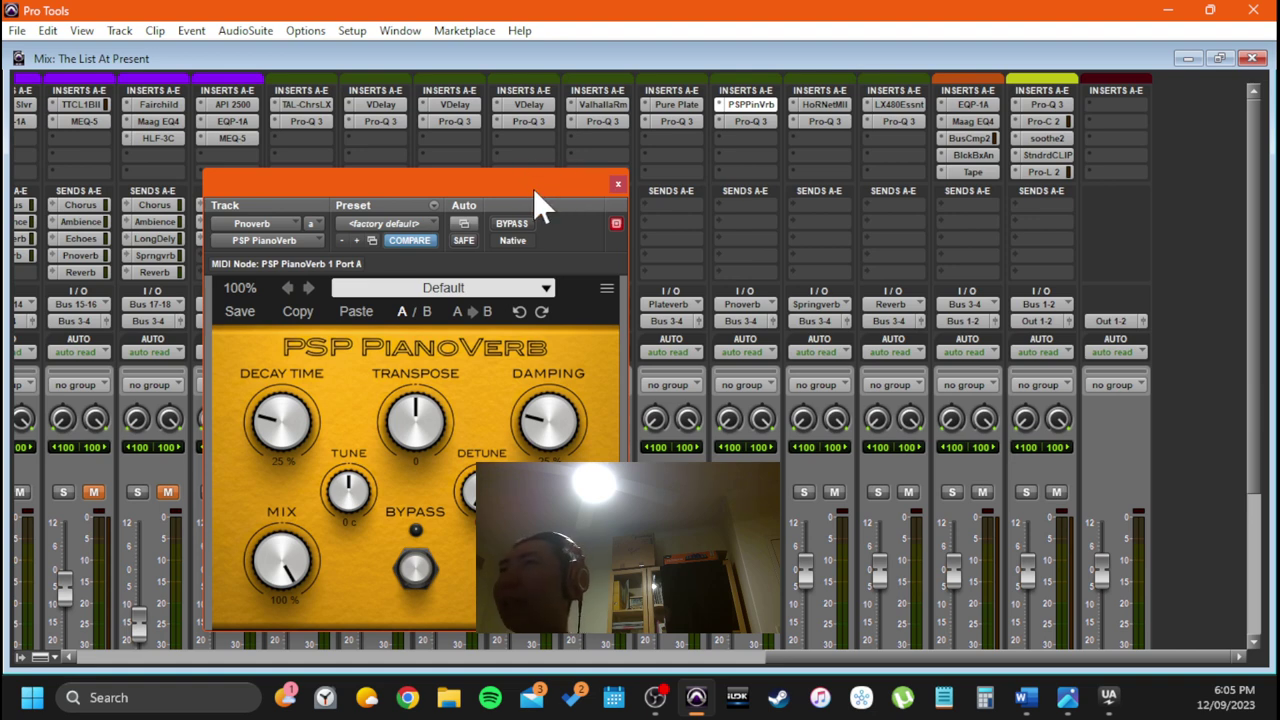
left_click(618, 185)
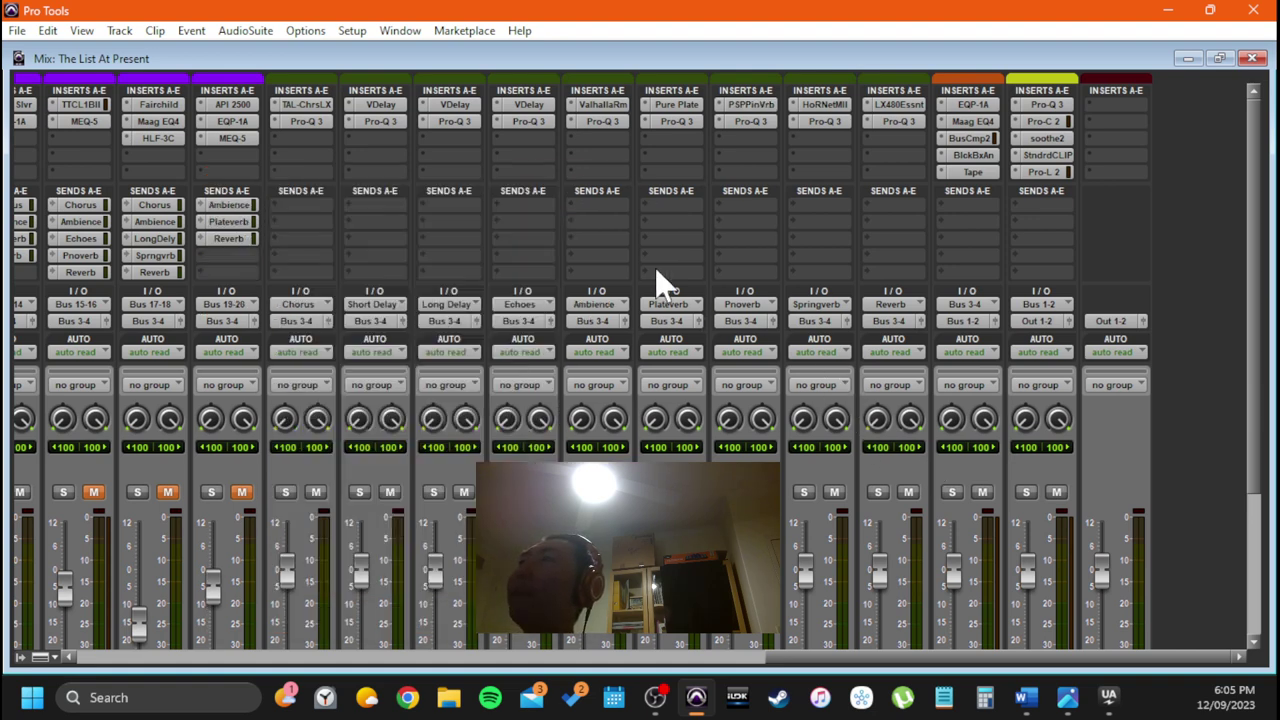
scroll(374, 250, "left", 5)
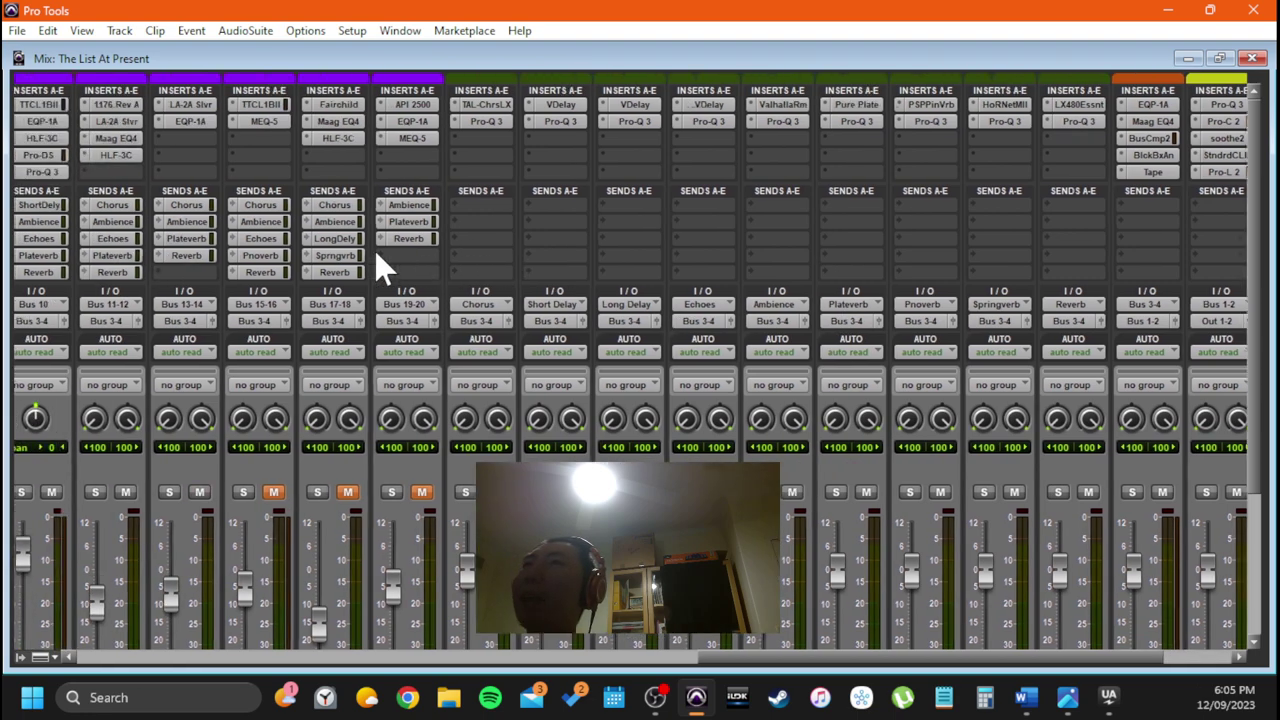
Look over the tracks' bus routing, then review the HoRNet Molla spring reverb settings on the Springverb channel and close the plug-in
scroll(177, 240, "left", 5)
scroll(177, 240, "left", 10)
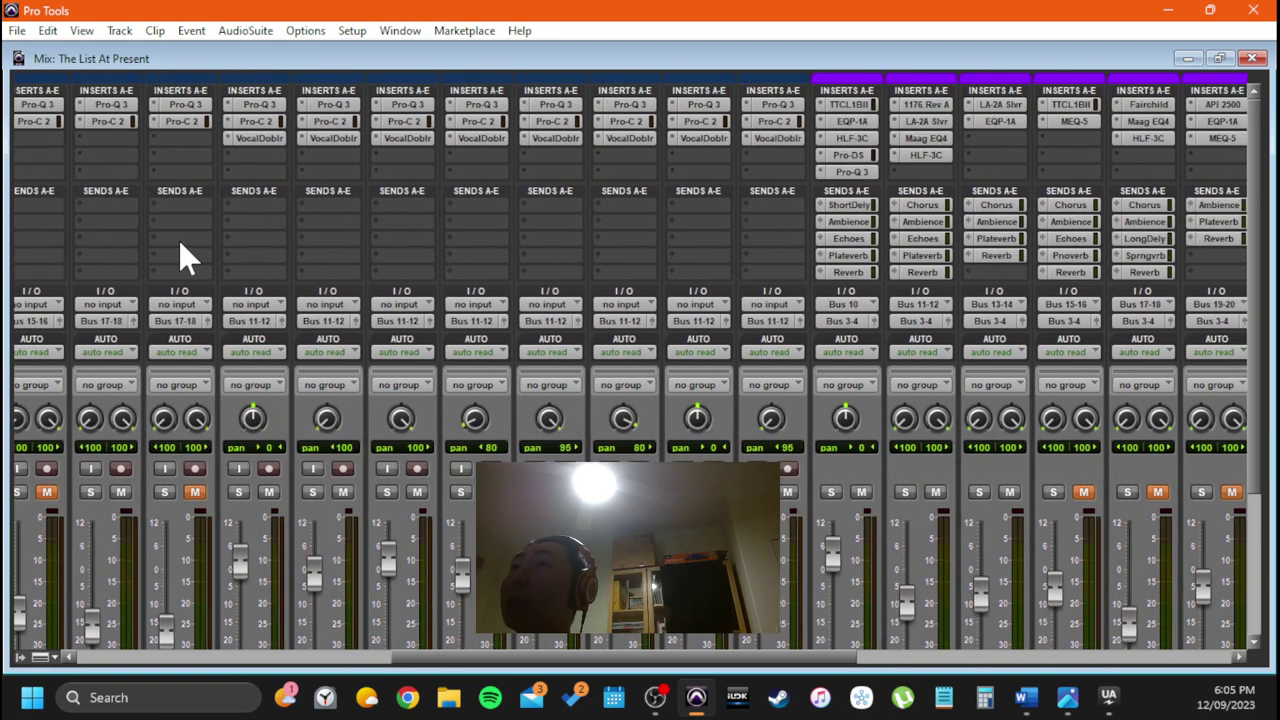
scroll(160, 240, "right", 10)
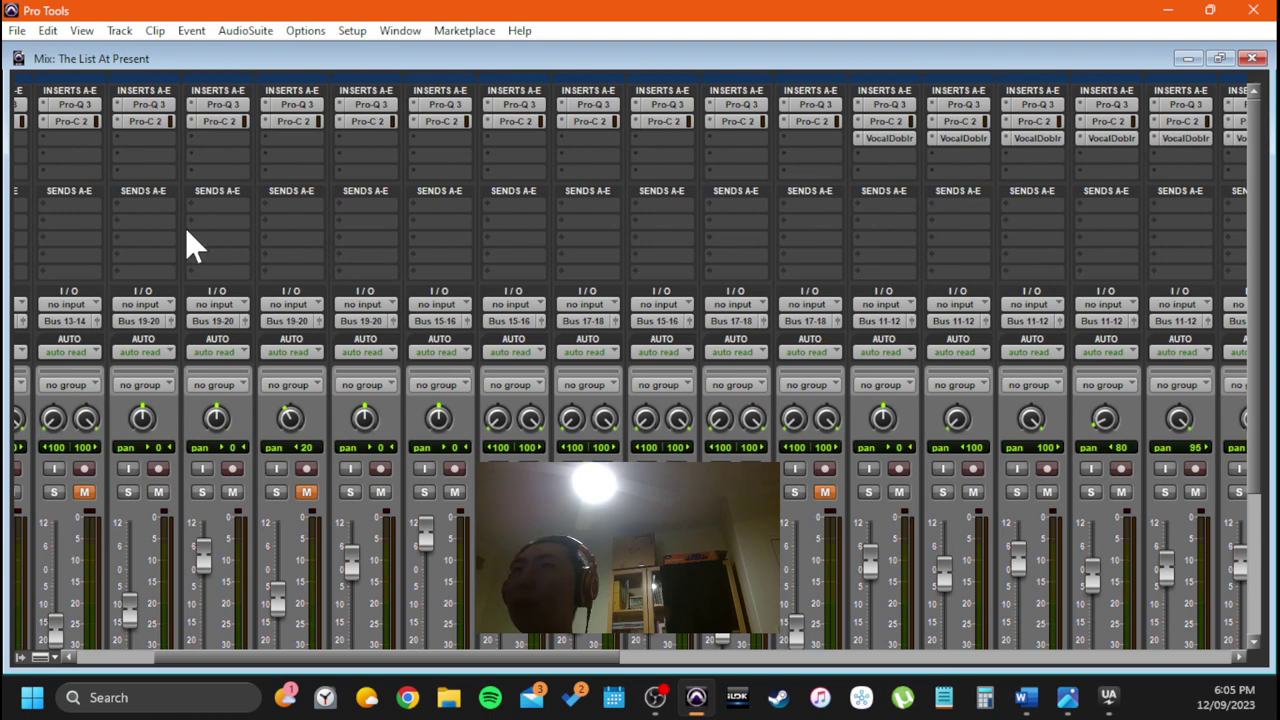
scroll(471, 256, "right", 10)
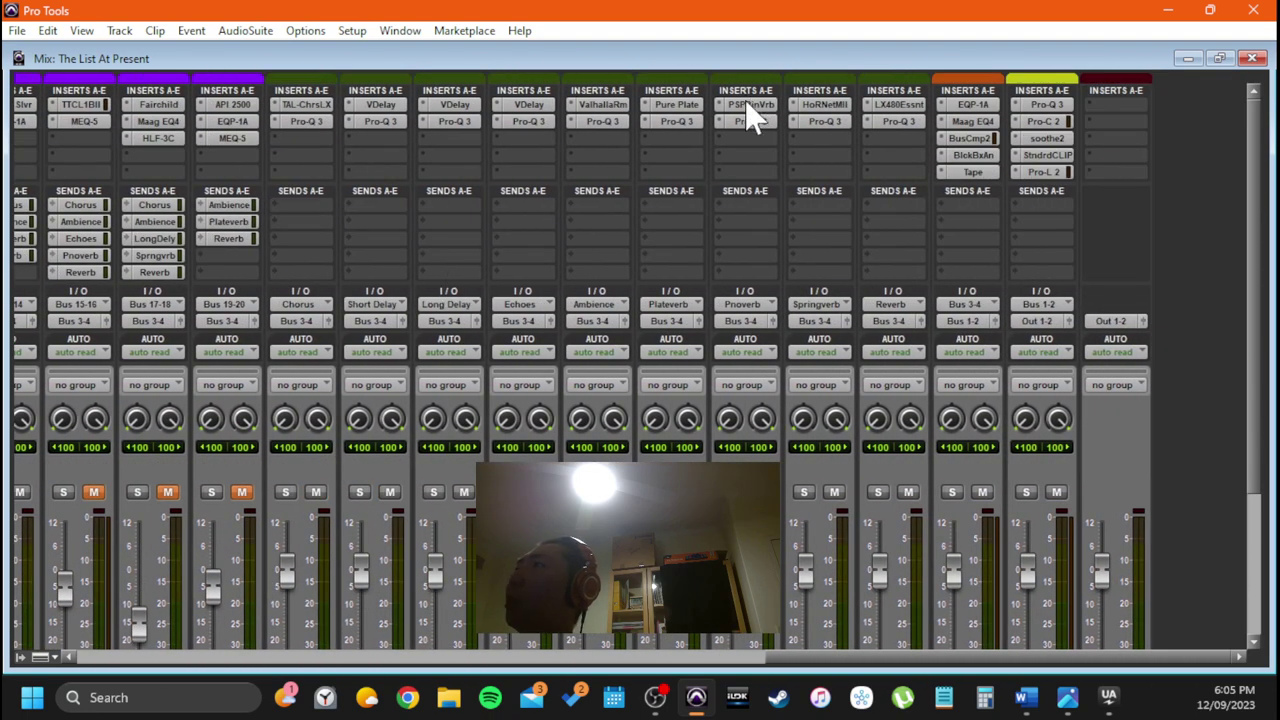
left_click(748, 106)
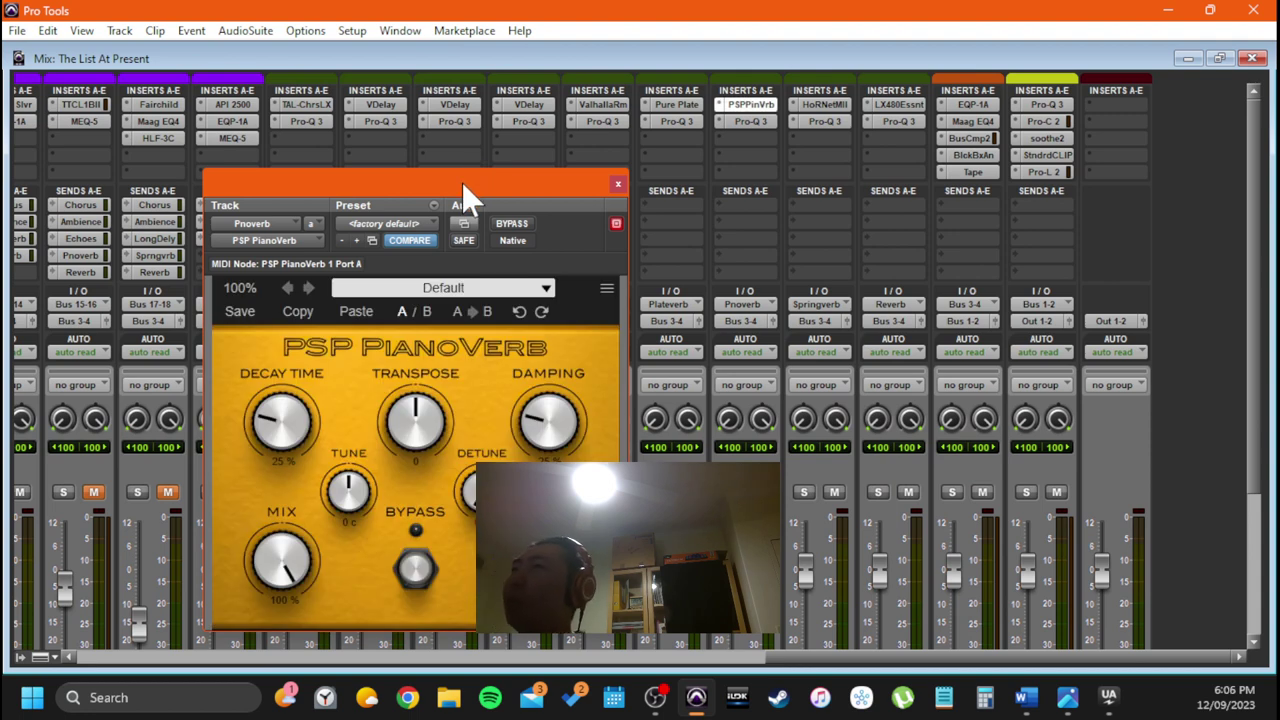
left_click(822, 106)
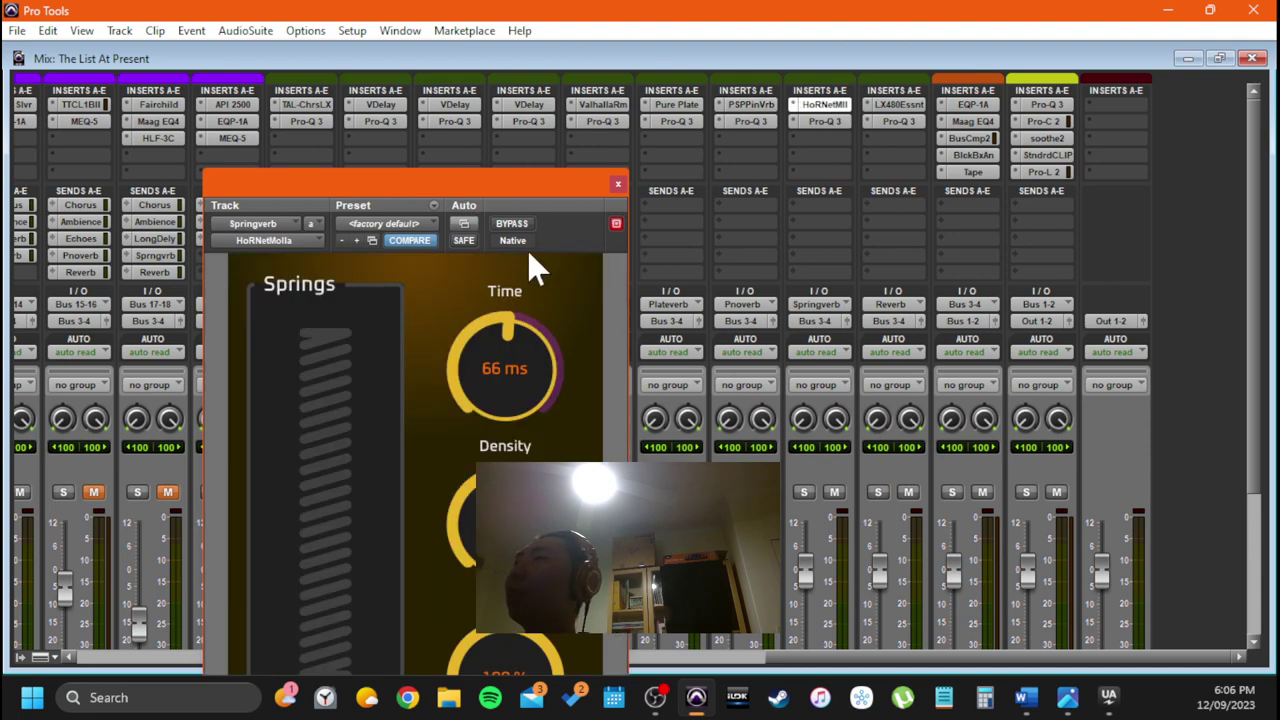
left_click_drag(465, 185, 497, 16)
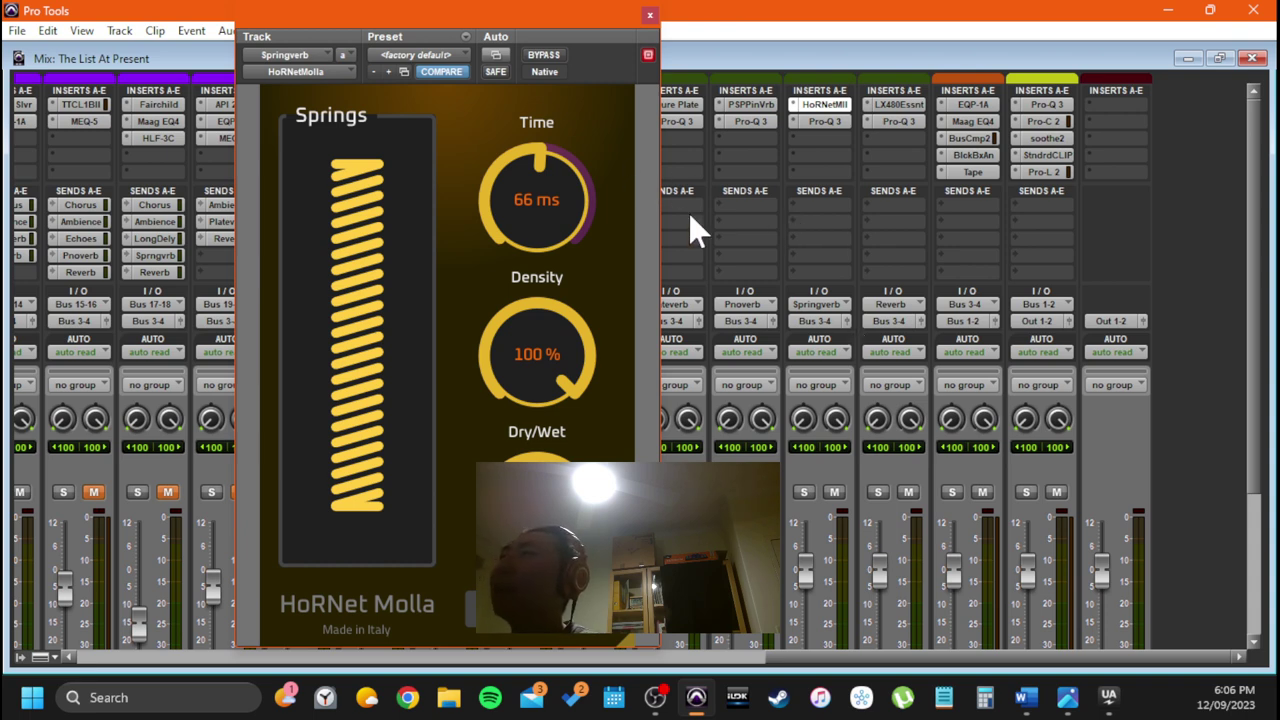
left_click(650, 15)
scroll(533, 345, "down", 3)
scroll(415, 346, "up", 3)
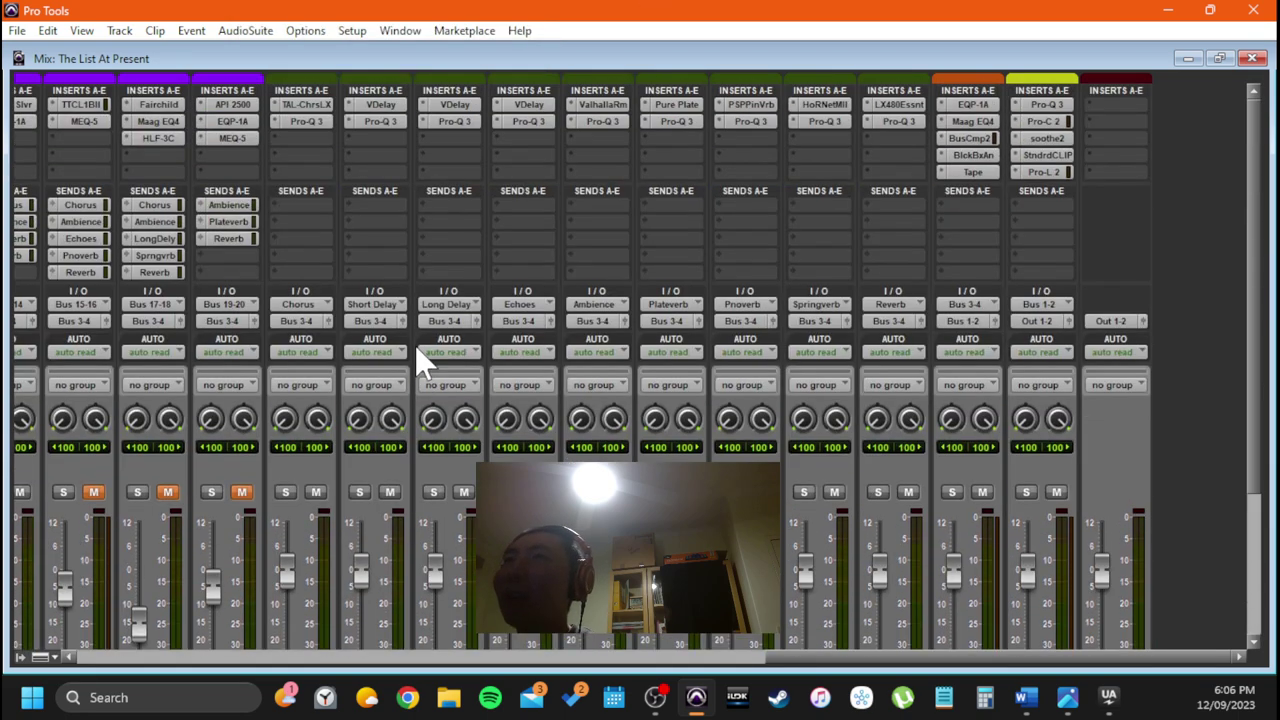
Inspect the Guitar Bus's Springverb send level with its output meter expanded, and close the send window
scroll(408, 324, "left", 1)
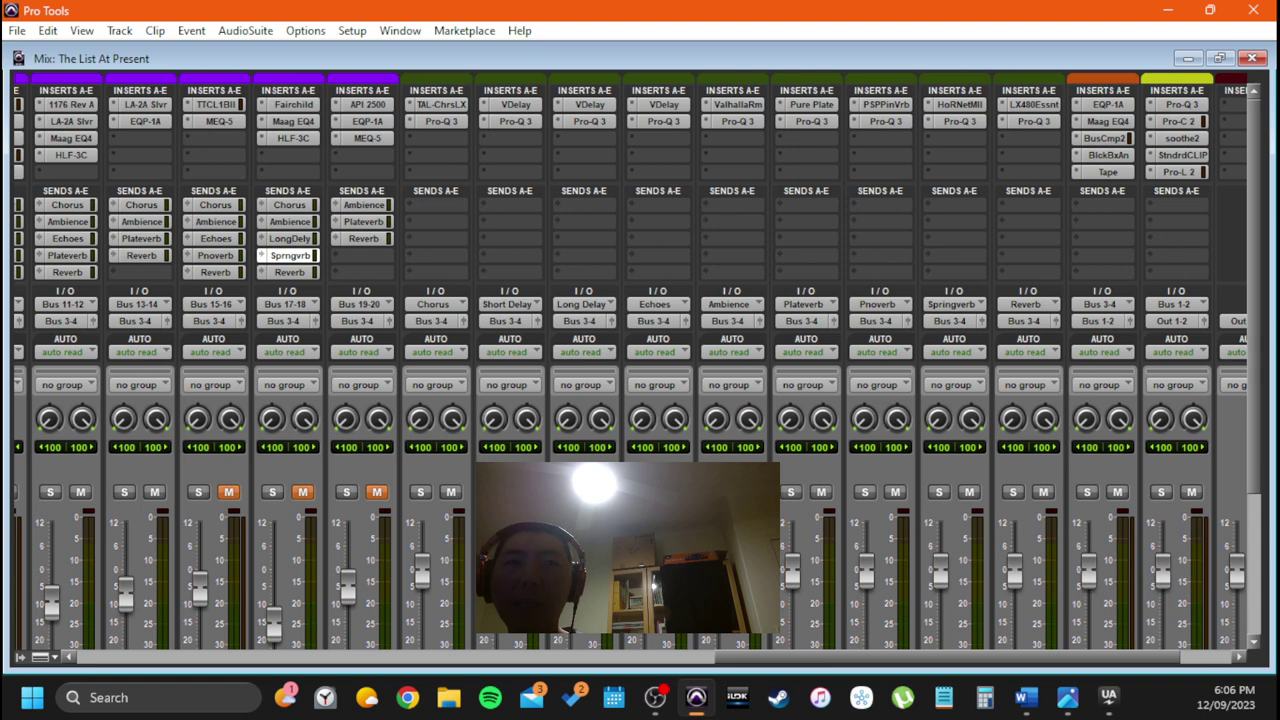
left_click(289, 255)
left_click_drag(366, 52, 474, 62)
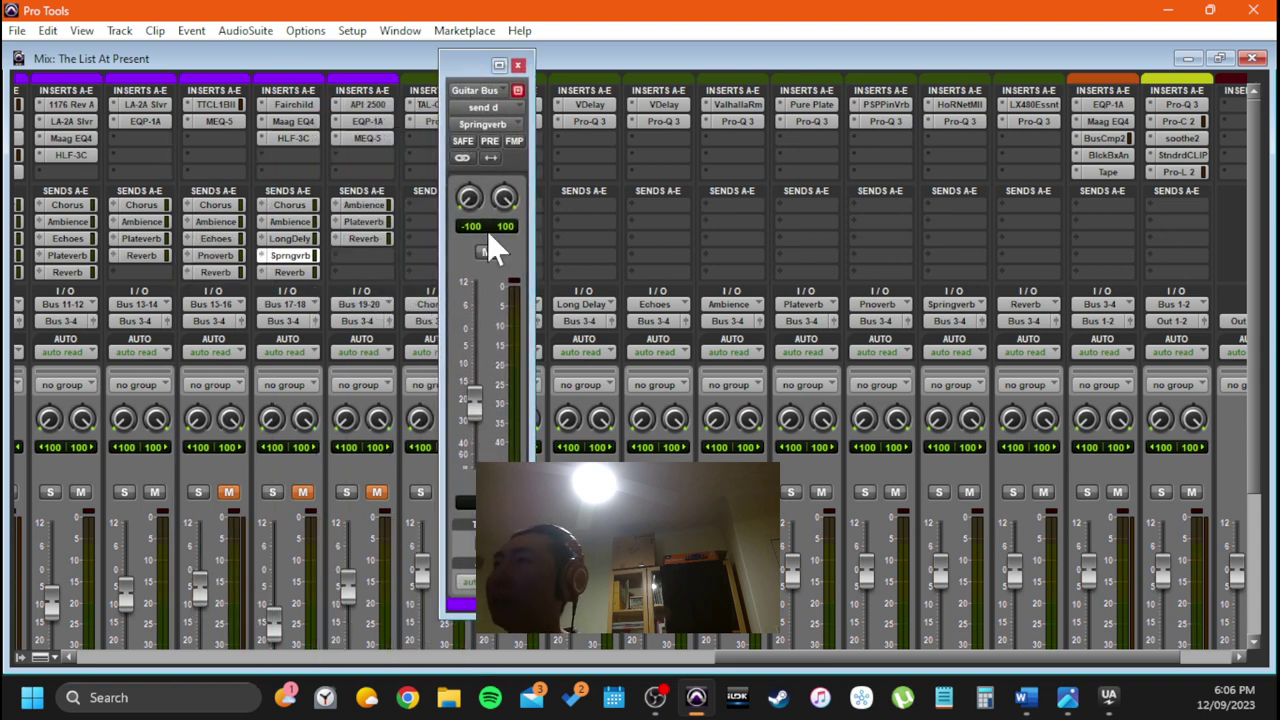
left_click(498, 65)
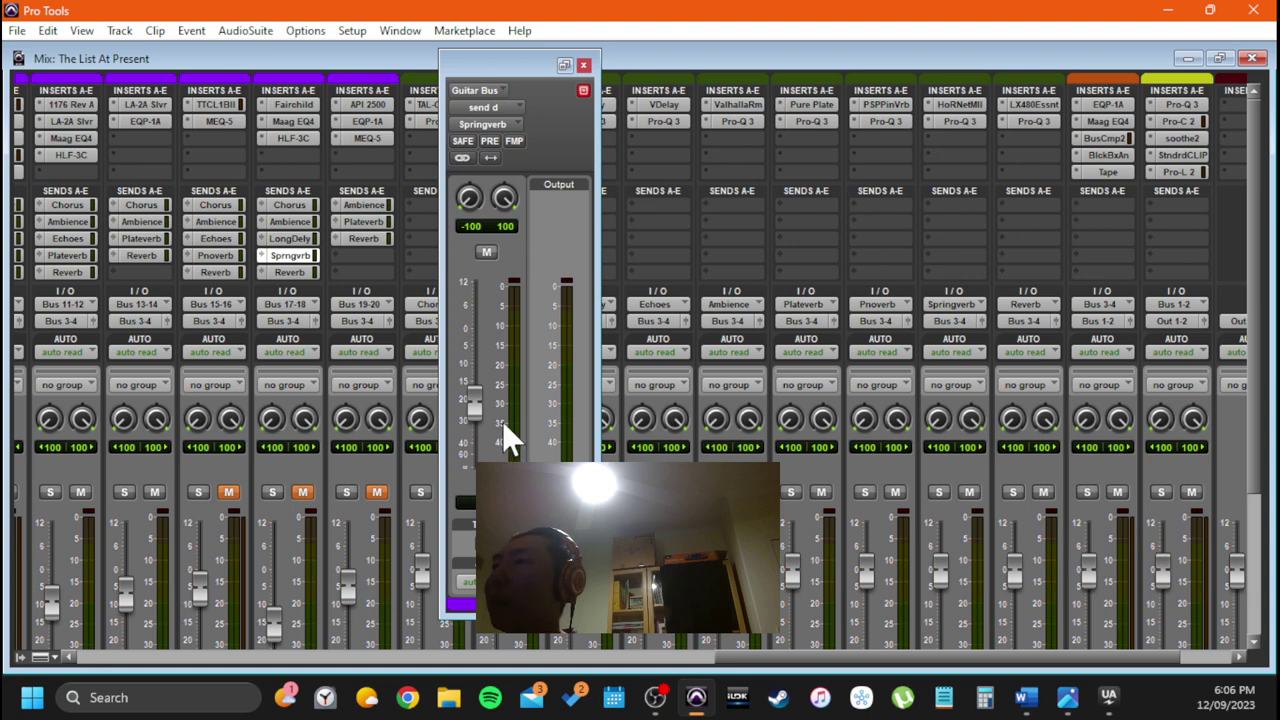
left_click(583, 65)
scroll(684, 270, "right", 3)
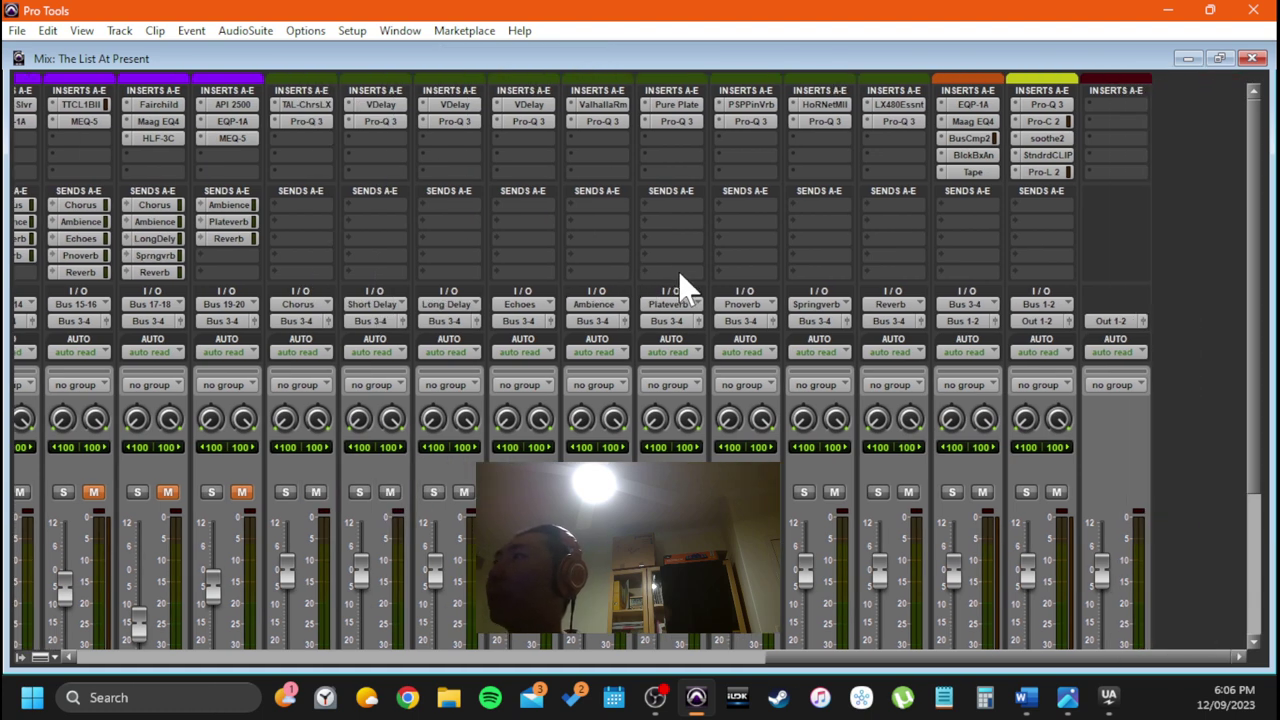
Review the Relab LX480 Essentials hall settings on the Reverb channel, close the plug-in, and check the effects channels' faders
left_click(887, 106)
left_click_drag(420, 37, 436, 5)
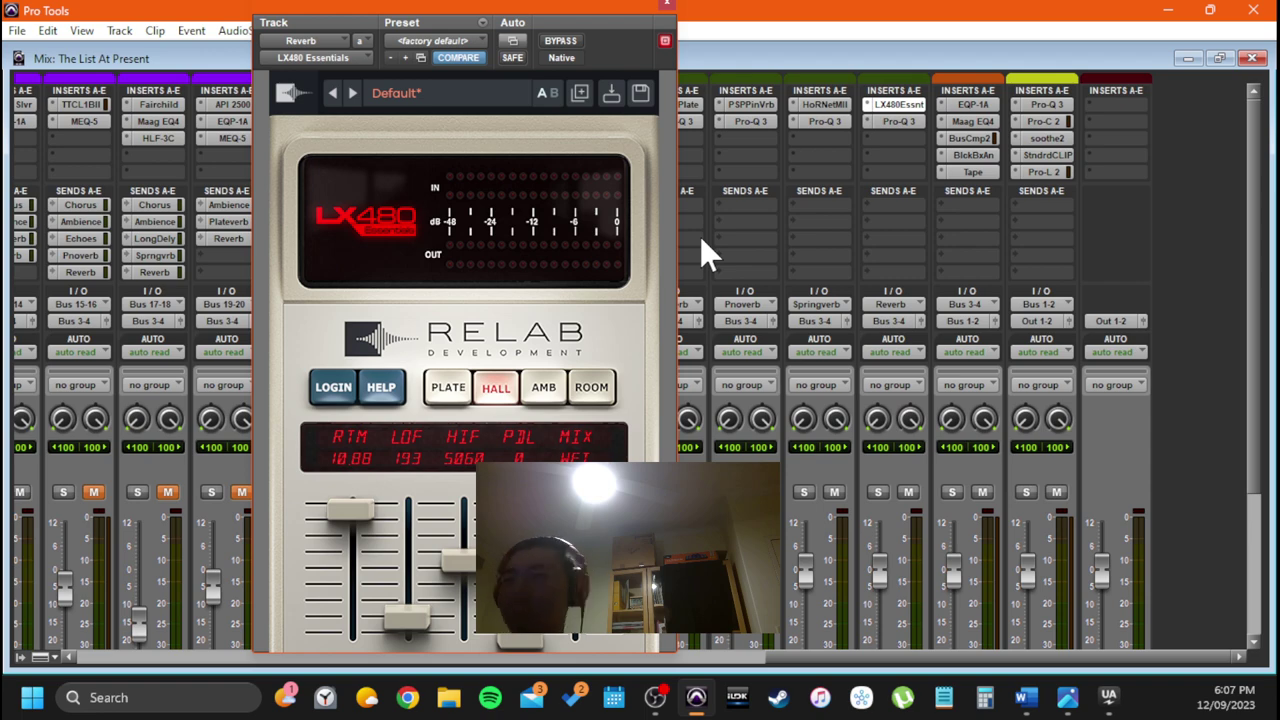
key("ctrl+w")
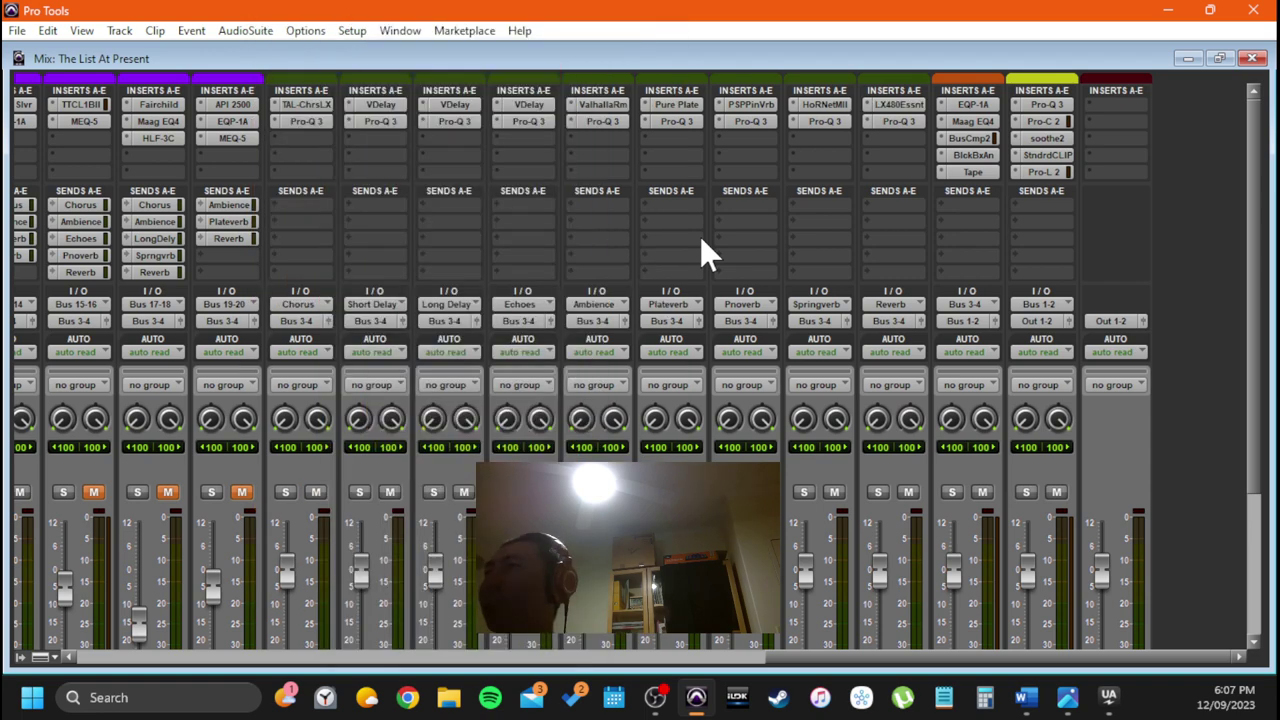
scroll(687, 237, "down", 4)
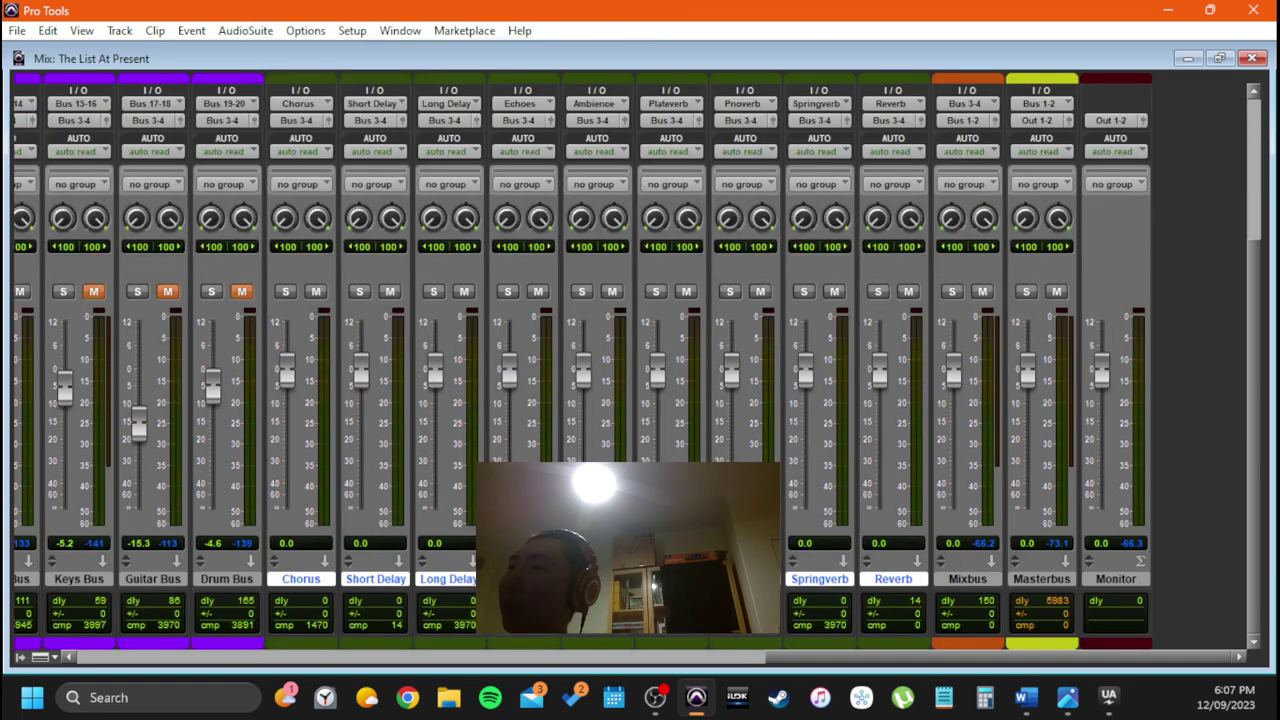
scroll(590, 210, "up", 4)
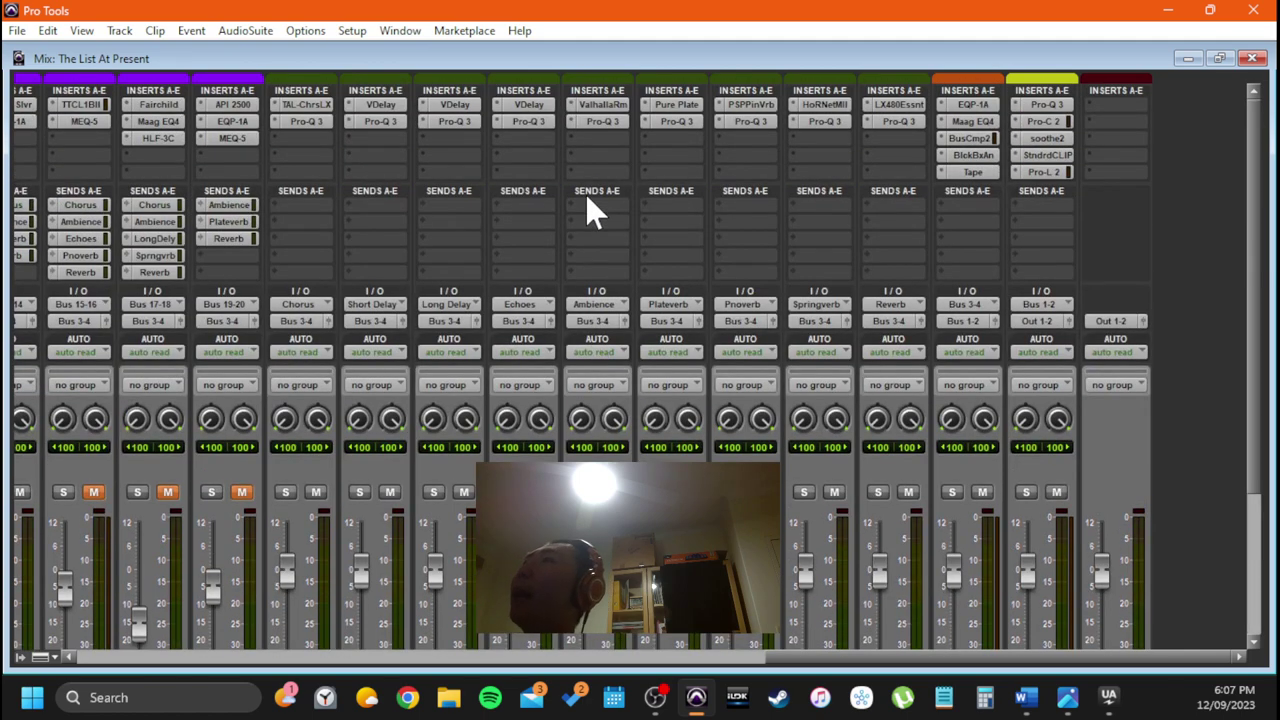
Compare the ValhallaRoom reverb on the Ambience channel with the LX480 Essentials on the Reverb channel, closing each plug-in
left_click(593, 106)
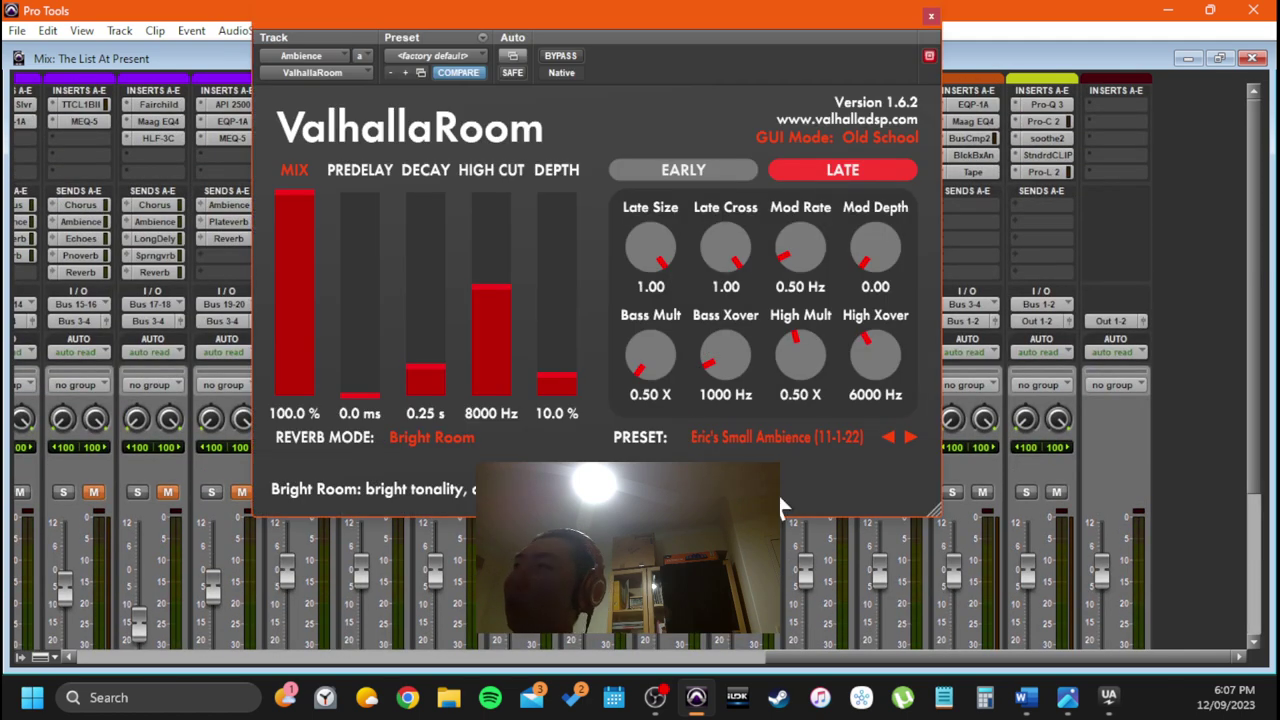
left_click_drag(925, 30, 855, 120)
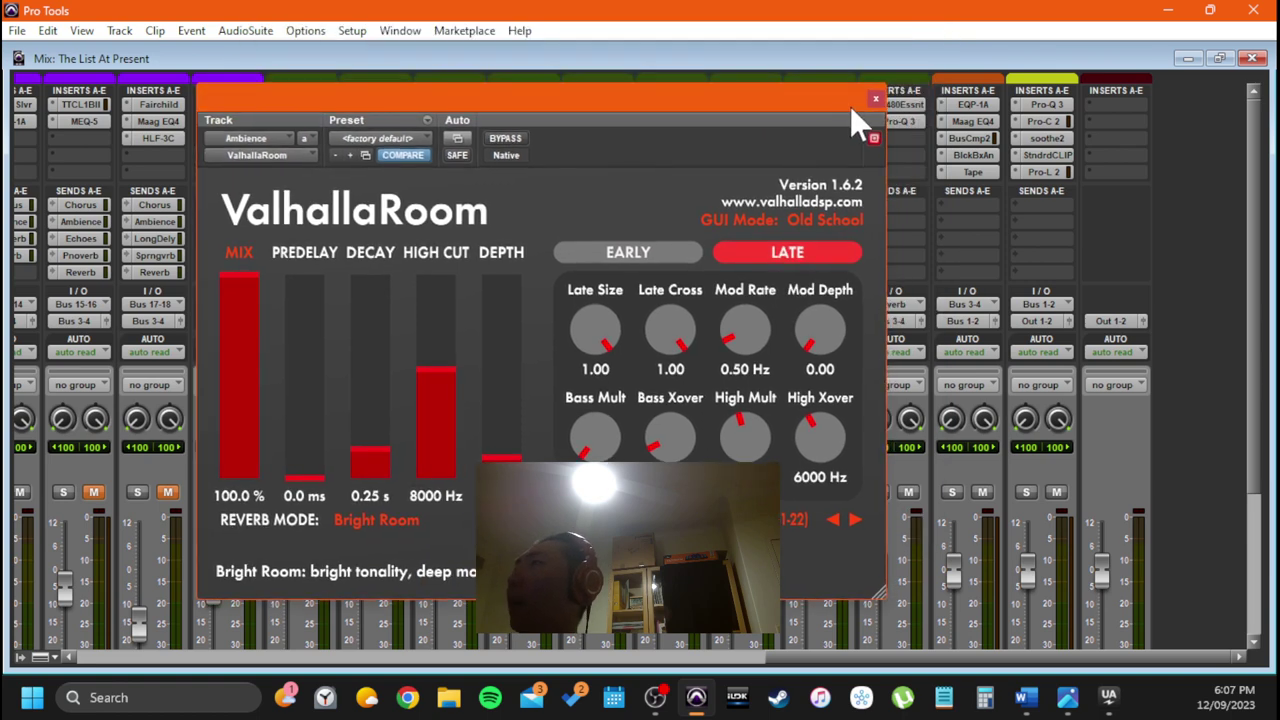
left_click(873, 101)
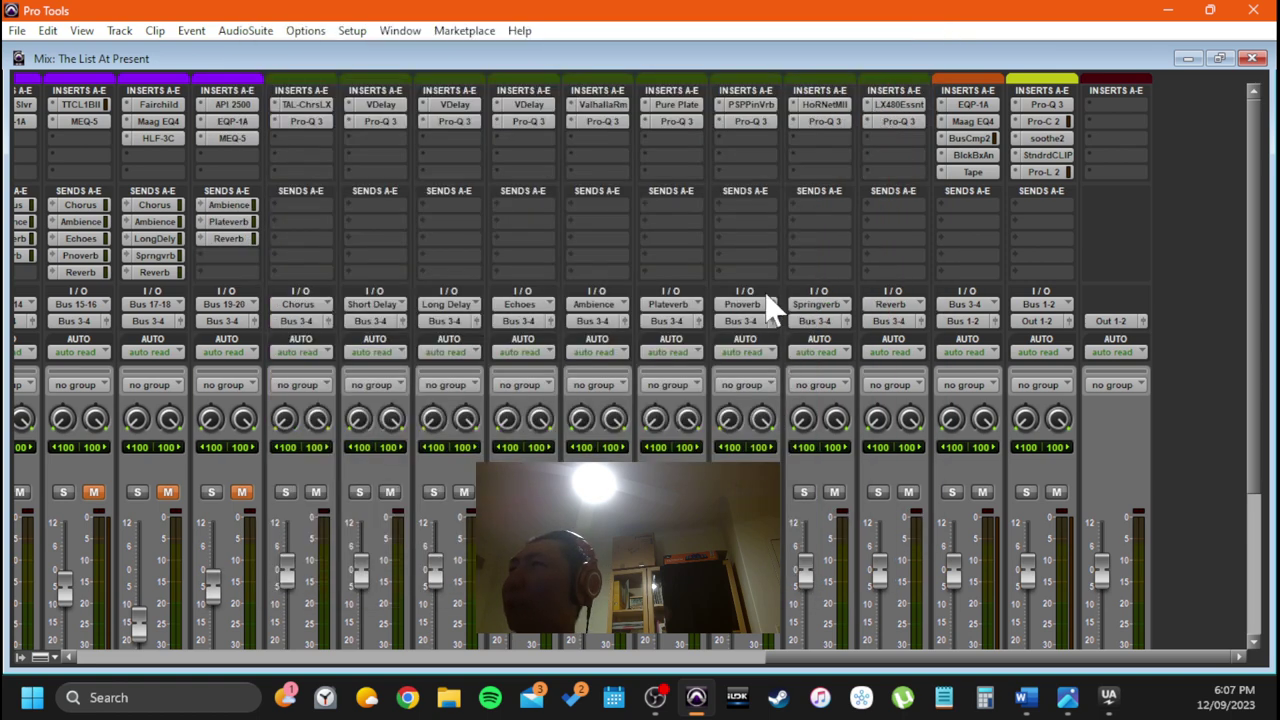
left_click(893, 106)
left_click_drag(514, 94, 535, 35)
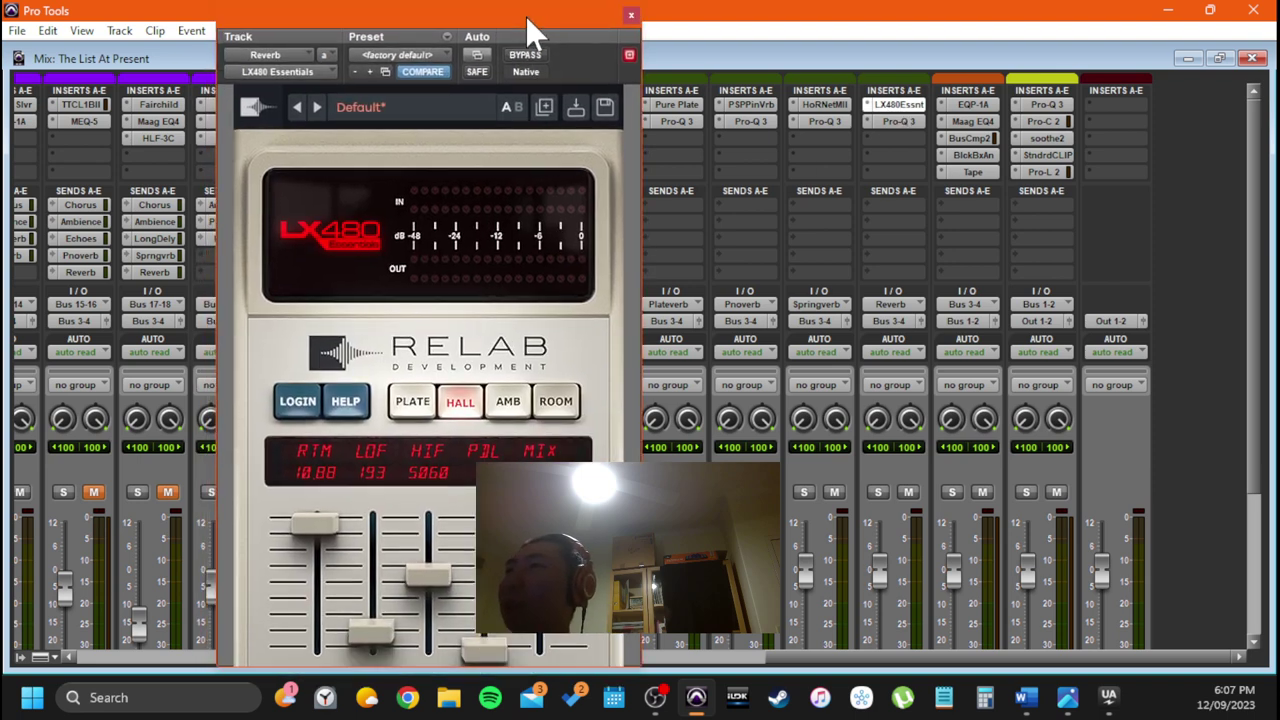
left_click(630, 18)
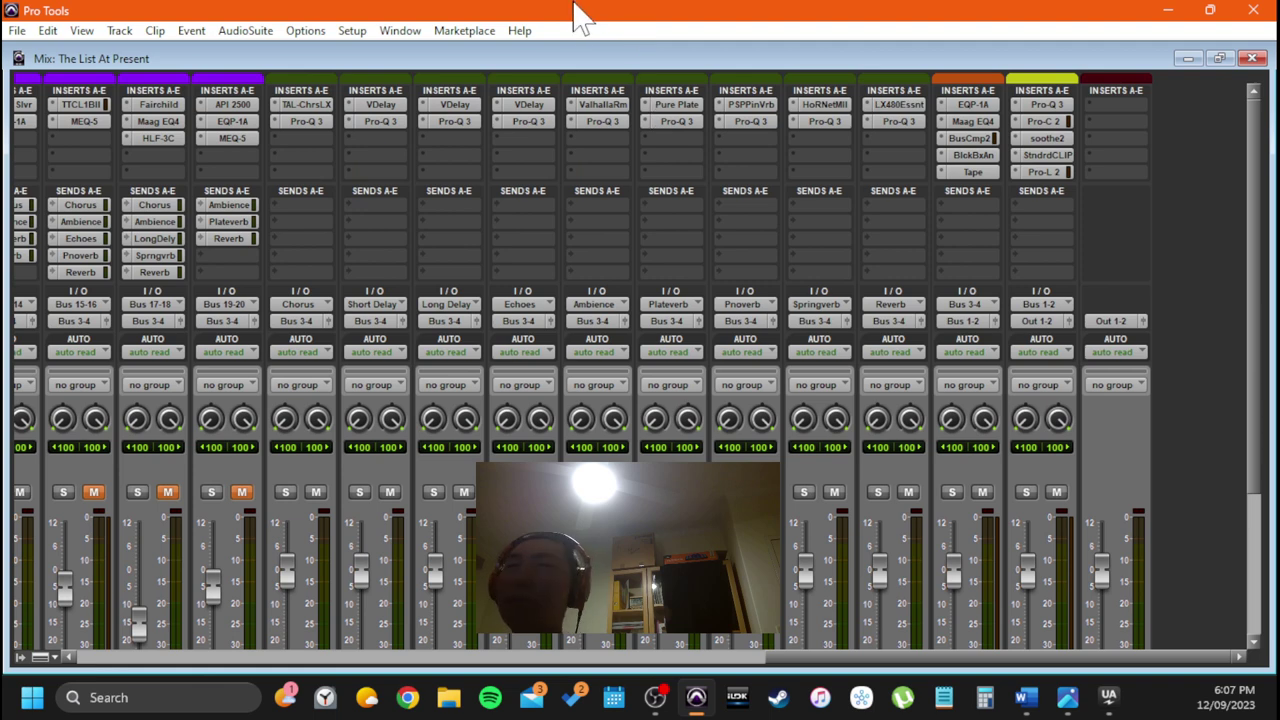
scroll(680, 251, "down", 5)
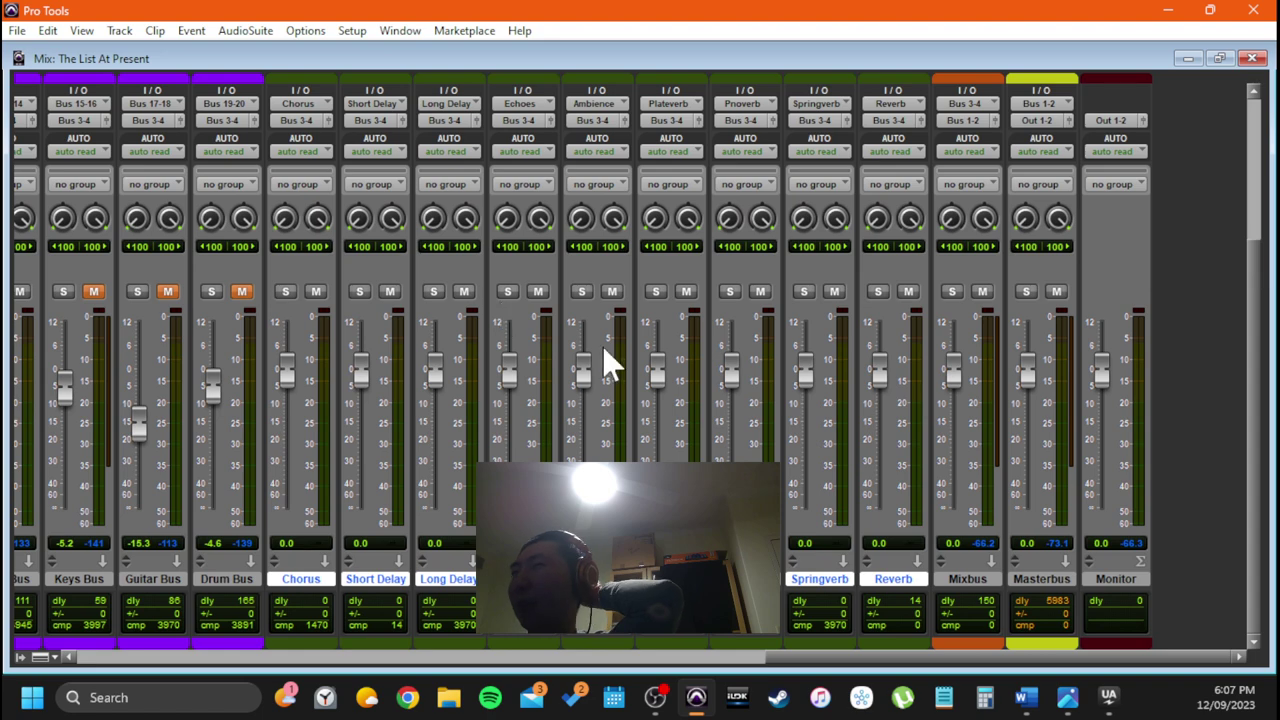
scroll(605, 348, "up", 3)
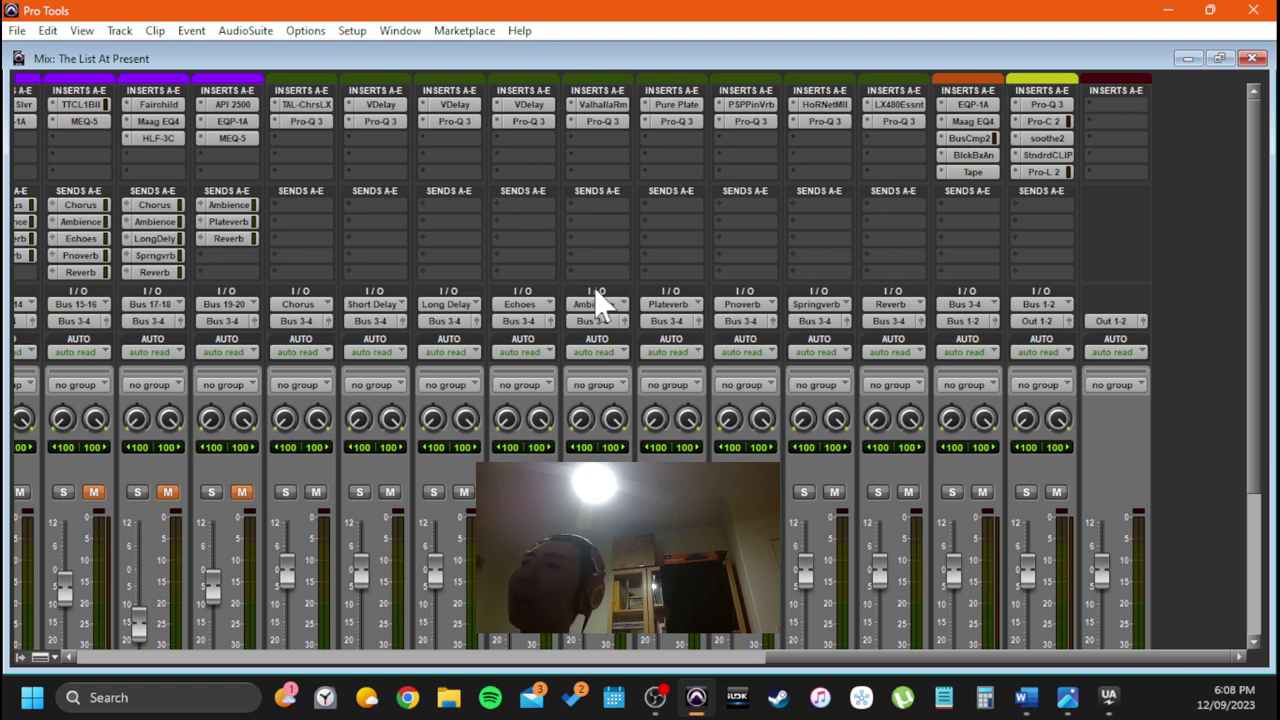
Examine the bands of the mid-side FabFilter Pro-Q 3 effects-shaping curve on the Long Delay channel and close the plug-in
left_click(450, 124)
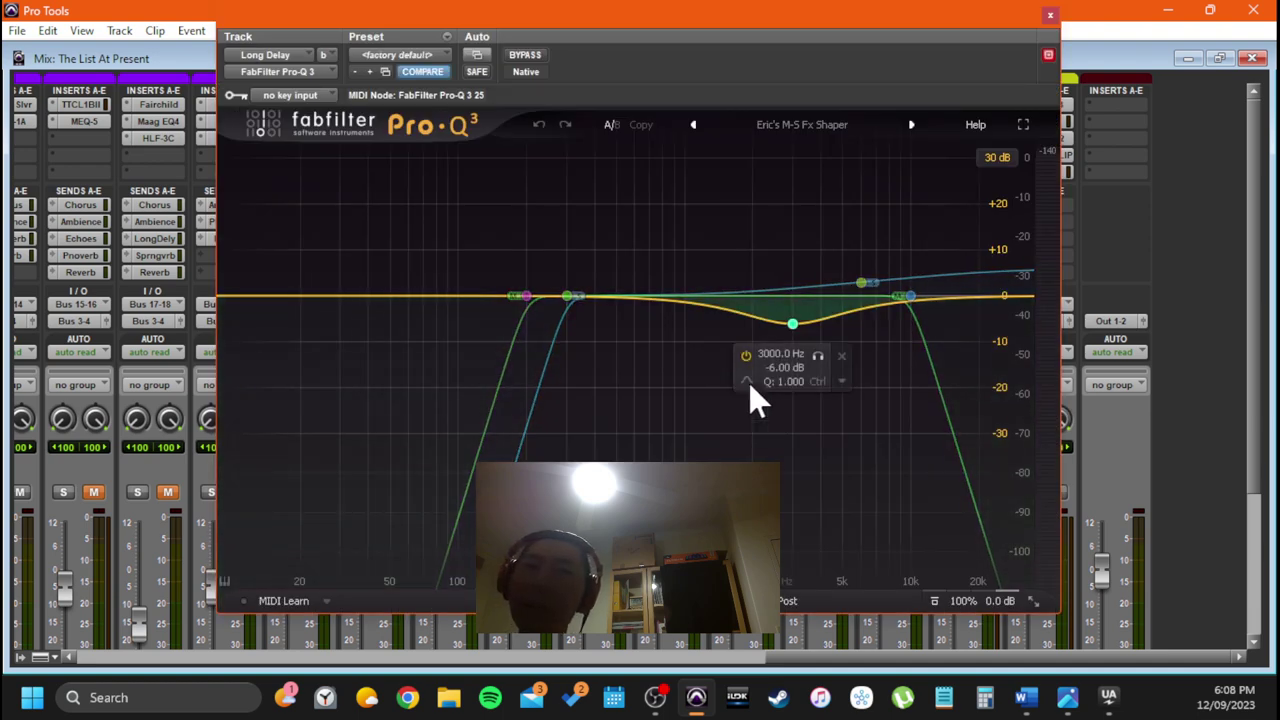
left_click_drag(609, 43, 459, 24)
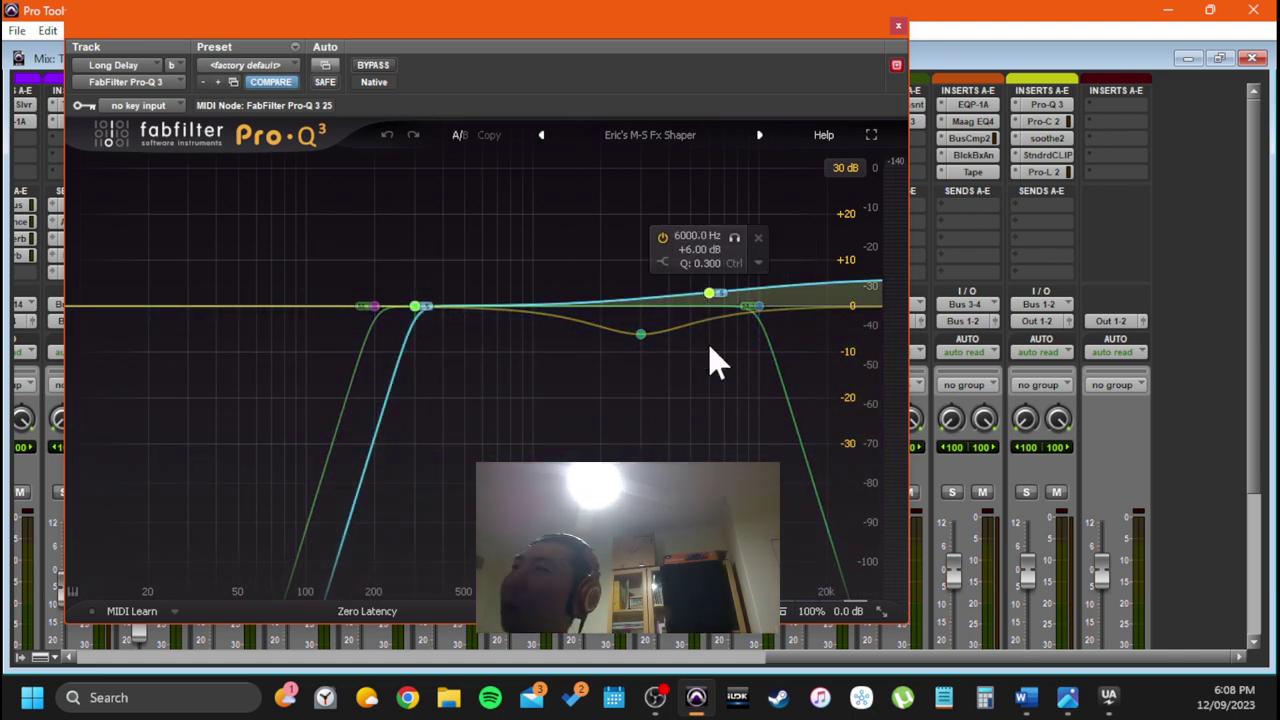
left_click(750, 306)
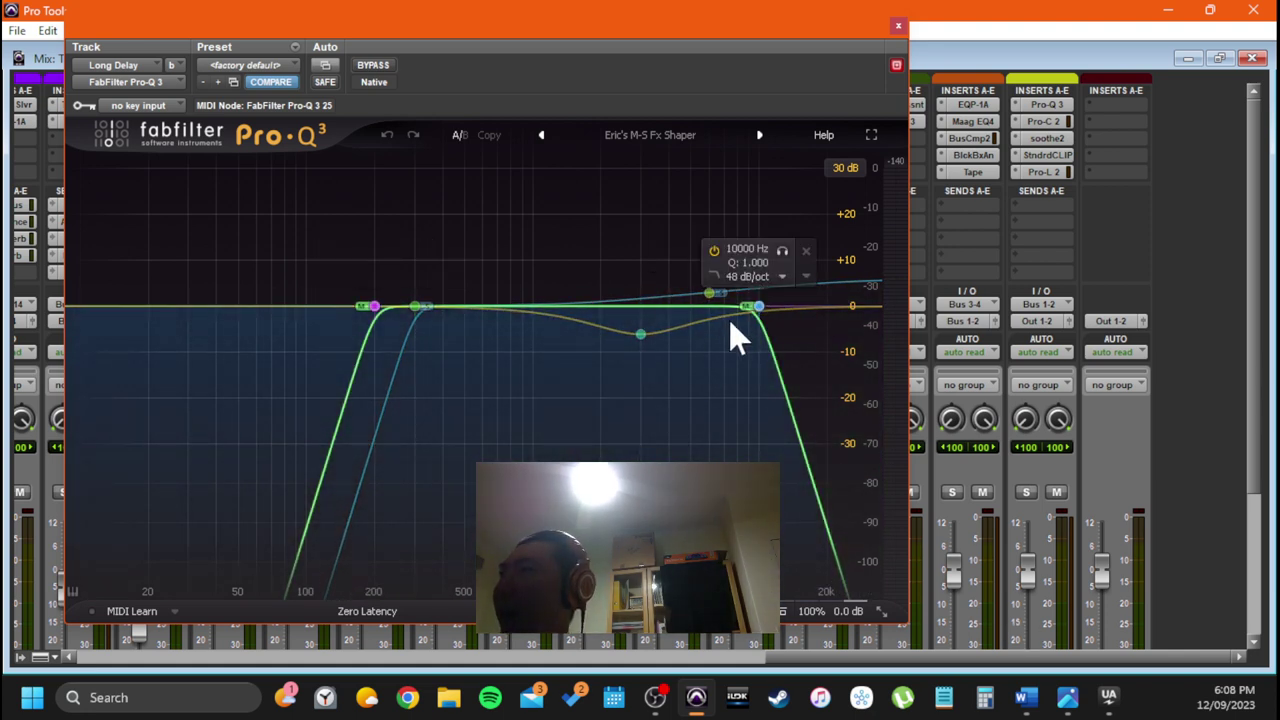
left_click(640, 334)
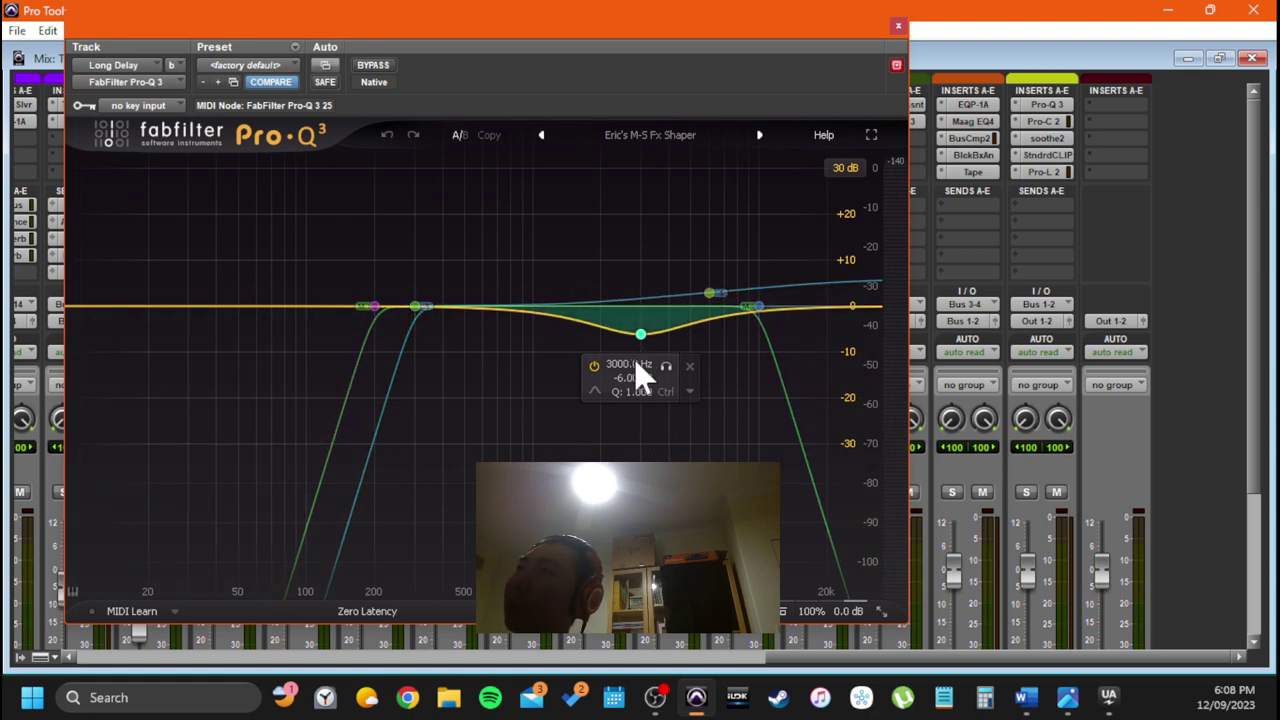
left_click(897, 27)
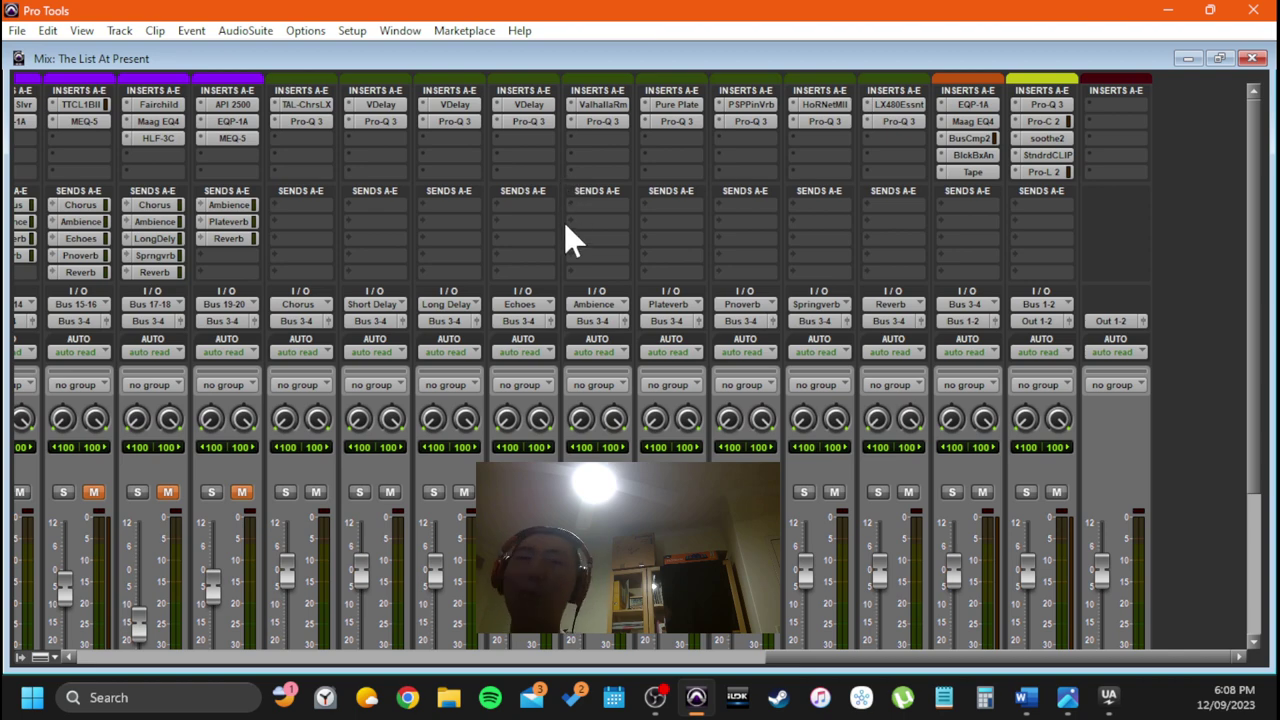
scroll(571, 229, "down", 5)
scroll(583, 238, "up", 5)
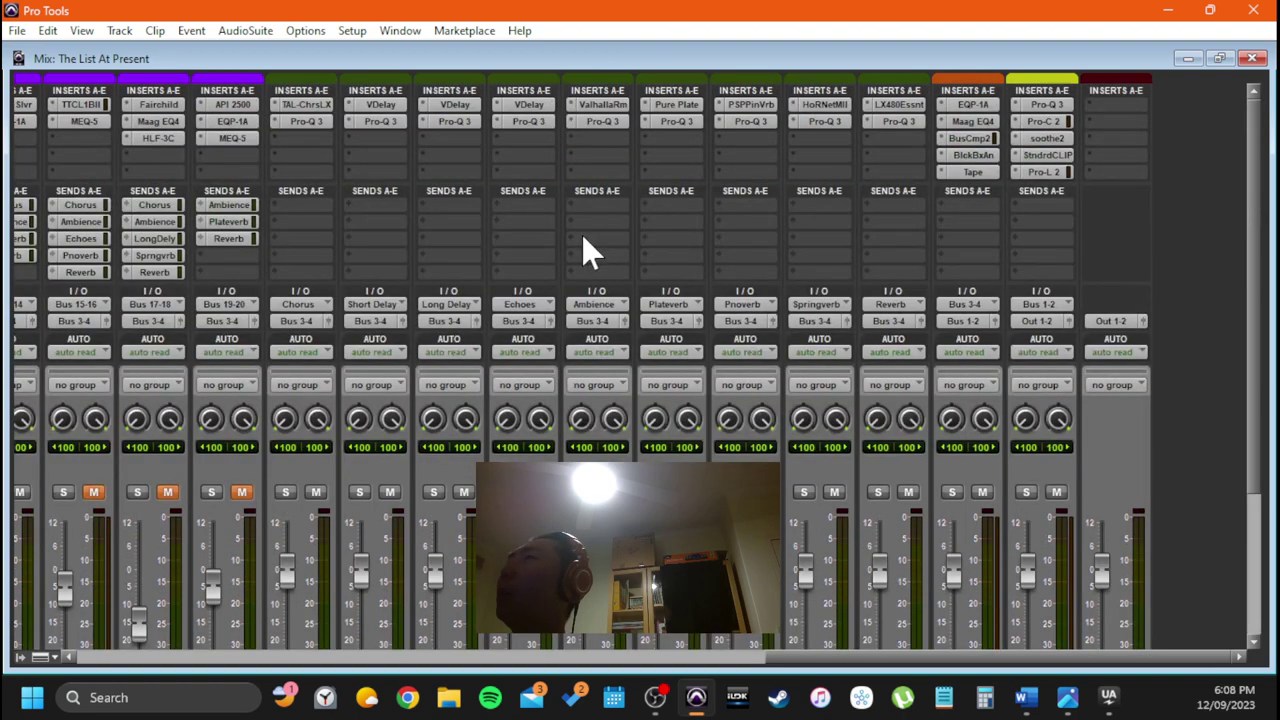
Look over the instrument buses' effects sends and the background vocal tracks' inserts, routing and fader levels
scroll(583, 238, "left", 5)
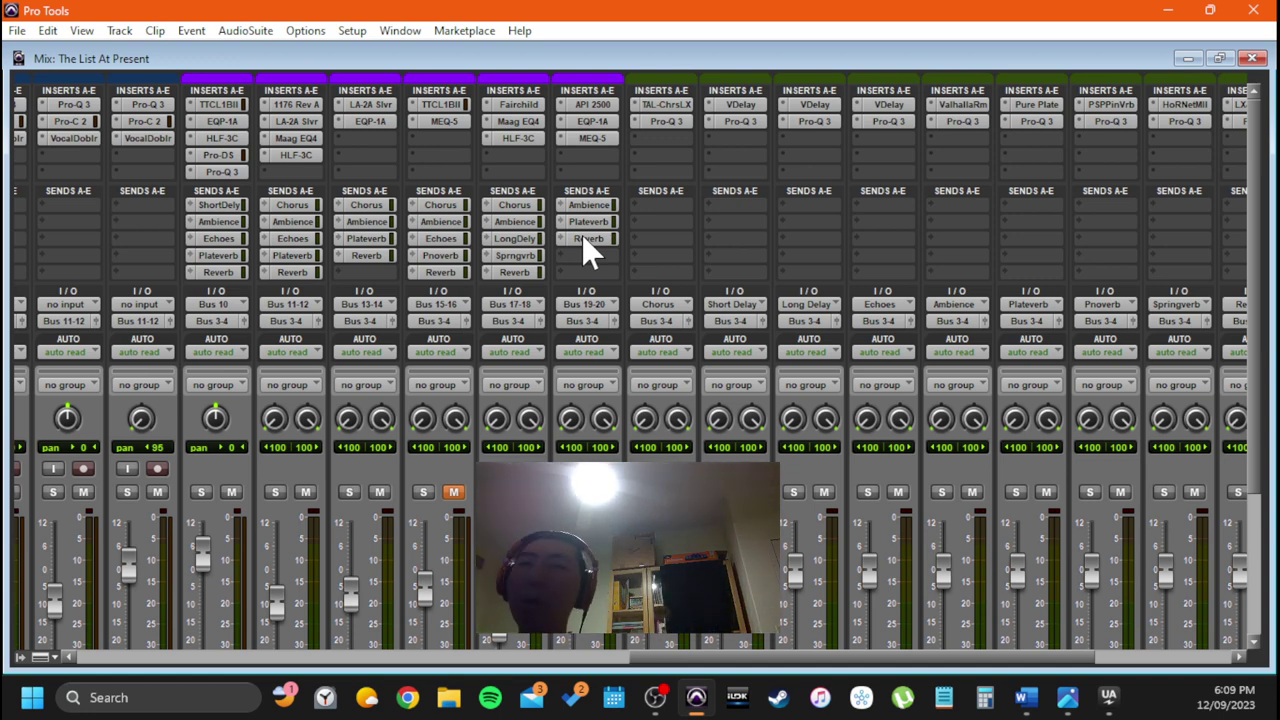
scroll(543, 286, "left", 5)
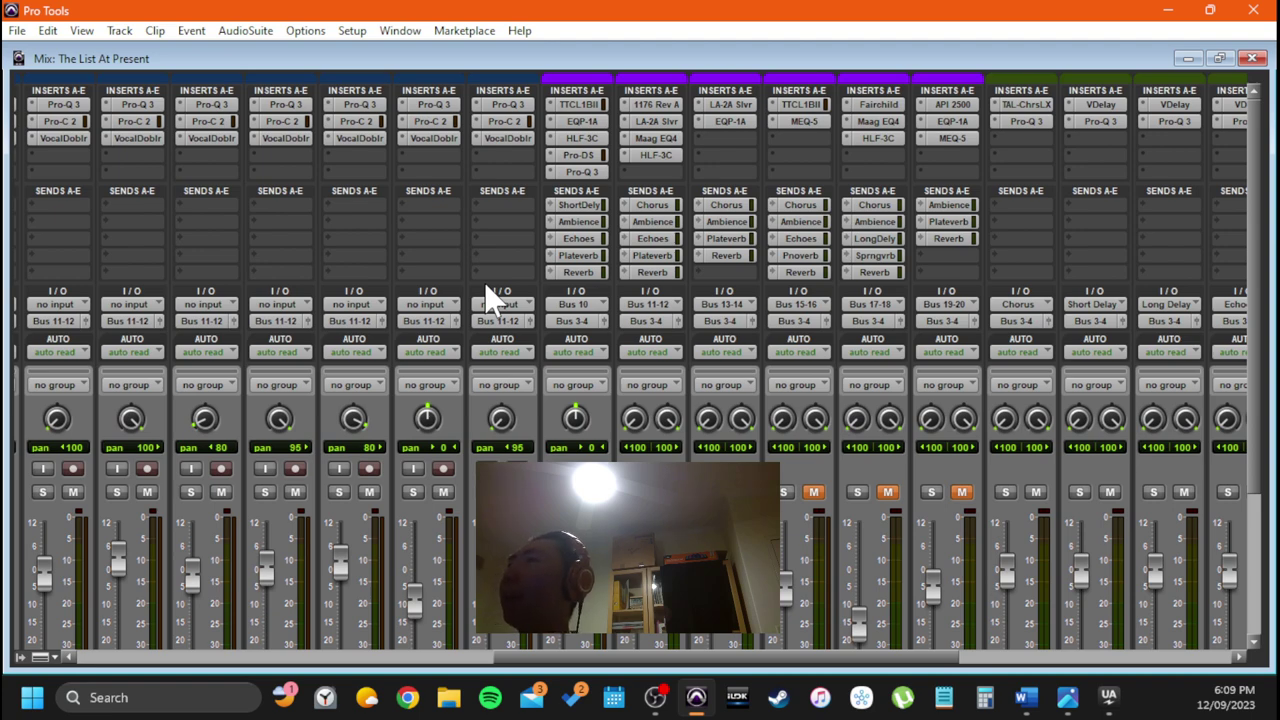
scroll(486, 305, "down", 5)
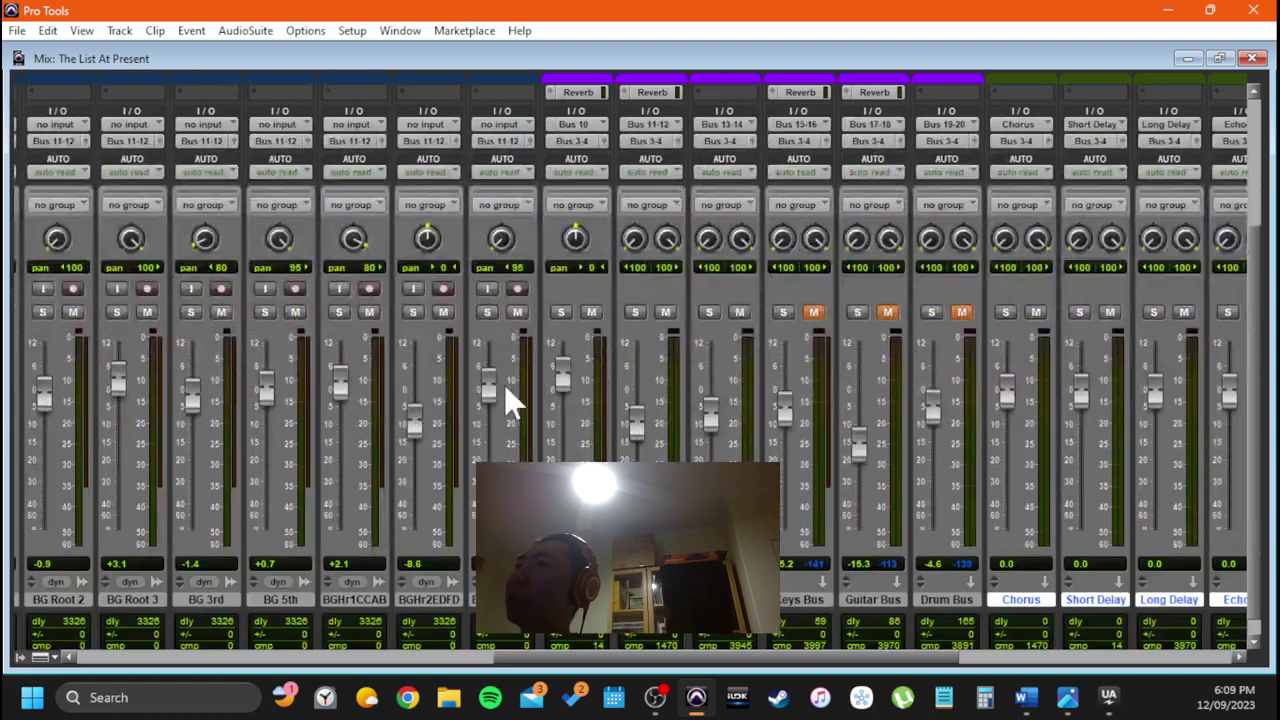
scroll(503, 386, "up", 5)
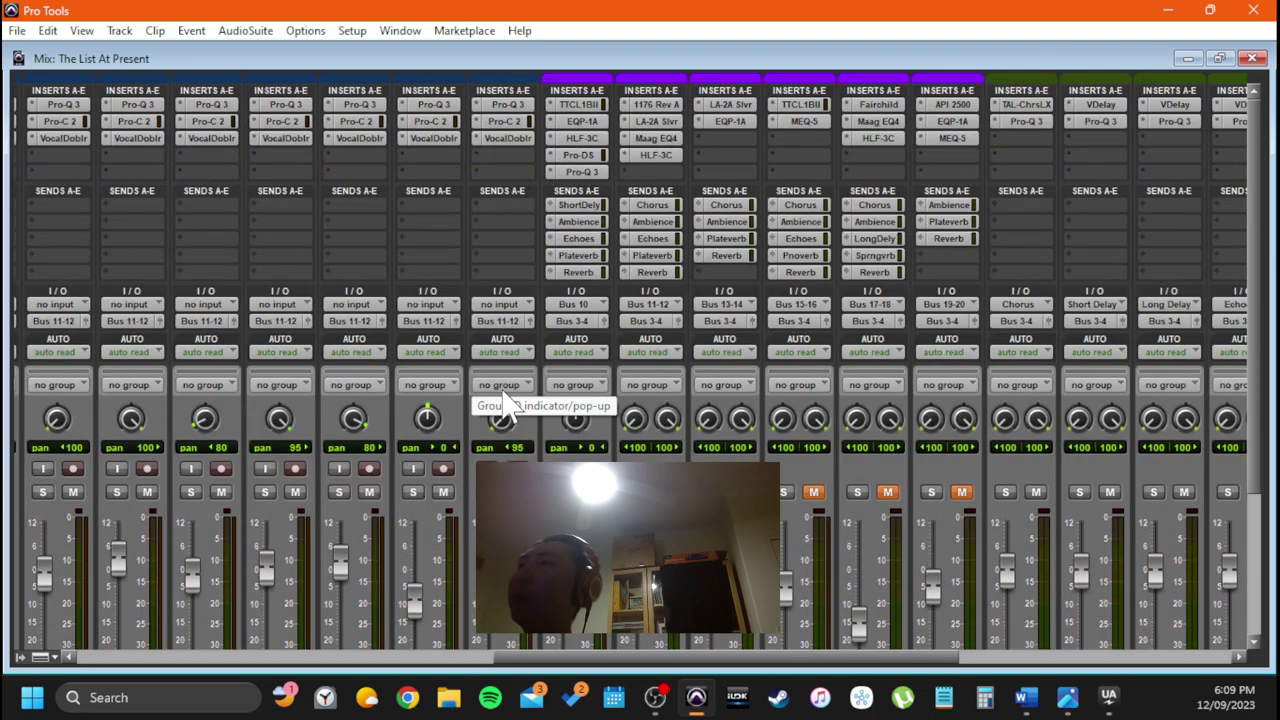
scroll(990, 195, "right", 5)
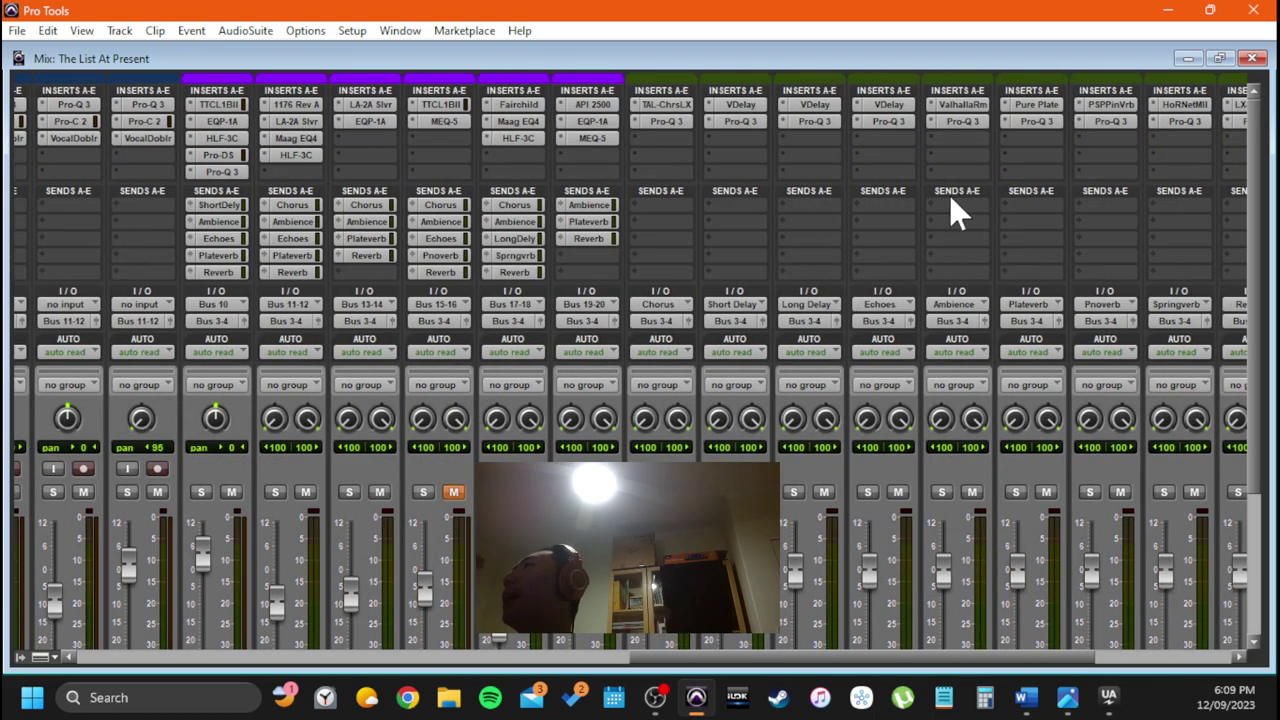
scroll(949, 200, "left", 5)
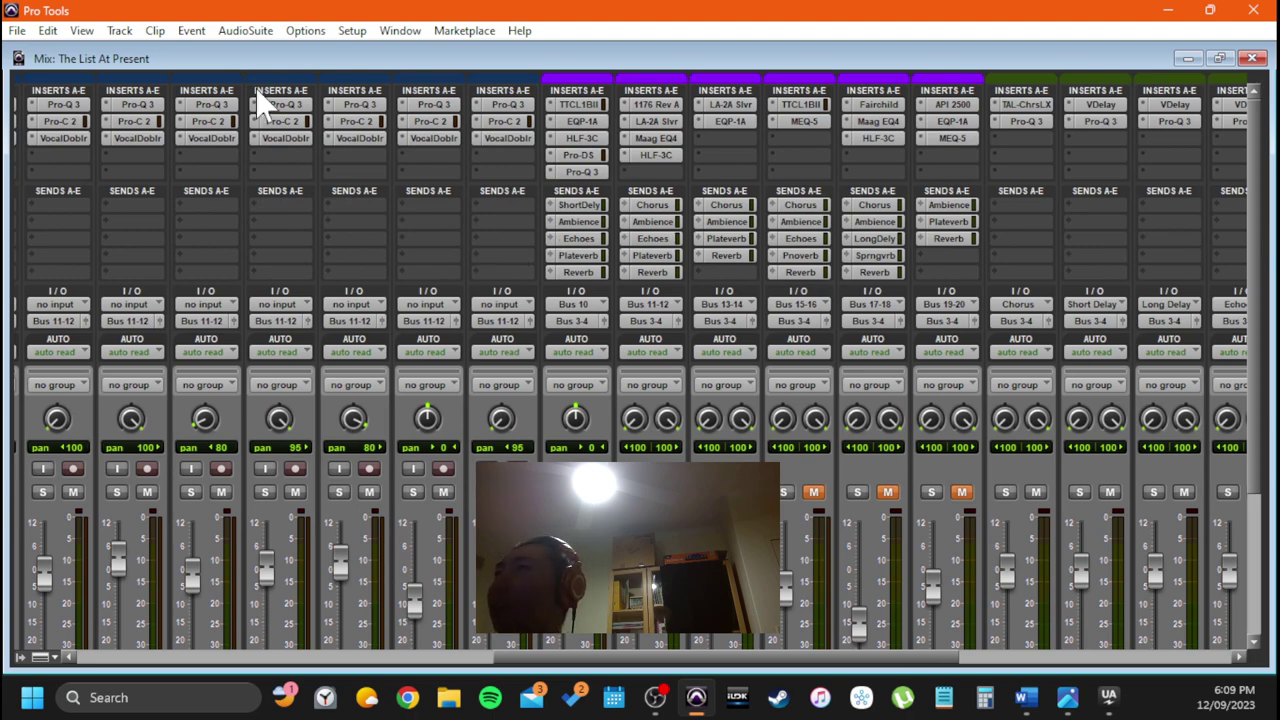
scroll(500, 230, "down", 5)
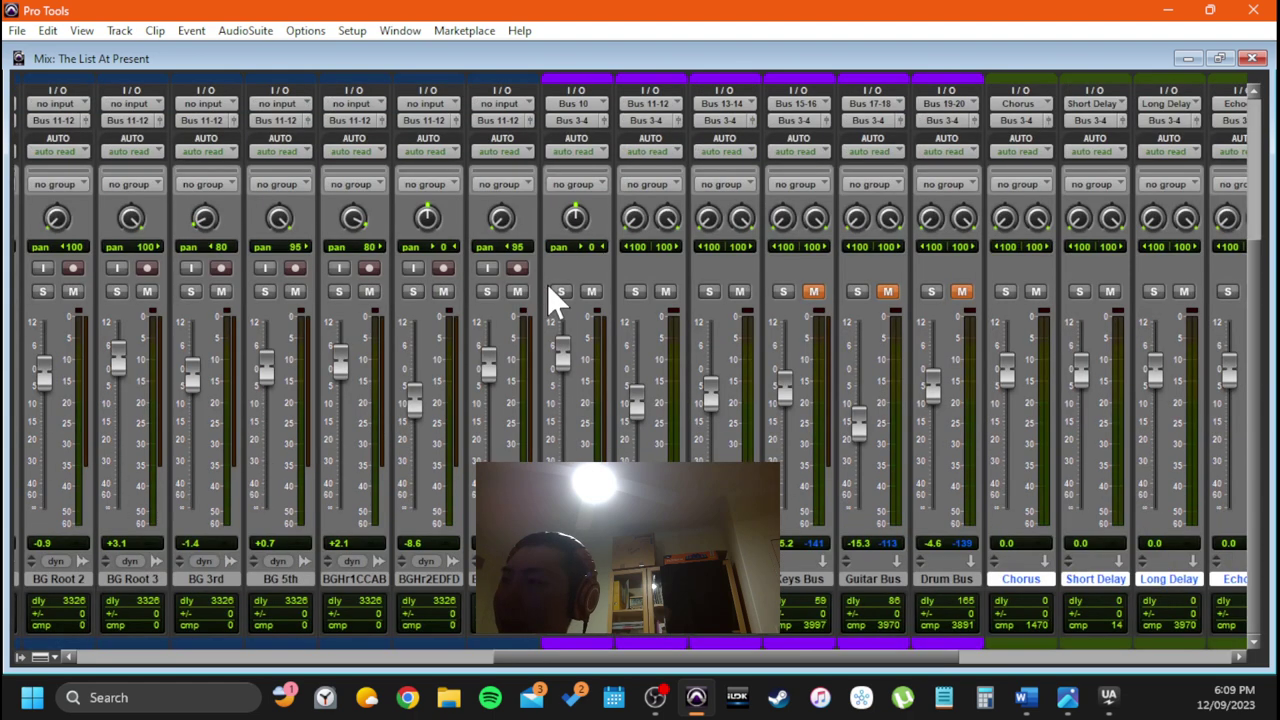
Select the six bus channels from Vox Bus through Drum Bus in place of the effects channels
left_click(790, 590)
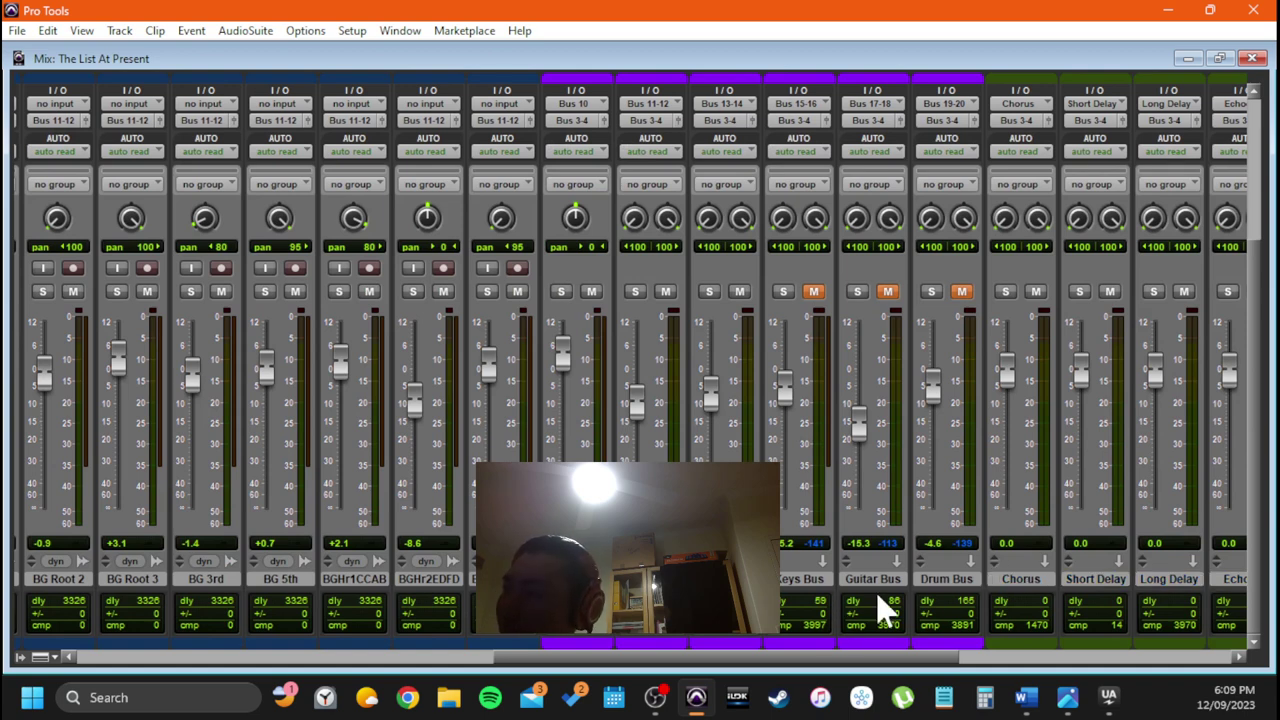
left_click(940, 590, "shift")
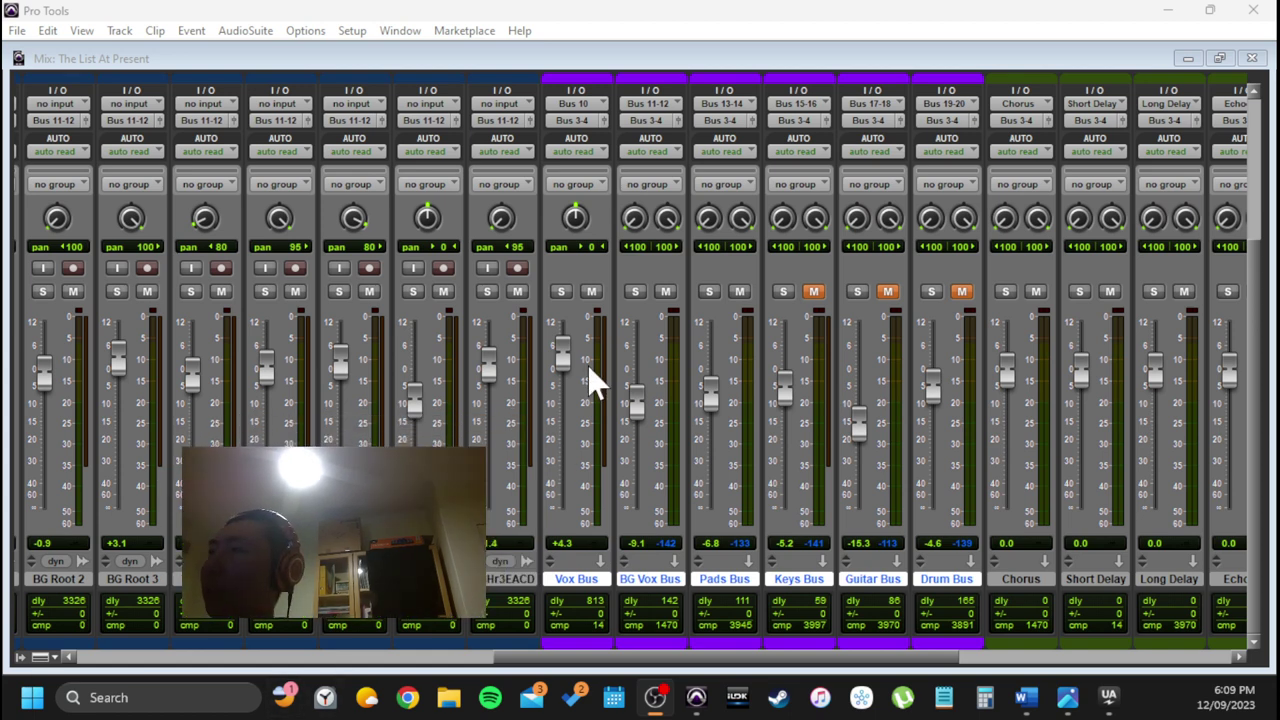
scroll(590, 380, "right", 2)
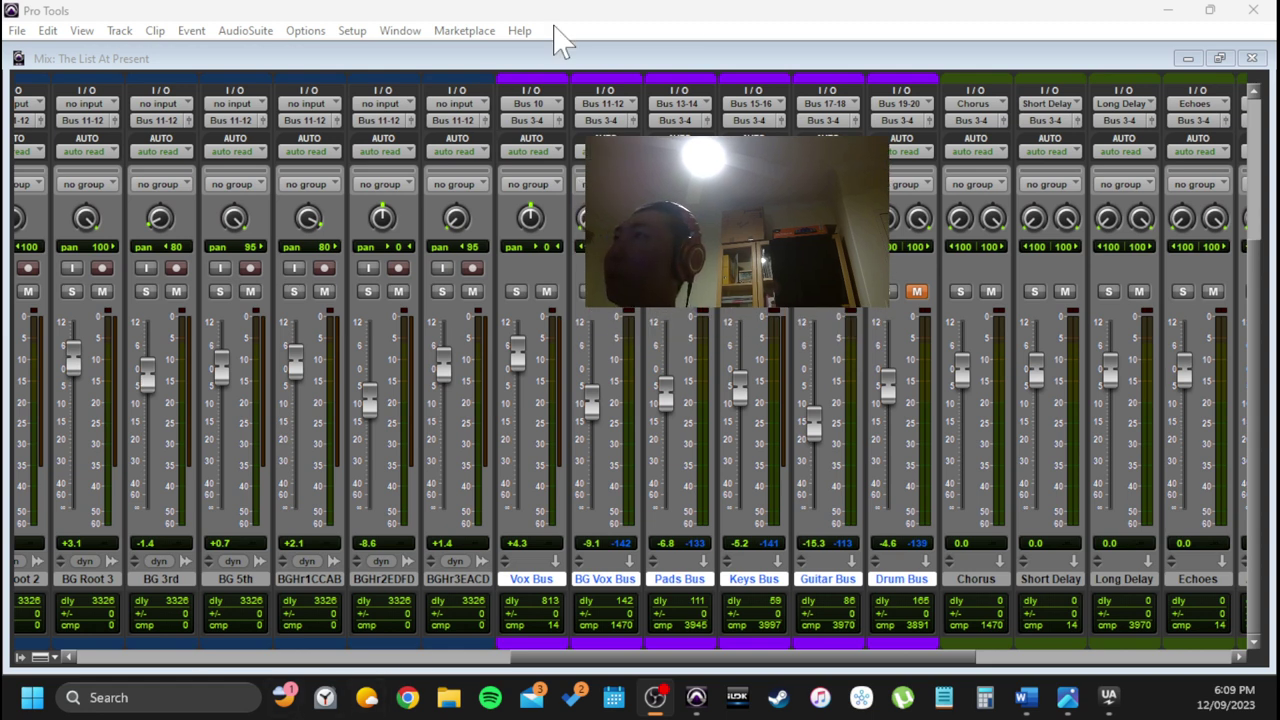
left_click(556, 28)
scroll(620, 530, "right", 2)
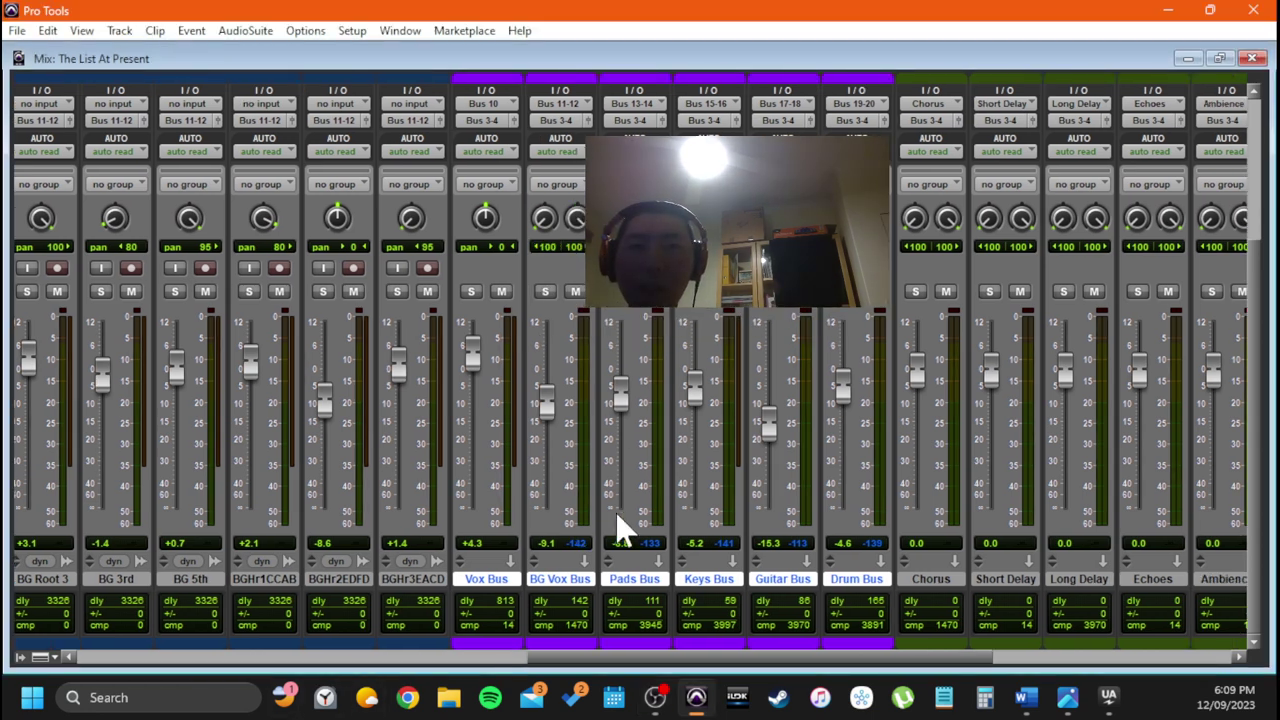
scroll(620, 530, "right", 8)
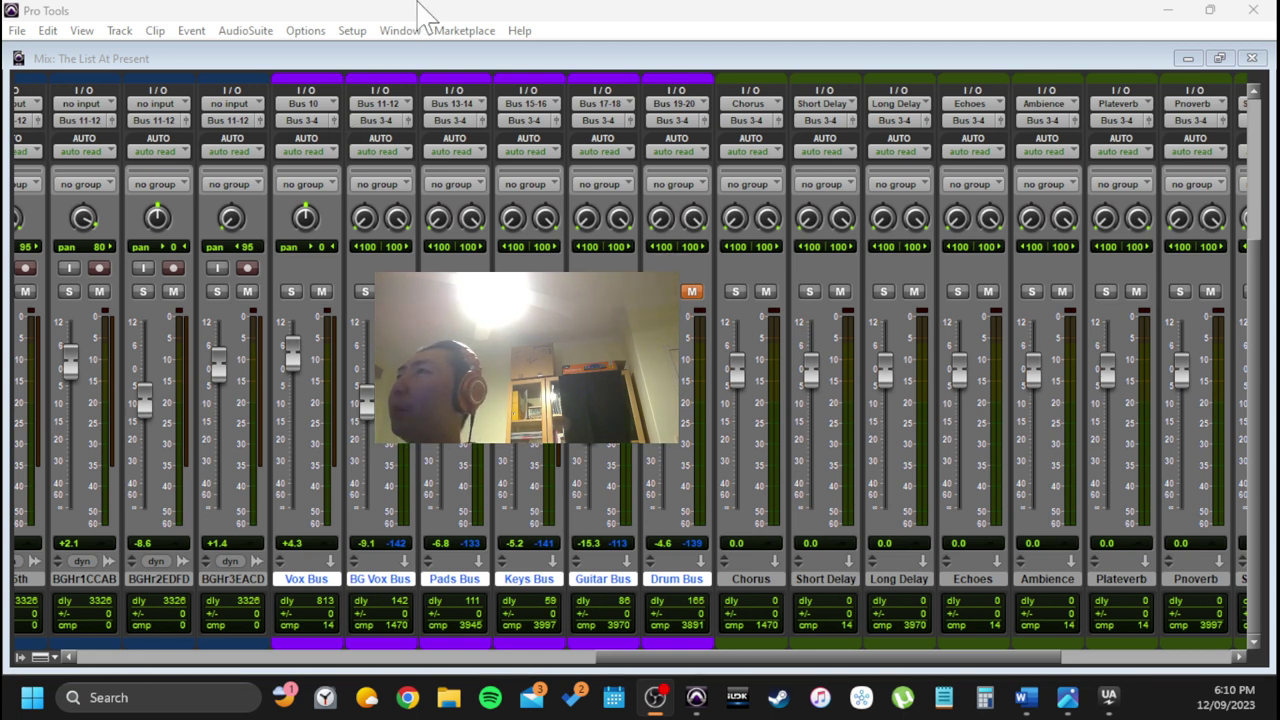
Compare the source tracks' faders and output routing with the buses and effects channels, and review the tracks' inserts and sends
left_click(422, 10)
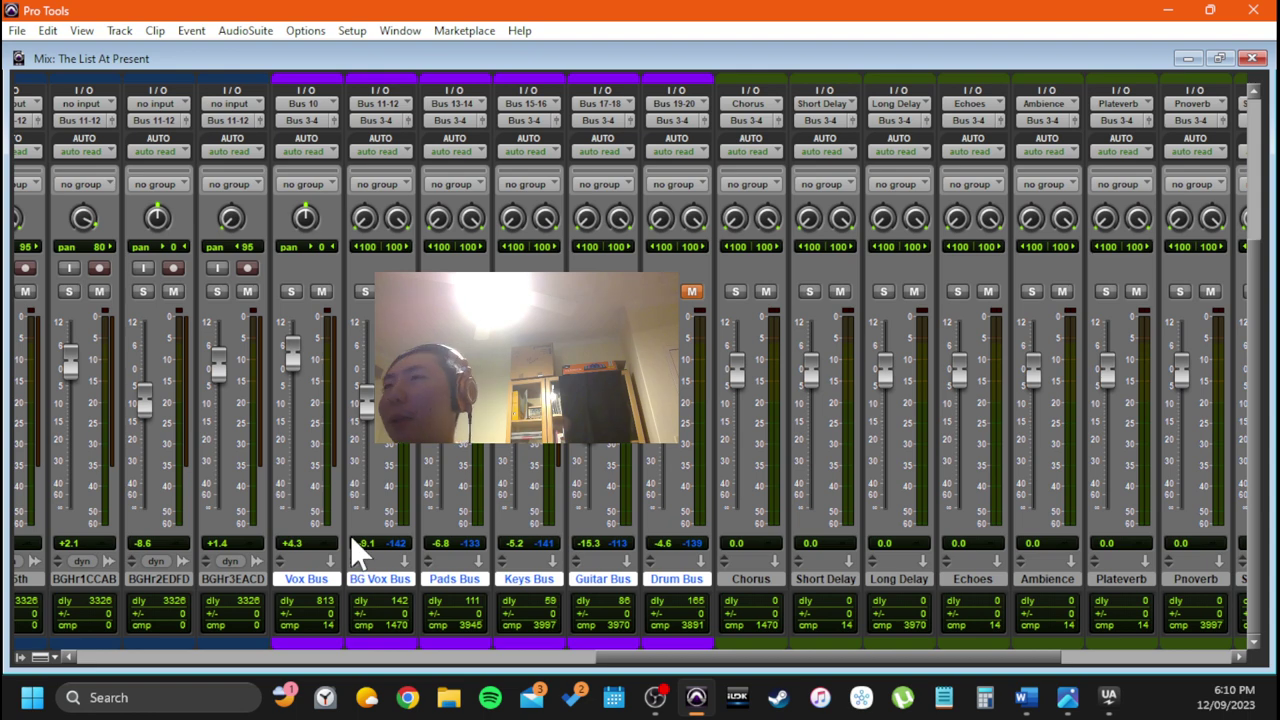
scroll(350, 535, "left", 5)
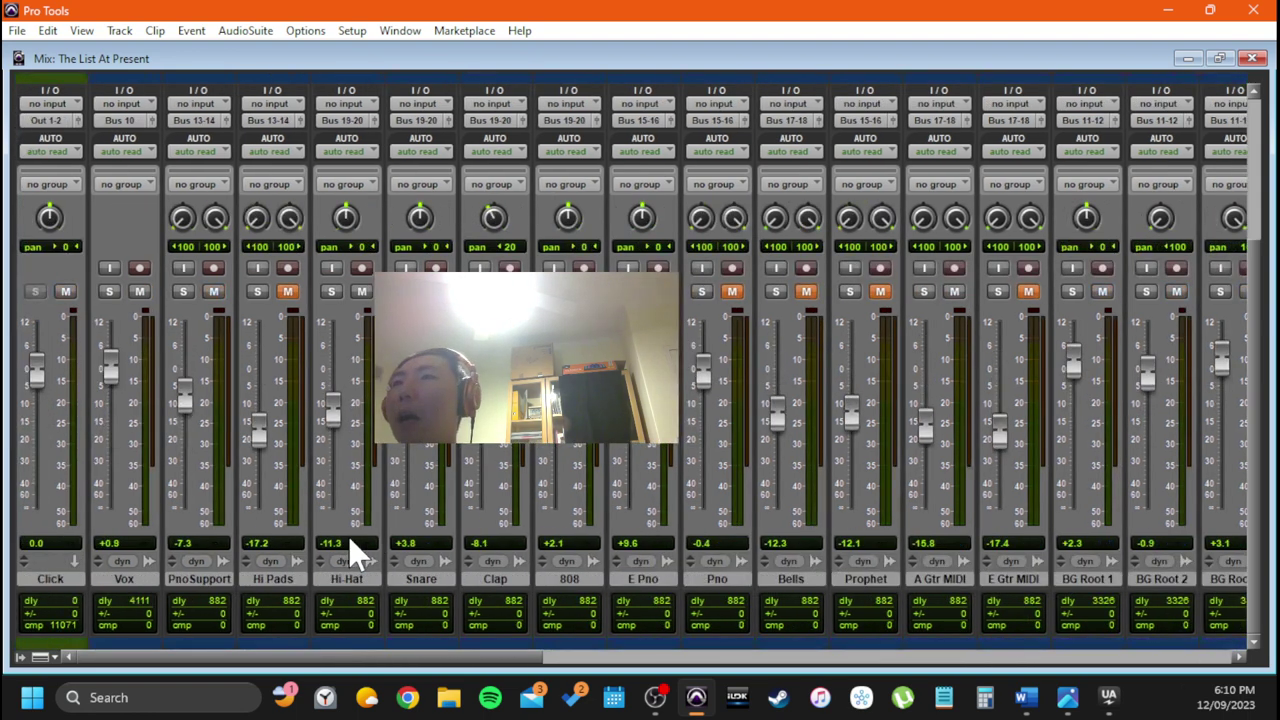
scroll(350, 541, "right", 5)
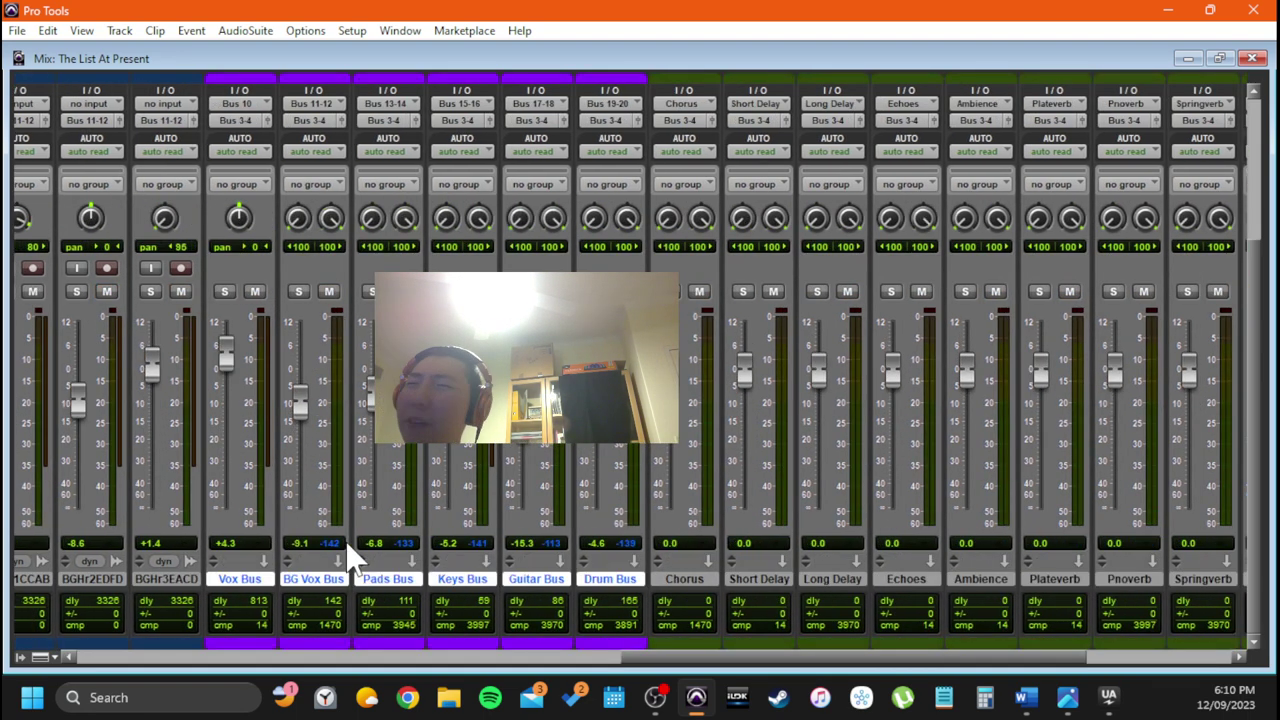
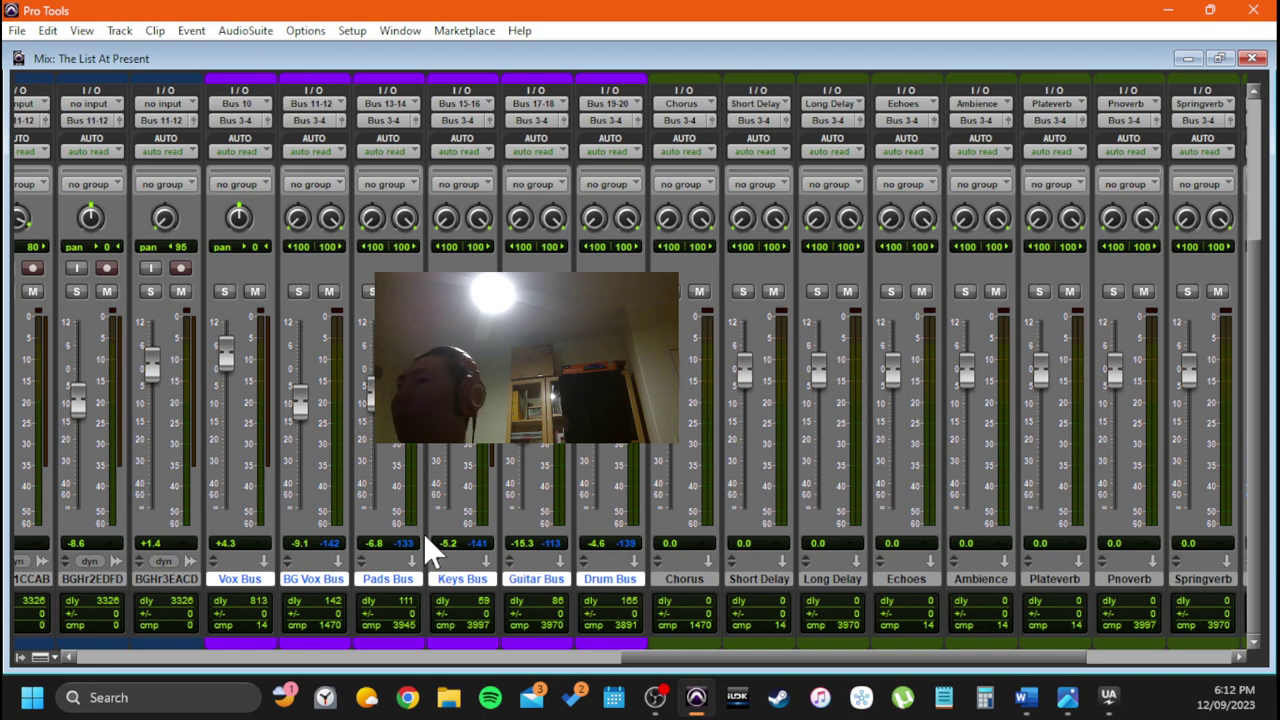
scroll(630, 360, "left", 10)
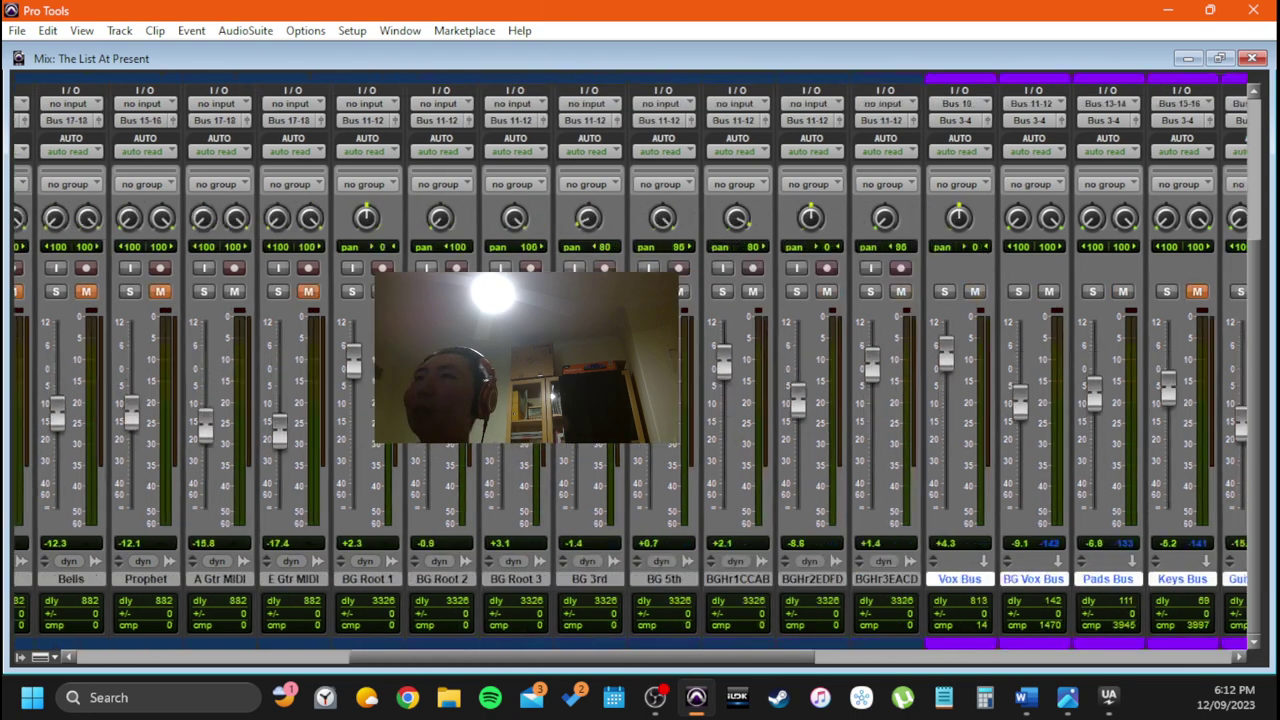
scroll(232, 292, "up", 4)
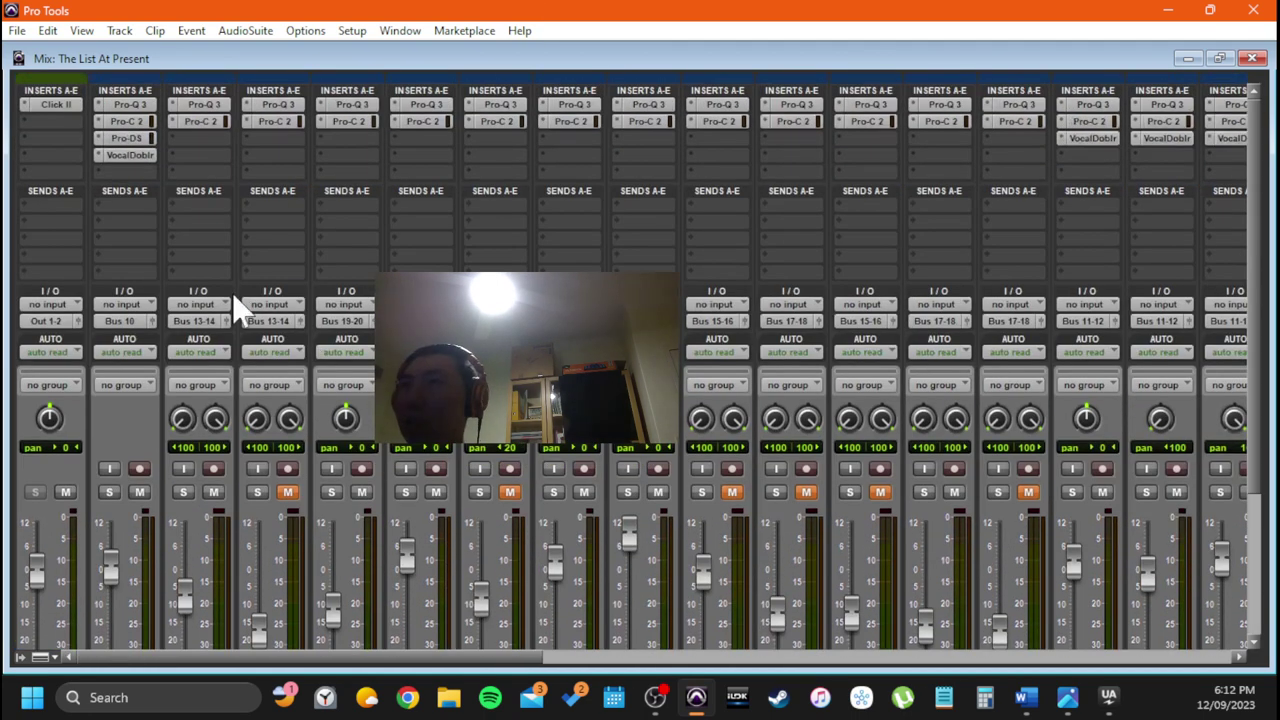
Look across the mixer from the source tracks to the purple buses, checking bus names, inserts and sends
scroll(404, 244, "right", 4)
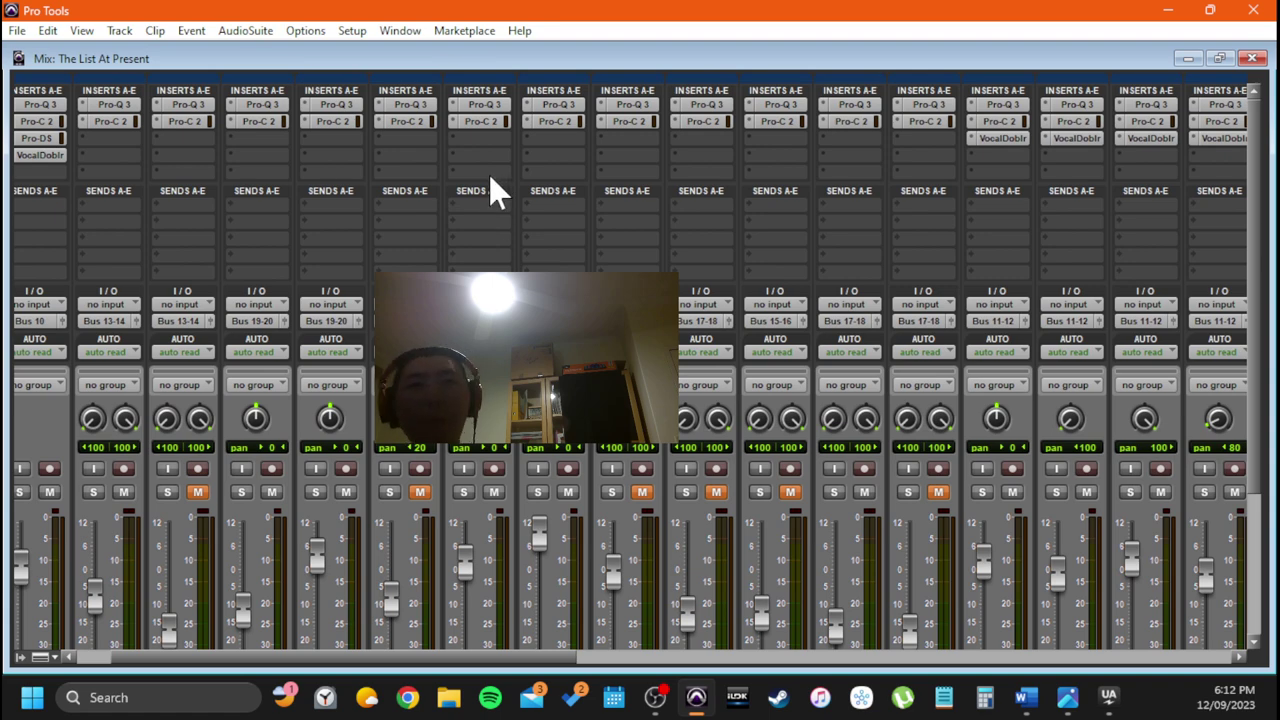
scroll(490, 190, "right", 7)
scroll(490, 200, "right", 10)
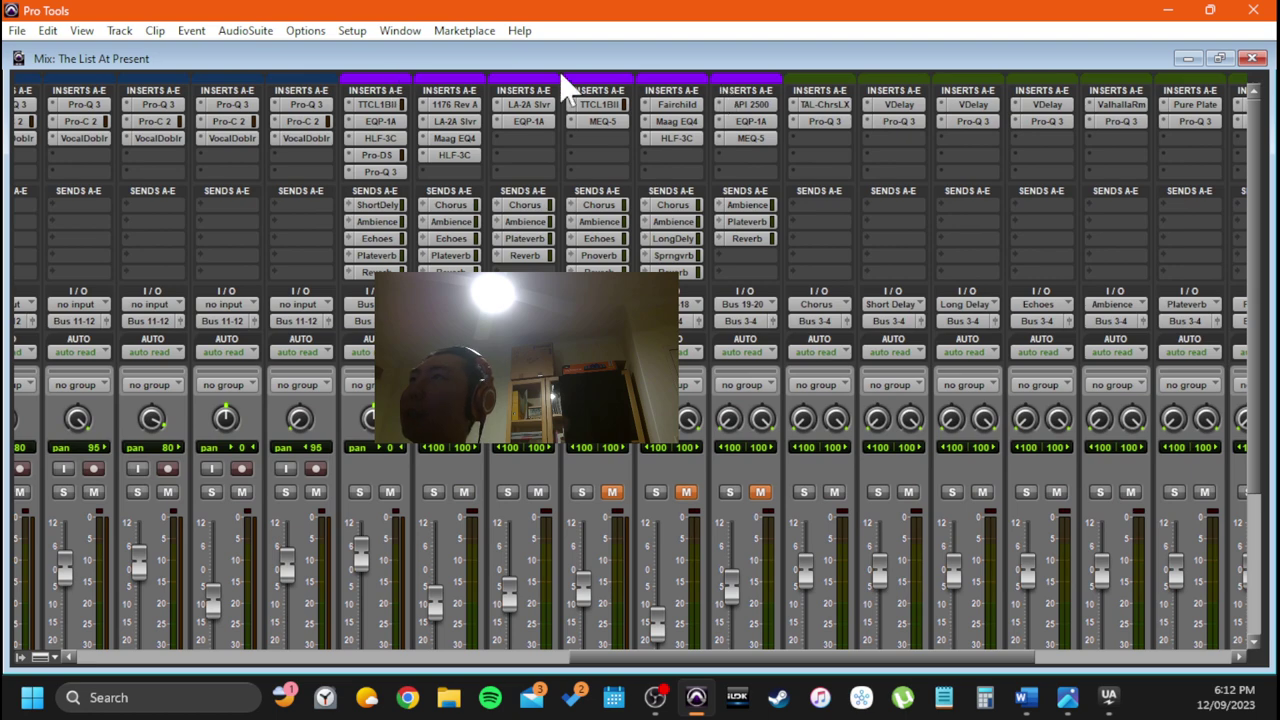
scroll(458, 438, "down", 5)
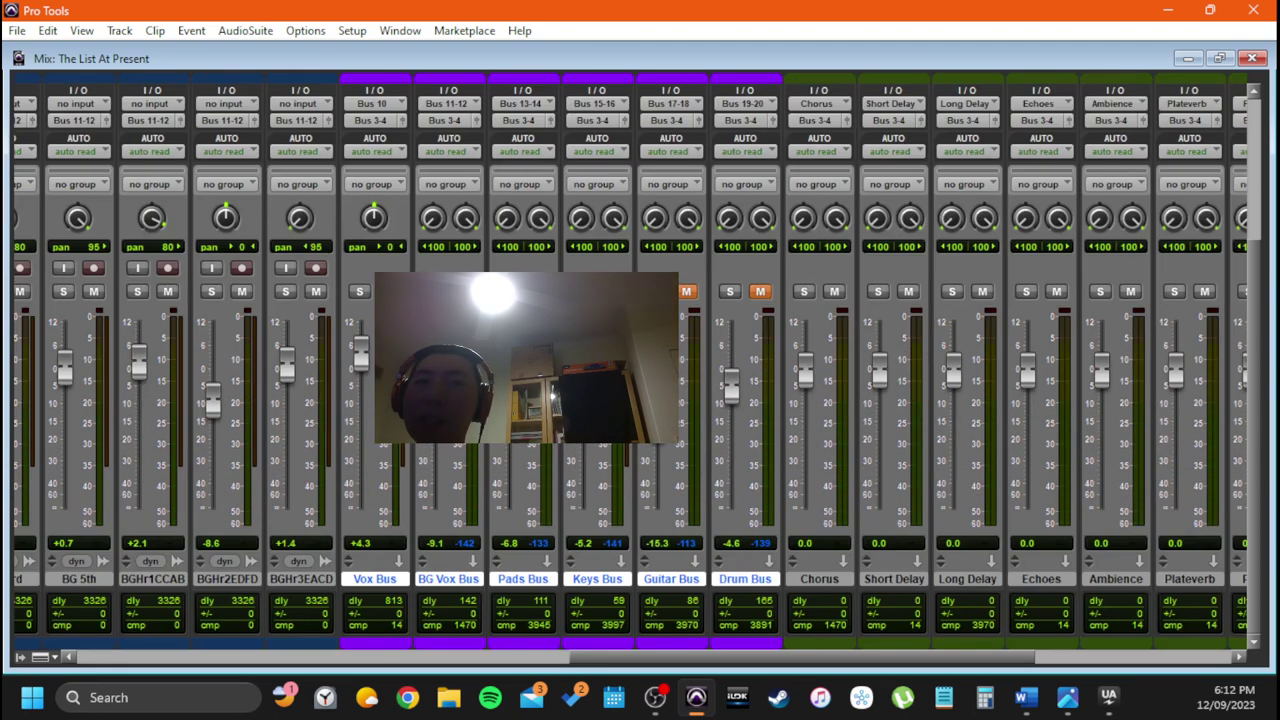
scroll(462, 448, "right", 1)
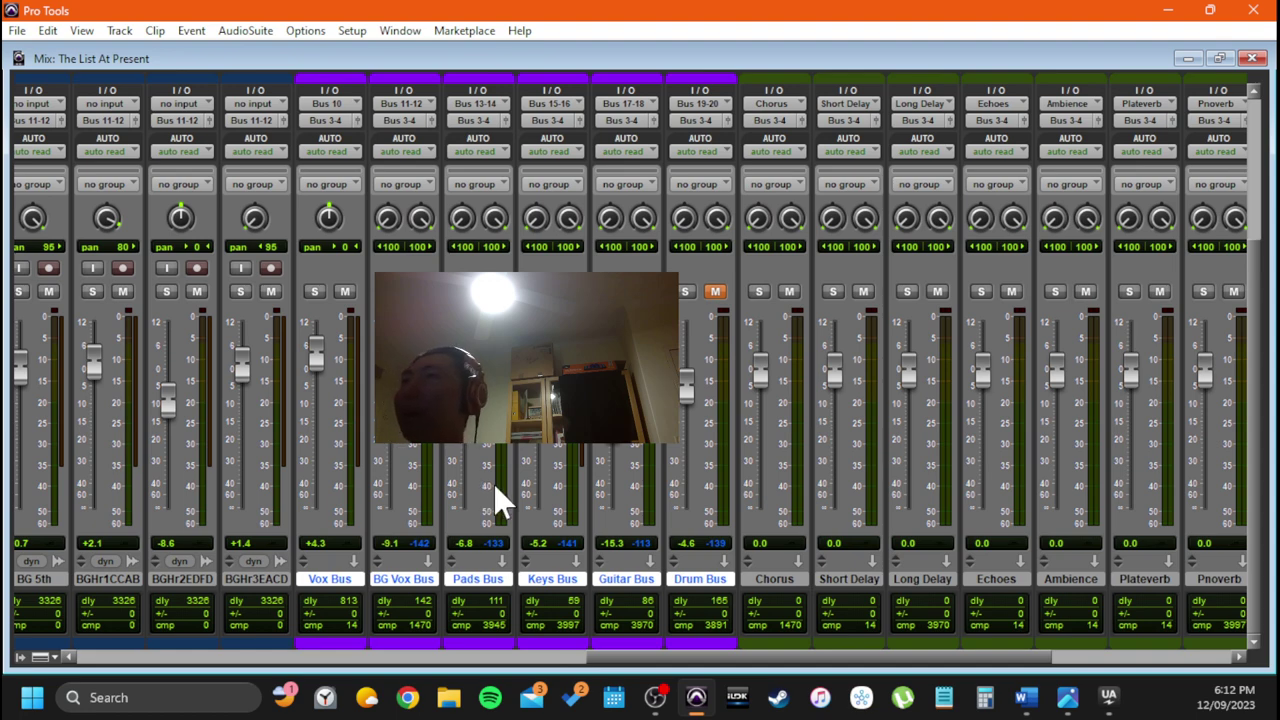
scroll(494, 500, "up", 5)
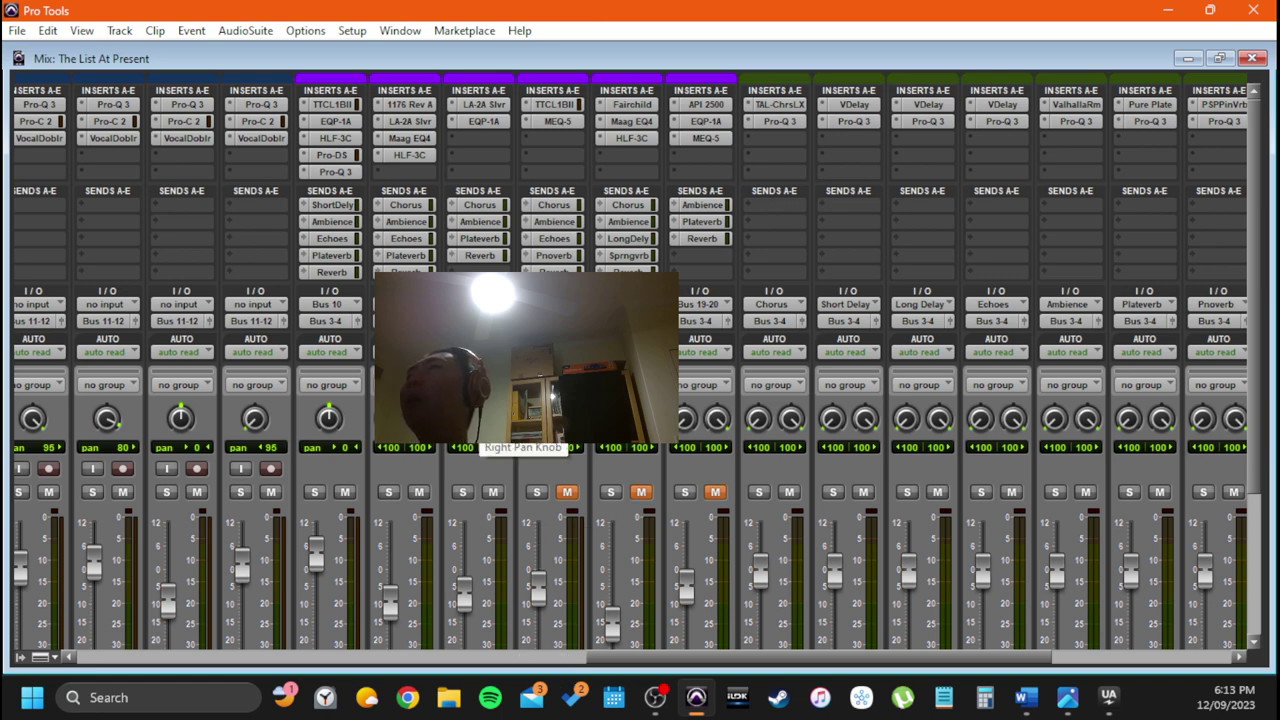
Look at the EQP-1A and HLF-3C inserts on Vox Bus and the HLF-3C on BG Vox Bus, then close the plug-in window
left_click(335, 121)
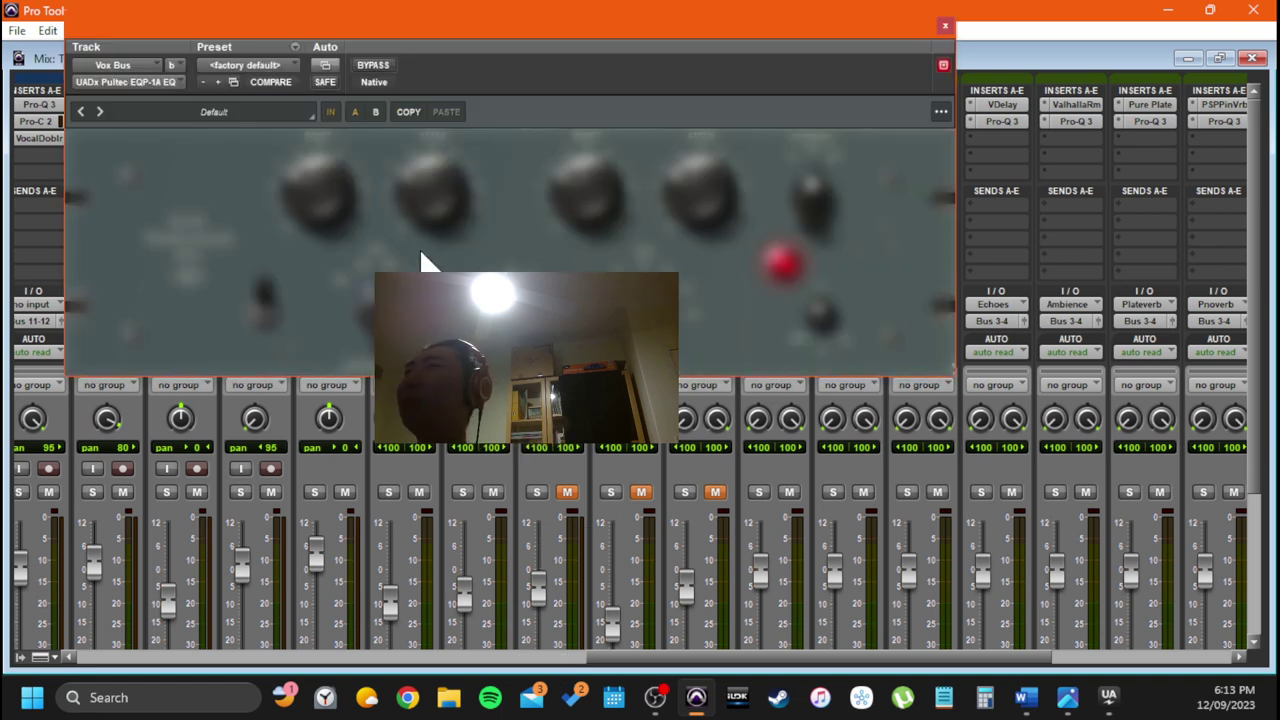
left_click_drag(491, 30, 554, 250)
left_click(320, 140)
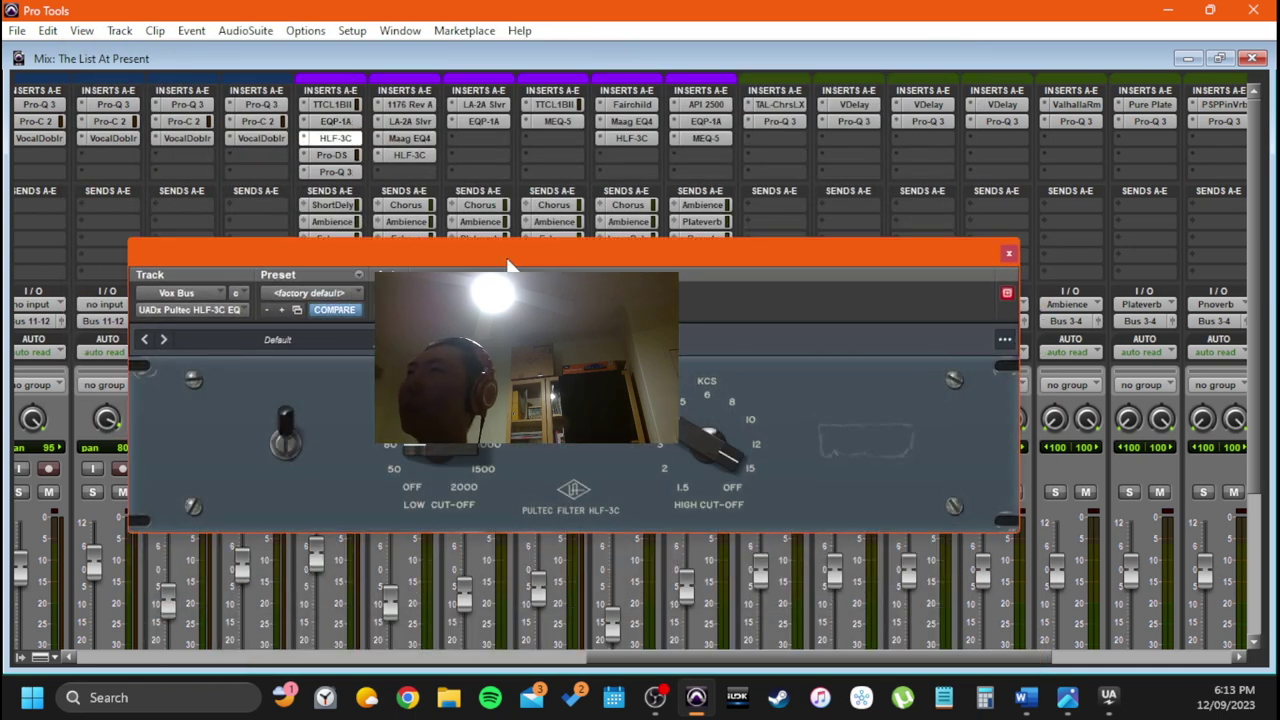
left_click(413, 153)
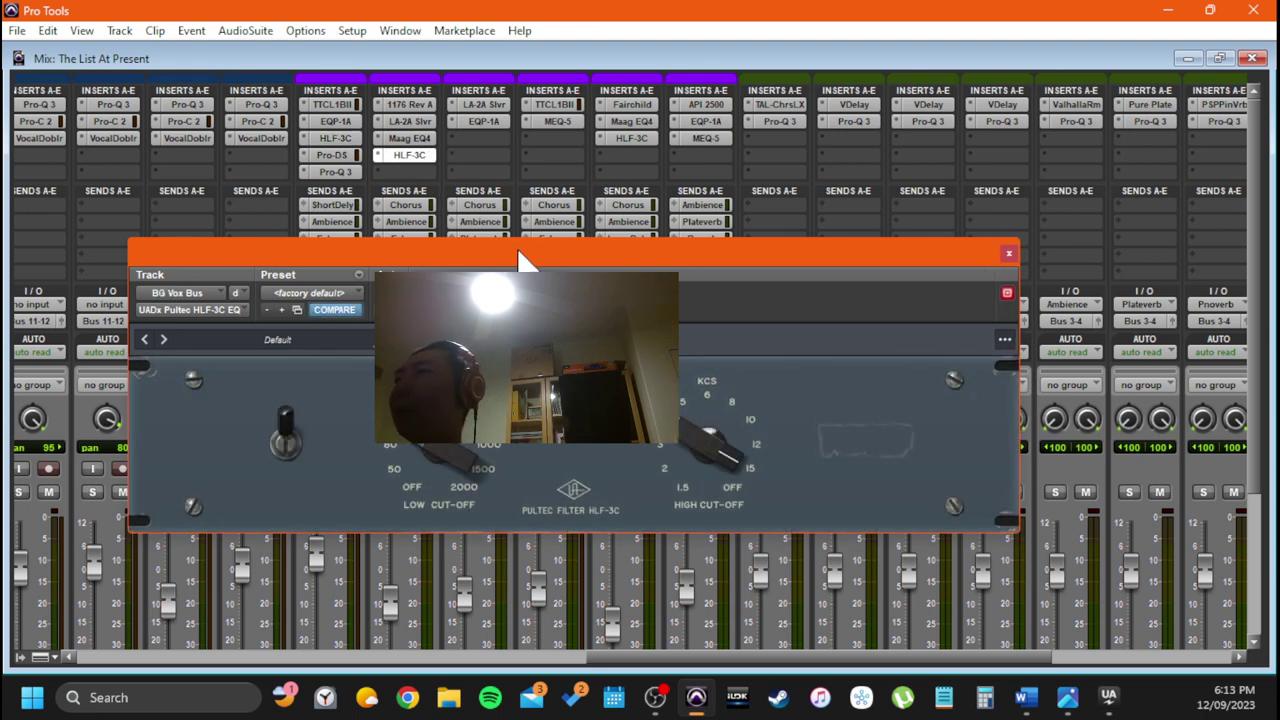
left_click_drag(517, 247, 521, 69)
left_click(1012, 73)
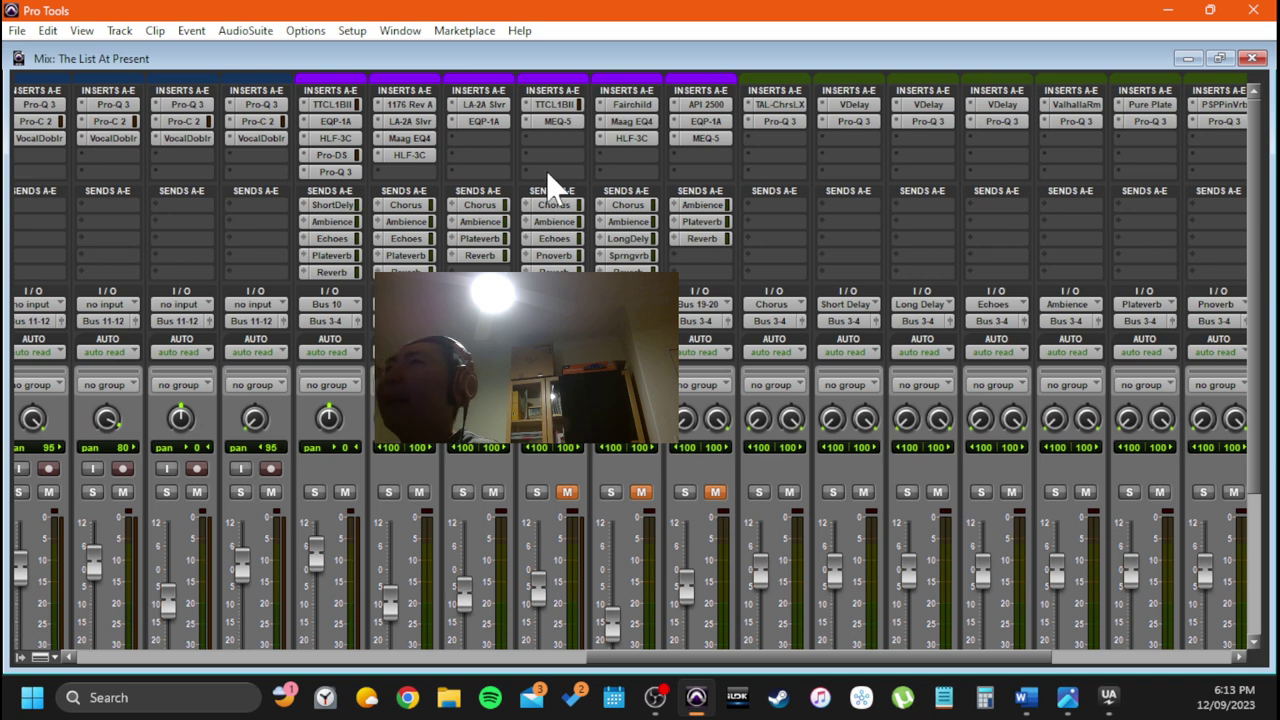
left_click_drag(526, 358, 538, 526)
left_click(505, 10)
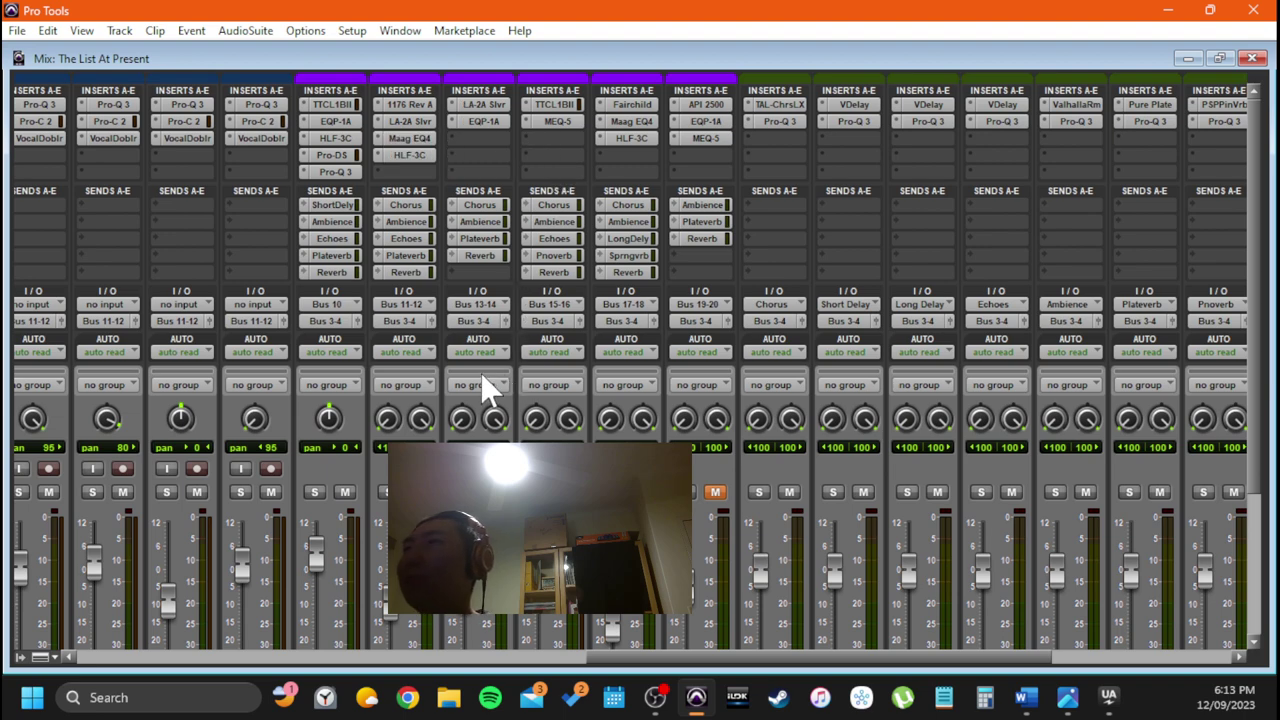
scroll(515, 398, "down", 5)
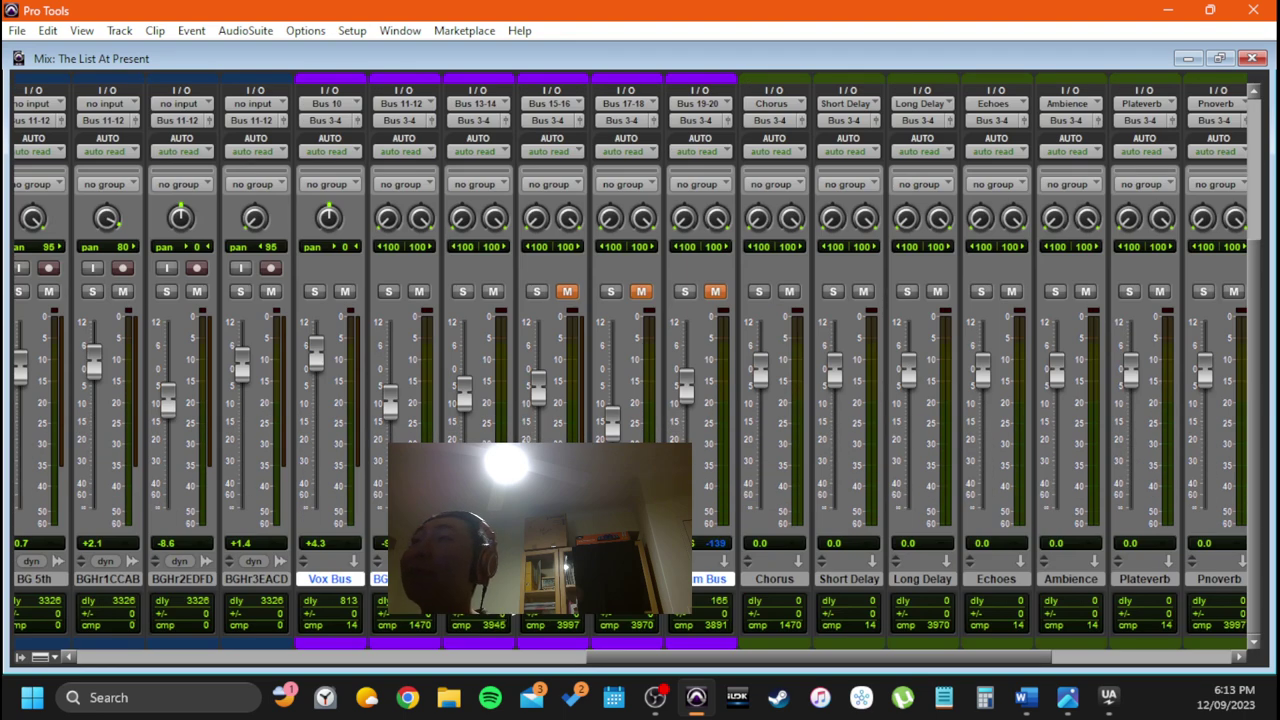
scroll(370, 300, "up", 5)
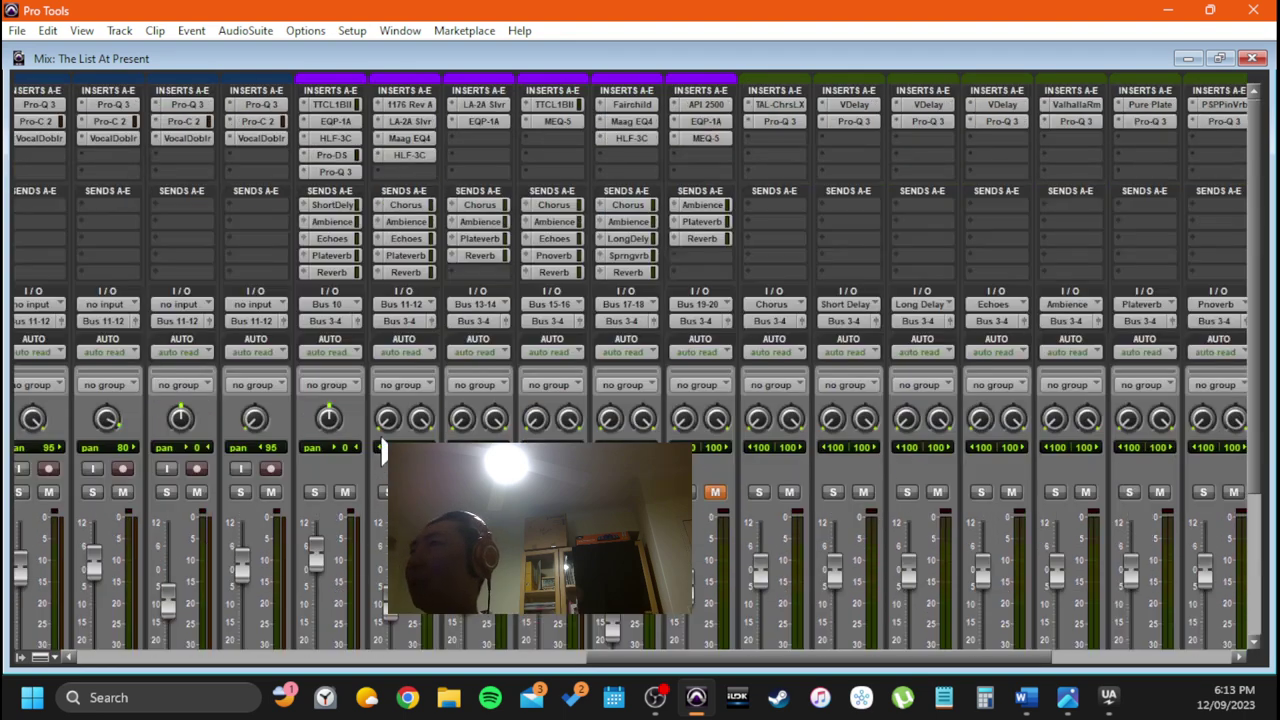
scroll(343, 486, "down", 5)
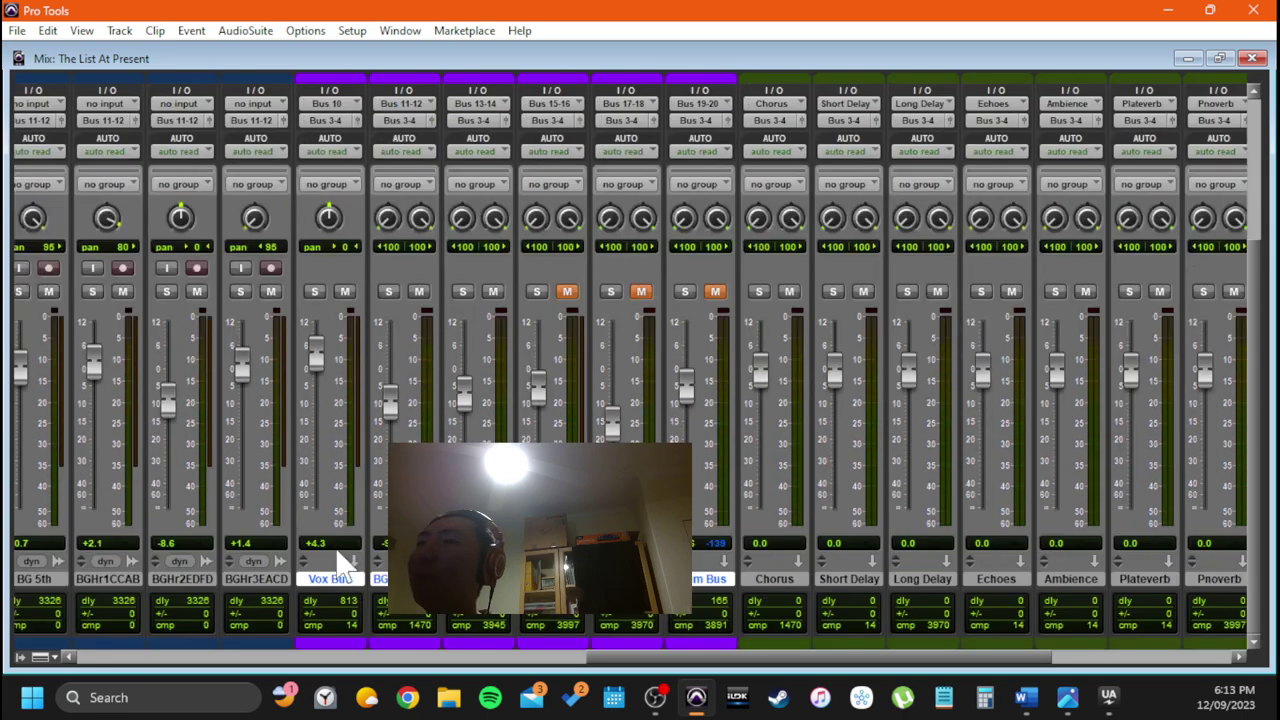
scroll(321, 300, "up", 5)
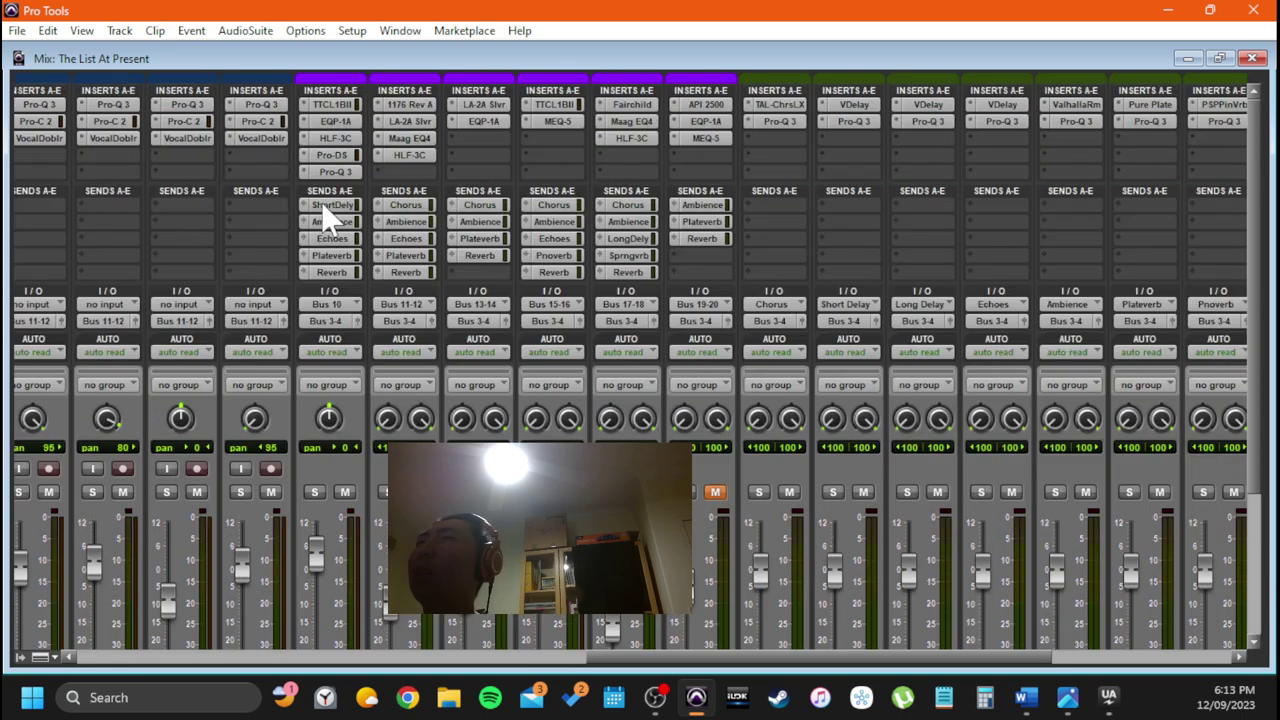
Examine the first three Vox Bus inserts in order: the Tube-Tech CL 1B compressor, Pultec EQP-1A and Pultec HLF-3C
left_click(340, 104)
left_click_drag(423, 75, 398, 196)
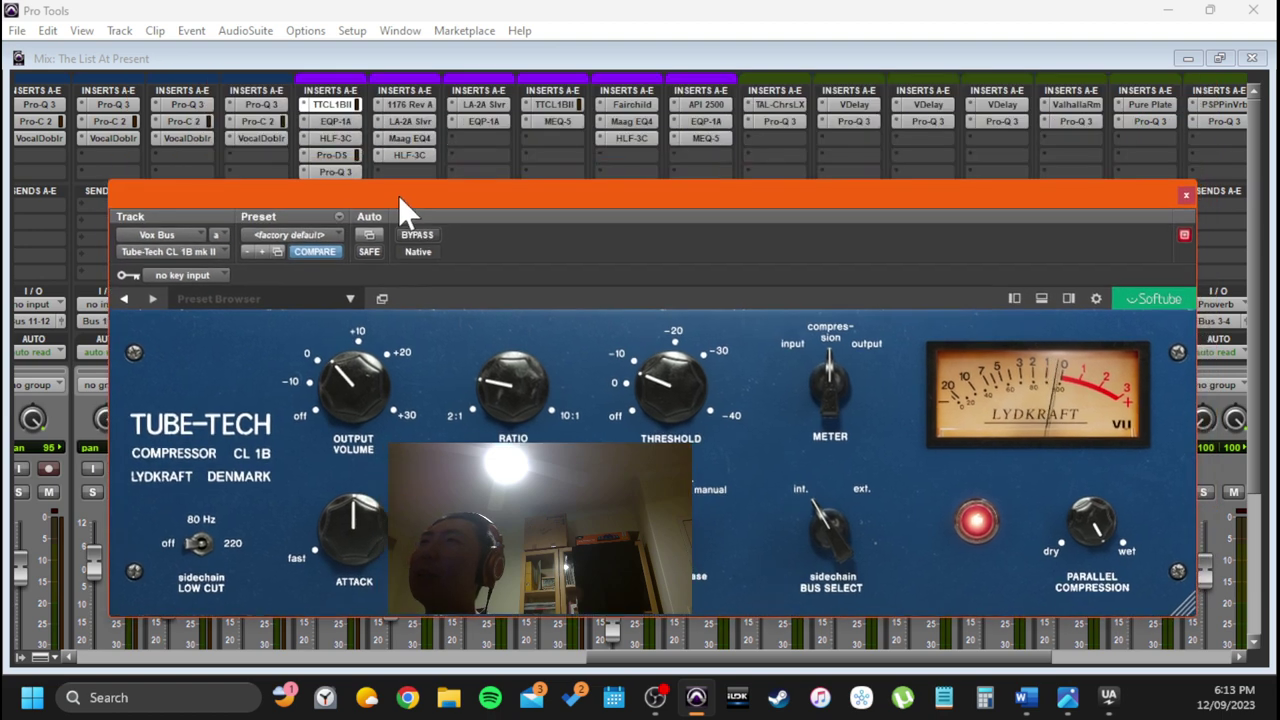
left_click(340, 123)
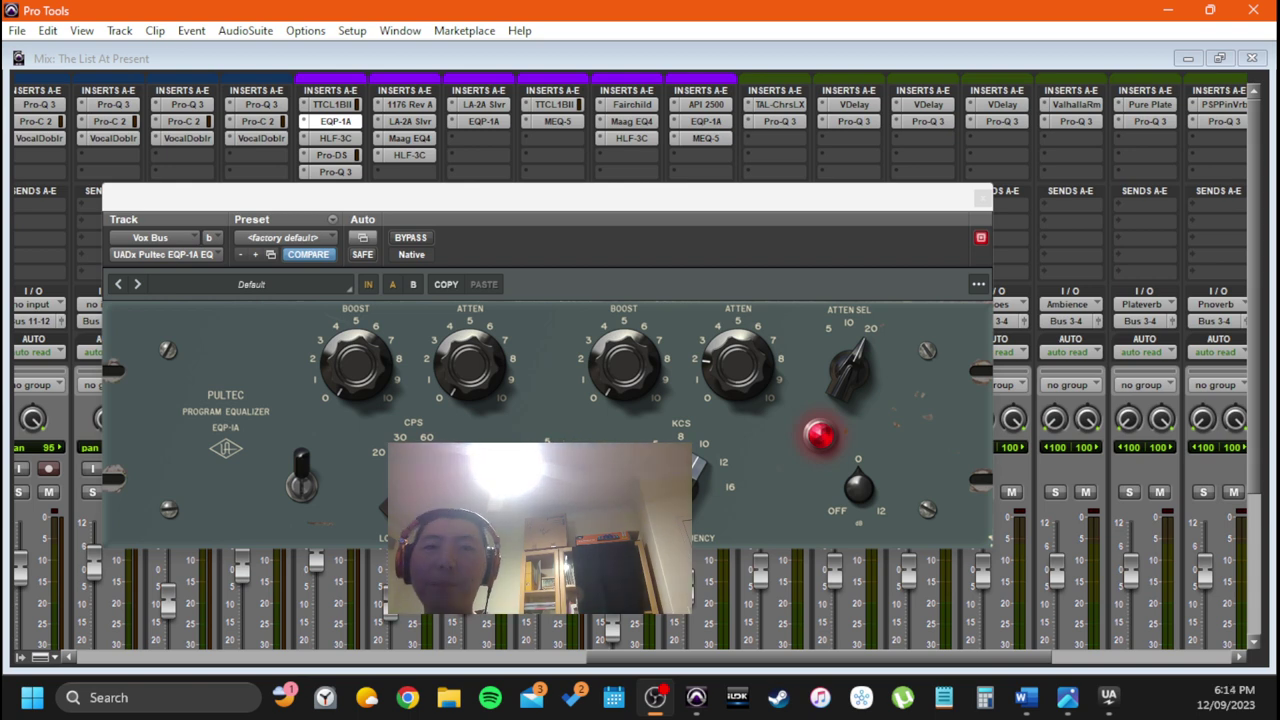
left_click(436, 212)
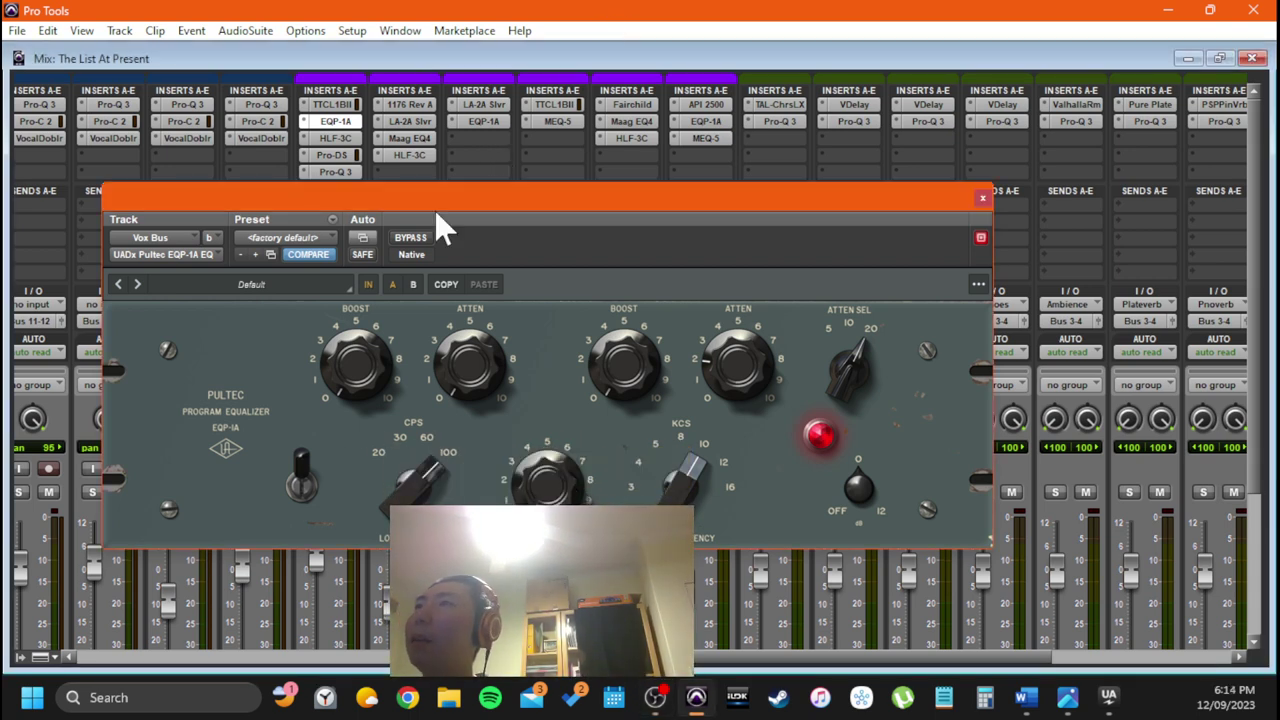
mouse_move(353, 200)
left_mouse_down()
mouse_move(371, 178)
mouse_move(359, 192)
left_mouse_up()
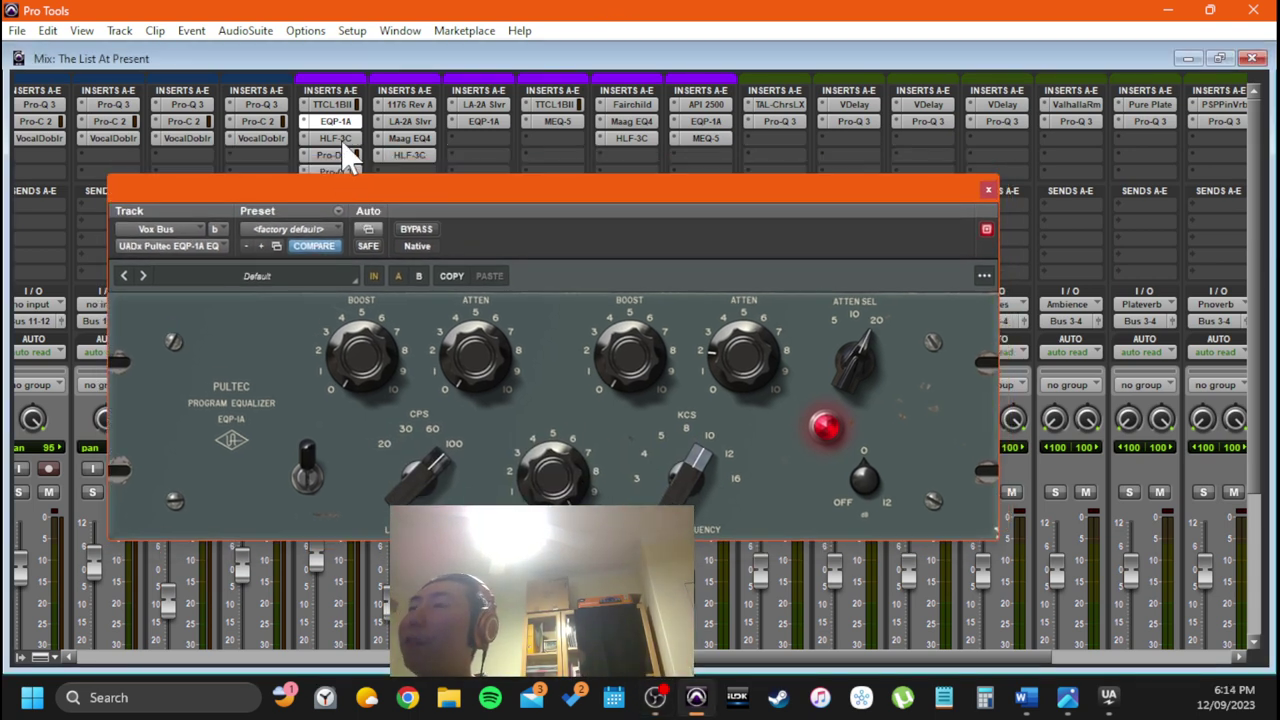
left_click(336, 140)
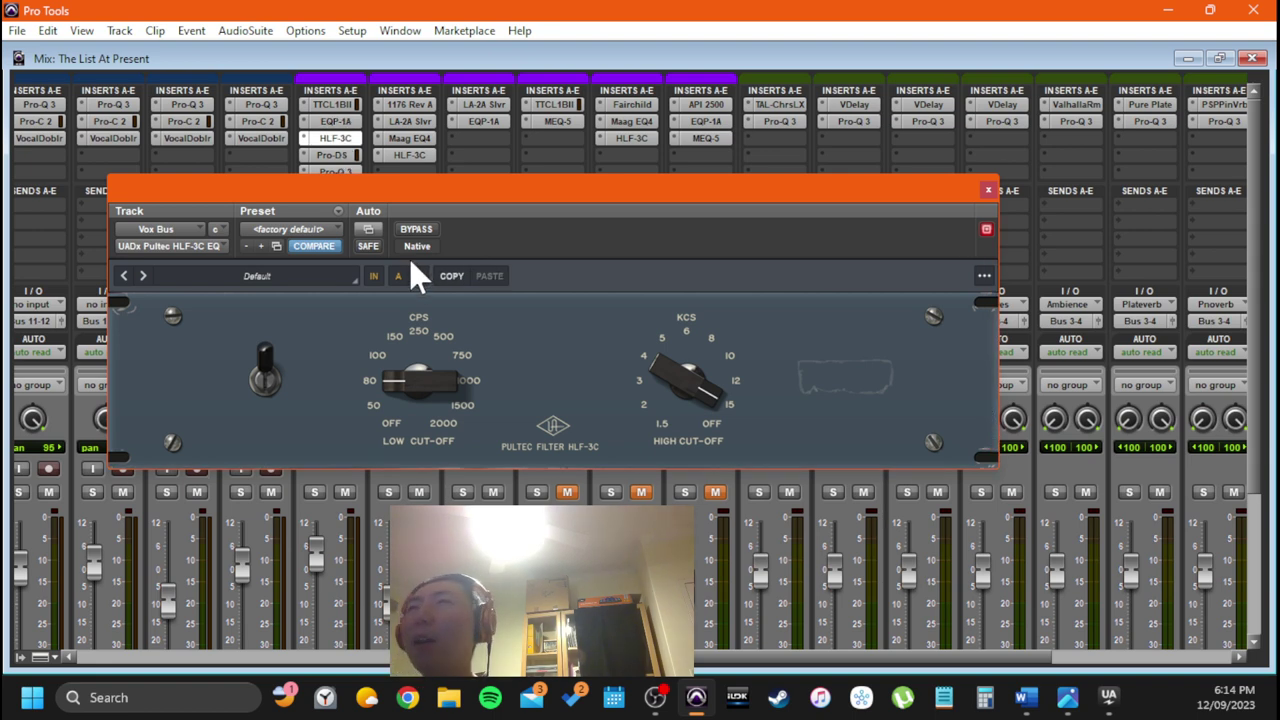
mouse_move(443, 201)
left_mouse_down()
mouse_move(439, 216)
mouse_move(443, 202)
left_mouse_up()
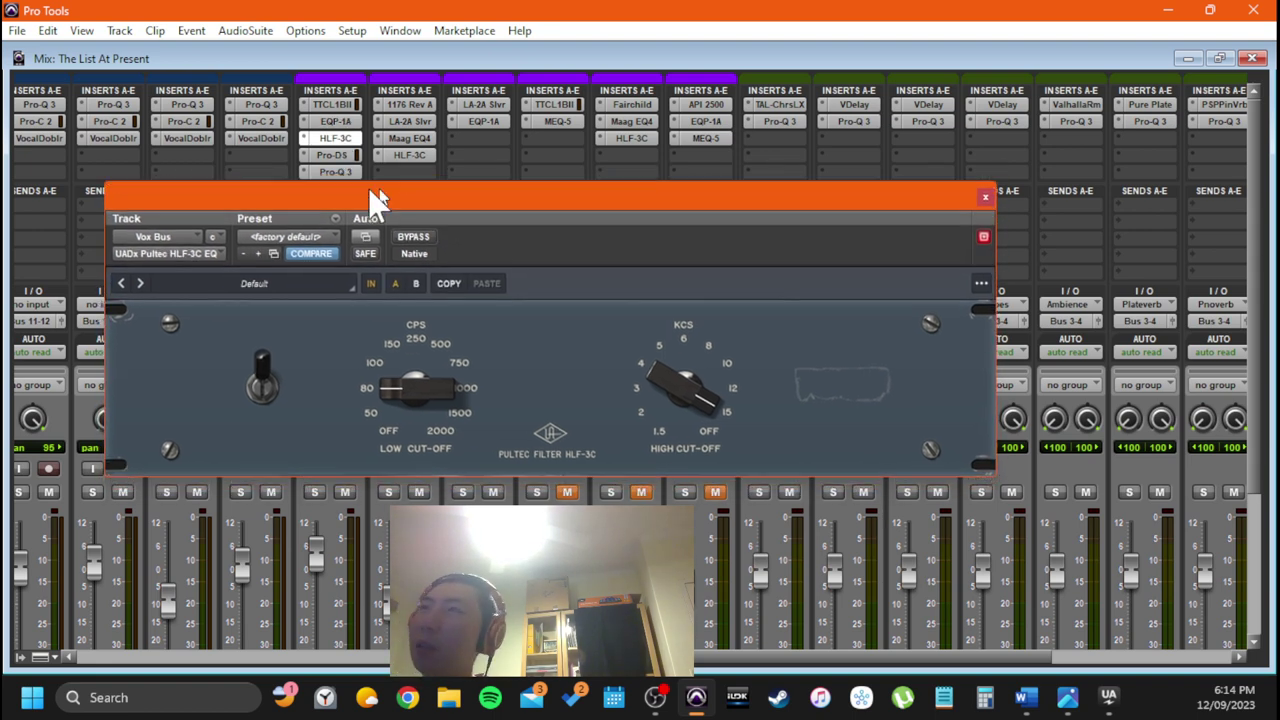
Open the FabFilter Pro-DS insert on Vox Bus and examine its threshold, range and frequency band settings
left_click(331, 156)
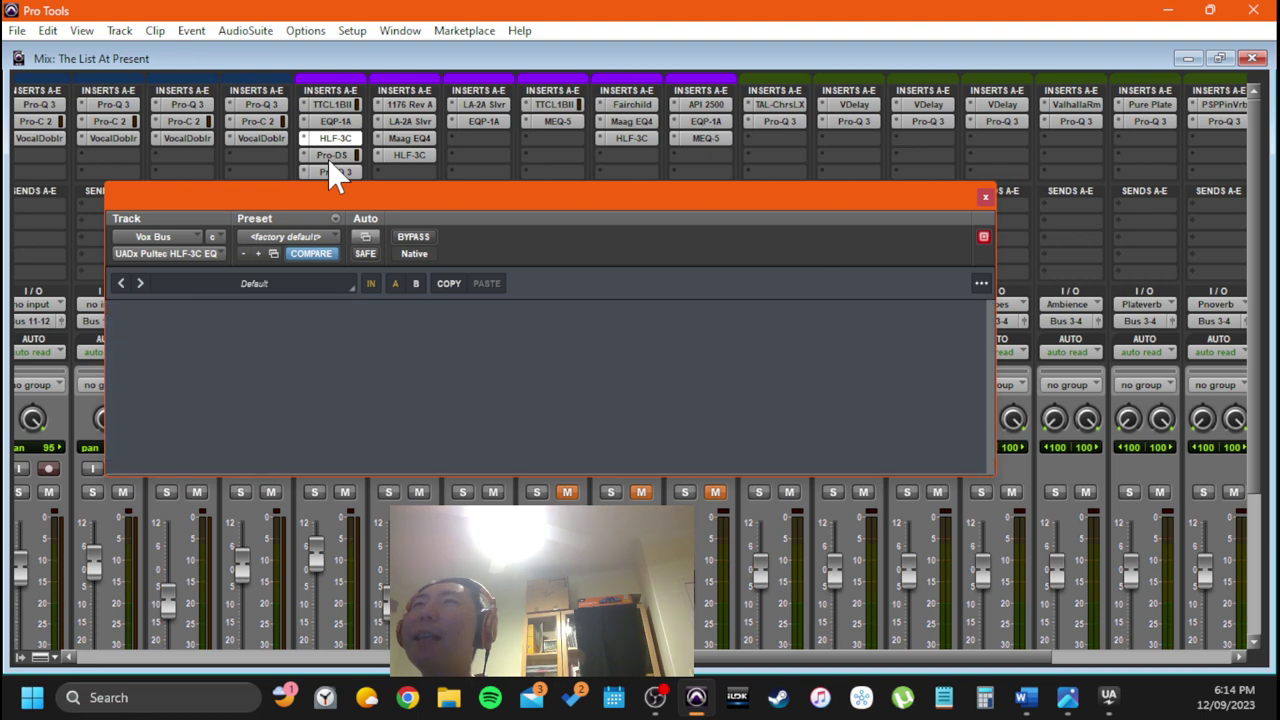
left_click_drag(468, 196, 561, 98)
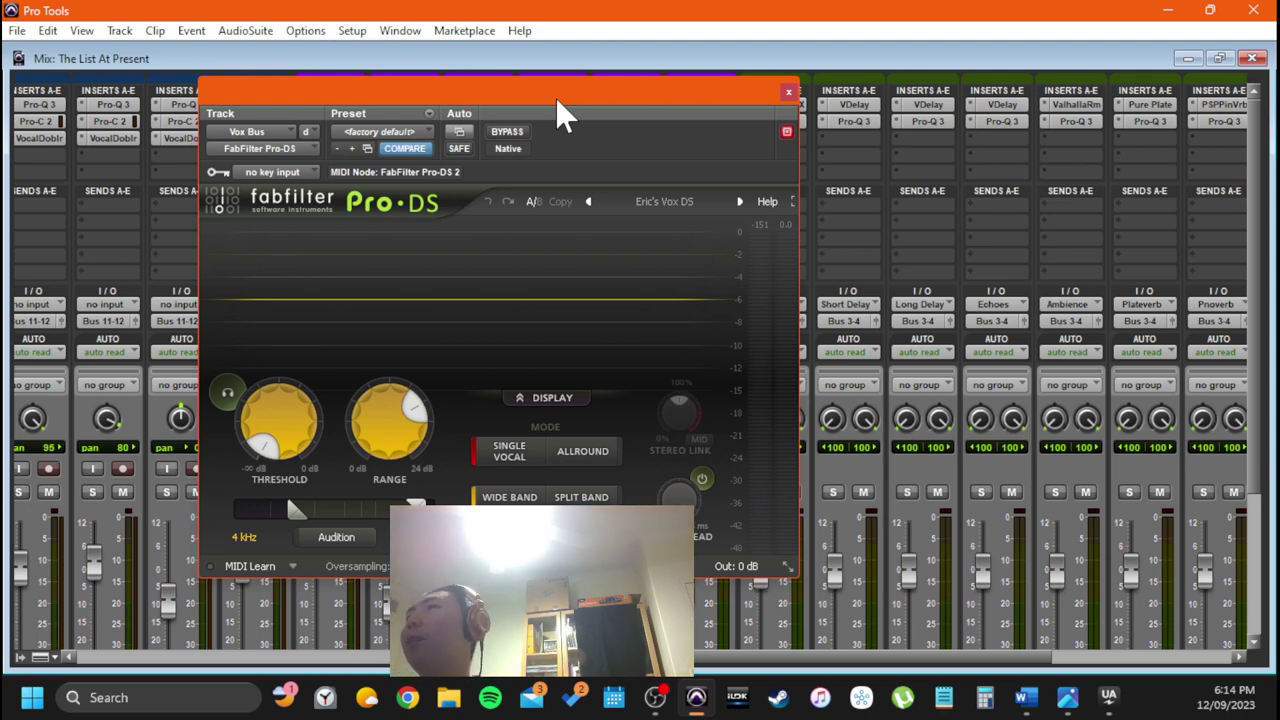
left_click_drag(546, 87, 585, 67)
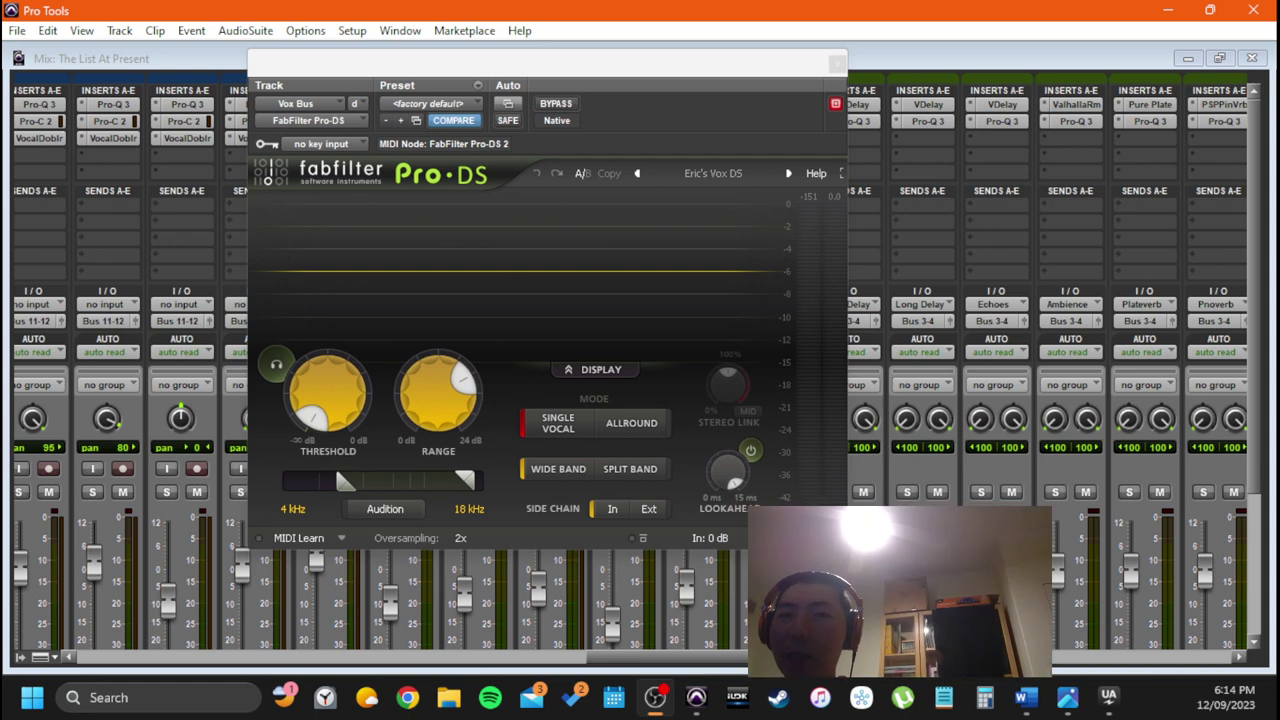
left_click_drag(580, 66, 513, 94)
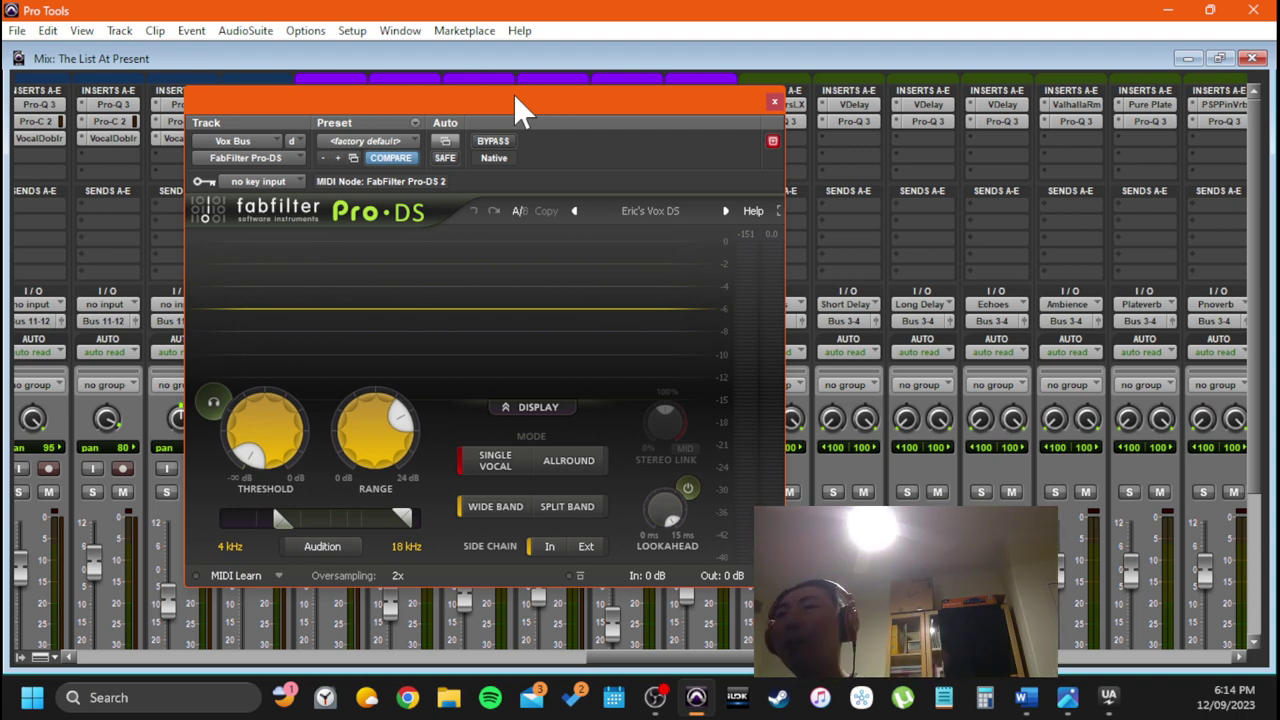
mouse_move(400, 428)
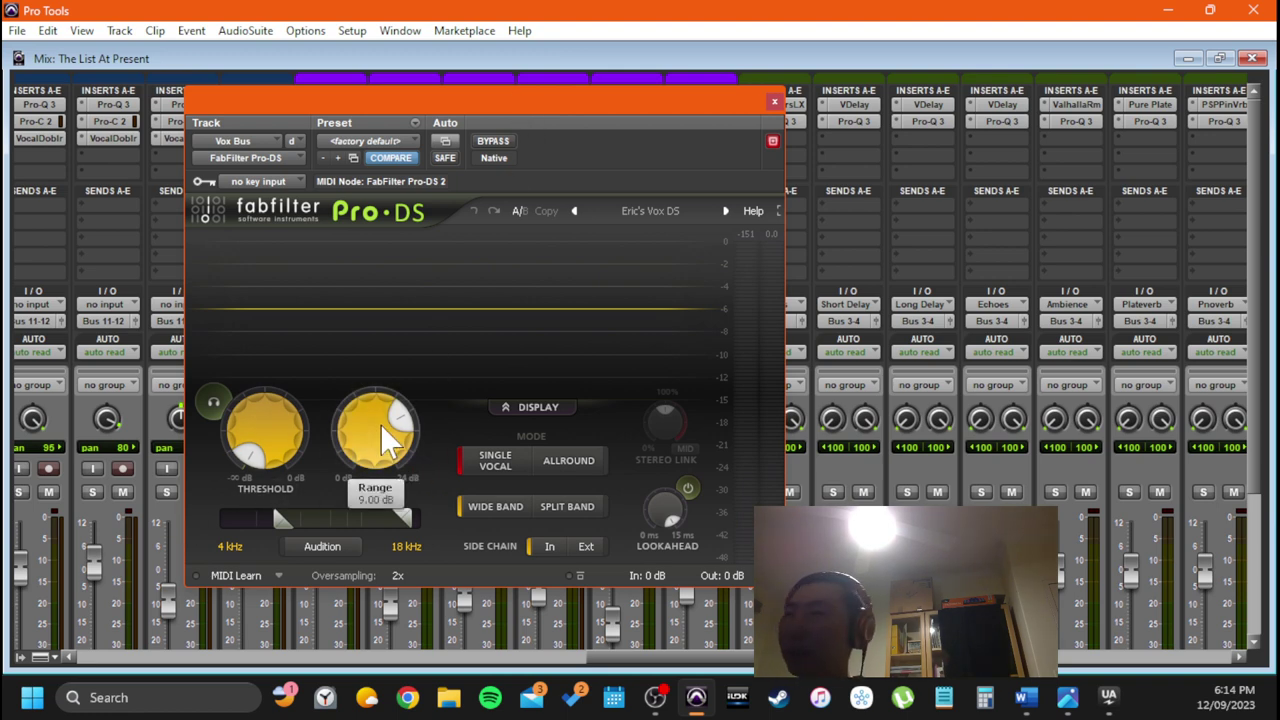
left_click_drag(447, 105, 437, 255)
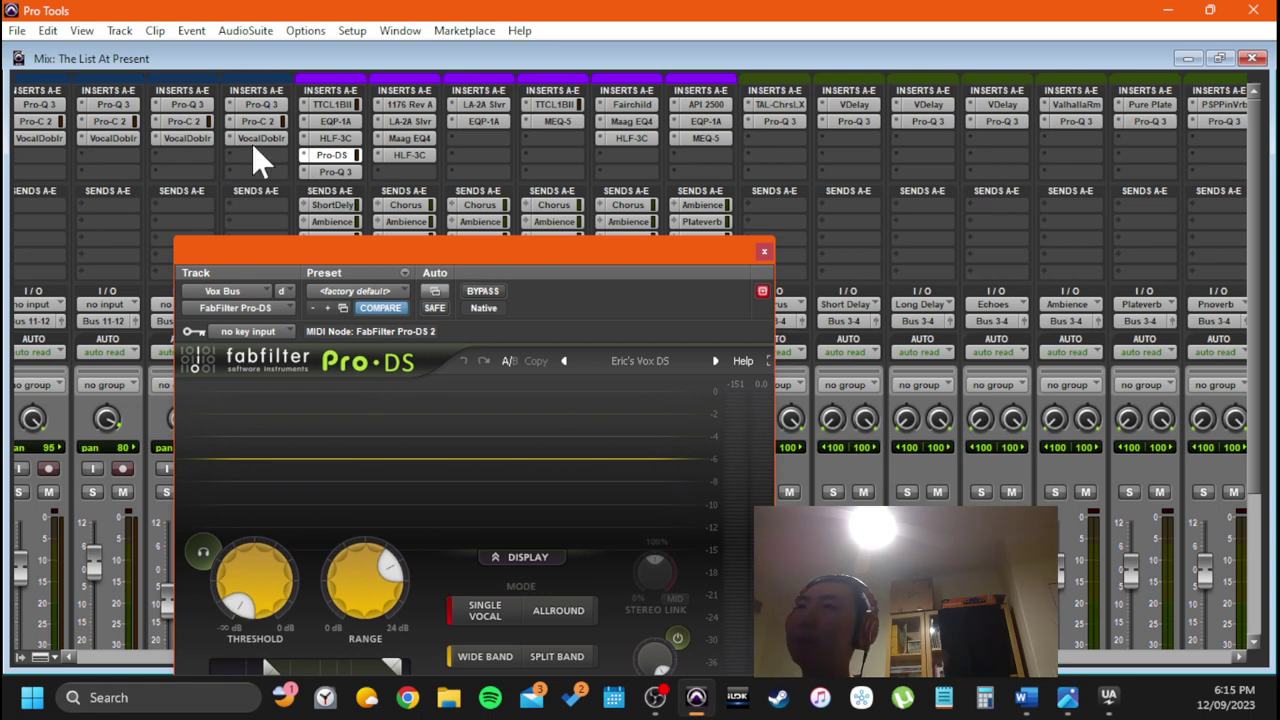
View the Pro-DS insert on the Vox track for comparison and close its window
scroll(199, 169, "left", 5)
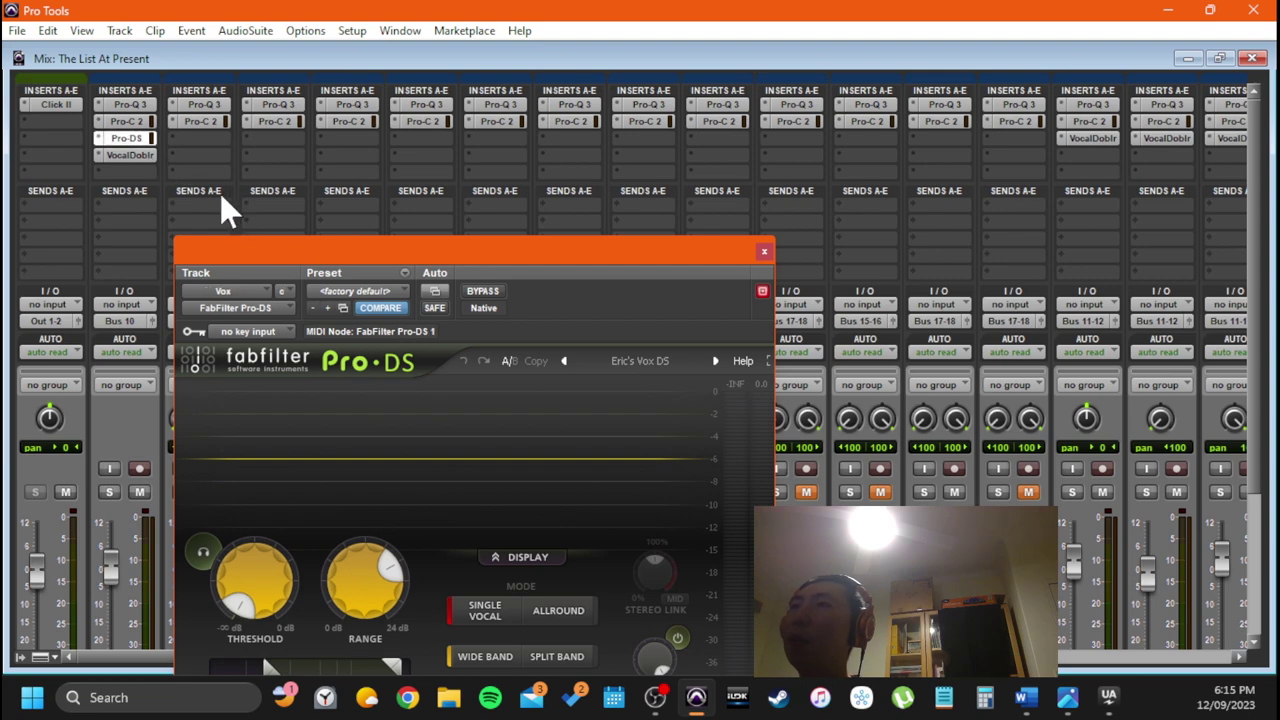
left_click(762, 252)
Open the Pro-Q 3 insert on Vox Bus, examine its low-cut and high-cut bands, and close it
scroll(512, 246, "right", 8)
scroll(507, 250, "left", 3)
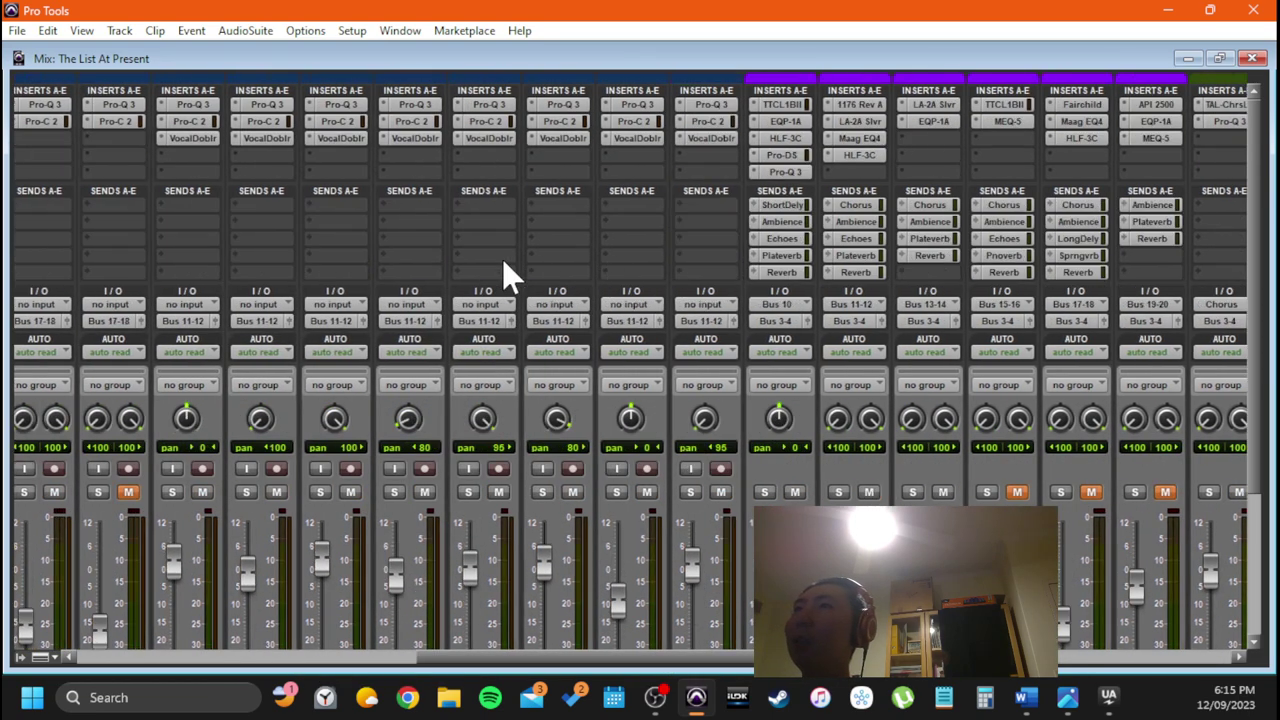
scroll(501, 259, "right", 3)
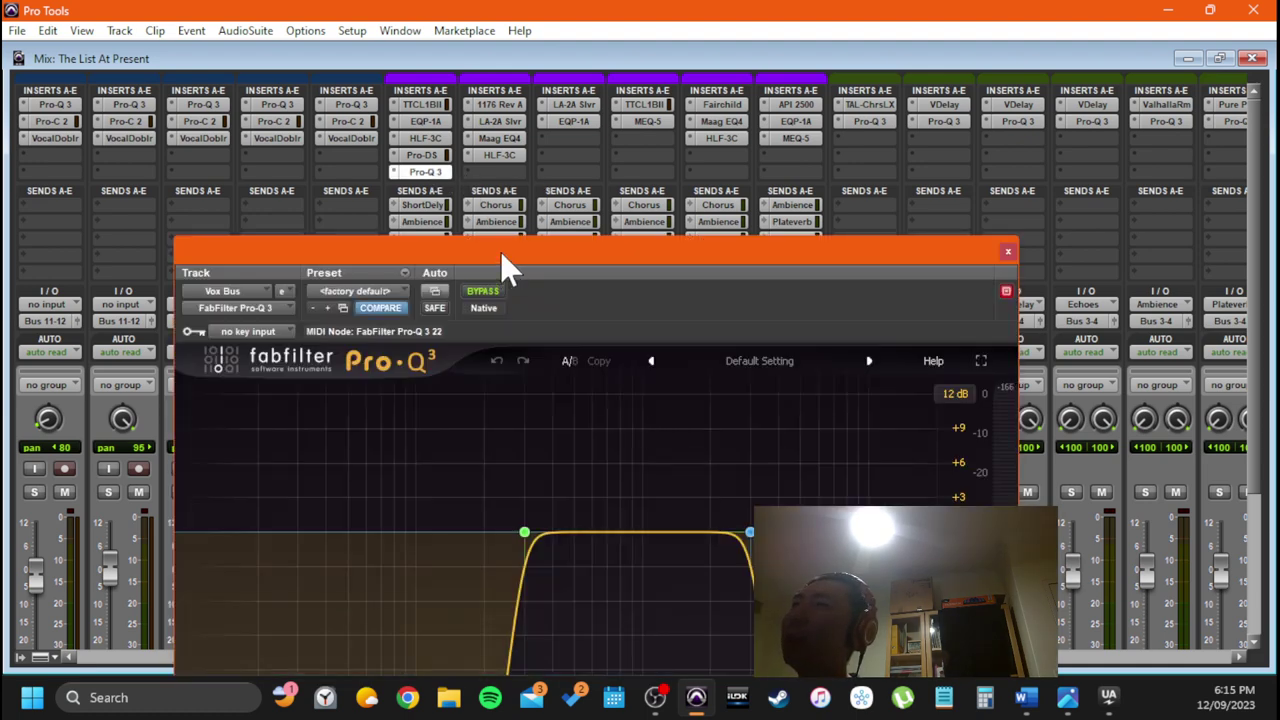
left_click_drag(500, 252, 327, 45)
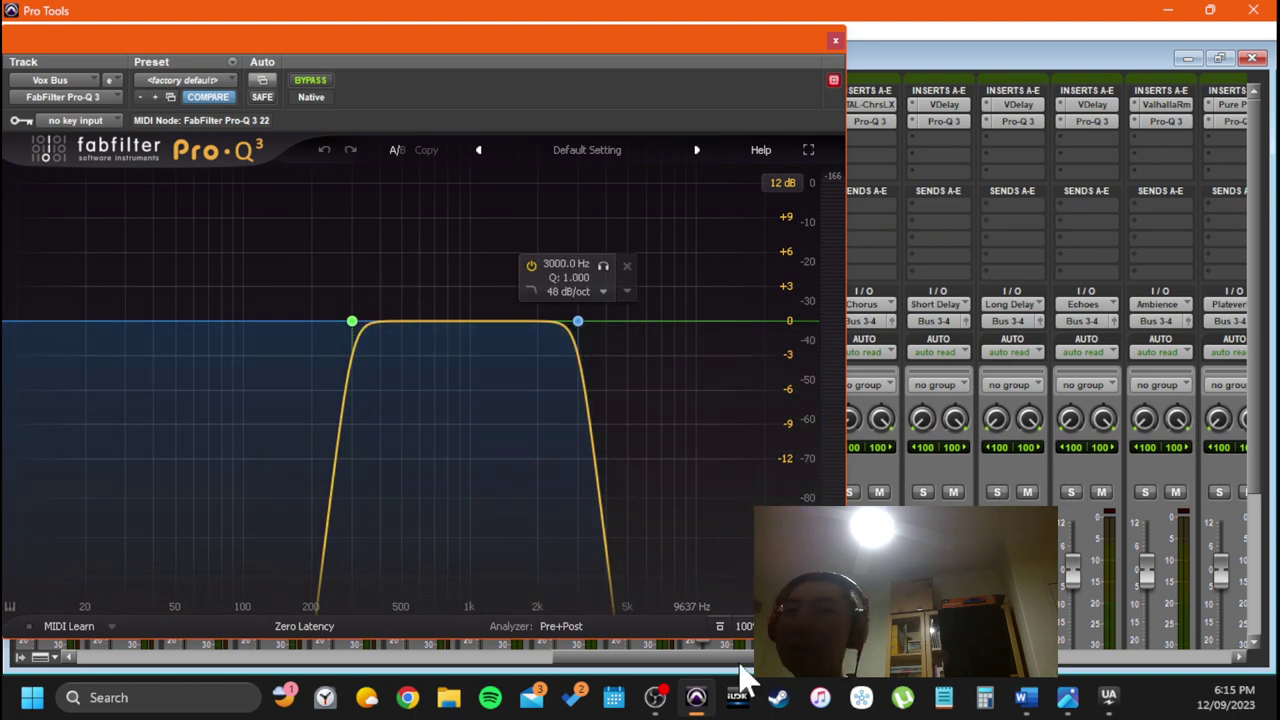
left_click_drag(830, 40, 589, 177)
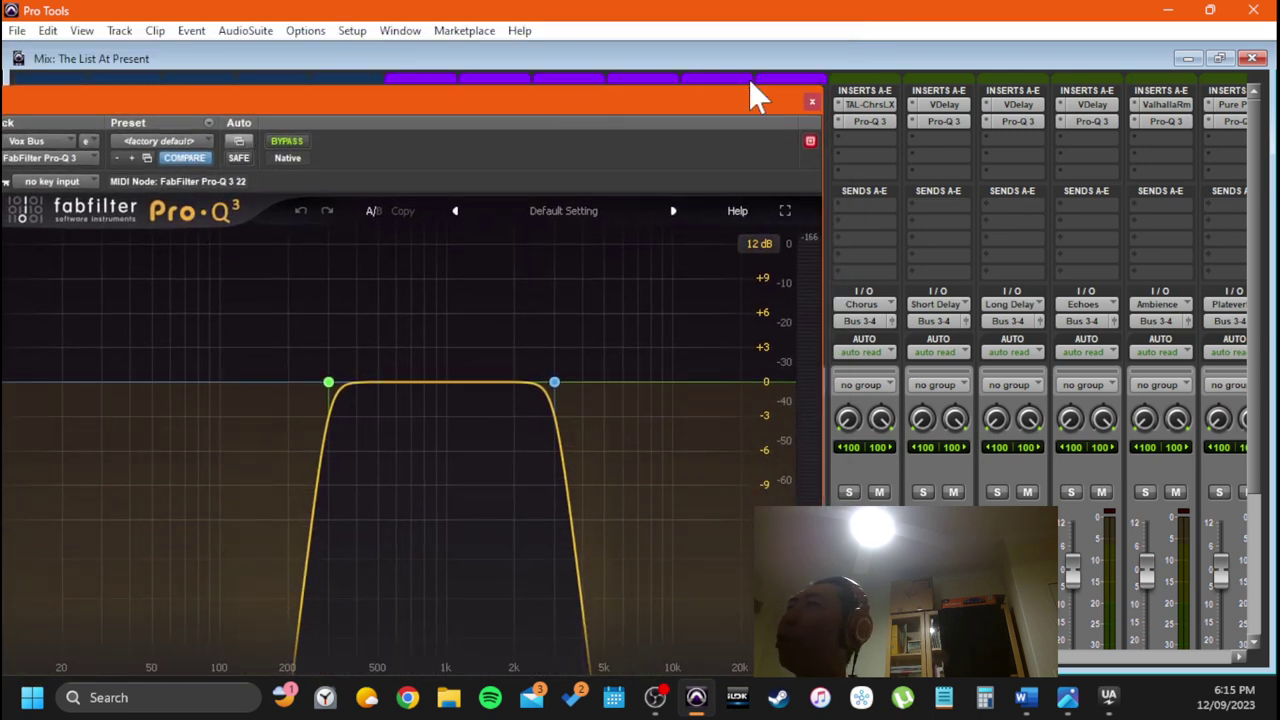
left_click(811, 103)
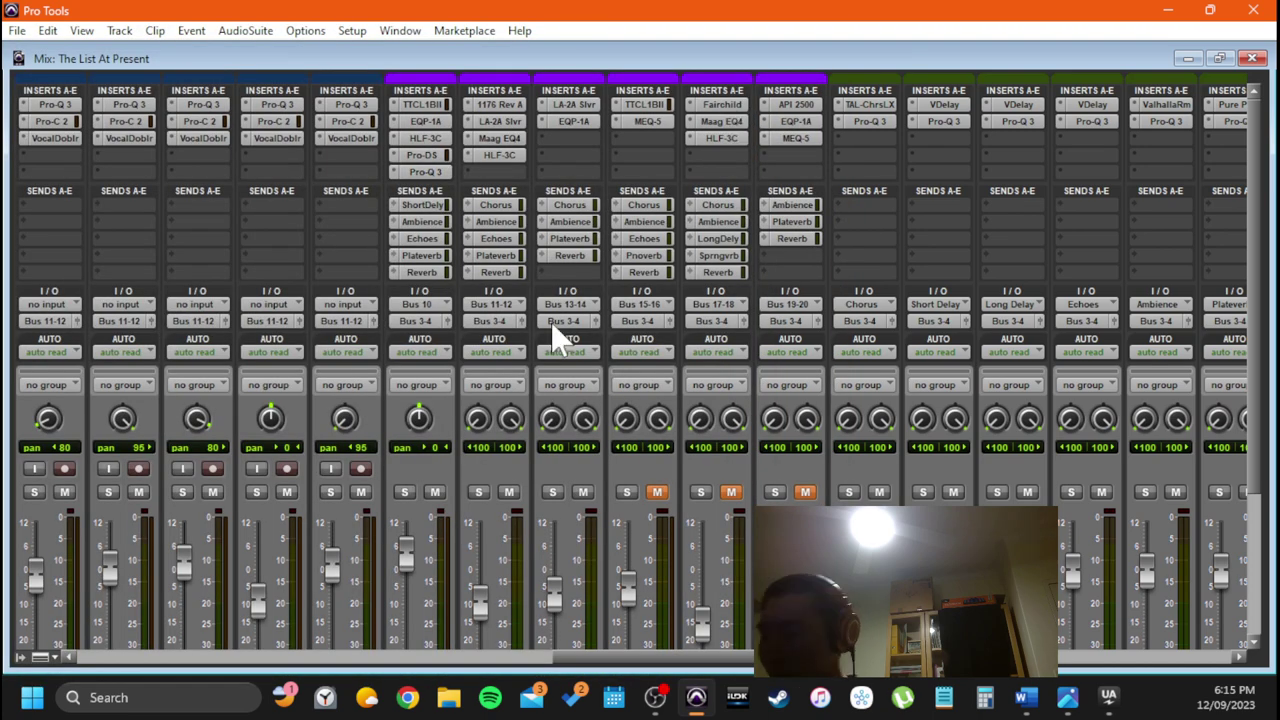
Switch to the Edit window and select the intro of the Vox track from bar 1 to bar 9
key("ctrl+equal")
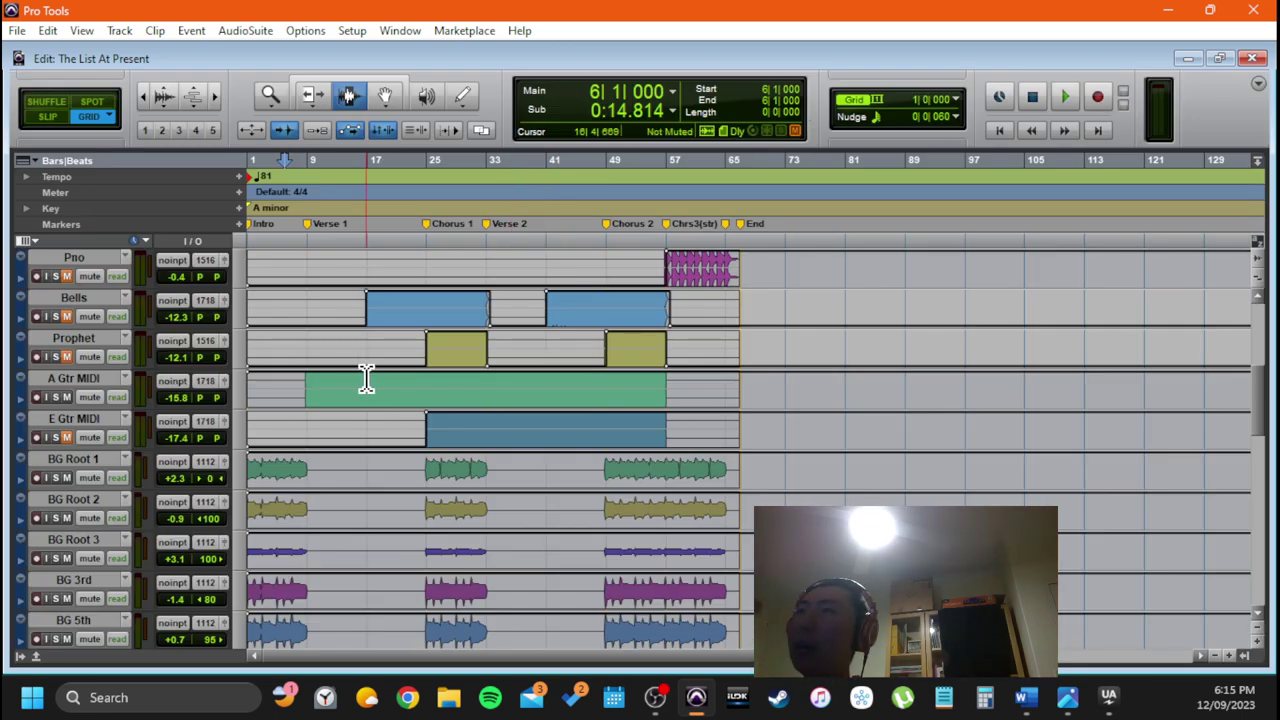
scroll(379, 405, "up", 8)
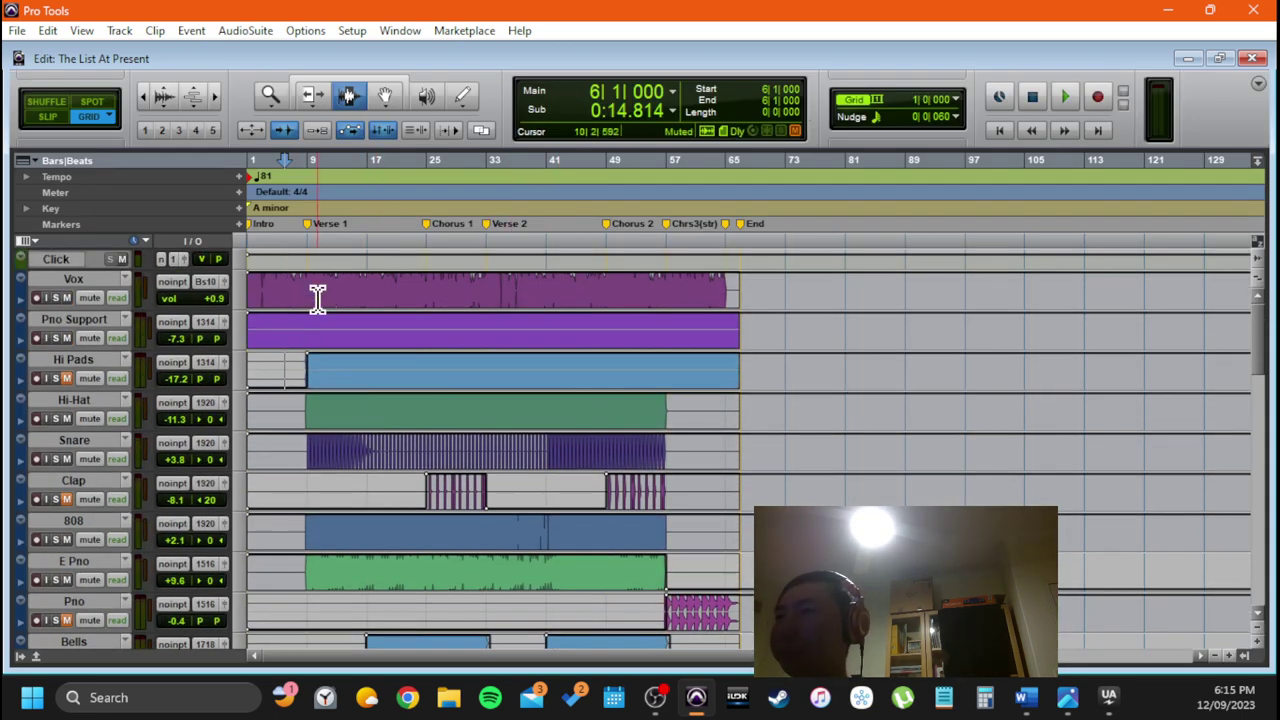
left_click(300, 293)
left_click_drag(281, 293, 228, 300)
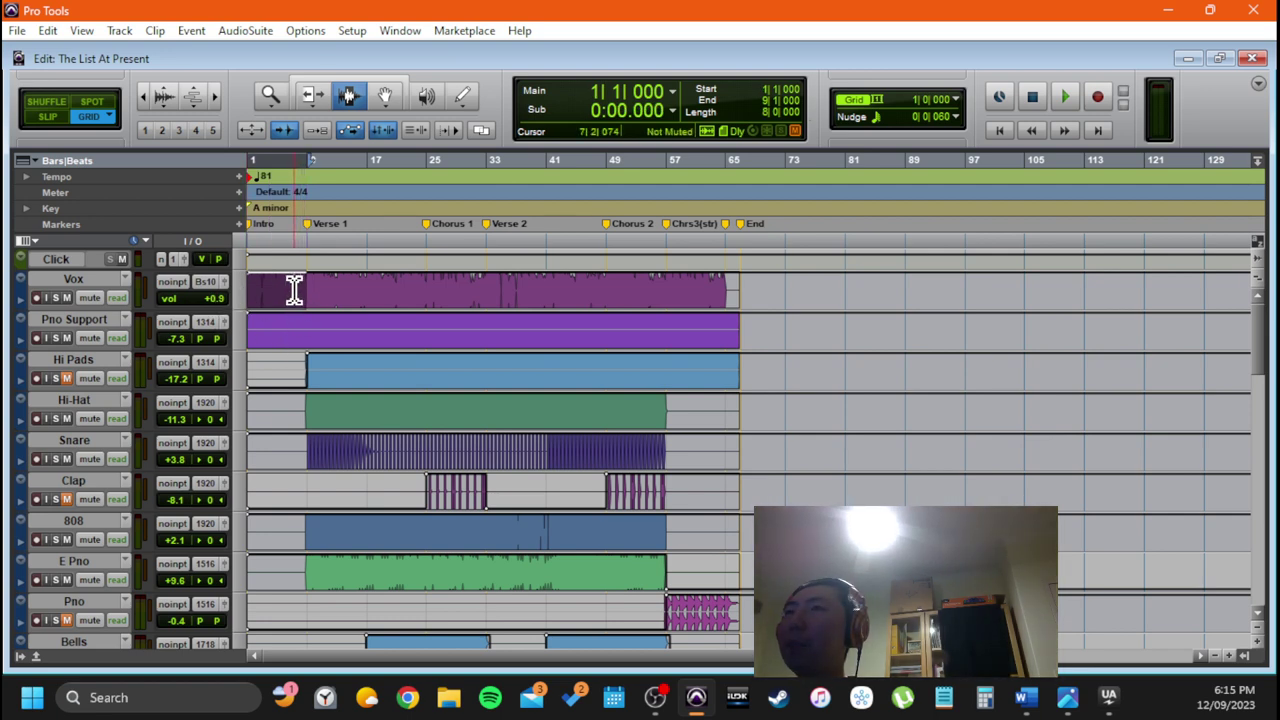
Reopen the Pro-Q 3 insert on Vox Bus from the Mix window, review its low-cut and high-cut bands, and close it
key("ctrl+equal")
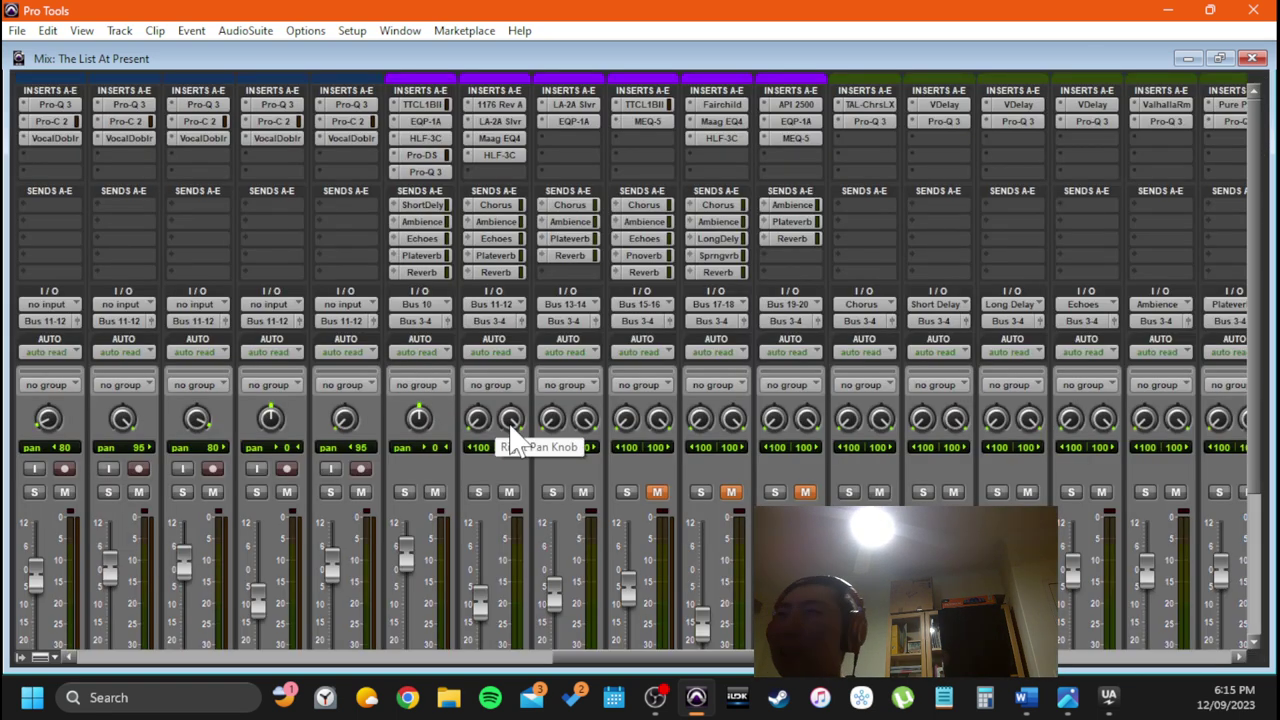
key("ctrl+equal")
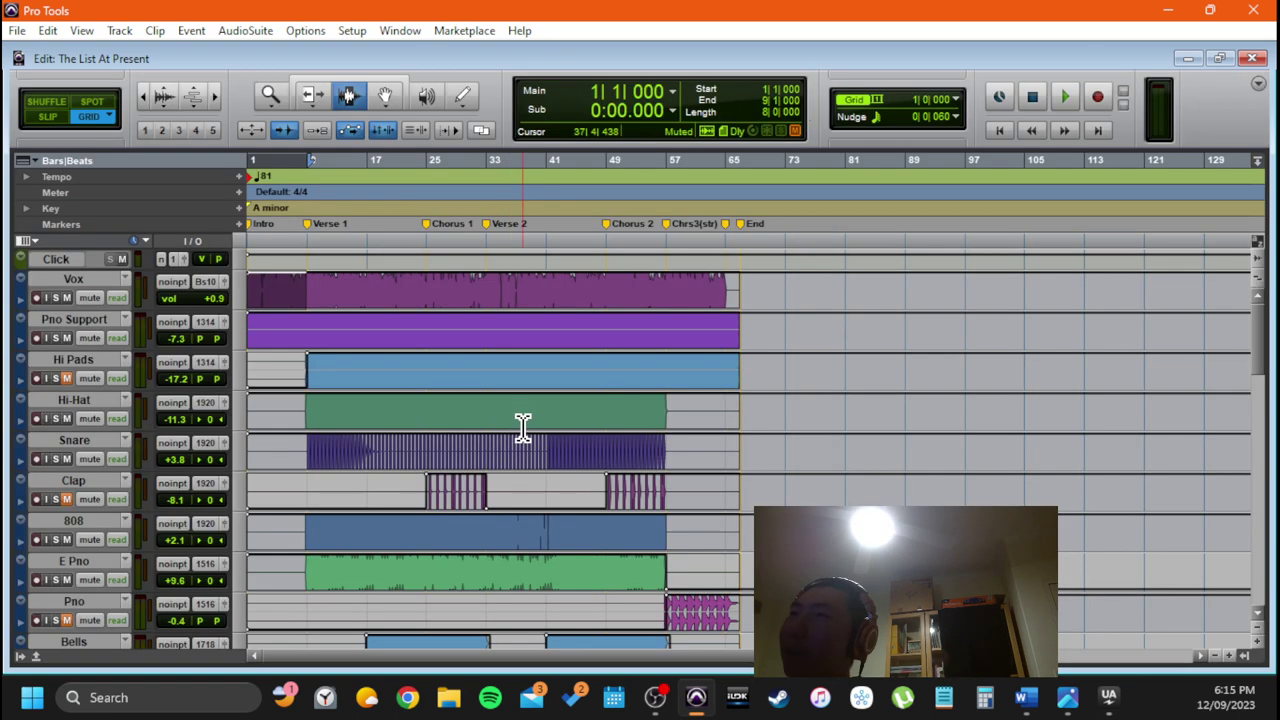
key("ctrl+equal")
left_click(425, 172)
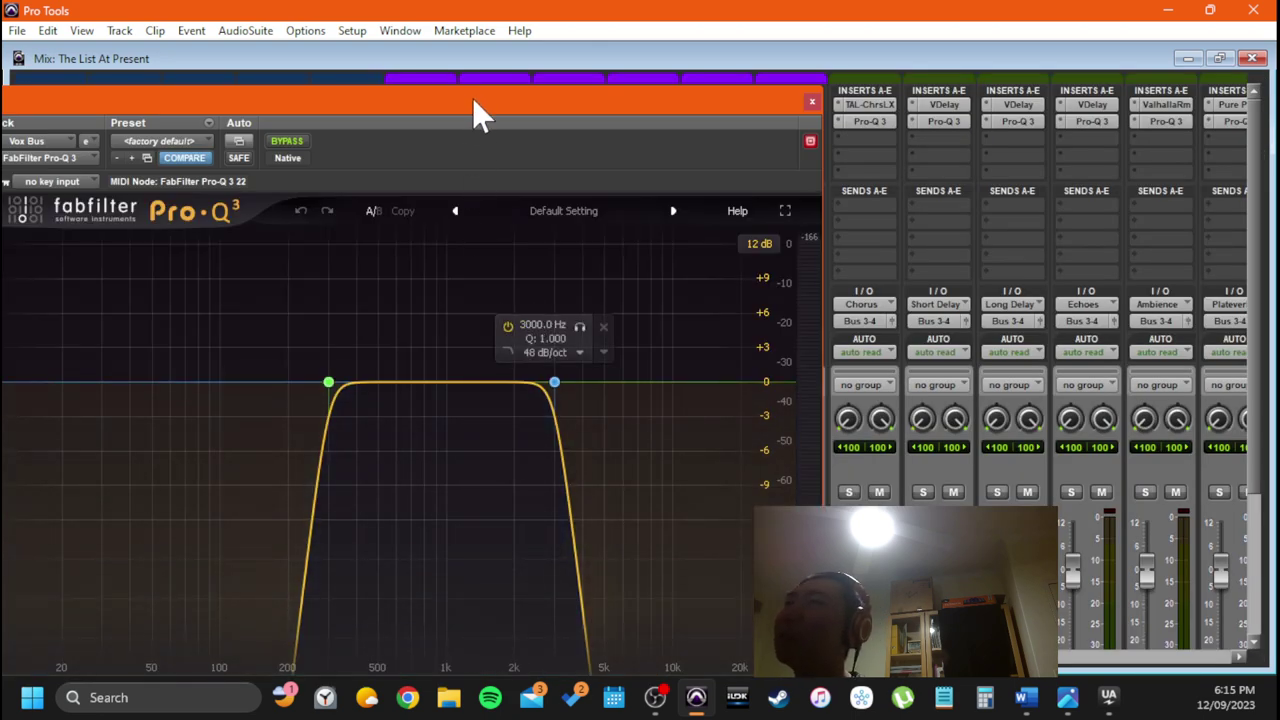
left_click_drag(475, 100, 503, 52)
left_click(839, 53)
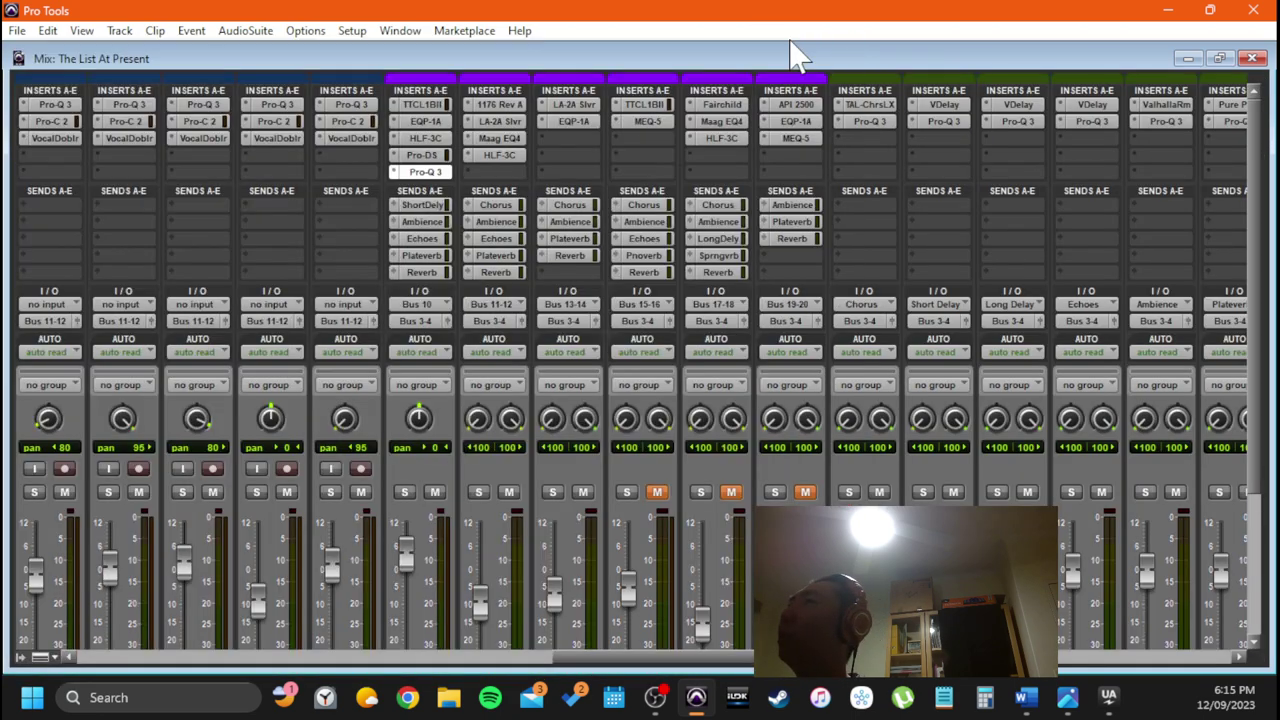
Return to the Edit window and move the bar 1 to bar 9 intro selection onto the Pno Support track
scroll(445, 230, "down", 1)
scroll(460, 280, "down", 4)
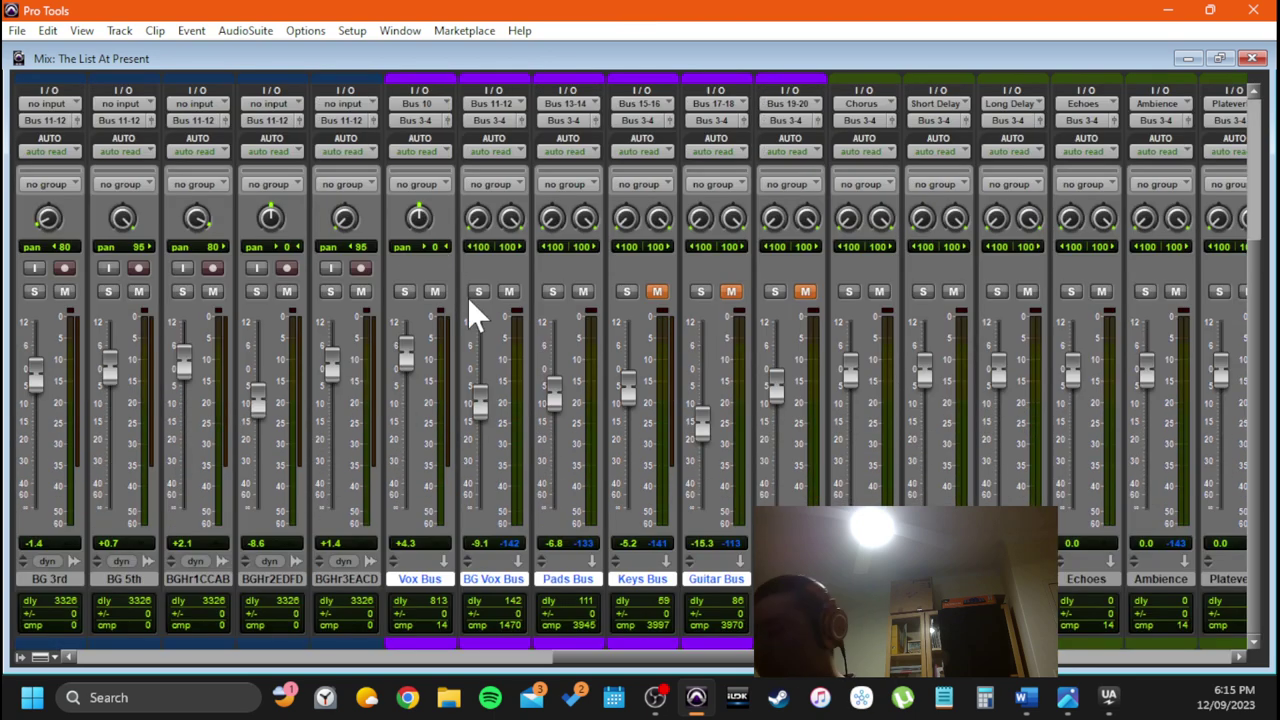
key("ctrl+equal")
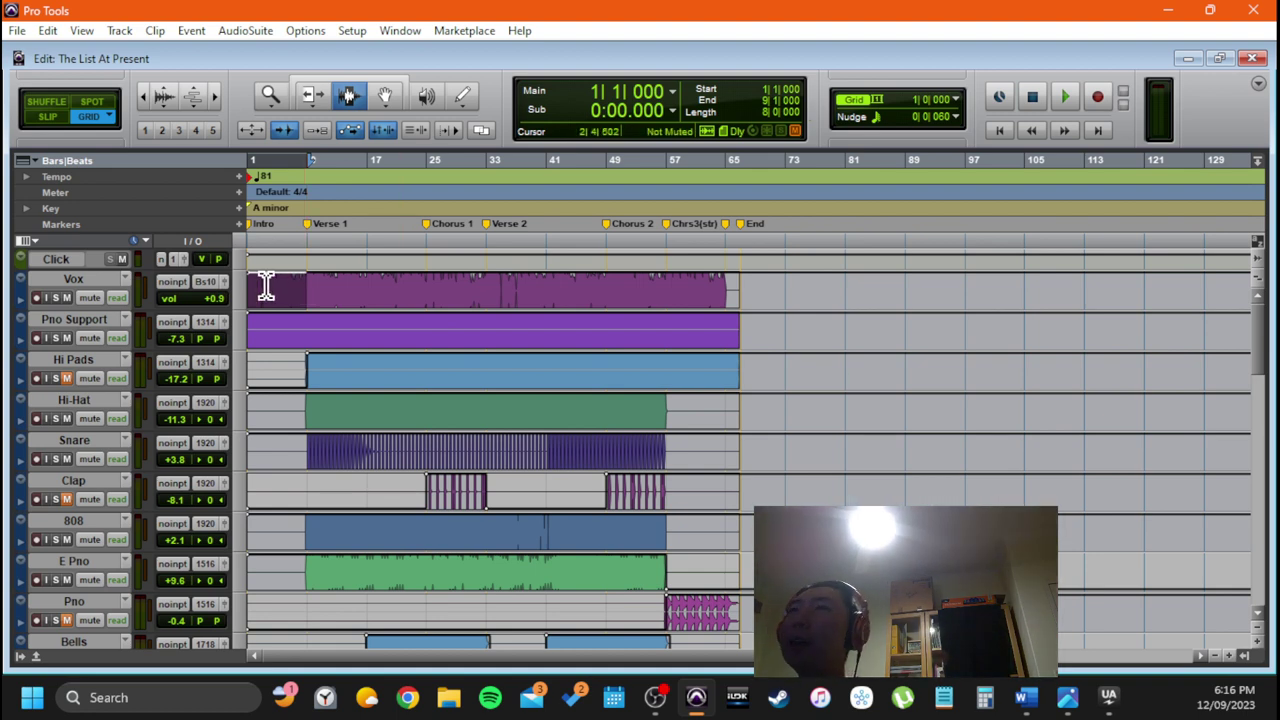
scroll(295, 330, "down", 2)
scroll(290, 360, "up", 2)
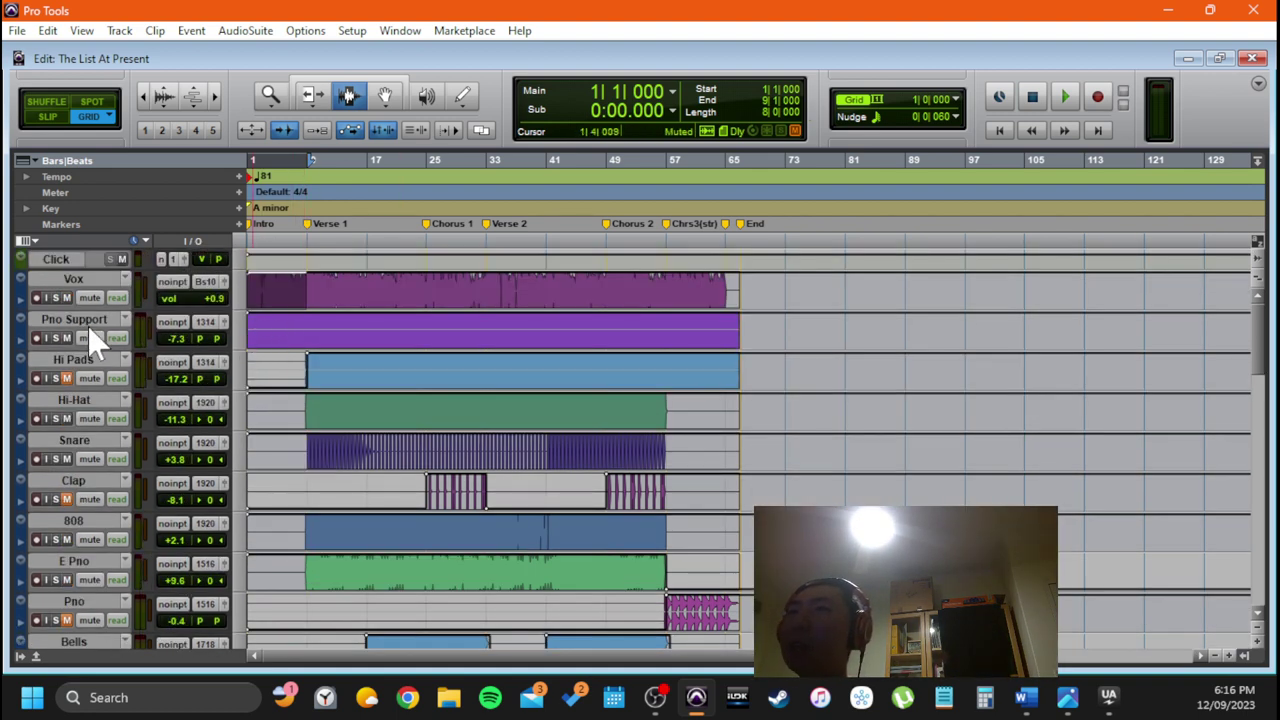
scroll(345, 470, "down", 6)
scroll(300, 420, "down", 5)
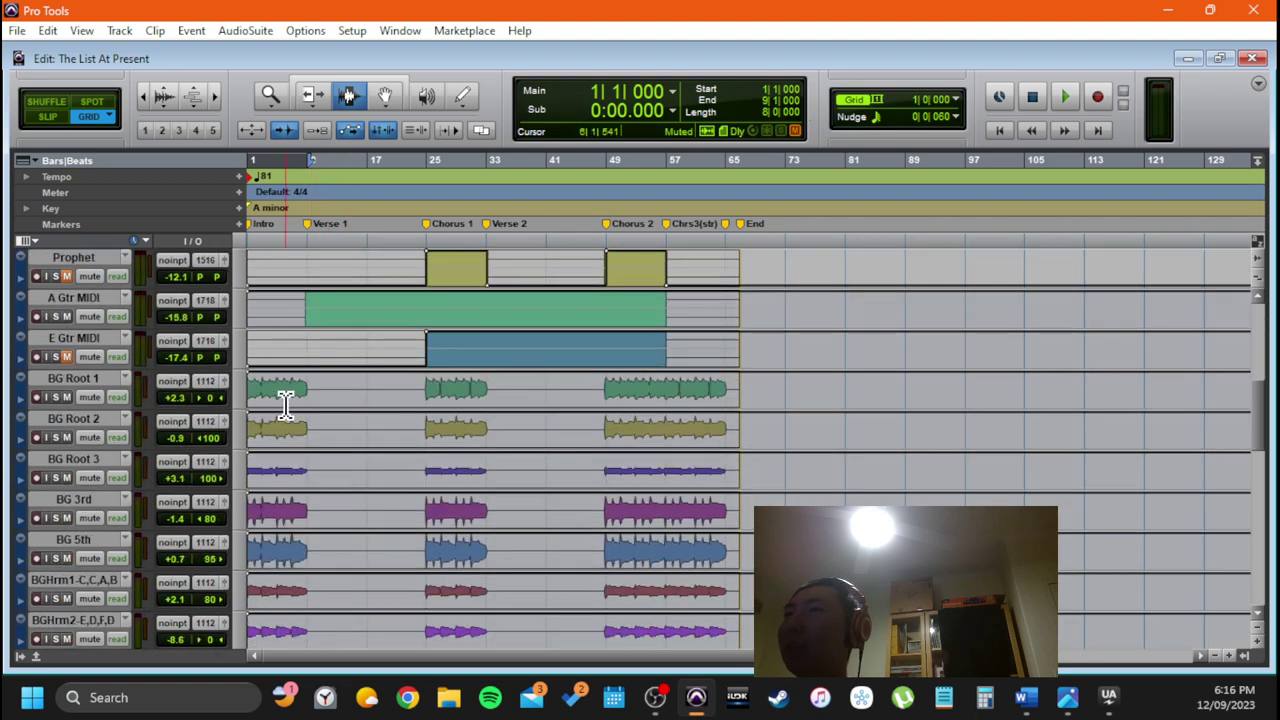
scroll(310, 370, "up", 12)
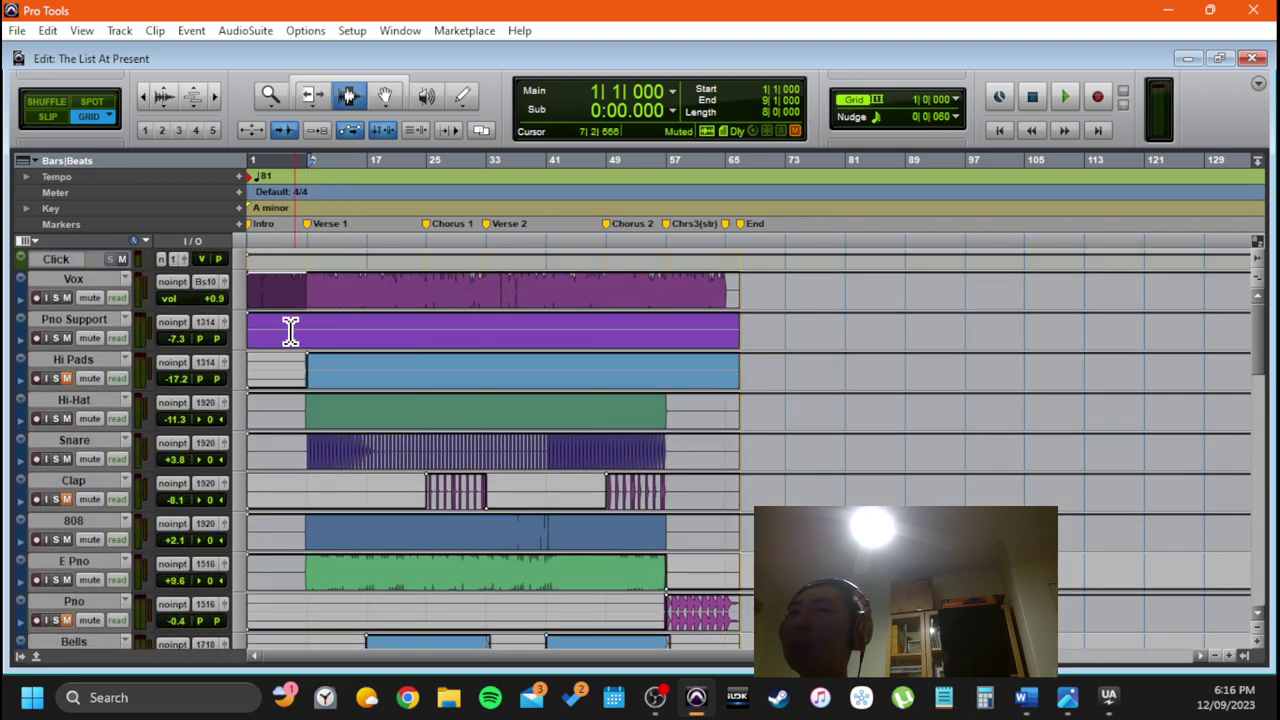
left_click(300, 329, "shift")
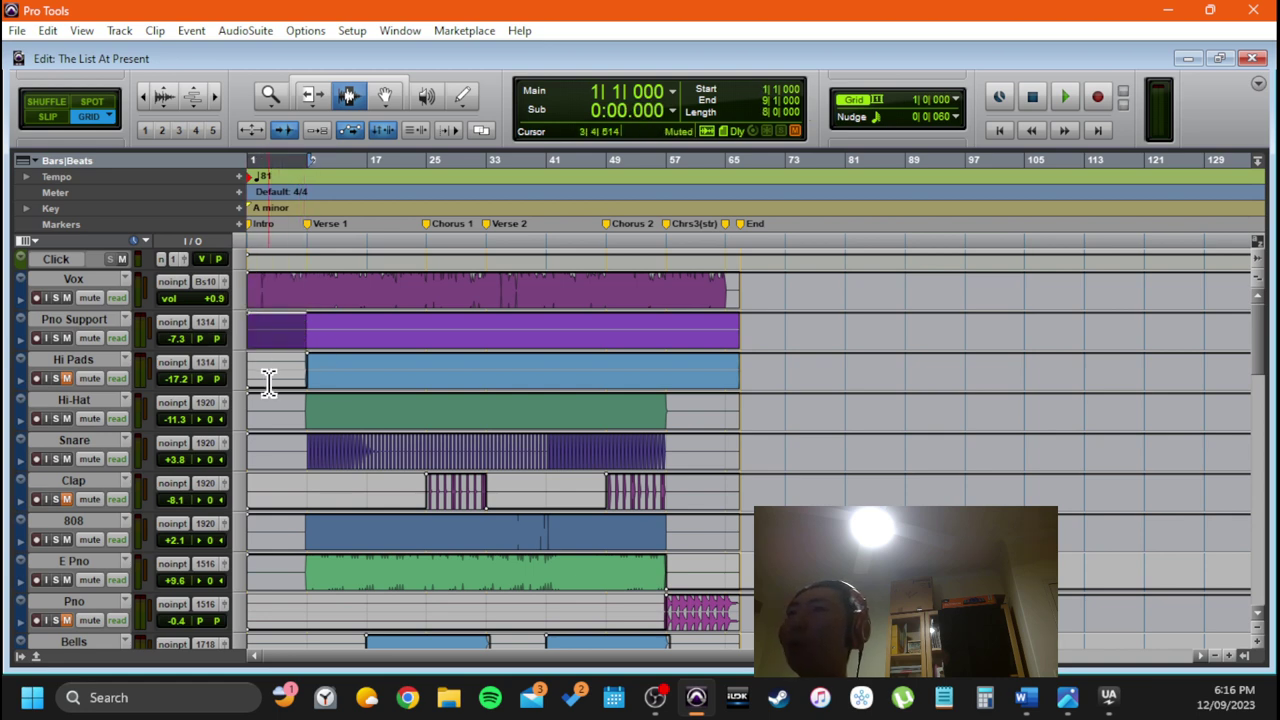
Examine the Edit window tracks down through the background vocals and buses, checking which ones have clips in the intro
scroll(266, 386, "down", 10)
scroll(290, 410, "down", 6)
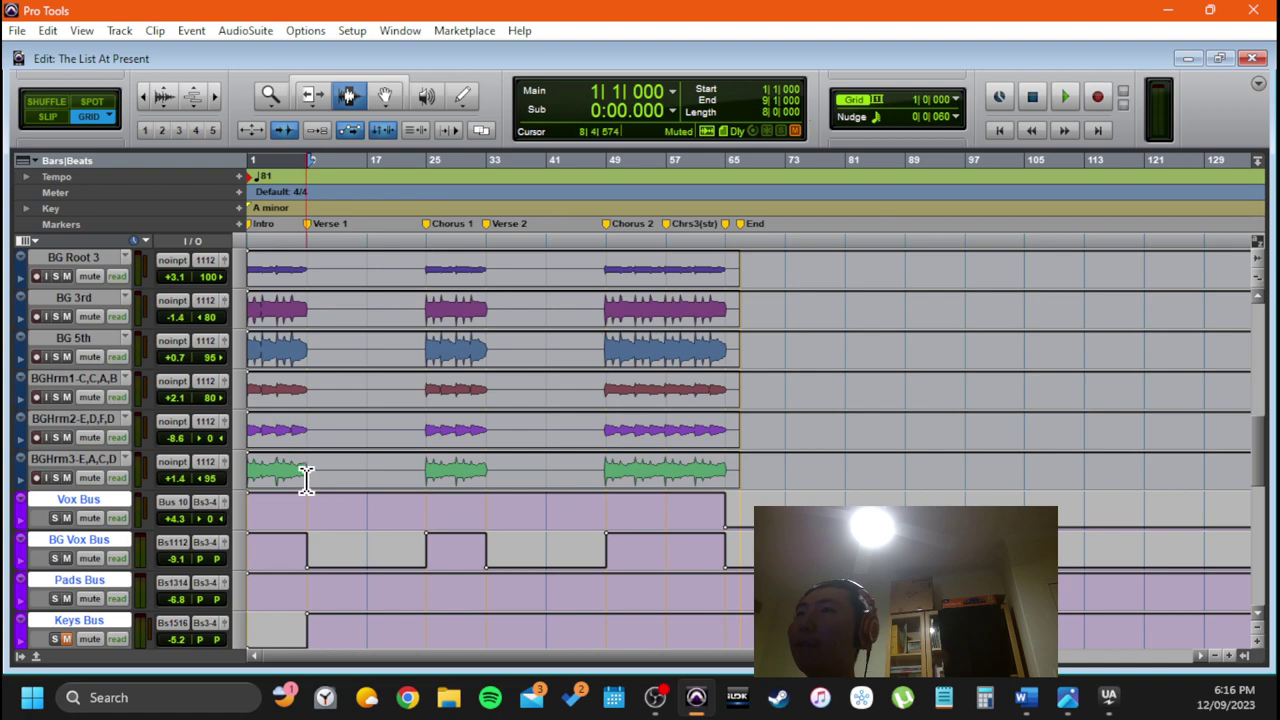
scroll(289, 497, "down", 8)
scroll(292, 490, "up", 7)
scroll(296, 485, "up", 20)
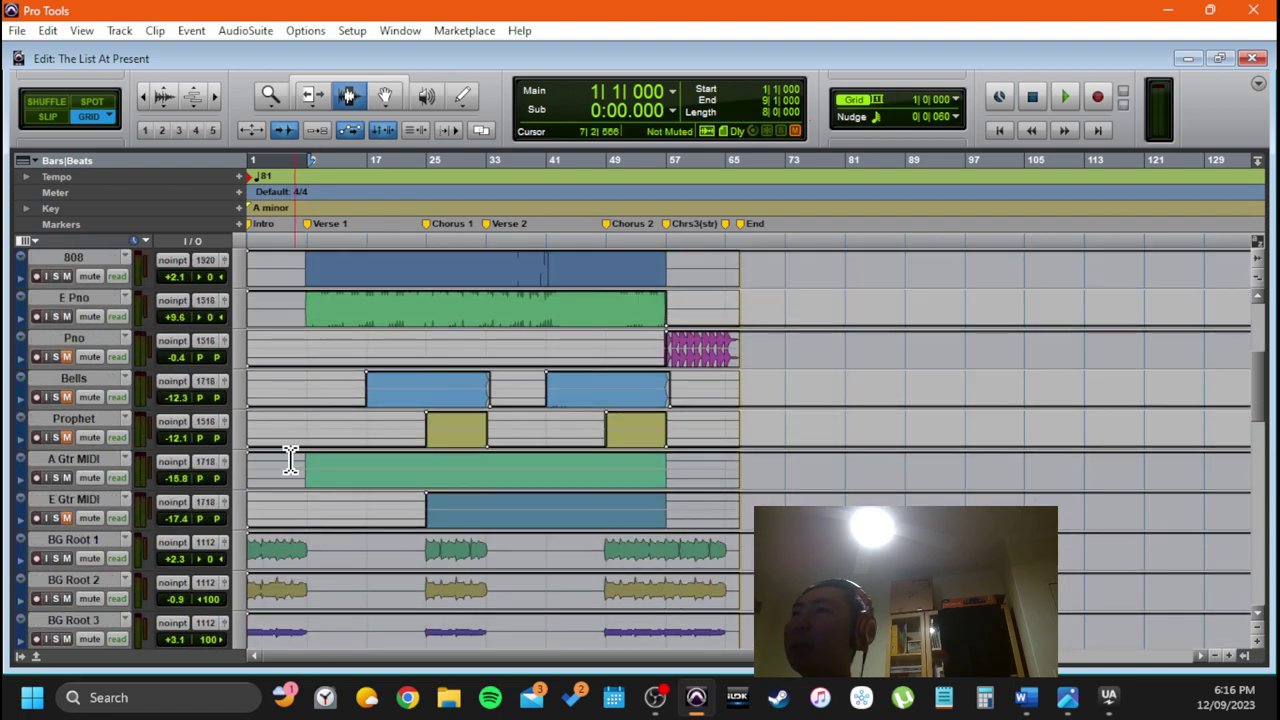
scroll(330, 440, "down", 3)
scroll(316, 473, "down", 7)
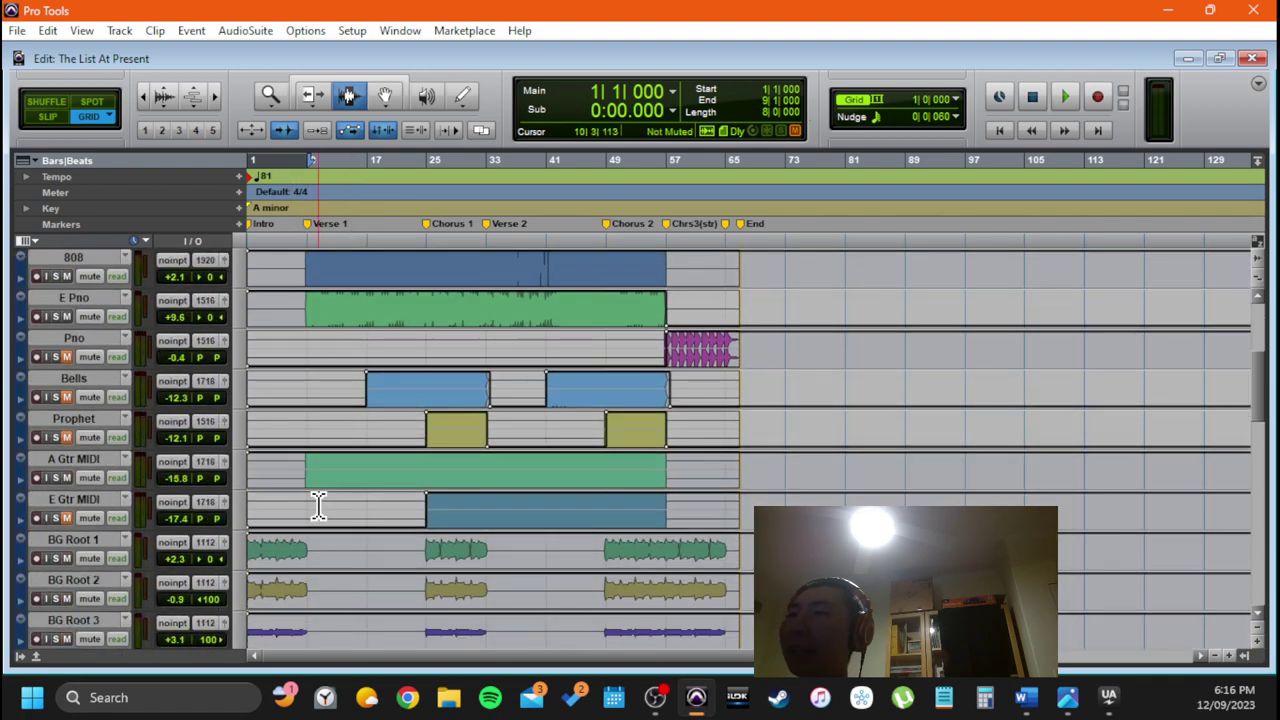
scroll(325, 447, "down", 2)
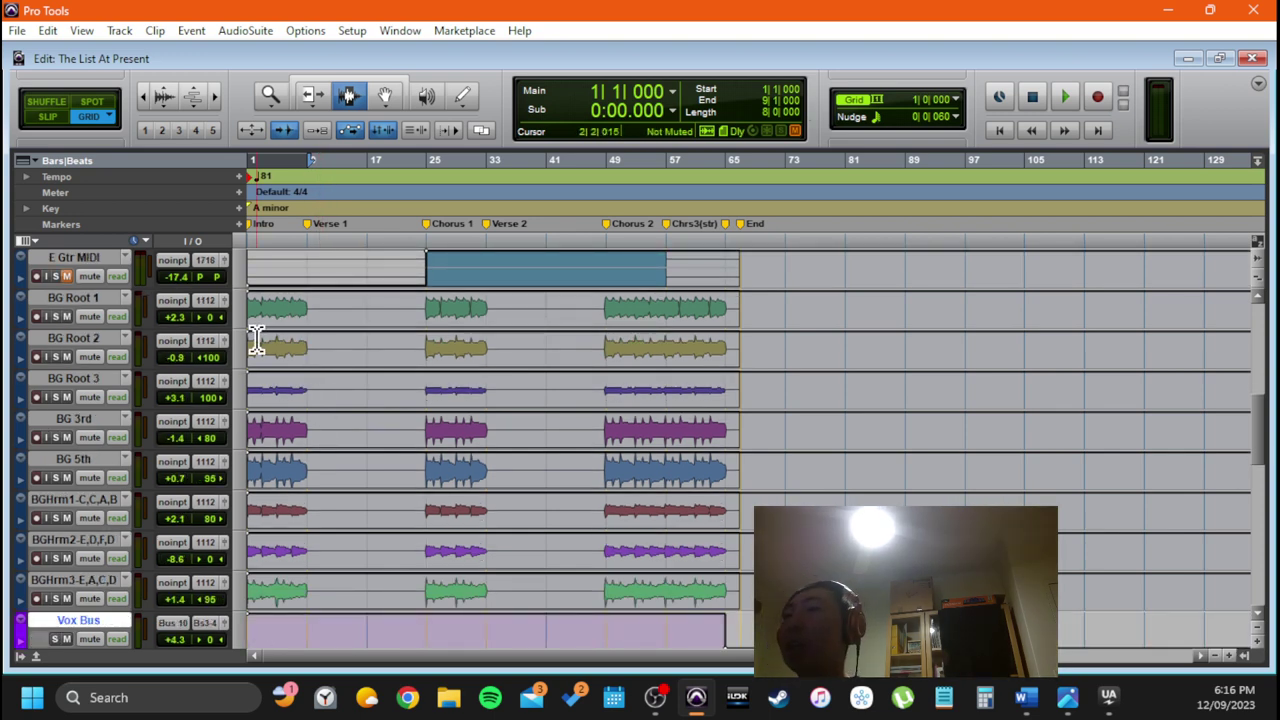
scroll(318, 310, "up", 10)
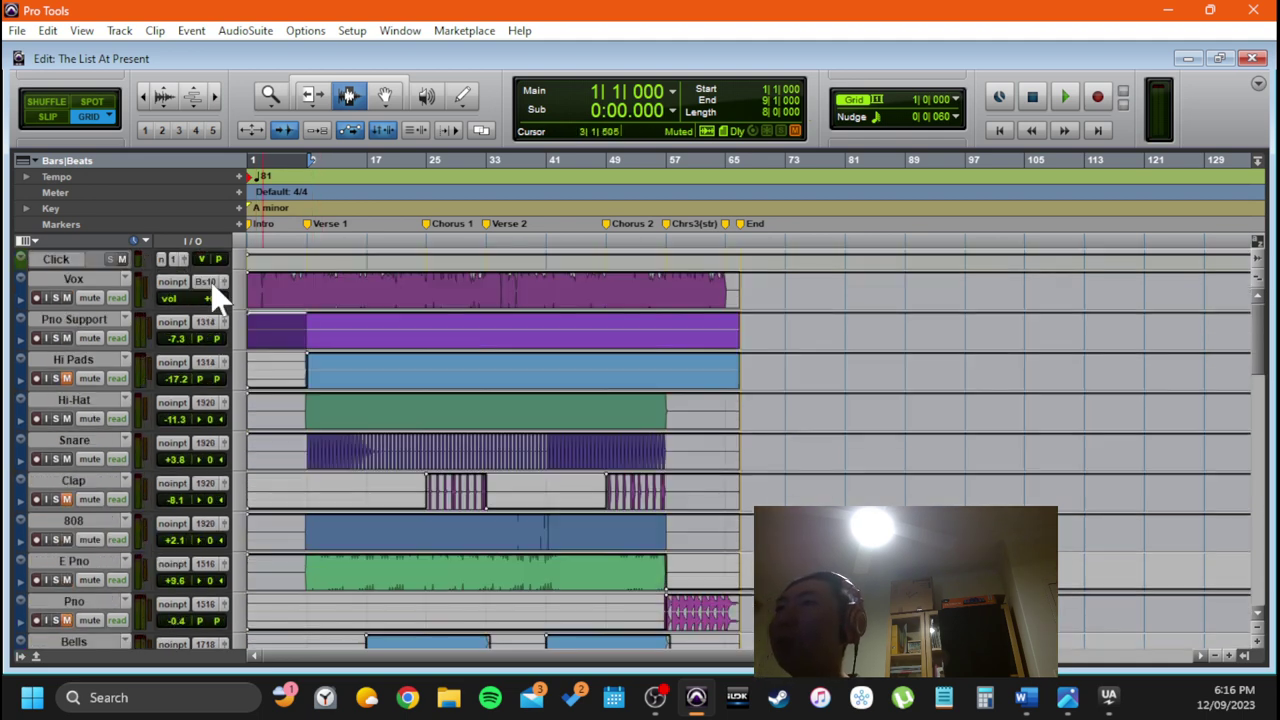
Place the edit cursor at bar 9, the start of Verse 1, on Pno Support and switch to the Mix window's inserts
left_click(306, 329)
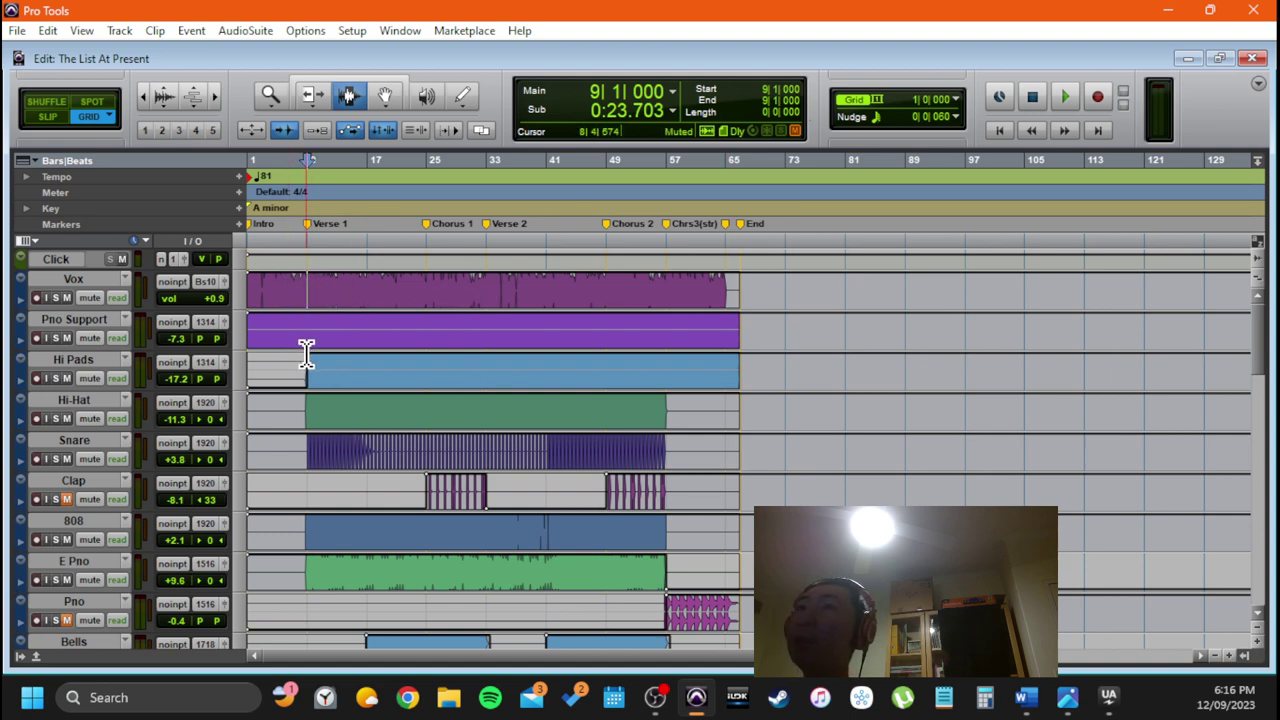
scroll(310, 395, "down", 7)
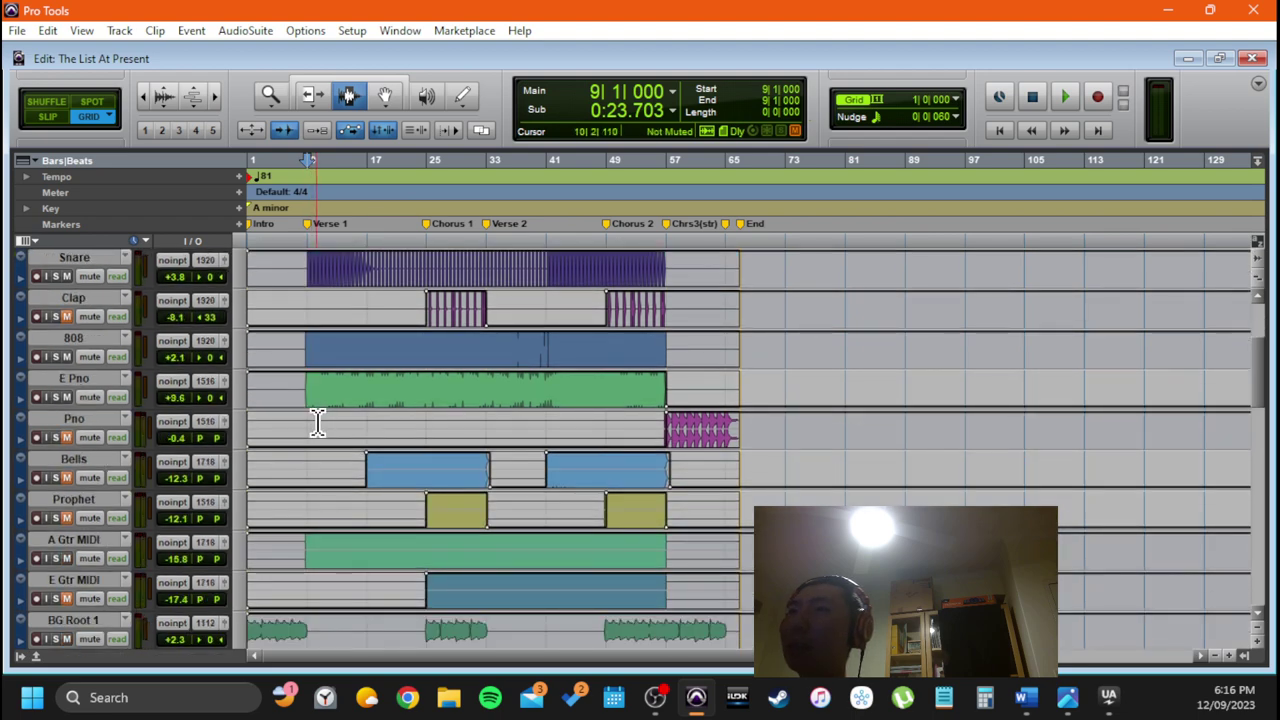
key("ctrl+equal")
scroll(520, 440, "up", 5)
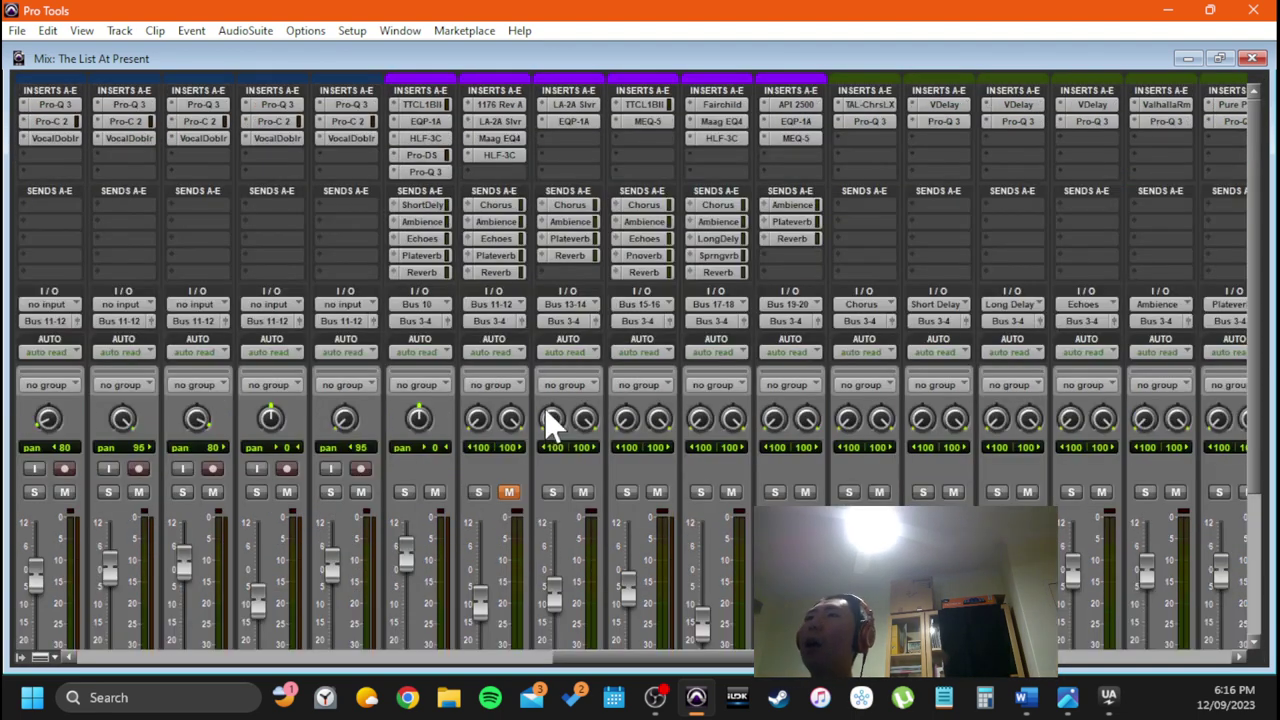
Open the Maag EQ4 insert on BG Vox Bus and examine its Air Band, Air Gain and 650 Hz settings
scroll(523, 366, "right", 1)
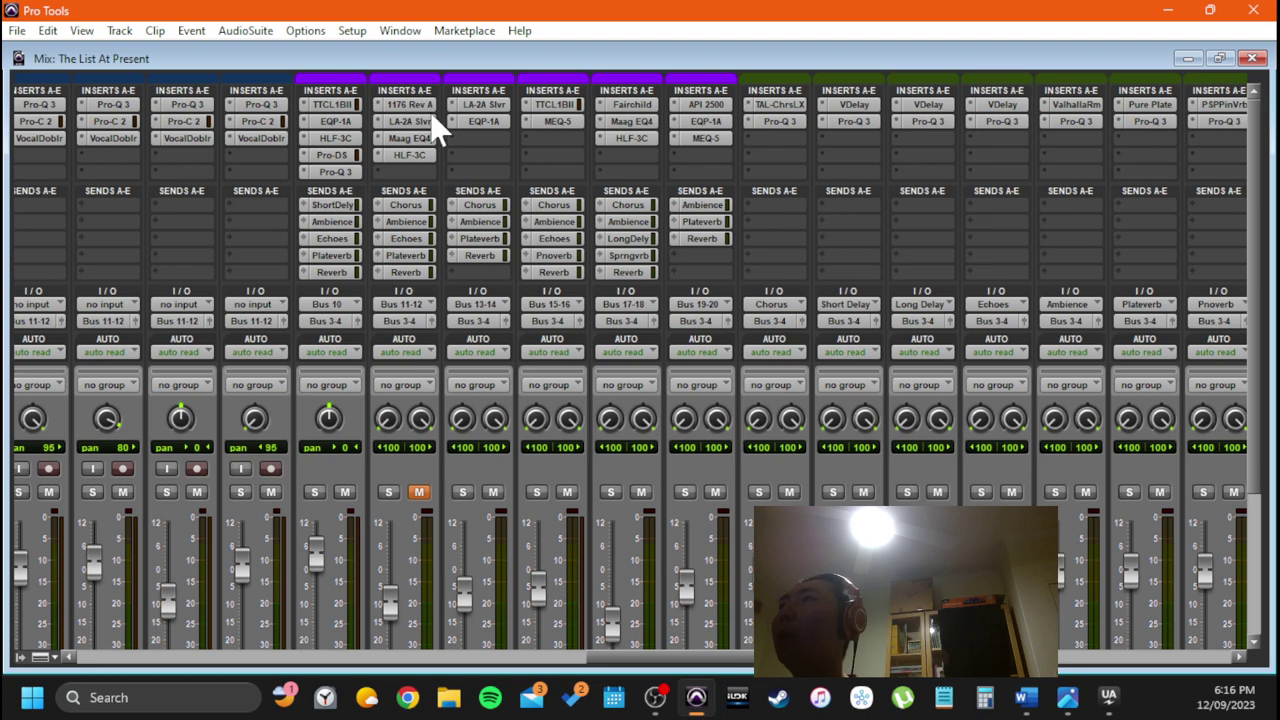
scroll(395, 185, "down", 3)
scroll(383, 262, "up", 3)
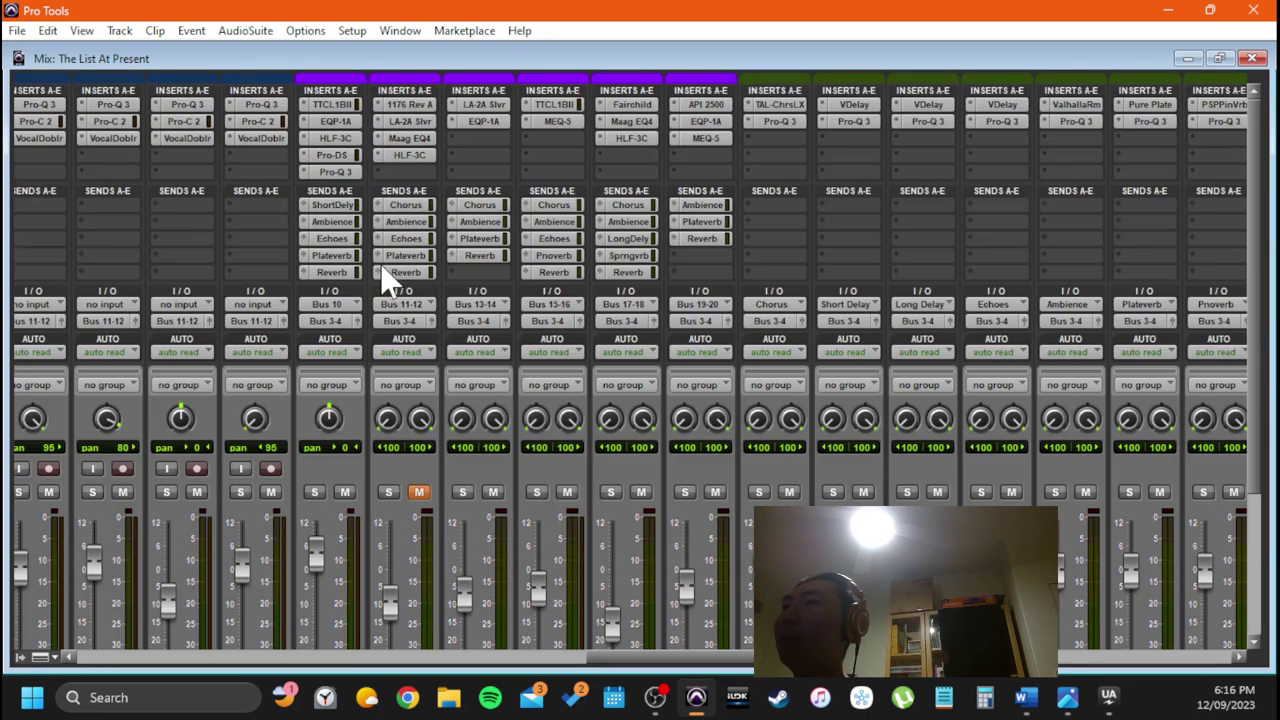
left_click(418, 140)
left_click_drag(350, 48, 465, 149)
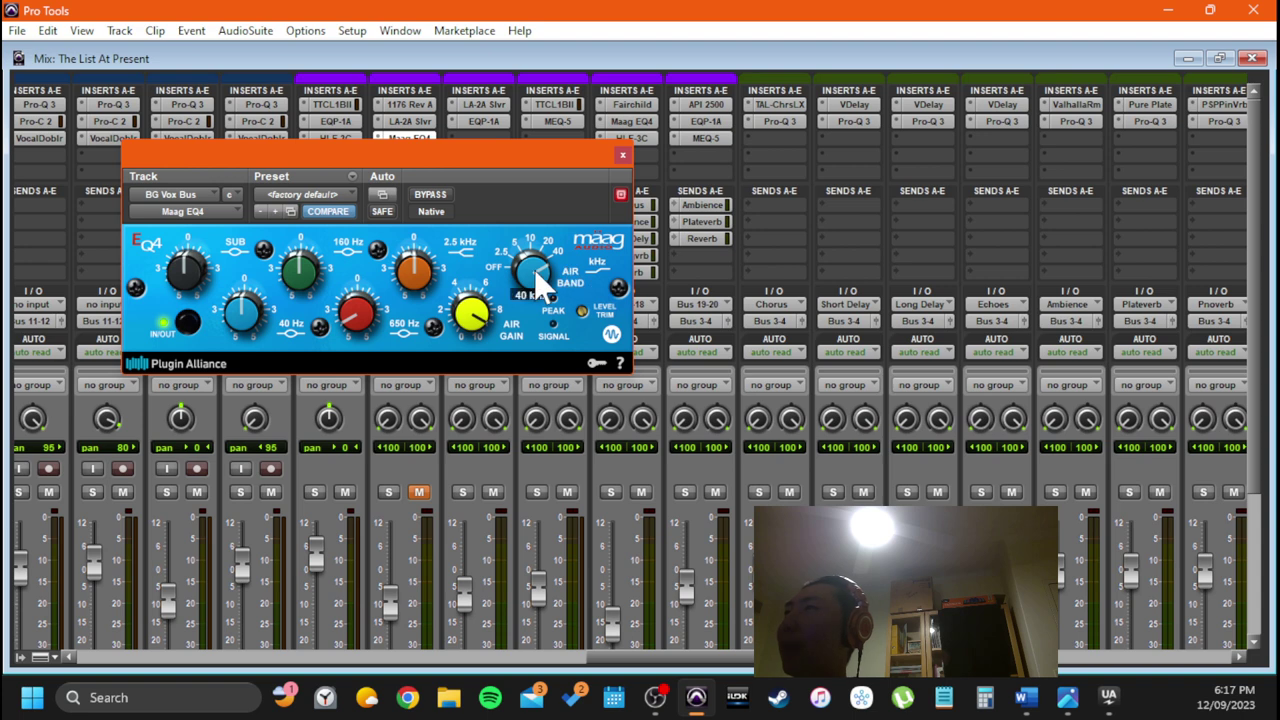
left_click_drag(365, 315, 365, 300)
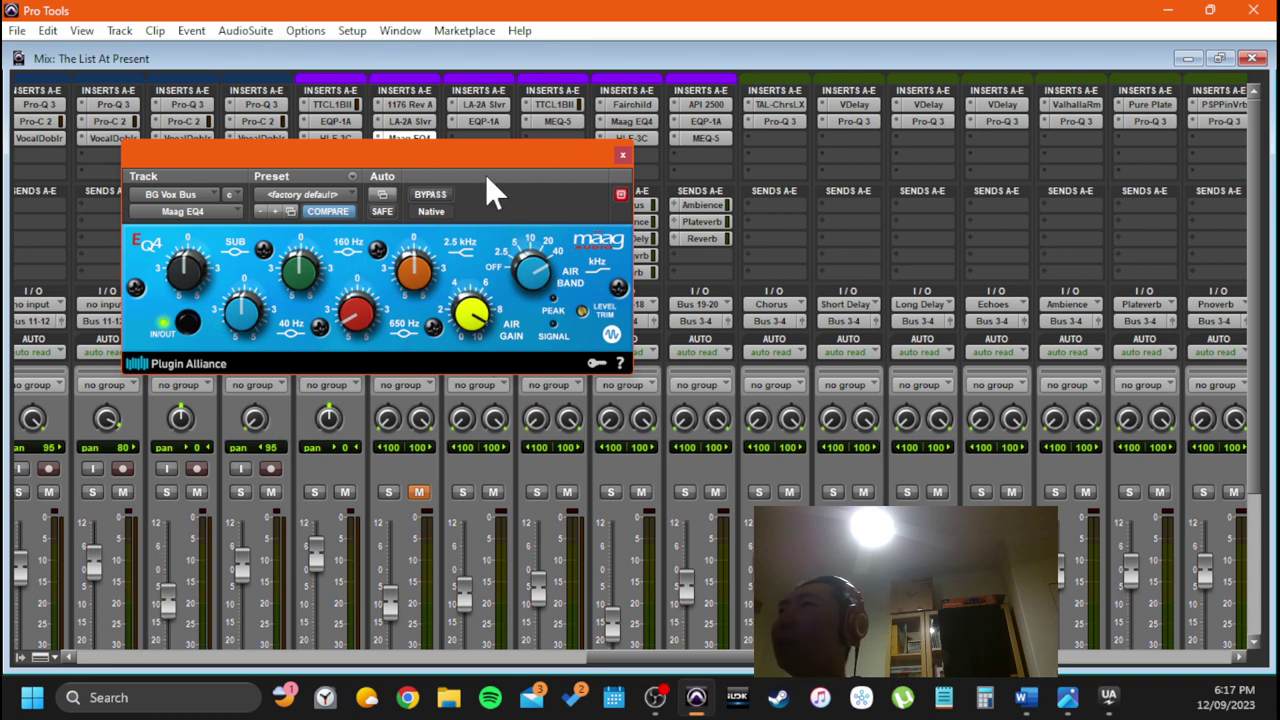
left_click_drag(473, 154, 598, 236)
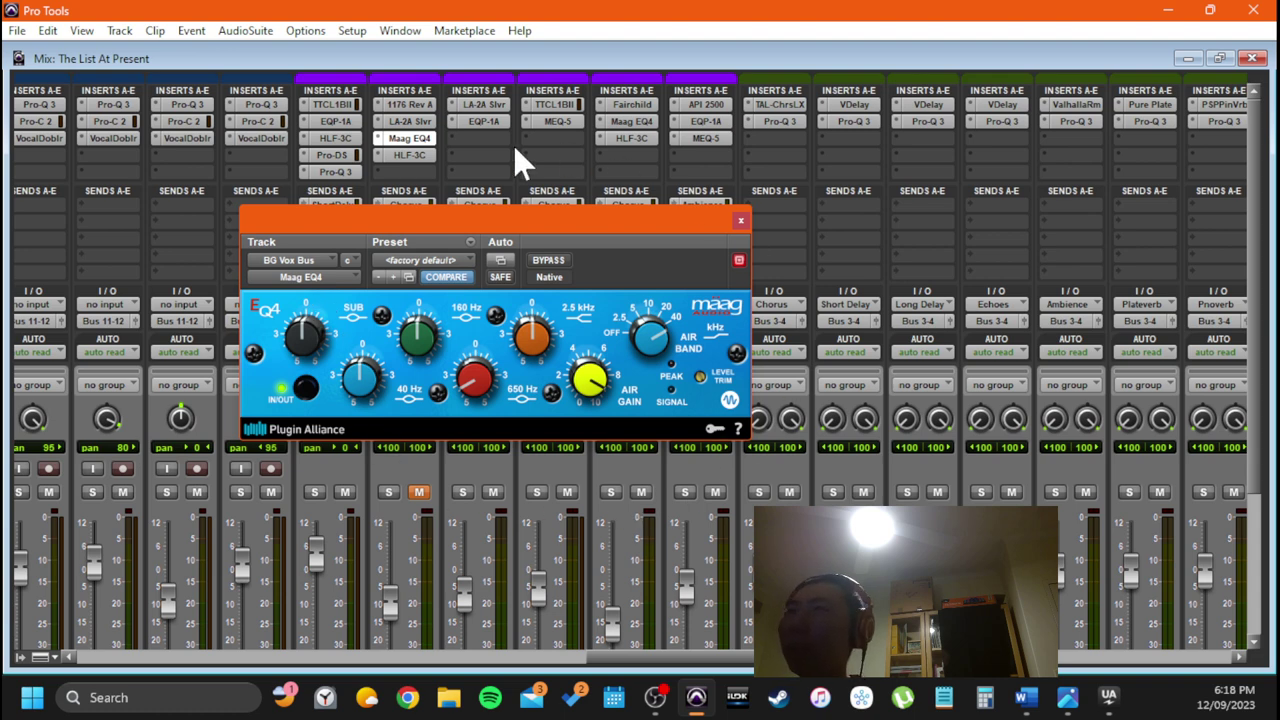
left_click_drag(431, 224, 419, 246)
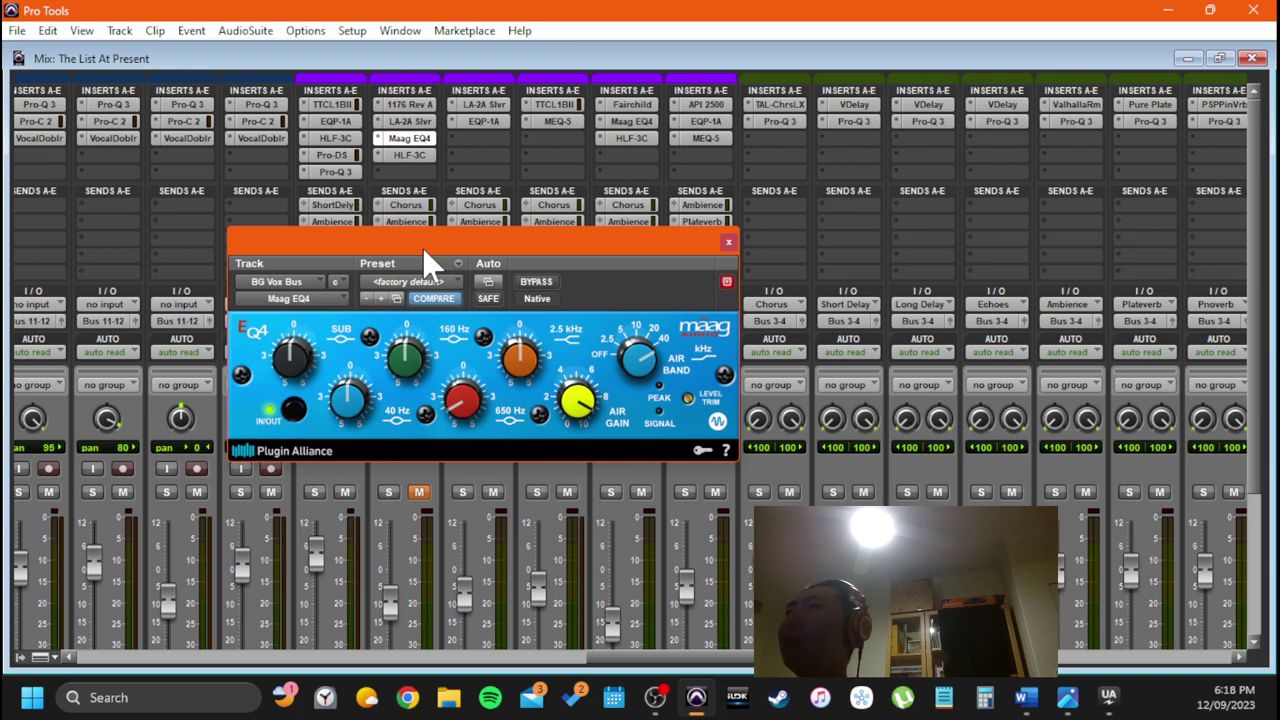
left_click_drag(422, 247, 425, 259)
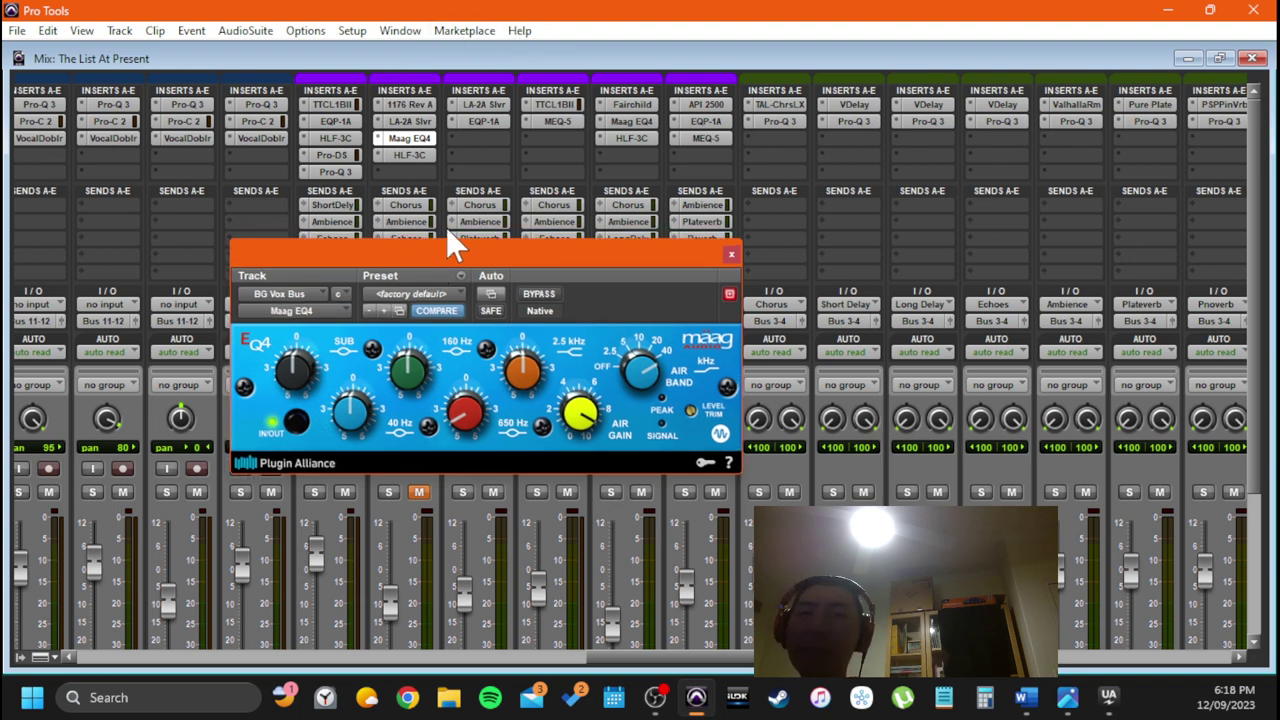
Open the Pultec HLF-3C insert on BG Vox Bus and examine its low and high cut-off settings
left_click(422, 158)
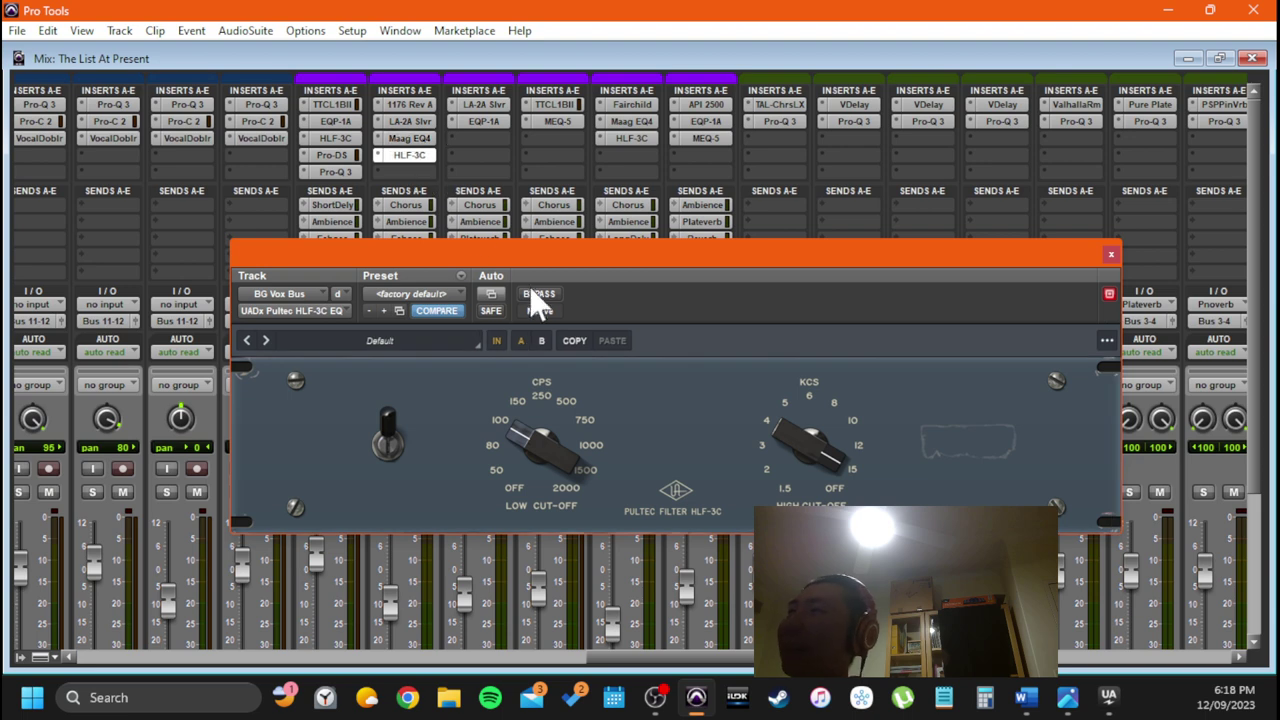
left_click_drag(540, 268, 390, 194)
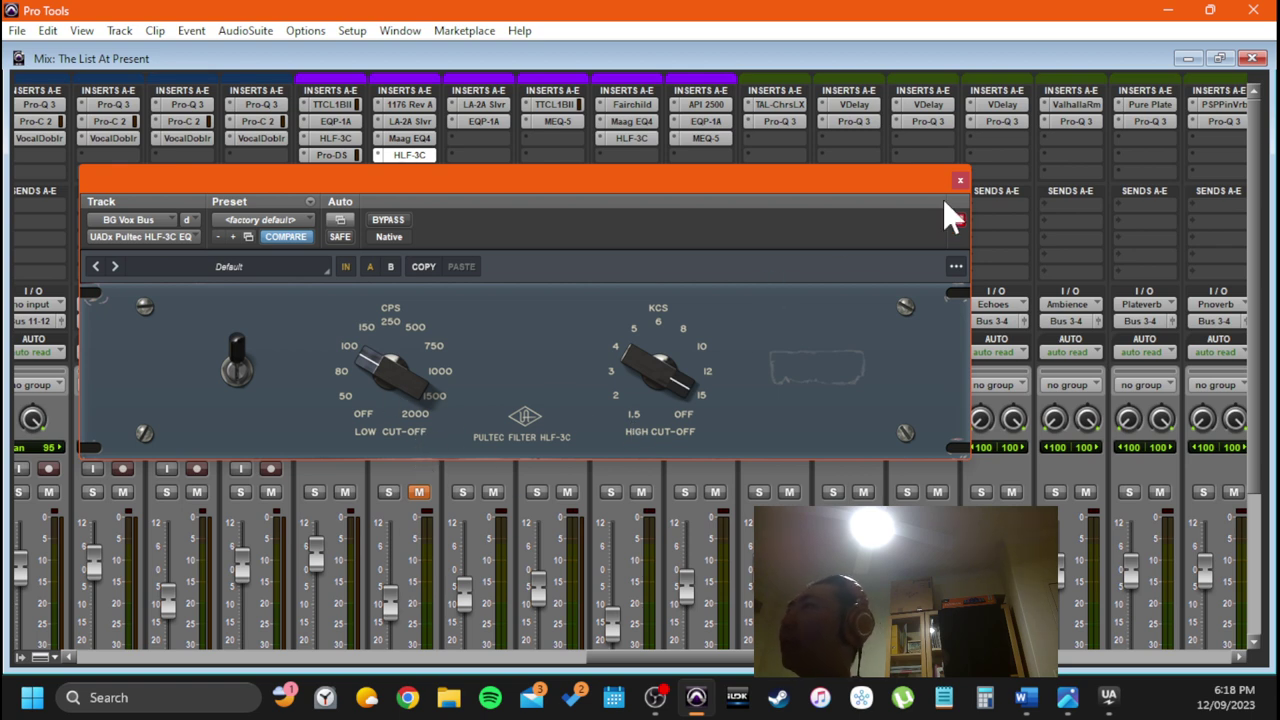
mouse_move(573, 187)
left_mouse_down()
mouse_move(577, 251)
mouse_move(565, 205)
left_mouse_up()
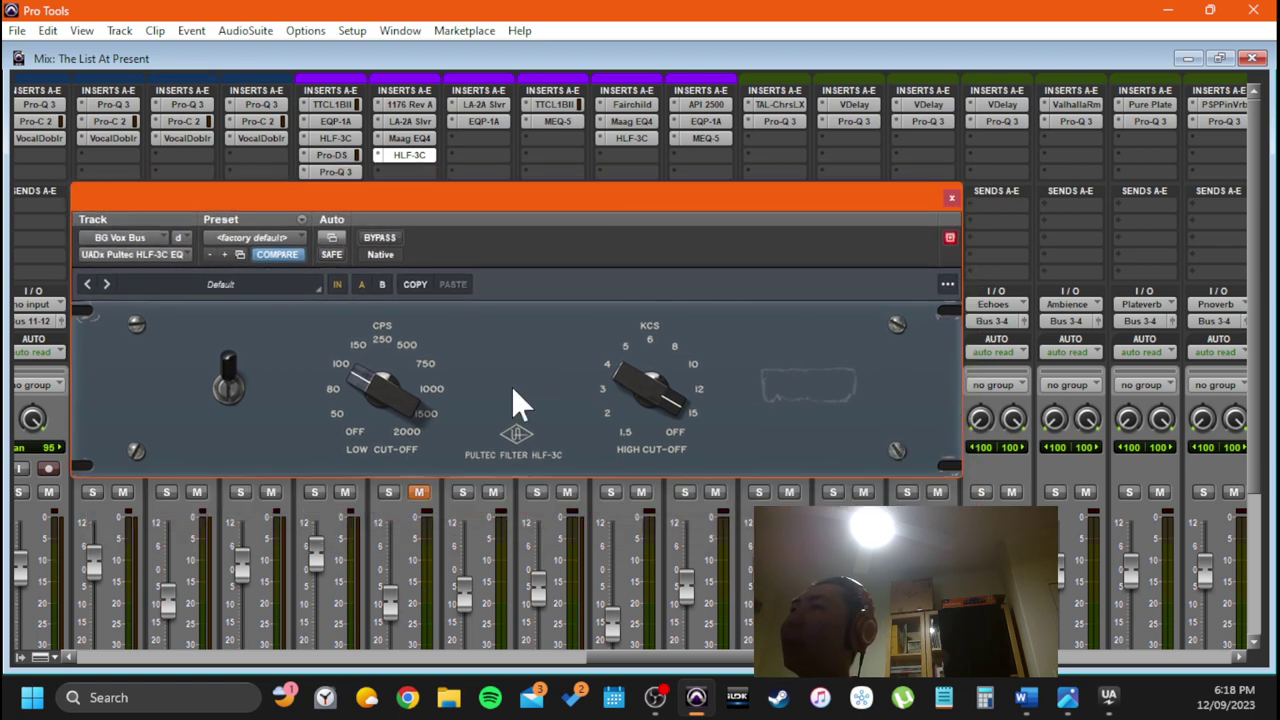
Revisit the Maag EQ4 air settings on BG Vox Bus, compare them with the HLF-3C cut-offs, and close the plug-in window
left_click(412, 138)
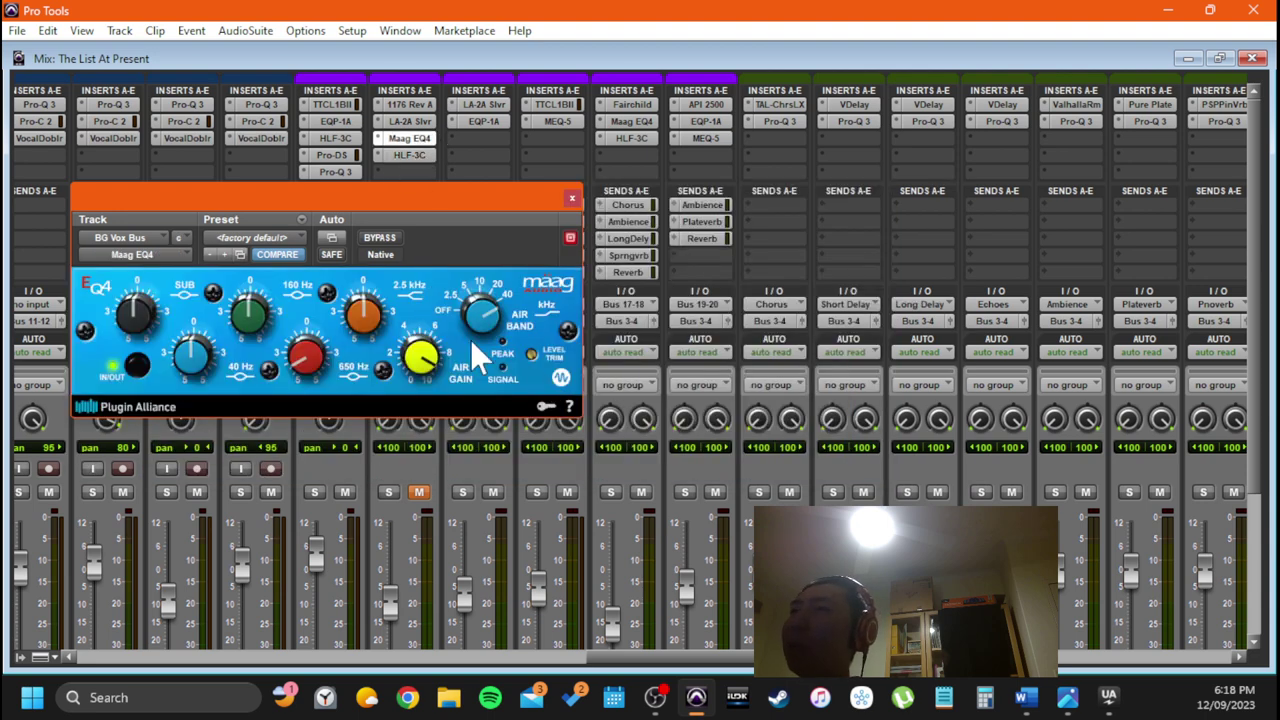
left_click_drag(441, 187, 589, 199)
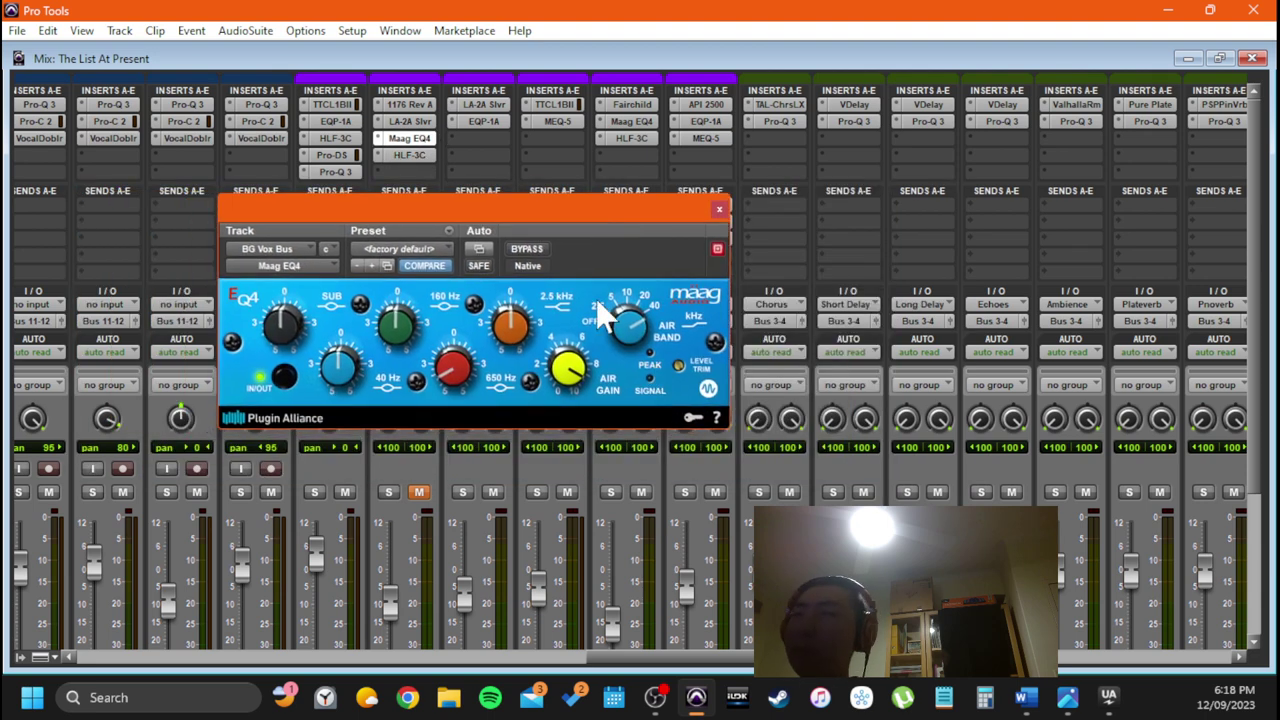
left_click(409, 155)
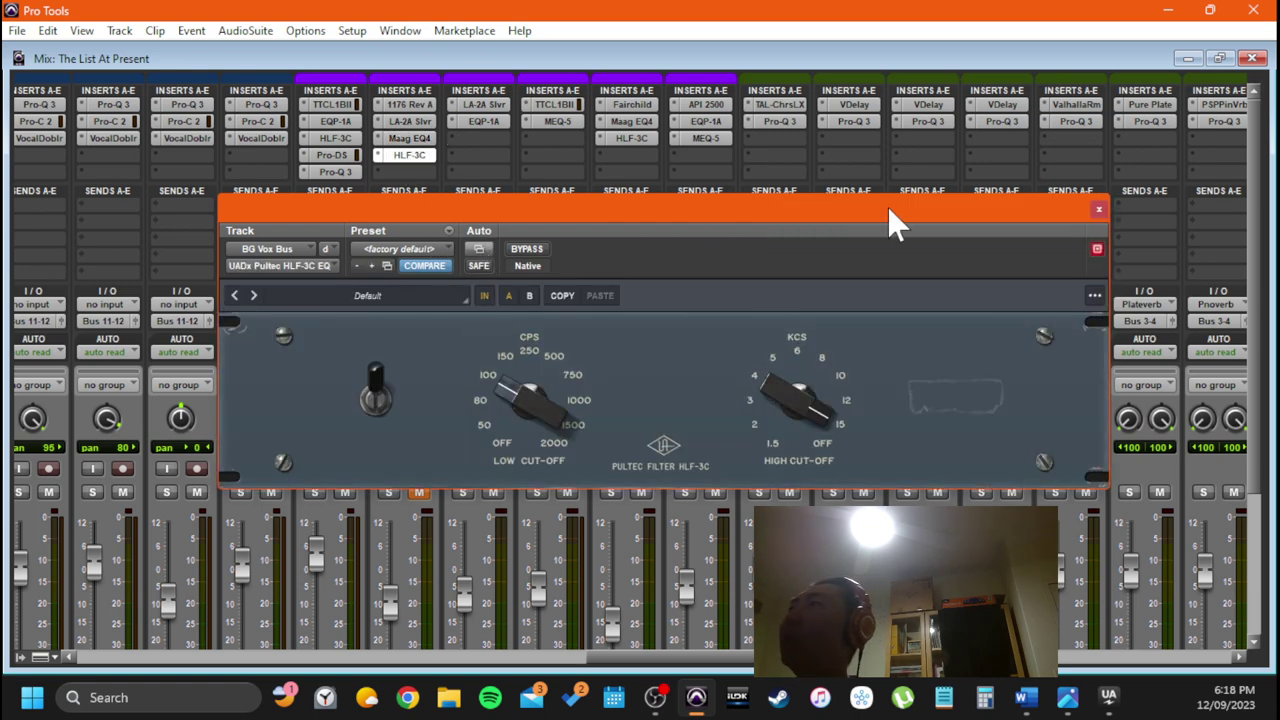
left_click_drag(889, 210, 726, 221)
left_click(935, 220)
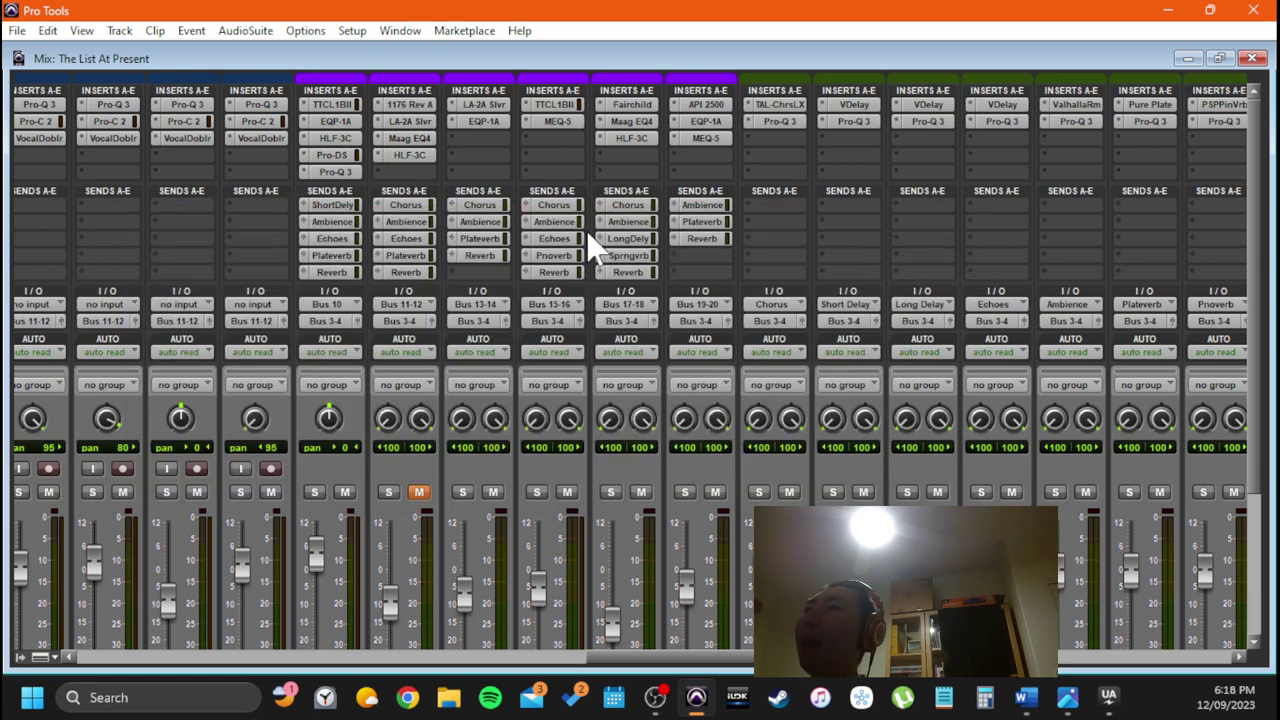
Review the Pads Bus channel strip, open its Pultec EQP-1A insert, and examine the boost, attenuation and frequency settings
scroll(586, 240, "down", 4)
scroll(500, 280, "up", 1)
scroll(458, 284, "up", 3)
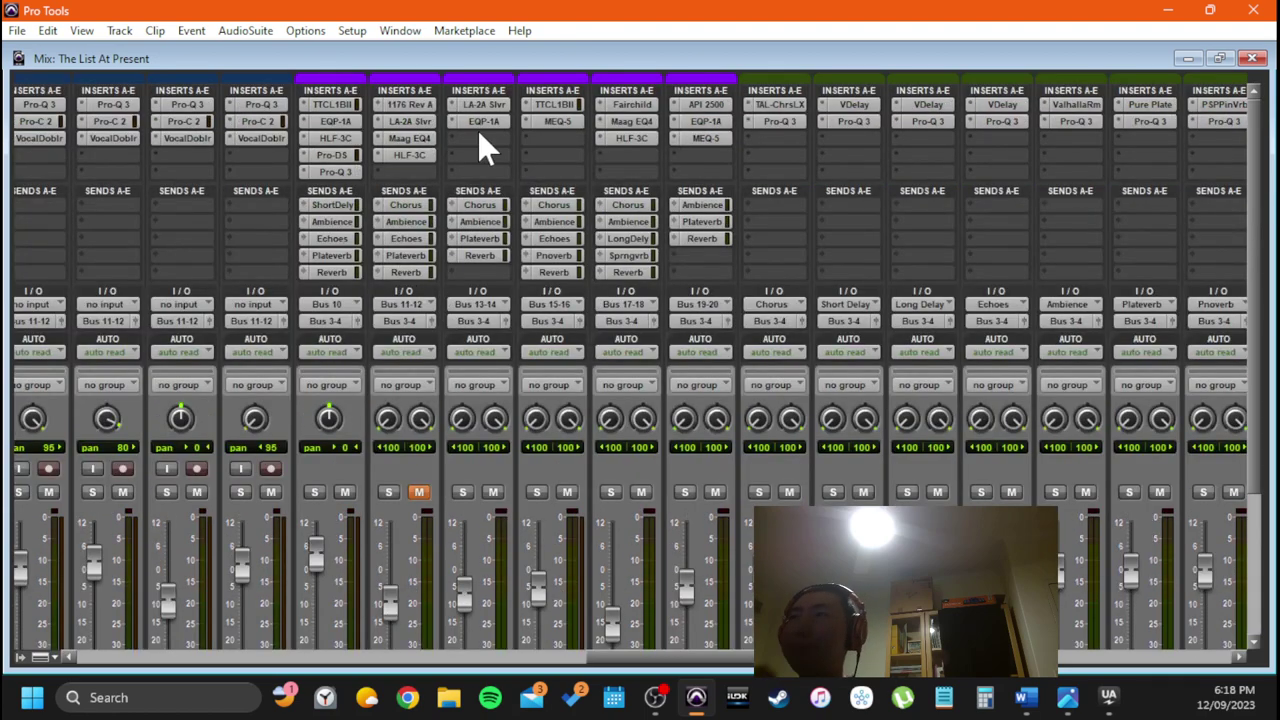
scroll(480, 150, "down", 5)
scroll(457, 297, "up", 4)
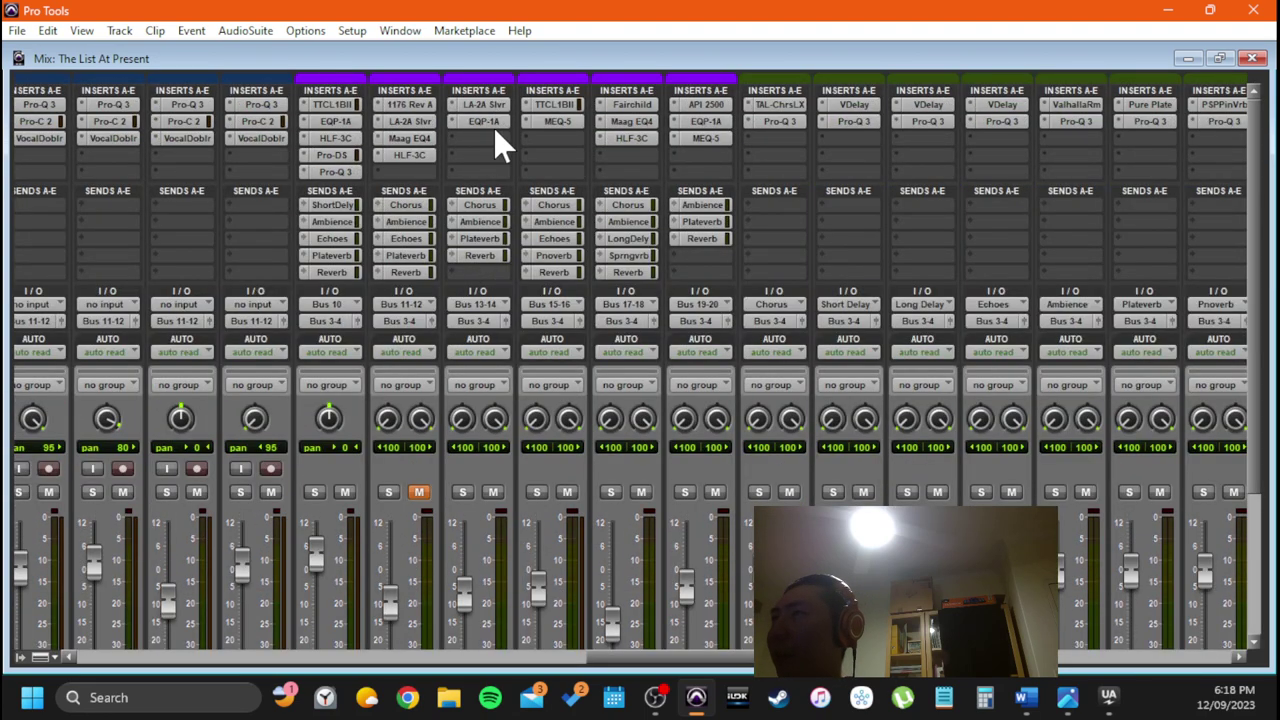
left_click(494, 123)
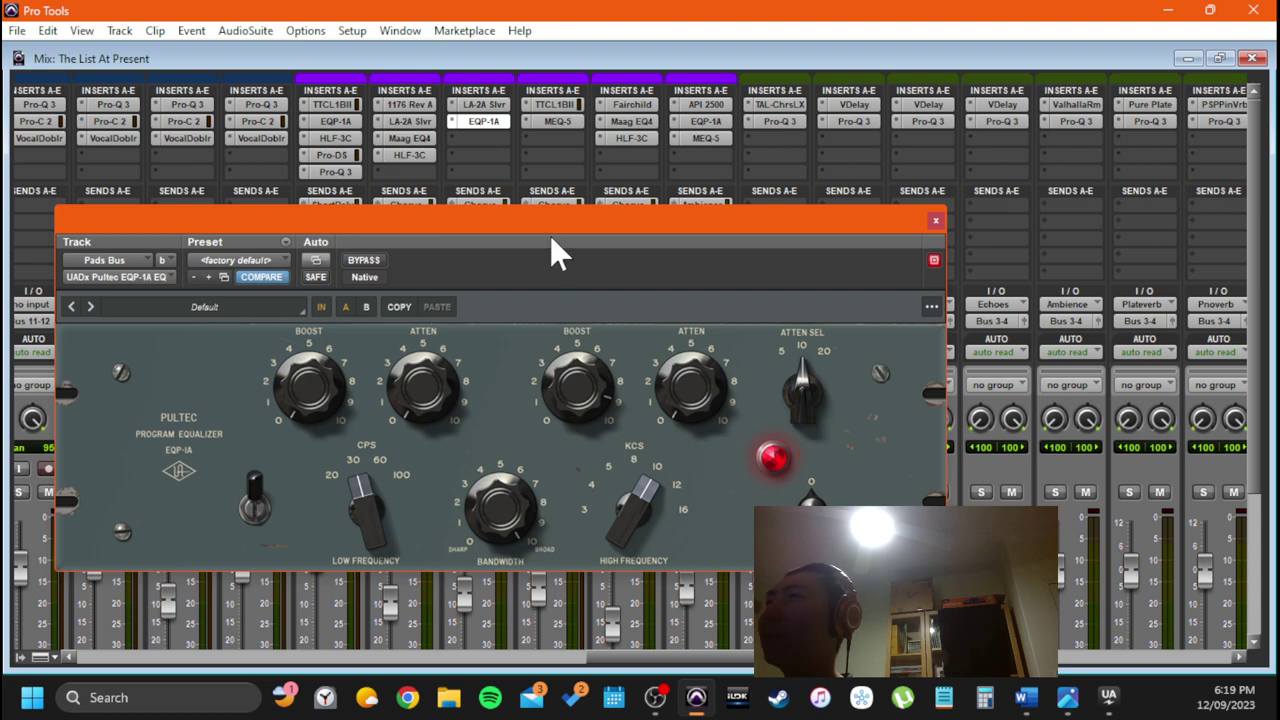
Finish examining the Pultec EQP-1A on Pads Bus, close its window, and review the Keys Bus channel strip
left_click_drag(558, 220, 582, 227)
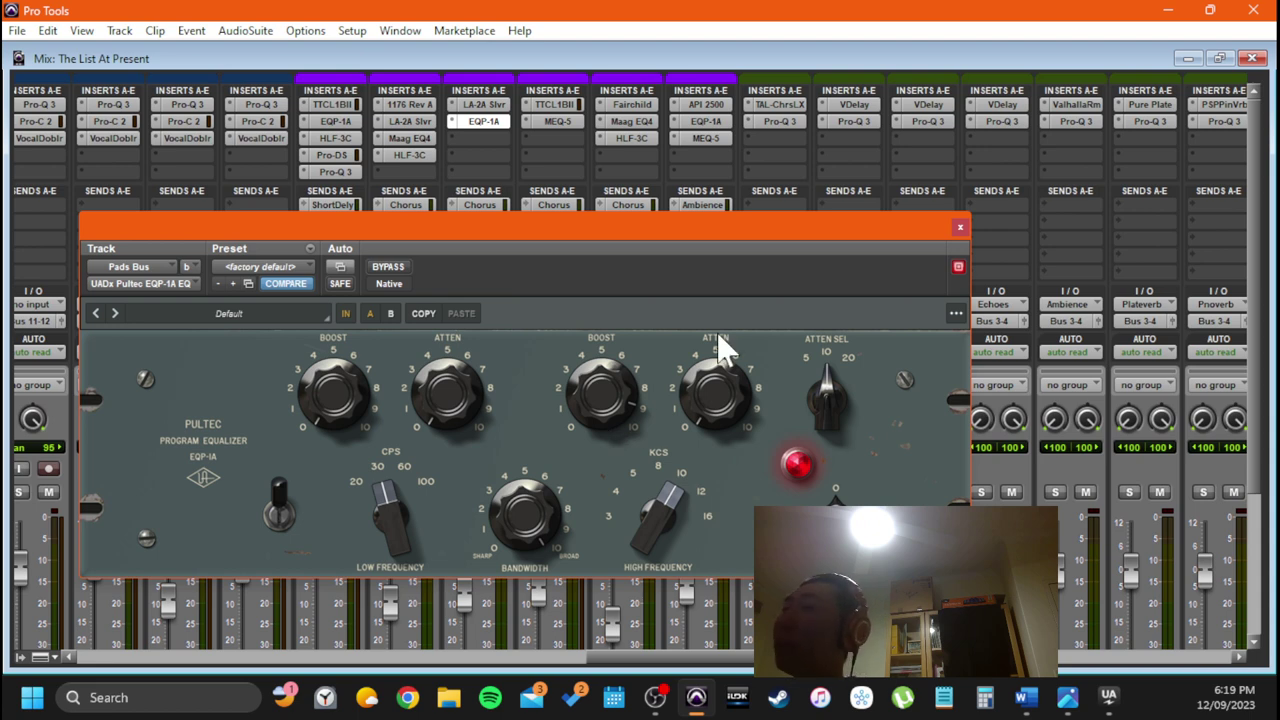
key("ctrl+w")
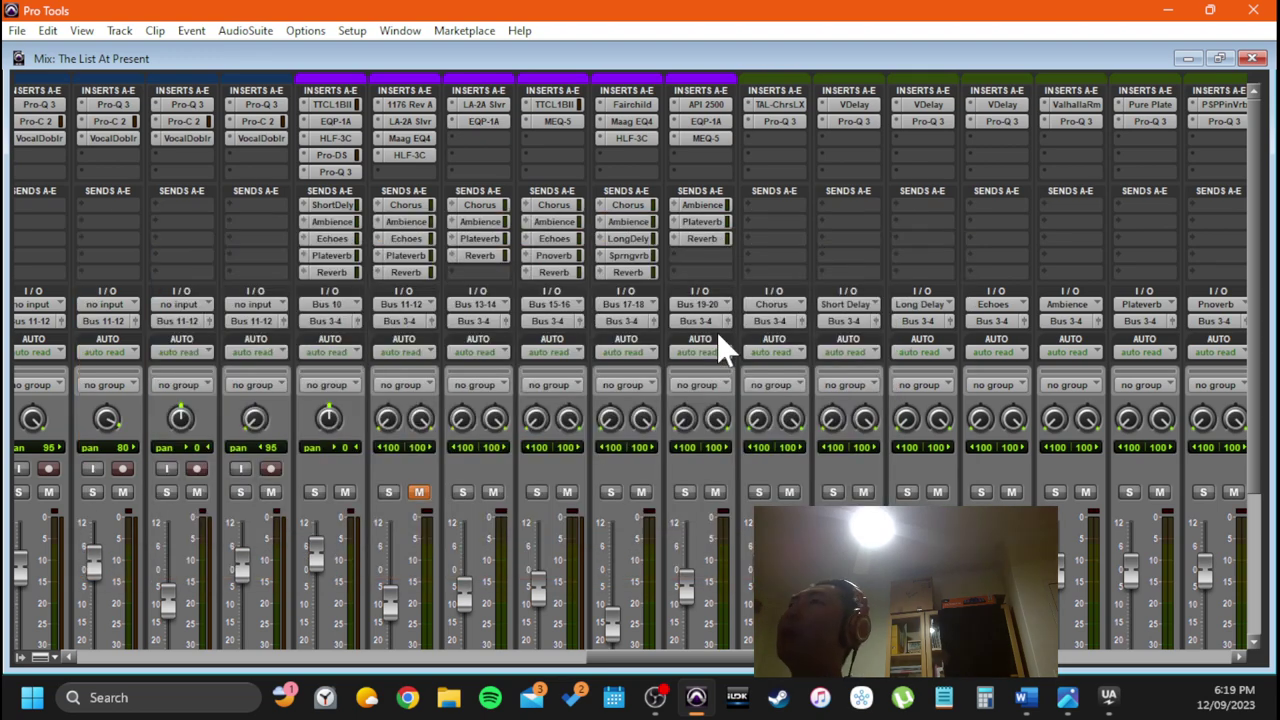
scroll(526, 450, "down", 5)
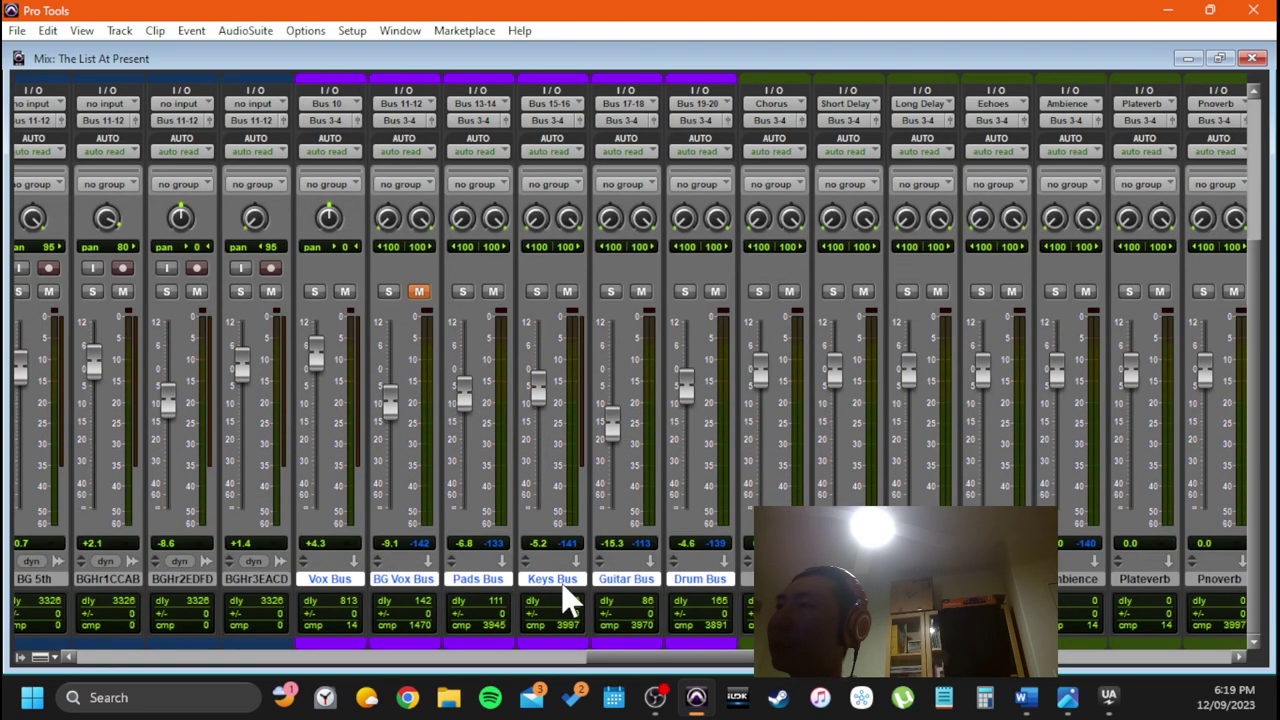
scroll(567, 597, "up", 1)
scroll(567, 597, "up", 4)
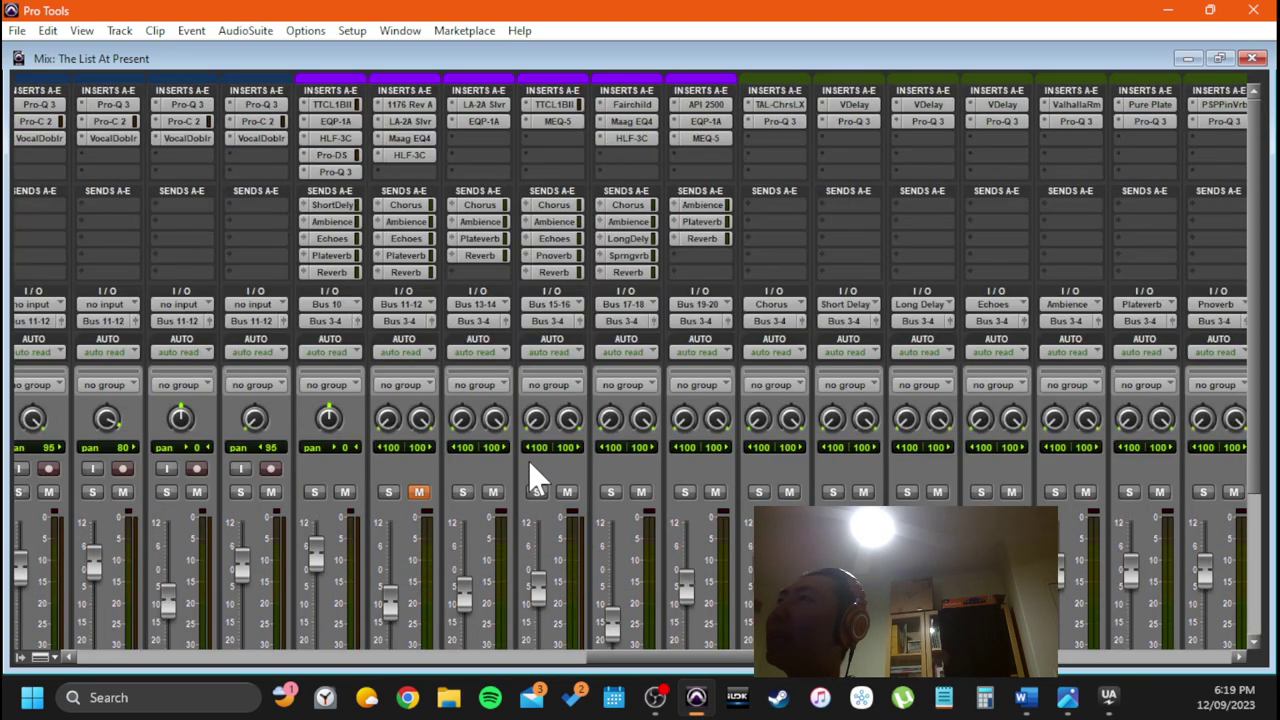
Open the Tube-Tech CL 1B insert on Keys Bus, view its compressor settings, and close the plug-in window
left_click(553, 104)
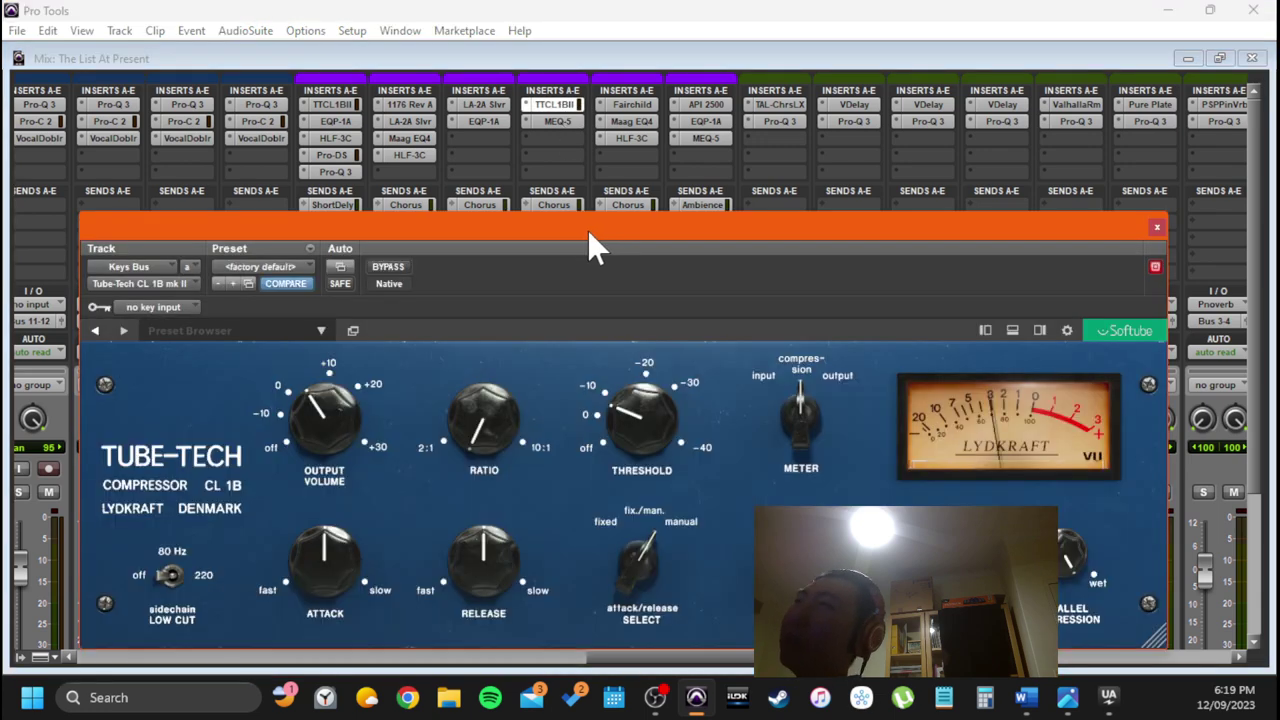
left_click_drag(588, 230, 581, 115)
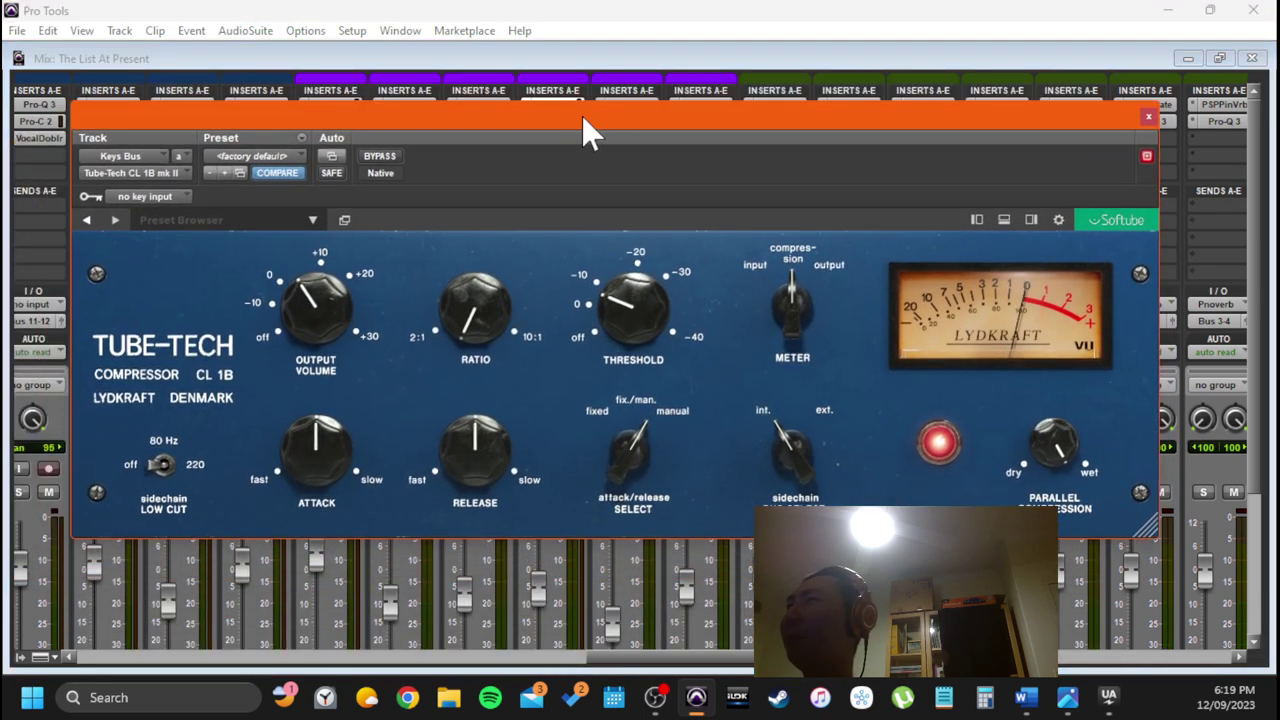
left_click(1149, 117)
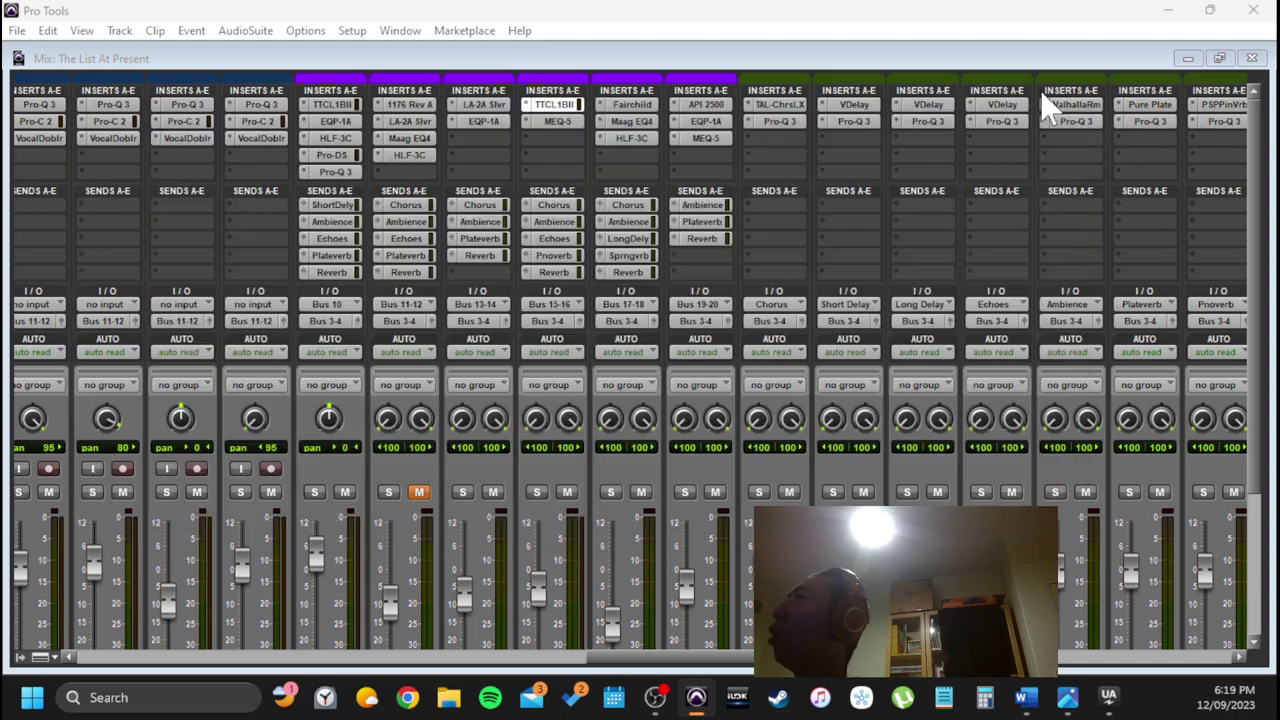
Look through the source tracks to identify which instruments are routed to Keys Bus through Bus 15-16
scroll(510, 402, "down", 4)
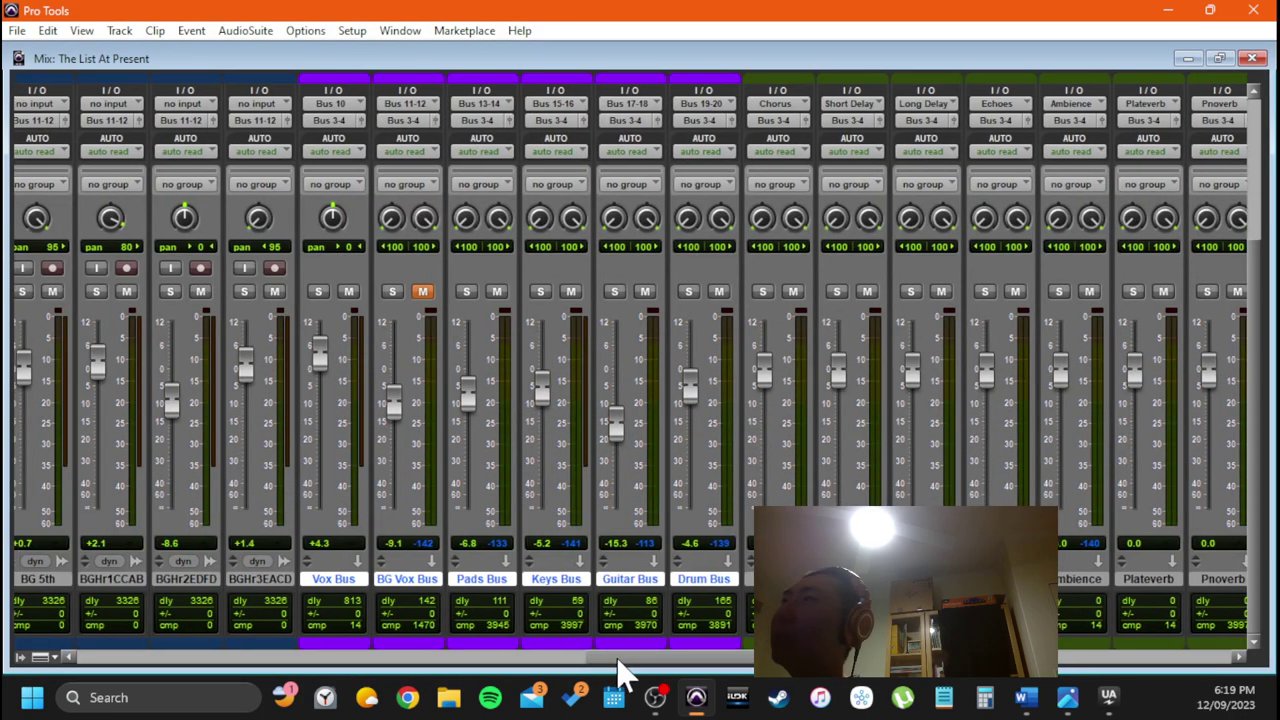
left_click_drag(617, 660, 307, 660)
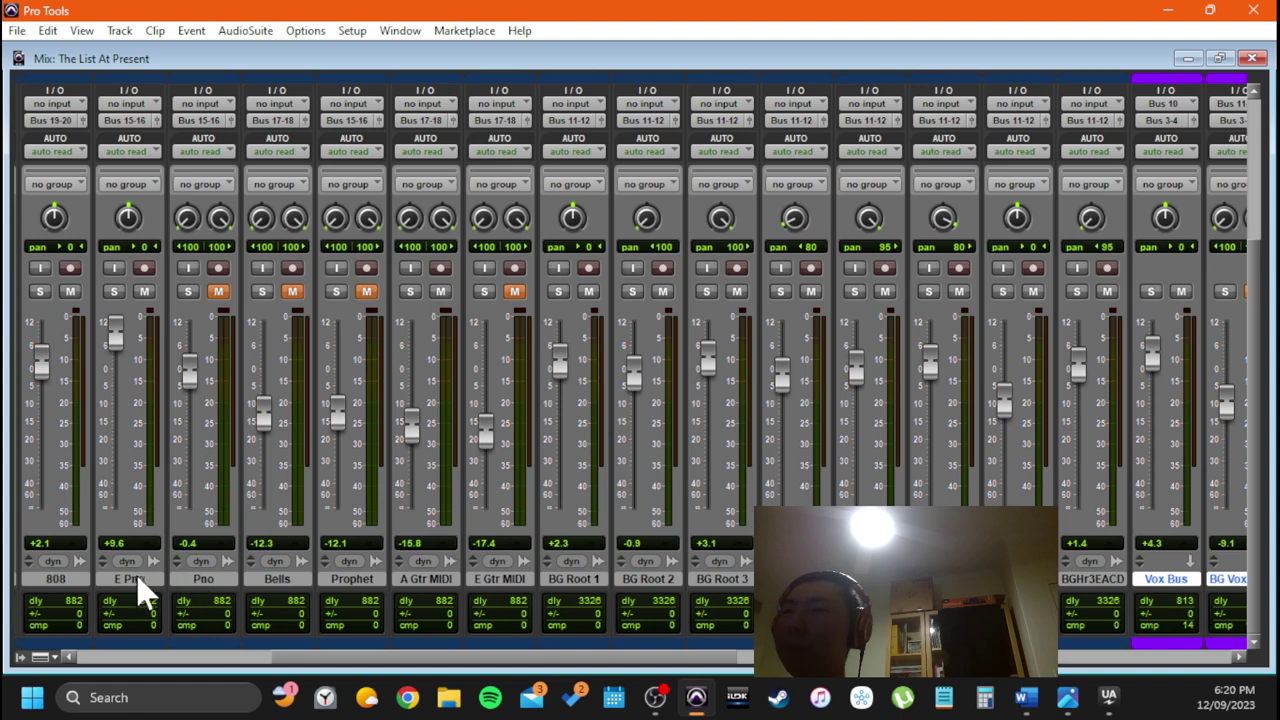
scroll(146, 526, "left", 5)
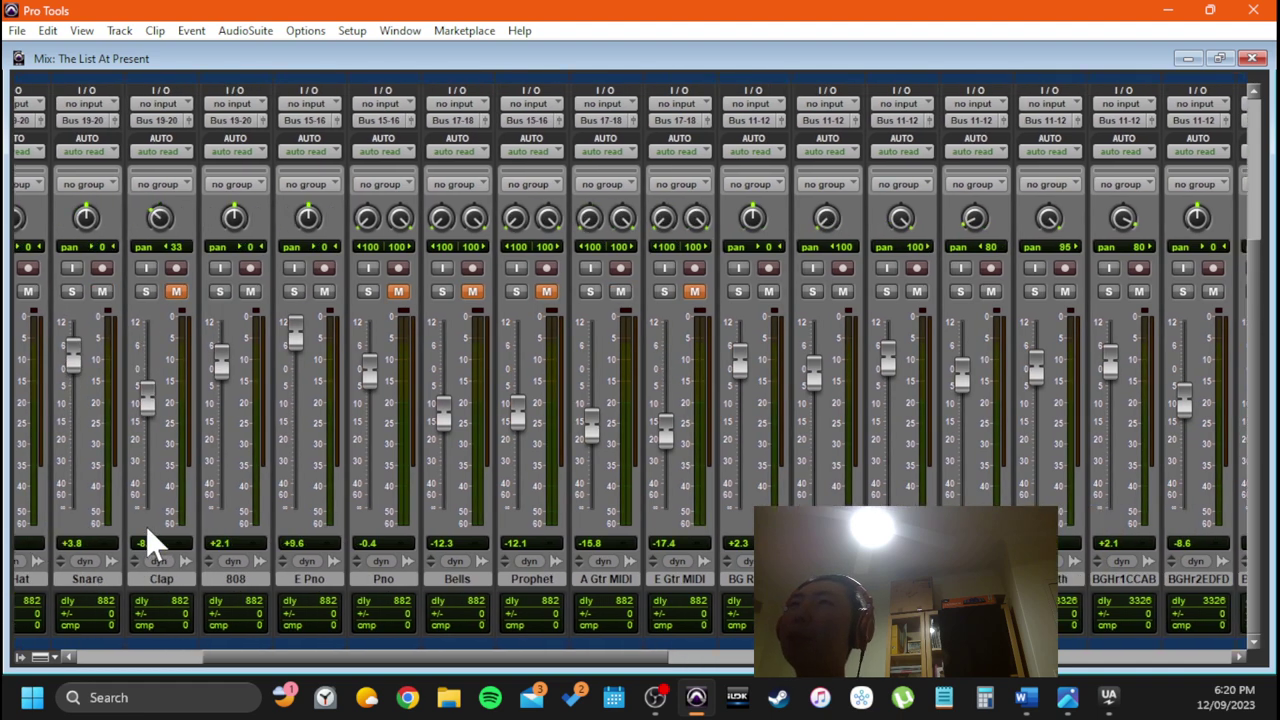
scroll(147, 532, "left", 3)
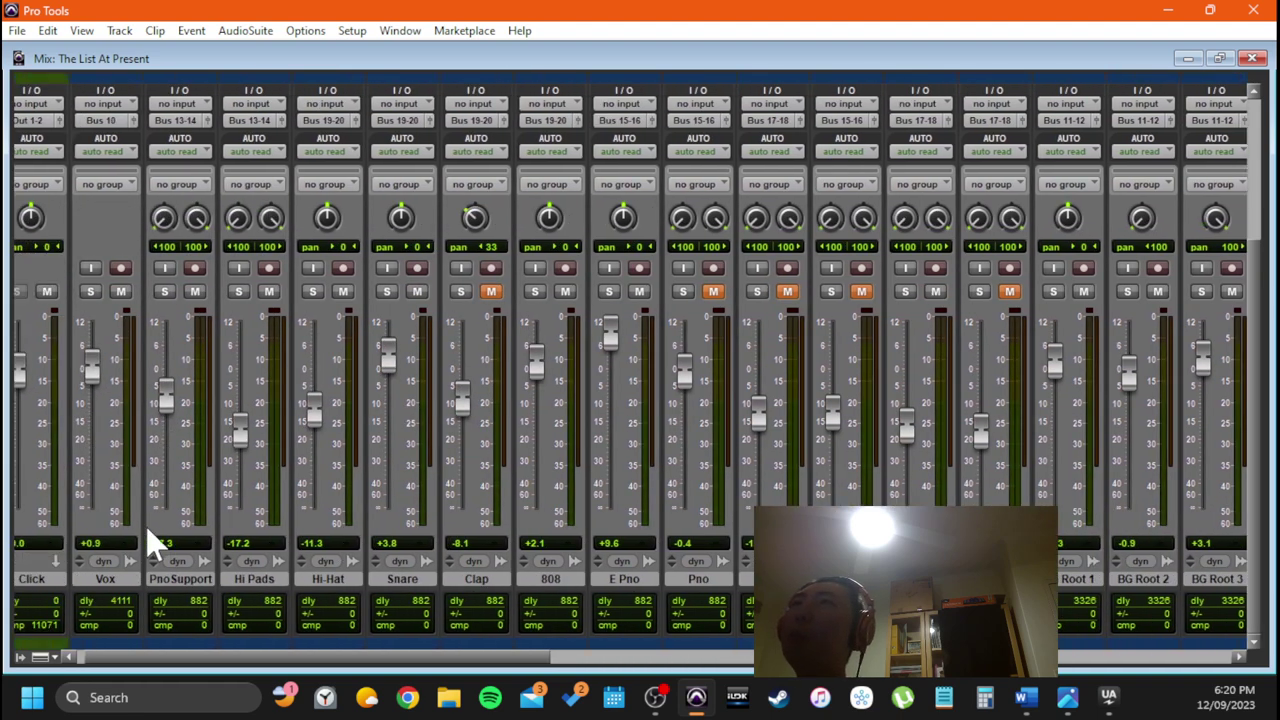
scroll(398, 527, "right", 4)
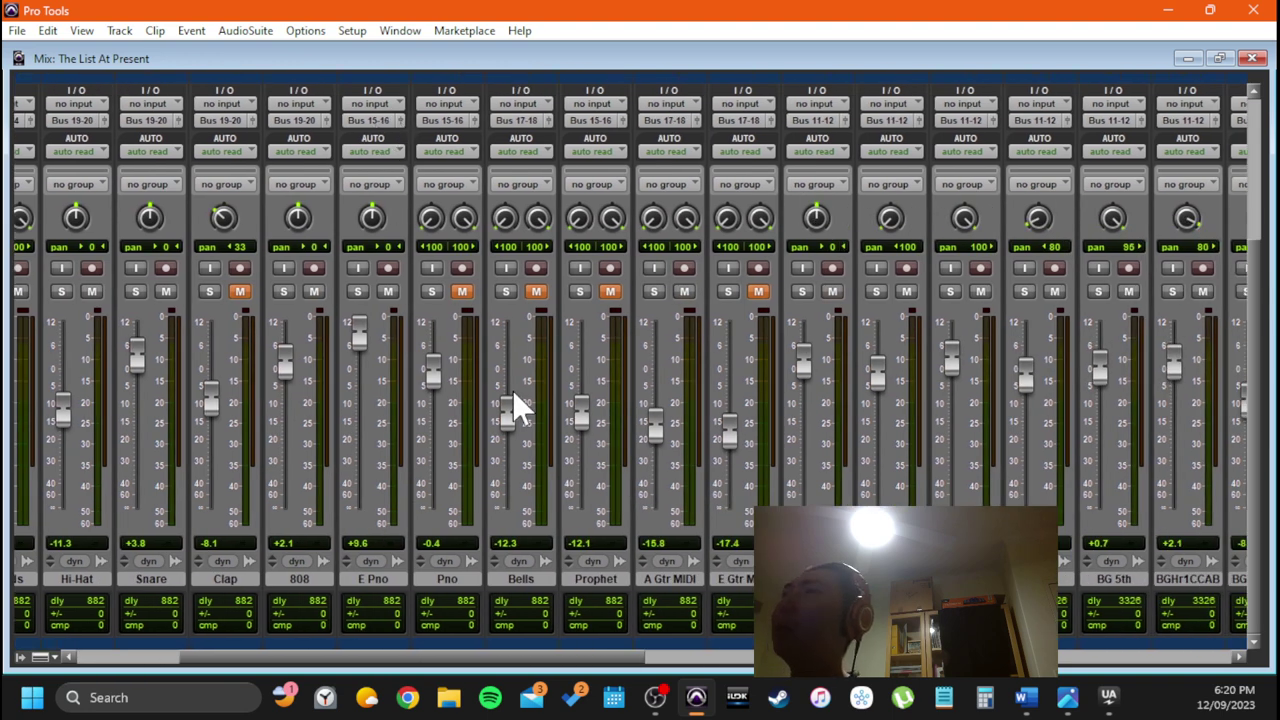
scroll(515, 391, "right", 3)
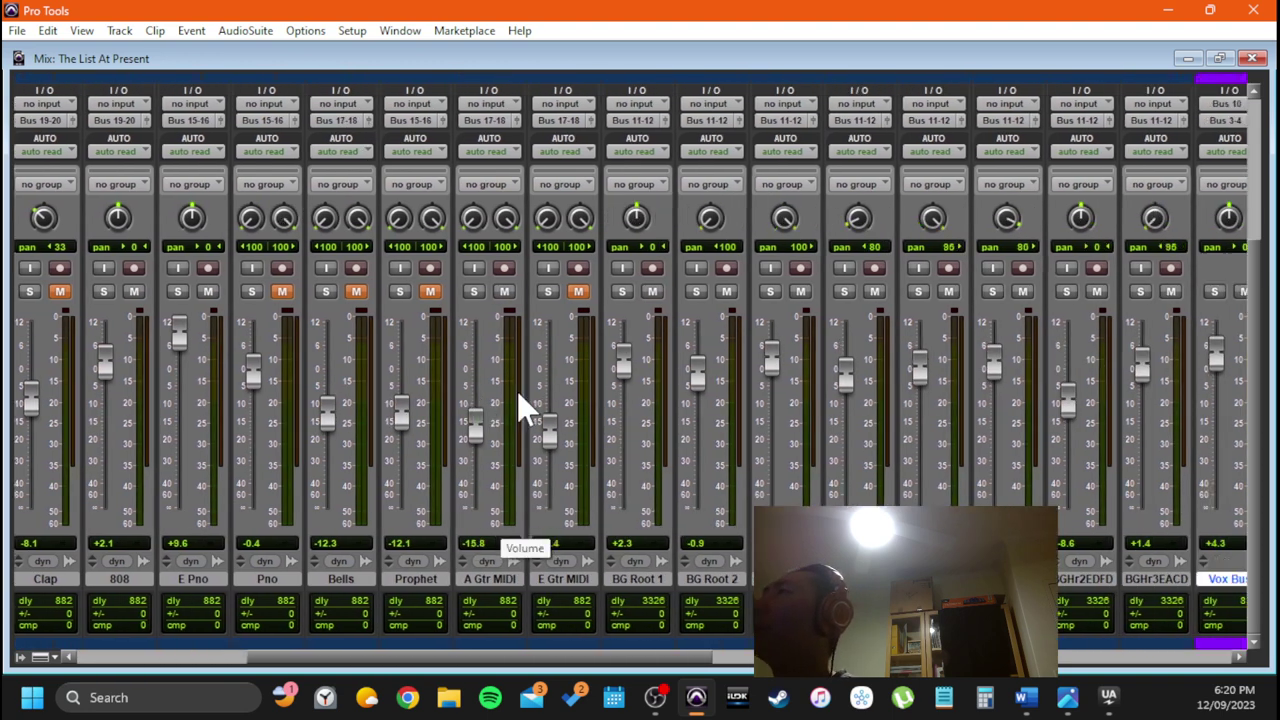
scroll(517, 391, "right", 4)
scroll(518, 391, "left", 3)
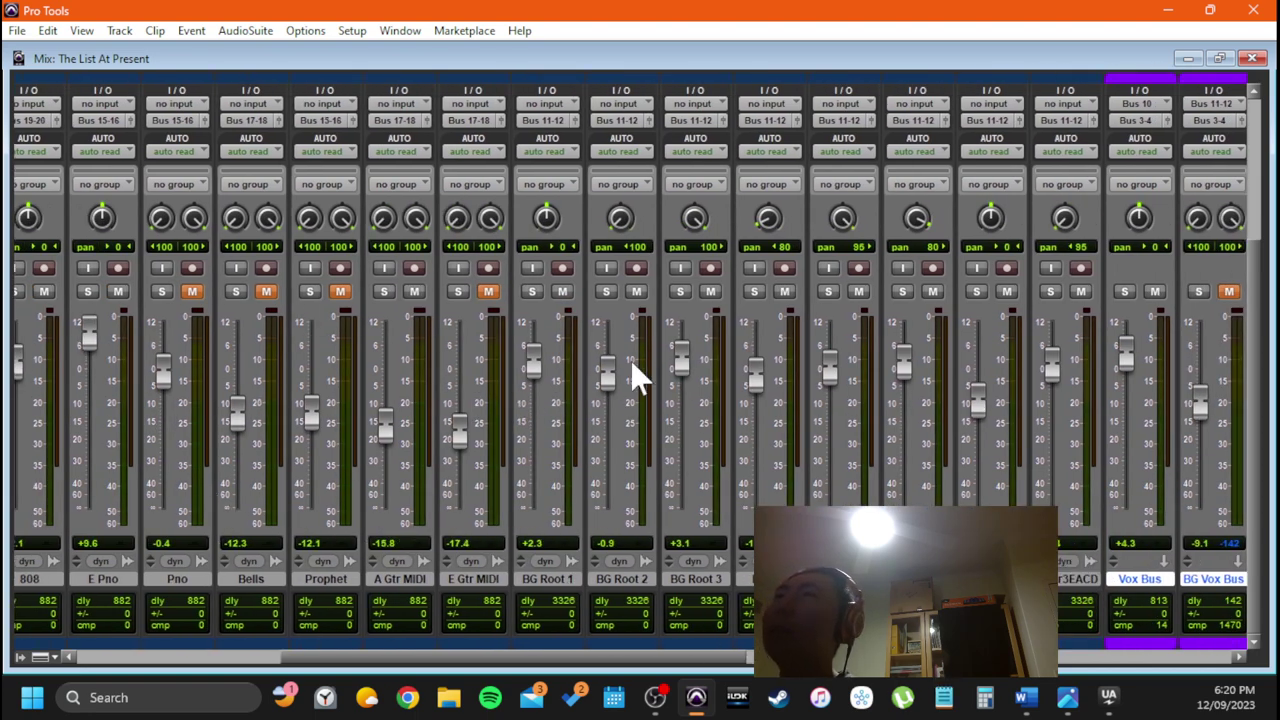
scroll(590, 378, "right", 10)
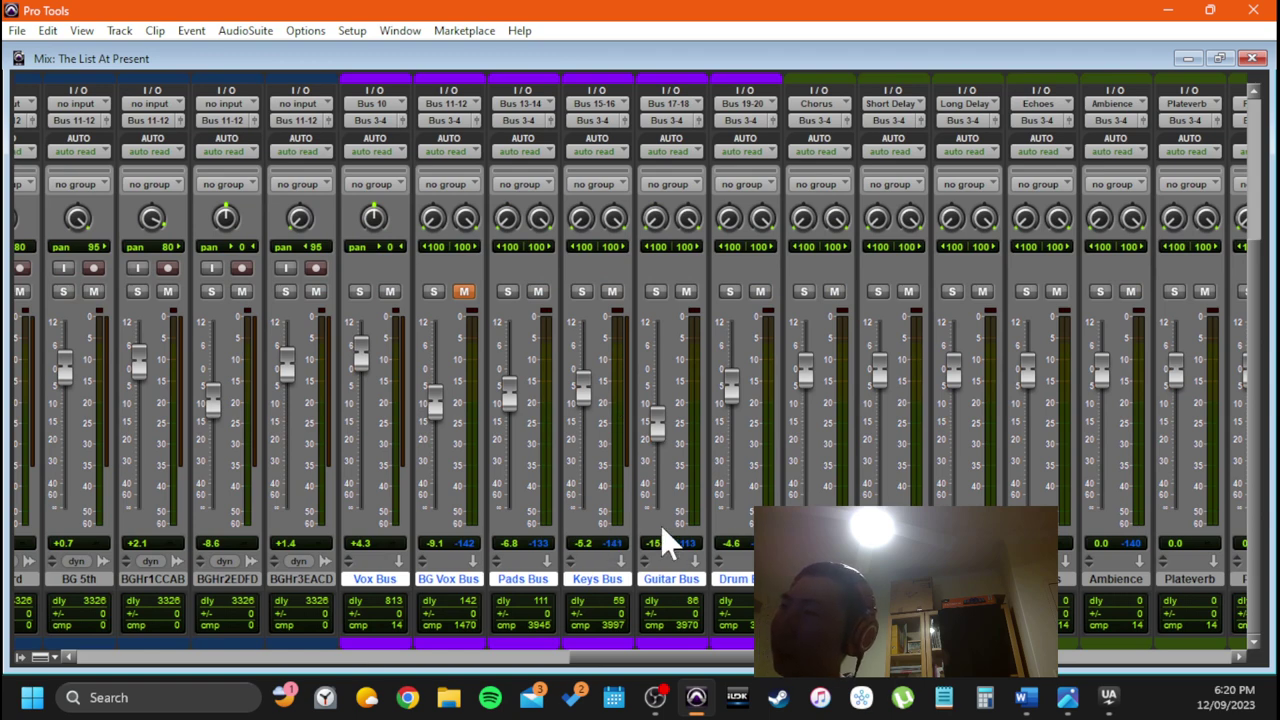
Reopen the Tube-Tech CL 1B insert on Keys Bus and examine its ratio, threshold, attack and release settings
scroll(600, 400, "up", 5)
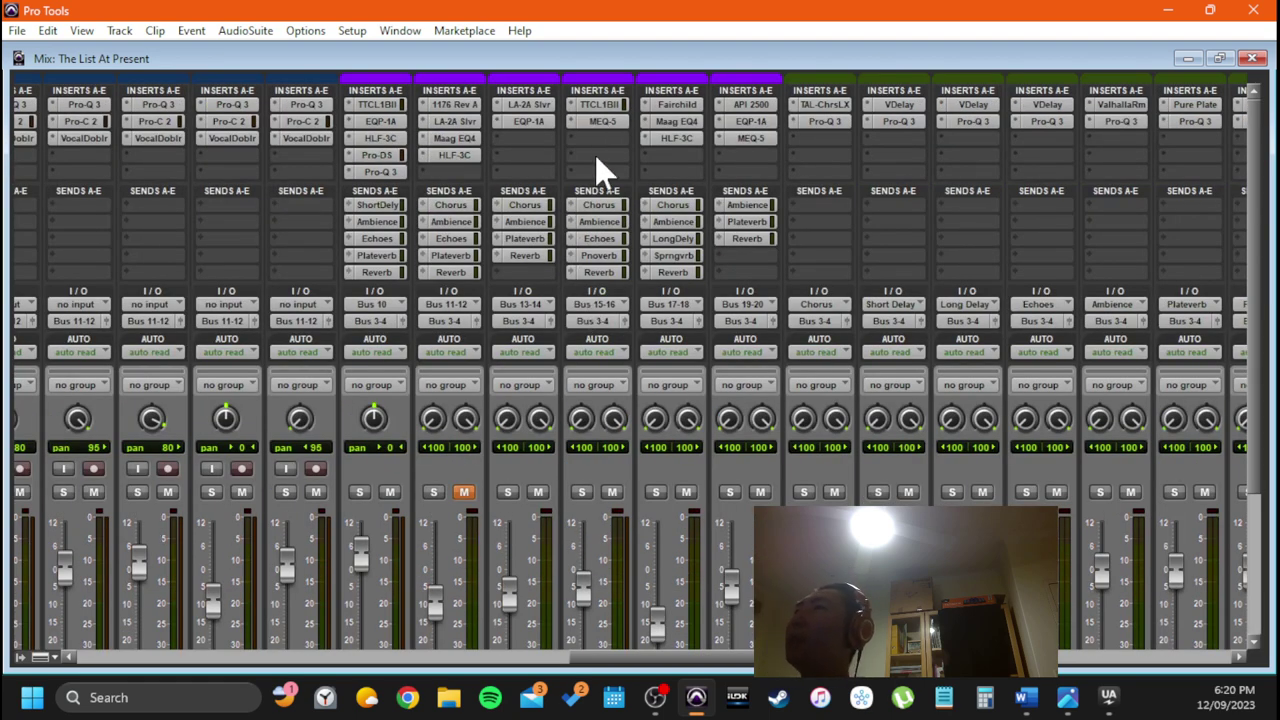
left_click(621, 104)
left_click_drag(600, 129, 609, 211)
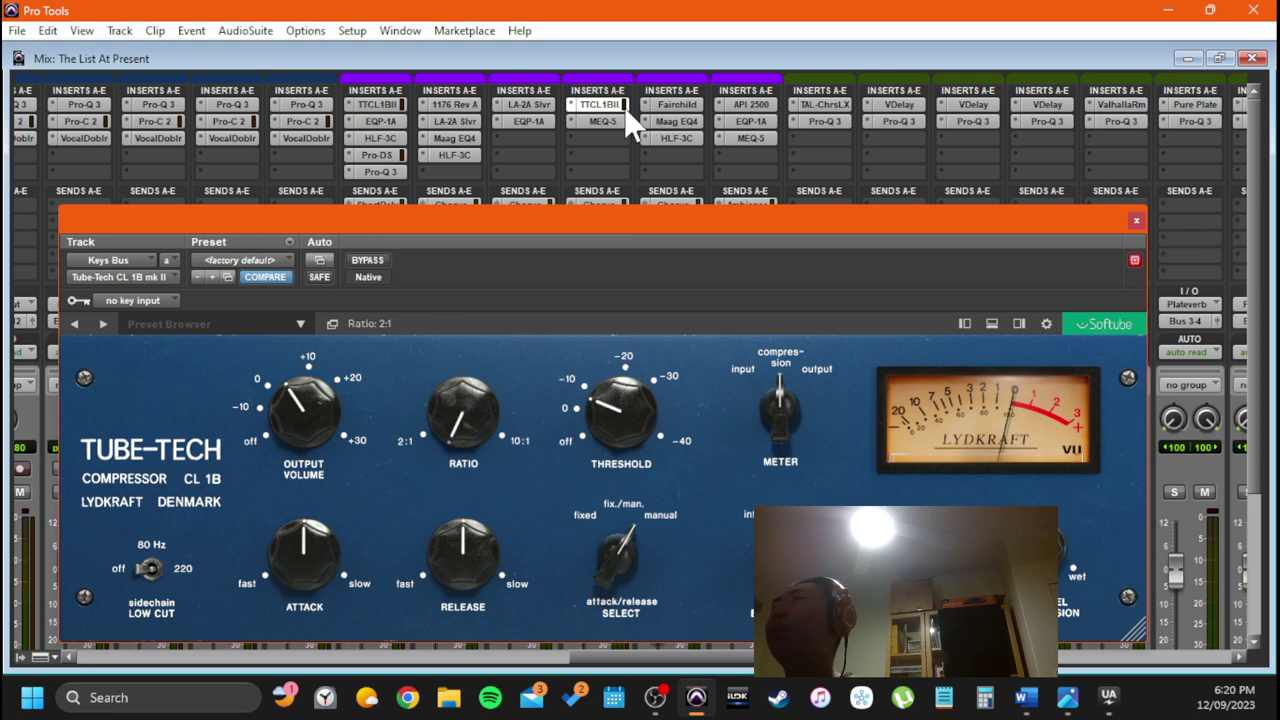
Open the Pultec MEQ-5 insert on Keys Bus, examine its peak and dip settings, and close the plug-in window
left_click(597, 122)
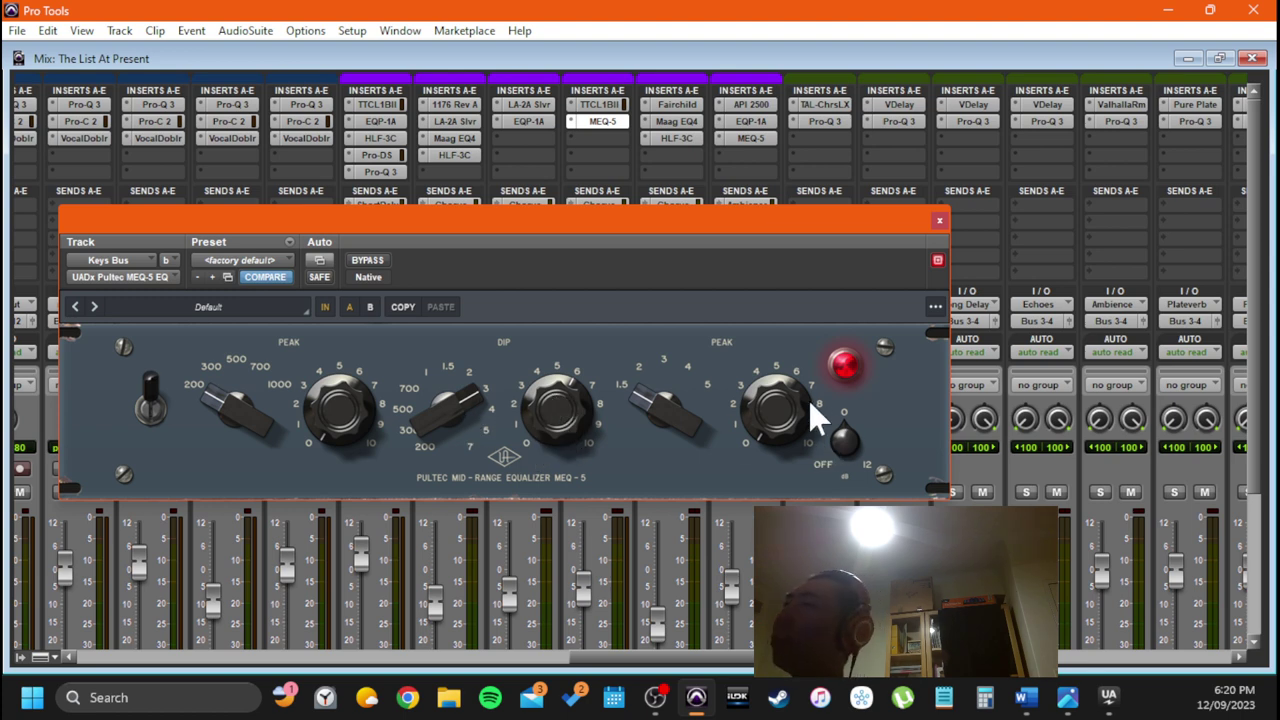
left_click_drag(563, 227, 575, 225)
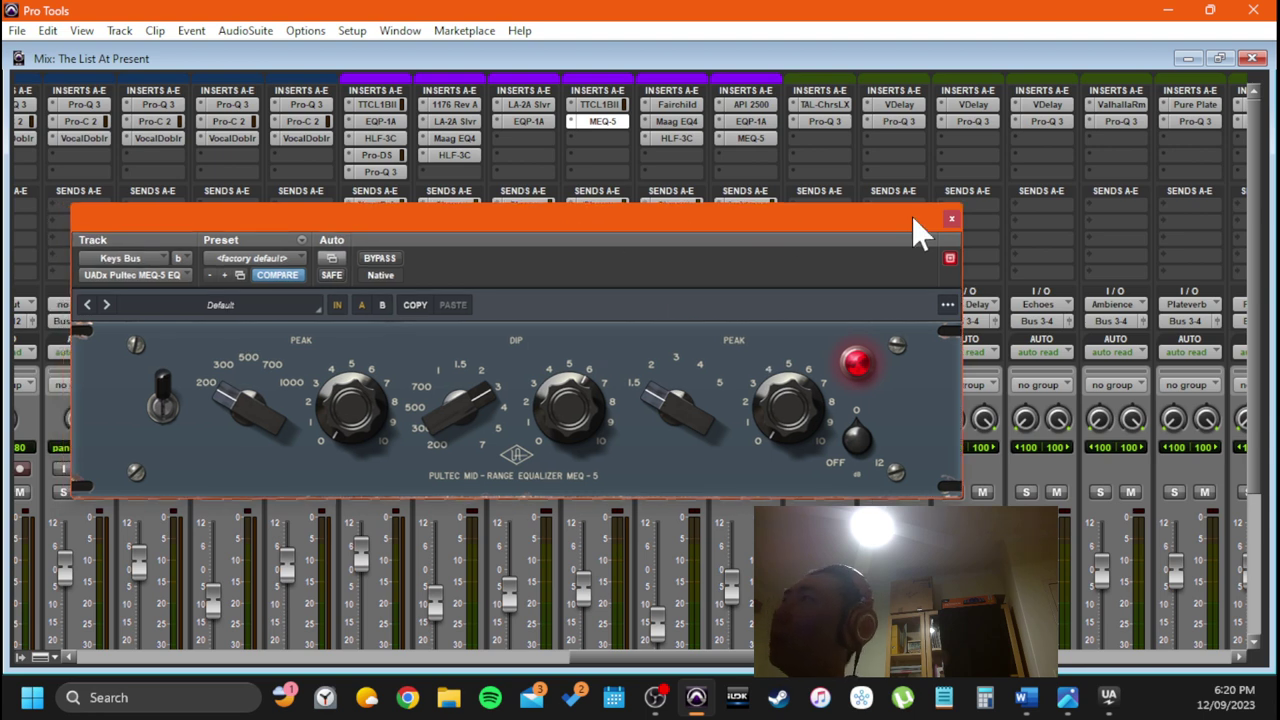
left_click(950, 220)
Look through the source tracks and buses to find which instruments feed Guitar Bus through Bus 17-18
scroll(630, 300, "down", 5)
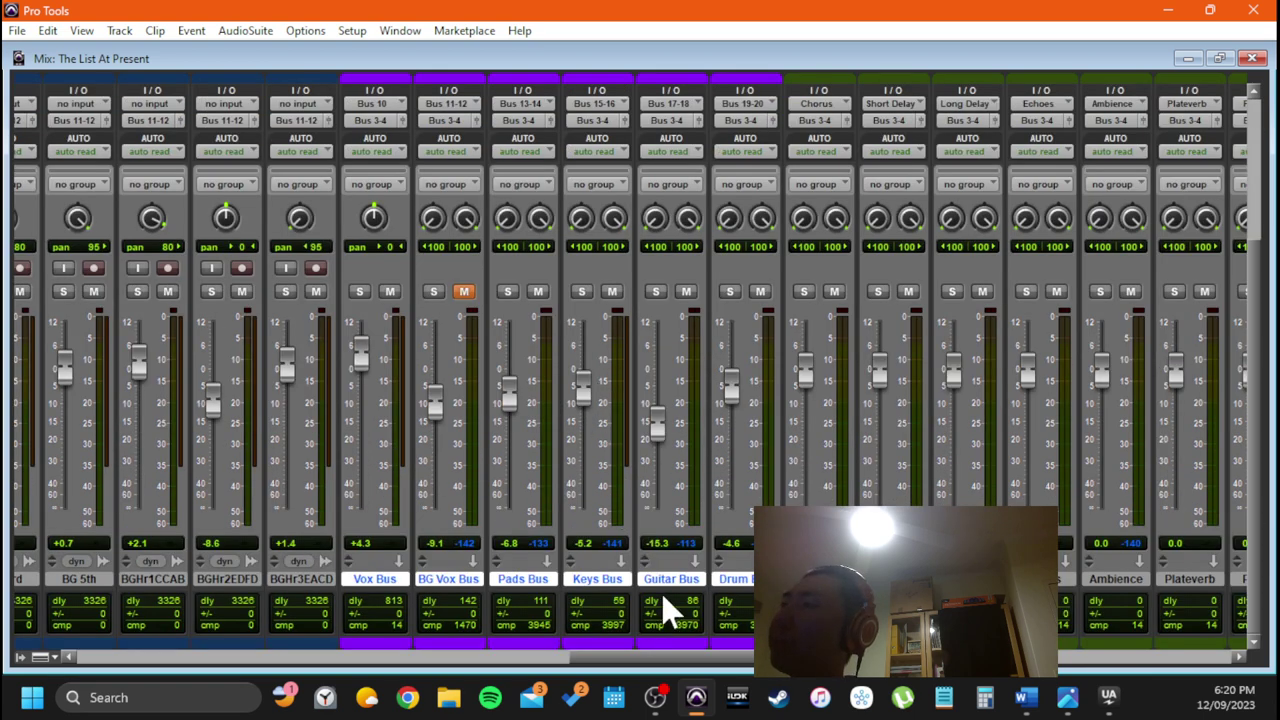
scroll(400, 481, "left", 10)
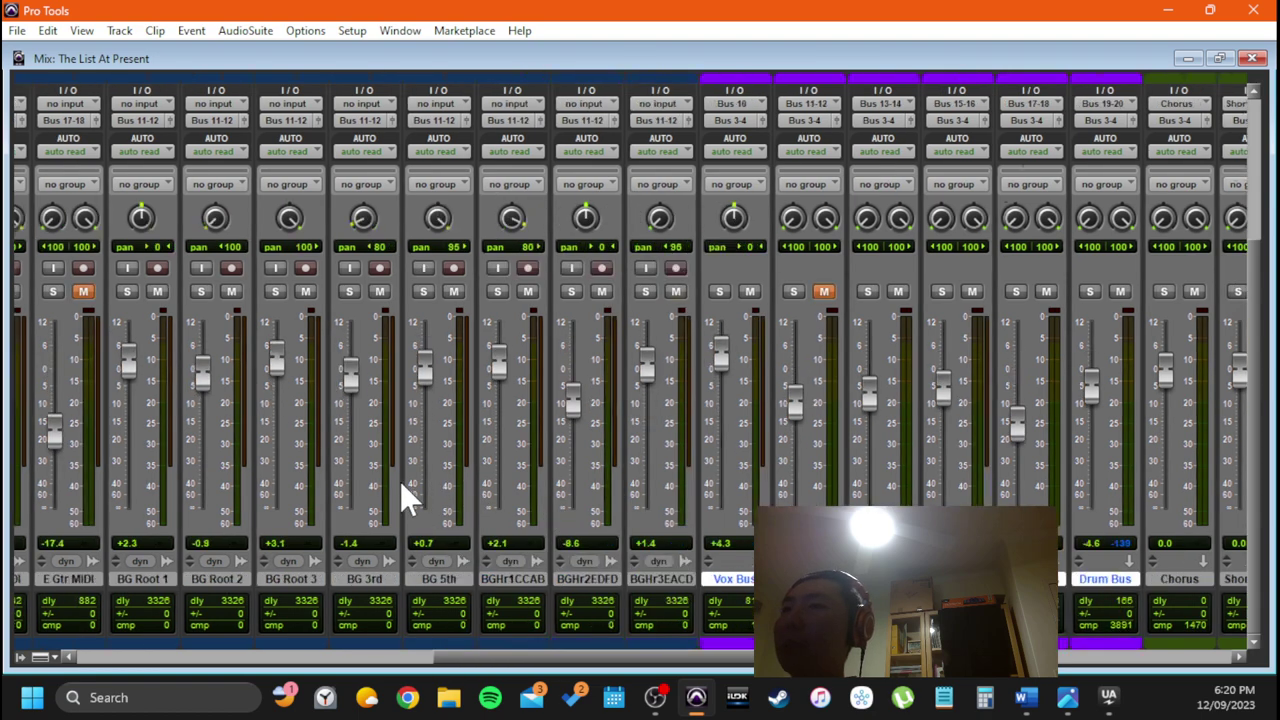
scroll(402, 485, "left", 3)
scroll(591, 311, "up", 5)
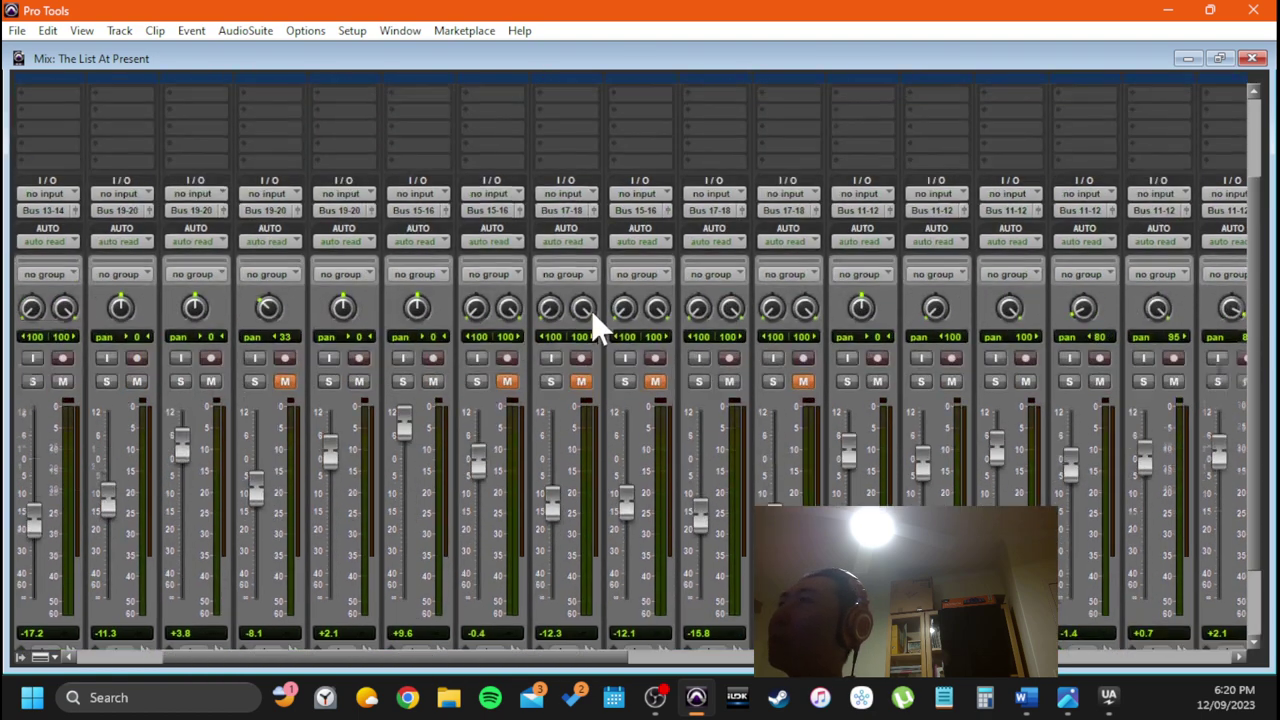
scroll(585, 390, "down", 5)
scroll(594, 423, "right", 8)
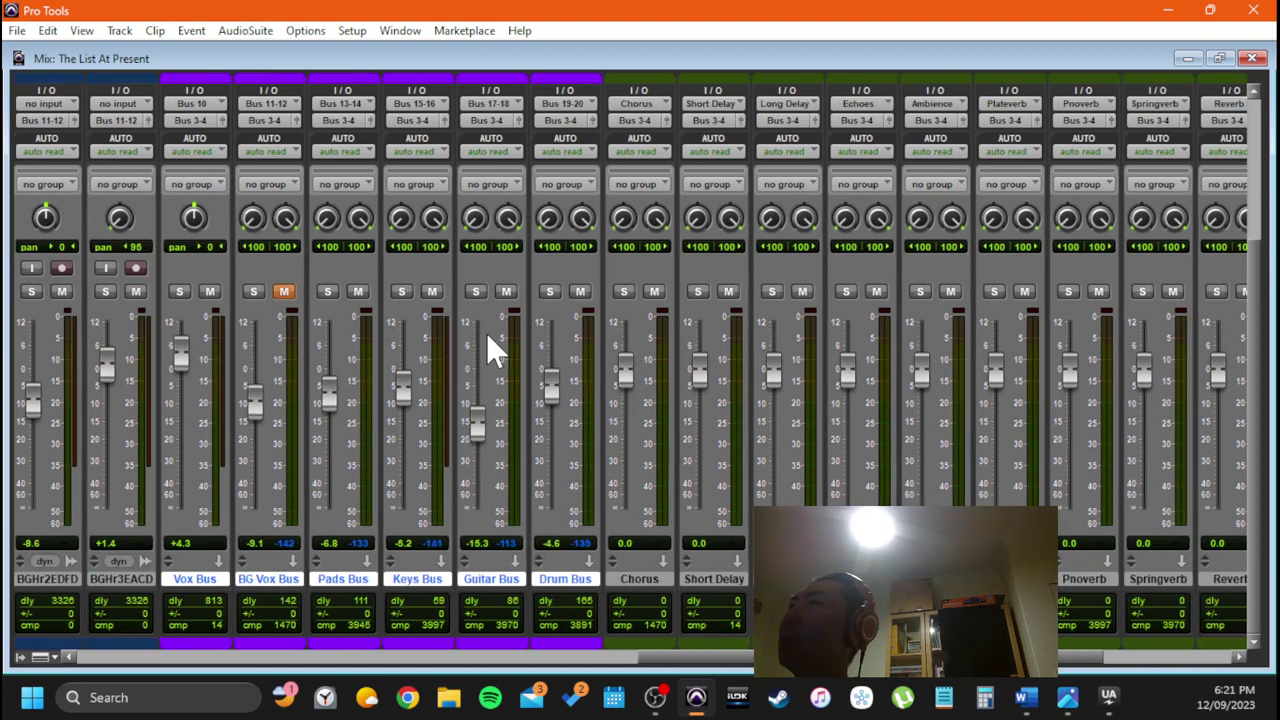
scroll(480, 364, "left", 10)
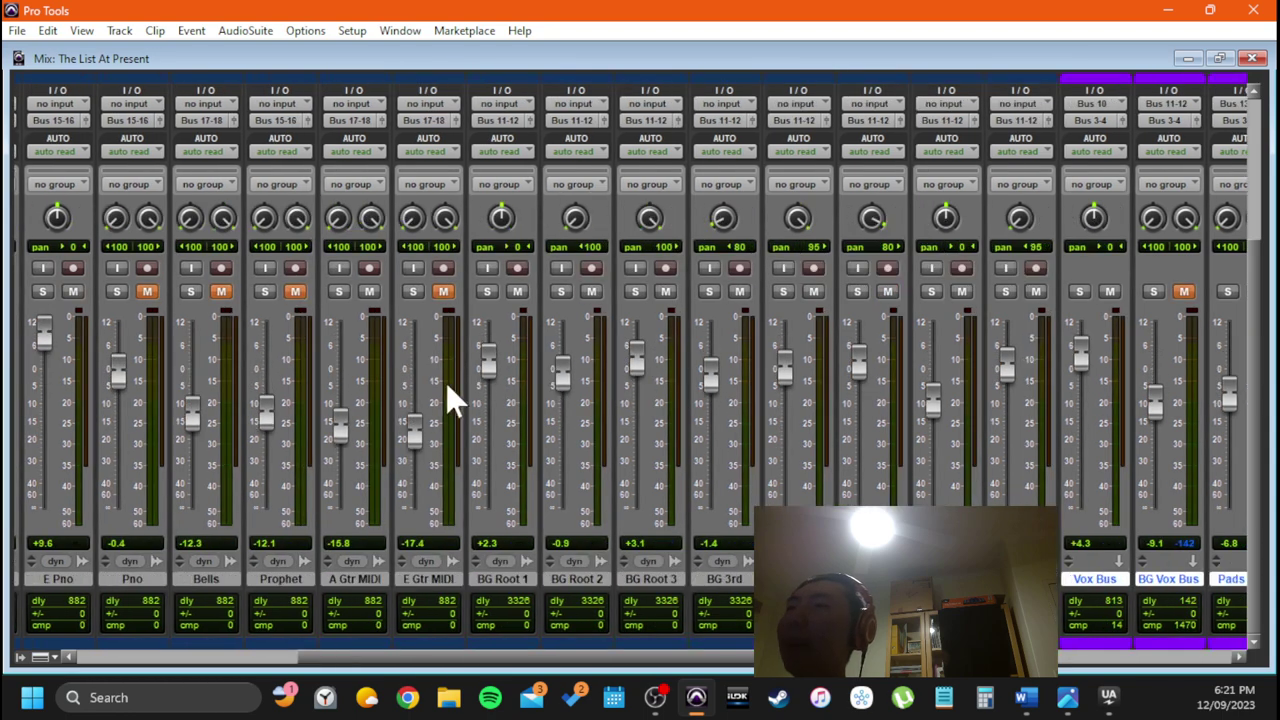
Select the Bells, A Gtr MIDI and E Gtr MIDI tracks in turn and check their Bus 17-18 outputs
left_click(225, 580)
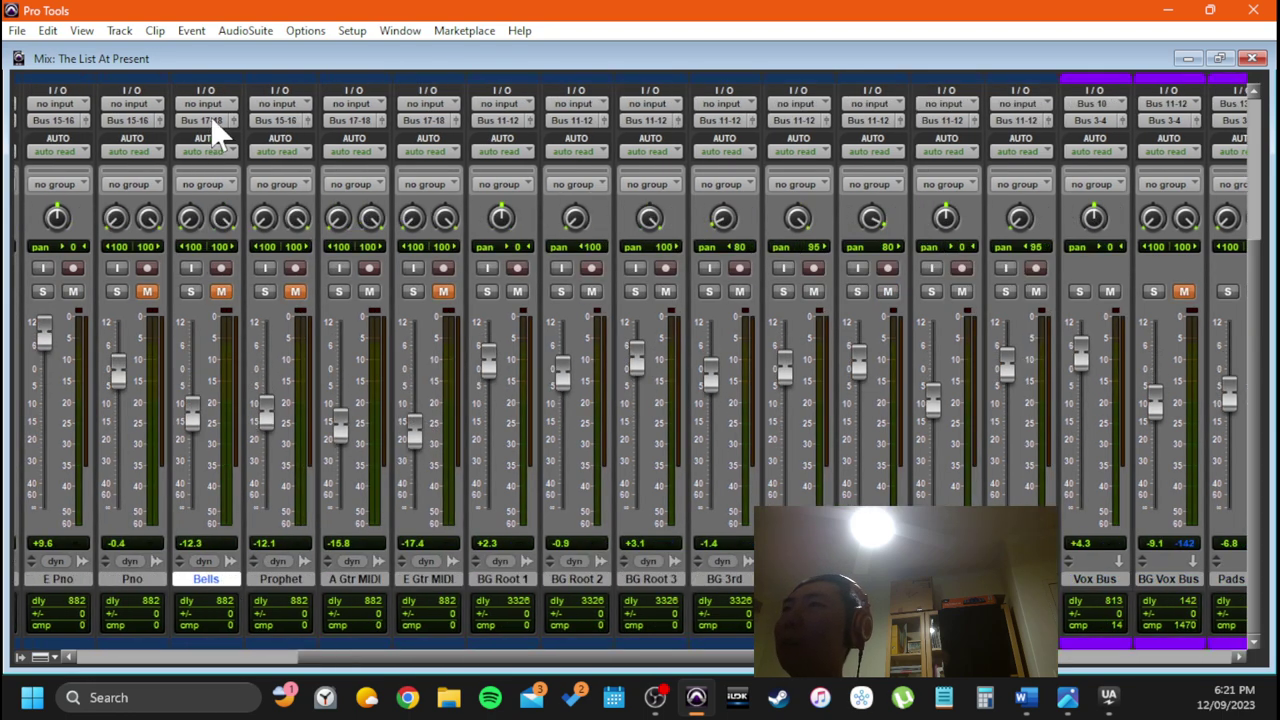
left_click(360, 580)
left_click(429, 582)
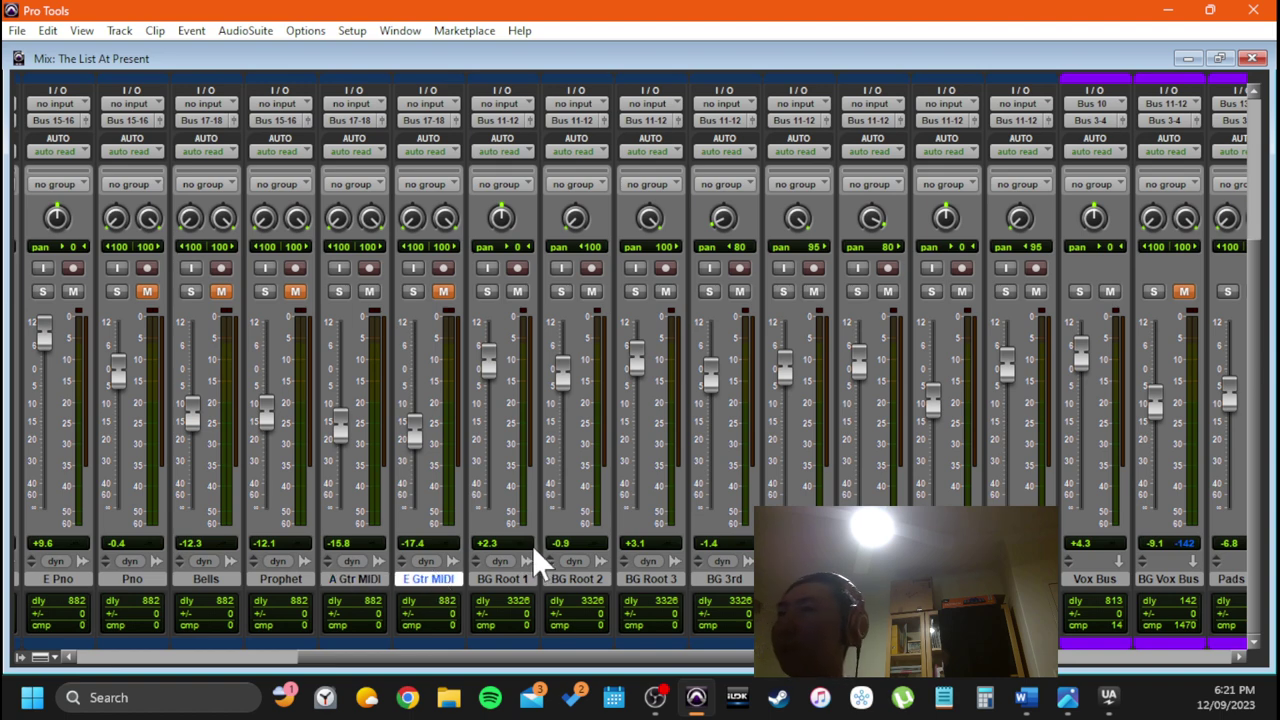
scroll(393, 440, "left", 10)
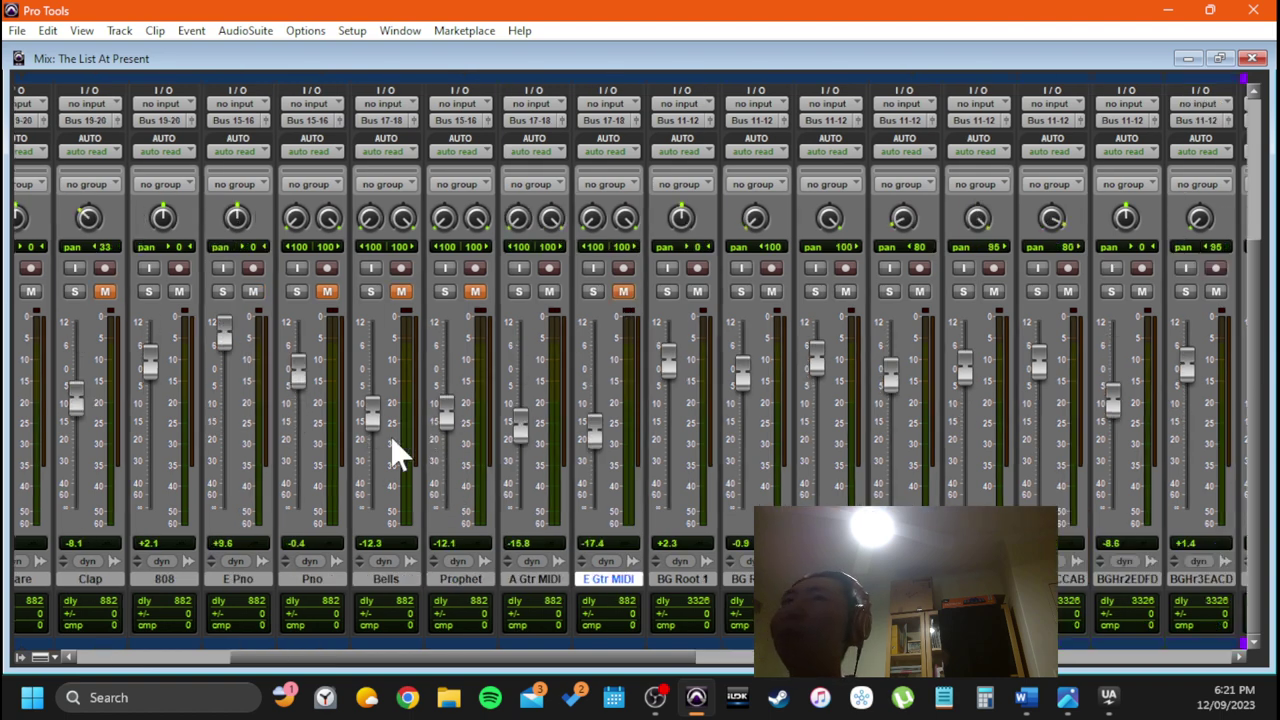
scroll(393, 455, "right", 10)
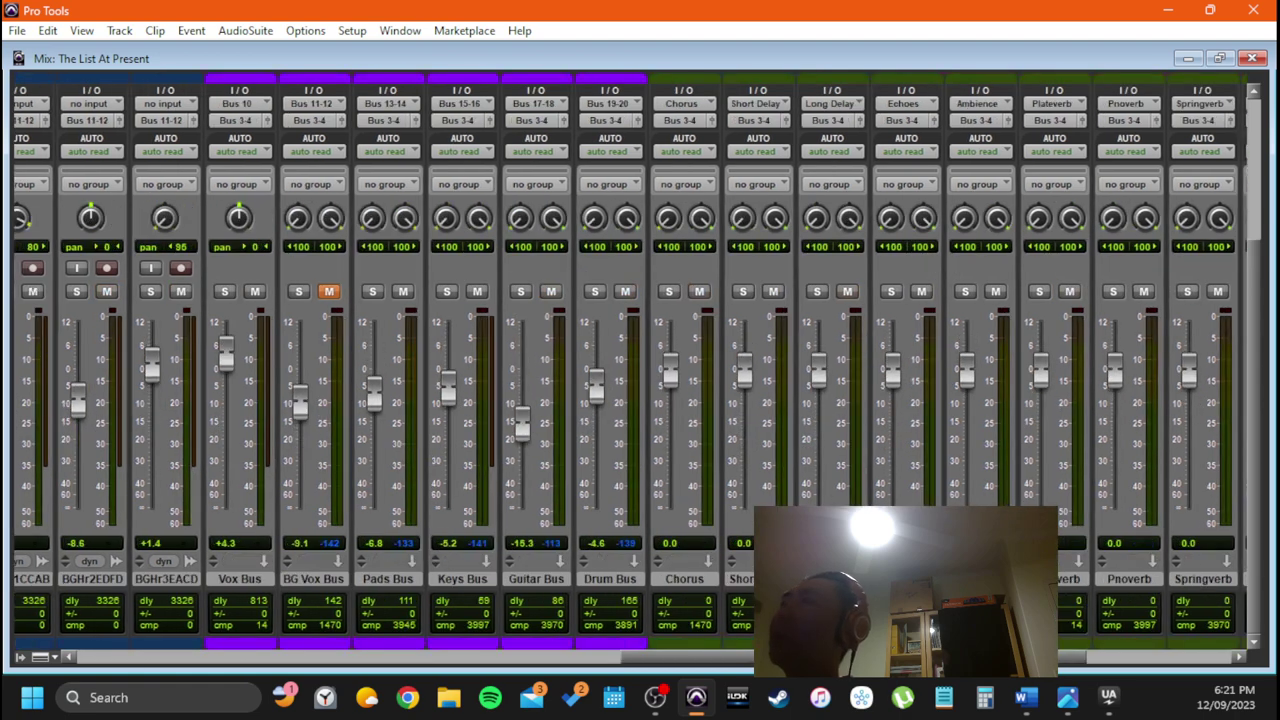
Open the Fairchild 660 insert on Guitar Bus, examine its input gain, threshold and time constant settings, and close it
scroll(526, 429, "up", 3)
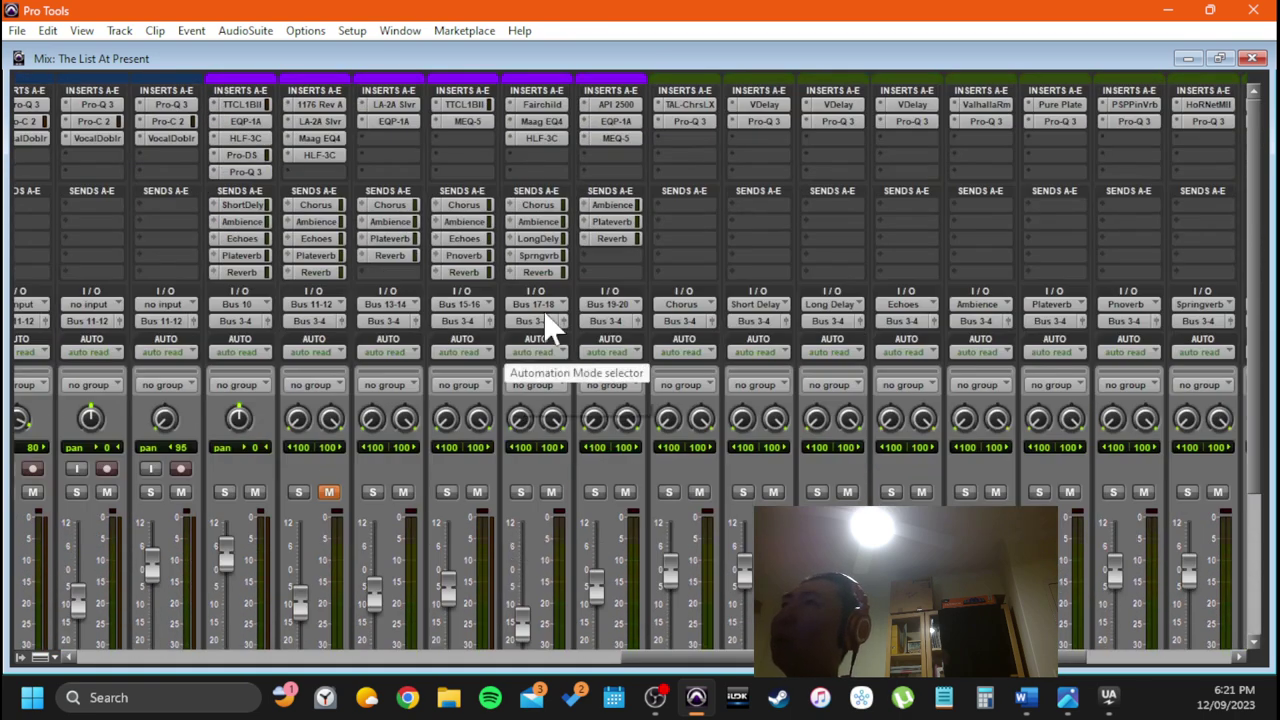
left_click(536, 106)
left_click_drag(552, 238, 535, 98)
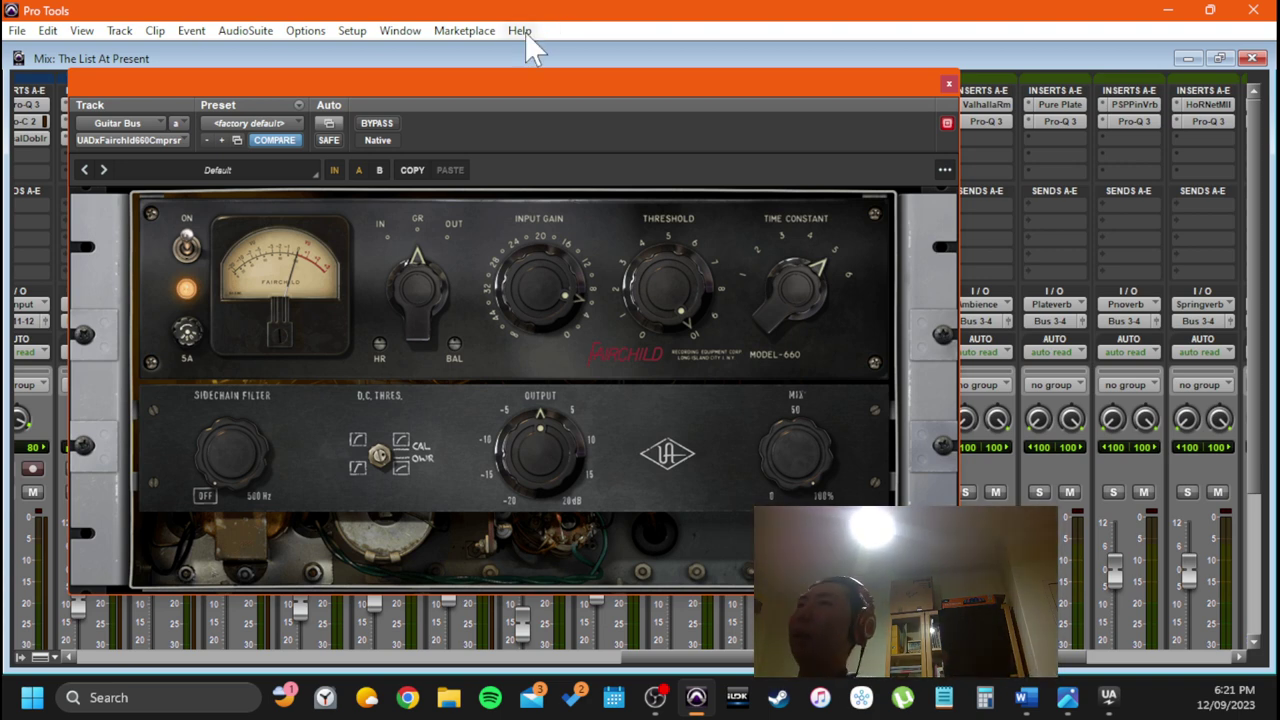
left_click_drag(600, 88, 578, 66)
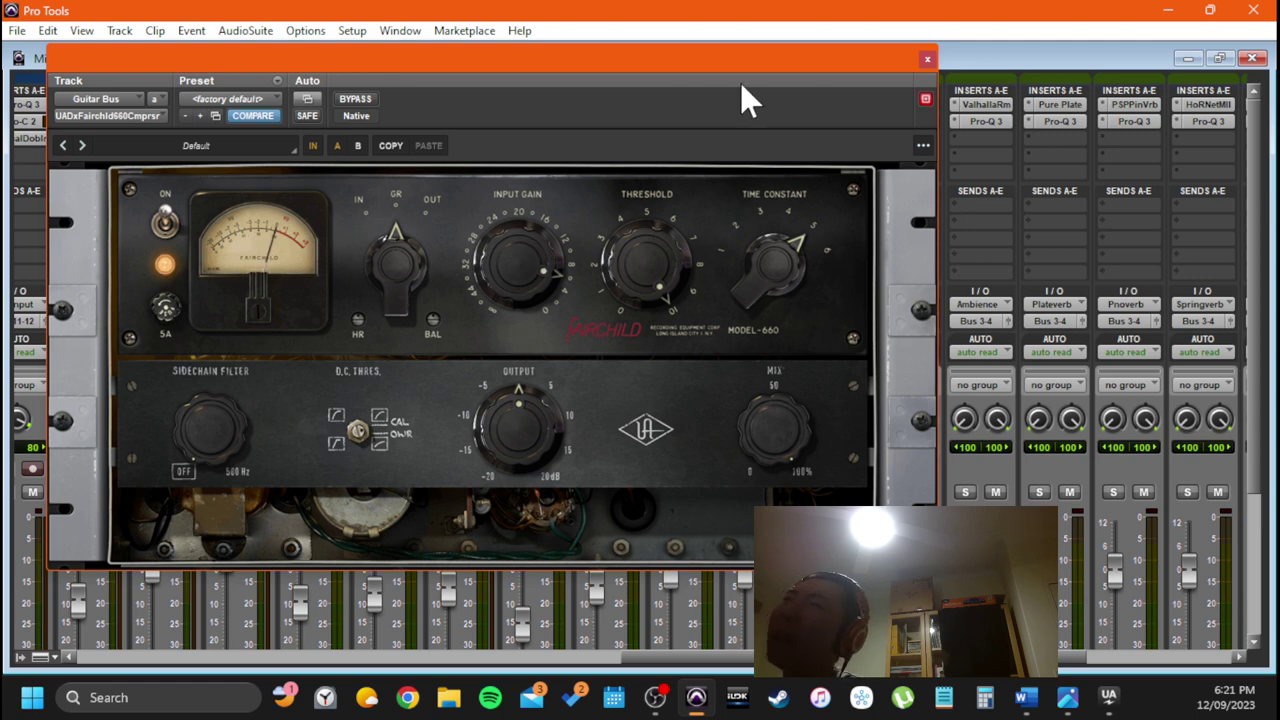
left_click_drag(866, 68, 866, 93)
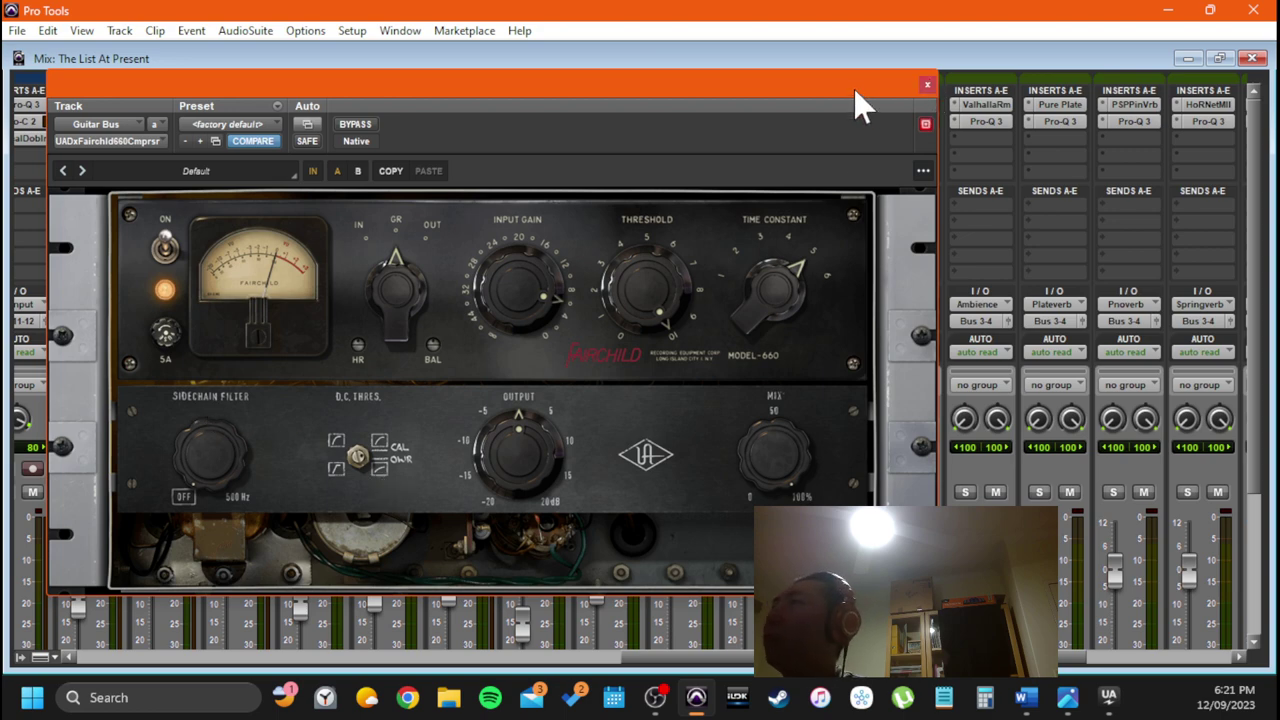
left_click_drag(853, 88, 903, 92)
left_click(977, 88)
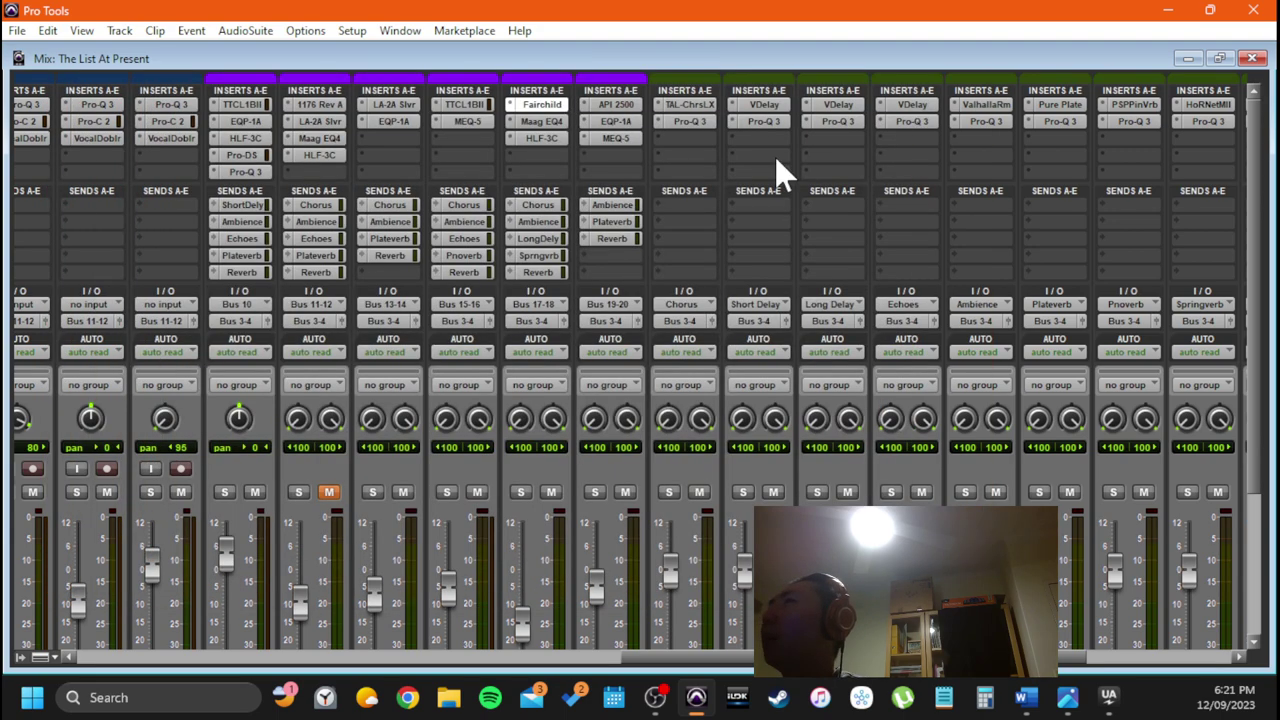
Open the Maag EQ4 insert on Guitar Bus and examine its 2.5 kHz, Air Band and Air Gain settings
scroll(586, 471, "down", 5)
scroll(563, 443, "up", 5)
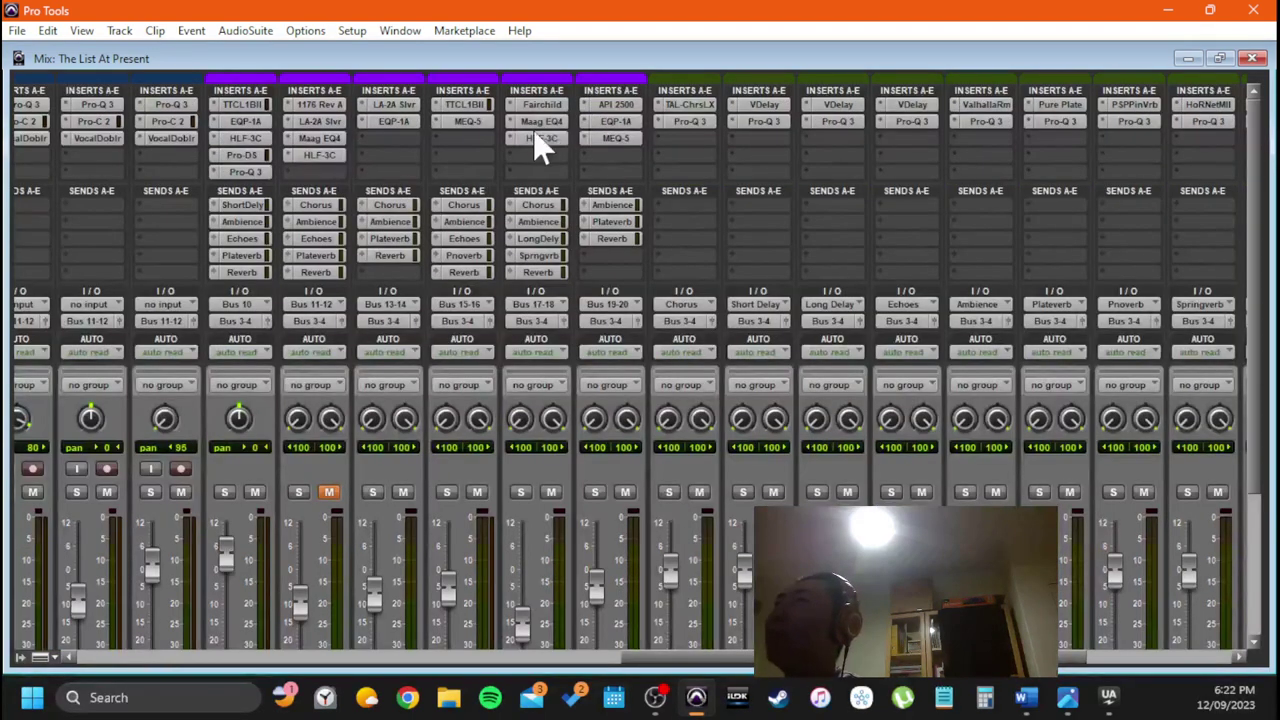
left_click(535, 127)
left_click_drag(447, 106, 596, 198)
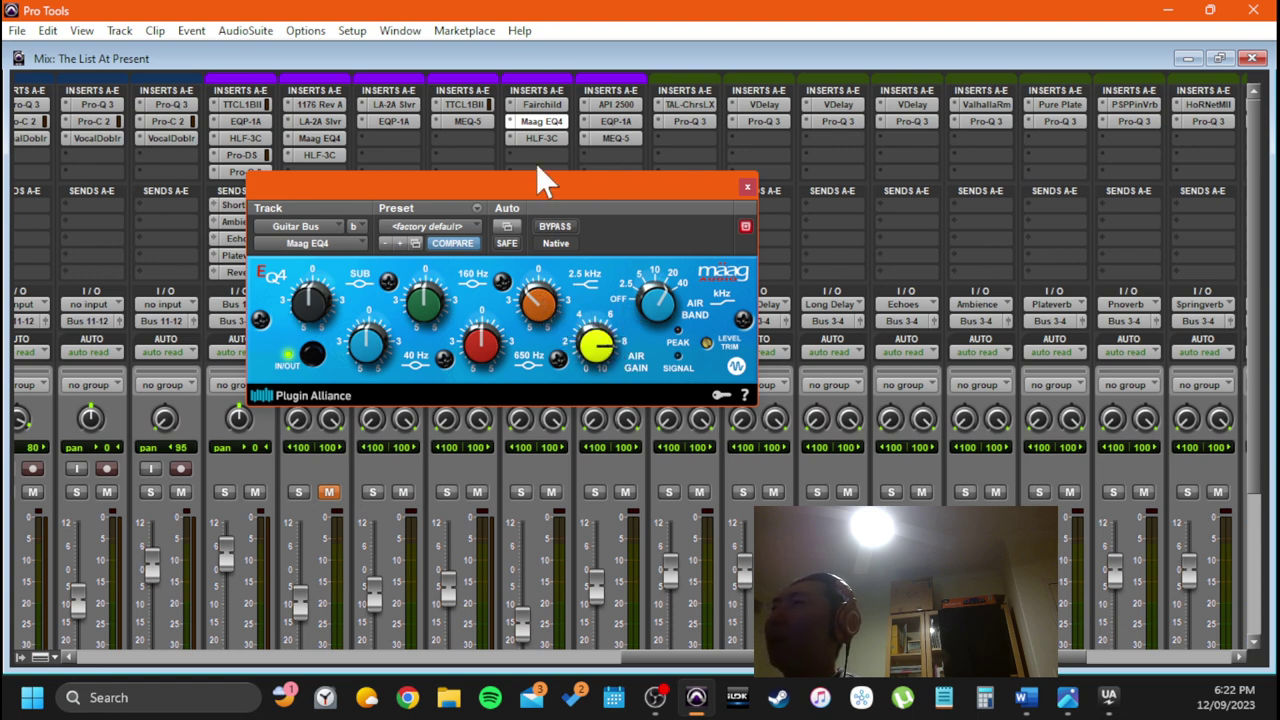
Open the Pultec HLF-3C filter insert on Guitar Bus, examine its low and high cut-off settings, and close it
left_click_drag(529, 181, 500, 272)
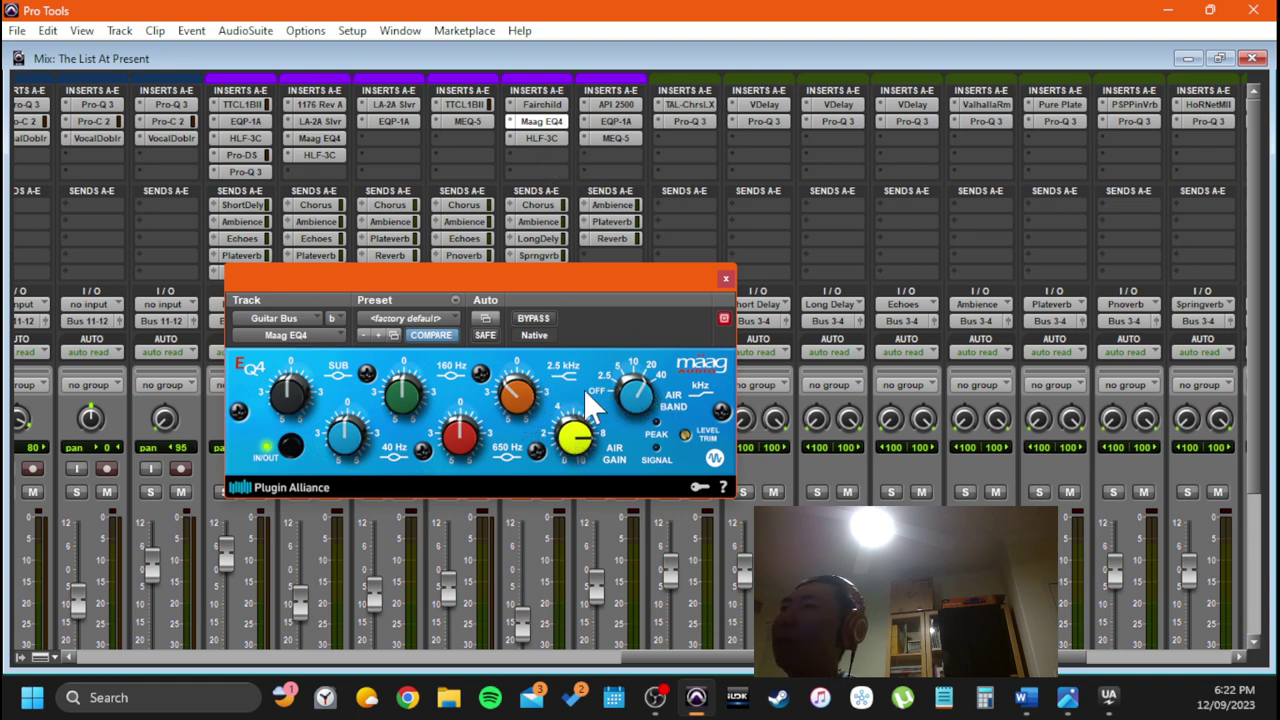
left_click(541, 140)
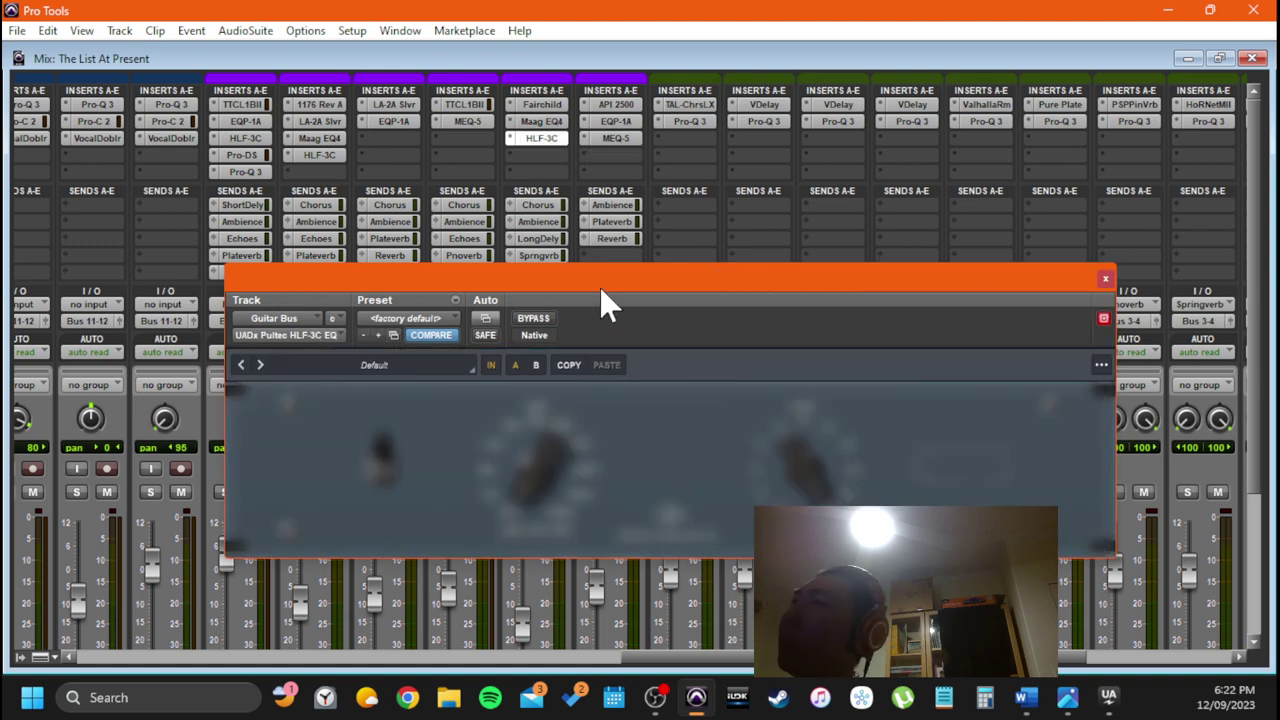
left_click_drag(596, 281, 502, 219)
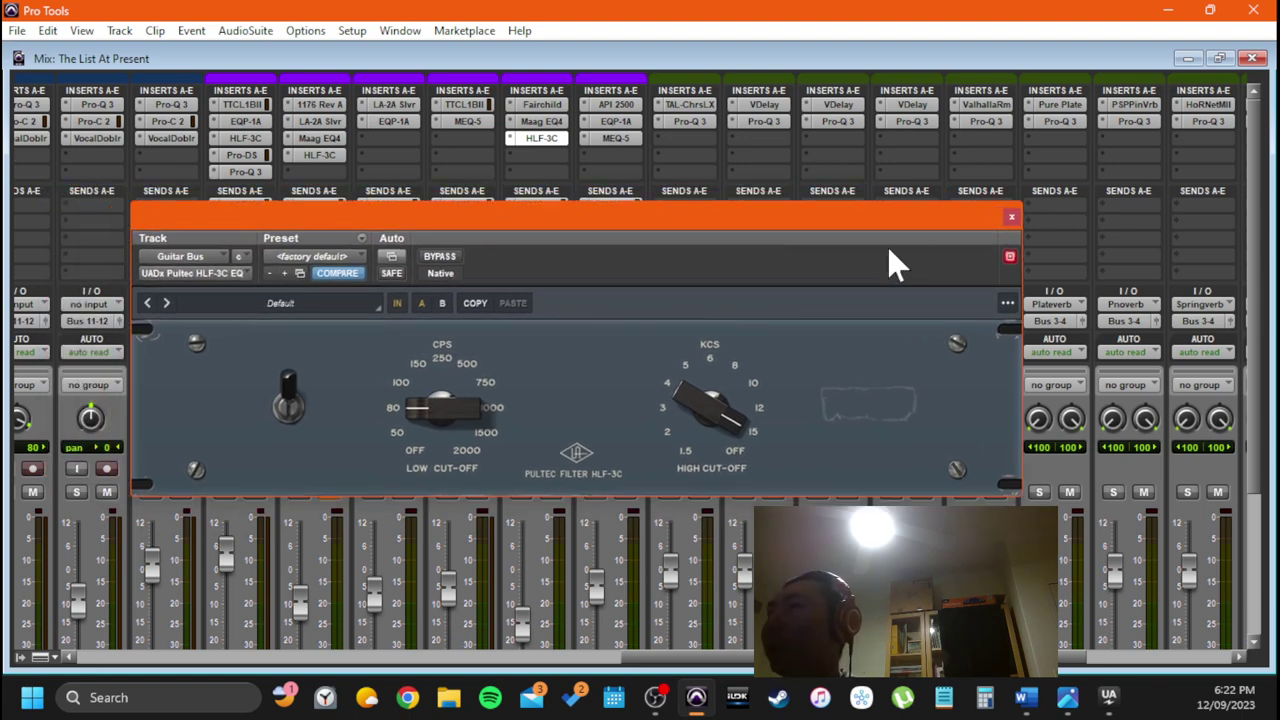
left_click(1011, 219)
Open the API 2500 compressor insert on Drum Bus, examine its compressor, tone and link settings, and close it
scroll(566, 537, "down", 5)
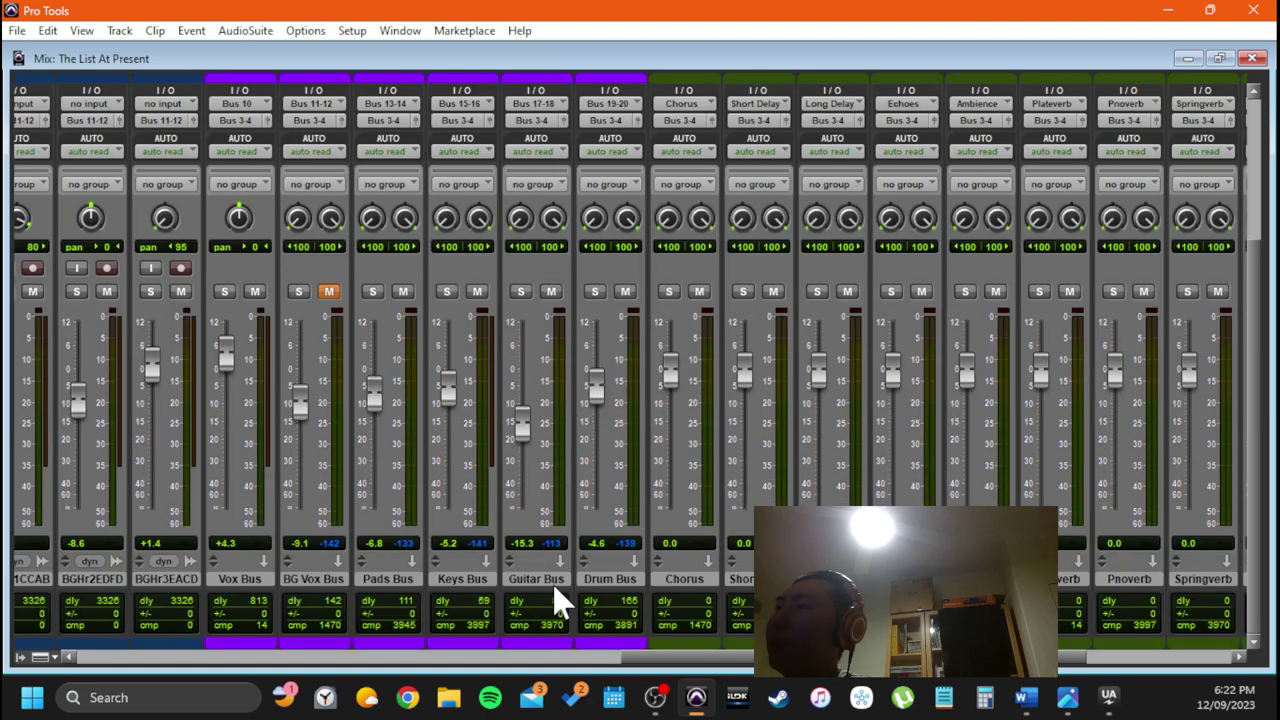
scroll(630, 400, "up", 5)
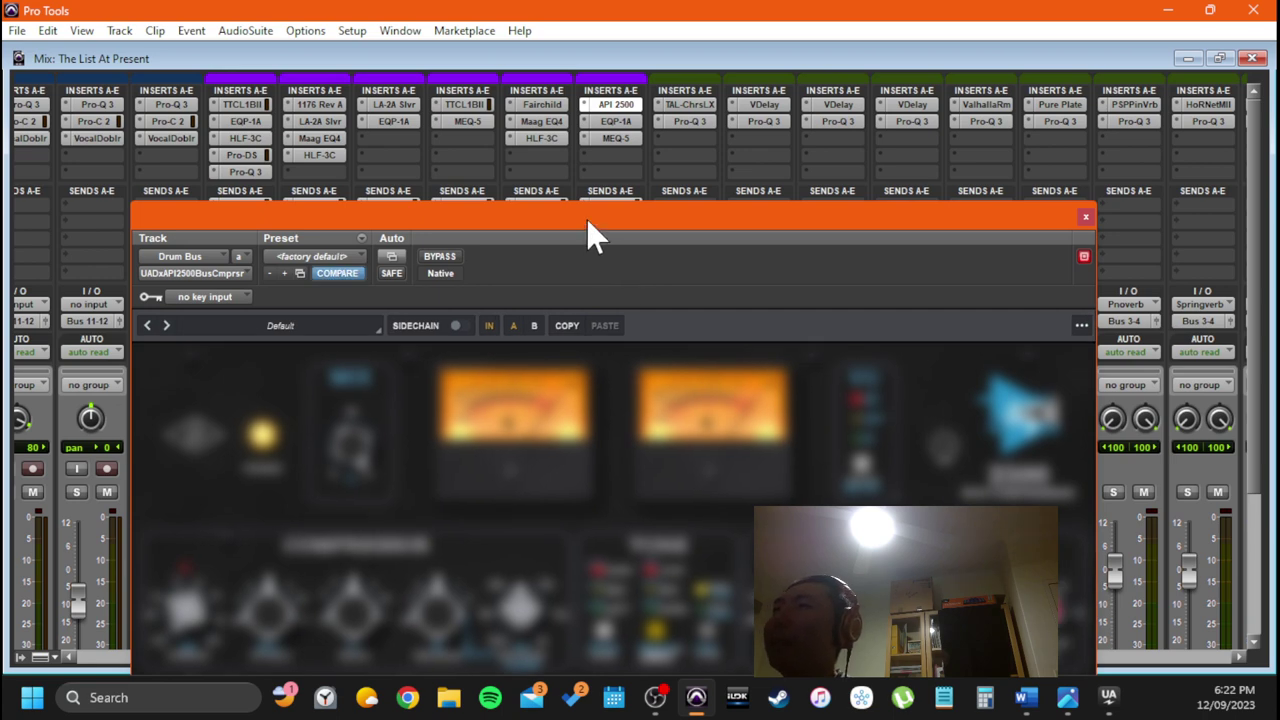
left_click_drag(586, 218, 561, 76)
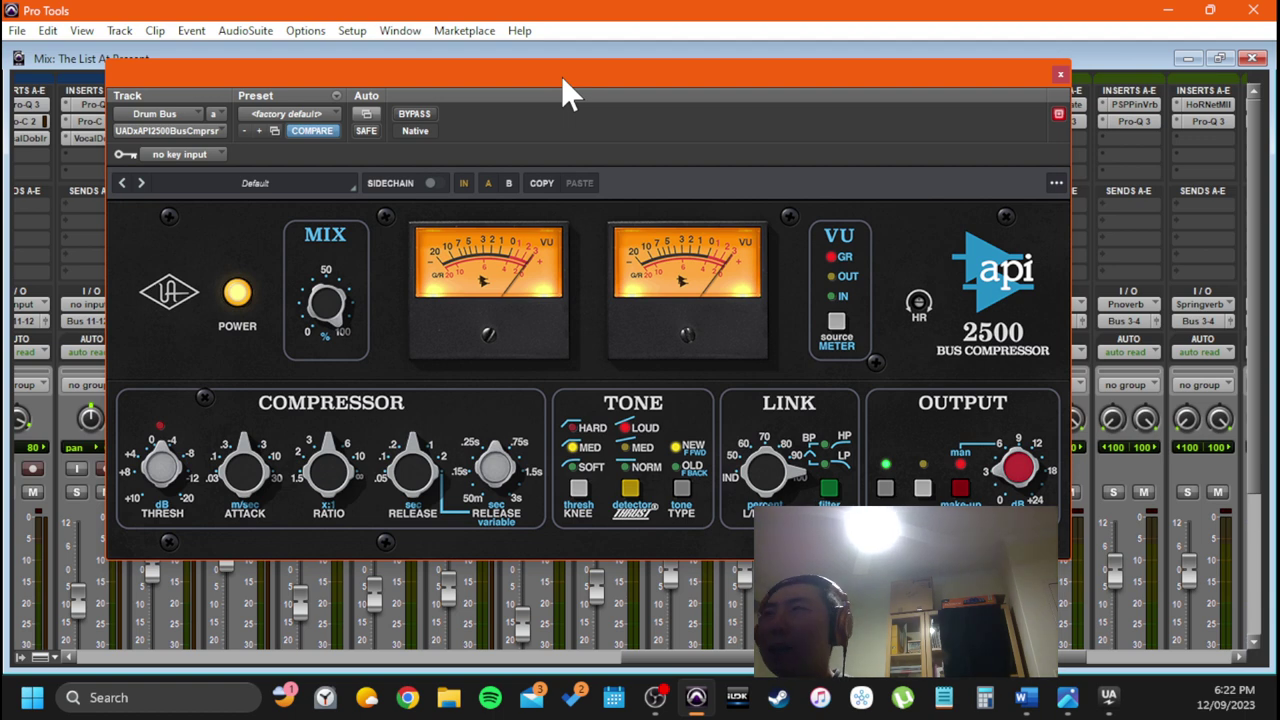
left_click_drag(563, 80, 542, 93)
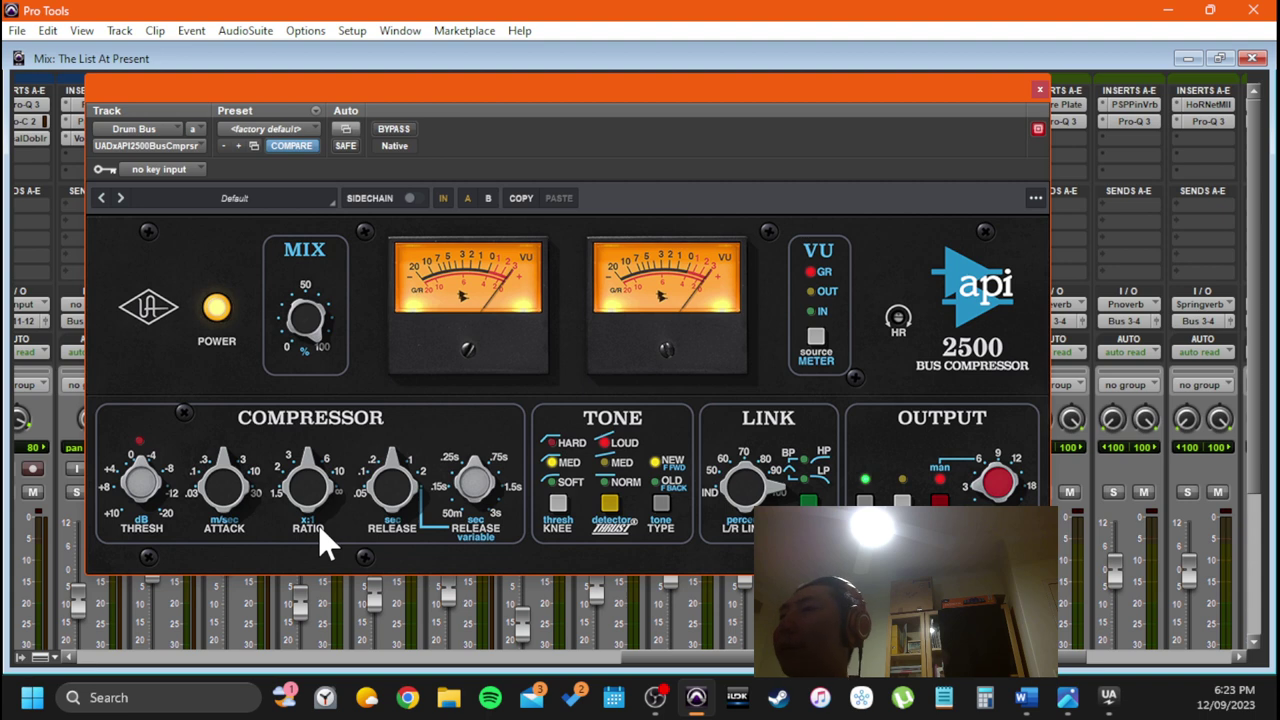
left_click_drag(638, 97, 634, 109)
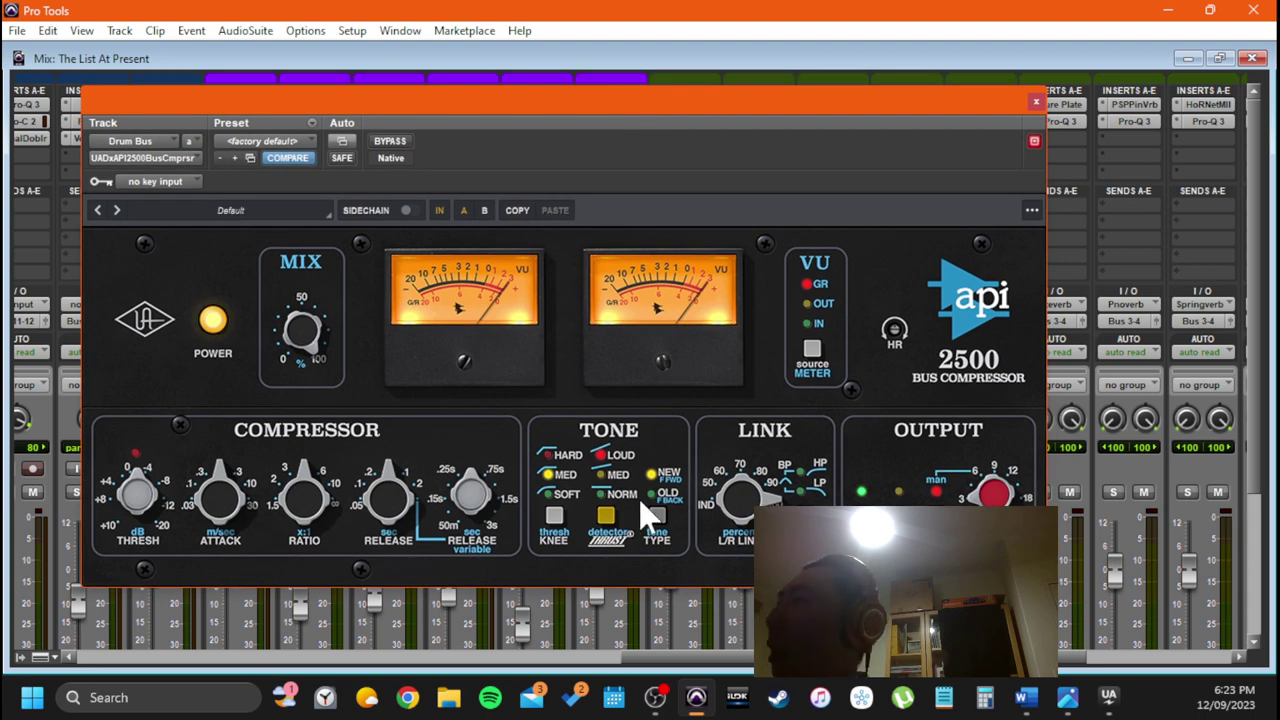
left_click(1036, 102)
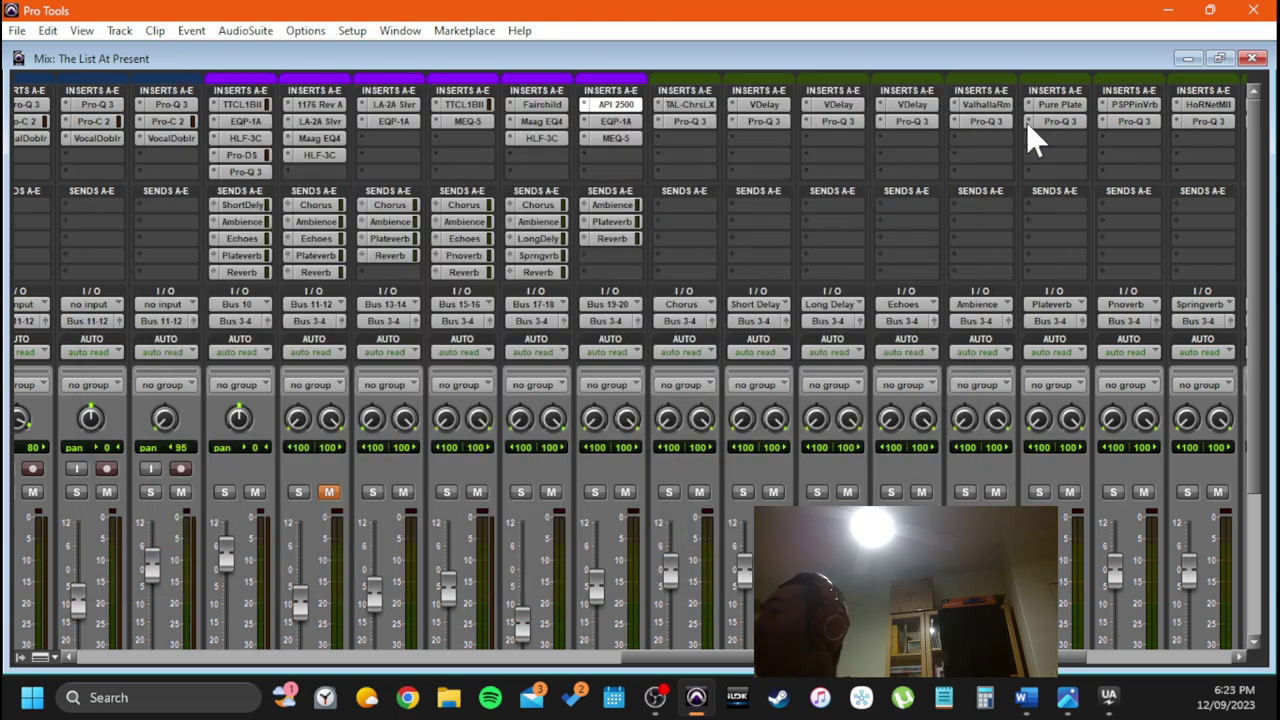
Look through the source tracks and buses to find which instruments feed Drum Bus through Bus 19-20
scroll(614, 420, "down", 1)
scroll(614, 416, "down", 3)
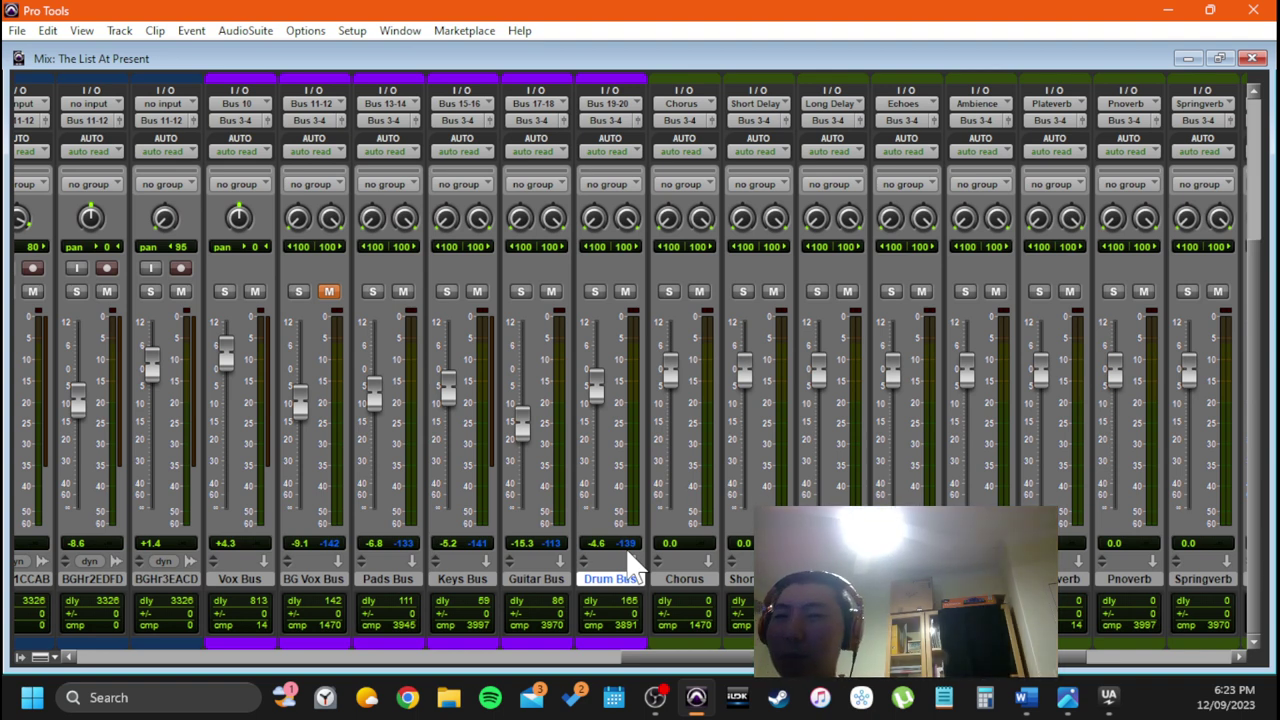
scroll(664, 459, "left", 5)
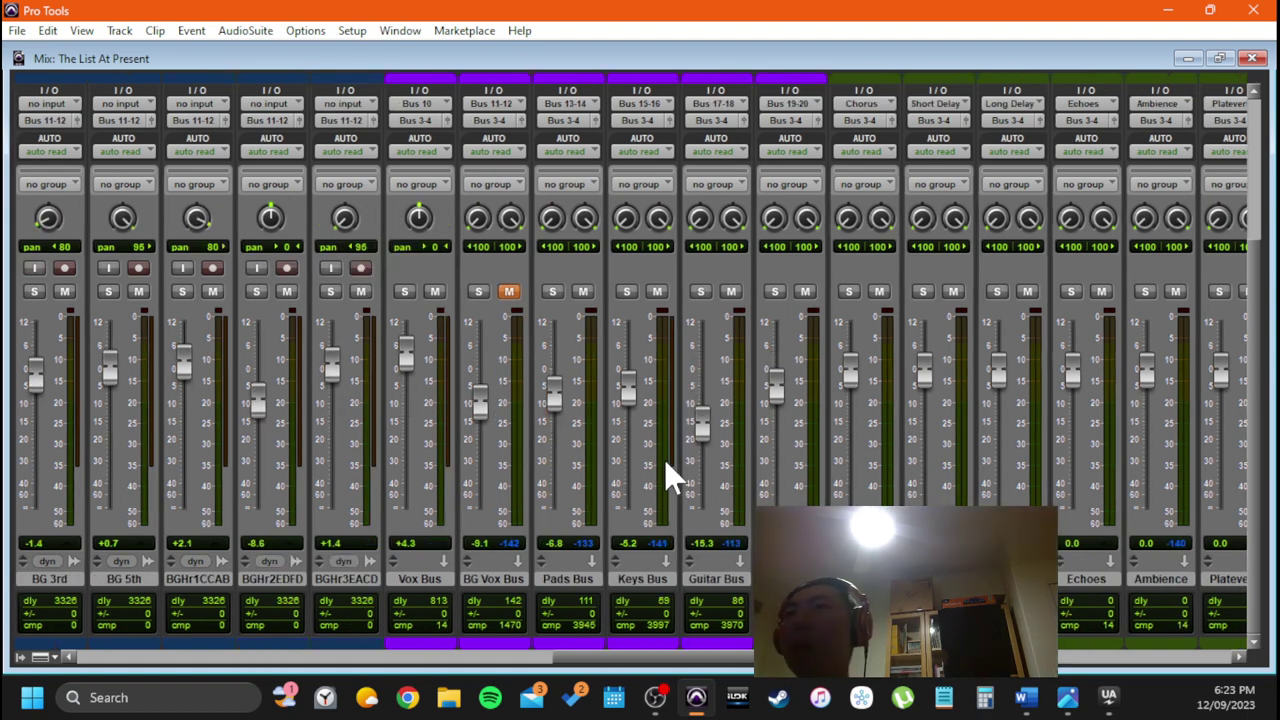
scroll(664, 459, "right", 5)
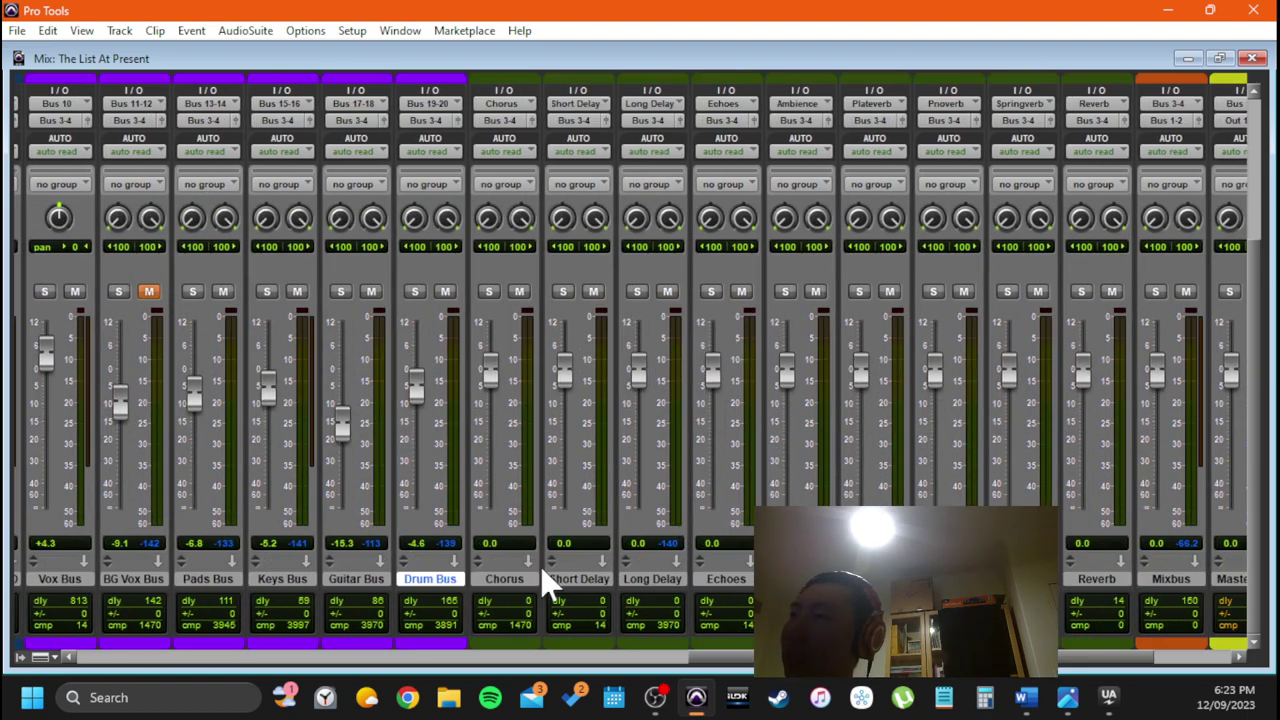
scroll(400, 496, "left", 10)
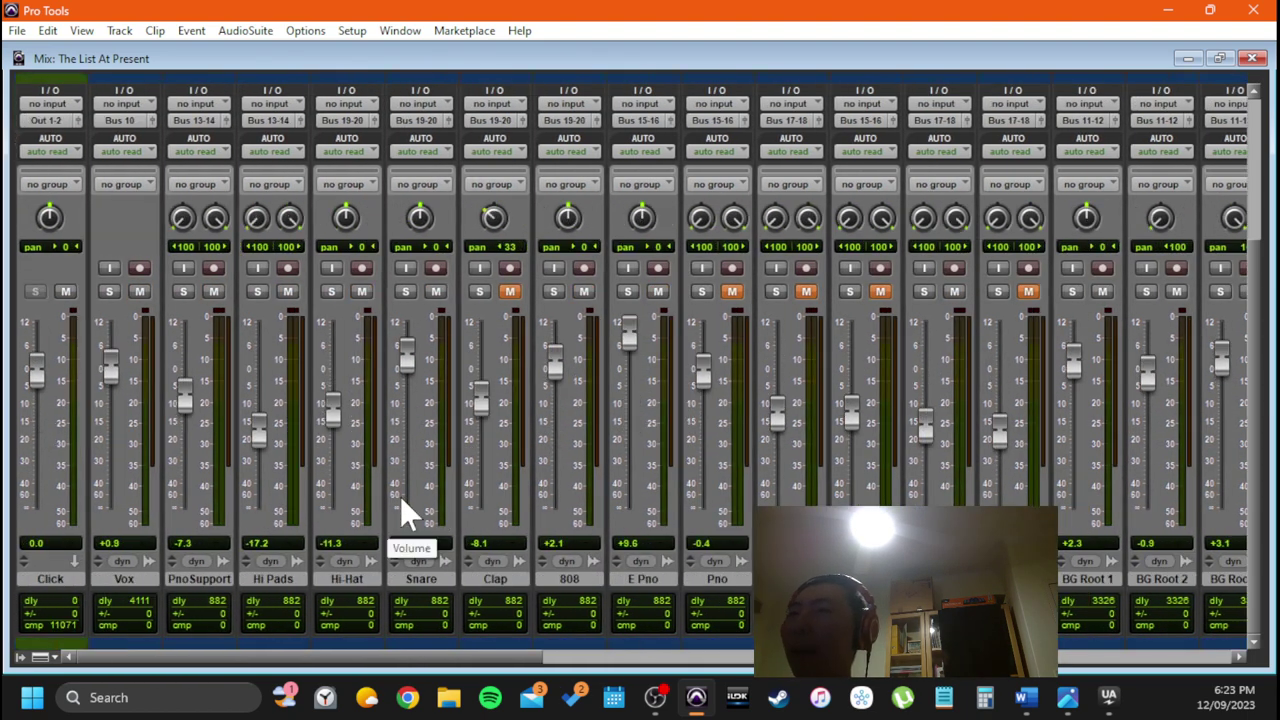
scroll(488, 586, "right", 5)
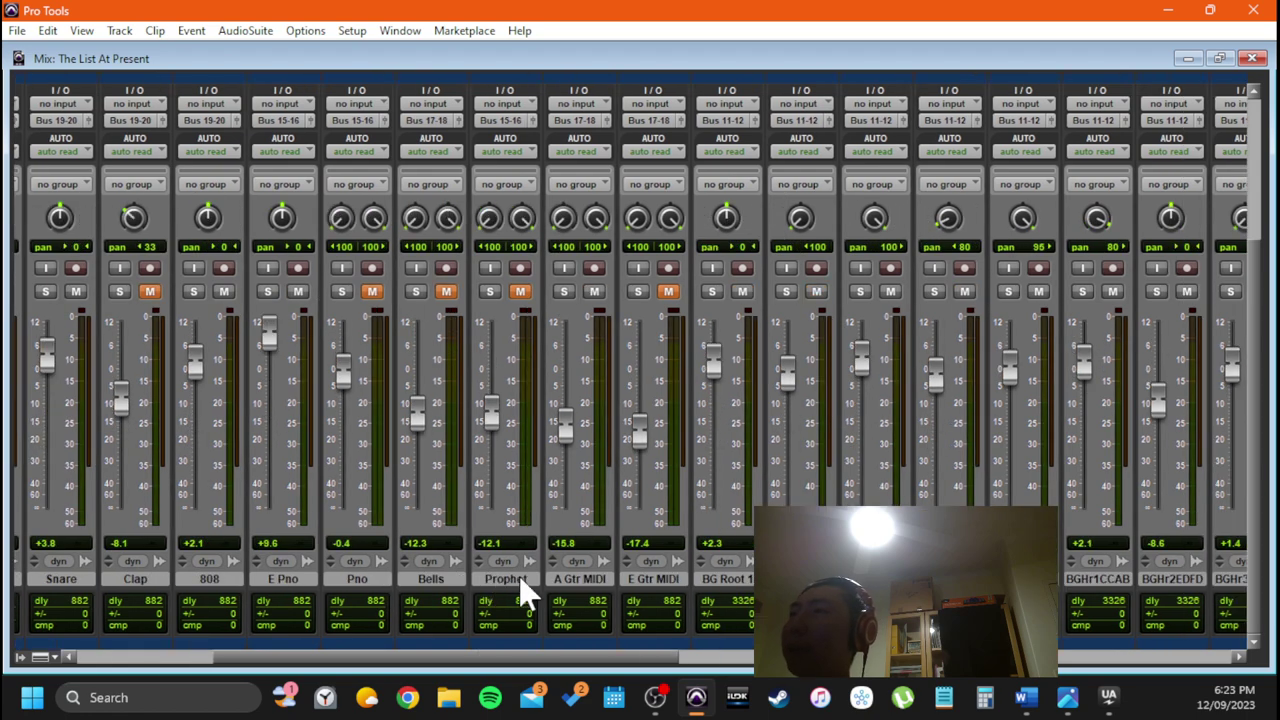
scroll(520, 587, "right", 15)
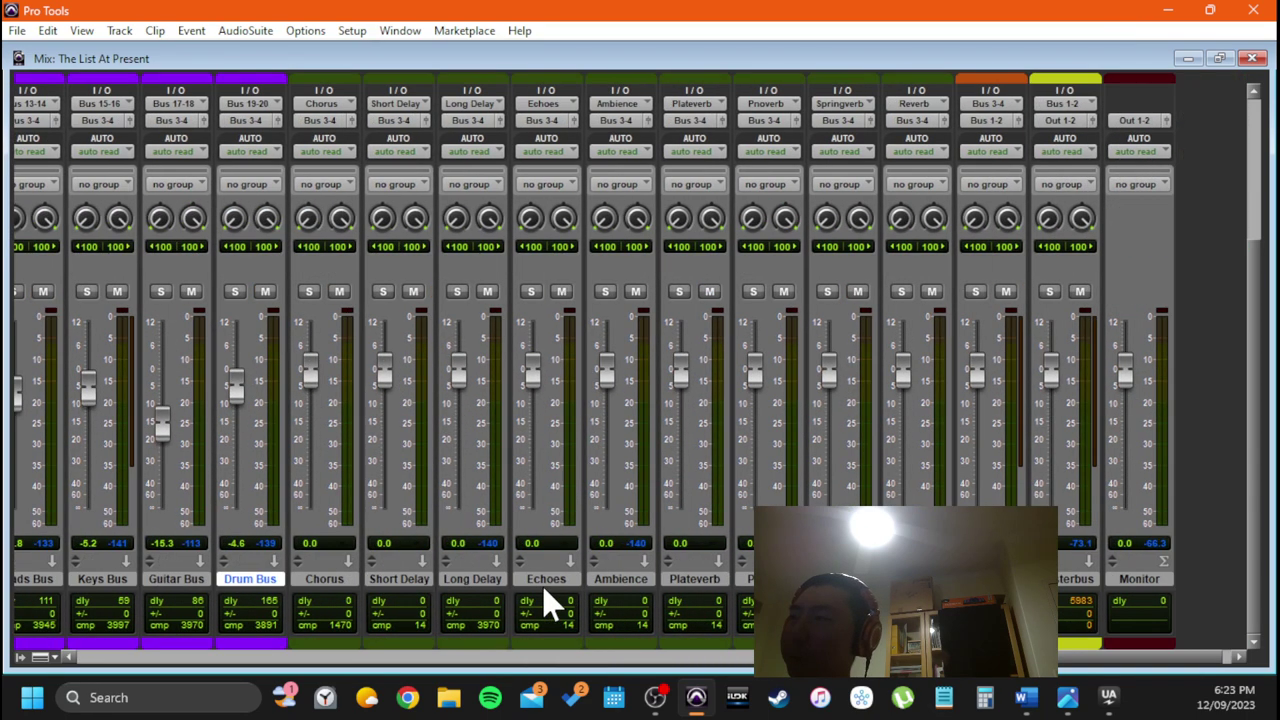
scroll(305, 505, "left", 3)
scroll(398, 487, "up", 4)
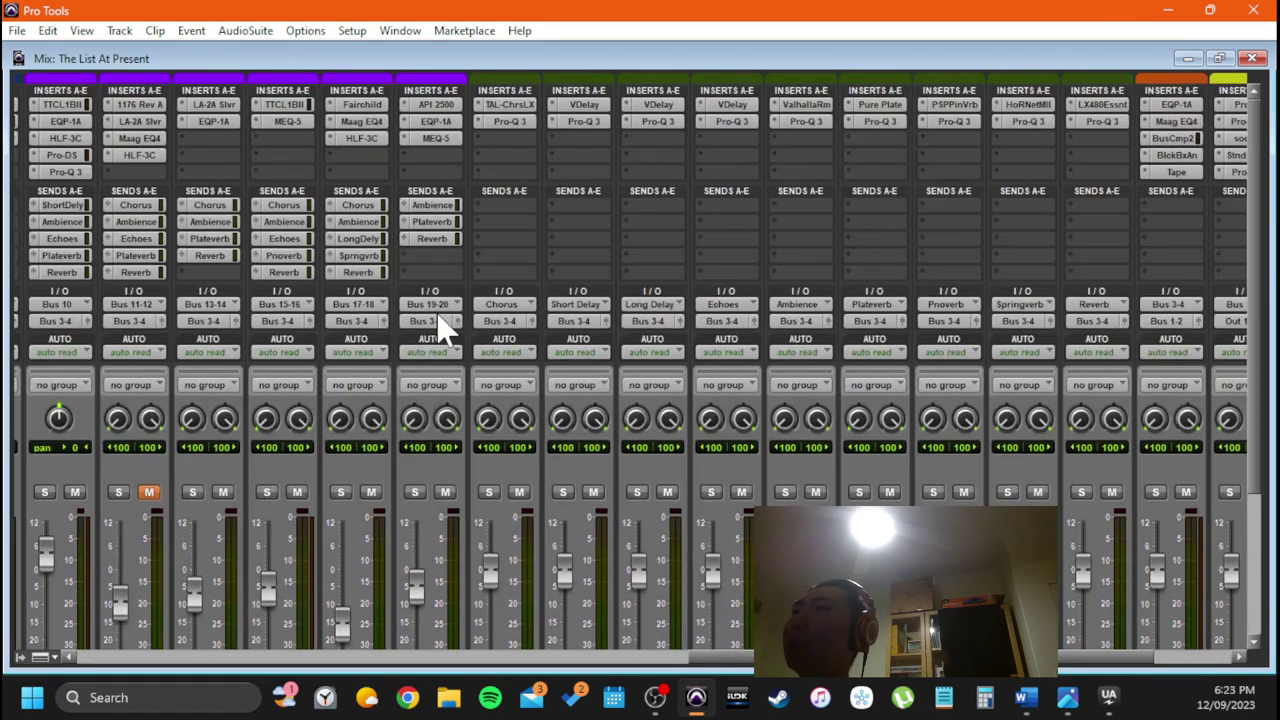
Open the Pultec EQP-1A insert on Drum Bus and examine its boost, attenuation, frequency and bandwidth settings, glancing at MEQ-5 for comparison
left_click(446, 123)
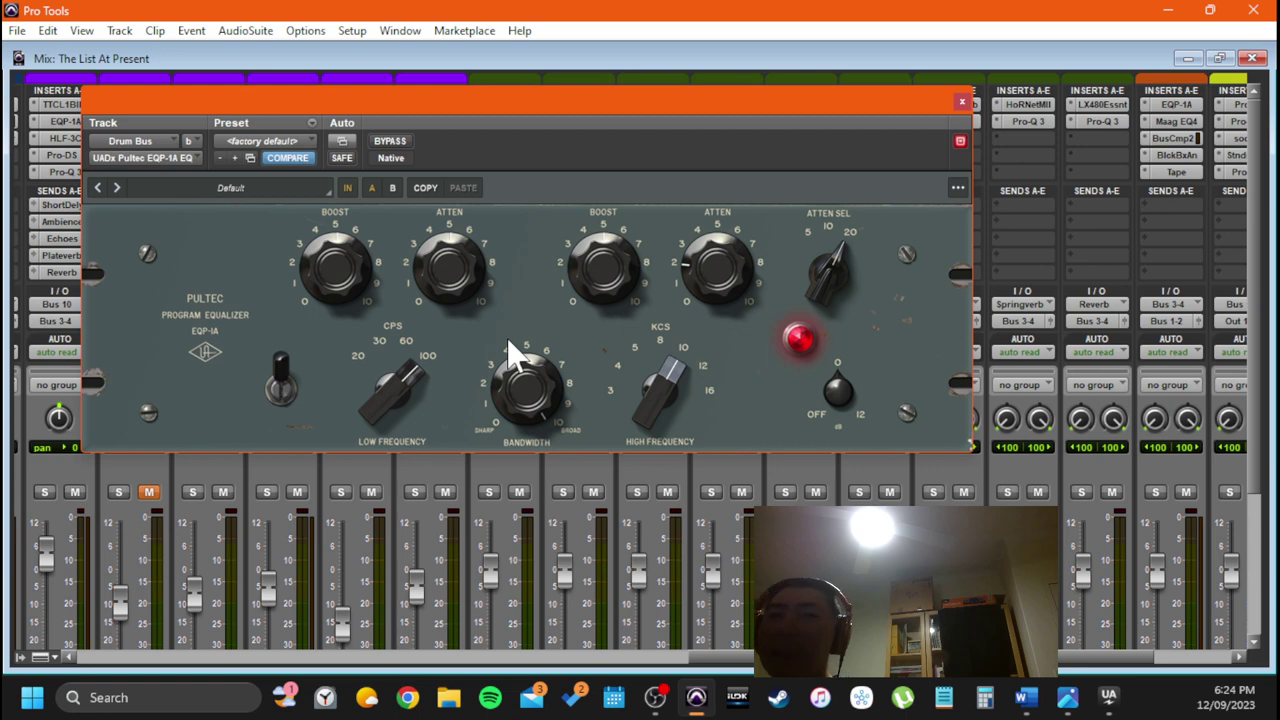
left_click_drag(422, 99, 467, 192)
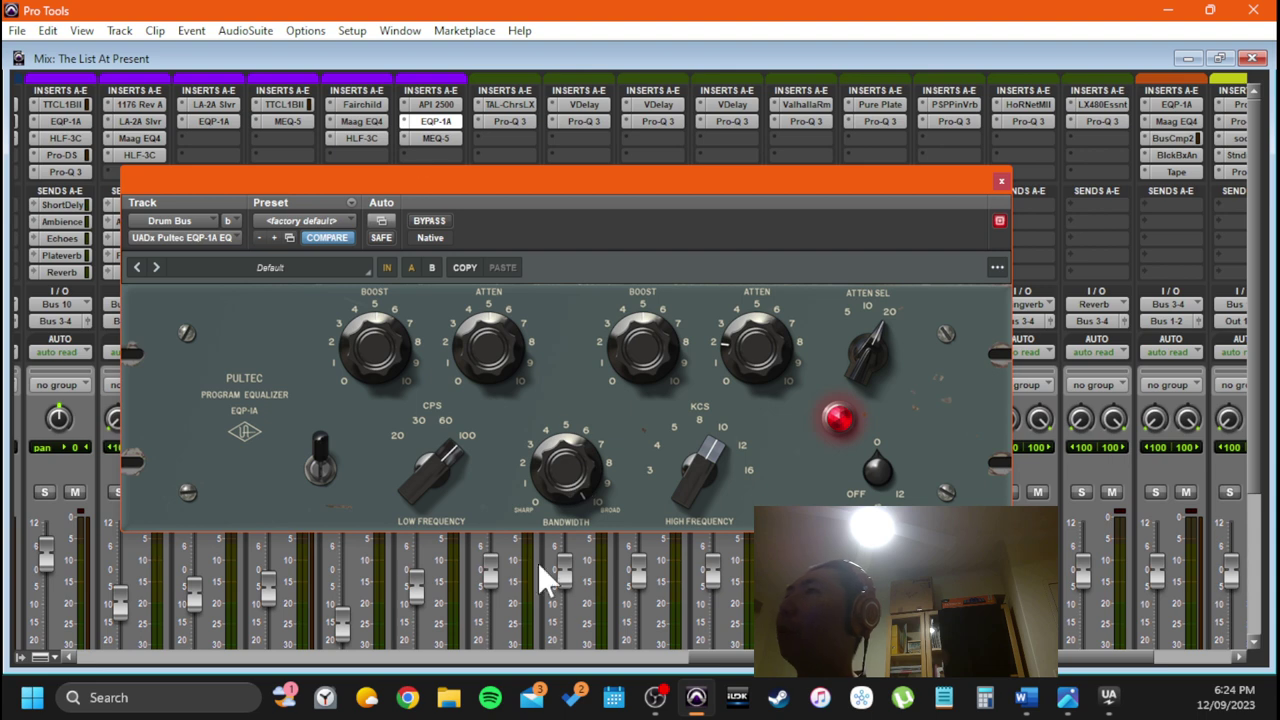
left_click_drag(680, 195, 651, 299)
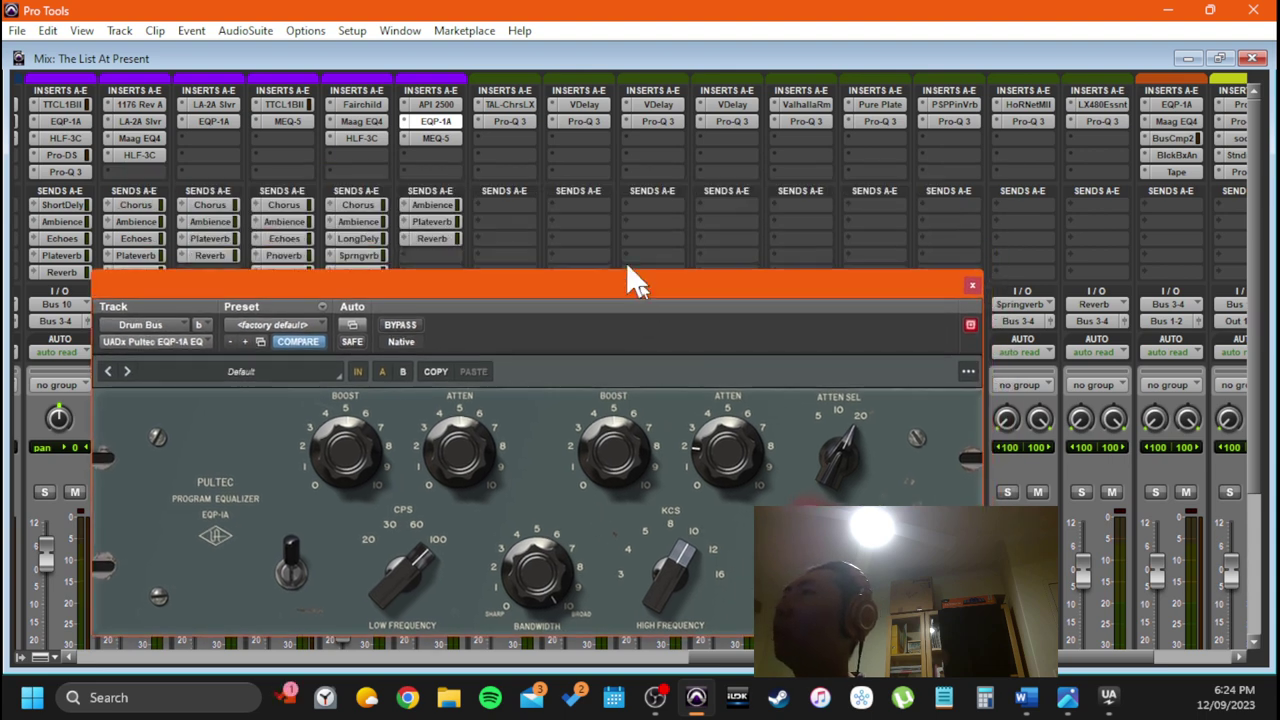
left_click(454, 137)
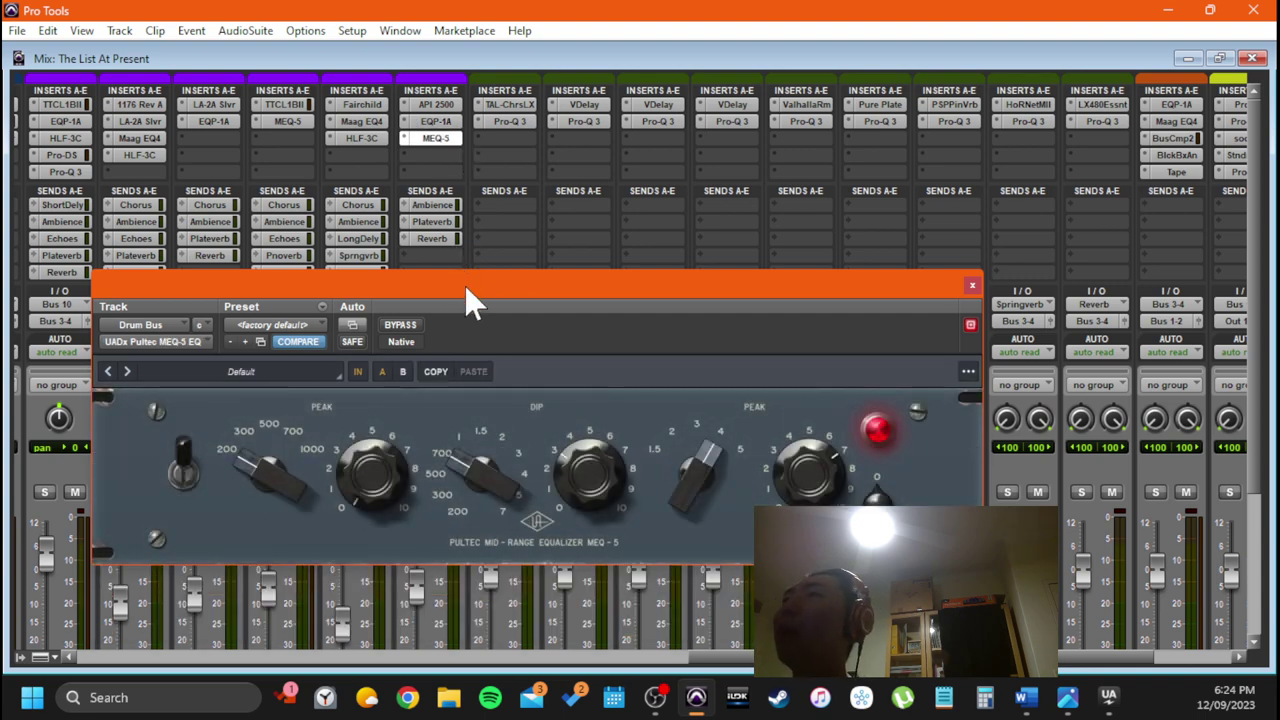
left_click_drag(466, 294, 470, 281)
left_click(440, 121)
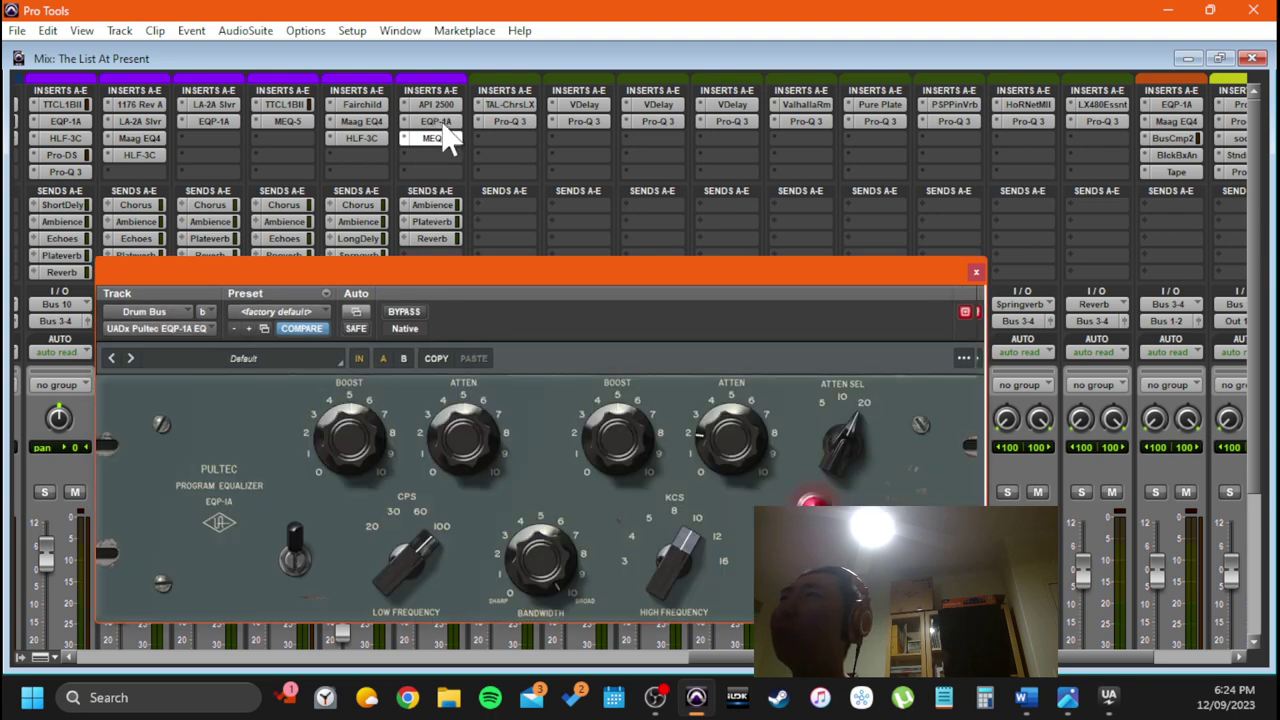
left_click_drag(510, 268, 518, 140)
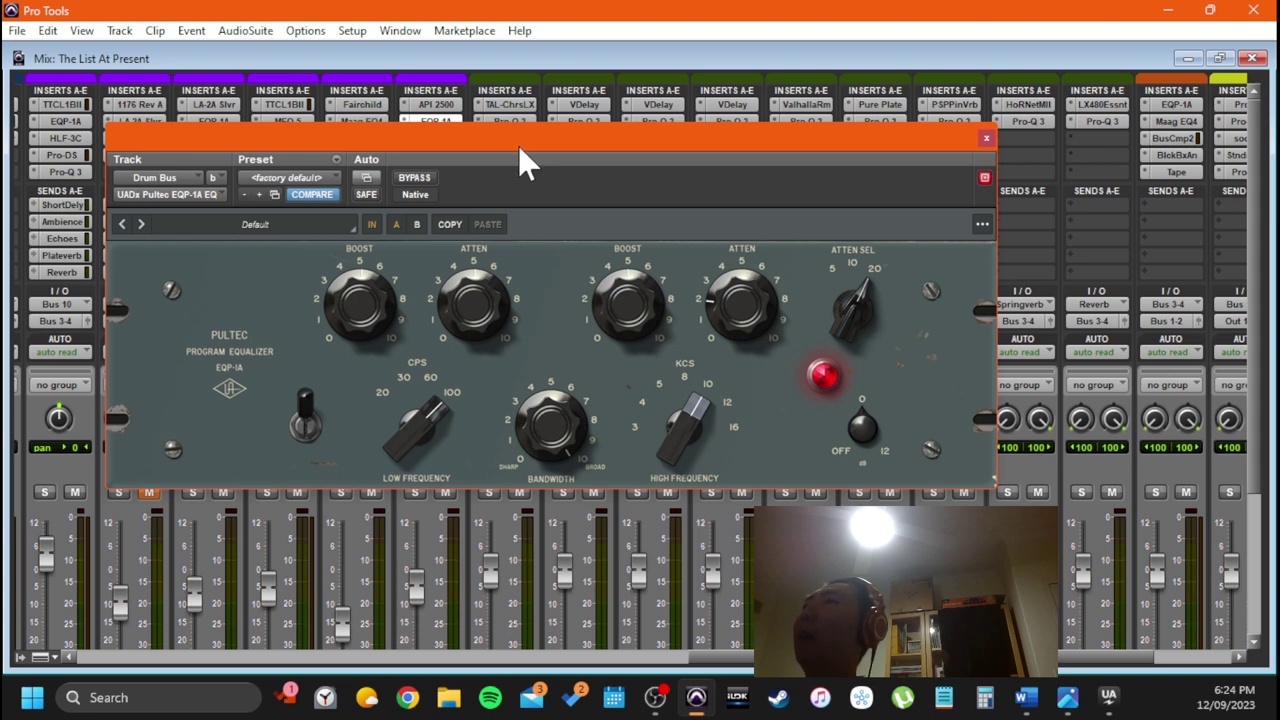
left_click_drag(519, 146, 493, 208)
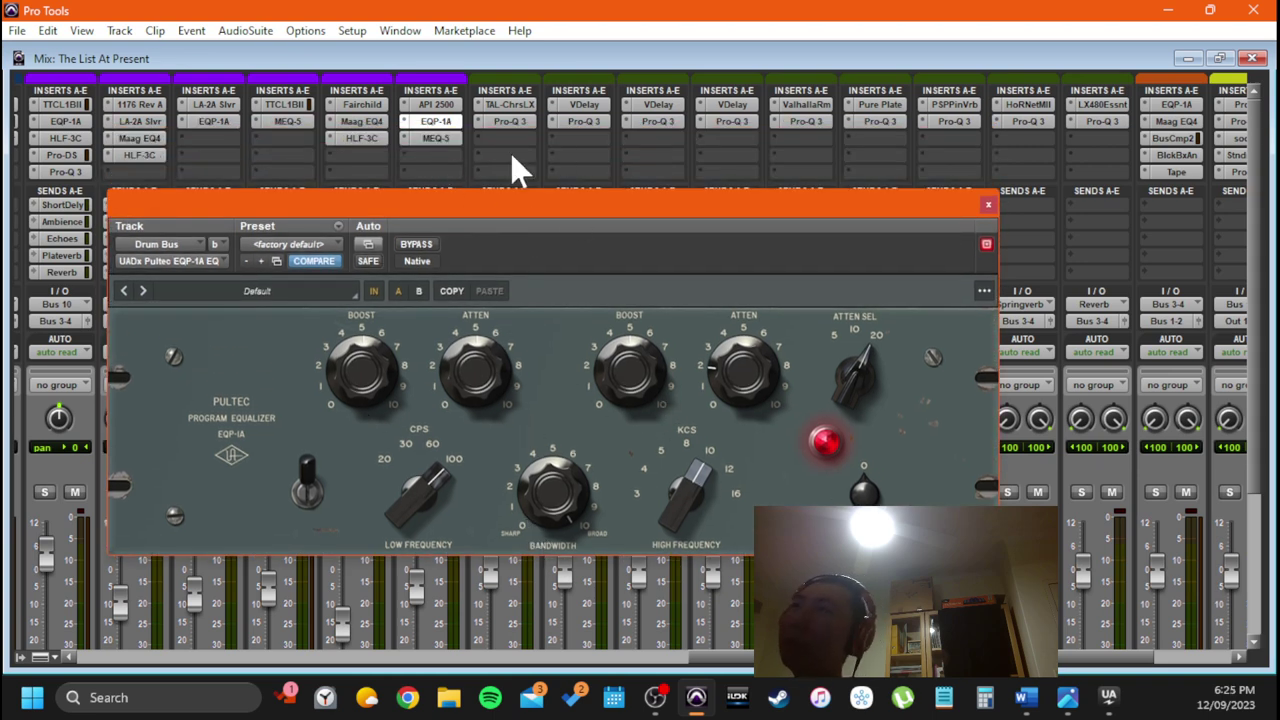
Open the Pultec MEQ-5 insert on Drum Bus, examine its peak and dip settings, and close it
left_click(440, 138)
left_click_drag(428, 191, 411, 183)
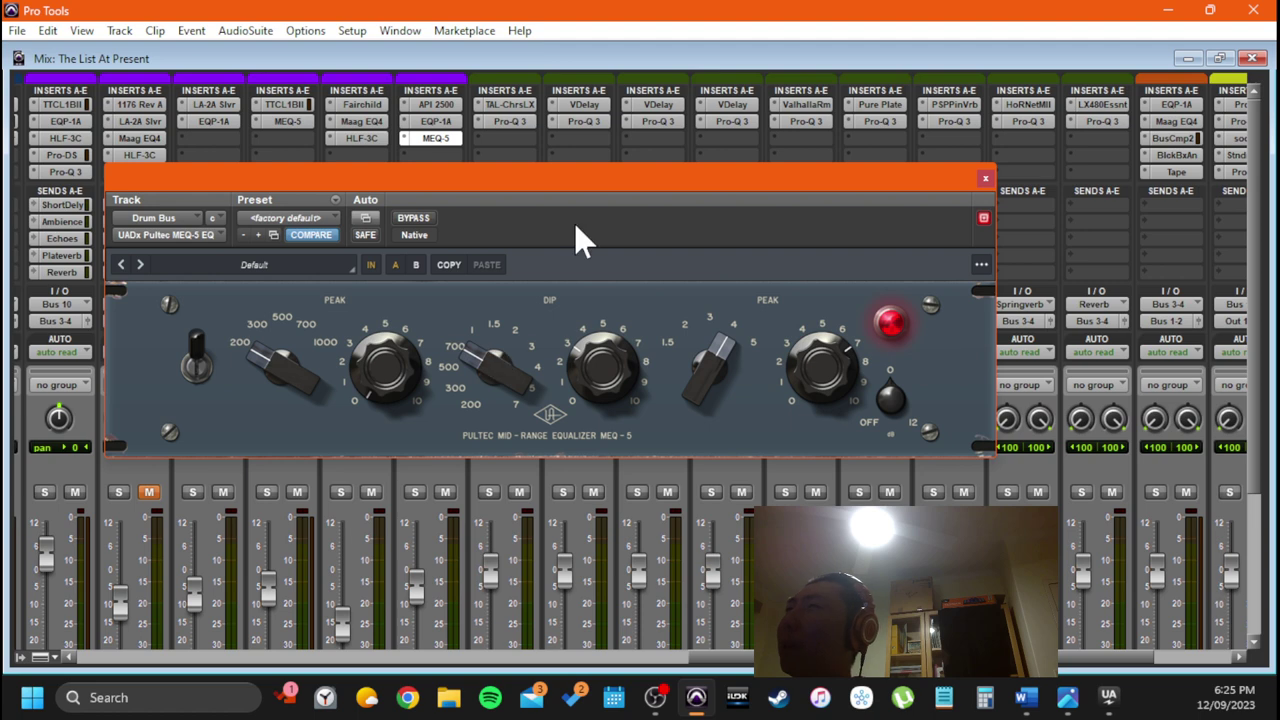
left_click_drag(539, 181, 509, 188)
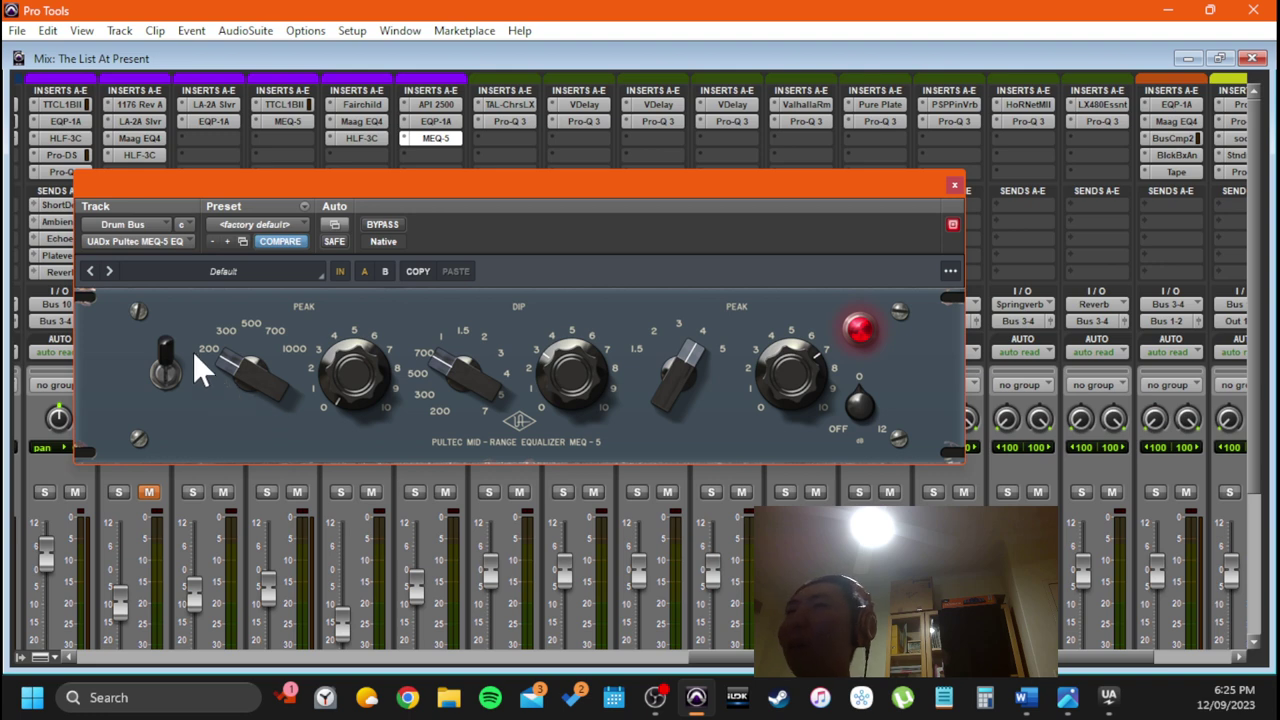
left_click(954, 185)
Review the delay, chorus and reverb send assignments on Vox Bus and BG Vox Bus
scroll(480, 251, "down", 5)
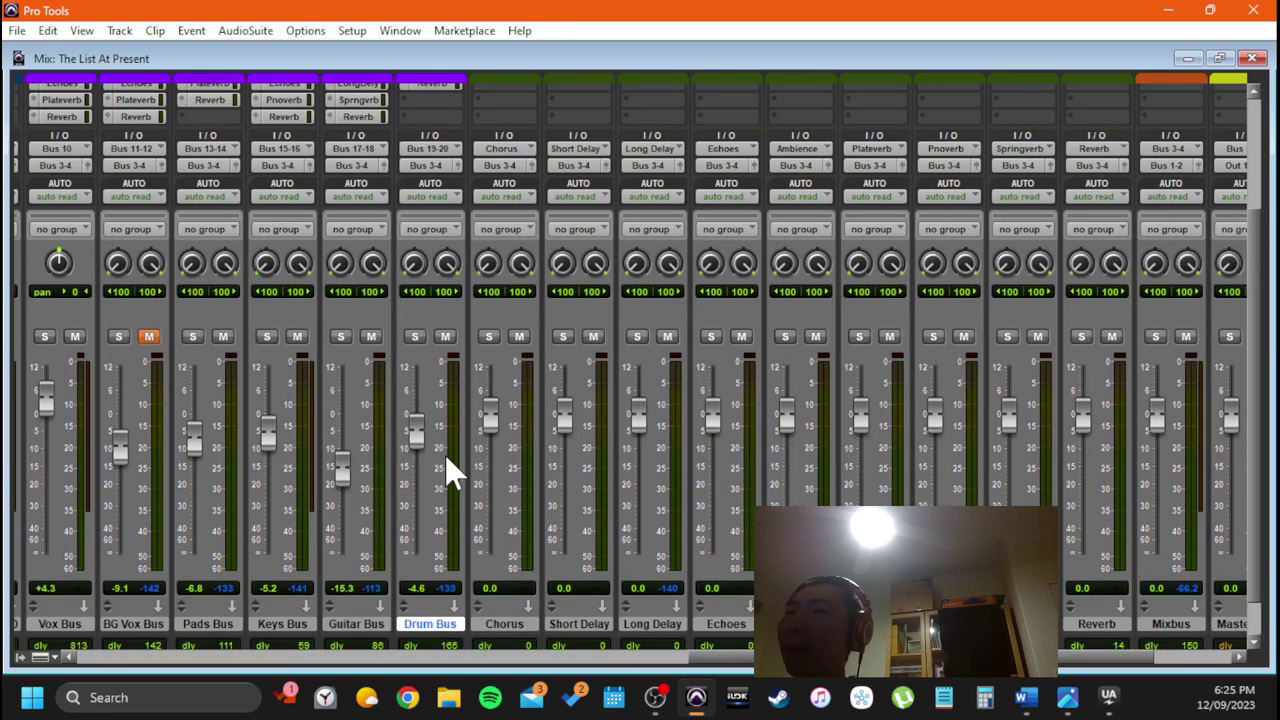
scroll(427, 481, "left", 3)
scroll(476, 371, "up", 5)
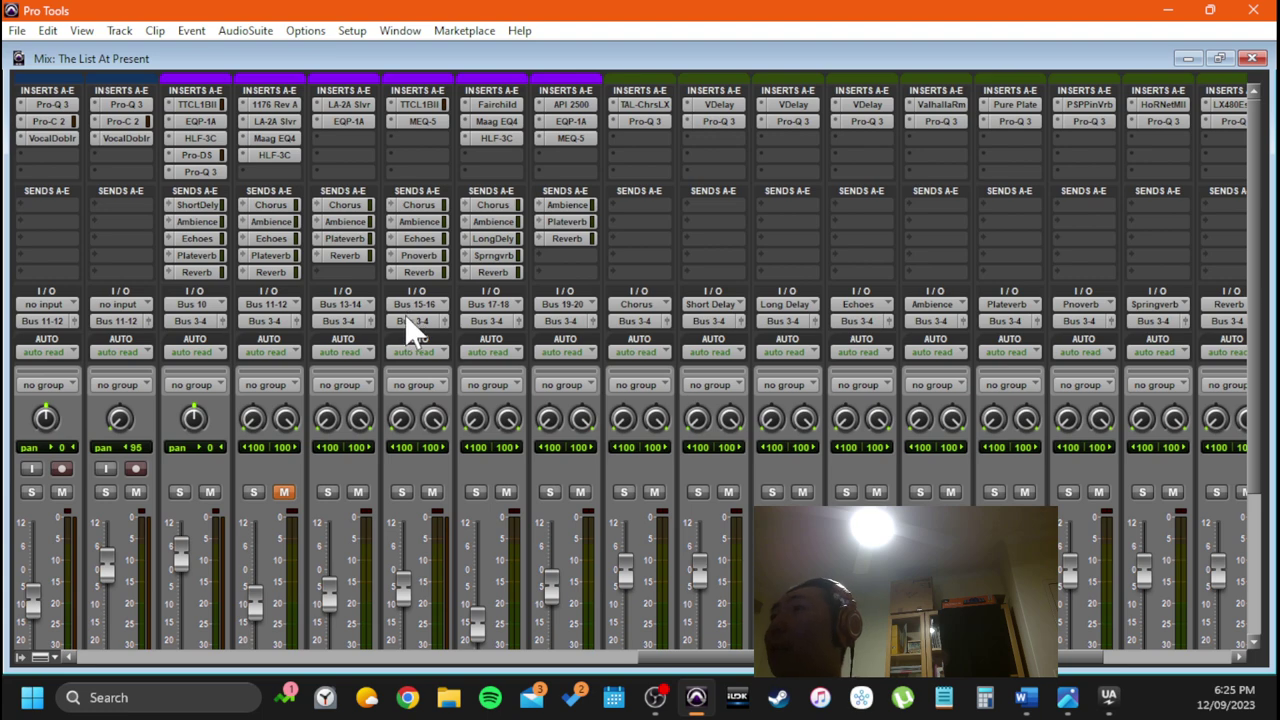
scroll(205, 400, "down", 5)
scroll(229, 510, "up", 5)
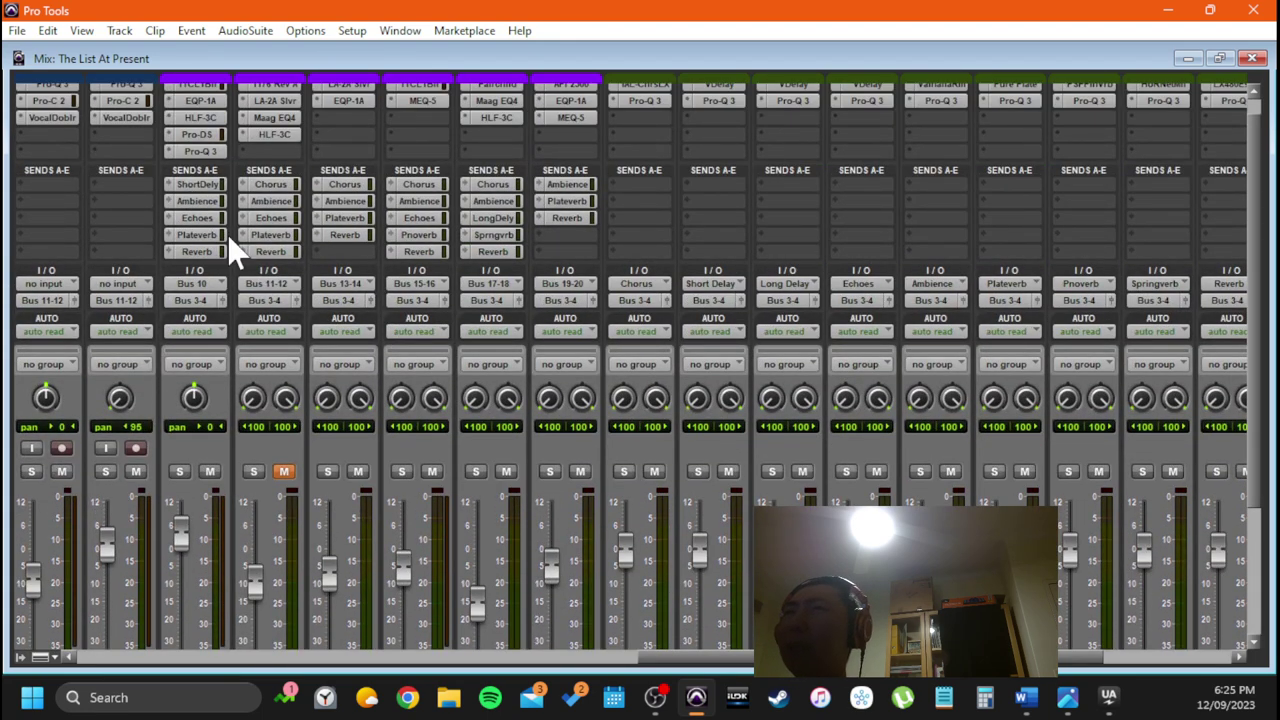
scroll(240, 290, "down", 5)
scroll(215, 220, "up", 6)
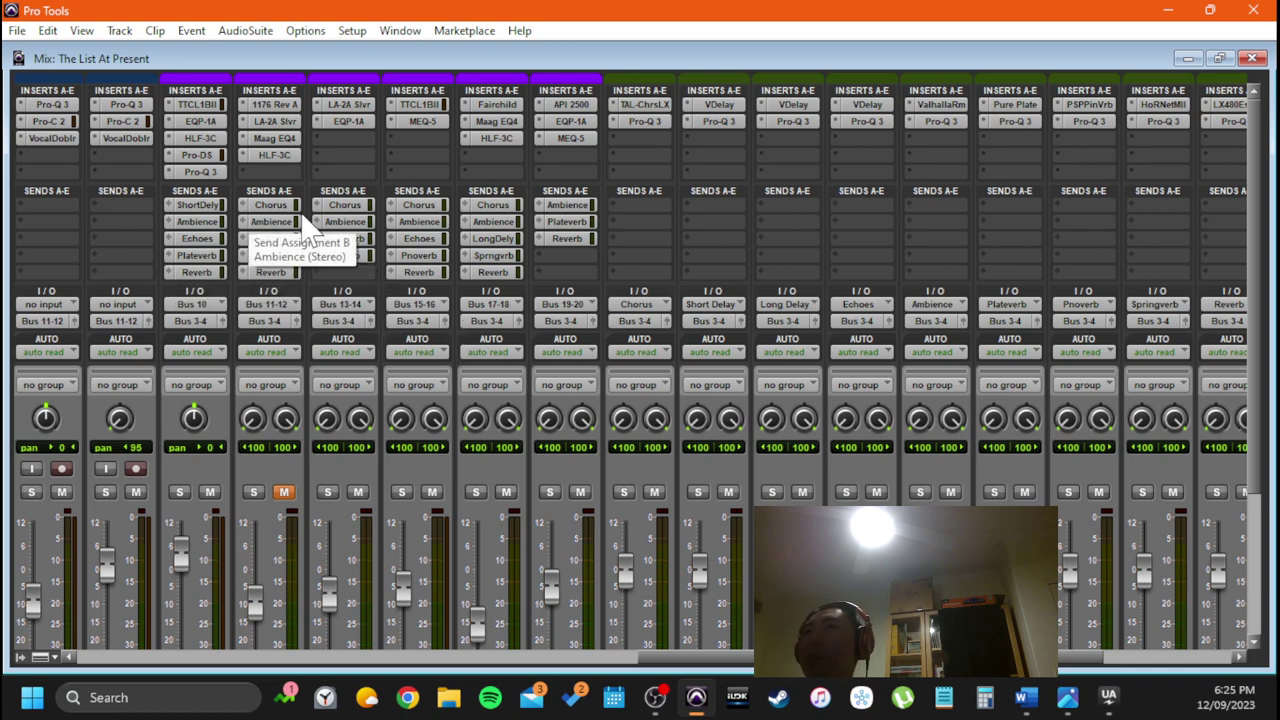
Review the send assignments on Pads Bus and Keys Bus, matching each send list to its bus name
scroll(286, 368, "down", 5)
scroll(272, 290, "up", 5)
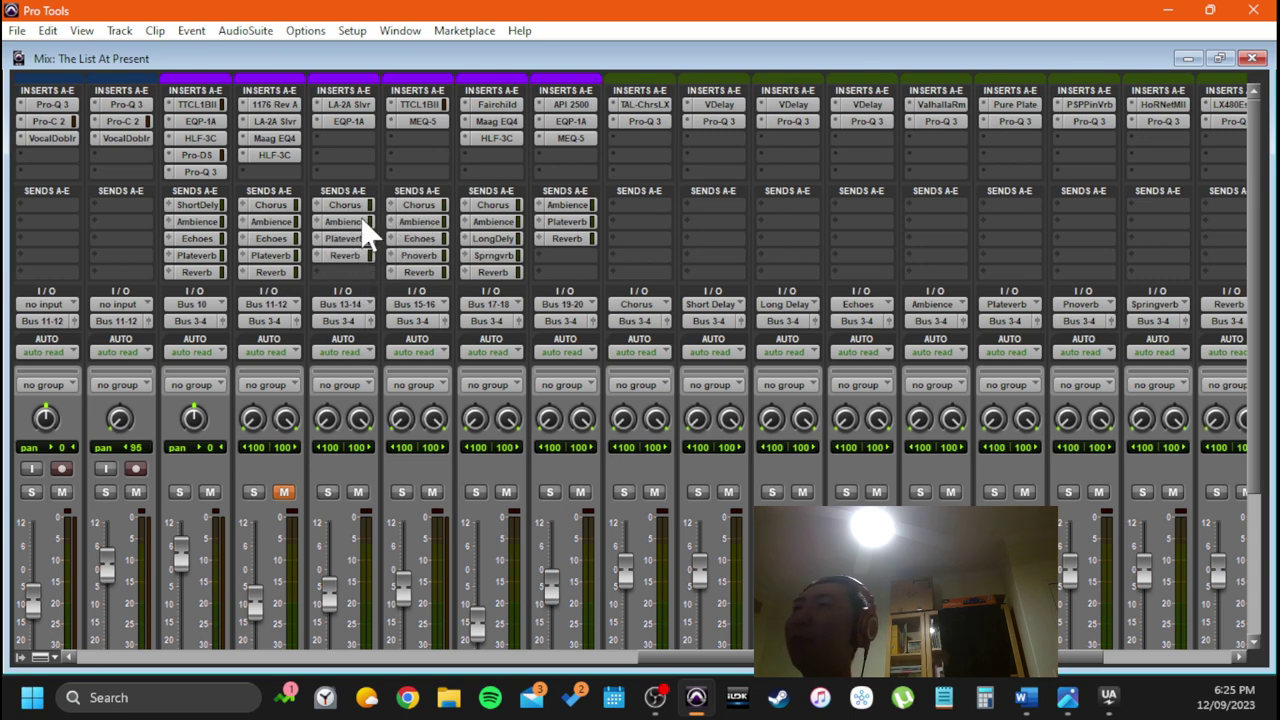
scroll(366, 229, "down", 1)
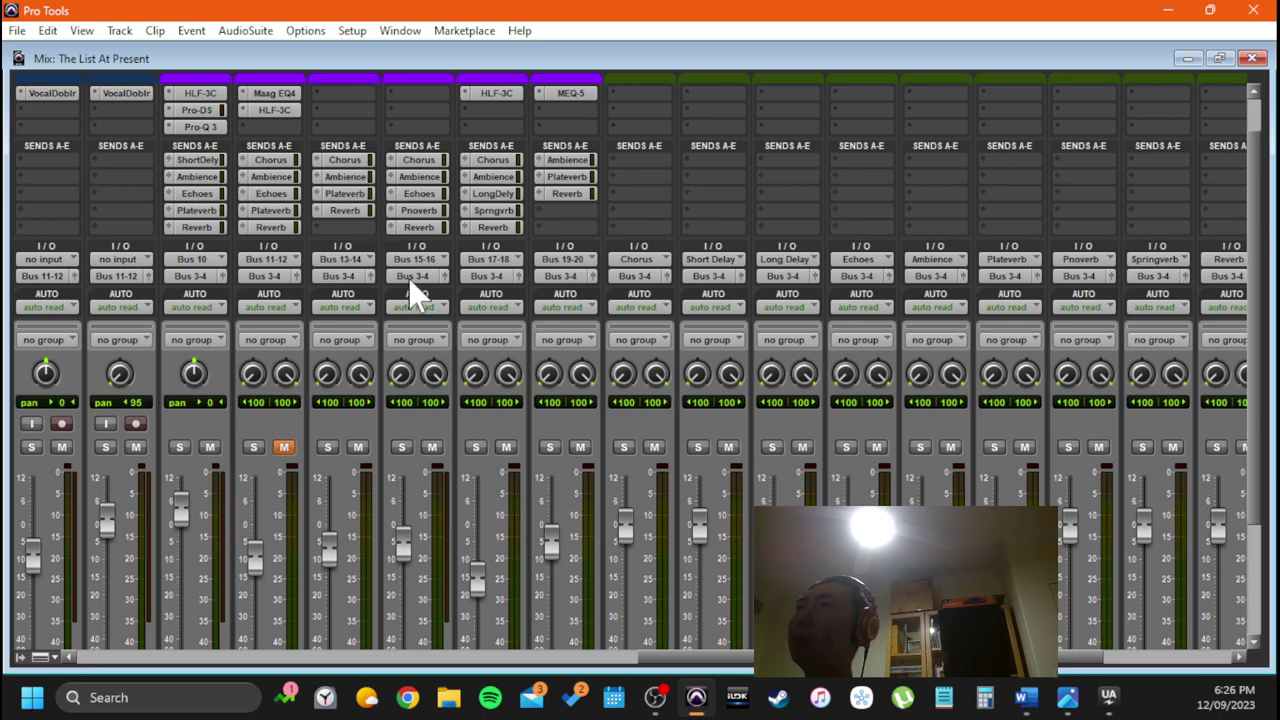
scroll(415, 290, "down", 3)
scroll(414, 214, "up", 4)
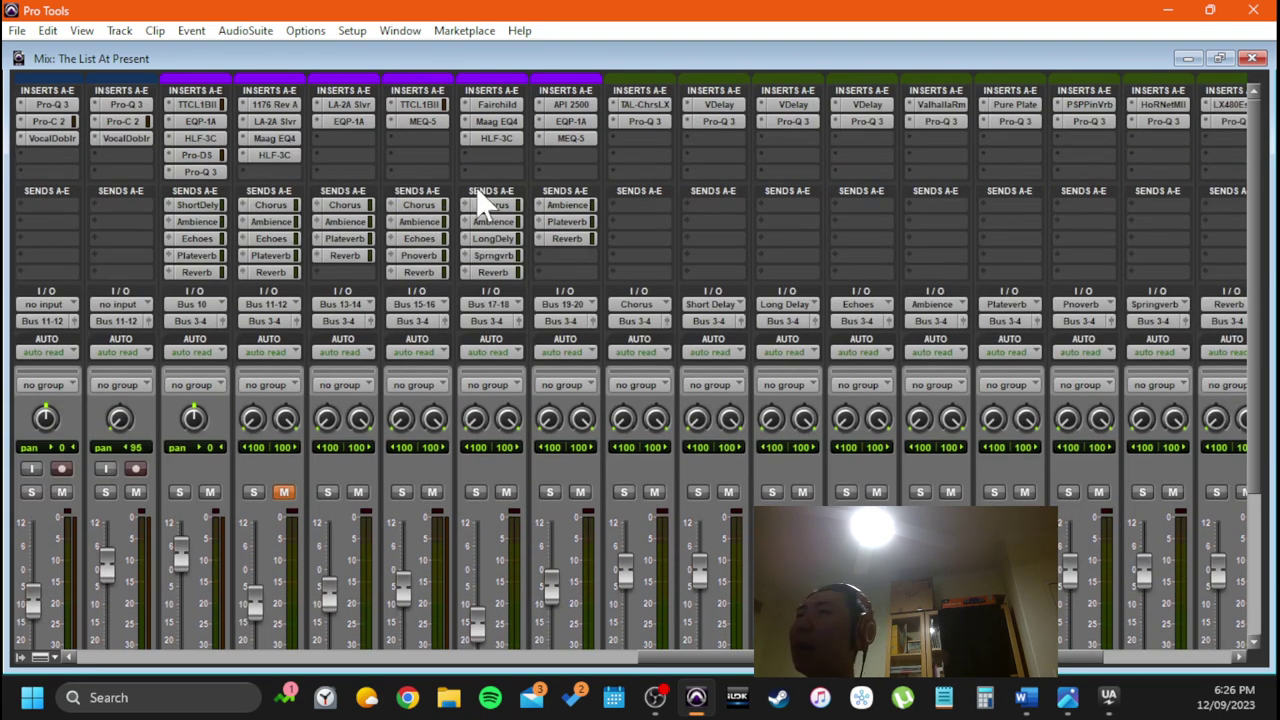
Open the Echoes send on Keys Bus, check its level and panning, and close it
left_click(425, 240)
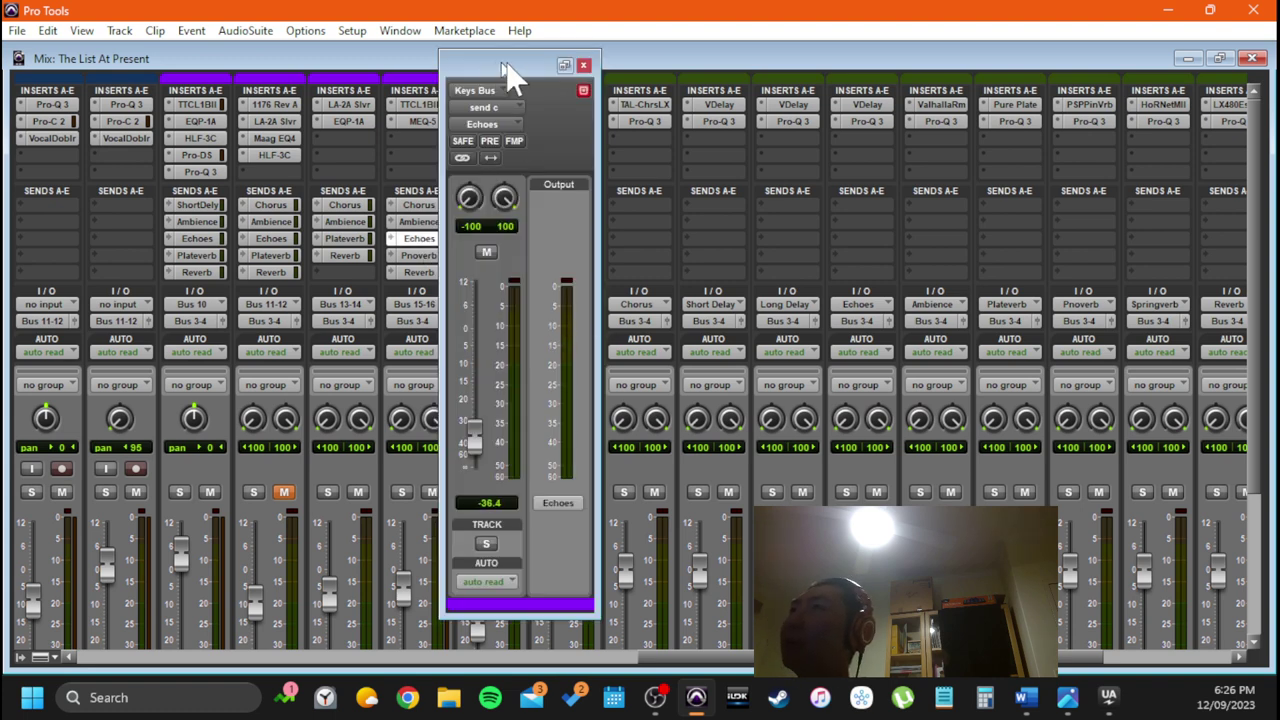
left_click_drag(504, 66, 619, 67)
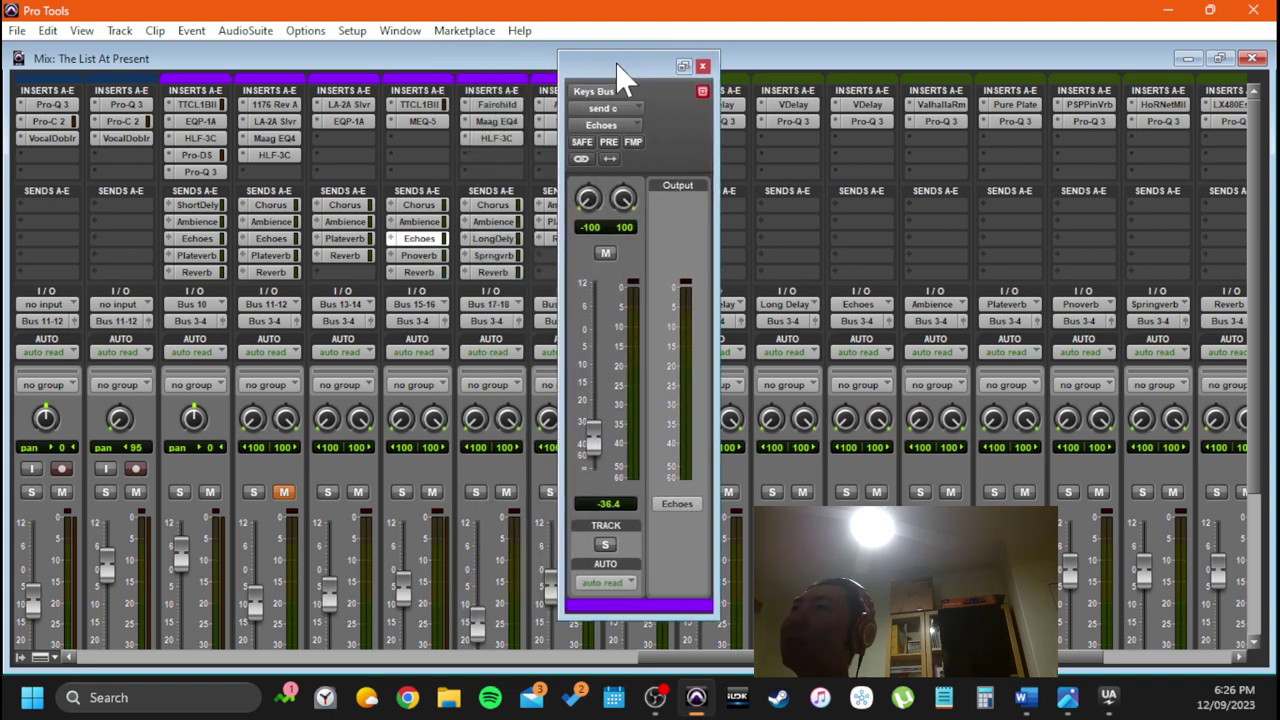
left_click(704, 68)
scroll(515, 382, "down", 4)
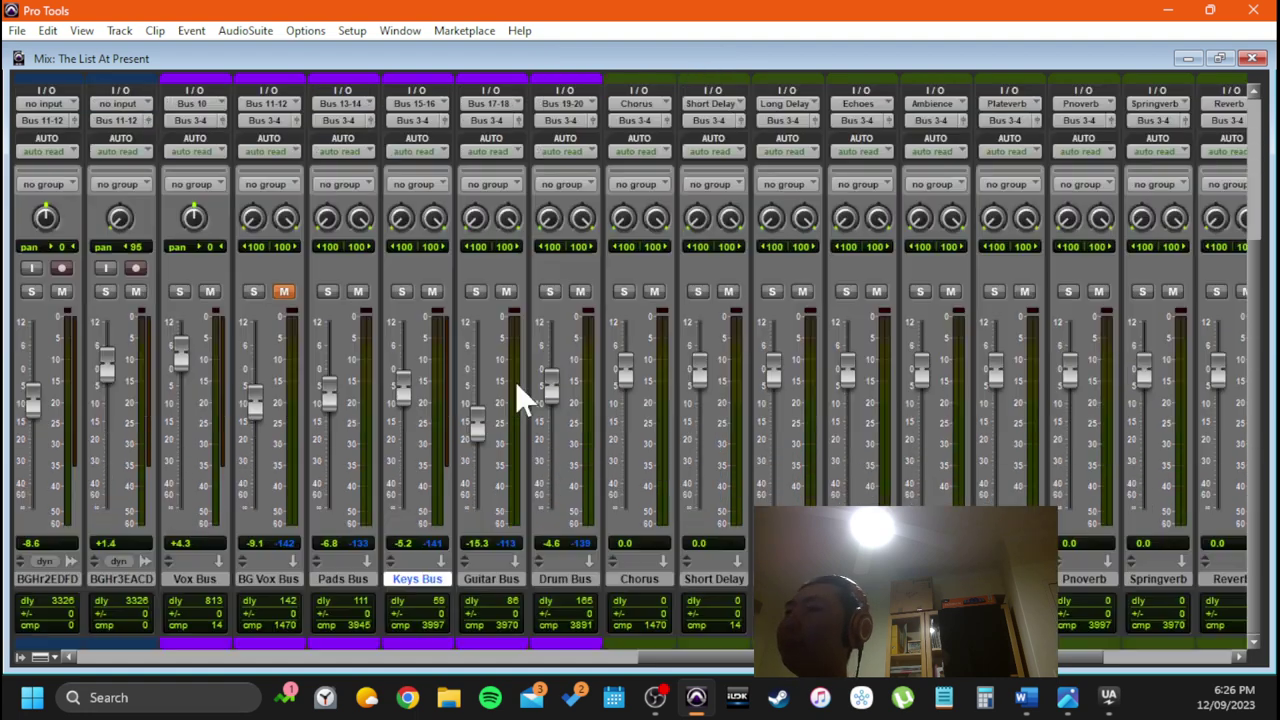
Review the send assignments on Guitar Bus, matching the send list to its bus name and comparing it with Keys Bus
scroll(440, 565, "up", 4)
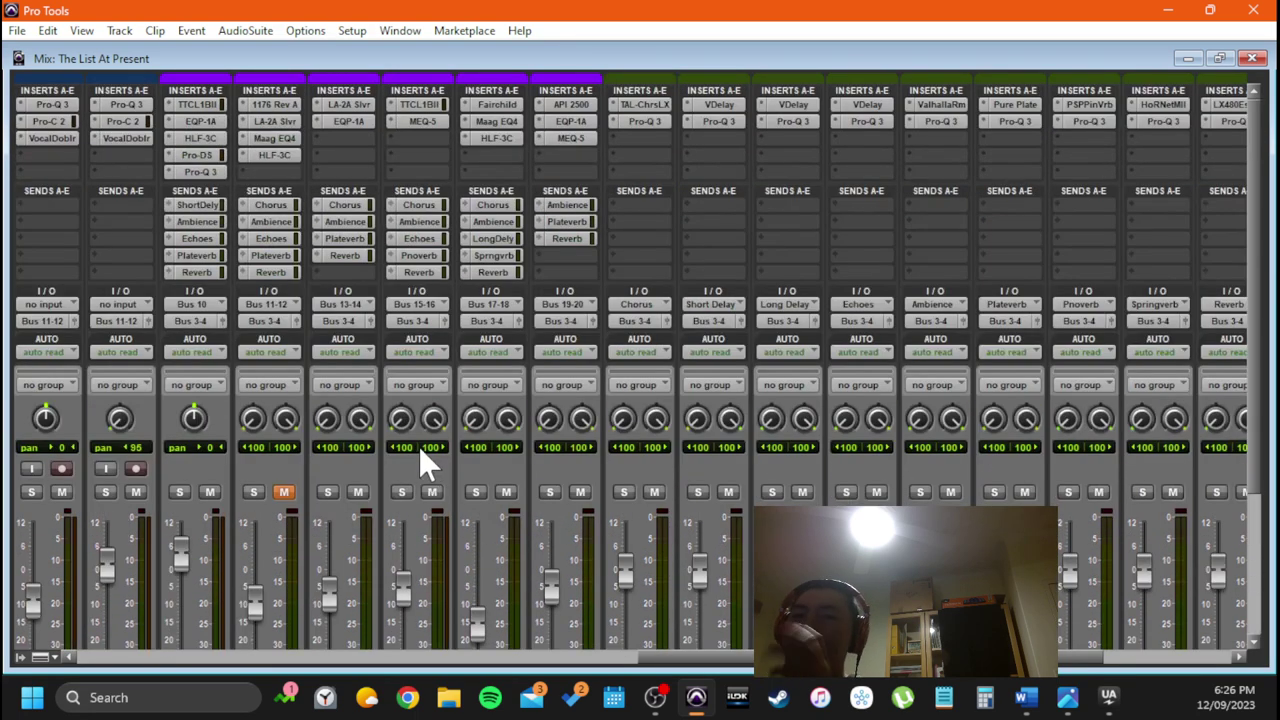
scroll(575, 450, "down", 5)
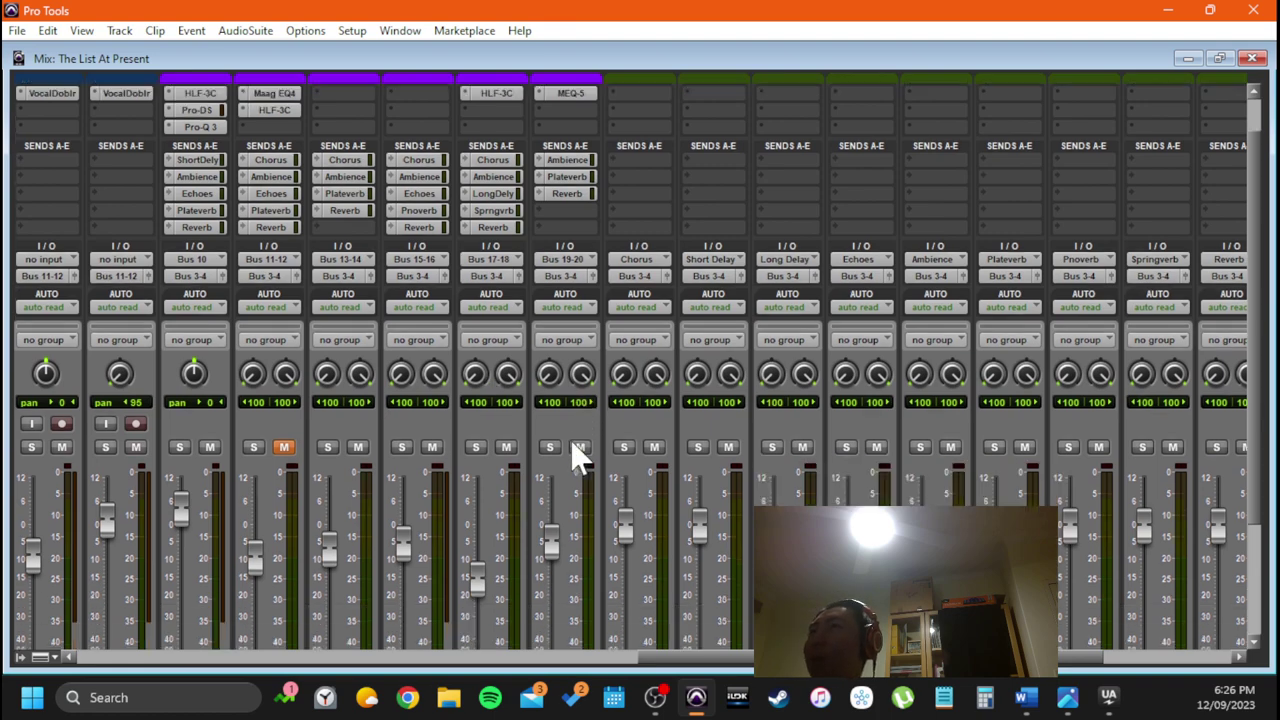
scroll(531, 417, "up", 5)
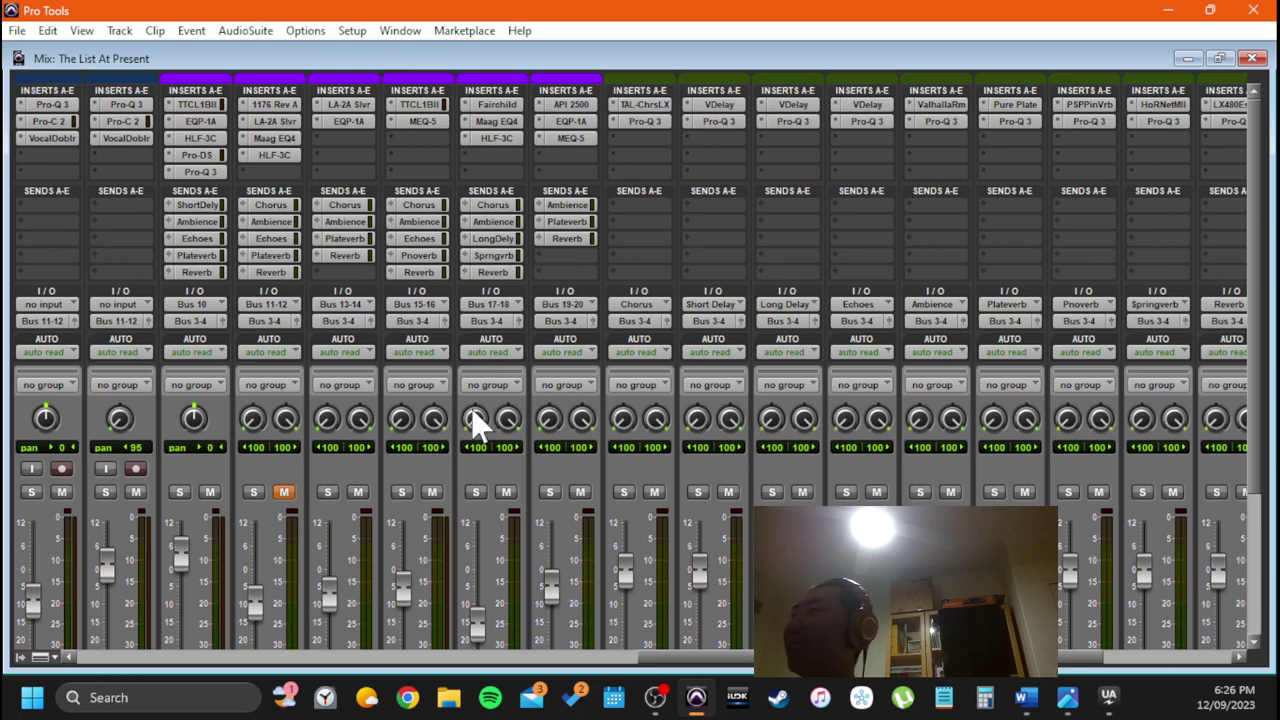
scroll(515, 495, "down", 5)
scroll(512, 530, "up", 5)
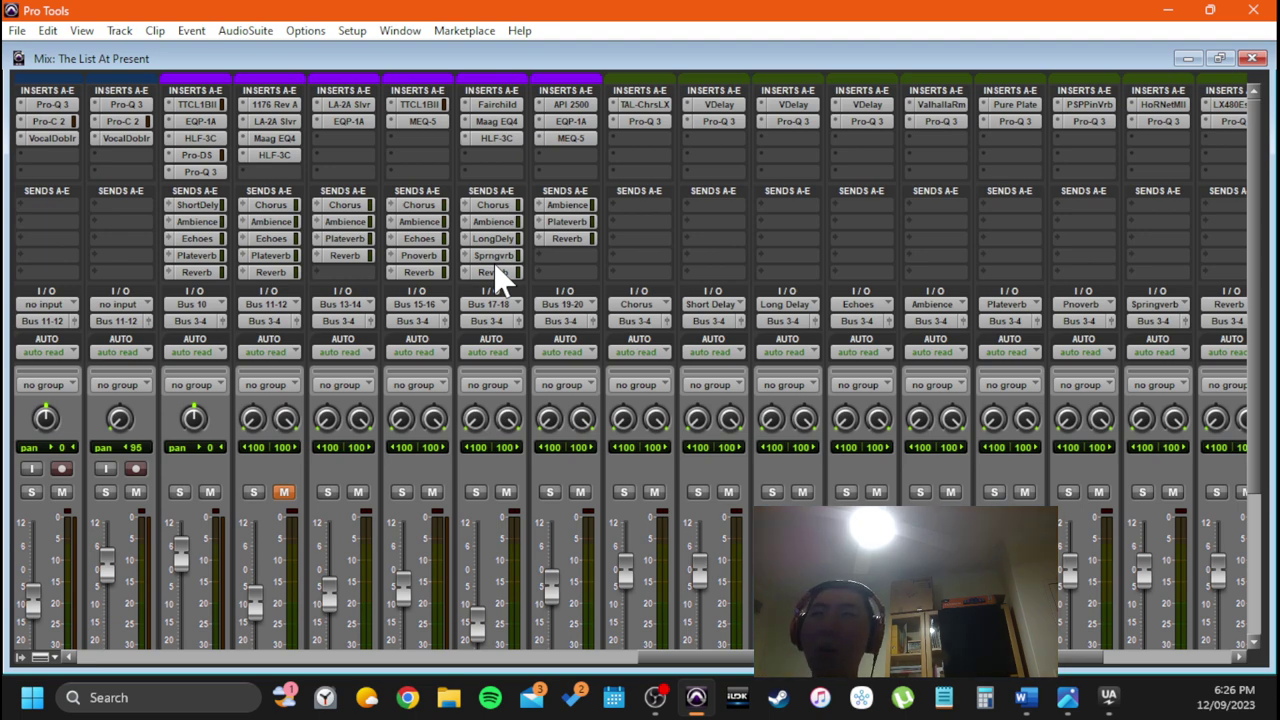
scroll(490, 300, "down", 4)
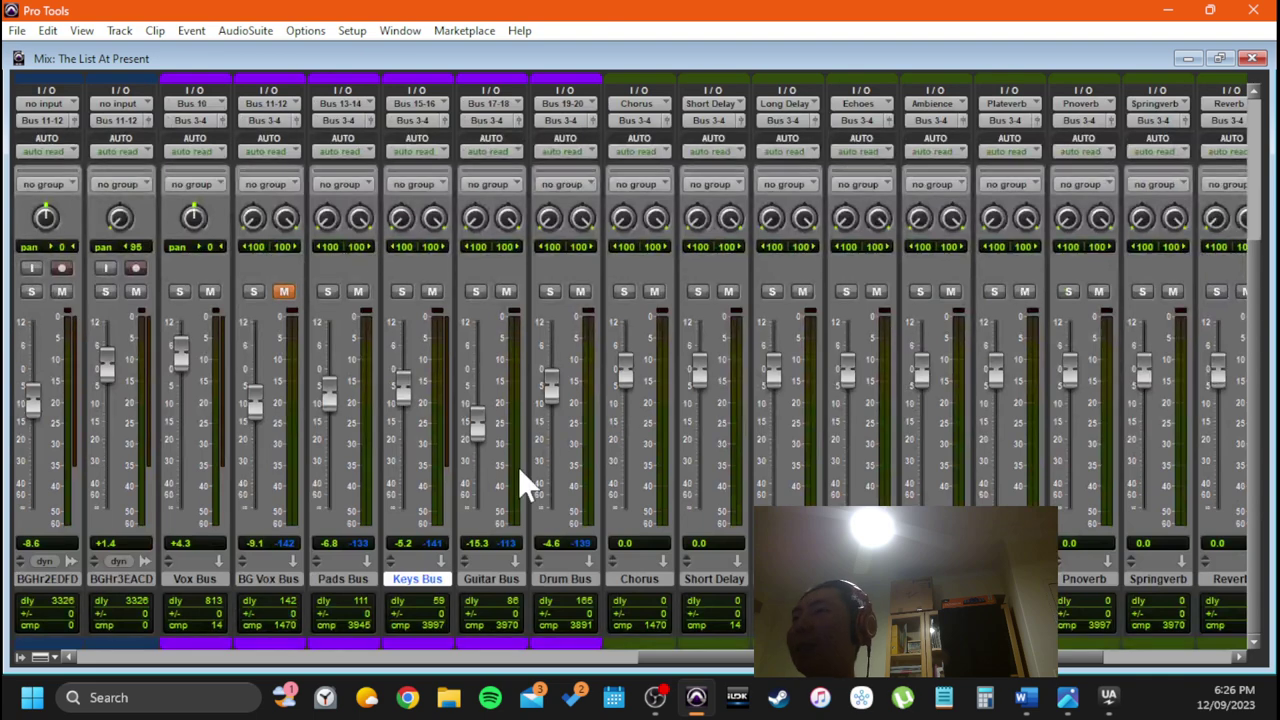
scroll(521, 493, "up", 4)
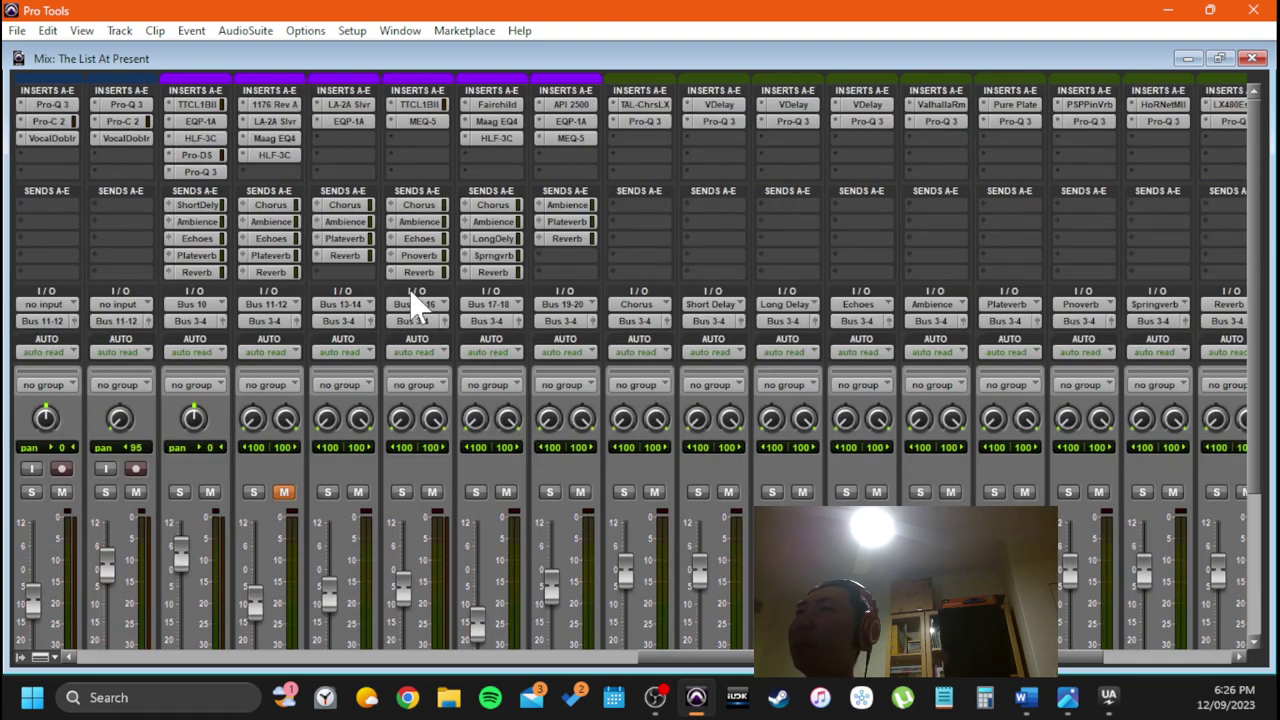
Compare the send lists across the buses from Vox Bus to Drum Bus against their track names
scroll(571, 271, "down", 4)
scroll(544, 323, "up", 4)
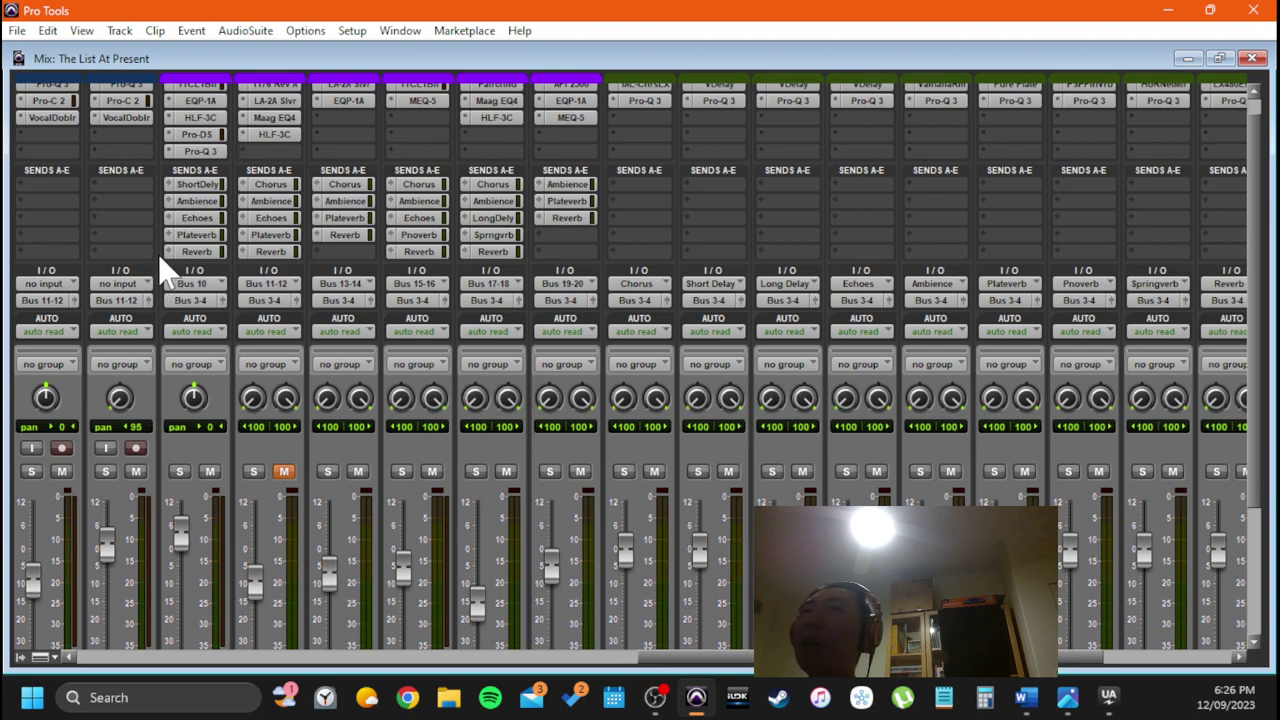
scroll(559, 363, "down", 1)
scroll(588, 447, "down", 3)
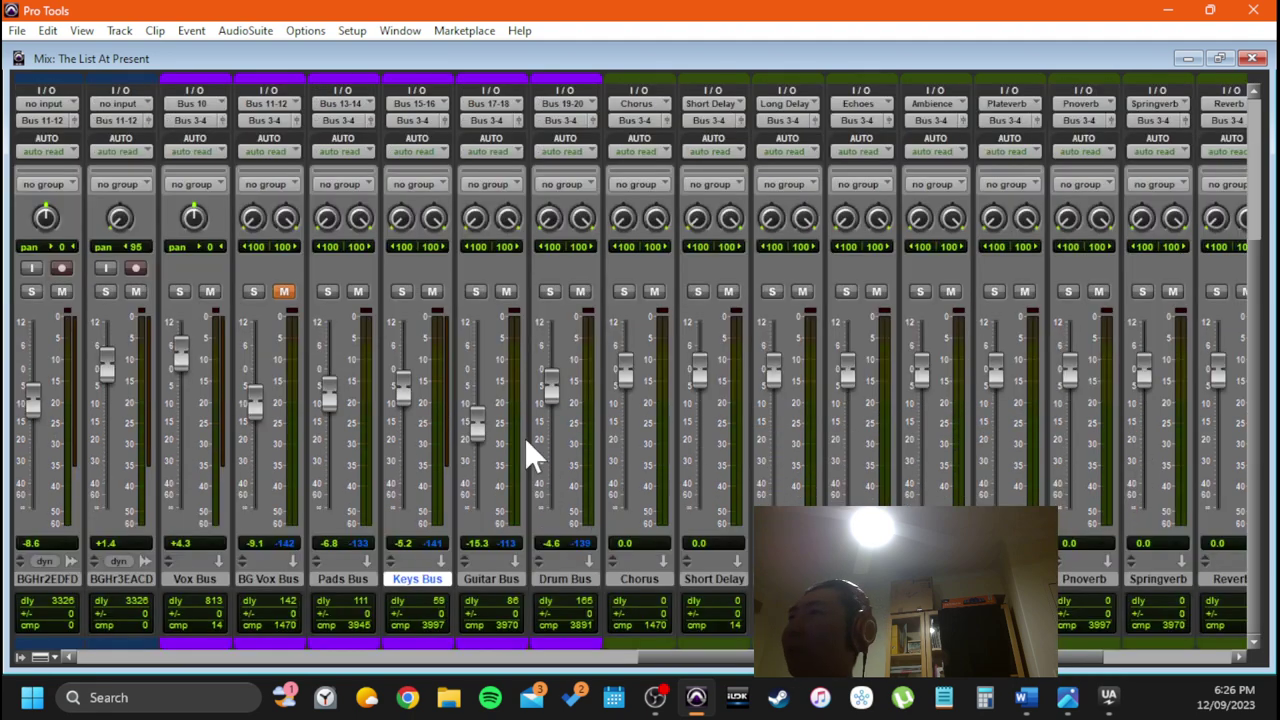
scroll(582, 494, "up", 1)
scroll(580, 494, "up", 3)
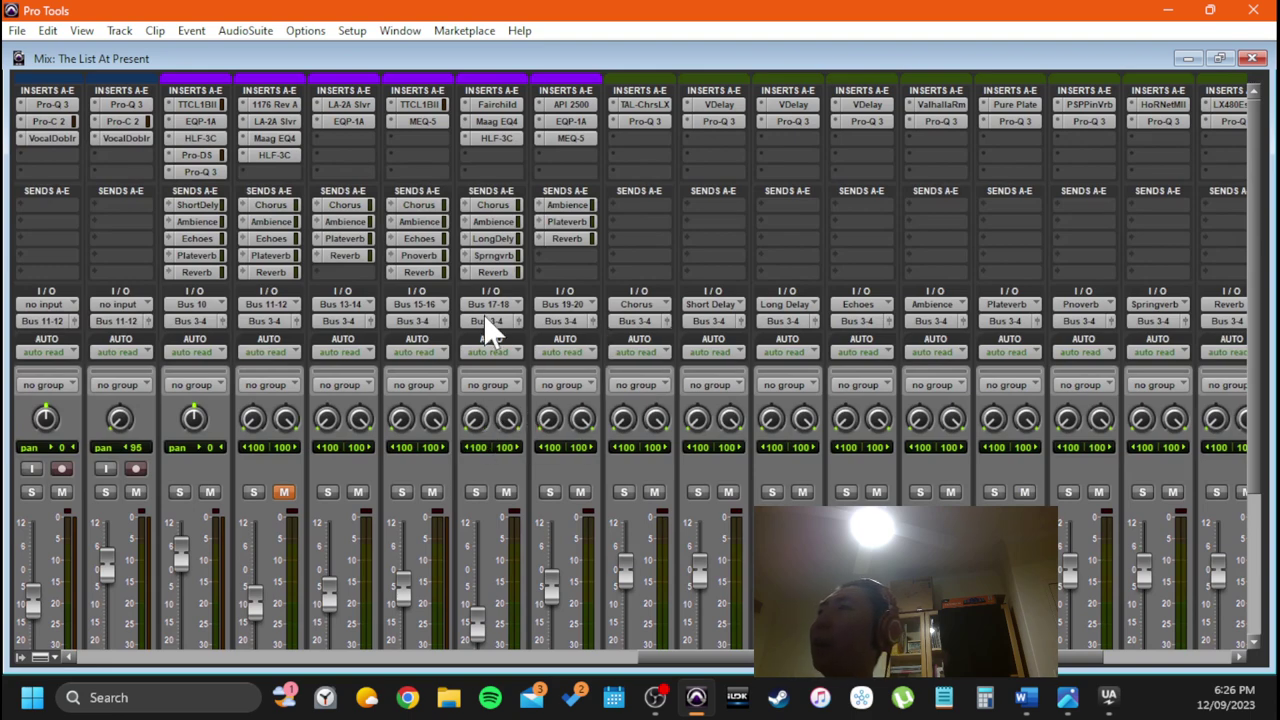
Examine the sends and output routing of the individual instrument and vocal tracks, comparing them with the buses
scroll(368, 320, "right", 10)
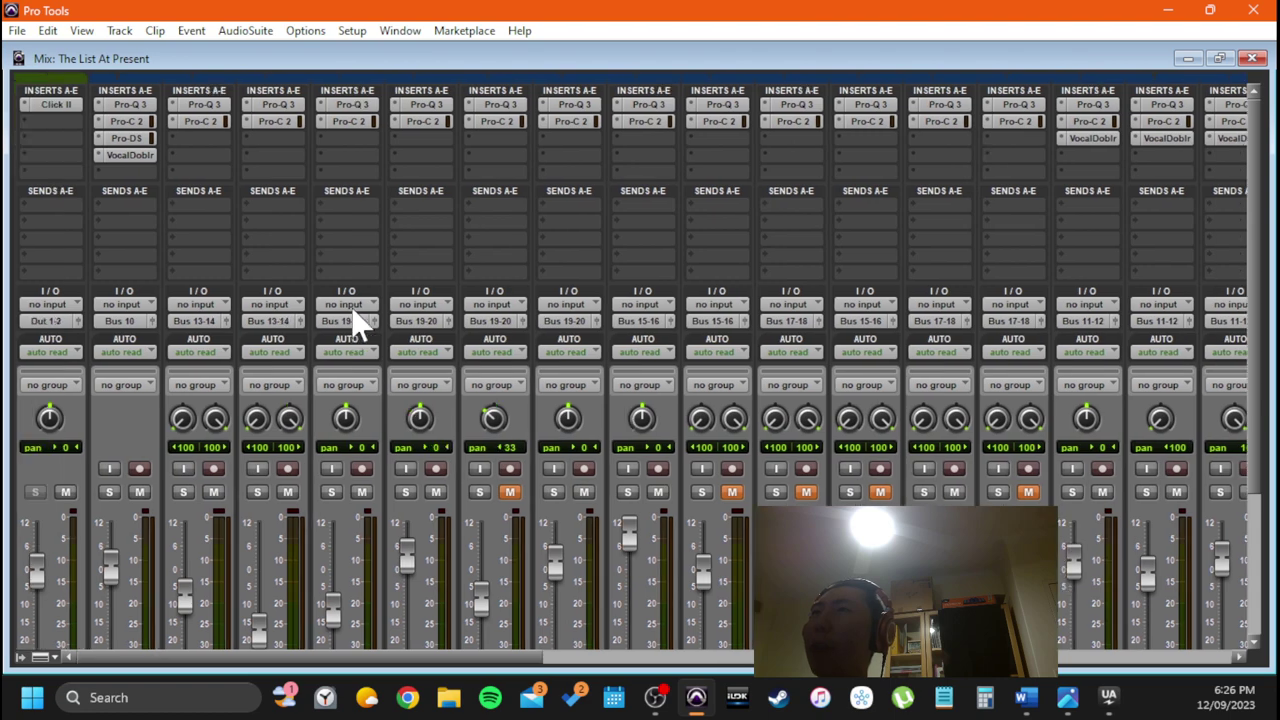
scroll(440, 424, "down", 5)
scroll(370, 520, "right", 4)
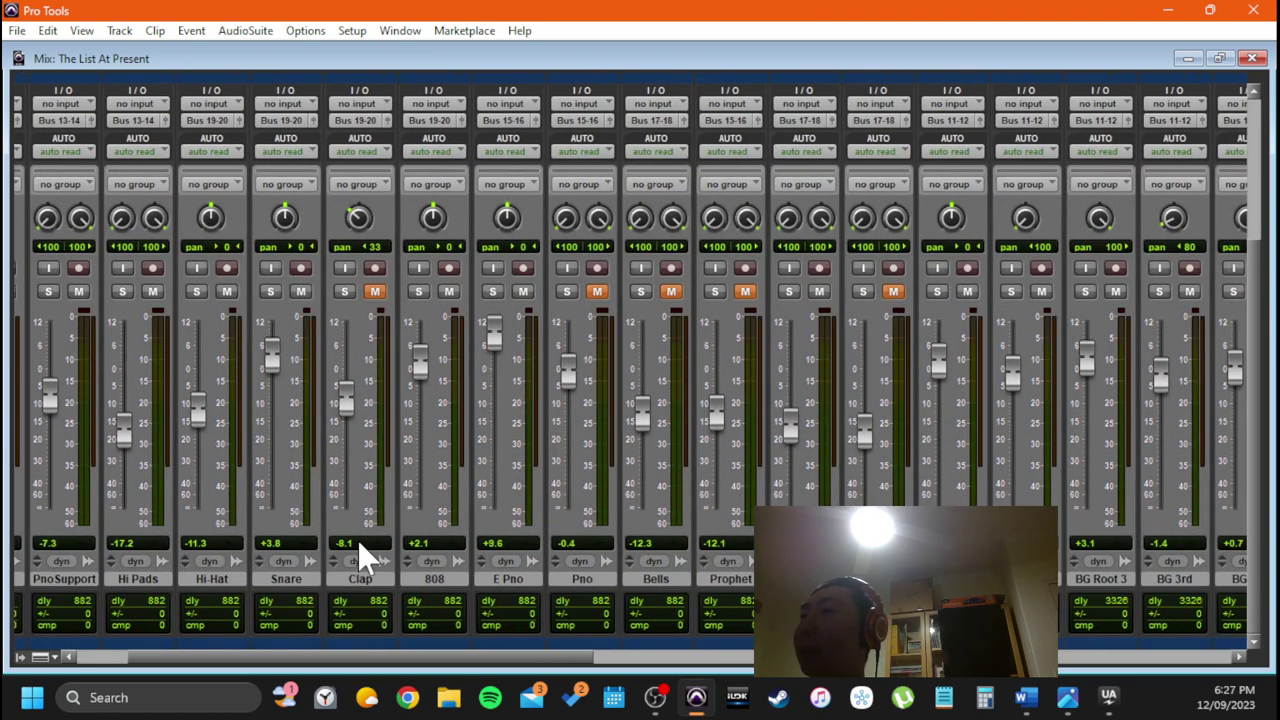
scroll(350, 550, "left", 3)
scroll(400, 420, "up", 5)
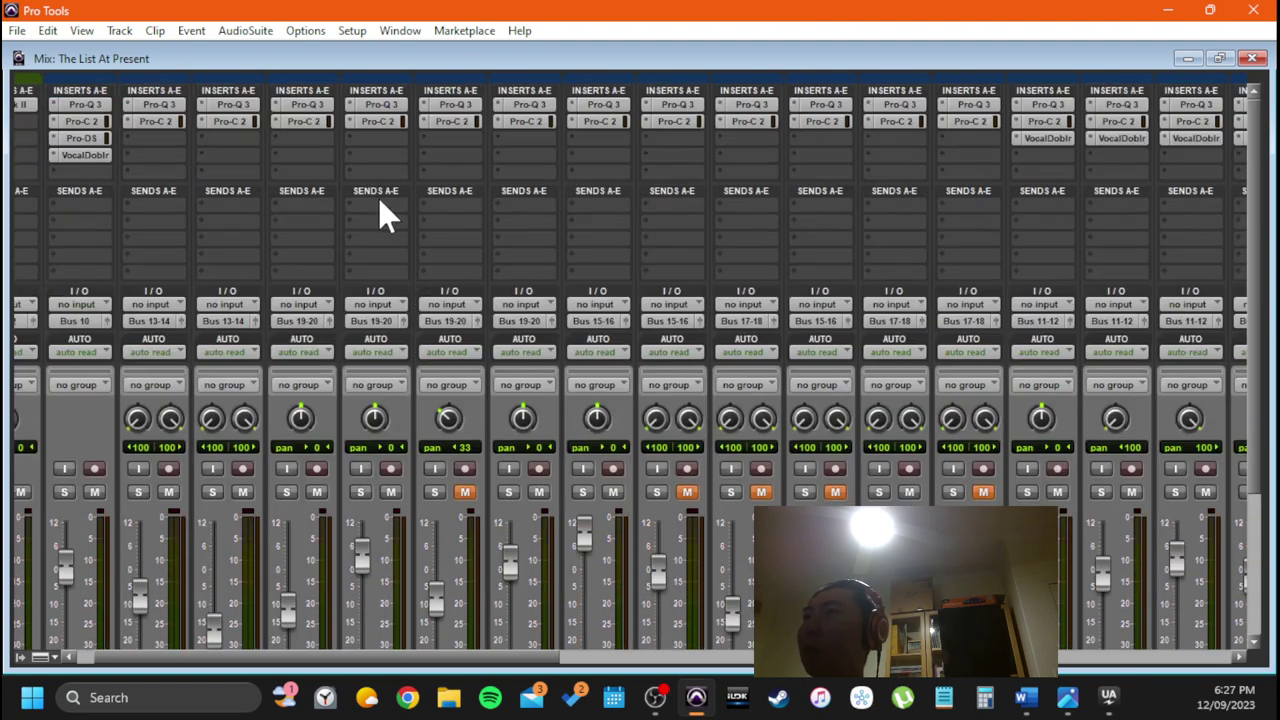
scroll(377, 297, "right", 10)
scroll(377, 310, "left", 2)
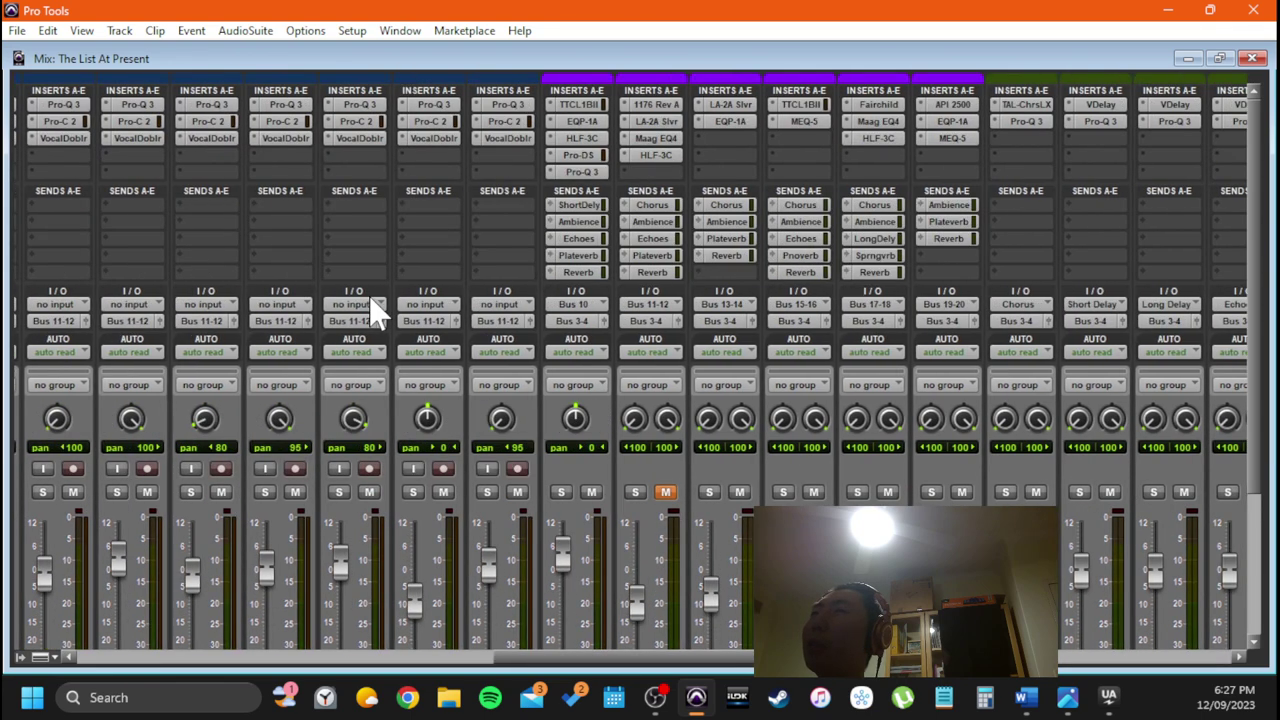
scroll(371, 309, "right", 10)
scroll(360, 318, "left", 4)
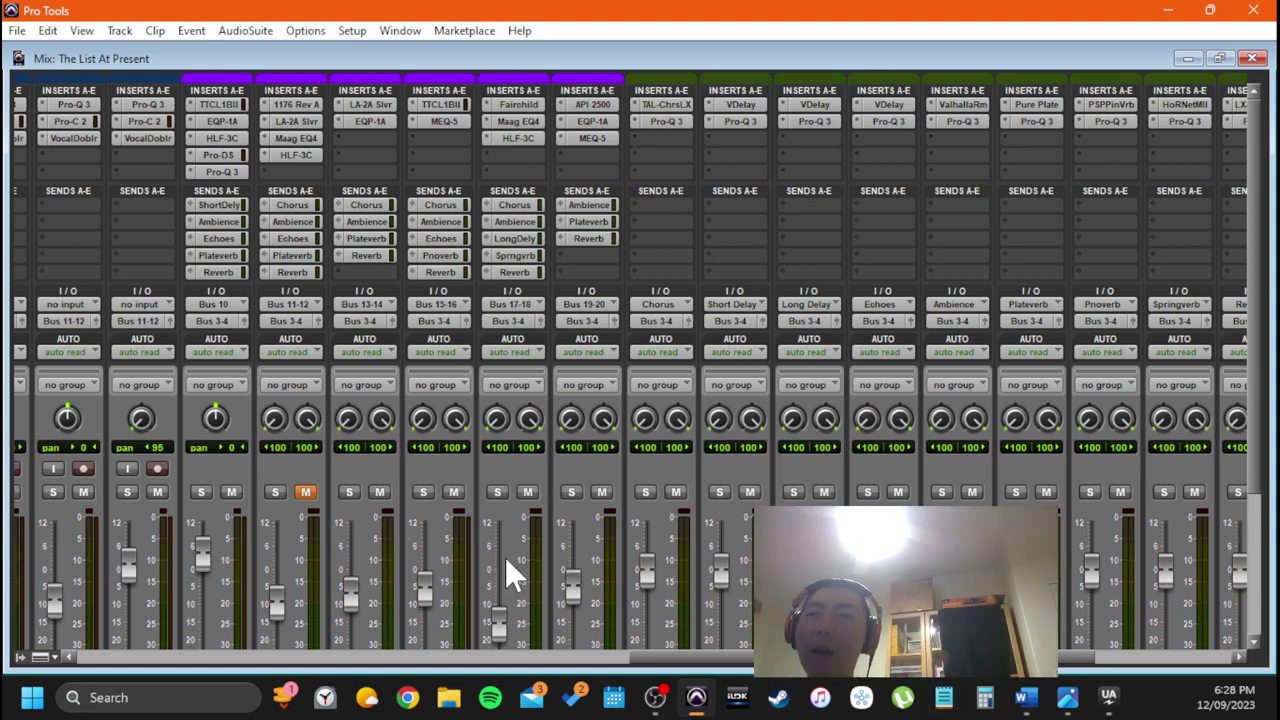
left_click_drag(900, 590, 780, 465)
left_click(525, 14)
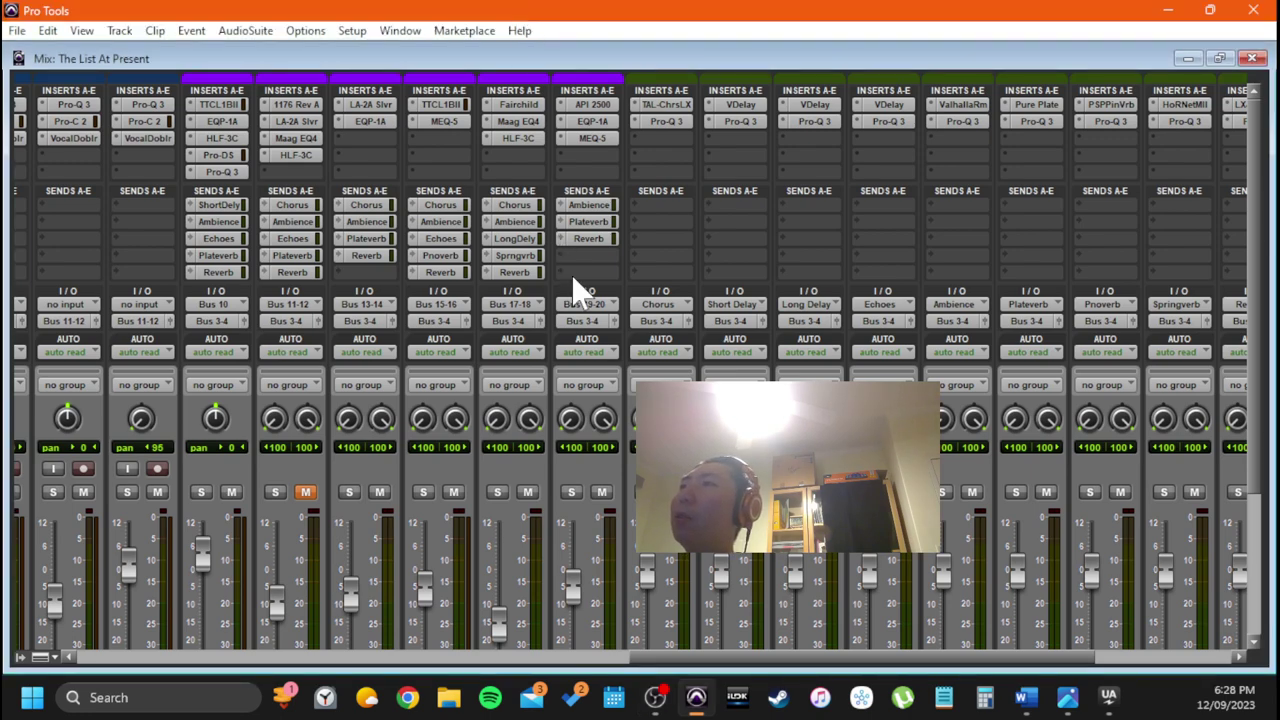
Recheck the individual tracks' send slots and bus outputs against the sends and inputs on the buses
scroll(570, 420, "down", 3)
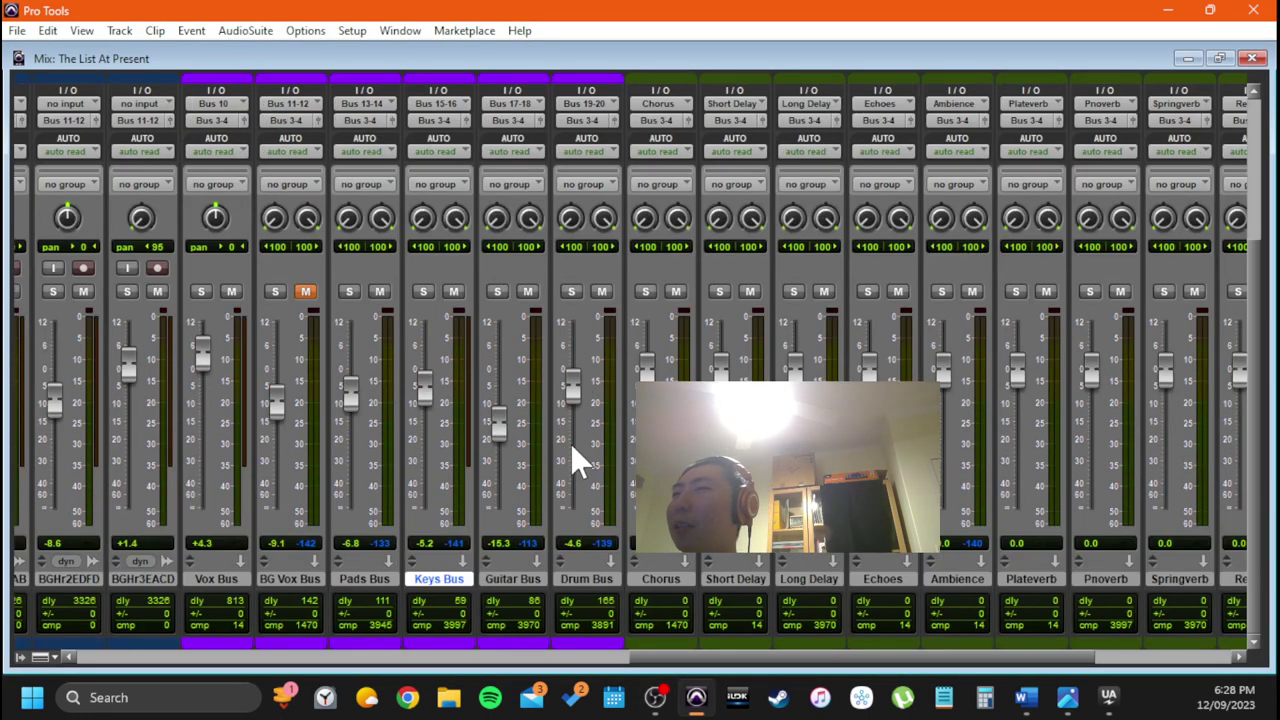
scroll(560, 443, "left", 5)
scroll(553, 447, "left", 8)
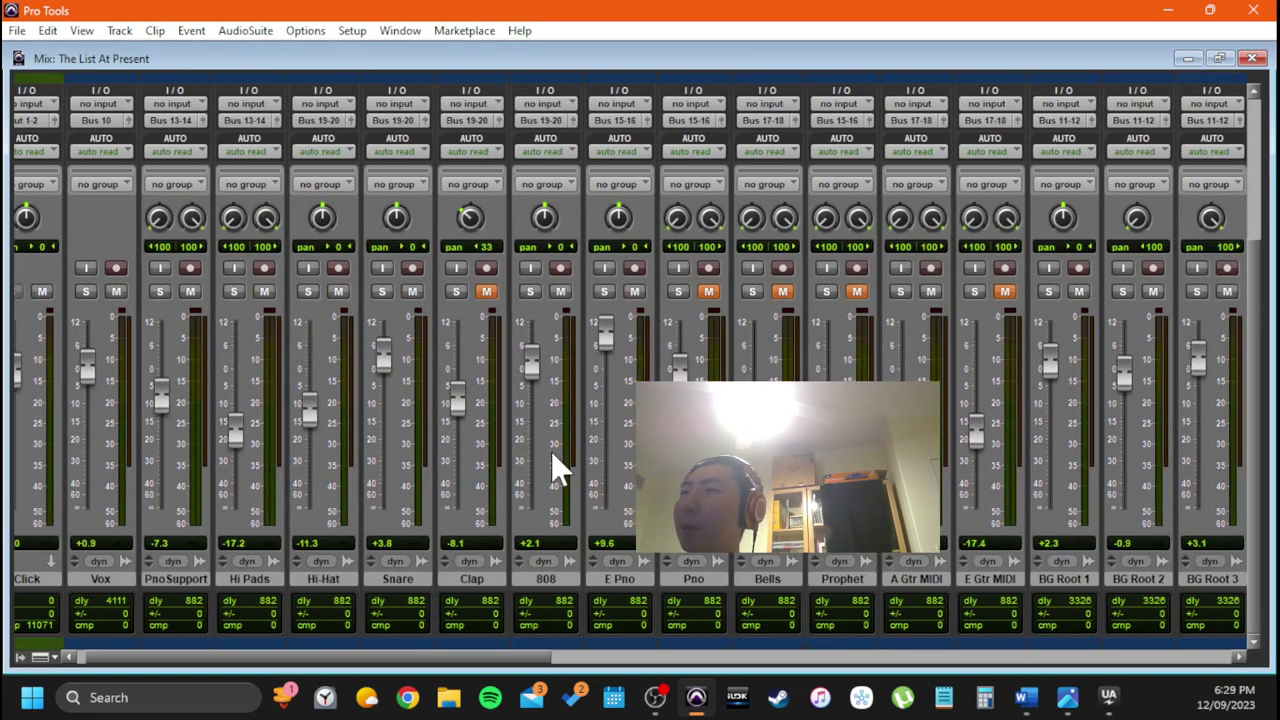
scroll(478, 290, "up", 3)
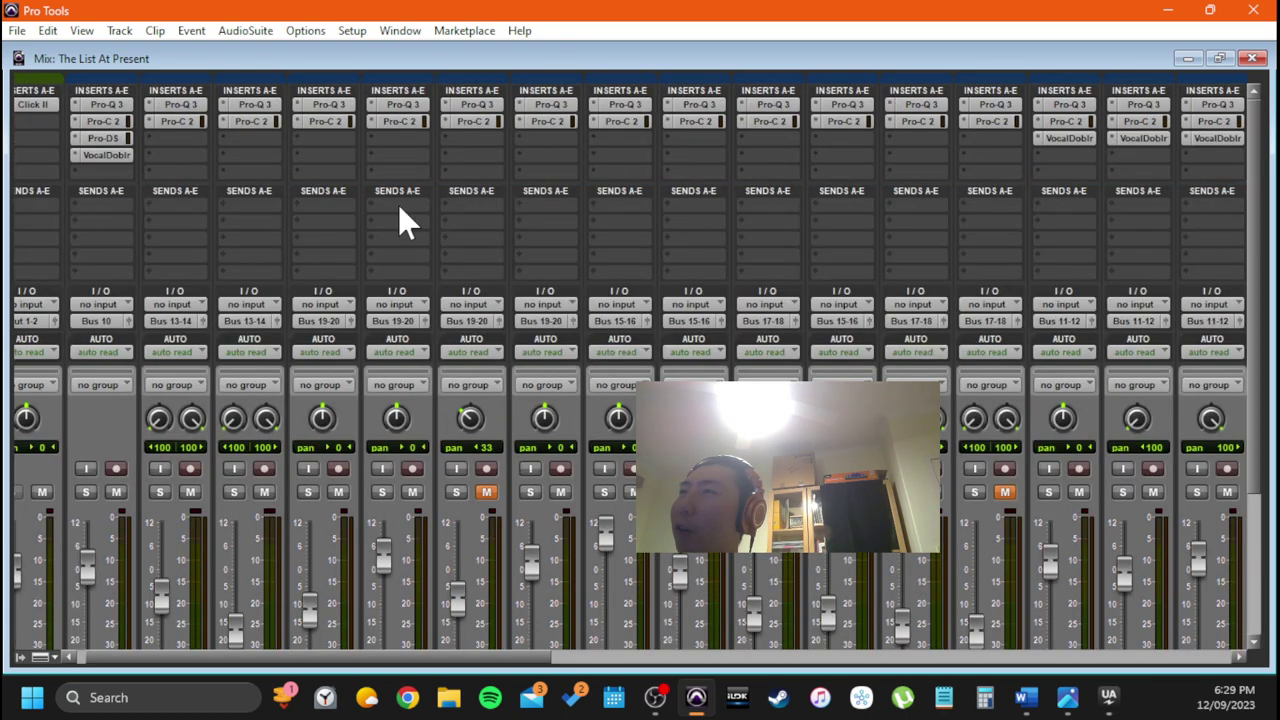
scroll(398, 205, "right", 10)
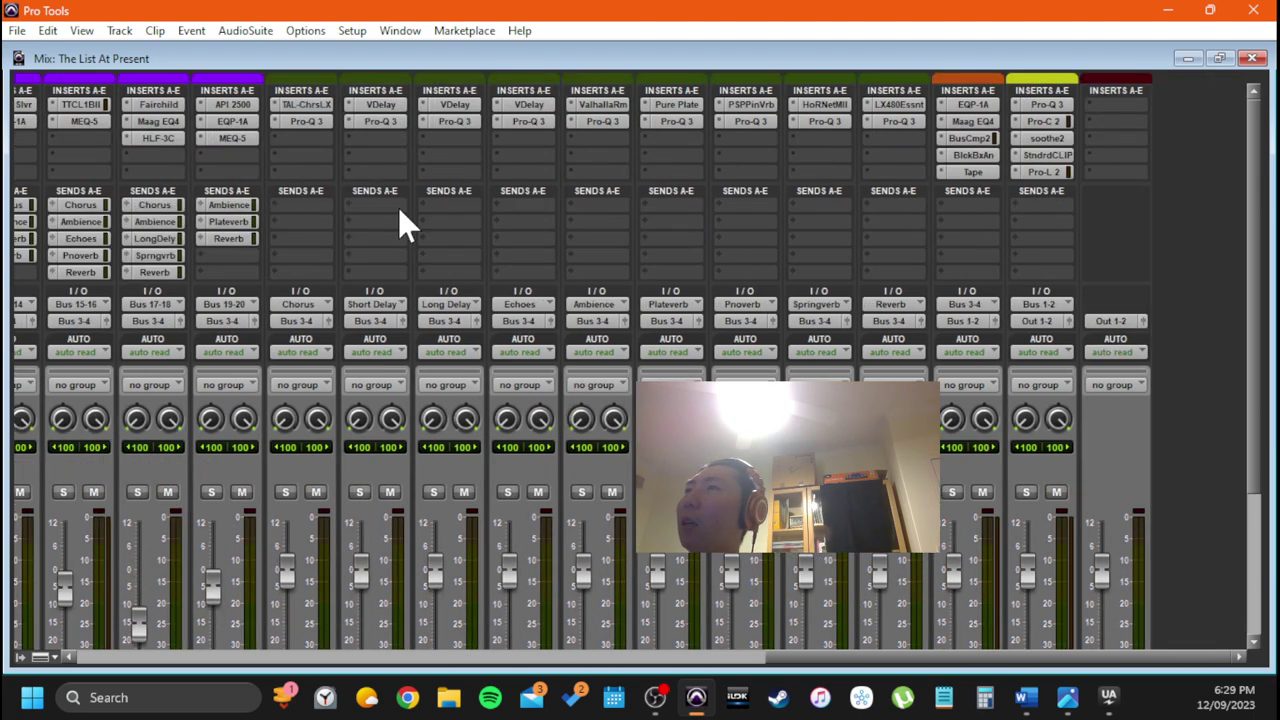
scroll(398, 207, "left", 5)
scroll(580, 250, "down", 1)
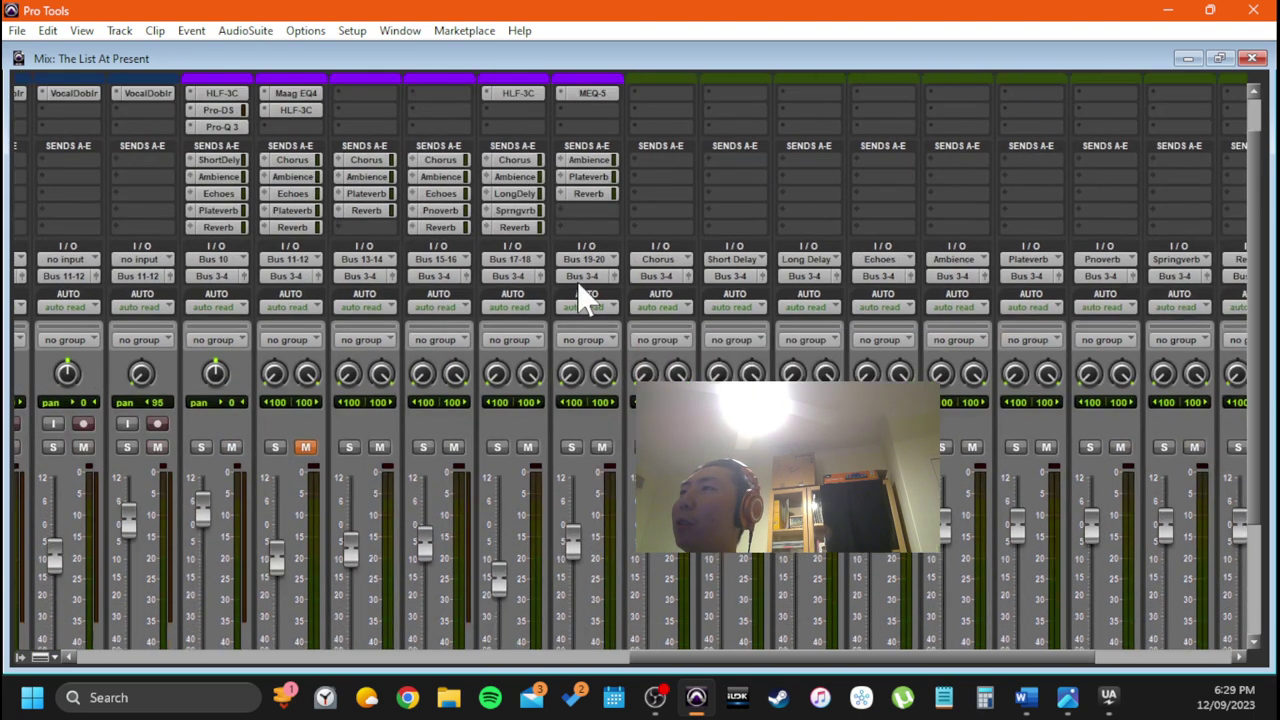
scroll(583, 400, "down", 4)
scroll(594, 509, "up", 5)
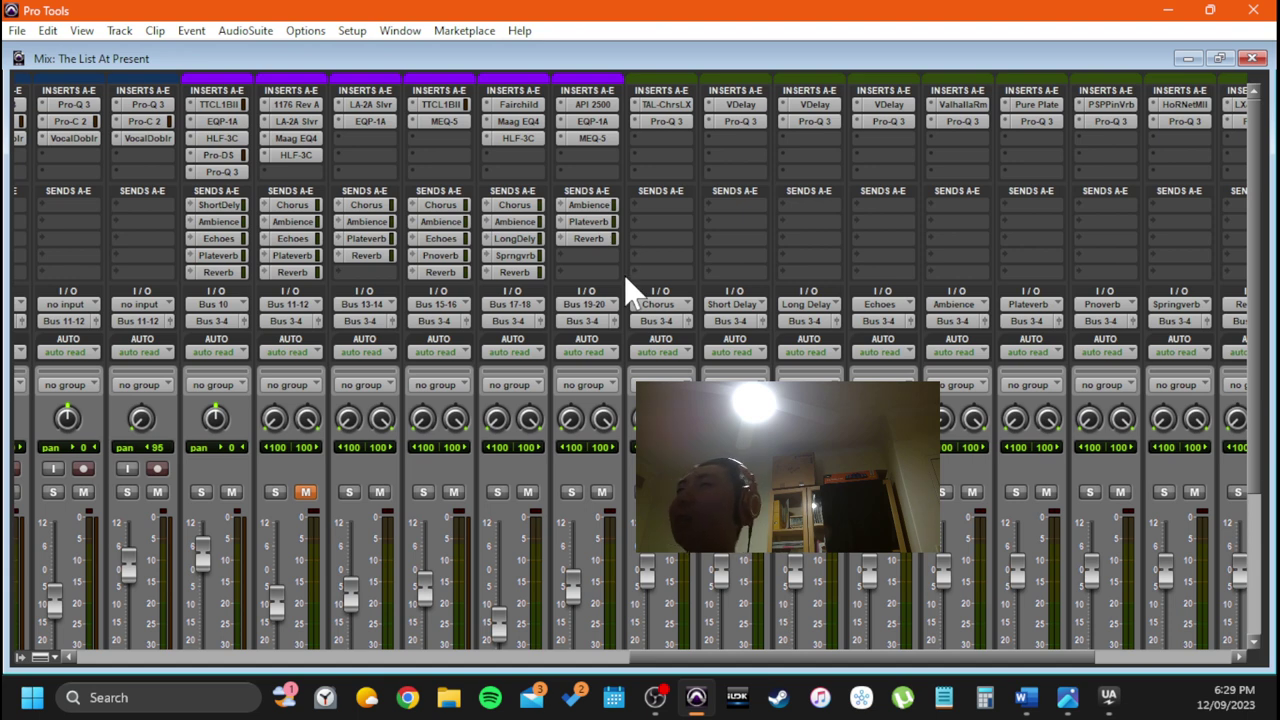
Review the effect return tracks from Chorus to Reverb, including their inserts, inputs, outputs and fader levels
scroll(630, 290, "right", 2)
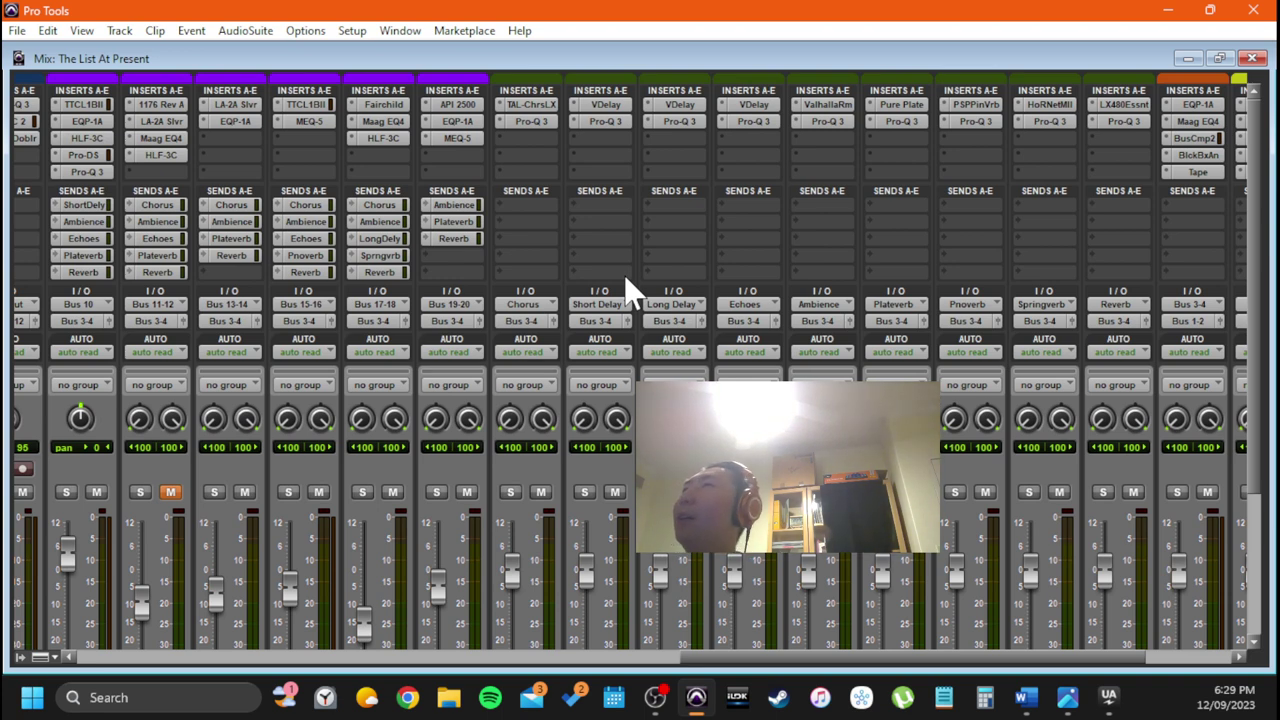
scroll(621, 210, "right", 2)
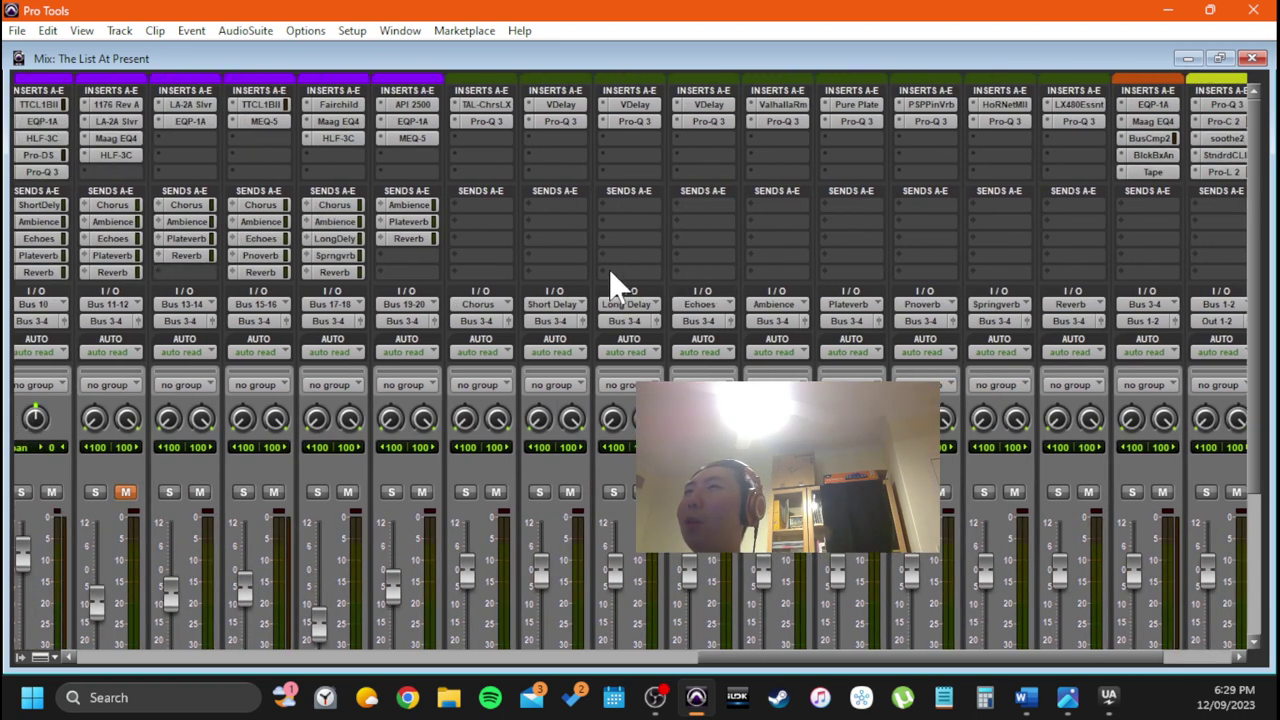
scroll(616, 281, "left", 2)
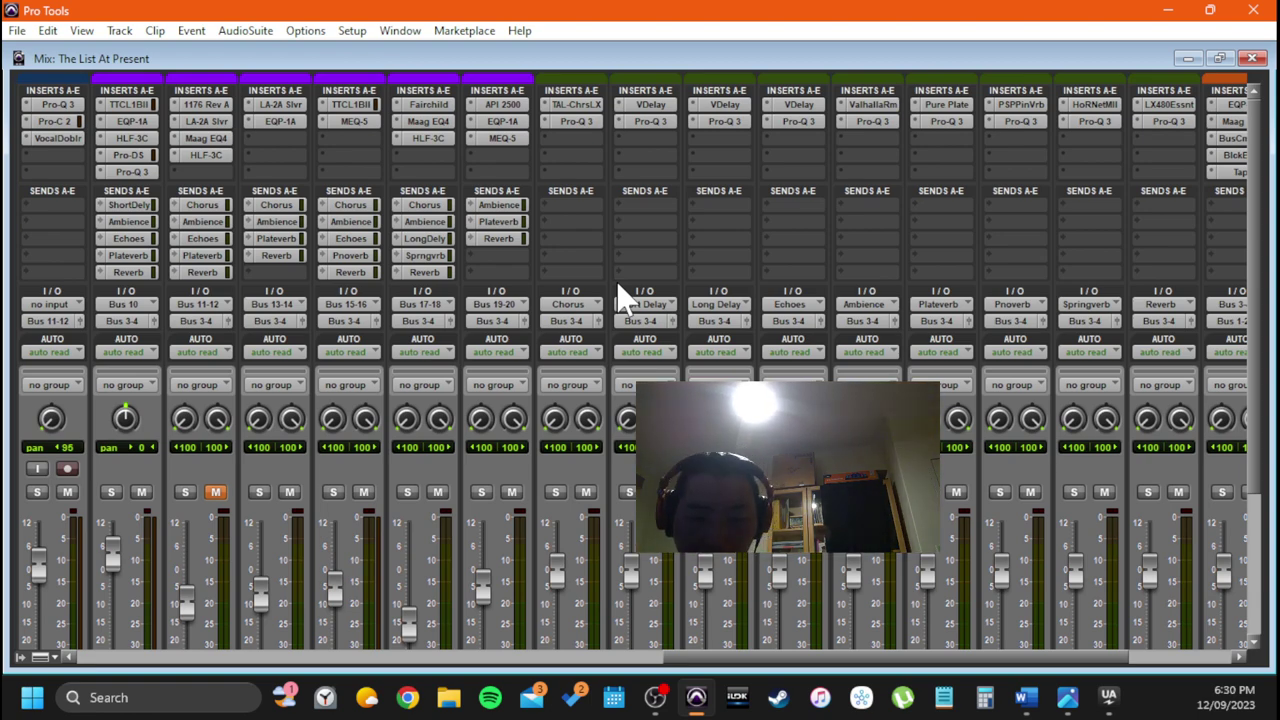
scroll(620, 298, "down", 4)
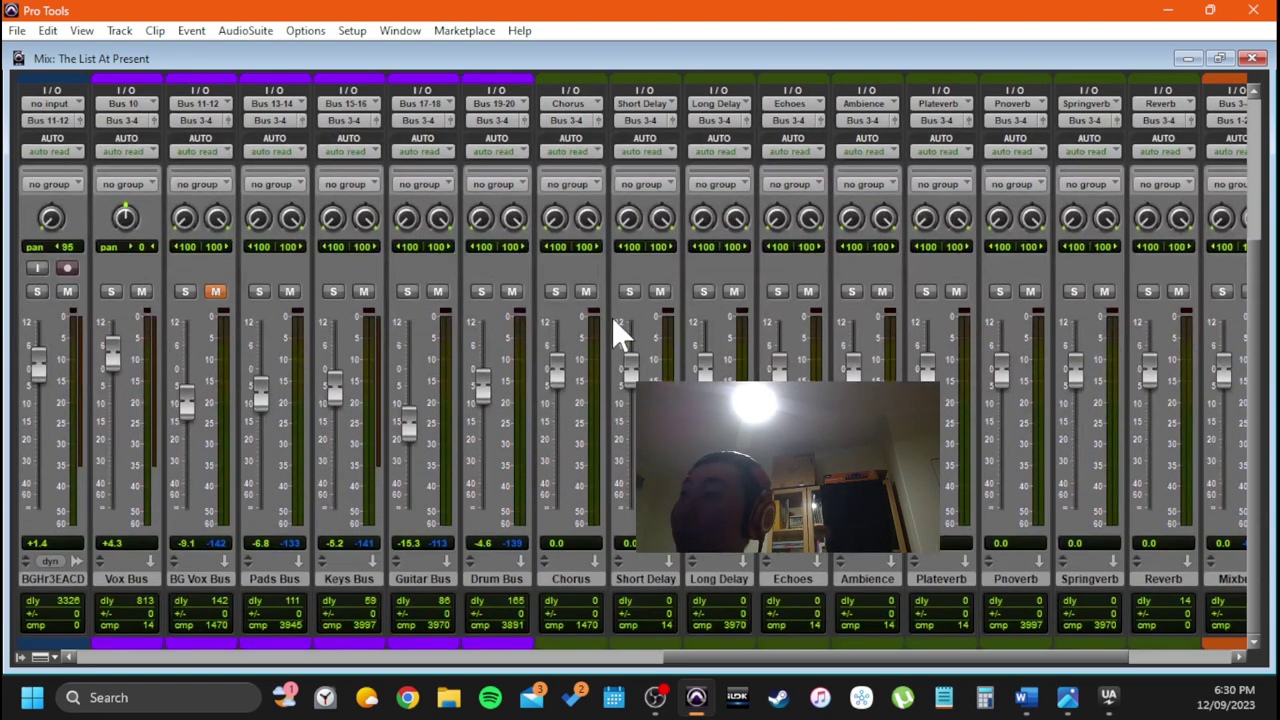
scroll(608, 324, "right", 4)
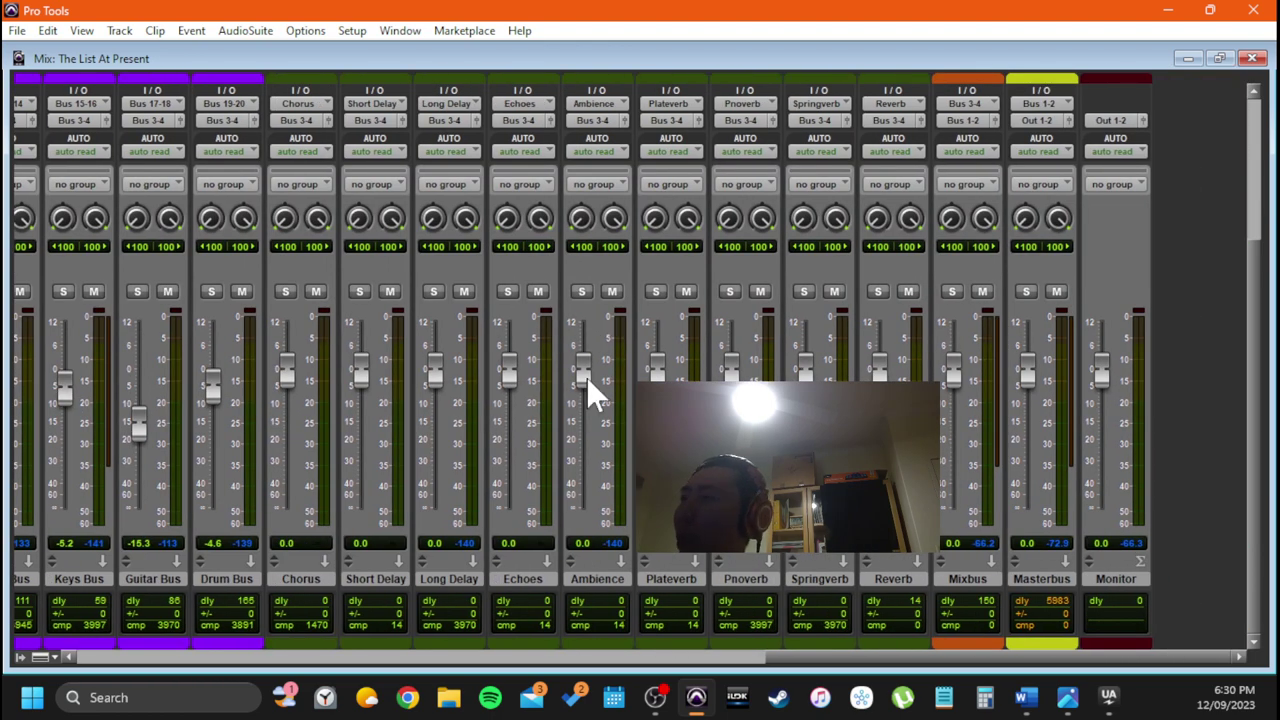
scroll(576, 392, "left", 4)
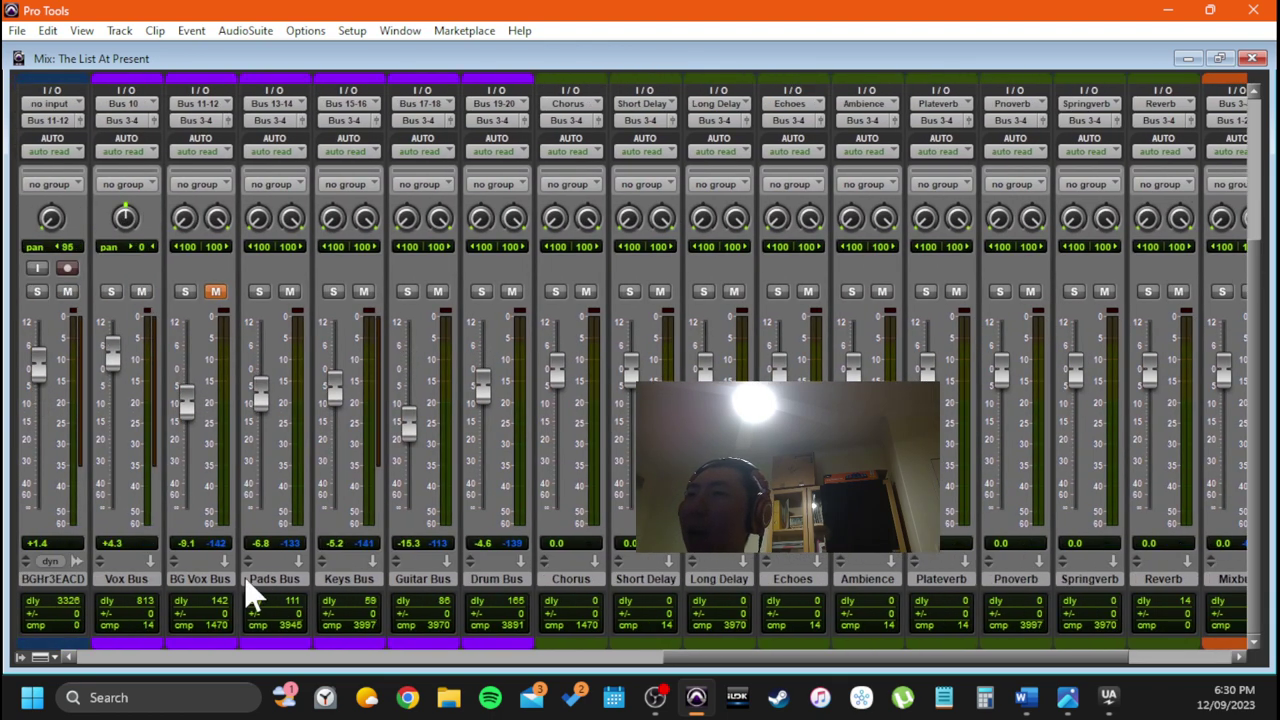
Select the tracks from Vox Bus through Drum Bus and review their sends and Bus 3-4 output routing
left_click(135, 579)
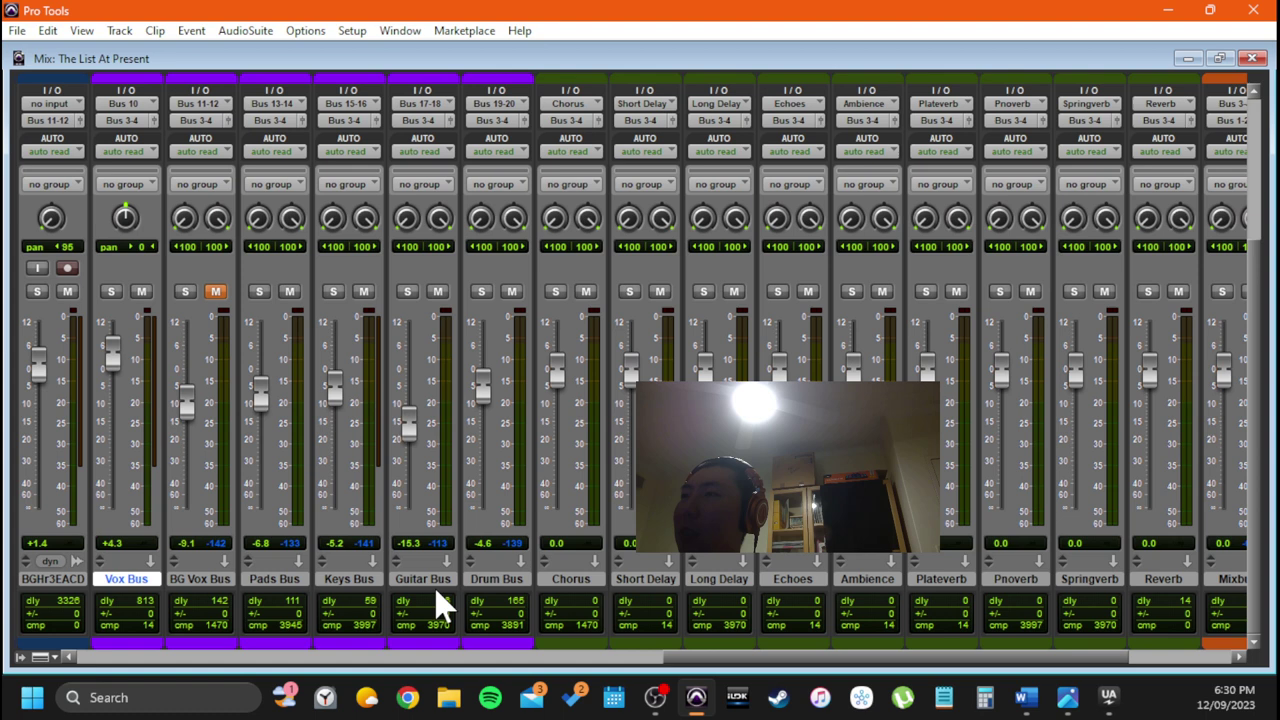
left_click(490, 580, "shift")
scroll(462, 582, "up", 3)
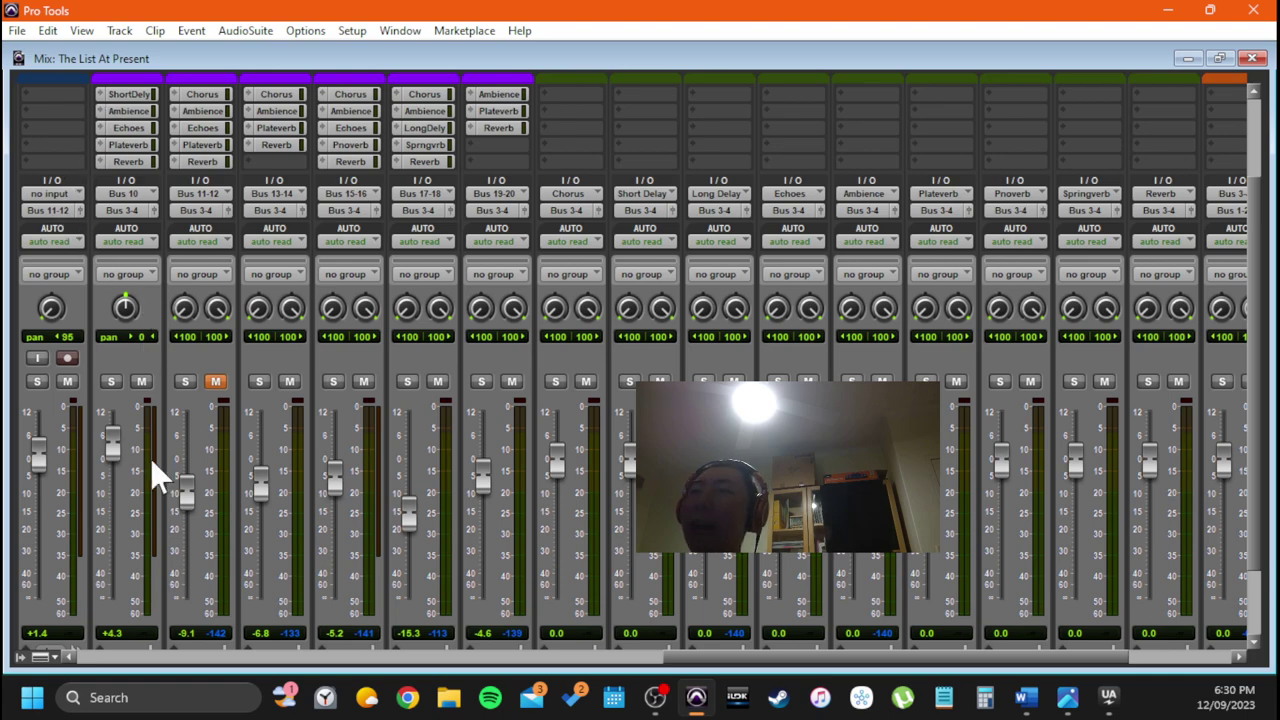
scroll(157, 471, "down", 3)
scroll(241, 406, "up", 3)
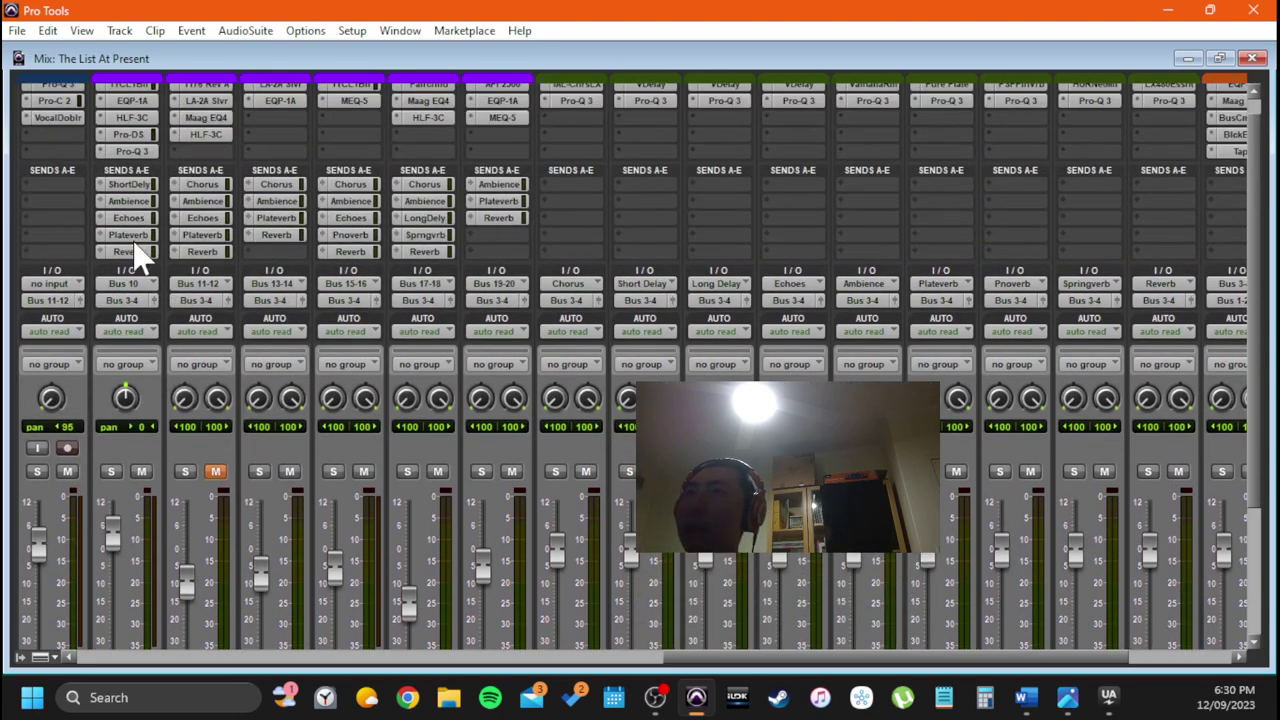
scroll(149, 262, "down", 3)
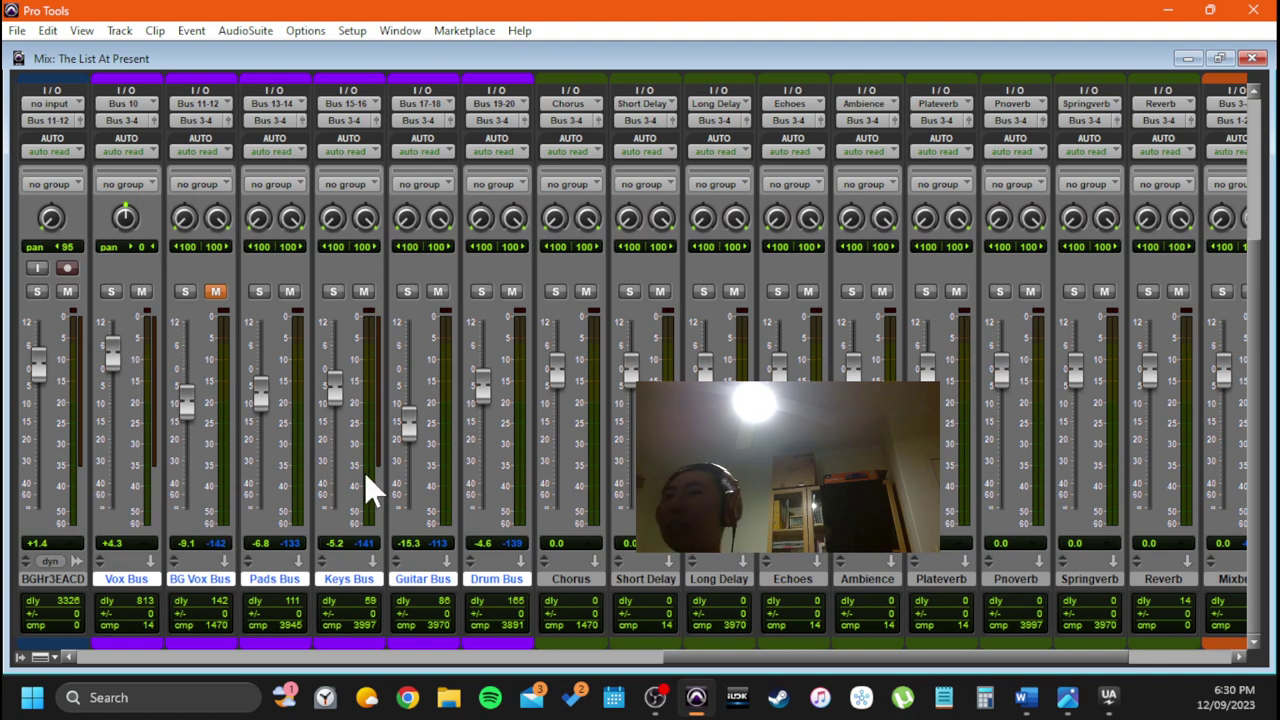
scroll(364, 472, "up", 3)
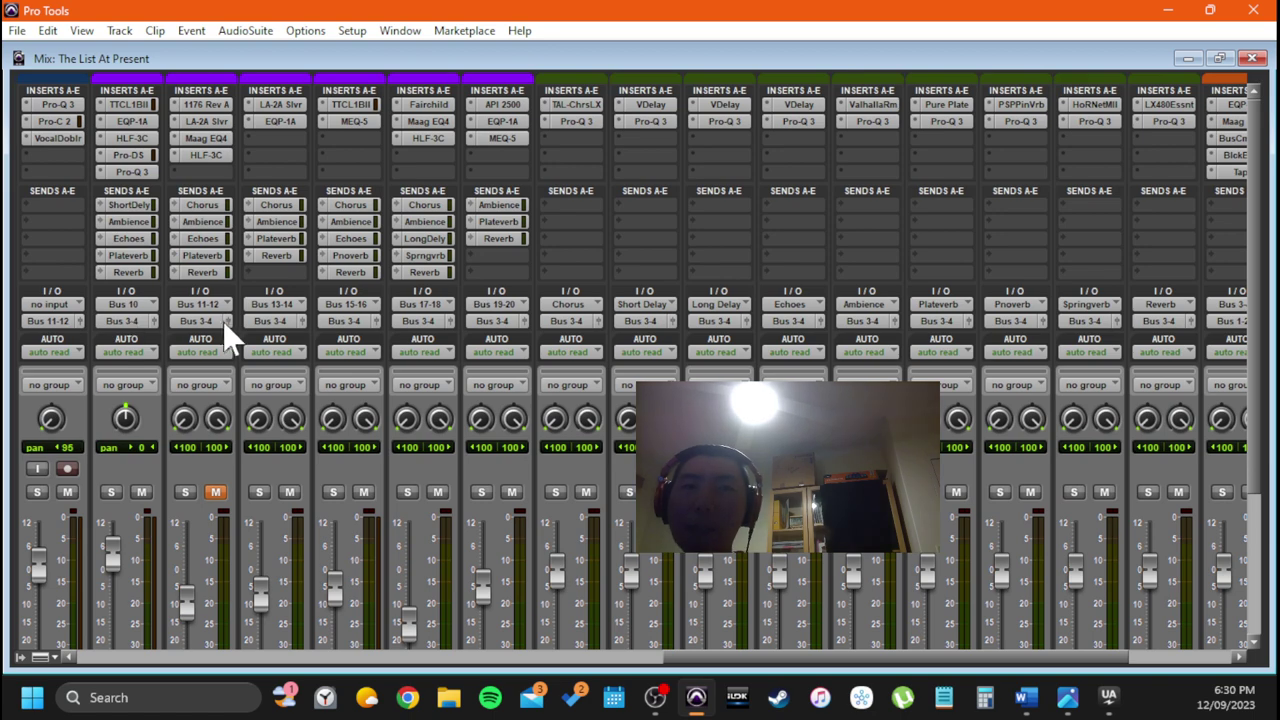
scroll(485, 320, "down", 3)
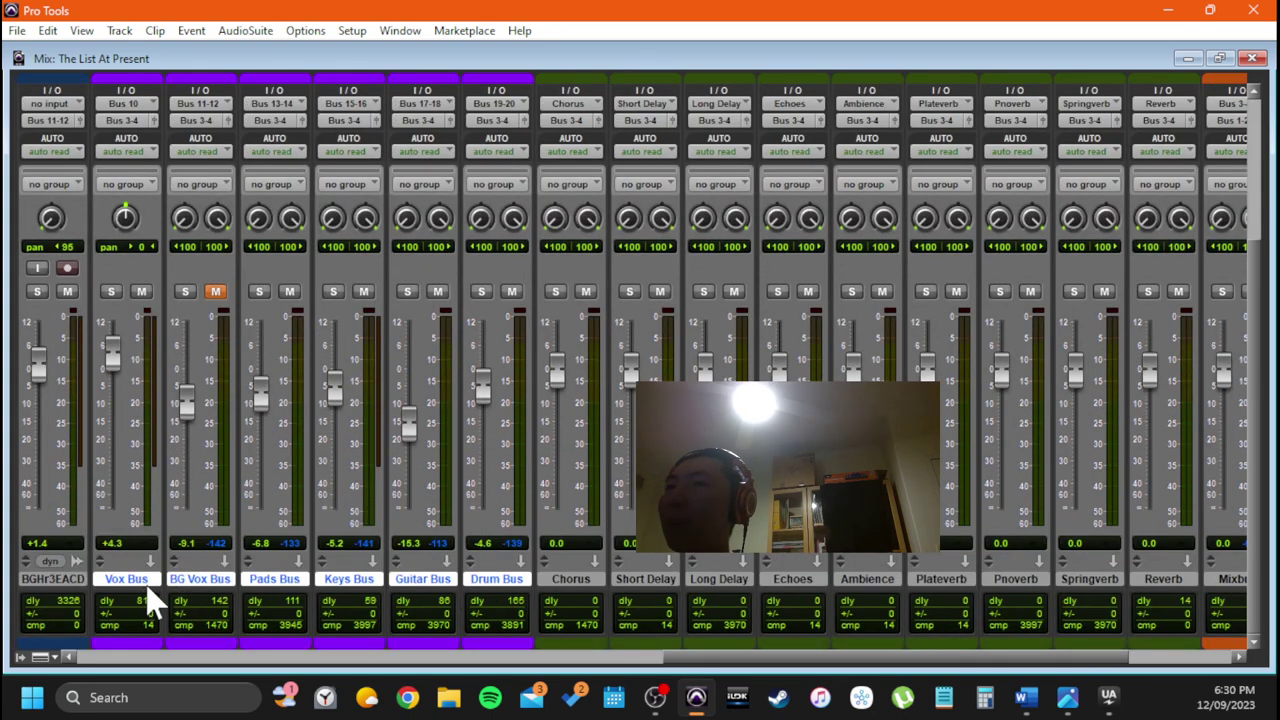
Select the Mixbus track to examine its Bus 3-4 input and Bus 1-2 output
scroll(542, 360, "right", 3)
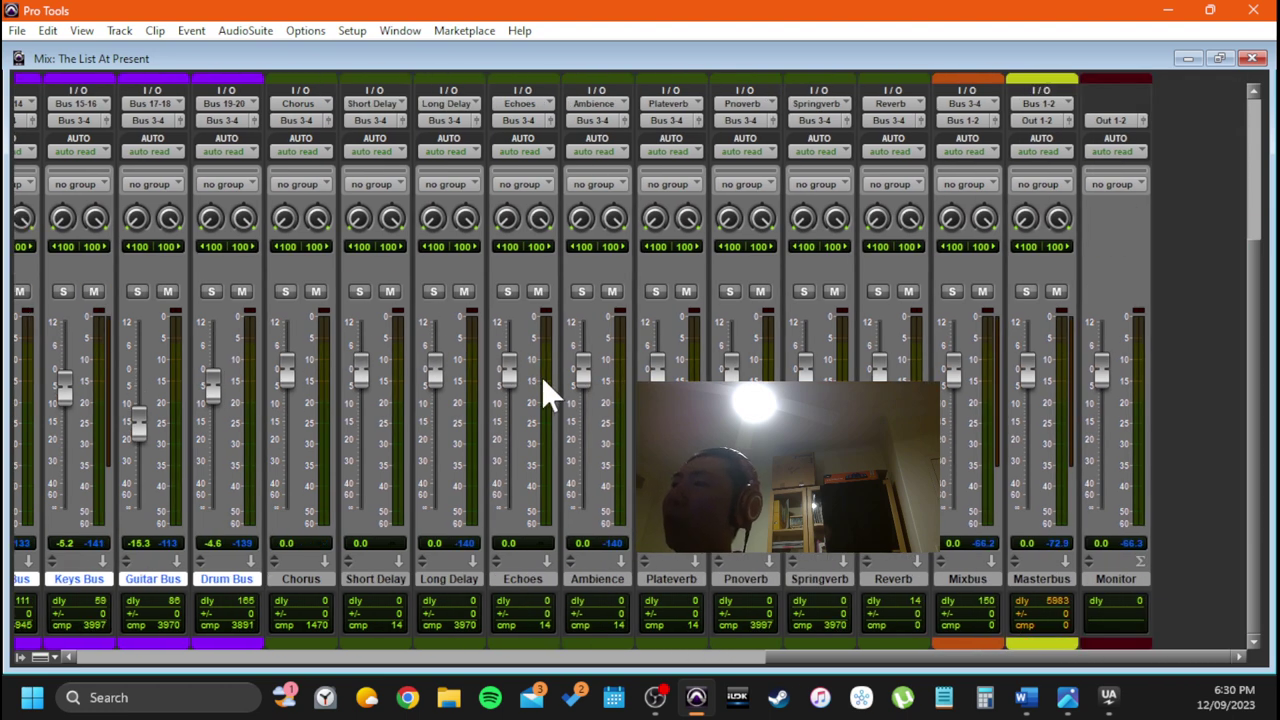
left_click(966, 580)
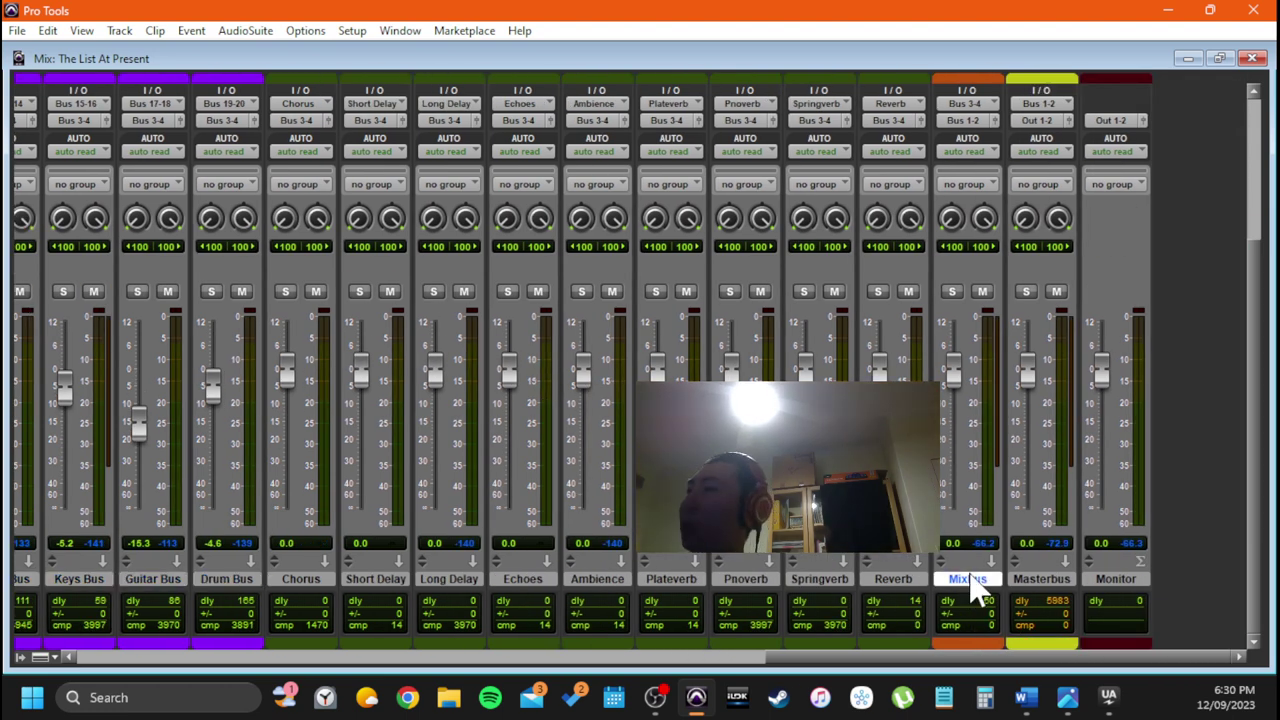
Move the Mixbus track between Drum Bus and Chorus and check its inserts, routing and fader
left_click_drag(949, 586, 329, 610)
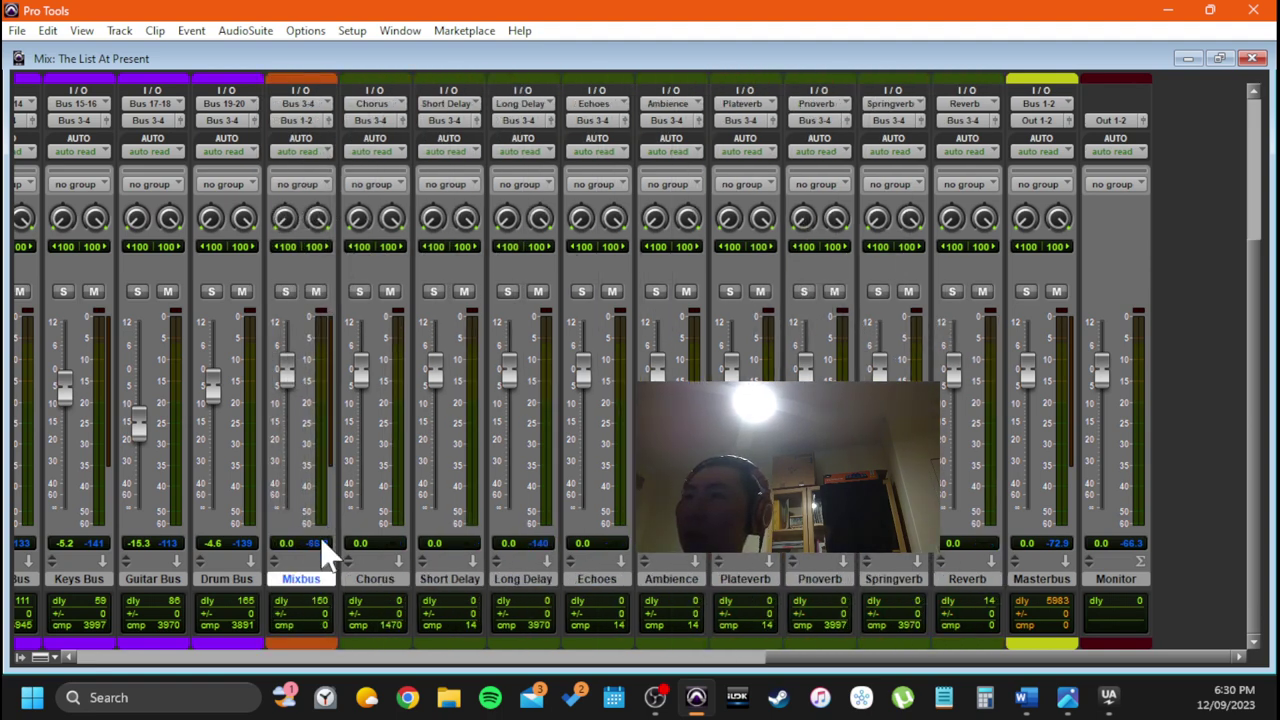
scroll(373, 525, "up", 5)
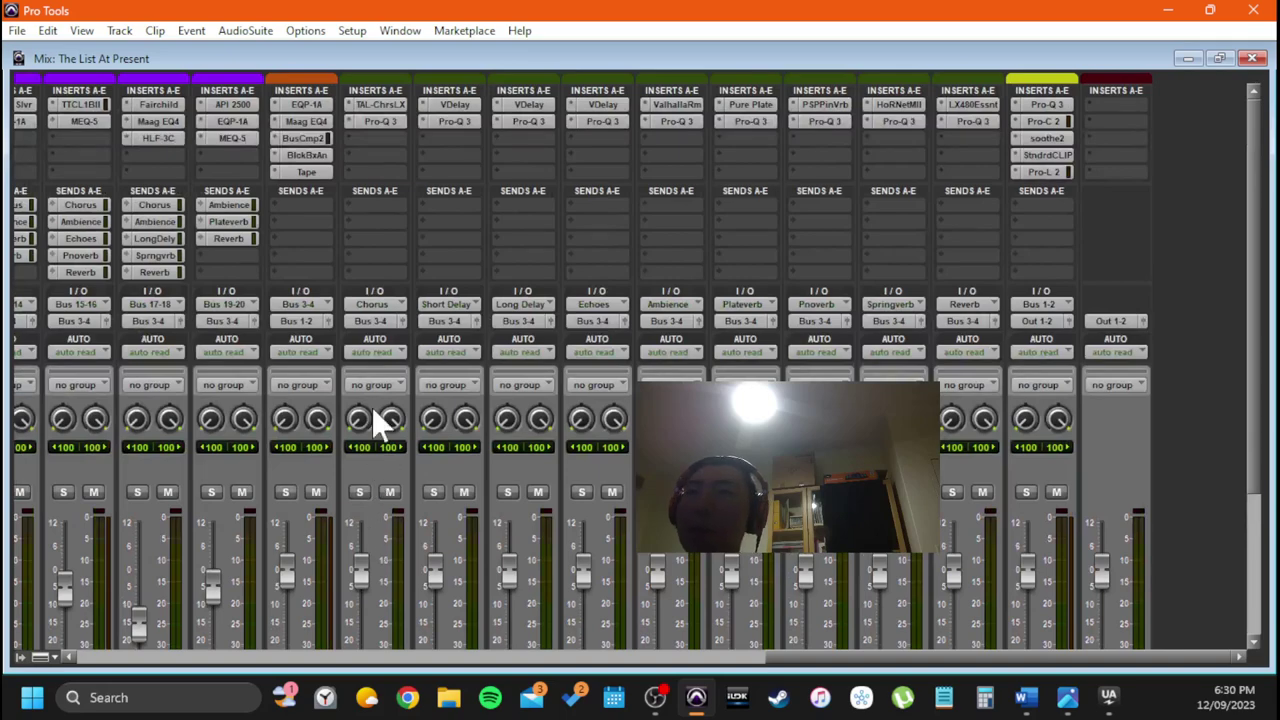
scroll(337, 528, "down", 5)
scroll(309, 480, "up", 5)
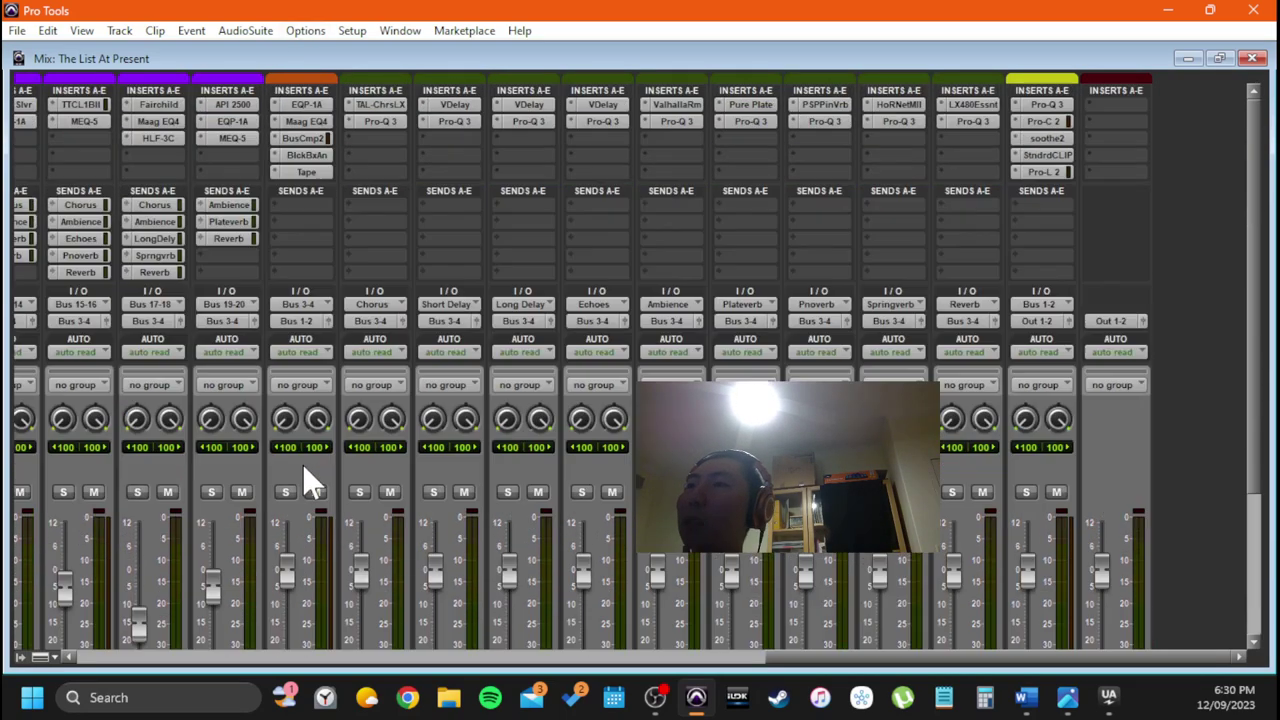
scroll(310, 505, "down", 1)
scroll(310, 505, "down", 3)
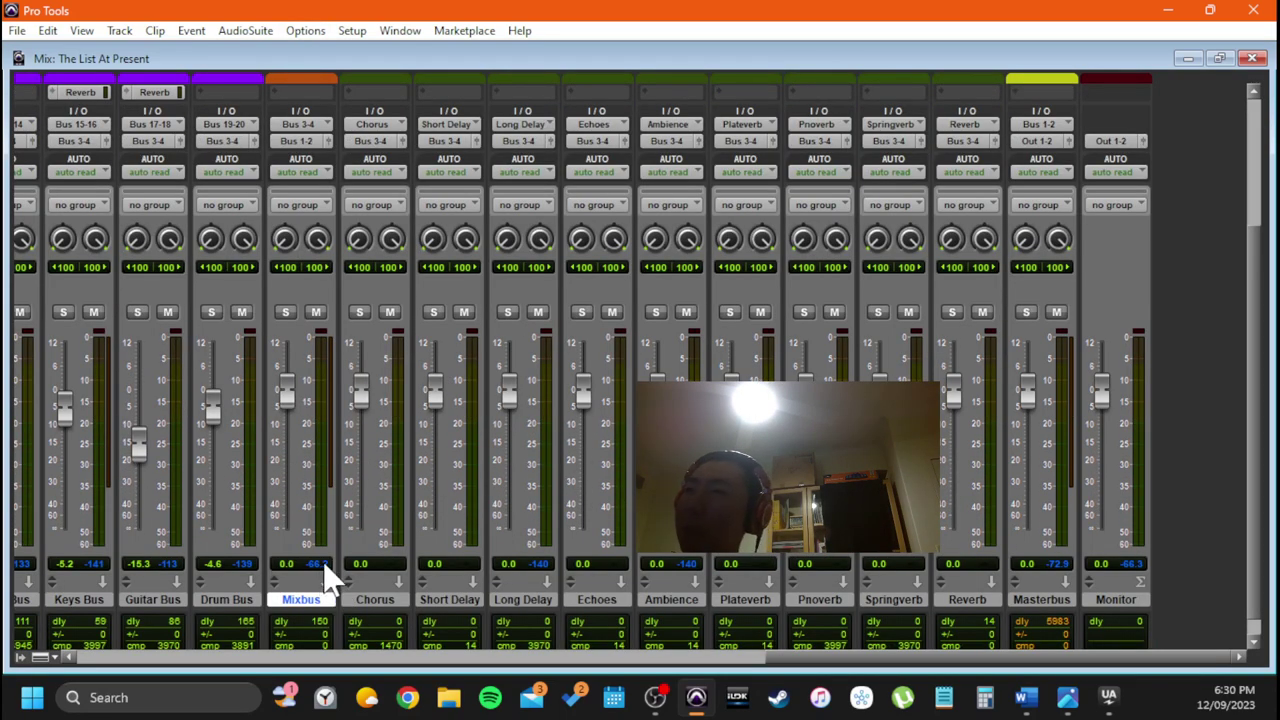
scroll(322, 523, "up", 4)
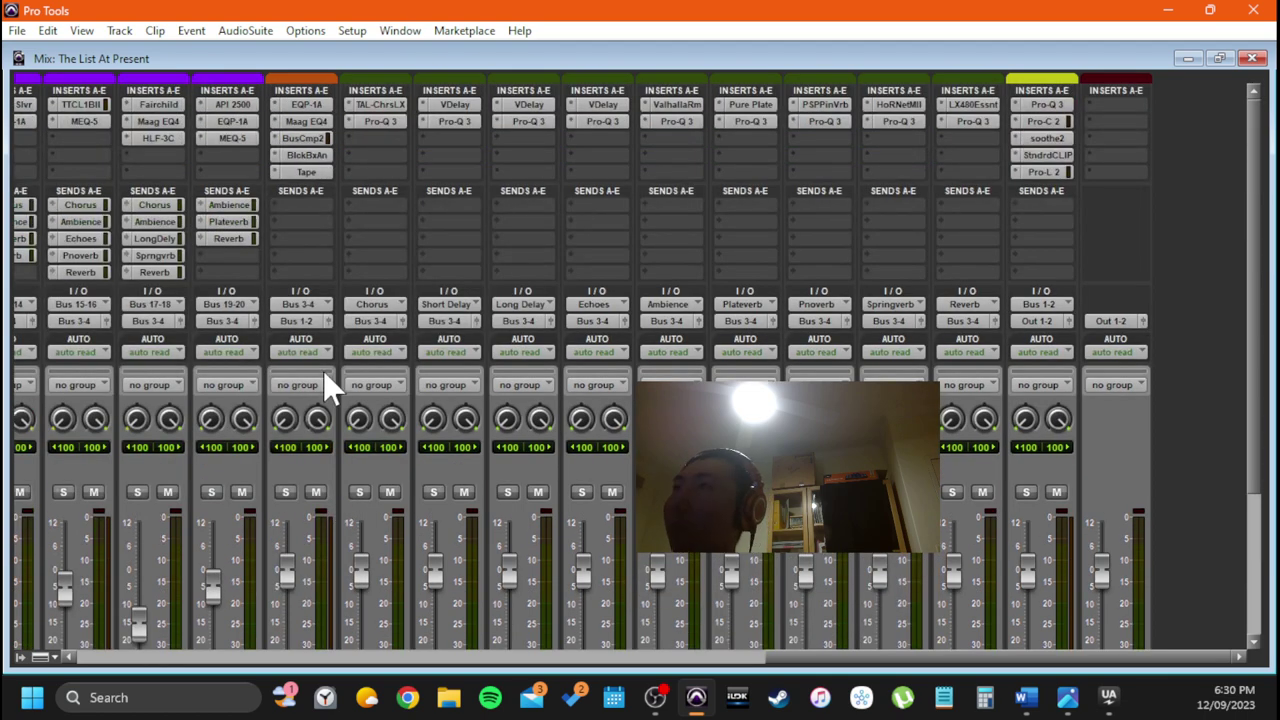
Open the EQP-1A and Maag EQ4 inserts on Mixbus in turn to examine their EQ settings
left_click(306, 104)
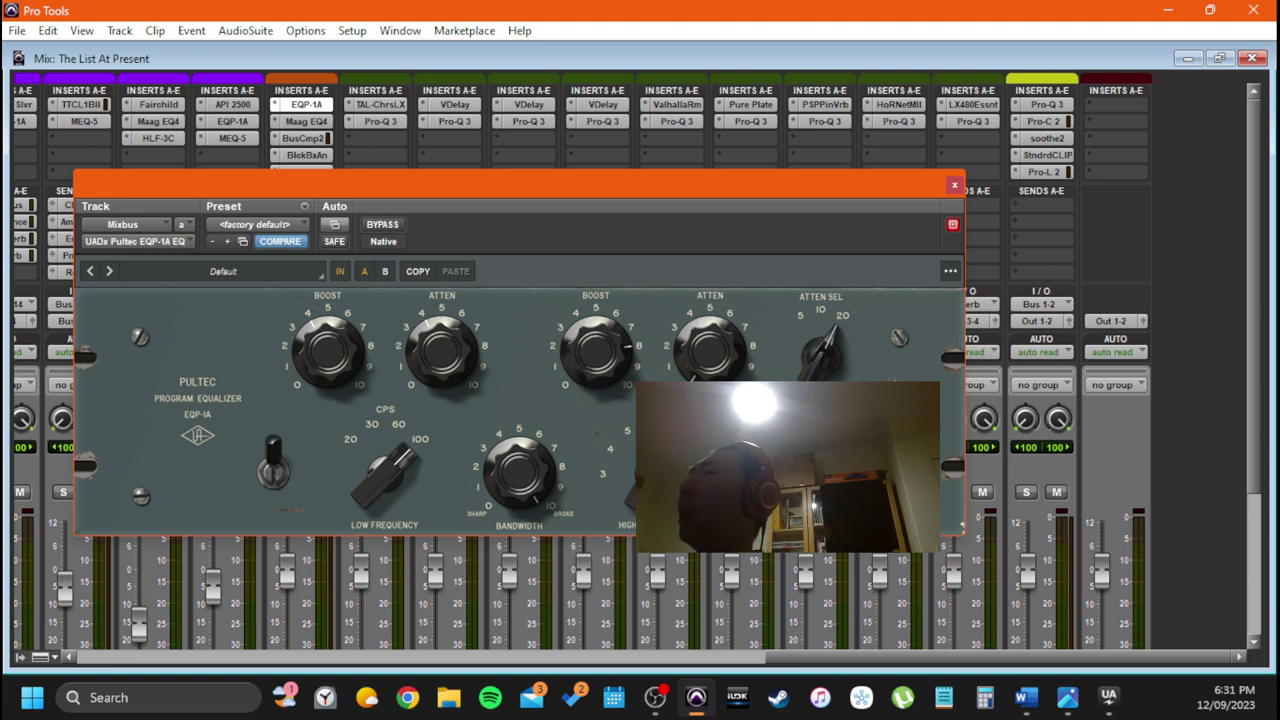
left_click_drag(474, 178, 466, 240)
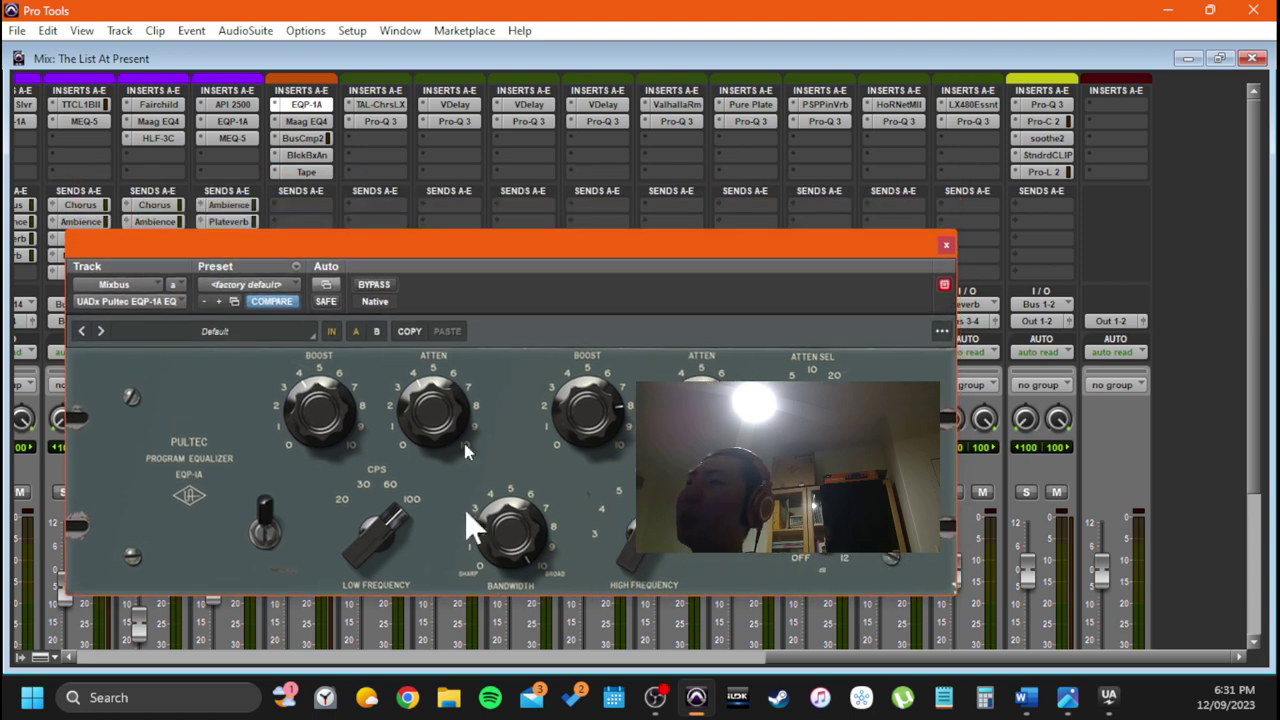
left_click(312, 121)
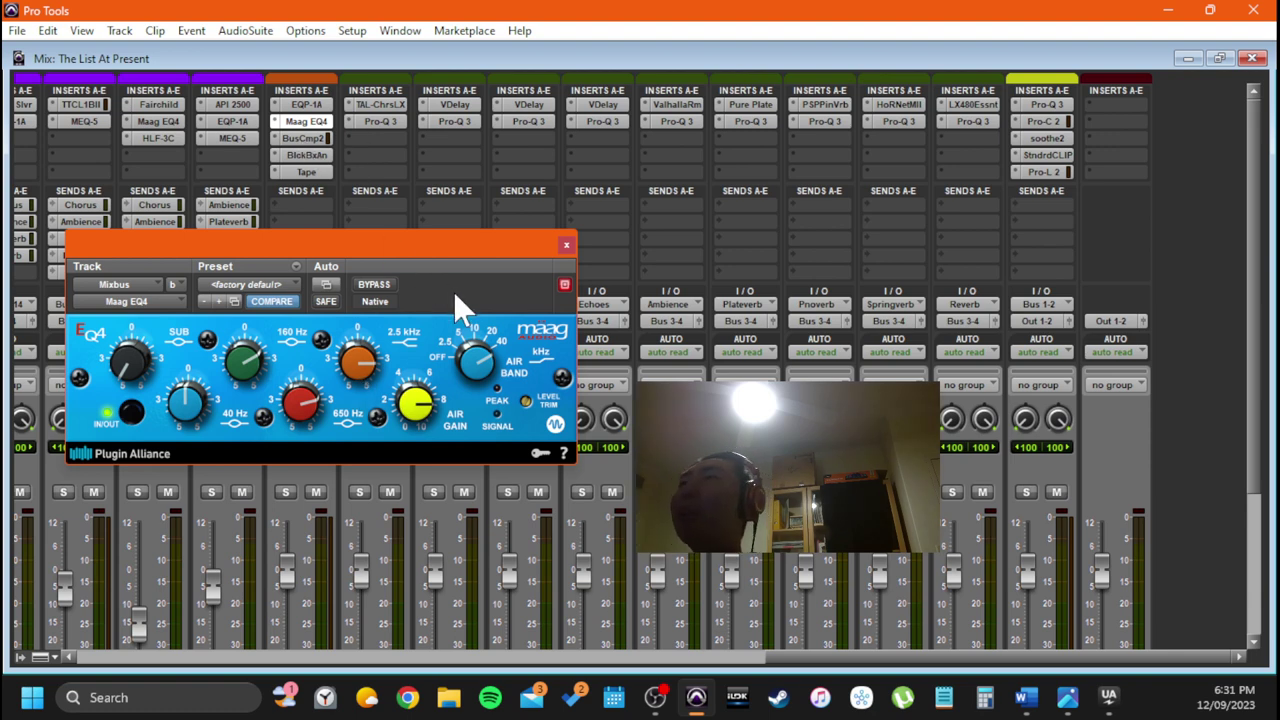
left_click_drag(432, 262, 437, 343)
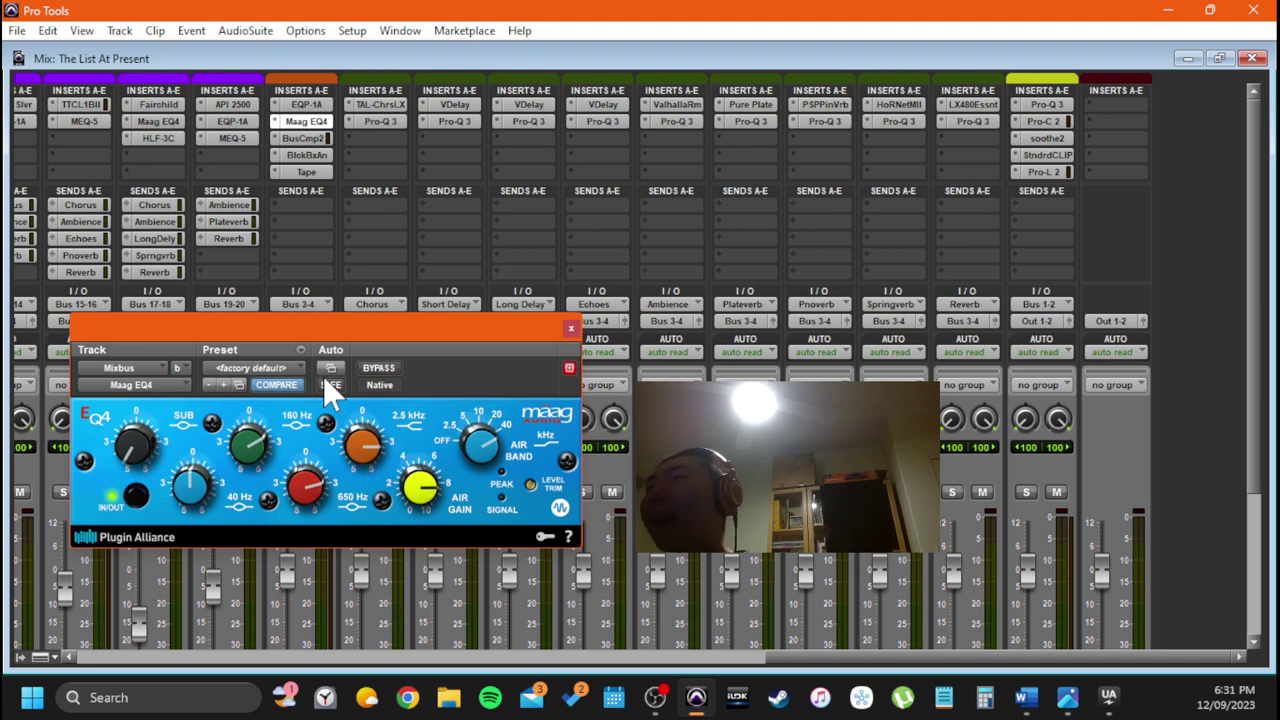
left_click_drag(365, 331, 505, 235)
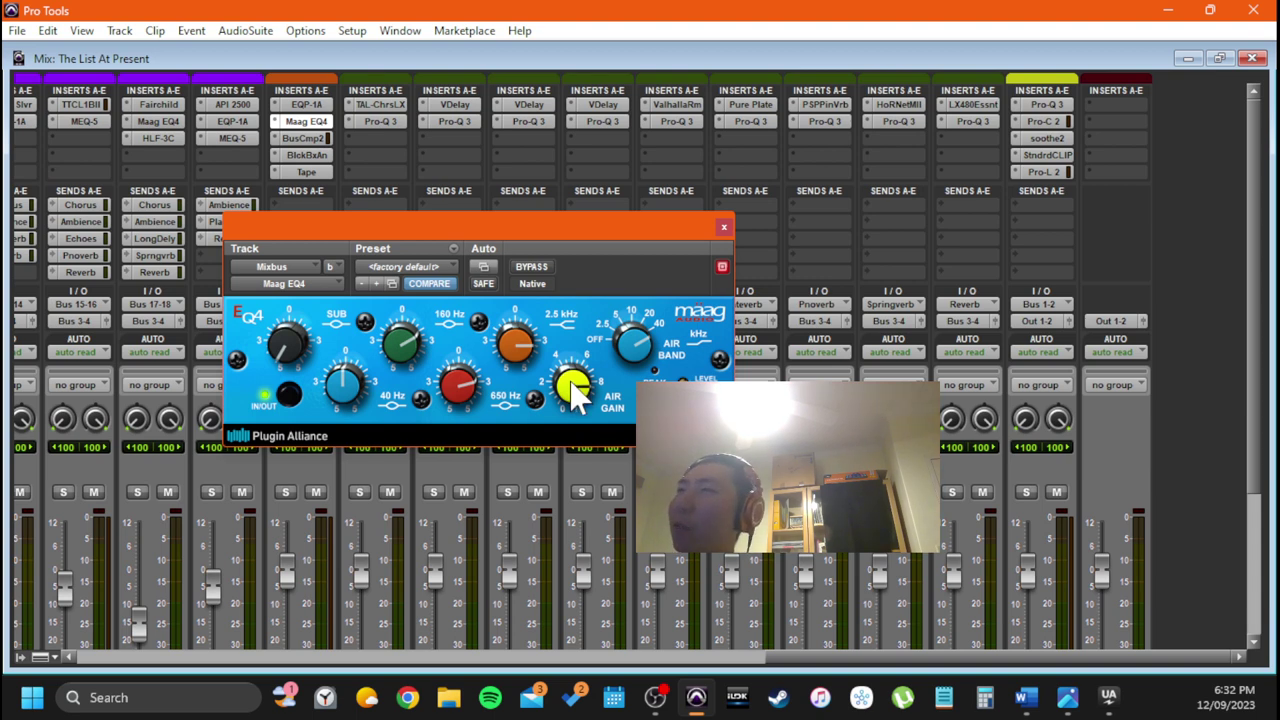
left_click_drag(570, 386, 605, 400)
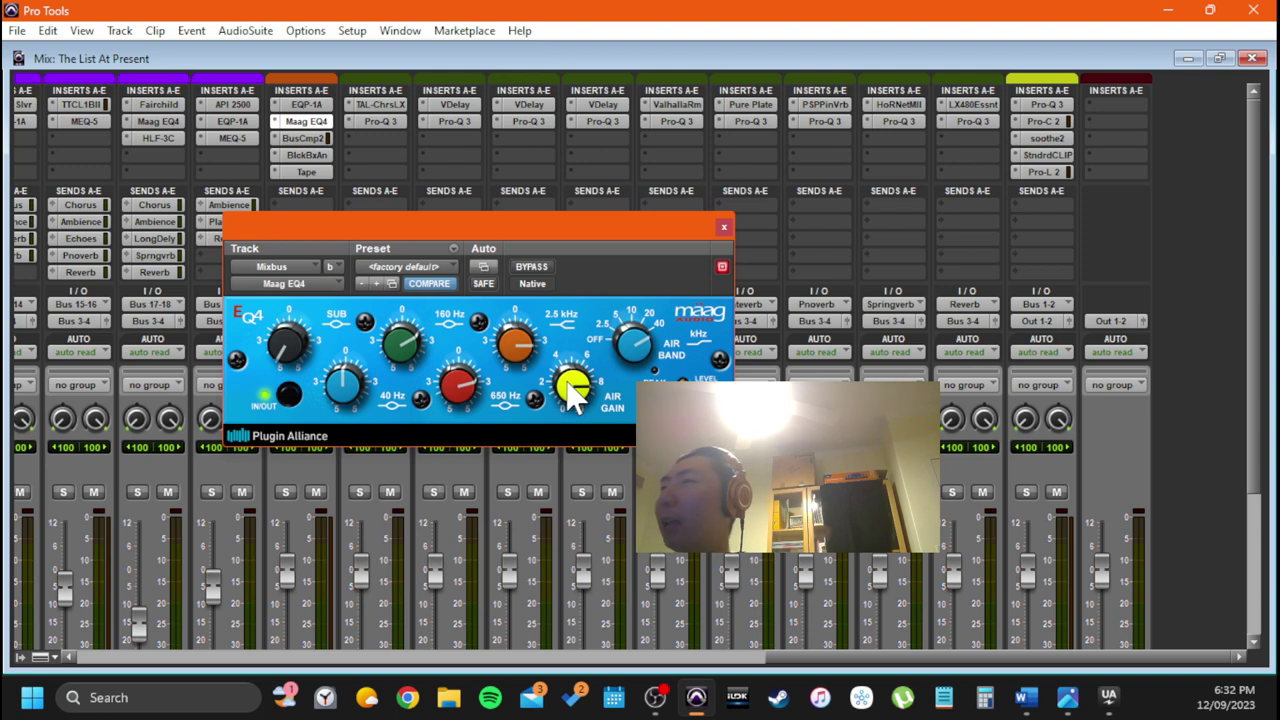
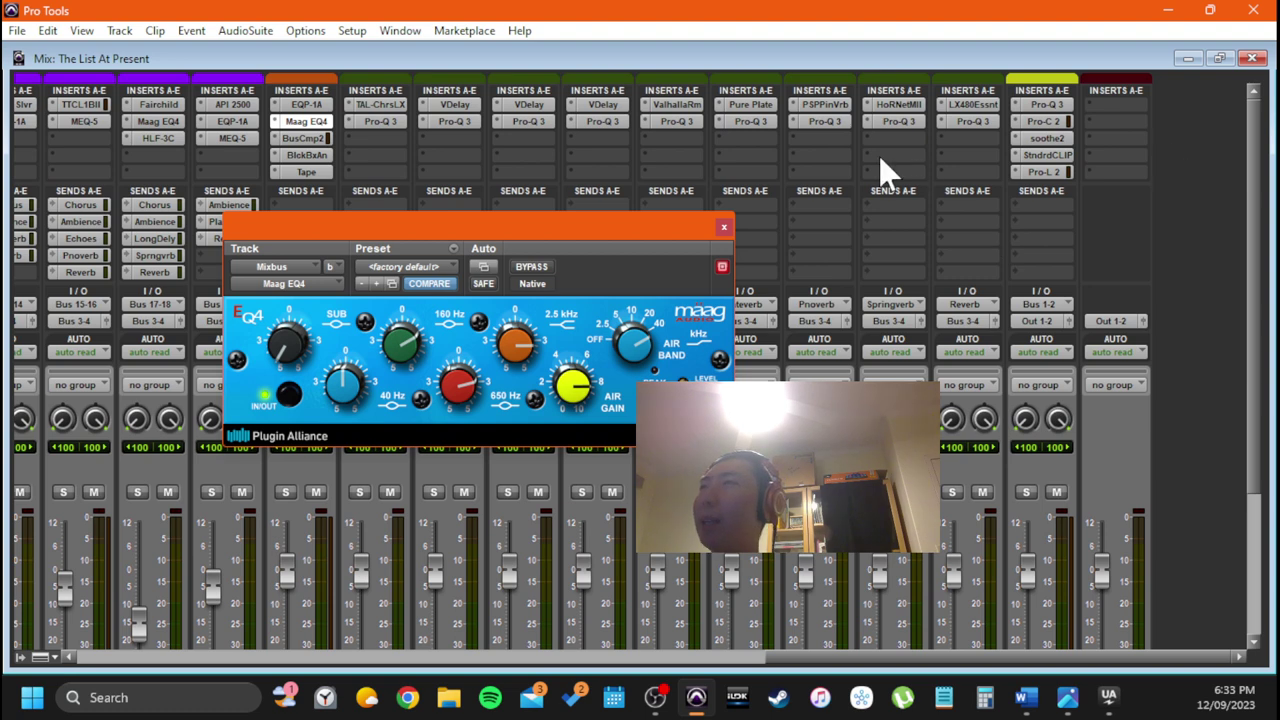
mouse_move(568, 228)
left_mouse_down()
mouse_move(548, 253)
mouse_move(549, 237)
left_mouse_up()
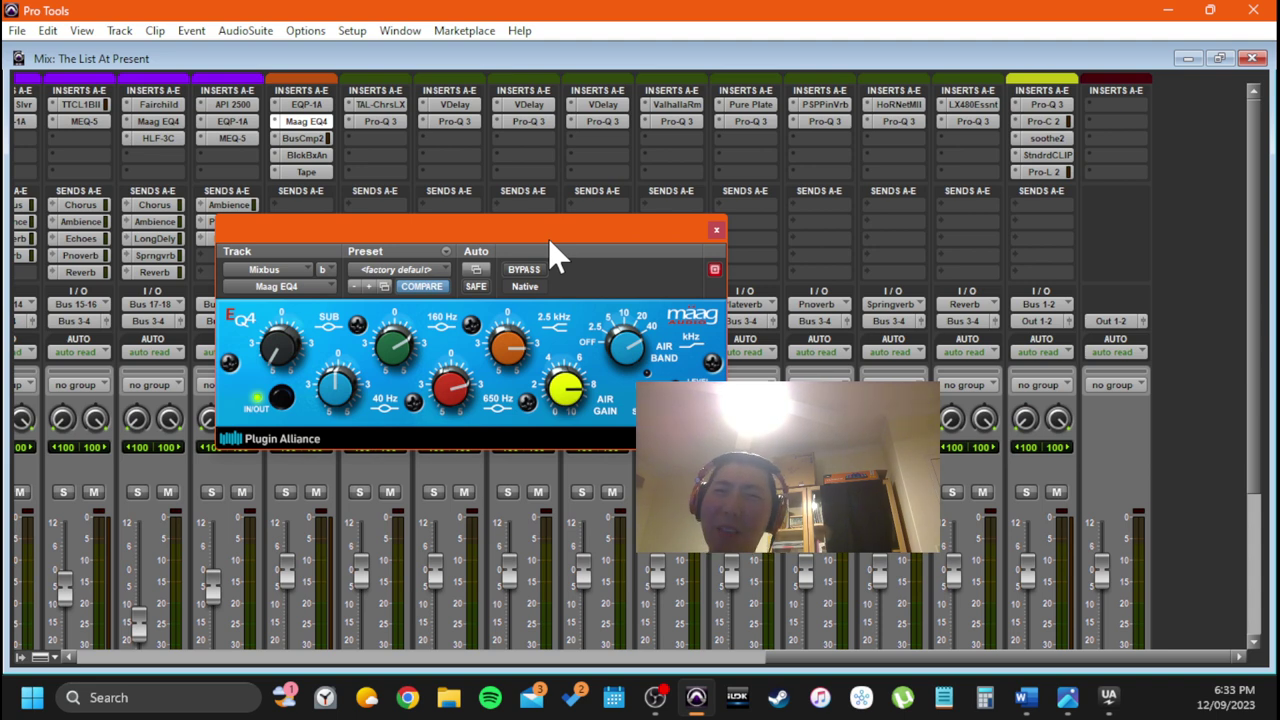
Open the SSL Bus Compressor 2 insert on Mixbus, examine its compression and oversampling settings, and close it
left_click(306, 138)
left_click_drag(377, 215, 348, 34)
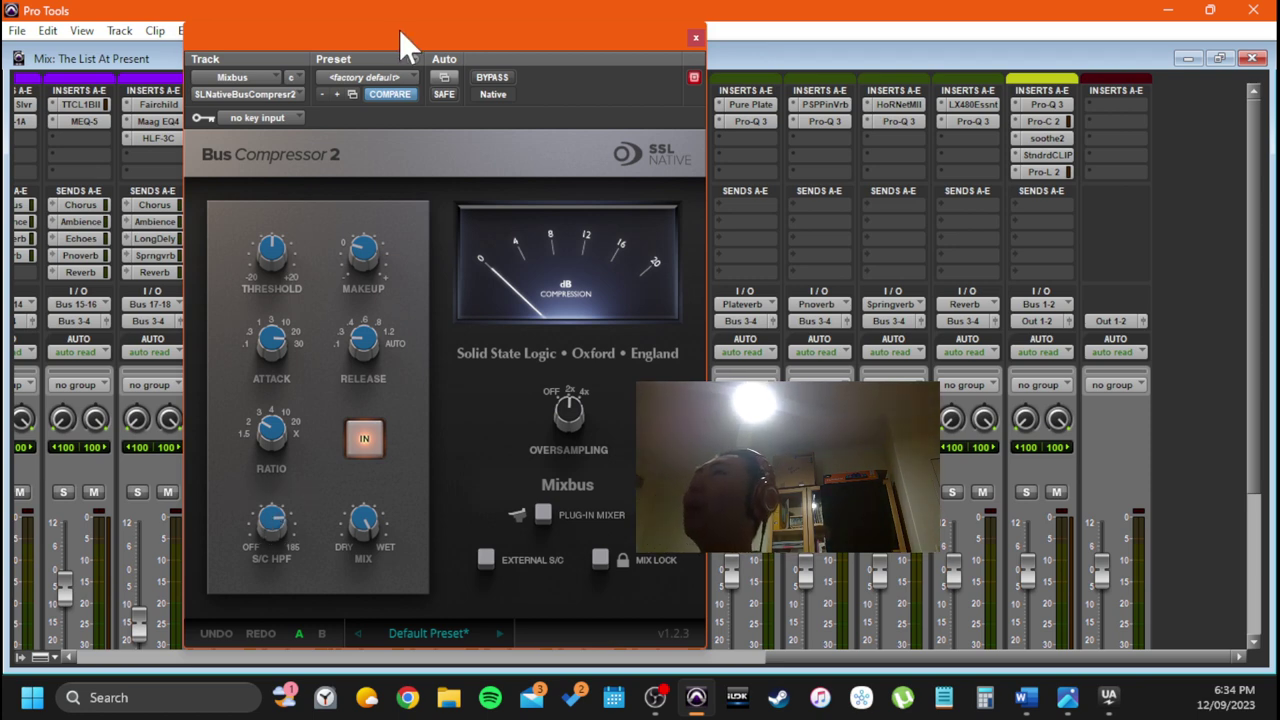
left_click_drag(398, 42, 385, 53)
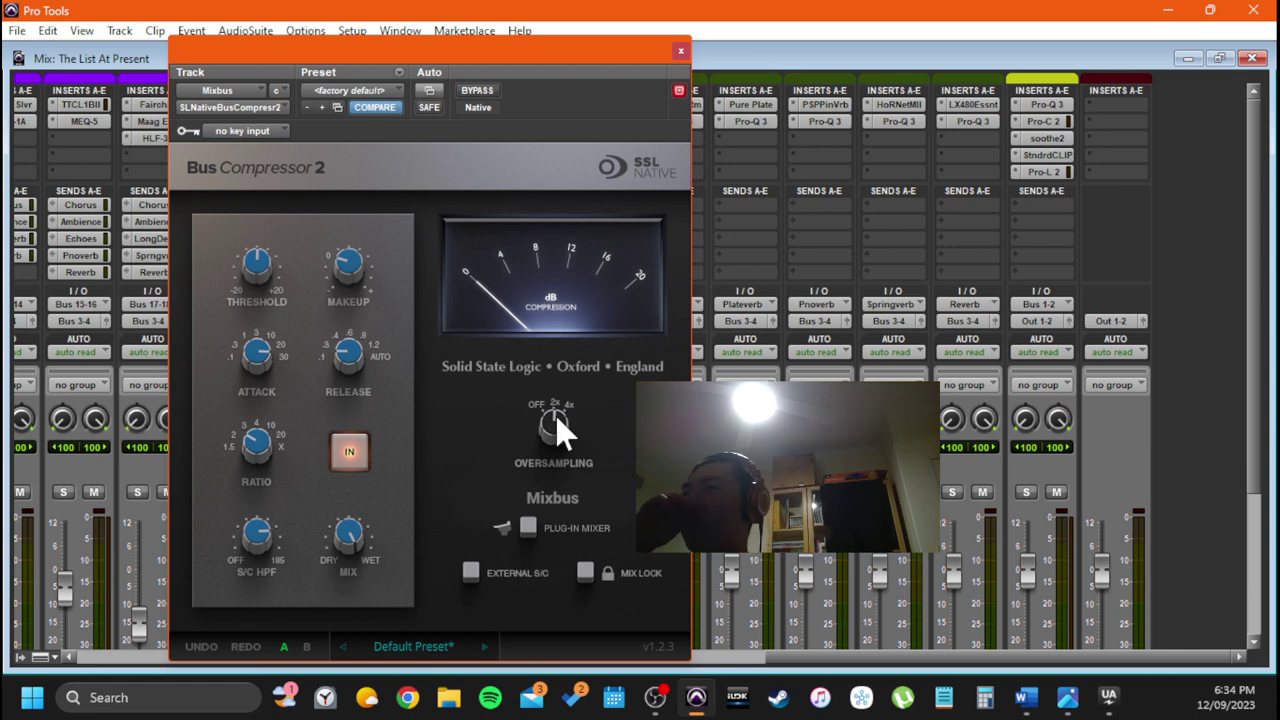
left_click(680, 52)
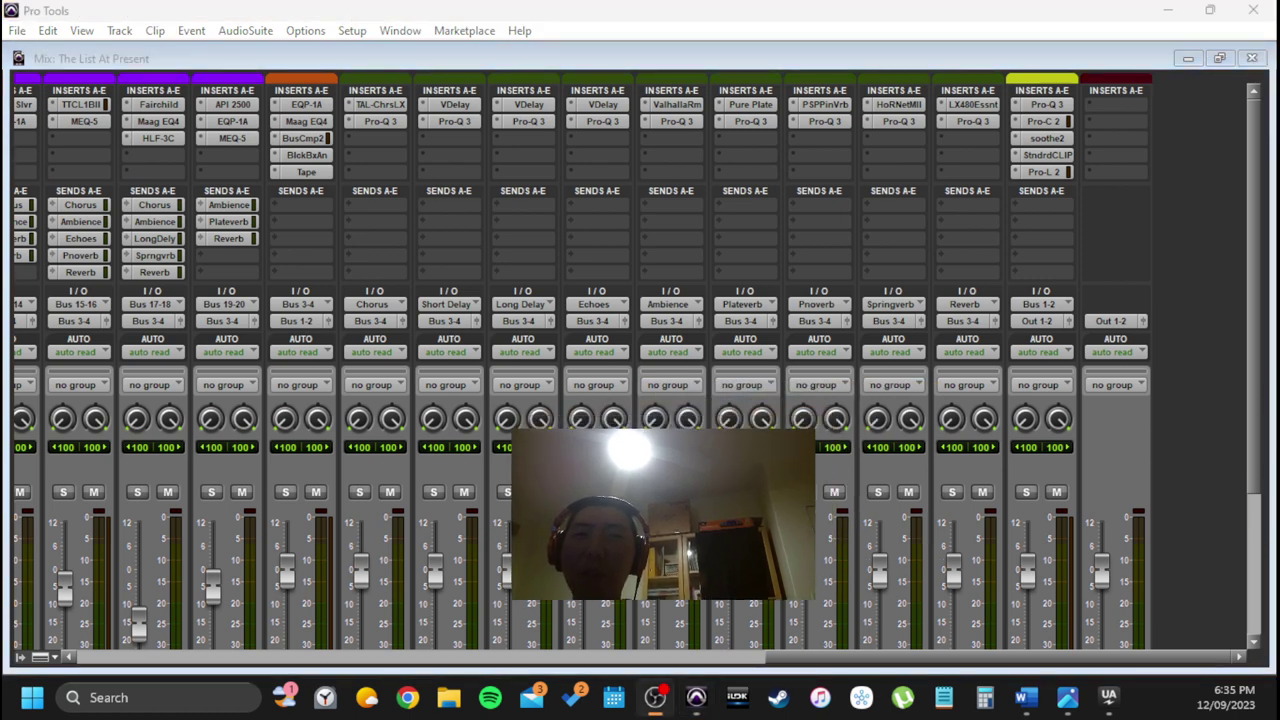
left_click(488, 10)
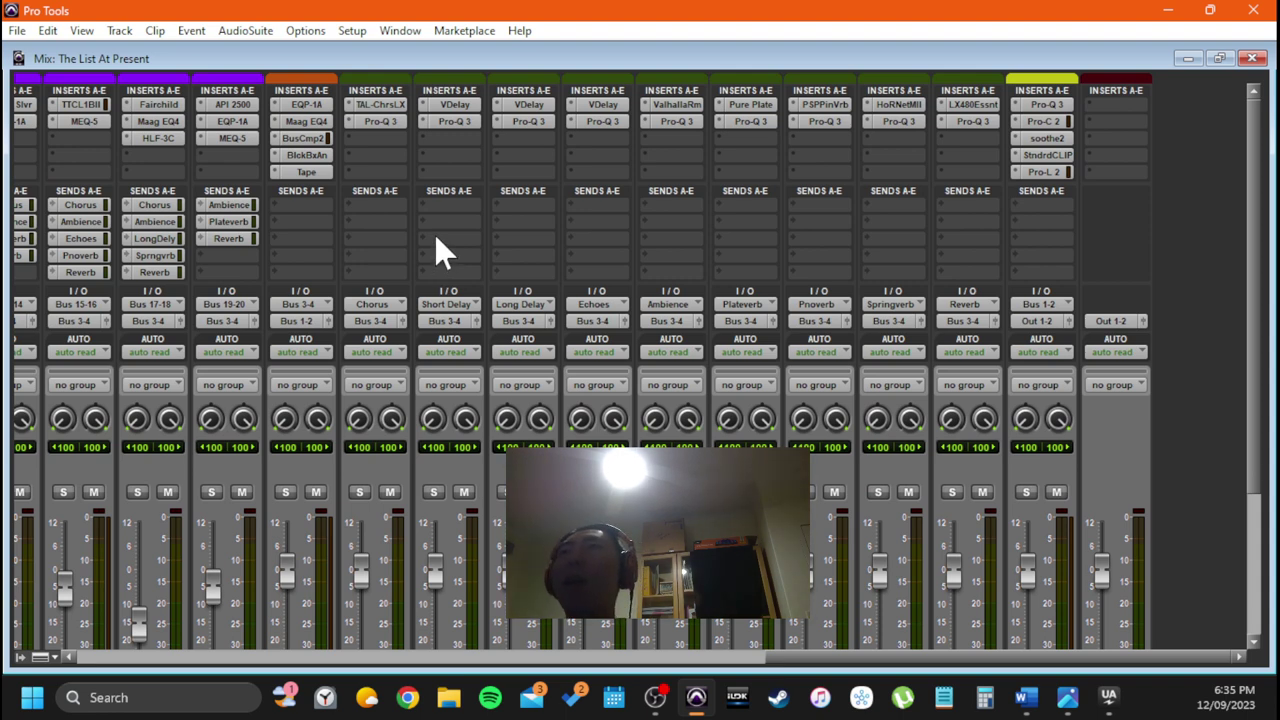
Open the Black Box HG-2 insert on Mixbus to examine its saturation settings, and close it
left_click(318, 157)
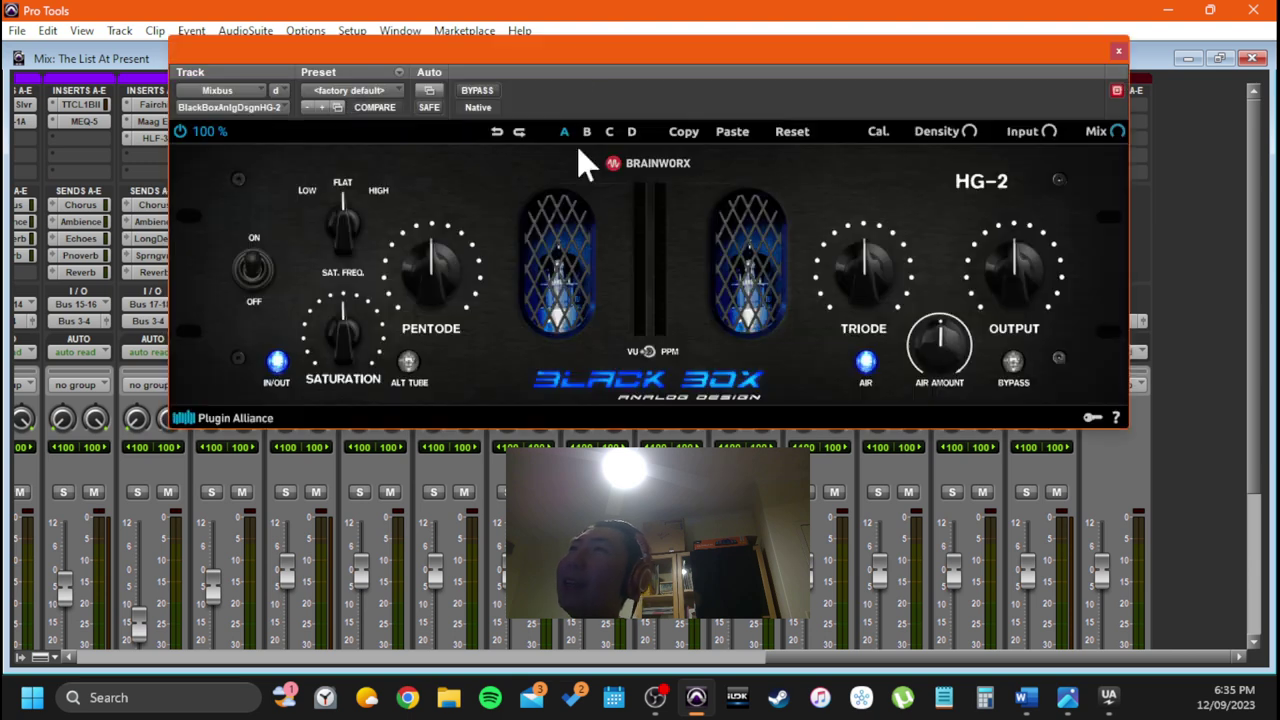
left_click_drag(562, 47, 548, 173)
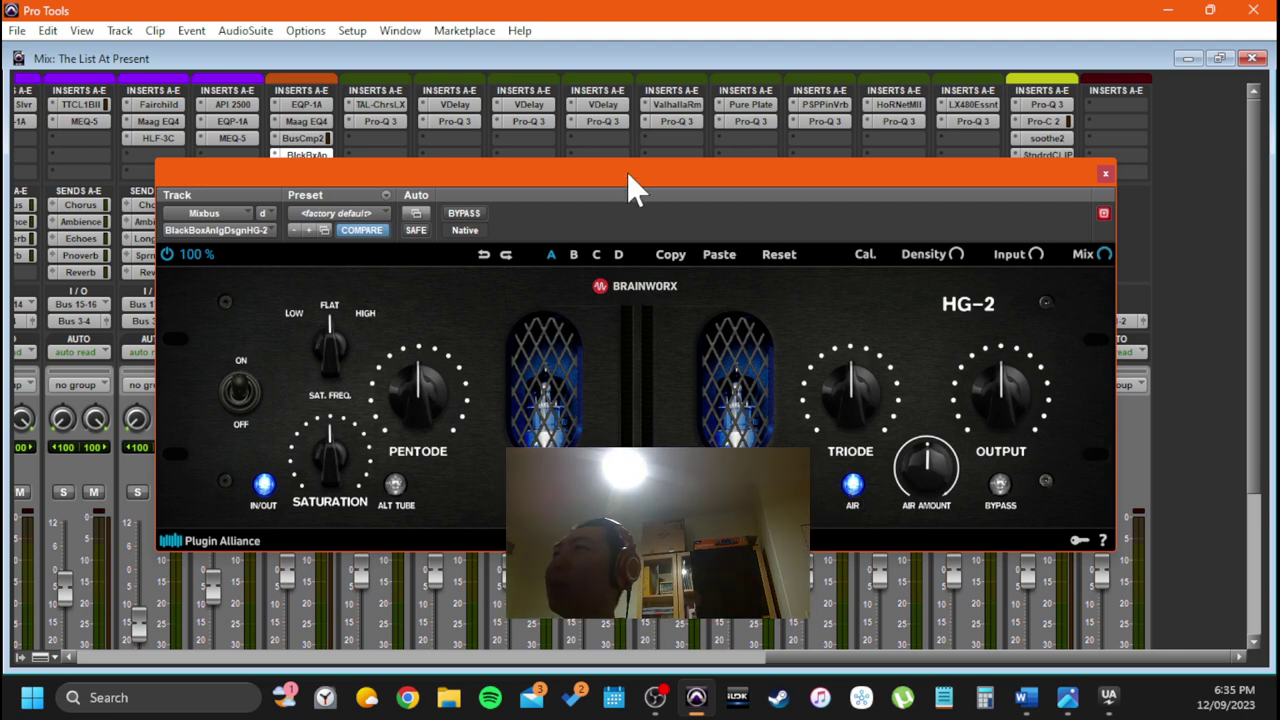
mouse_move(627, 172)
left_mouse_down()
mouse_move(629, 200)
mouse_move(642, 187)
left_mouse_up()
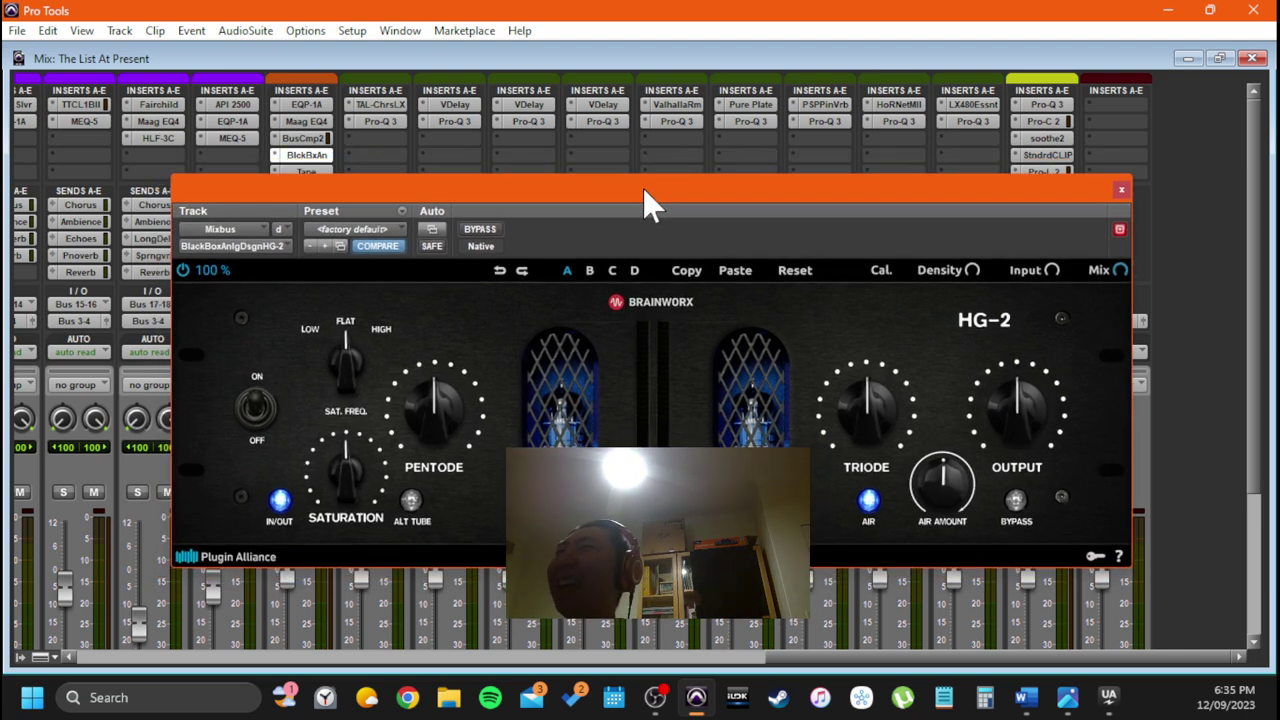
left_click(1121, 189)
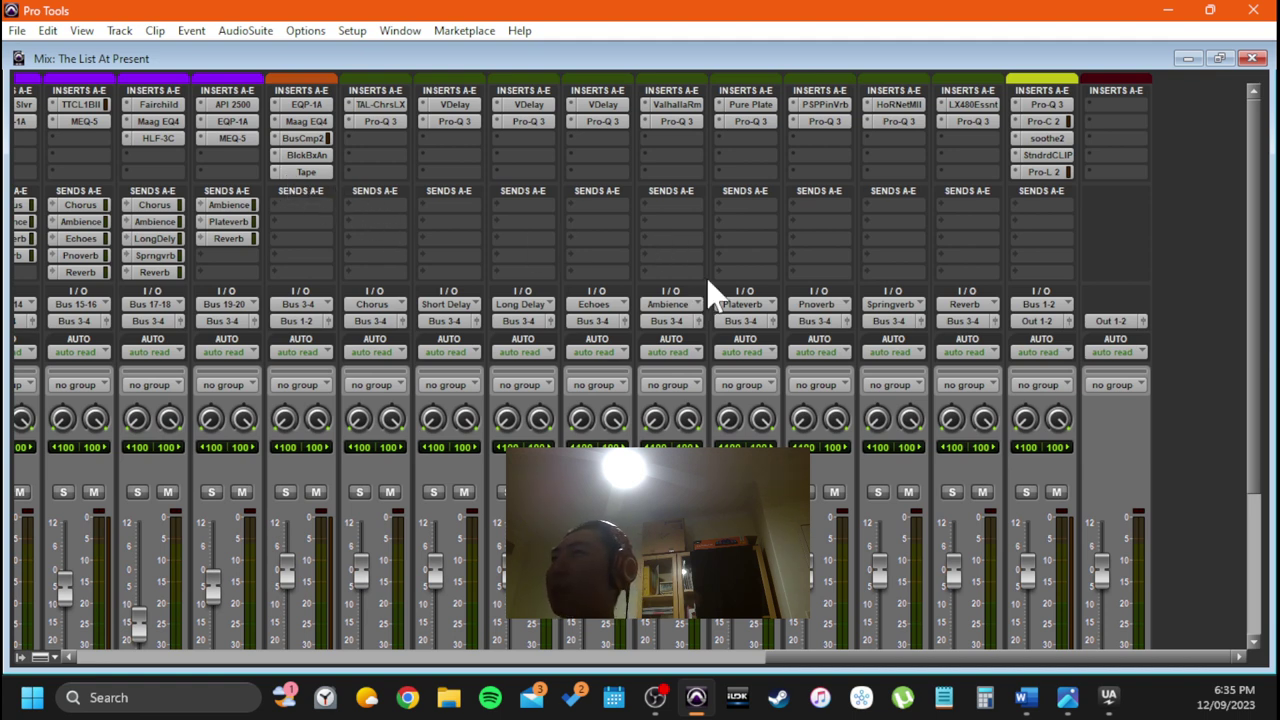
Open the Softube Tape insert on Mixbus and examine its meters, color amount, type and tape speed
left_click(327, 177)
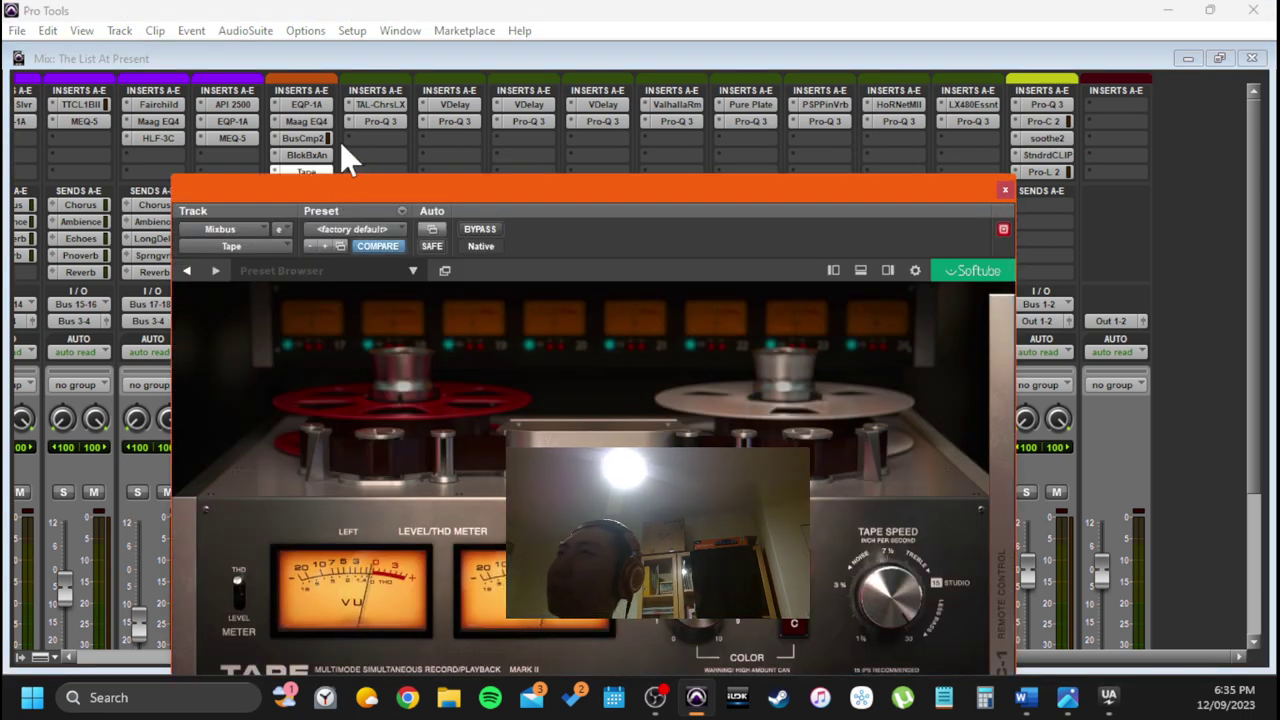
left_click_drag(507, 187, 447, 81)
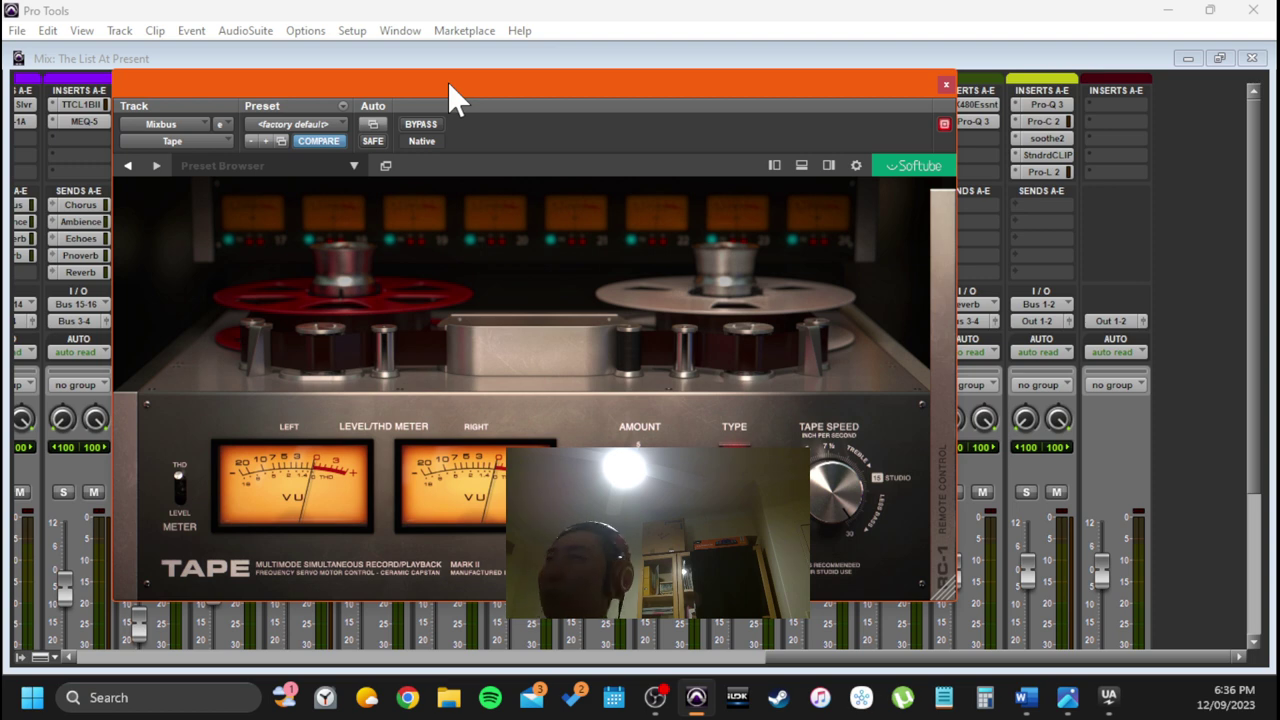
left_click_drag(447, 81, 444, 195)
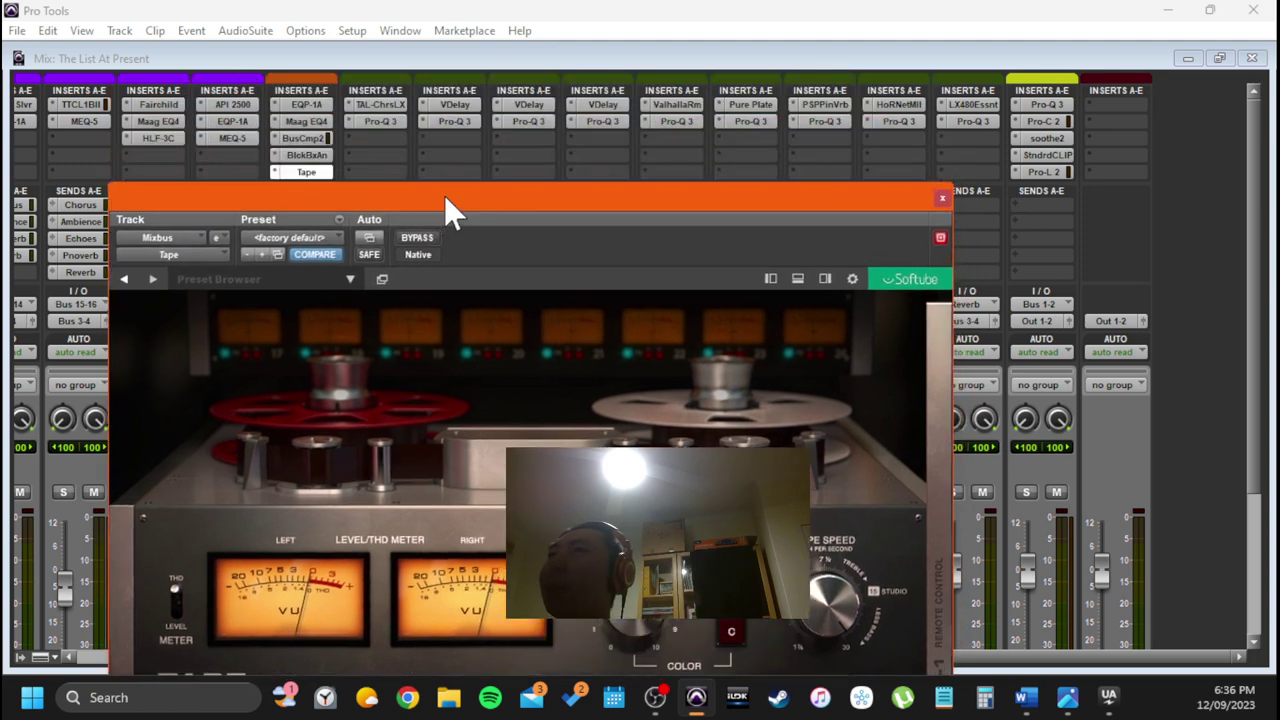
left_click(324, 173)
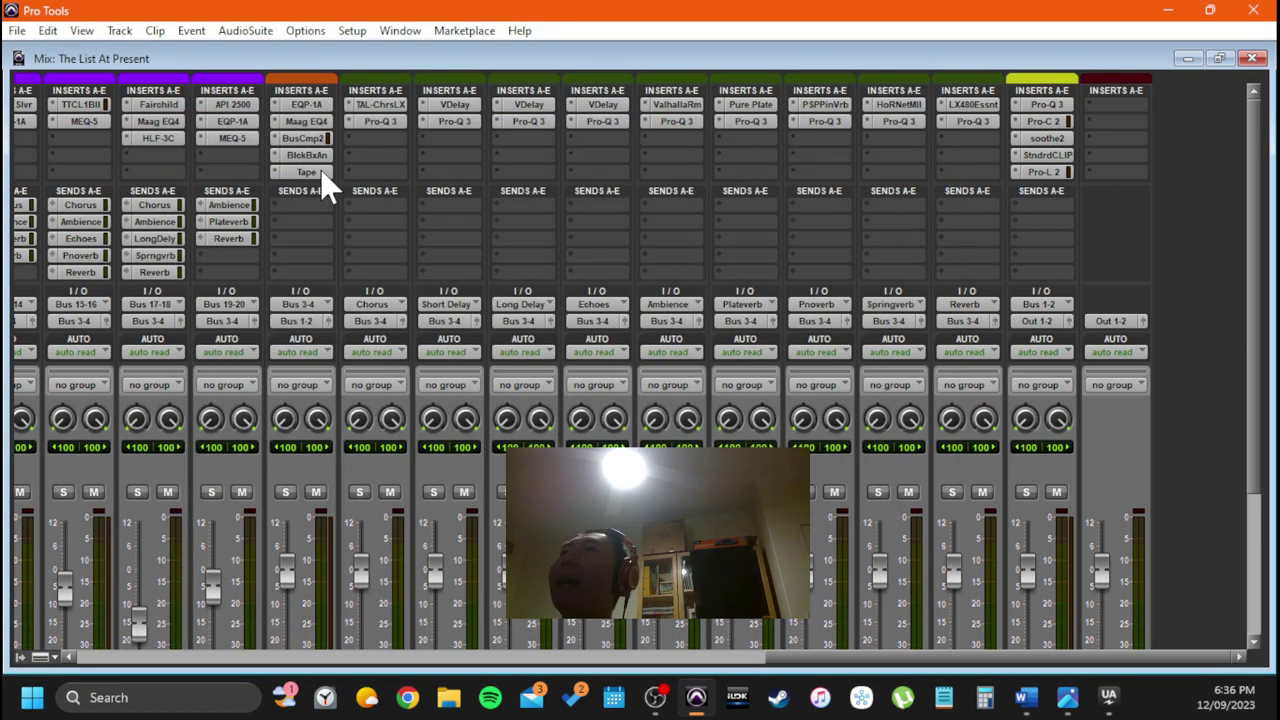
left_click(322, 176)
left_click_drag(329, 188, 343, 81)
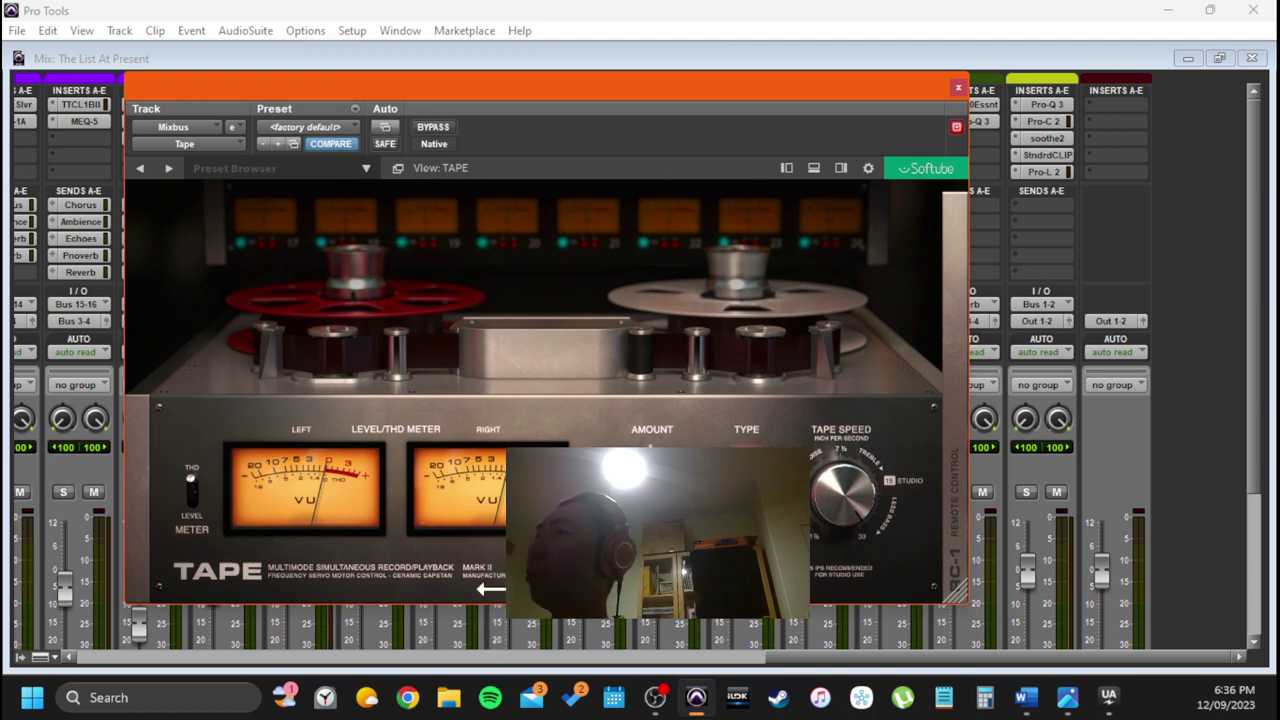
mouse_move(840, 520)
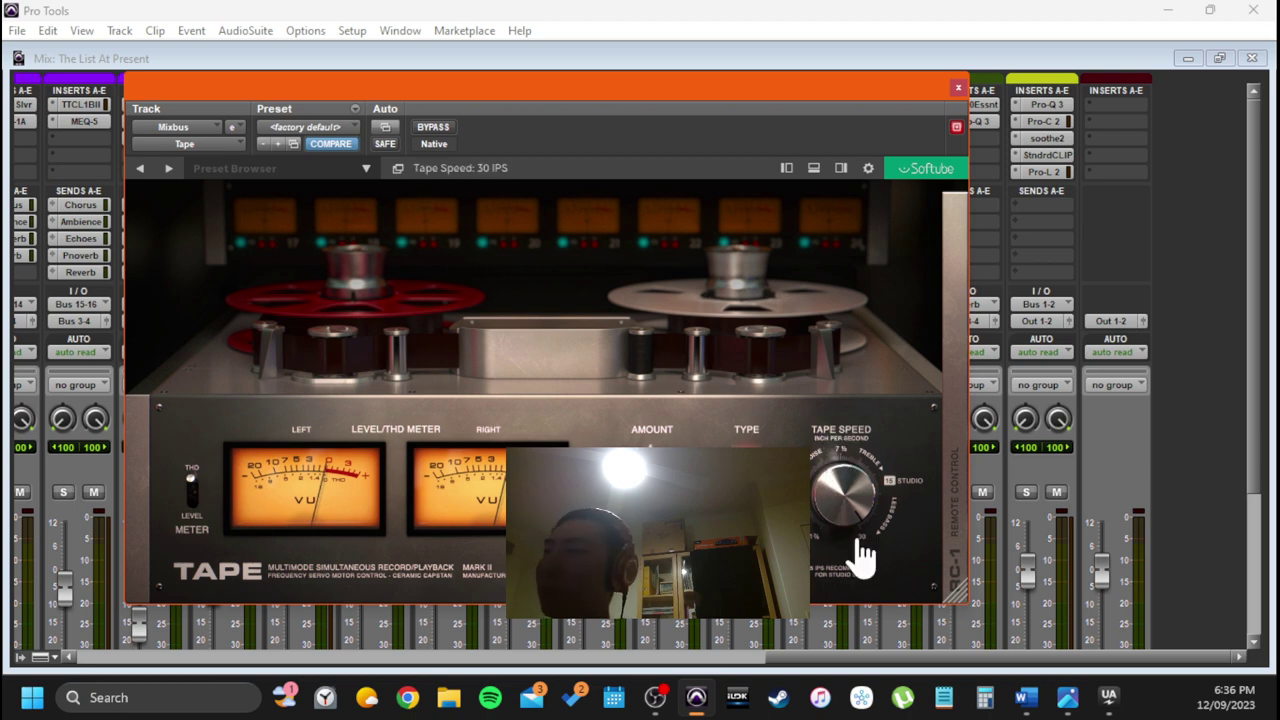
left_click_drag(658, 532, 522, 153)
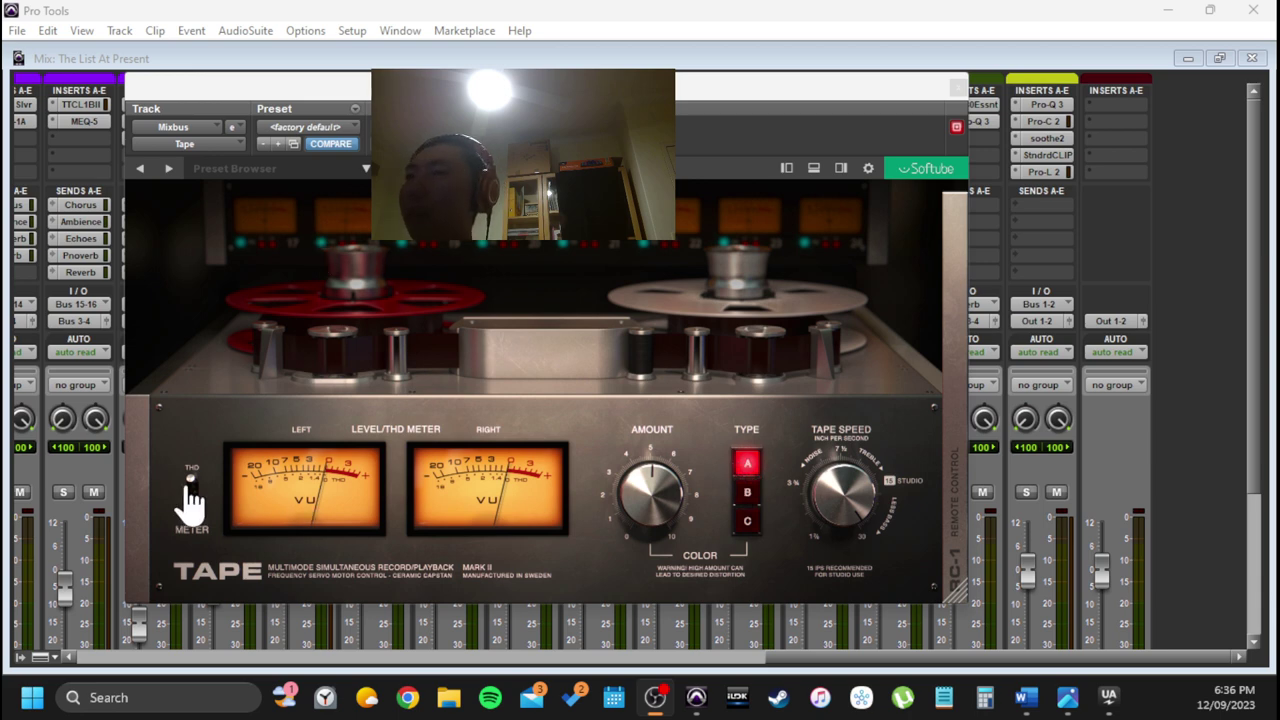
left_click(425, 15)
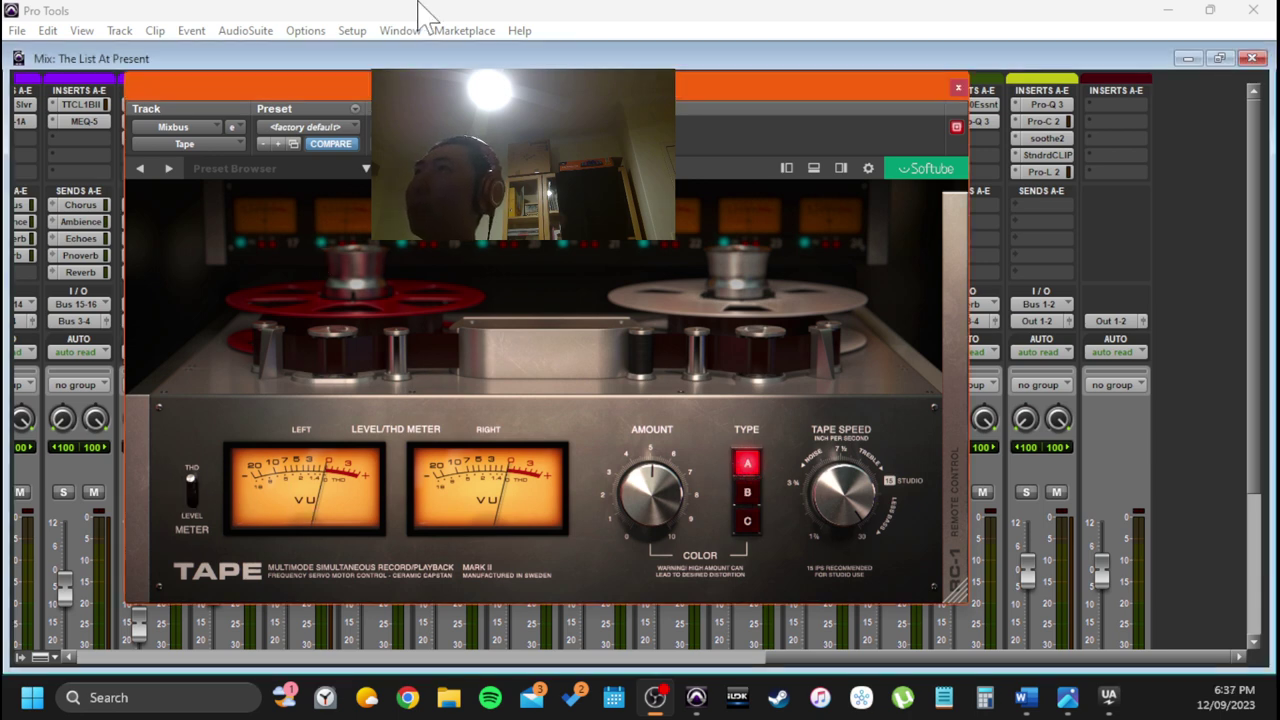
Reveal Tape's RC-1 remote control to examine its settings, hide it again, and review the main Tape controls
left_click(951, 414)
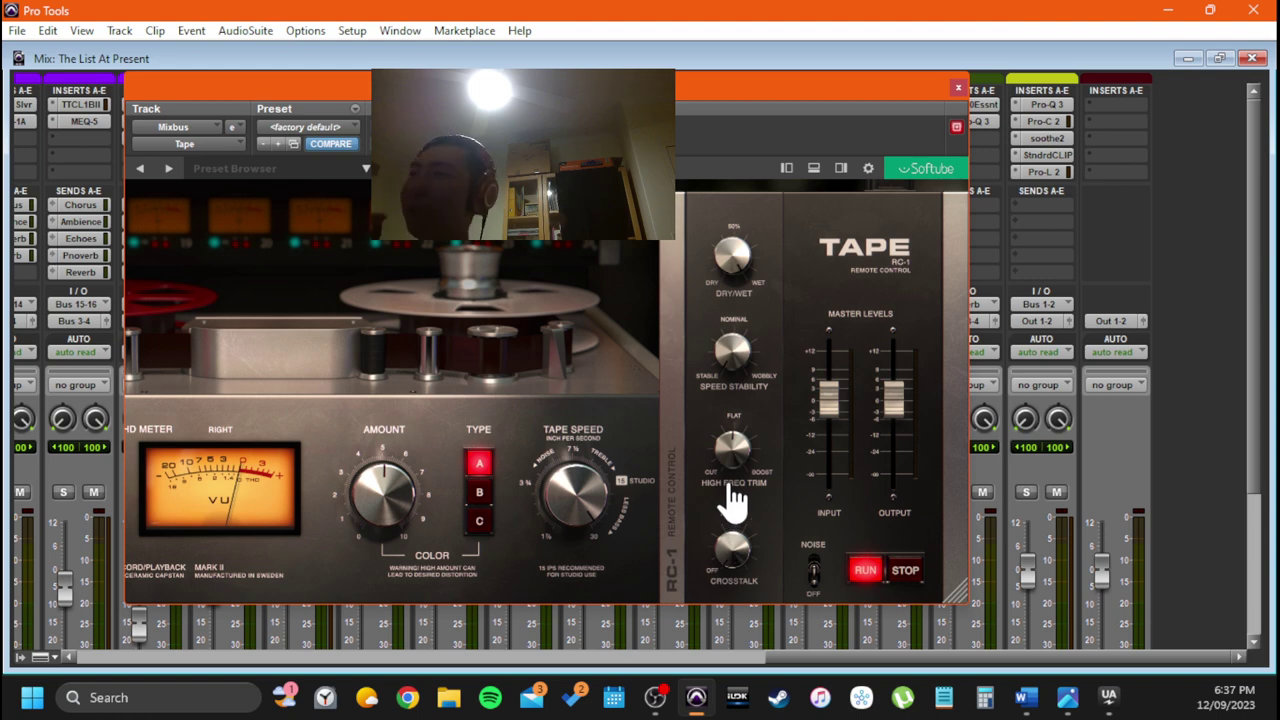
left_click(677, 386)
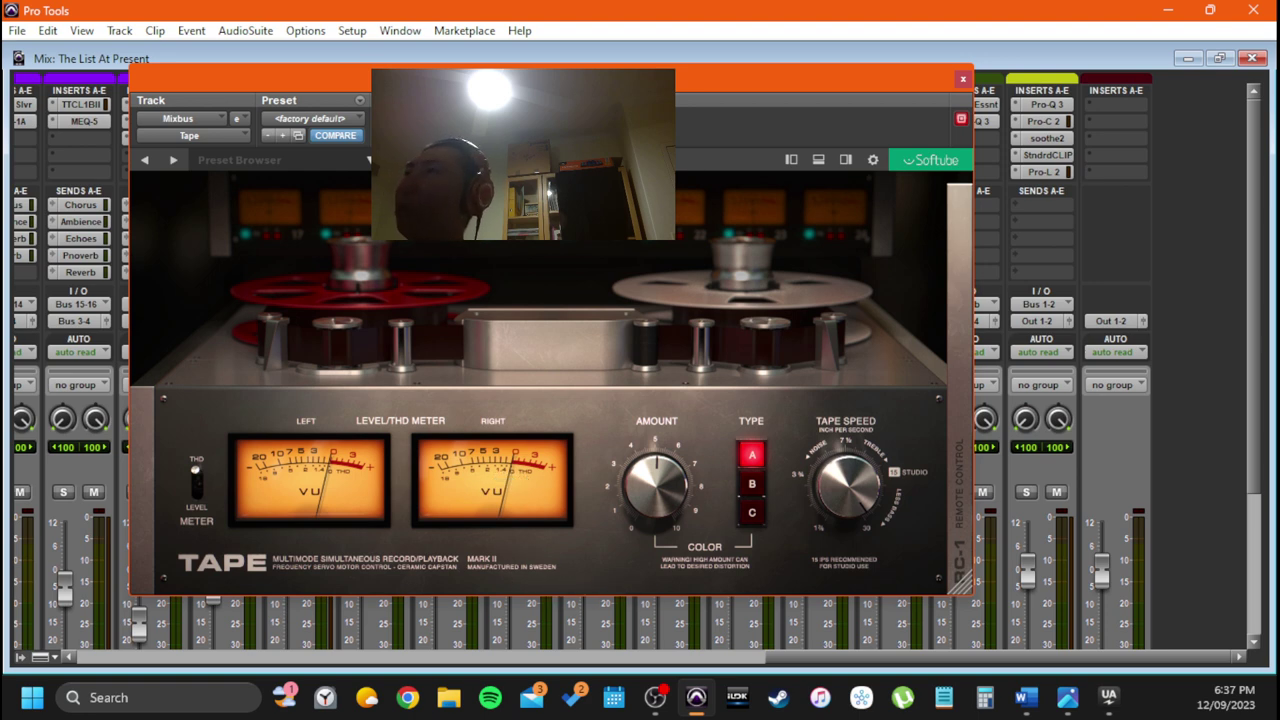
left_click_drag(520, 76, 506, 82)
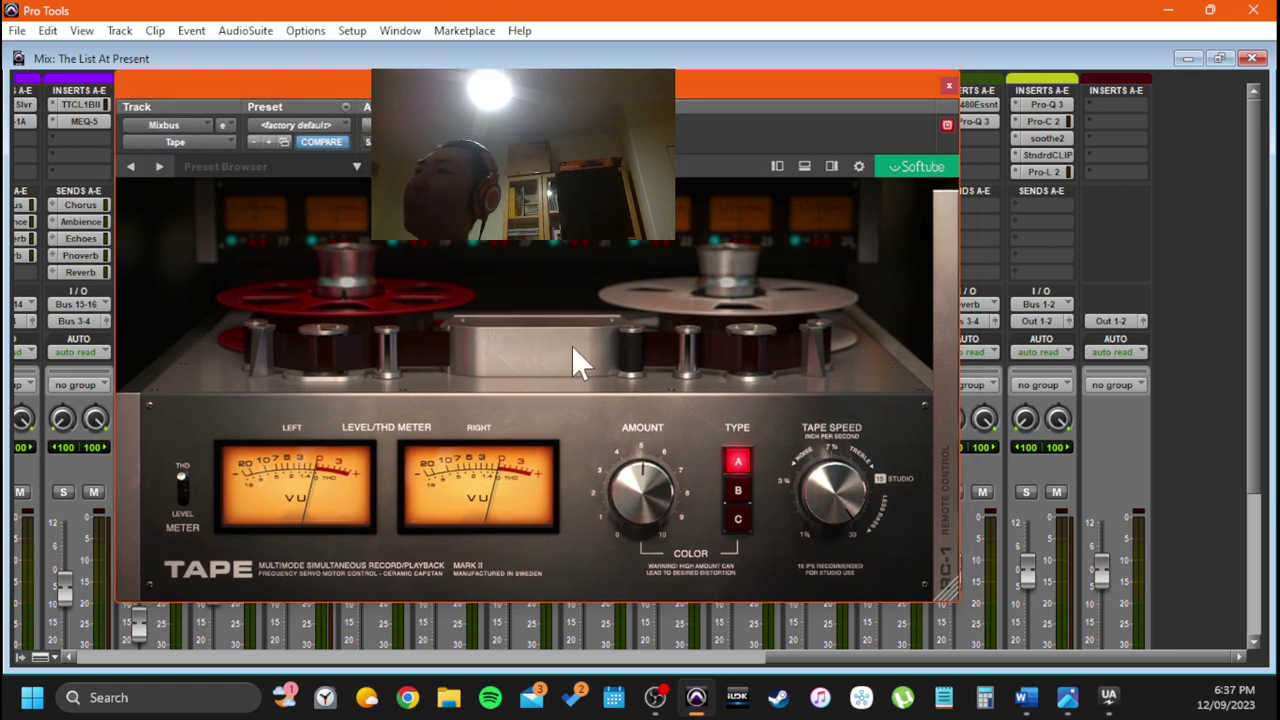
mouse_move(842, 82)
left_mouse_down()
mouse_move(842, 113)
mouse_move(845, 88)
left_mouse_up()
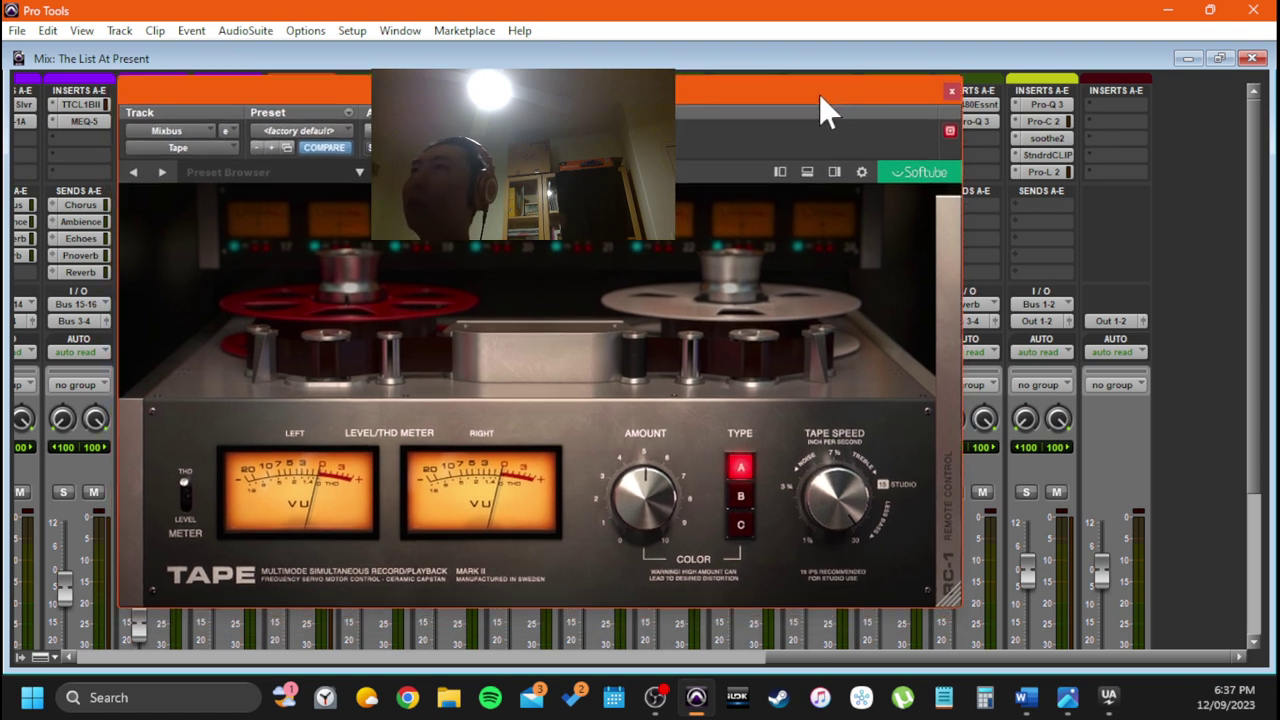
left_click(950, 91)
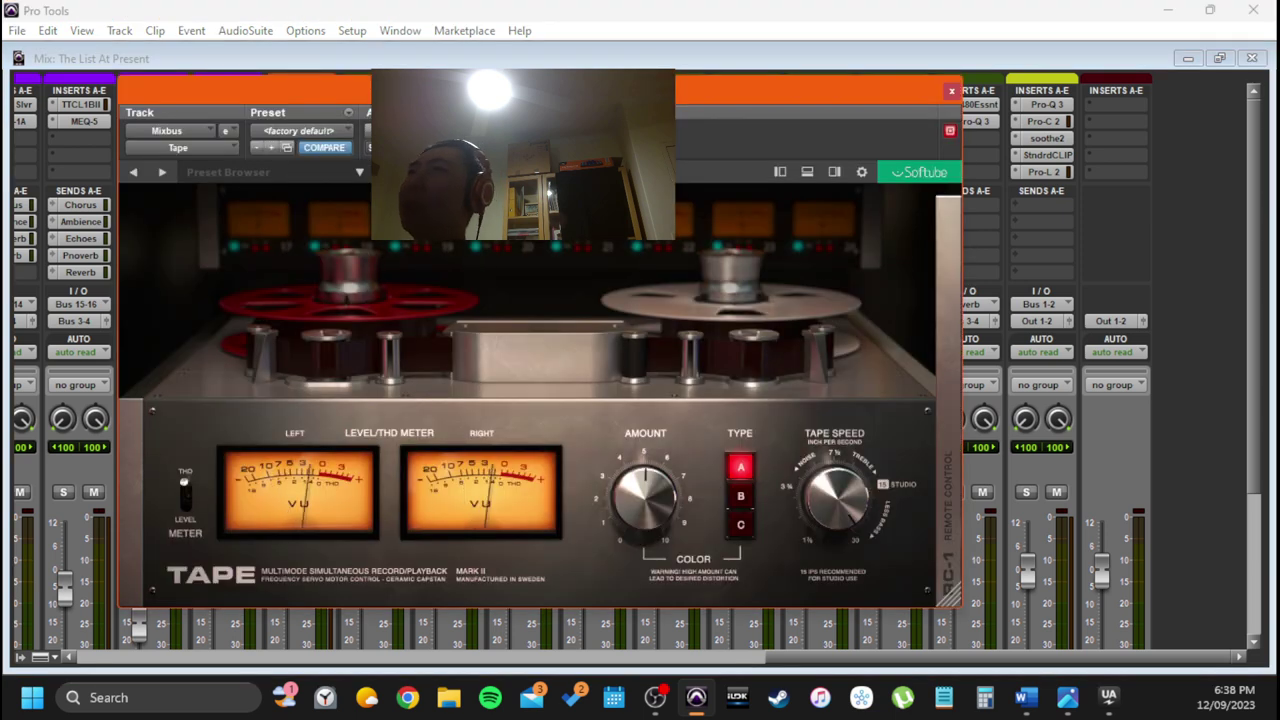
left_click_drag(520, 90, 488, 85)
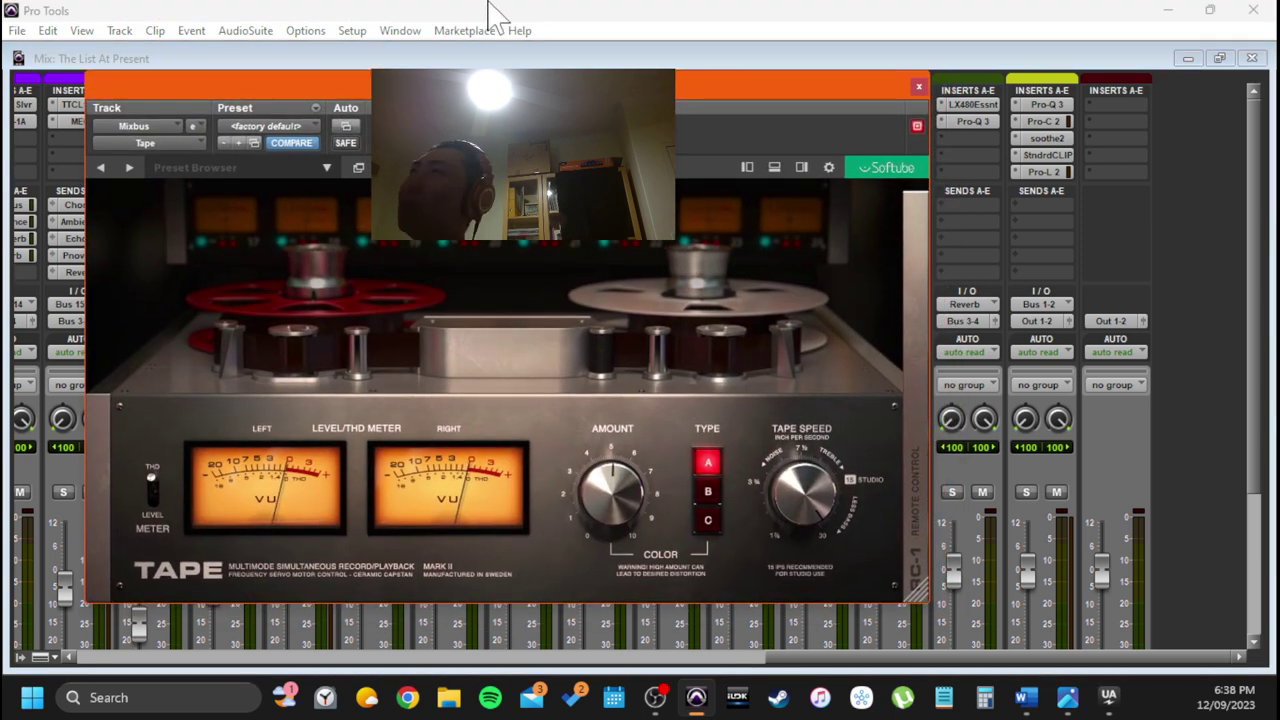
Close the Tape insert and move the Masterbus track directly after Mixbus, ahead of the Chorus effect return
left_click_drag(616, 84, 711, 100)
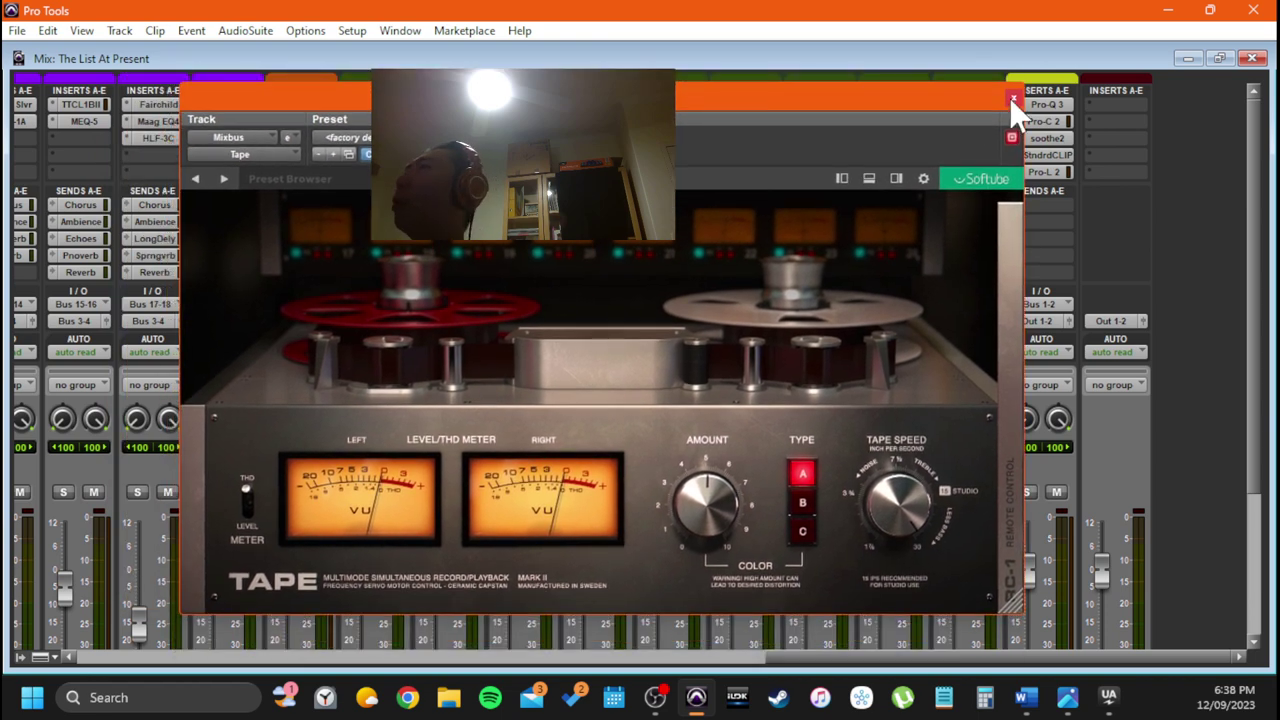
left_click(1012, 100)
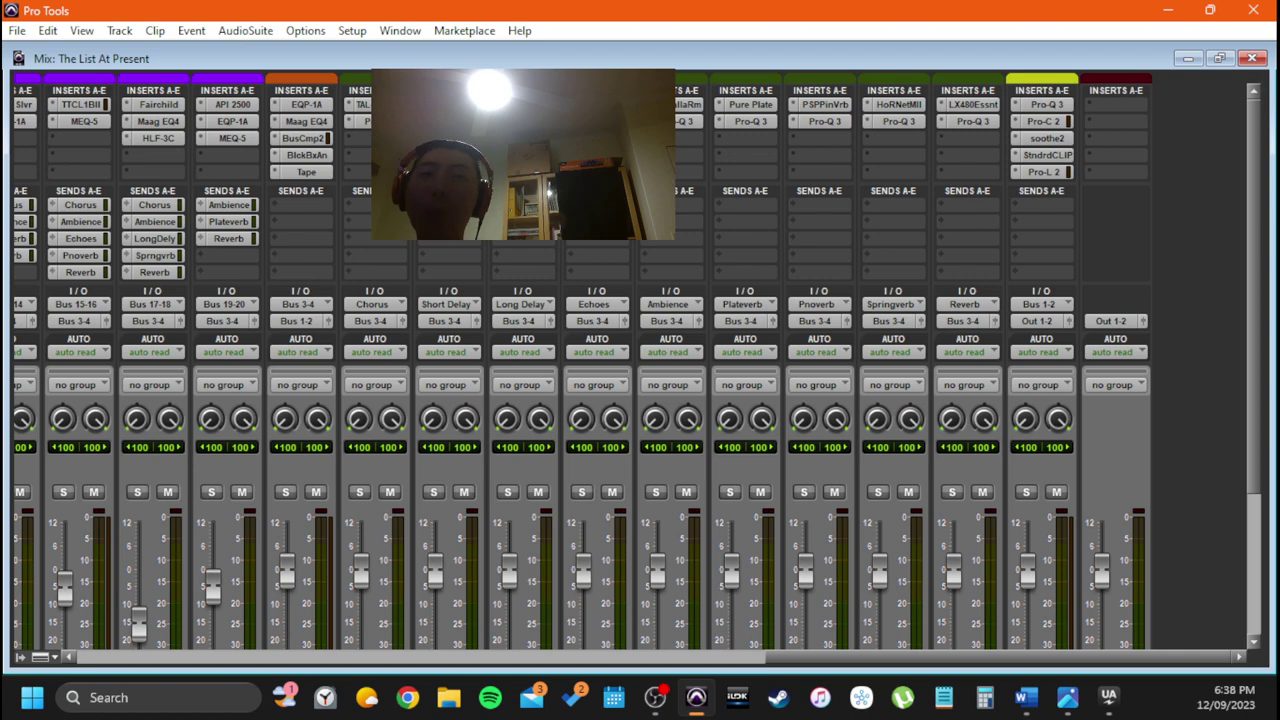
scroll(435, 241, "down", 3)
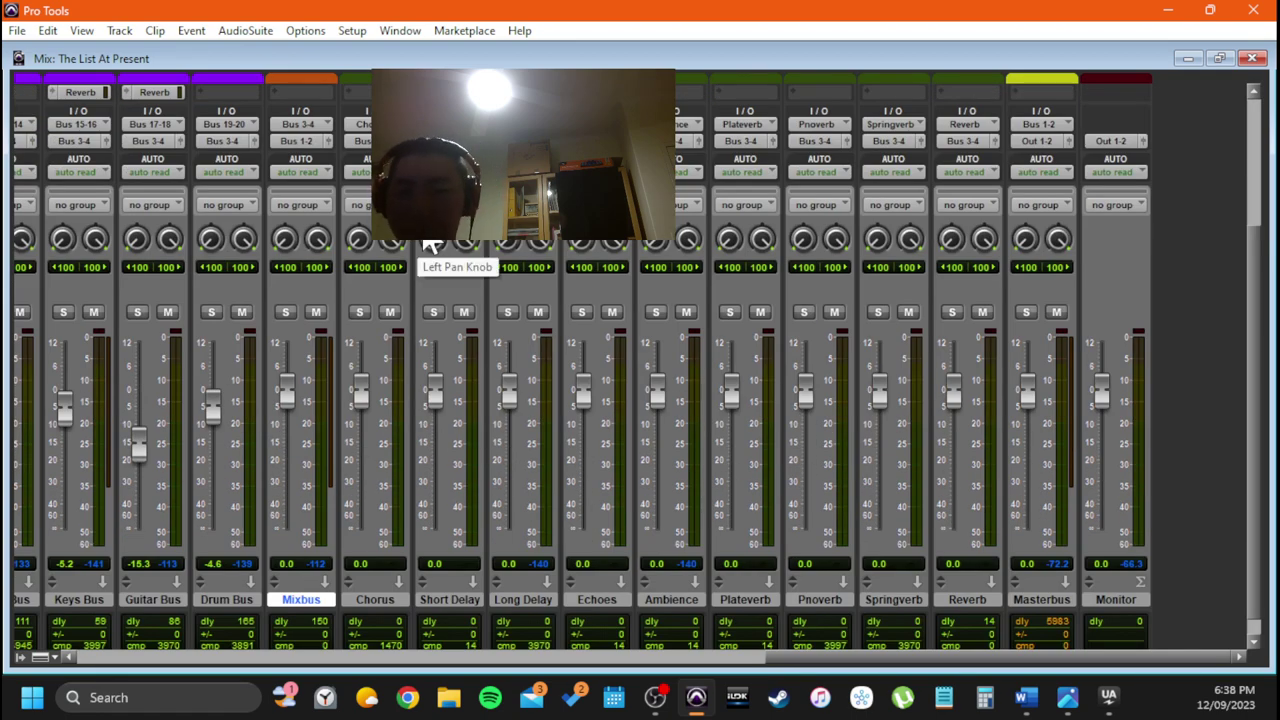
scroll(337, 396, "up", 3)
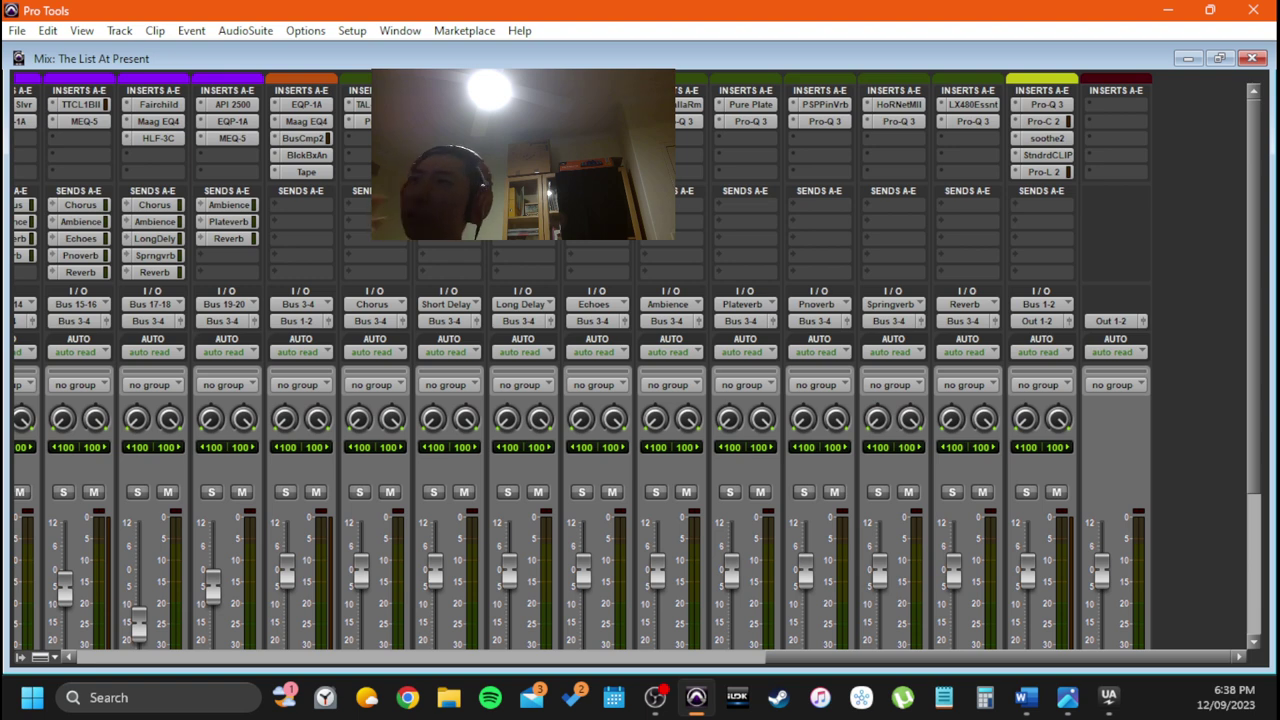
scroll(310, 300, "down", 5)
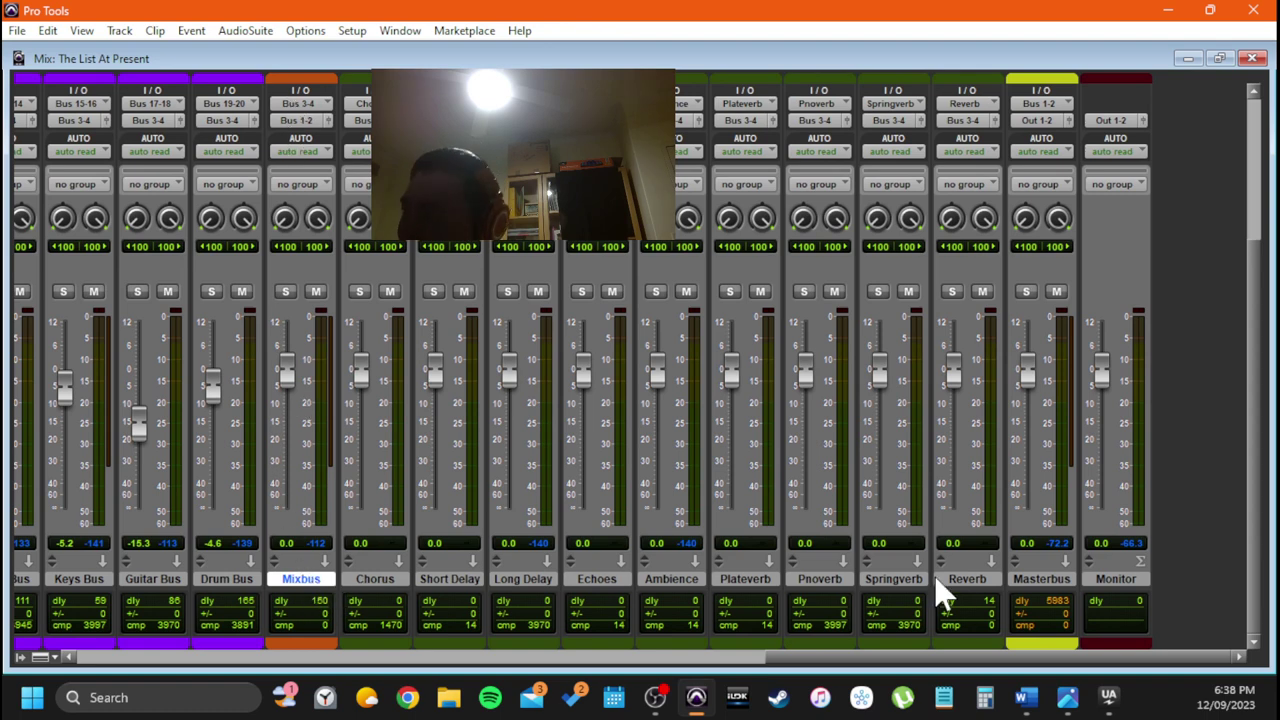
left_click_drag(1036, 580, 358, 606)
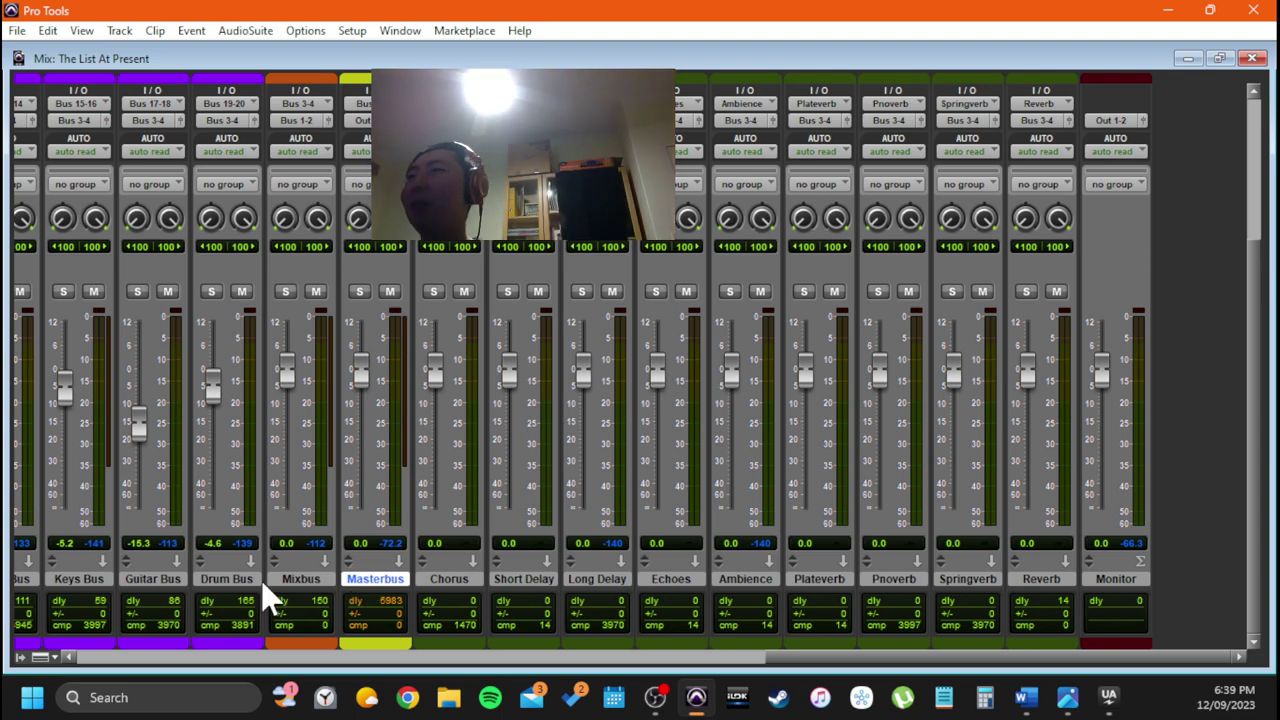
scroll(289, 452, "up", 5)
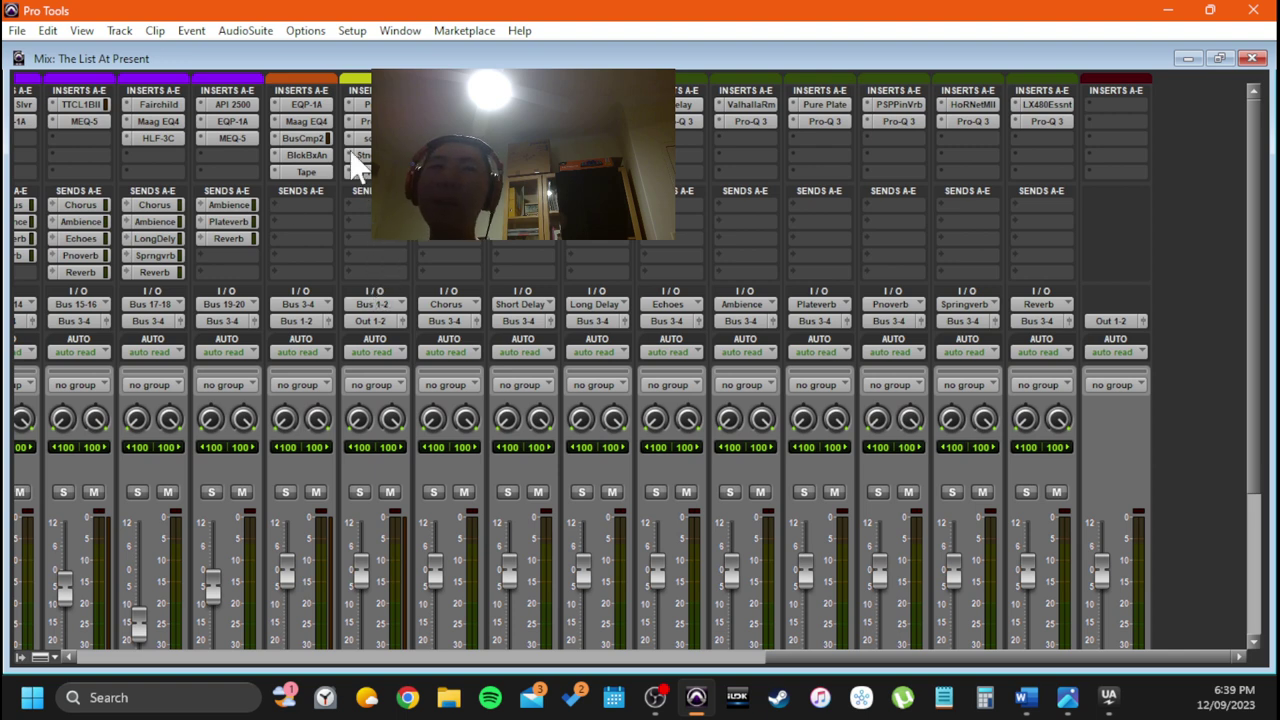
Open the FabFilter Pro-Q 3 insert on Masterbus, examine its EQ bands including the mid and side ones, and close it
left_click_drag(523, 155, 523, 370)
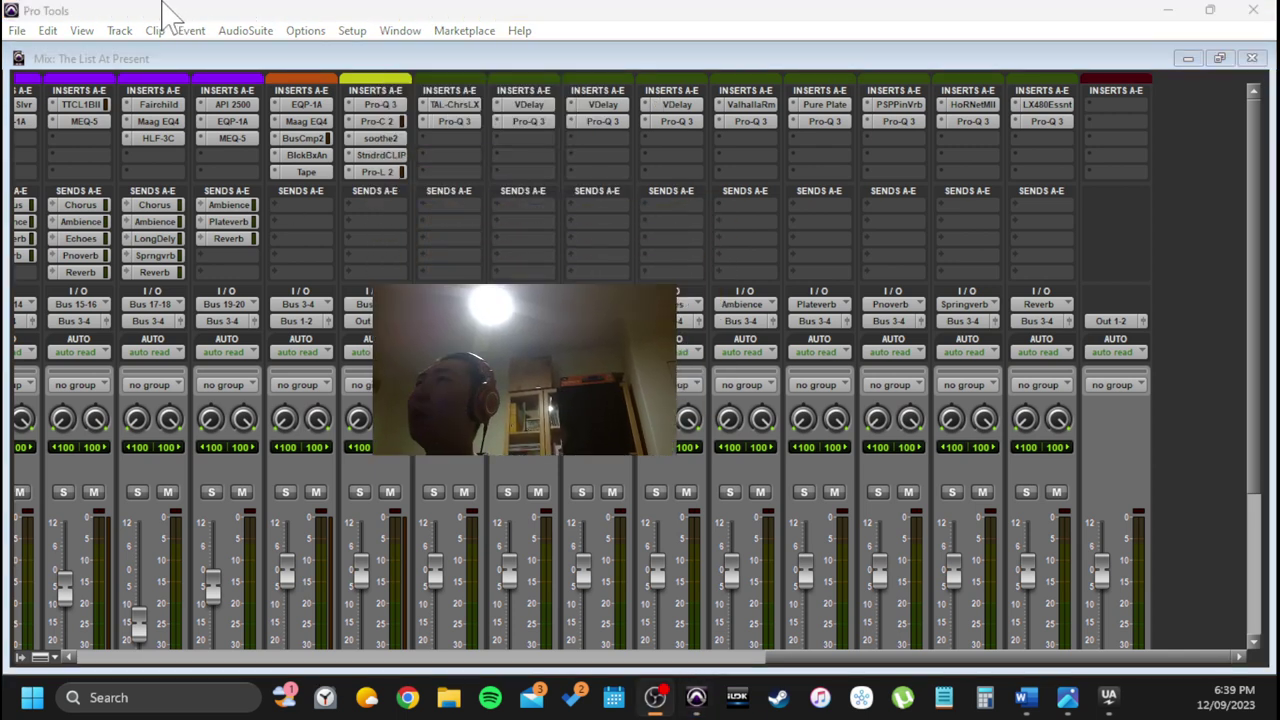
left_click(438, 12)
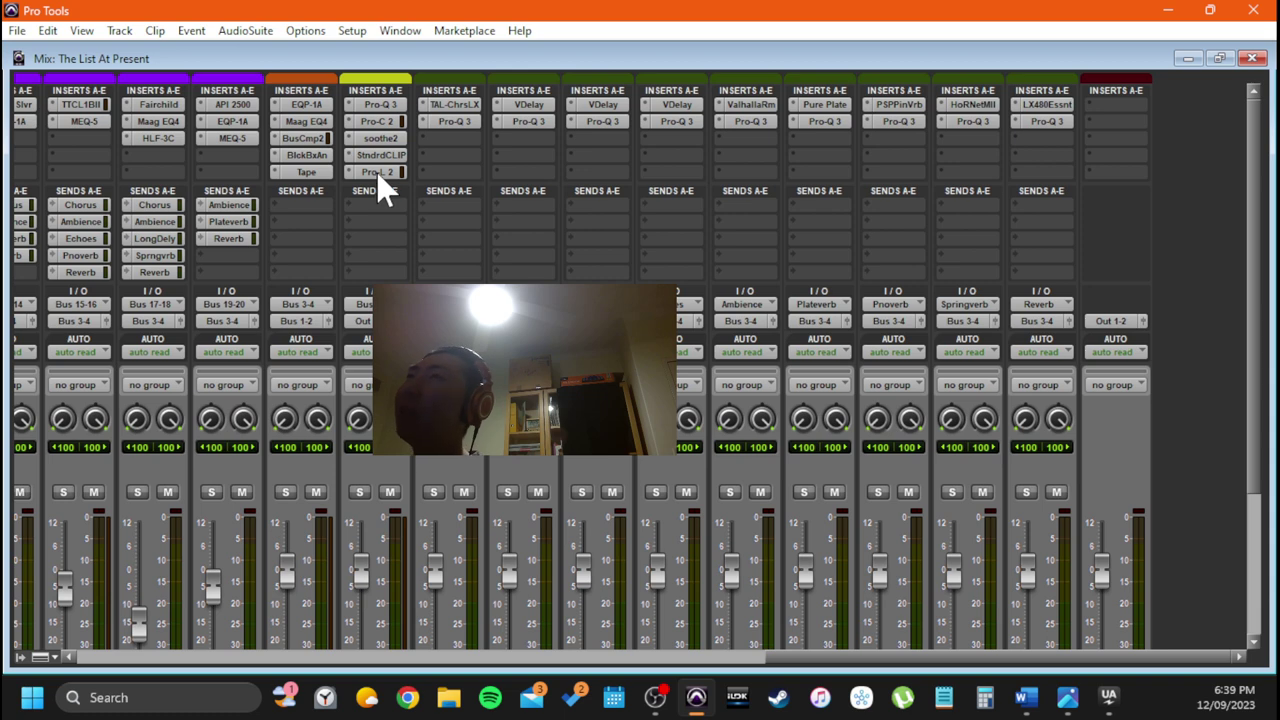
left_click(402, 108)
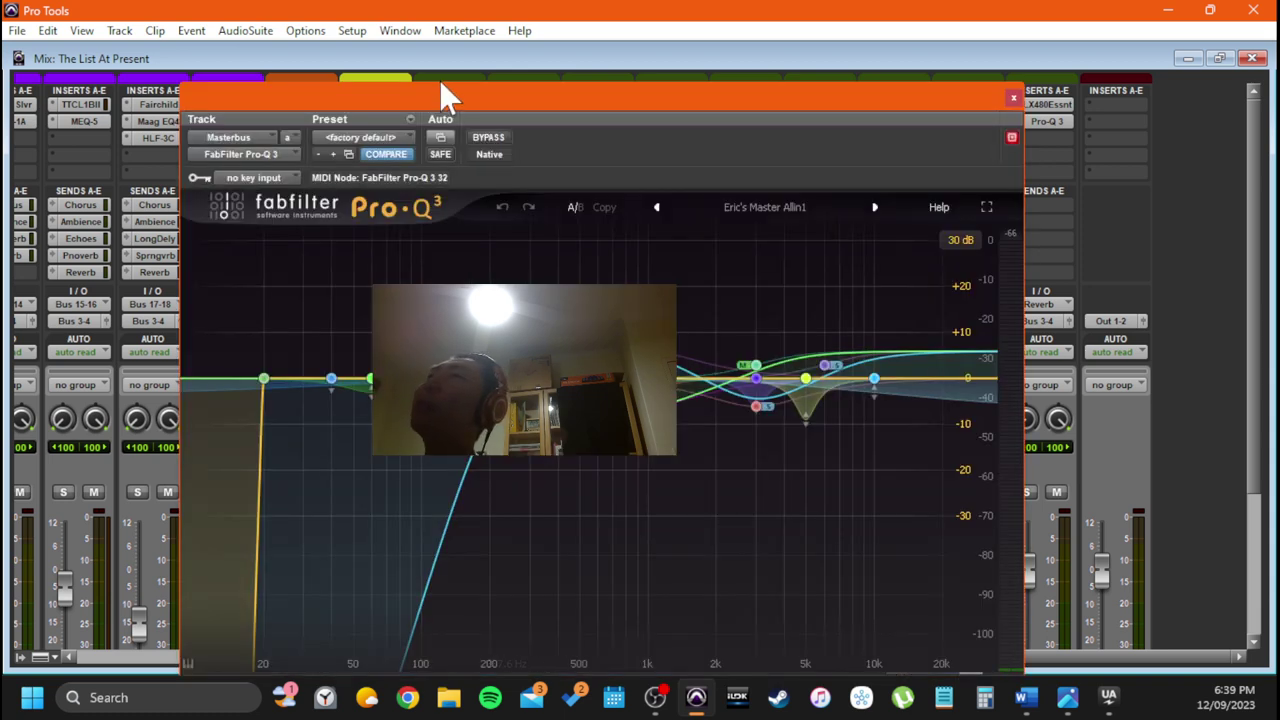
left_click_drag(430, 97, 378, 63)
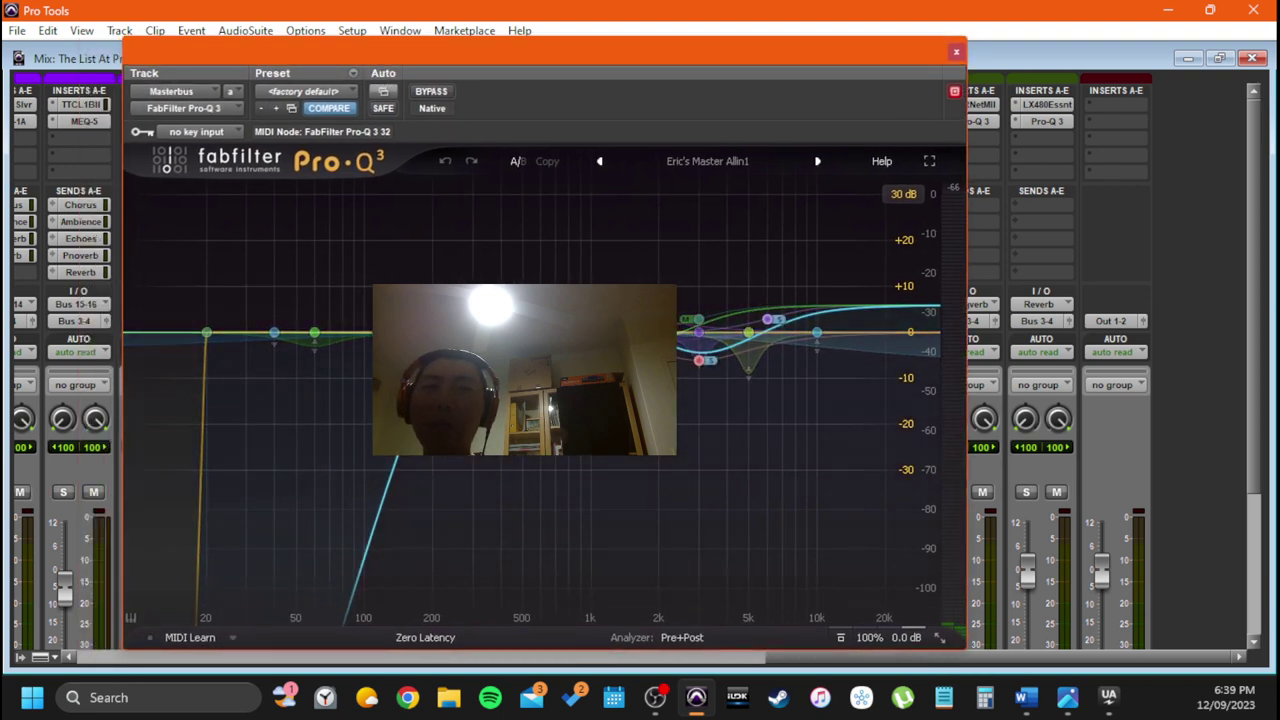
left_click_drag(524, 370, 775, 529)
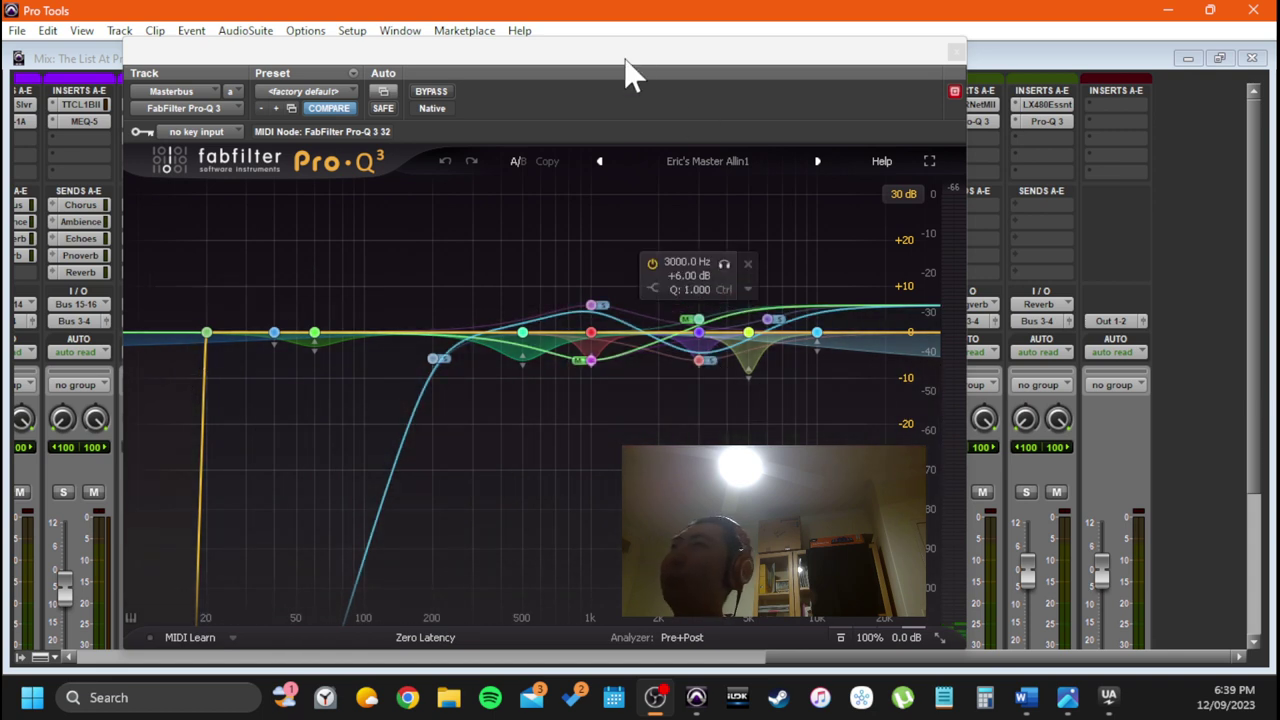
left_click(624, 58)
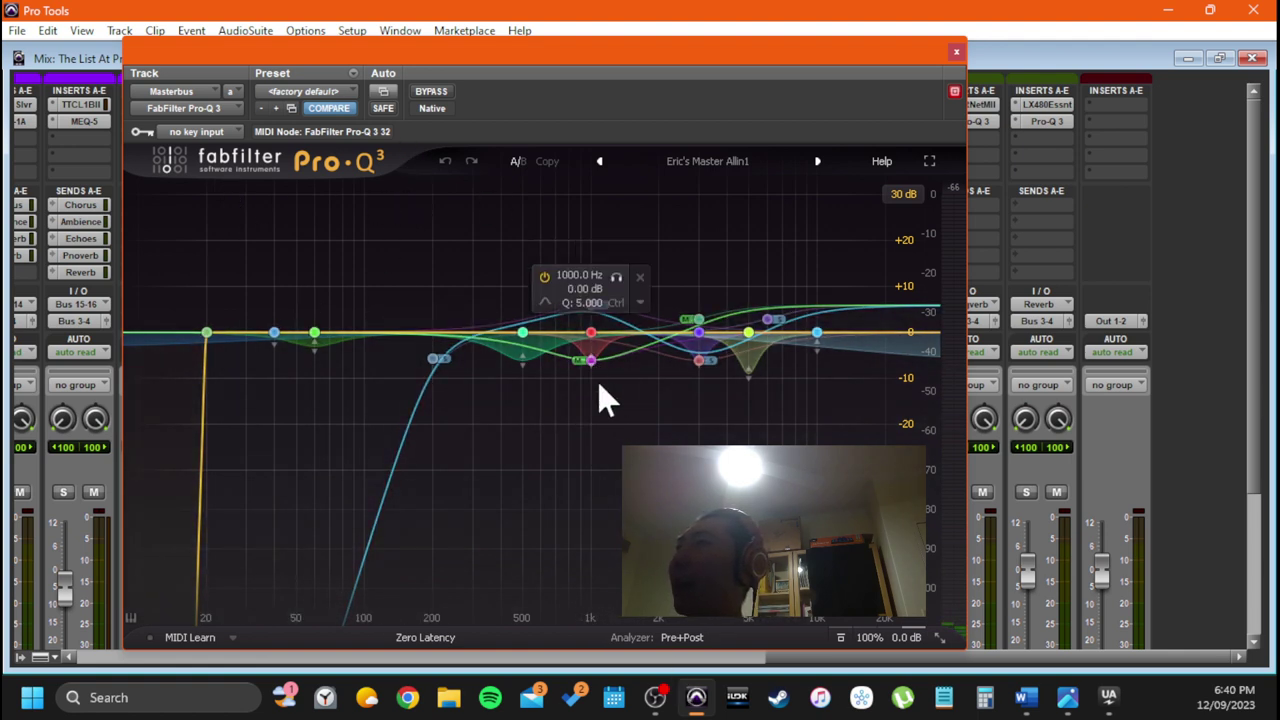
left_click(528, 150)
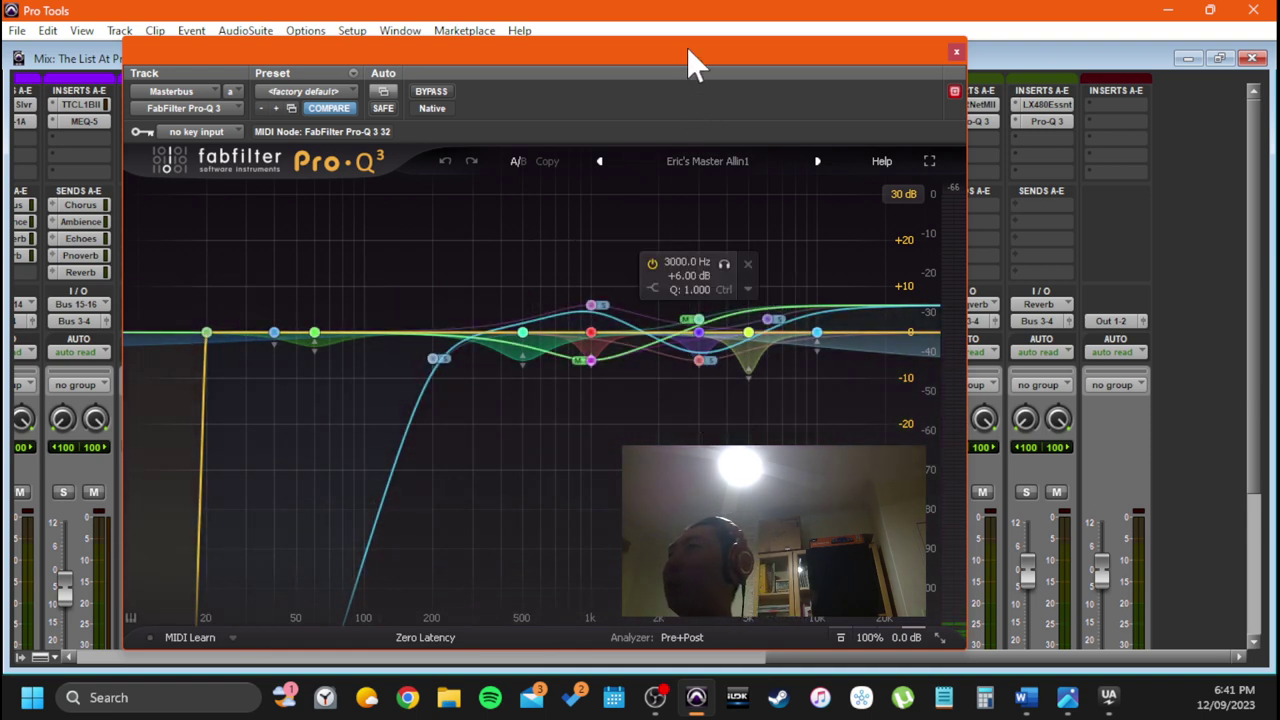
mouse_move(688, 48)
left_mouse_down()
mouse_move(721, 258)
mouse_move(671, 56)
left_mouse_up()
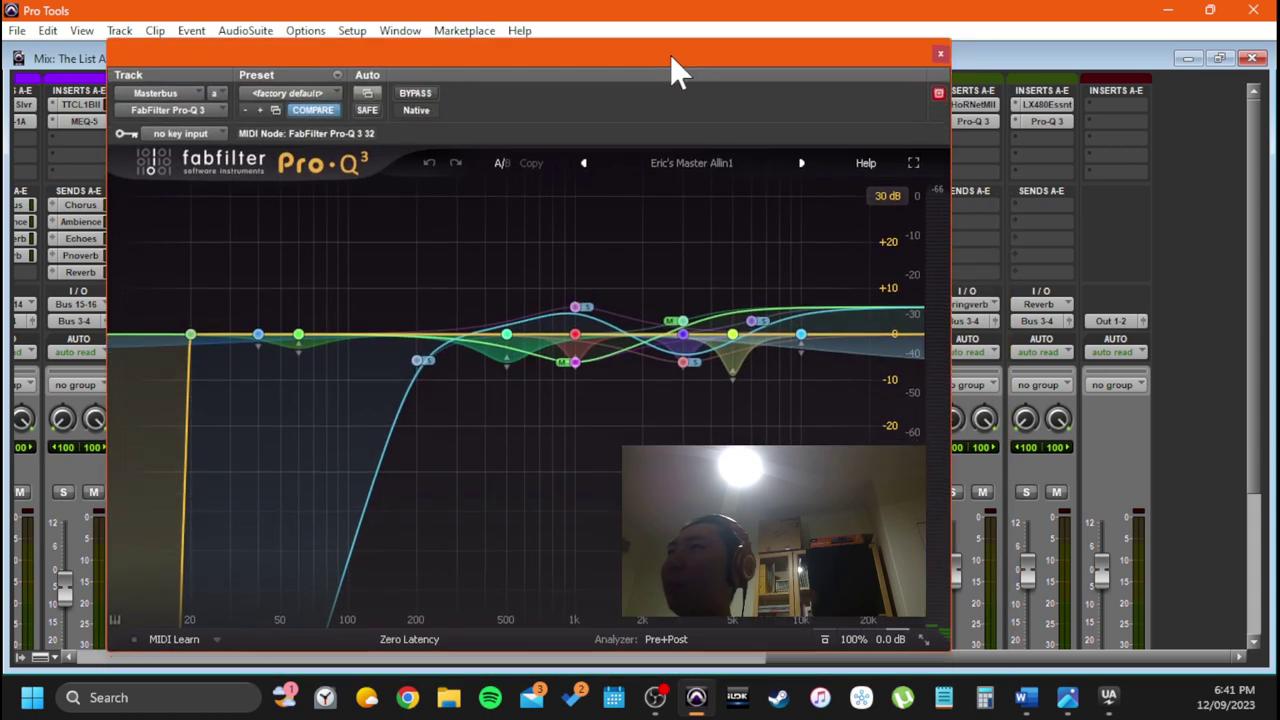
left_click(940, 54)
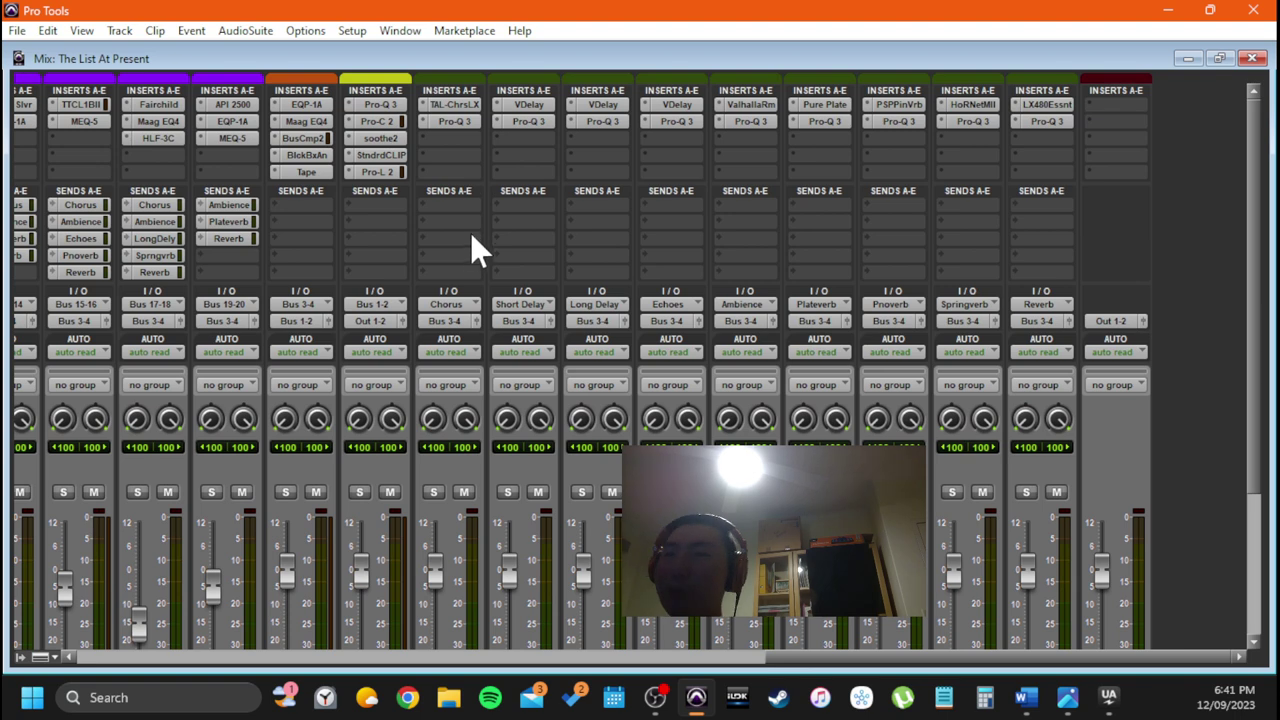
Open the FabFilter Pro-C 2 insert on Masterbus, examine its compression and side-chain filter settings, and close it
left_click(378, 121)
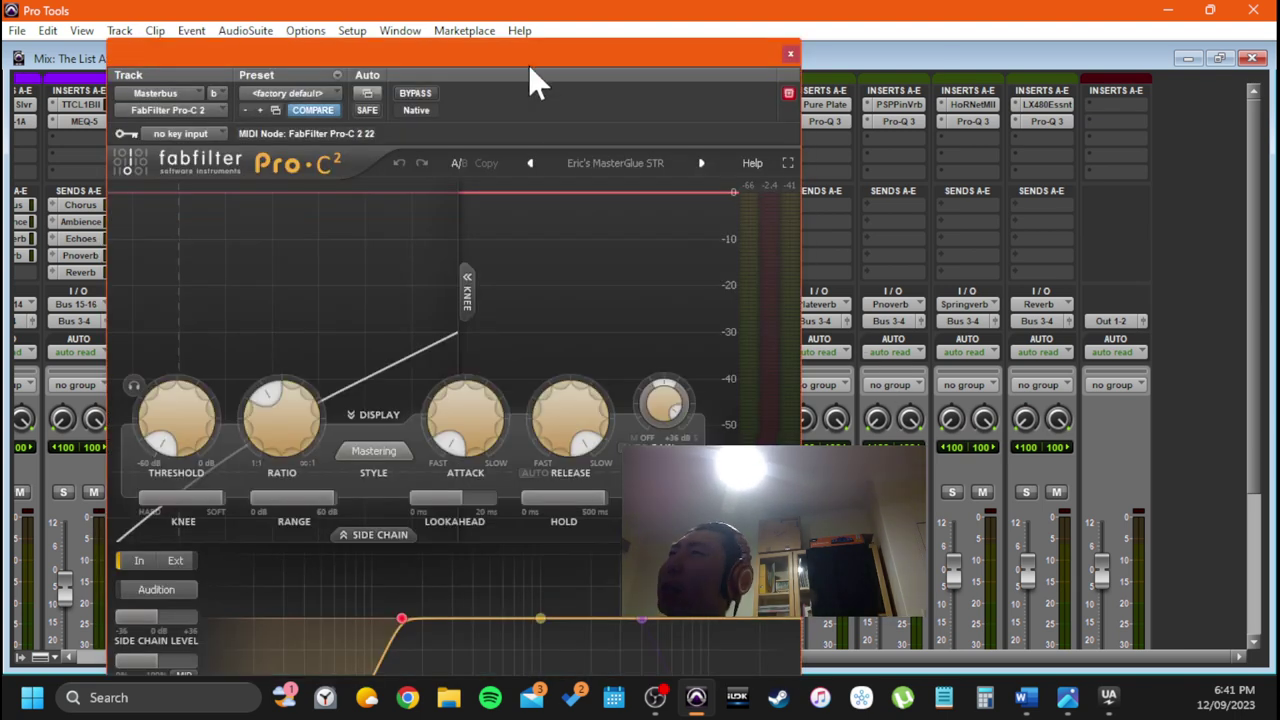
mouse_move(530, 52)
left_mouse_down()
mouse_move(543, 14)
mouse_move(508, 20)
mouse_move(641, 34)
mouse_move(537, 28)
left_mouse_up()
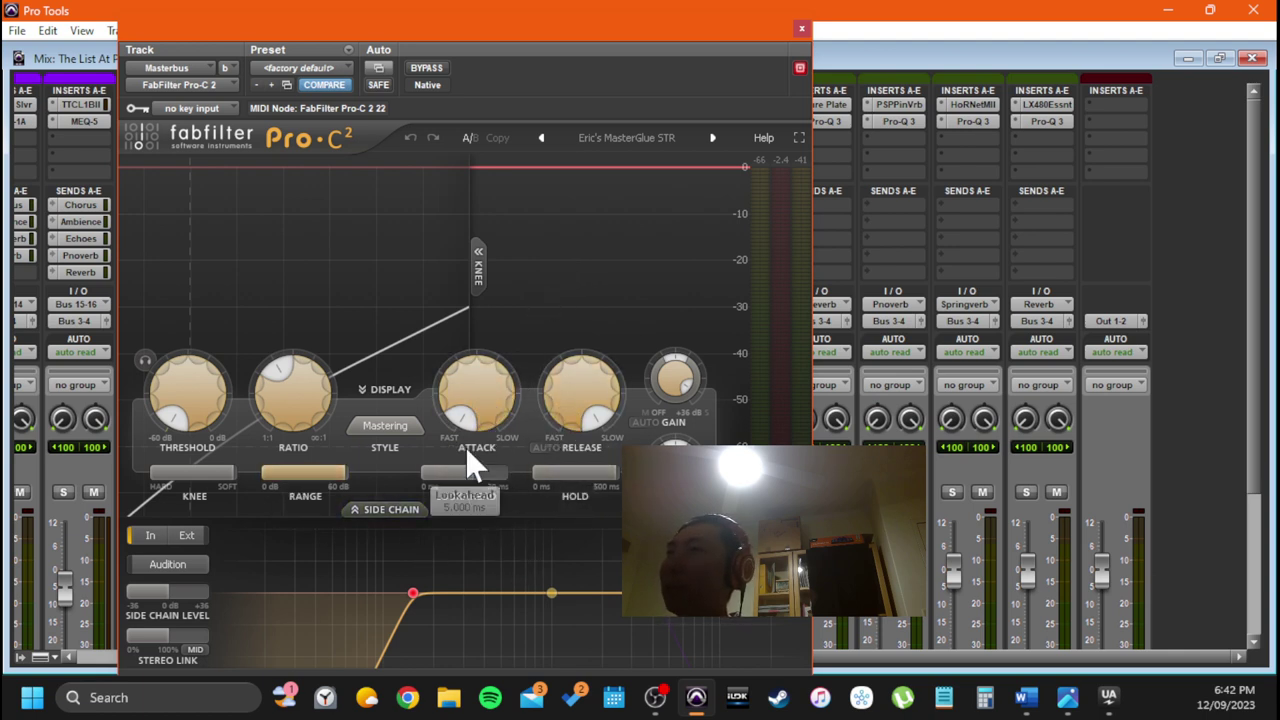
left_click_drag(553, 28, 595, 17)
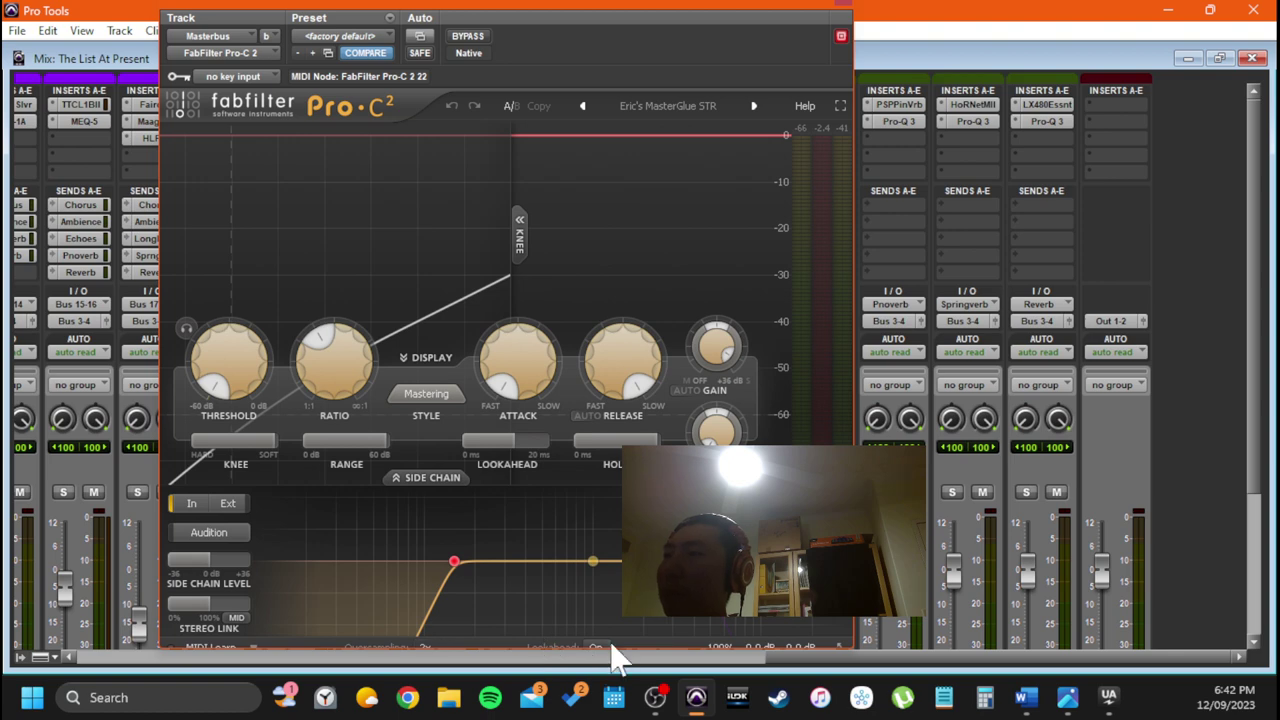
mouse_move(452, 566)
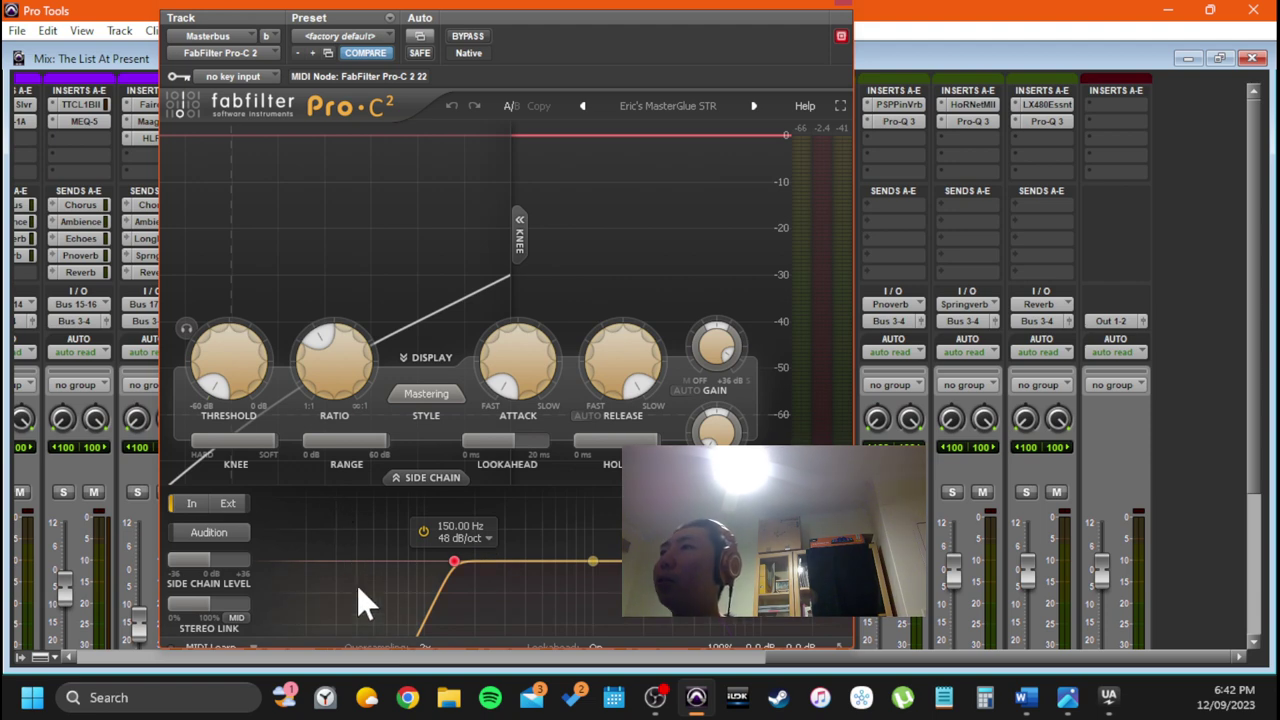
mouse_move(356, 594)
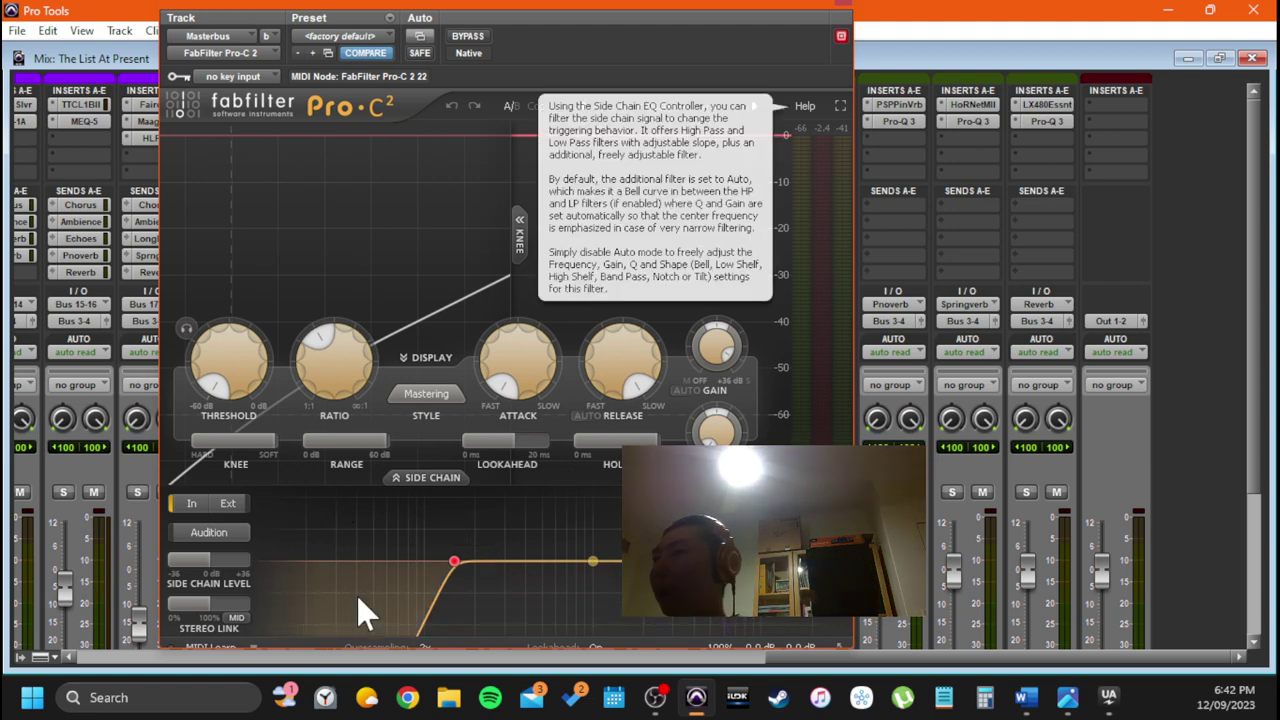
mouse_move(335, 363)
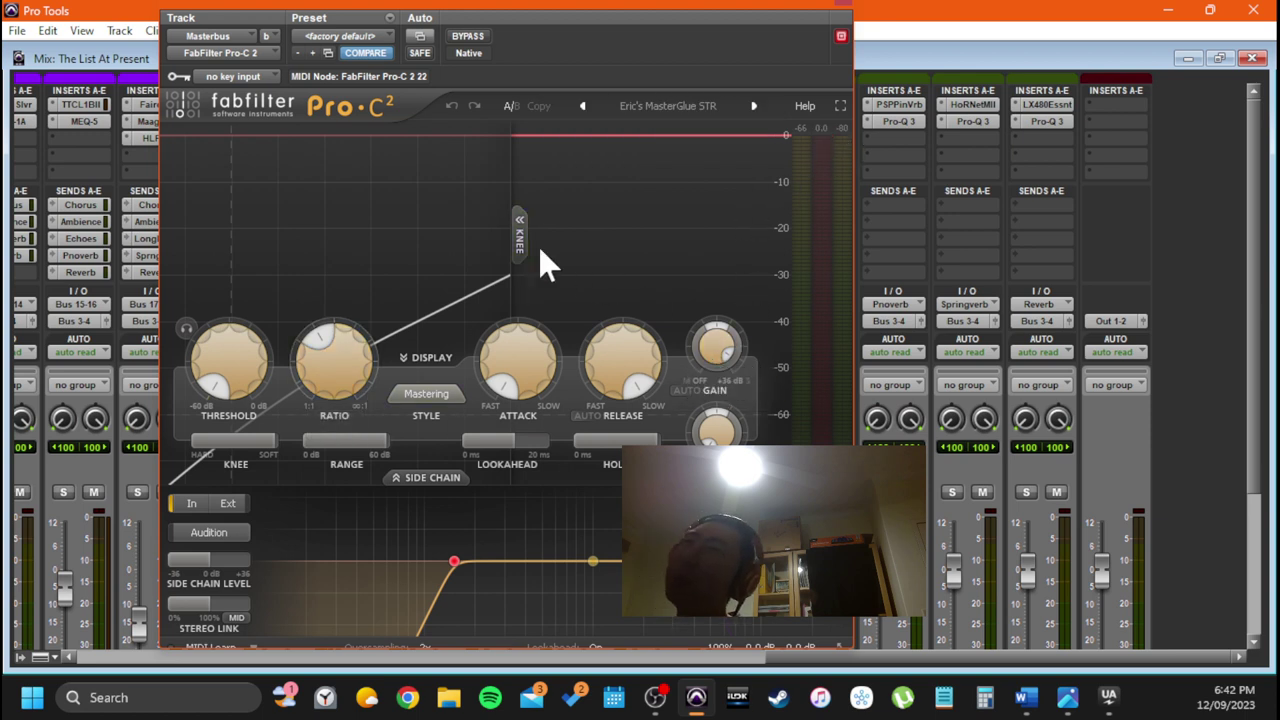
mouse_move(215, 385)
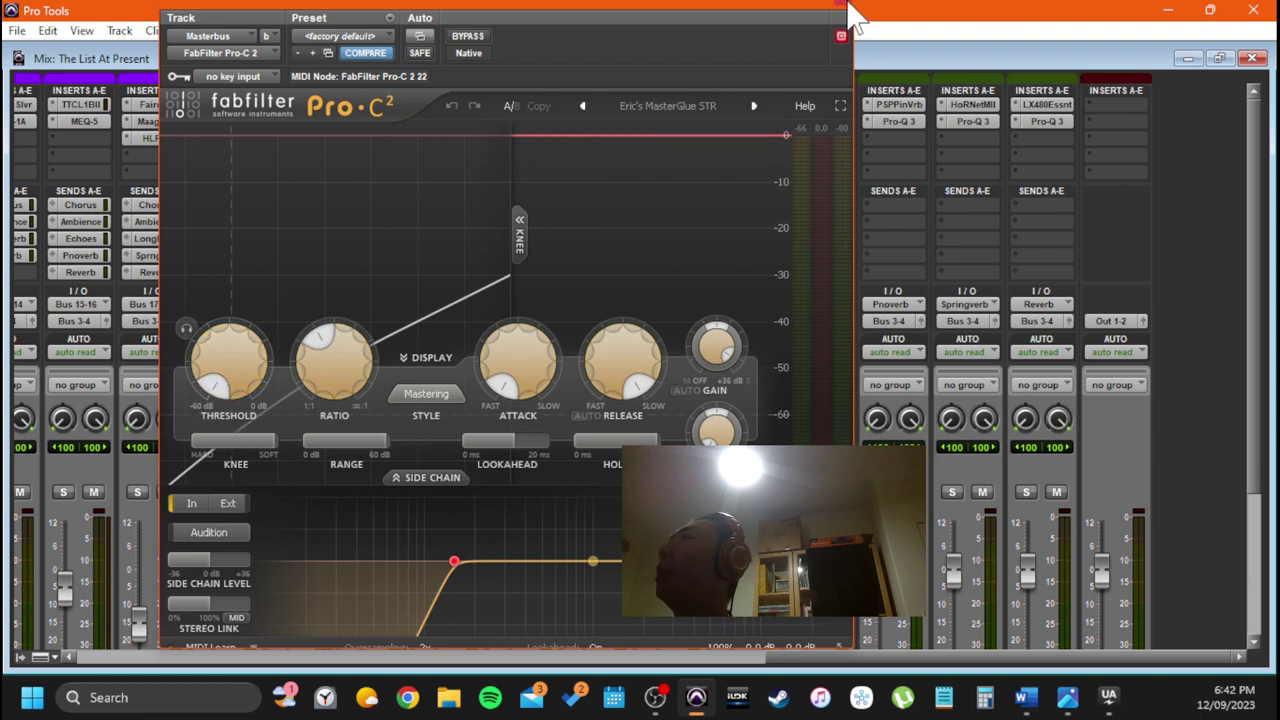
left_click(841, 35)
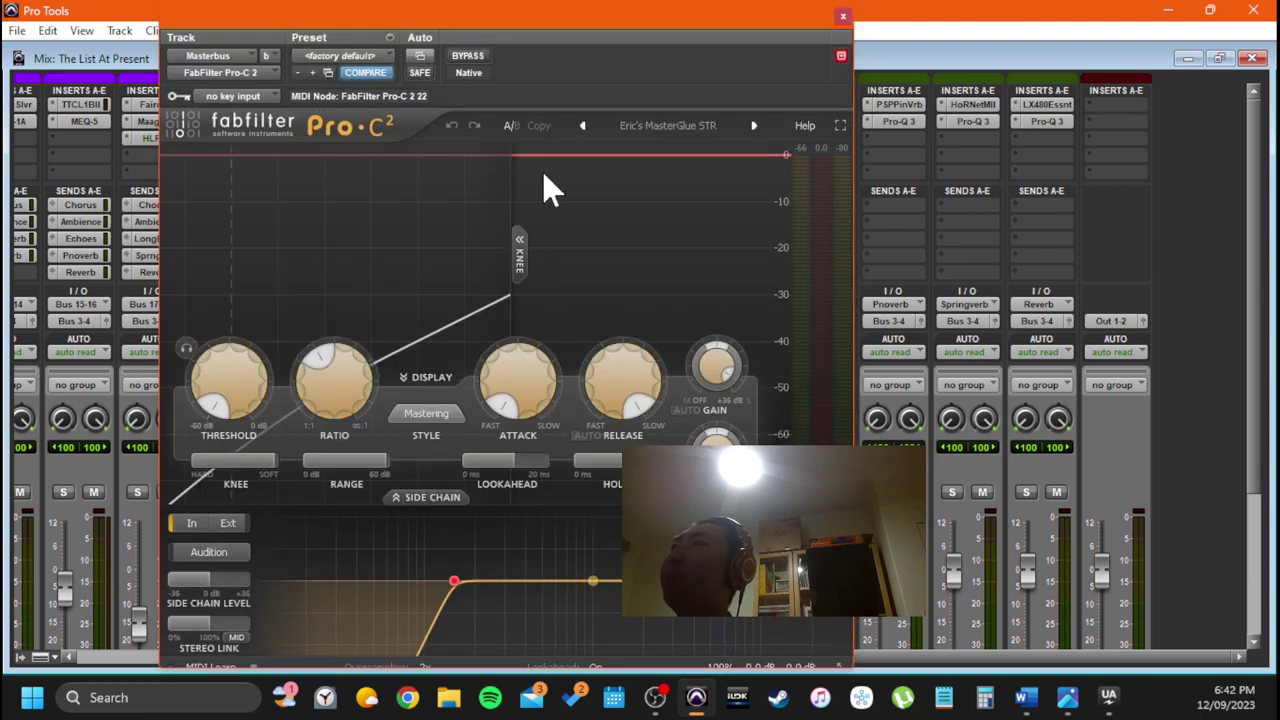
left_click_drag(530, 16, 510, 1)
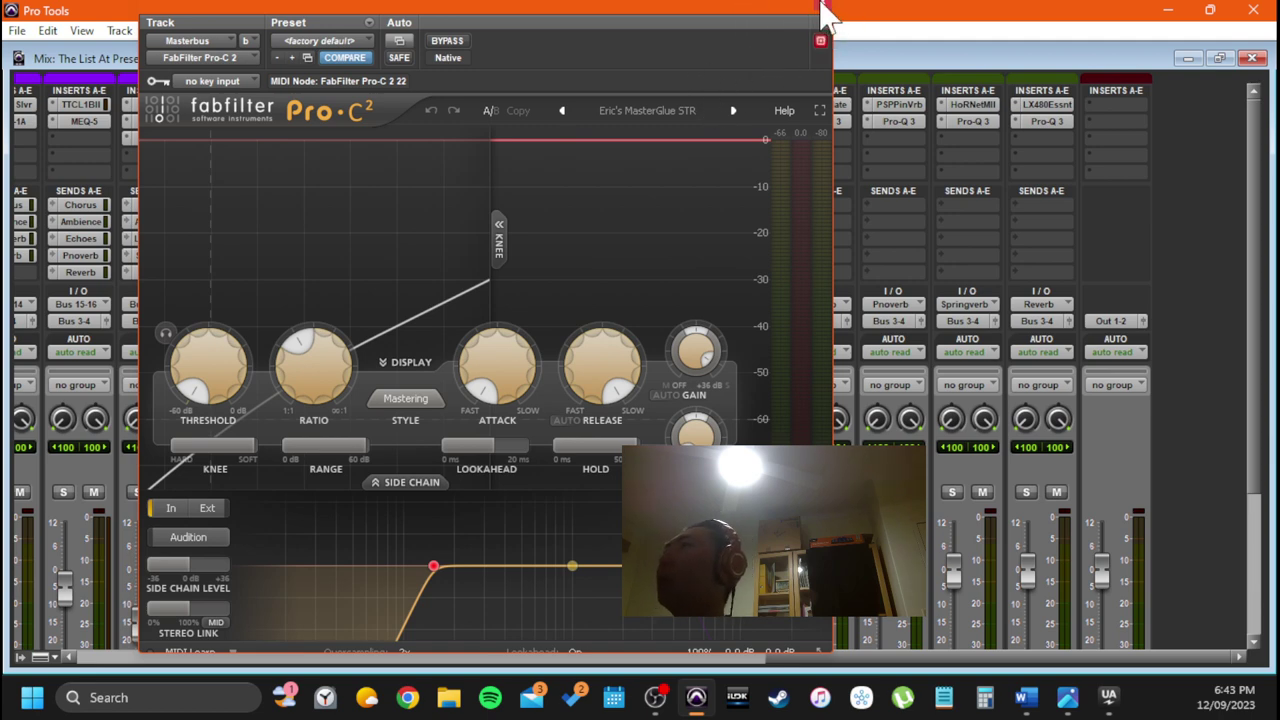
left_click(820, 40)
Open the soothe2 insert on Masterbus, examine its depth and mid/side resonance suppression settings, and close it
left_click(378, 138)
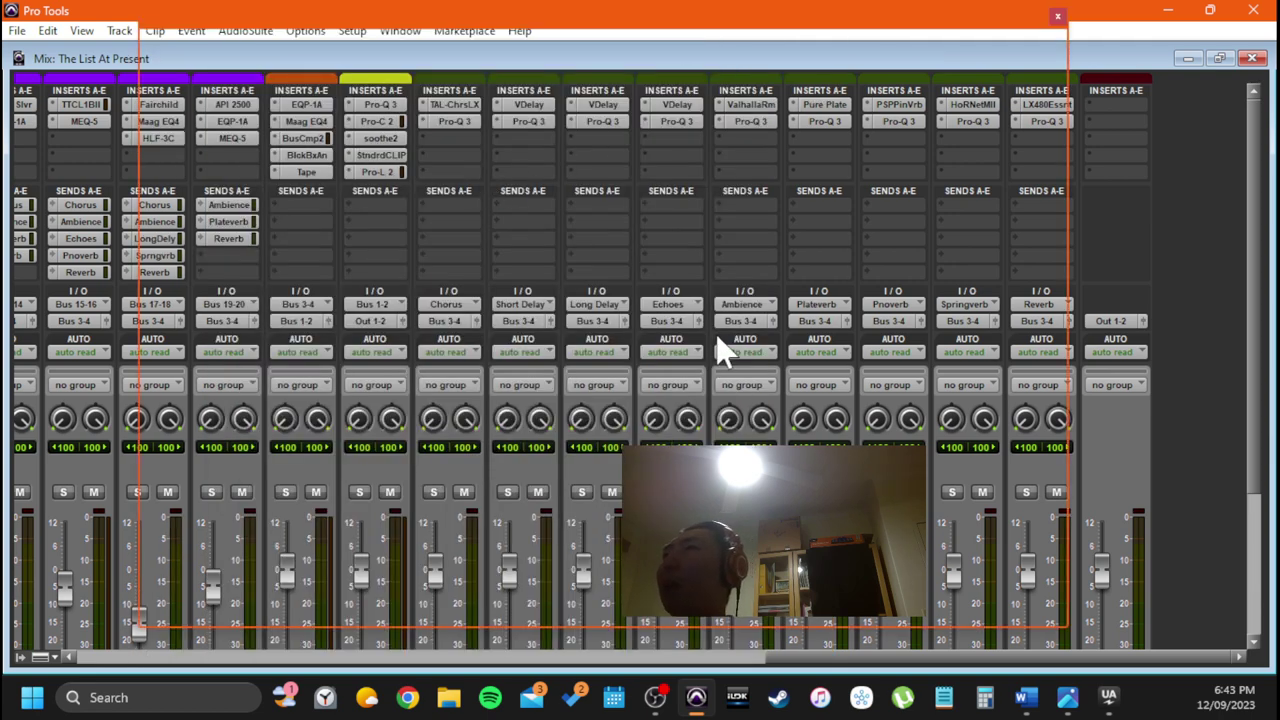
mouse_move(569, 15)
left_mouse_down()
mouse_move(507, 37)
mouse_move(477, 30)
mouse_move(562, 22)
left_mouse_up()
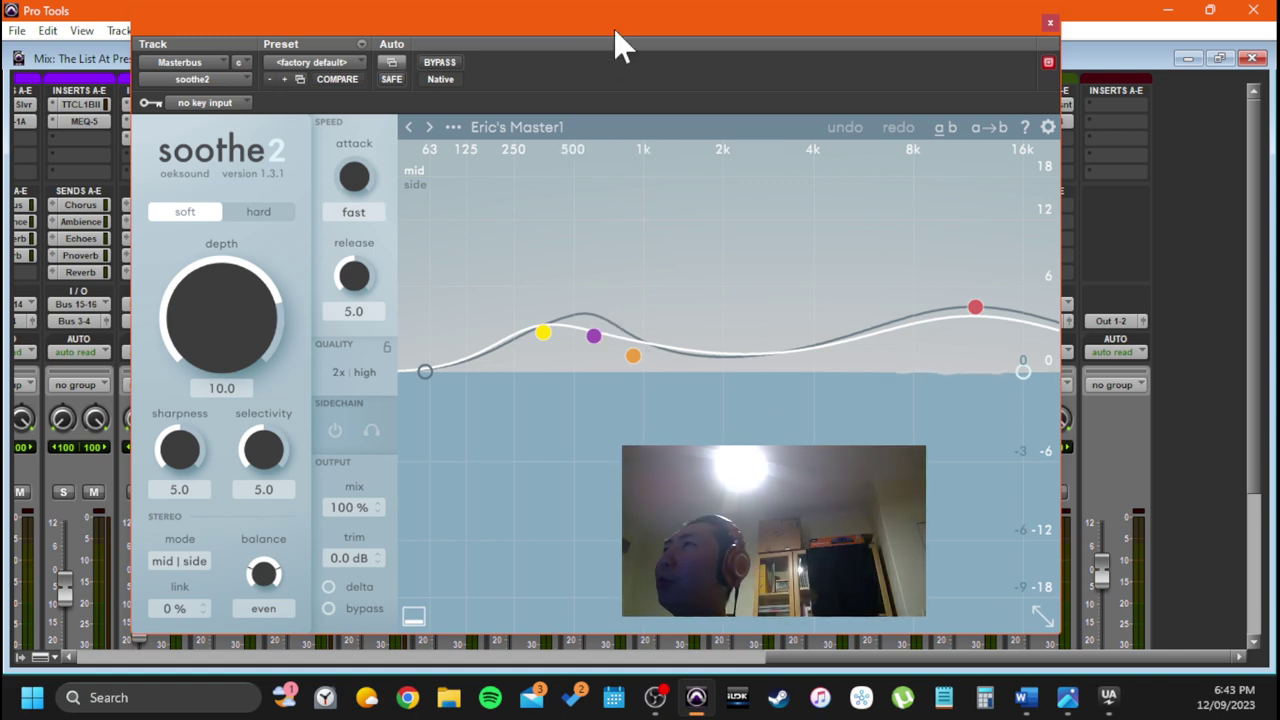
left_click_drag(613, 28, 570, 32)
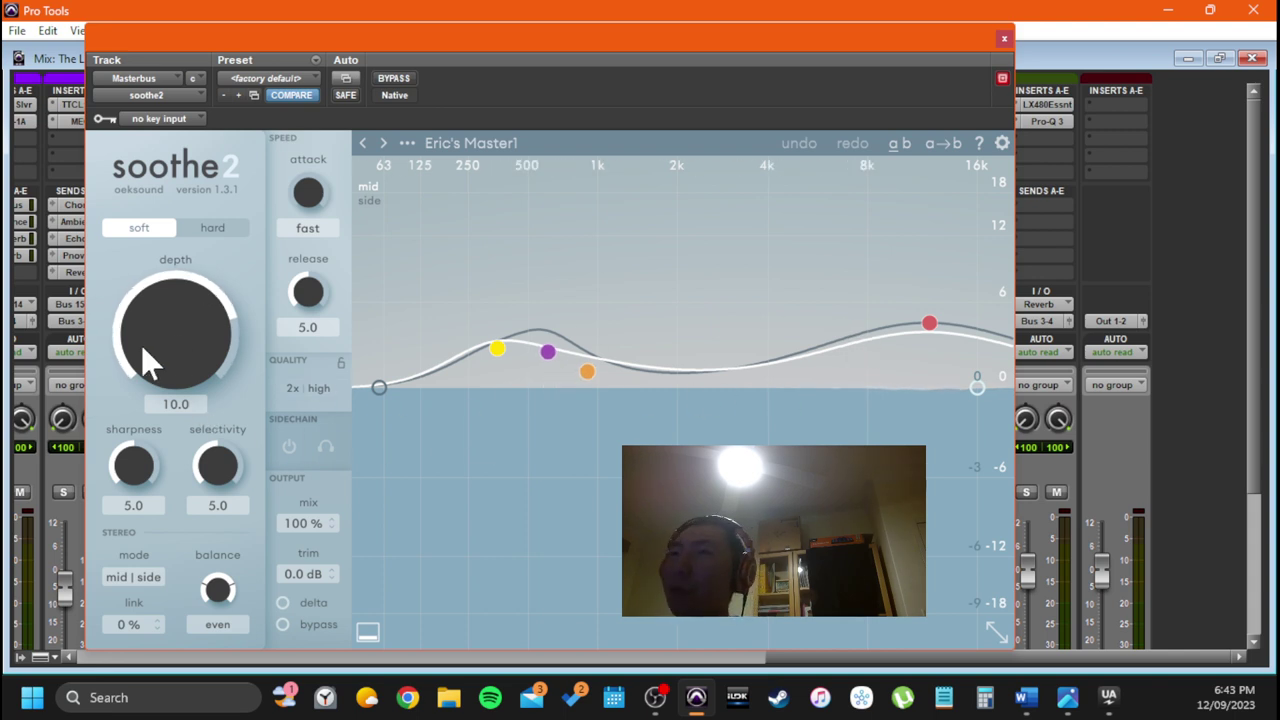
left_click_drag(688, 43, 777, 48)
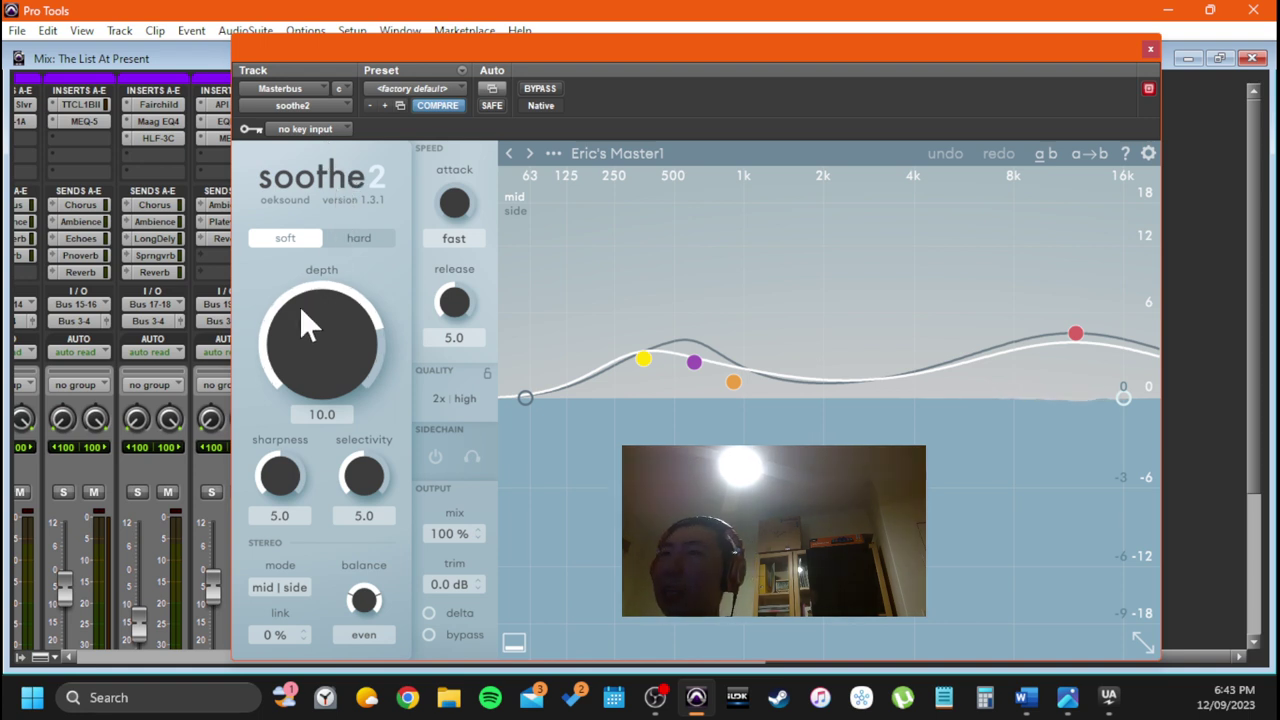
mouse_move(299, 306)
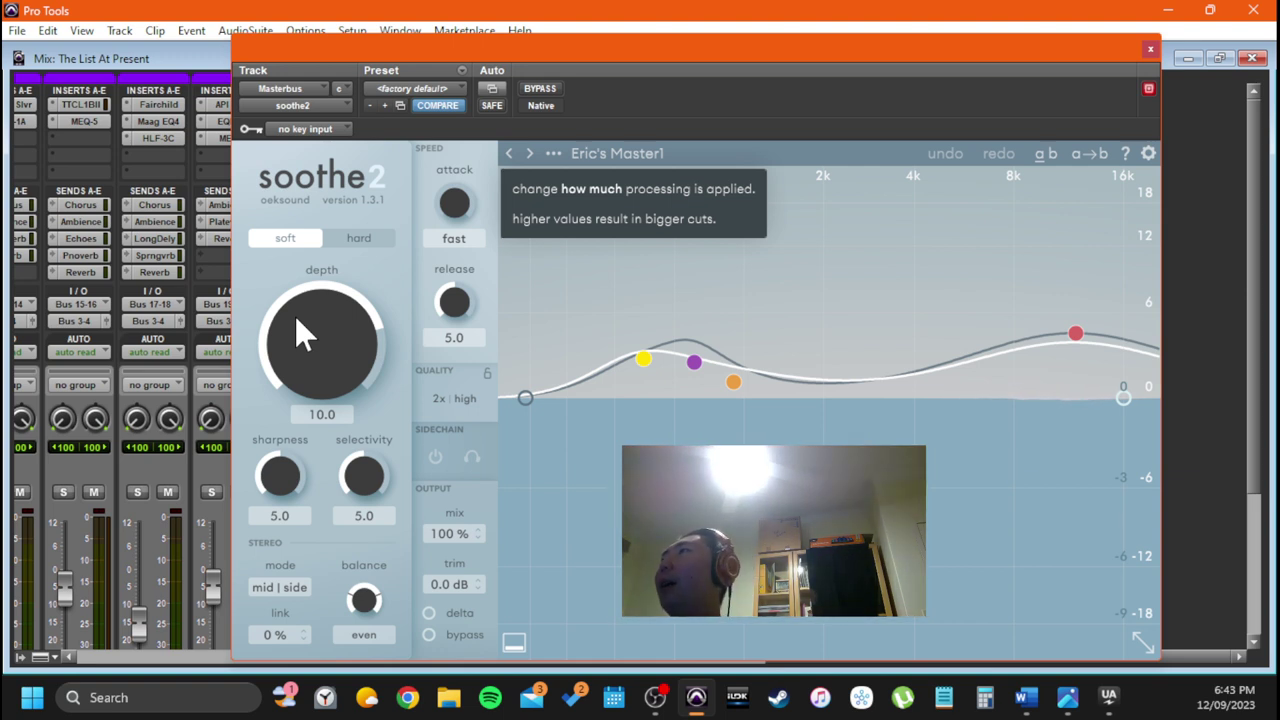
left_click_drag(878, 49, 839, 75)
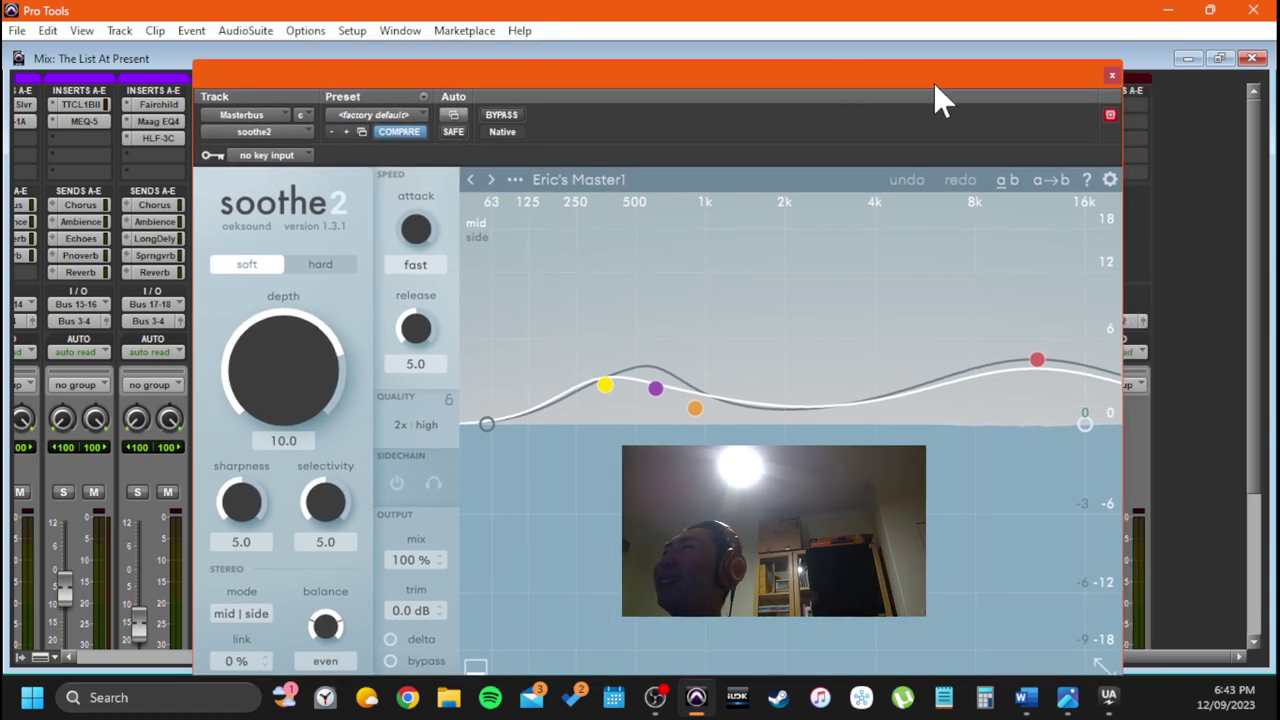
left_click(1111, 76)
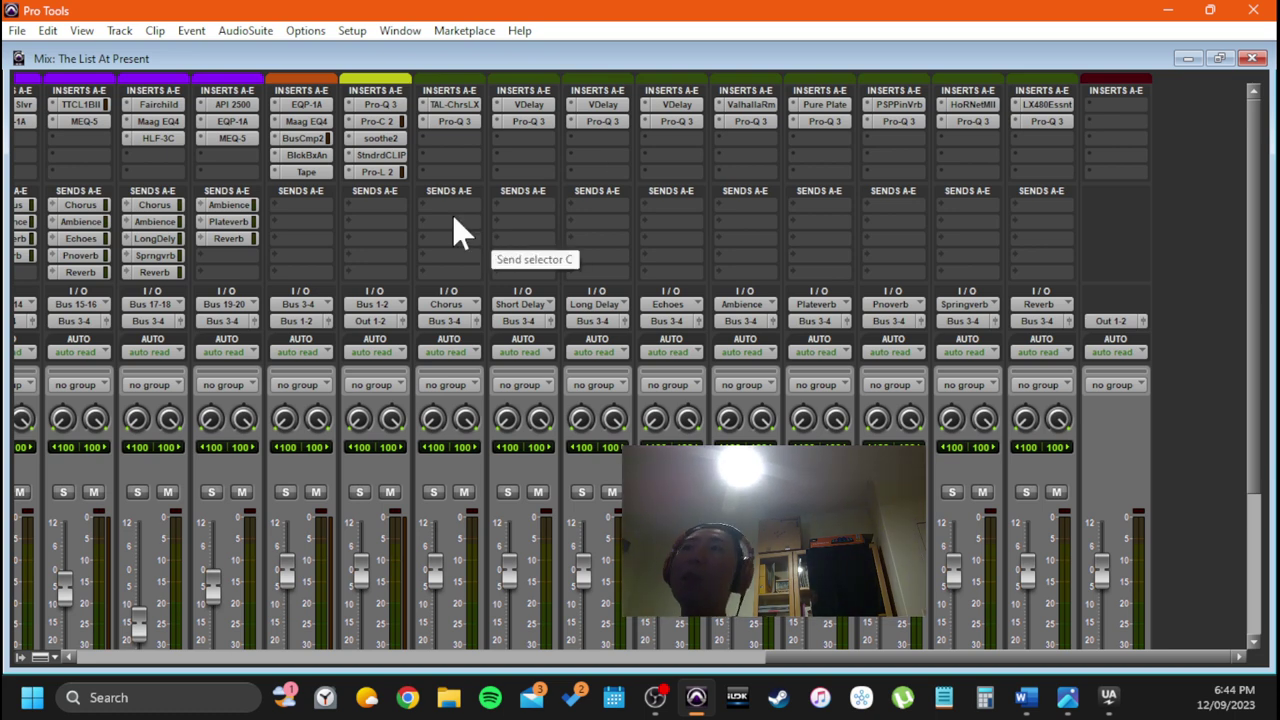
Open the StandardCLIP insert on Masterbus to examine its clip level, mode, soft-clip saturator and oversampling settings
left_click(390, 155)
left_click_drag(506, 78, 478, 72)
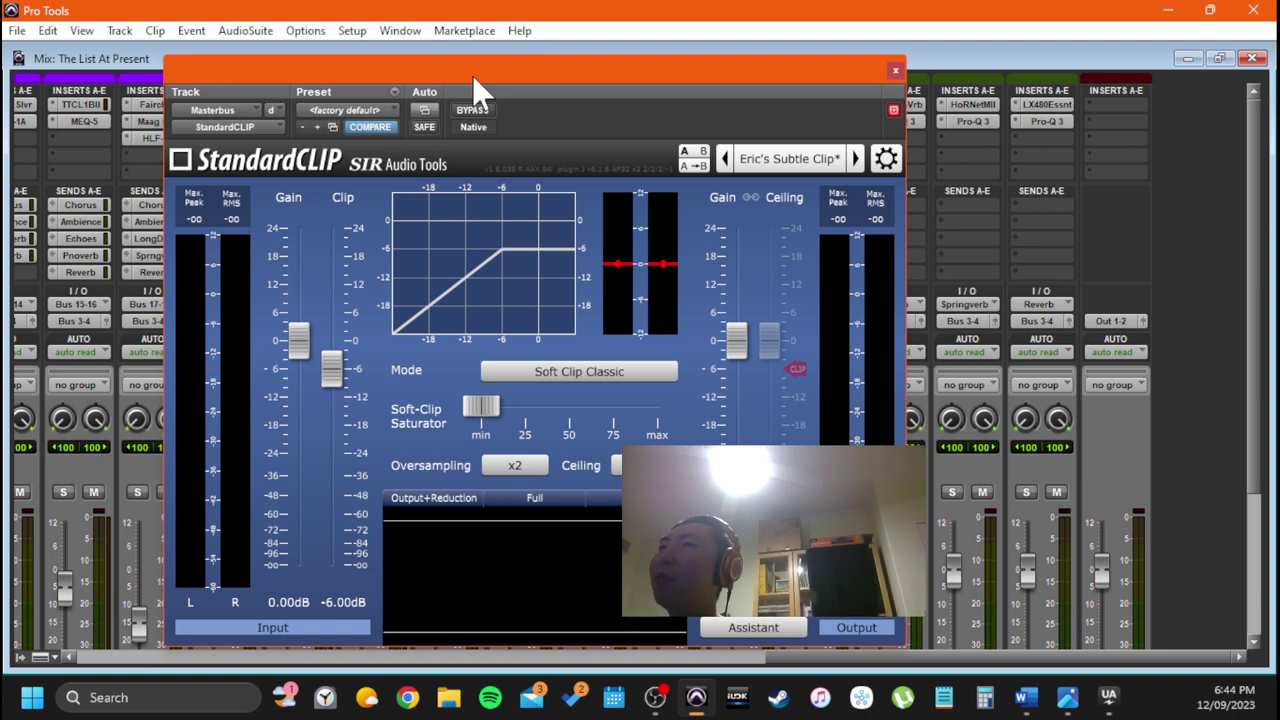
left_click_drag(474, 76, 456, 71)
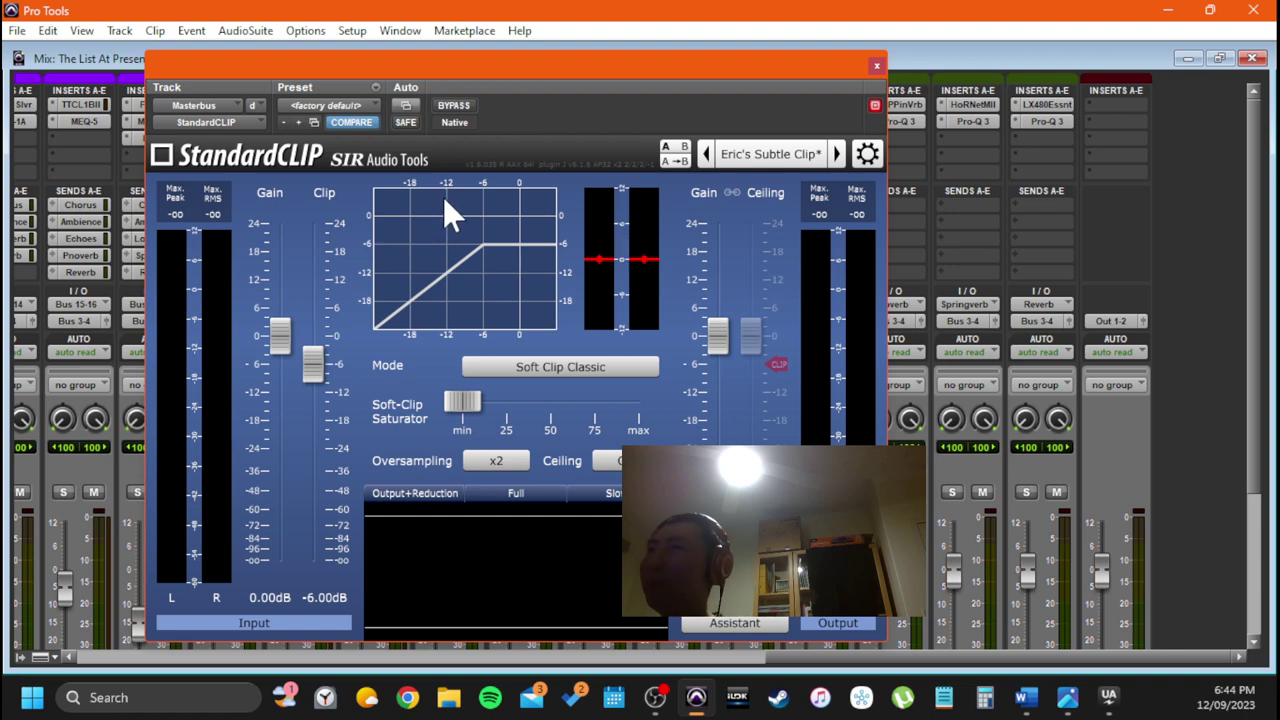
left_click_drag(477, 67, 424, 52)
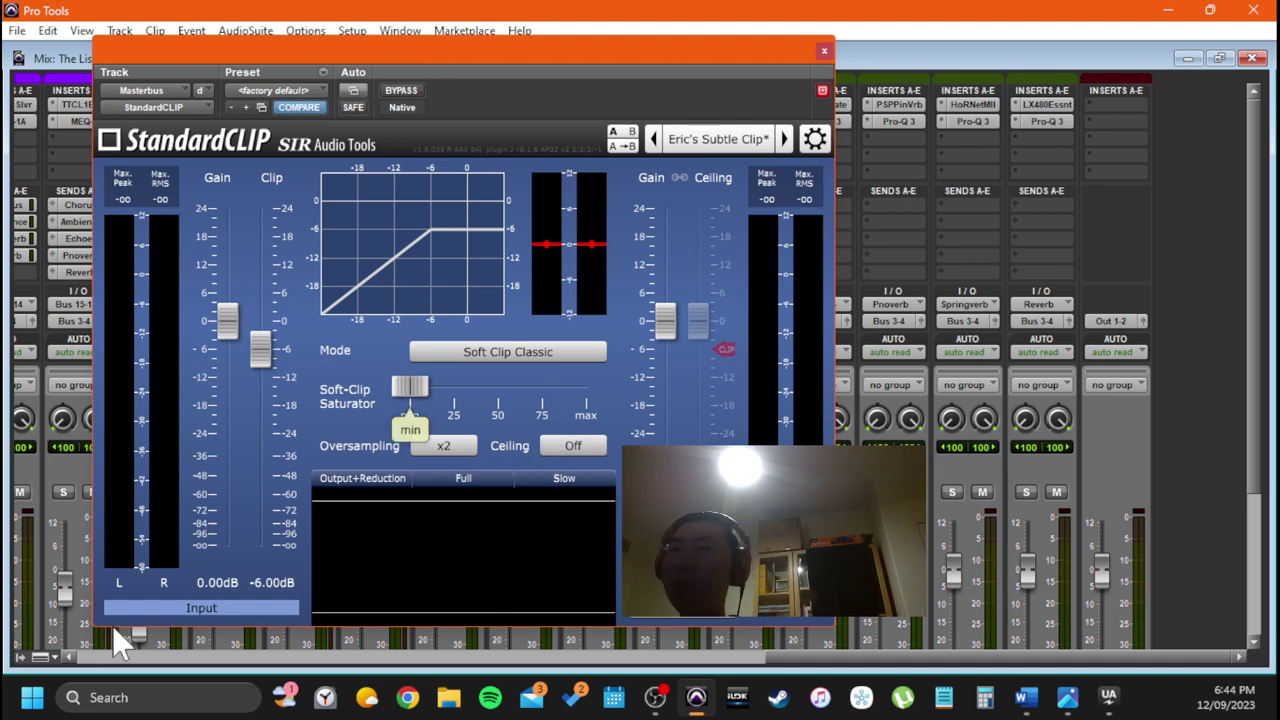
Examine StandardCLIP's input gain, clip level, transfer curve, output gain and peak meters on Masterbus, and close the insert
mouse_move(228, 320)
left_click_drag(770, 530, 845, 543)
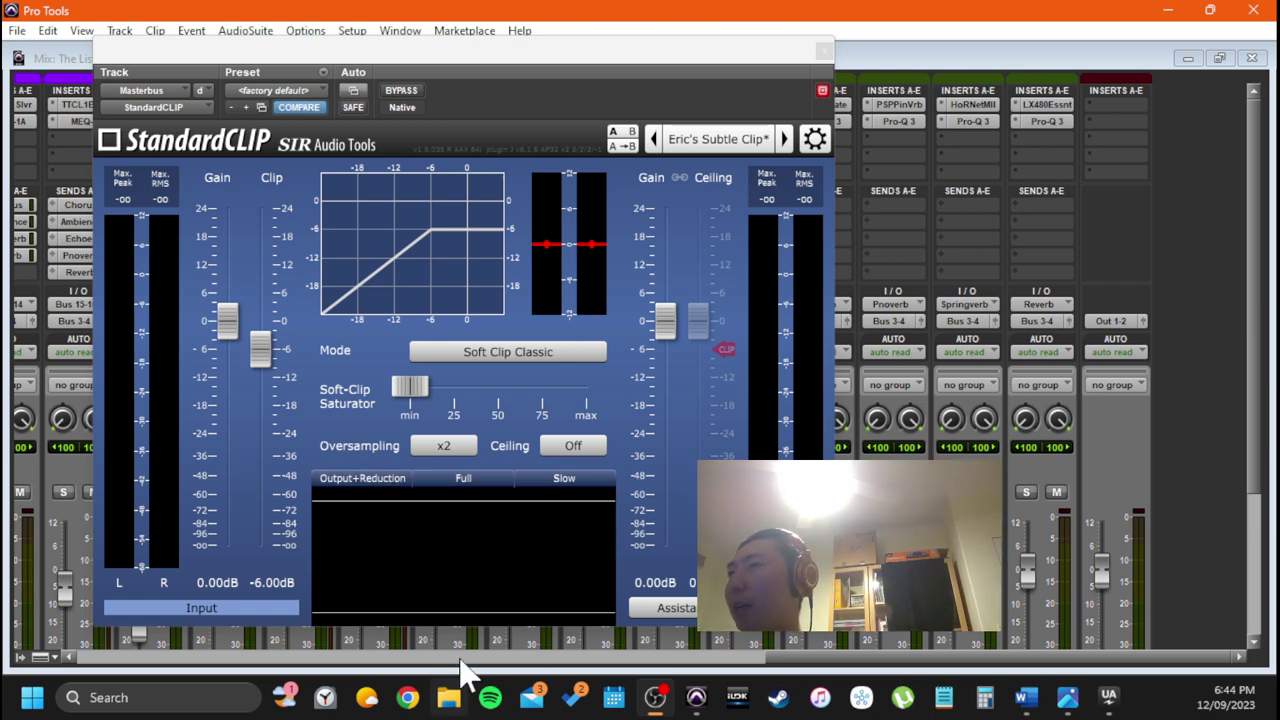
left_click(468, 492)
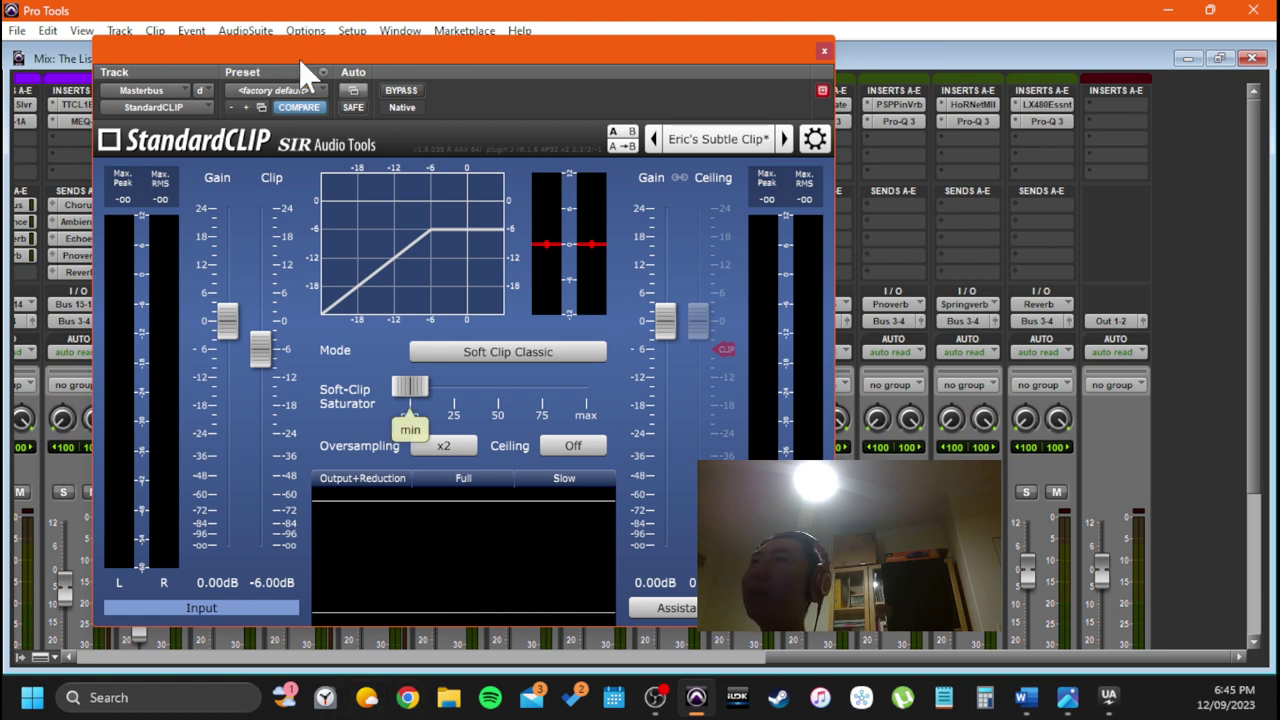
left_click_drag(302, 57, 365, 69)
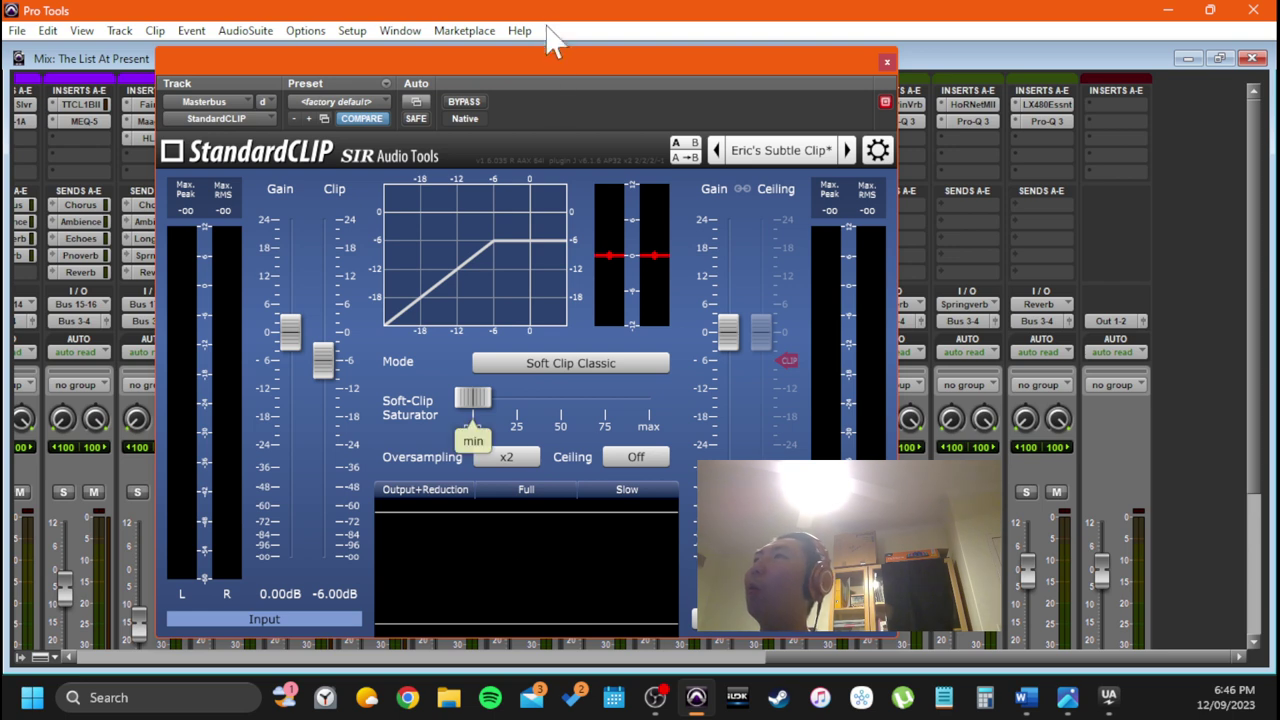
left_click_drag(547, 57, 548, 49)
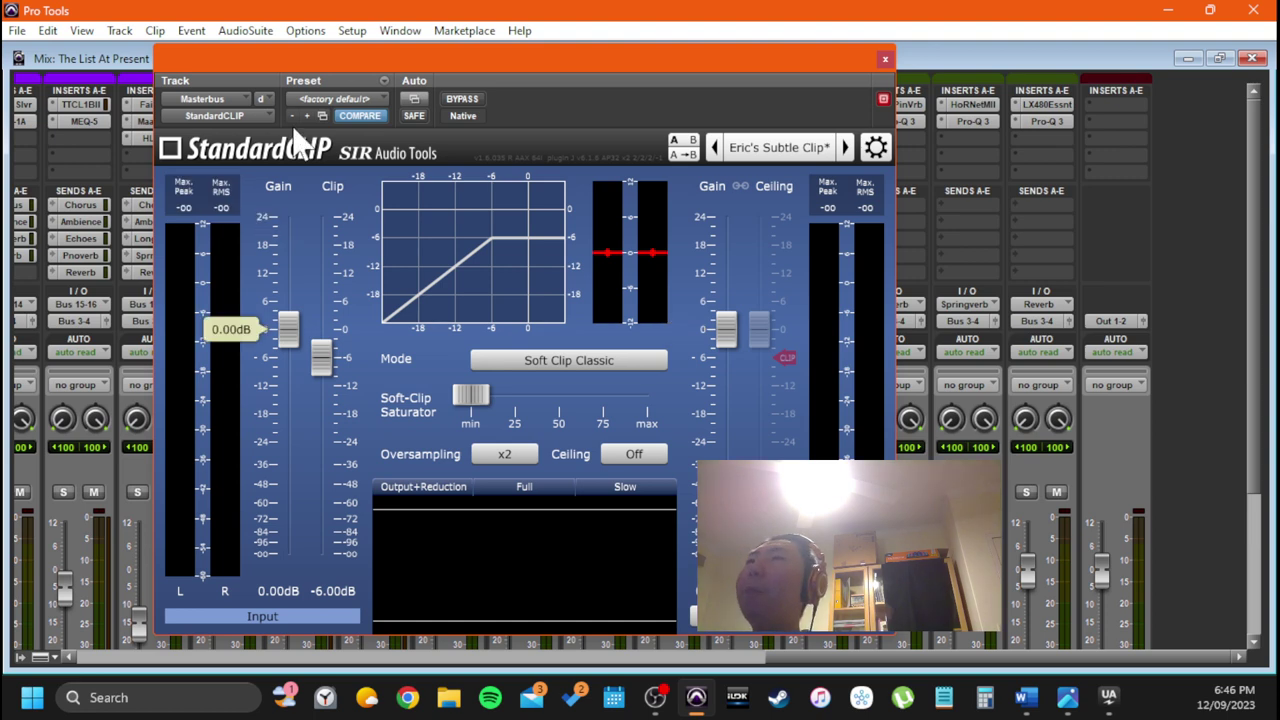
left_click_drag(413, 60, 411, 64)
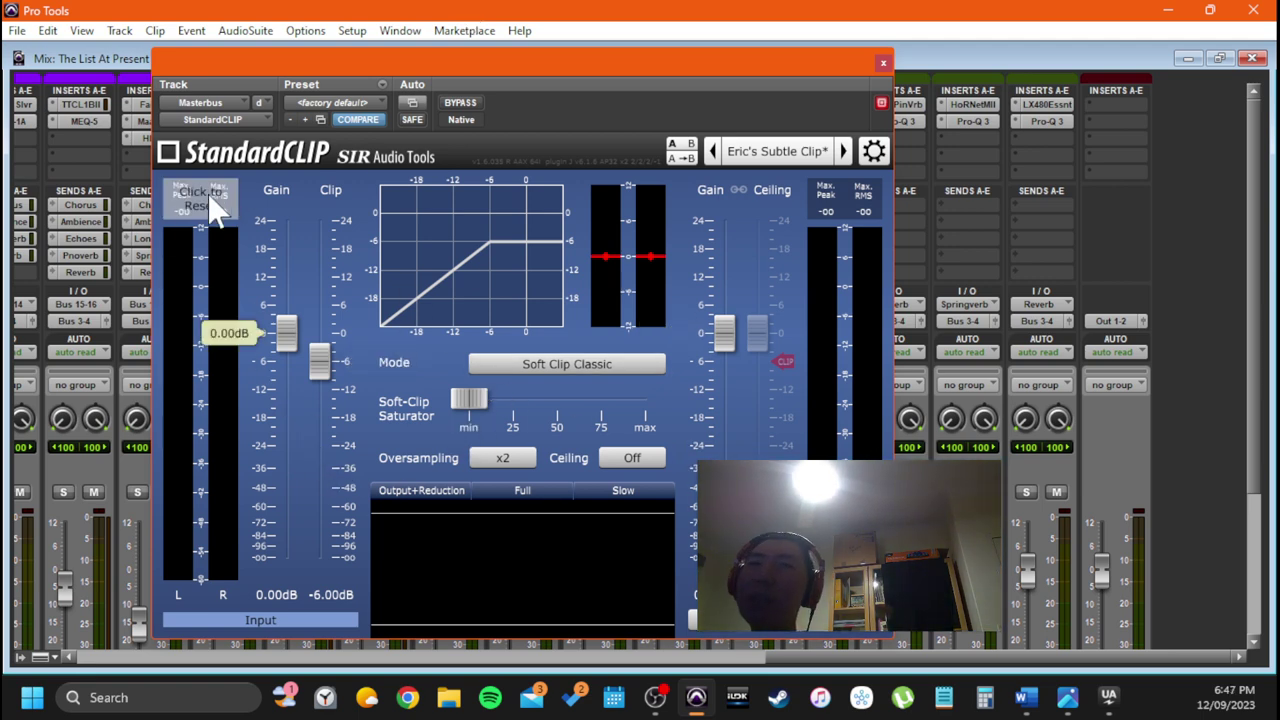
left_click_drag(414, 73, 488, 80)
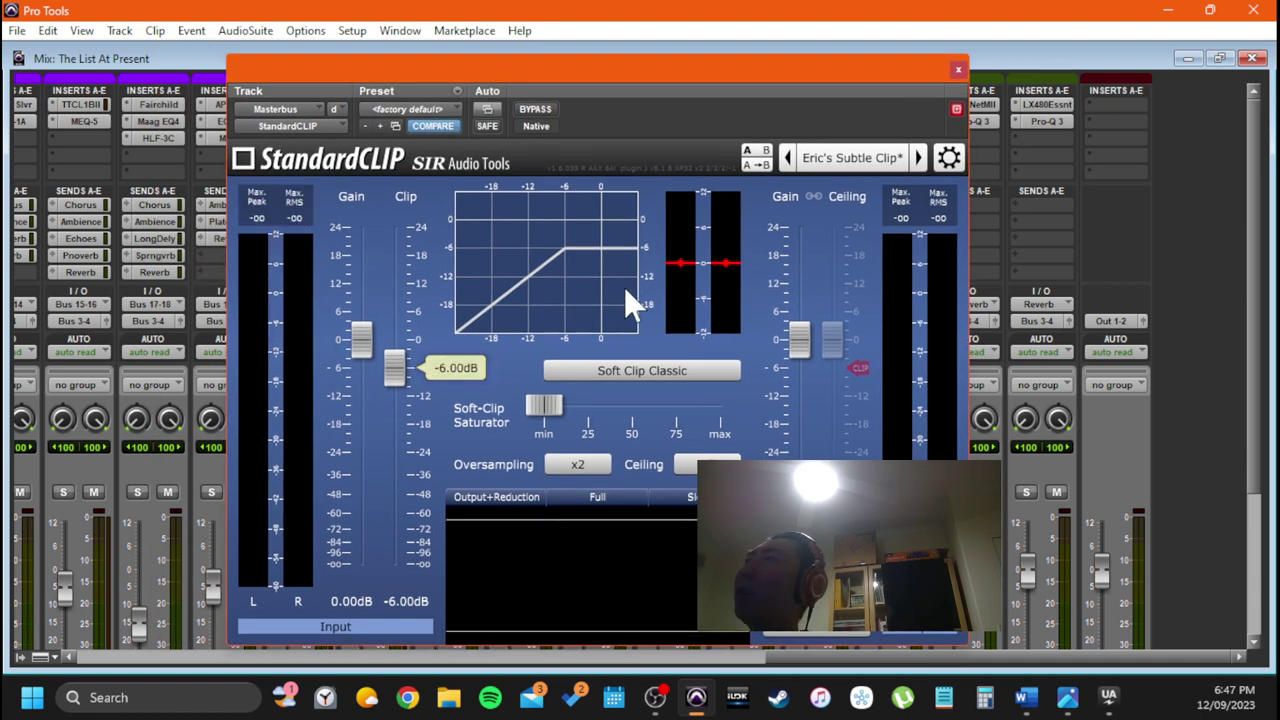
left_click_drag(597, 69, 559, 62)
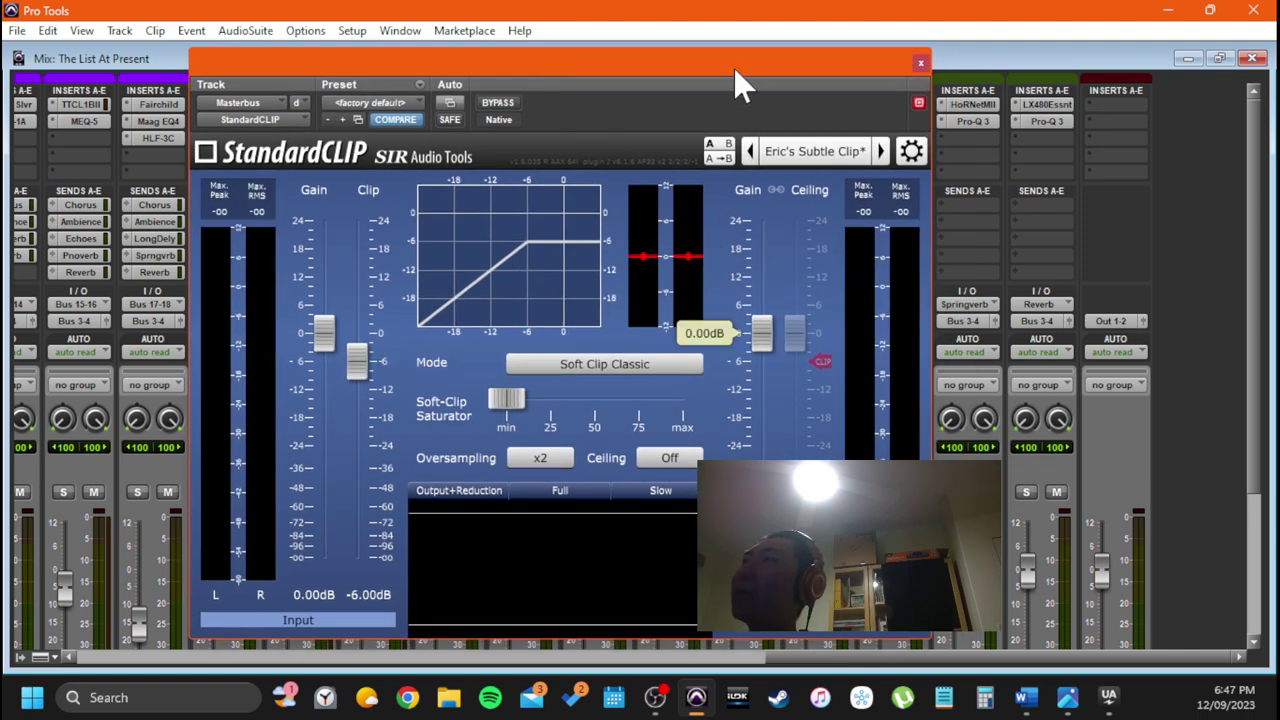
left_click_drag(733, 67, 647, 60)
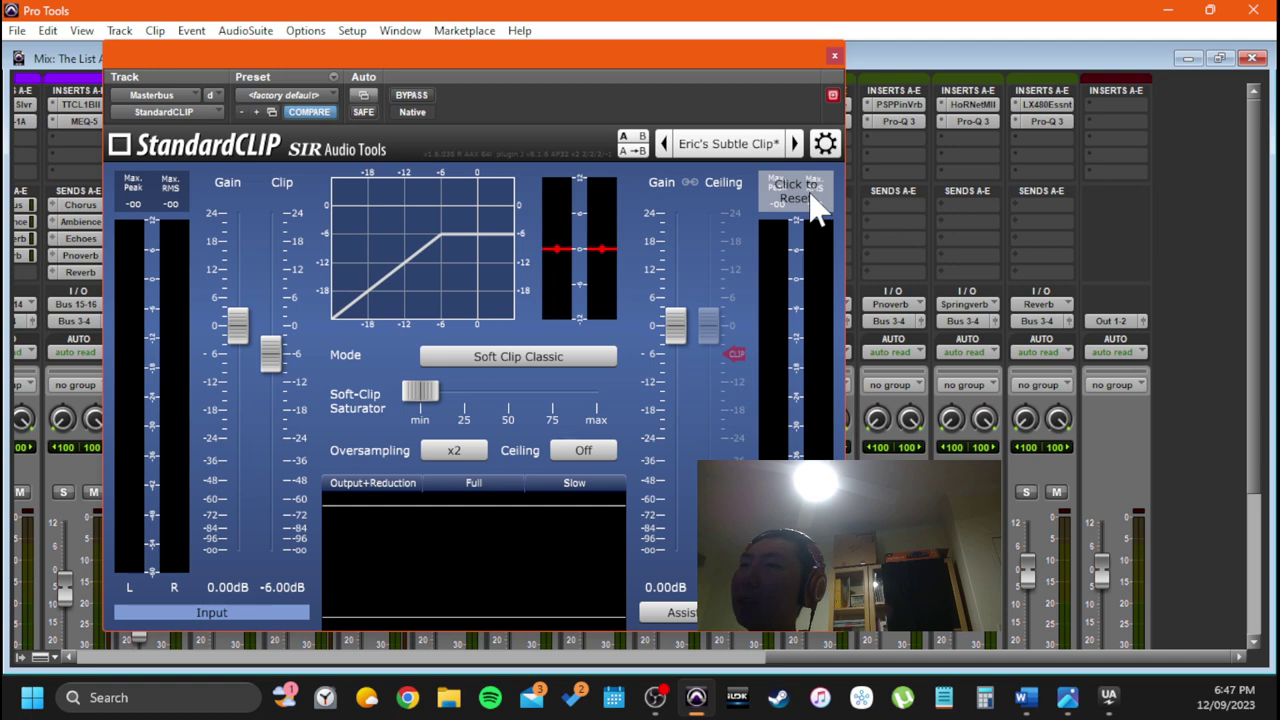
left_click_drag(488, 52, 567, 38)
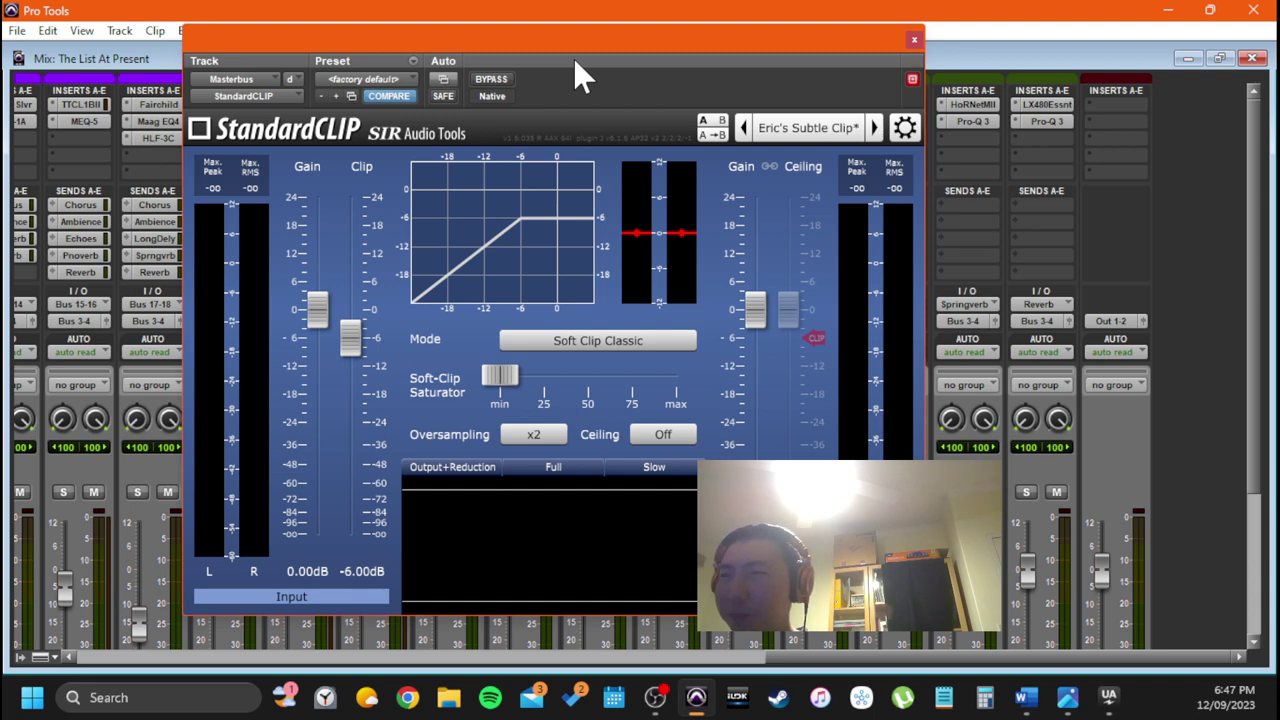
key("ctrl+w")
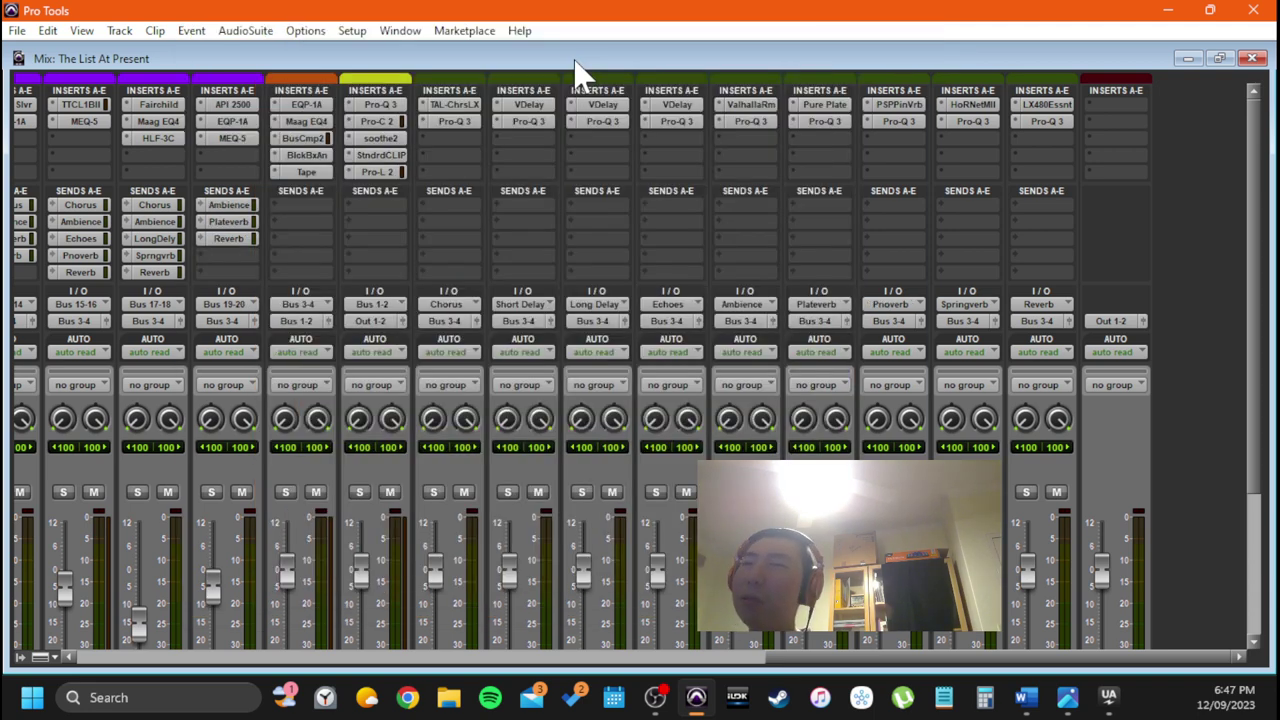
Open the FabFilter Pro-L 2 insert on Masterbus, examine its gain, style, true peak limiting and loudness metering, and close it
left_click(388, 177)
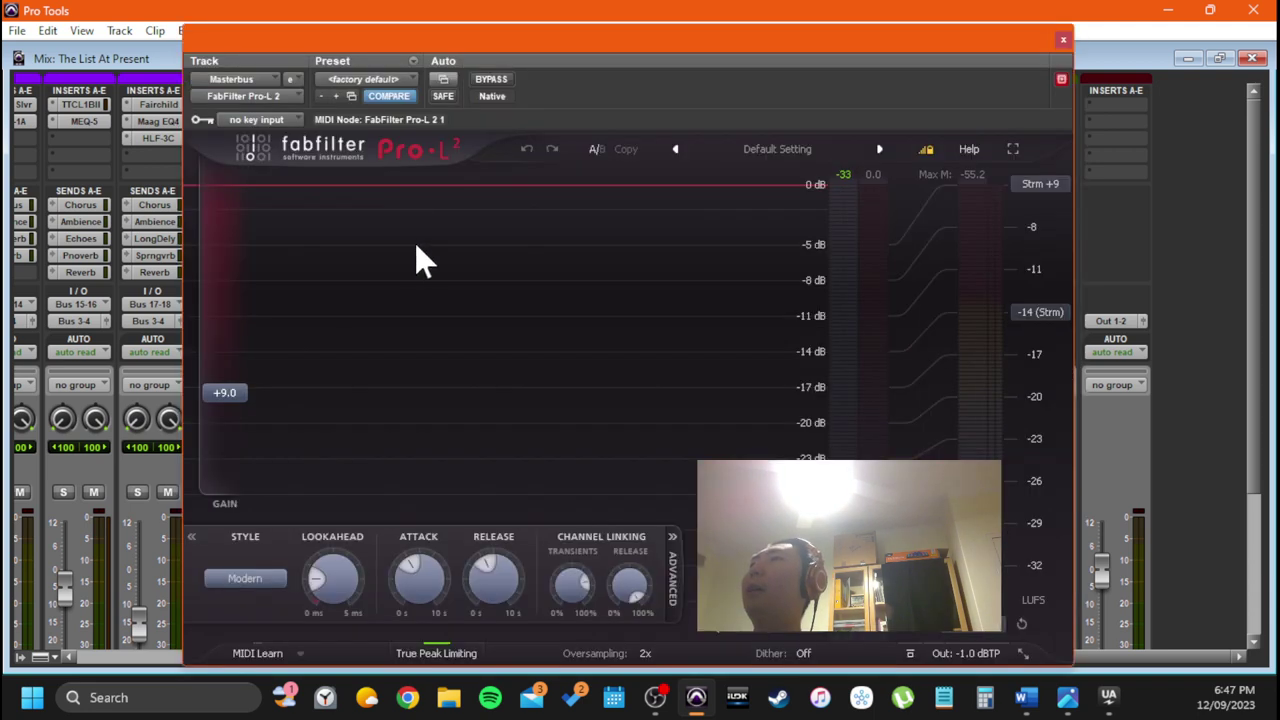
left_click_drag(474, 45, 402, 45)
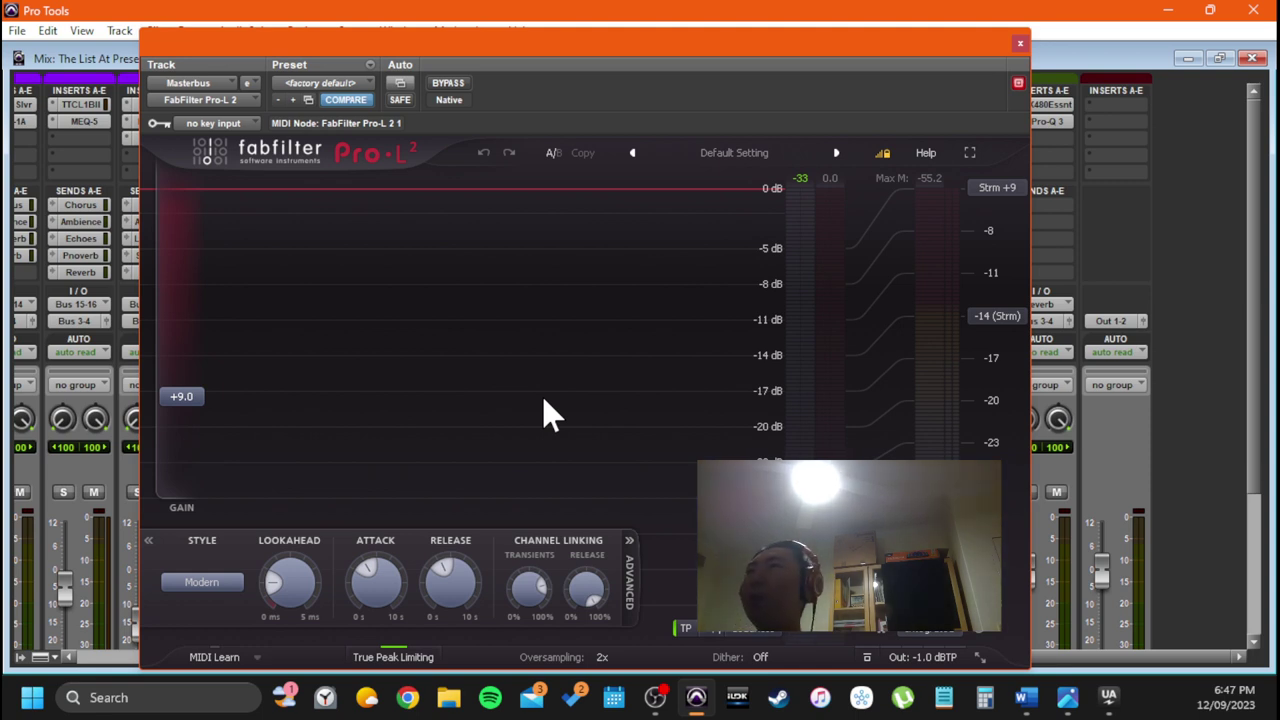
left_click_drag(727, 34, 873, 12)
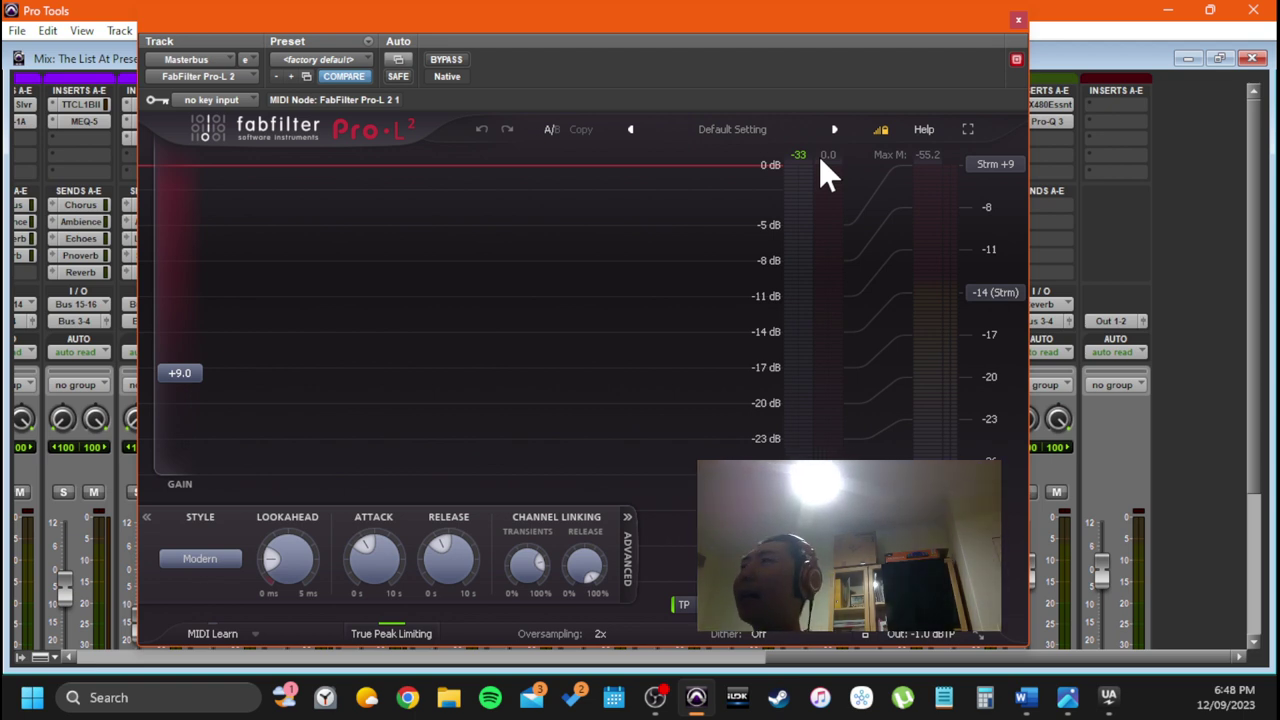
left_click(1018, 19)
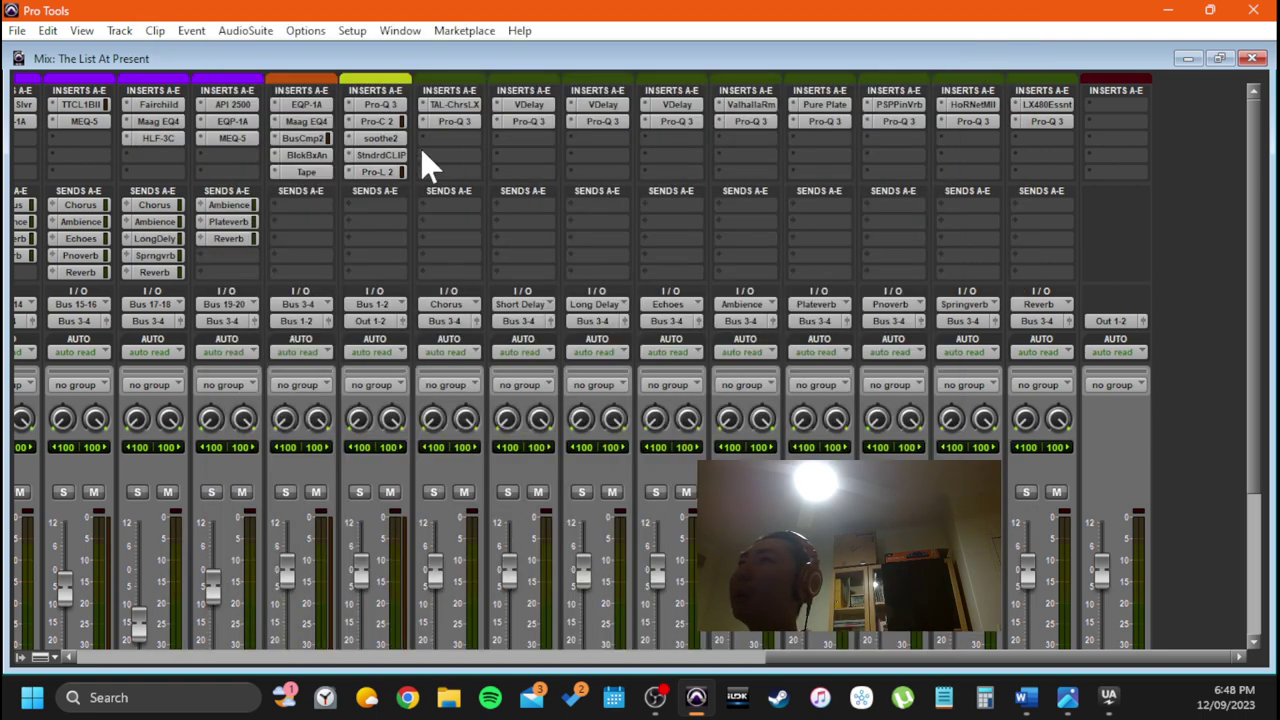
Recheck the StandardCLIP insert on Masterbus against the Pro-L 2 limiter's level and loudness meters, and close both
left_click(379, 157)
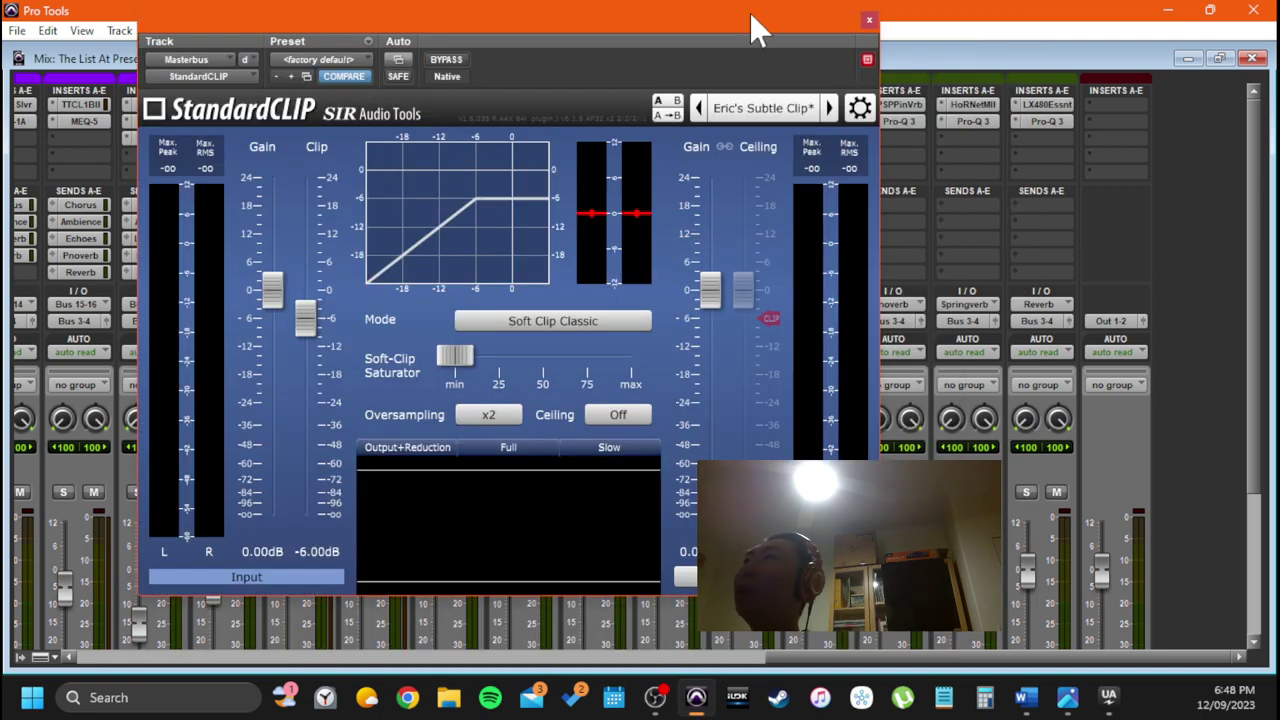
left_click(869, 19)
left_click(376, 172)
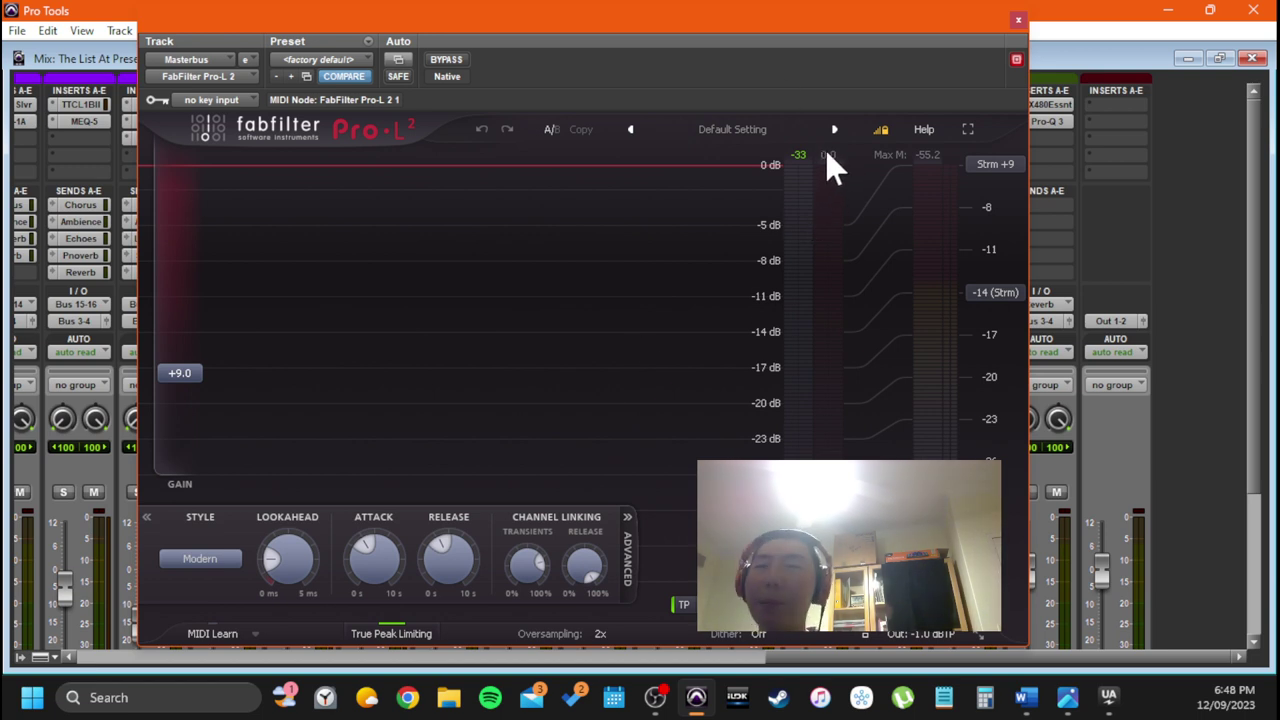
left_click_drag(655, 20, 606, 57)
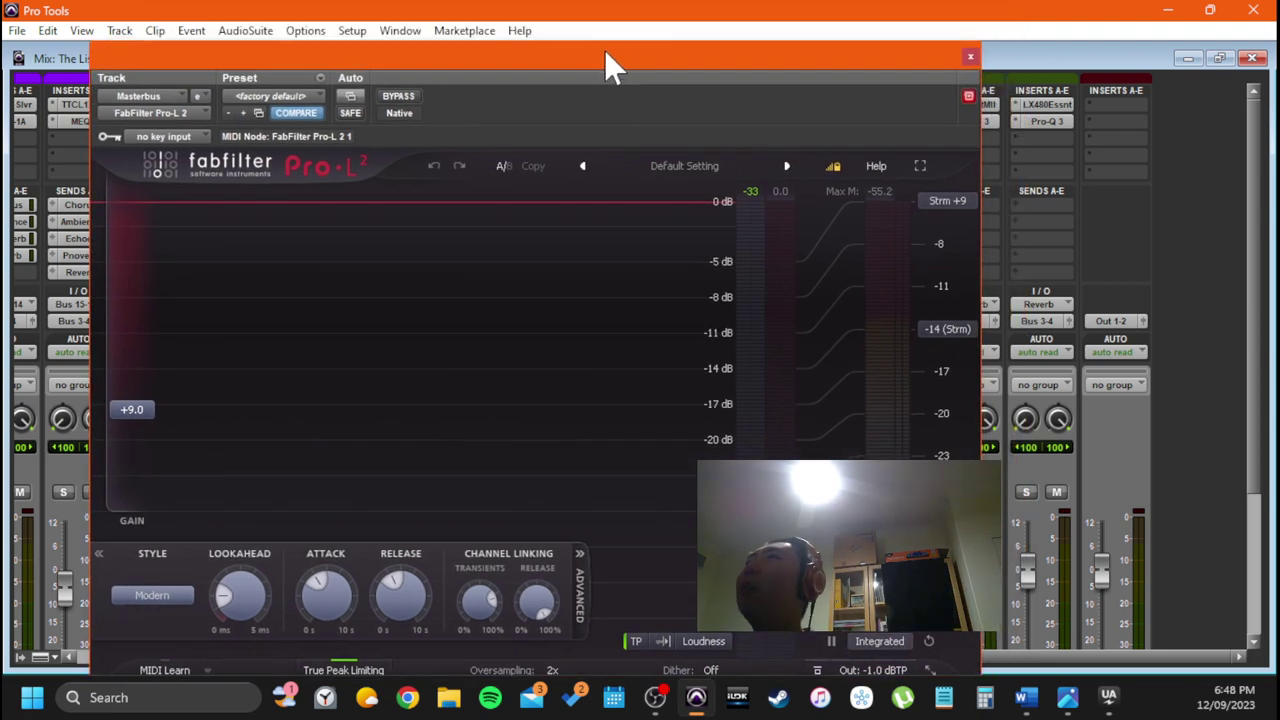
left_click_drag(793, 63, 791, 19)
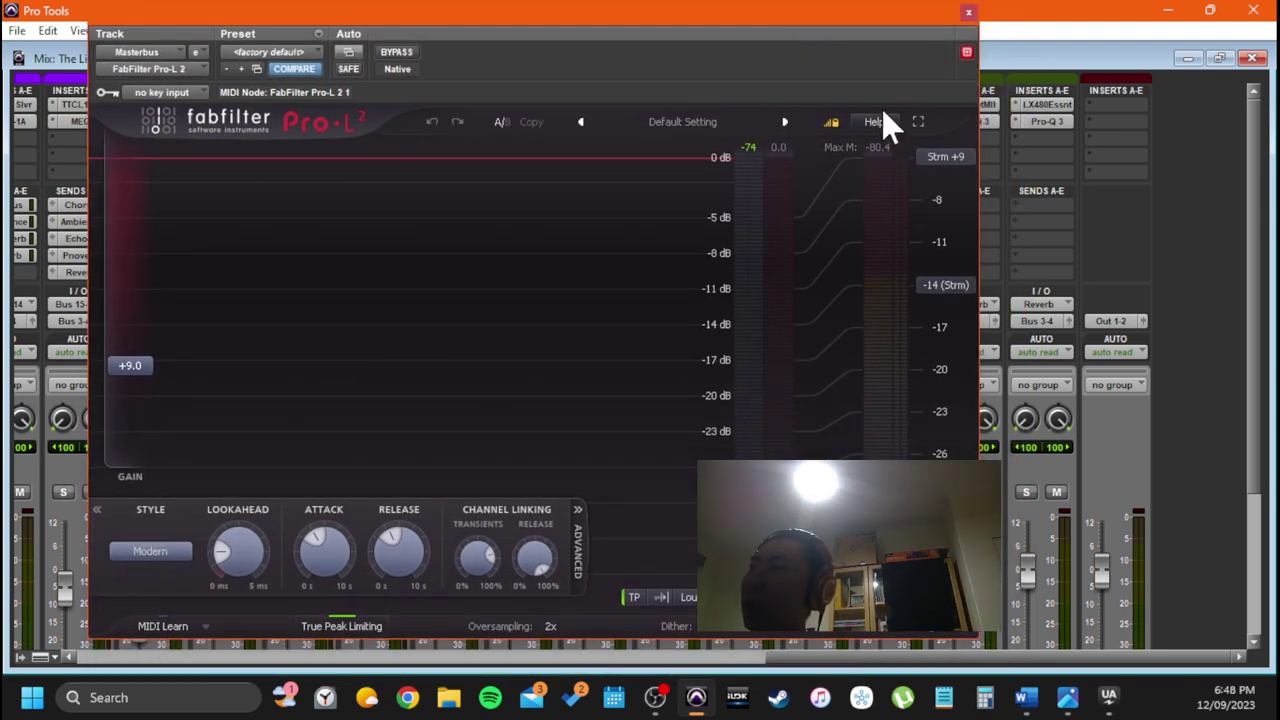
left_click(968, 14)
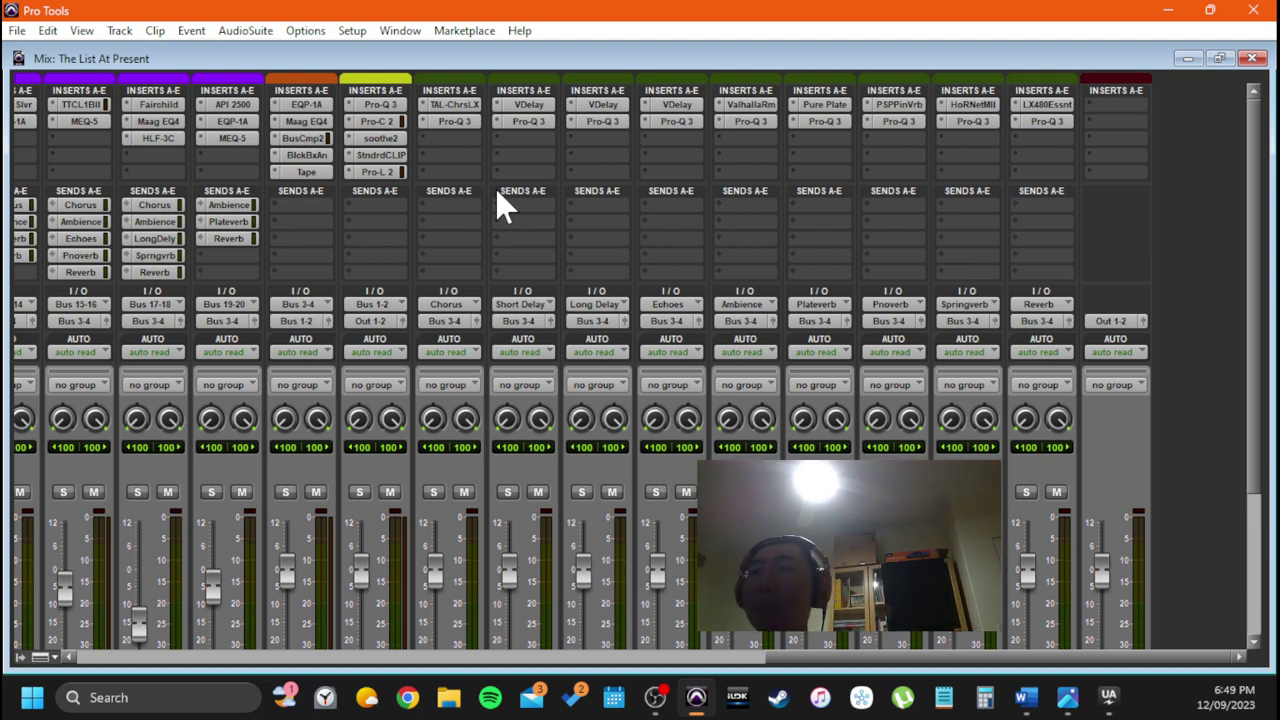
Examine the fader levels, mute states, sends and output routing of the buses from Vox Bus through Masterbus in the Mix window
scroll(490, 330, "down", 4)
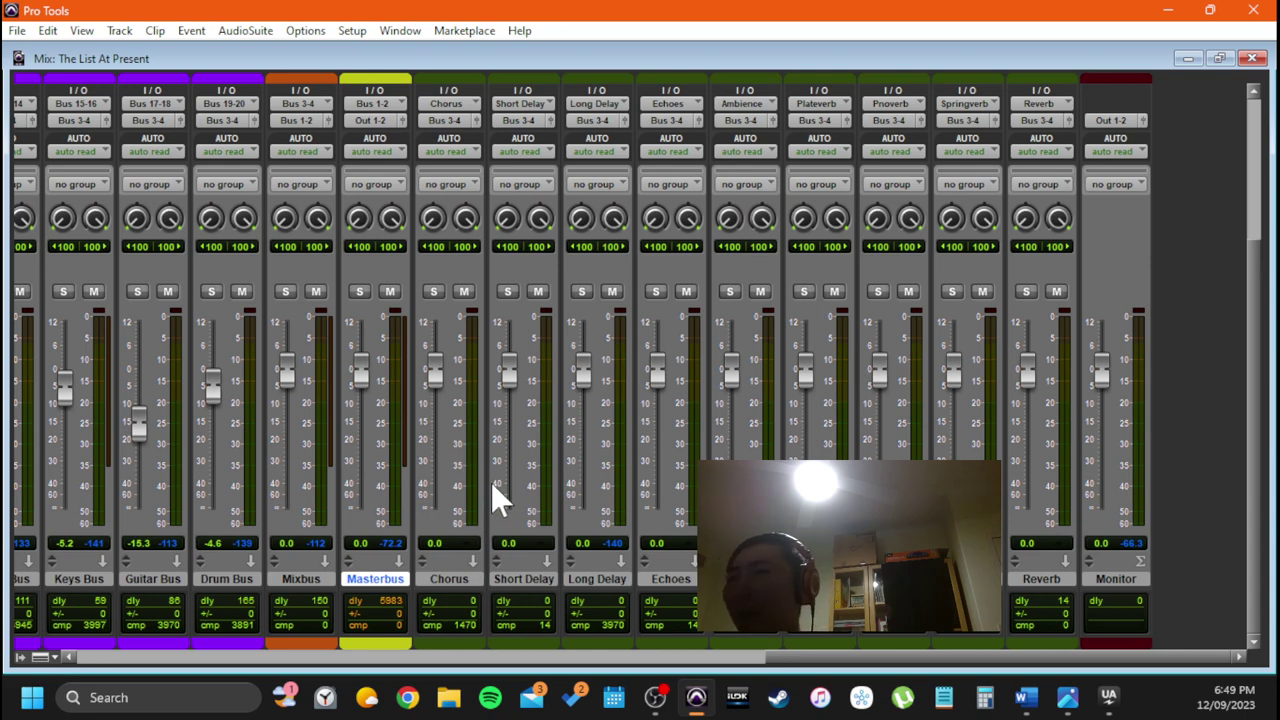
key("ctrl+equal")
scroll(451, 423, "down", 8)
key("ctrl+equal")
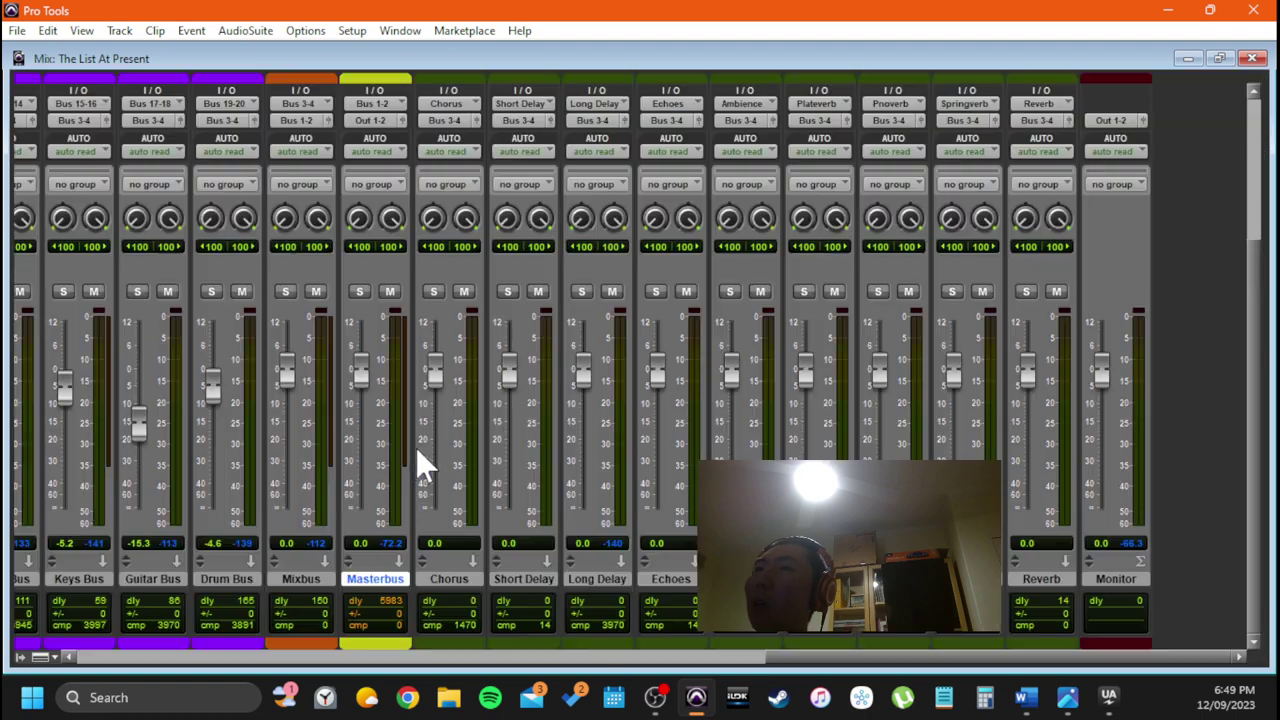
scroll(400, 440, "up", 4)
scroll(318, 330, "left", 4)
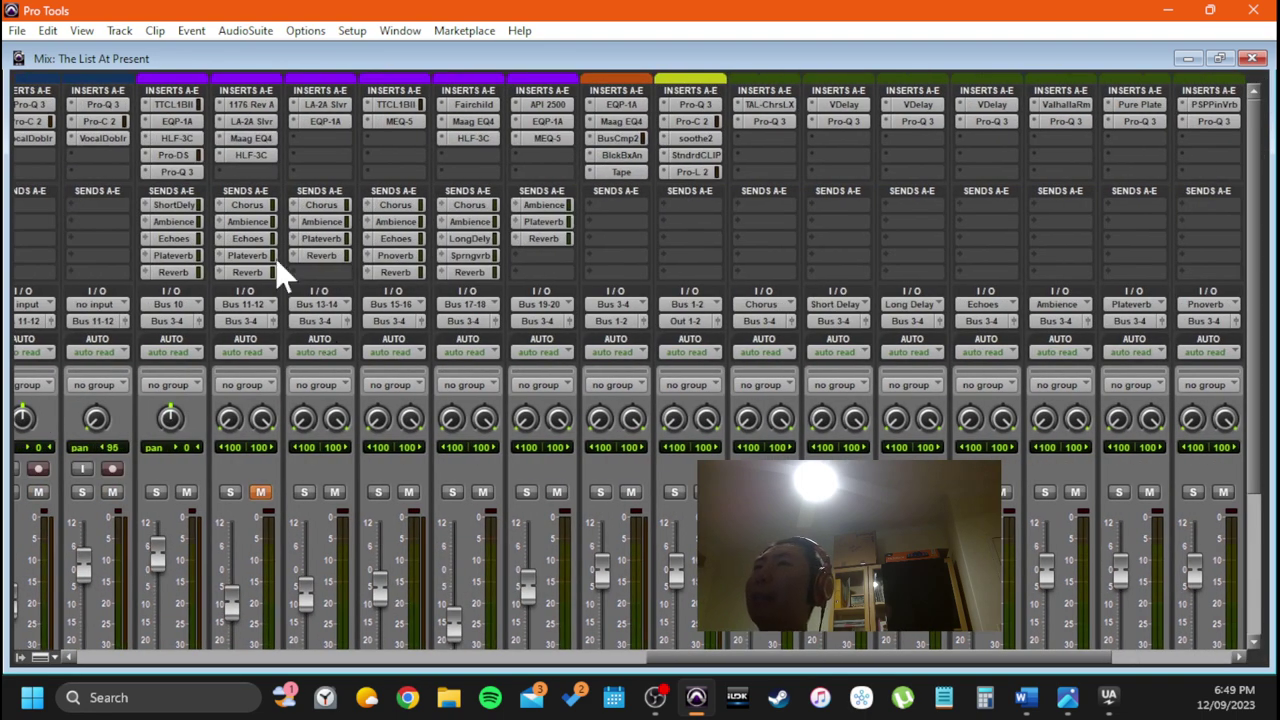
scroll(315, 574, "down", 4)
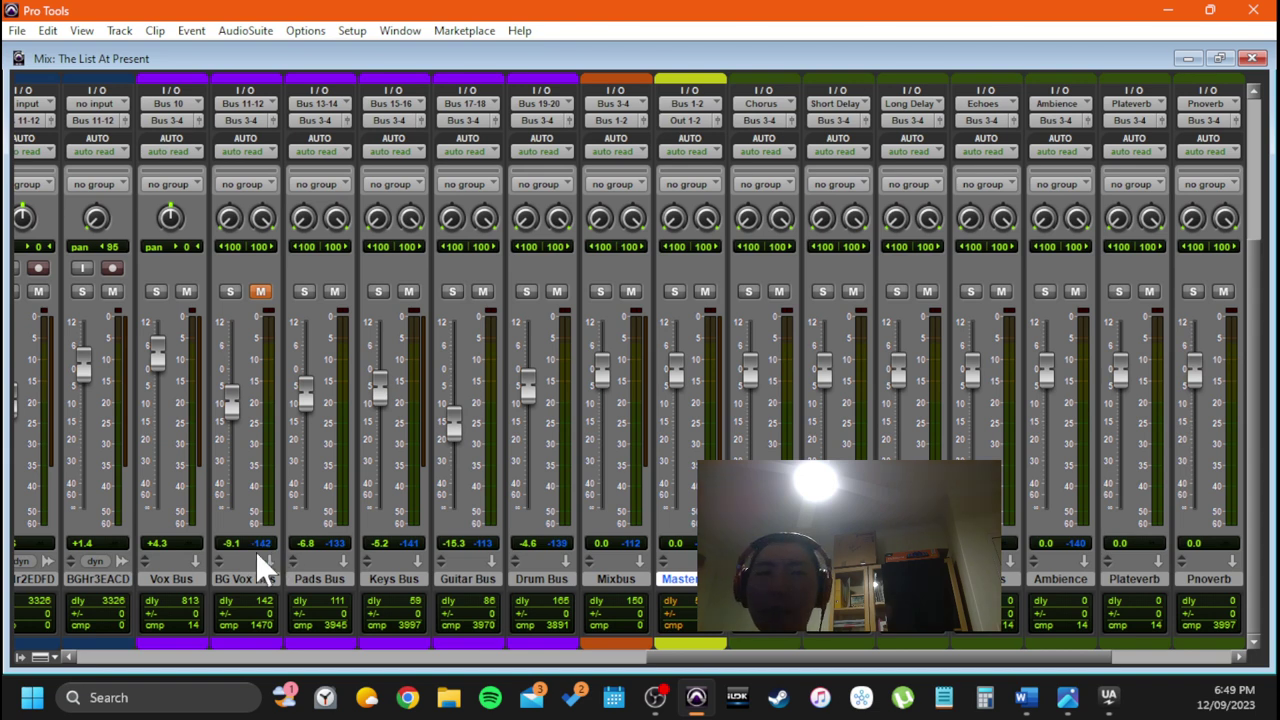
scroll(344, 530, "up", 1)
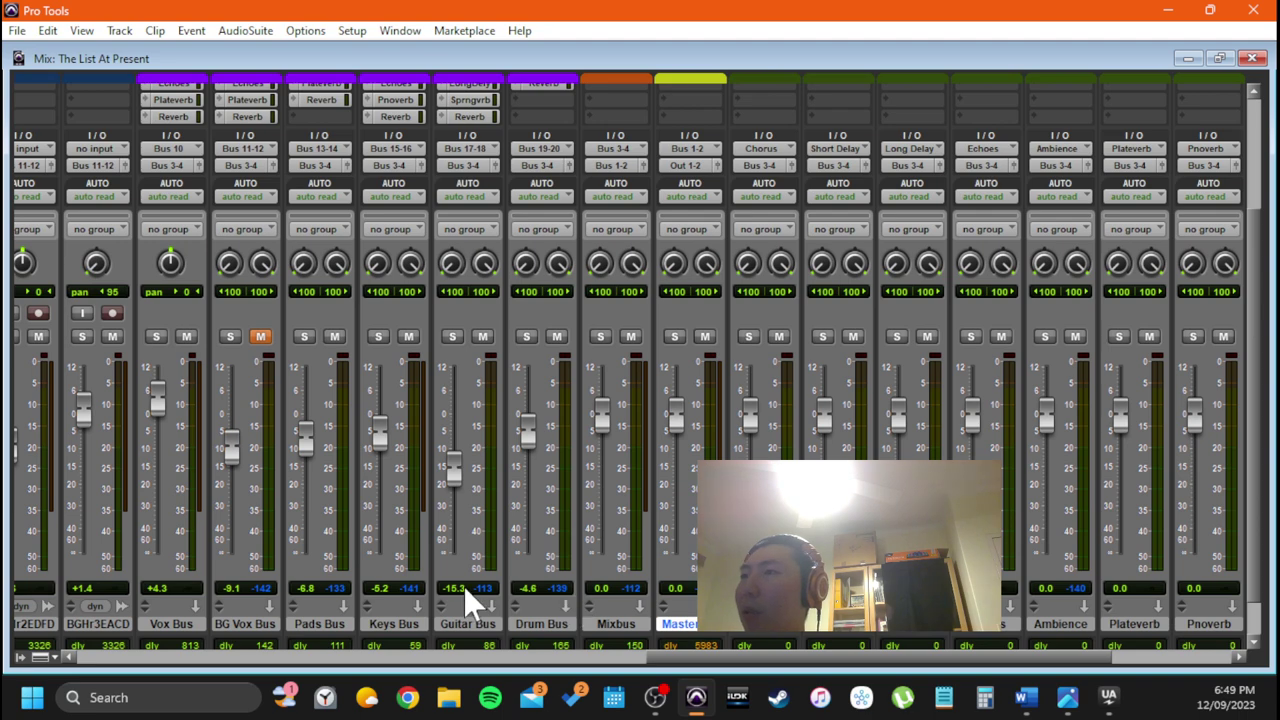
scroll(223, 148, "up", 5)
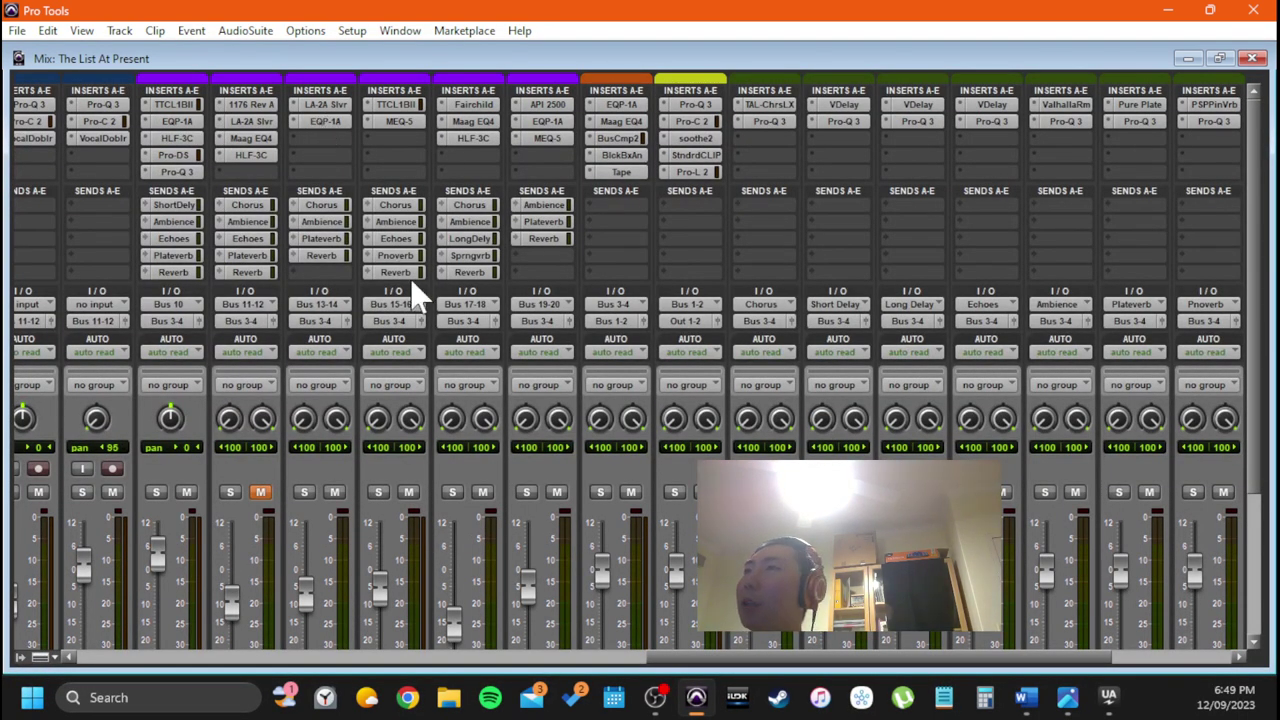
scroll(515, 402, "down", 6)
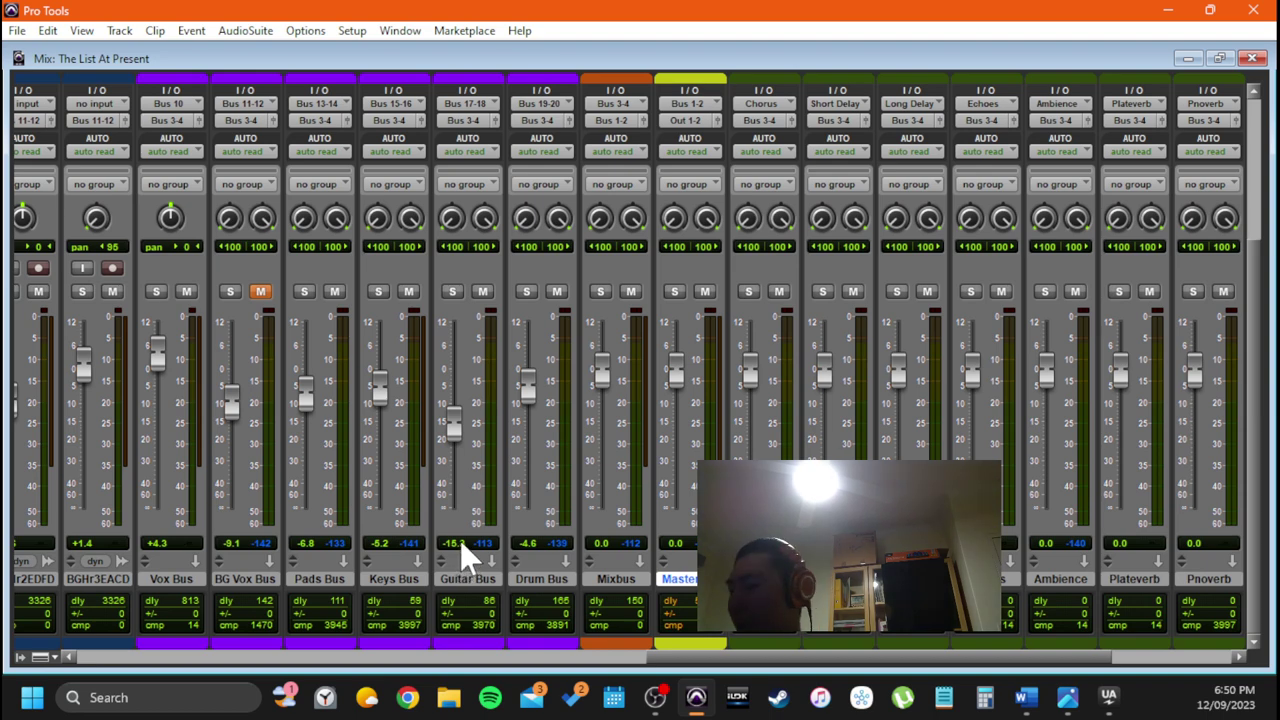
Switch to the Edit window, return the playhead to the session start, and look through the tracks down to the buses
key("ctrl+equal")
scroll(366, 411, "up", 8)
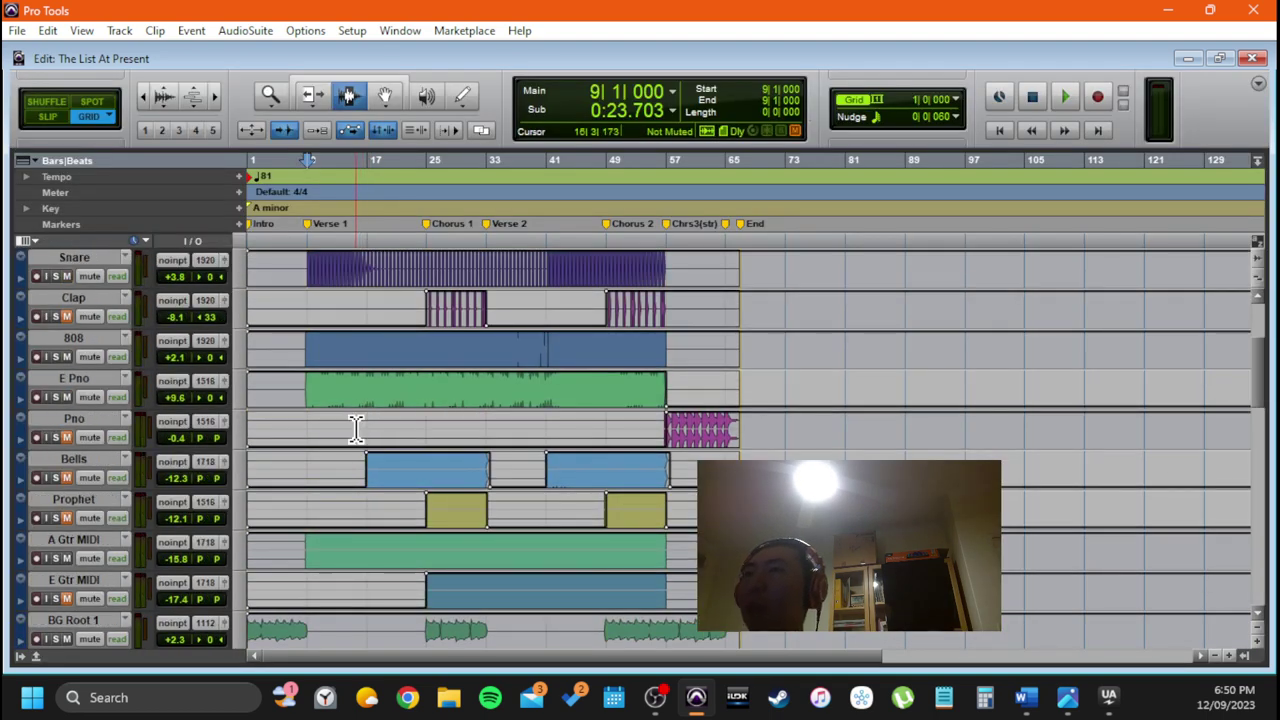
scroll(356, 428, "up", 5)
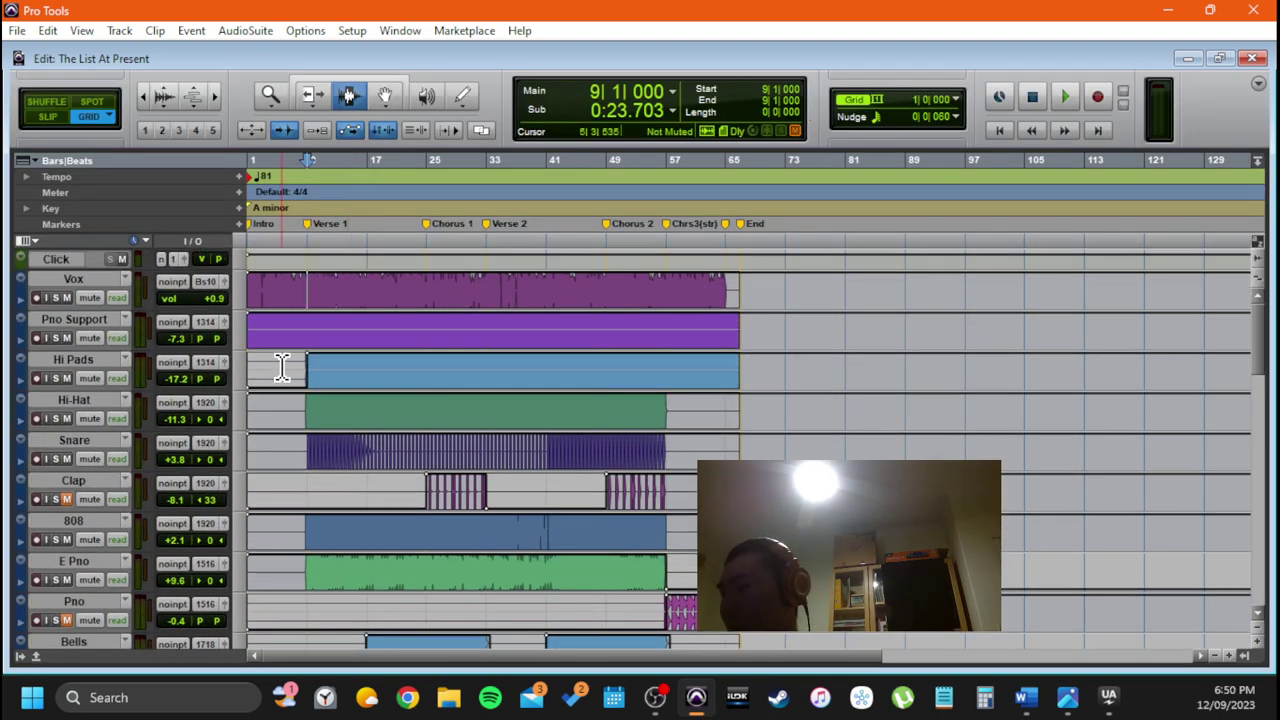
key("Return")
key("shift+m")
scroll(305, 388, "down", 10)
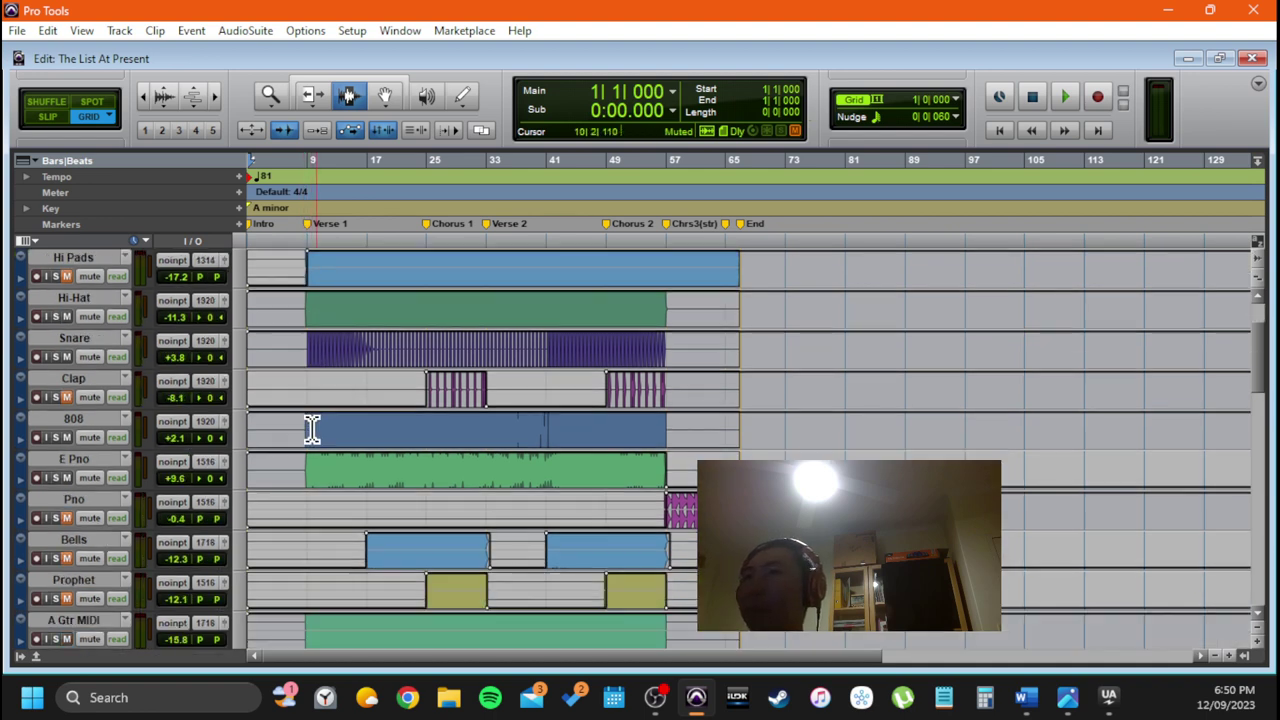
scroll(367, 487, "down", 4)
scroll(367, 500, "down", 5)
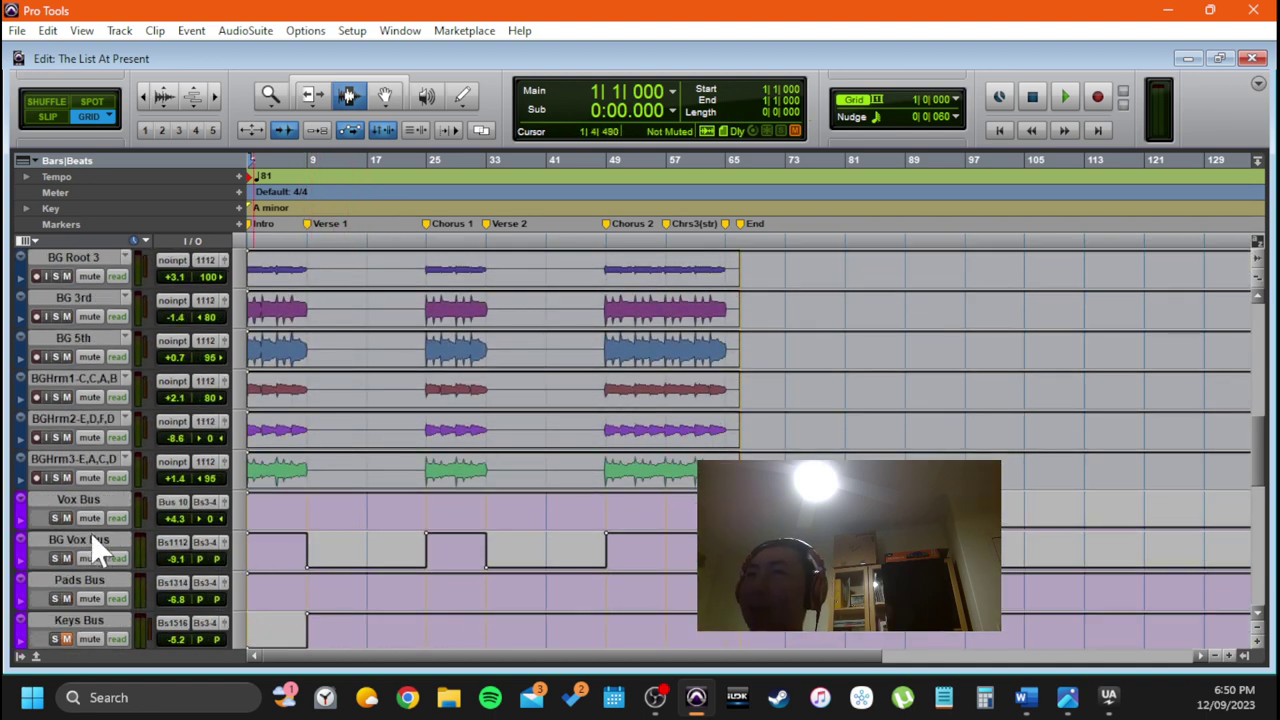
Select the BG Vox Bus track and highlight bars 13 to 18 of its muted Verse 1 section
left_click(90, 535)
scroll(310, 540, "down", 2)
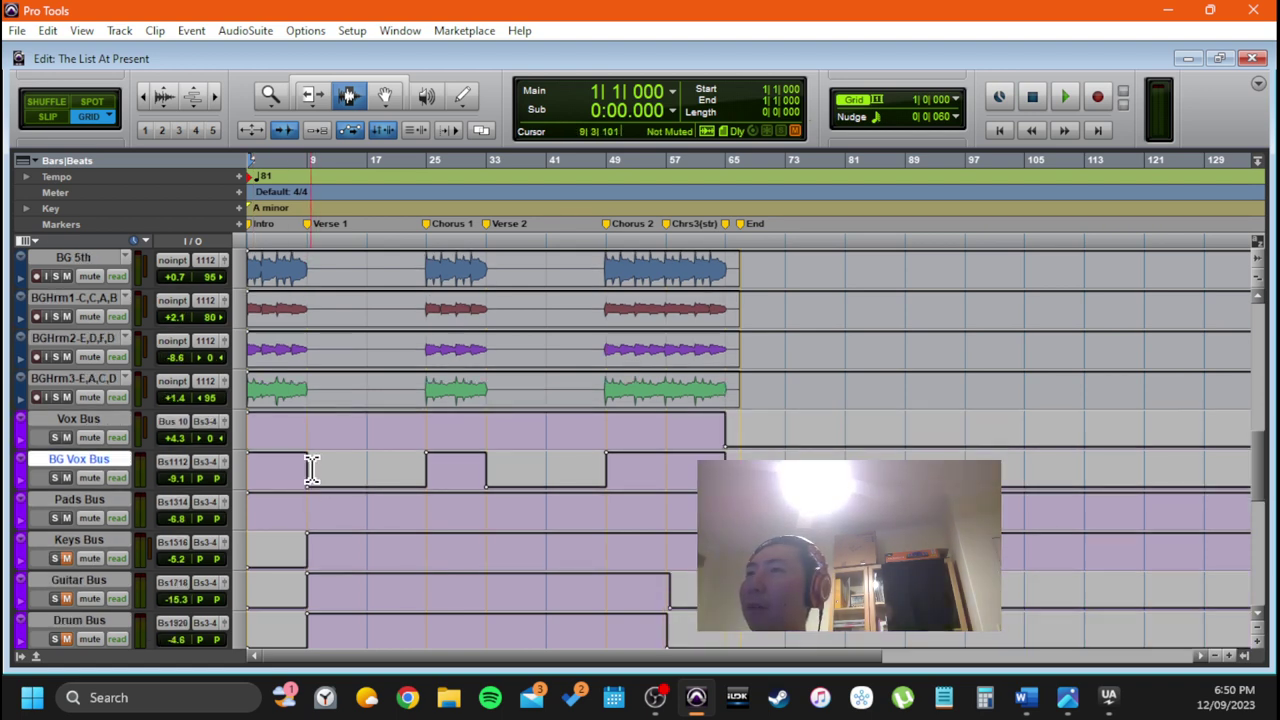
mouse_move(312, 470)
left_mouse_down()
mouse_move(434, 464)
mouse_move(306, 471)
mouse_move(423, 466)
left_mouse_up()
left_click(331, 471)
left_click_drag(338, 468, 372, 472)
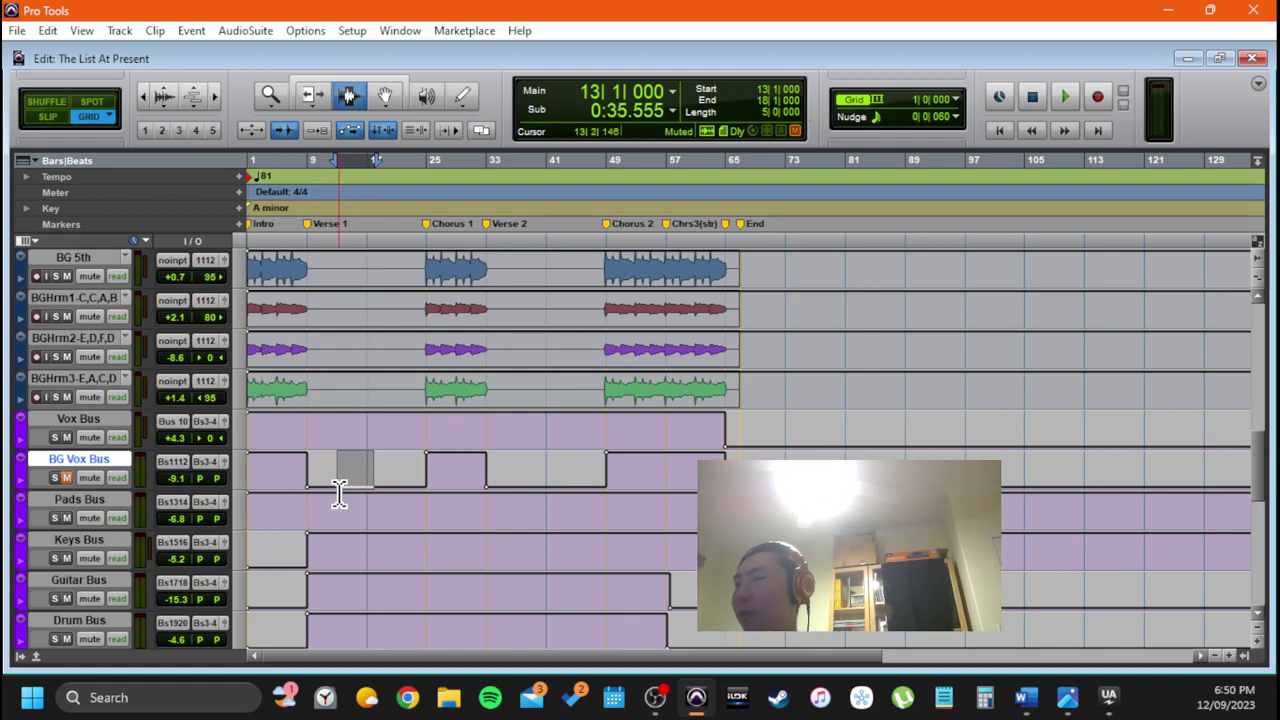
Check the BG Vox Bus channel in the Mix window, and examine the buses' mute automation in the Edit window
key("ctrl+equal")
scroll(339, 440, "up", 5)
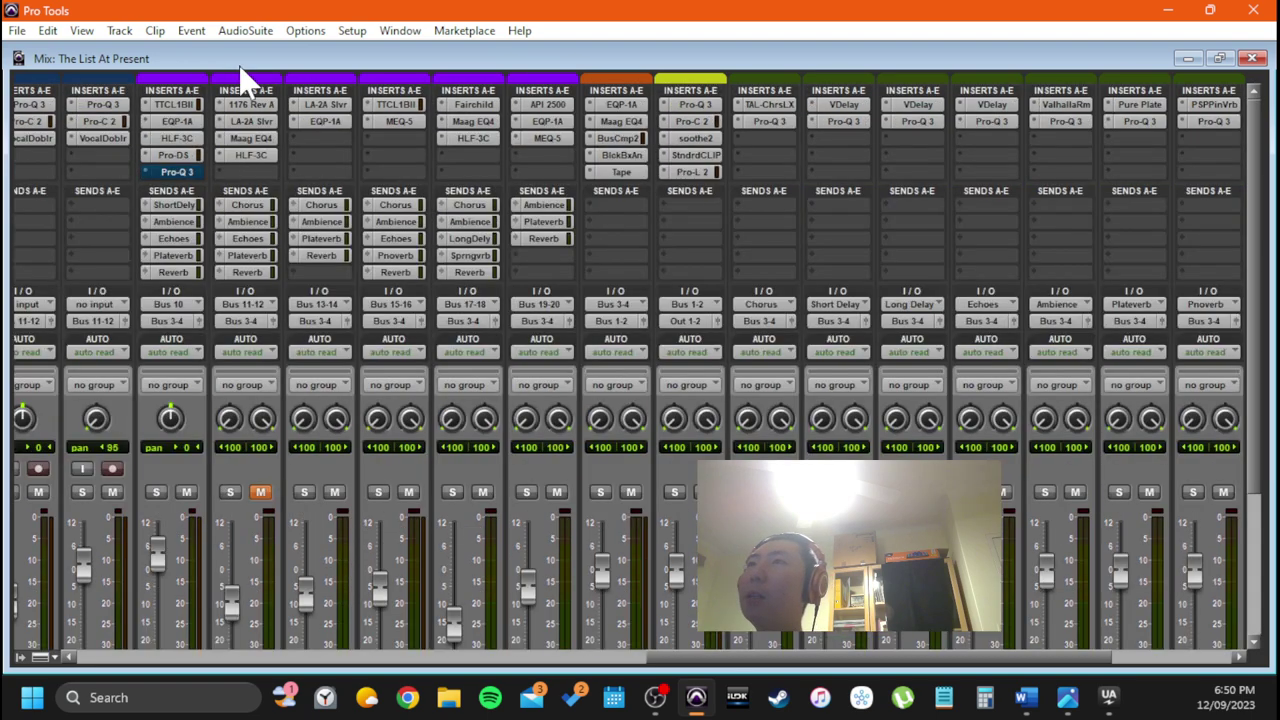
key("ctrl+equal")
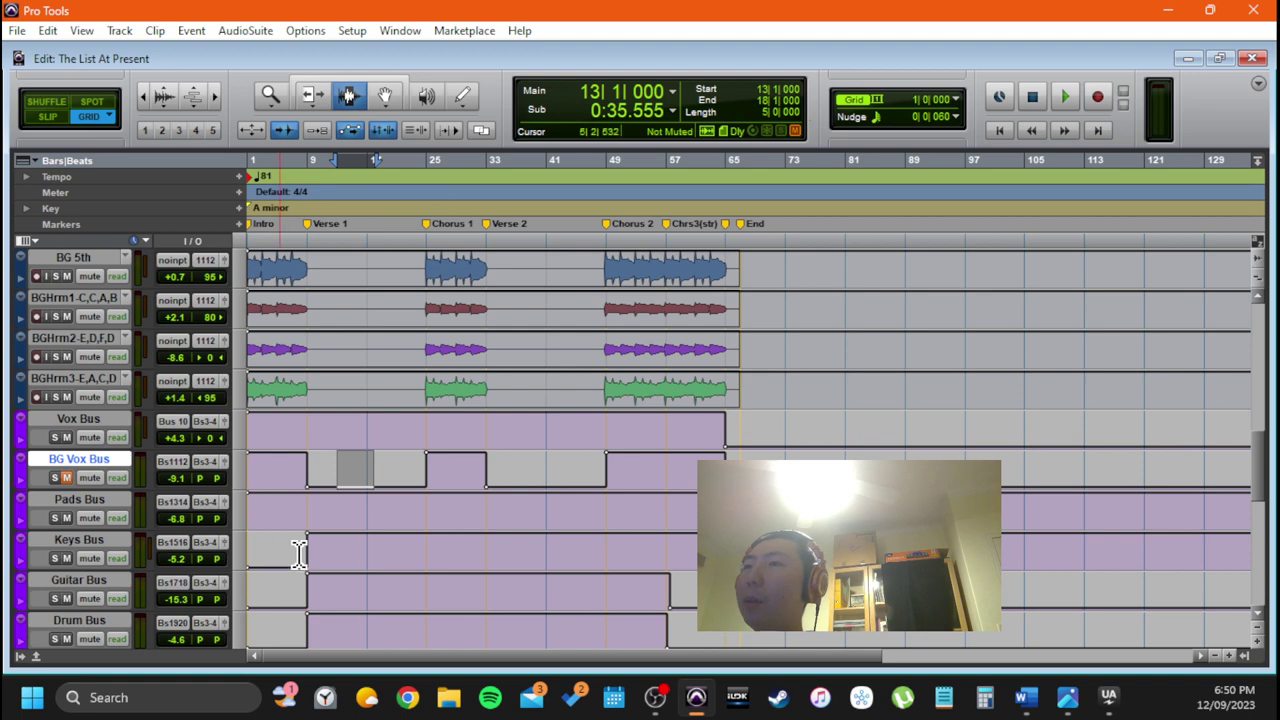
scroll(331, 571, "down", 3)
scroll(446, 408, "up", 8)
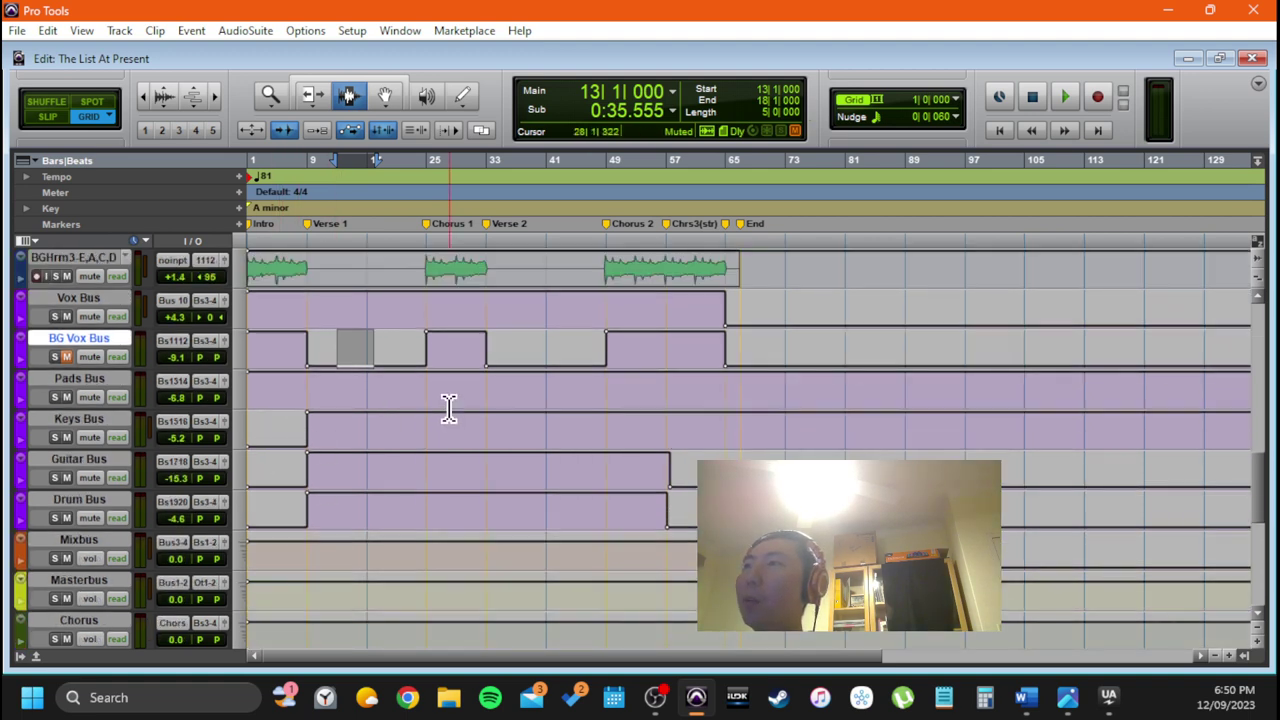
Highlight bars 26 to 41 of A Gtr MIDI and 26 to 58 of E Gtr MIDI, and place the cursor at bar 39
scroll(452, 397, "up", 2)
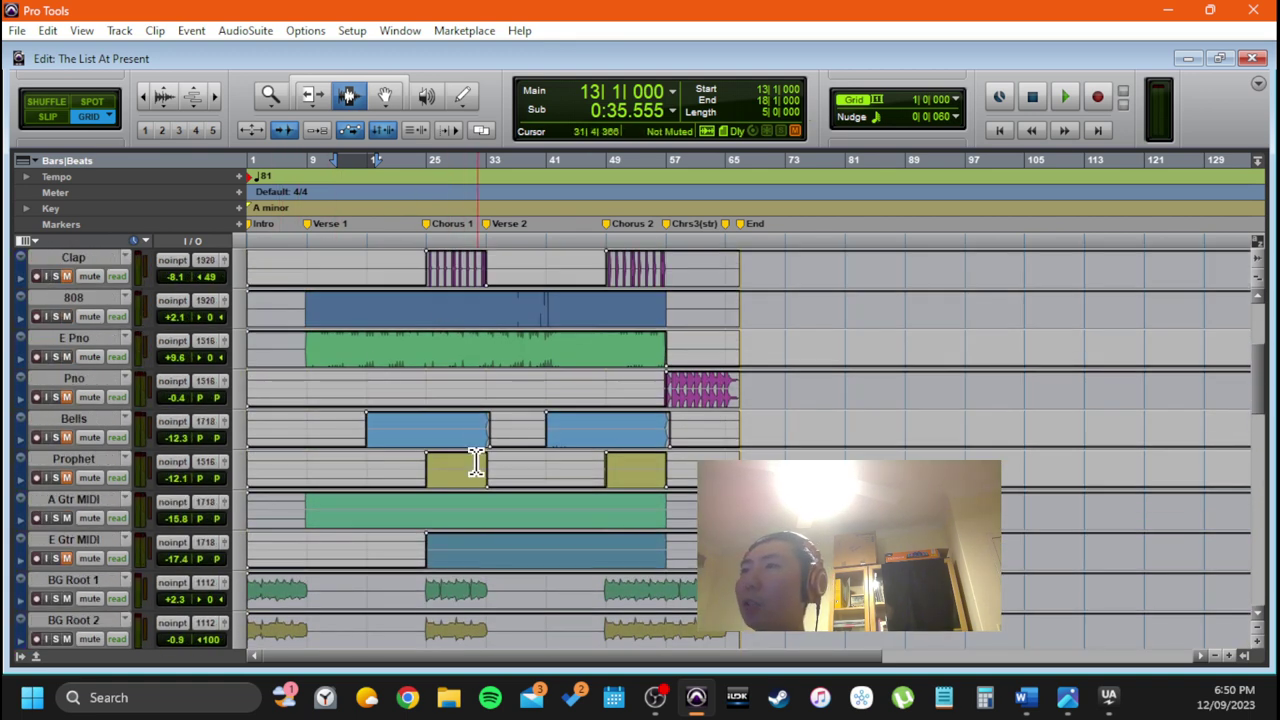
scroll(457, 400, "down", 4)
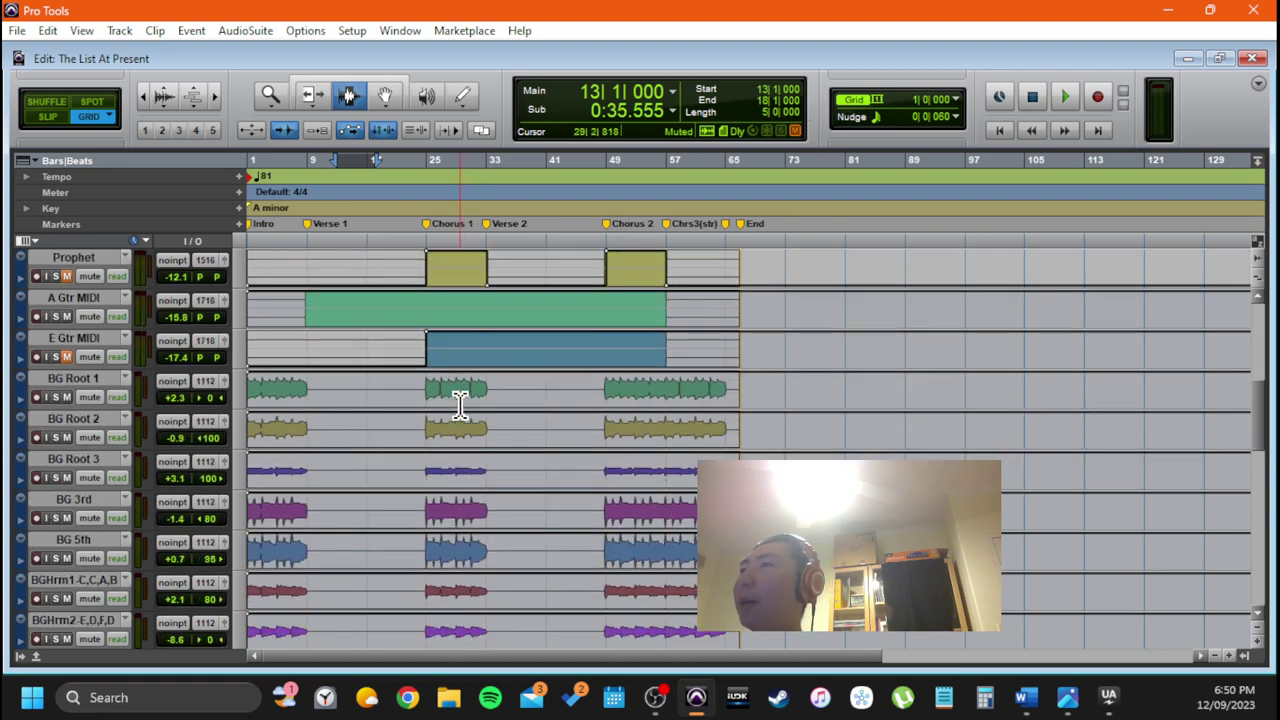
scroll(457, 403, "up", 2)
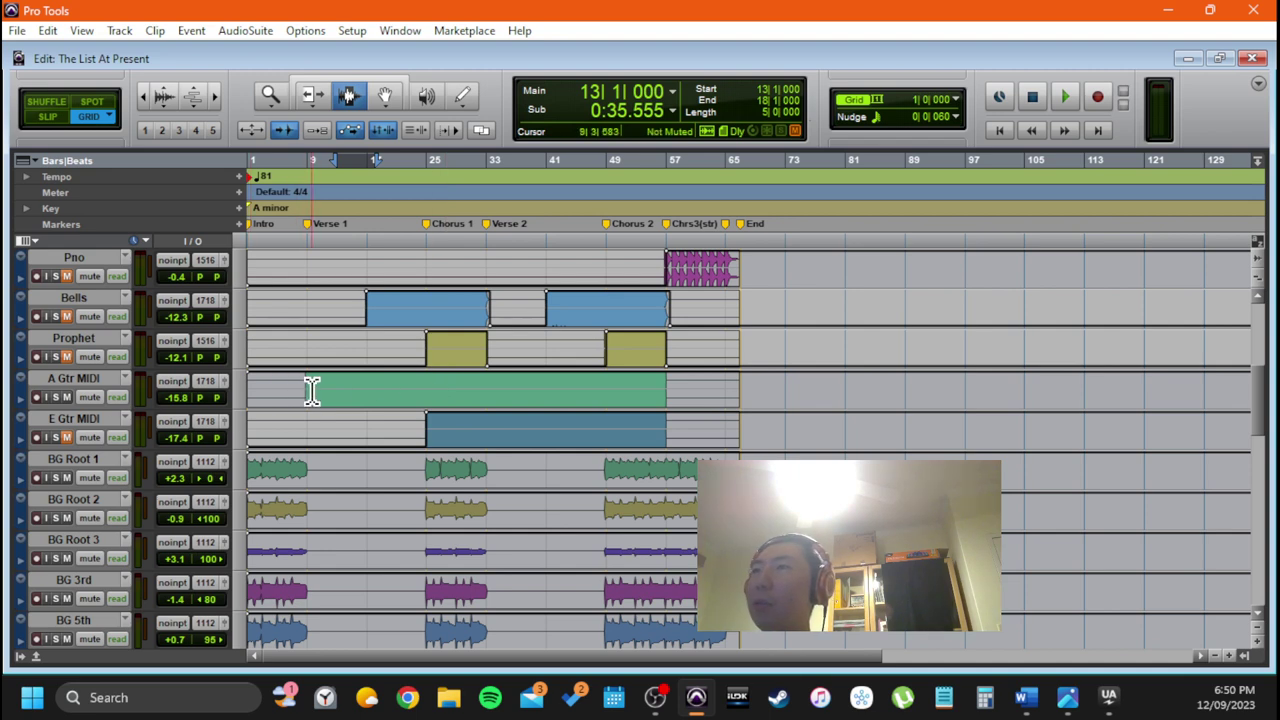
left_click_drag(306, 390, 546, 402)
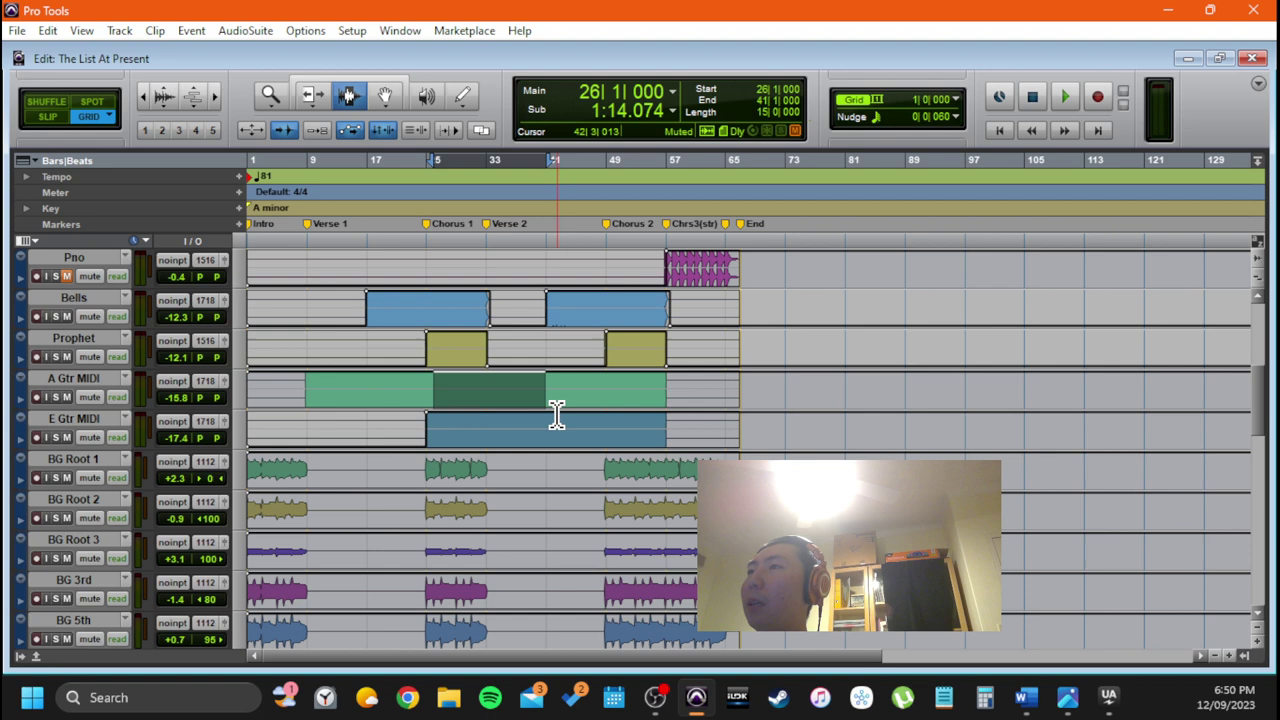
left_click(437, 434)
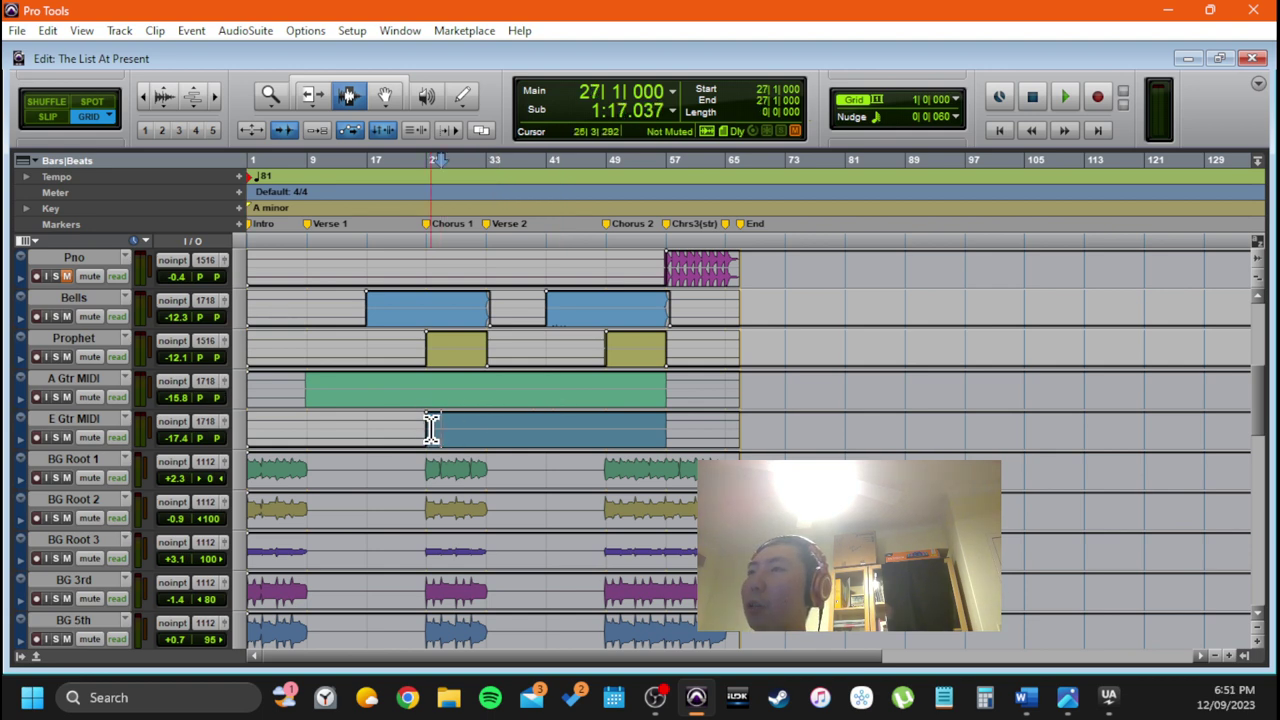
left_click_drag(430, 428, 672, 428)
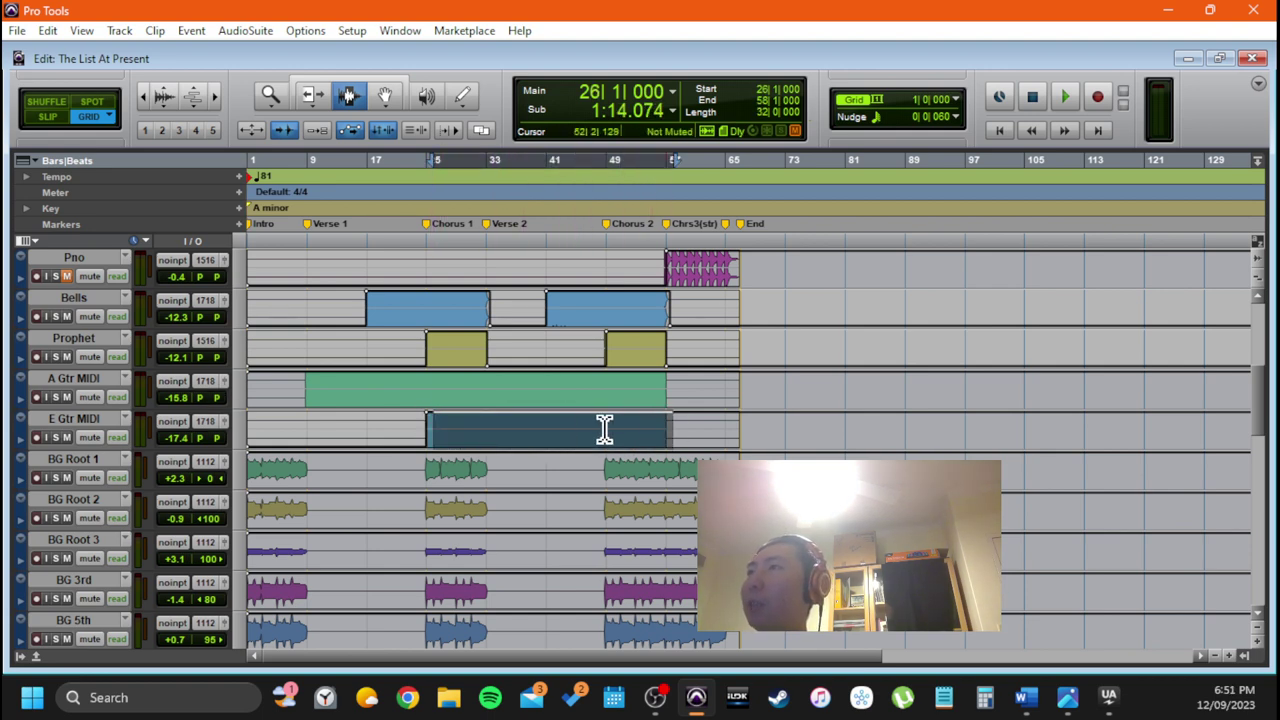
left_click(534, 390)
Compare the buses' mute automation with the backing vocal and guitar clips, and place the cursor at bar 10 on A Gtr MIDI
scroll(405, 386, "down", 8)
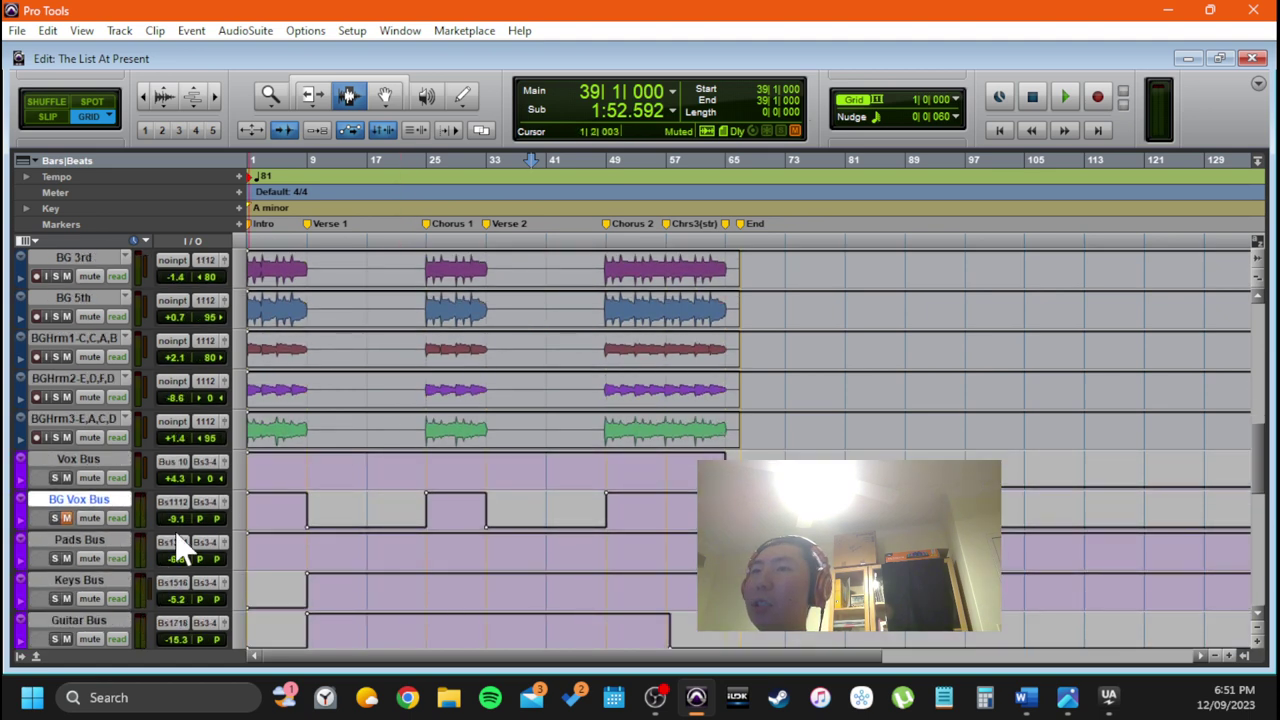
scroll(360, 578, "down", 2)
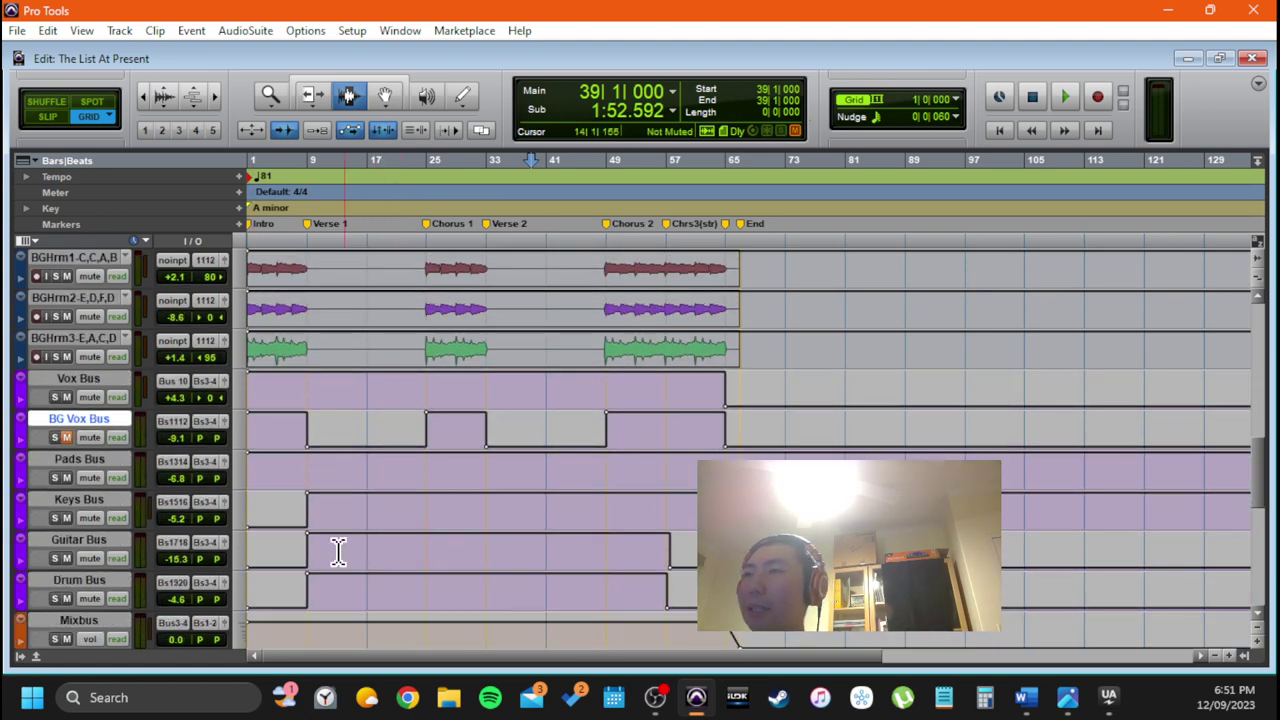
scroll(320, 548, "up", 8)
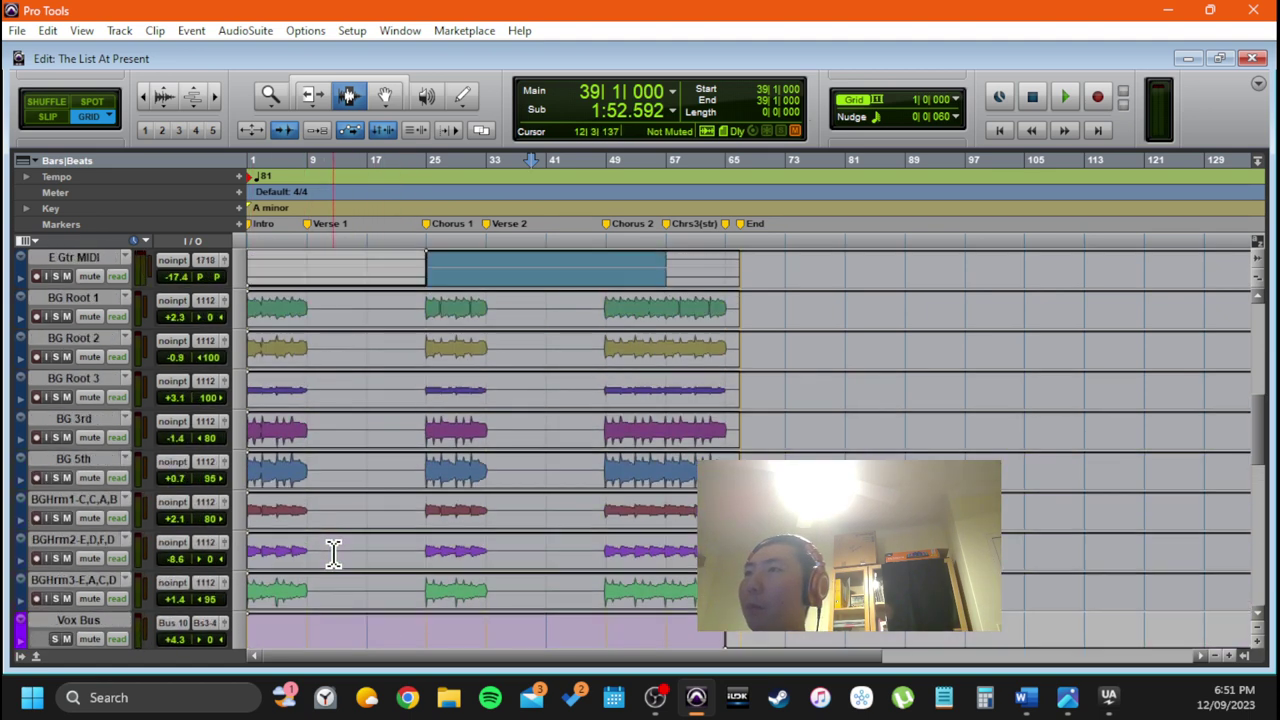
scroll(479, 350, "down", 3)
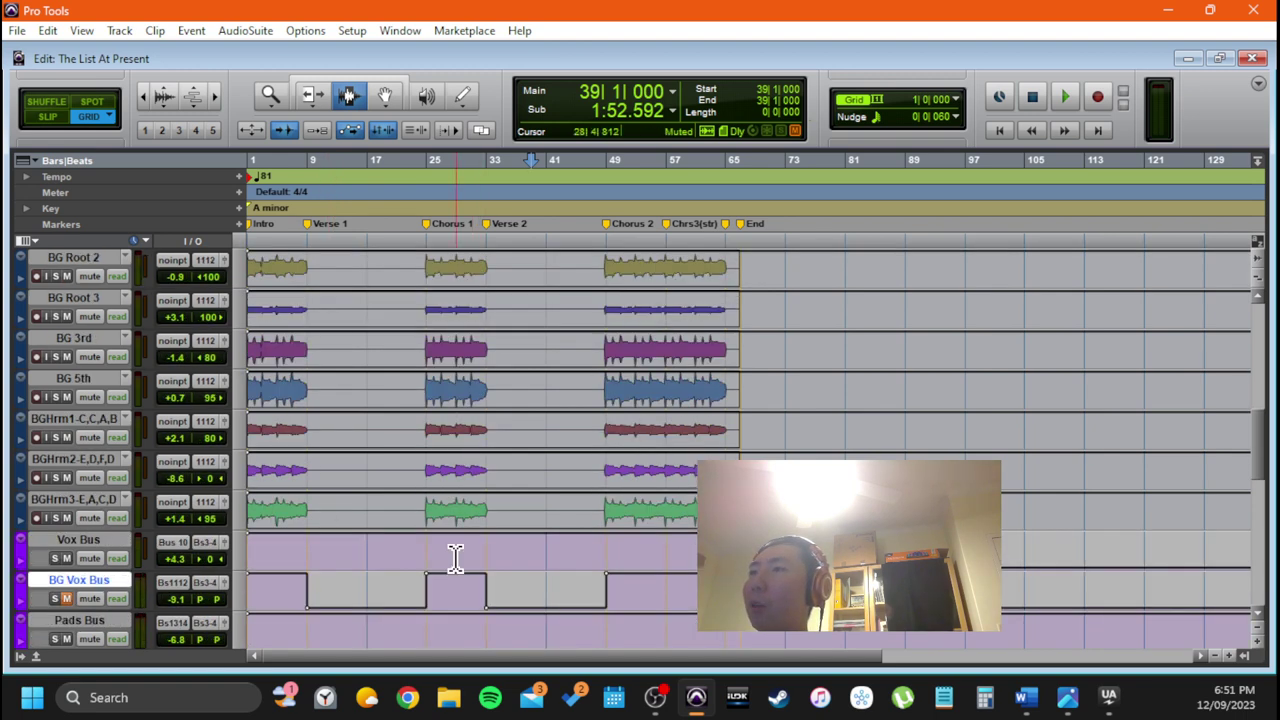
scroll(414, 530, "up", 3)
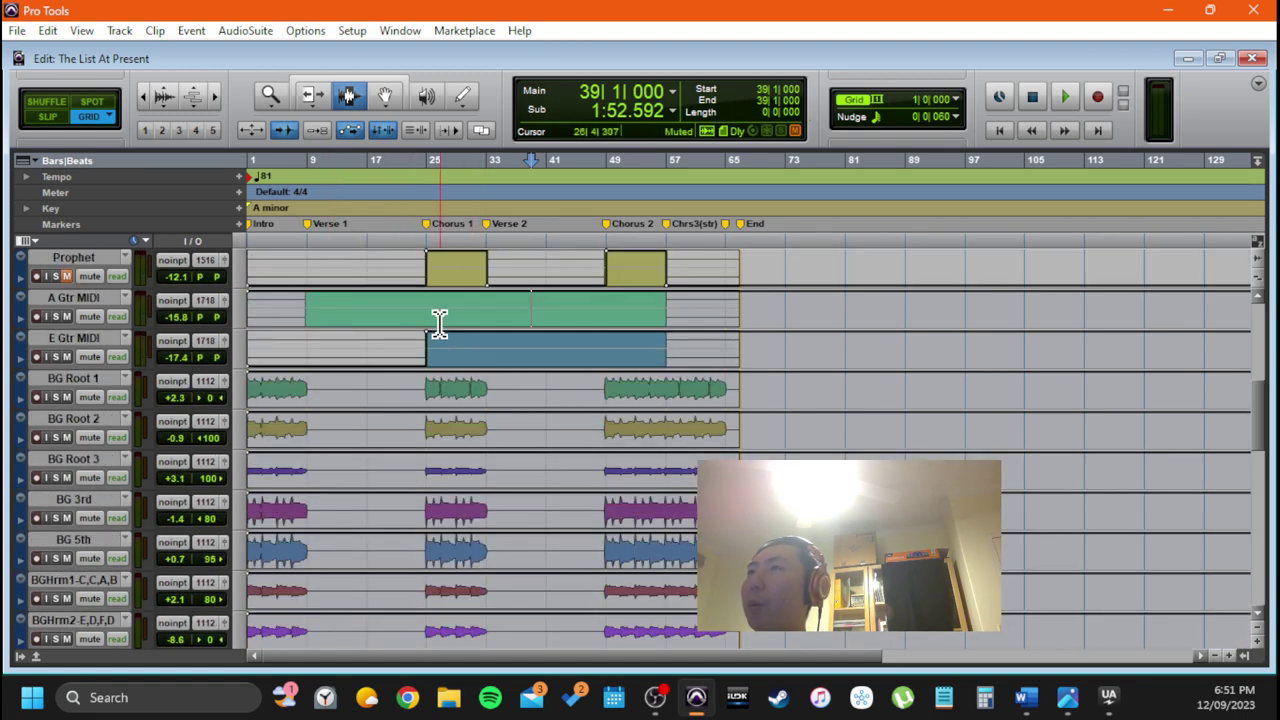
left_click_drag(426, 309, 466, 349)
left_click(362, 305)
left_click(313, 300)
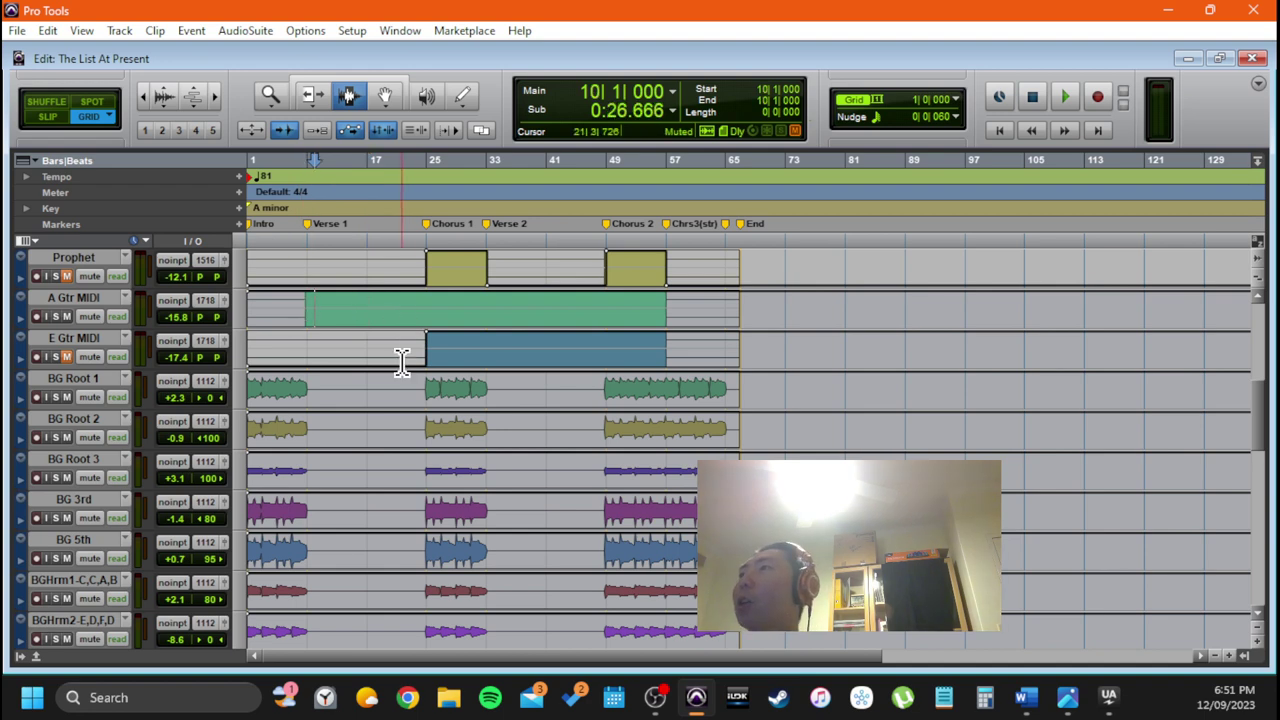
Highlight the Mixbus volume fade at bars 65 to 67, and zoom in on the timeline around bar 62
scroll(400, 357, "down", 12)
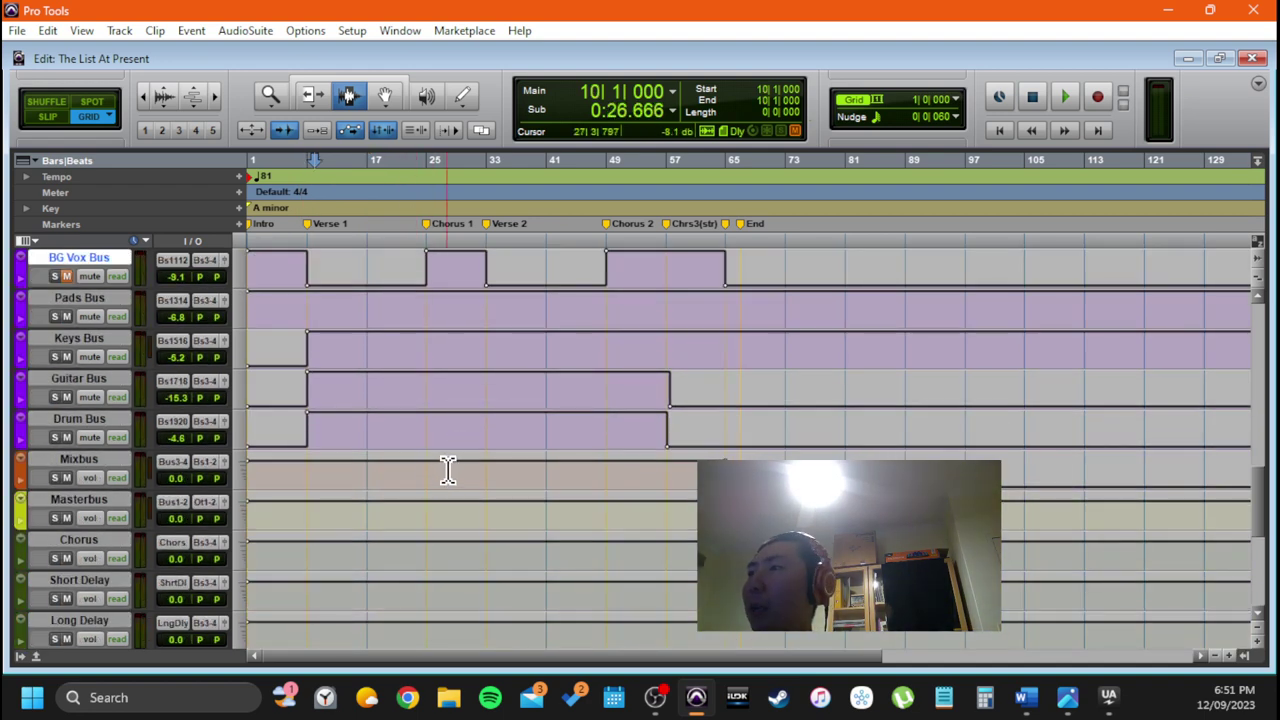
left_click(728, 458)
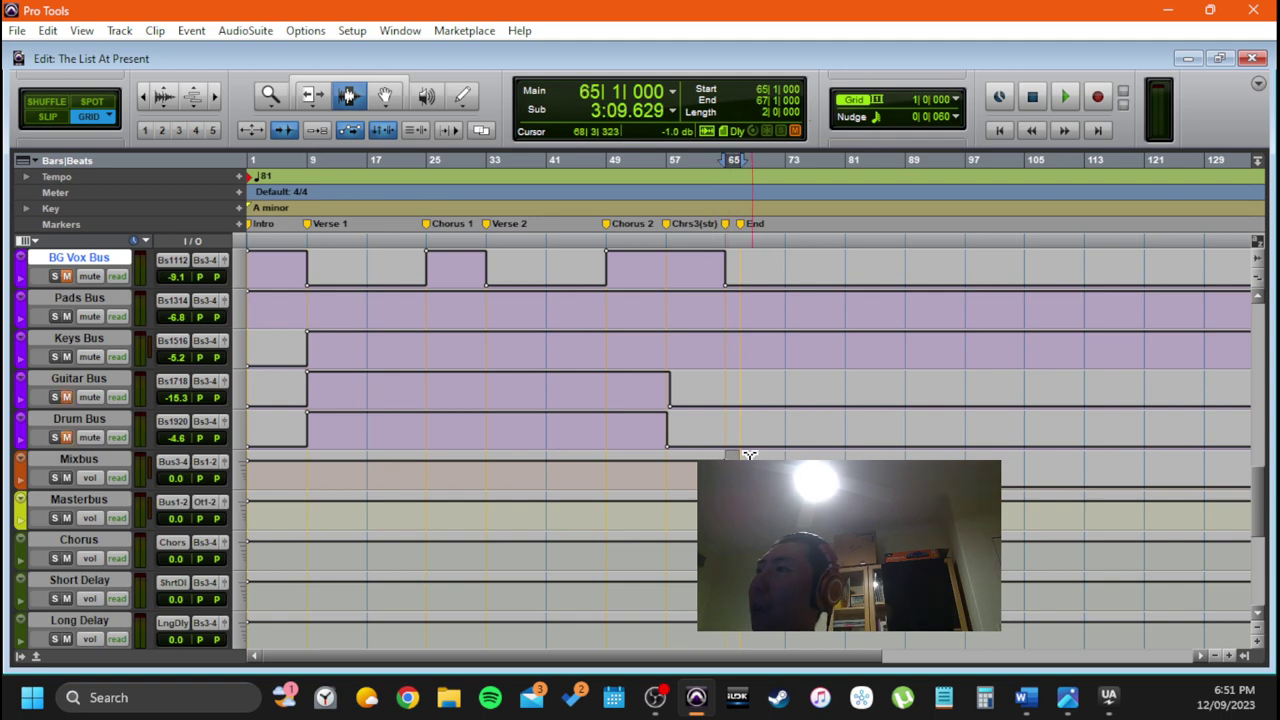
left_click(703, 455)
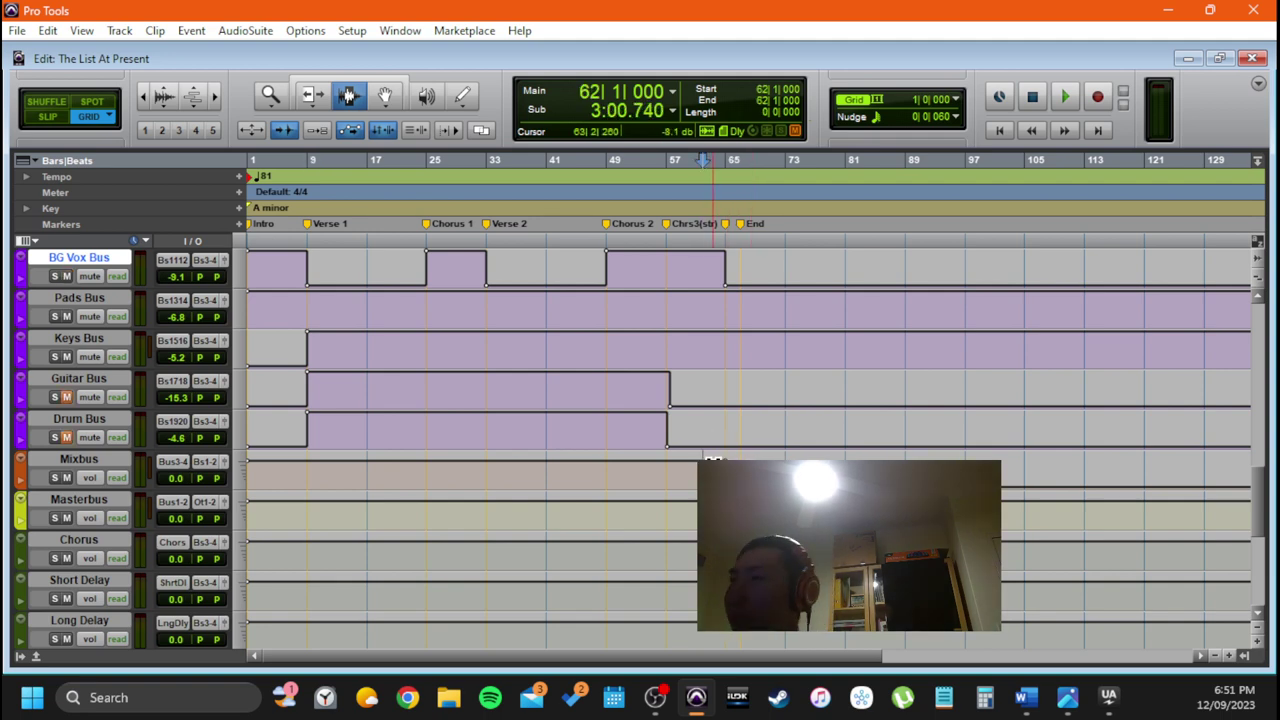
key("ctrl+]")
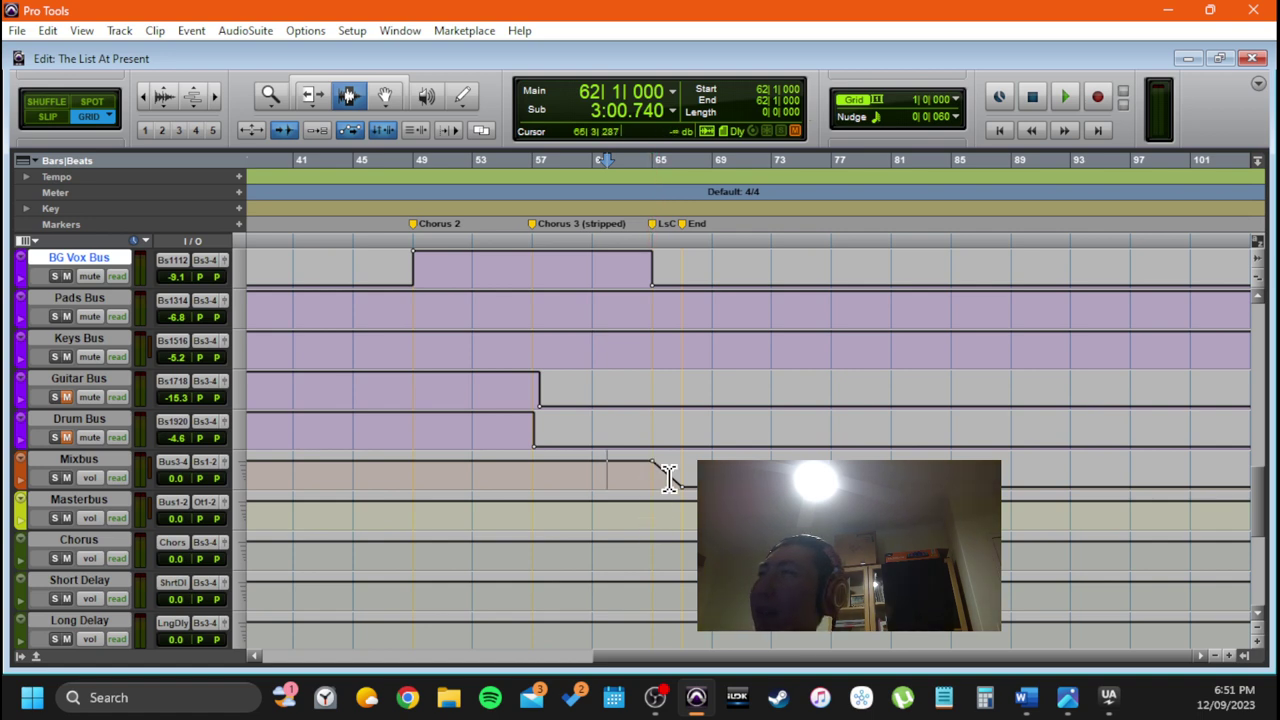
Examine the Mixbus and Masterbus channels in the Mix window, briefly opening and closing the Masterbus FabFilter Pro-C 2
key("ctrl+equal")
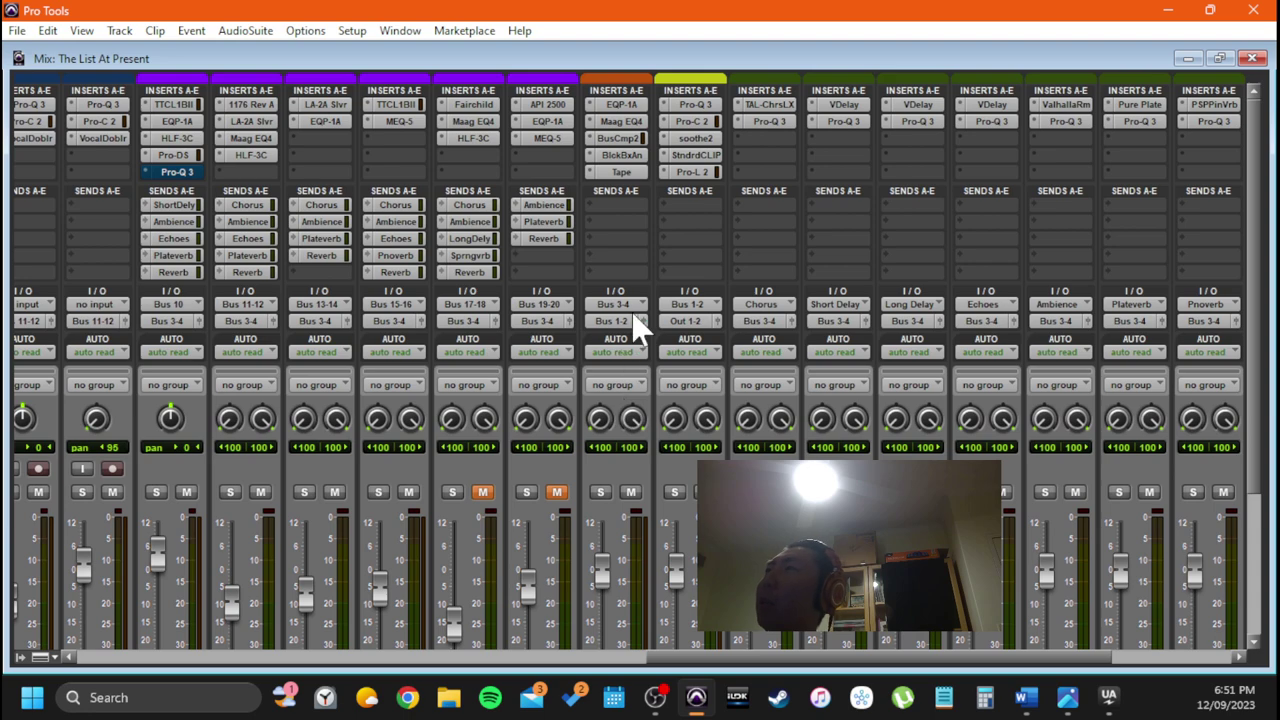
scroll(618, 340, "down", 3)
scroll(646, 408, "up", 3)
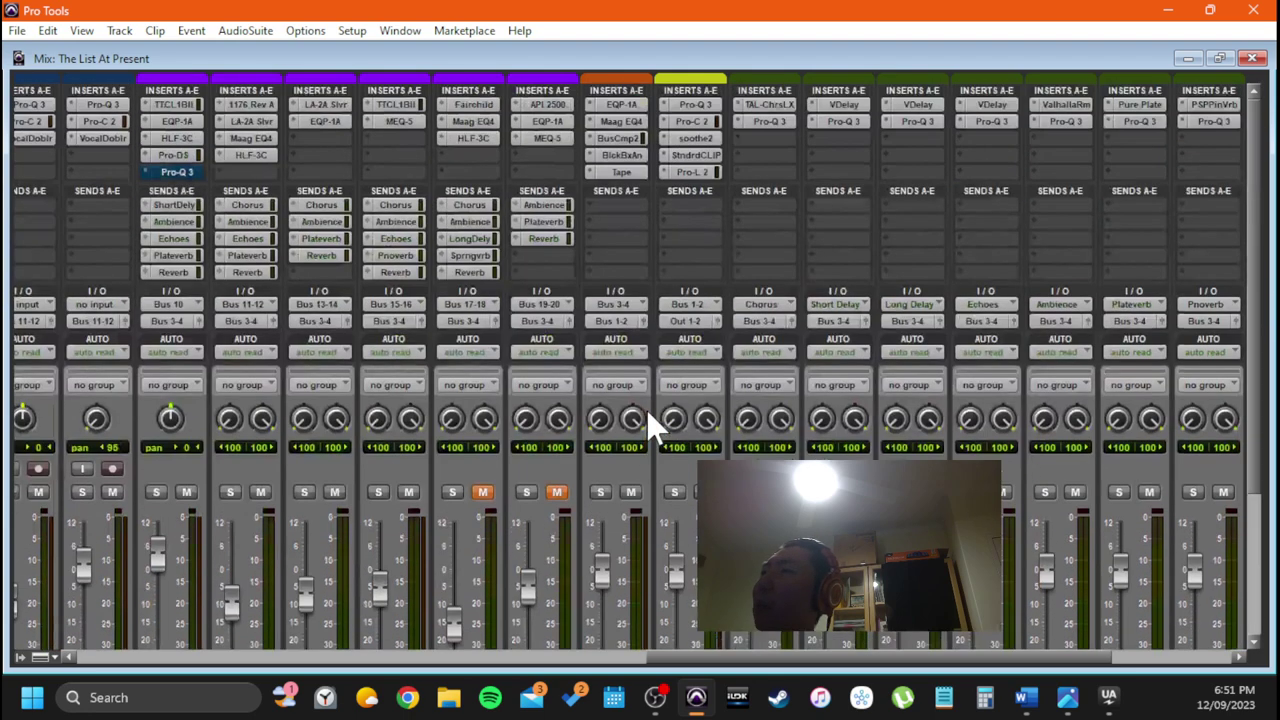
left_click(691, 123)
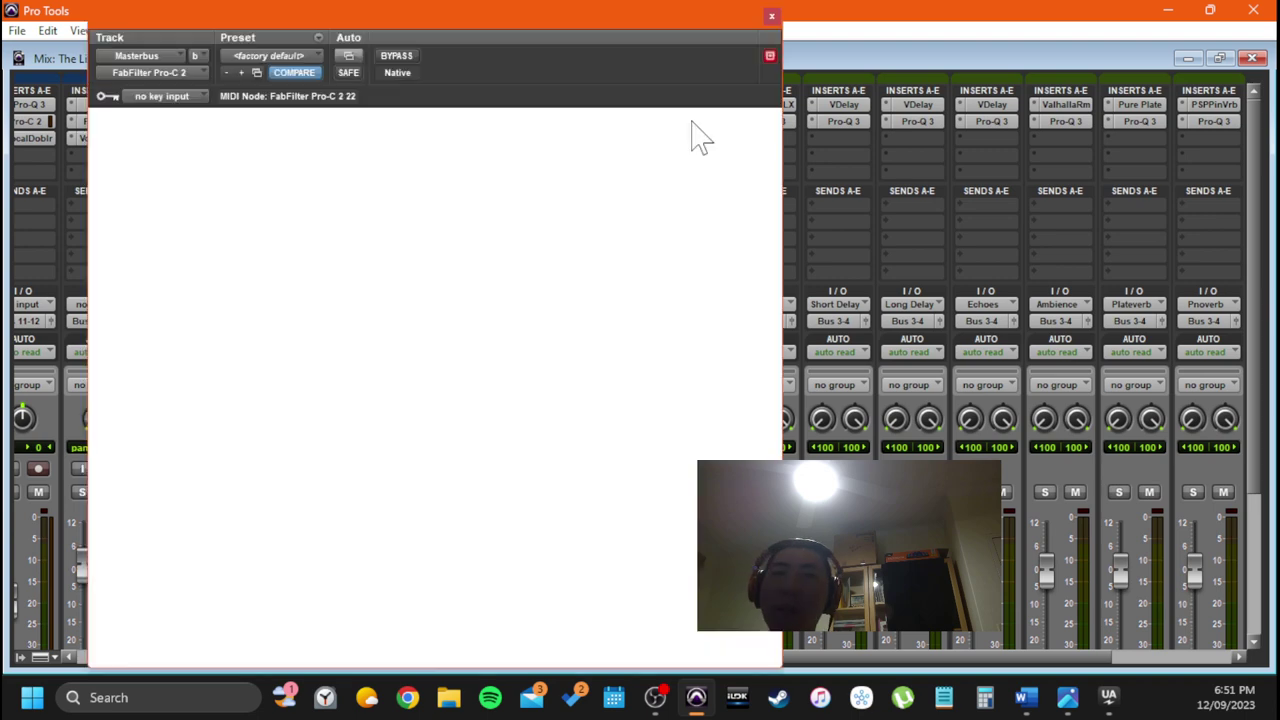
left_click(770, 17)
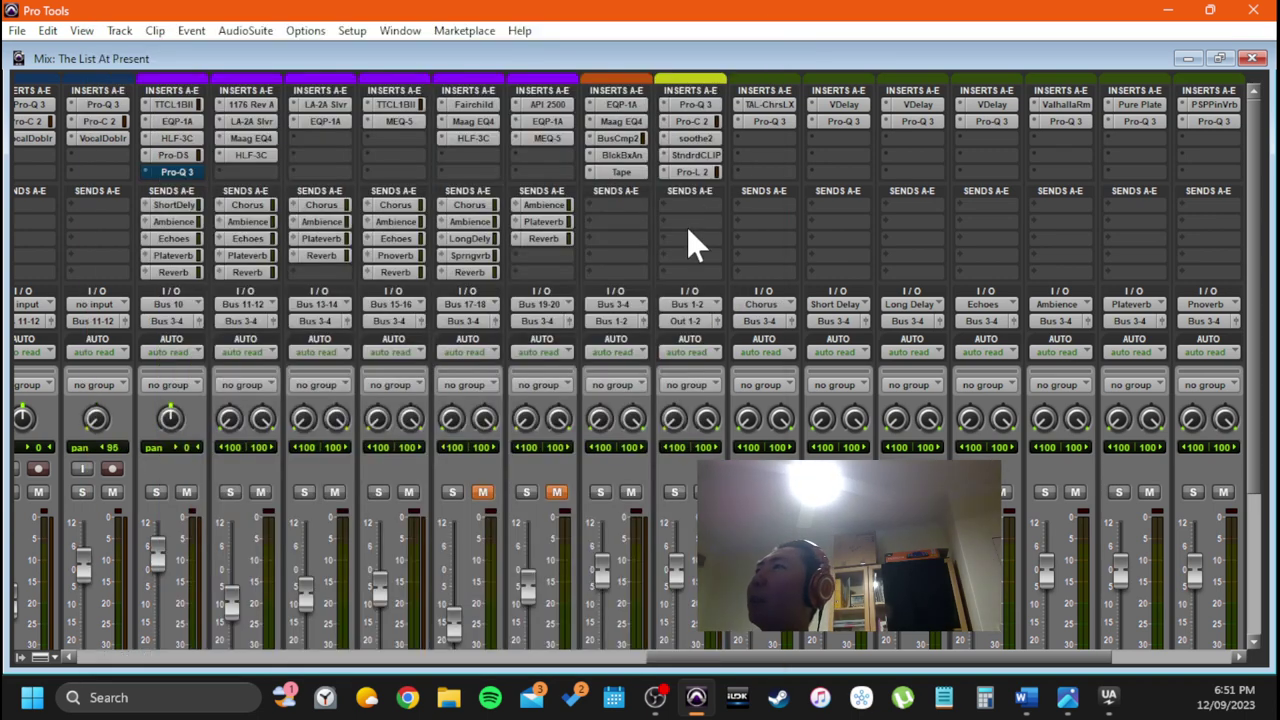
scroll(684, 300, "down", 3)
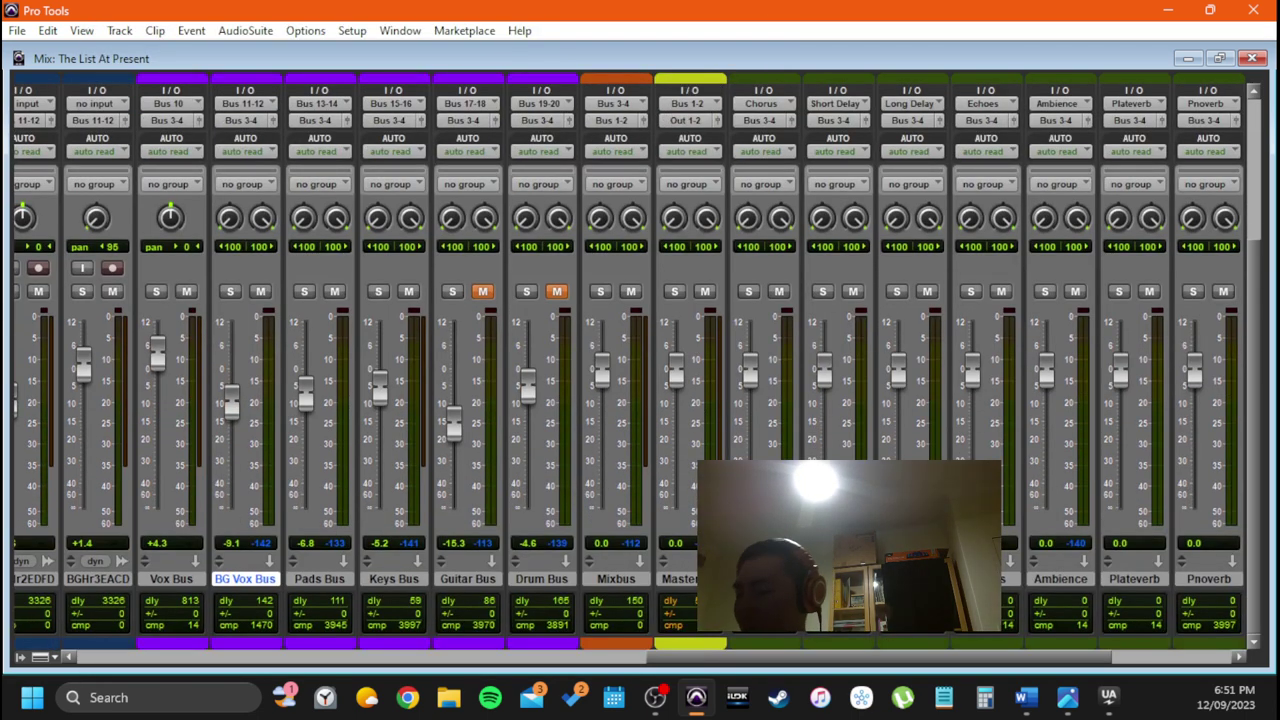
Place the cursor at bar 65 on the Masterbus track in the Edit window, and return to the inserts in the Mix window
key("ctrl+equal")
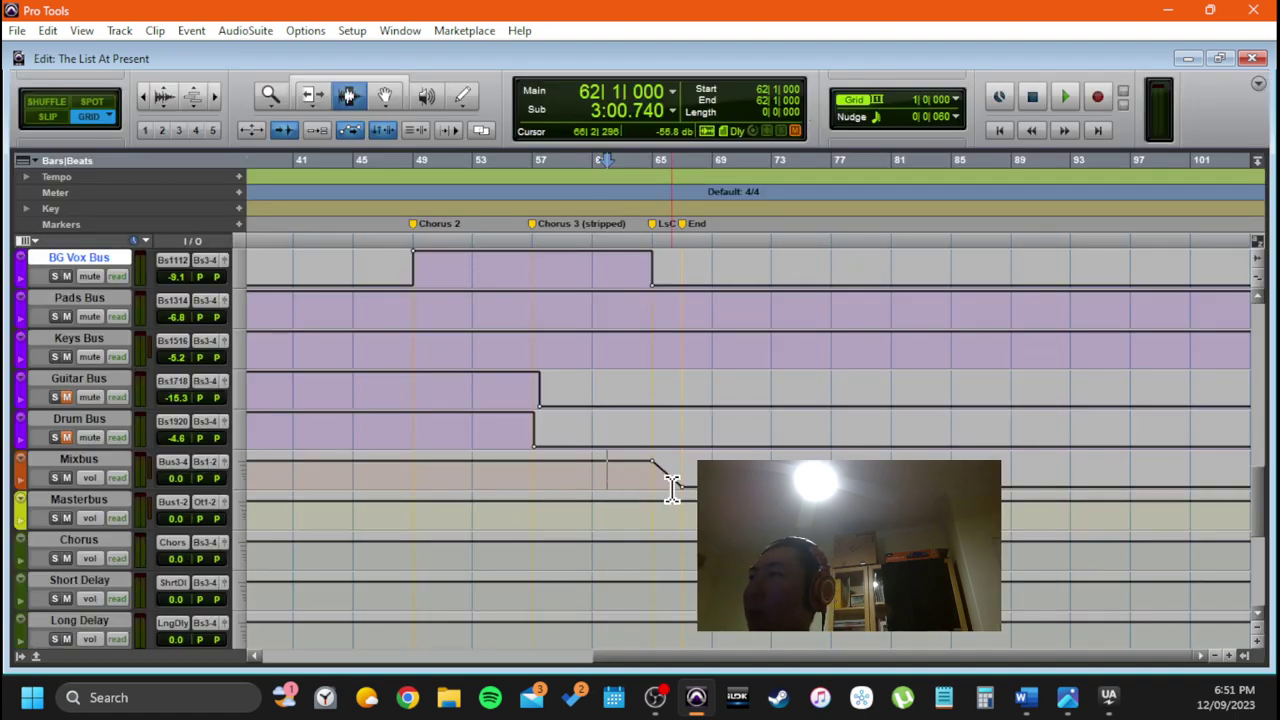
left_click(651, 510)
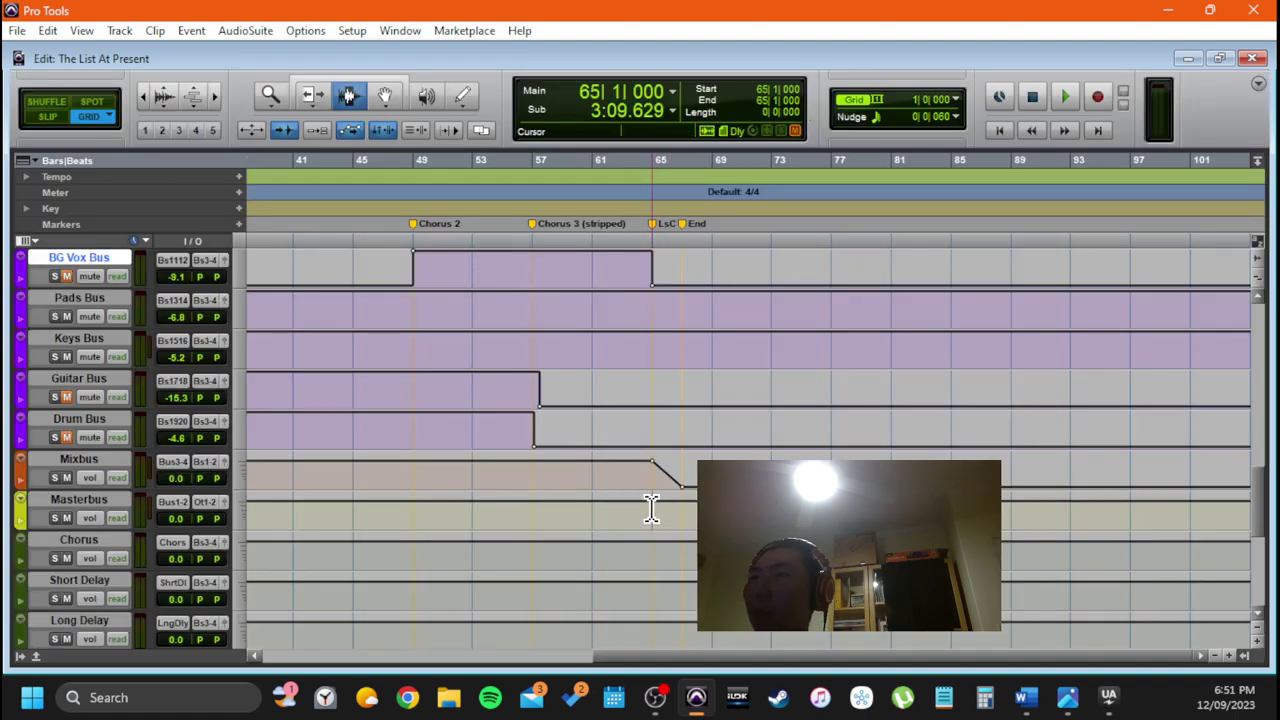
key("ctrl+equal")
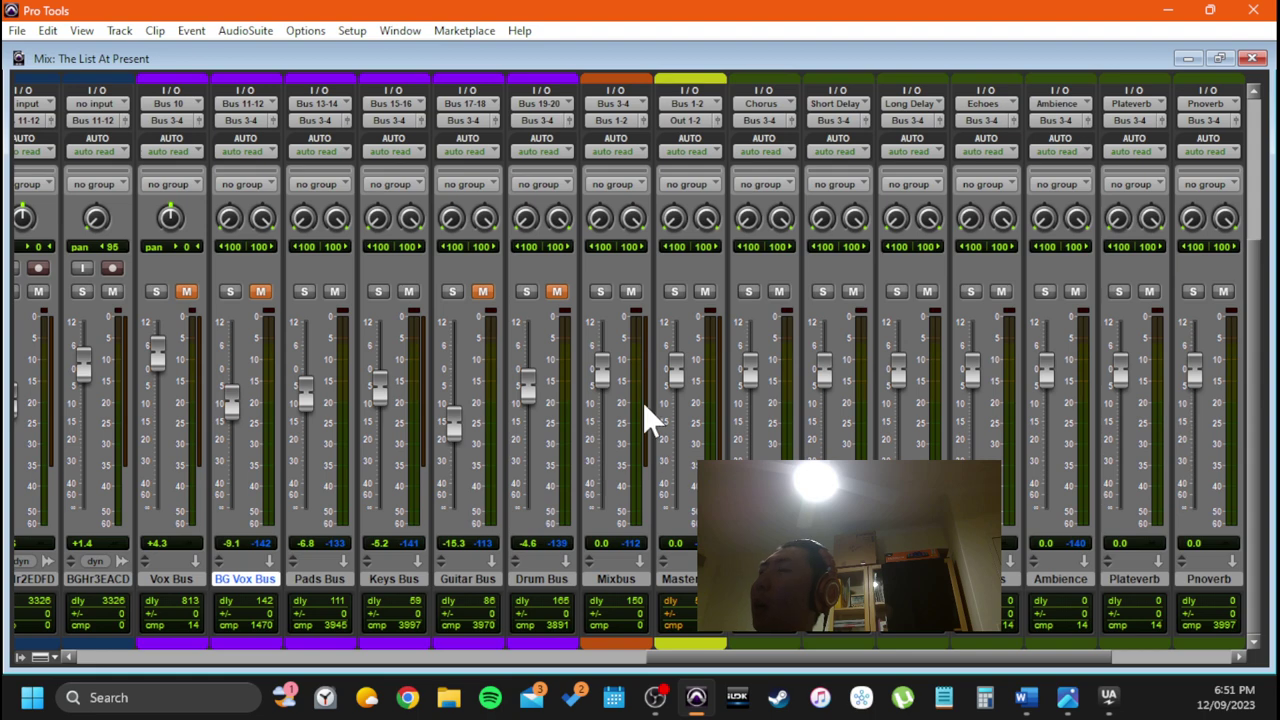
scroll(640, 412, "up", 5)
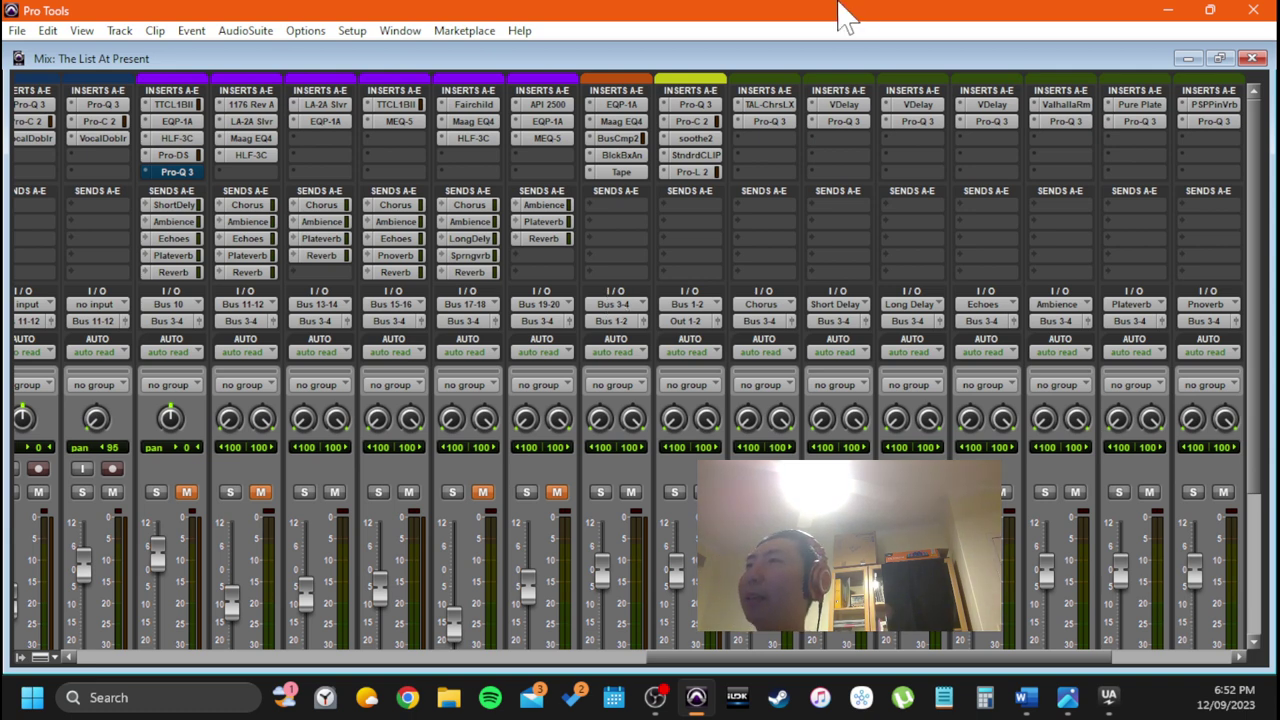
Move the Mixbus and Masterbus channels together to between the Reverb and Monitor channels
scroll(478, 372, "down", 1)
scroll(478, 372, "down", 3)
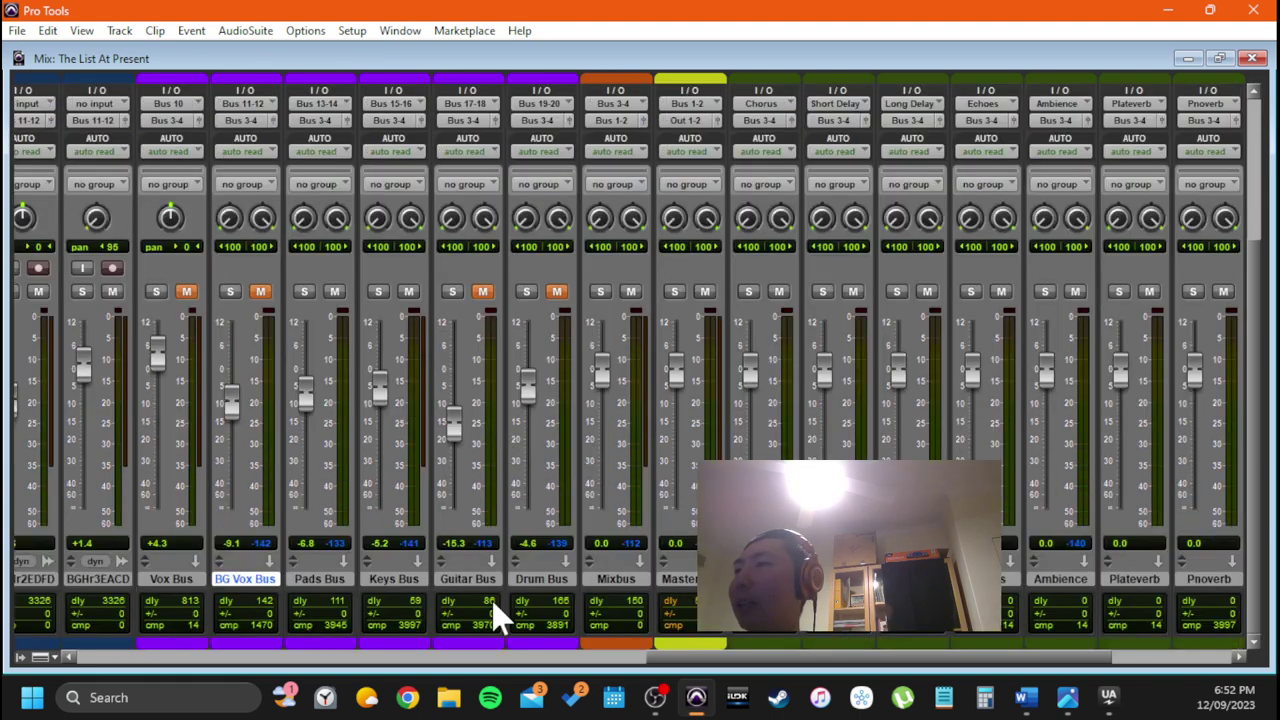
left_click_drag(608, 580, 688, 582)
scroll(660, 590, "right", 5)
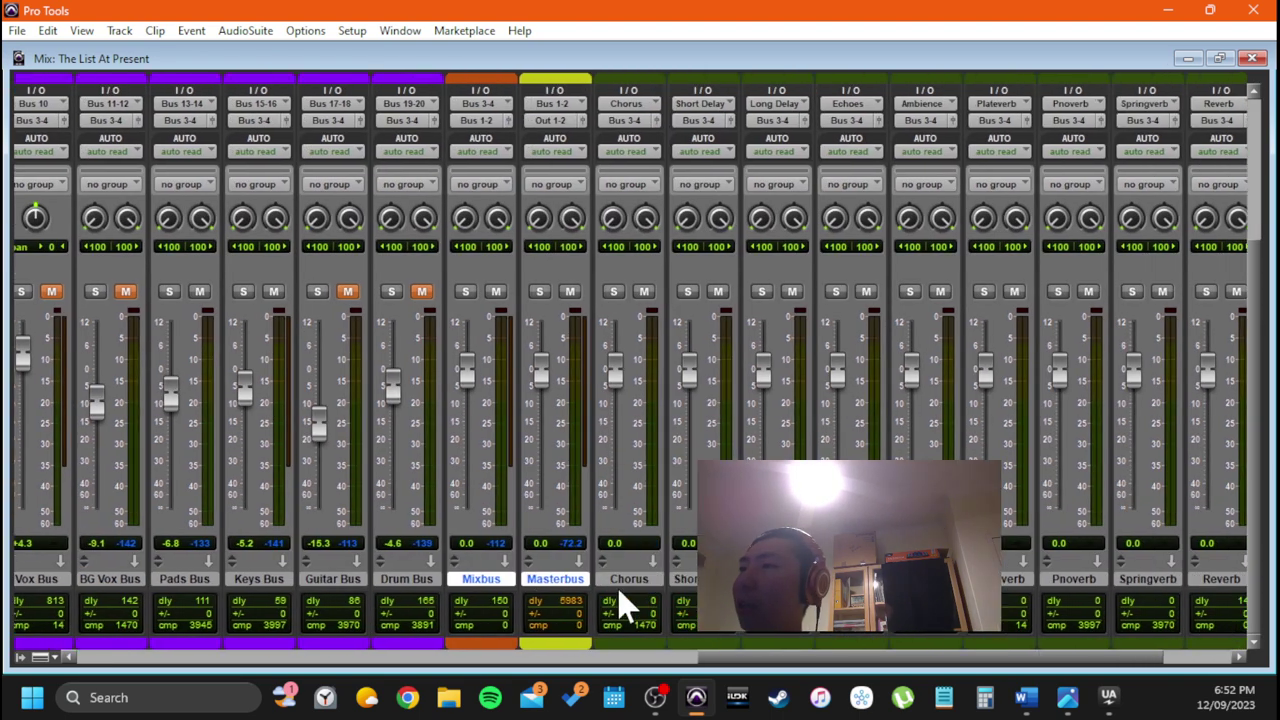
left_click_drag(395, 592, 1080, 600)
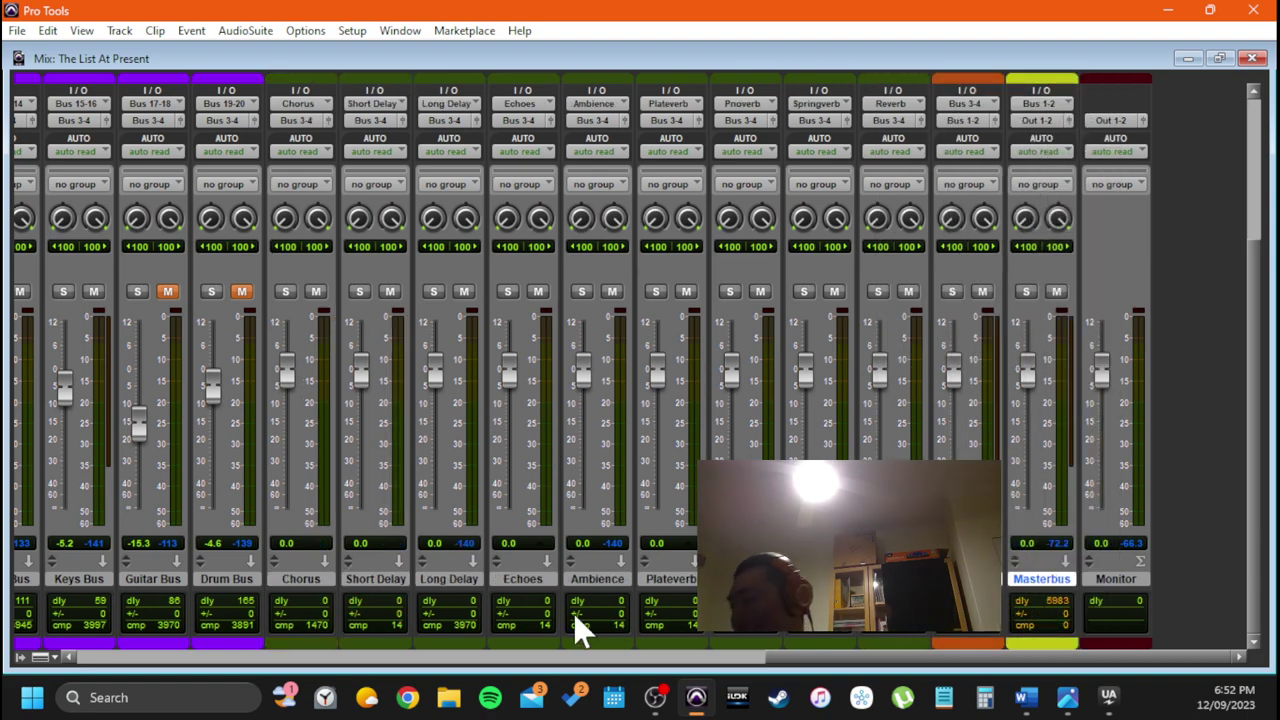
Review the channel inserts and sends in the Mix window, and examine the Edit window's clips and mute automation from Vox to the buses
scroll(434, 563, "up", 4)
scroll(359, 386, "left", 8)
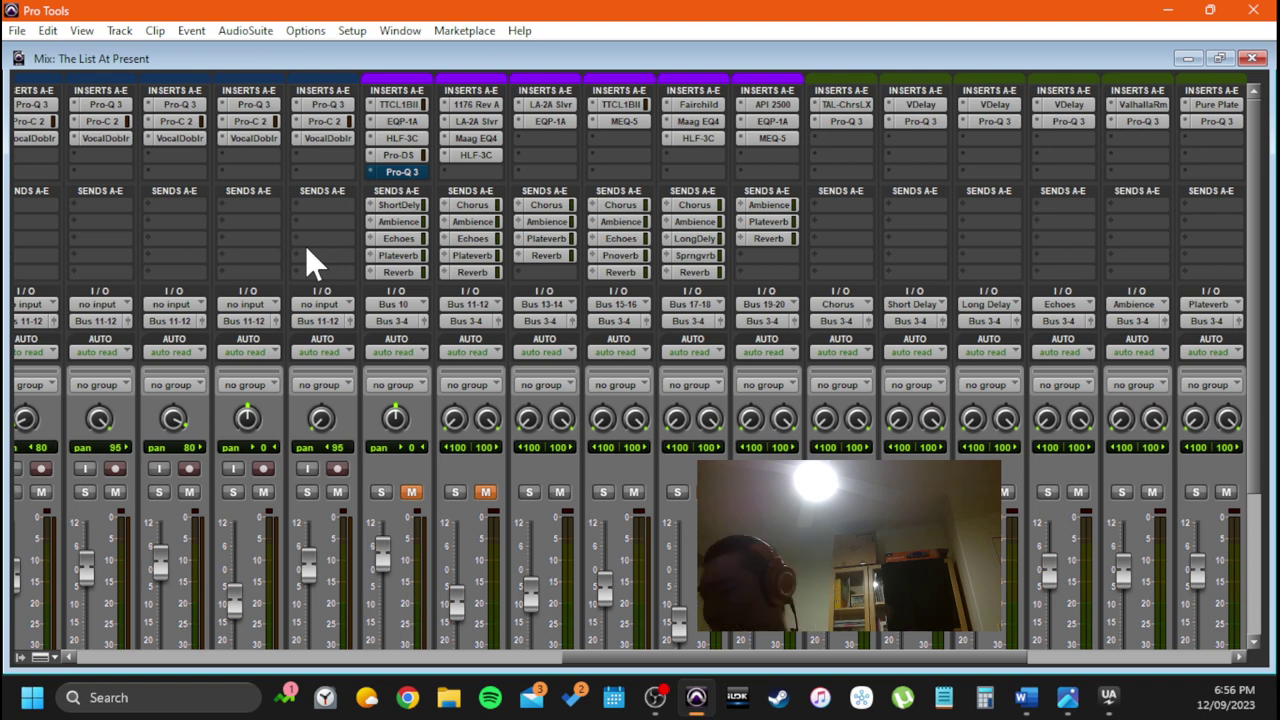
key("ctrl+equal")
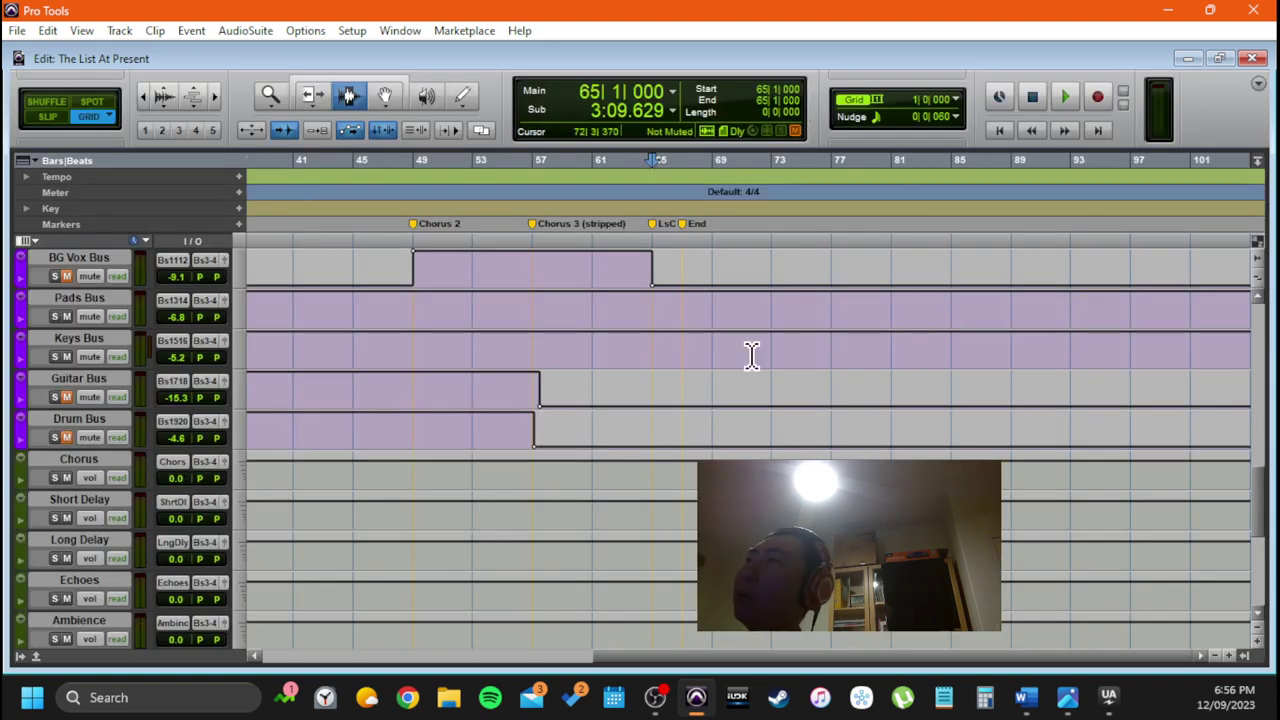
scroll(470, 345, "up", 10)
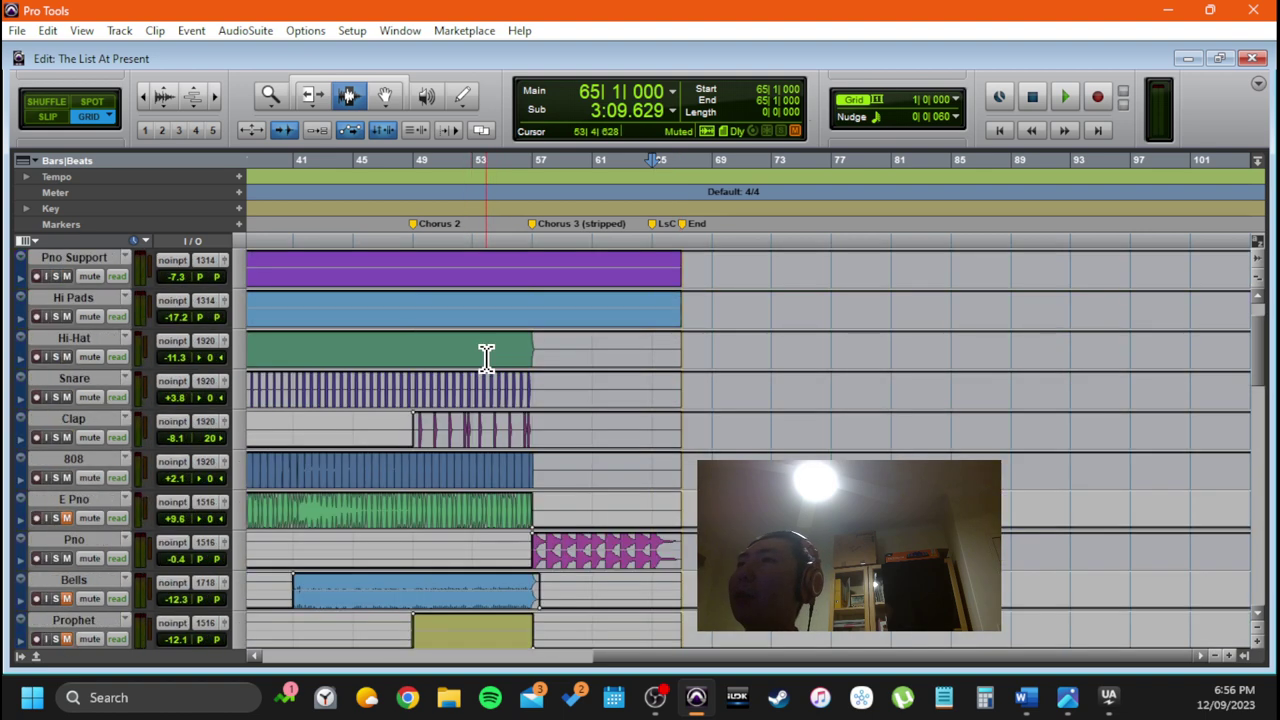
scroll(486, 358, "left", 10)
scroll(497, 357, "up", 2)
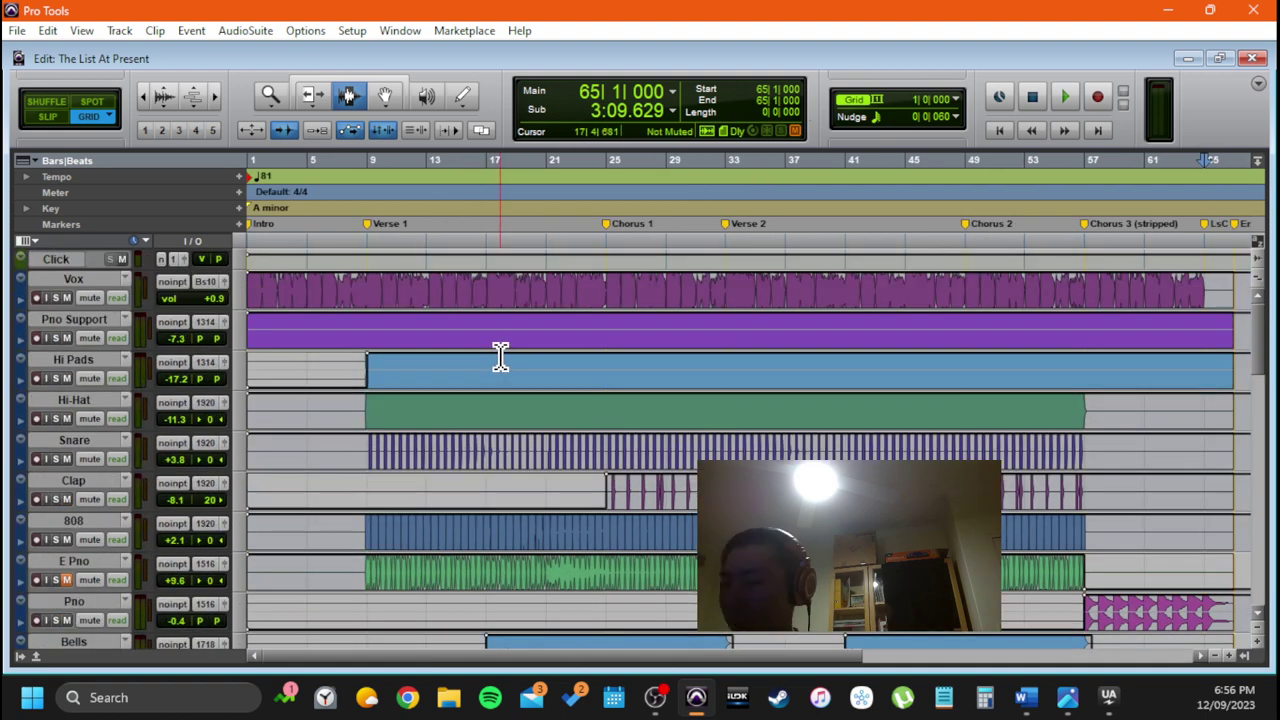
scroll(500, 358, "down", 1)
scroll(513, 352, "down", 4)
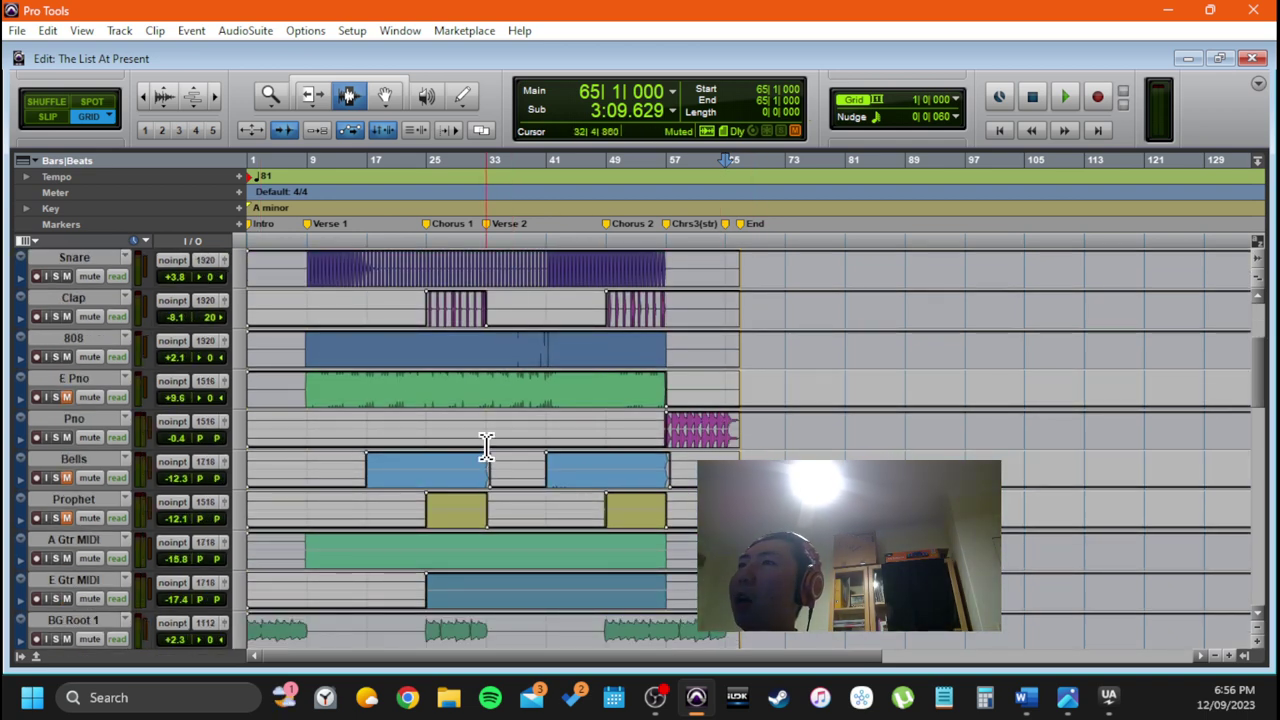
scroll(486, 447, "down", 5)
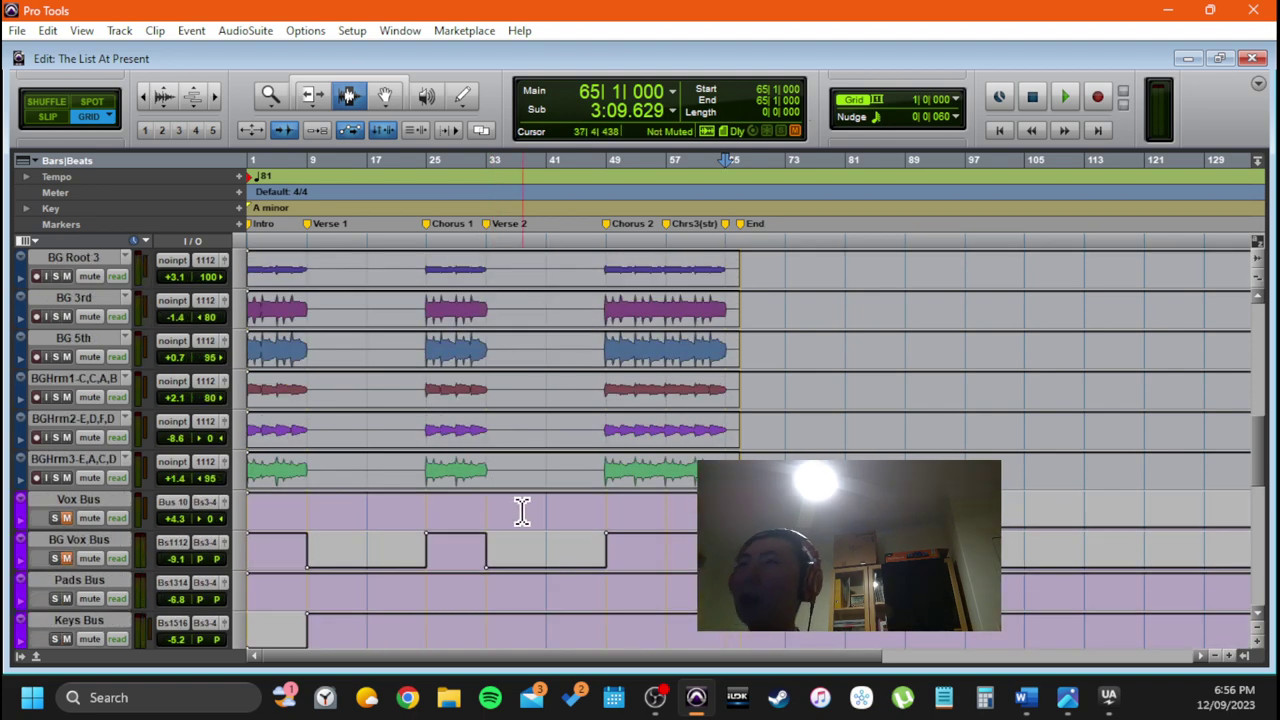
scroll(408, 457, "up", 15)
scroll(300, 380, "down", 8)
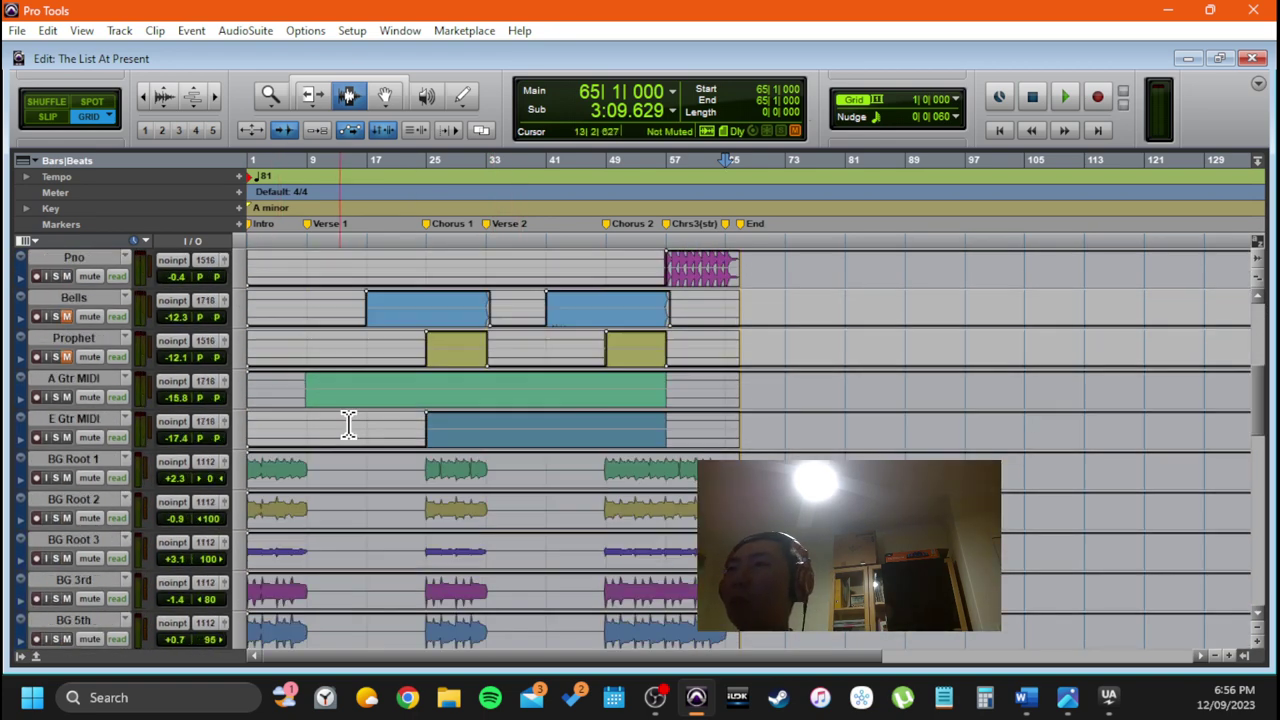
Examine the bus mute automation and effects tracks down to Monitor in the Edit window, and the corresponding channels in the Mix window
scroll(383, 485, "down", 10)
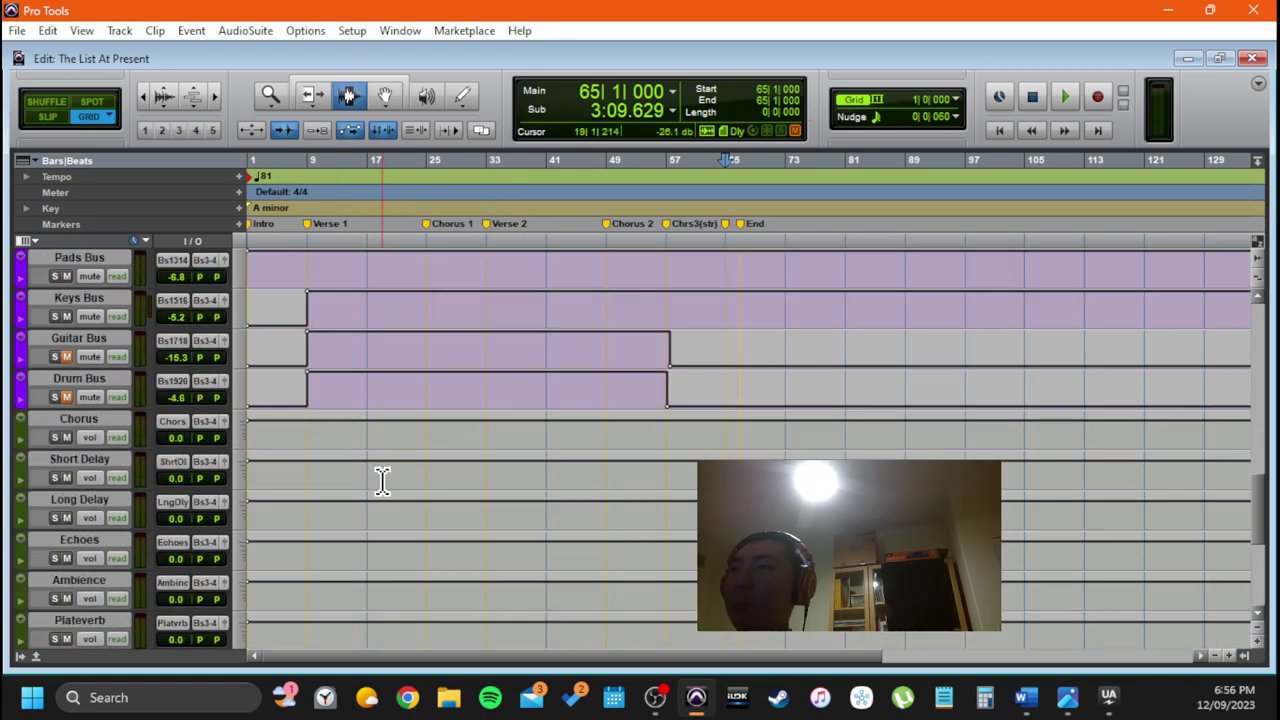
scroll(382, 480, "down", 8)
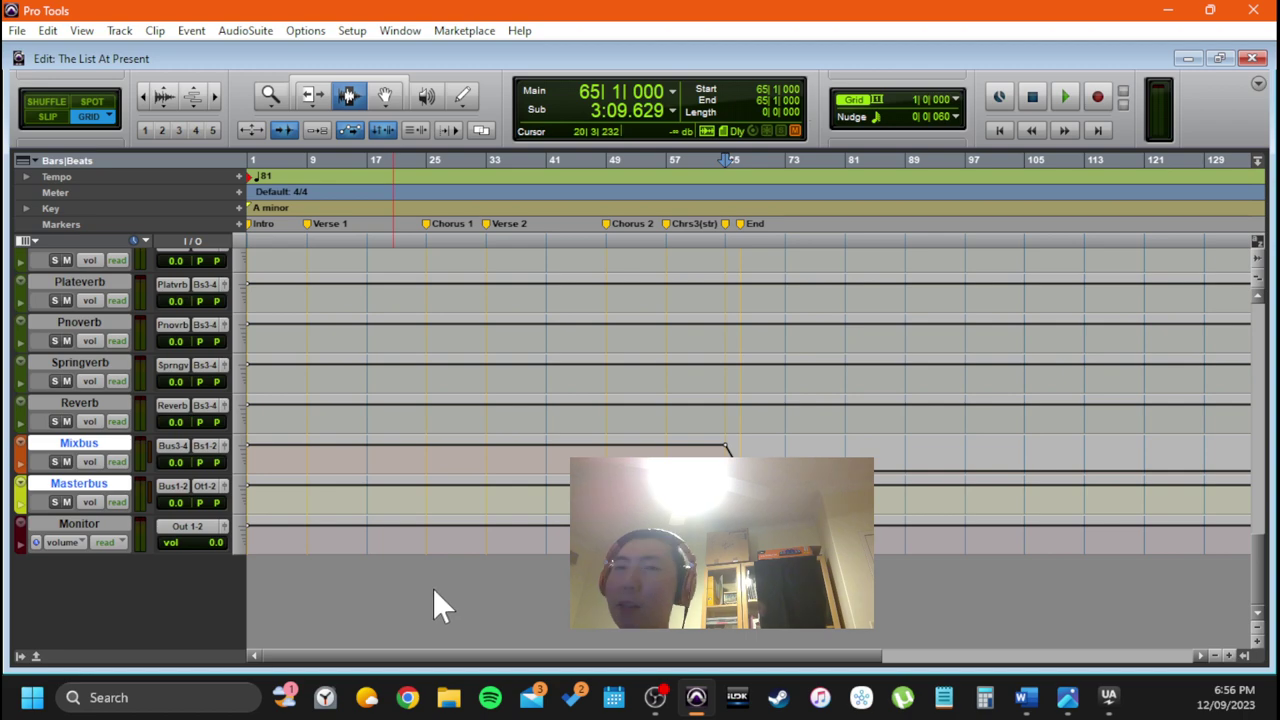
key("ctrl+equal")
scroll(445, 340, "down", 3)
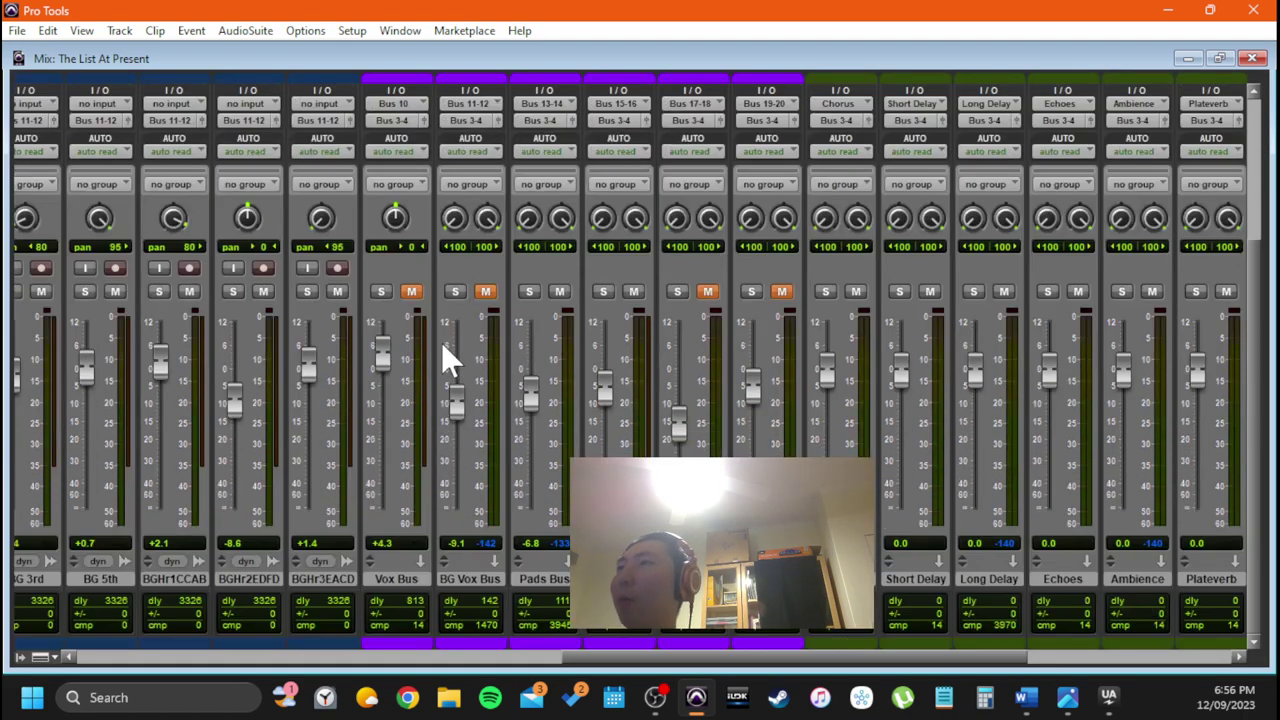
scroll(441, 342, "right", 5)
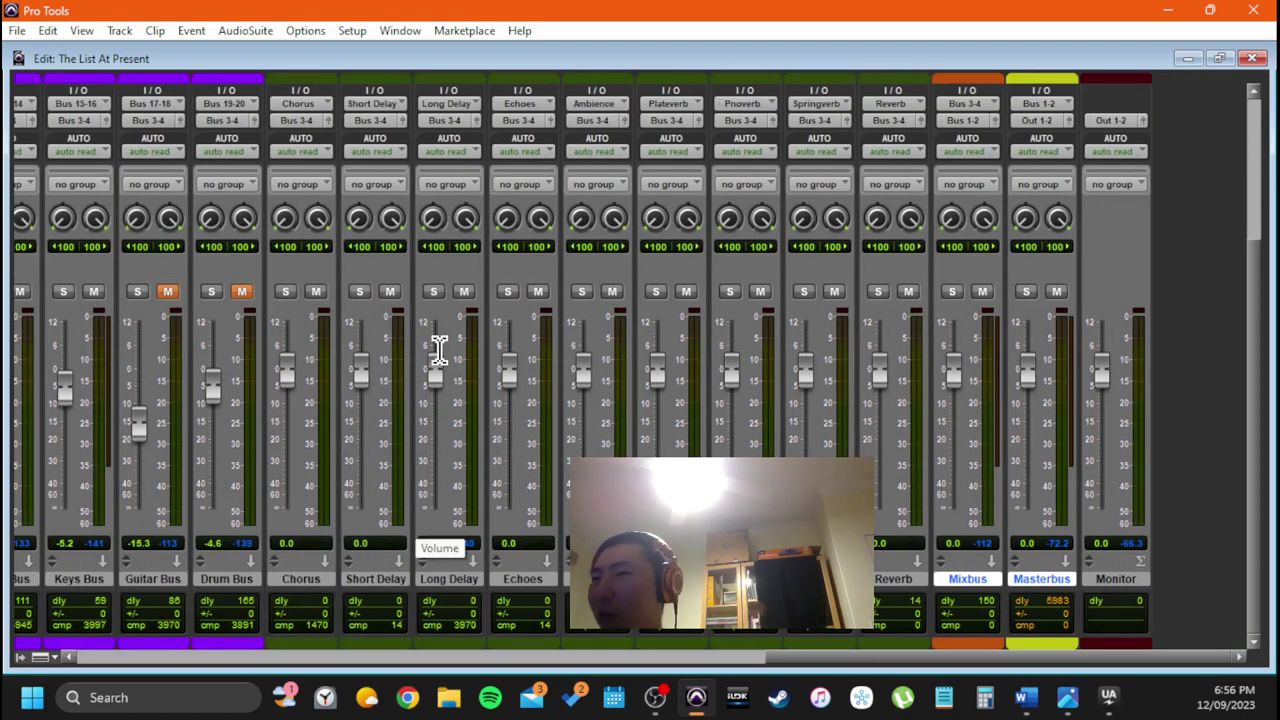
key("ctrl+equal")
Highlight the Mixbus volume fade from bar 62 to 71 and again from bar 64 to 70, and place the cursor at bar 65
left_click_drag(703, 446, 770, 453)
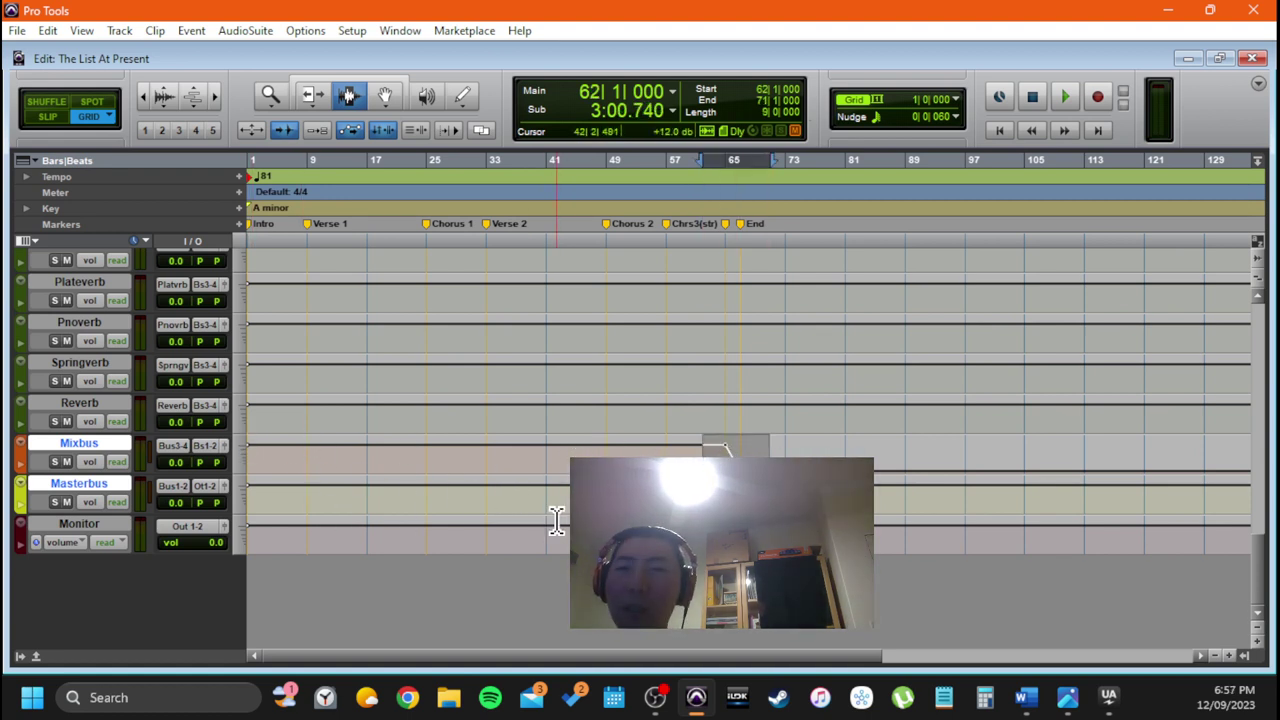
left_click_drag(688, 500, 833, 500)
left_click_drag(716, 460, 770, 460)
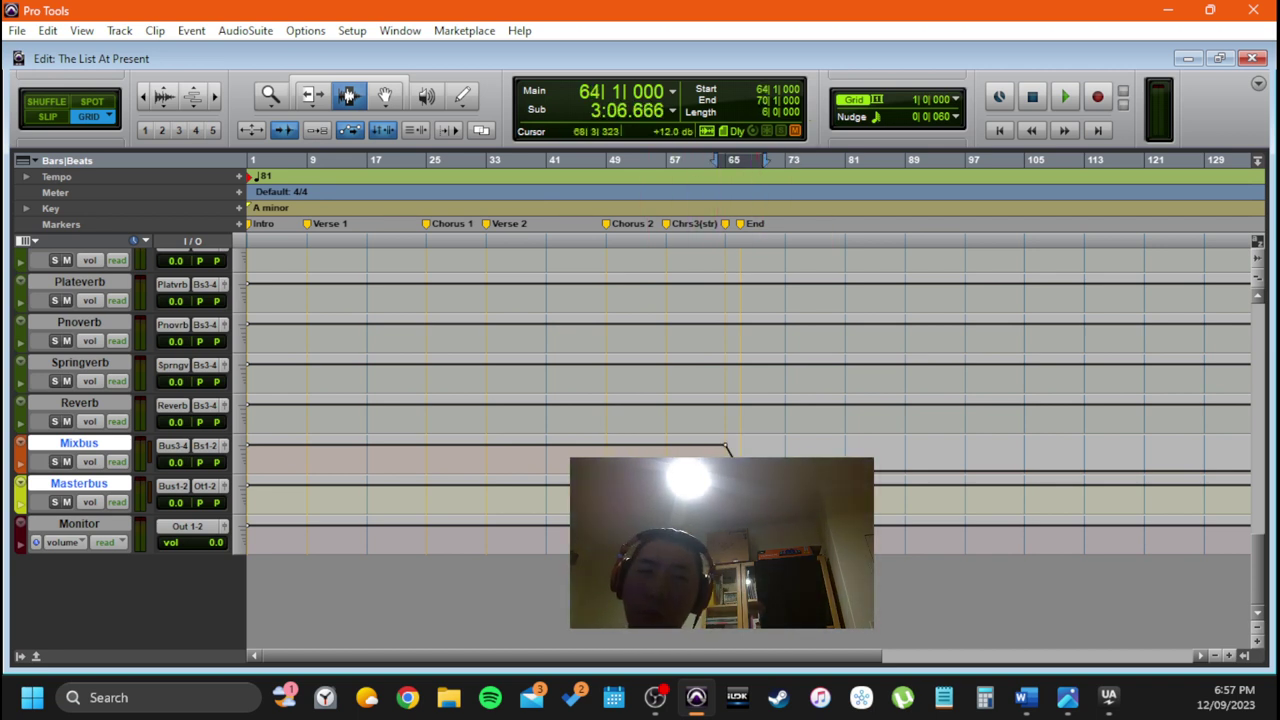
left_click(725, 453)
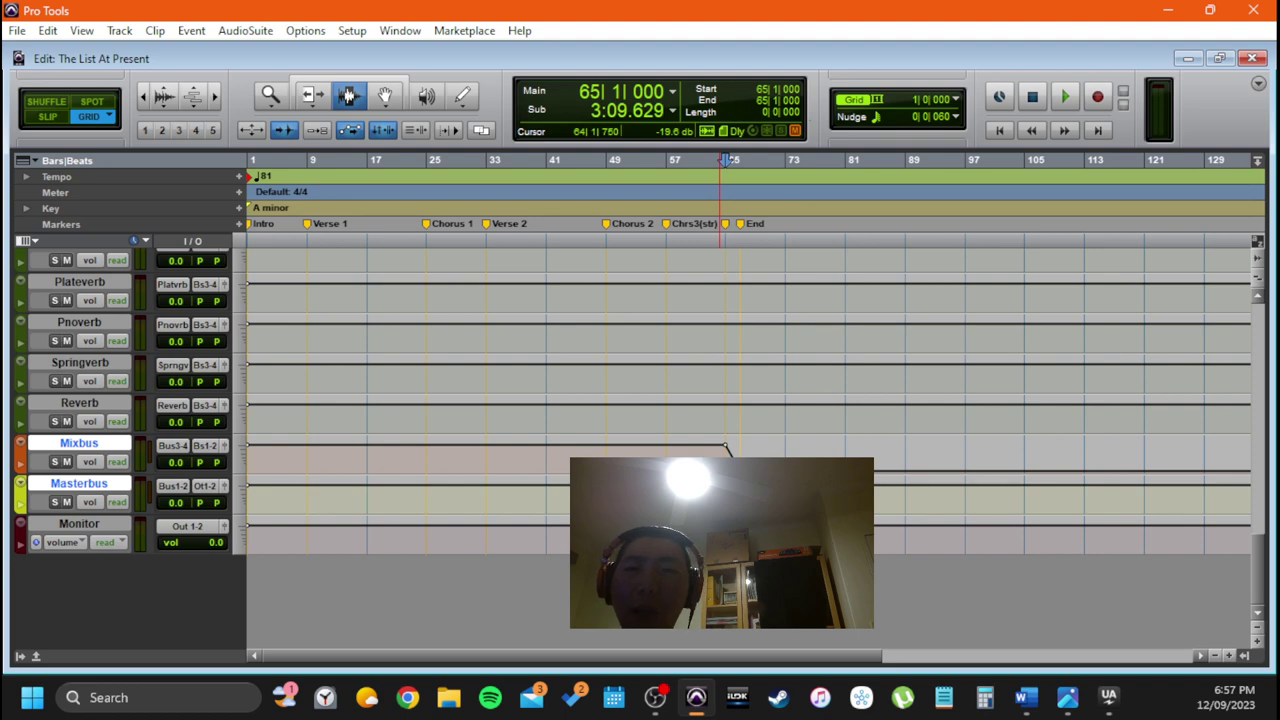
Return to the background vocal tracks, select bar 18 to 19 on BG 5th, and clear the selection by placing the cursor at bar 88
scroll(526, 429, "up", 10)
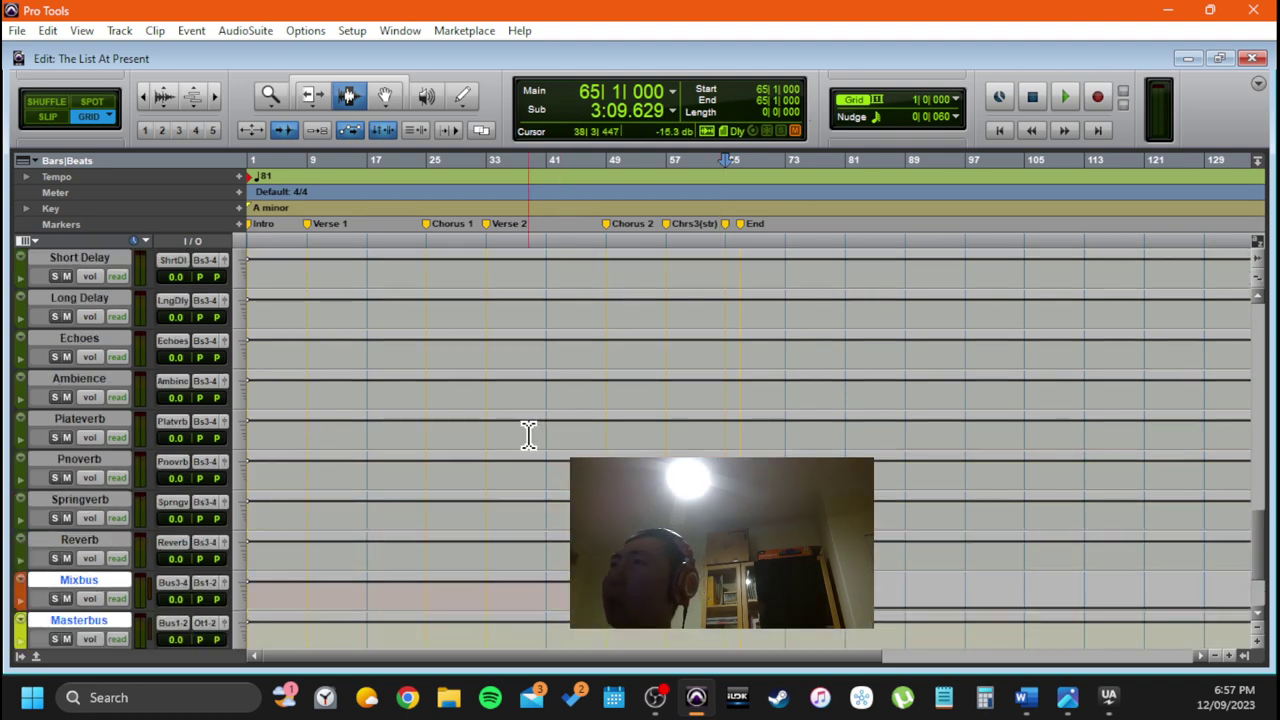
left_click_drag(374, 358, 382, 358)
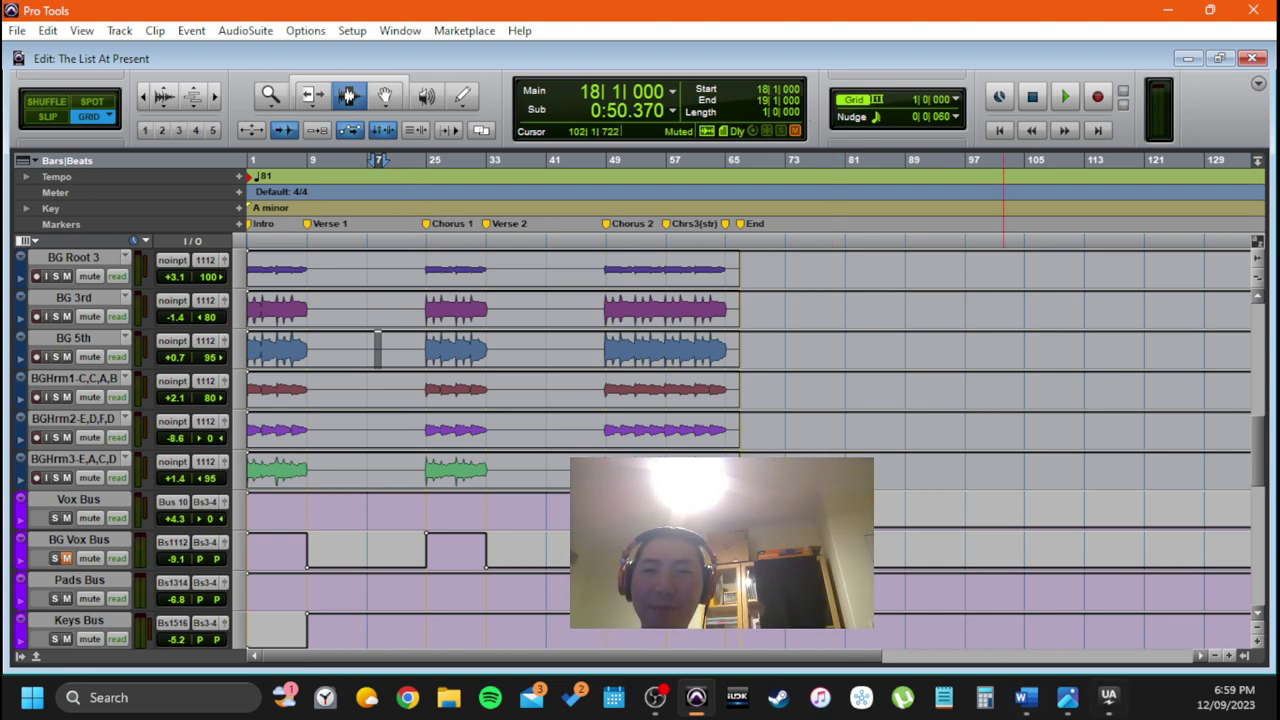
left_click(899, 305)
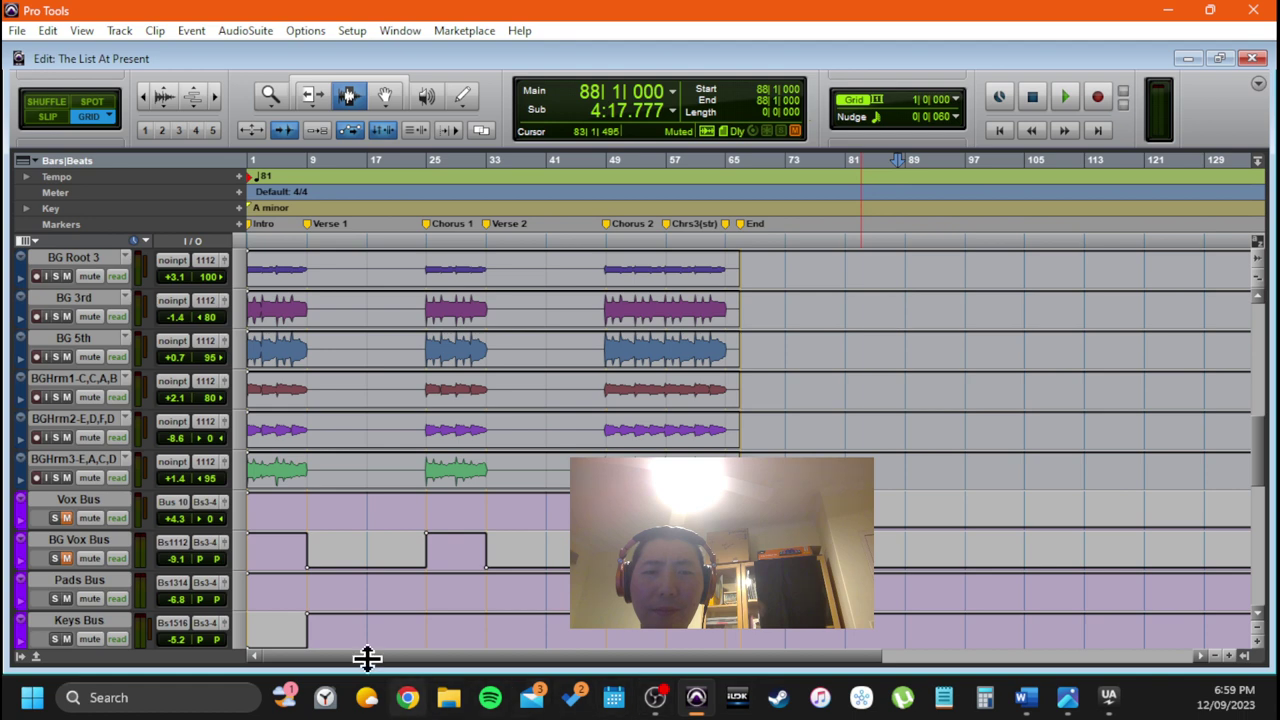